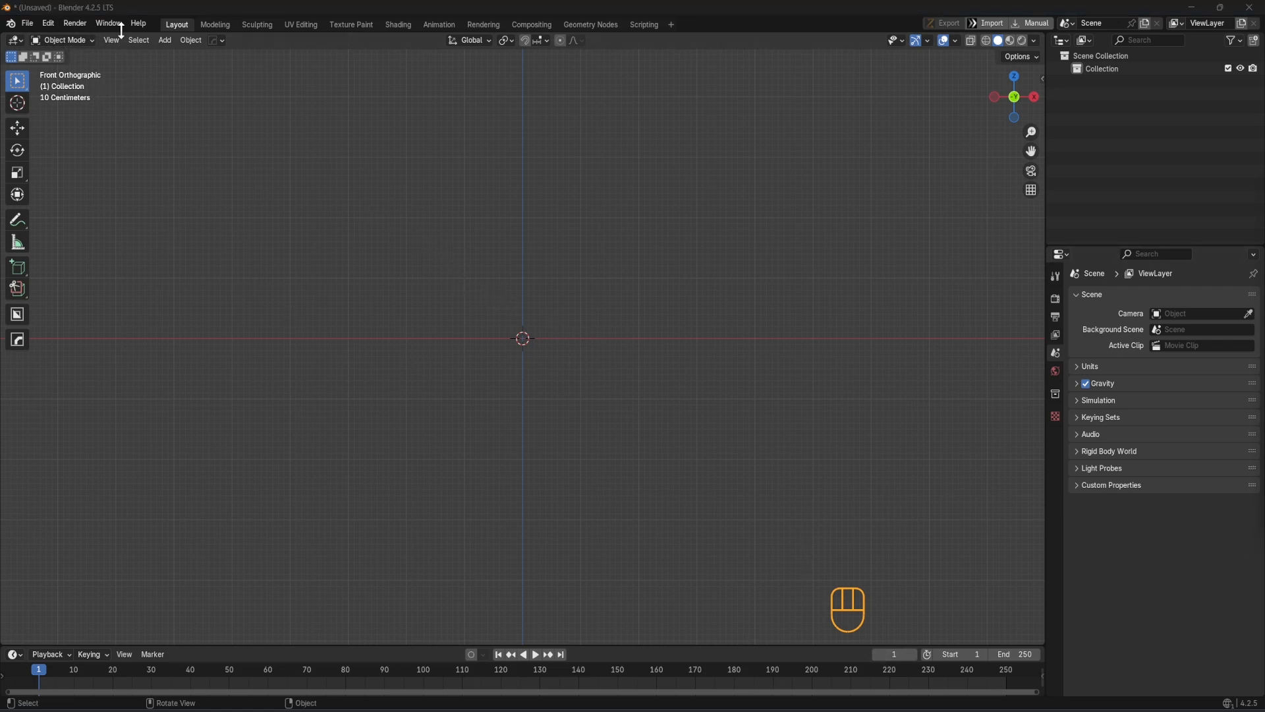
Add Soda can.png from the Desktop folder as a reference image in the front view
{"action": "left_click", "coordinate": [165, 41]}
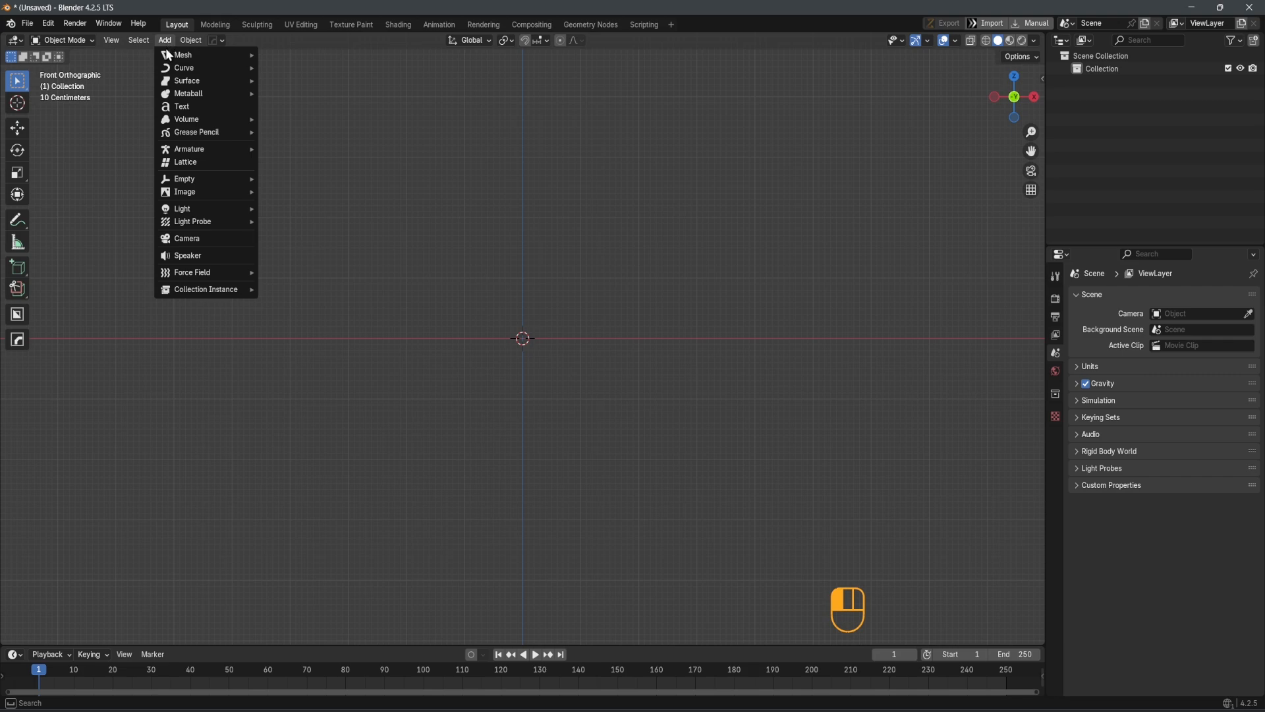
{"action": "mouse_move", "coordinate": [195, 181]}
{"action": "left_click", "coordinate": [298, 191]}
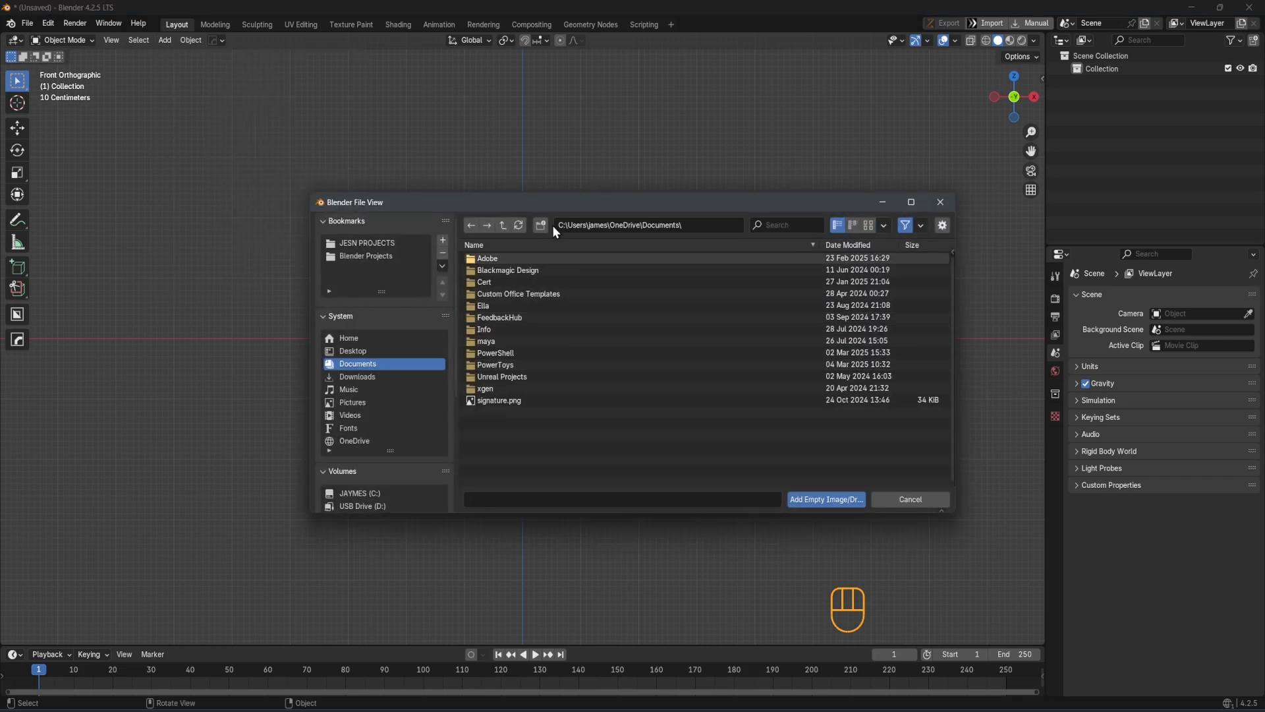
{"action": "left_click", "coordinate": [351, 350]}
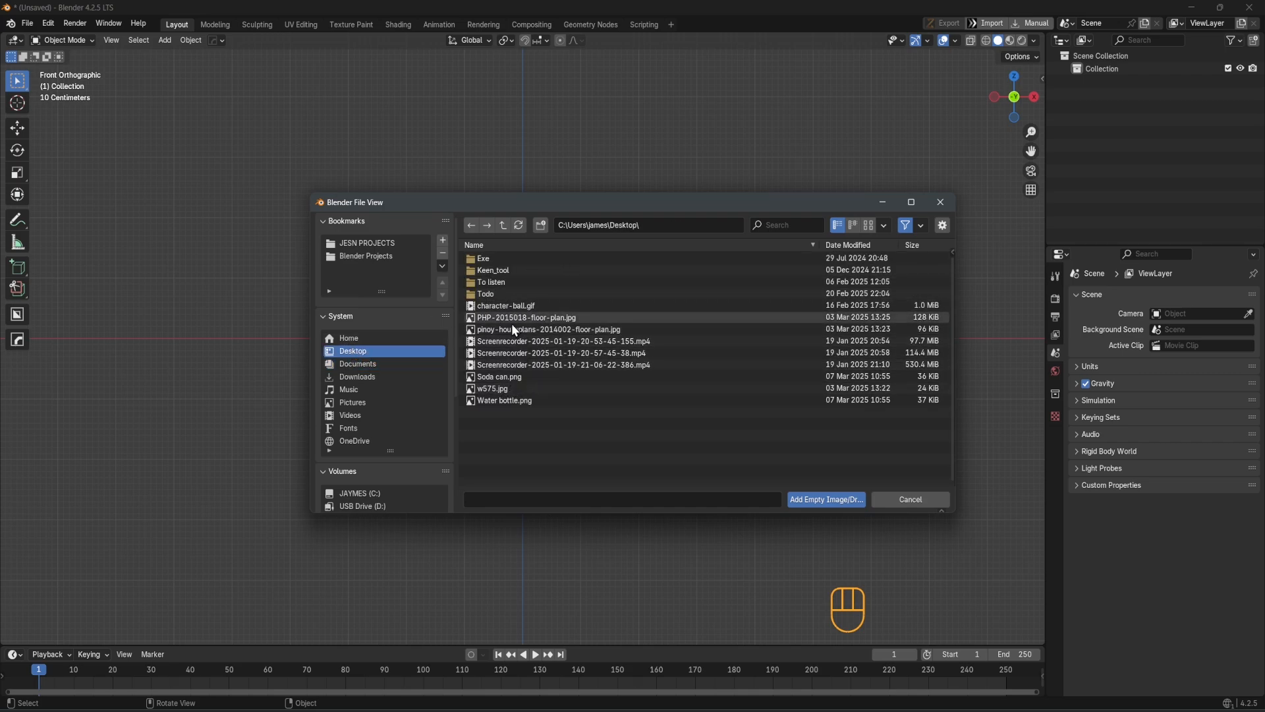
{"action": "double_click", "coordinate": [500, 377]}
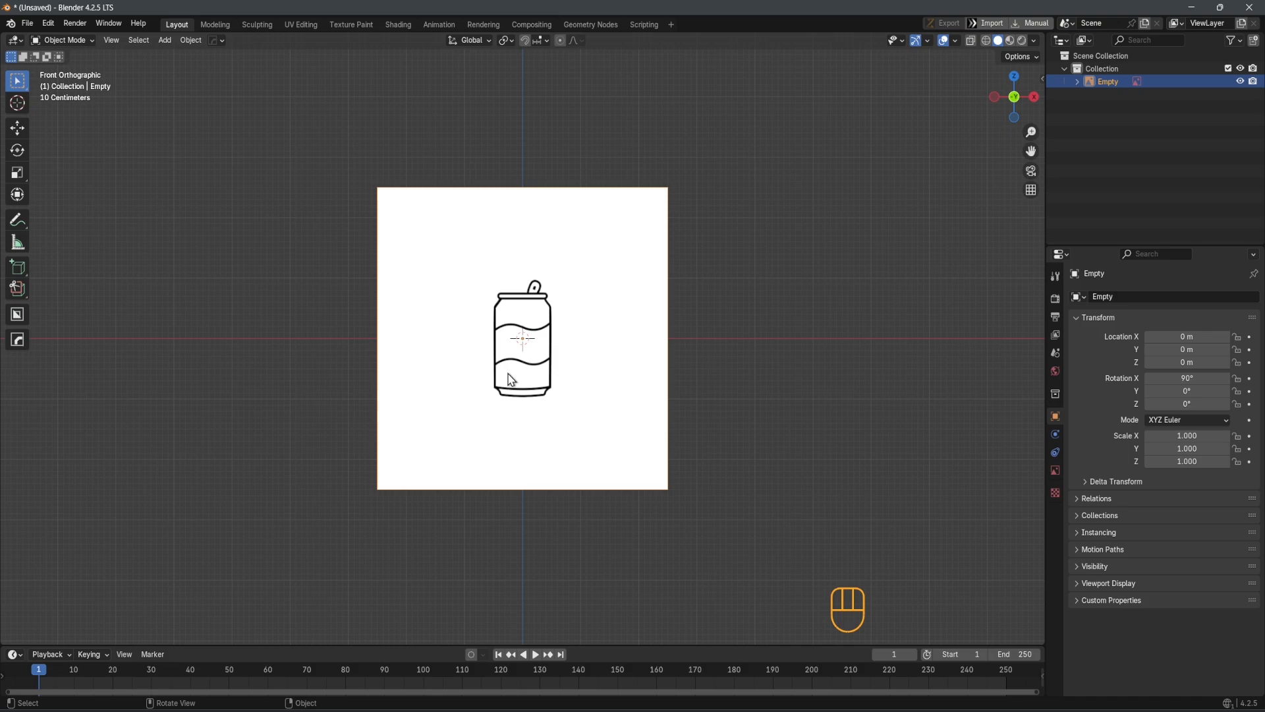
Place the soda can image beside the water bottle image, at about X 4.41 m and Z -0.23 m
{"action": "scroll", "coordinate": [510, 380], "scroll_direction": "up", "scroll_amount": 5}
{"action": "scroll", "coordinate": [510, 380], "scroll_direction": "down", "scroll_amount": 3}
{"action": "scroll", "coordinate": [510, 380], "scroll_direction": "up", "scroll_amount": 3}
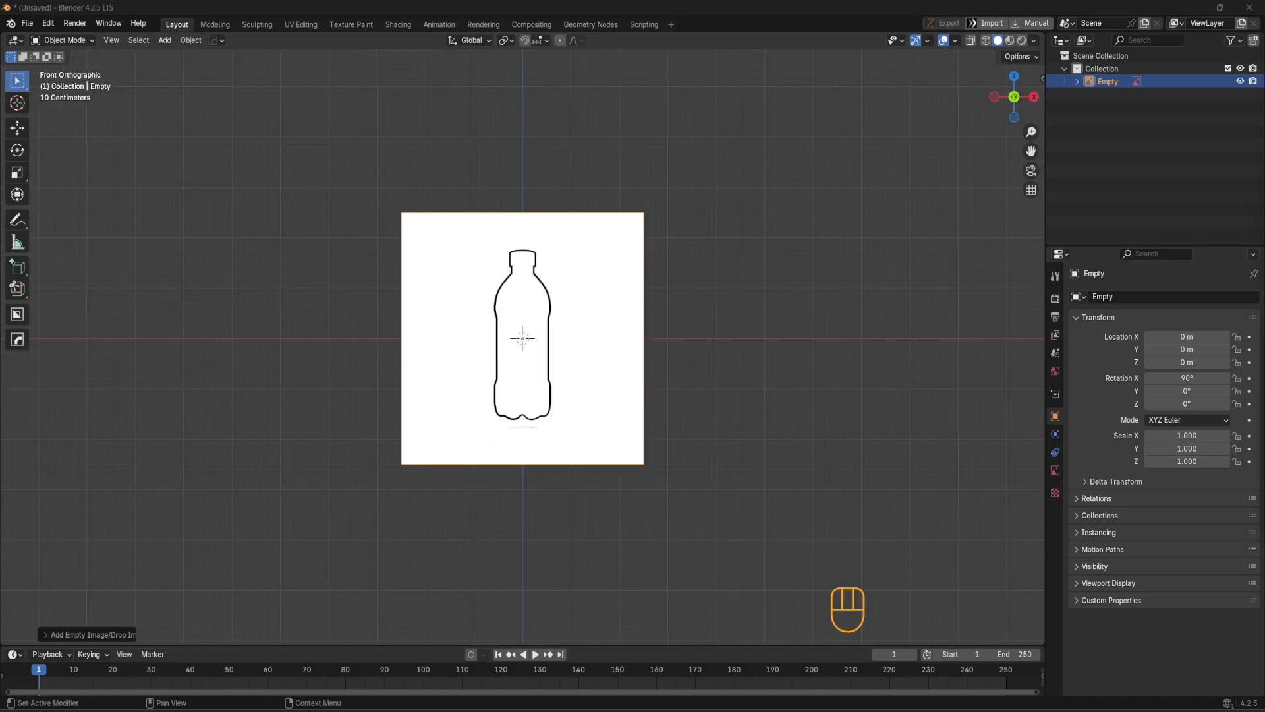
{"action": "left_click_drag", "start_coordinate": [721, 354], "coordinate": [736, 350]}
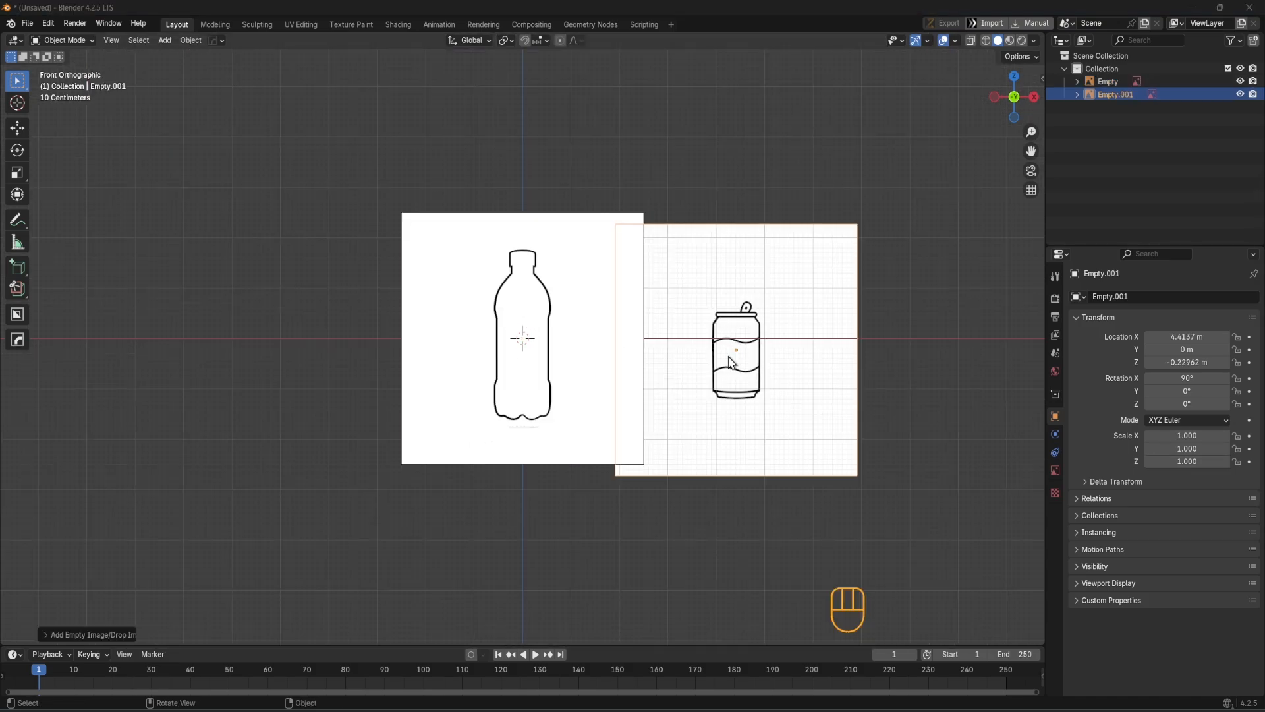
{"action": "left_click", "coordinate": [734, 349]}
Rename the water bottle image object as WBB
{"action": "double_click", "coordinate": [1104, 80]}
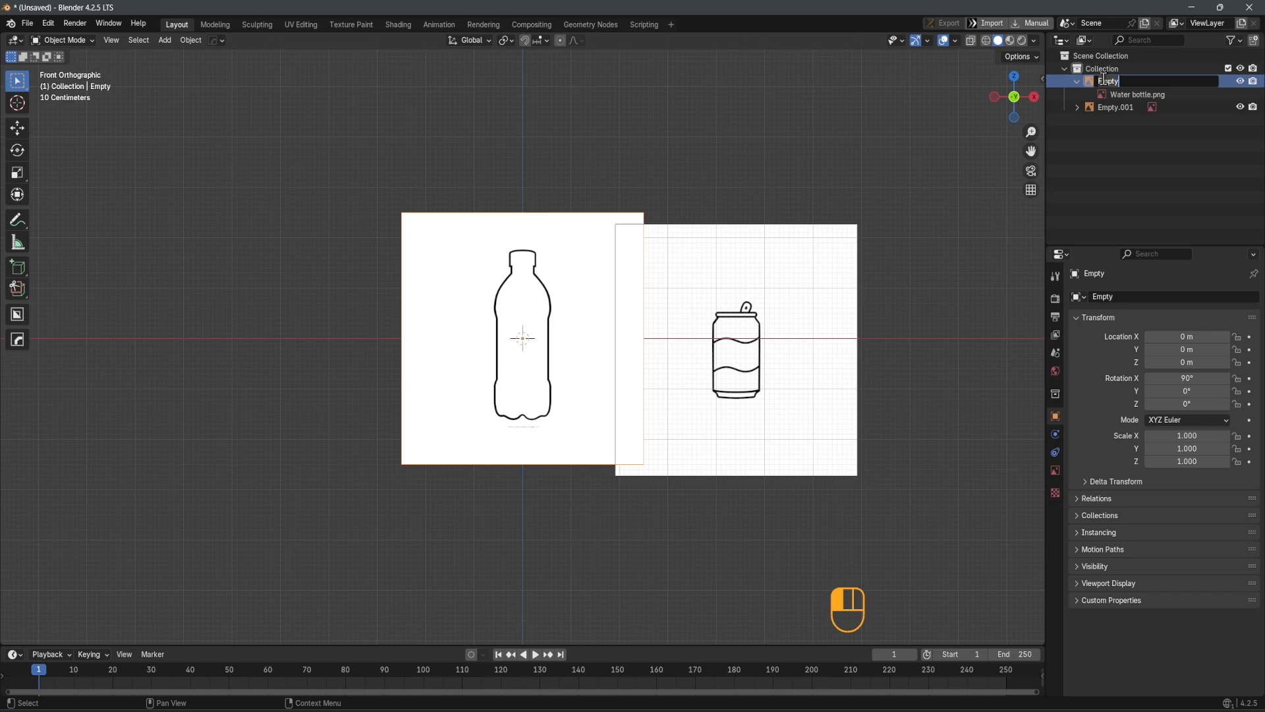
{"action": "key", "text": "shift"}
{"action": "type", "text": "WBB"}
{"action": "key", "text": "Return"}
Rename the soda can image object as SC
{"action": "left_click", "coordinate": [1108, 80]}
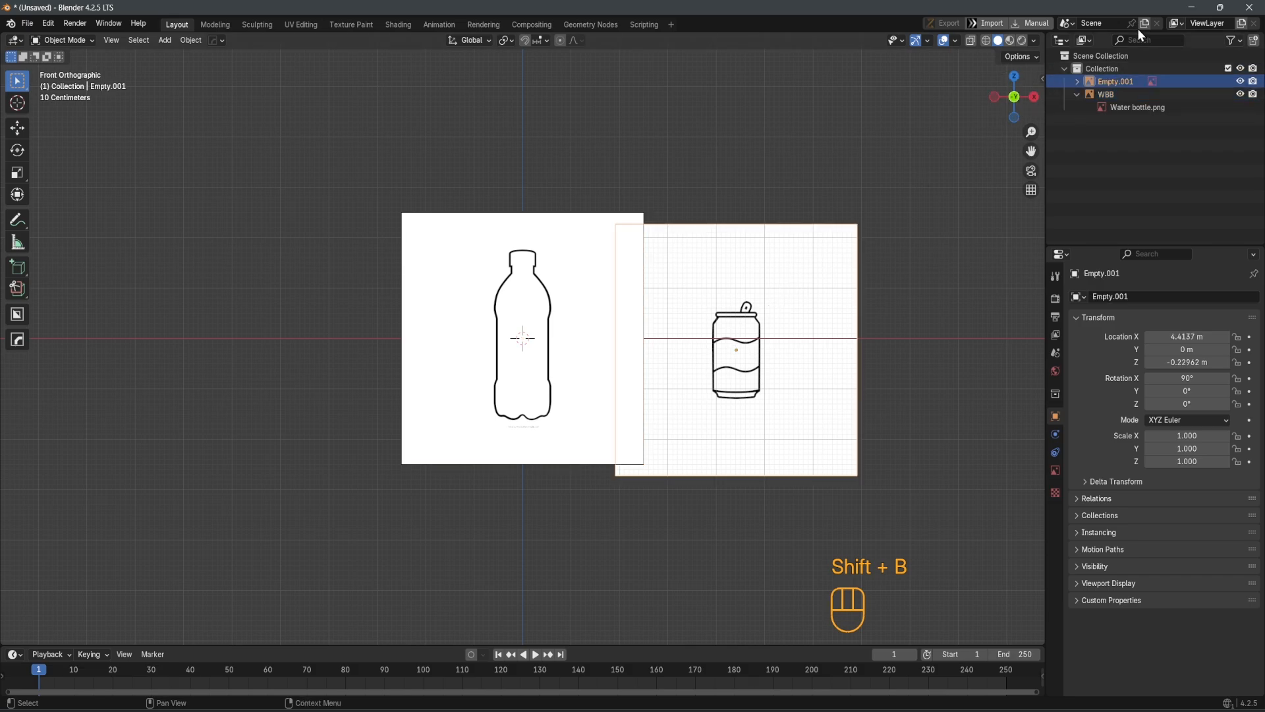
{"action": "double_click", "coordinate": [1122, 81]}
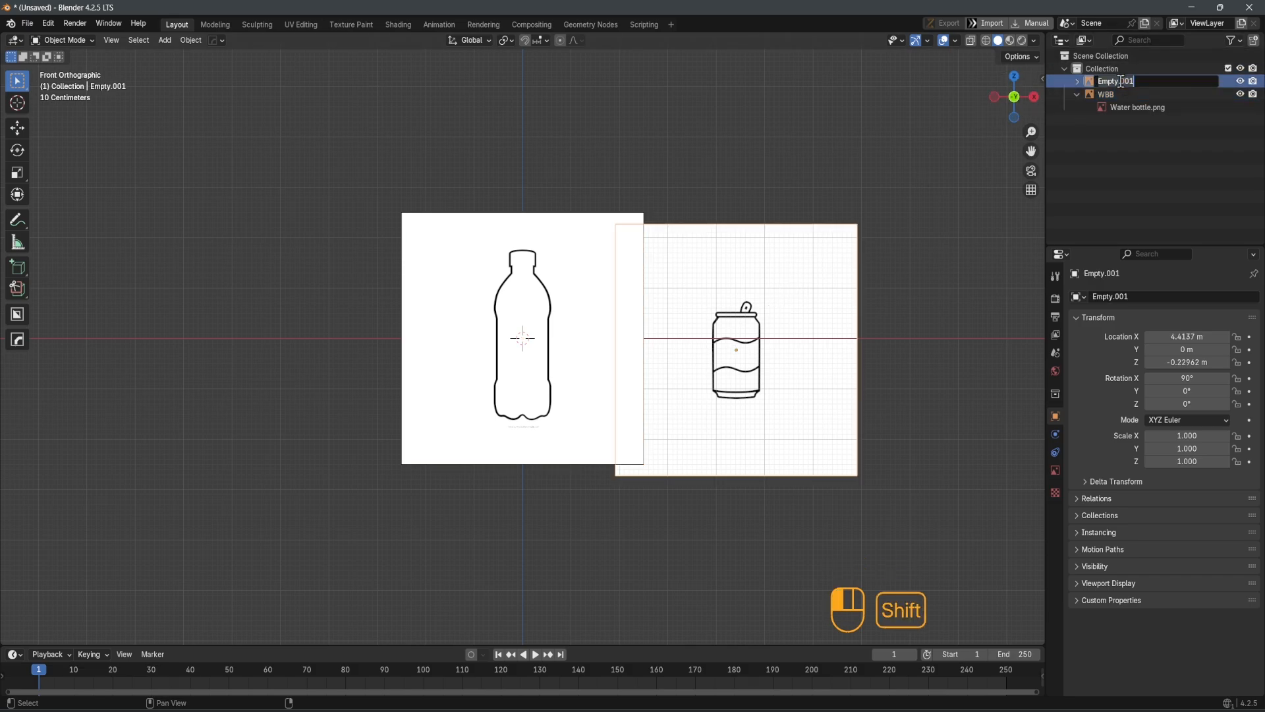
{"action": "type", "text": "SC"}
{"action": "key", "text": "Return"}
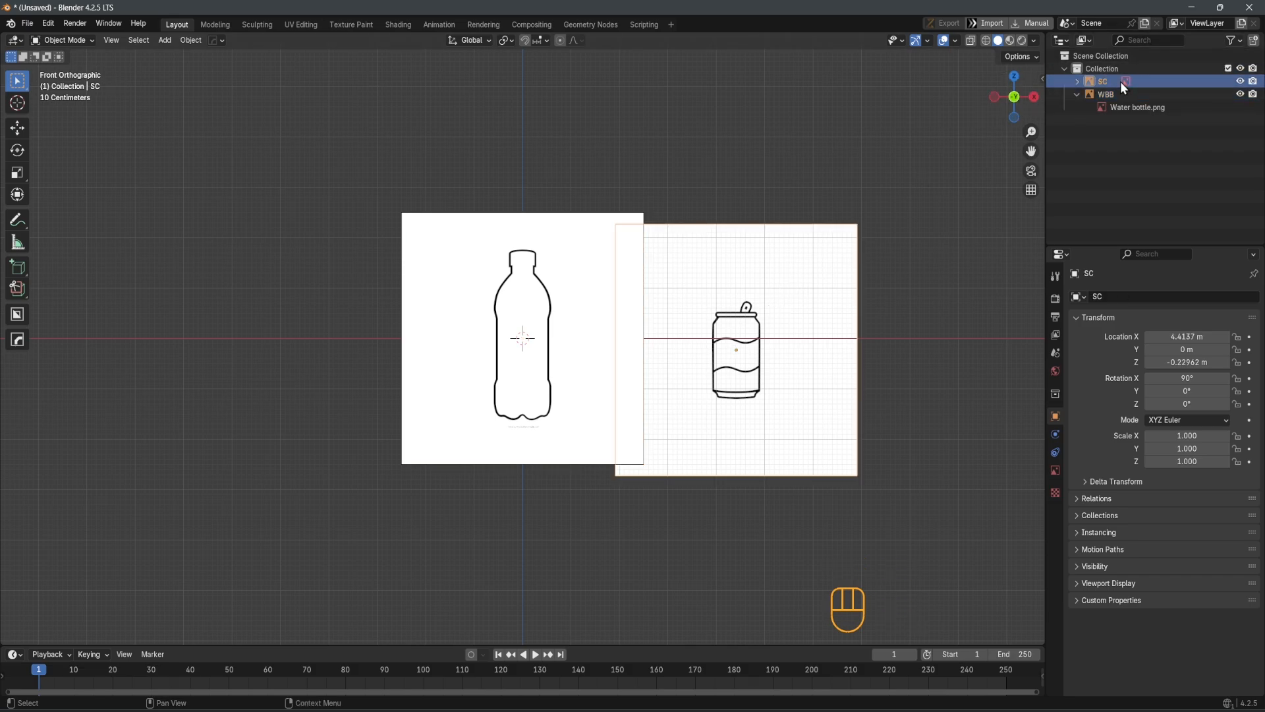
Rename the collection holding the images as Ref and collapse the water bottle object's entry
{"action": "double_click", "coordinate": [1106, 70]}
{"action": "type", "text": "R"}
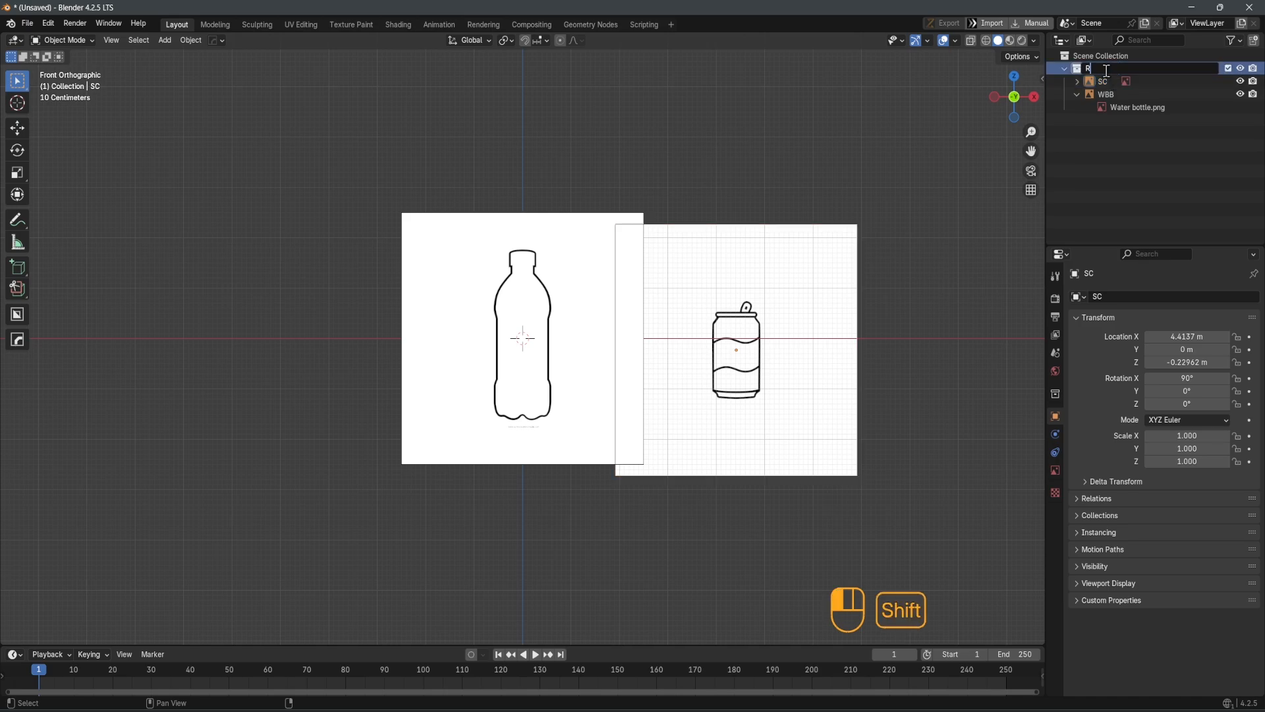
{"action": "type", "text": "ef"}
{"action": "key", "text": "Return"}
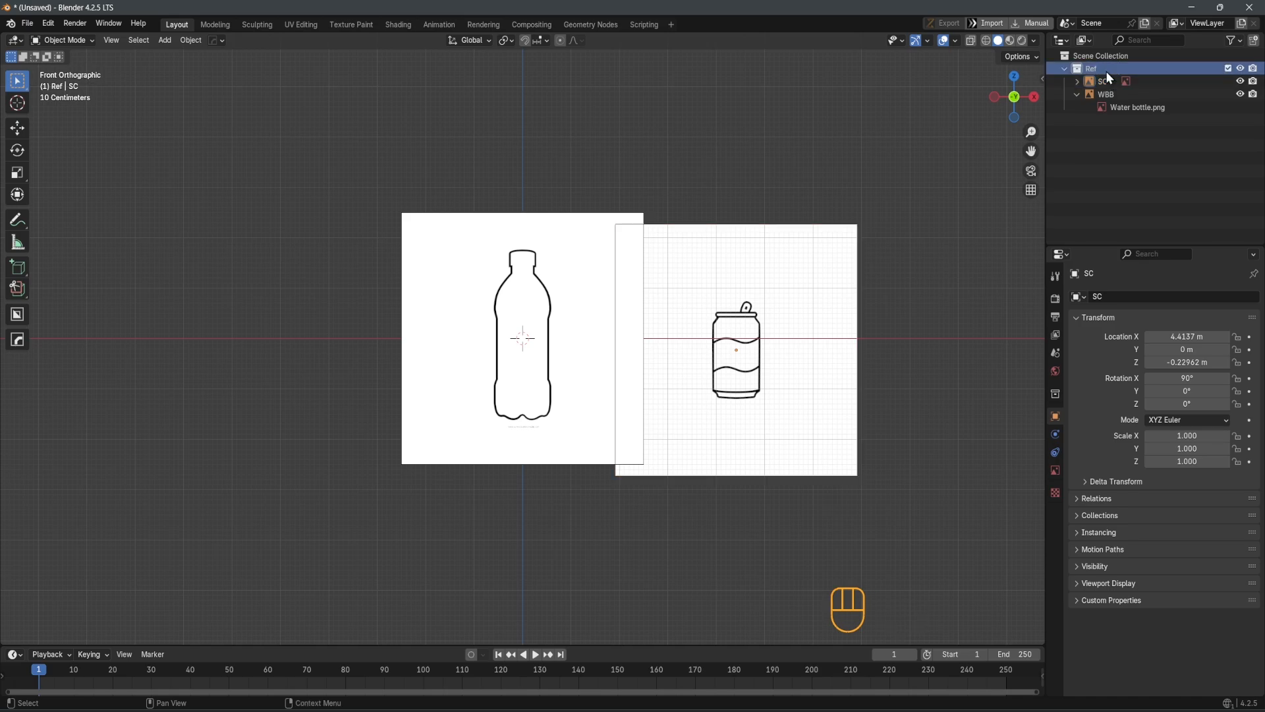
{"action": "left_click", "coordinate": [1079, 94]}
Delete the soda can image beside the water bottle
{"action": "scroll", "coordinate": [686, 404], "scroll_direction": "up", "scroll_amount": 2}
{"action": "middle_click_drag", "start_coordinate": [686, 404], "coordinate": [611, 418]}
{"action": "key", "text": "KP_1"}
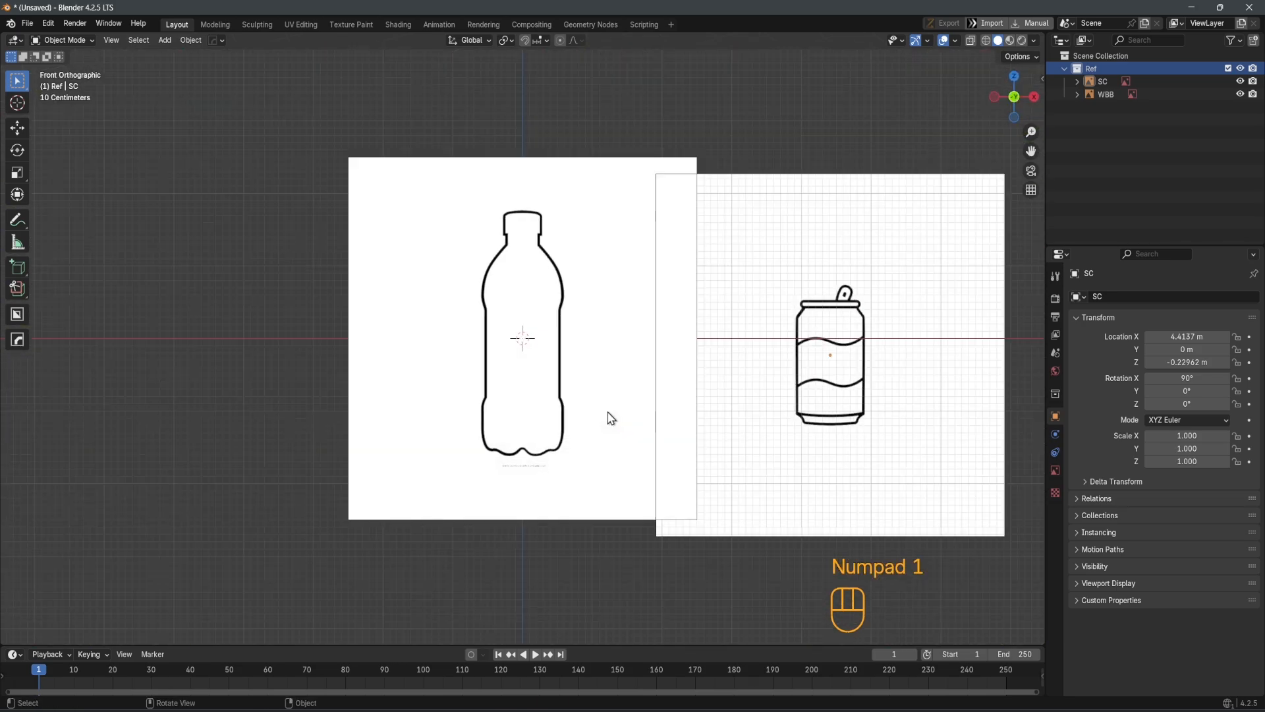
{"action": "scroll", "coordinate": [598, 381], "scroll_direction": "down", "scroll_amount": 4}
{"action": "scroll", "coordinate": [583, 375], "scroll_direction": "up", "scroll_amount": 3}
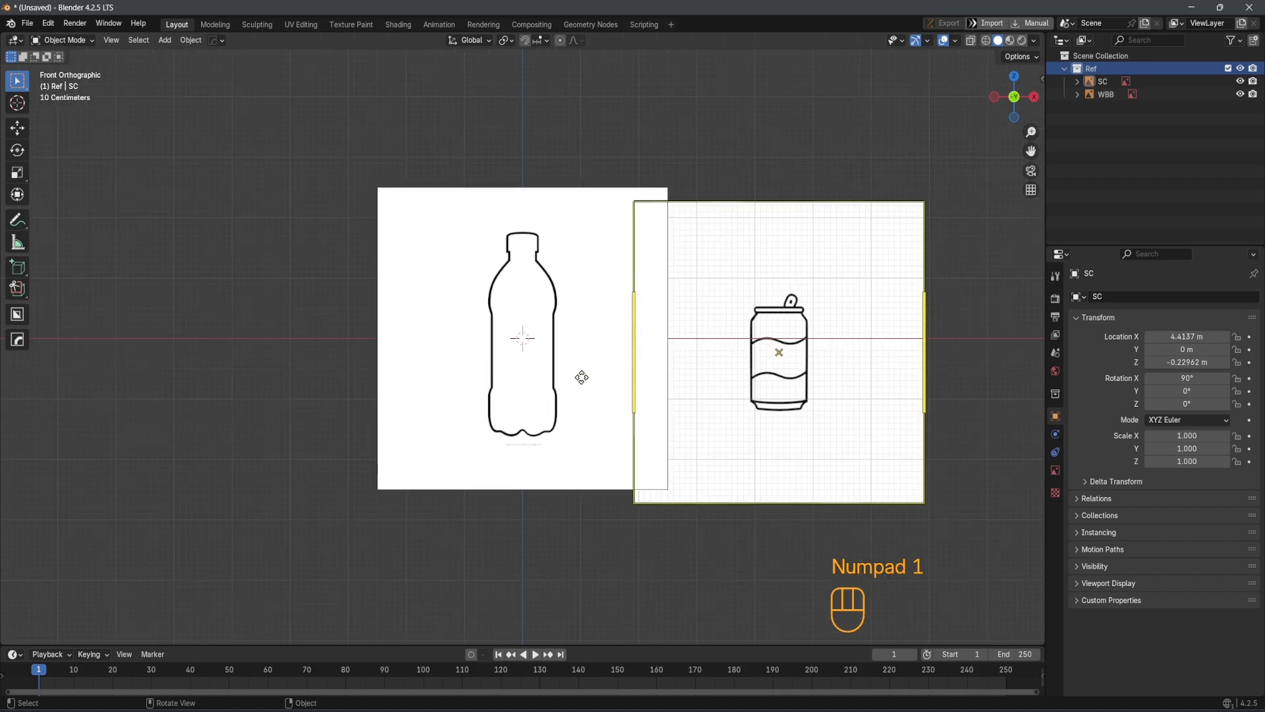
{"action": "left_click", "coordinate": [770, 307]}
{"action": "key", "text": "x"}
{"action": "left_click", "coordinate": [749, 301]}
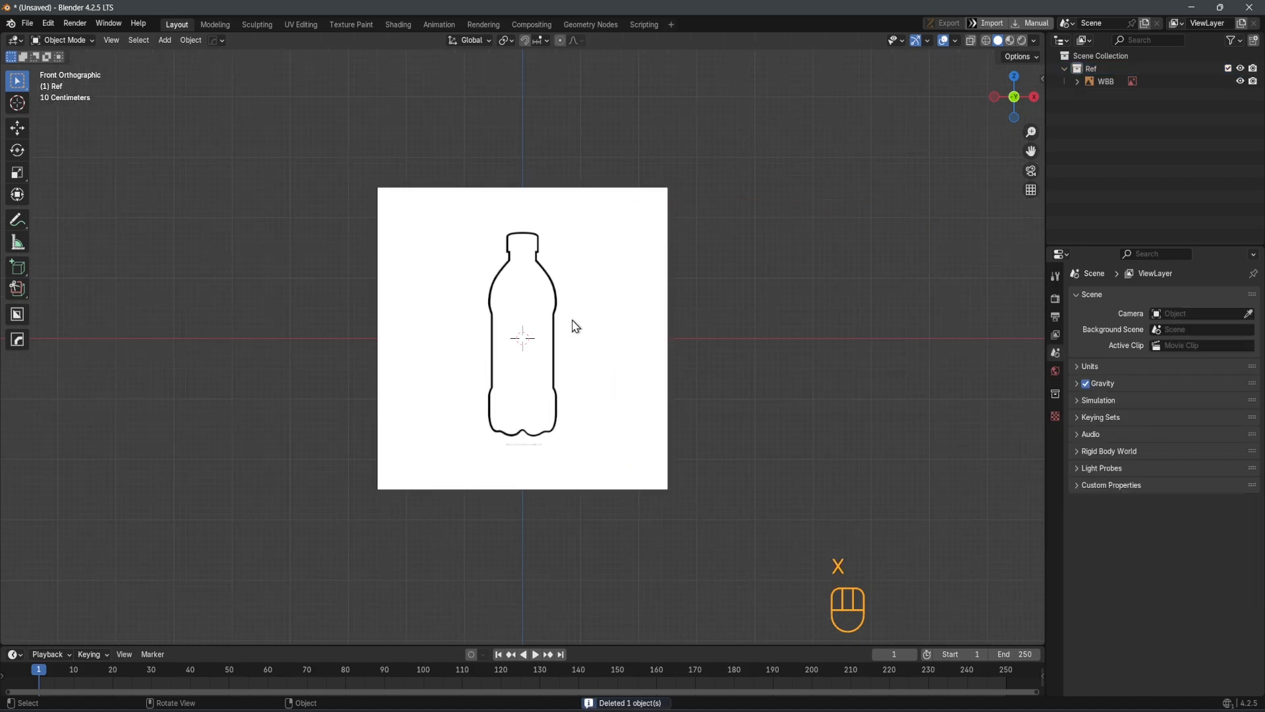
Add Soda can.png as a reference image from an angled perspective view
{"action": "middle_click_drag", "start_coordinate": [575, 325], "coordinate": [567, 448]}
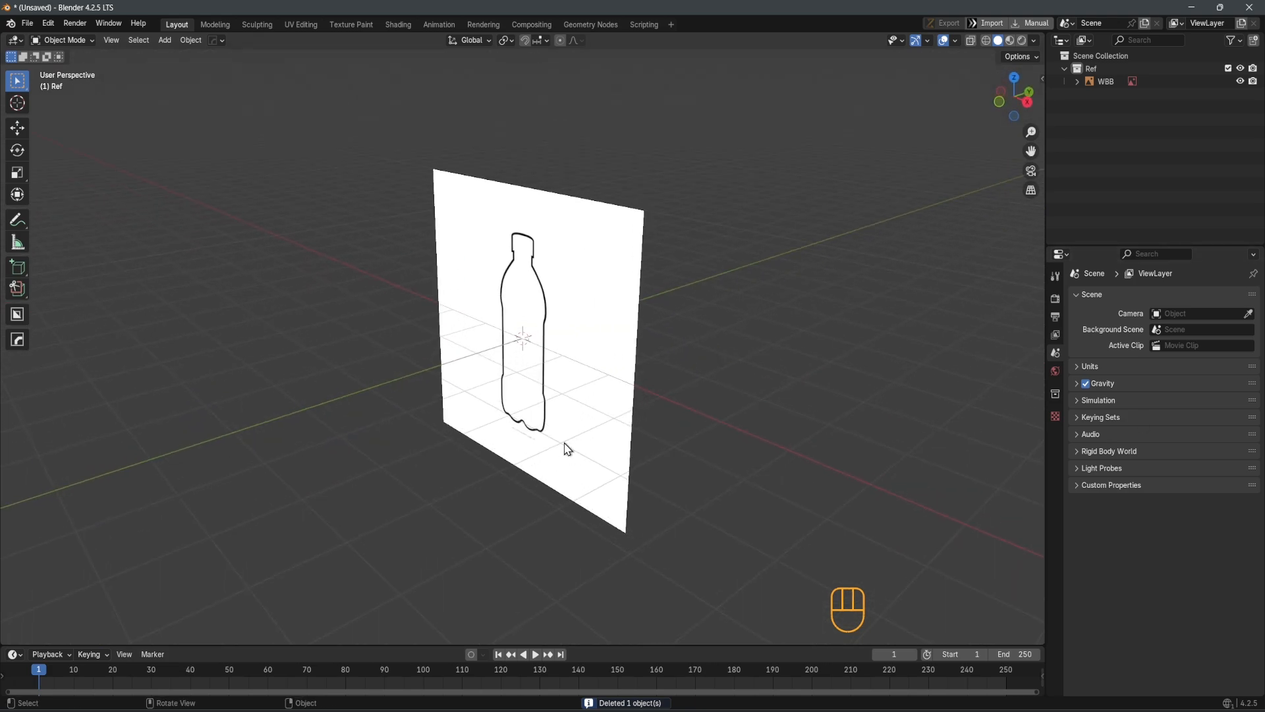
{"action": "left_click", "coordinate": [27, 24]}
{"action": "left_click", "coordinate": [164, 40]}
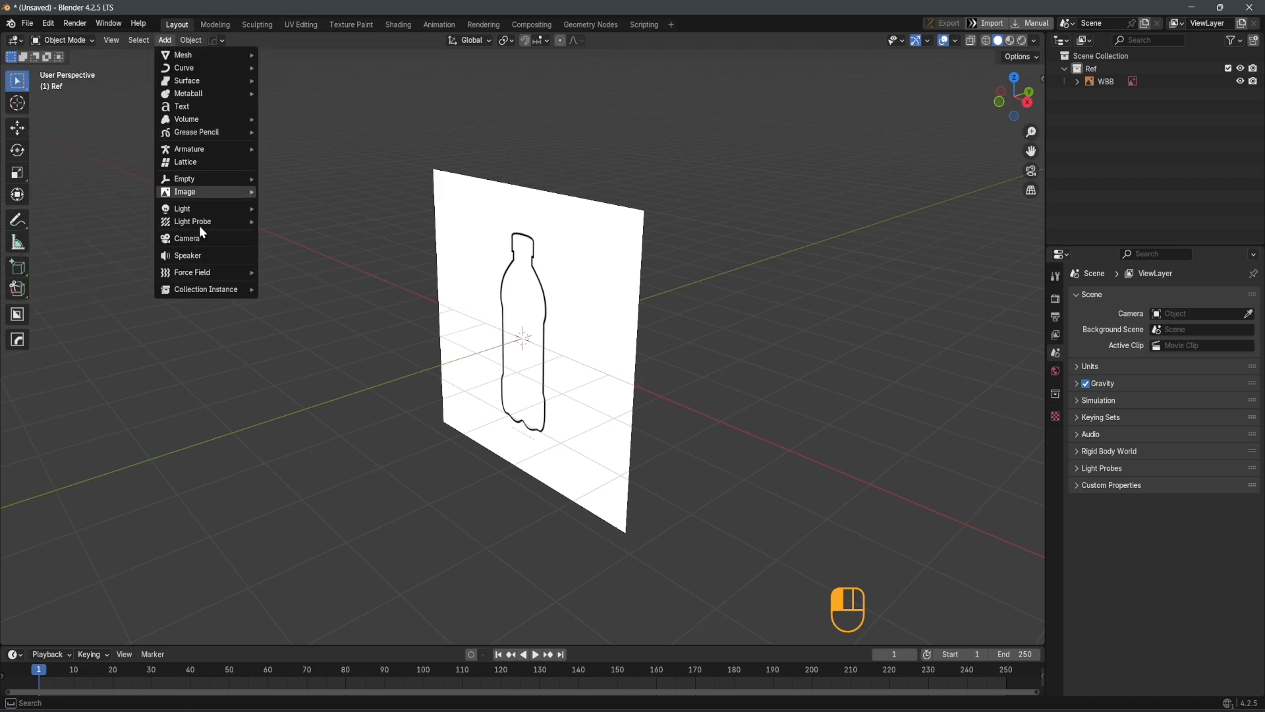
{"action": "mouse_move", "coordinate": [253, 193]}
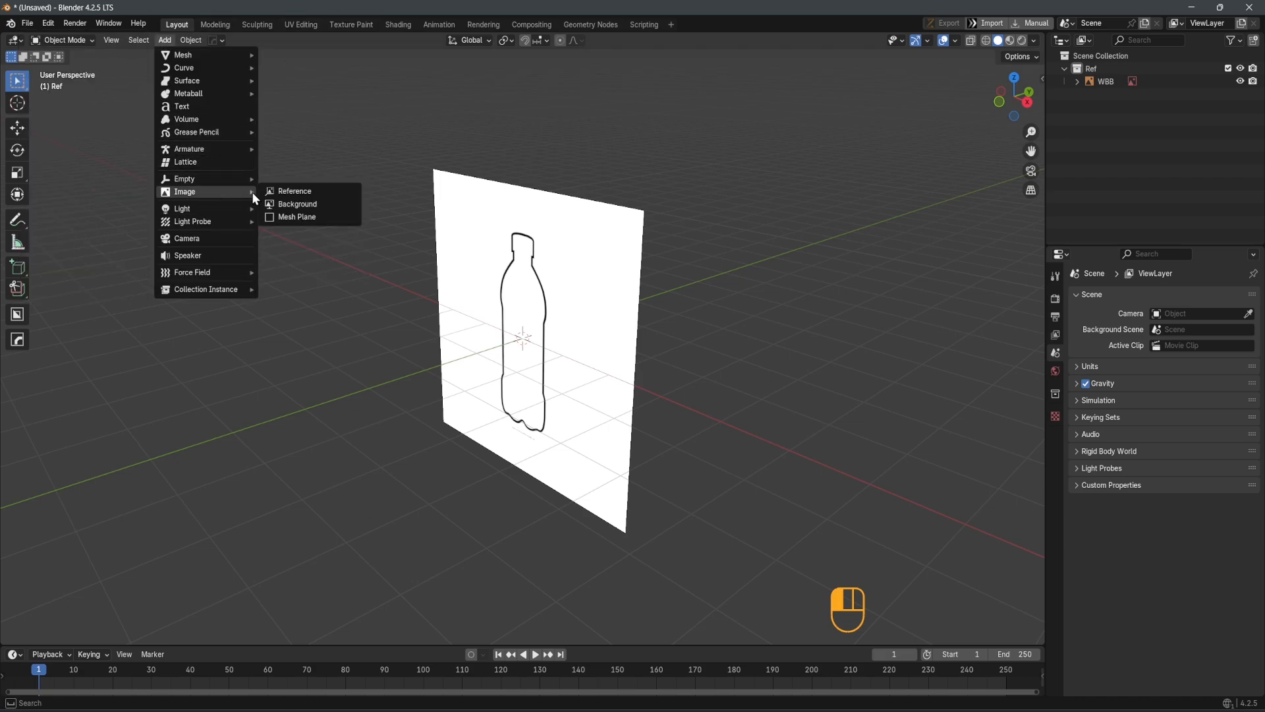
{"action": "left_click", "coordinate": [293, 191]}
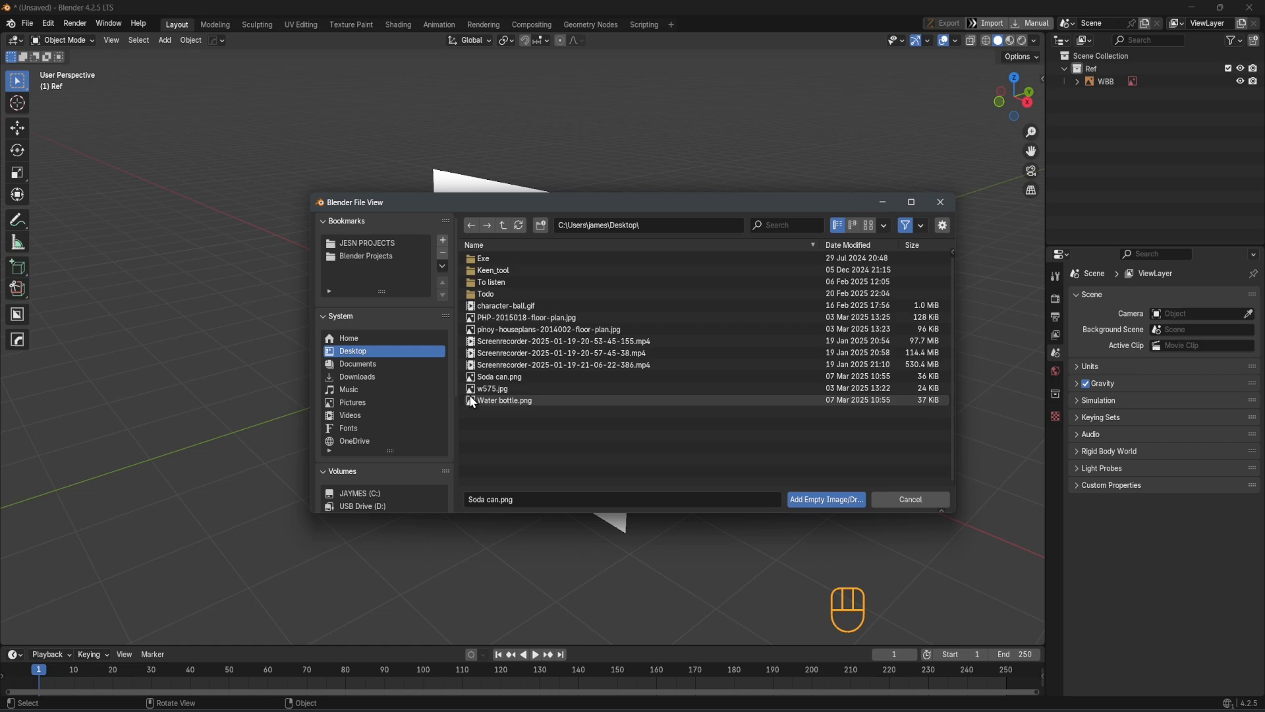
{"action": "double_click", "coordinate": [500, 375]}
Clear the soda can image's rotation and rotate it 90° about the global X axis
{"action": "middle_click_drag", "start_coordinate": [690, 400], "coordinate": [671, 292]}
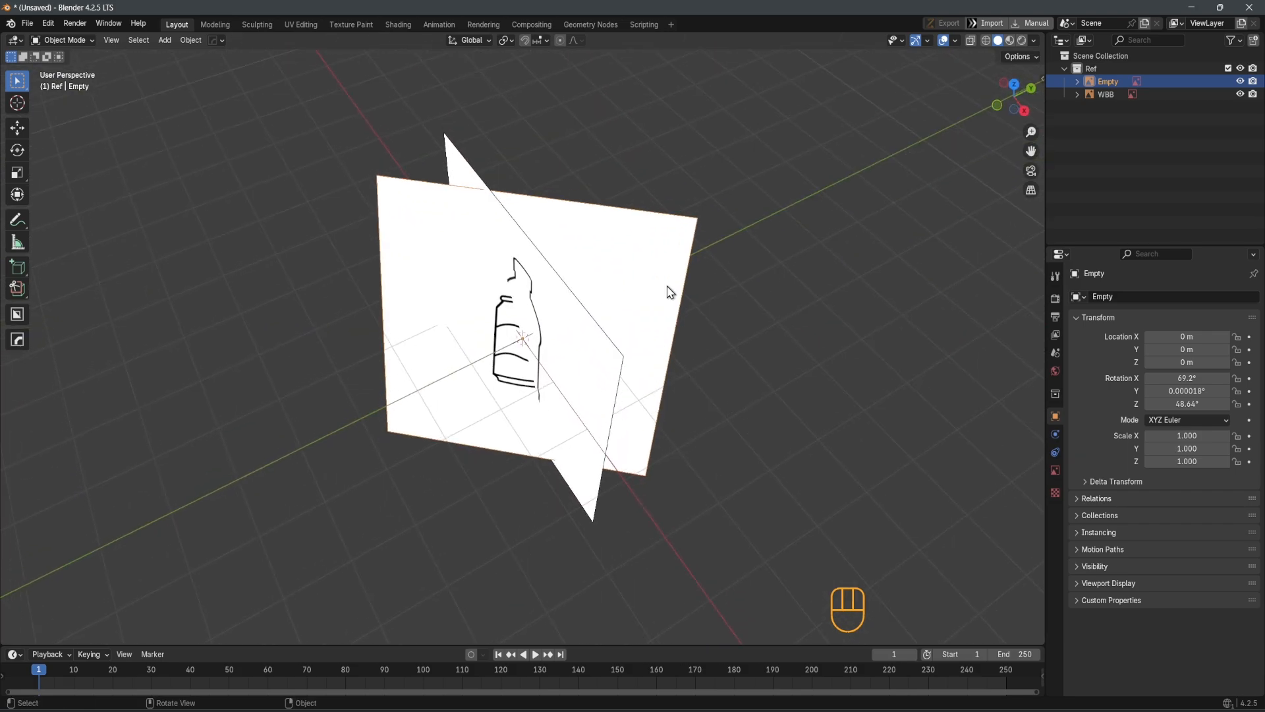
{"action": "key", "text": "alt+f"}
{"action": "key", "text": "alt+r"}
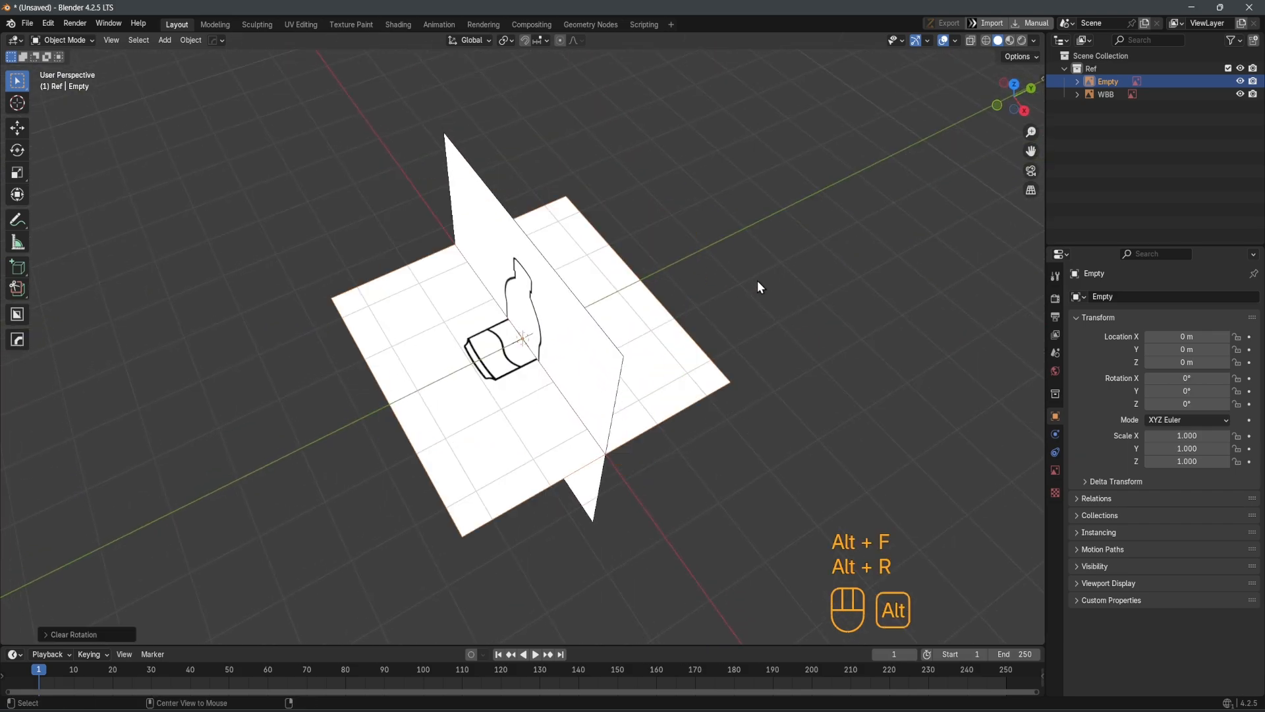
{"action": "middle_click_drag", "start_coordinate": [652, 382], "coordinate": [501, 411]}
{"action": "key", "text": "r"}
{"action": "key", "text": "x"}
{"action": "key", "text": "KP_9"}
{"action": "key", "text": "KP_0"}
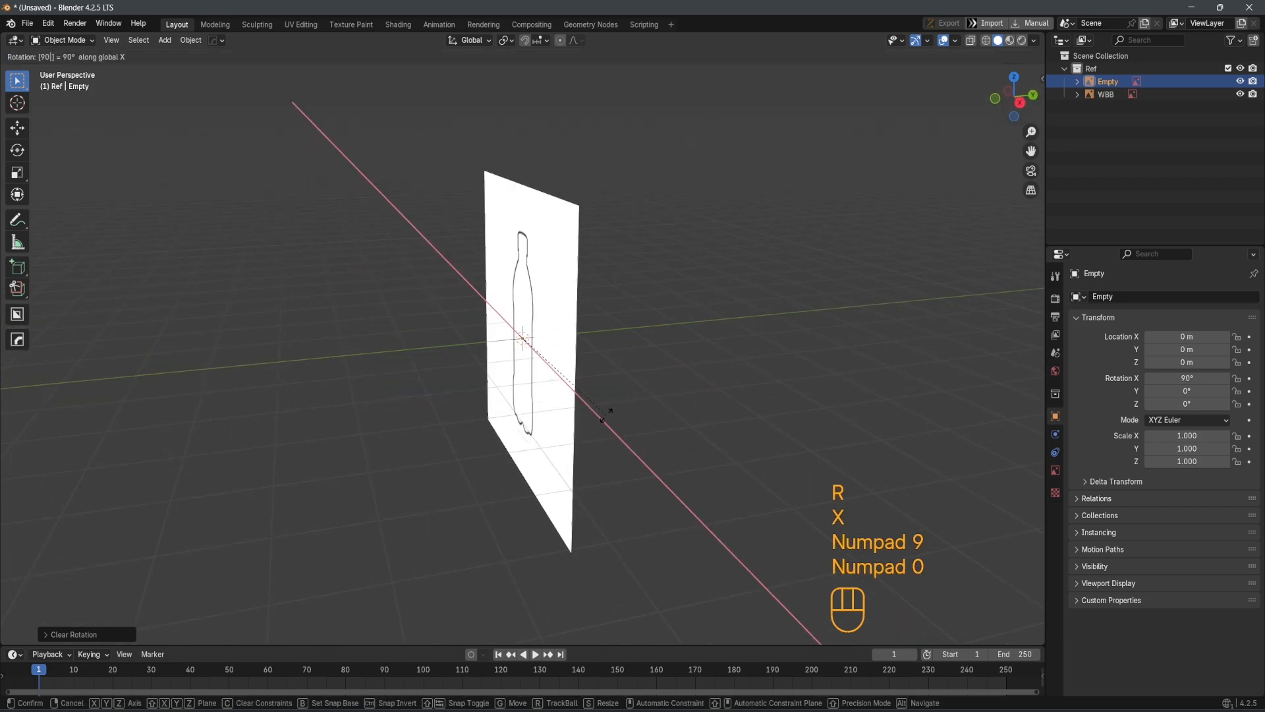
{"action": "key", "text": "Return"}
Try to move the soda can image along the Y axis
{"action": "key", "text": "g"}
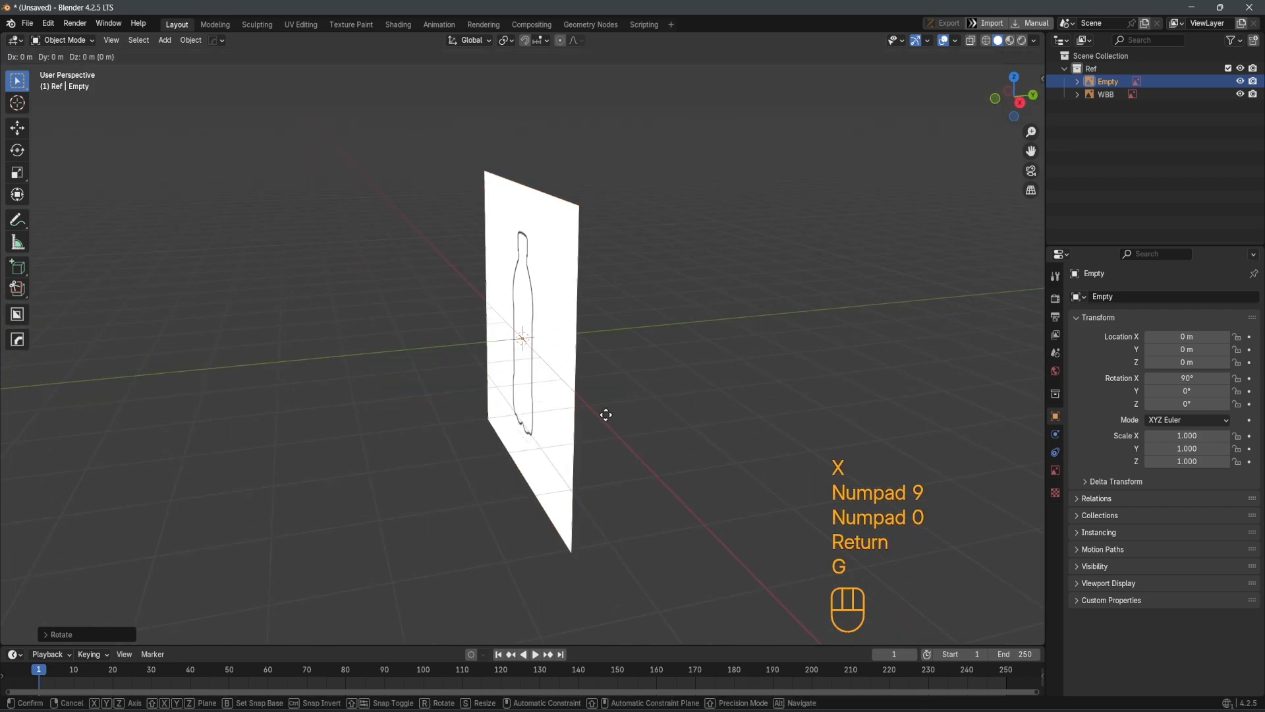
{"action": "key", "text": "y"}
{"action": "left_click", "coordinate": [596, 443]}
Enable opacity for the SC soda can image and set it to 0.2
{"action": "middle_click_drag", "start_coordinate": [596, 444], "coordinate": [644, 446]}
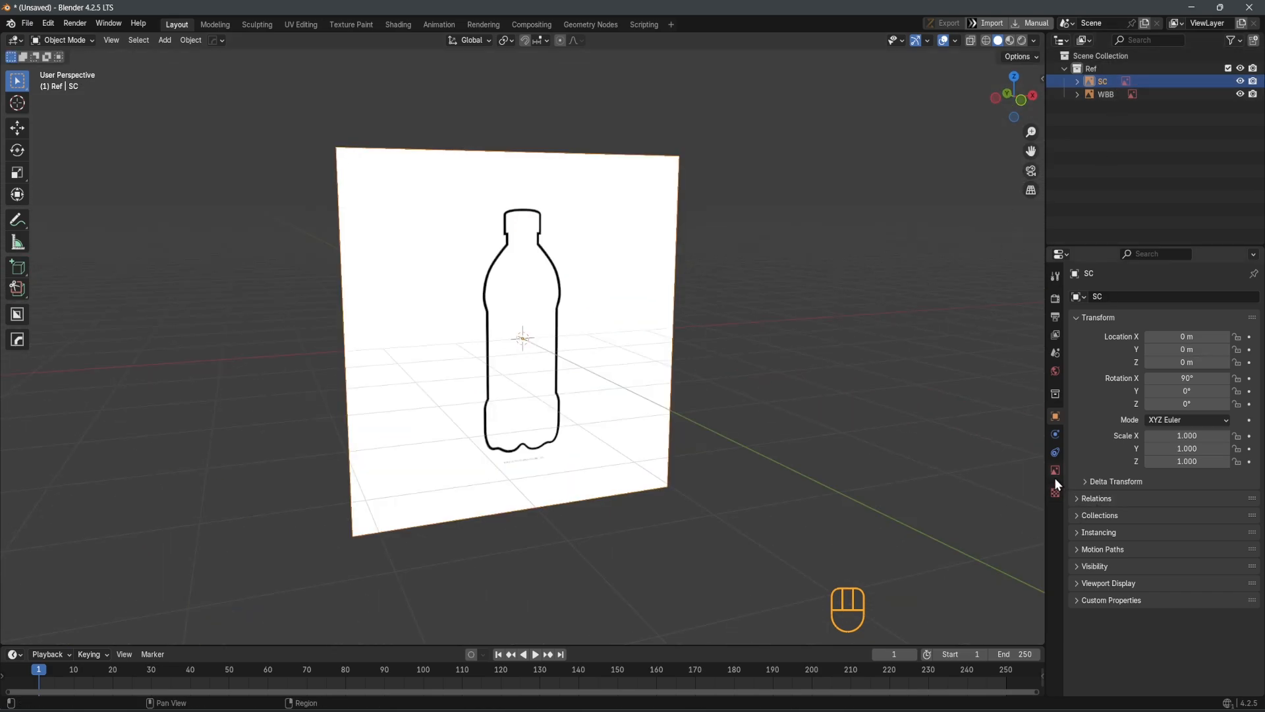
{"action": "left_click", "coordinate": [1056, 471]}
{"action": "left_click", "coordinate": [1149, 445]}
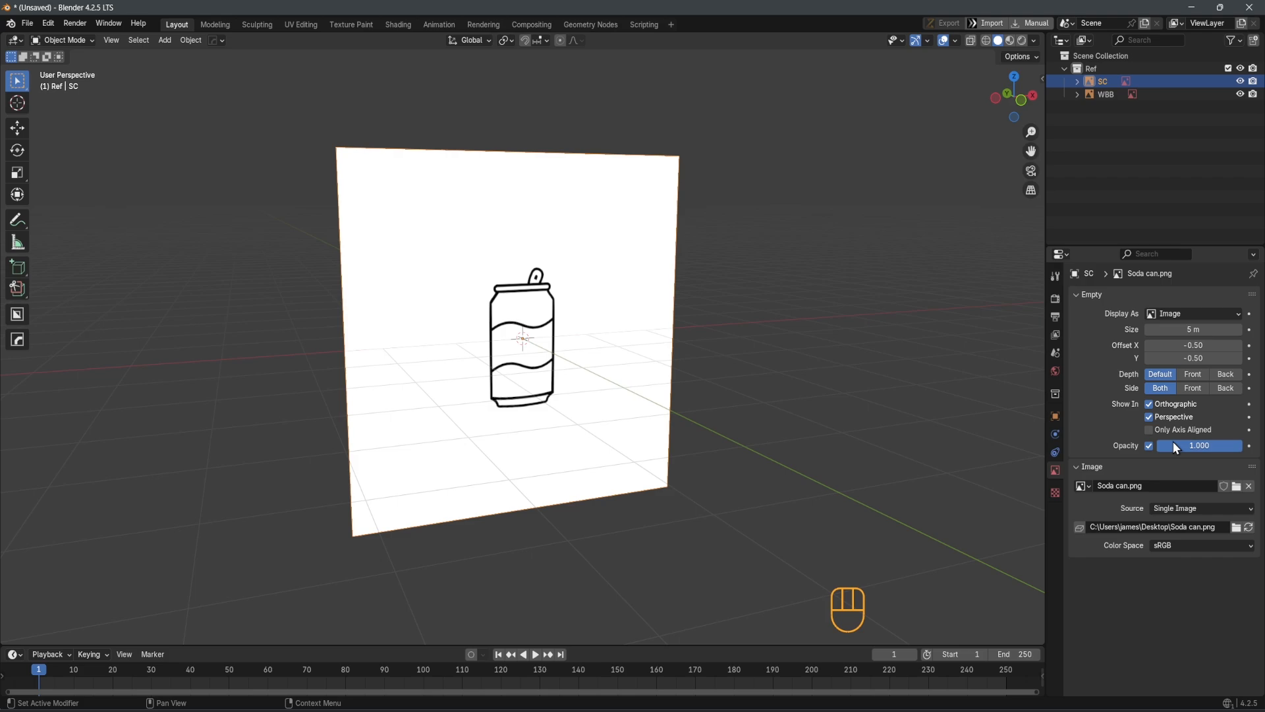
{"action": "left_click", "coordinate": [1184, 443]}
{"action": "type", "text": ".2"}
{"action": "key", "text": "Return"}
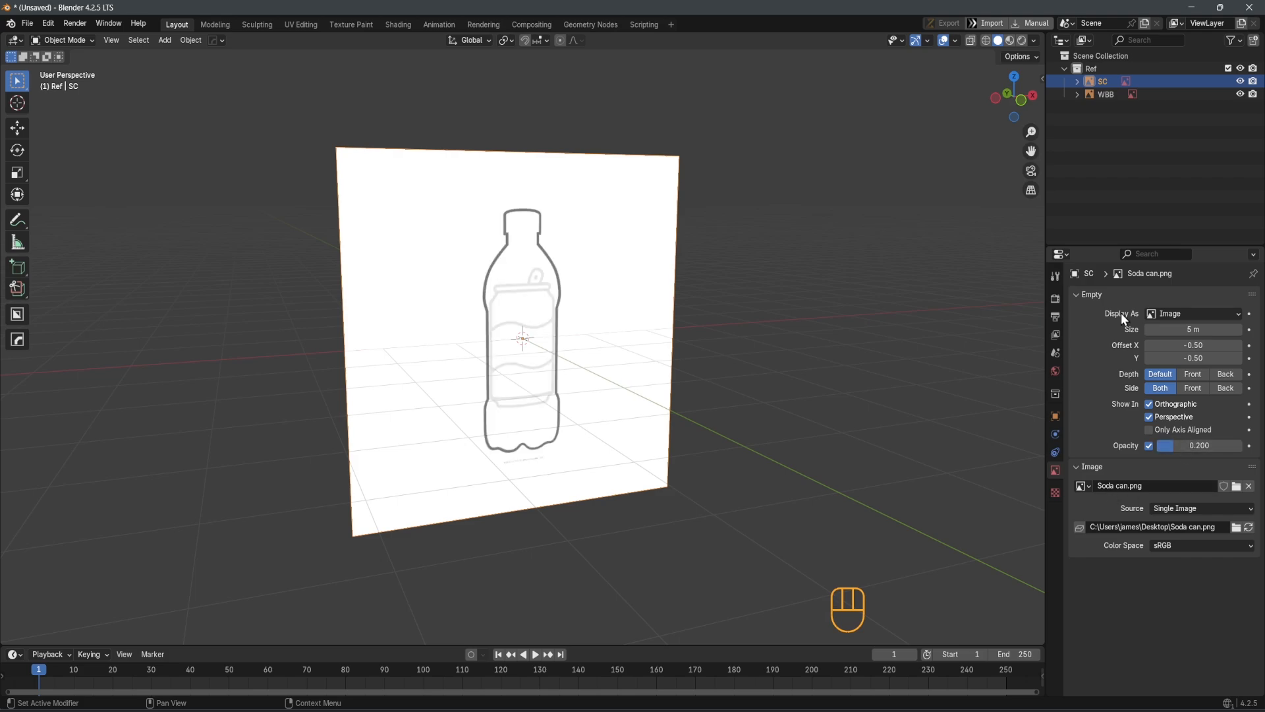
Enable opacity for the WBB water bottle image and set it to 0.2
{"action": "left_click", "coordinate": [1107, 96]}
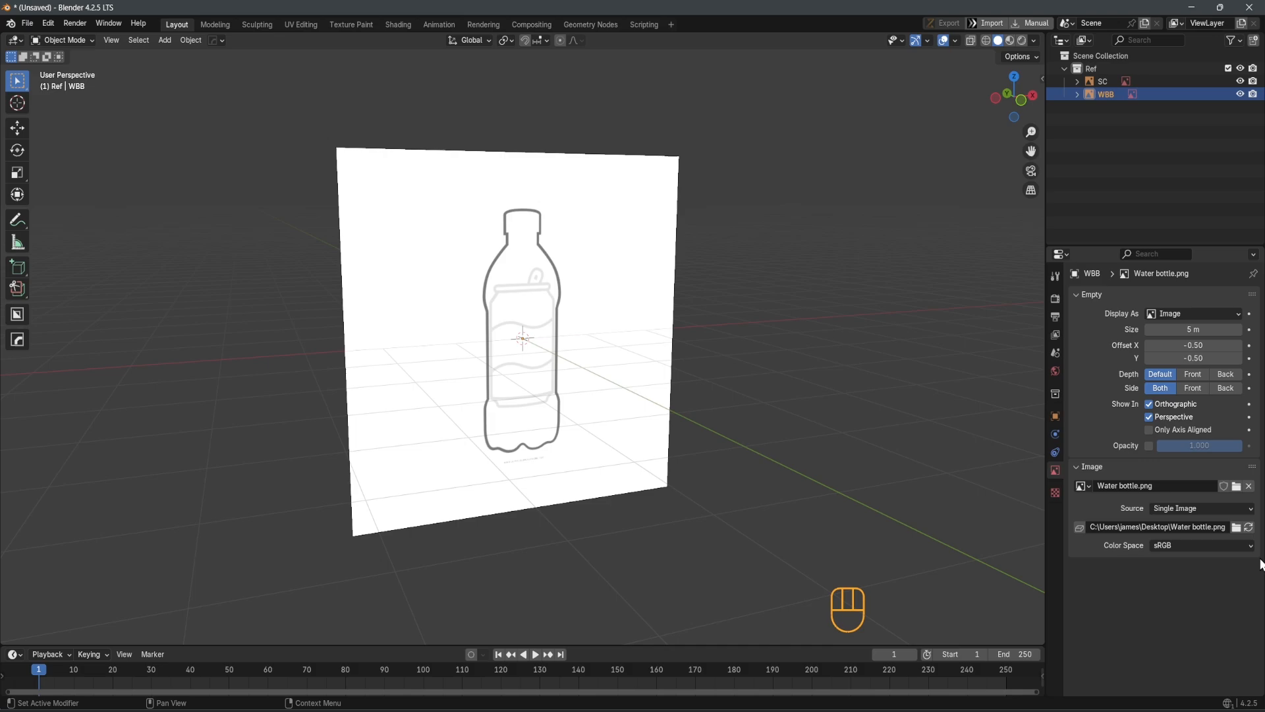
{"action": "left_click", "coordinate": [1150, 446]}
{"action": "left_click", "coordinate": [1180, 442]}
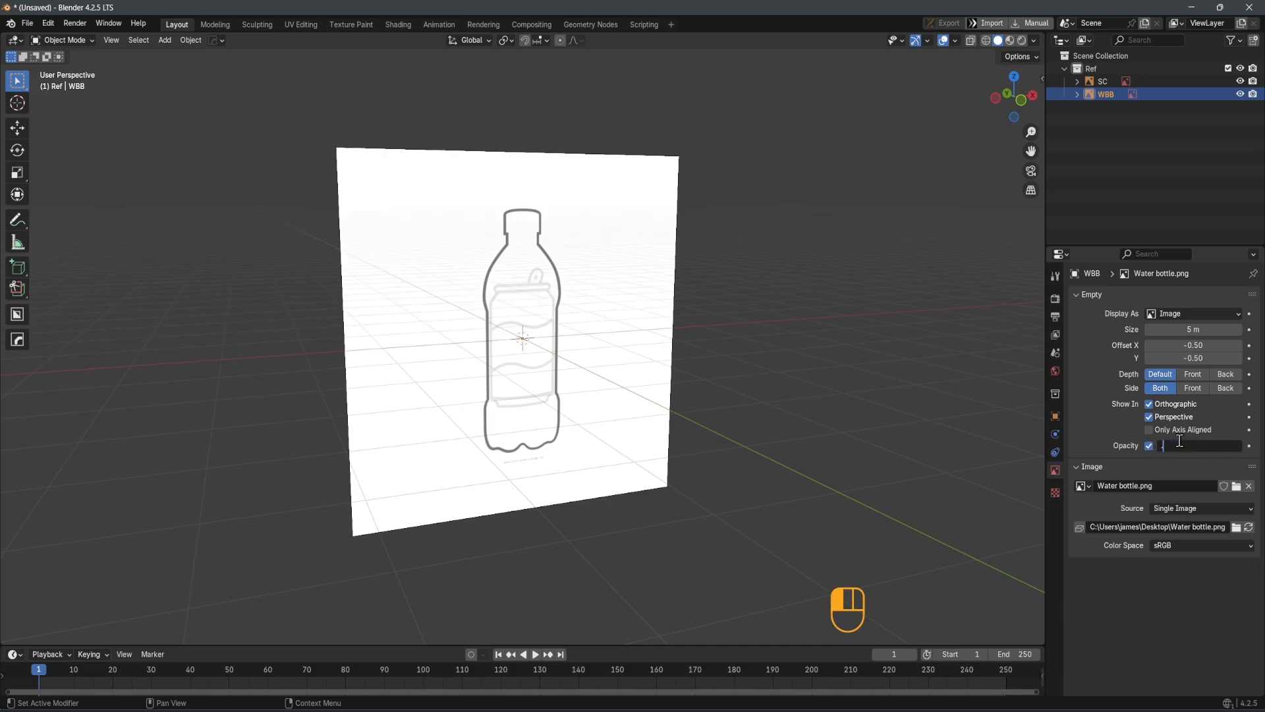
{"action": "type", "text": ".2"}
{"action": "key", "text": "Return"}
In front orthographic view, hide the WBB water bottle image so only the soda can reference is displayed
{"action": "middle_click_drag", "start_coordinate": [351, 290], "coordinate": [496, 419]}
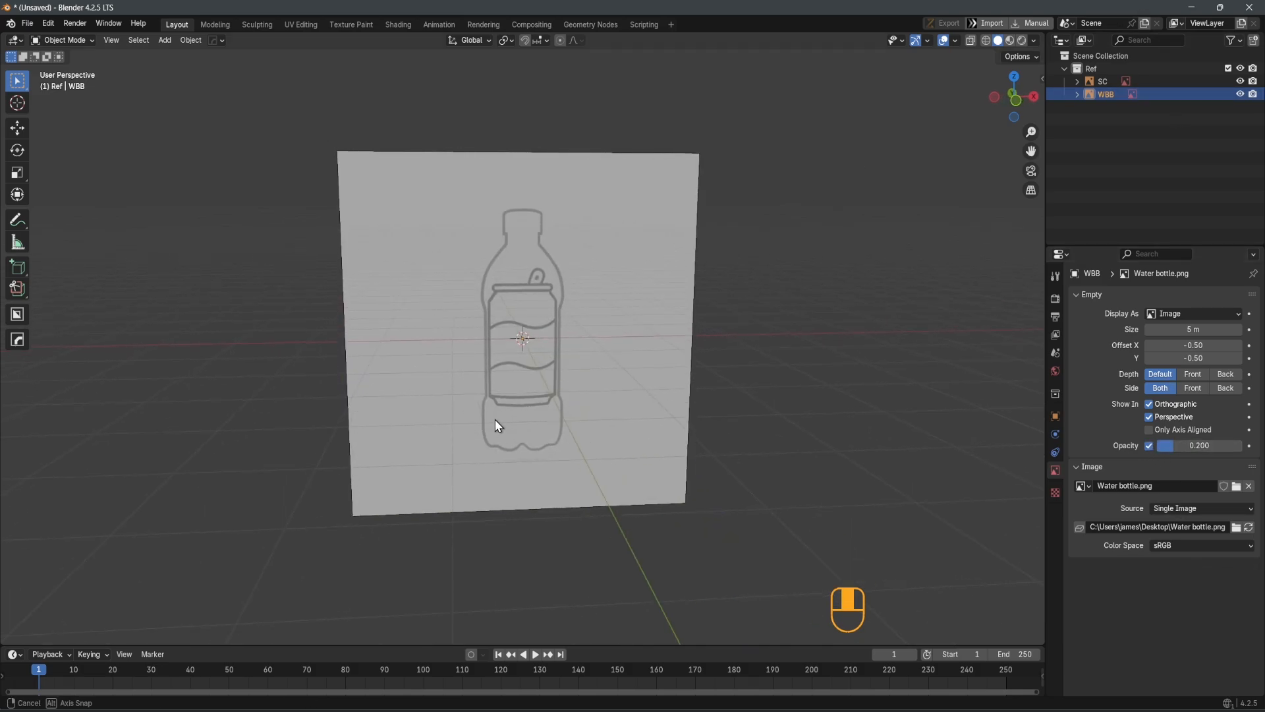
{"action": "key", "text": "KP_1"}
{"action": "scroll", "coordinate": [523, 404], "scroll_direction": "up", "scroll_amount": 3}
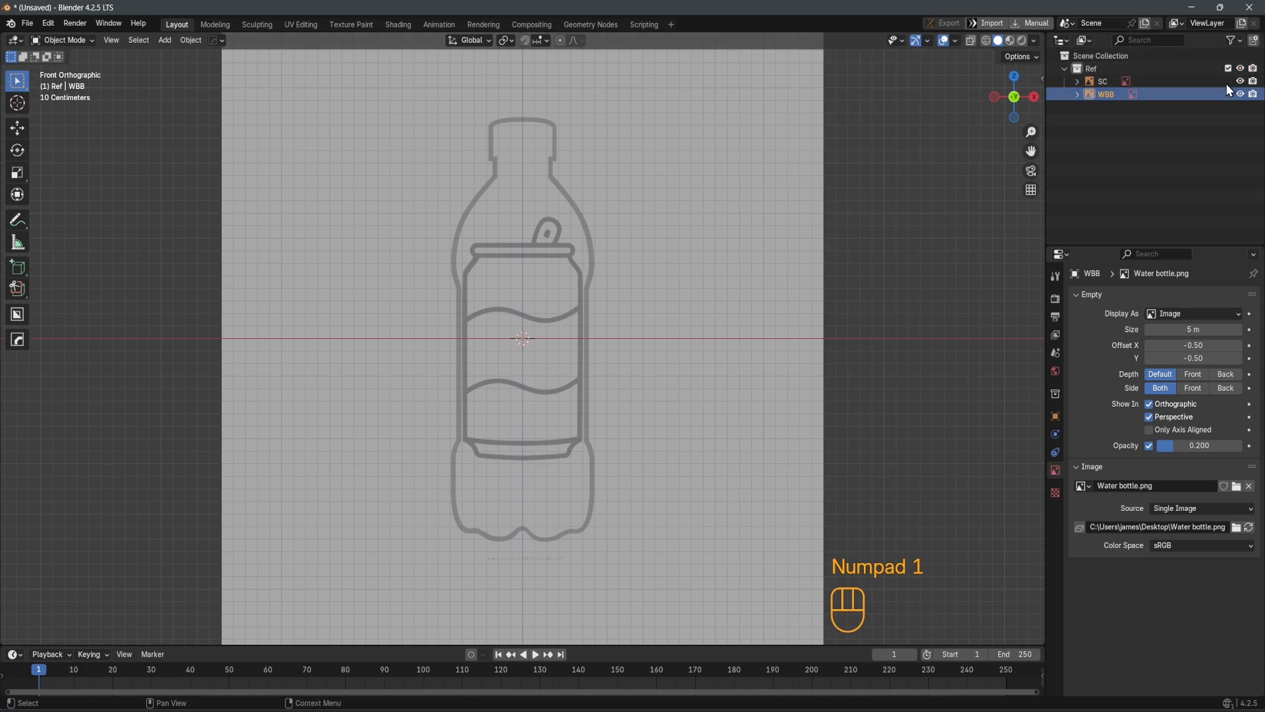
{"action": "left_click", "coordinate": [1240, 95]}
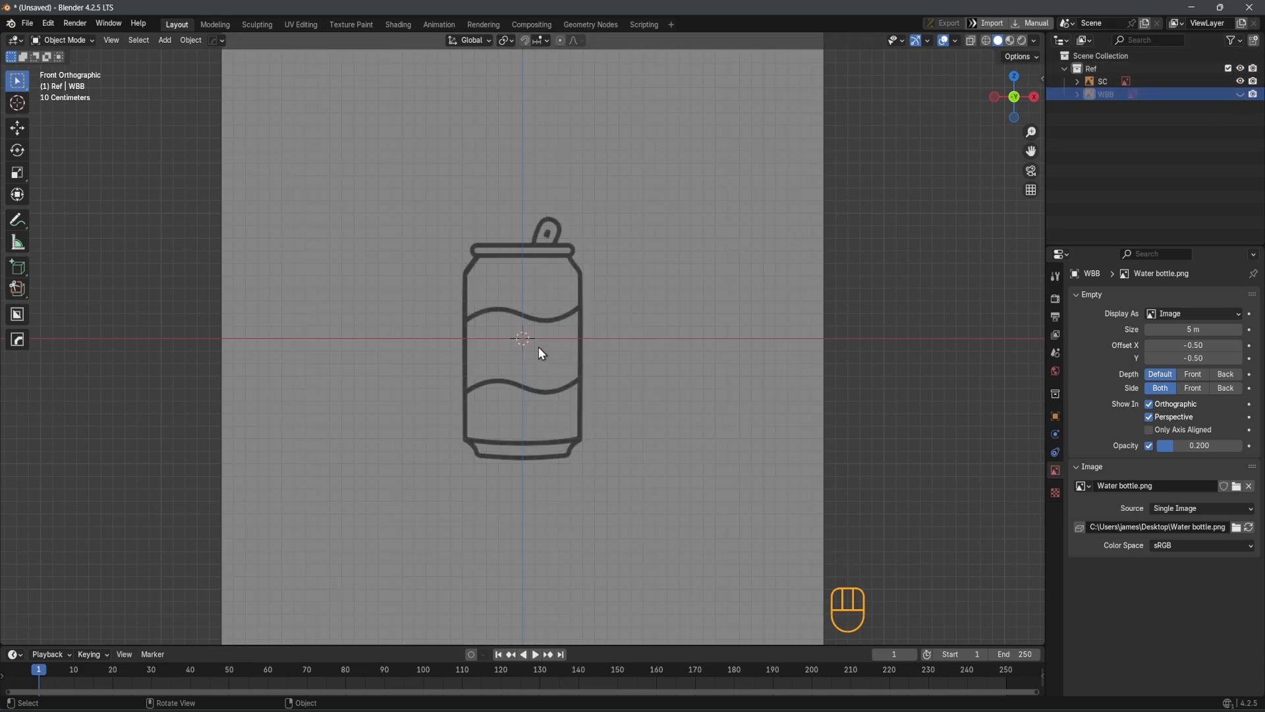
{"action": "scroll", "coordinate": [533, 357], "scroll_direction": "up", "scroll_amount": 1}
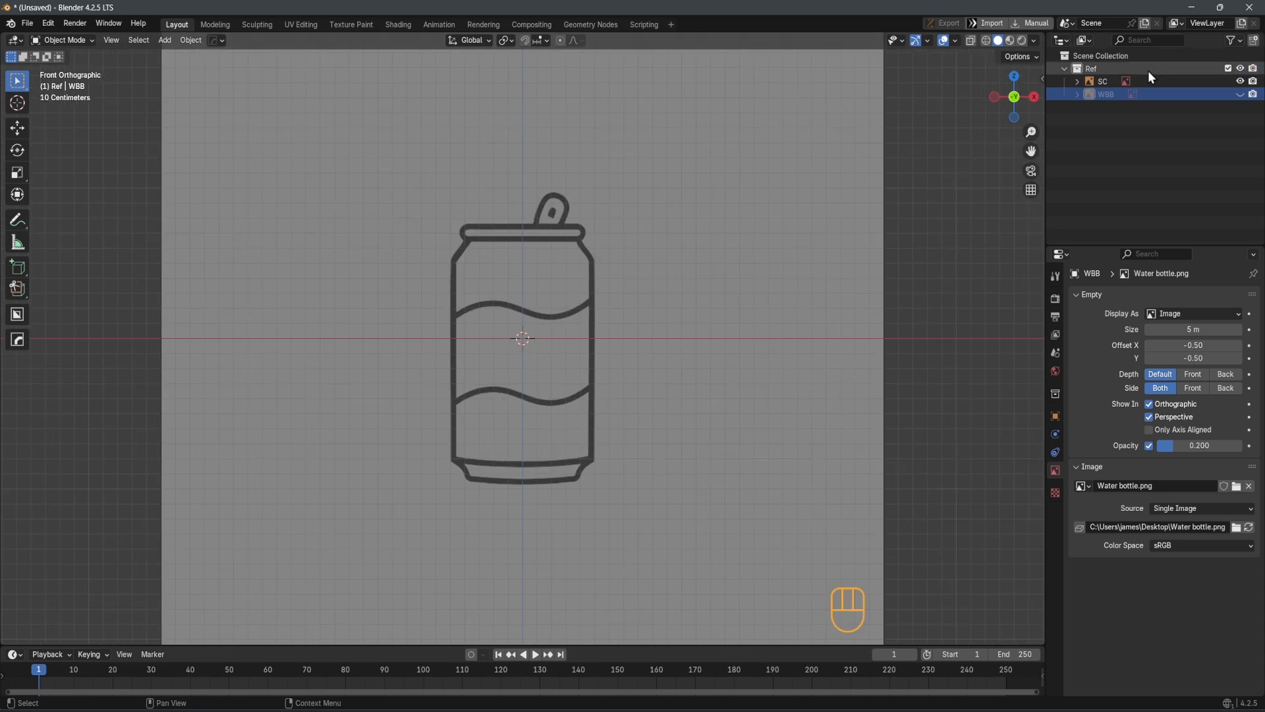
Rename the hidden water bottle image object from WBB to PC
{"action": "double_click", "coordinate": [1103, 94]}
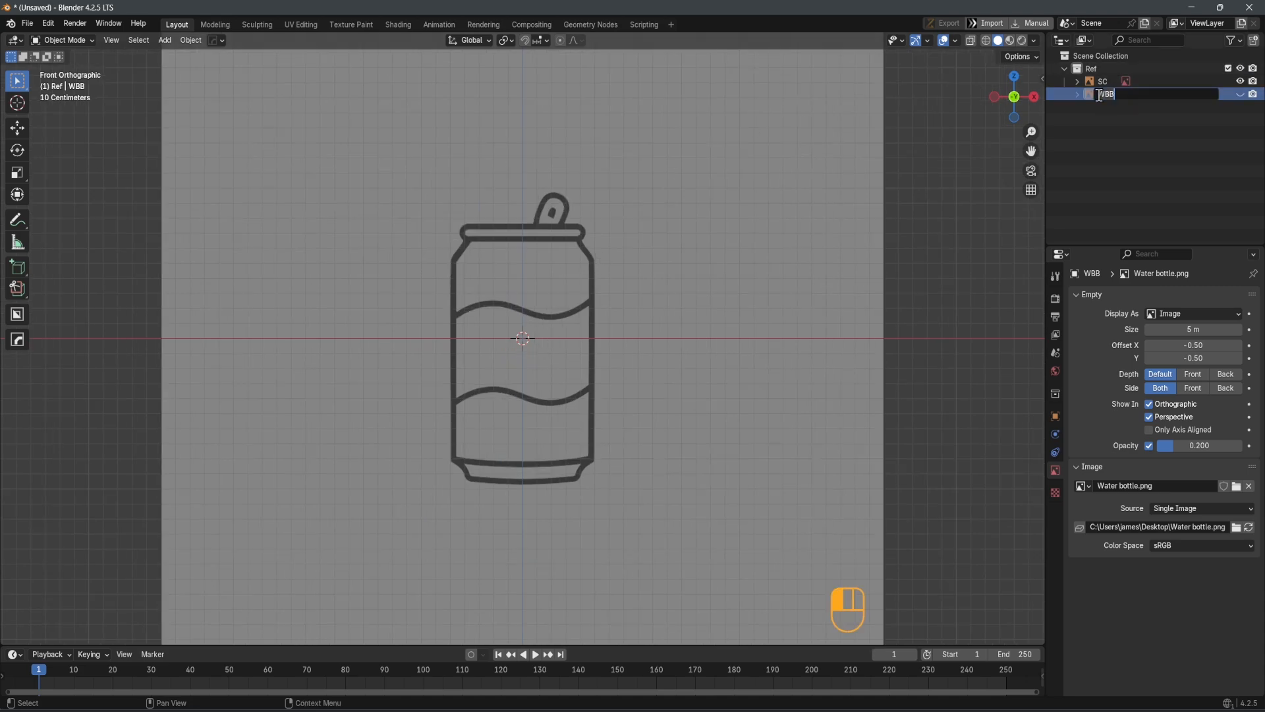
{"action": "type", "text": "PC"}
{"action": "key", "text": "Return"}
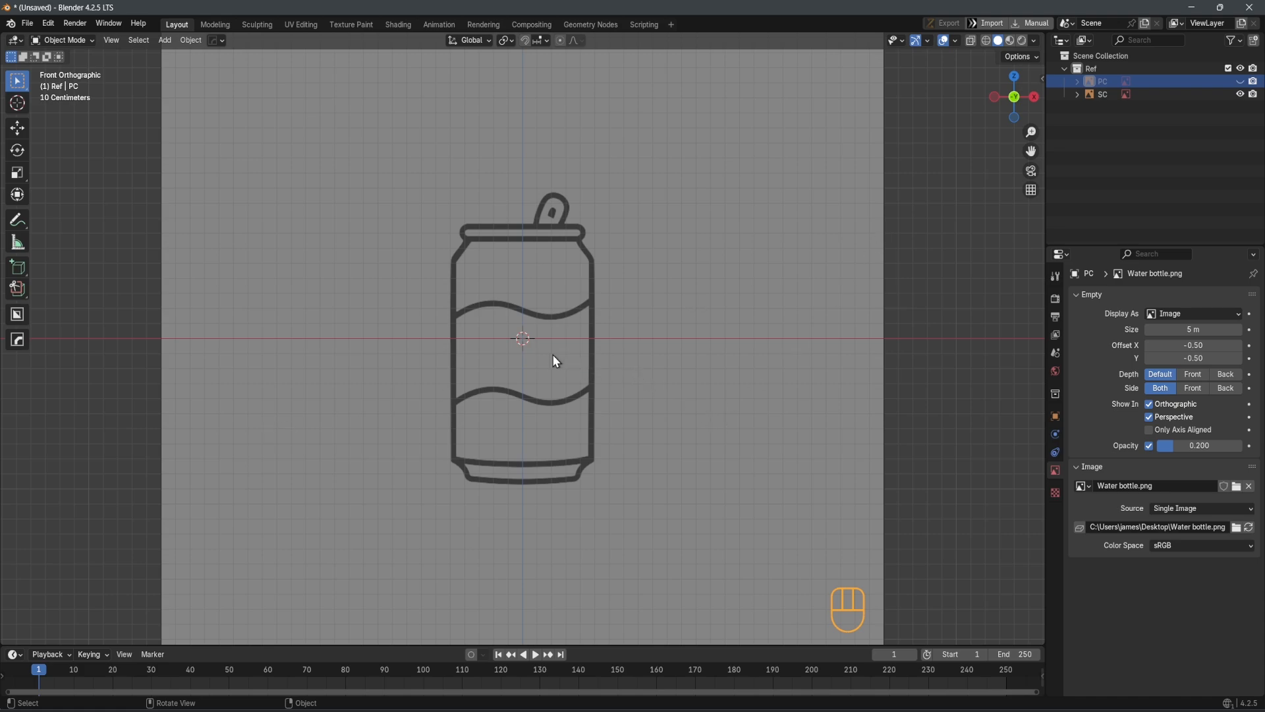
{"action": "middle_click_drag", "start_coordinate": [528, 360], "coordinate": [557, 388], "text": "shift"}
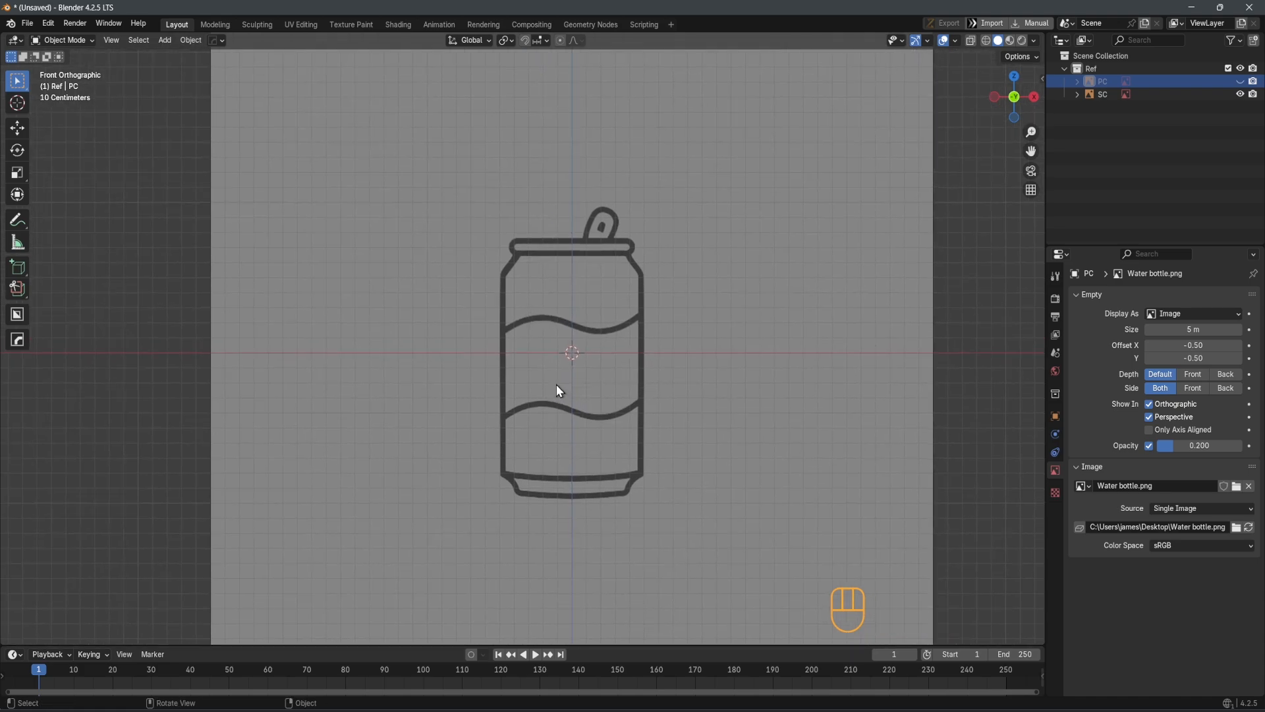
Sketch a rough annotation line down the soda can's left outline and erase it
{"action": "mouse_move", "coordinate": [605, 323]}
{"action": "middle_mouse_down", "text": "shift"}
{"action": "mouse_move", "coordinate": [638, 332]}
{"action": "mouse_move", "coordinate": [610, 338]}
{"action": "middle_mouse_up", "text": "shift"}
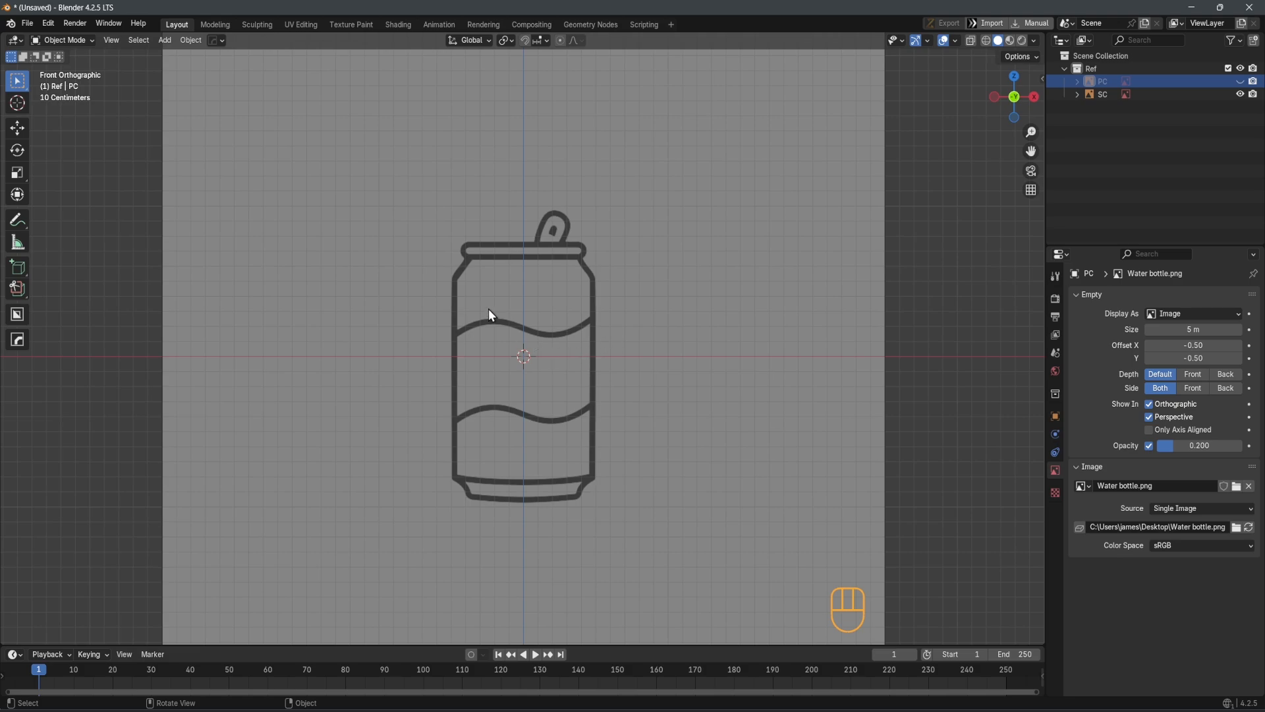
{"action": "scroll", "coordinate": [496, 182], "scroll_direction": "up", "scroll_amount": 4}
{"action": "key", "text": "d"}
{"action": "mouse_move", "coordinate": [483, 167]}
{"action": "left_mouse_down"}
{"action": "mouse_move", "coordinate": [411, 174]}
{"action": "mouse_move", "coordinate": [388, 218]}
{"action": "left_mouse_up"}
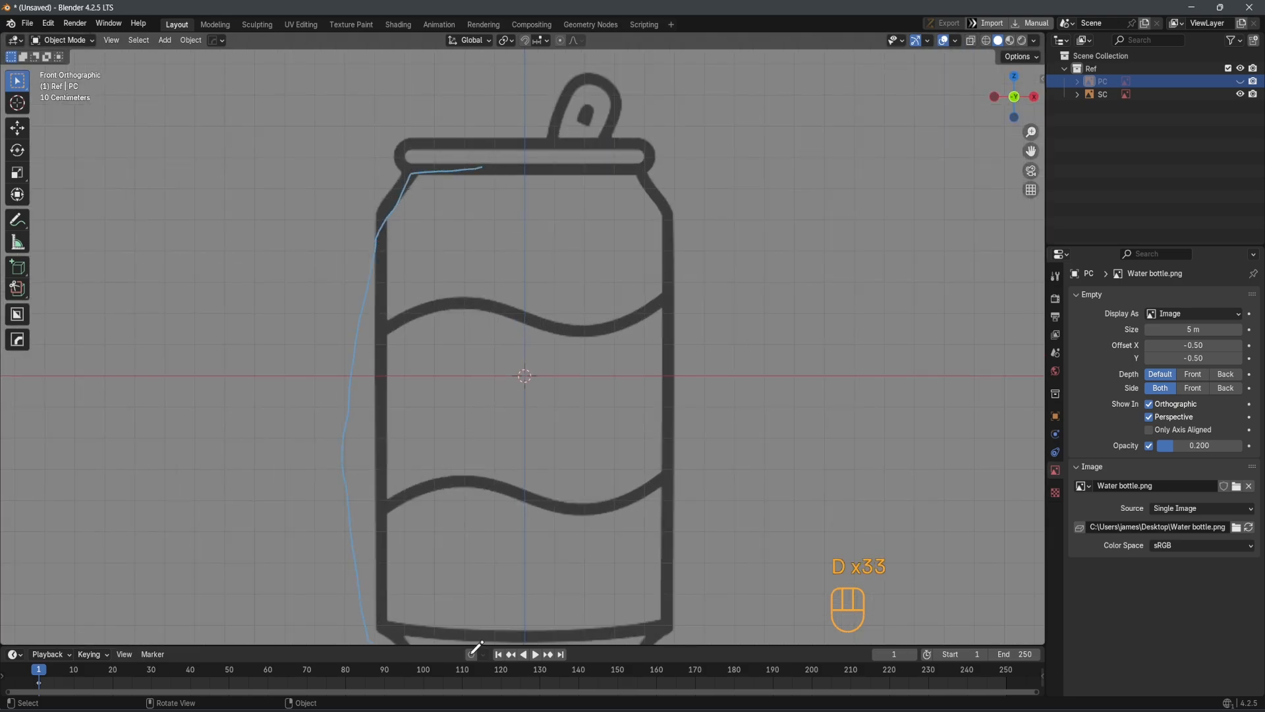
{"action": "scroll", "coordinate": [444, 576], "scroll_direction": "down", "scroll_amount": 4}
{"action": "right_click_drag", "start_coordinate": [519, 508], "coordinate": [511, 506]}
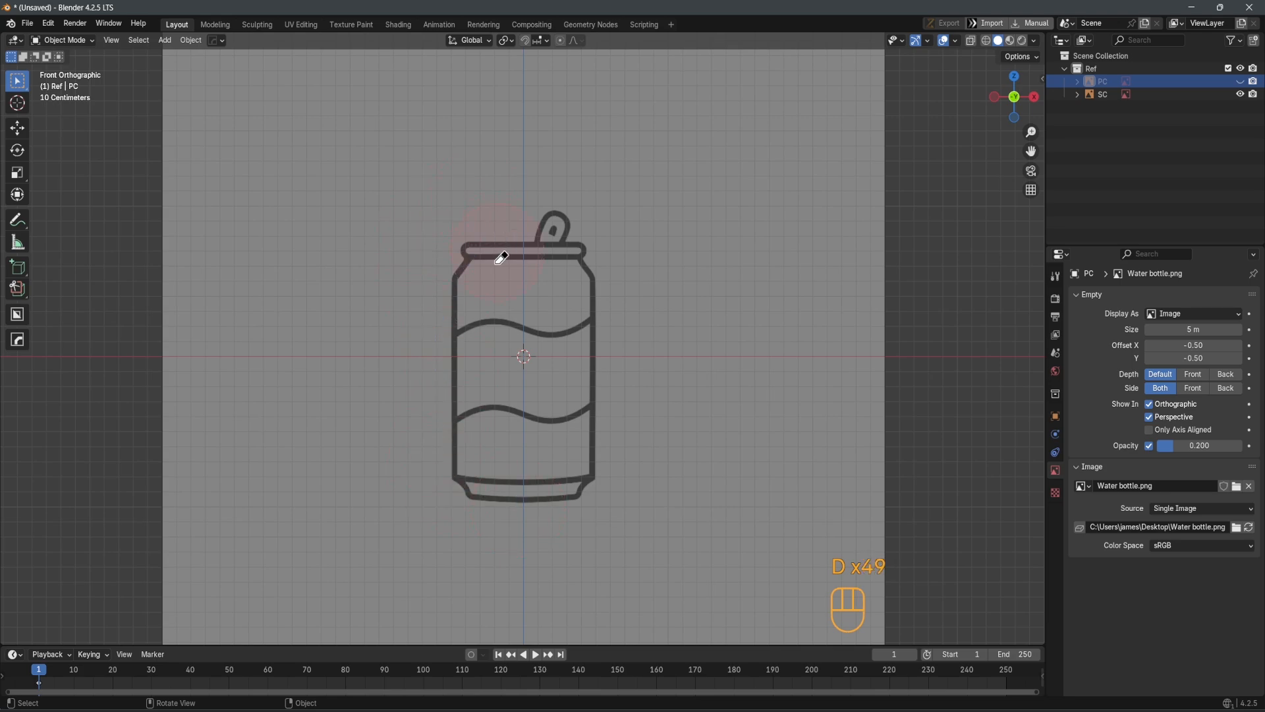
Add a plane to the Ref collection and merge all its vertices into a single point in Edit Mode
{"action": "middle_click_drag", "start_coordinate": [376, 332], "coordinate": [496, 409]}
{"action": "key", "text": "shift+a"}
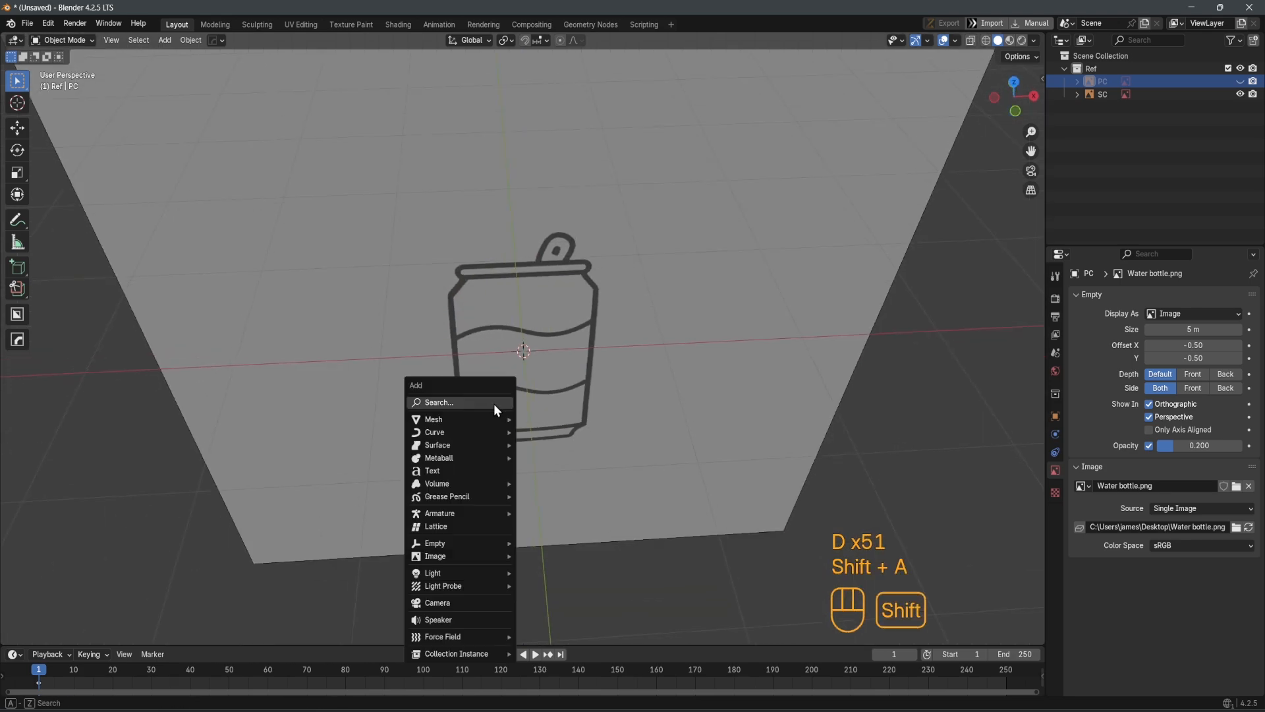
{"action": "mouse_move", "coordinate": [507, 427]}
{"action": "left_click", "coordinate": [545, 432]}
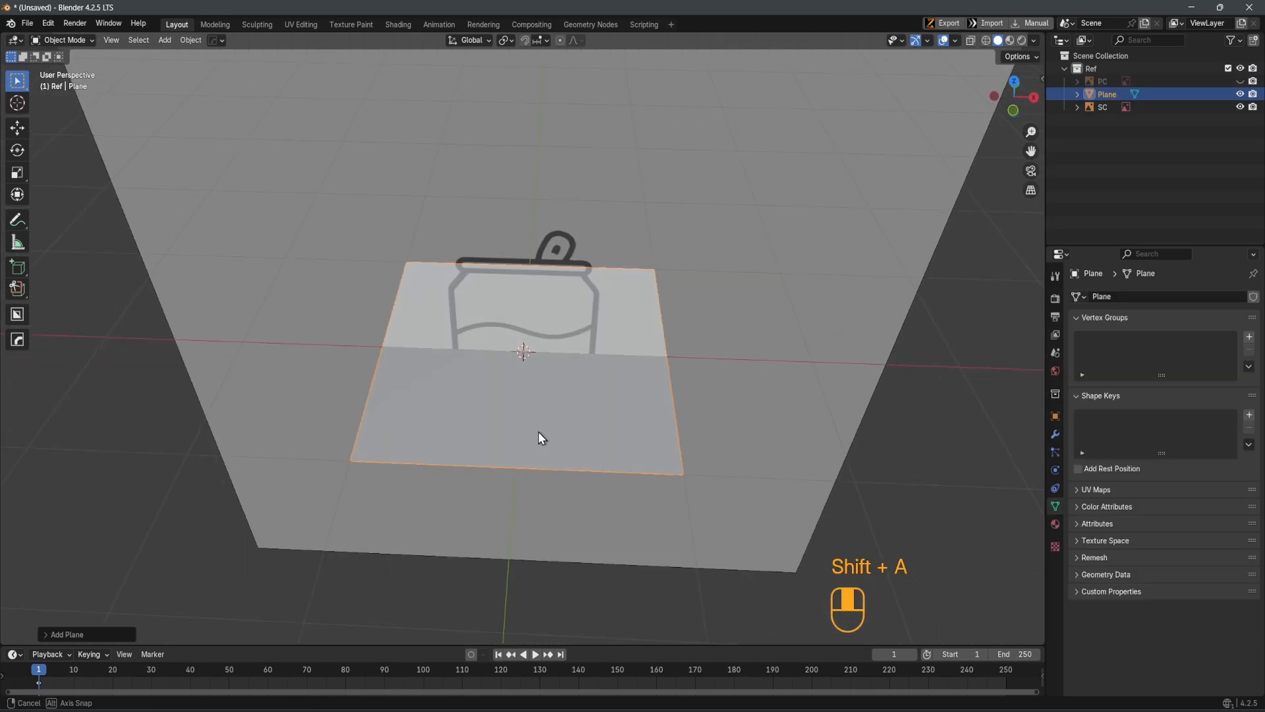
{"action": "key", "text": "Tab"}
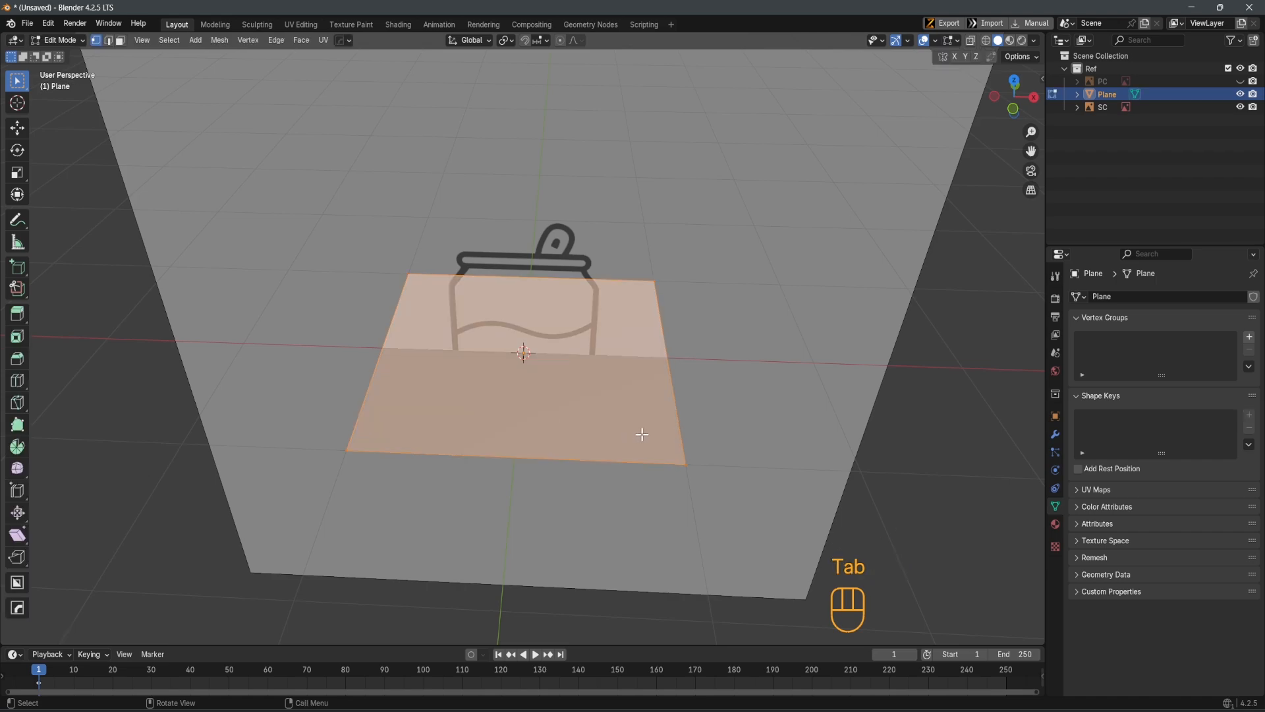
{"action": "key", "text": "m"}
{"action": "left_click", "coordinate": [642, 436]}
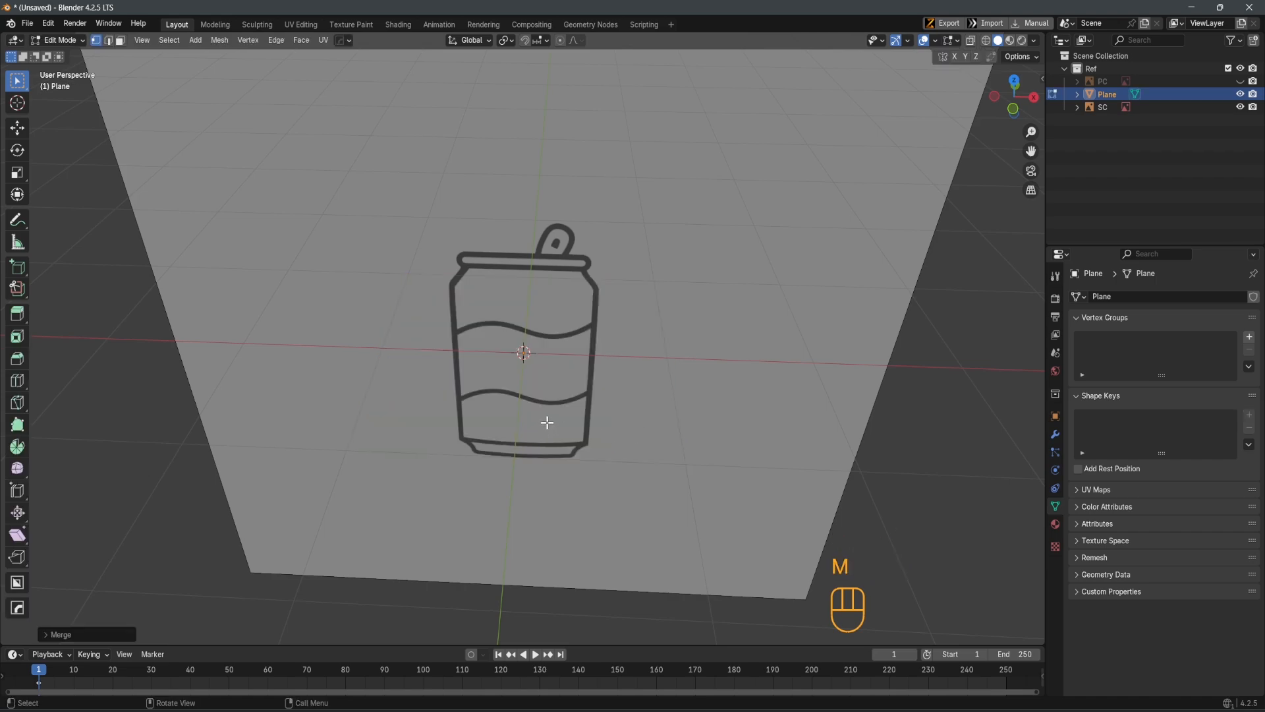
Activate the Move tool and delete the merged plane, returning to Object Mode in front orthographic view
{"action": "left_click", "coordinate": [11, 132]}
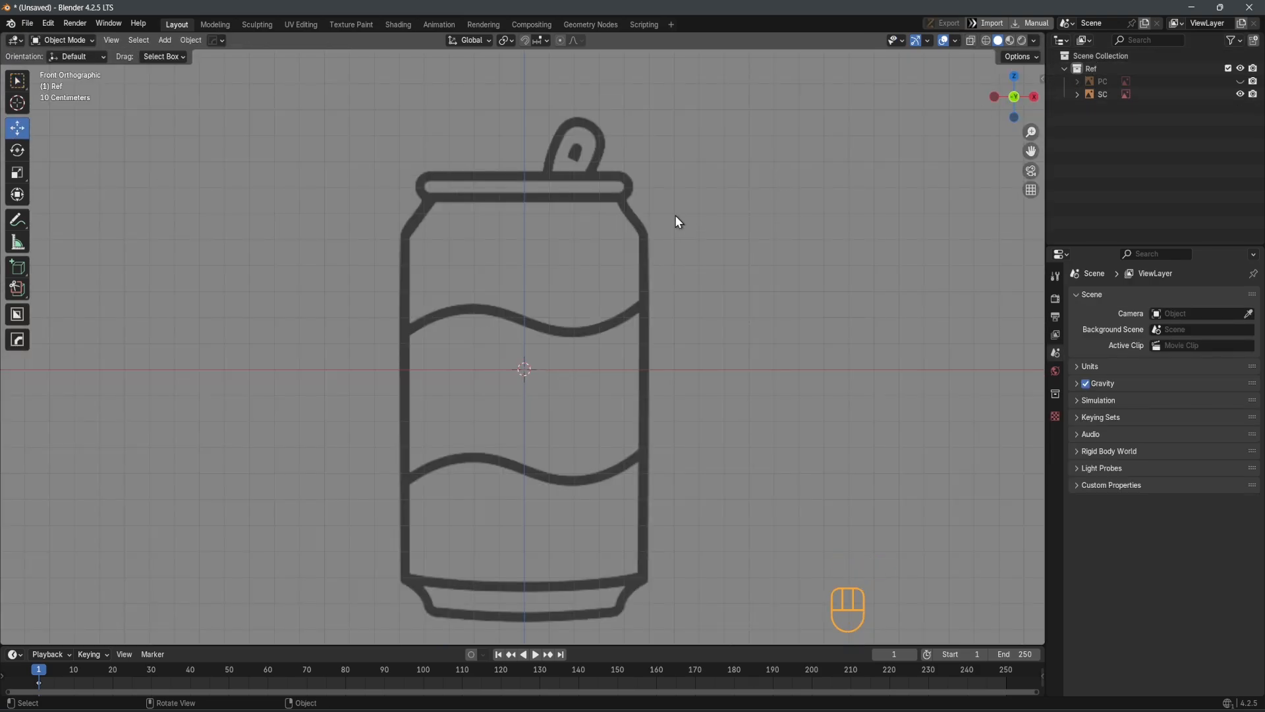
{"action": "scroll", "coordinate": [551, 365], "scroll_direction": "down", "scroll_amount": 2}
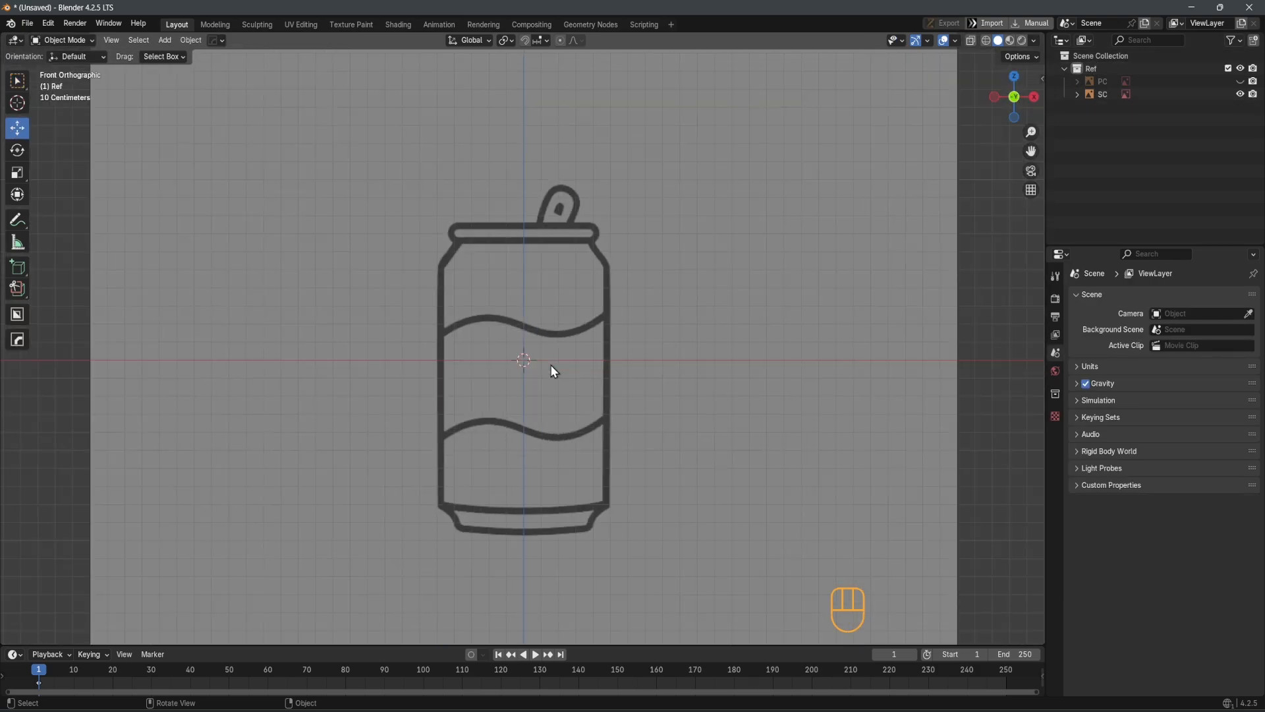
{"action": "scroll", "coordinate": [553, 371], "scroll_direction": "up", "scroll_amount": 3}
Collapse the Ref collection and create a new collection named Soda can directly under the Scene Collection
{"action": "left_click", "coordinate": [1068, 69]}
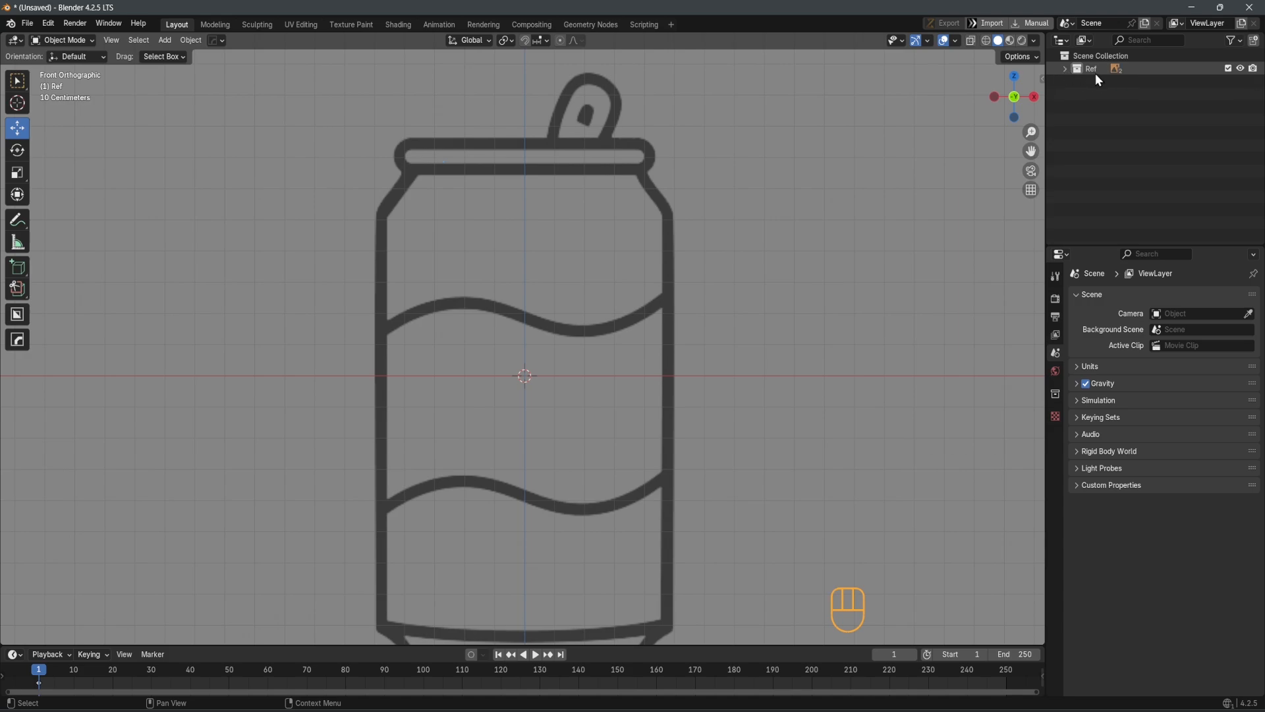
{"action": "left_click", "coordinate": [1101, 58]}
{"action": "double_click", "coordinate": [1101, 57]}
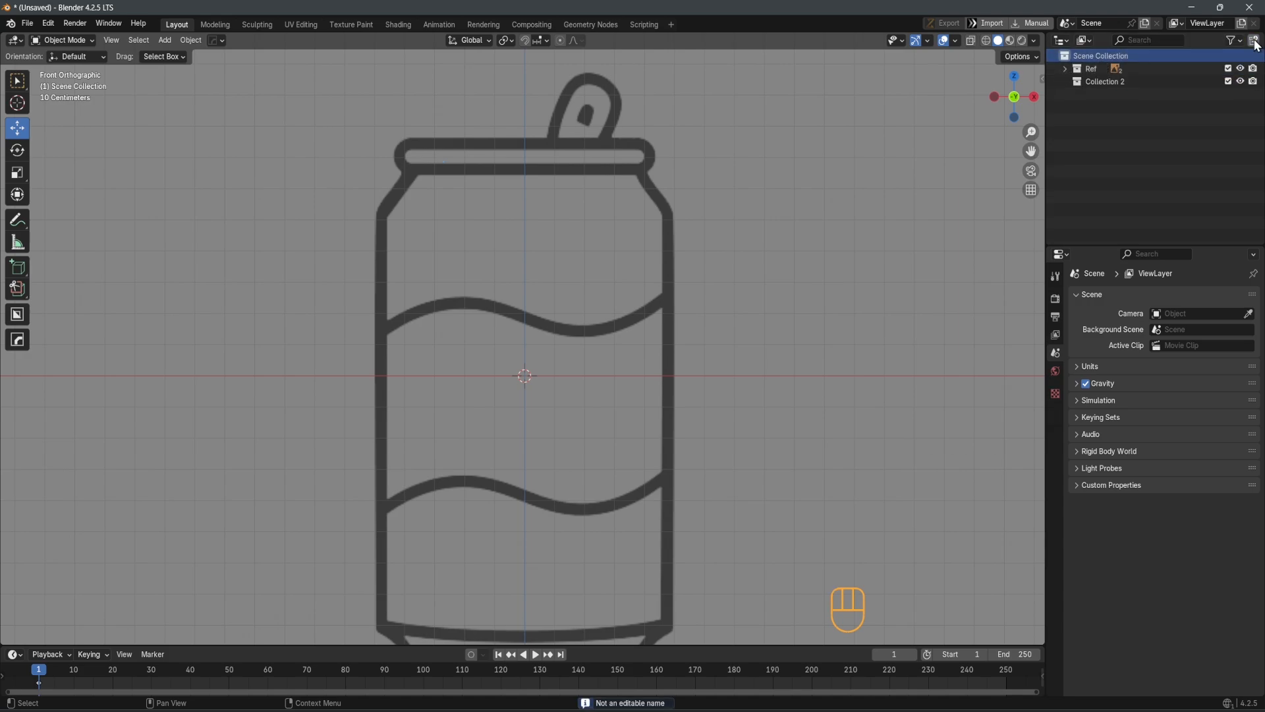
{"action": "left_click", "coordinate": [1130, 81]}
{"action": "double_click", "coordinate": [1119, 81]}
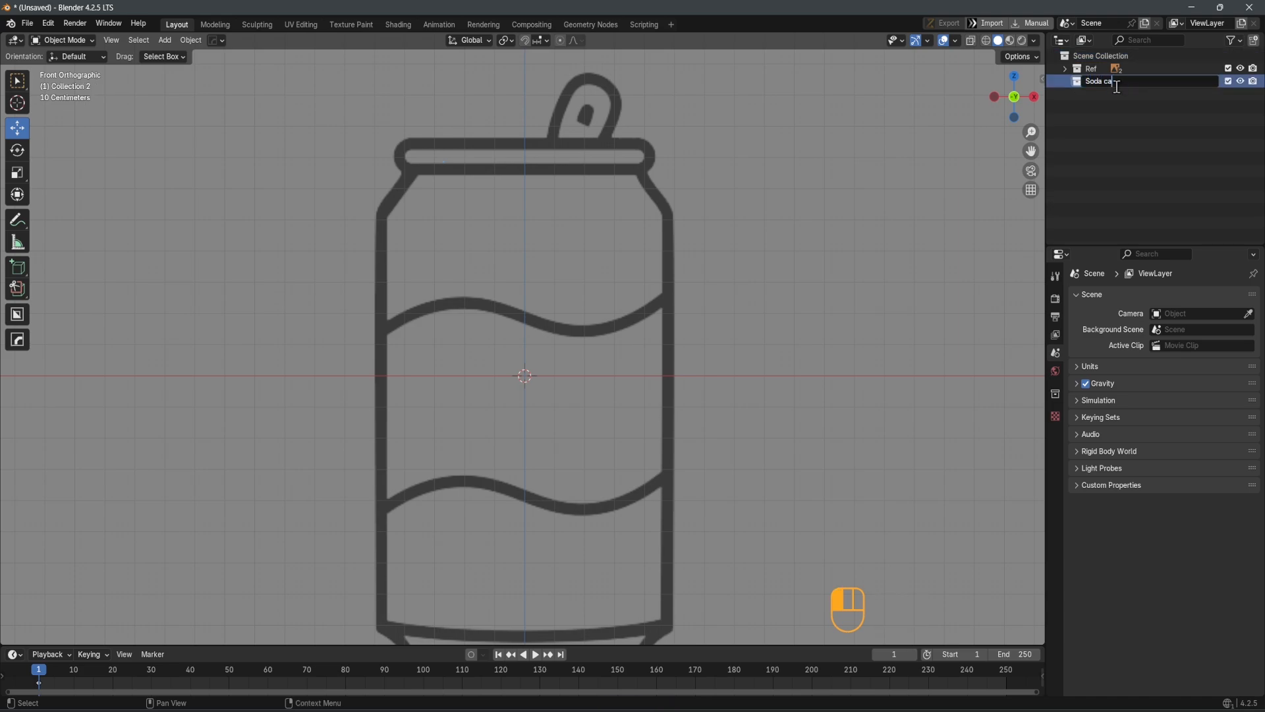
{"action": "key", "text": "Return"}
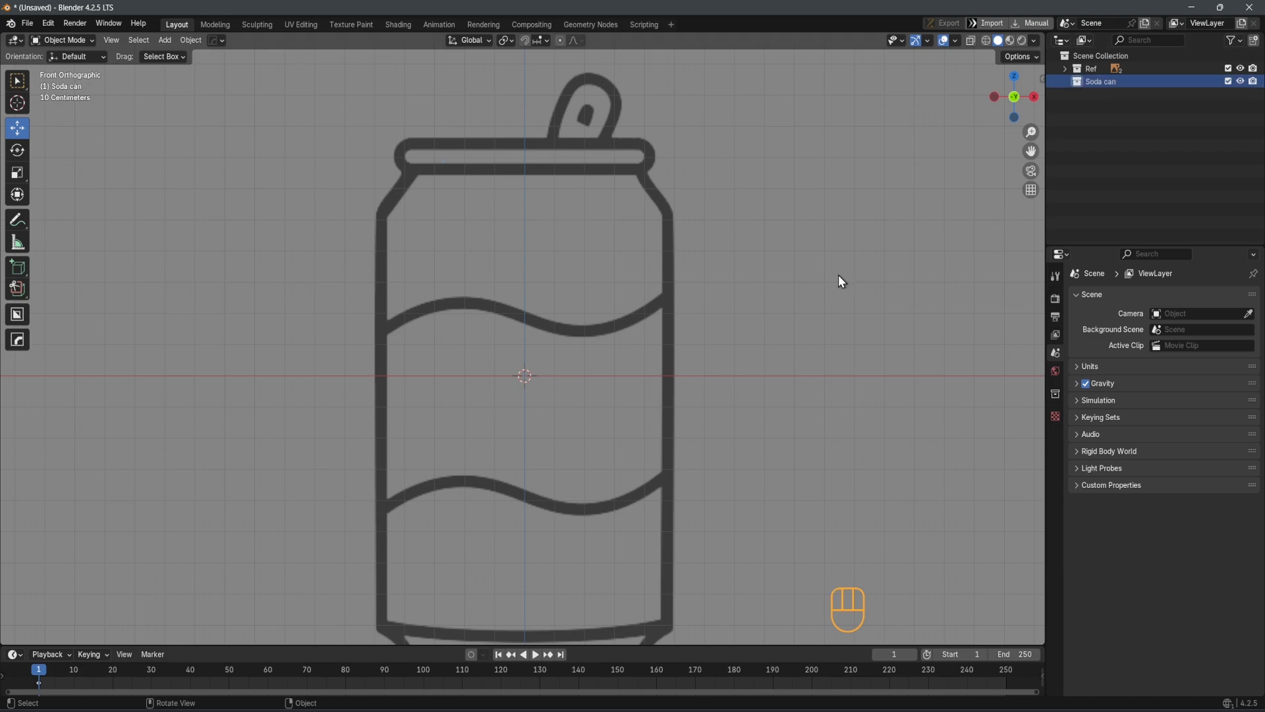
Add a mesh plane at the origin inside the Soda can collection
{"action": "scroll", "coordinate": [572, 267], "scroll_direction": "down", "scroll_amount": 2}
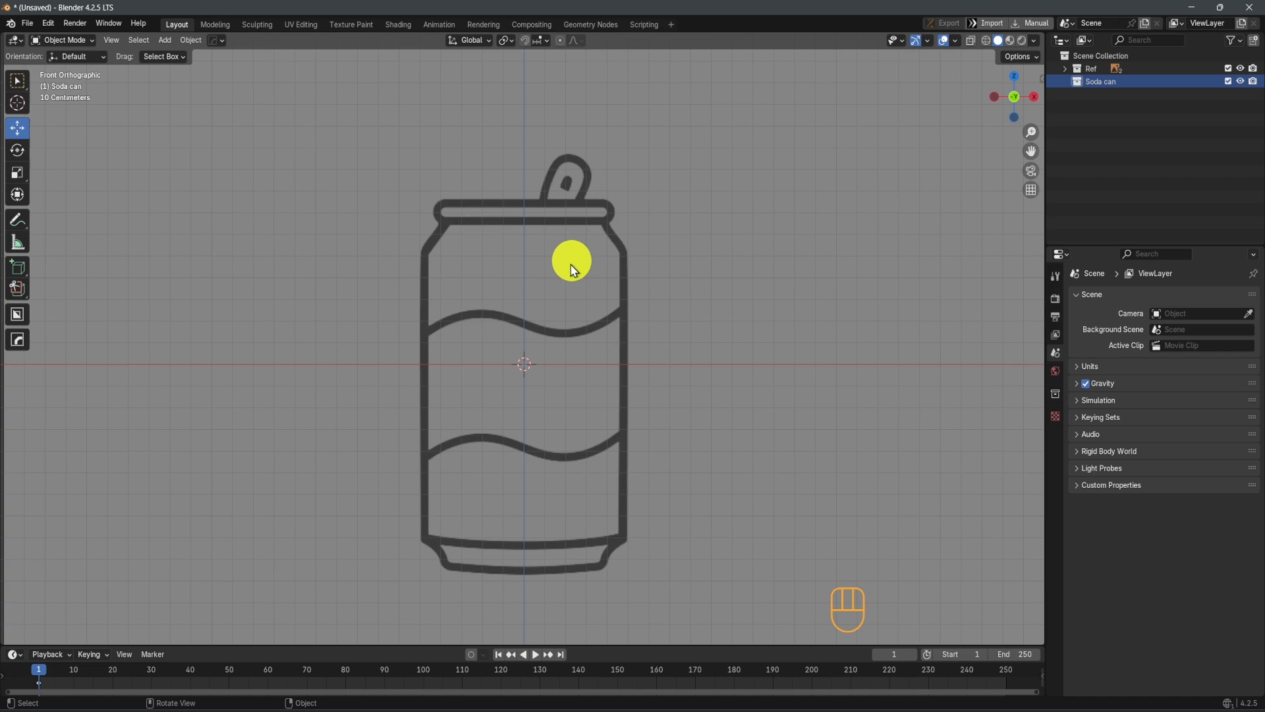
{"action": "scroll", "coordinate": [572, 266], "scroll_direction": "down", "scroll_amount": 1}
{"action": "middle_click_drag", "start_coordinate": [571, 278], "coordinate": [631, 234], "text": "shift"}
{"action": "scroll", "coordinate": [571, 164], "scroll_direction": "up", "scroll_amount": 2}
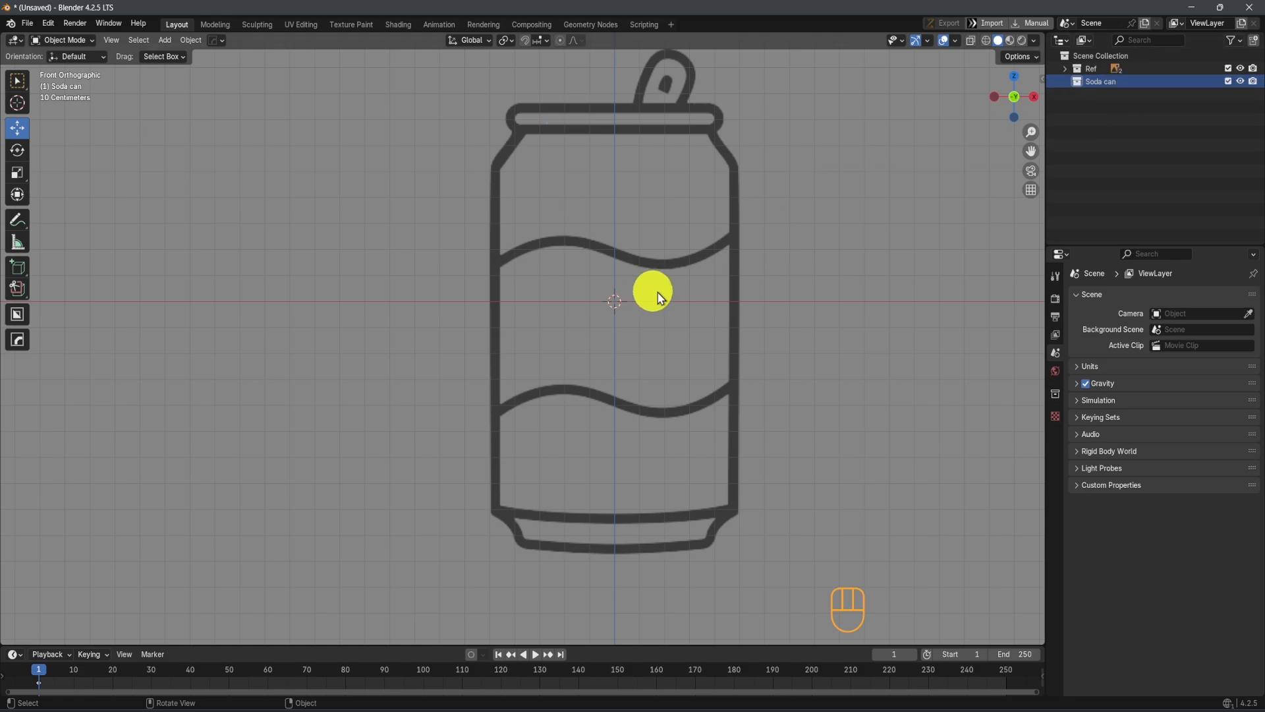
{"action": "key", "text": "shift+a"}
{"action": "mouse_move", "coordinate": [511, 331]}
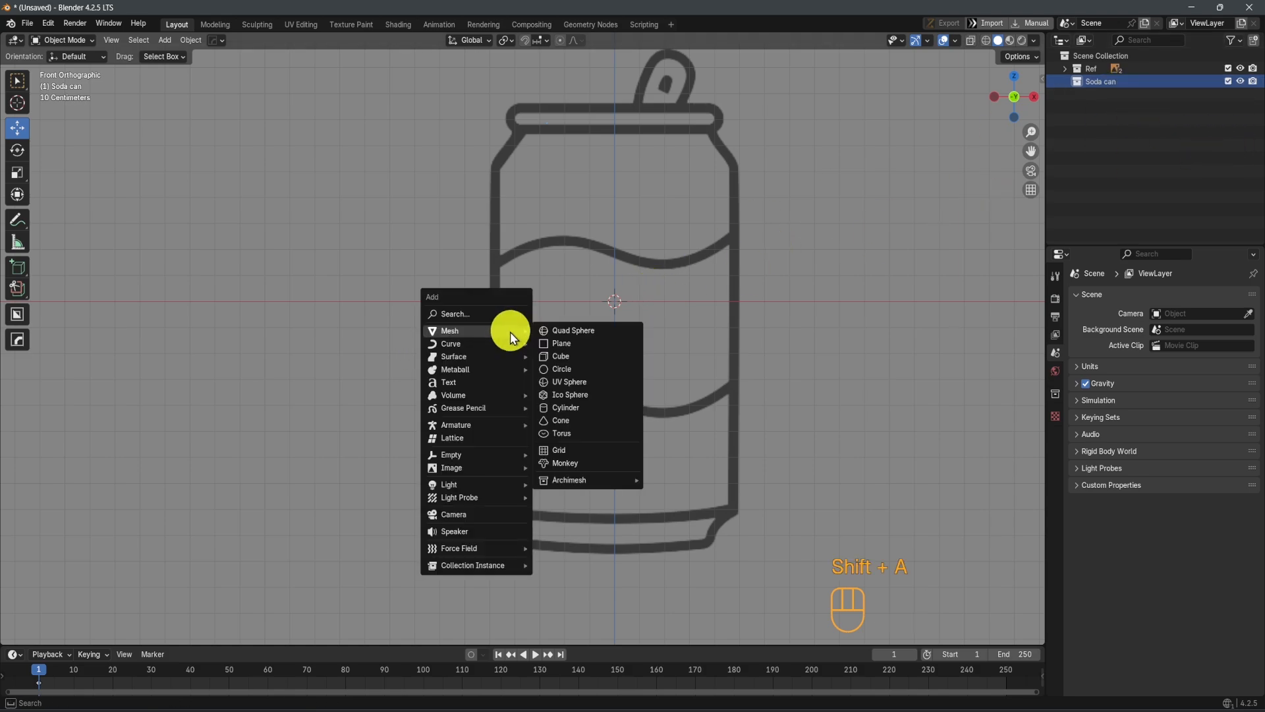
{"action": "left_click", "coordinate": [583, 344]}
In Edit Mode, merge all of the plane's vertices into a single vertex at its center
{"action": "middle_click_drag", "start_coordinate": [588, 319], "coordinate": [717, 370]}
{"action": "key", "text": "Tab"}
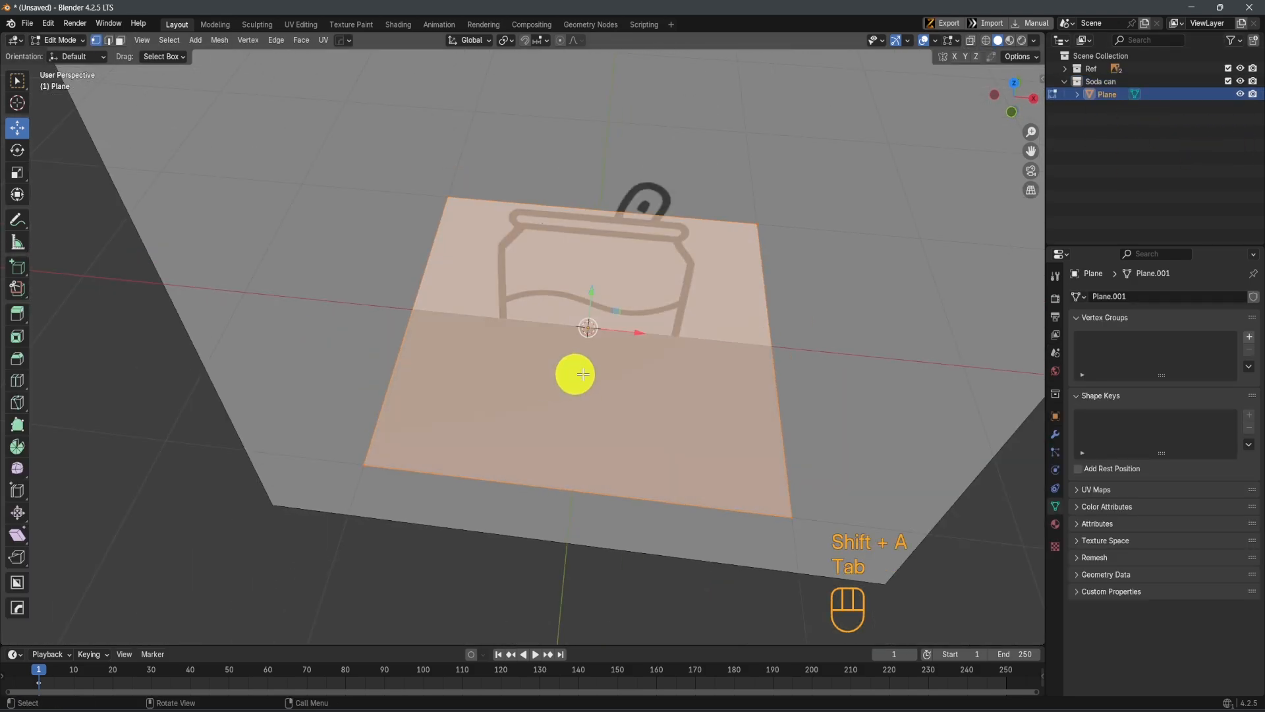
{"action": "key", "text": "m"}
{"action": "left_click", "coordinate": [783, 407]}
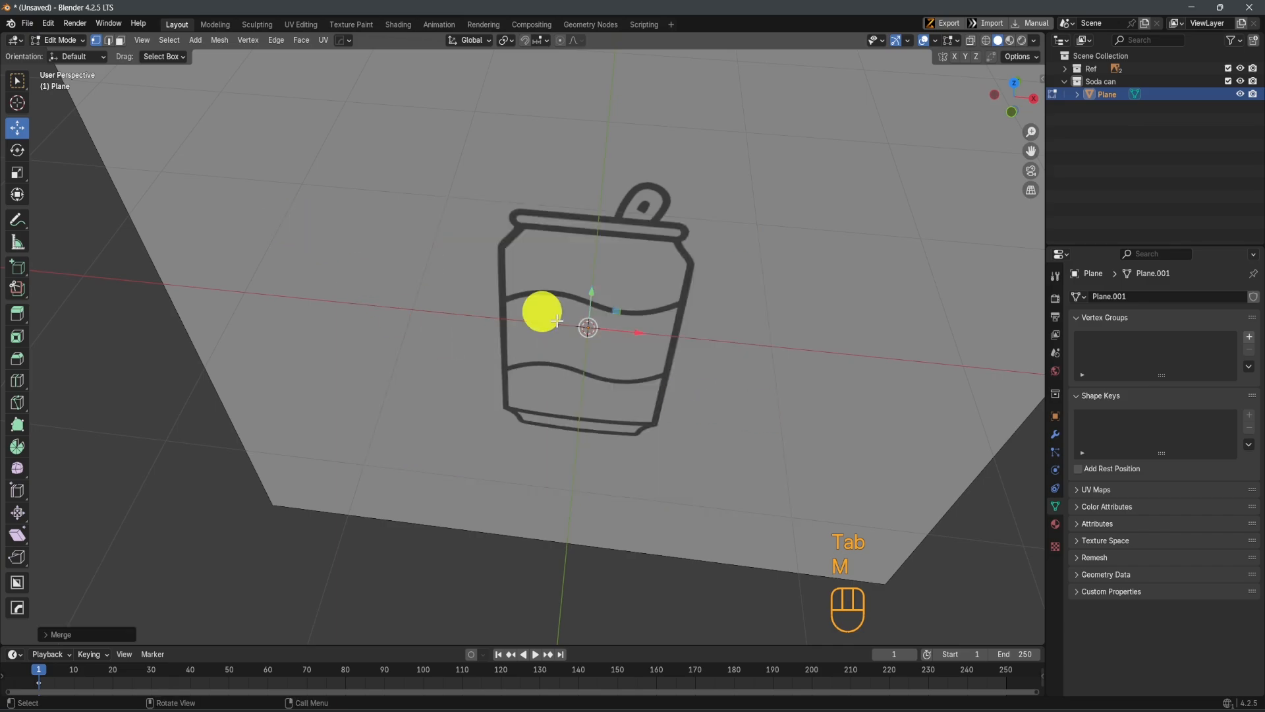
In front orthographic view, move the vertex up to the underside of the can's rim and left of the center axis
{"action": "middle_click_drag", "start_coordinate": [577, 356], "coordinate": [599, 314]}
{"action": "left_click_drag", "start_coordinate": [590, 267], "coordinate": [593, 204]}
{"action": "middle_click_drag", "start_coordinate": [647, 290], "coordinate": [585, 403]}
{"action": "key", "text": "KP_1"}
{"action": "scroll", "coordinate": [600, 257], "scroll_direction": "up", "scroll_amount": 4}
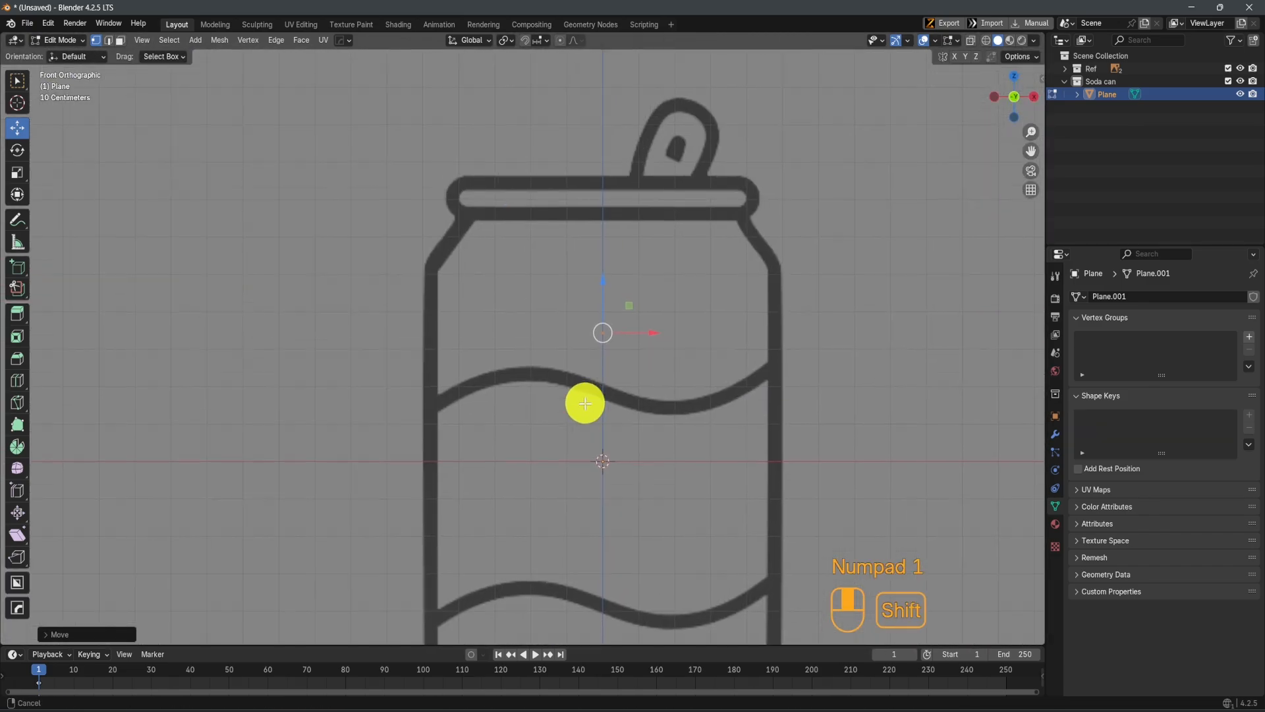
{"action": "left_click_drag", "start_coordinate": [601, 280], "coordinate": [607, 161]}
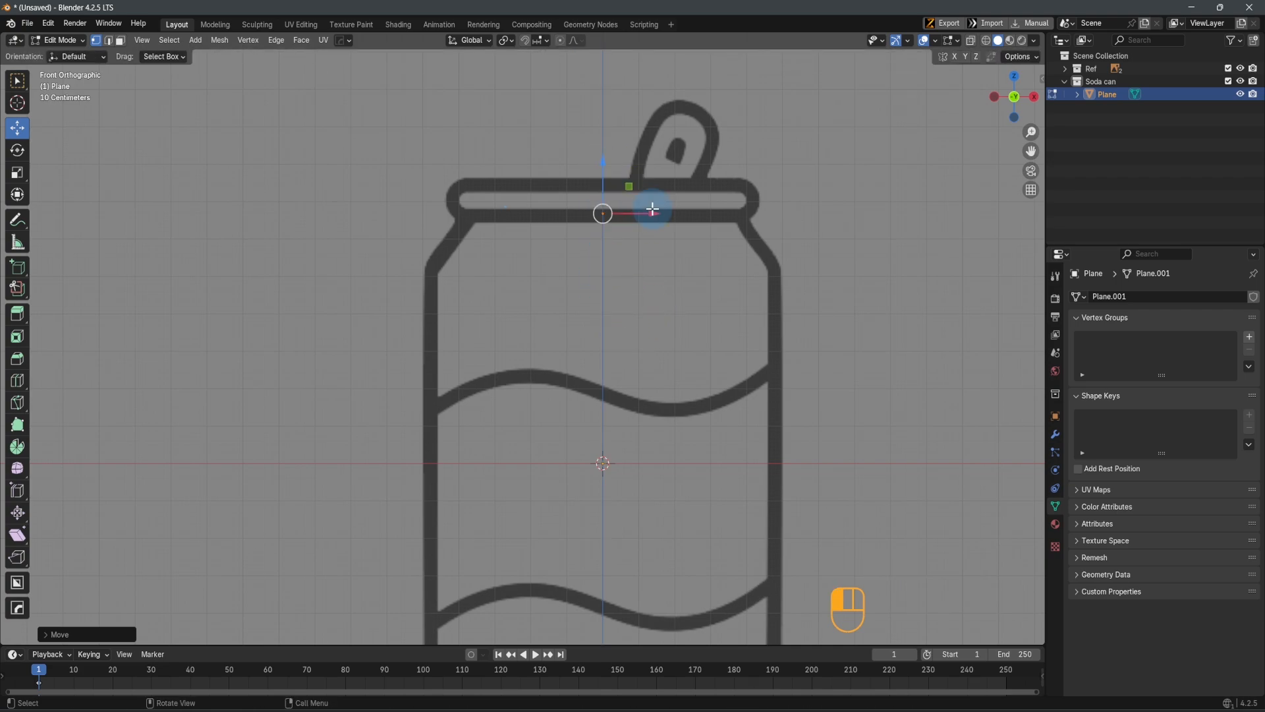
{"action": "left_click_drag", "start_coordinate": [652, 210], "coordinate": [550, 222]}
{"action": "scroll", "coordinate": [550, 222], "scroll_direction": "up", "scroll_amount": 3}
{"action": "mouse_move", "coordinate": [500, 89]}
{"action": "left_mouse_down"}
{"action": "mouse_move", "coordinate": [511, 126]}
{"action": "mouse_move", "coordinate": [490, 89]}
{"action": "left_mouse_up"}
{"action": "middle_click_drag", "start_coordinate": [512, 153], "coordinate": [529, 133], "text": "shift"}
Extrude the vertex left along X to the rim's lower corner, and extrude again diagonally down to the can's left shoulder corner
{"action": "key", "text": "e"}
{"action": "key", "text": "x"}
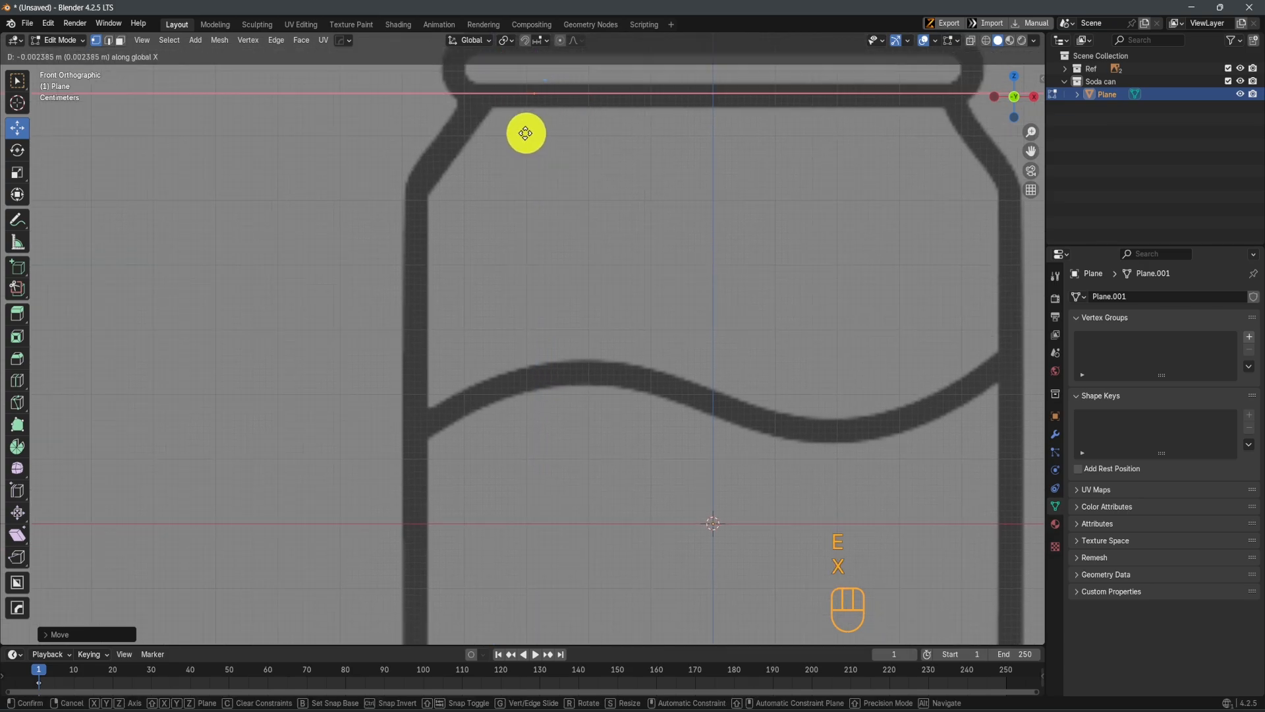
{"action": "left_click", "coordinate": [477, 134]}
{"action": "key", "text": "e"}
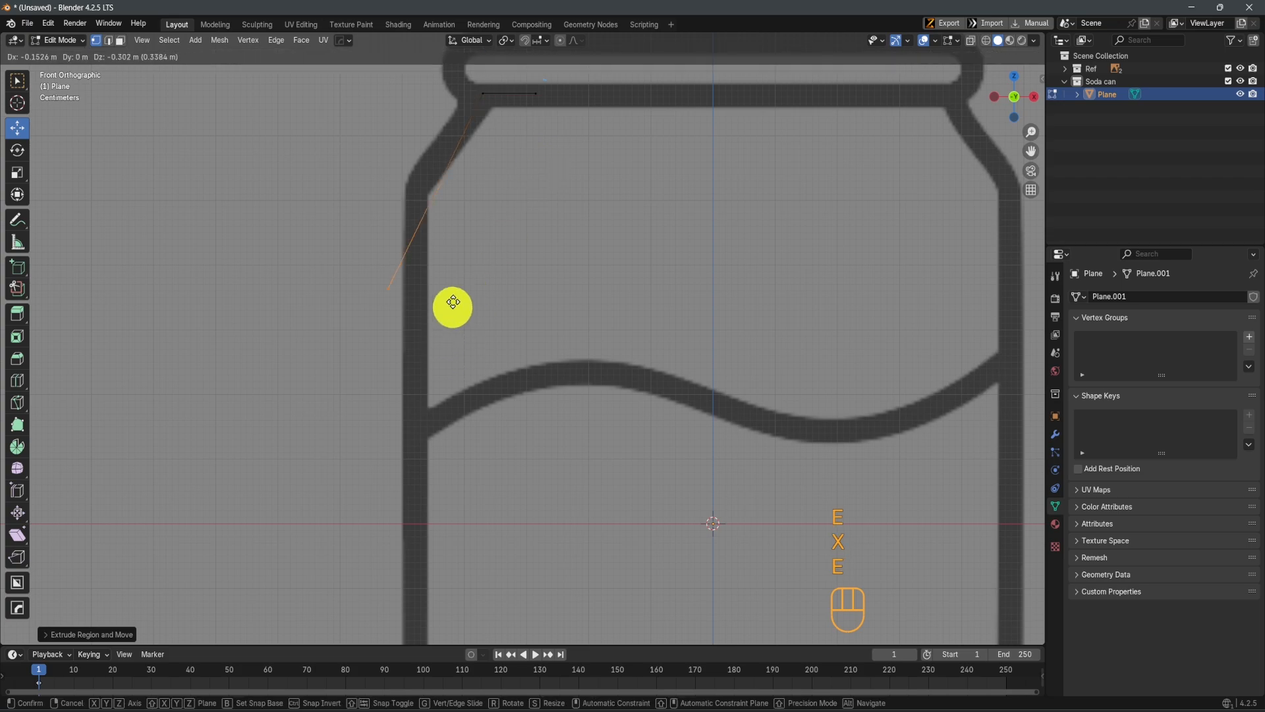
{"action": "scroll", "coordinate": [485, 277], "scroll_direction": "down", "scroll_amount": 3}
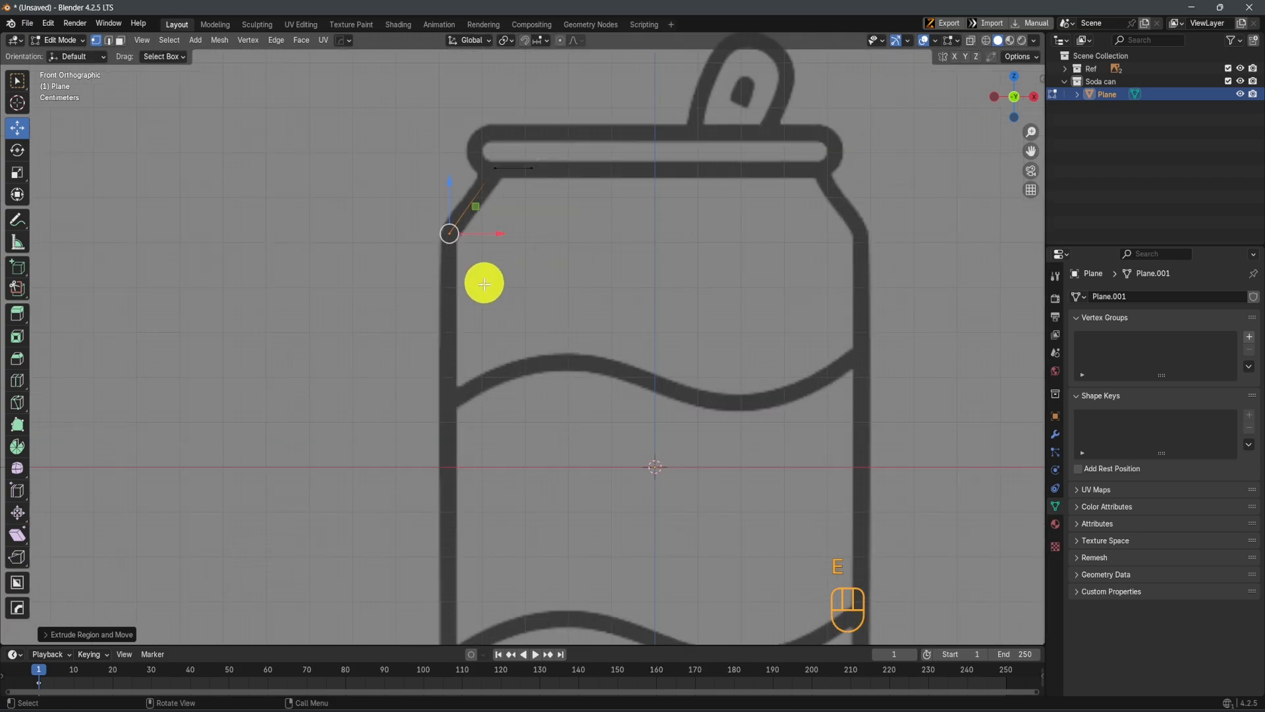
Extrude the shoulder vertex straight down along Z and bring its end to the bottom of the can's left wall
{"action": "key", "text": "z"}
{"action": "left_click", "coordinate": [548, 544]}
{"action": "scroll", "coordinate": [546, 563], "scroll_direction": "down", "scroll_amount": 3}
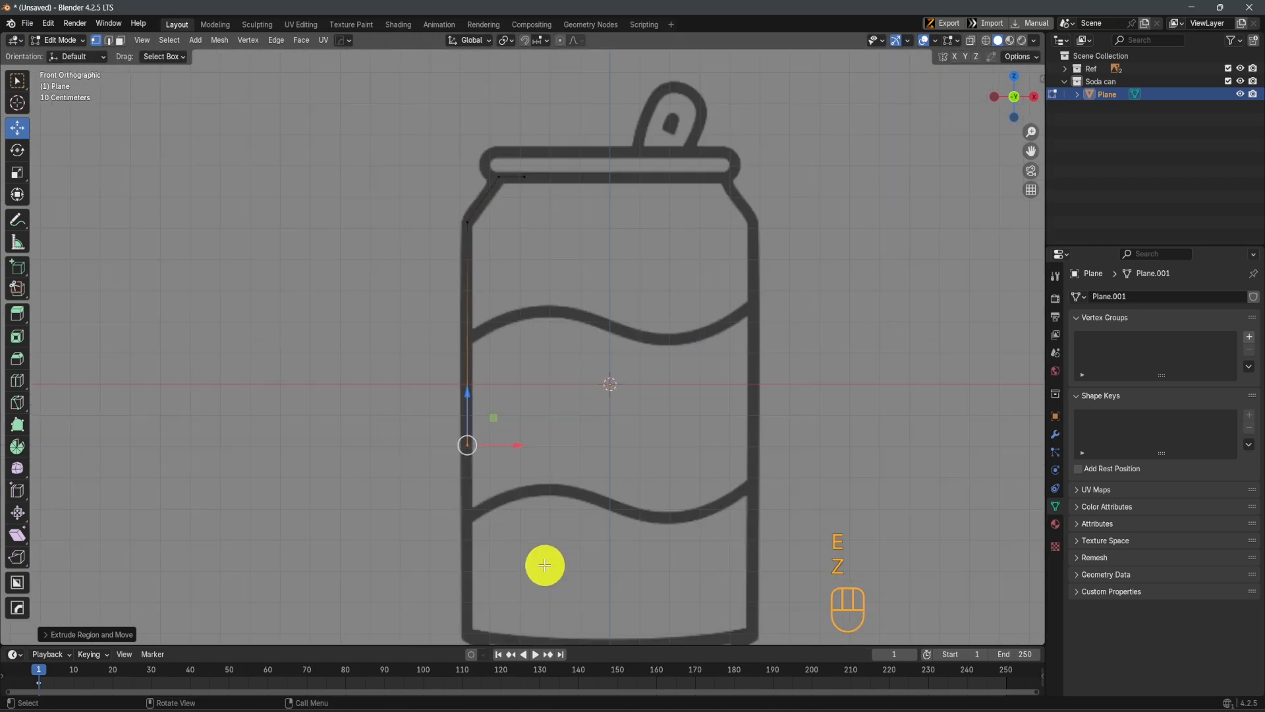
{"action": "middle_click_drag", "start_coordinate": [544, 560], "coordinate": [551, 471], "text": "shift"}
{"action": "left_click_drag", "start_coordinate": [486, 302], "coordinate": [488, 324]}
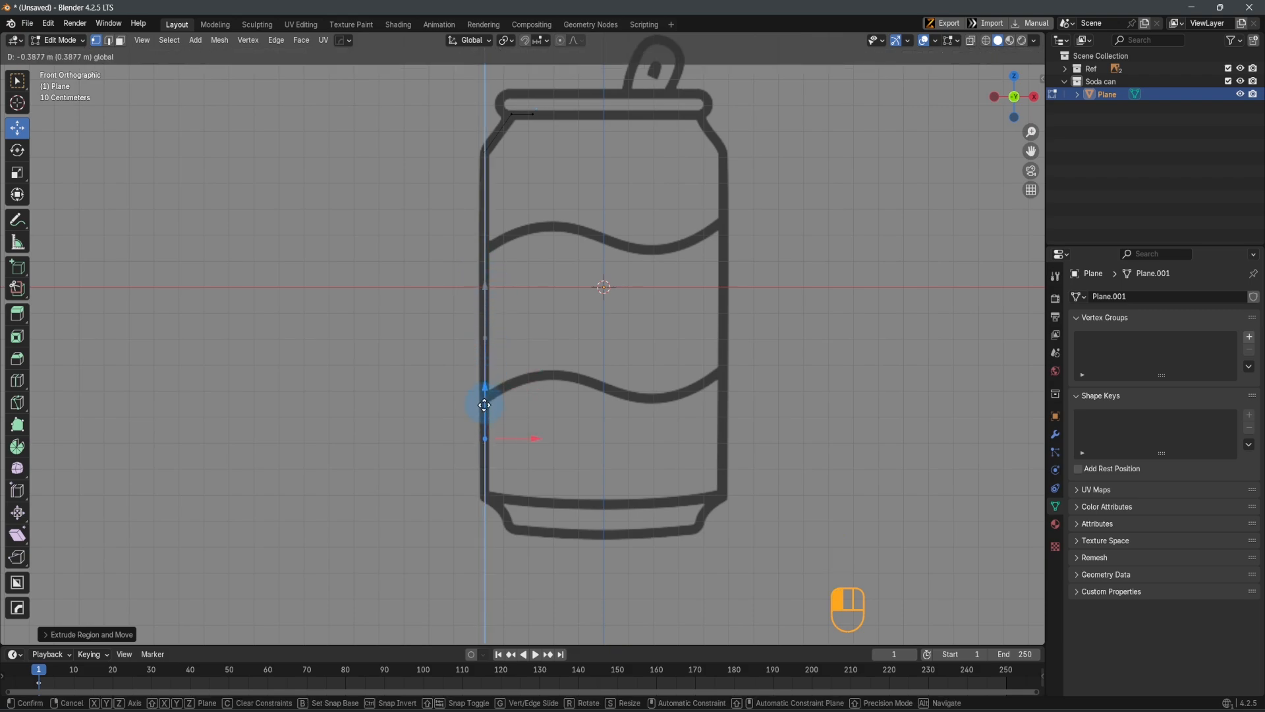
{"action": "left_click_drag", "start_coordinate": [485, 436], "coordinate": [486, 438]}
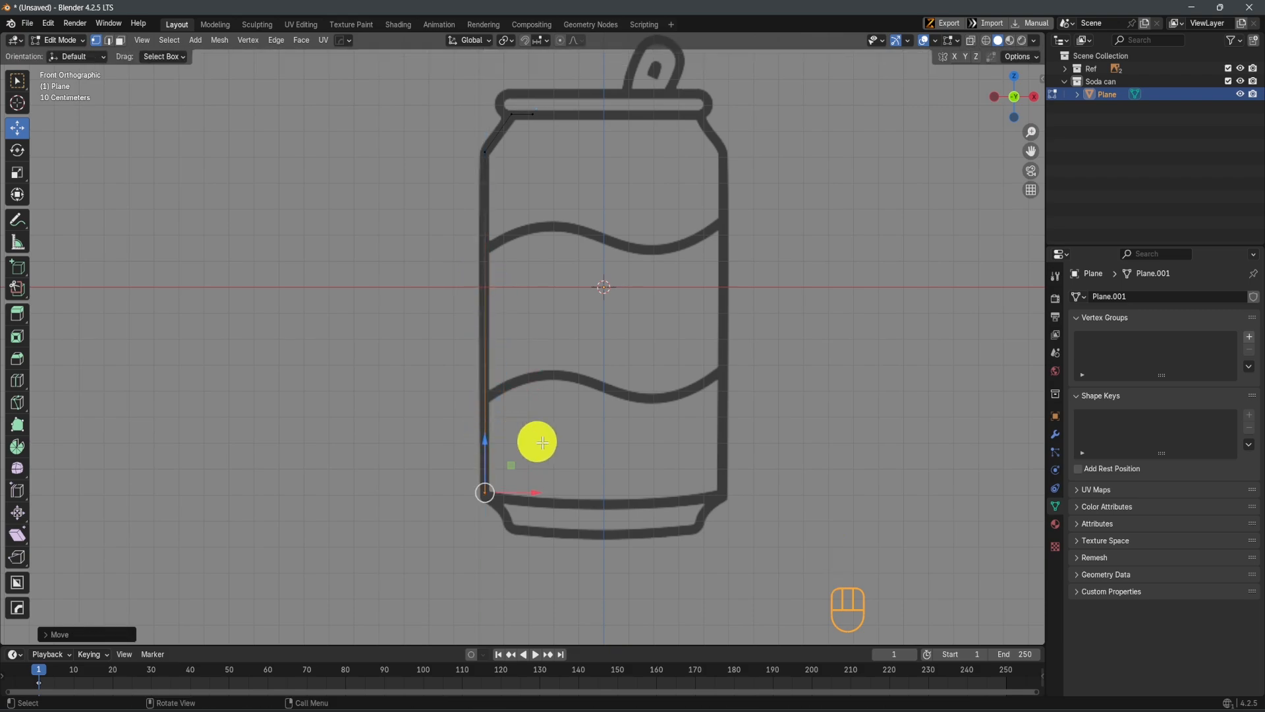
Extrude the wall's lower vertex diagonally inward to the can's bottom-left base corner and fine-tune its position along X
{"action": "key", "text": "e"}
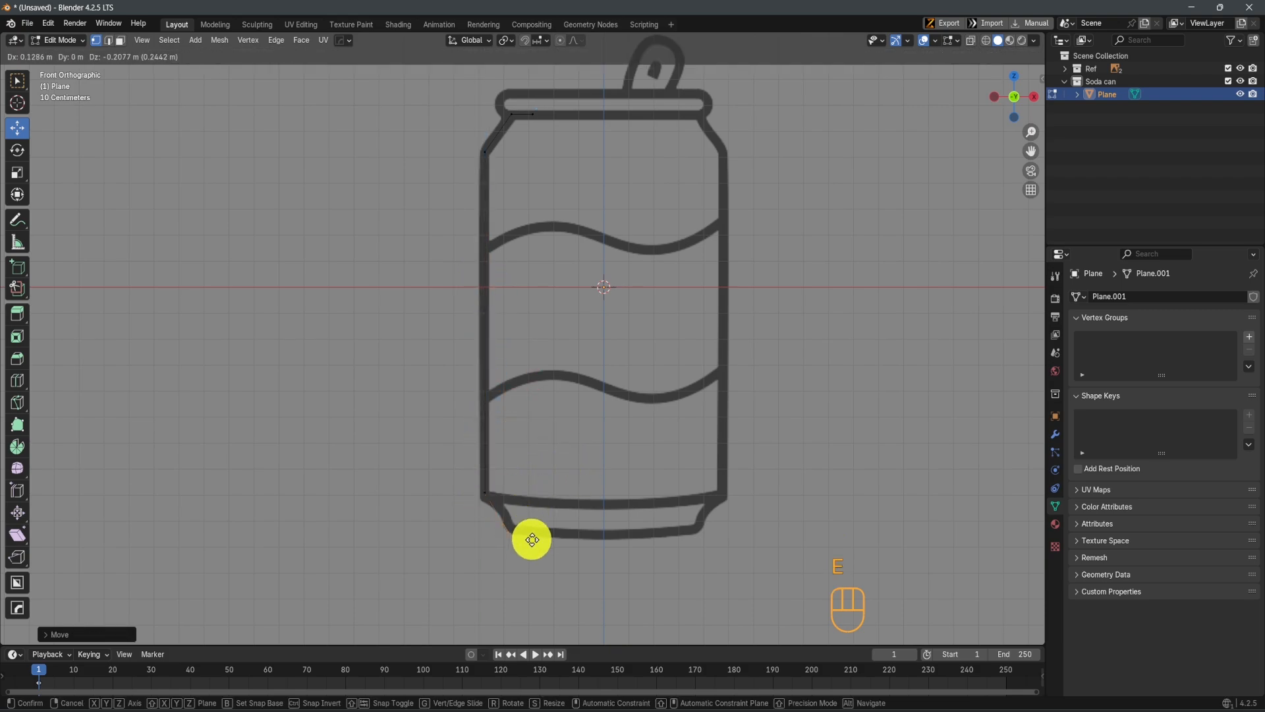
{"action": "left_click", "coordinate": [528, 528]}
{"action": "scroll", "coordinate": [556, 562], "scroll_direction": "up", "scroll_amount": 3}
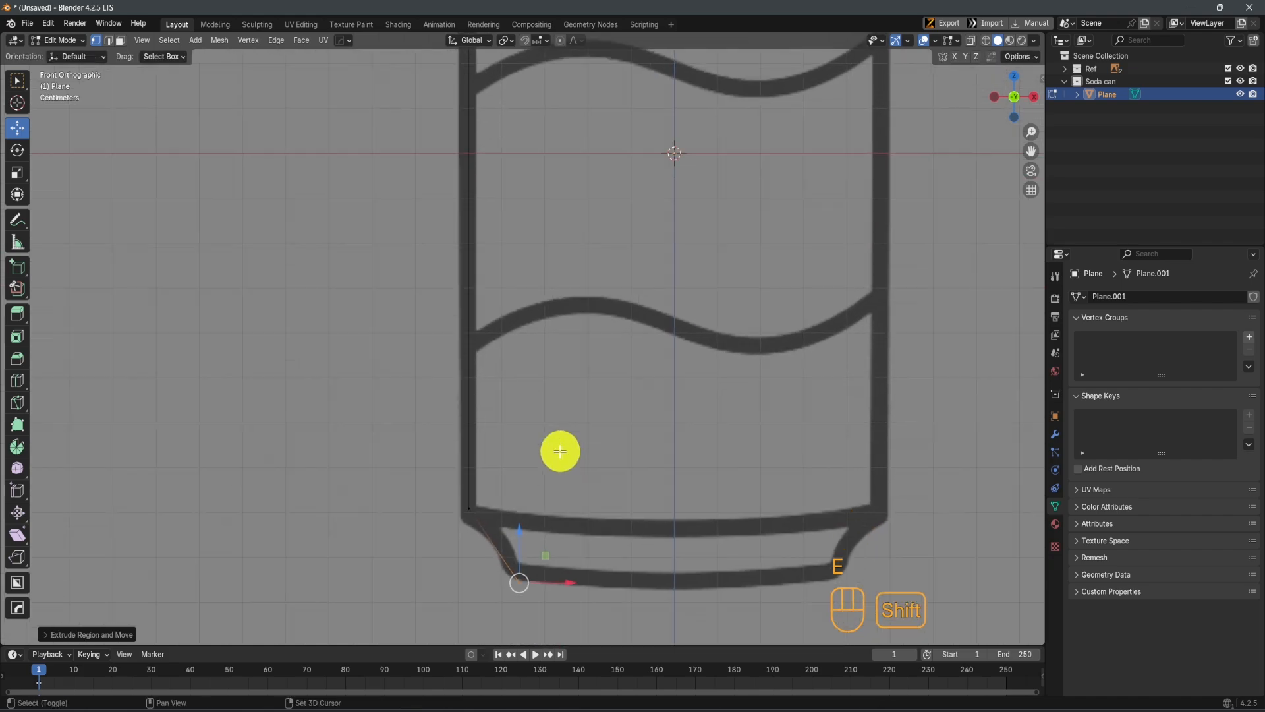
{"action": "scroll", "coordinate": [560, 469], "scroll_direction": "up", "scroll_amount": 4}
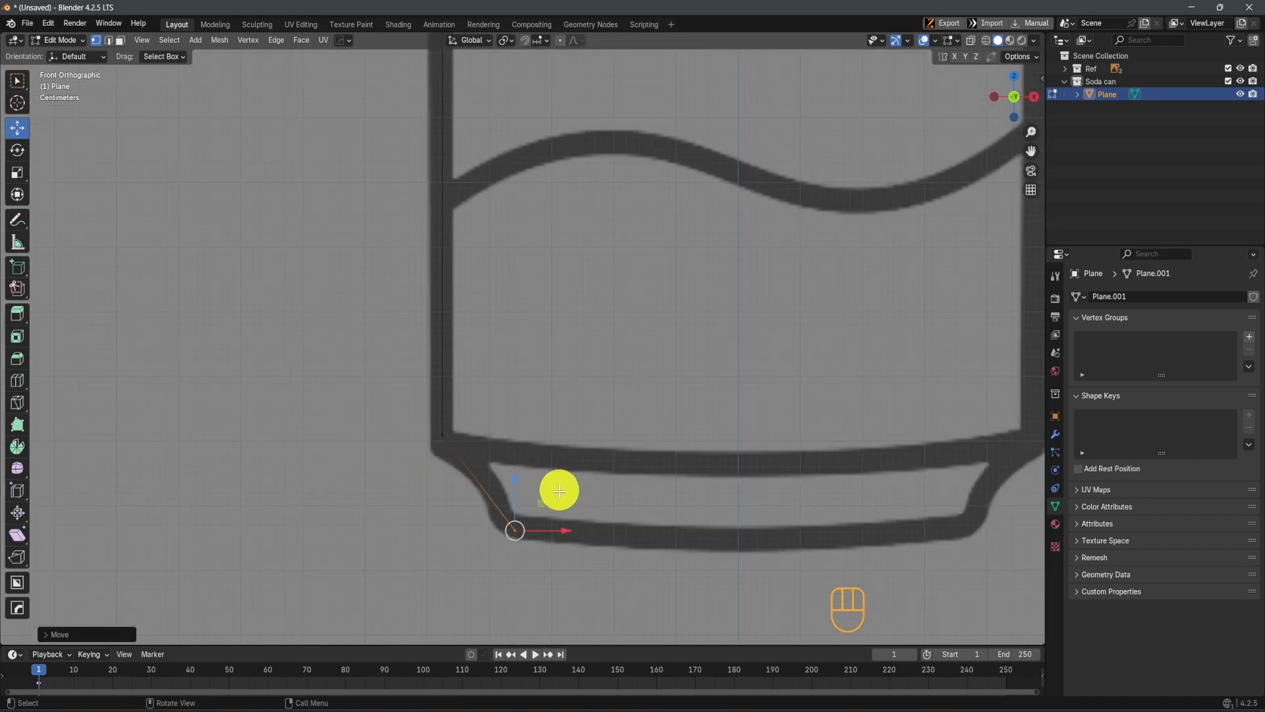
{"action": "key", "text": "g"}
{"action": "key", "text": "x"}
{"action": "left_click", "coordinate": [613, 529]}
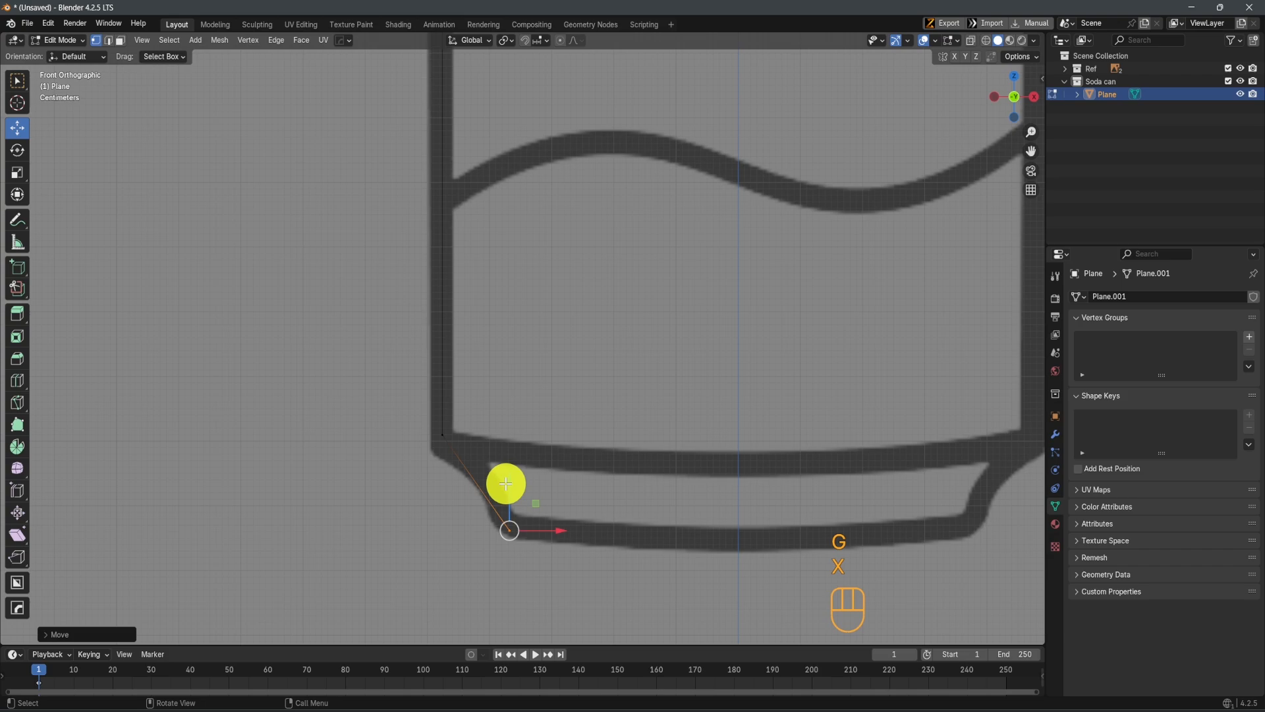
Extrude the base corner vertex along X across the can's bottom toward the center axis
{"action": "scroll", "coordinate": [614, 500], "scroll_direction": "down", "scroll_amount": 2}
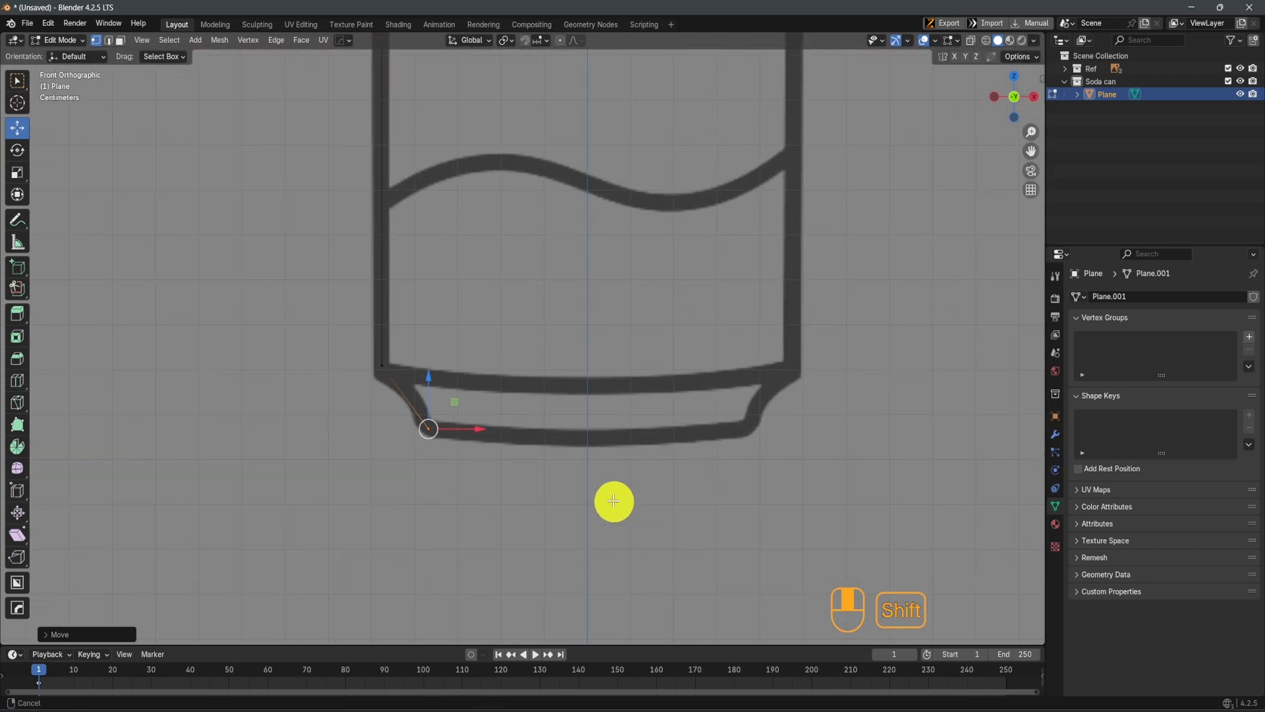
{"action": "key", "text": "e"}
{"action": "key", "text": "x"}
{"action": "left_click", "coordinate": [728, 497]}
{"action": "scroll", "coordinate": [565, 512], "scroll_direction": "up", "scroll_amount": 3}
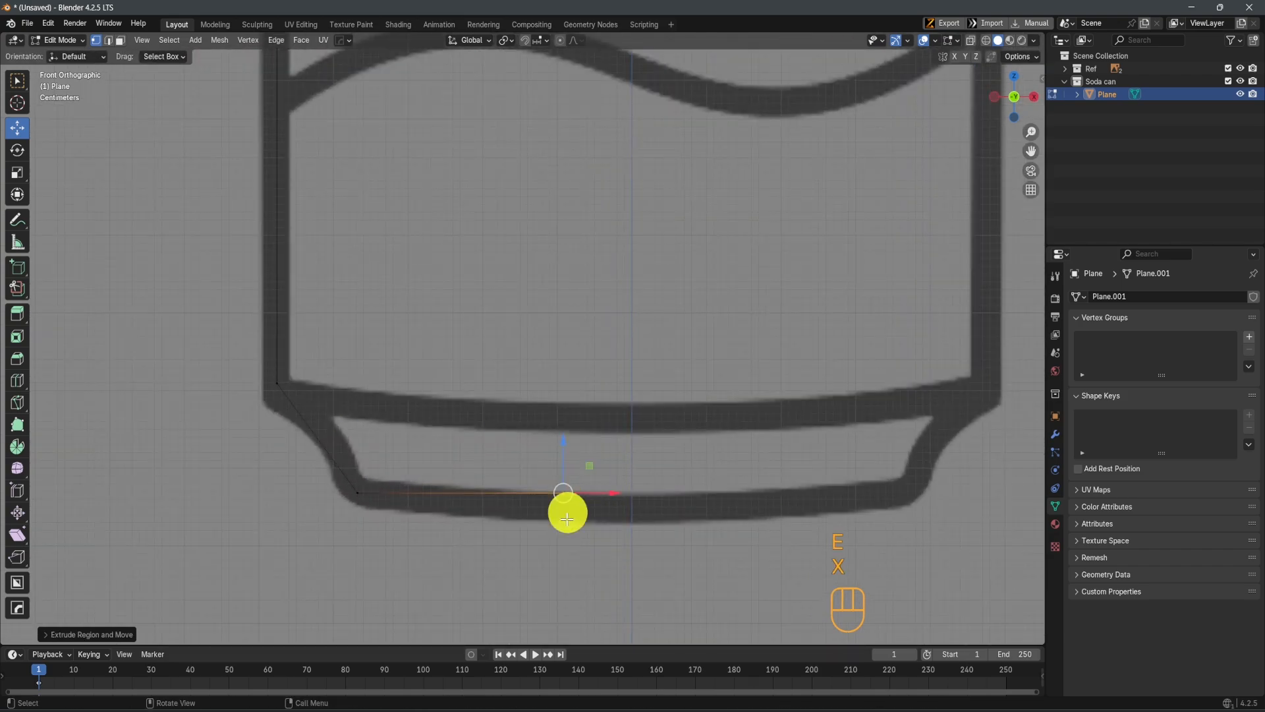
{"action": "key", "text": "c"}
{"action": "left_click", "coordinate": [578, 514]}
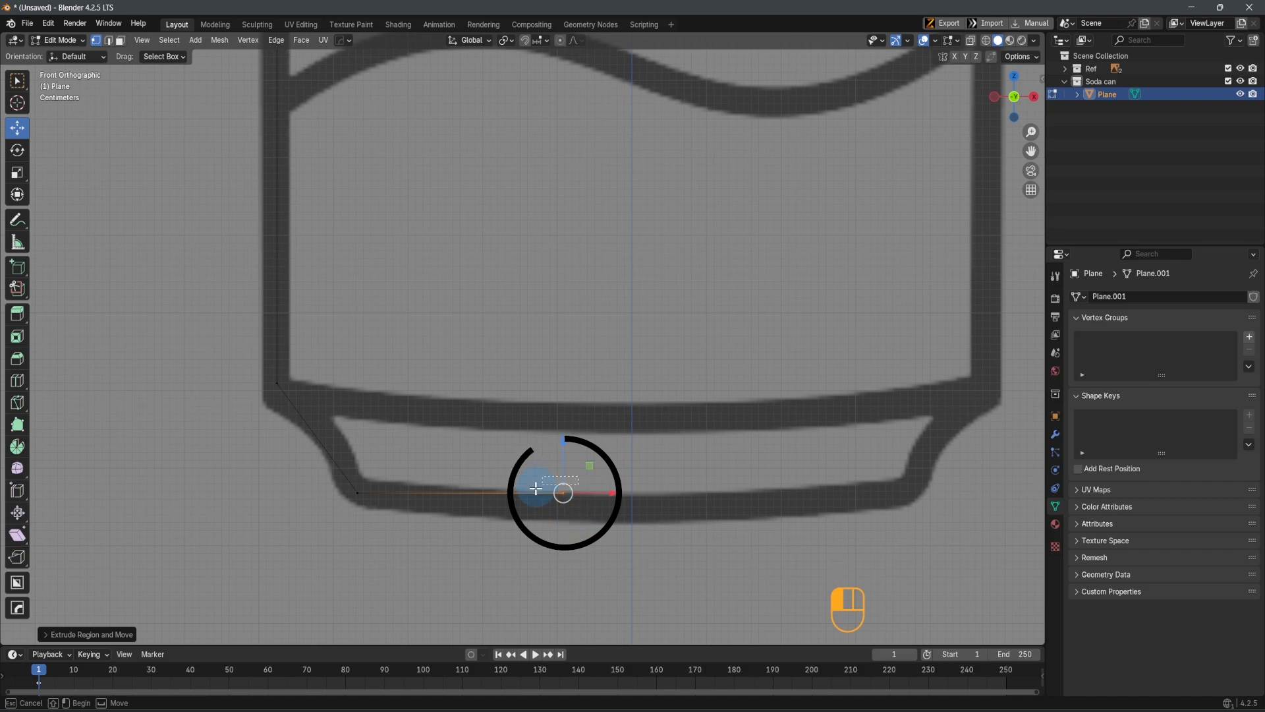
{"action": "left_click_drag", "start_coordinate": [536, 488], "coordinate": [533, 513]}
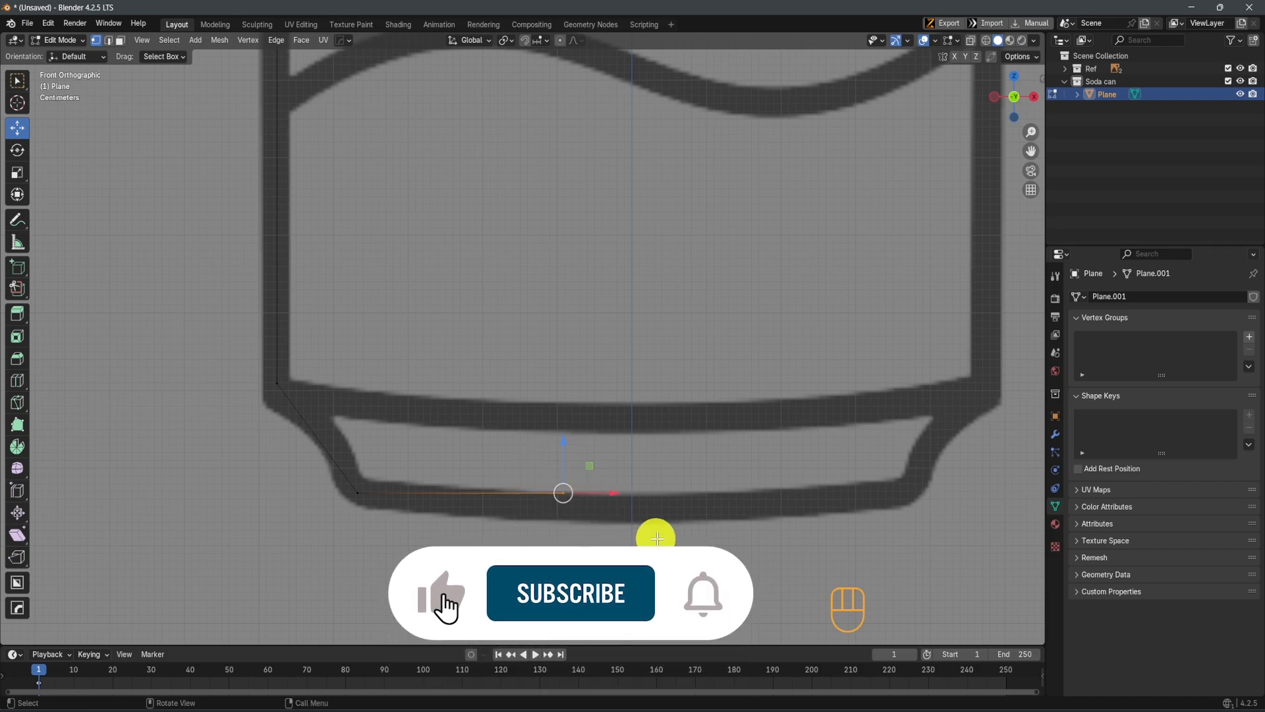
Move the end vertex of the base line along X until it sits close to the vertical center axis
{"action": "left_click_drag", "start_coordinate": [587, 493], "coordinate": [655, 517]}
{"action": "scroll", "coordinate": [655, 517], "scroll_direction": "up", "scroll_amount": 3}
{"action": "middle_click_drag", "start_coordinate": [639, 337], "coordinate": [683, 182], "text": "shift"}
{"action": "scroll", "coordinate": [684, 181], "scroll_direction": "up", "scroll_amount": 4}
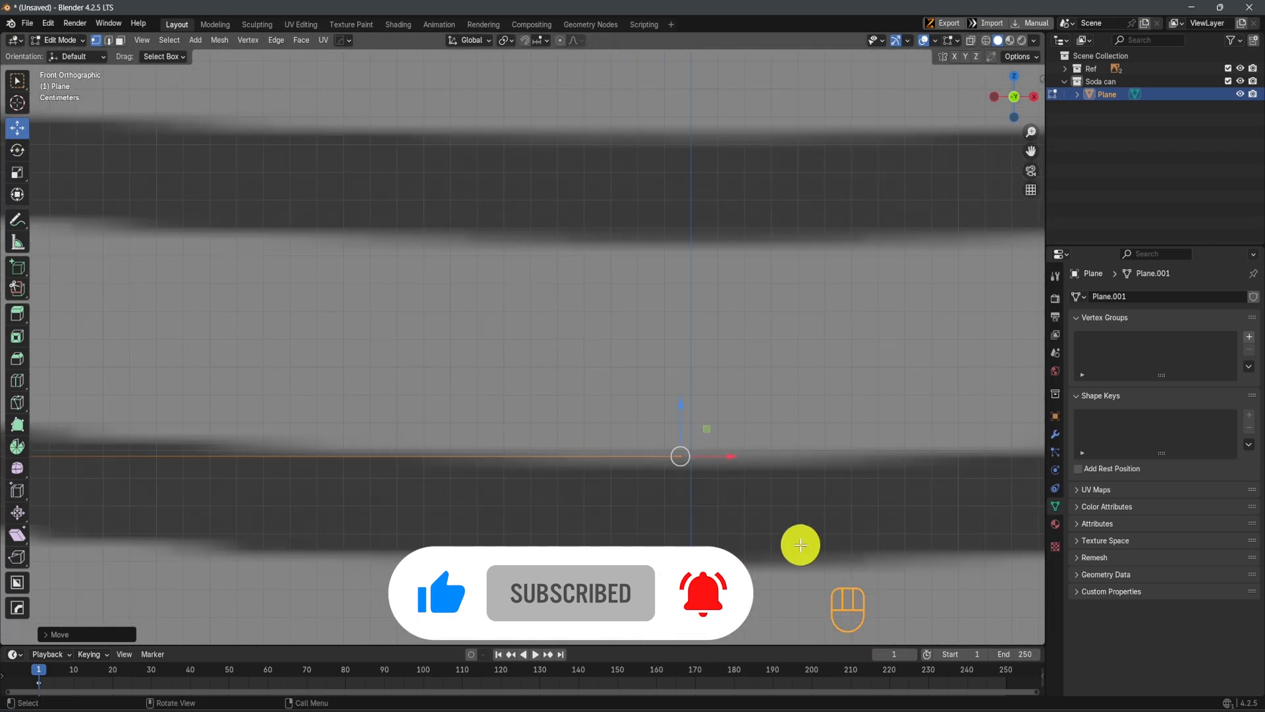
Try to move the base line's end vertex down along Z into the bottom outline
{"action": "middle_click_drag", "start_coordinate": [798, 543], "coordinate": [699, 403], "text": "shift"}
{"action": "scroll", "coordinate": [685, 402], "scroll_direction": "up", "scroll_amount": 2}
{"action": "left_click_drag", "start_coordinate": [568, 256], "coordinate": [570, 311]}
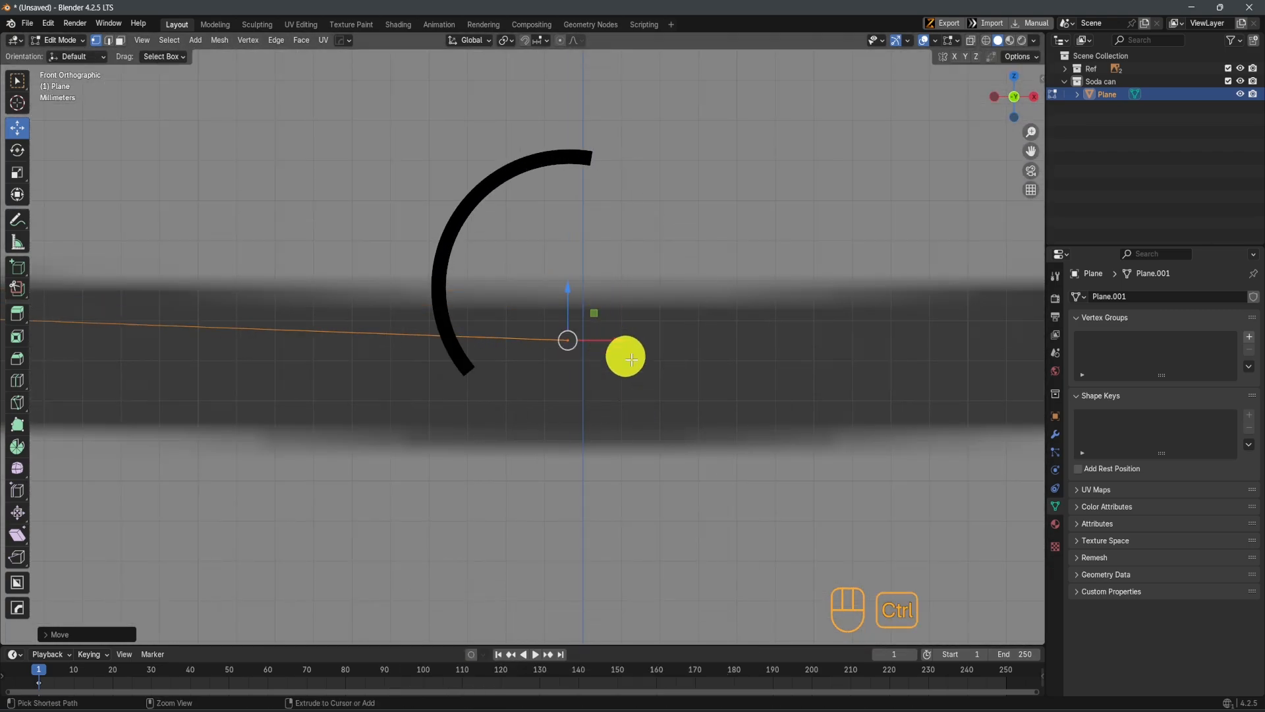
{"action": "key", "text": "ctrl+z"}
Place the base line's end vertex exactly on the center axis by setting its X coordinate to 0 m
{"action": "scroll", "coordinate": [667, 285], "scroll_direction": "down", "scroll_amount": 4}
{"action": "middle_click_drag", "start_coordinate": [618, 334], "coordinate": [561, 396], "text": "shift"}
{"action": "scroll", "coordinate": [620, 372], "scroll_direction": "down", "scroll_amount": 3}
{"action": "middle_click_drag", "start_coordinate": [670, 346], "coordinate": [616, 409], "text": "shift"}
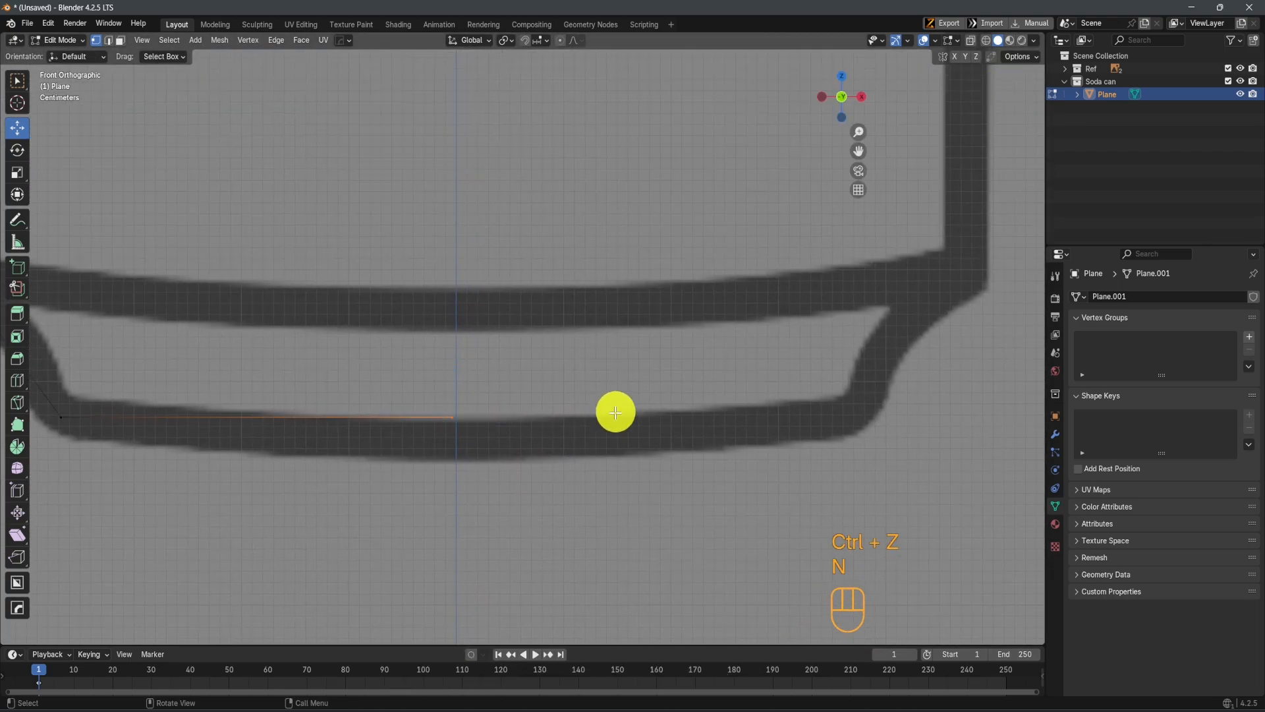
{"action": "key", "text": "n"}
{"action": "left_click", "coordinate": [1037, 83]}
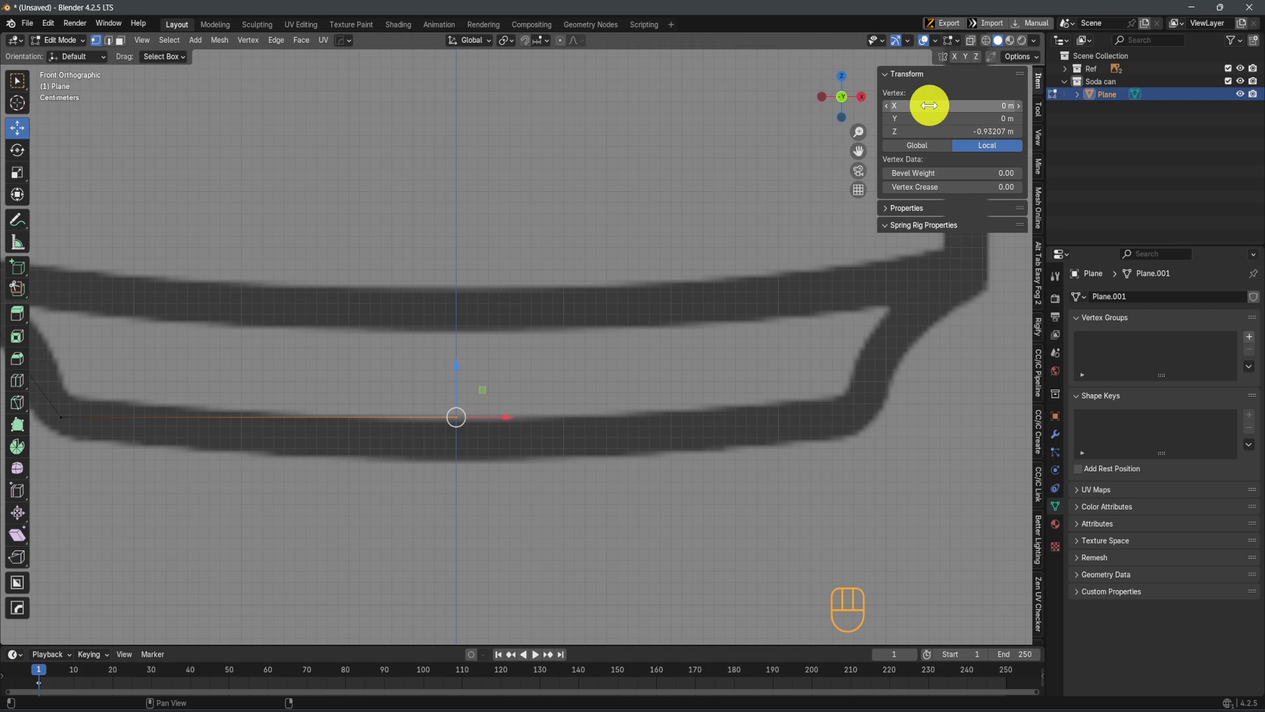
{"action": "scroll", "coordinate": [518, 461], "scroll_direction": "down", "scroll_amount": 5}
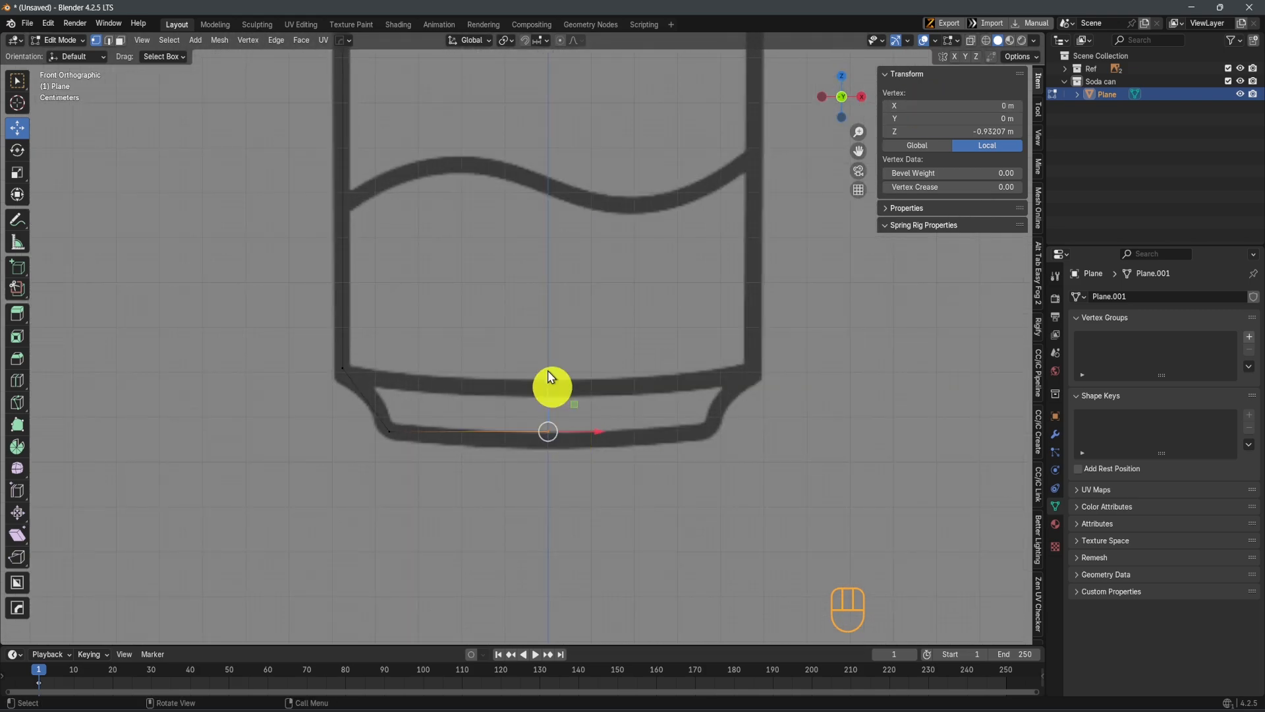
Round the can's upper-left shoulder corner with a 3-segment vertex bevel
{"action": "middle_click_drag", "start_coordinate": [535, 267], "coordinate": [577, 422], "text": "shift"}
{"action": "mouse_move", "coordinate": [490, 248]}
{"action": "middle_mouse_down", "text": "shift"}
{"action": "mouse_move", "coordinate": [512, 437]}
{"action": "mouse_move", "coordinate": [495, 429]}
{"action": "middle_mouse_up", "text": "shift"}
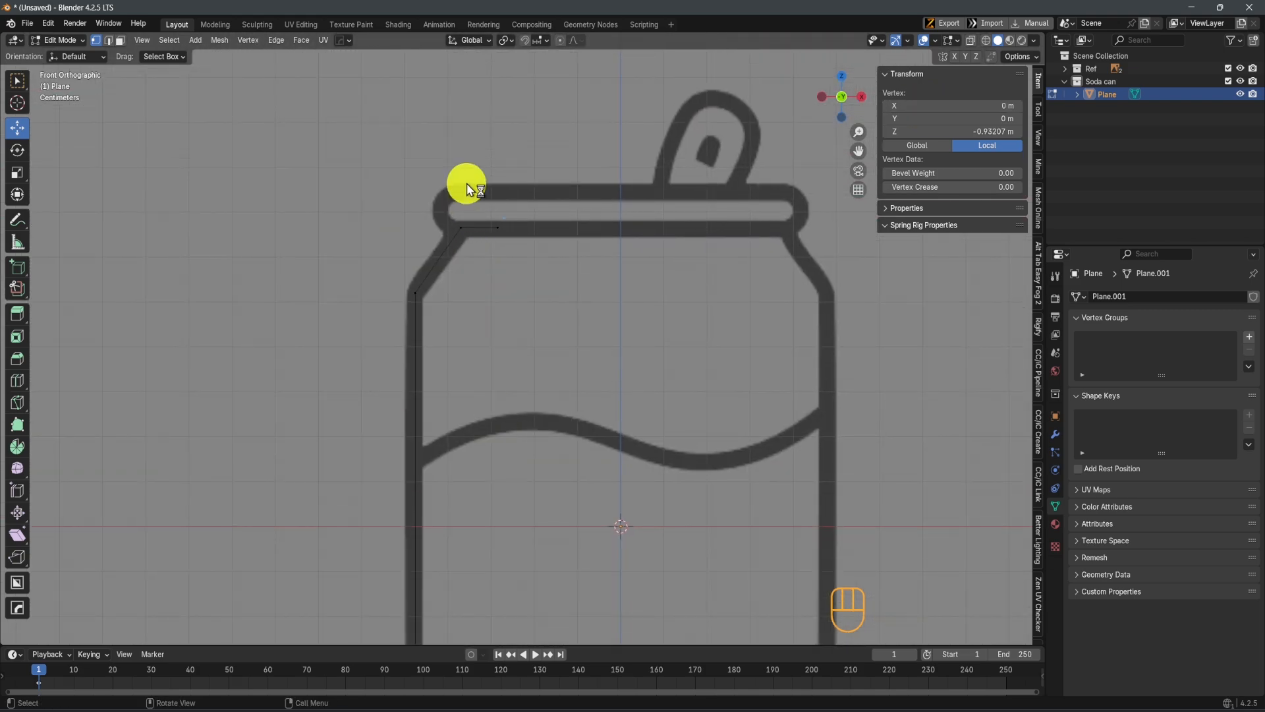
{"action": "scroll", "coordinate": [585, 425], "scroll_direction": "up", "scroll_amount": 3}
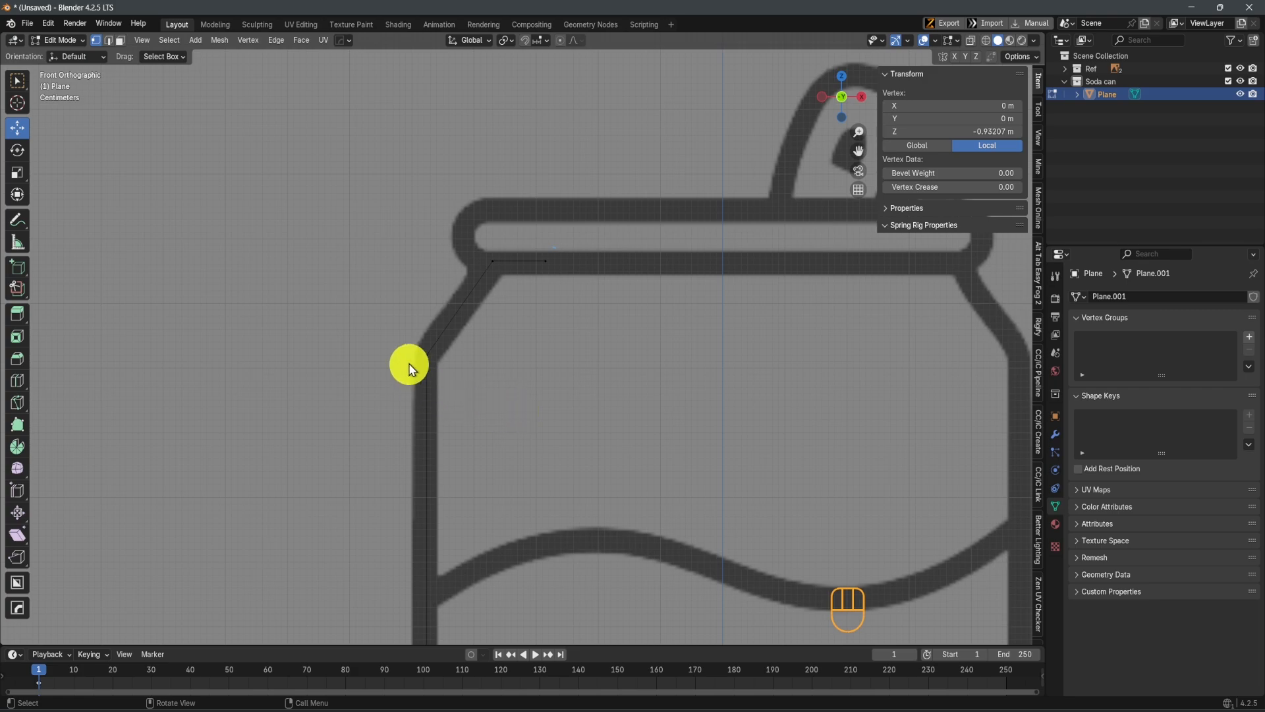
{"action": "left_click_drag", "start_coordinate": [406, 329], "coordinate": [458, 404]}
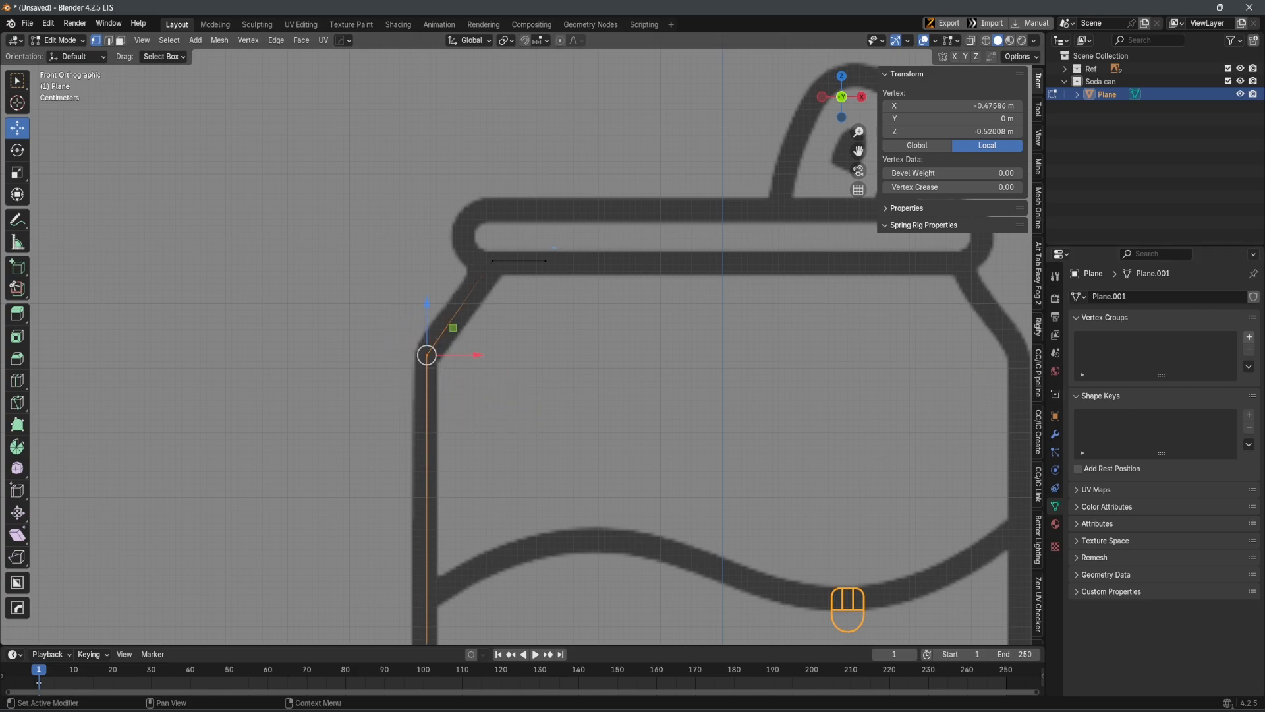
{"action": "scroll", "coordinate": [429, 376], "scroll_direction": "up", "scroll_amount": 1}
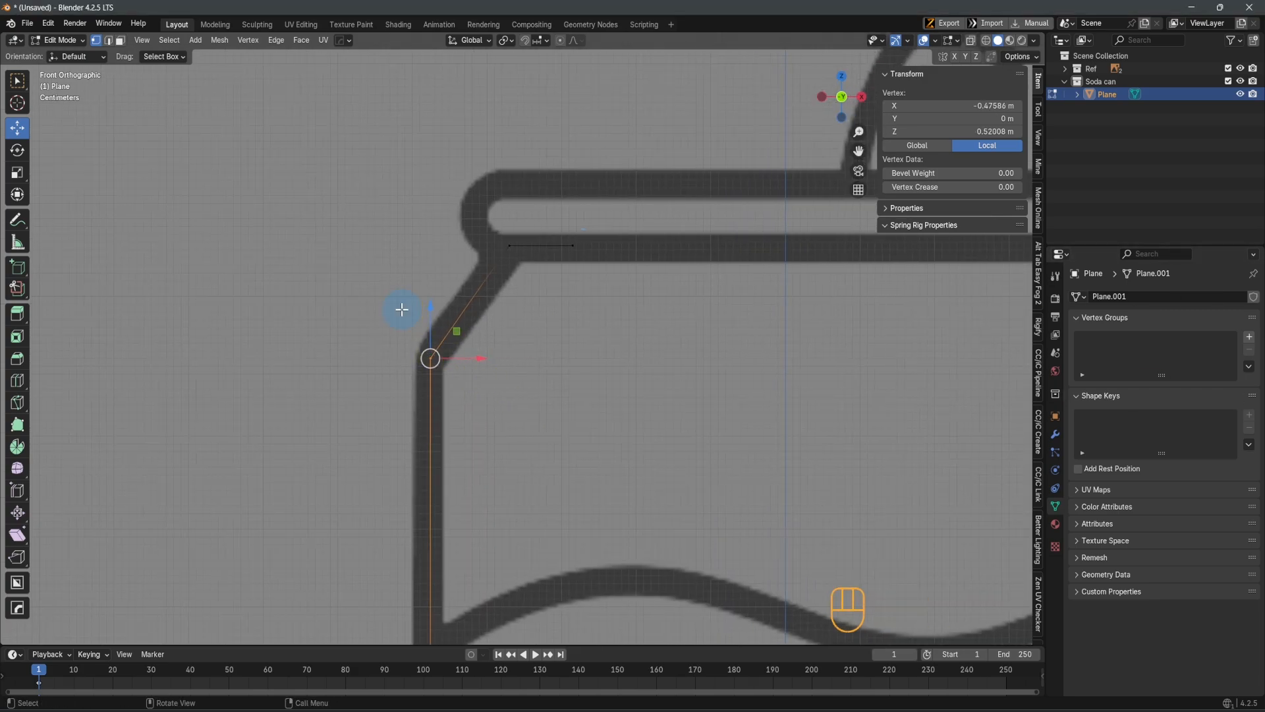
{"action": "scroll", "coordinate": [500, 394], "scroll_direction": "down", "scroll_amount": 2}
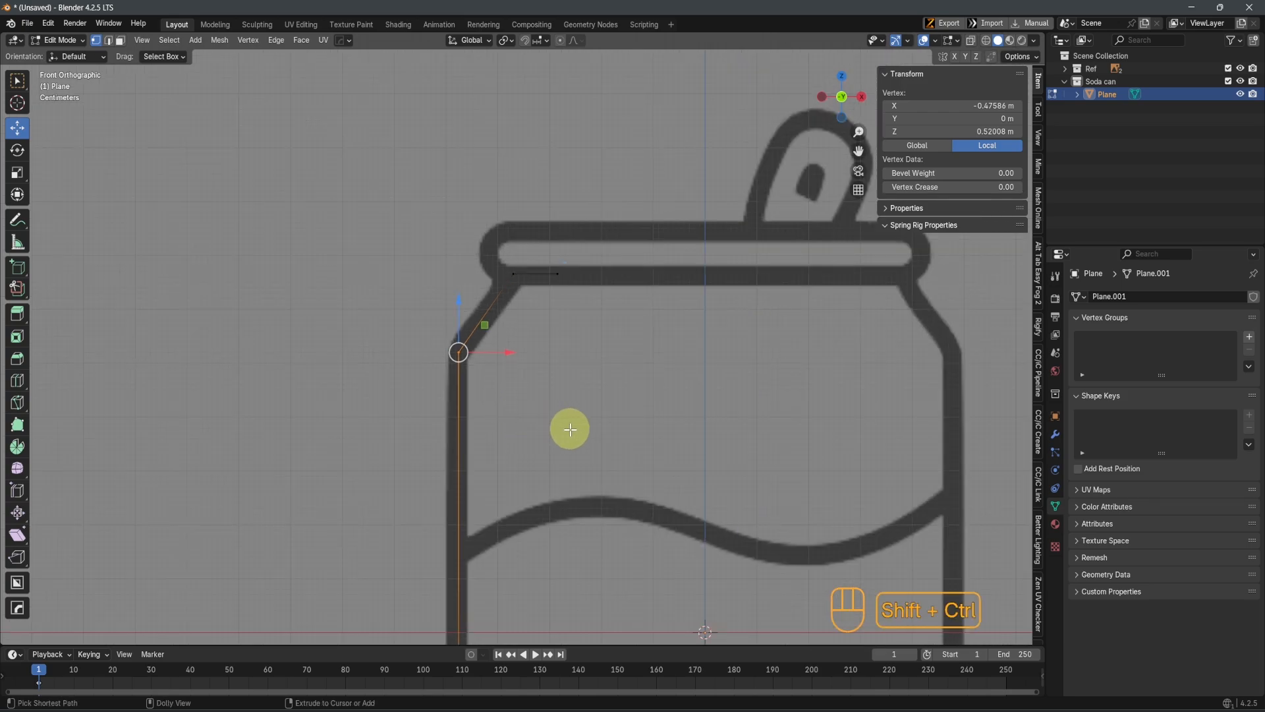
{"action": "key", "text": "shift+ctrl+b"}
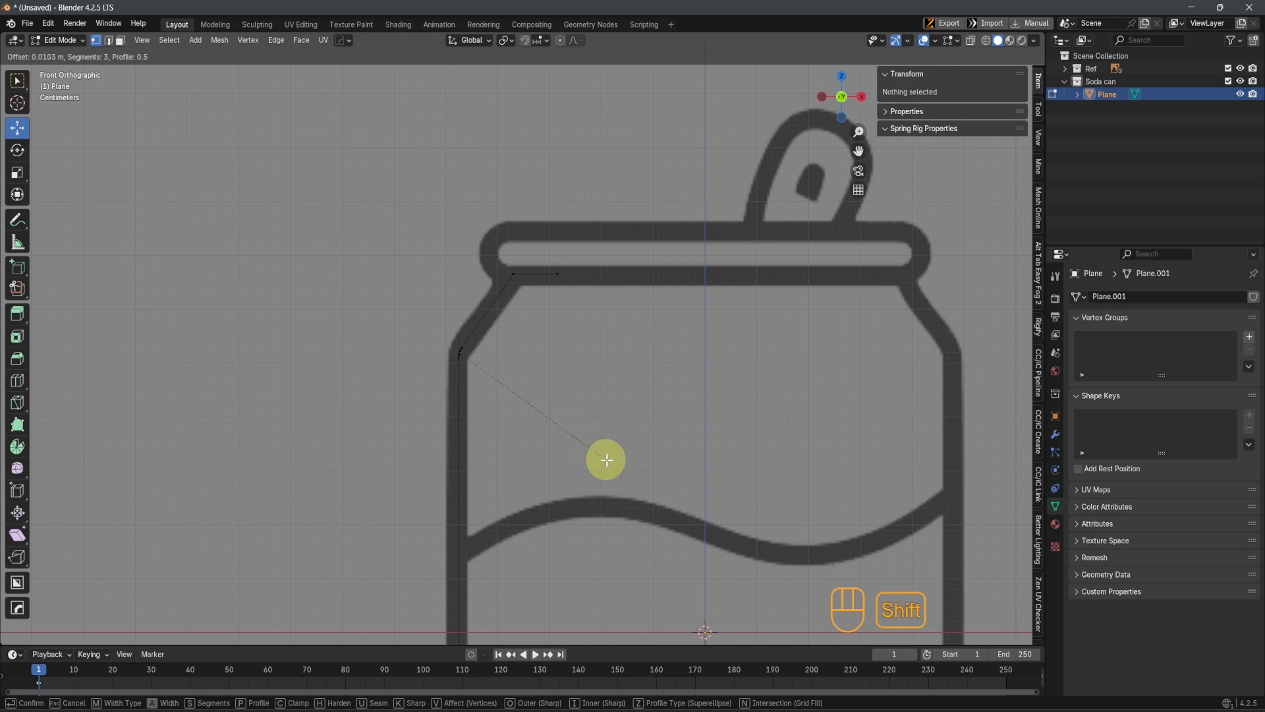
{"action": "left_click", "coordinate": [721, 505]}
Try a 3-segment vertex bevel of about 0.026 m on the left wall's lower corner
{"action": "scroll", "coordinate": [682, 471], "scroll_direction": "down", "scroll_amount": 4}
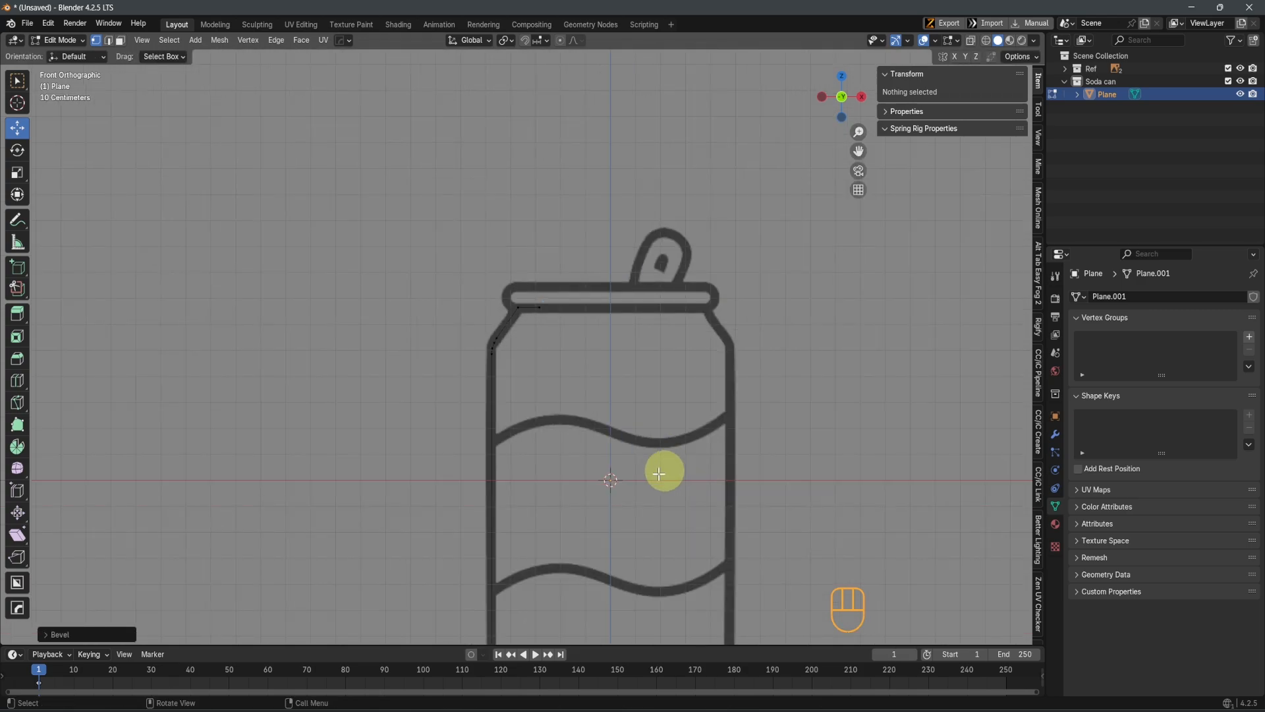
{"action": "middle_click_drag", "start_coordinate": [663, 472], "coordinate": [662, 258], "text": "shift"}
{"action": "middle_click_drag", "start_coordinate": [546, 496], "coordinate": [578, 404], "text": "shift"}
{"action": "scroll", "coordinate": [558, 440], "scroll_direction": "up", "scroll_amount": 3}
{"action": "left_click_drag", "start_coordinate": [507, 387], "coordinate": [554, 440]}
{"action": "key", "text": "shift+ctrl+b"}
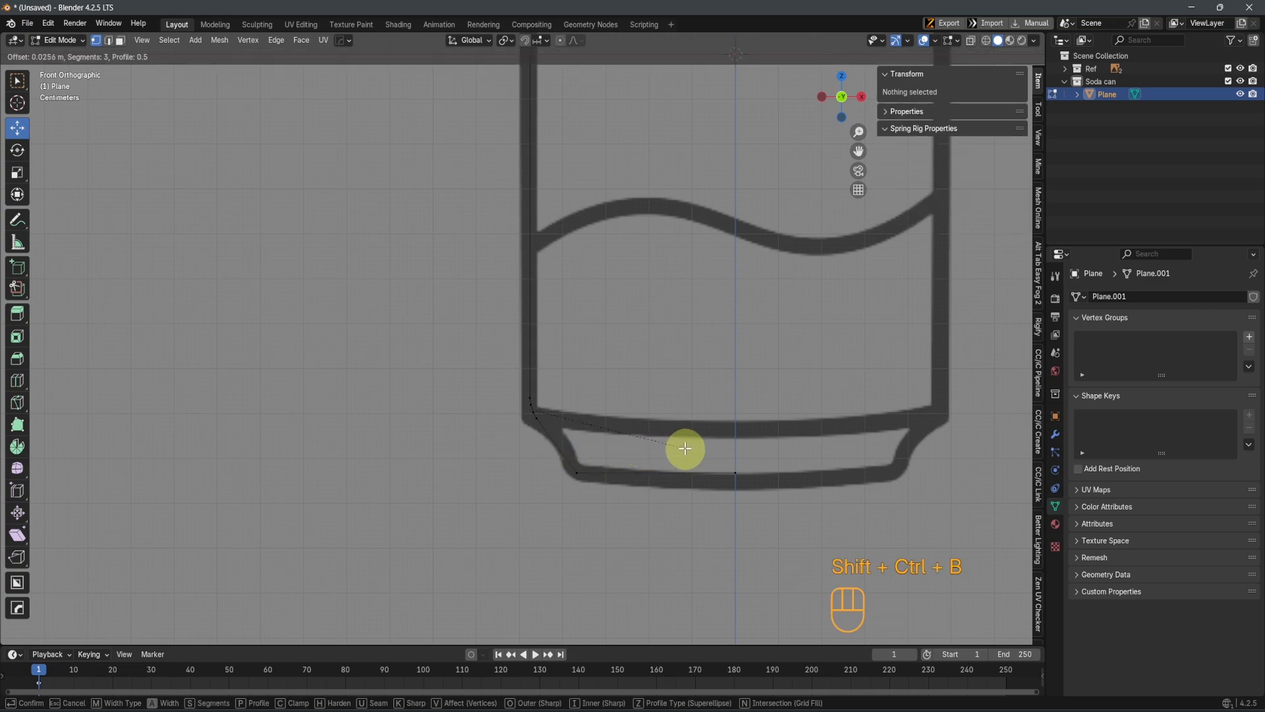
{"action": "left_click", "coordinate": [688, 450]}
{"action": "key", "text": "ctrl+z"}
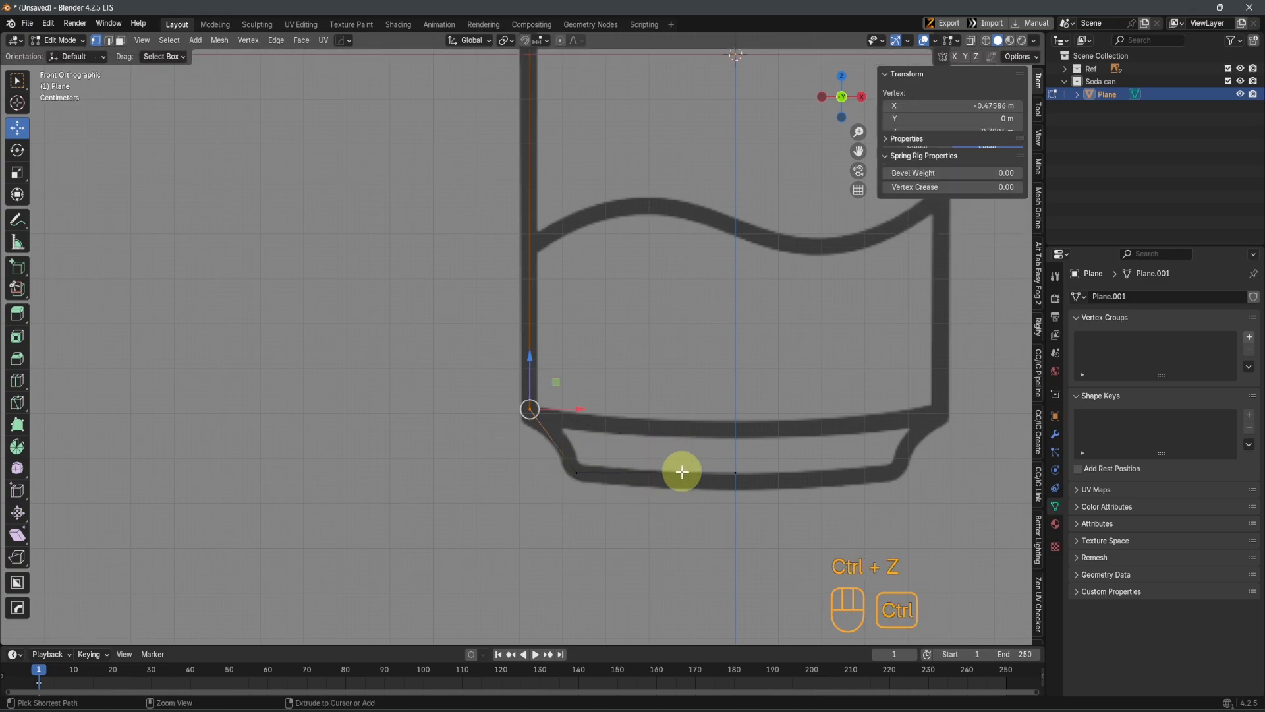
Subdivide the diagonal edge between the left wall and the can's bottom-left base corner
{"action": "left_click_drag", "start_coordinate": [458, 357], "coordinate": [656, 520]}
{"action": "middle_click_drag", "start_coordinate": [705, 456], "coordinate": [636, 463], "text": "shift"}
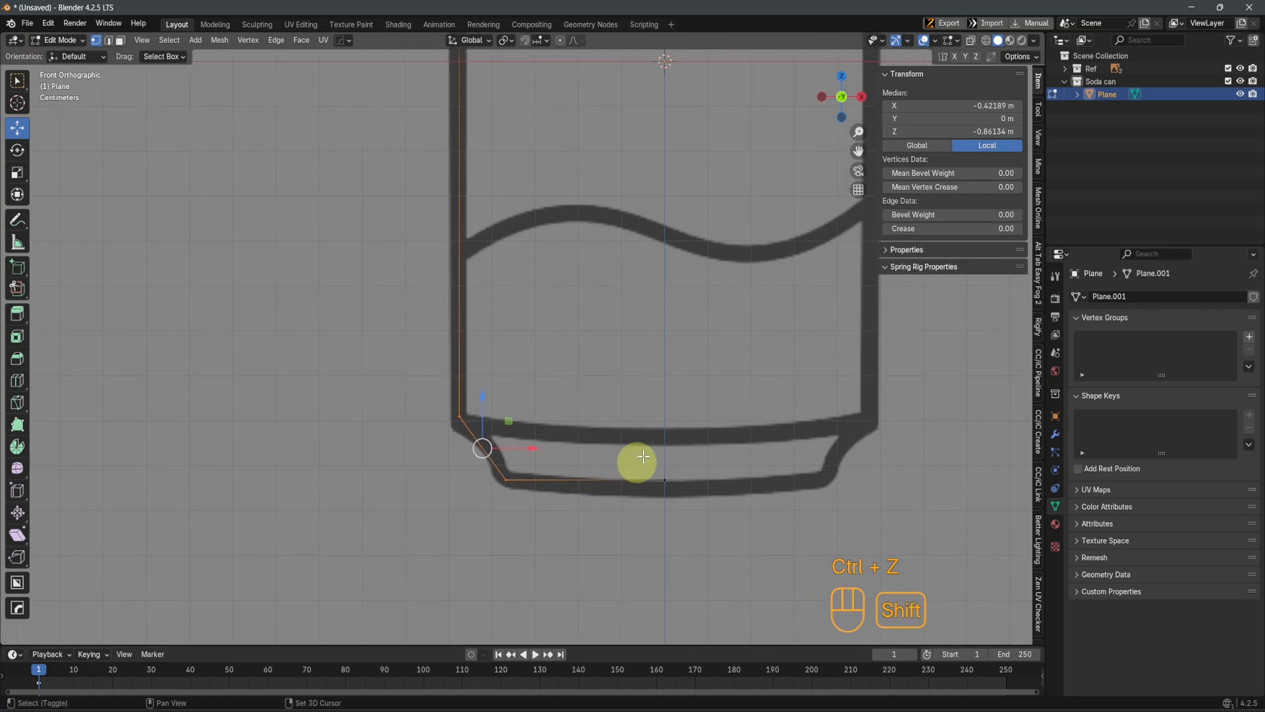
{"action": "right_click", "coordinate": [723, 357]}
{"action": "left_click", "coordinate": [673, 385]}
Move the diagonal's middle vertex onto the reference curve, at about X -0.403 m and Z -0.849 m
{"action": "scroll", "coordinate": [524, 342], "scroll_direction": "up", "scroll_amount": 3}
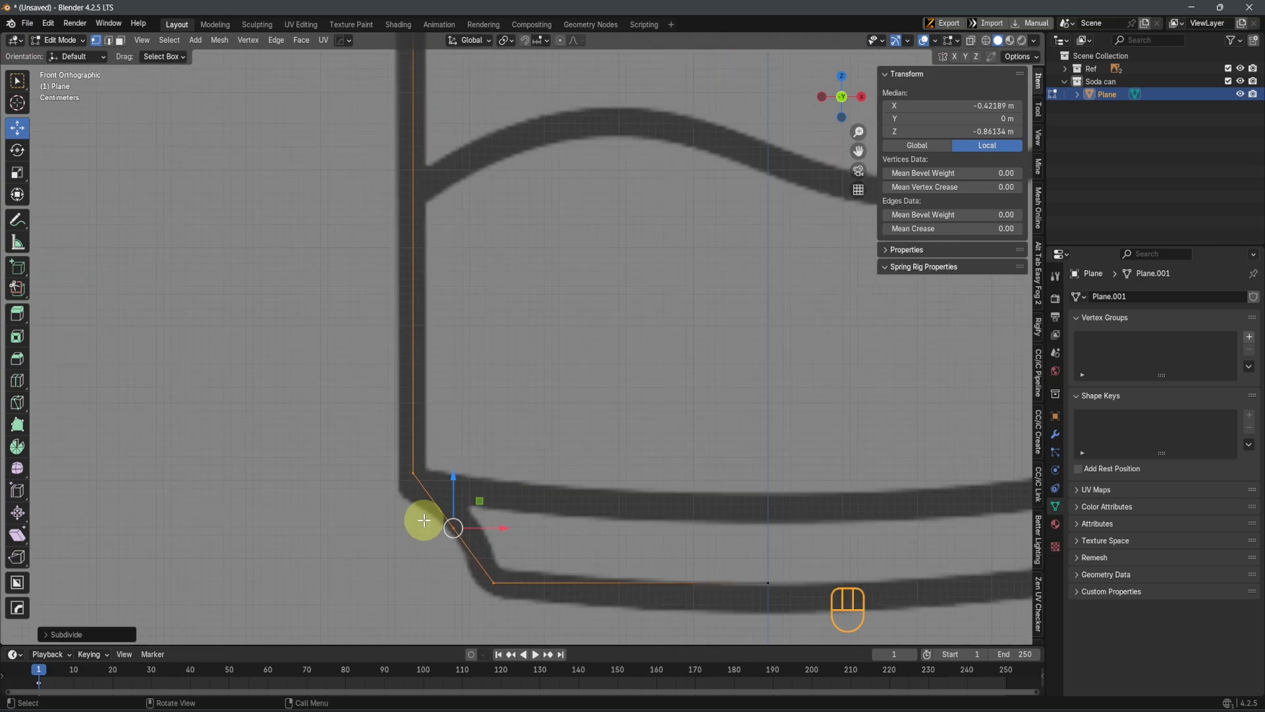
{"action": "left_click_drag", "start_coordinate": [381, 512], "coordinate": [523, 605]}
{"action": "left_click", "coordinate": [453, 527]}
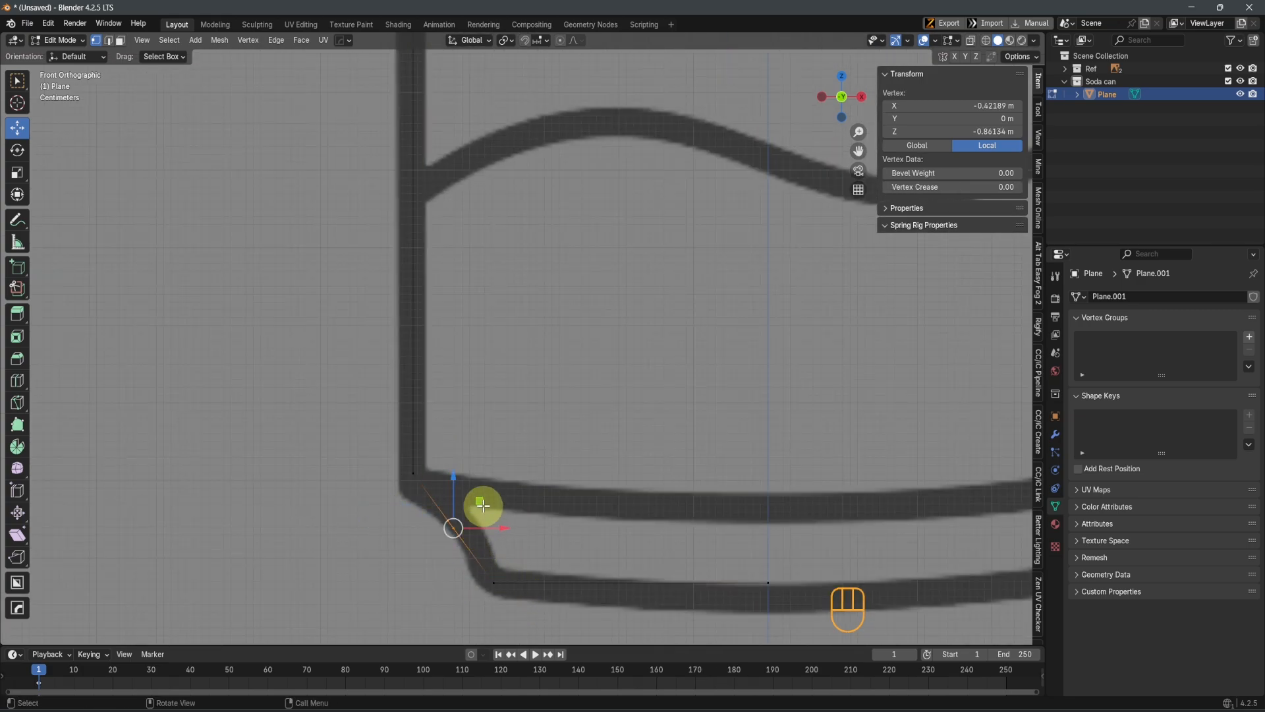
{"action": "left_click_drag", "start_coordinate": [484, 497], "coordinate": [498, 489]}
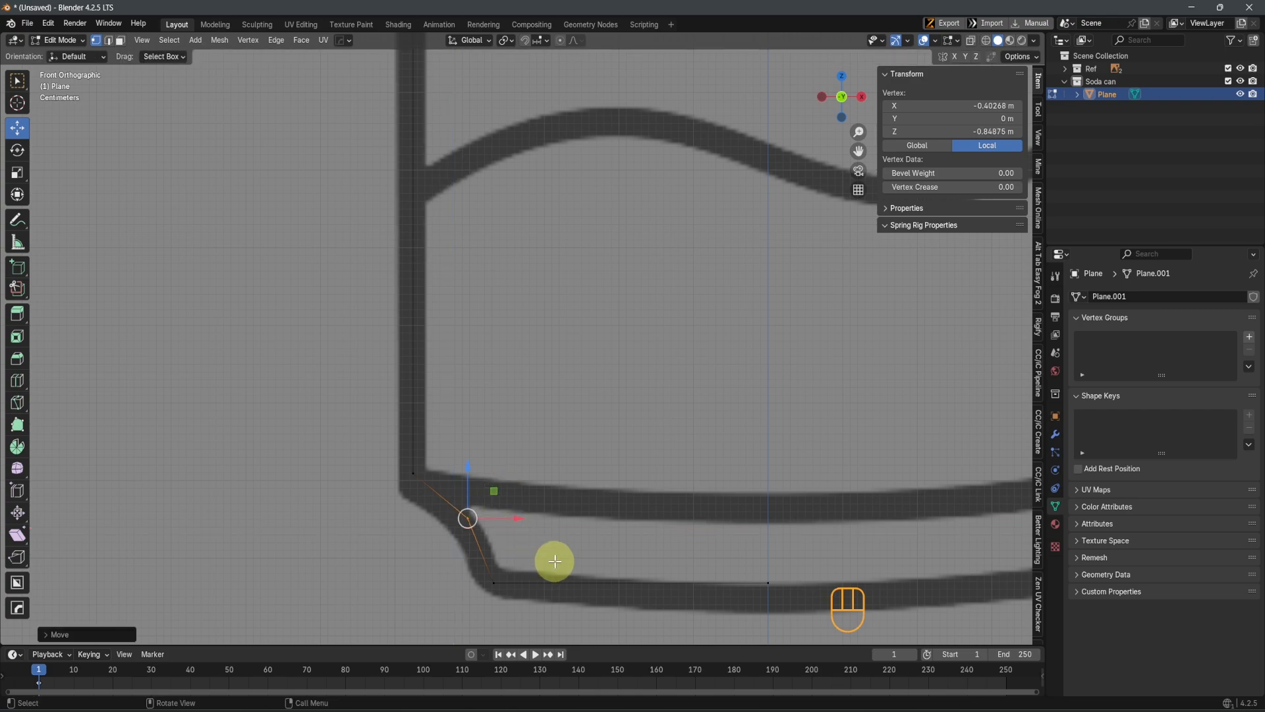
Bevel the lower wall corner, the diagonal's middle vertex and the base corner together by about 0.028 m with 3 segments
{"action": "left_click_drag", "start_coordinate": [353, 418], "coordinate": [556, 607]}
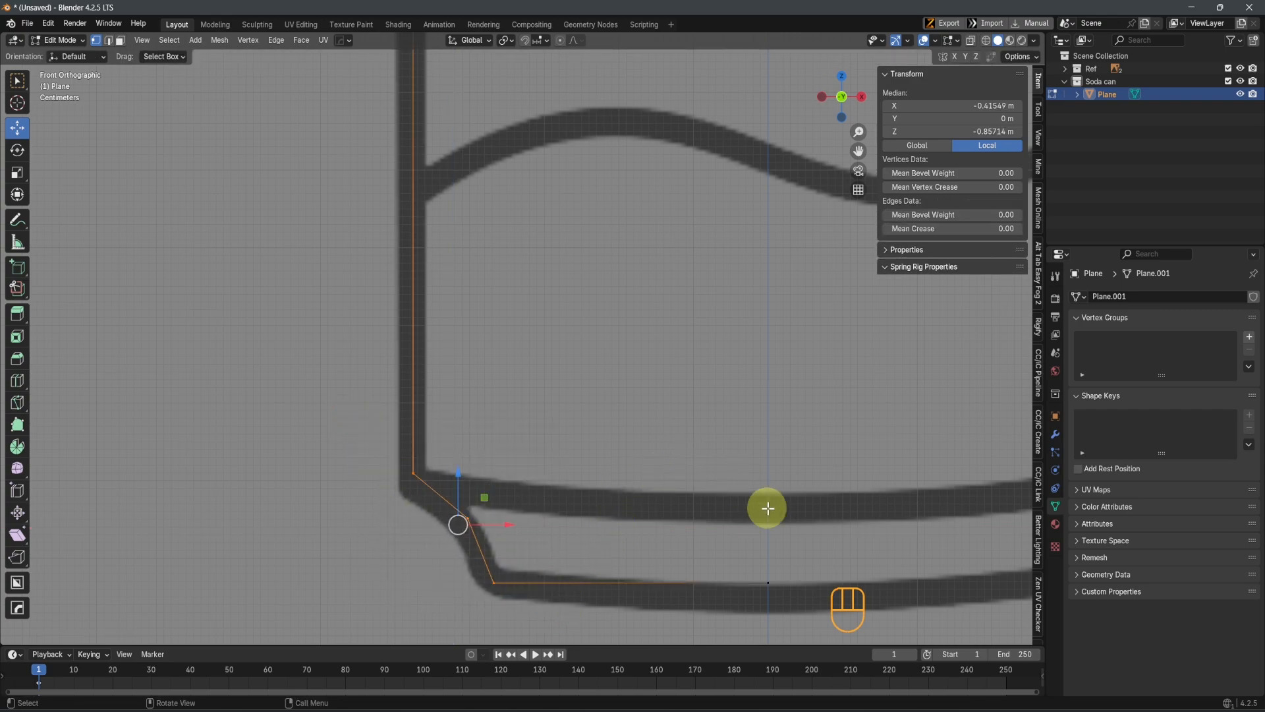
{"action": "key", "text": "ctrl+shift+b"}
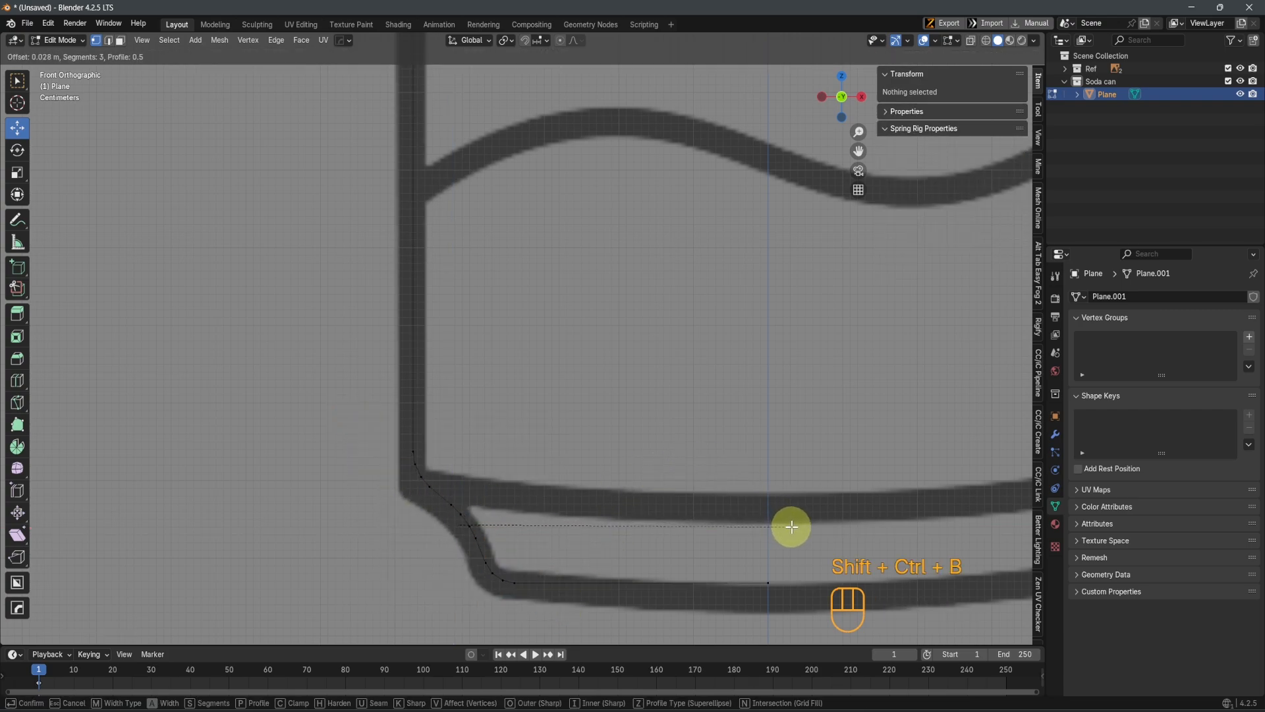
{"action": "left_click", "coordinate": [791, 526]}
{"action": "scroll", "coordinate": [565, 468], "scroll_direction": "down", "scroll_amount": 3}
{"action": "middle_click_drag", "start_coordinate": [602, 446], "coordinate": [548, 457], "text": "shift"}
{"action": "scroll", "coordinate": [706, 564], "scroll_direction": "up", "scroll_amount": 2}
{"action": "middle_click_drag", "start_coordinate": [573, 389], "coordinate": [592, 437], "text": "shift"}
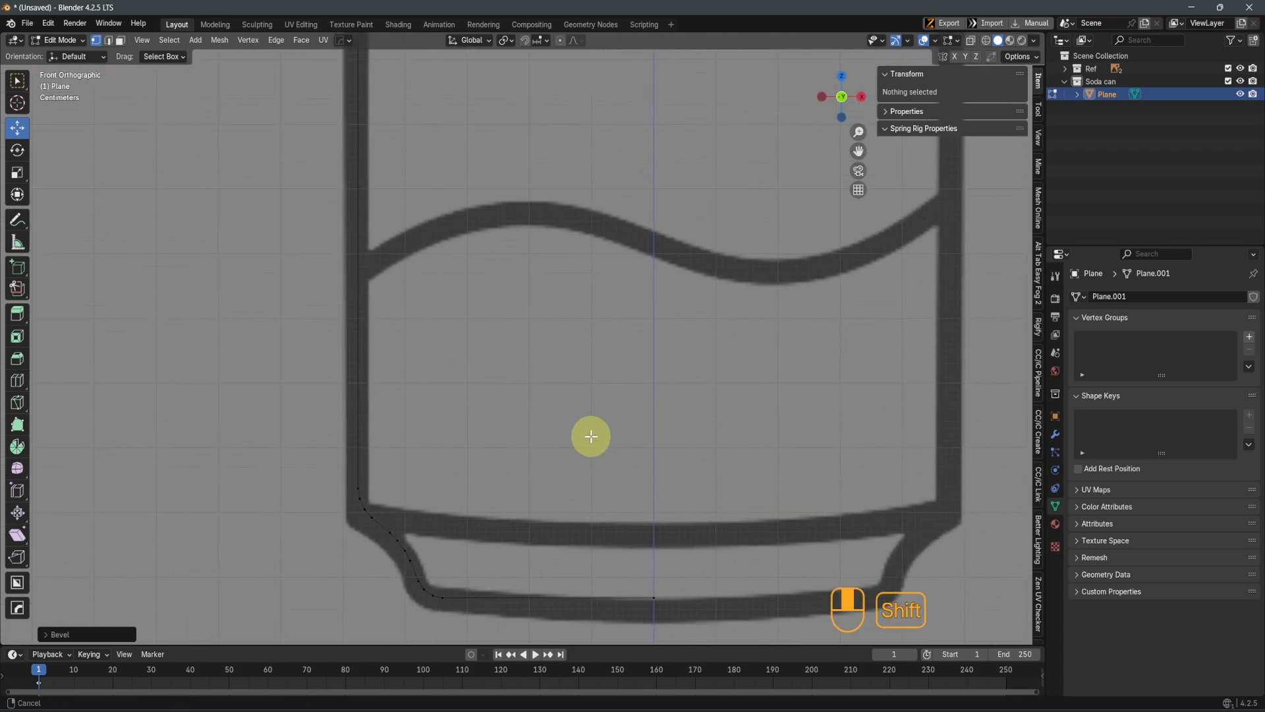
Leave Edit Mode and rename the can profile object as SCB
{"action": "scroll", "coordinate": [590, 435], "scroll_direction": "down", "scroll_amount": 3}
{"action": "middle_click_drag", "start_coordinate": [559, 336], "coordinate": [540, 497], "text": "shift"}
{"action": "middle_click_drag", "start_coordinate": [586, 218], "coordinate": [562, 395], "text": "shift"}
{"action": "scroll", "coordinate": [562, 381], "scroll_direction": "up", "scroll_amount": 2}
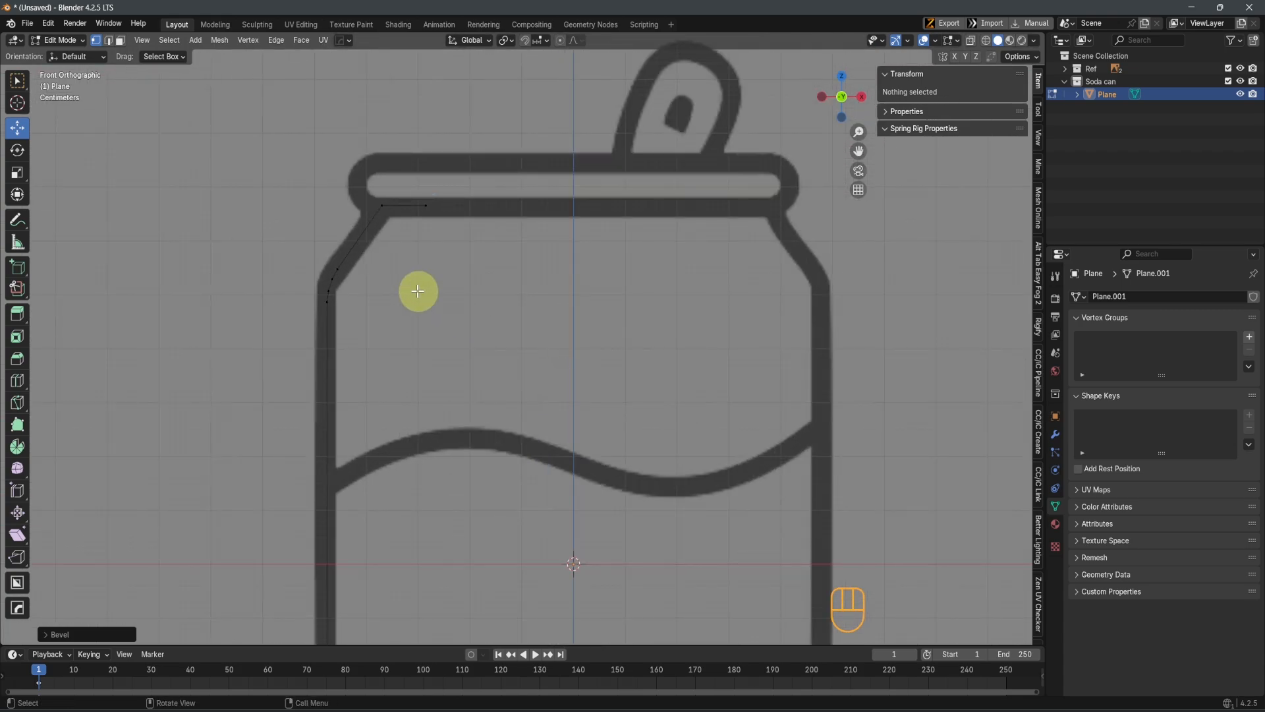
{"action": "middle_click_drag", "start_coordinate": [418, 291], "coordinate": [504, 411], "text": "shift"}
{"action": "key", "text": "Tab"}
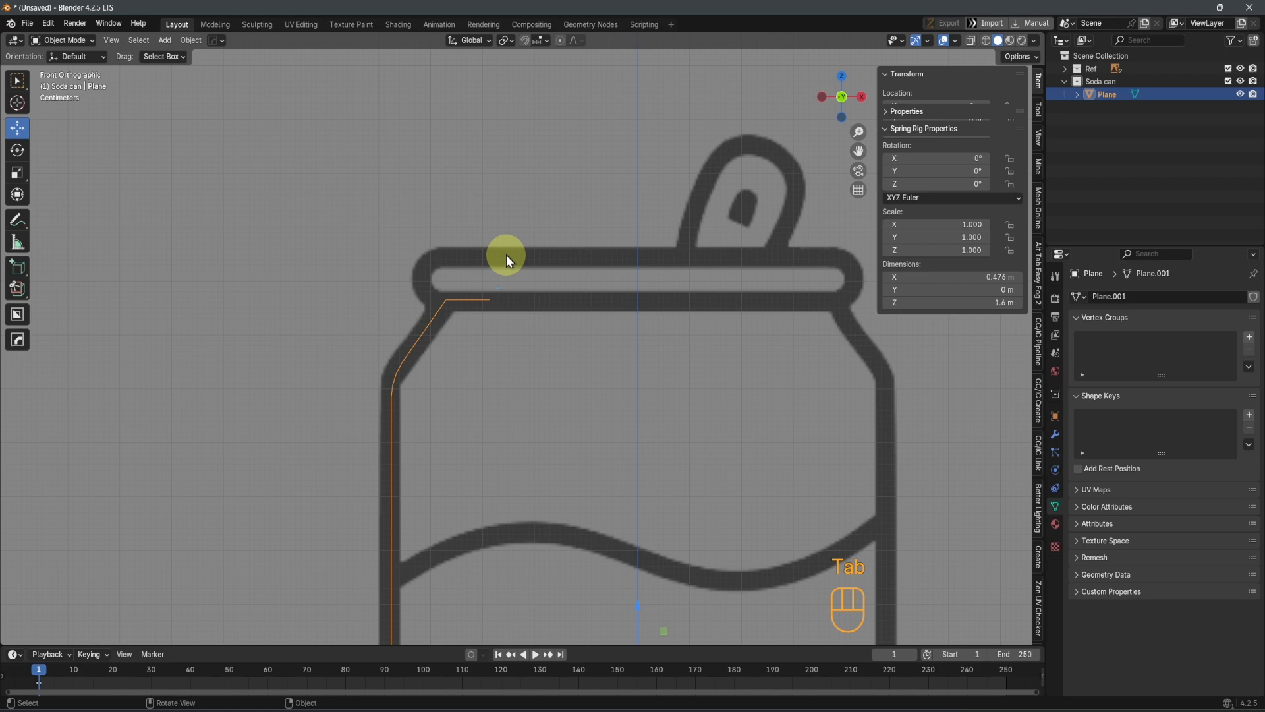
{"action": "double_click", "coordinate": [1108, 93]}
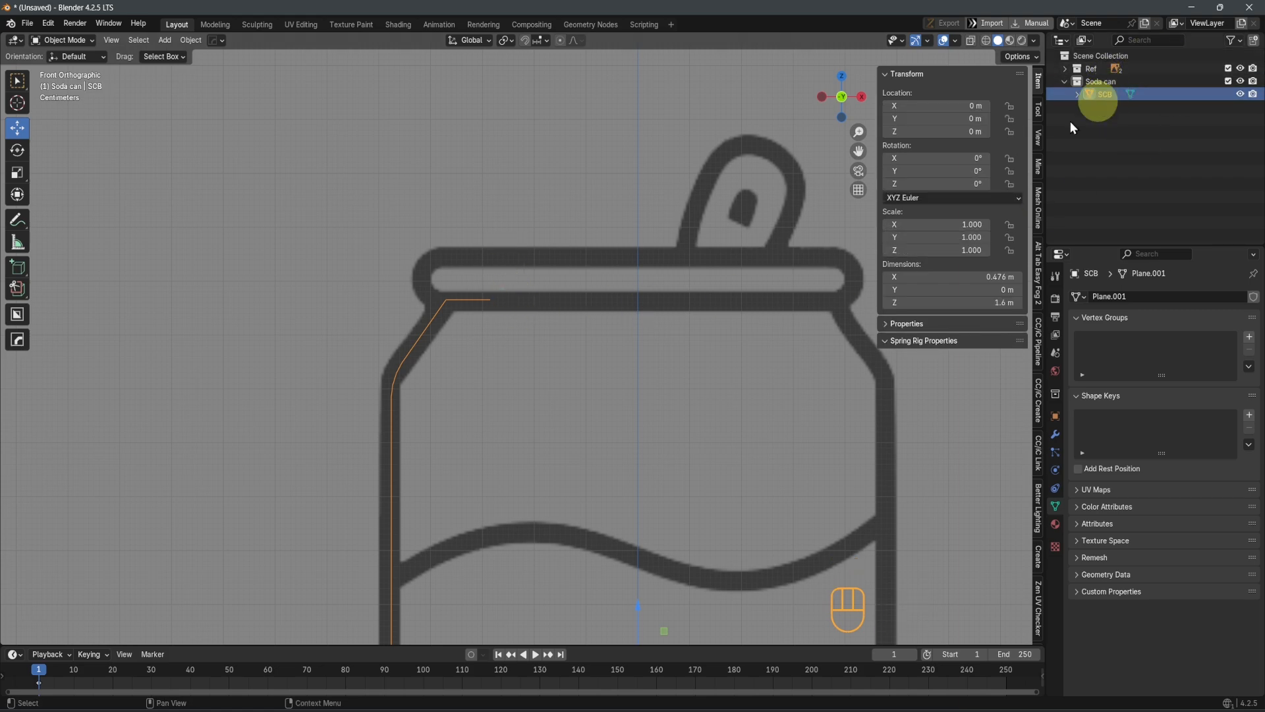
Add a mesh plane as a new object in the Soda can collection
{"action": "scroll", "coordinate": [528, 378], "scroll_direction": "down", "scroll_amount": 2}
{"action": "key", "text": "shift+a"}
{"action": "mouse_move", "coordinate": [578, 422]}
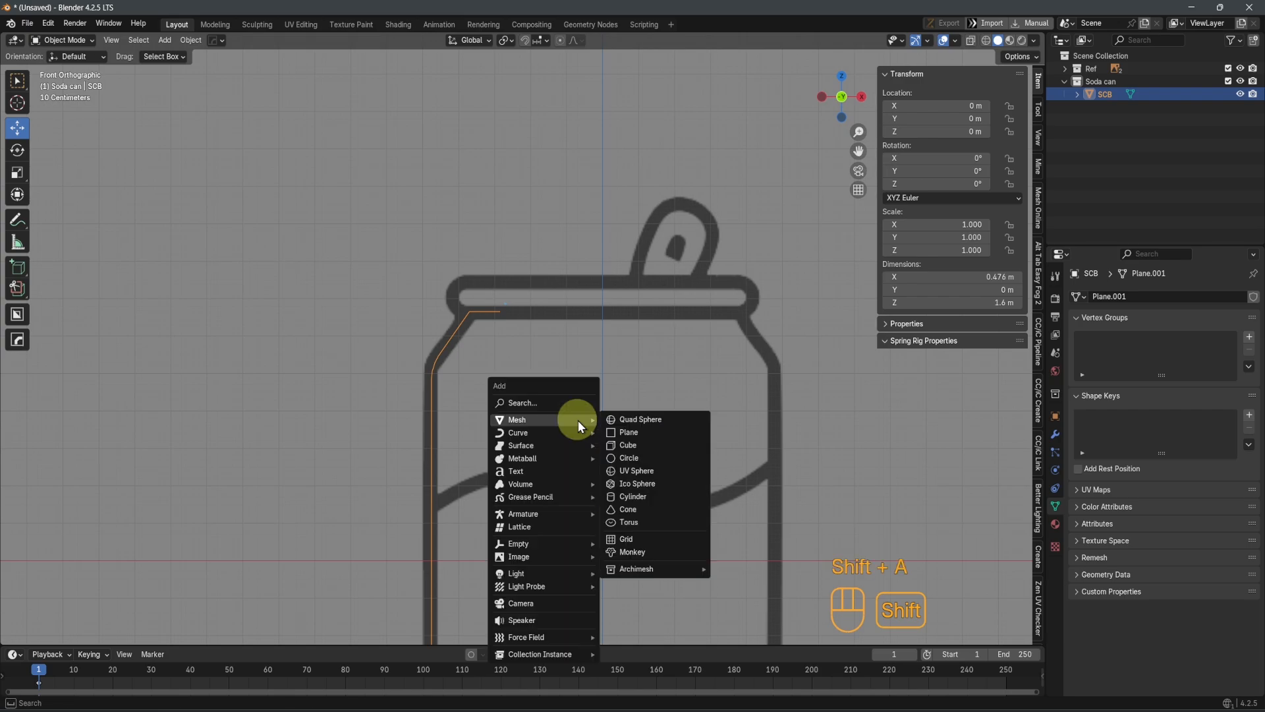
{"action": "left_click", "coordinate": [639, 431]}
{"action": "scroll", "coordinate": [604, 380], "scroll_direction": "down", "scroll_amount": 2}
{"action": "middle_click_drag", "start_coordinate": [603, 380], "coordinate": [633, 466]}
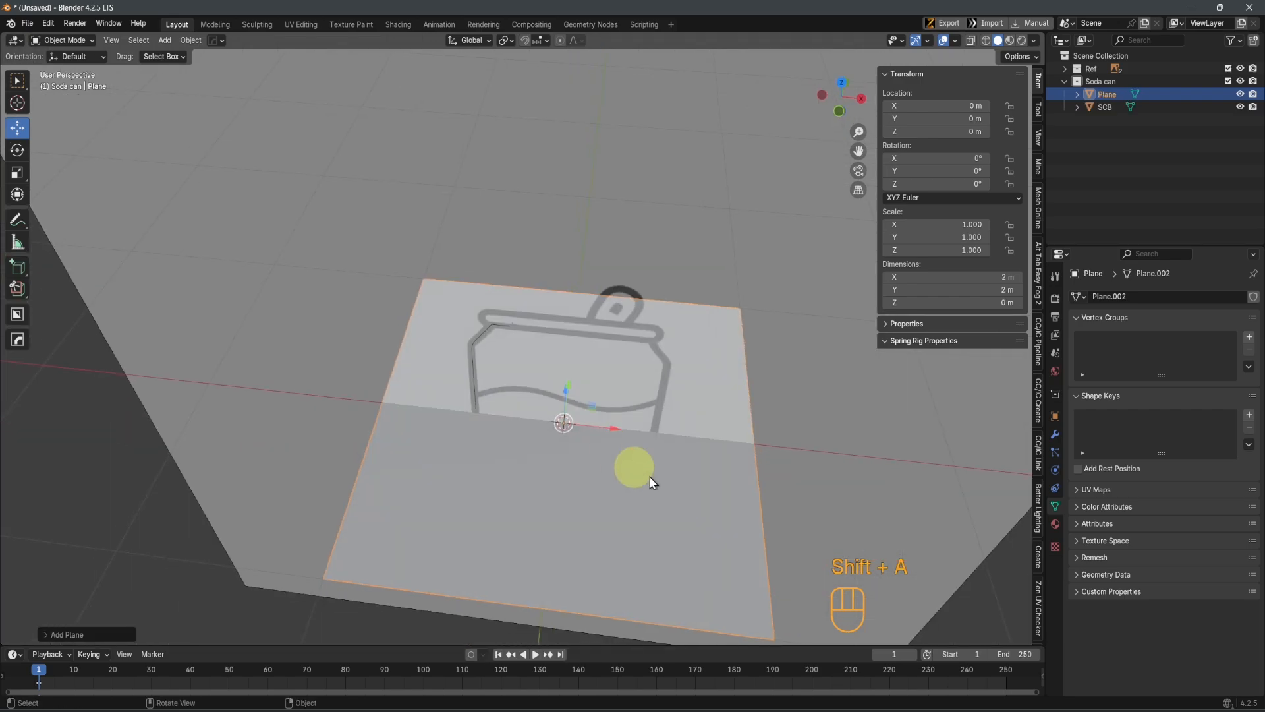
{"action": "key", "text": "Tab"}
{"action": "left_click", "coordinate": [619, 496]}
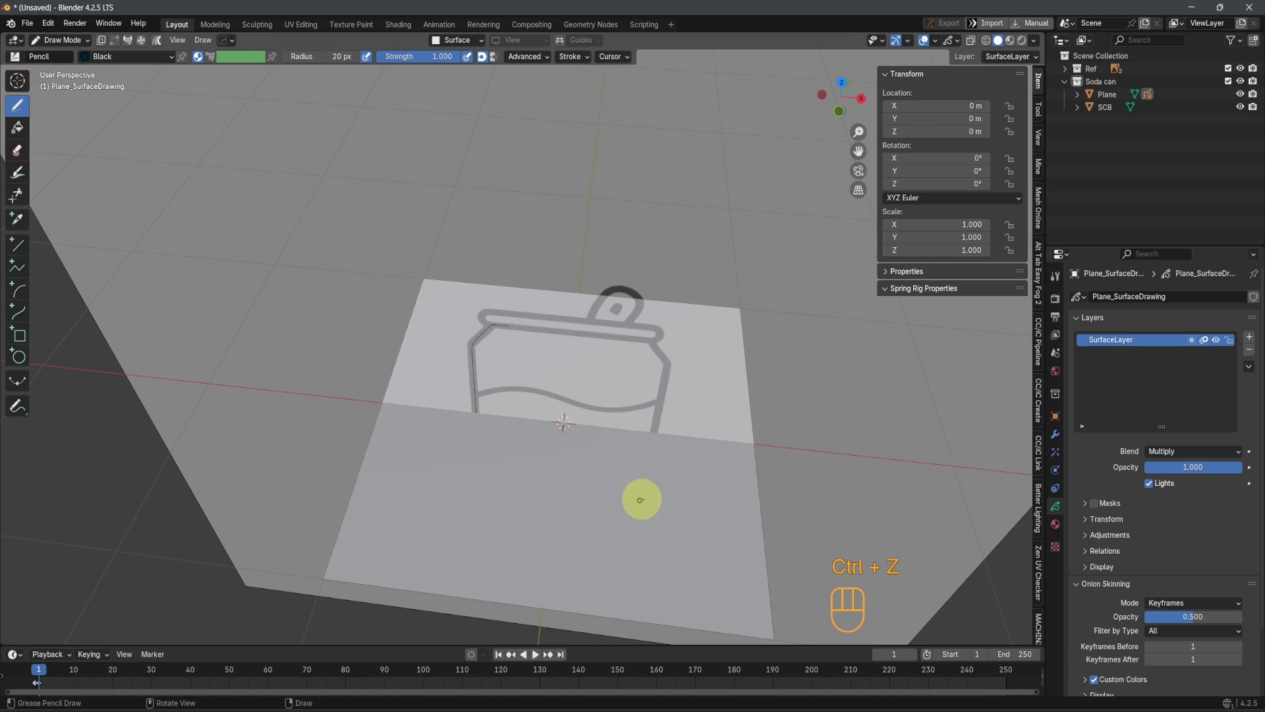
{"action": "key", "text": "ctrl+z"}
Merge all of the new plane's vertices at center and raise the vertex along Z to the lid's top line, about 0.749 m
{"action": "key", "text": "Tab"}
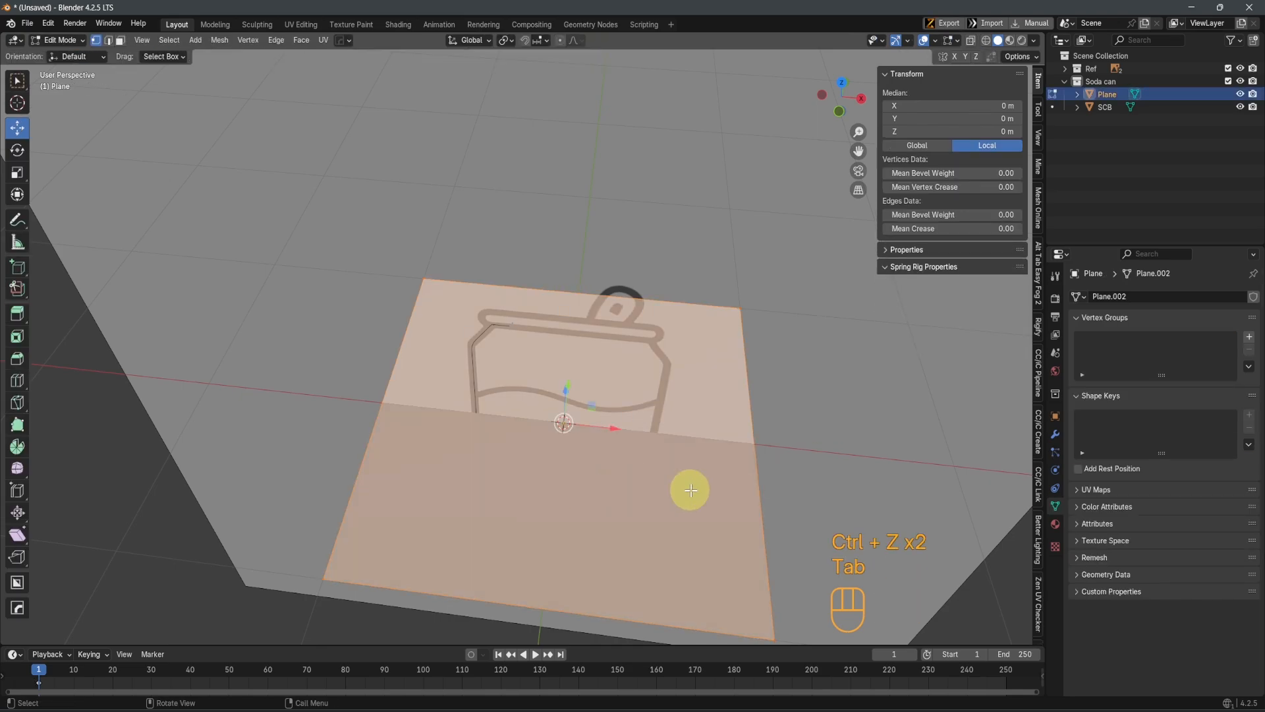
{"action": "key", "text": "m"}
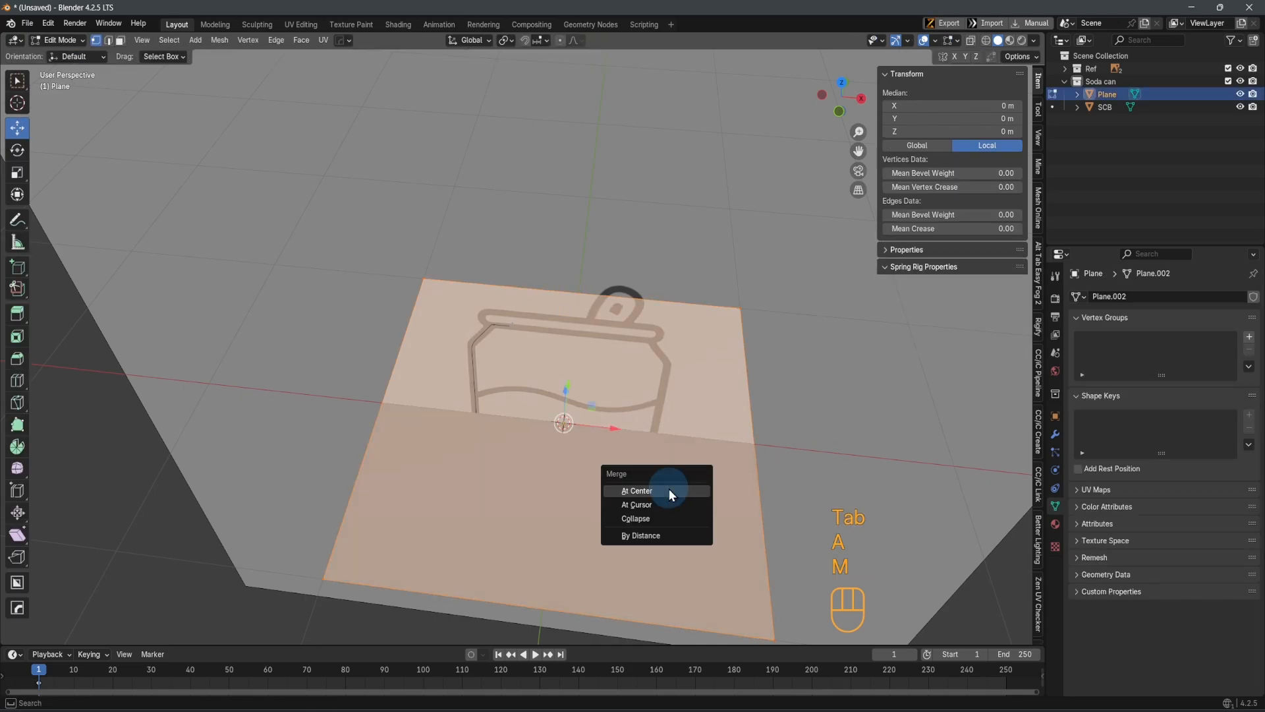
{"action": "left_click", "coordinate": [669, 488]}
{"action": "key", "text": "KP_1"}
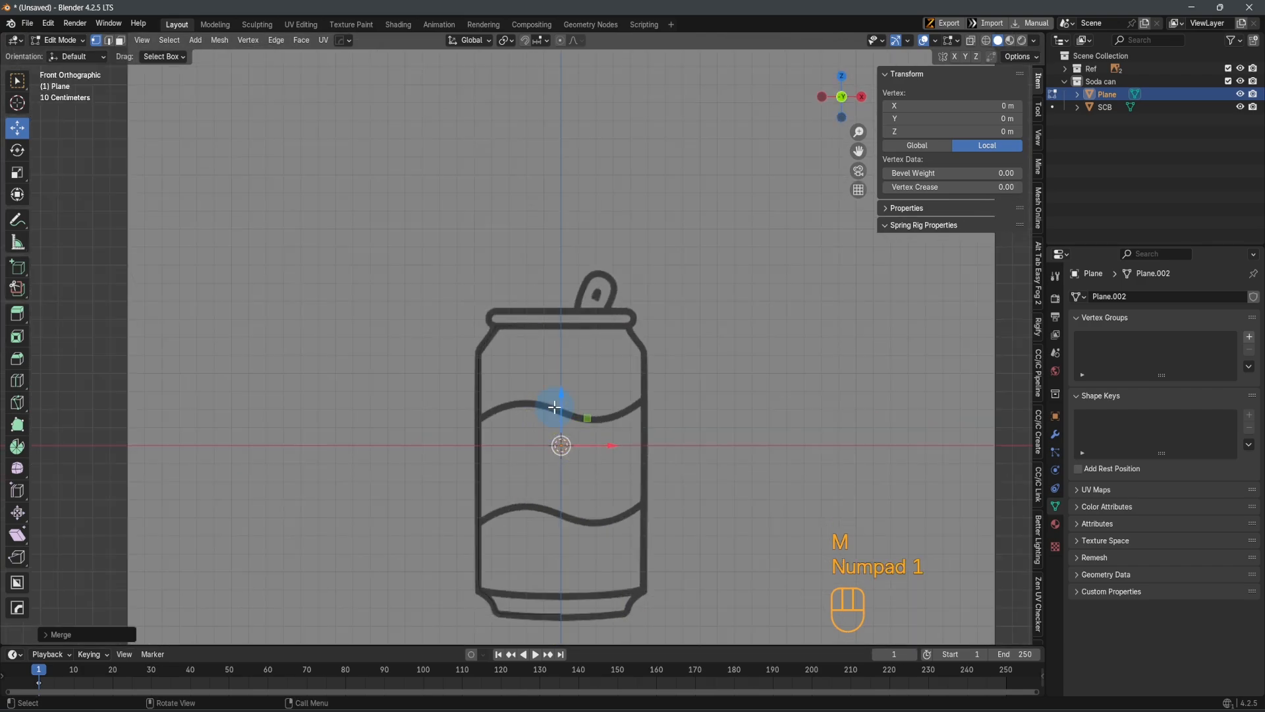
{"action": "left_click_drag", "start_coordinate": [555, 408], "coordinate": [555, 272]}
{"action": "scroll", "coordinate": [556, 297], "scroll_direction": "up", "scroll_amount": 8}
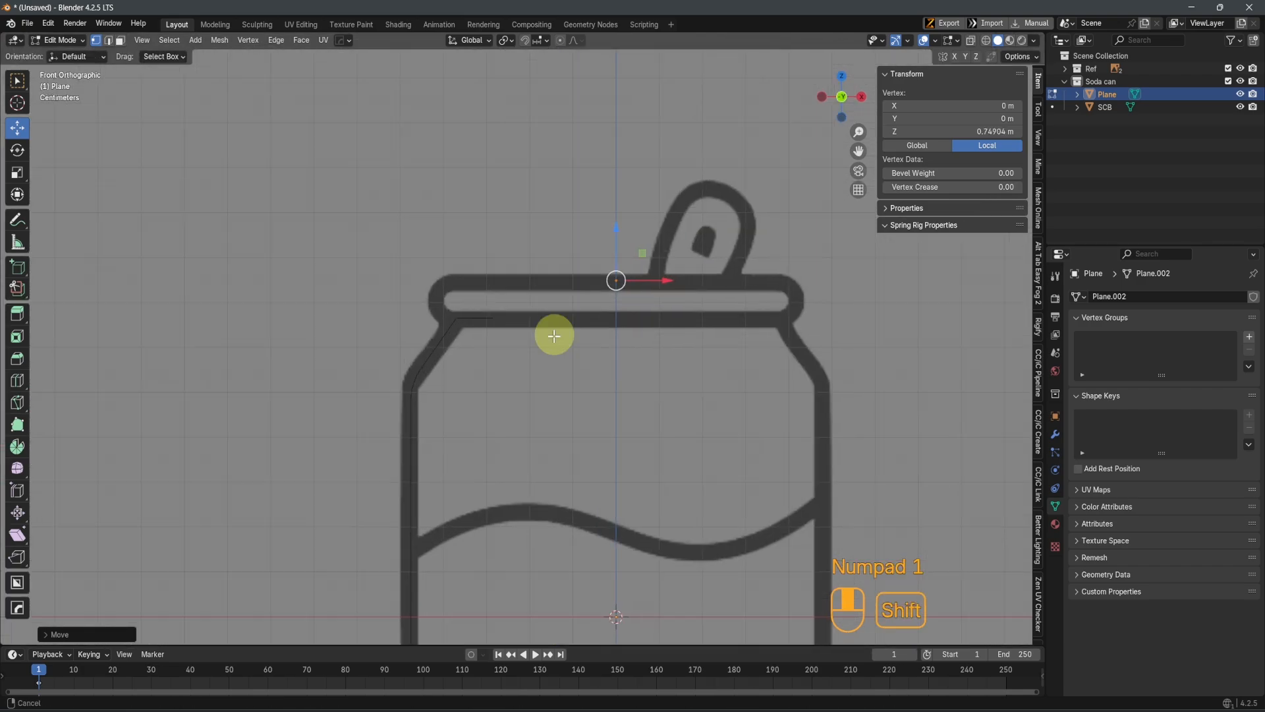
Extrude the vertex along X across the lid's top to the start of the left rim curve, at about X -0.393 m
{"action": "key", "text": "e"}
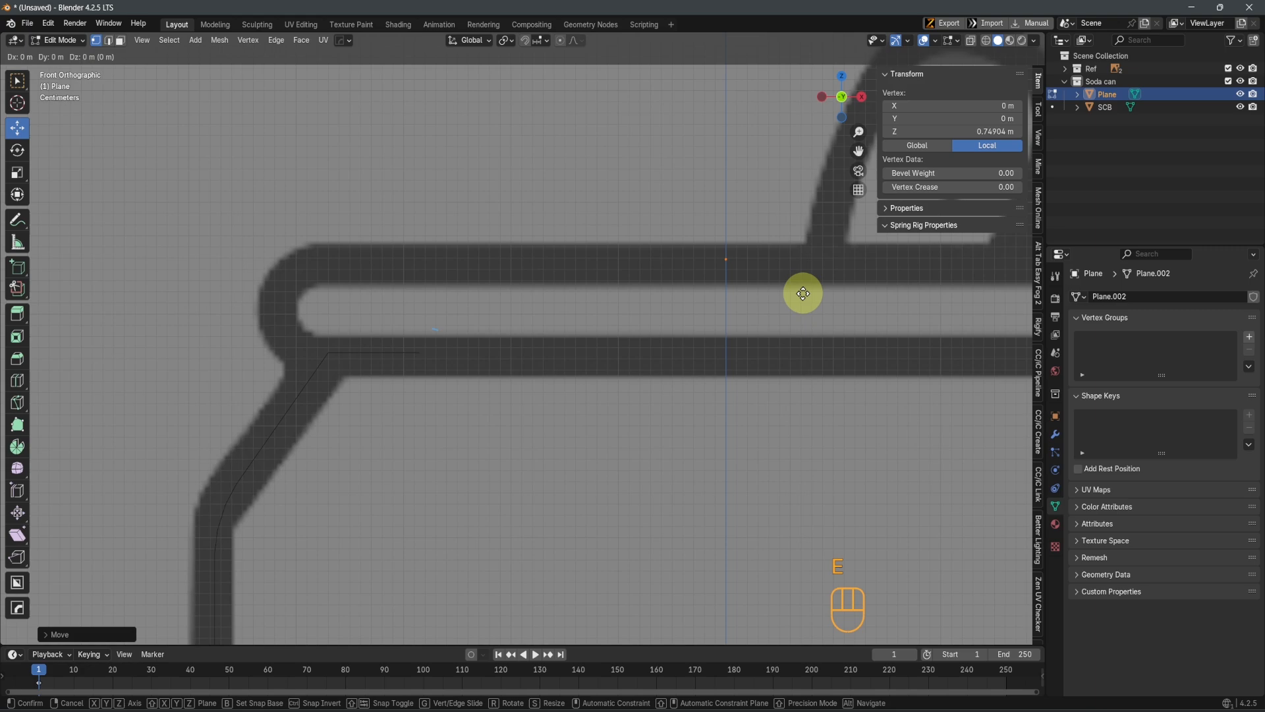
{"action": "key", "text": "x"}
{"action": "left_click", "coordinate": [288, 312]}
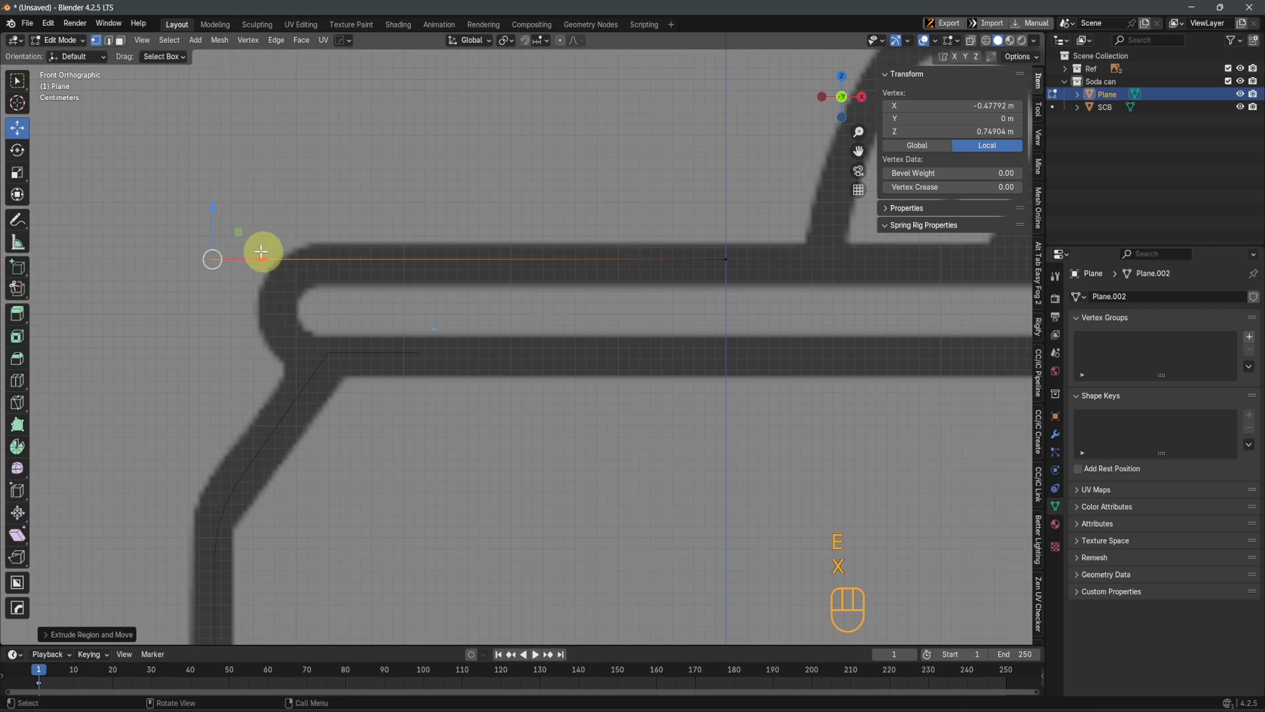
{"action": "left_click_drag", "start_coordinate": [263, 251], "coordinate": [348, 248]}
{"action": "key", "text": "x"}
Extrude the rim vertex straight down along Z to the rim's lower line, adjusting its height to about Z 0.671 m
{"action": "key", "text": "e"}
{"action": "key", "text": "z"}
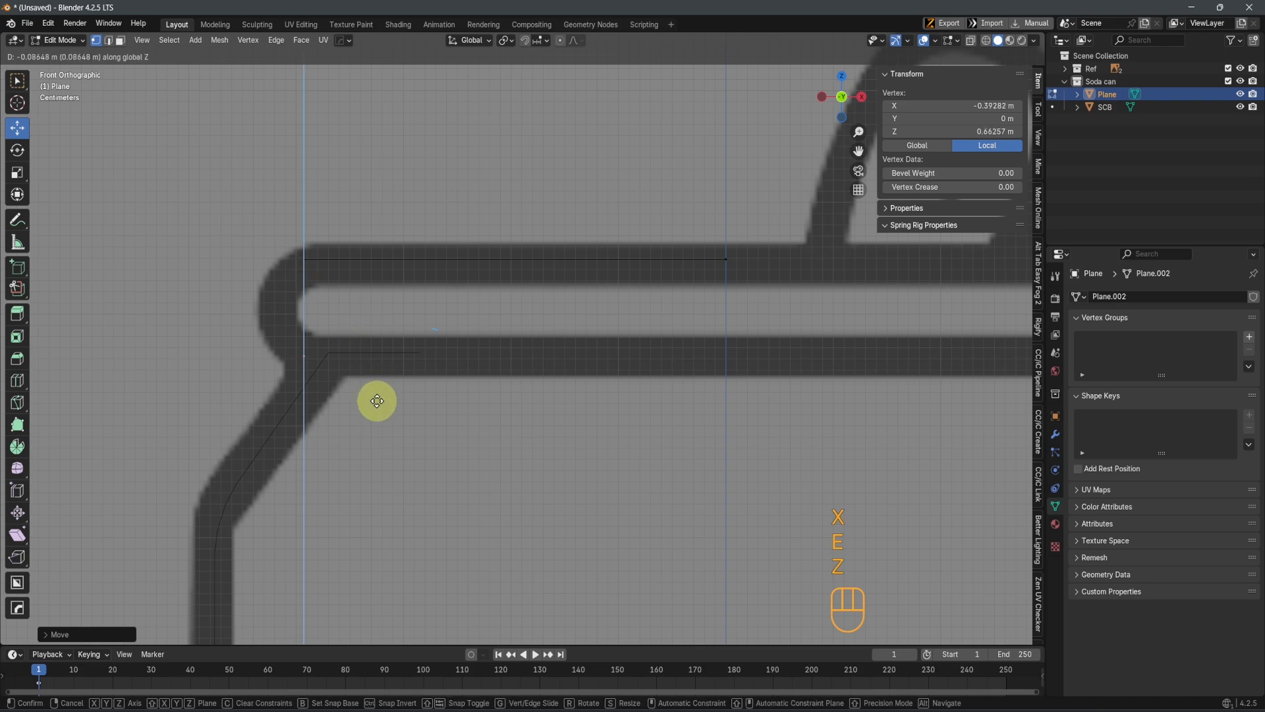
{"action": "left_click", "coordinate": [368, 389]}
{"action": "left_click_drag", "start_coordinate": [306, 281], "coordinate": [305, 289]}
Extrude the rim's lower vertex along X over the lid's lower line to about X -0.270 m
{"action": "scroll", "coordinate": [527, 382], "scroll_direction": "down", "scroll_amount": 2}
{"action": "scroll", "coordinate": [448, 391], "scroll_direction": "up", "scroll_amount": 3, "text": "ctrl"}
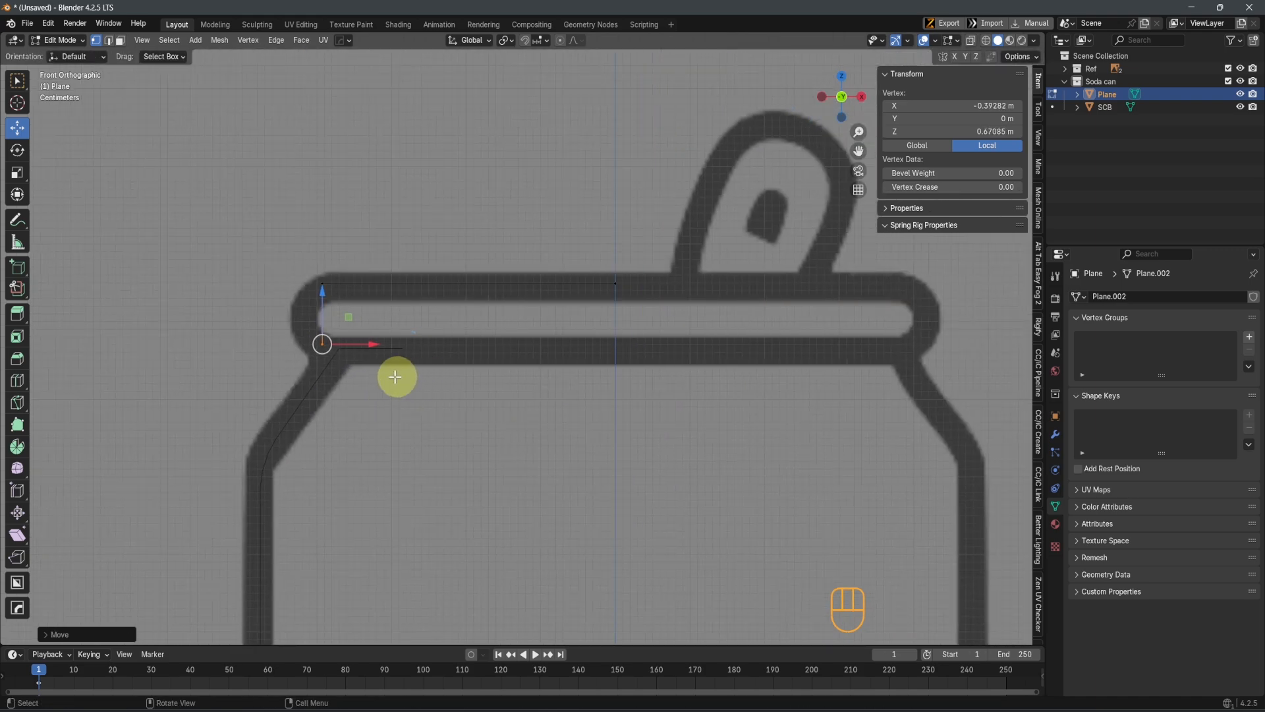
{"action": "scroll", "coordinate": [393, 378], "scroll_direction": "up", "scroll_amount": 3}
{"action": "scroll", "coordinate": [327, 399], "scroll_direction": "down", "scroll_amount": 3, "text": "shift"}
{"action": "key", "text": "e"}
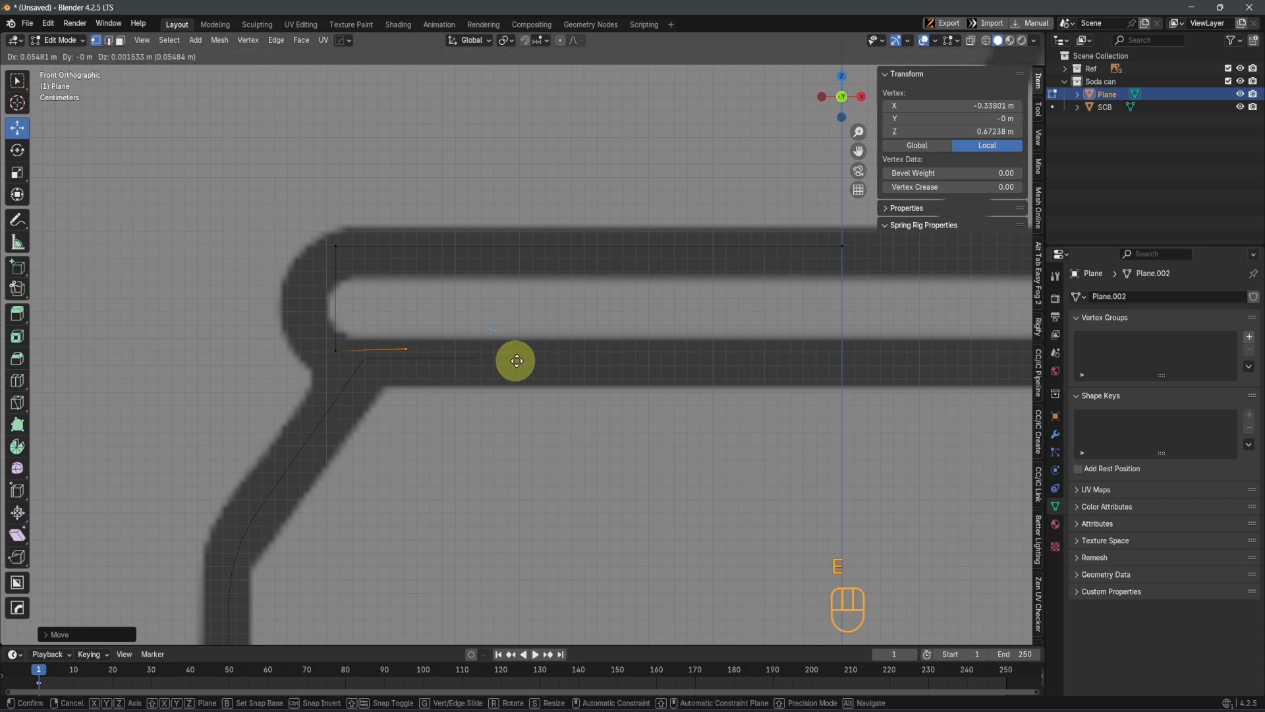
{"action": "key", "text": "x"}
{"action": "left_click", "coordinate": [580, 363]}
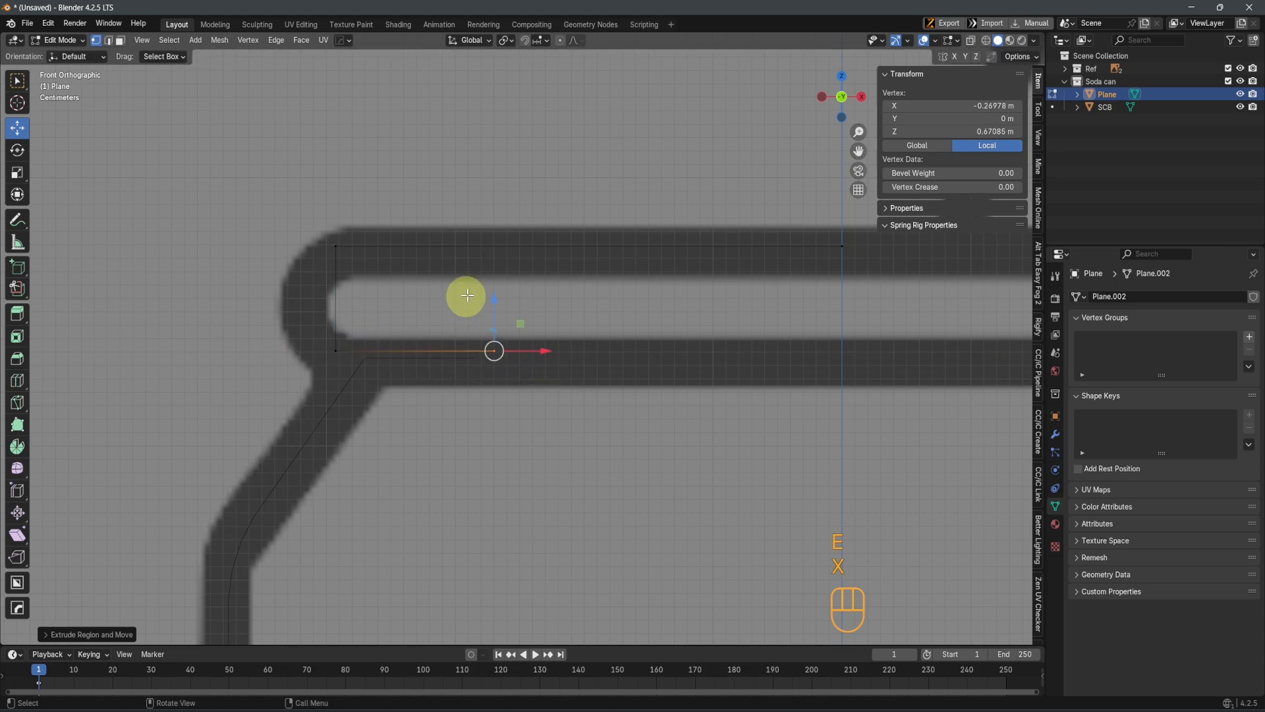
Lower both vertices of the lid's short bottom edge along Z to about 0.668 m
{"action": "left_click_drag", "start_coordinate": [492, 302], "coordinate": [497, 308]}
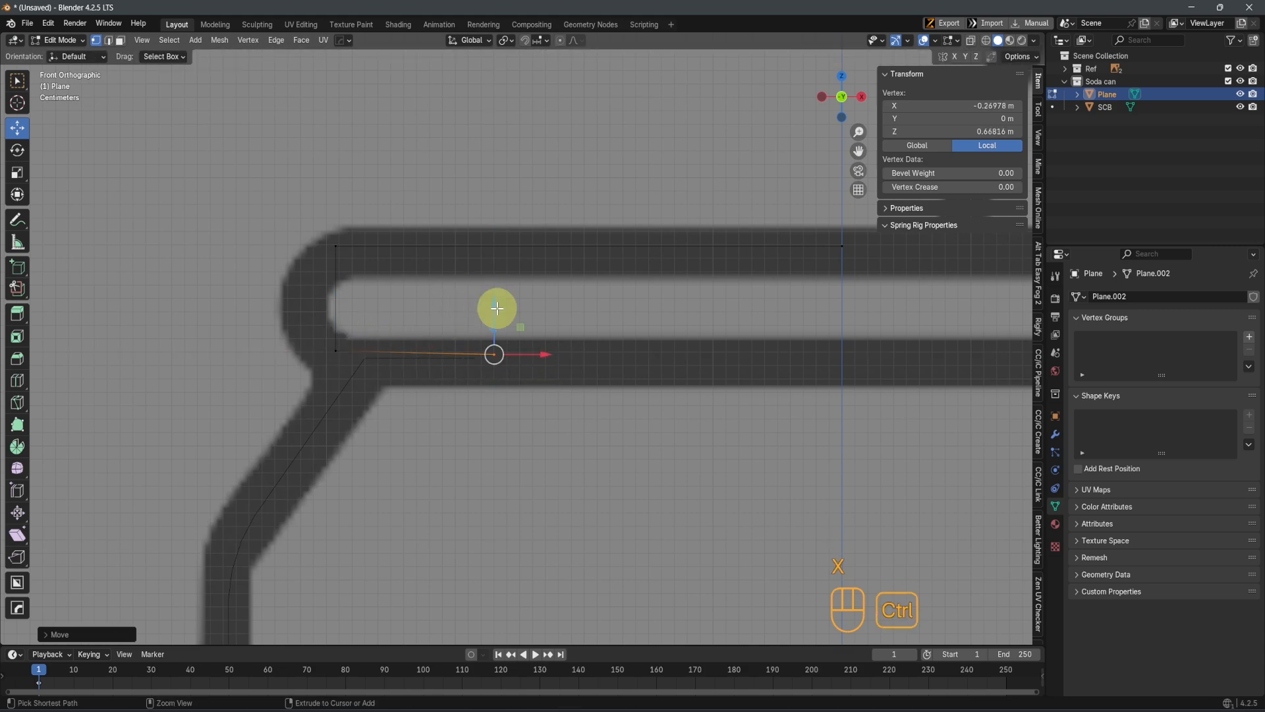
{"action": "key", "text": "ctrl+z"}
{"action": "left_click", "coordinate": [328, 353], "text": "shift"}
{"action": "left_click_drag", "start_coordinate": [420, 293], "coordinate": [466, 311]}
{"action": "right_click_drag", "start_coordinate": [500, 324], "coordinate": [494, 326]}
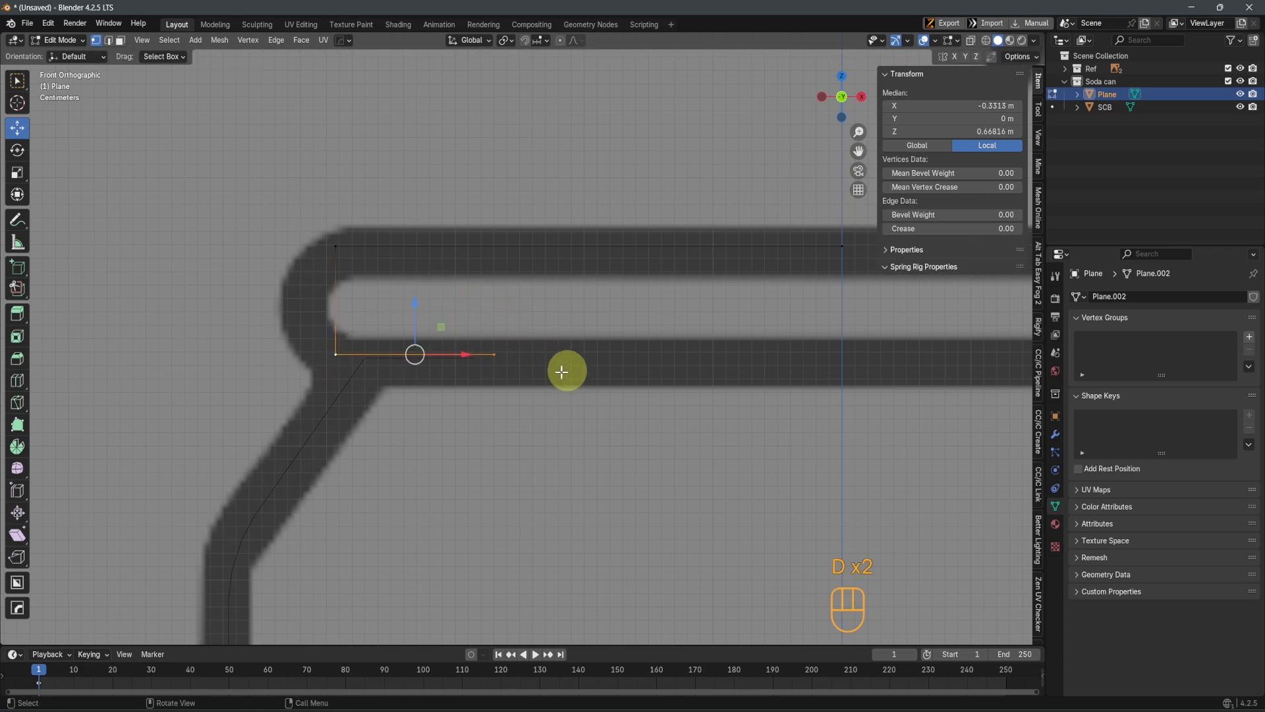
Extrude the bottom edge's inner end vertex along X to the can's centre line at X 0 m
{"action": "left_click", "coordinate": [494, 355]}
{"action": "middle_click_drag", "start_coordinate": [695, 395], "coordinate": [506, 404], "text": "shift"}
{"action": "scroll", "coordinate": [506, 404], "scroll_direction": "down", "scroll_amount": 3}
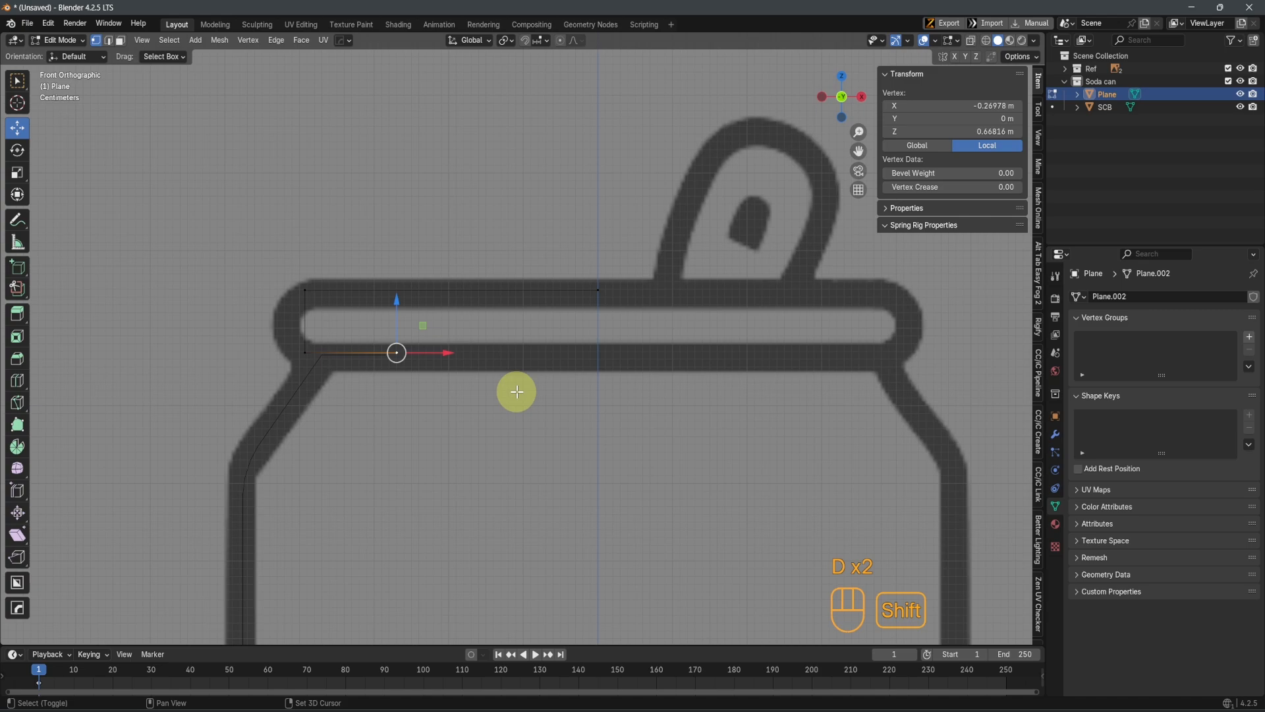
{"action": "key", "text": "e"}
{"action": "key", "text": "x"}
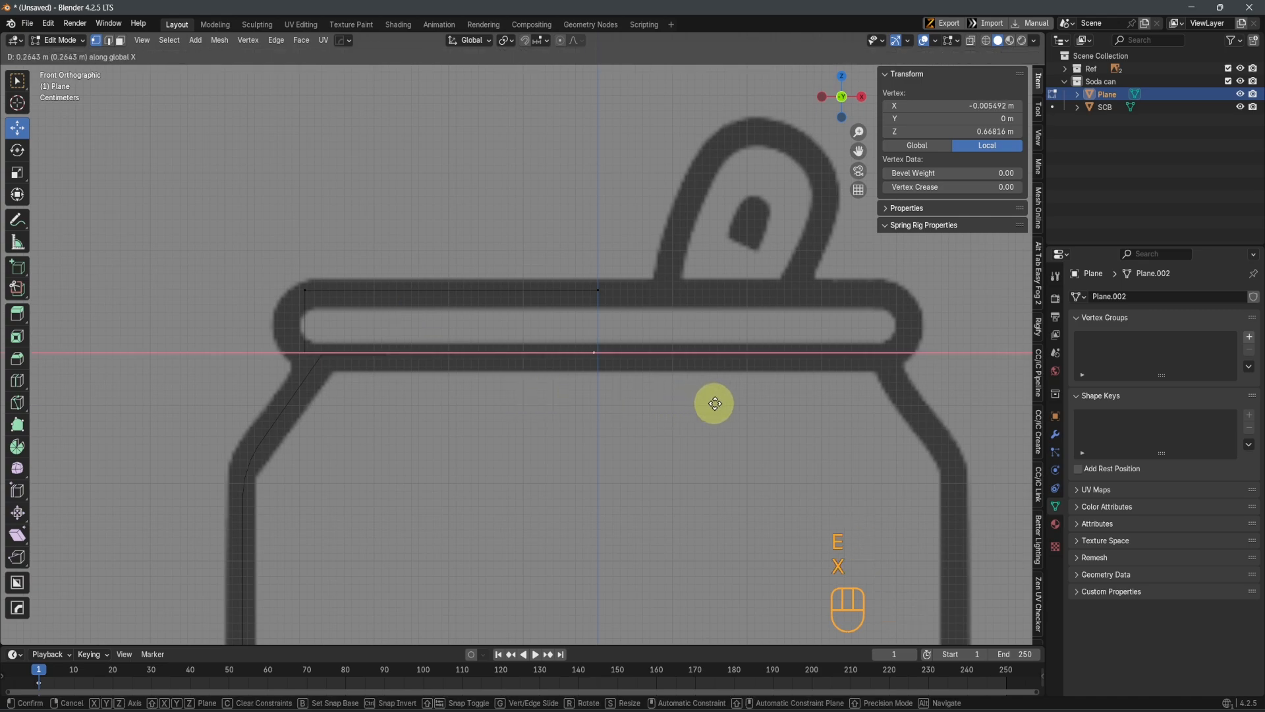
{"action": "left_click", "coordinate": [715, 404]}
{"action": "scroll", "coordinate": [565, 370], "scroll_direction": "up", "scroll_amount": 2}
{"action": "middle_click_drag", "start_coordinate": [613, 424], "coordinate": [565, 396], "text": "shift"}
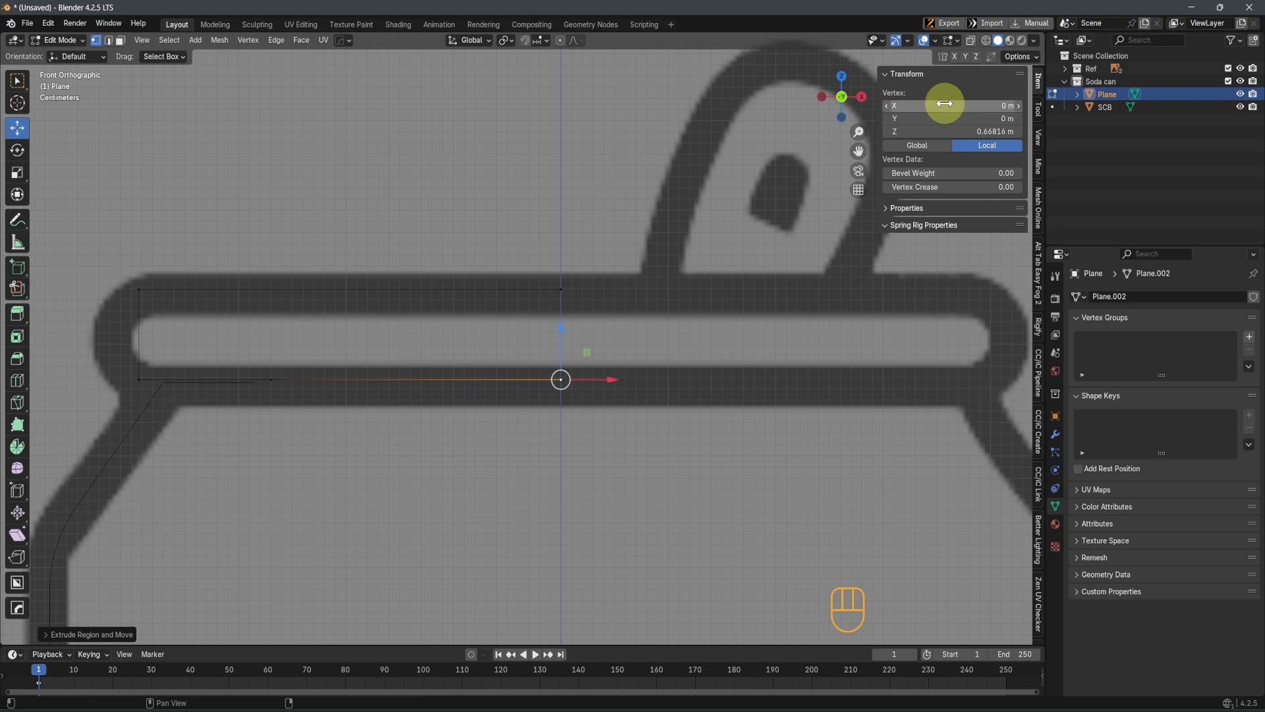
{"action": "left_click_drag", "start_coordinate": [514, 261], "coordinate": [594, 303]}
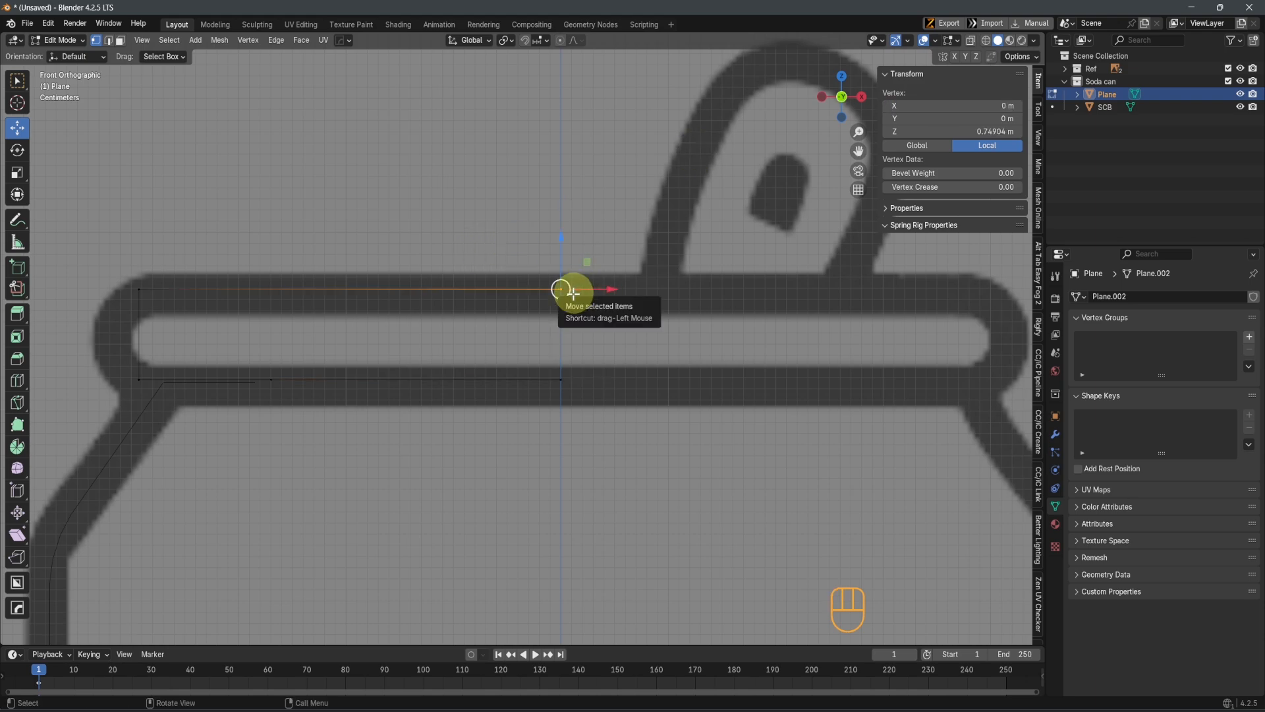
Dissolve the intermediate vertex on the lid's bottom line, keeping the rim corner and centre vertices
{"action": "scroll", "coordinate": [574, 295], "scroll_direction": "down", "scroll_amount": 8}
{"action": "middle_click_drag", "start_coordinate": [527, 452], "coordinate": [566, 334], "text": "shift"}
{"action": "scroll", "coordinate": [496, 197], "scroll_direction": "up", "scroll_amount": 3}
{"action": "middle_click_drag", "start_coordinate": [484, 191], "coordinate": [493, 364], "text": "shift"}
{"action": "scroll", "coordinate": [462, 335], "scroll_direction": "up", "scroll_amount": 3}
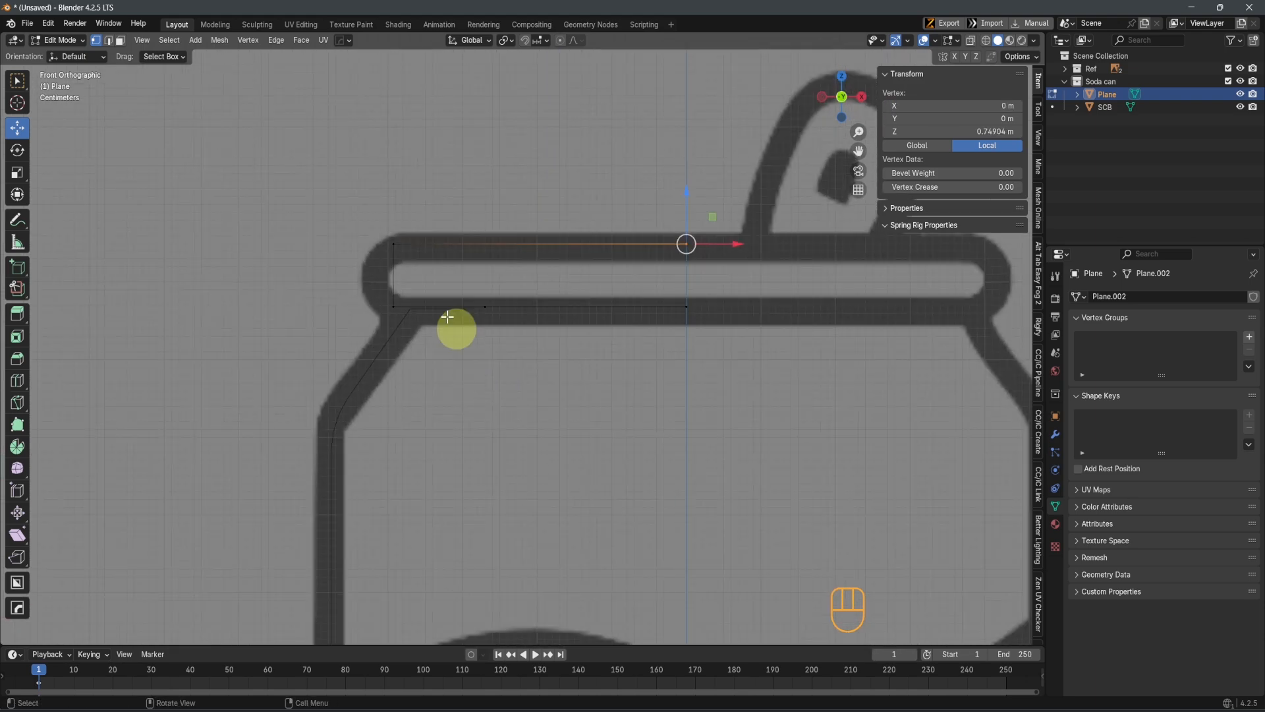
{"action": "middle_click_drag", "start_coordinate": [356, 216], "coordinate": [448, 330], "text": "shift"}
{"action": "left_click_drag", "start_coordinate": [447, 330], "coordinate": [506, 417]}
{"action": "middle_click_drag", "start_coordinate": [520, 444], "coordinate": [518, 488], "text": "shift"}
{"action": "scroll", "coordinate": [521, 484], "scroll_direction": "up", "scroll_amount": 2}
{"action": "left_click_drag", "start_coordinate": [574, 437], "coordinate": [577, 439]}
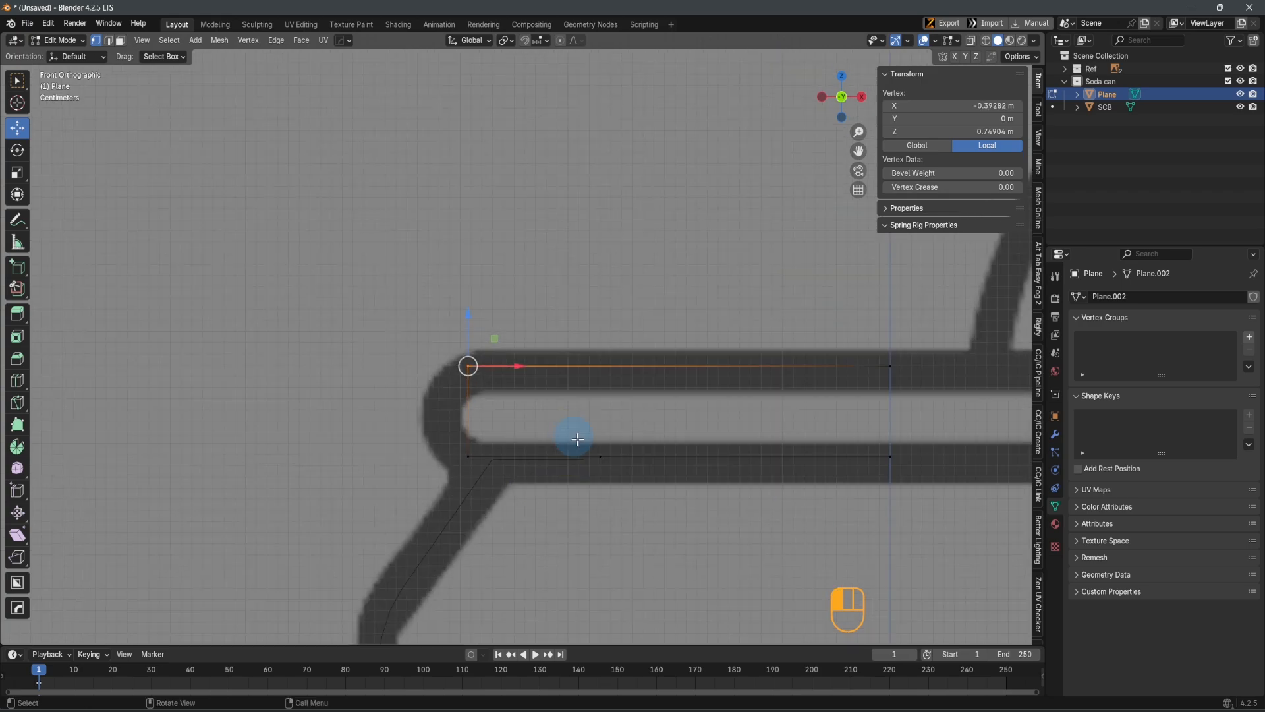
{"action": "key", "text": "ctrl+x"}
Subdivide the rim's vertical left edge and move its middle vertex outward along X onto the rim's outer curve
{"action": "left_click_drag", "start_coordinate": [404, 325], "coordinate": [527, 472]}
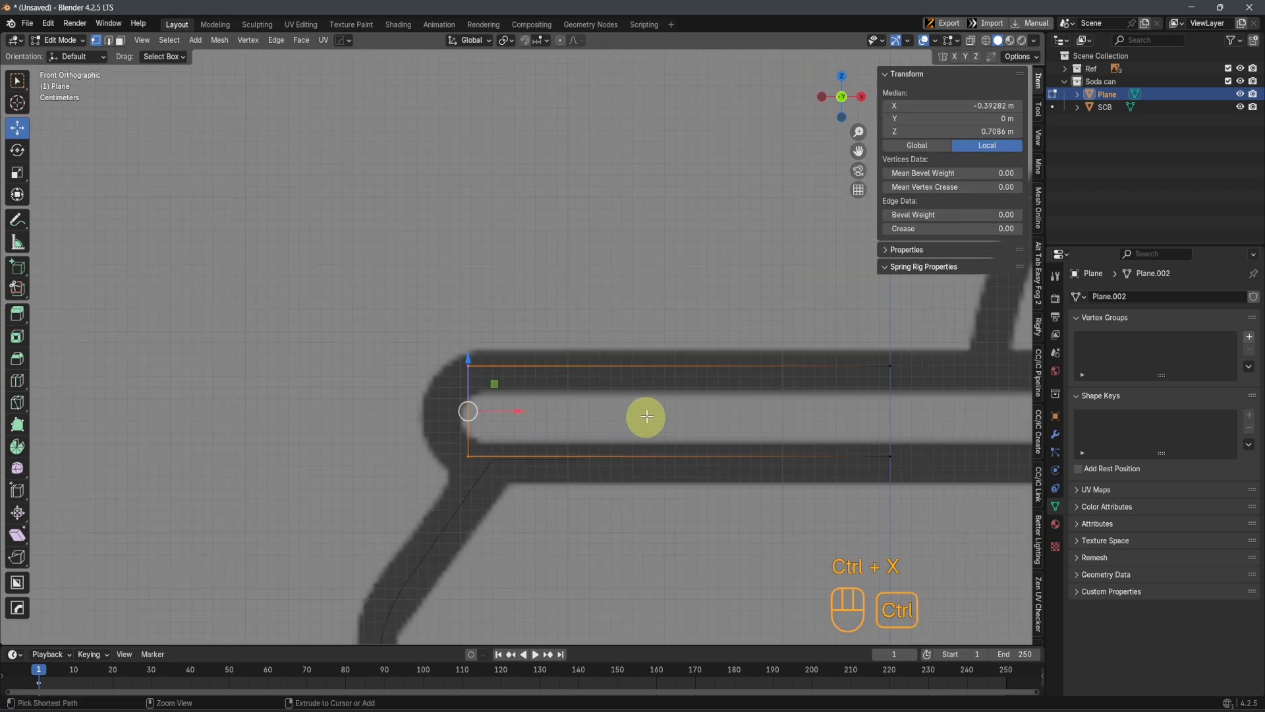
{"action": "key", "text": "ctrl+e"}
{"action": "left_click", "coordinate": [677, 436]}
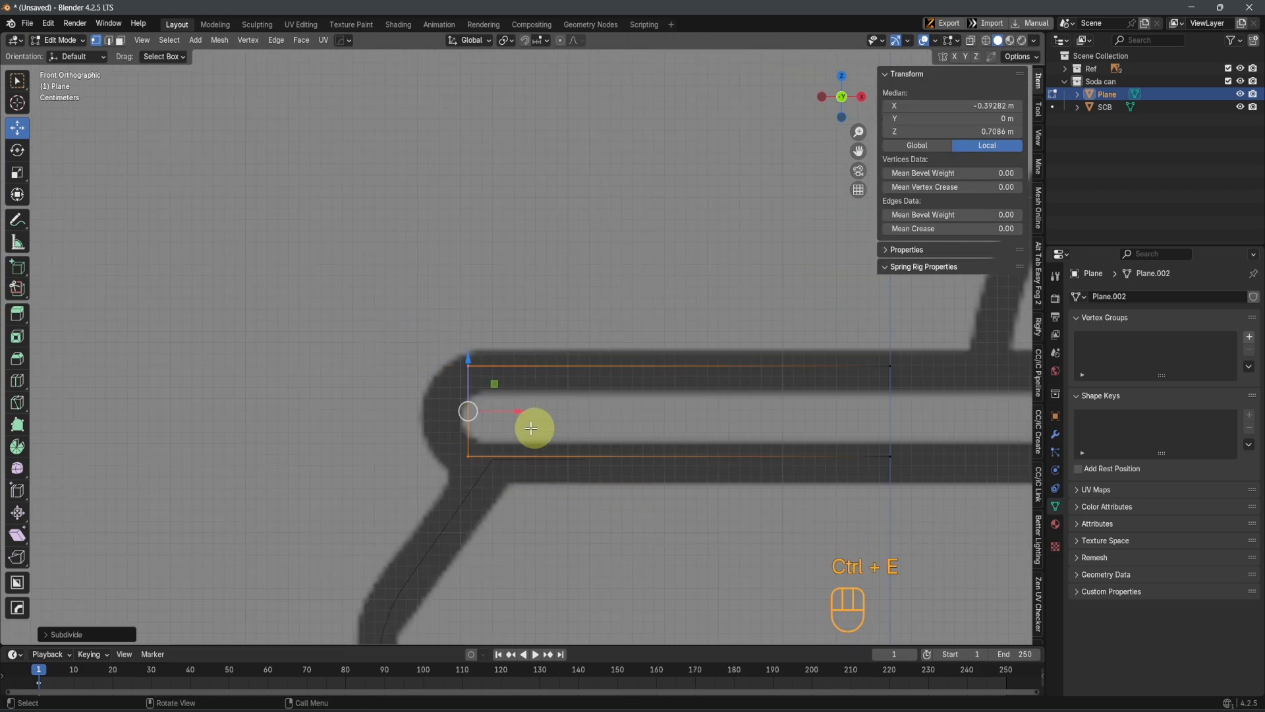
{"action": "scroll", "coordinate": [534, 429], "scroll_direction": "up", "scroll_amount": 2}
{"action": "left_click", "coordinate": [442, 442]}
{"action": "left_click_drag", "start_coordinate": [501, 446], "coordinate": [446, 443]}
Bevel the three left rim vertices with 3 segments and an offset of about 0.0215 m, and return to Object Mode
{"action": "left_click_drag", "start_coordinate": [259, 260], "coordinate": [524, 538]}
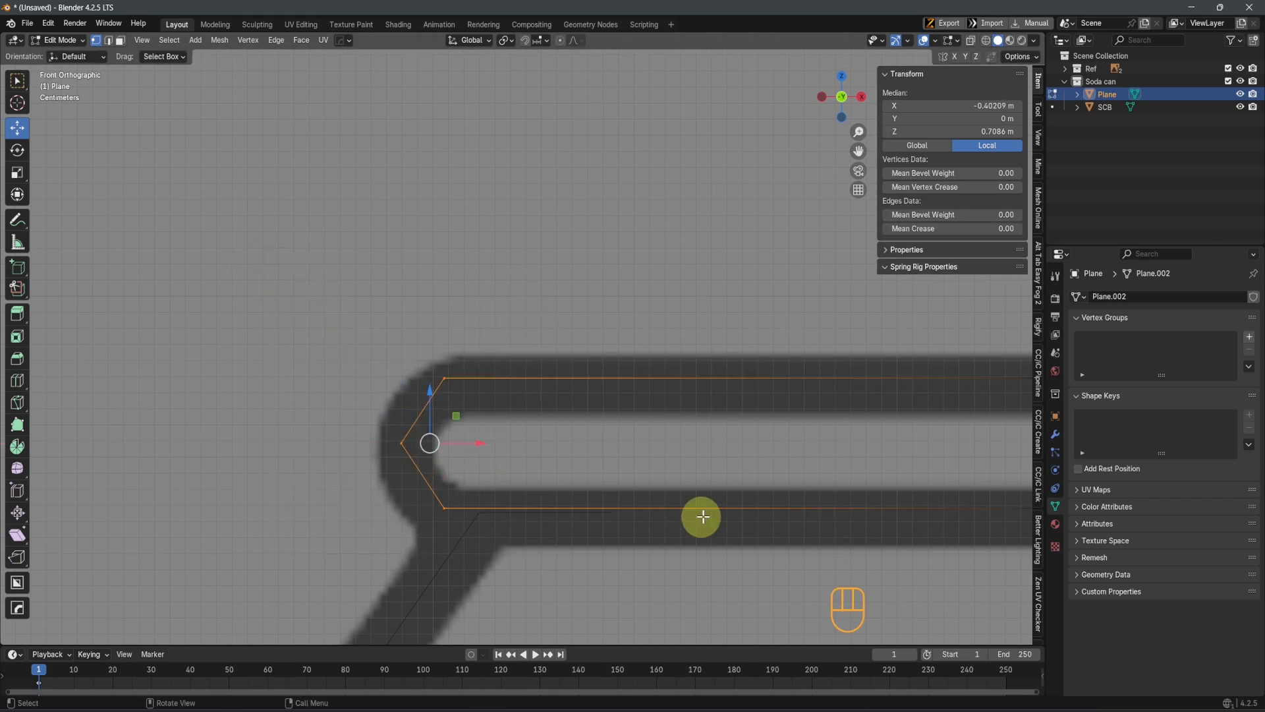
{"action": "key", "text": "shift+ctrl+b"}
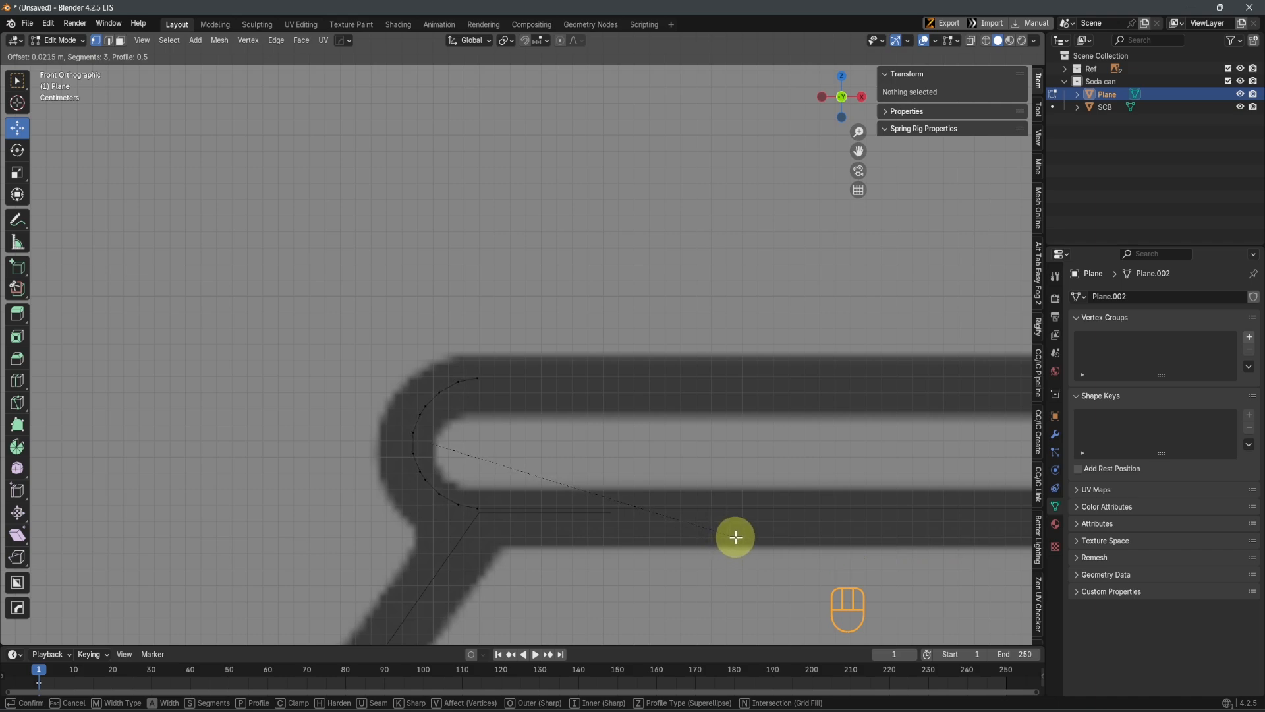
{"action": "left_click", "coordinate": [736, 537]}
{"action": "scroll", "coordinate": [686, 506], "scroll_direction": "down", "scroll_amount": 5}
{"action": "middle_click_drag", "start_coordinate": [636, 490], "coordinate": [552, 473], "text": "shift"}
{"action": "key", "text": "Tab"}
{"action": "scroll", "coordinate": [637, 410], "scroll_direction": "down", "scroll_amount": 3}
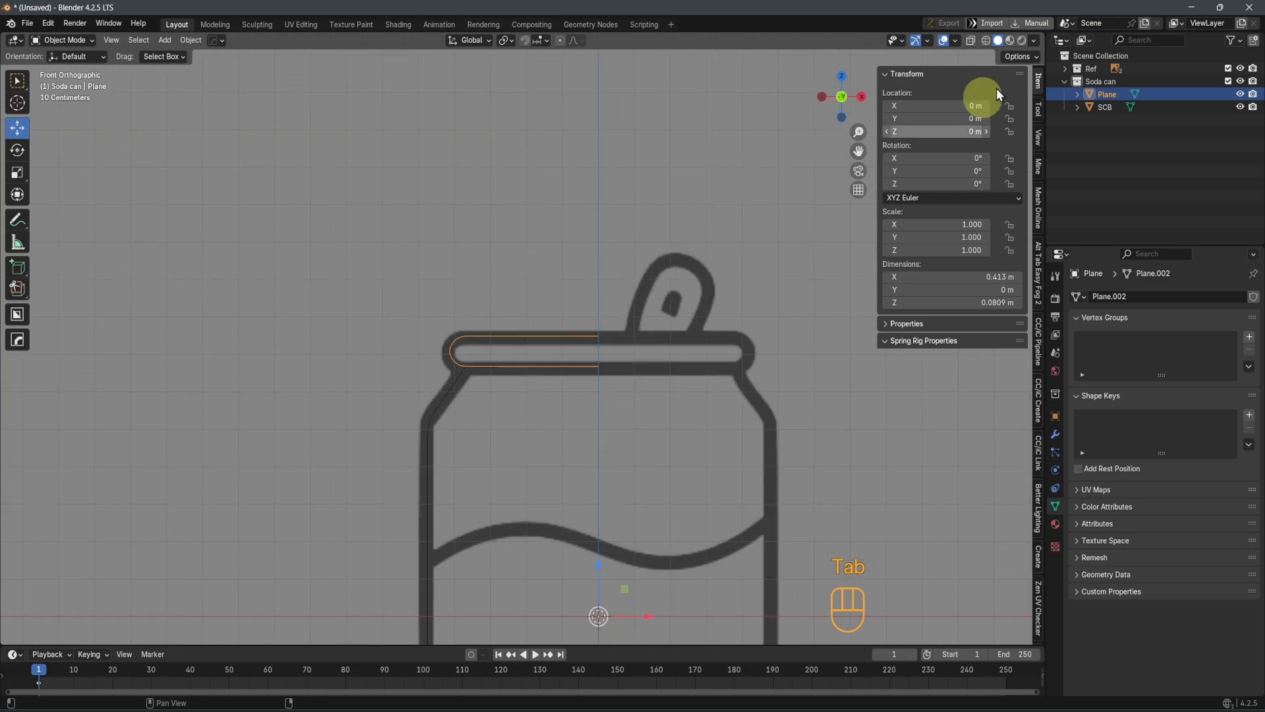
Rename the lid profile object from Plane to SCC
{"action": "double_click", "coordinate": [1110, 94]}
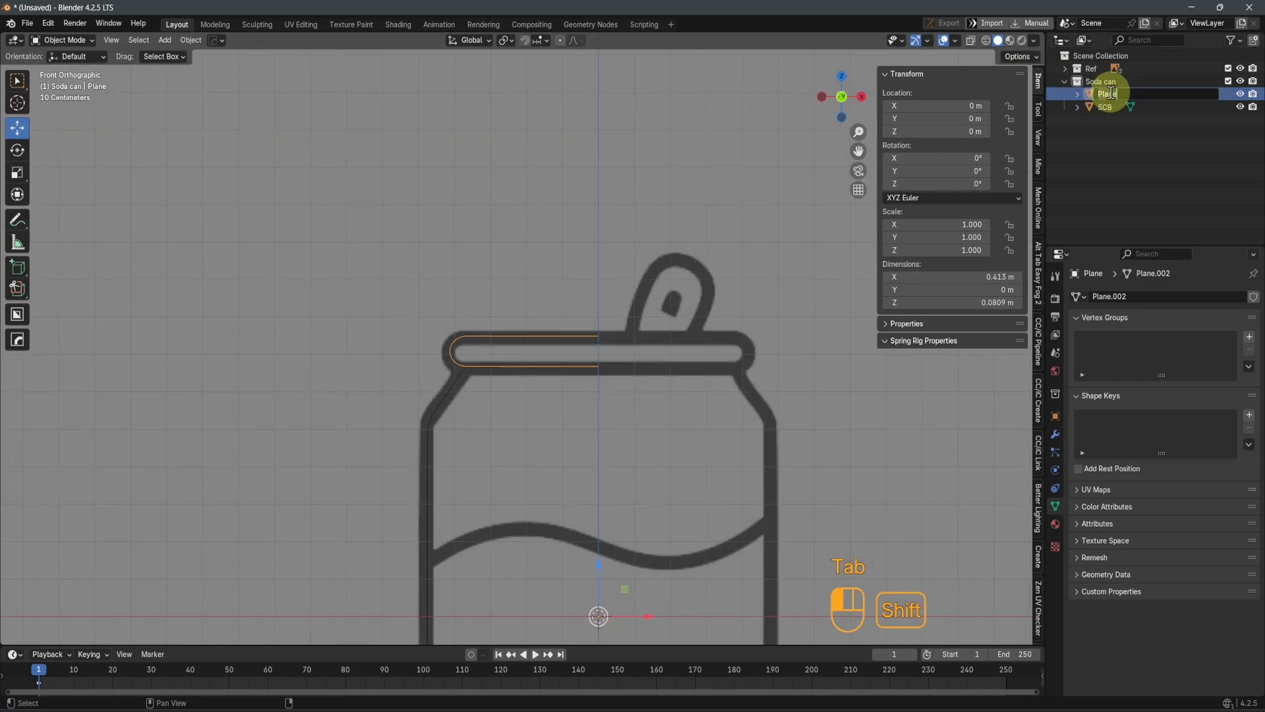
{"action": "type", "text": "SCC"}
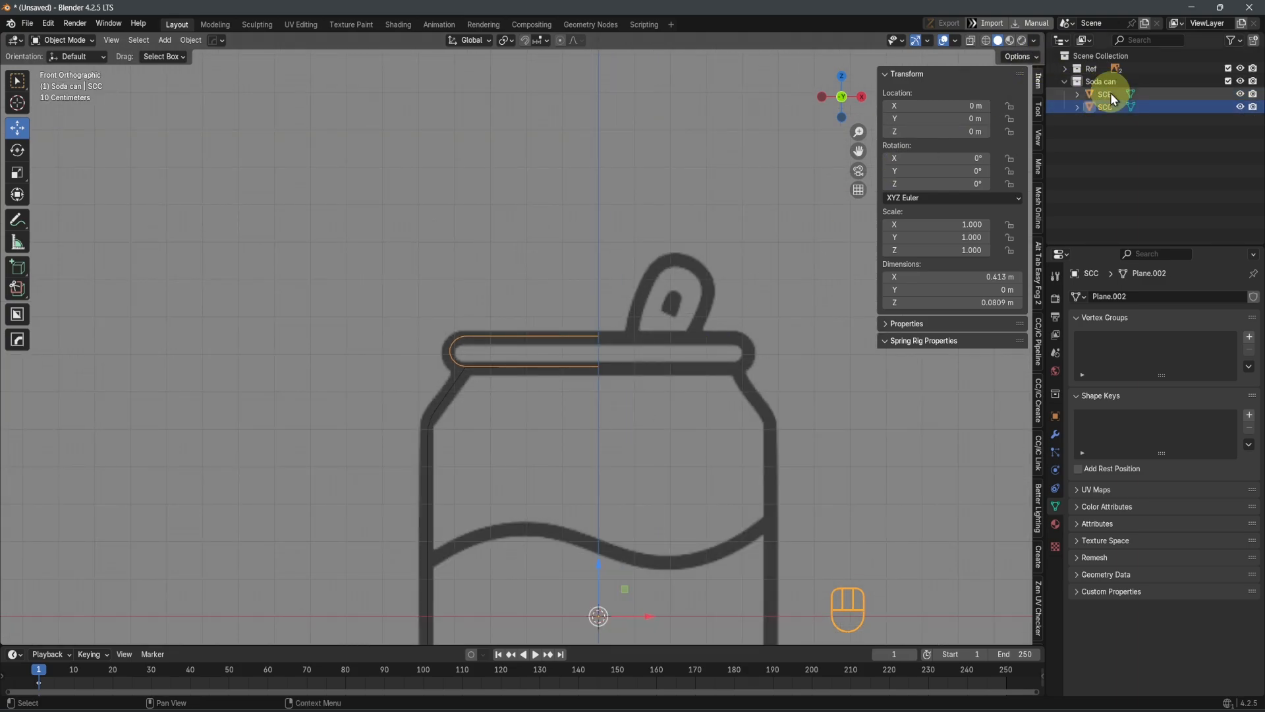
{"action": "key", "text": "Return"}
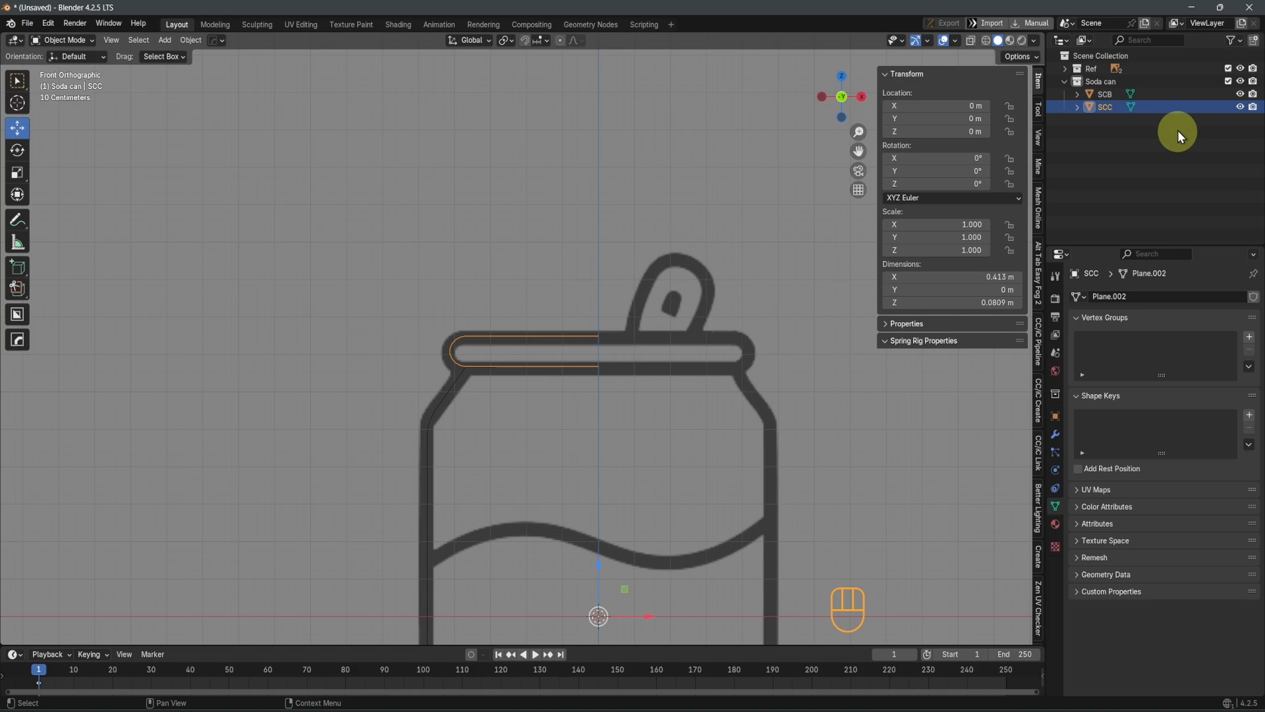
Show the PC bottle reference in place of the SC reference, and hide the Soda can collection
{"action": "left_click", "coordinate": [1065, 81]}
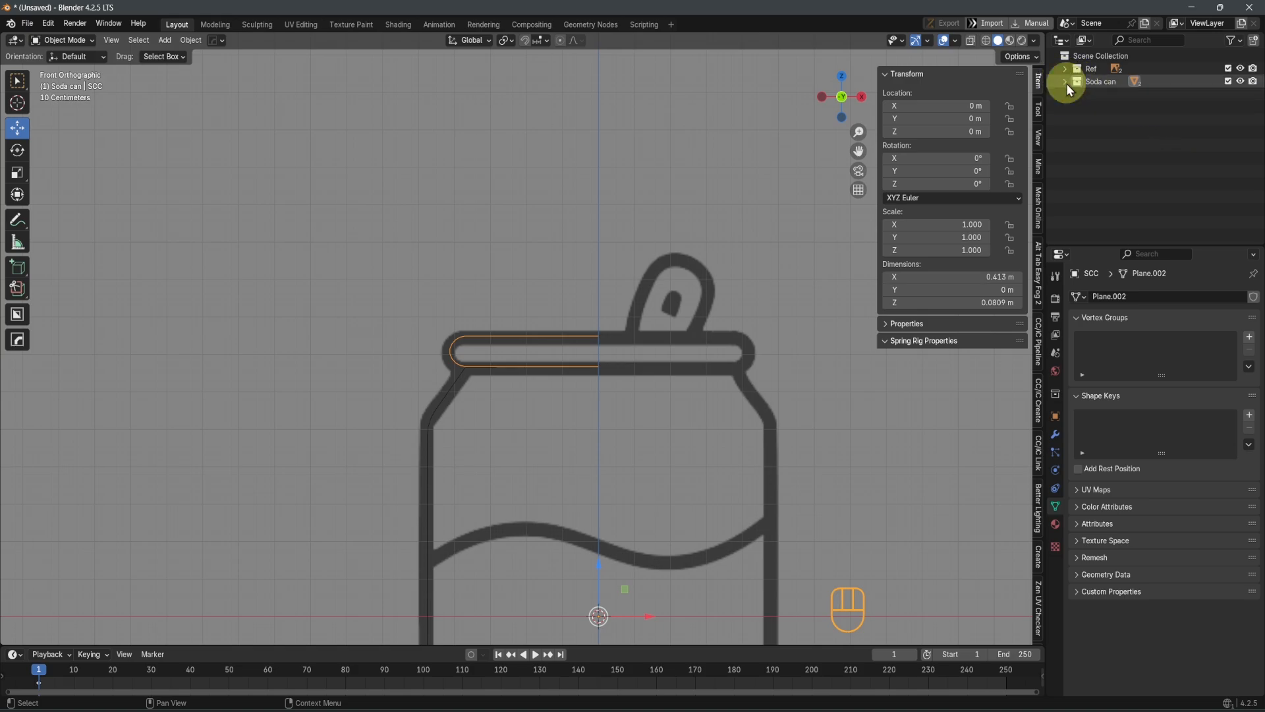
{"action": "left_click", "coordinate": [1065, 68]}
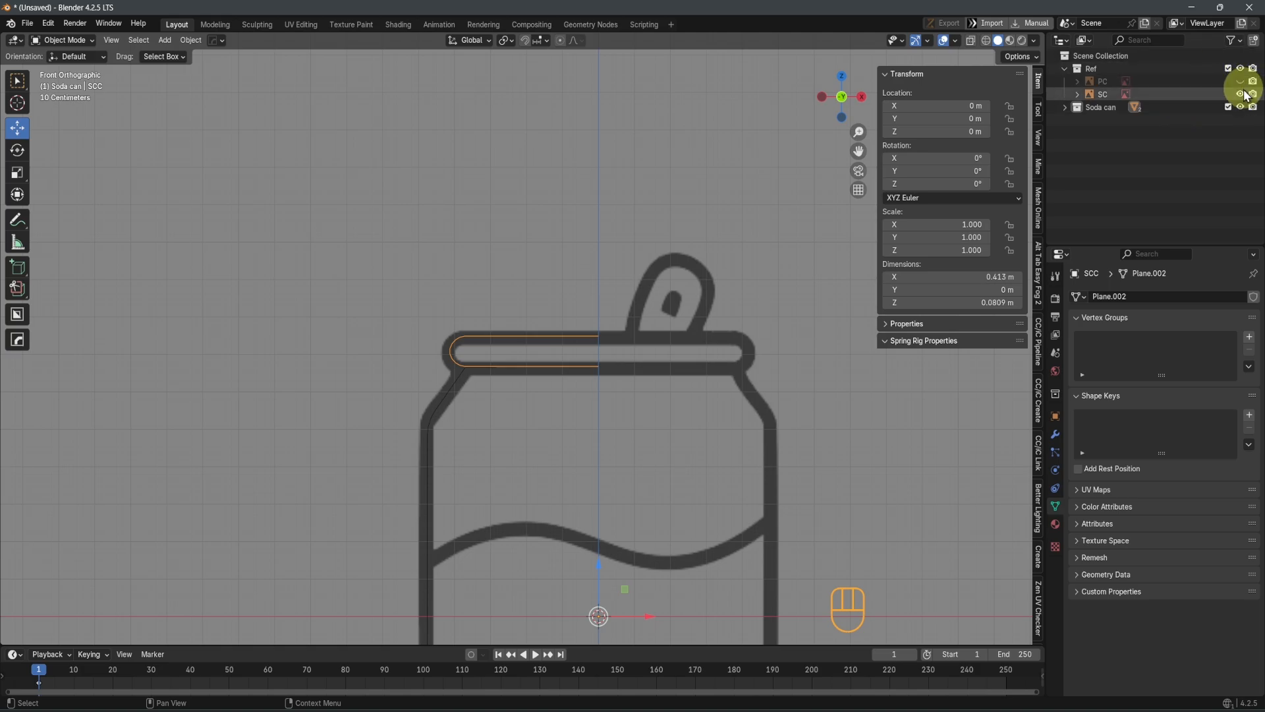
{"action": "left_click", "coordinate": [1241, 95]}
{"action": "scroll", "coordinate": [520, 339], "scroll_direction": "down", "scroll_amount": 3}
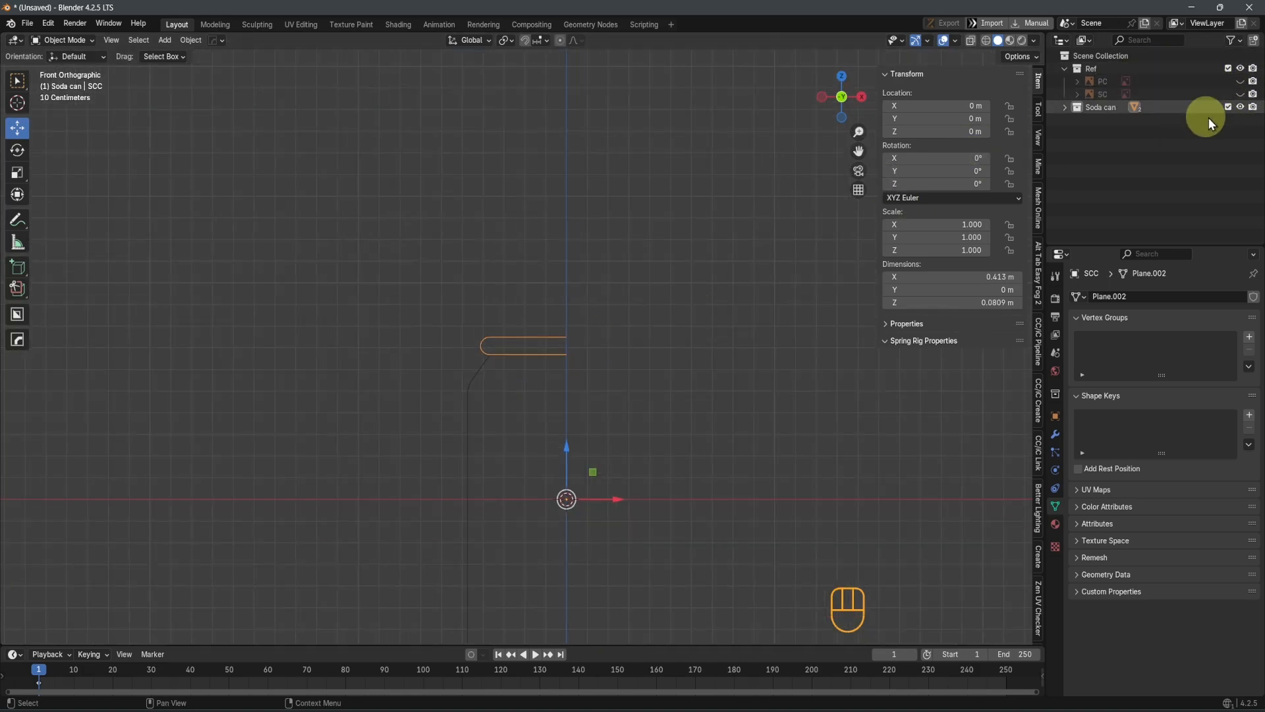
{"action": "left_click", "coordinate": [1240, 81]}
{"action": "scroll", "coordinate": [553, 347], "scroll_direction": "down", "scroll_amount": 4}
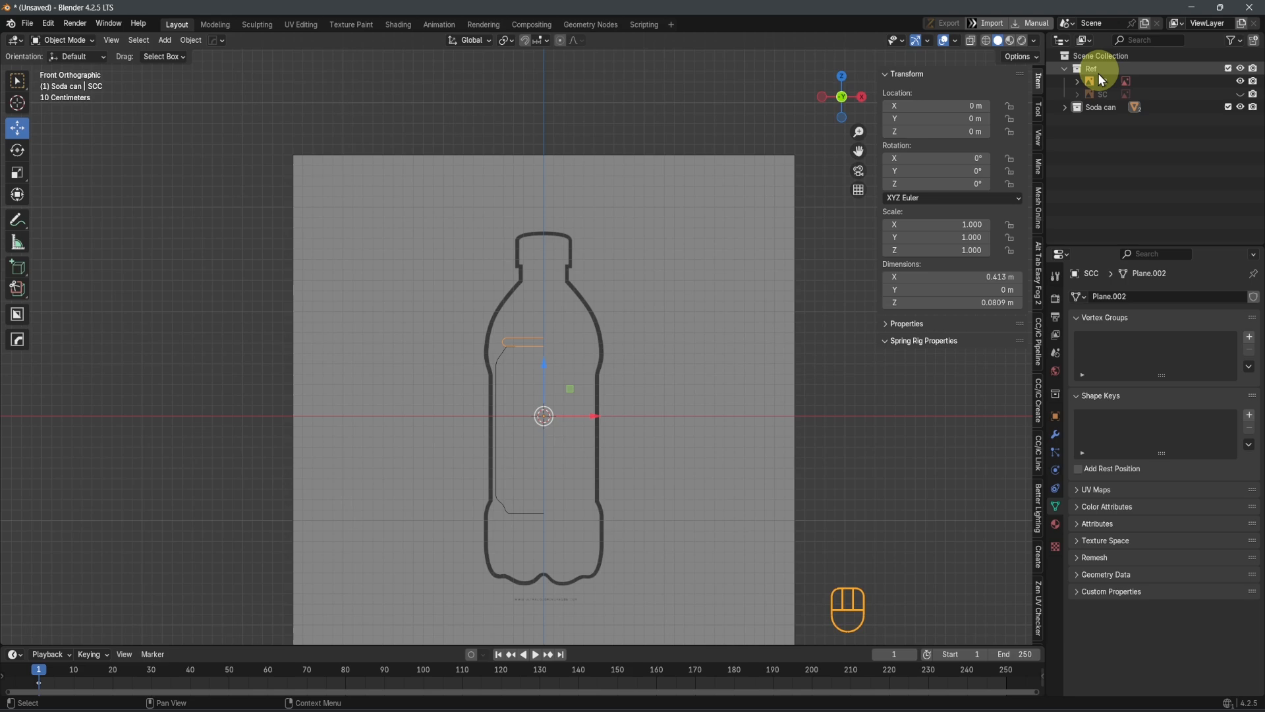
{"action": "left_click", "coordinate": [1098, 106]}
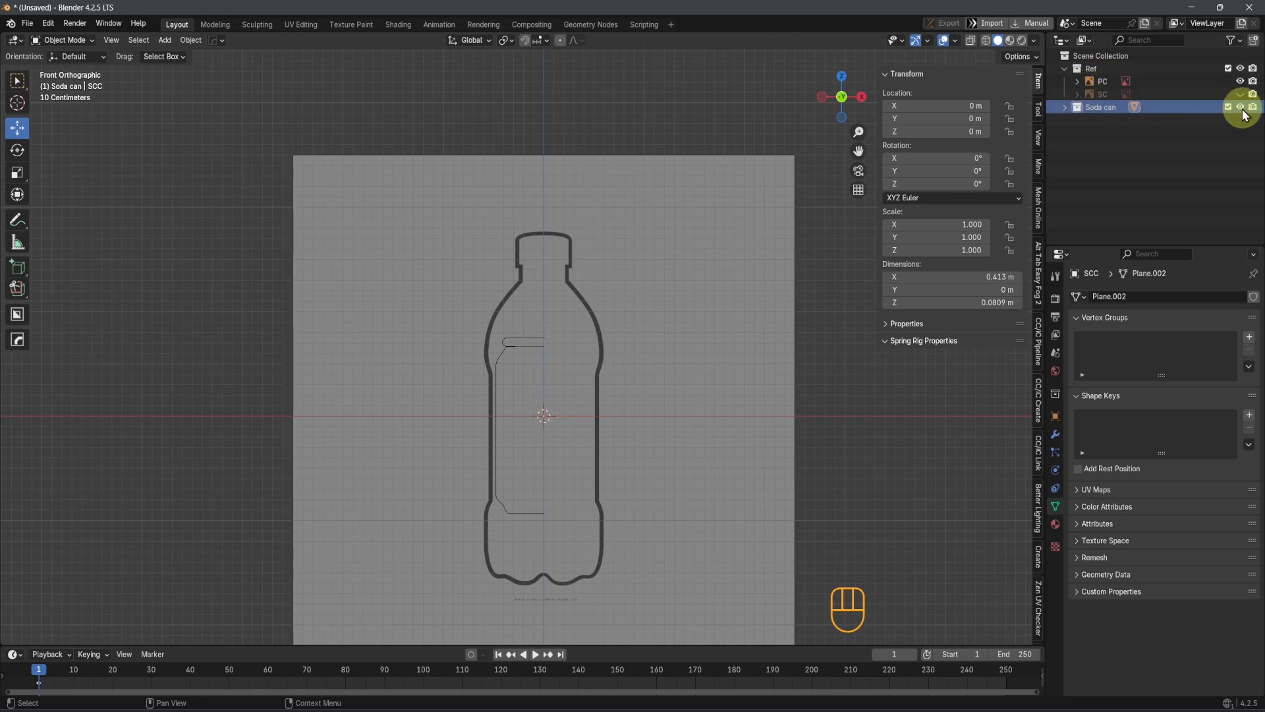
{"action": "left_click", "coordinate": [1242, 109]}
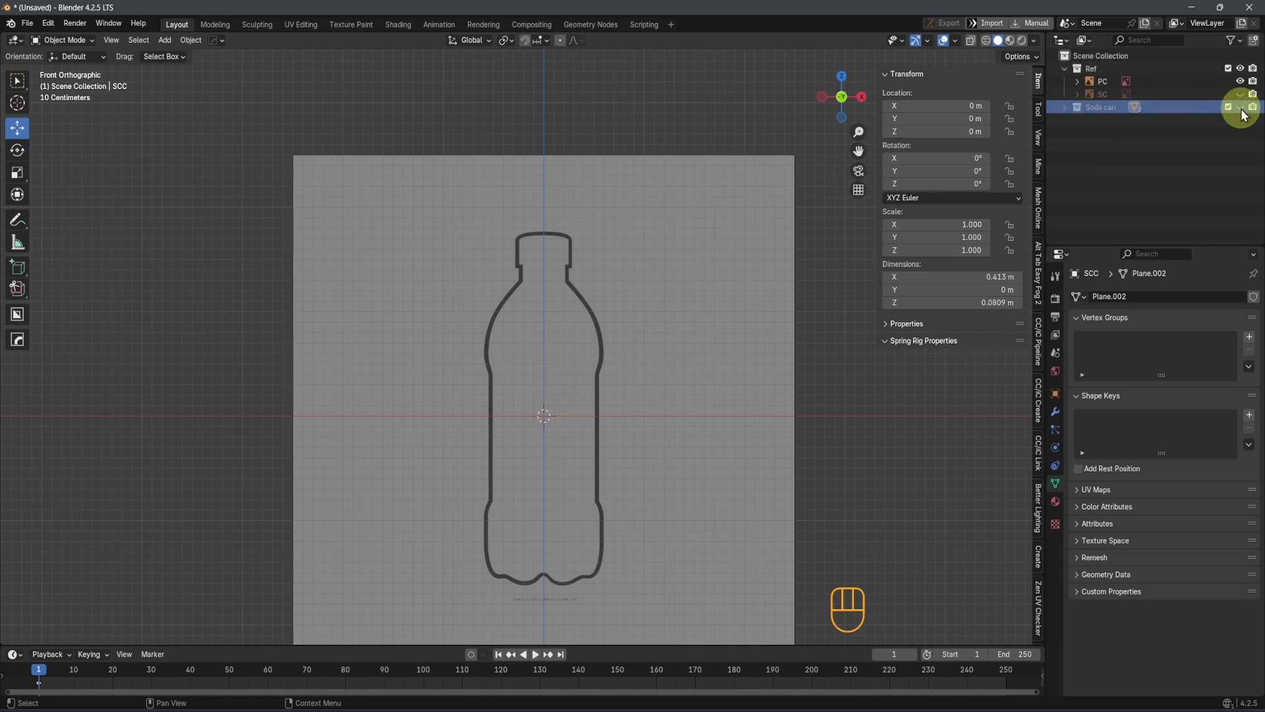
Create a new collection under the Scene Collection and name it Plastic can
{"action": "left_click", "coordinate": [1111, 57]}
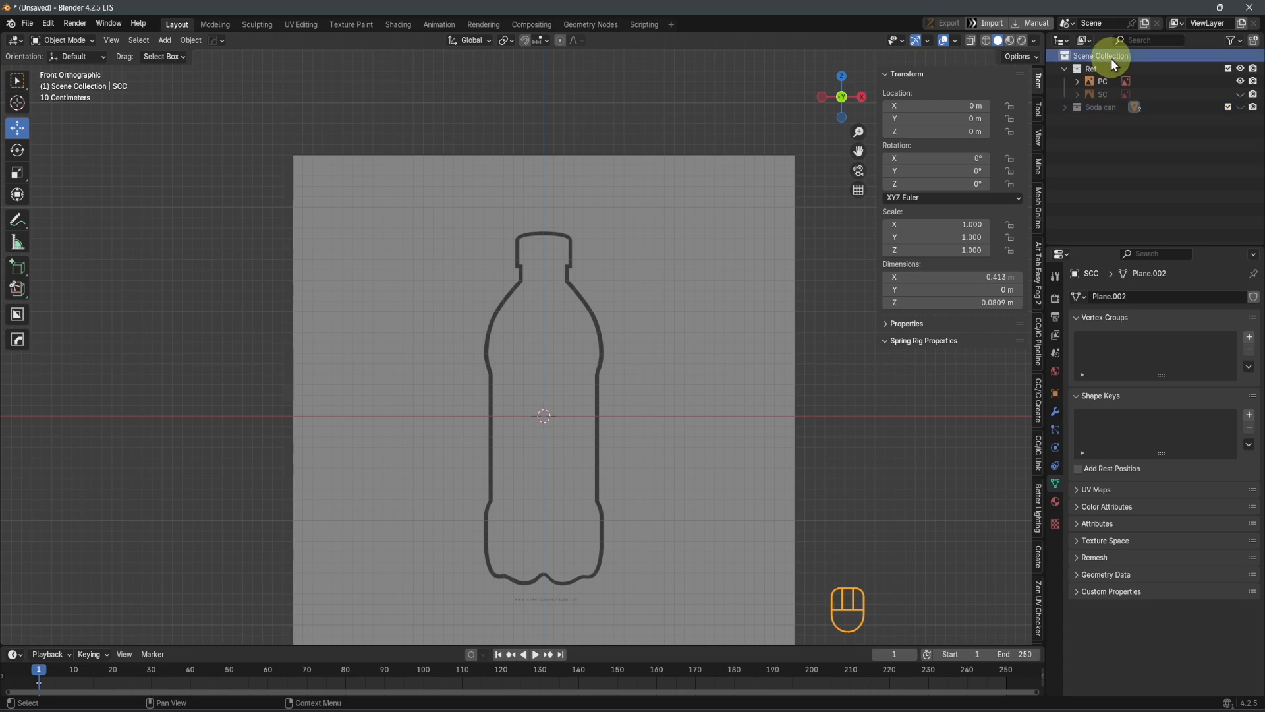
{"action": "left_click", "coordinate": [1104, 60]}
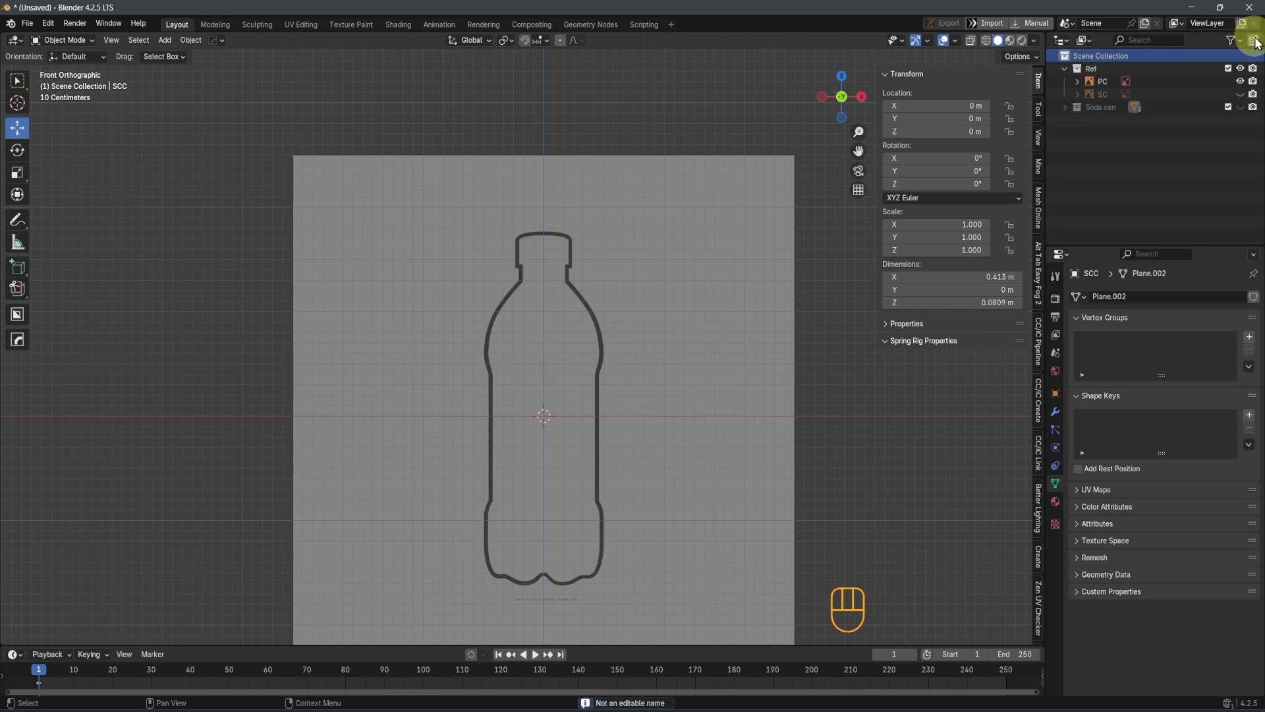
{"action": "double_click", "coordinate": [1106, 120]}
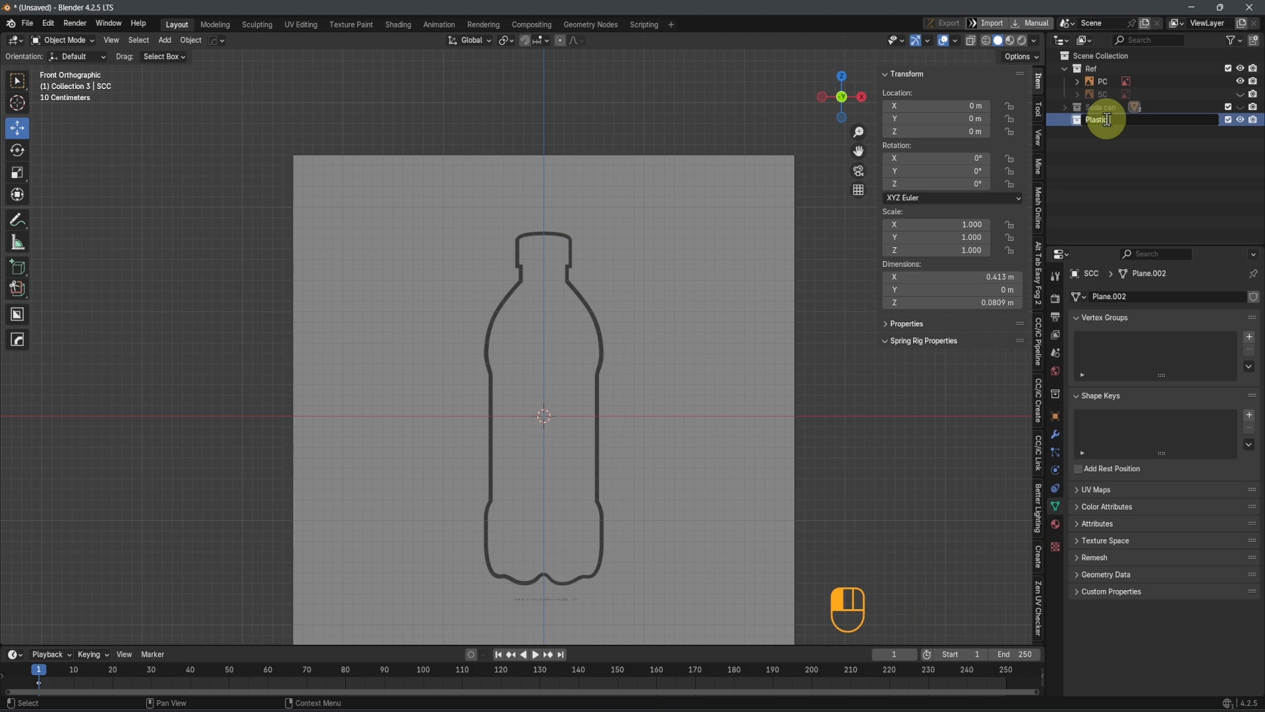
Add a mesh plane to the Plastic can collection
{"action": "scroll", "coordinate": [593, 423], "scroll_direction": "up", "scroll_amount": 2}
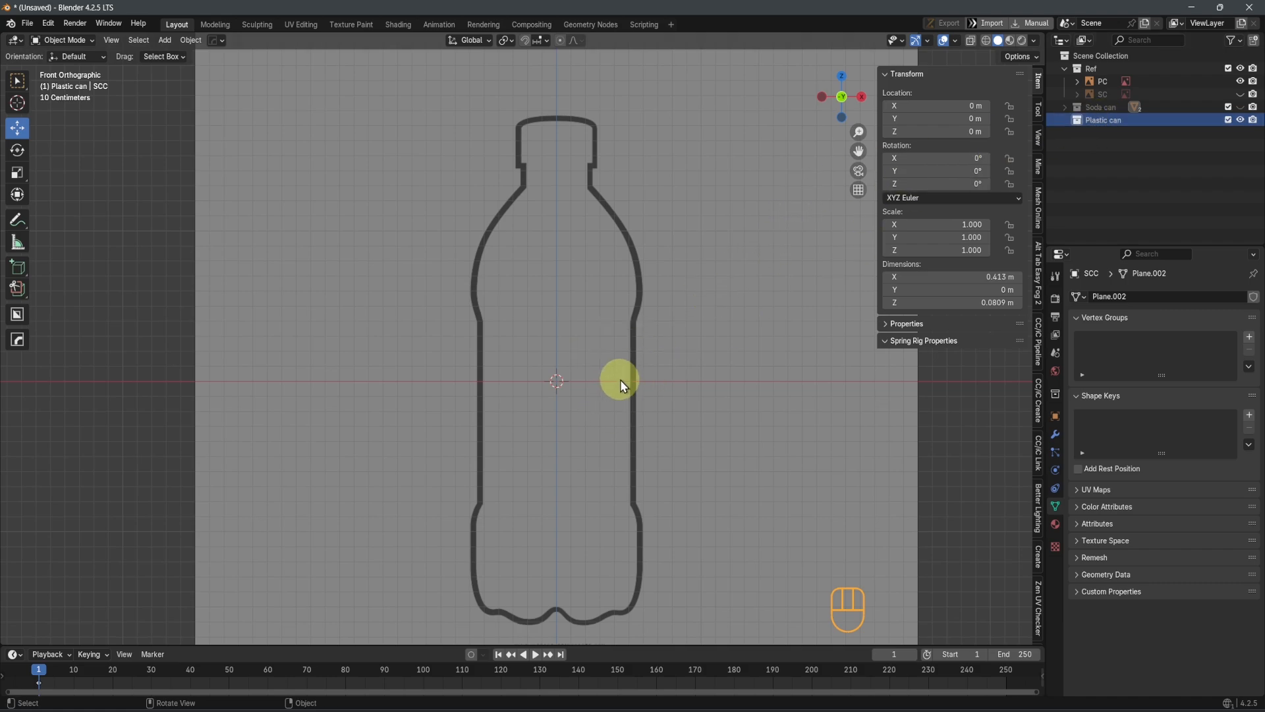
{"action": "key", "text": "shift+a"}
{"action": "mouse_move", "coordinate": [592, 381]}
{"action": "left_click", "coordinate": [652, 392]}
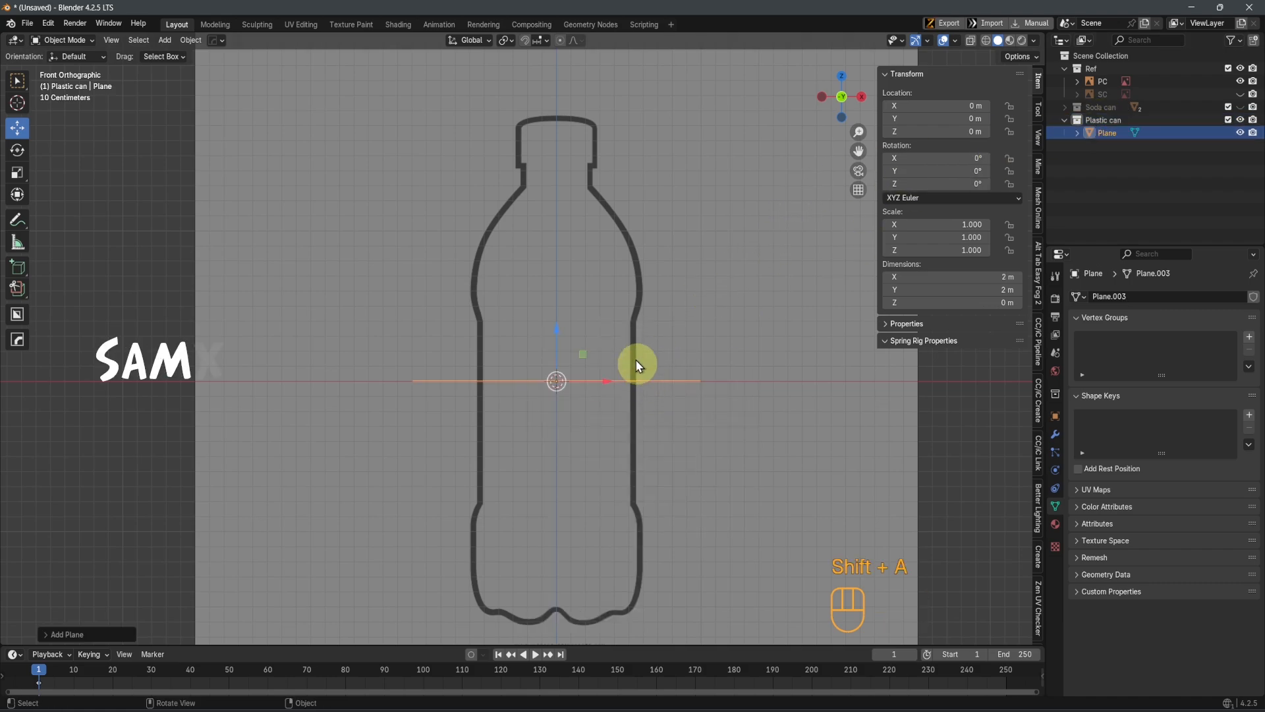
Merge all vertices of the new plane at center in Edit Mode and return to the front view
{"action": "middle_click_drag", "start_coordinate": [635, 359], "coordinate": [661, 421]}
{"action": "key", "text": "Tab"}
{"action": "left_click", "coordinate": [559, 424]}
{"action": "key", "text": "m"}
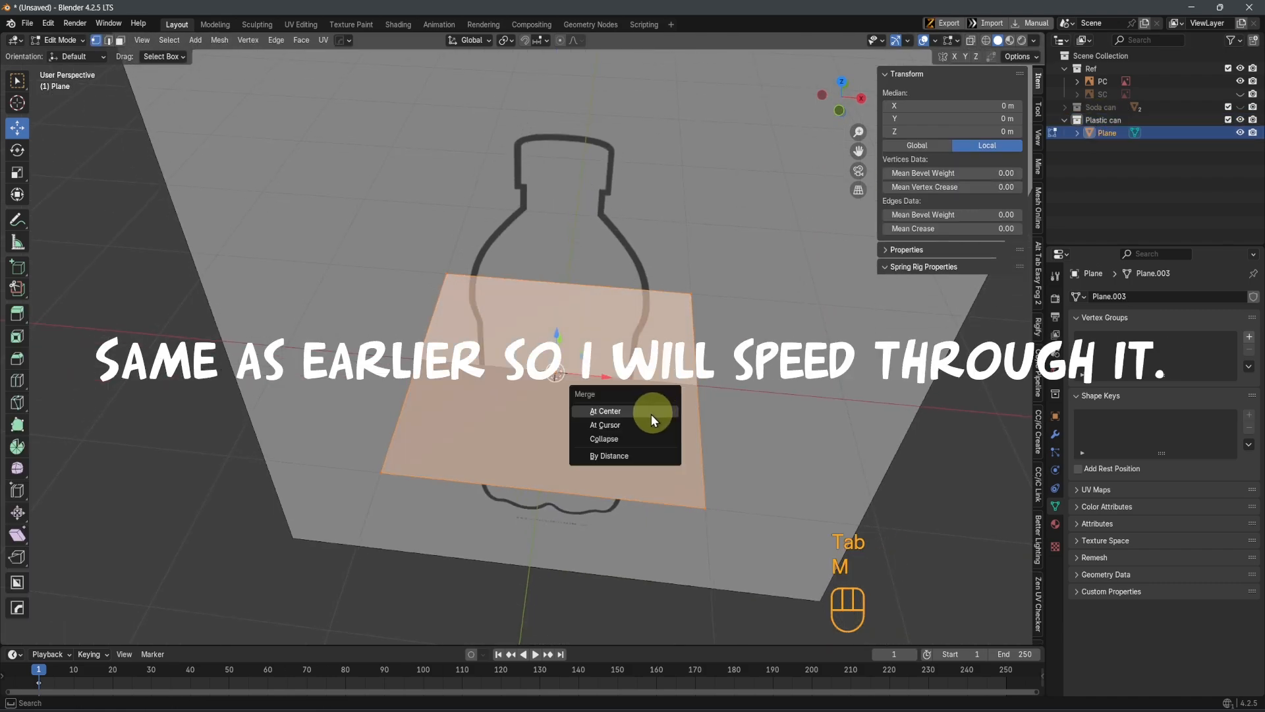
{"action": "left_click", "coordinate": [618, 410]}
{"action": "key", "text": "KP_1"}
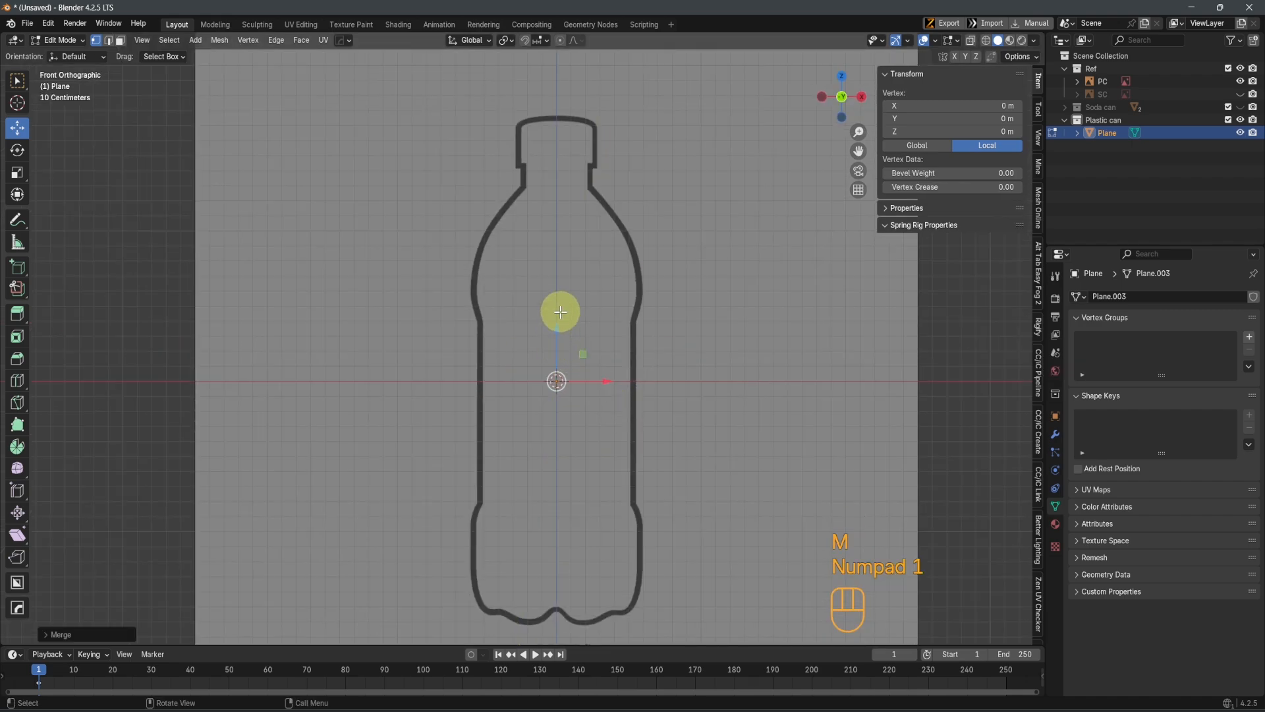
Move the merged vertex to the top of the bottle neck's left side, at about X -0.222 m and Z 1.432 m
{"action": "left_click_drag", "start_coordinate": [558, 325], "coordinate": [561, 109]}
{"action": "left_click_drag", "start_coordinate": [604, 165], "coordinate": [570, 167]}
{"action": "scroll", "coordinate": [547, 188], "scroll_direction": "up", "scroll_amount": 7}
{"action": "middle_click_drag", "start_coordinate": [552, 191], "coordinate": [585, 275], "text": "shift"}
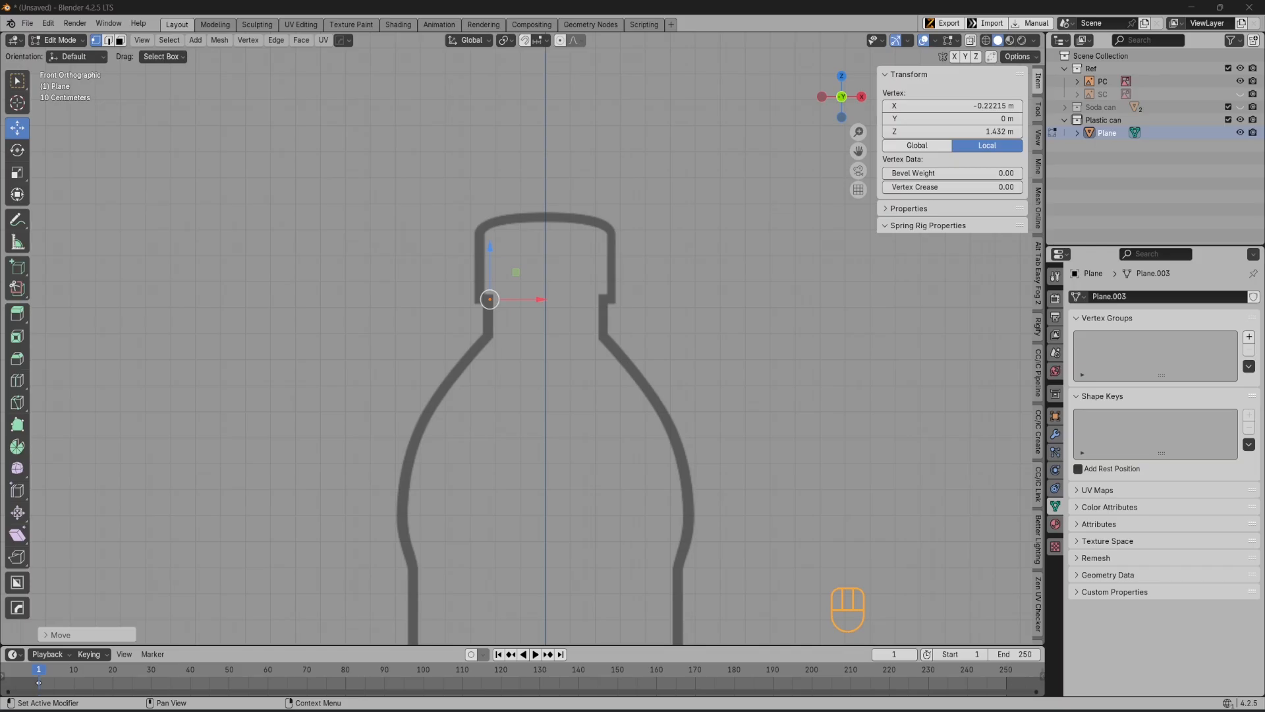
{"action": "scroll", "coordinate": [574, 371], "scroll_direction": "up", "scroll_amount": 3}
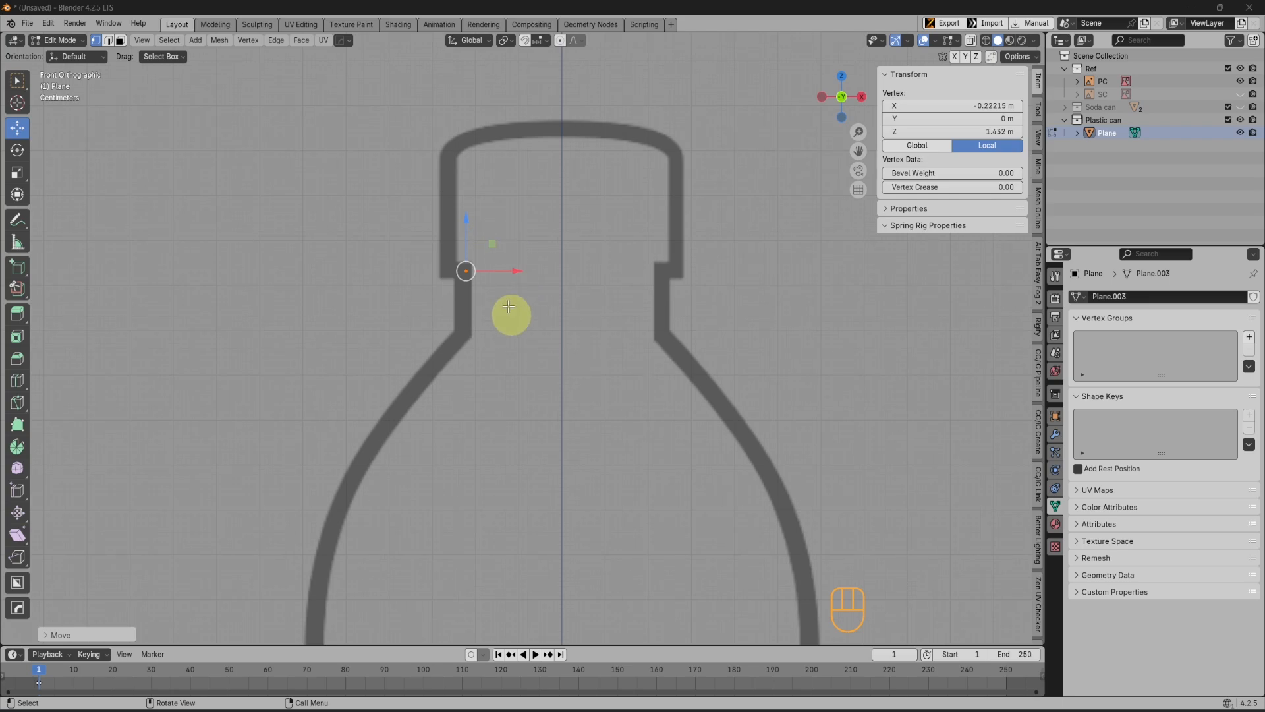
Extrude the neck vertex straight down along Z to the base of the bottle's neck
{"action": "left_click_drag", "start_coordinate": [449, 227], "coordinate": [507, 291]}
{"action": "key", "text": "e"}
{"action": "key", "text": "z"}
{"action": "left_click", "coordinate": [508, 349]}
{"action": "scroll", "coordinate": [553, 369], "scroll_direction": "down", "scroll_amount": 1}
Extrude two vertices down the bottle's left shoulder, ending at the start of the straight body at about X -0.532 m and Z 0.418 m
{"action": "middle_click_drag", "start_coordinate": [559, 371], "coordinate": [607, 299], "text": "shift"}
{"action": "key", "text": "e"}
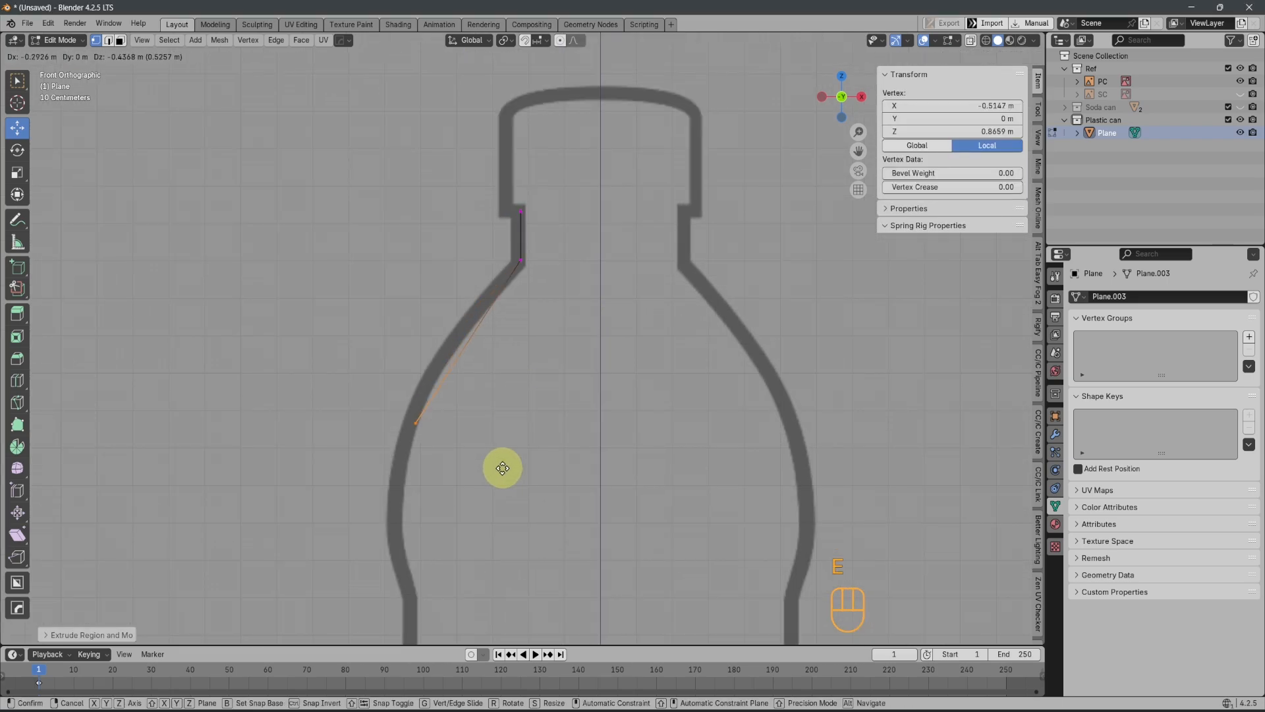
{"action": "left_click", "coordinate": [495, 480]}
{"action": "scroll", "coordinate": [496, 481], "scroll_direction": "down", "scroll_amount": 4}
{"action": "middle_click_drag", "start_coordinate": [500, 480], "coordinate": [526, 348], "text": "shift"}
{"action": "key", "text": "e"}
{"action": "left_click", "coordinate": [521, 423]}
{"action": "middle_click_drag", "start_coordinate": [526, 422], "coordinate": [549, 307], "text": "shift"}
{"action": "key", "text": "w"}
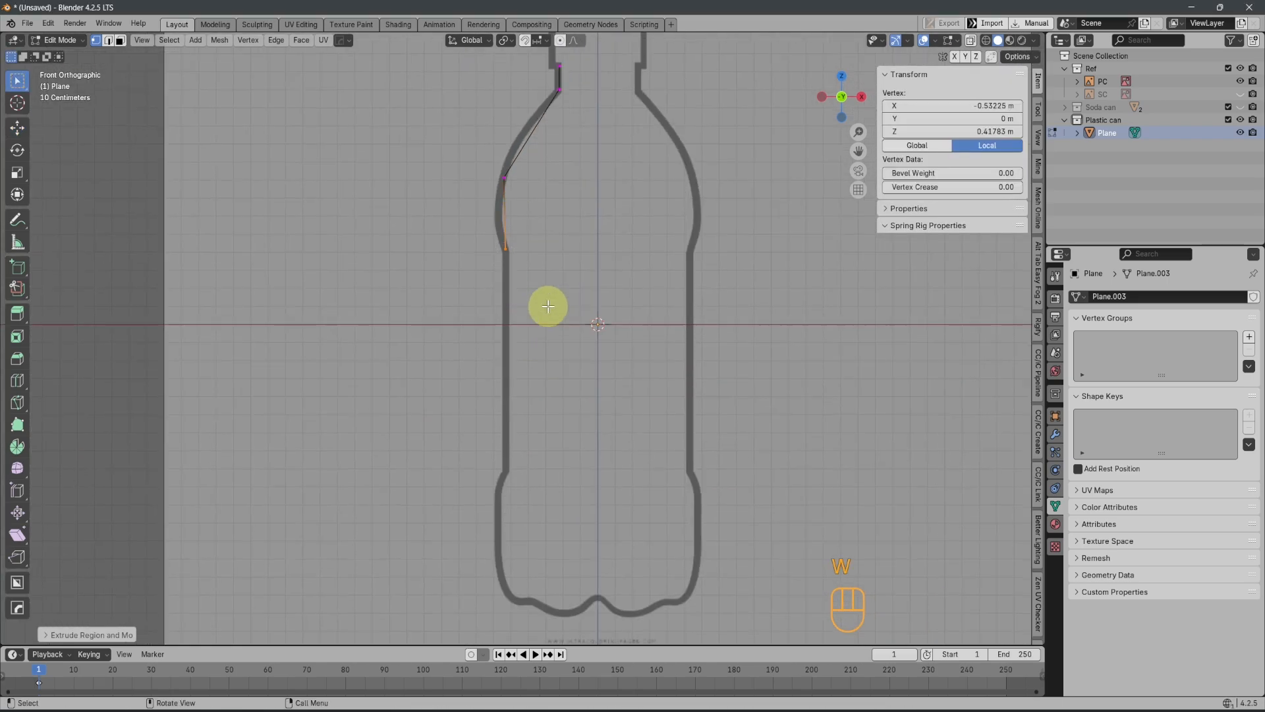
Extrude the profile straight down along Z and align its end vertex with the start of the lower bulge
{"action": "key", "text": "e"}
{"action": "key", "text": "z"}
{"action": "left_click", "coordinate": [554, 496]}
{"action": "scroll", "coordinate": [557, 506], "scroll_direction": "up", "scroll_amount": 3}
{"action": "middle_click_drag", "start_coordinate": [558, 512], "coordinate": [589, 374], "text": "shift"}
{"action": "key", "text": "g"}
{"action": "key", "text": "z"}
{"action": "left_click", "coordinate": [556, 445]}
Extrude a vertex outward onto the lower bulge and another straight down along Z to the start of the bottom corner
{"action": "key", "text": "e"}
{"action": "left_click", "coordinate": [577, 406]}
{"action": "key", "text": "e"}
{"action": "key", "text": "z"}
{"action": "left_click", "coordinate": [572, 525]}
Extrude a chain of vertices around the bottom corner and along the base contour to the centre line at about Z -1.51 m
{"action": "key", "text": "e"}
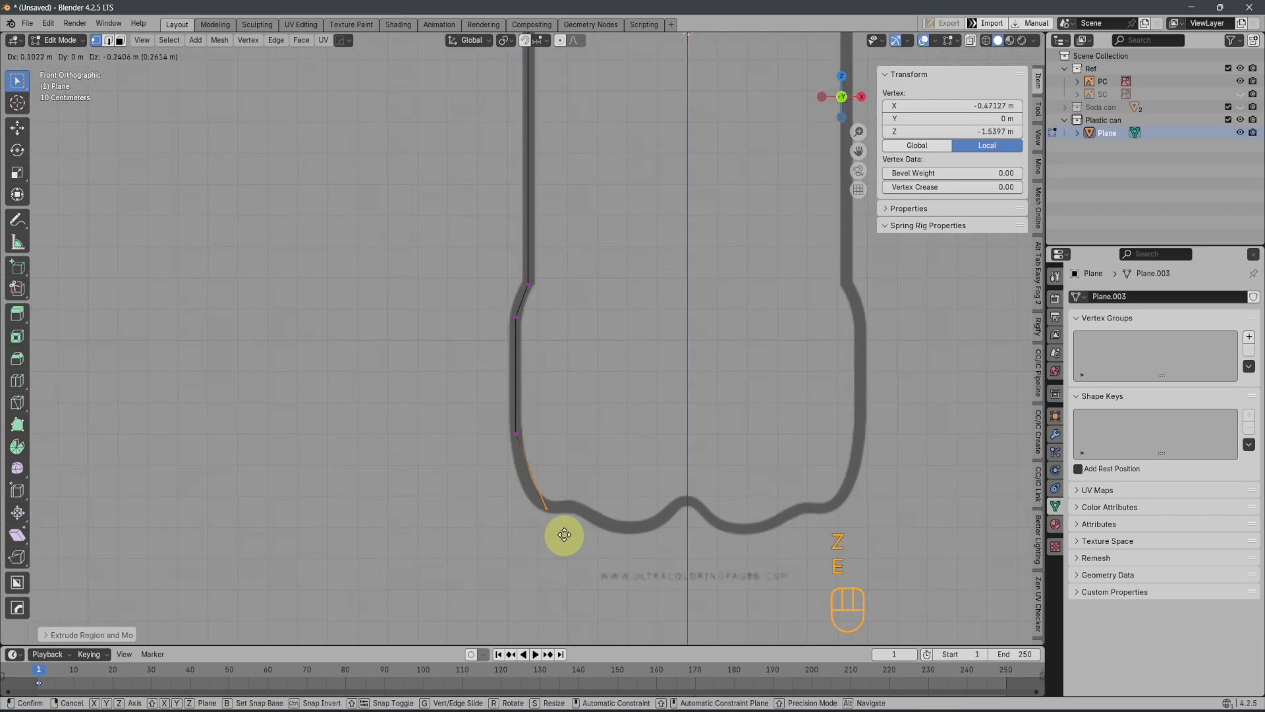
{"action": "left_click", "coordinate": [565, 534]}
{"action": "key", "text": "e"}
{"action": "left_click", "coordinate": [587, 527]}
{"action": "key", "text": "e"}
{"action": "left_click", "coordinate": [669, 562]}
{"action": "key", "text": "e"}
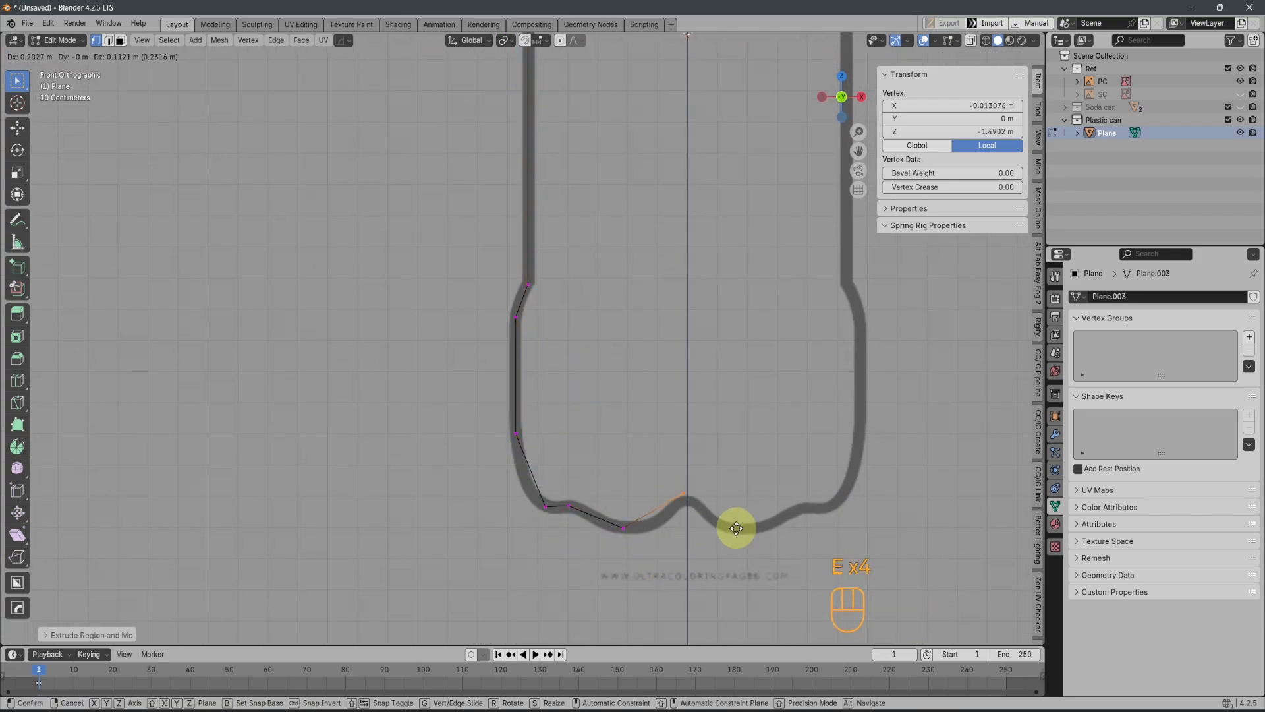
{"action": "left_click", "coordinate": [739, 526]}
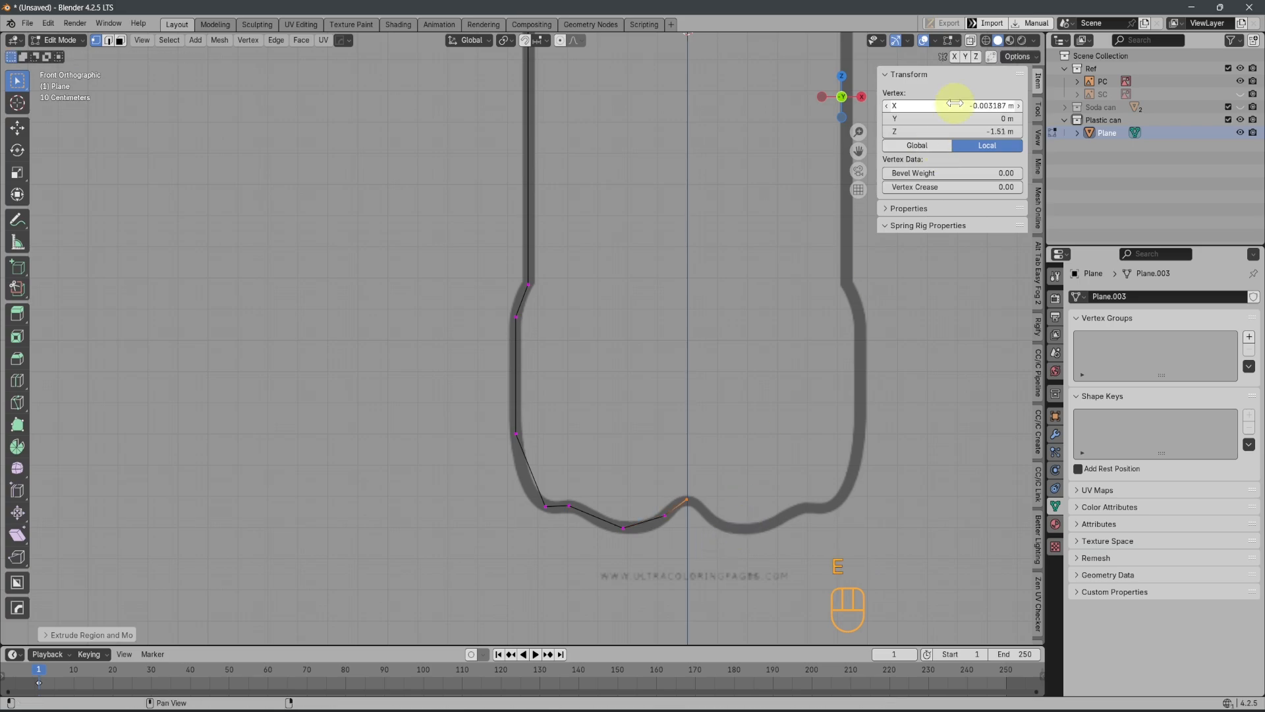
Subdivide the upper shoulder edge and move the new vertex onto the outline at about X -0.411 m and Z 1.076 m
{"action": "scroll", "coordinate": [616, 455], "scroll_direction": "up", "scroll_amount": 10, "text": "shift"}
{"action": "left_click_drag", "start_coordinate": [395, 226], "coordinate": [640, 415]}
{"action": "key", "text": "ctrl+e"}
{"action": "left_click", "coordinate": [650, 314]}
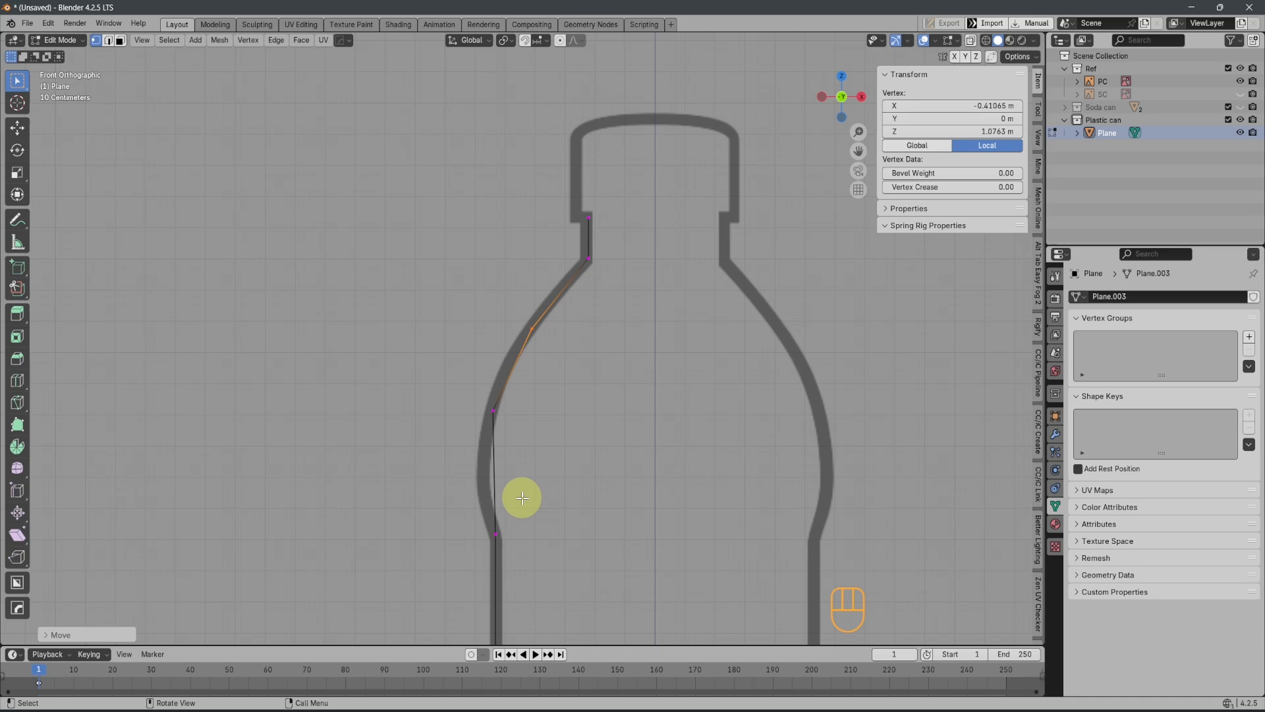
Subdivide the lower shoulder edge and move its new vertex outward onto the reference outline
{"action": "key", "text": "ctrl+e"}
{"action": "left_click", "coordinate": [649, 423]}
{"action": "key", "text": "ctrl+z"}
{"action": "key", "text": "ctrl+e"}
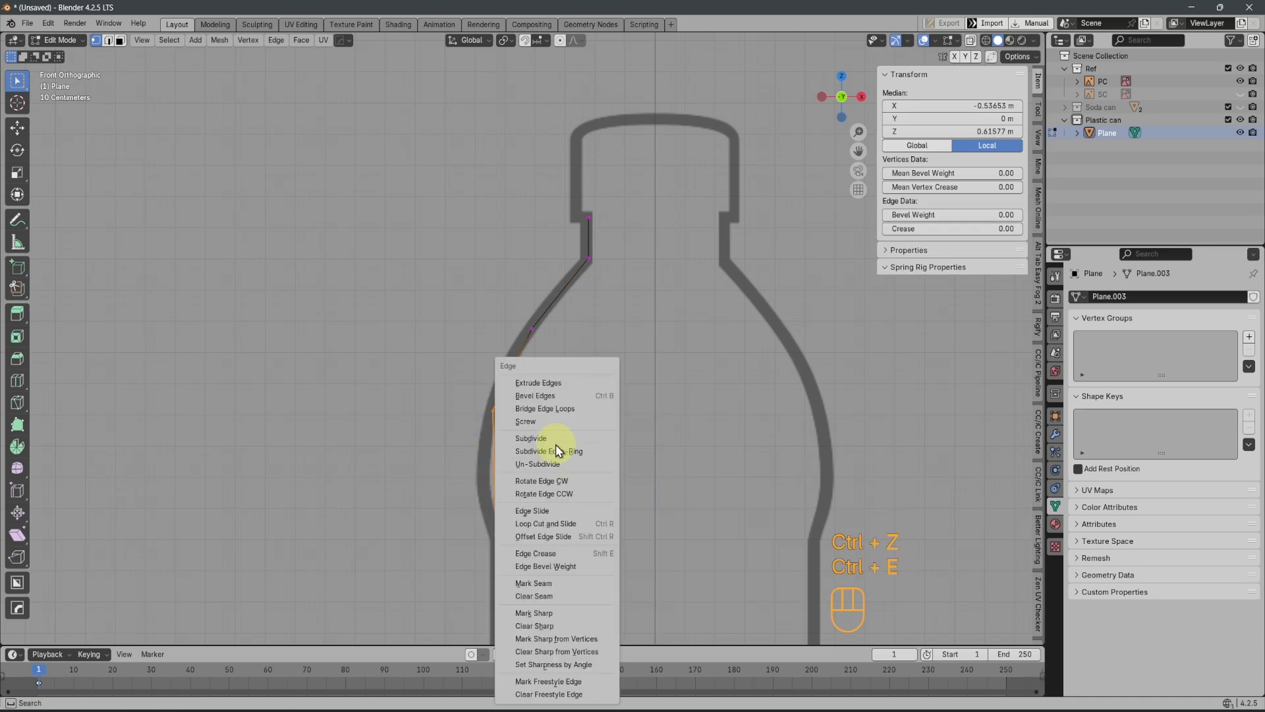
{"action": "left_click", "coordinate": [555, 439]}
Try a vertex bevel on the shoulder vertices and undo it
{"action": "left_click_drag", "start_coordinate": [410, 283], "coordinate": [570, 501]}
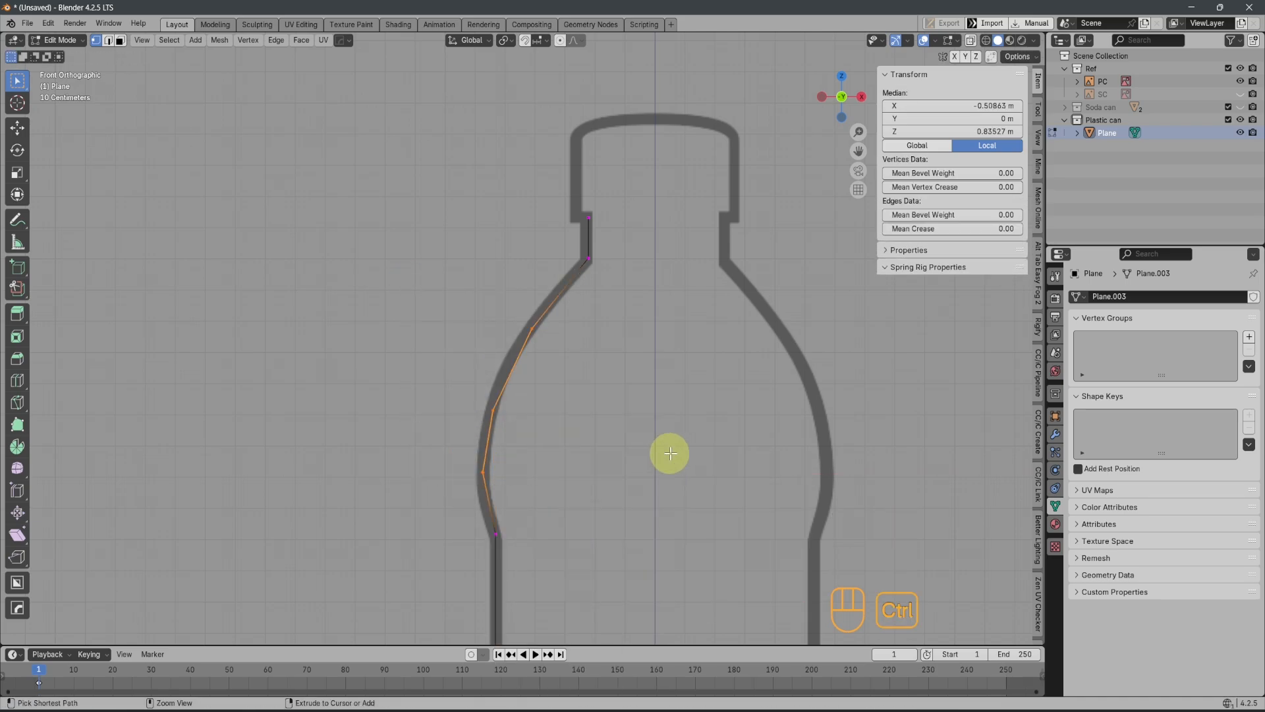
{"action": "key", "text": "shift+ctrl+b"}
{"action": "left_click", "coordinate": [695, 466]}
{"action": "scroll", "coordinate": [519, 345], "scroll_direction": "up", "scroll_amount": 1}
{"action": "key", "text": "ctrl+z"}
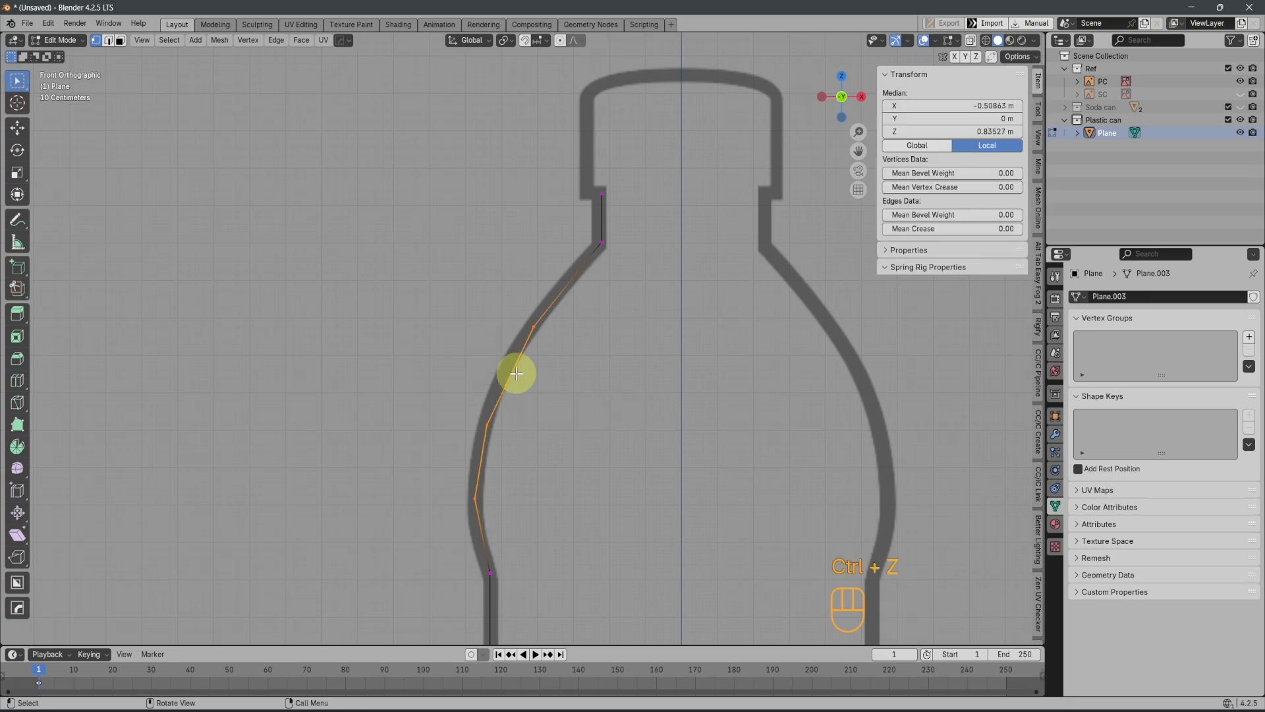
Subdivide the middle shoulder edge and move the new vertex onto the reference outline
{"action": "left_click_drag", "start_coordinate": [578, 432], "coordinate": [601, 441]}
{"action": "key", "text": "ctrl+e"}
{"action": "left_click", "coordinate": [646, 439]}
{"action": "left_click", "coordinate": [539, 388]}
{"action": "key", "text": "g"}
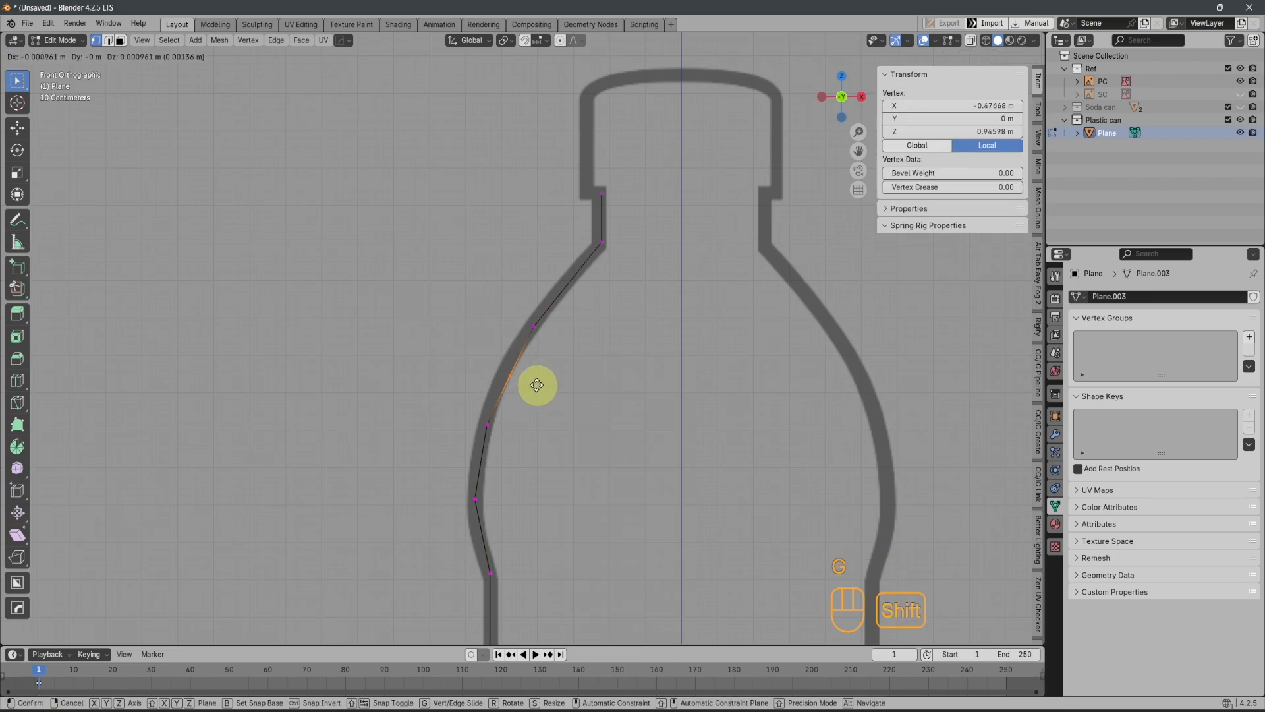
{"action": "left_click", "coordinate": [508, 361]}
Bevel the shoulder vertices with three segments, and bevel the two vertices where the lower bulge begins
{"action": "left_click_drag", "start_coordinate": [380, 272], "coordinate": [606, 524]}
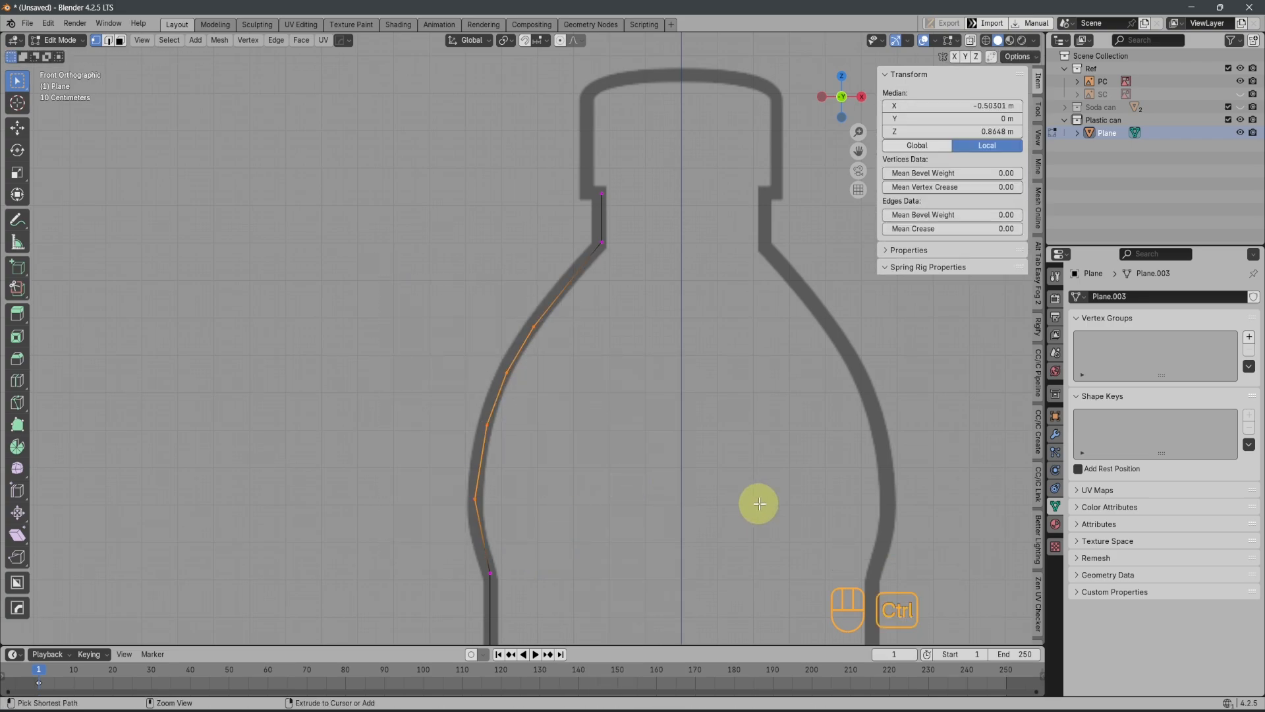
{"action": "left_click", "coordinate": [792, 520]}
{"action": "scroll", "coordinate": [785, 519], "scroll_direction": "down", "scroll_amount": 2}
{"action": "middle_click_drag", "start_coordinate": [646, 517], "coordinate": [554, 359], "text": "shift"}
{"action": "scroll", "coordinate": [550, 369], "scroll_direction": "up", "scroll_amount": 1}
{"action": "middle_click_drag", "start_coordinate": [501, 544], "coordinate": [535, 124], "text": "shift"}
{"action": "scroll", "coordinate": [520, 264], "scroll_direction": "up", "scroll_amount": 2}
{"action": "left_click_drag", "start_coordinate": [455, 355], "coordinate": [529, 426]}
{"action": "key", "text": "ctrl+shift+b"}
{"action": "left_click", "coordinate": [732, 431]}
Try to subdivide the edges around the bottle's bottom-left corner and undo it
{"action": "scroll", "coordinate": [730, 433], "scroll_direction": "down", "scroll_amount": 1}
{"action": "middle_click_drag", "start_coordinate": [693, 474], "coordinate": [666, 376], "text": "shift"}
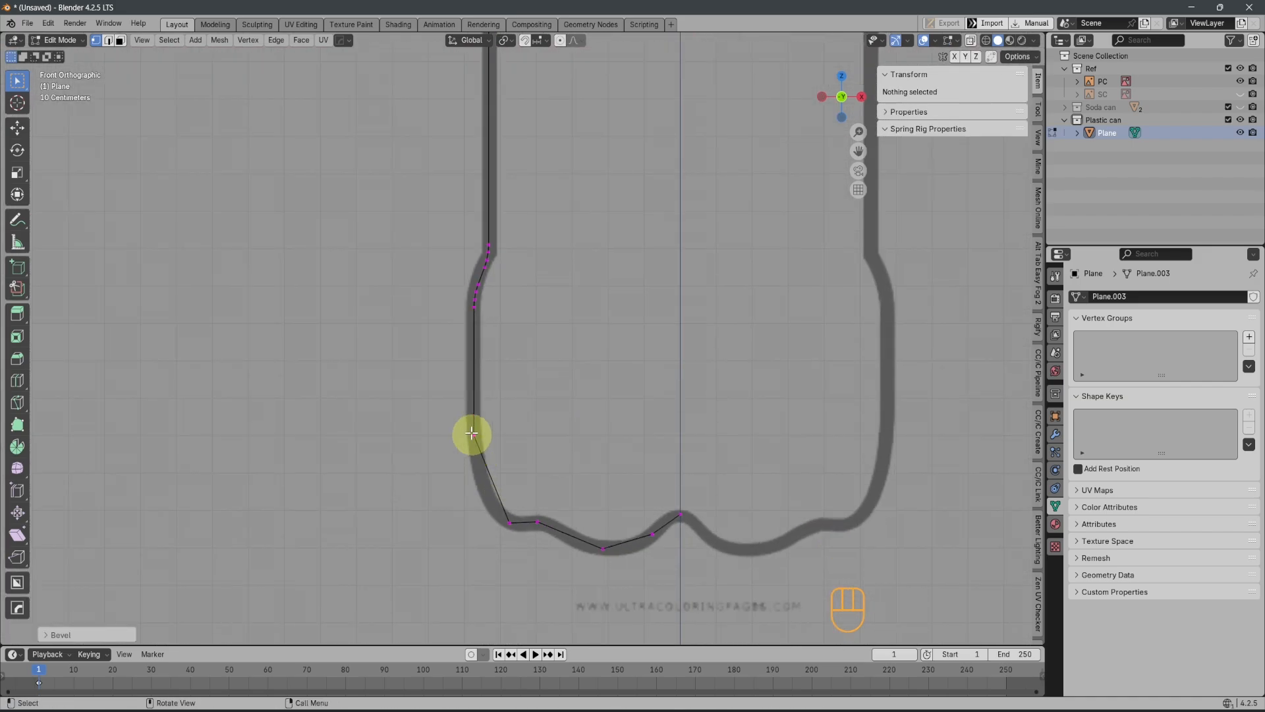
{"action": "left_click_drag", "start_coordinate": [461, 414], "coordinate": [525, 539]}
{"action": "key", "text": "ctrl+shift+e"}
{"action": "key", "text": "ctrl+e"}
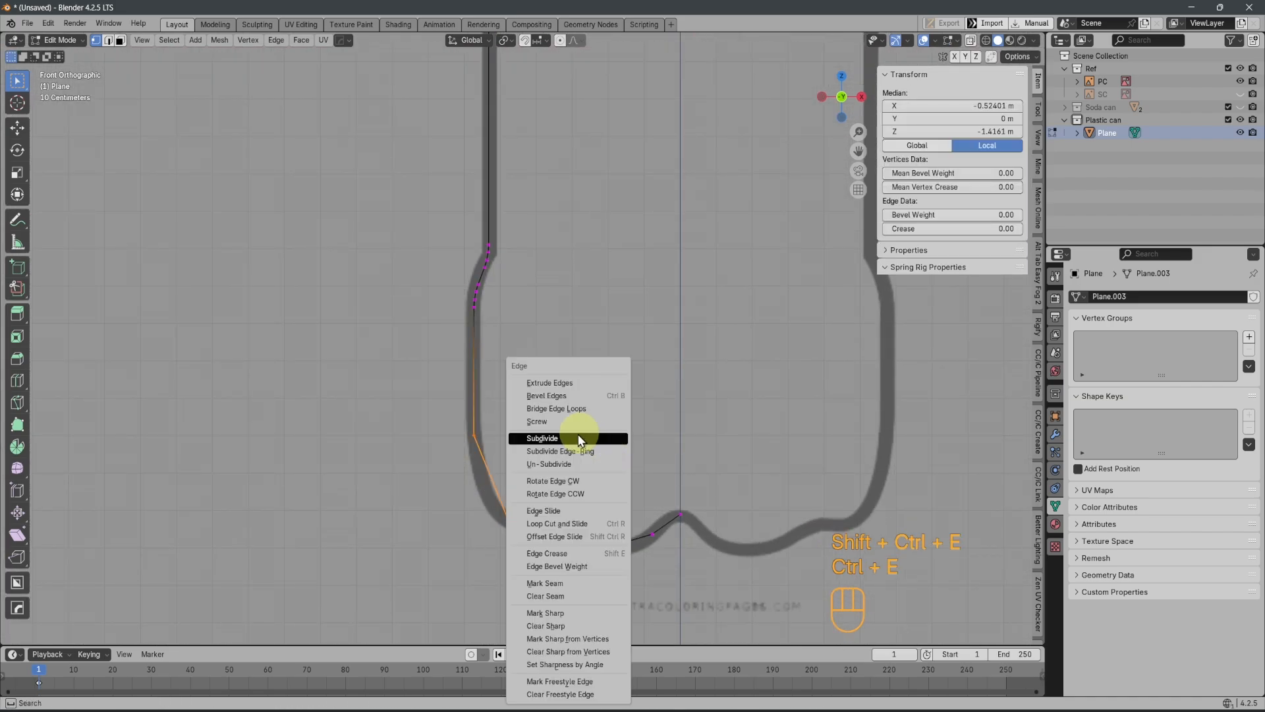
{"action": "left_click", "coordinate": [579, 438]}
{"action": "key", "text": "ctrl+z"}
Subdivide the bottom corner edge and move the new vertex onto the outline at about X -0.545 m and Z -1.428 m
{"action": "left_click_drag", "start_coordinate": [398, 415], "coordinate": [527, 553]}
{"action": "key", "text": "ctrl+e"}
{"action": "left_click", "coordinate": [641, 428]}
{"action": "left_click", "coordinate": [496, 481]}
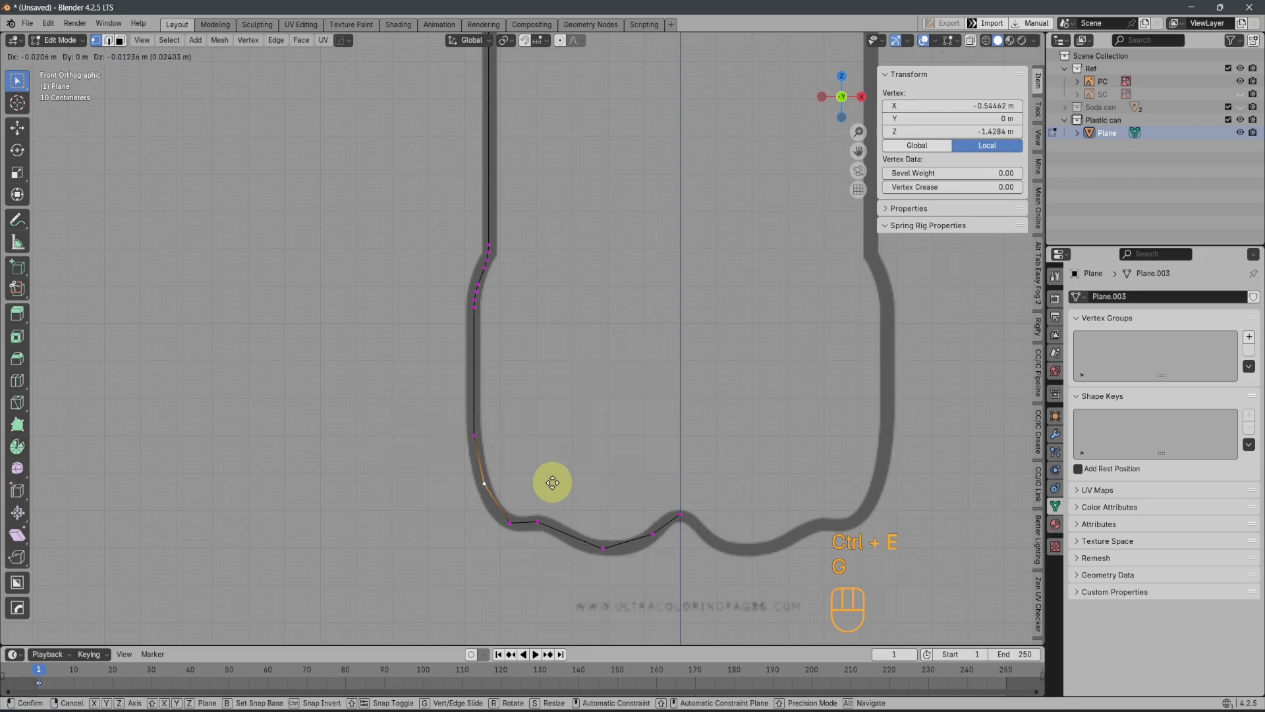
Bevel the bottom corner vertices and the base contour vertices, using three segments for the lowest point of the base
{"action": "left_click_drag", "start_coordinate": [375, 404], "coordinate": [559, 537]}
{"action": "key", "text": "ctrl+shift+b"}
{"action": "left_click", "coordinate": [630, 478]}
{"action": "key", "text": "ctrl+shift+b"}
{"action": "left_click", "coordinate": [624, 521]}
{"action": "middle_click_drag", "start_coordinate": [620, 522], "coordinate": [564, 518], "text": "shift"}
{"action": "left_click_drag", "start_coordinate": [535, 532], "coordinate": [537, 536]}
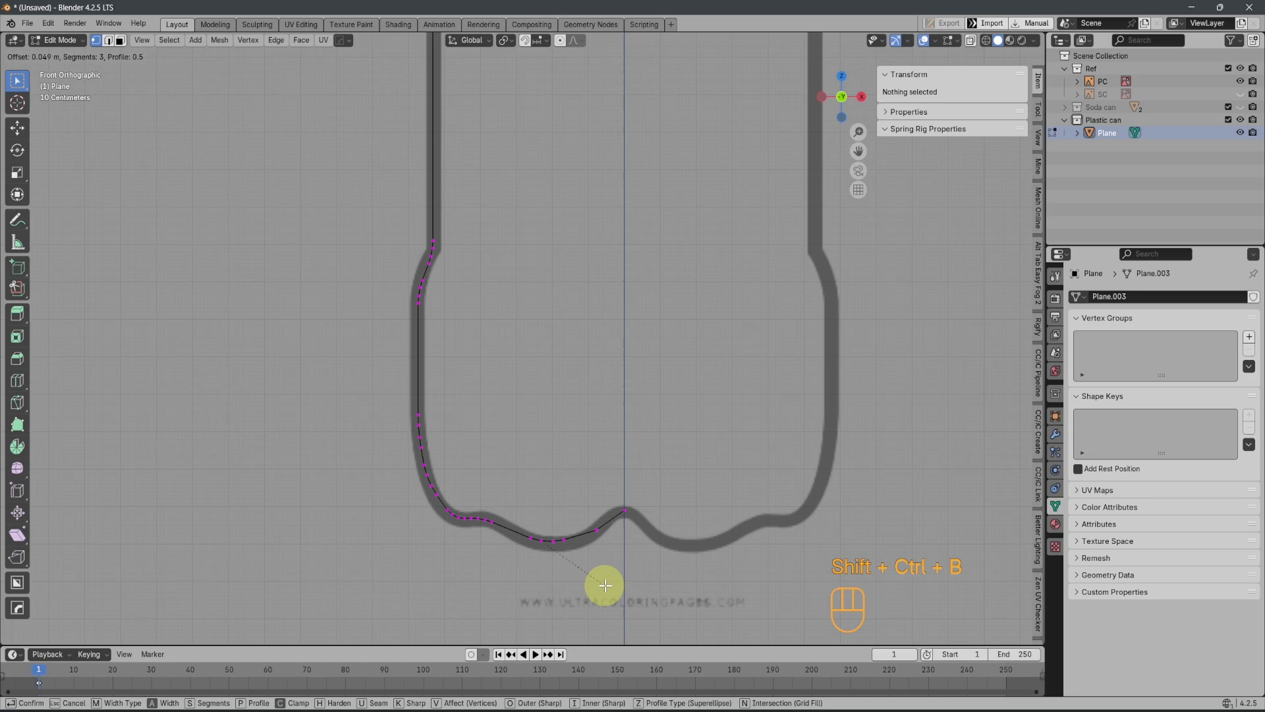
Lower the beveled vertices at the base's lowest point along Z onto the reference outline
{"action": "left_click_drag", "start_coordinate": [506, 488], "coordinate": [577, 561]}
{"action": "key", "text": "g"}
{"action": "key", "text": "z"}
{"action": "left_click", "coordinate": [574, 600]}
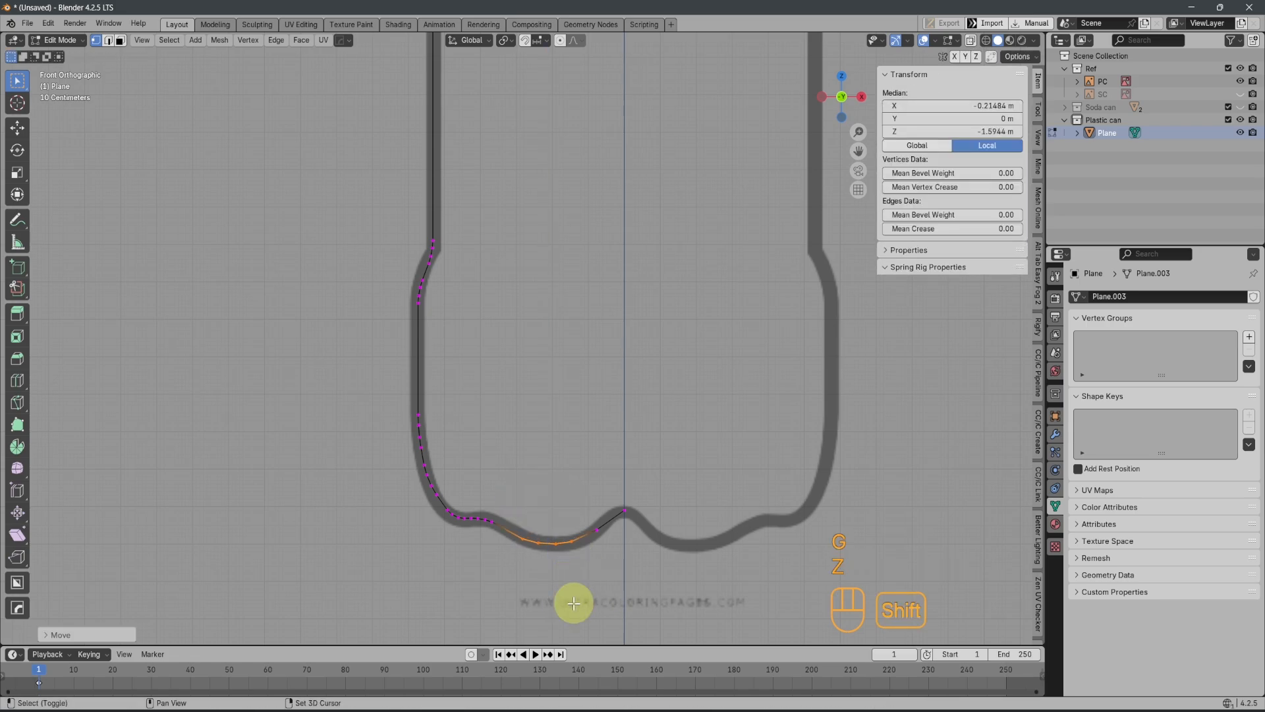
Return to Object Mode and examine the traced half profile against the whole bottle outline
{"action": "scroll", "coordinate": [573, 599], "scroll_direction": "up", "scroll_amount": 4}
{"action": "middle_click_drag", "start_coordinate": [574, 600], "coordinate": [465, 457], "text": "shift"}
{"action": "middle_click_drag", "start_coordinate": [617, 613], "coordinate": [584, 537], "text": "shift"}
{"action": "scroll", "coordinate": [576, 532], "scroll_direction": "down", "scroll_amount": 1}
{"action": "scroll", "coordinate": [571, 503], "scroll_direction": "down", "scroll_amount": 5}
{"action": "key", "text": "Tab"}
{"action": "scroll", "coordinate": [556, 422], "scroll_direction": "down", "scroll_amount": 4}
{"action": "middle_click_drag", "start_coordinate": [529, 240], "coordinate": [523, 466], "text": "shift"}
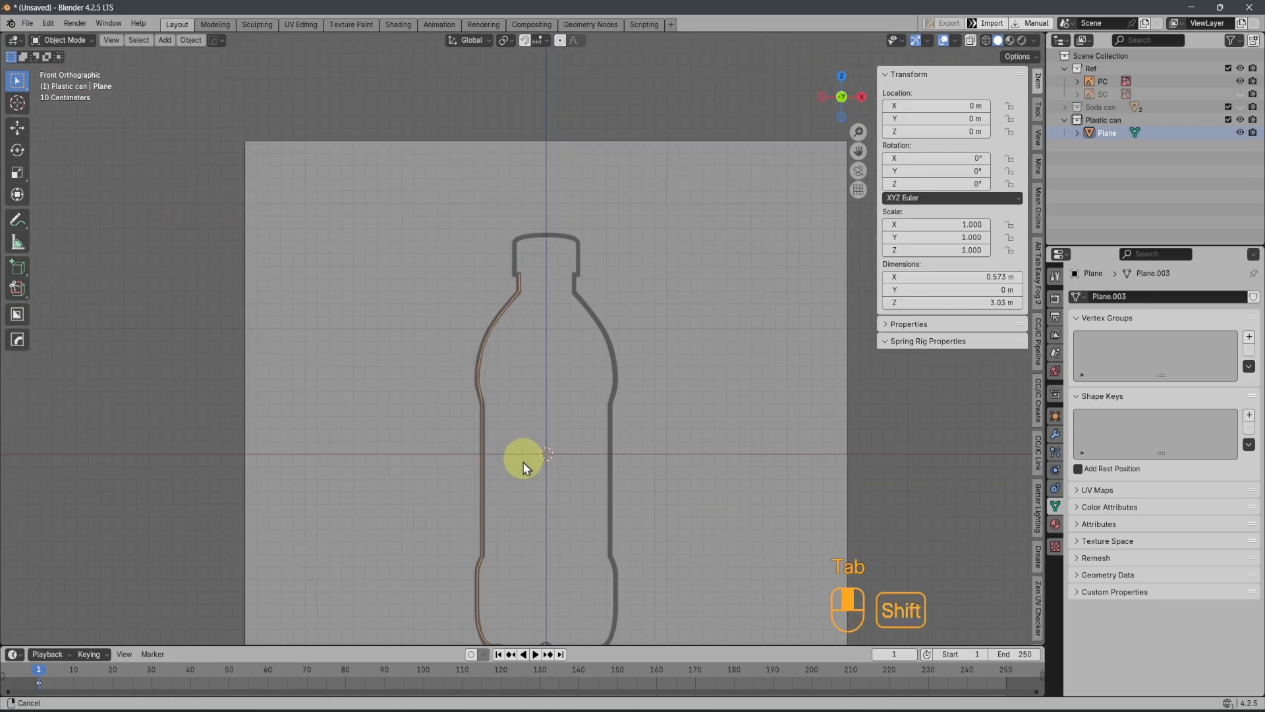
{"action": "scroll", "coordinate": [535, 307], "scroll_direction": "up", "scroll_amount": 5}
{"action": "middle_click_drag", "start_coordinate": [536, 306], "coordinate": [580, 282], "text": "shift"}
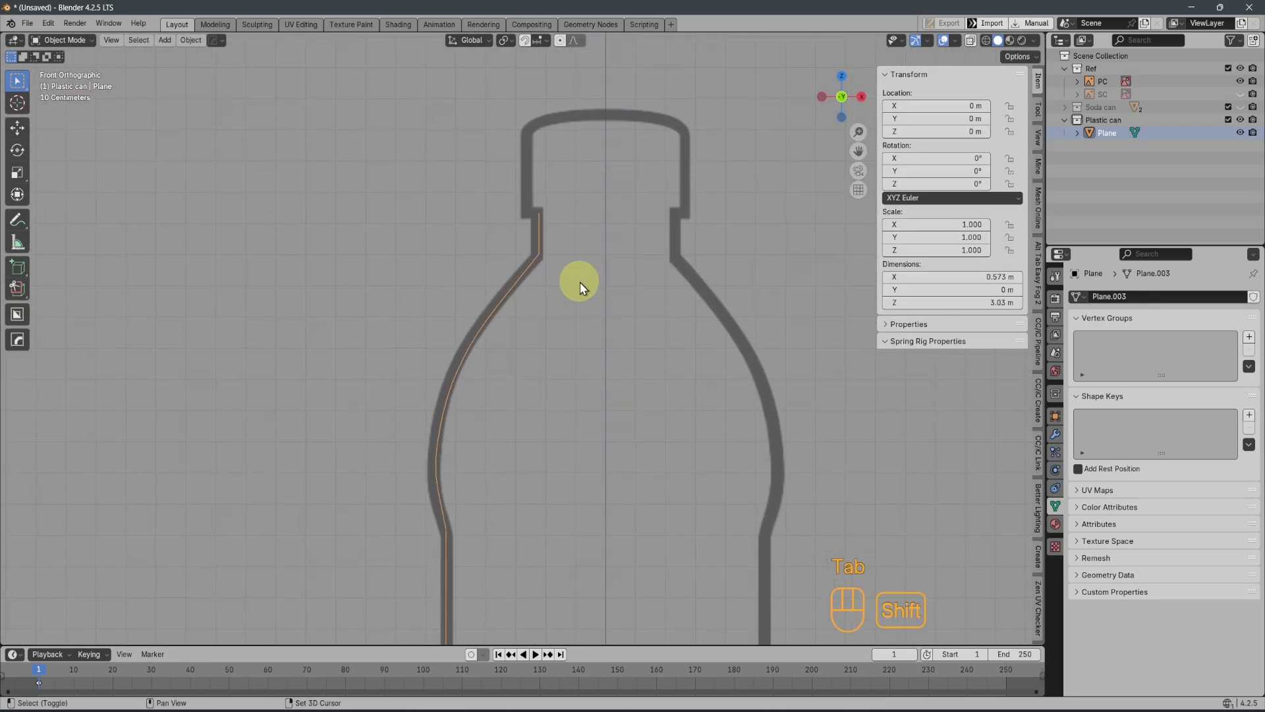
Rename the bottle profile object as PCB
{"action": "double_click", "coordinate": [1112, 130]}
{"action": "type", "text": "PCB"}
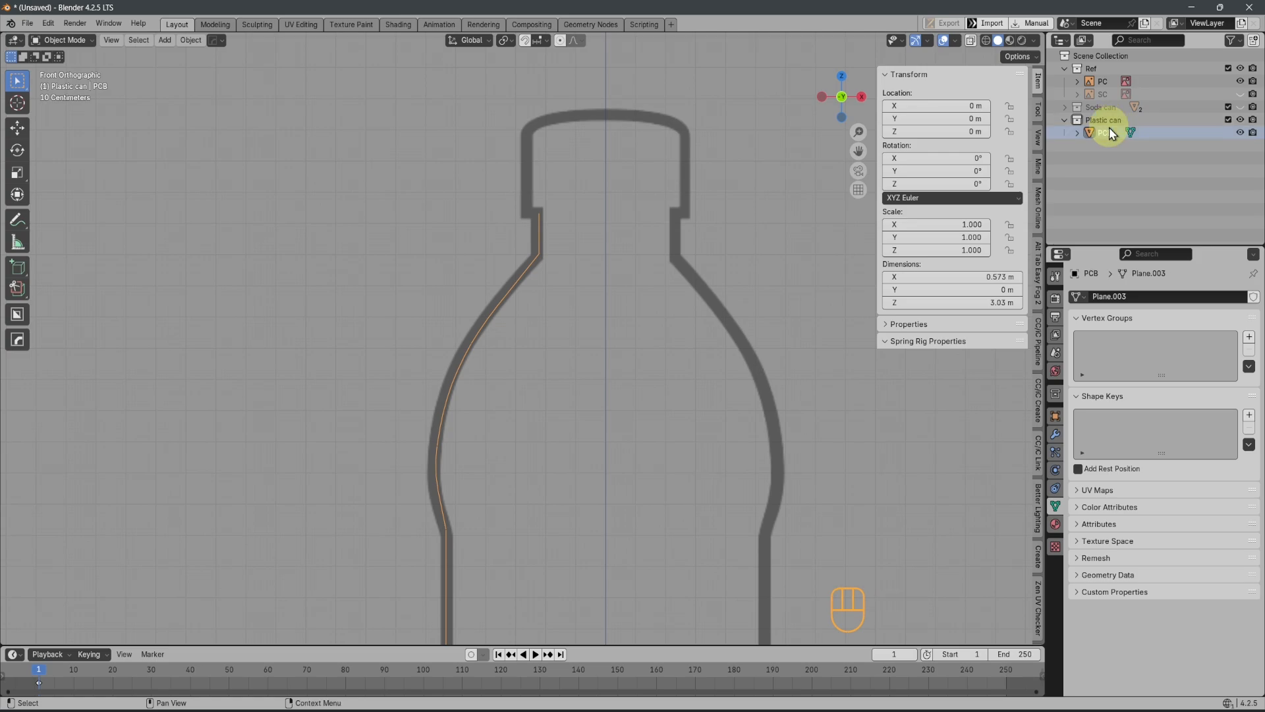
{"action": "key", "text": "Return"}
Edit PCB and lower the top neck vertex along Z to about 1.427 m
{"action": "scroll", "coordinate": [595, 476], "scroll_direction": "down", "scroll_amount": 5}
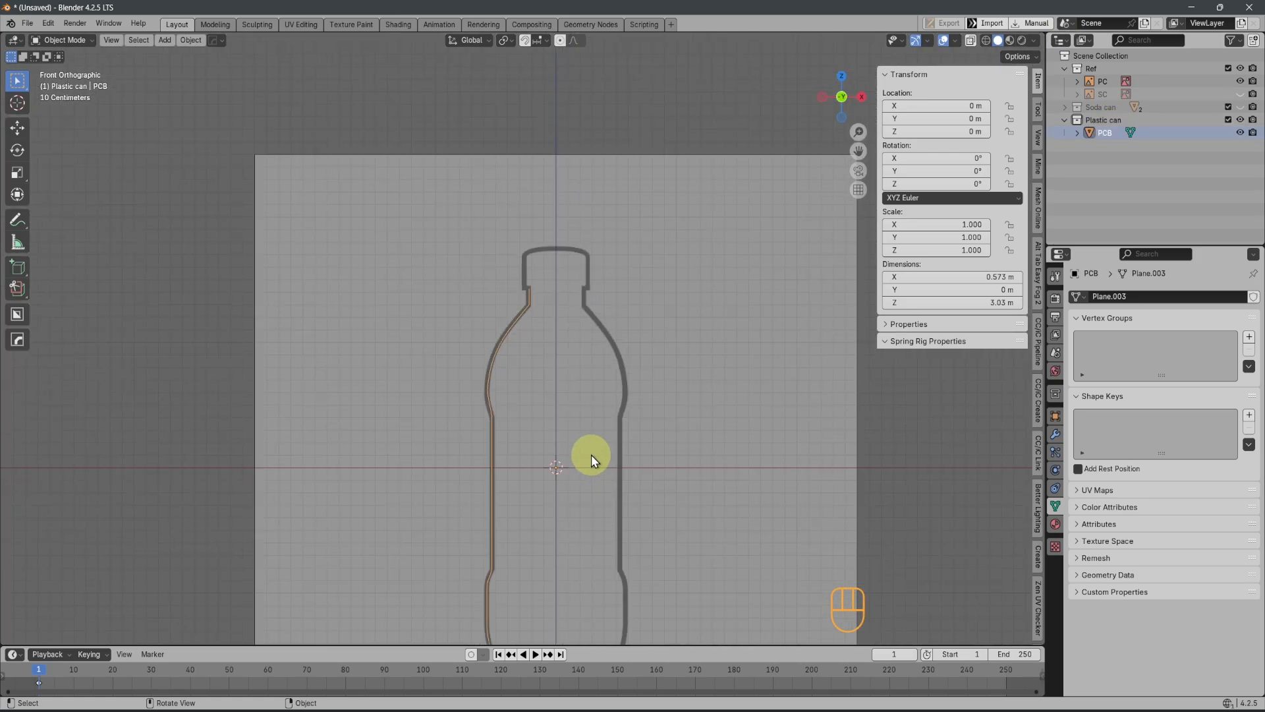
{"action": "scroll", "coordinate": [571, 347], "scroll_direction": "up", "scroll_amount": 3}
{"action": "scroll", "coordinate": [524, 294], "scroll_direction": "up", "scroll_amount": 2}
{"action": "key", "text": "Tab"}
{"action": "scroll", "coordinate": [524, 294], "scroll_direction": "up", "scroll_amount": 4, "text": "shift"}
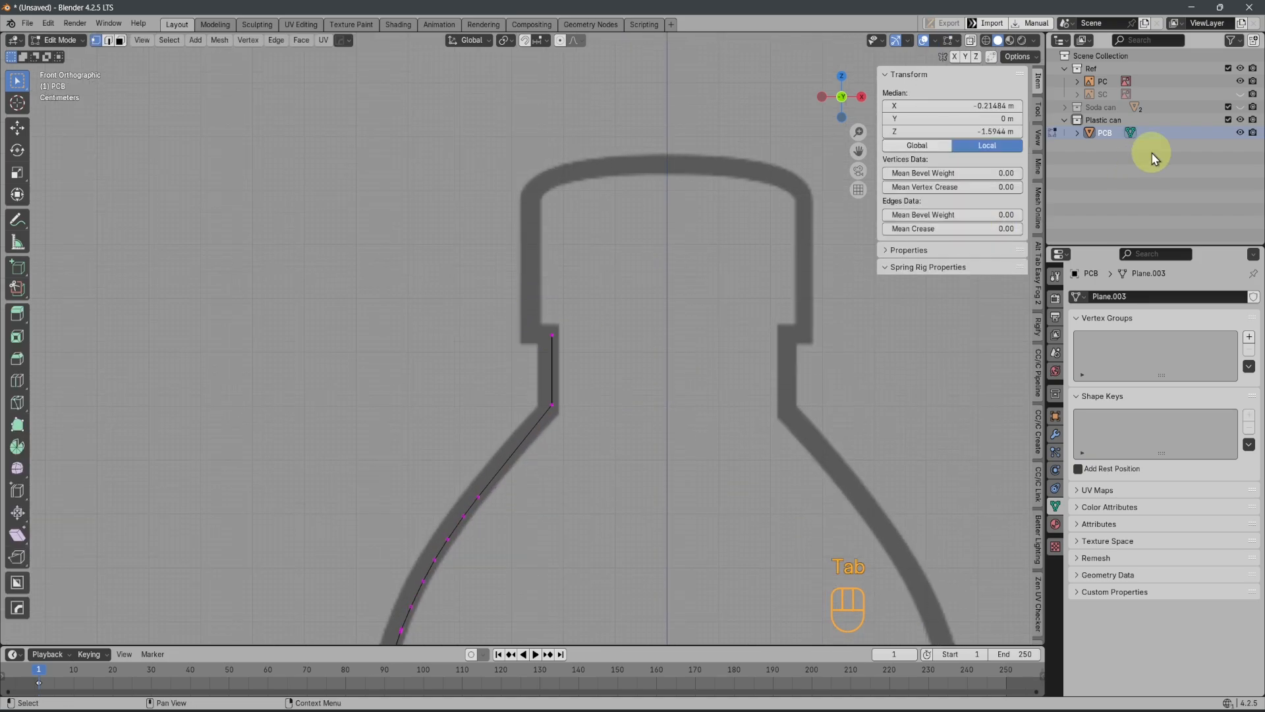
{"action": "left_click_drag", "start_coordinate": [509, 306], "coordinate": [599, 358]}
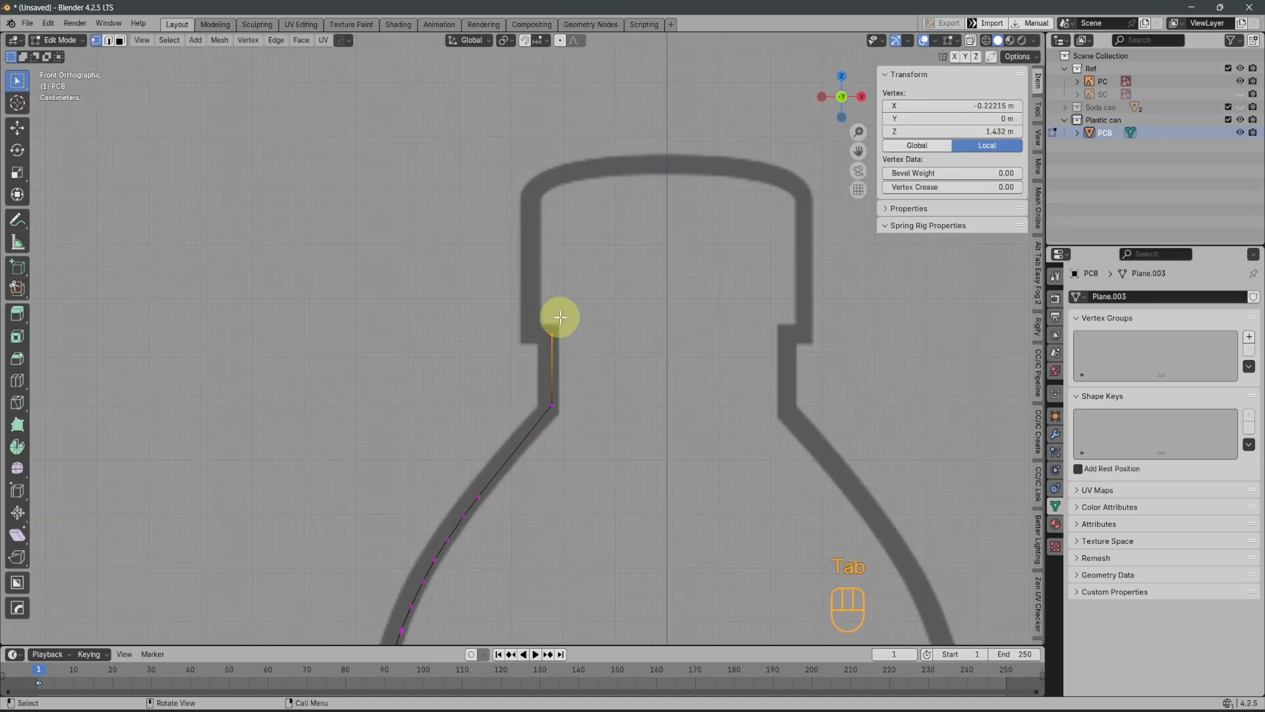
{"action": "key", "text": "g"}
{"action": "key", "text": "z"}
{"action": "left_click", "coordinate": [570, 342]}
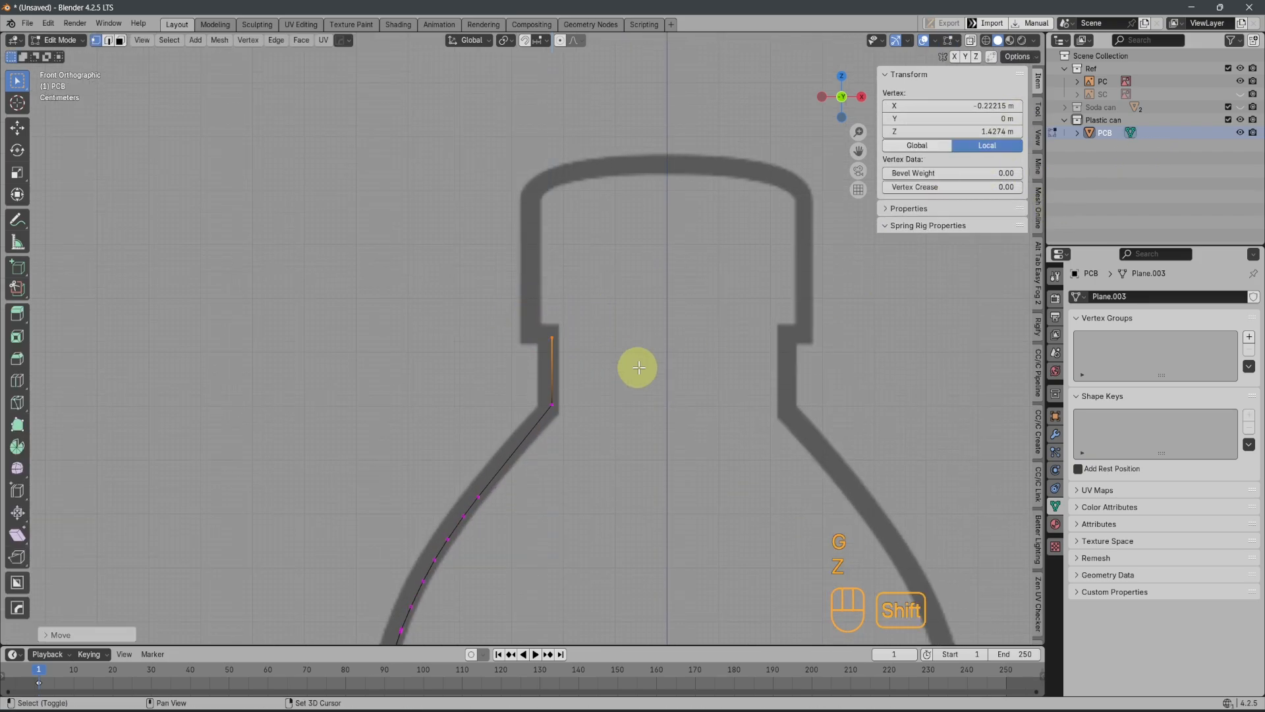
Duplicate the top neck vertex in place, separate the copy into its own object and return to Object Mode
{"action": "key", "text": "shift+d"}
{"action": "left_click", "coordinate": [620, 322]}
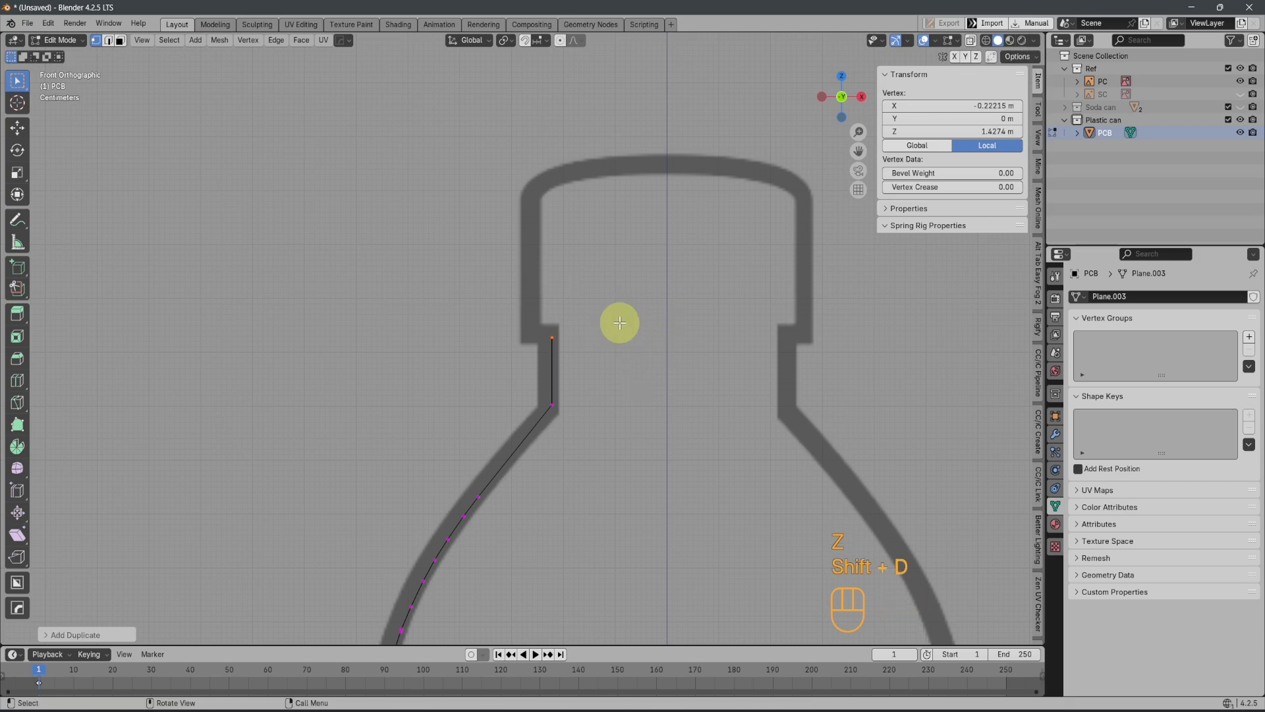
{"action": "key", "text": "p"}
{"action": "left_click", "coordinate": [655, 329]}
{"action": "key", "text": "Tab"}
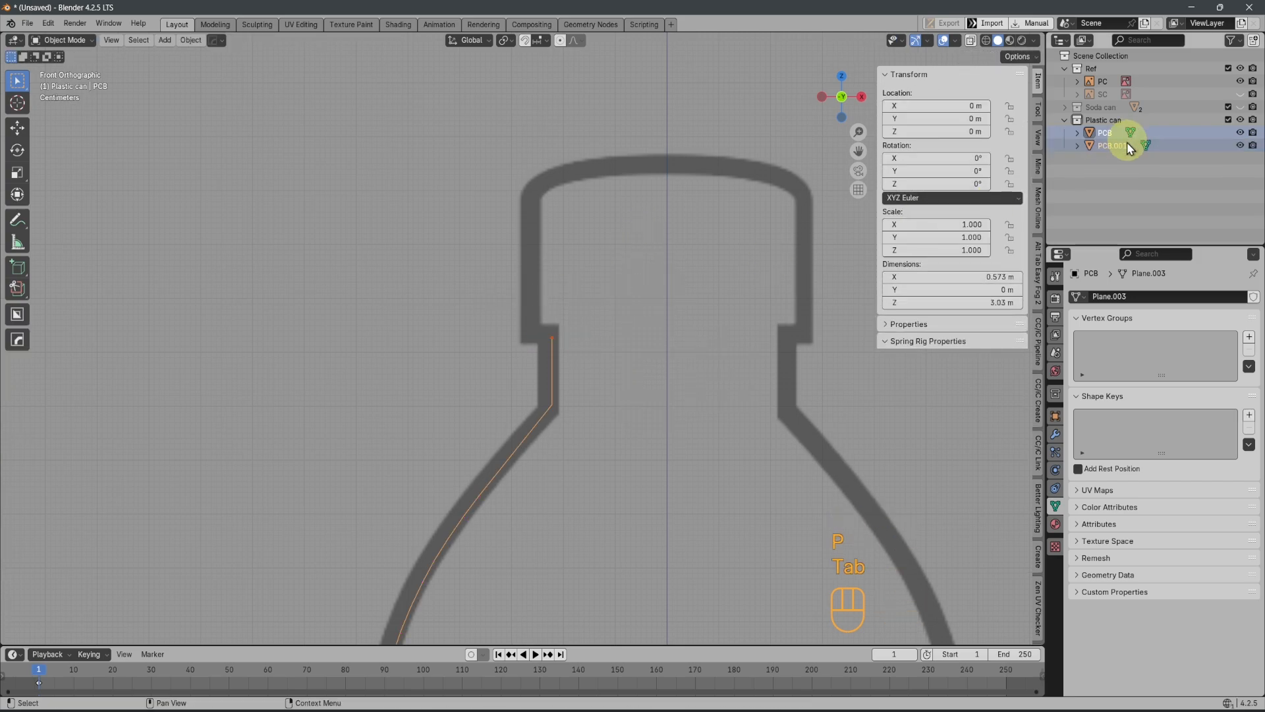
Rename the separated vertex object as PCC
{"action": "left_click", "coordinate": [1118, 142]}
{"action": "double_click", "coordinate": [1123, 146]}
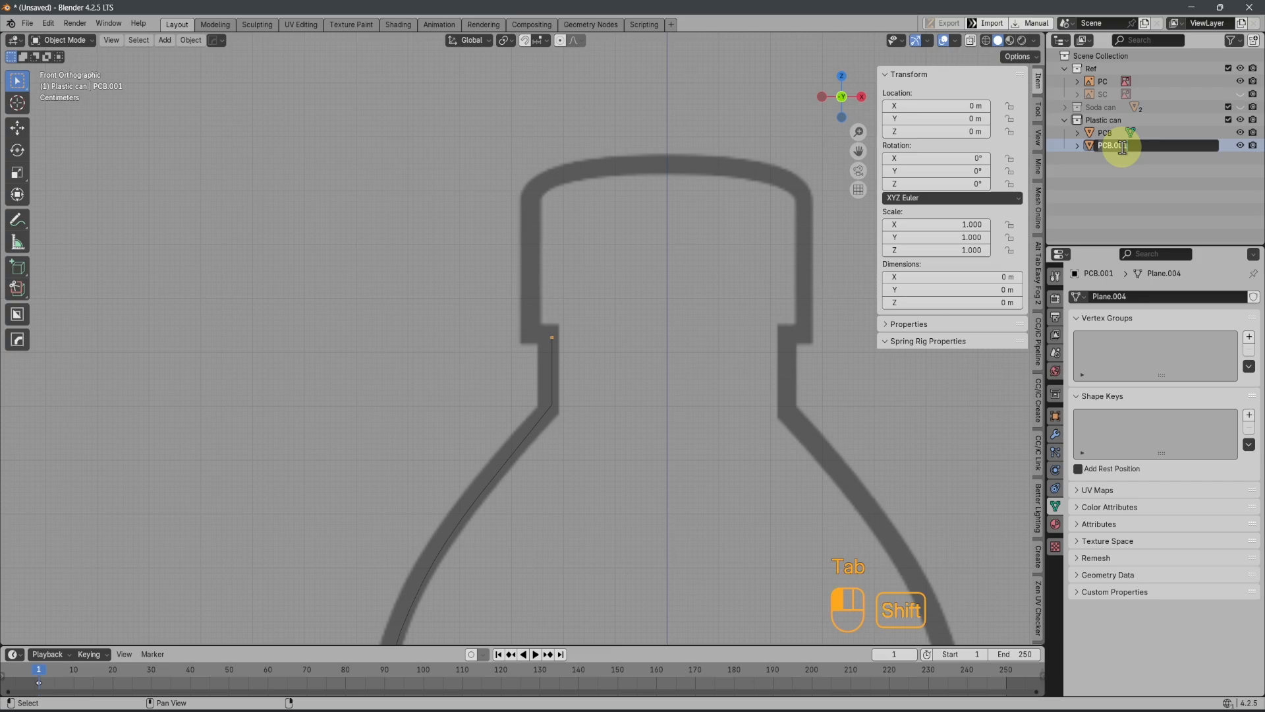
{"action": "type", "text": "PCC"}
{"action": "key", "text": "Return"}
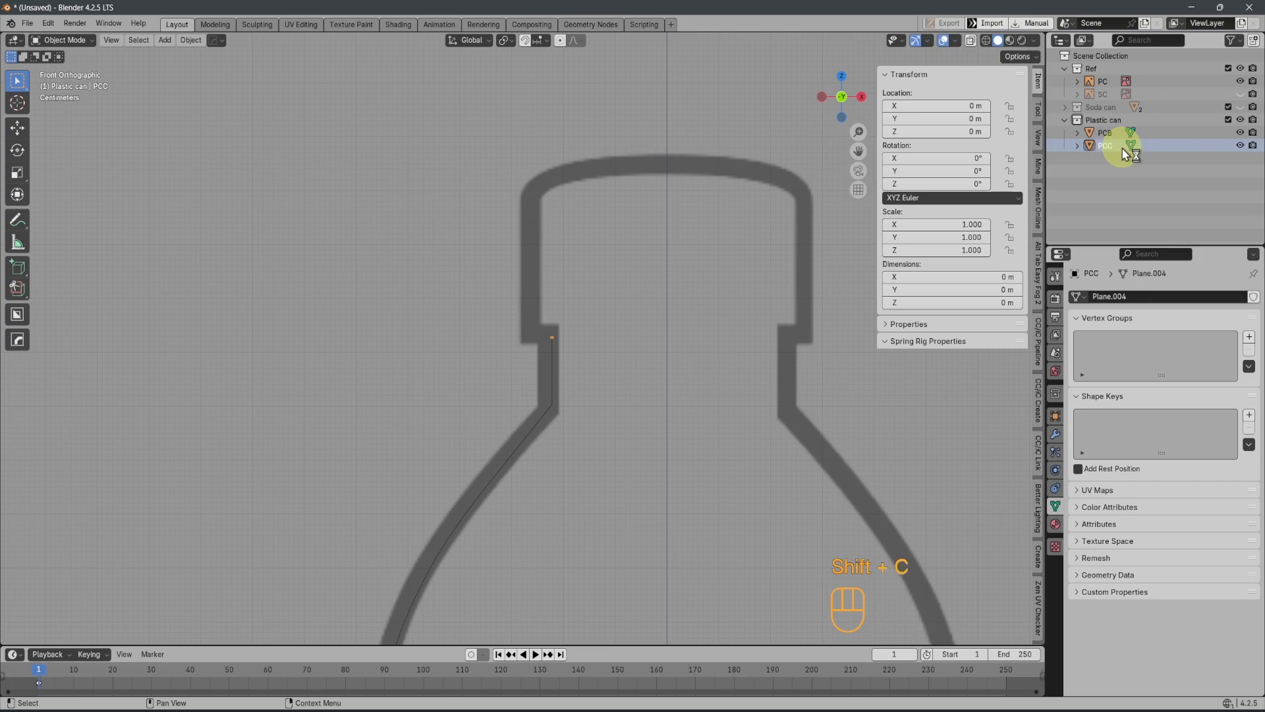
Extrude the PCC vertex outward along X to about -0.263 m, and up along Z to about 1.691 m
{"action": "key", "text": "Tab"}
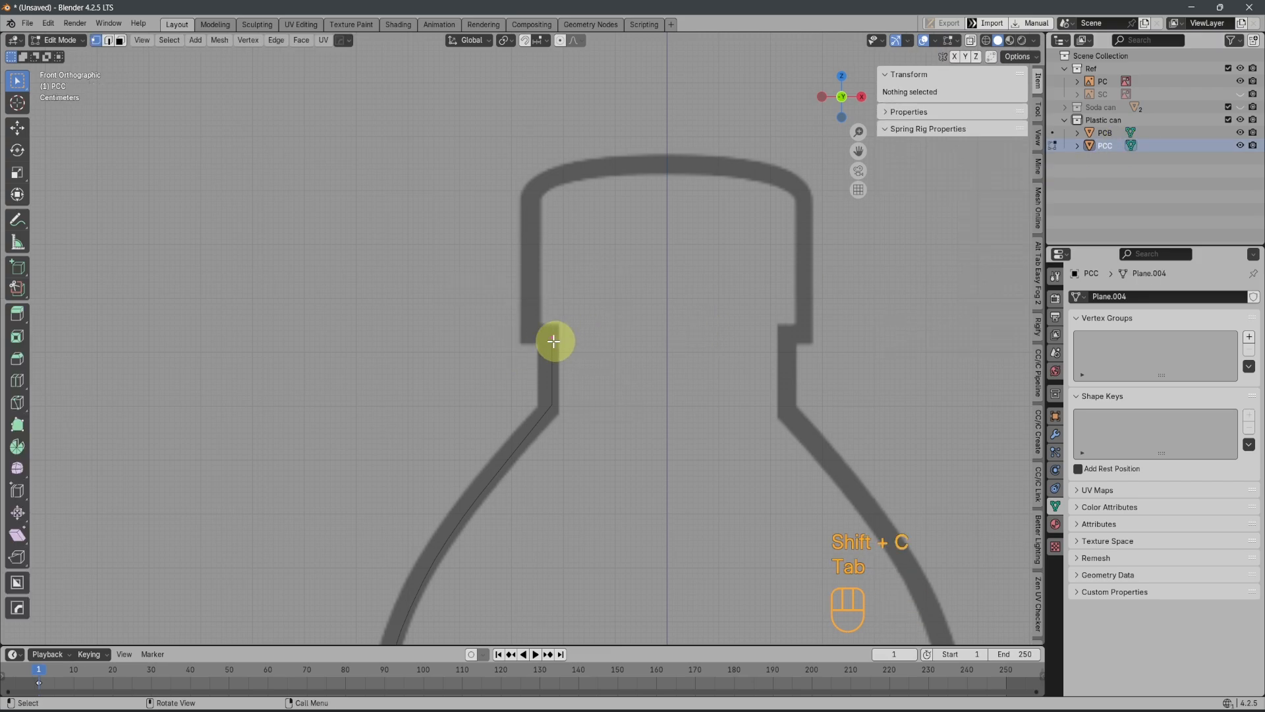
{"action": "key", "text": "e"}
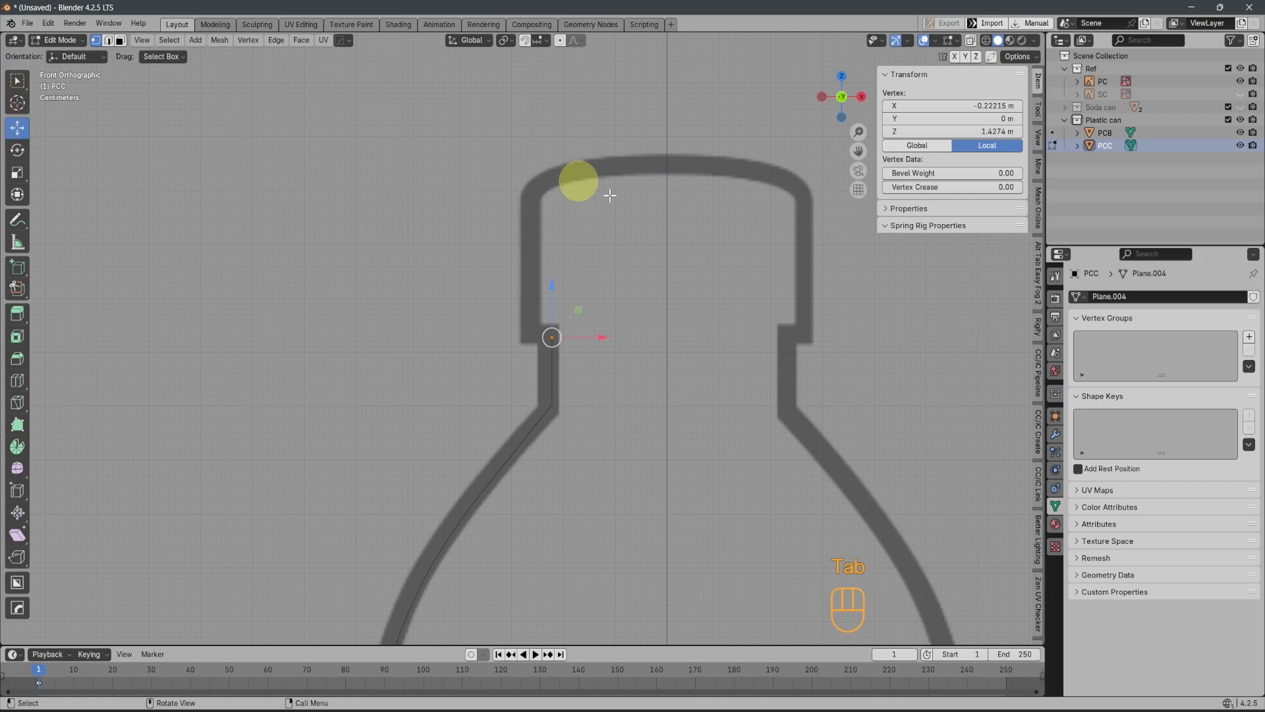
{"action": "key", "text": "x"}
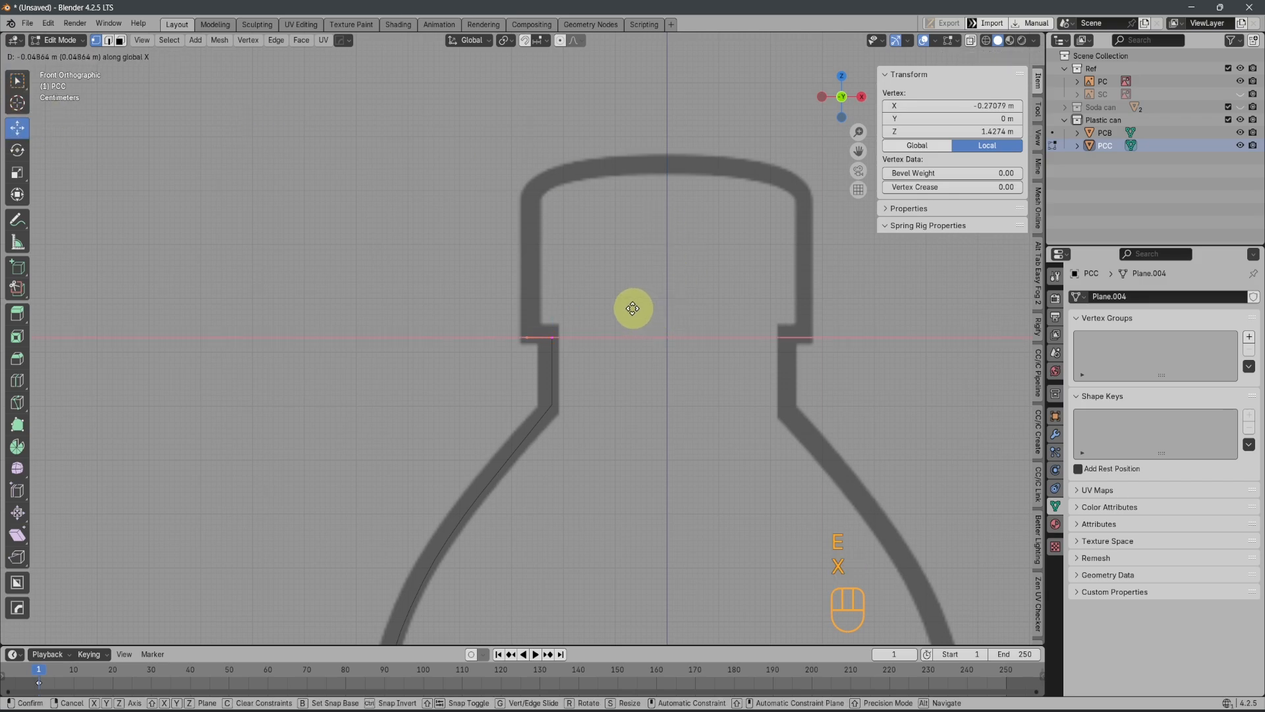
{"action": "left_click", "coordinate": [637, 307]}
{"action": "key", "text": "e"}
{"action": "key", "text": "z"}
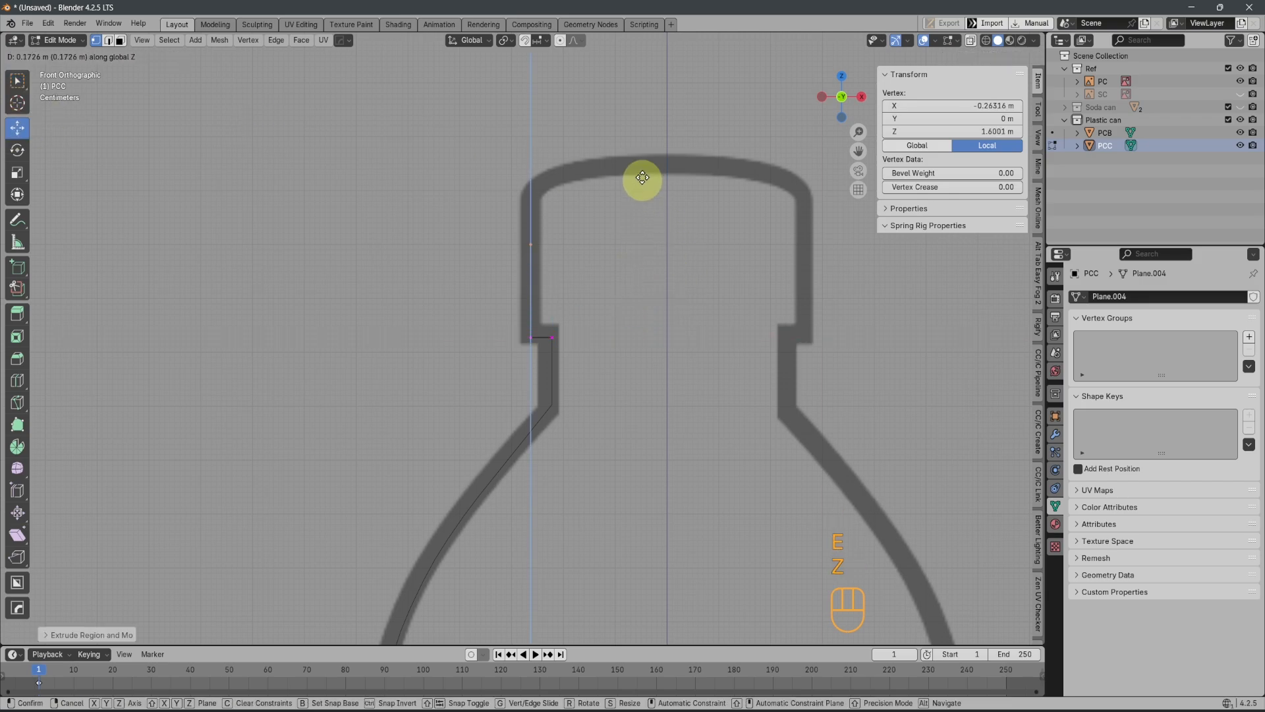
{"action": "left_click", "coordinate": [645, 169]}
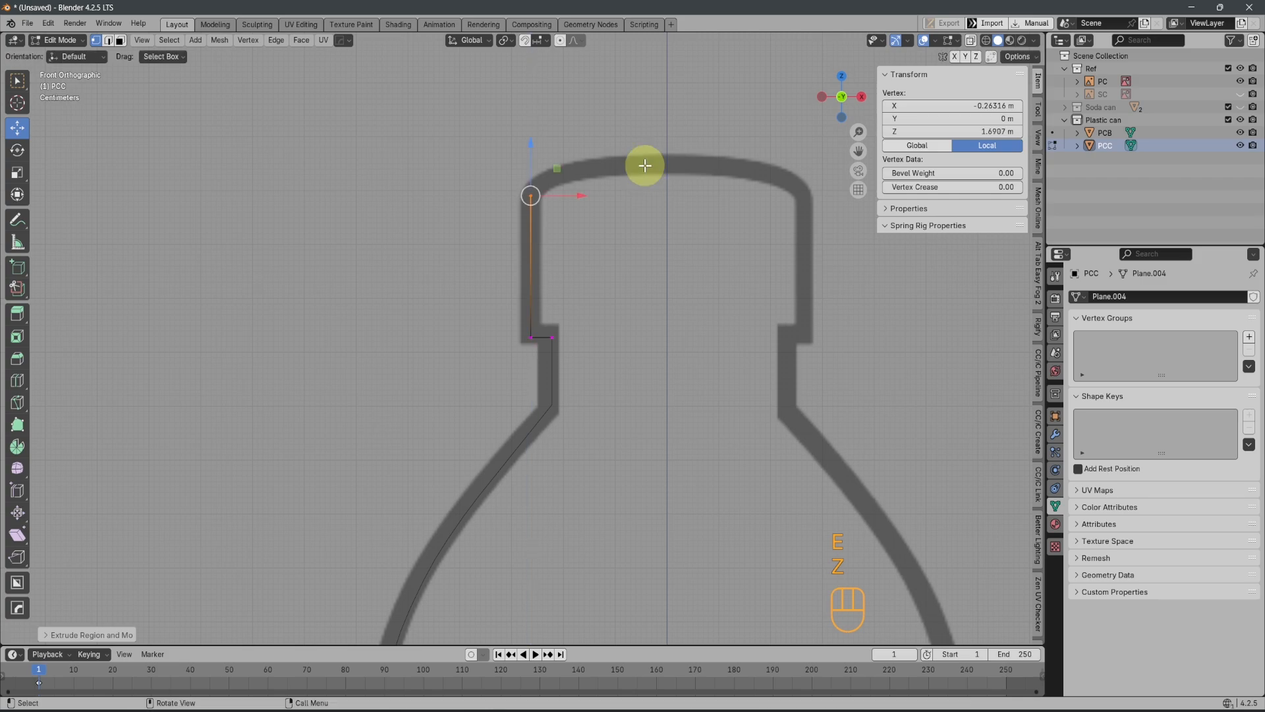
Extrude three vertices along the cap's curved top to the centre line and set the last vertex's X to 0
{"action": "key", "text": "e"}
{"action": "left_click", "coordinate": [669, 146]}
{"action": "key", "text": "e"}
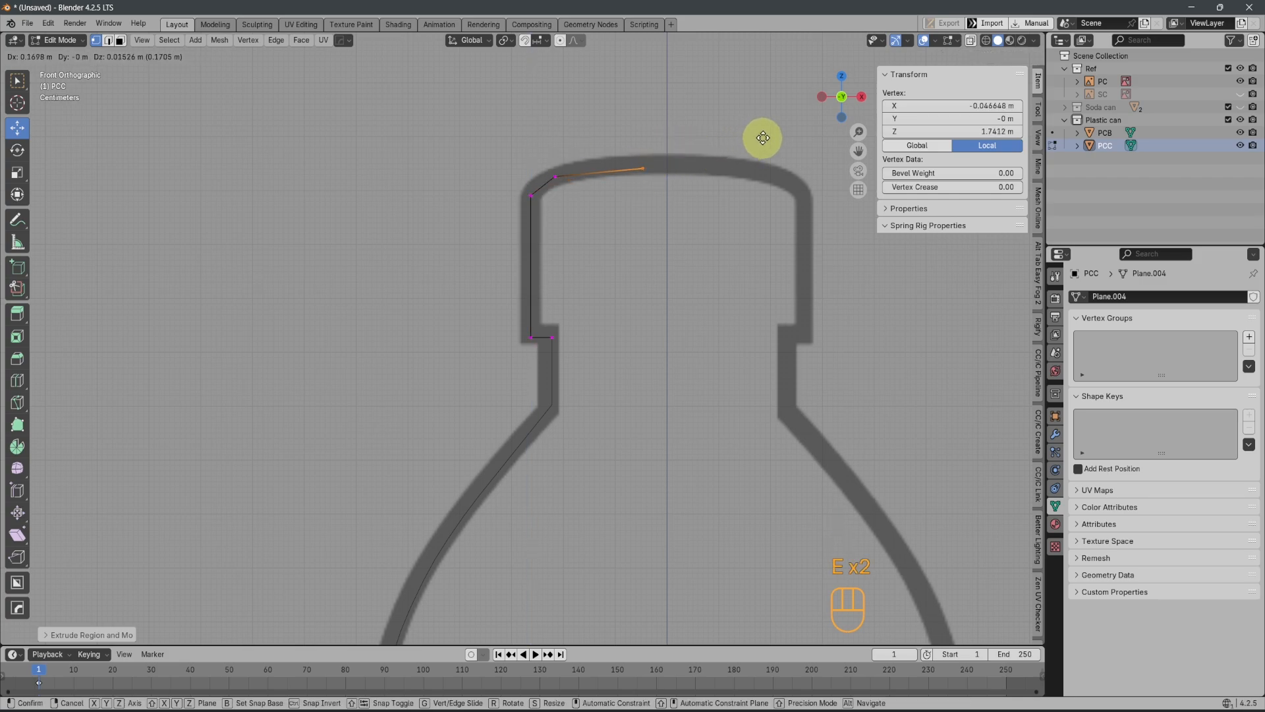
{"action": "left_click", "coordinate": [722, 137]}
{"action": "key", "text": "e"}
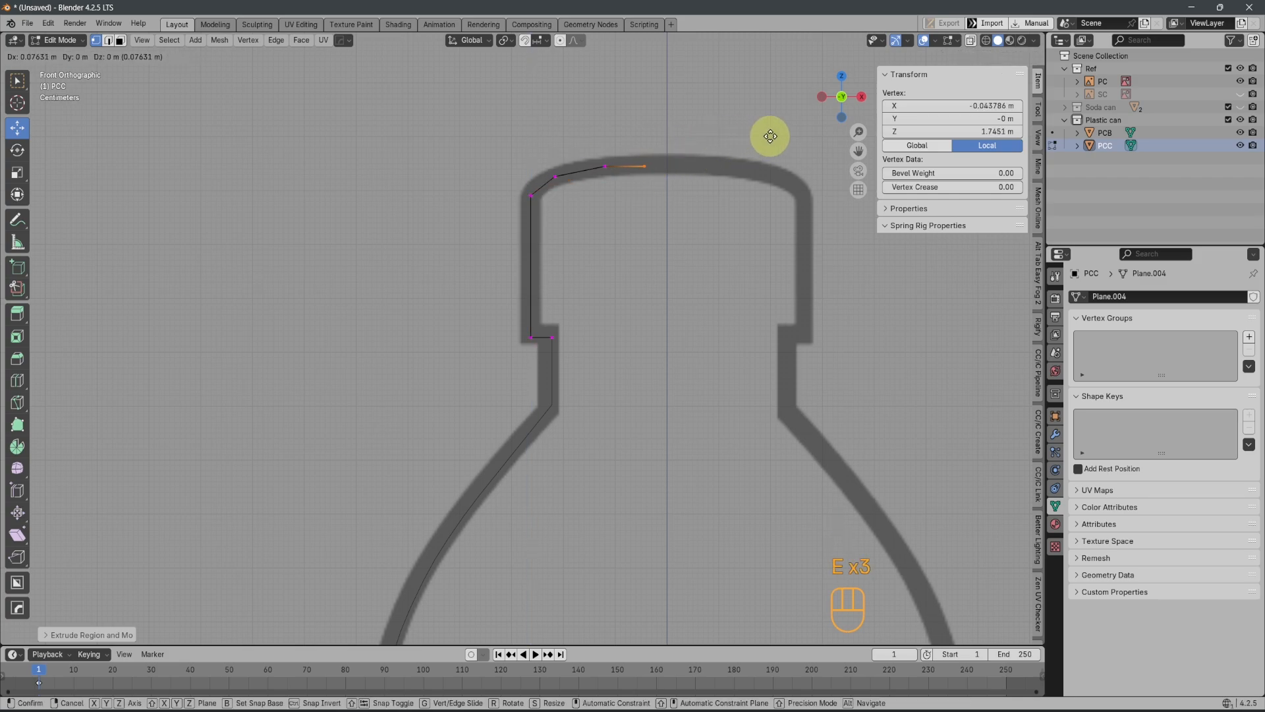
{"action": "left_click", "coordinate": [789, 134]}
{"action": "left_click", "coordinate": [1005, 105]}
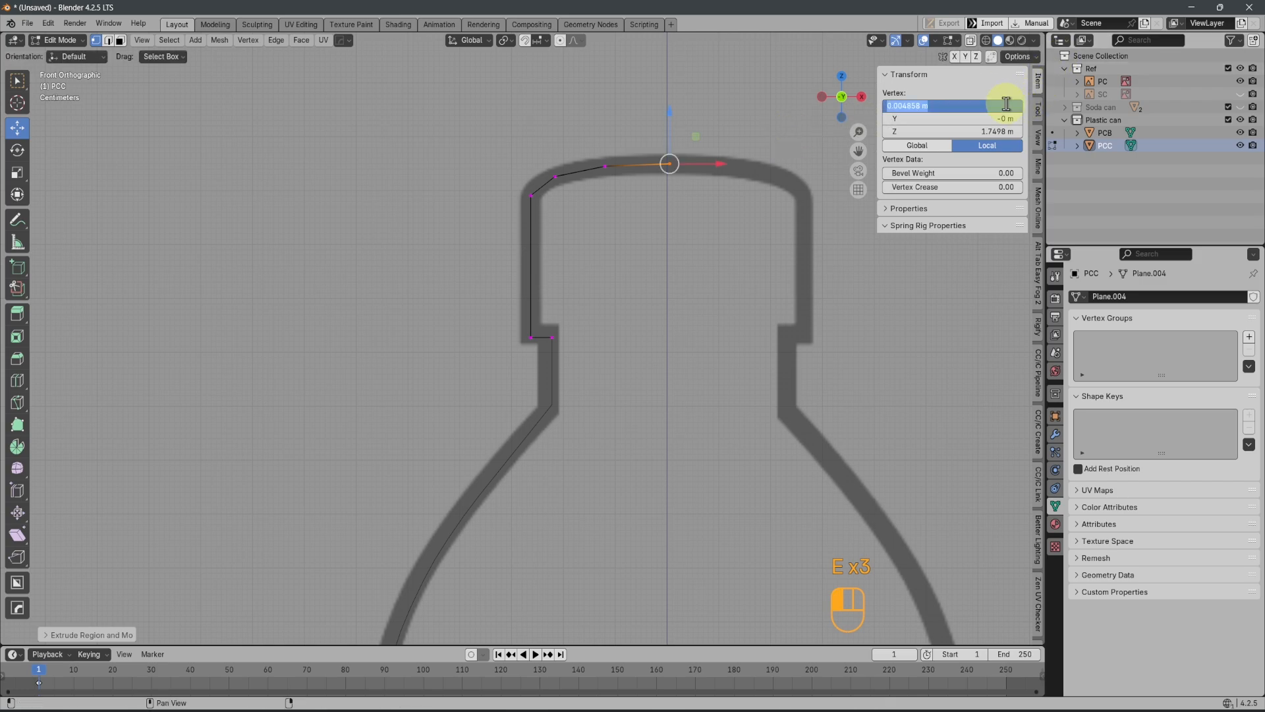
{"action": "type", "text": "0"}
{"action": "key", "text": "Return"}
Vertex-bevel the cap's two shoulder vertices with 3 segments, bevel the next vertex on its curved top, and return to Object Mode
{"action": "left_click_drag", "start_coordinate": [387, 146], "coordinate": [568, 209]}
{"action": "key", "text": "ctrl+shift+b"}
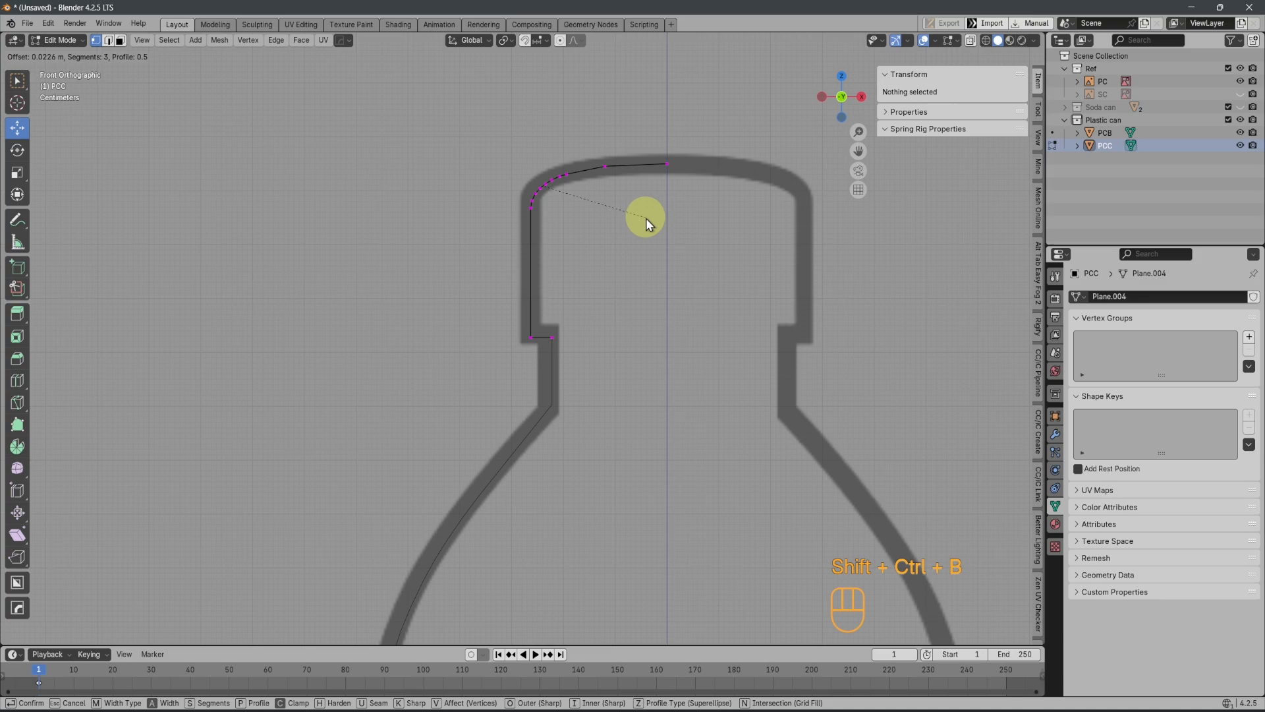
{"action": "left_click", "coordinate": [643, 218]}
{"action": "left_click_drag", "start_coordinate": [575, 114], "coordinate": [633, 215]}
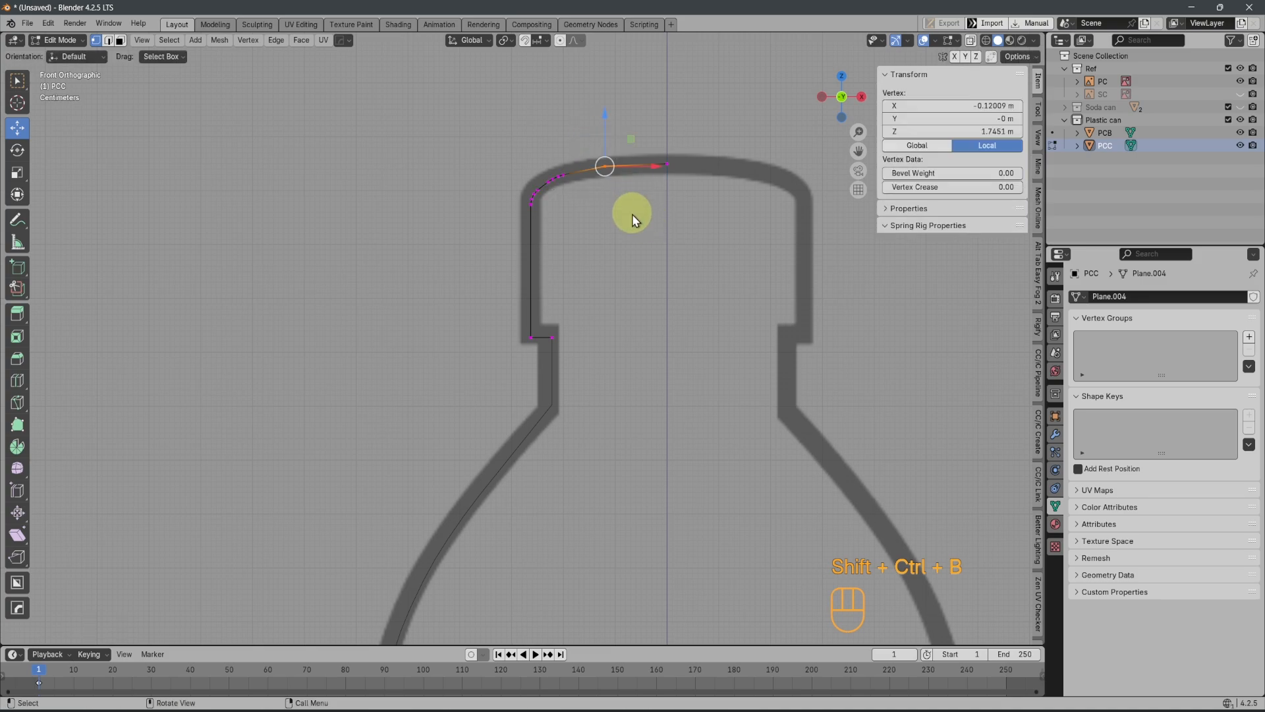
{"action": "key", "text": "ctrl+shift+b"}
{"action": "left_click", "coordinate": [629, 257]}
{"action": "scroll", "coordinate": [610, 310], "scroll_direction": "down", "scroll_amount": 2}
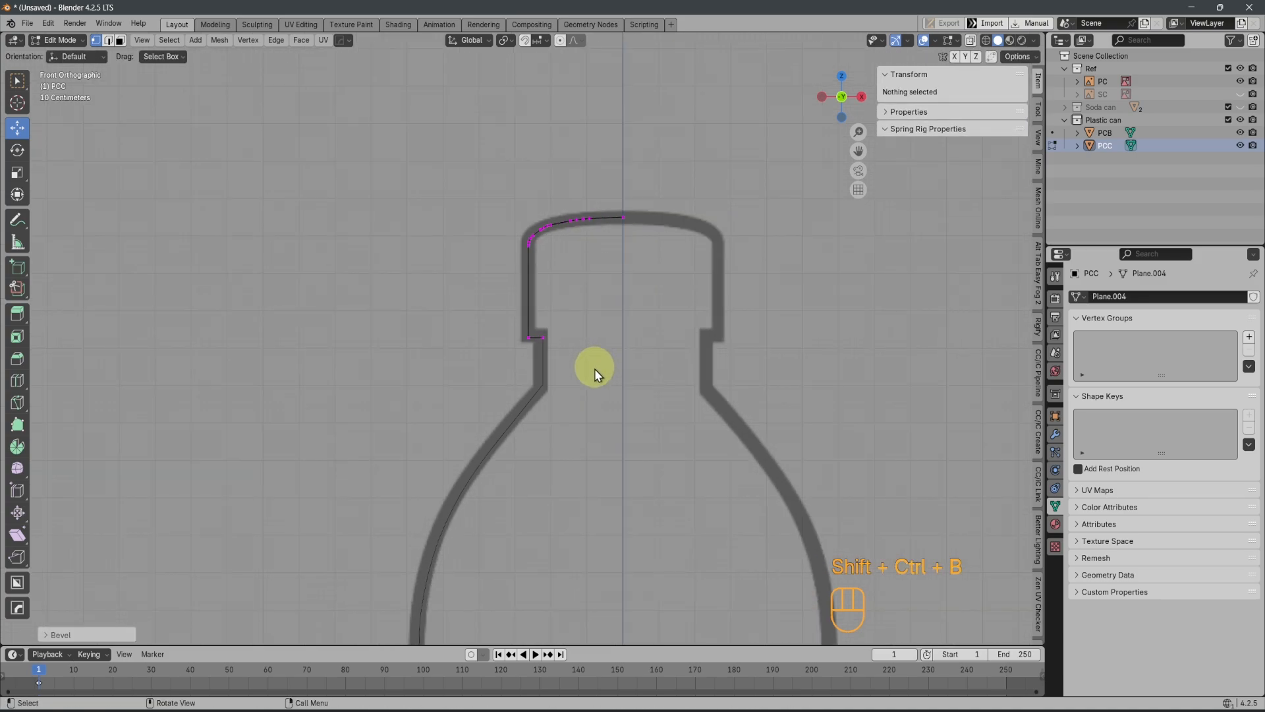
{"action": "key", "text": "Tab"}
{"action": "scroll", "coordinate": [670, 397], "scroll_direction": "down", "scroll_amount": 6}
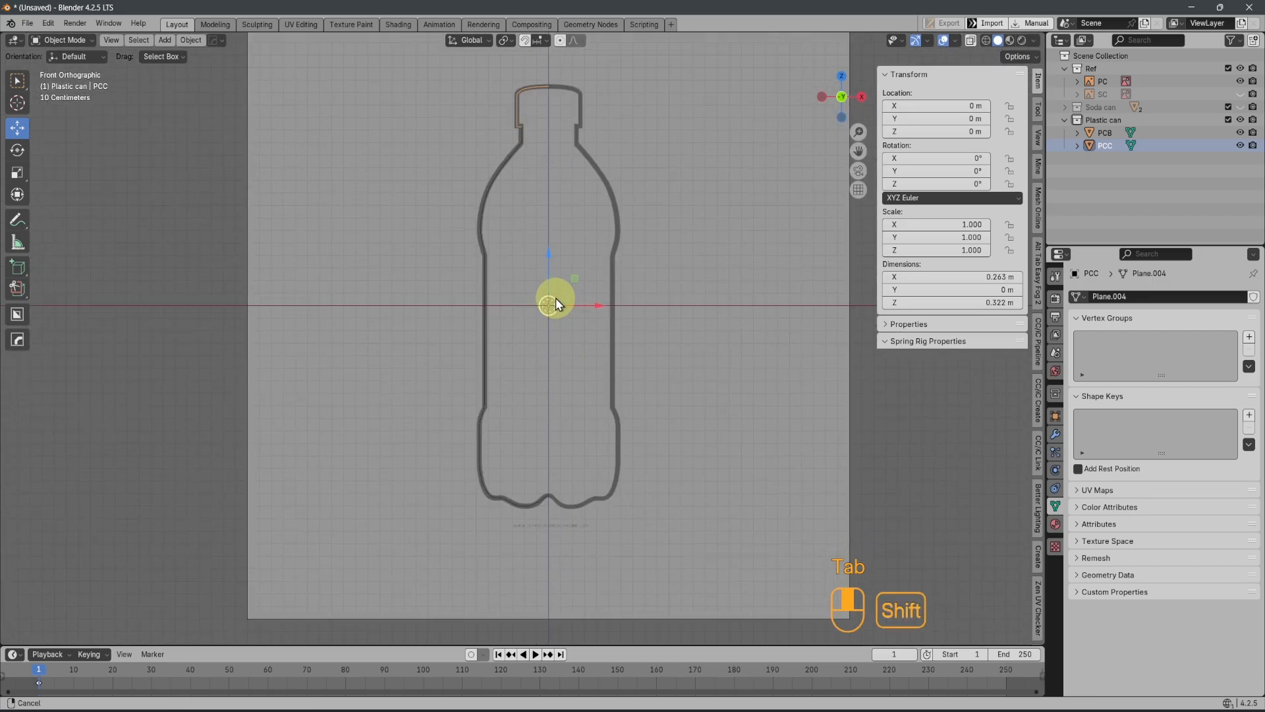
Save the project as Morphing.blend in the Yappi folder
{"action": "key", "text": "ctrl+s"}
{"action": "left_click", "coordinate": [629, 346]}
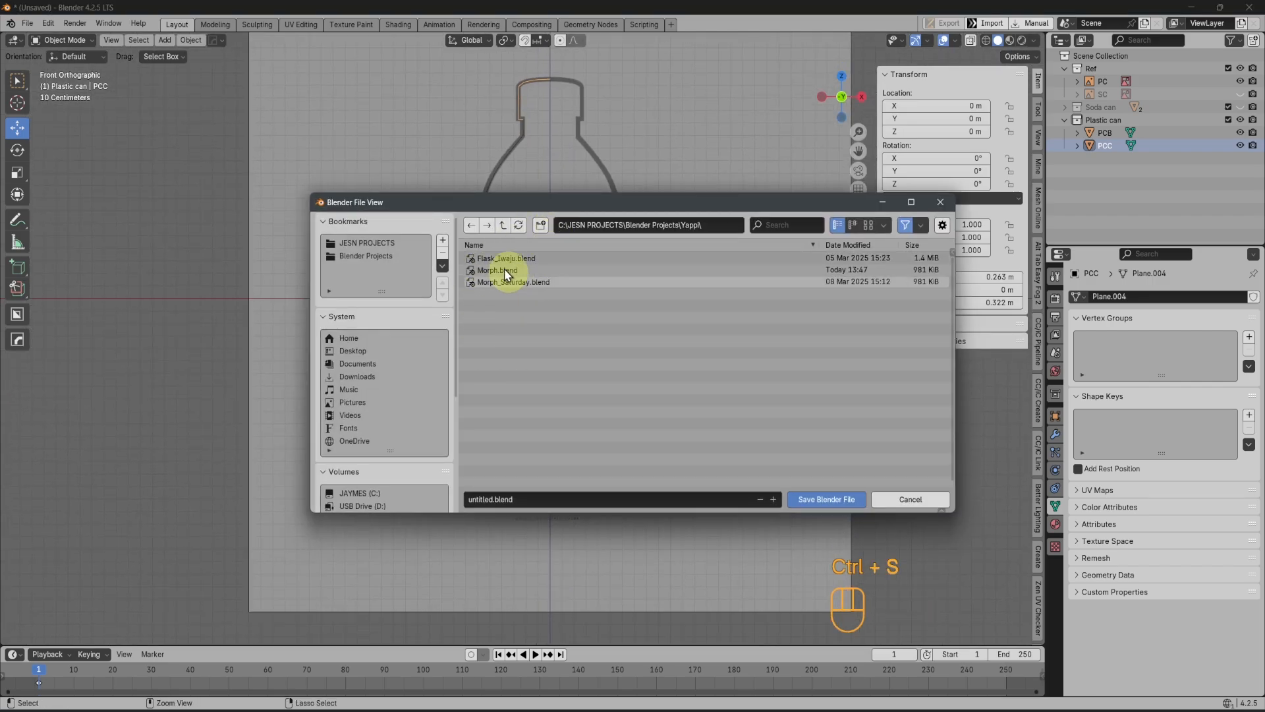
{"action": "type", "text": "Morphing"}
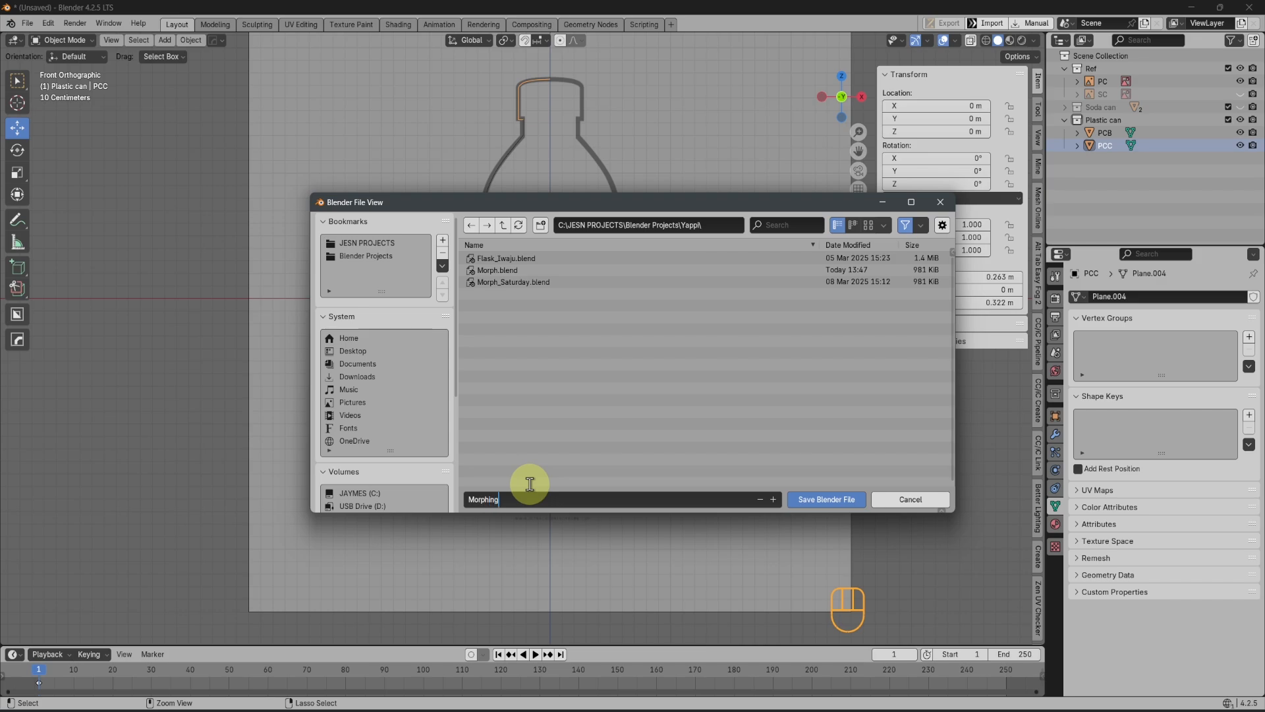
{"action": "key", "text": "Return"}
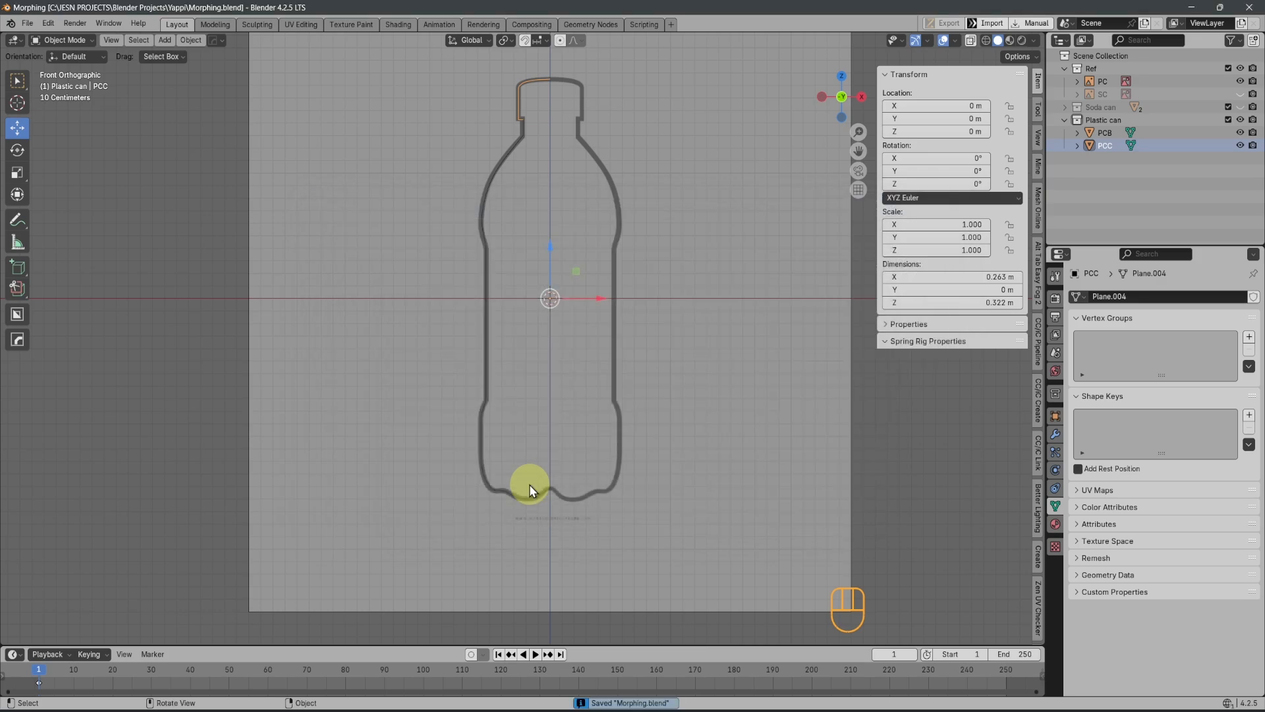
{"action": "scroll", "coordinate": [534, 369], "scroll_direction": "up", "scroll_amount": 2}
{"action": "scroll", "coordinate": [534, 369], "scroll_direction": "down", "scroll_amount": 3}
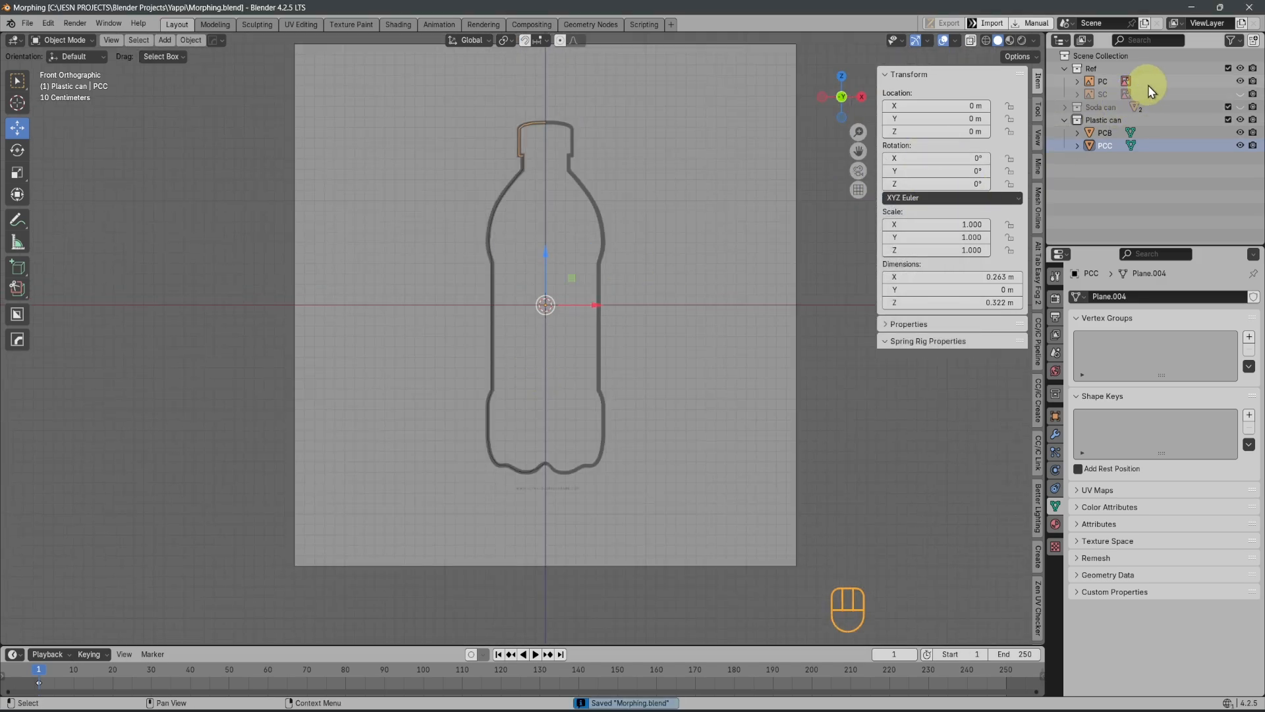
Exclude the Ref collection from the view layer and return to the front view of the bottle profiles
{"action": "left_click", "coordinate": [1229, 68]}
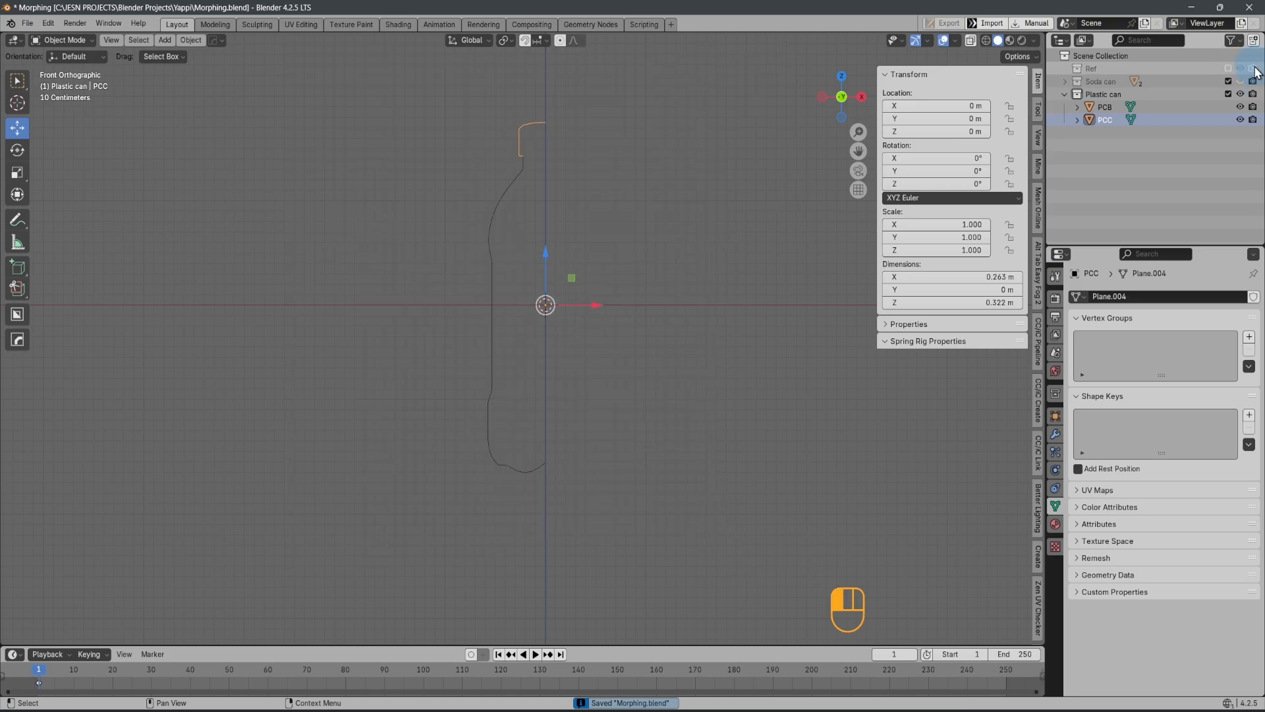
{"action": "scroll", "coordinate": [543, 232], "scroll_direction": "up", "scroll_amount": 1}
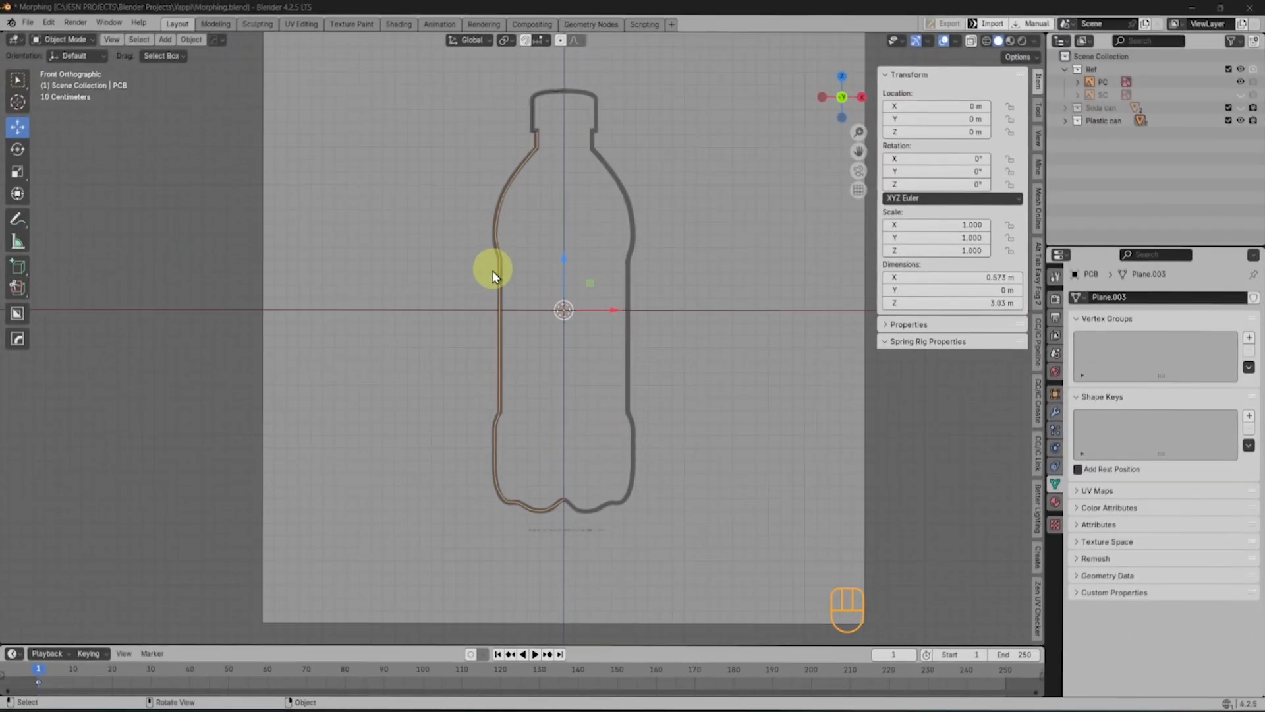
{"action": "middle_click_drag", "start_coordinate": [492, 275], "coordinate": [530, 286]}
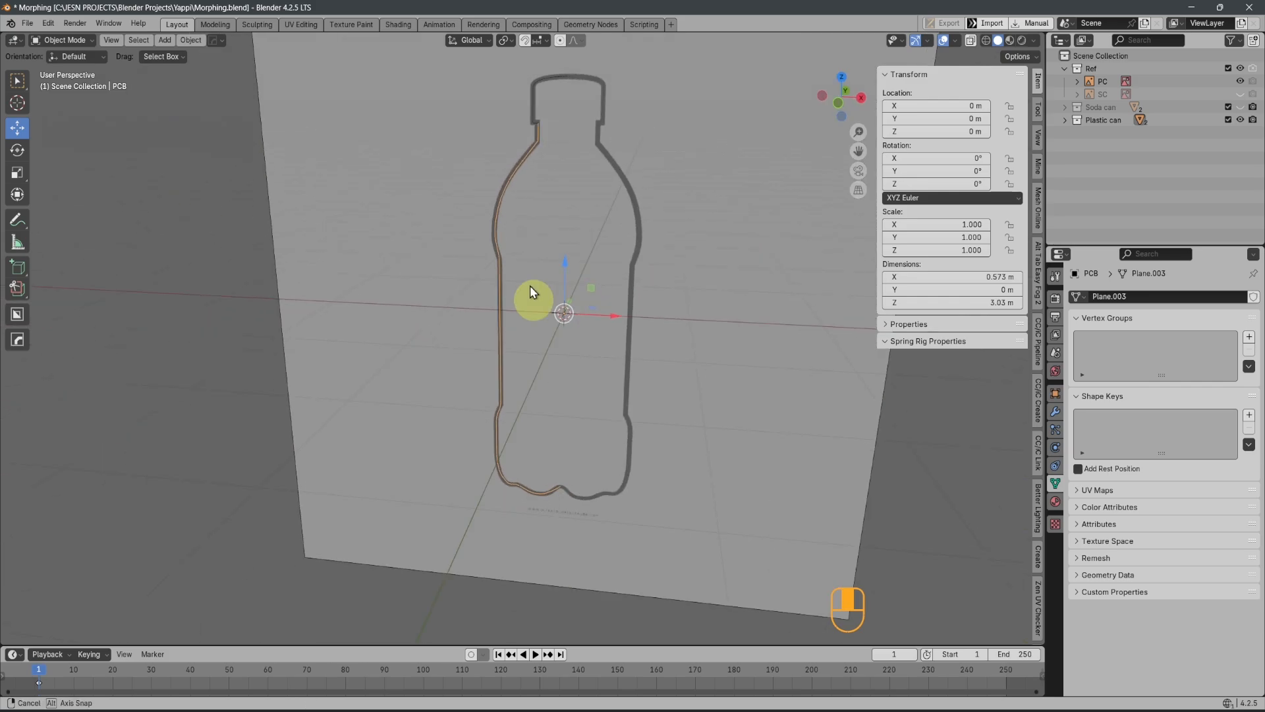
{"action": "left_click", "coordinate": [540, 175], "text": "shift"}
{"action": "middle_click_drag", "start_coordinate": [540, 175], "coordinate": [564, 256]}
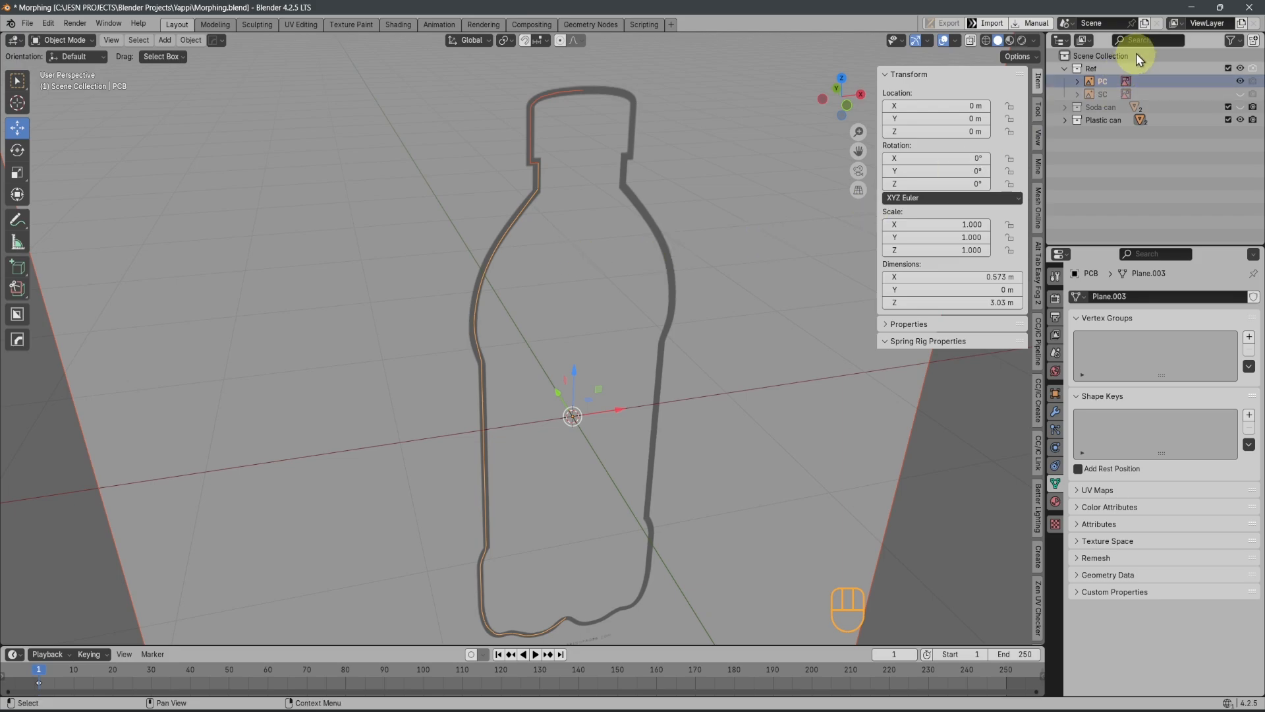
{"action": "left_click", "coordinate": [1229, 68]}
{"action": "scroll", "coordinate": [560, 297], "scroll_direction": "up", "scroll_amount": 2}
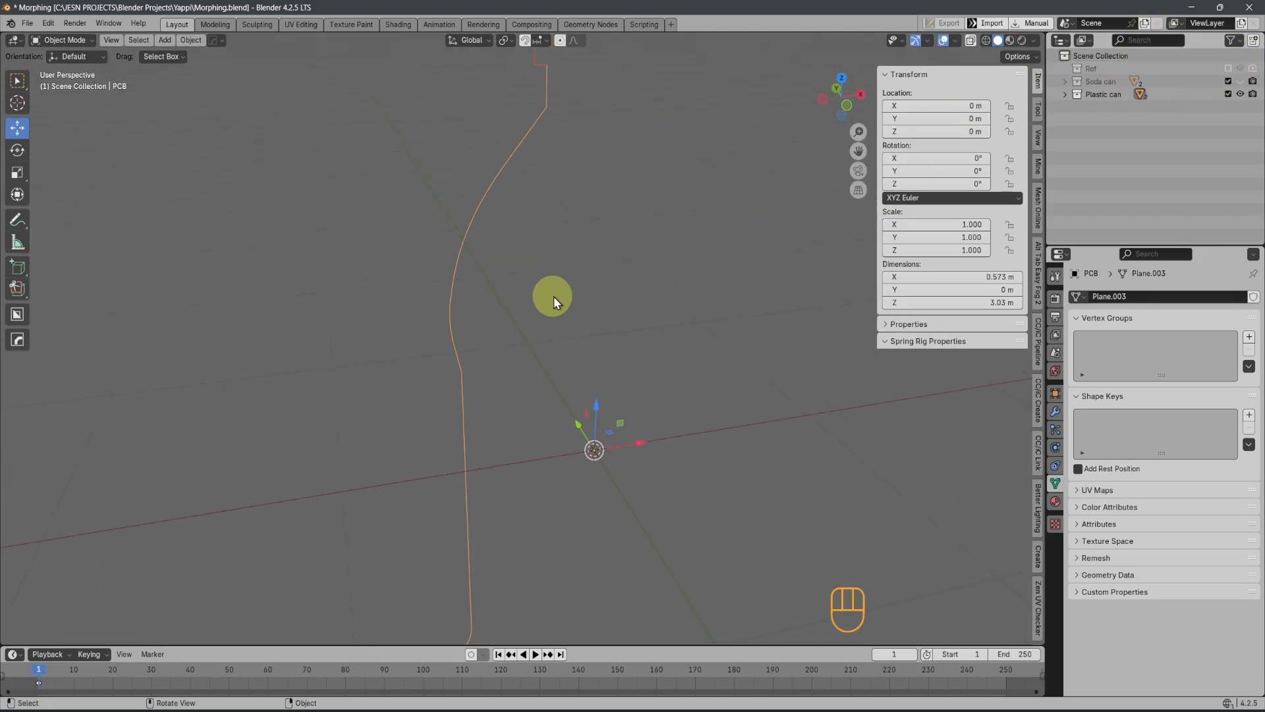
{"action": "scroll", "coordinate": [554, 296], "scroll_direction": "down", "scroll_amount": 2}
{"action": "key", "text": "KP_1"}
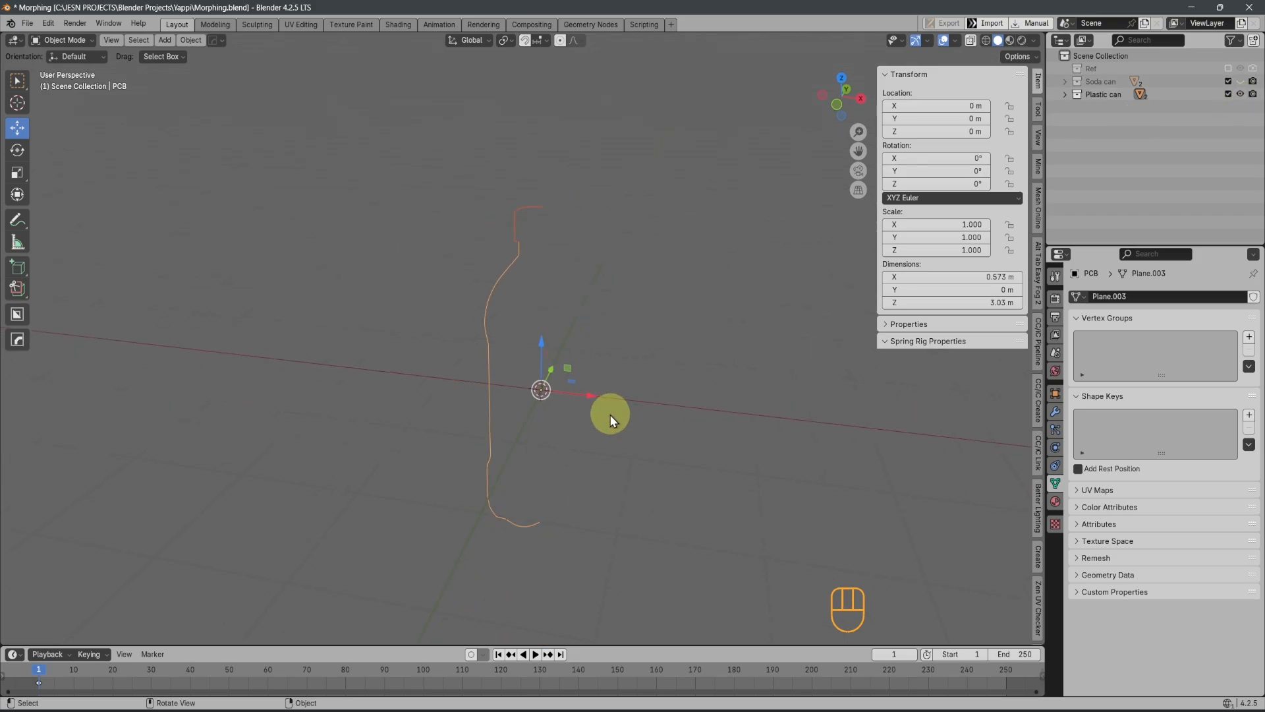
{"action": "scroll", "coordinate": [556, 410], "scroll_direction": "up", "scroll_amount": 3}
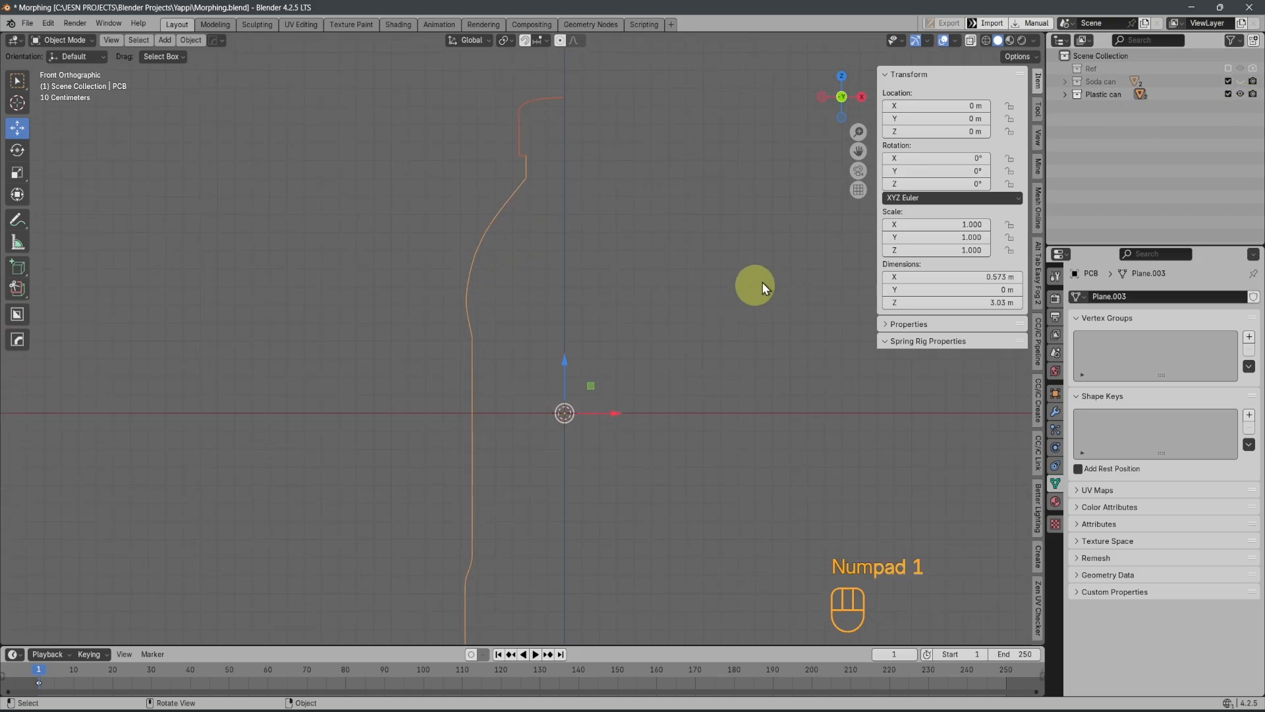
Unhide the Soda can collection, select both soda can profiles and move them down about 0.66 m along Z
{"action": "left_click", "coordinate": [1250, 94]}
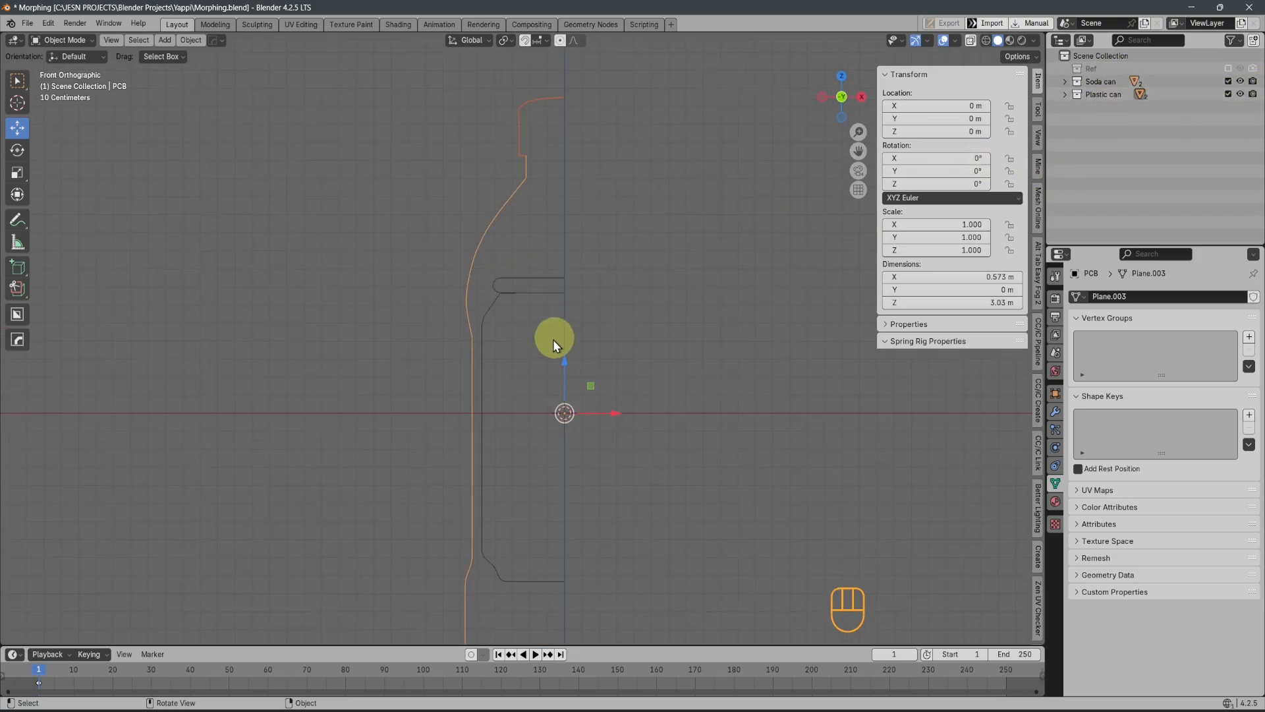
{"action": "middle_click_drag", "start_coordinate": [553, 339], "coordinate": [534, 208], "text": "shift"}
{"action": "left_click", "coordinate": [558, 263]}
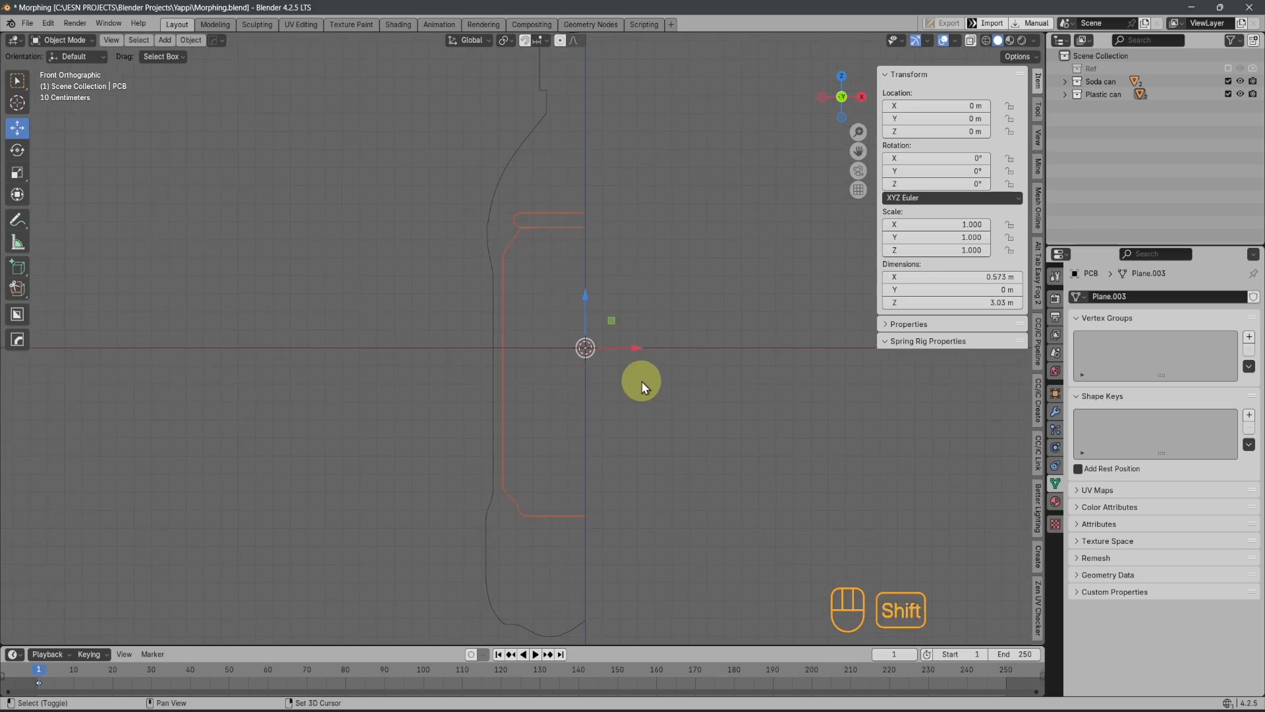
{"action": "middle_click_drag", "start_coordinate": [642, 381], "coordinate": [650, 240], "text": "shift"}
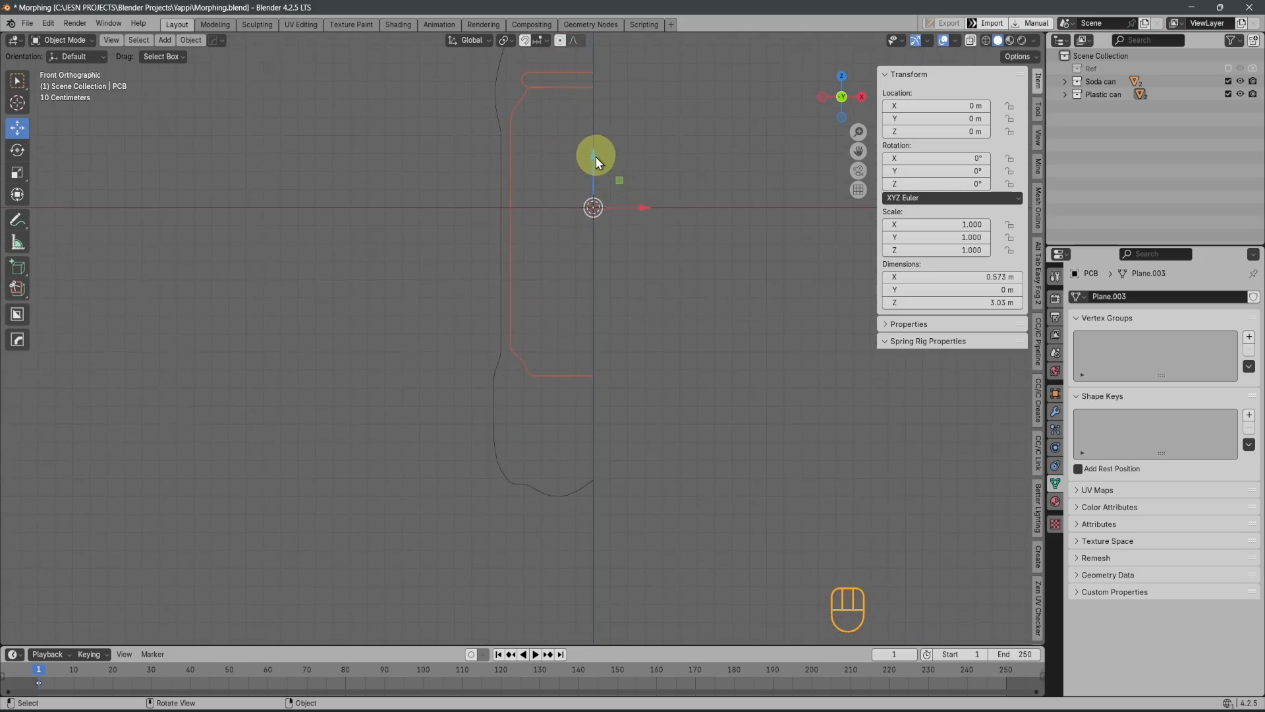
{"action": "left_click_drag", "start_coordinate": [596, 156], "coordinate": [581, 278]}
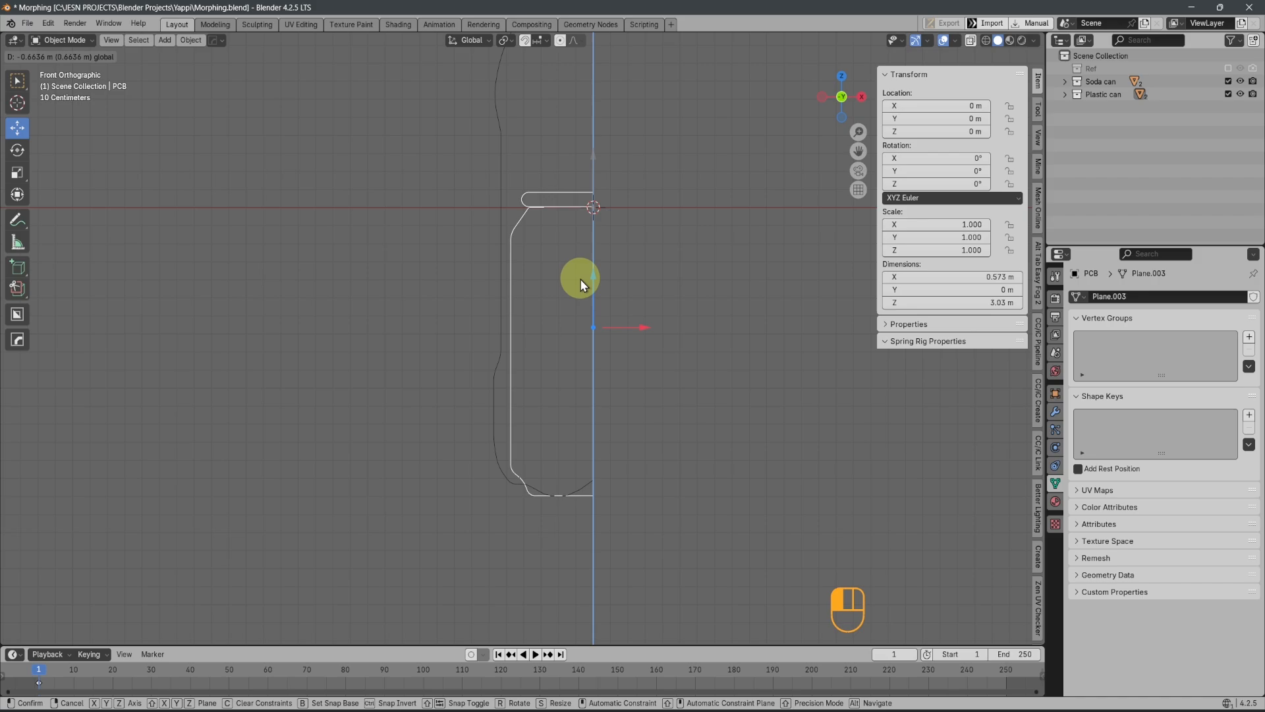
Lower the soda can profiles along Z by about 0.003 m to bring their flat base to the bottle's base
{"action": "scroll", "coordinate": [585, 343], "scroll_direction": "up", "scroll_amount": 4}
{"action": "middle_click_drag", "start_coordinate": [598, 488], "coordinate": [587, 148], "text": "shift"}
{"action": "scroll", "coordinate": [606, 396], "scroll_direction": "up", "scroll_amount": 4}
{"action": "middle_click_drag", "start_coordinate": [612, 422], "coordinate": [501, 480], "text": "shift"}
{"action": "scroll", "coordinate": [576, 440], "scroll_direction": "up", "scroll_amount": 3}
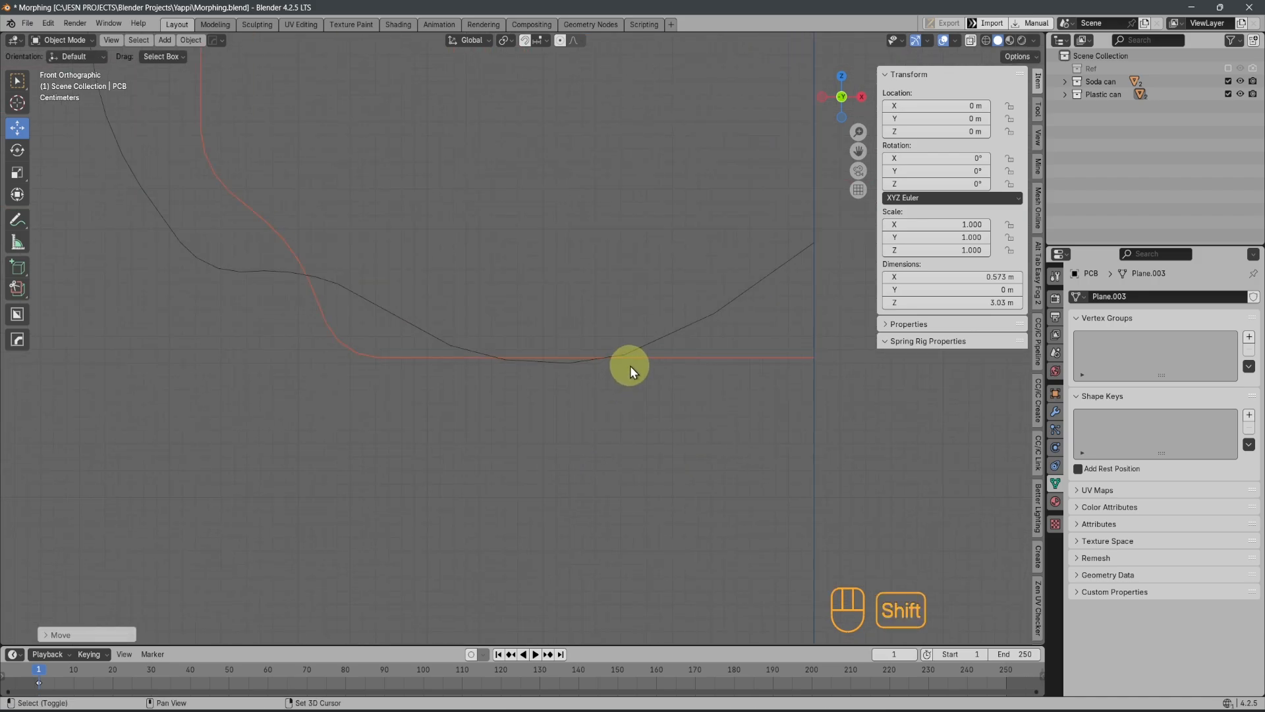
{"action": "key", "text": "g"}
{"action": "key", "text": "z"}
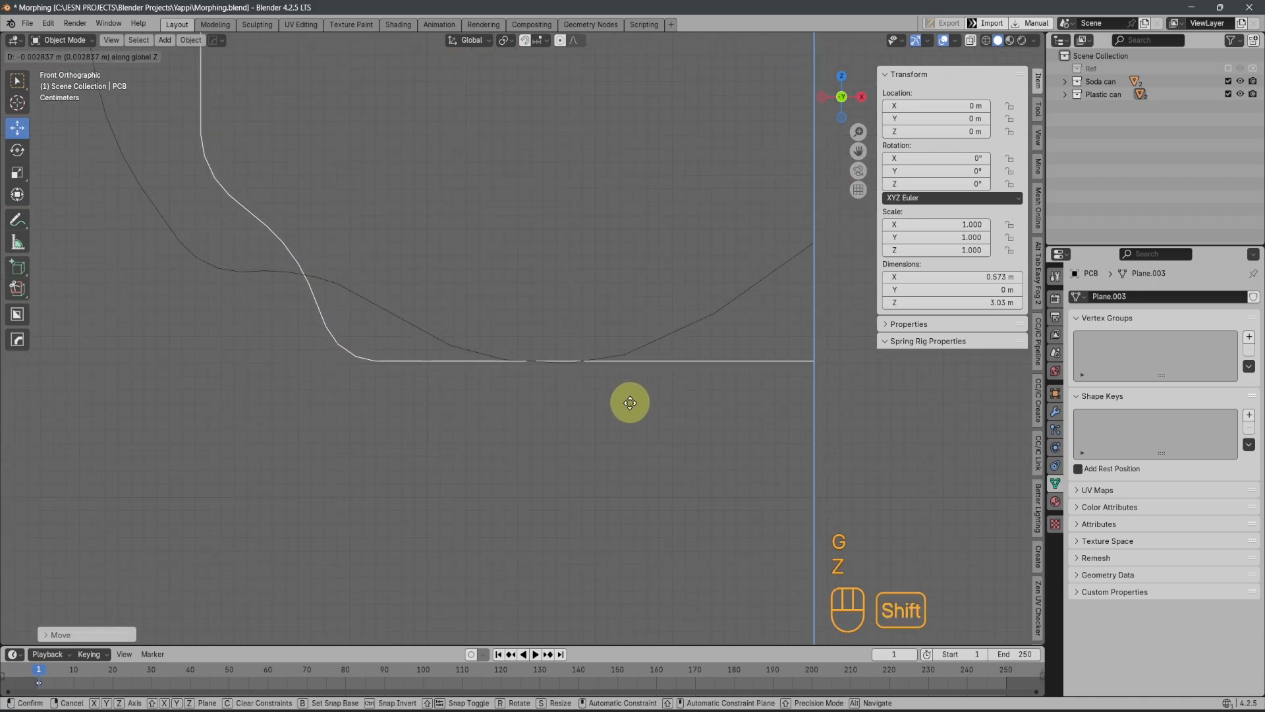
{"action": "left_click", "coordinate": [631, 410]}
Fine-tune the soda can profiles' height along Z so the flat base touches the bottle's lowest point
{"action": "scroll", "coordinate": [627, 413], "scroll_direction": "up", "scroll_amount": 2}
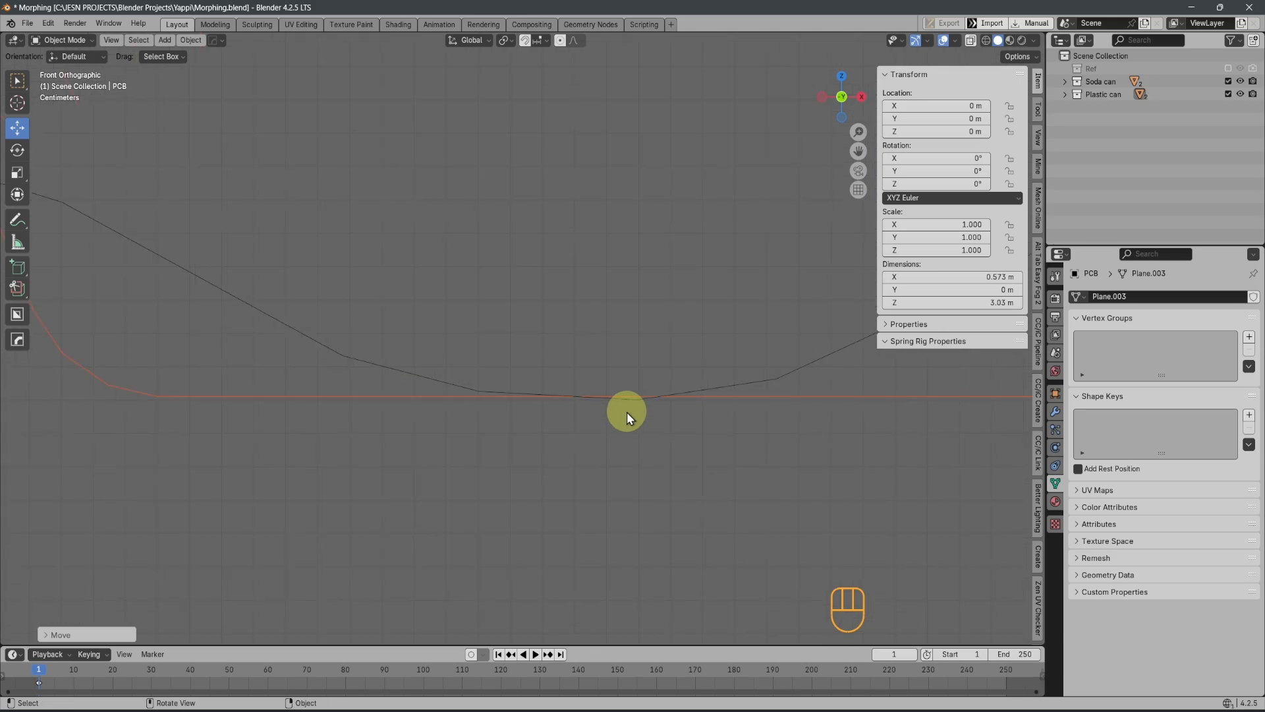
{"action": "scroll", "coordinate": [732, 410], "scroll_direction": "up", "scroll_amount": 2}
{"action": "key", "text": "g"}
{"action": "key", "text": "z"}
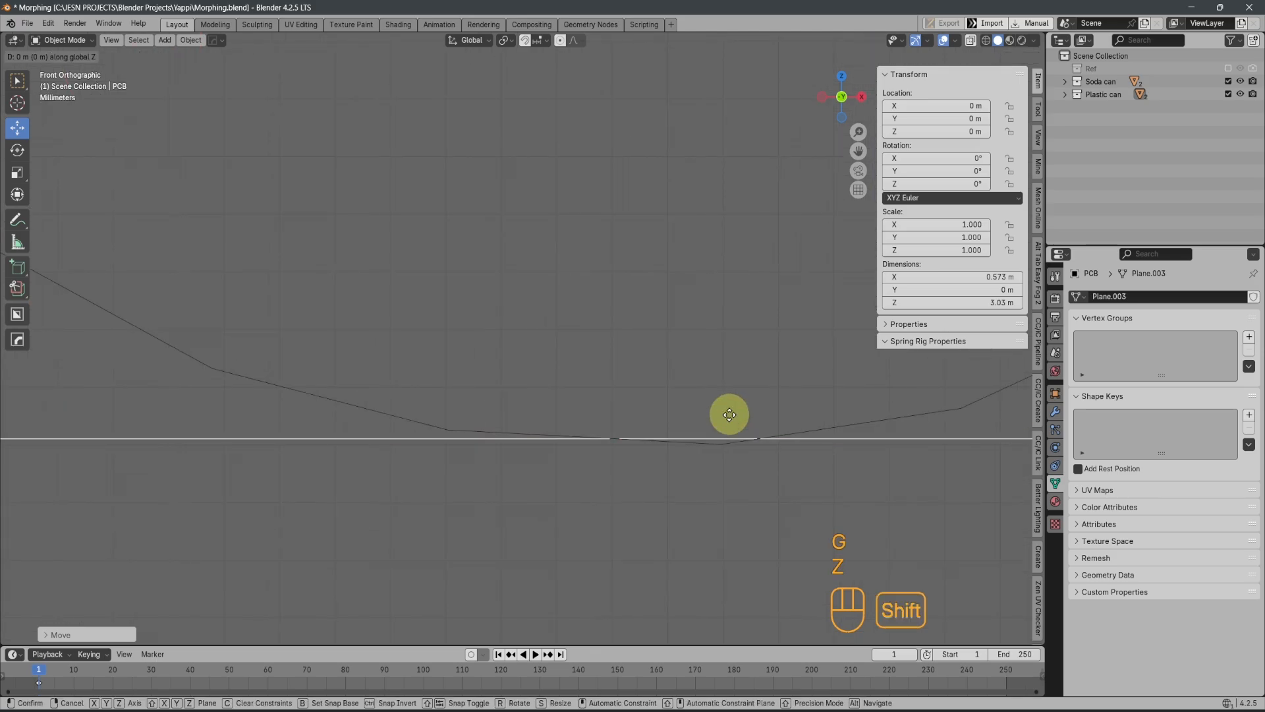
{"action": "left_click", "coordinate": [732, 441], "text": "shift"}
{"action": "scroll", "coordinate": [568, 256], "scroll_direction": "down", "scroll_amount": 14}
{"action": "scroll", "coordinate": [566, 254], "scroll_direction": "down", "scroll_amount": 7}
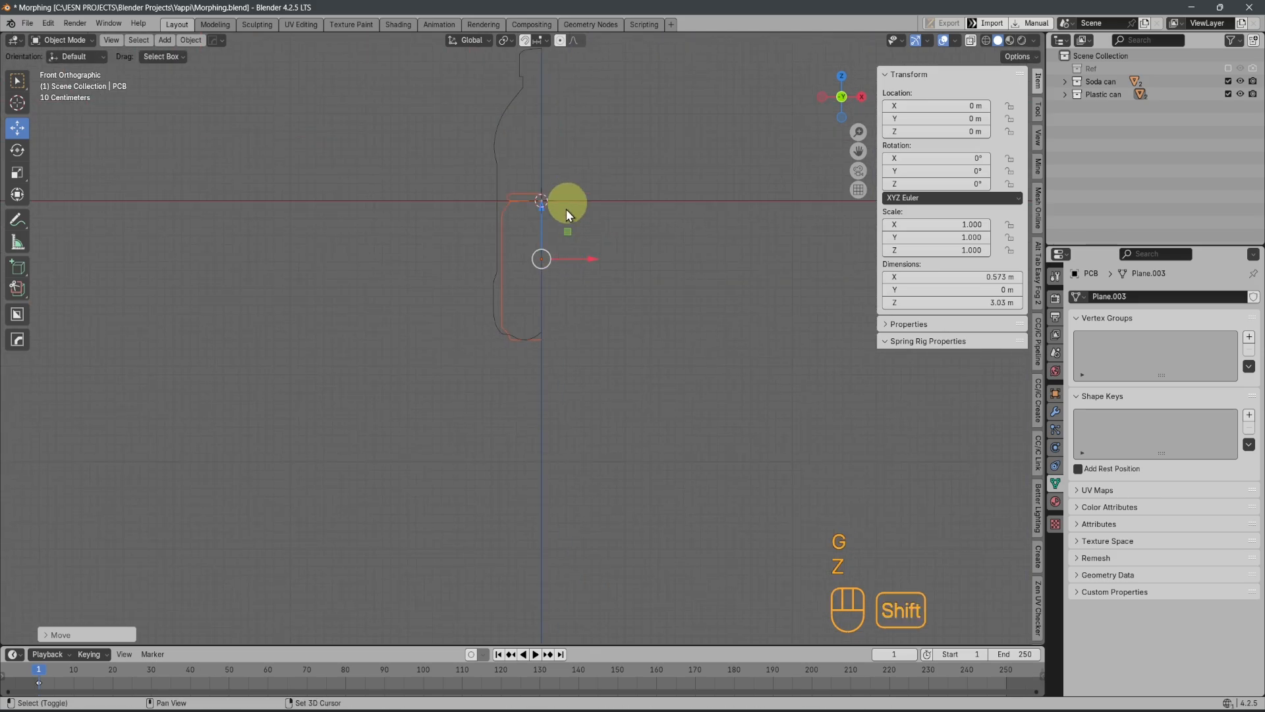
Apply the object transform of both selected soda can profiles to reset their origins to the world centre
{"action": "scroll", "coordinate": [548, 241], "scroll_direction": "up", "scroll_amount": 1}
{"action": "middle_click_drag", "start_coordinate": [548, 243], "coordinate": [539, 321], "text": "shift"}
{"action": "scroll", "coordinate": [539, 321], "scroll_direction": "up", "scroll_amount": 4}
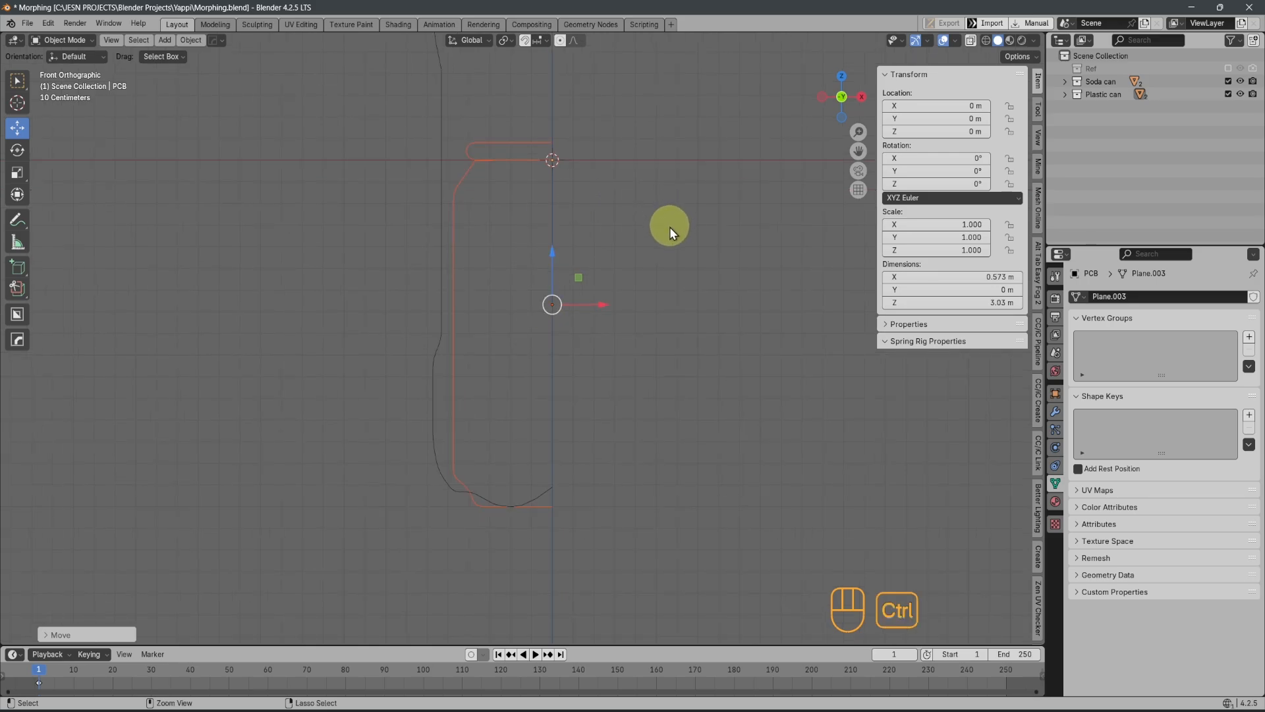
{"action": "key", "text": "ctrl+a"}
{"action": "left_click", "coordinate": [636, 224]}
{"action": "middle_click_drag", "start_coordinate": [633, 221], "coordinate": [592, 287], "text": "shift"}
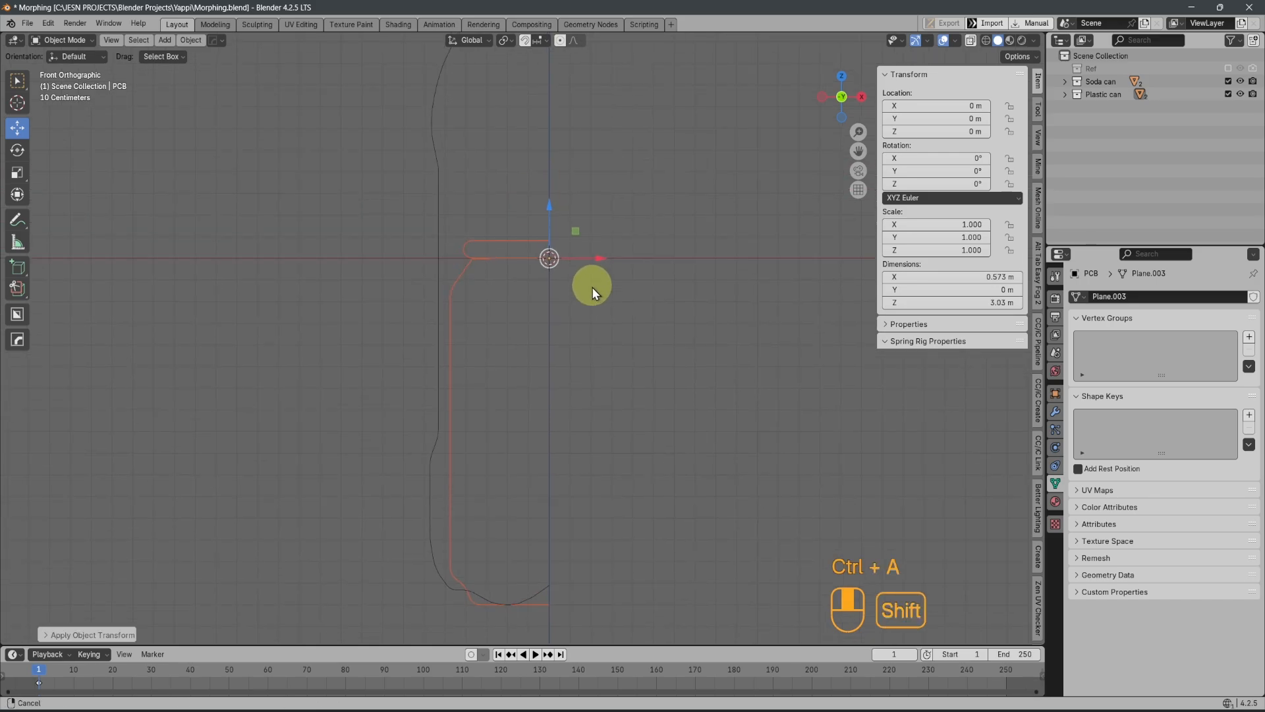
Select the soda can top SCC and the body SCB individually and apply the location of each
{"action": "left_click", "coordinate": [515, 242]}
{"action": "key", "text": "ctrl+a"}
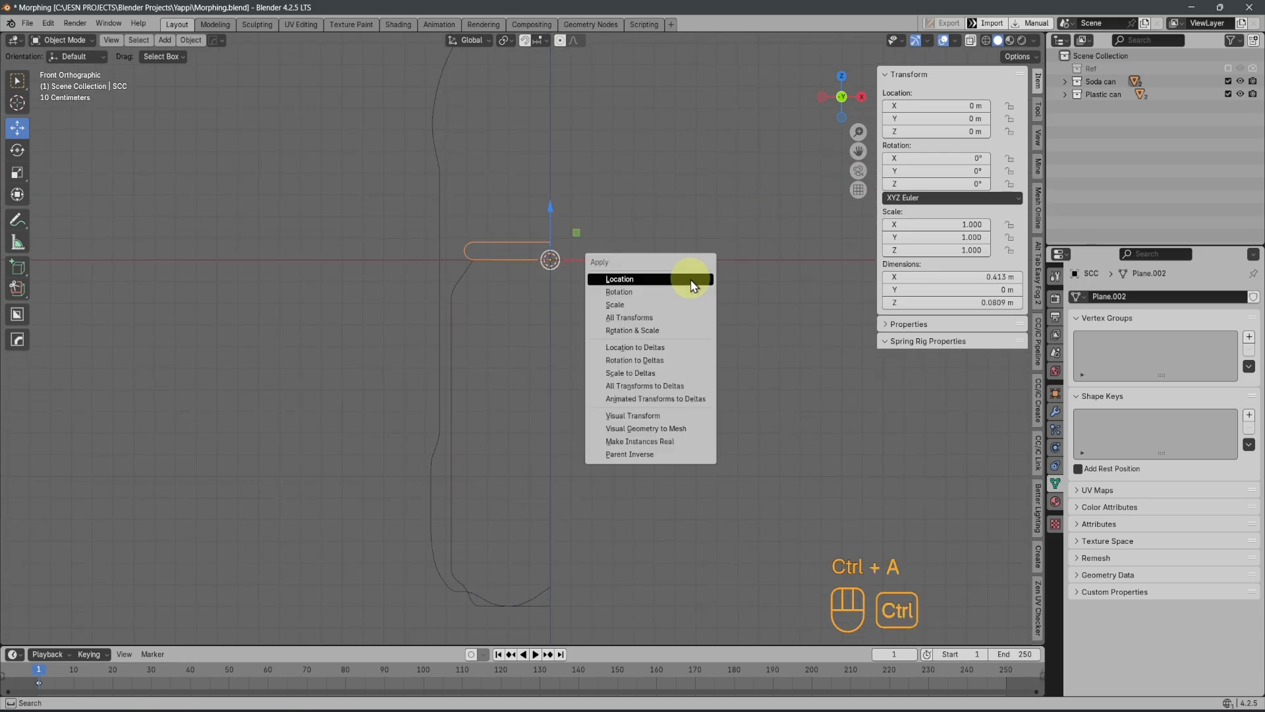
{"action": "left_click", "coordinate": [670, 277]}
{"action": "left_click", "coordinate": [467, 270]}
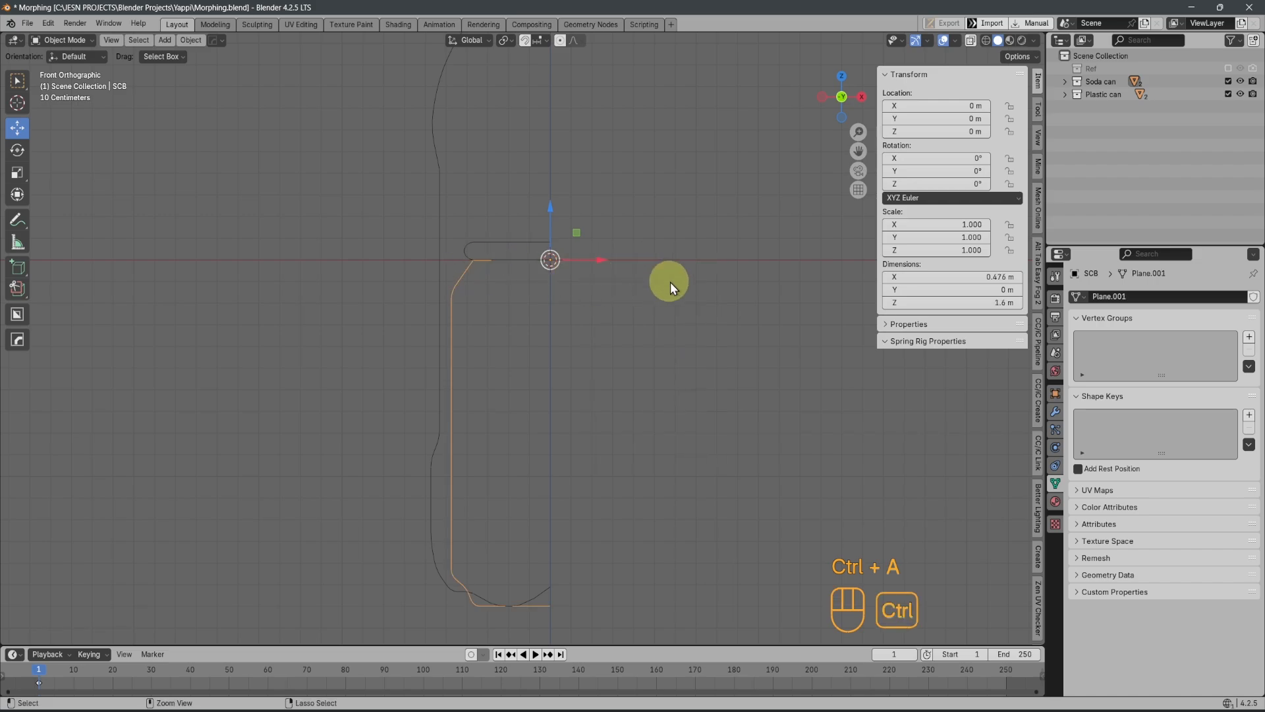
{"action": "key", "text": "ctrl+a"}
{"action": "left_click", "coordinate": [650, 284]}
Select the bottle's body and cap profiles in turn, and hide the Soda can and Plastic can collections
{"action": "scroll", "coordinate": [572, 278], "scroll_direction": "down", "scroll_amount": 4}
{"action": "middle_click_drag", "start_coordinate": [587, 192], "coordinate": [583, 315], "text": "shift"}
{"action": "left_click", "coordinate": [516, 244]}
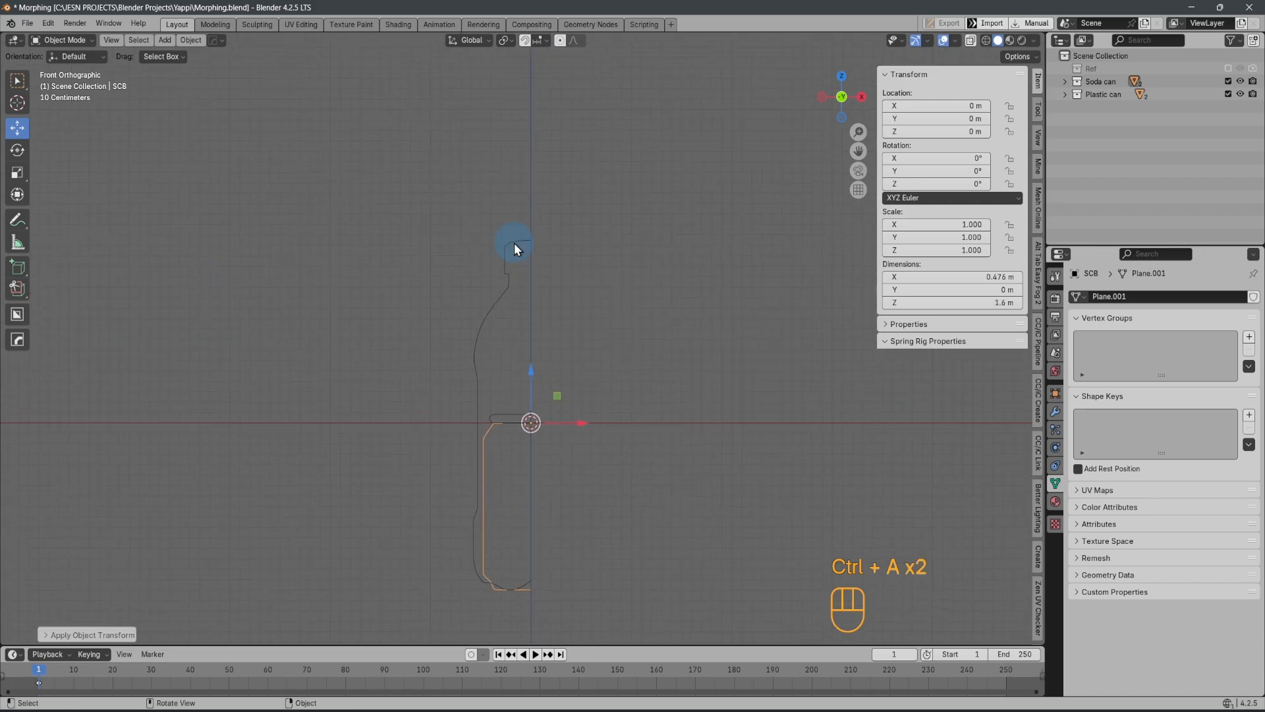
{"action": "left_click", "coordinate": [501, 292]}
{"action": "left_click", "coordinate": [515, 238]}
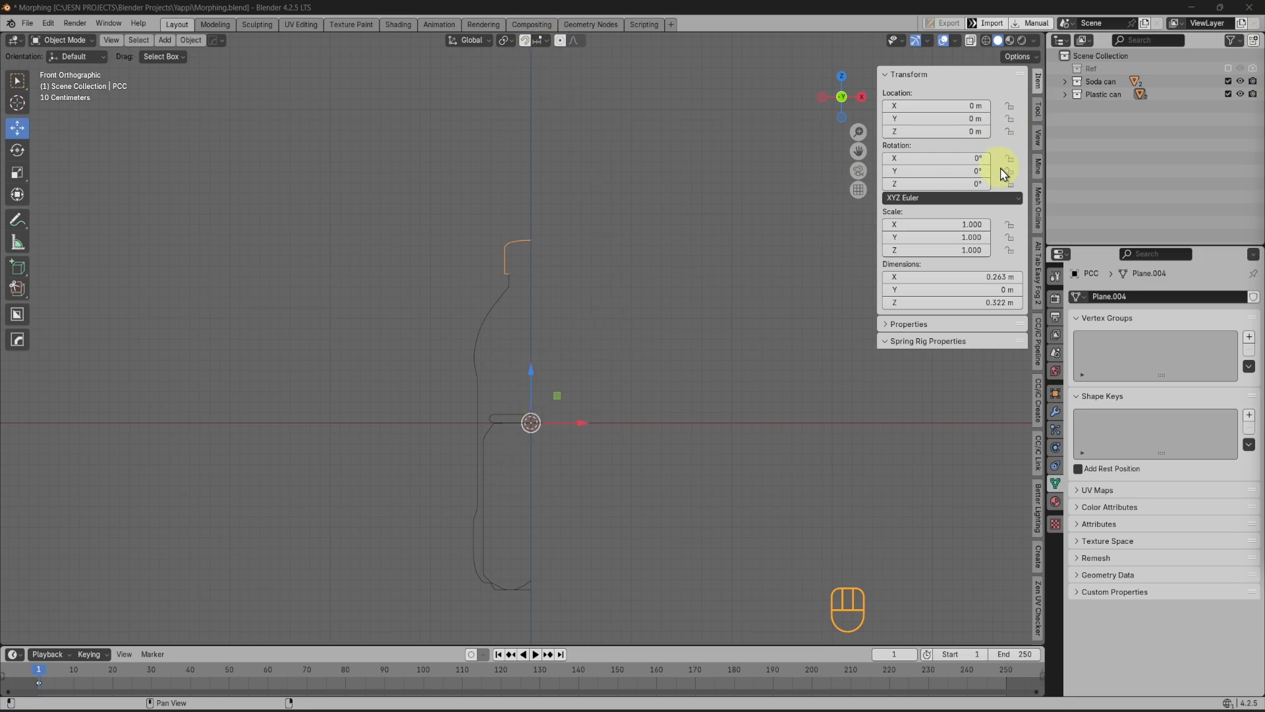
{"action": "left_click", "coordinate": [1241, 82]}
{"action": "left_click", "coordinate": [1241, 94]}
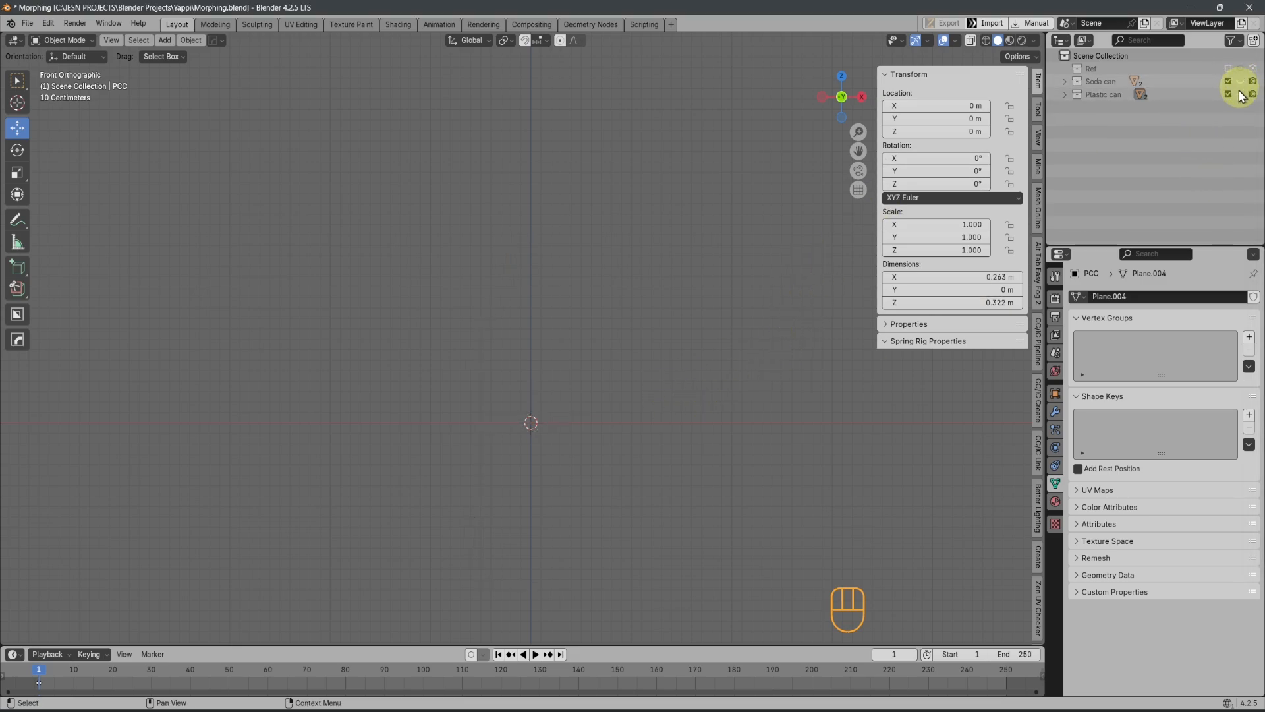
Add a cube mesh at the world origin, view it from above, and delete it
{"action": "key", "text": "shift+a"}
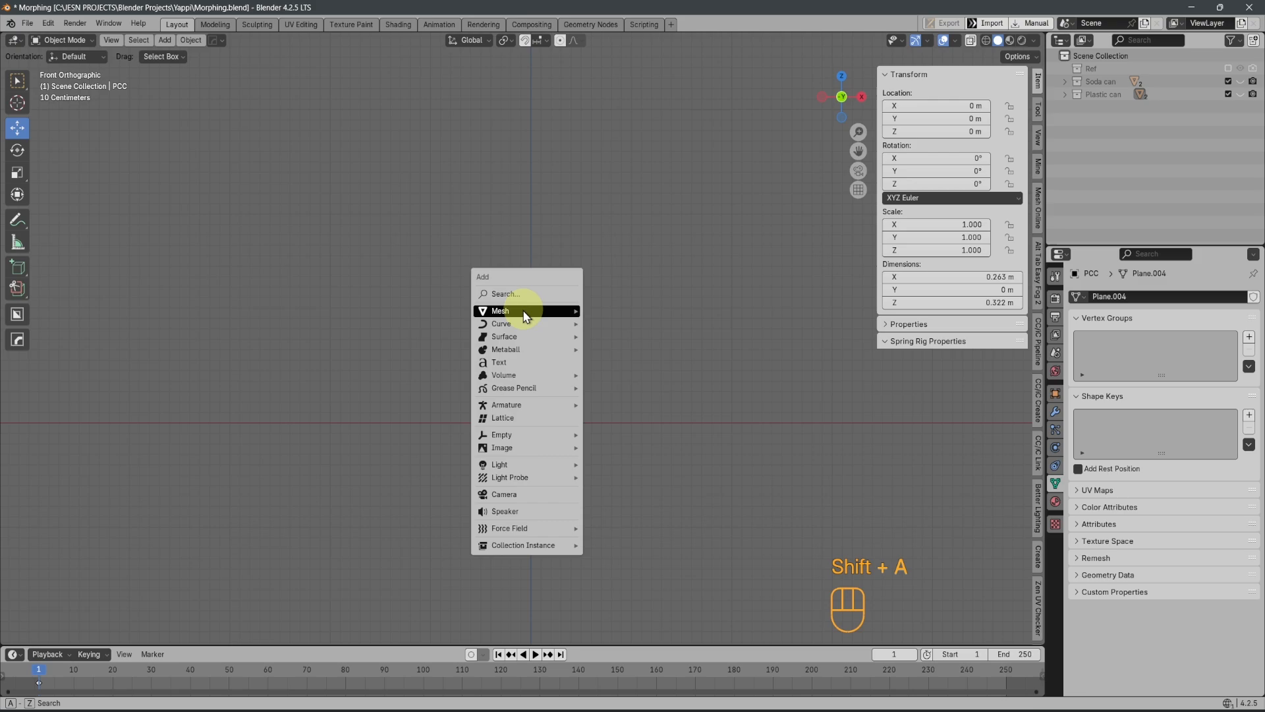
{"action": "mouse_move", "coordinate": [524, 310]}
{"action": "left_click", "coordinate": [612, 340]}
{"action": "middle_click_drag", "start_coordinate": [528, 350], "coordinate": [571, 398]}
{"action": "scroll", "coordinate": [572, 401], "scroll_direction": "up", "scroll_amount": 3}
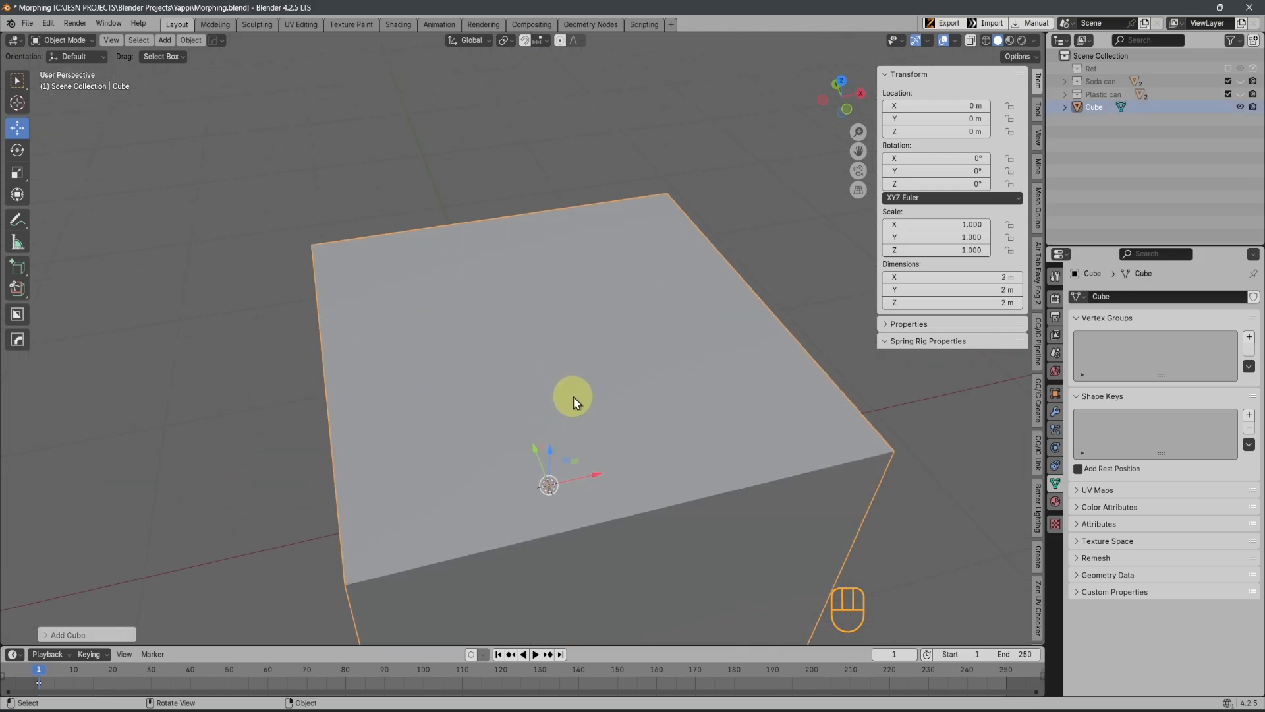
{"action": "scroll", "coordinate": [579, 429], "scroll_direction": "down", "scroll_amount": 5}
{"action": "key", "text": "x"}
{"action": "left_click", "coordinate": [580, 426]}
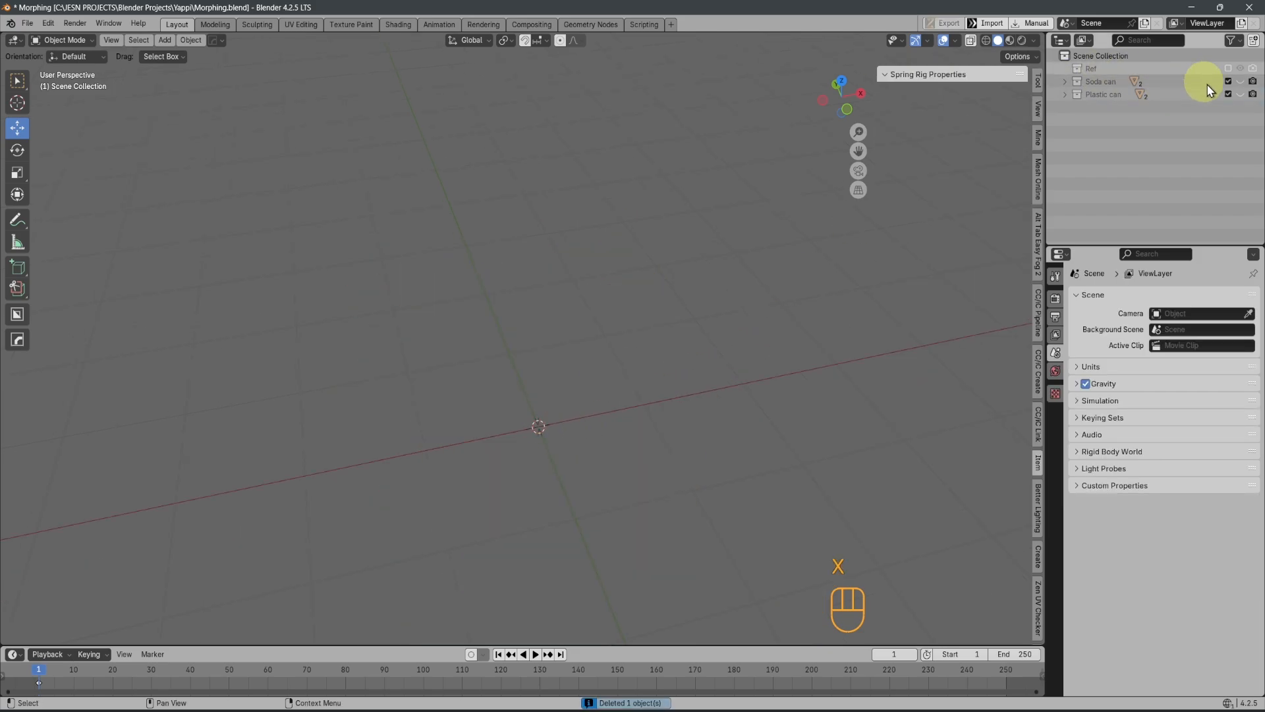
Show the Plastic can collection and select the bottle body profile PCB to check it around the world origin
{"action": "left_click", "coordinate": [1241, 94]}
{"action": "left_click", "coordinate": [473, 375]}
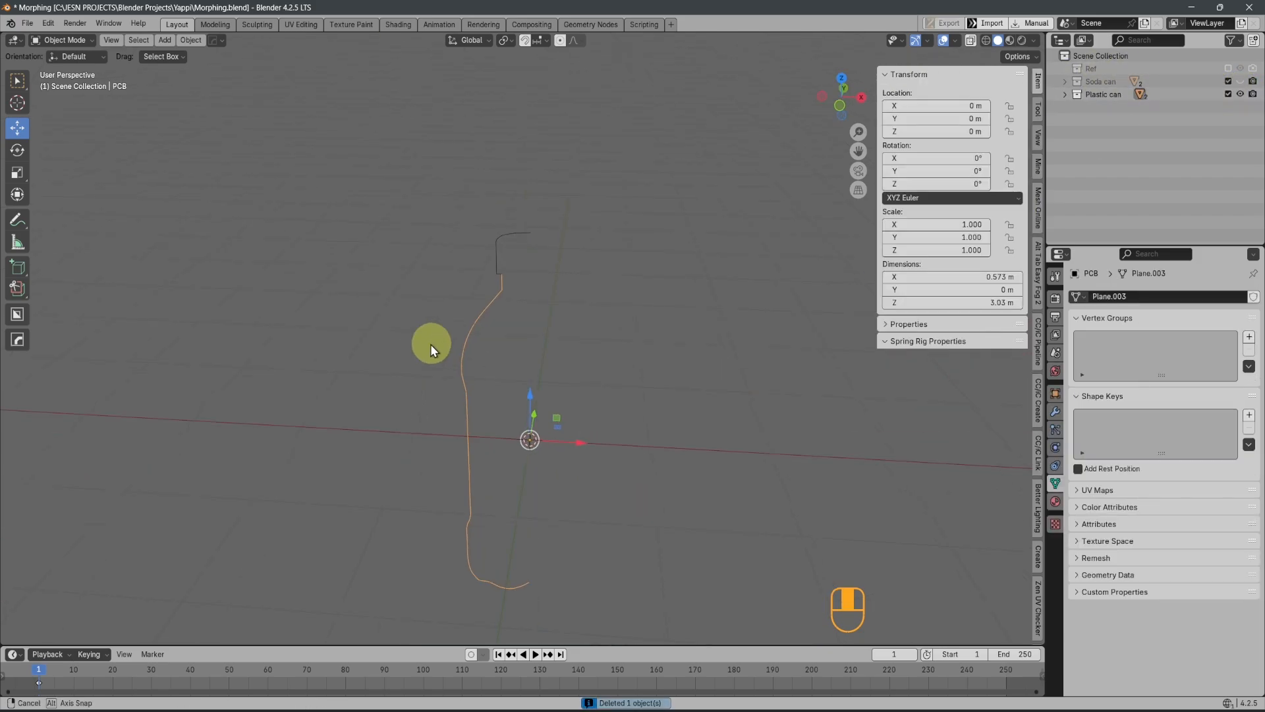
{"action": "middle_click_drag", "start_coordinate": [430, 344], "coordinate": [500, 370]}
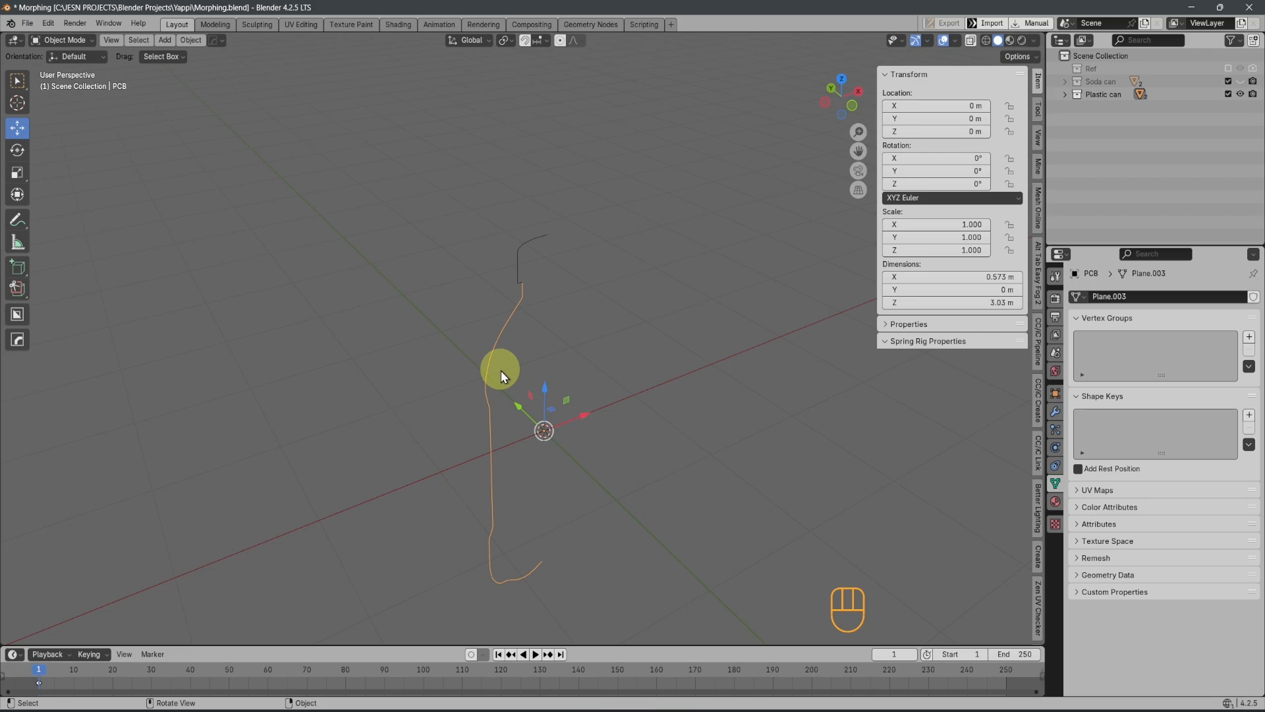
Undo the recent changes back to before the cube was deleted
{"action": "key", "text": "ctrl+z"}
{"action": "key", "text": "ctrl+z"}
{"action": "key", "text": "ctrl+z"}
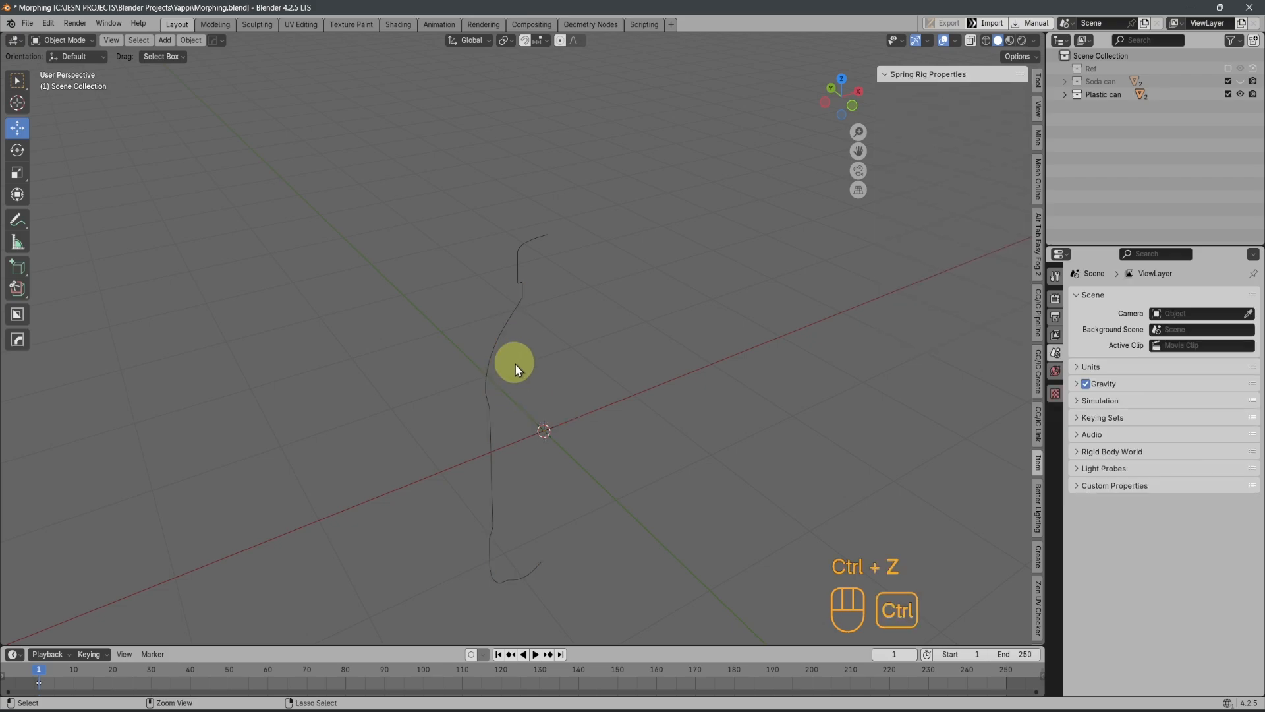
{"action": "middle_click_drag", "start_coordinate": [559, 437], "coordinate": [567, 485]}
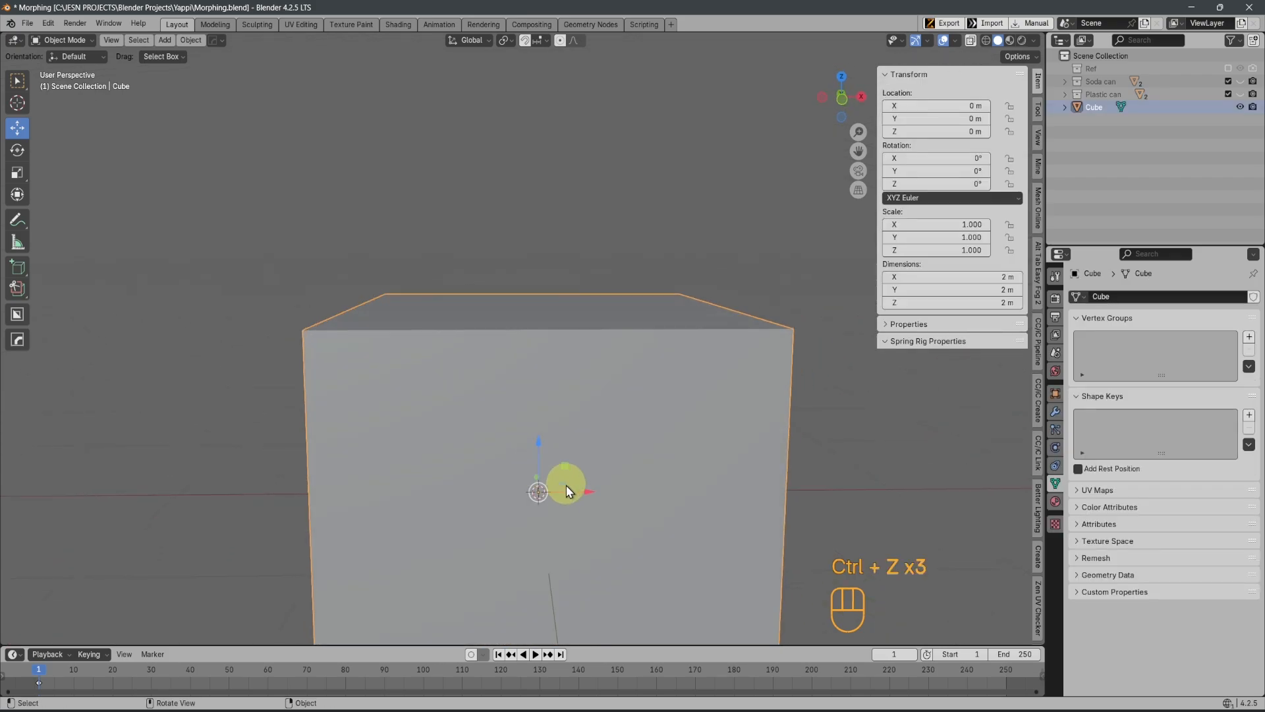
Switch to the Geometry Nodes workspace and create a new geometry node group on the cube
{"action": "left_click", "coordinate": [594, 25]}
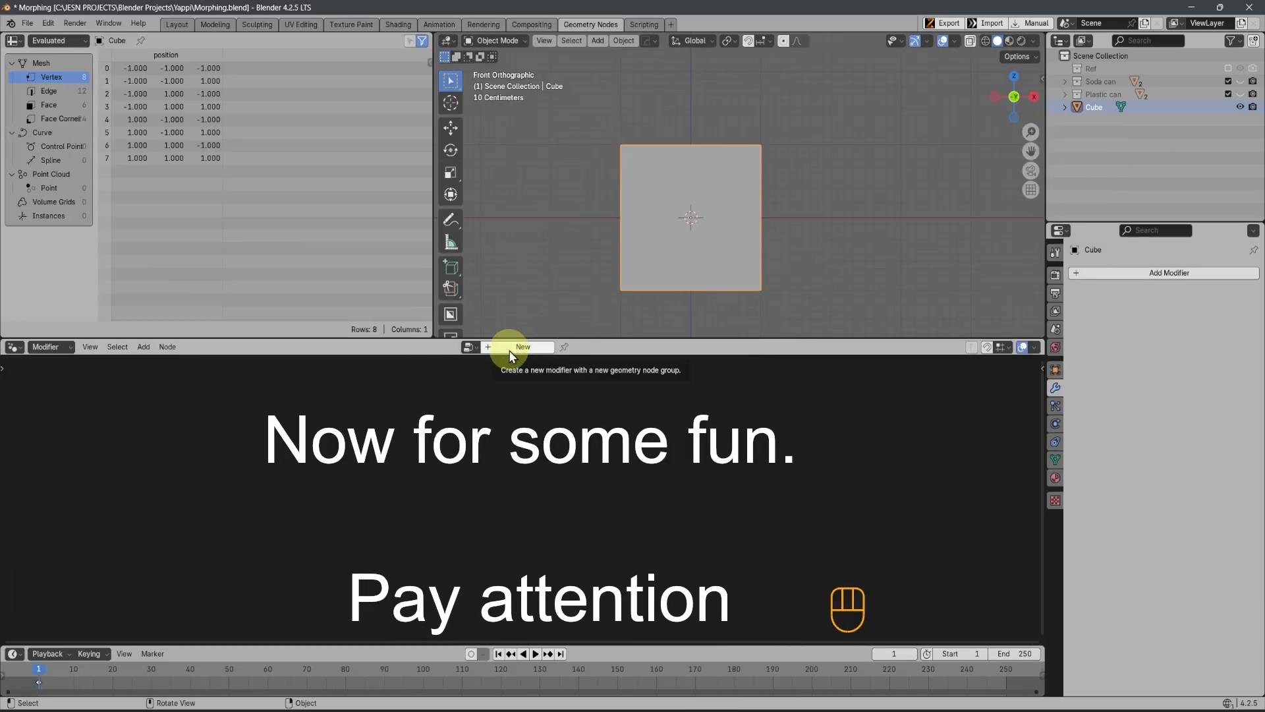
{"action": "left_click", "coordinate": [510, 351]}
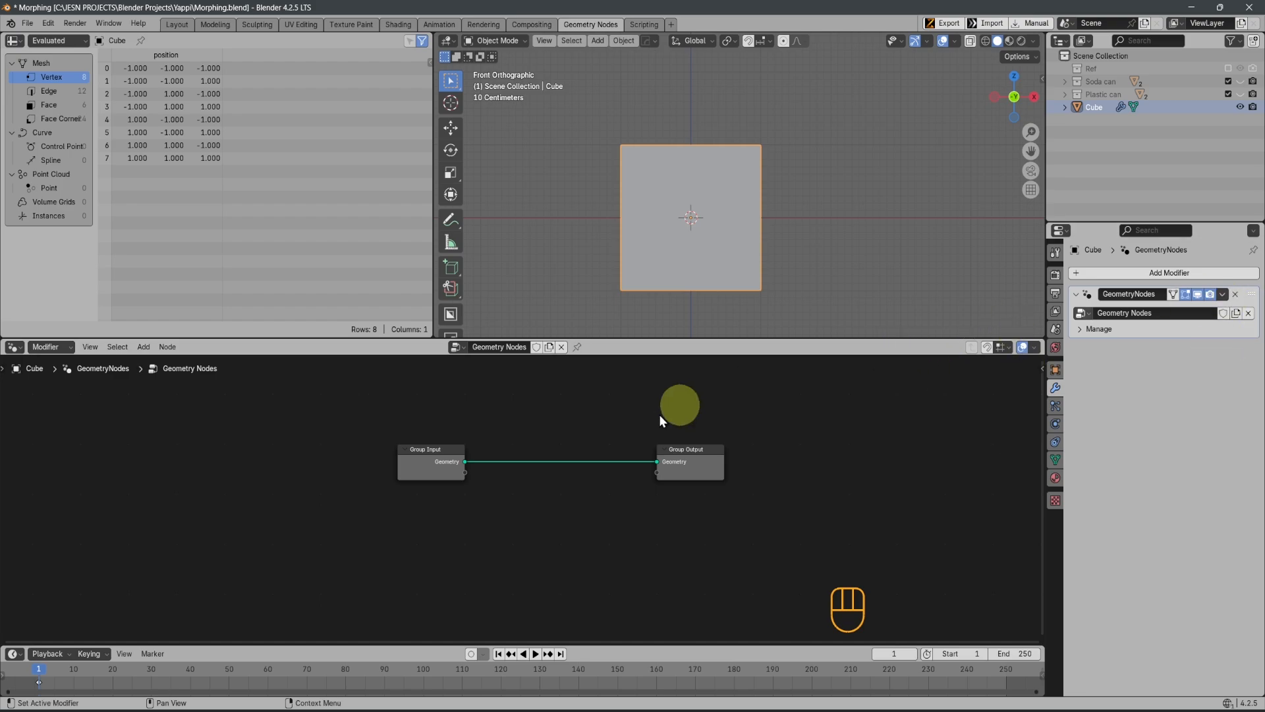
{"action": "scroll", "coordinate": [572, 460], "scroll_direction": "up", "scroll_amount": 4}
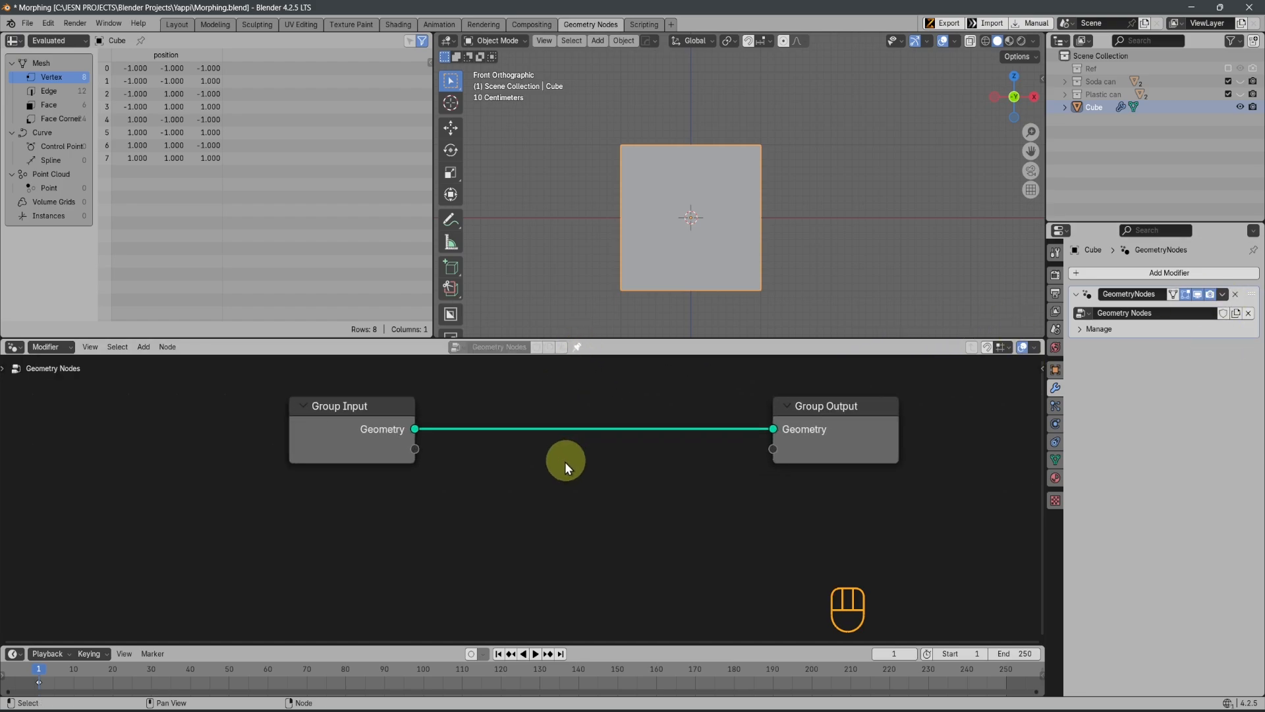
{"action": "scroll", "coordinate": [516, 538], "scroll_direction": "up", "scroll_amount": 2}
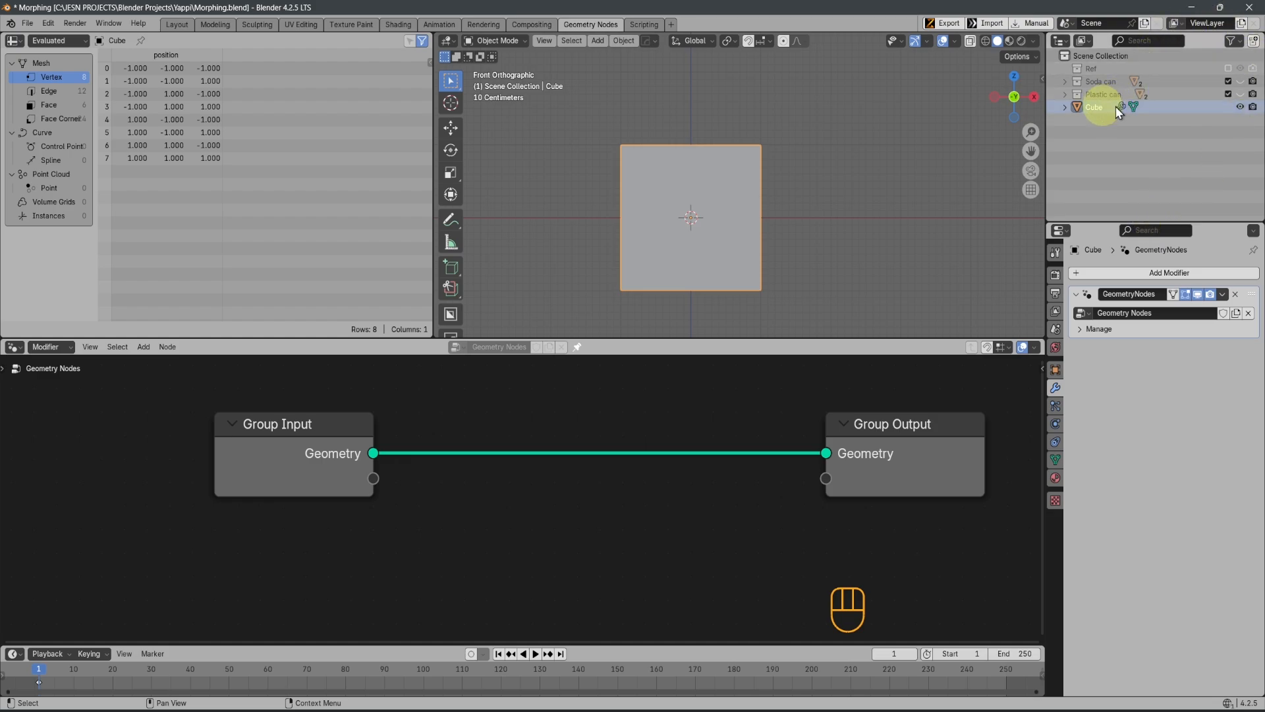
Rename the cube object as Morphing
{"action": "key", "text": "ctrl+s"}
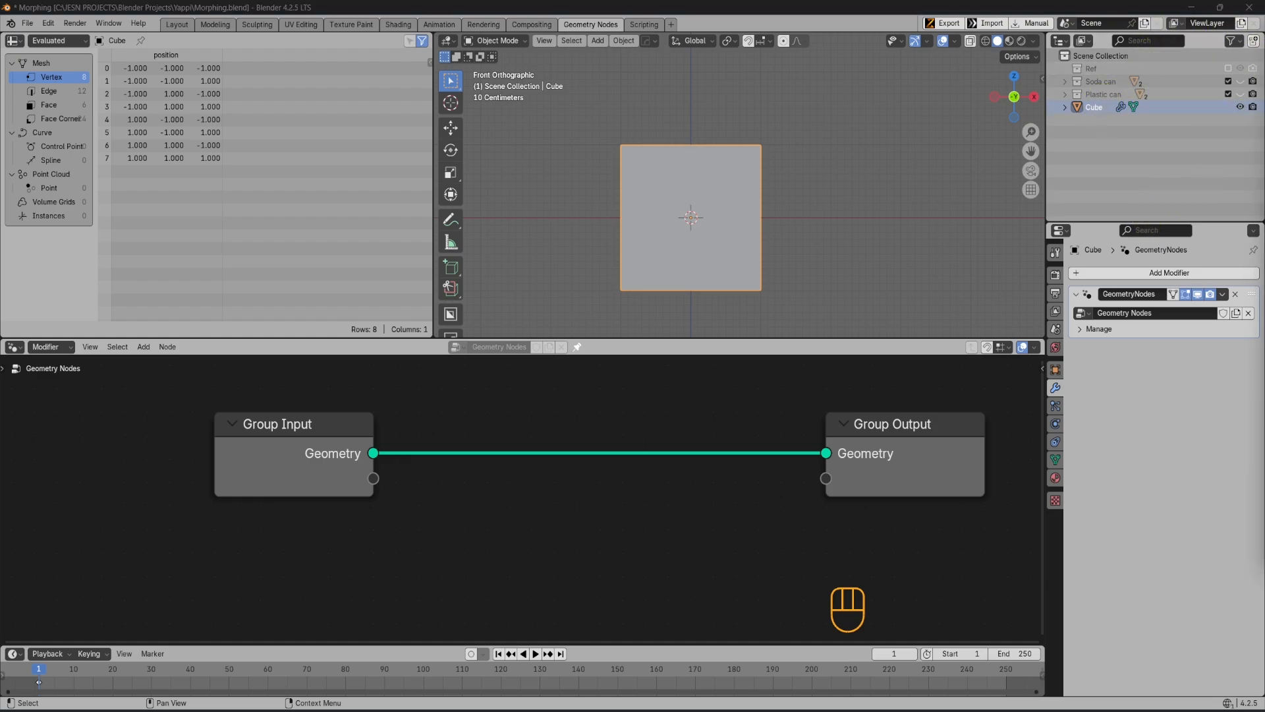
{"action": "double_click", "coordinate": [1092, 109]}
{"action": "key", "text": "BackSpace"}
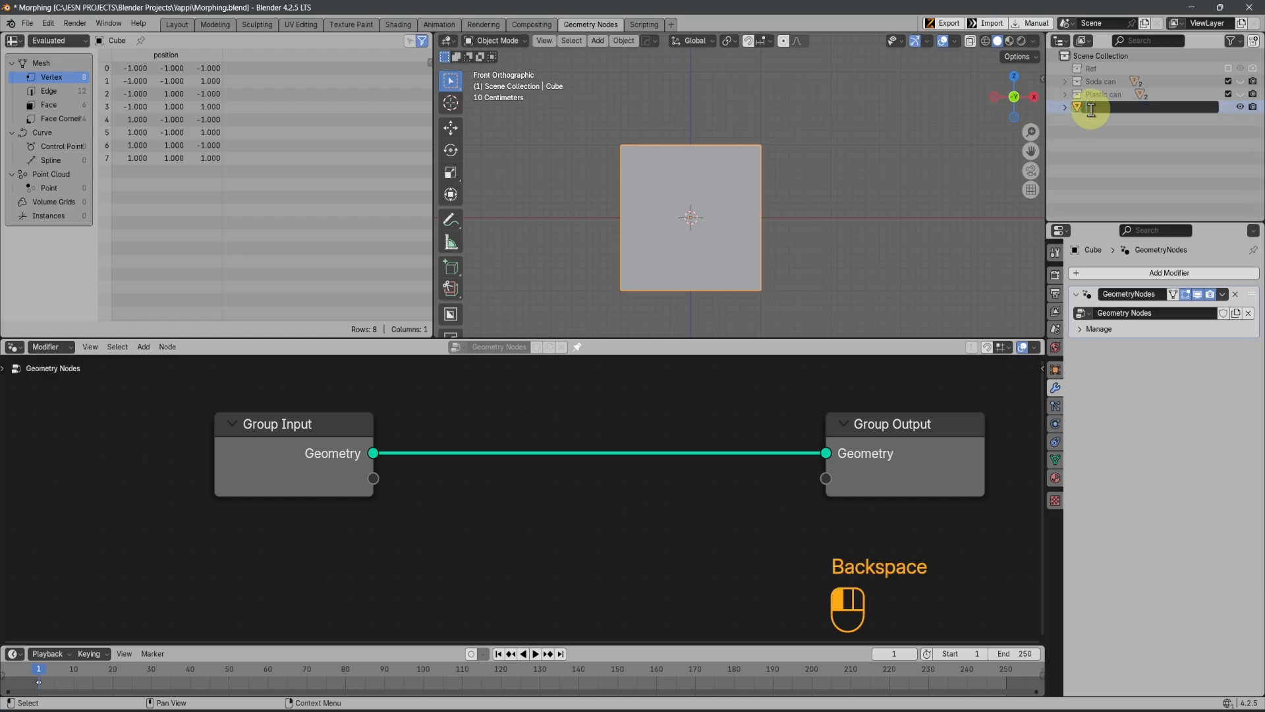
{"action": "type", "text": "Morphing"}
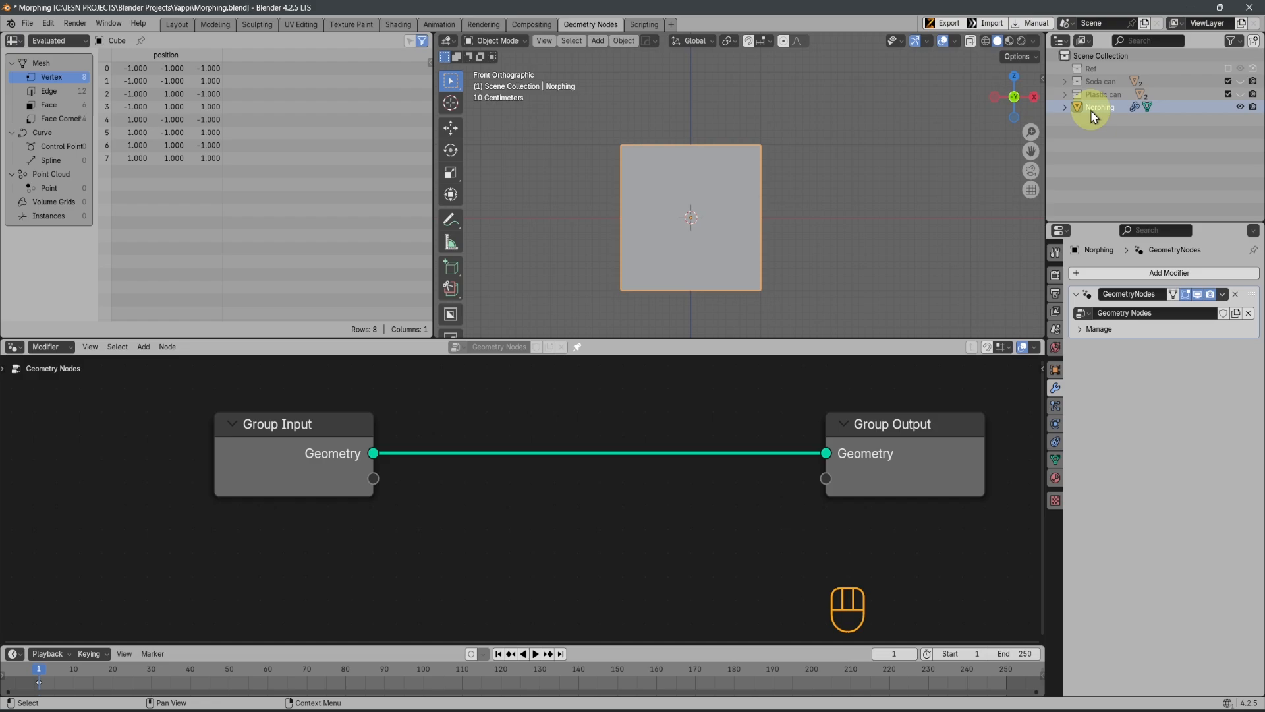
{"action": "key", "text": "Return"}
{"action": "key", "text": "ctrl+s"}
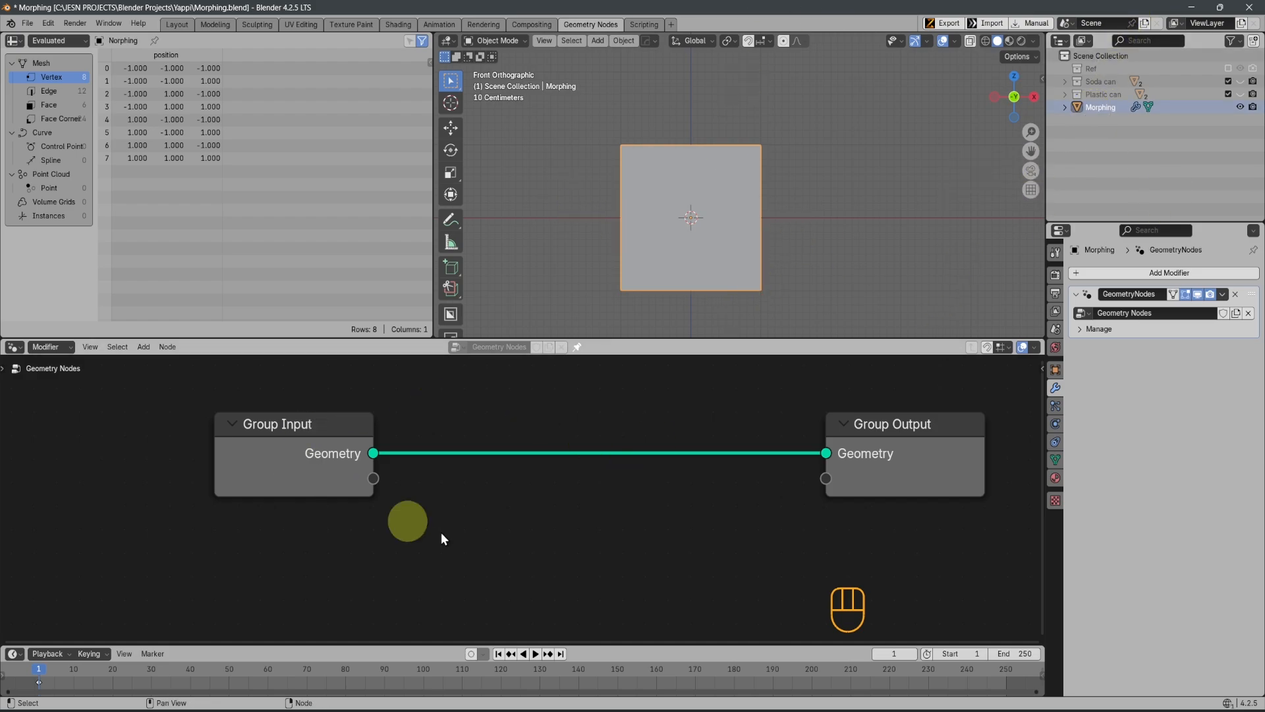
Add an Object Info node below the Group Input node and set its object to PCB
{"action": "scroll", "coordinate": [436, 555], "scroll_direction": "up", "scroll_amount": 2}
{"action": "middle_click_drag", "start_coordinate": [436, 555], "coordinate": [536, 591]}
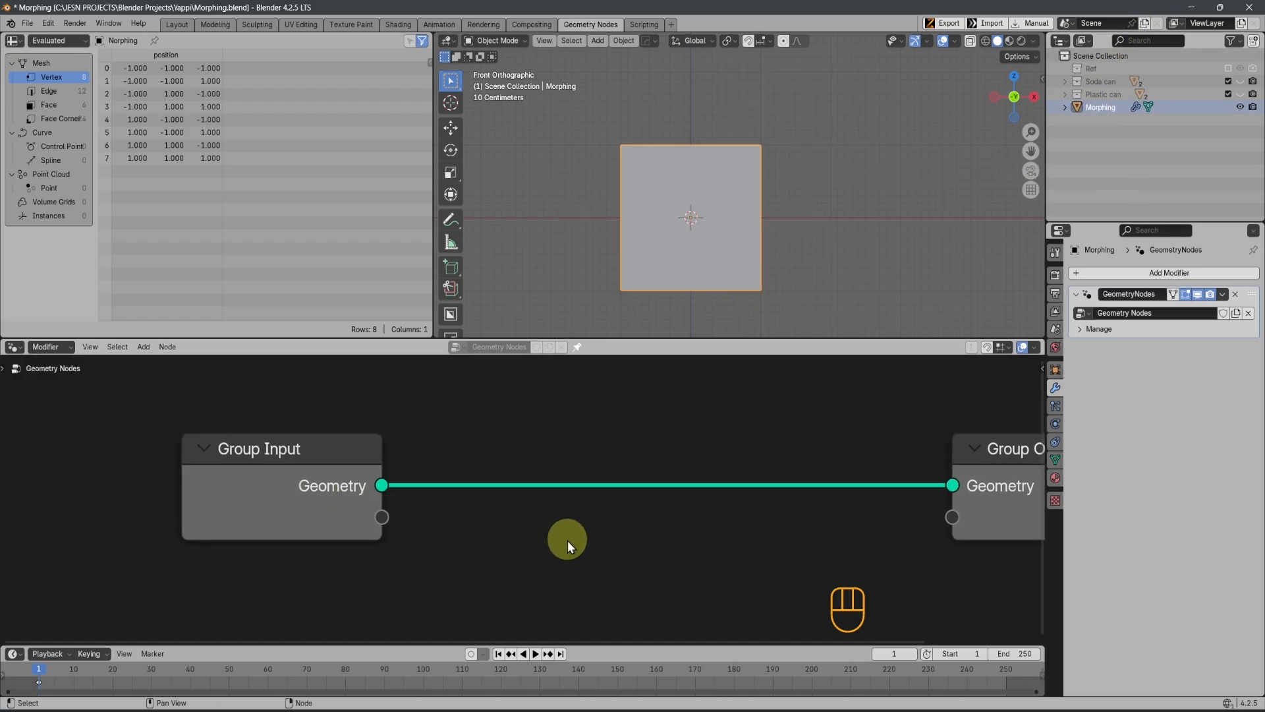
{"action": "scroll", "coordinate": [568, 541], "scroll_direction": "down", "scroll_amount": 2}
{"action": "key", "text": "shift+a"}
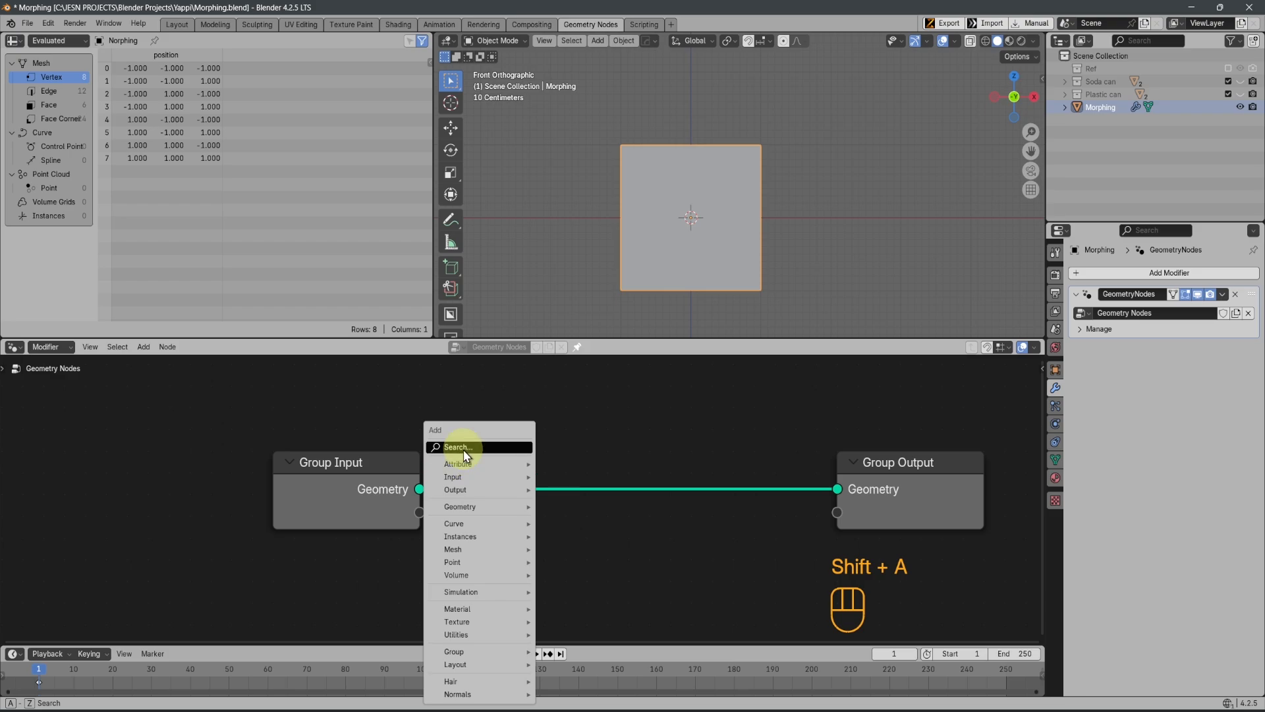
{"action": "type", "text": "obj"}
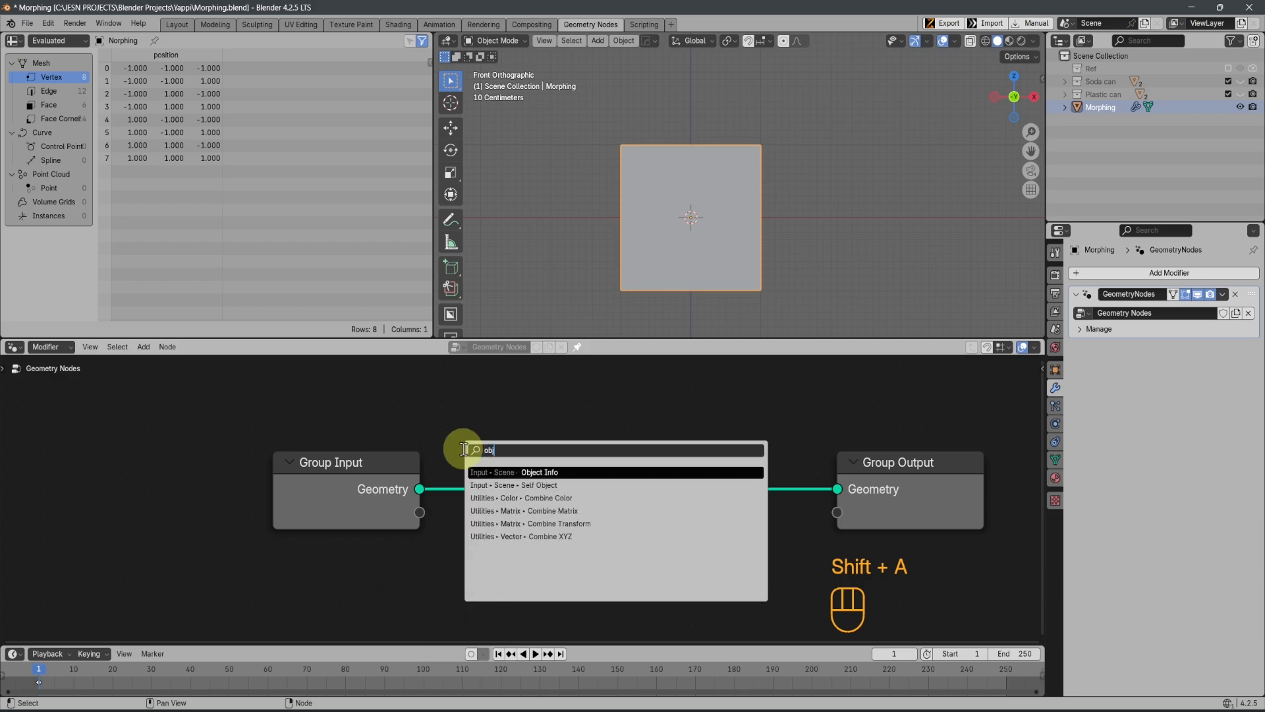
{"action": "key", "text": "Return"}
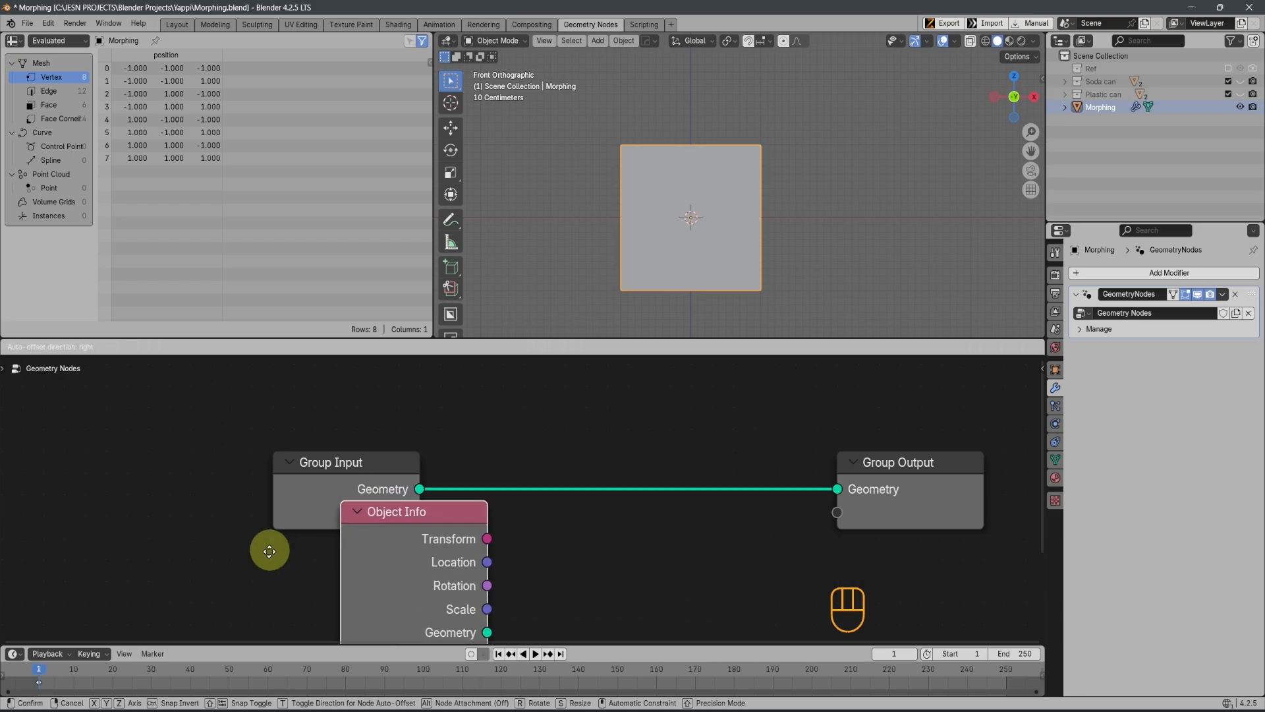
{"action": "left_click", "coordinate": [278, 551]}
{"action": "scroll", "coordinate": [486, 567], "scroll_direction": "down", "scroll_amount": 1}
{"action": "middle_click_drag", "start_coordinate": [486, 567], "coordinate": [456, 481]}
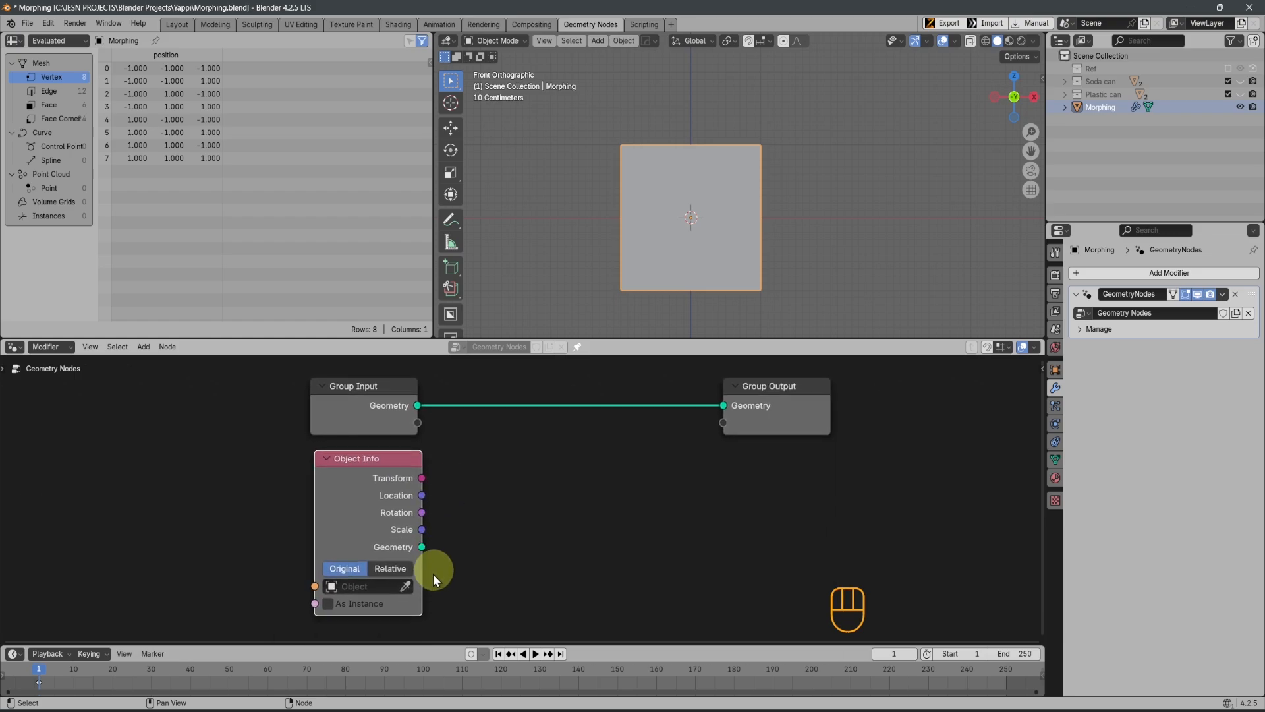
{"action": "left_click", "coordinate": [350, 589]}
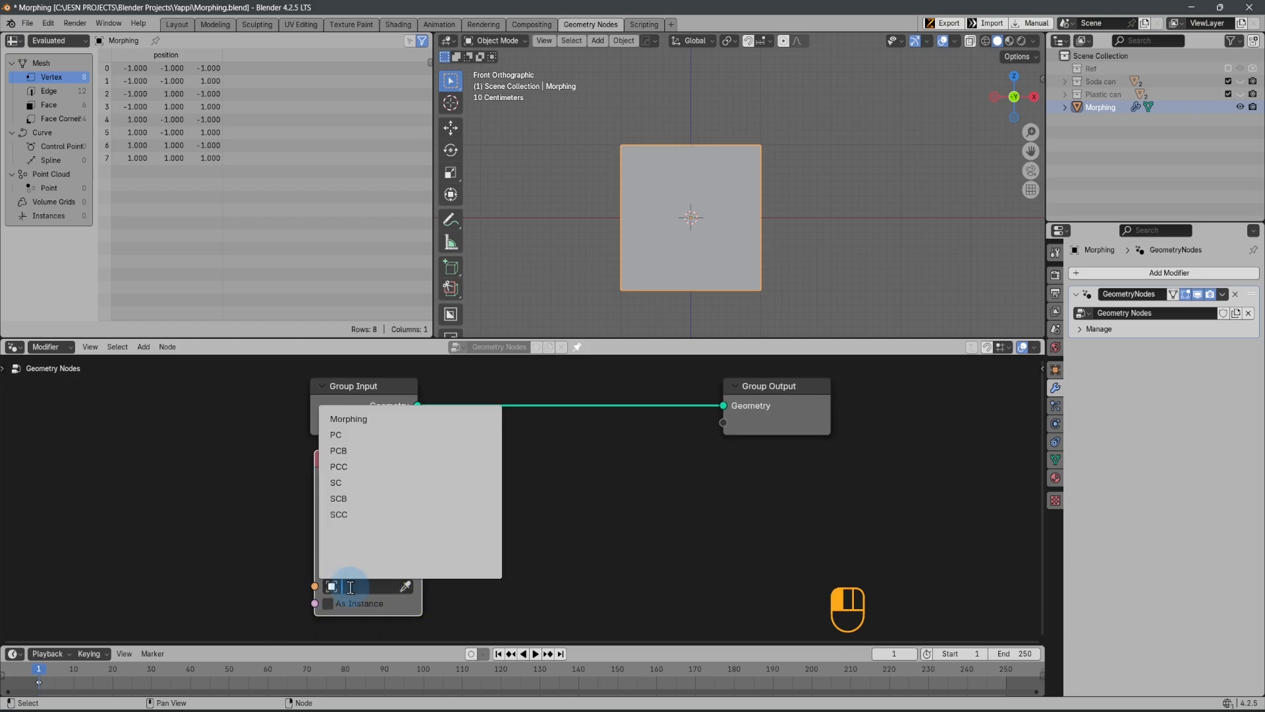
{"action": "left_click", "coordinate": [333, 449]}
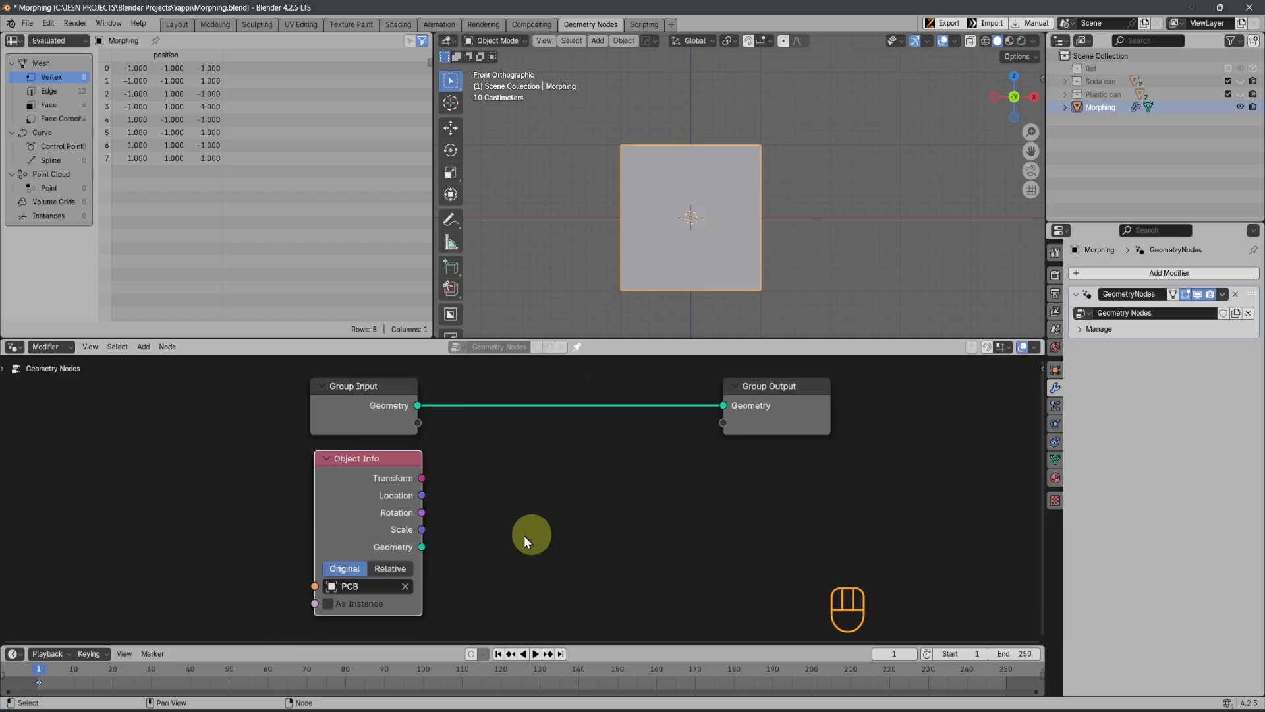
Connect the Object Info node's Geometry to the Group Output in place of the Group Input, and space the output node farther away
{"action": "middle_click_drag", "start_coordinate": [488, 473], "coordinate": [511, 544]}
{"action": "left_click_drag", "start_coordinate": [353, 451], "coordinate": [357, 446]}
{"action": "left_click_drag", "start_coordinate": [819, 459], "coordinate": [830, 453]}
{"action": "scroll", "coordinate": [625, 506], "scroll_direction": "down", "scroll_amount": 2}
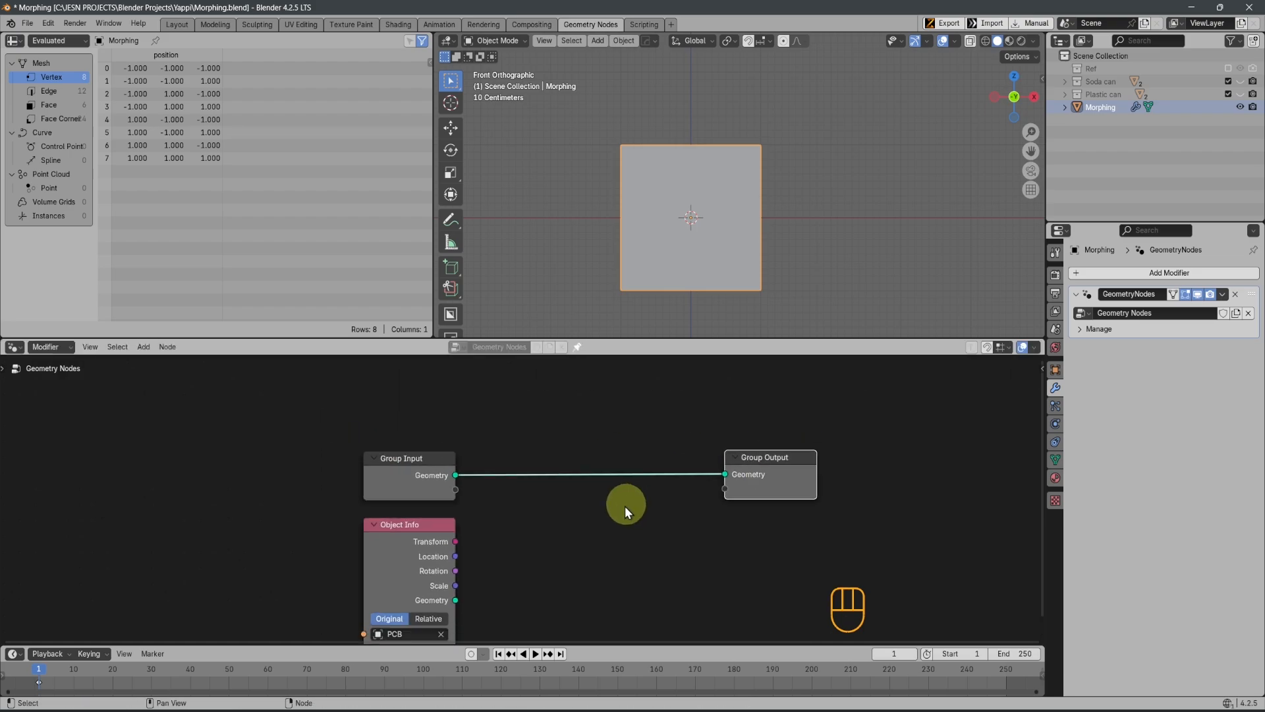
{"action": "middle_click_drag", "start_coordinate": [557, 564], "coordinate": [572, 487]}
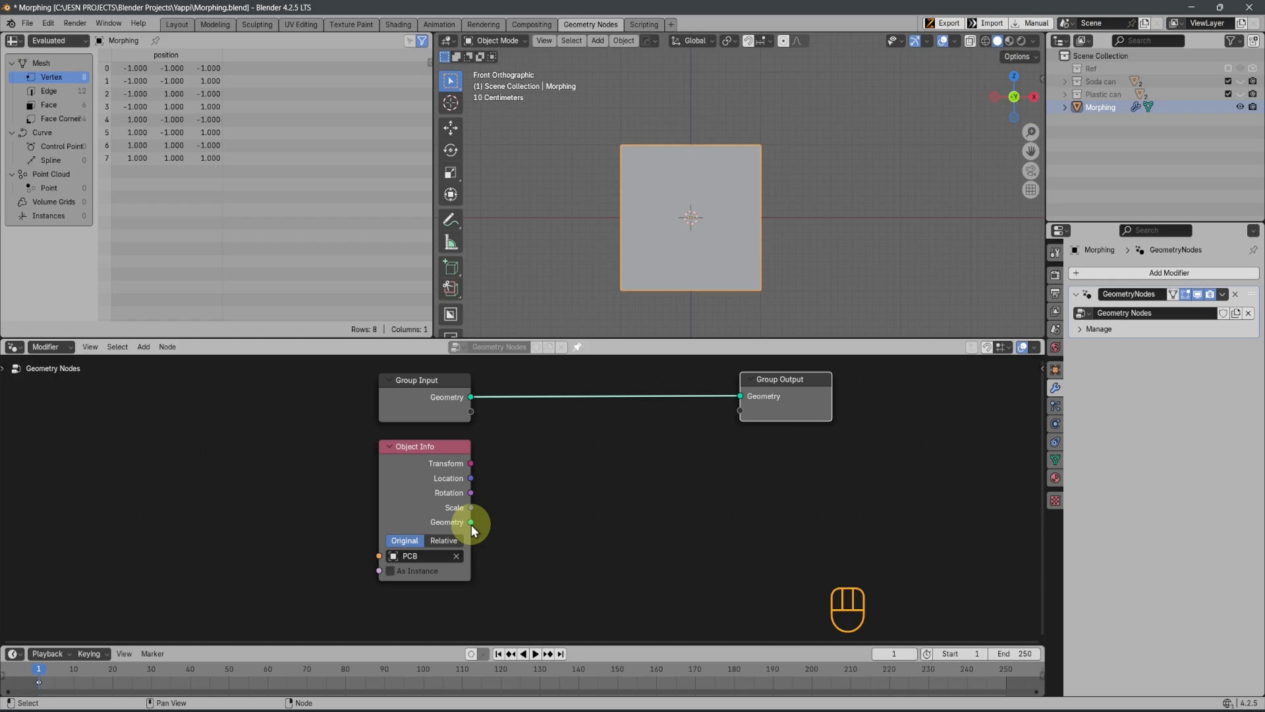
{"action": "left_click_drag", "start_coordinate": [472, 522], "coordinate": [741, 396]}
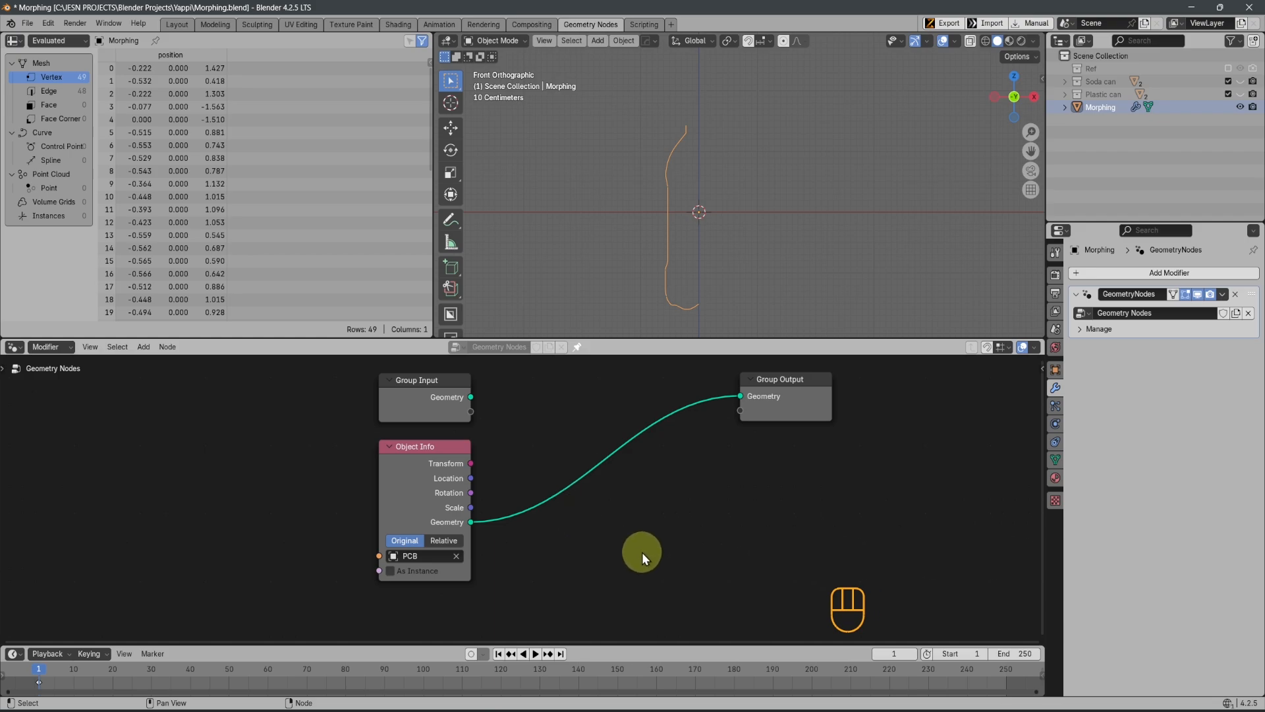
{"action": "left_click", "coordinate": [805, 409]}
{"action": "key", "text": "g"}
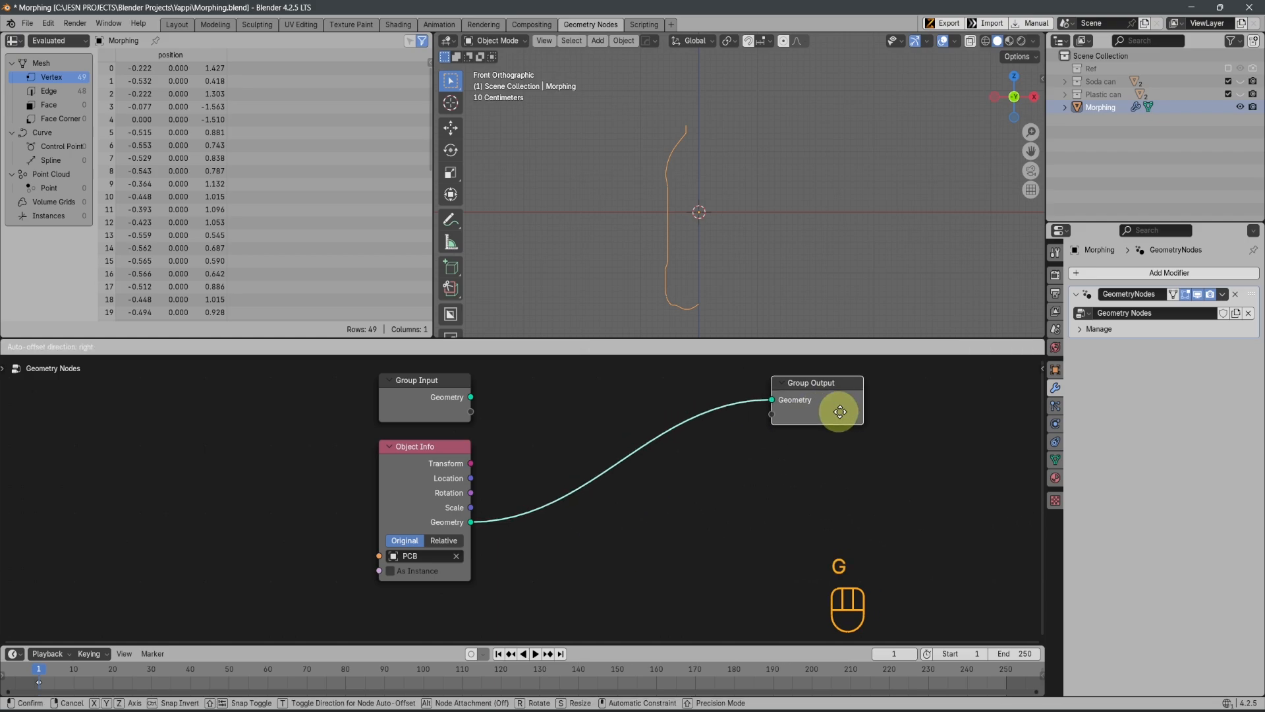
{"action": "left_click", "coordinate": [935, 422]}
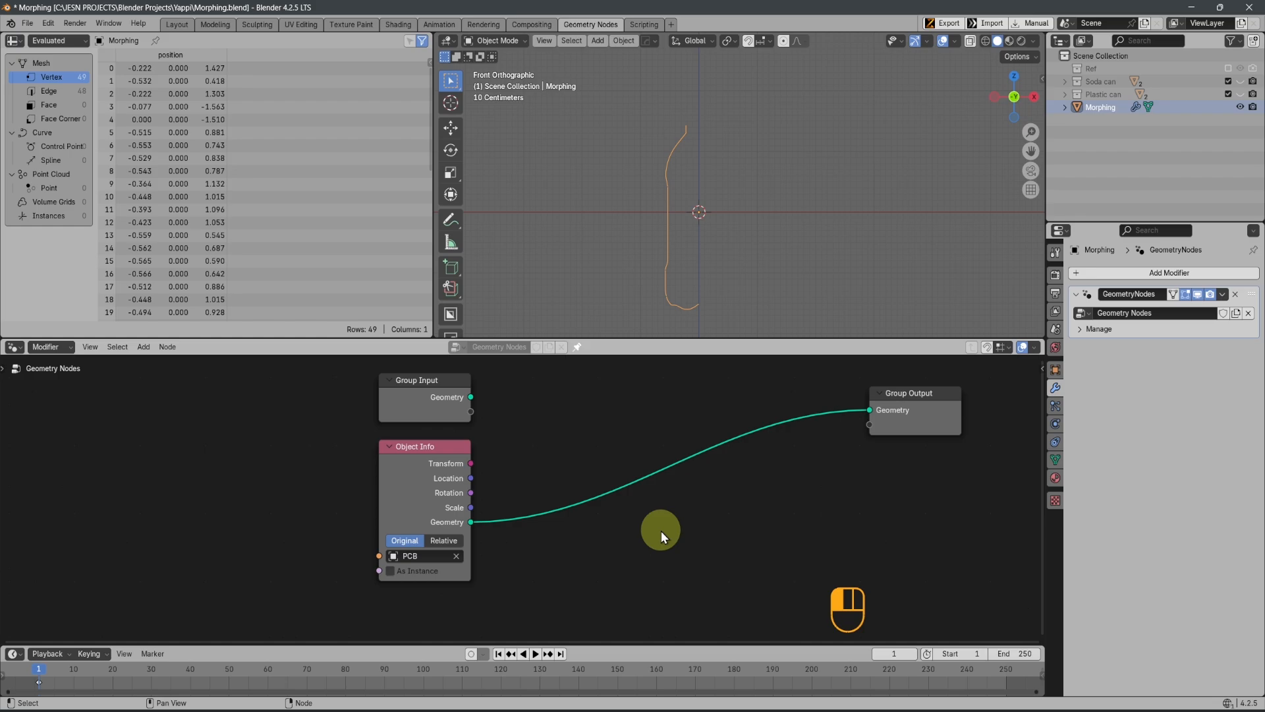
Insert a Mesh to Curve node on the link between Object Info and Group Output
{"action": "key", "text": "shift+a"}
{"action": "mouse_move", "coordinate": [663, 536]}
{"action": "left_click", "coordinate": [623, 447]}
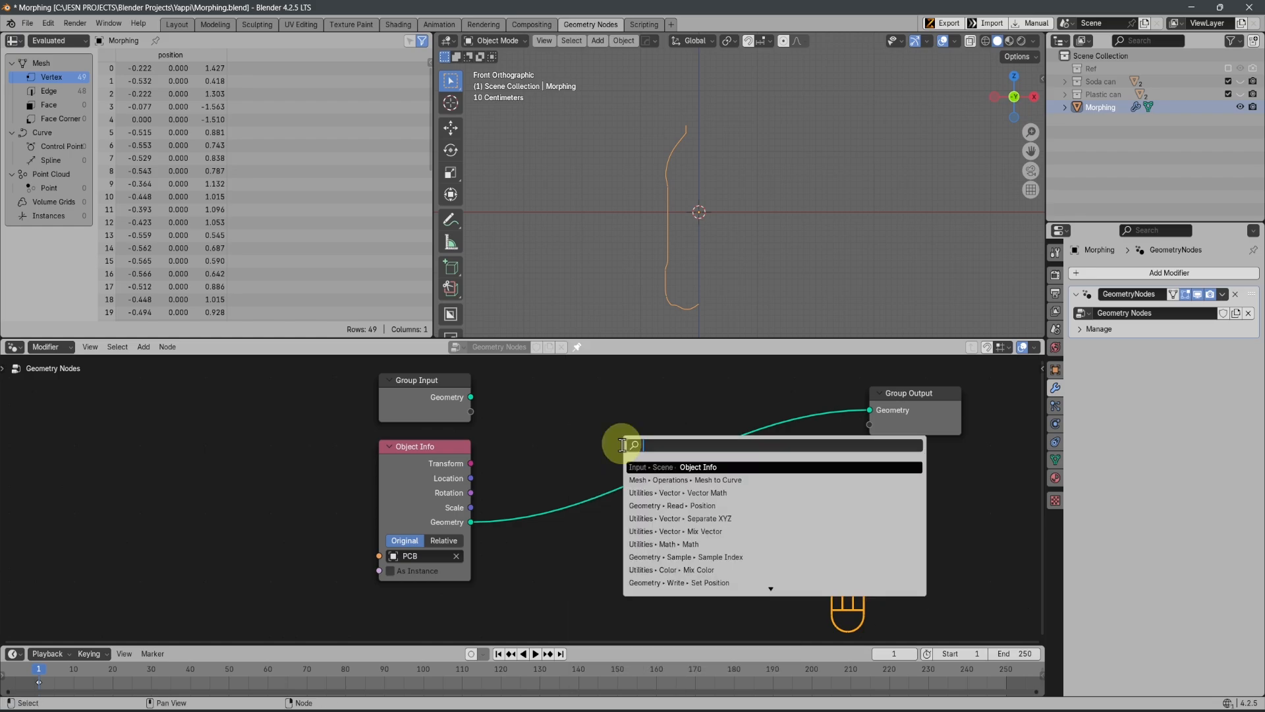
{"action": "type", "text": "c"}
{"action": "type", "text": "urv"}
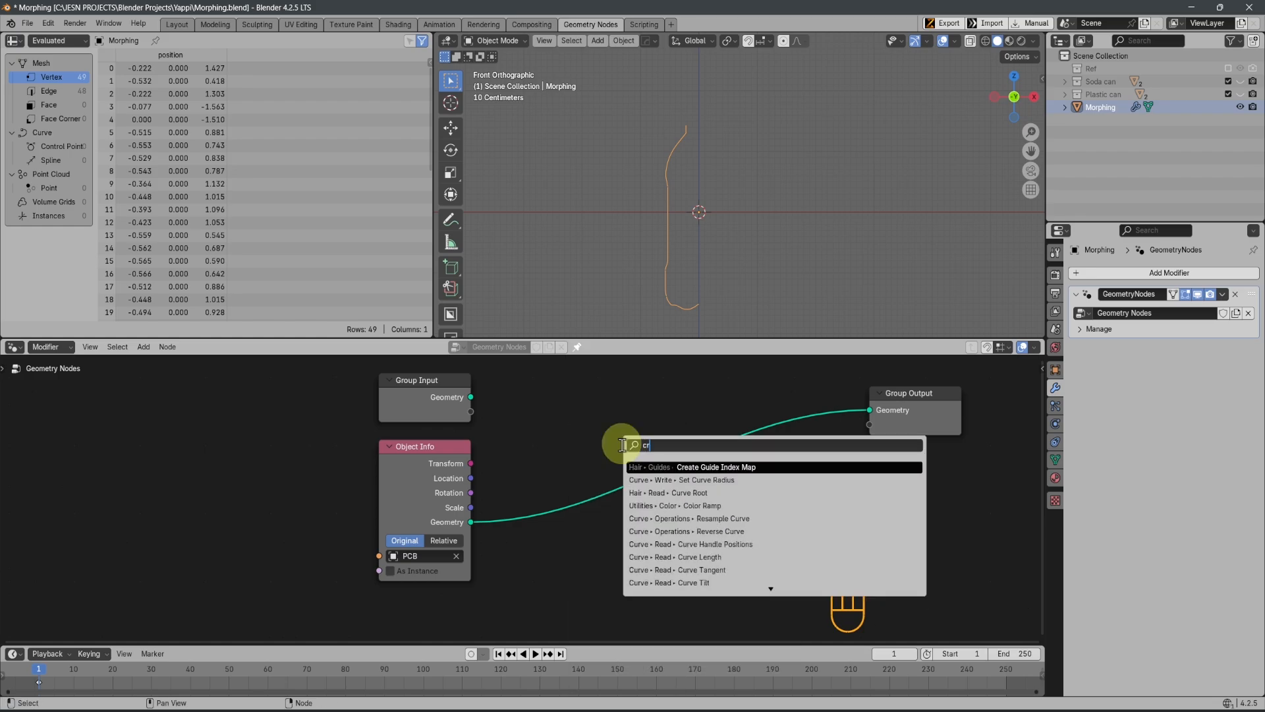
{"action": "key", "text": "BackSpace"}
{"action": "key", "text": "BackSpace"}
{"action": "key", "text": "BackSpace"}
{"action": "type", "text": "urve to me"}
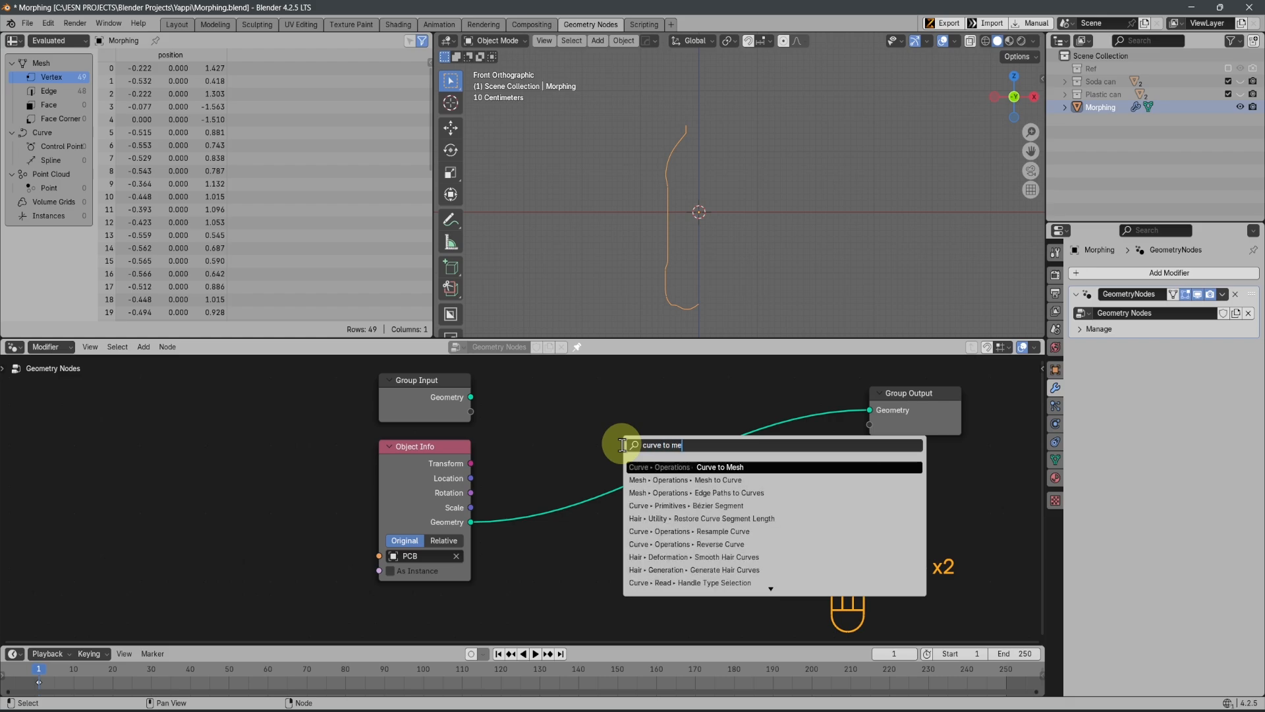
{"action": "left_click", "coordinate": [668, 480]}
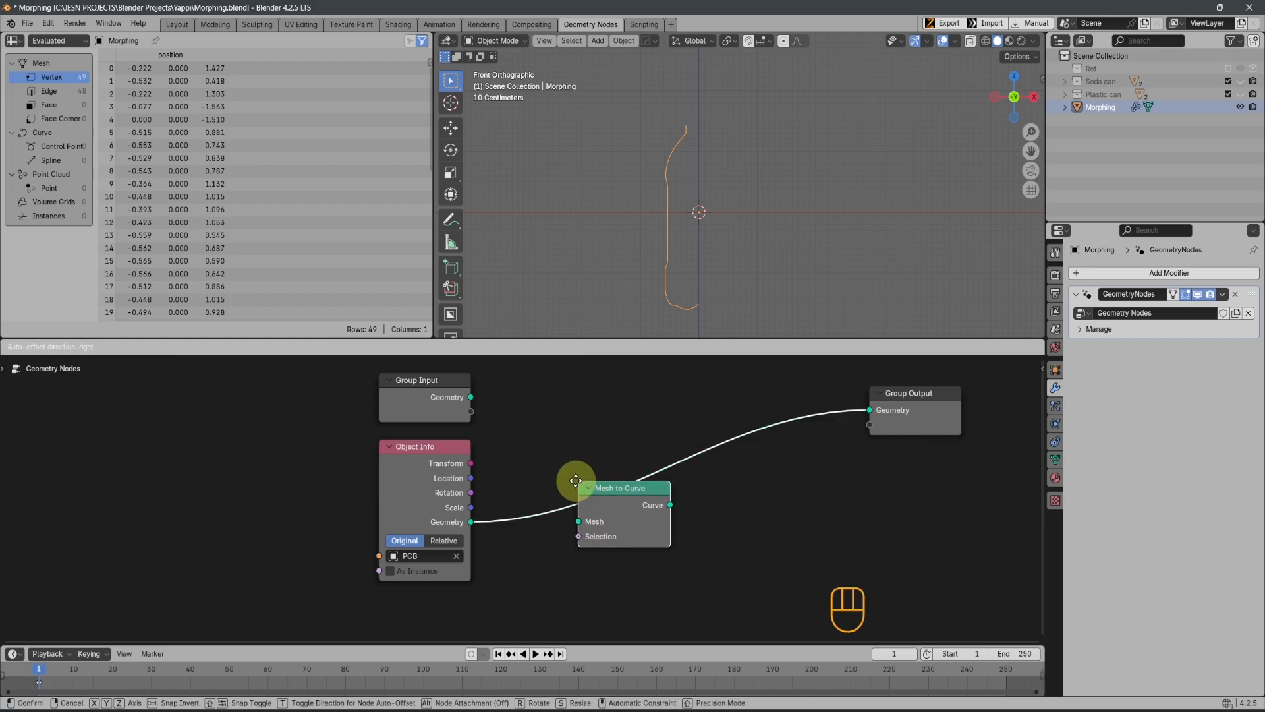
{"action": "left_click", "coordinate": [547, 475]}
{"action": "middle_click_drag", "start_coordinate": [663, 519], "coordinate": [706, 560]}
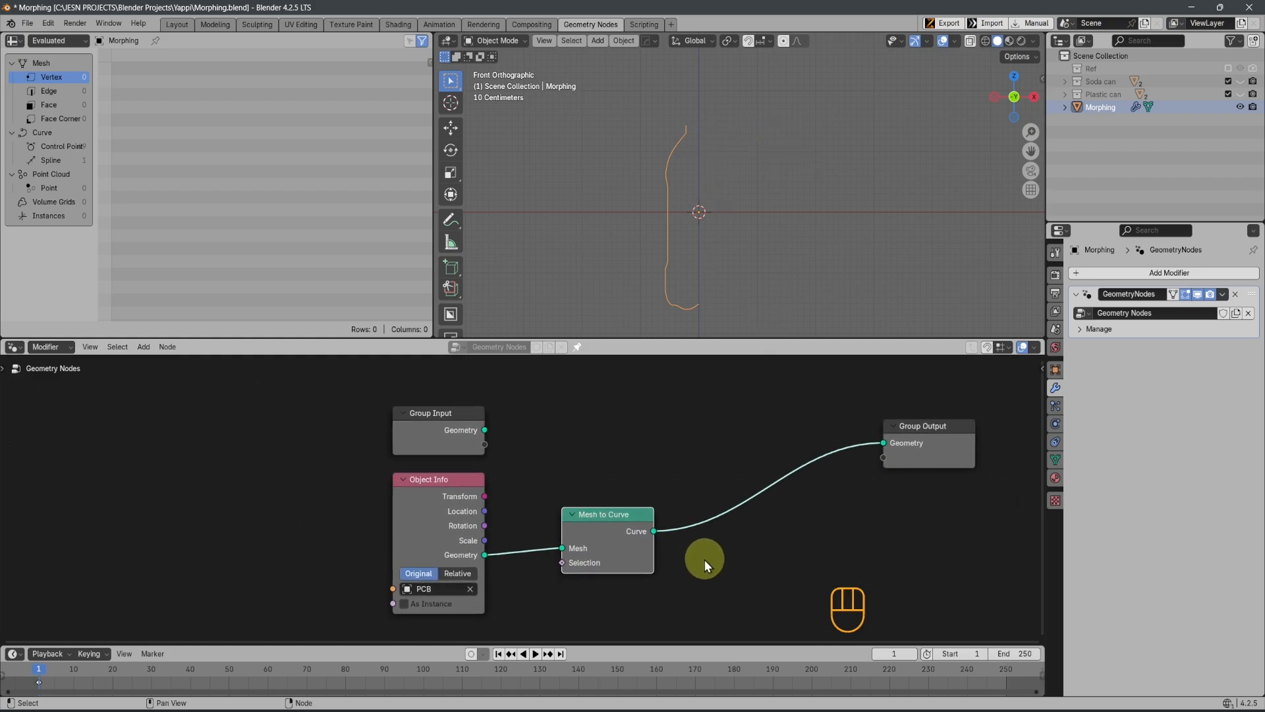
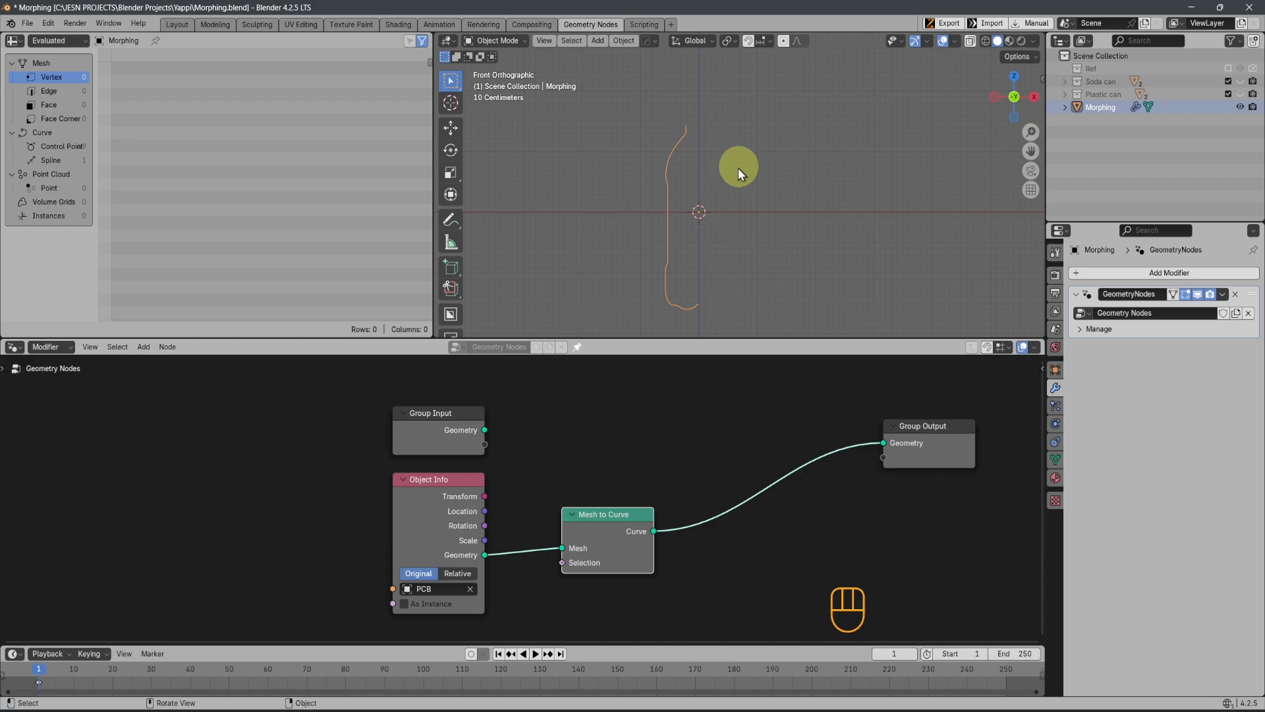
Insert a Resample Curve node on the link between Mesh to Curve and Group Output
{"action": "key", "text": "shift+a"}
{"action": "mouse_move", "coordinate": [711, 476]}
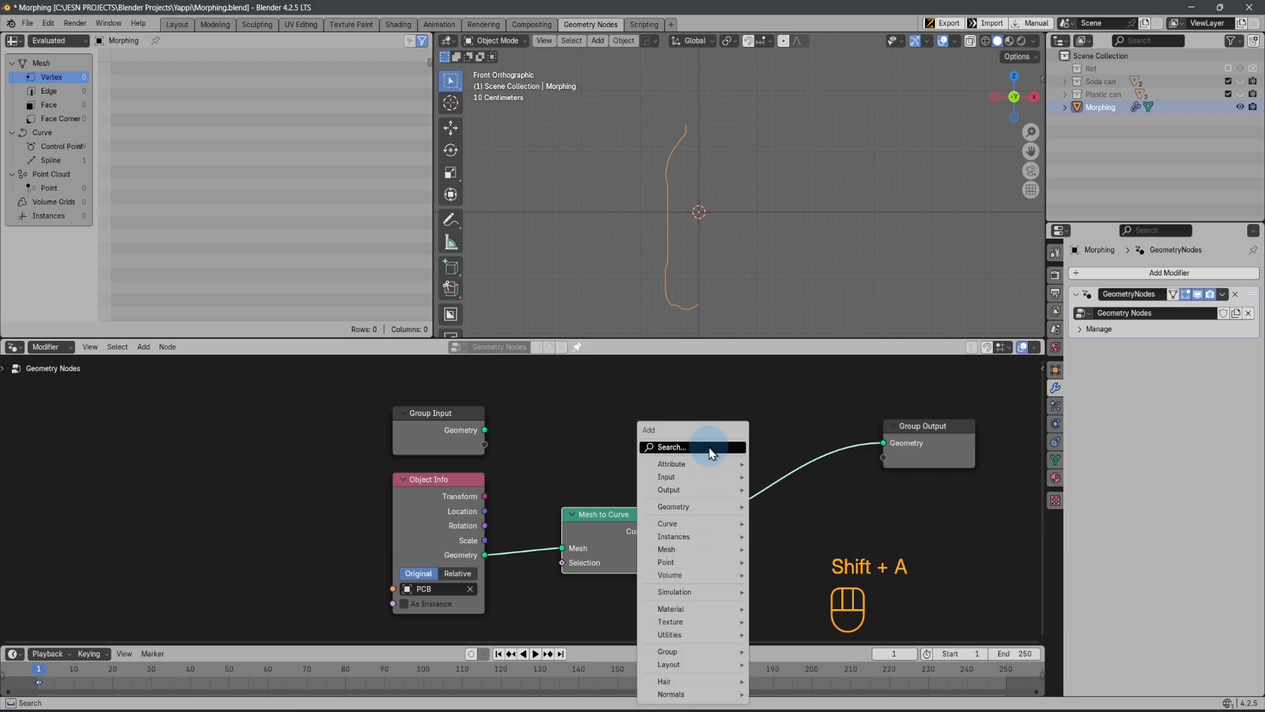
{"action": "left_click", "coordinate": [710, 447]}
{"action": "type", "text": "re"}
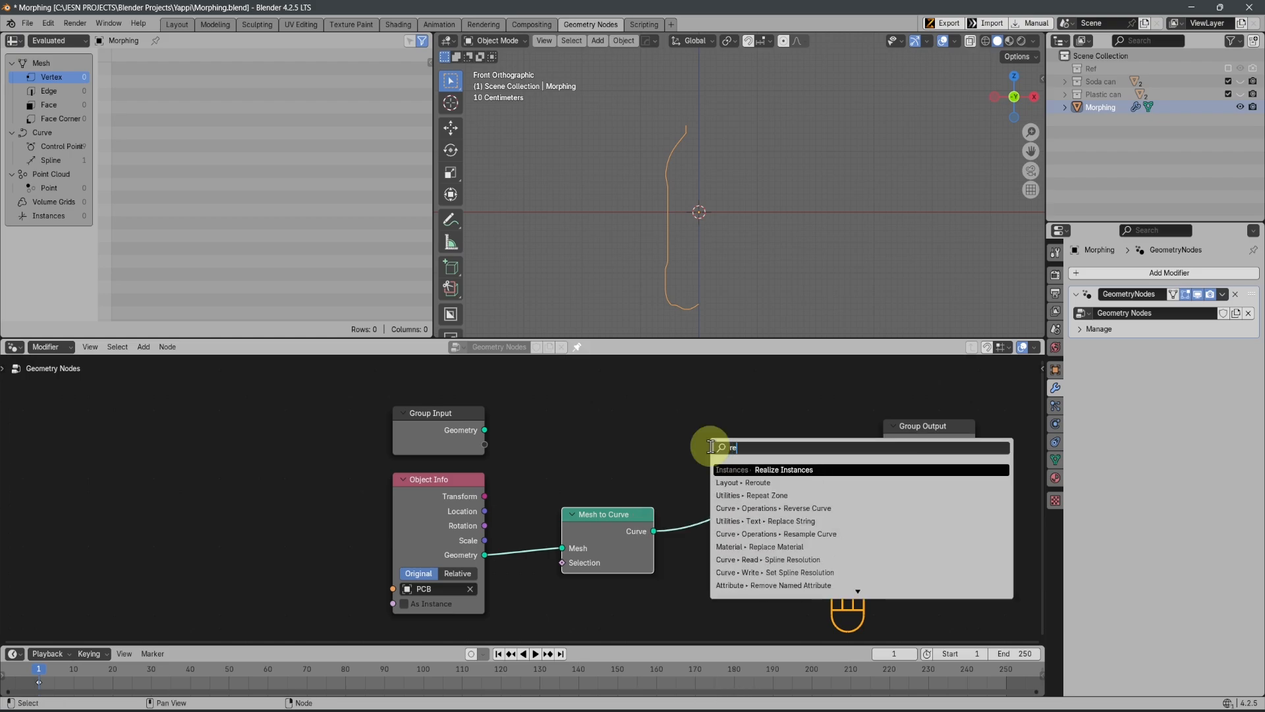
{"action": "type", "text": "sam"}
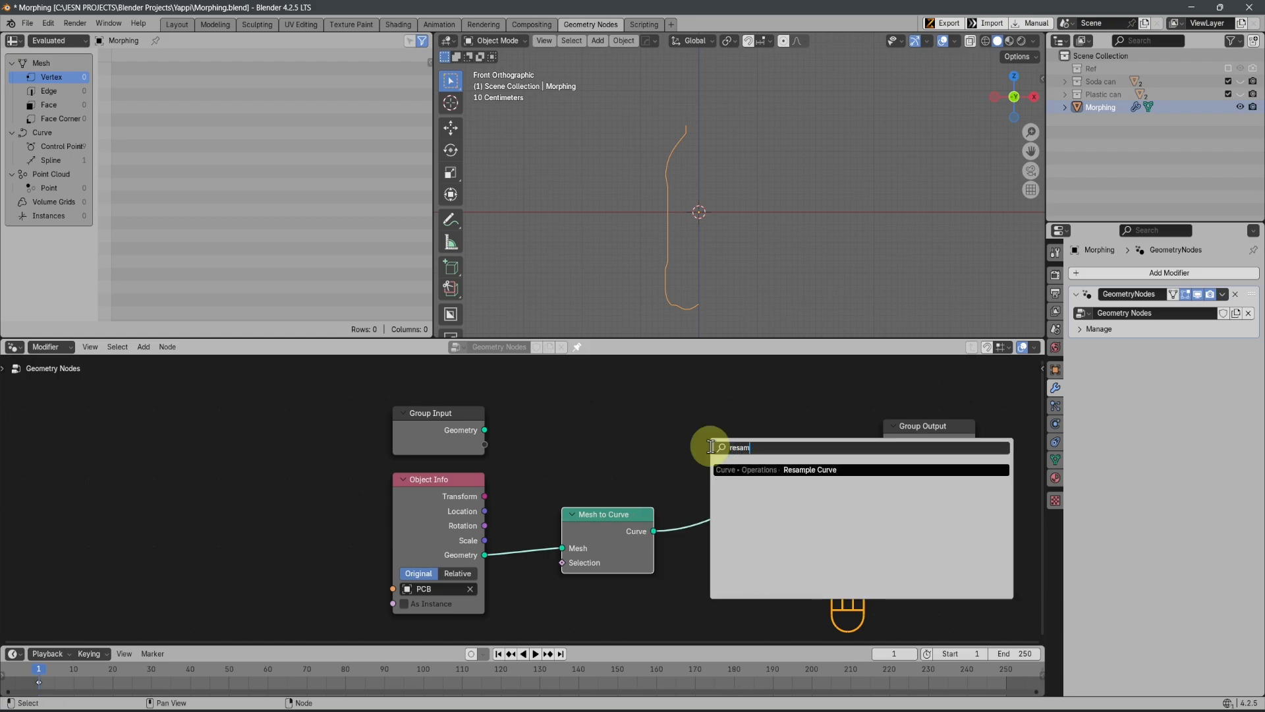
{"action": "left_click", "coordinate": [809, 470]}
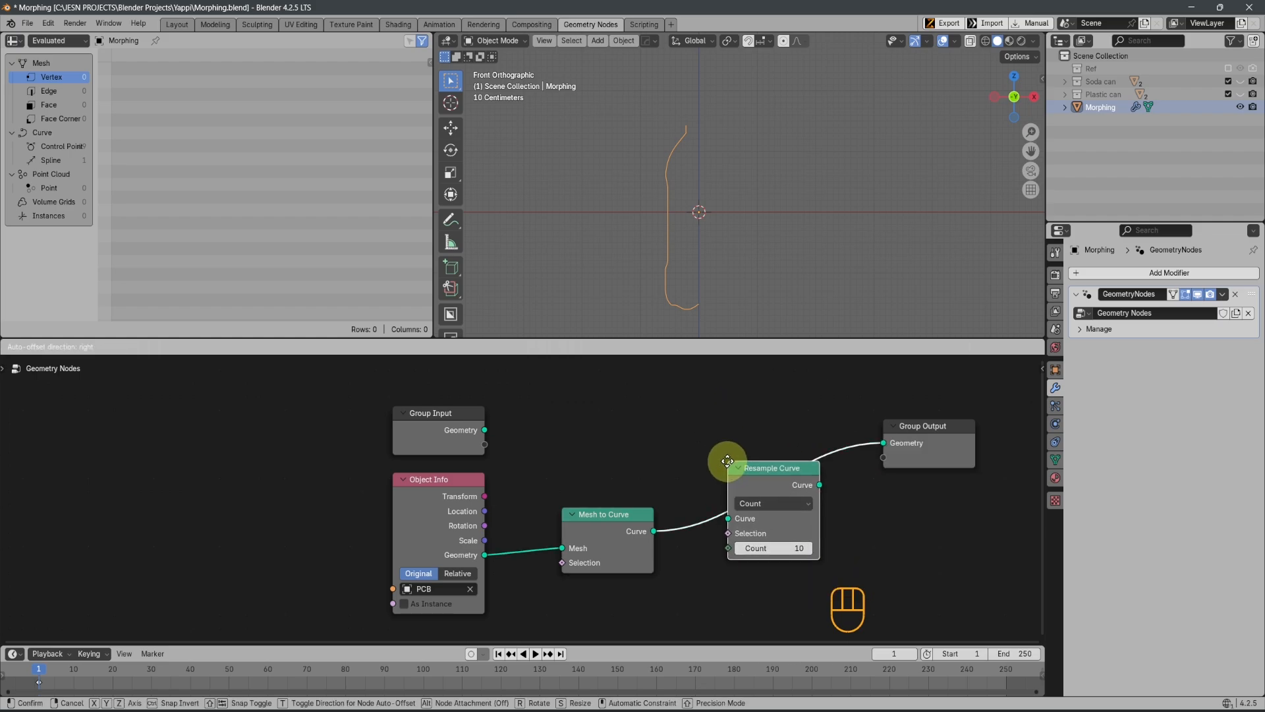
{"action": "left_click", "coordinate": [728, 460]}
Set the Resample Curve node's count to 200
{"action": "scroll", "coordinate": [652, 178], "scroll_direction": "up", "scroll_amount": 1}
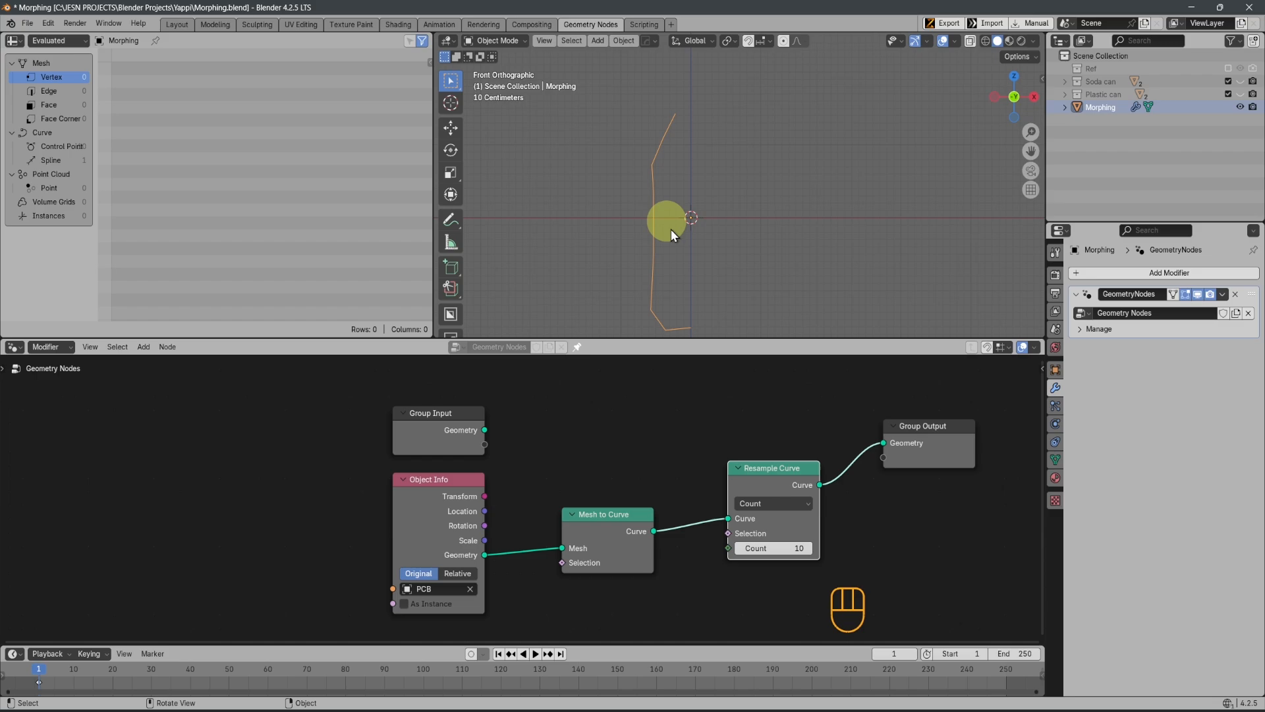
{"action": "left_click", "coordinate": [762, 548]}
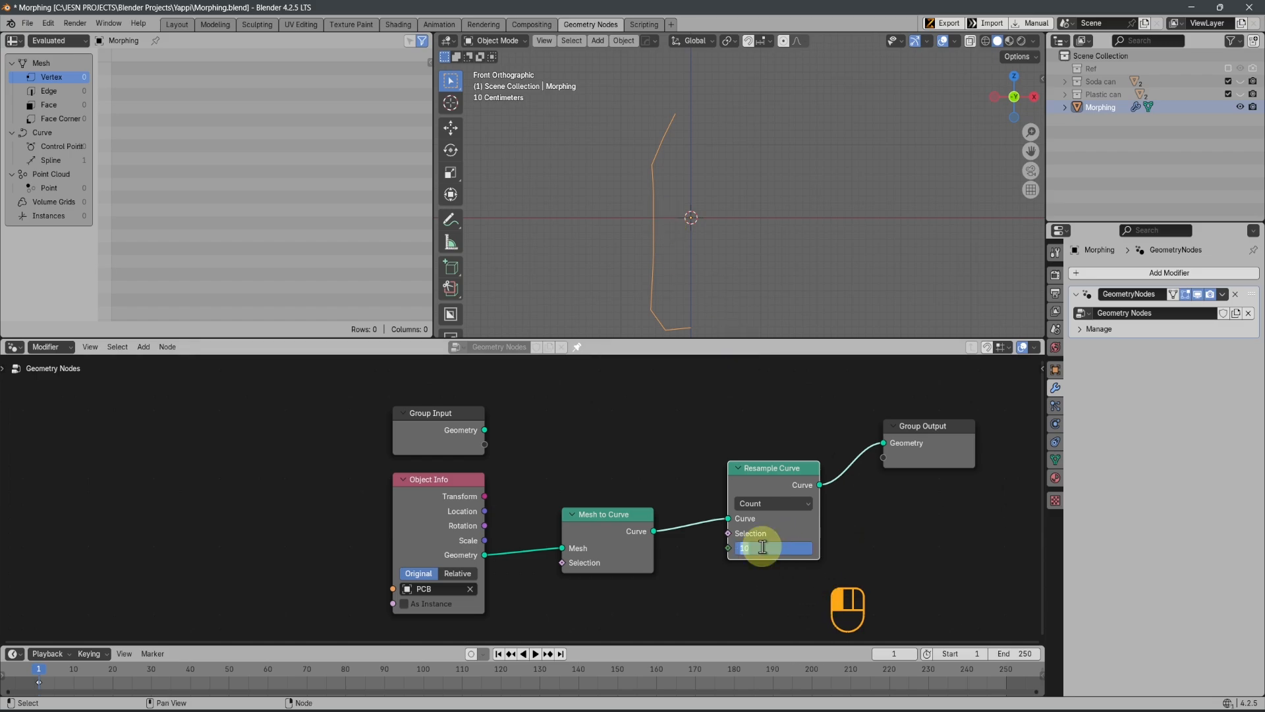
{"action": "type", "text": "200"}
{"action": "key", "text": "Return"}
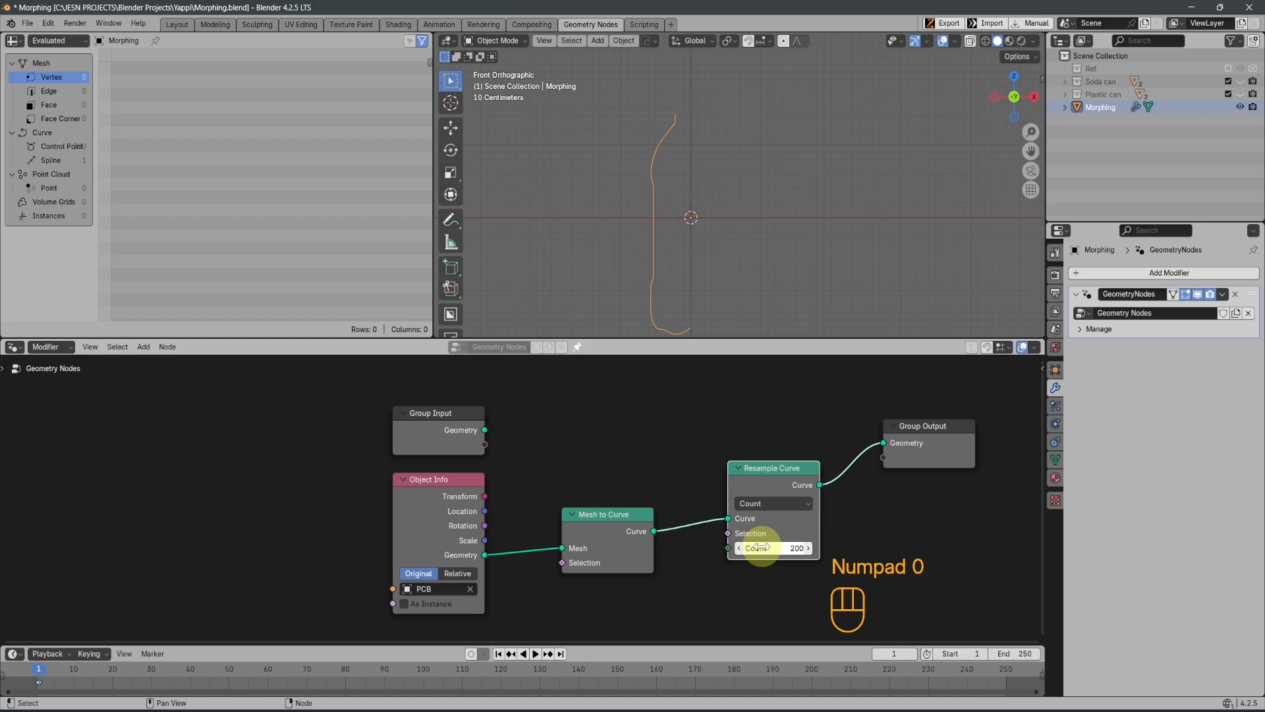
Move the Group Output node farther away from the Resample Curve node
{"action": "scroll", "coordinate": [895, 506], "scroll_direction": "down", "scroll_amount": 1}
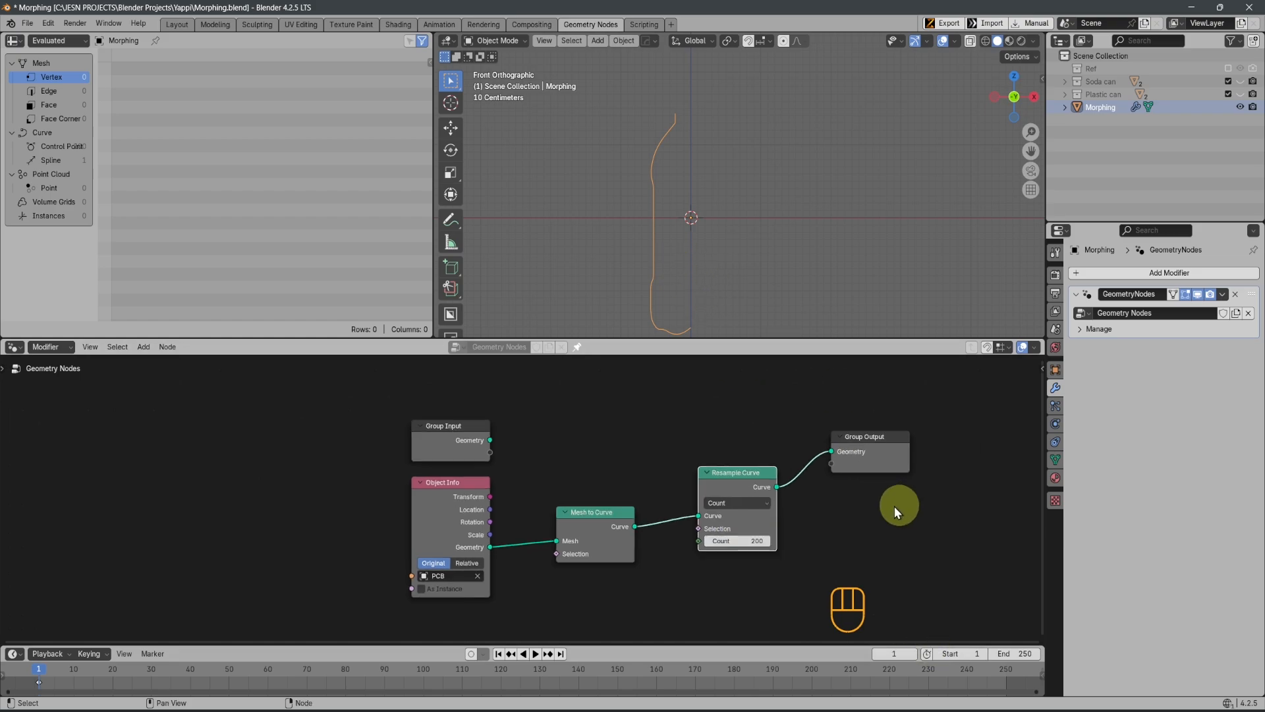
{"action": "scroll", "coordinate": [895, 507], "scroll_direction": "down", "scroll_amount": 1}
{"action": "left_click_drag", "start_coordinate": [801, 458], "coordinate": [981, 456]}
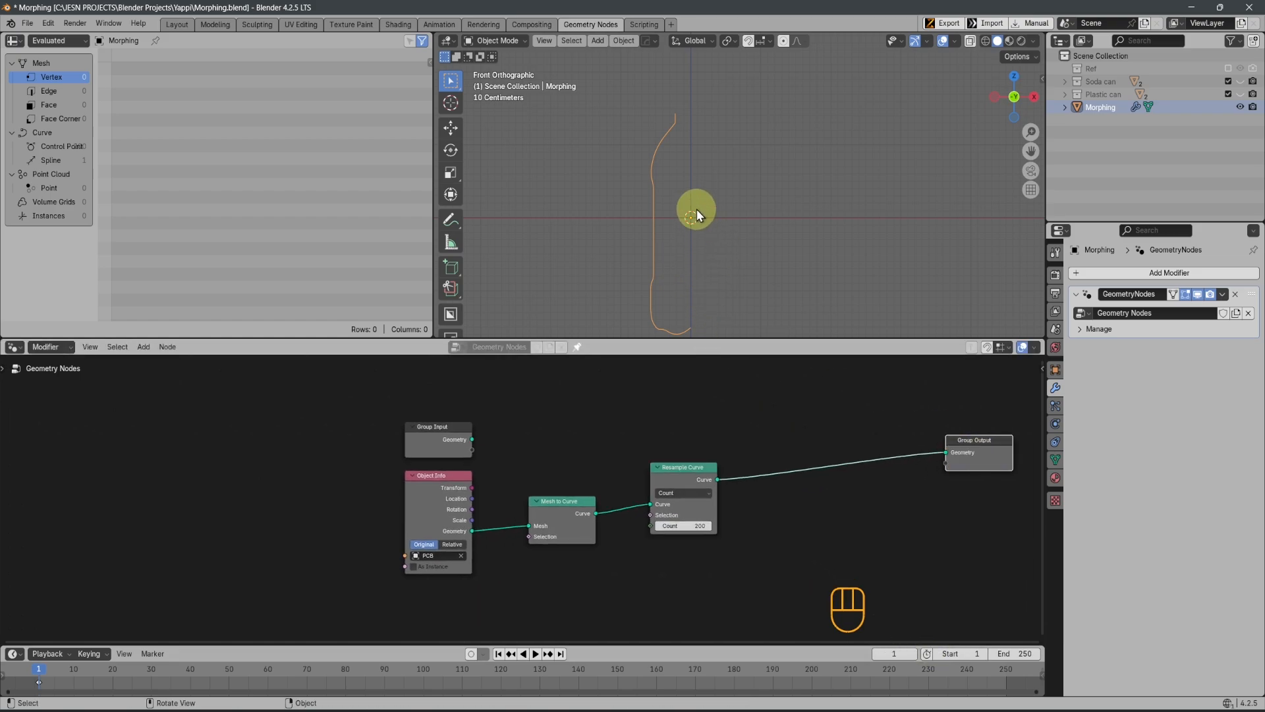
Delete the unused Group Input node and save the file
{"action": "left_click", "coordinate": [418, 437]}
{"action": "key", "text": "Delete"}
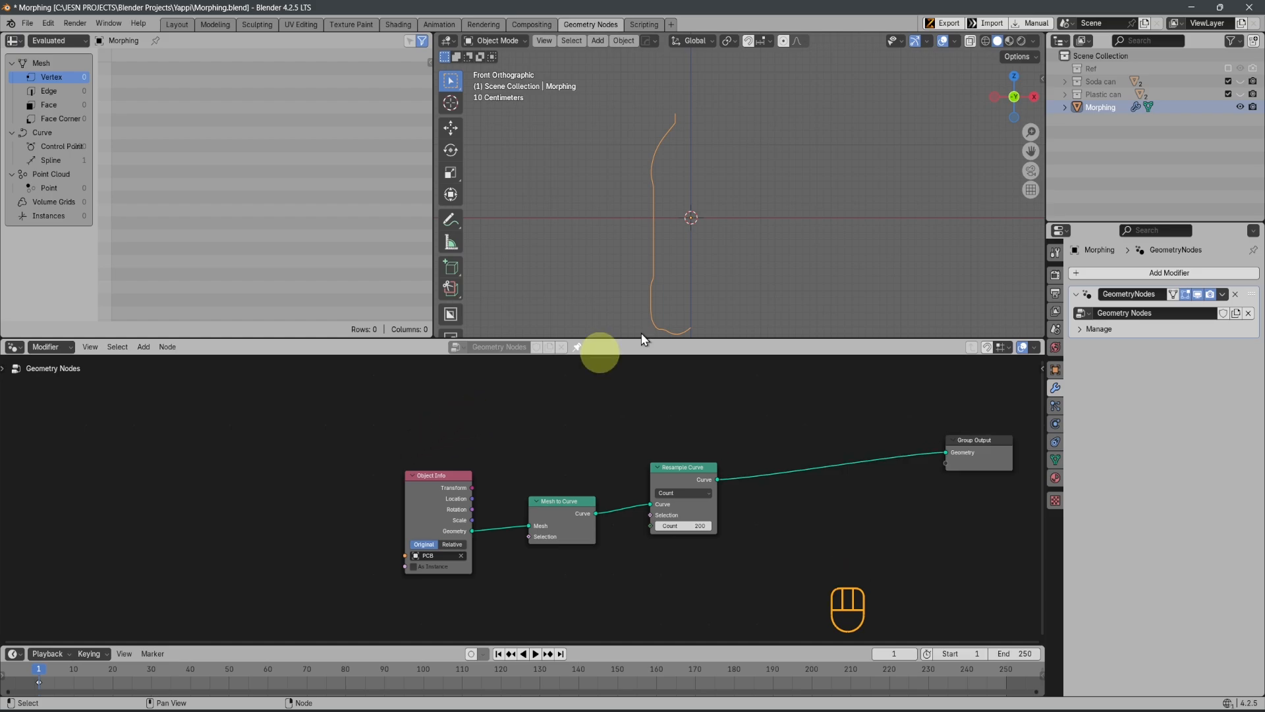
{"action": "key", "text": "ctrl+s"}
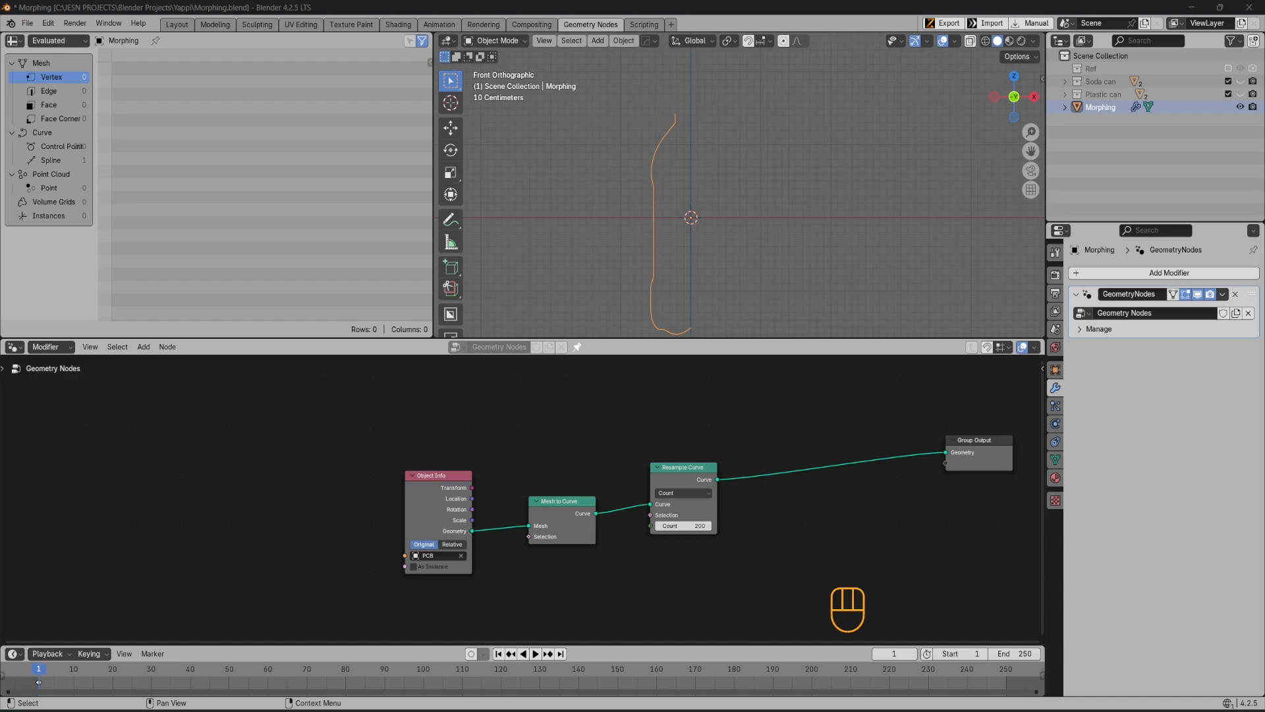
Duplicate the Object Info, Mesh to Curve and Resample Curve nodes and place the copies straight below the originals
{"action": "middle_click_drag", "start_coordinate": [562, 529], "coordinate": [555, 482]}
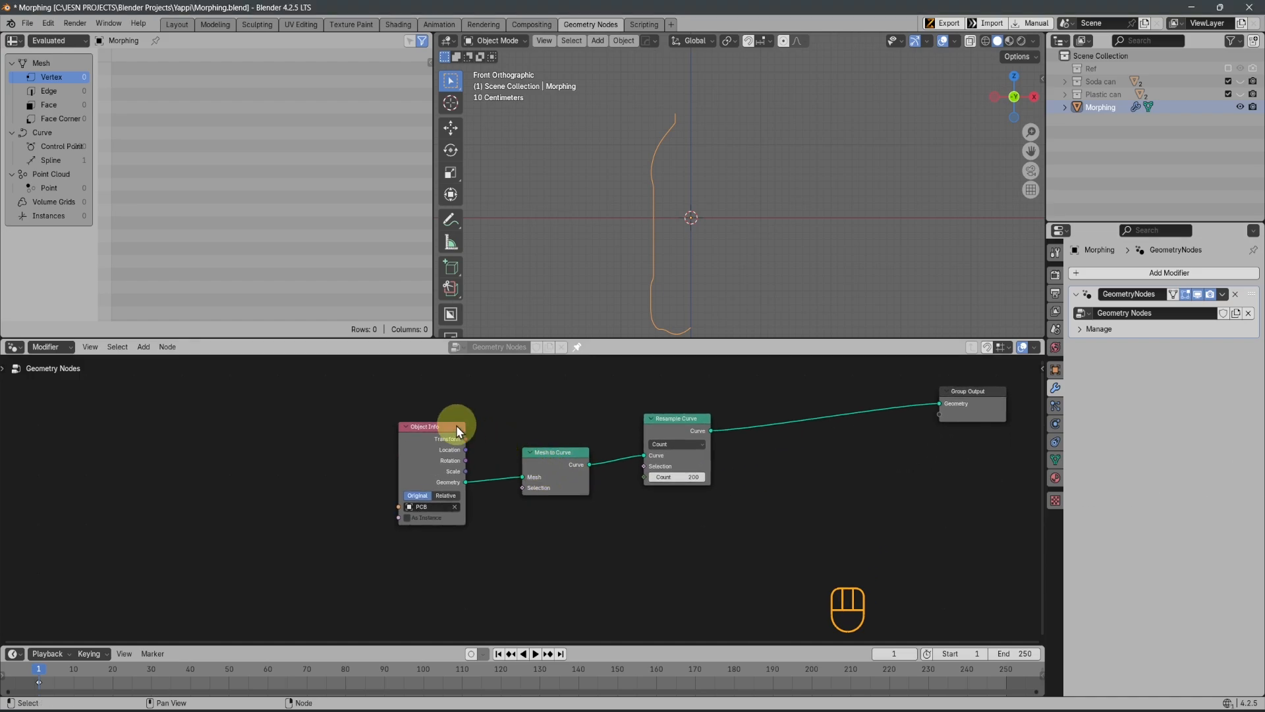
{"action": "left_click_drag", "start_coordinate": [408, 395], "coordinate": [715, 527]}
{"action": "scroll", "coordinate": [715, 527], "scroll_direction": "down", "scroll_amount": 2}
{"action": "key", "text": "shift+d"}
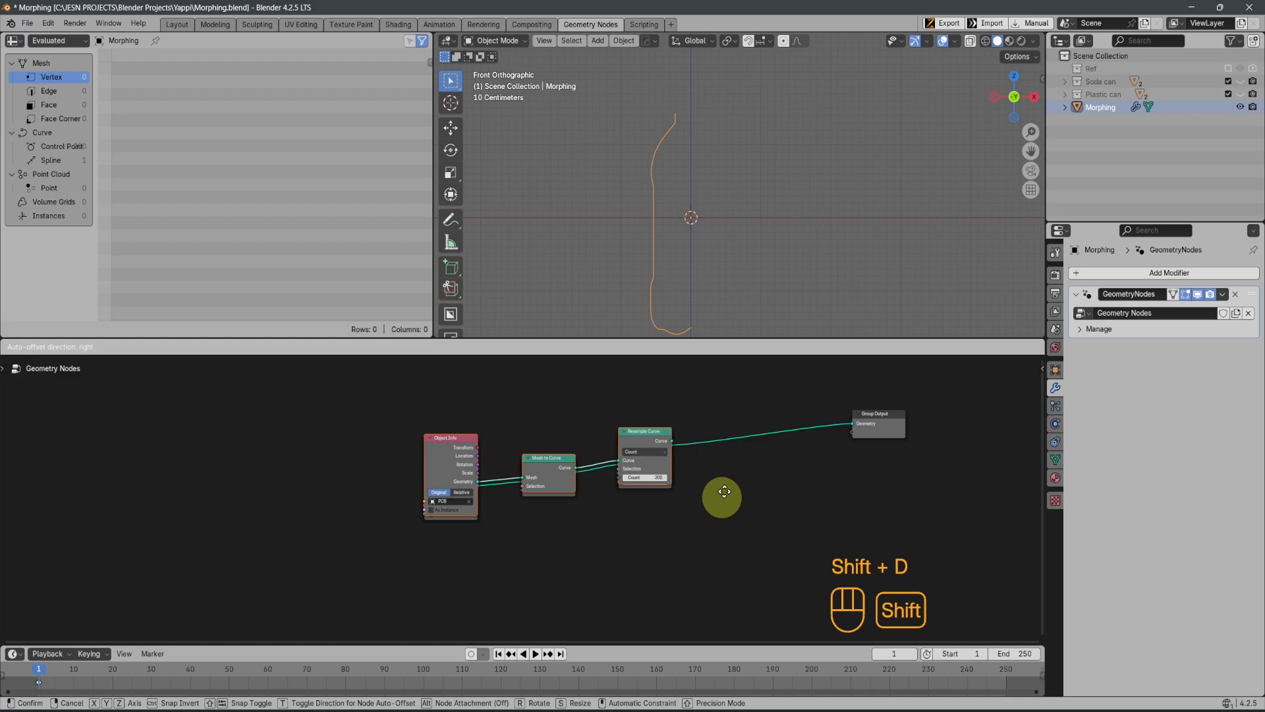
{"action": "key", "text": "y"}
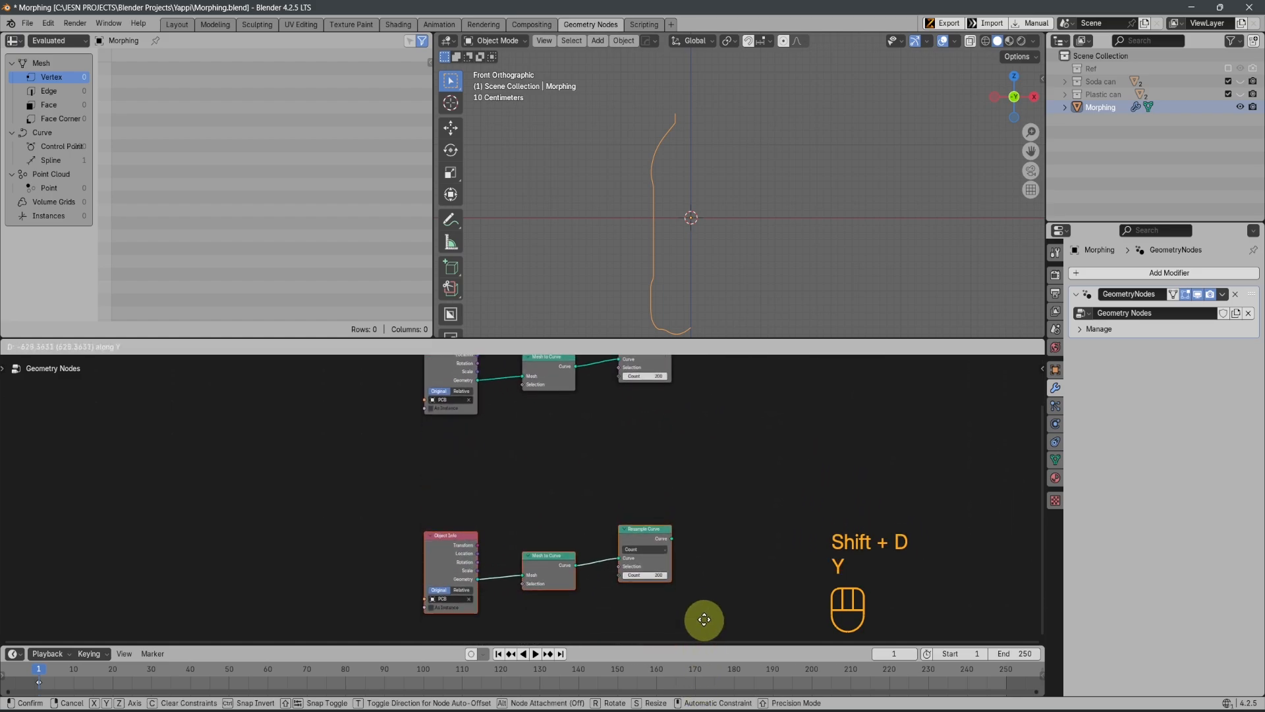
{"action": "left_click", "coordinate": [565, 593]}
Replace the object in the duplicated Object Info node with SCB
{"action": "middle_click_drag", "start_coordinate": [565, 593], "coordinate": [659, 475]}
{"action": "scroll", "coordinate": [639, 481], "scroll_direction": "up", "scroll_amount": 5}
{"action": "left_click", "coordinate": [523, 478]}
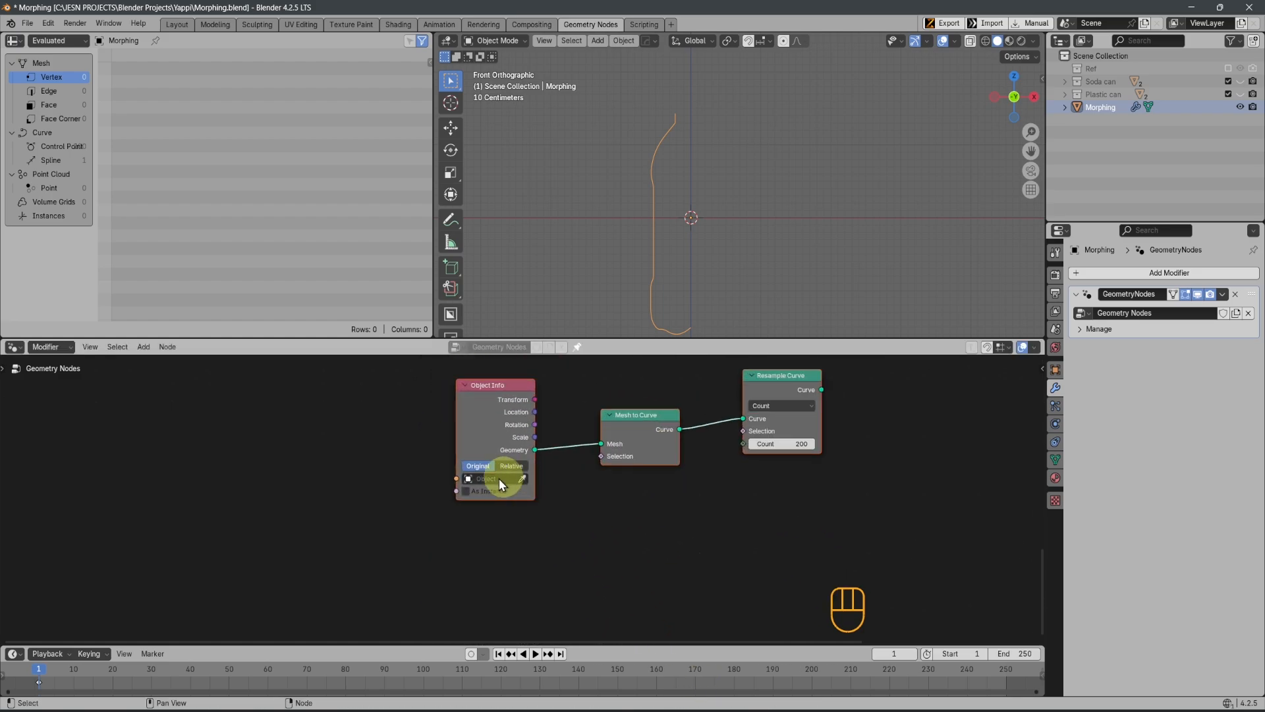
{"action": "left_click", "coordinate": [505, 479]}
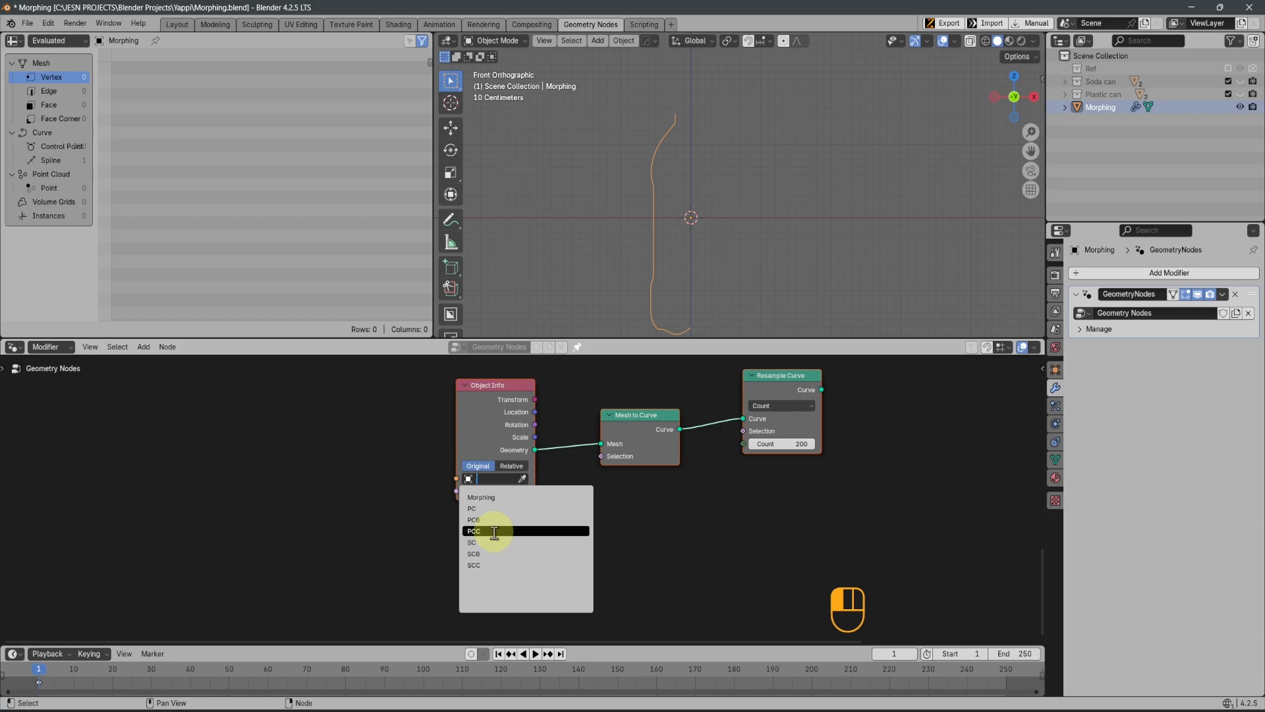
{"action": "left_click", "coordinate": [493, 551]}
Connect the SCB chain's Resample Curve output to the Group Output and inspect the profile in front view
{"action": "middle_click_drag", "start_coordinate": [778, 512], "coordinate": [471, 613], "text": "shift"}
{"action": "scroll", "coordinate": [489, 565], "scroll_direction": "down", "scroll_amount": 7}
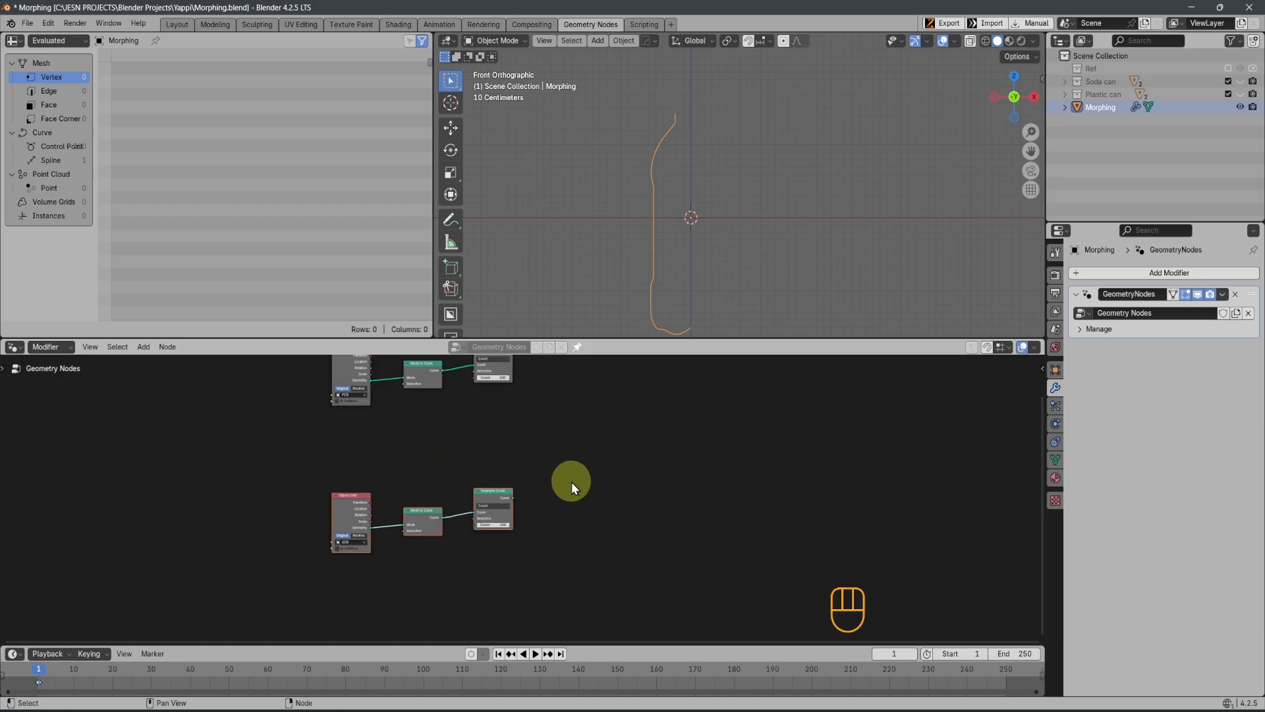
{"action": "middle_click_drag", "start_coordinate": [547, 496], "coordinate": [460, 563]}
{"action": "left_click_drag", "start_coordinate": [427, 564], "coordinate": [564, 433]}
{"action": "scroll", "coordinate": [735, 168], "scroll_direction": "down", "scroll_amount": 4, "text": "shift"}
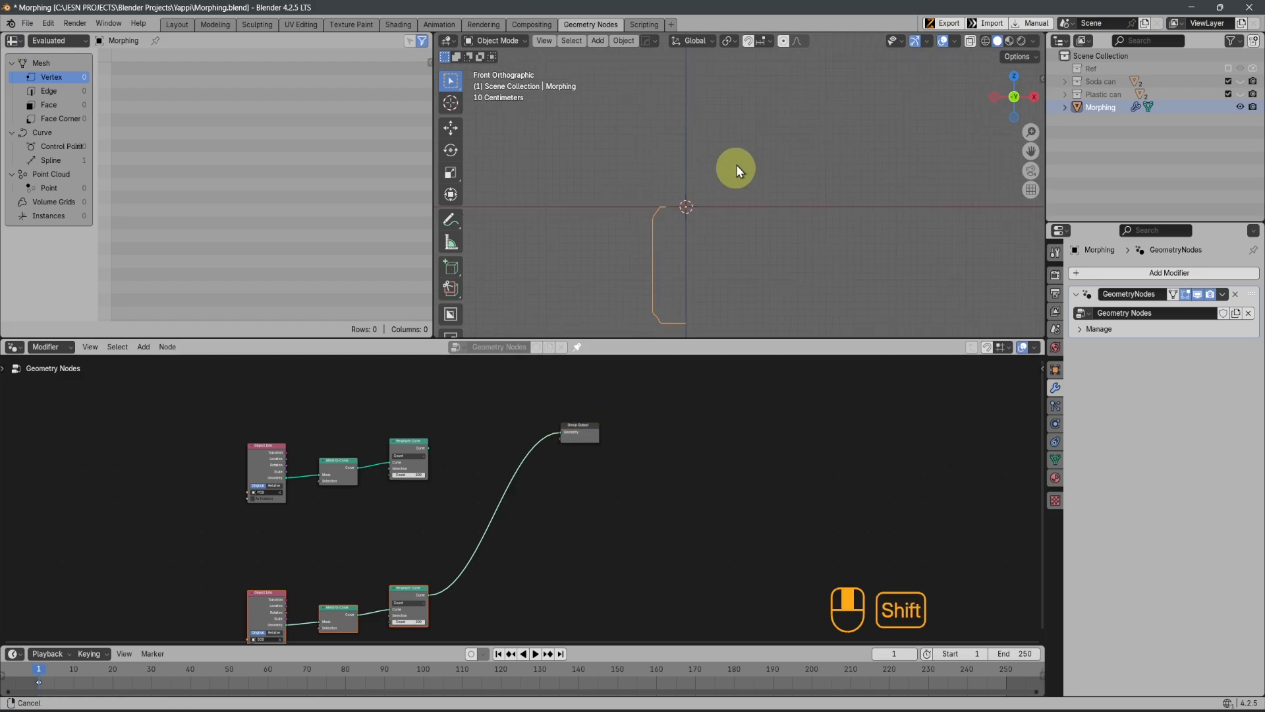
{"action": "scroll", "coordinate": [715, 276], "scroll_direction": "up", "scroll_amount": 3}
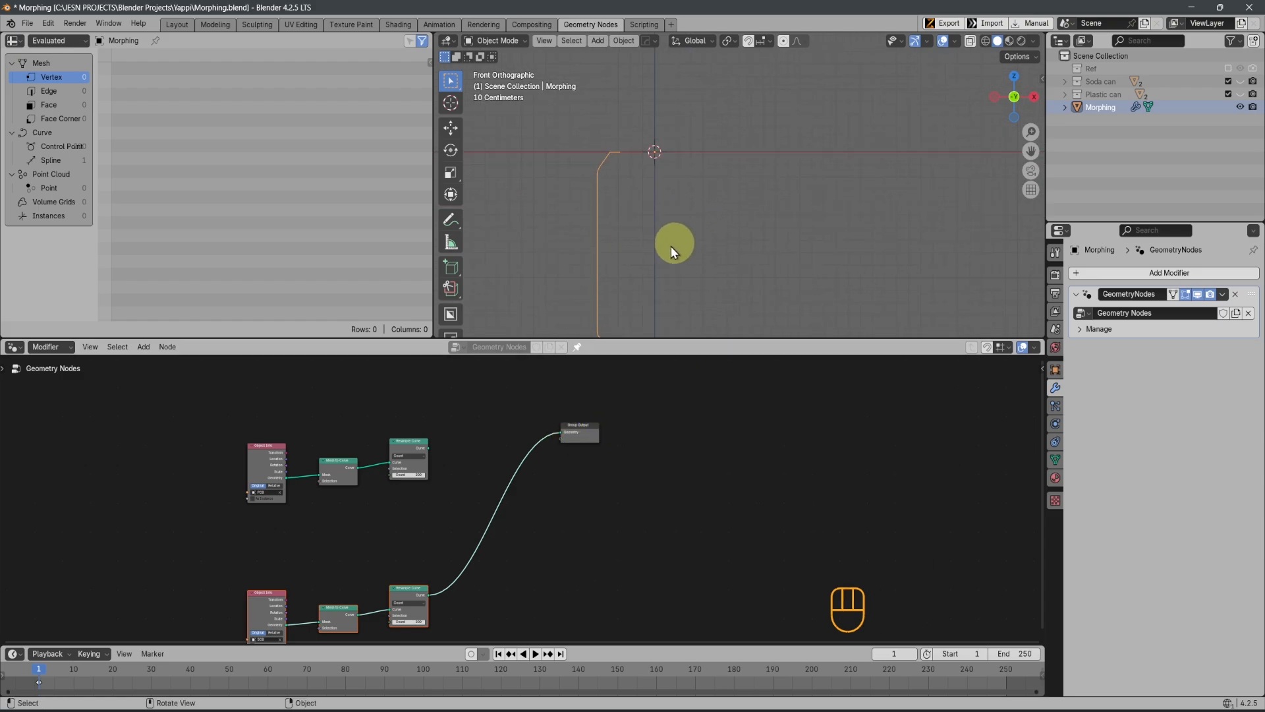
{"action": "middle_click_drag", "start_coordinate": [672, 244], "coordinate": [726, 216]}
{"action": "key", "text": "KP_1"}
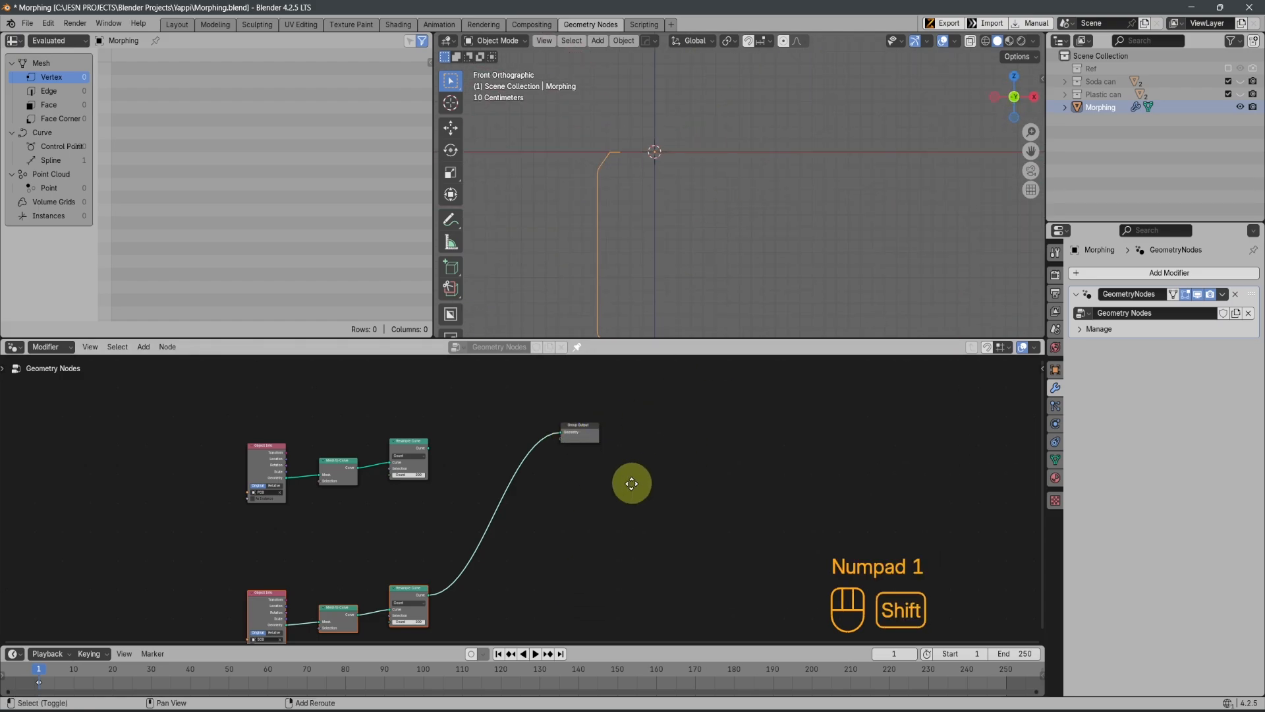
Move the Group Output node farther away from the two node chains
{"action": "middle_click_drag", "start_coordinate": [631, 483], "coordinate": [812, 412], "text": "shift"}
{"action": "middle_click_drag", "start_coordinate": [742, 389], "coordinate": [685, 423]}
{"action": "left_click_drag", "start_coordinate": [703, 402], "coordinate": [926, 401]}
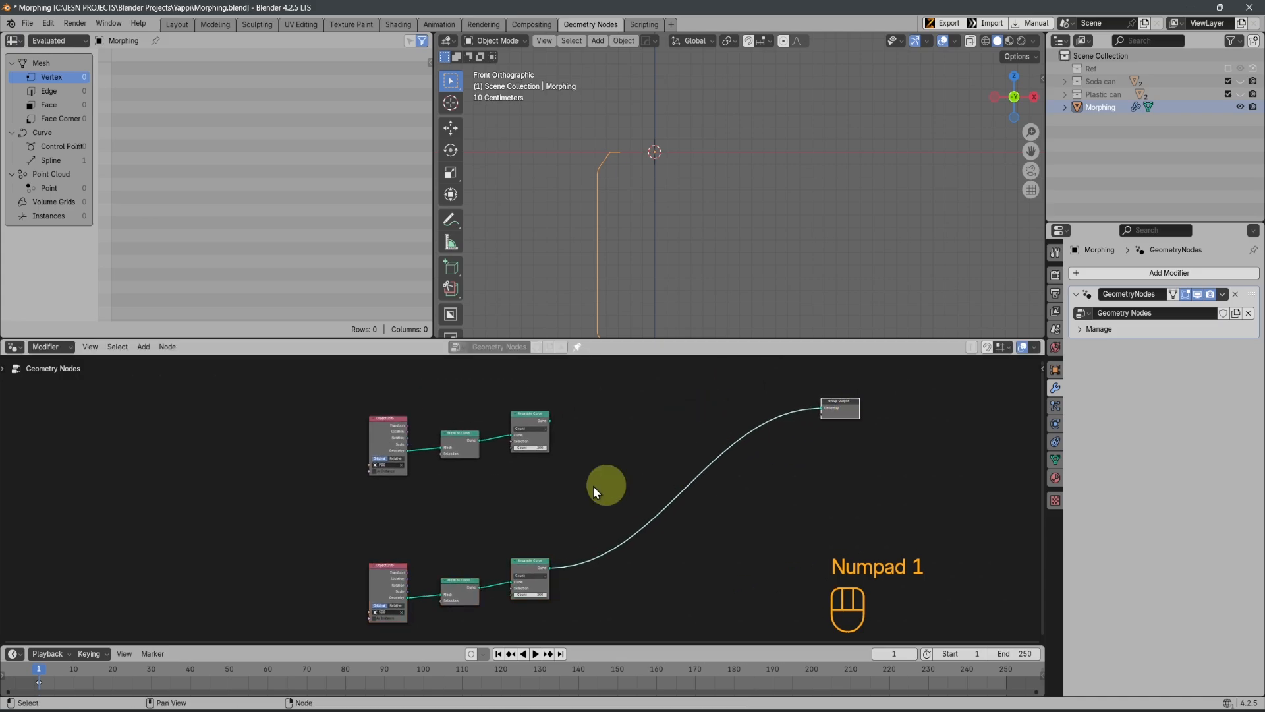
Connect the PCB chain's Resample Curve output to the Group Output in place of the SCB chain
{"action": "left_click_drag", "start_coordinate": [551, 420], "coordinate": [684, 420]}
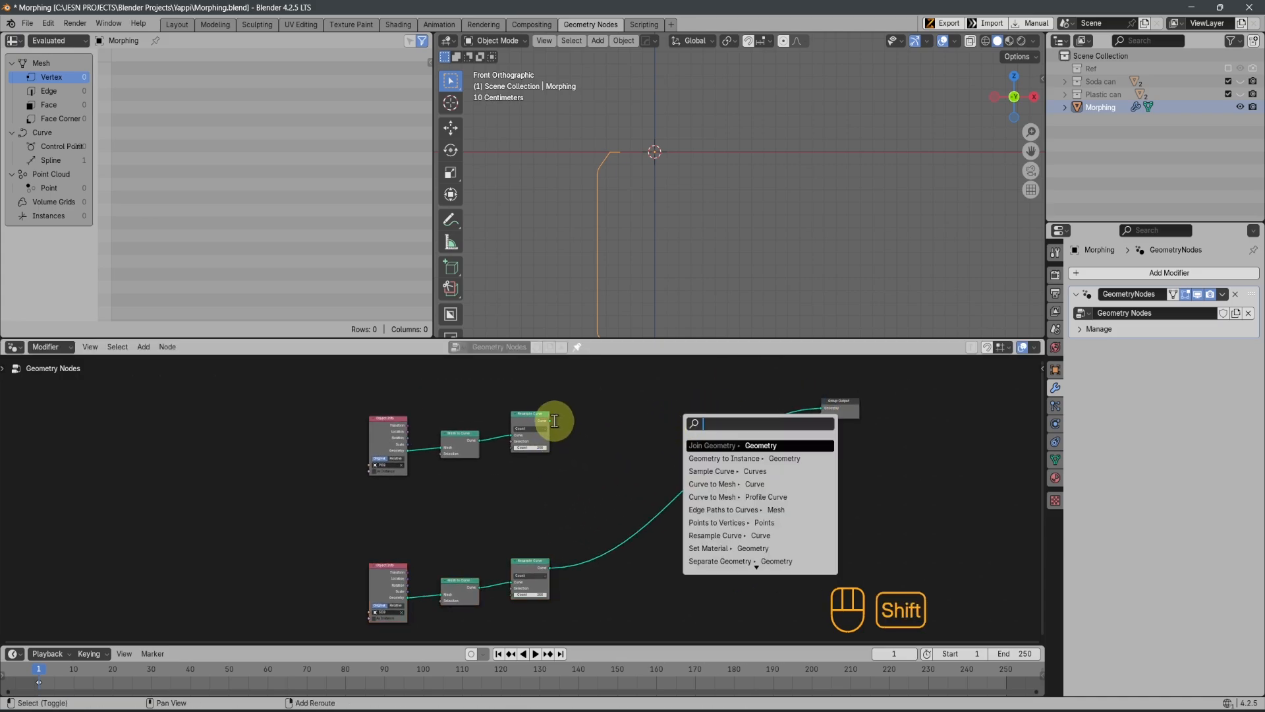
{"action": "left_click", "coordinate": [613, 429]}
{"action": "right_click_drag", "start_coordinate": [530, 420], "coordinate": [829, 405], "text": "alt+shift"}
{"action": "left_click", "coordinate": [777, 402]}
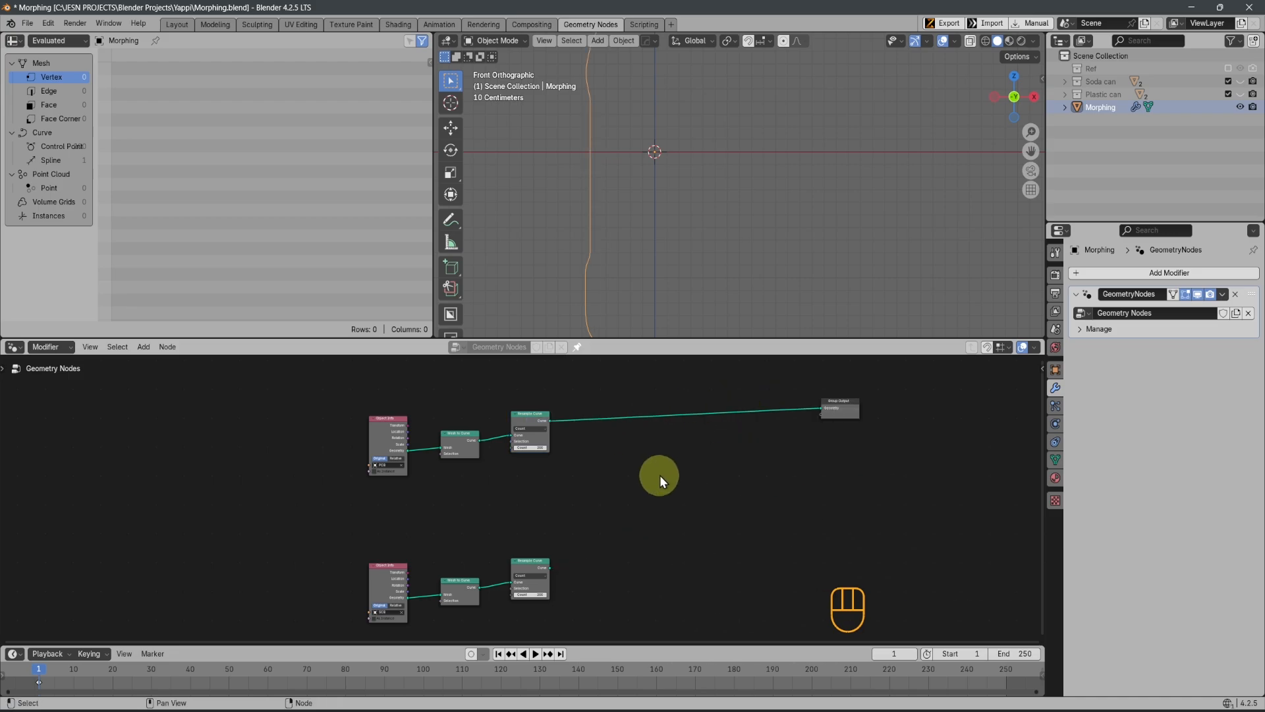
Show the curve's control point data in the spreadsheet and widen its domain list to reveal the point count
{"action": "middle_click_drag", "start_coordinate": [633, 188], "coordinate": [733, 231]}
{"action": "scroll", "coordinate": [624, 470], "scroll_direction": "up", "scroll_amount": 1}
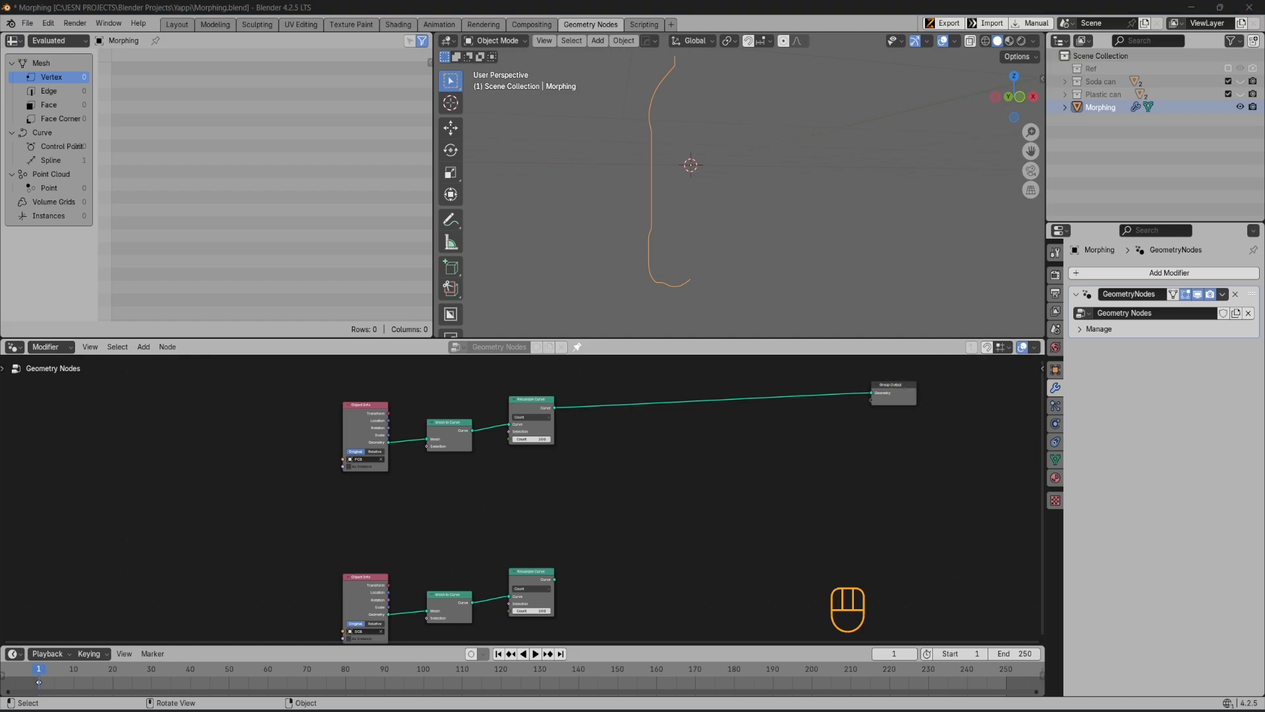
{"action": "scroll", "coordinate": [500, 429], "scroll_direction": "up", "scroll_amount": 1}
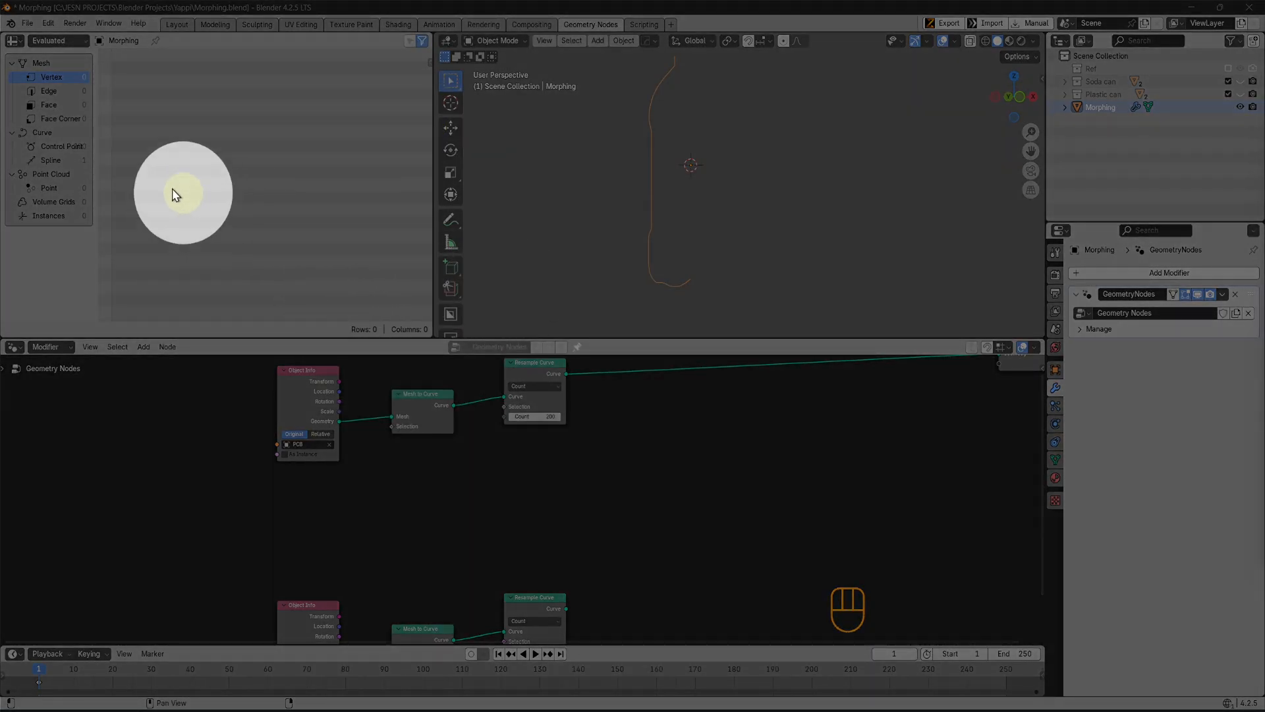
{"action": "left_click", "coordinate": [49, 146]}
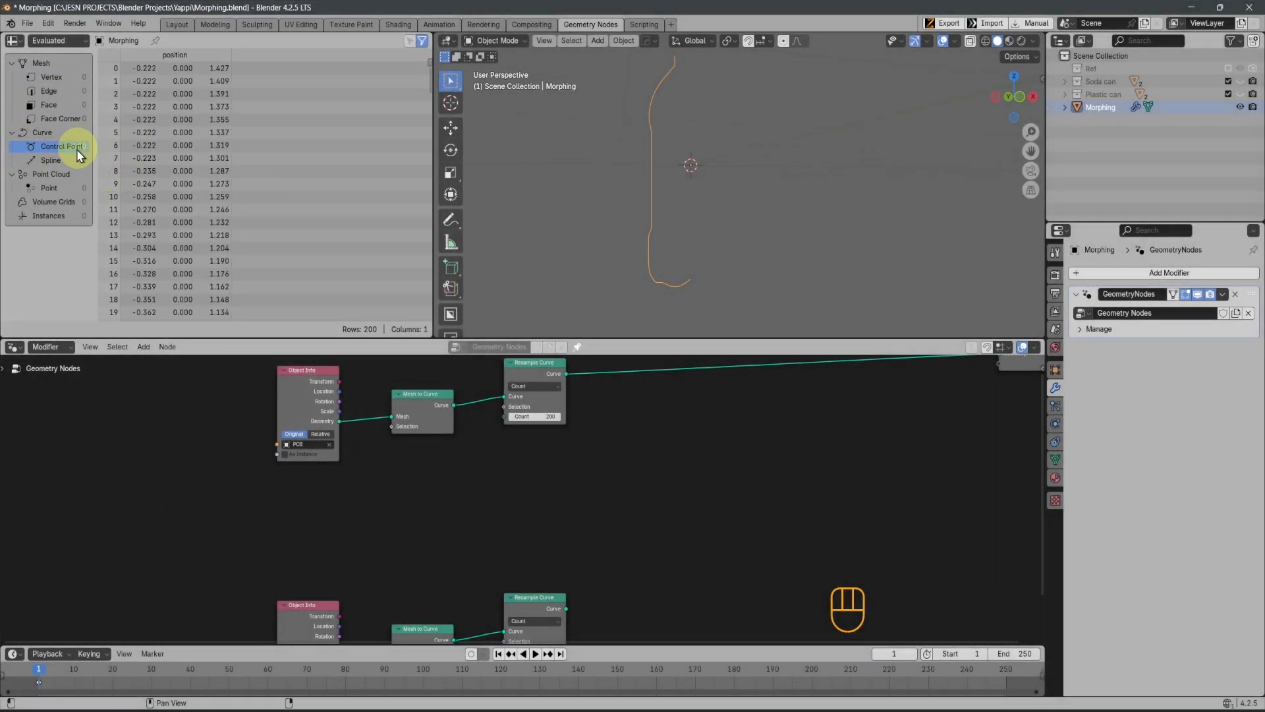
{"action": "left_click_drag", "start_coordinate": [94, 147], "coordinate": [133, 139]}
Add an Integer node feeding the Count of the PCB chain's Resample Curve and place it below the PCB Object Info node
{"action": "scroll", "coordinate": [630, 546], "scroll_direction": "up", "scroll_amount": 3}
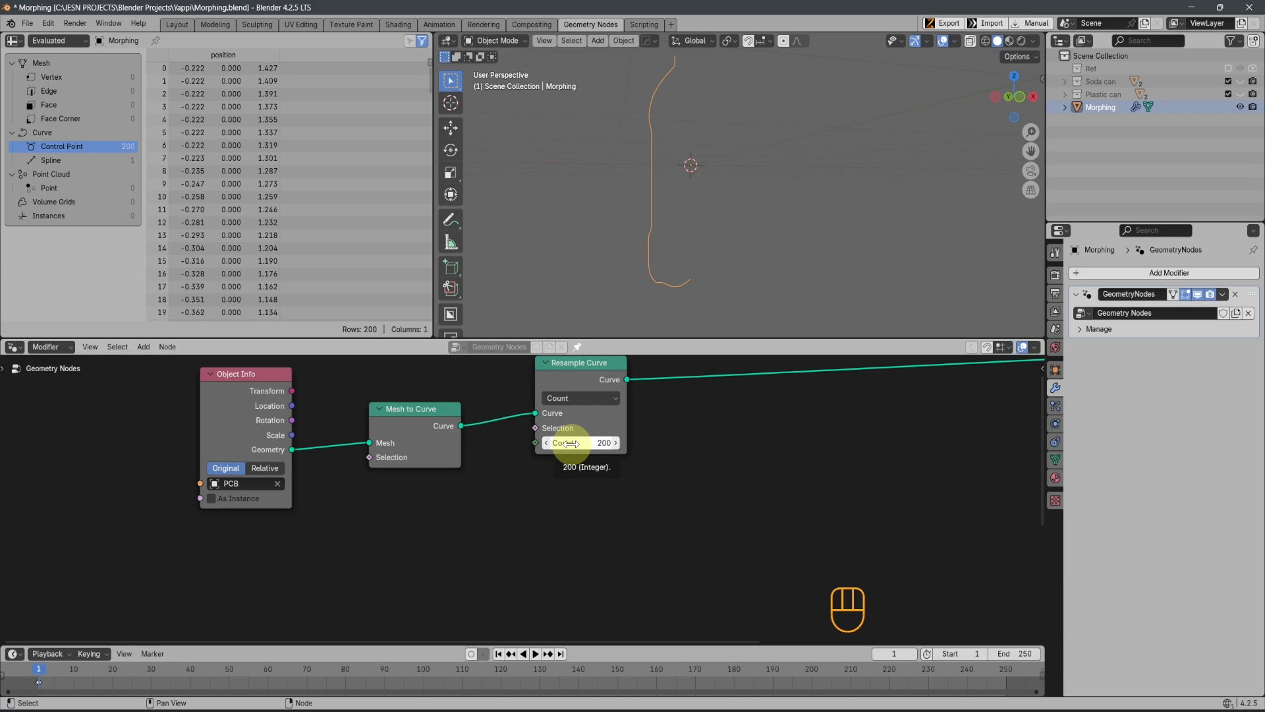
{"action": "middle_click_drag", "start_coordinate": [659, 537], "coordinate": [685, 498]}
{"action": "scroll", "coordinate": [684, 507], "scroll_direction": "down", "scroll_amount": 3}
{"action": "mouse_move", "coordinate": [614, 478]}
{"action": "middle_mouse_down"}
{"action": "mouse_move", "coordinate": [622, 456]}
{"action": "mouse_move", "coordinate": [593, 474]}
{"action": "mouse_move", "coordinate": [604, 468]}
{"action": "middle_mouse_up"}
{"action": "scroll", "coordinate": [587, 481], "scroll_direction": "down", "scroll_amount": 3}
{"action": "left_click_drag", "start_coordinate": [595, 448], "coordinate": [491, 524]}
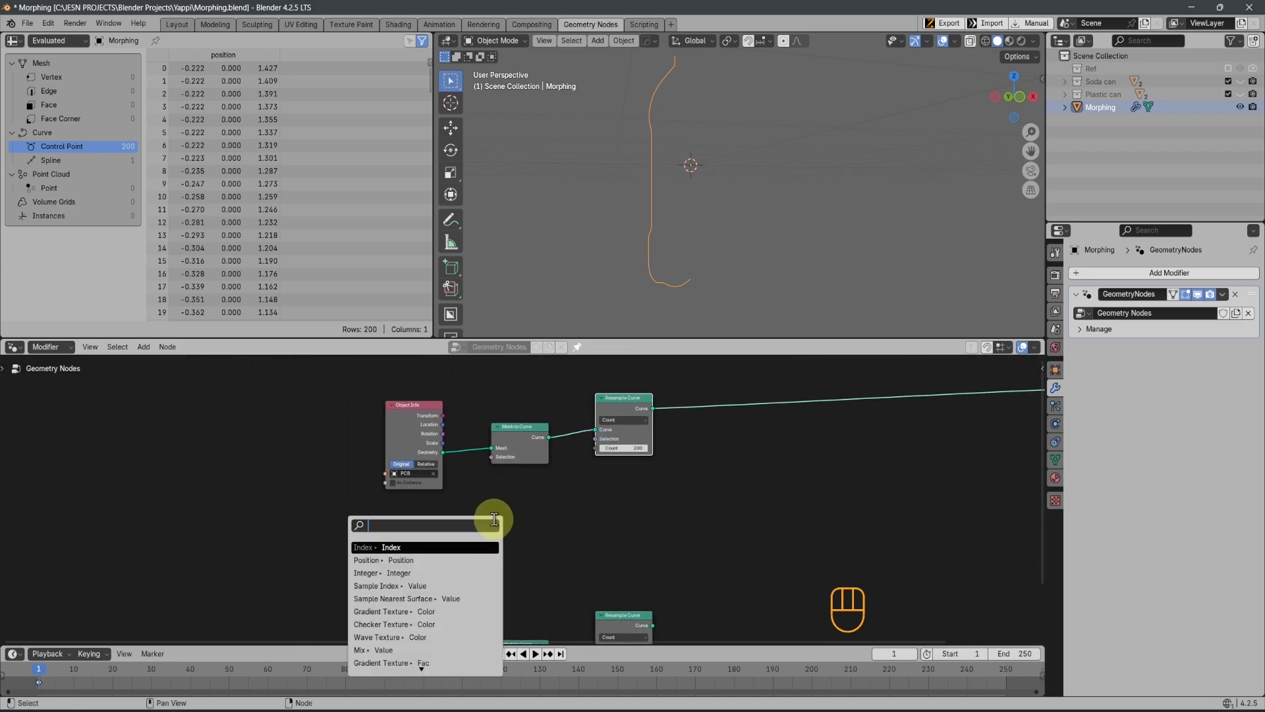
{"action": "type", "text": "in"}
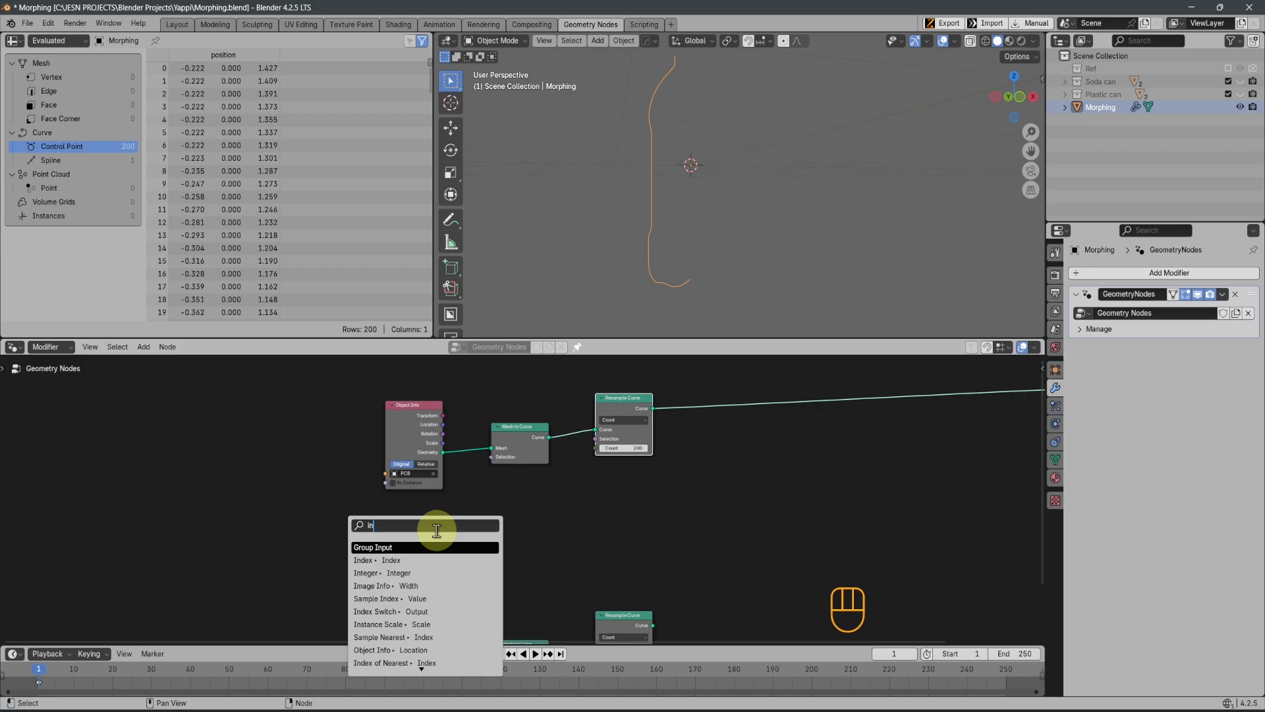
{"action": "type", "text": "ter"}
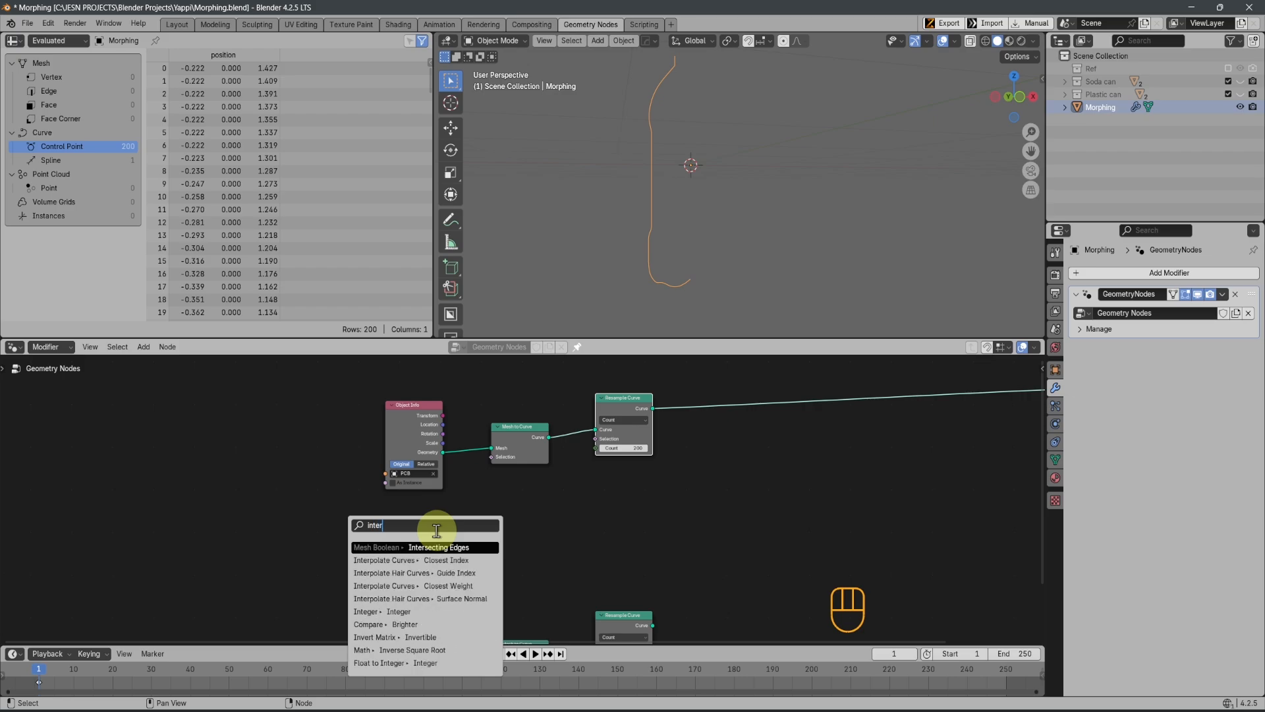
{"action": "key", "text": "BackSpace"}
{"action": "key", "text": "Return"}
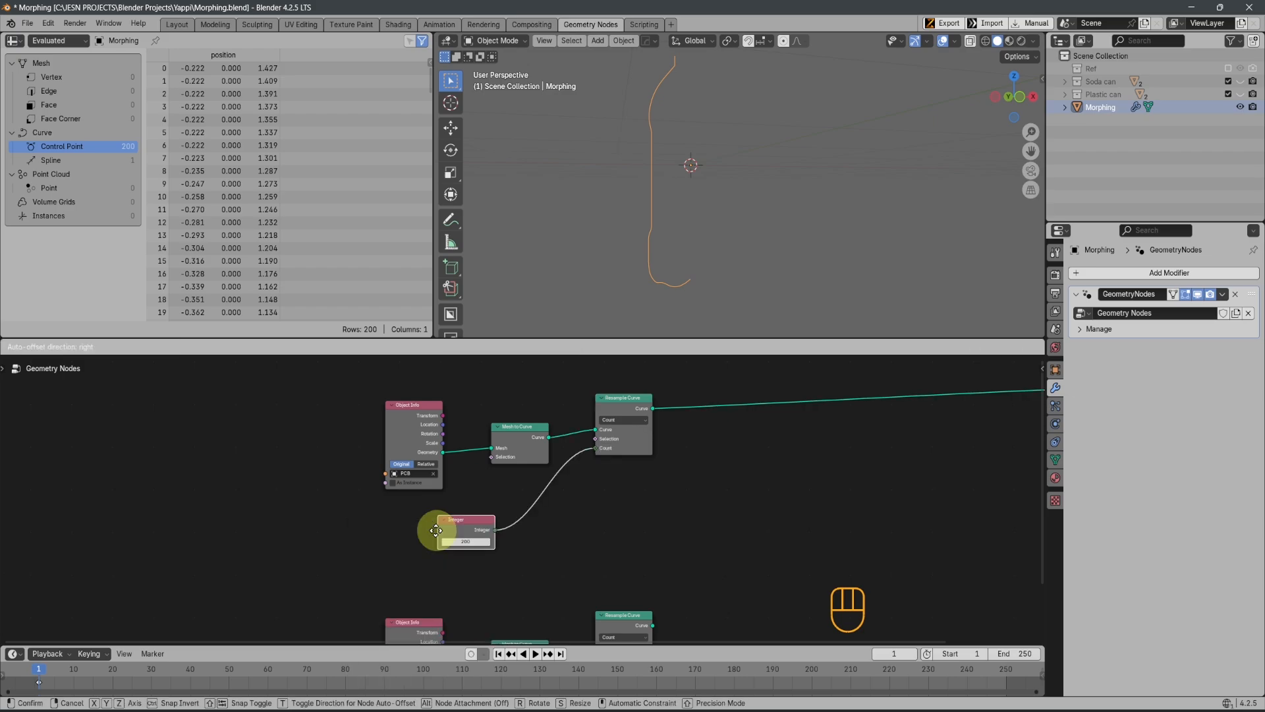
{"action": "left_click", "coordinate": [436, 530]}
Link the Integer node's output to the Count of the SCB chain's Resample Curve as well
{"action": "scroll", "coordinate": [491, 568], "scroll_direction": "up", "scroll_amount": 3}
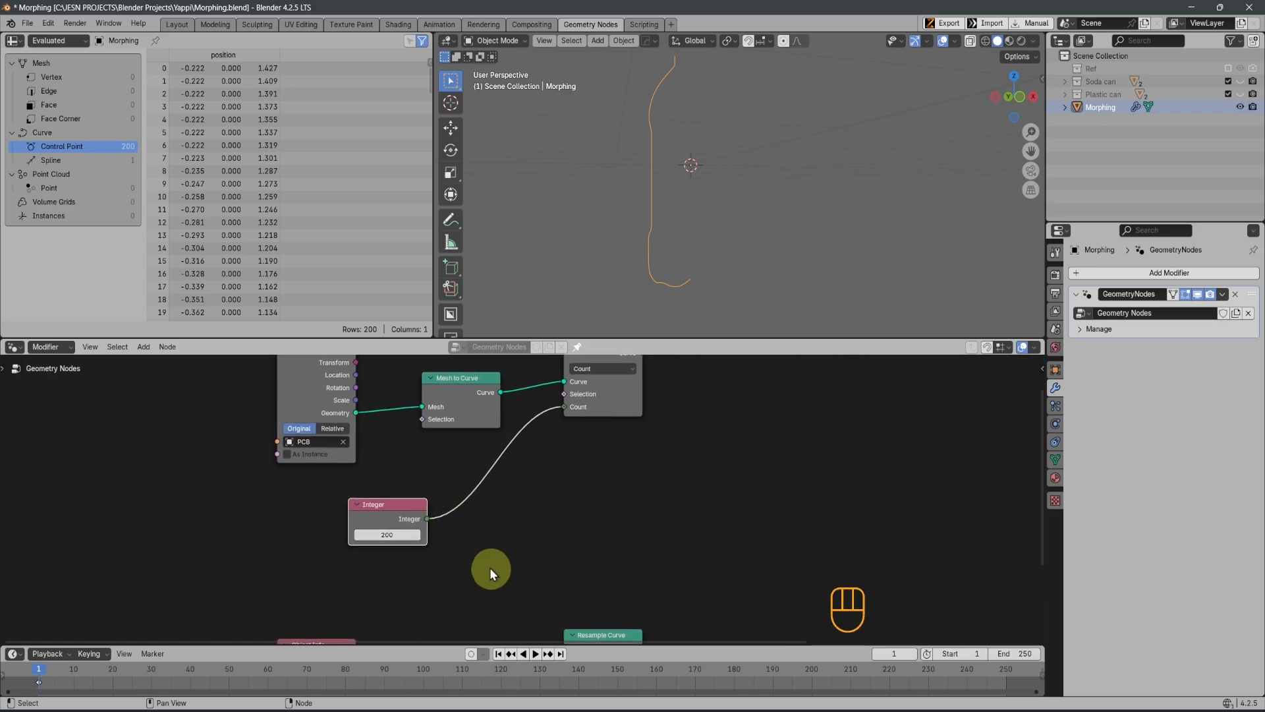
{"action": "scroll", "coordinate": [491, 570], "scroll_direction": "down", "scroll_amount": 2}
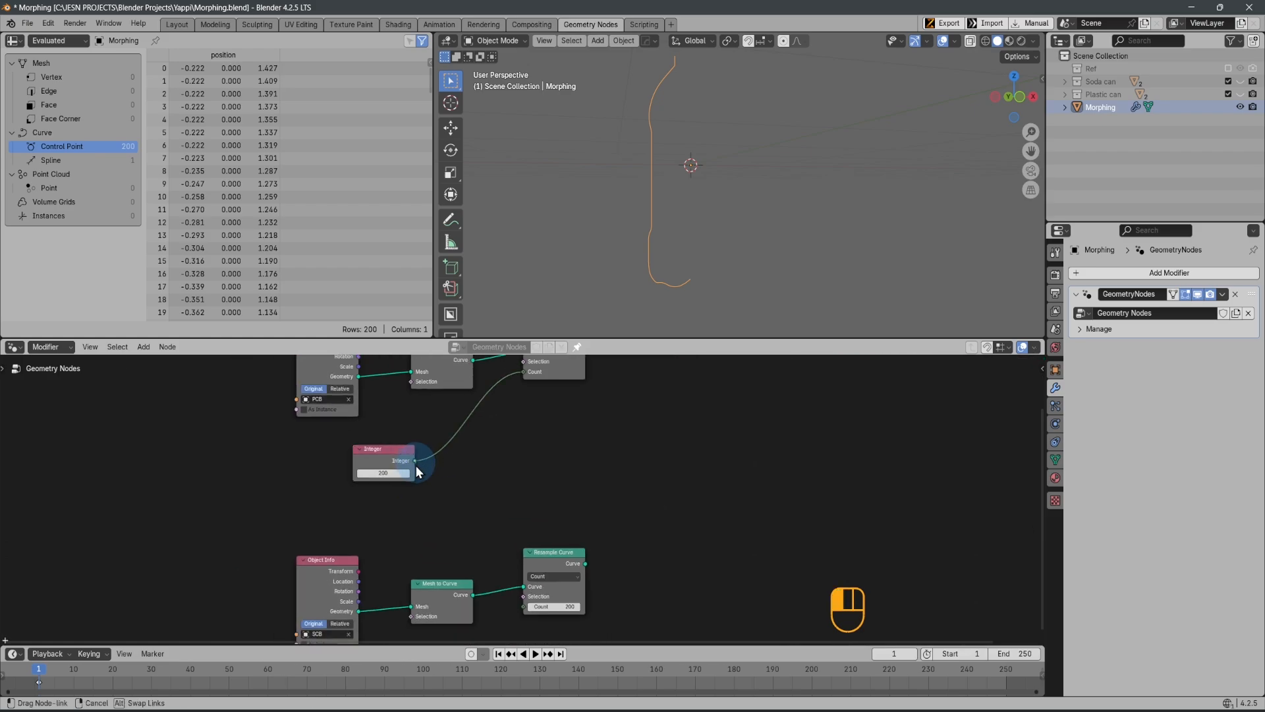
{"action": "left_click_drag", "start_coordinate": [416, 465], "coordinate": [523, 607]}
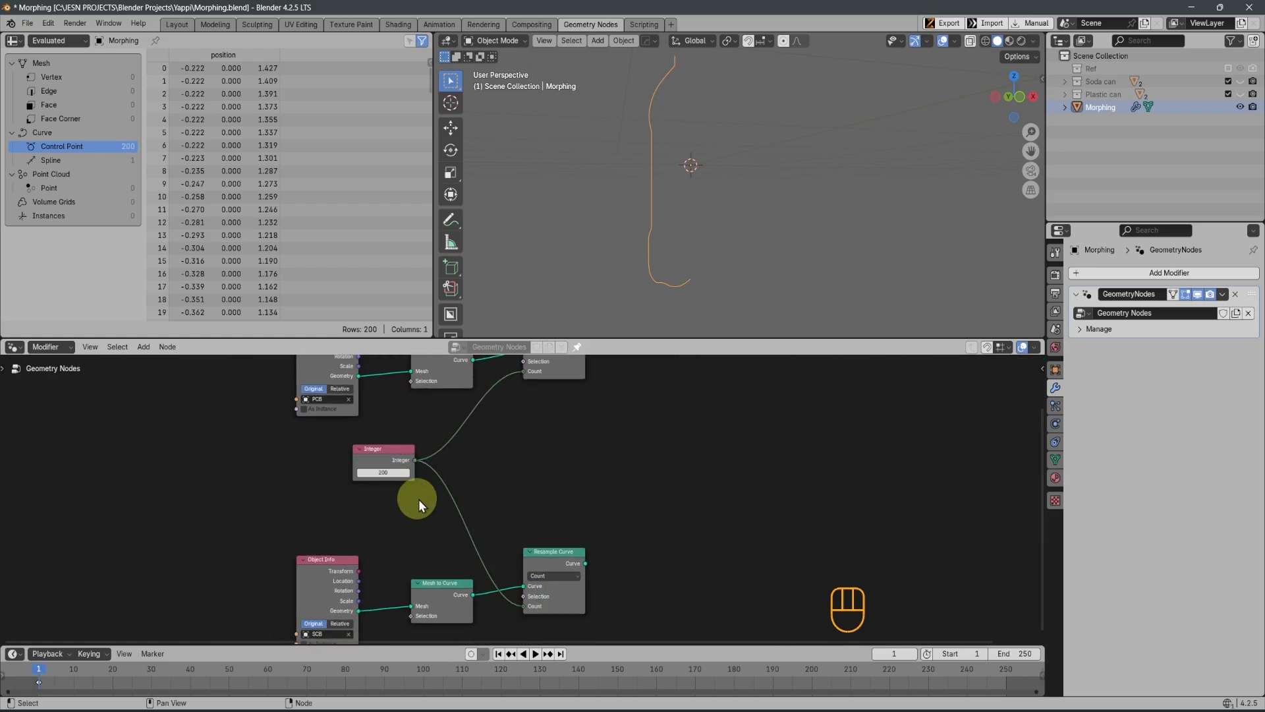
Set the Integer node's value to 300
{"action": "scroll", "coordinate": [418, 500], "scroll_direction": "up", "scroll_amount": 1}
{"action": "left_click", "coordinate": [337, 465]}
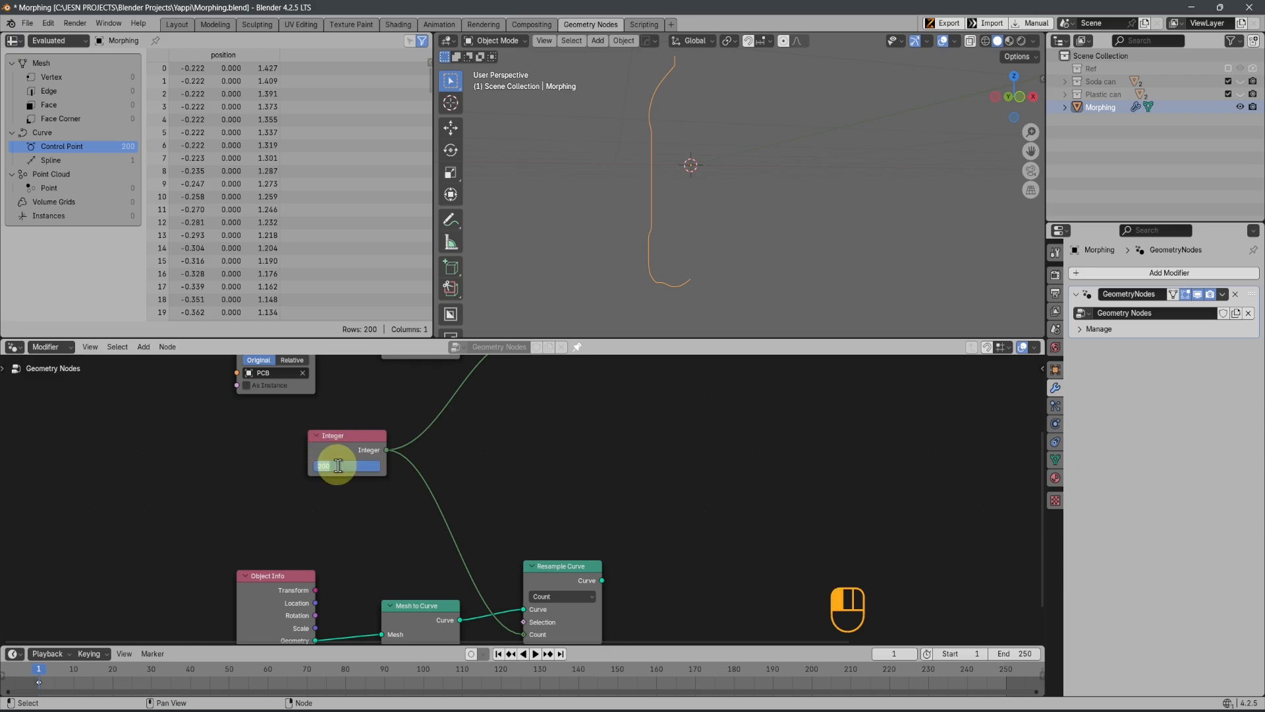
{"action": "type", "text": "300"}
{"action": "key", "text": "Return"}
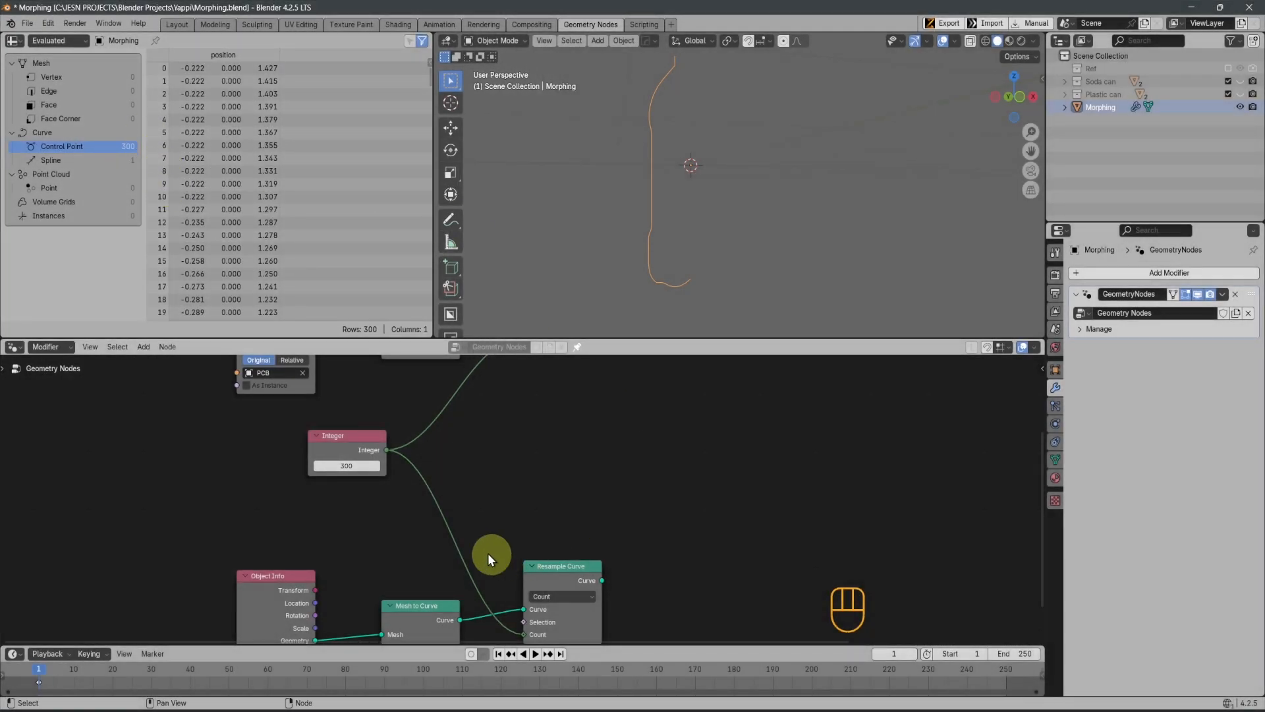
Move the Integer node out before the two Object Info nodes, midway between the PCB and SCB chains
{"action": "scroll", "coordinate": [488, 552], "scroll_direction": "down", "scroll_amount": 2}
{"action": "left_click_drag", "start_coordinate": [388, 456], "coordinate": [313, 482]}
{"action": "scroll", "coordinate": [712, 527], "scroll_direction": "down", "scroll_amount": 3}
{"action": "middle_click_drag", "start_coordinate": [703, 527], "coordinate": [482, 549], "text": "shift"}
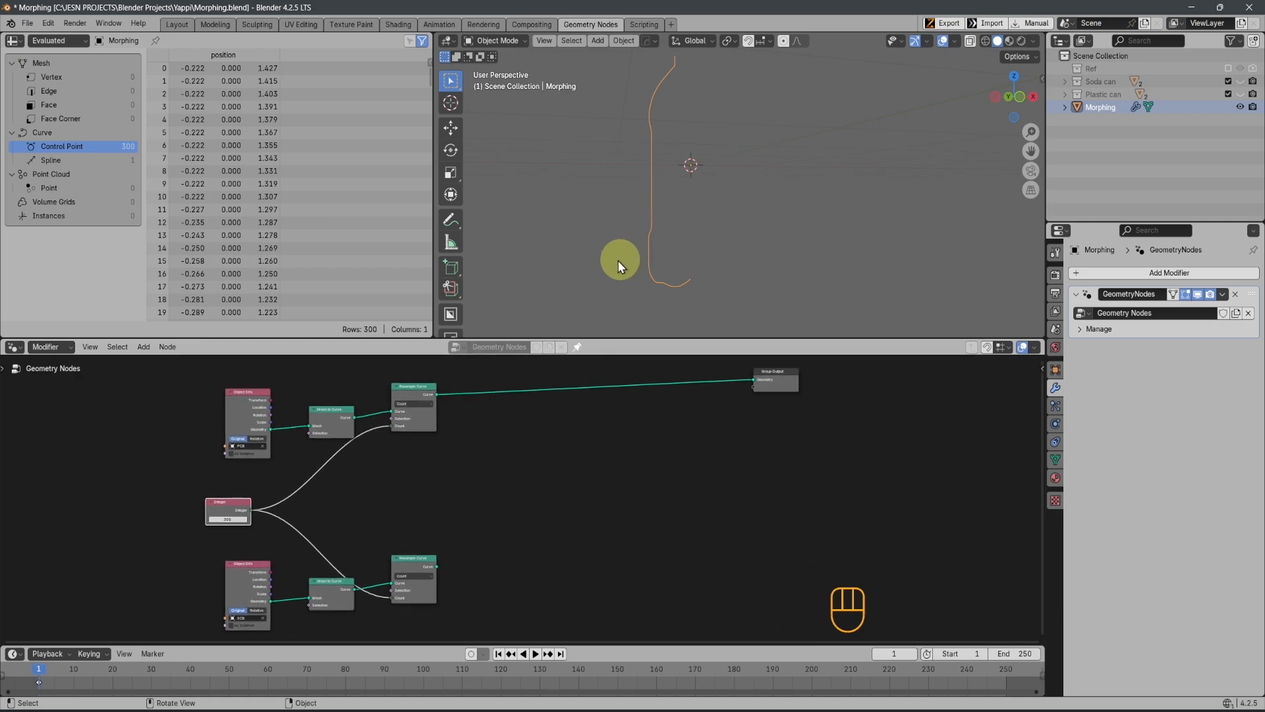
Preview the SCB chain's Resample Curve output with a temporary Viewer node, and delete the Viewer
{"action": "left_click", "coordinate": [409, 579], "text": "ctrl+shift"}
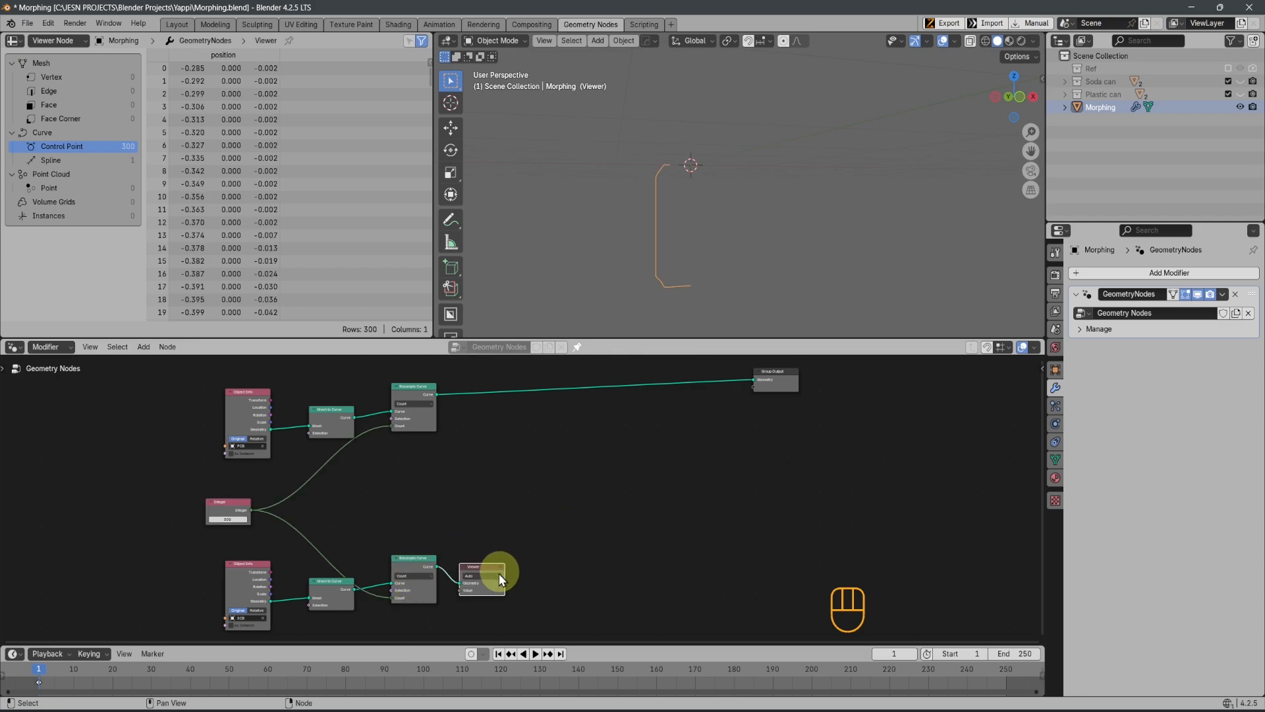
{"action": "scroll", "coordinate": [497, 580], "scroll_direction": "up", "scroll_amount": 2}
{"action": "middle_click_drag", "start_coordinate": [497, 581], "coordinate": [511, 513]}
{"action": "scroll", "coordinate": [512, 513], "scroll_direction": "up", "scroll_amount": 1}
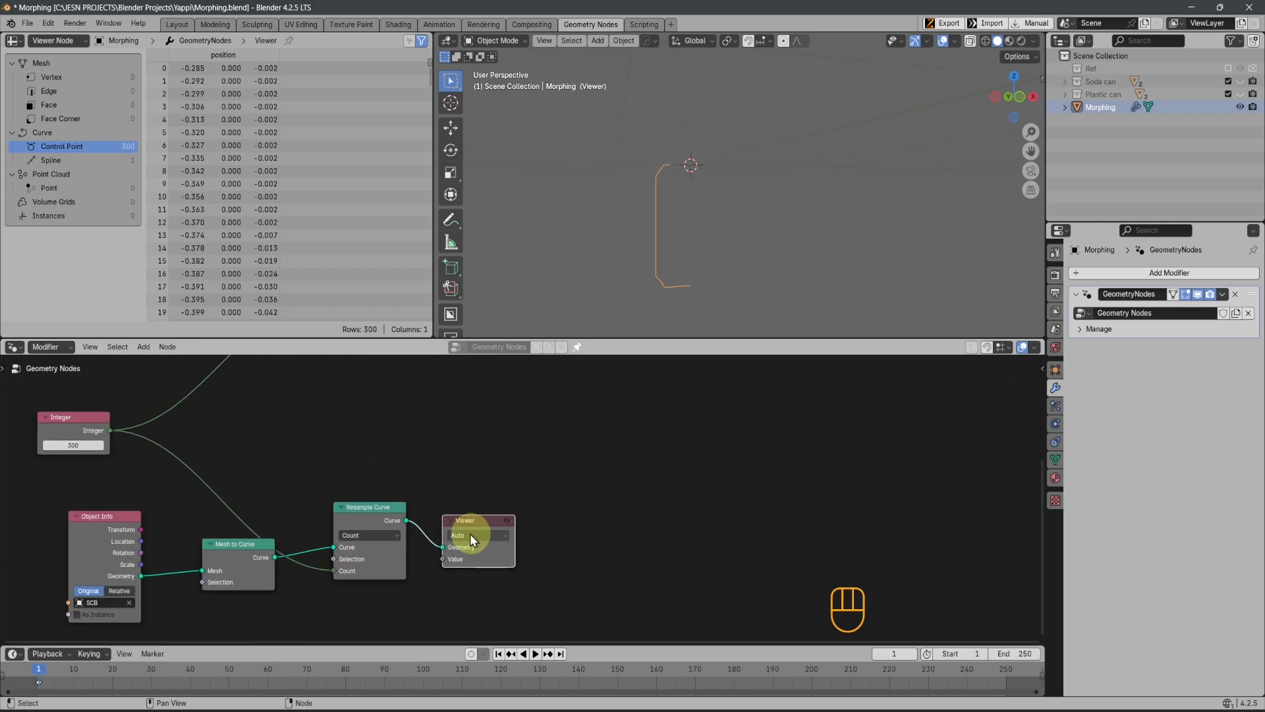
{"action": "key", "text": "ctrl+x"}
{"action": "scroll", "coordinate": [633, 446], "scroll_direction": "down", "scroll_amount": 5}
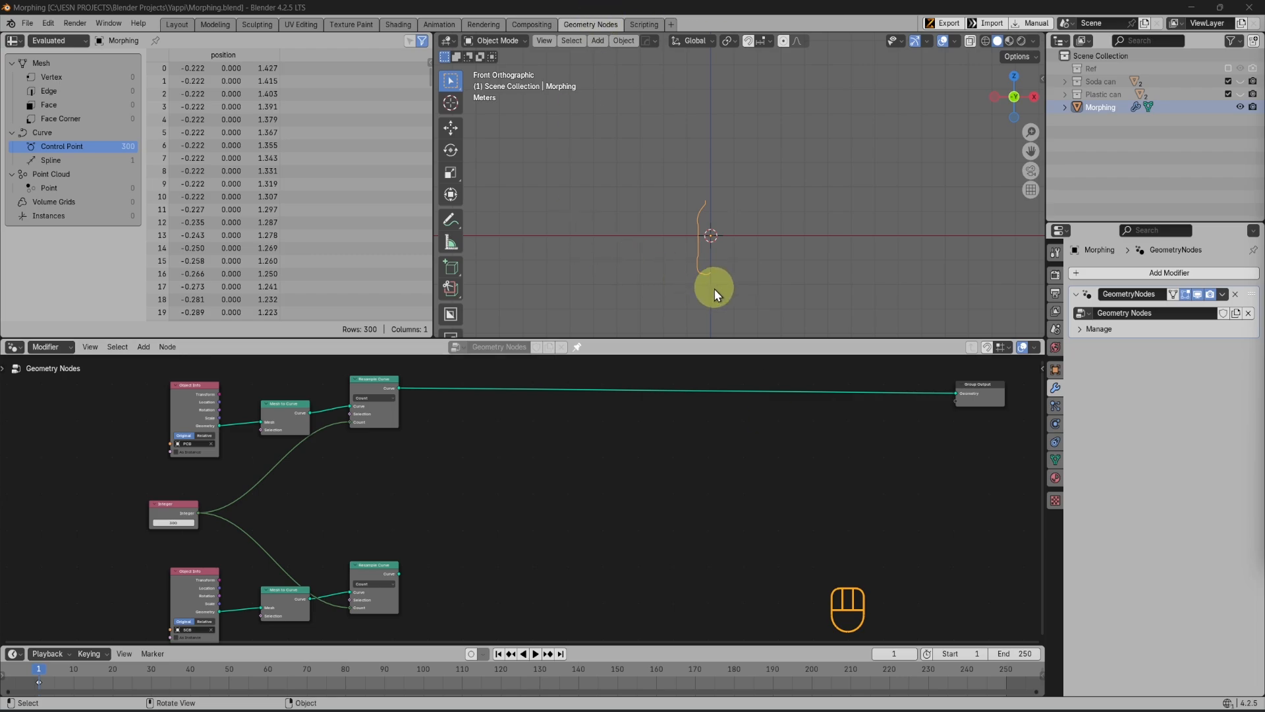
Add a Set Position node near the Group Output
{"action": "middle_click_drag", "start_coordinate": [812, 474], "coordinate": [784, 485]}
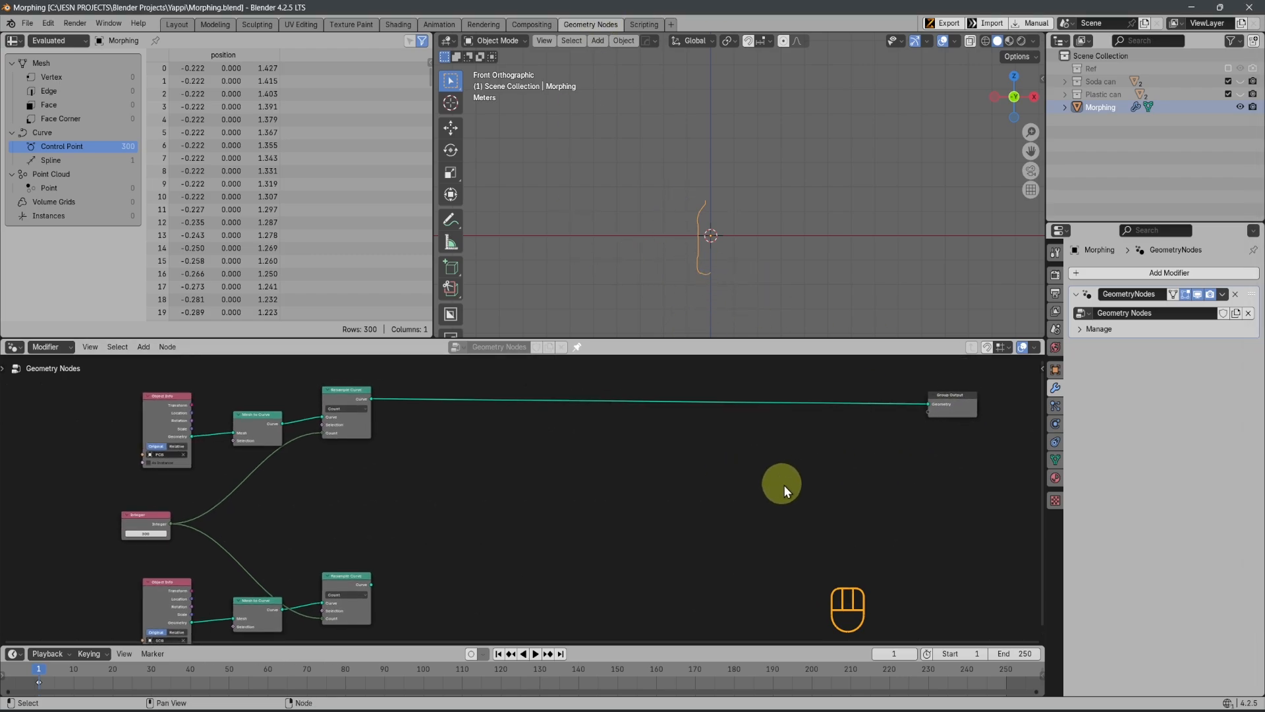
{"action": "key", "text": "shift+a"}
{"action": "left_click", "coordinate": [802, 445]}
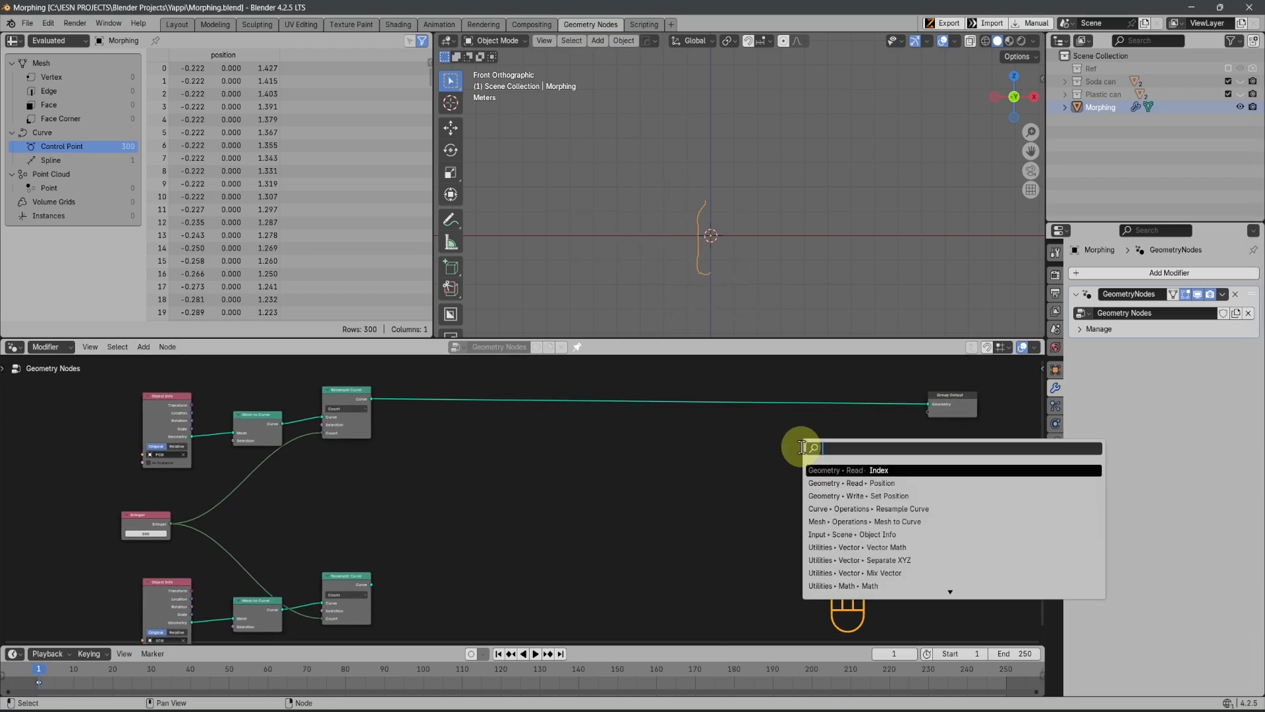
{"action": "type", "text": "set"}
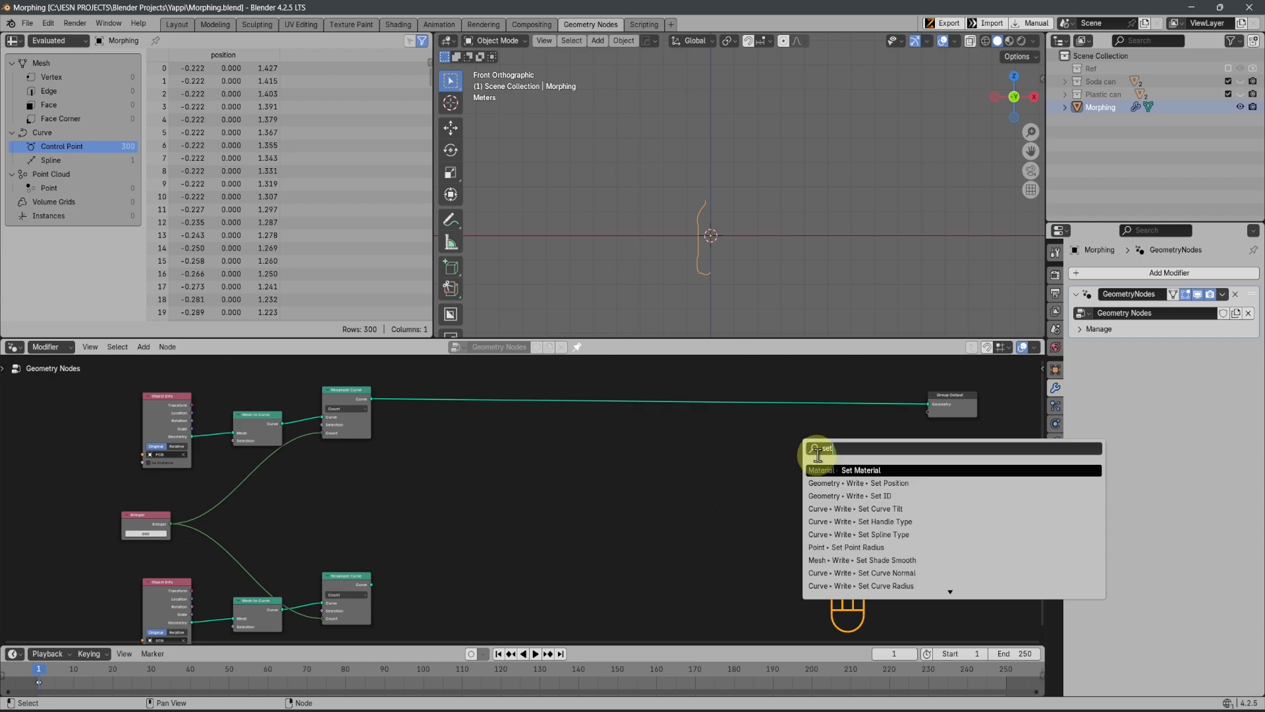
{"action": "left_click", "coordinate": [873, 482]}
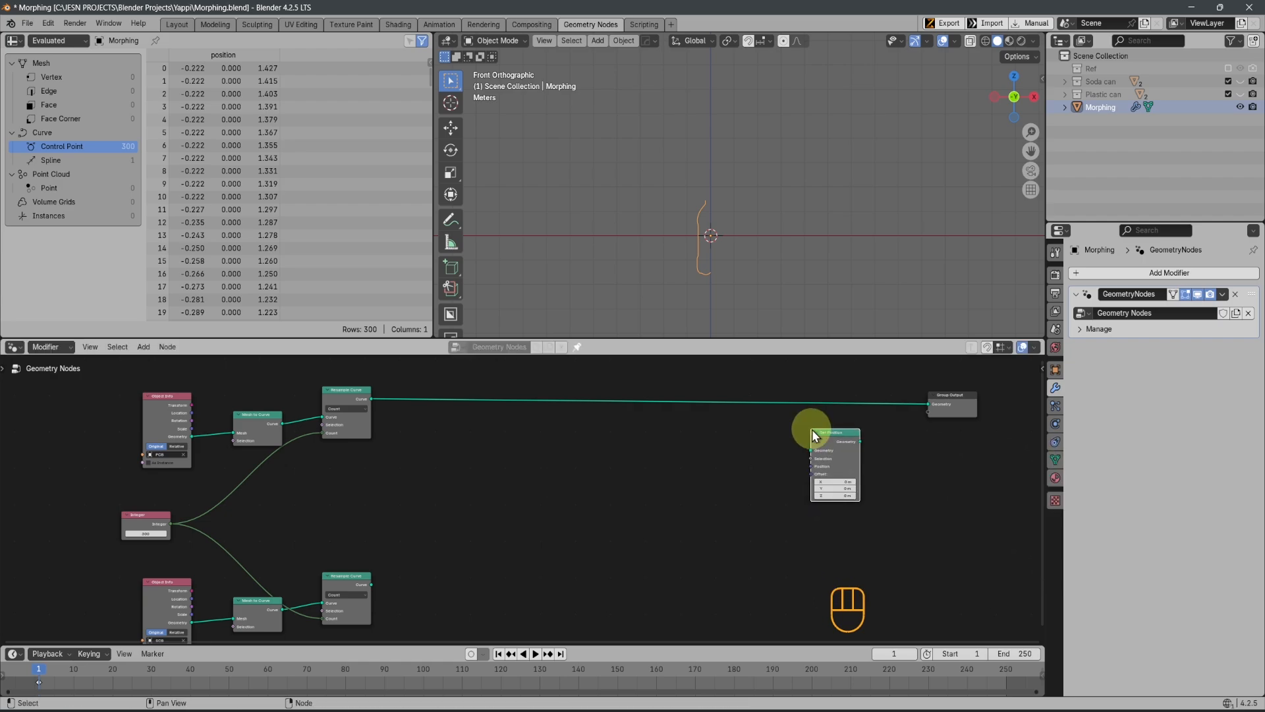
Insert the Set Position node into the link between the PCB chain's Resample Curve and the Group Output
{"action": "scroll", "coordinate": [812, 429], "scroll_direction": "up", "scroll_amount": 3}
{"action": "middle_click_drag", "start_coordinate": [589, 490], "coordinate": [588, 493]}
{"action": "scroll", "coordinate": [658, 485], "scroll_direction": "up", "scroll_amount": 6}
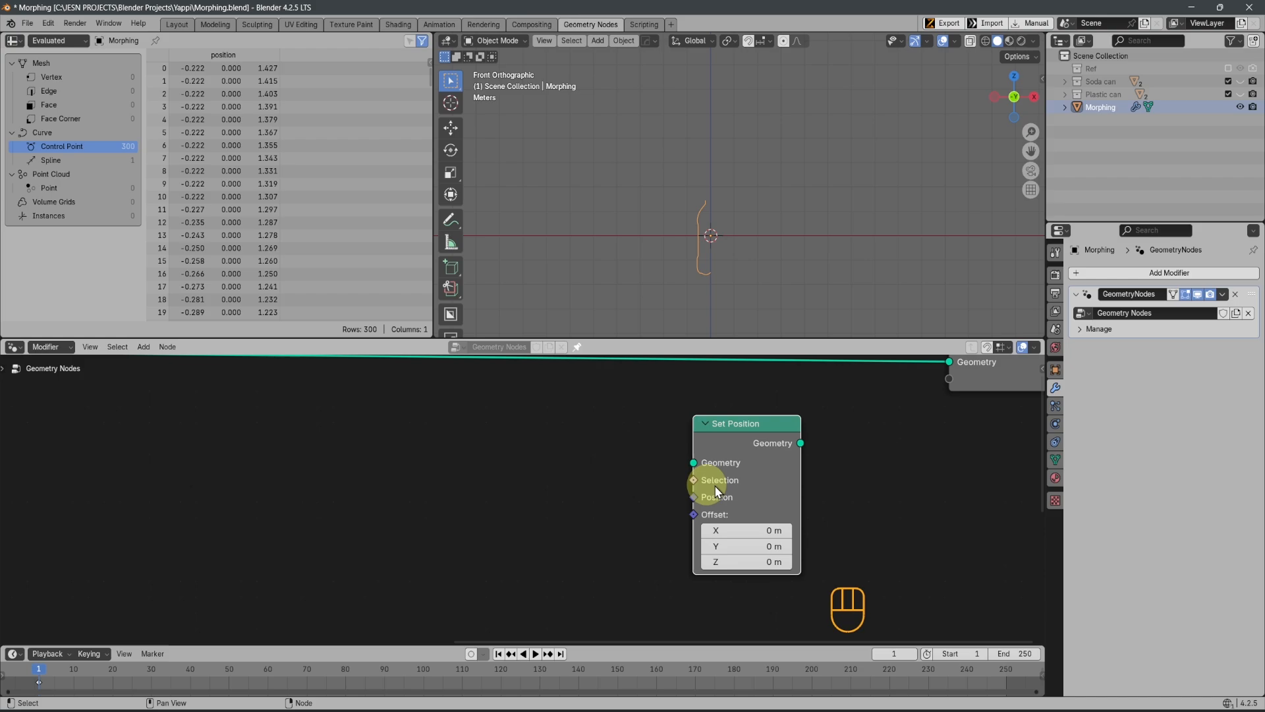
{"action": "middle_click_drag", "start_coordinate": [812, 467], "coordinate": [650, 570]}
{"action": "scroll", "coordinate": [610, 561], "scroll_direction": "up", "scroll_amount": 2}
{"action": "key", "text": "g"}
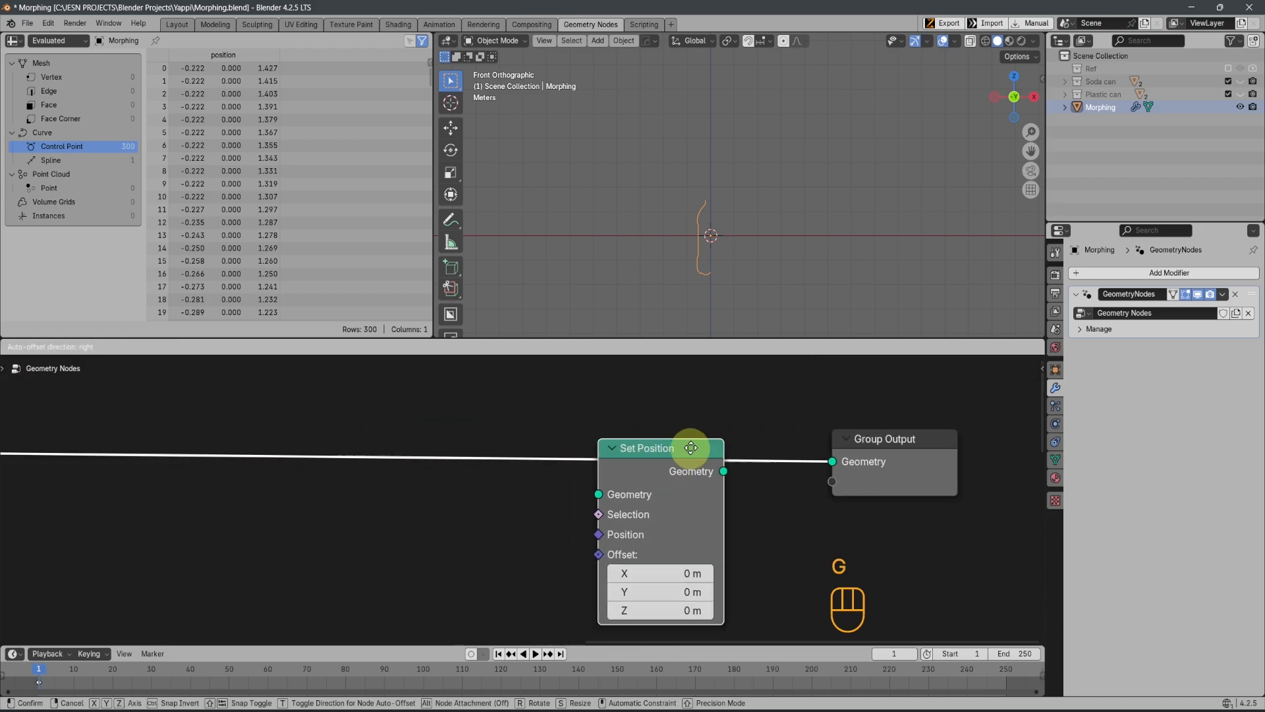
{"action": "left_click", "coordinate": [636, 462]}
{"action": "scroll", "coordinate": [521, 501], "scroll_direction": "down", "scroll_amount": 3}
{"action": "scroll", "coordinate": [426, 516], "scroll_direction": "down", "scroll_amount": 1}
{"action": "middle_click_drag", "start_coordinate": [425, 516], "coordinate": [675, 459]}
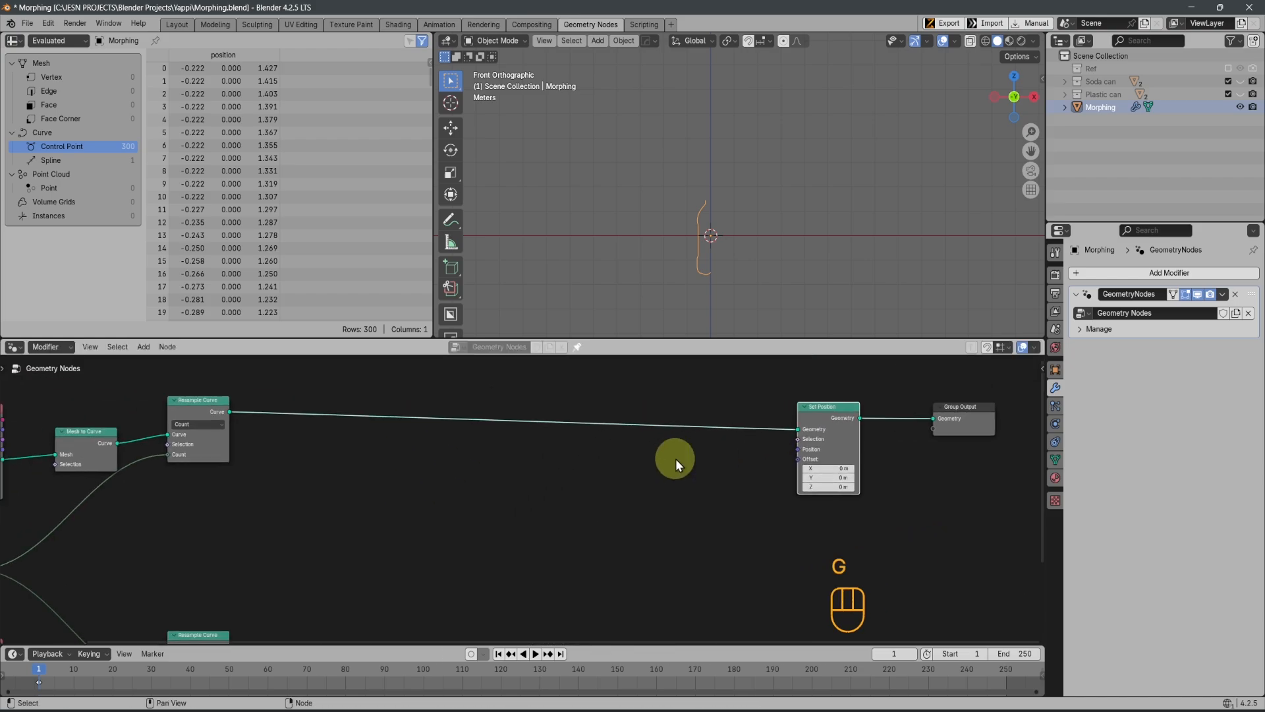
Add a Mix Color node and place it below the main link, ahead of the Set Position node
{"action": "scroll", "coordinate": [671, 459], "scroll_direction": "down", "scroll_amount": 4}
{"action": "middle_click_drag", "start_coordinate": [505, 475], "coordinate": [536, 480]}
{"action": "scroll", "coordinate": [613, 527], "scroll_direction": "up", "scroll_amount": 2}
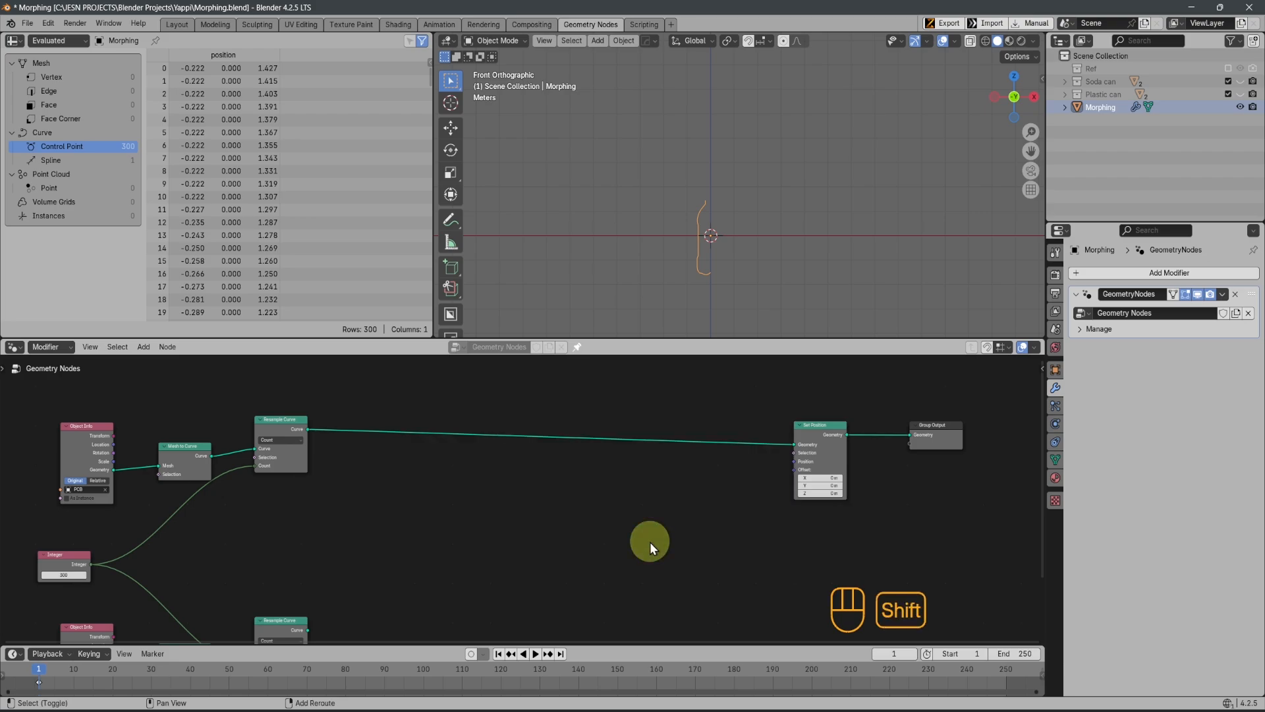
{"action": "key", "text": "shift+a"}
{"action": "left_click", "coordinate": [621, 448]}
{"action": "type", "text": "mix"}
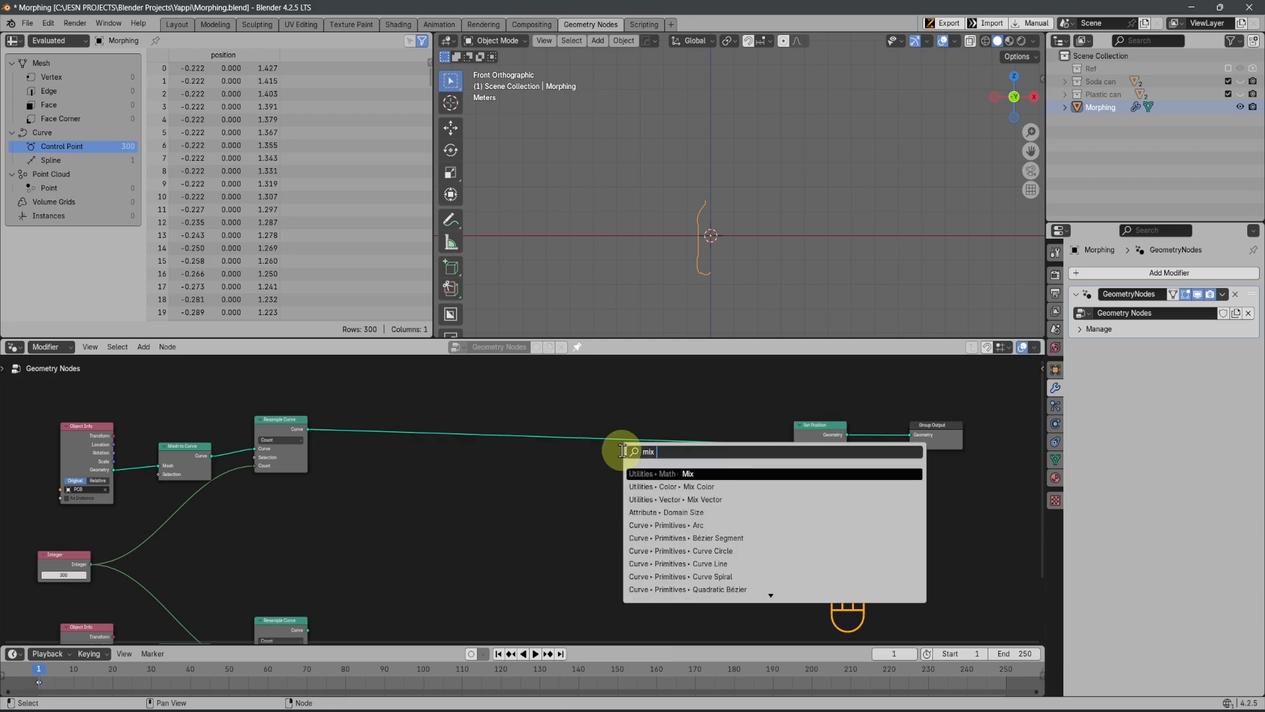
{"action": "key", "text": "Down"}
{"action": "key", "text": "Return"}
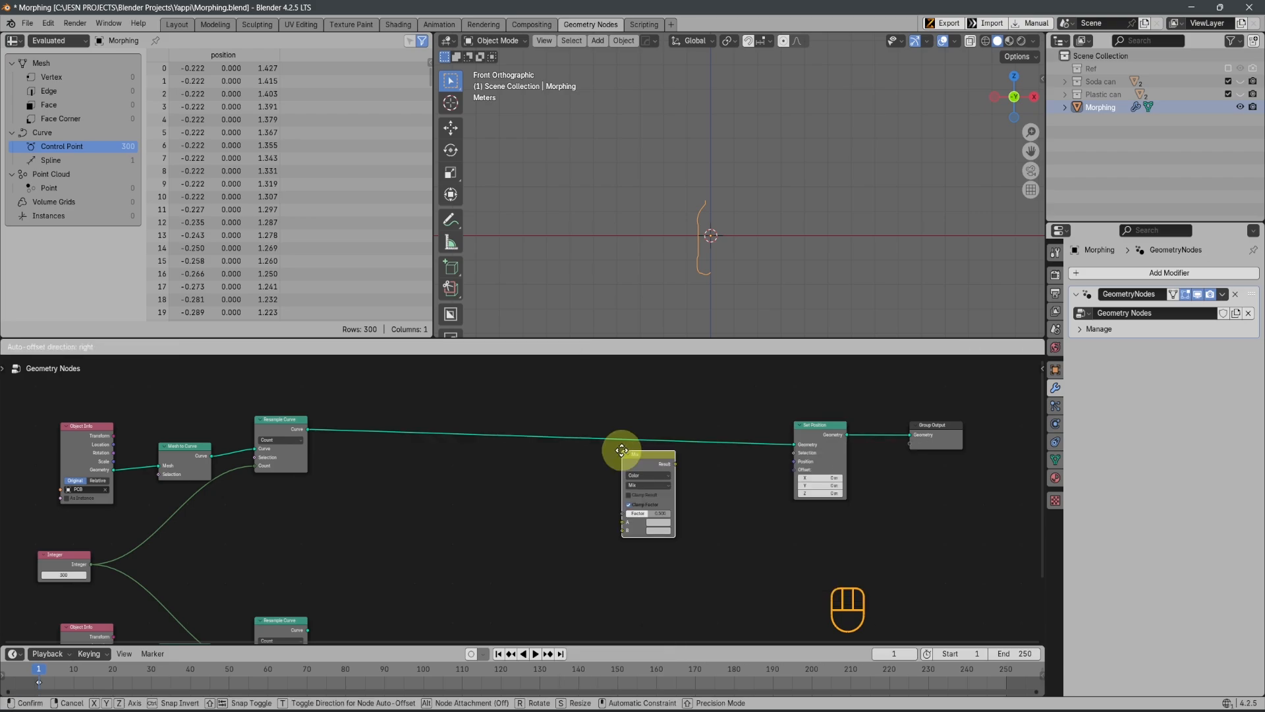
{"action": "left_click", "coordinate": [659, 475]}
{"action": "scroll", "coordinate": [683, 491], "scroll_direction": "up", "scroll_amount": 5}
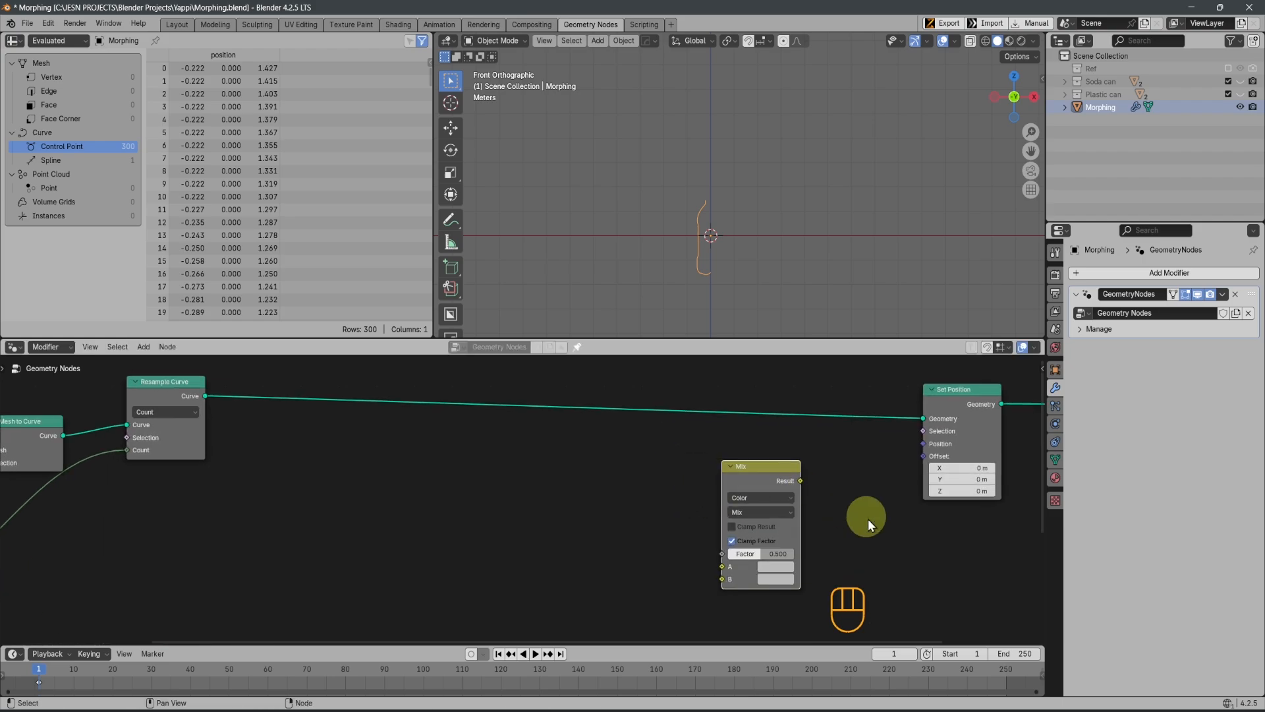
Link the Mix node's Result to the Position input of the Set Position node
{"action": "left_click_drag", "start_coordinate": [775, 438], "coordinate": [940, 371]}
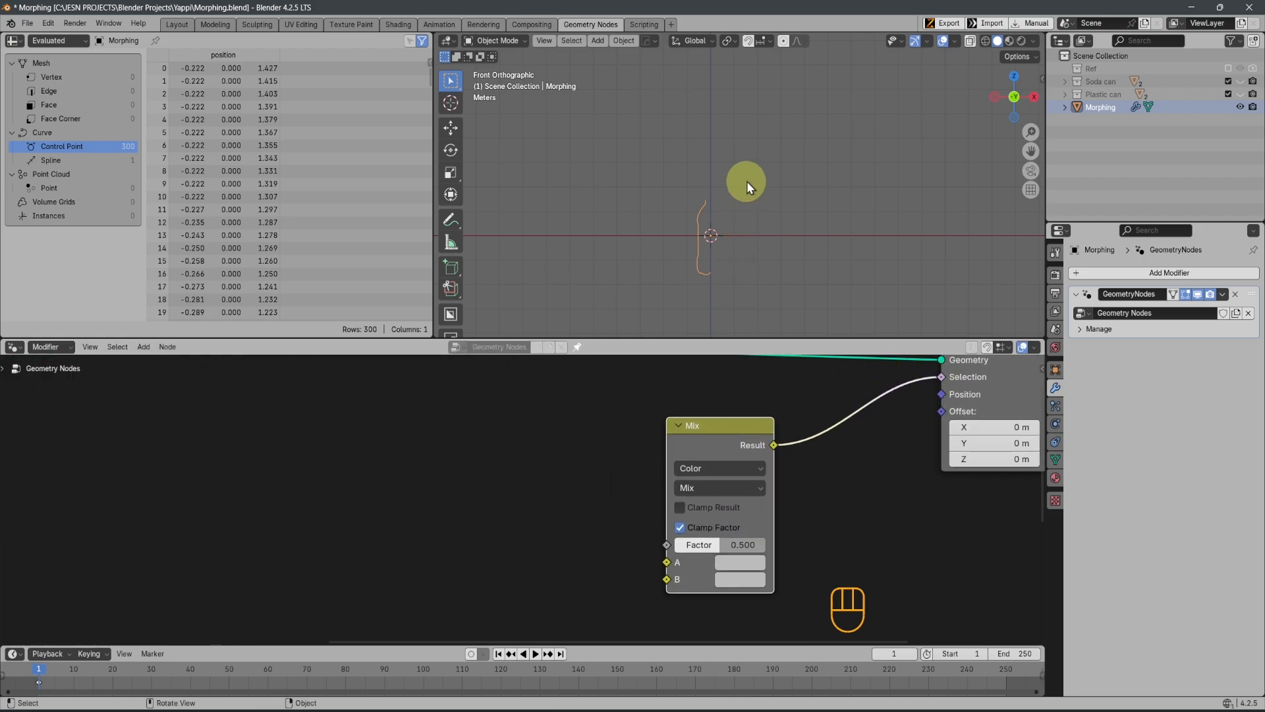
{"action": "scroll", "coordinate": [828, 547], "scroll_direction": "down", "scroll_amount": 4}
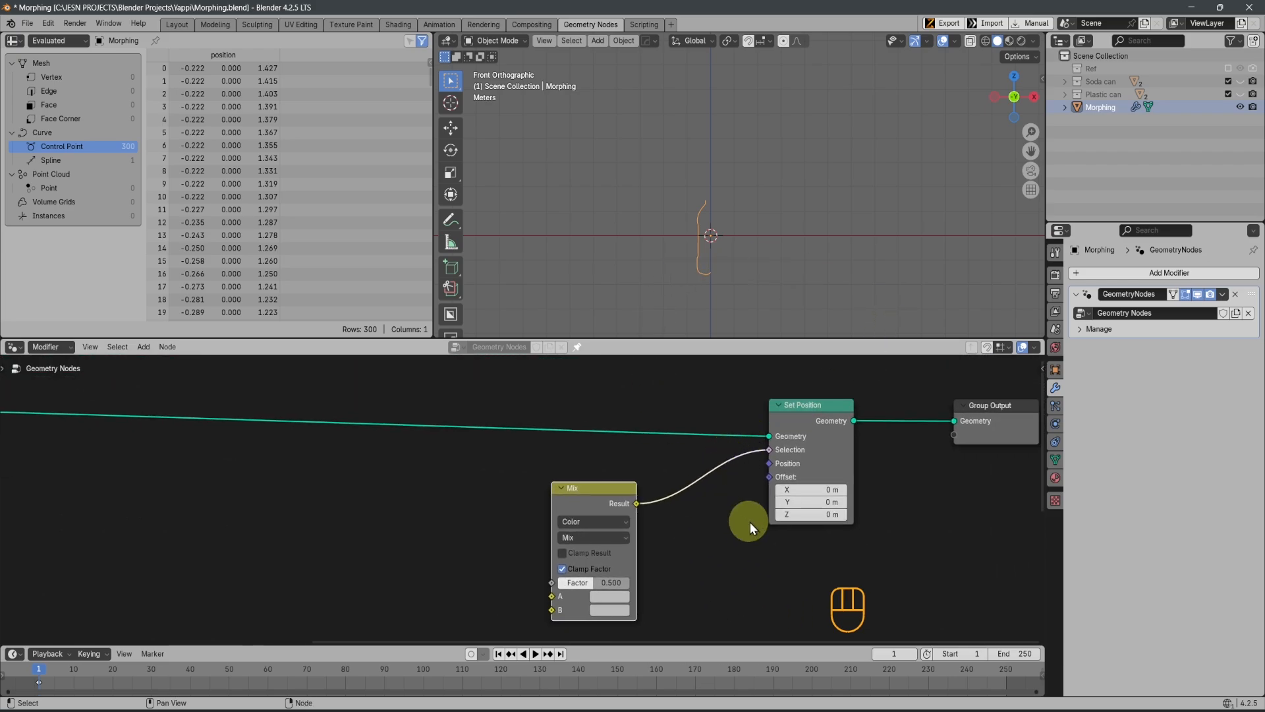
{"action": "left_click_drag", "start_coordinate": [769, 451], "coordinate": [769, 463]}
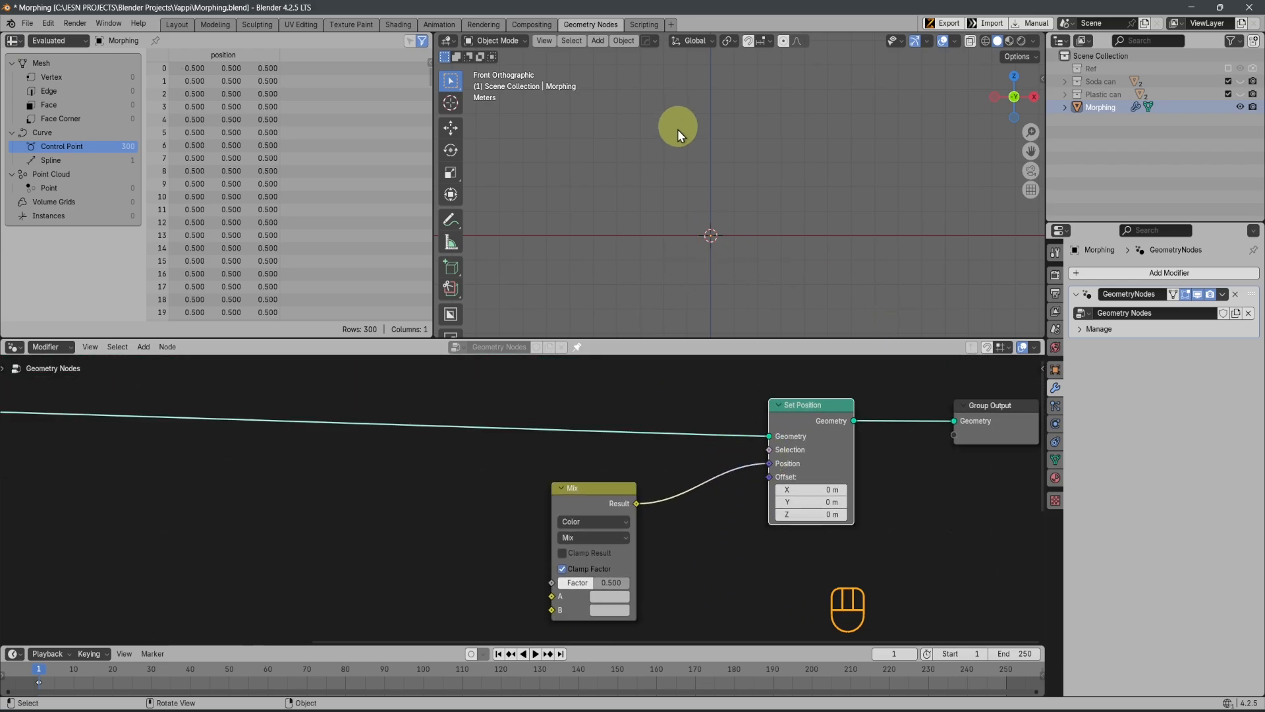
{"action": "middle_click_drag", "start_coordinate": [671, 528], "coordinate": [856, 458]}
{"action": "scroll", "coordinate": [342, 528], "scroll_direction": "down", "scroll_amount": 2}
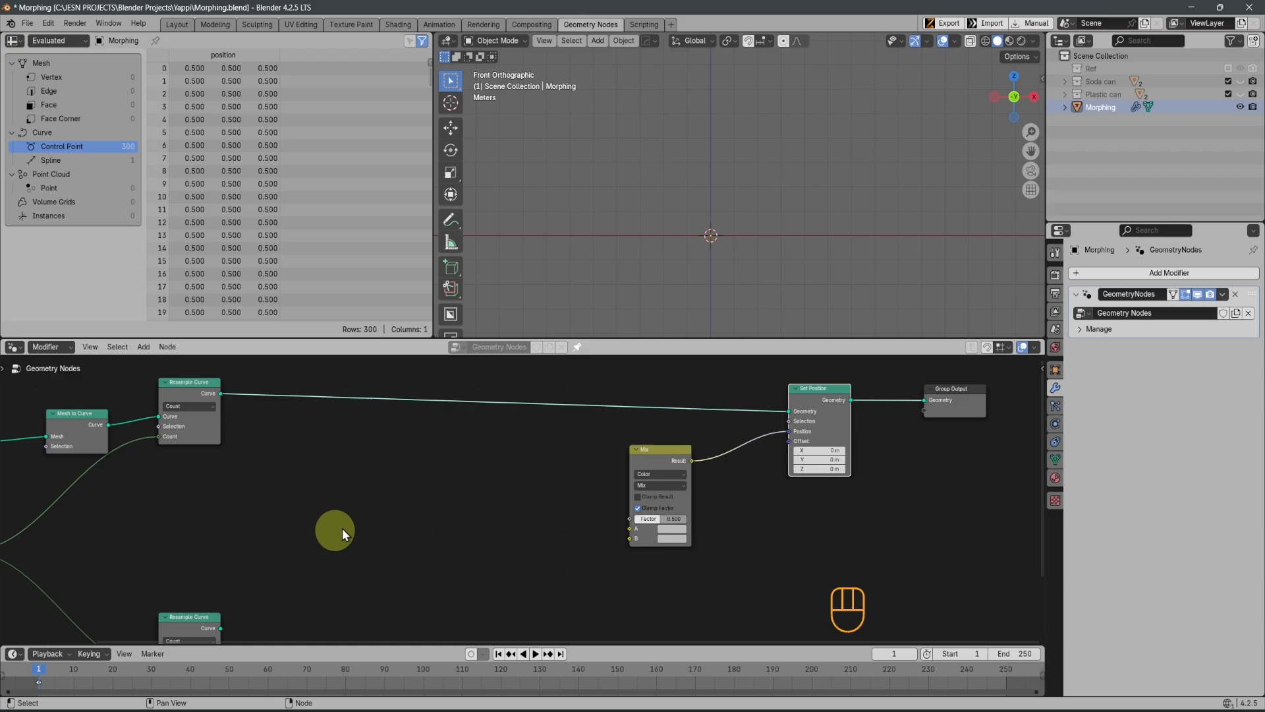
Try to link the PCB chain's Resample Curve output directly to the Mix node's A input, and cut that link
{"action": "scroll", "coordinate": [342, 528], "scroll_direction": "up", "scroll_amount": 1}
{"action": "middle_click_drag", "start_coordinate": [342, 528], "coordinate": [459, 542]}
{"action": "scroll", "coordinate": [458, 542], "scroll_direction": "down", "scroll_amount": 1}
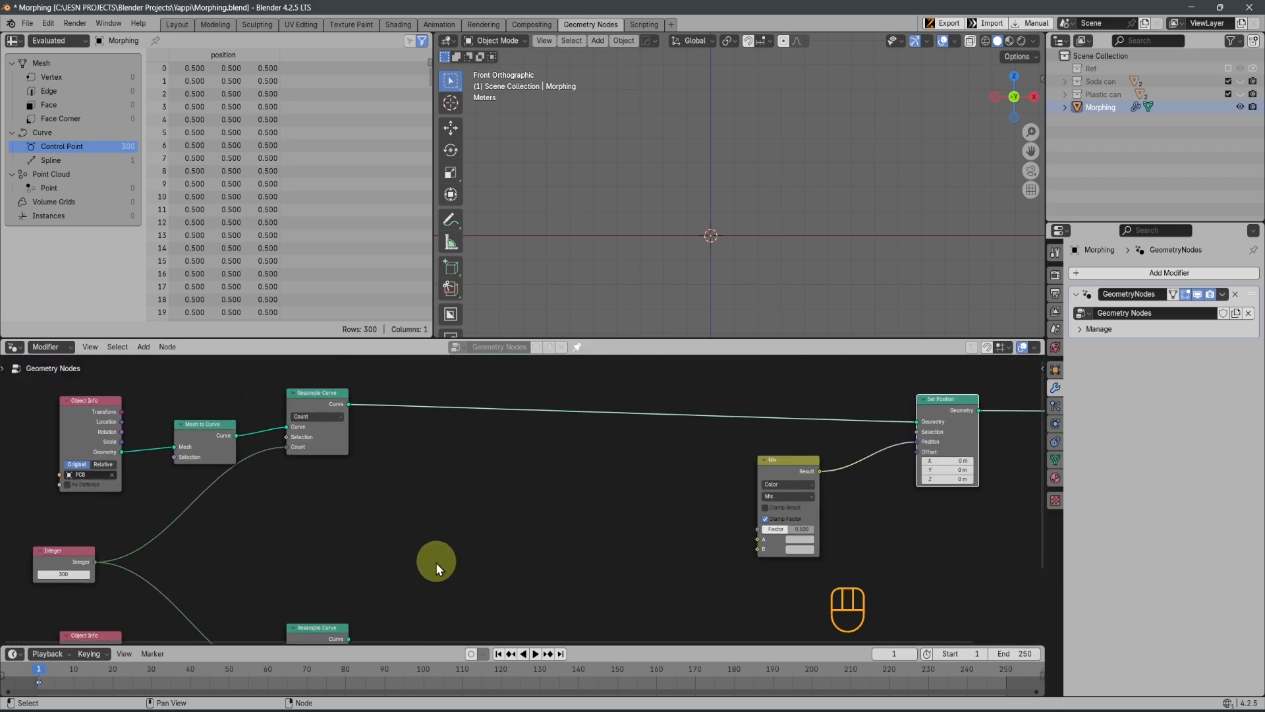
{"action": "left_click", "coordinate": [347, 401]}
{"action": "left_click_drag", "start_coordinate": [347, 400], "coordinate": [758, 539]}
{"action": "middle_click_drag", "start_coordinate": [522, 508], "coordinate": [529, 465]}
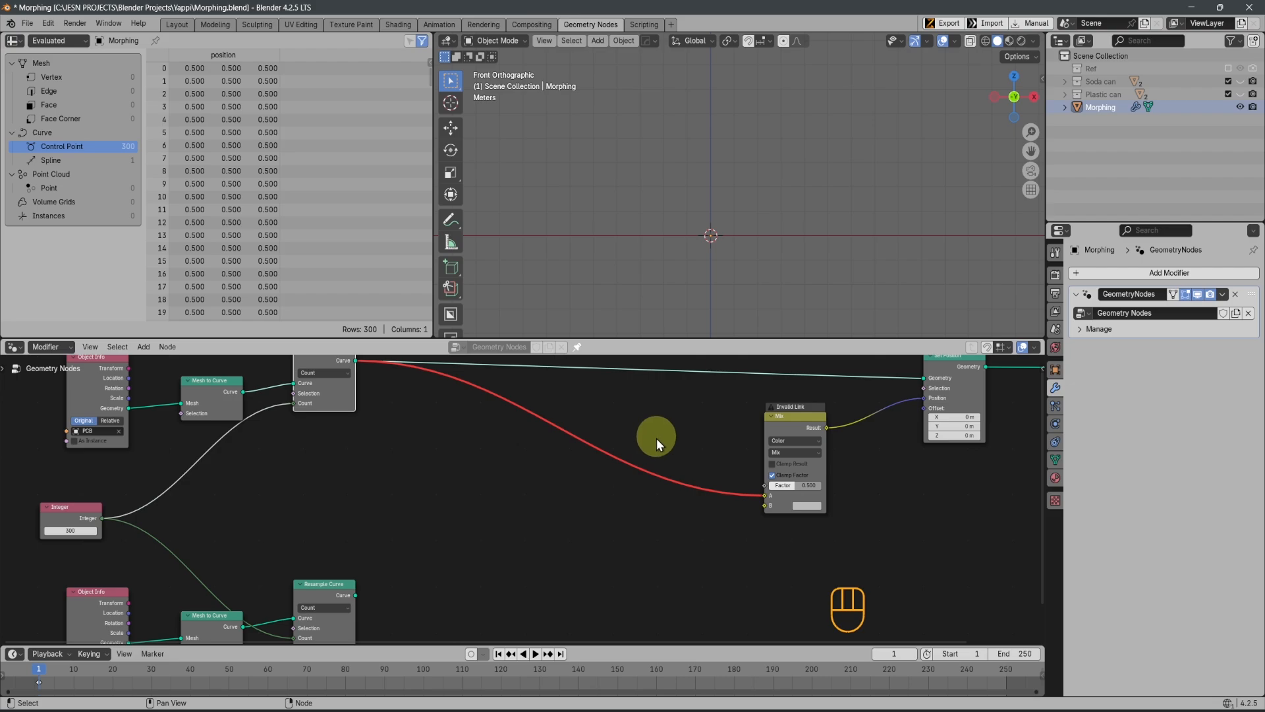
{"action": "right_click_drag", "start_coordinate": [641, 424], "coordinate": [574, 549], "text": "ctrl"}
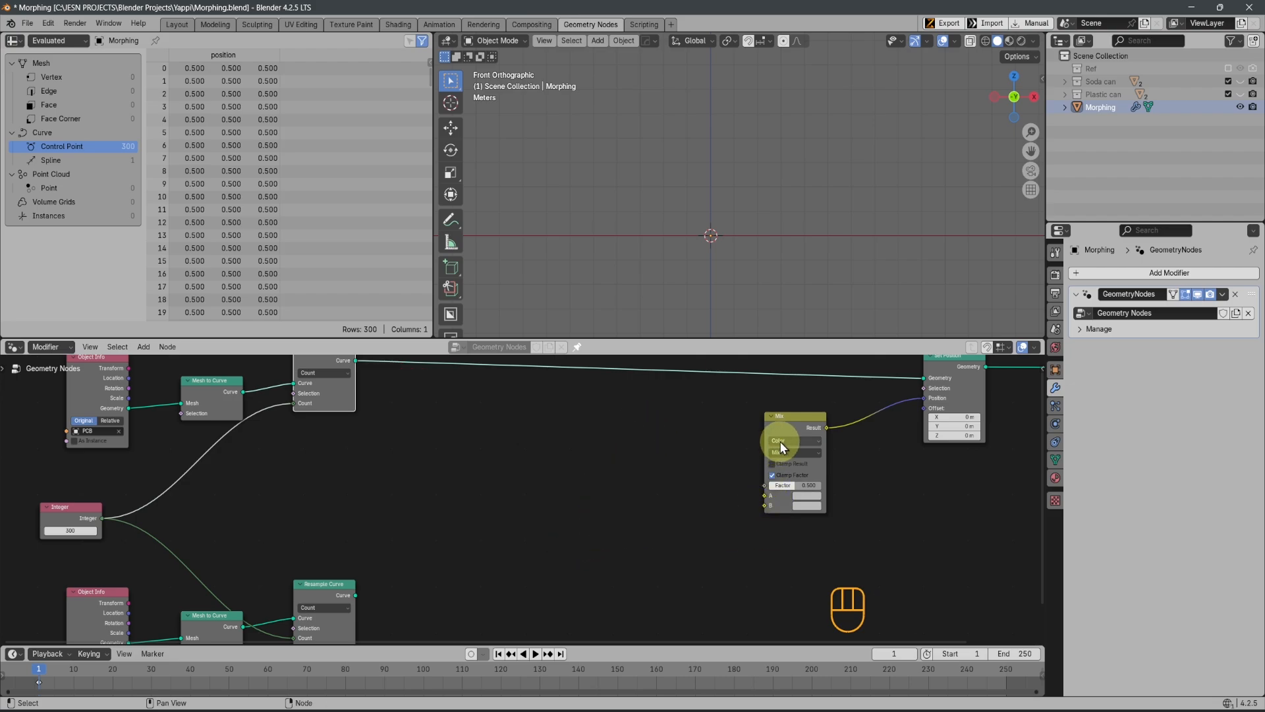
Add a Position node and place it below the PCB chain's Resample Curve node
{"action": "middle_click_drag", "start_coordinate": [349, 523], "coordinate": [345, 542]}
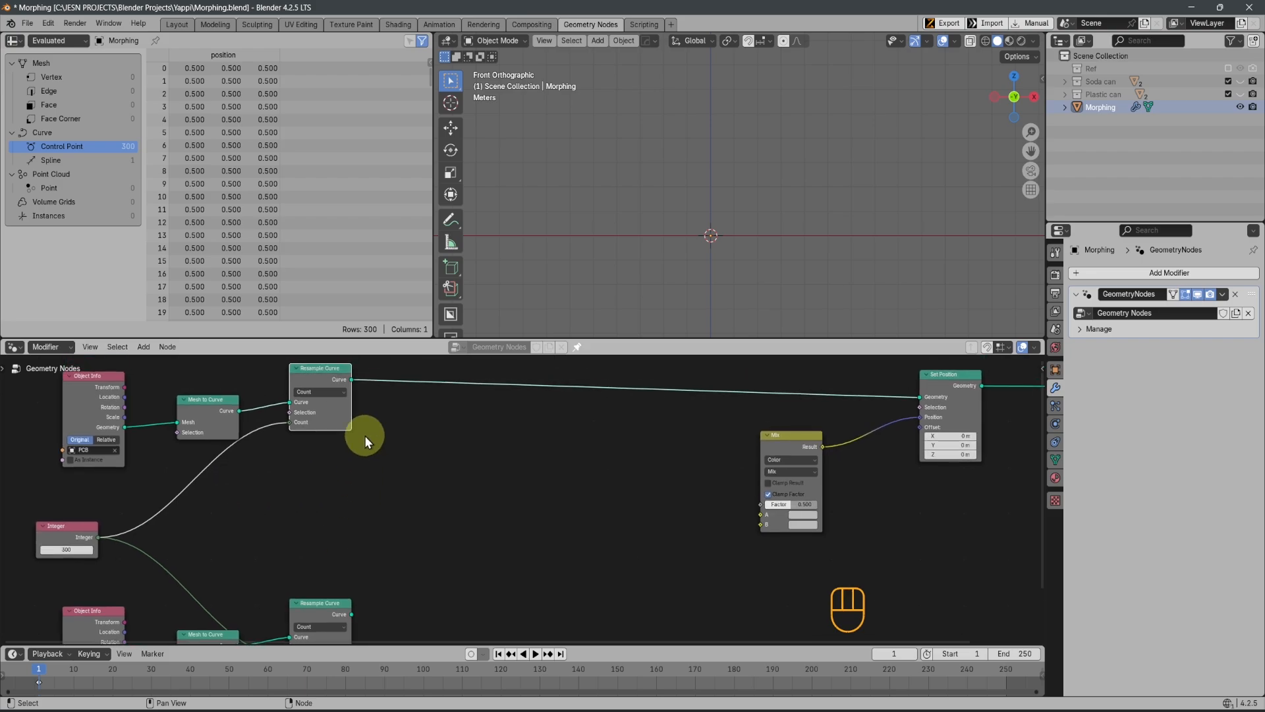
{"action": "key", "text": "shift+a"}
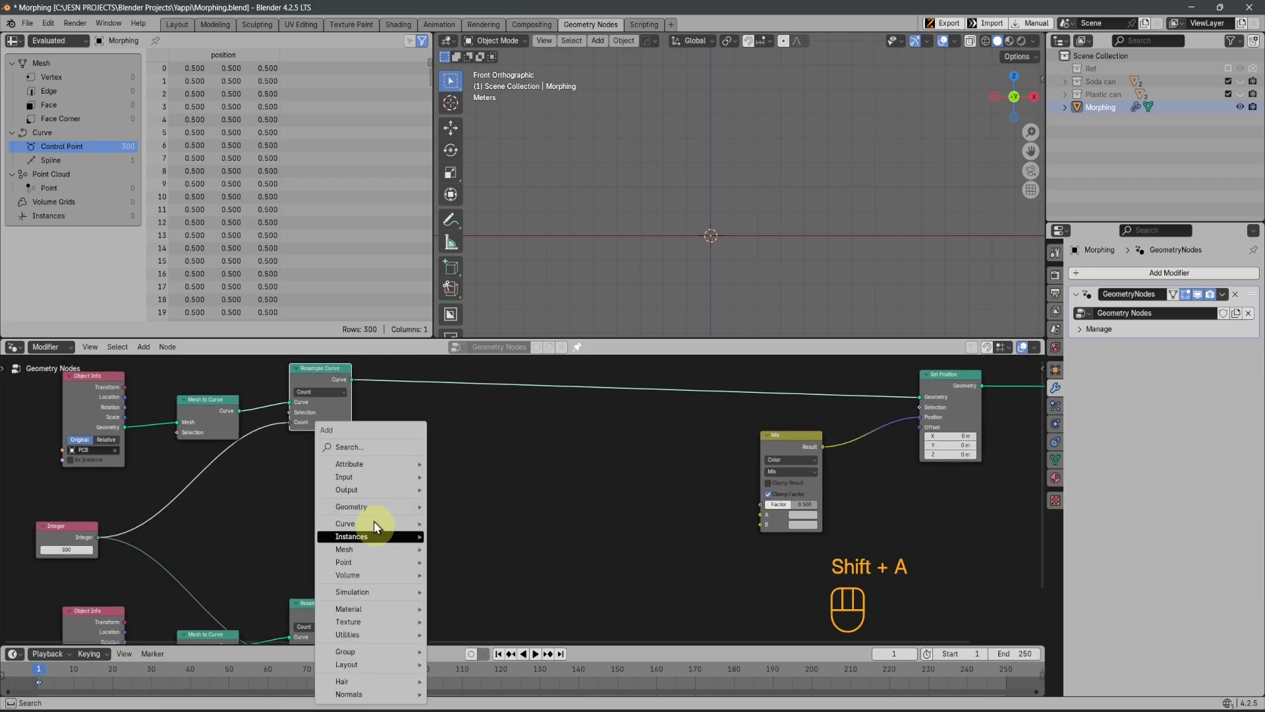
{"action": "left_click", "coordinate": [362, 445]}
{"action": "type", "text": "posu"}
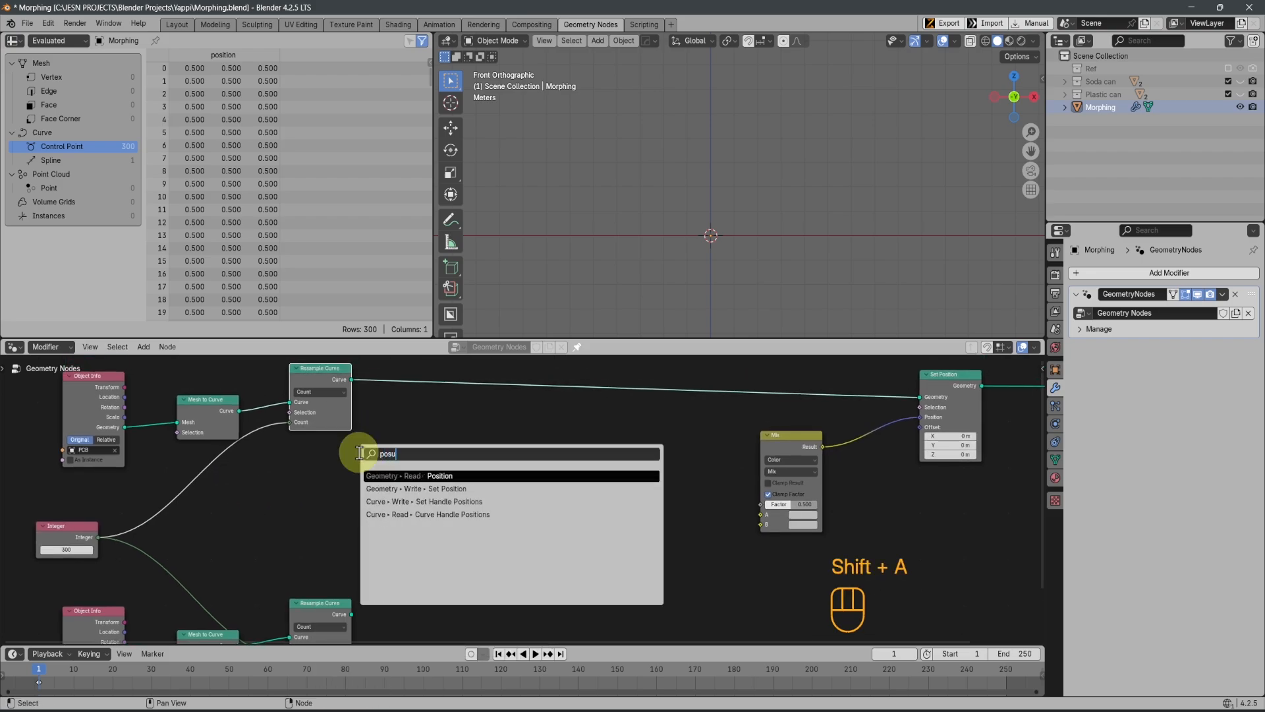
{"action": "key", "text": "BackSpace"}
{"action": "type", "text": "i"}
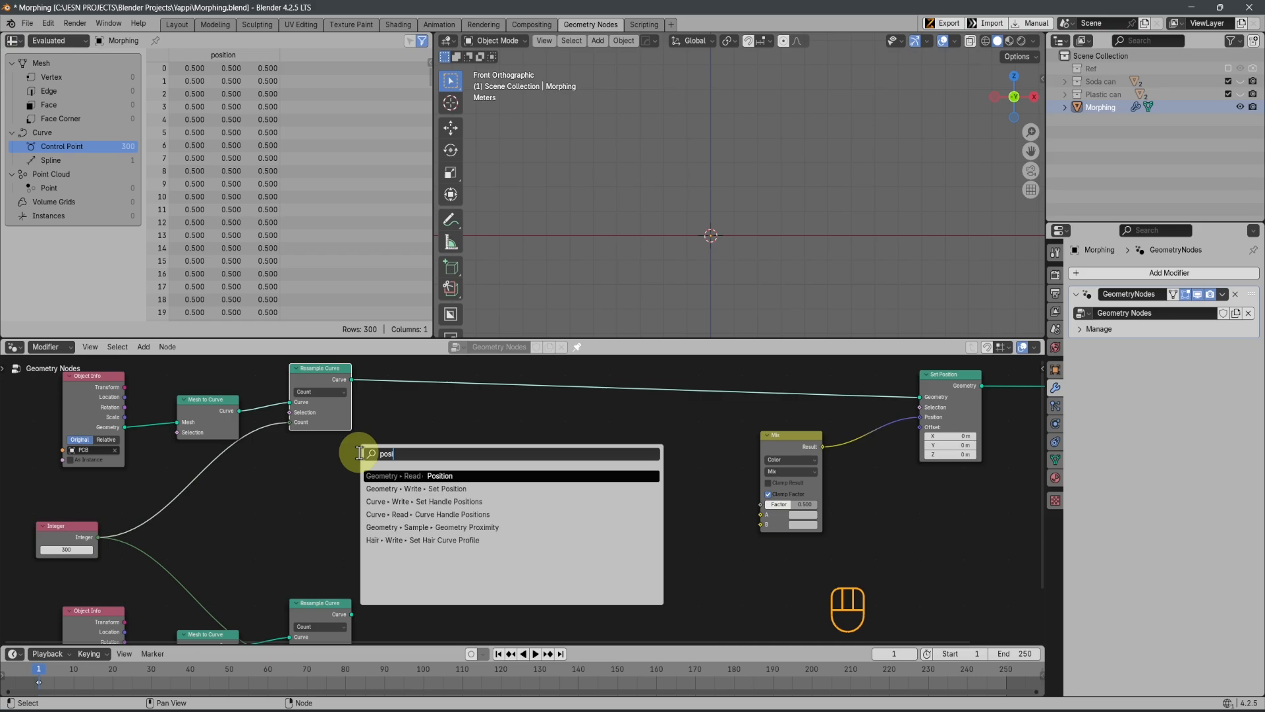
{"action": "left_click", "coordinate": [396, 479]}
{"action": "left_click", "coordinate": [381, 493]}
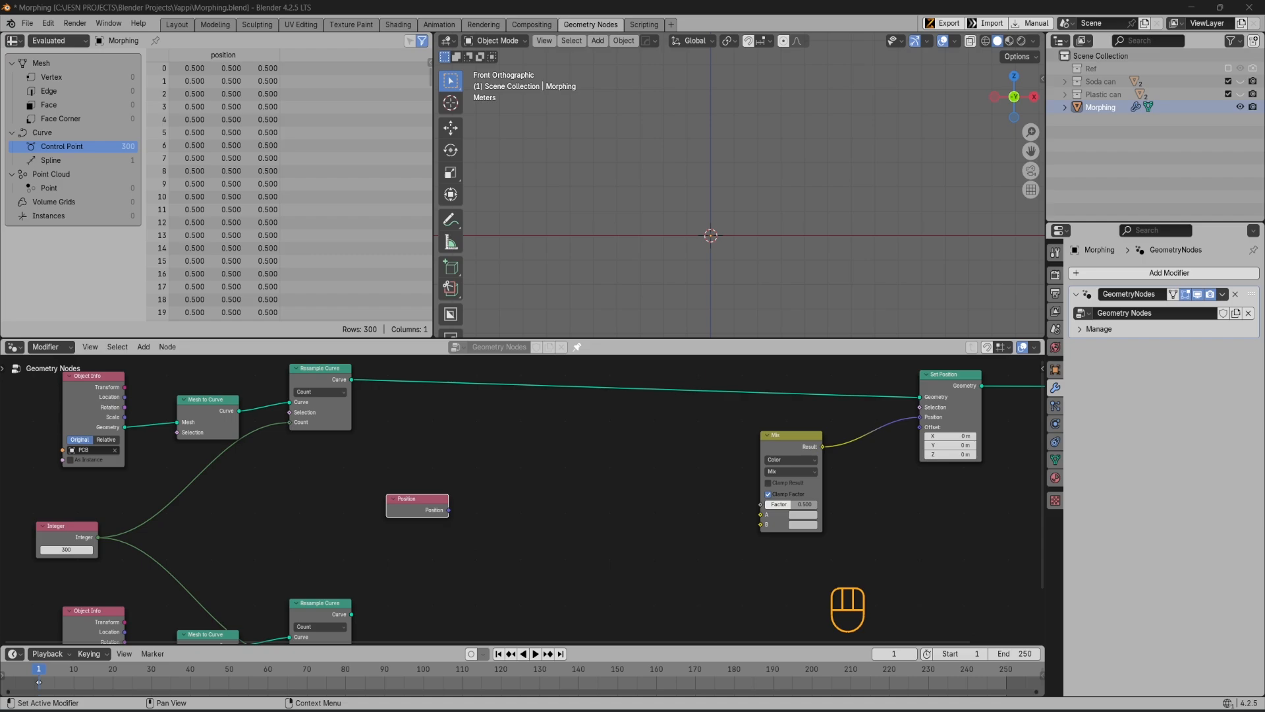
Add a Sample Index node and place it between the Position and Mix nodes
{"action": "left_click", "coordinate": [567, 421]}
{"action": "left_click", "coordinate": [579, 498]}
{"action": "key", "text": "shift+a"}
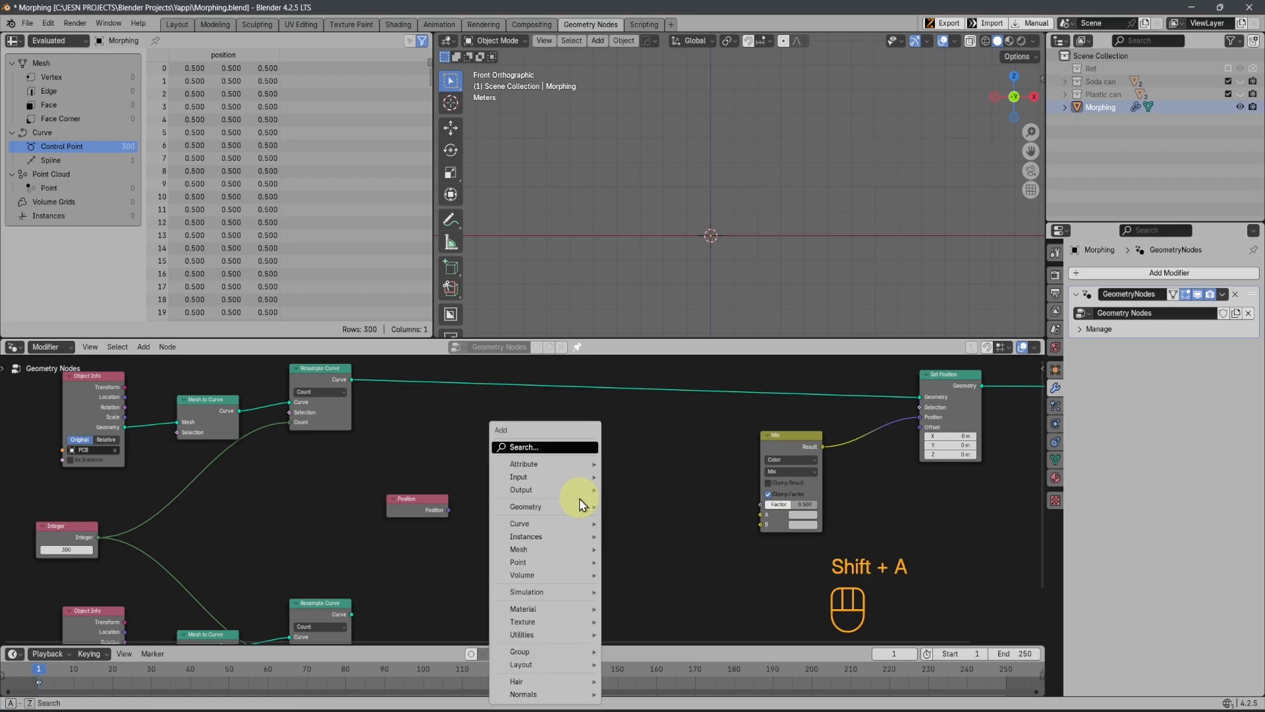
{"action": "left_click", "coordinate": [556, 447]}
{"action": "type", "text": "sampl"}
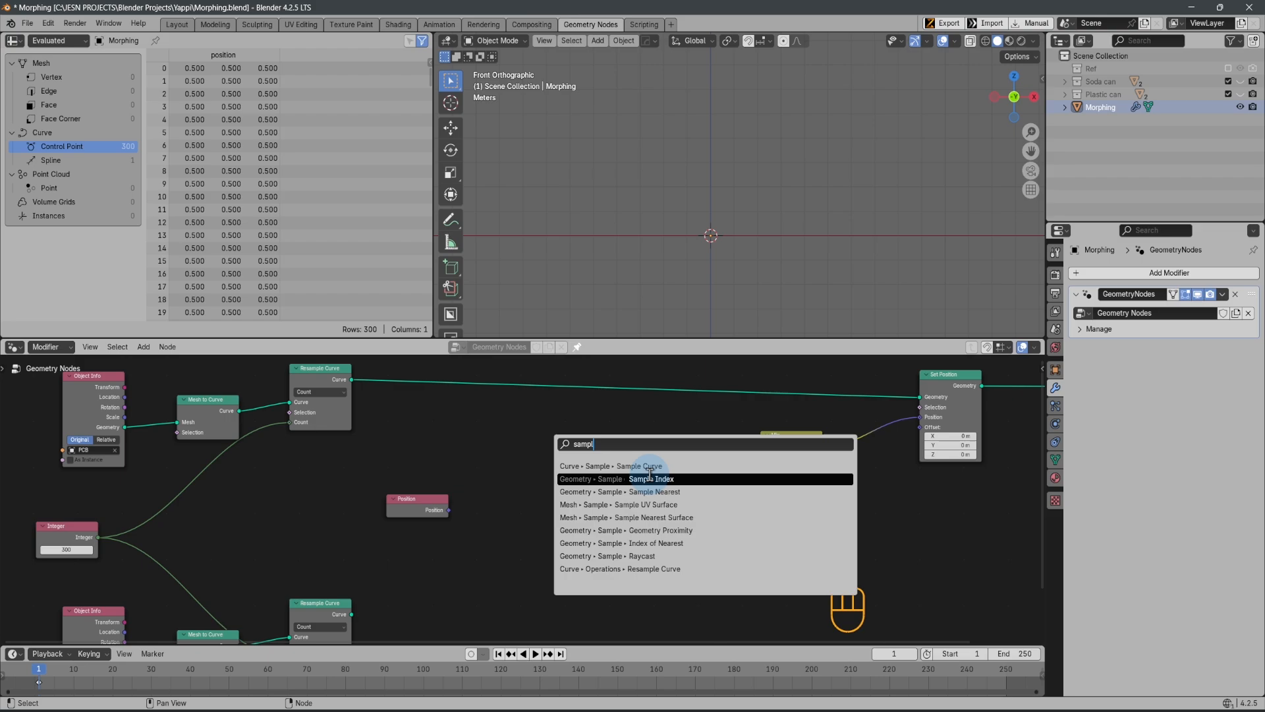
{"action": "left_click", "coordinate": [650, 476]}
{"action": "left_click", "coordinate": [547, 439]}
Set the Sample Index node's data type to Vector
{"action": "scroll", "coordinate": [585, 460], "scroll_direction": "up", "scroll_amount": 10}
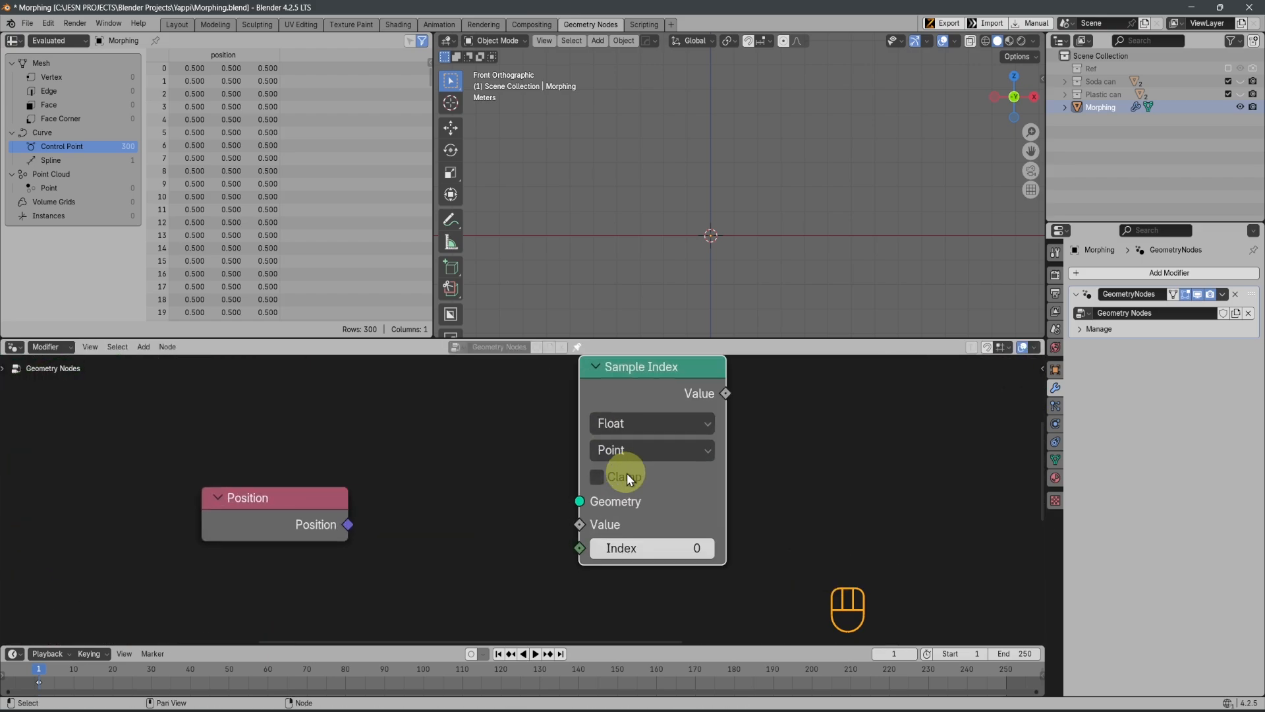
{"action": "scroll", "coordinate": [683, 449], "scroll_direction": "up", "scroll_amount": 1}
{"action": "left_click", "coordinate": [683, 401]}
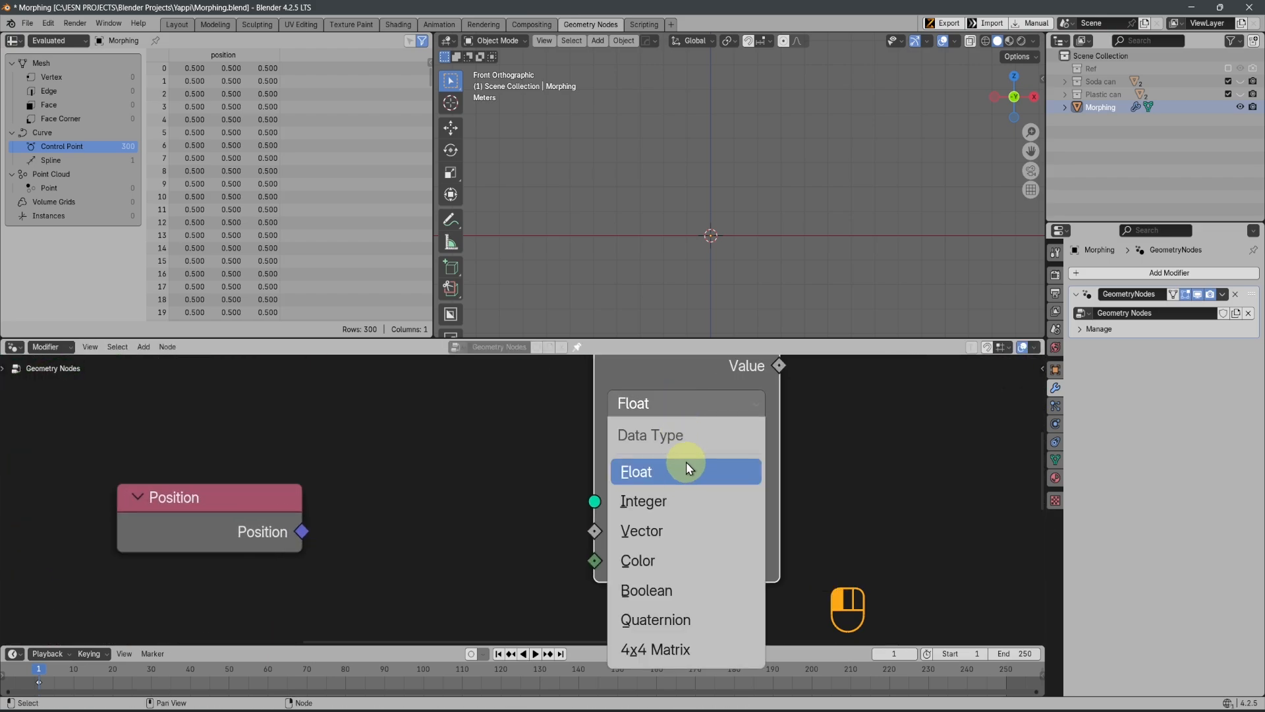
{"action": "left_click", "coordinate": [663, 532]}
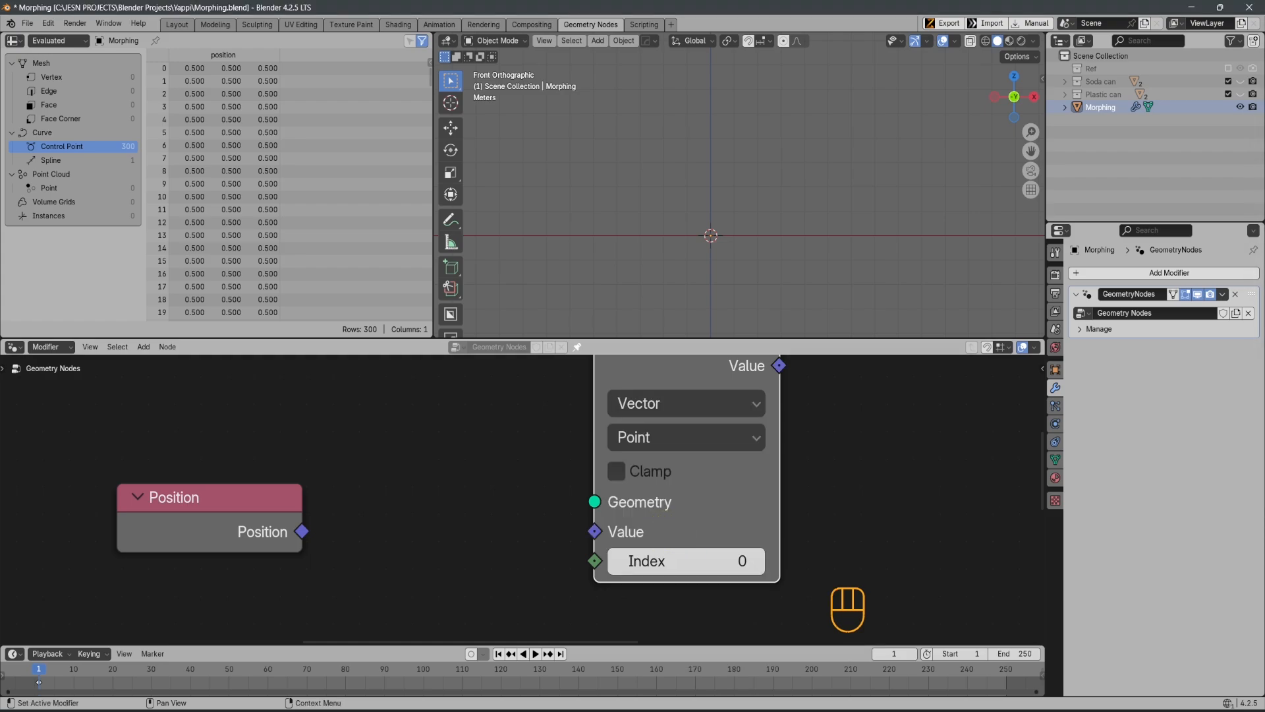
{"action": "scroll", "coordinate": [501, 477], "scroll_direction": "up", "scroll_amount": 1}
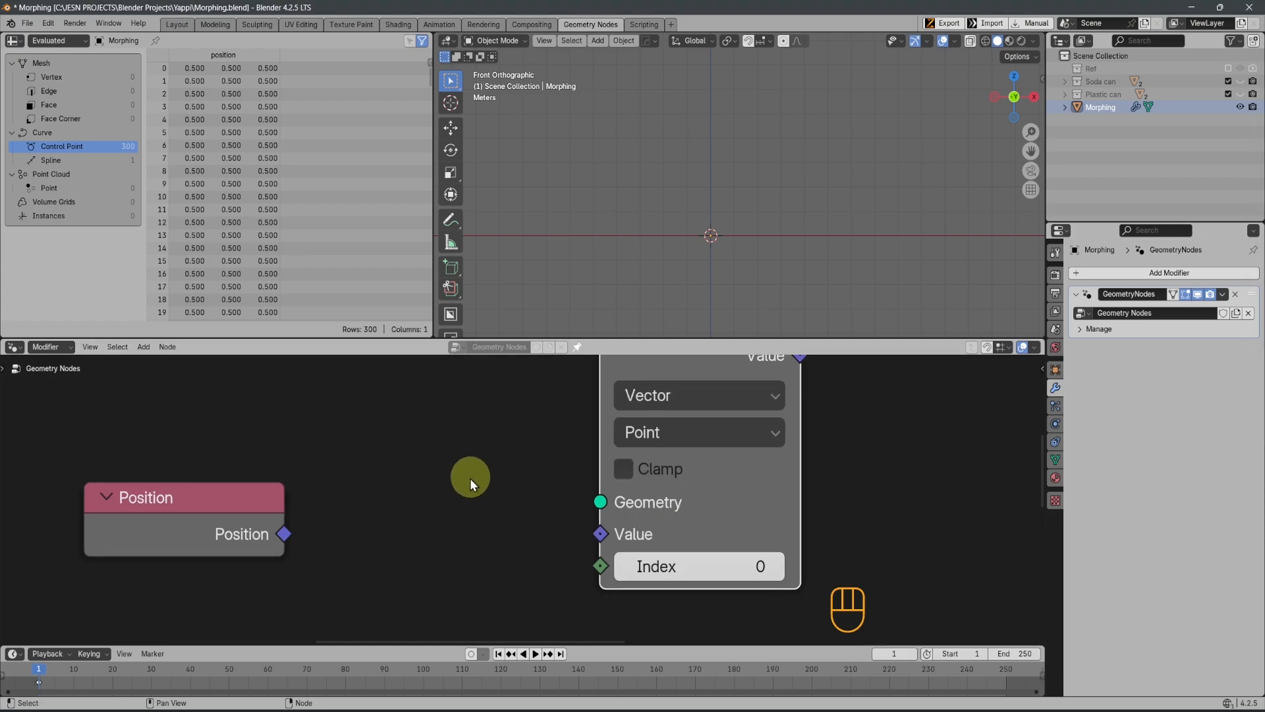
Wire the Sample Index node with Position into Value, the PCB Resample Curve into Geometry, and its output into the Mix node's A
{"action": "left_click_drag", "start_coordinate": [283, 536], "coordinate": [612, 547]}
{"action": "scroll", "coordinate": [463, 520], "scroll_direction": "down", "scroll_amount": 5}
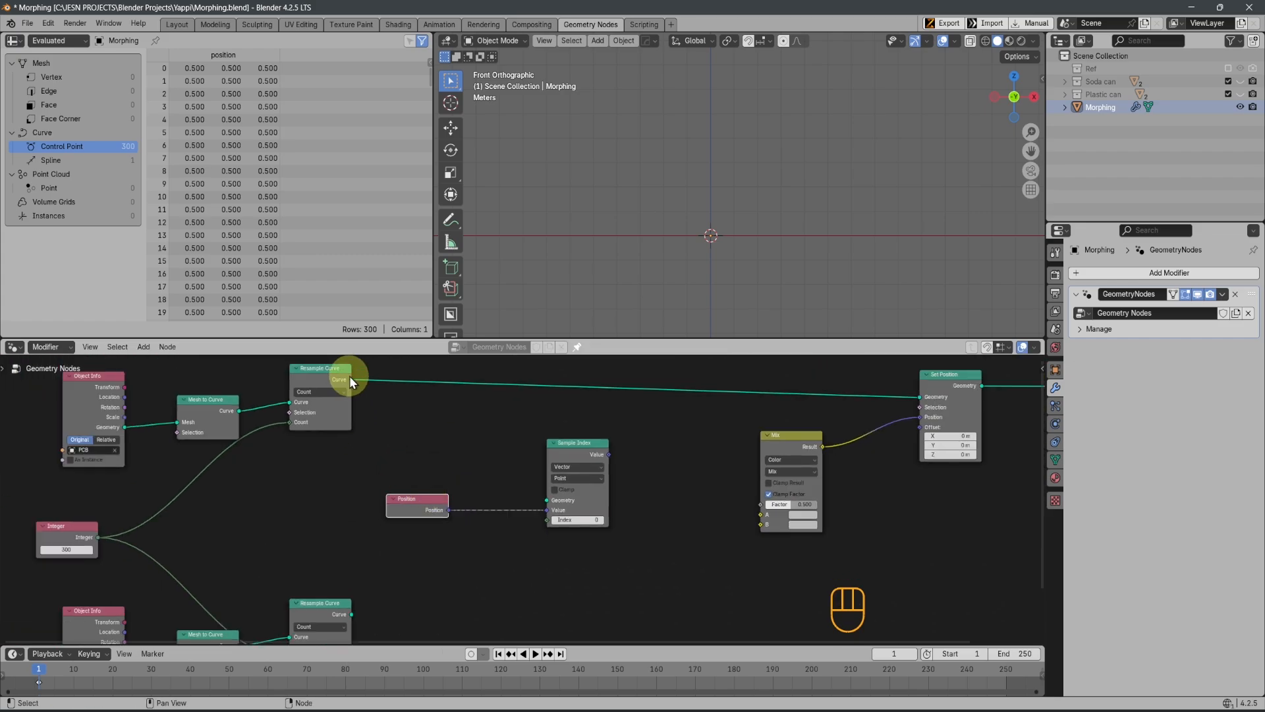
{"action": "left_click_drag", "start_coordinate": [352, 379], "coordinate": [758, 570]}
{"action": "scroll", "coordinate": [543, 530], "scroll_direction": "up", "scroll_amount": 3}
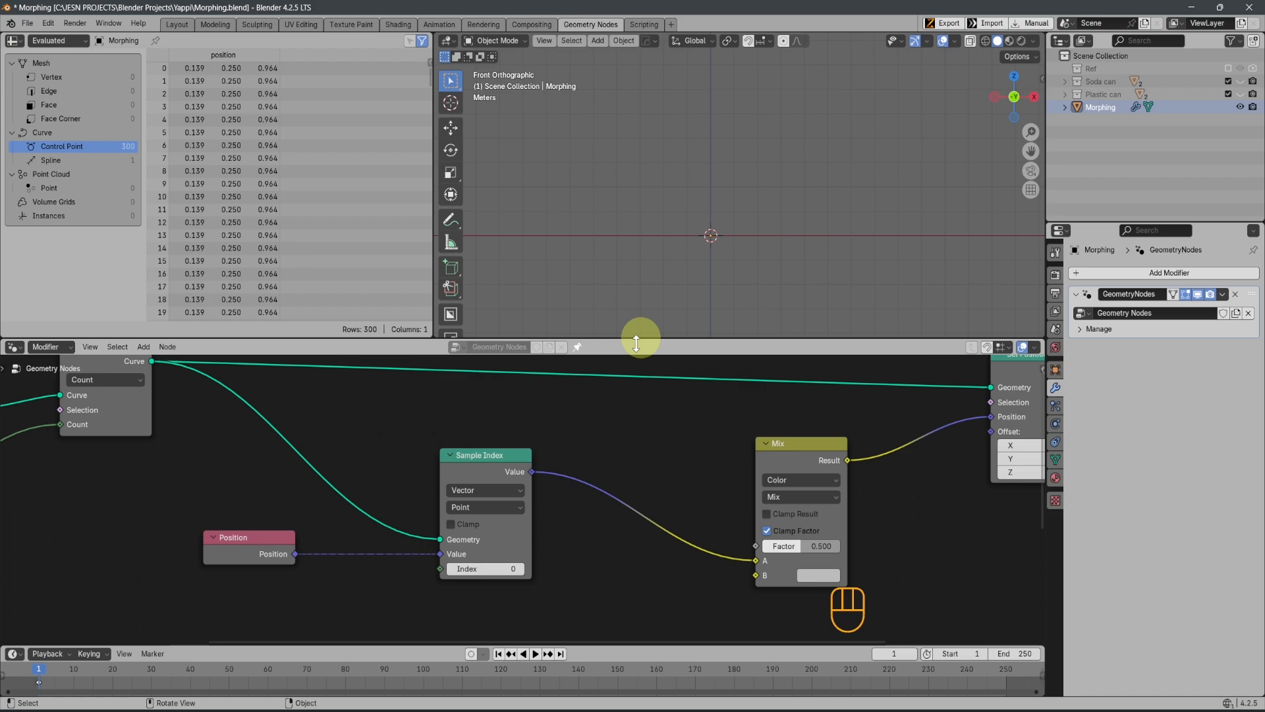
Try 5365 as the Sample Index node's Index and set the Index back to 0
{"action": "scroll", "coordinate": [636, 350], "scroll_direction": "down", "scroll_amount": 1}
{"action": "scroll", "coordinate": [643, 177], "scroll_direction": "down", "scroll_amount": 3}
{"action": "scroll", "coordinate": [629, 507], "scroll_direction": "down", "scroll_amount": 1}
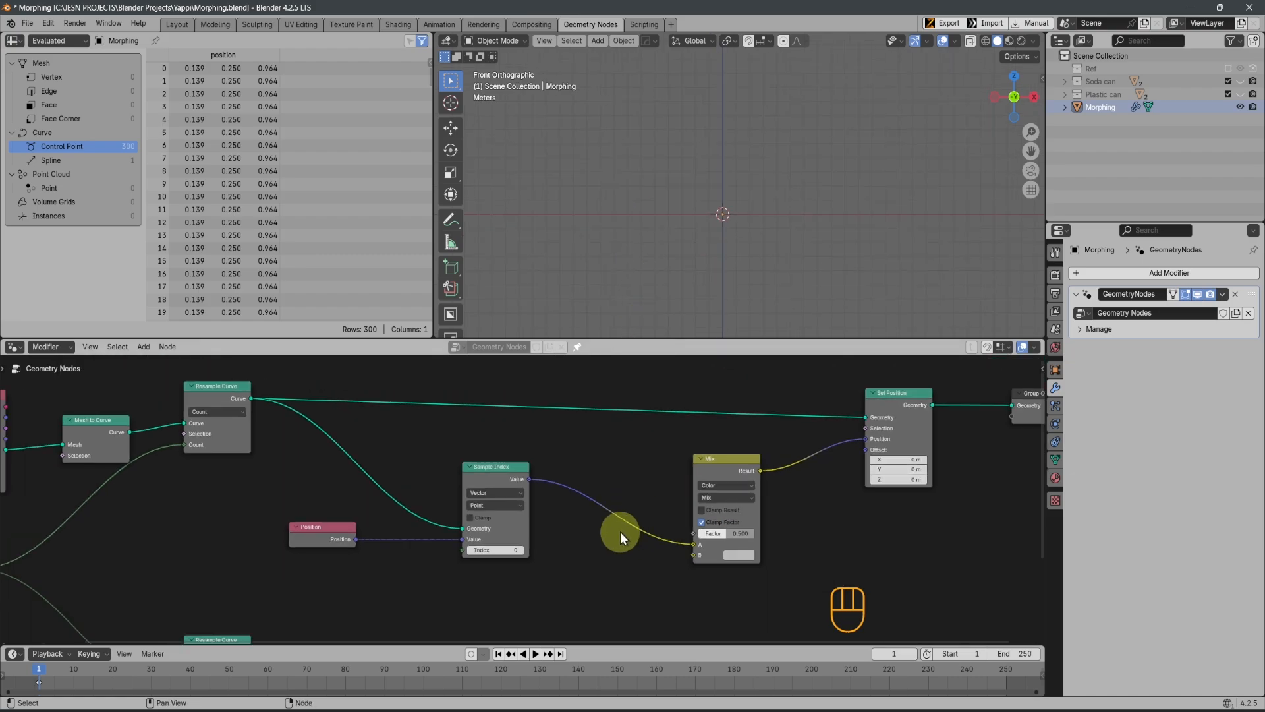
{"action": "scroll", "coordinate": [602, 485], "scroll_direction": "up", "scroll_amount": 4}
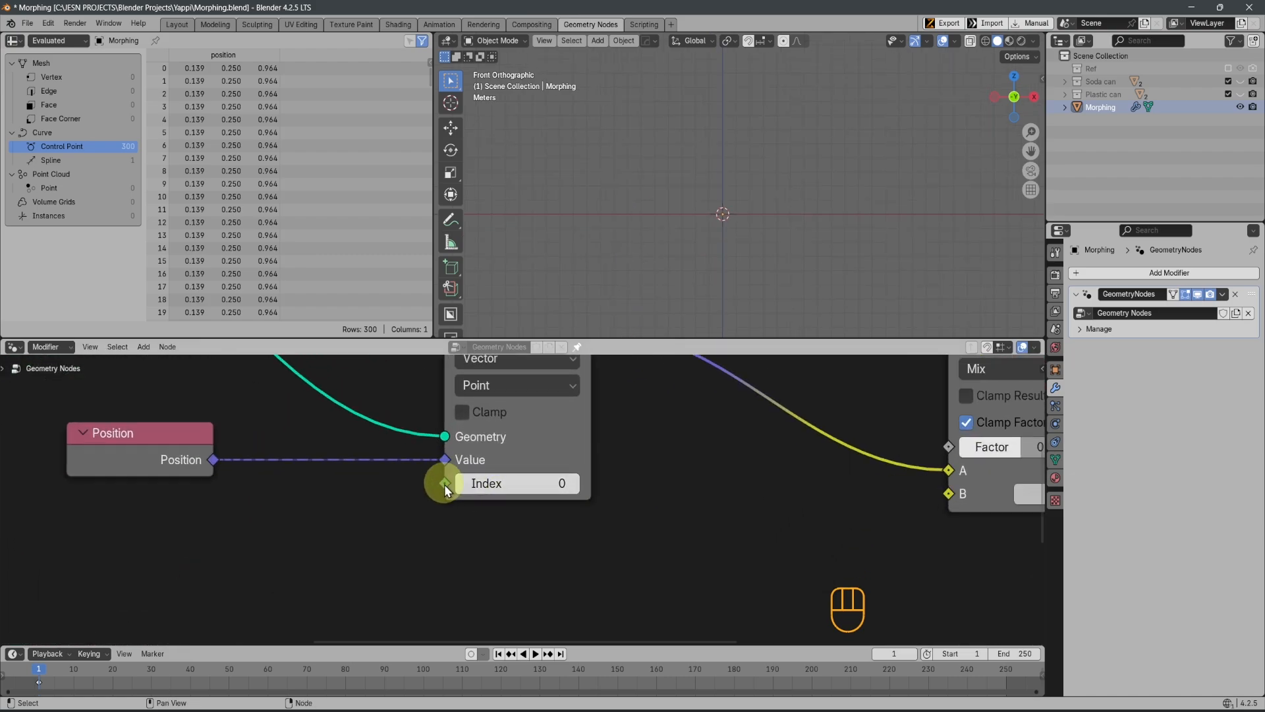
{"action": "left_click", "coordinate": [522, 485]}
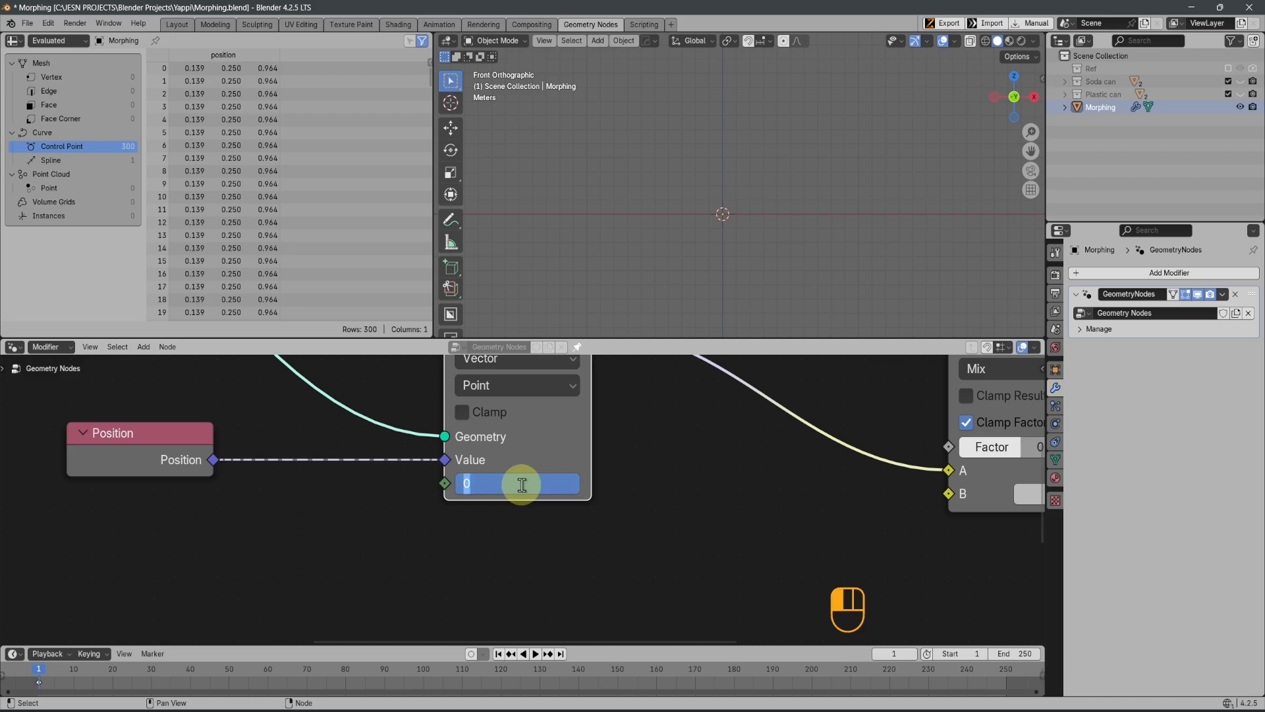
{"action": "type", "text": "5365"}
{"action": "key", "text": "Return"}
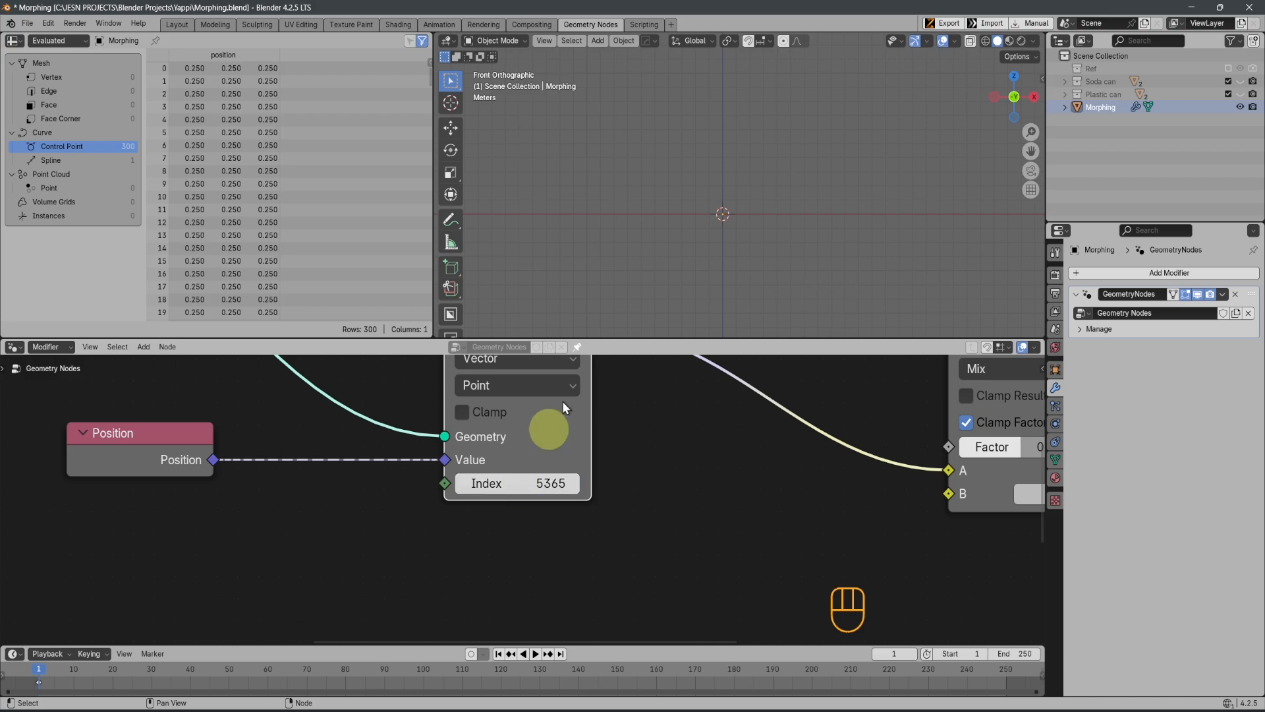
{"action": "left_click", "coordinate": [557, 482]}
{"action": "type", "text": "0"}
{"action": "key", "text": "Return"}
Add an Index node directly below the Position node and connect it to the Sample Index node's Index input
{"action": "scroll", "coordinate": [561, 474], "scroll_direction": "down", "scroll_amount": 2}
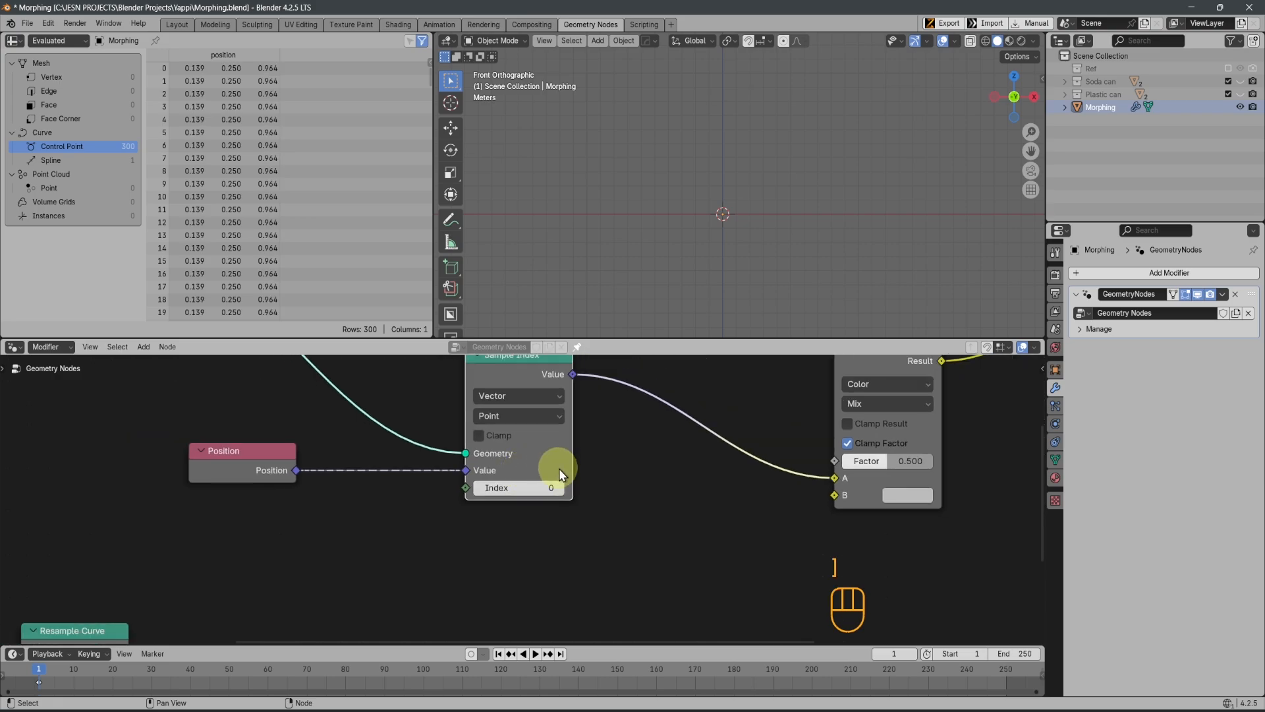
{"action": "middle_click_drag", "start_coordinate": [430, 517], "coordinate": [520, 531]}
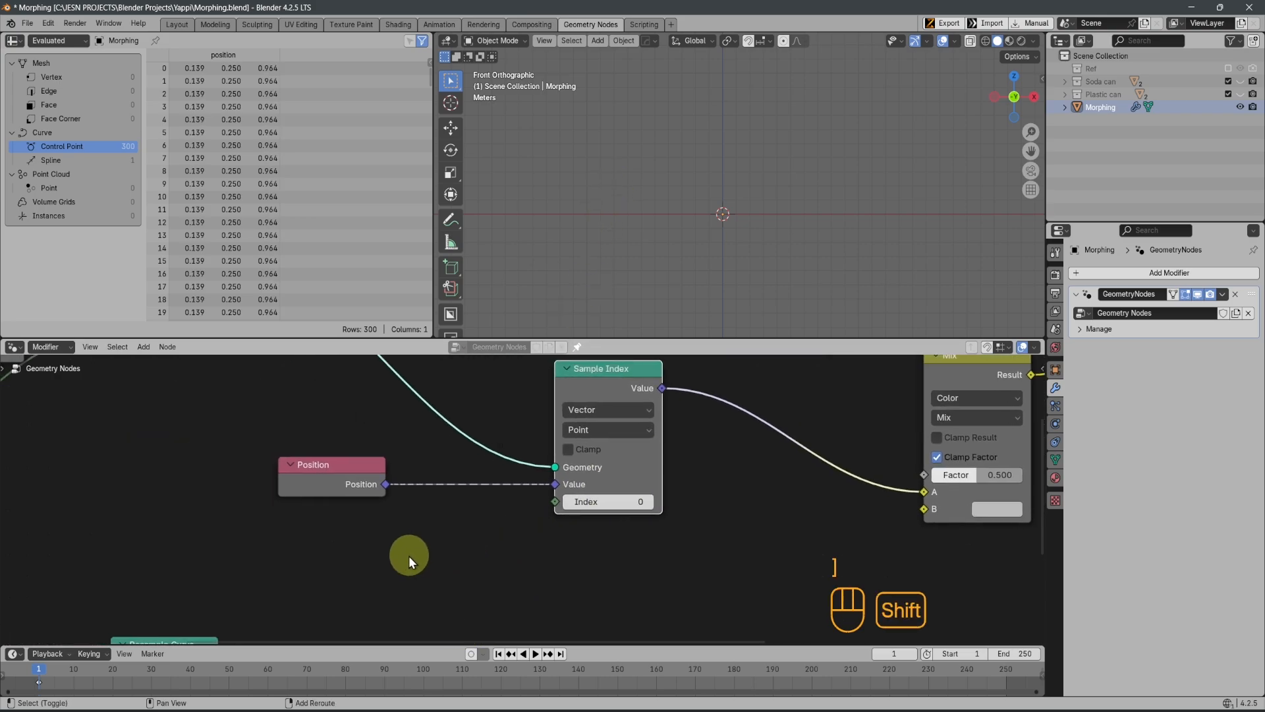
{"action": "key", "text": "shift+a"}
{"action": "left_click", "coordinate": [385, 448]}
{"action": "type", "text": "index"}
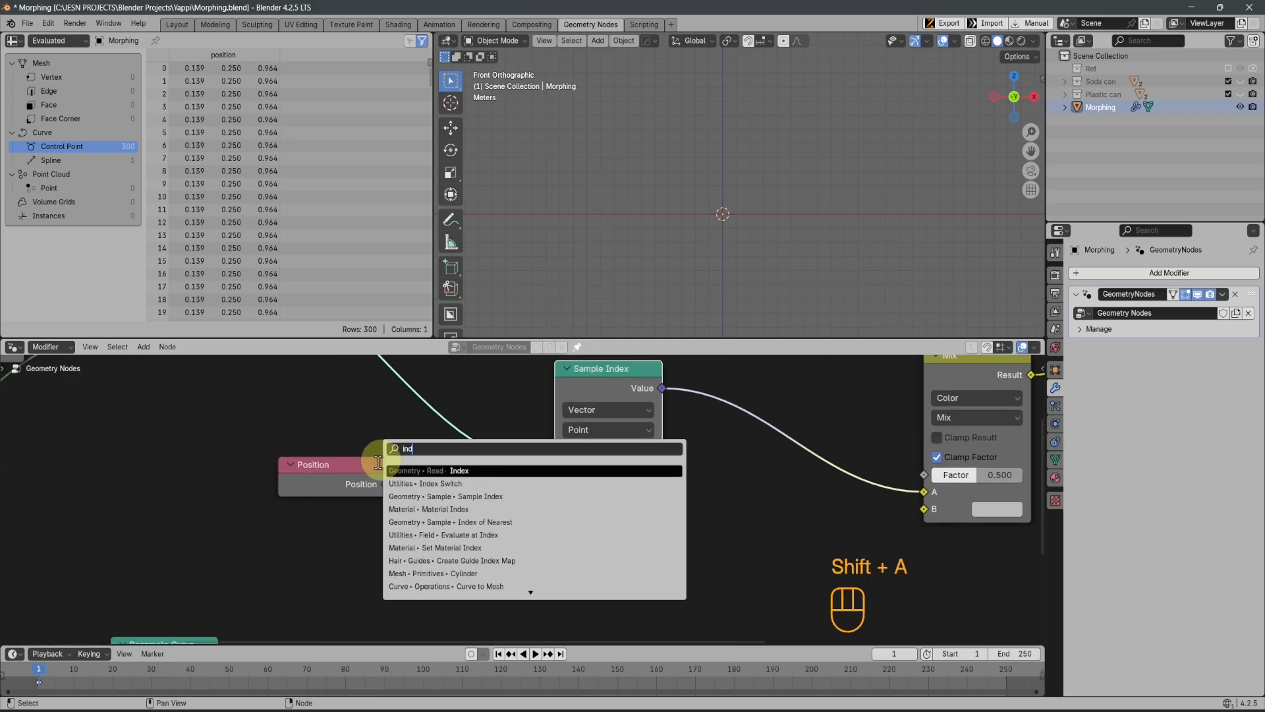
{"action": "left_click", "coordinate": [416, 469]}
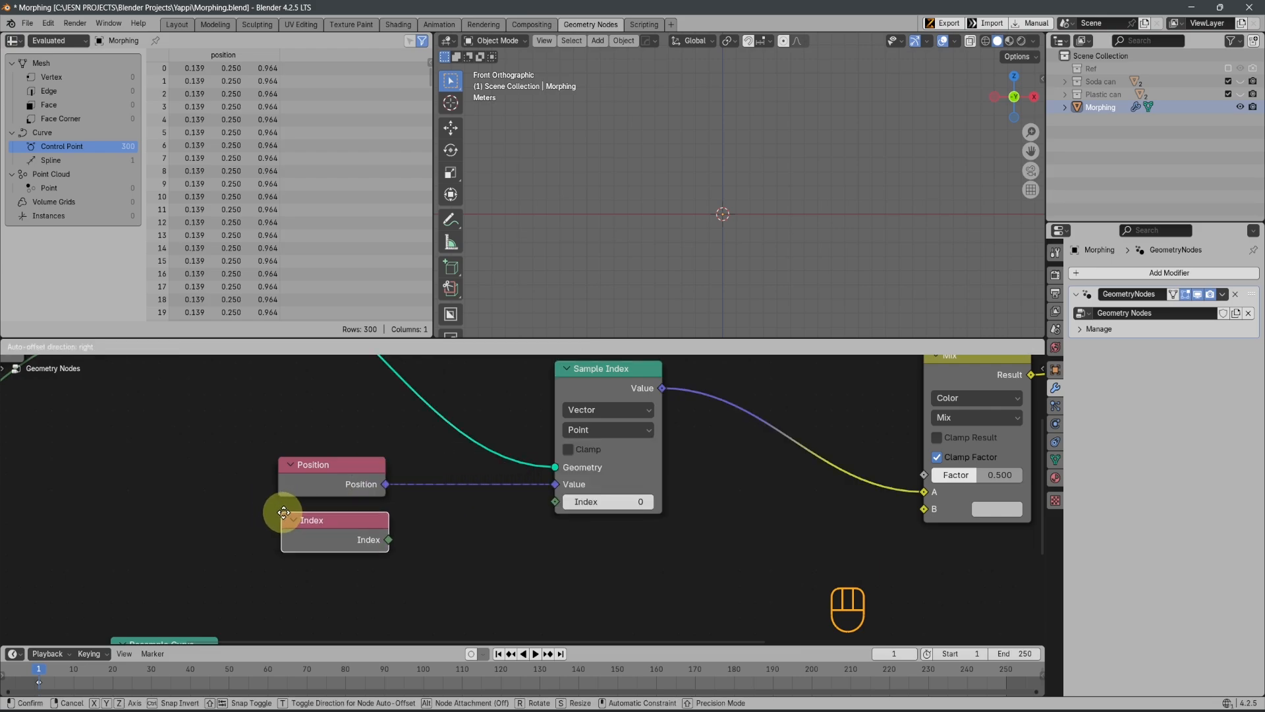
{"action": "left_click", "coordinate": [280, 509]}
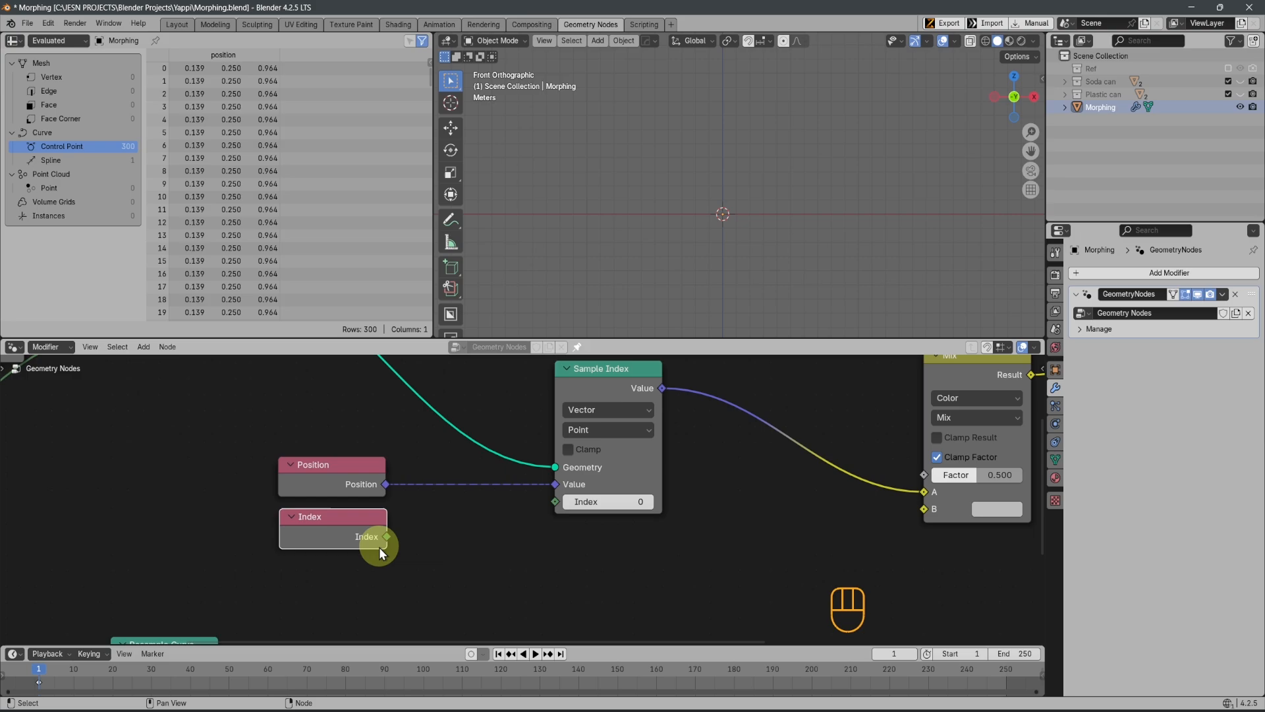
{"action": "left_click_drag", "start_coordinate": [387, 536], "coordinate": [553, 502]}
Set the Mix node's Factor to 0 to preview only the curve from input A
{"action": "scroll", "coordinate": [648, 283], "scroll_direction": "up", "scroll_amount": 9}
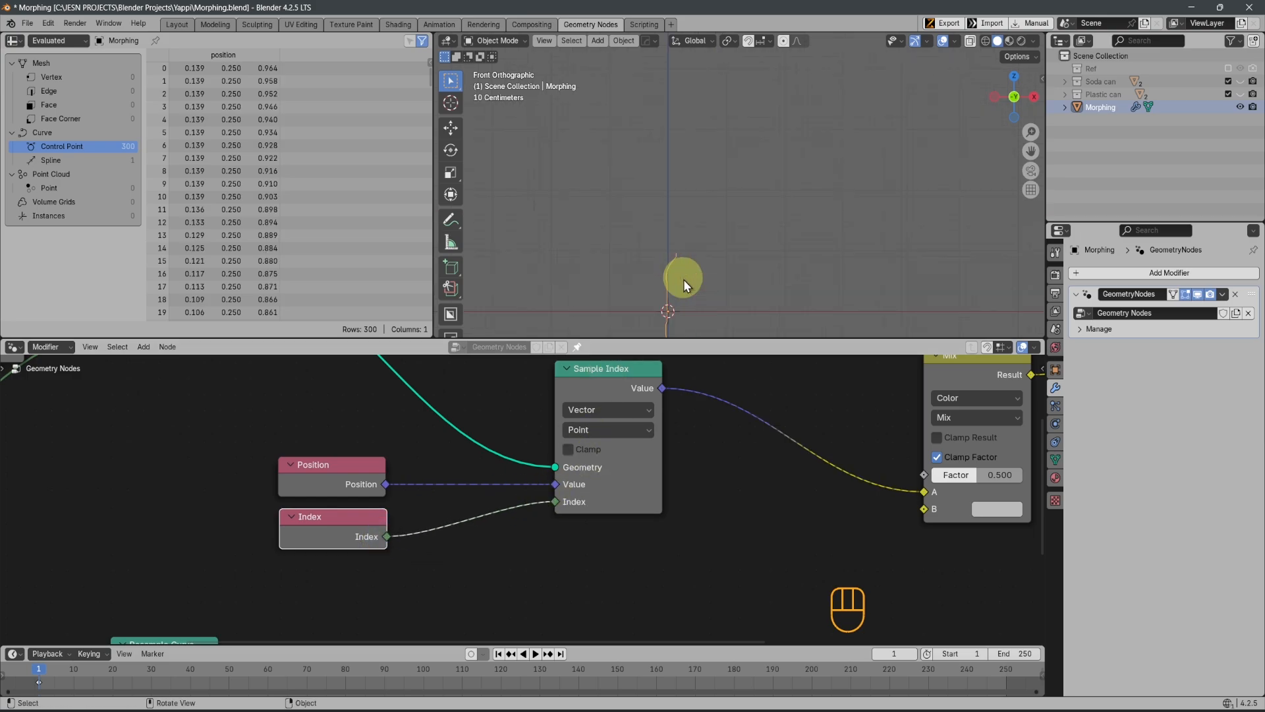
{"action": "middle_click_drag", "start_coordinate": [761, 275], "coordinate": [786, 140], "text": "shift"}
{"action": "scroll", "coordinate": [707, 214], "scroll_direction": "up", "scroll_amount": 2}
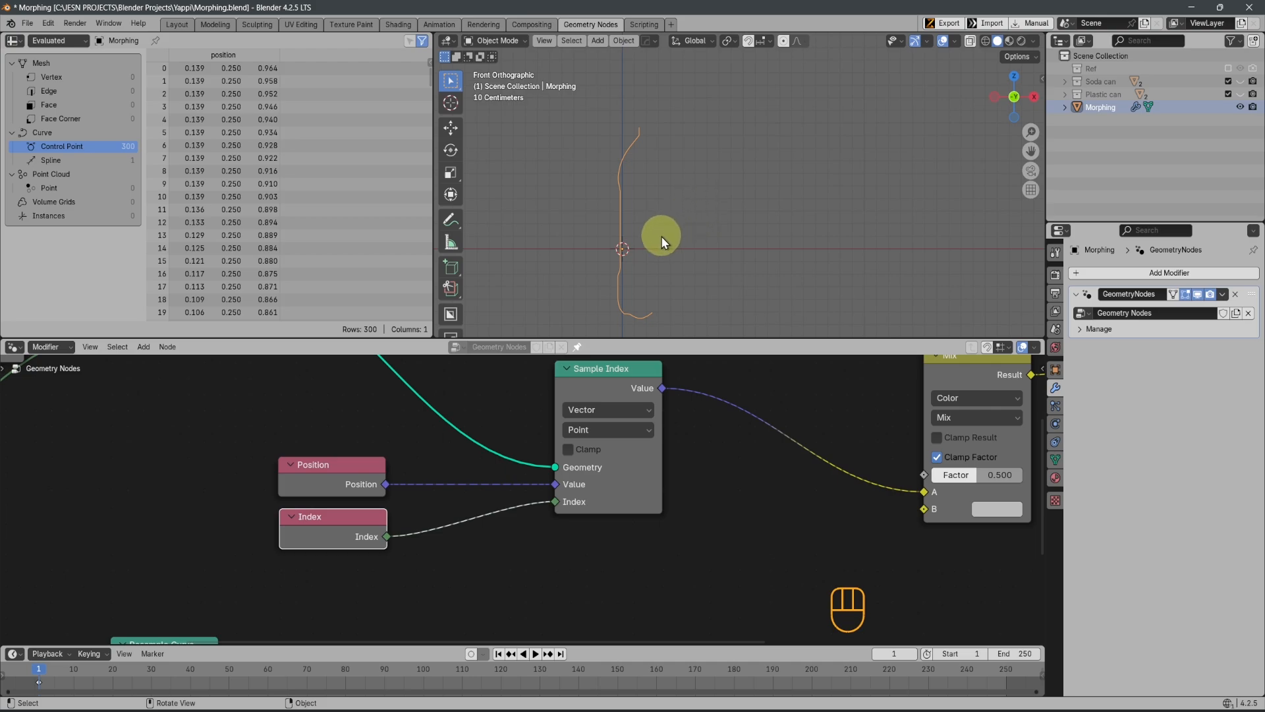
{"action": "left_click_drag", "start_coordinate": [986, 477], "coordinate": [864, 477]}
{"action": "scroll", "coordinate": [745, 290], "scroll_direction": "down", "scroll_amount": 3}
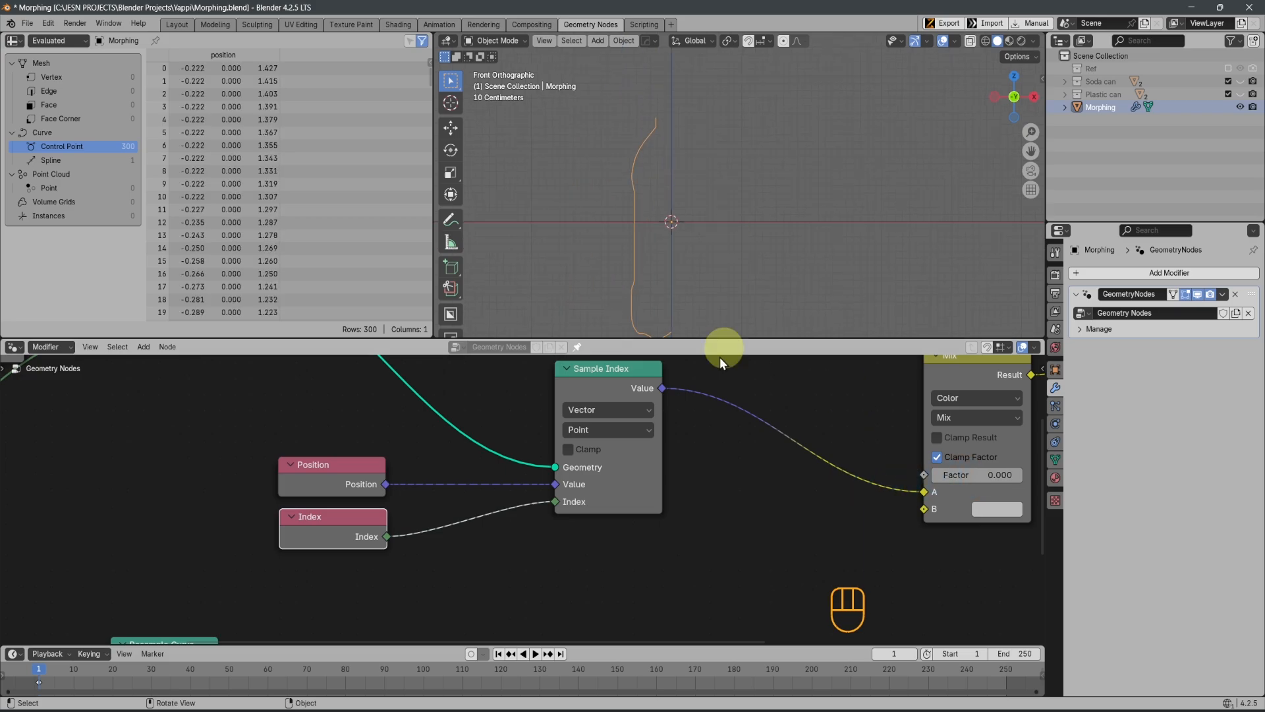
Duplicate the Sample Index node with its incoming links and place the copy straight below the original
{"action": "scroll", "coordinate": [655, 448], "scroll_direction": "down", "scroll_amount": 4}
{"action": "scroll", "coordinate": [607, 452], "scroll_direction": "up", "scroll_amount": 1}
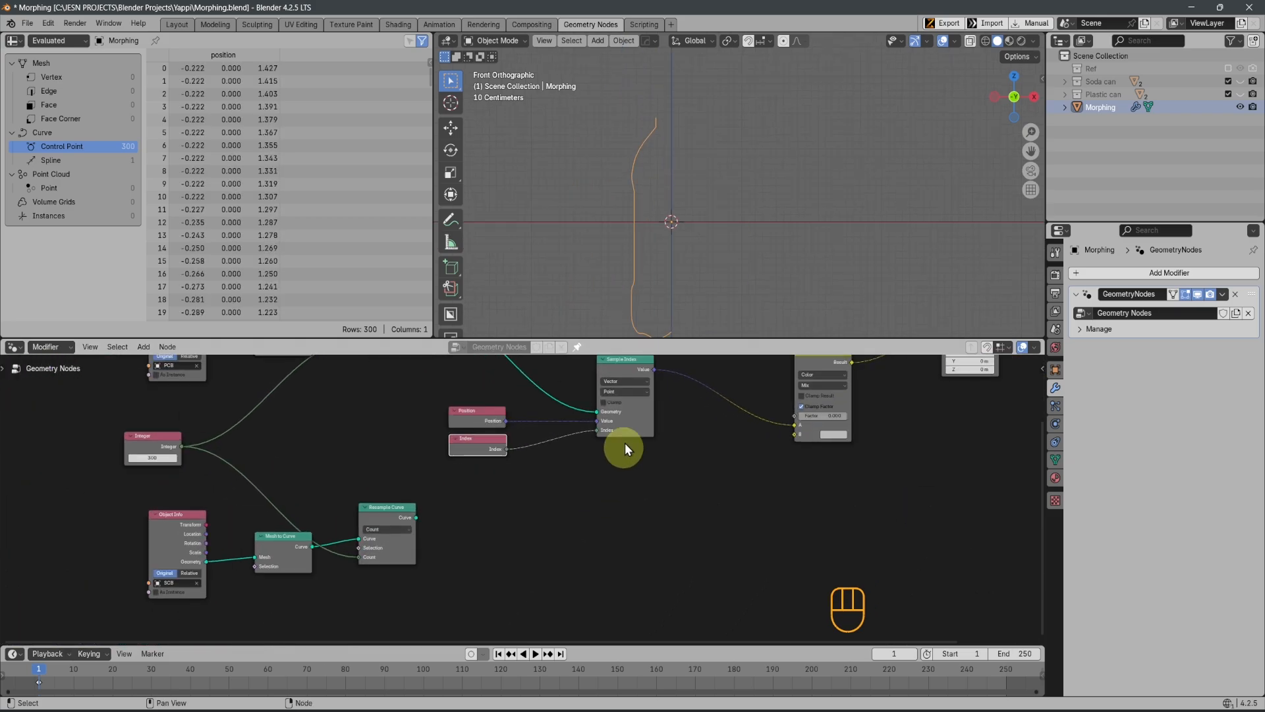
{"action": "middle_click_drag", "start_coordinate": [625, 443], "coordinate": [622, 517]}
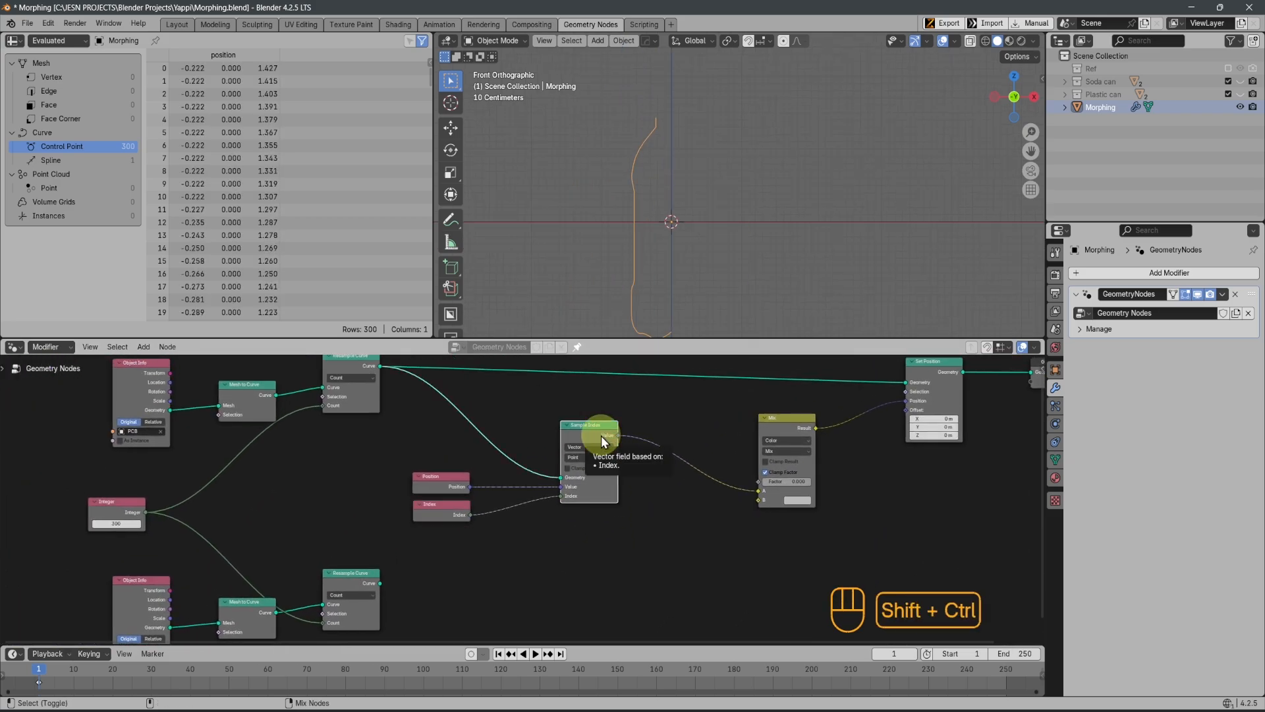
{"action": "key", "text": "ctrl+shift+d"}
{"action": "key", "text": "y"}
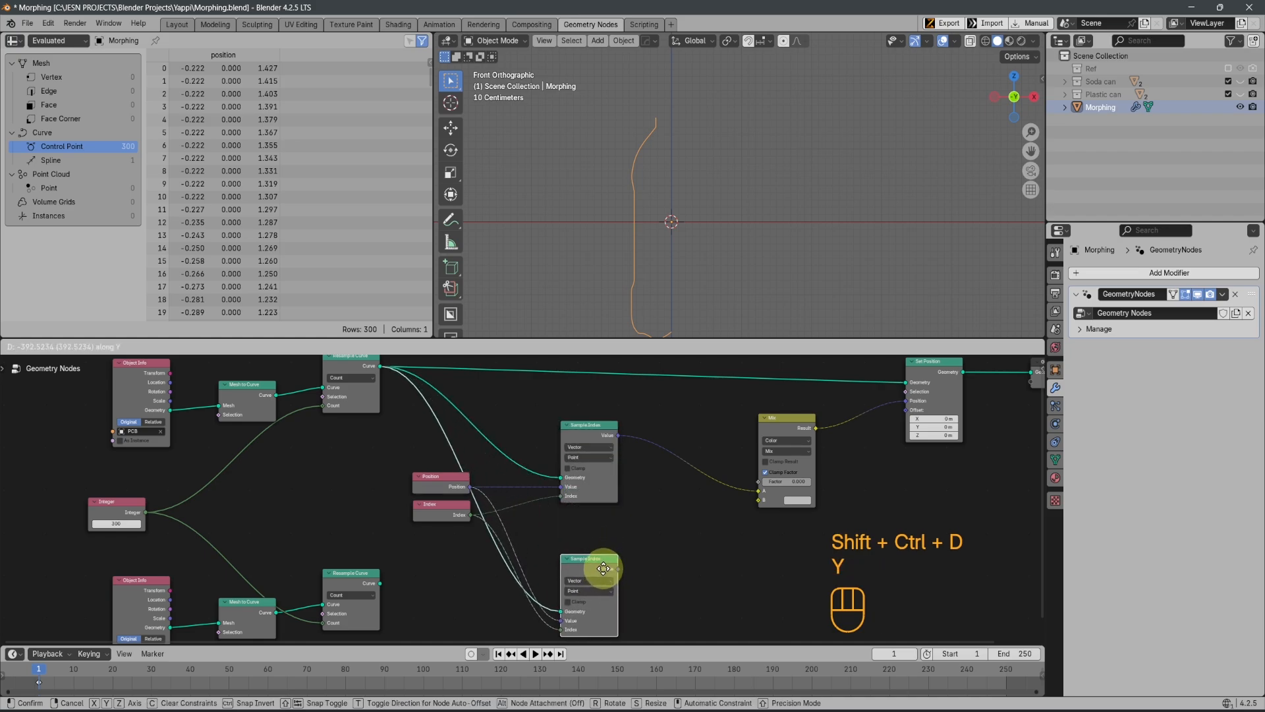
{"action": "left_click", "coordinate": [601, 569]}
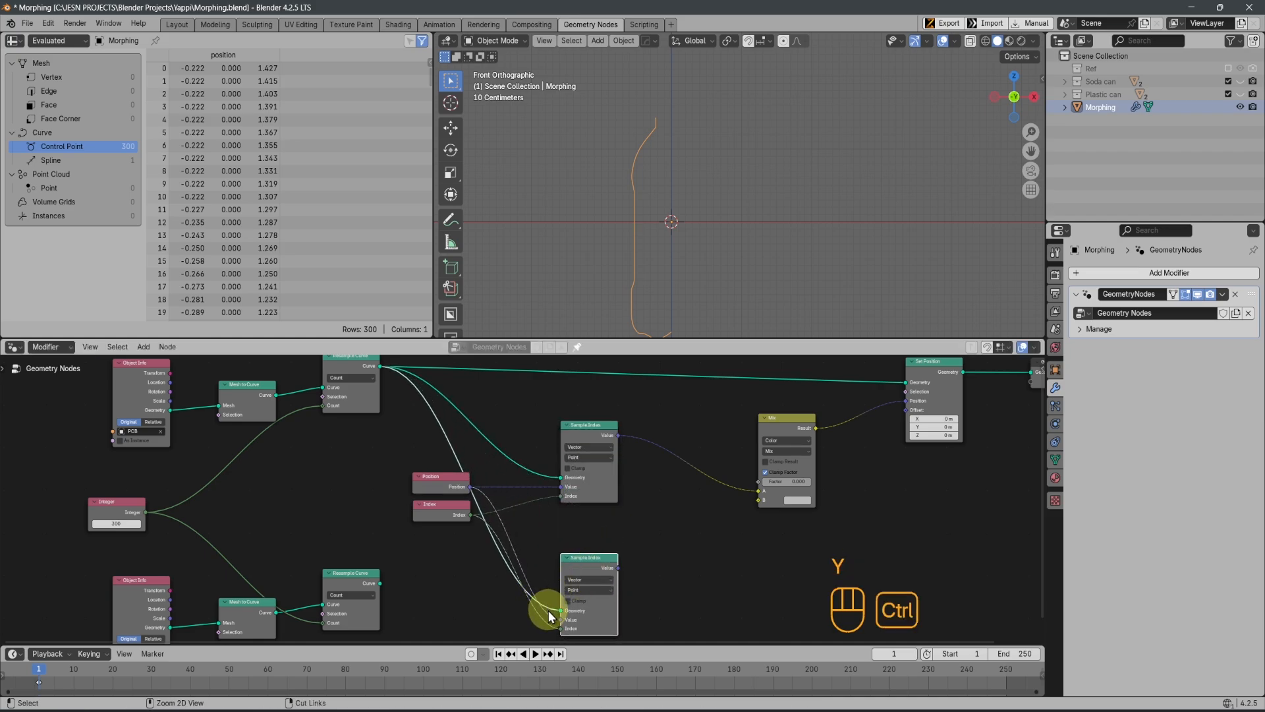
Cut the copied Sample Index node's Geometry link and feed that input from the SCB chain's Resample Curve instead
{"action": "right_click_drag", "start_coordinate": [550, 613], "coordinate": [554, 592], "text": "ctrl"}
{"action": "middle_click_drag", "start_coordinate": [503, 584], "coordinate": [537, 519]}
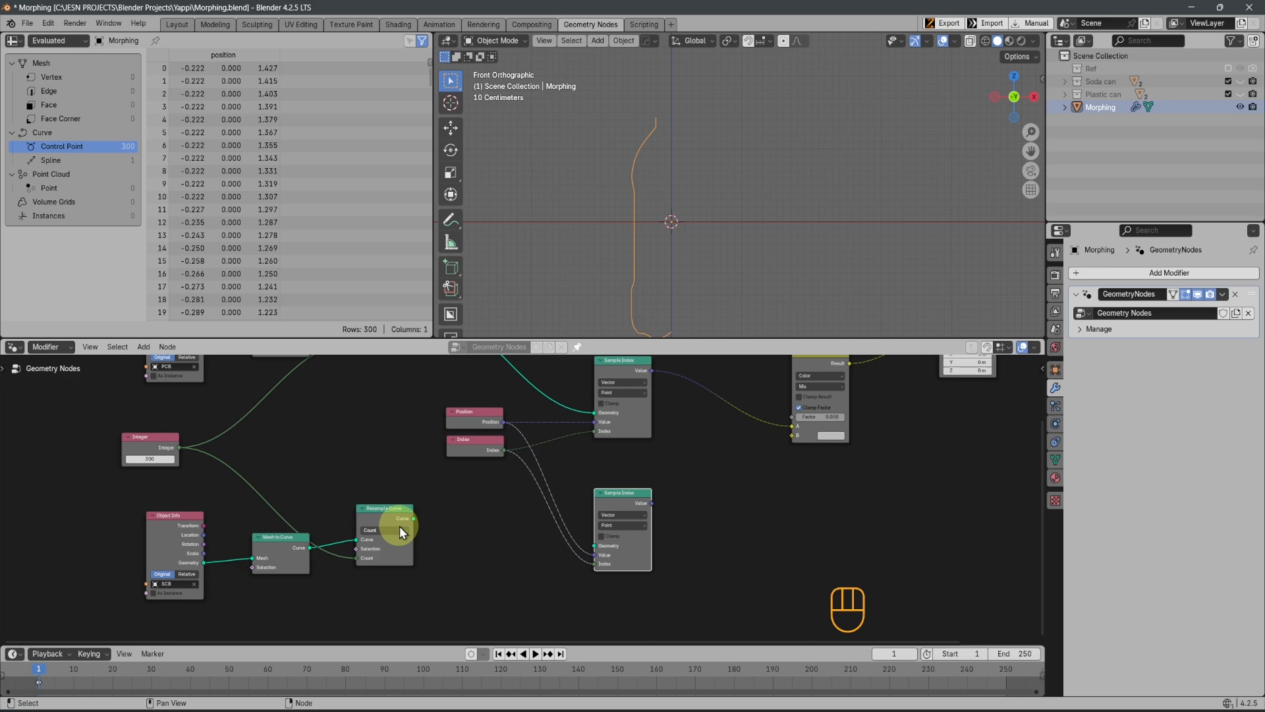
{"action": "left_click_drag", "start_coordinate": [413, 518], "coordinate": [590, 554]}
Connect the copied Sample Index node's Value to the Mix node's B and set the Mix Factor to 1
{"action": "middle_click_drag", "start_coordinate": [590, 554], "coordinate": [472, 595], "text": "shift"}
{"action": "left_click_drag", "start_coordinate": [482, 580], "coordinate": [733, 481]}
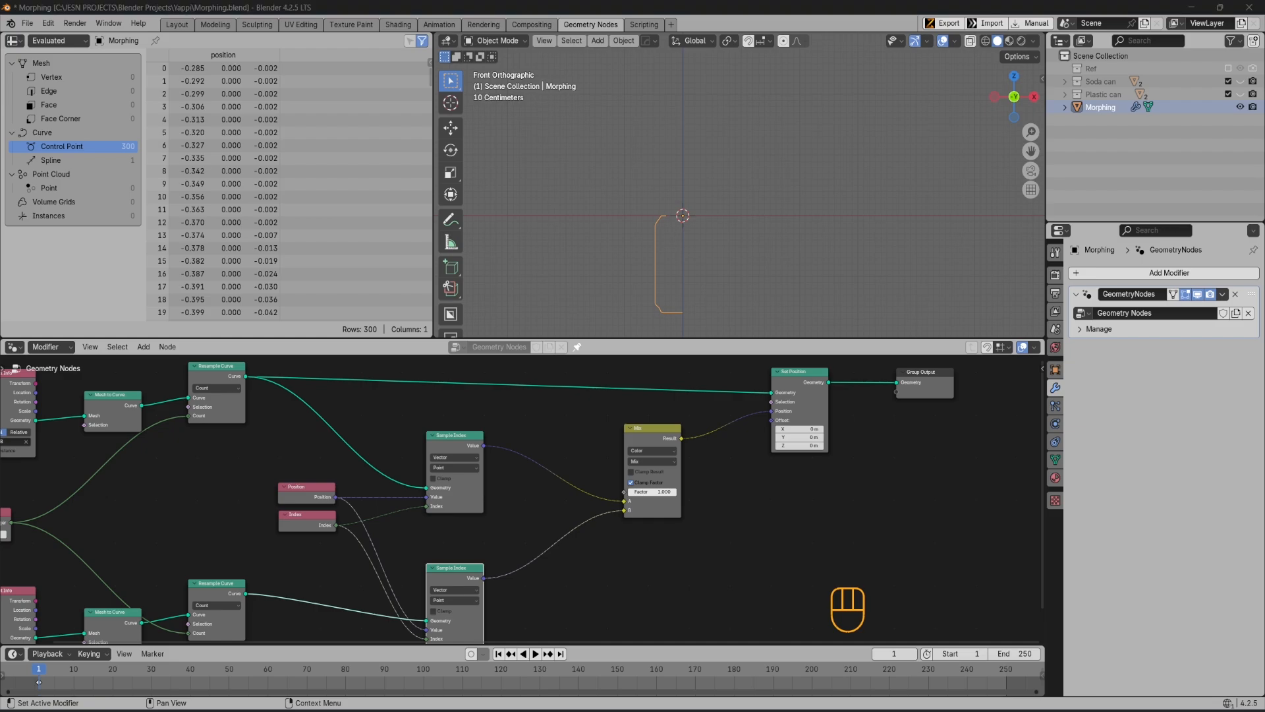
{"action": "scroll", "coordinate": [758, 497], "scroll_direction": "down", "scroll_amount": 5}
{"action": "middle_click_drag", "start_coordinate": [782, 480], "coordinate": [796, 461]}
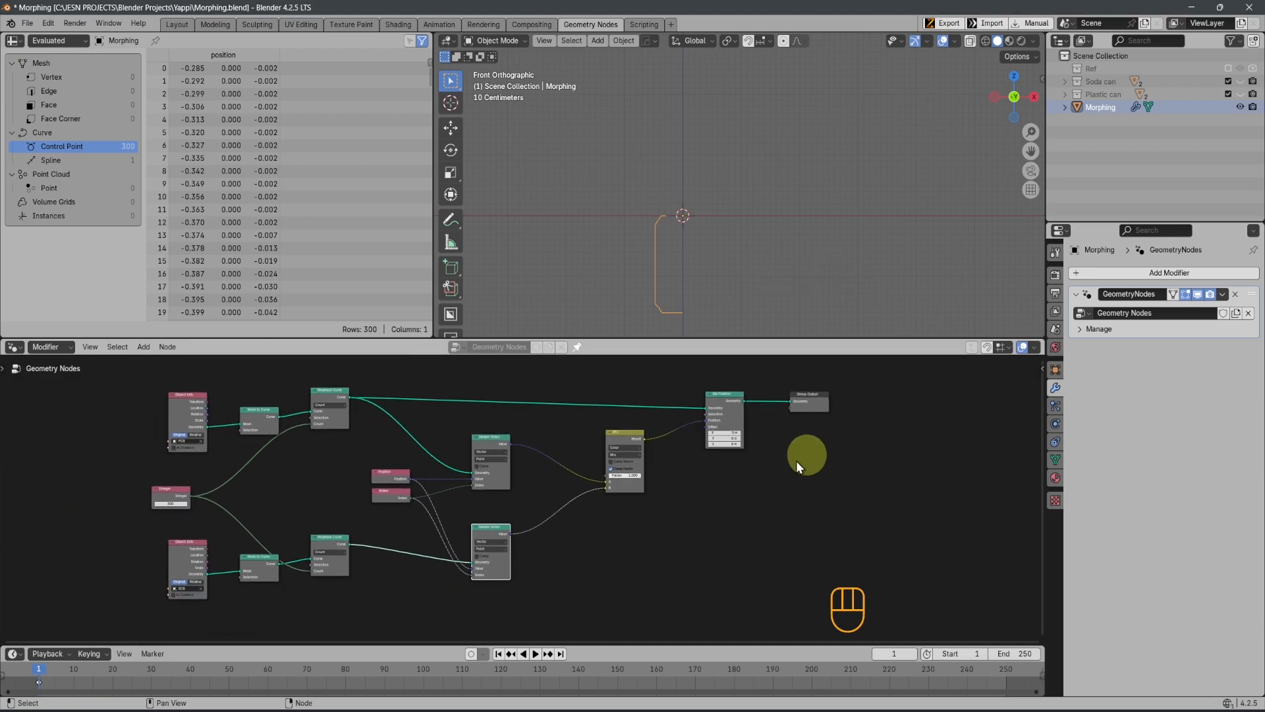
Move the Position and Index nodes together so they sit between the heights of the two Sample Index nodes
{"action": "scroll", "coordinate": [796, 461], "scroll_direction": "up", "scroll_amount": 1}
{"action": "middle_click_drag", "start_coordinate": [573, 515], "coordinate": [645, 508]}
{"action": "scroll", "coordinate": [488, 501], "scroll_direction": "up", "scroll_amount": 3}
{"action": "scroll", "coordinate": [566, 529], "scroll_direction": "down", "scroll_amount": 3}
{"action": "scroll", "coordinate": [576, 524], "scroll_direction": "up", "scroll_amount": 3}
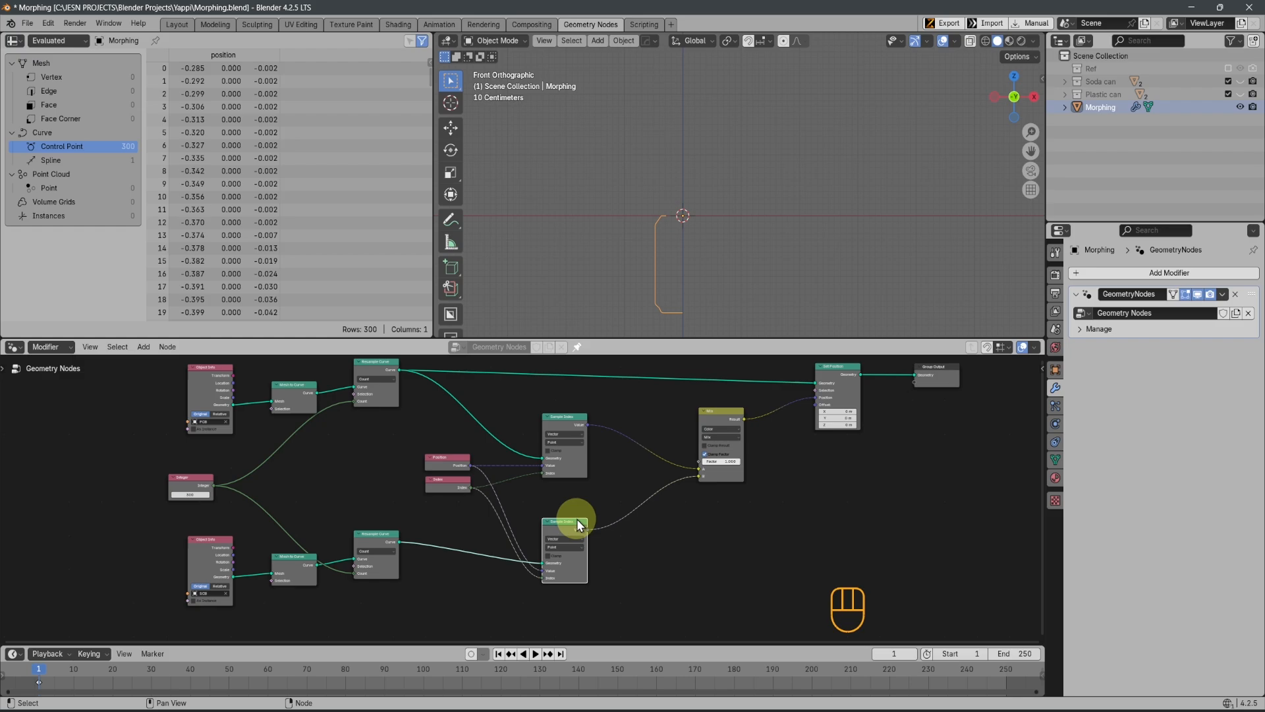
{"action": "left_click_drag", "start_coordinate": [391, 420], "coordinate": [458, 511]}
{"action": "key", "text": "g"}
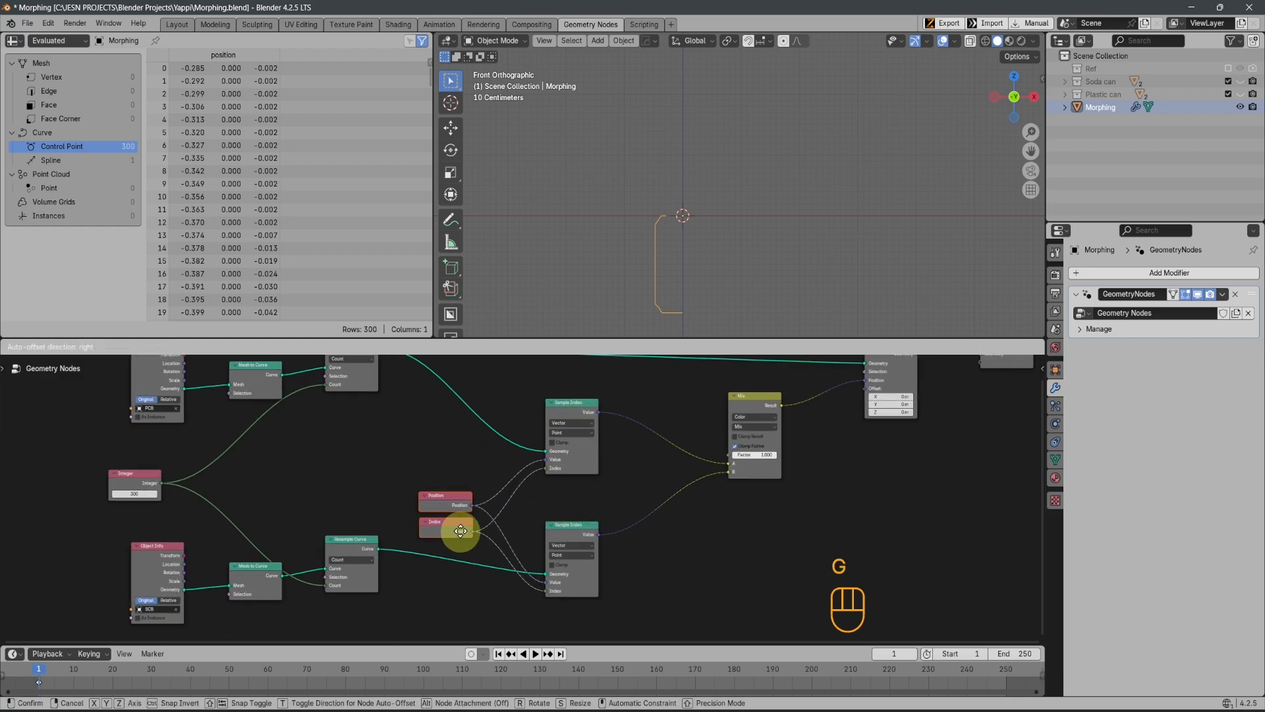
{"action": "left_click", "coordinate": [454, 525]}
Move the Integer node horizontally, well ahead of both Object Info nodes
{"action": "scroll", "coordinate": [395, 516], "scroll_direction": "down", "scroll_amount": 3}
{"action": "middle_click_drag", "start_coordinate": [607, 507], "coordinate": [598, 539], "text": "shift"}
{"action": "left_click", "coordinate": [196, 517]}
{"action": "key", "text": "g"}
{"action": "key", "text": "x"}
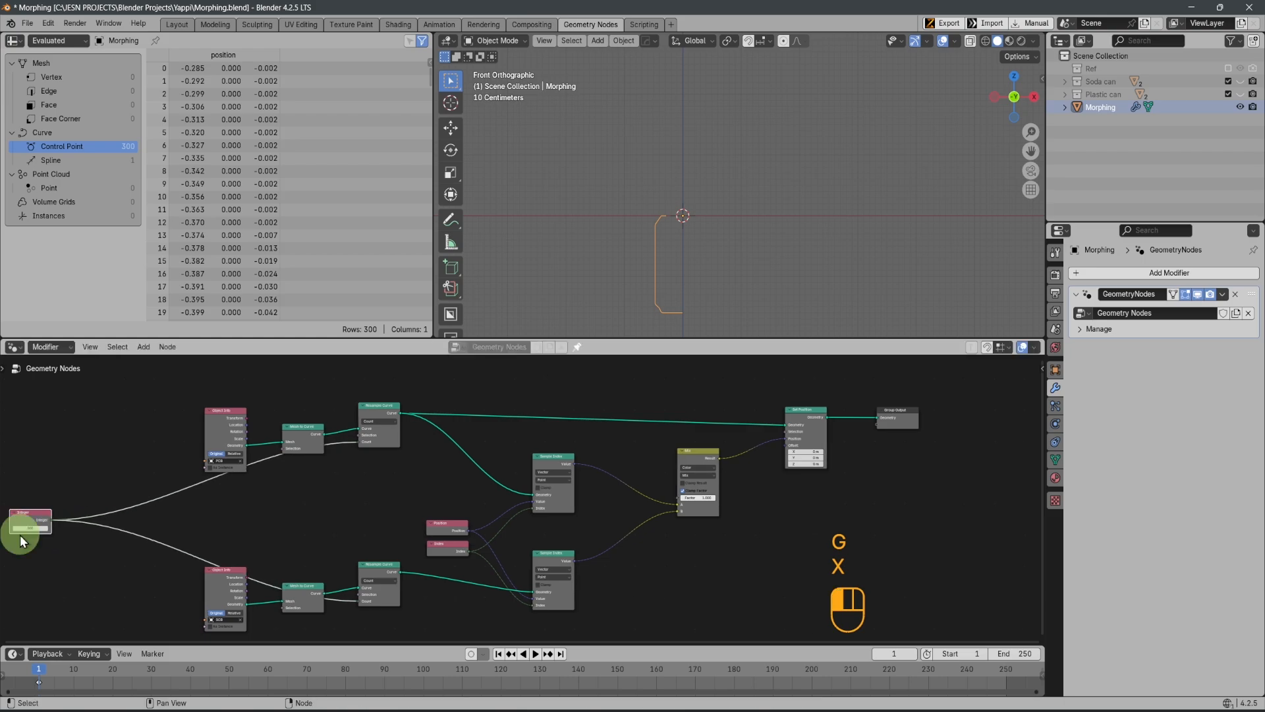
{"action": "left_click", "coordinate": [22, 527]}
Add reroutes along both Integer links, before the Object Info nodes, between the chain nodes and before the Resample Curve Count inputs
{"action": "right_click_drag", "start_coordinate": [159, 461], "coordinate": [149, 587], "text": "shift"}
{"action": "right_click_drag", "start_coordinate": [344, 431], "coordinate": [334, 472], "text": "shift"}
{"action": "right_click_drag", "start_coordinate": [336, 592], "coordinate": [338, 611], "text": "shift"}
{"action": "left_click_drag", "start_coordinate": [343, 443], "coordinate": [338, 433]}
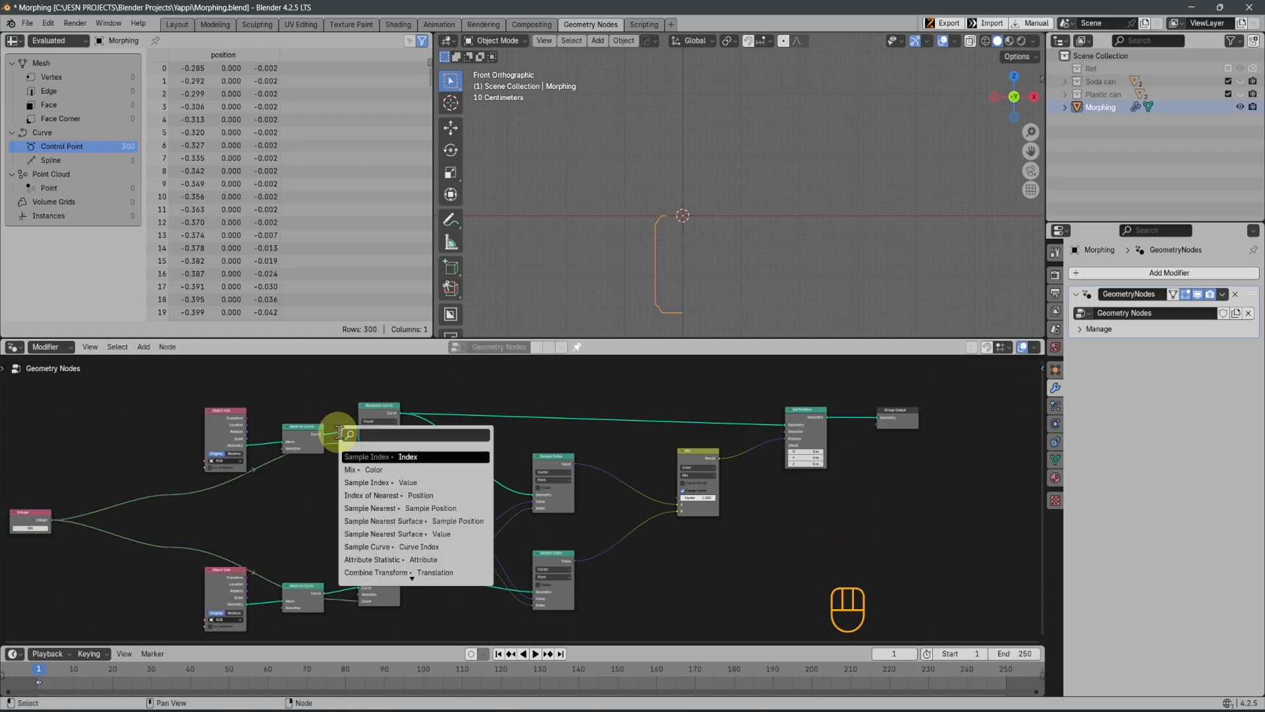
{"action": "left_click", "coordinate": [295, 523]}
{"action": "scroll", "coordinate": [382, 479], "scroll_direction": "up", "scroll_amount": 4}
{"action": "middle_click_drag", "start_coordinate": [382, 480], "coordinate": [393, 519], "text": "shift"}
{"action": "key", "text": "ctrl+space"}
{"action": "scroll", "coordinate": [571, 195], "scroll_direction": "up", "scroll_amount": 3}
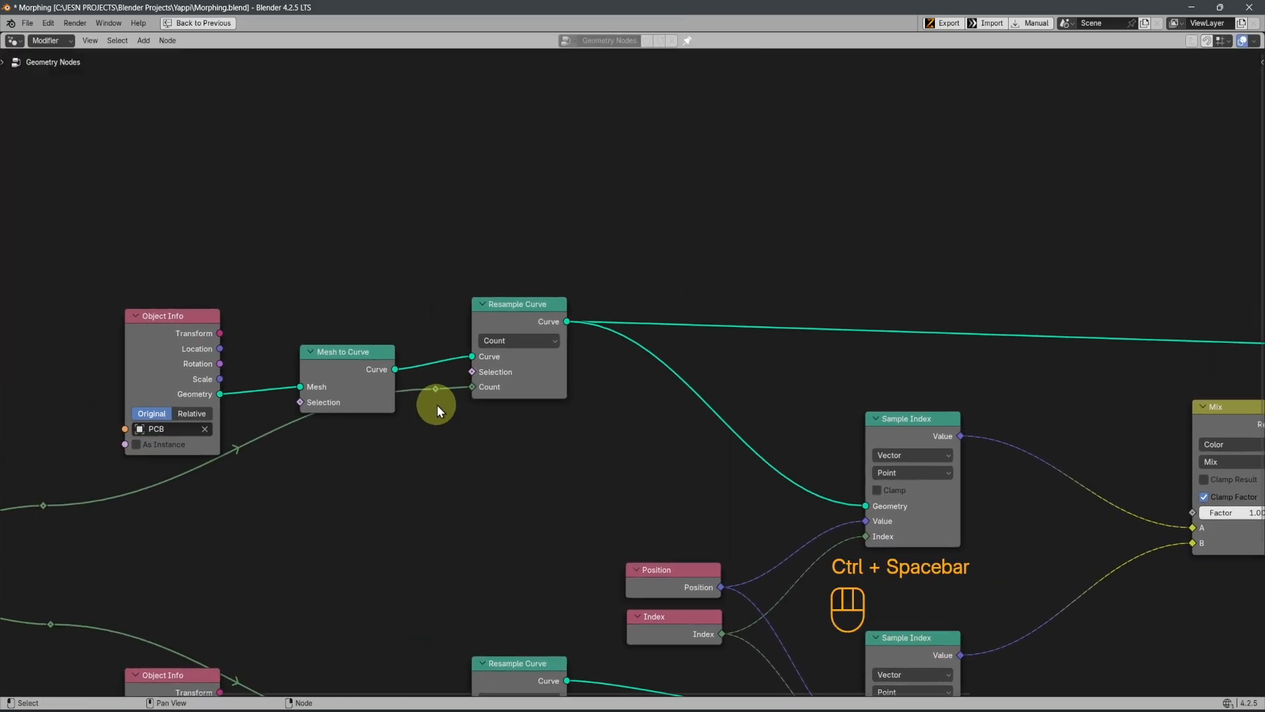
{"action": "scroll", "coordinate": [81, 518], "scroll_direction": "down", "scroll_amount": 1}
{"action": "right_click_drag", "start_coordinate": [313, 424], "coordinate": [312, 676], "text": "shift"}
Raise a reroute of the PCB Count link above its nodes and align it vertically with the reroute beside the Count input
{"action": "left_click_drag", "start_coordinate": [298, 410], "coordinate": [326, 477]}
{"action": "key", "text": "g"}
{"action": "left_click", "coordinate": [470, 228]}
{"action": "left_click_drag", "start_coordinate": [443, 158], "coordinate": [484, 424]}
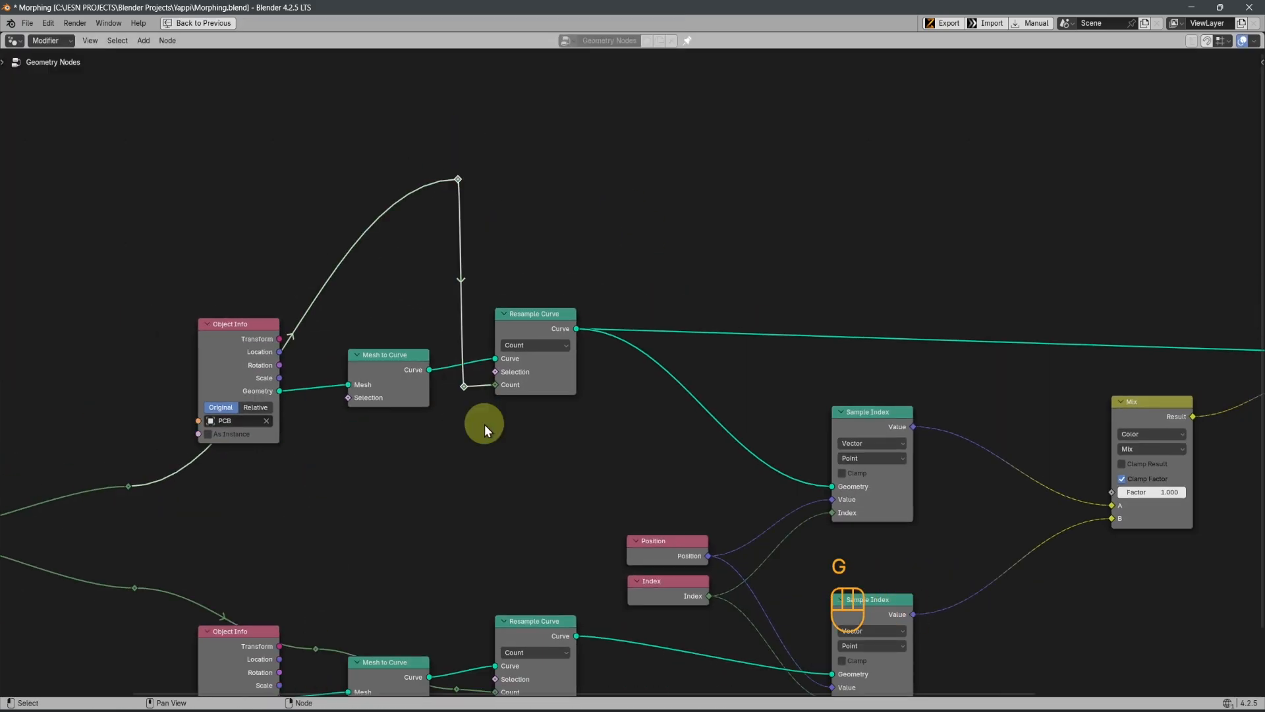
{"action": "key", "text": "s"}
{"action": "key", "text": "x"}
{"action": "key", "text": "KP_9"}
{"action": "key", "text": "BackSpace"}
{"action": "key", "text": "BackSpace"}
{"action": "key", "text": "KP_0"}
{"action": "key", "text": "Return"}
Raise the PCB link's first reroute above the Object Info node and level the link's upper reroutes in a horizontal line
{"action": "left_click_drag", "start_coordinate": [235, 336], "coordinate": [275, 386]}
{"action": "key", "text": "g"}
{"action": "key", "text": "y"}
{"action": "left_click", "coordinate": [283, 106]}
{"action": "left_click_drag", "start_coordinate": [232, 104], "coordinate": [726, 164]}
{"action": "key", "text": "s"}
{"action": "key", "text": "y"}
{"action": "key", "text": "KP_0"}
Level the SCB Count link's reroutes in a horizontal line and move them below the SCB node chain
{"action": "left_click_drag", "start_coordinate": [353, 330], "coordinate": [460, 405]}
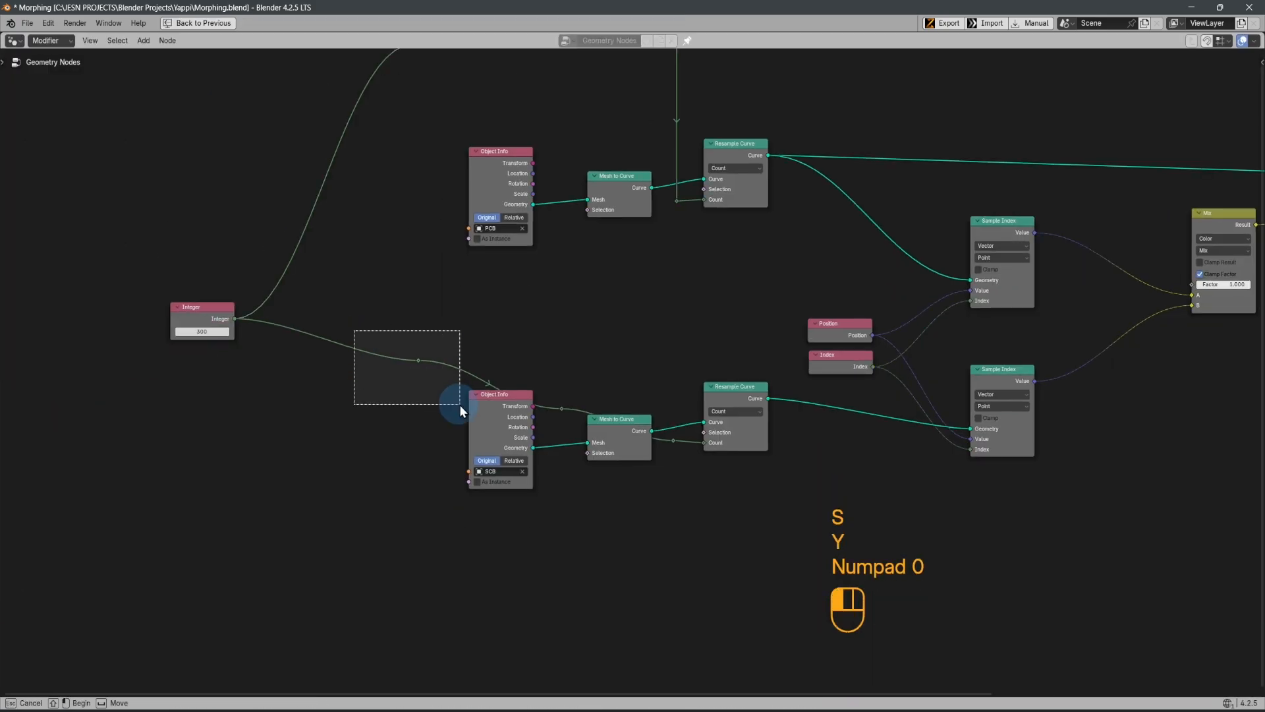
{"action": "key", "text": "s"}
{"action": "key", "text": "y"}
{"action": "key", "text": "KP_0"}
{"action": "key", "text": "g"}
{"action": "key", "text": "y"}
{"action": "scroll", "coordinate": [574, 580], "scroll_direction": "down", "scroll_amount": 5}
Align the first reroutes of both Count links vertically and position the SCB link's corner reroute beneath its Resample Curve input
{"action": "left_click_drag", "start_coordinate": [387, 91], "coordinate": [509, 527]}
{"action": "key", "text": "s"}
{"action": "key", "text": "x"}
{"action": "key", "text": "KP_0"}
{"action": "left_click", "coordinate": [580, 477]}
{"action": "key", "text": "g"}
{"action": "key", "text": "y"}
{"action": "key", "text": "x"}
{"action": "left_click", "coordinate": [660, 502]}
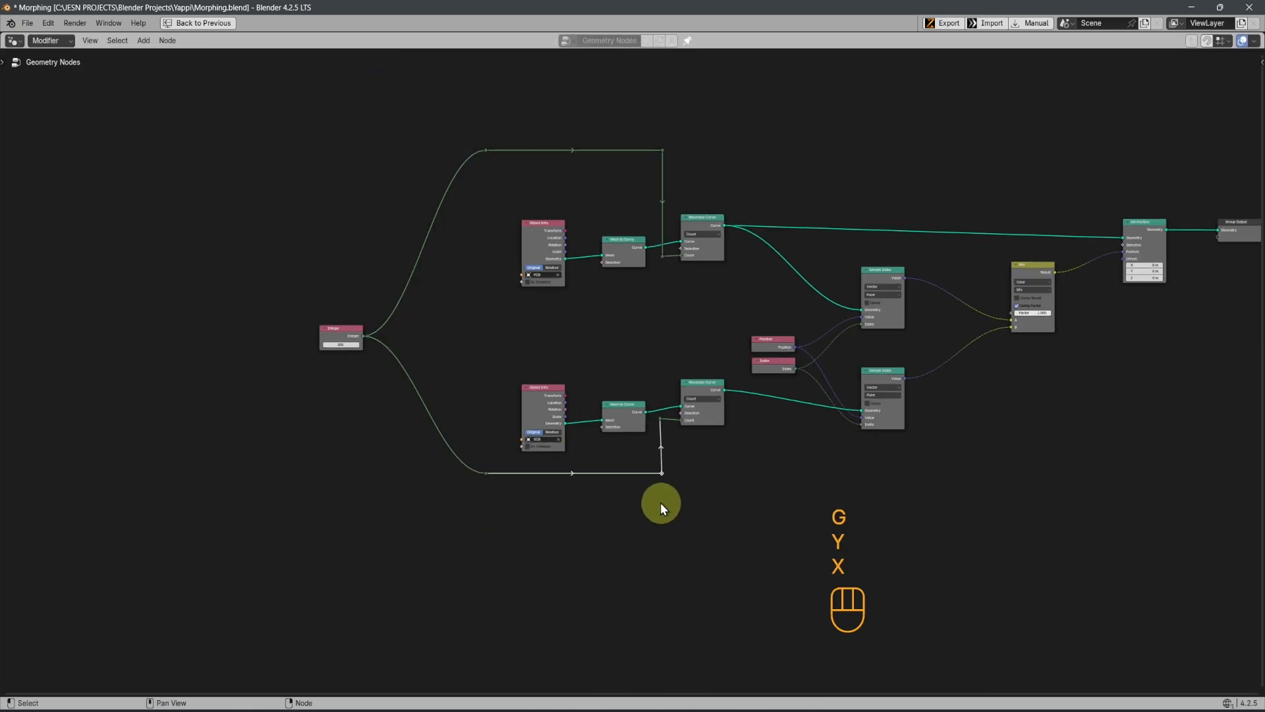
{"action": "left_click_drag", "start_coordinate": [636, 112], "coordinate": [673, 532]}
{"action": "key", "text": "s"}
{"action": "key", "text": "x"}
{"action": "key", "text": "KP_0"}
{"action": "key", "text": "ctrl+z"}
Align the corner reroutes near both Resample Curve Count inputs on one vertical line and adjust the SCB one vertically
{"action": "left_click_drag", "start_coordinate": [571, 150], "coordinate": [633, 425], "text": "ctrl"}
{"action": "key", "text": "s"}
{"action": "key", "text": "x"}
{"action": "key", "text": "KP_0"}
{"action": "left_click", "coordinate": [664, 429]}
{"action": "key", "text": "g"}
{"action": "key", "text": "y"}
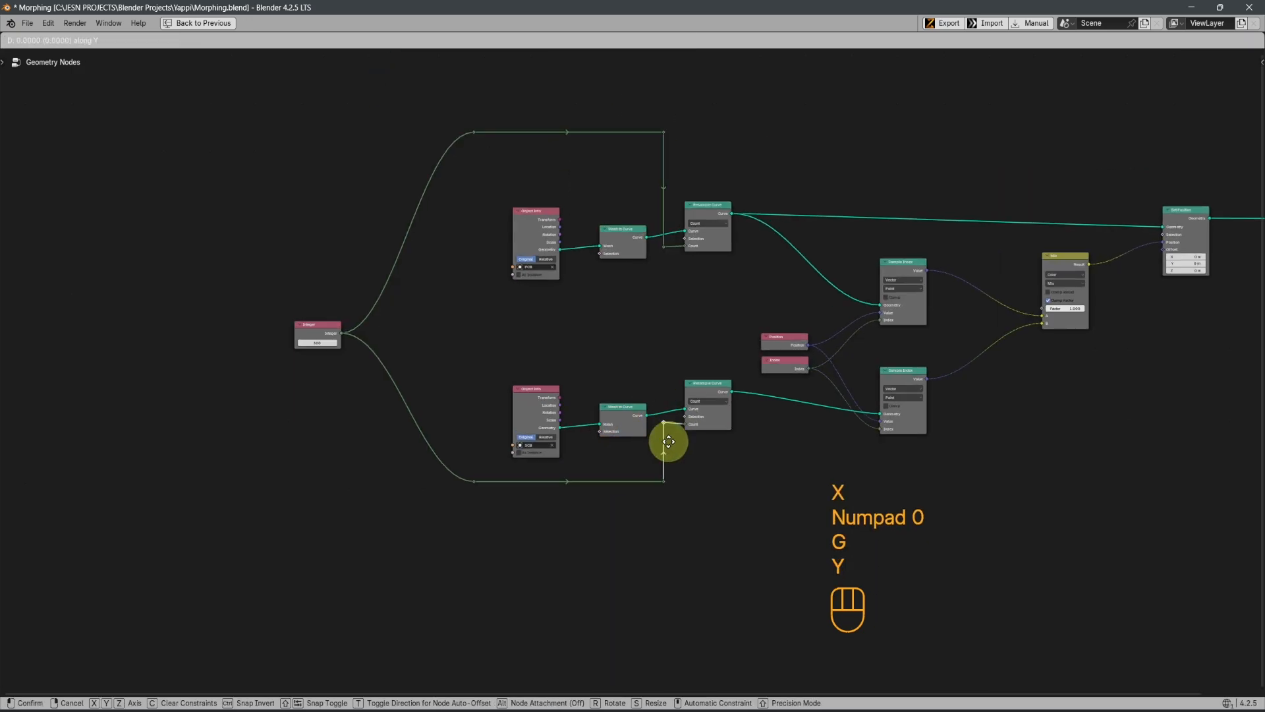
Insert a shared reroute where the two Integer links split and move it vertically level with the Integer node
{"action": "right_click_drag", "start_coordinate": [424, 174], "coordinate": [427, 455], "text": "shift"}
{"action": "left_click_drag", "start_coordinate": [395, 271], "coordinate": [447, 388]}
{"action": "key", "text": "g"}
{"action": "key", "text": "y"}
{"action": "left_click", "coordinate": [443, 407]}
Align the shared reroute and the two outer reroutes on one vertical line, adjust their height, and restore the full workspace layout
{"action": "left_click_drag", "start_coordinate": [396, 99], "coordinate": [488, 530]}
{"action": "key", "text": "s"}
{"action": "key", "text": "x"}
{"action": "key", "text": "KP_0"}
{"action": "left_click", "coordinate": [455, 524]}
{"action": "key", "text": "g"}
{"action": "key", "text": "y"}
{"action": "key", "text": "g"}
{"action": "key", "text": "x"}
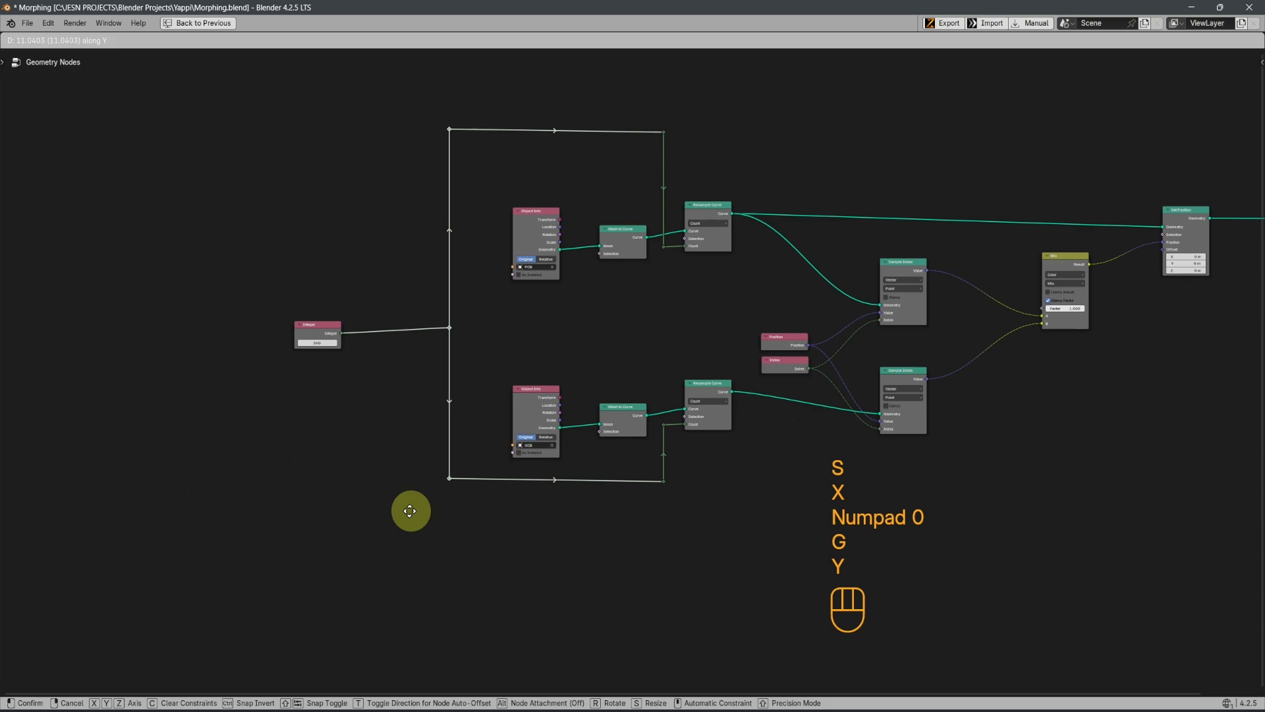
{"action": "left_click", "coordinate": [374, 506]}
{"action": "scroll", "coordinate": [602, 356], "scroll_direction": "down", "scroll_amount": 5, "text": "ctrl"}
{"action": "key", "text": "ctrl+space"}
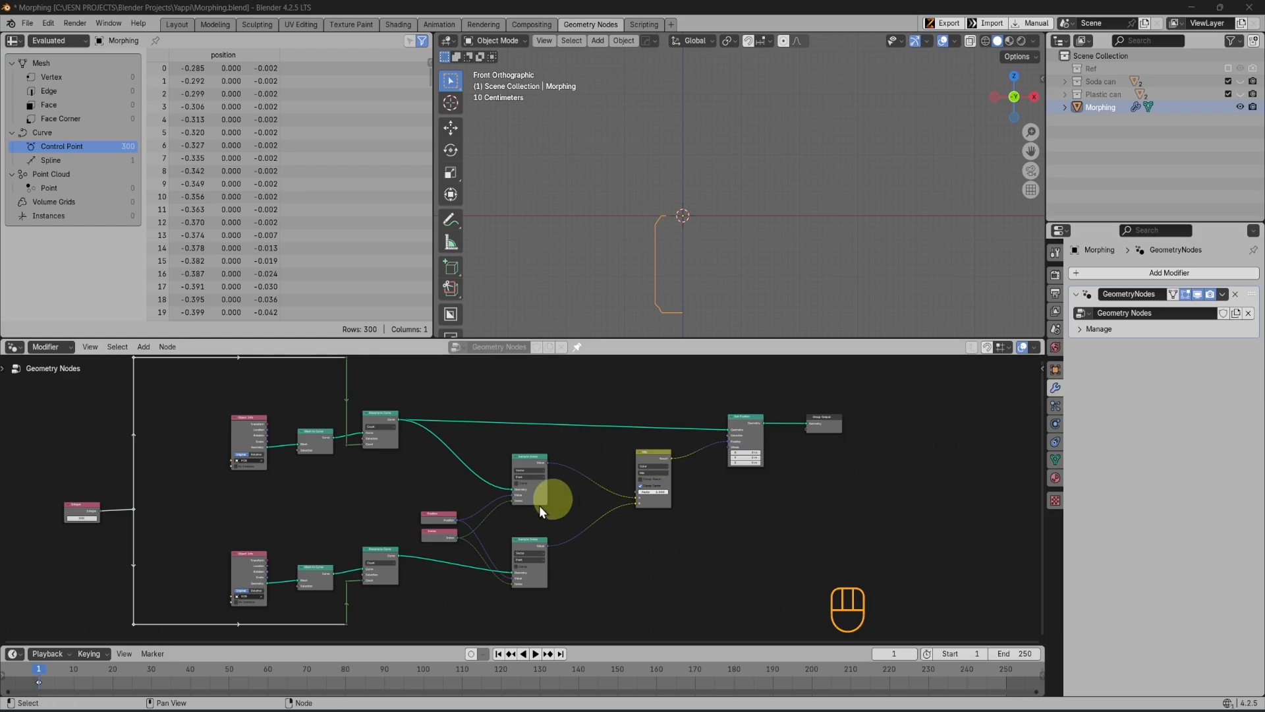
Group the Position, Index, both Sample Index and Mix nodes into one frame
{"action": "left_click", "coordinate": [439, 522]}
{"action": "left_click", "coordinate": [436, 533], "text": "shift"}
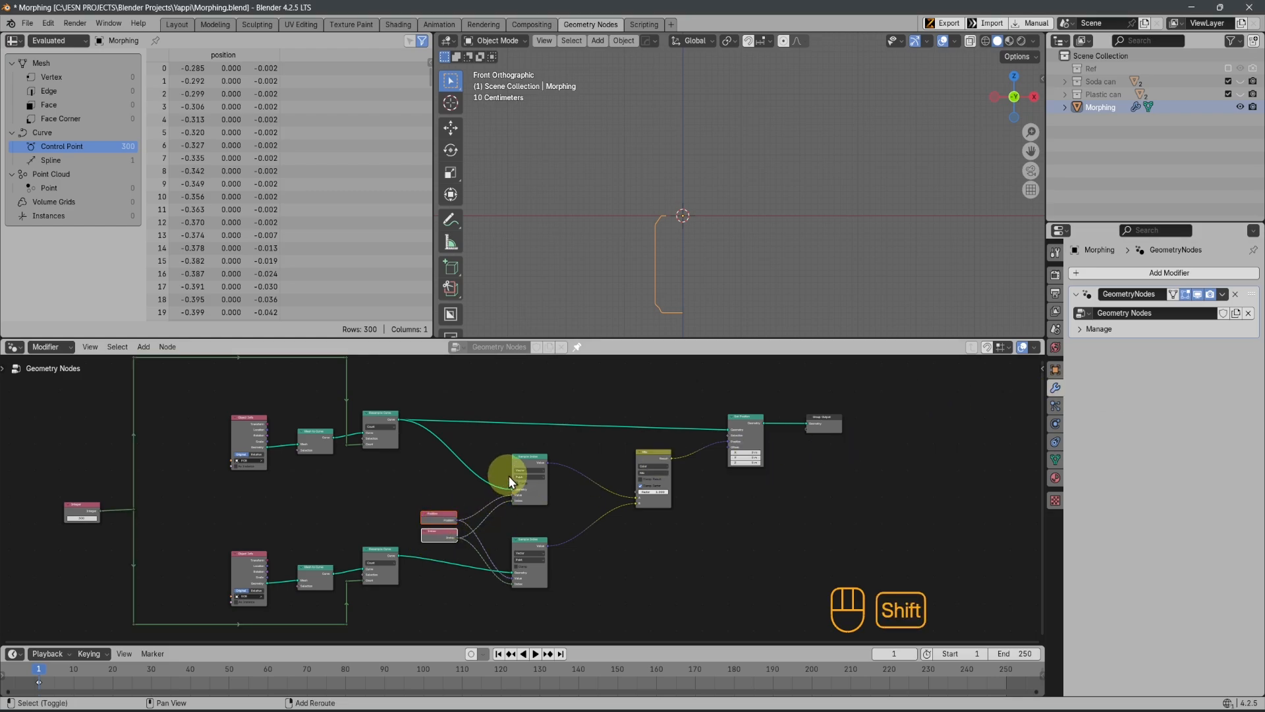
{"action": "left_click", "coordinate": [531, 484], "text": "shift"}
{"action": "left_click", "coordinate": [529, 548], "text": "shift"}
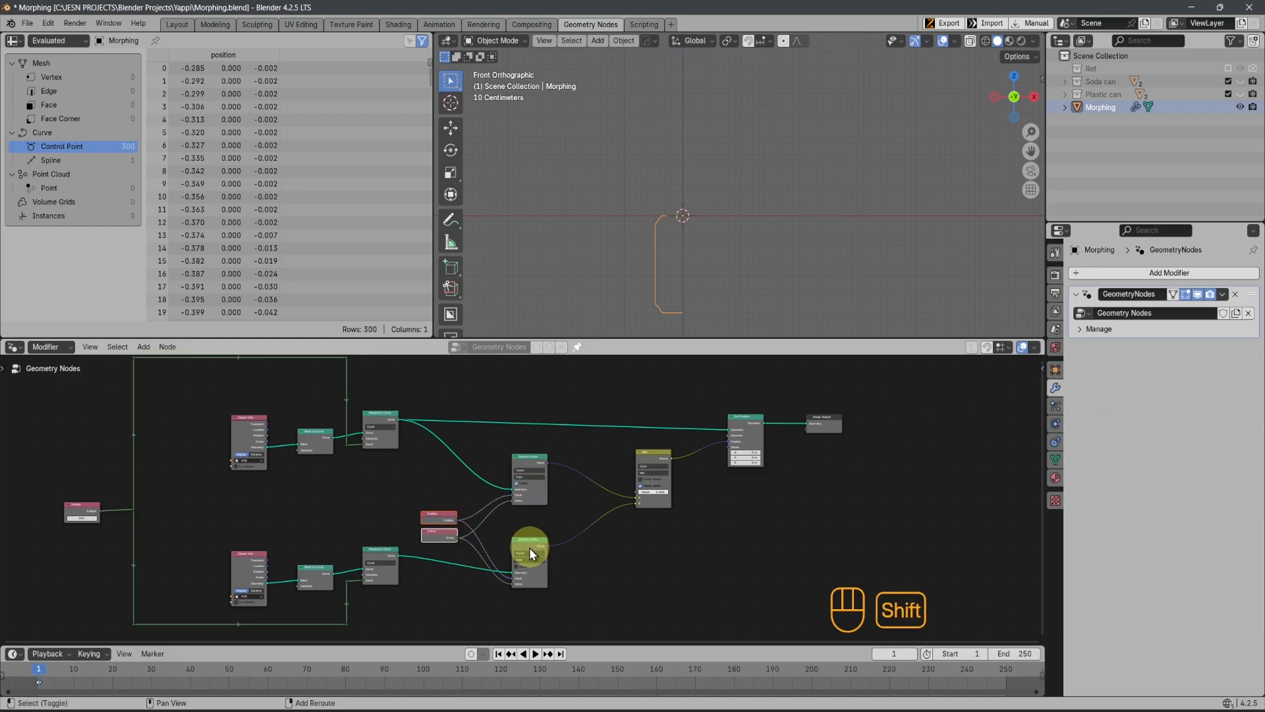
{"action": "left_click", "coordinate": [651, 463], "text": "shift"}
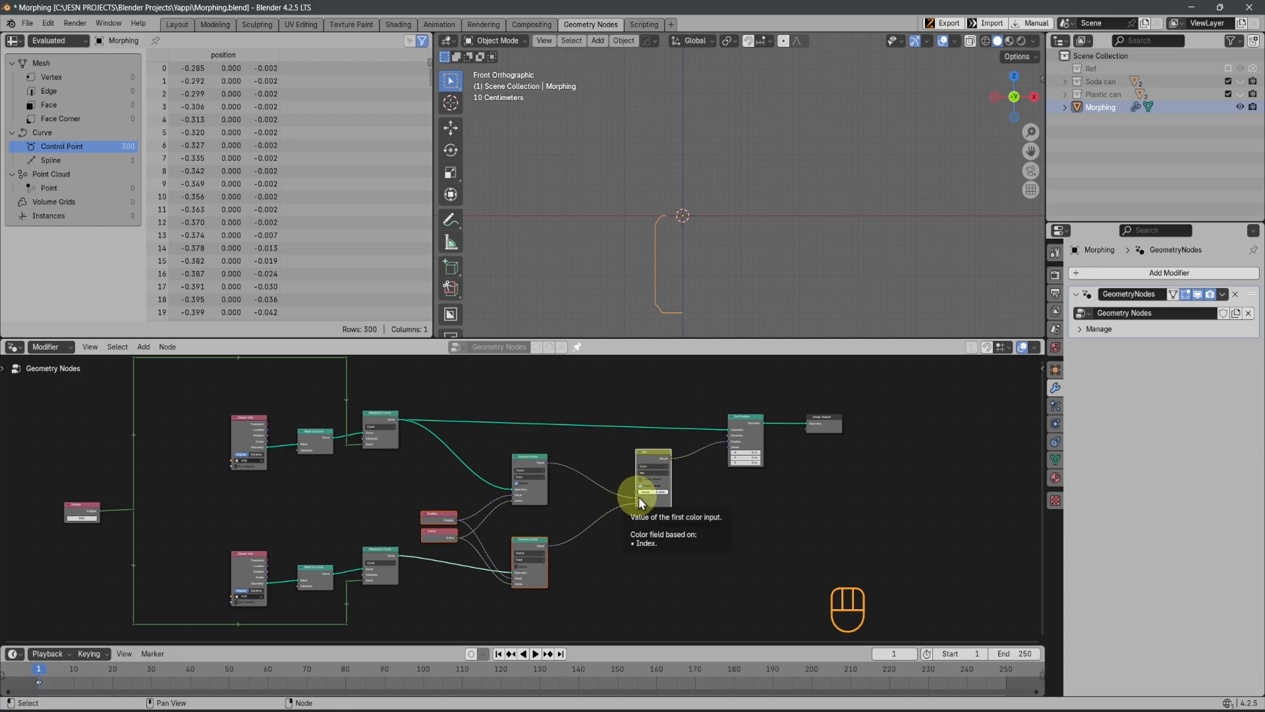
{"action": "key", "text": "ctrl+j"}
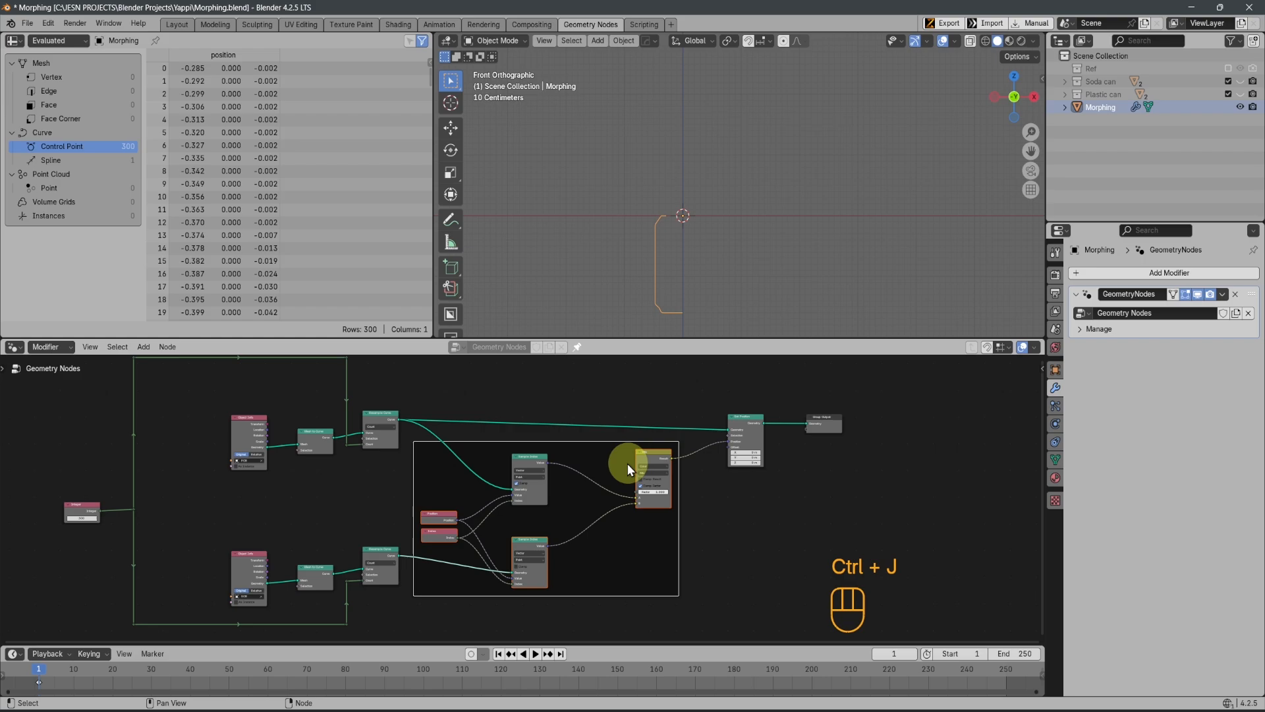
Label the new frame Morp
{"action": "key", "text": "F2"}
{"action": "key", "text": "shift"}
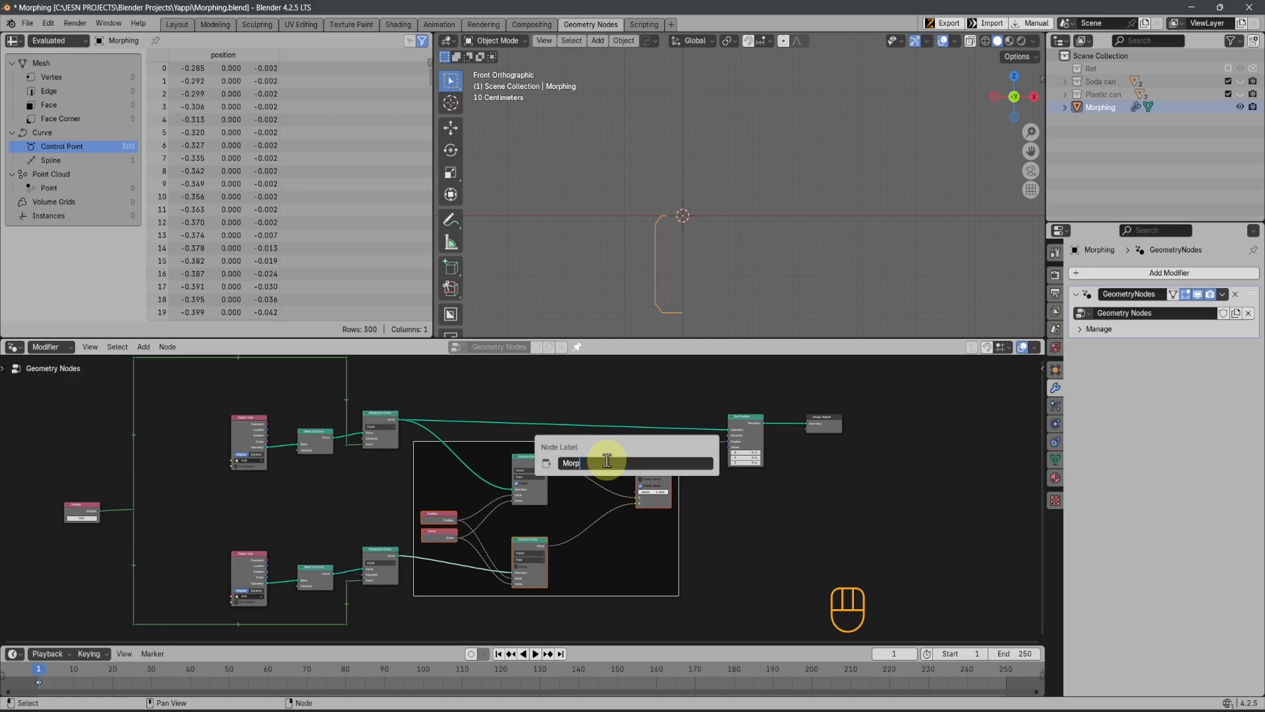
{"action": "type", "text": "Morp"}
{"action": "key", "text": "Return"}
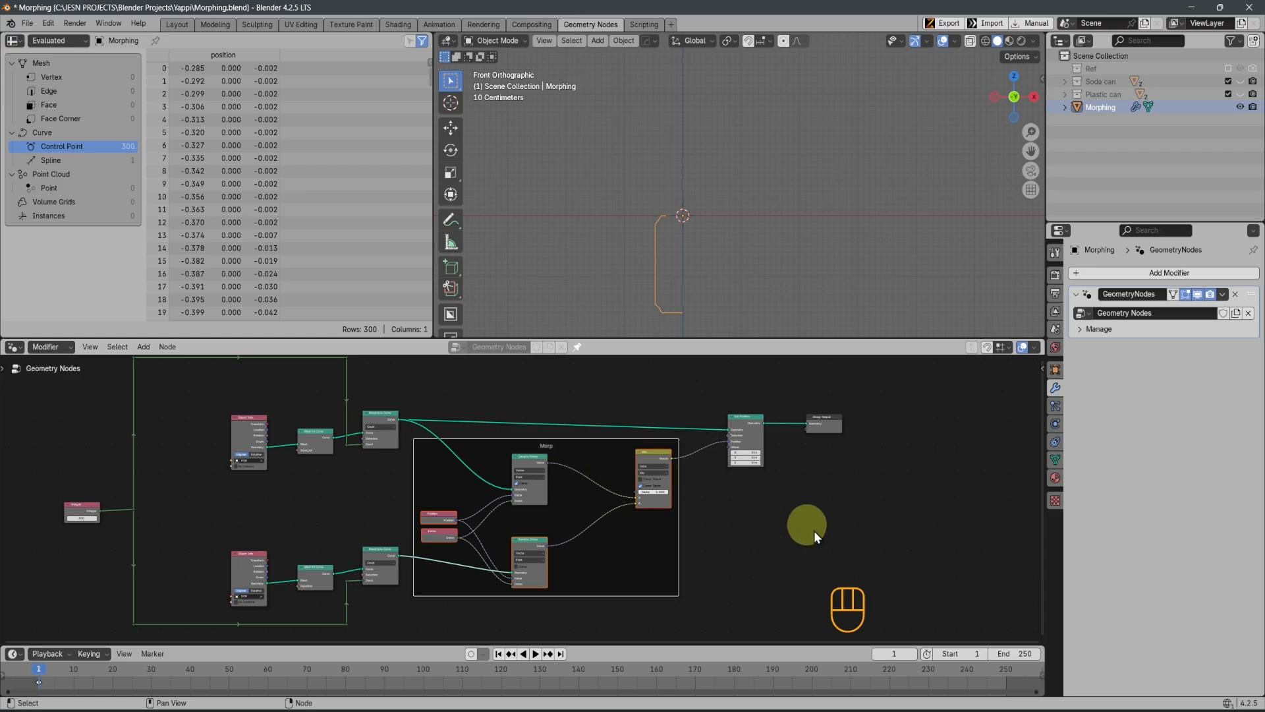
Enable a custom color for the Morp frame and set it to purple
{"action": "key", "text": "n"}
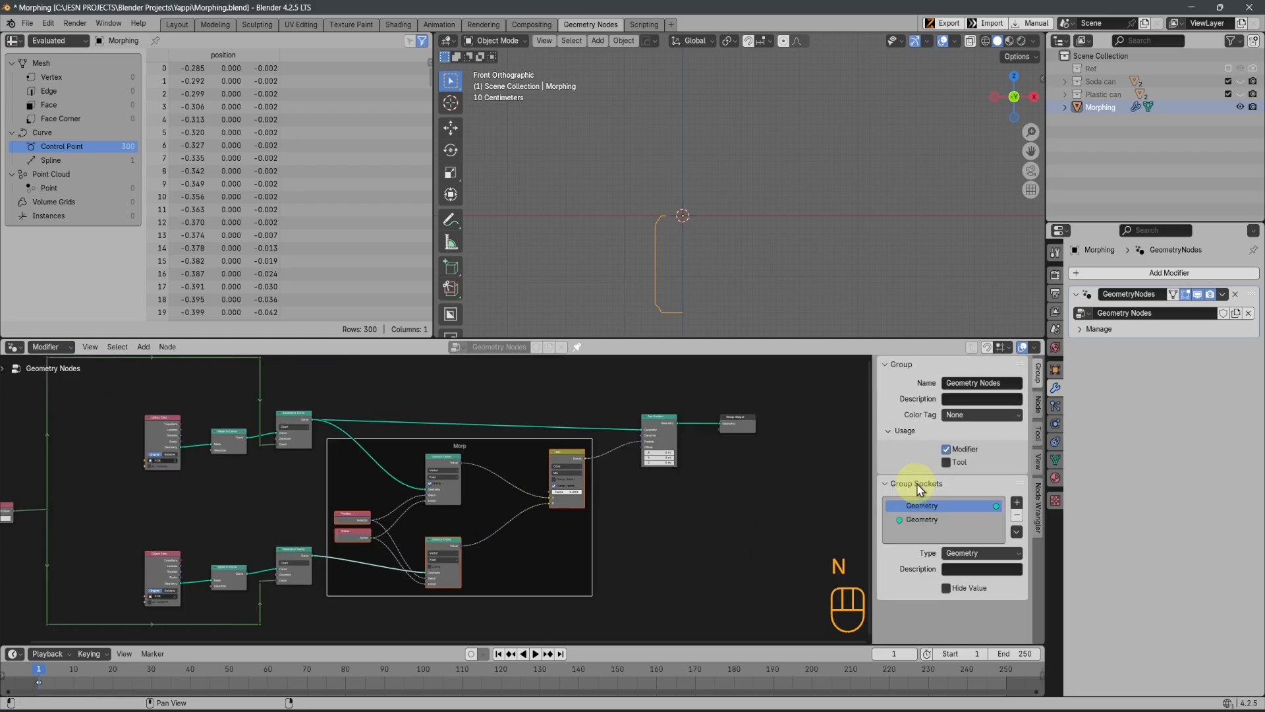
{"action": "left_click", "coordinate": [1038, 412]}
{"action": "left_click", "coordinate": [903, 419]}
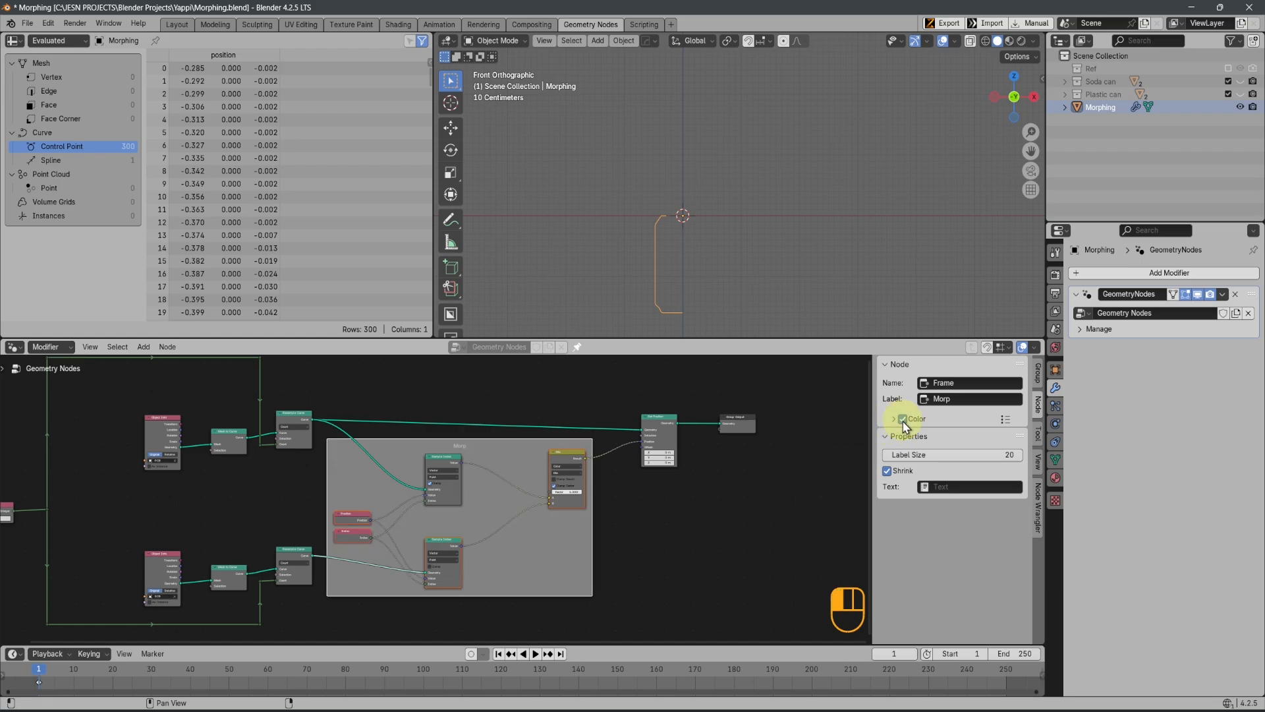
{"action": "left_click", "coordinate": [894, 419]}
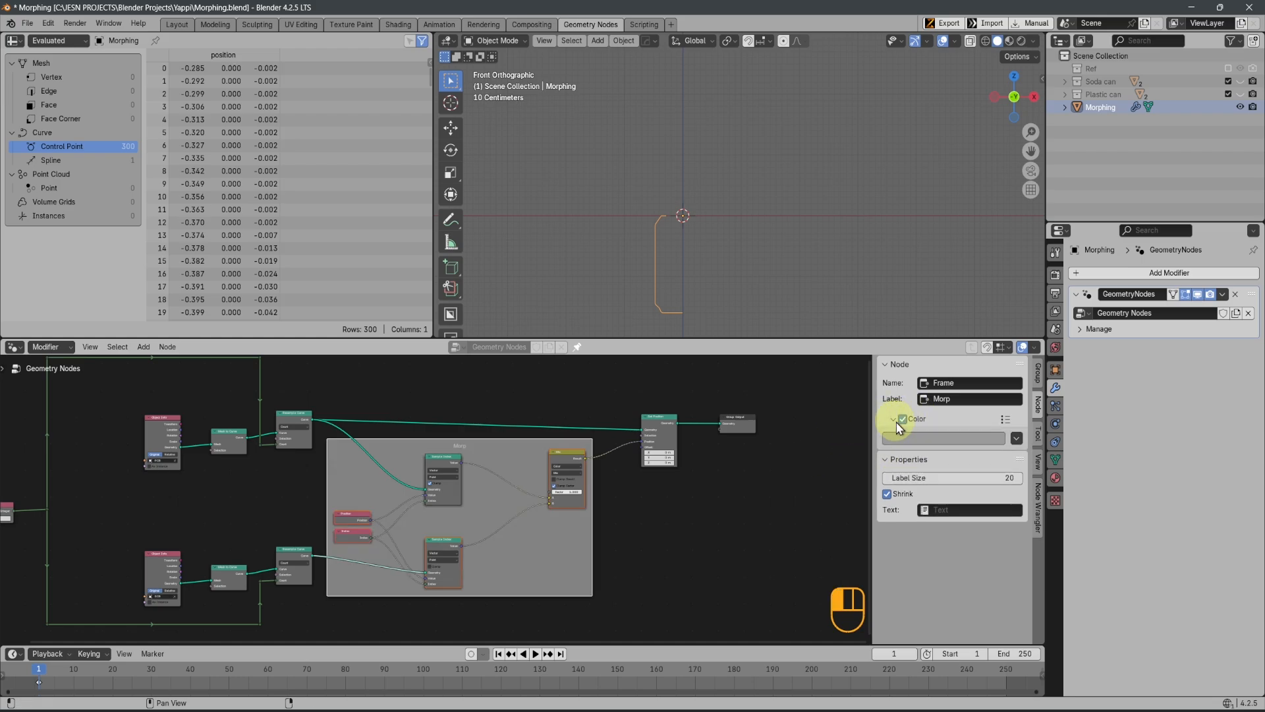
{"action": "left_click", "coordinate": [954, 440]}
{"action": "left_click_drag", "start_coordinate": [958, 299], "coordinate": [974, 323]}
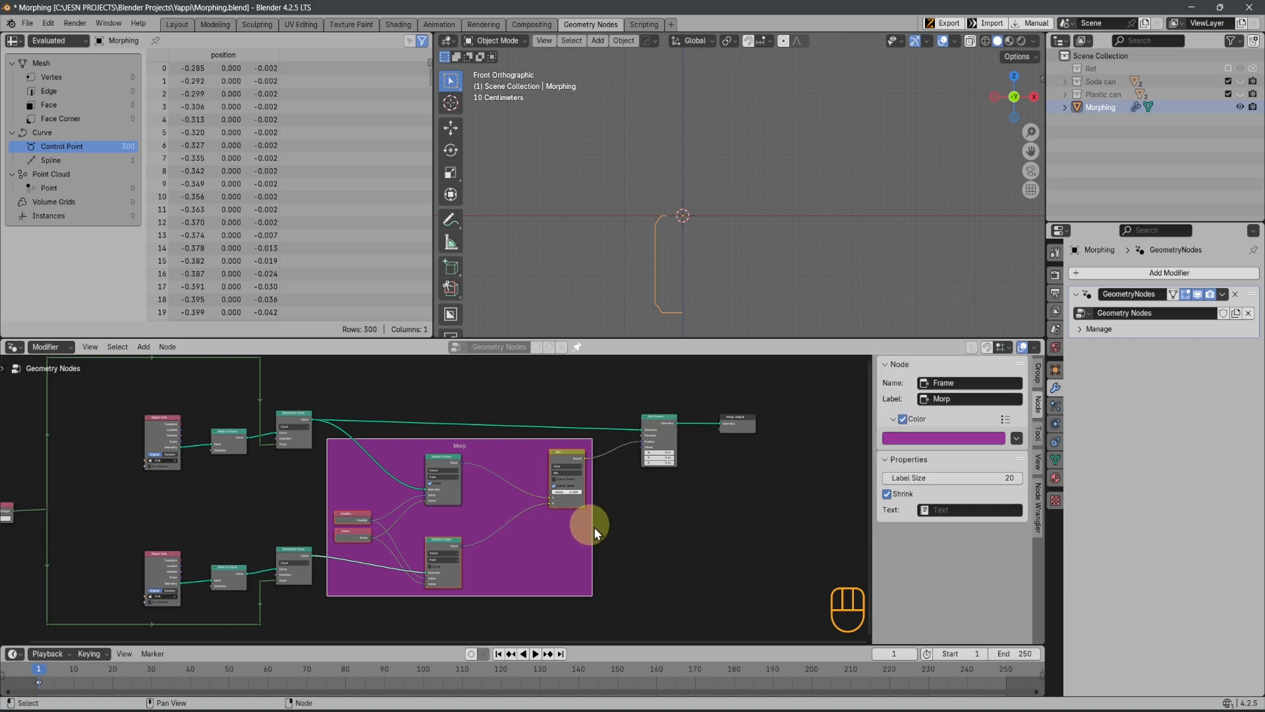
Try to rearrange the nodes inside the Morp frame
{"action": "scroll", "coordinate": [594, 528], "scroll_direction": "down", "scroll_amount": 2}
{"action": "middle_click_drag", "start_coordinate": [572, 548], "coordinate": [626, 547]}
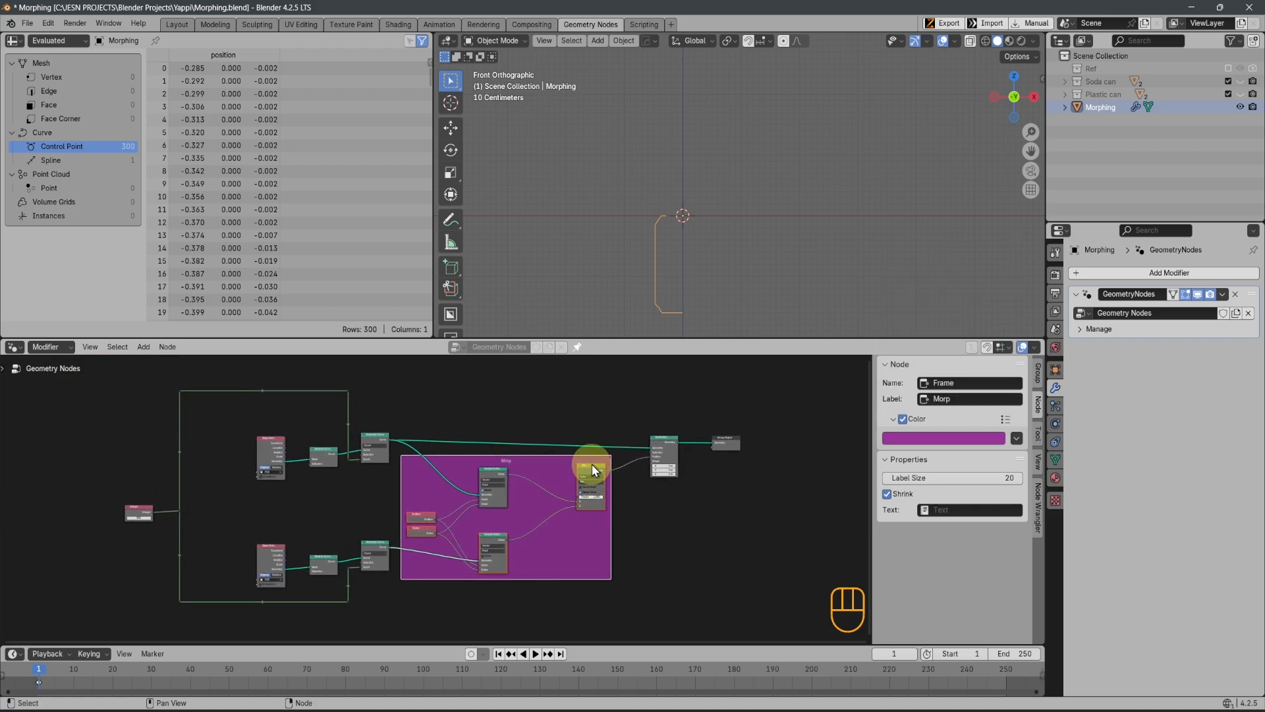
{"action": "left_click_drag", "start_coordinate": [593, 470], "coordinate": [563, 453]}
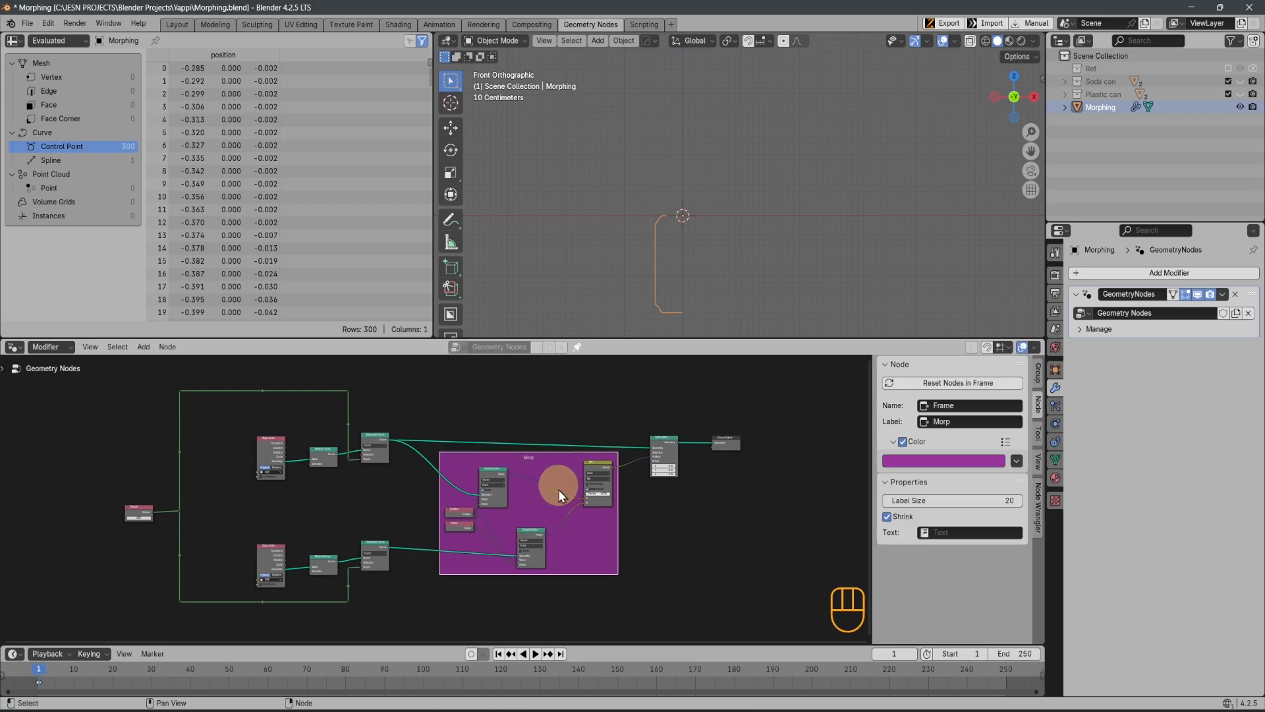
Set the Mix node's Factor to 0 inside the Morp frame
{"action": "scroll", "coordinate": [558, 491], "scroll_direction": "up", "scroll_amount": 2}
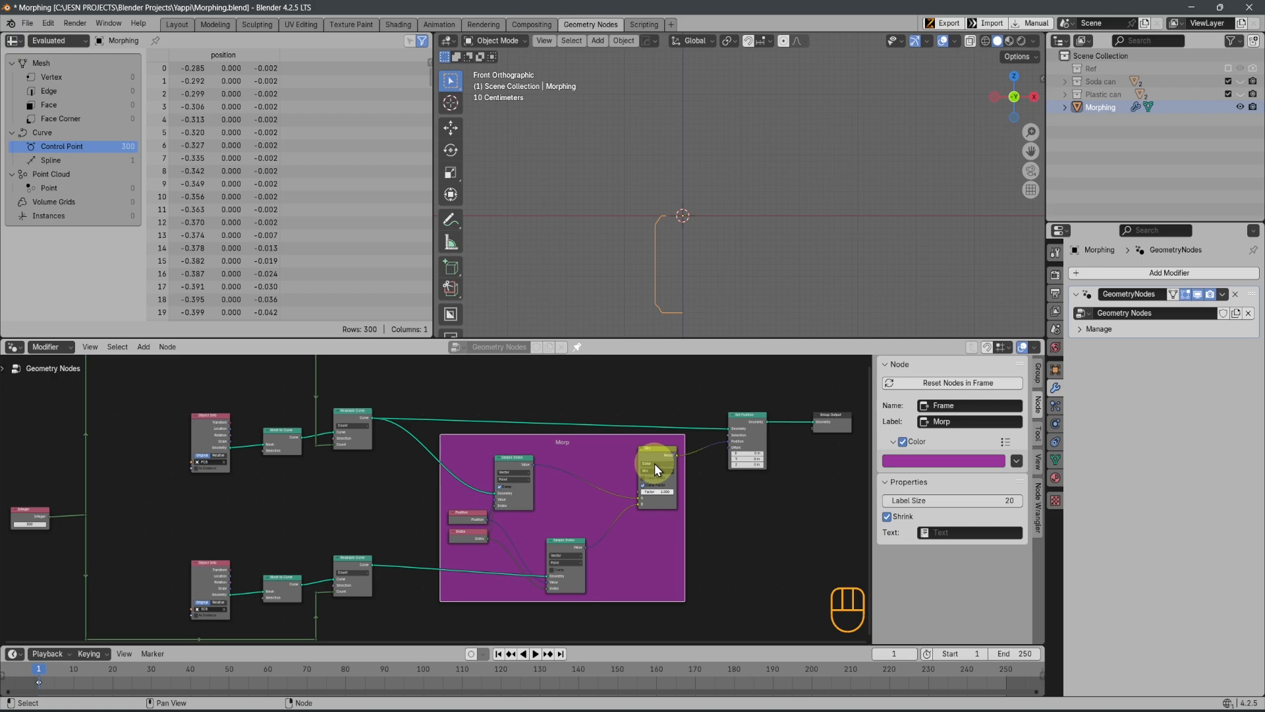
{"action": "scroll", "coordinate": [698, 536], "scroll_direction": "up", "scroll_amount": 5}
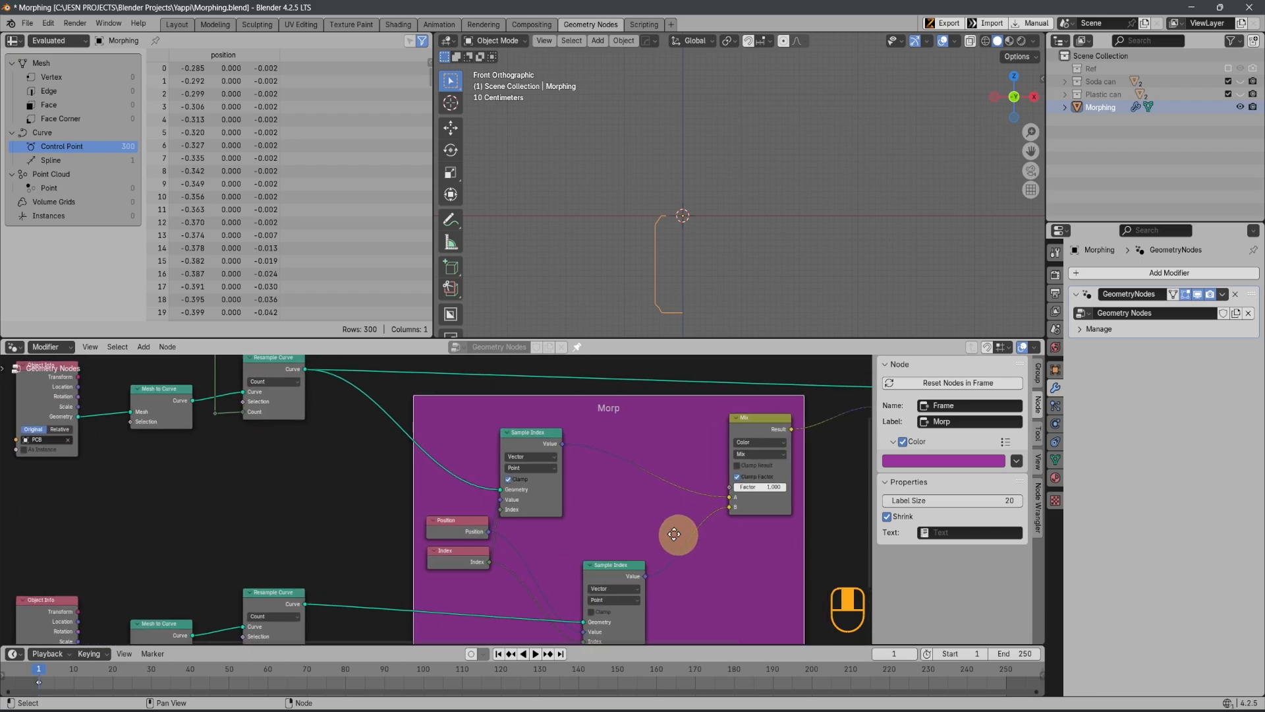
{"action": "left_click_drag", "start_coordinate": [707, 442], "coordinate": [622, 489]}
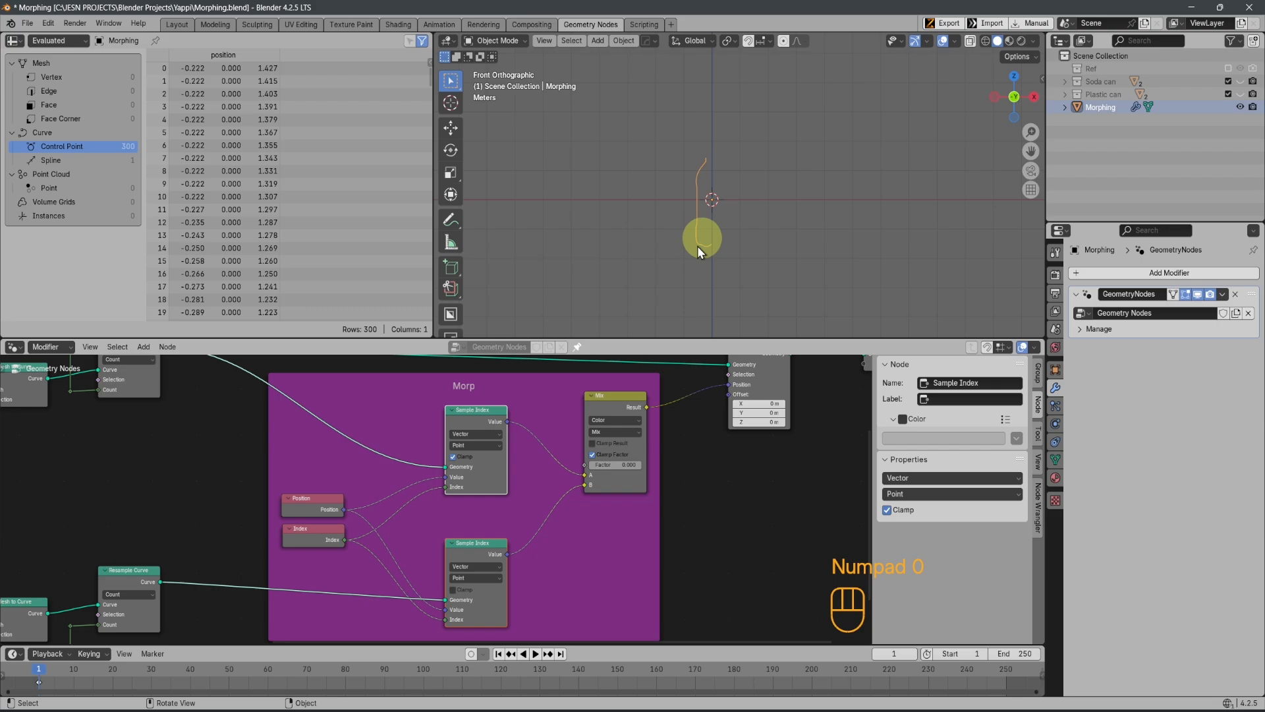
Move the Sample Index and Mix nodes closer to Position and Index, and shift the Morp frame slightly right
{"action": "scroll", "coordinate": [541, 467], "scroll_direction": "down", "scroll_amount": 2}
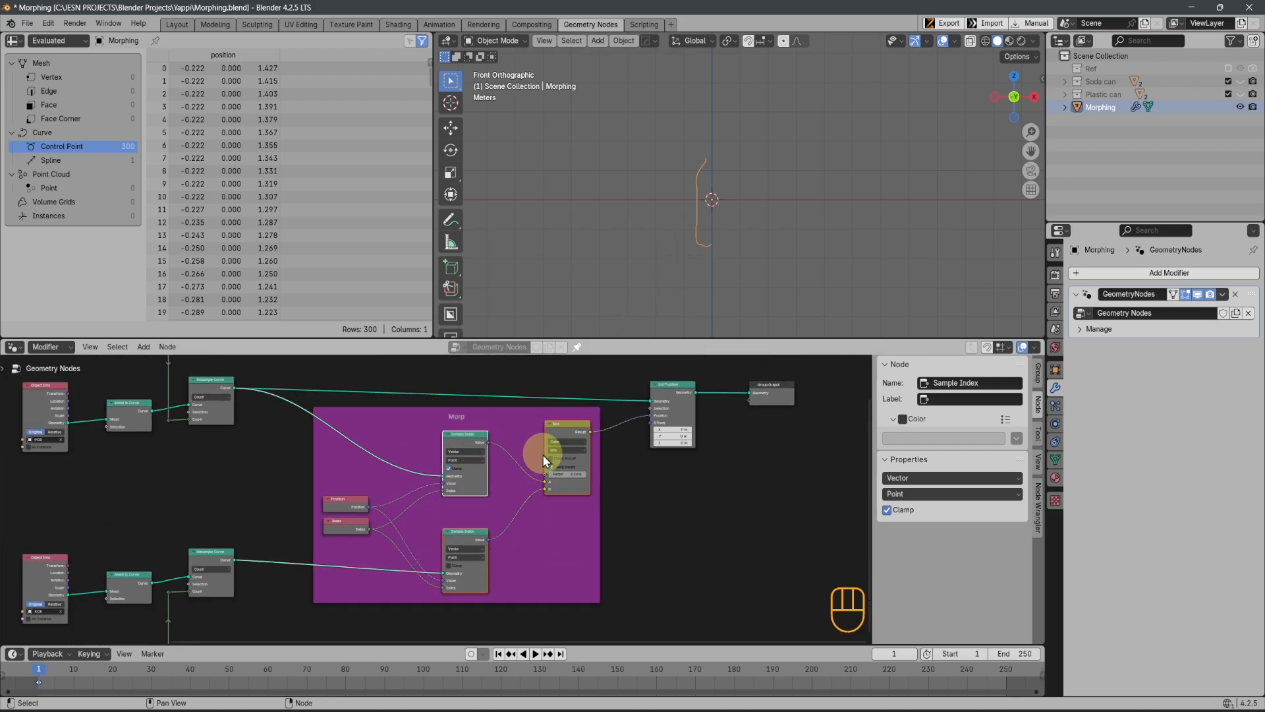
{"action": "key", "text": "g"}
{"action": "key", "text": "x"}
{"action": "left_click", "coordinate": [507, 467]}
{"action": "mouse_move", "coordinate": [489, 415]}
{"action": "left_mouse_down"}
{"action": "mouse_move", "coordinate": [524, 421]}
{"action": "mouse_move", "coordinate": [509, 410]}
{"action": "left_mouse_up"}
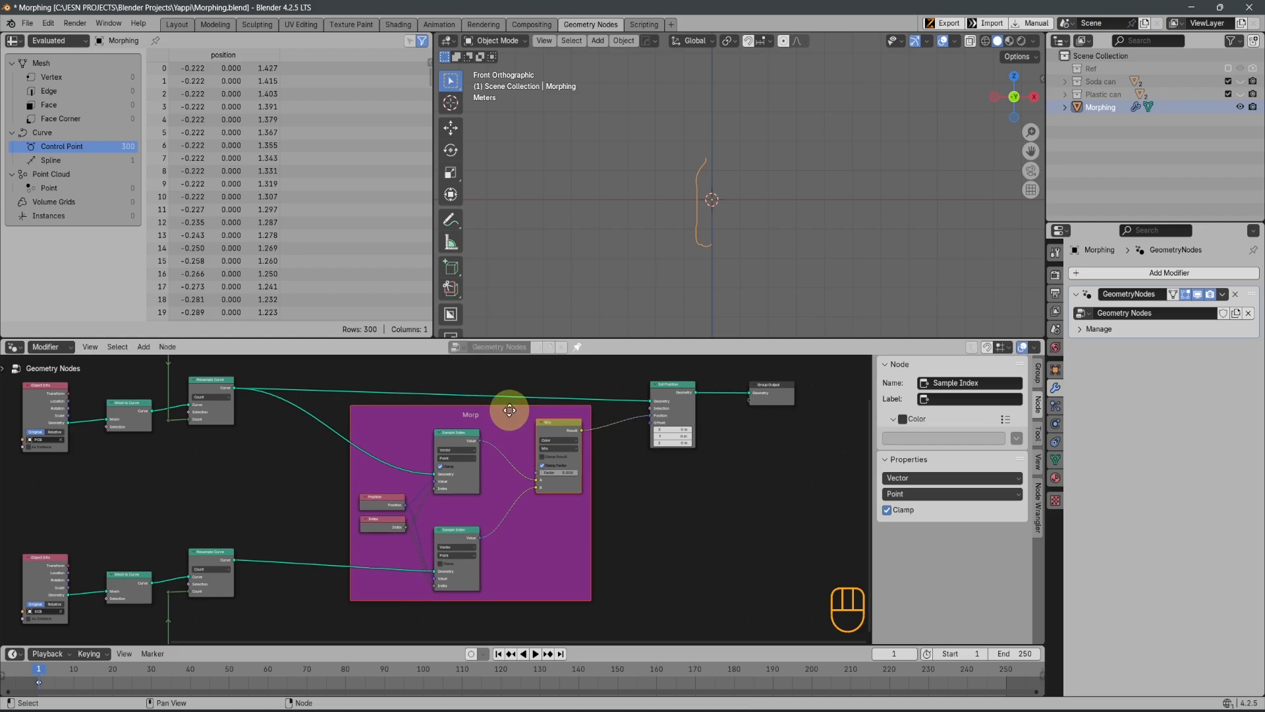
Add a Plain Axes empty at the origin and show its transform values in the 3D viewport
{"action": "scroll", "coordinate": [633, 540], "scroll_direction": "down", "scroll_amount": 4}
{"action": "middle_click_drag", "start_coordinate": [592, 546], "coordinate": [602, 468]}
{"action": "scroll", "coordinate": [457, 467], "scroll_direction": "up", "scroll_amount": 1}
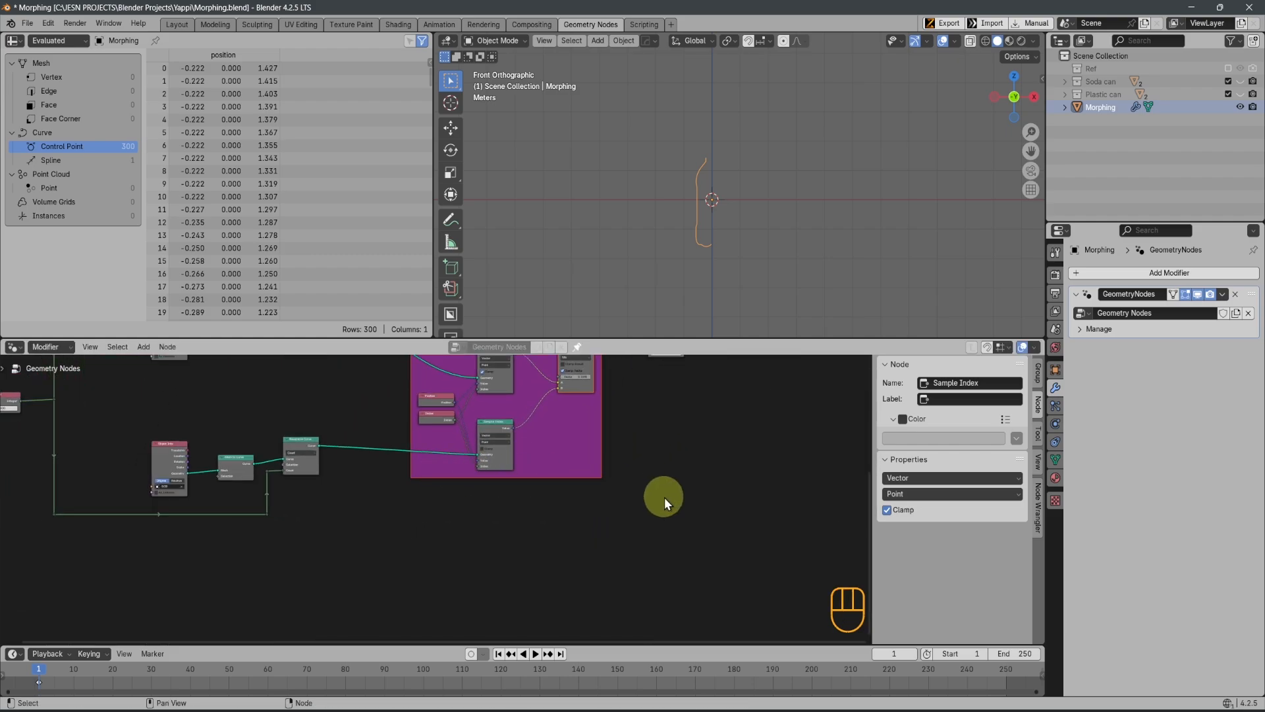
{"action": "scroll", "coordinate": [668, 480], "scroll_direction": "up", "scroll_amount": 1}
{"action": "key", "text": "shift+a"}
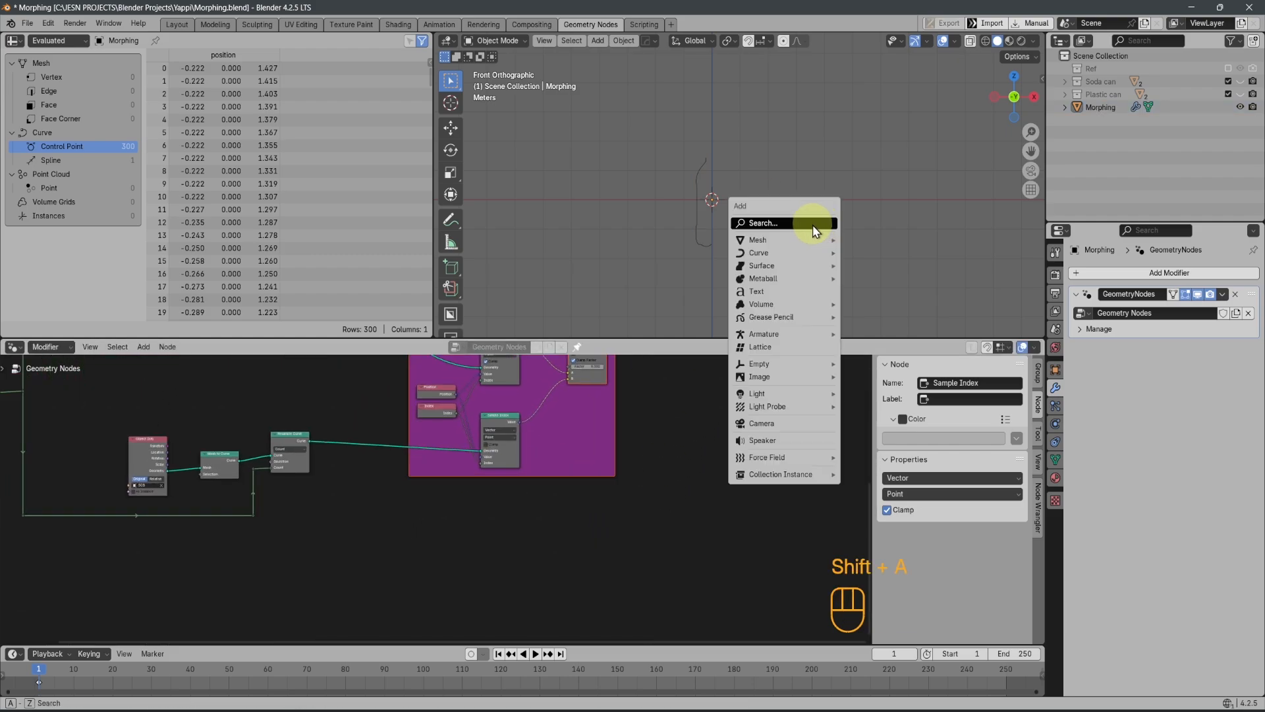
{"action": "mouse_move", "coordinate": [784, 364]}
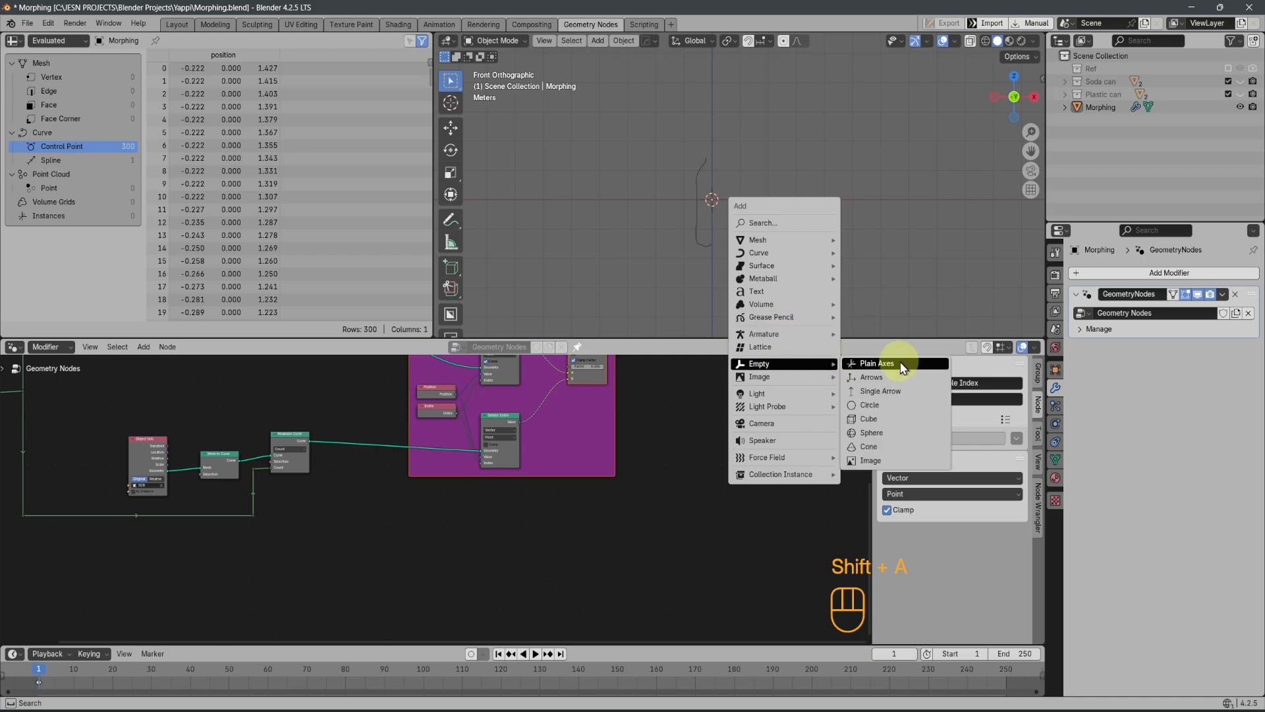
{"action": "left_click", "coordinate": [902, 373]}
{"action": "middle_click_drag", "start_coordinate": [817, 214], "coordinate": [883, 199]}
{"action": "key", "text": "n"}
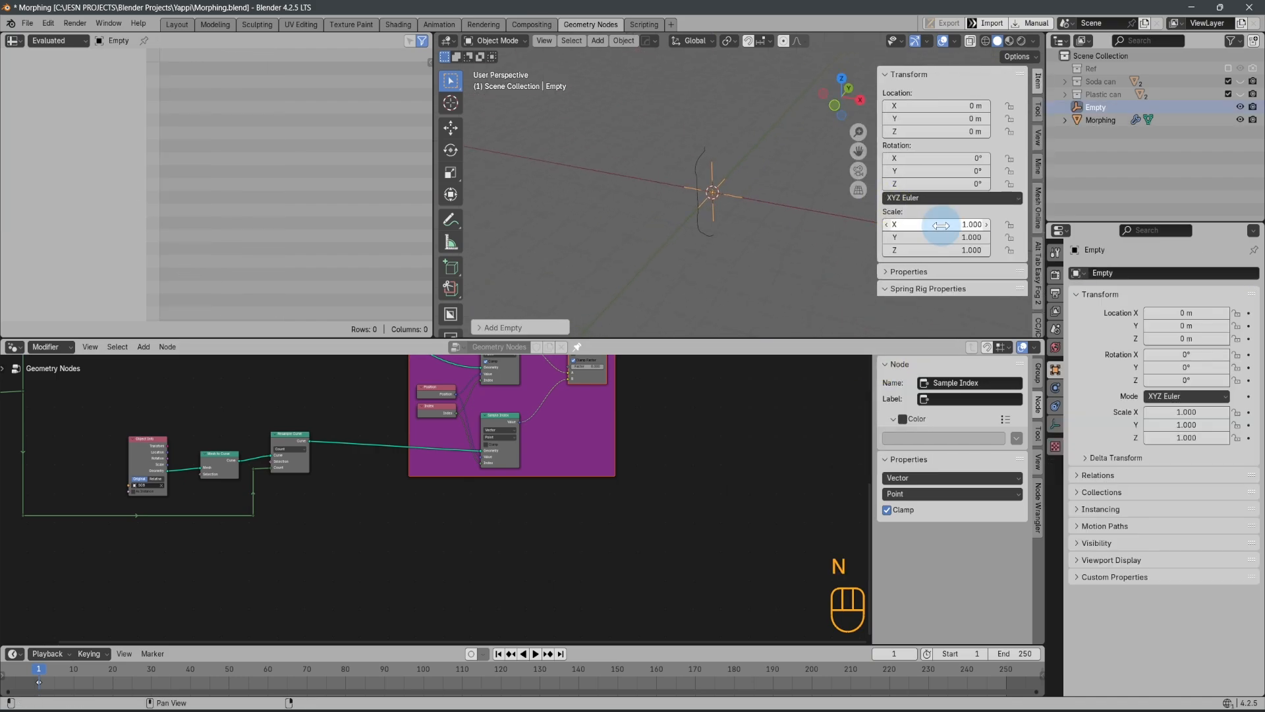
{"action": "left_click_drag", "start_coordinate": [943, 225], "coordinate": [931, 253]}
{"action": "key", "text": "Return"}
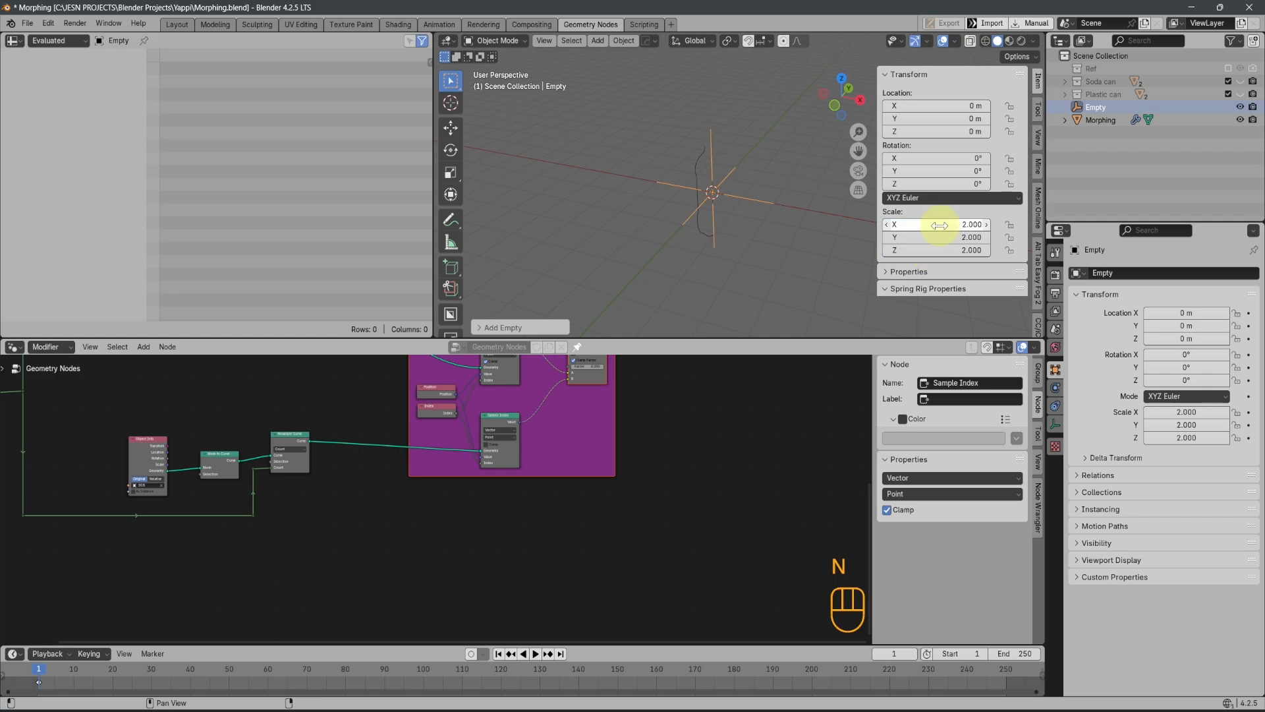
{"action": "key", "text": "ctrl+z"}
Set the empty's X, Y and Z scale to 2 and return to the front view with the transform values hidden
{"action": "left_click_drag", "start_coordinate": [923, 225], "coordinate": [915, 253]}
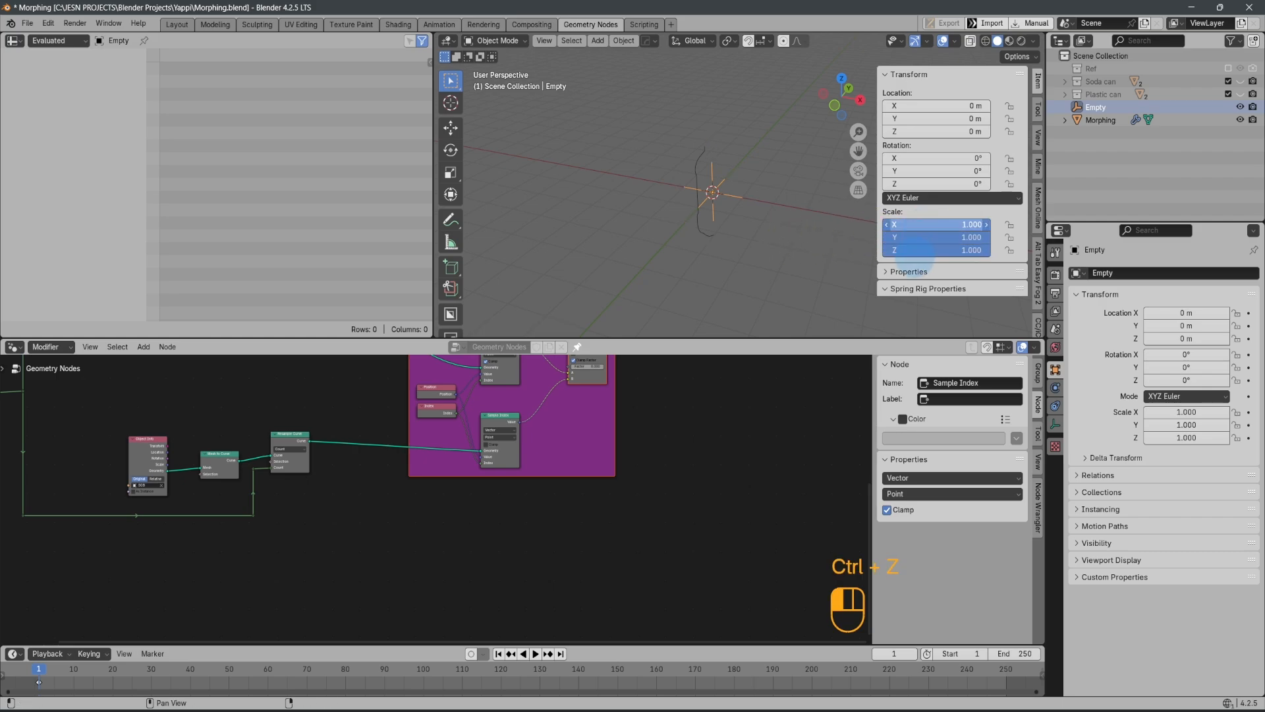
{"action": "type", "text": "2"}
{"action": "key", "text": "Return"}
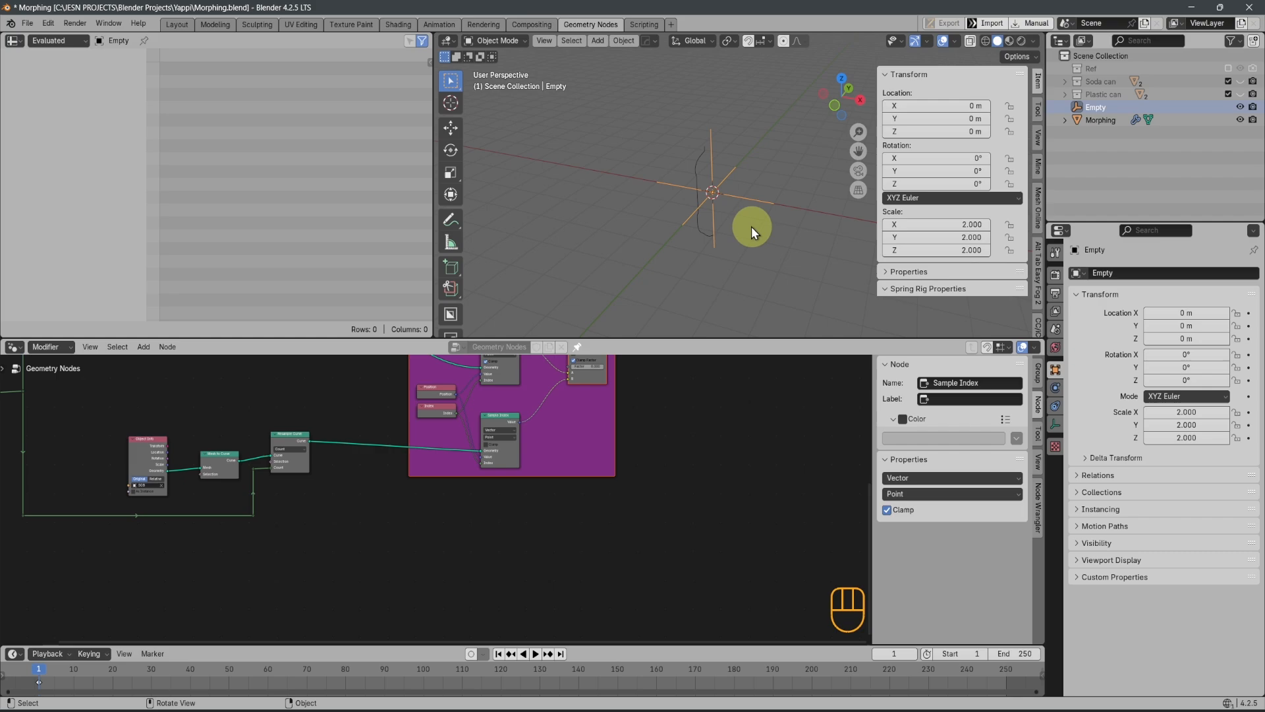
{"action": "middle_click_drag", "start_coordinate": [751, 227], "coordinate": [875, 246]}
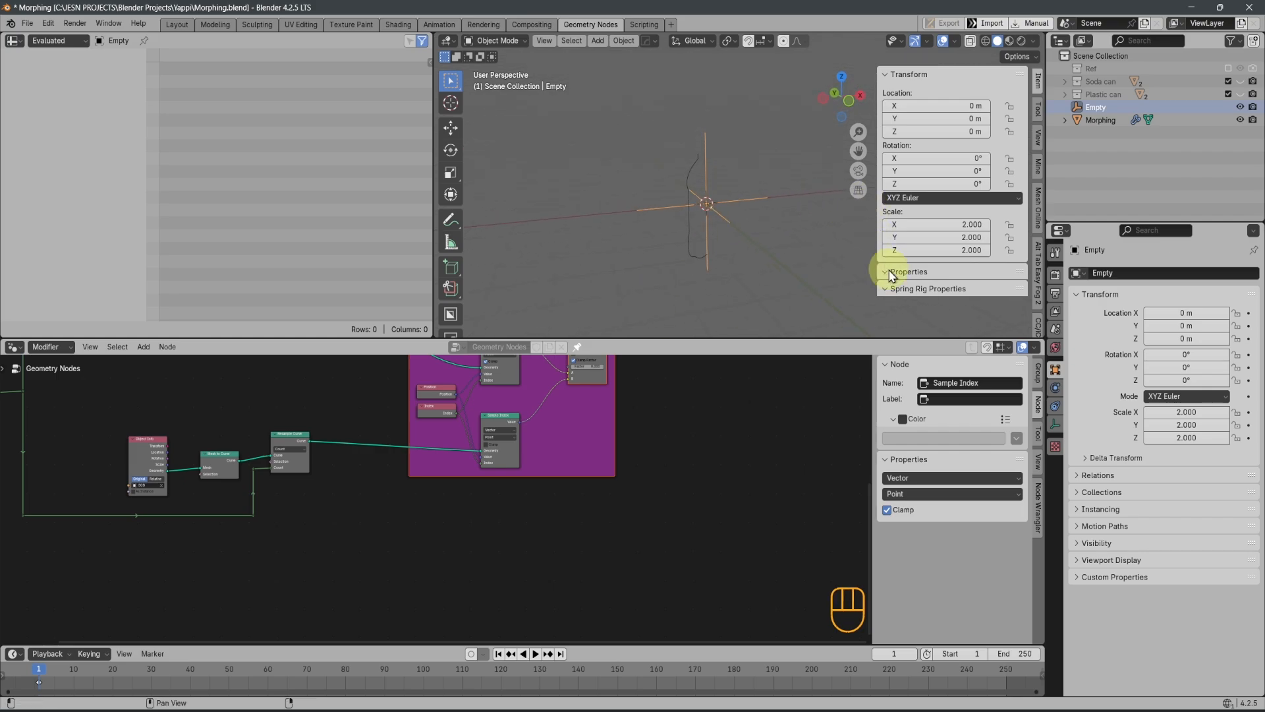
{"action": "middle_click_drag", "start_coordinate": [756, 239], "coordinate": [741, 174]}
{"action": "key", "text": "n"}
{"action": "key", "text": "KP_1"}
Bring the Empty into the node tree as an Object Info node and place it below the Morp frame
{"action": "scroll", "coordinate": [737, 256], "scroll_direction": "down", "scroll_amount": 3}
{"action": "scroll", "coordinate": [607, 489], "scroll_direction": "down", "scroll_amount": 1}
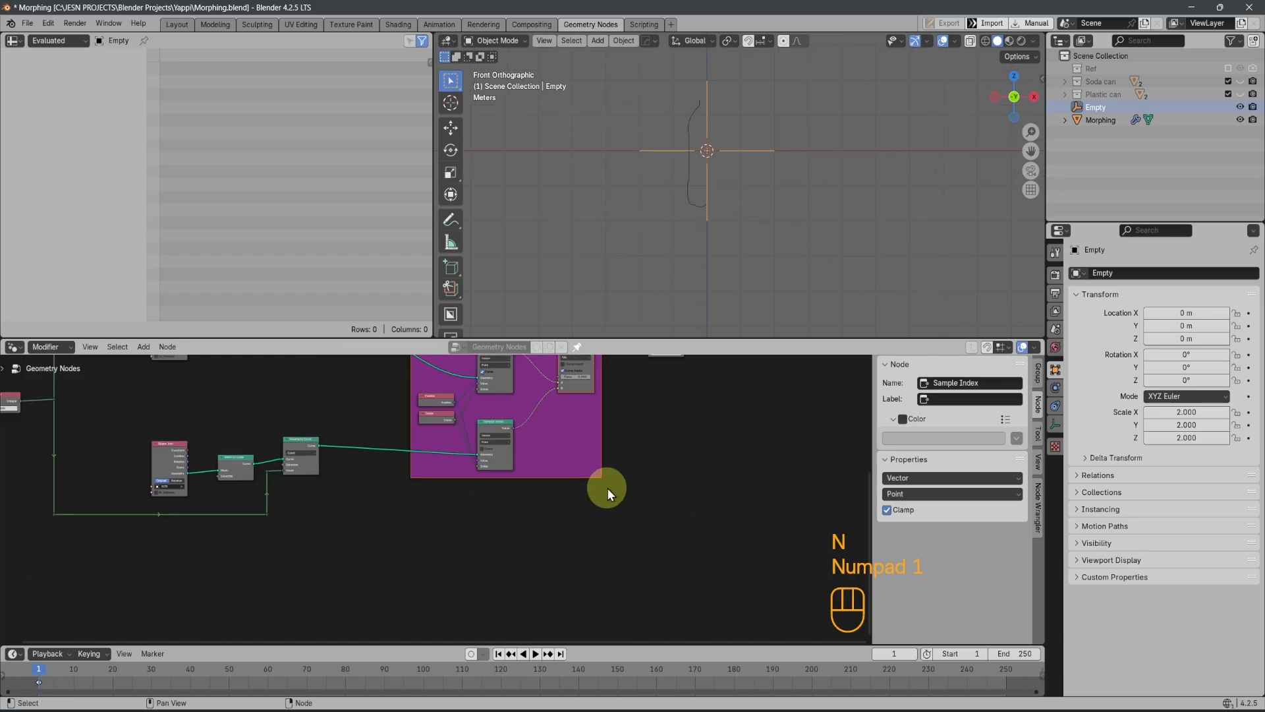
{"action": "scroll", "coordinate": [609, 487], "scroll_direction": "up", "scroll_amount": 1}
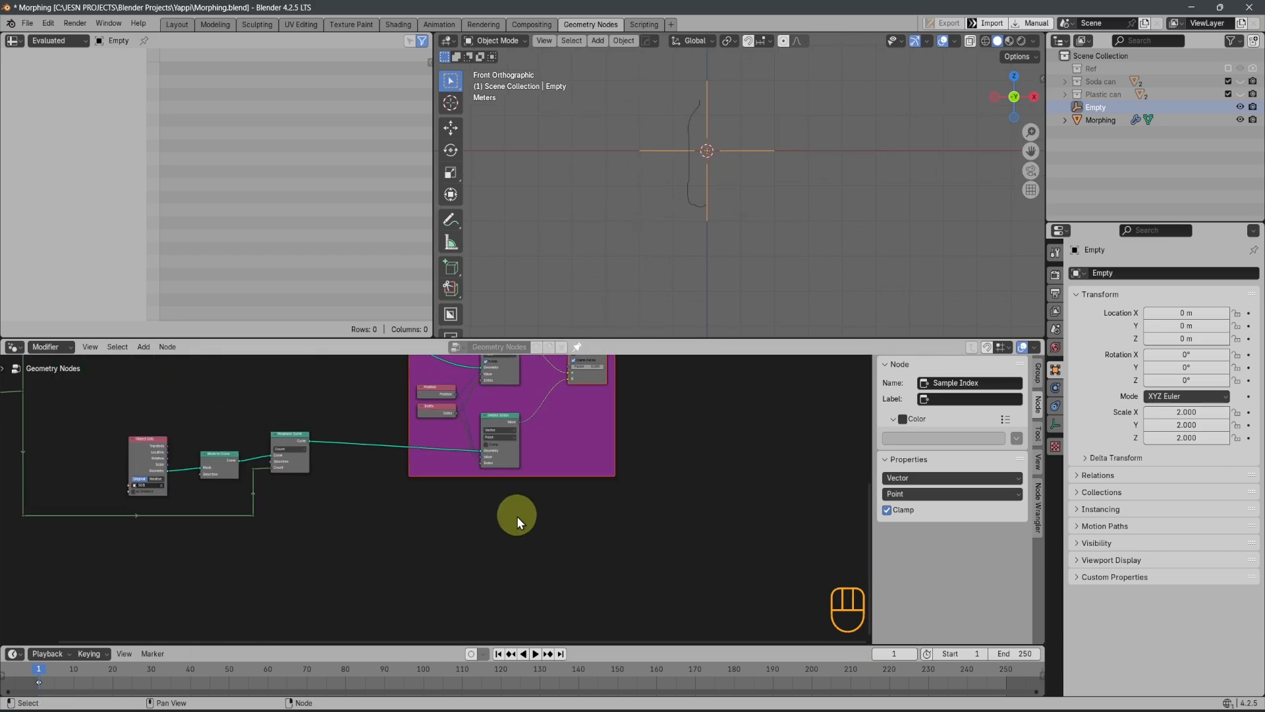
{"action": "left_click_drag", "start_coordinate": [717, 152], "coordinate": [795, 229]}
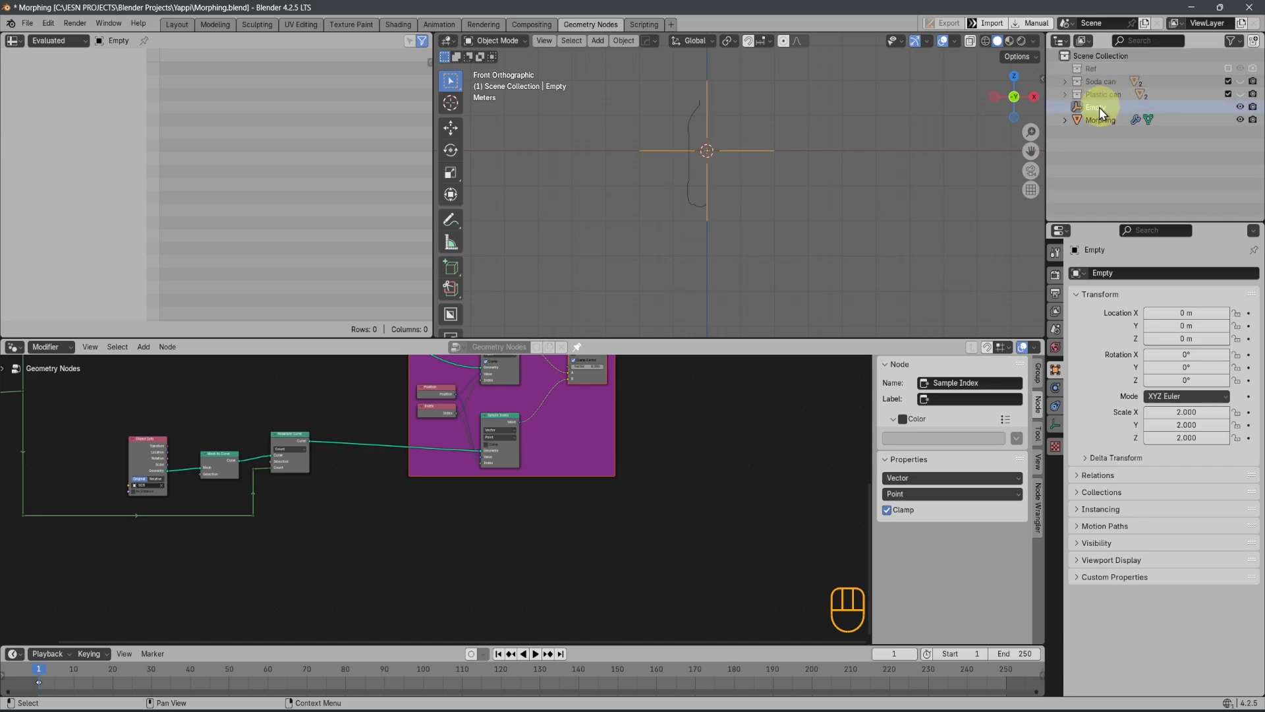
{"action": "left_click_drag", "start_coordinate": [1099, 107], "coordinate": [461, 535]}
{"action": "middle_click_drag", "start_coordinate": [550, 543], "coordinate": [632, 479]}
{"action": "scroll", "coordinate": [564, 491], "scroll_direction": "up", "scroll_amount": 4}
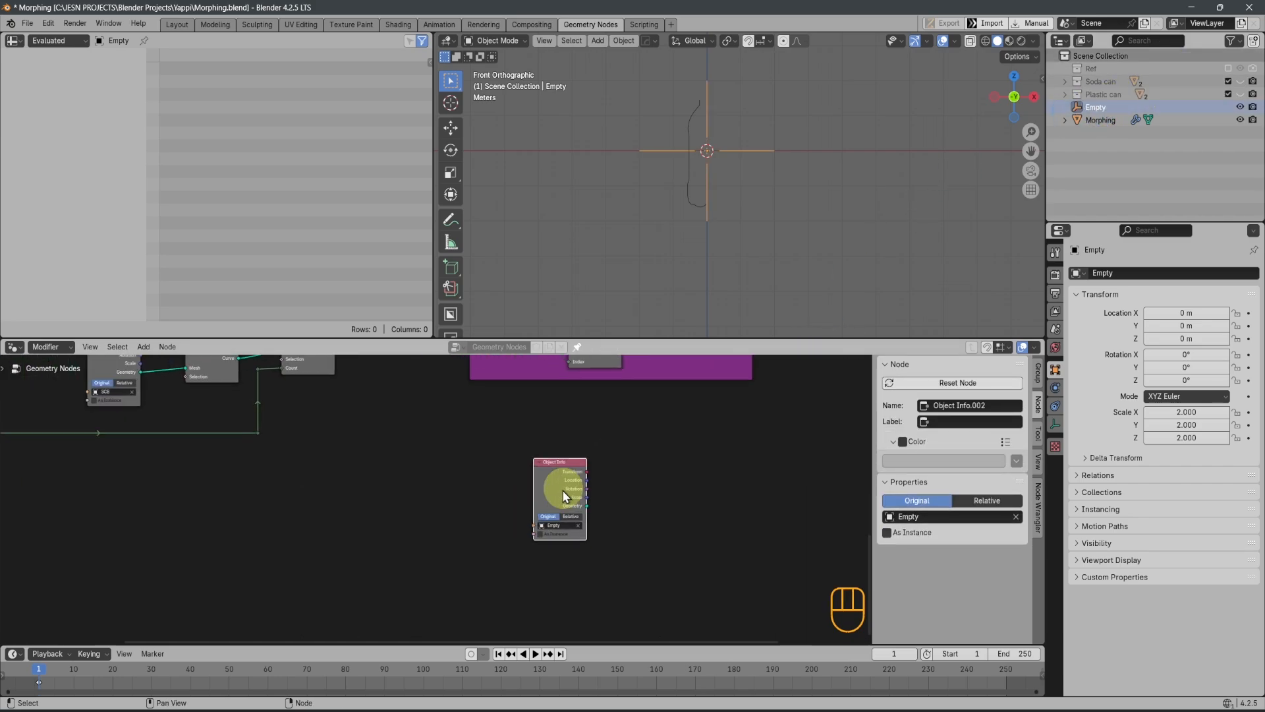
{"action": "scroll", "coordinate": [633, 508], "scroll_direction": "up", "scroll_amount": 3}
{"action": "left_click_drag", "start_coordinate": [457, 423], "coordinate": [402, 489]}
{"action": "scroll", "coordinate": [587, 412], "scroll_direction": "down", "scroll_amount": 9}
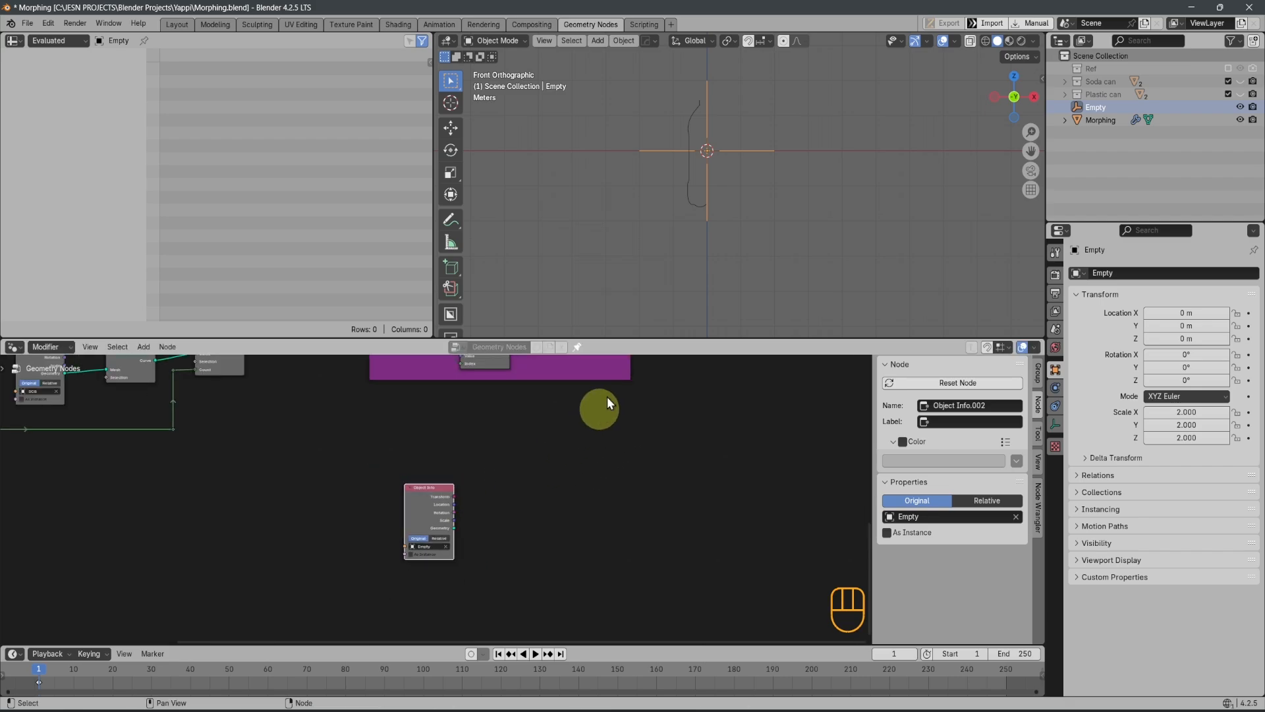
Duplicate the Position node and take the copy out of the Morp frame
{"action": "middle_click_drag", "start_coordinate": [583, 445], "coordinate": [663, 501]}
{"action": "scroll", "coordinate": [557, 477], "scroll_direction": "up", "scroll_amount": 1}
{"action": "scroll", "coordinate": [554, 475], "scroll_direction": "down", "scroll_amount": 4}
{"action": "scroll", "coordinate": [470, 381], "scroll_direction": "up", "scroll_amount": 4}
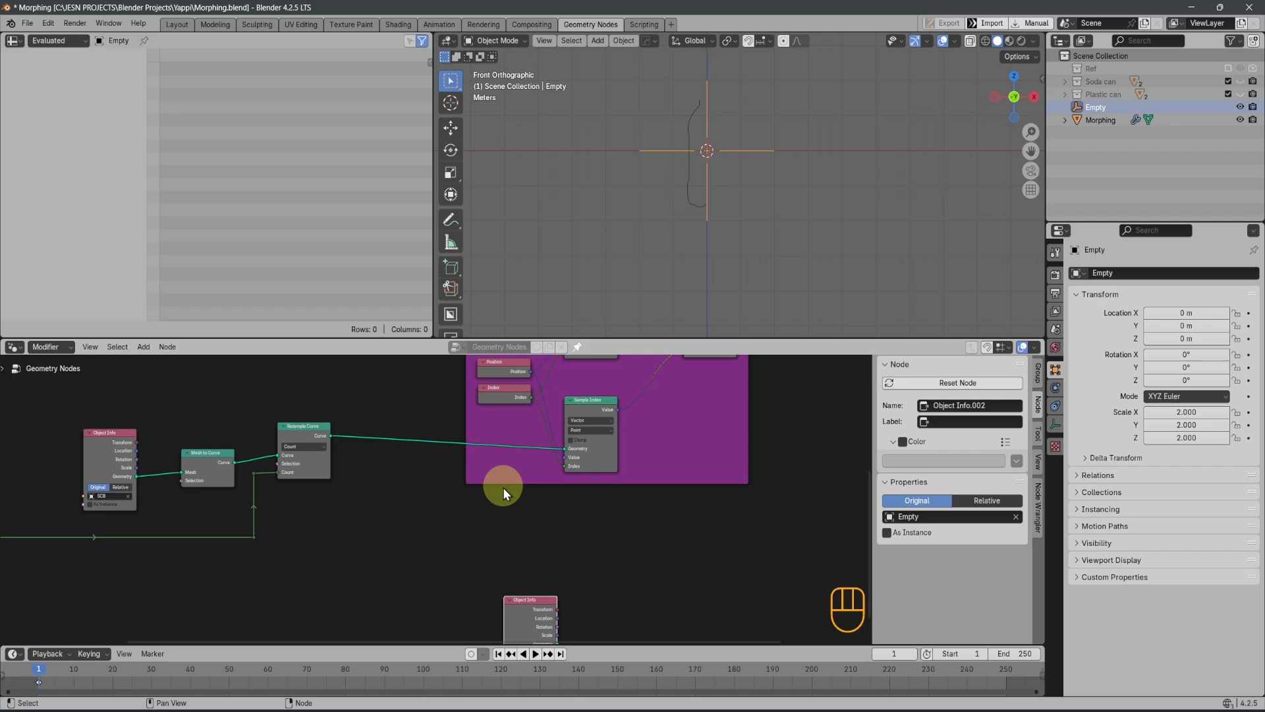
{"action": "left_click", "coordinate": [500, 396]}
{"action": "key", "text": "shift+d"}
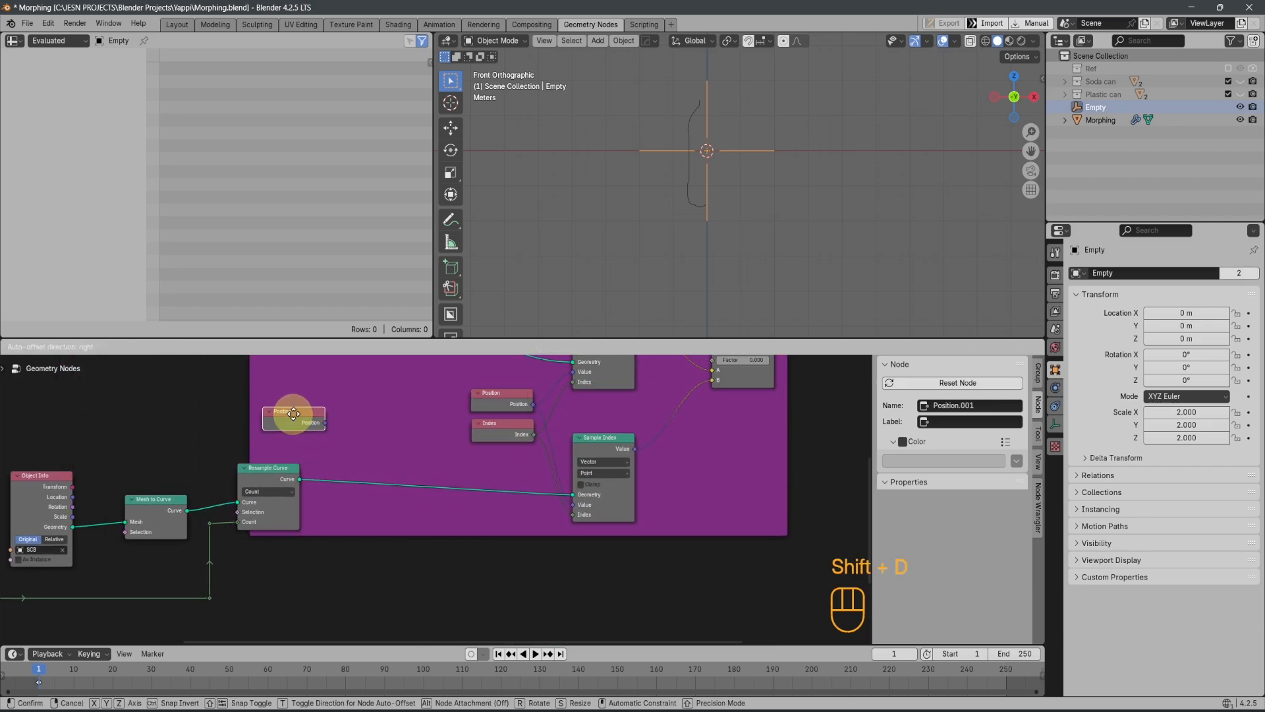
{"action": "left_click", "coordinate": [295, 419]}
{"action": "key", "text": "alt+p"}
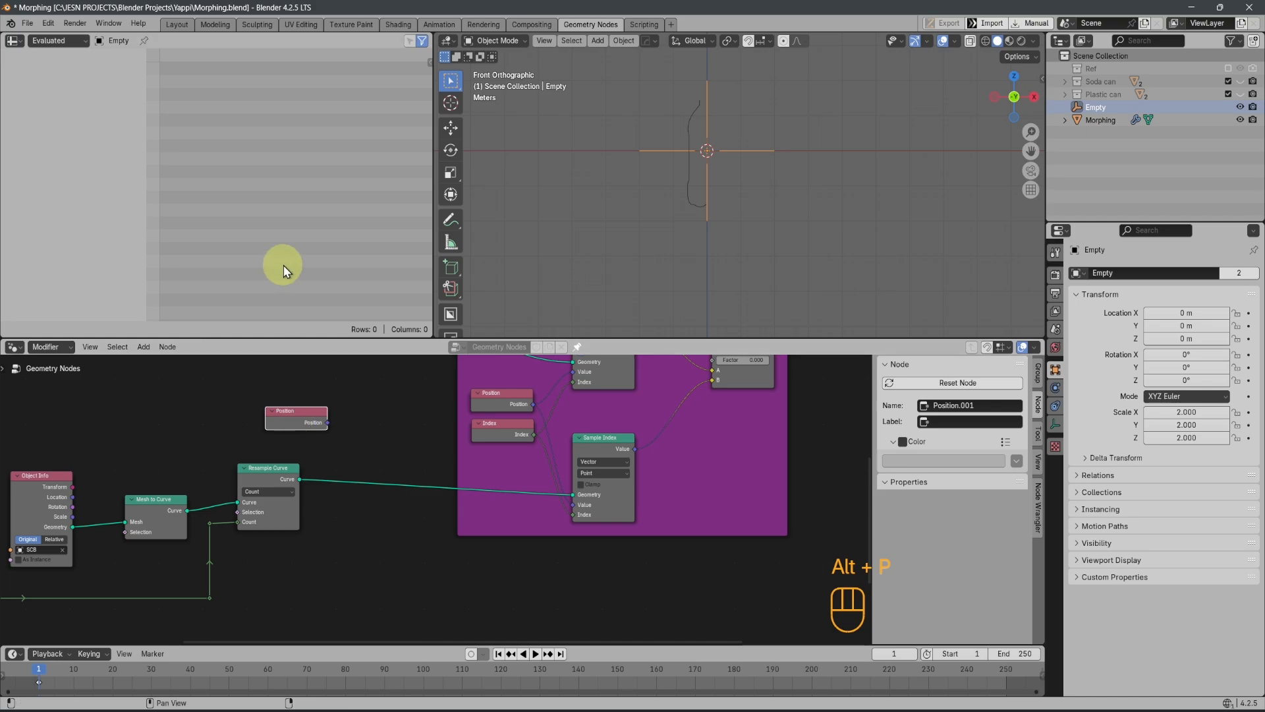
Place the duplicated Position node directly above the Empty's Object Info node
{"action": "scroll", "coordinate": [395, 468], "scroll_direction": "down", "scroll_amount": 2}
{"action": "key", "text": "g"}
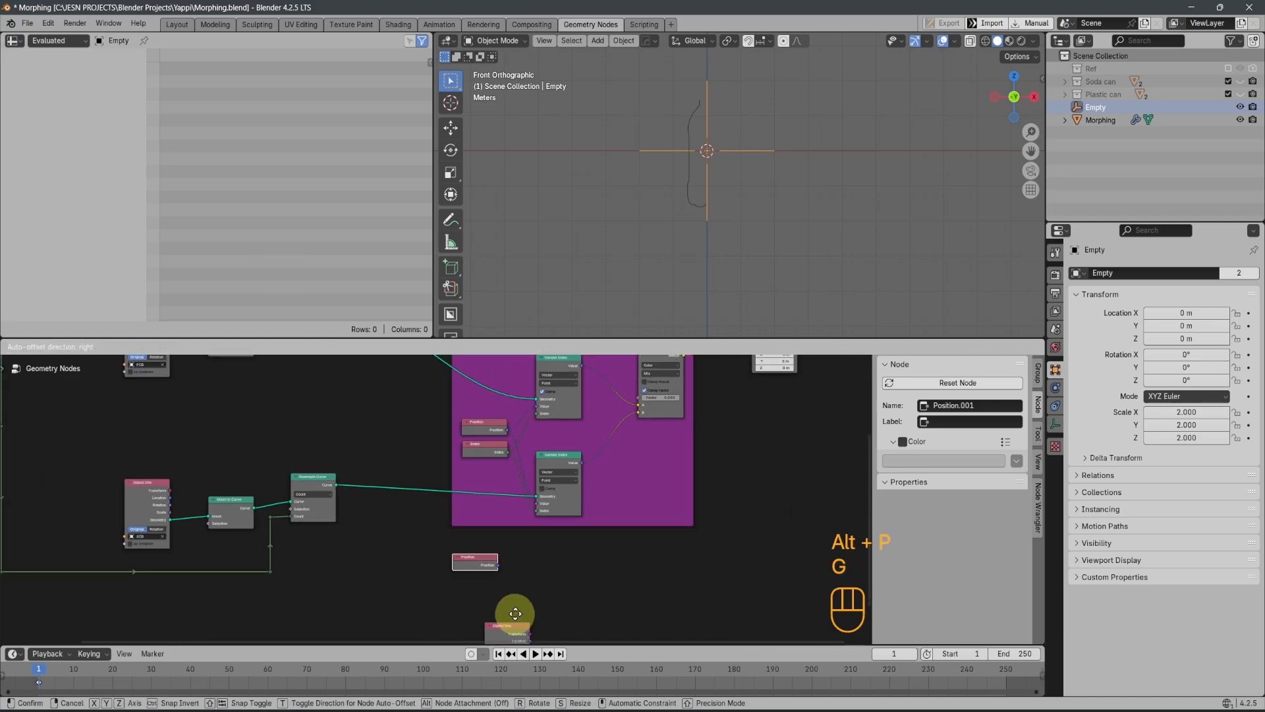
{"action": "left_click", "coordinate": [479, 489]}
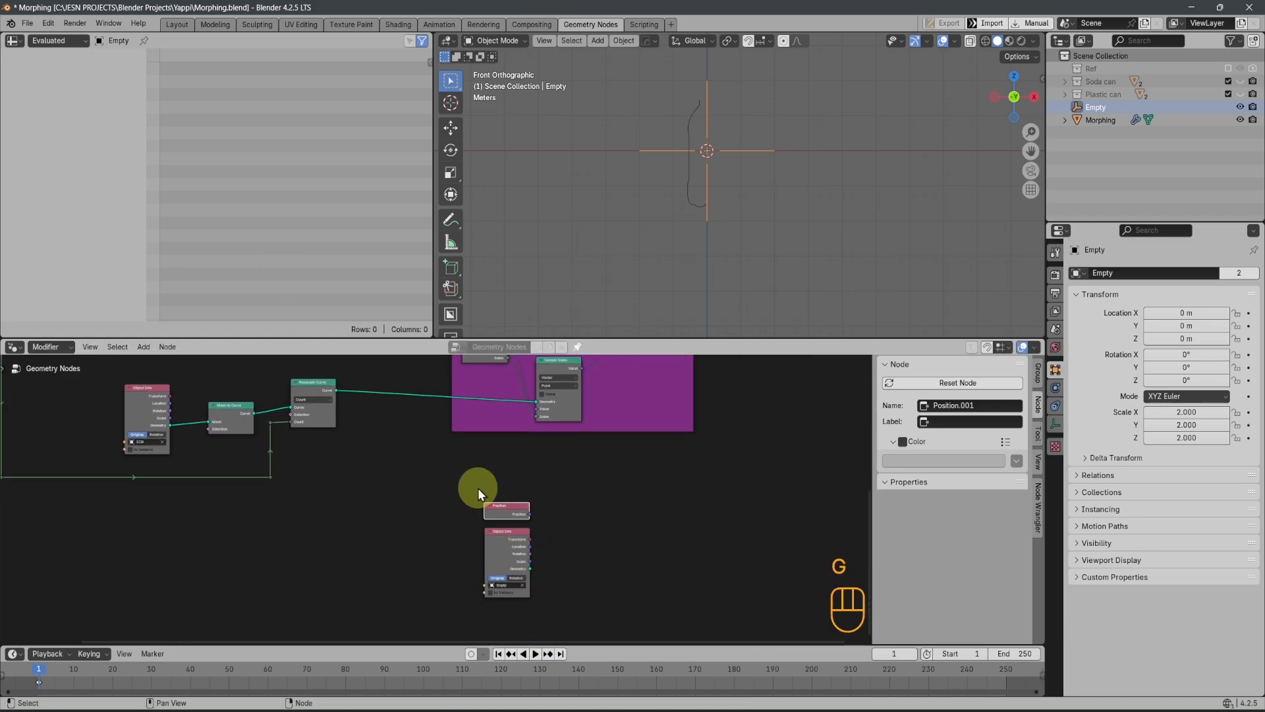
Line up the duplicated Position node and the Empty's Object Info node in one vertical column by scaling them to 0 along X
{"action": "key", "text": "s"}
{"action": "key", "text": "x"}
{"action": "key", "text": "KP_0"}
{"action": "left_click", "coordinate": [518, 568]}
{"action": "scroll", "coordinate": [595, 534], "scroll_direction": "up", "scroll_amount": 7}
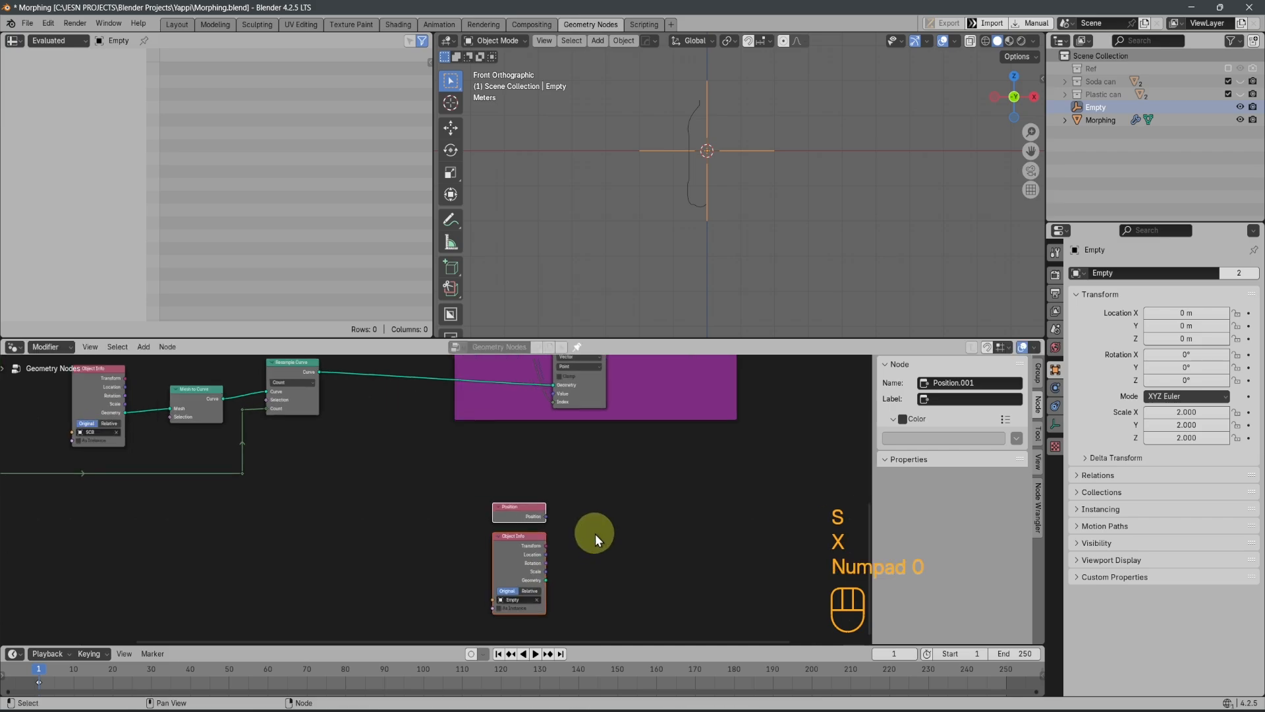
{"action": "left_click", "coordinate": [521, 471]}
{"action": "key", "text": "g"}
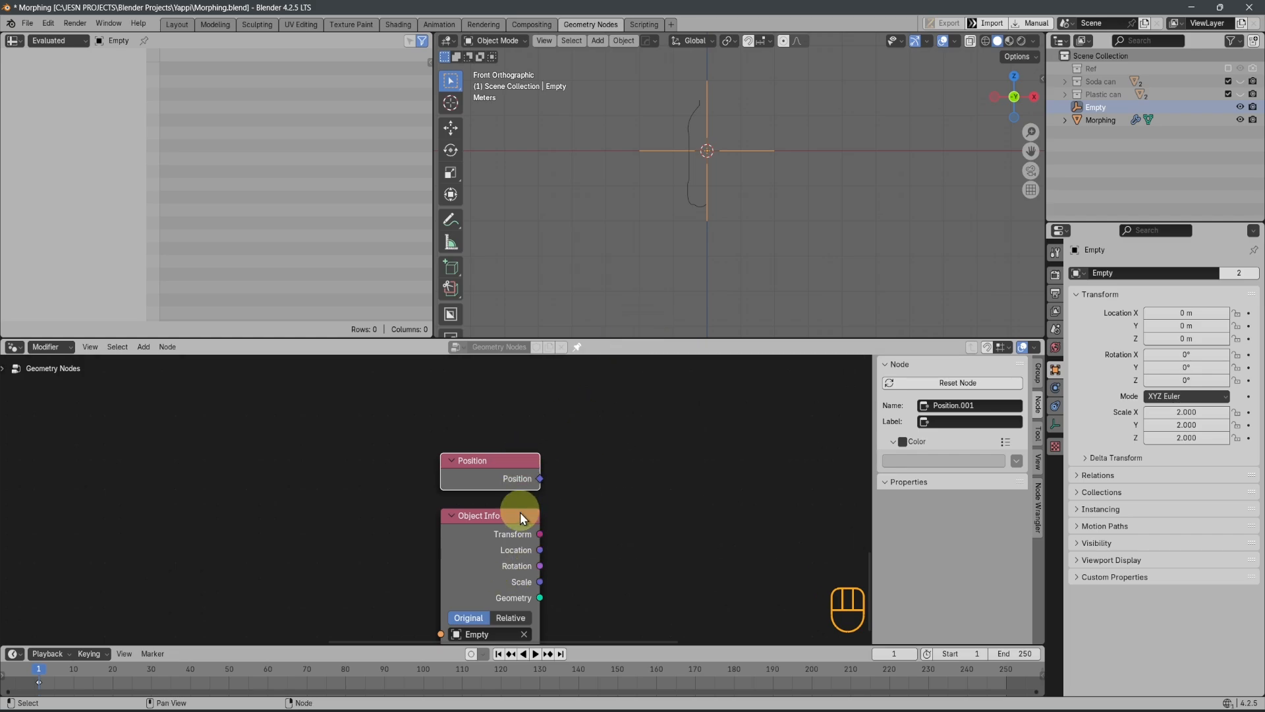
Try moving the Empty freely in the front view and cancel the move
{"action": "scroll", "coordinate": [614, 473], "scroll_direction": "down", "scroll_amount": 3}
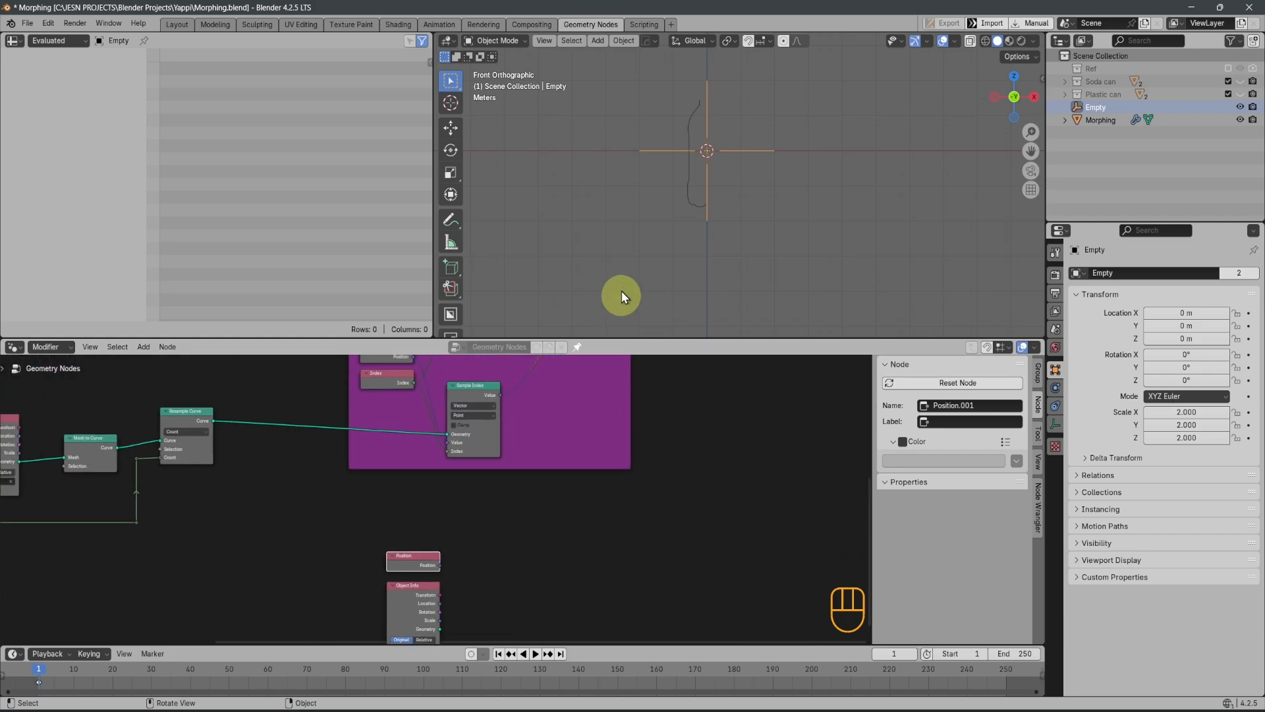
{"action": "key", "text": "g"}
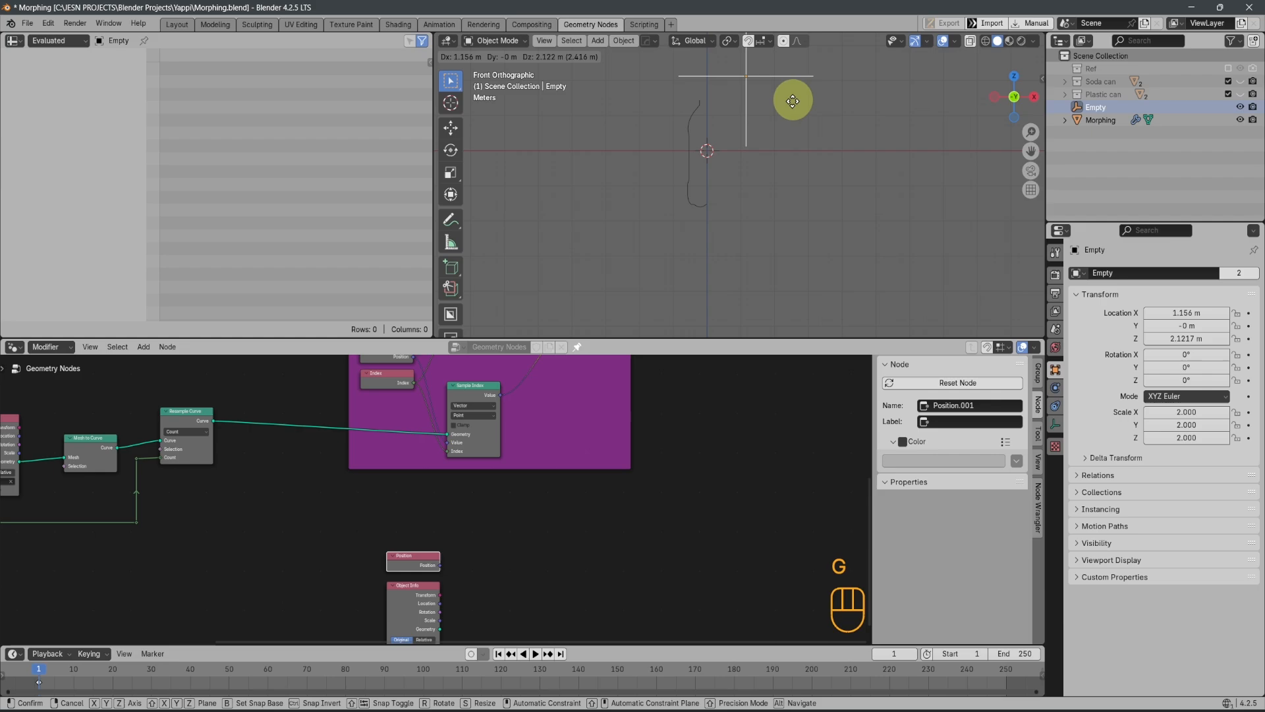
{"action": "right_click", "coordinate": [763, 146]}
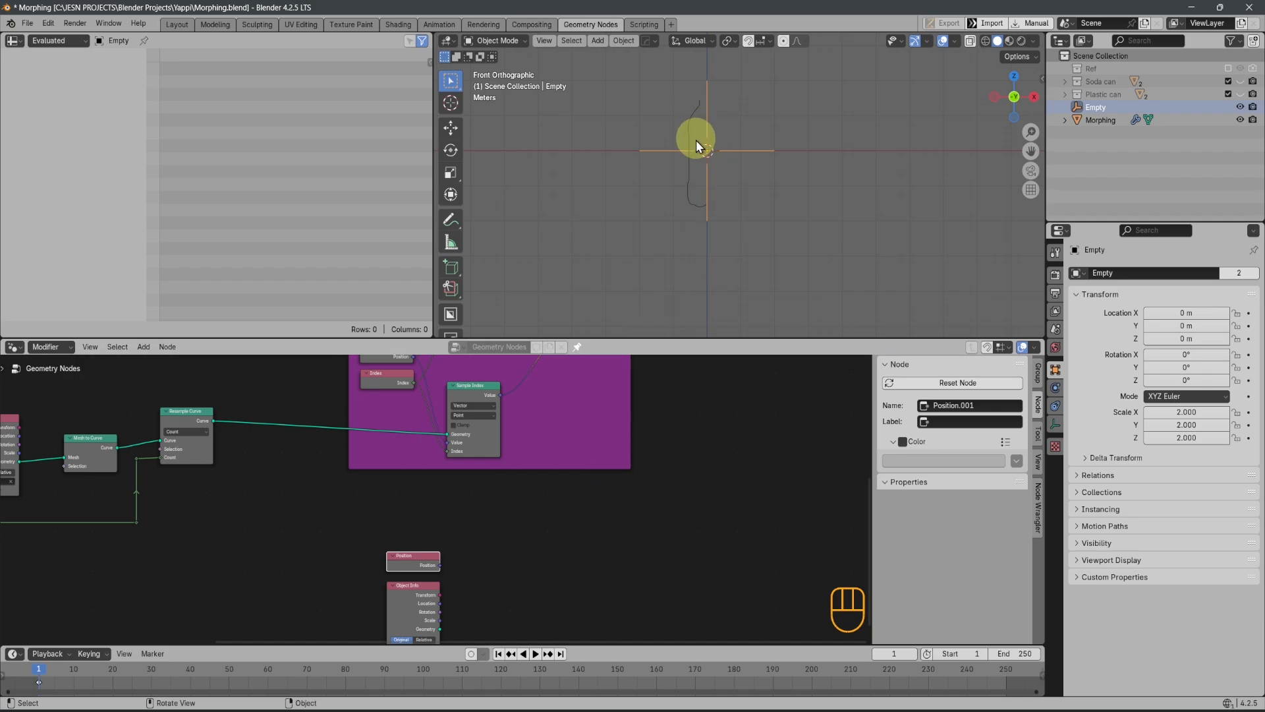
Maximize the node editor and add a Vector Math node set to Add beside the duplicated Position and Object Info nodes
{"action": "scroll", "coordinate": [567, 455], "scroll_direction": "down", "scroll_amount": 2}
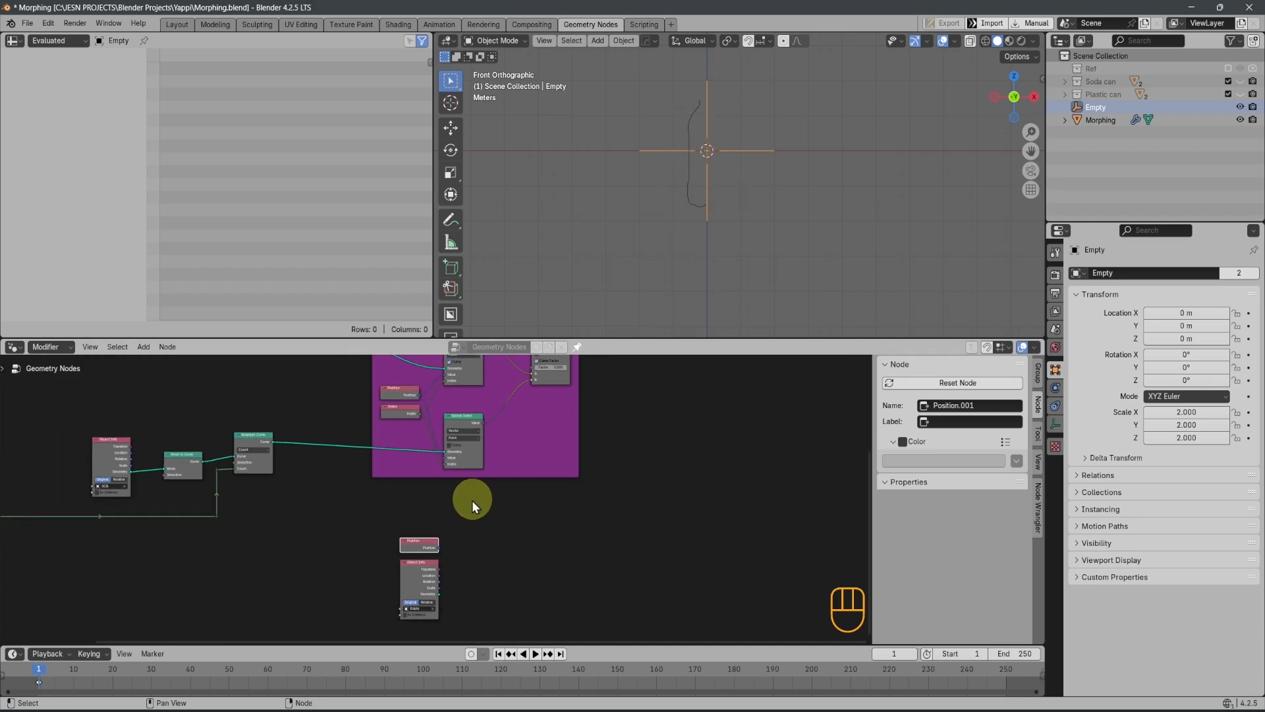
{"action": "key", "text": "ctrl+space"}
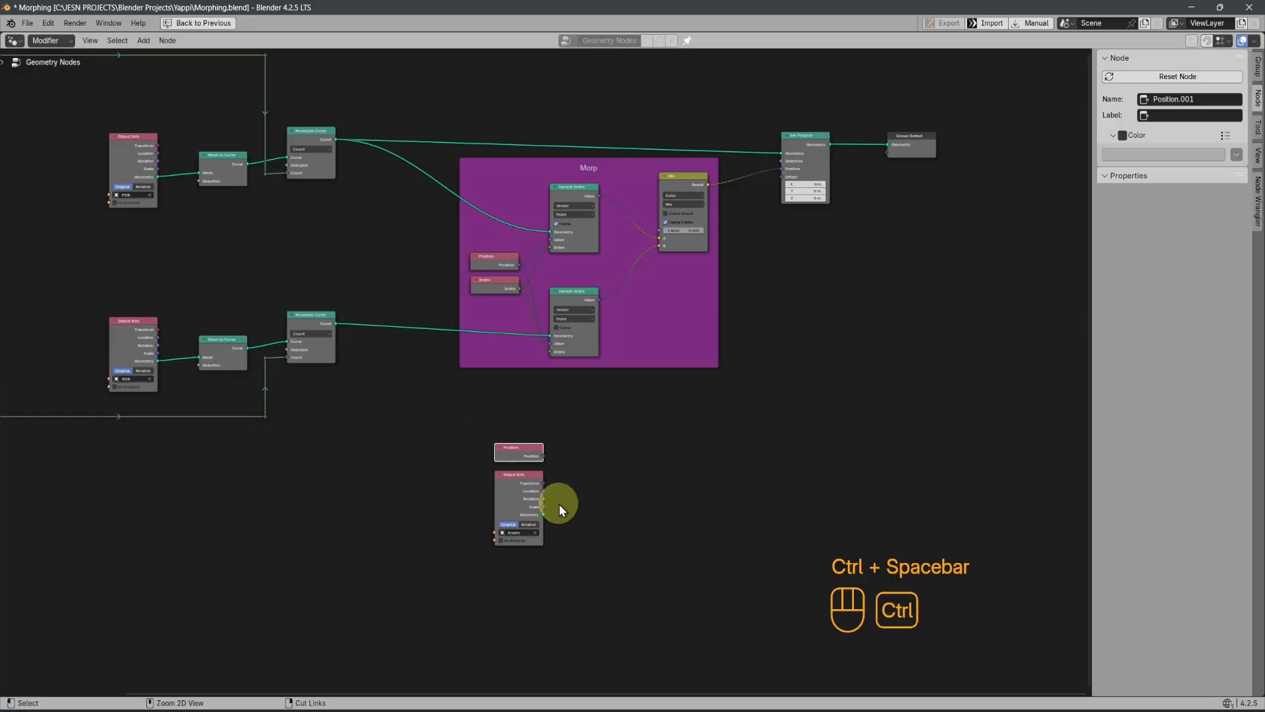
{"action": "scroll", "coordinate": [558, 503], "scroll_direction": "up", "scroll_amount": 2}
{"action": "scroll", "coordinate": [746, 493], "scroll_direction": "down", "scroll_amount": 1}
{"action": "scroll", "coordinate": [654, 474], "scroll_direction": "up", "scroll_amount": 2}
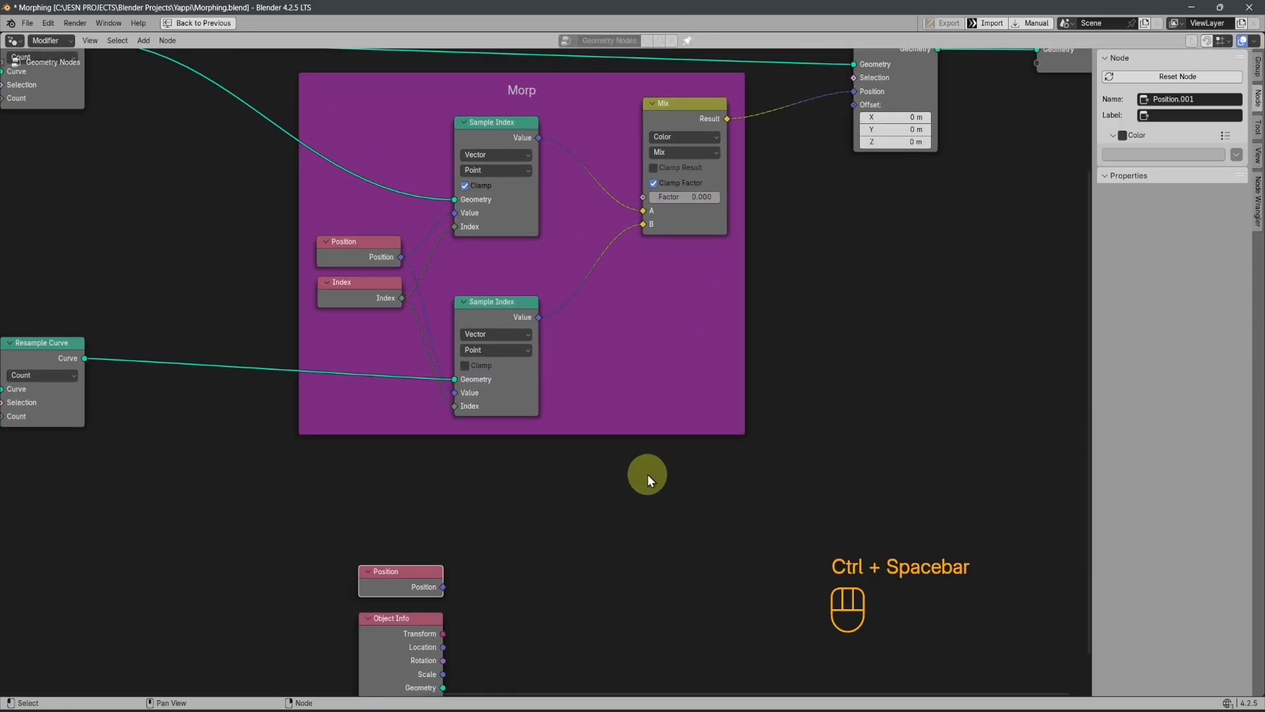
{"action": "scroll", "coordinate": [538, 475], "scroll_direction": "down", "scroll_amount": 1}
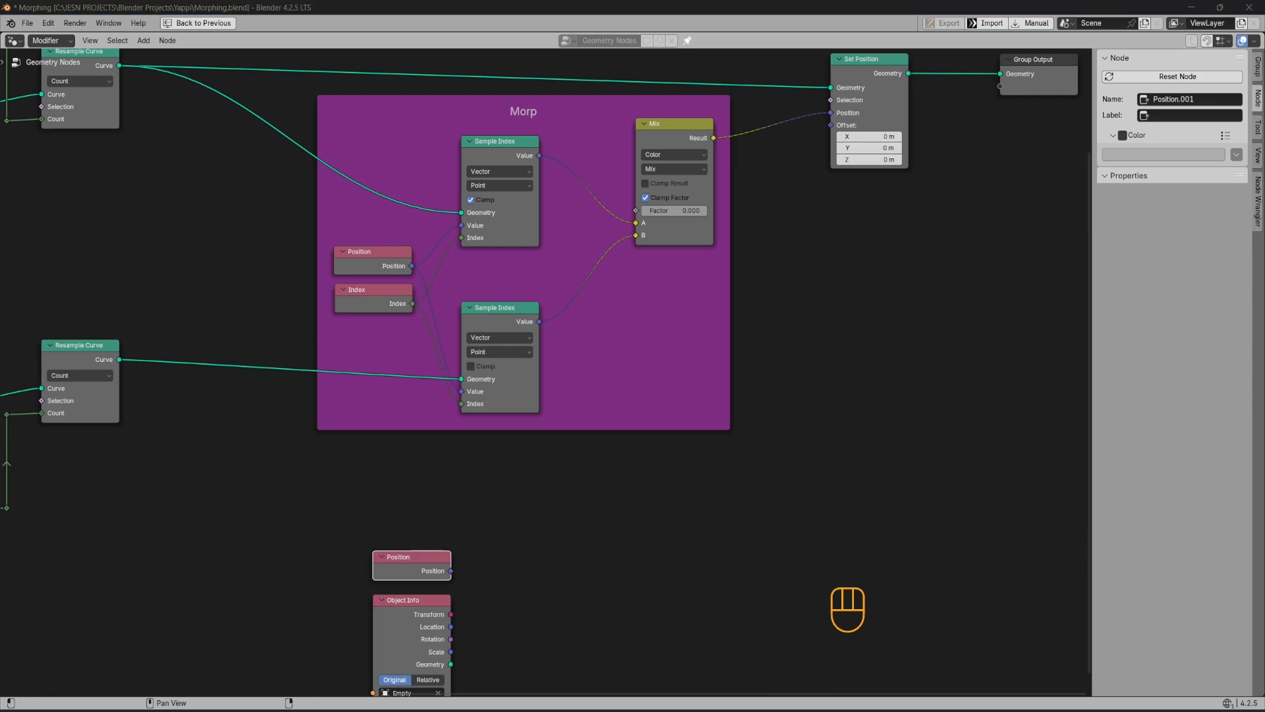
{"action": "key", "text": "shift+a"}
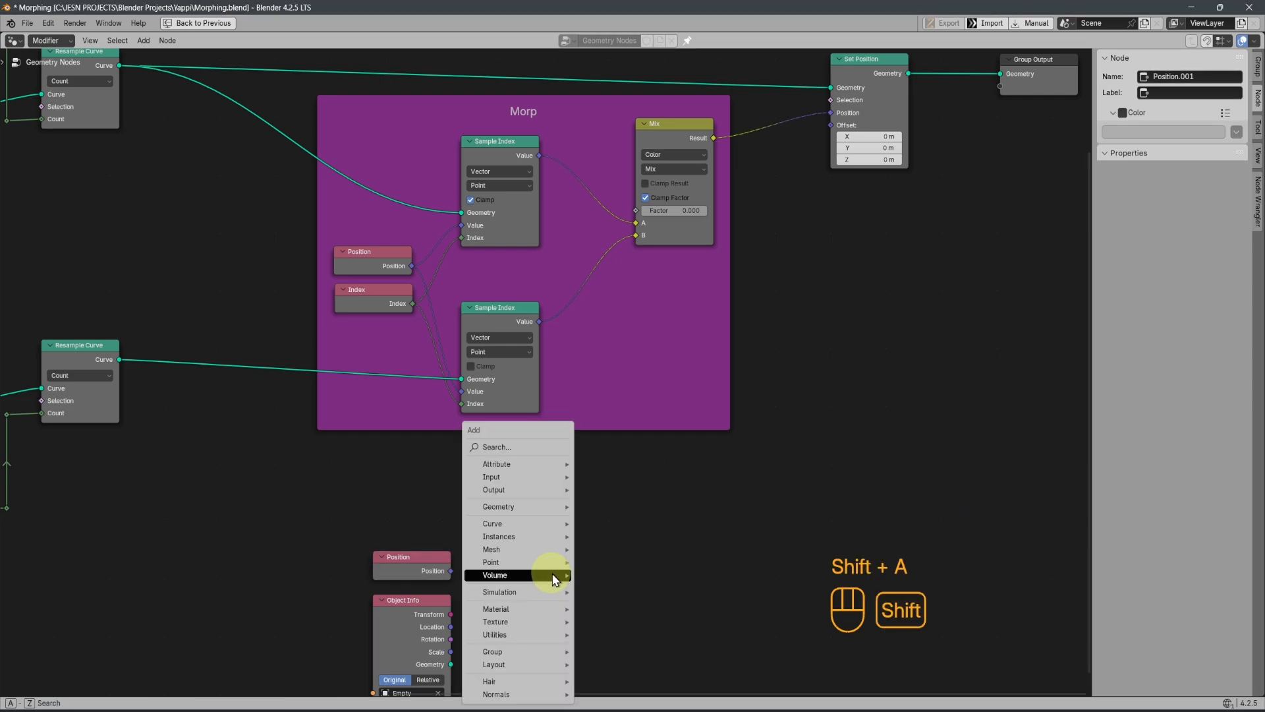
{"action": "left_click", "coordinate": [534, 447]}
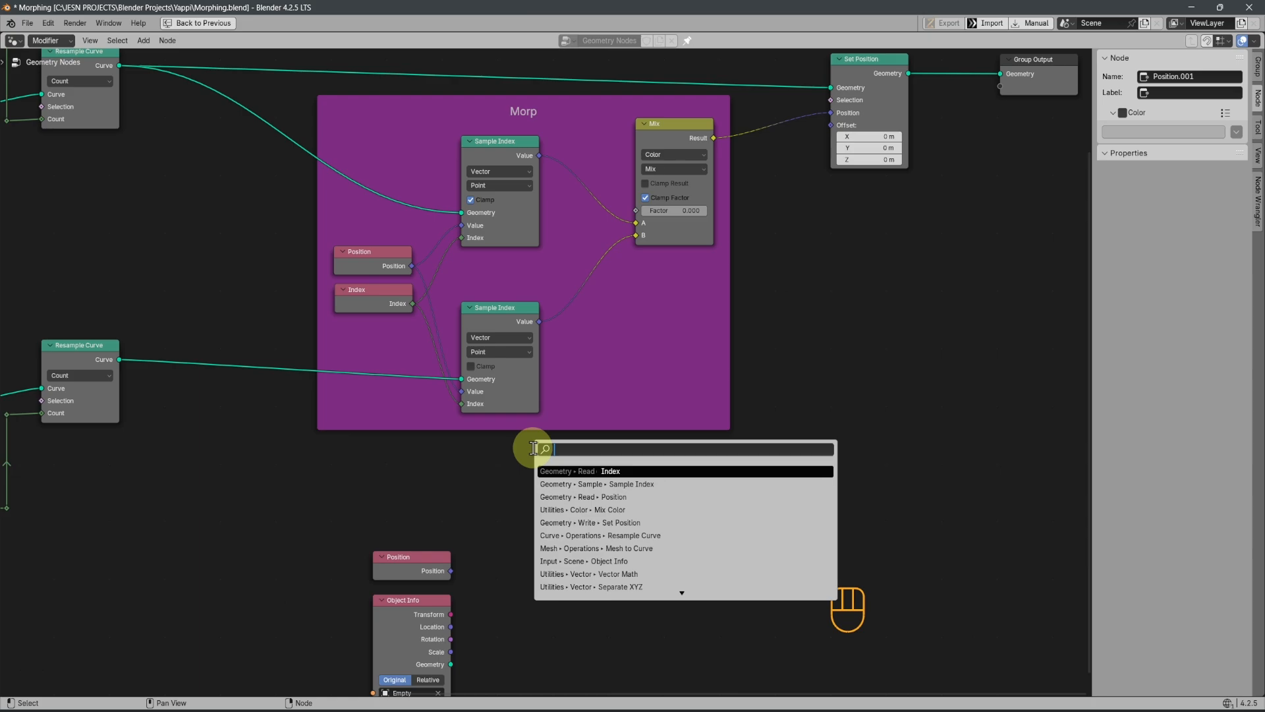
{"action": "type", "text": "vect"}
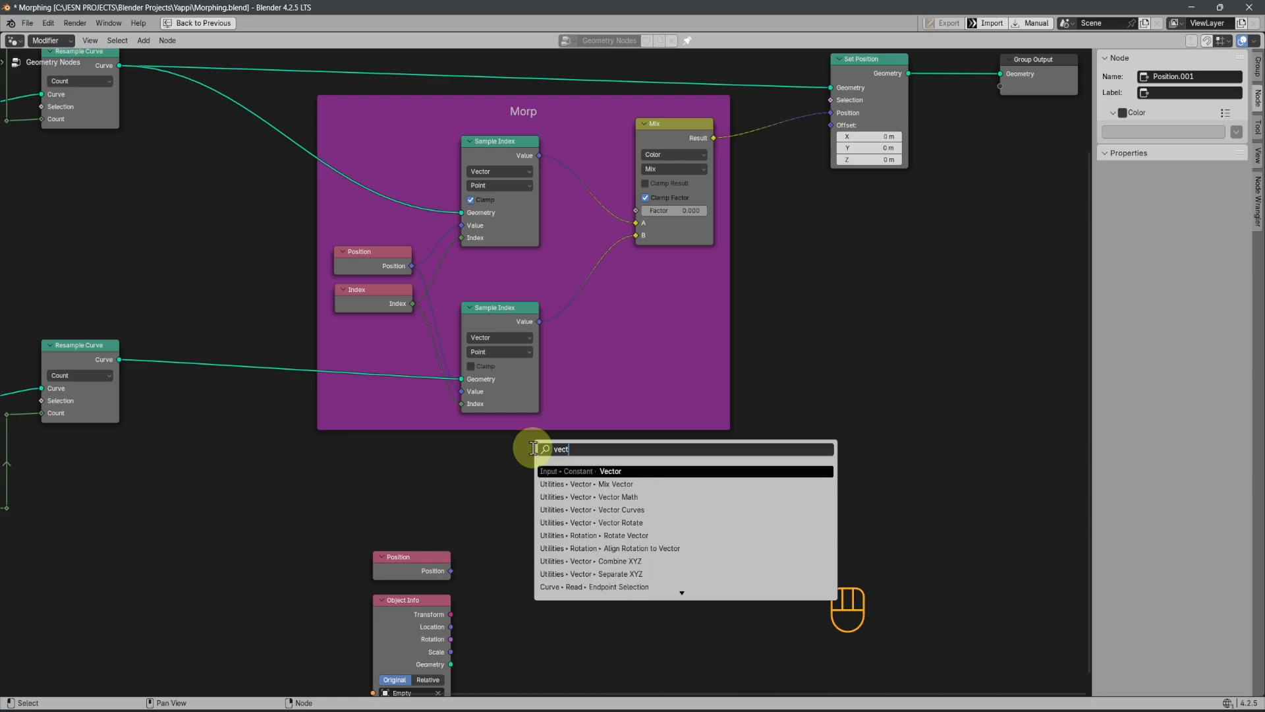
{"action": "key", "text": "Down"}
{"action": "key", "text": "Down"}
{"action": "key", "text": "Return"}
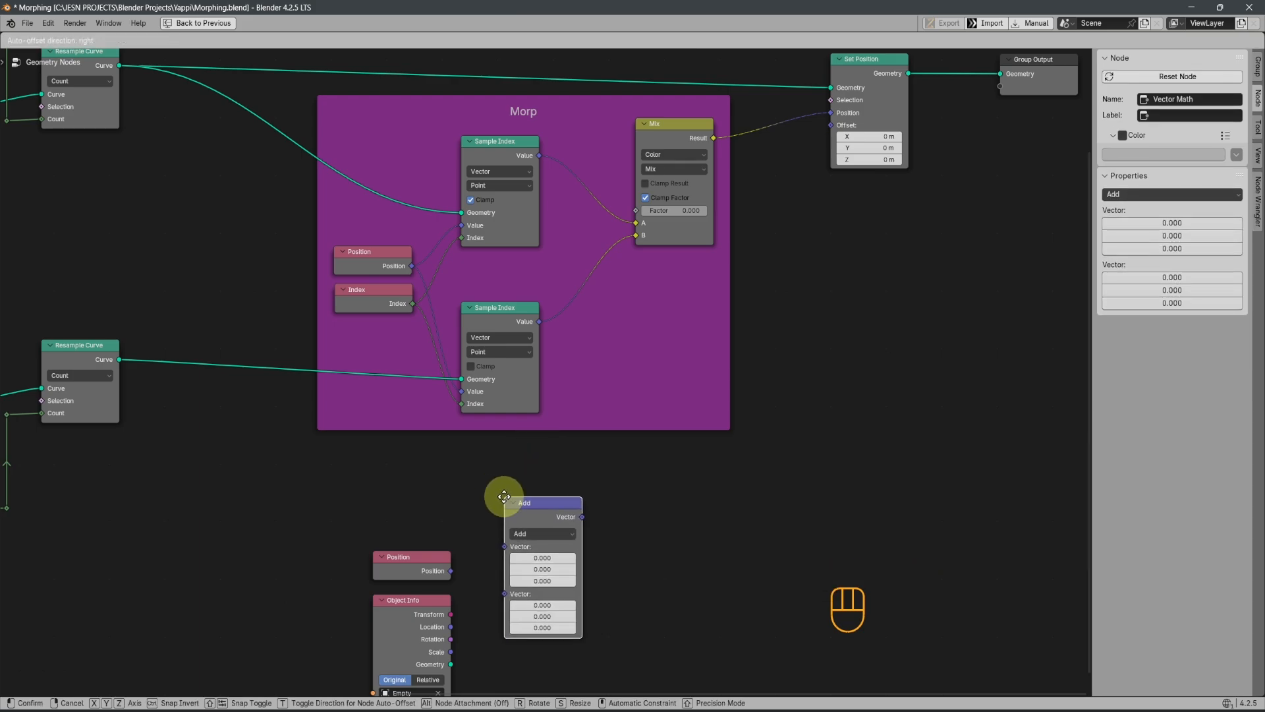
{"action": "left_click", "coordinate": [501, 508]}
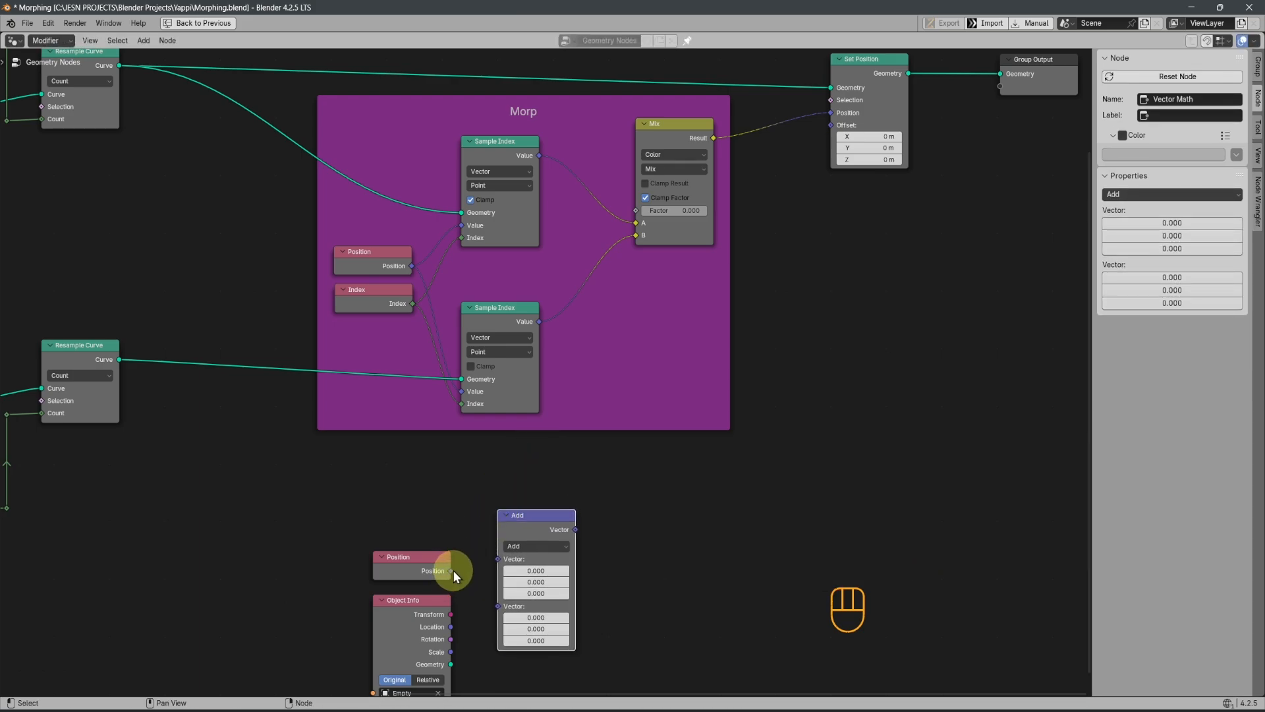
Connect the duplicated Position node and the Empty's Location output to the two Vector inputs of the Add node
{"action": "left_click_drag", "start_coordinate": [452, 571], "coordinate": [502, 564]}
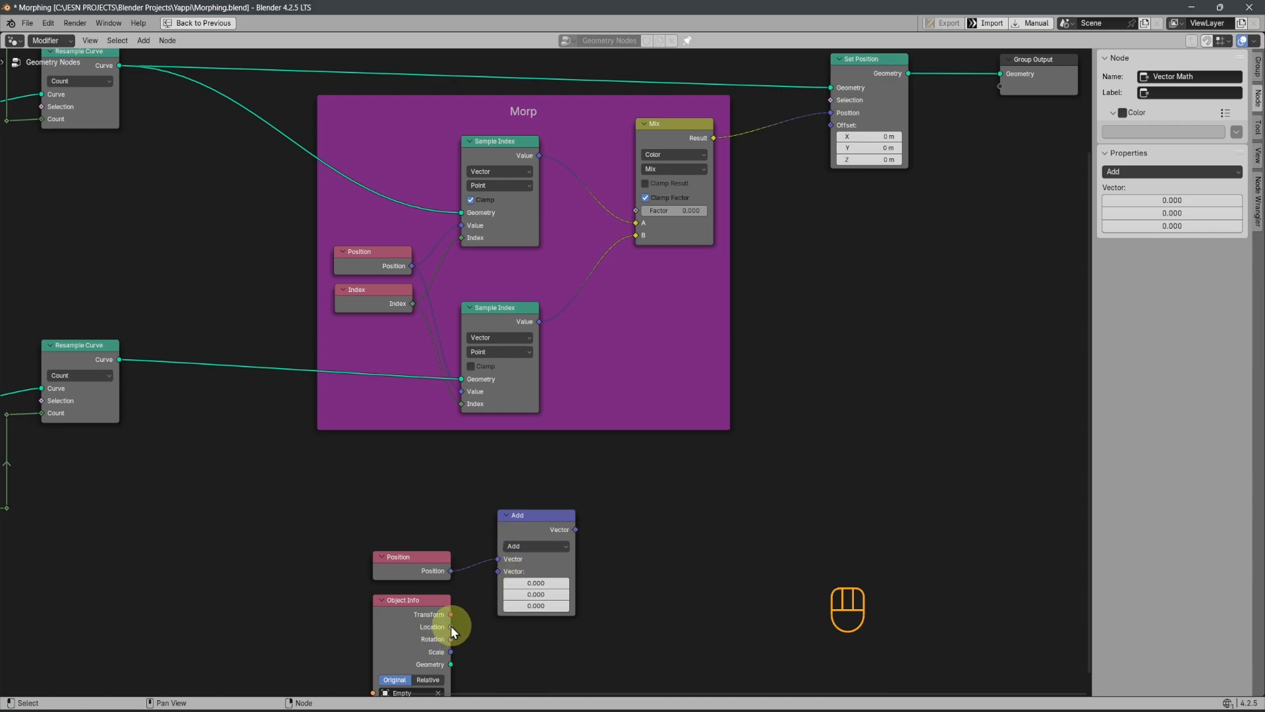
{"action": "left_click_drag", "start_coordinate": [451, 626], "coordinate": [499, 572]}
{"action": "left_click", "coordinate": [533, 560]}
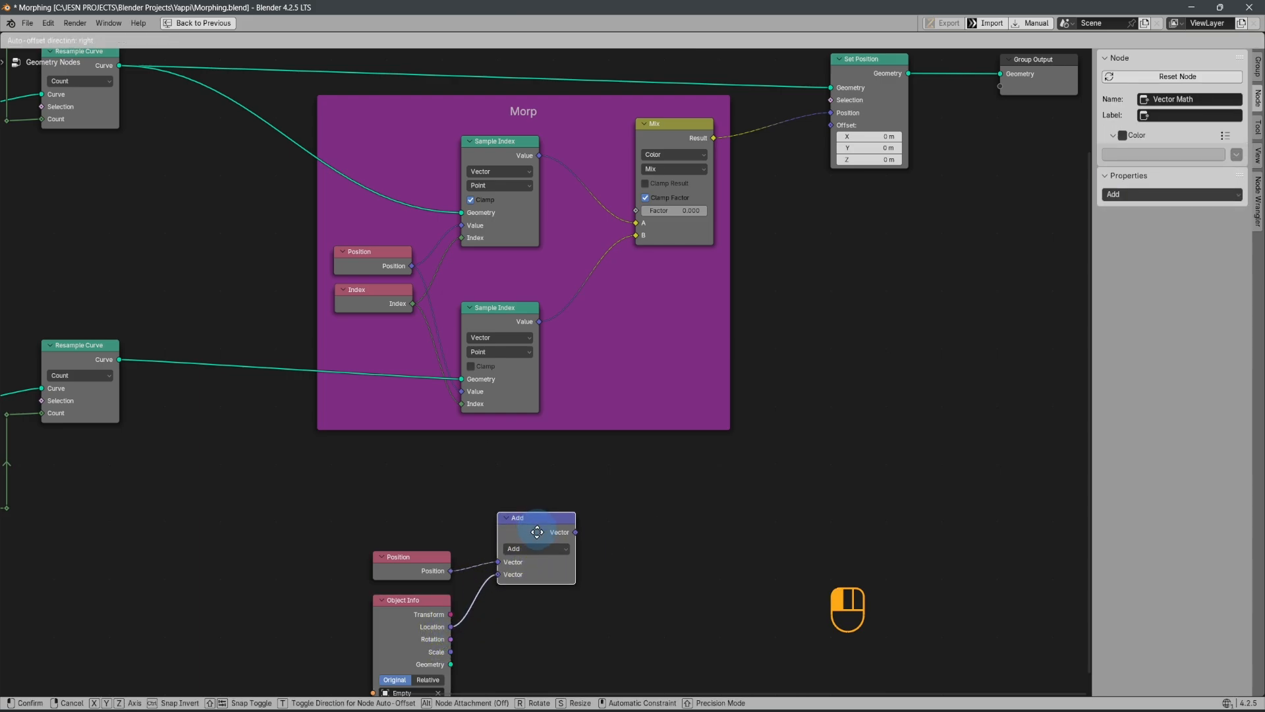
{"action": "scroll", "coordinate": [433, 572], "scroll_direction": "up", "scroll_amount": 2}
{"action": "middle_click_drag", "start_coordinate": [389, 625], "coordinate": [425, 473]}
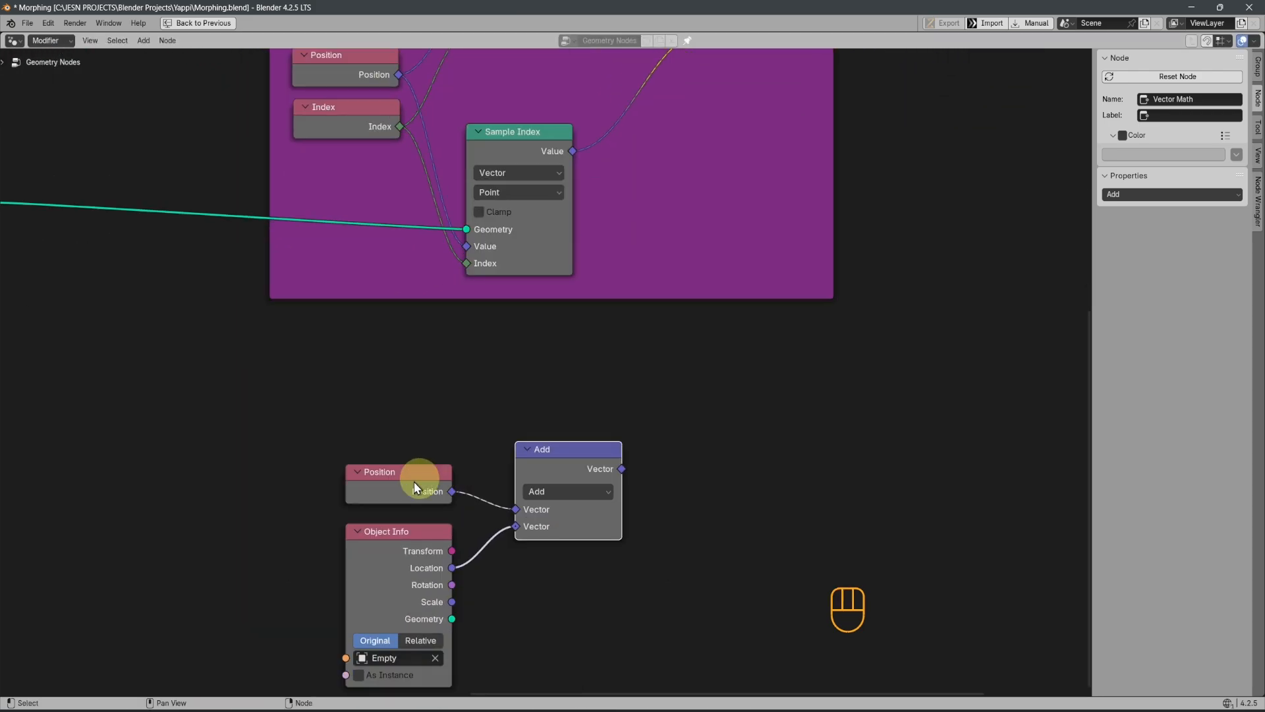
{"action": "left_click_drag", "start_coordinate": [404, 485], "coordinate": [412, 465]}
{"action": "key", "text": "ctrl+z"}
{"action": "left_click", "coordinate": [403, 542]}
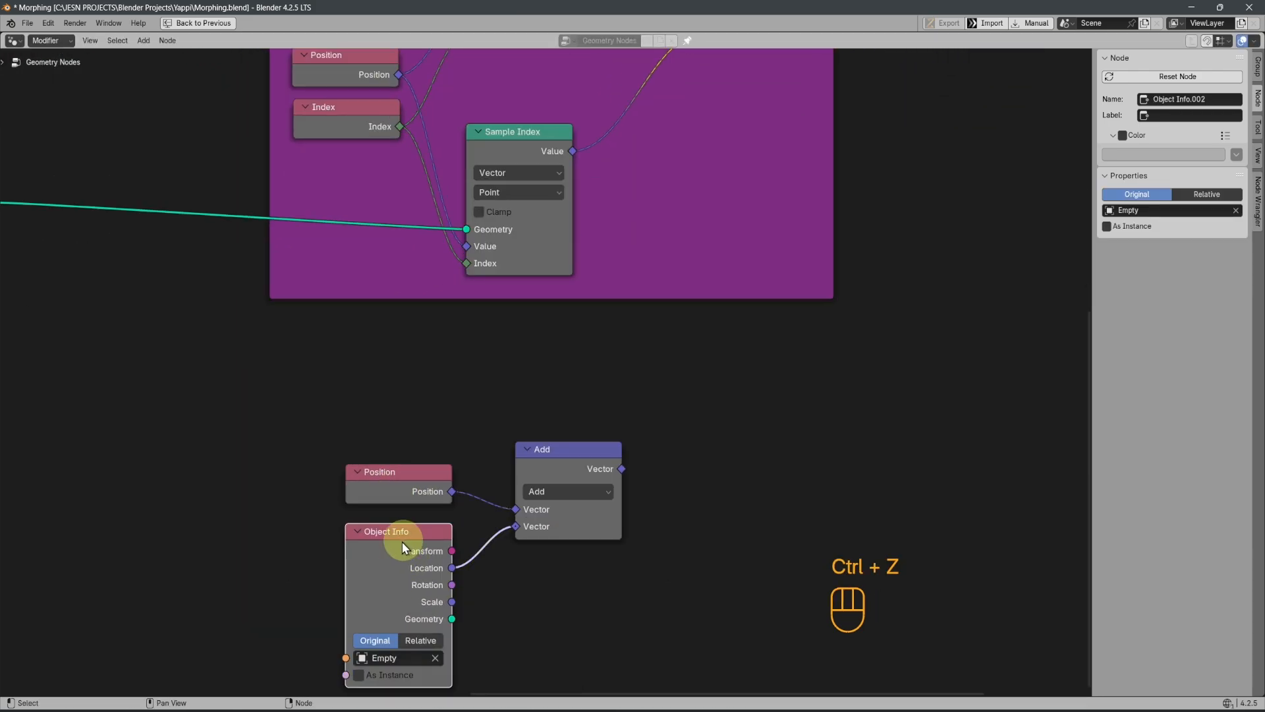
{"action": "scroll", "coordinate": [395, 586], "scroll_direction": "up", "scroll_amount": 1}
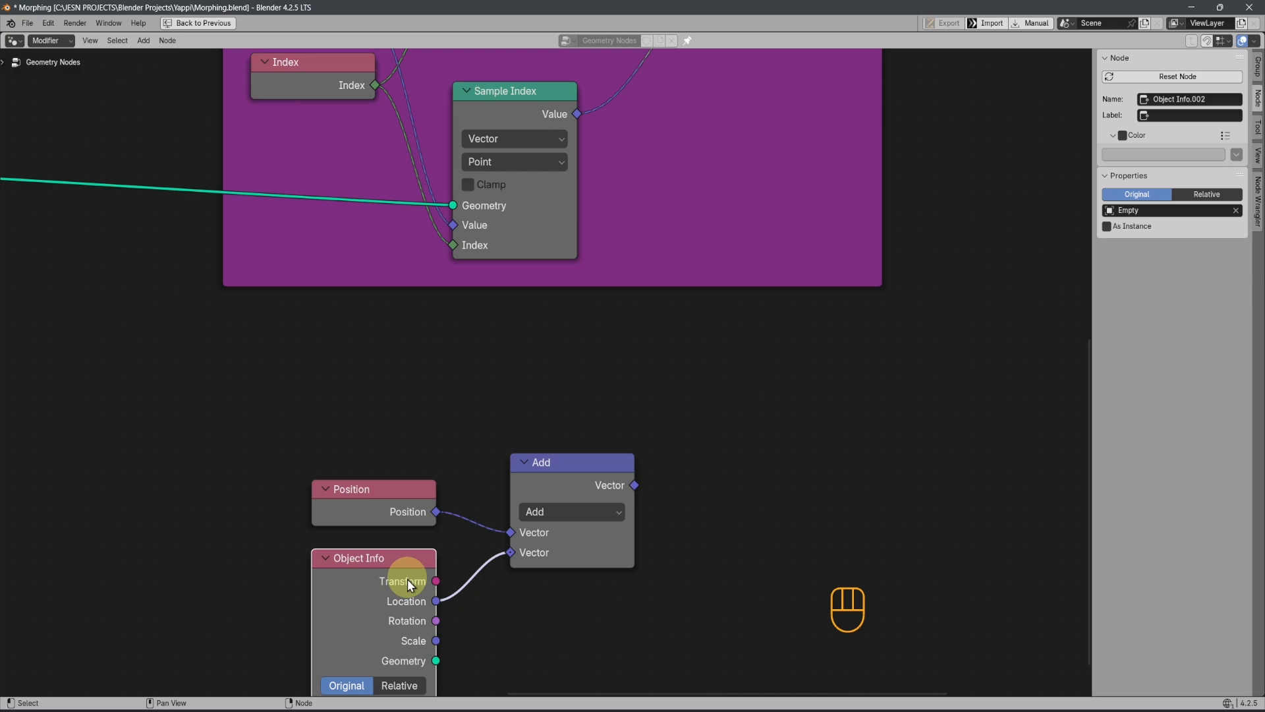
Restore the split editor layout and connect the Add node's Vector output to the Mix node's Factor
{"action": "key", "text": "ctrl+space"}
{"action": "scroll", "coordinate": [541, 506], "scroll_direction": "down", "scroll_amount": 5}
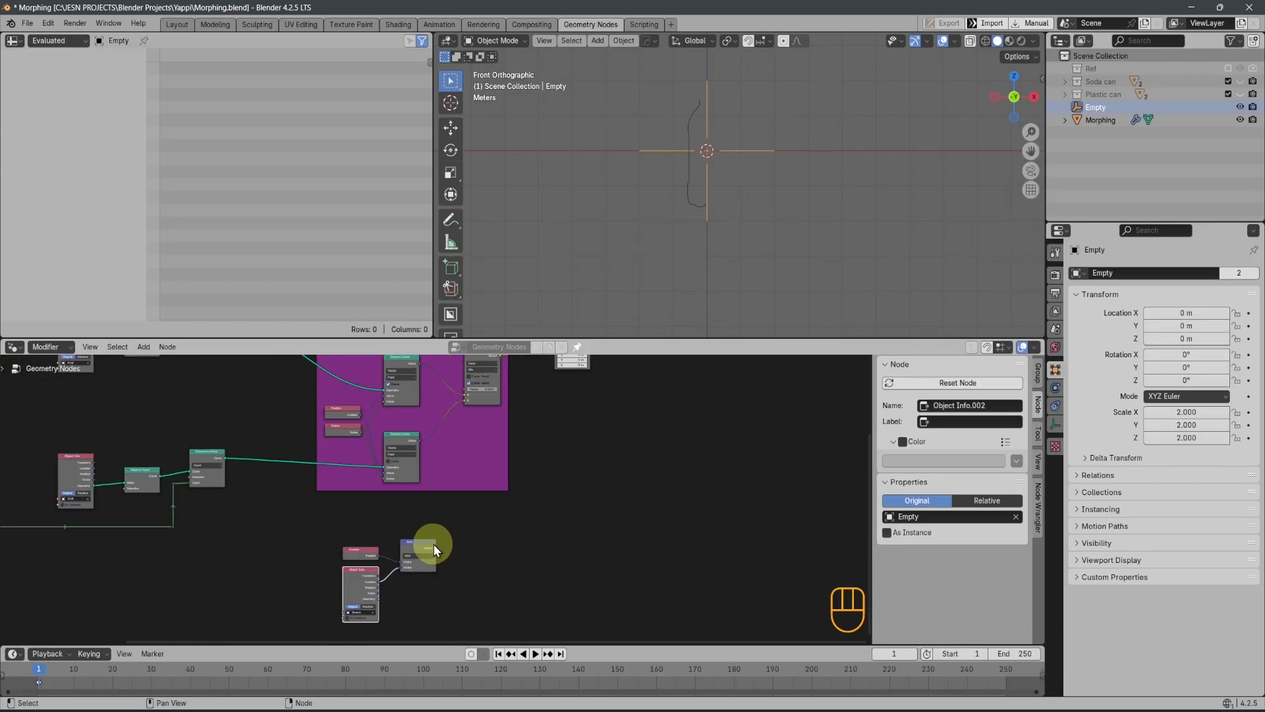
{"action": "left_click", "coordinate": [434, 543]}
{"action": "left_click_drag", "start_coordinate": [436, 547], "coordinate": [468, 385]}
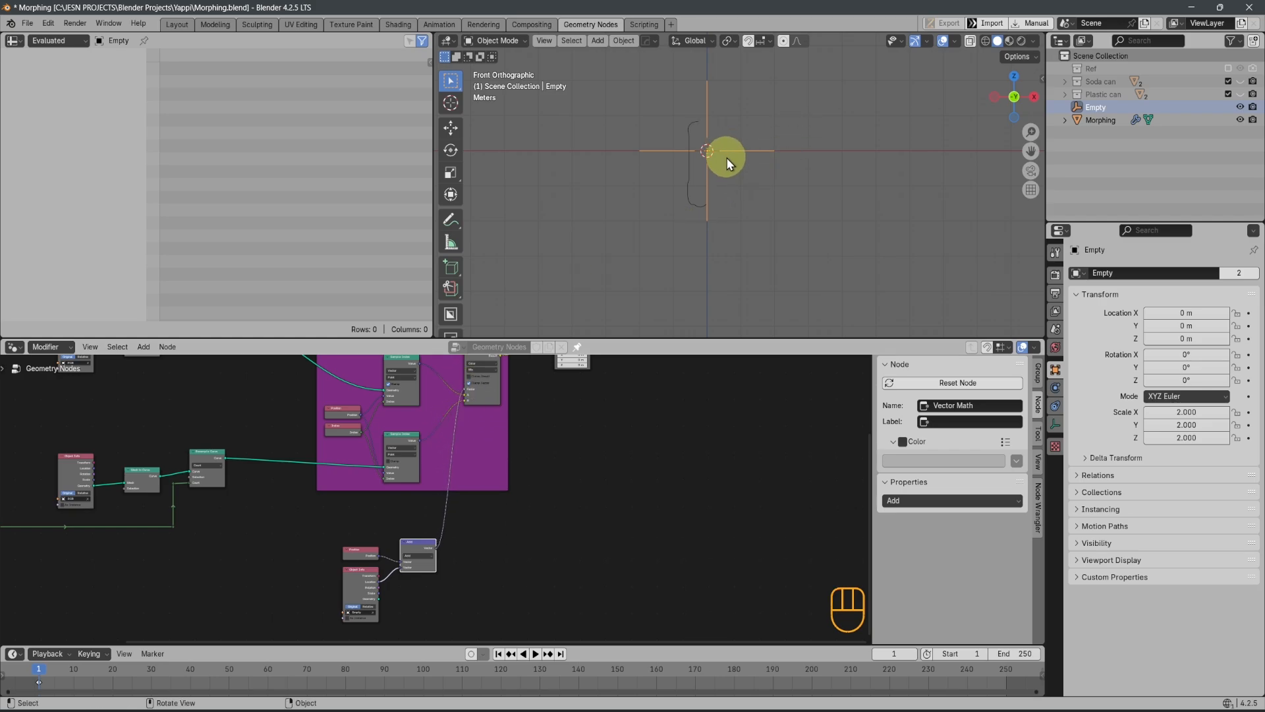
Test the morph by moving the Empty freely and along X, Y and Z, and cancel the move
{"action": "scroll", "coordinate": [727, 165], "scroll_direction": "down", "scroll_amount": 3}
{"action": "key", "text": "g"}
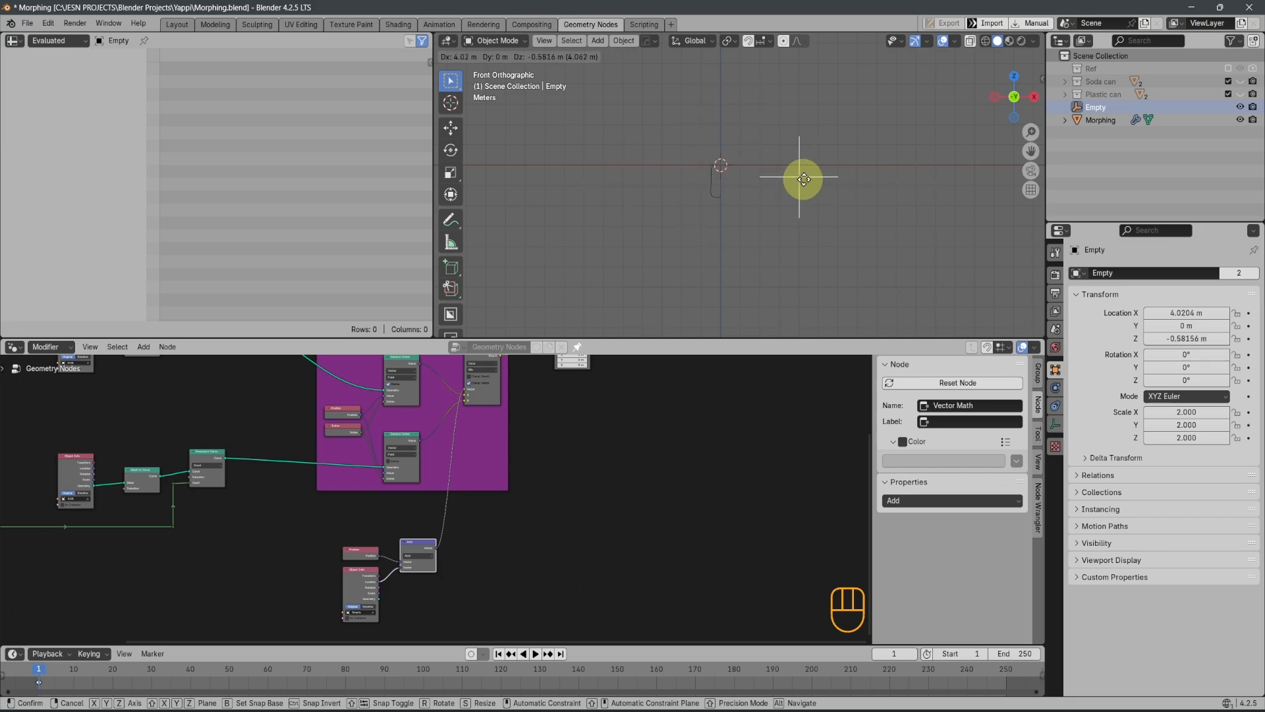
{"action": "key", "text": "x"}
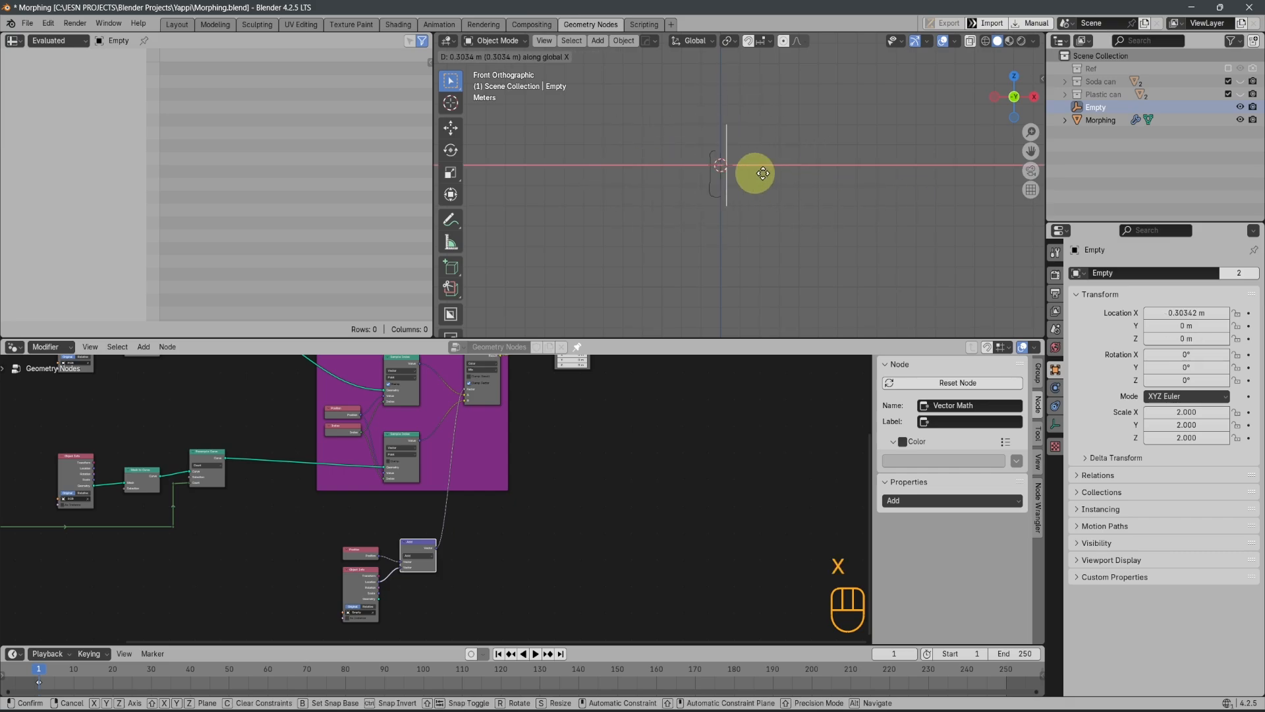
{"action": "key", "text": "y"}
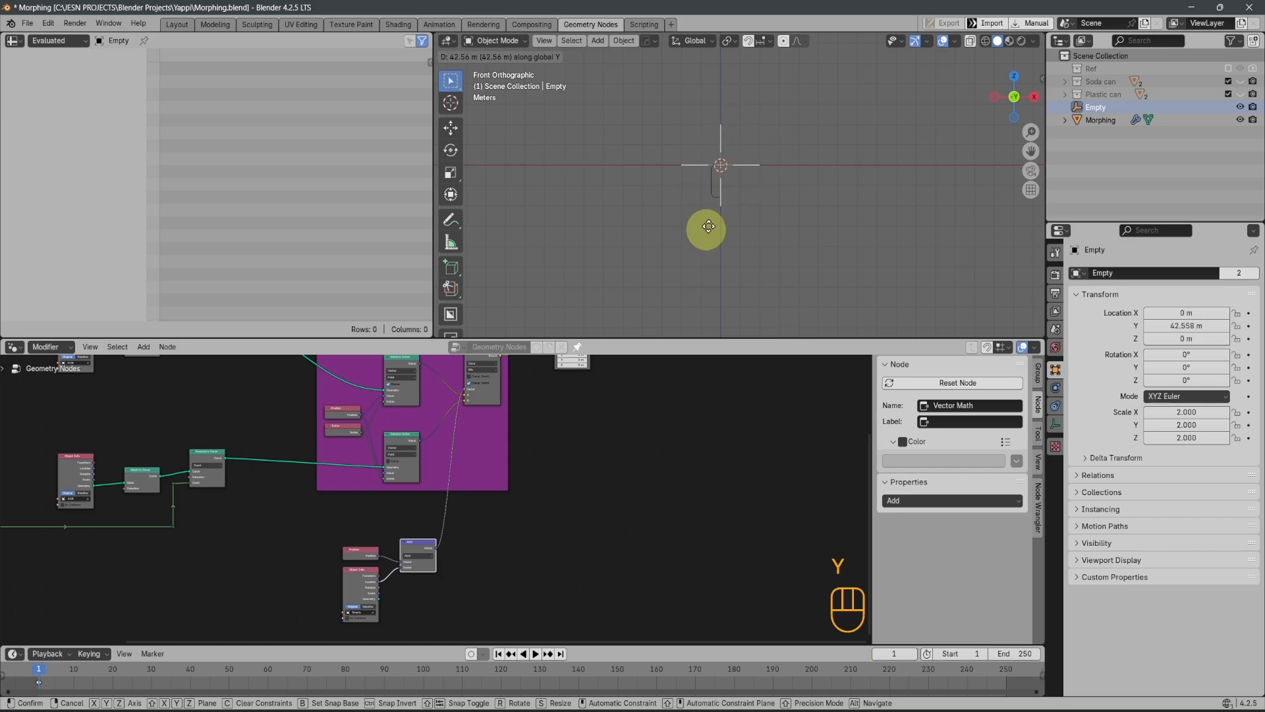
{"action": "key", "text": "z"}
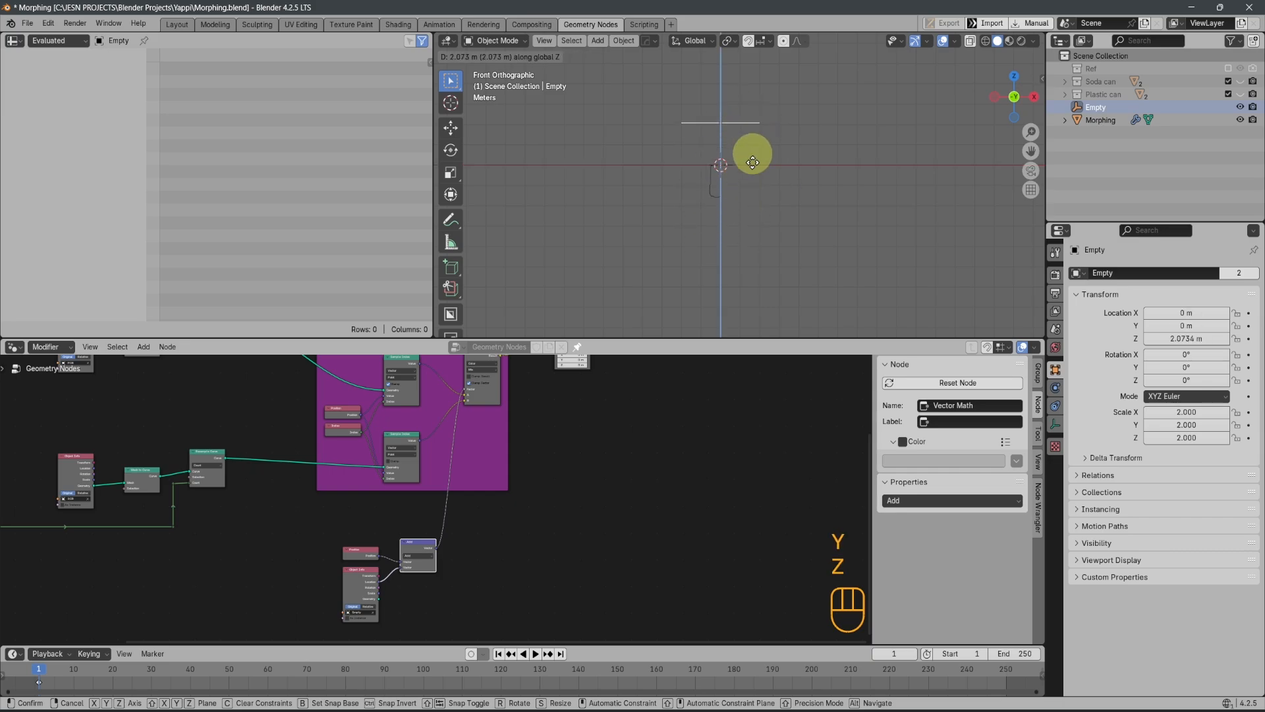
{"action": "right_click", "coordinate": [729, 315]}
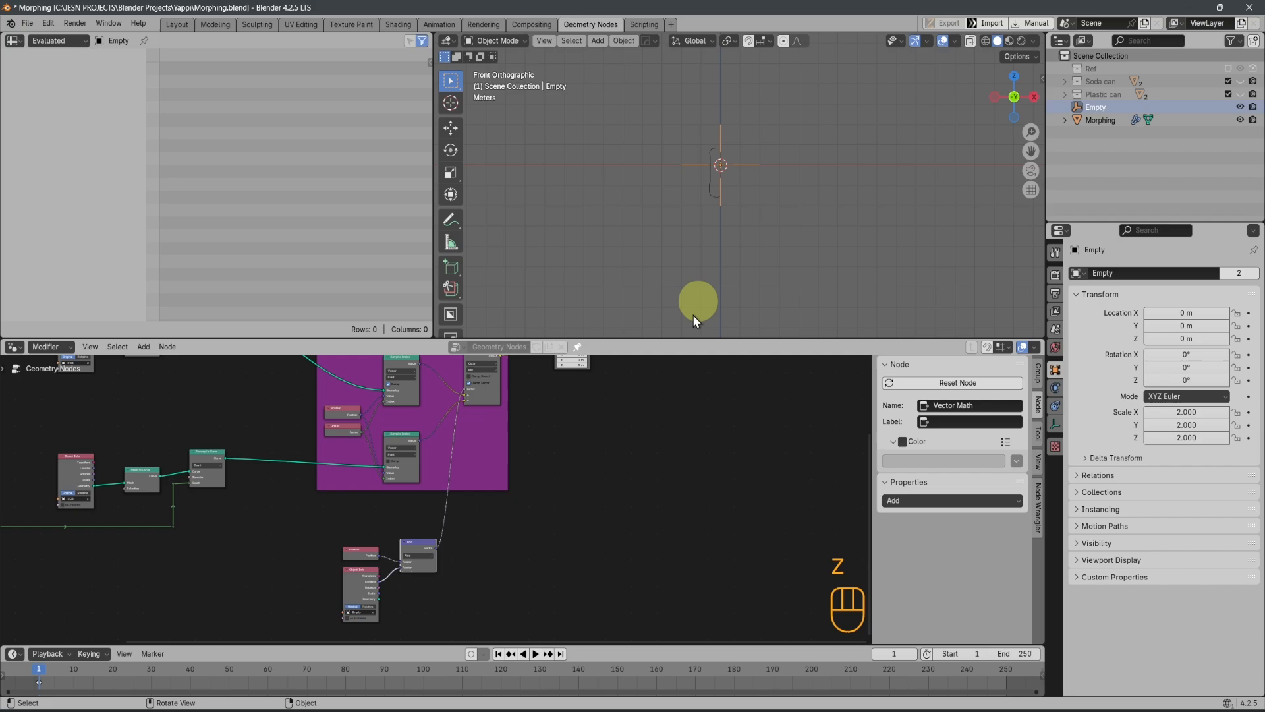
Test the Empty's influence from a perspective view by moving it down along Z, and cancel the move
{"action": "middle_click_drag", "start_coordinate": [546, 490], "coordinate": [621, 554], "text": "shift"}
{"action": "scroll", "coordinate": [603, 548], "scroll_direction": "up", "scroll_amount": 3}
{"action": "middle_click_drag", "start_coordinate": [653, 513], "coordinate": [662, 445], "text": "shift"}
{"action": "scroll", "coordinate": [661, 461], "scroll_direction": "down", "scroll_amount": 3}
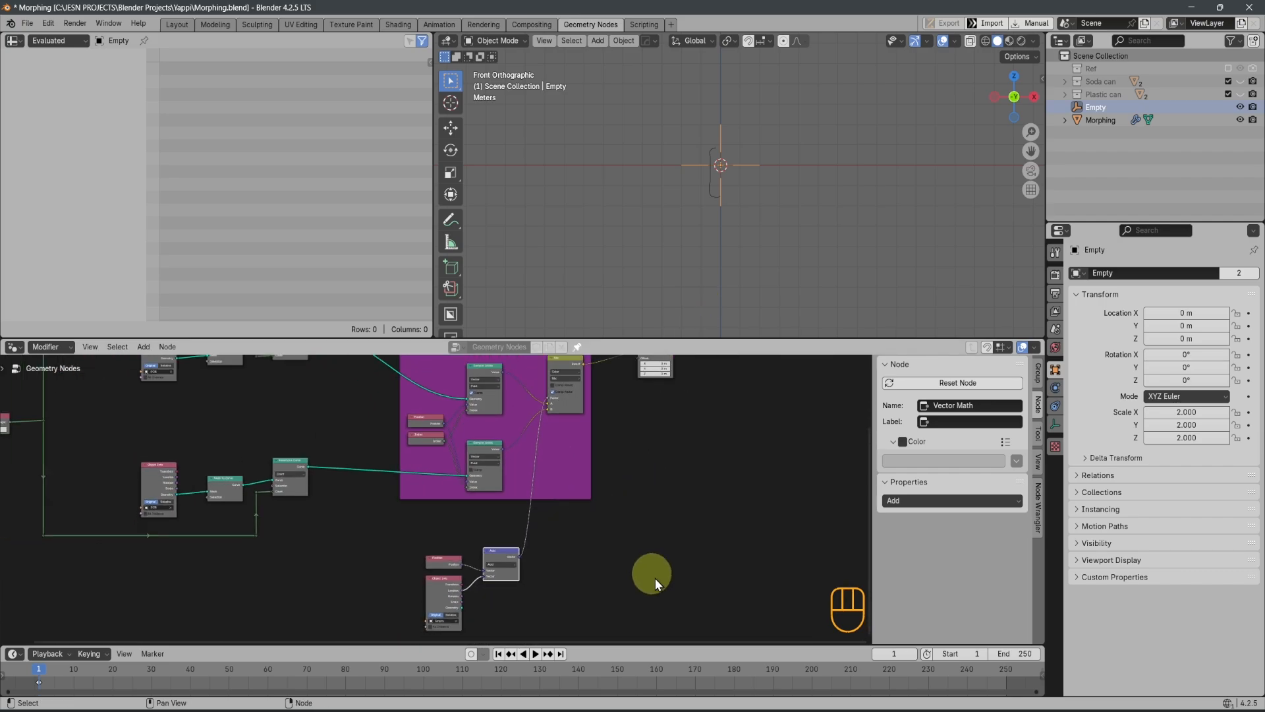
{"action": "scroll", "coordinate": [643, 540], "scroll_direction": "down", "scroll_amount": 4}
{"action": "mouse_move", "coordinate": [723, 277]}
{"action": "middle_mouse_down"}
{"action": "mouse_move", "coordinate": [701, 232]}
{"action": "mouse_move", "coordinate": [726, 206]}
{"action": "mouse_move", "coordinate": [754, 257]}
{"action": "mouse_move", "coordinate": [720, 262]}
{"action": "middle_mouse_up"}
{"action": "middle_click_drag", "start_coordinate": [757, 148], "coordinate": [734, 224]}
{"action": "key", "text": "g"}
{"action": "key", "text": "z"}
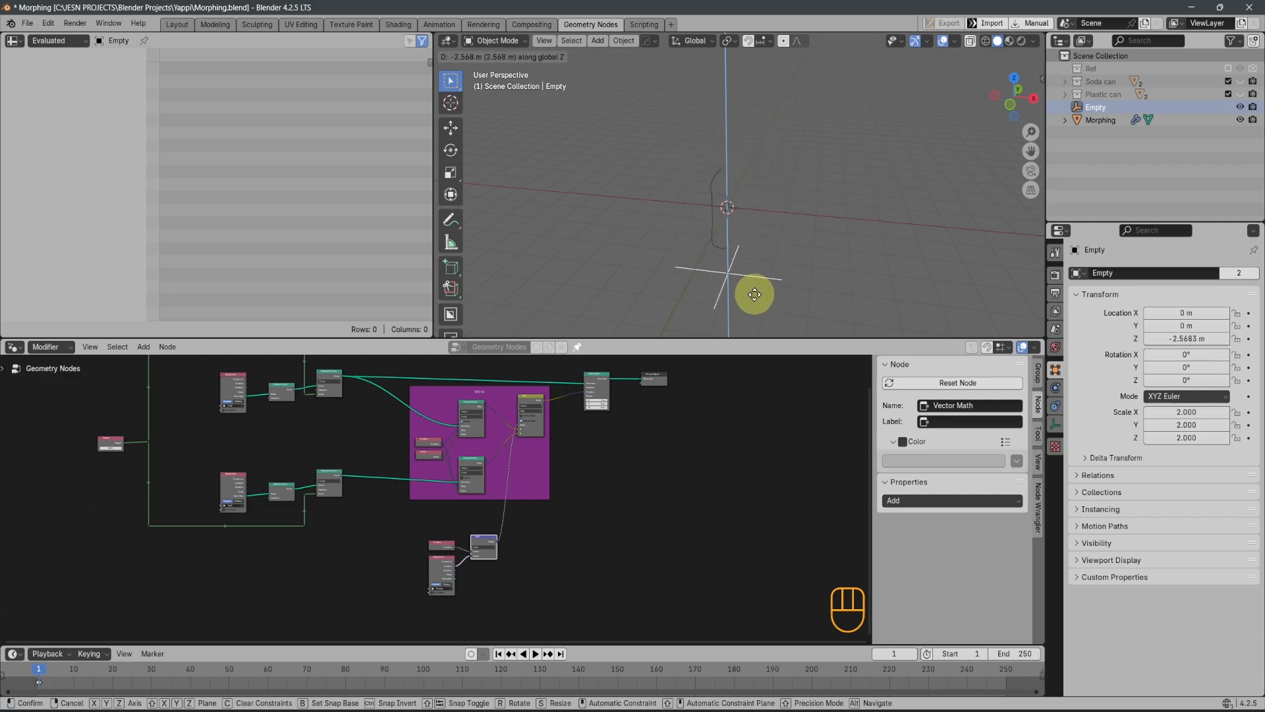
{"action": "right_click", "coordinate": [754, 316]}
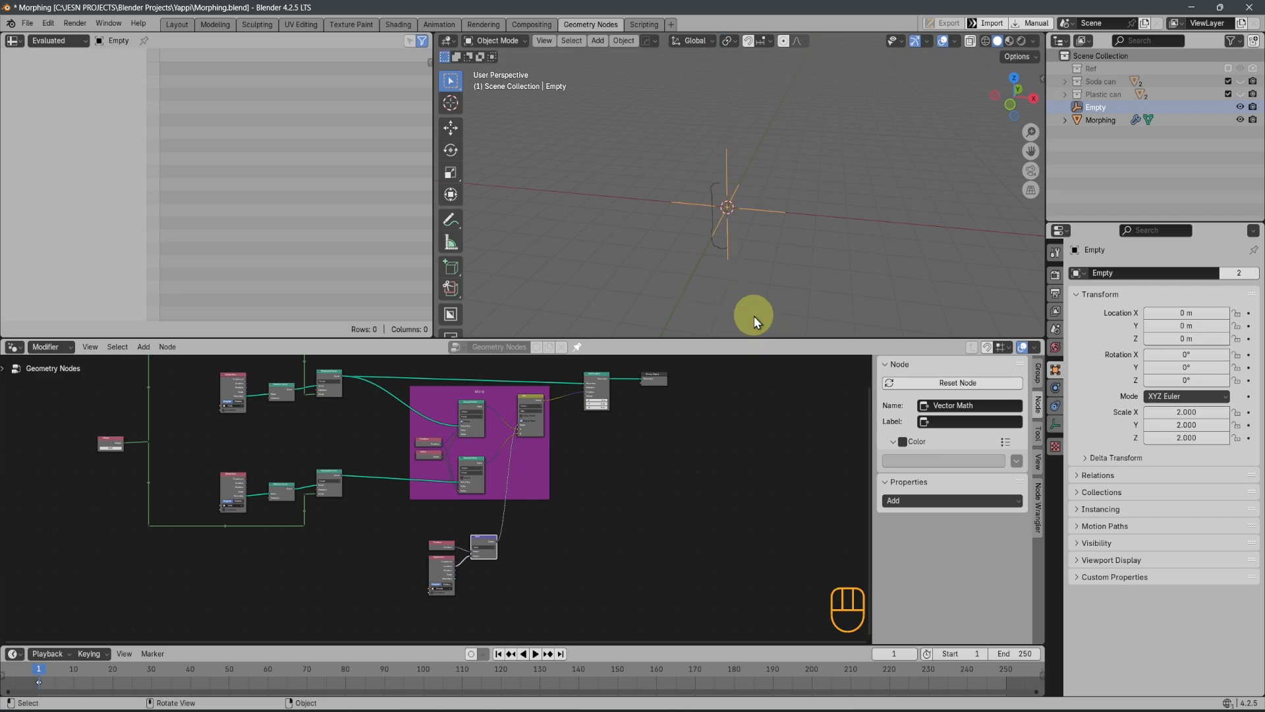
Change the Vector Math node's operation from Add to Subtract
{"action": "scroll", "coordinate": [600, 506], "scroll_direction": "up", "scroll_amount": 2}
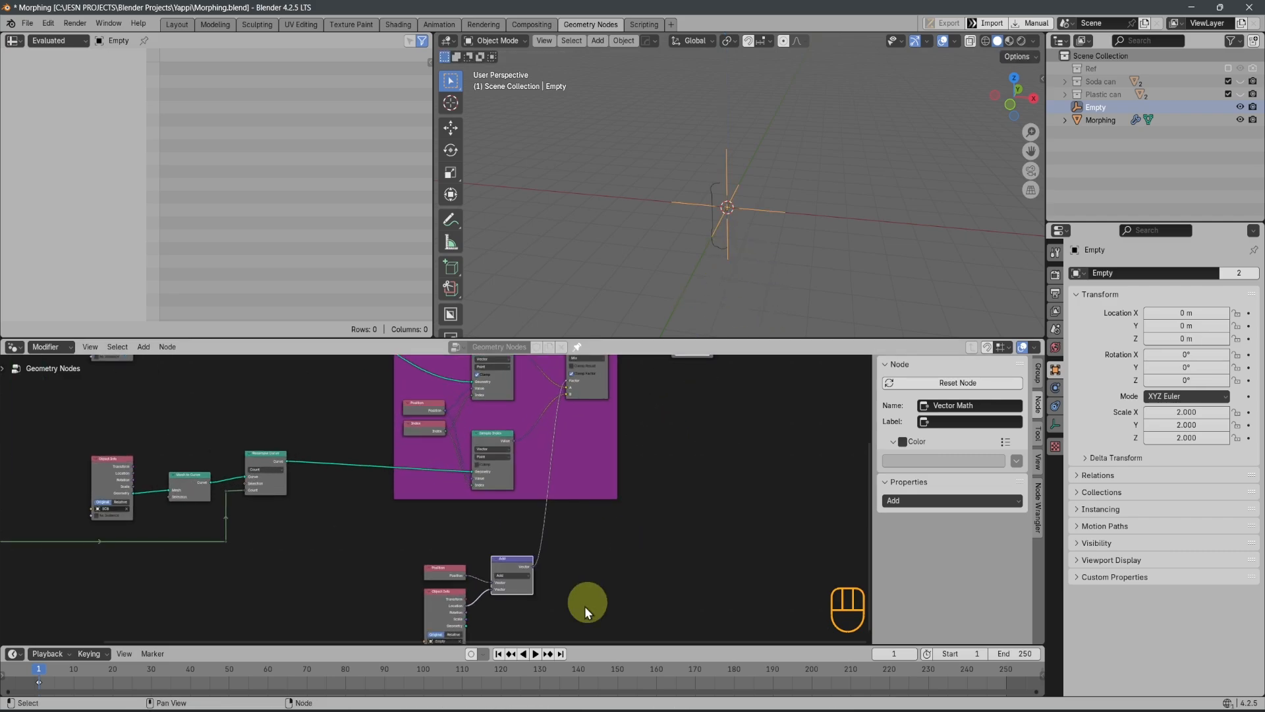
{"action": "scroll", "coordinate": [585, 605], "scroll_direction": "up", "scroll_amount": 4}
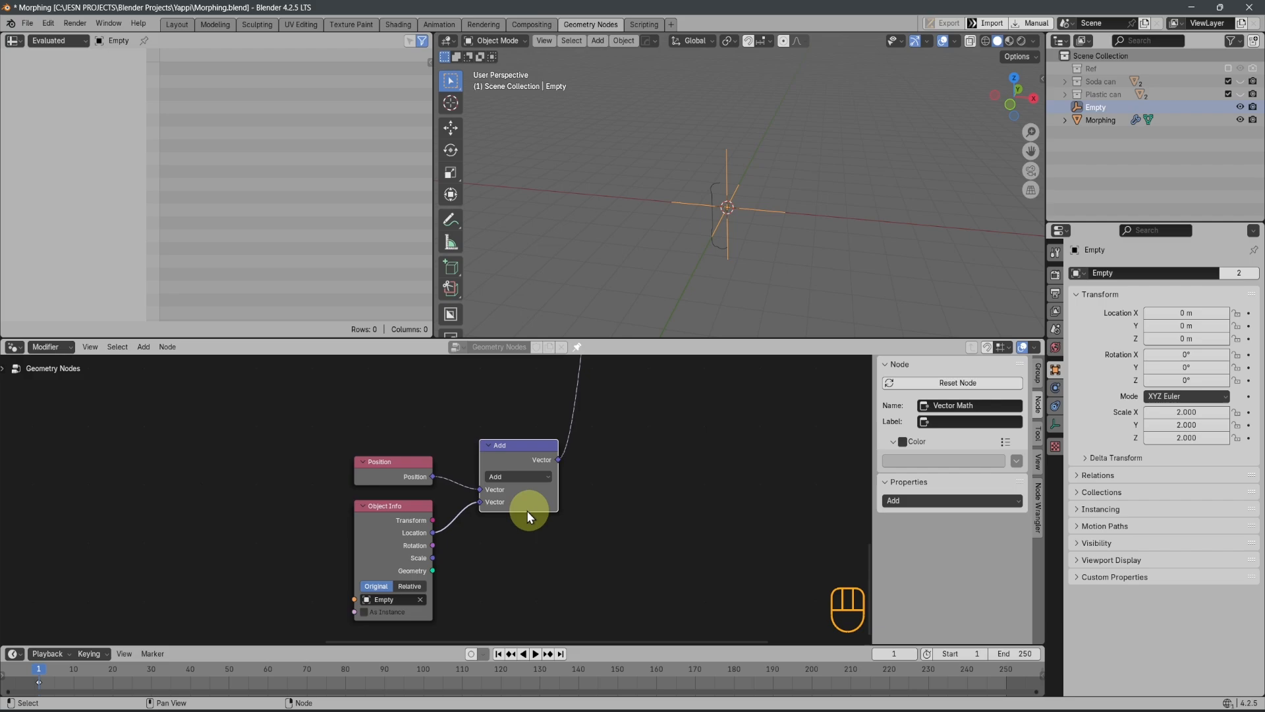
{"action": "scroll", "coordinate": [442, 499], "scroll_direction": "up", "scroll_amount": 1}
{"action": "left_click", "coordinate": [527, 475]}
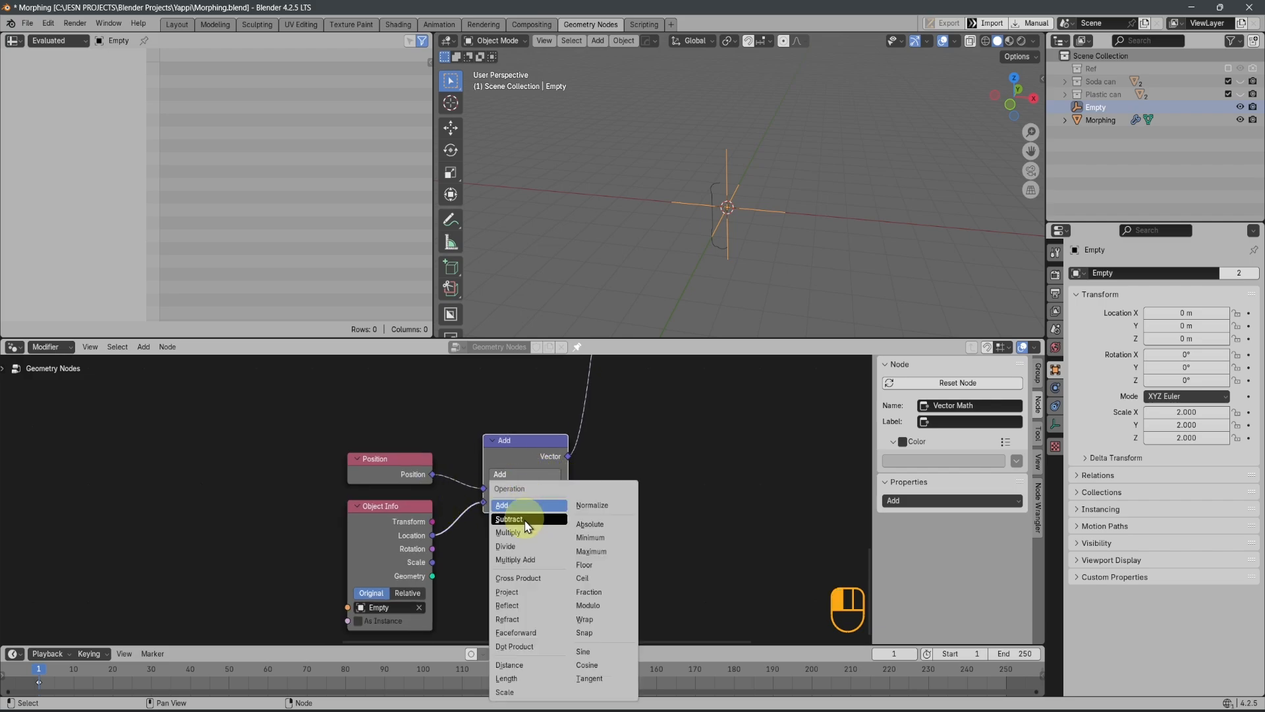
{"action": "left_click", "coordinate": [521, 519]}
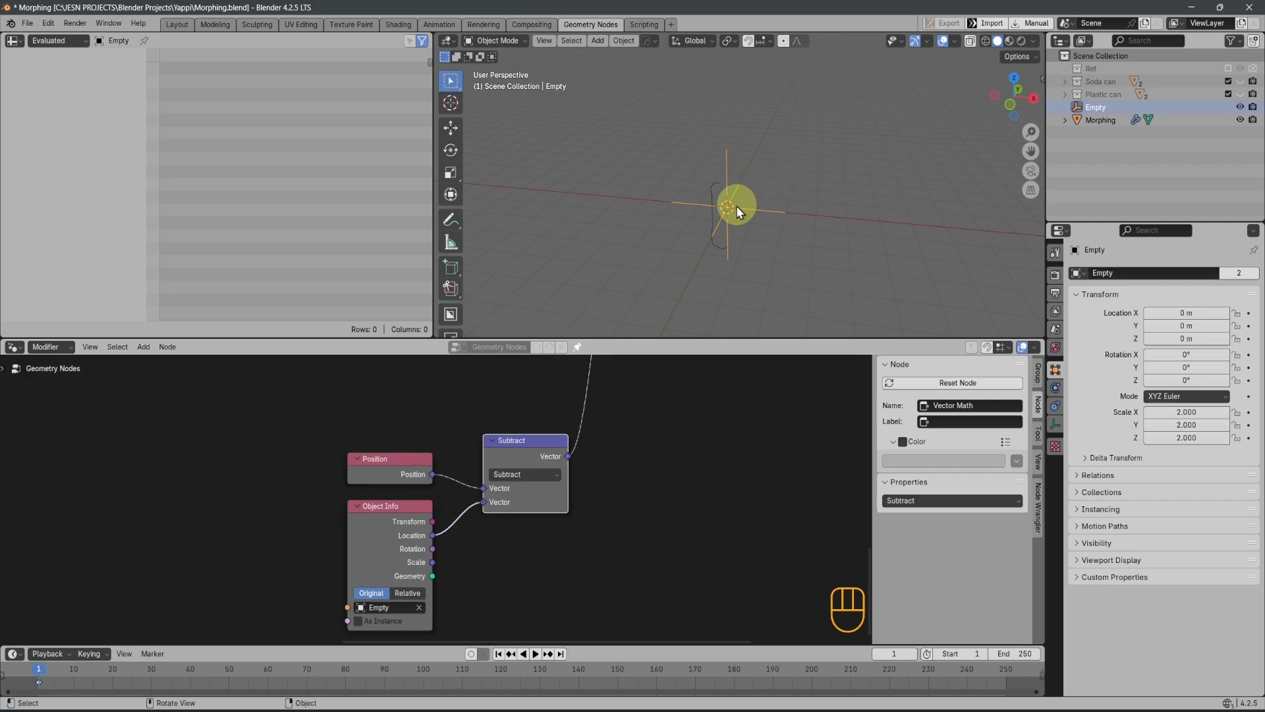
Test the subtracted factor by moving the Empty down along Z, and cancel the move
{"action": "key", "text": "g"}
{"action": "key", "text": "z"}
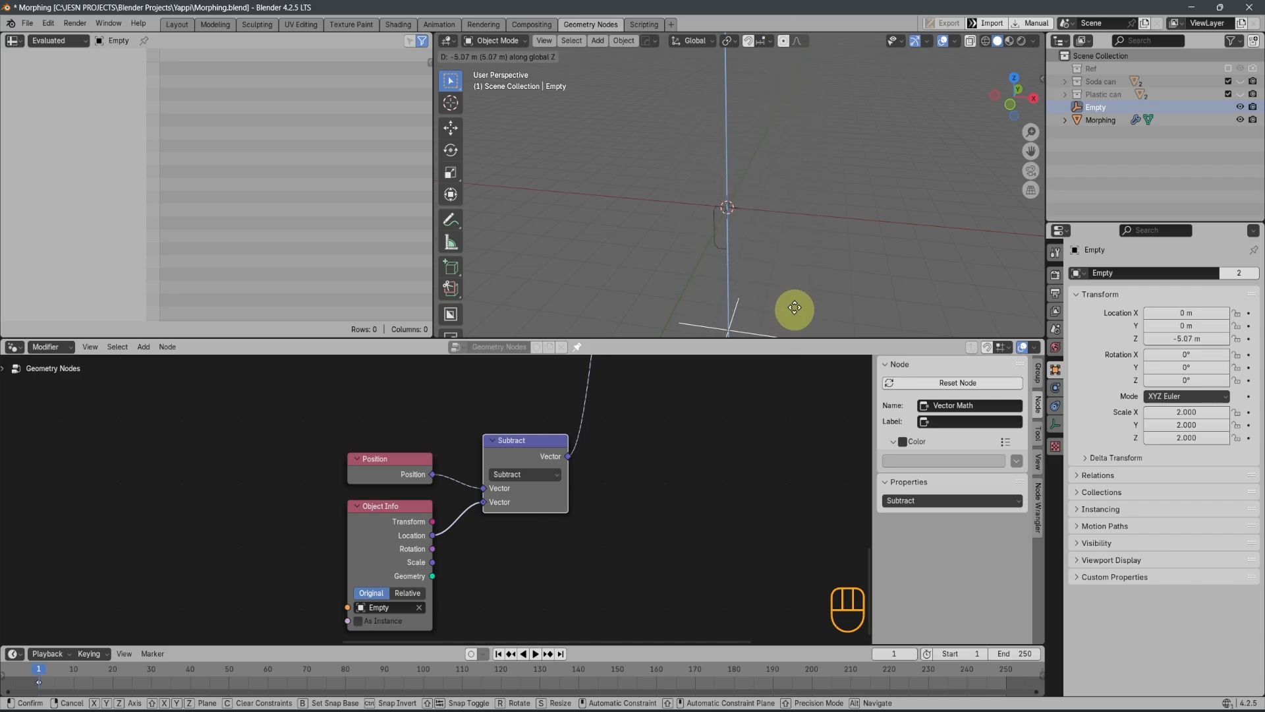
{"action": "right_click", "coordinate": [755, 271]}
{"action": "middle_click_drag", "start_coordinate": [566, 570], "coordinate": [578, 544]}
{"action": "scroll", "coordinate": [609, 518], "scroll_direction": "down", "scroll_amount": 3}
{"action": "scroll", "coordinate": [631, 496], "scroll_direction": "down", "scroll_amount": 4}
{"action": "middle_click_drag", "start_coordinate": [630, 510], "coordinate": [468, 583]}
{"action": "scroll", "coordinate": [467, 580], "scroll_direction": "down", "scroll_amount": 2}
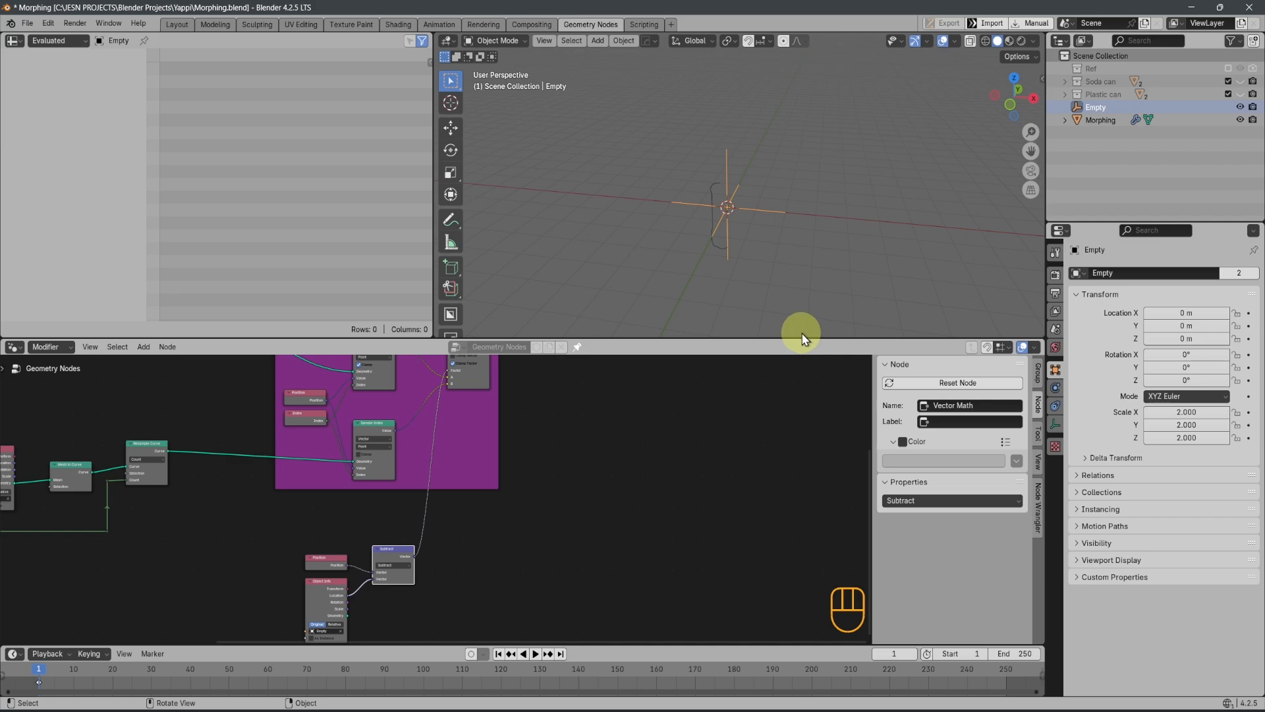
Duplicate the Subtract vector math node beside it and set the copy's operation to Add
{"action": "left_click", "coordinate": [315, 592]}
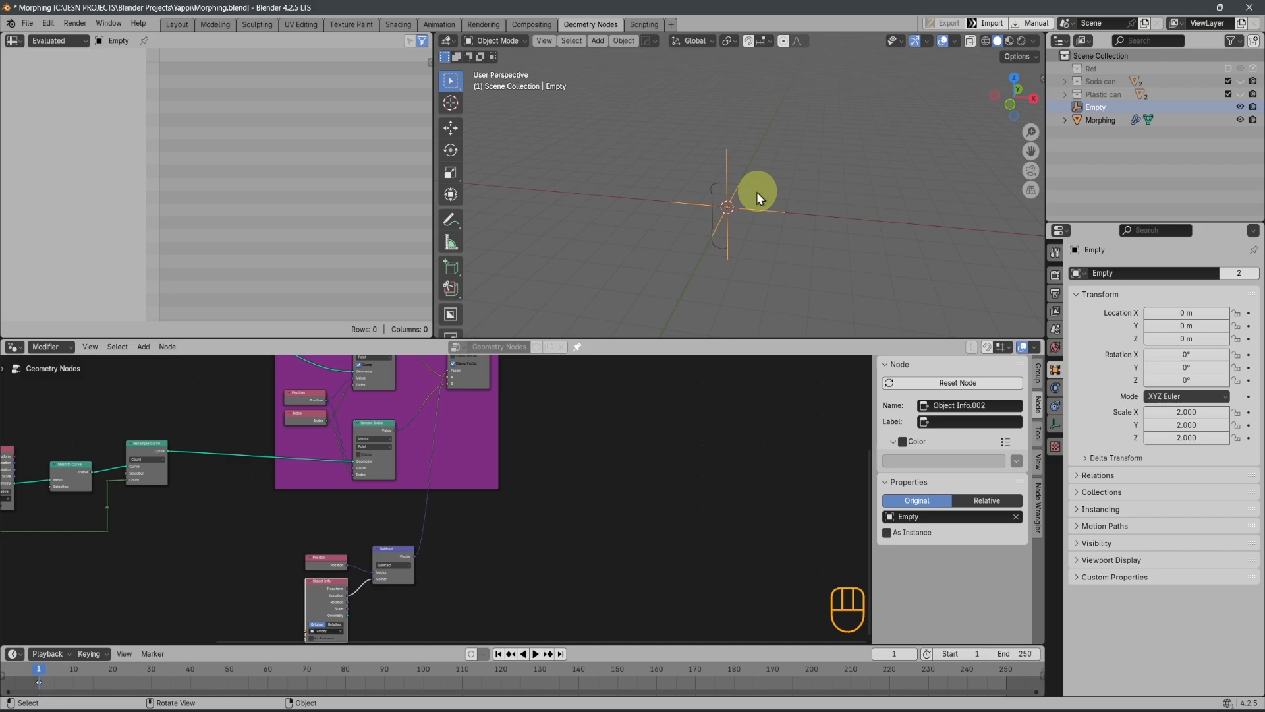
{"action": "middle_click_drag", "start_coordinate": [491, 565], "coordinate": [430, 571]}
{"action": "scroll", "coordinate": [404, 471], "scroll_direction": "up", "scroll_amount": 2}
{"action": "left_click", "coordinate": [392, 485]}
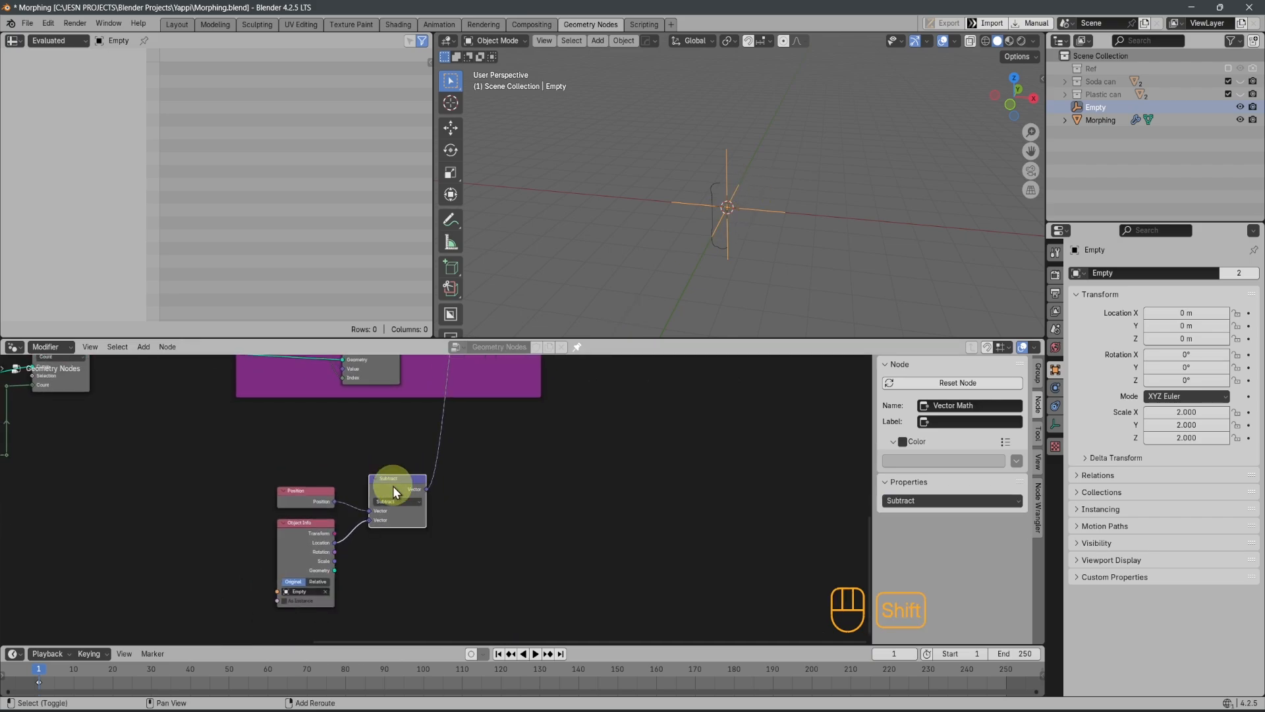
{"action": "key", "text": "shift+d"}
{"action": "left_click", "coordinate": [492, 478]}
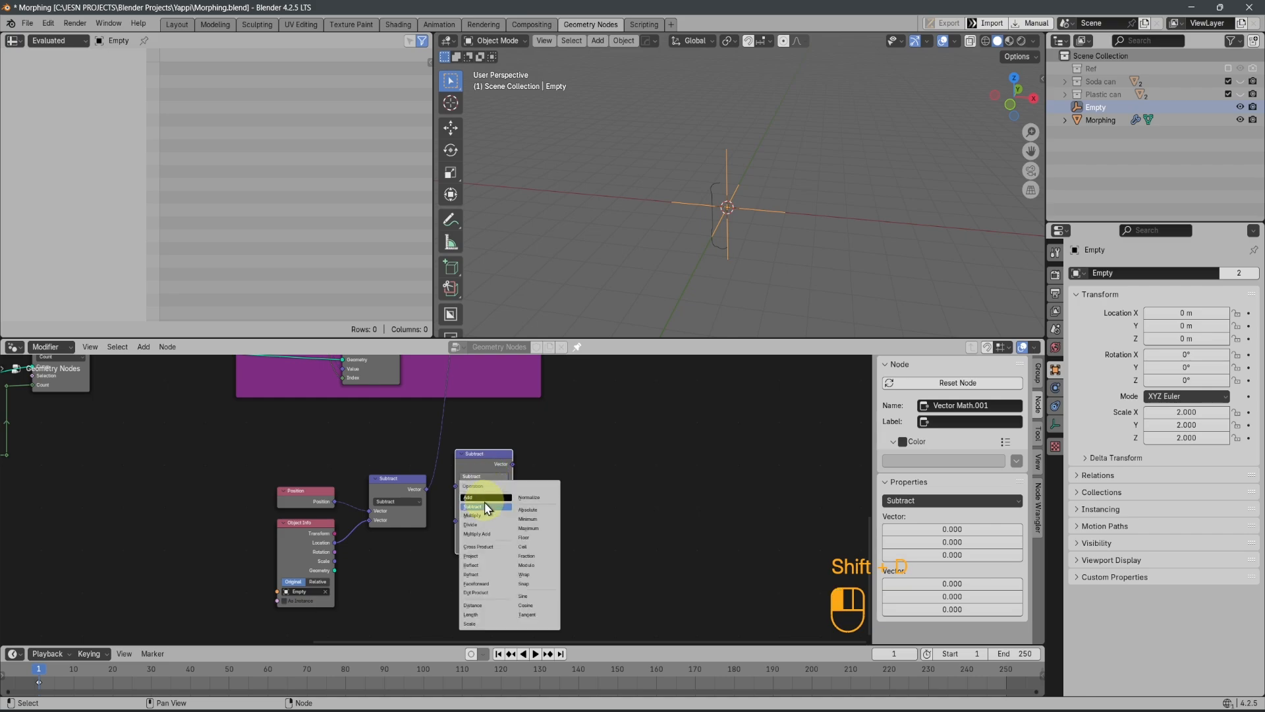
{"action": "left_click", "coordinate": [483, 498]}
Feed the Subtract result and the Empty's Object Info Scale into the Add node's two vectors, and place the node beside Subtract
{"action": "left_click_drag", "start_coordinate": [425, 490], "coordinate": [456, 486]}
{"action": "scroll", "coordinate": [405, 495], "scroll_direction": "up", "scroll_amount": 2}
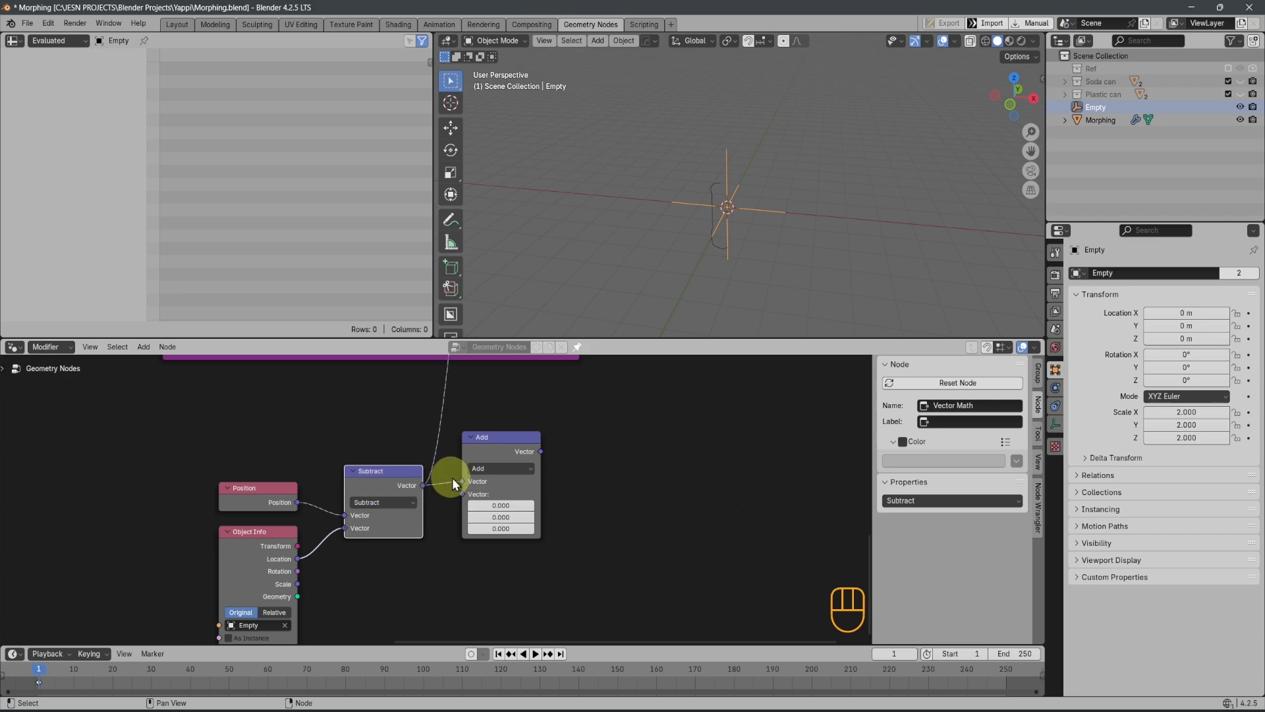
{"action": "left_click_drag", "start_coordinate": [298, 587], "coordinate": [462, 494]}
{"action": "left_click_drag", "start_coordinate": [495, 450], "coordinate": [493, 510]}
{"action": "scroll", "coordinate": [493, 520], "scroll_direction": "down", "scroll_amount": 4}
{"action": "scroll", "coordinate": [533, 512], "scroll_direction": "down", "scroll_amount": 3}
{"action": "middle_click_drag", "start_coordinate": [507, 502], "coordinate": [456, 533]}
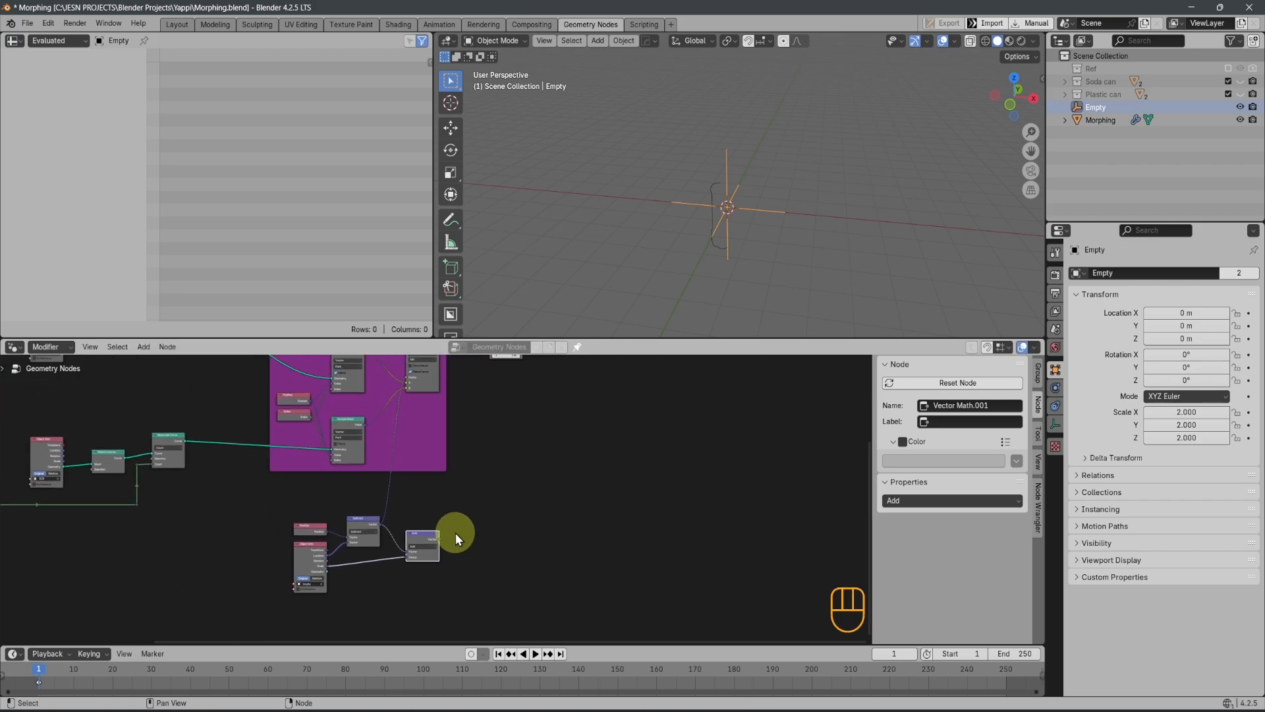
{"action": "key", "text": "ctrl+z"}
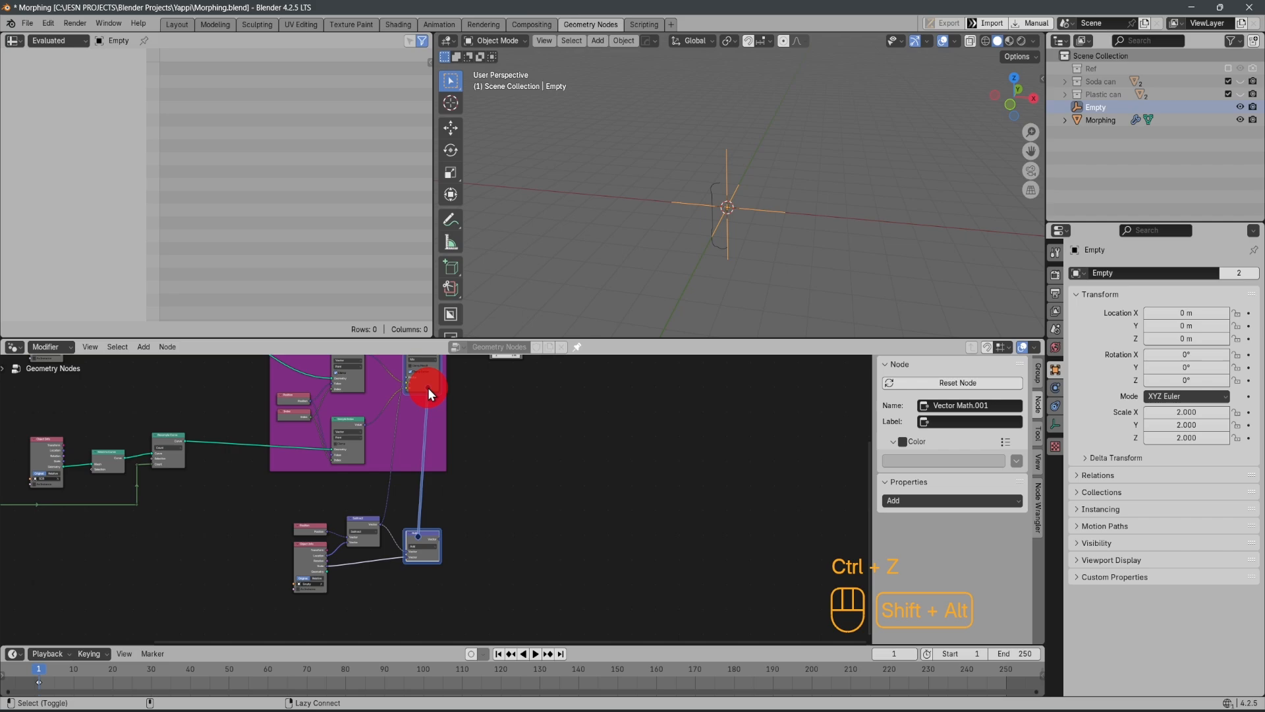
{"action": "right_click_drag", "start_coordinate": [426, 380], "coordinate": [426, 380], "text": "alt+shift"}
{"action": "left_click", "coordinate": [381, 378]}
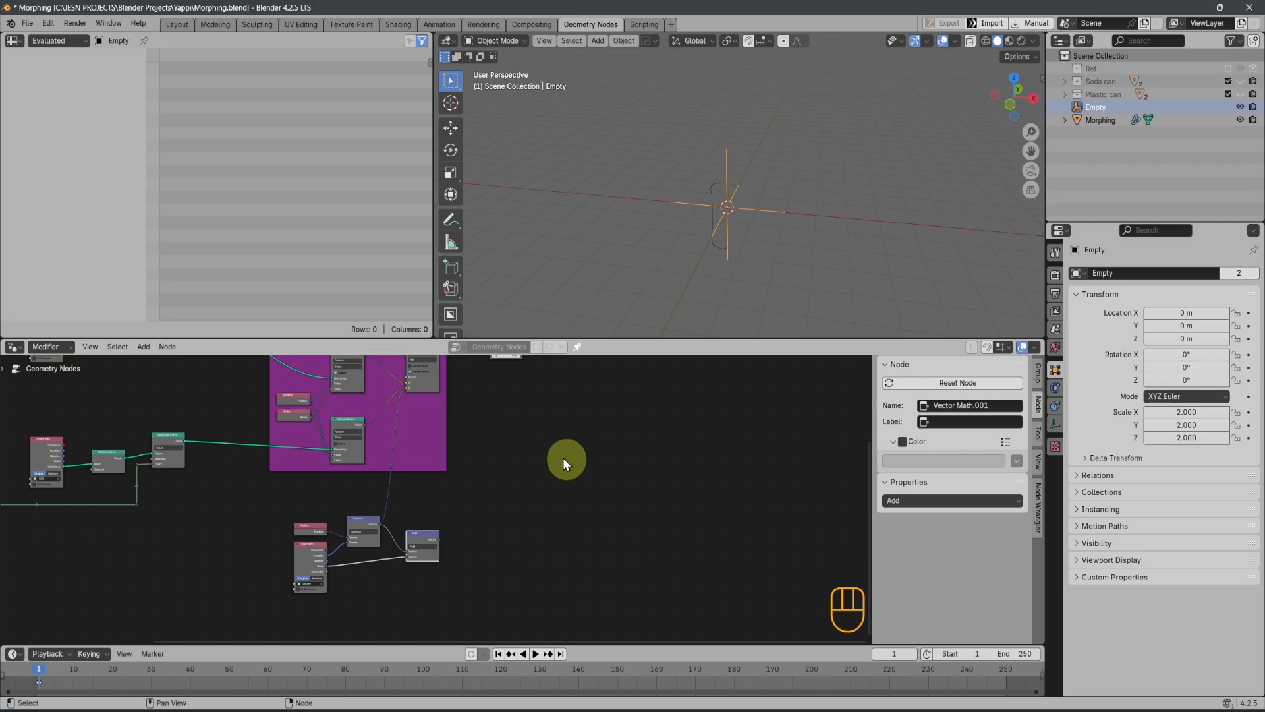
{"action": "middle_click_drag", "start_coordinate": [542, 460], "coordinate": [598, 534], "text": "shift"}
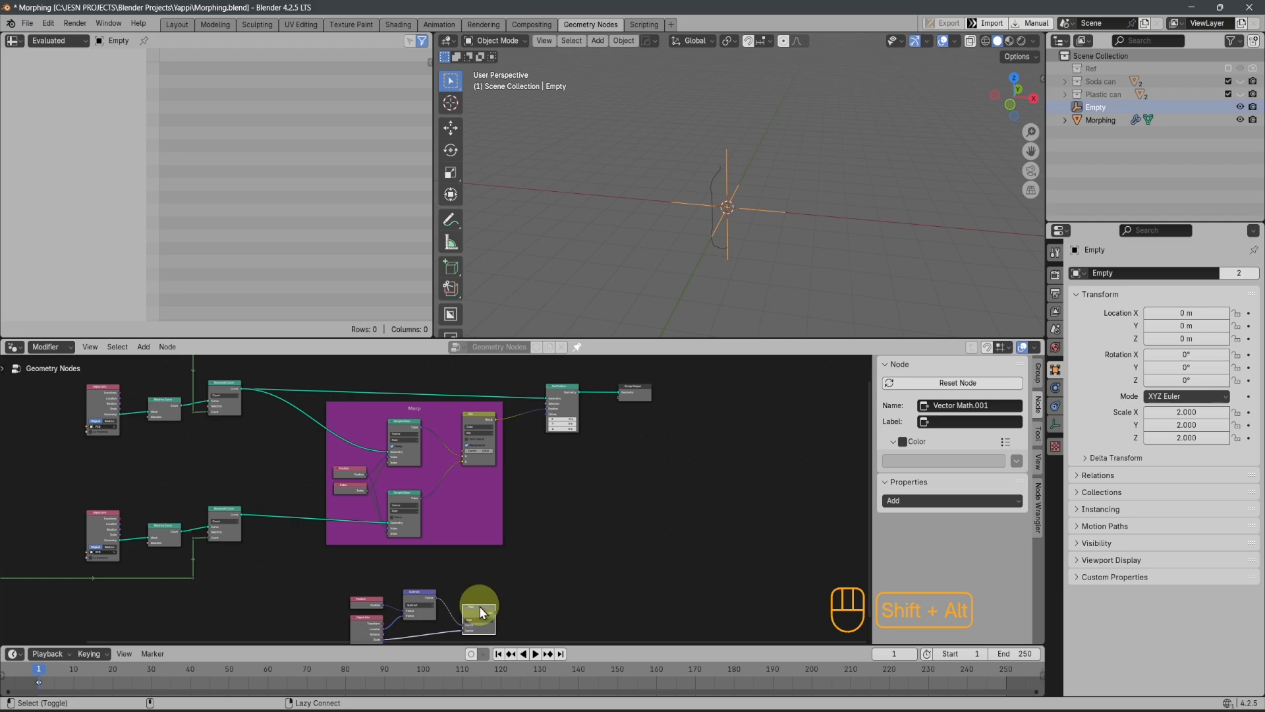
{"action": "right_click_drag", "start_coordinate": [488, 440], "coordinate": [487, 440], "text": "alt+shift"}
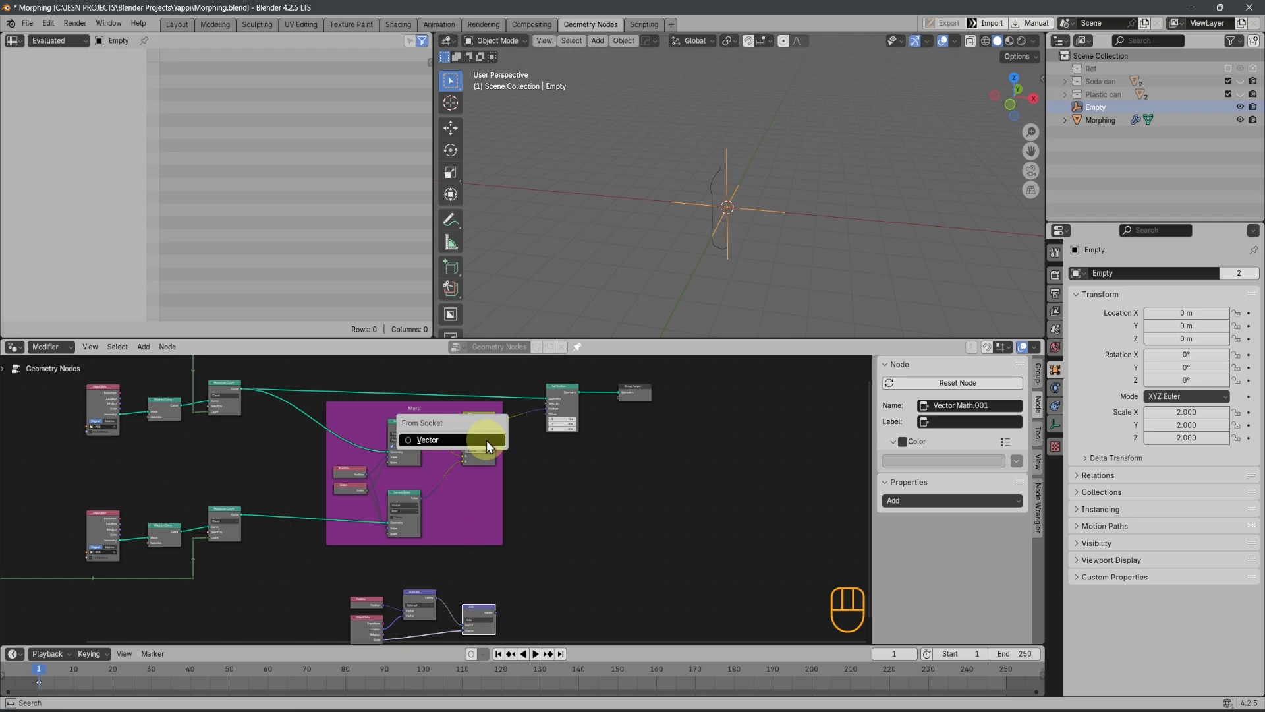
{"action": "left_click", "coordinate": [453, 441]}
{"action": "left_click", "coordinate": [444, 456]}
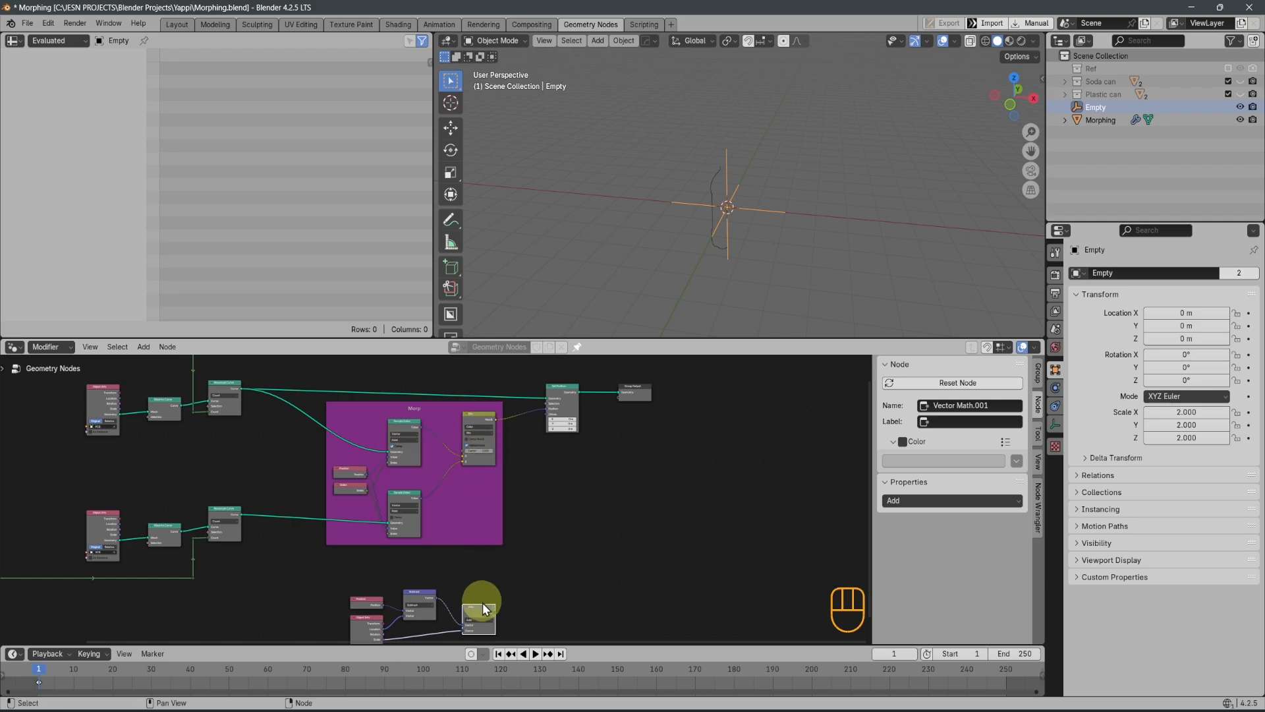
Connect the Add node's Vector output to the Mix node's Factor
{"action": "right_click_drag", "start_coordinate": [488, 445], "coordinate": [477, 440], "text": "alt+shift"}
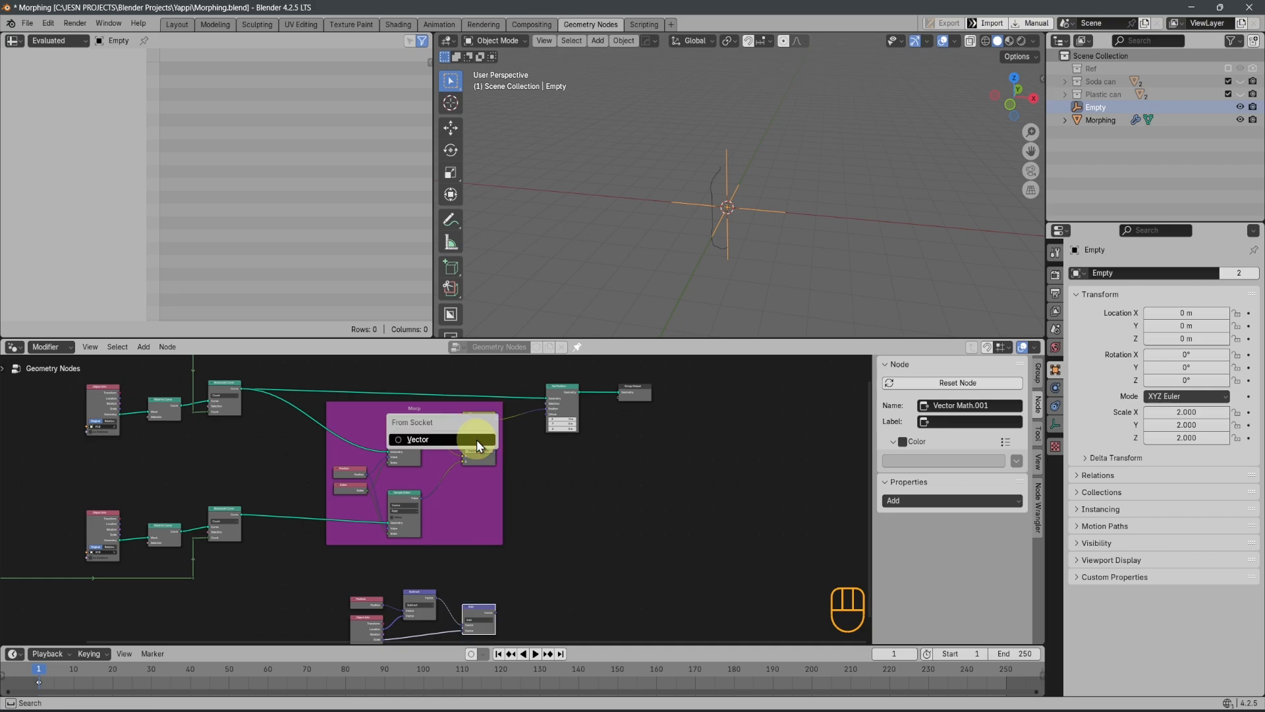
{"action": "left_click", "coordinate": [425, 436]}
{"action": "left_click", "coordinate": [367, 435]}
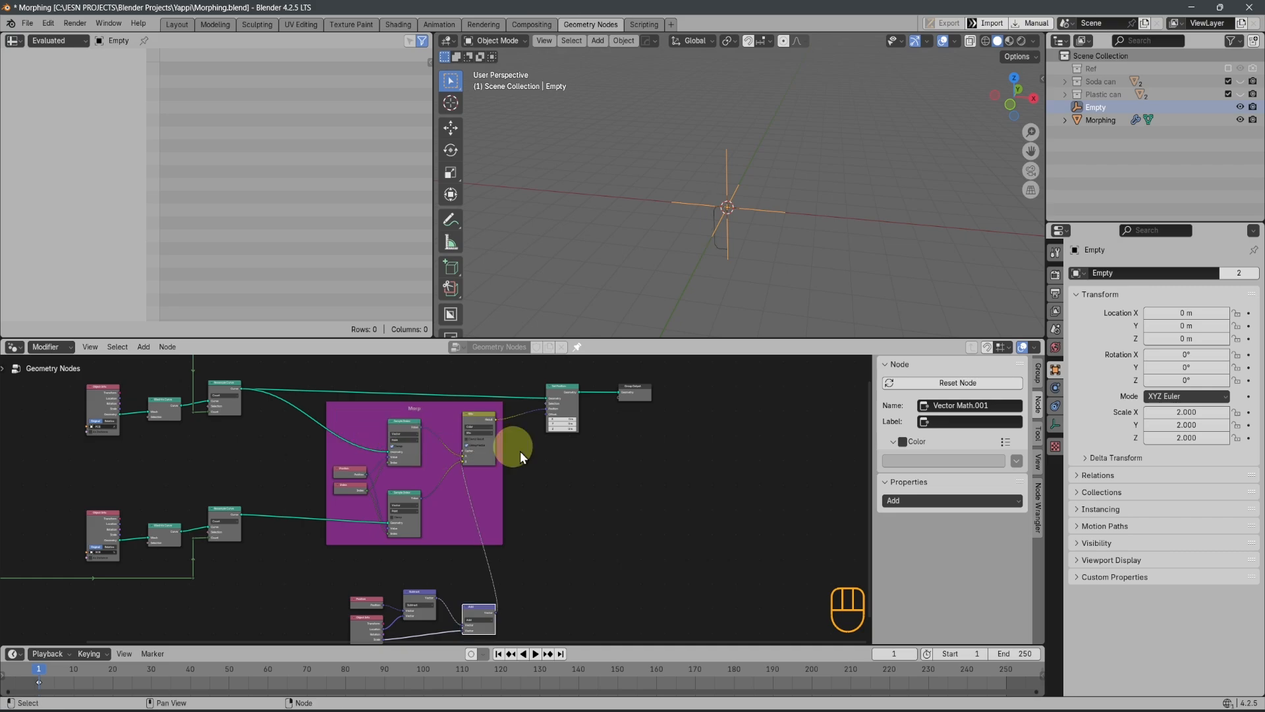
Test the added scale's influence by moving the Empty along Z and scaling it, cancelling both transforms
{"action": "scroll", "coordinate": [508, 479], "scroll_direction": "up", "scroll_amount": 1}
{"action": "scroll", "coordinate": [537, 552], "scroll_direction": "down", "scroll_amount": 1}
{"action": "middle_click_drag", "start_coordinate": [537, 553], "coordinate": [555, 456]}
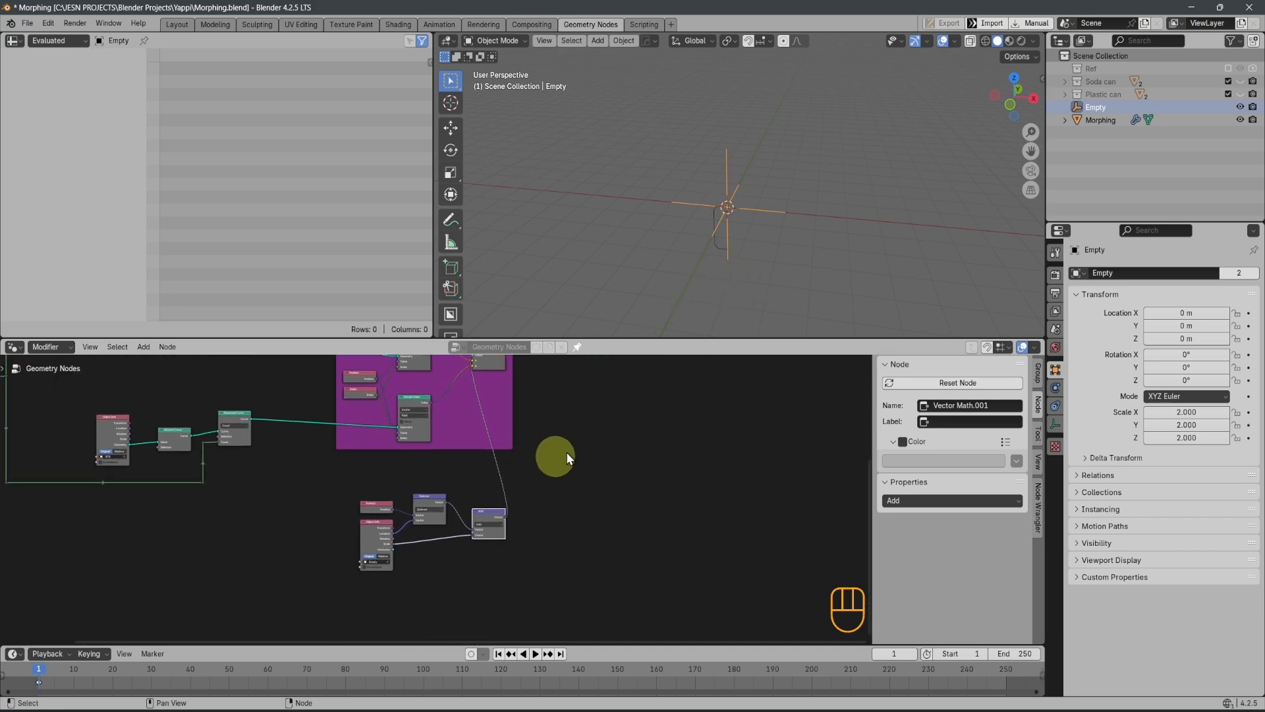
{"action": "key", "text": "g"}
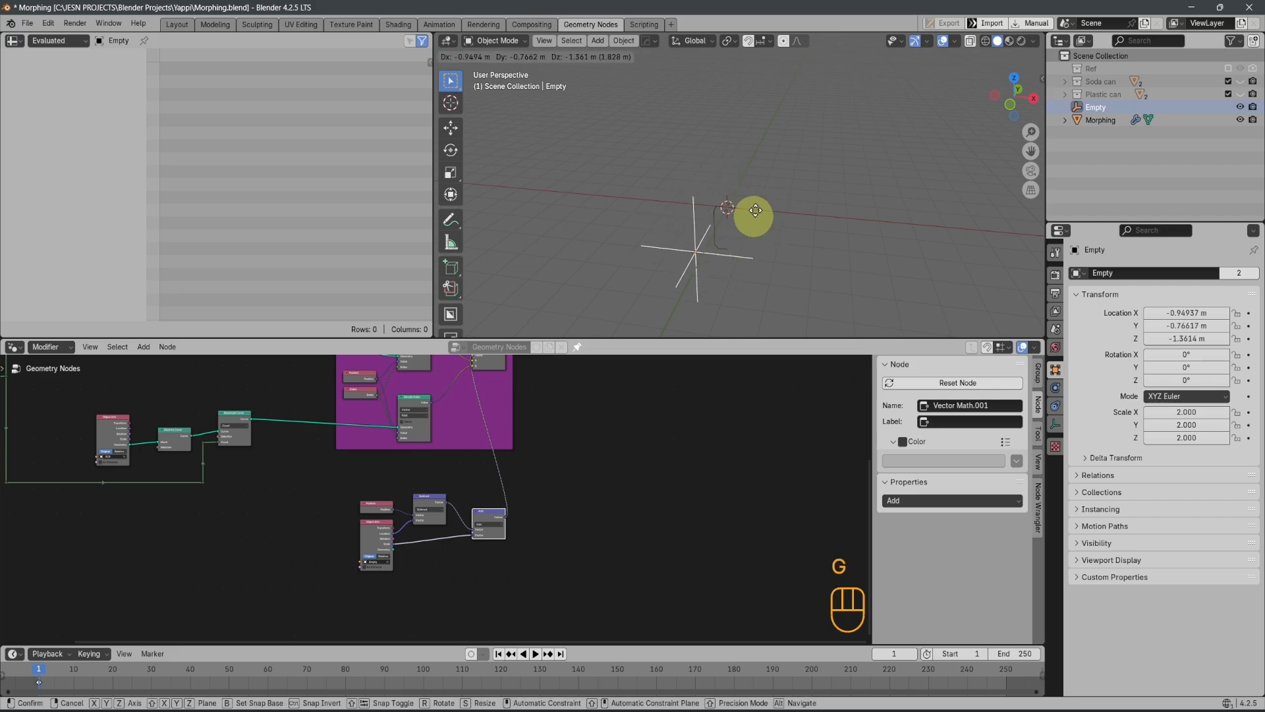
{"action": "key", "text": "z"}
{"action": "right_click", "coordinate": [725, 264]}
{"action": "key", "text": "s"}
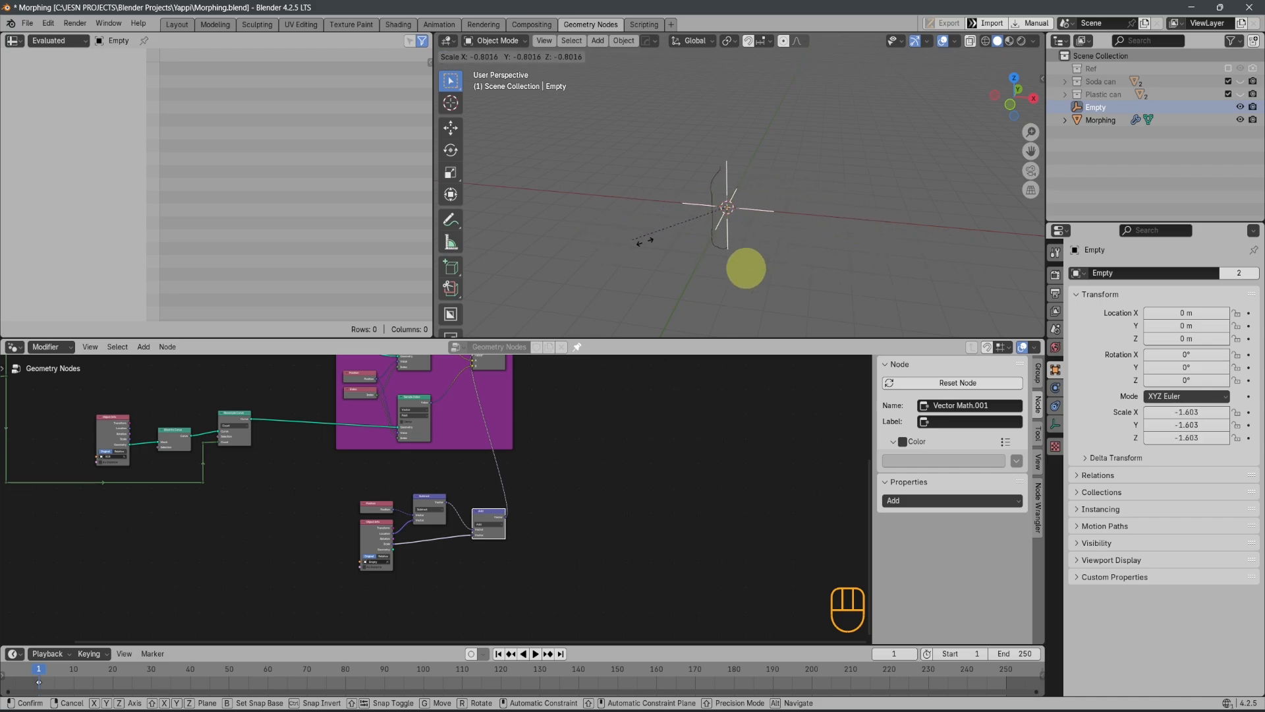
{"action": "right_click", "coordinate": [974, 304]}
Insert a Separate XYZ node on the link between the Add node and the Mix node's Factor
{"action": "scroll", "coordinate": [437, 574], "scroll_direction": "up", "scroll_amount": 3}
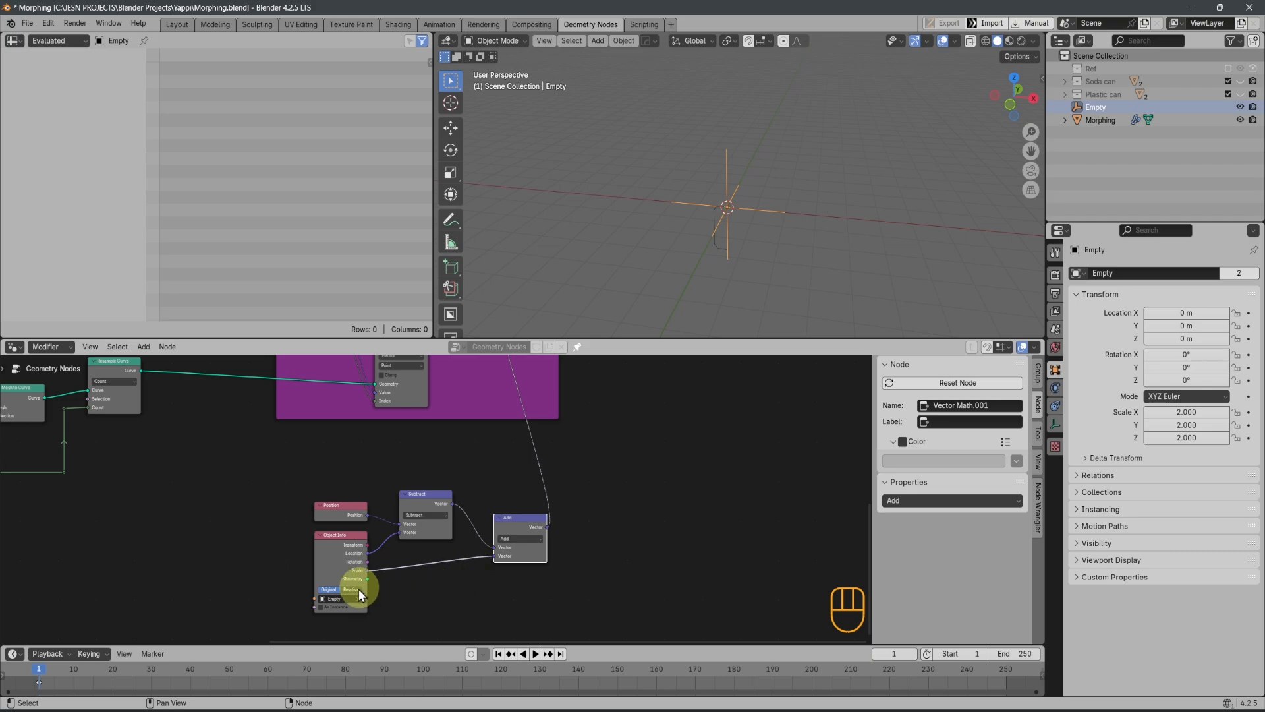
{"action": "scroll", "coordinate": [591, 482], "scroll_direction": "down", "scroll_amount": 2}
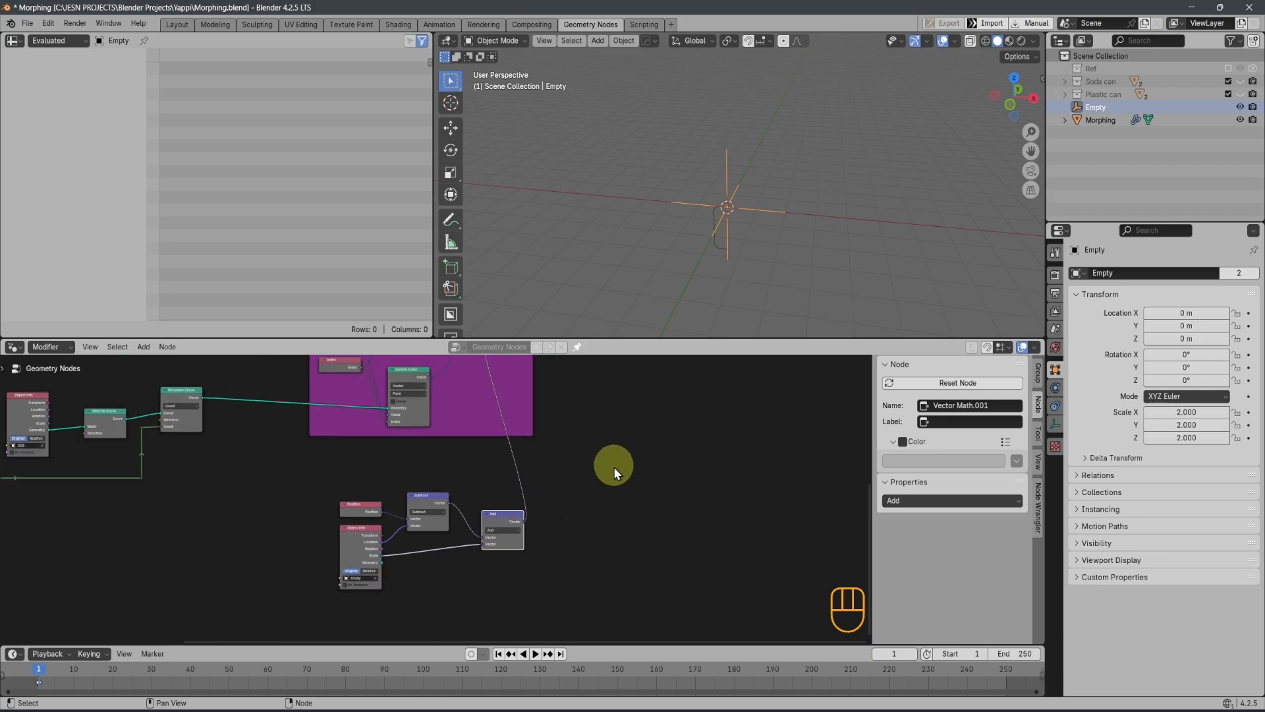
{"action": "middle_click_drag", "start_coordinate": [510, 514], "coordinate": [405, 567]}
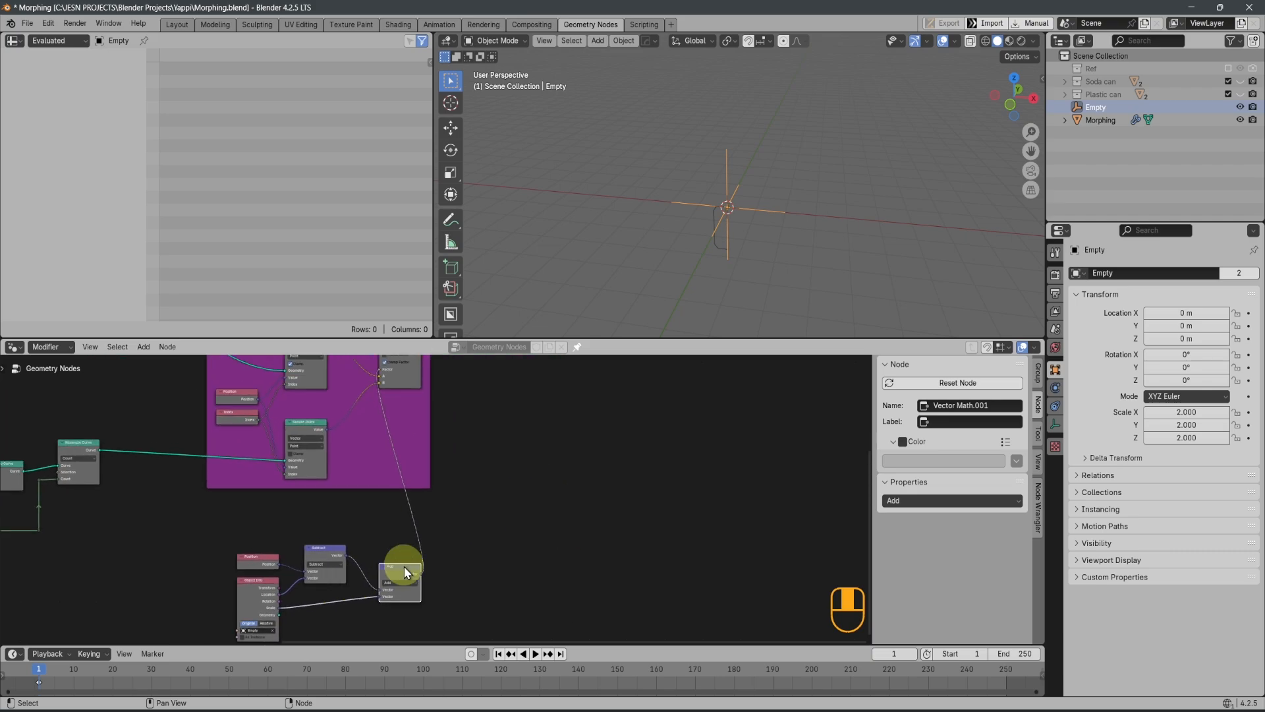
{"action": "scroll", "coordinate": [415, 540], "scroll_direction": "down", "scroll_amount": 3}
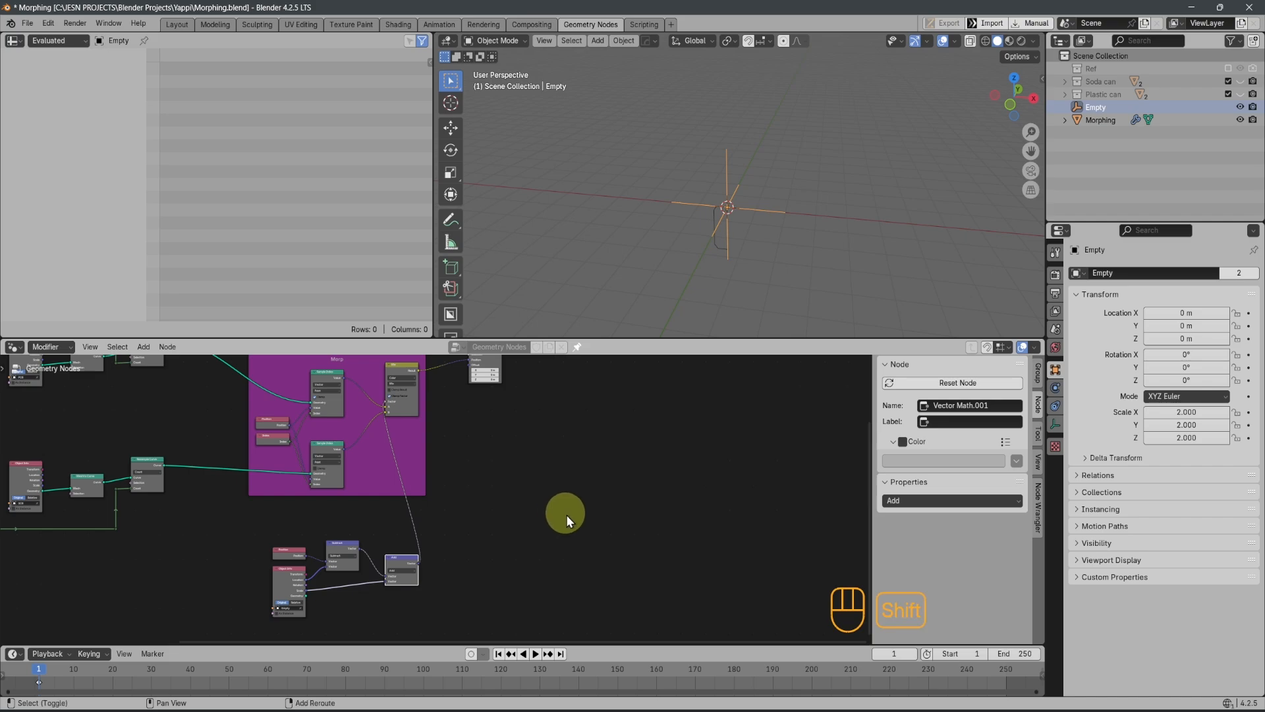
{"action": "key", "text": "shift+a"}
{"action": "left_click", "coordinate": [532, 450]}
{"action": "type", "text": "s"}
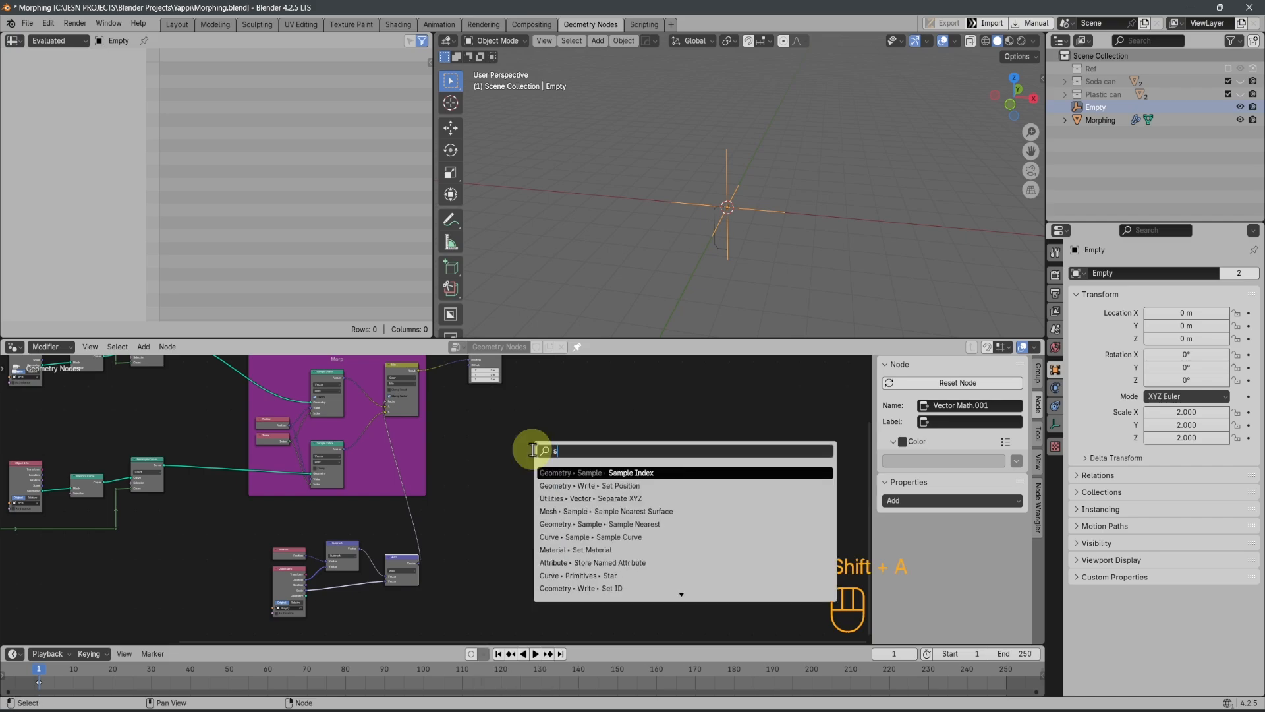
{"action": "type", "text": "ep"}
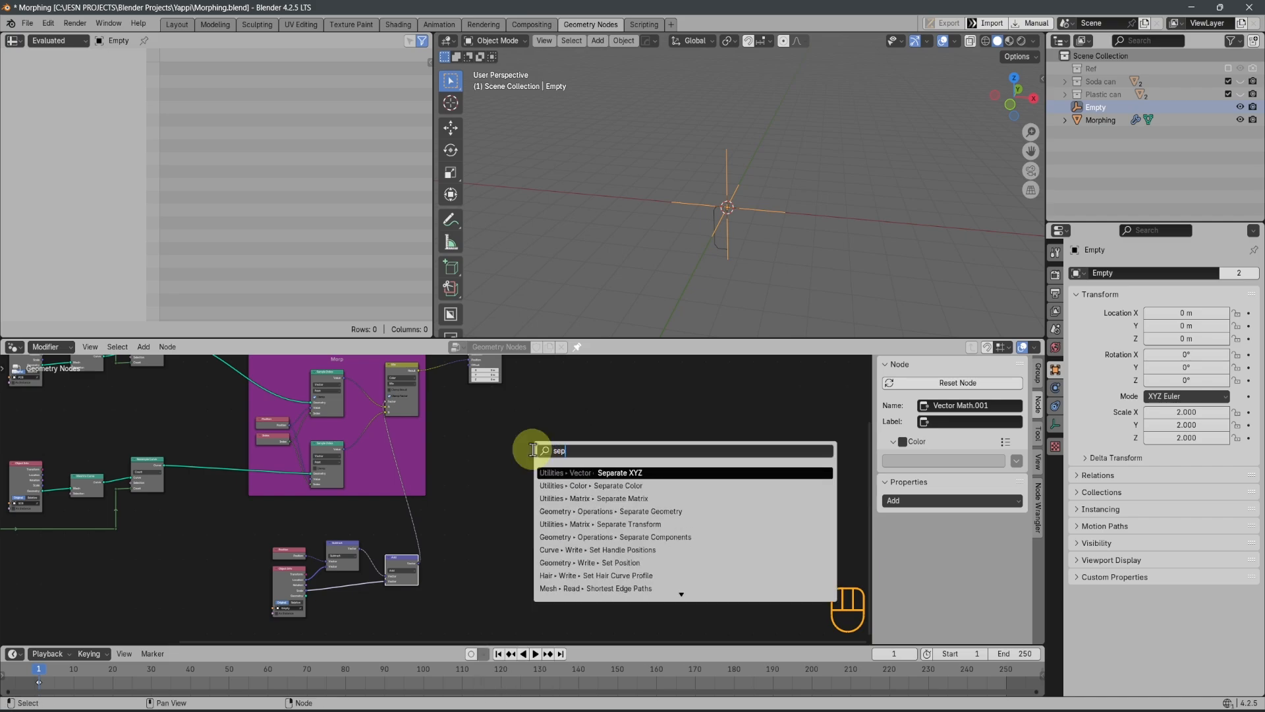
{"action": "left_click", "coordinate": [605, 473]}
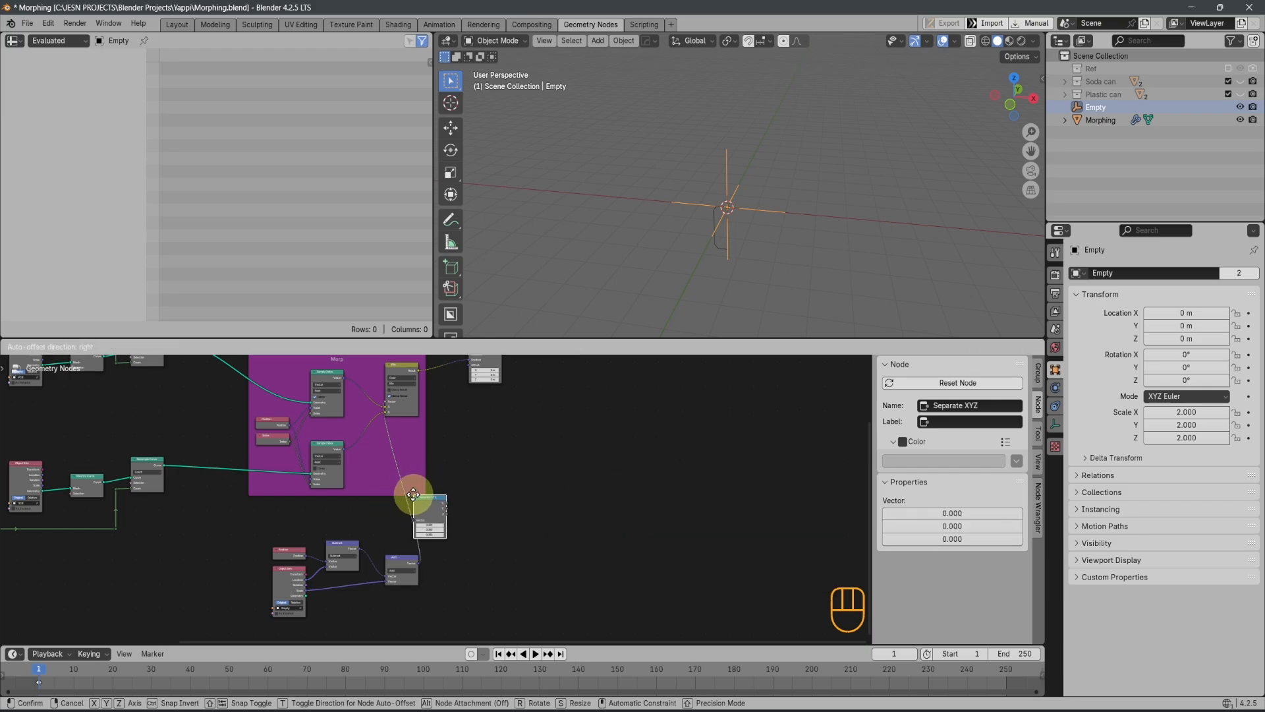
{"action": "left_click", "coordinate": [474, 508]}
Detach the Separate XYZ node from the Morp frame and place it below the frame
{"action": "scroll", "coordinate": [474, 511], "scroll_direction": "up", "scroll_amount": 2}
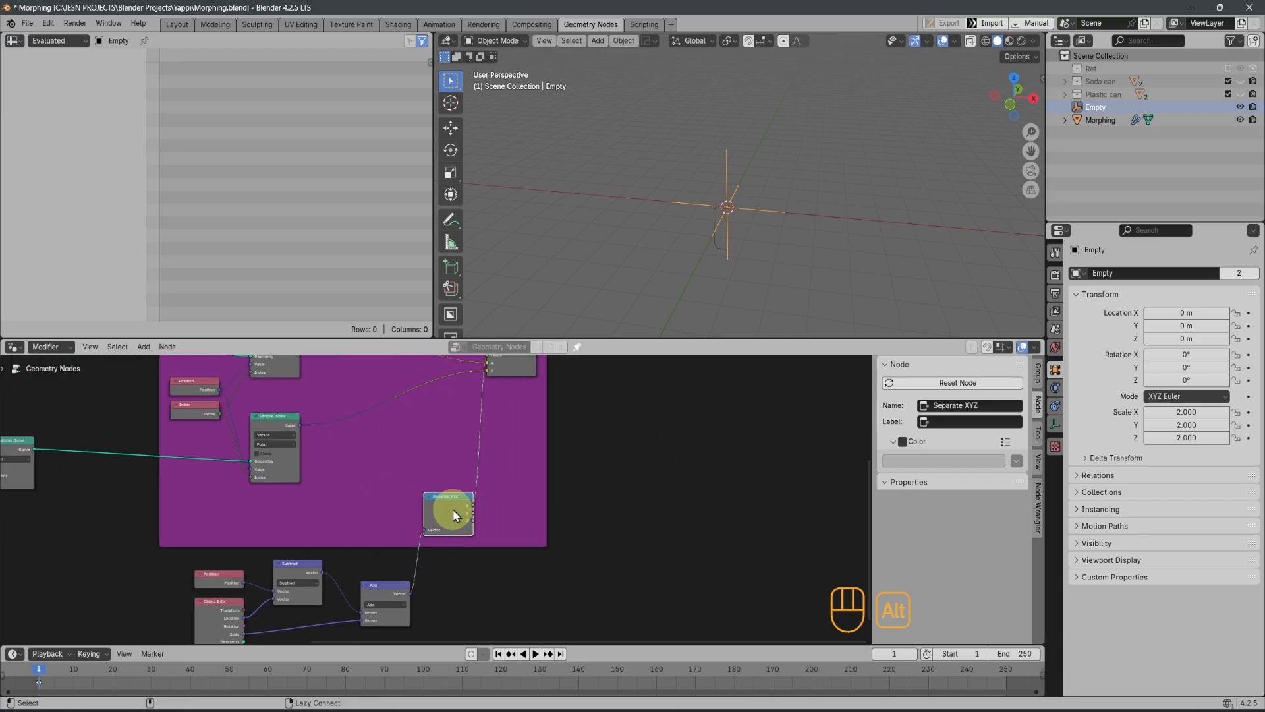
{"action": "key", "text": "alt+p"}
{"action": "left_click_drag", "start_coordinate": [445, 511], "coordinate": [449, 532]}
Connect the Separate XYZ node's Z output to the Mix node's Factor, using the maximized node editor
{"action": "scroll", "coordinate": [440, 504], "scroll_direction": "up", "scroll_amount": 6}
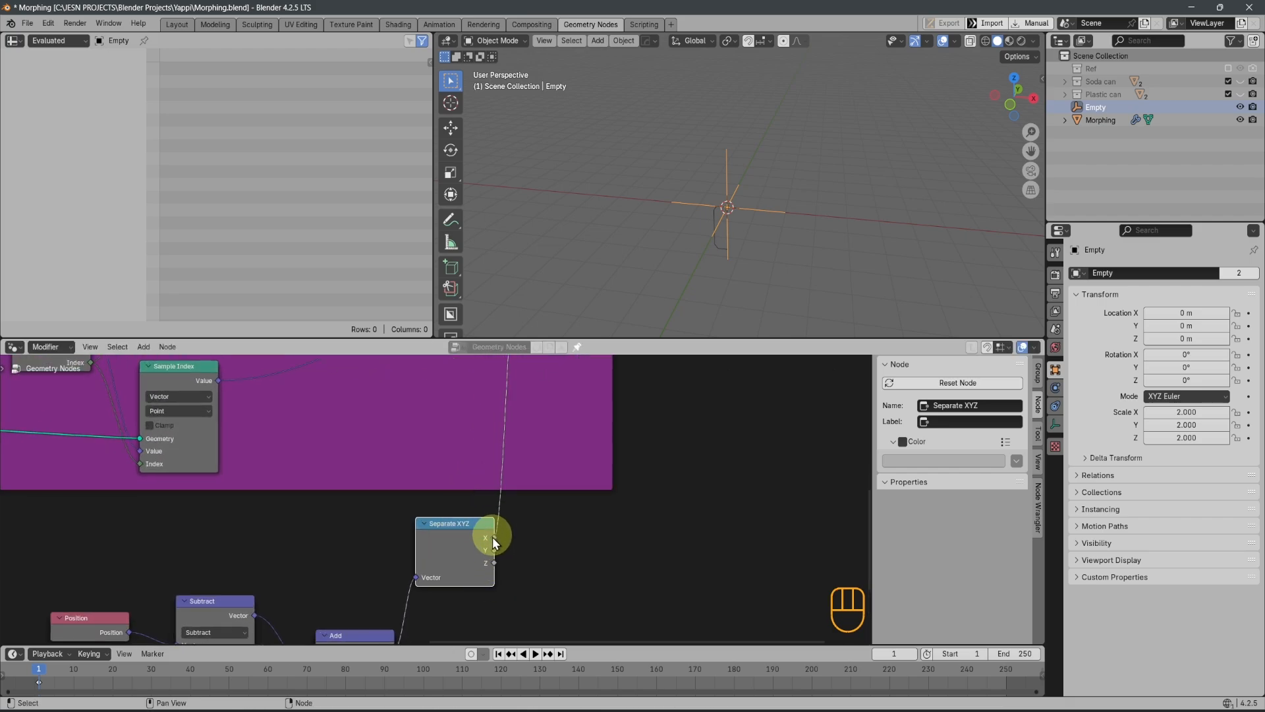
{"action": "scroll", "coordinate": [493, 564], "scroll_direction": "down", "scroll_amount": 3}
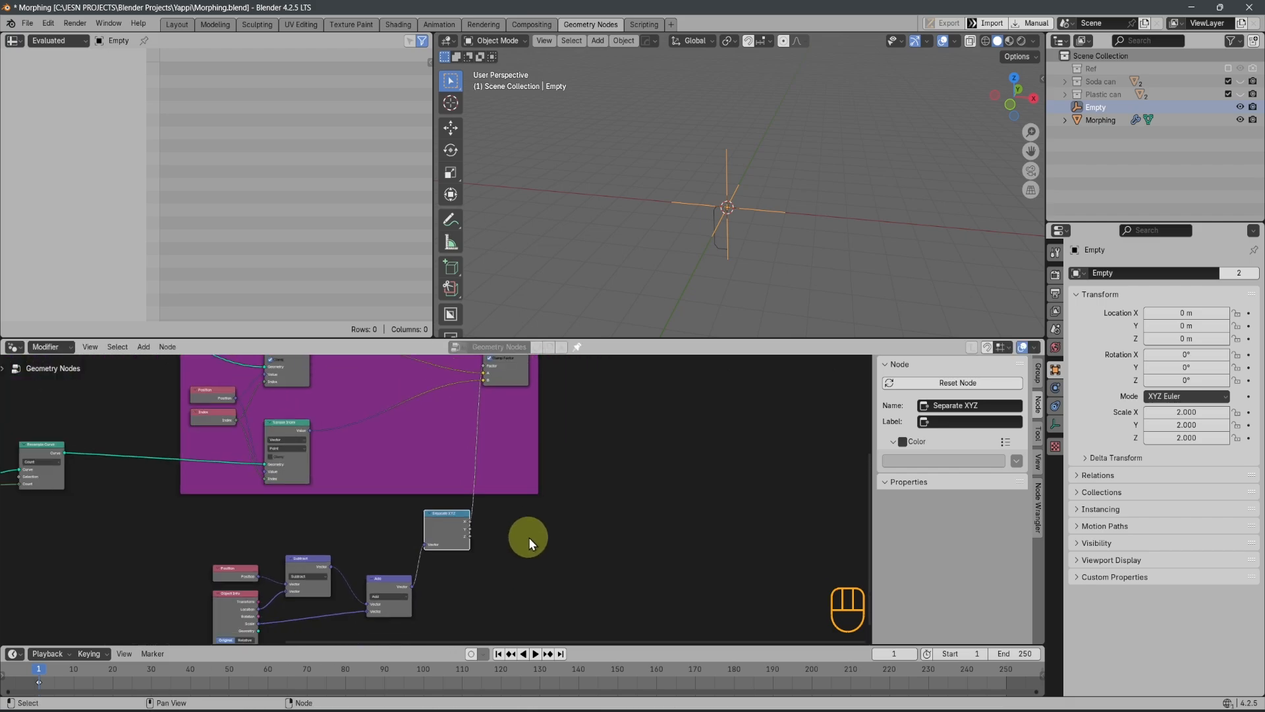
{"action": "key", "text": "ctrl+space"}
{"action": "scroll", "coordinate": [580, 527], "scroll_direction": "up", "scroll_amount": 2}
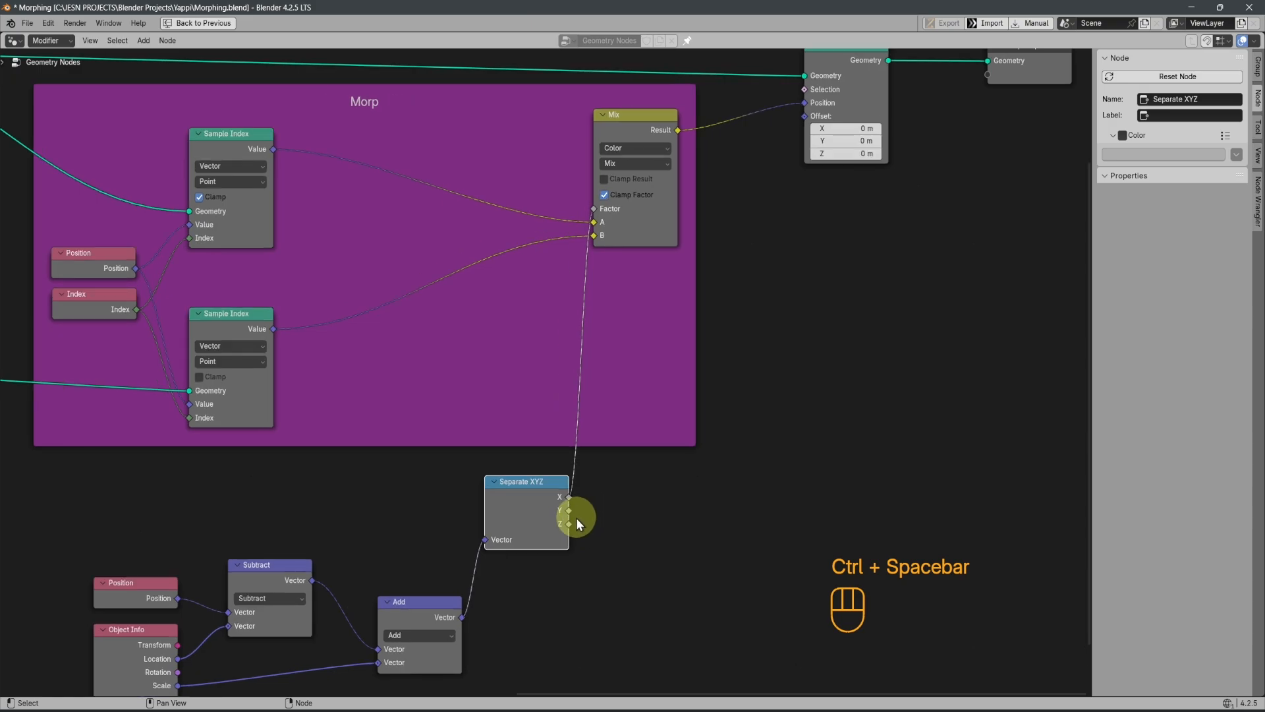
{"action": "left_click_drag", "start_coordinate": [569, 523], "coordinate": [593, 208]}
{"action": "key", "text": "ctrl+space"}
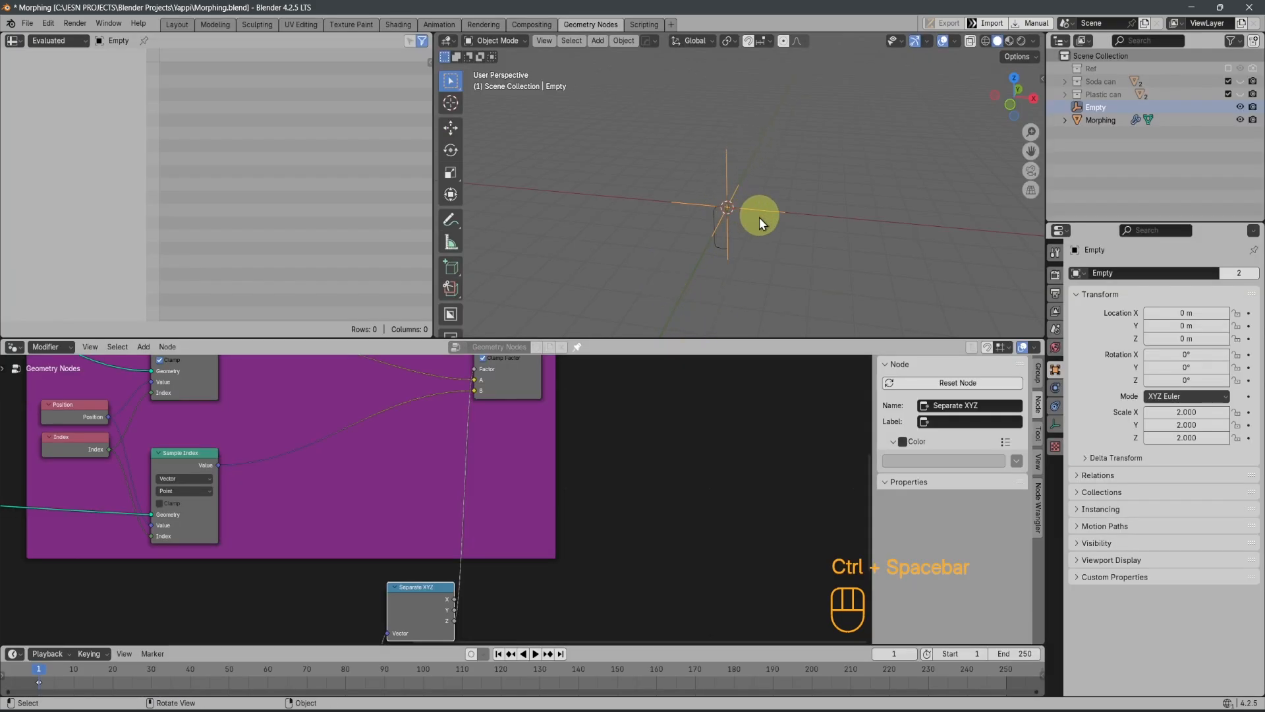
Test the Z-only factor by moving the Empty along X, Y and Z, cancel each move, and return to front orthographic view
{"action": "key", "text": "g"}
{"action": "key", "text": "x"}
{"action": "right_click", "coordinate": [725, 243]}
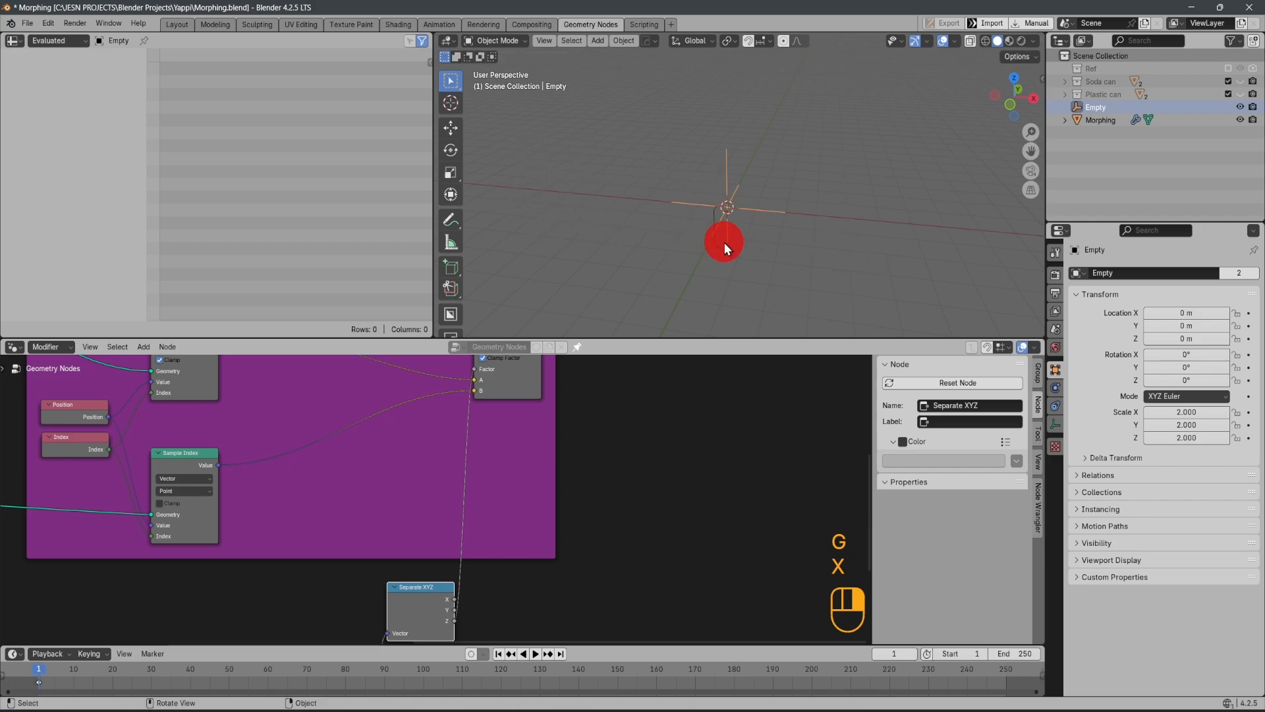
{"action": "key", "text": "g"}
{"action": "key", "text": "y"}
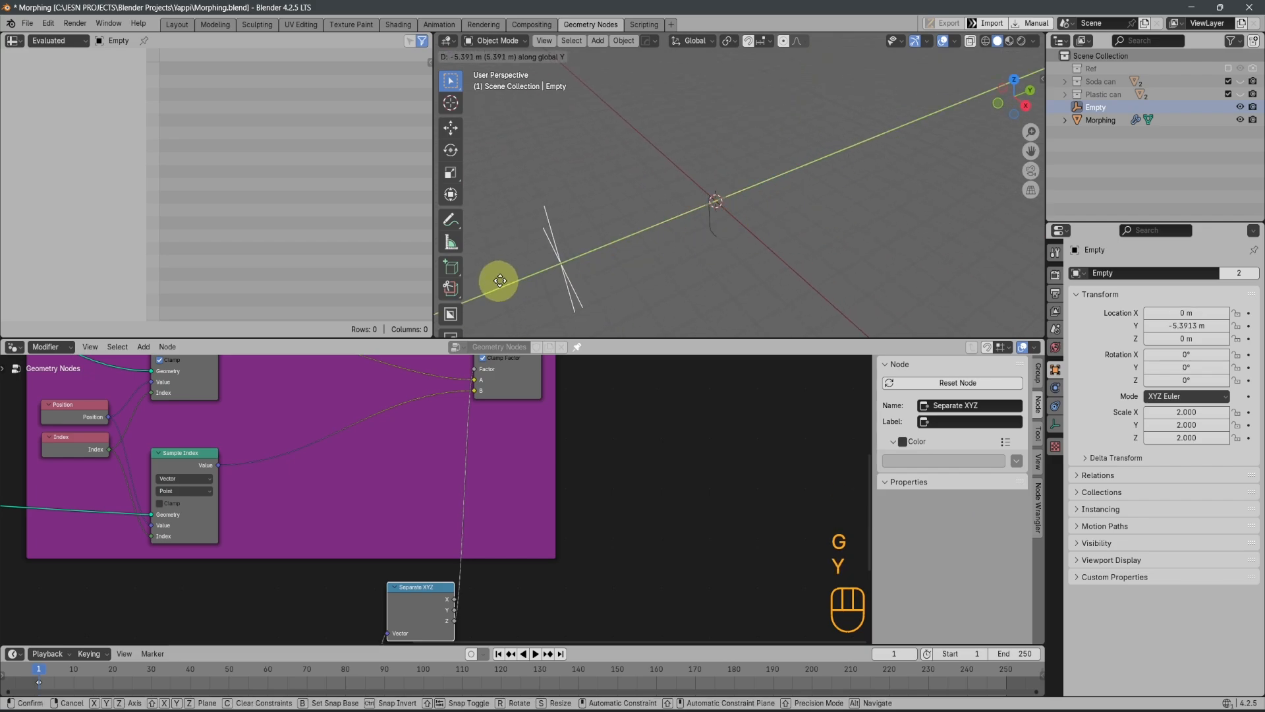
{"action": "right_click", "coordinate": [632, 278]}
{"action": "middle_click_drag", "start_coordinate": [656, 277], "coordinate": [788, 211]}
{"action": "key", "text": "g"}
{"action": "key", "text": "z"}
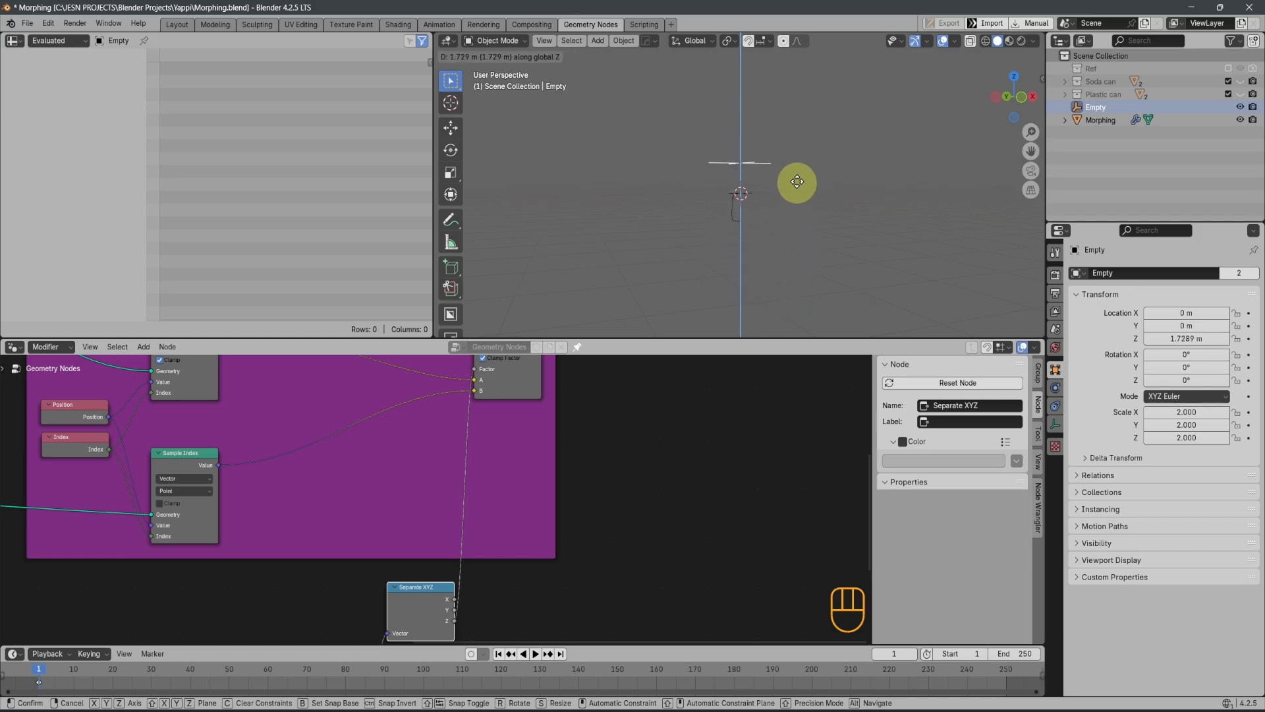
{"action": "right_click", "coordinate": [782, 253]}
{"action": "scroll", "coordinate": [609, 406], "scroll_direction": "down", "scroll_amount": 1}
{"action": "scroll", "coordinate": [718, 199], "scroll_direction": "up", "scroll_amount": 6}
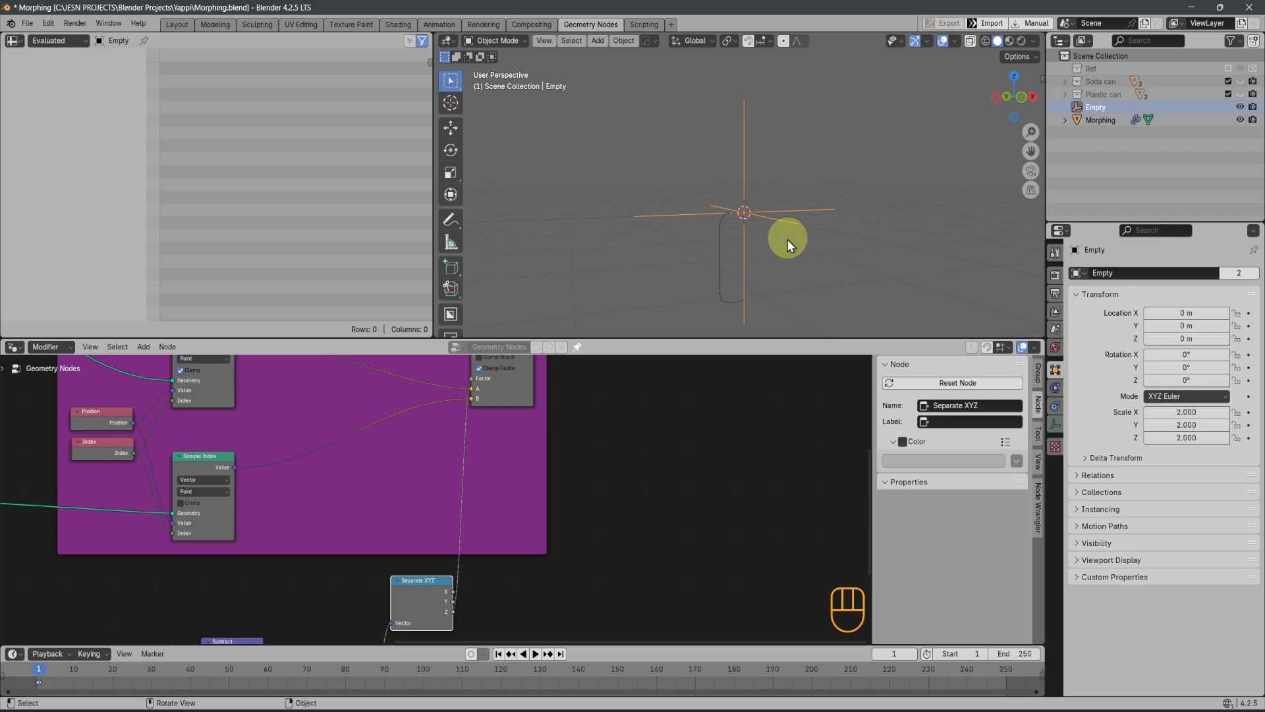
{"action": "key", "text": "KP_1"}
{"action": "middle_click_drag", "start_coordinate": [778, 262], "coordinate": [787, 204], "text": "shift"}
Tidy the factor nodes below the Morp frame by rearranging Position, Object Info, Subtract, Add and Separate XYZ into a compact row
{"action": "scroll", "coordinate": [554, 513], "scroll_direction": "down", "scroll_amount": 2}
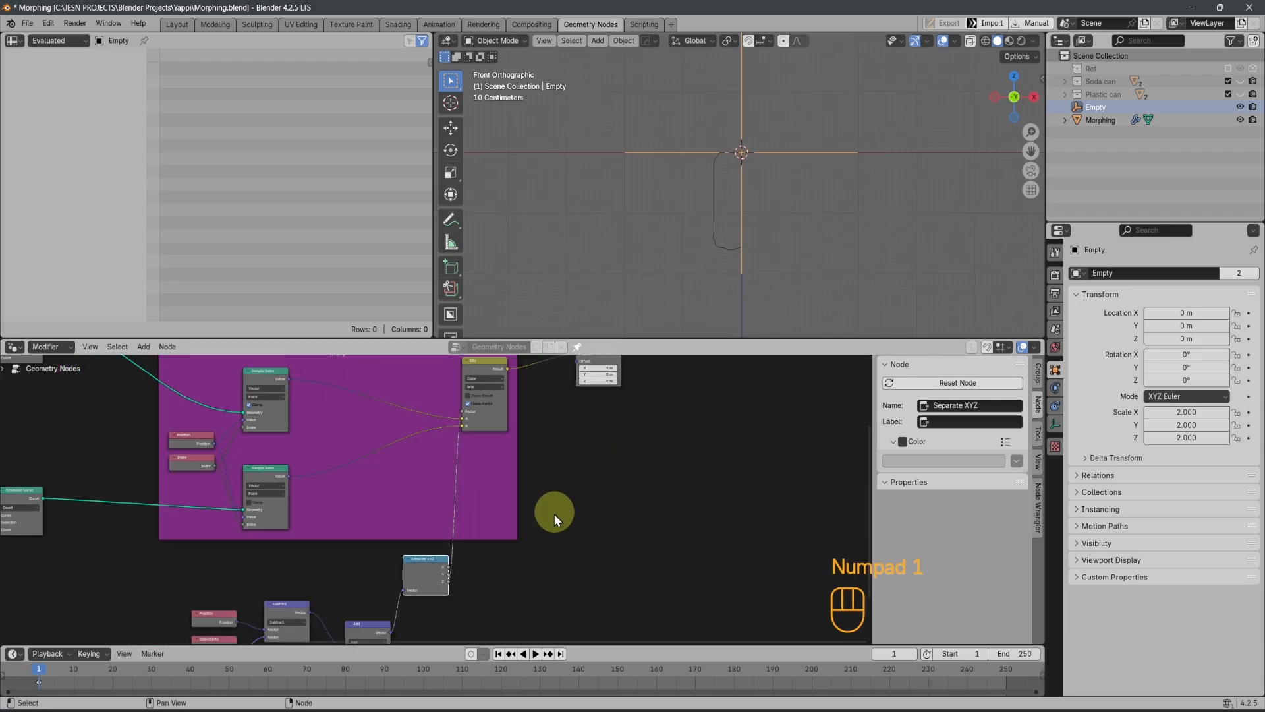
{"action": "middle_click_drag", "start_coordinate": [554, 513], "coordinate": [663, 469]}
{"action": "scroll", "coordinate": [621, 513], "scroll_direction": "down", "scroll_amount": 3}
{"action": "middle_click_drag", "start_coordinate": [596, 536], "coordinate": [627, 481]}
{"action": "scroll", "coordinate": [402, 557], "scroll_direction": "up", "scroll_amount": 3}
{"action": "left_click_drag", "start_coordinate": [308, 486], "coordinate": [390, 587]}
{"action": "key", "text": "g"}
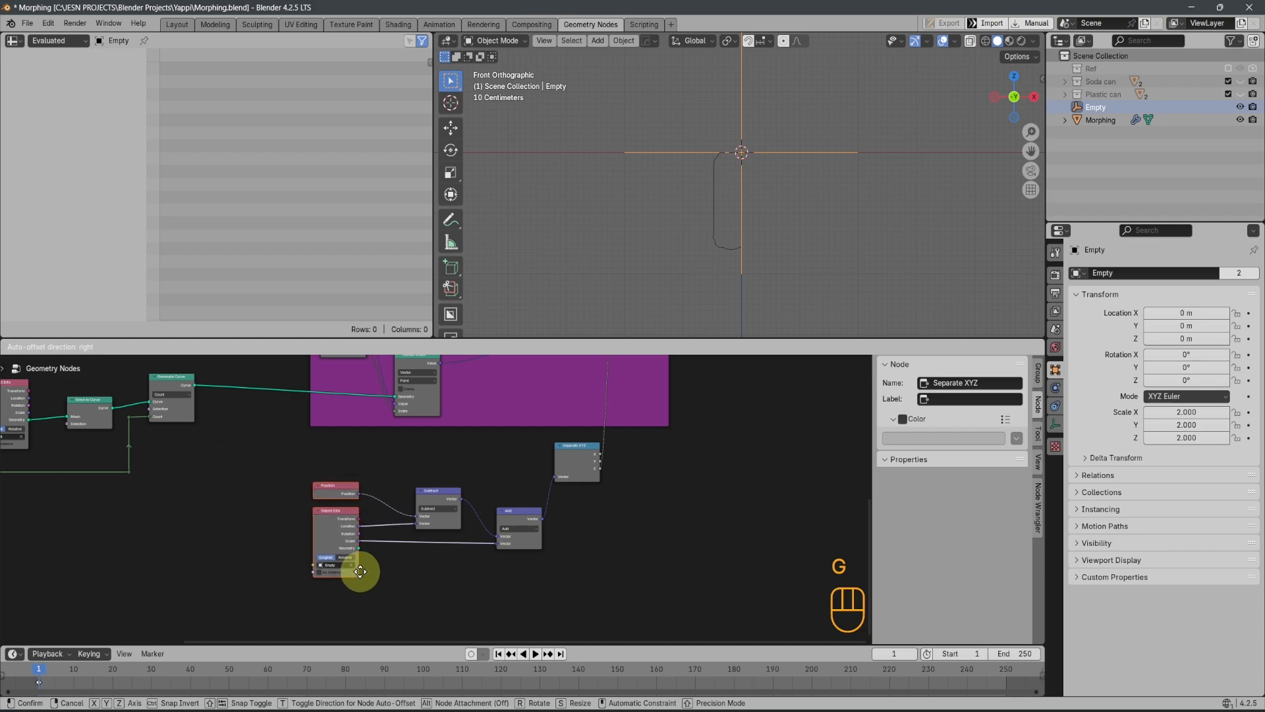
{"action": "left_click", "coordinate": [360, 572]}
{"action": "left_click_drag", "start_coordinate": [428, 503], "coordinate": [412, 494]}
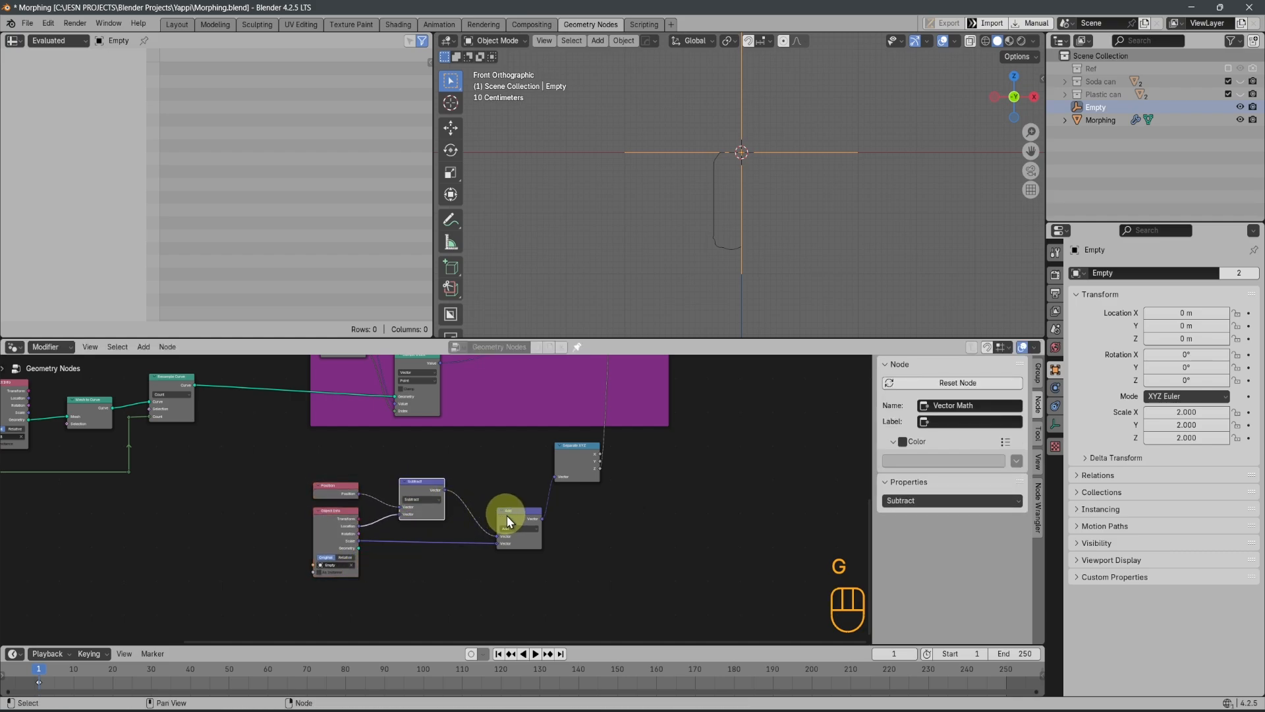
{"action": "left_click_drag", "start_coordinate": [508, 515], "coordinate": [473, 501]}
{"action": "left_click_drag", "start_coordinate": [577, 456], "coordinate": [549, 483]}
{"action": "scroll", "coordinate": [593, 454], "scroll_direction": "down", "scroll_amount": 2}
{"action": "middle_click_drag", "start_coordinate": [659, 471], "coordinate": [592, 570], "text": "shift"}
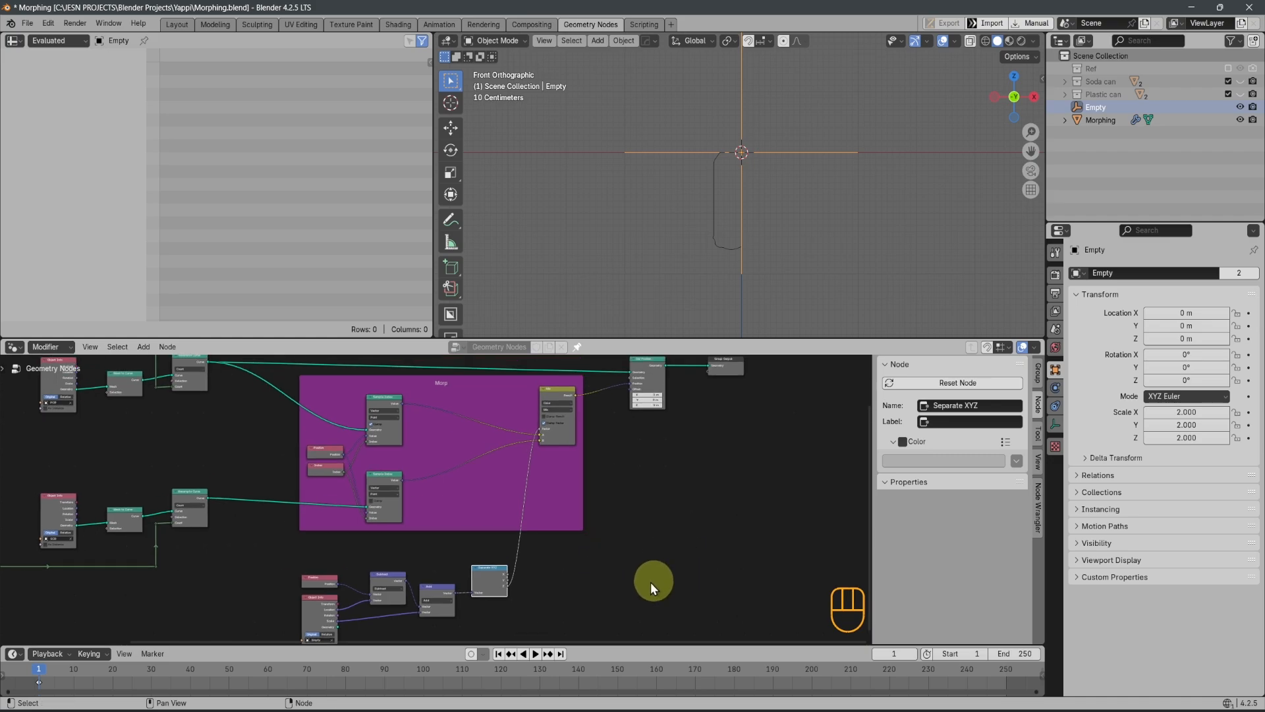
Insert a reroute point on the link between the Separate XYZ node's Z output and the Mix node's Factor input
{"action": "middle_click_drag", "start_coordinate": [689, 473], "coordinate": [691, 522], "text": "shift"}
{"action": "mouse_move", "coordinate": [530, 579]}
{"action": "right_mouse_down", "text": "ctrl"}
{"action": "mouse_move", "coordinate": [495, 557]}
{"action": "mouse_move", "coordinate": [541, 572]}
{"action": "right_mouse_up", "text": "ctrl"}
{"action": "key", "text": "ctrl+z"}
{"action": "right_click_drag", "start_coordinate": [516, 569], "coordinate": [568, 591], "text": "shift"}
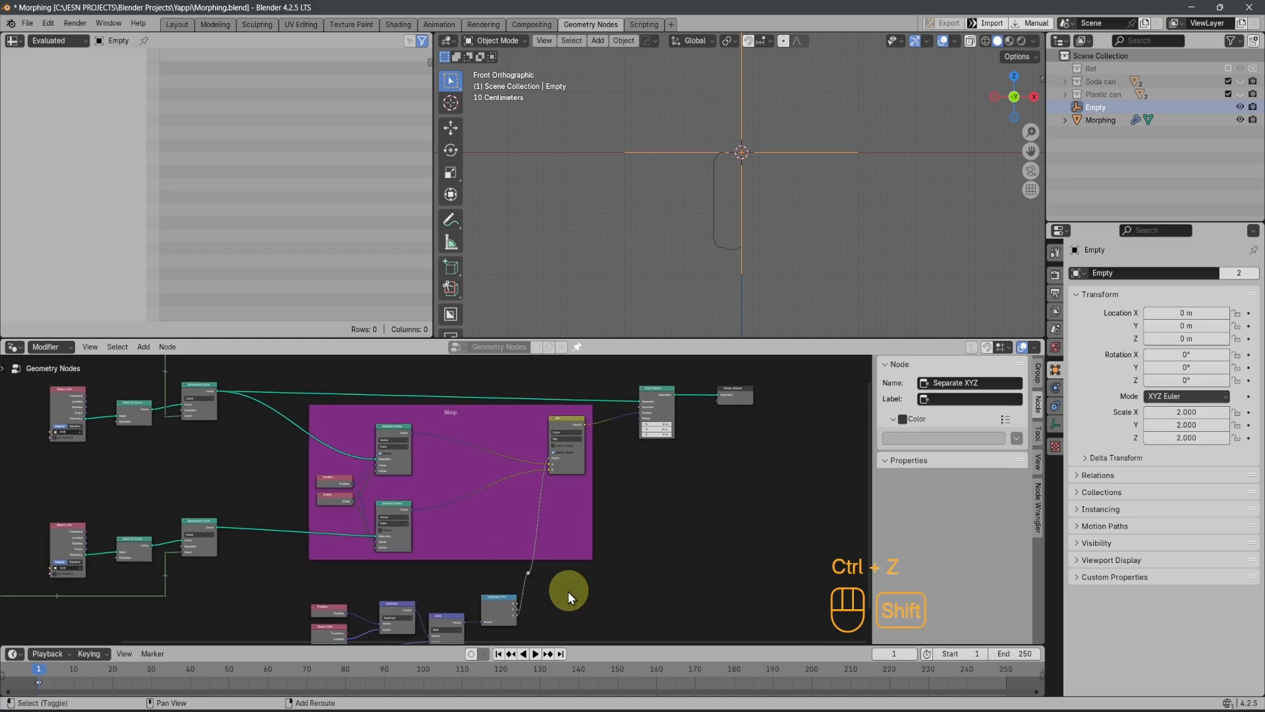
{"action": "left_click_drag", "start_coordinate": [551, 598], "coordinate": [553, 593]}
{"action": "key", "text": "g"}
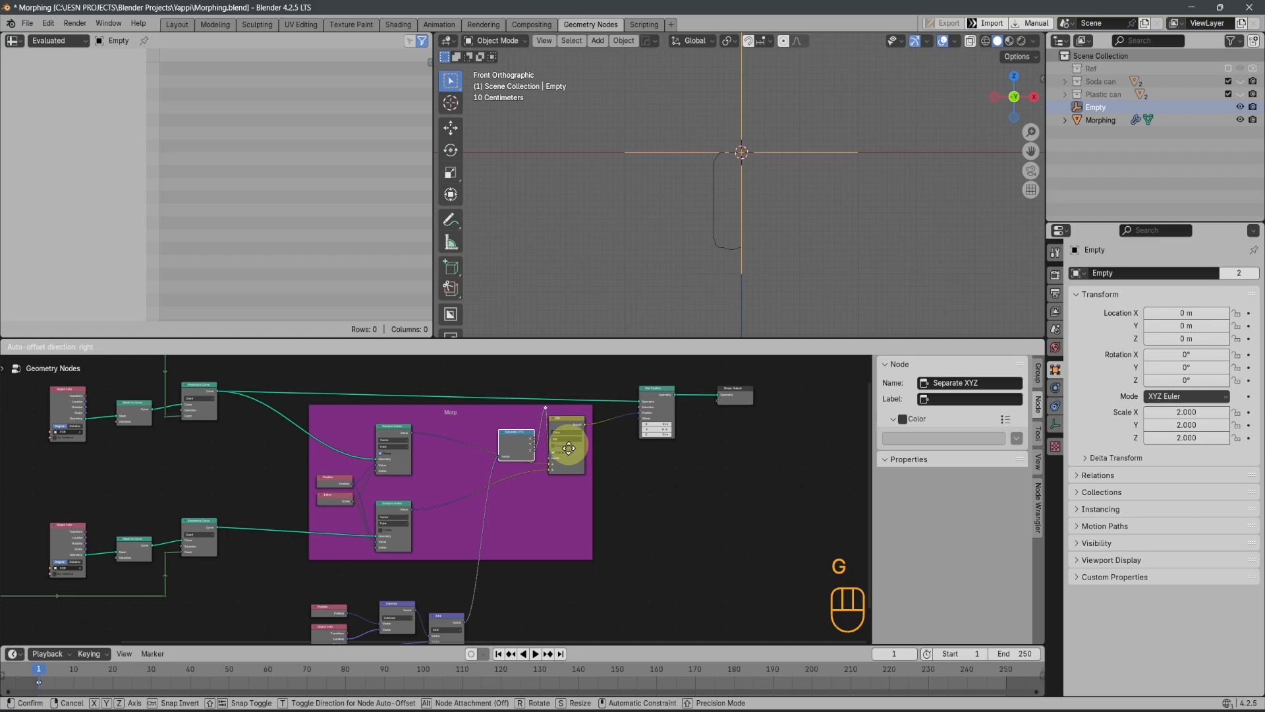
{"action": "key", "text": "ctrl+z"}
{"action": "right_click", "coordinate": [506, 615]}
{"action": "left_click", "coordinate": [496, 612]}
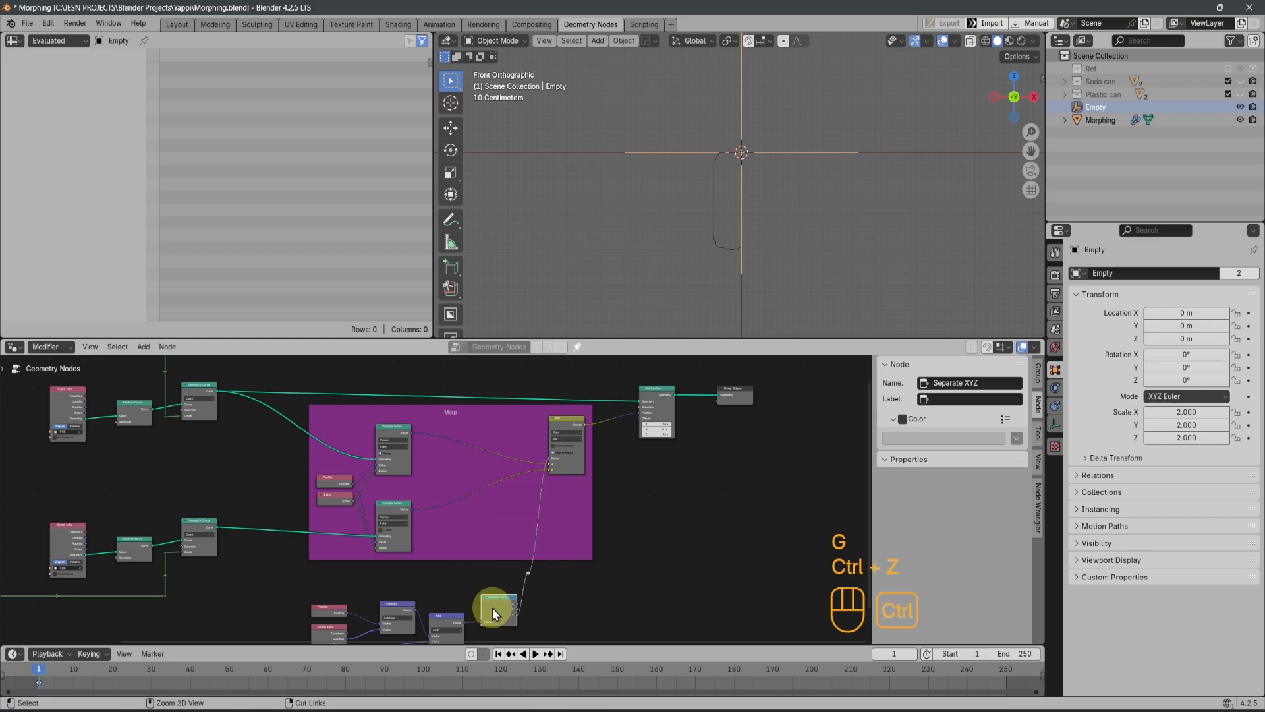
{"action": "left_click", "coordinate": [503, 595]}
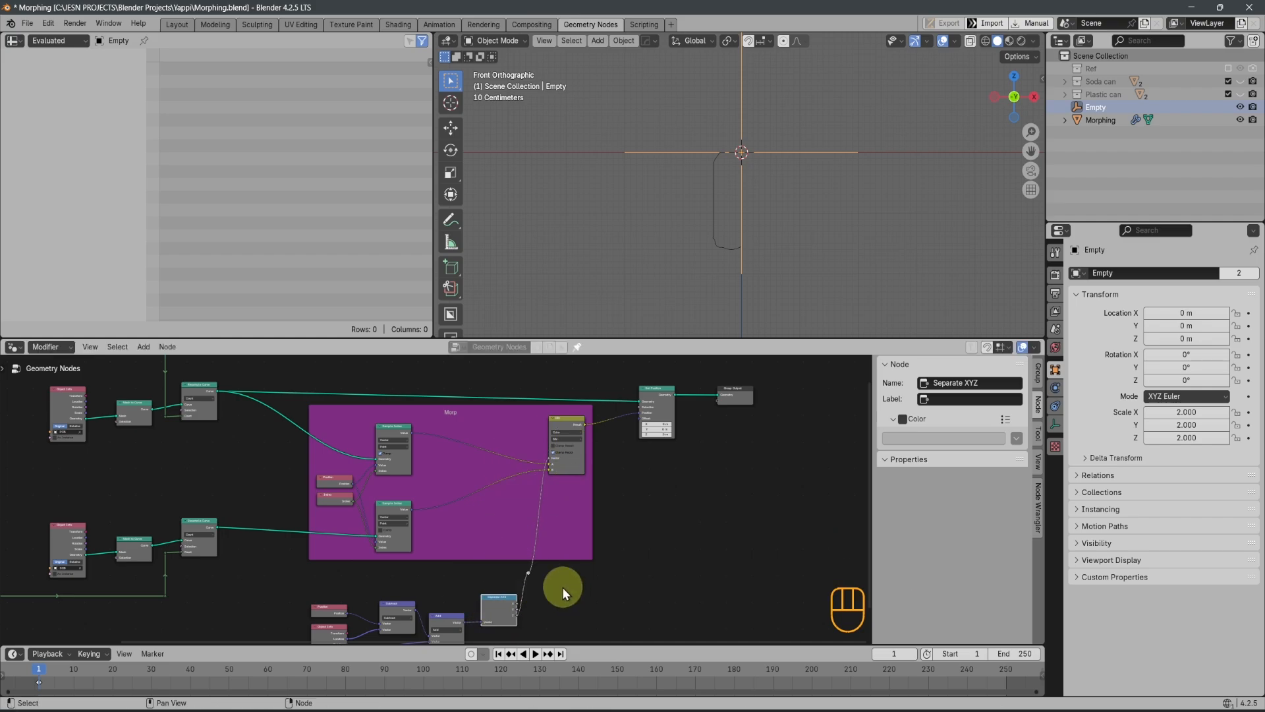
{"action": "left_click_drag", "start_coordinate": [528, 572], "coordinate": [548, 571], "text": "ctrl"}
{"action": "key", "text": "ctrl+z"}
{"action": "key", "text": "ctrl+z"}
{"action": "key", "text": "g"}
{"action": "right_click", "coordinate": [550, 548]}
Move the reroute up beside the Mix node's Factor input and add a second reroute beside the Separate XYZ node
{"action": "left_click", "coordinate": [529, 572]}
{"action": "key", "text": "g"}
{"action": "left_click", "coordinate": [540, 460]}
{"action": "right_click_drag", "start_coordinate": [528, 575], "coordinate": [512, 578], "text": "shift"}
Move the factor nodes from Position and Object Info through Separate XYZ together, farther below the Morp frame
{"action": "scroll", "coordinate": [511, 579], "scroll_direction": "down", "scroll_amount": 3}
{"action": "left_click_drag", "start_coordinate": [312, 577], "coordinate": [485, 621]}
{"action": "key", "text": "g"}
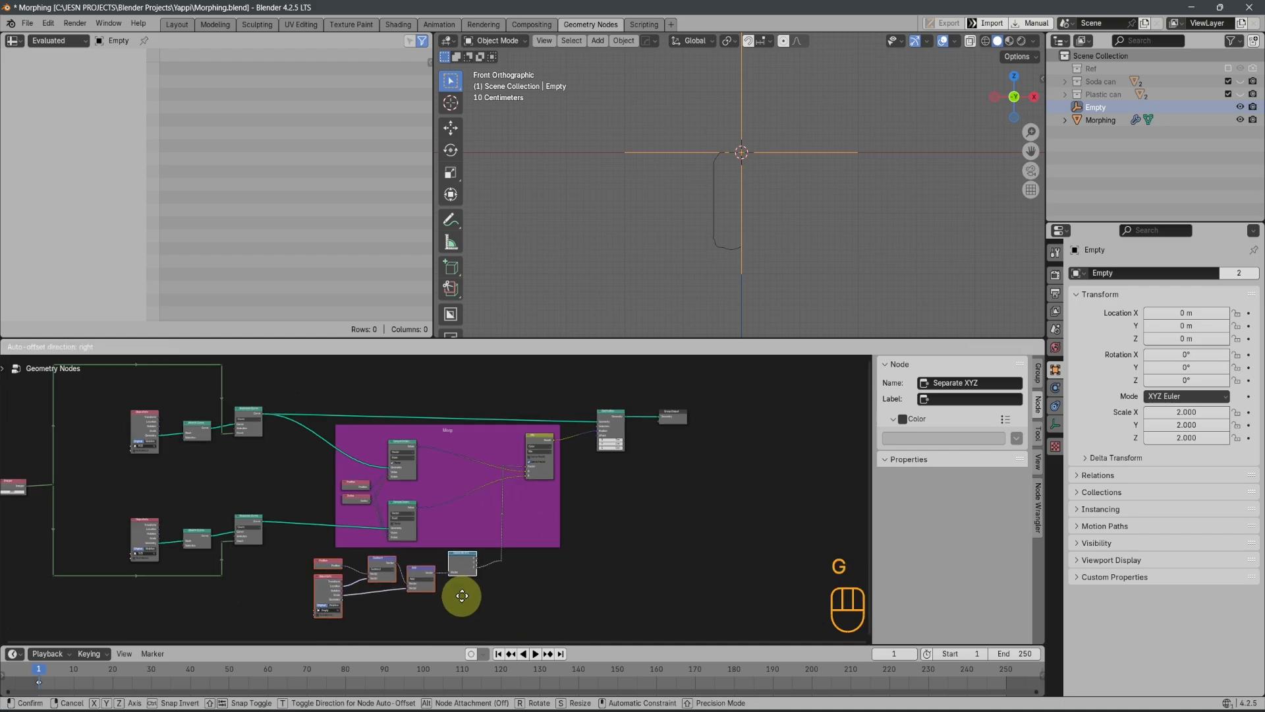
{"action": "left_click", "coordinate": [464, 622]}
Move the lower reroute along Y to line up with the Separate XYZ node's Z output, using the maximized node editor
{"action": "left_click", "coordinate": [499, 551]}
{"action": "key", "text": "g"}
{"action": "key", "text": "y"}
{"action": "left_click", "coordinate": [521, 612]}
{"action": "scroll", "coordinate": [520, 612], "scroll_direction": "up", "scroll_amount": 5}
{"action": "key", "text": "ctrl+space"}
{"action": "right_click", "coordinate": [714, 510]}
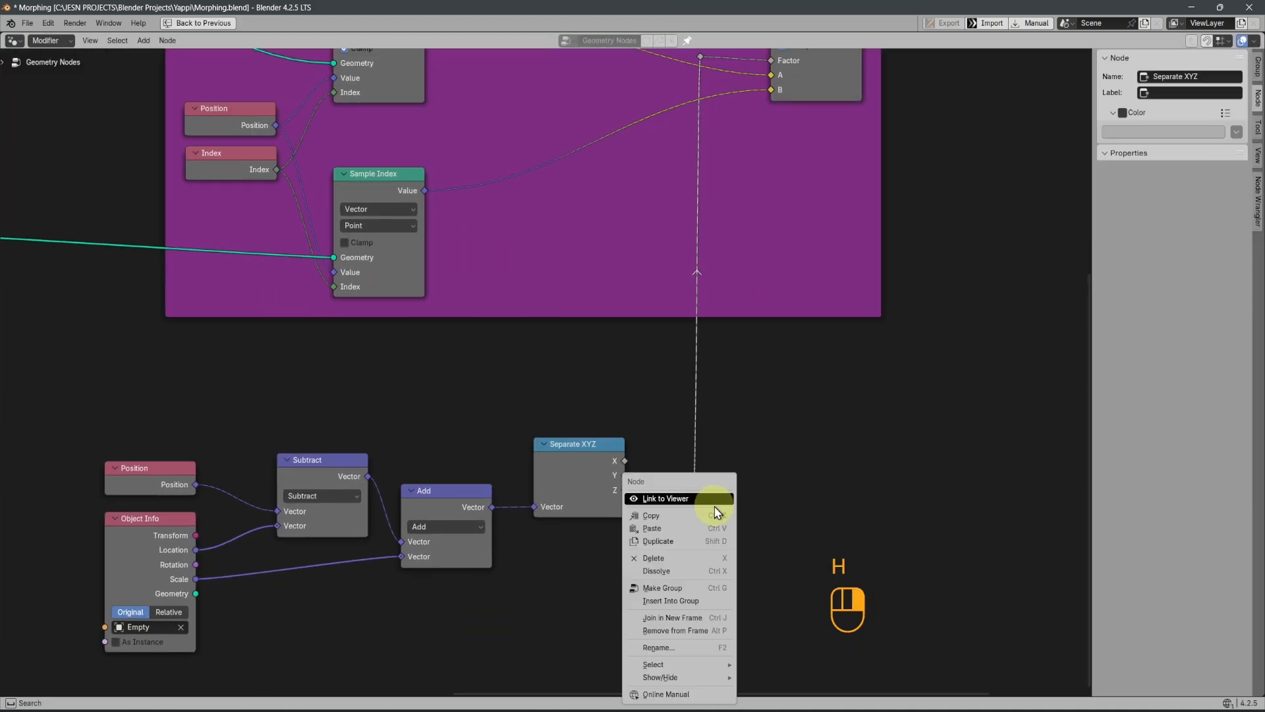
{"action": "key", "text": "g"}
{"action": "key", "text": "y"}
Join the Position, Object Info, Subtract, Add and Separate XYZ nodes and the lower reroute in a new frame below Morp
{"action": "left_click_drag", "start_coordinate": [126, 411], "coordinate": [726, 539]}
{"action": "key", "text": "ctrl+j"}
{"action": "key", "text": "g"}
{"action": "left_click", "coordinate": [571, 403]}
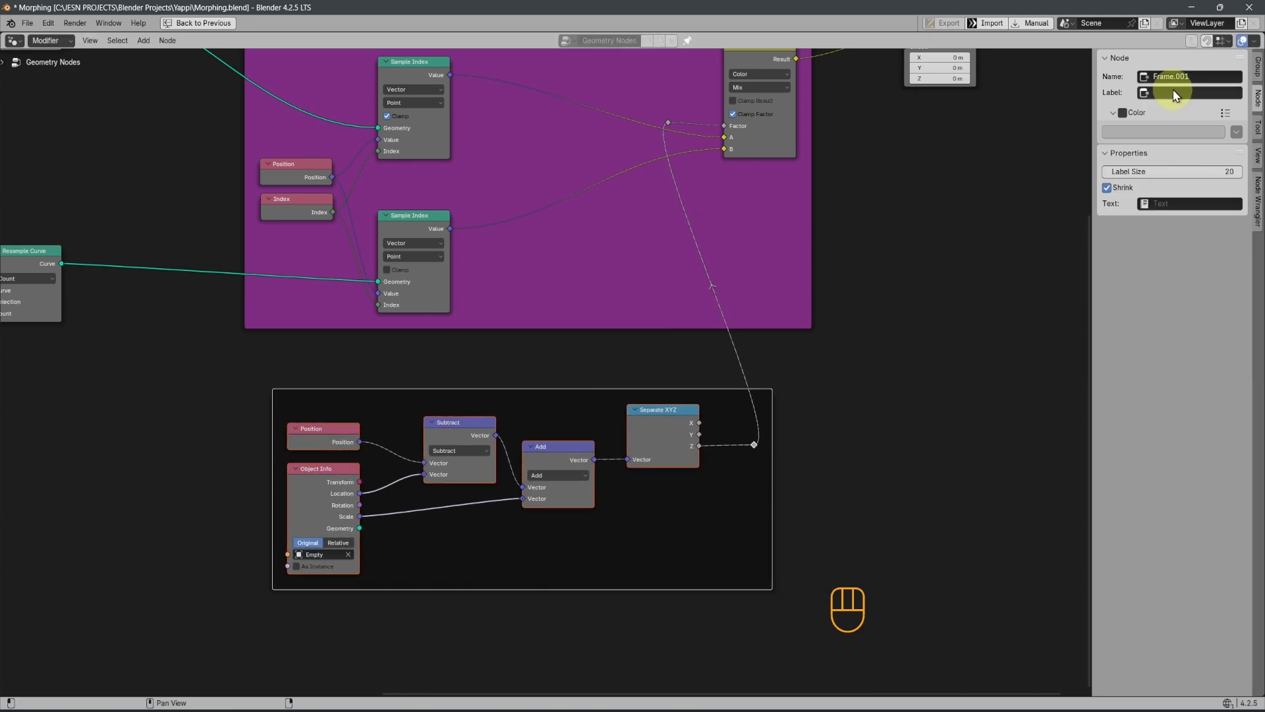
Label the new frame Effector and give it a custom olive-yellow color
{"action": "left_click", "coordinate": [1177, 92]}
{"action": "type", "text": "Effector"}
{"action": "key", "text": "Return"}
{"action": "left_click", "coordinate": [1123, 112]}
{"action": "left_click", "coordinate": [1133, 132]}
{"action": "left_click", "coordinate": [1175, 208]}
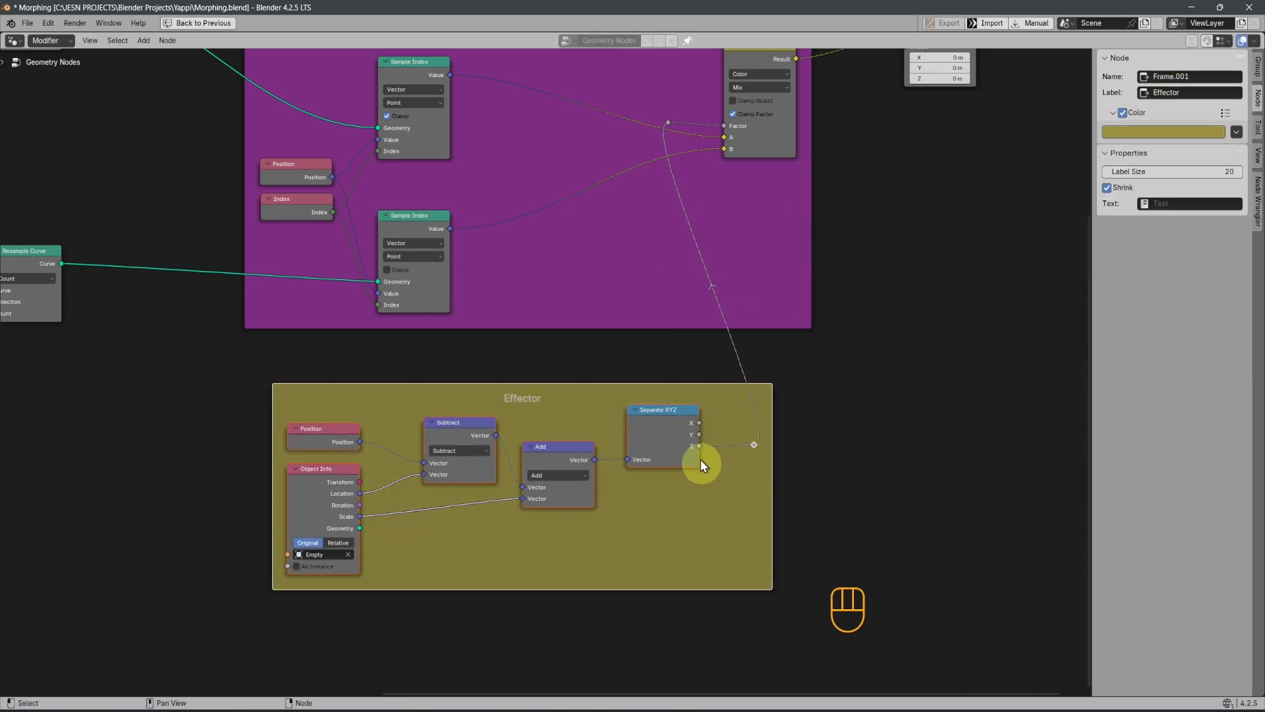
Move the reroute inside the Effector frame along X to sit close beside the Separate XYZ node's Z output
{"action": "scroll", "coordinate": [703, 460], "scroll_direction": "down", "scroll_amount": 1}
{"action": "left_click", "coordinate": [725, 436]}
{"action": "key", "text": "g"}
{"action": "key", "text": "x"}
{"action": "right_click", "coordinate": [701, 439]}
{"action": "scroll", "coordinate": [731, 443], "scroll_direction": "up", "scroll_amount": 4}
{"action": "key", "text": "g"}
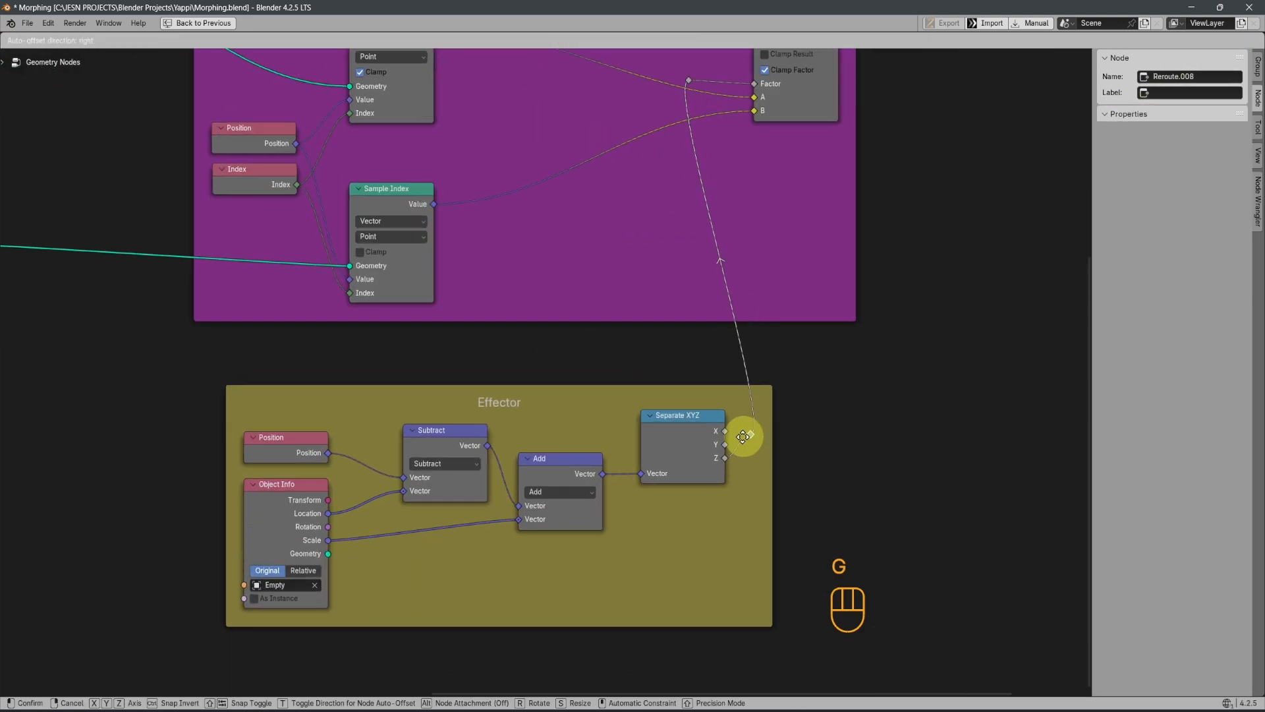
{"action": "key", "text": "x"}
{"action": "left_click", "coordinate": [739, 459]}
Move the upper reroute along X and Y to line it up with the Mix node's Factor input above the lower reroute
{"action": "scroll", "coordinate": [738, 460], "scroll_direction": "down", "scroll_amount": 3}
{"action": "left_click_drag", "start_coordinate": [643, 125], "coordinate": [664, 155]}
{"action": "key", "text": "g"}
{"action": "key", "text": "x"}
{"action": "left_click", "coordinate": [698, 155]}
{"action": "key", "text": "g"}
{"action": "key", "text": "y"}
{"action": "left_click", "coordinate": [700, 158]}
Review the framed node tree, restore the full layout, and test the morph by moving the Empty along Z, cancelling the move
{"action": "scroll", "coordinate": [560, 468], "scroll_direction": "down", "scroll_amount": 5}
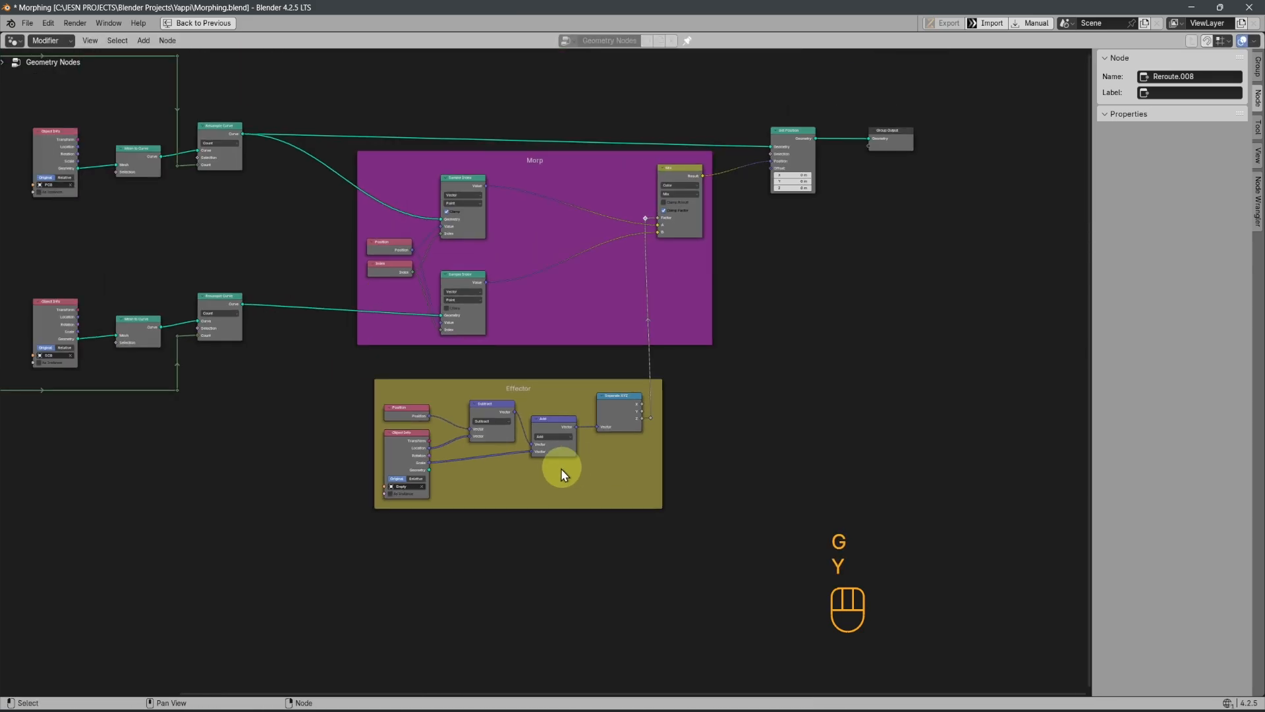
{"action": "scroll", "coordinate": [562, 468], "scroll_direction": "up", "scroll_amount": 5}
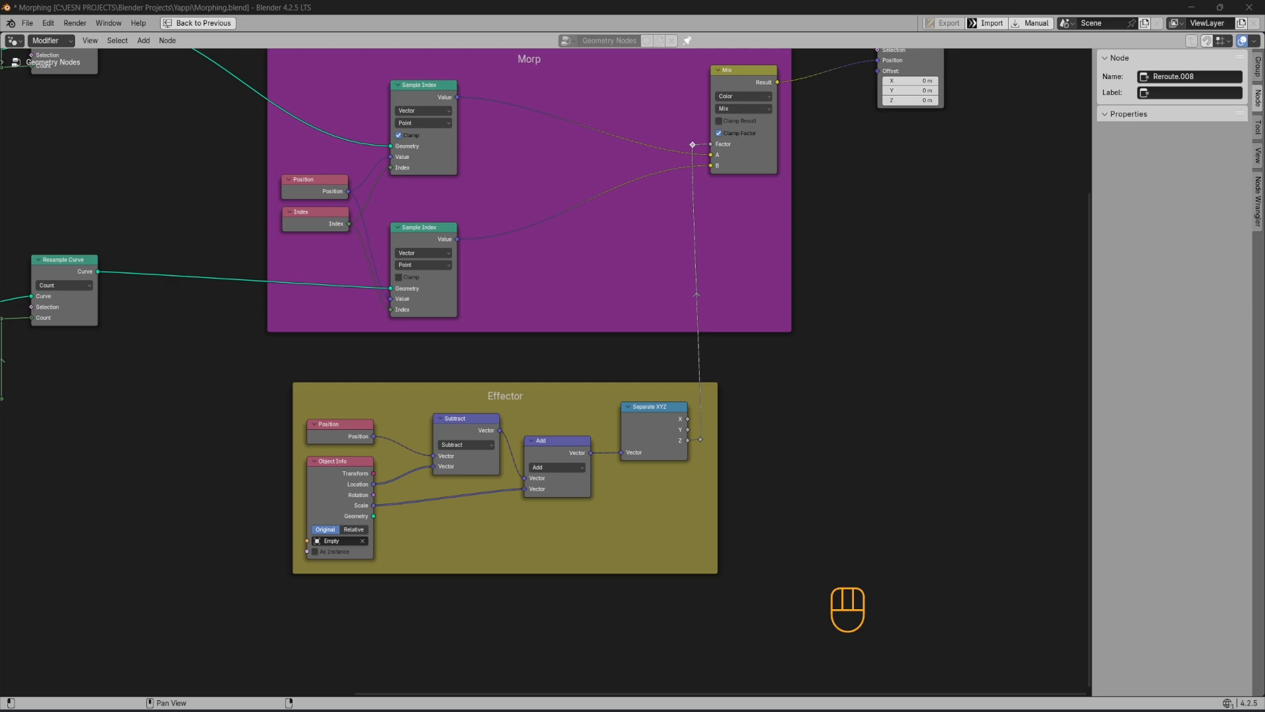
{"action": "scroll", "coordinate": [619, 340], "scroll_direction": "down", "scroll_amount": 1}
{"action": "middle_click_drag", "start_coordinate": [538, 249], "coordinate": [649, 358]}
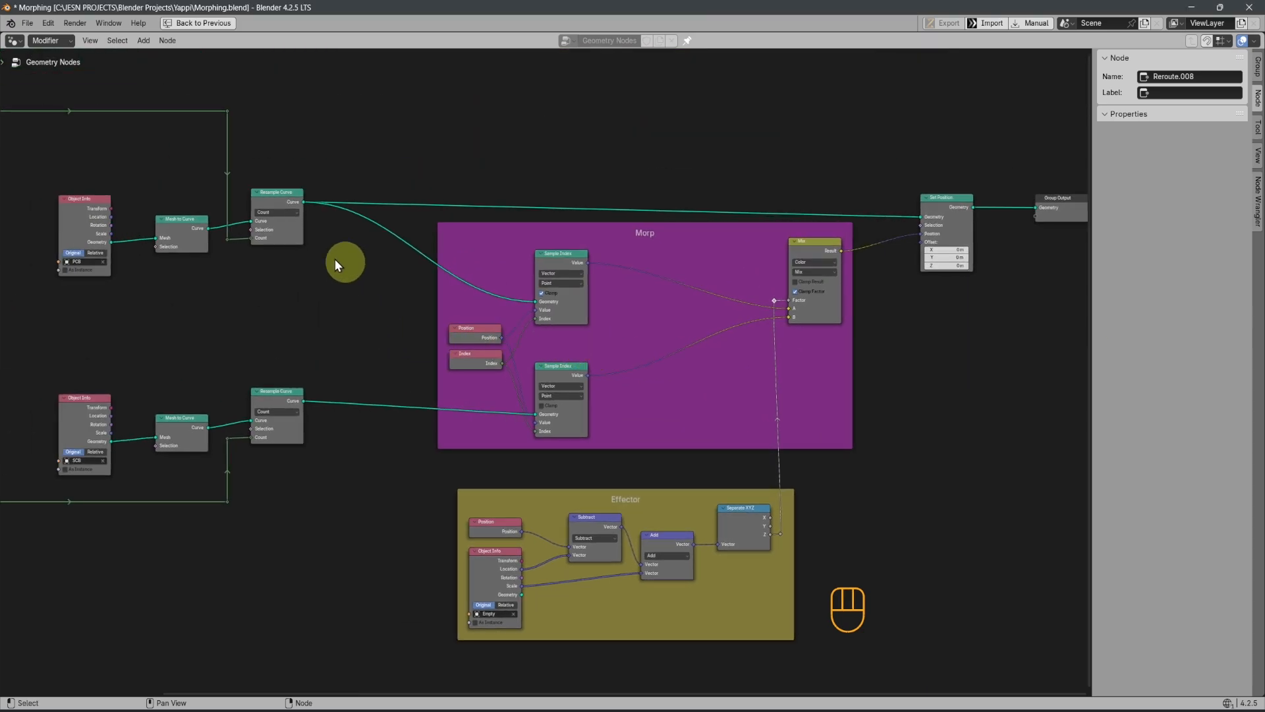
{"action": "key", "text": "ctrl+space"}
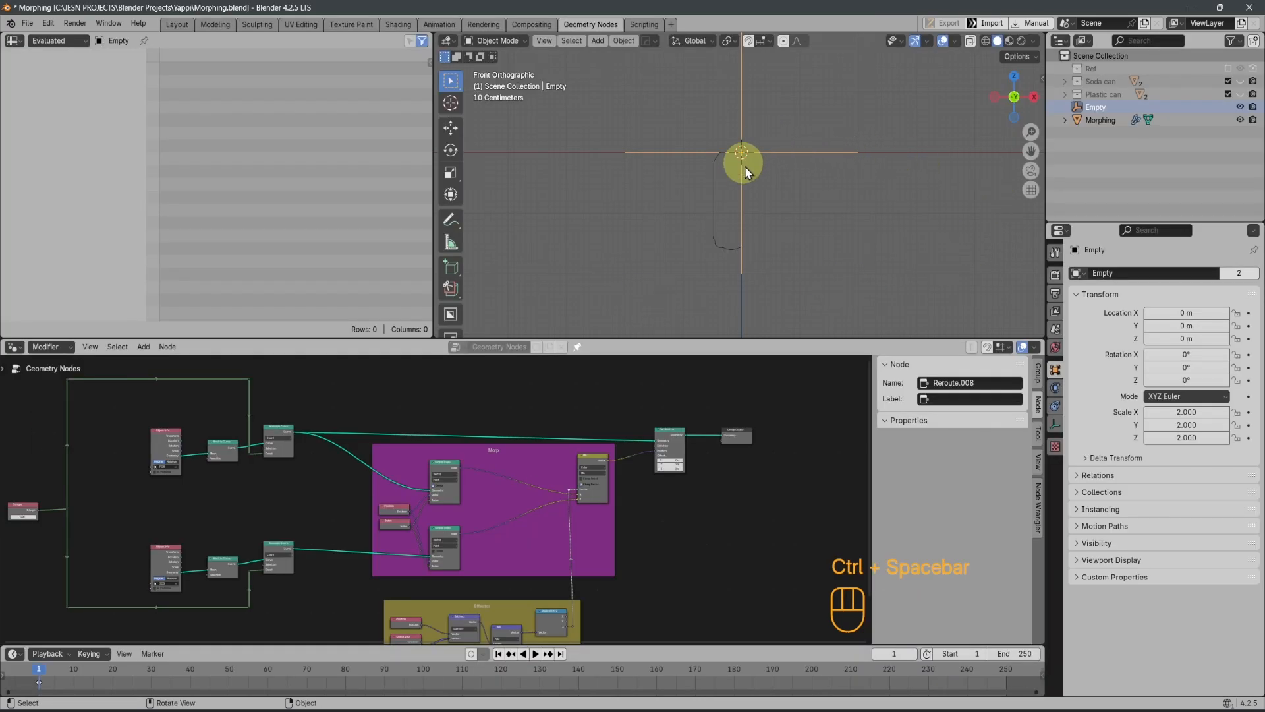
{"action": "key", "text": "g"}
{"action": "key", "text": "z"}
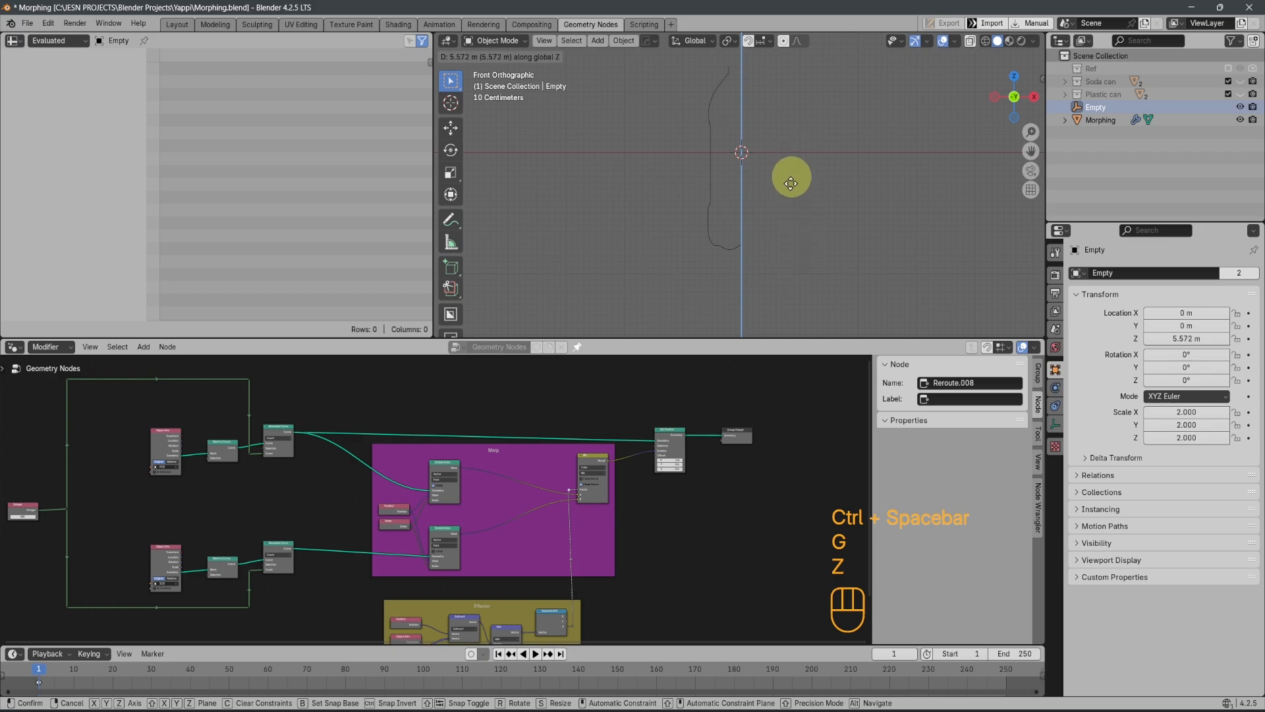
{"action": "right_click", "coordinate": [769, 170]}
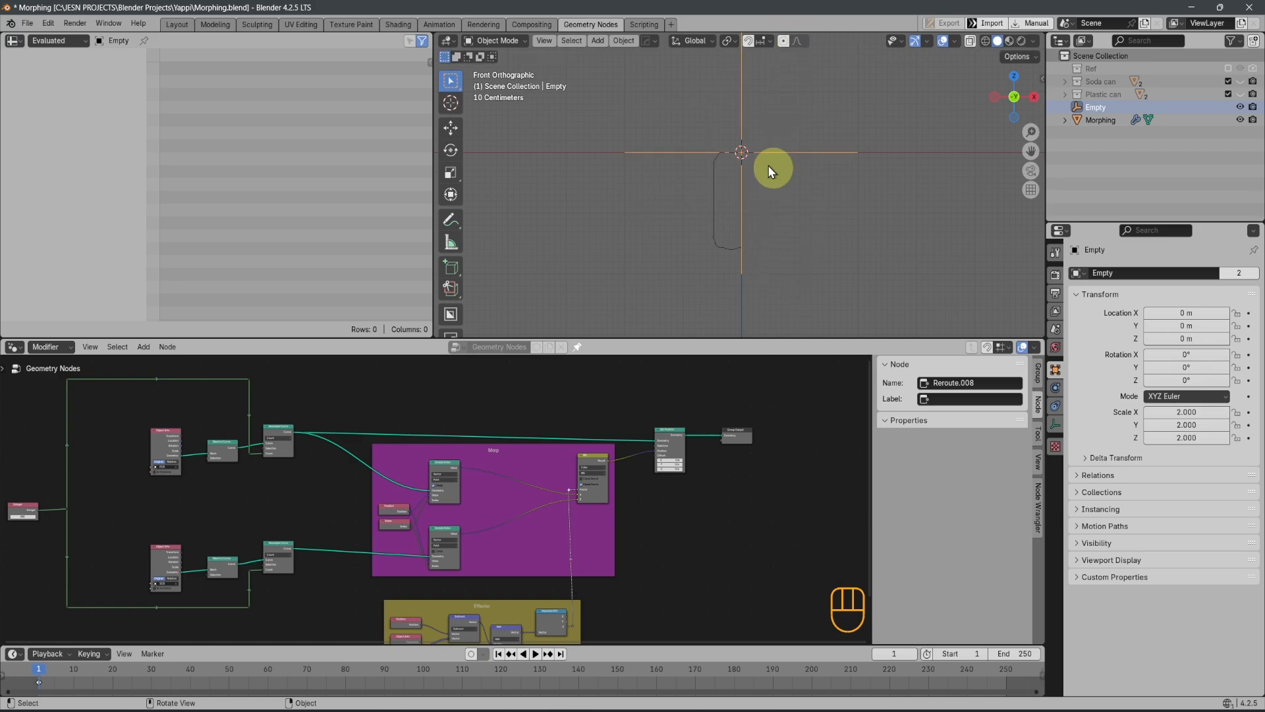
{"action": "middle_click_drag", "start_coordinate": [769, 169], "coordinate": [734, 147]}
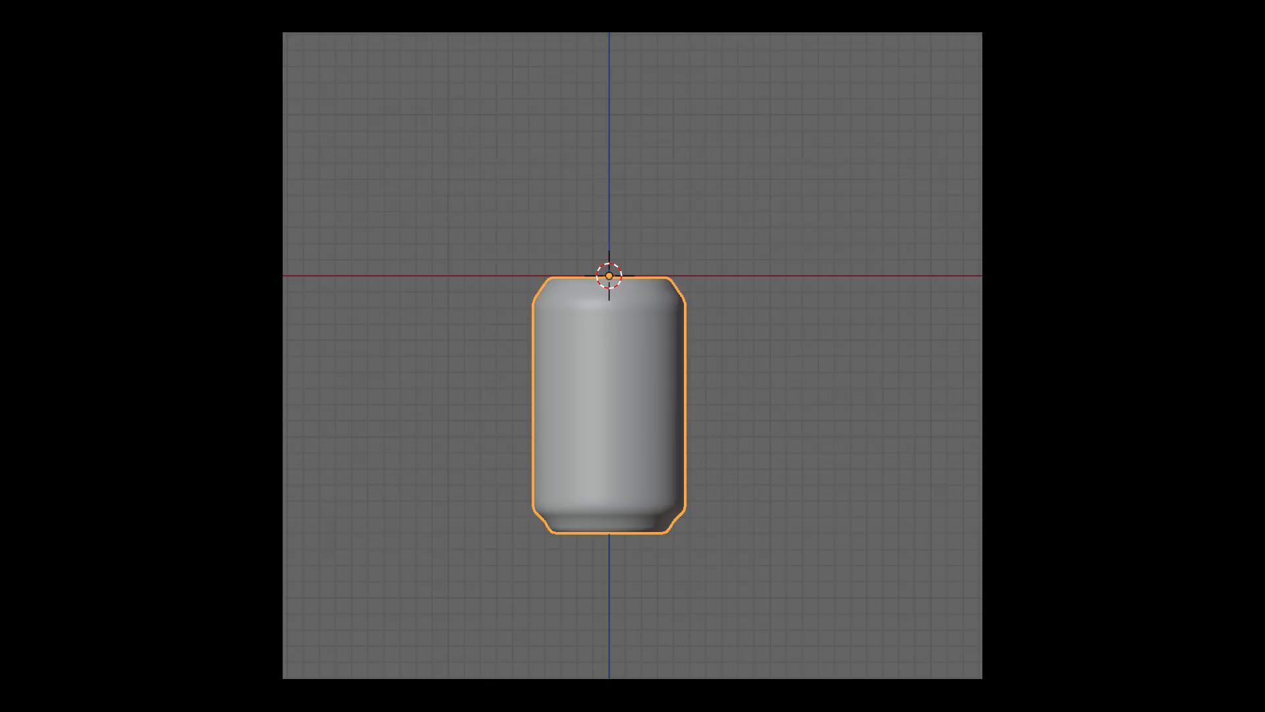
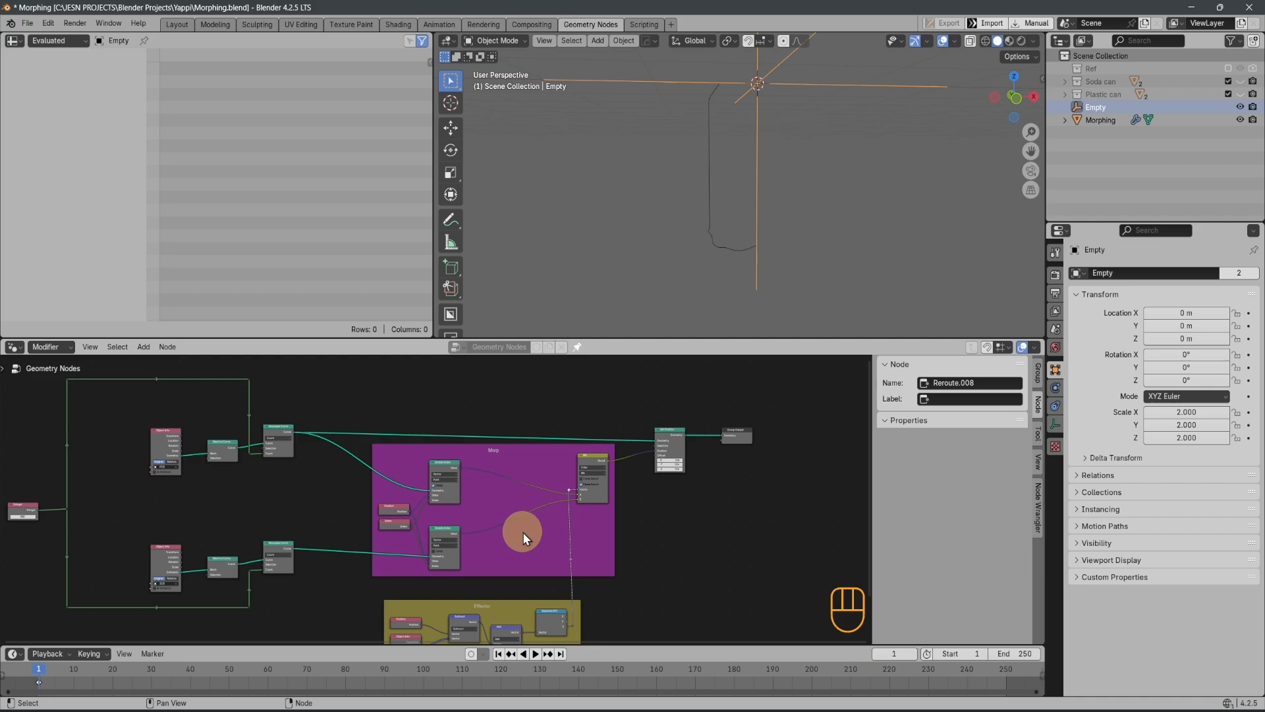
Move both object branches and their surrounding reroutes along X, farther from the Morp frame, to make room for new nodes
{"action": "middle_click_drag", "start_coordinate": [523, 532], "coordinate": [601, 491]}
{"action": "scroll", "coordinate": [673, 492], "scroll_direction": "down", "scroll_amount": 5}
{"action": "middle_click_drag", "start_coordinate": [381, 488], "coordinate": [432, 514]}
{"action": "left_click_drag", "start_coordinate": [201, 415], "coordinate": [483, 601]}
{"action": "key", "text": "g"}
{"action": "key", "text": "x"}
{"action": "left_click", "coordinate": [382, 596]}
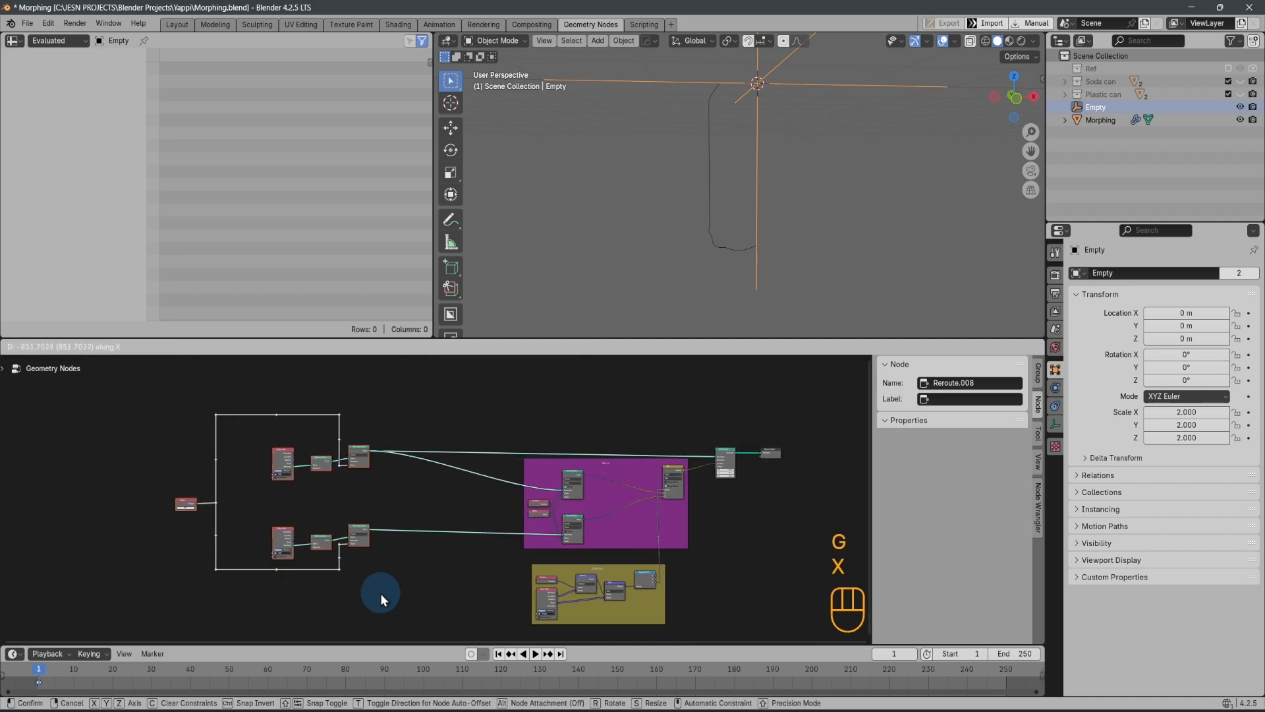
Move the shared input node and its neighbouring reroutes along X, closer to the two object branches
{"action": "left_click_drag", "start_coordinate": [161, 393], "coordinate": [234, 601]}
{"action": "key", "text": "g"}
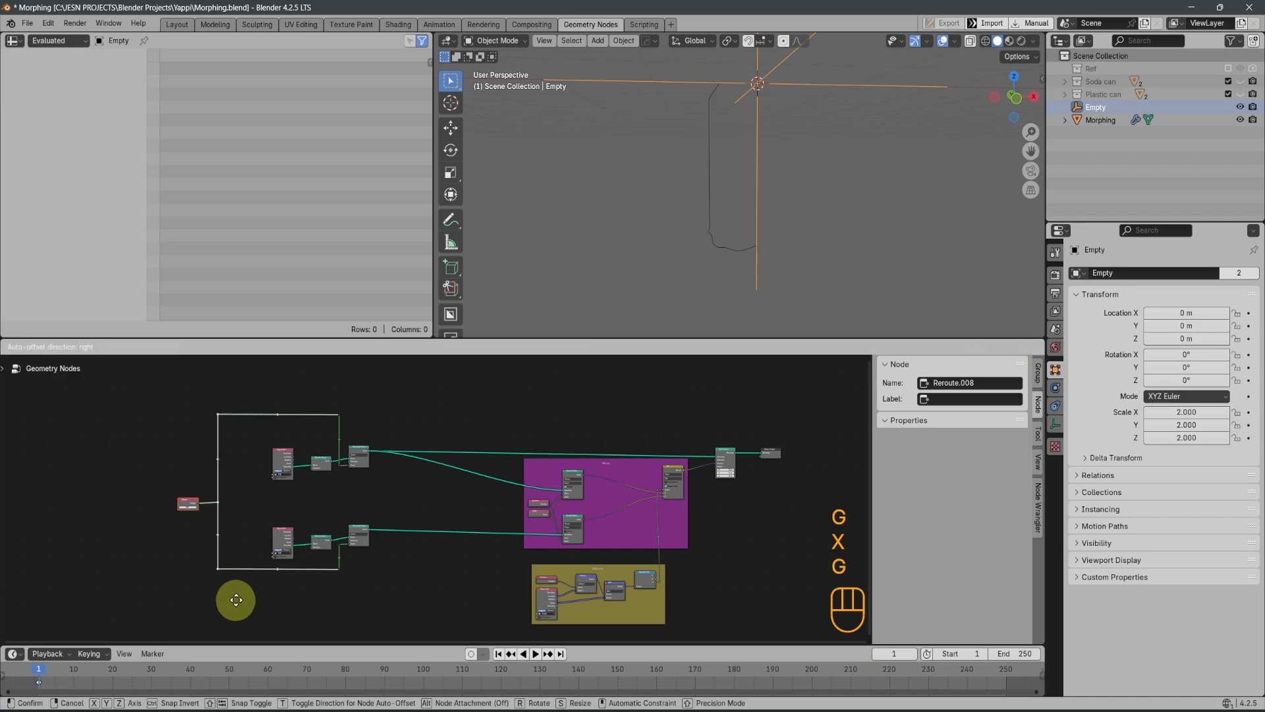
{"action": "key", "text": "x"}
{"action": "left_click", "coordinate": [274, 591]}
{"action": "scroll", "coordinate": [467, 545], "scroll_direction": "up", "scroll_amount": 1}
{"action": "scroll", "coordinate": [435, 488], "scroll_direction": "up", "scroll_amount": 1}
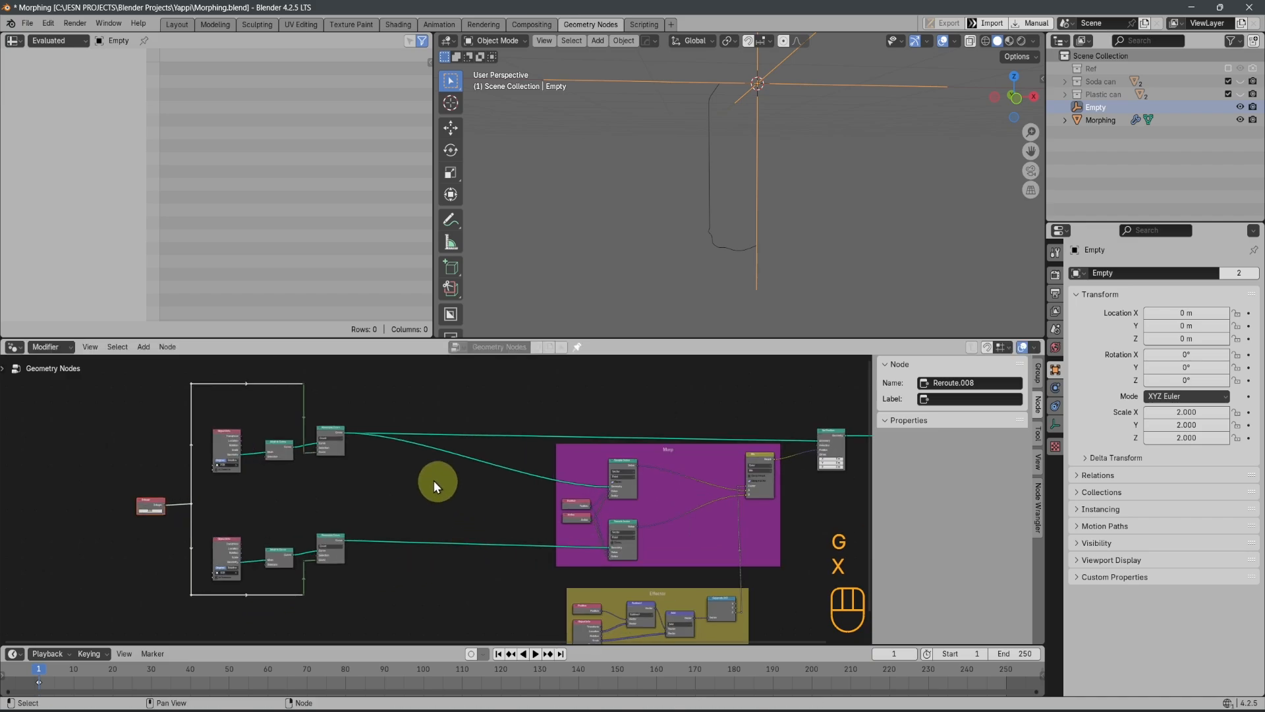
Insert a Curve to Mesh node on the link between the upper Resample Curve and the upper Sample Index
{"action": "key", "text": "shift+a"}
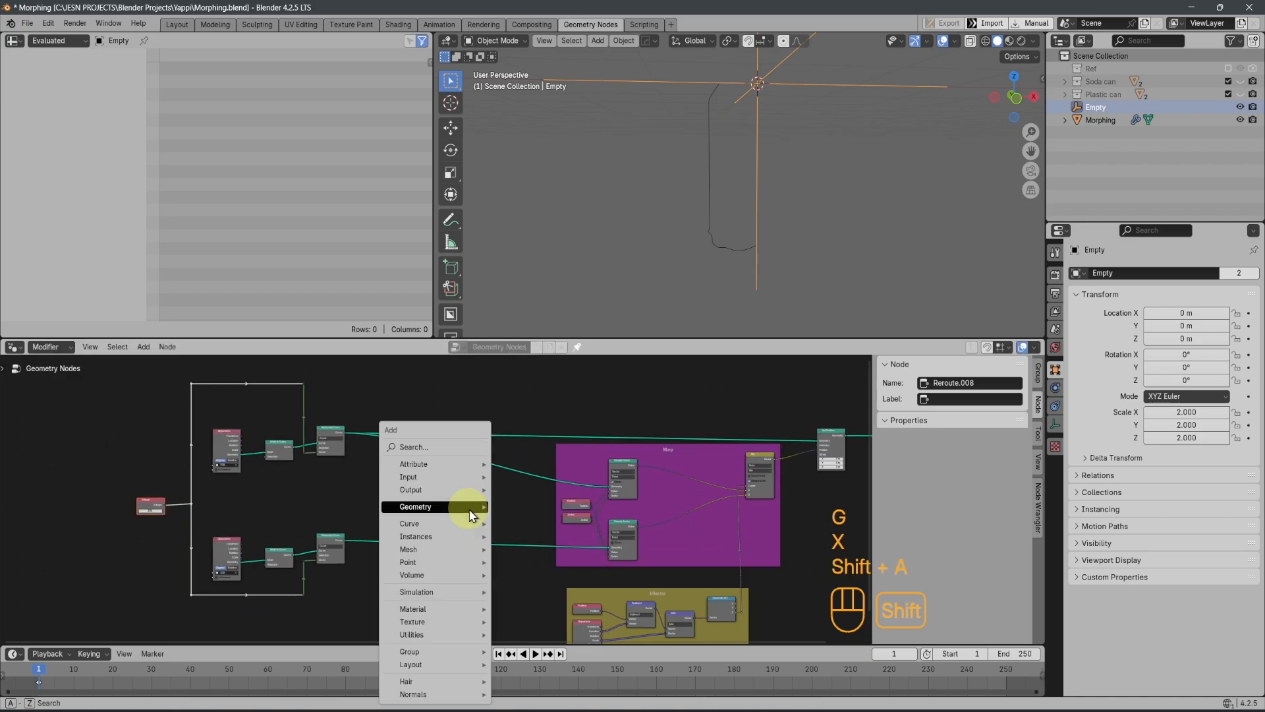
{"action": "left_click", "coordinate": [446, 449]}
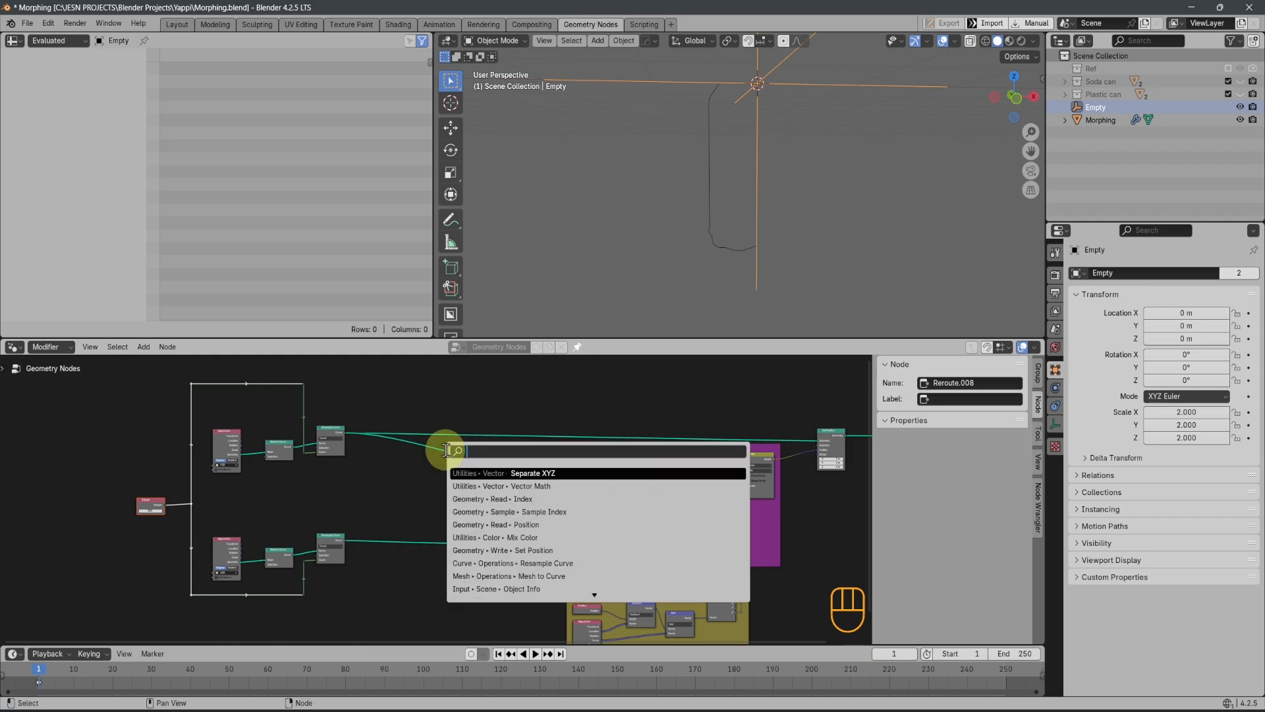
{"action": "type", "text": "curve"}
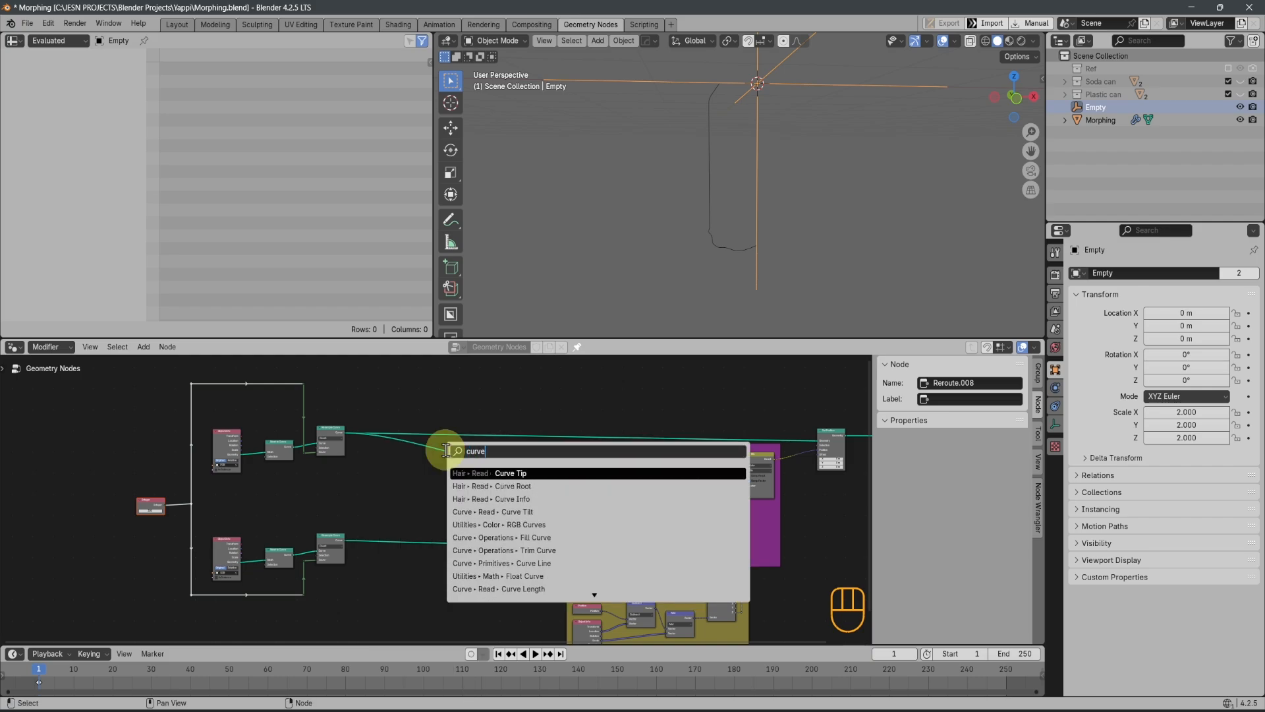
{"action": "type", "text": " to m"}
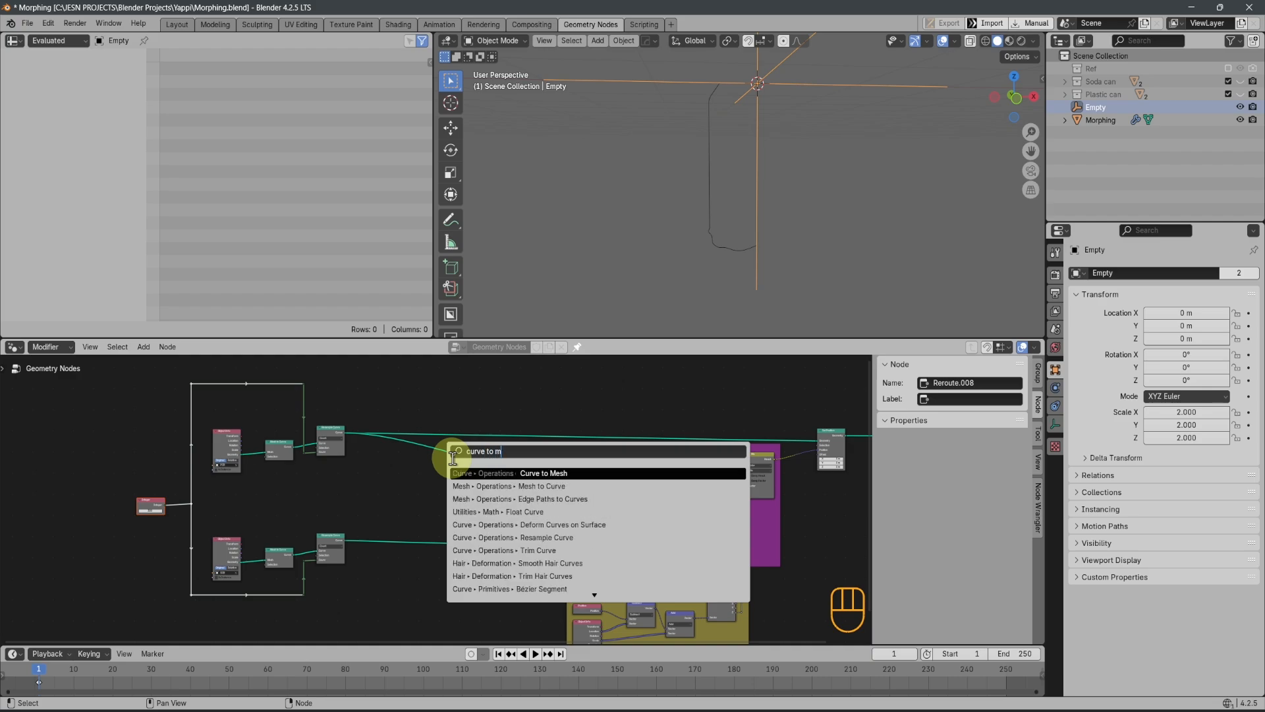
{"action": "left_click", "coordinate": [521, 472]}
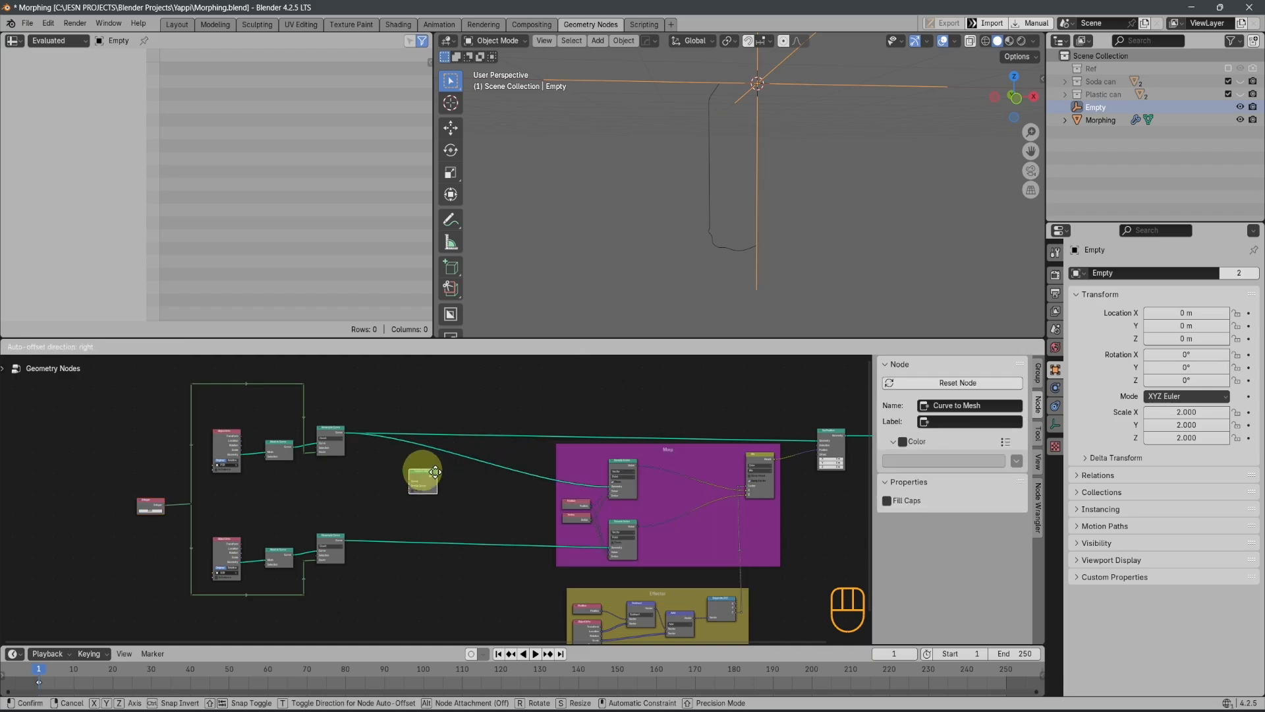
{"action": "left_click", "coordinate": [512, 467]}
{"action": "scroll", "coordinate": [670, 481], "scroll_direction": "up", "scroll_amount": 3}
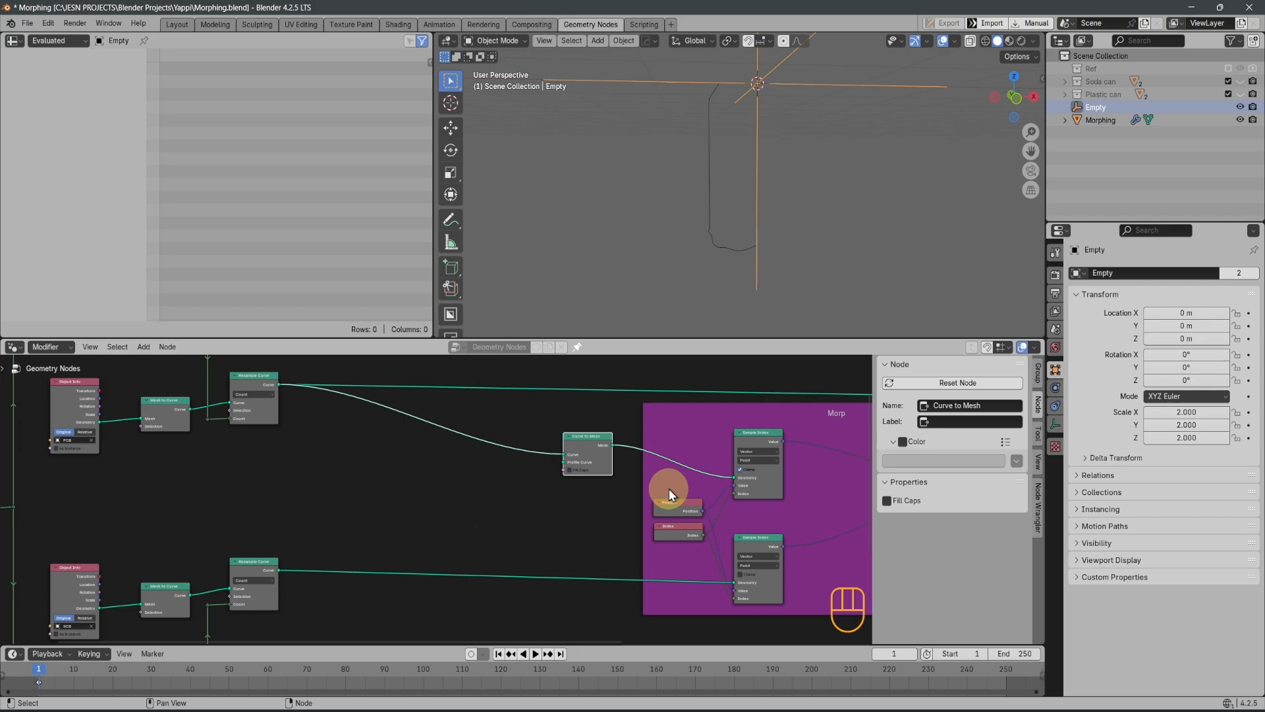
Hide the node sidebar and reroute the upper Resample Curve link into the Profile Curve input of Curve to Mesh
{"action": "key", "text": "n"}
{"action": "scroll", "coordinate": [865, 475], "scroll_direction": "up", "scroll_amount": 1}
{"action": "middle_click_drag", "start_coordinate": [865, 475], "coordinate": [821, 494], "text": "shift"}
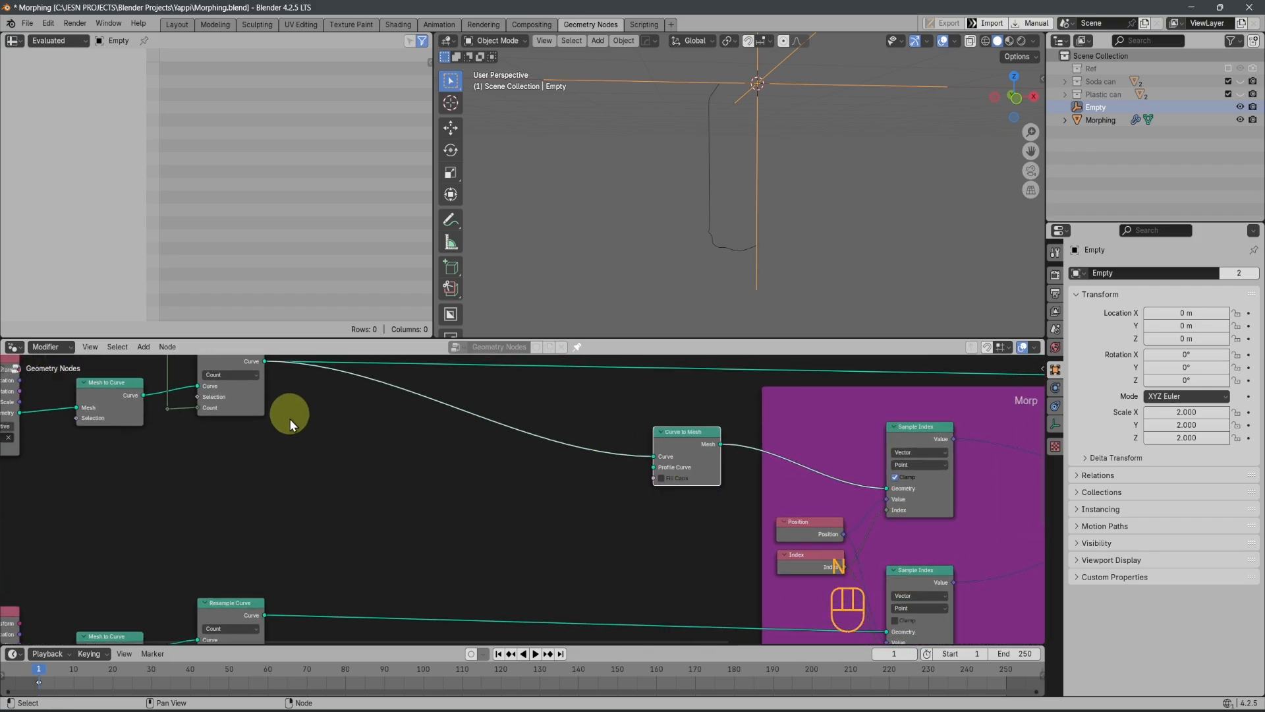
{"action": "middle_click_drag", "start_coordinate": [288, 424], "coordinate": [294, 484]}
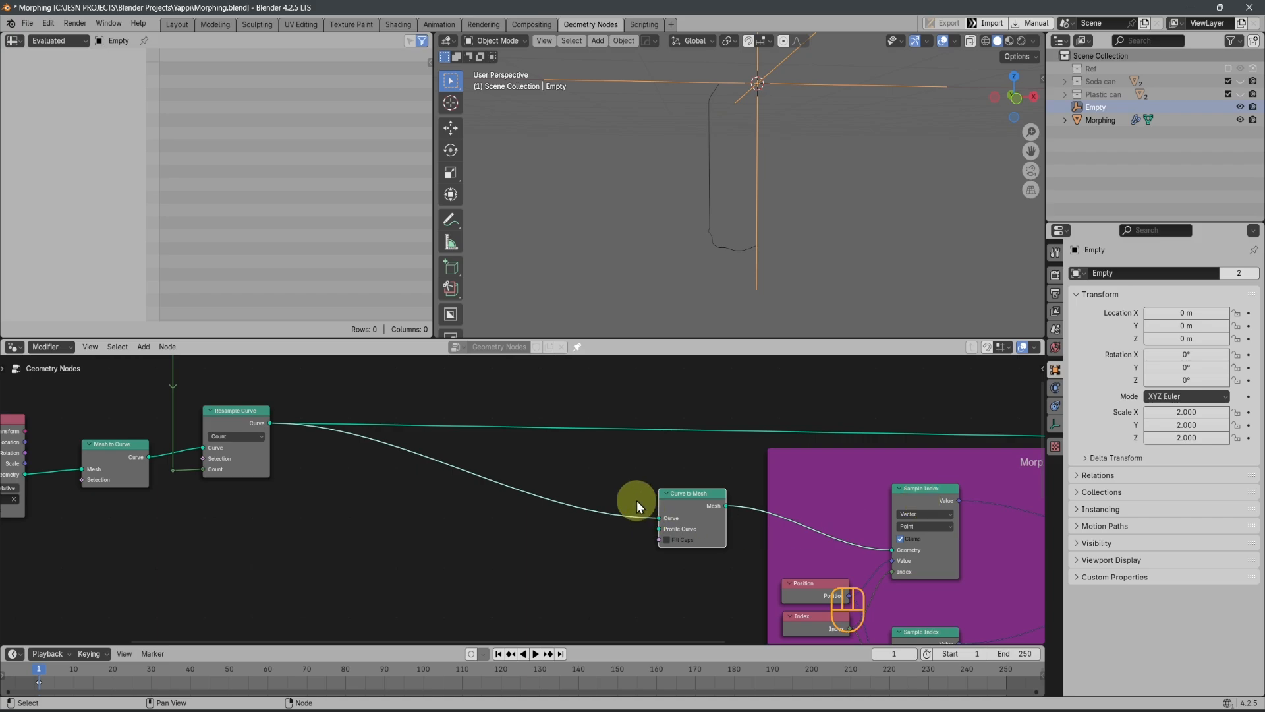
{"action": "left_click_drag", "start_coordinate": [682, 504], "coordinate": [690, 502]}
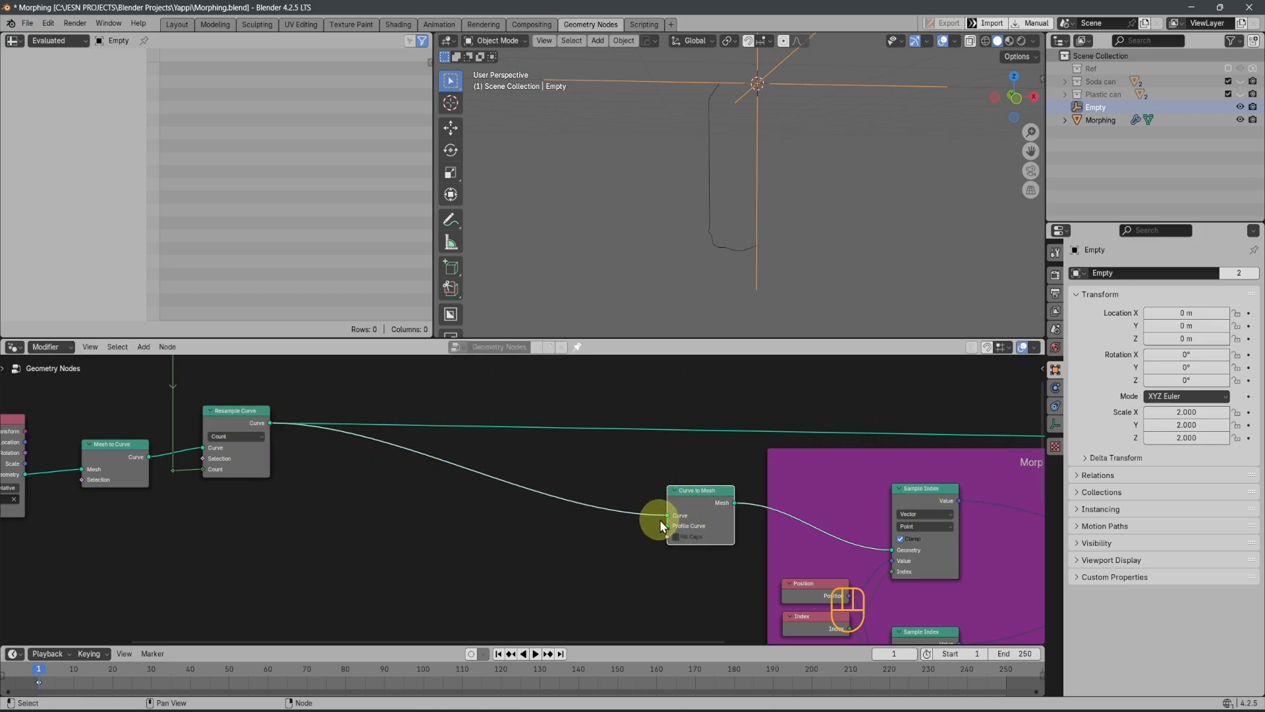
{"action": "mouse_move", "coordinate": [660, 519]}
{"action": "left_mouse_down"}
{"action": "mouse_move", "coordinate": [667, 509]}
{"action": "mouse_move", "coordinate": [670, 523]}
{"action": "left_mouse_up"}
{"action": "left_click", "coordinate": [374, 592]}
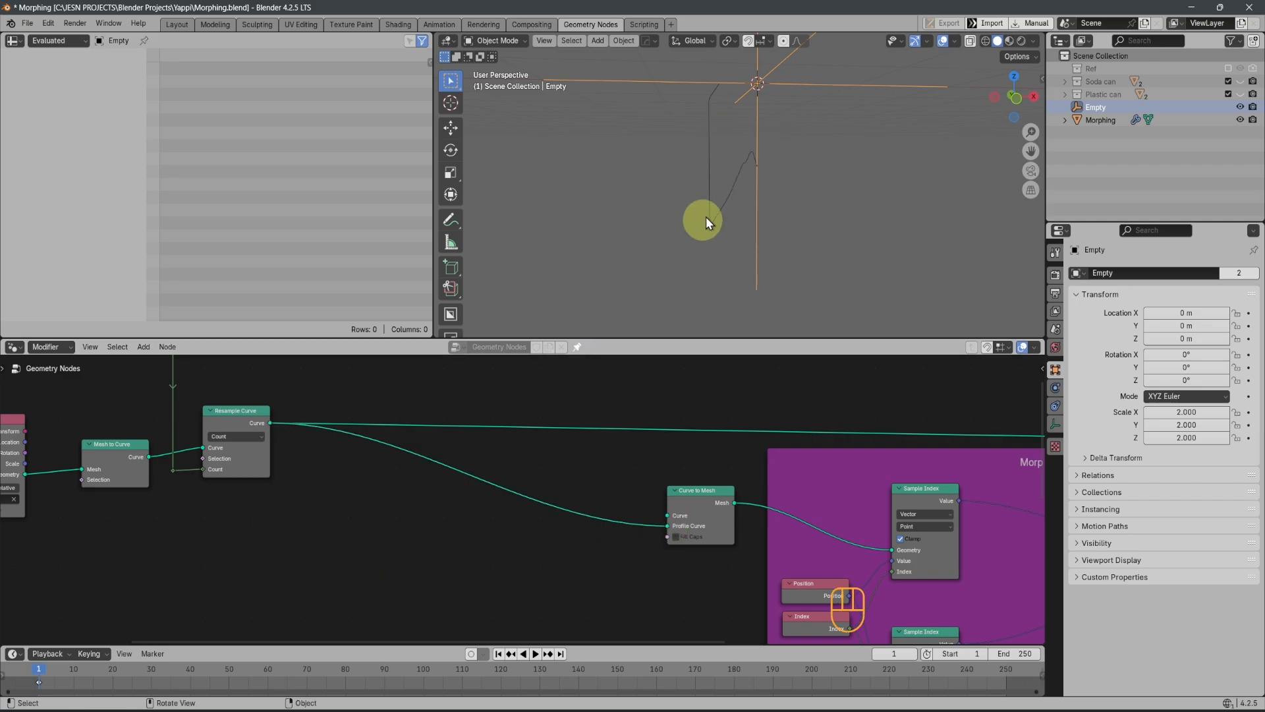
{"action": "middle_click_drag", "start_coordinate": [706, 217], "coordinate": [817, 205]}
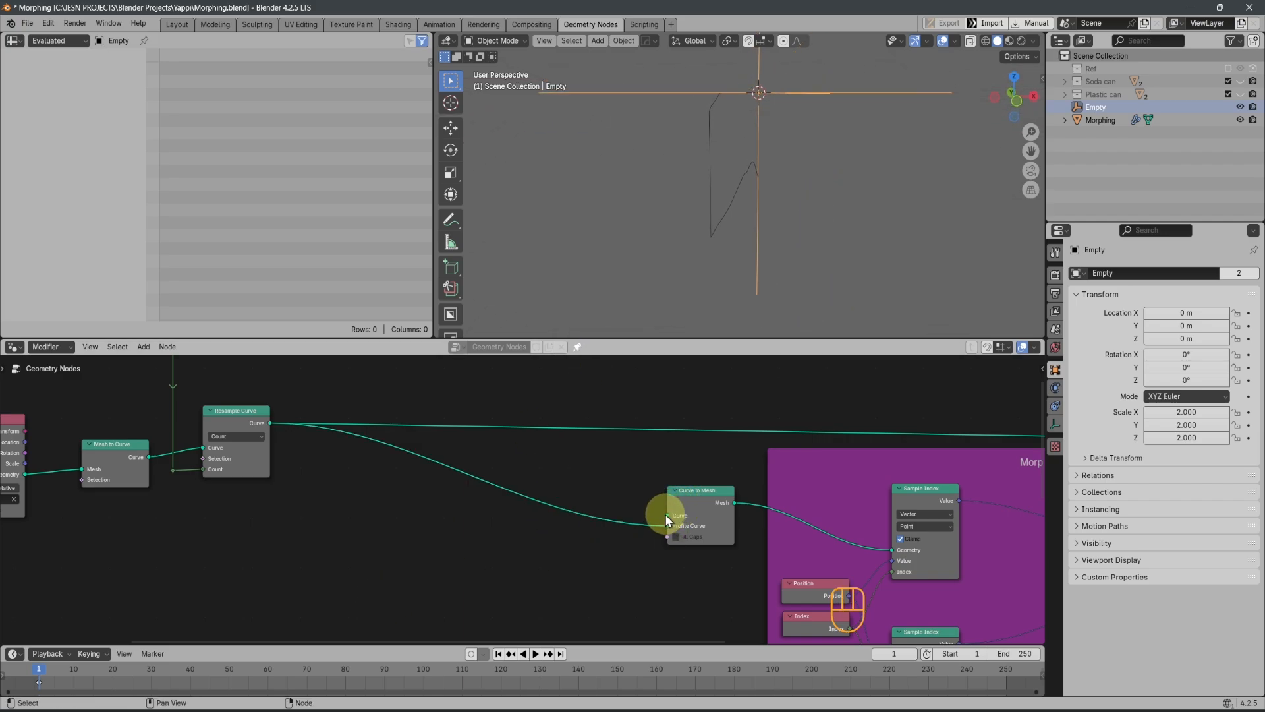
Add a Curve Circle node feeding the Curve input of Curve to Mesh and place it above the profile link
{"action": "left_click_drag", "start_coordinate": [666, 521], "coordinate": [572, 467]}
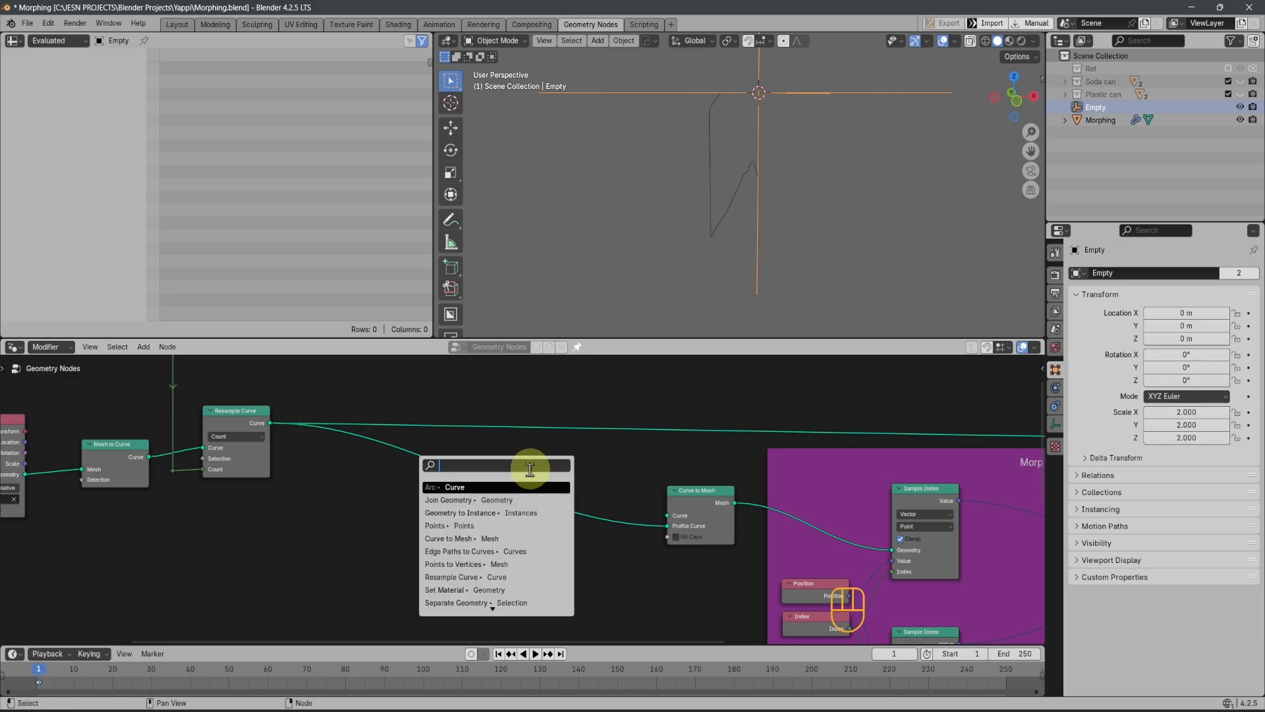
{"action": "type", "text": "curgve"}
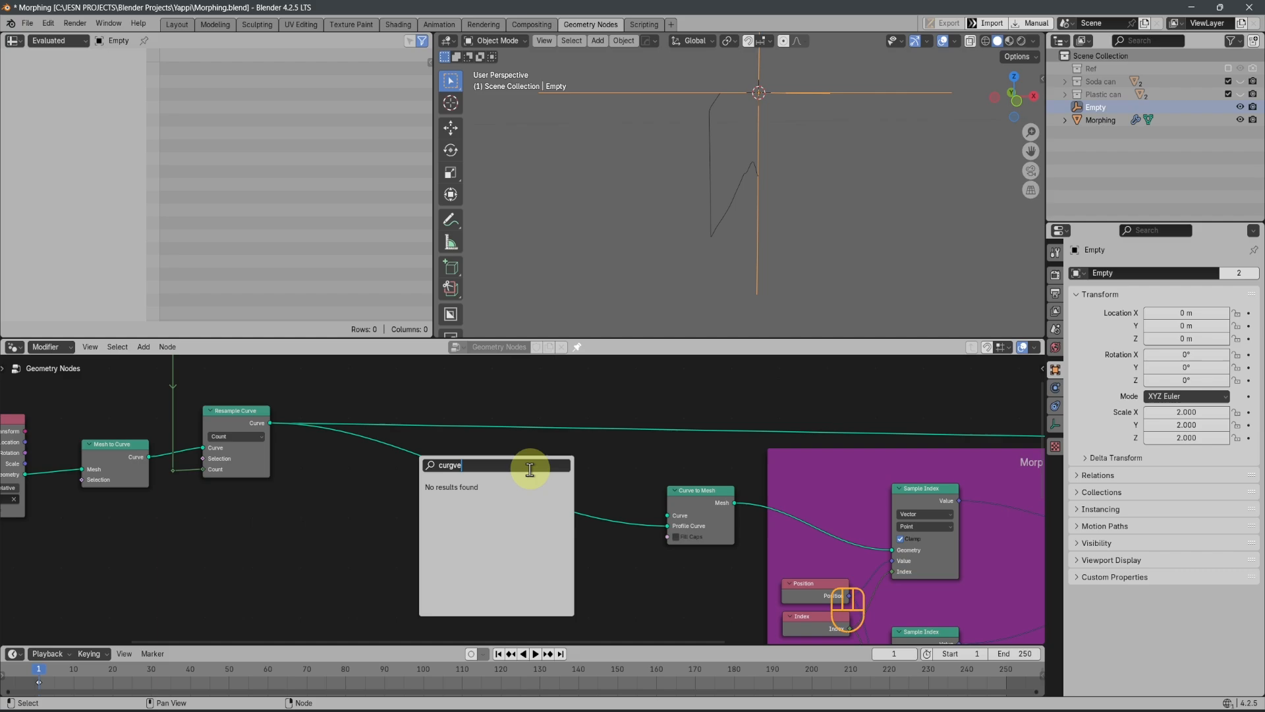
{"action": "key", "text": "BackSpace"}
{"action": "key", "text": "BackSpace"}
{"action": "key", "text": "BackSpace"}
{"action": "type", "text": "ve circ"}
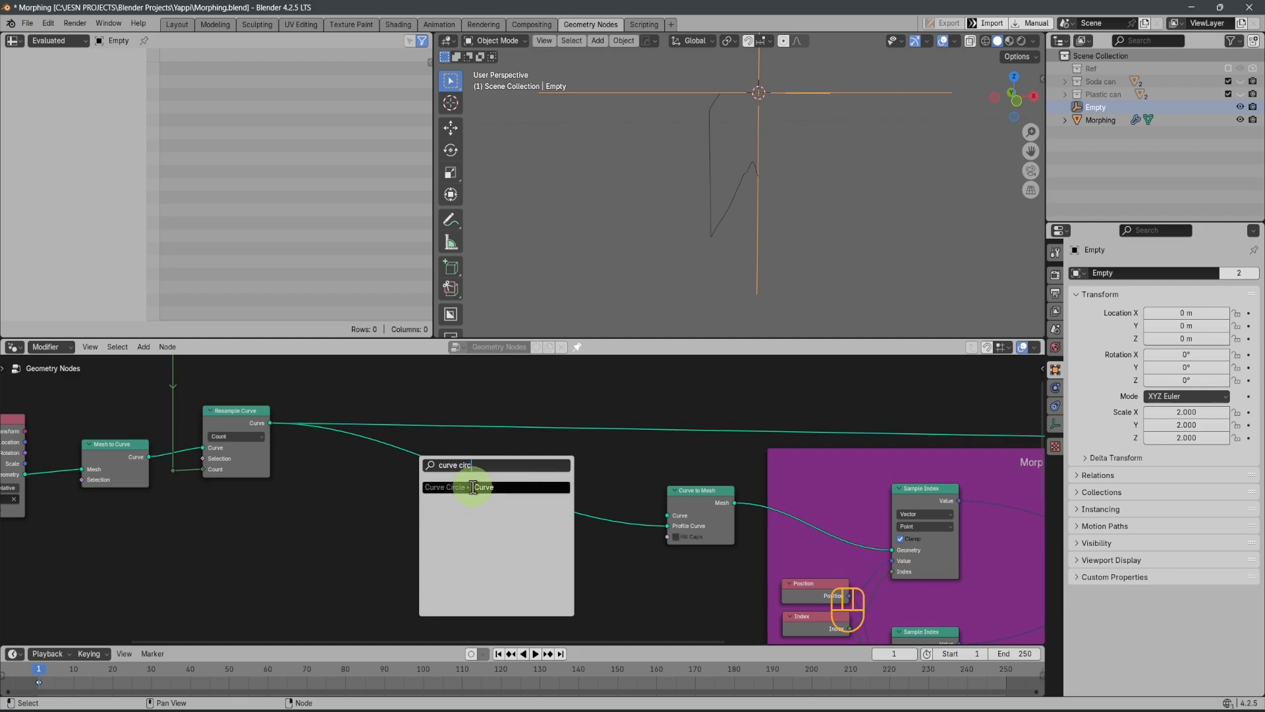
{"action": "left_click", "coordinate": [471, 487]}
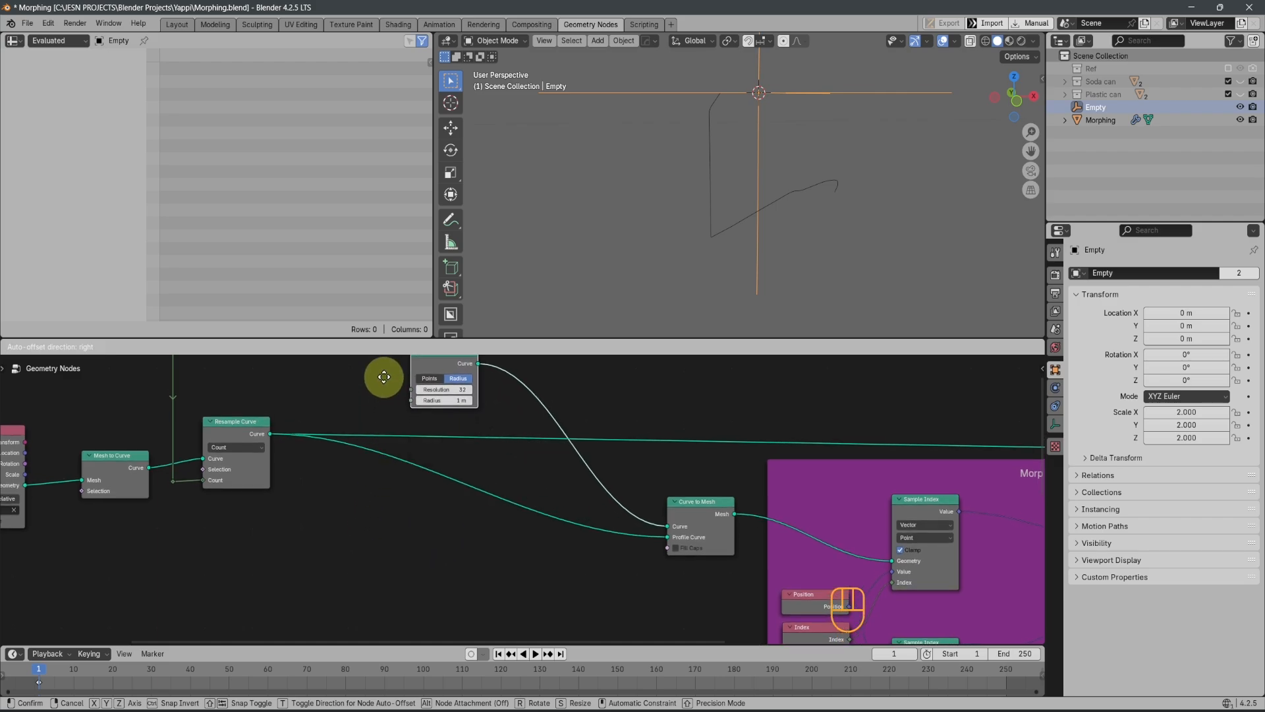
{"action": "left_click", "coordinate": [375, 391]}
{"action": "scroll", "coordinate": [513, 468], "scroll_direction": "up", "scroll_amount": 2}
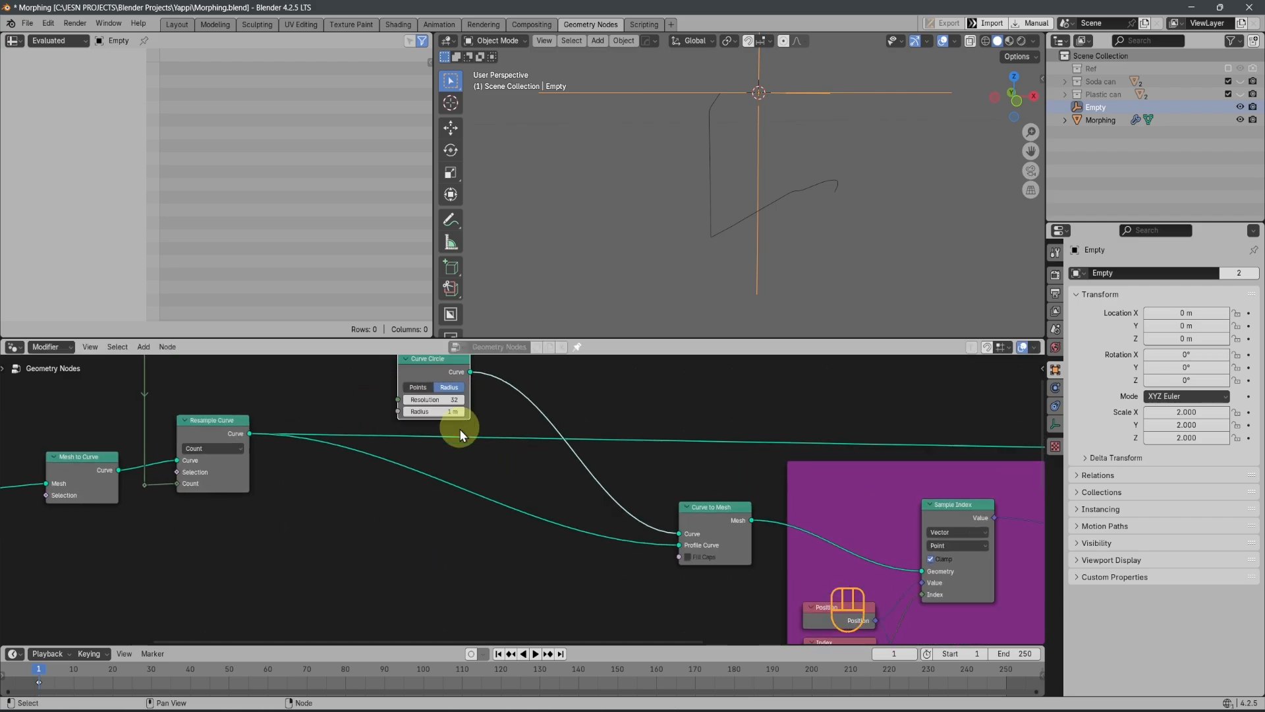
{"action": "scroll", "coordinate": [714, 592], "scroll_direction": "down", "scroll_amount": 1}
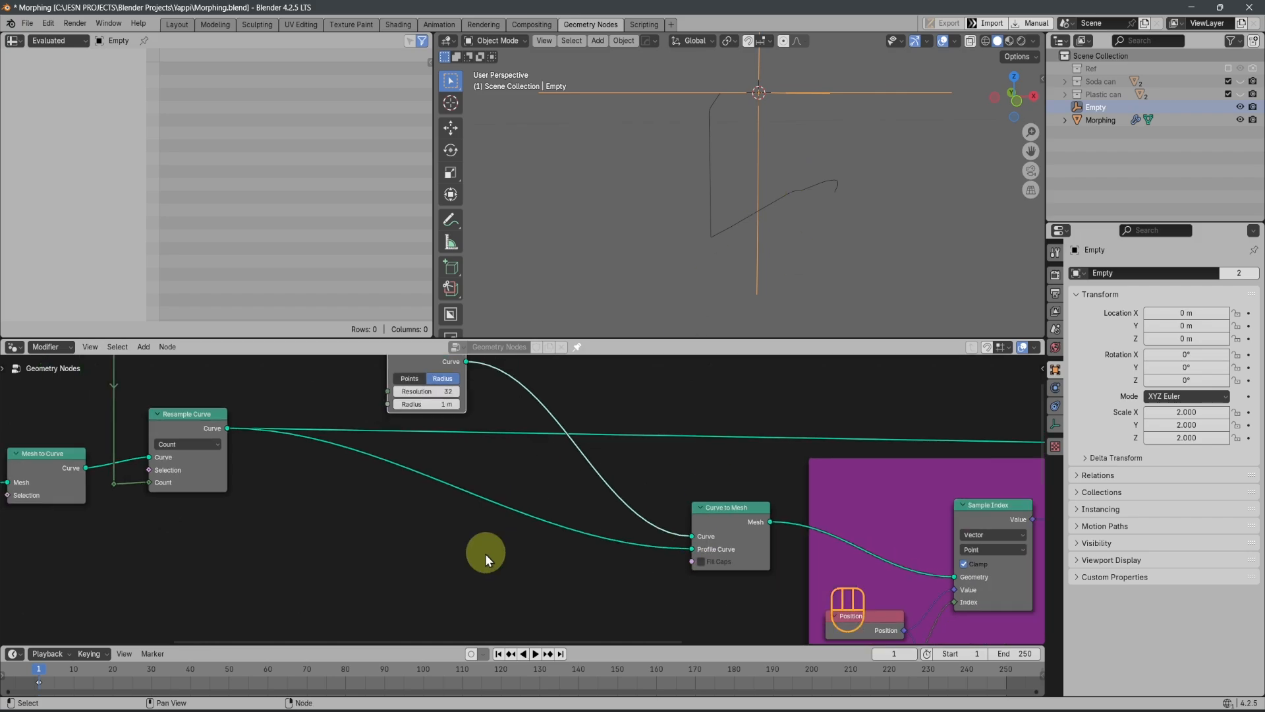
{"action": "scroll", "coordinate": [482, 550], "scroll_direction": "down", "scroll_amount": 2}
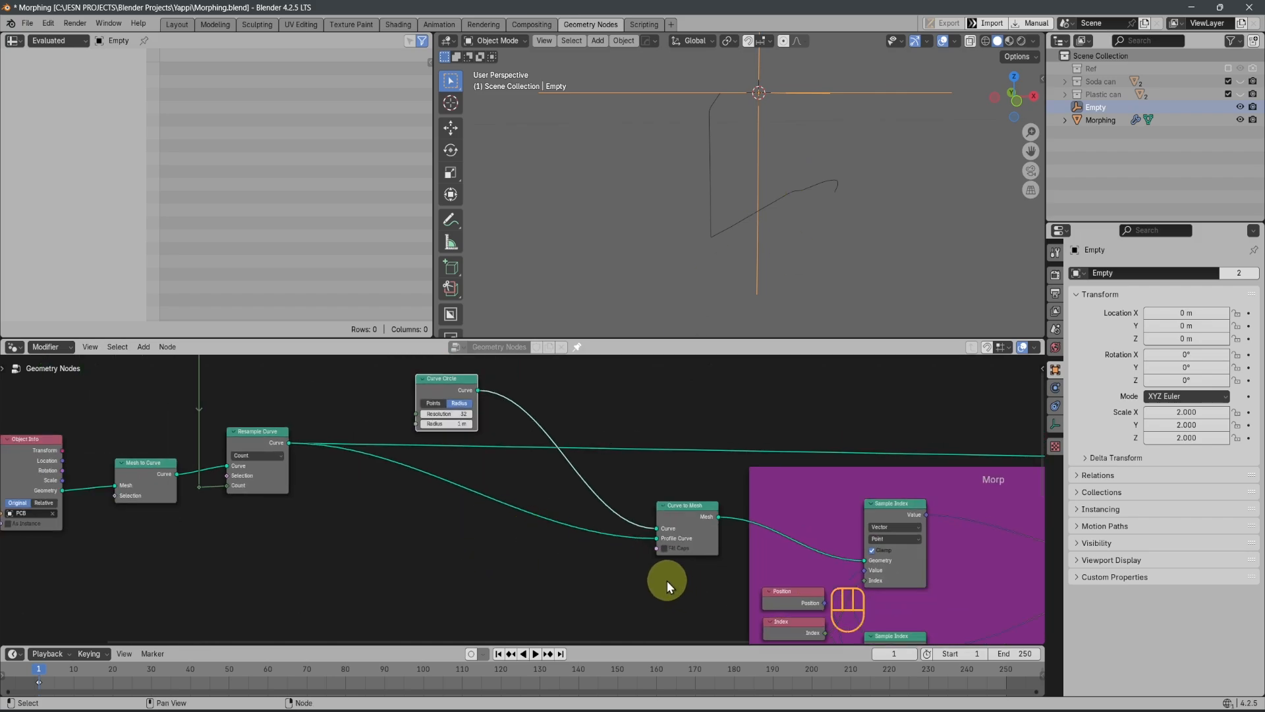
{"action": "scroll", "coordinate": [667, 580], "scroll_direction": "up", "scroll_amount": 1}
{"action": "key", "text": "shift+a"}
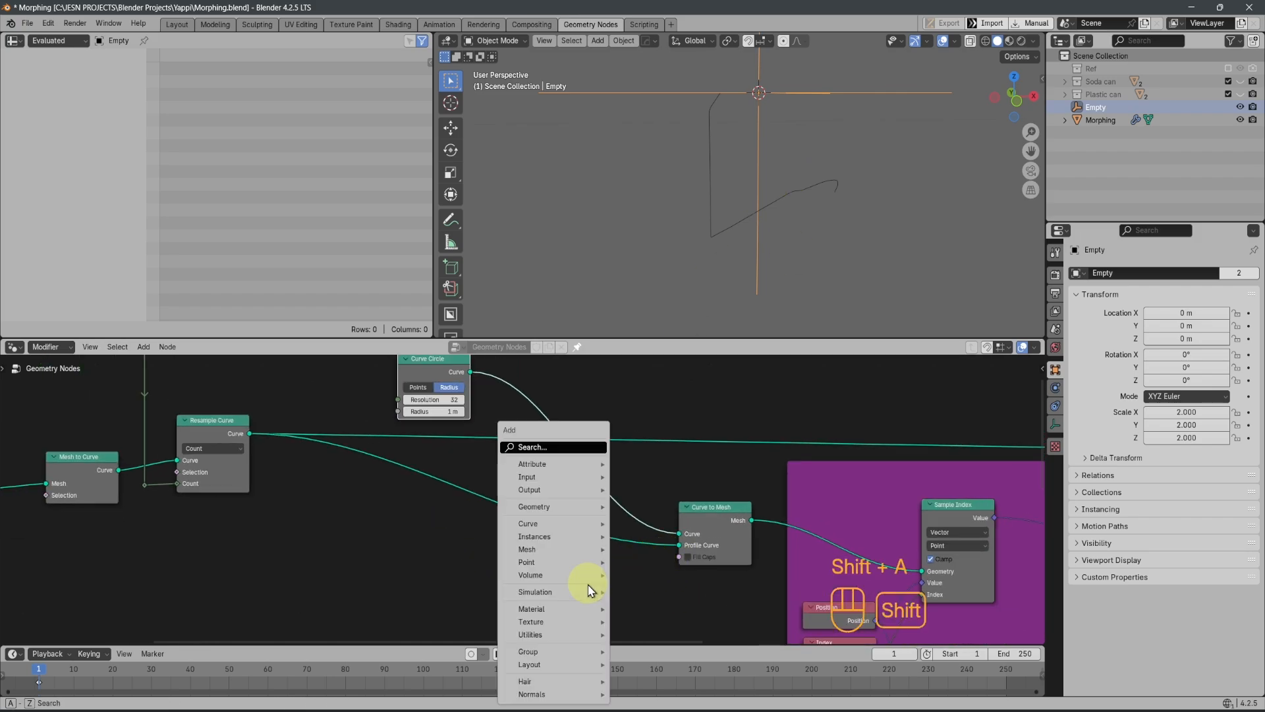
{"action": "left_click", "coordinate": [550, 453]}
{"action": "key", "text": "Escape"}
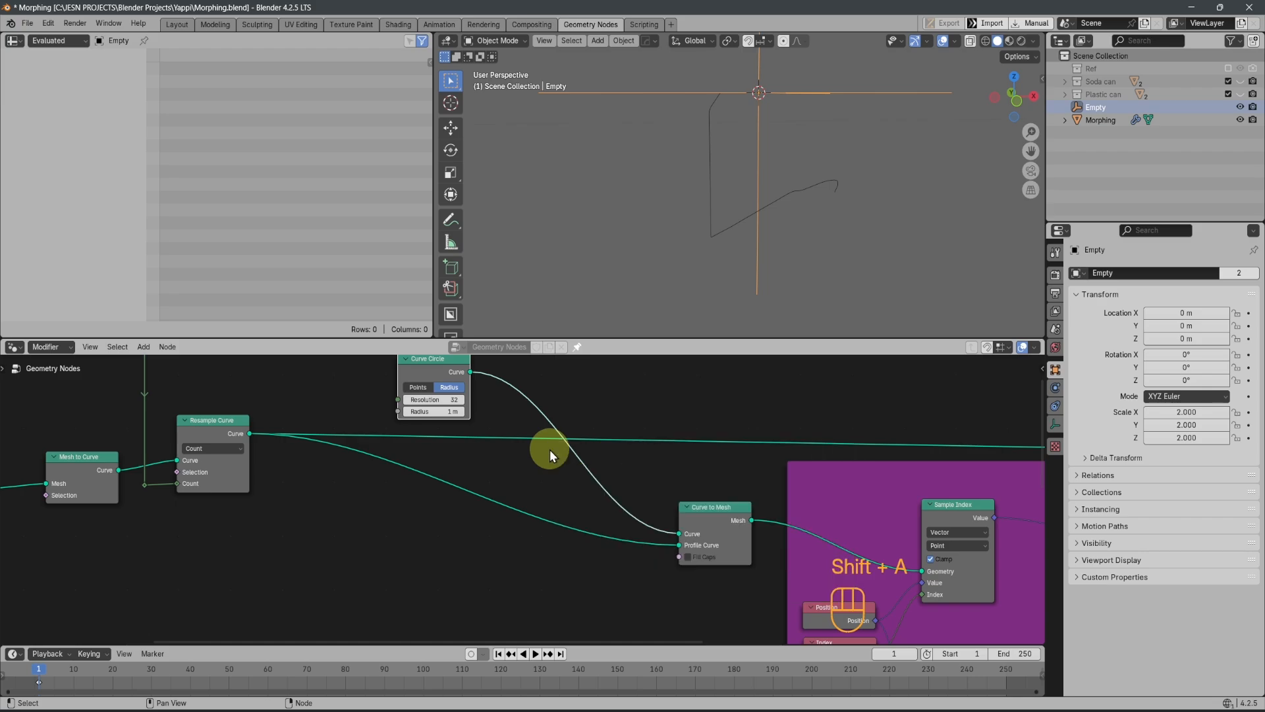
Insert a Transform Geometry node between the upper Resample Curve and the Profile Curve input of Curve to Mesh
{"action": "key", "text": "shift+a"}
{"action": "mouse_move", "coordinate": [555, 510]}
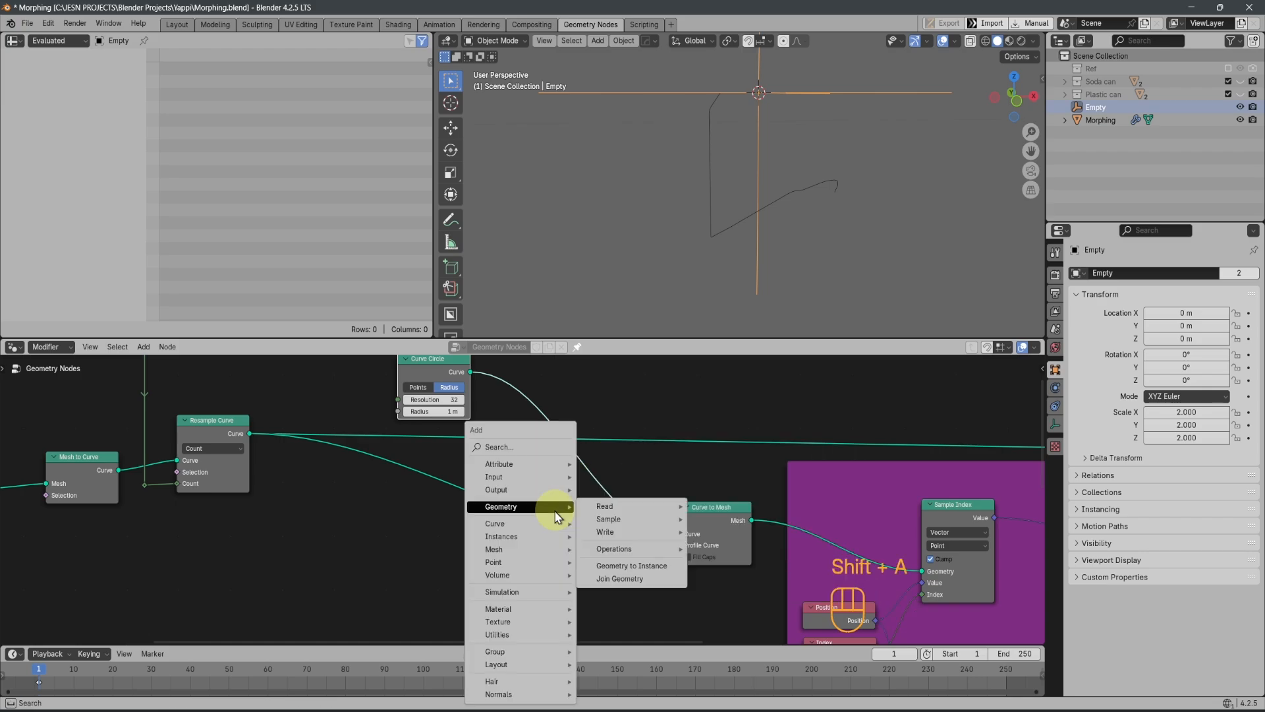
{"action": "mouse_move", "coordinate": [634, 557]}
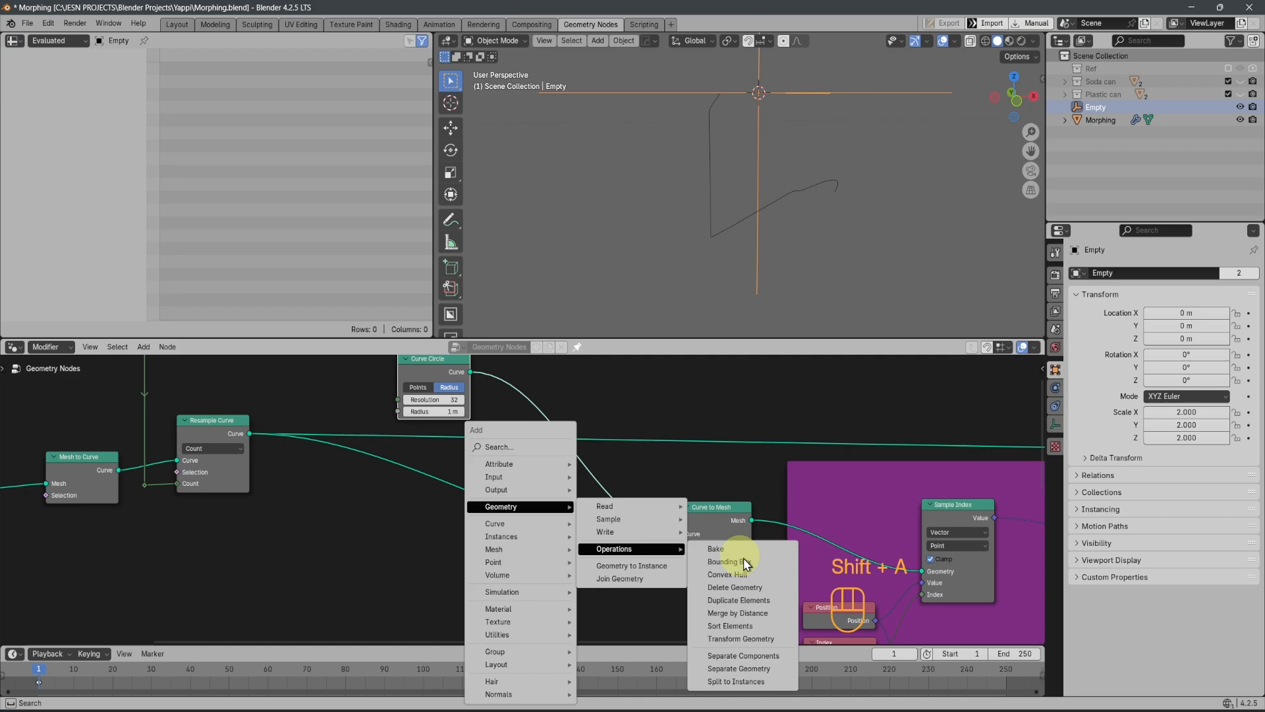
{"action": "left_click", "coordinate": [741, 639]}
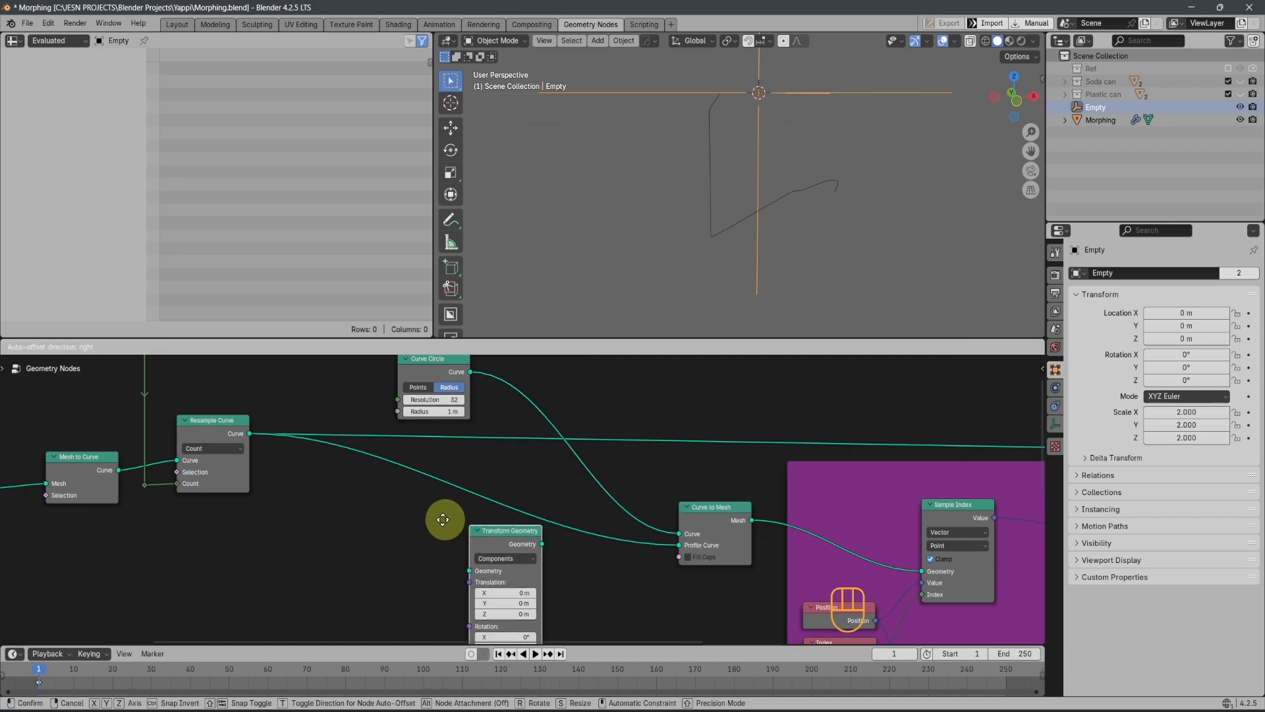
{"action": "left_click", "coordinate": [422, 455]}
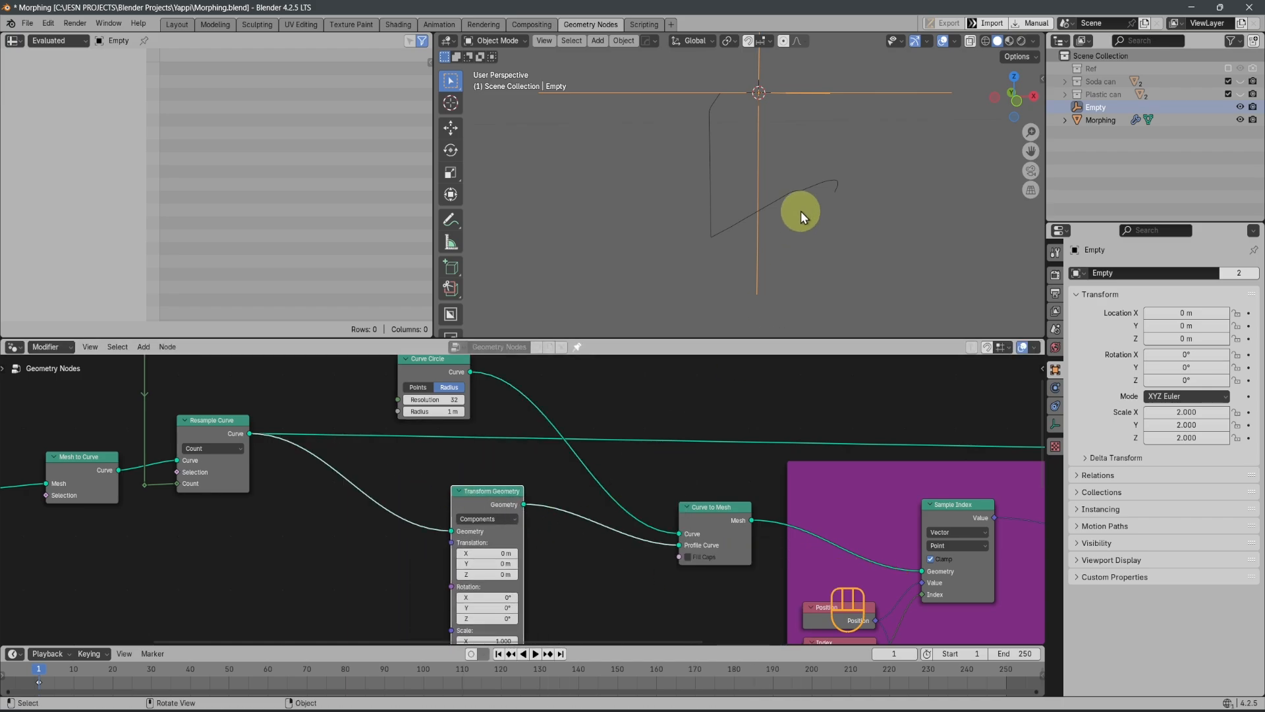
Connect the Mesh output of Curve to Mesh to the Geometry input of the Set Position node
{"action": "key", "text": "ctrl+space"}
{"action": "scroll", "coordinate": [587, 516], "scroll_direction": "up", "scroll_amount": 3}
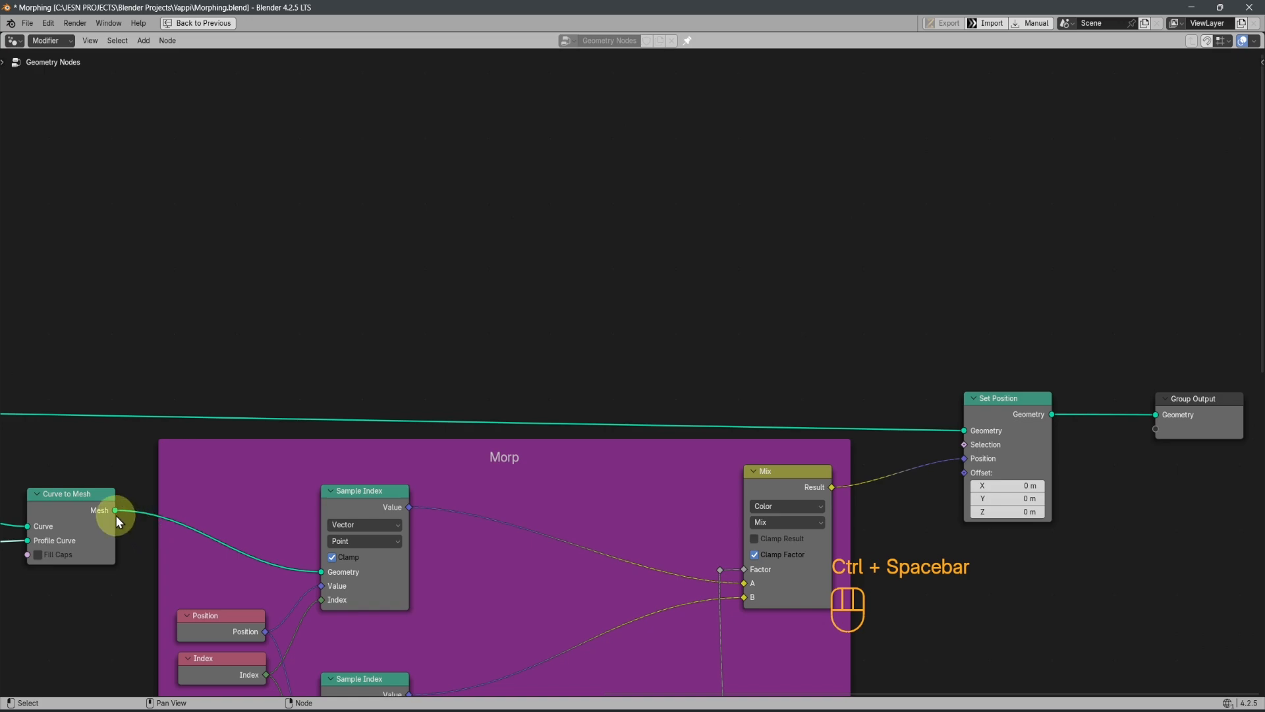
{"action": "left_click_drag", "start_coordinate": [115, 511], "coordinate": [966, 431]}
{"action": "key", "text": "ctrl+space"}
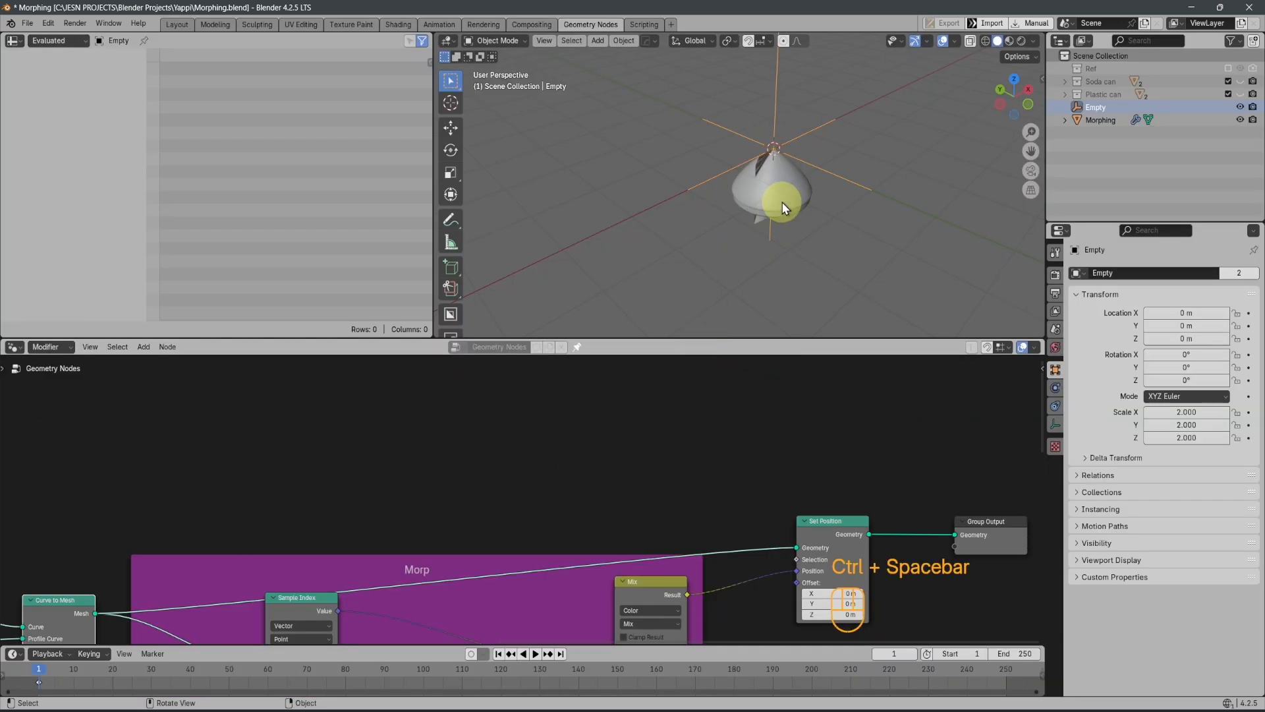
Inspect the revolved mesh in the 3D view, then raise the Empty along Z to about 4.17 m to morph it
{"action": "scroll", "coordinate": [783, 205], "scroll_direction": "up", "scroll_amount": 3}
{"action": "middle_click_drag", "start_coordinate": [782, 203], "coordinate": [847, 176]}
{"action": "scroll", "coordinate": [565, 493], "scroll_direction": "down", "scroll_amount": 3}
{"action": "middle_click_drag", "start_coordinate": [551, 489], "coordinate": [538, 350]}
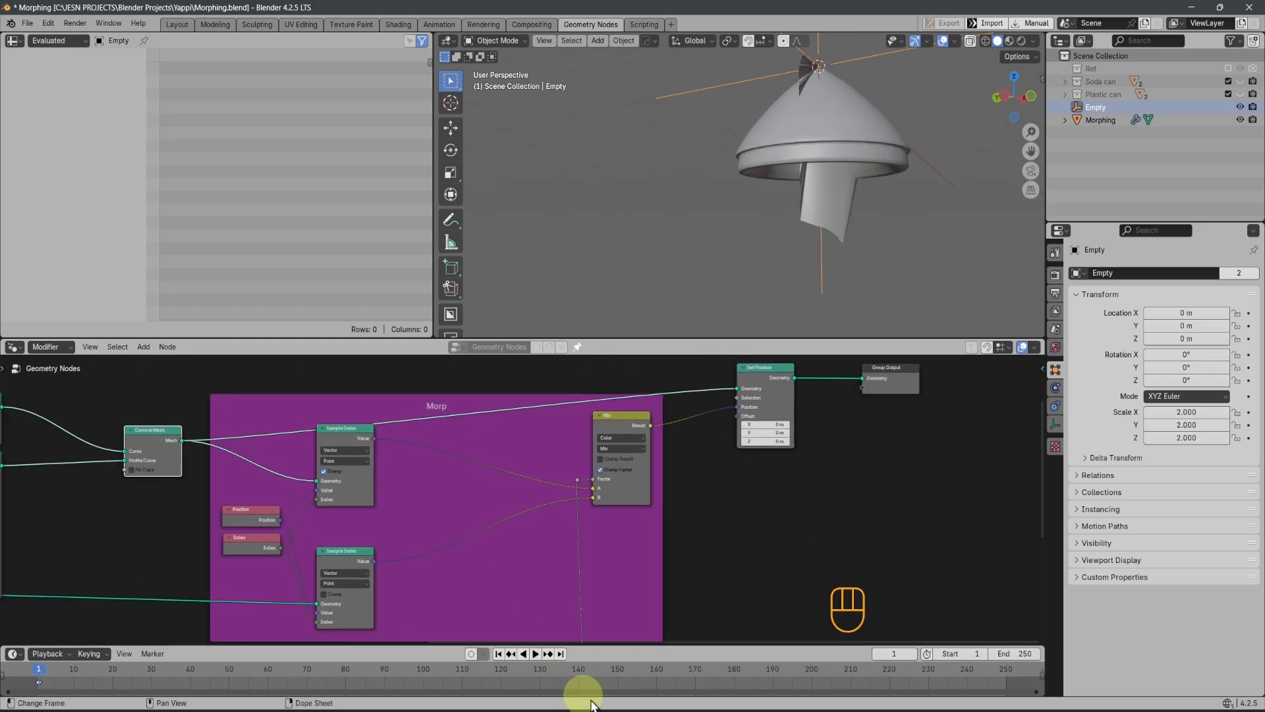
{"action": "scroll", "coordinate": [812, 240], "scroll_direction": "down", "scroll_amount": 4}
{"action": "middle_click_drag", "start_coordinate": [812, 240], "coordinate": [803, 153]}
{"action": "key", "text": "g"}
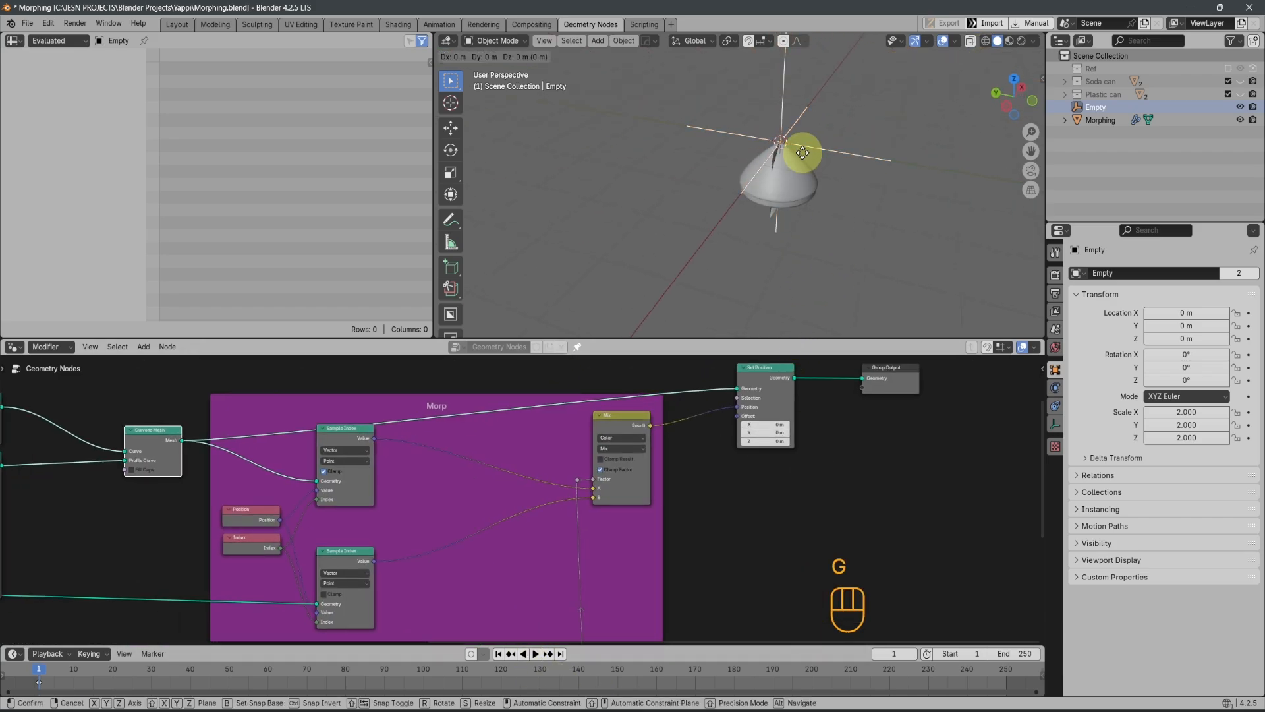
{"action": "key", "text": "z"}
{"action": "left_click", "coordinate": [814, 173]}
{"action": "scroll", "coordinate": [818, 180], "scroll_direction": "down", "scroll_amount": 4}
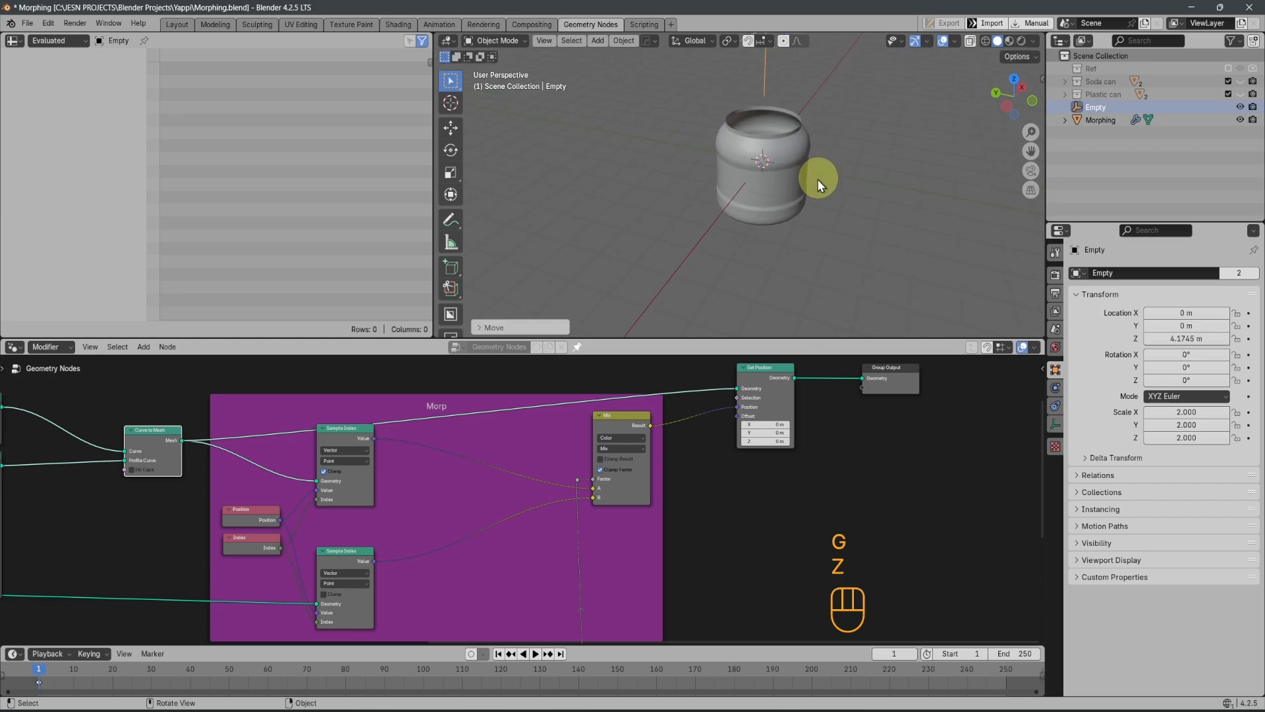
Test the revolved shape's morph by lowering the Empty along Z, cancelling the move, and bring the Transform Geometry node into view
{"action": "middle_click_drag", "start_coordinate": [817, 180], "coordinate": [831, 215]}
{"action": "key", "text": "g"}
{"action": "key", "text": "z"}
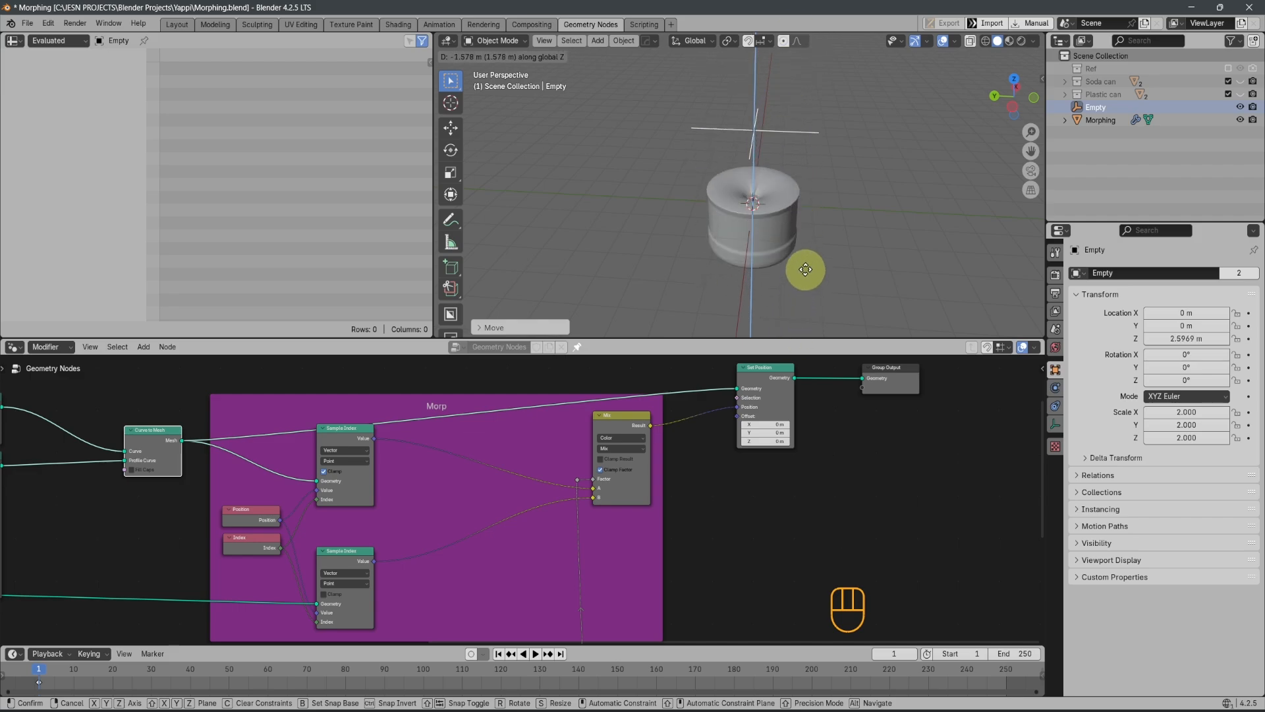
{"action": "left_click", "coordinate": [812, 191]}
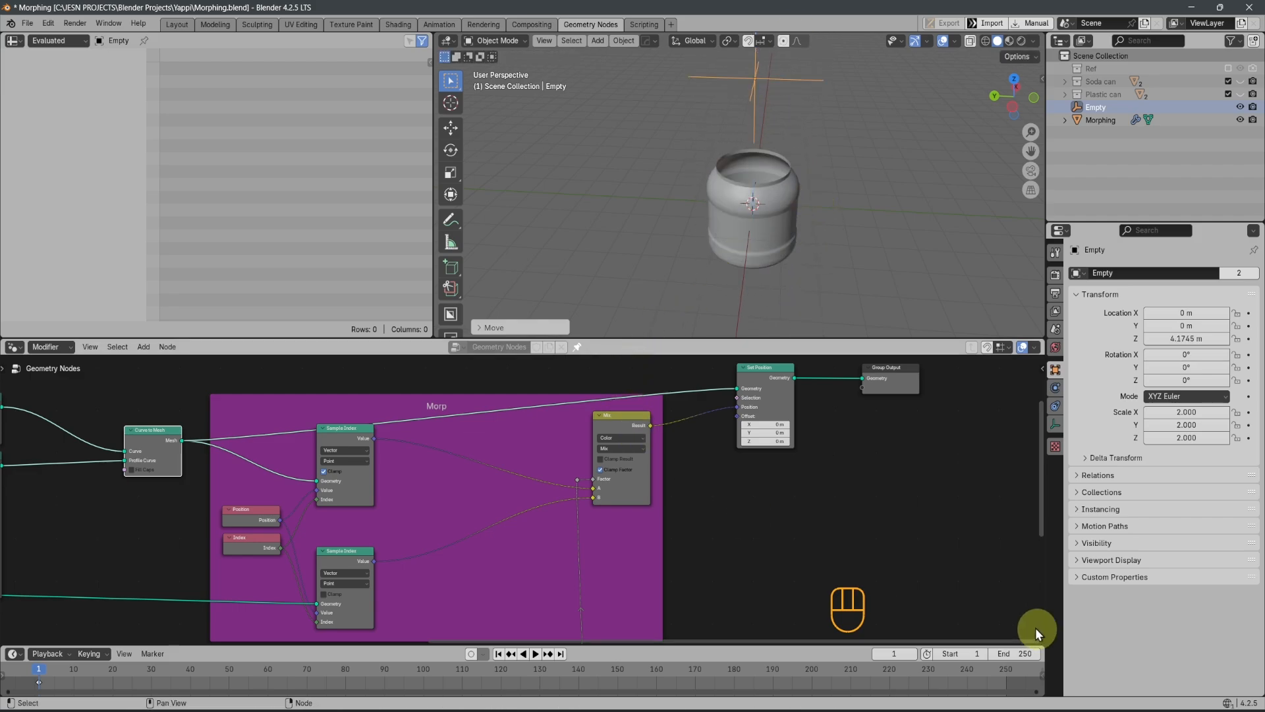
{"action": "middle_click_drag", "start_coordinate": [710, 542], "coordinate": [785, 511]}
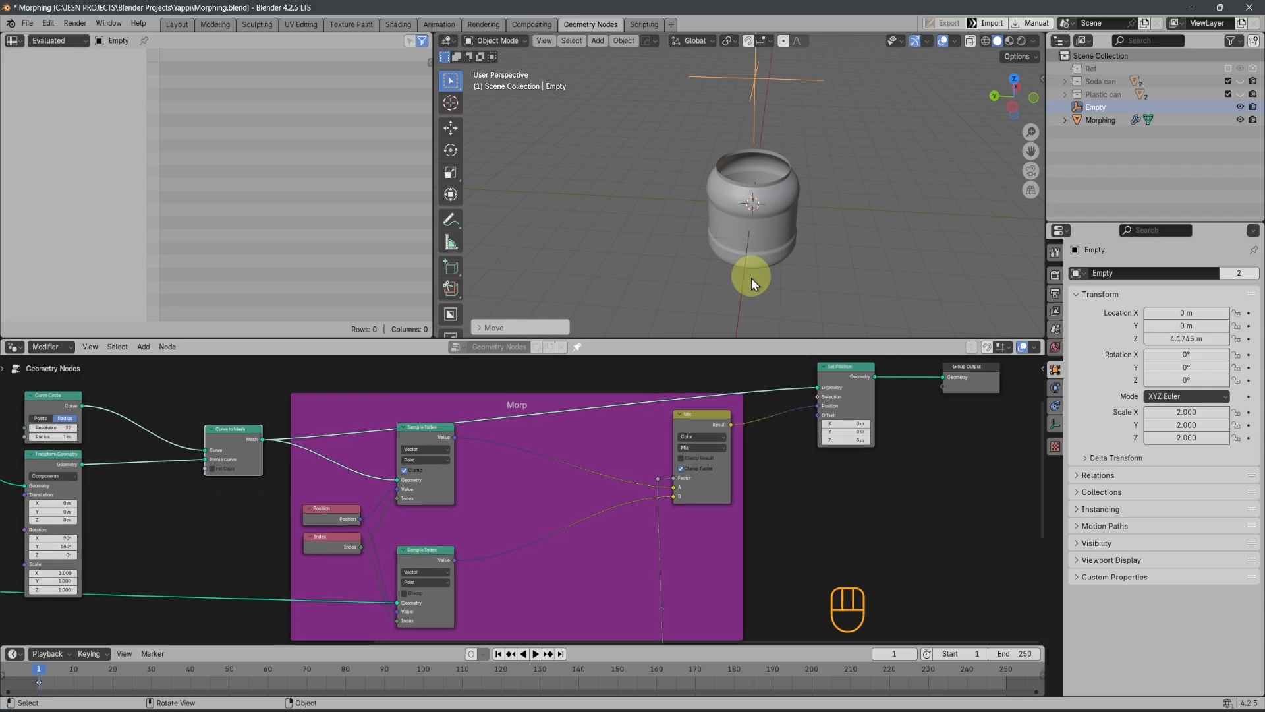
Set the radius of the Curve Circle node that feeds Curve to Mesh to 0.001 m
{"action": "middle_click_drag", "start_coordinate": [230, 523], "coordinate": [380, 507]}
{"action": "scroll", "coordinate": [369, 508], "scroll_direction": "up", "scroll_amount": 4}
{"action": "middle_click_drag", "start_coordinate": [303, 480], "coordinate": [666, 550]}
{"action": "left_click", "coordinate": [438, 481]}
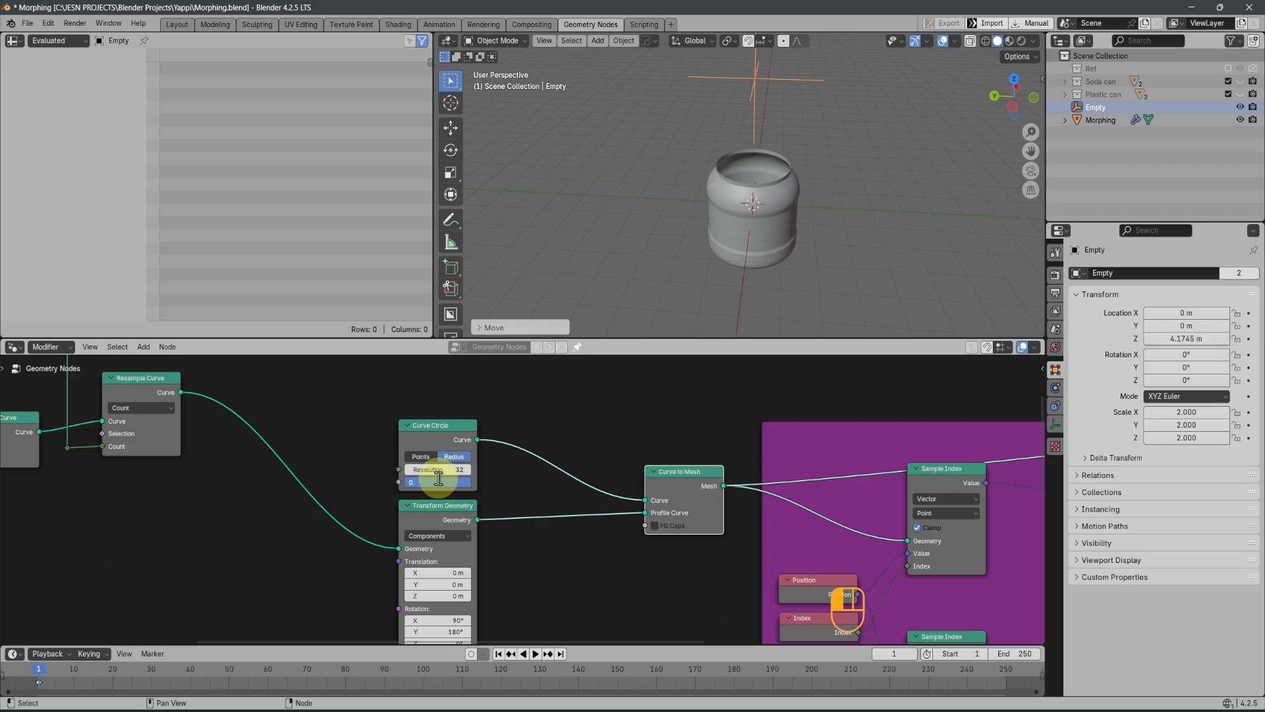
{"action": "type", "text": "0.001"}
{"action": "key", "text": "Return"}
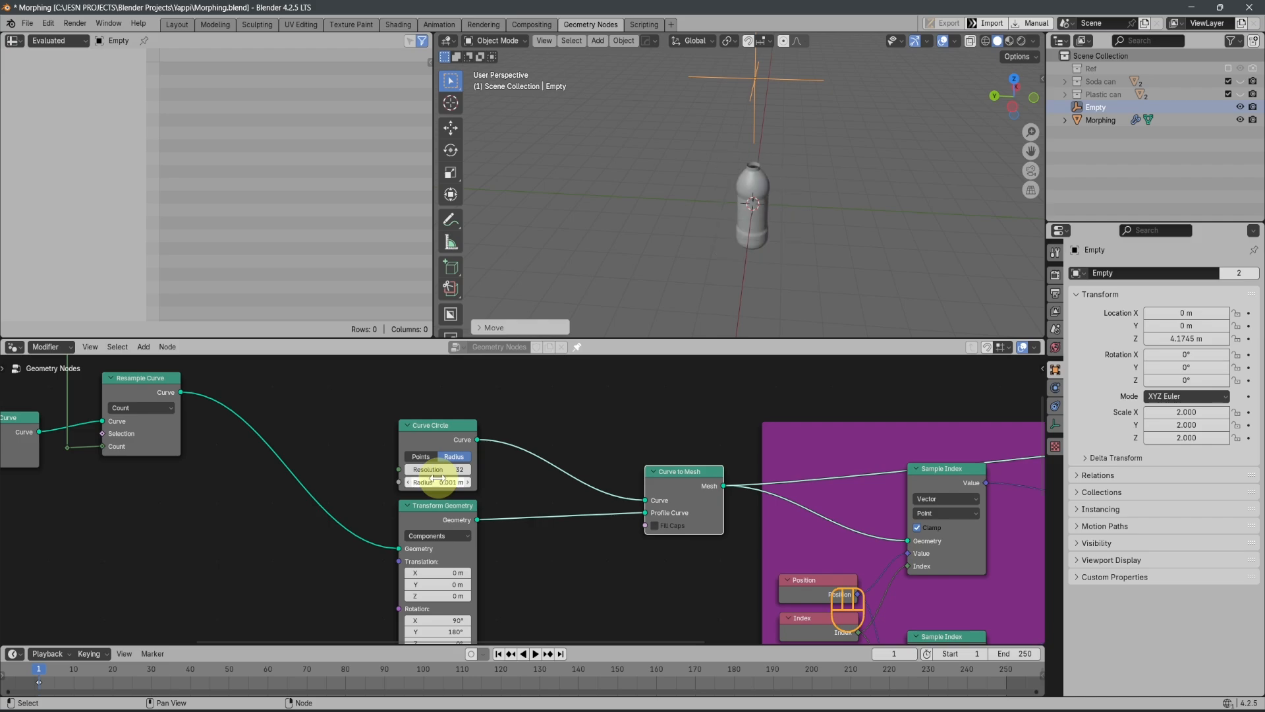
Try a smaller Curve Circle radius of 0.0001 m, then return it to 0.001 m
{"action": "left_click", "coordinate": [435, 482]}
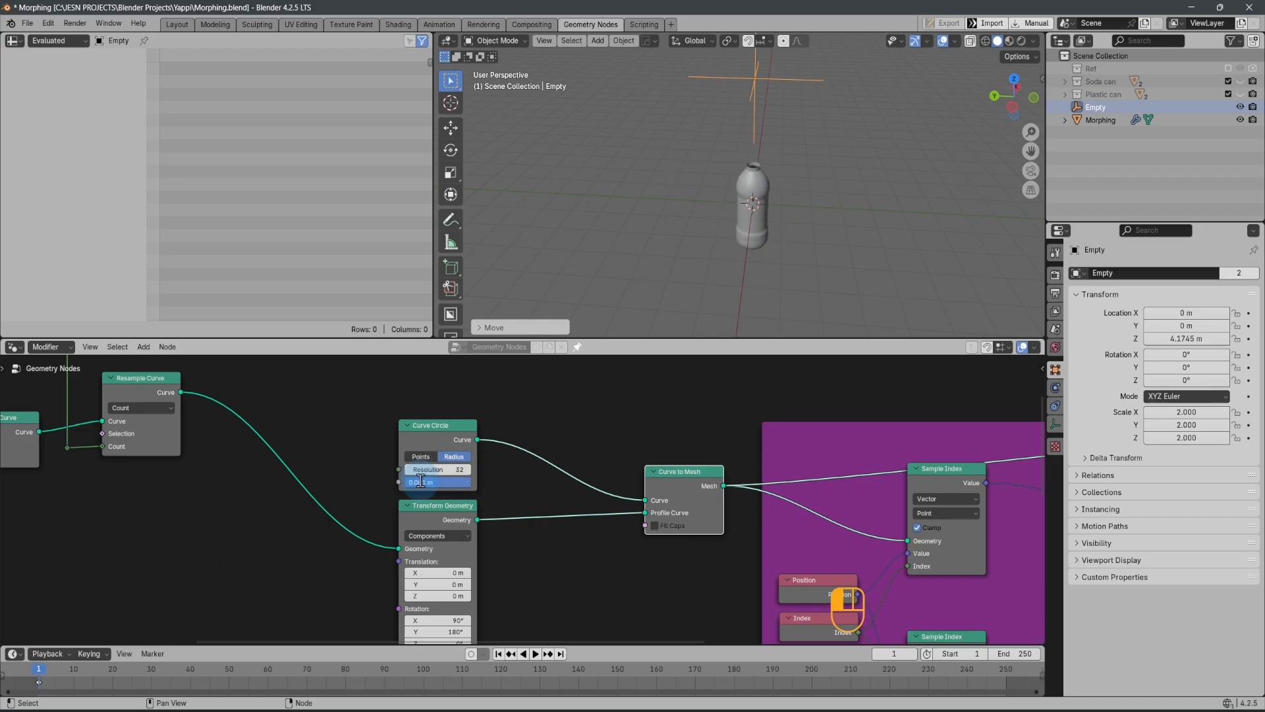
{"action": "left_click", "coordinate": [483, 508]}
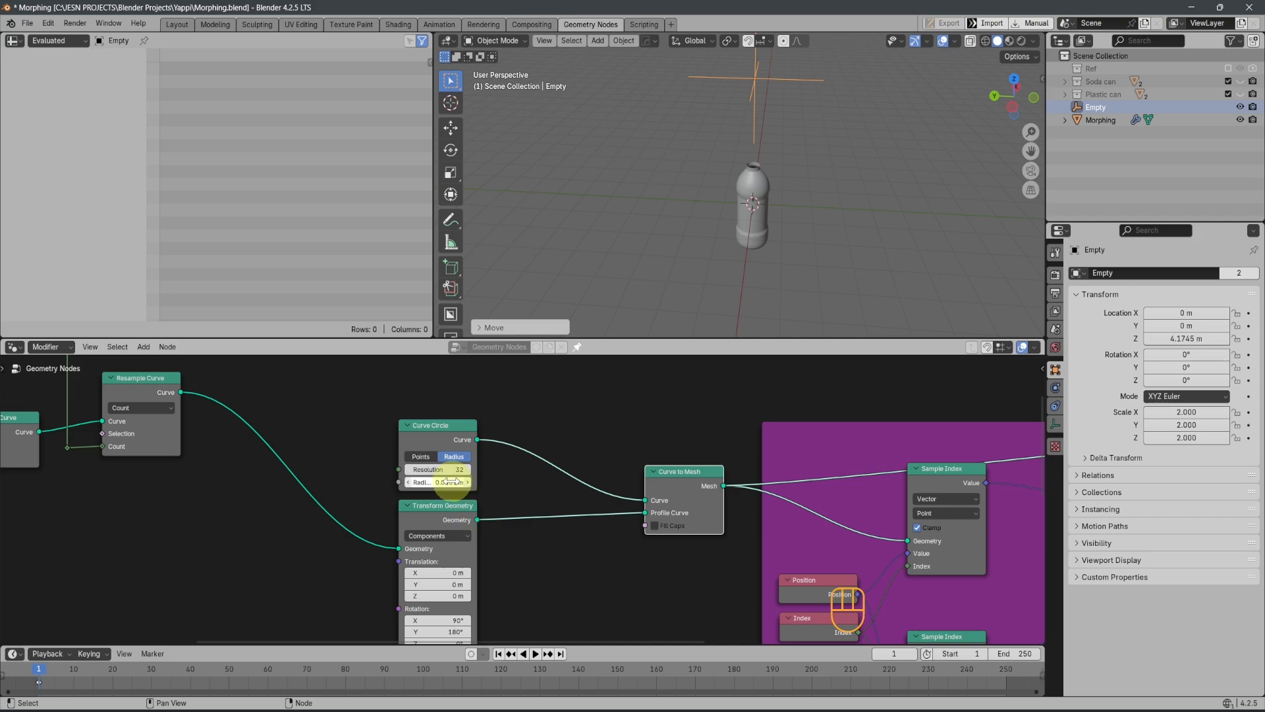
{"action": "left_click", "coordinate": [459, 508]}
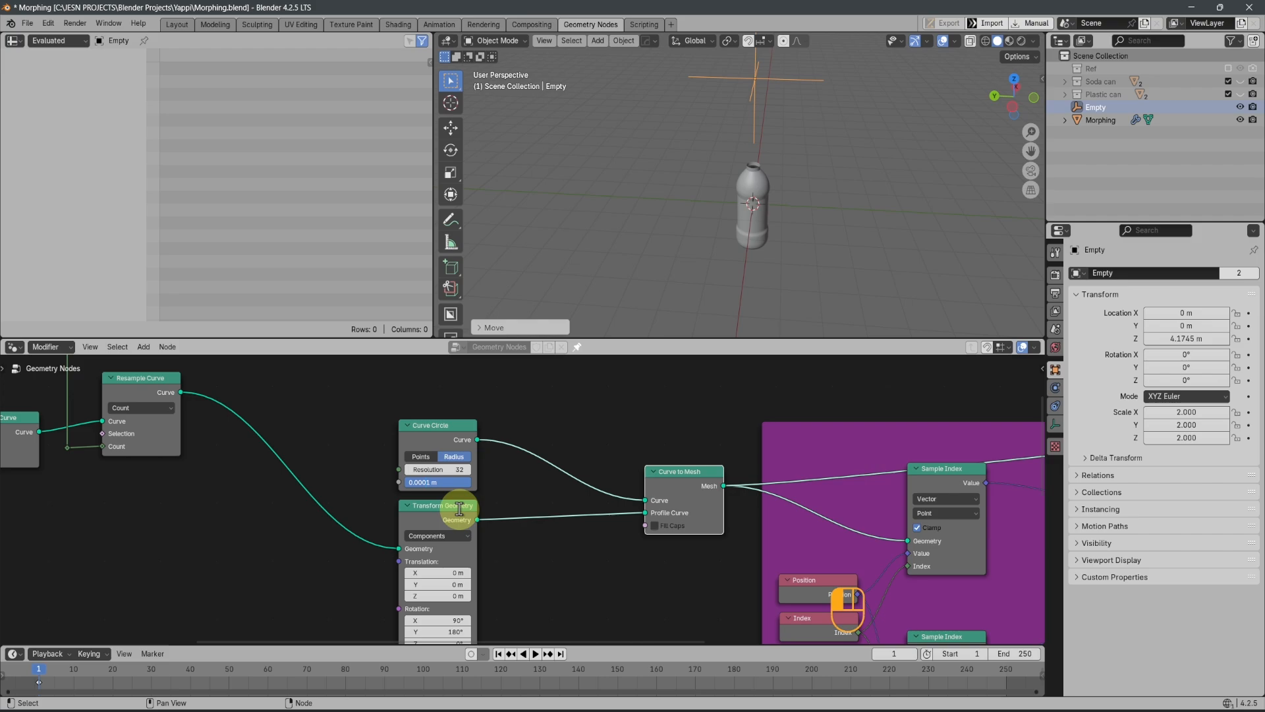
Inspect the revolved bottle mesh from another angle and at close range in the 3D view
{"action": "middle_click_drag", "start_coordinate": [787, 177], "coordinate": [745, 176]}
{"action": "scroll", "coordinate": [768, 198], "scroll_direction": "up", "scroll_amount": 4}
{"action": "middle_click_drag", "start_coordinate": [796, 215], "coordinate": [748, 270]}
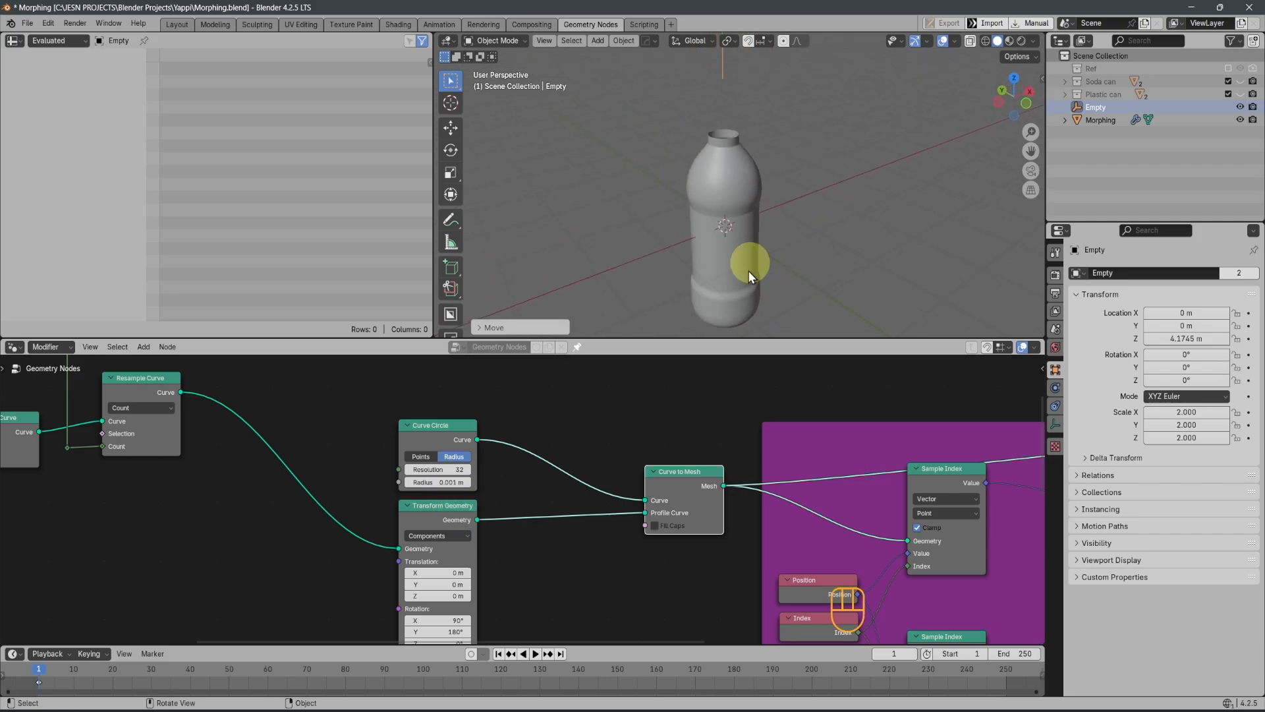
{"action": "scroll", "coordinate": [706, 686], "scroll_direction": "up", "scroll_amount": 1}
{"action": "scroll", "coordinate": [717, 582], "scroll_direction": "down", "scroll_amount": 1}
{"action": "scroll", "coordinate": [718, 582], "scroll_direction": "down", "scroll_amount": 2}
Add a reroute to the link from Curve to Mesh to Set Position and place it above the Morp frame's near corner
{"action": "middle_click_drag", "start_coordinate": [738, 528], "coordinate": [466, 562]}
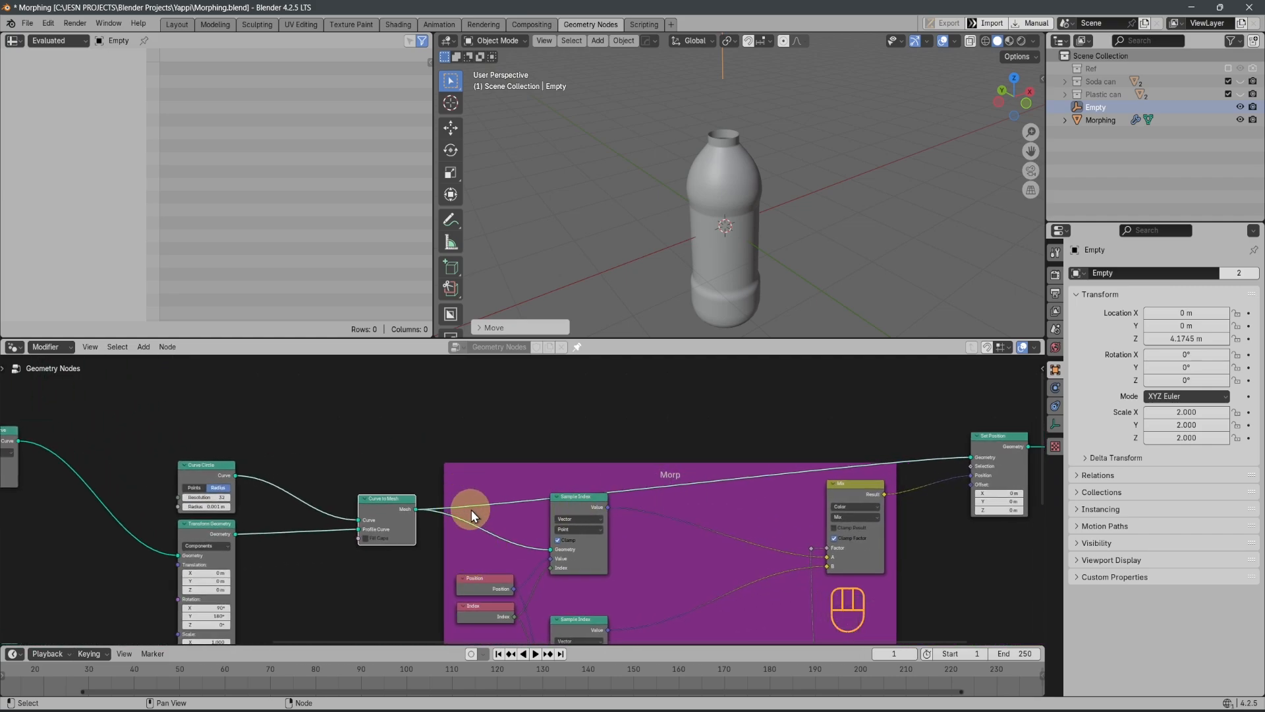
{"action": "mouse_move", "coordinate": [917, 457]}
{"action": "right_mouse_down", "text": "ctrl"}
{"action": "mouse_move", "coordinate": [915, 429]}
{"action": "mouse_move", "coordinate": [911, 464]}
{"action": "right_mouse_up", "text": "ctrl"}
{"action": "key", "text": "ctrl+z"}
{"action": "key", "text": "g"}
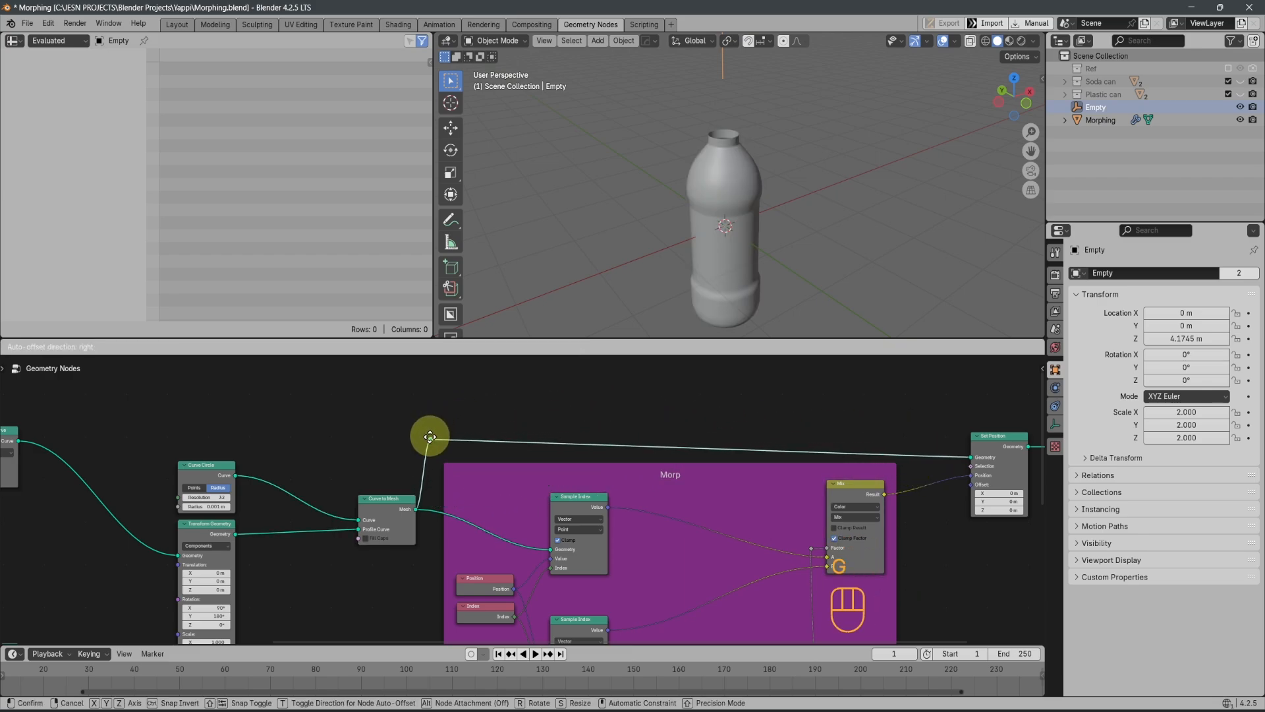
{"action": "left_click", "coordinate": [435, 437]}
Add a second reroute on the Curve to Mesh output link and align both reroutes vertically by scaling X to 0
{"action": "right_click_drag", "start_coordinate": [418, 473], "coordinate": [448, 508], "text": "shift"}
{"action": "key", "text": "g"}
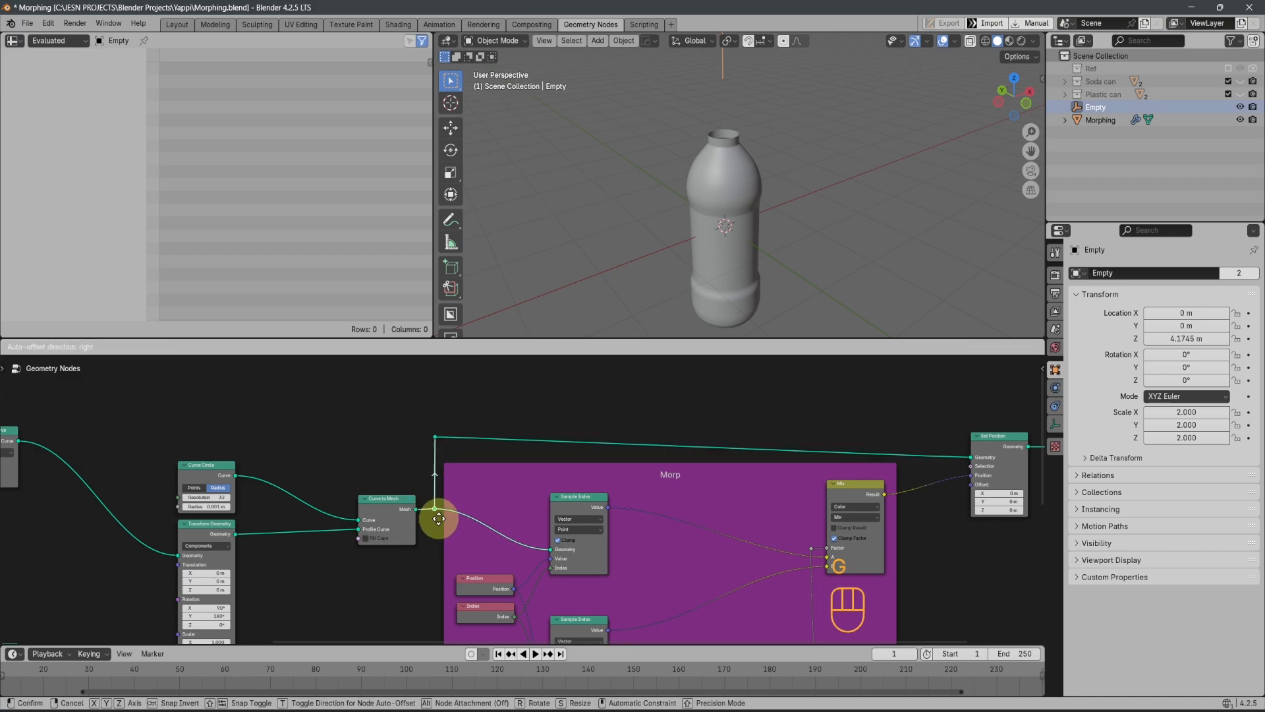
{"action": "left_click", "coordinate": [439, 516]}
{"action": "left_click_drag", "start_coordinate": [429, 422], "coordinate": [440, 517]}
{"action": "key", "text": "s"}
{"action": "key", "text": "x"}
{"action": "key", "text": "0"}
{"action": "key", "text": "Return"}
Raise the Set Position node along Y until its Geometry link from the upper reroute runs straight
{"action": "left_click", "coordinate": [987, 440]}
{"action": "key", "text": "g"}
{"action": "key", "text": "y"}
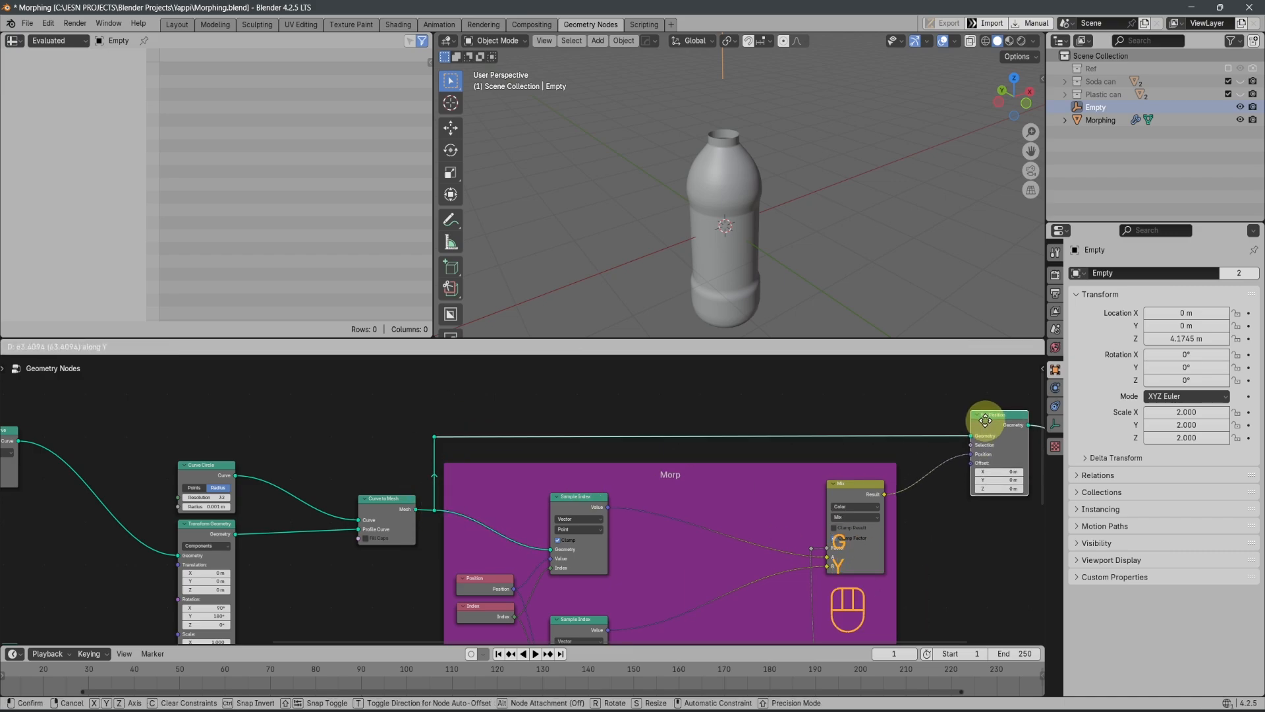
{"action": "left_click", "coordinate": [986, 421]}
Test the morph by lowering the Empty along Z to about -2.71 m
{"action": "scroll", "coordinate": [718, 485], "scroll_direction": "down", "scroll_amount": 6}
{"action": "middle_click_drag", "start_coordinate": [913, 504], "coordinate": [869, 451]}
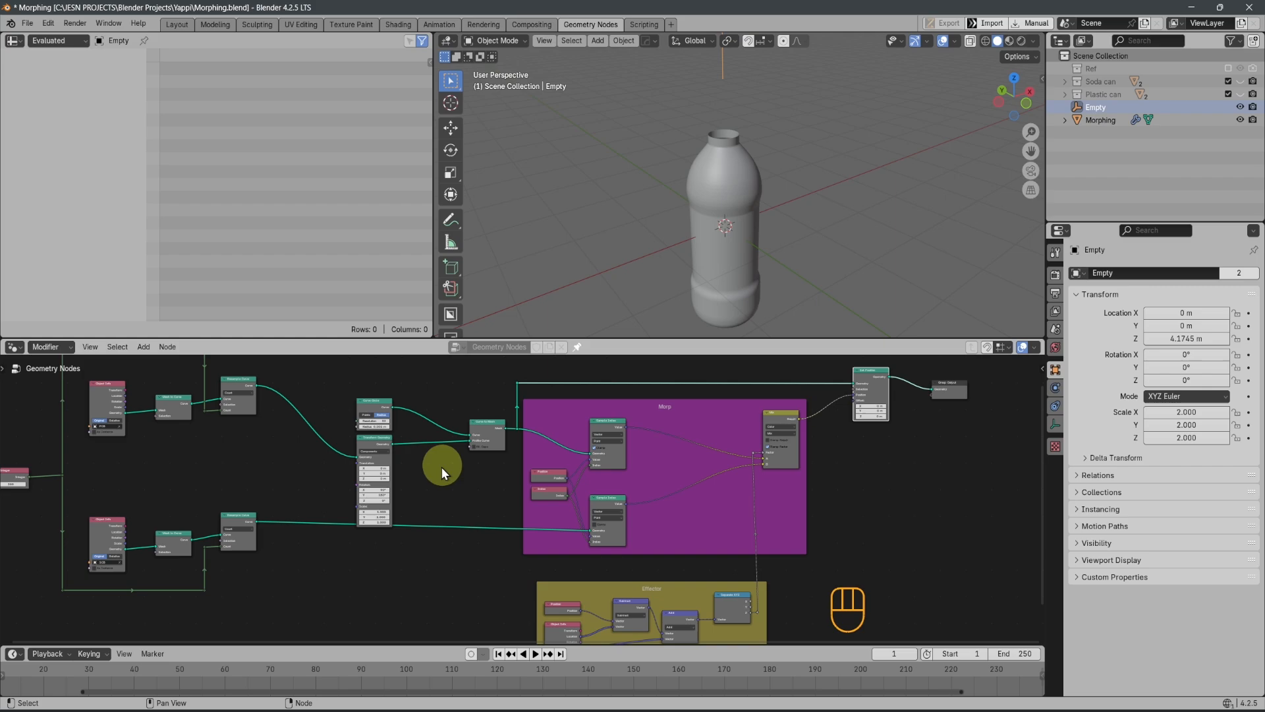
{"action": "scroll", "coordinate": [514, 524], "scroll_direction": "down", "scroll_amount": 2}
{"action": "middle_click_drag", "start_coordinate": [412, 496], "coordinate": [499, 547]}
{"action": "scroll", "coordinate": [499, 547], "scroll_direction": "up", "scroll_amount": 2}
{"action": "scroll", "coordinate": [499, 551], "scroll_direction": "up", "scroll_amount": 1}
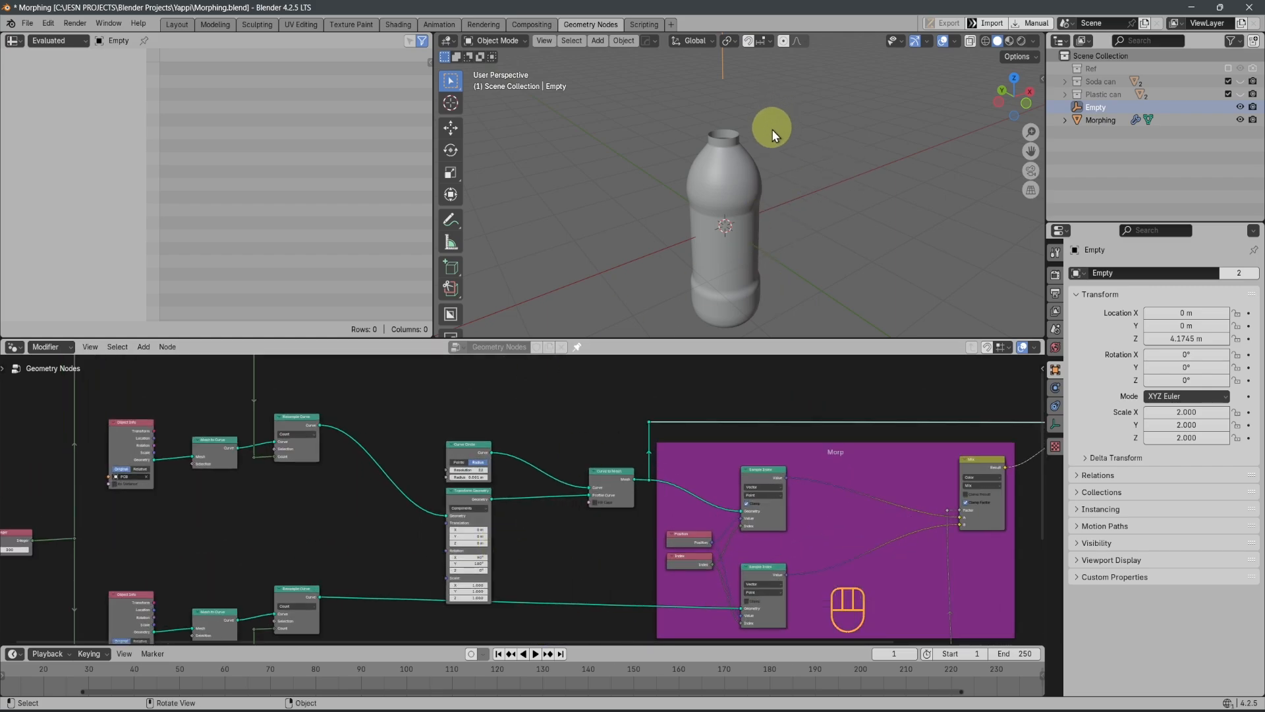
{"action": "scroll", "coordinate": [758, 106], "scroll_direction": "down", "scroll_amount": 4}
{"action": "key", "text": "g"}
{"action": "key", "text": "z"}
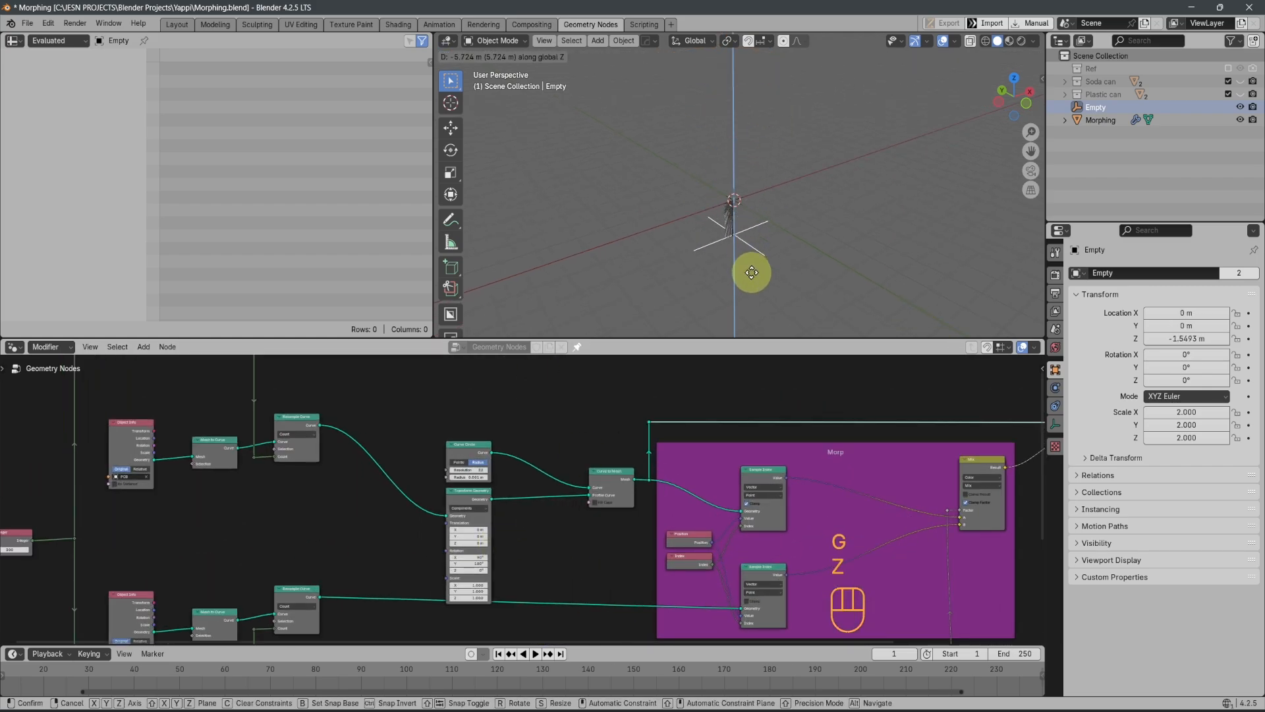
{"action": "left_click", "coordinate": [781, 279]}
Look closer at the morphed mesh and move the Empty along Z to about -1.11 m
{"action": "middle_click_drag", "start_coordinate": [780, 279], "coordinate": [752, 220]}
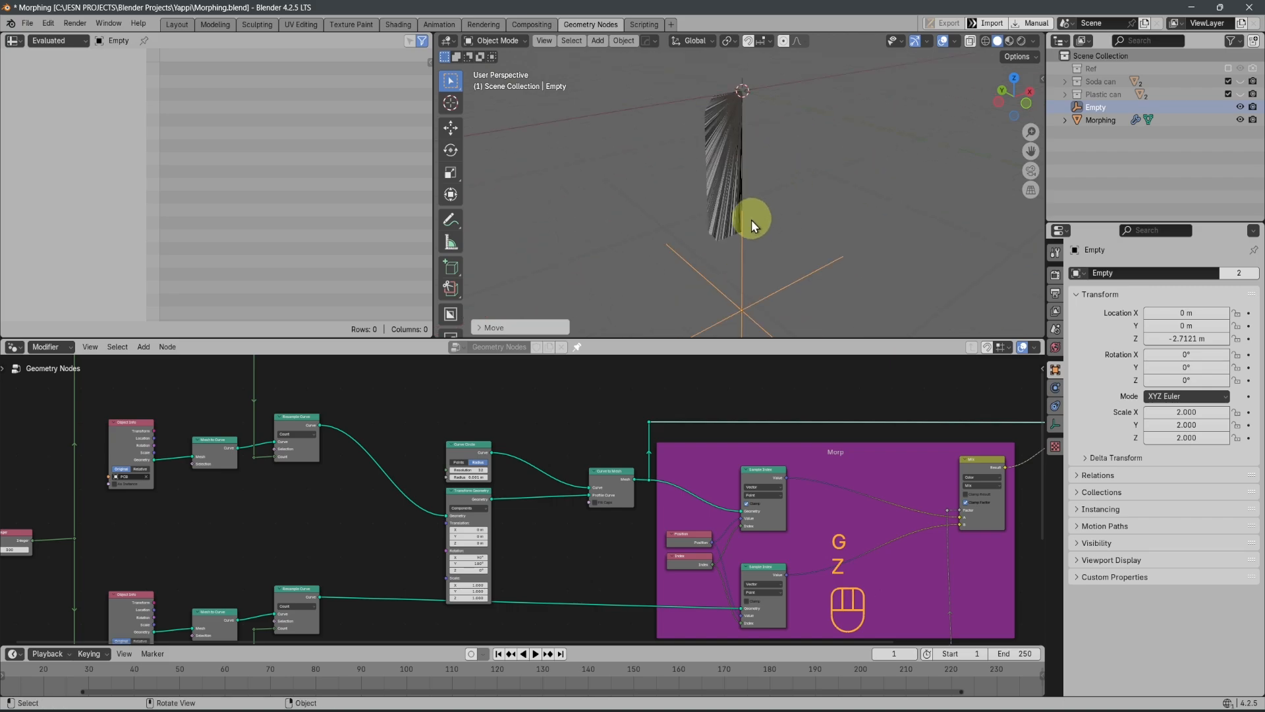
{"action": "key", "text": "g"}
{"action": "key", "text": "z"}
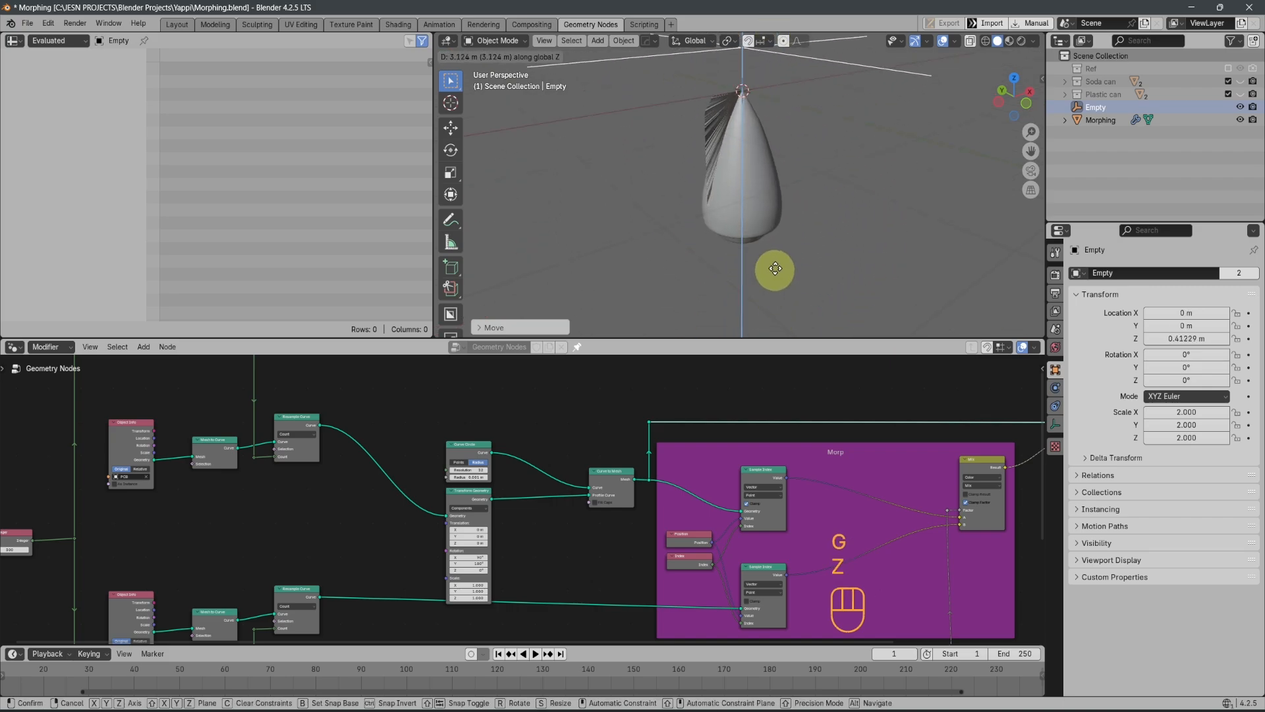
{"action": "left_click", "coordinate": [760, 122]}
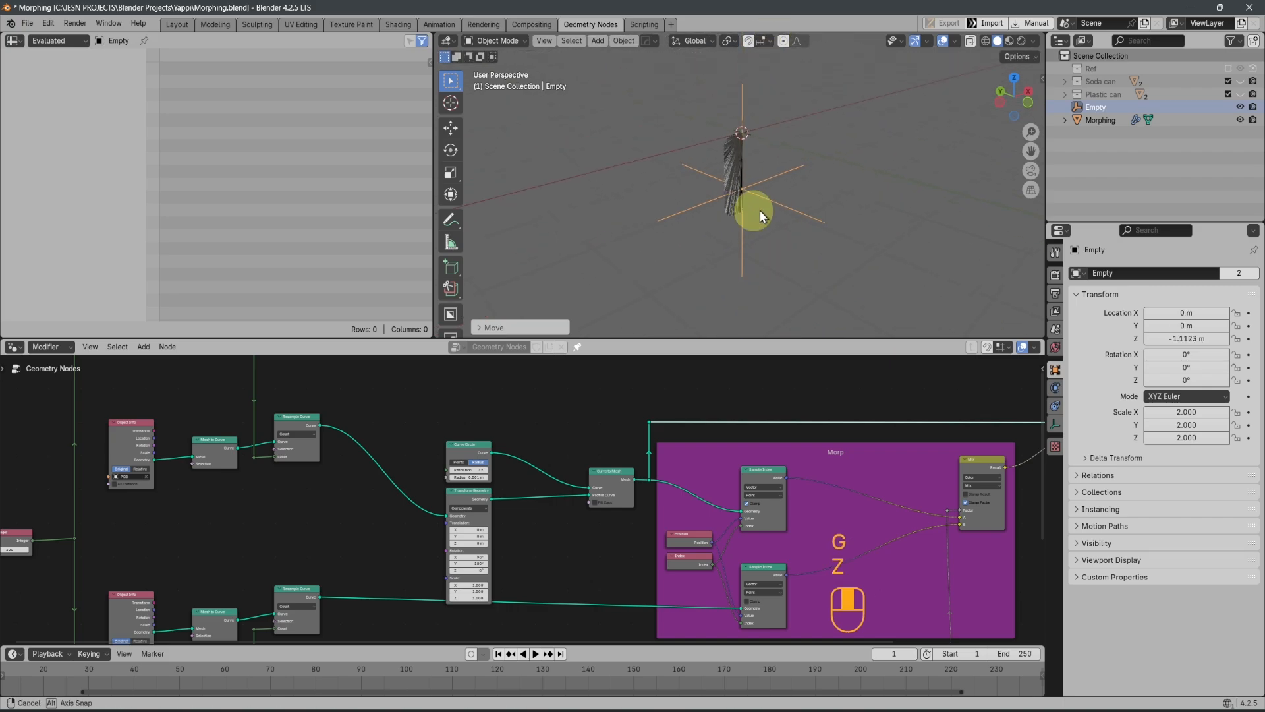
Collapse the Transform Geometry node below the Curve Circle node
{"action": "middle_click_drag", "start_coordinate": [761, 211], "coordinate": [700, 291]}
{"action": "scroll", "coordinate": [531, 532], "scroll_direction": "up", "scroll_amount": 2}
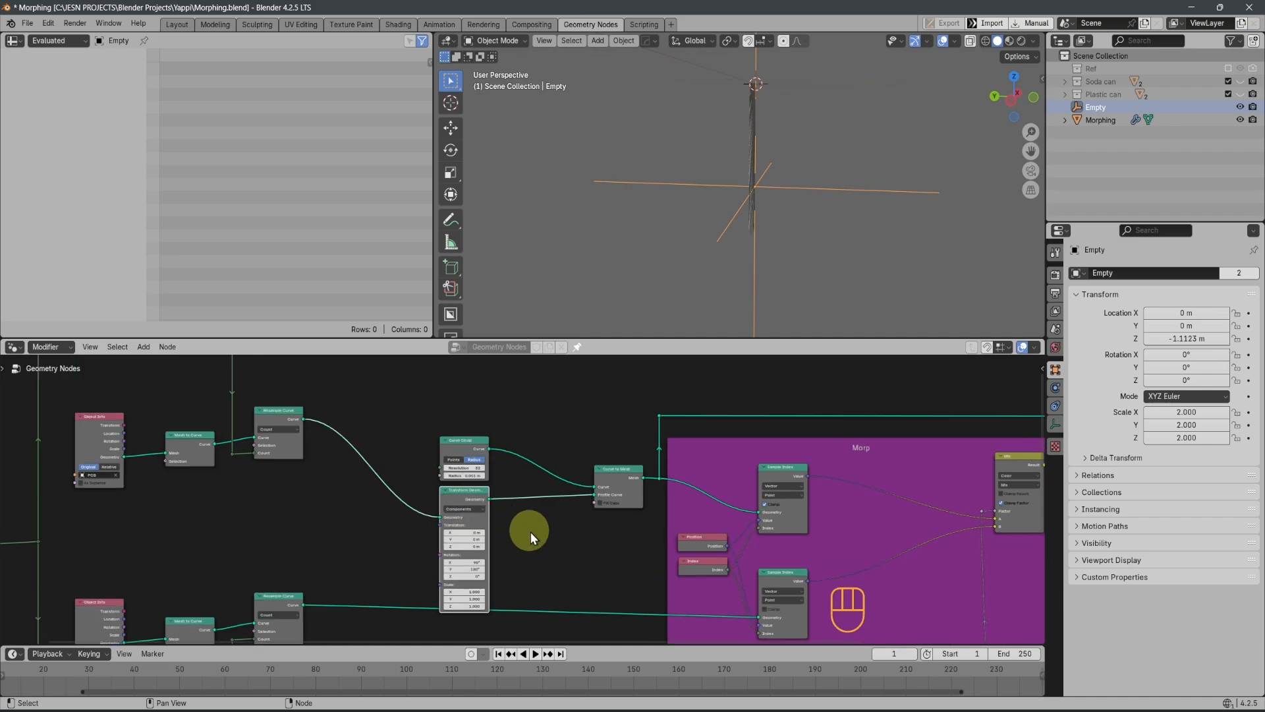
{"action": "key", "text": "h"}
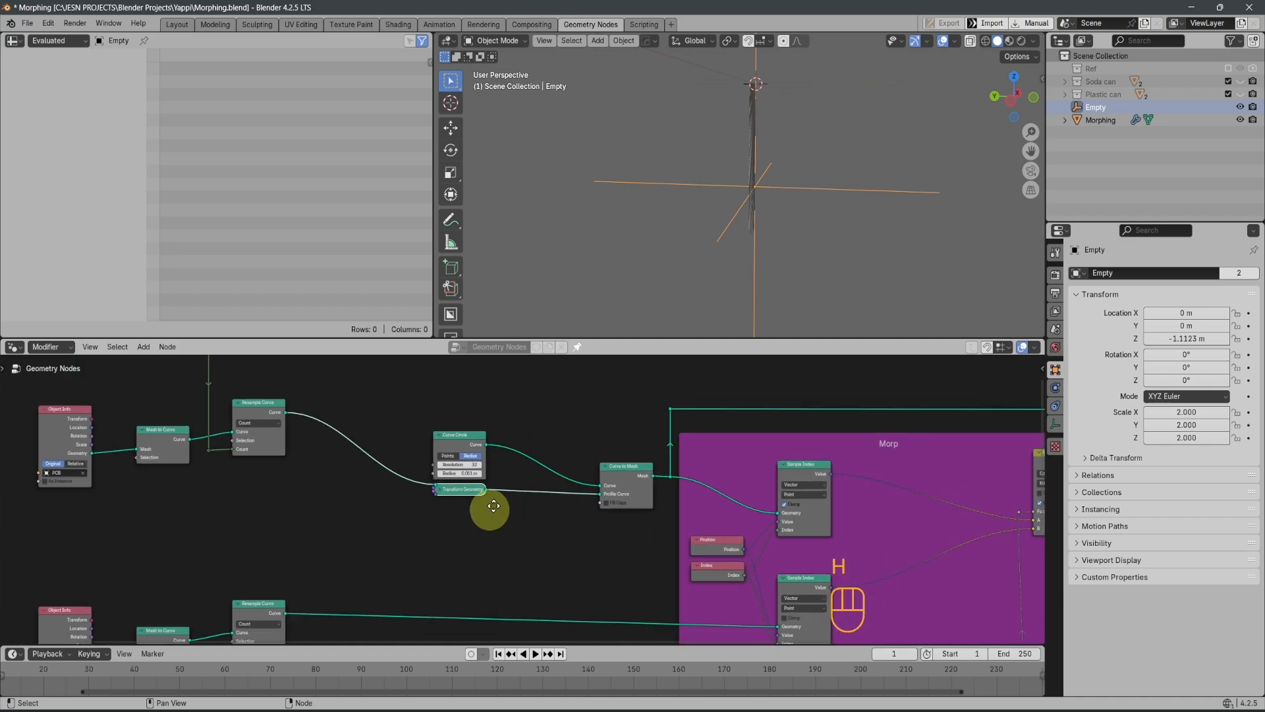
{"action": "middle_click_drag", "start_coordinate": [494, 506], "coordinate": [536, 468]}
Duplicate the Curve Circle, Transform Geometry and Curve to Mesh nodes and place the copies straight below, beside the lower Resample Curve
{"action": "scroll", "coordinate": [536, 468], "scroll_direction": "down", "scroll_amount": 3}
{"action": "left_click_drag", "start_coordinate": [472, 398], "coordinate": [494, 454]}
{"action": "left_click_drag", "start_coordinate": [555, 484], "coordinate": [643, 498]}
{"action": "scroll", "coordinate": [607, 512], "scroll_direction": "down", "scroll_amount": 1}
{"action": "key", "text": "shift+d"}
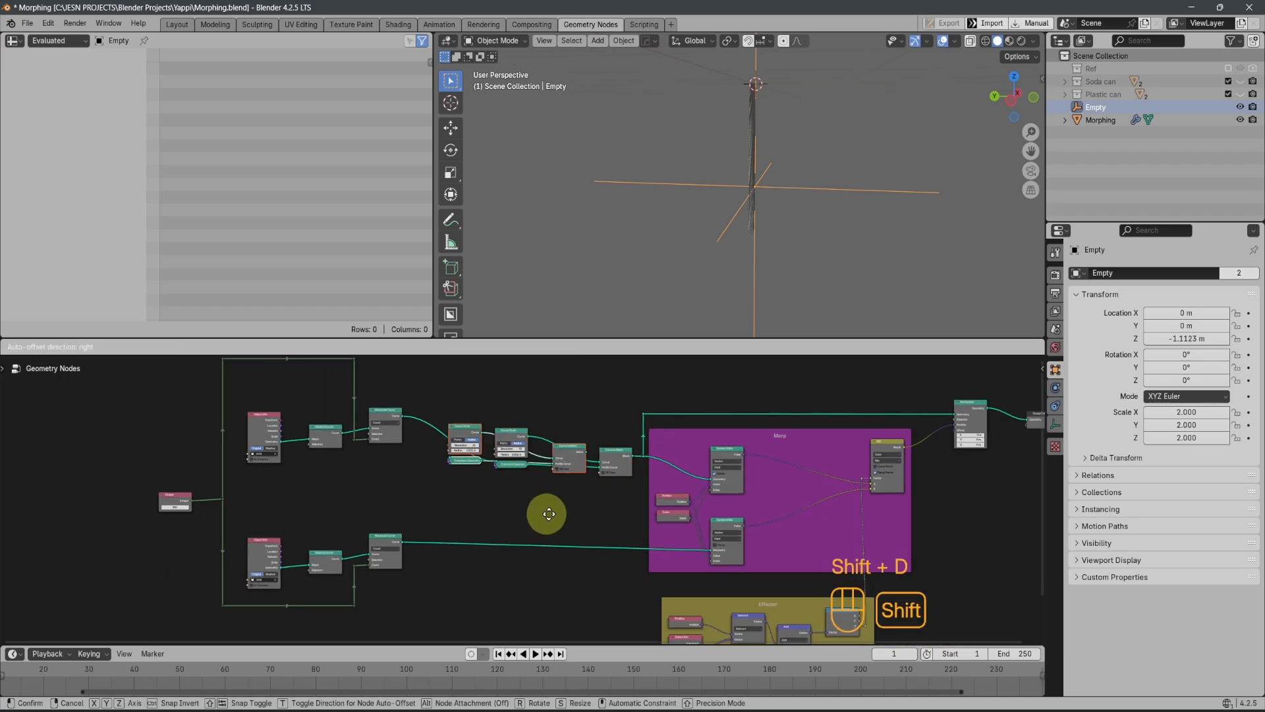
{"action": "key", "text": "y"}
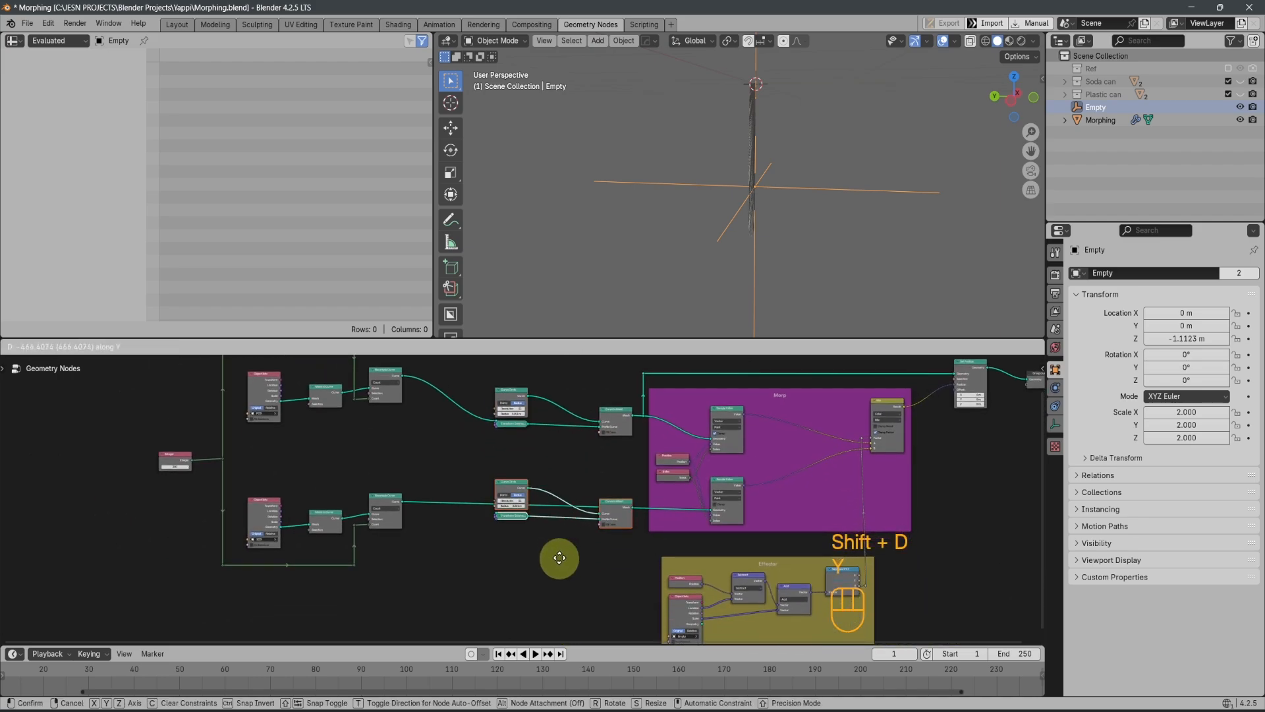
{"action": "left_click", "coordinate": [537, 598]}
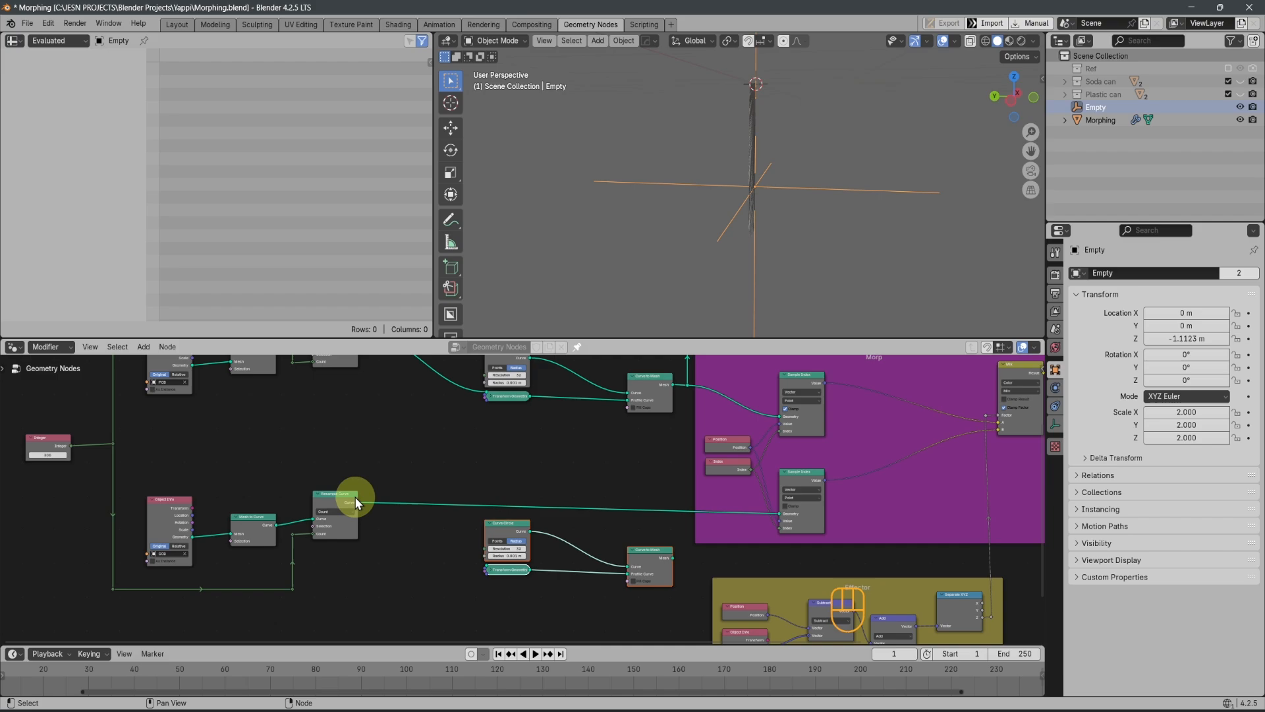
Route the lower Resample Curve through the duplicated Transform Geometry and Curve to Mesh nodes into the lower Sample Index's Geometry input
{"action": "left_click_drag", "start_coordinate": [359, 503], "coordinate": [489, 568]}
{"action": "scroll", "coordinate": [521, 573], "scroll_direction": "up", "scroll_amount": 1}
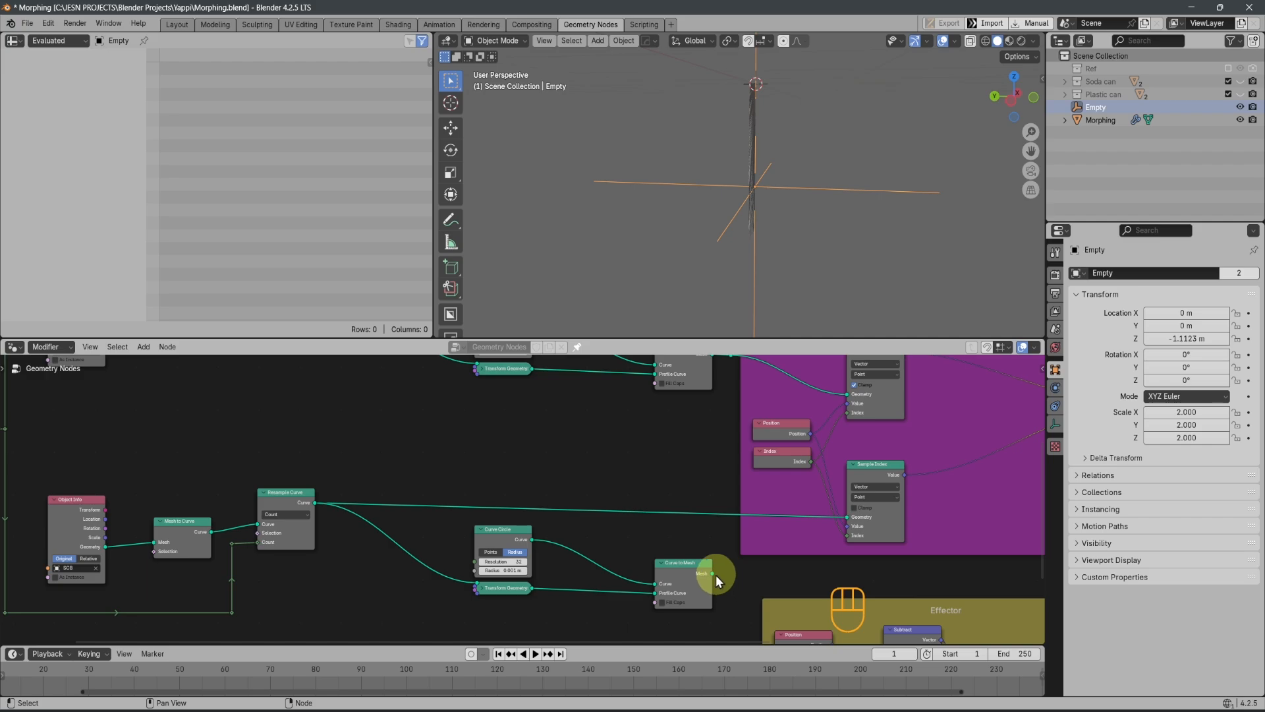
{"action": "left_click_drag", "start_coordinate": [715, 574], "coordinate": [847, 517]}
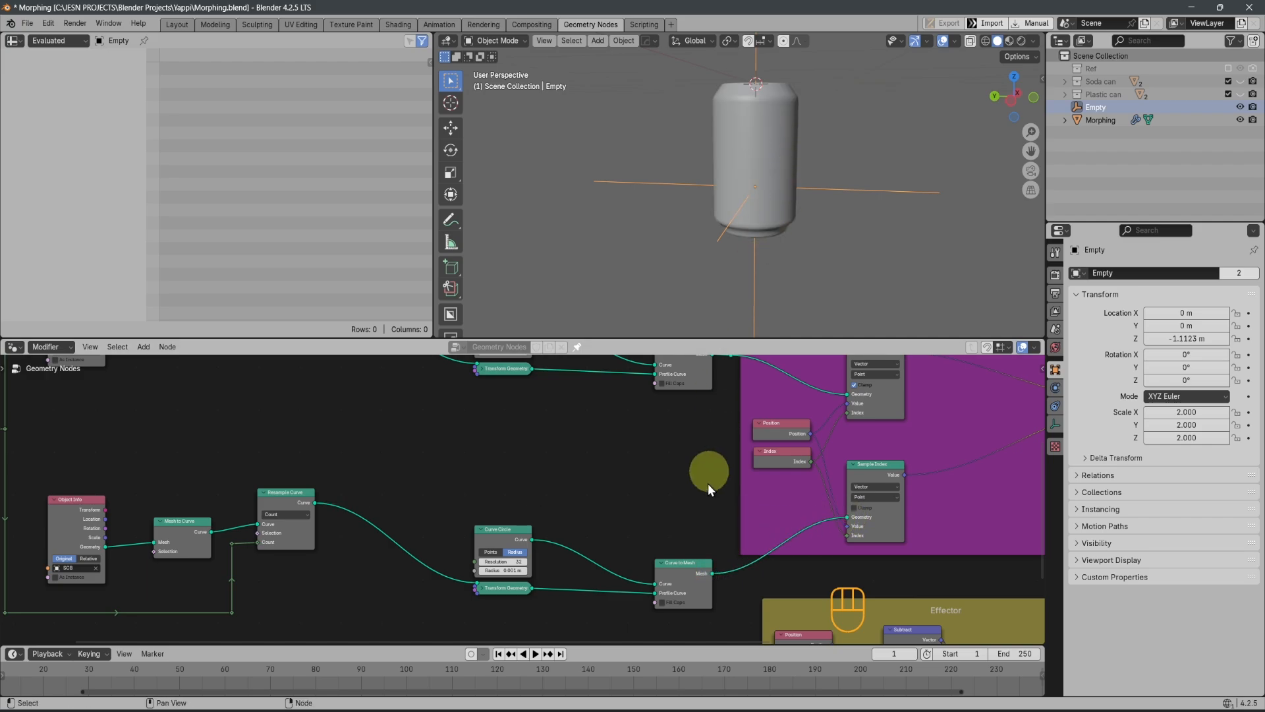
Lower the duplicated Curve Circle and Transform Geometry nodes along Y until the circle is about level with Curve to Mesh
{"action": "left_click_drag", "start_coordinate": [422, 493], "coordinate": [532, 607]}
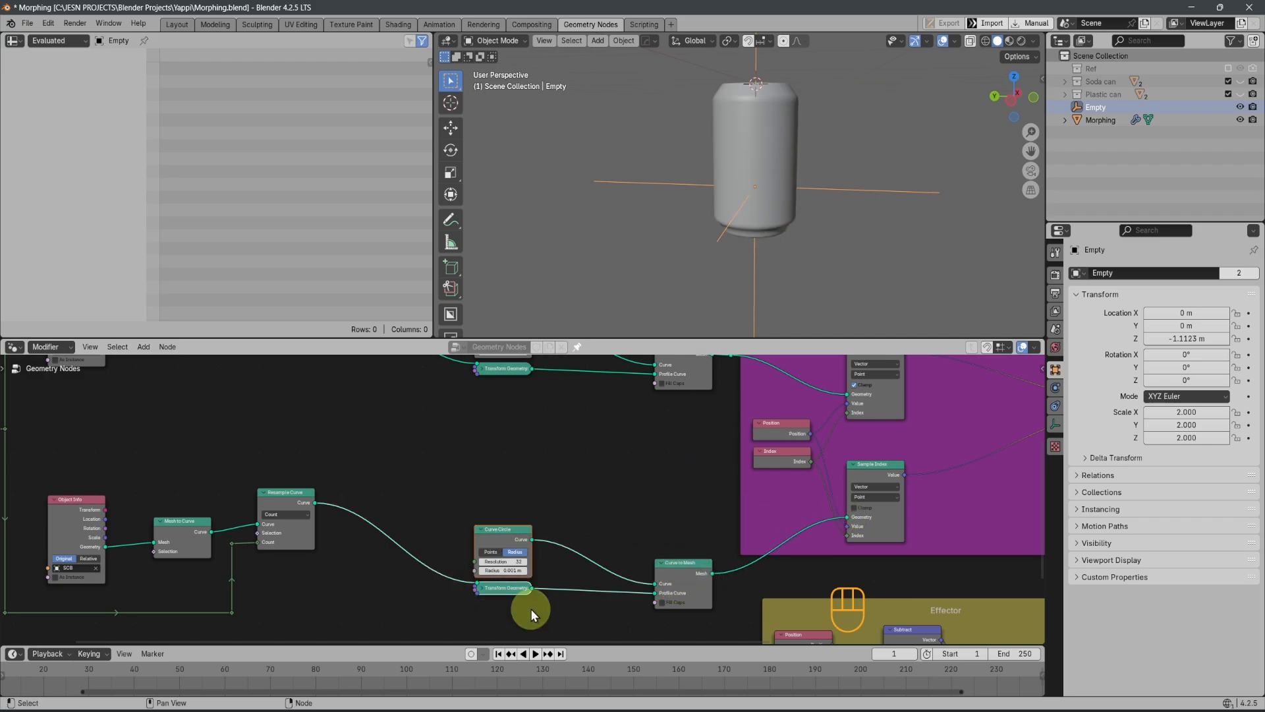
{"action": "key", "text": "g"}
{"action": "key", "text": "y"}
{"action": "left_click", "coordinate": [520, 570]}
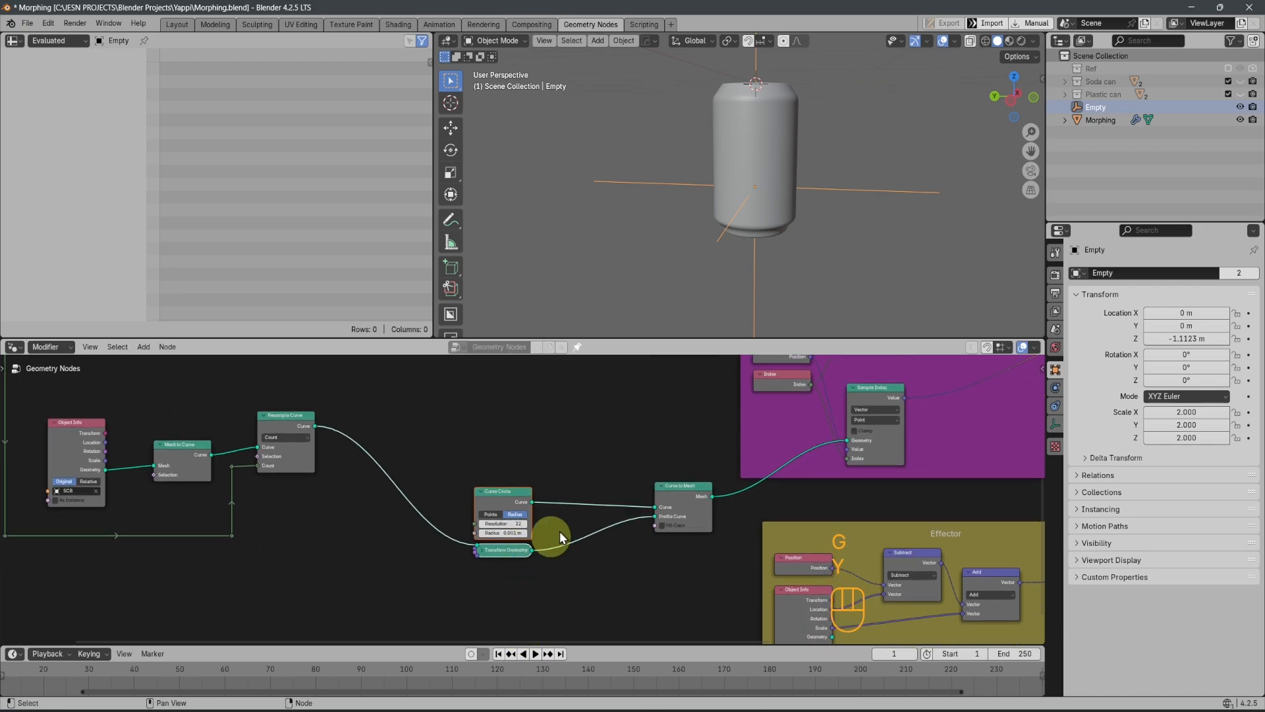
Test the can-to-bottle morph by moving the Empty up and down along Z, leaving it at about -1.44 m
{"action": "scroll", "coordinate": [600, 506], "scroll_direction": "down", "scroll_amount": 4}
{"action": "middle_click_drag", "start_coordinate": [634, 465], "coordinate": [619, 516], "text": "shift"}
{"action": "scroll", "coordinate": [502, 480], "scroll_direction": "down", "scroll_amount": 2}
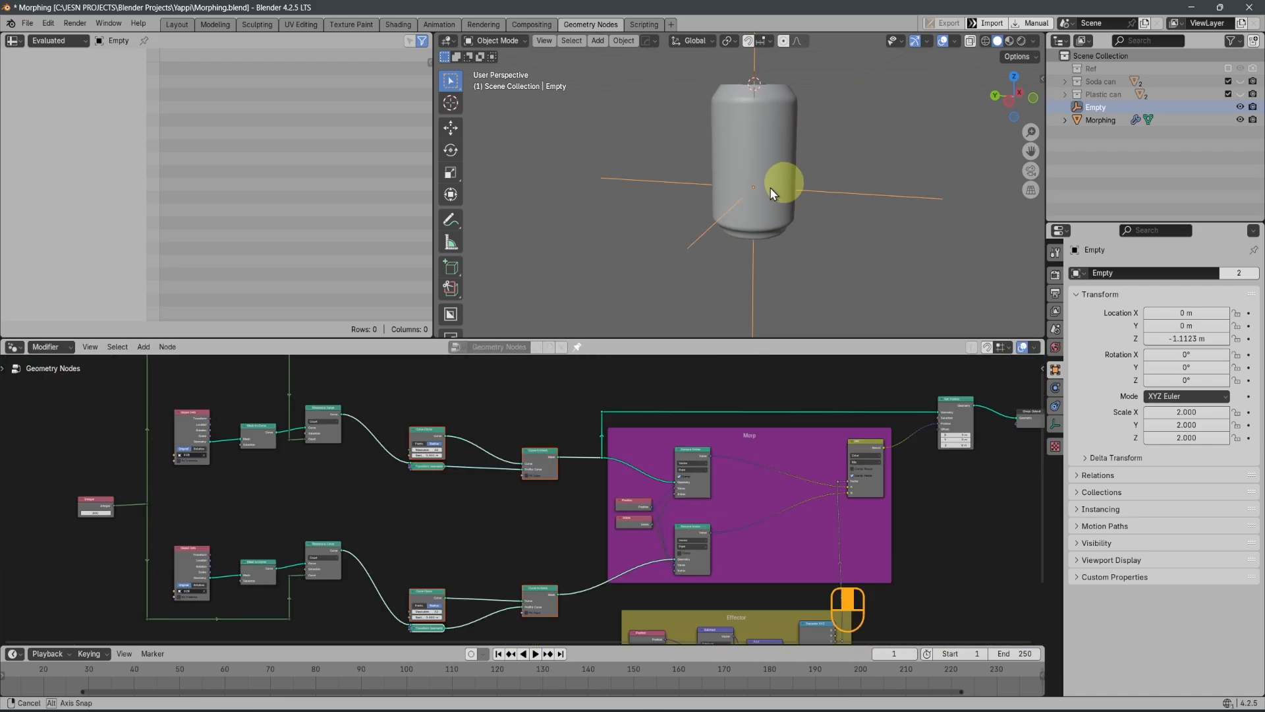
{"action": "mouse_move", "coordinate": [785, 180]}
{"action": "middle_mouse_down"}
{"action": "mouse_move", "coordinate": [791, 263]}
{"action": "mouse_move", "coordinate": [819, 203]}
{"action": "mouse_move", "coordinate": [717, 223]}
{"action": "mouse_move", "coordinate": [780, 196]}
{"action": "middle_mouse_up"}
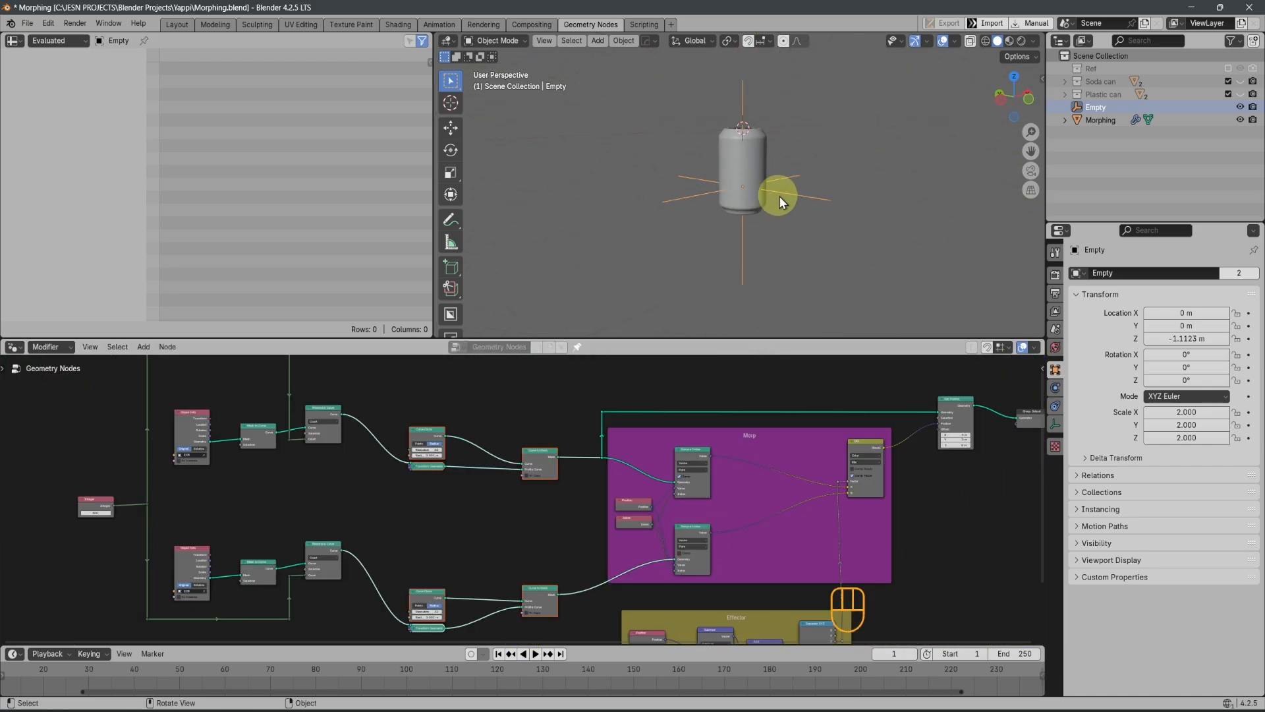
{"action": "left_click", "coordinate": [786, 192]}
{"action": "key", "text": "g"}
{"action": "key", "text": "z"}
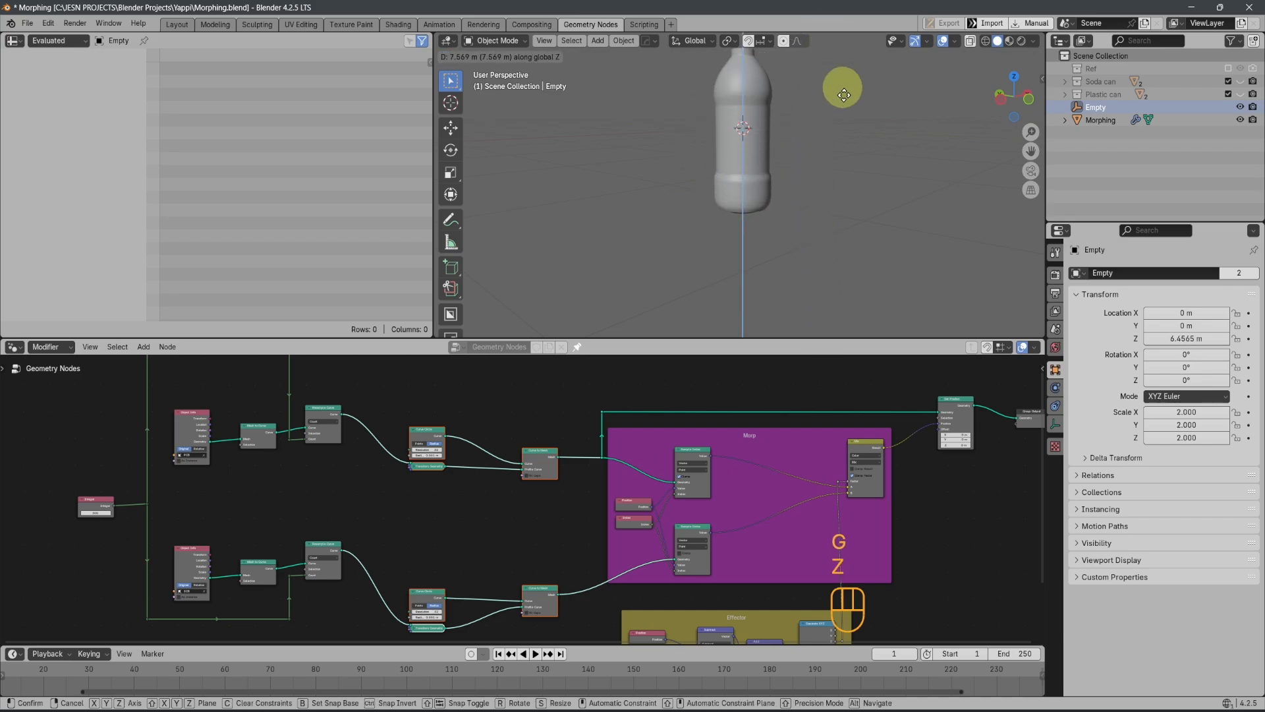
{"action": "left_click", "coordinate": [854, 209]}
Preview the morph from a higher angle by raising the Empty along Z, then cancel the move
{"action": "middle_click_drag", "start_coordinate": [854, 209], "coordinate": [749, 231]}
{"action": "key", "text": "g"}
{"action": "key", "text": "z"}
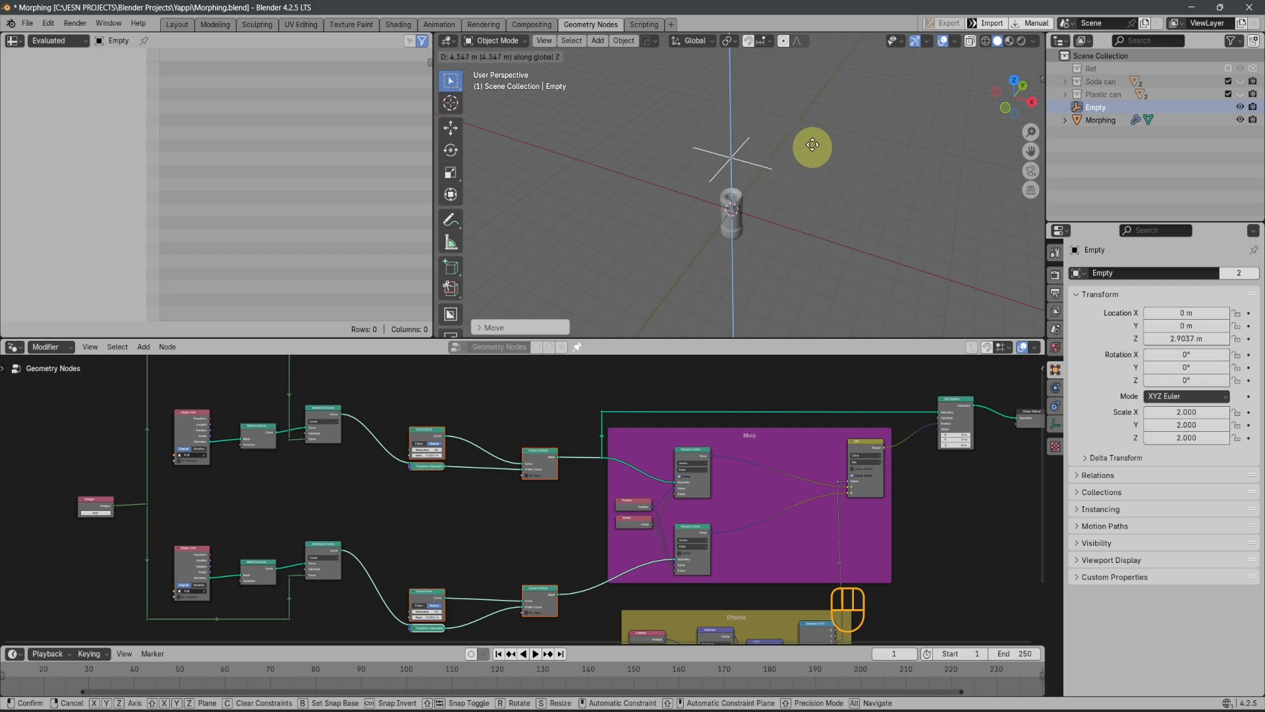
{"action": "right_click", "coordinate": [799, 225]}
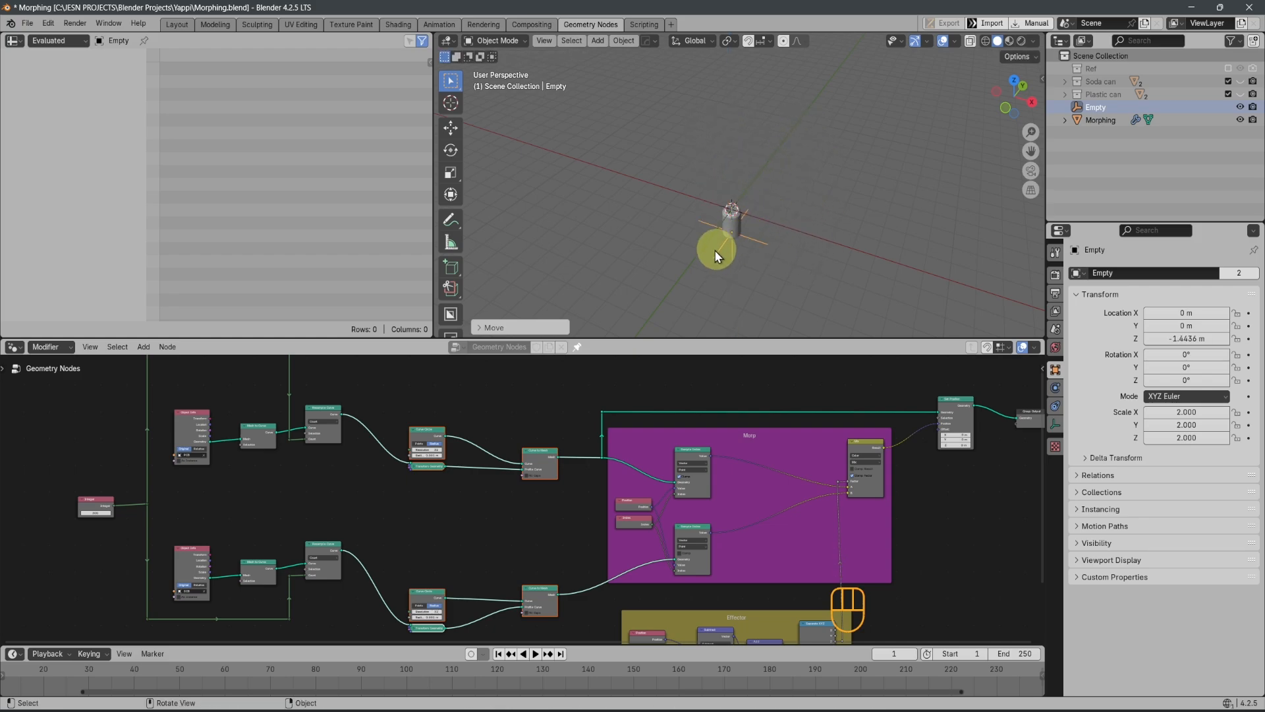
Set the 3D view to front orthographic and change the spreadsheet area into a Timeline editor
{"action": "middle_click_drag", "start_coordinate": [714, 251], "coordinate": [844, 183]}
{"action": "key", "text": "KP_1"}
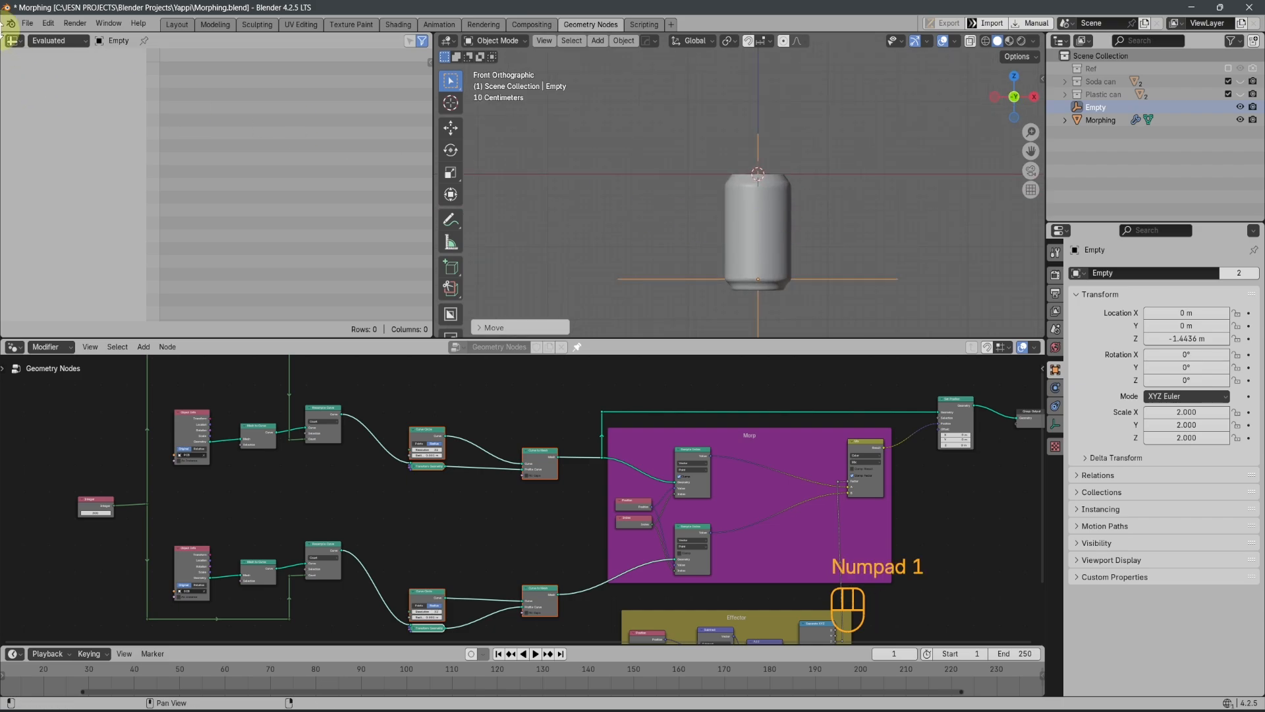
{"action": "left_click", "coordinate": [12, 40]}
{"action": "left_click", "coordinate": [191, 89]}
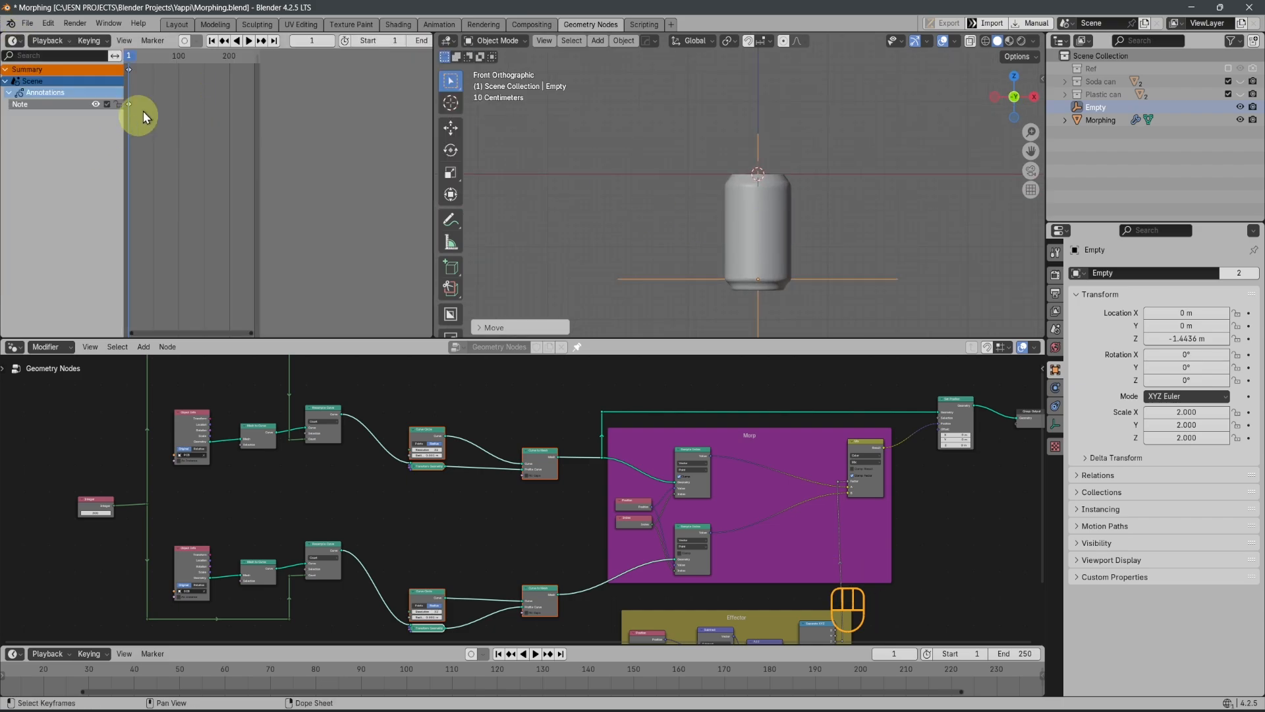
Show the Empty's transform values in the 3D view and raise the Empty along Z to about 3.87 m
{"action": "scroll", "coordinate": [729, 182], "scroll_direction": "down", "scroll_amount": 4}
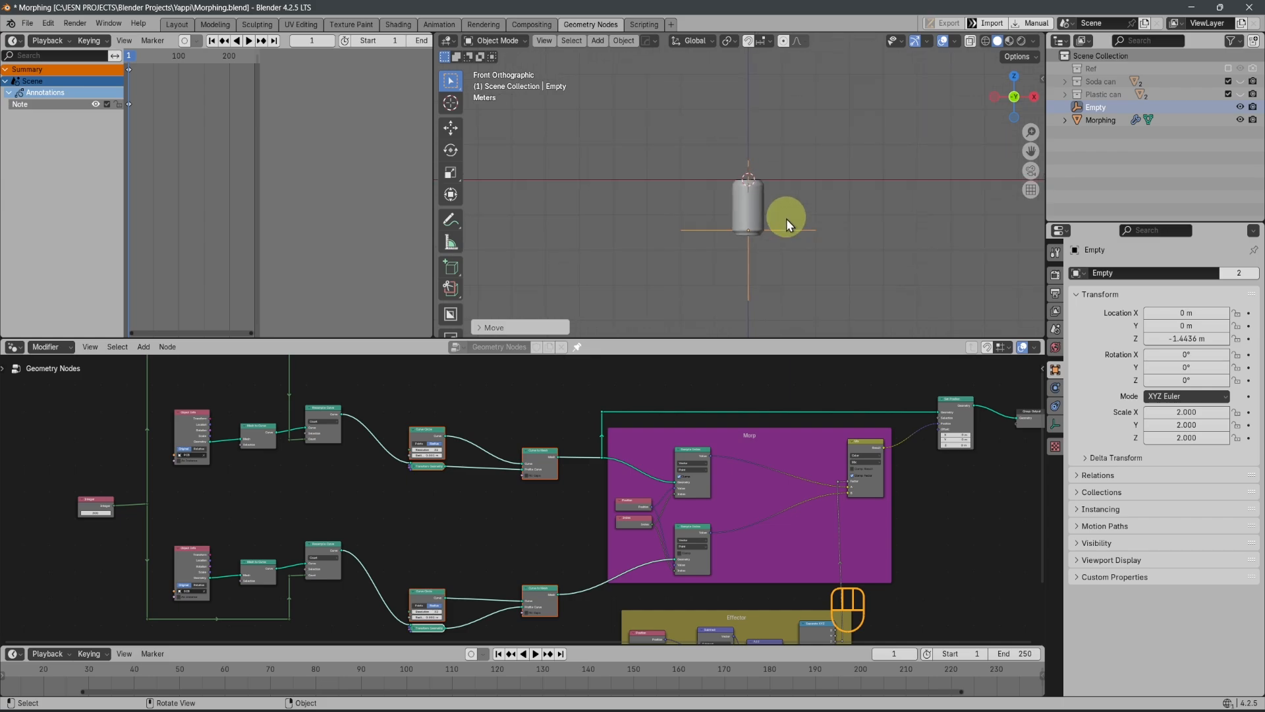
{"action": "key", "text": "n"}
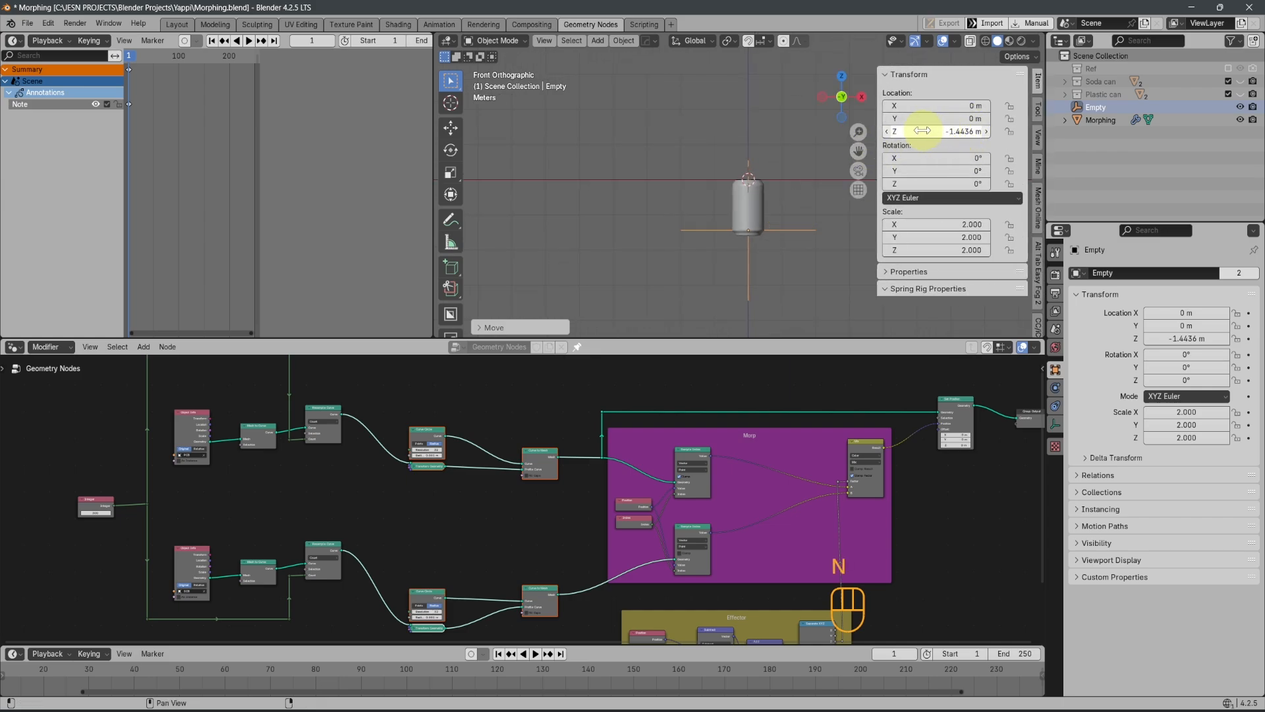
{"action": "key", "text": "g"}
{"action": "key", "text": "z"}
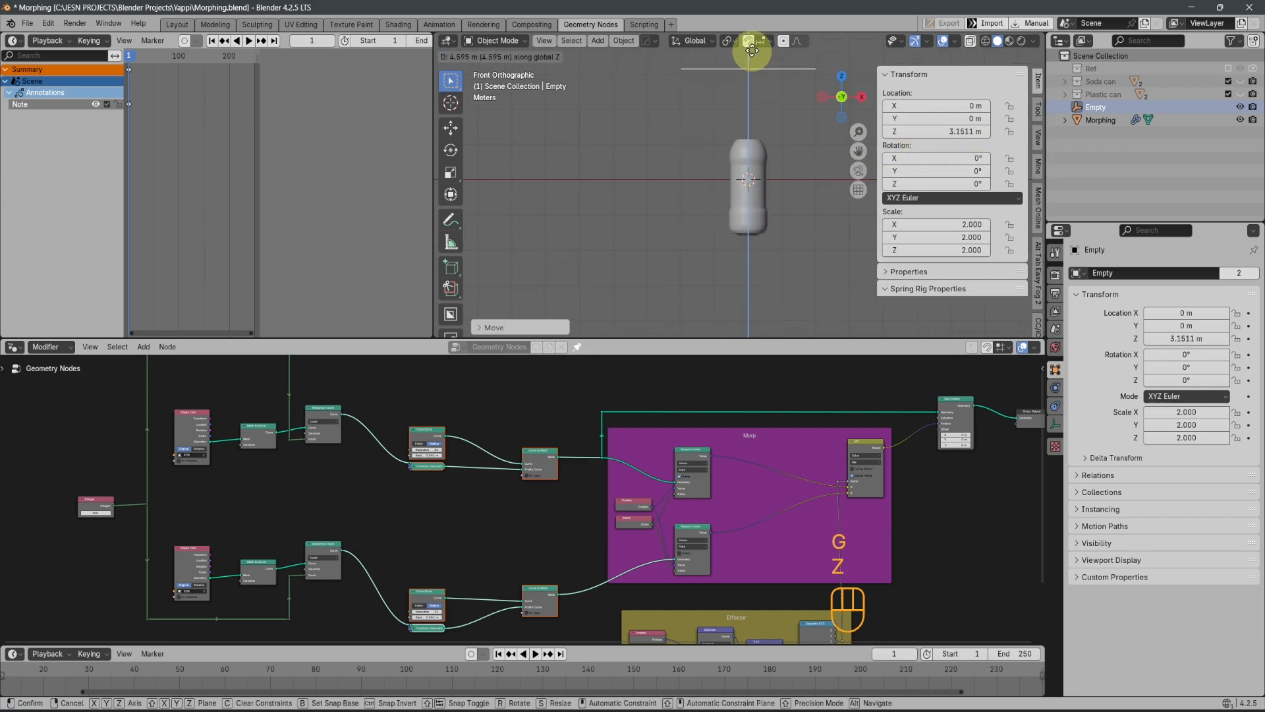
{"action": "left_click", "coordinate": [751, 330]}
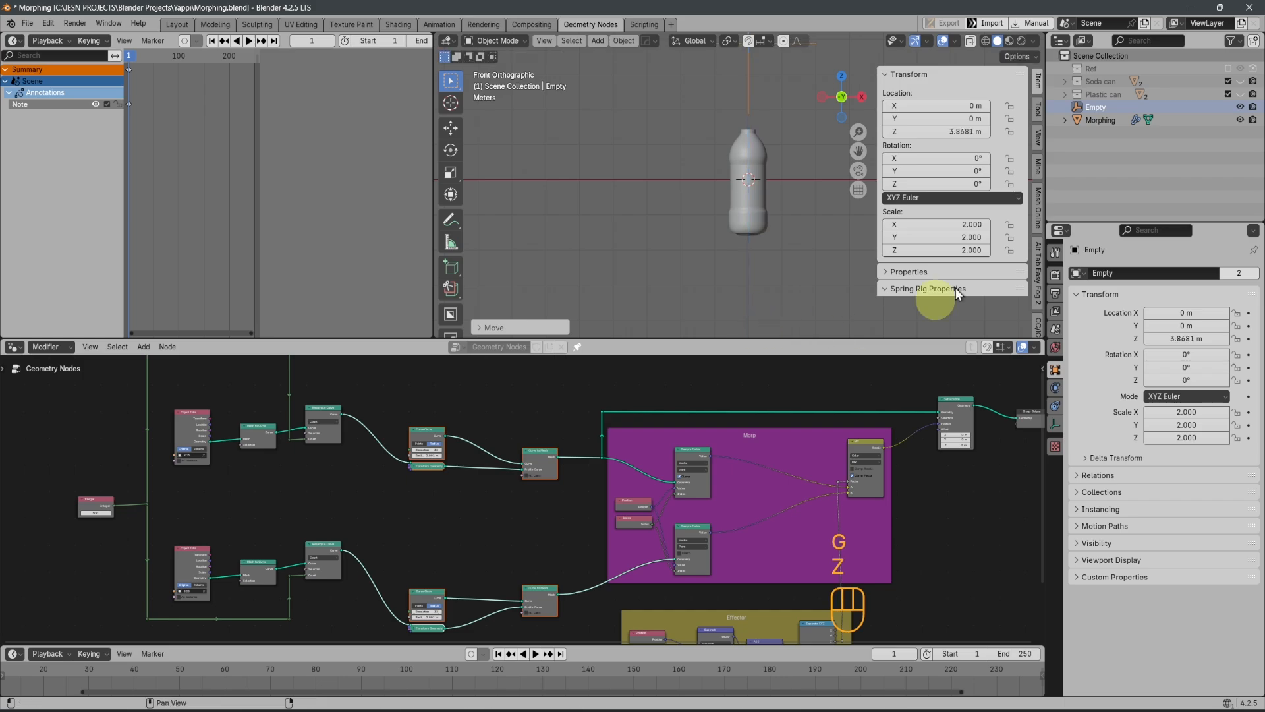
Set the Empty's Z location to 4 m and insert a single keyframe on that value at frame 1
{"action": "left_click", "coordinate": [949, 134]}
{"action": "key", "text": "Return"}
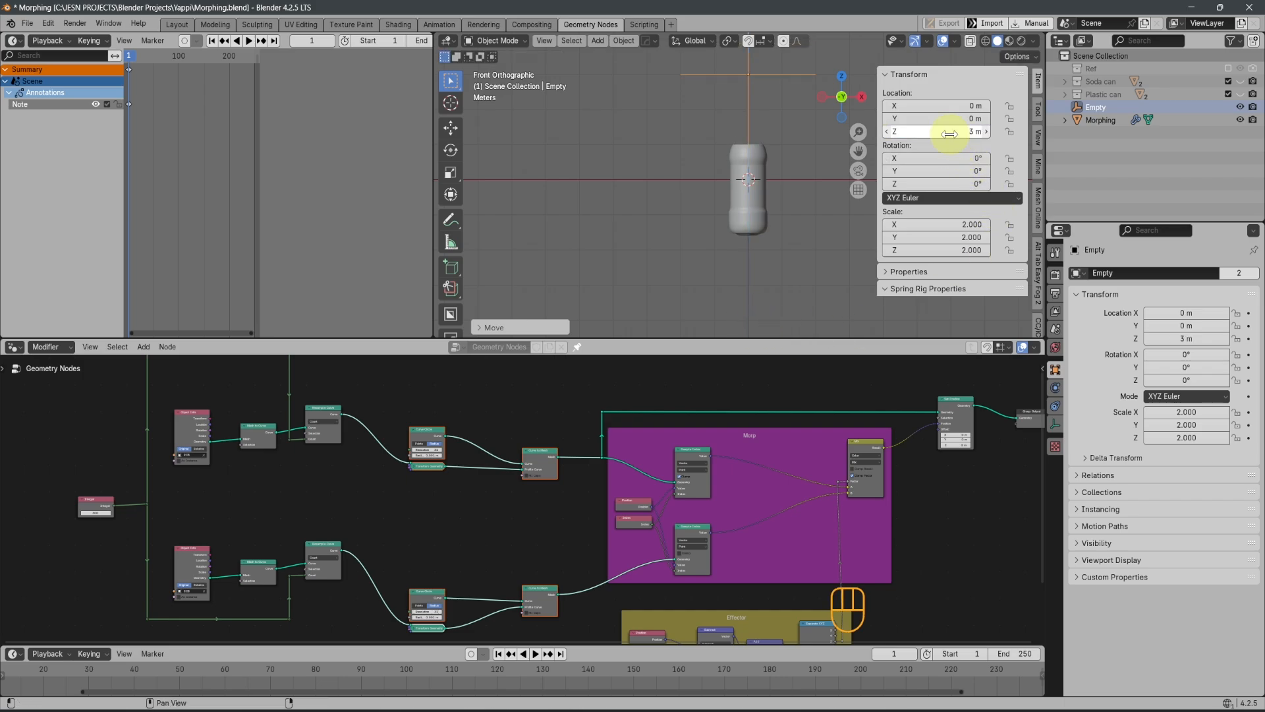
{"action": "left_click", "coordinate": [950, 134]}
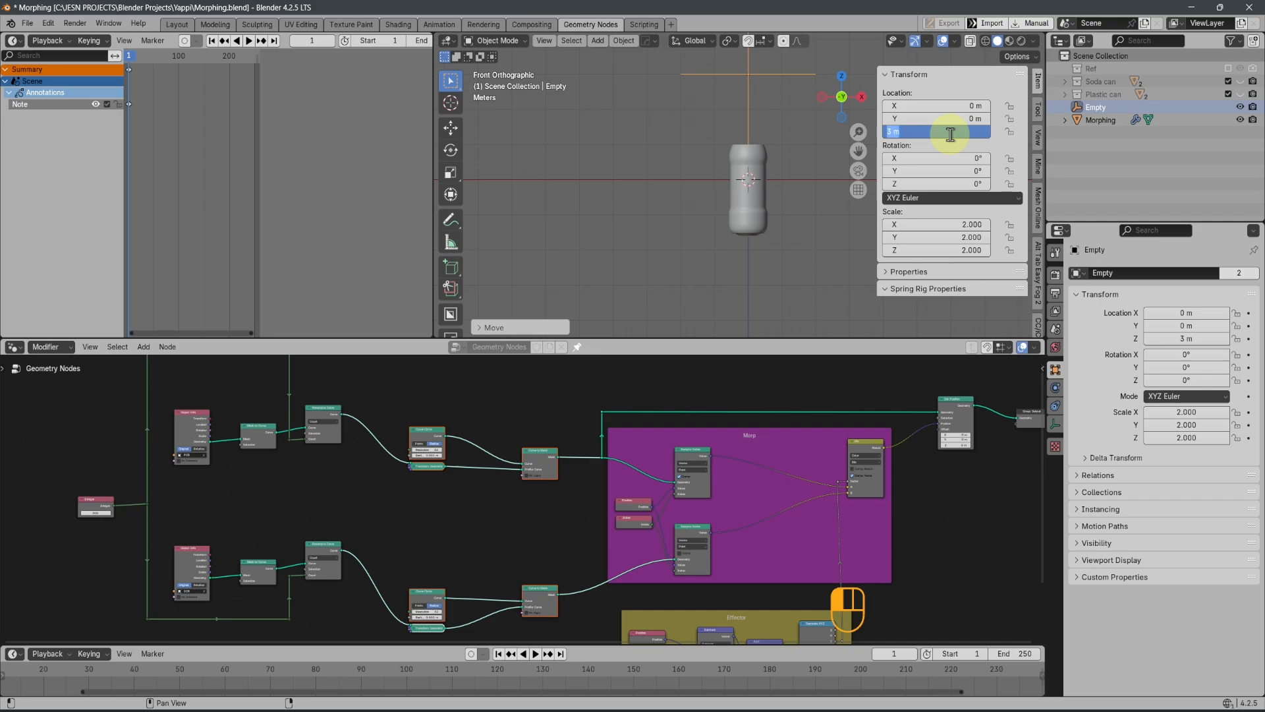
{"action": "key", "text": "Return"}
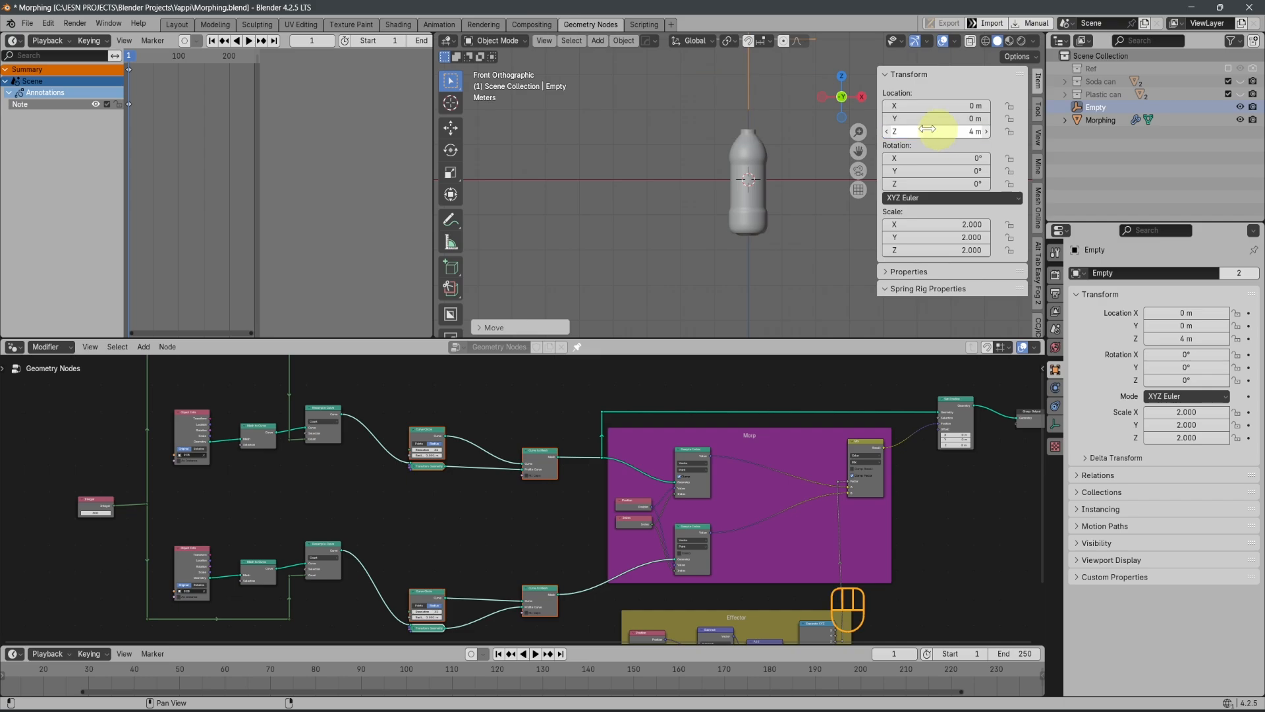
{"action": "right_click", "coordinate": [930, 130]}
{"action": "left_click", "coordinate": [876, 147]}
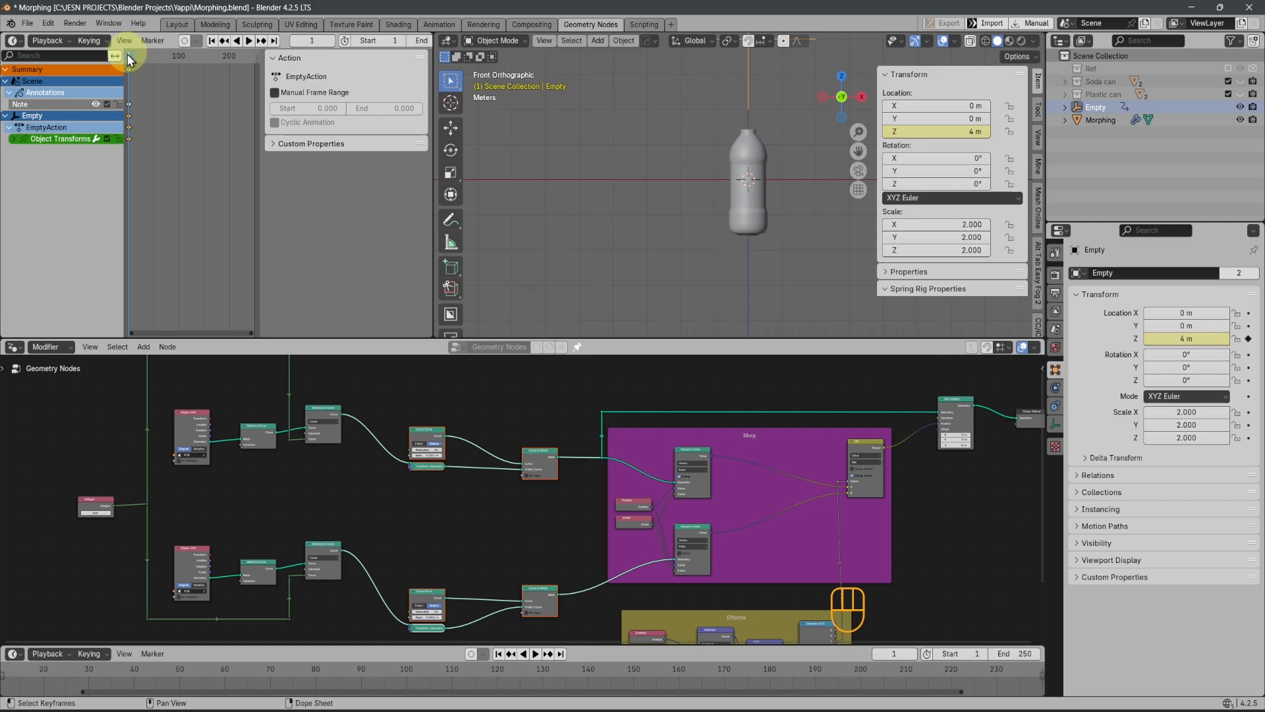
At frame 51, set the Empty's Z location to -4 m and insert a single keyframe on it
{"action": "left_click_drag", "start_coordinate": [128, 56], "coordinate": [150, 62]}
{"action": "key", "text": "space"}
{"action": "key", "text": "space"}
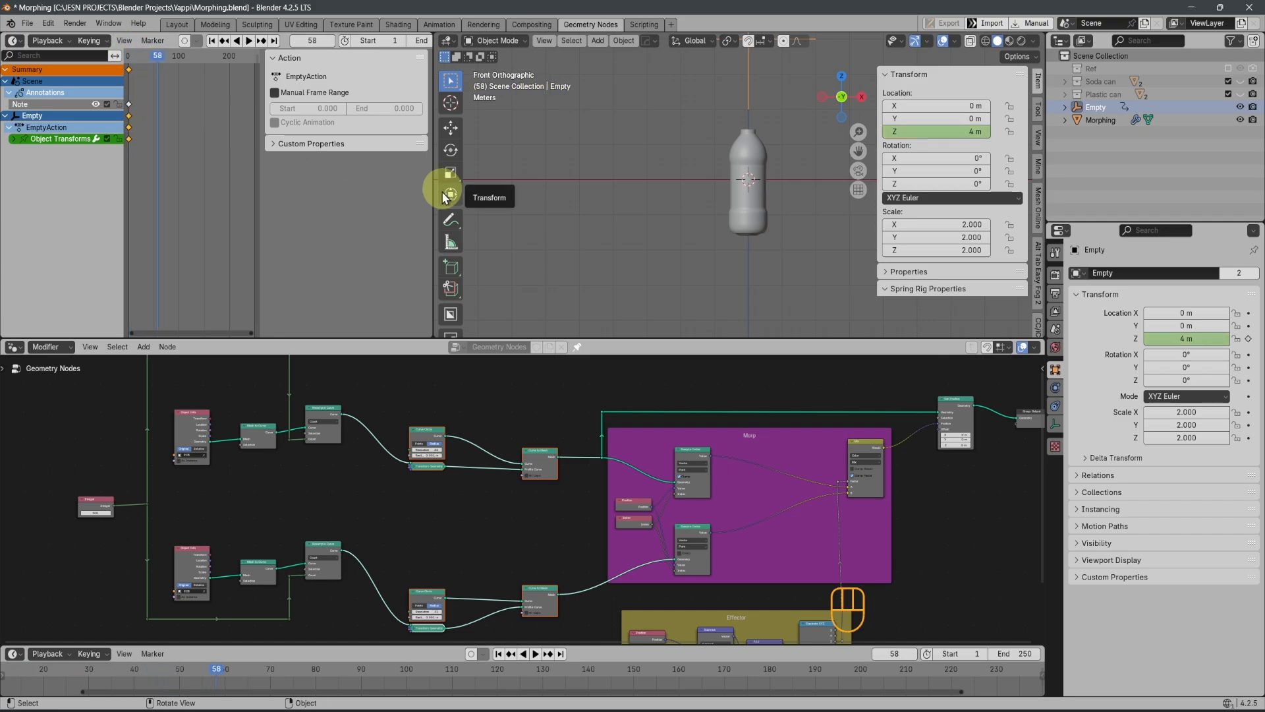
{"action": "key", "text": "Left"}
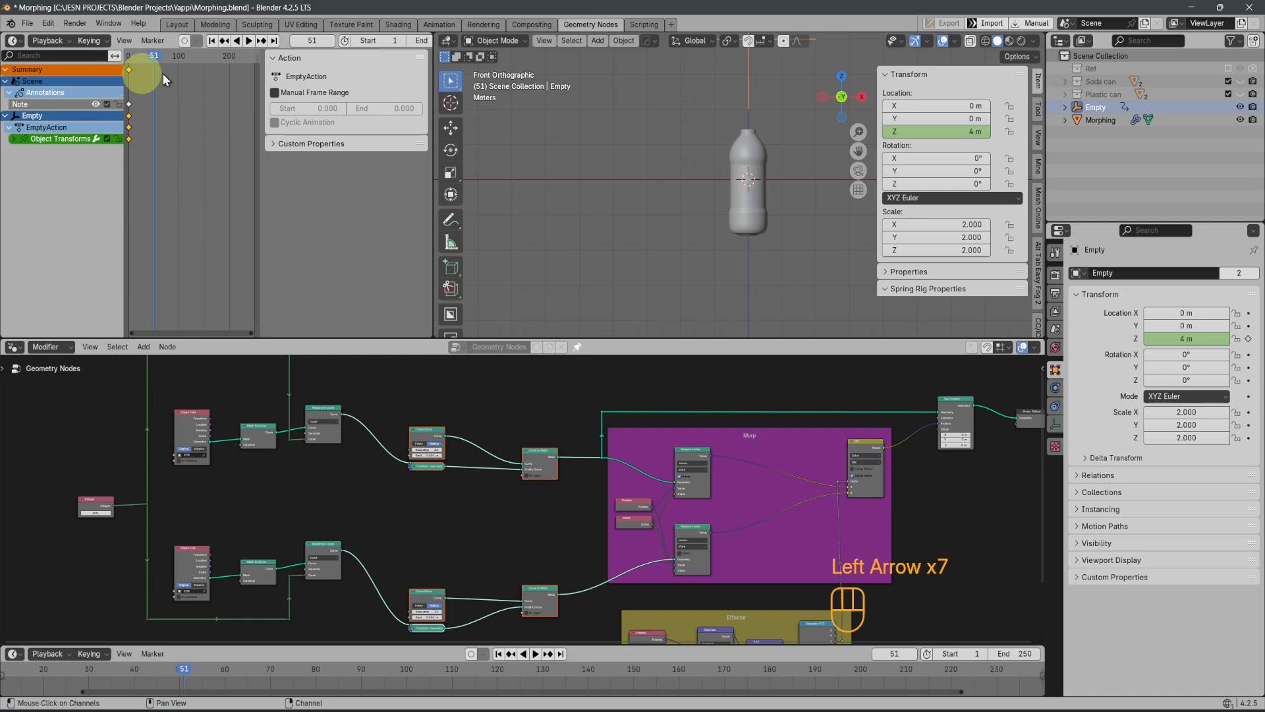
{"action": "scroll", "coordinate": [766, 153], "scroll_direction": "down", "scroll_amount": 3}
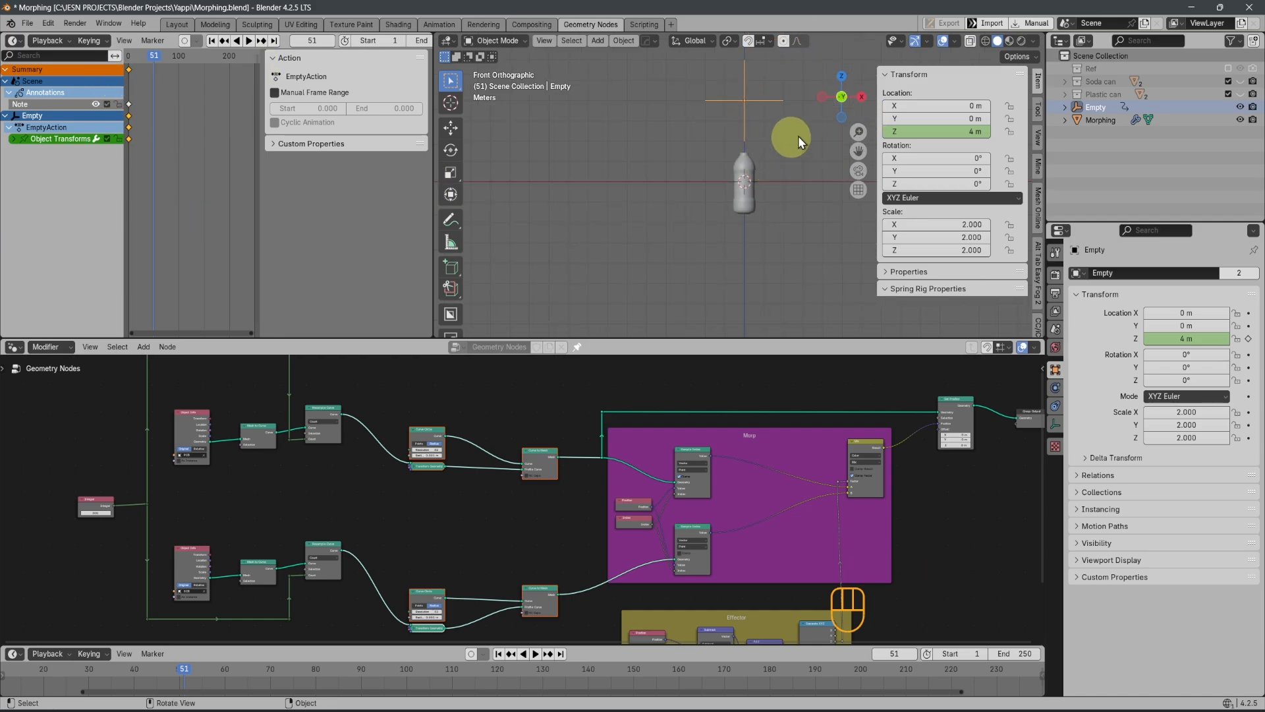
{"action": "left_click", "coordinate": [921, 131]}
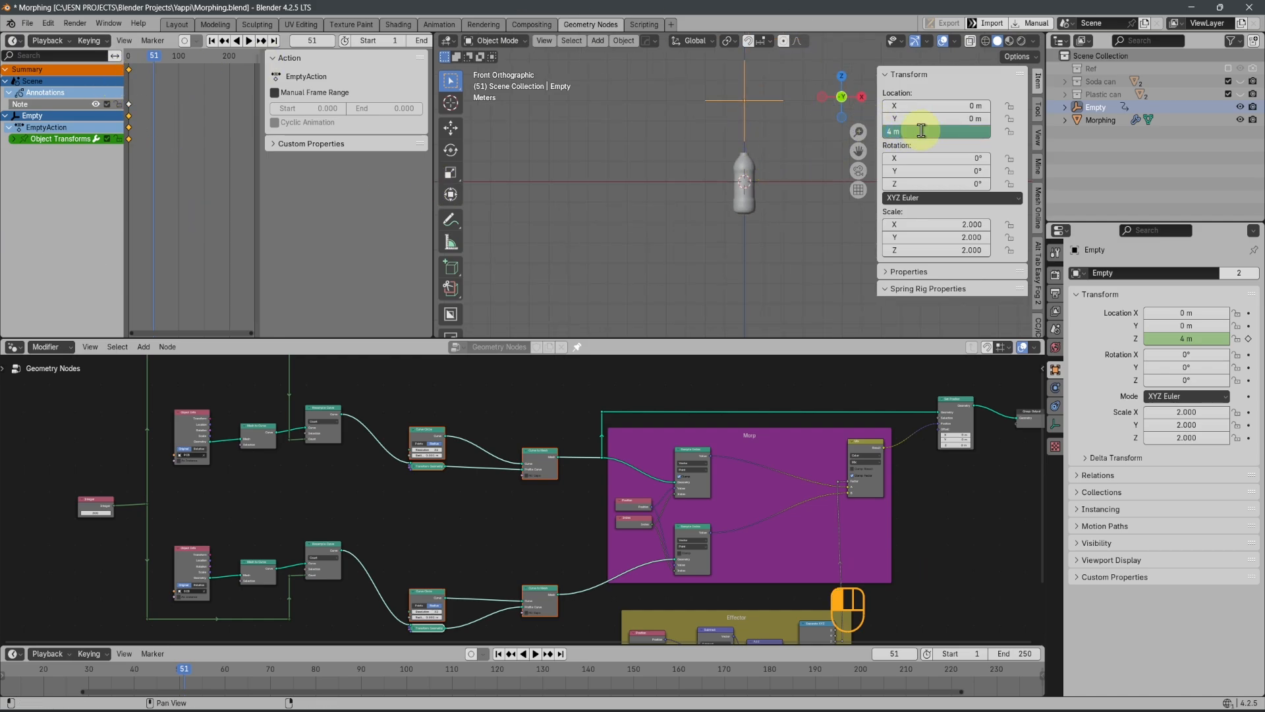
{"action": "key", "text": "Return"}
{"action": "right_click", "coordinate": [921, 130]}
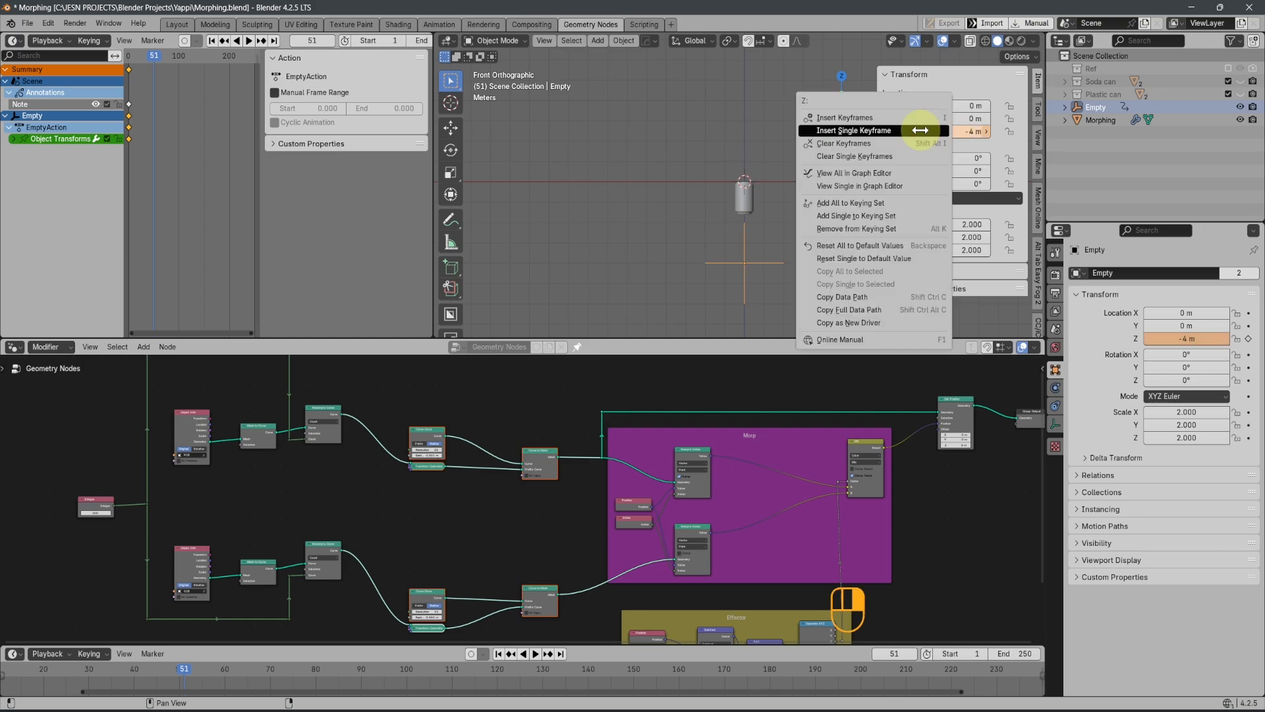
{"action": "left_click", "coordinate": [876, 127]}
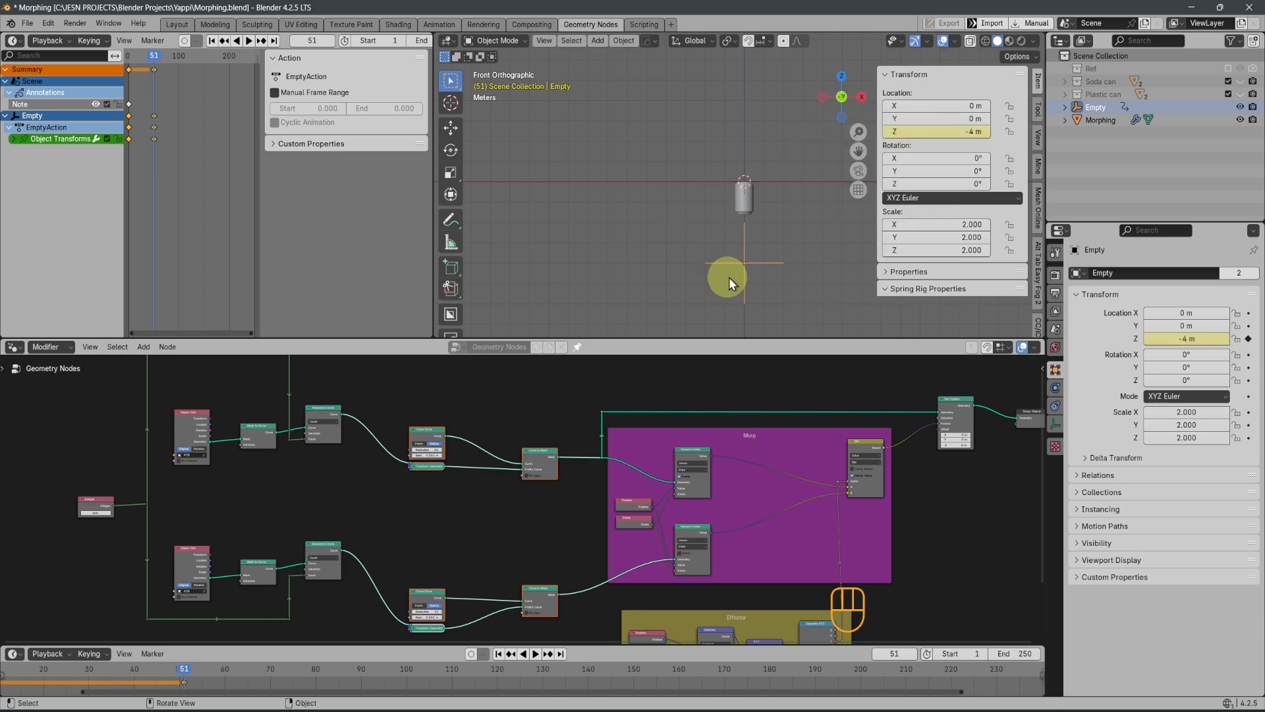
Set all of the Empty's keyframes to Linear interpolation and make frame 50 the end of the playback range
{"action": "key", "text": "a"}
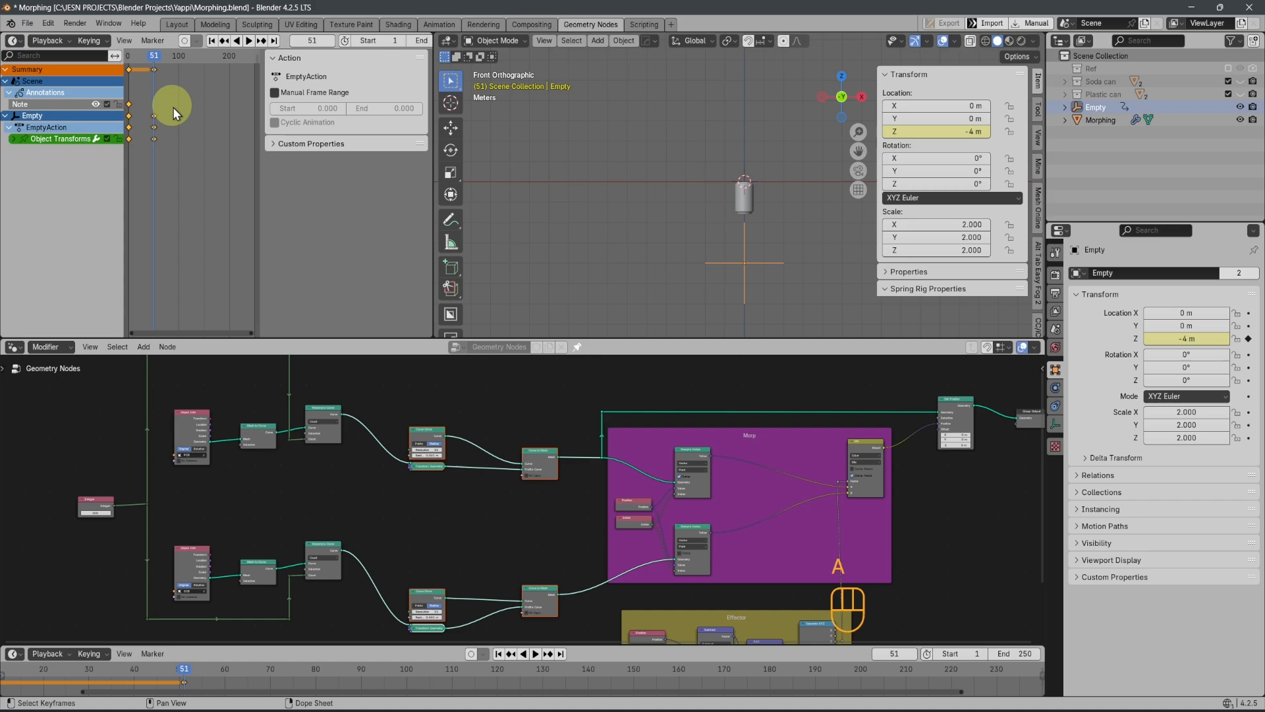
{"action": "key", "text": "t"}
{"action": "left_click", "coordinate": [70, 140]}
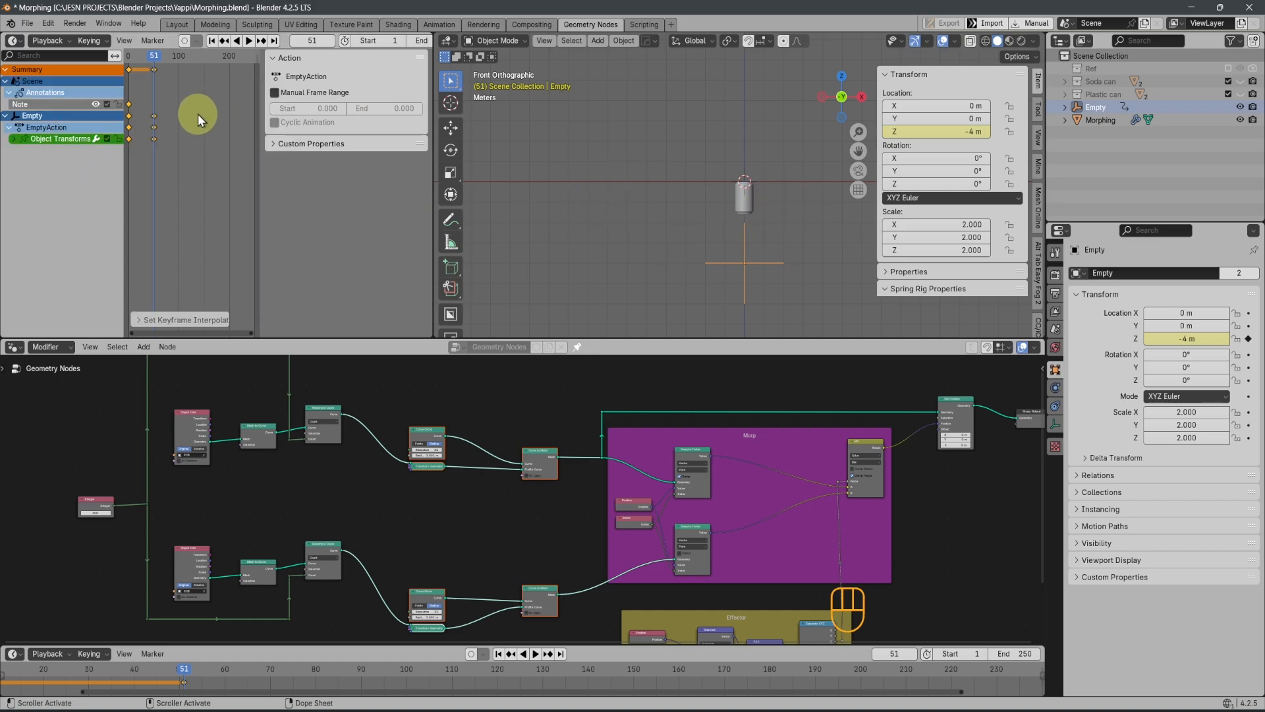
{"action": "key", "text": "Left"}
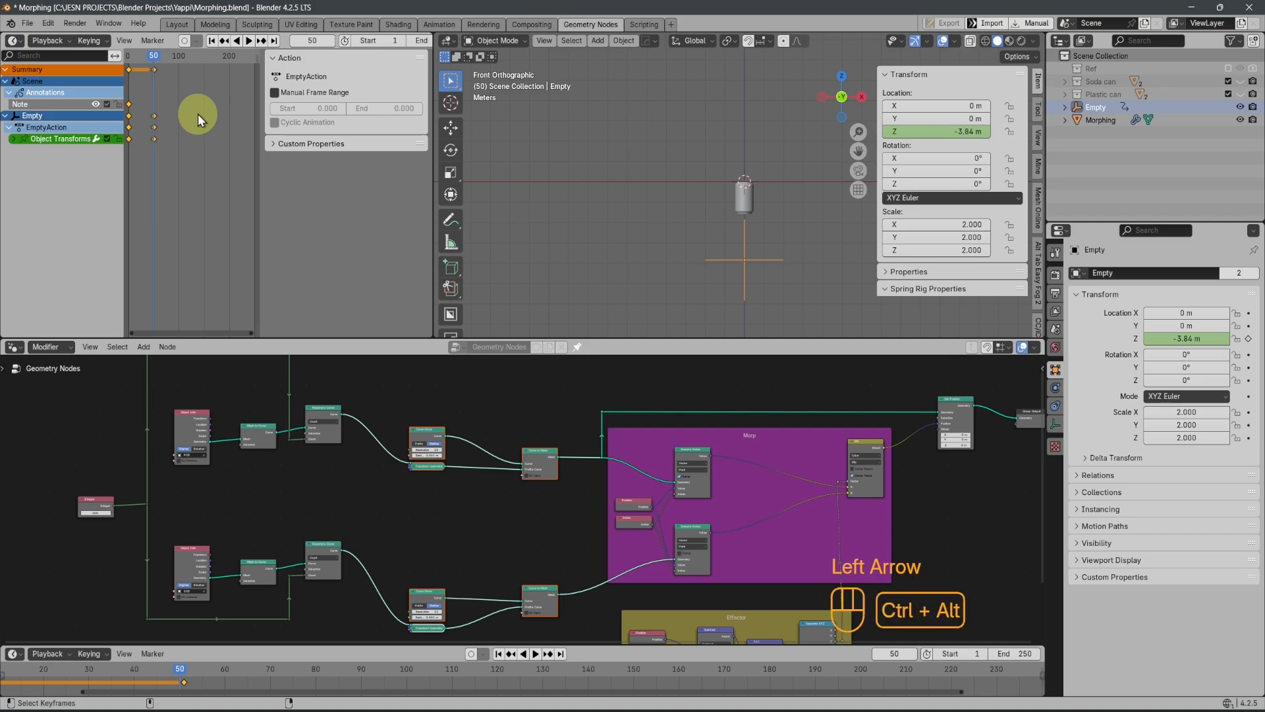
{"action": "key", "text": "ctrl+End"}
Play the animation, examine the bottle-to-can morph up close and from an angle, and stop playback
{"action": "key", "text": "space"}
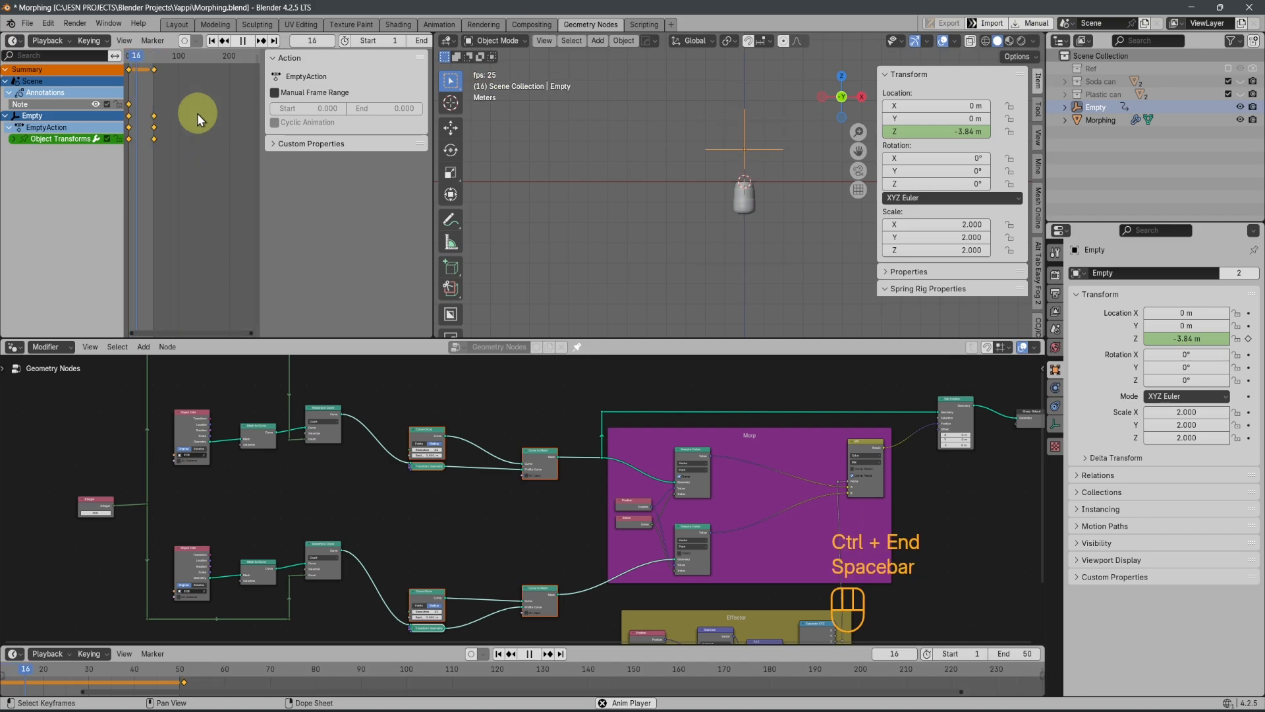
{"action": "scroll", "coordinate": [639, 215], "scroll_direction": "up", "scroll_amount": 8}
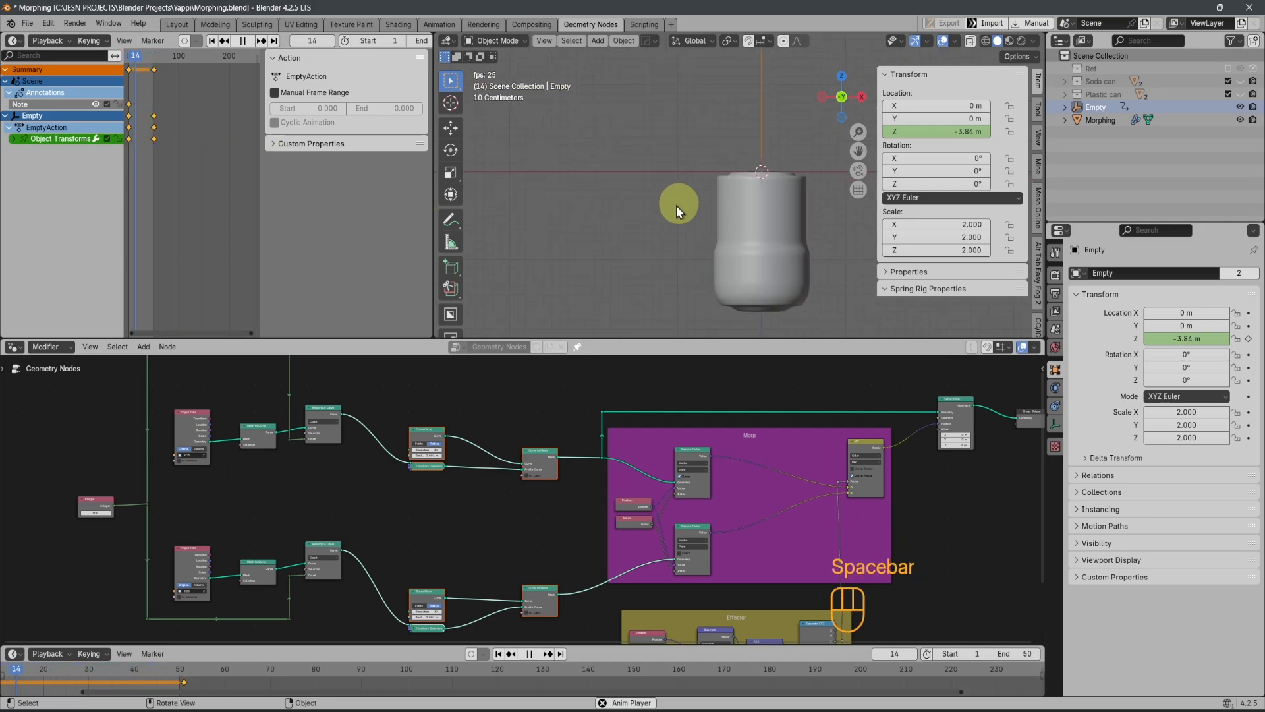
{"action": "scroll", "coordinate": [677, 205], "scroll_direction": "down", "scroll_amount": 4}
{"action": "middle_click_drag", "start_coordinate": [676, 204], "coordinate": [628, 233]}
{"action": "middle_click_drag", "start_coordinate": [728, 290], "coordinate": [796, 259]}
{"action": "scroll", "coordinate": [686, 300], "scroll_direction": "up", "scroll_amount": 3}
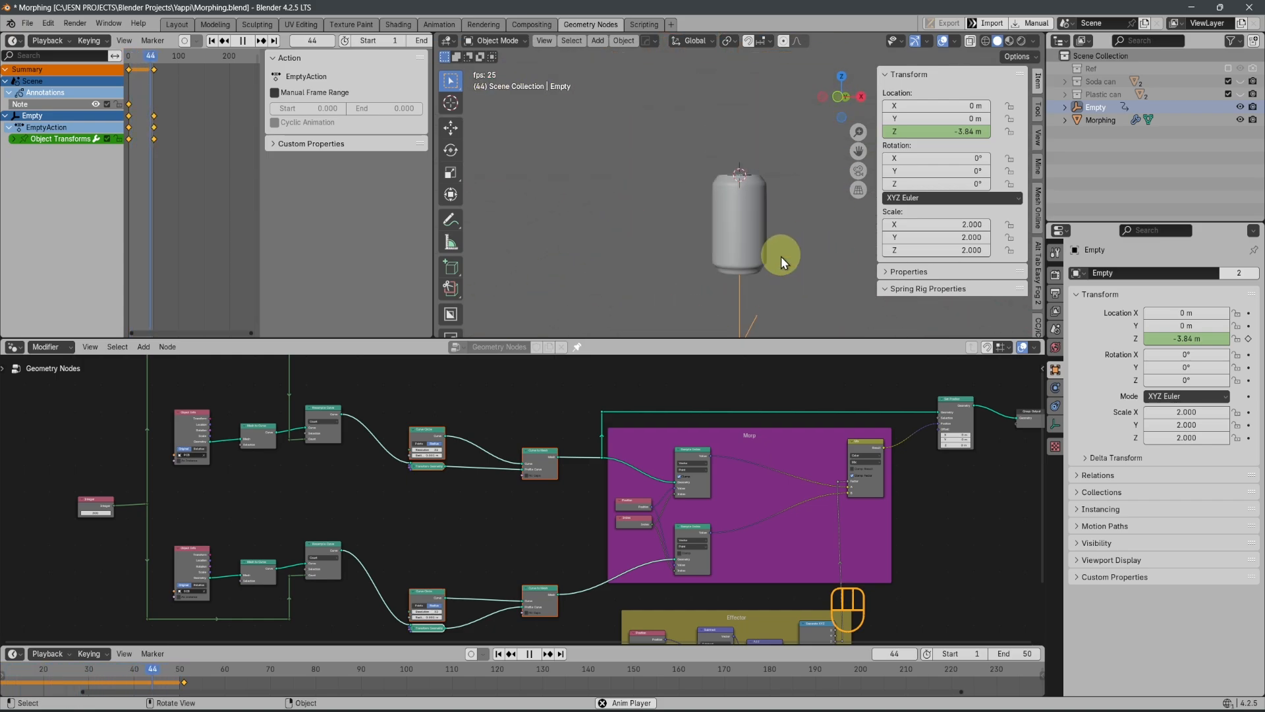
{"action": "key", "text": "space"}
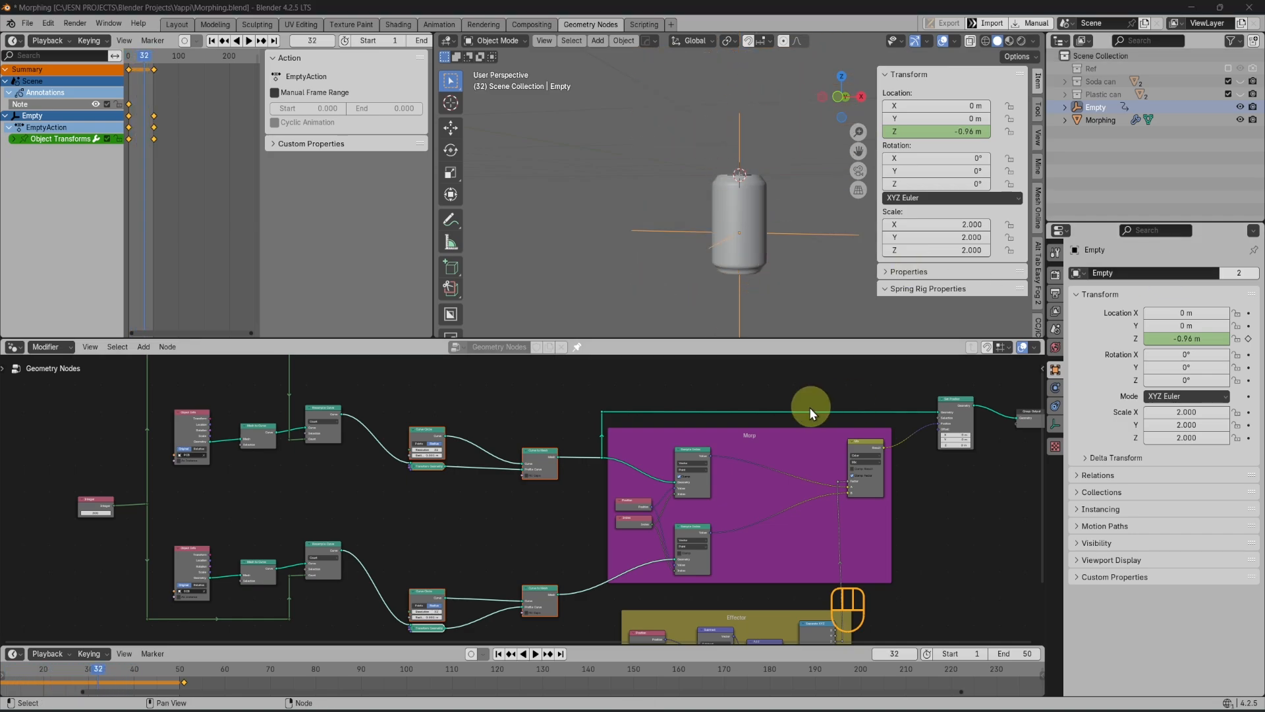
Preview the morph by moving the Empty along Z, cancel the move, and scrub the animation from a higher angle
{"action": "scroll", "coordinate": [711, 496], "scroll_direction": "down", "scroll_amount": 2}
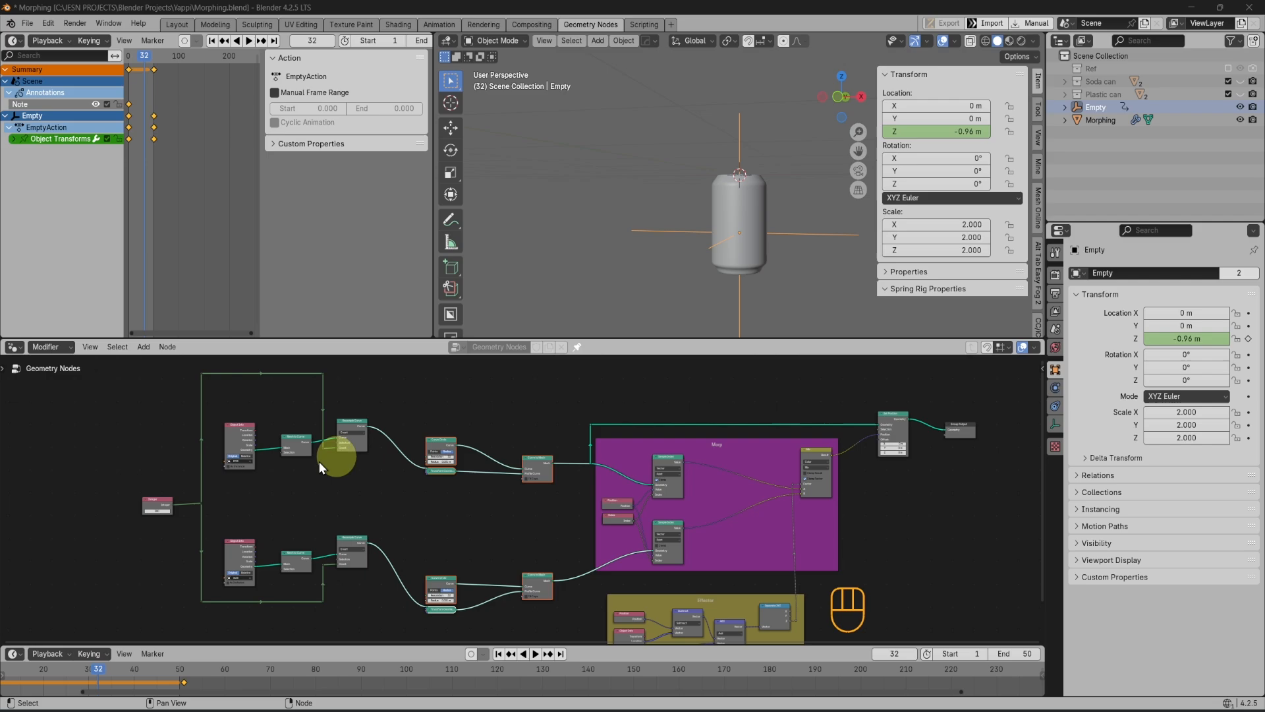
{"action": "left_click", "coordinate": [751, 134]}
{"action": "left_click", "coordinate": [745, 129]}
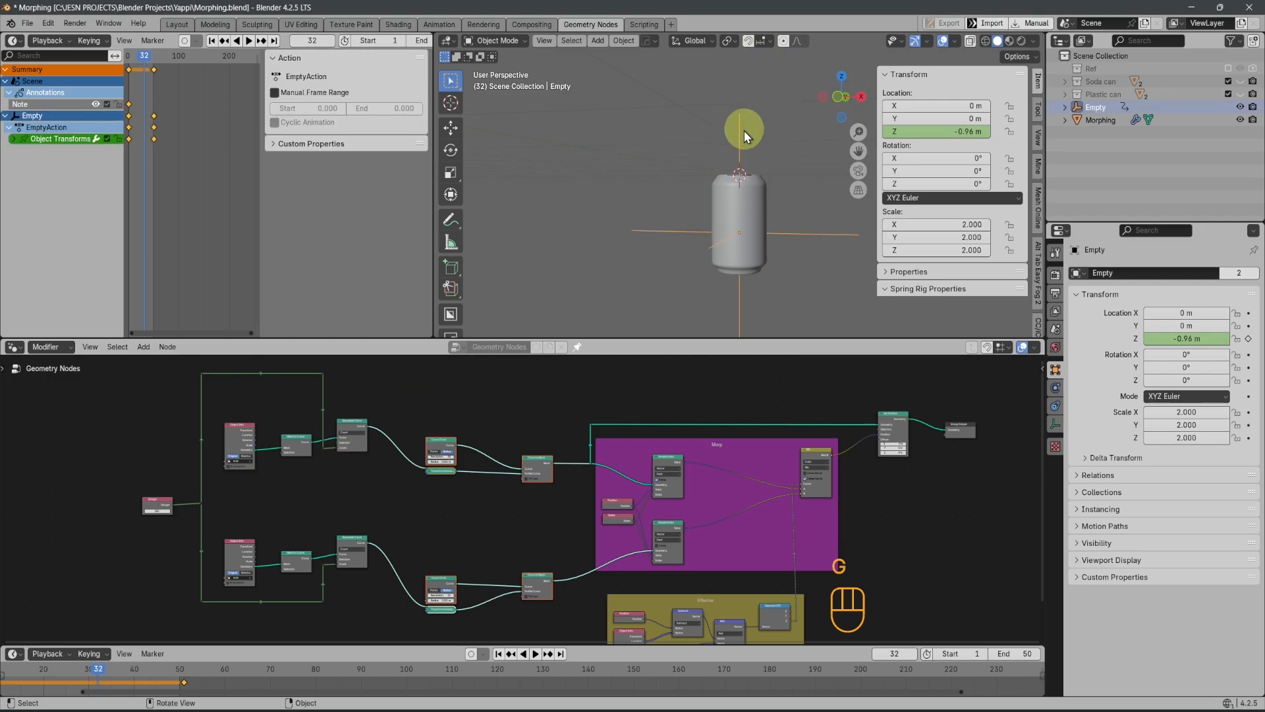
{"action": "key", "text": "g"}
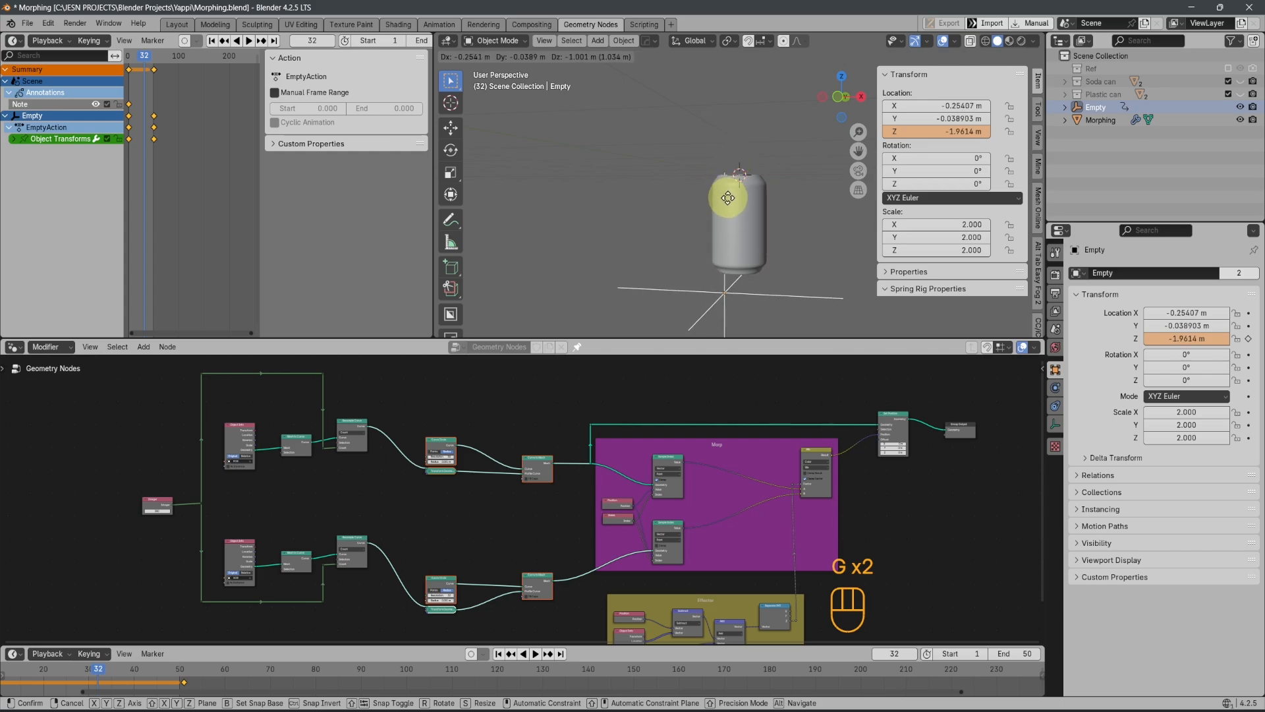
{"action": "key", "text": "z"}
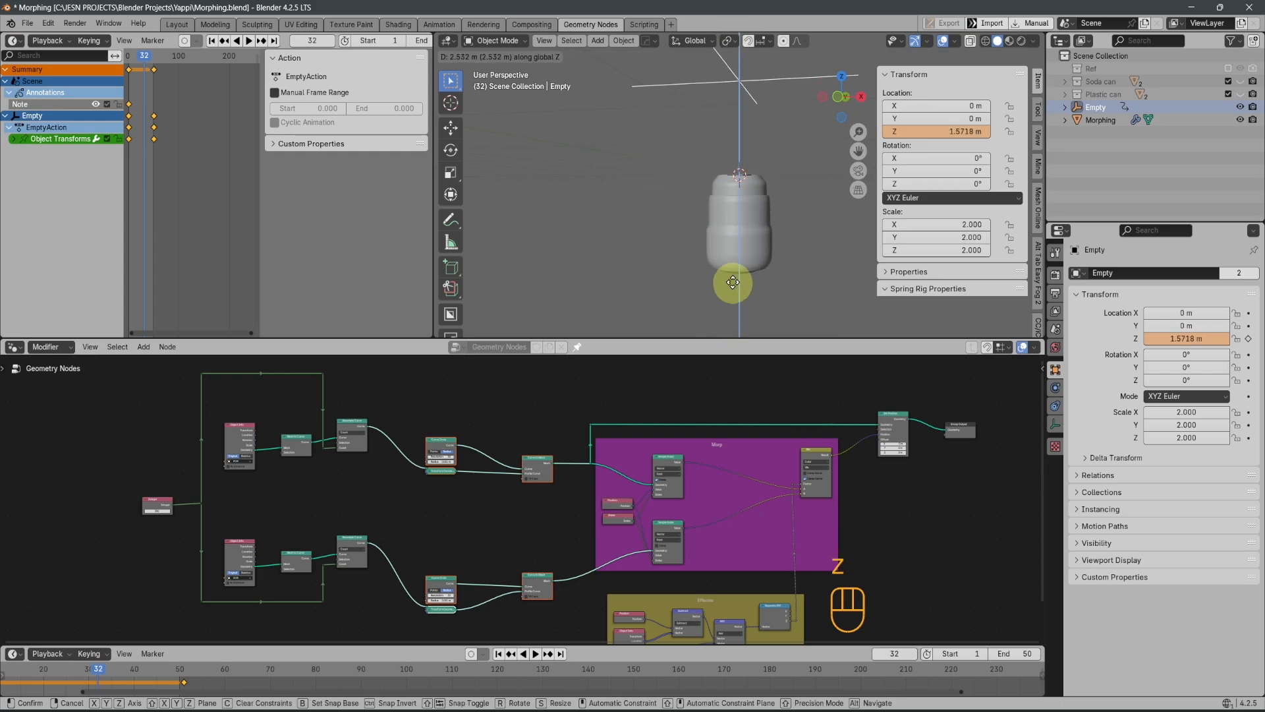
{"action": "right_click", "coordinate": [733, 275]}
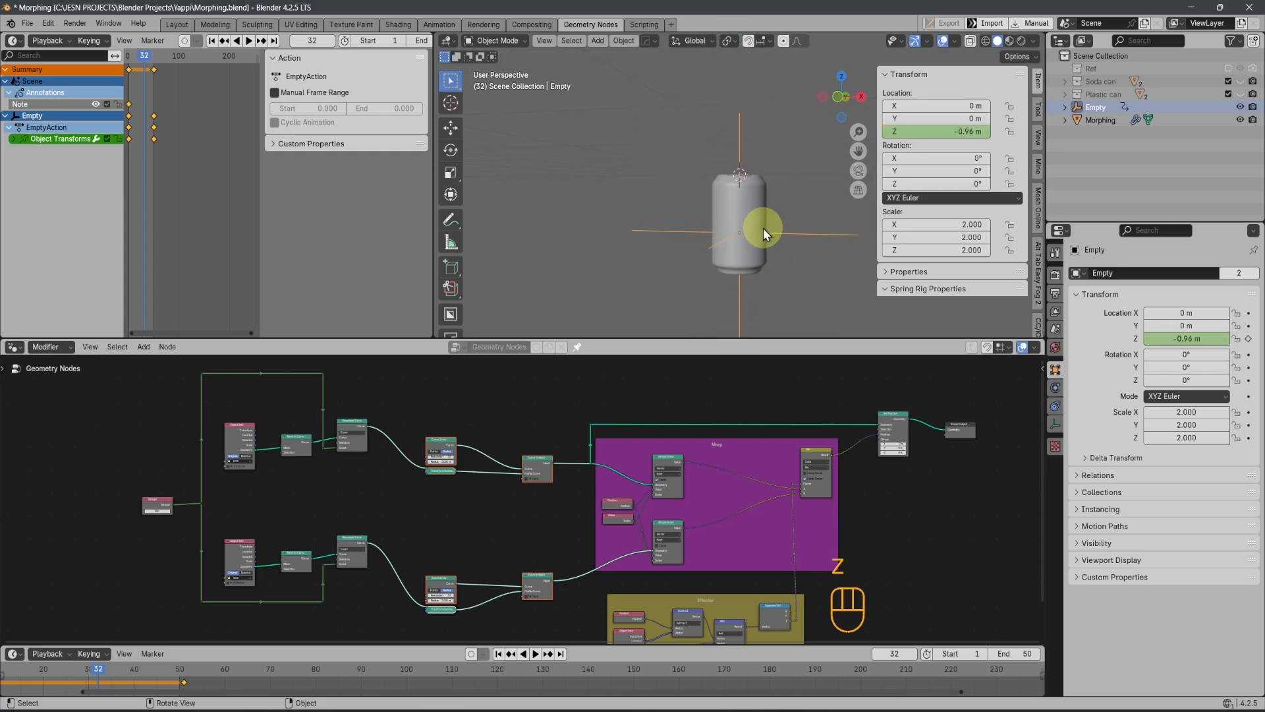
{"action": "middle_click_drag", "start_coordinate": [763, 228], "coordinate": [715, 292]}
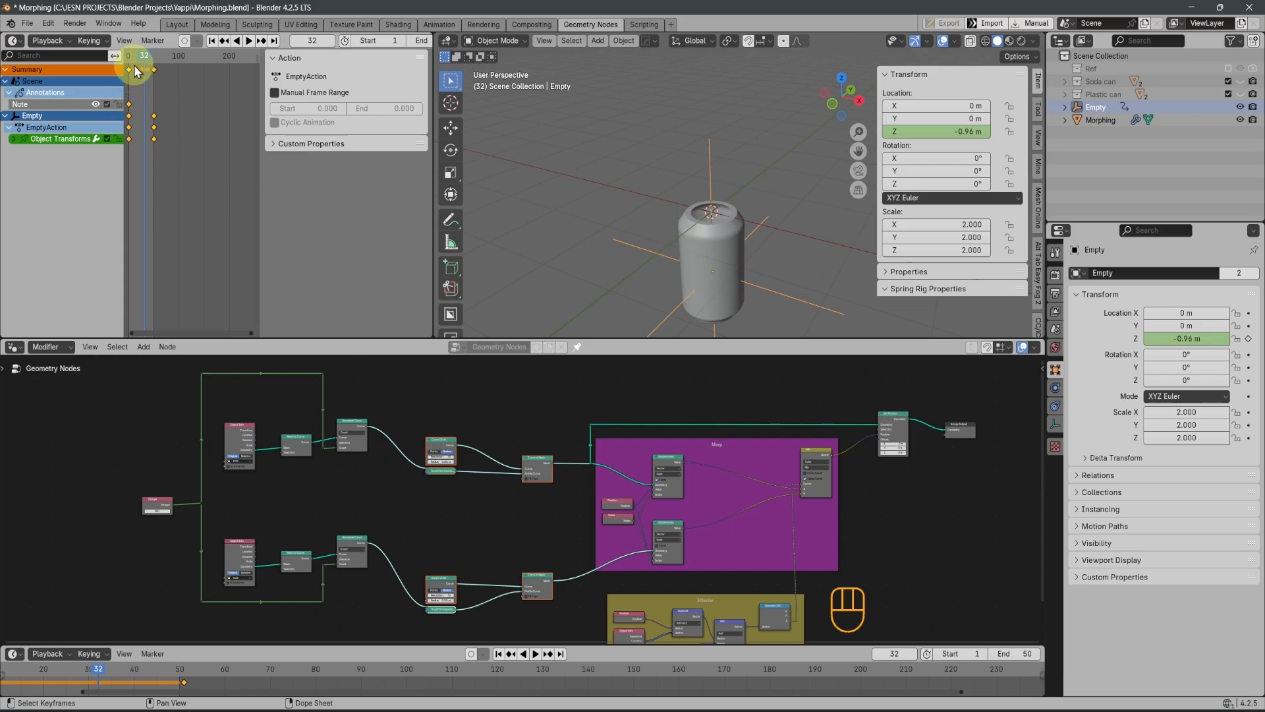
{"action": "mouse_move", "coordinate": [142, 57]}
{"action": "left_mouse_down"}
{"action": "mouse_move", "coordinate": [156, 58]}
{"action": "mouse_move", "coordinate": [136, 55]}
{"action": "left_mouse_up"}
Maximize the geometry node editor to show the whole morph node tree
{"action": "middle_click_drag", "start_coordinate": [699, 424], "coordinate": [538, 427]}
{"action": "middle_click_drag", "start_coordinate": [578, 512], "coordinate": [514, 485]}
{"action": "middle_click_drag", "start_coordinate": [461, 517], "coordinate": [679, 549]}
{"action": "key", "text": "ctrl+space"}
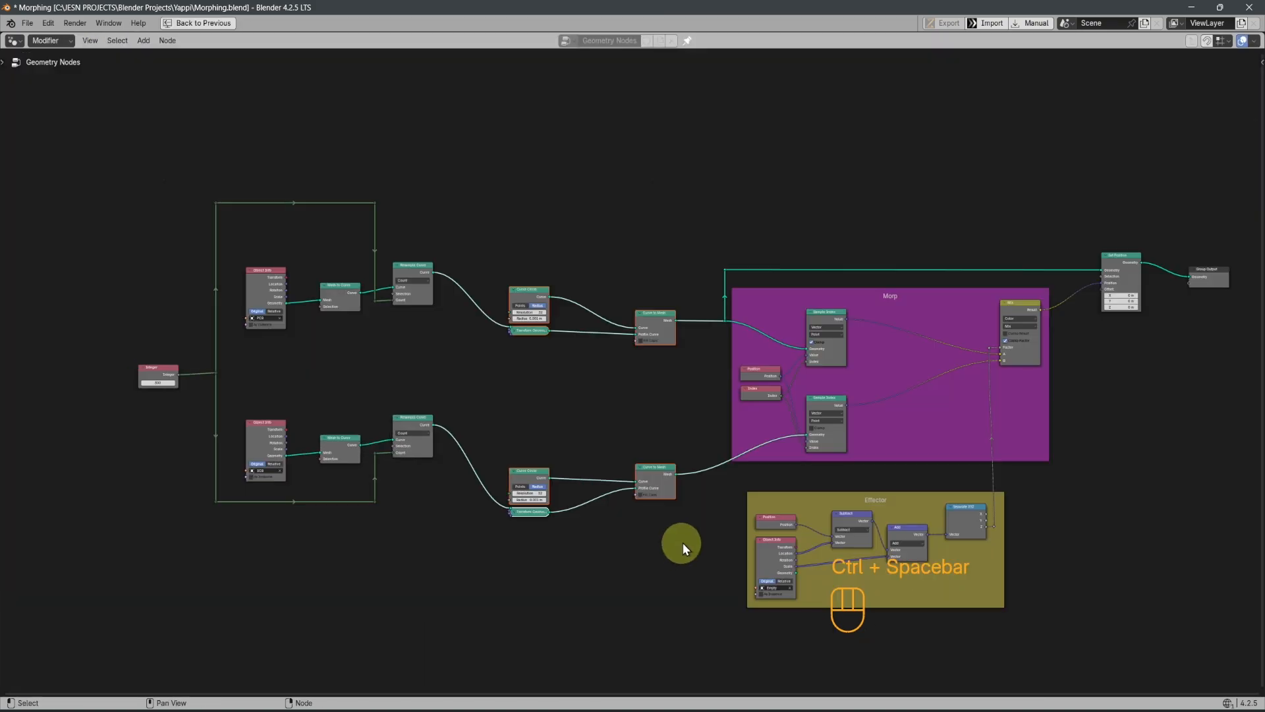
{"action": "middle_click_drag", "start_coordinate": [681, 427], "coordinate": [614, 477]}
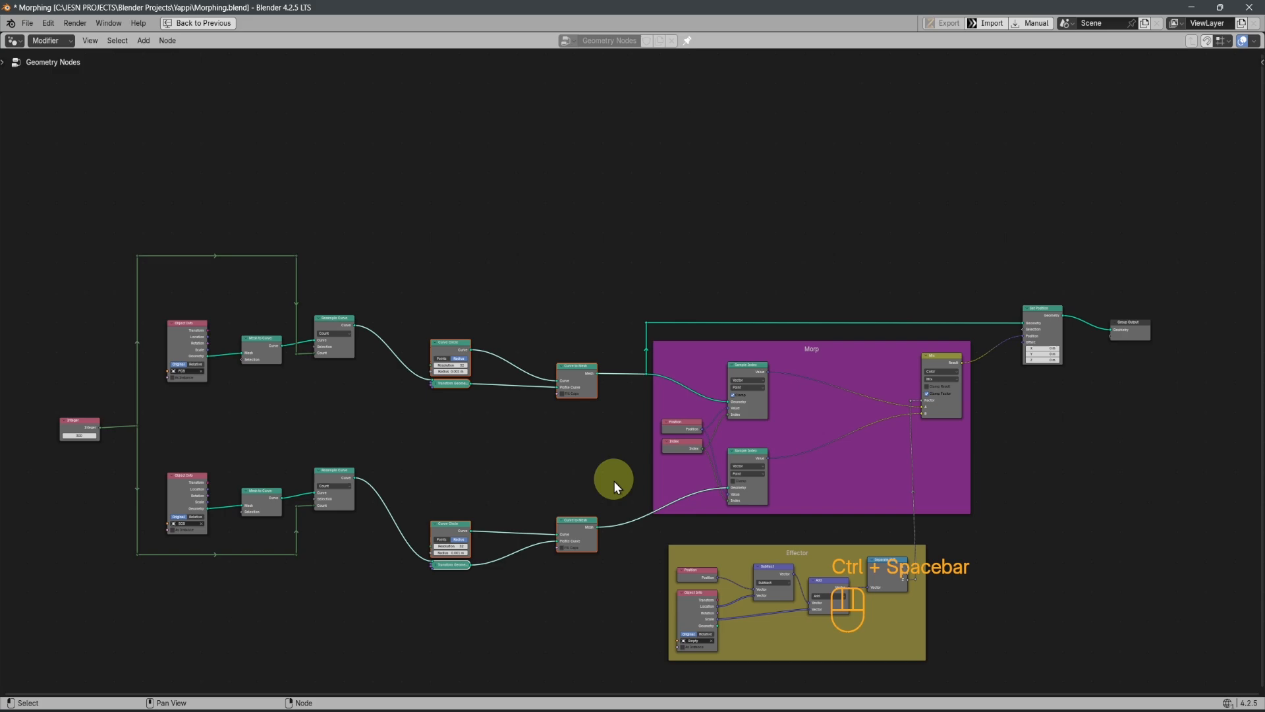
{"action": "scroll", "coordinate": [614, 481], "scroll_direction": "up", "scroll_amount": 3}
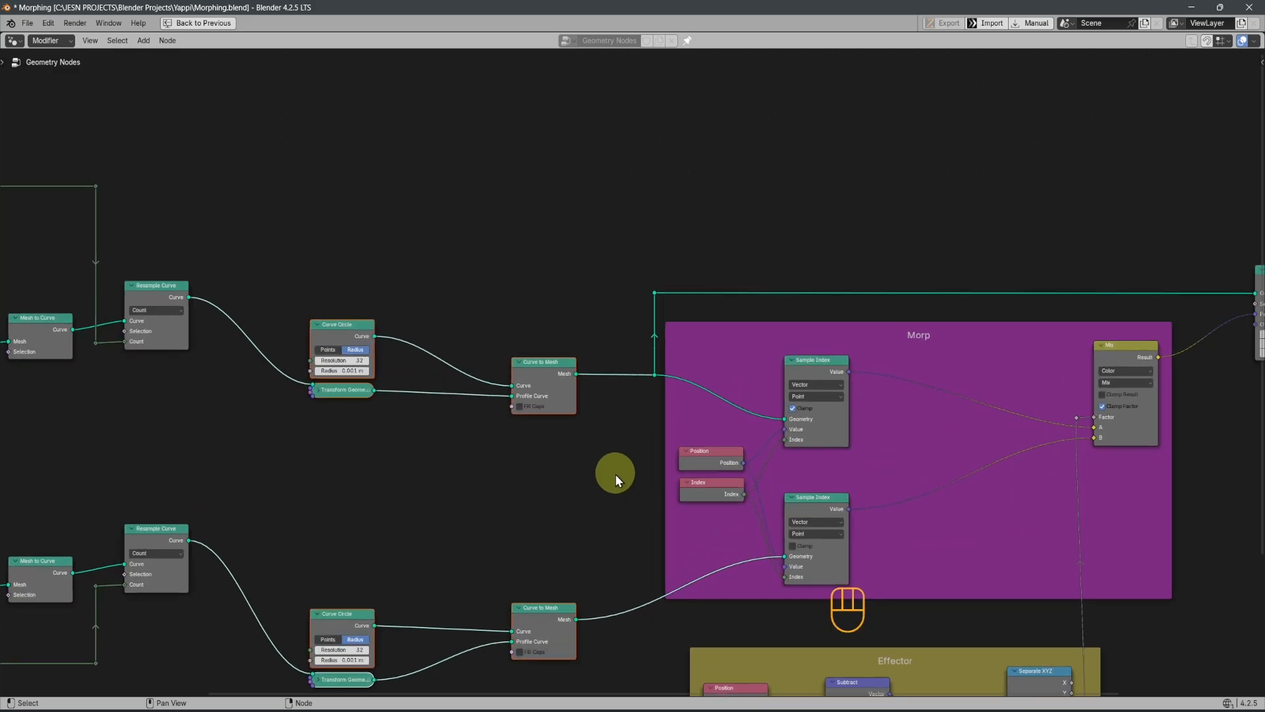
{"action": "scroll", "coordinate": [614, 474], "scroll_direction": "down", "scroll_amount": 2}
{"action": "scroll", "coordinate": [417, 460], "scroll_direction": "down", "scroll_amount": 2}
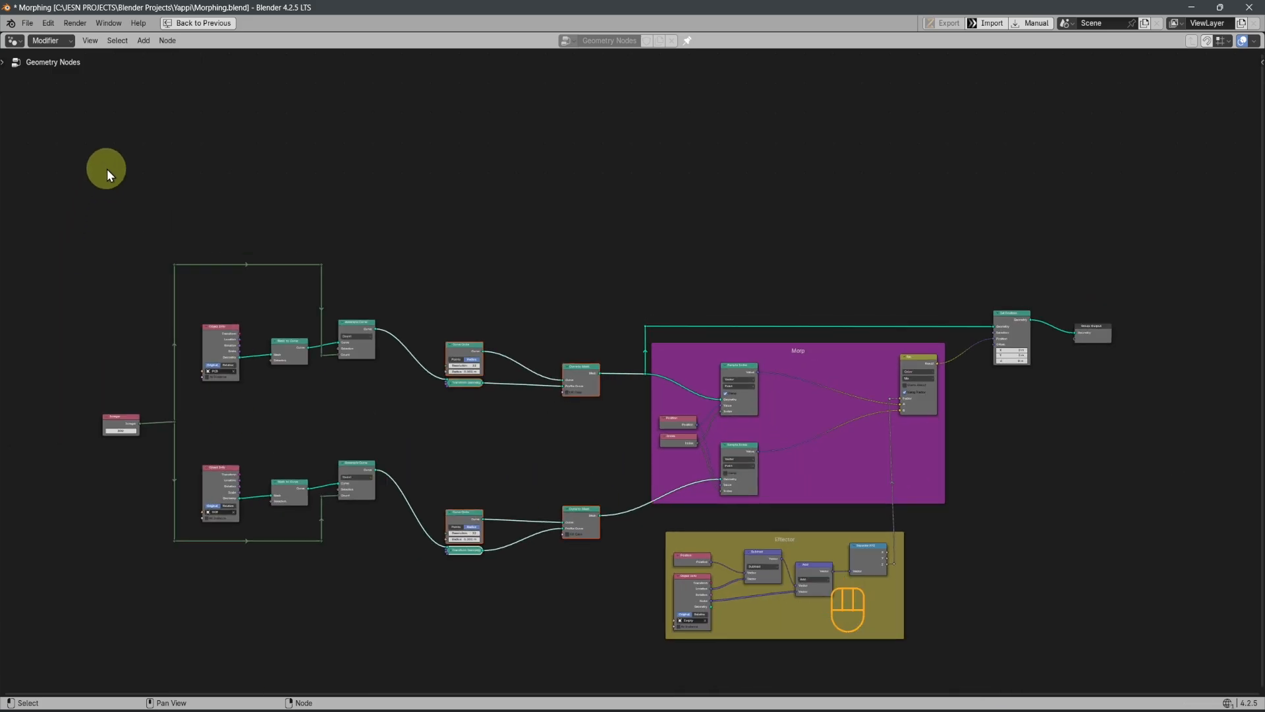
Group the upper branch's nodes, from Object Info through Resample Curve and Curve Circle to Curve to Mesh, into one node group
{"action": "left_click_drag", "start_coordinate": [106, 169], "coordinate": [607, 406]}
{"action": "scroll", "coordinate": [607, 406], "scroll_direction": "up", "scroll_amount": 1}
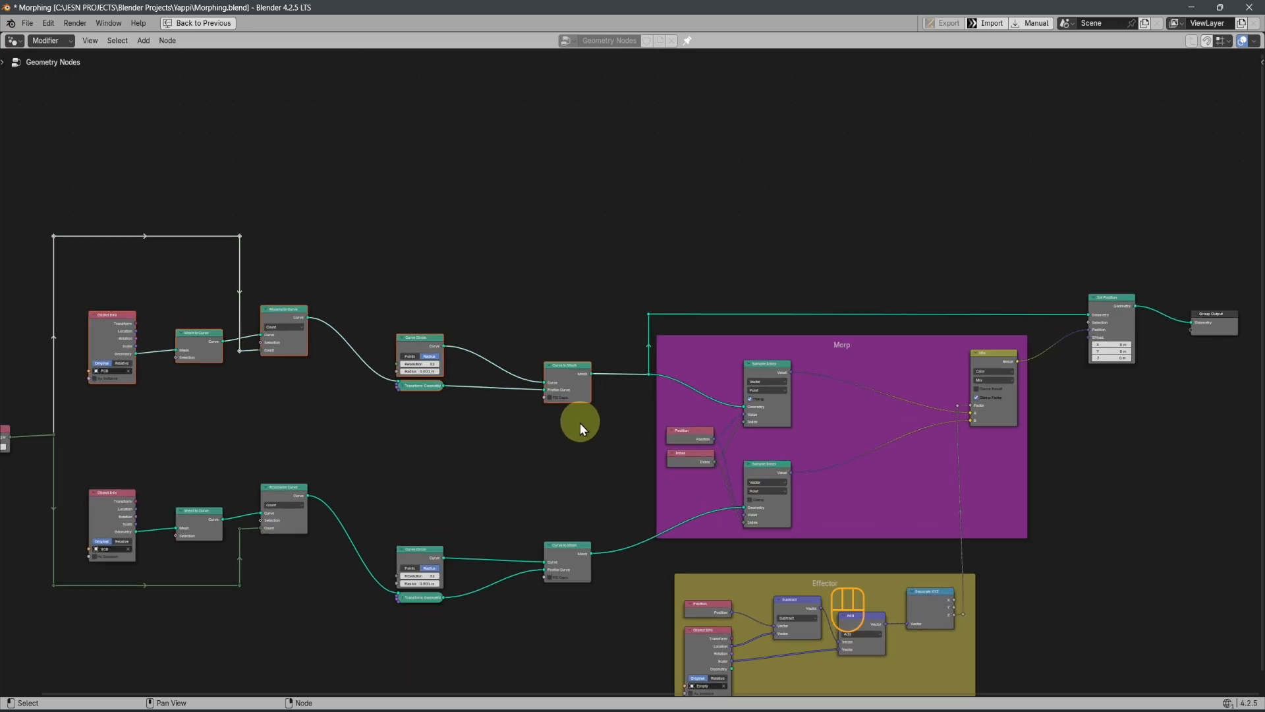
{"action": "left_click", "coordinate": [54, 191]}
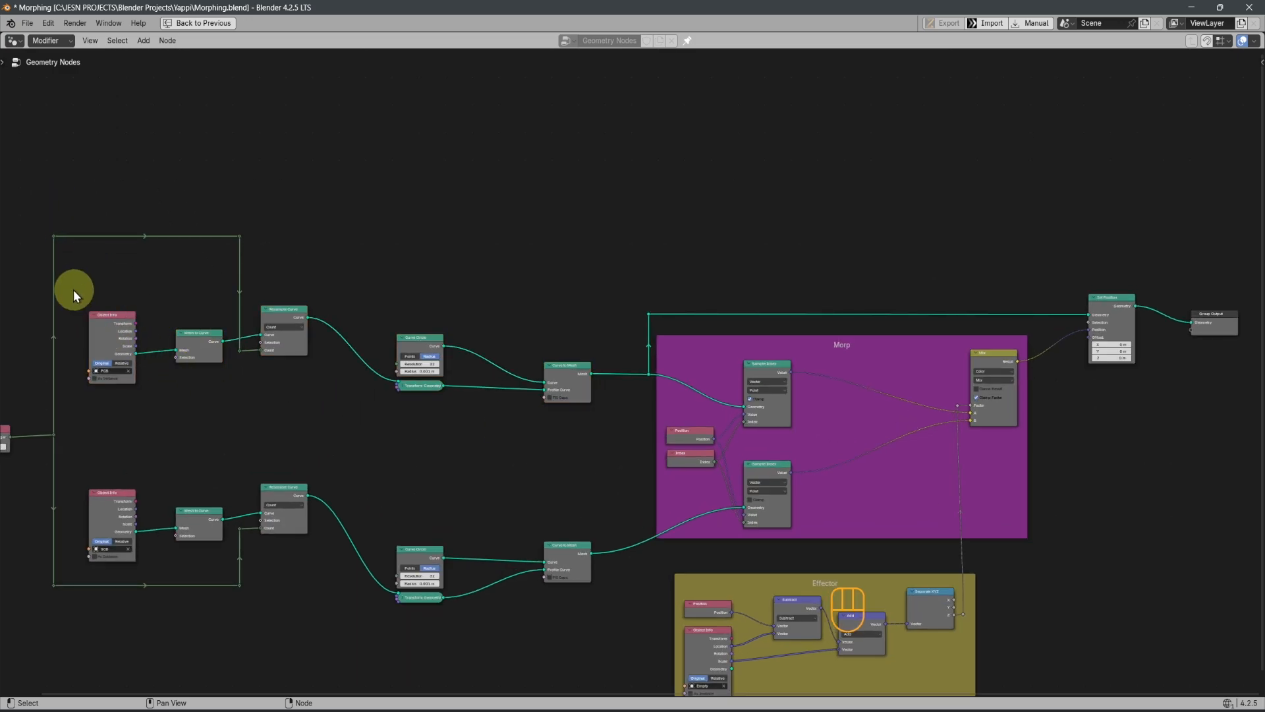
{"action": "left_click_drag", "start_coordinate": [73, 290], "coordinate": [602, 457]}
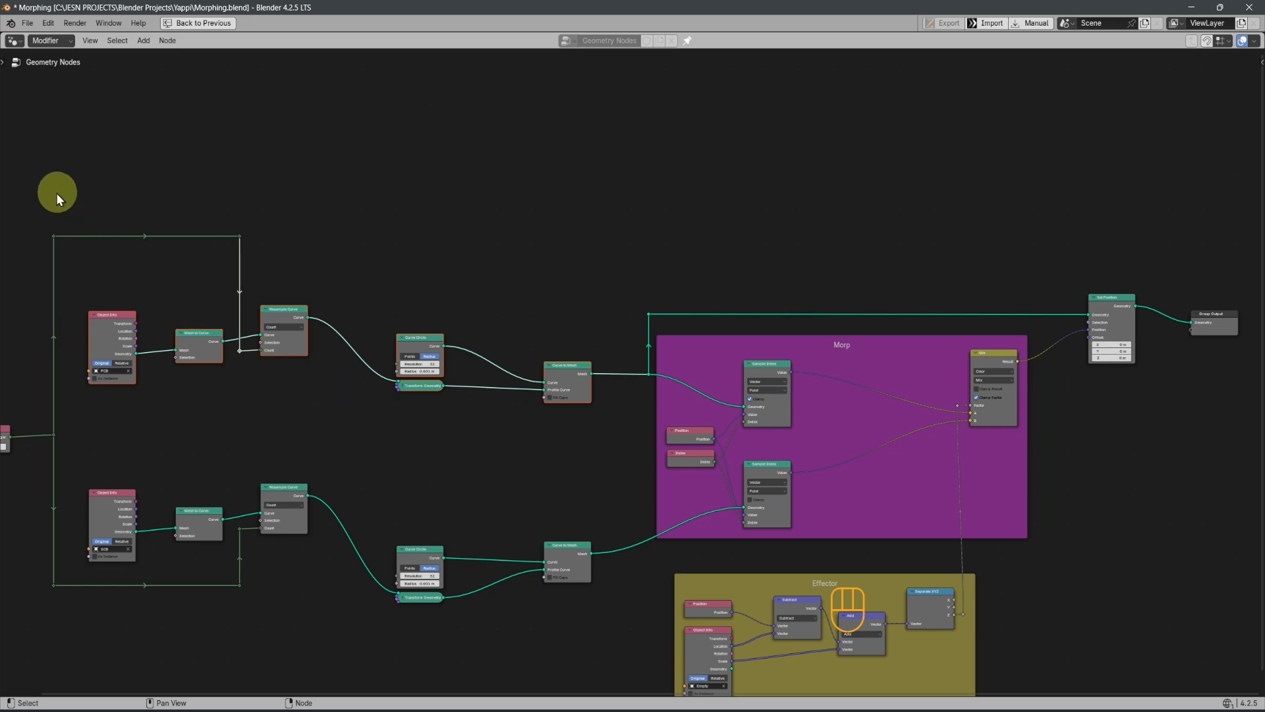
{"action": "key", "text": "ctrl+g"}
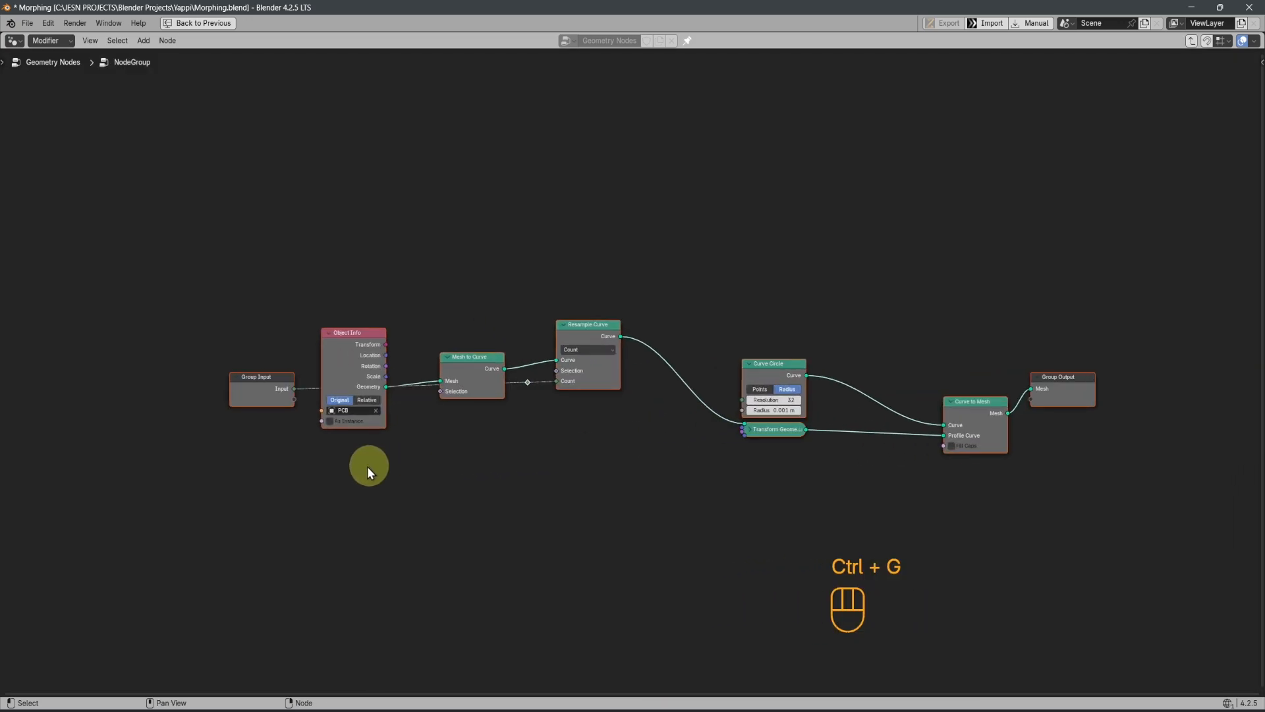
Leave the node group and label its group node "Plastic can"
{"action": "scroll", "coordinate": [368, 467], "scroll_direction": "up", "scroll_amount": 4}
{"action": "scroll", "coordinate": [577, 462], "scroll_direction": "down", "scroll_amount": 4}
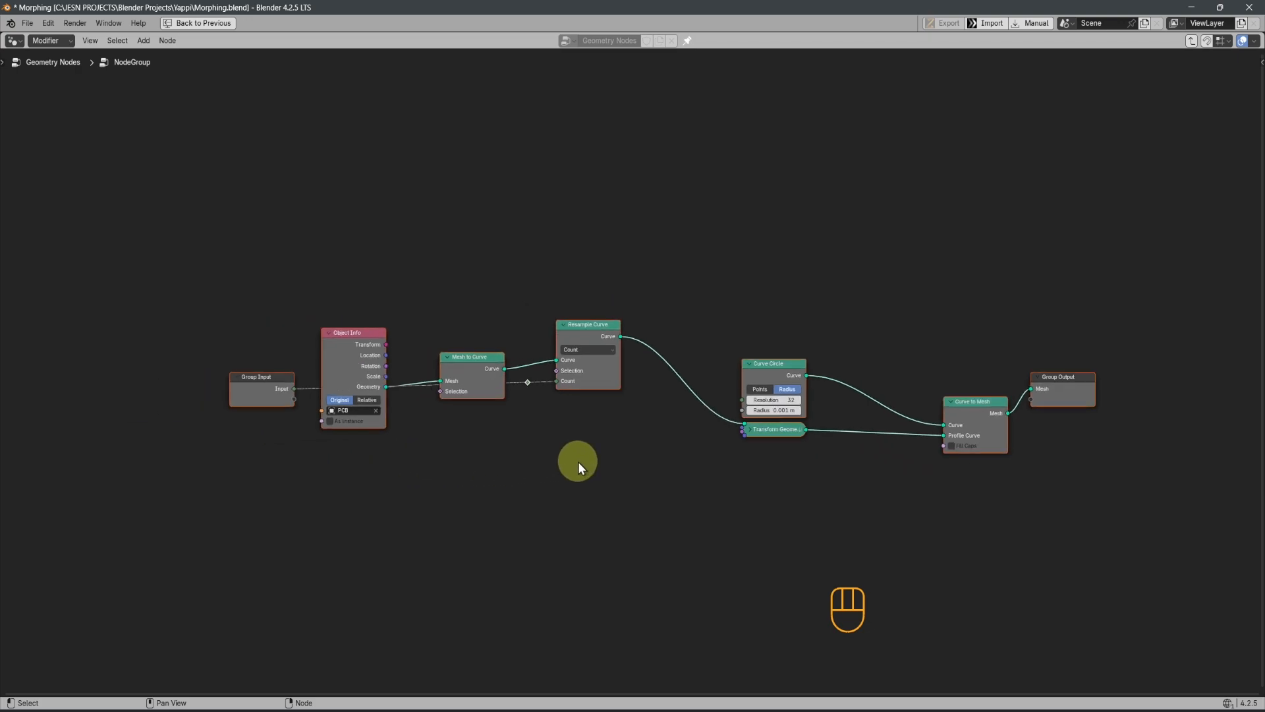
{"action": "key", "text": "Tab"}
{"action": "scroll", "coordinate": [399, 438], "scroll_direction": "up", "scroll_amount": 4}
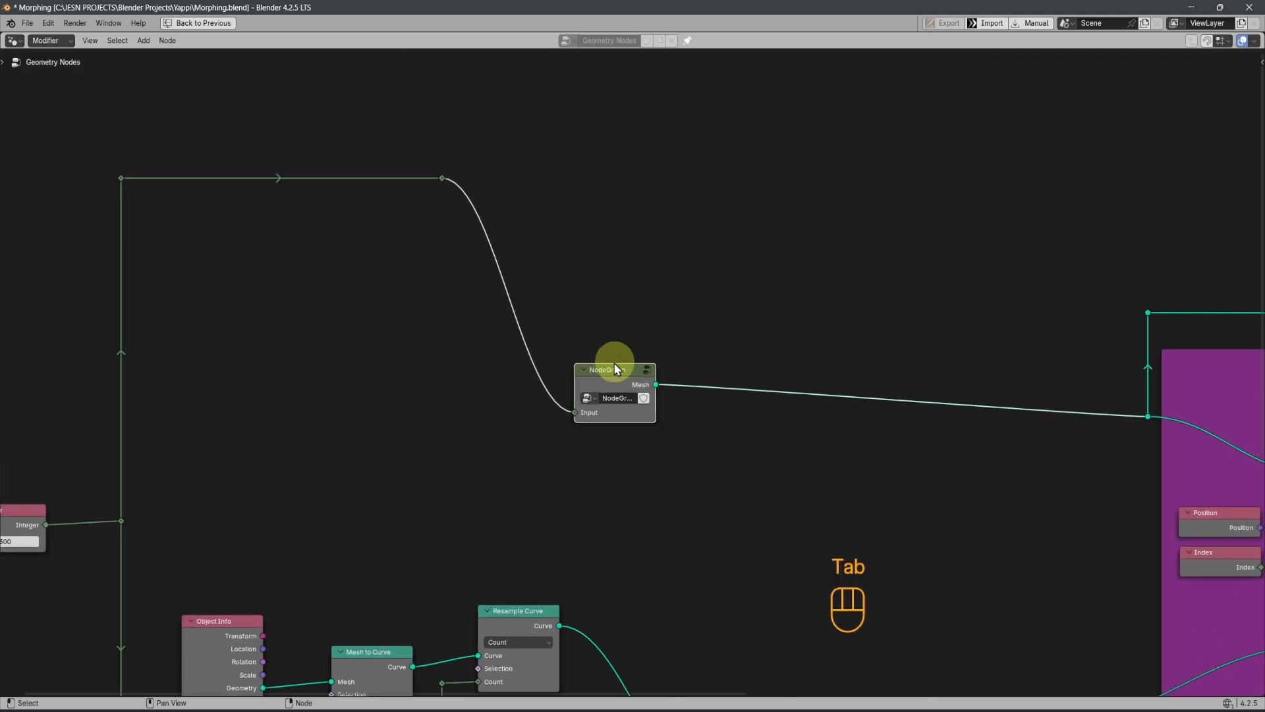
{"action": "key", "text": "F2"}
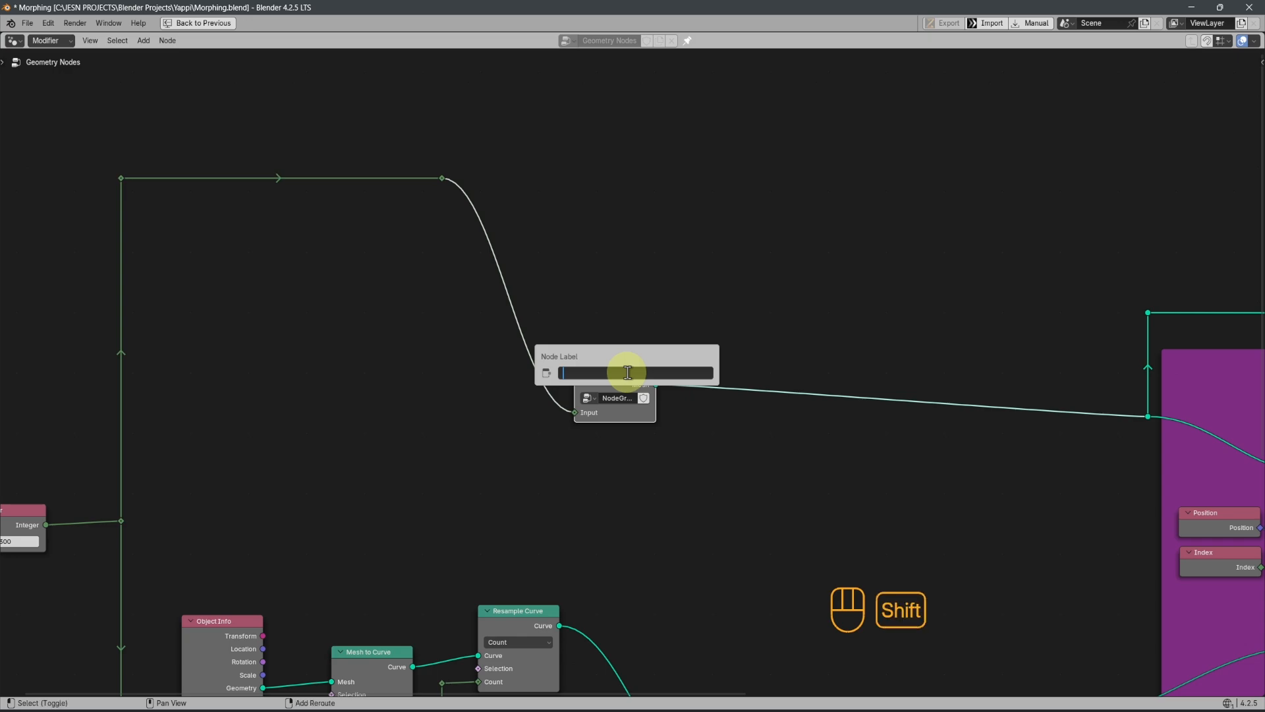
{"action": "type", "text": "Plastic can"}
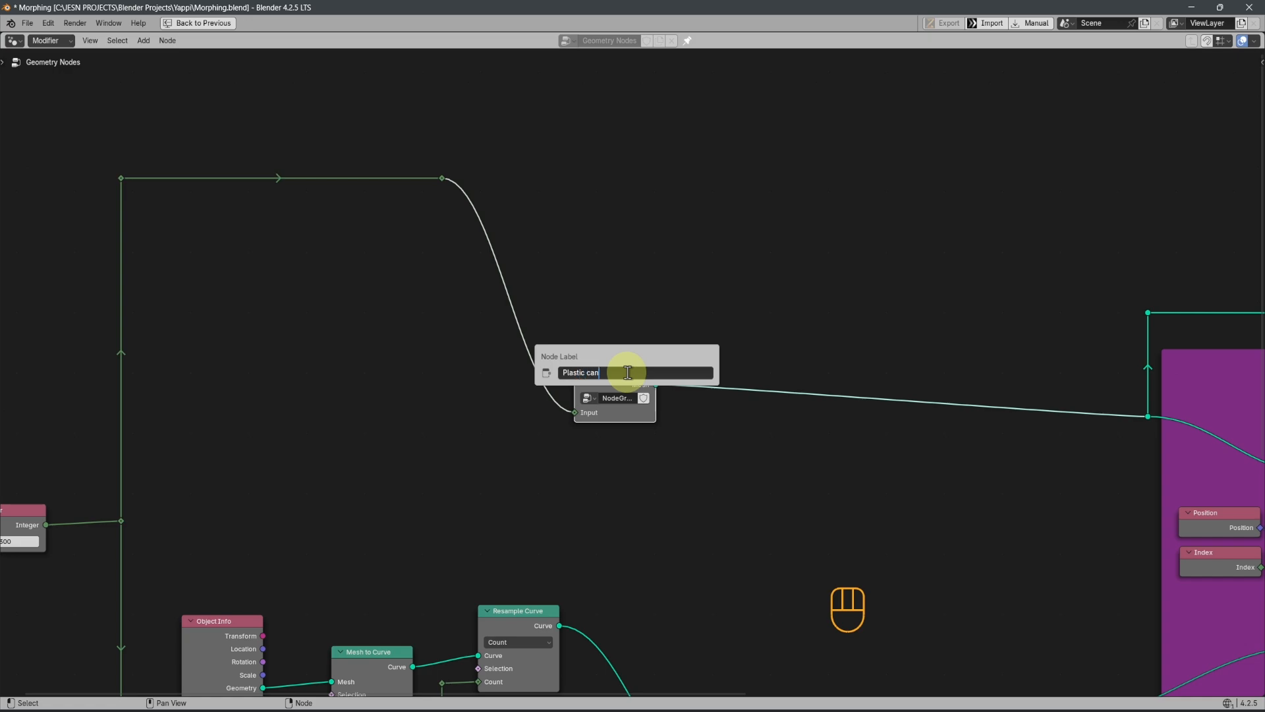
{"action": "key", "text": "Return"}
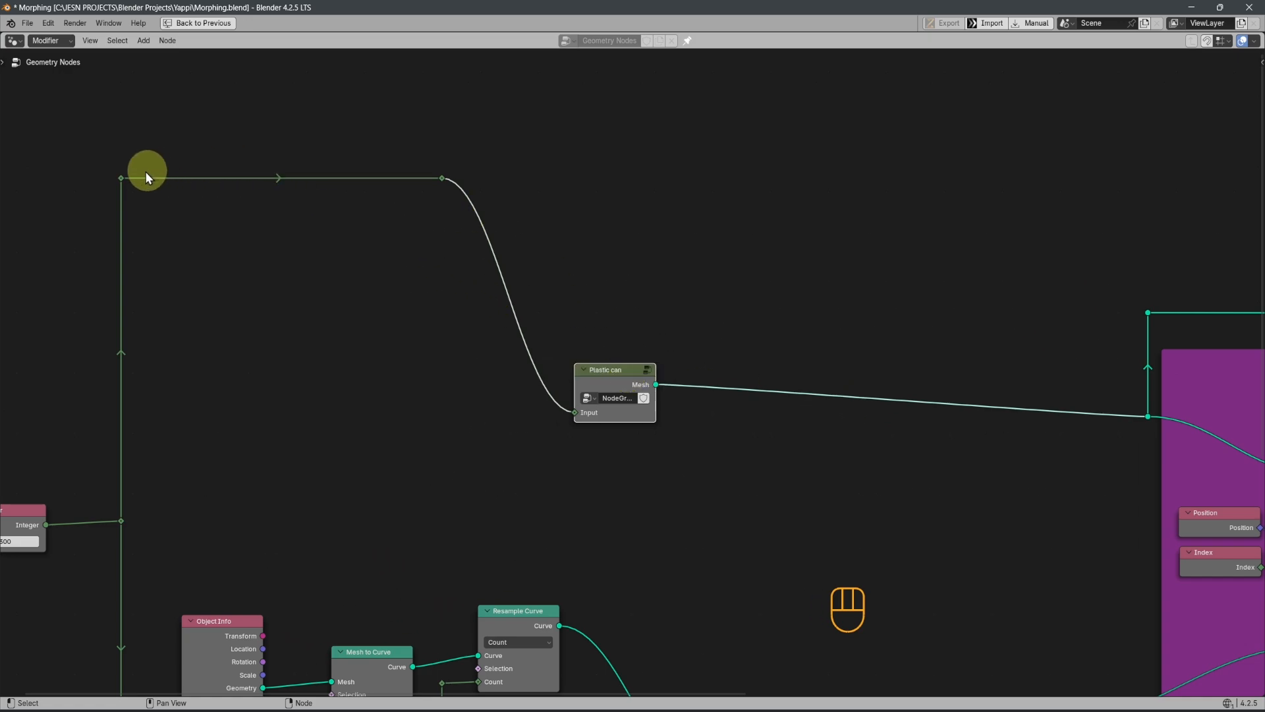
Dissolve the two upper reroutes on the link between the Integer node and the Plastic can group, keeping the connection
{"action": "left_click_drag", "start_coordinate": [89, 132], "coordinate": [514, 215]}
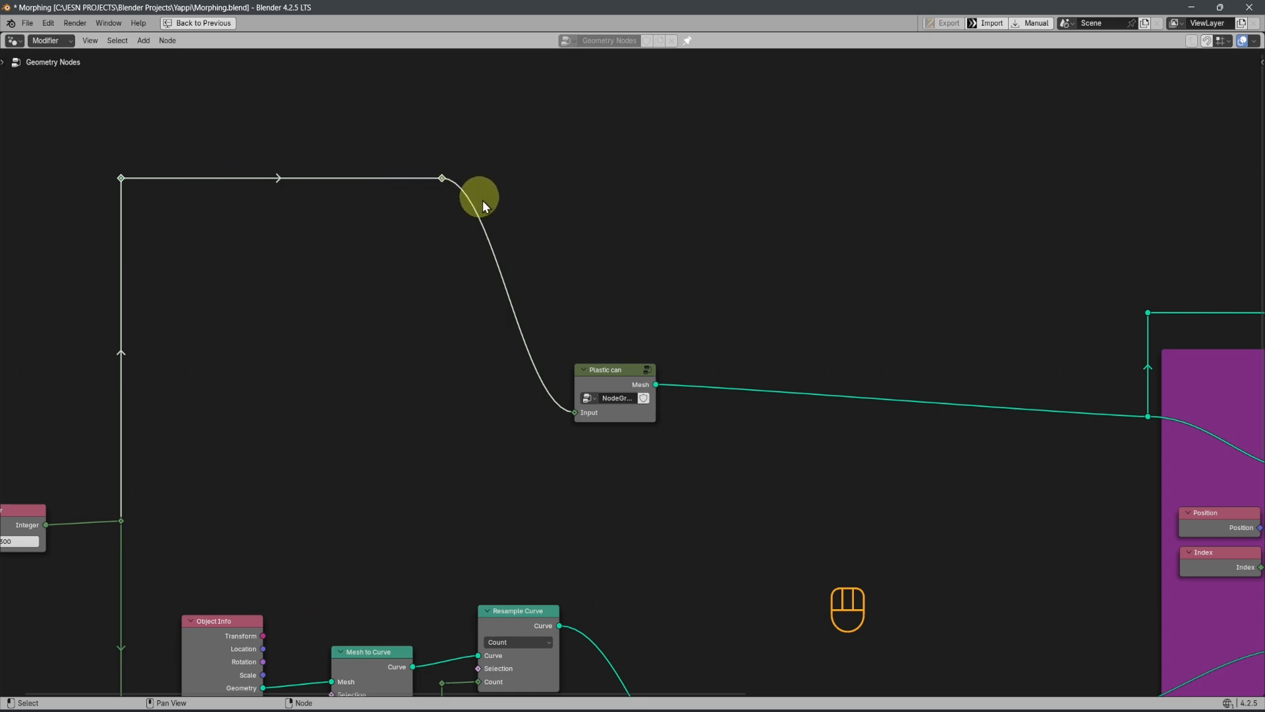
{"action": "key", "text": "ctrl+x"}
{"action": "scroll", "coordinate": [359, 413], "scroll_direction": "down", "scroll_amount": 2}
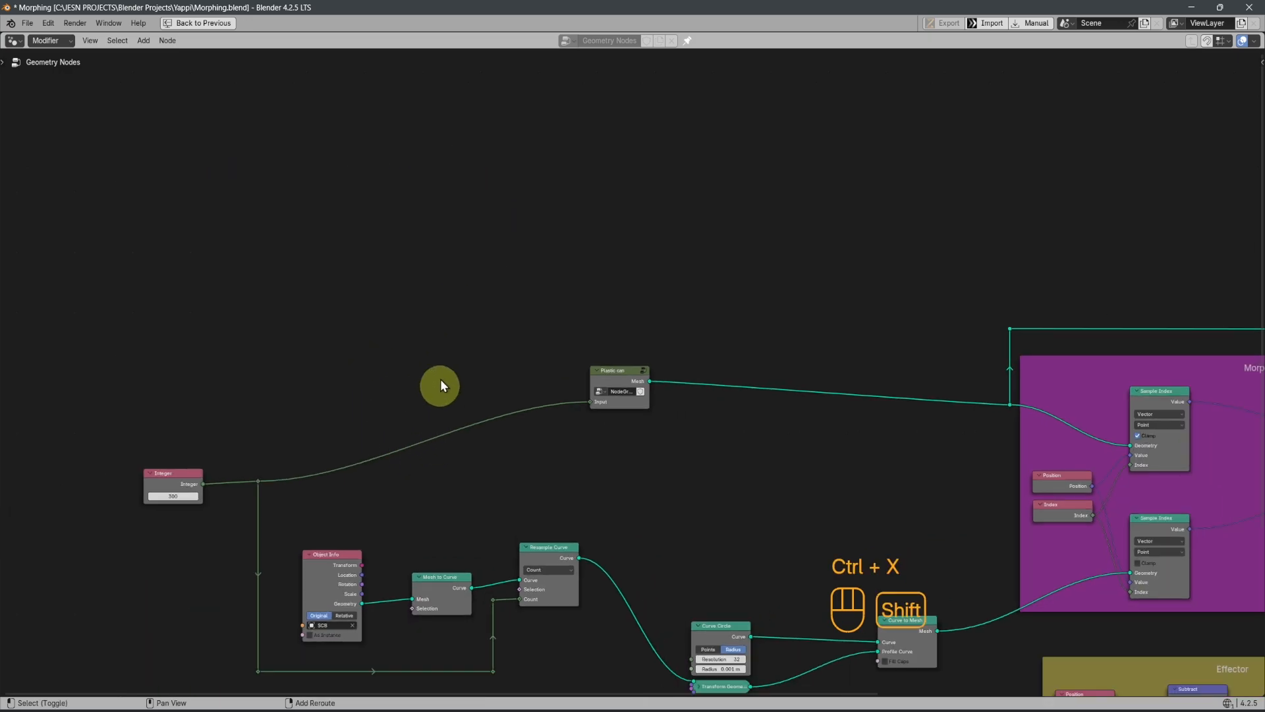
Group the lower branch's nodes, from the SCB Object Info through Resample Curve and Curve Circle to Curve to Mesh, into one node group
{"action": "scroll", "coordinate": [441, 382], "scroll_direction": "up", "scroll_amount": 1}
{"action": "scroll", "coordinate": [478, 471], "scroll_direction": "down", "scroll_amount": 1}
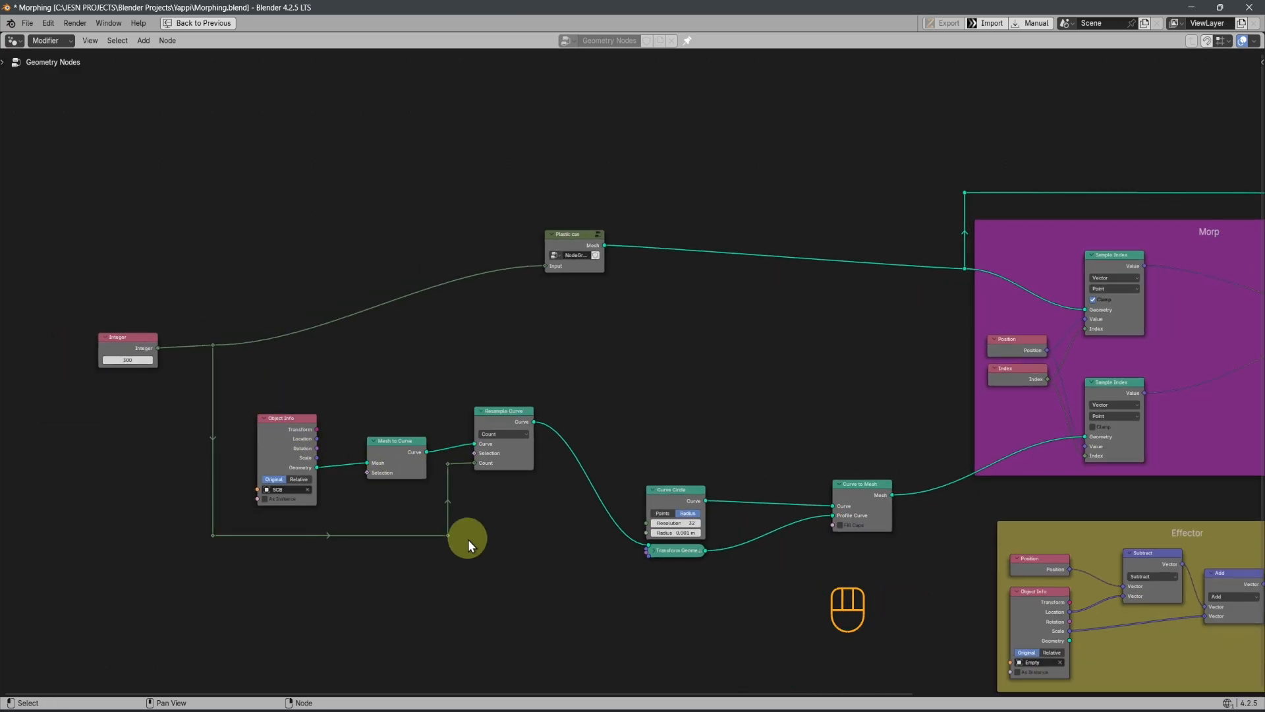
{"action": "left_click_drag", "start_coordinate": [268, 393], "coordinate": [897, 588]}
{"action": "middle_click_drag", "start_coordinate": [898, 588], "coordinate": [778, 556], "text": "shift"}
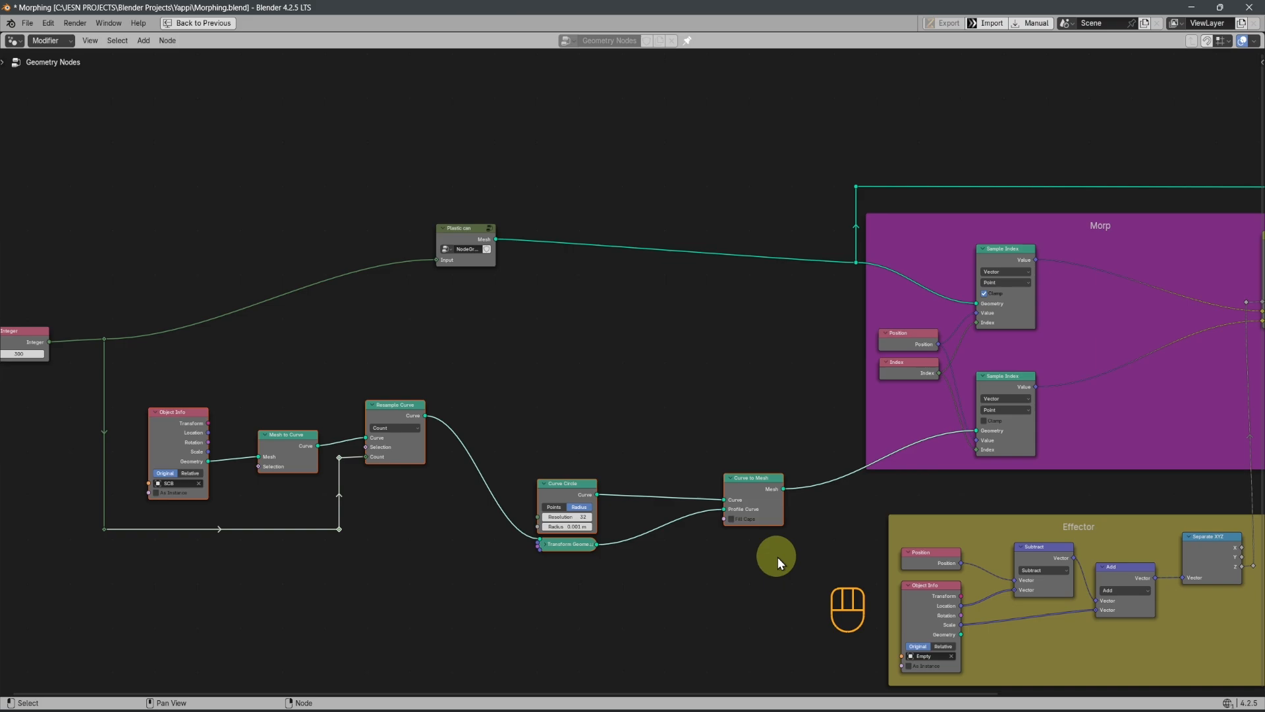
{"action": "key", "text": "ctrl+g"}
{"action": "key", "text": "ctrl+x"}
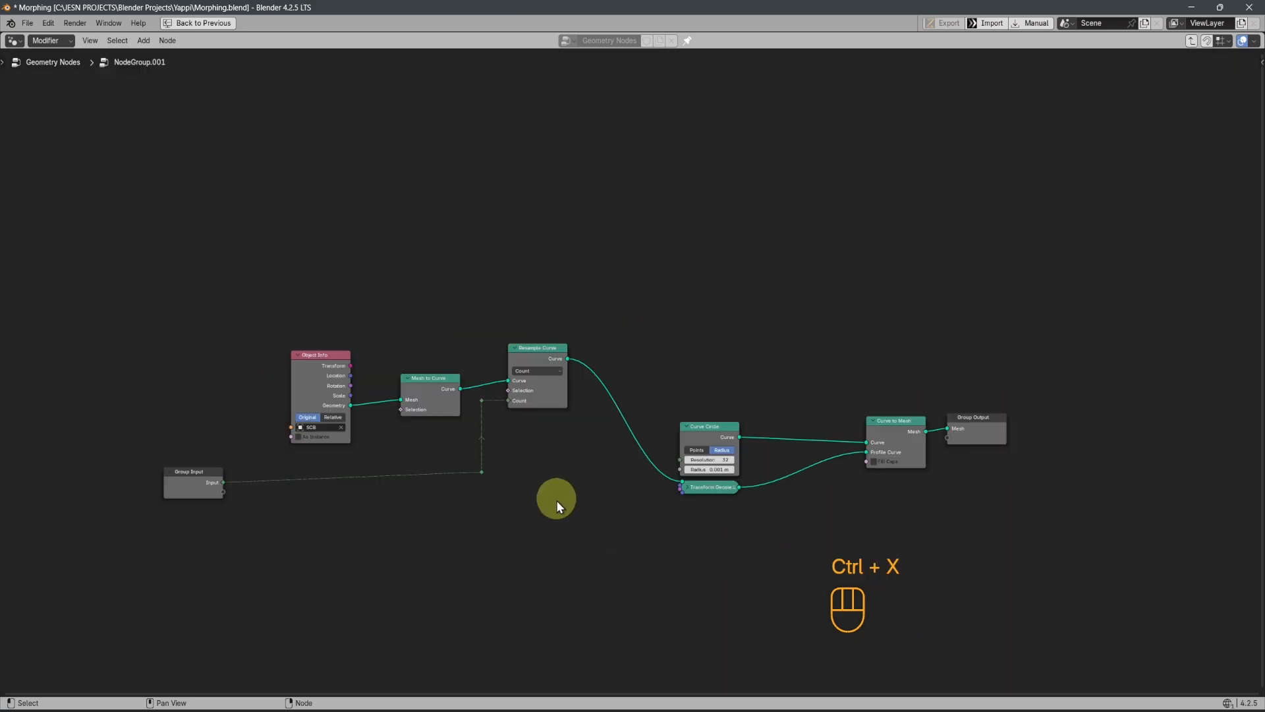
Return to the main node tree and label the new lower group node "Soda can"
{"action": "key", "text": "Tab"}
{"action": "middle_click_drag", "start_coordinate": [523, 405], "coordinate": [563, 406]}
{"action": "scroll", "coordinate": [518, 463], "scroll_direction": "up", "scroll_amount": 3}
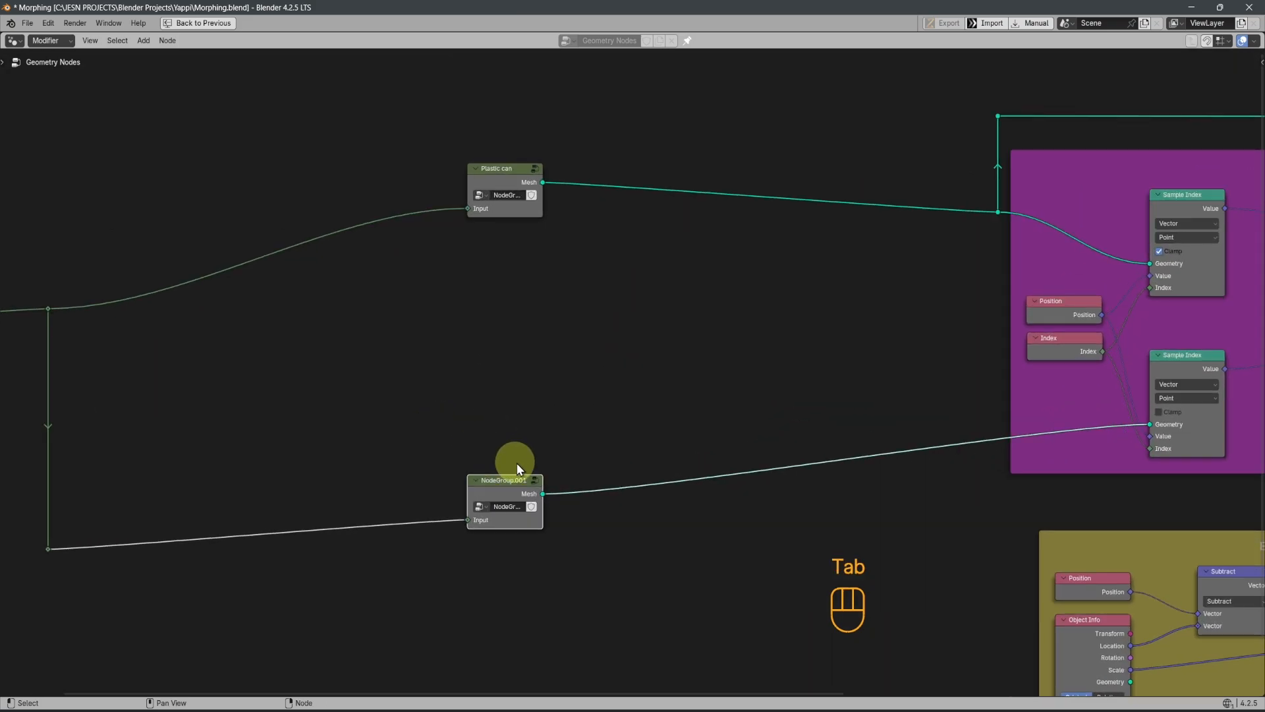
{"action": "left_click", "coordinate": [507, 482]}
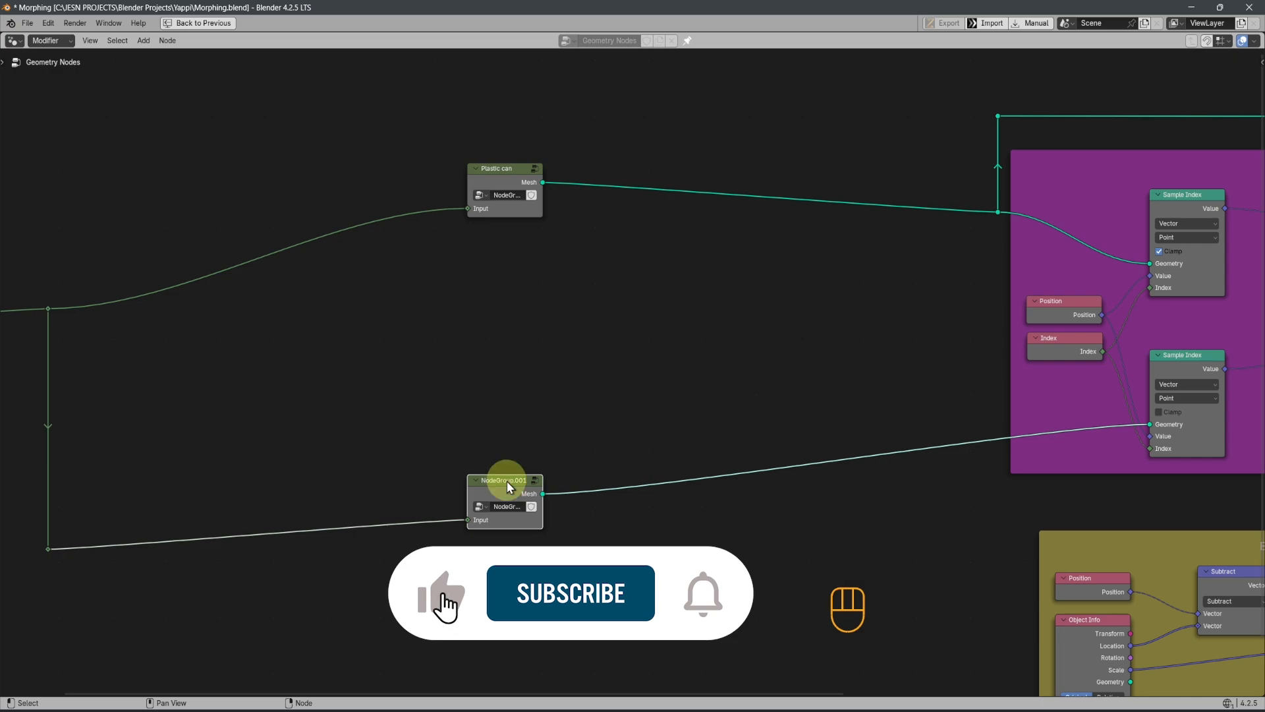
{"action": "key", "text": "F2"}
{"action": "type", "text": "Soda can"}
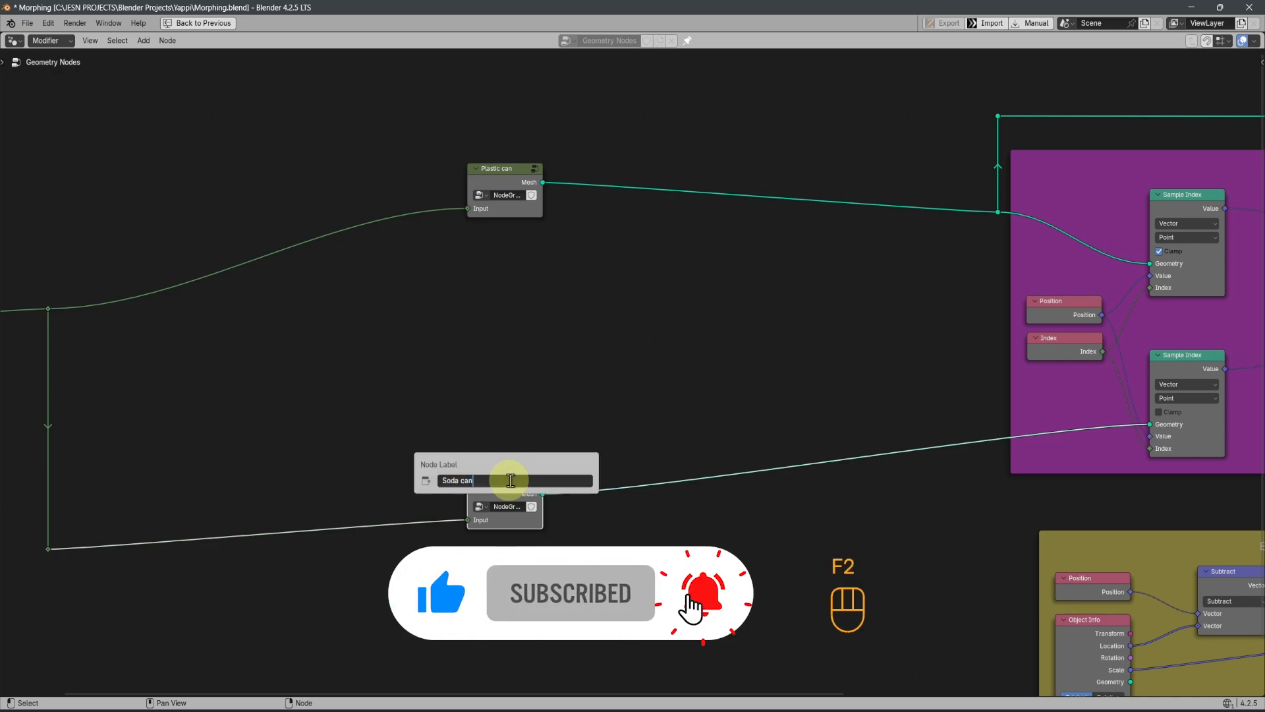
{"action": "key", "text": "Return"}
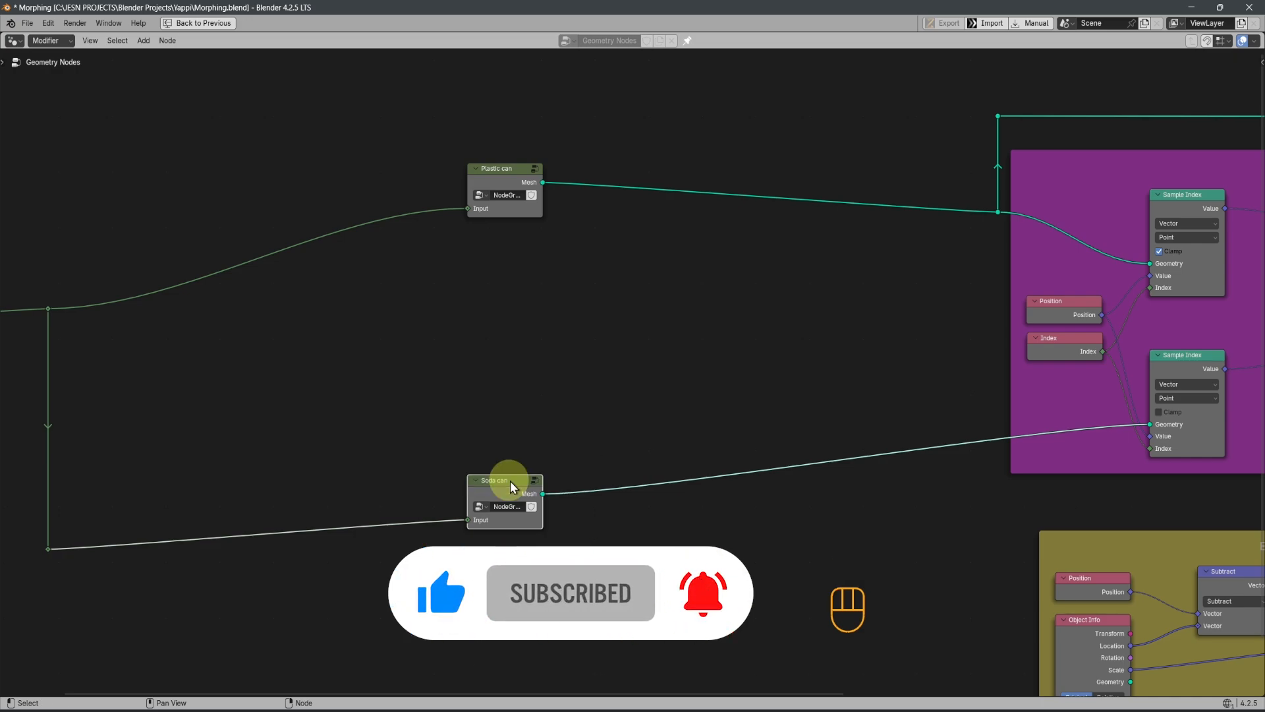
Select the Plastic can and Soda can group nodes and scale their spacing along Y so they sit closer together
{"action": "scroll", "coordinate": [524, 553], "scroll_direction": "down", "scroll_amount": 3}
{"action": "left_click_drag", "start_coordinate": [485, 183], "coordinate": [632, 552]}
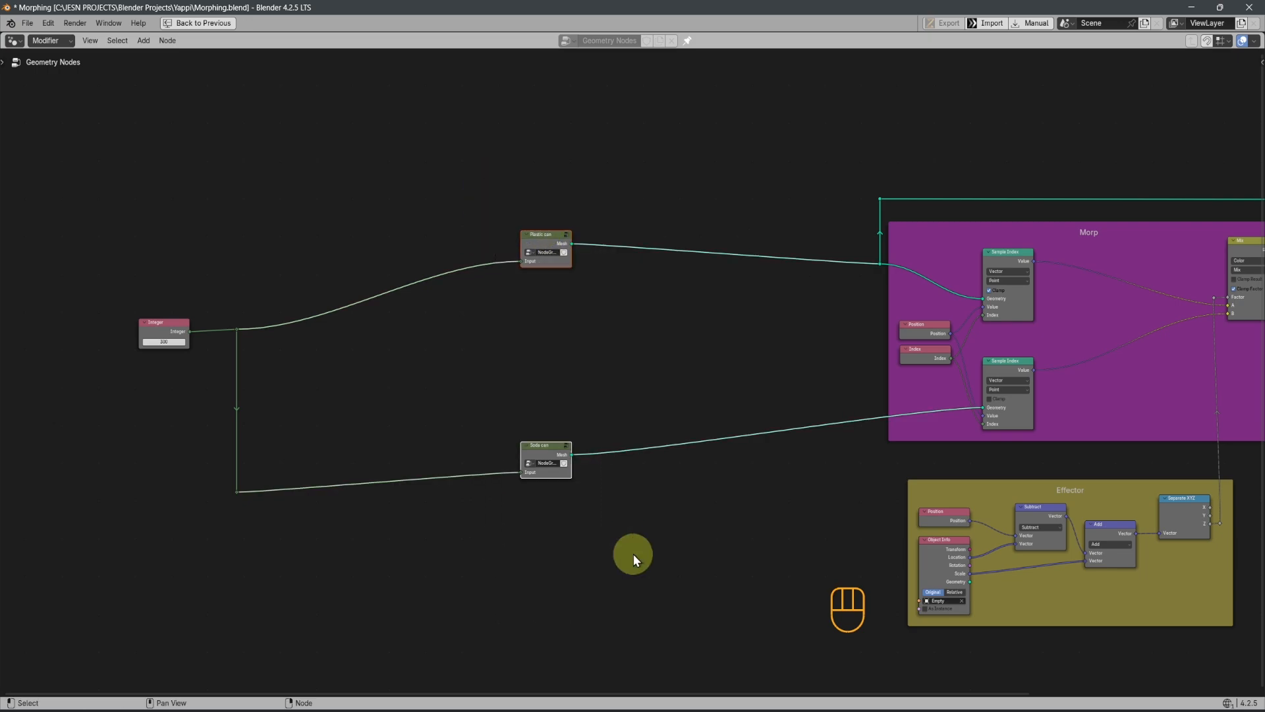
{"action": "key", "text": "s"}
{"action": "key", "text": "y"}
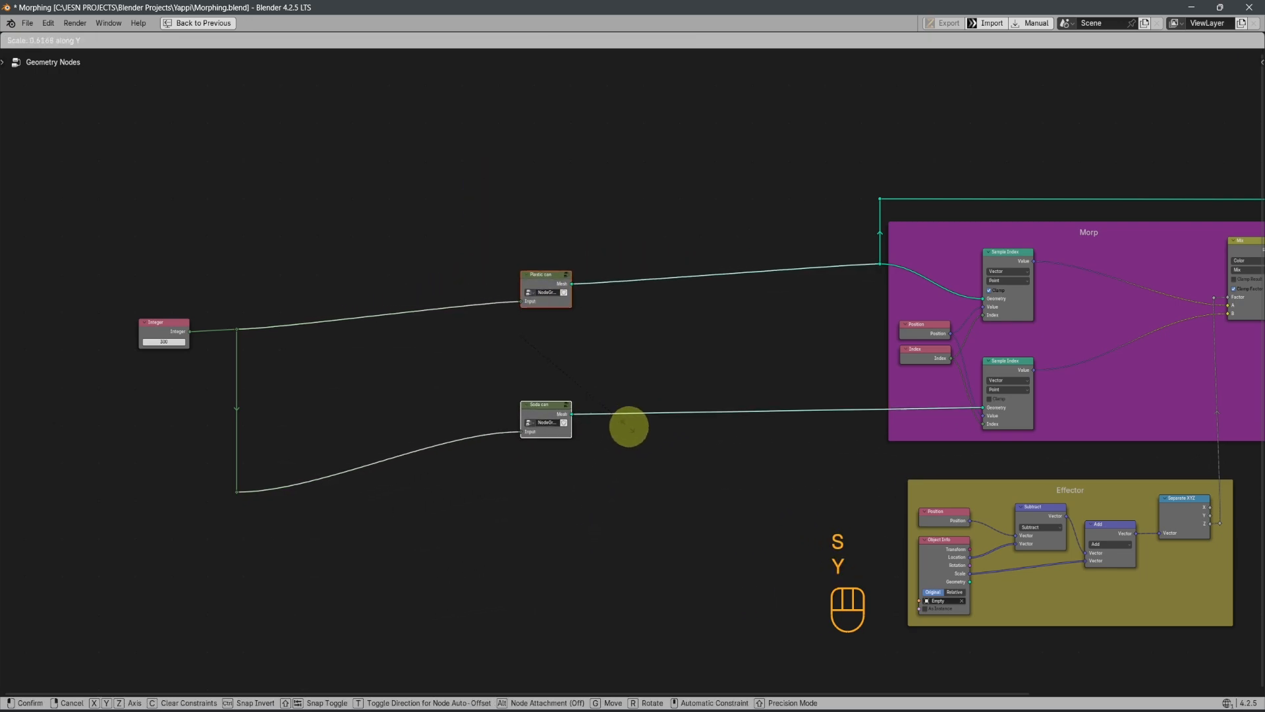
{"action": "left_click", "coordinate": [623, 429]}
Dissolve the remaining reroutes after the Integer node and place that node close to the two can groups
{"action": "left_click", "coordinate": [284, 531]}
{"action": "key", "text": "ctrl+x"}
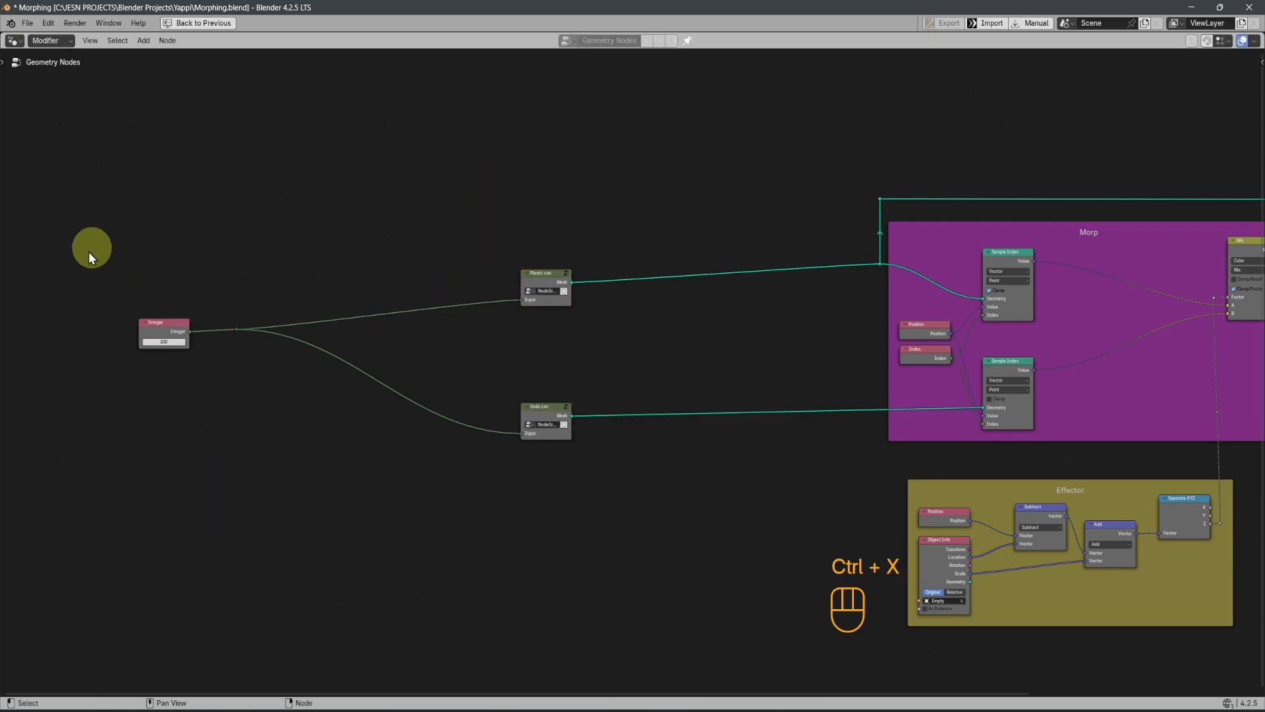
{"action": "left_click_drag", "start_coordinate": [163, 330], "coordinate": [223, 370]}
{"action": "left_click_drag", "start_coordinate": [220, 307], "coordinate": [448, 353]}
{"action": "key", "text": "ctrl+x"}
{"action": "scroll", "coordinate": [438, 385], "scroll_direction": "up", "scroll_amount": 1}
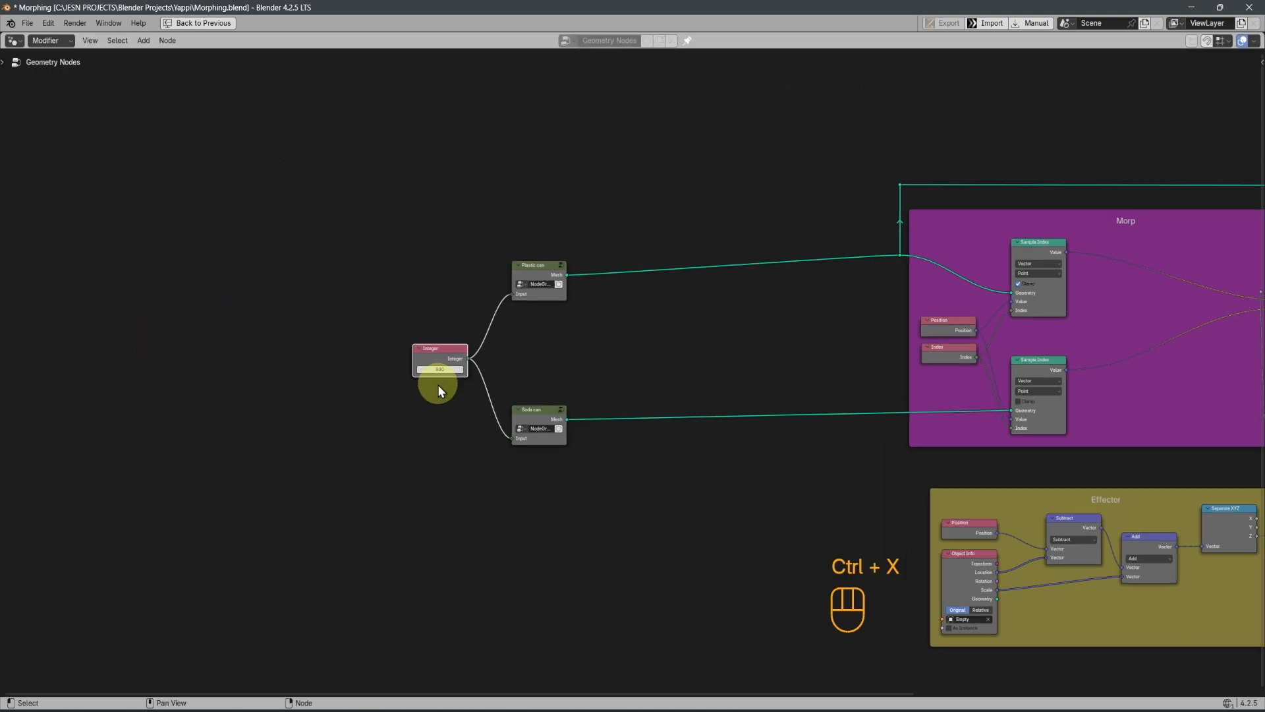
{"action": "scroll", "coordinate": [437, 384], "scroll_direction": "up", "scroll_amount": 8}
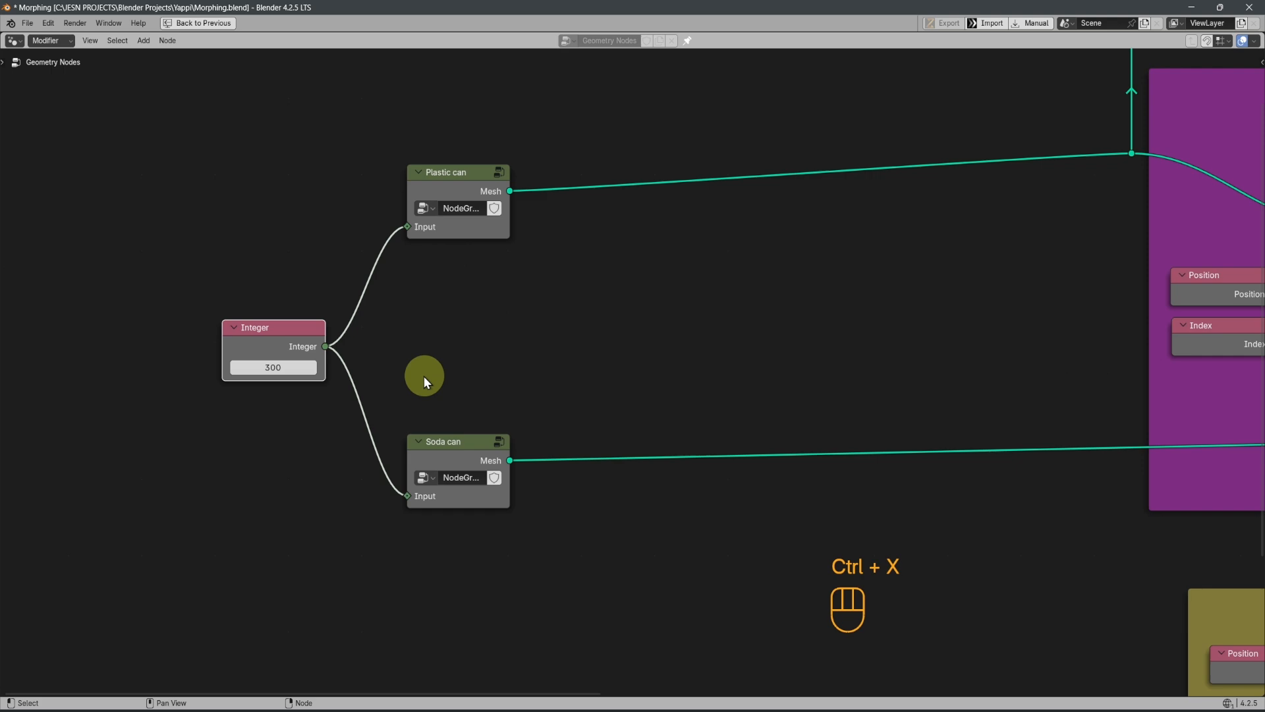
Label the Integer node "Amount of Vert"
{"action": "middle_click_drag", "start_coordinate": [425, 376], "coordinate": [743, 412]}
{"action": "scroll", "coordinate": [738, 411], "scroll_direction": "up", "scroll_amount": 2}
{"action": "key", "text": "F2"}
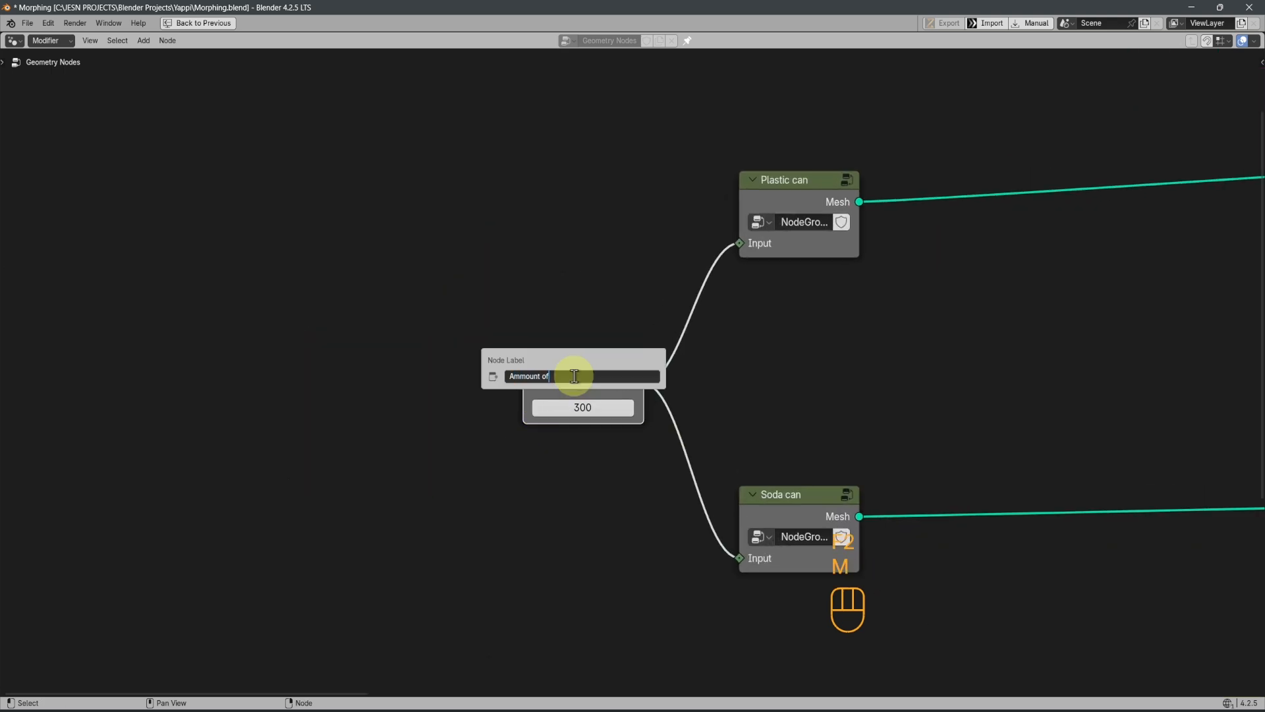
{"action": "type", "text": "Ammount of"}
{"action": "key", "text": "BackSpace"}
{"action": "key", "text": "BackSpace"}
{"action": "key", "text": "BackSpace"}
{"action": "key", "text": "BackSpace"}
{"action": "key", "text": "BackSpace"}
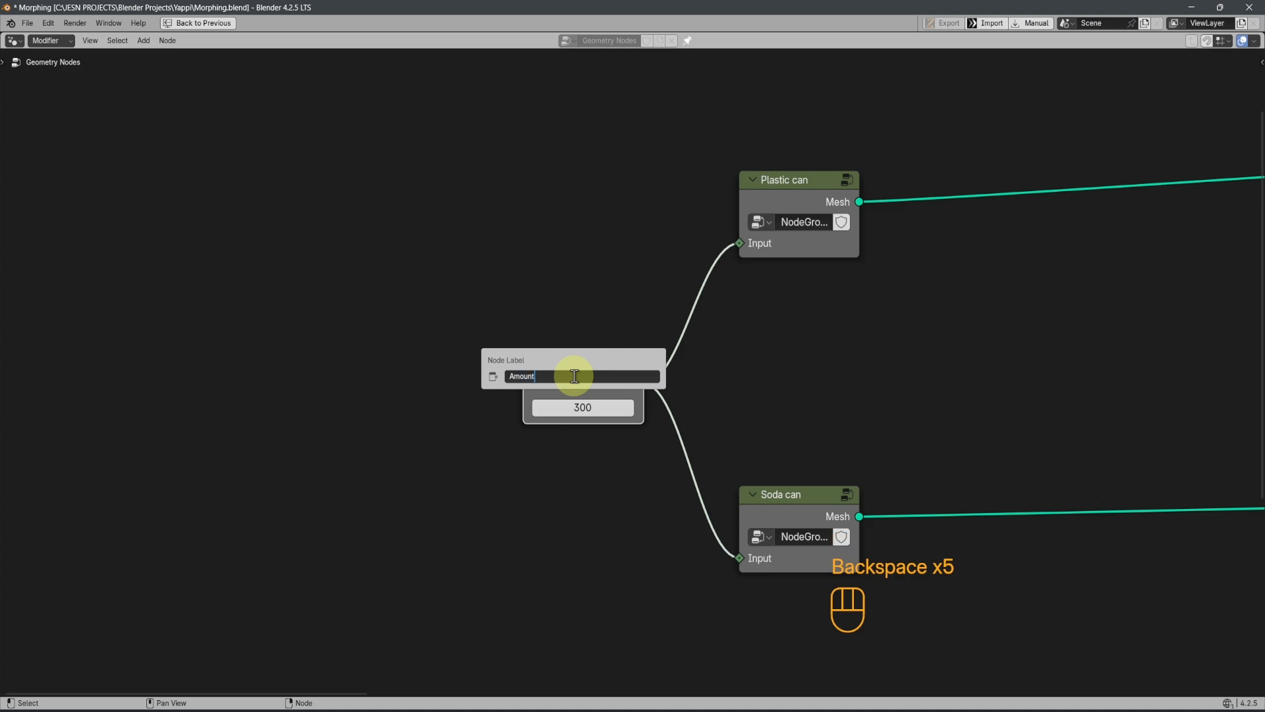
{"action": "type", "text": "Vet"}
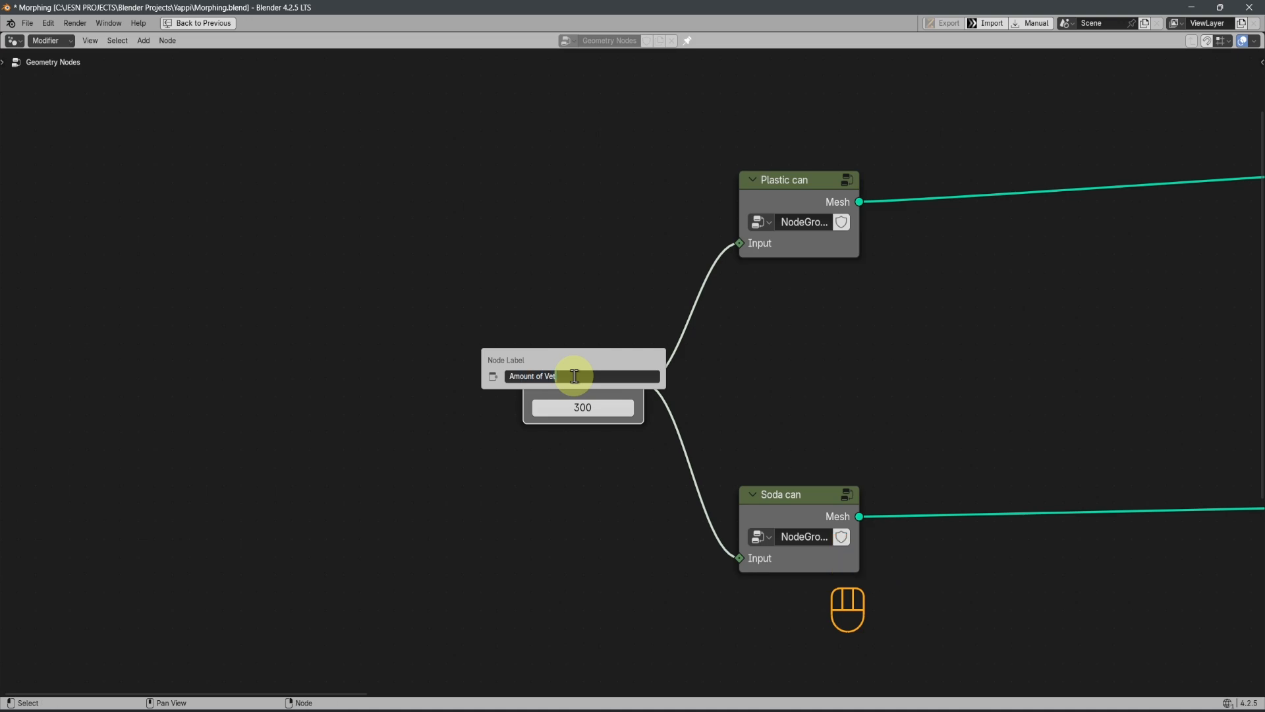
{"action": "key", "text": "BackSpace"}
{"action": "type", "text": "r"}
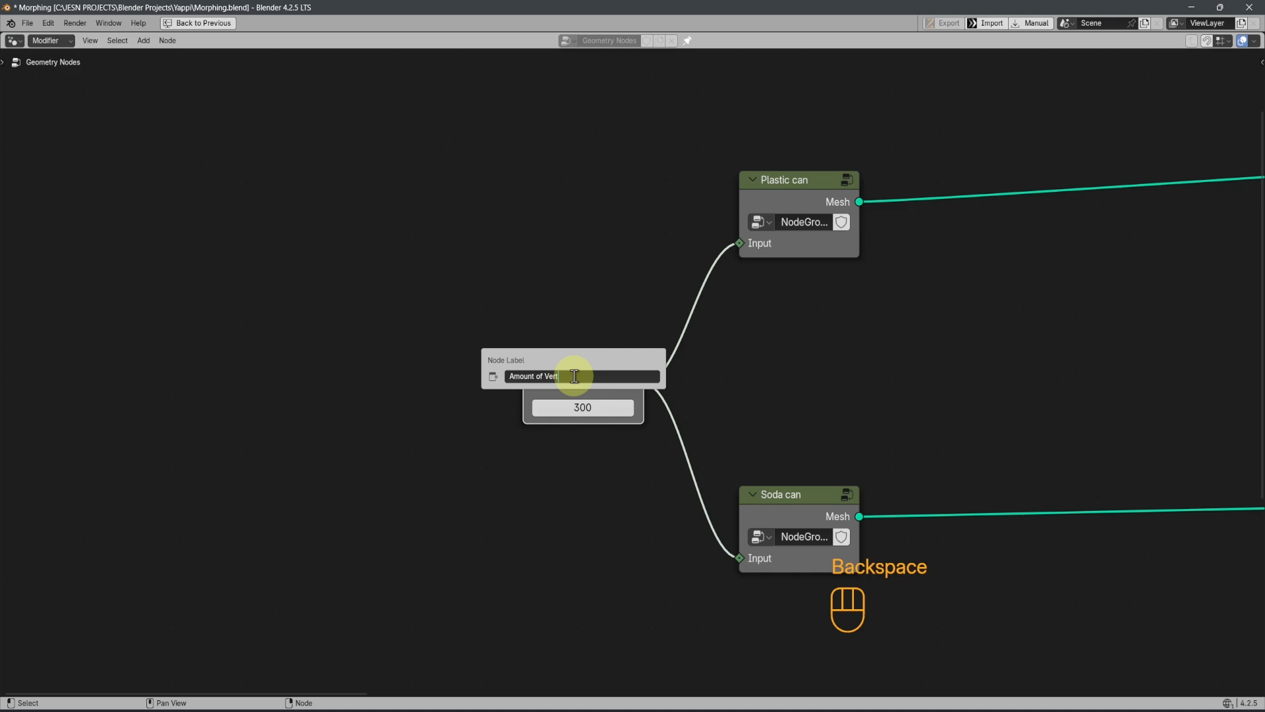
{"action": "type", "text": "t"}
{"action": "key", "text": "Return"}
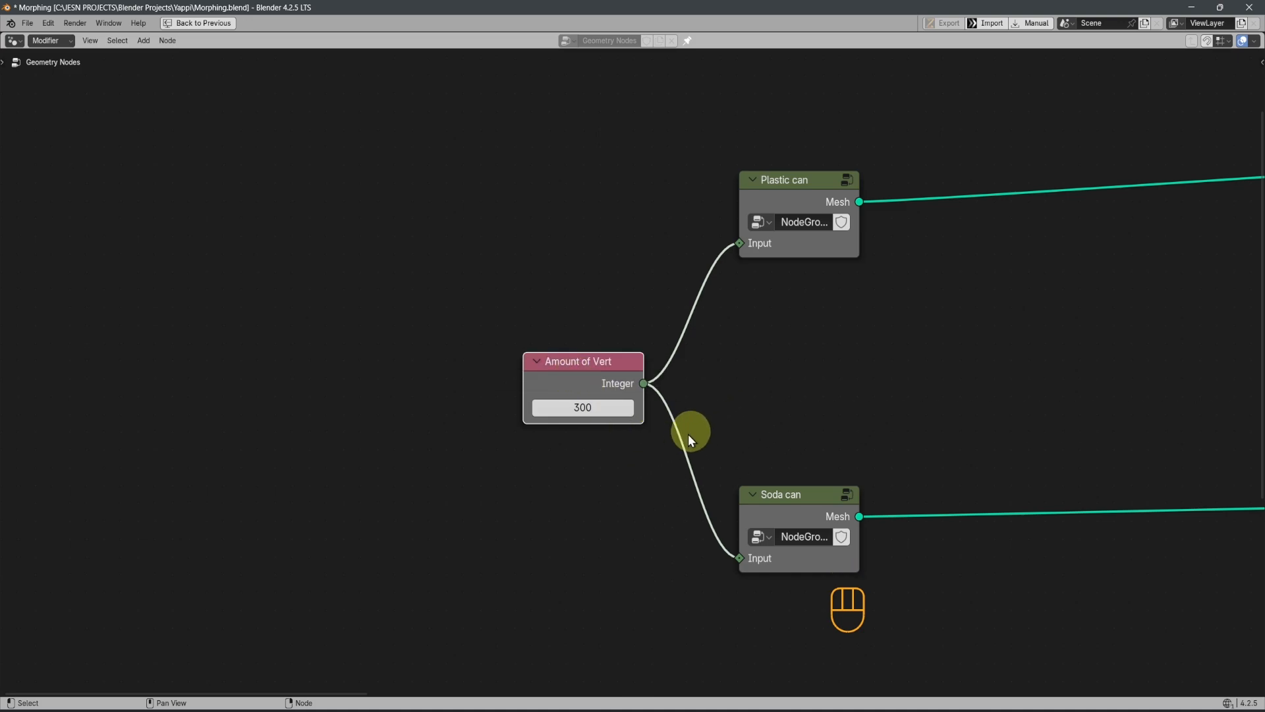
Set the Amount of Vert node's value to 200
{"action": "scroll", "coordinate": [607, 472], "scroll_direction": "down", "scroll_amount": 1}
{"action": "scroll", "coordinate": [503, 469], "scroll_direction": "up", "scroll_amount": 3}
{"action": "left_click", "coordinate": [495, 470]}
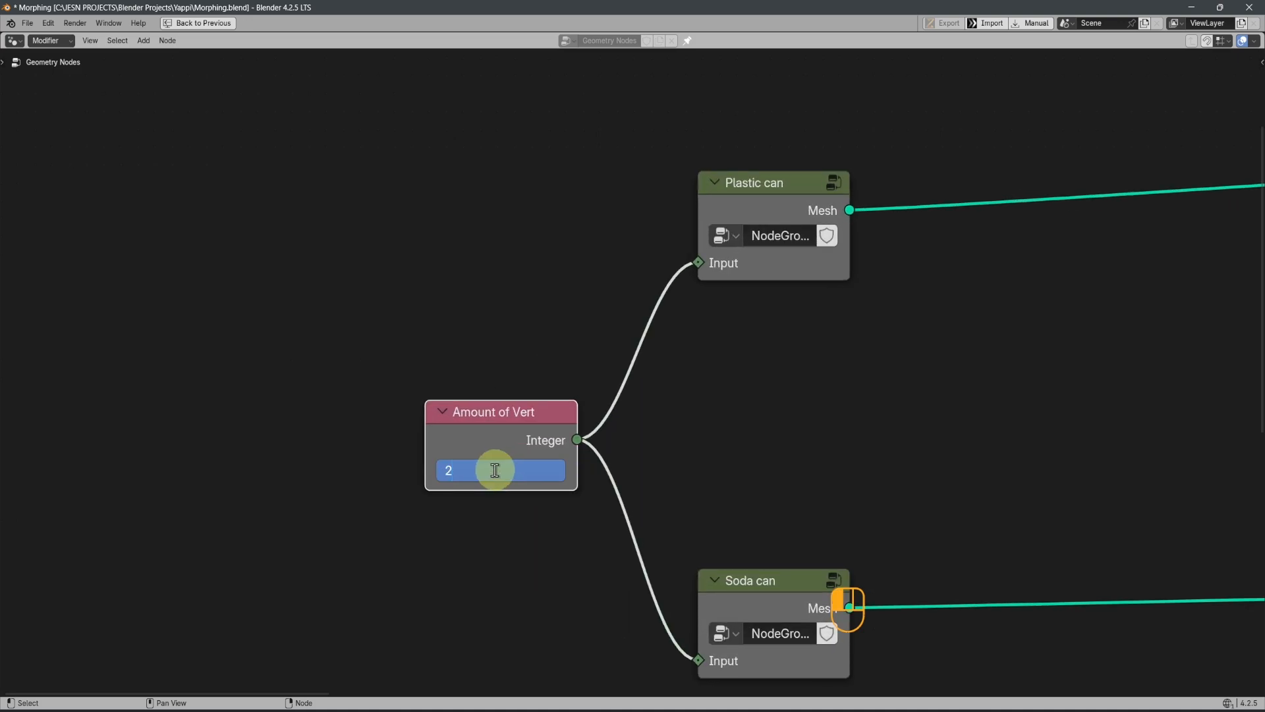
{"action": "key", "text": "Return"}
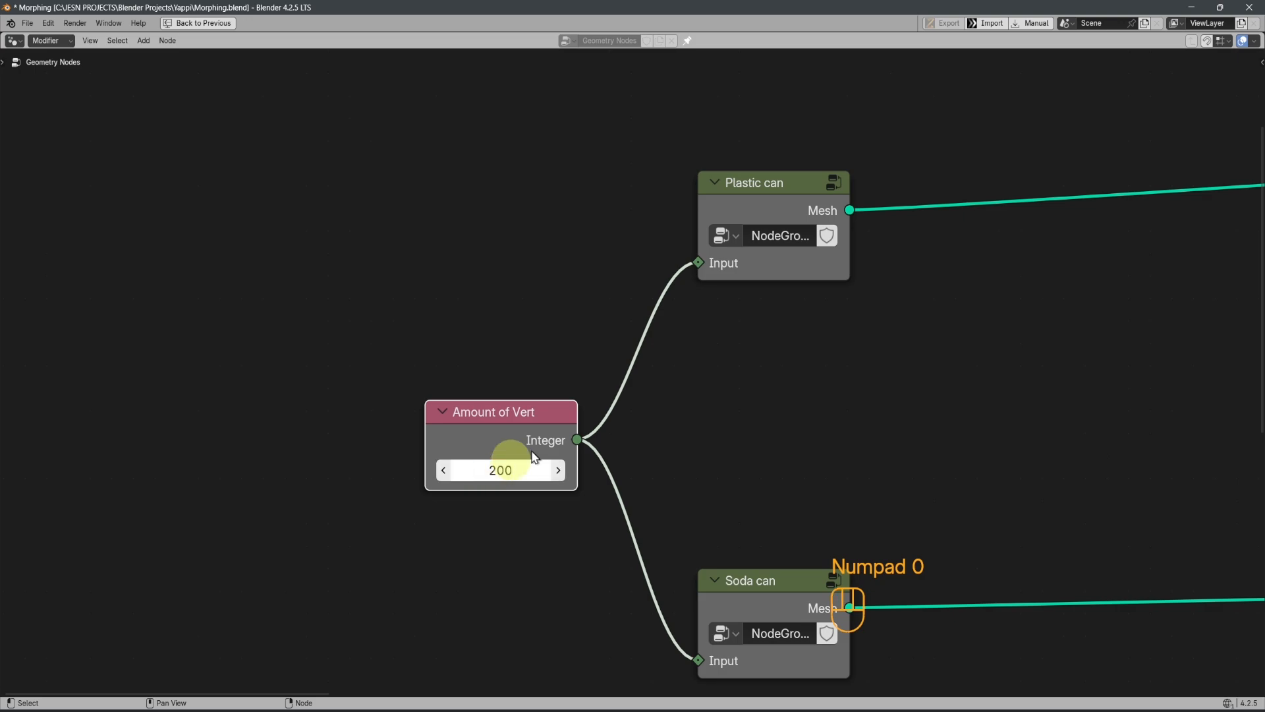
{"action": "scroll", "coordinate": [603, 489], "scroll_direction": "down", "scroll_amount": 1}
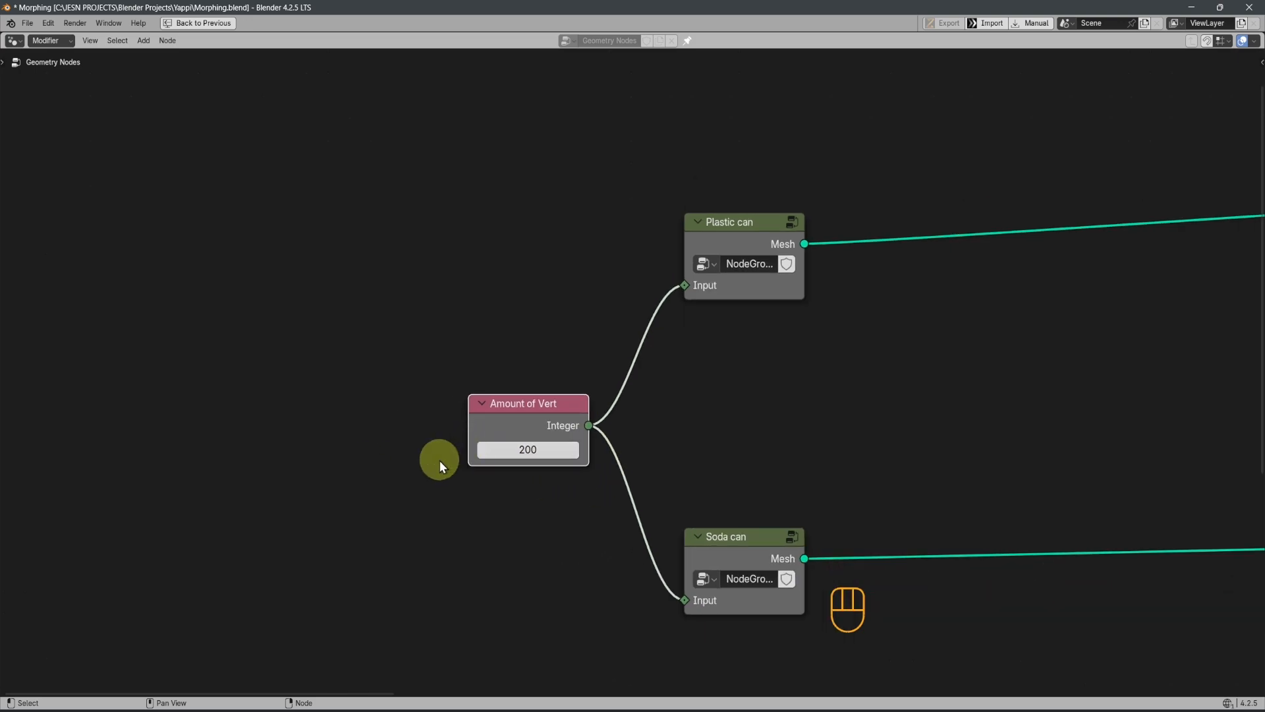
Review the Morp and Effector frames up to Group Output, and restore the multi-area workspace from the maximized node editor
{"action": "middle_click_drag", "start_coordinate": [624, 479], "coordinate": [483, 497]}
{"action": "scroll", "coordinate": [483, 494], "scroll_direction": "down", "scroll_amount": 2}
{"action": "middle_click_drag", "start_coordinate": [923, 495], "coordinate": [647, 476]}
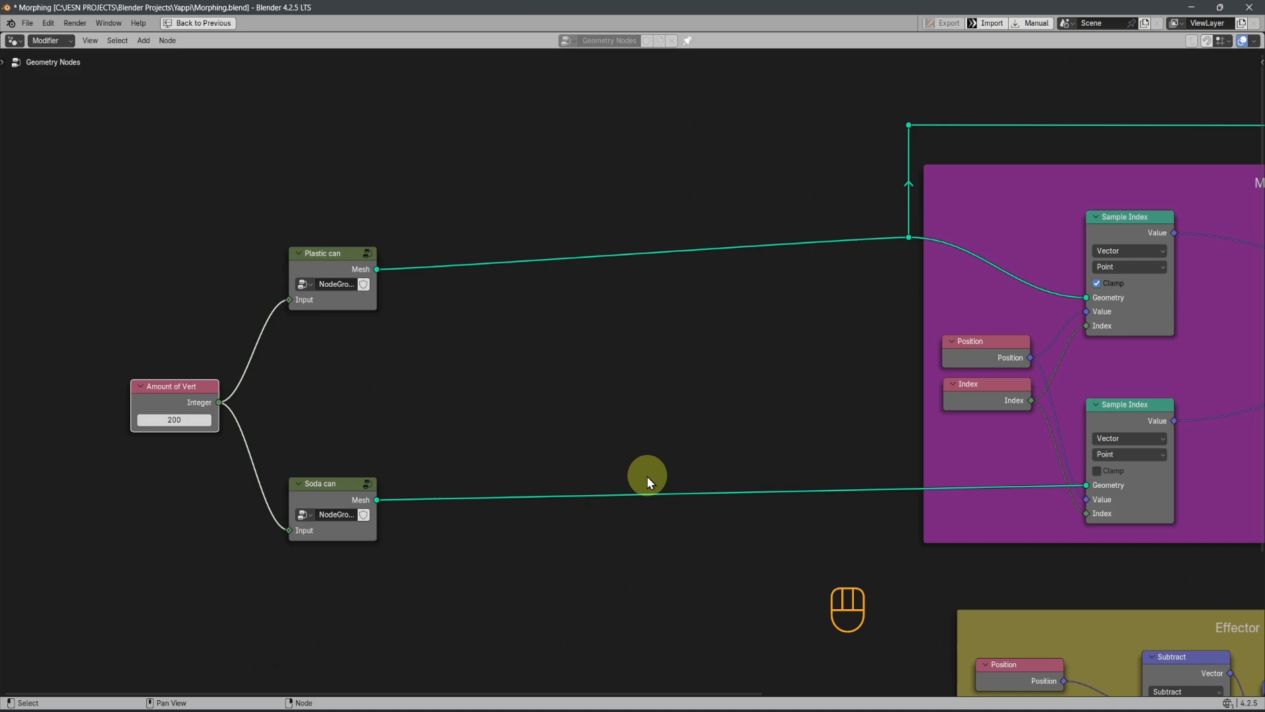
{"action": "mouse_move", "coordinate": [867, 489]}
{"action": "middle_mouse_down"}
{"action": "mouse_move", "coordinate": [660, 512]}
{"action": "mouse_move", "coordinate": [449, 468]}
{"action": "middle_mouse_up"}
{"action": "middle_click_drag", "start_coordinate": [549, 431], "coordinate": [705, 507]}
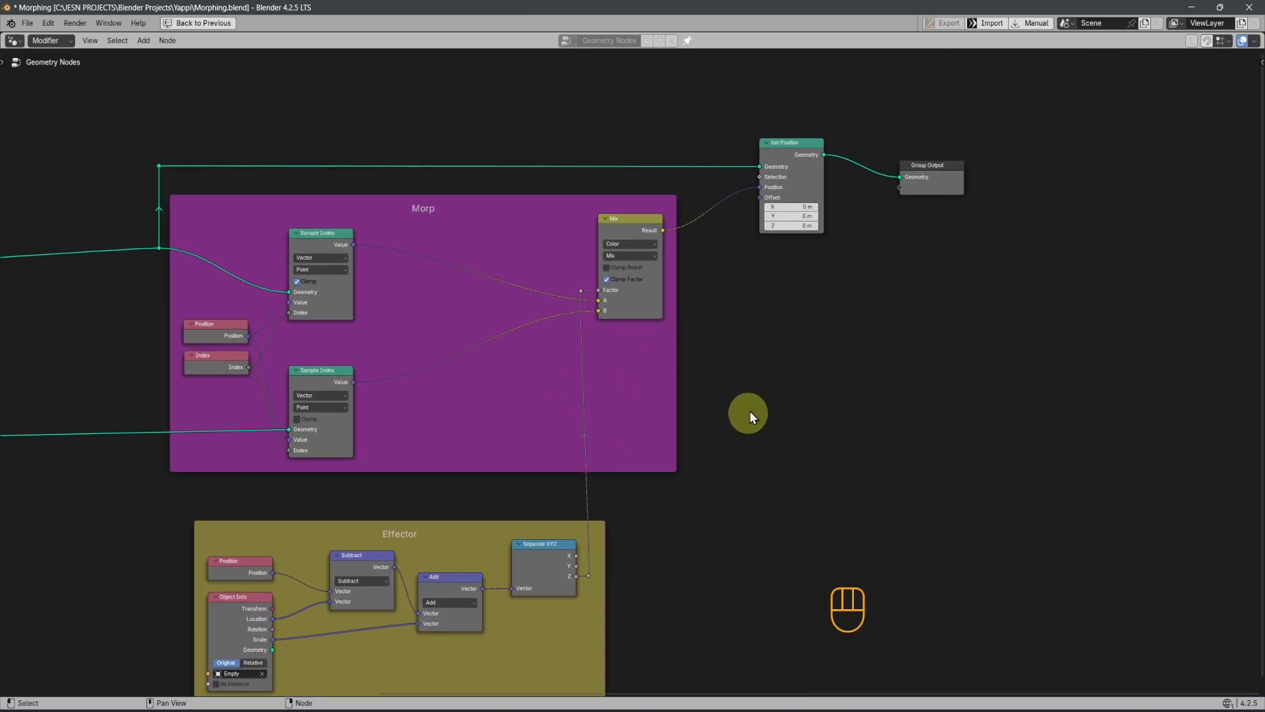
{"action": "middle_click_drag", "start_coordinate": [750, 409], "coordinate": [754, 481]}
{"action": "scroll", "coordinate": [746, 477], "scroll_direction": "up", "scroll_amount": 2}
{"action": "key", "text": "ctrl+x"}
Preview the morph by moving the Empty along Z in the viewport and cancel the move
{"action": "key", "text": "g"}
{"action": "key", "text": "z"}
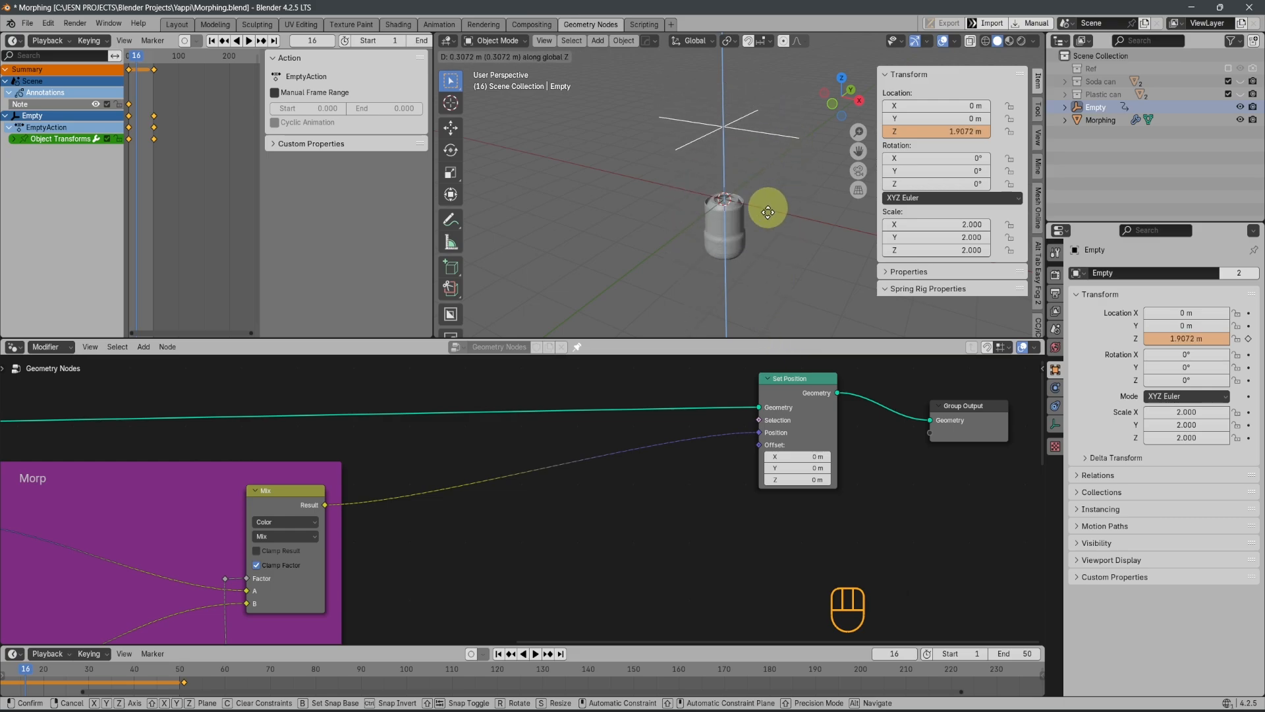
{"action": "left_click", "coordinate": [769, 164]}
Add a Vector Math node set to Add below the link from Mix to Set Position
{"action": "key", "text": "shift+a"}
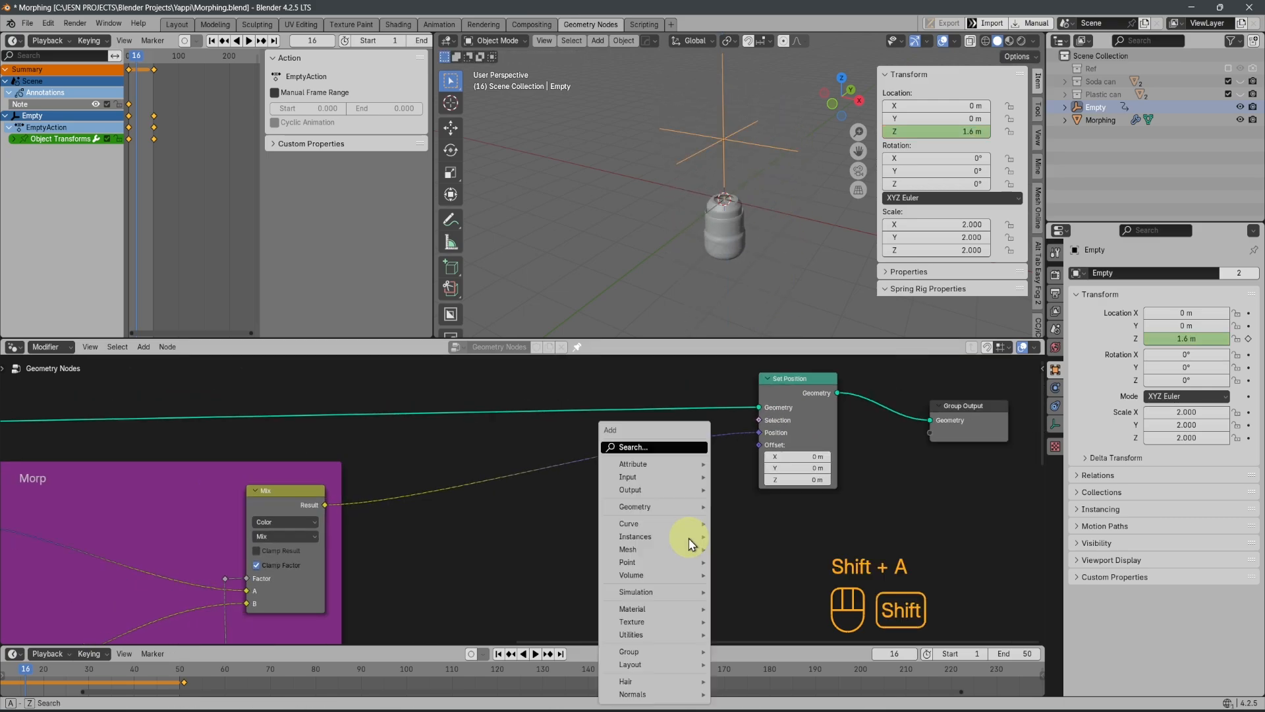
{"action": "left_click", "coordinate": [655, 451]}
{"action": "type", "text": "math"}
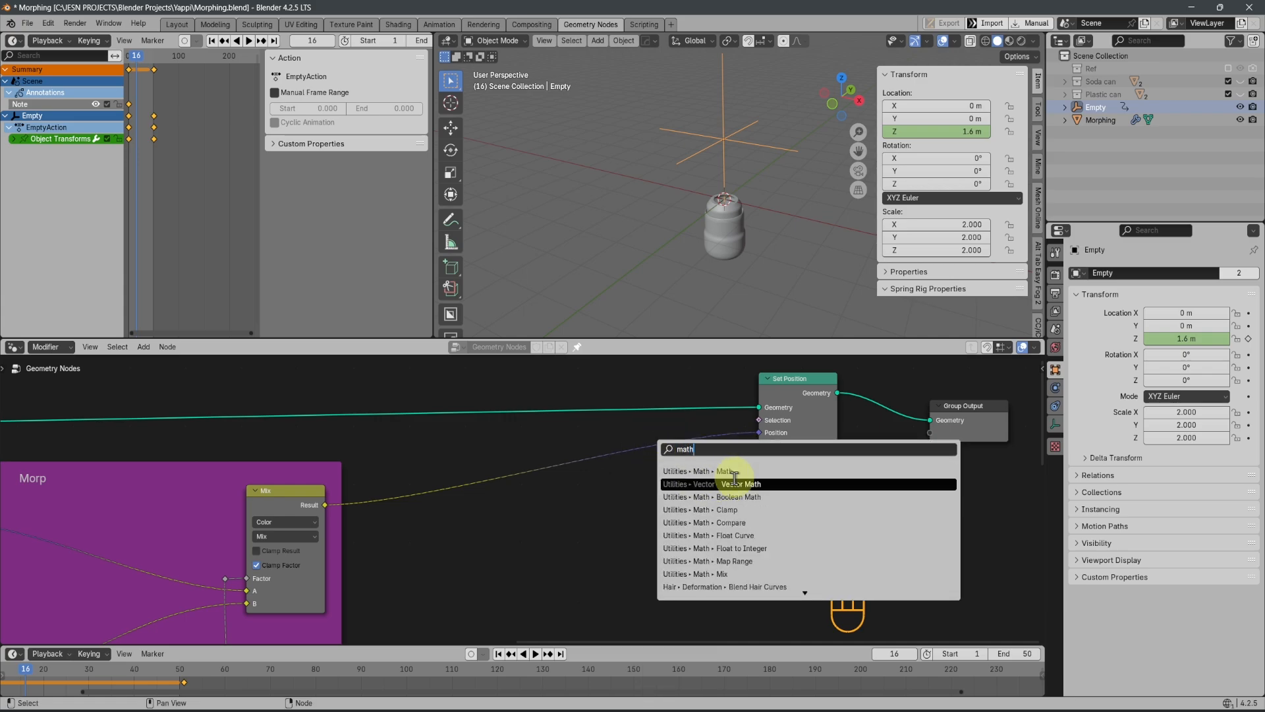
{"action": "left_click", "coordinate": [735, 484]}
{"action": "left_click", "coordinate": [651, 487]}
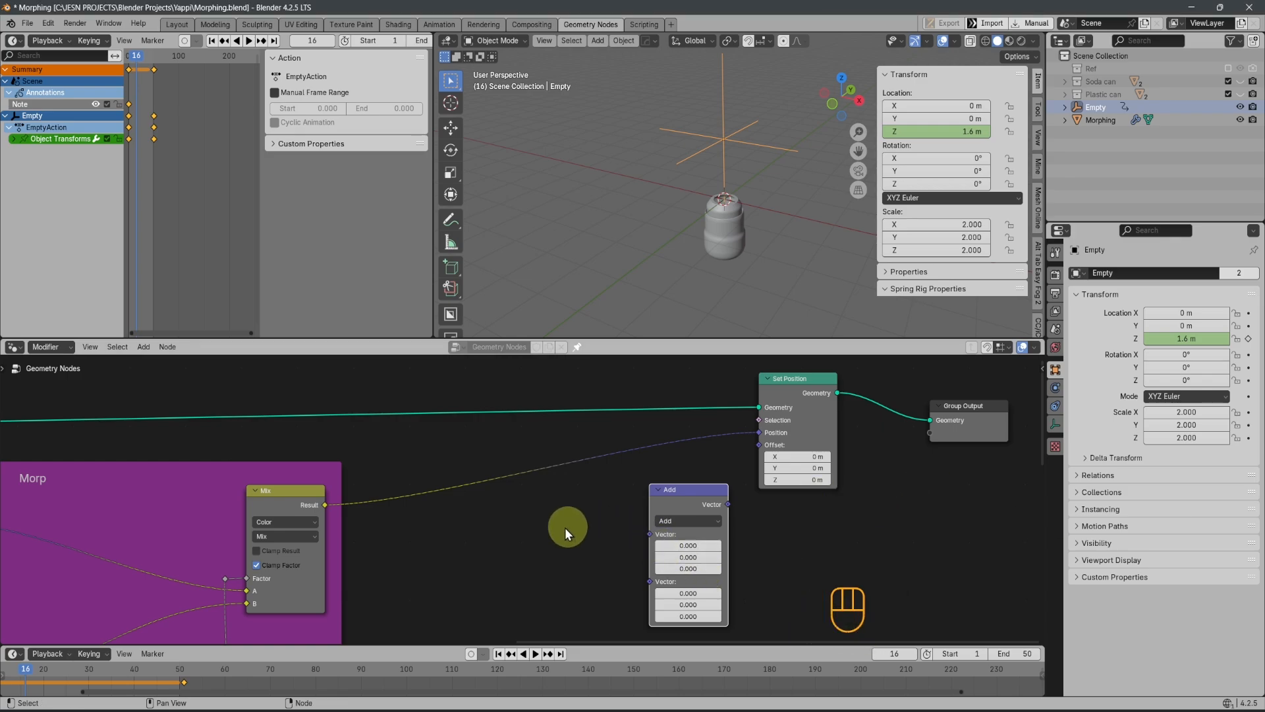
Add a Normal node between the Mix node and the new Vector Math node
{"action": "key", "text": "shift+a"}
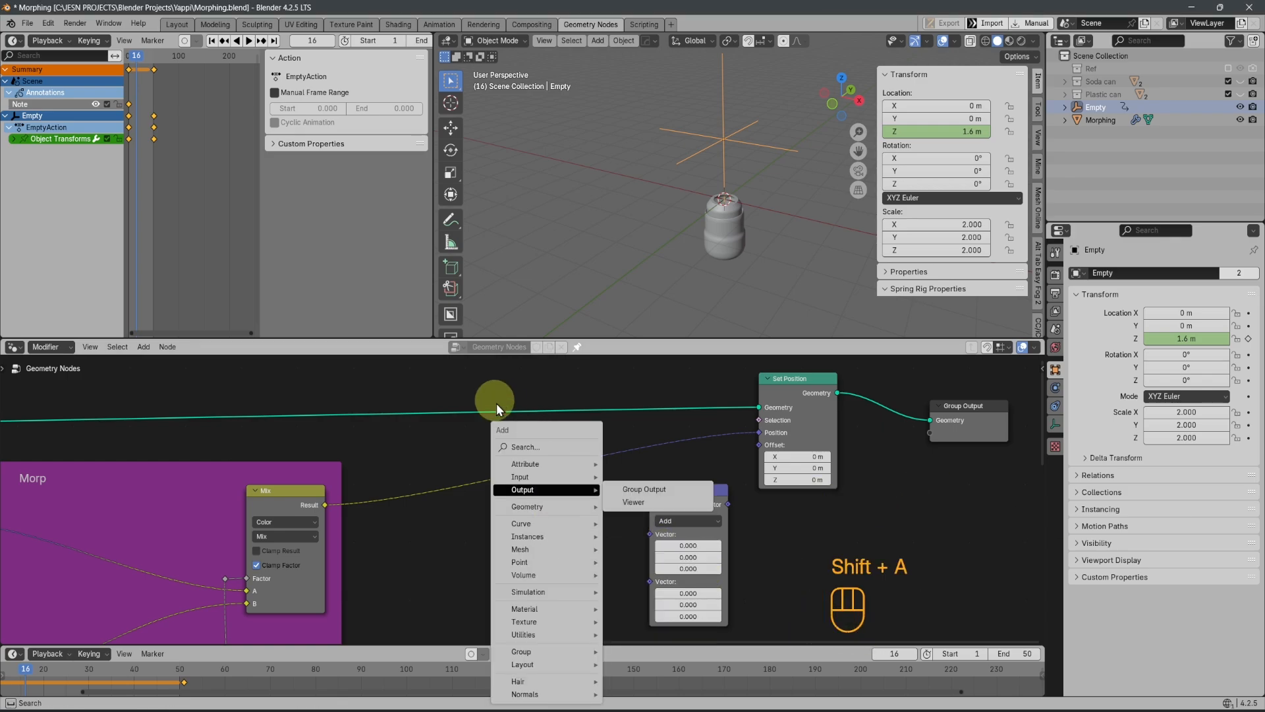
{"action": "left_click", "coordinate": [525, 448]}
{"action": "type", "text": "norma"}
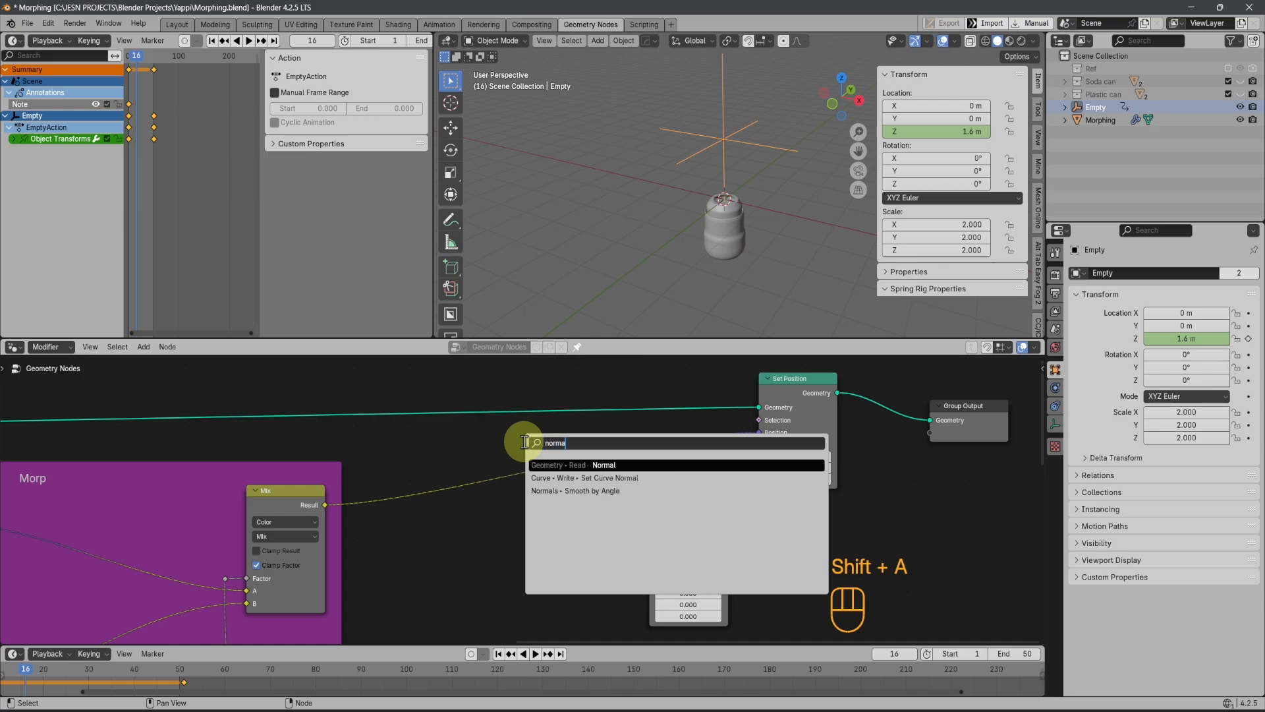
{"action": "left_click", "coordinate": [590, 465]}
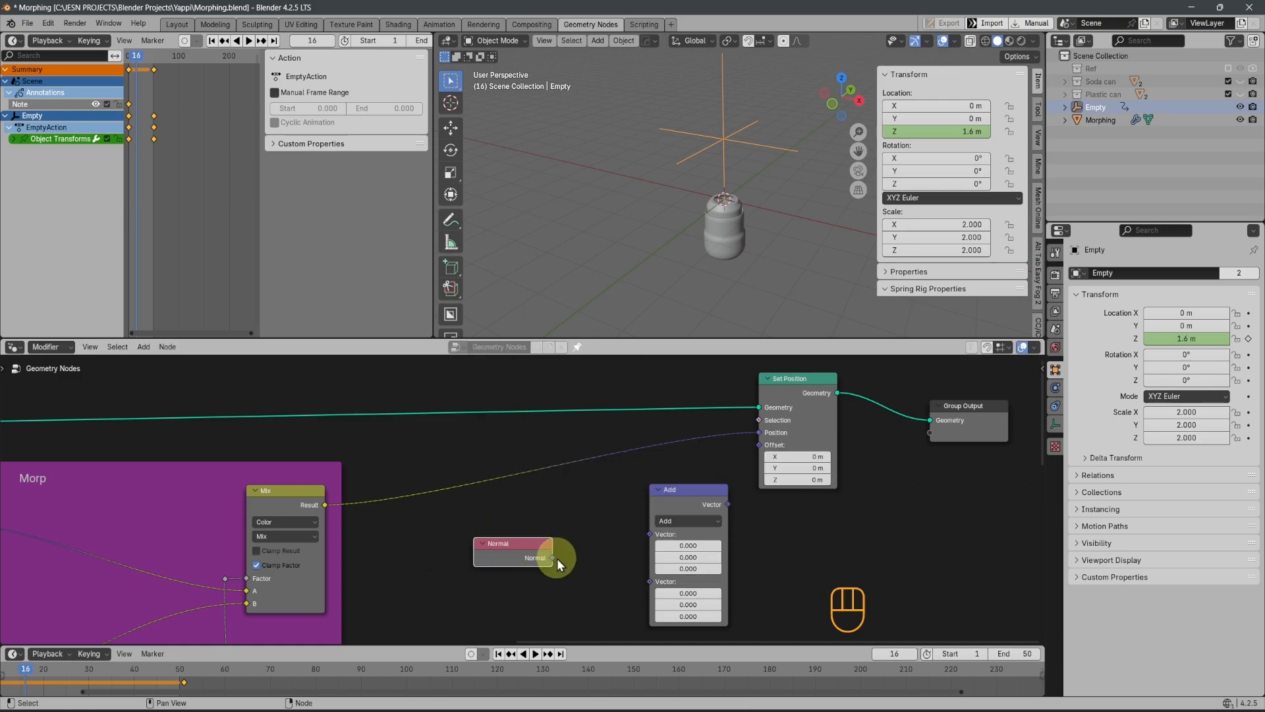
Link the Normal node into the Add vector math node's first input and its output into Set Position's Offset
{"action": "left_click_drag", "start_coordinate": [554, 557], "coordinate": [650, 534]}
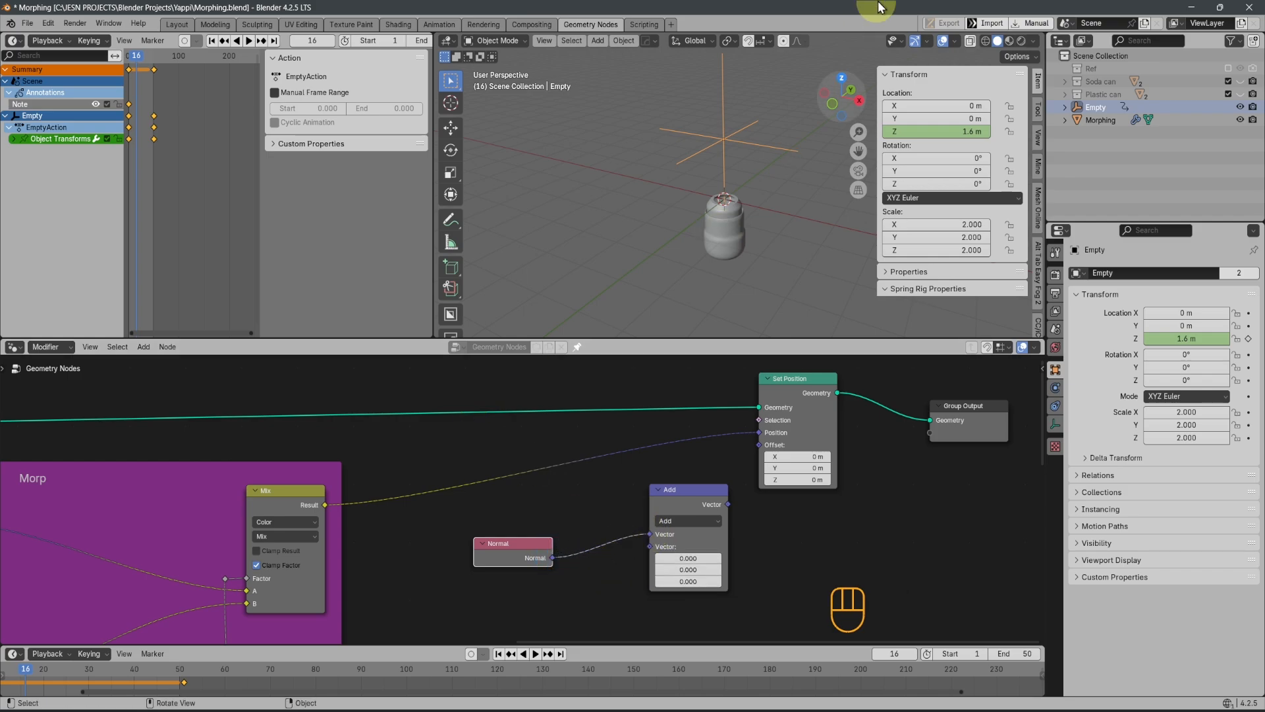
{"action": "middle_click_drag", "start_coordinate": [648, 501], "coordinate": [627, 497]}
{"action": "left_click_drag", "start_coordinate": [666, 496], "coordinate": [645, 495]}
{"action": "scroll", "coordinate": [734, 554], "scroll_direction": "up", "scroll_amount": 3}
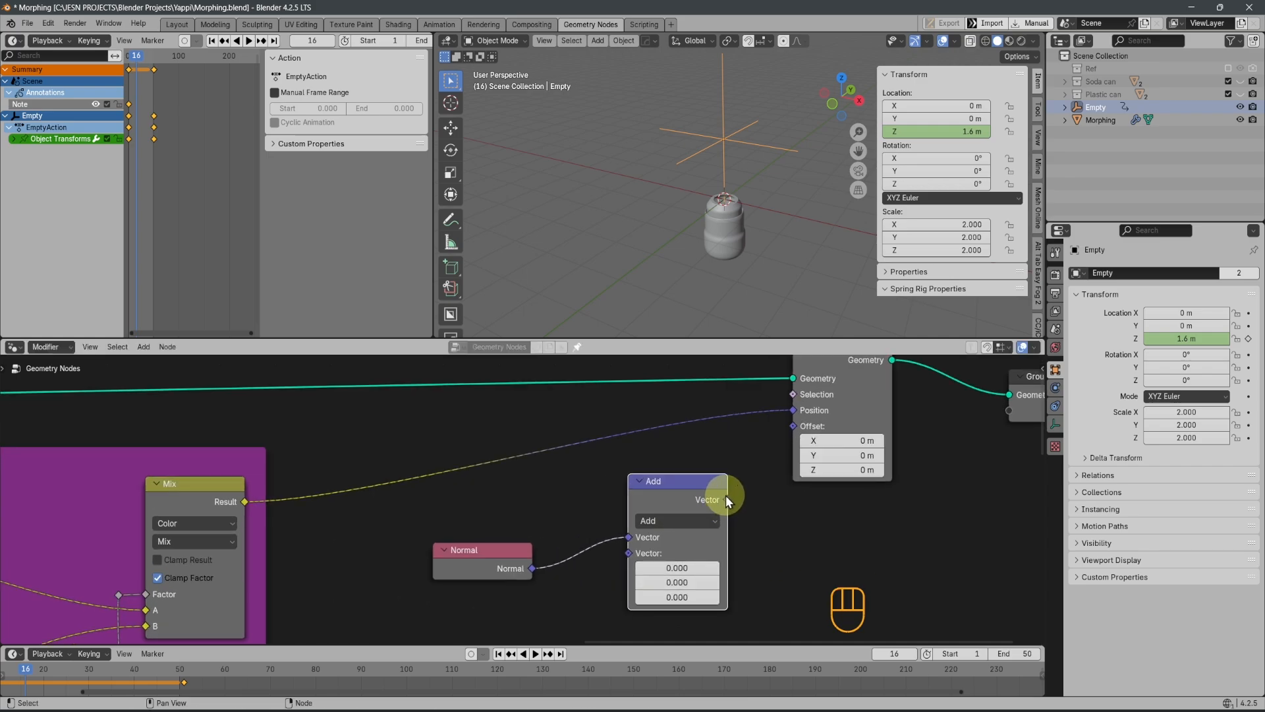
{"action": "left_click_drag", "start_coordinate": [726, 499], "coordinate": [779, 433]}
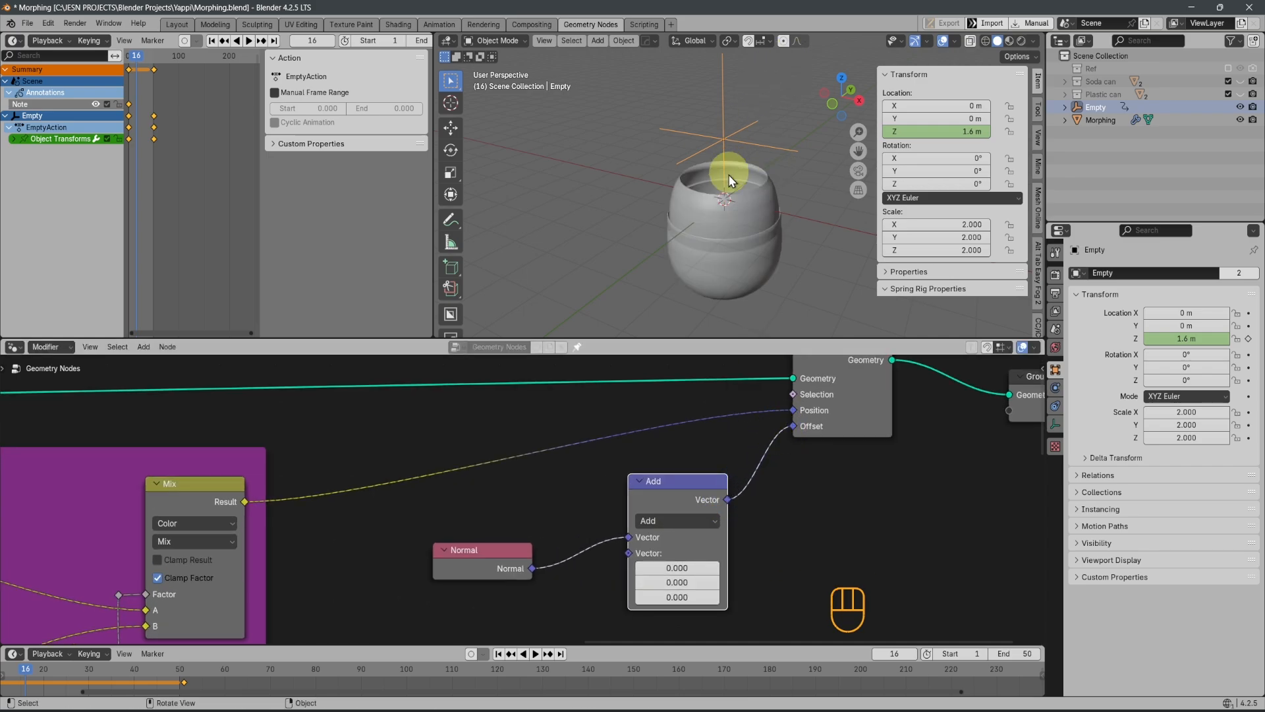
Change the vector math operation to Scale and move the Normal and Scale nodes lower, away from Set Position
{"action": "left_click", "coordinate": [675, 523]}
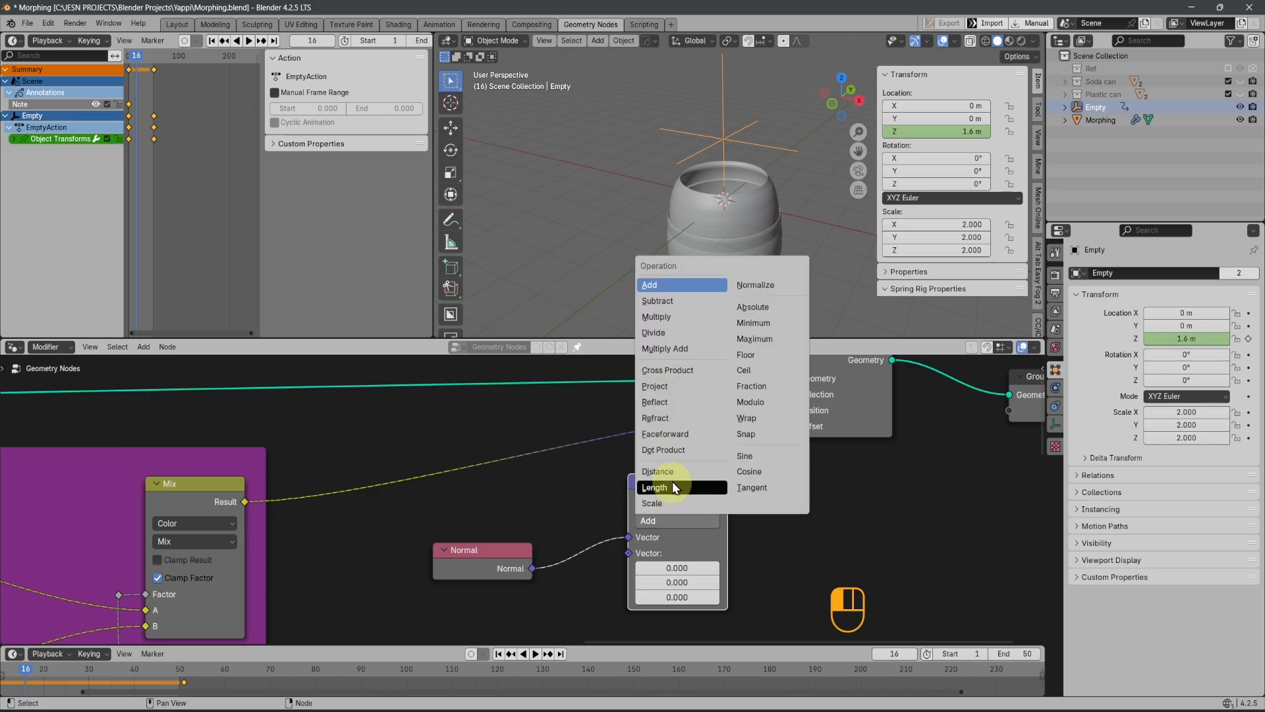
{"action": "left_click", "coordinate": [670, 486]}
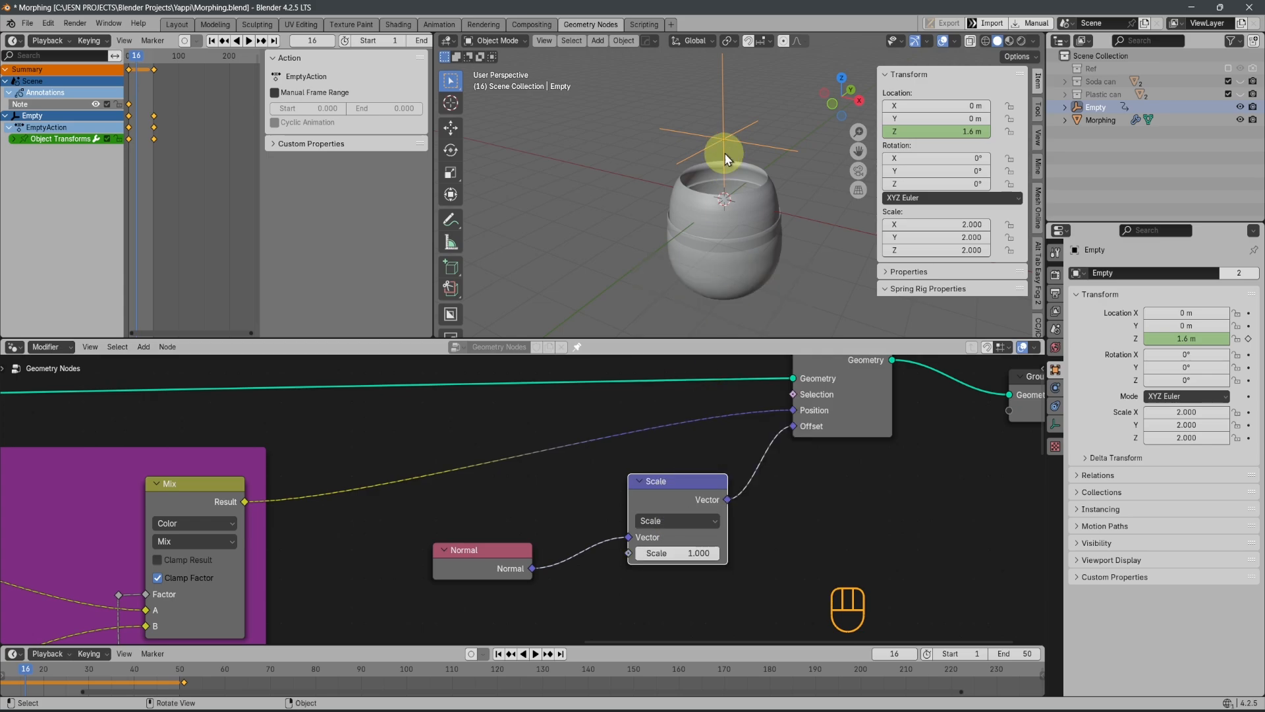
{"action": "scroll", "coordinate": [727, 159], "scroll_direction": "down", "scroll_amount": 3}
{"action": "scroll", "coordinate": [446, 466], "scroll_direction": "down", "scroll_amount": 6}
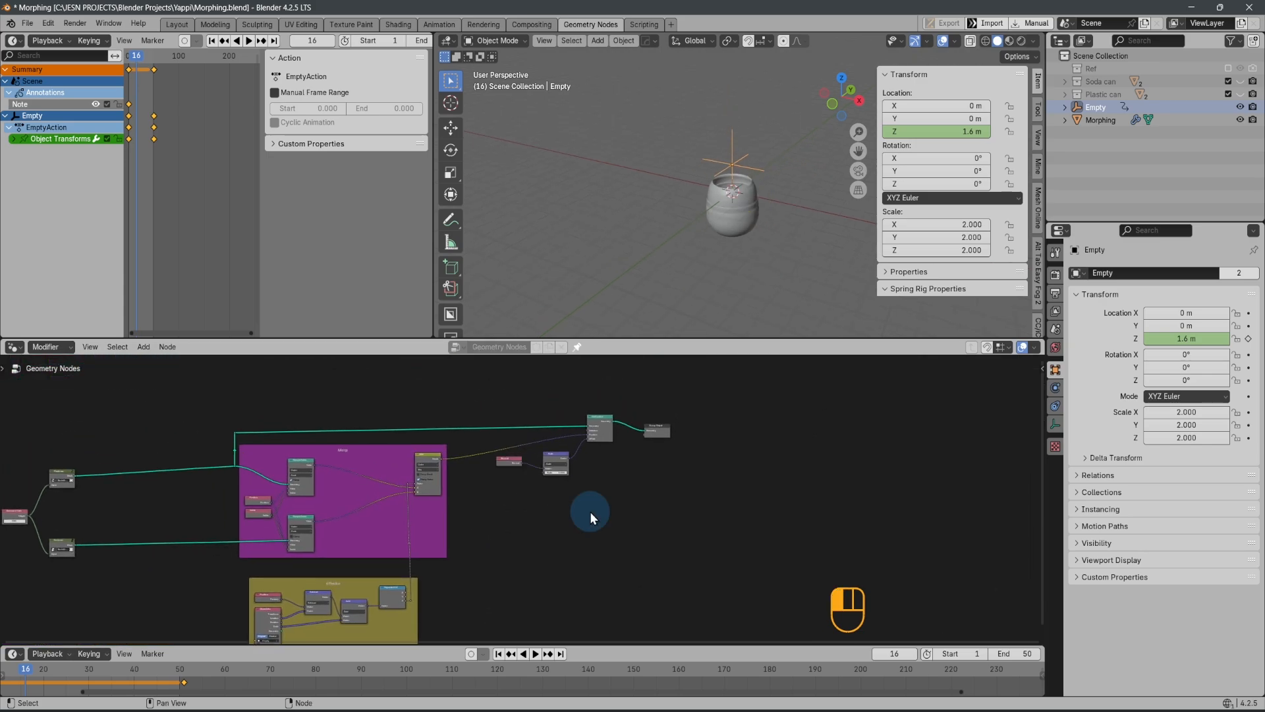
{"action": "left_click_drag", "start_coordinate": [510, 455], "coordinate": [505, 452]}
{"action": "key", "text": "g"}
{"action": "left_click", "coordinate": [533, 538]}
{"action": "middle_click_drag", "start_coordinate": [528, 568], "coordinate": [551, 503]}
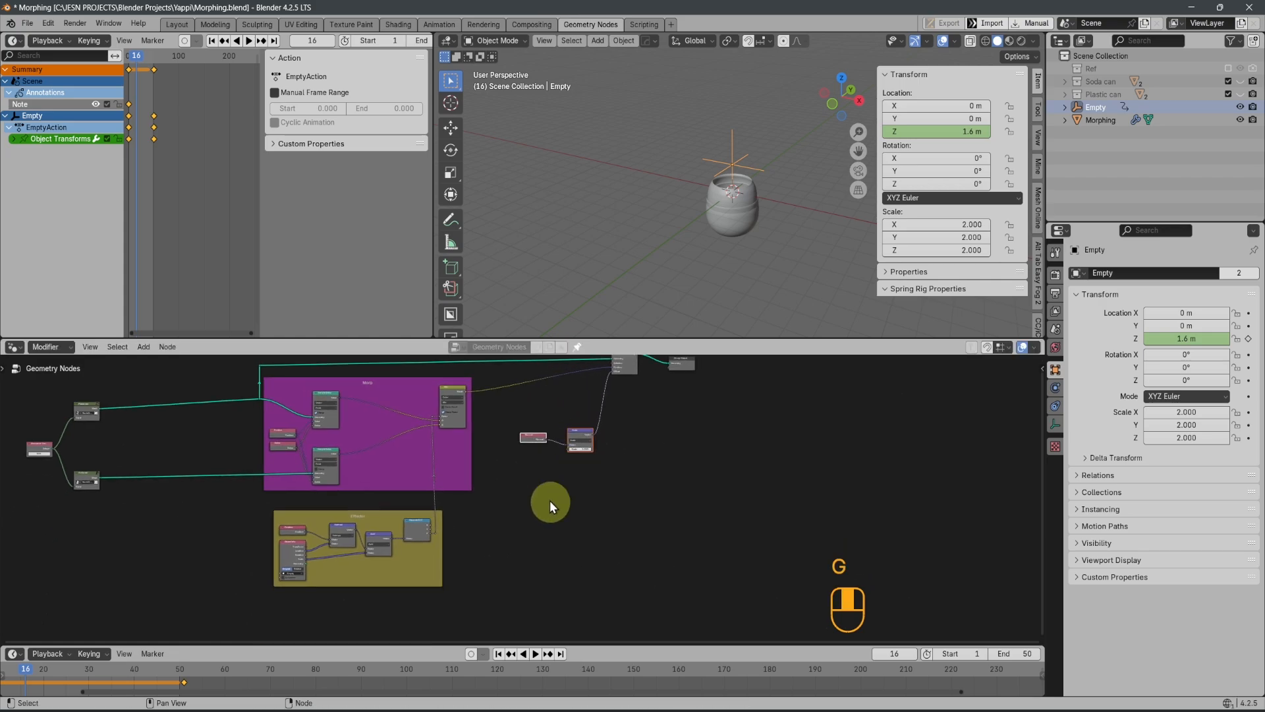
Link the Effector frame's Z output from Separate XYZ into the Scale input of the Scale node
{"action": "scroll", "coordinate": [477, 559], "scroll_direction": "up", "scroll_amount": 6}
{"action": "middle_click_drag", "start_coordinate": [477, 558], "coordinate": [427, 612]}
{"action": "scroll", "coordinate": [461, 570], "scroll_direction": "up", "scroll_amount": 2}
{"action": "scroll", "coordinate": [517, 504], "scroll_direction": "down", "scroll_amount": 3}
{"action": "middle_click_drag", "start_coordinate": [373, 567], "coordinate": [356, 590]}
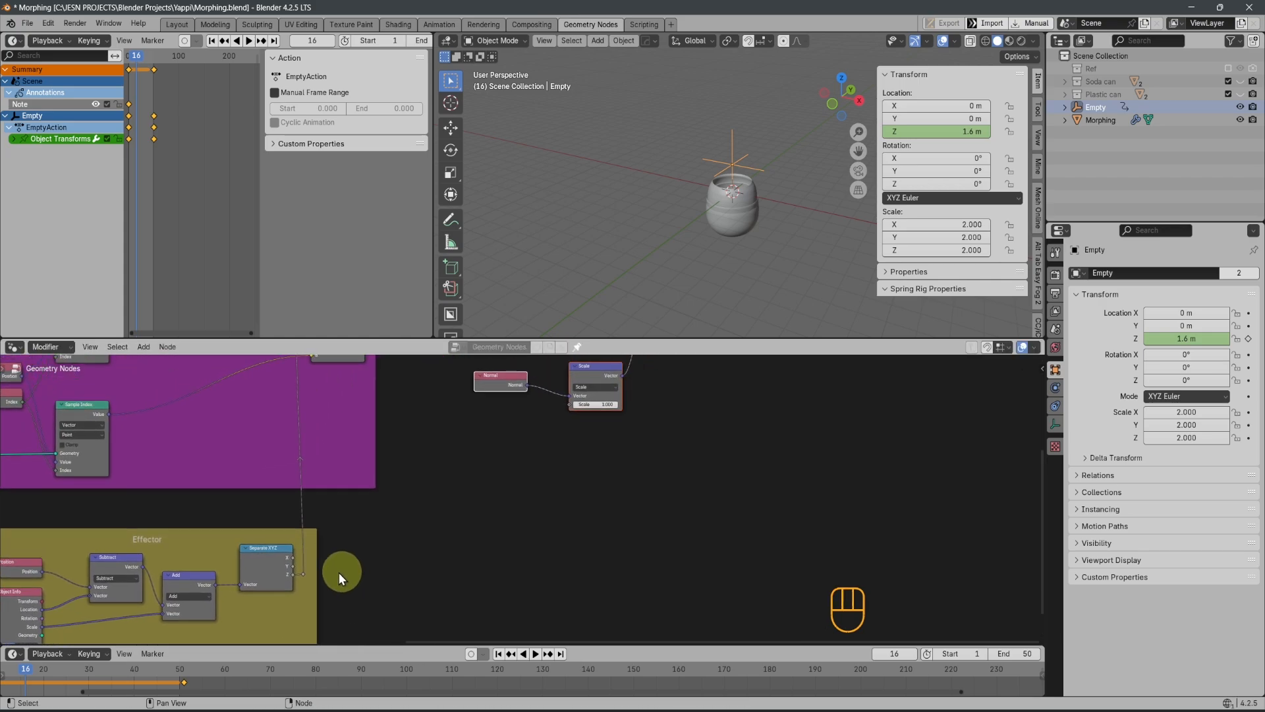
{"action": "left_click_drag", "start_coordinate": [303, 572], "coordinate": [571, 407]}
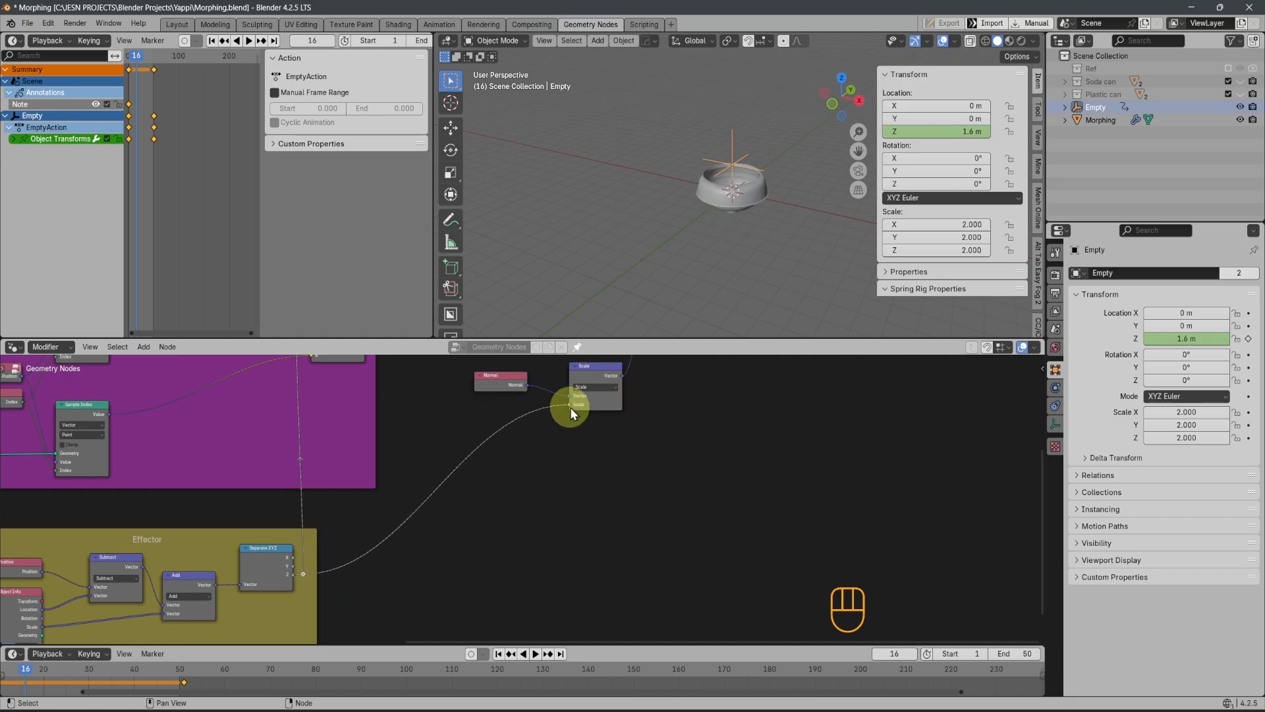
Preview the normal-based deformation by moving the Empty along Z, cancel the move, and inspect the shape from several angles
{"action": "middle_click_drag", "start_coordinate": [789, 240], "coordinate": [728, 286]}
{"action": "middle_click_drag", "start_coordinate": [723, 284], "coordinate": [745, 200]}
{"action": "scroll", "coordinate": [733, 232], "scroll_direction": "up", "scroll_amount": 7}
{"action": "scroll", "coordinate": [736, 267], "scroll_direction": "down", "scroll_amount": 3}
{"action": "key", "text": "g"}
{"action": "key", "text": "z"}
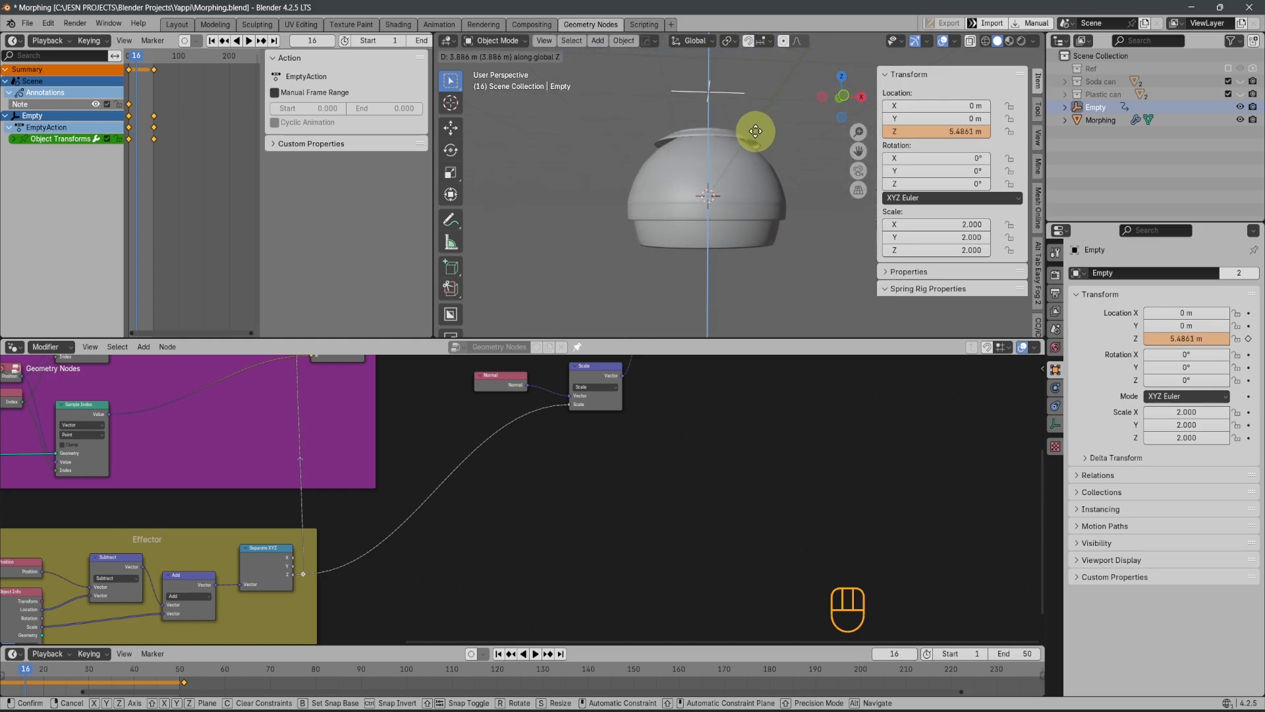
{"action": "left_click", "coordinate": [725, 225]}
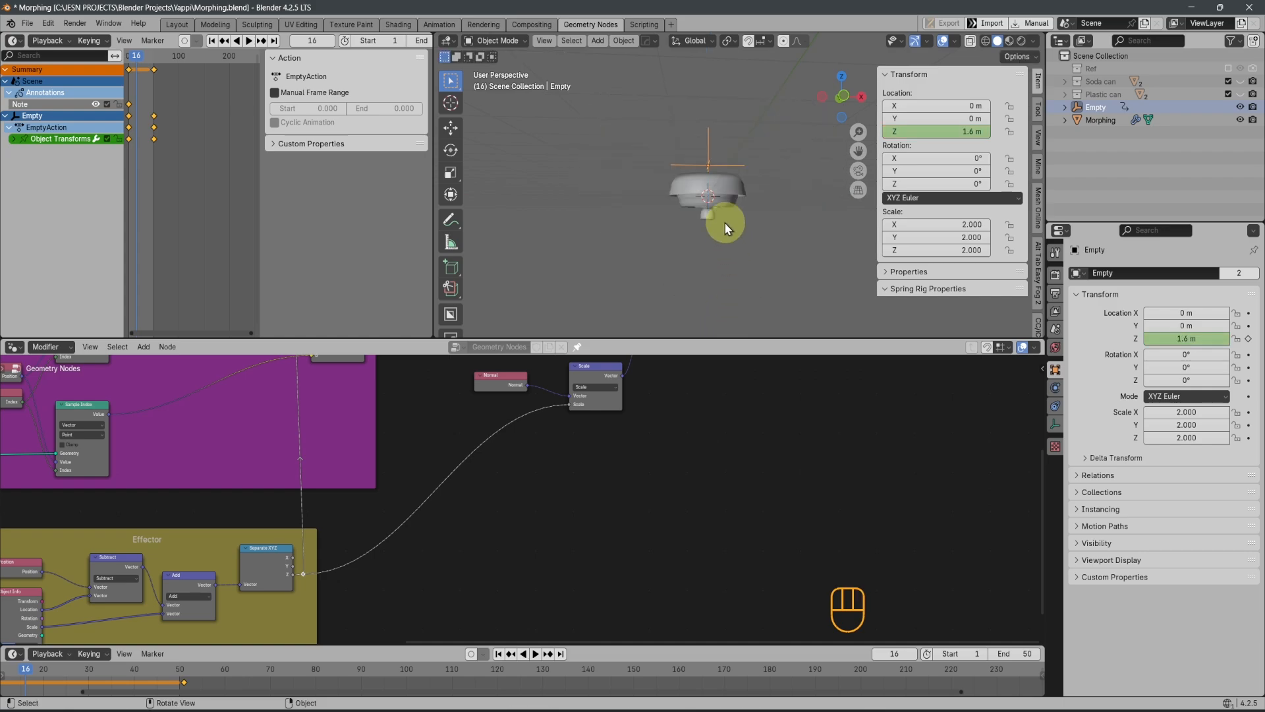
{"action": "middle_click_drag", "start_coordinate": [717, 239], "coordinate": [758, 273]}
{"action": "scroll", "coordinate": [751, 261], "scroll_direction": "up", "scroll_amount": 4}
{"action": "middle_click_drag", "start_coordinate": [694, 207], "coordinate": [635, 158], "text": "shift"}
{"action": "scroll", "coordinate": [727, 448], "scroll_direction": "down", "scroll_amount": 3}
Move the Set Position node close to the Mix node, just above the Morp frame's edge
{"action": "middle_click_drag", "start_coordinate": [726, 448], "coordinate": [758, 534], "text": "shift"}
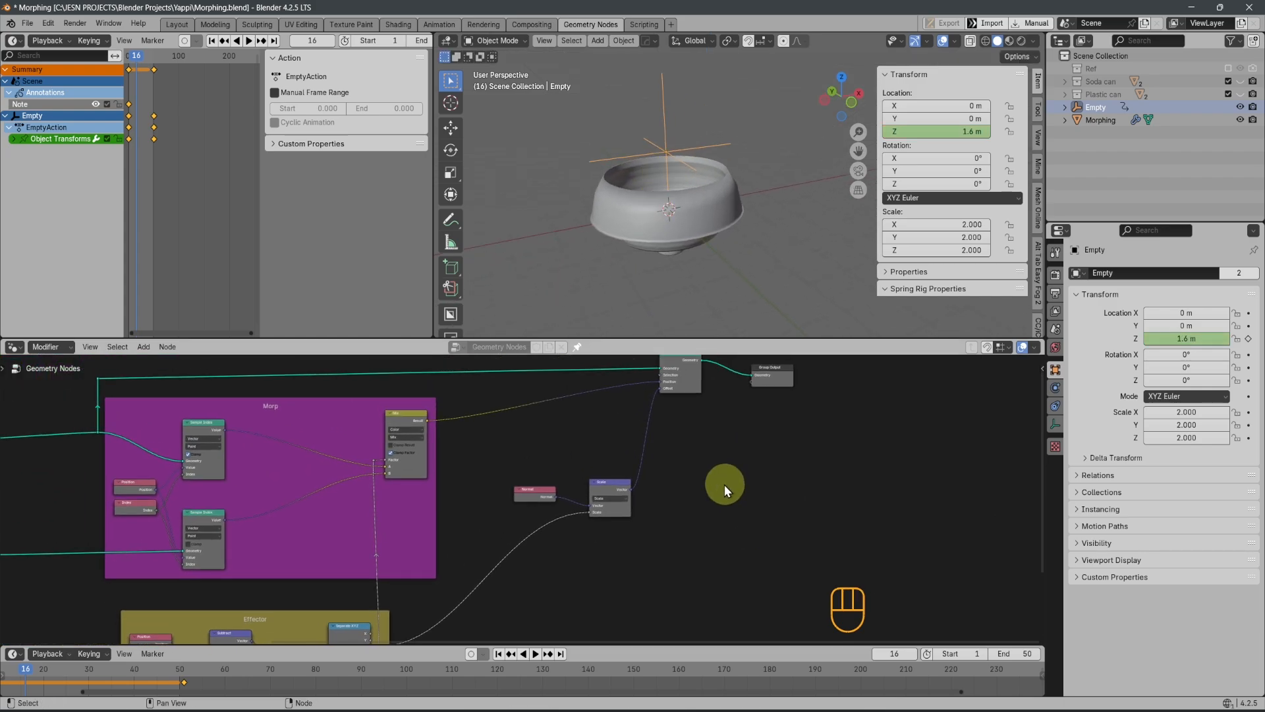
{"action": "scroll", "coordinate": [725, 484], "scroll_direction": "down", "scroll_amount": 1}
{"action": "middle_click_drag", "start_coordinate": [725, 484], "coordinate": [753, 526], "text": "shift"}
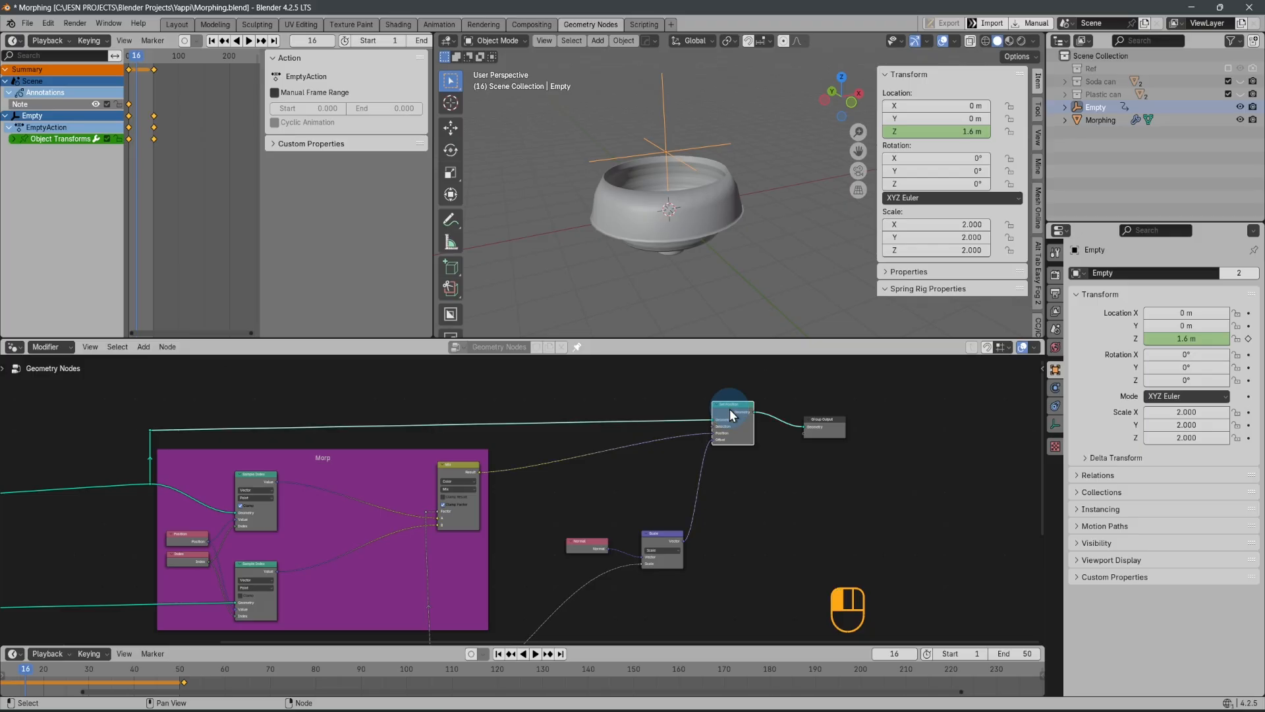
{"action": "left_click_drag", "start_coordinate": [730, 408], "coordinate": [537, 427]}
{"action": "key", "text": "x"}
{"action": "key", "text": "g"}
{"action": "key", "text": "y"}
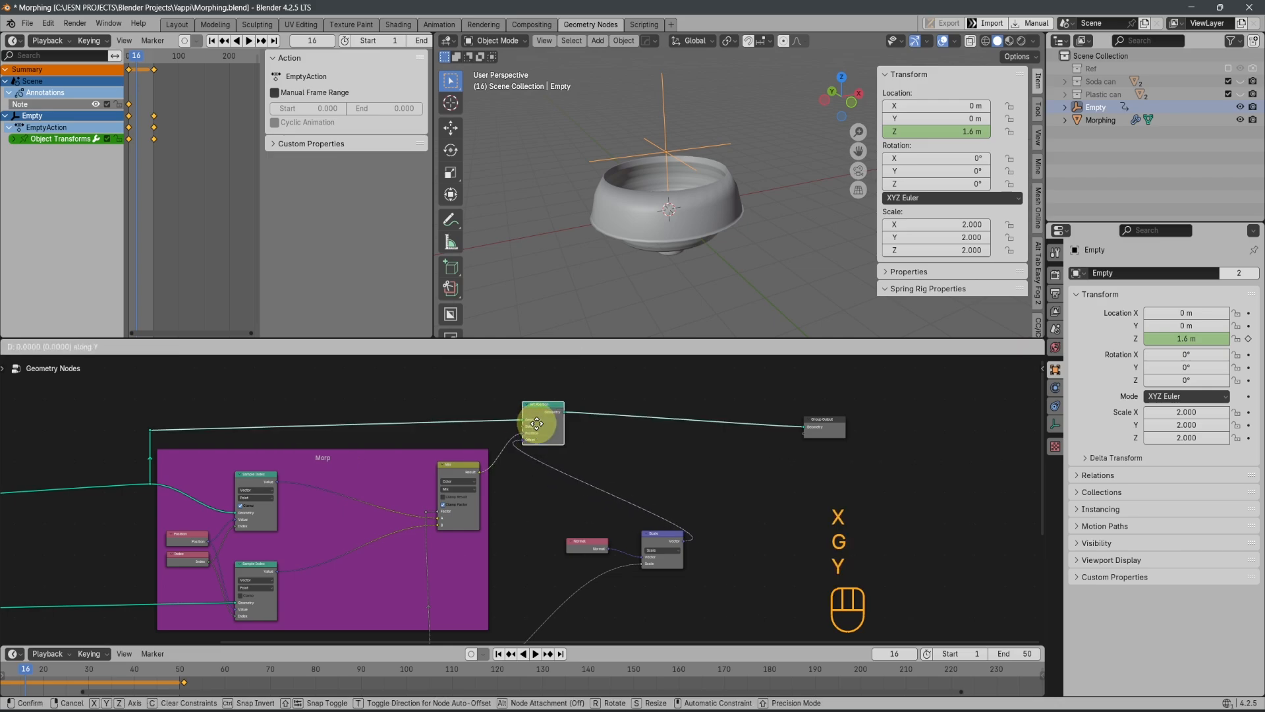
{"action": "left_click", "coordinate": [539, 432]}
Duplicate Set Position onto the link before Group Output, and reroute the Scale vector from the first node's Offset to the duplicate's Offset
{"action": "key", "text": "shift+d"}
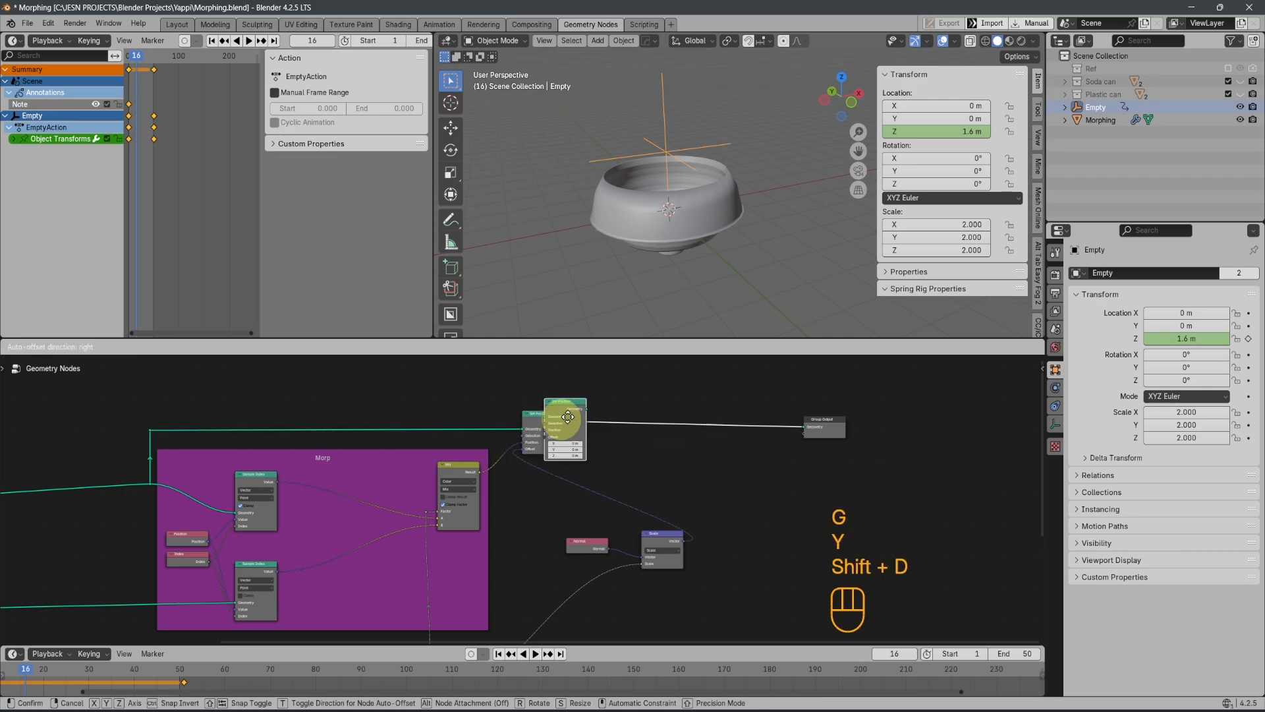
{"action": "left_click", "coordinate": [754, 437]}
{"action": "scroll", "coordinate": [643, 485], "scroll_direction": "up", "scroll_amount": 2}
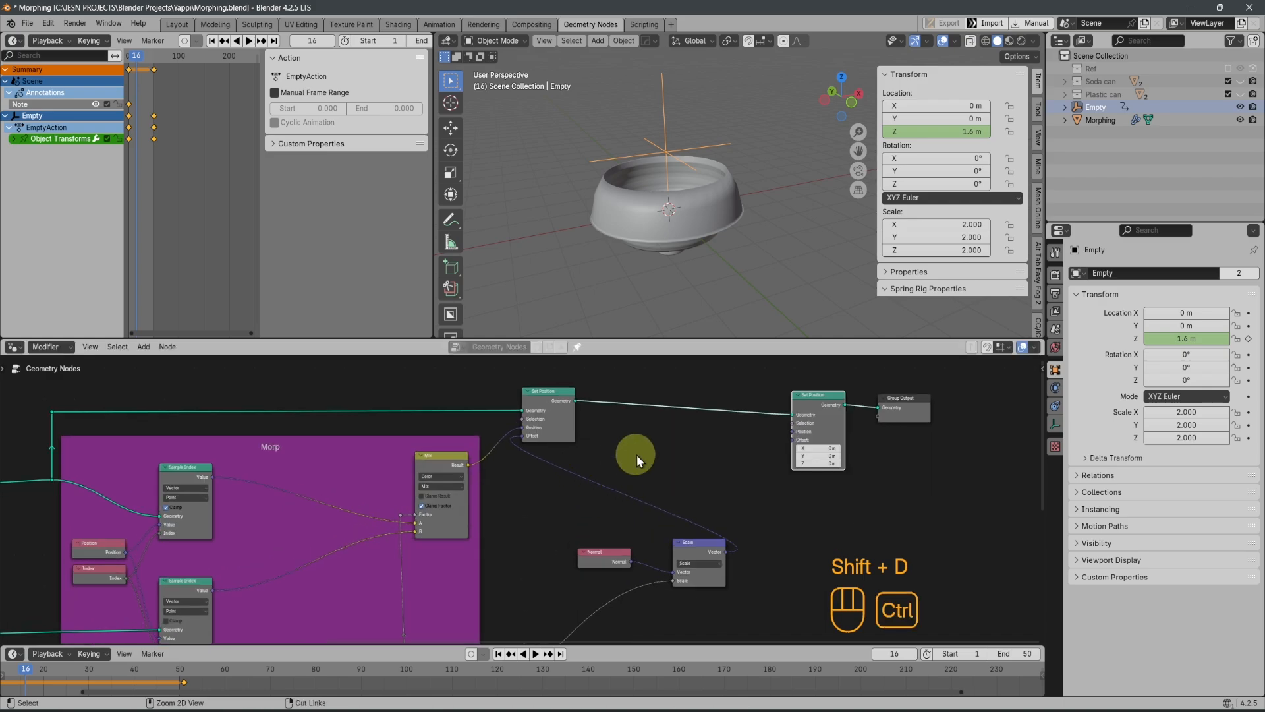
{"action": "right_click_drag", "start_coordinate": [635, 456], "coordinate": [580, 495], "text": "ctrl"}
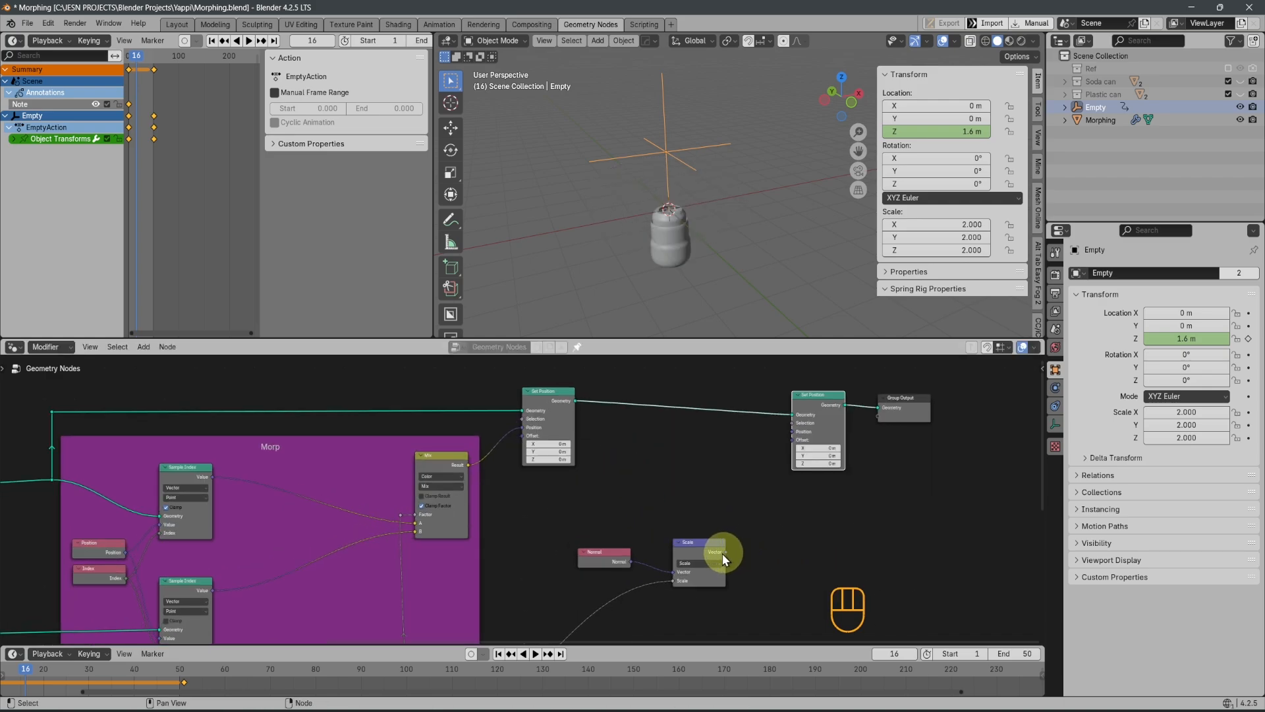
{"action": "left_click_drag", "start_coordinate": [725, 552], "coordinate": [793, 440]}
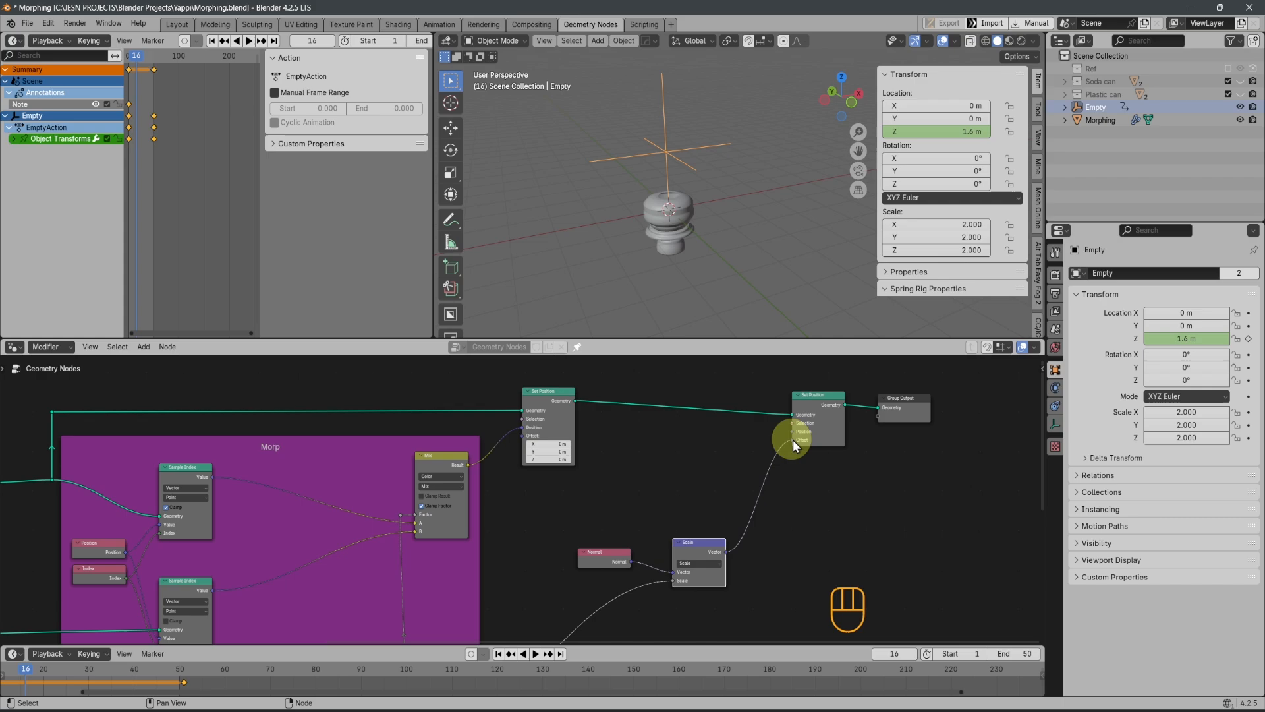
Preview the two-stage deformation by moving the Empty along Z in the viewport and cancel the move
{"action": "middle_click_drag", "start_coordinate": [682, 172], "coordinate": [753, 160]}
{"action": "key", "text": "g"}
{"action": "key", "text": "z"}
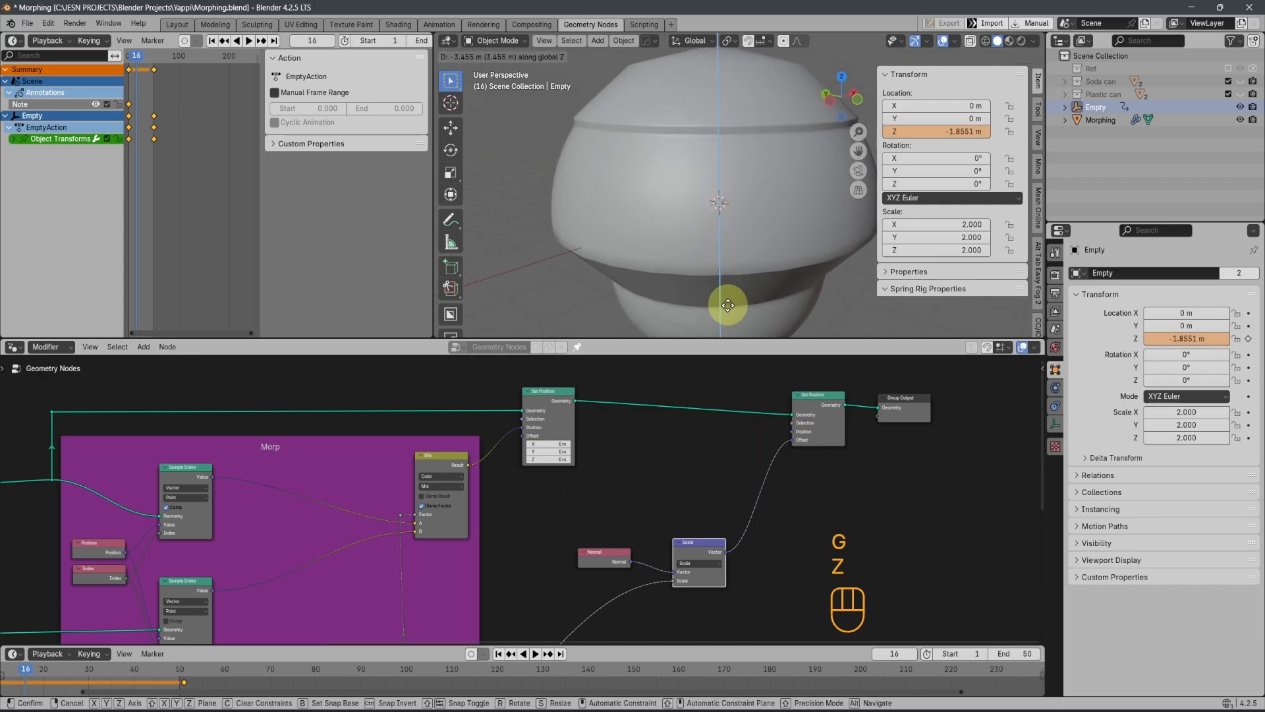
{"action": "left_click", "coordinate": [767, 337]}
Insert a Float Curve node on the link between the Effector frame's Separate XYZ and the Scale node
{"action": "scroll", "coordinate": [808, 409], "scroll_direction": "up", "scroll_amount": 3}
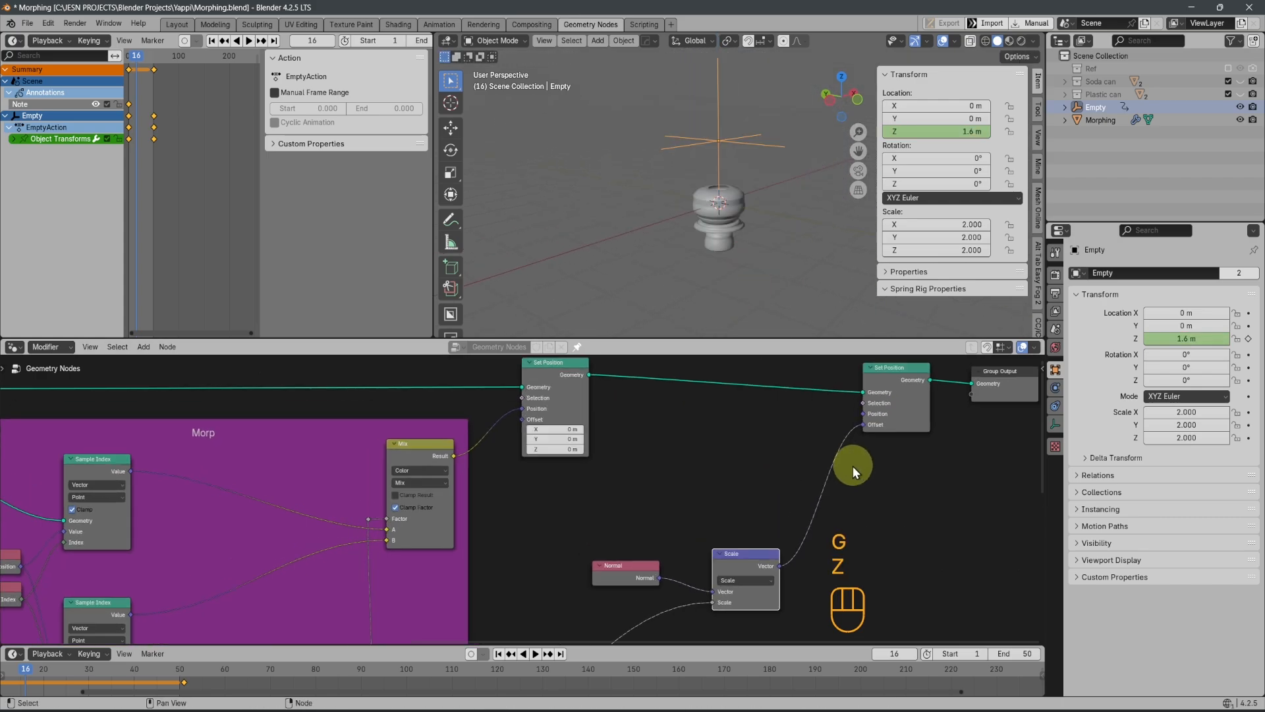
{"action": "middle_click_drag", "start_coordinate": [853, 465], "coordinate": [758, 465]}
{"action": "scroll", "coordinate": [758, 464], "scroll_direction": "down", "scroll_amount": 1}
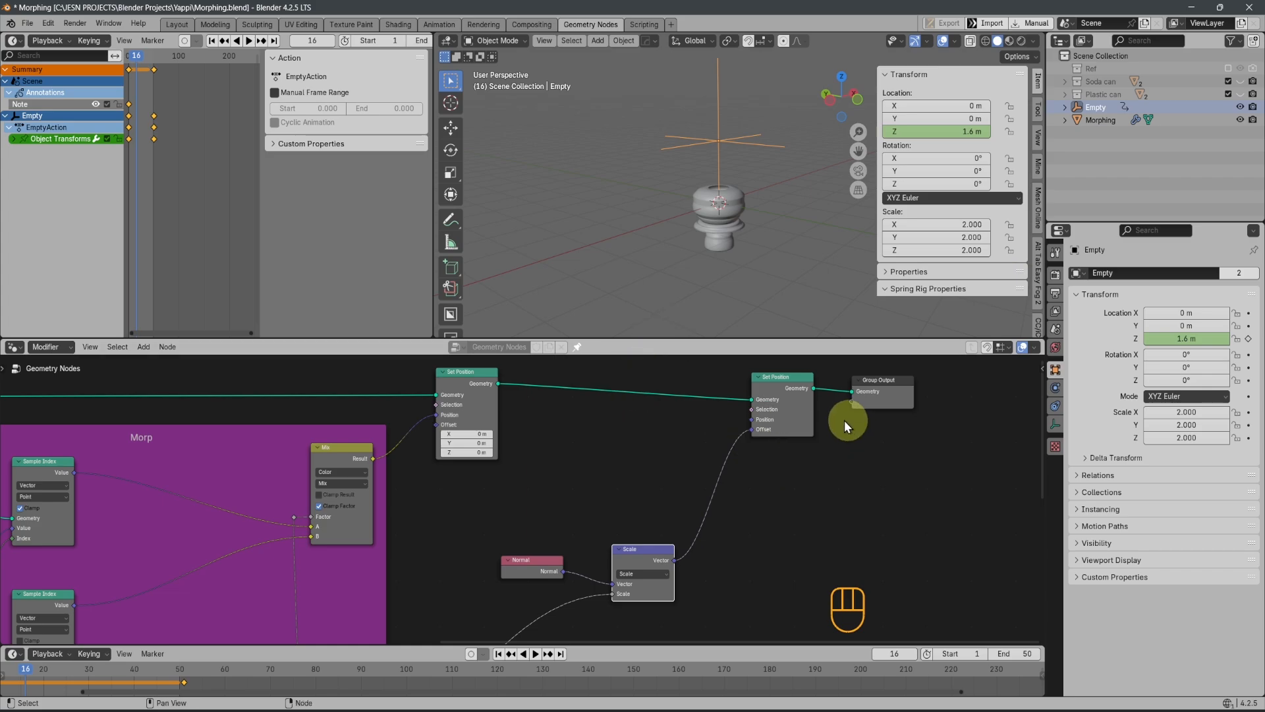
{"action": "scroll", "coordinate": [726, 438], "scroll_direction": "down", "scroll_amount": 5}
{"action": "key", "text": "shift+a"}
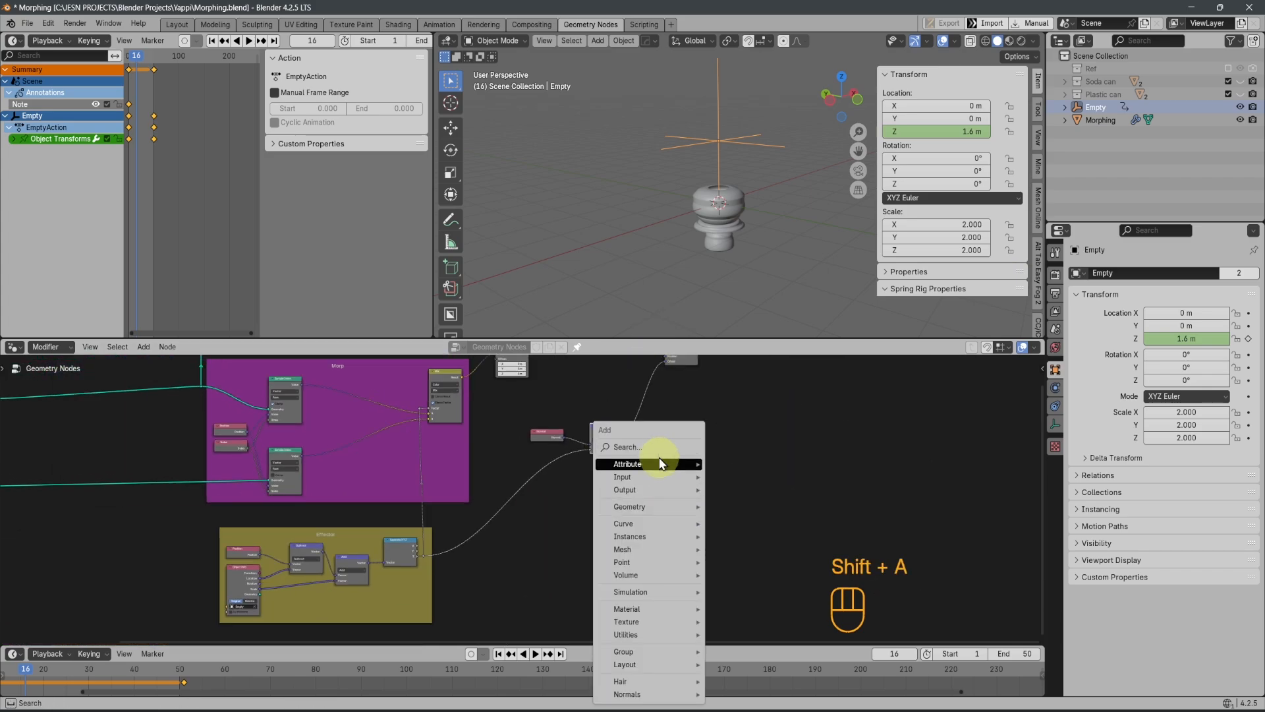
{"action": "left_click", "coordinate": [659, 447]}
{"action": "type", "text": "float"}
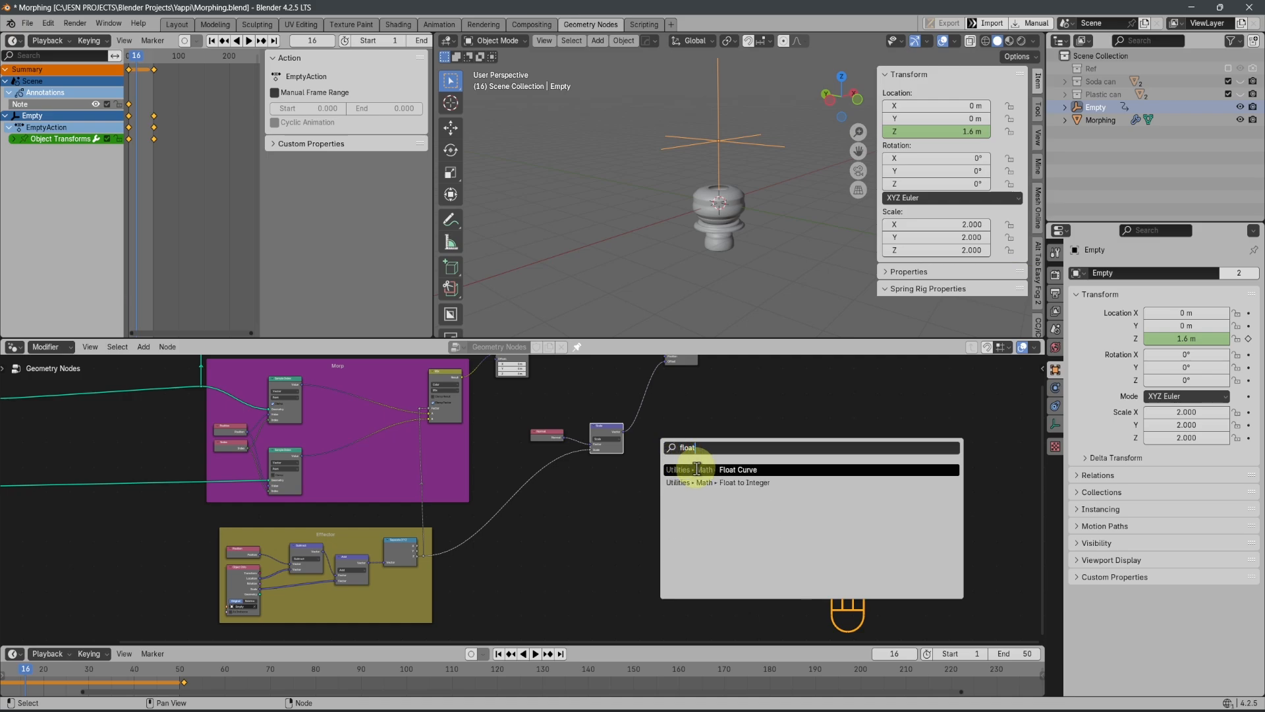
{"action": "left_click", "coordinate": [697, 469]}
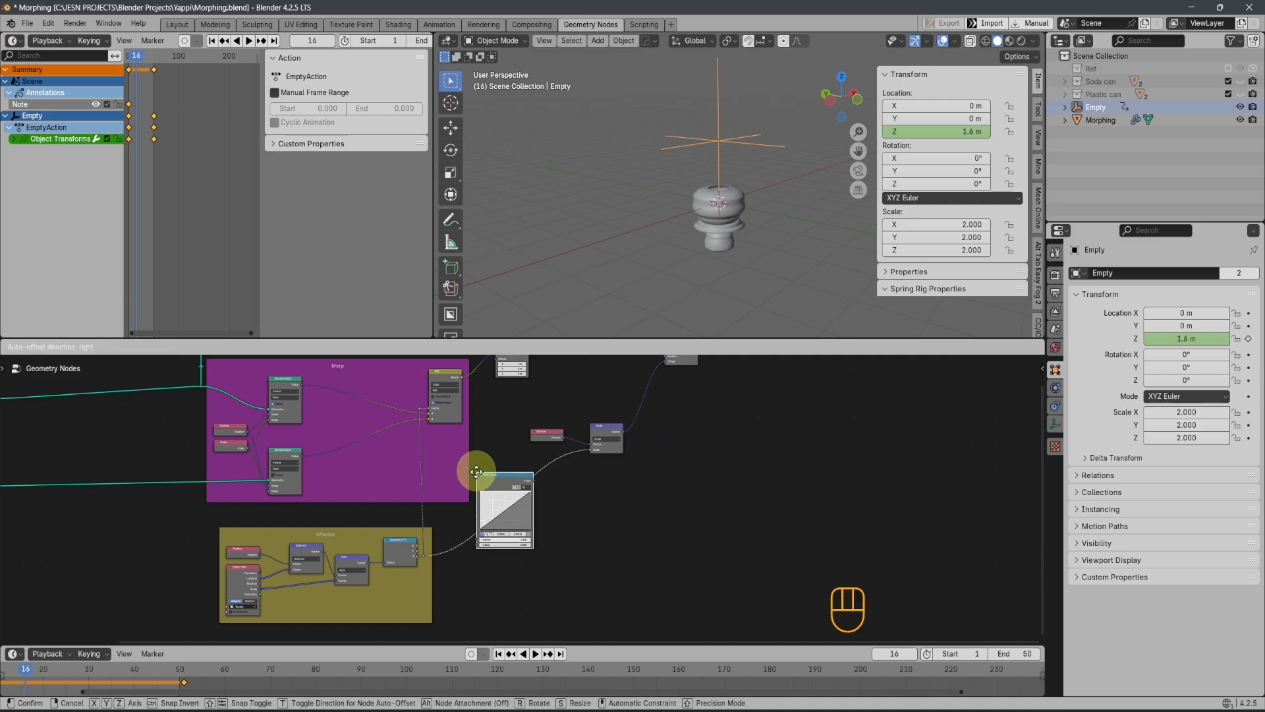
{"action": "left_click", "coordinate": [508, 462]}
{"action": "scroll", "coordinate": [530, 504], "scroll_direction": "up", "scroll_amount": 3}
{"action": "scroll", "coordinate": [603, 507], "scroll_direction": "up", "scroll_amount": 5}
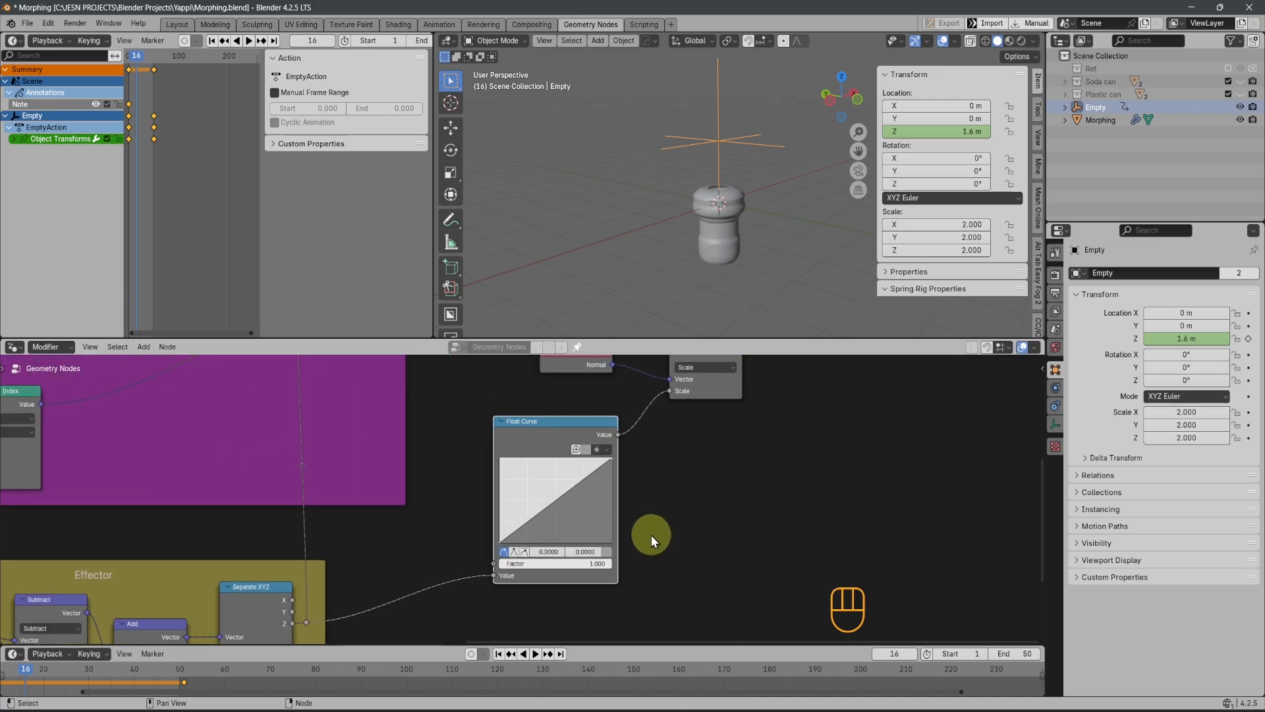
Maximize the node editor and lower the Float Curve's end point to X 1.0, Y 0.0
{"action": "key", "text": "ctrl+space"}
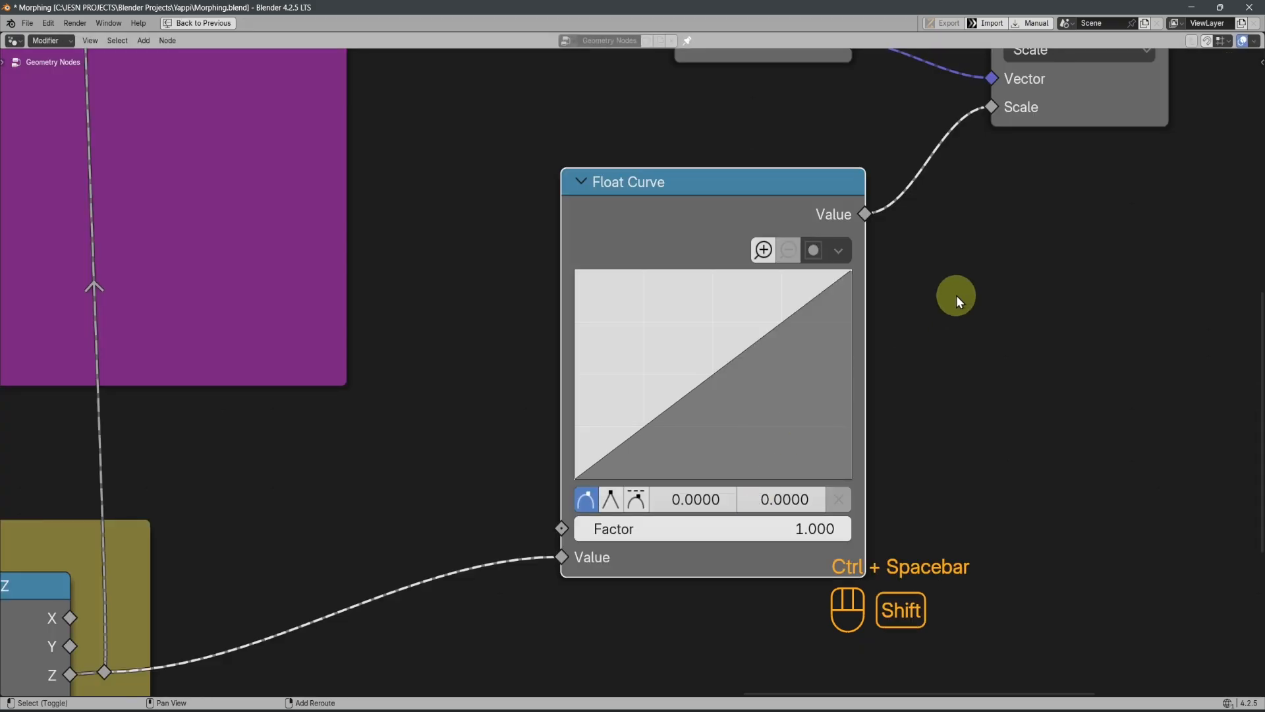
{"action": "middle_click_drag", "start_coordinate": [956, 295], "coordinate": [827, 291], "text": "shift"}
{"action": "scroll", "coordinate": [779, 307], "scroll_direction": "up", "scroll_amount": 2}
{"action": "left_click_drag", "start_coordinate": [741, 256], "coordinate": [765, 517]}
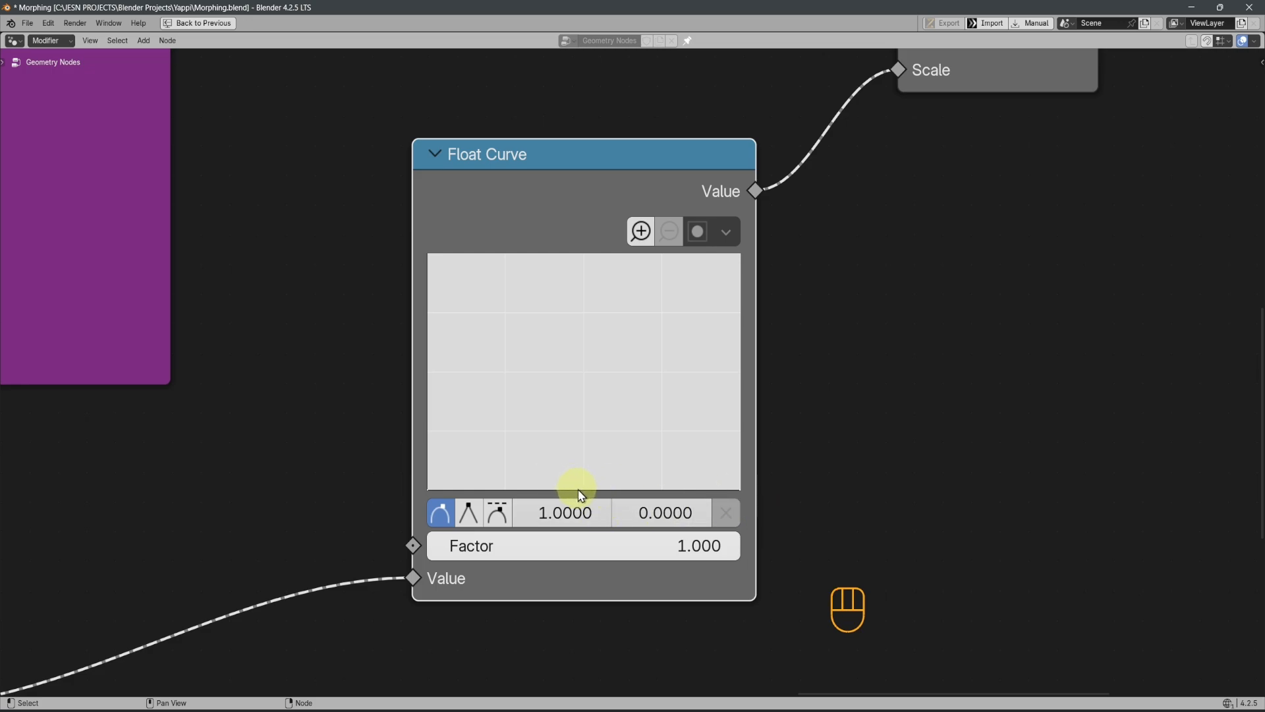
Shape the Float Curve into a bell with a peak near 0.51, 0.32 and a lower point on each side, and restore the workspace
{"action": "left_click_drag", "start_coordinate": [580, 490], "coordinate": [587, 414]}
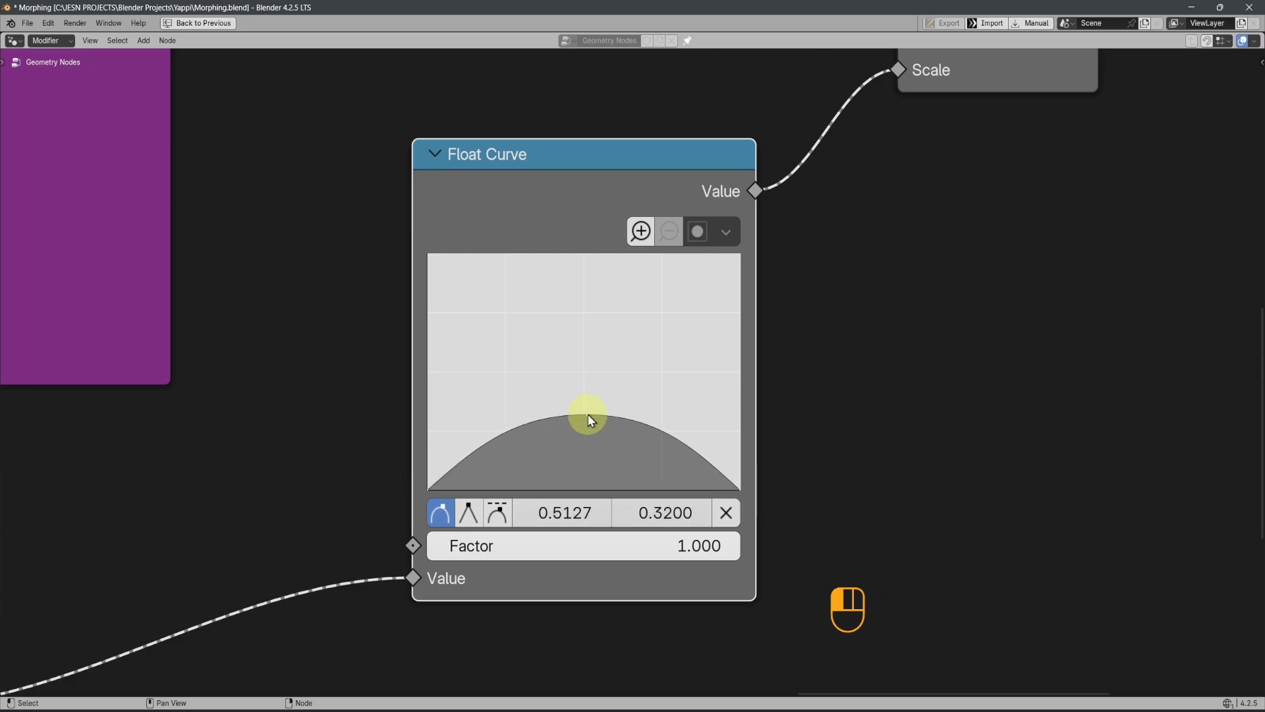
{"action": "left_click_drag", "start_coordinate": [508, 435], "coordinate": [519, 451]}
{"action": "left_click_drag", "start_coordinate": [658, 435], "coordinate": [650, 454]}
{"action": "key", "text": "ctrl+space"}
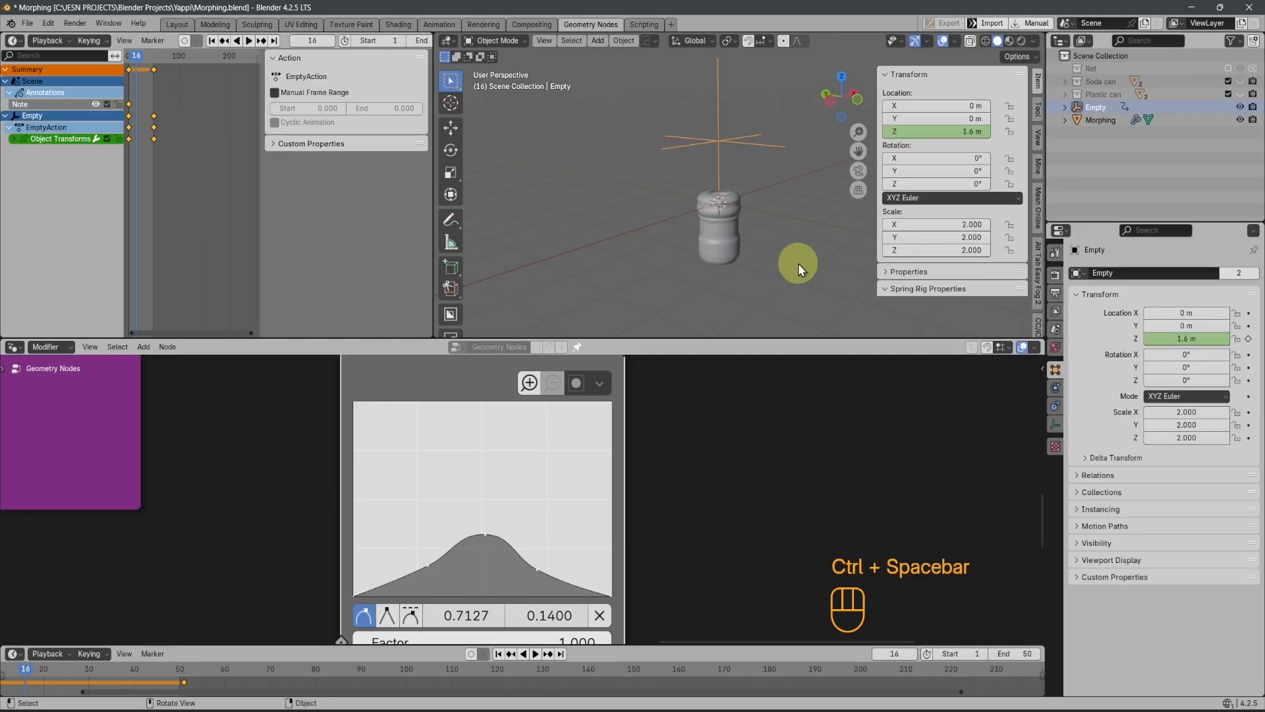
Move the Empty down along Z to about 0.49 m
{"action": "key", "text": "g"}
{"action": "key", "text": "z"}
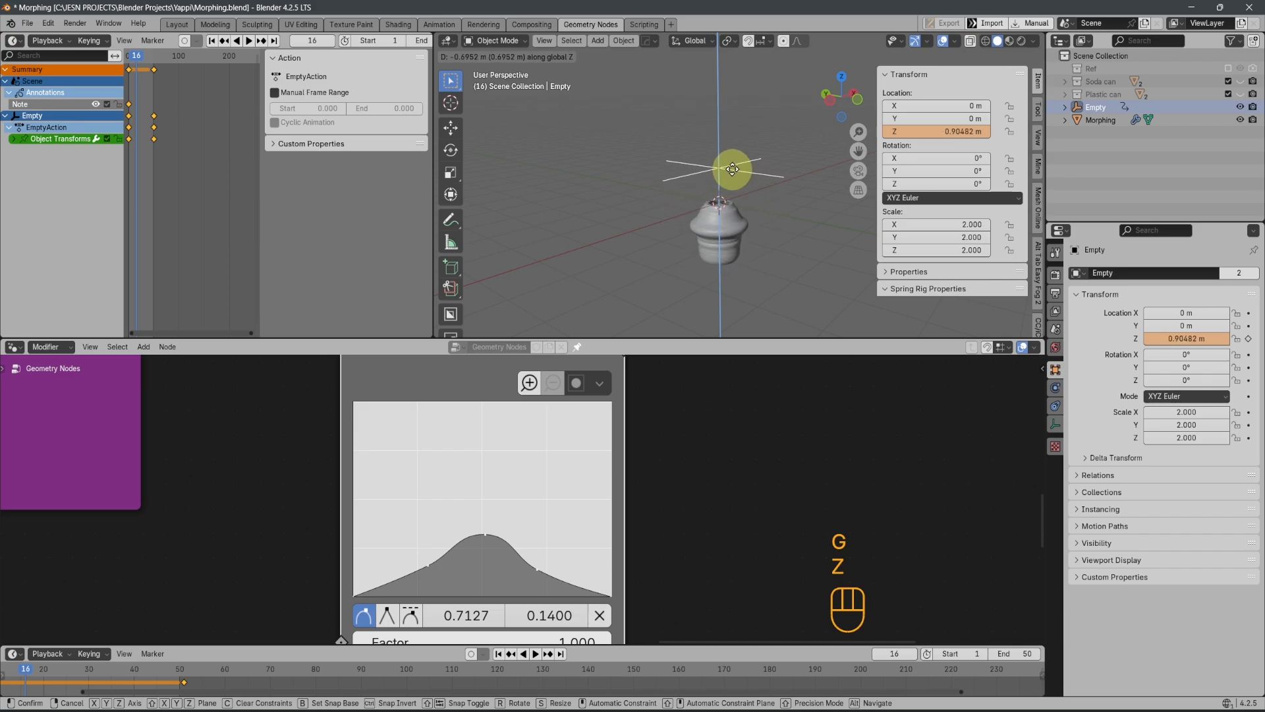
{"action": "left_click", "coordinate": [729, 188]}
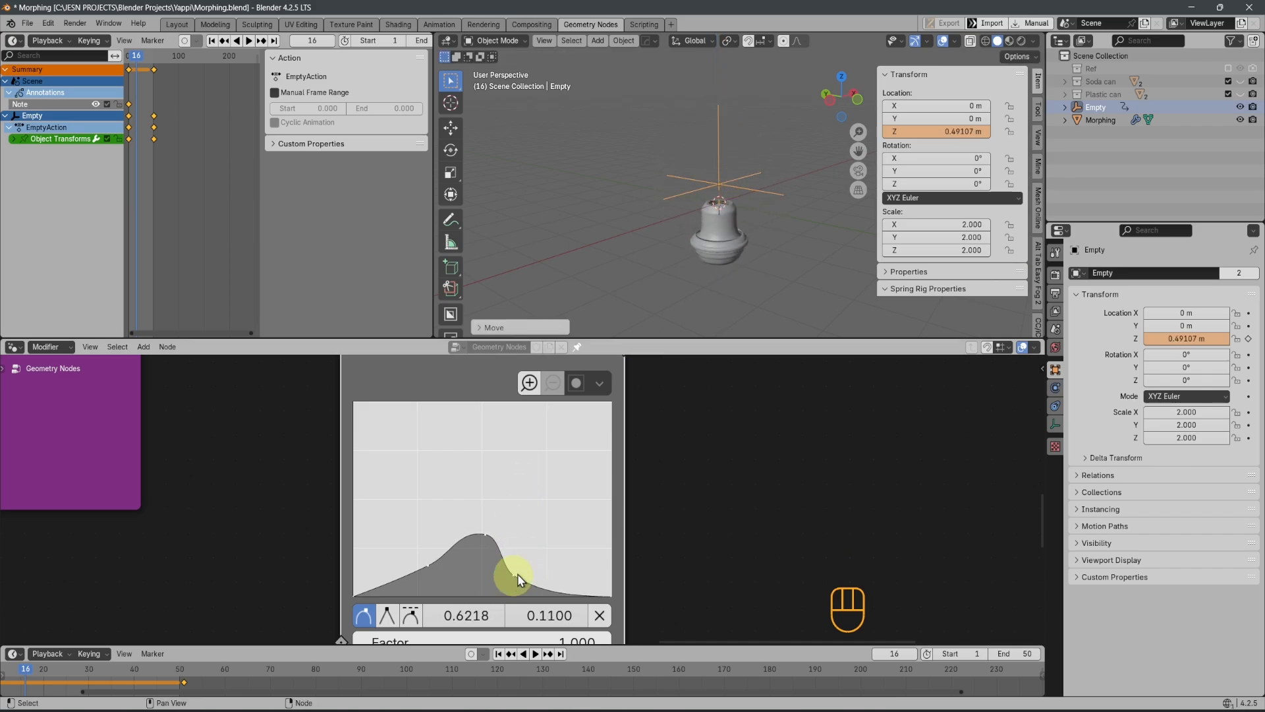
Reshape the Float Curve by moving its last inner point to about 0.82, 0.375 and the middle point to about 0.59, 0.155
{"action": "scroll", "coordinate": [730, 259], "scroll_direction": "up", "scroll_amount": 3}
{"action": "middle_click_drag", "start_coordinate": [730, 259], "coordinate": [707, 197], "text": "shift"}
{"action": "left_click_drag", "start_coordinate": [511, 575], "coordinate": [566, 523]}
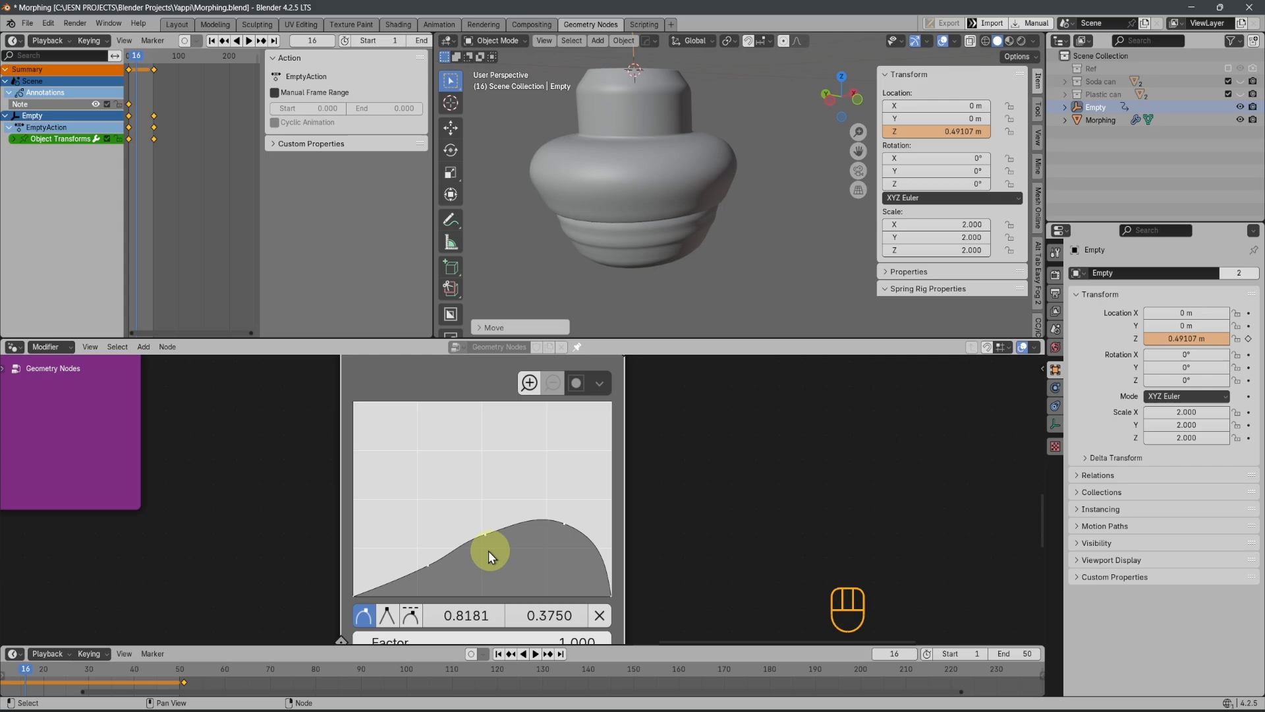
{"action": "left_click_drag", "start_coordinate": [484, 534], "coordinate": [503, 570]}
Move the Empty up along Z to about 4.73 m, running the effect through the whole bottle
{"action": "scroll", "coordinate": [710, 221], "scroll_direction": "down", "scroll_amount": 5}
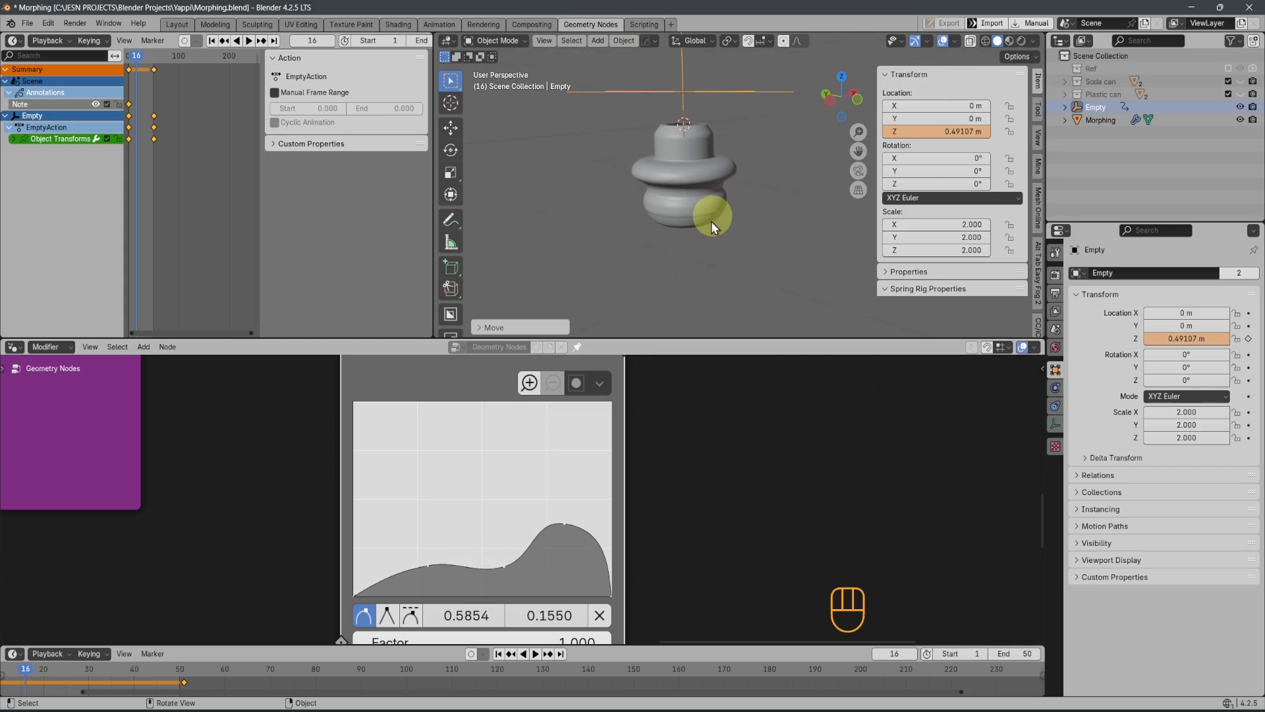
{"action": "key", "text": "g"}
{"action": "key", "text": "z"}
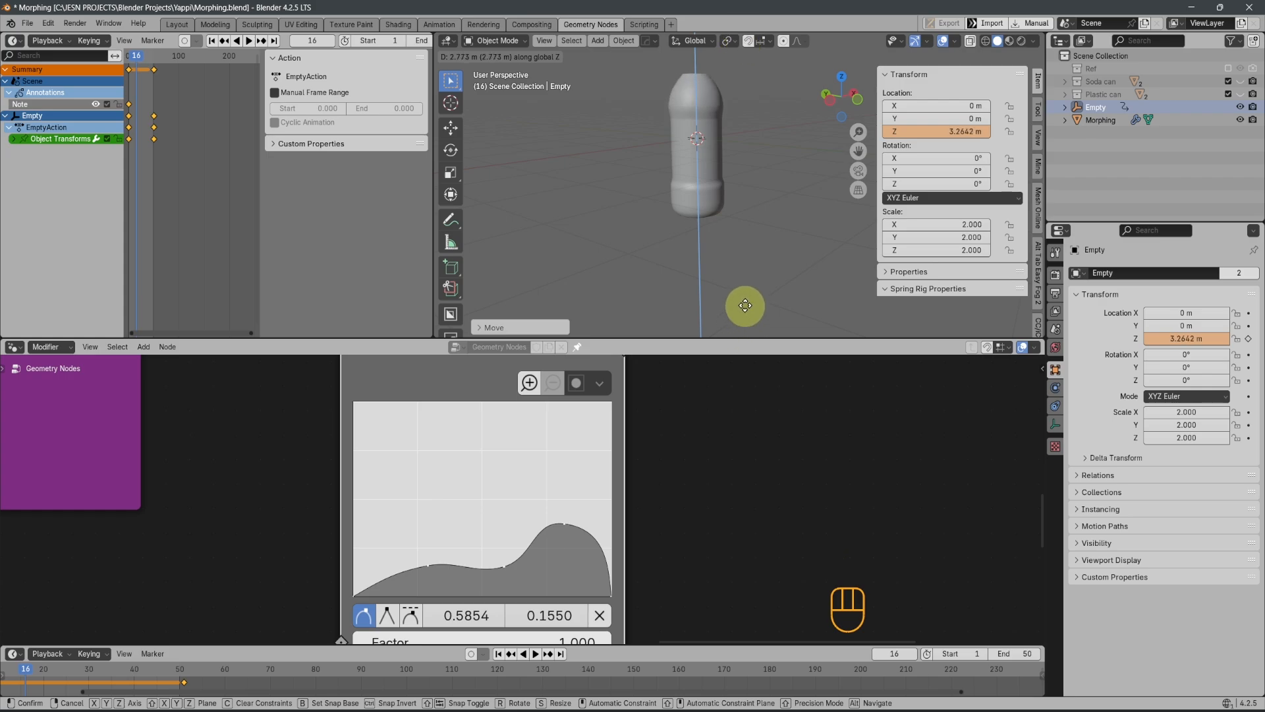
{"action": "left_click", "coordinate": [713, 223]}
{"action": "scroll", "coordinate": [714, 213], "scroll_direction": "down", "scroll_amount": 2}
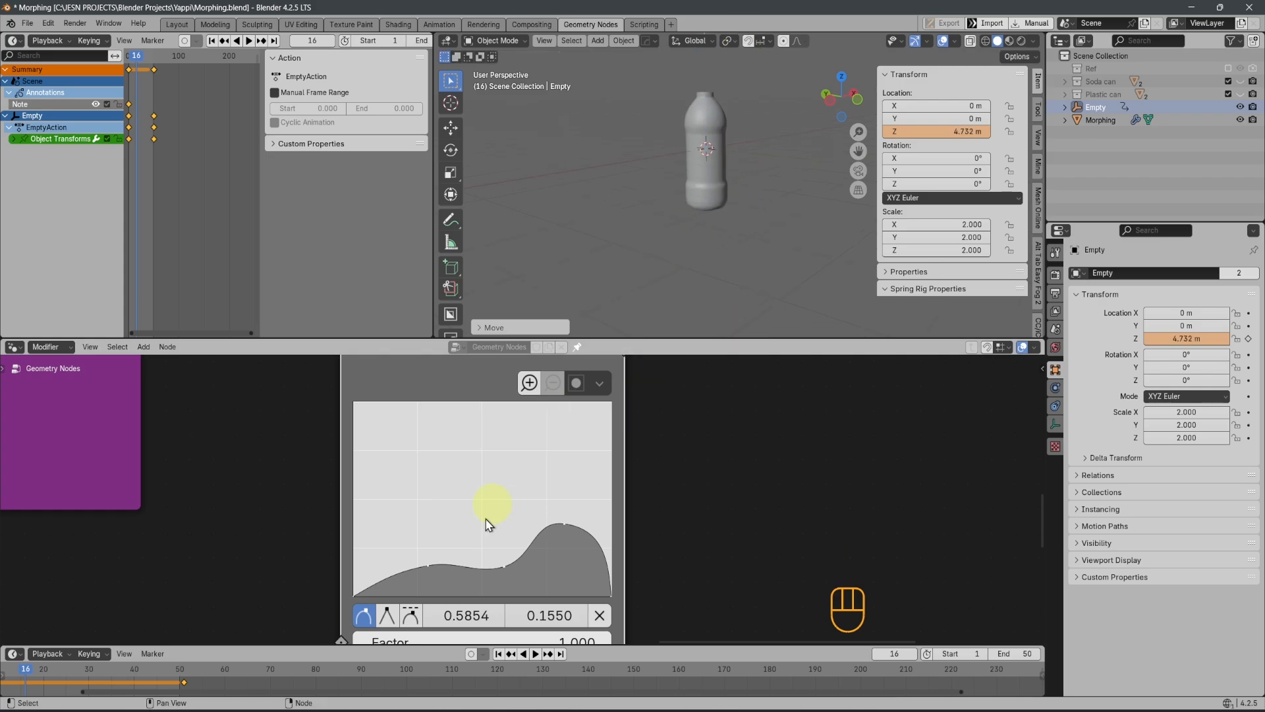
Move the Float Curve's middle point to about 0.54, 0.16 and its last inner point to about 0.82, 0.305, and save the file
{"action": "mouse_move", "coordinate": [497, 545]}
{"action": "left_mouse_down"}
{"action": "mouse_move", "coordinate": [490, 567]}
{"action": "mouse_move", "coordinate": [499, 556]}
{"action": "left_mouse_up"}
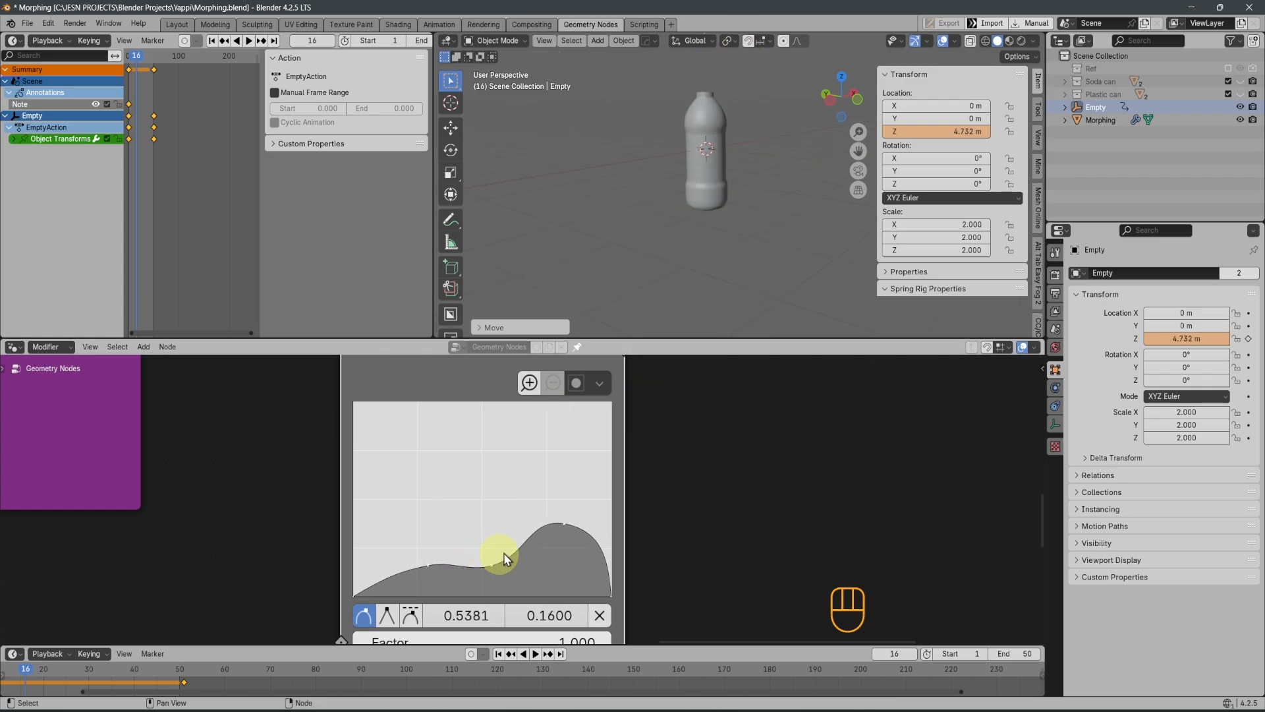
{"action": "scroll", "coordinate": [670, 214], "scroll_direction": "down", "scroll_amount": 3}
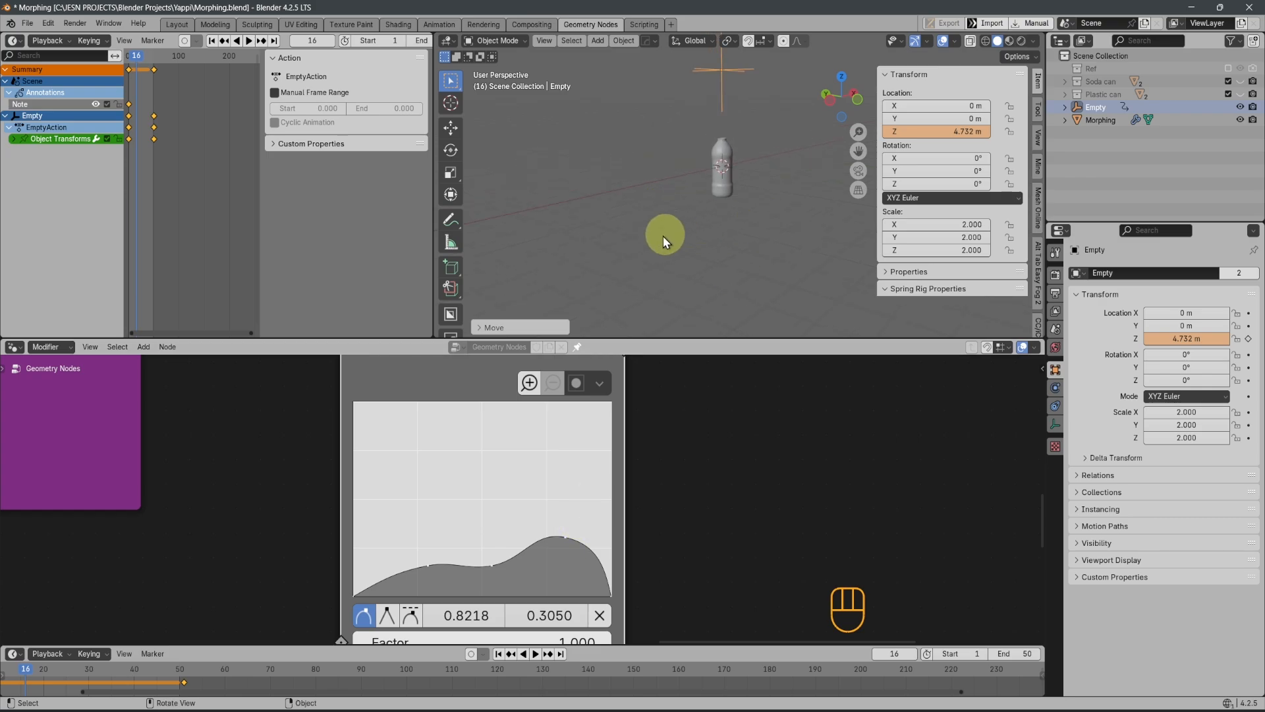
{"action": "key", "text": "ctrl+s"}
{"action": "middle_click_drag", "start_coordinate": [796, 220], "coordinate": [699, 198]}
{"action": "scroll", "coordinate": [647, 512], "scroll_direction": "down", "scroll_amount": 6}
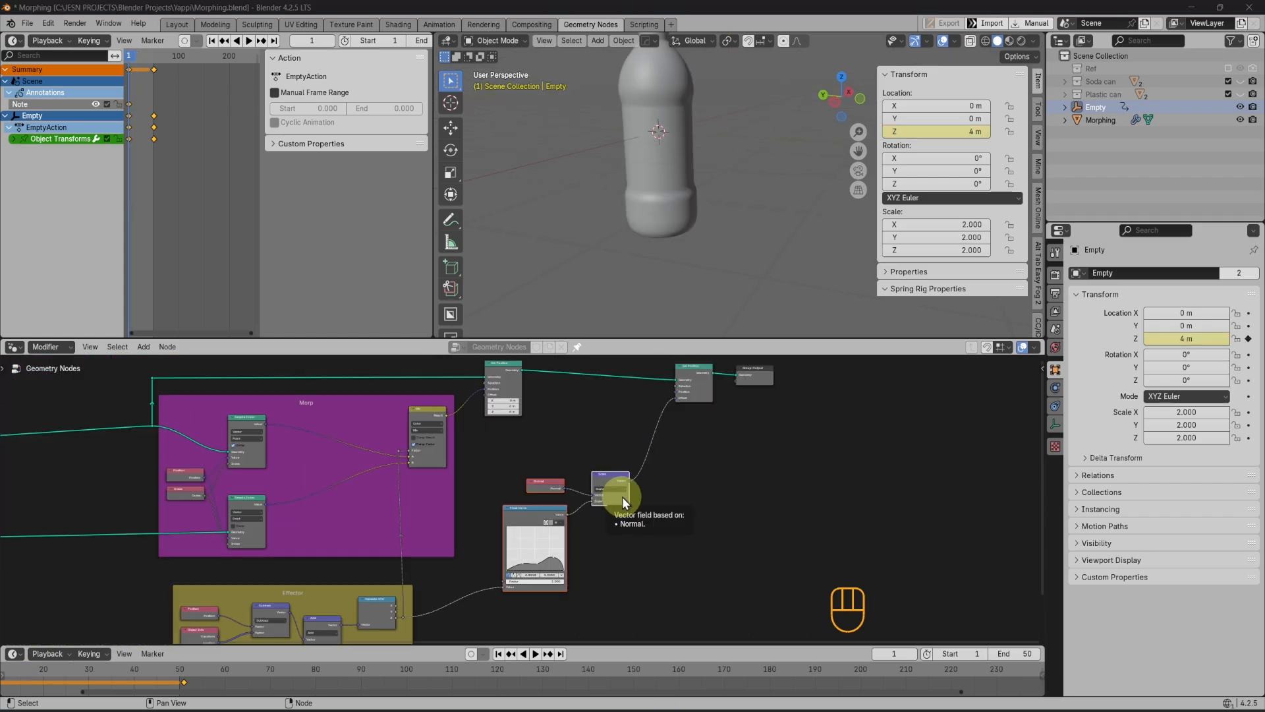
Maximize the node editor and rearrange the second Set Position and Group Output nodes, placing Set Position beside the Scale node
{"action": "scroll", "coordinate": [633, 454], "scroll_direction": "down", "scroll_amount": 2}
{"action": "middle_click_drag", "start_coordinate": [656, 472], "coordinate": [599, 526]}
{"action": "scroll", "coordinate": [599, 526], "scroll_direction": "up", "scroll_amount": 4}
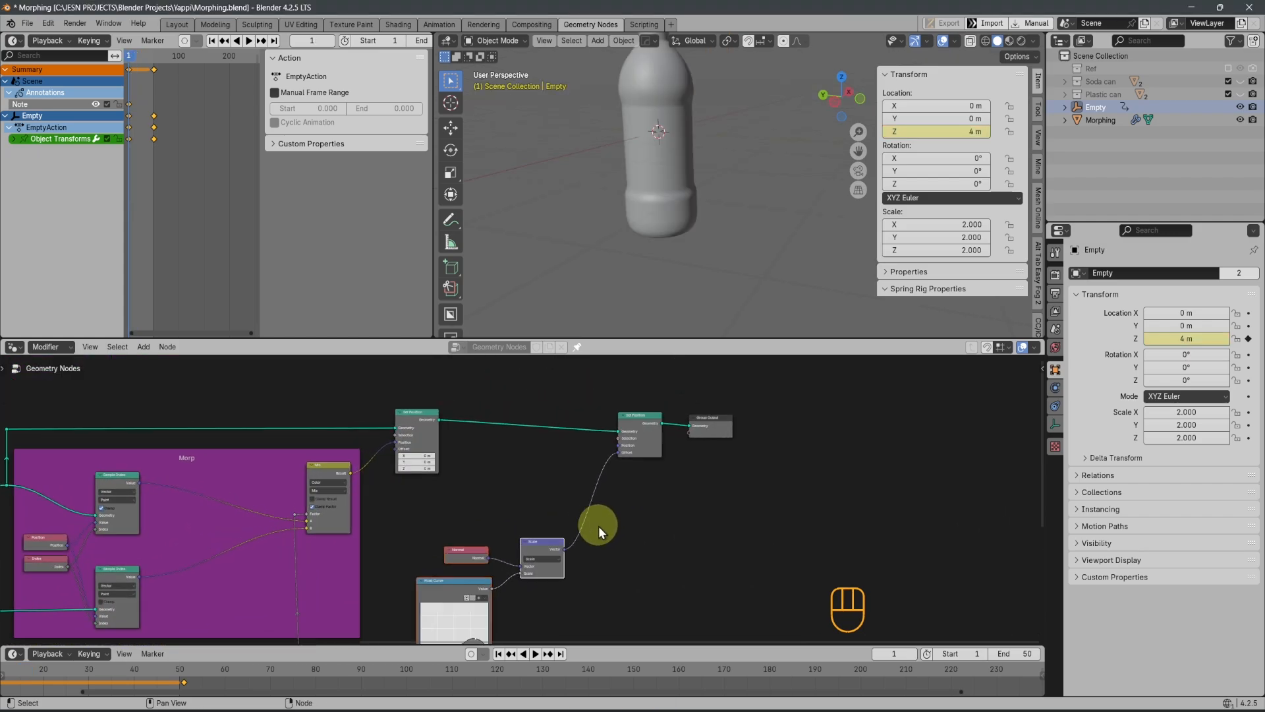
{"action": "key", "text": "ctrl+space"}
{"action": "scroll", "coordinate": [662, 532], "scroll_direction": "up", "scroll_amount": 2}
{"action": "scroll", "coordinate": [663, 532], "scroll_direction": "up", "scroll_amount": 2}
{"action": "left_click_drag", "start_coordinate": [843, 227], "coordinate": [826, 290]}
{"action": "left_click_drag", "start_coordinate": [974, 256], "coordinate": [1017, 318]}
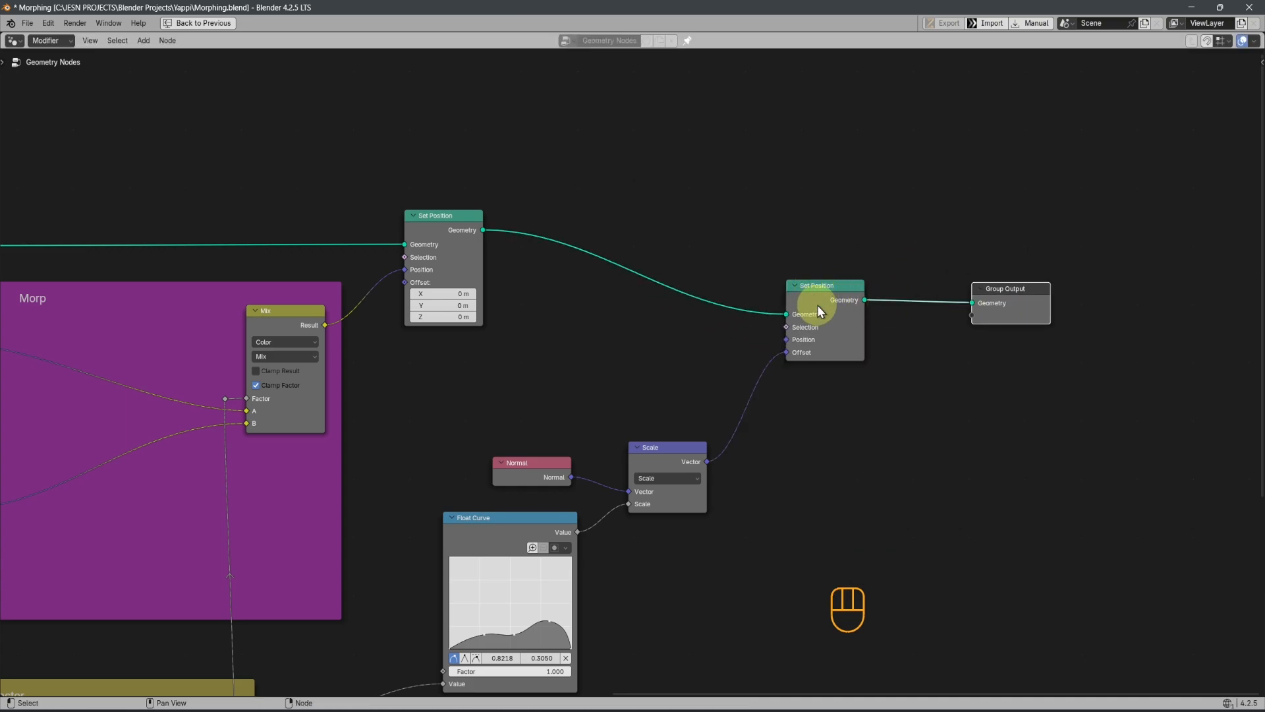
{"action": "left_click_drag", "start_coordinate": [820, 311], "coordinate": [787, 409]}
{"action": "scroll", "coordinate": [784, 412], "scroll_direction": "down", "scroll_amount": 3}
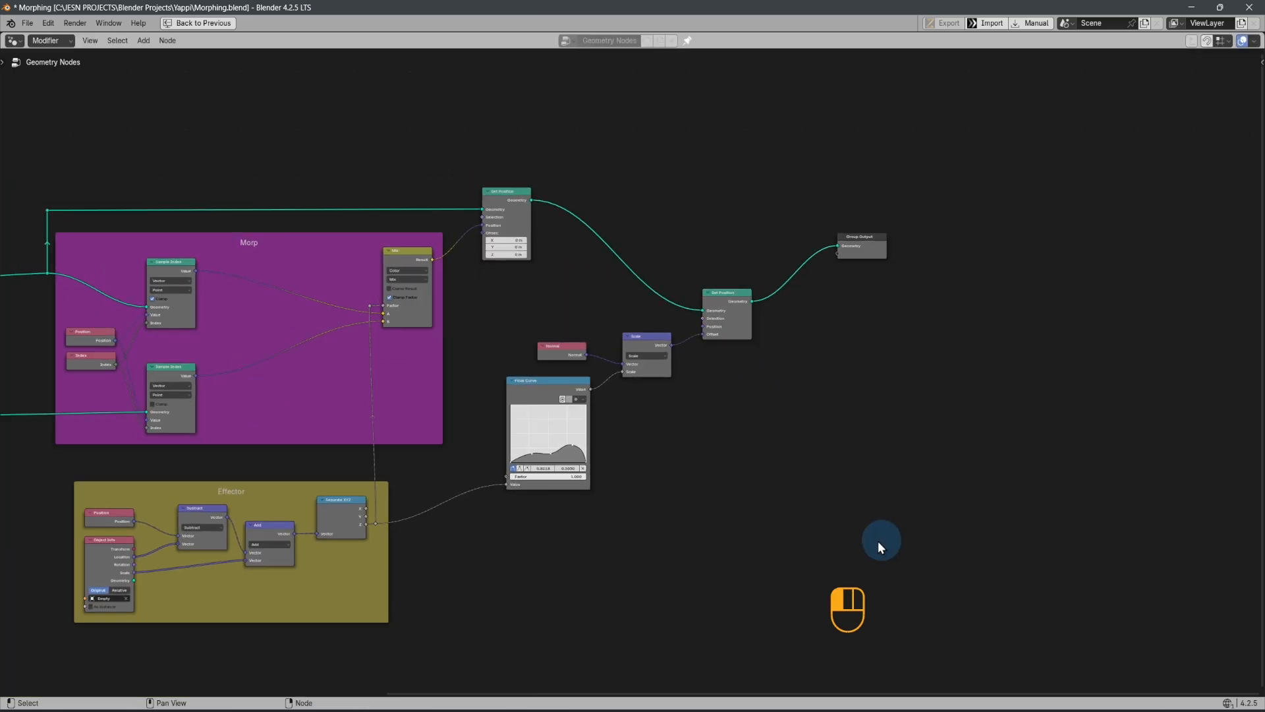
Group the Normal, Float Curve, Scale and second Set Position nodes, and place the group node beside the first Set Position node
{"action": "left_click_drag", "start_coordinate": [879, 546], "coordinate": [499, 283]}
{"action": "scroll", "coordinate": [679, 328], "scroll_direction": "up", "scroll_amount": 1}
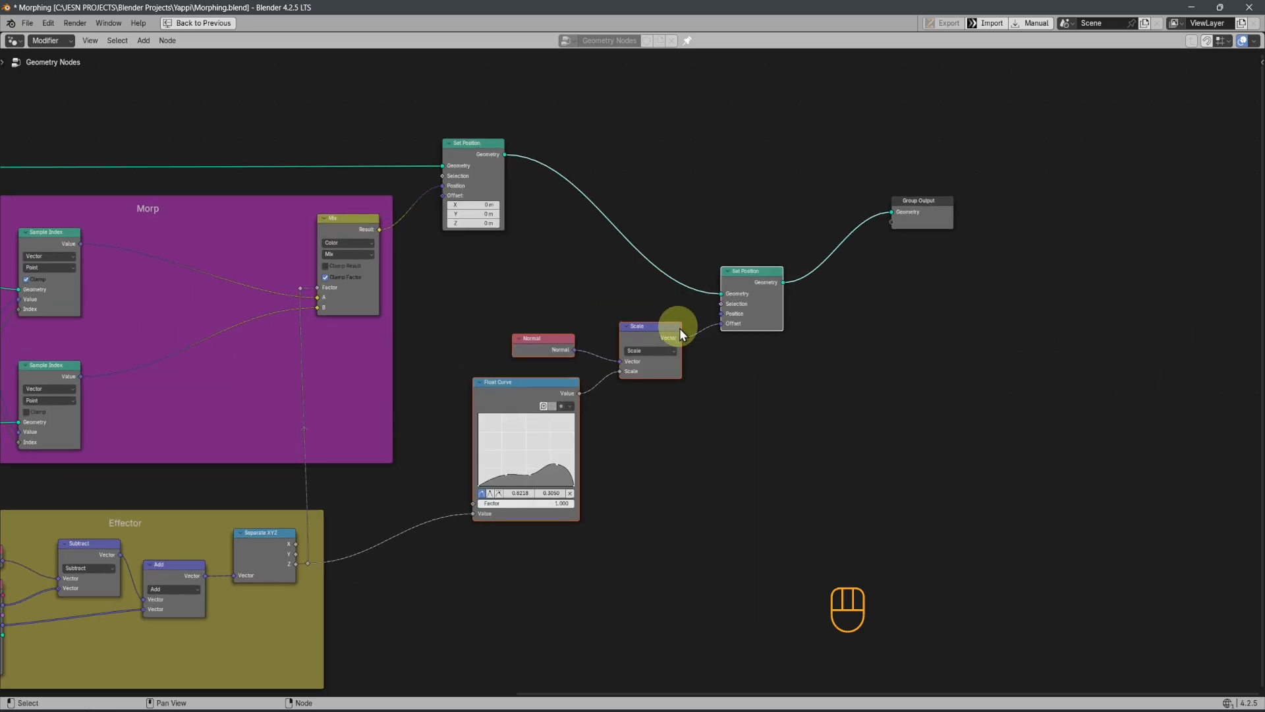
{"action": "key", "text": "ctrl+g"}
{"action": "scroll", "coordinate": [682, 439], "scroll_direction": "up", "scroll_amount": 2}
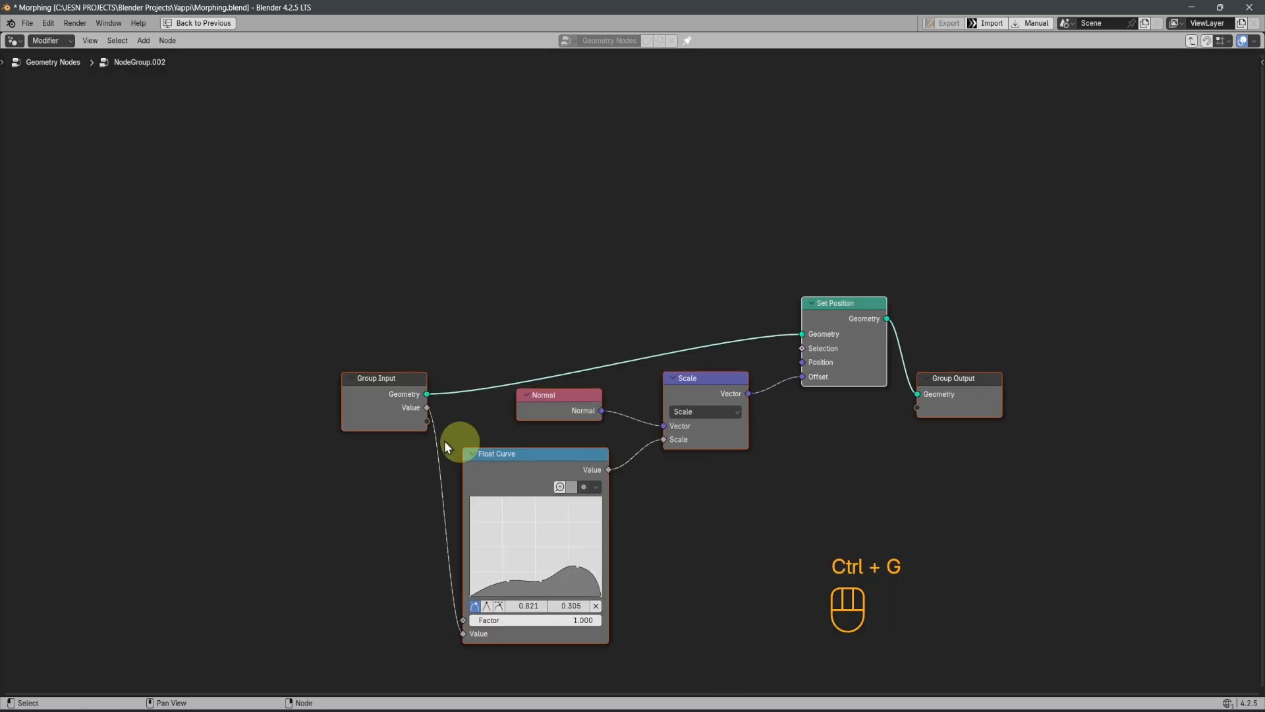
{"action": "left_click_drag", "start_coordinate": [191, 392], "coordinate": [126, 382]}
{"action": "left_click_drag", "start_coordinate": [955, 390], "coordinate": [1045, 290]}
{"action": "key", "text": "Tab"}
{"action": "middle_click_drag", "start_coordinate": [754, 390], "coordinate": [619, 322]}
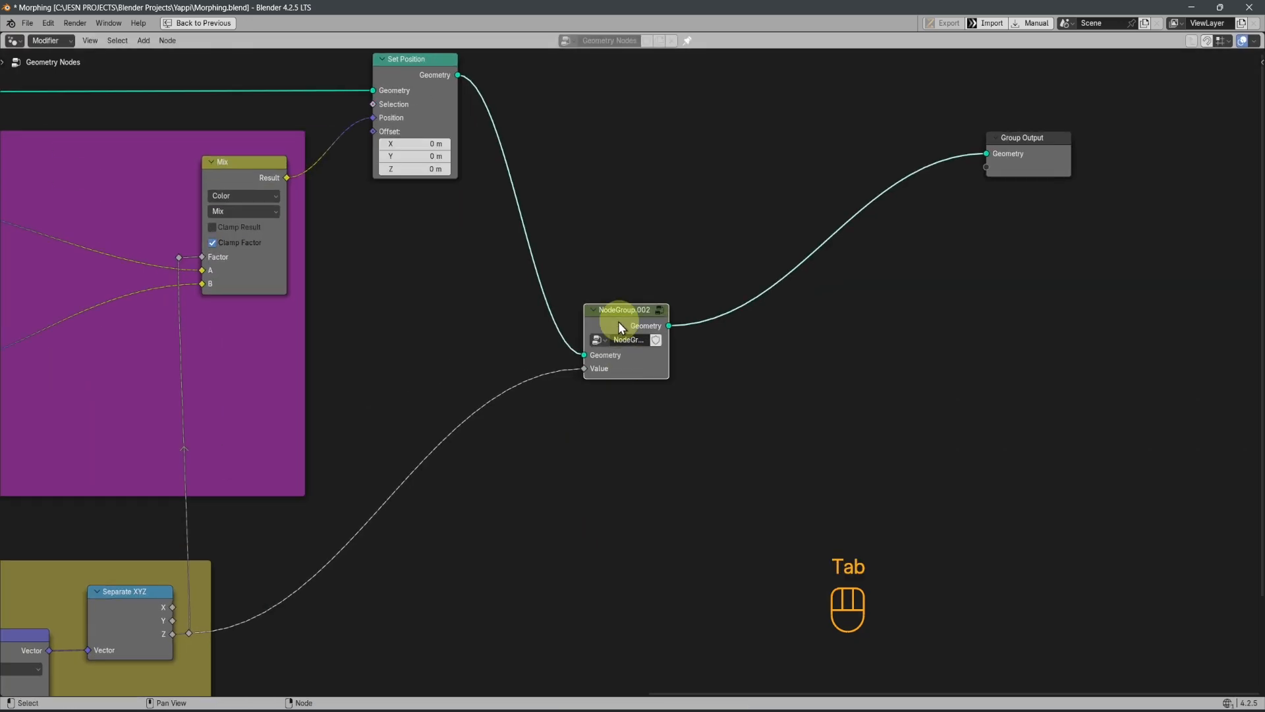
{"action": "left_click_drag", "start_coordinate": [618, 322], "coordinate": [640, 58]}
Add two reroutes to the group's Value link, one low beside the Effector frame and one just below the Set Position node
{"action": "right_click_drag", "start_coordinate": [533, 176], "coordinate": [576, 303], "text": "shift"}
{"action": "right_click_drag", "start_coordinate": [320, 468], "coordinate": [358, 452], "text": "shift"}
{"action": "key", "text": "g"}
{"action": "key", "text": "y"}
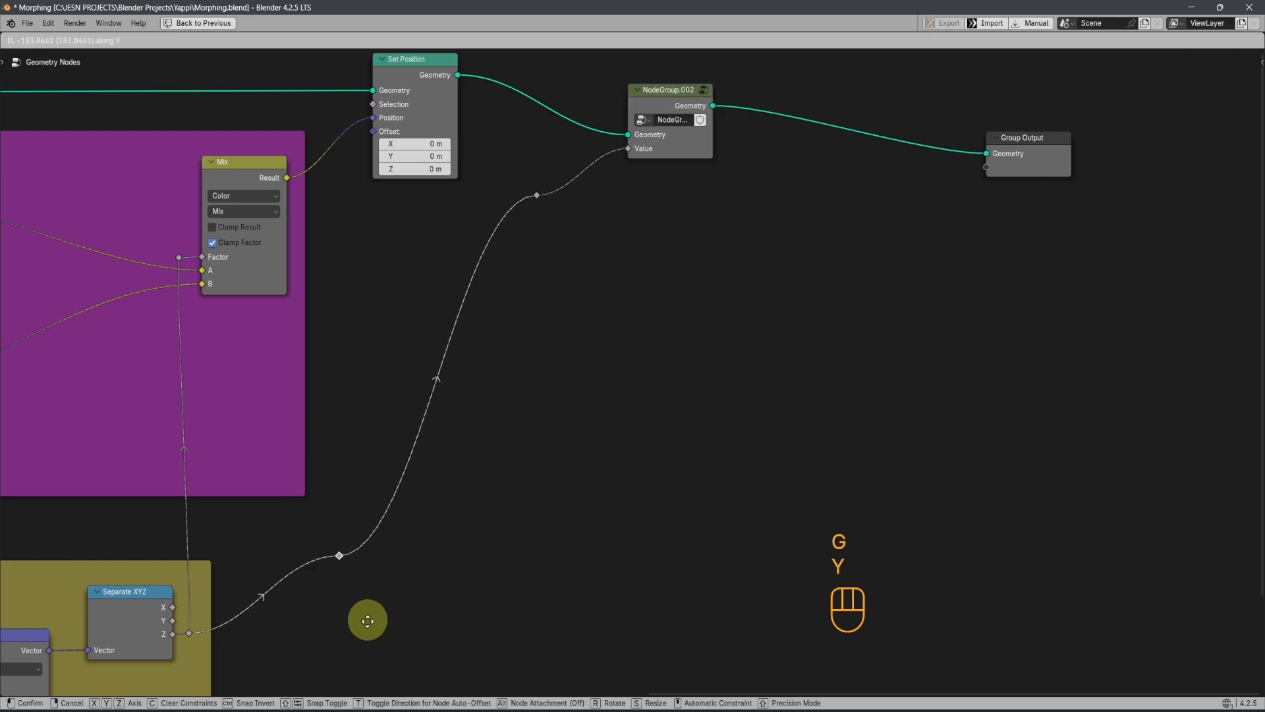
{"action": "left_click", "coordinate": [356, 661]}
{"action": "left_click_drag", "start_coordinate": [510, 176], "coordinate": [557, 228]}
{"action": "key", "text": "g"}
{"action": "key", "text": "y"}
{"action": "key", "text": "y"}
{"action": "left_click", "coordinate": [364, 238]}
Align the two reroutes in a straight vertical line by scaling them to 0 along X
{"action": "scroll", "coordinate": [376, 501], "scroll_direction": "down", "scroll_amount": 1}
{"action": "left_click_drag", "start_coordinate": [370, 537], "coordinate": [432, 616], "text": "shift"}
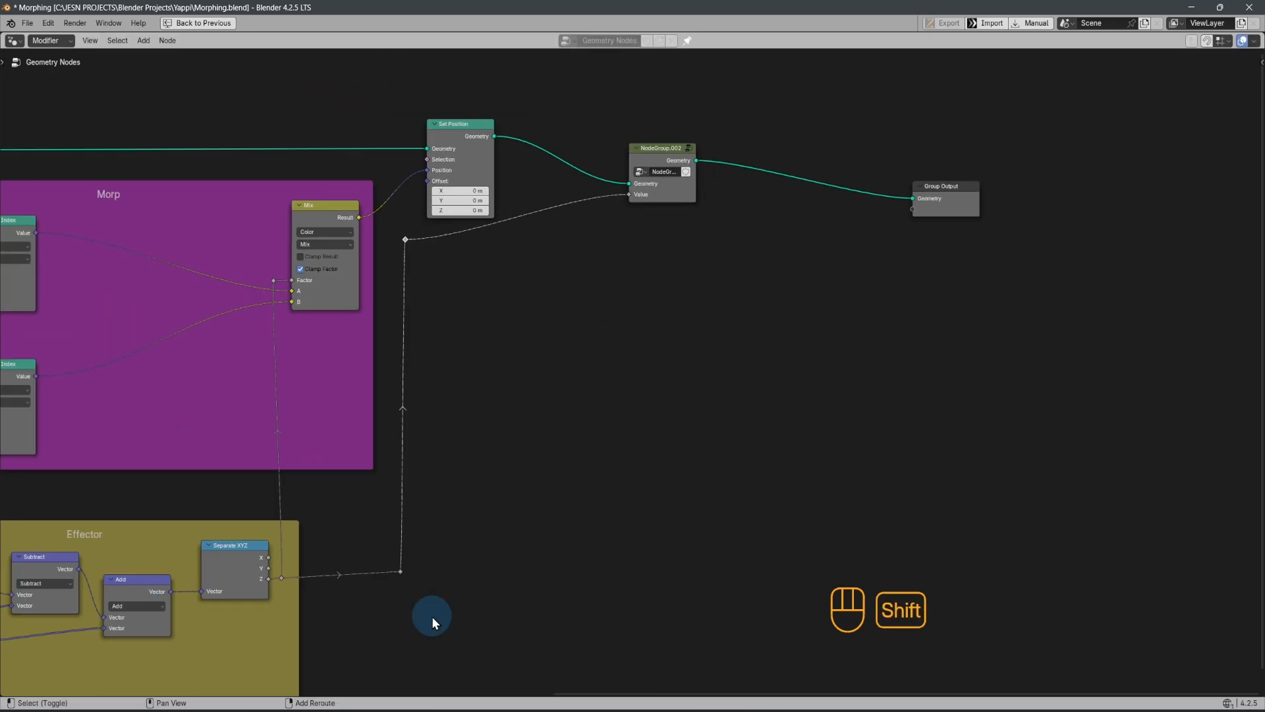
{"action": "key", "text": "s"}
{"action": "key", "text": "x"}
{"action": "key", "text": "KP_0"}
{"action": "left_click", "coordinate": [503, 550]}
Add a third reroute before the group's Value input and align it horizontally with the upper reroute by scaling to 0 along Y
{"action": "right_click_drag", "start_coordinate": [567, 227], "coordinate": [555, 199], "text": "shift"}
{"action": "key", "text": "g"}
{"action": "key", "text": "y"}
{"action": "left_click", "coordinate": [564, 243]}
{"action": "left_click_drag", "start_coordinate": [390, 230], "coordinate": [593, 266]}
{"action": "key", "text": "s"}
{"action": "key", "text": "y"}
{"action": "key", "text": "KP_0"}
{"action": "left_click", "coordinate": [594, 266]}
Restore the workspace layout and play the animation to check the can and bottle morph with the grouped effect
{"action": "scroll", "coordinate": [620, 277], "scroll_direction": "up", "scroll_amount": 2}
{"action": "middle_click_drag", "start_coordinate": [645, 270], "coordinate": [670, 335], "text": "shift"}
{"action": "scroll", "coordinate": [580, 387], "scroll_direction": "down", "scroll_amount": 2}
{"action": "middle_click_drag", "start_coordinate": [578, 389], "coordinate": [575, 327], "text": "shift"}
{"action": "middle_click_drag", "start_coordinate": [634, 357], "coordinate": [590, 481], "text": "shift"}
{"action": "scroll", "coordinate": [612, 442], "scroll_direction": "down", "scroll_amount": 3}
{"action": "key", "text": "ctrl+space"}
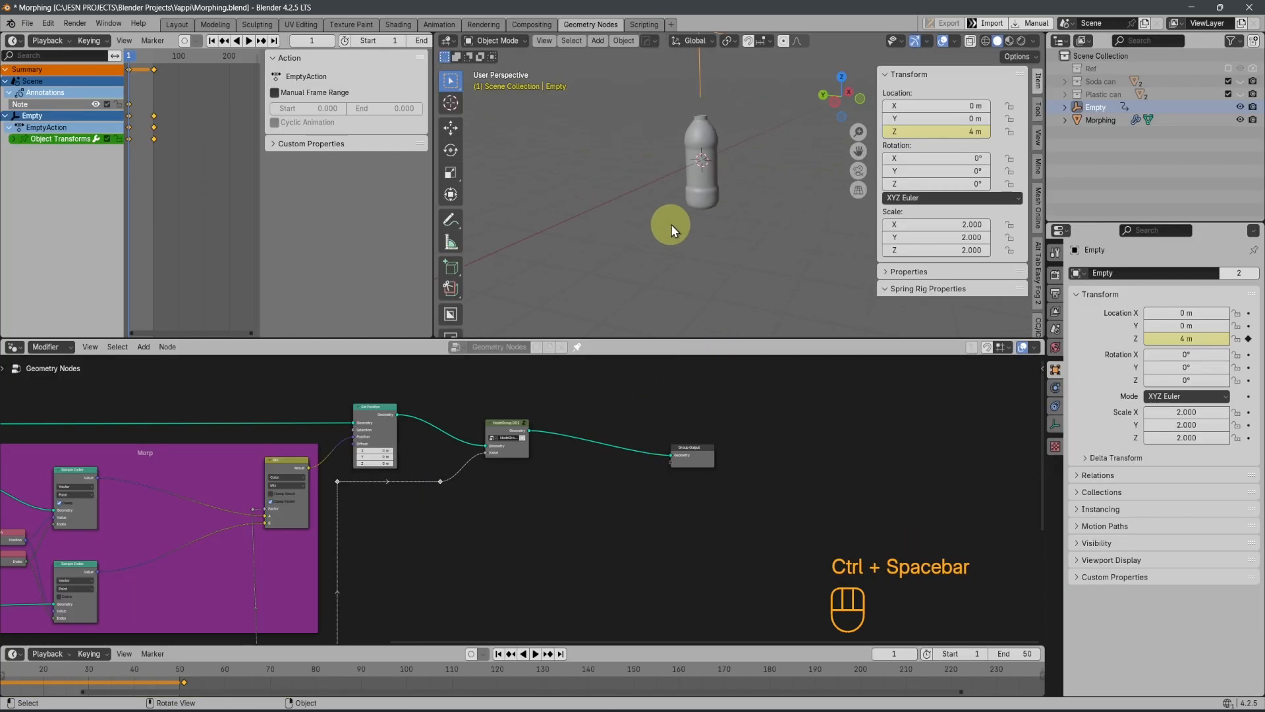
{"action": "key", "text": "space"}
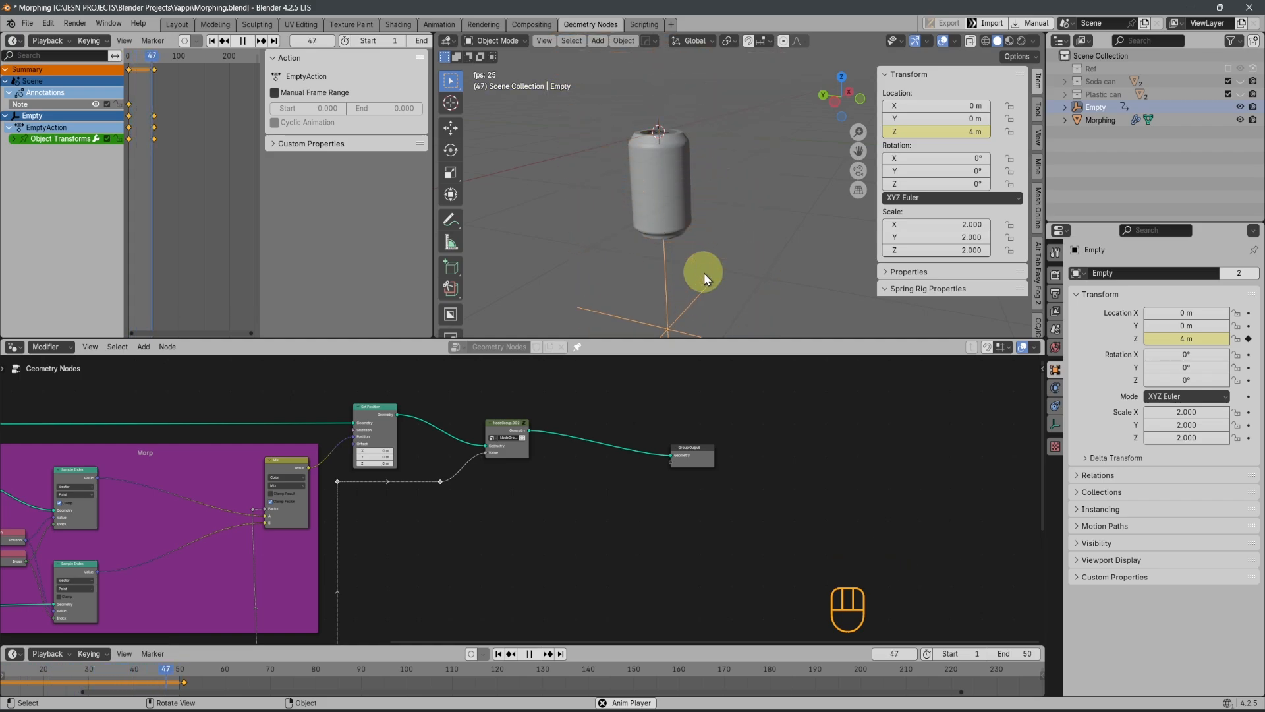
{"action": "middle_click_drag", "start_coordinate": [709, 265], "coordinate": [713, 279], "text": "shift"}
{"action": "key", "text": "space"}
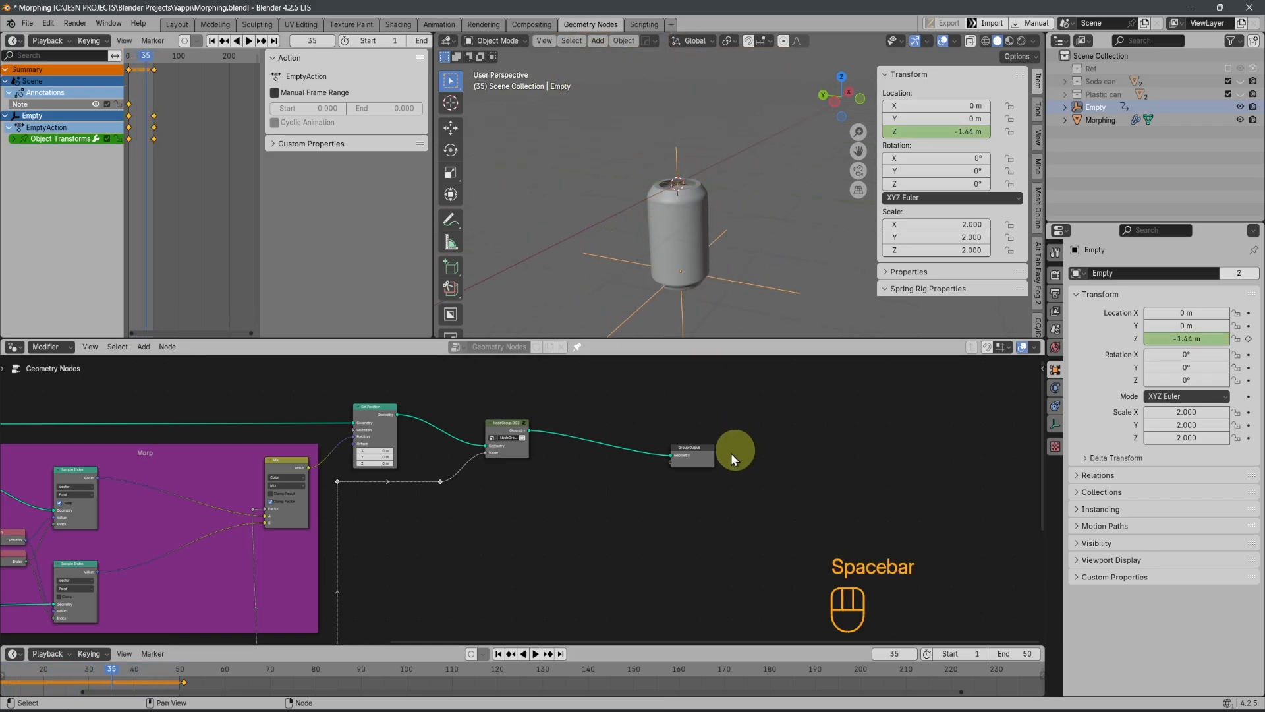
Label the new node group "Transisition Fx"
{"action": "scroll", "coordinate": [559, 491], "scroll_direction": "up", "scroll_amount": 2}
{"action": "middle_click_drag", "start_coordinate": [558, 491], "coordinate": [632, 554]}
{"action": "scroll", "coordinate": [603, 519], "scroll_direction": "up", "scroll_amount": 1}
{"action": "left_click_drag", "start_coordinate": [576, 471], "coordinate": [541, 469]}
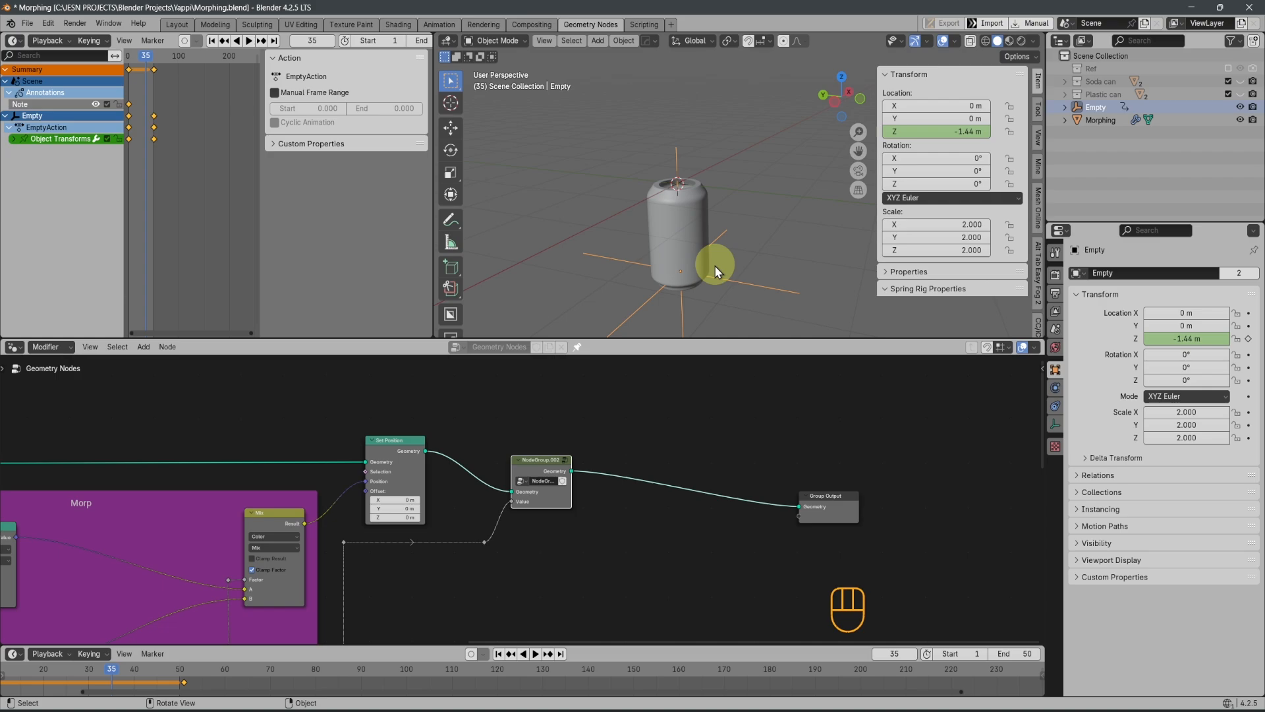
{"action": "scroll", "coordinate": [589, 472], "scroll_direction": "up", "scroll_amount": 3}
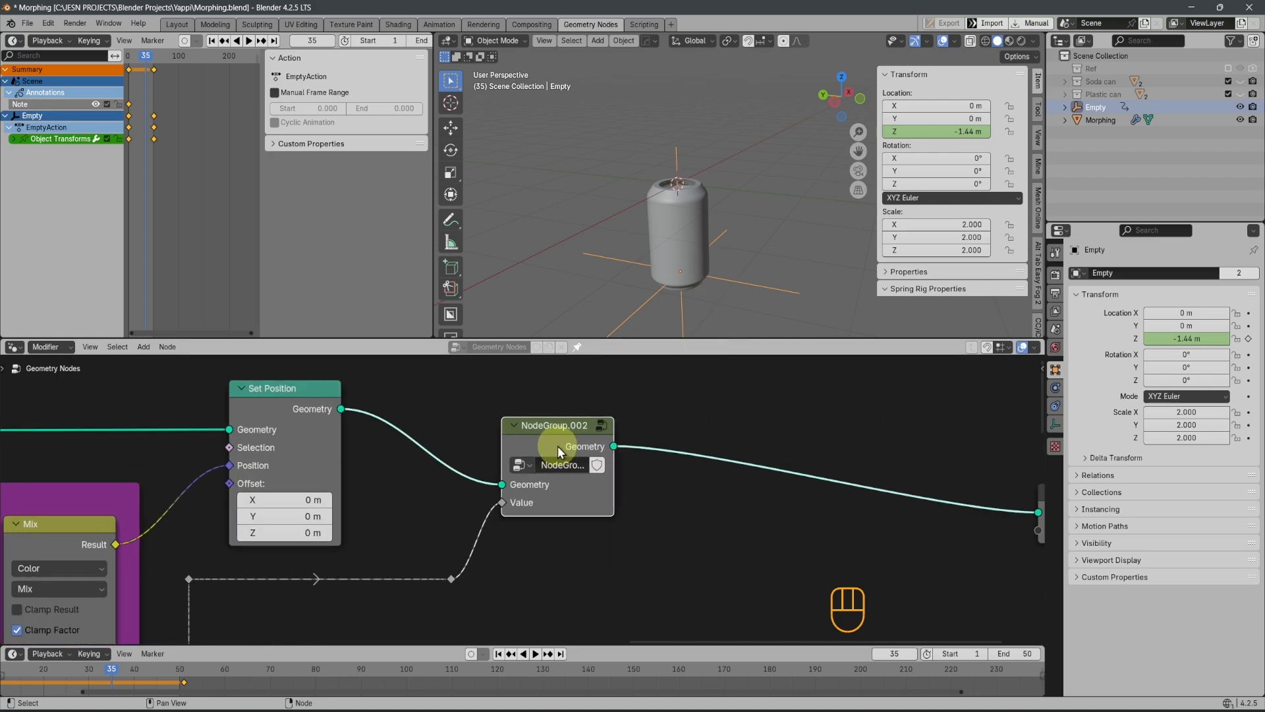
{"action": "key", "text": "F2"}
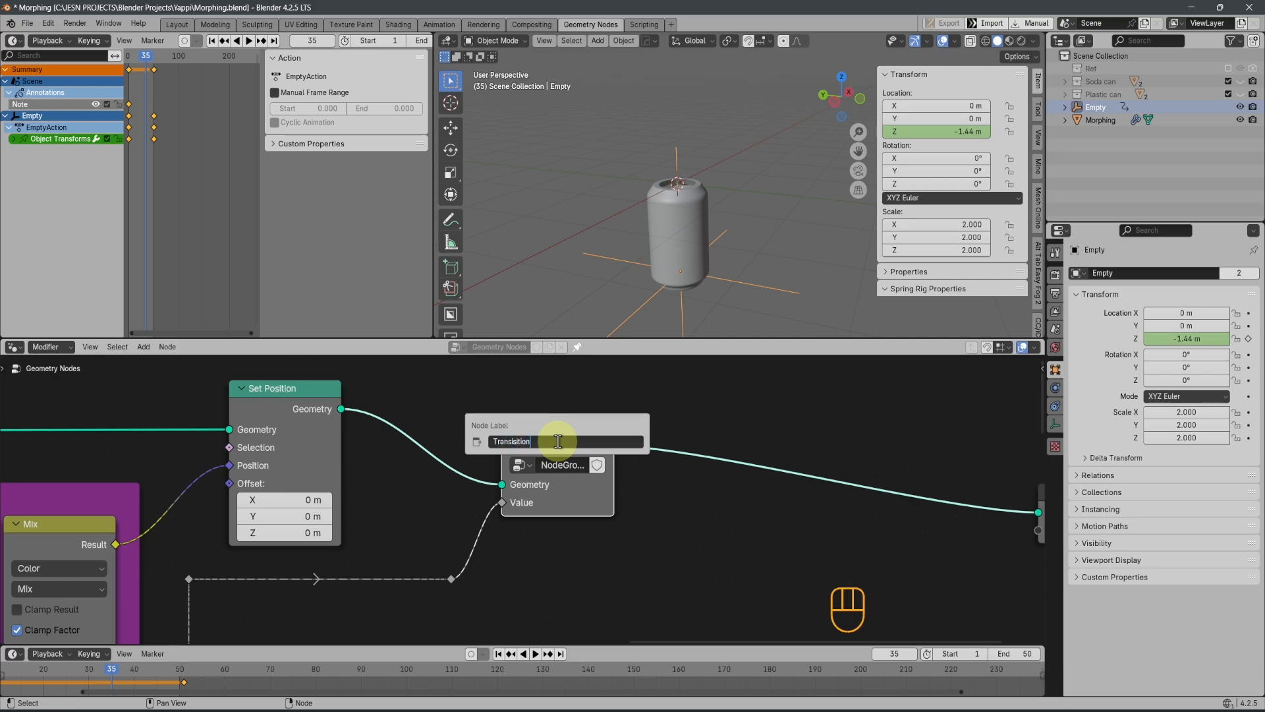
{"action": "type", "text": "x"}
{"action": "key", "text": "Return"}
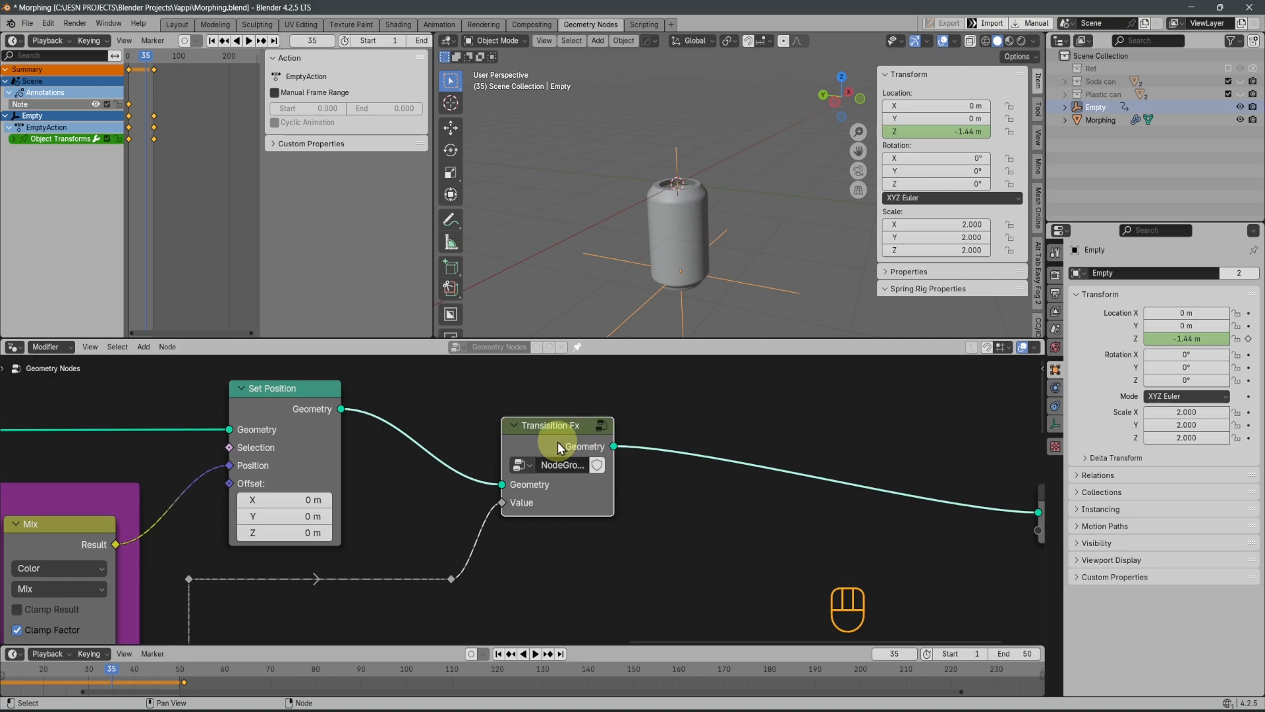
Duplicate the effect group node and insert the copy into the geometry link before the Group Output
{"action": "scroll", "coordinate": [557, 447], "scroll_direction": "down", "scroll_amount": 2}
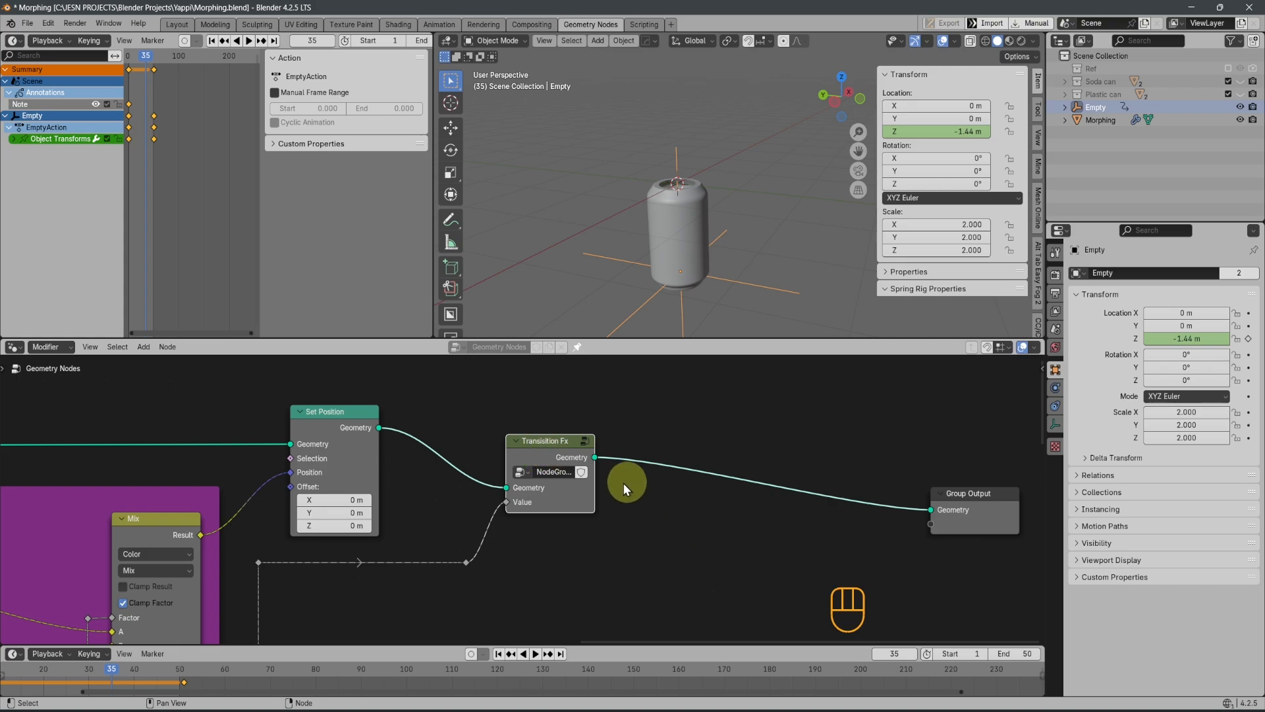
{"action": "key", "text": "g"}
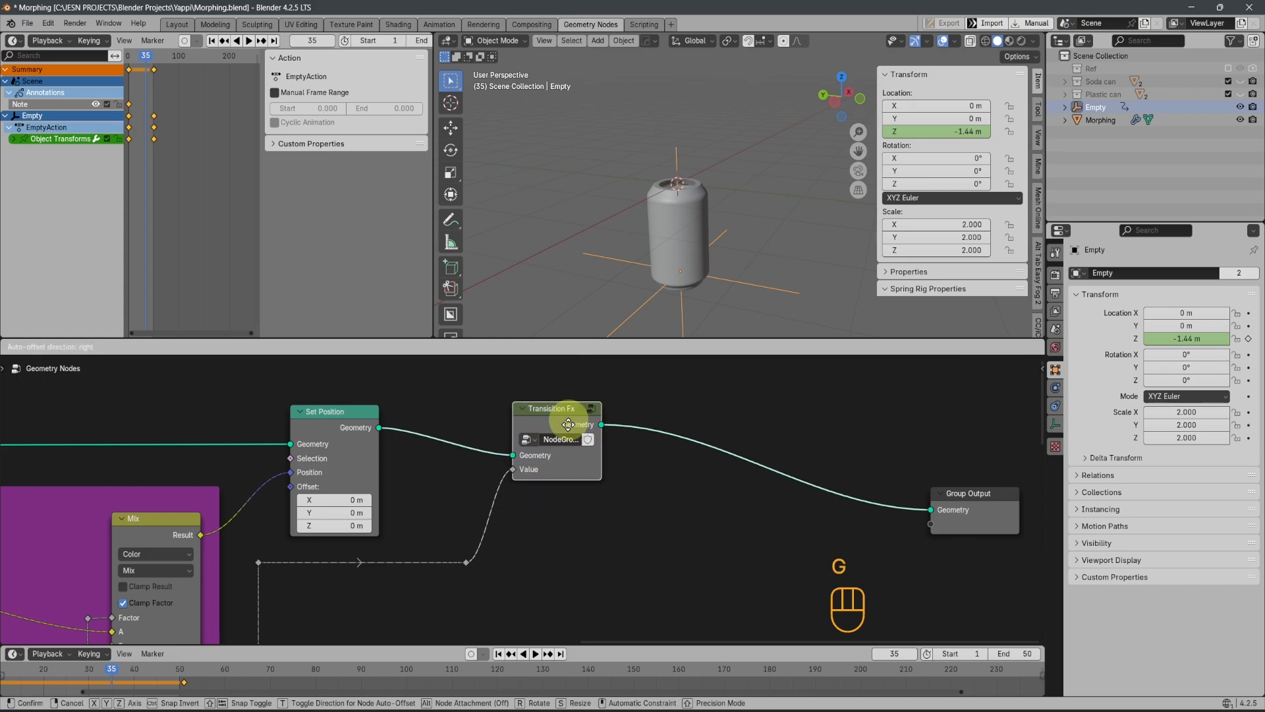
{"action": "right_click", "coordinate": [552, 472]}
{"action": "key", "text": "shift+d"}
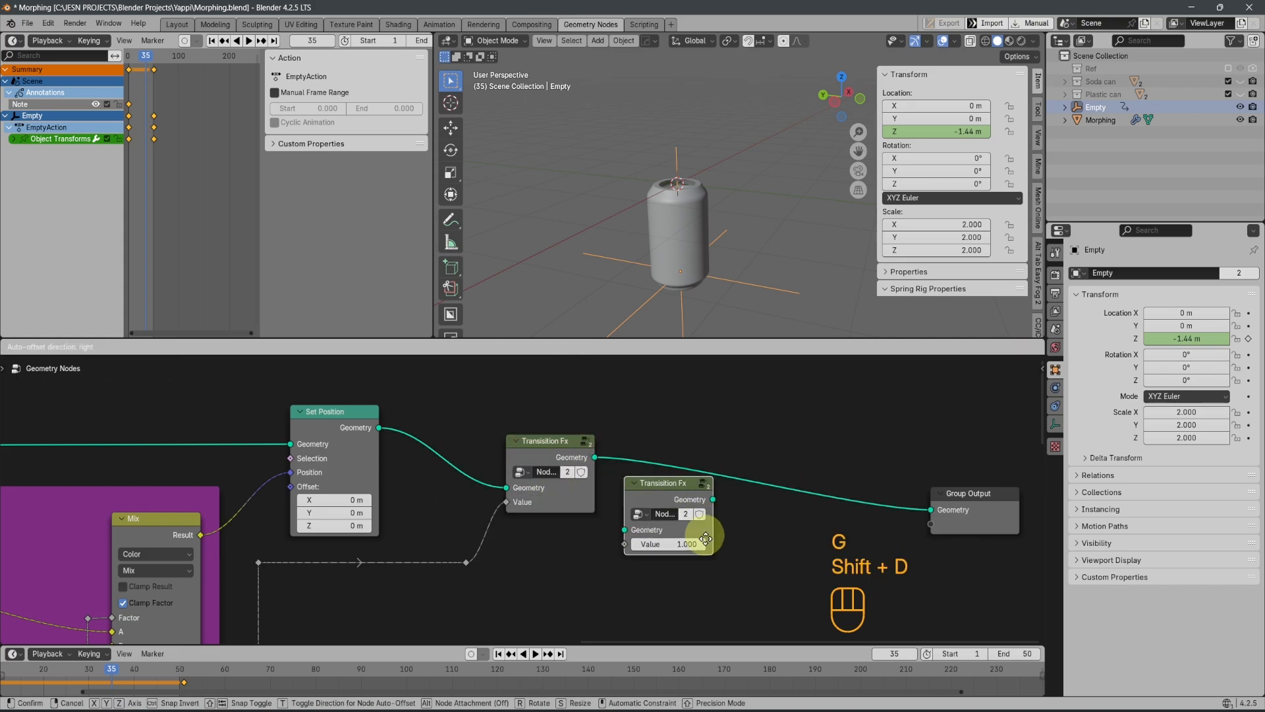
{"action": "left_click", "coordinate": [741, 499]}
{"action": "scroll", "coordinate": [679, 612], "scroll_direction": "up", "scroll_amount": 1}
{"action": "scroll", "coordinate": [567, 545], "scroll_direction": "down", "scroll_amount": 1}
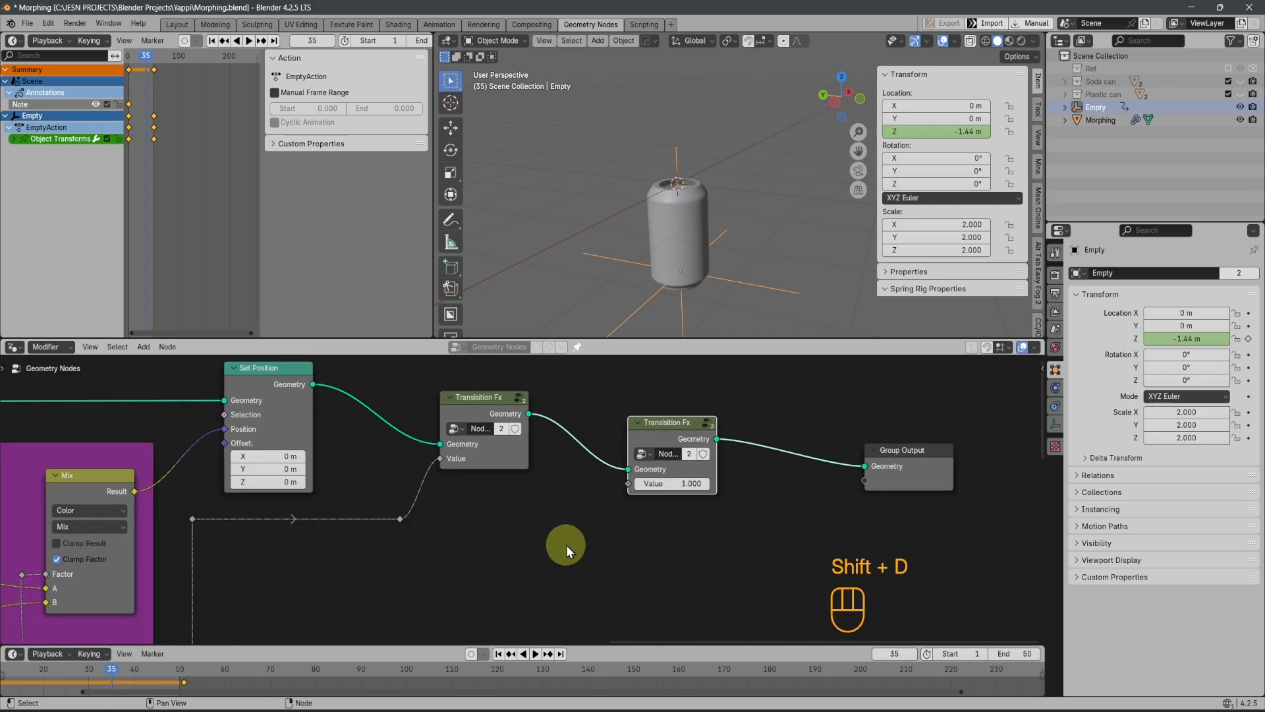
Add a Math Add node feeding the duplicate group's Value input and connect the last reroute to the Add node's first value
{"action": "left_click_drag", "start_coordinate": [626, 486], "coordinate": [602, 499]}
{"action": "type", "text": "math"}
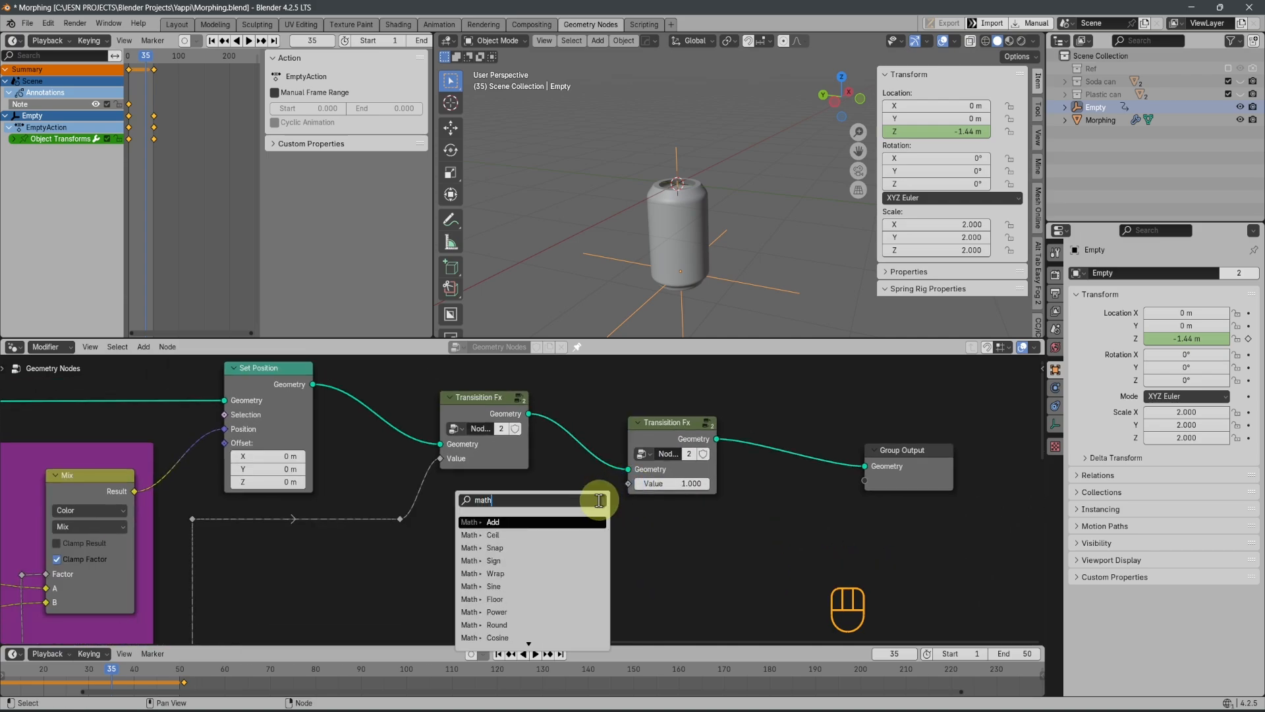
{"action": "left_click", "coordinate": [518, 521]}
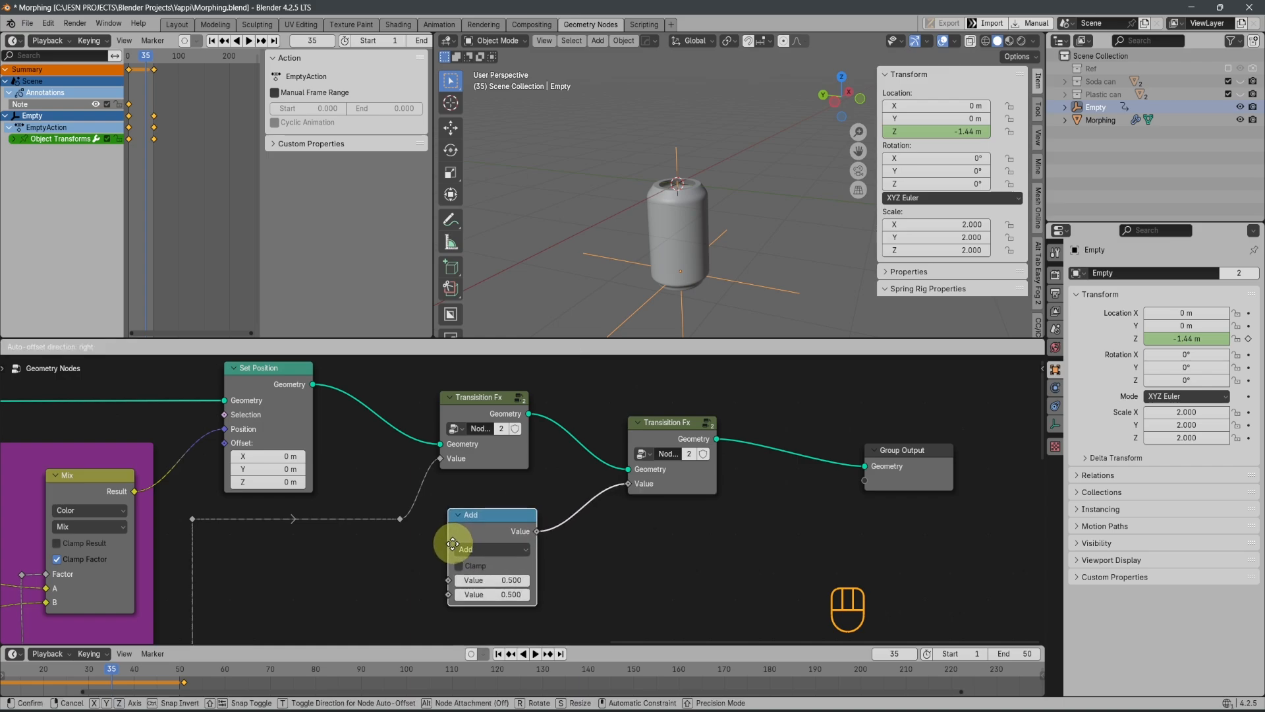
{"action": "left_click", "coordinate": [449, 543]}
{"action": "scroll", "coordinate": [592, 588], "scroll_direction": "down", "scroll_amount": 5}
{"action": "middle_click_drag", "start_coordinate": [594, 590], "coordinate": [662, 498]}
{"action": "scroll", "coordinate": [527, 462], "scroll_direction": "up", "scroll_amount": 4}
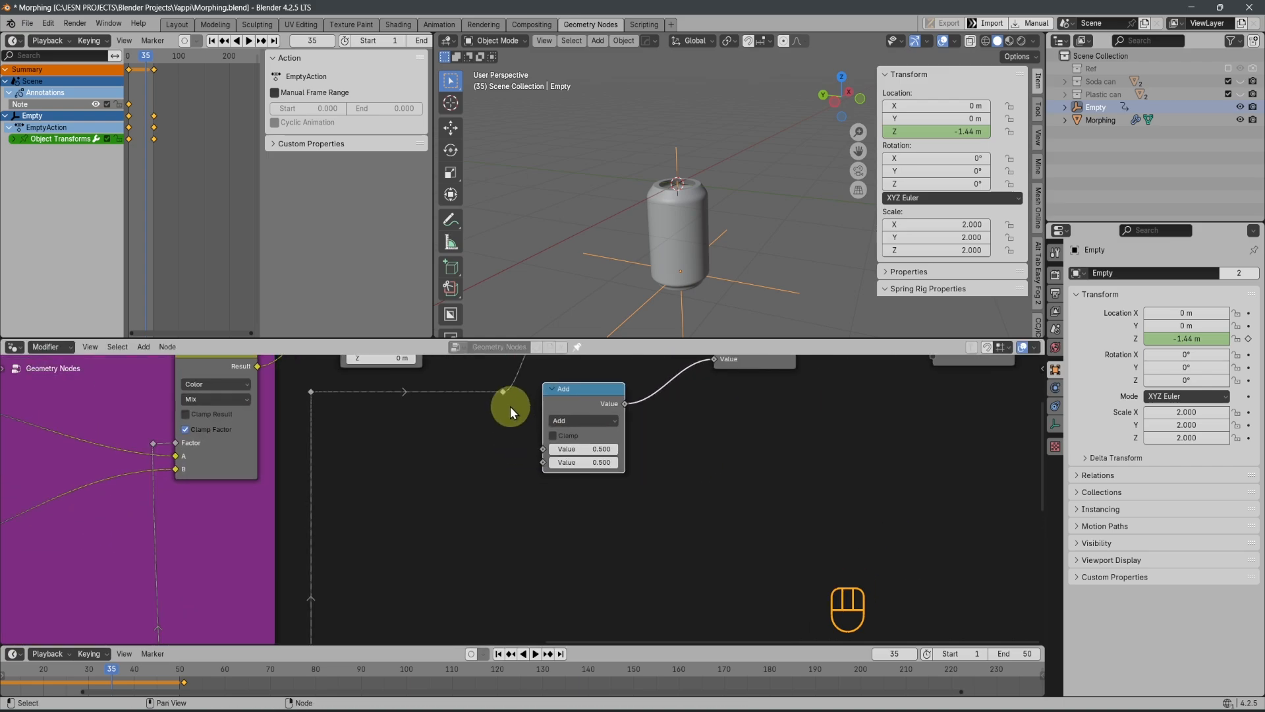
{"action": "left_click", "coordinate": [503, 393]}
{"action": "left_click_drag", "start_coordinate": [503, 394], "coordinate": [539, 449]}
Label the duplicated group node "Delay Fx"
{"action": "middle_click_drag", "start_coordinate": [747, 418], "coordinate": [709, 529]}
{"action": "left_click", "coordinate": [709, 417]}
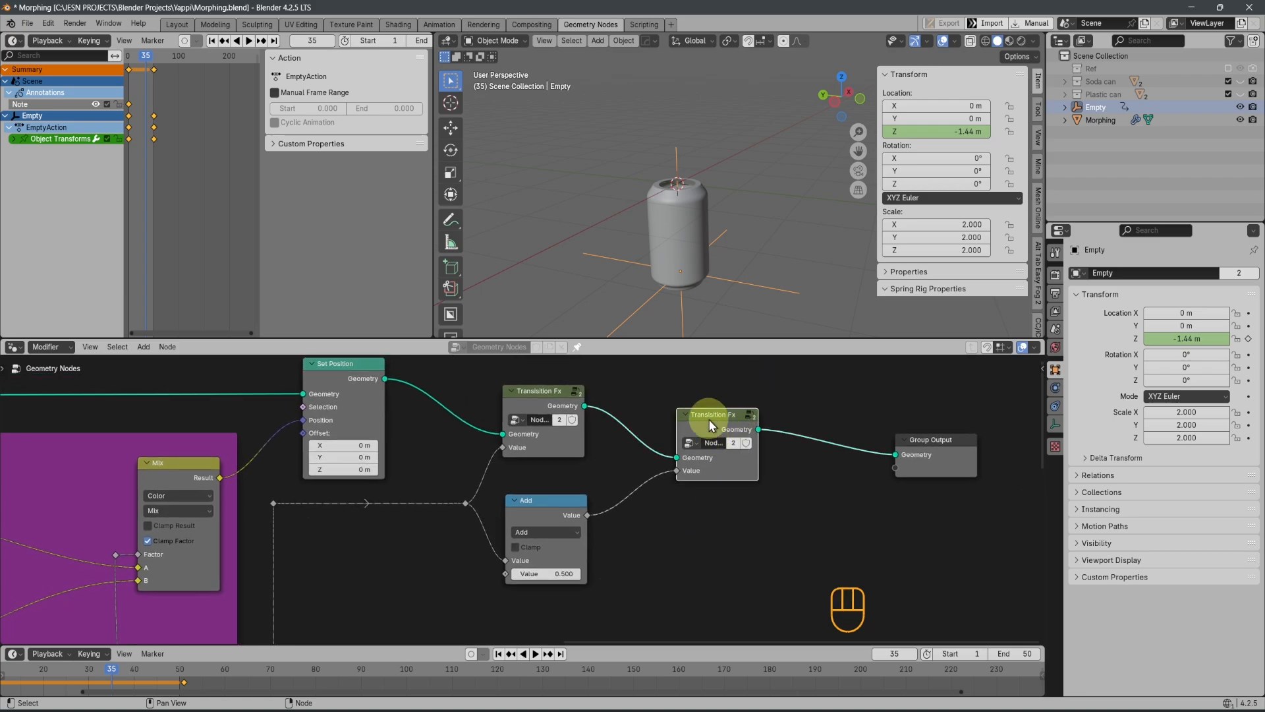
{"action": "key", "text": "F2"}
{"action": "key", "text": "Left"}
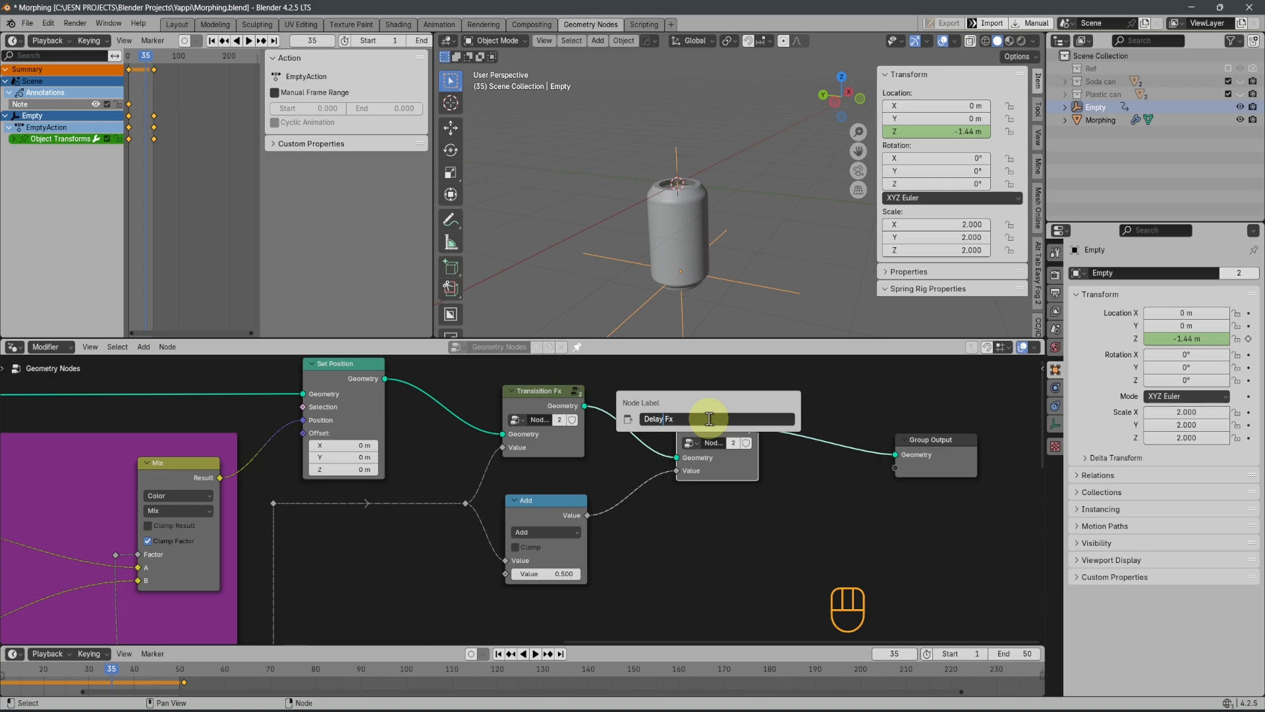
{"action": "key", "text": "Return"}
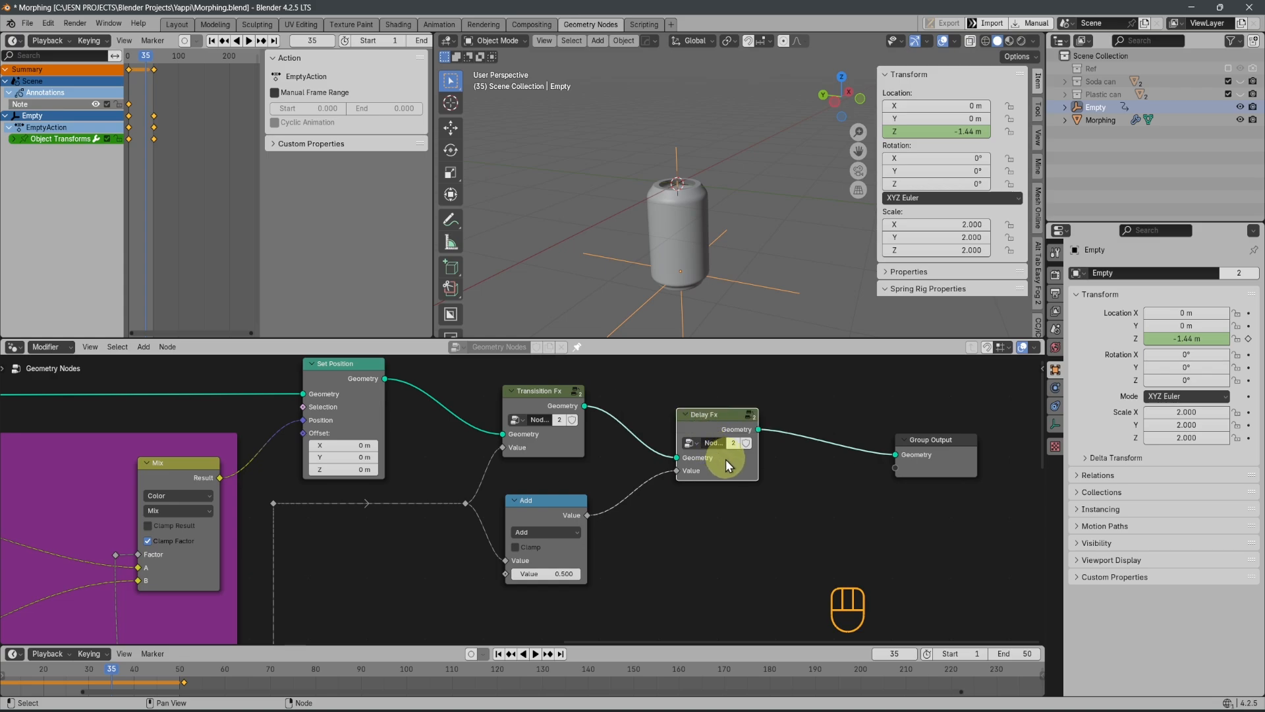
Make the Delay Fx node's group data single-user so it is independent of the original effect group
{"action": "scroll", "coordinate": [620, 449], "scroll_direction": "up", "scroll_amount": 1}
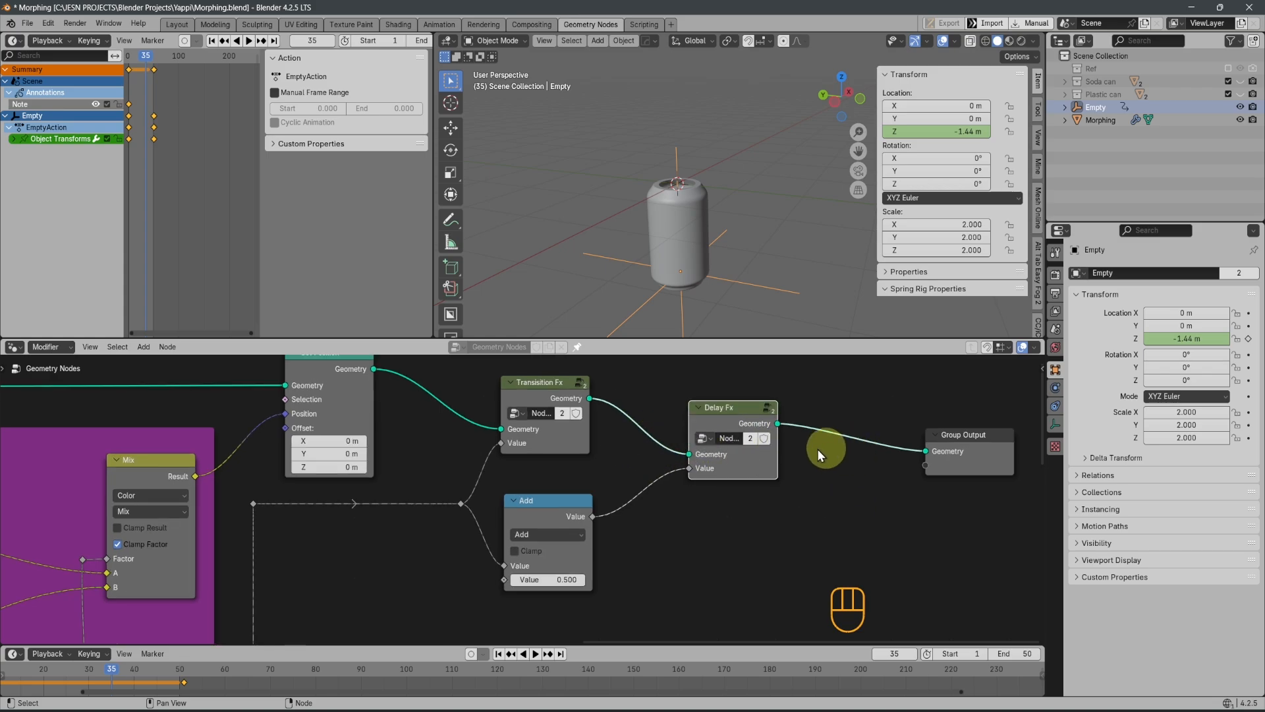
{"action": "left_click", "coordinate": [753, 442]}
{"action": "scroll", "coordinate": [750, 438], "scroll_direction": "up", "scroll_amount": 4}
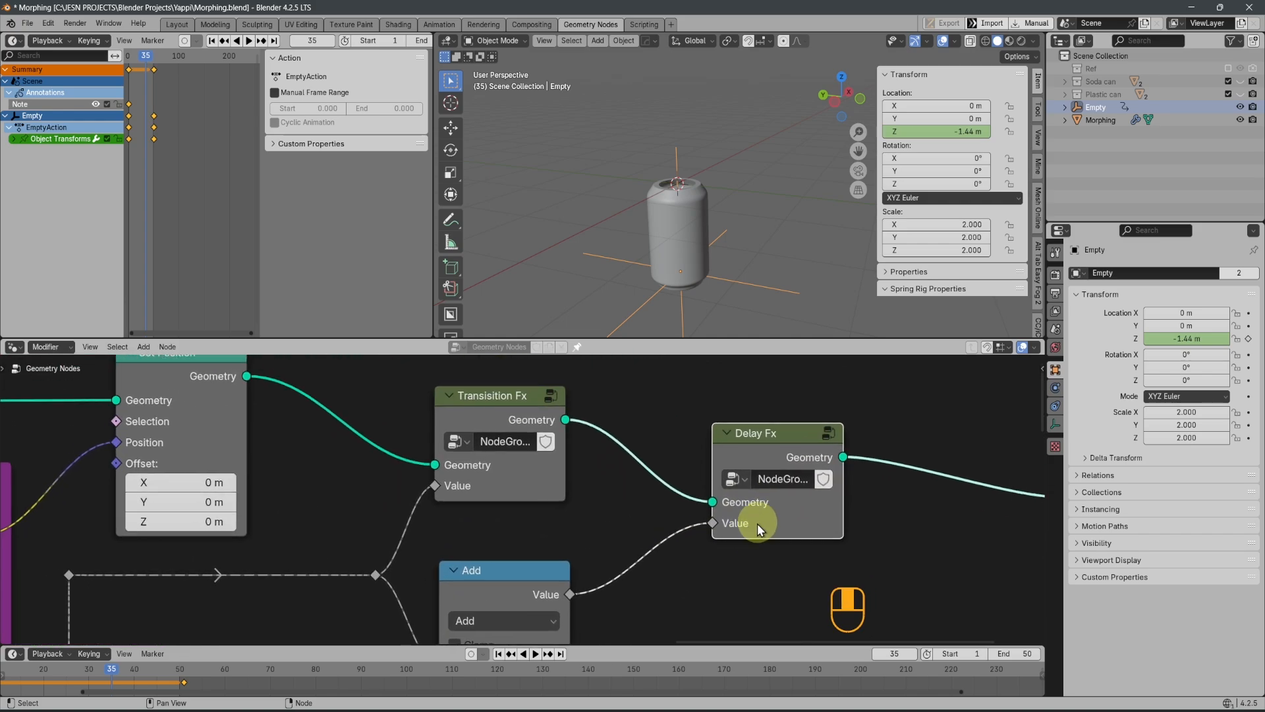
{"action": "scroll", "coordinate": [714, 512], "scroll_direction": "down", "scroll_amount": 5}
Play the animation and try 0.7 as the Add node's second value to offset the Delay Fx
{"action": "key", "text": "space"}
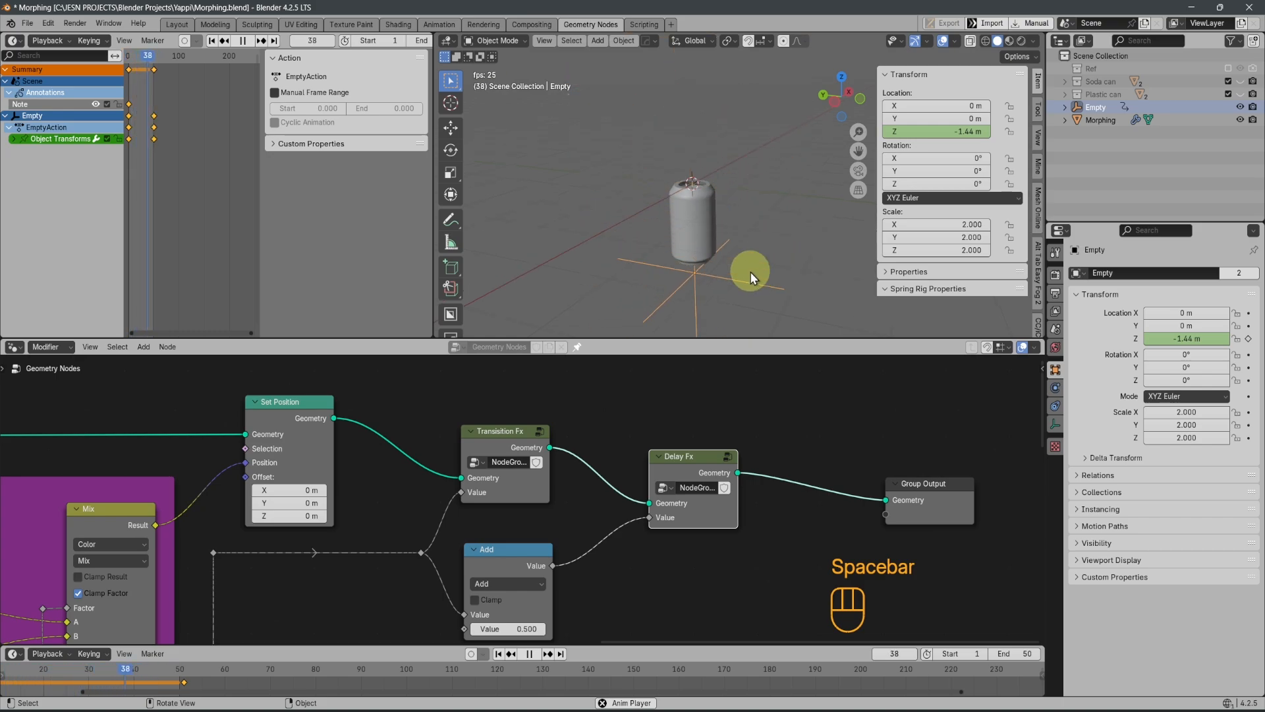
{"action": "scroll", "coordinate": [692, 537], "scroll_direction": "down", "scroll_amount": 1}
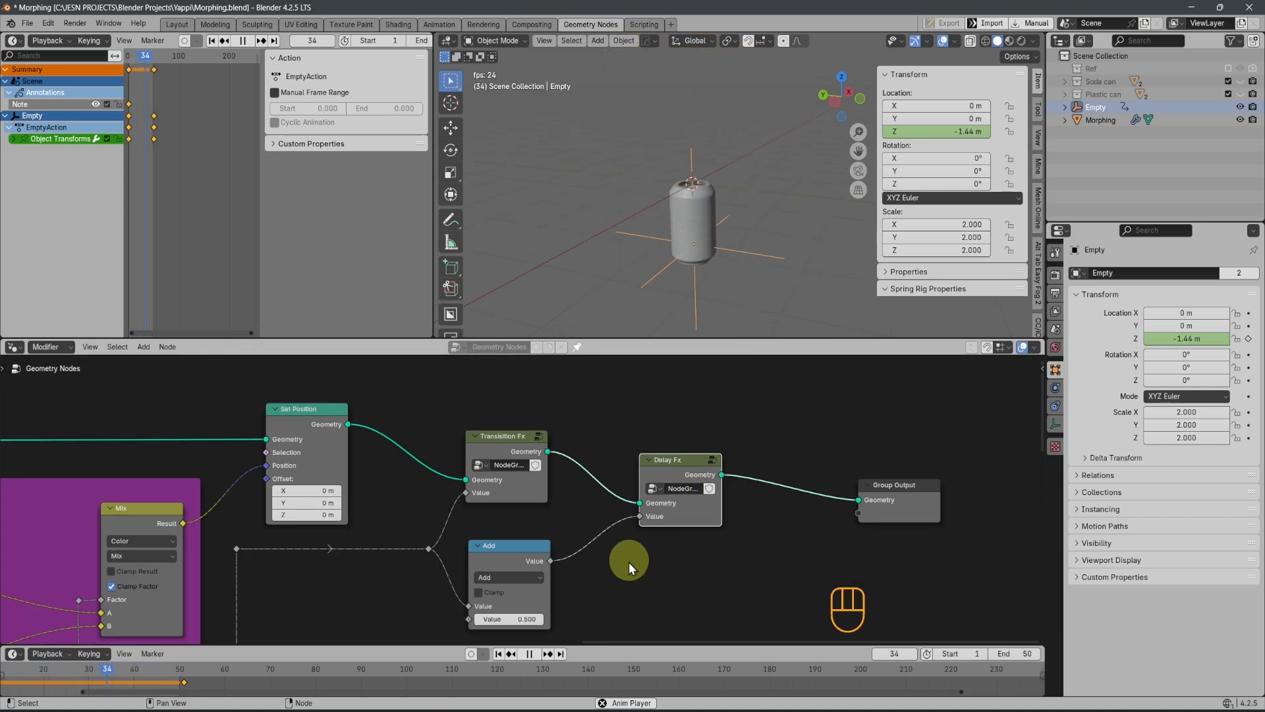
{"action": "middle_click_drag", "start_coordinate": [586, 583], "coordinate": [613, 517]}
{"action": "scroll", "coordinate": [527, 507], "scroll_direction": "up", "scroll_amount": 2}
{"action": "left_click", "coordinate": [551, 569]}
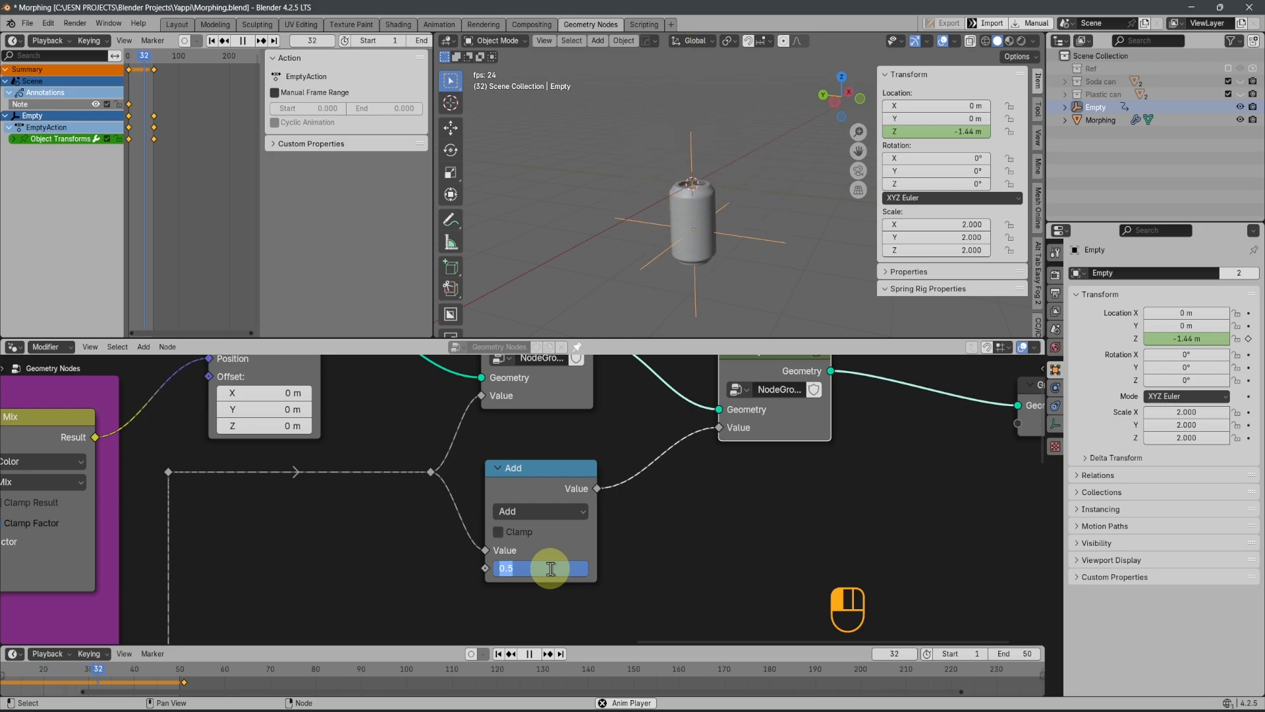
{"action": "type", "text": ".7"}
{"action": "key", "text": "Return"}
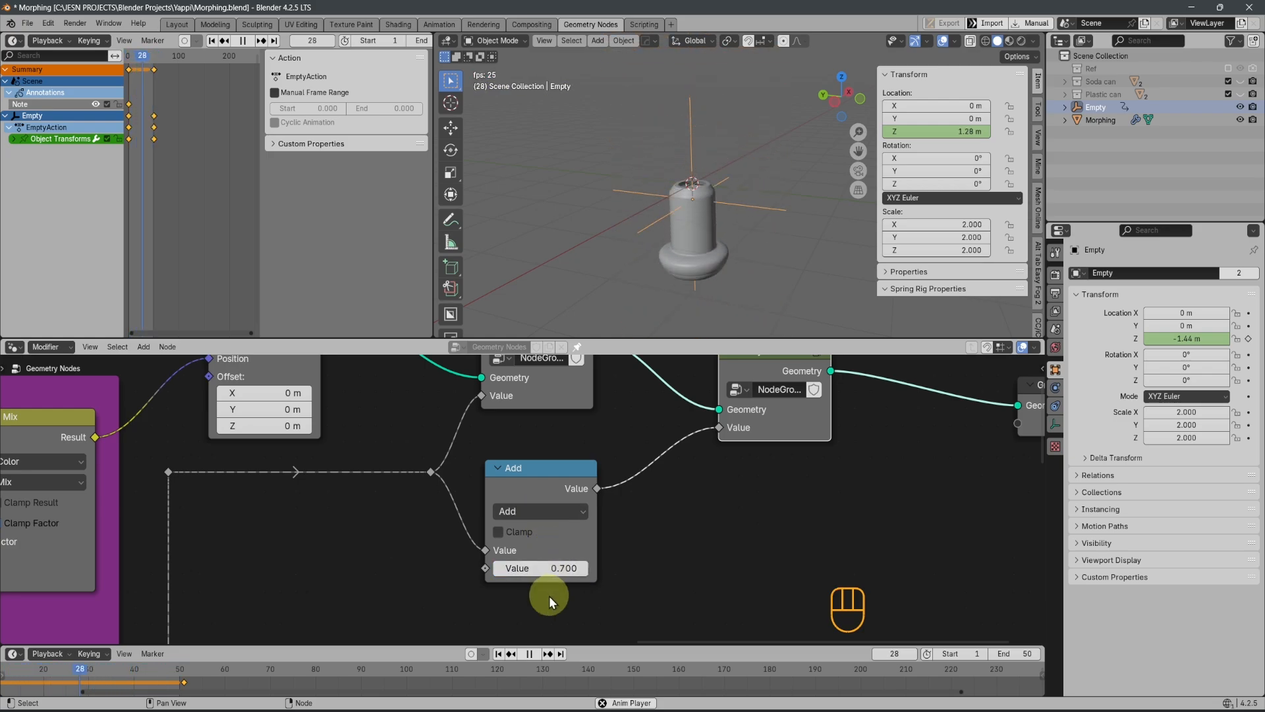
Set the Add node's second value to 0.8 while the animation plays
{"action": "left_click", "coordinate": [561, 569]}
{"action": "type", "text": ".8"}
{"action": "key", "text": "Return"}
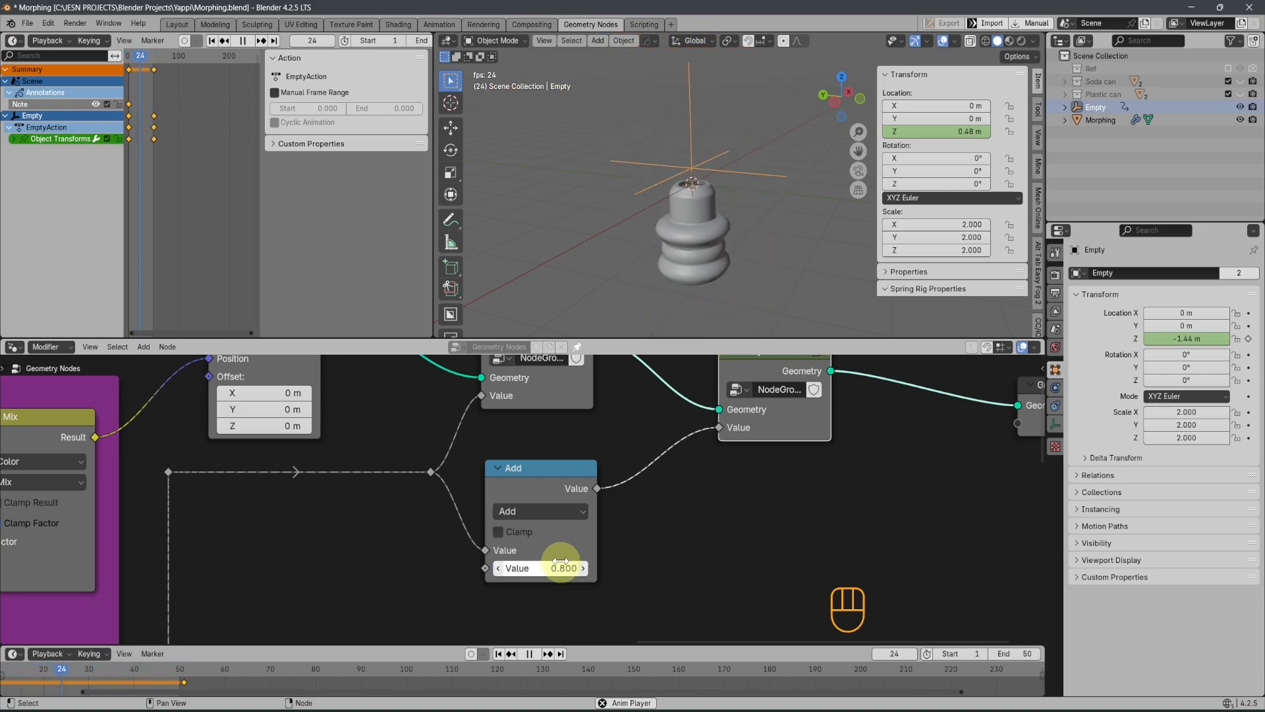
Change the math node feeding the Delay Fx group from Add to Subtract
{"action": "left_click", "coordinate": [559, 568]}
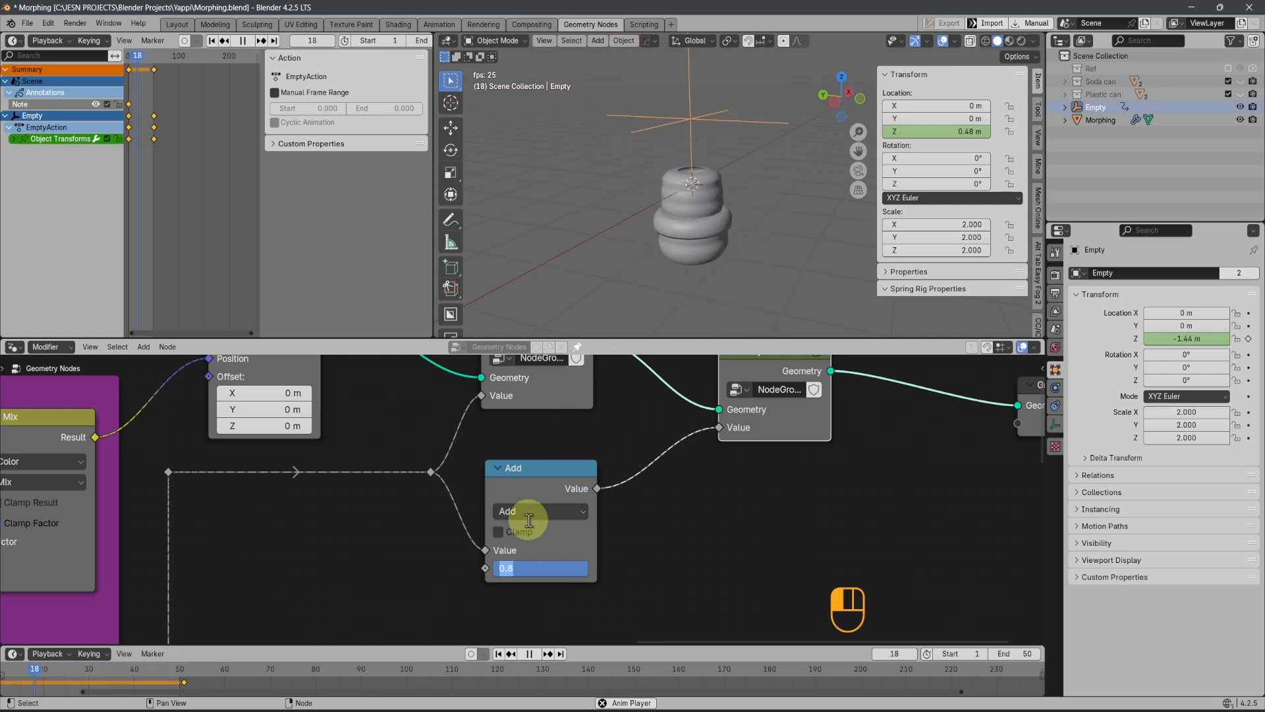
{"action": "left_click", "coordinate": [531, 508]}
{"action": "left_click", "coordinate": [531, 508]}
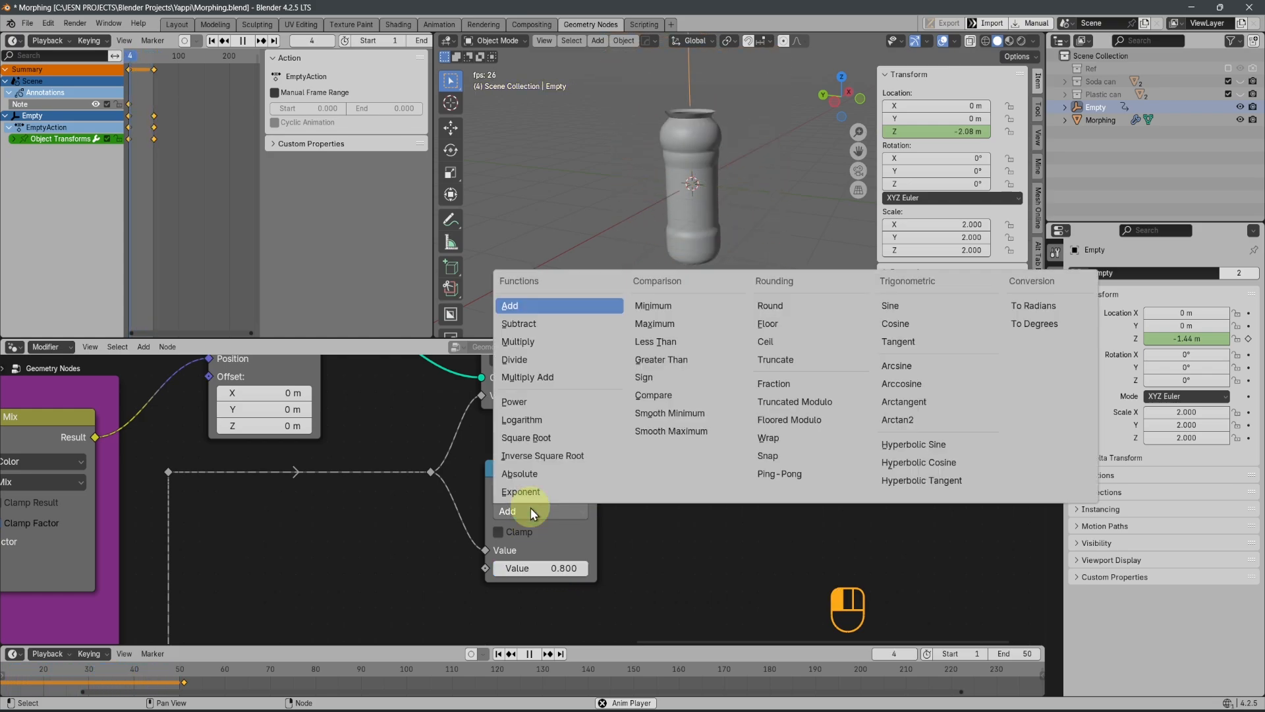
{"action": "left_click", "coordinate": [538, 323]}
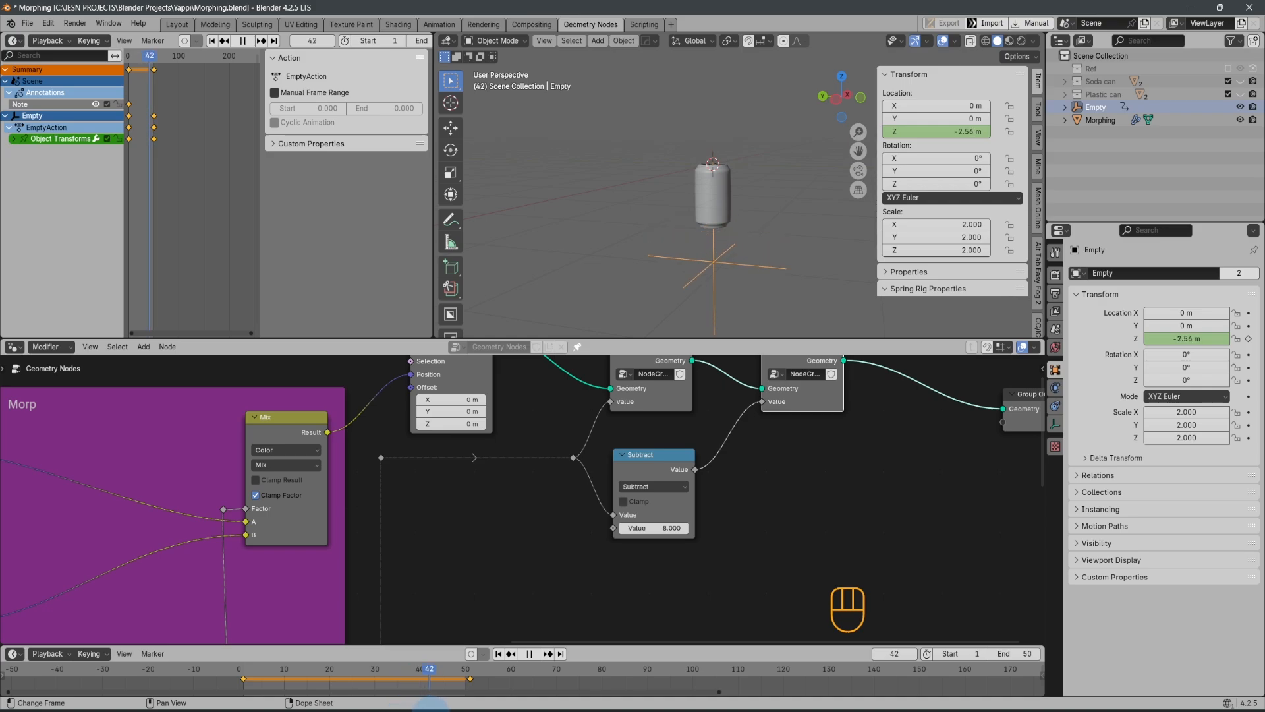
Move the Empty's last keyframe along the timeline to about frame 81 to slow the animation
{"action": "mouse_move", "coordinate": [432, 711]}
{"action": "left_mouse_down"}
{"action": "mouse_move", "coordinate": [487, 704]}
{"action": "mouse_move", "coordinate": [455, 705]}
{"action": "left_mouse_up"}
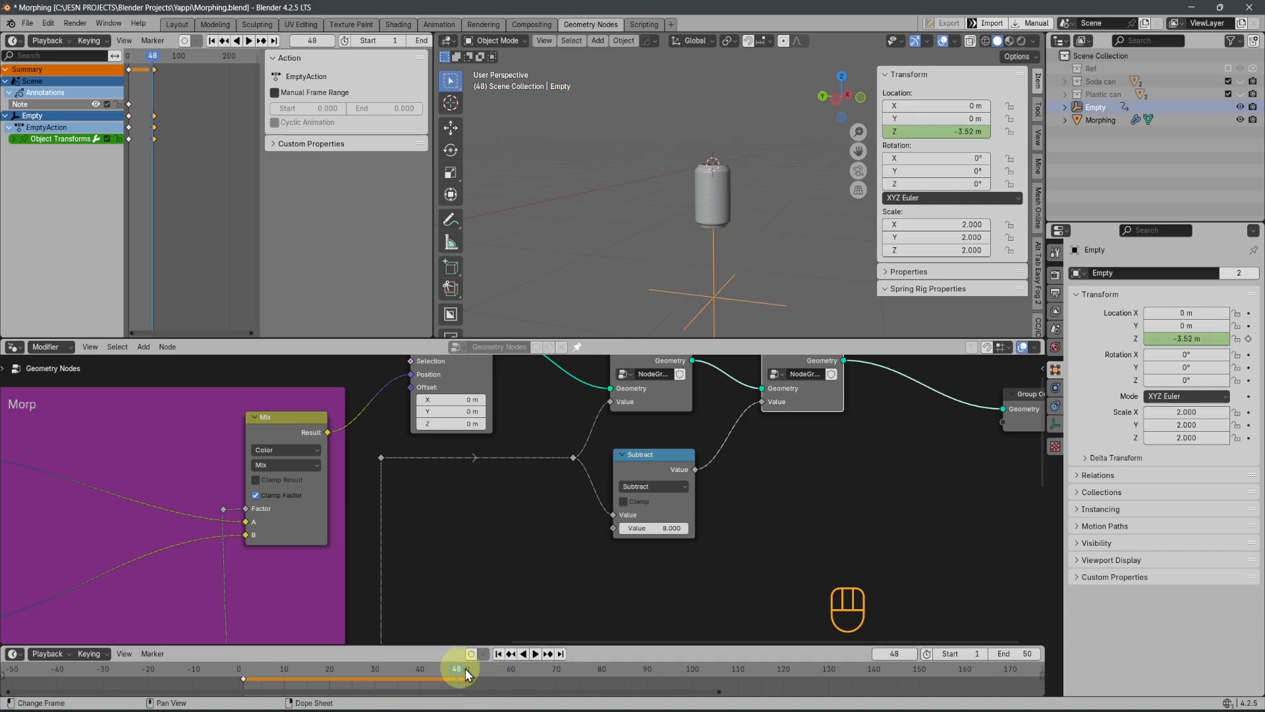
{"action": "key", "text": "g"}
{"action": "key", "text": "x"}
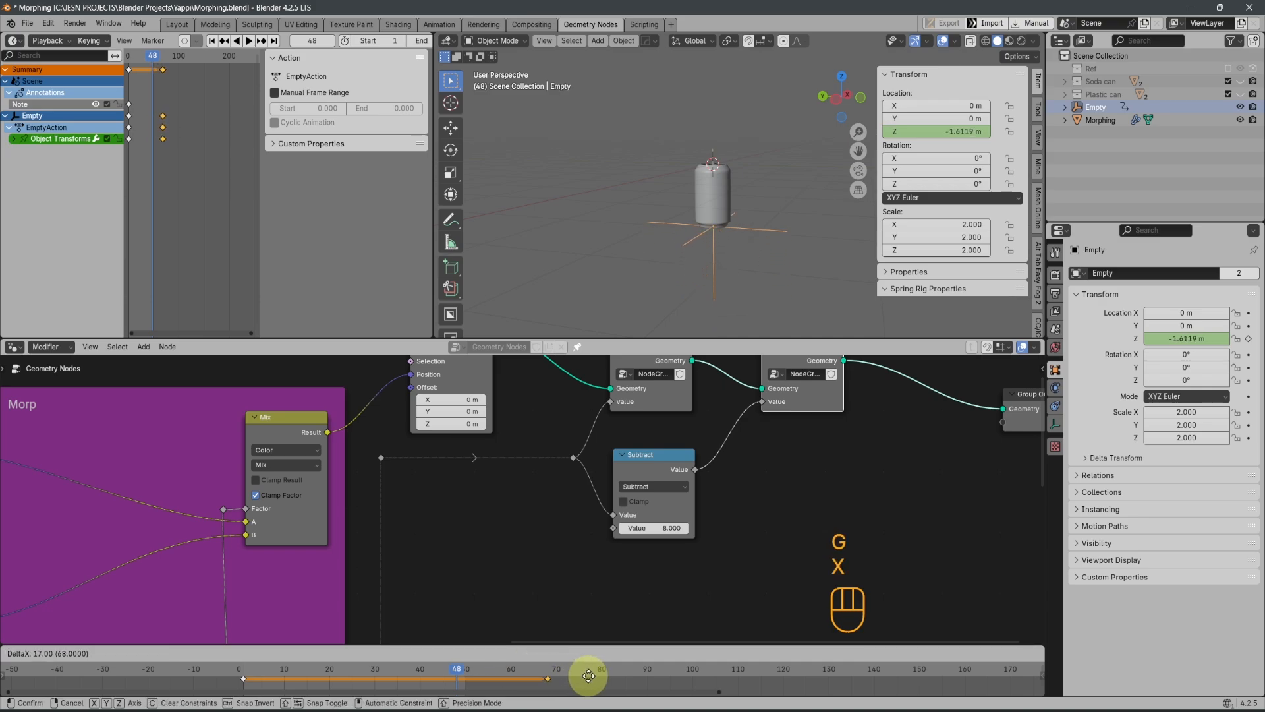
{"action": "left_click", "coordinate": [640, 681]}
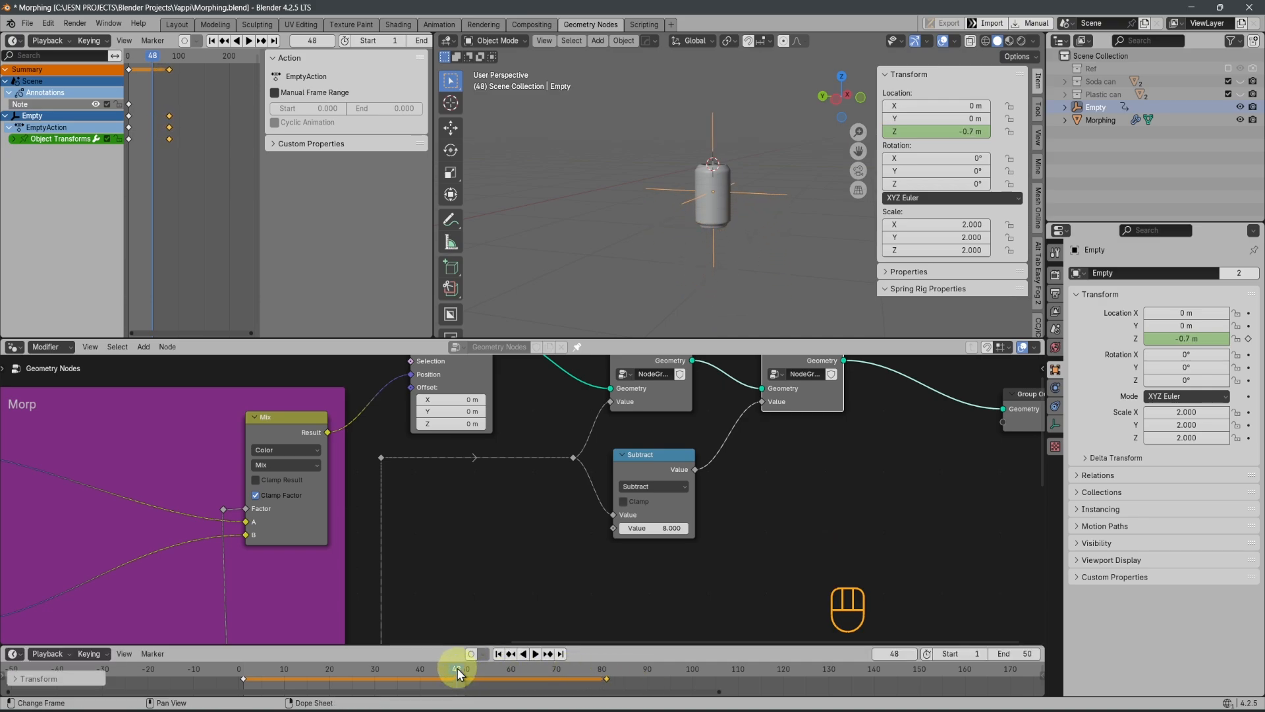
Set the scene's end frame to 80 and play the animation
{"action": "left_click_drag", "start_coordinate": [461, 674], "coordinate": [604, 682]}
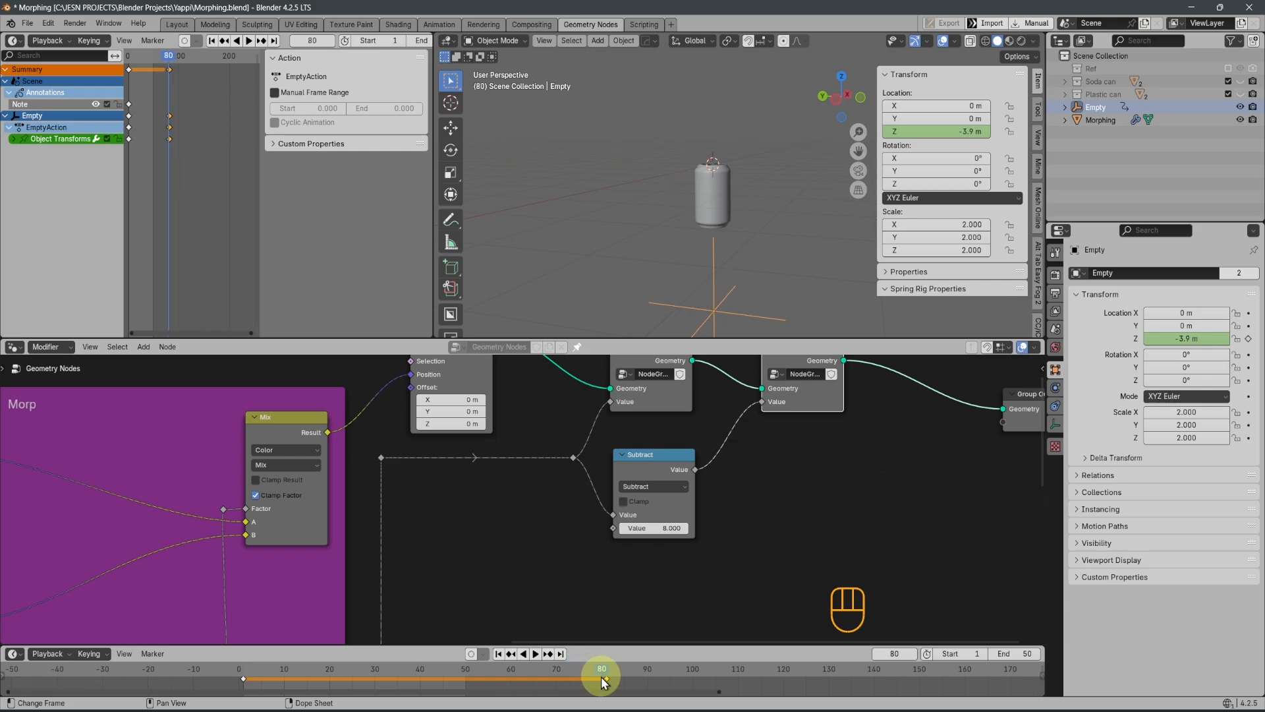
{"action": "key", "text": "ctrl+End"}
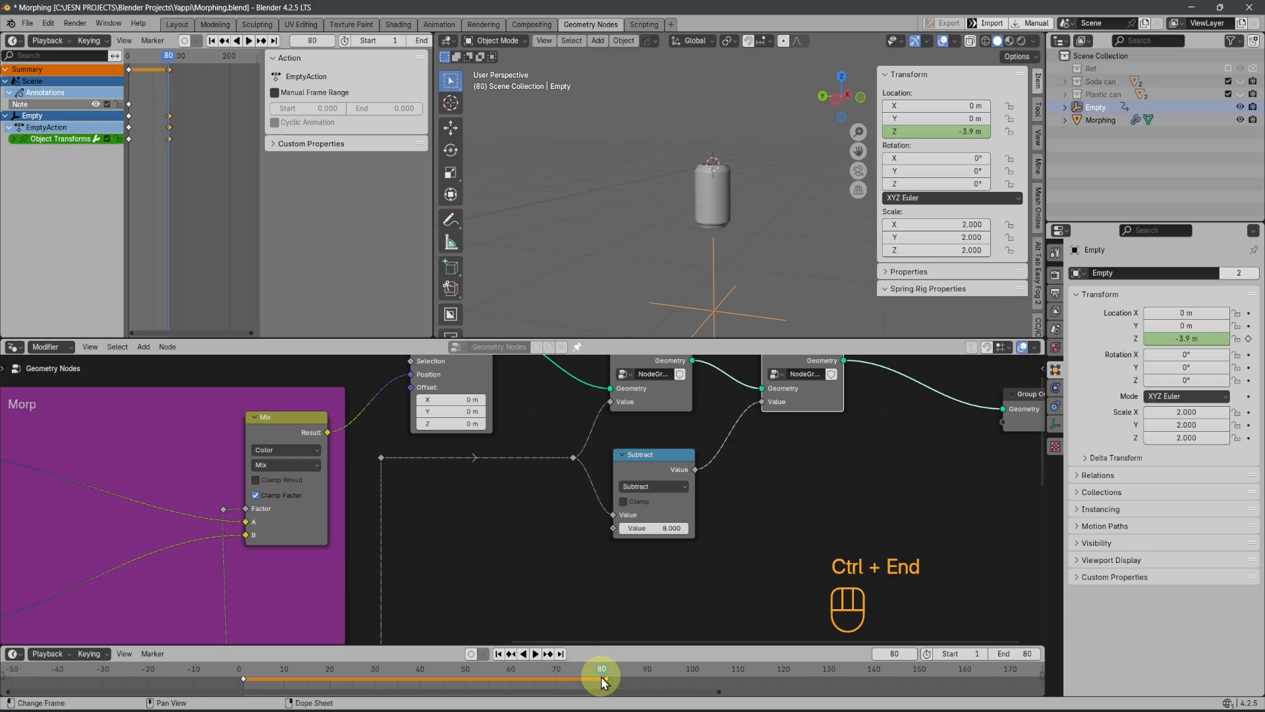
{"action": "key", "text": "space"}
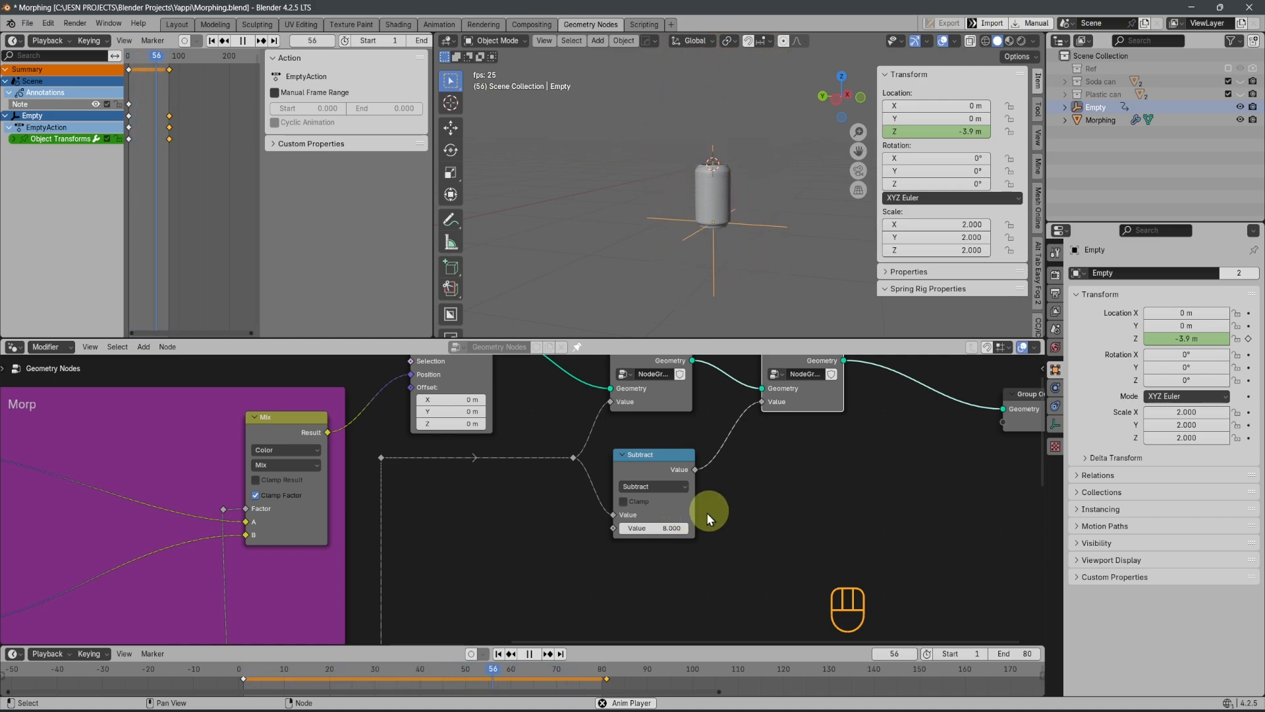
Set the Subtract node's second value to 0.8 while the animation plays
{"action": "left_click", "coordinate": [662, 527]}
{"action": "type", "text": ".8"}
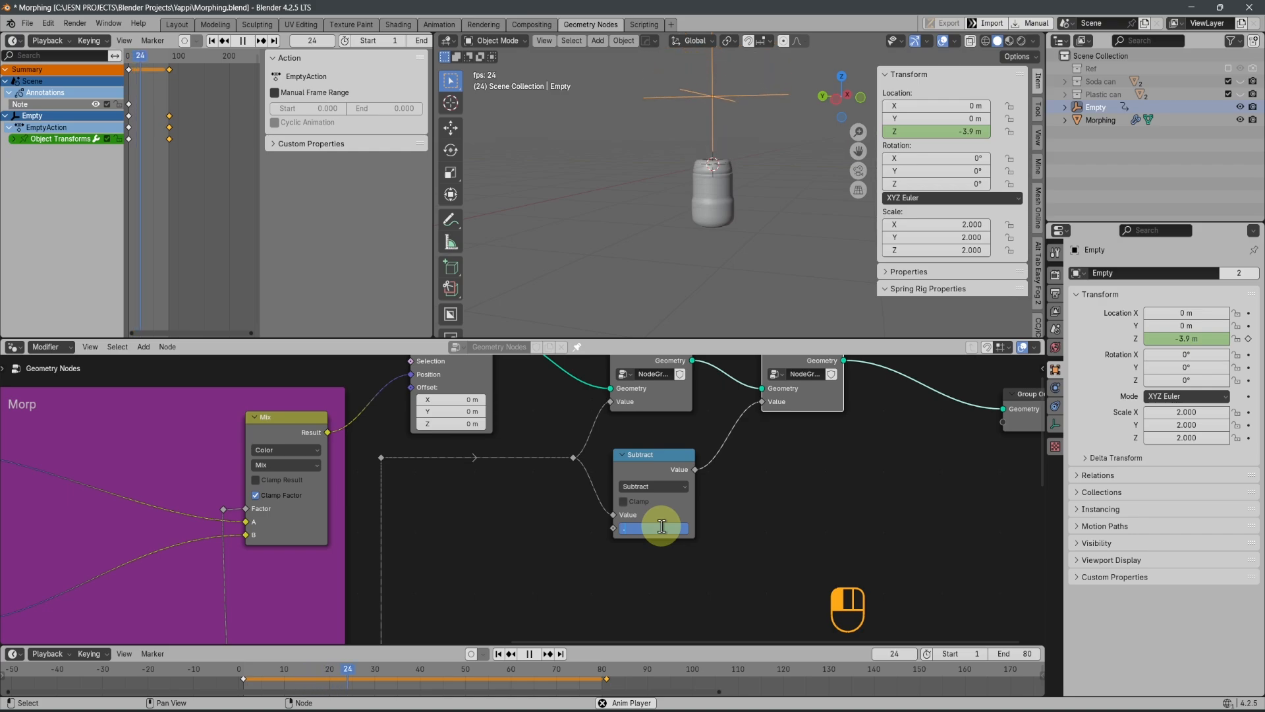
{"action": "key", "text": "Return"}
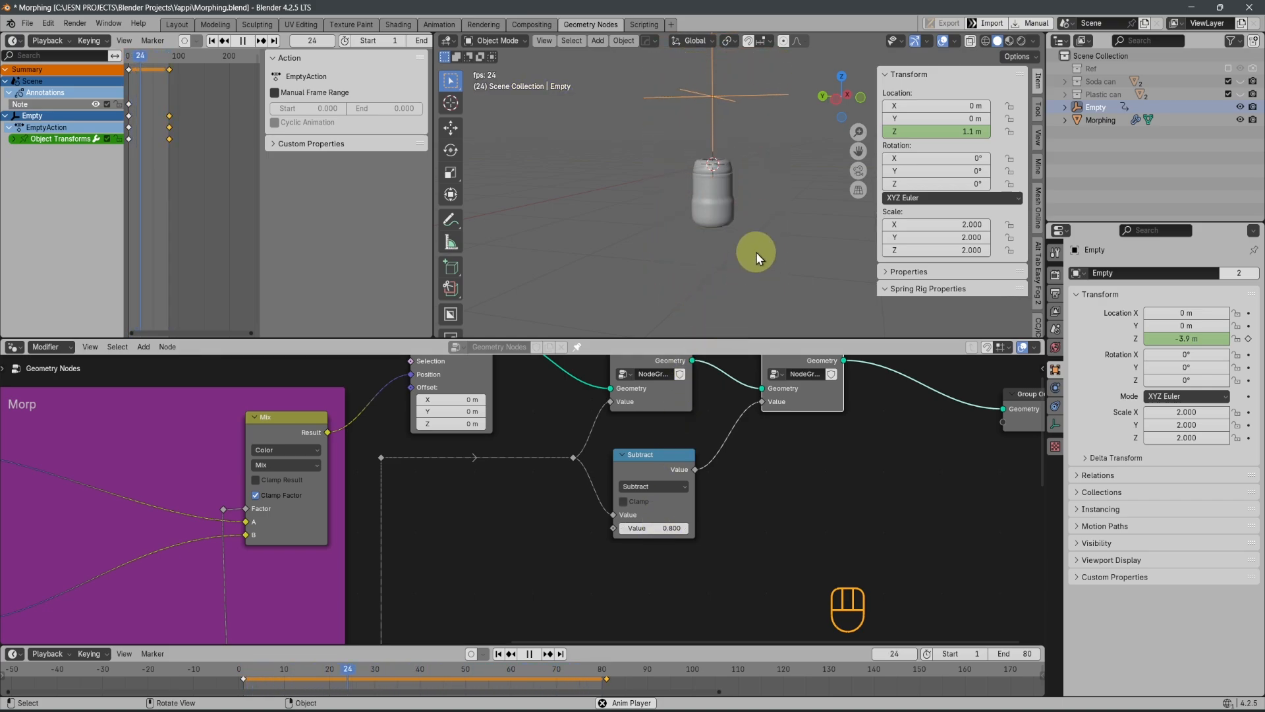
{"action": "scroll", "coordinate": [757, 233], "scroll_direction": "up", "scroll_amount": 8}
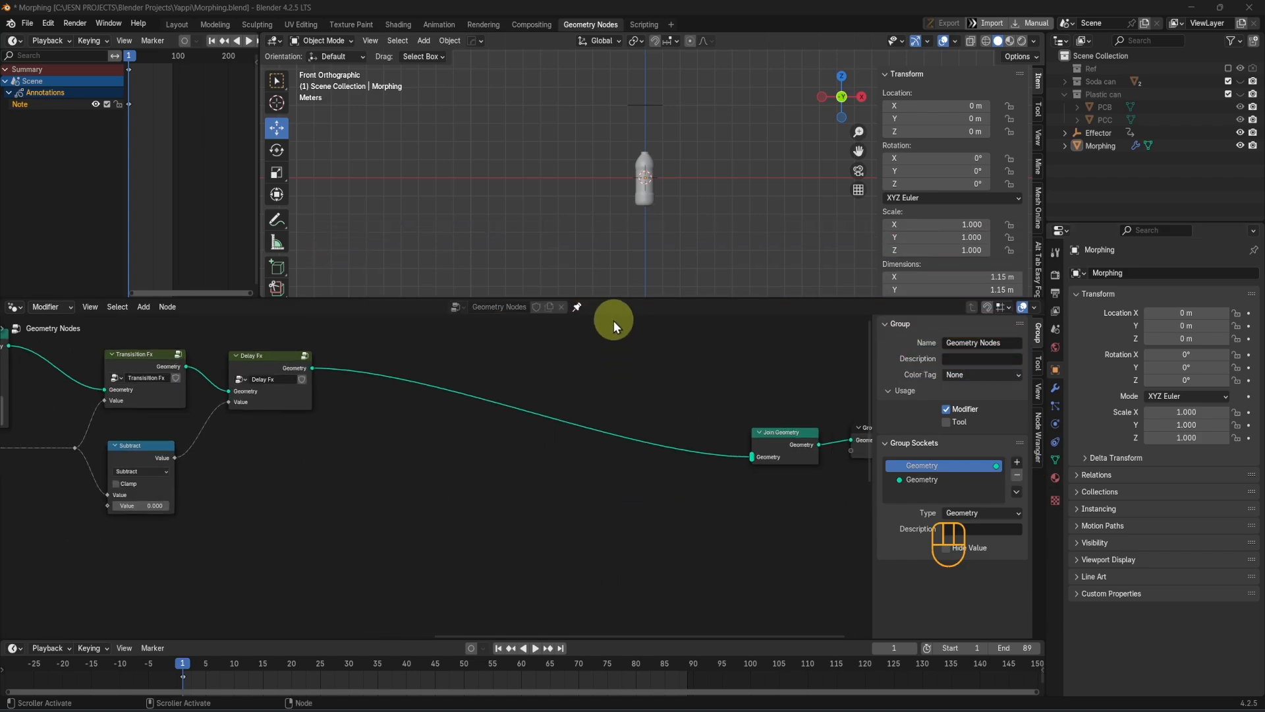
Select the Morphing object and compare its shape at the last and first frames of the animation
{"action": "scroll", "coordinate": [659, 205], "scroll_direction": "up", "scroll_amount": 7}
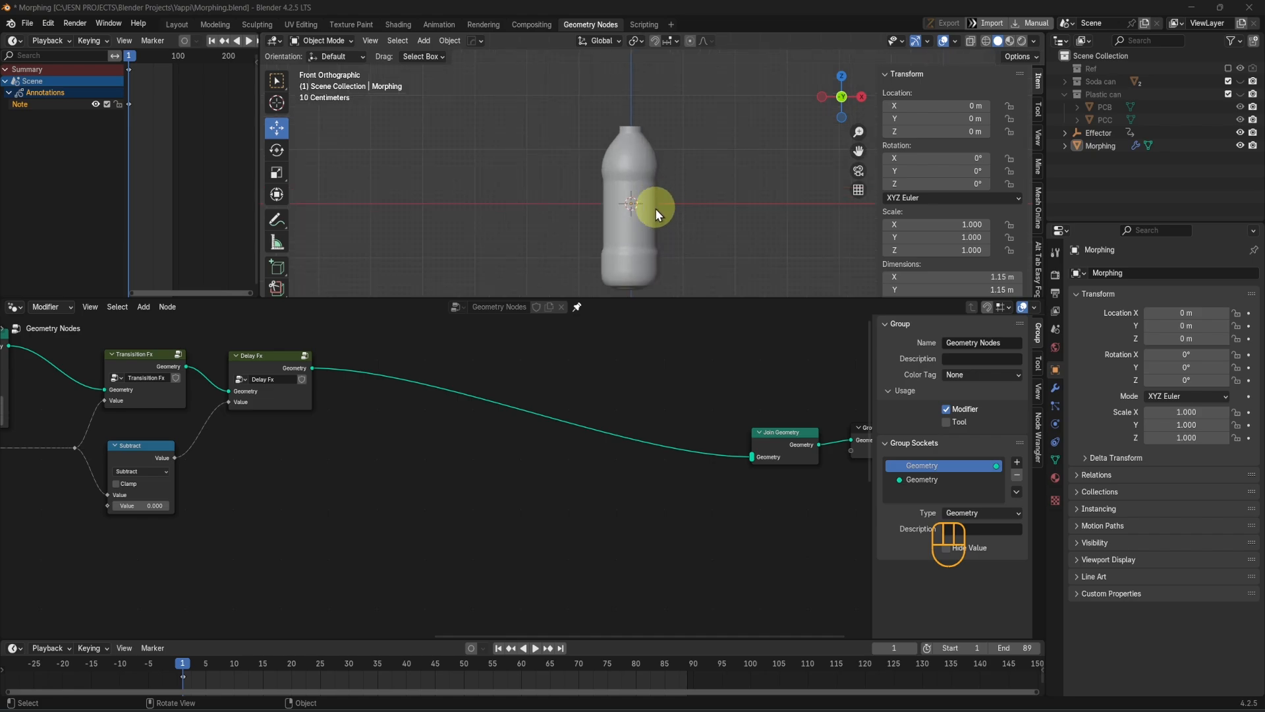
{"action": "left_click", "coordinate": [655, 208]}
{"action": "key", "text": "shift+Right"}
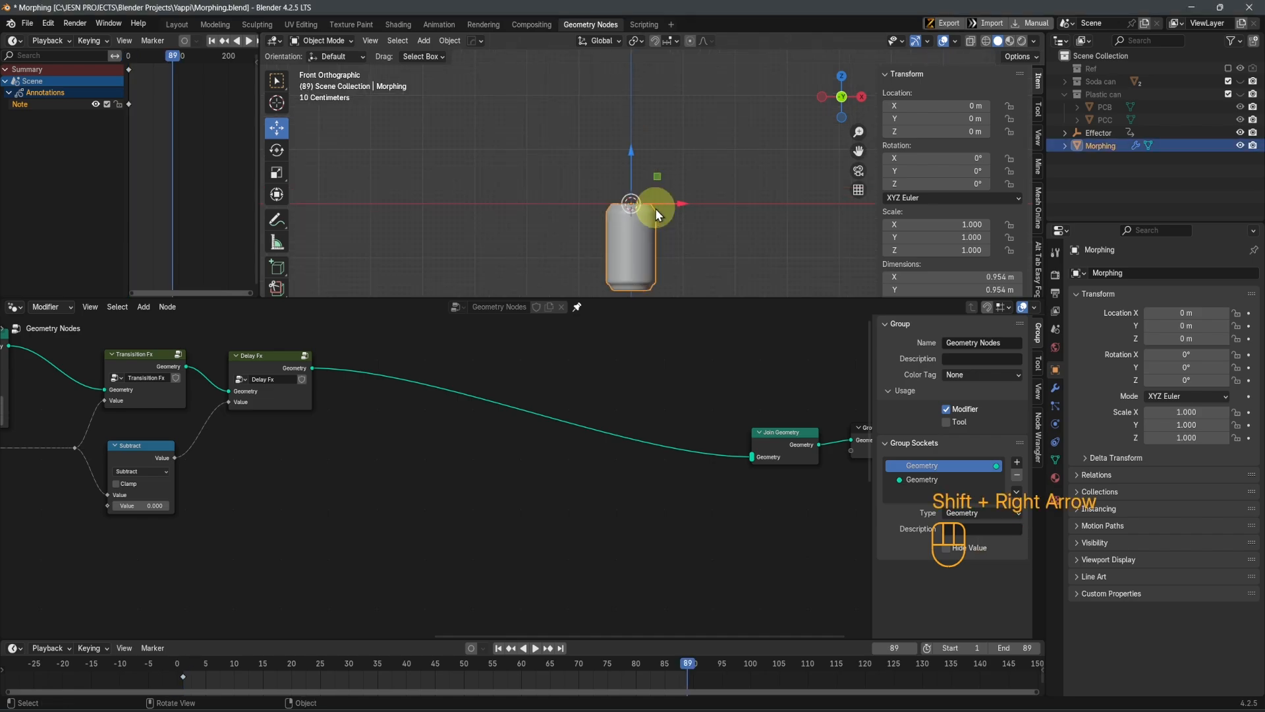
{"action": "key", "text": "shift+Left"}
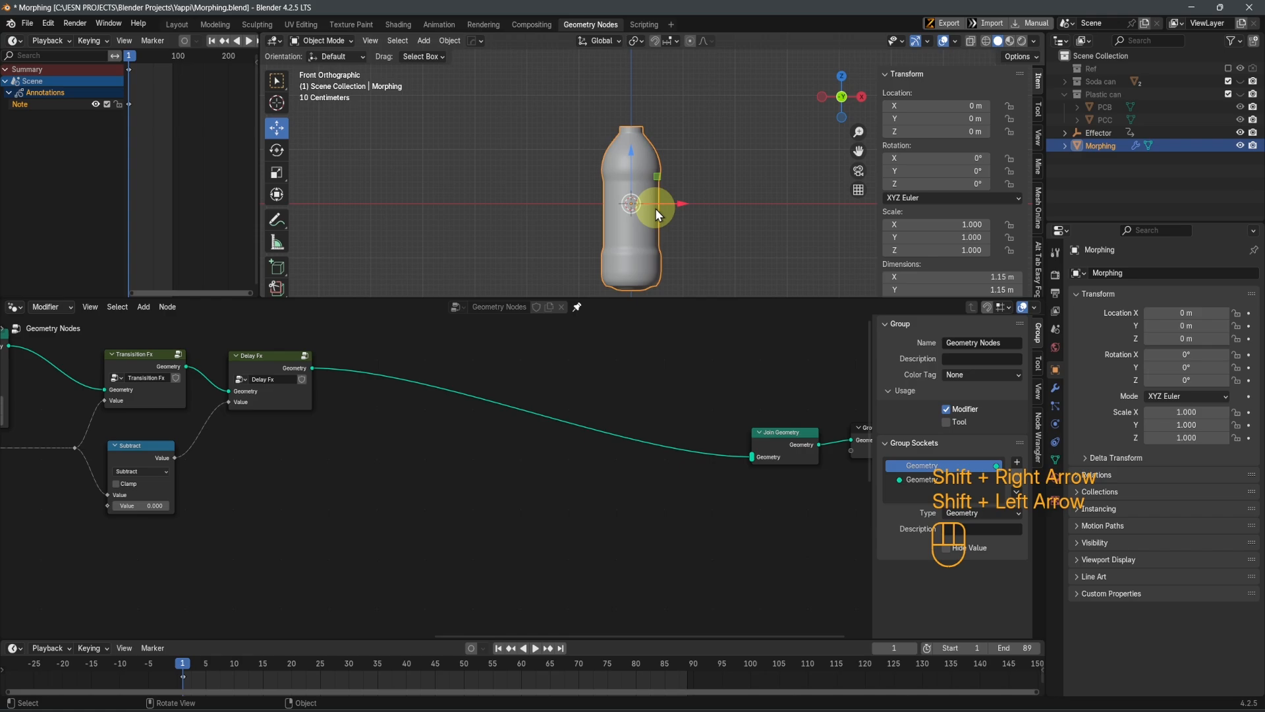
Inspect the Effector above the bottle and add a Plain Axes empty to the scene
{"action": "mouse_move", "coordinate": [670, 174]}
{"action": "middle_mouse_down"}
{"action": "mouse_move", "coordinate": [666, 199]}
{"action": "mouse_move", "coordinate": [677, 174]}
{"action": "middle_mouse_up"}
{"action": "middle_click_drag", "start_coordinate": [604, 92], "coordinate": [638, 136], "text": "shift"}
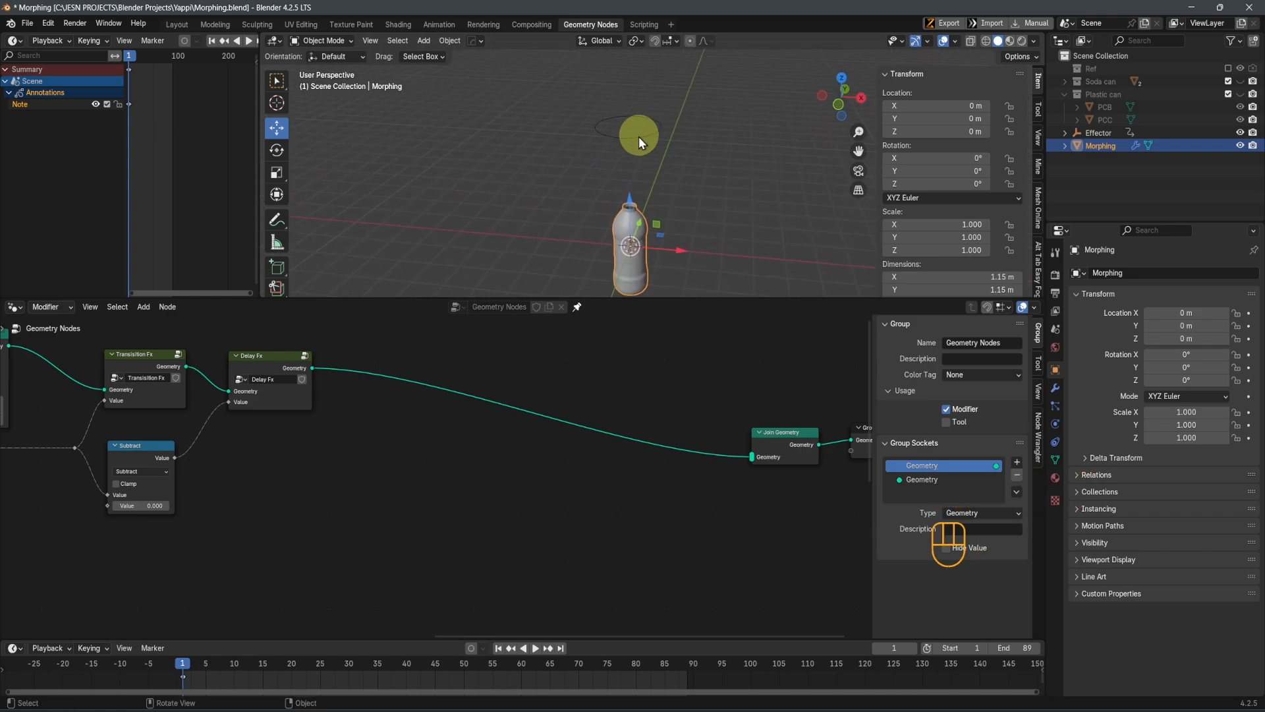
{"action": "left_click", "coordinate": [639, 137]}
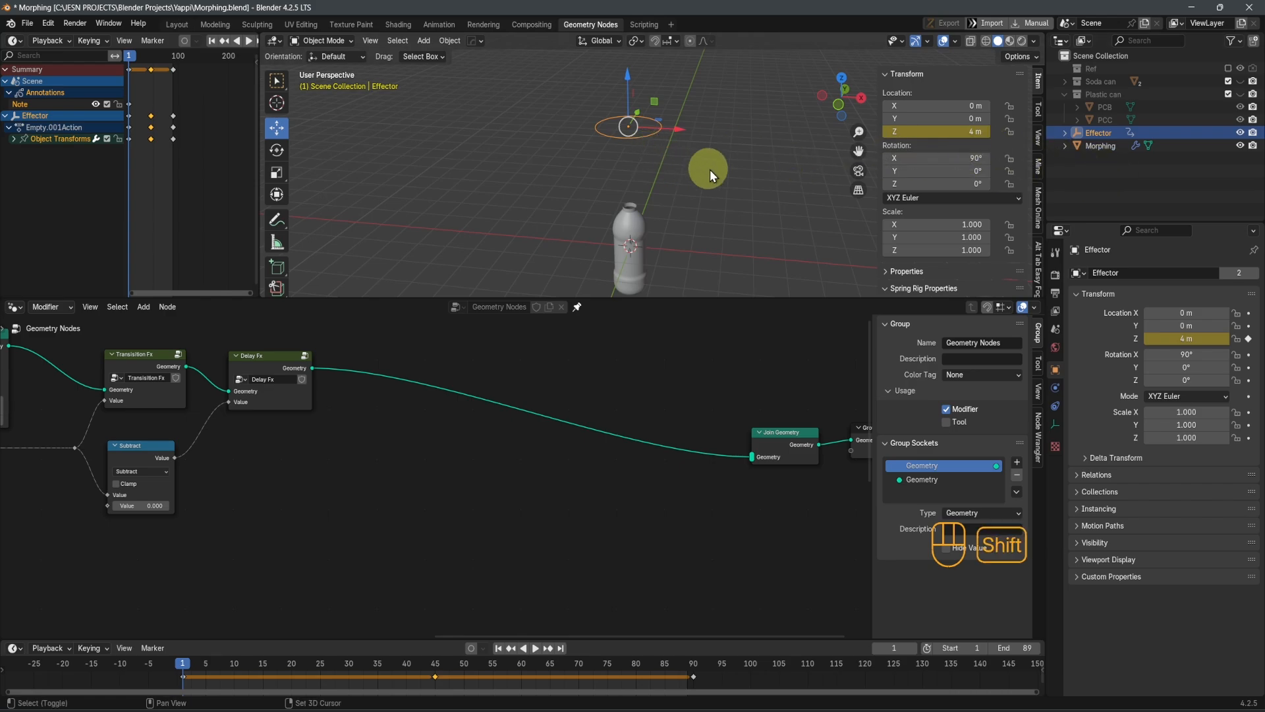
{"action": "key", "text": "shift+a"}
{"action": "mouse_move", "coordinate": [664, 310]}
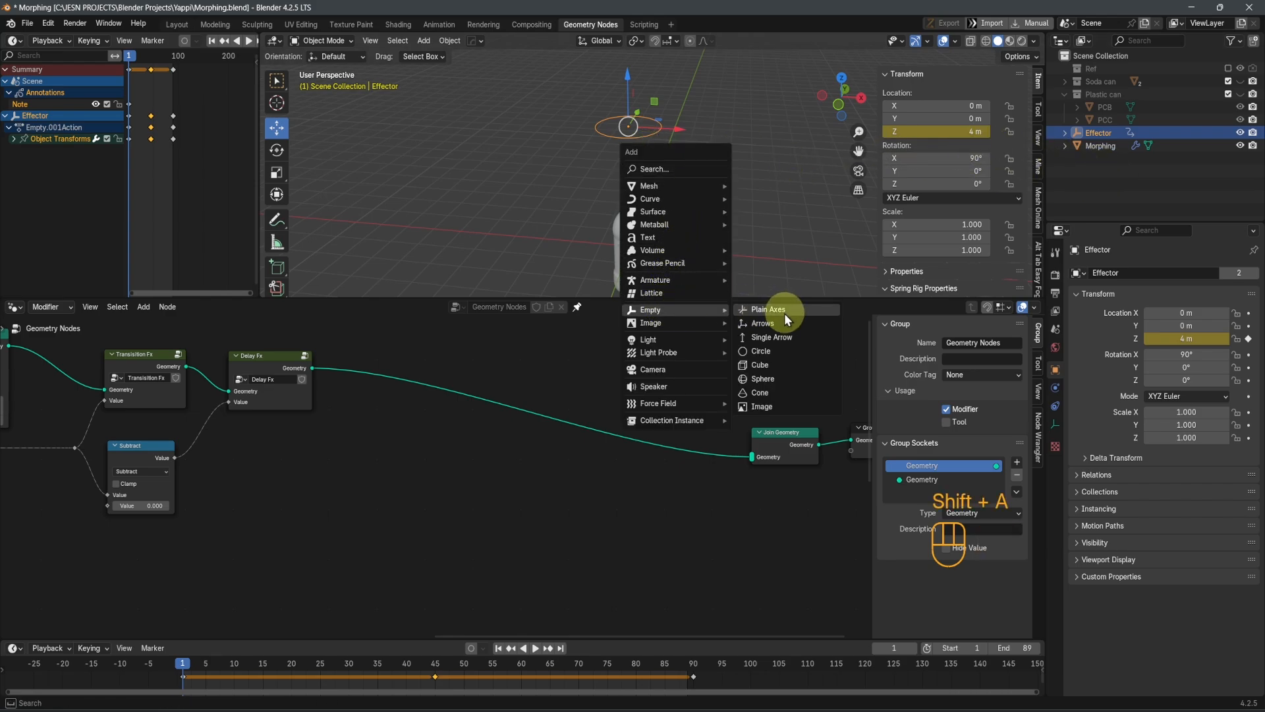
{"action": "left_click", "coordinate": [780, 315]}
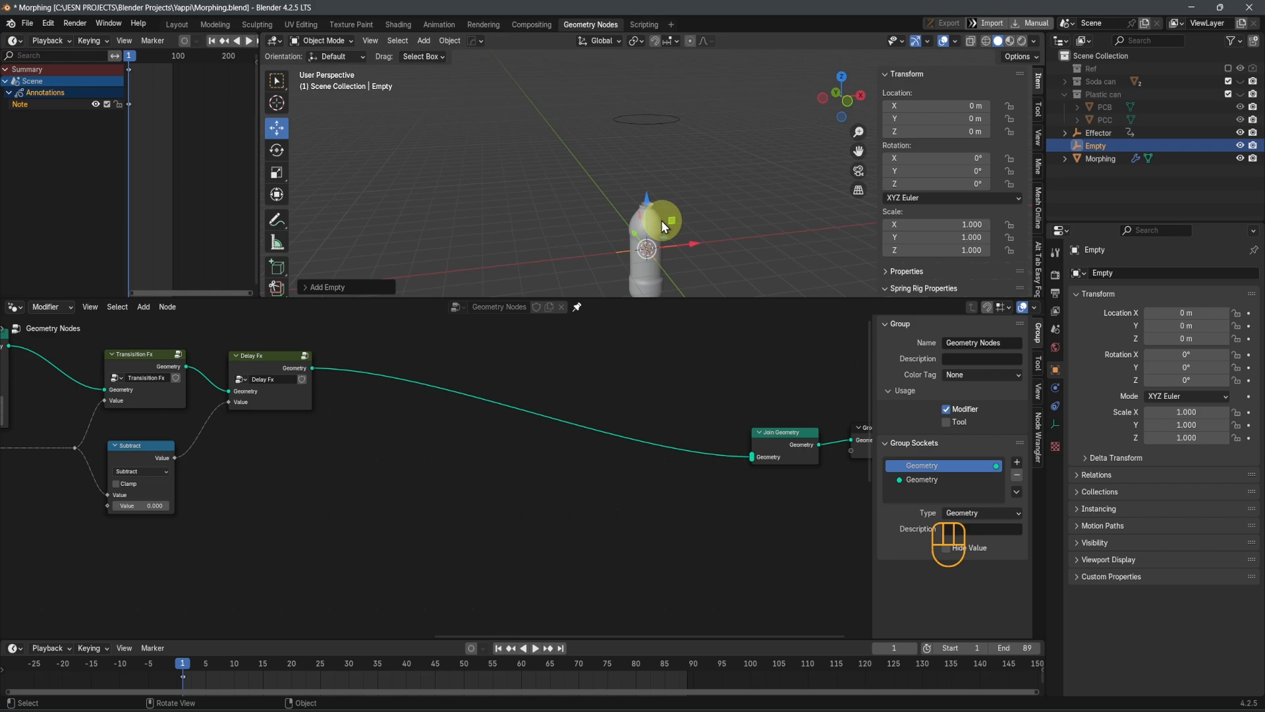
Try raising the new Empty above the bottle to about 2.92 m on Z, and undo the move
{"action": "left_click_drag", "start_coordinate": [655, 220], "coordinate": [661, 111]}
{"action": "scroll", "coordinate": [658, 148], "scroll_direction": "up", "scroll_amount": 4}
{"action": "scroll", "coordinate": [709, 169], "scroll_direction": "up", "scroll_amount": 3}
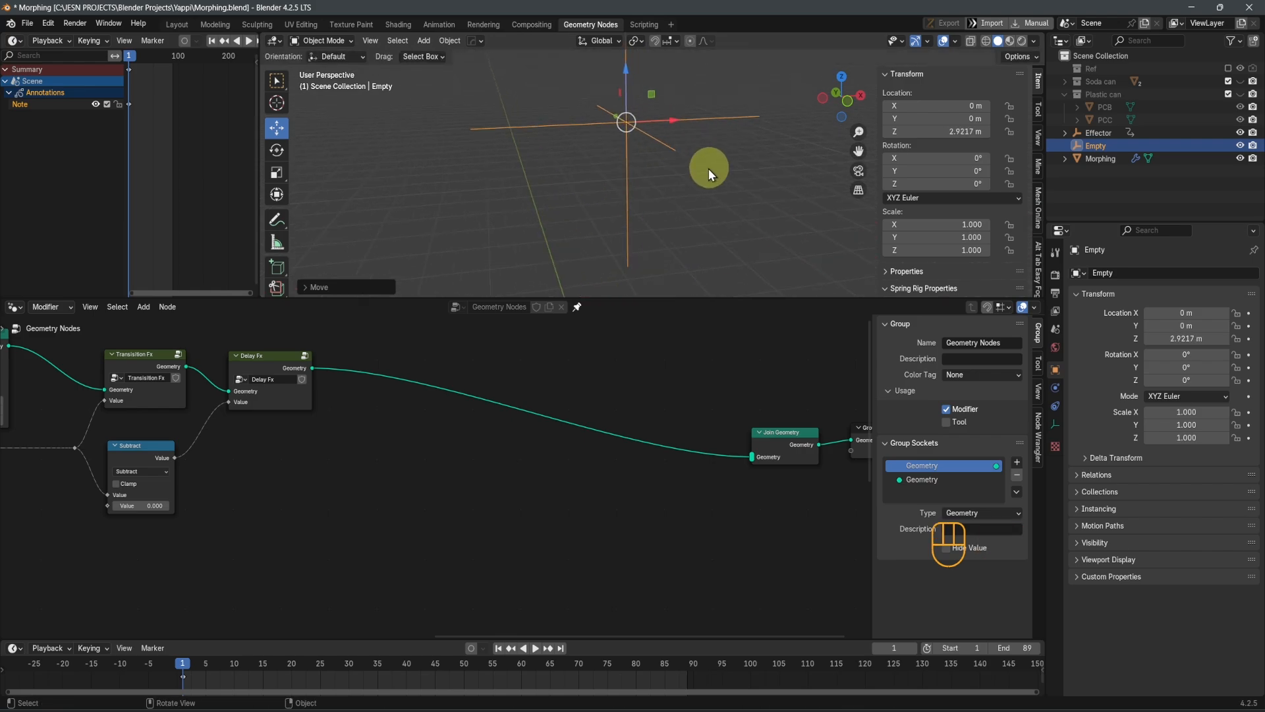
{"action": "middle_click_drag", "start_coordinate": [710, 169], "coordinate": [687, 188]}
{"action": "key", "text": "ctrl+z"}
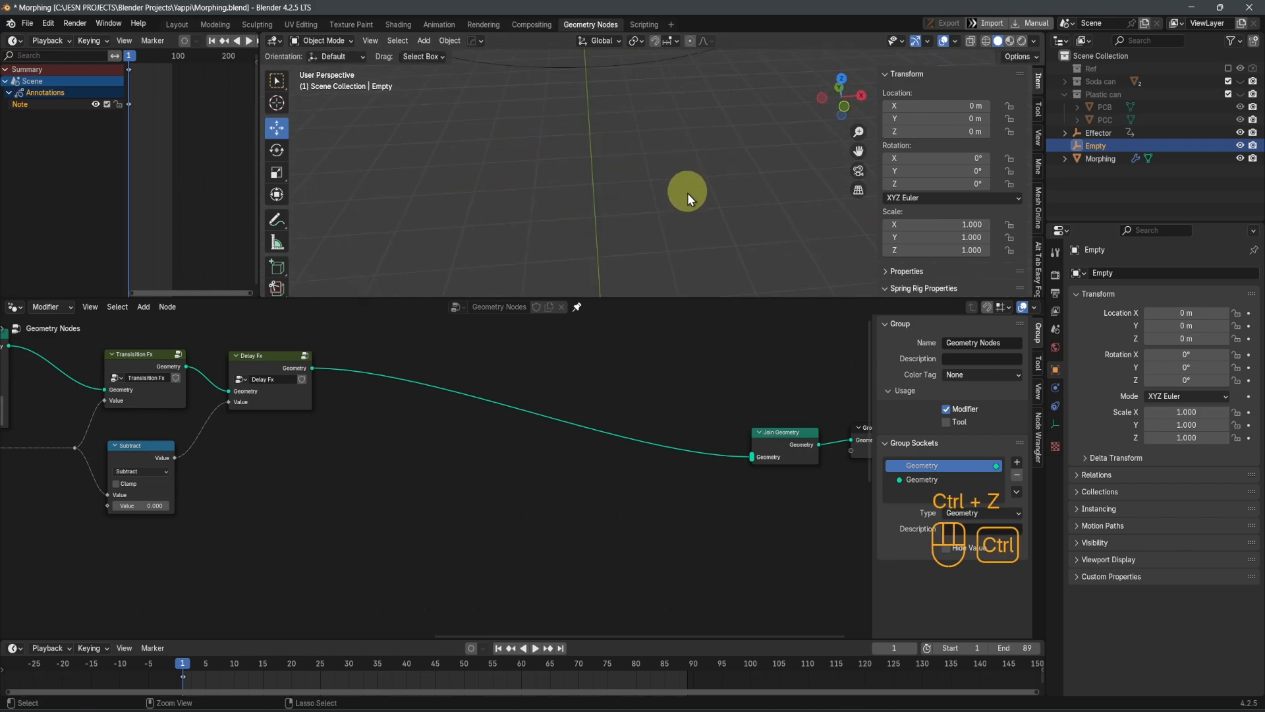
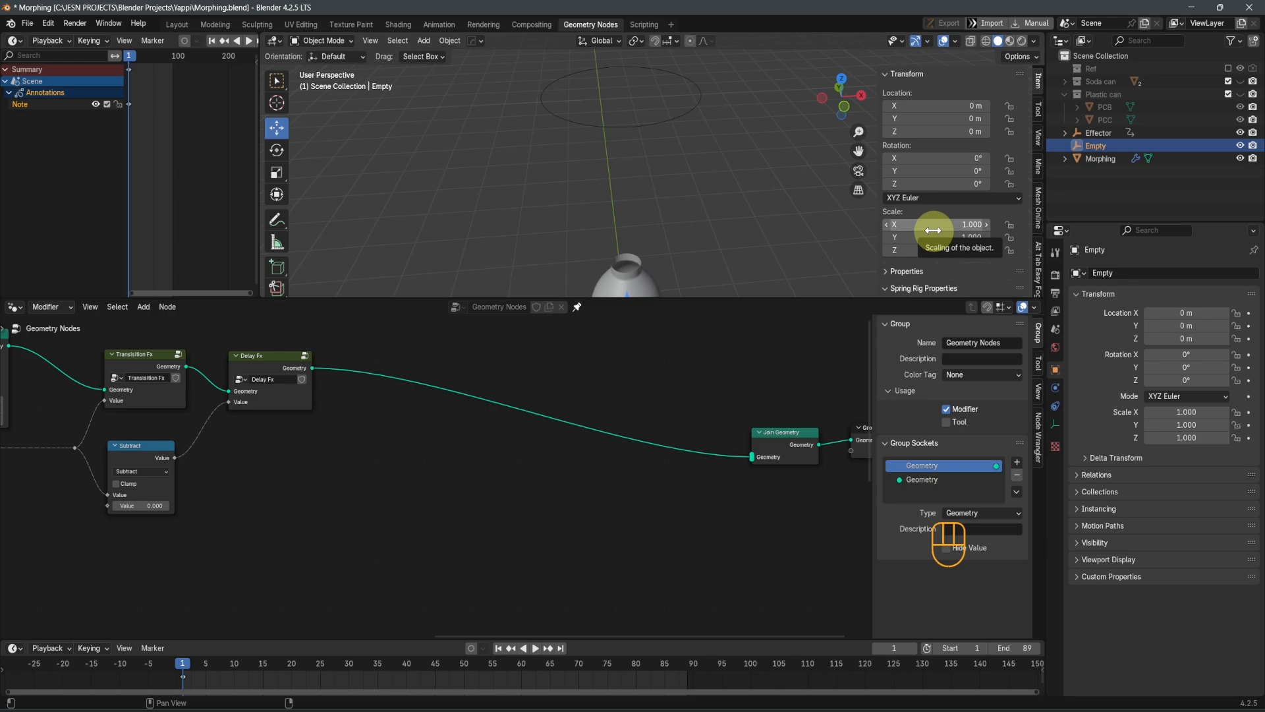
Select the Effector and play the animation in front view to examine its movement toward the bottle
{"action": "key", "text": "KP_1"}
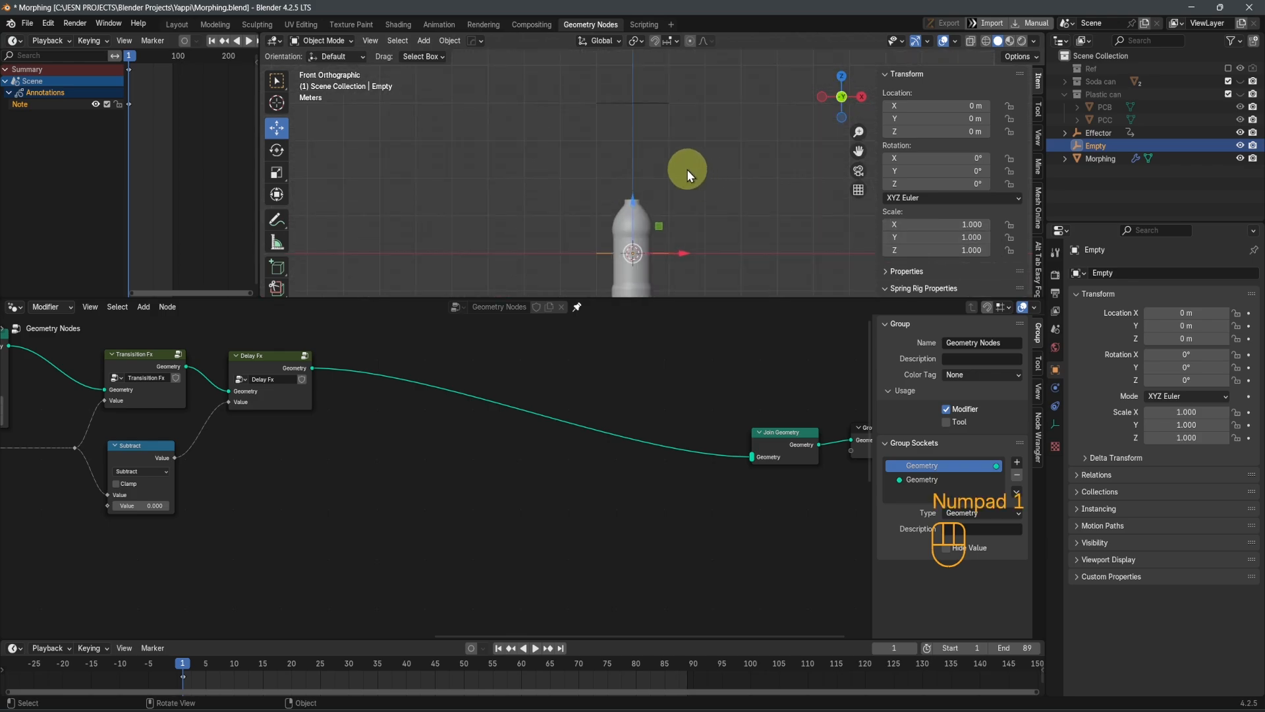
{"action": "left_click", "coordinate": [637, 81]}
{"action": "key", "text": "g"}
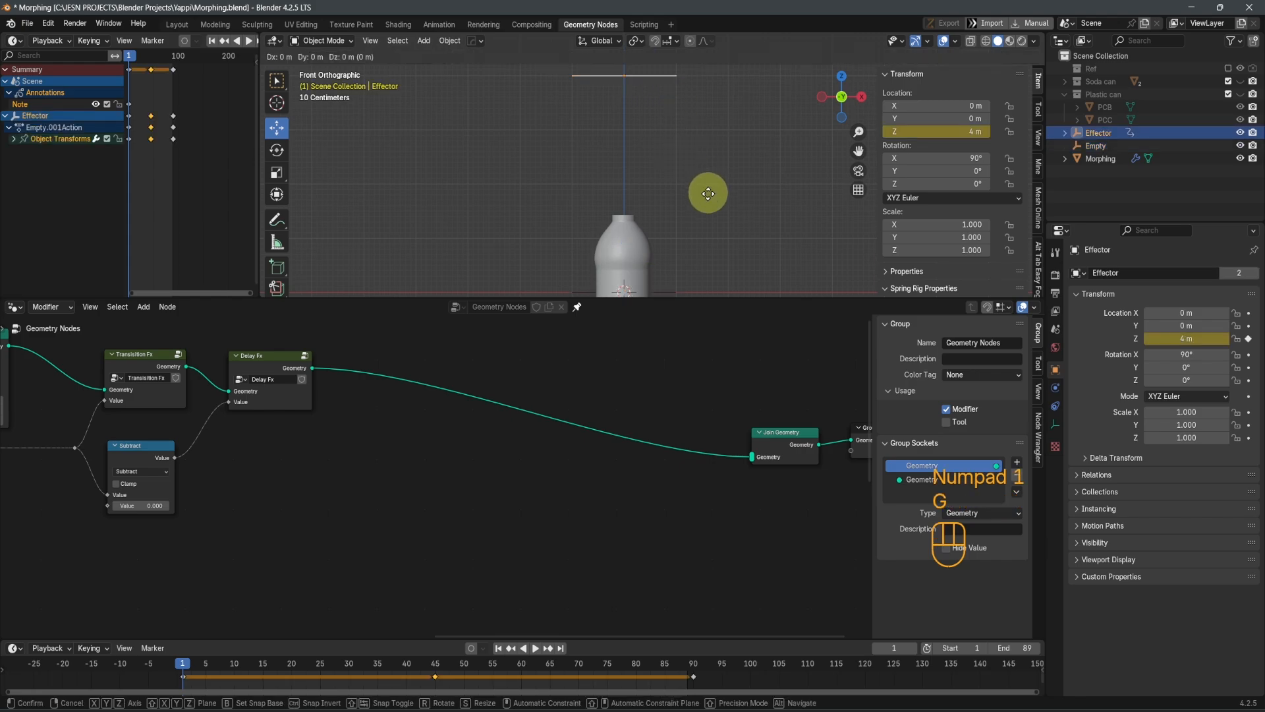
{"action": "right_click", "coordinate": [709, 195]}
{"action": "key", "text": "space"}
{"action": "scroll", "coordinate": [709, 201], "scroll_direction": "down", "scroll_amount": 3}
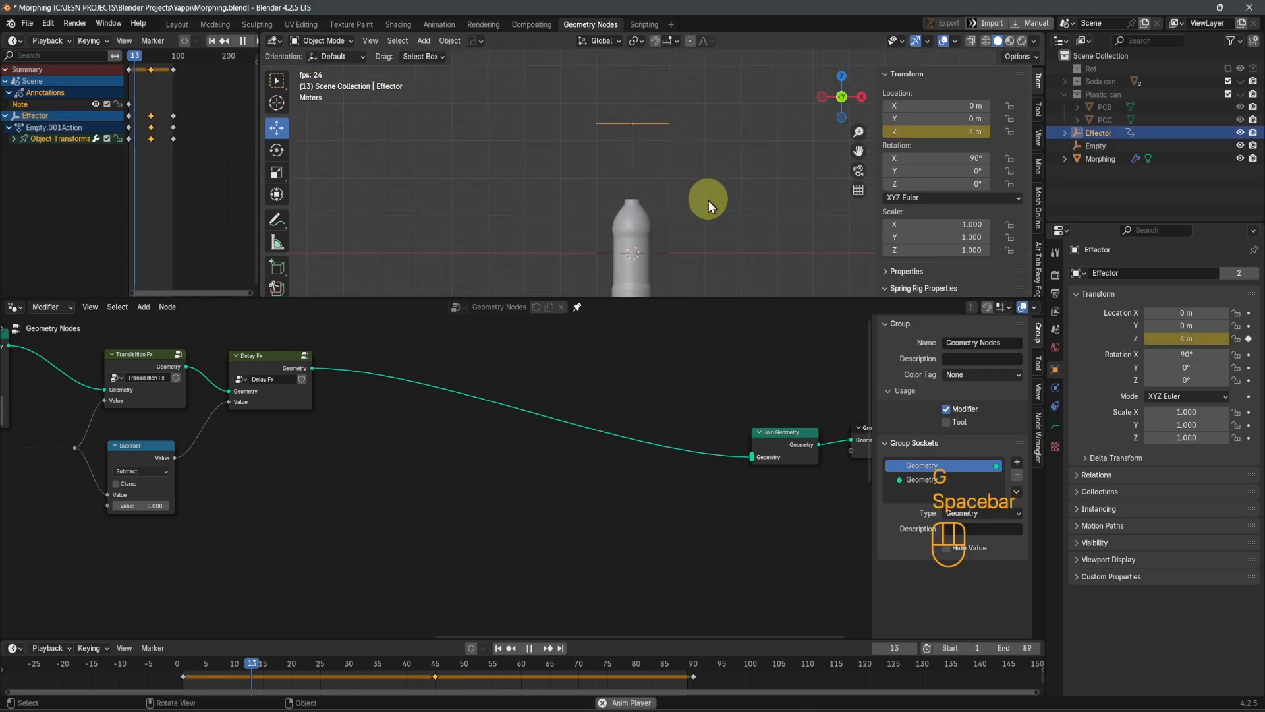
{"action": "middle_click_drag", "start_coordinate": [709, 201], "coordinate": [691, 148], "text": "shift"}
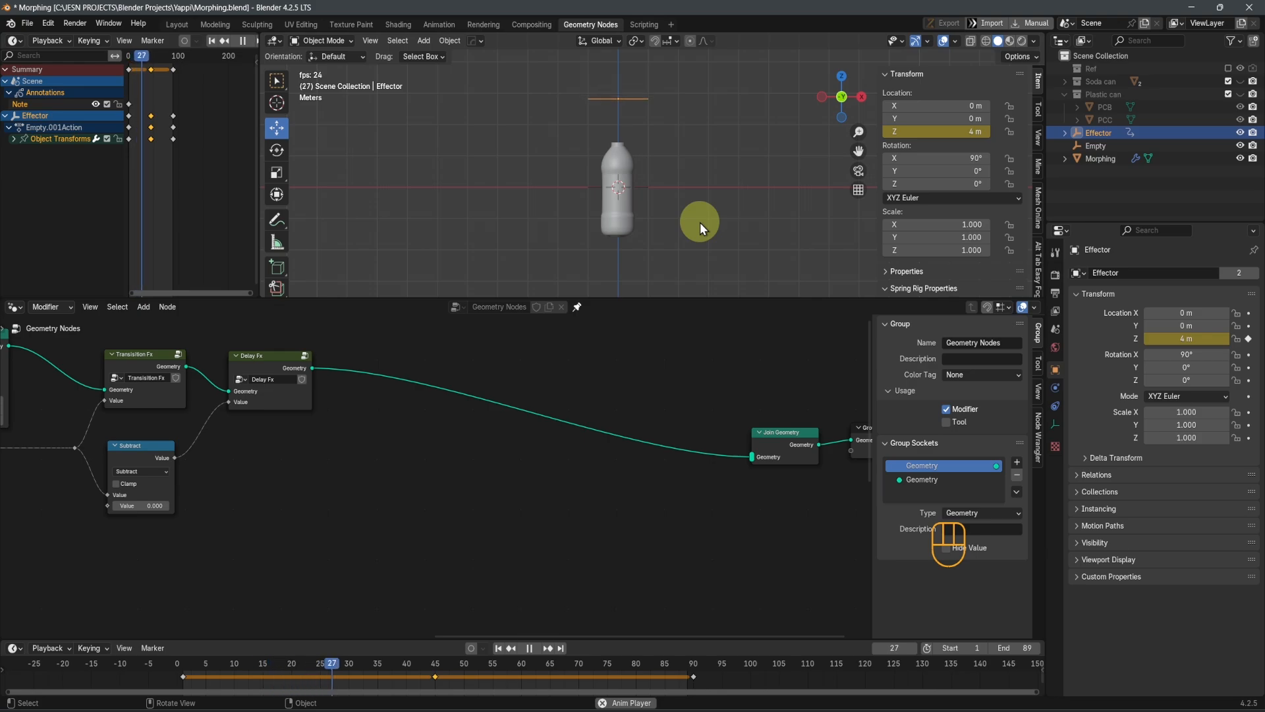
{"action": "key", "text": "space"}
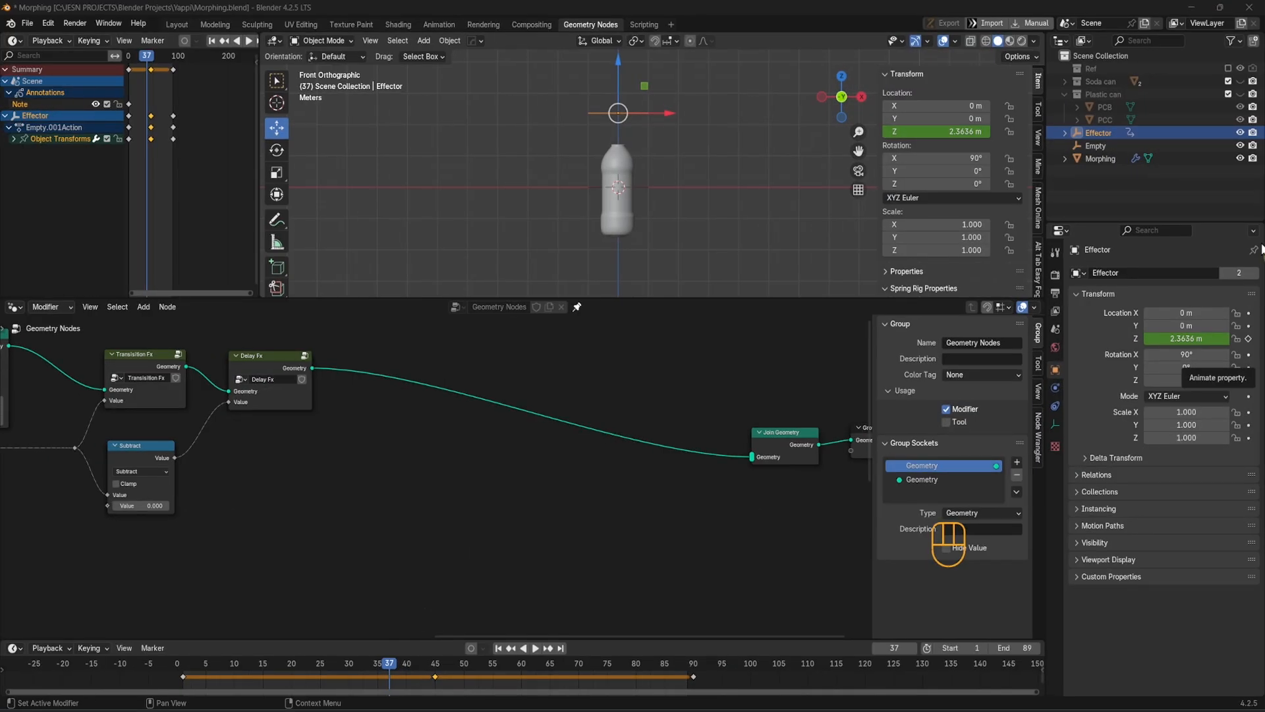
Delete the extra Empty located at the world origin inside the bottle
{"action": "key", "text": "x"}
{"action": "left_click", "coordinate": [650, 184]}
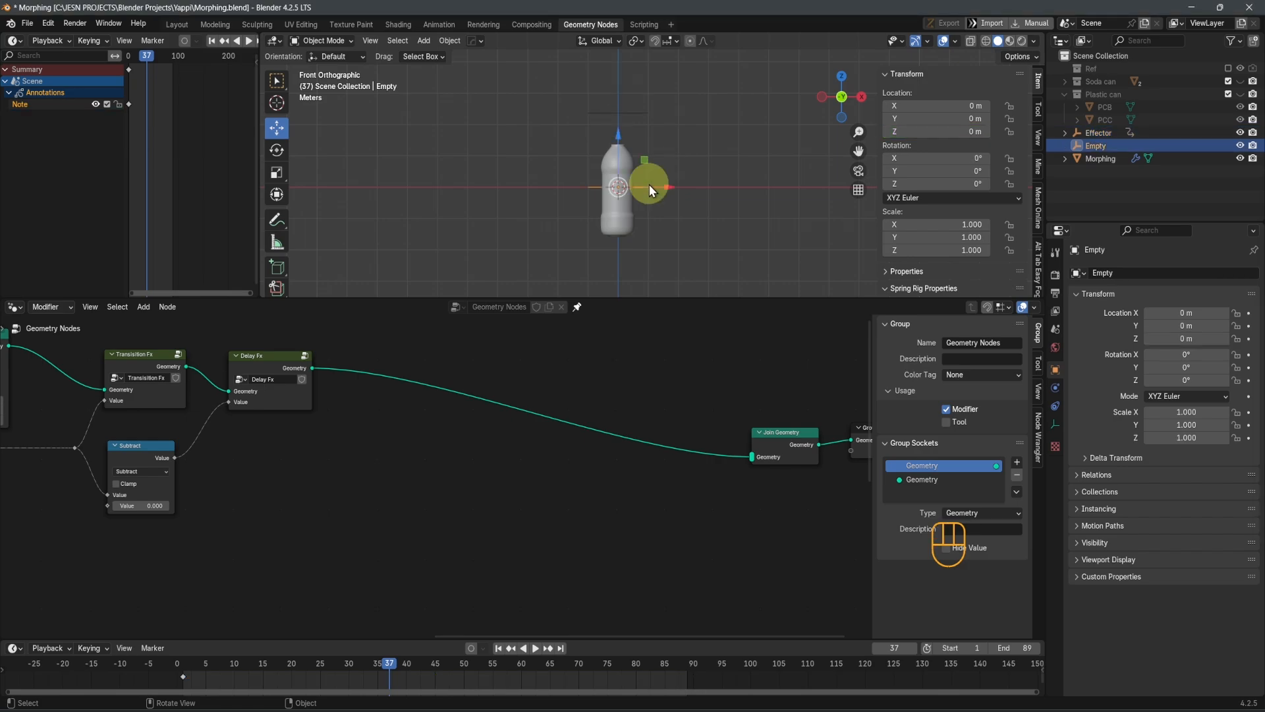
{"action": "scroll", "coordinate": [694, 215], "scroll_direction": "up", "scroll_amount": 3}
{"action": "scroll", "coordinate": [694, 215], "scroll_direction": "down", "scroll_amount": 3}
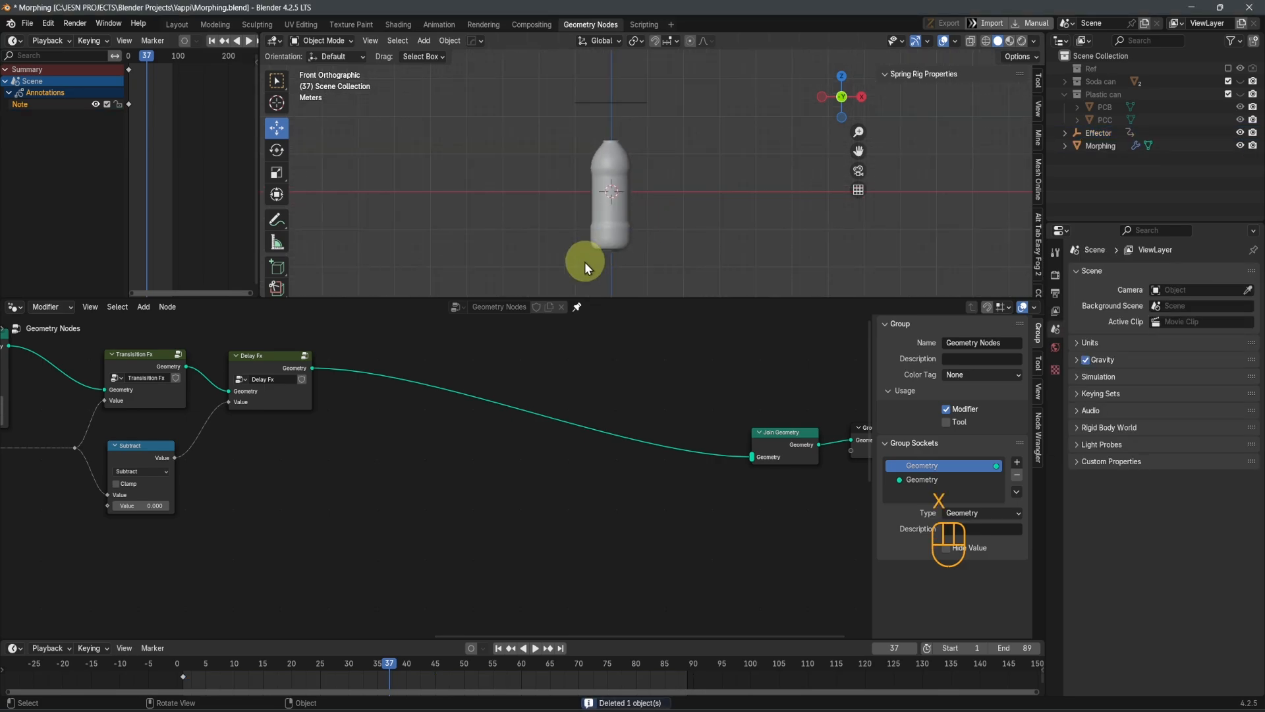
Examine the bottle's neck and upper body up close at the first and last frames of the animation
{"action": "scroll", "coordinate": [622, 238], "scroll_direction": "up", "scroll_amount": 3}
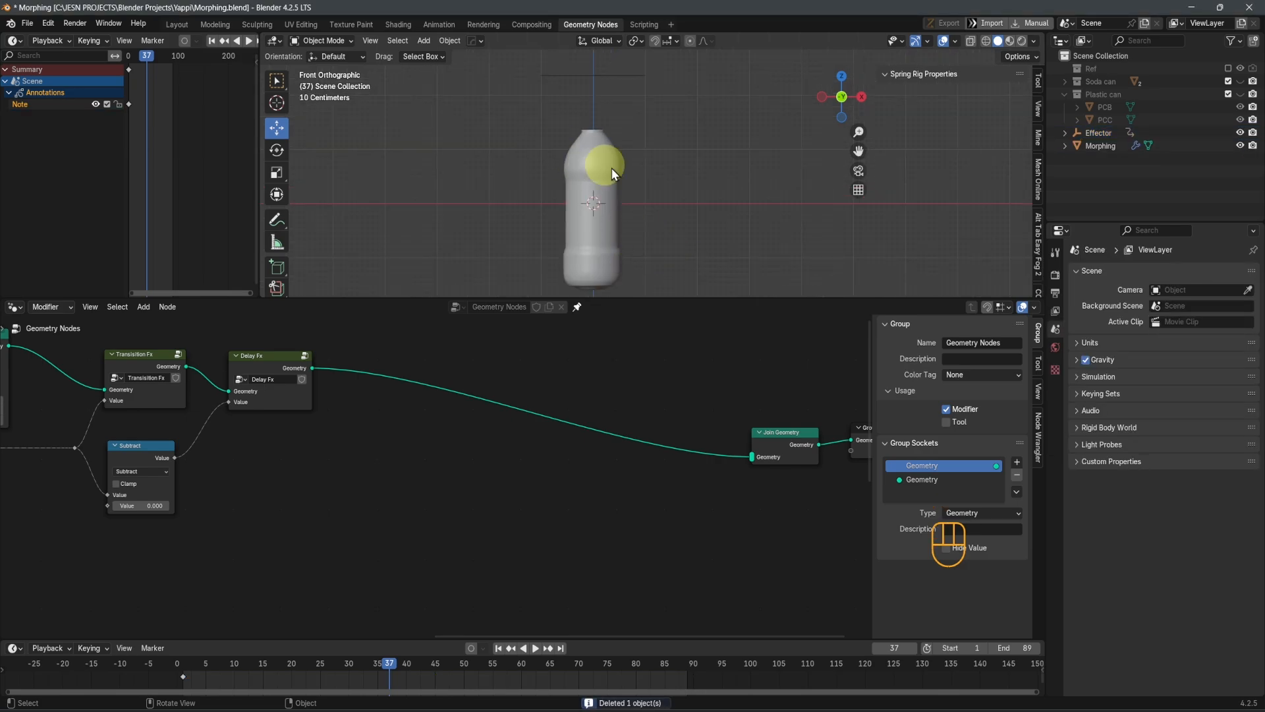
{"action": "scroll", "coordinate": [646, 176], "scroll_direction": "up", "scroll_amount": 2}
{"action": "middle_click_drag", "start_coordinate": [634, 123], "coordinate": [663, 214], "text": "shift"}
{"action": "scroll", "coordinate": [647, 211], "scroll_direction": "up", "scroll_amount": 6}
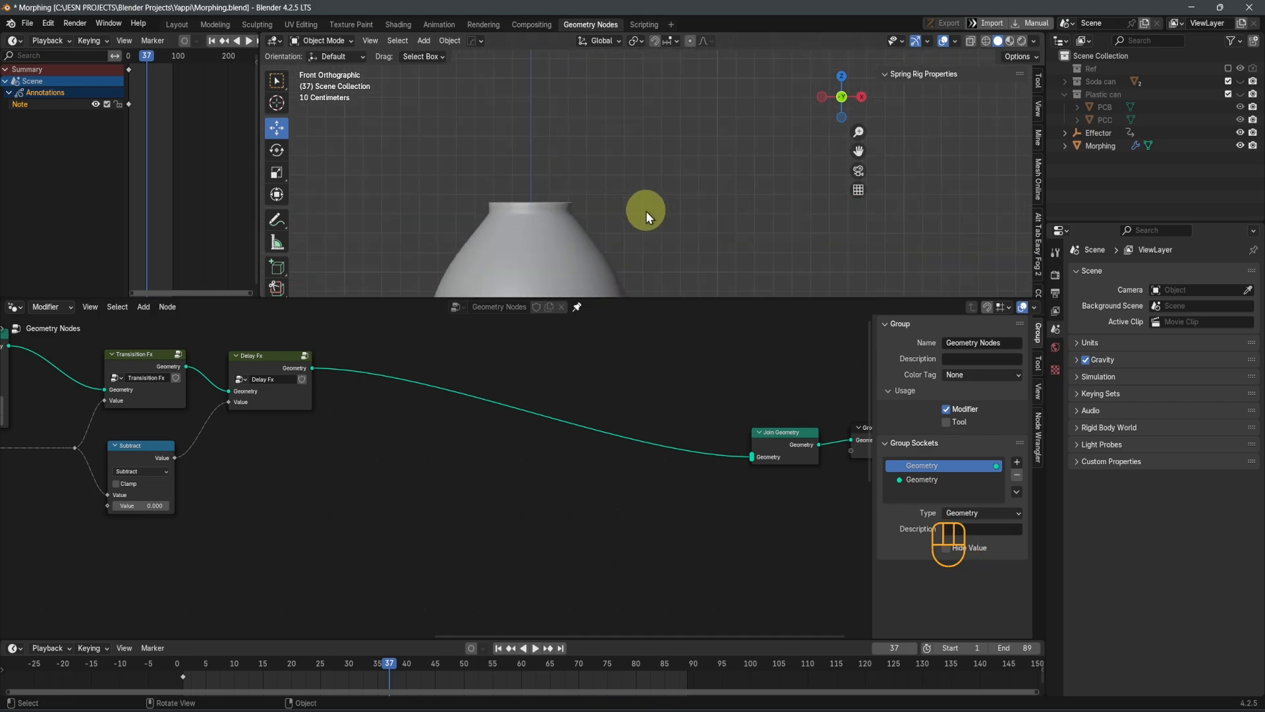
{"action": "key", "text": "shift+Left"}
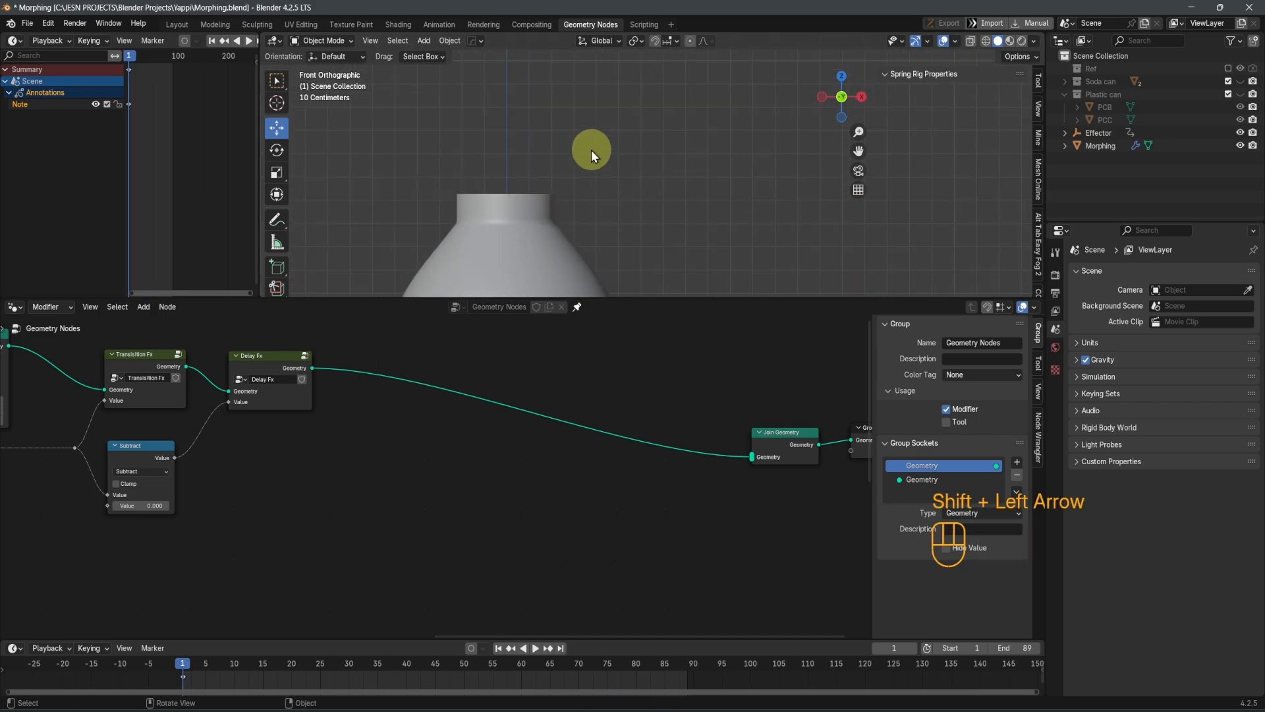
{"action": "middle_click_drag", "start_coordinate": [545, 185], "coordinate": [599, 201], "text": "shift"}
{"action": "key", "text": "shift+Right"}
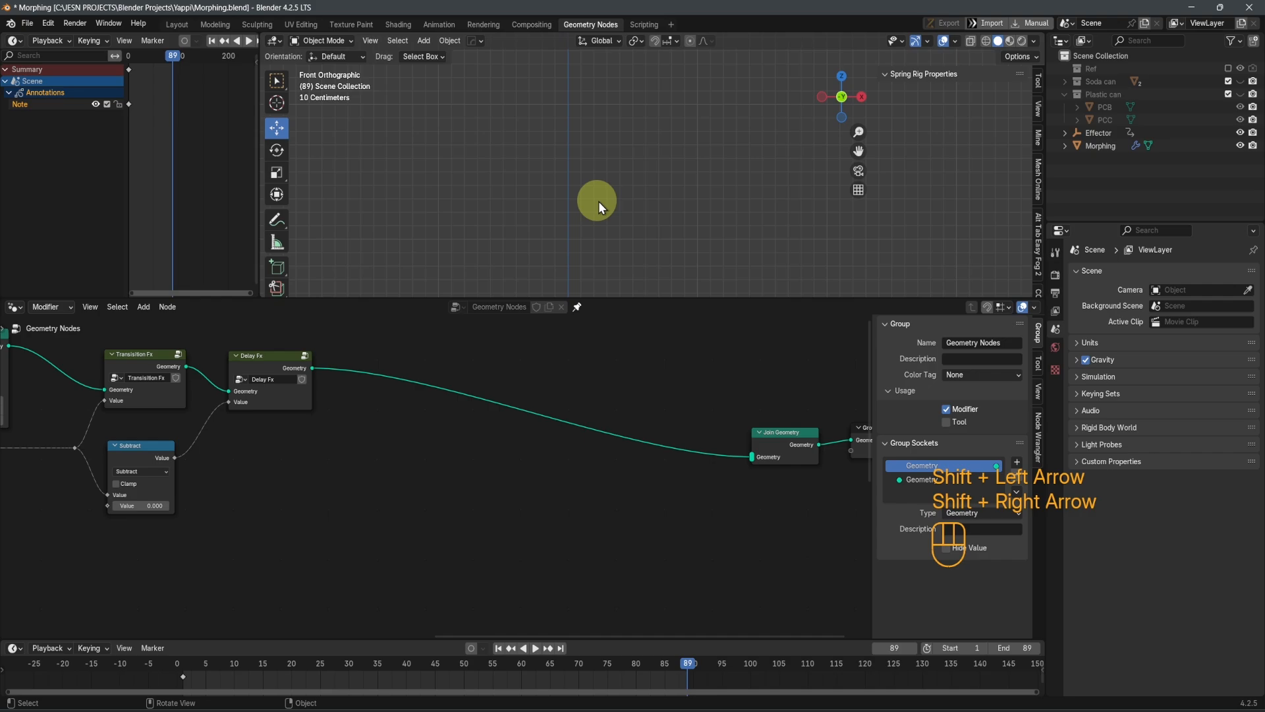
{"action": "scroll", "coordinate": [599, 203], "scroll_direction": "down", "scroll_amount": 5}
{"action": "middle_click_drag", "start_coordinate": [614, 277], "coordinate": [638, 254], "text": "shift"}
{"action": "scroll", "coordinate": [603, 172], "scroll_direction": "up", "scroll_amount": 2}
{"action": "key", "text": "shift+Left"}
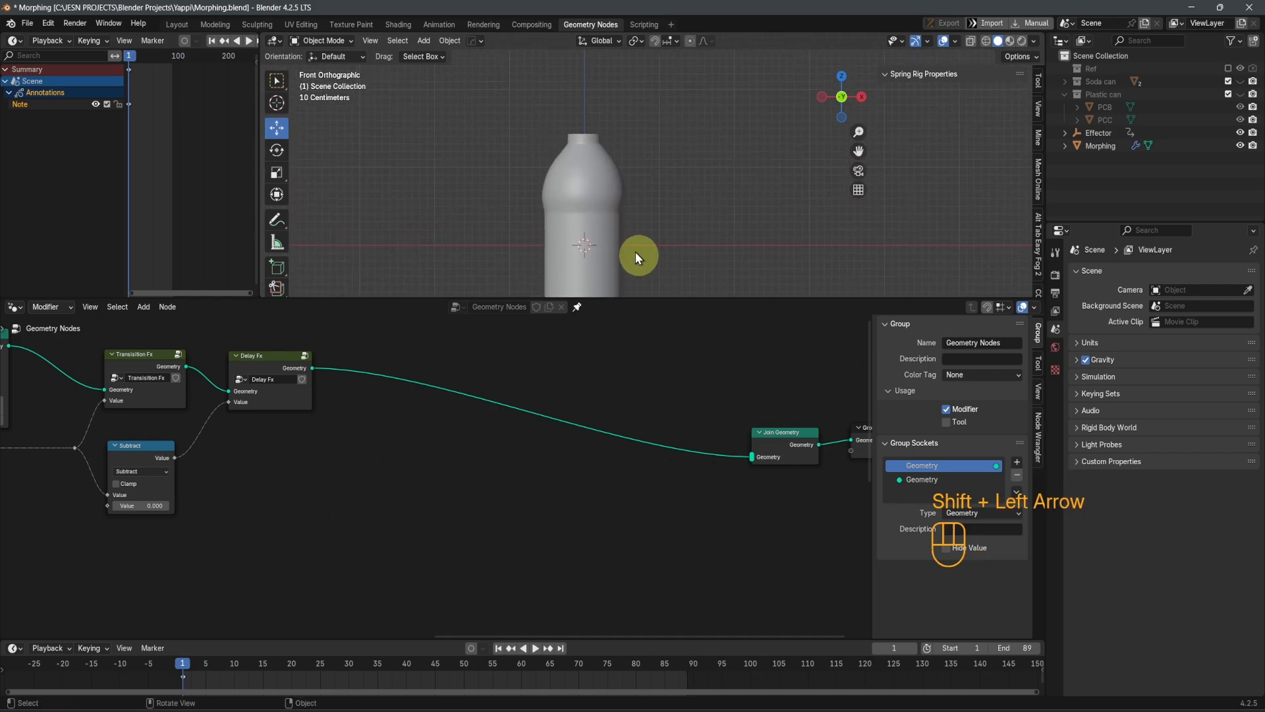
Duplicate the Plastic can group node and place the copy between the Delay Fx and Join Geometry nodes, below their connection
{"action": "scroll", "coordinate": [314, 480], "scroll_direction": "down", "scroll_amount": 3}
{"action": "middle_click_drag", "start_coordinate": [313, 480], "coordinate": [639, 476]}
{"action": "middle_click_drag", "start_coordinate": [343, 476], "coordinate": [649, 491]}
{"action": "scroll", "coordinate": [374, 523], "scroll_direction": "up", "scroll_amount": 12}
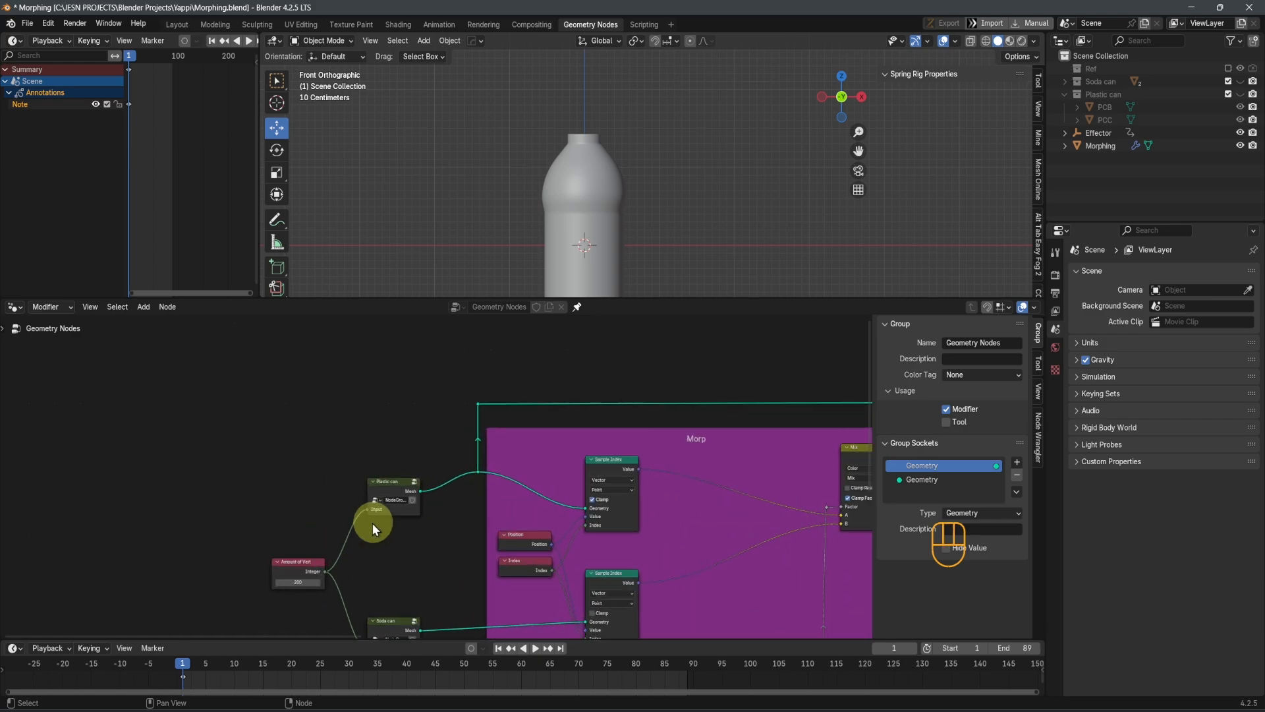
{"action": "left_click", "coordinate": [328, 504]}
{"action": "scroll", "coordinate": [373, 500], "scroll_direction": "down", "scroll_amount": 4}
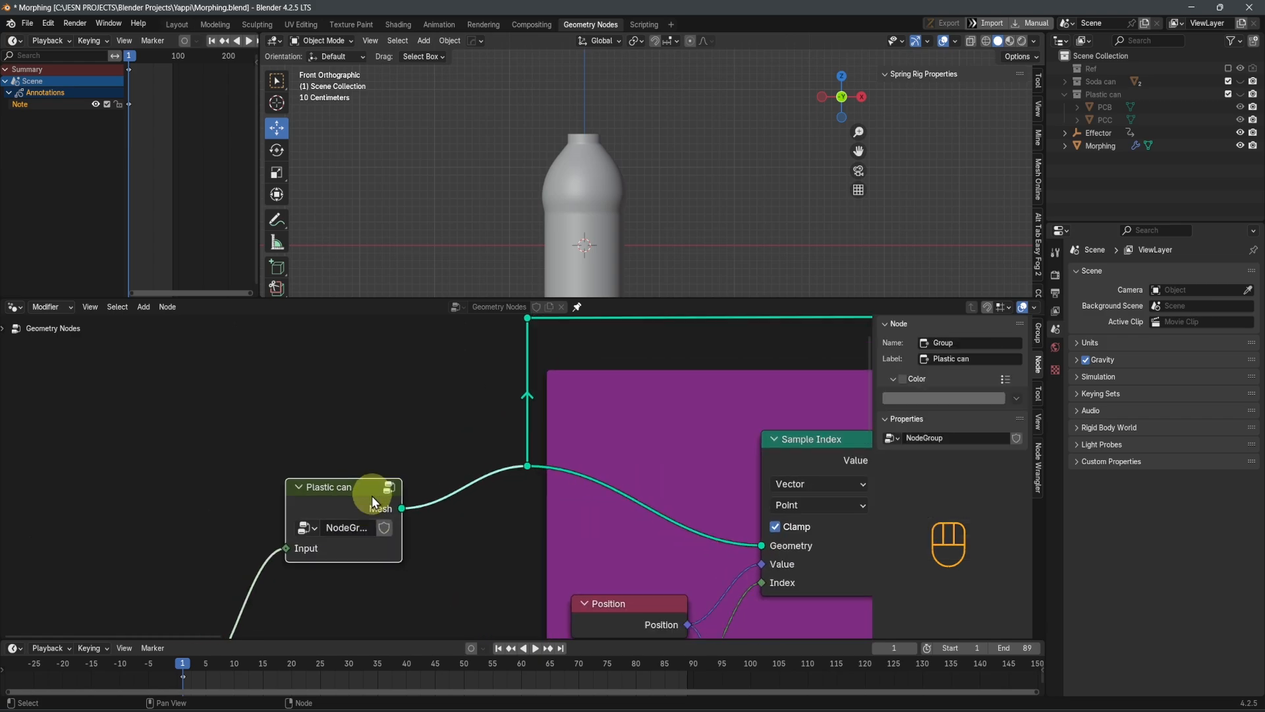
{"action": "middle_click_drag", "start_coordinate": [471, 500], "coordinate": [259, 486], "text": "shift"}
{"action": "scroll", "coordinate": [270, 491], "scroll_direction": "down", "scroll_amount": 5}
{"action": "middle_click_drag", "start_coordinate": [387, 539], "coordinate": [239, 538]}
{"action": "scroll", "coordinate": [239, 538], "scroll_direction": "down", "scroll_amount": 3}
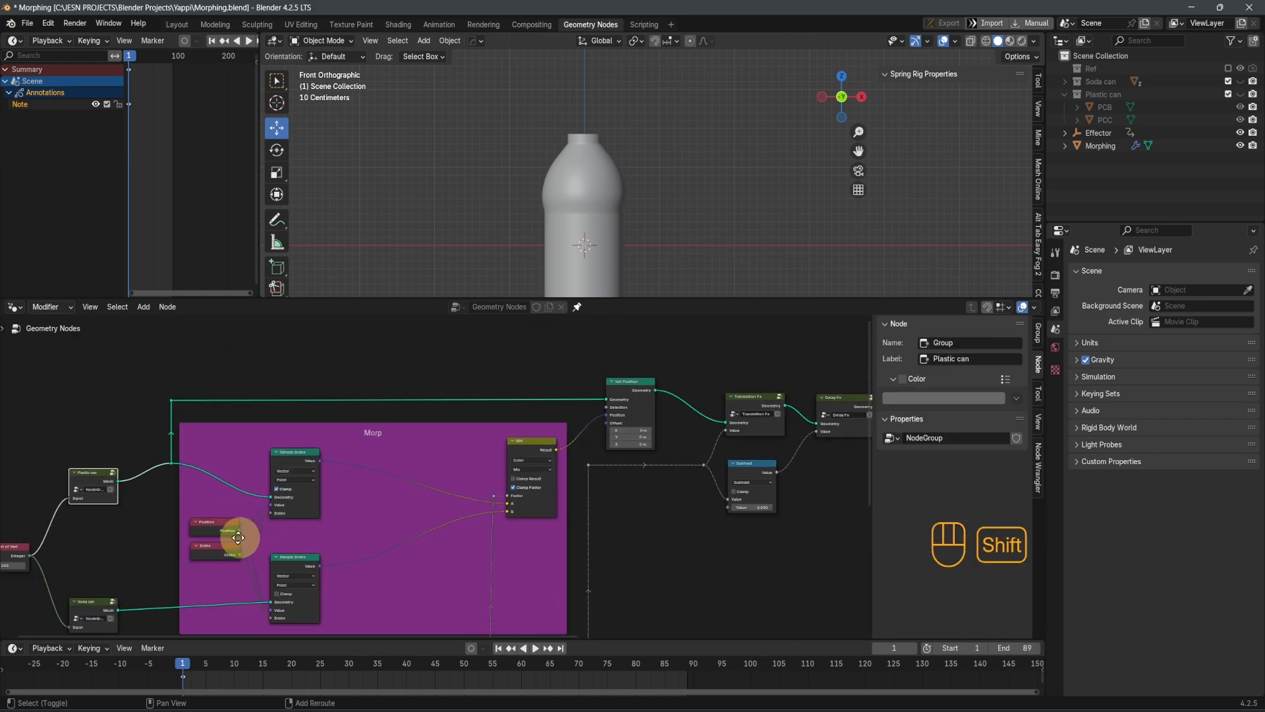
{"action": "key", "text": "shift+d"}
{"action": "left_click", "coordinate": [757, 584]}
{"action": "middle_click_drag", "start_coordinate": [758, 584], "coordinate": [517, 585], "text": "shift"}
{"action": "key", "text": "g"}
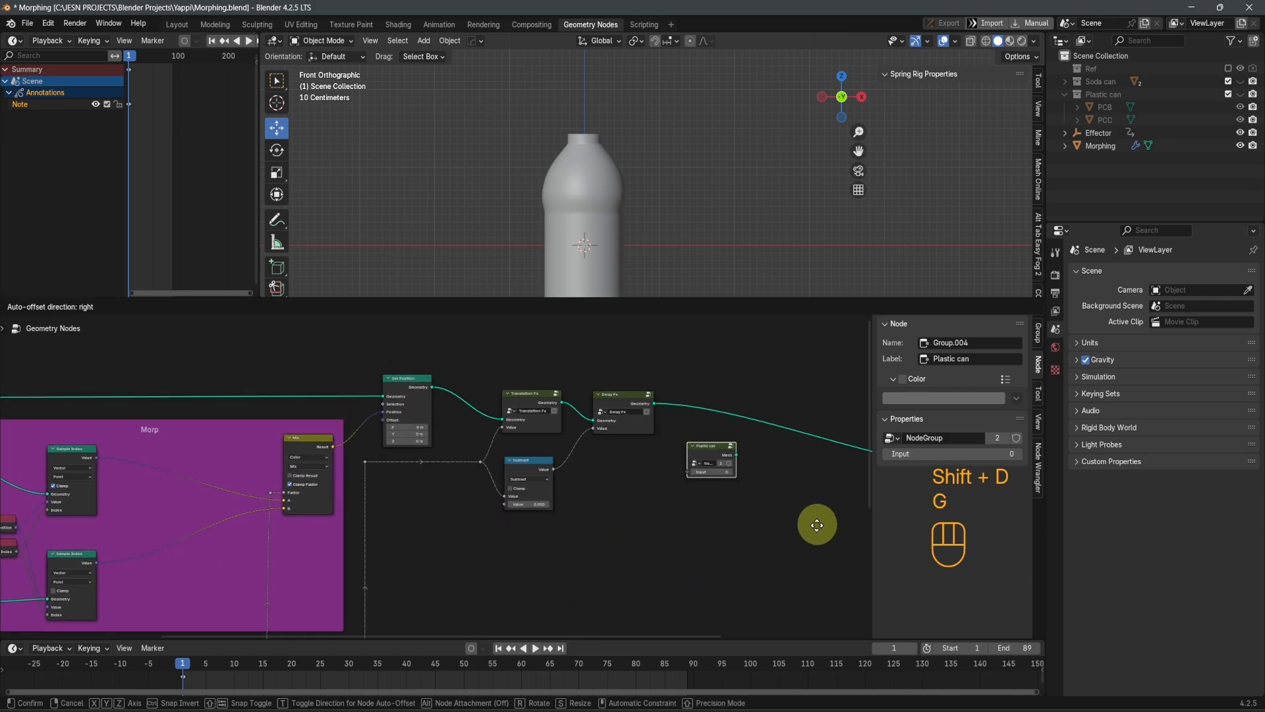
{"action": "scroll", "coordinate": [664, 538], "scroll_direction": "up", "scroll_amount": 4}
{"action": "middle_click_drag", "start_coordinate": [792, 540], "coordinate": [413, 548], "text": "shift"}
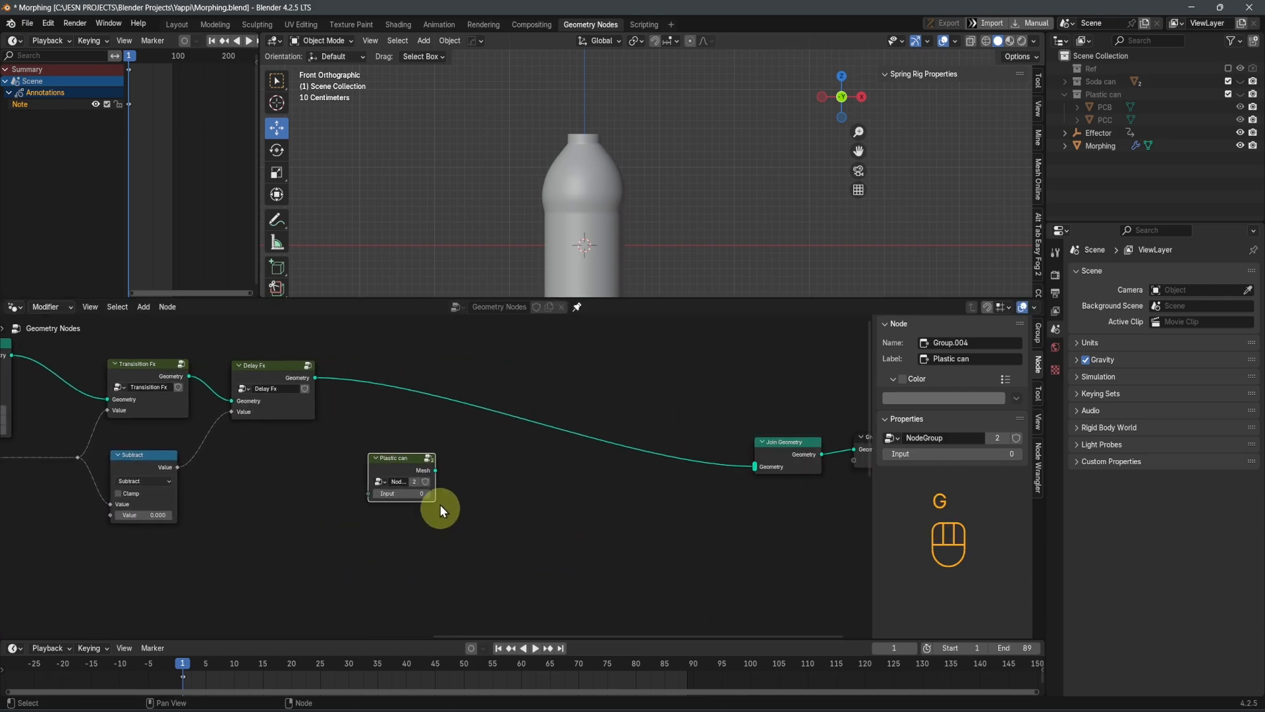
Make the duplicated Plastic can node group single-user and relabel the node "Plastic can cover"
{"action": "scroll", "coordinate": [415, 486], "scroll_direction": "up", "scroll_amount": 6}
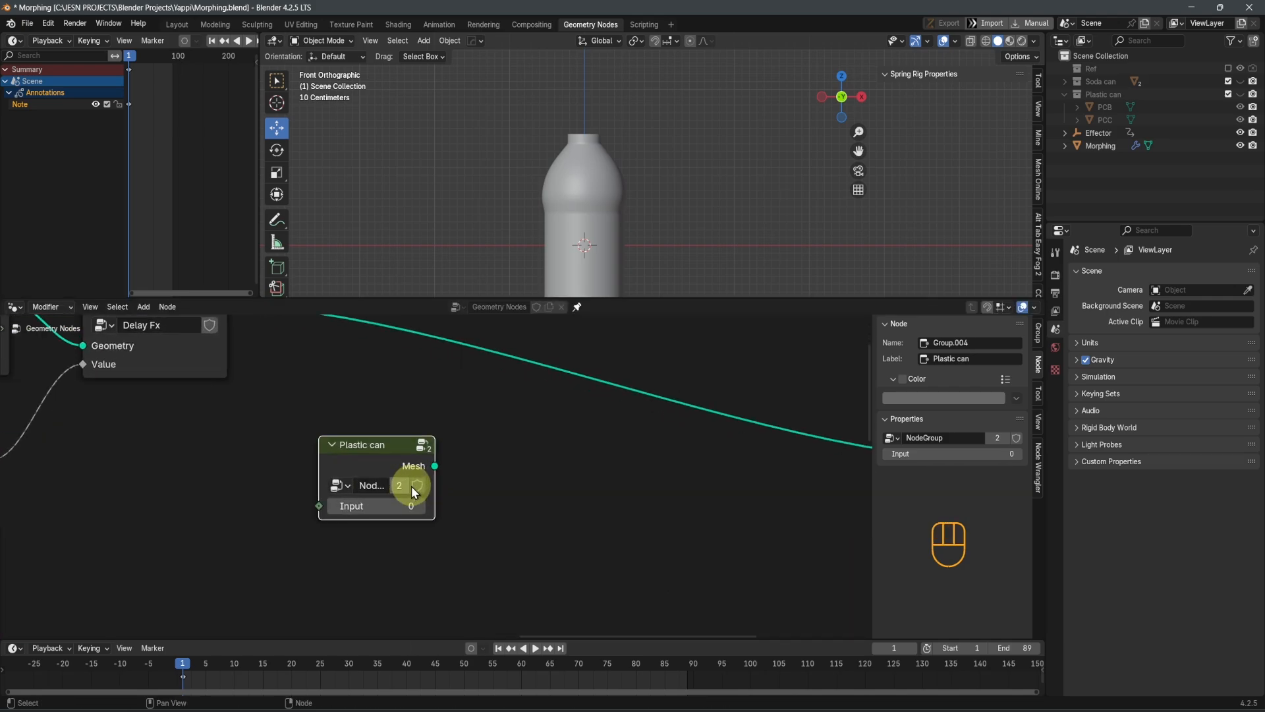
{"action": "left_click", "coordinate": [376, 496]}
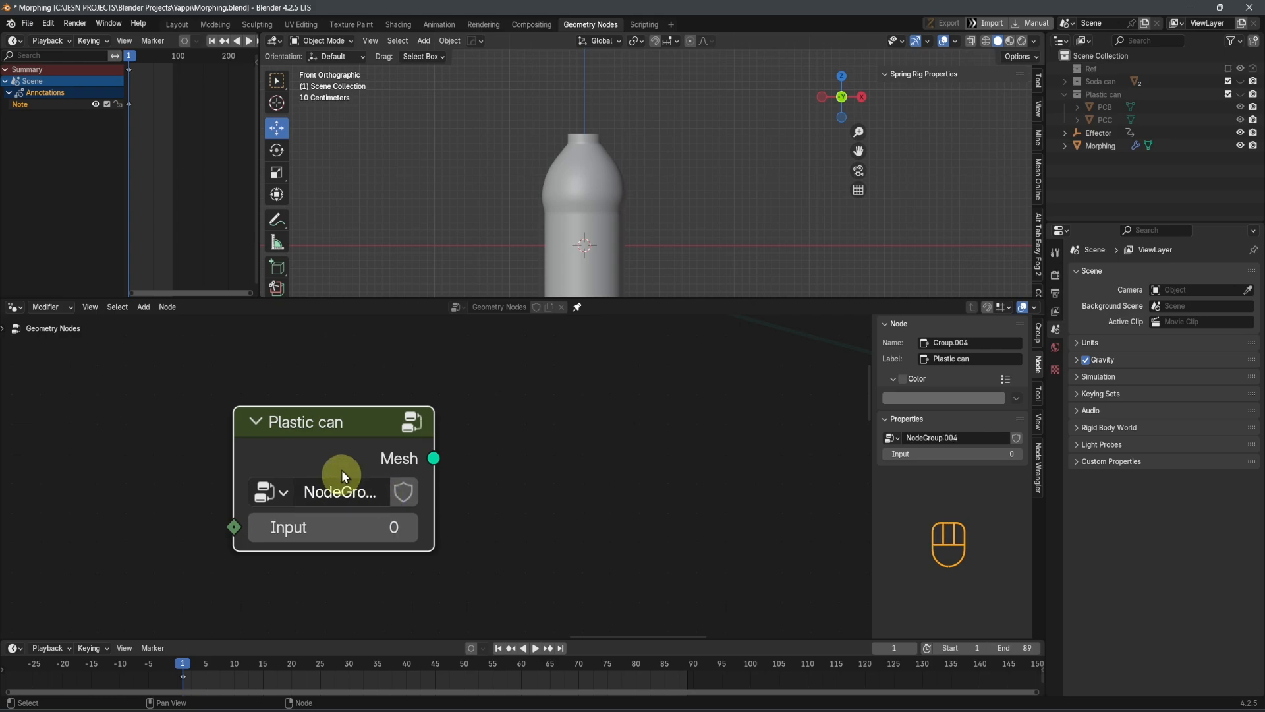
{"action": "key", "text": "F2"}
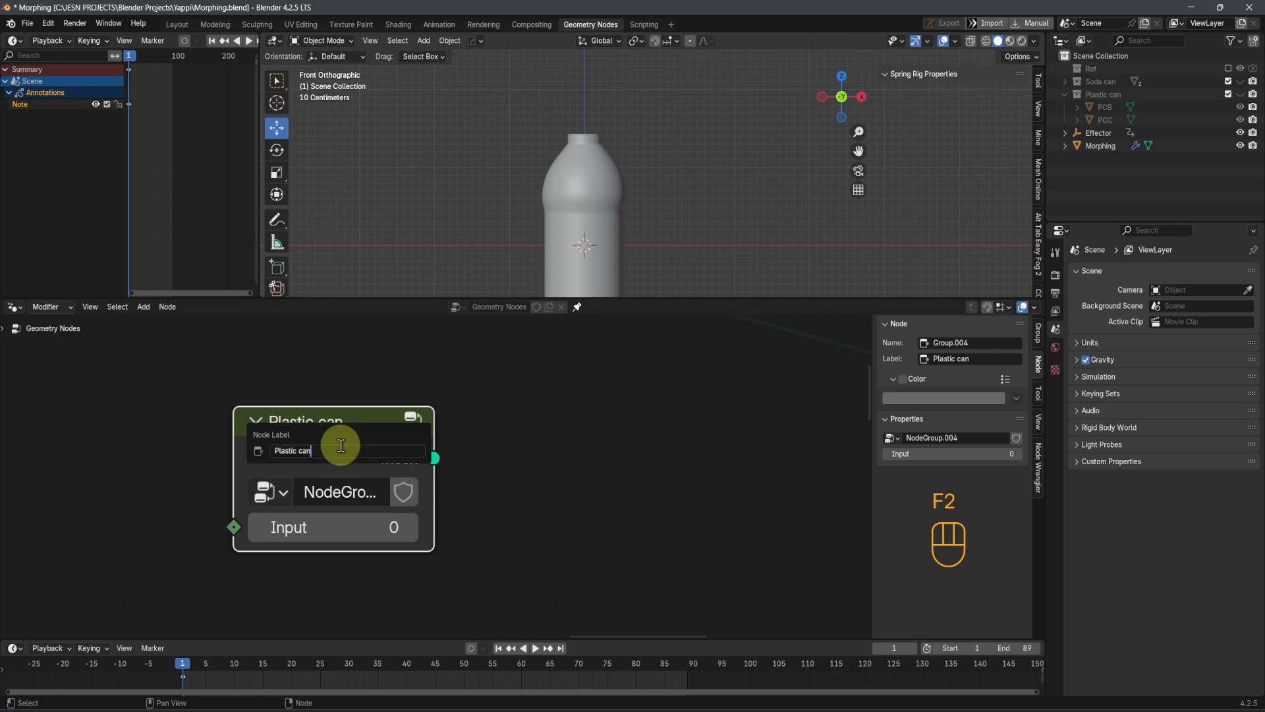
{"action": "type", "text": "cover"}
{"action": "key", "text": "Return"}
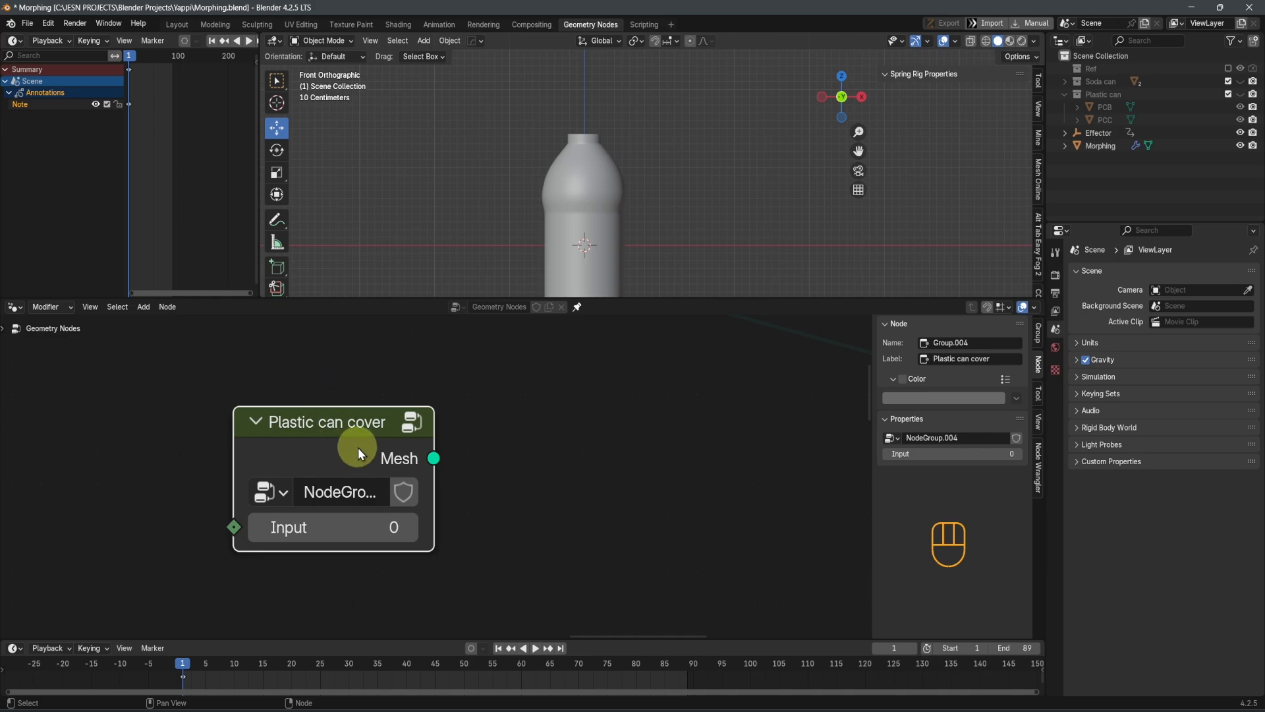
Open the Plastic can cover group and spread out its Object Info, Group Input and reroute nodes, with Group Input lowest
{"action": "key", "text": "Tab"}
{"action": "scroll", "coordinate": [296, 520], "scroll_direction": "down", "scroll_amount": 5}
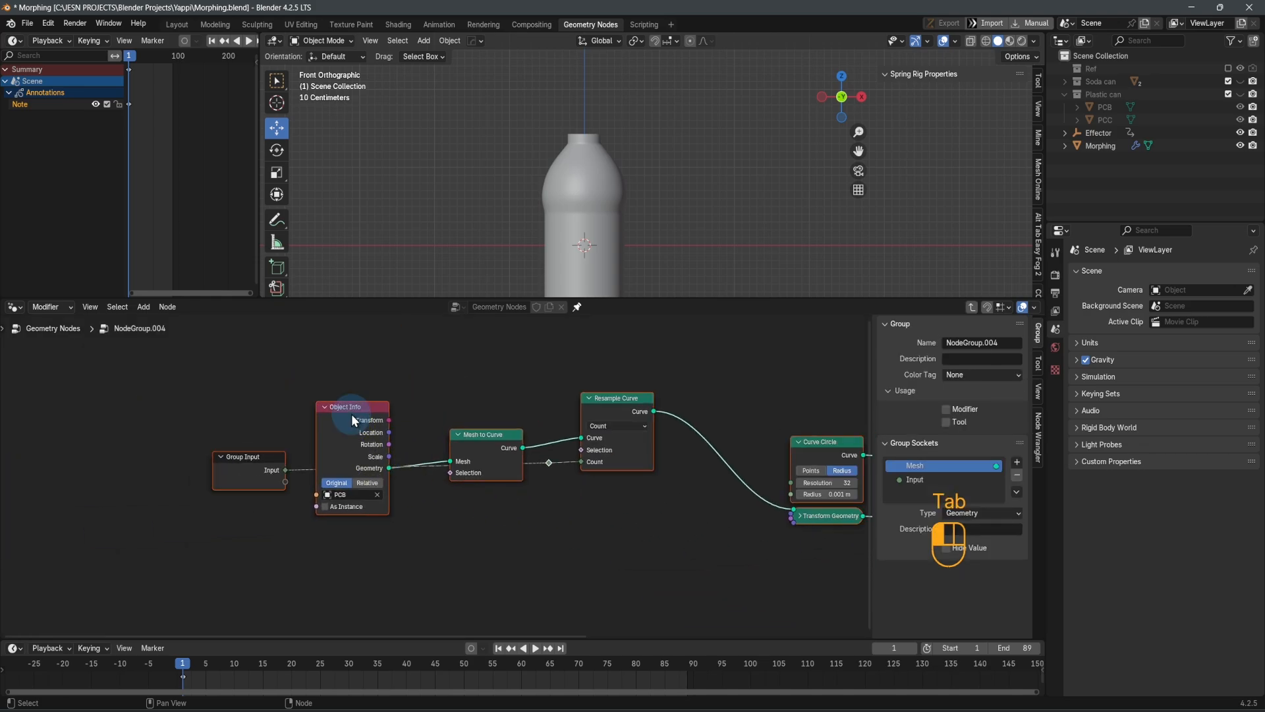
{"action": "middle_click_drag", "start_coordinate": [453, 527], "coordinate": [484, 561]}
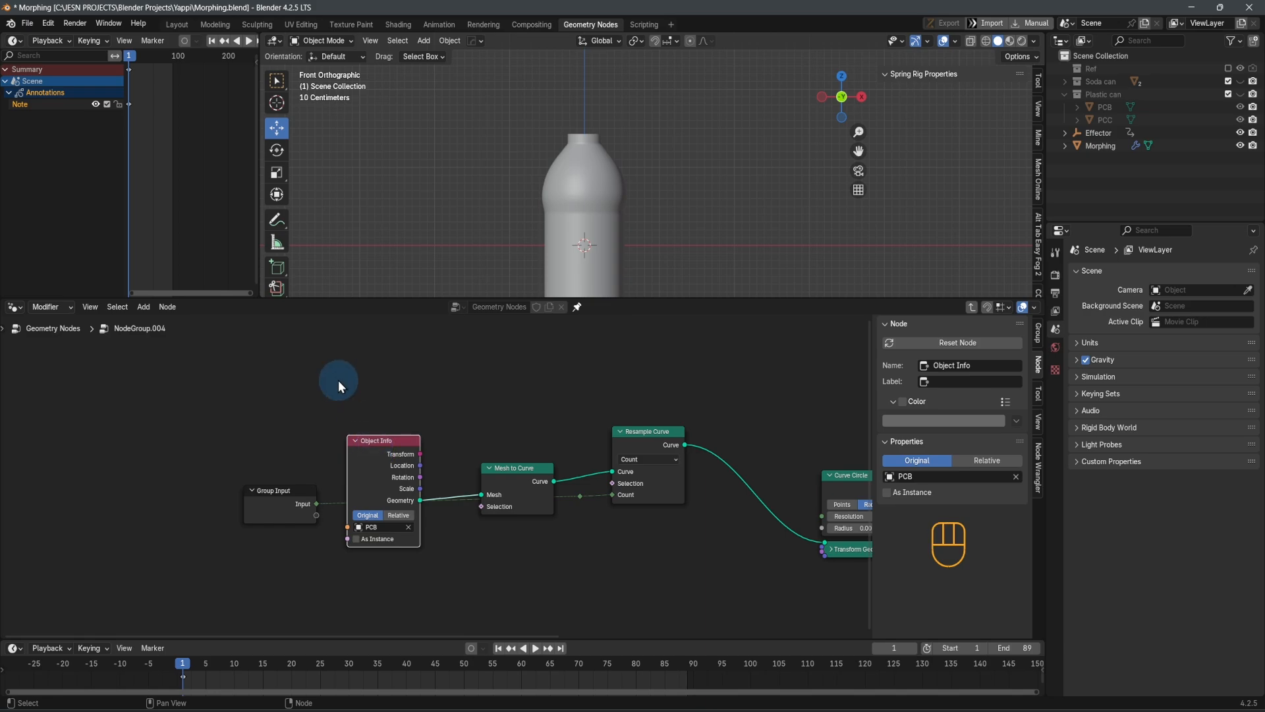
{"action": "left_click_drag", "start_coordinate": [366, 453], "coordinate": [264, 376]}
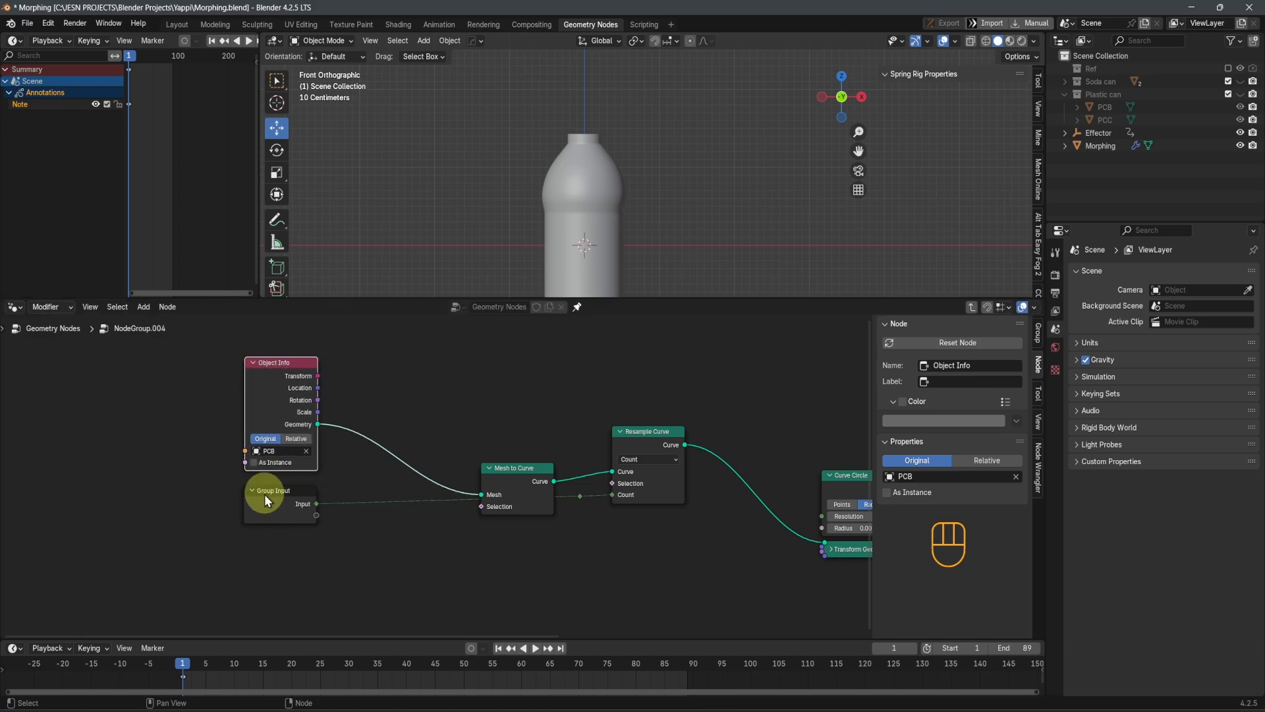
{"action": "left_click_drag", "start_coordinate": [285, 523], "coordinate": [339, 638]}
{"action": "left_click_drag", "start_coordinate": [580, 422], "coordinate": [587, 447]}
{"action": "left_click", "coordinate": [569, 423]}
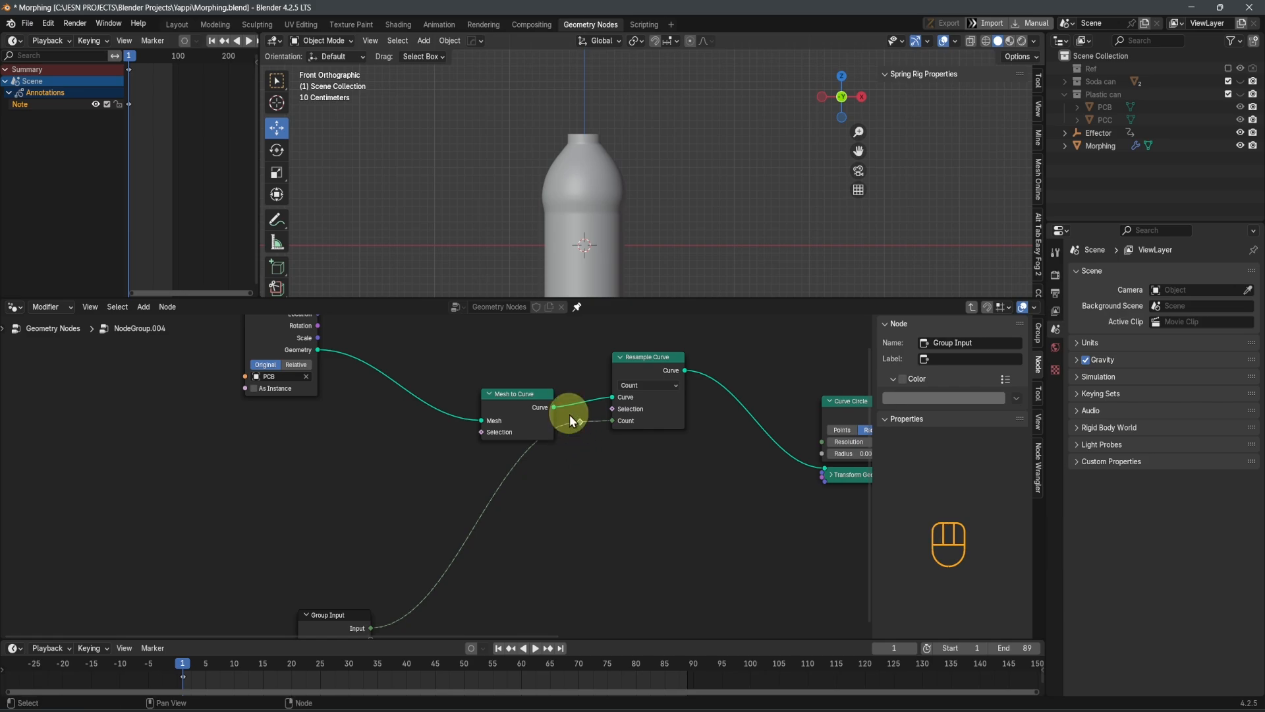
{"action": "key", "text": "g"}
{"action": "left_click", "coordinate": [589, 515]}
{"action": "scroll", "coordinate": [439, 481], "scroll_direction": "up", "scroll_amount": 2}
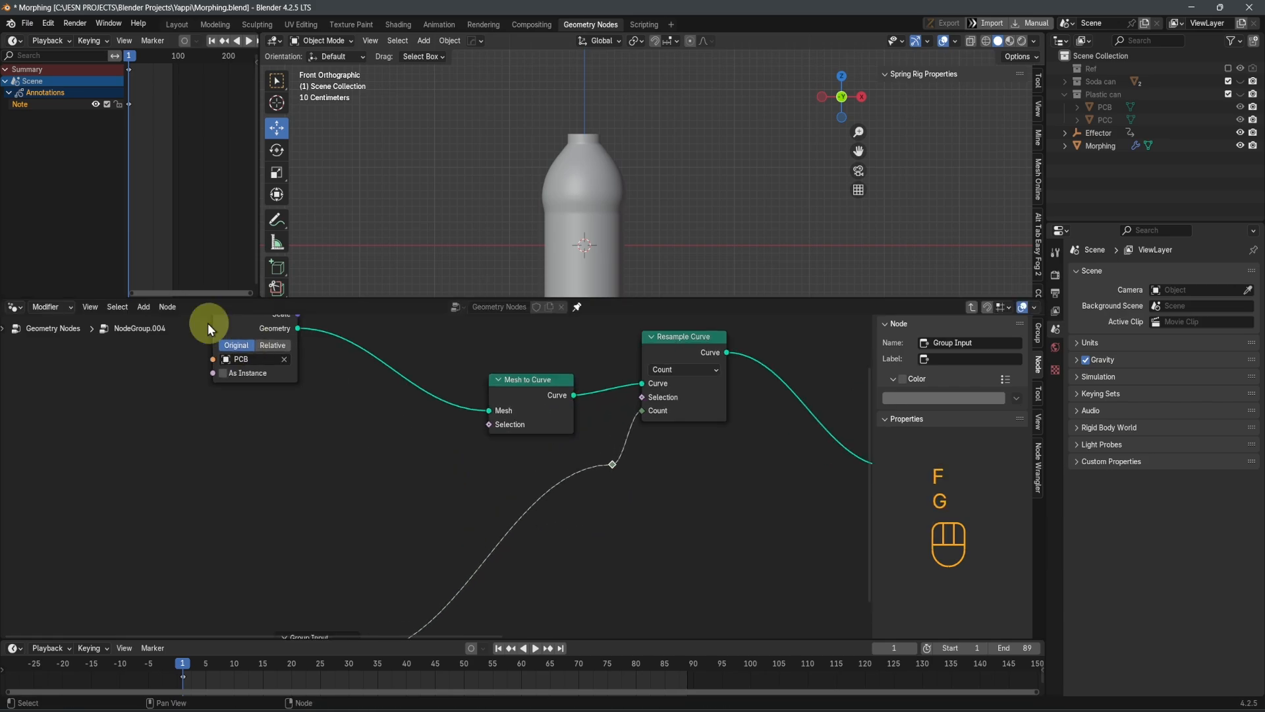
Replace the source object of the Object Info node with PCC
{"action": "middle_click_drag", "start_coordinate": [208, 323], "coordinate": [283, 439]}
{"action": "left_click", "coordinate": [310, 383]}
{"action": "scroll", "coordinate": [379, 597], "scroll_direction": "up", "scroll_amount": 4}
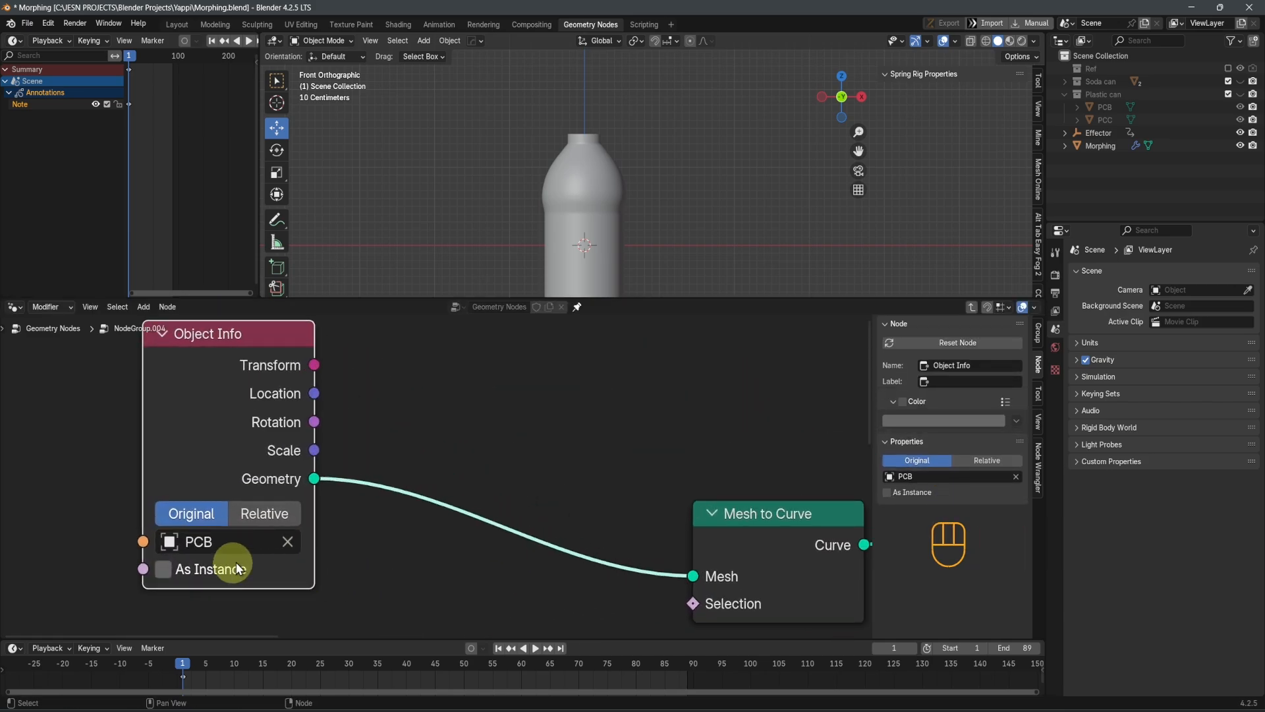
{"action": "left_click", "coordinate": [288, 544]}
{"action": "left_click", "coordinate": [235, 539]}
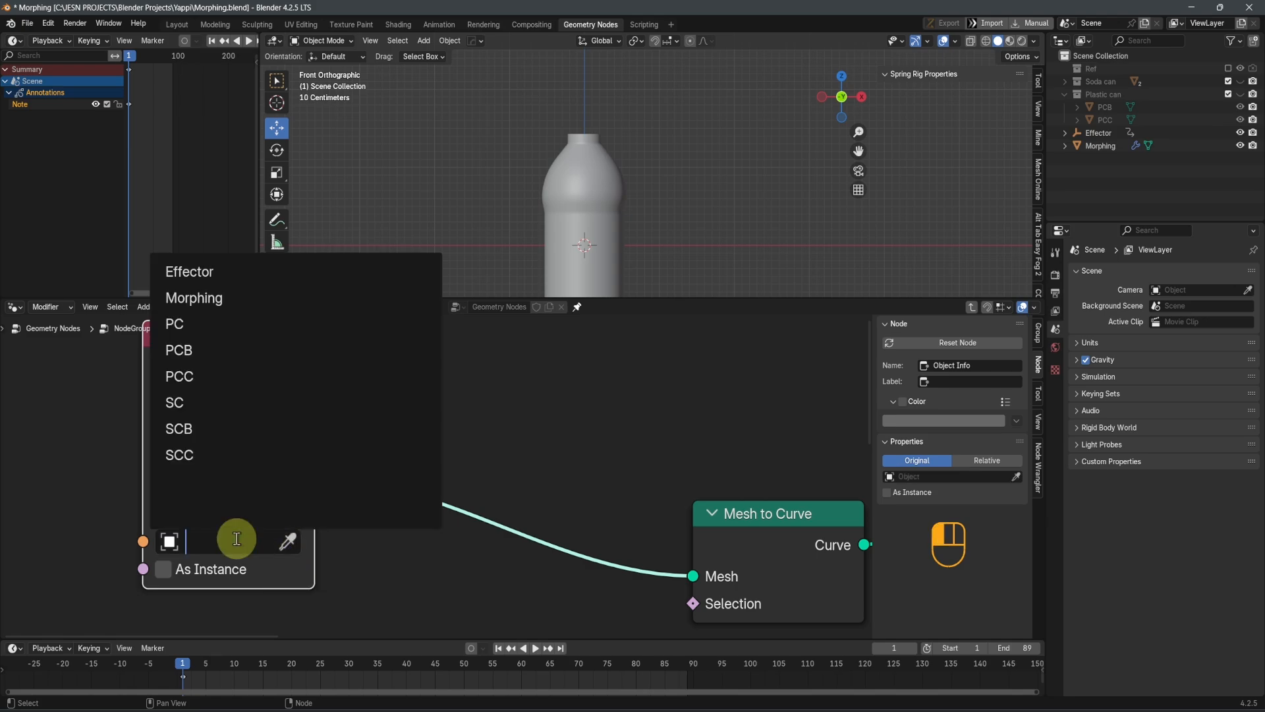
{"action": "left_click", "coordinate": [206, 374]}
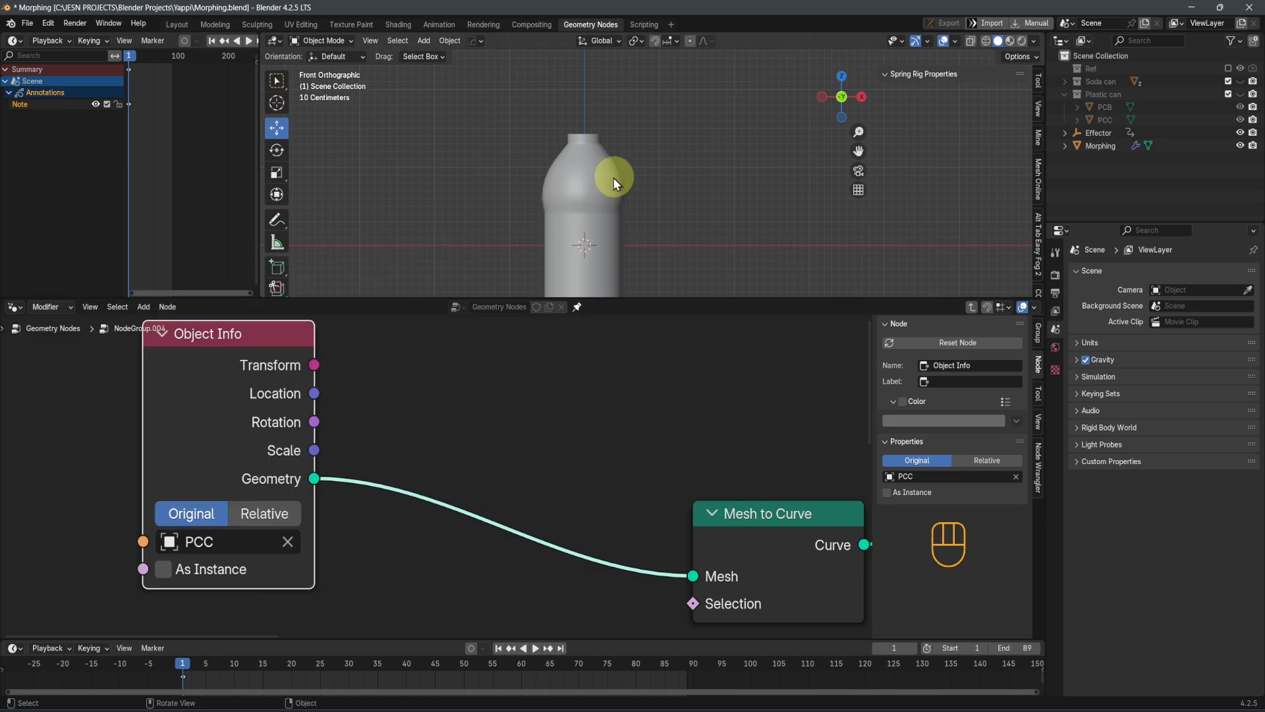
Move Group Output away from Curve to Mesh, lower the collapsed Transform Geometry node beneath Curve Circle, and exit the group
{"action": "middle_click_drag", "start_coordinate": [614, 176], "coordinate": [662, 176]}
{"action": "scroll", "coordinate": [616, 255], "scroll_direction": "up", "scroll_amount": 3}
{"action": "middle_click_drag", "start_coordinate": [613, 214], "coordinate": [632, 243]}
{"action": "scroll", "coordinate": [612, 510], "scroll_direction": "down", "scroll_amount": 6}
{"action": "middle_click_drag", "start_coordinate": [612, 510], "coordinate": [298, 459]}
{"action": "scroll", "coordinate": [298, 459], "scroll_direction": "down", "scroll_amount": 5}
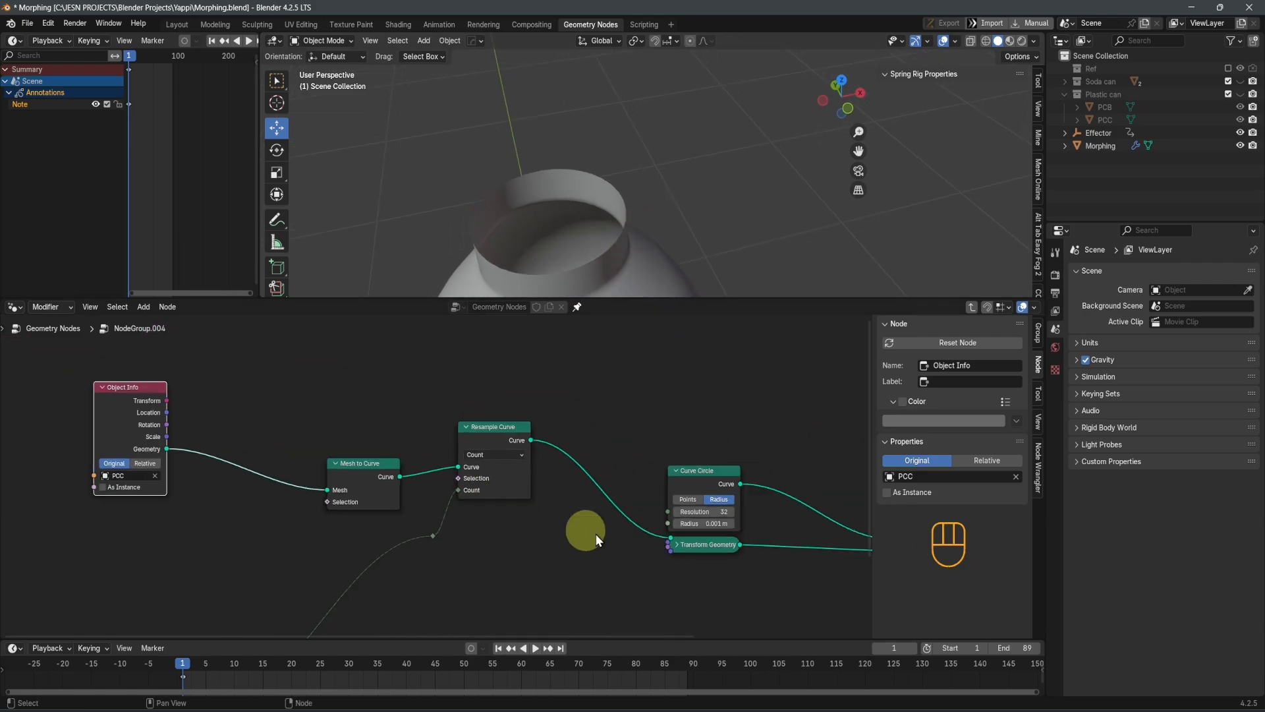
{"action": "middle_click_drag", "start_coordinate": [699, 536], "coordinate": [422, 514]}
{"action": "middle_click_drag", "start_coordinate": [560, 531], "coordinate": [430, 524]}
{"action": "left_click_drag", "start_coordinate": [637, 465], "coordinate": [729, 474]}
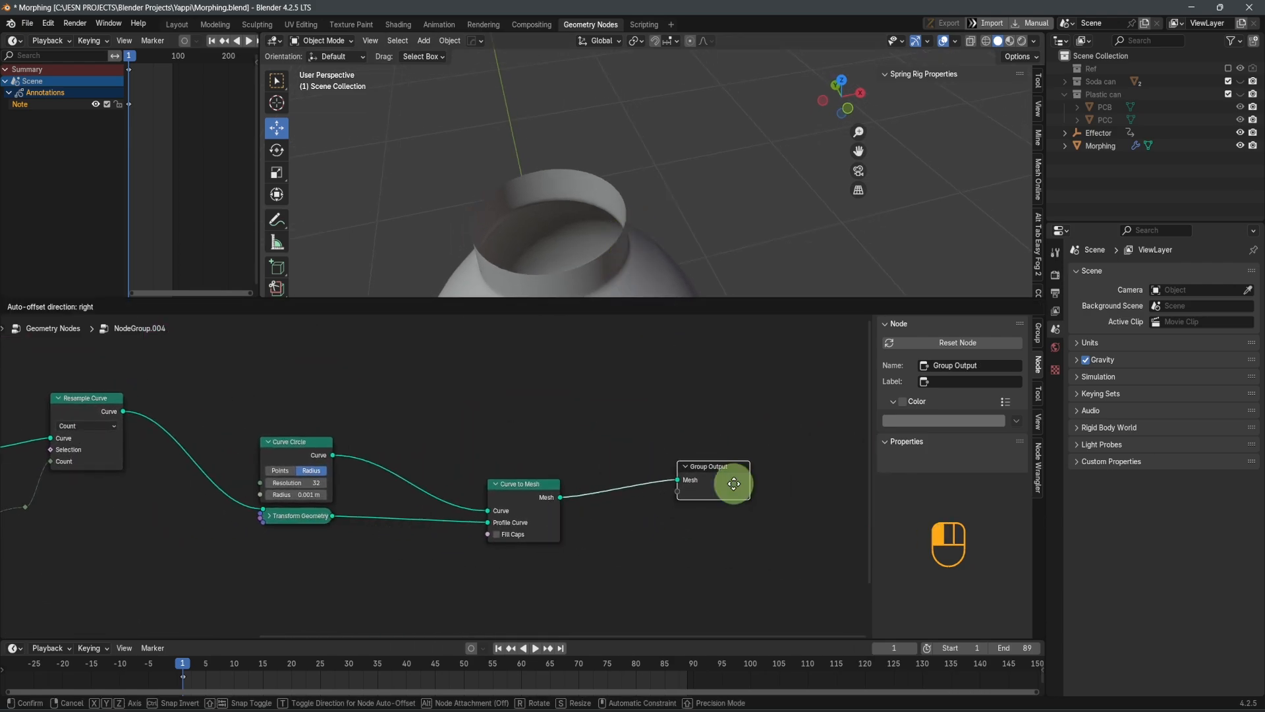
{"action": "left_click_drag", "start_coordinate": [290, 515], "coordinate": [286, 555]}
{"action": "key", "text": "Tab"}
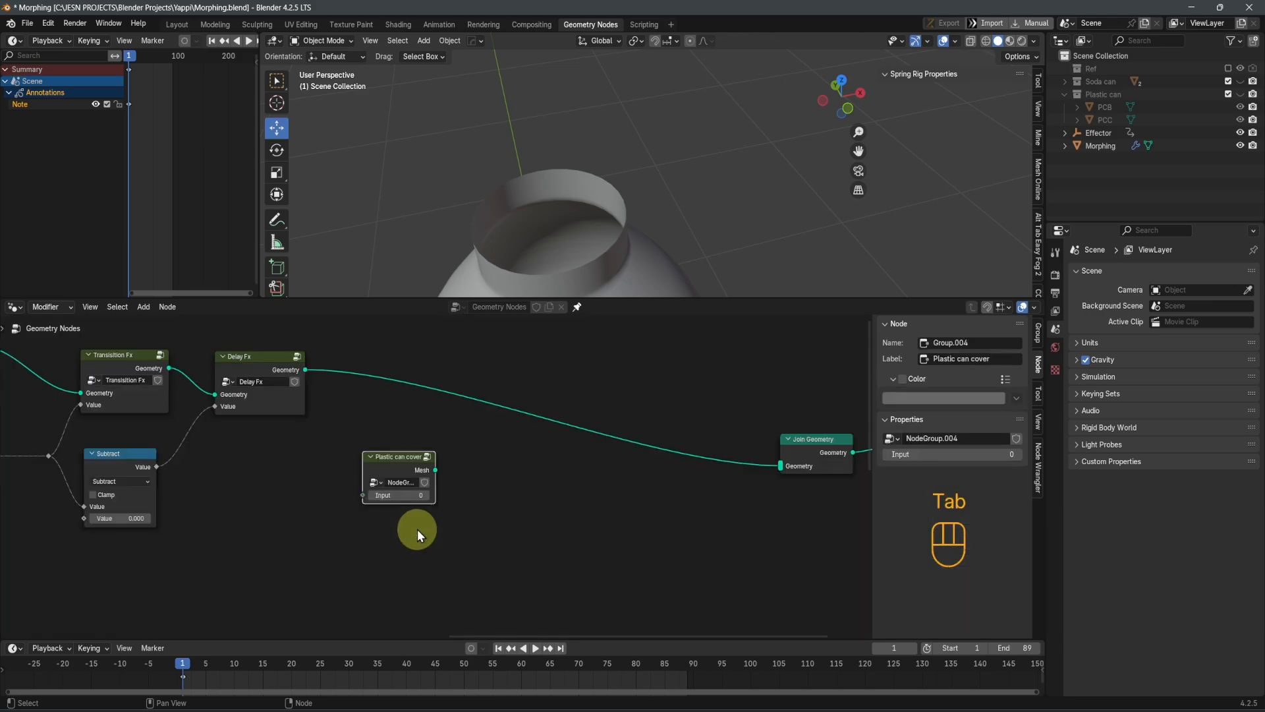
Dissolve the Join Geometry node and connect the Plastic can cover's Mesh output to the Group Output's Geometry input
{"action": "middle_click_drag", "start_coordinate": [527, 533], "coordinate": [325, 558]}
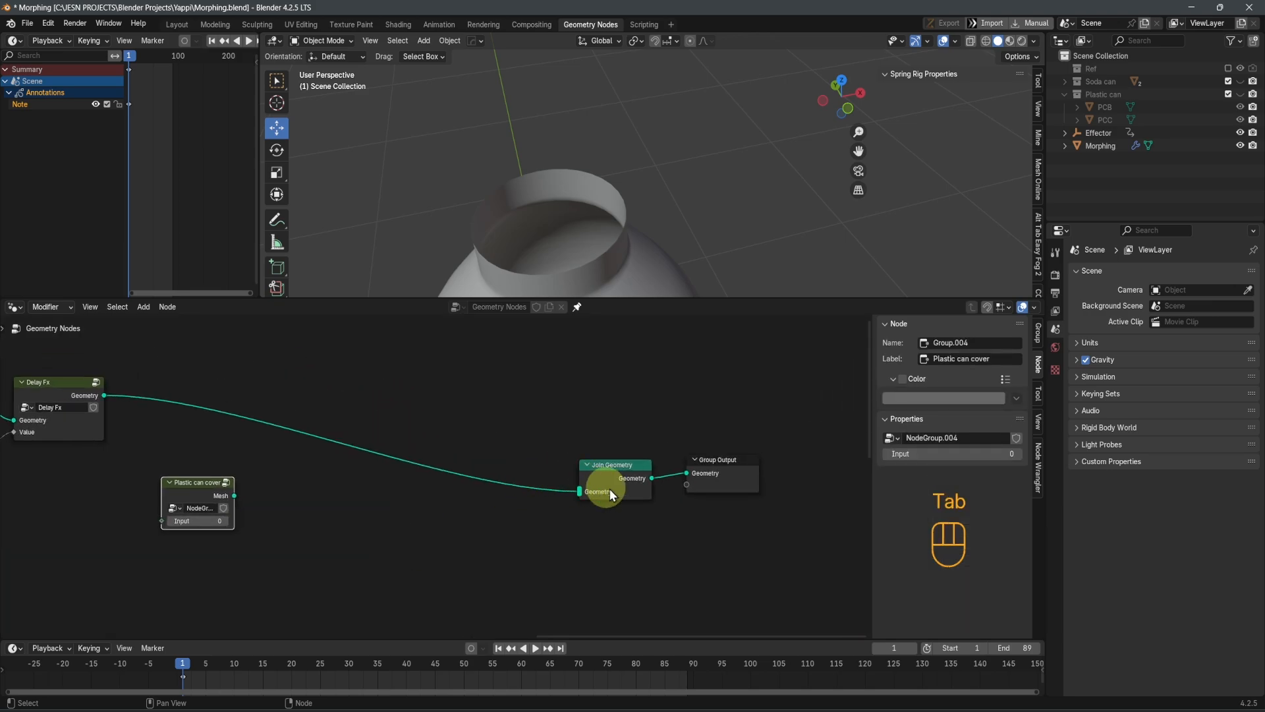
{"action": "left_click", "coordinate": [620, 485]}
{"action": "key", "text": "ctrl+x"}
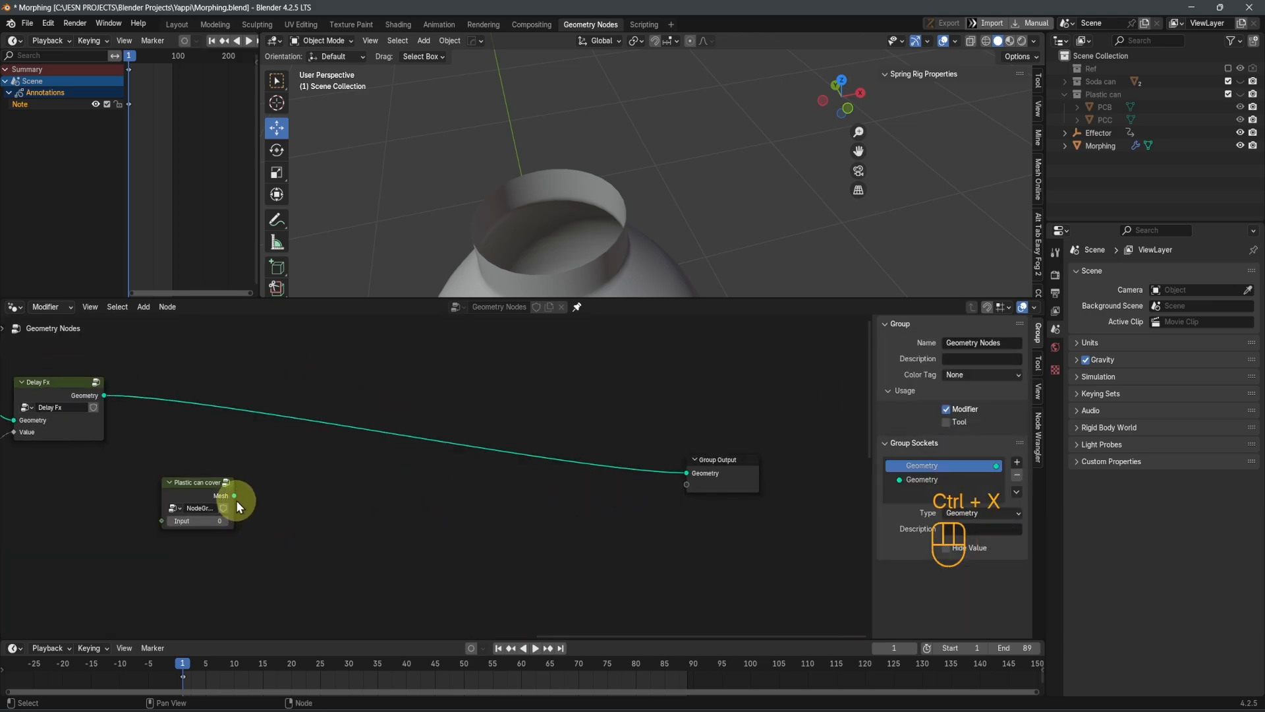
{"action": "left_click_drag", "start_coordinate": [235, 496], "coordinate": [686, 473]}
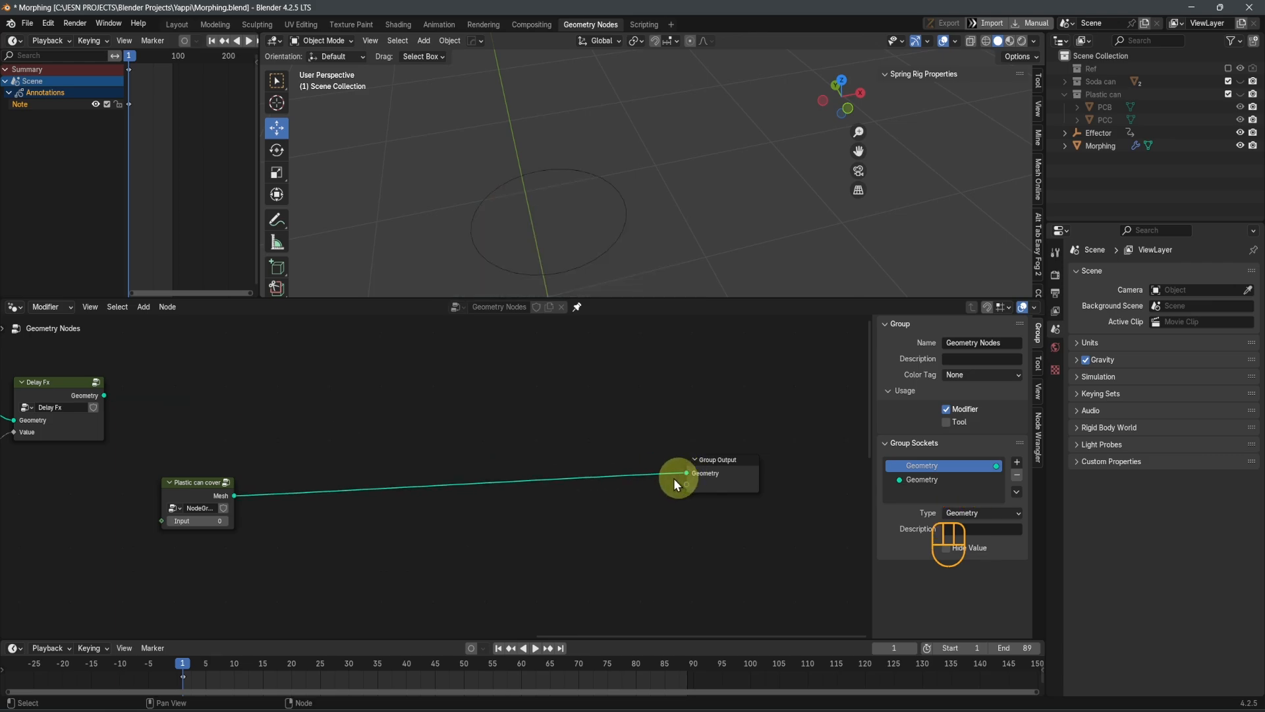
Set the Plastic can cover node's Input to 50 and switch the 3D viewport to wireframe shading
{"action": "middle_click_drag", "start_coordinate": [588, 257], "coordinate": [619, 244]}
{"action": "middle_click_drag", "start_coordinate": [375, 531], "coordinate": [584, 519]}
{"action": "scroll", "coordinate": [418, 517], "scroll_direction": "up", "scroll_amount": 5}
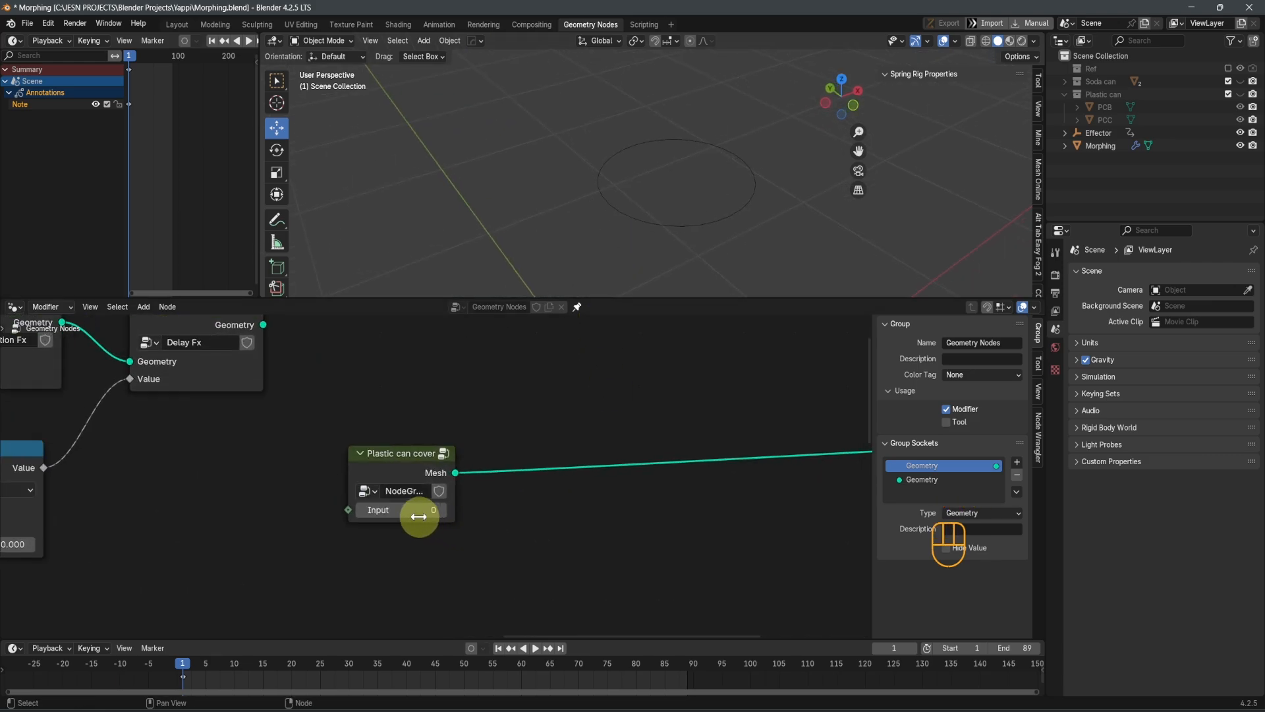
{"action": "left_click", "coordinate": [418, 516]}
{"action": "type", "text": "50"}
{"action": "key", "text": "Return"}
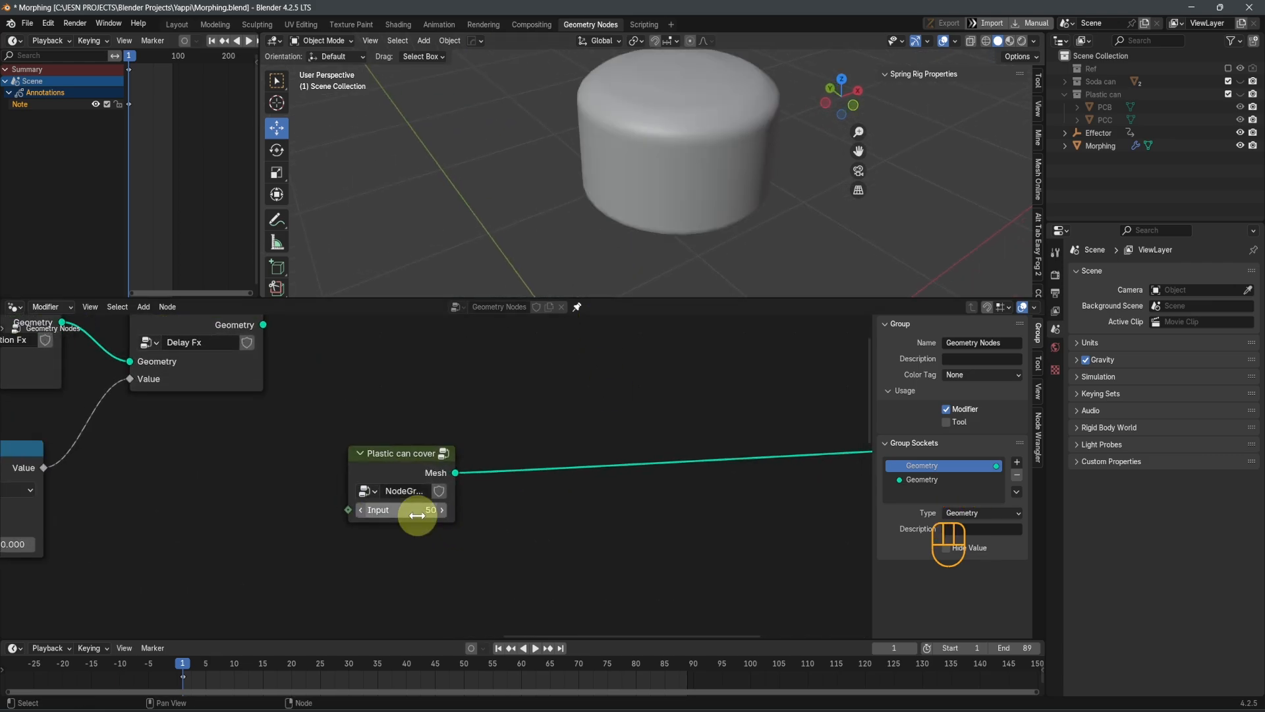
{"action": "middle_click_drag", "start_coordinate": [665, 155], "coordinate": [624, 175]}
{"action": "scroll", "coordinate": [615, 460], "scroll_direction": "down", "scroll_amount": 2}
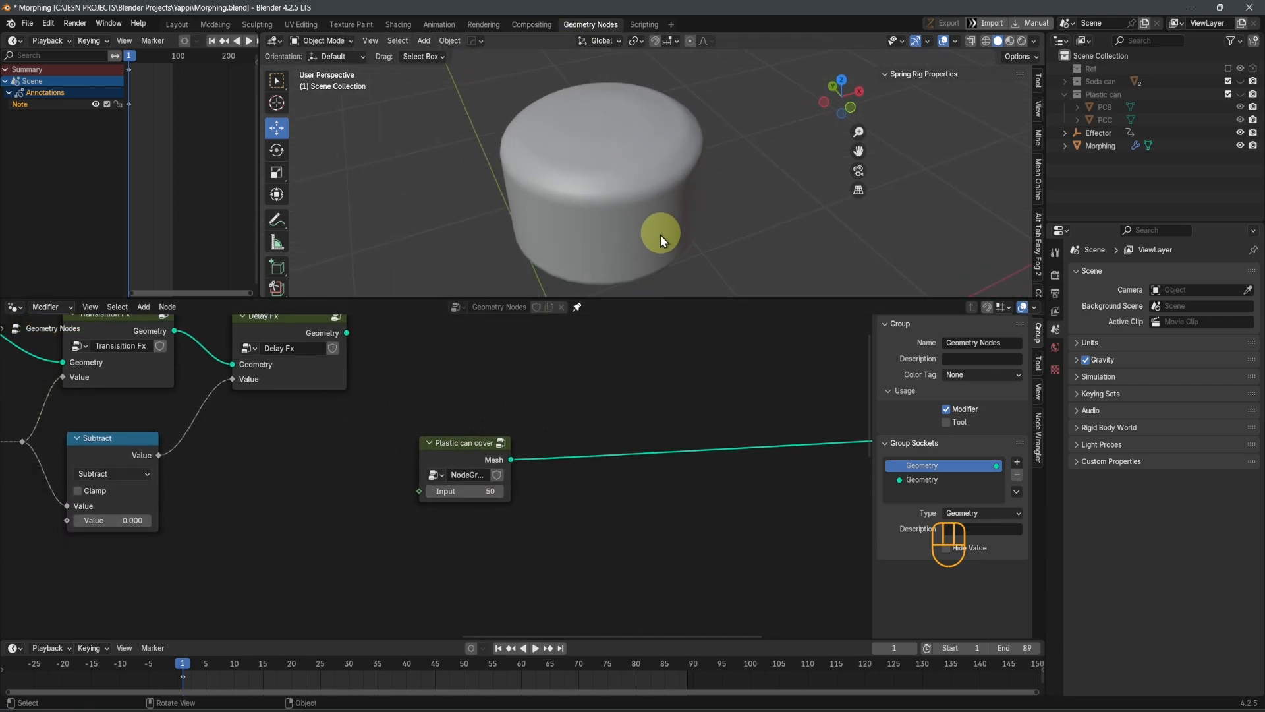
{"action": "key", "text": "shift+z"}
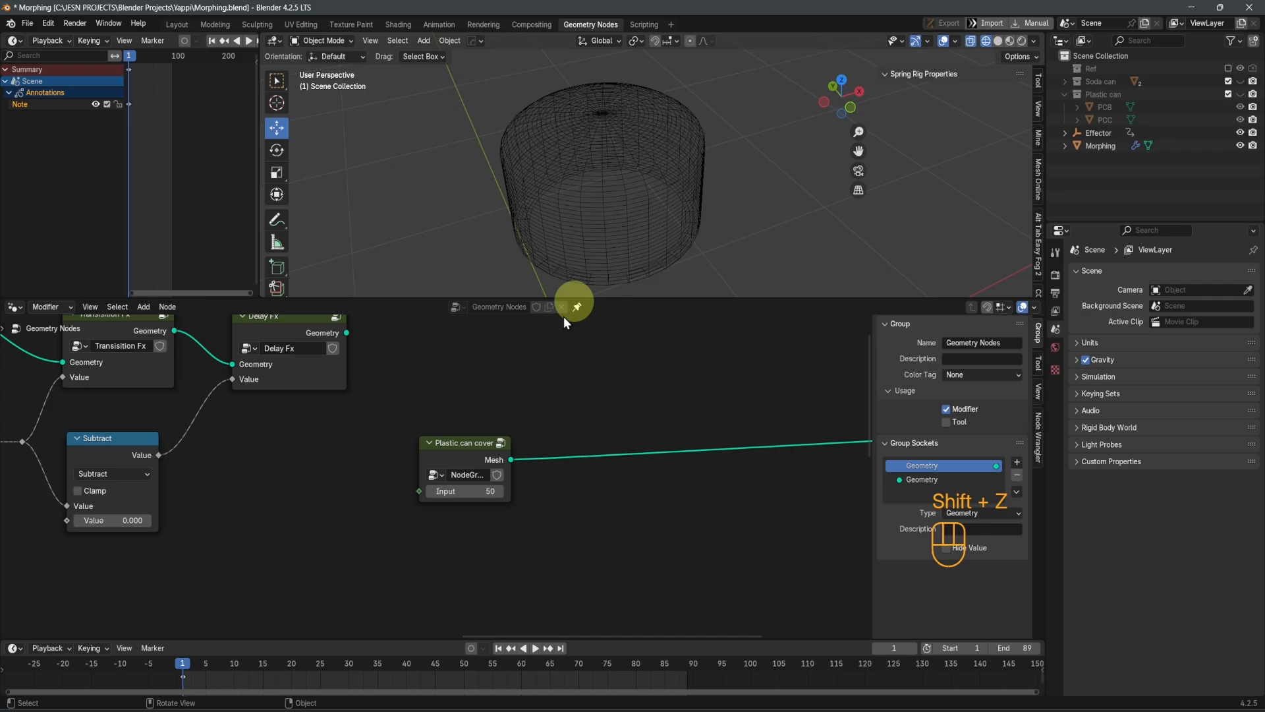
Try an Input of 200 on the Plastic can cover node, inspect the wireframe from the front, and restore the value to 50
{"action": "left_click", "coordinate": [462, 493]}
{"action": "type", "text": "2"}
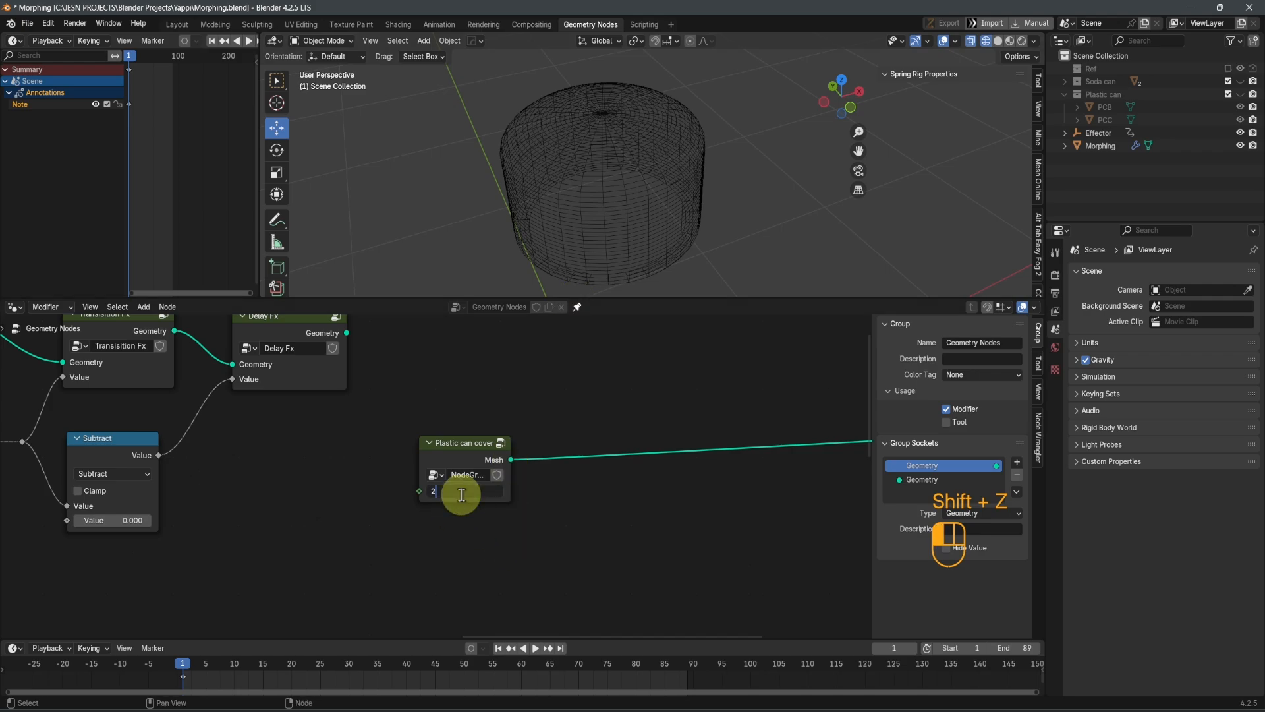
{"action": "type", "text": "00"}
{"action": "key", "text": "Return"}
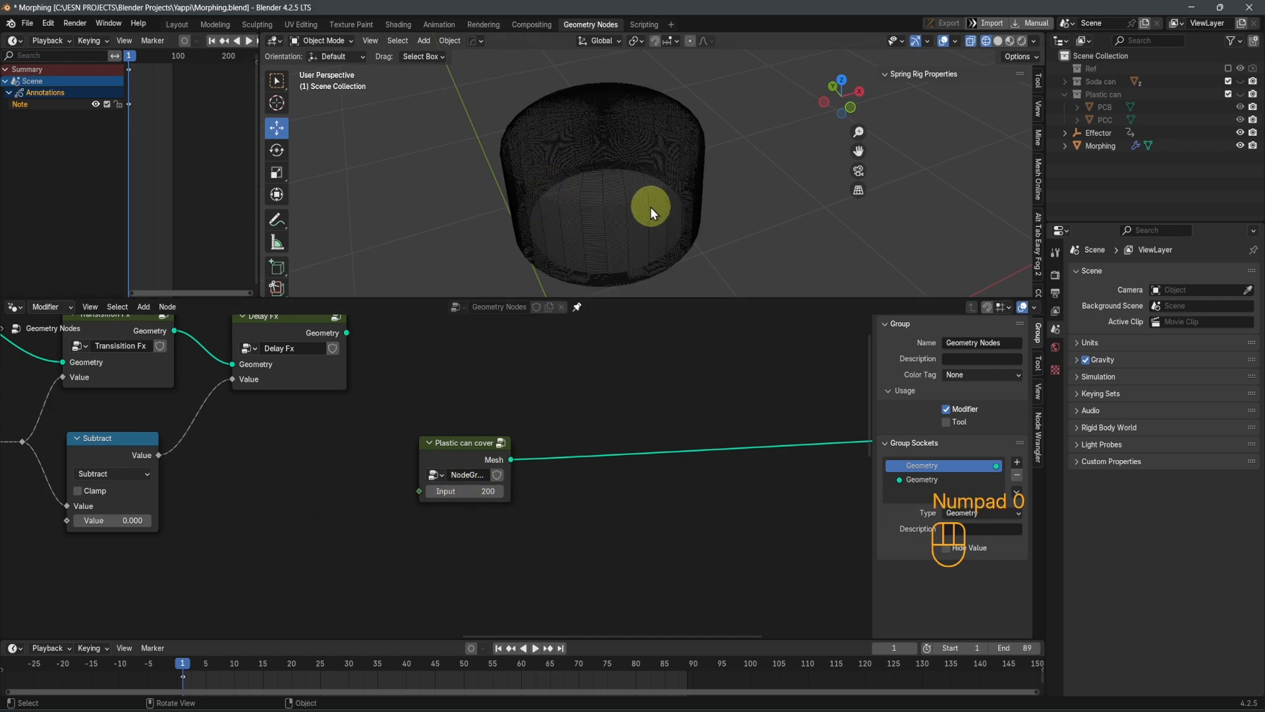
{"action": "scroll", "coordinate": [656, 201], "scroll_direction": "up", "scroll_amount": 6}
{"action": "key", "text": "KP_1"}
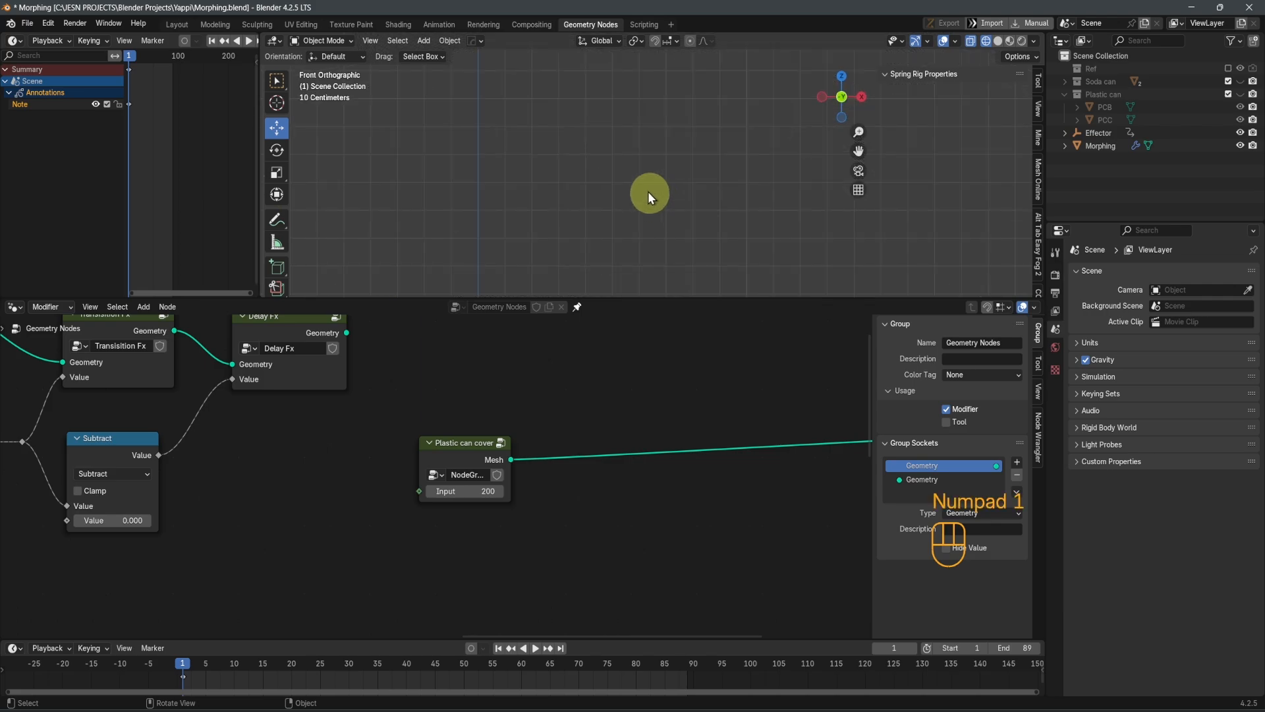
{"action": "middle_click_drag", "start_coordinate": [560, 100], "coordinate": [568, 228], "text": "shift"}
{"action": "middle_click_drag", "start_coordinate": [528, 128], "coordinate": [644, 244], "text": "shift"}
{"action": "scroll", "coordinate": [646, 242], "scroll_direction": "up", "scroll_amount": 6}
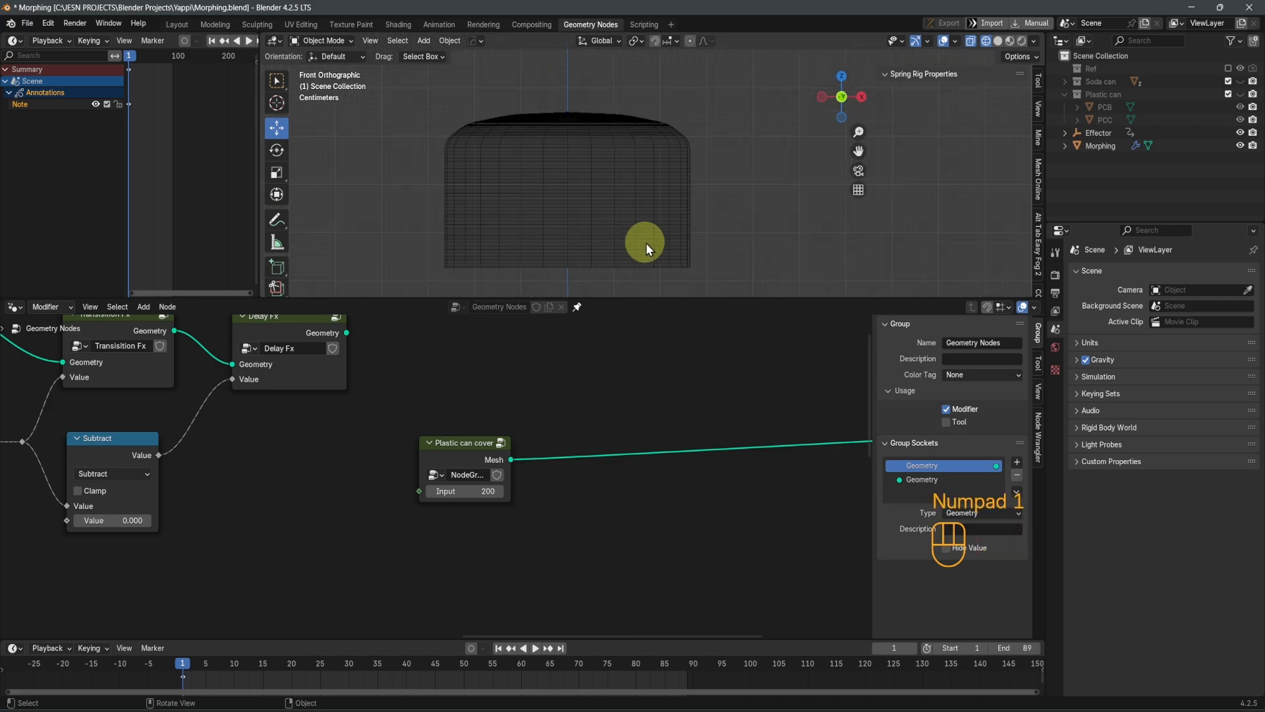
{"action": "middle_click_drag", "start_coordinate": [603, 282], "coordinate": [689, 225], "text": "shift"}
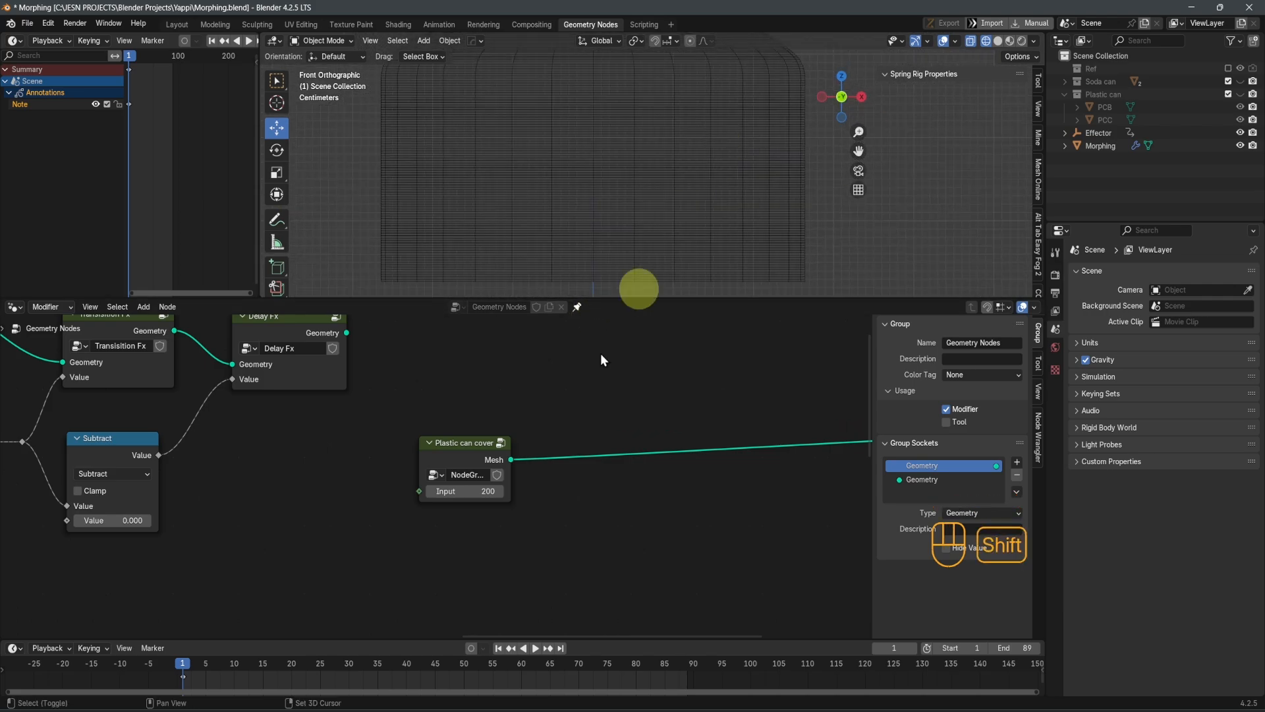
{"action": "left_click", "coordinate": [472, 494]}
{"action": "key", "text": "Return"}
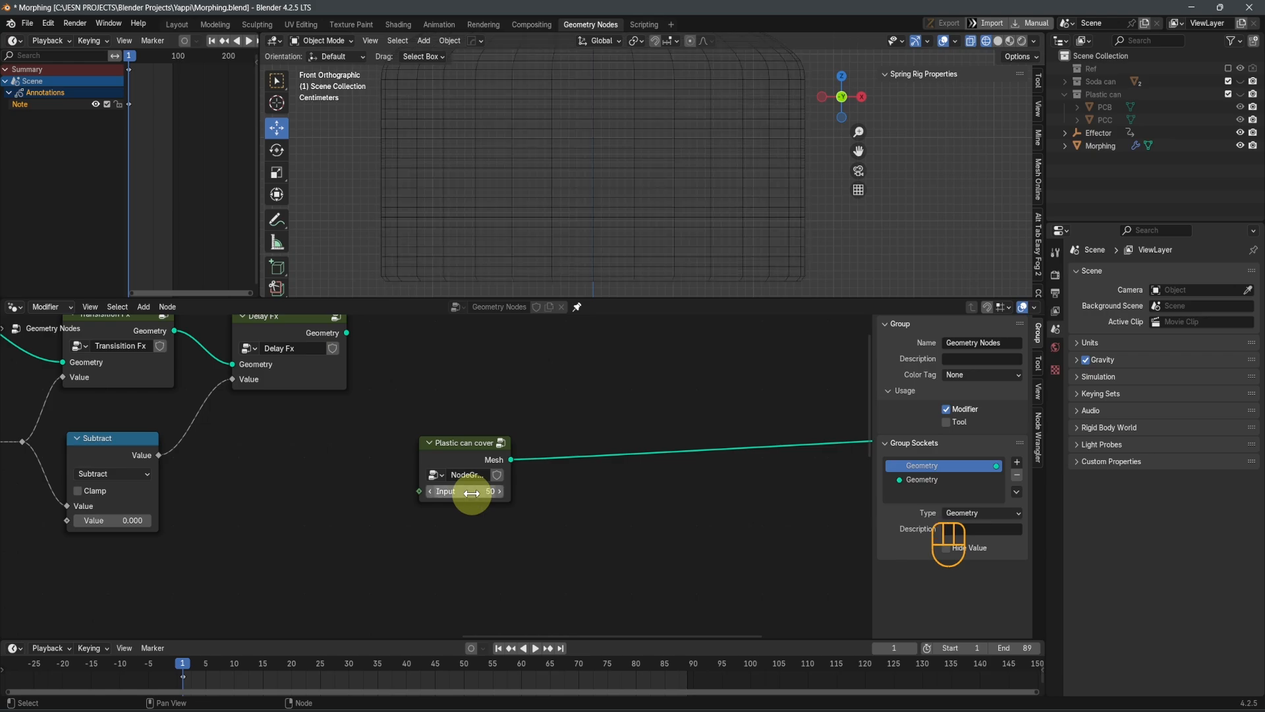
Preview the Delay Fx and Plastic can cover outputs in turn, ending with Delay Fx connected to the Group Output
{"action": "scroll", "coordinate": [504, 512], "scroll_direction": "down", "scroll_amount": 4}
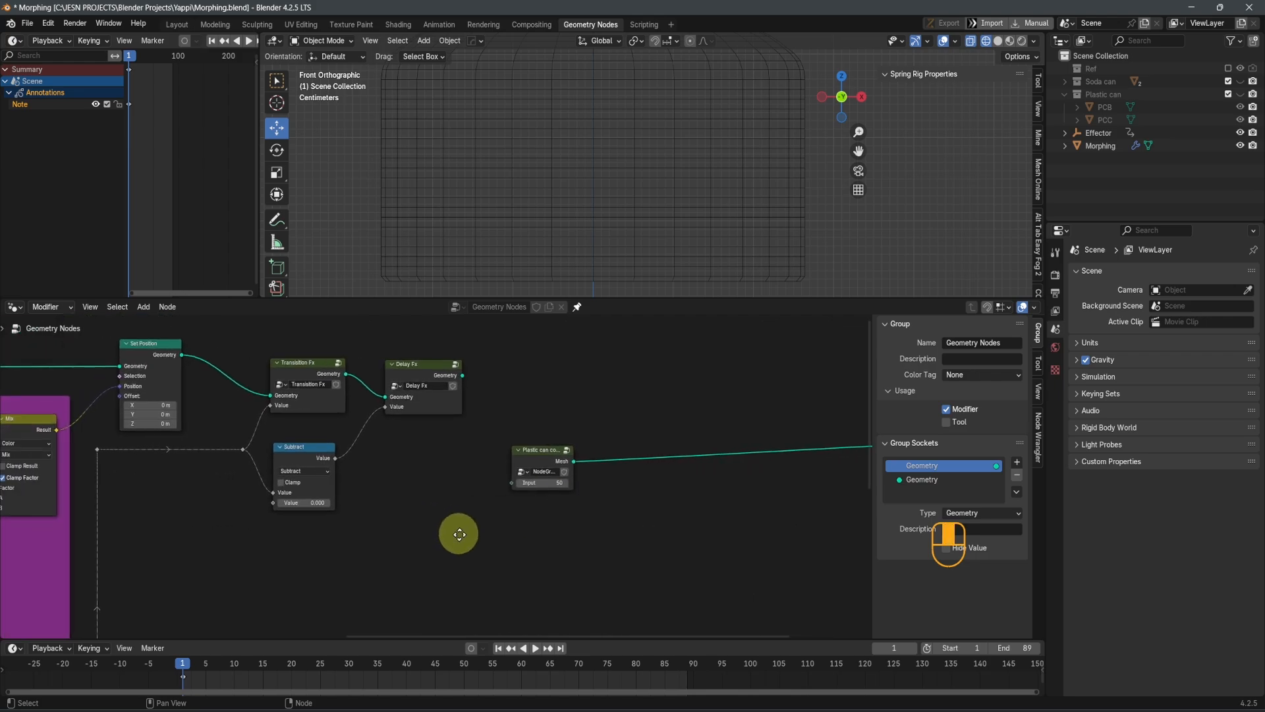
{"action": "scroll", "coordinate": [486, 555], "scroll_direction": "down", "scroll_amount": 2}
{"action": "middle_click_drag", "start_coordinate": [543, 552], "coordinate": [399, 574]}
{"action": "middle_click_drag", "start_coordinate": [628, 548], "coordinate": [511, 547]}
{"action": "scroll", "coordinate": [524, 534], "scroll_direction": "up", "scroll_amount": 4}
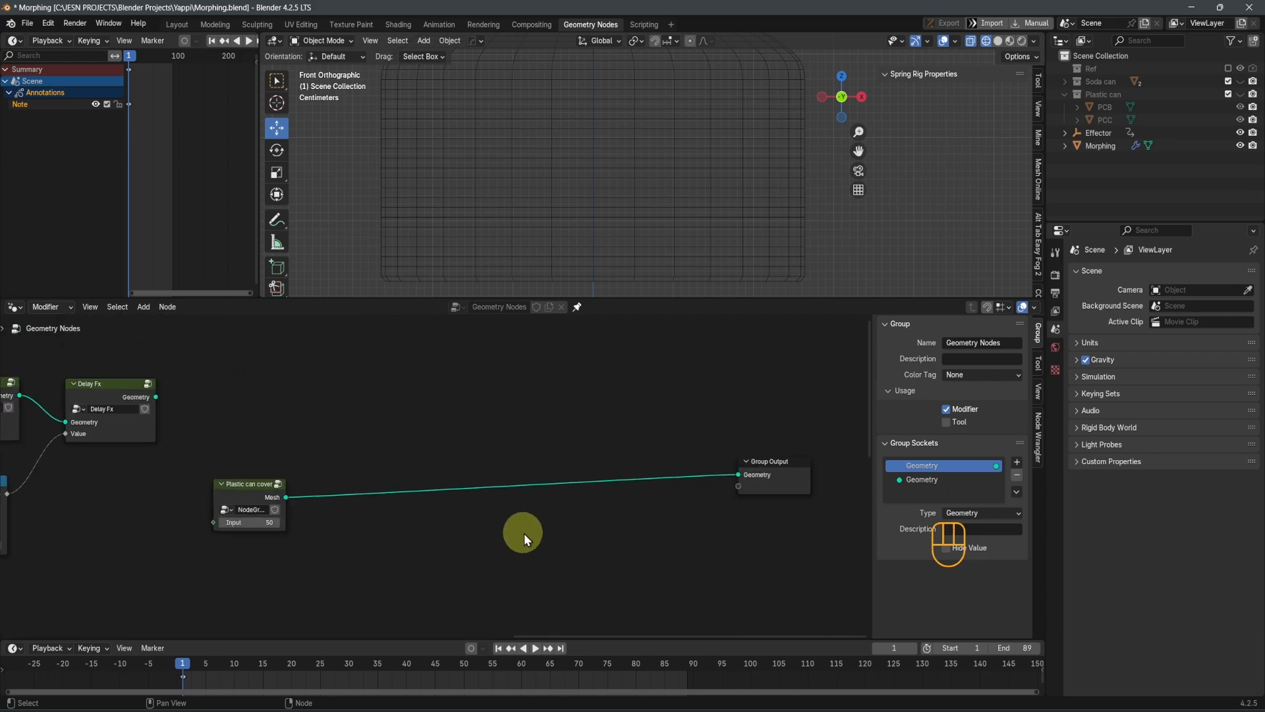
{"action": "left_click", "coordinate": [127, 393], "text": "alt+shift"}
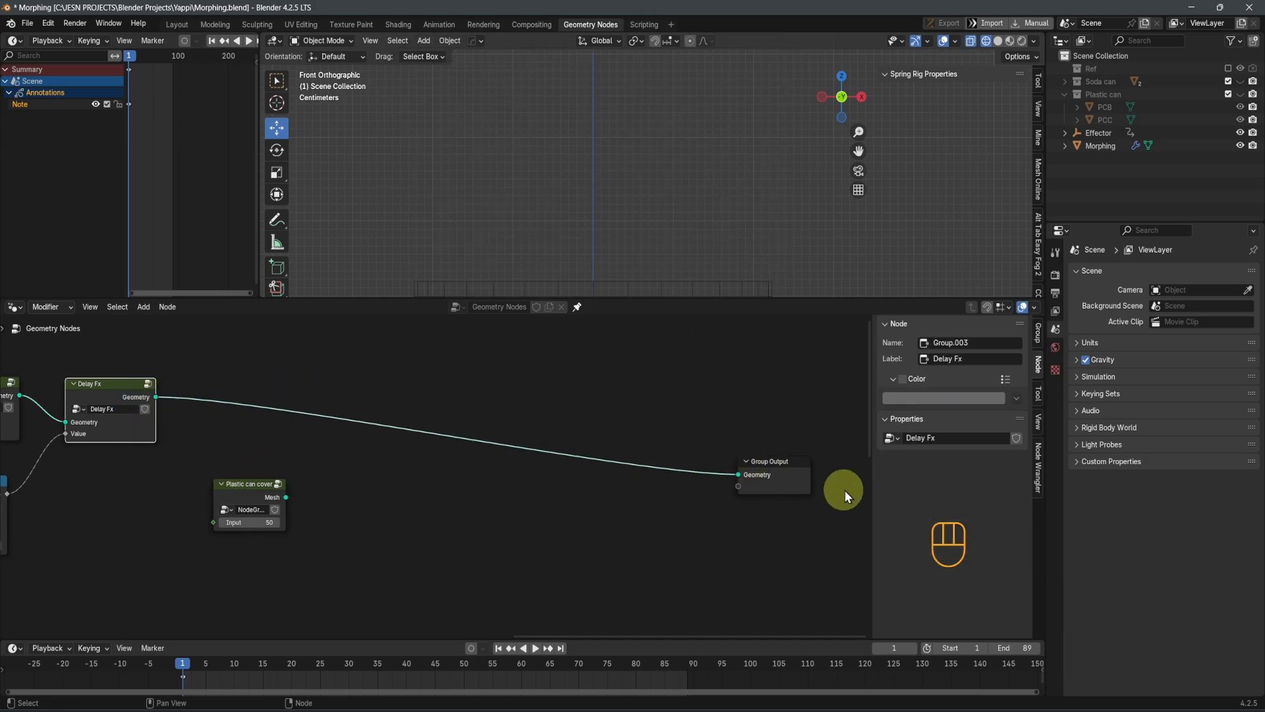
{"action": "scroll", "coordinate": [781, 475], "scroll_direction": "up", "scroll_amount": 1}
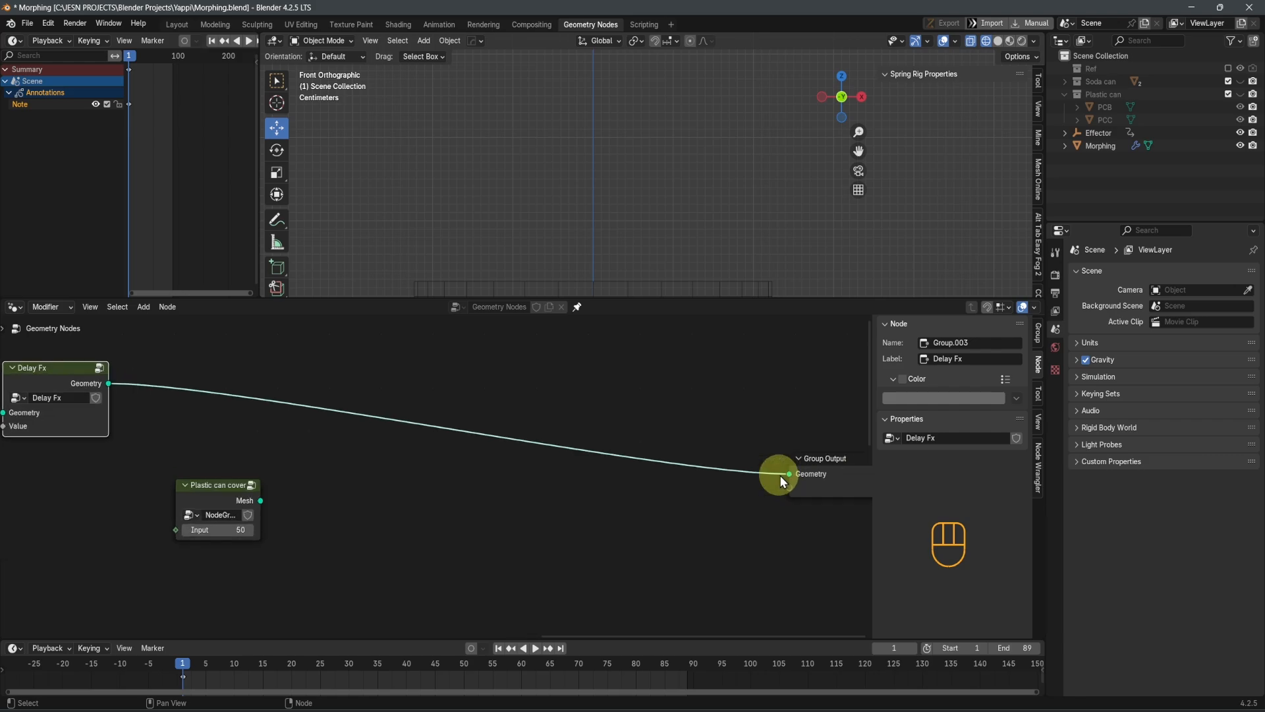
{"action": "left_click", "coordinate": [219, 501], "text": "alt+shift"}
{"action": "scroll", "coordinate": [435, 481], "scroll_direction": "down", "scroll_amount": 1}
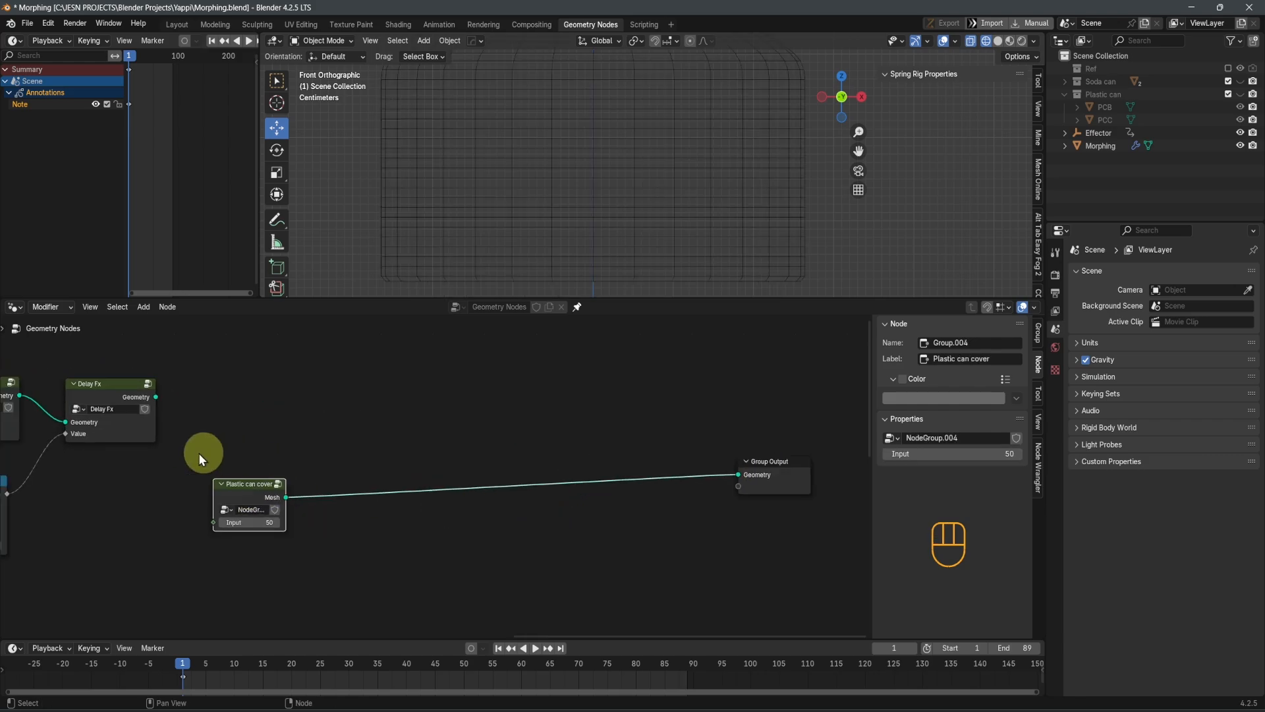
{"action": "left_click", "coordinate": [120, 397], "text": "alt+shift"}
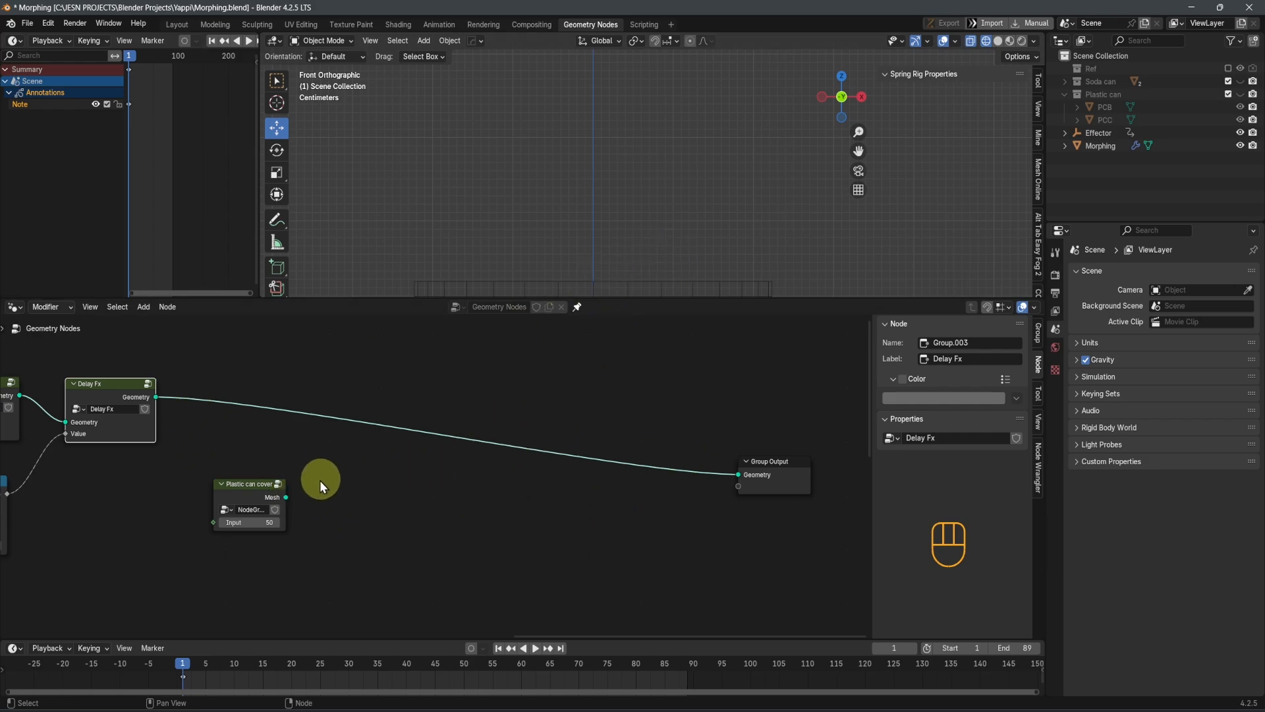
Insert a Join Geometry node between Delay Fx and Group Output, and connect the Plastic can cover's Mesh output to it
{"action": "key", "text": "shift+a"}
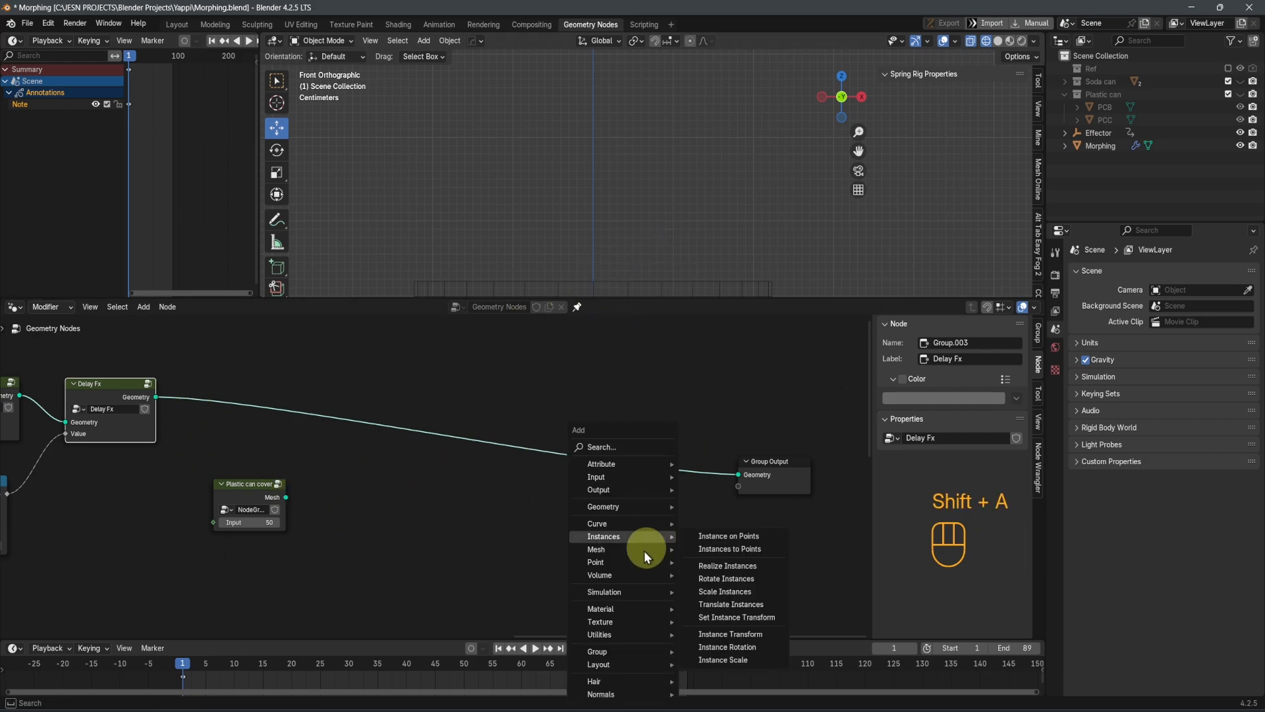
{"action": "mouse_move", "coordinate": [636, 508]}
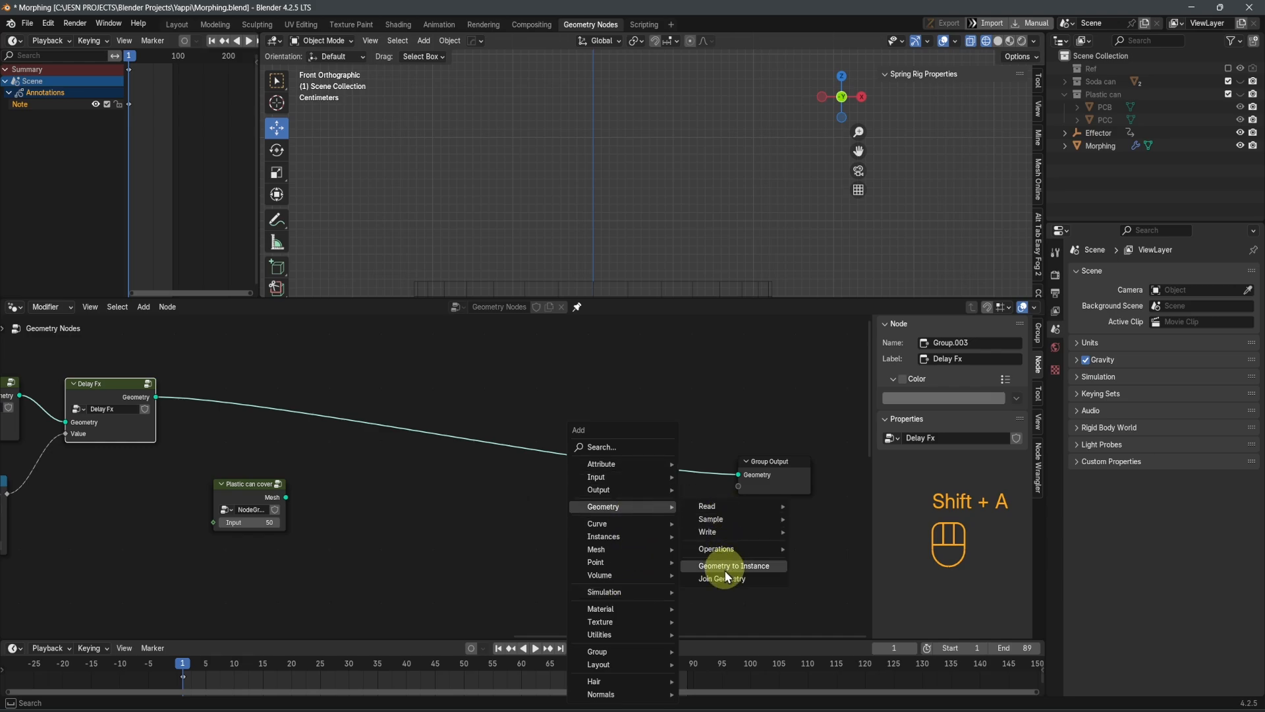
{"action": "left_click", "coordinate": [725, 579]}
{"action": "left_click", "coordinate": [613, 455]}
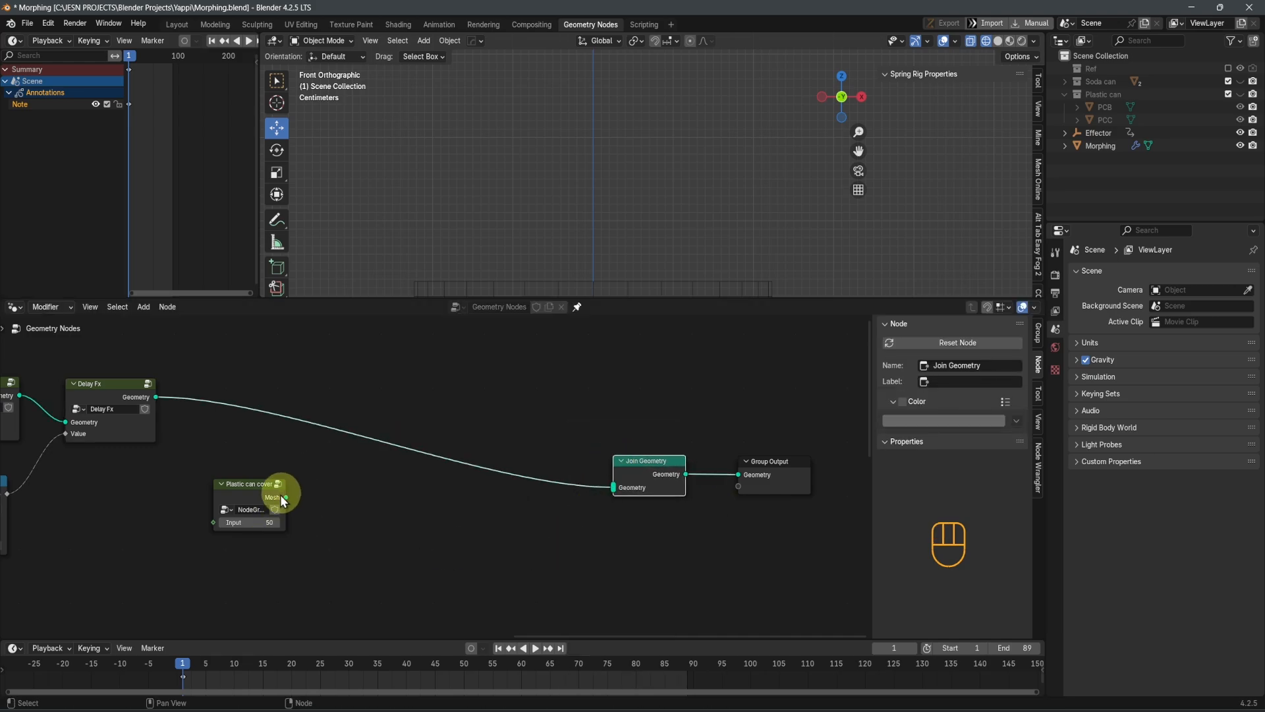
{"action": "left_click_drag", "start_coordinate": [286, 497], "coordinate": [611, 491]}
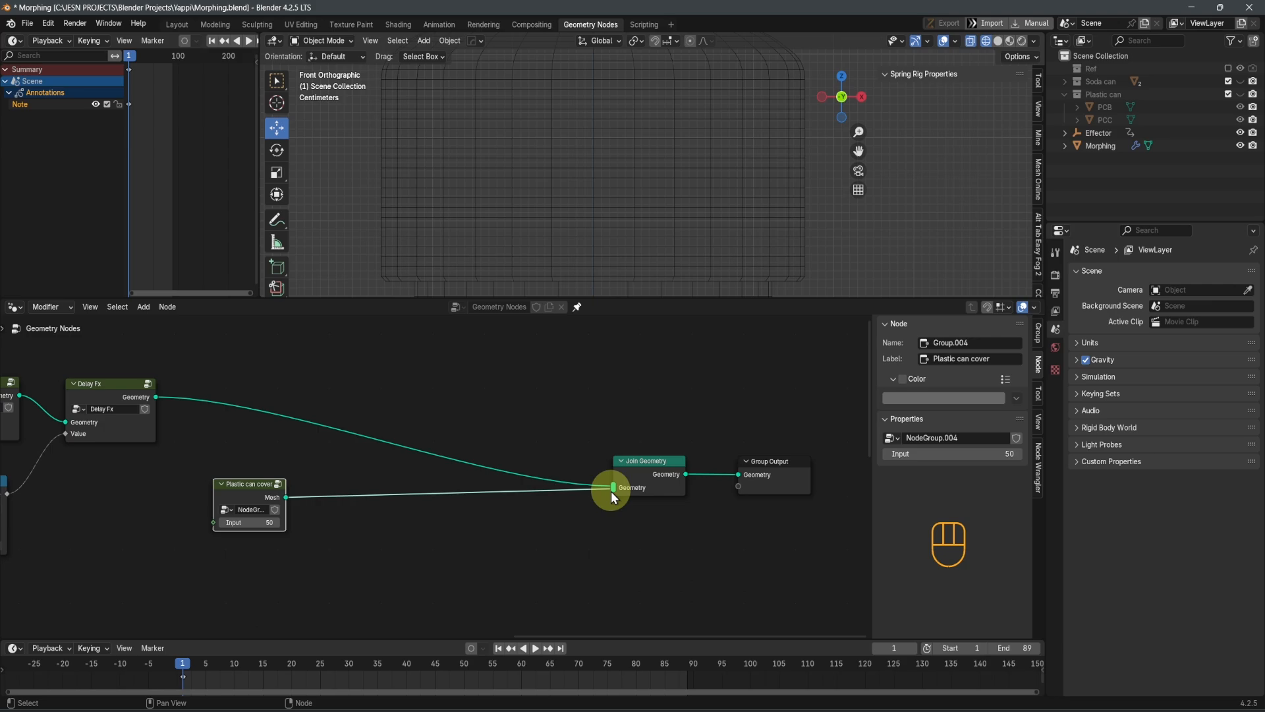
Restore solid shading in the 3D viewport and show the bottle with its cover in front view
{"action": "scroll", "coordinate": [667, 222], "scroll_direction": "down", "scroll_amount": 5}
{"action": "key", "text": "shift+z"}
{"action": "scroll", "coordinate": [667, 223], "scroll_direction": "down", "scroll_amount": 1}
{"action": "middle_click_drag", "start_coordinate": [682, 212], "coordinate": [749, 221]}
{"action": "key", "text": "KP_1"}
{"action": "scroll", "coordinate": [621, 429], "scroll_direction": "down", "scroll_amount": 2}
{"action": "scroll", "coordinate": [698, 145], "scroll_direction": "down", "scroll_amount": 4}
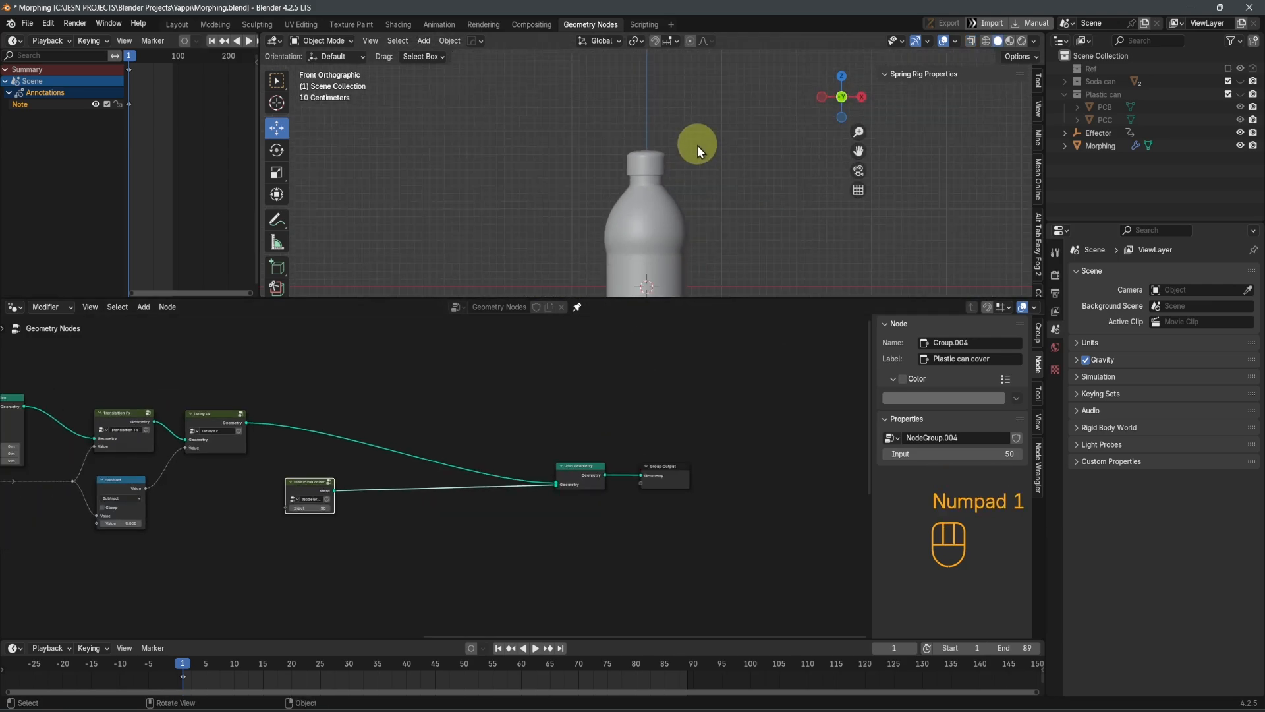
Play the morph animation to check how the cover behaves, and return to frame 1
{"action": "key", "text": "space"}
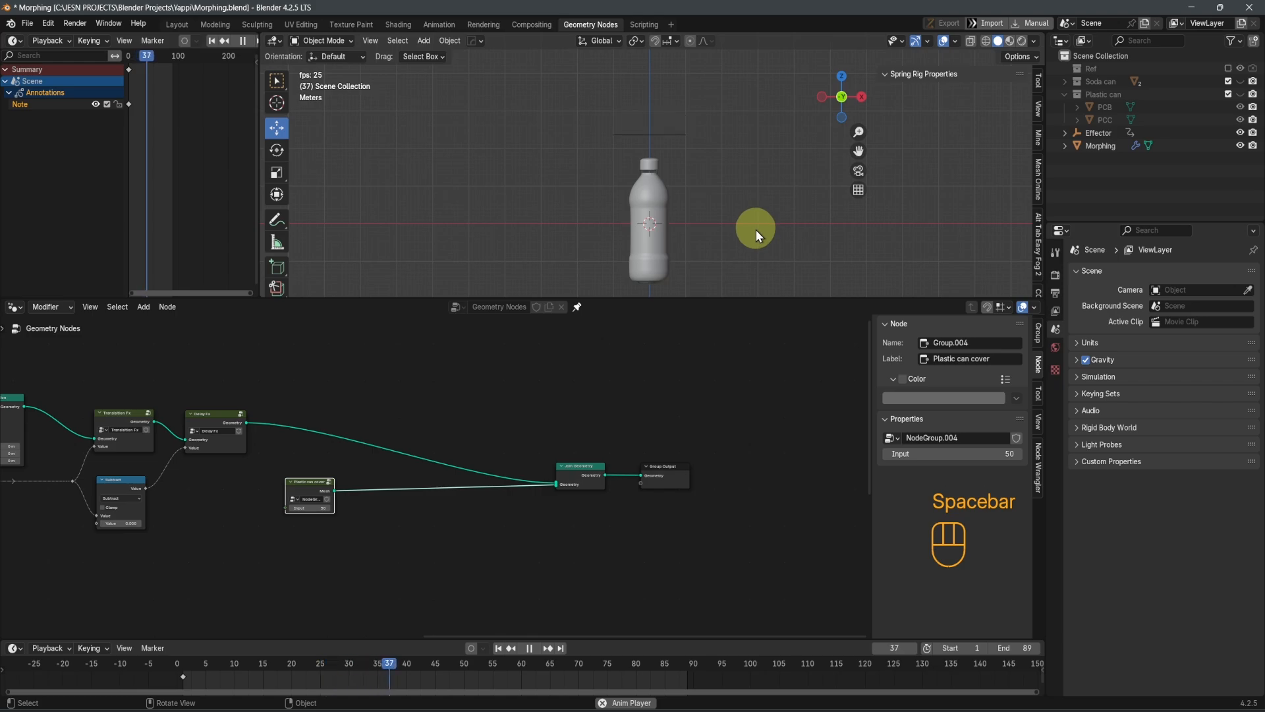
{"action": "key", "text": "space"}
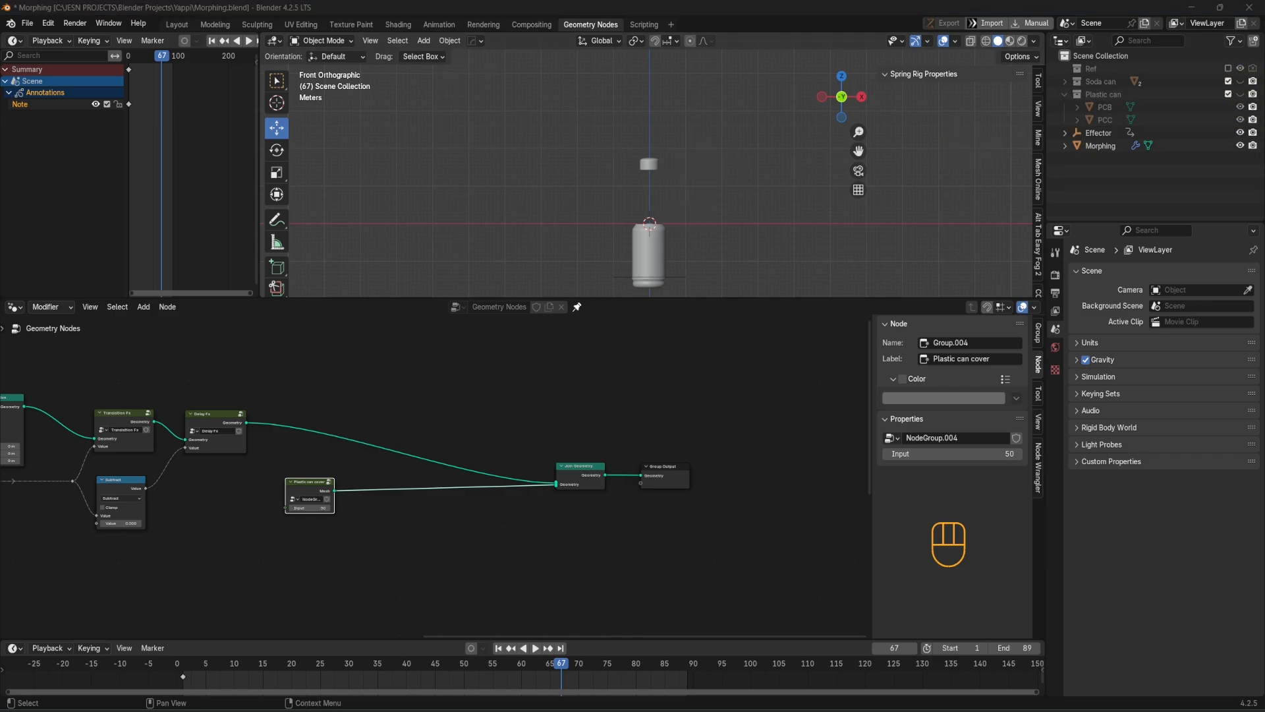
{"action": "scroll", "coordinate": [616, 410], "scroll_direction": "up", "scroll_amount": 2}
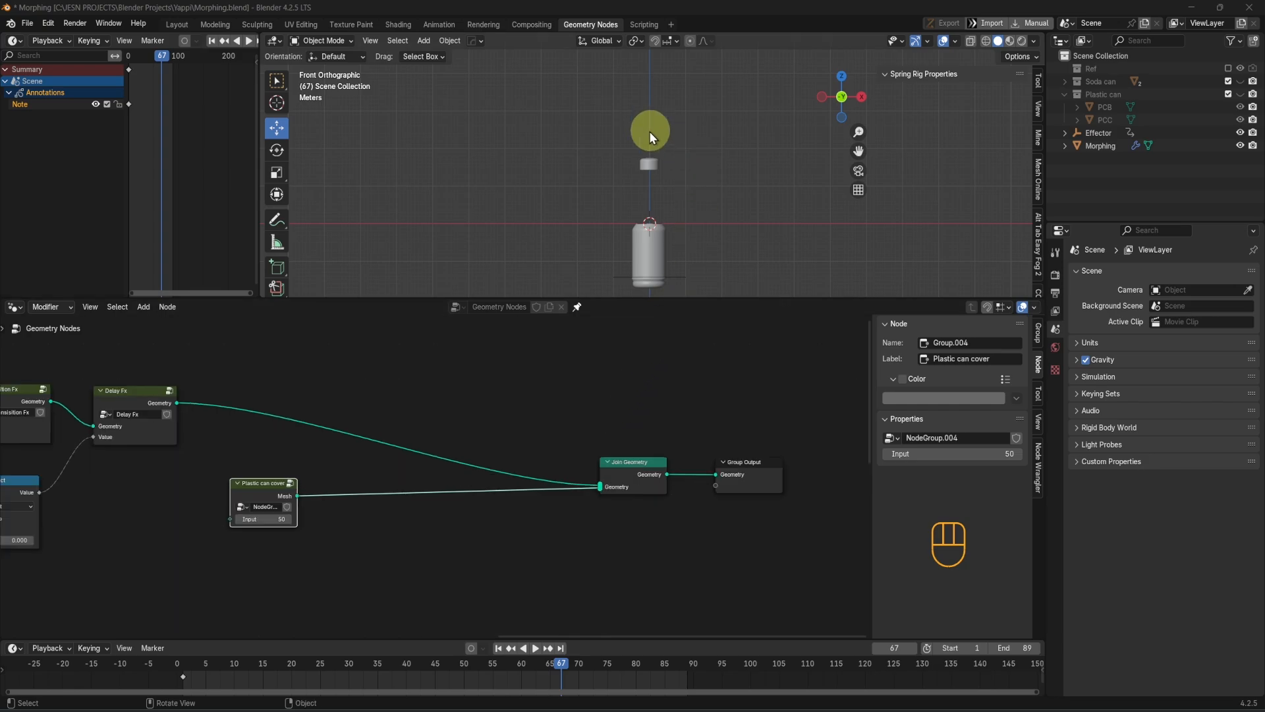
{"action": "scroll", "coordinate": [650, 132], "scroll_direction": "up", "scroll_amount": 4}
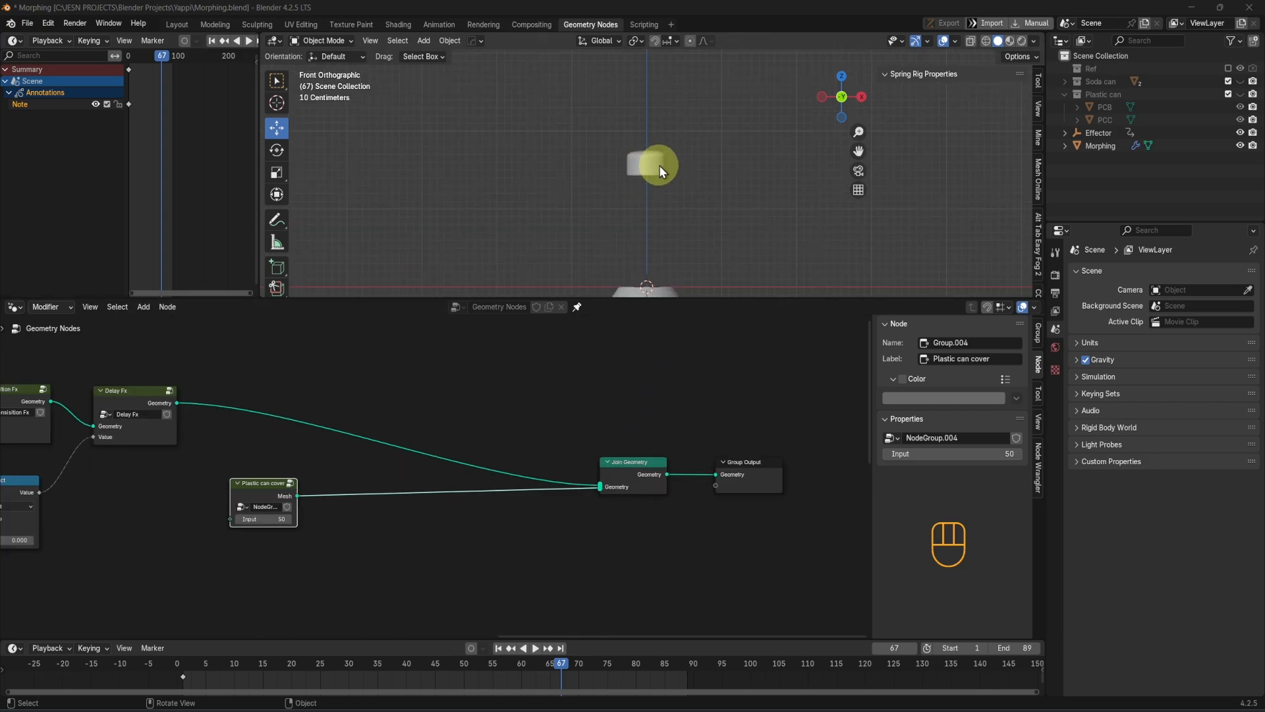
{"action": "scroll", "coordinate": [698, 173], "scroll_direction": "down", "scroll_amount": 1}
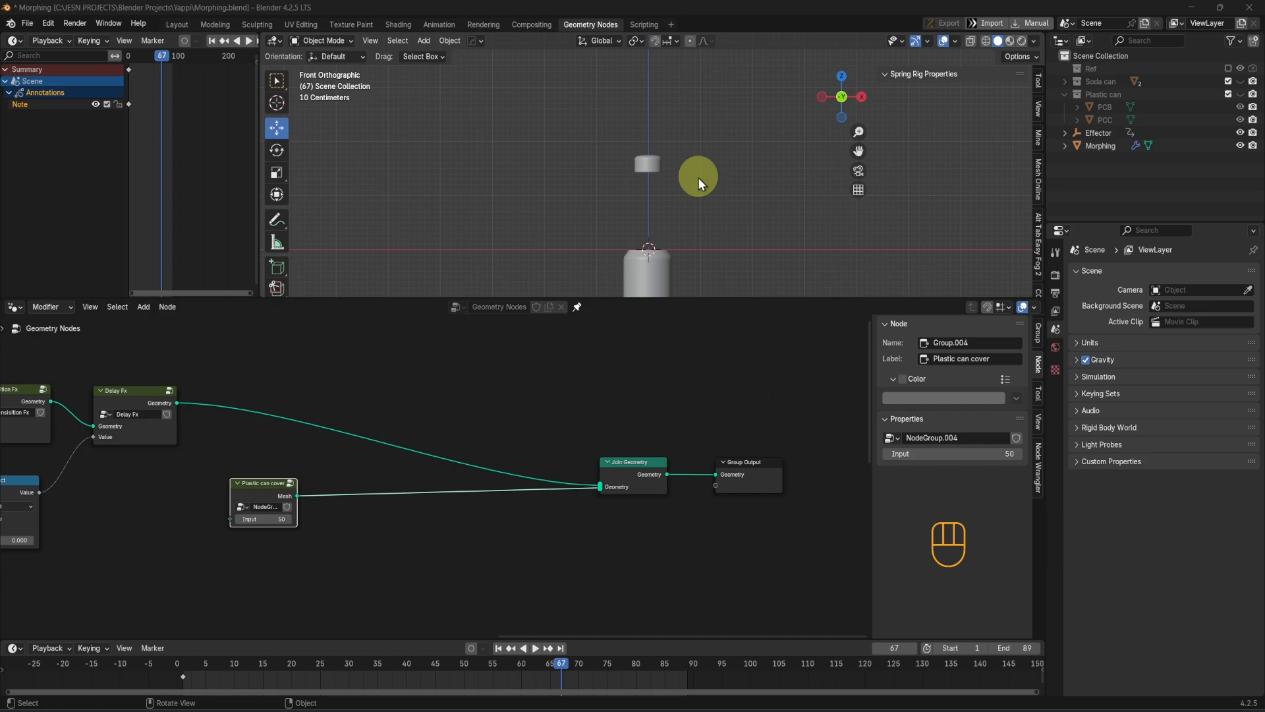
{"action": "key", "text": "shift+Left"}
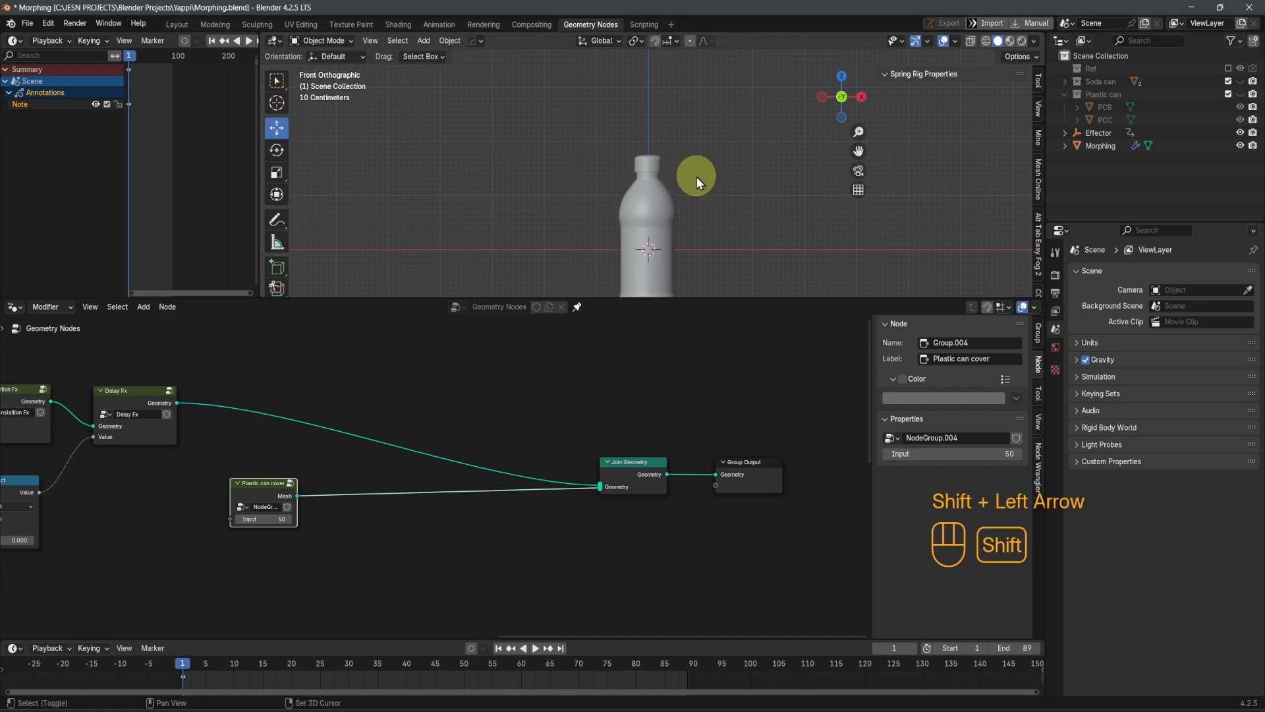
{"action": "scroll", "coordinate": [675, 167], "scroll_direction": "down", "scroll_amount": 2}
{"action": "scroll", "coordinate": [676, 172], "scroll_direction": "up", "scroll_amount": 3}
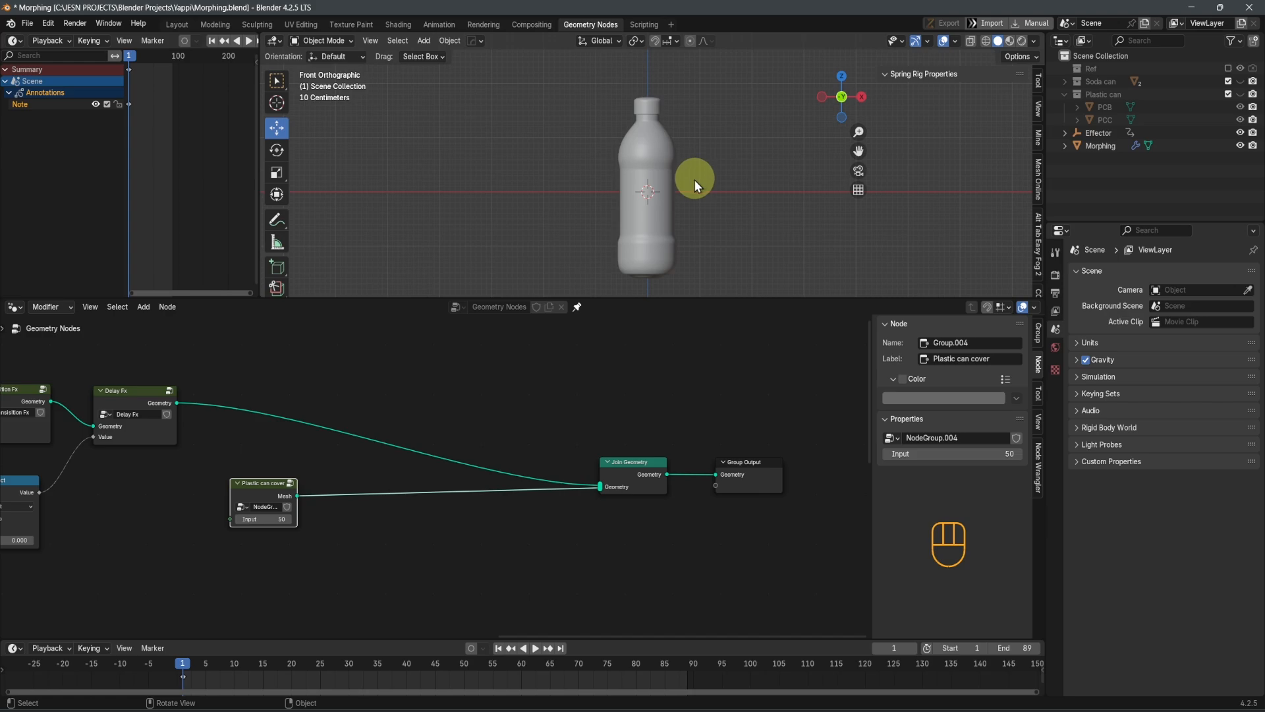
{"action": "scroll", "coordinate": [674, 196], "scroll_direction": "up", "scroll_amount": 2}
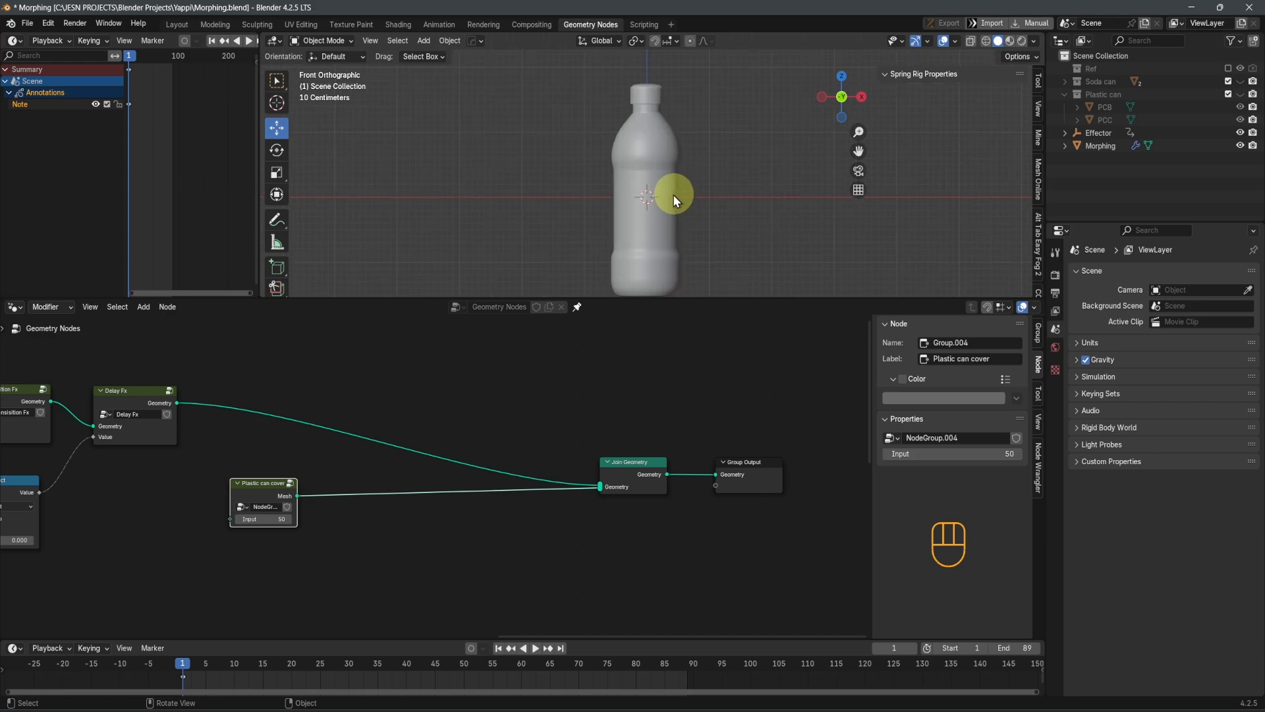
Select the Morphing object and examine its origin within the wireframe in front view, ending in solid shading
{"action": "left_click", "coordinate": [662, 157]}
{"action": "scroll", "coordinate": [704, 208], "scroll_direction": "up", "scroll_amount": 2}
{"action": "scroll", "coordinate": [704, 209], "scroll_direction": "up", "scroll_amount": 3, "text": "shift"}
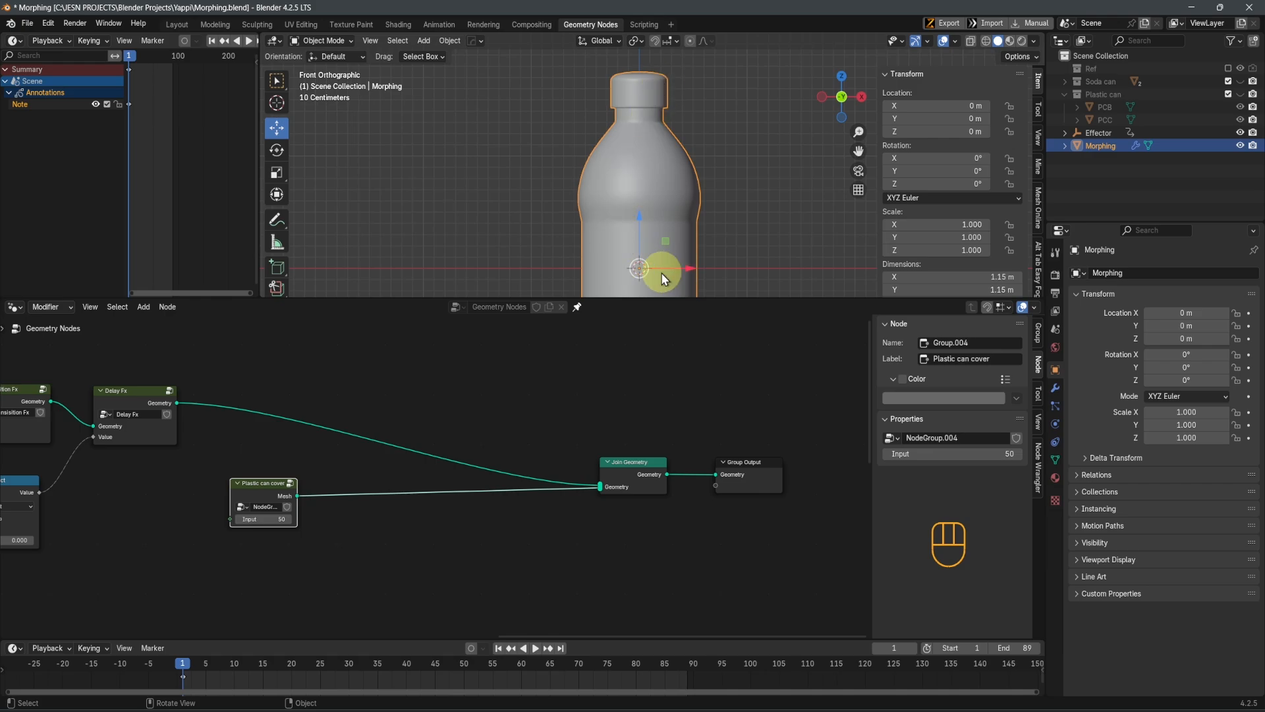
{"action": "scroll", "coordinate": [659, 274], "scroll_direction": "up", "scroll_amount": 3}
{"action": "middle_click_drag", "start_coordinate": [660, 253], "coordinate": [673, 188], "text": "shift"}
{"action": "key", "text": "shift+z"}
{"action": "scroll", "coordinate": [667, 252], "scroll_direction": "up", "scroll_amount": 3}
{"action": "scroll", "coordinate": [674, 204], "scroll_direction": "up", "scroll_amount": 3}
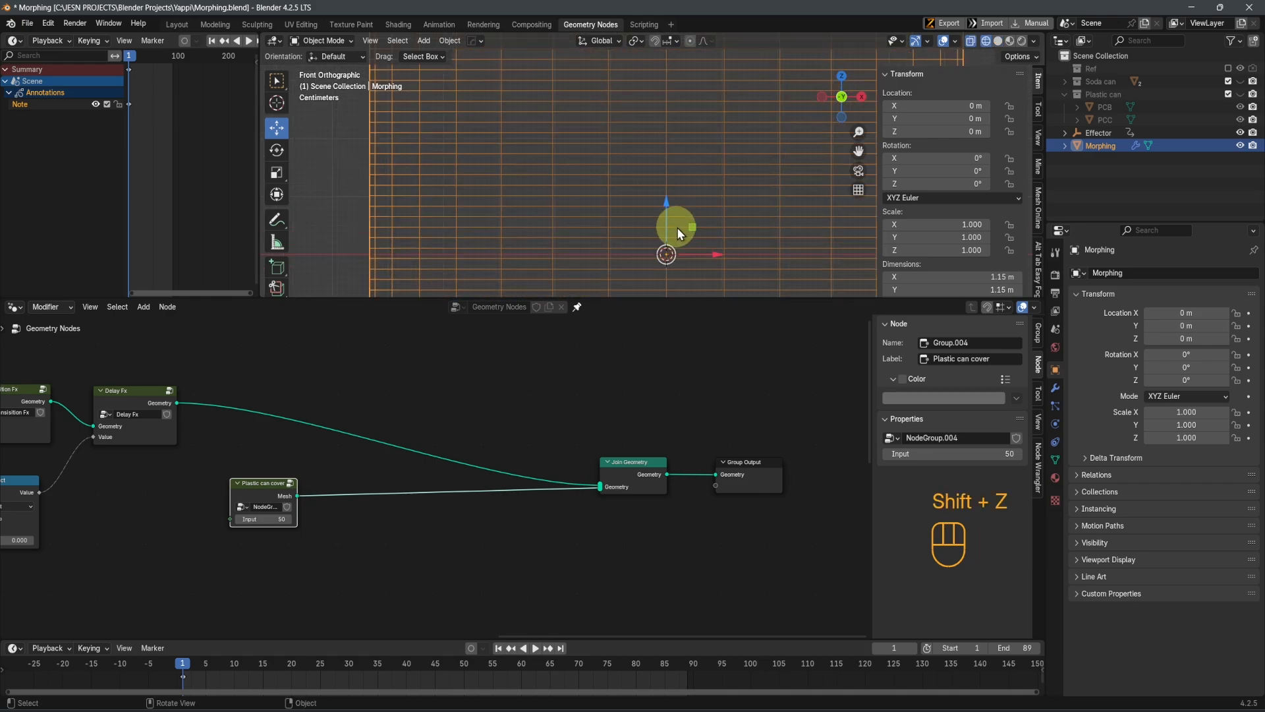
{"action": "scroll", "coordinate": [708, 253], "scroll_direction": "up", "scroll_amount": 4}
{"action": "middle_click_drag", "start_coordinate": [712, 257], "coordinate": [686, 156], "text": "shift"}
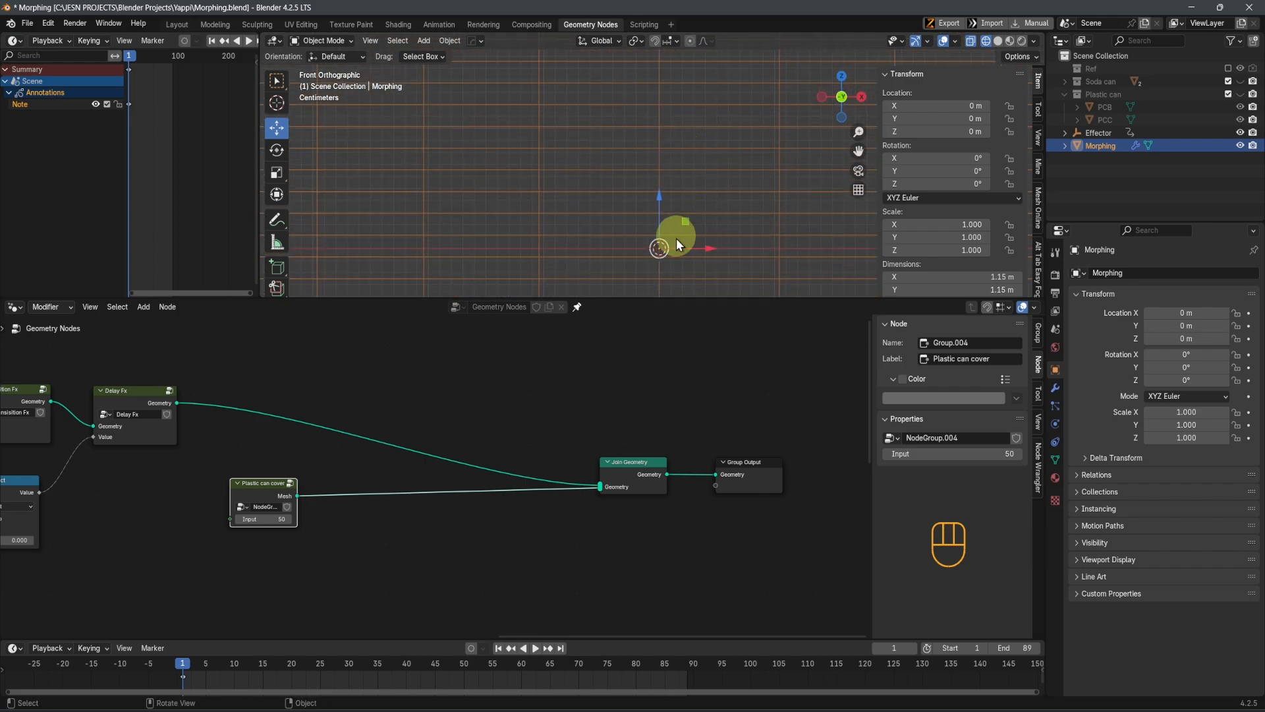
{"action": "scroll", "coordinate": [671, 237], "scroll_direction": "down", "scroll_amount": 5}
{"action": "key", "text": "shift+z"}
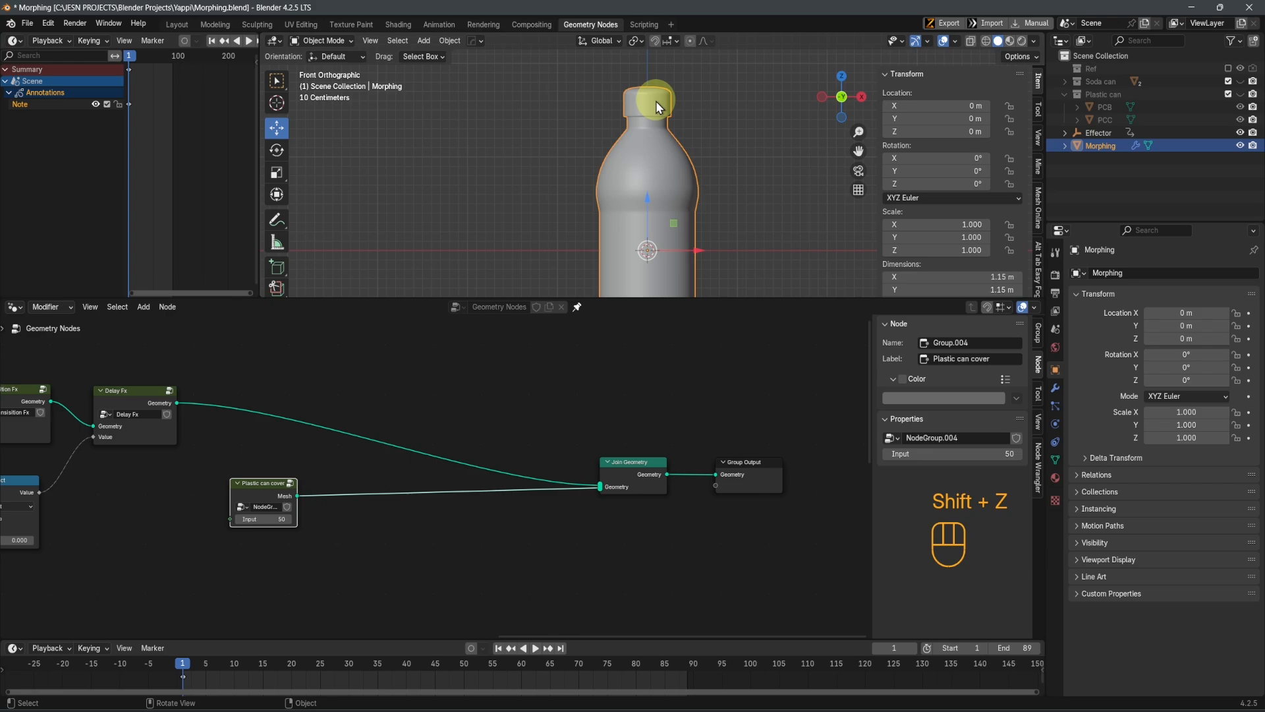
Reposition the Plastic can cover node and insert a Transform Geometry node between it and Join Geometry
{"action": "left_click_drag", "start_coordinate": [257, 483], "coordinate": [141, 486]}
{"action": "middle_click_drag", "start_coordinate": [379, 539], "coordinate": [570, 517]}
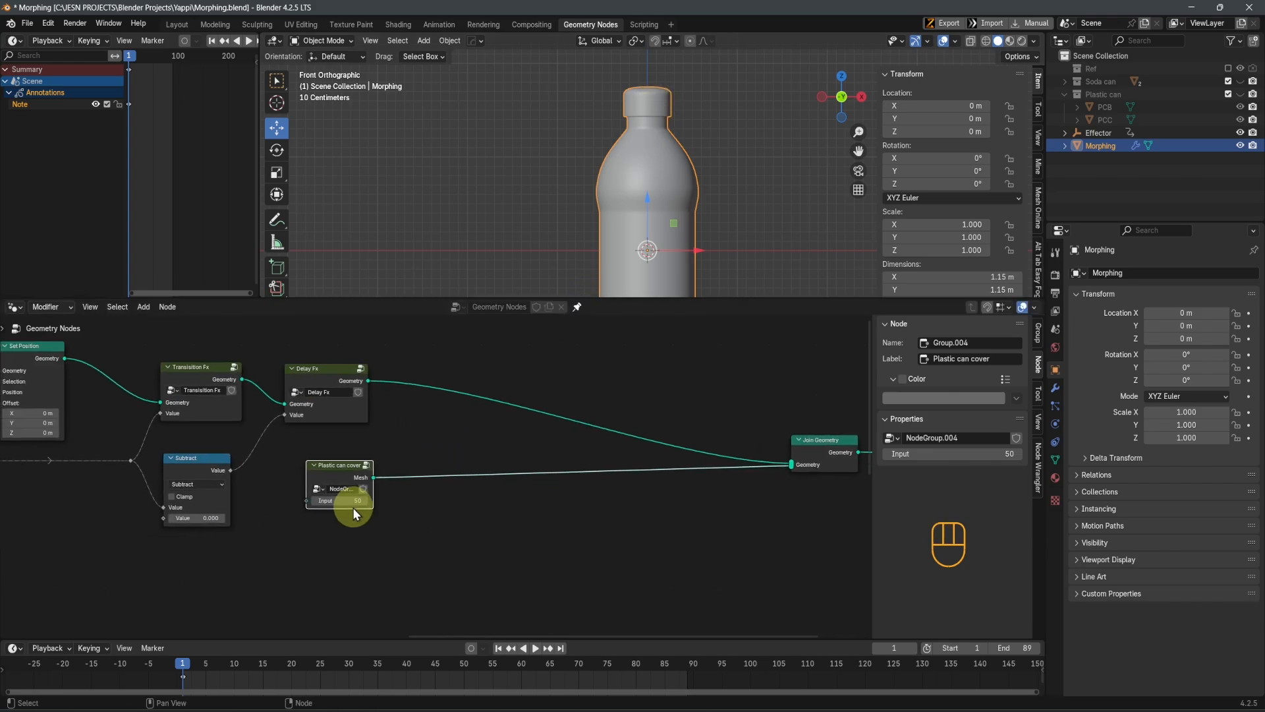
{"action": "left_click_drag", "start_coordinate": [329, 469], "coordinate": [322, 467]}
{"action": "key", "text": "shift+a"}
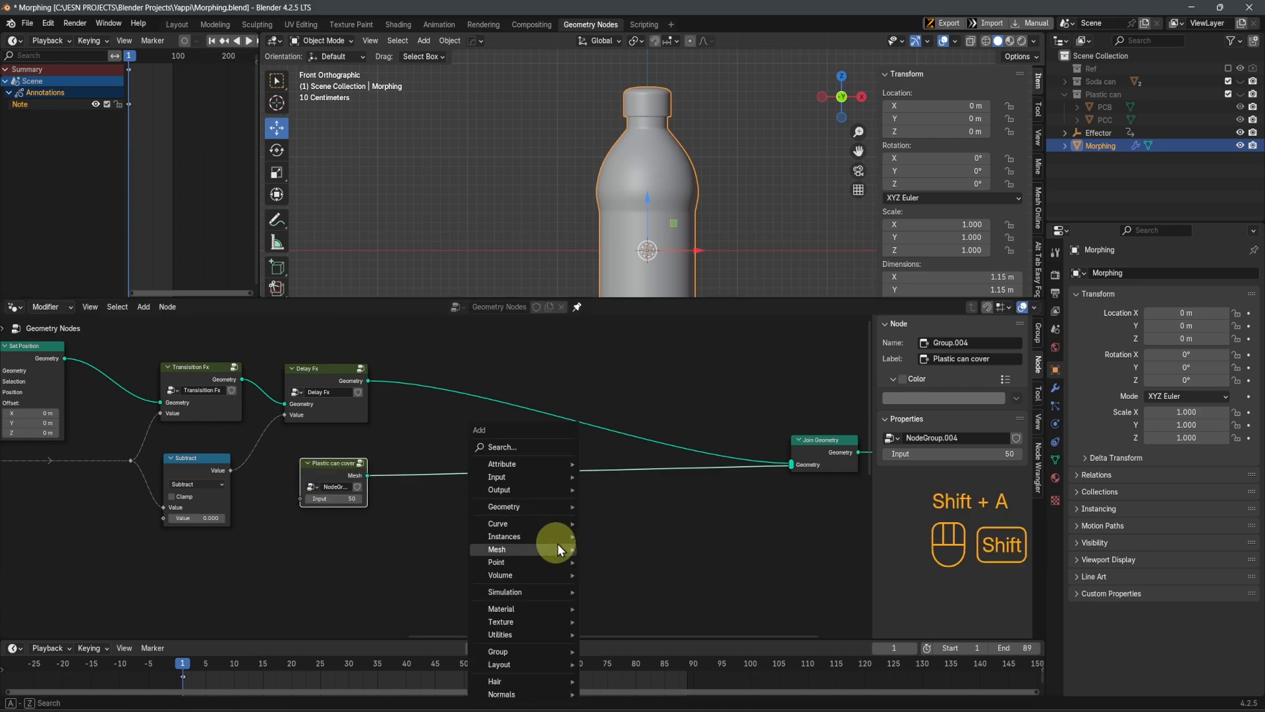
{"action": "left_click", "coordinate": [538, 448]}
{"action": "type", "text": "tra"}
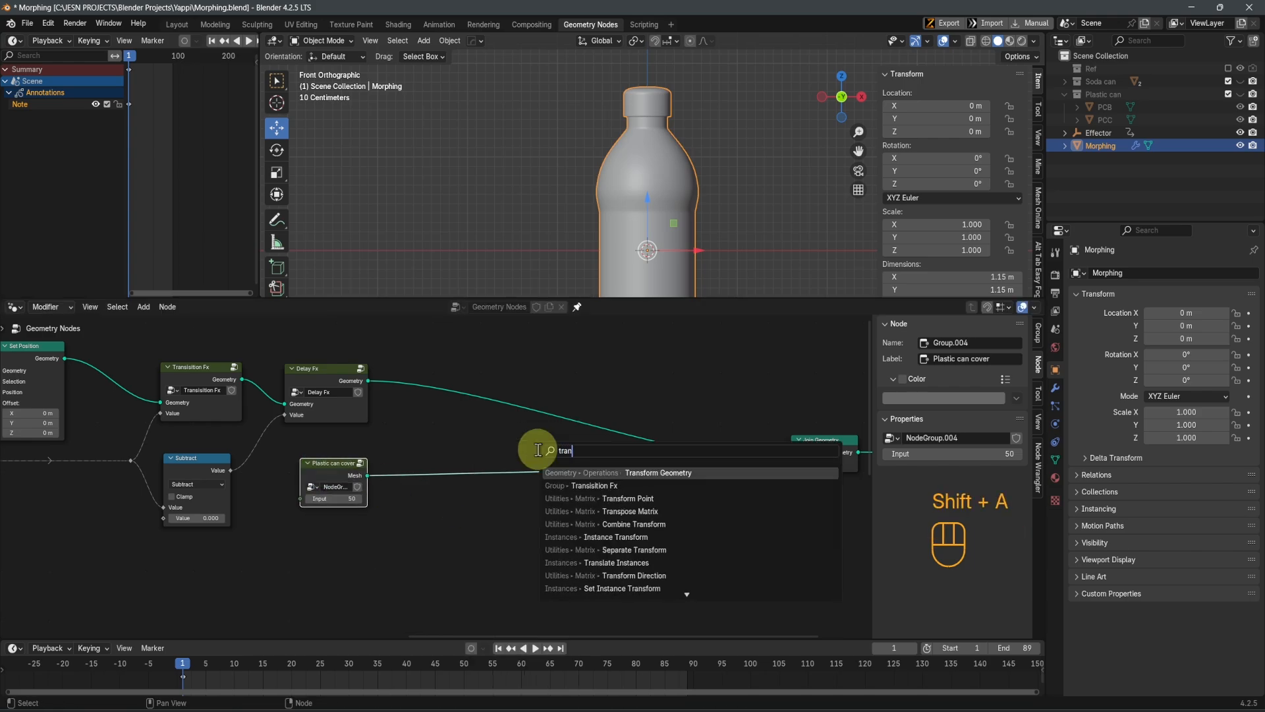
{"action": "type", "text": "n"}
{"action": "left_click", "coordinate": [566, 472]}
{"action": "left_click", "coordinate": [452, 455]}
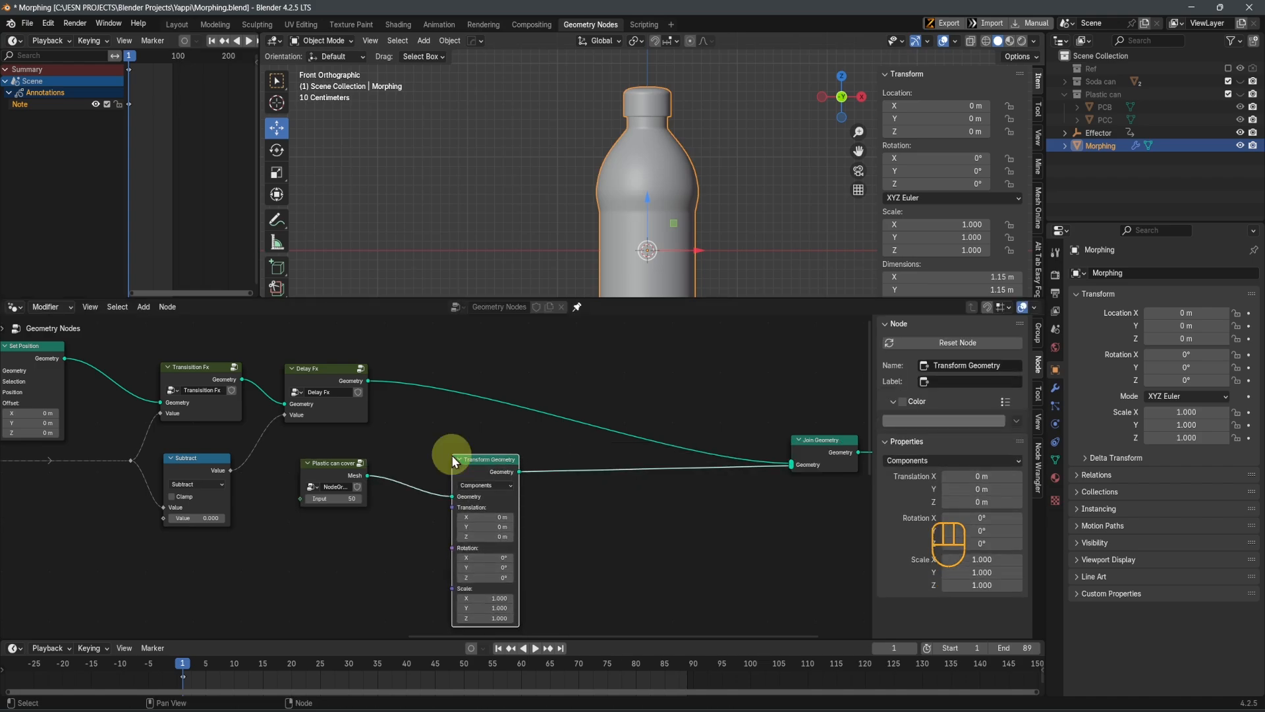
Turn on X-ray in the 3D viewport and set the Transform Geometry node's Z translation to -1.56 m, checking the cover at the origin
{"action": "scroll", "coordinate": [452, 461], "scroll_direction": "up", "scroll_amount": 3}
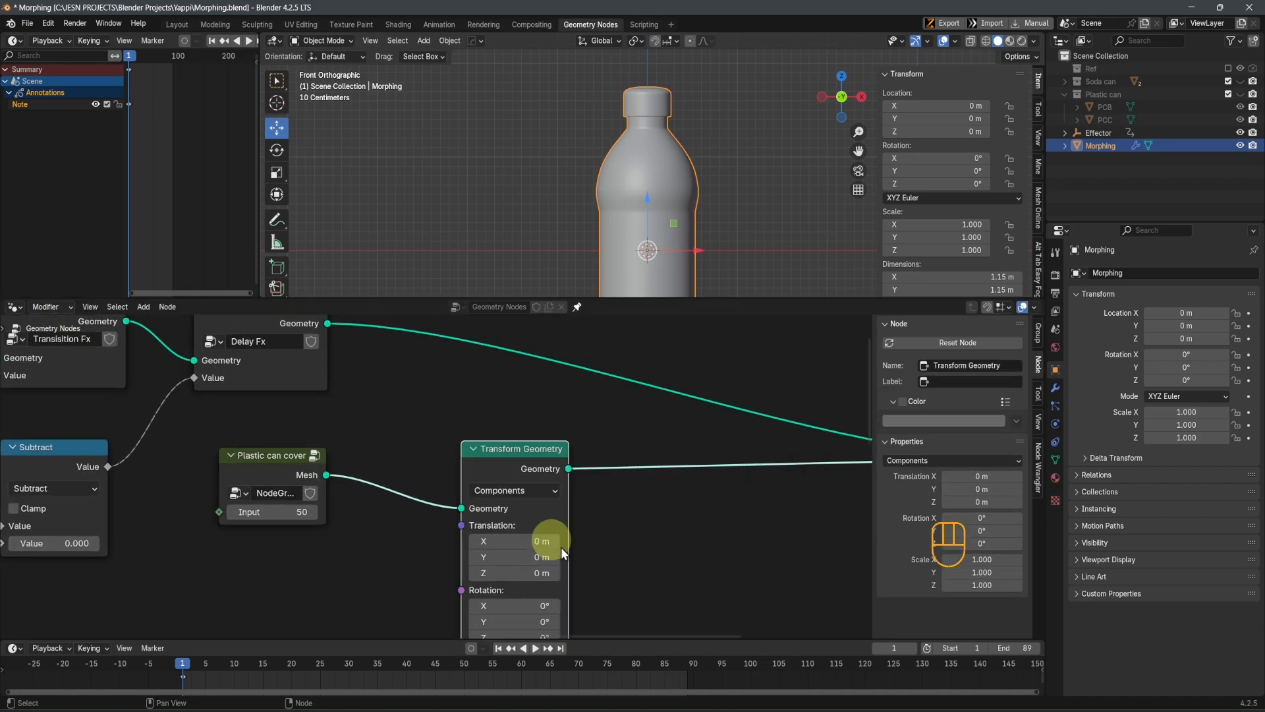
{"action": "left_click", "coordinate": [974, 41]}
{"action": "mouse_move", "coordinate": [636, 516]}
{"action": "middle_mouse_down", "text": "shift"}
{"action": "mouse_move", "coordinate": [666, 465]}
{"action": "mouse_move", "coordinate": [668, 423]}
{"action": "middle_mouse_up", "text": "shift"}
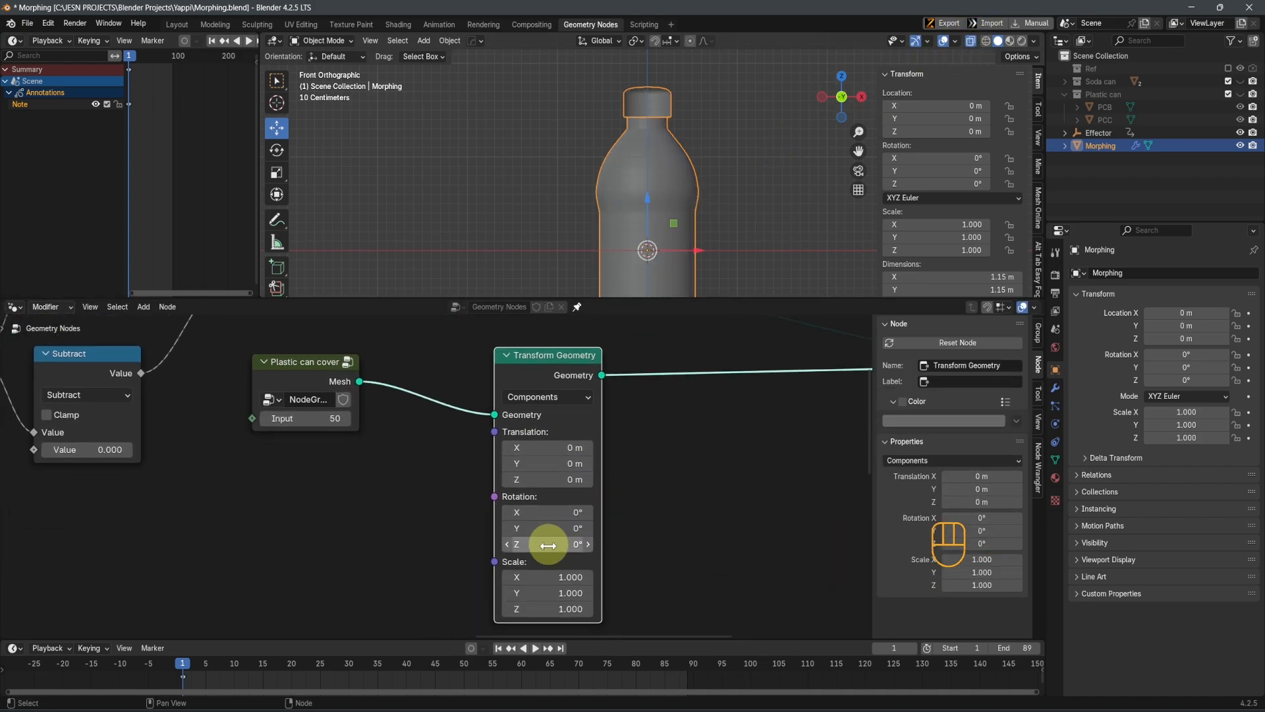
{"action": "left_click", "coordinate": [554, 479]}
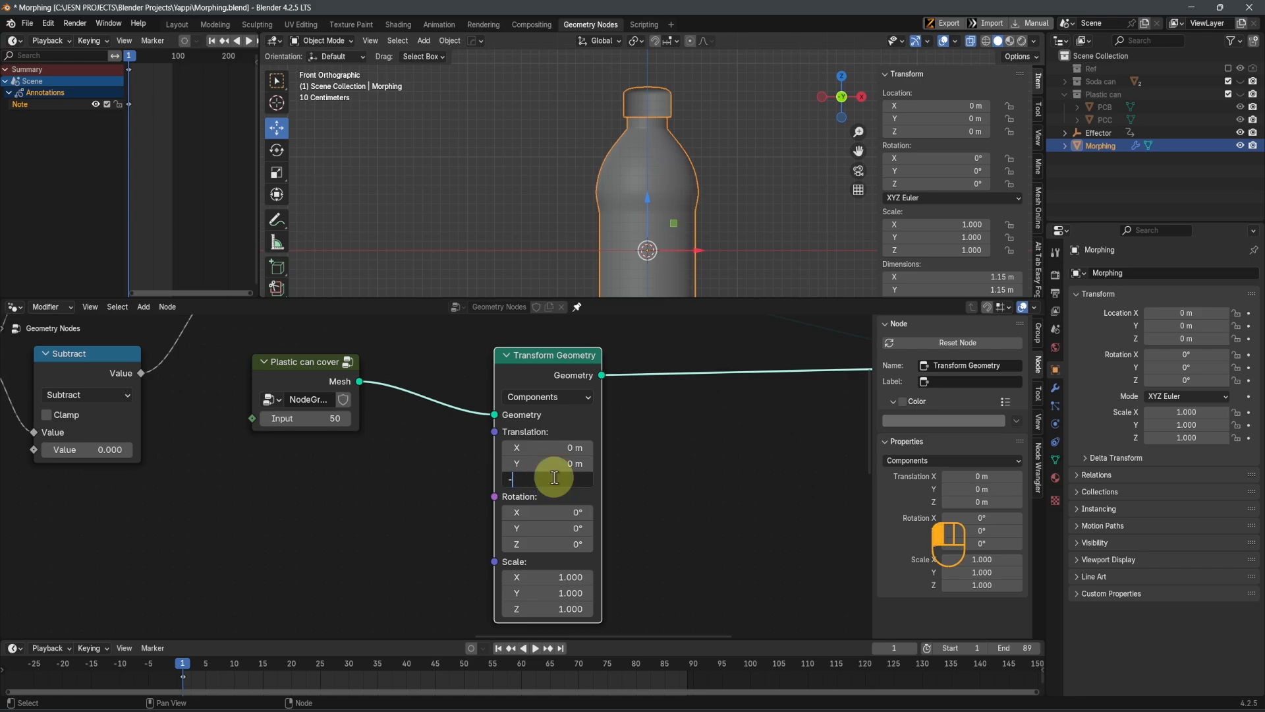
{"action": "type", "text": "-1.56"}
{"action": "key", "text": "Return"}
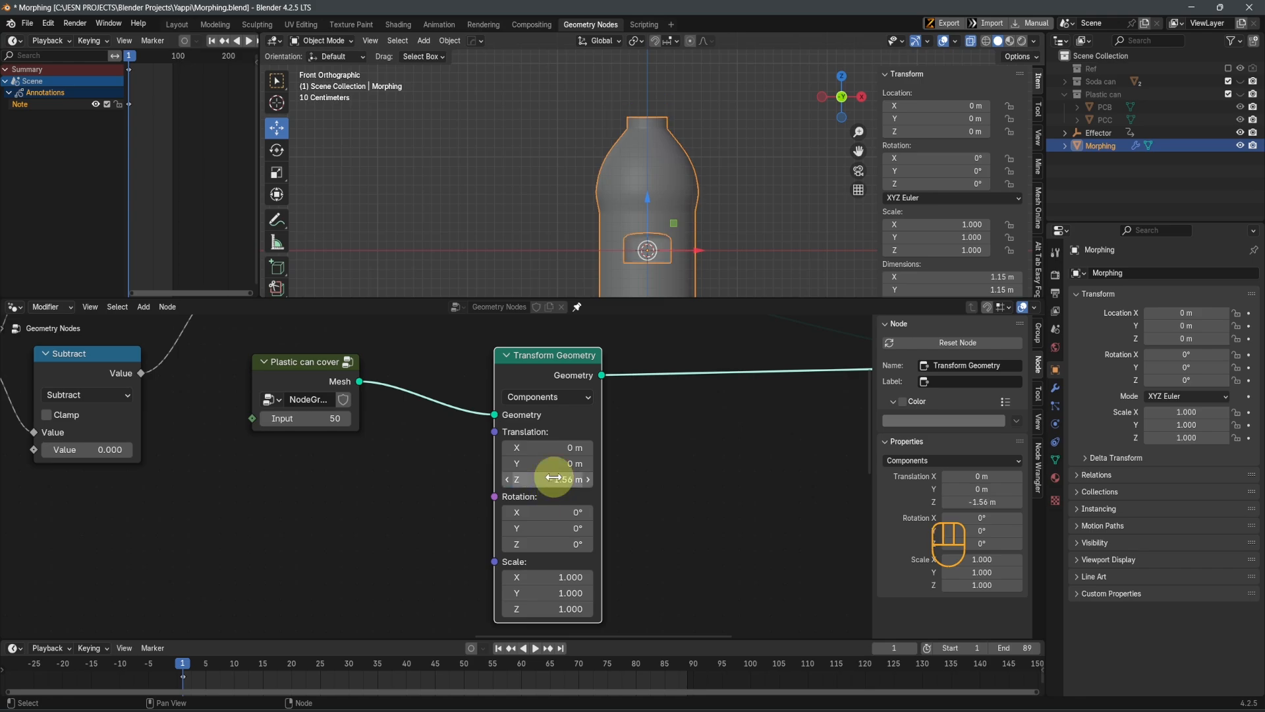
{"action": "scroll", "coordinate": [670, 244], "scroll_direction": "up", "scroll_amount": 2}
{"action": "middle_click_drag", "start_coordinate": [653, 183], "coordinate": [628, 71], "text": "shift"}
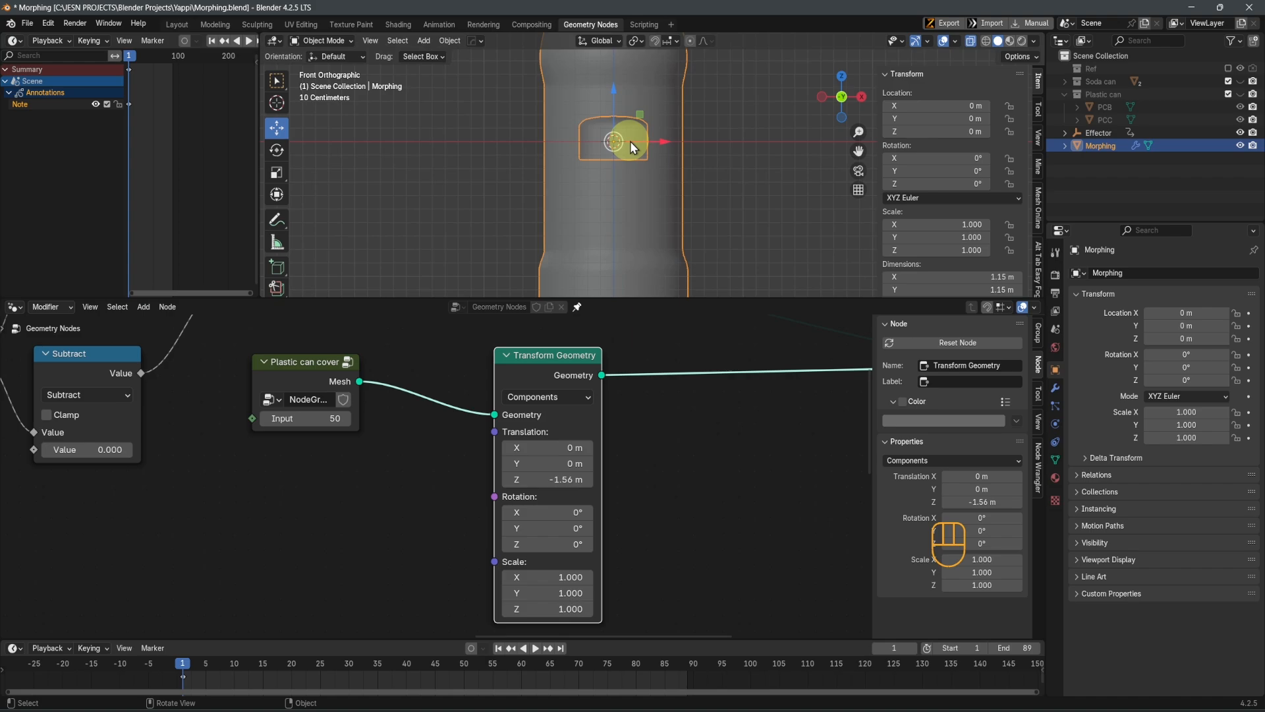
{"action": "scroll", "coordinate": [630, 141], "scroll_direction": "up", "scroll_amount": 1}
{"action": "middle_click_drag", "start_coordinate": [630, 141], "coordinate": [630, 147]}
Label the Transform Geometry node "Move to Origin"
{"action": "key", "text": "F2"}
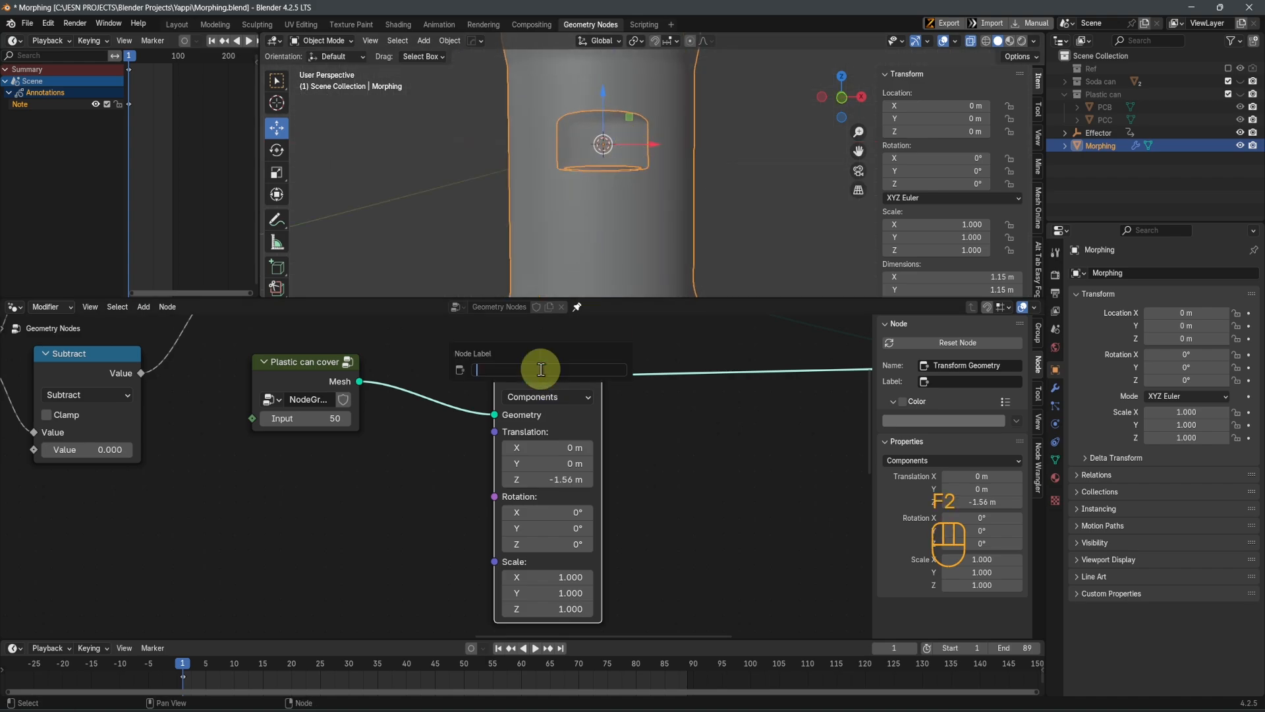
{"action": "type", "text": "Move to Orgin"}
{"action": "key", "text": "Return"}
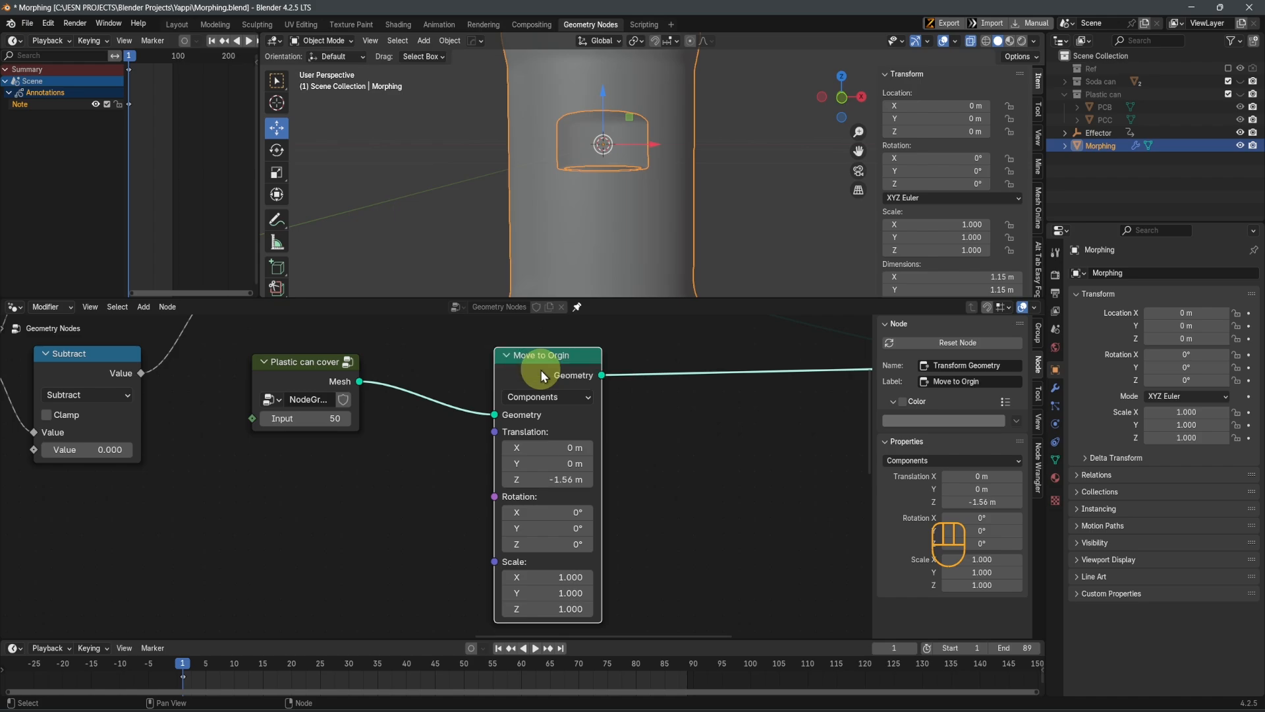
{"action": "key", "text": "F2"}
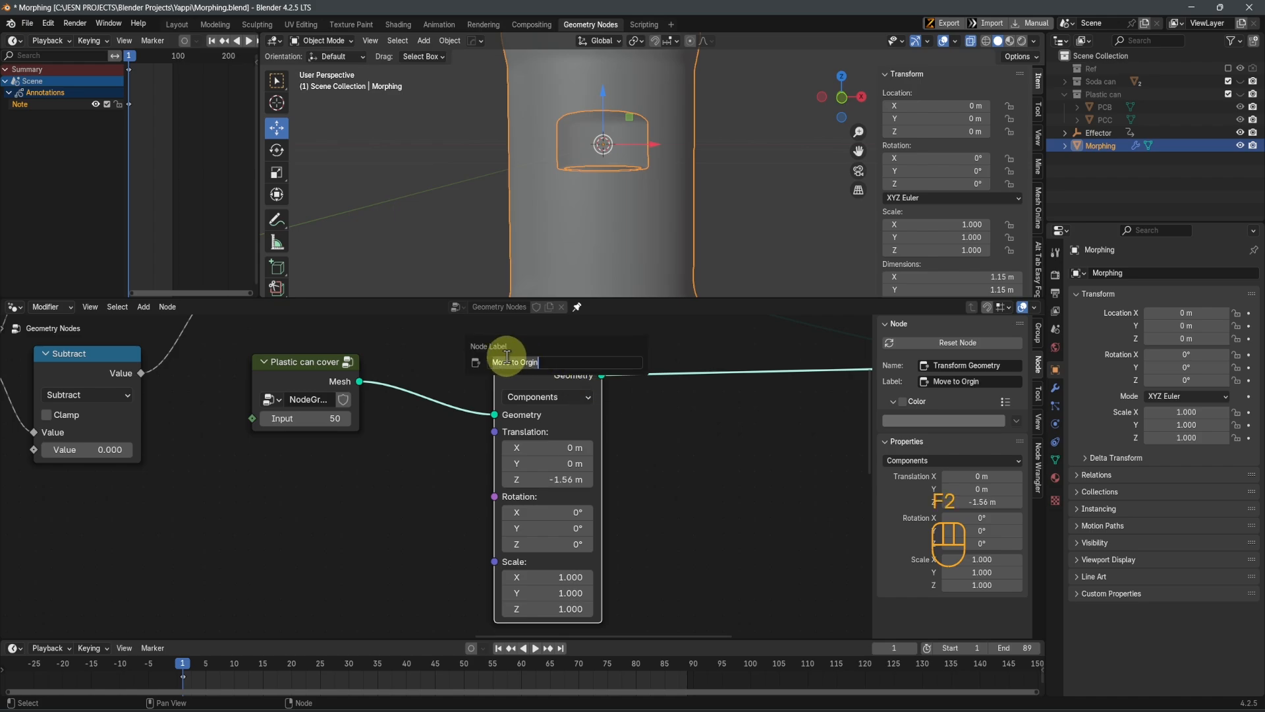
{"action": "left_click", "coordinate": [520, 362]}
{"action": "key", "text": "Right"}
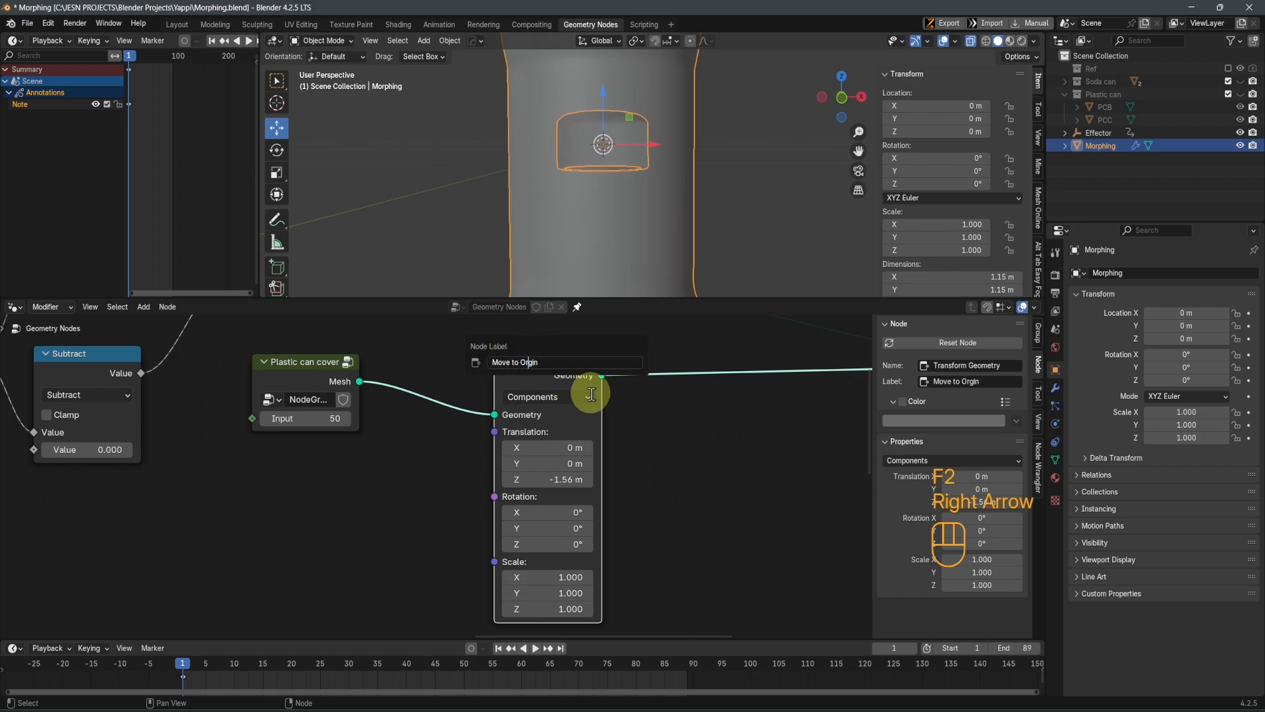
{"action": "key", "text": "Return"}
Duplicate the Move to Origin node and place the copy on the link between the original and Join Geometry
{"action": "scroll", "coordinate": [660, 464], "scroll_direction": "down", "scroll_amount": 5}
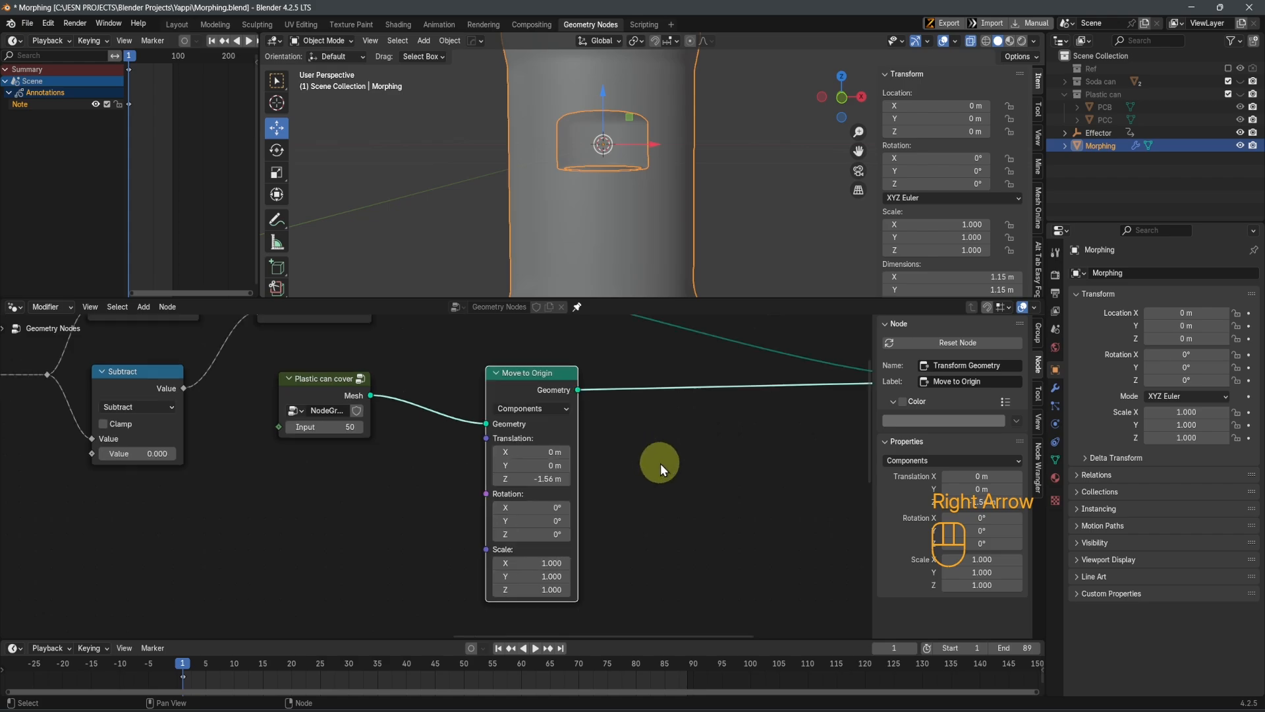
{"action": "middle_click_drag", "start_coordinate": [634, 467], "coordinate": [536, 474], "text": "shift"}
{"action": "key", "text": "shift+d"}
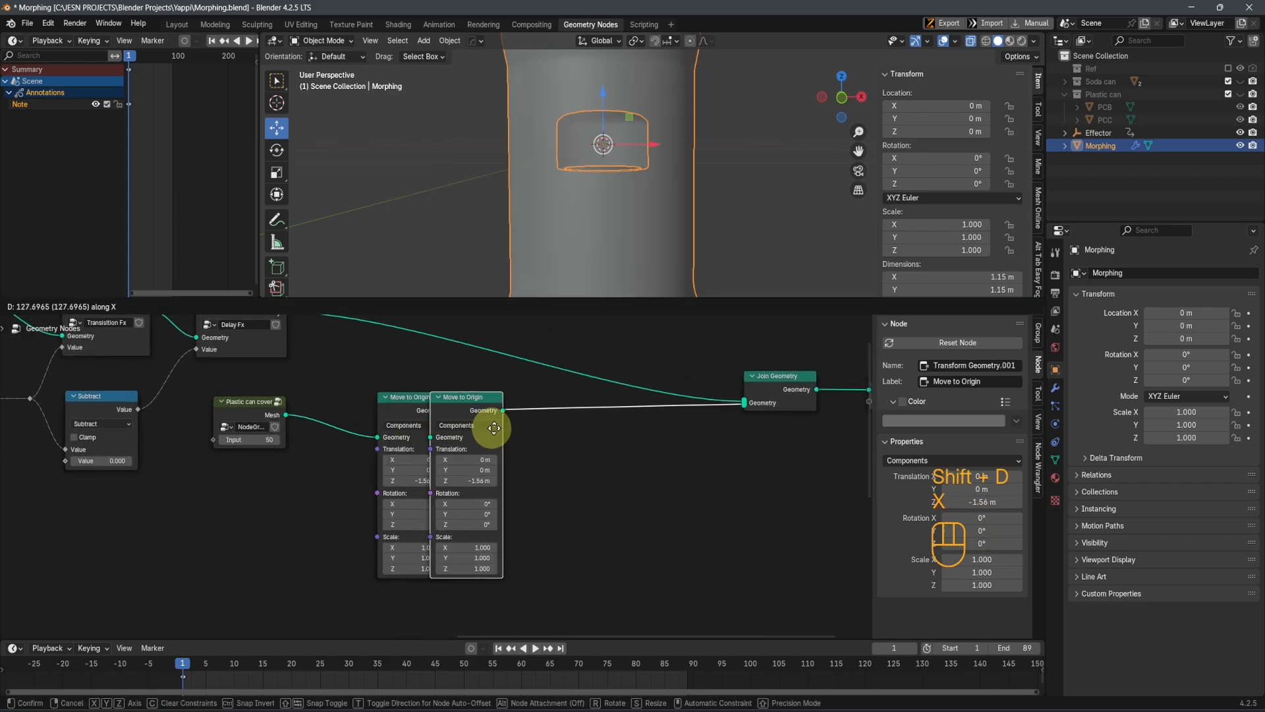
{"action": "left_click", "coordinate": [517, 424]}
{"action": "scroll", "coordinate": [580, 479], "scroll_direction": "up", "scroll_amount": 2}
Relabel the duplicated transform node "Correct Origin"
{"action": "key", "text": "F2"}
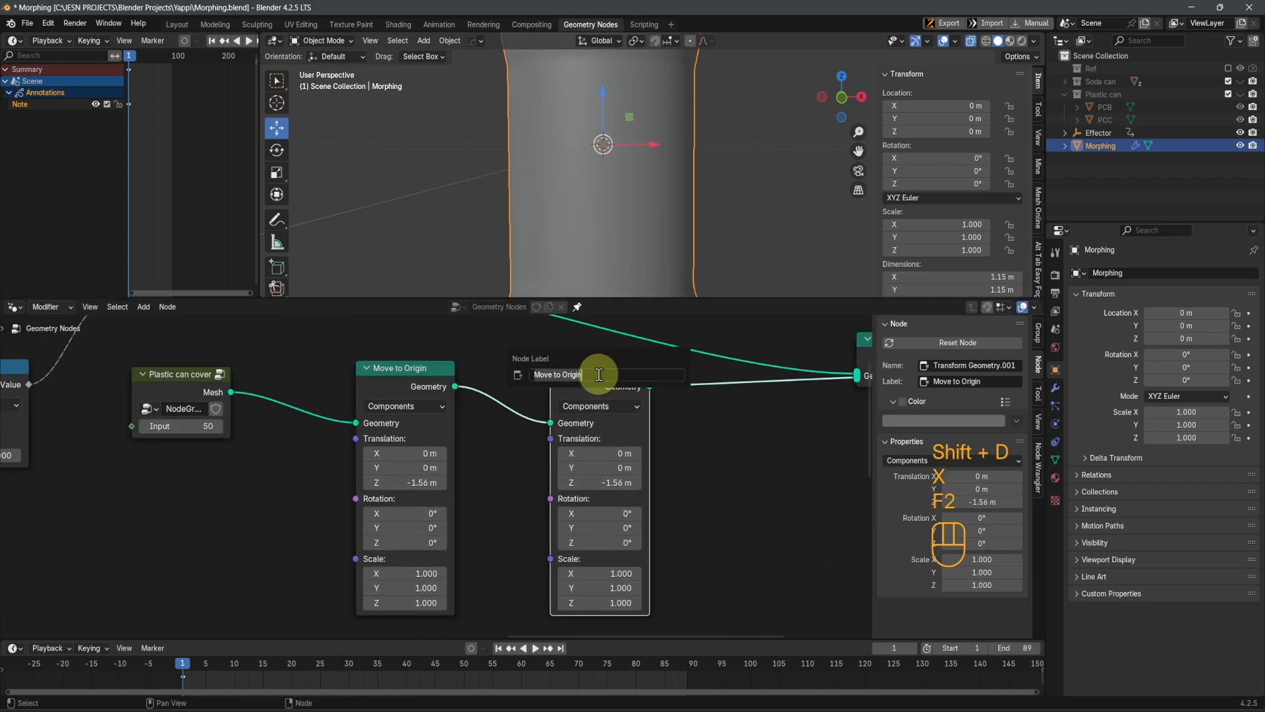
{"action": "type", "text": "Corr"}
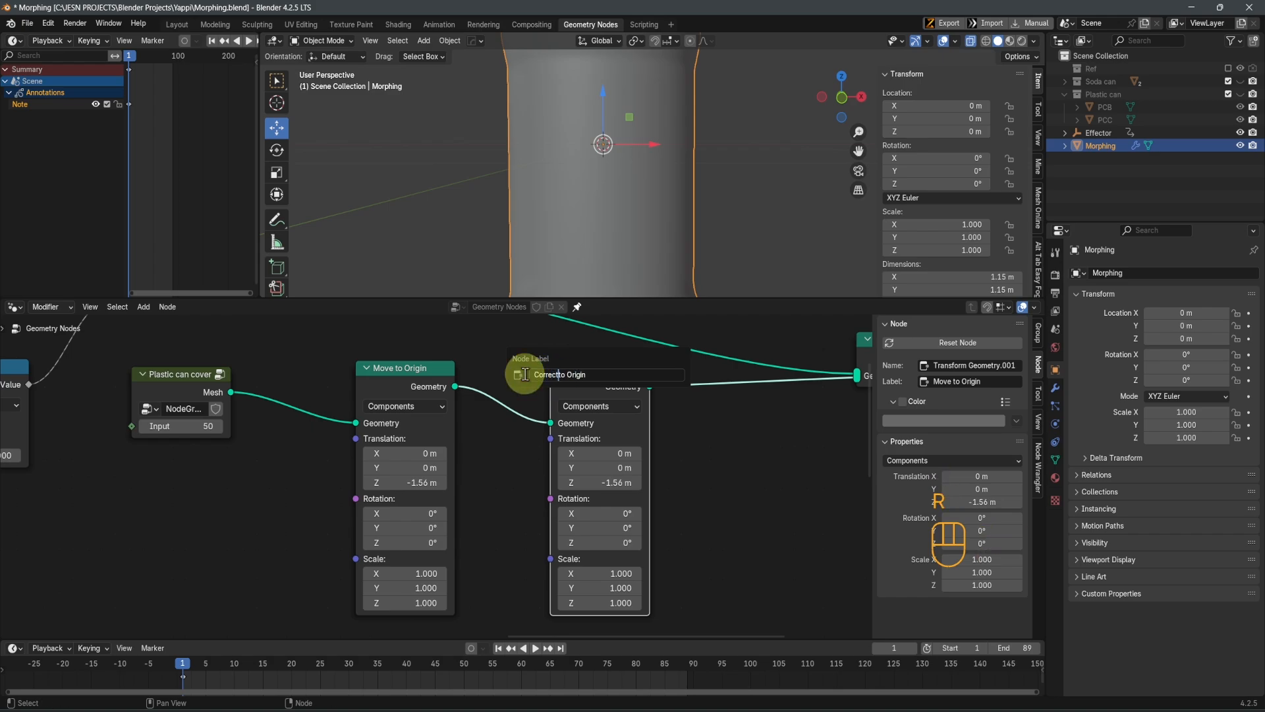
{"action": "type", "text": "ect"}
{"action": "key", "text": "Delete"}
{"action": "key", "text": "Delete"}
{"action": "key", "text": "Return"}
Set the Correct Origin node's Z translation to 1.56 m and check the bottle and cover in front view
{"action": "scroll", "coordinate": [619, 461], "scroll_direction": "up", "scroll_amount": 2}
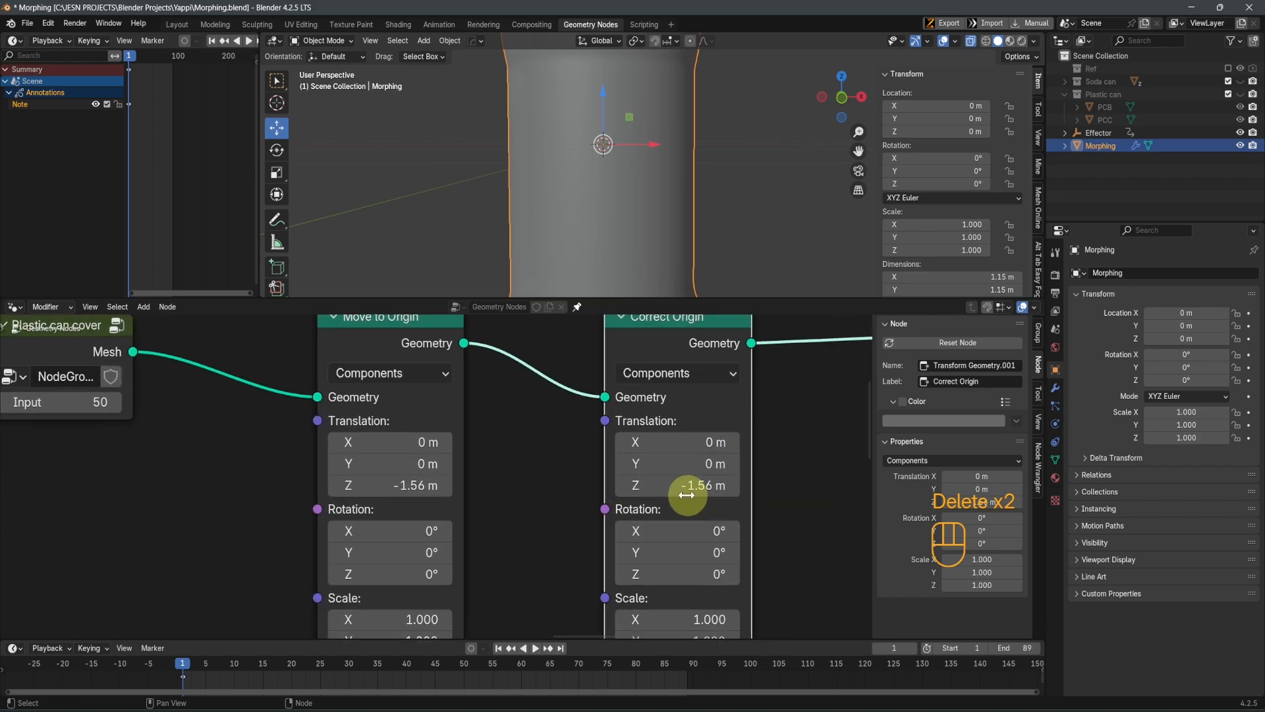
{"action": "left_click", "coordinate": [686, 494]}
{"action": "left_click", "coordinate": [637, 488]}
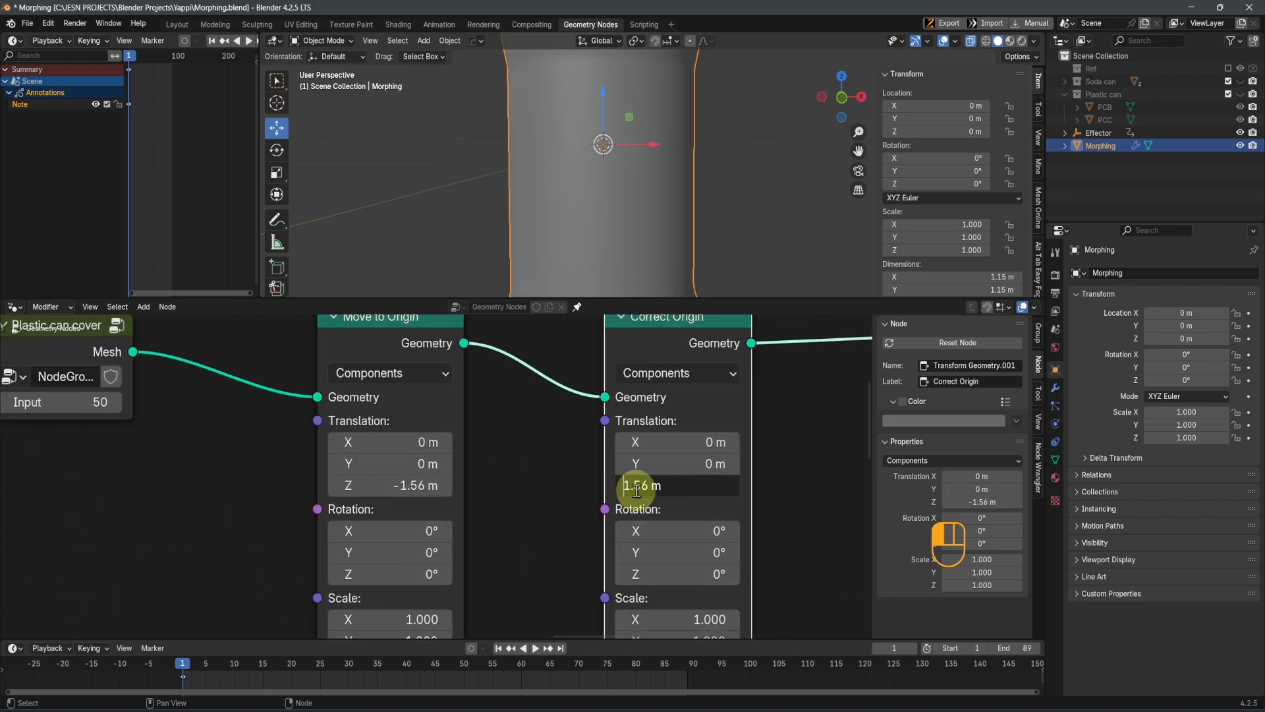
{"action": "key", "text": "Return"}
{"action": "scroll", "coordinate": [630, 178], "scroll_direction": "down", "scroll_amount": 5}
{"action": "middle_click_drag", "start_coordinate": [628, 128], "coordinate": [627, 169], "text": "shift"}
{"action": "key", "text": "KP_1"}
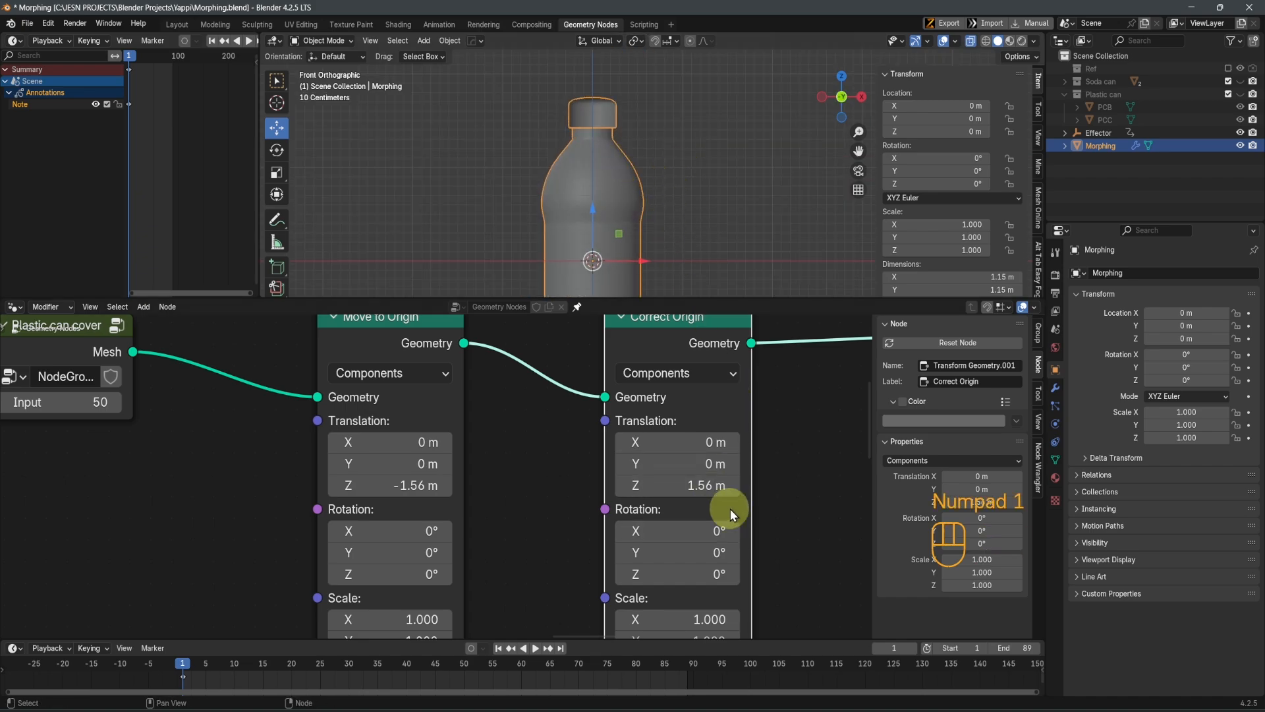
Collapse the Correct Origin and Move to Origin nodes
{"action": "scroll", "coordinate": [731, 509], "scroll_direction": "down", "scroll_amount": 3}
{"action": "key", "text": "h"}
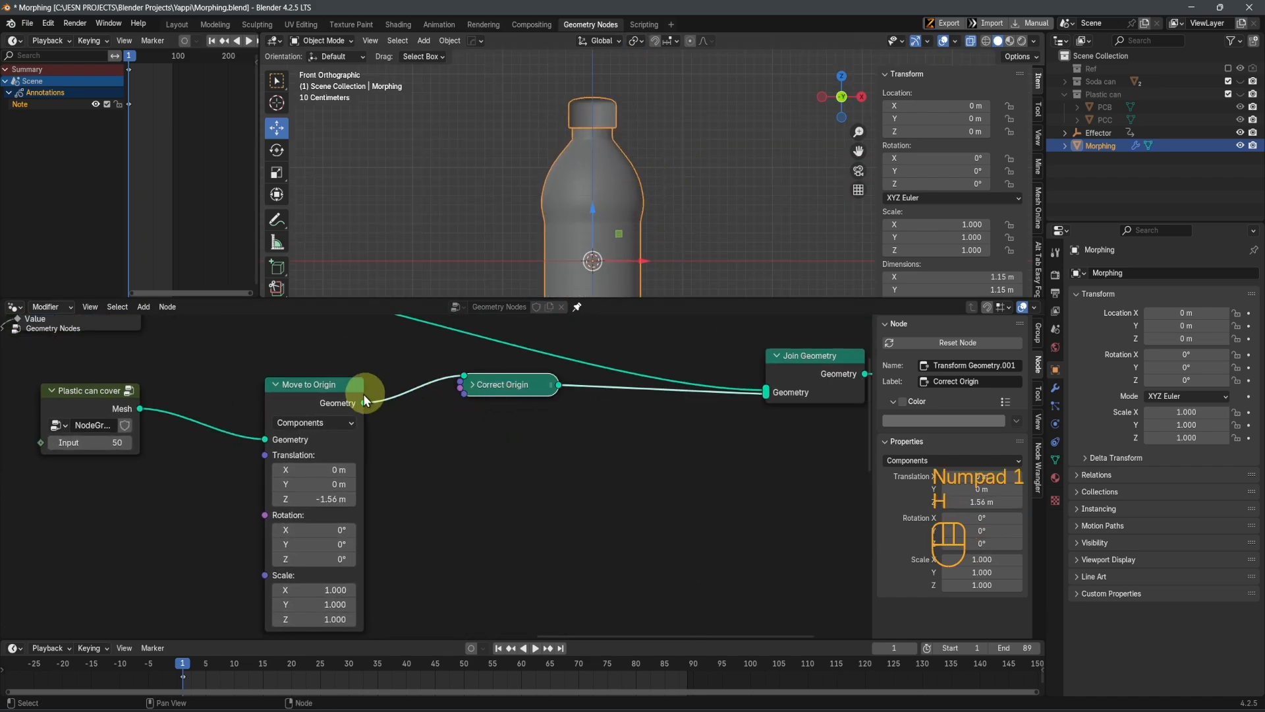
{"action": "left_click", "coordinate": [327, 397]}
{"action": "key", "text": "h"}
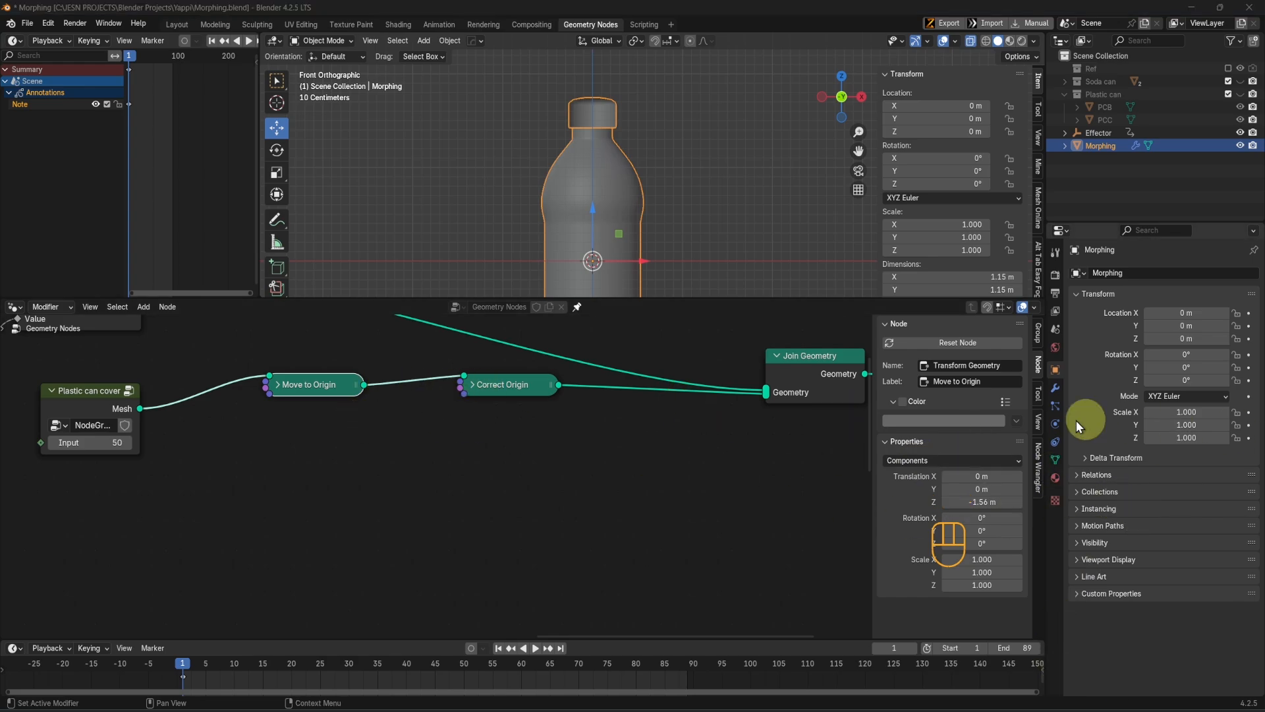
Select both collapsed origin nodes and move them vertically to line up with the Plastic can cover's Mesh output
{"action": "scroll", "coordinate": [707, 435], "scroll_direction": "up", "scroll_amount": 3}
{"action": "middle_click_drag", "start_coordinate": [570, 456], "coordinate": [641, 545], "text": "shift"}
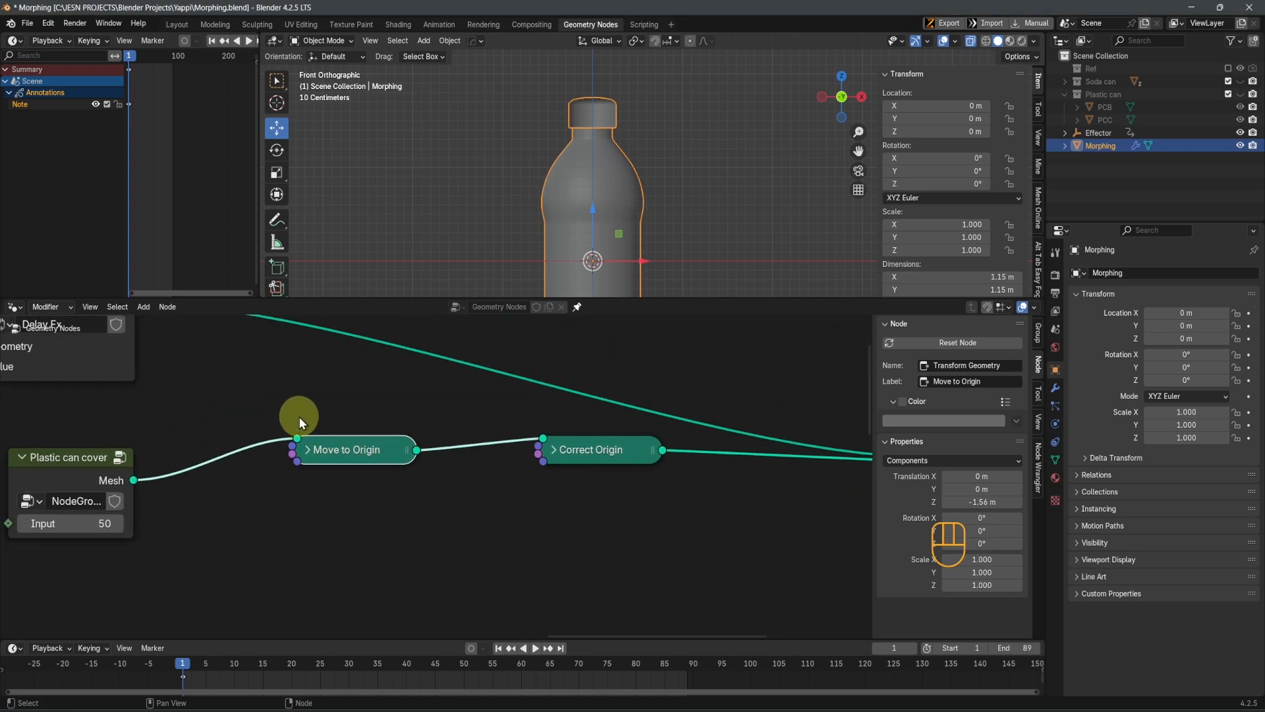
{"action": "left_click_drag", "start_coordinate": [300, 417], "coordinate": [567, 527]}
{"action": "key", "text": "g"}
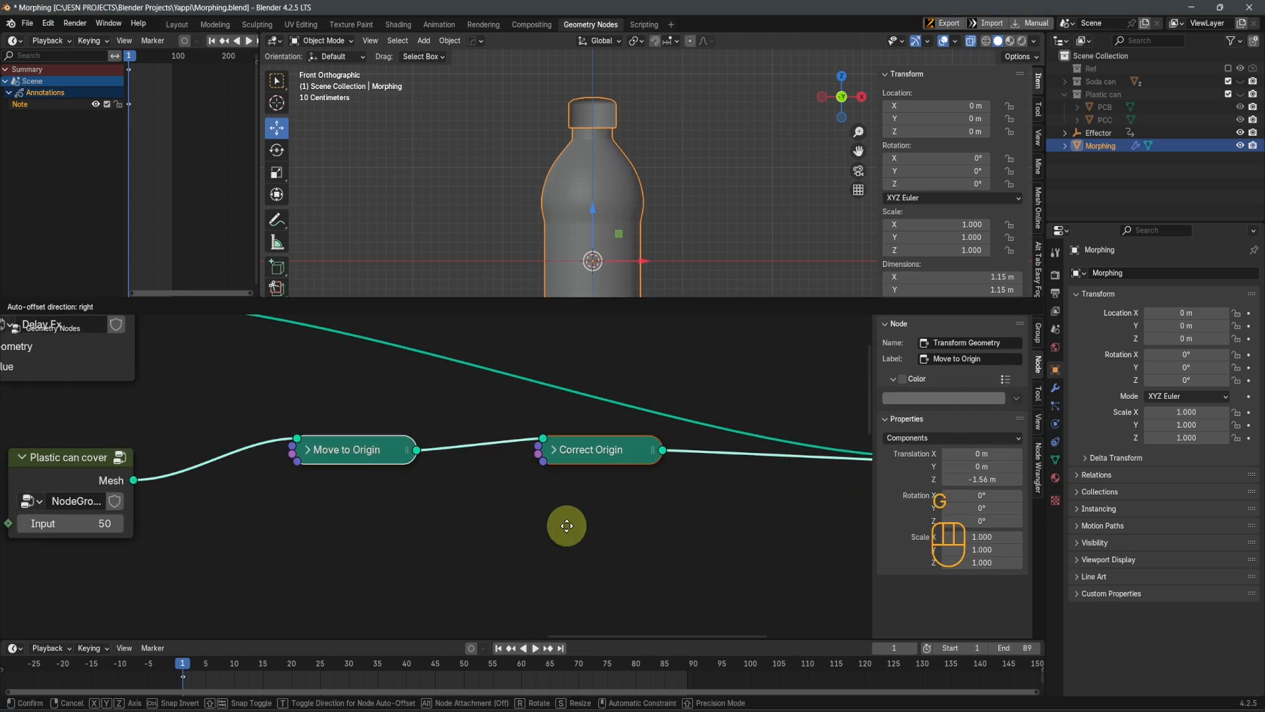
{"action": "key", "text": "y"}
{"action": "left_click", "coordinate": [557, 562]}
Insert a Translate Instances node between Correct Origin and Join Geometry
{"action": "scroll", "coordinate": [603, 566], "scroll_direction": "down", "scroll_amount": 4}
{"action": "middle_click_drag", "start_coordinate": [643, 570], "coordinate": [444, 537]}
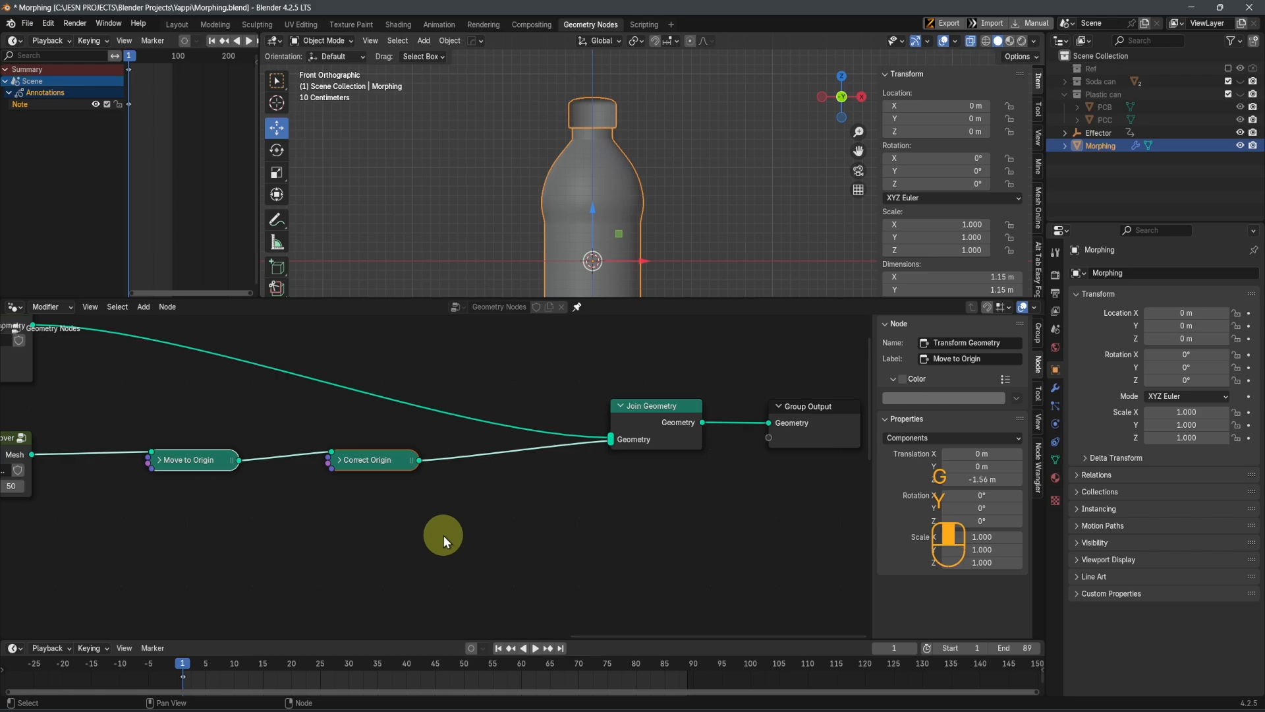
{"action": "scroll", "coordinate": [445, 536], "scroll_direction": "down", "scroll_amount": 1}
{"action": "key", "text": "shift+a"}
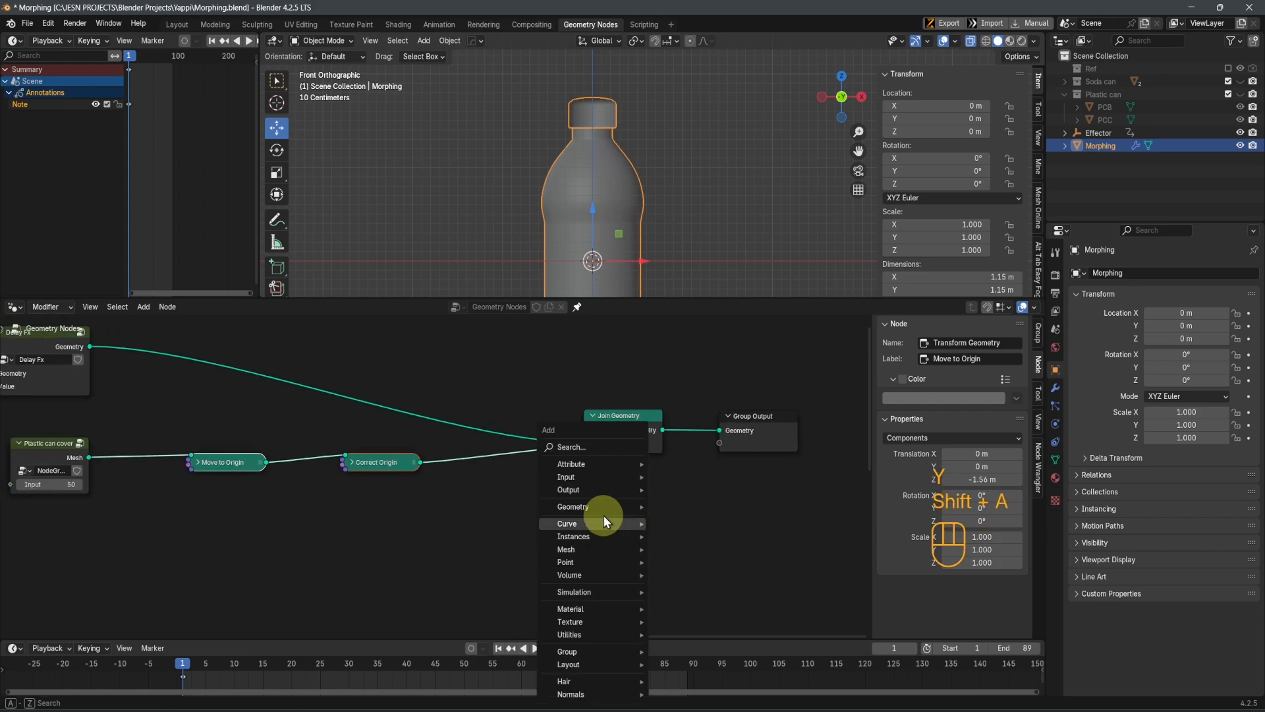
{"action": "left_click", "coordinate": [603, 445]}
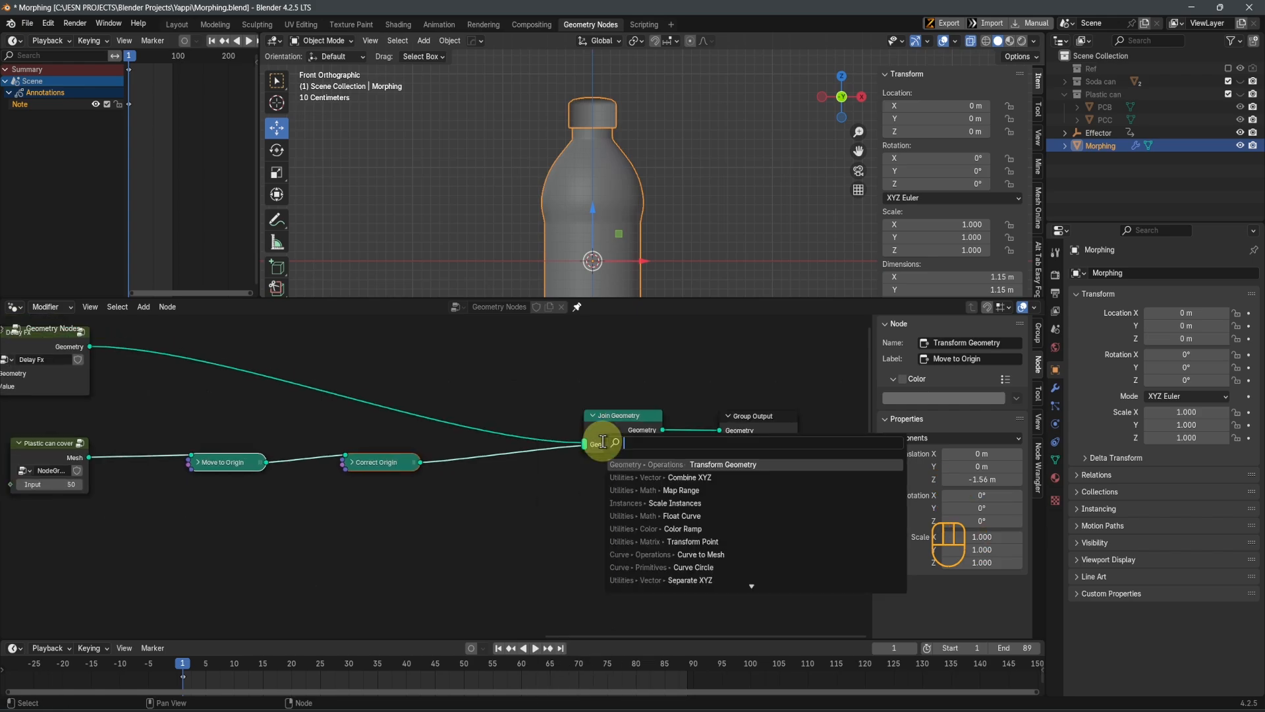
{"action": "type", "text": "translate"}
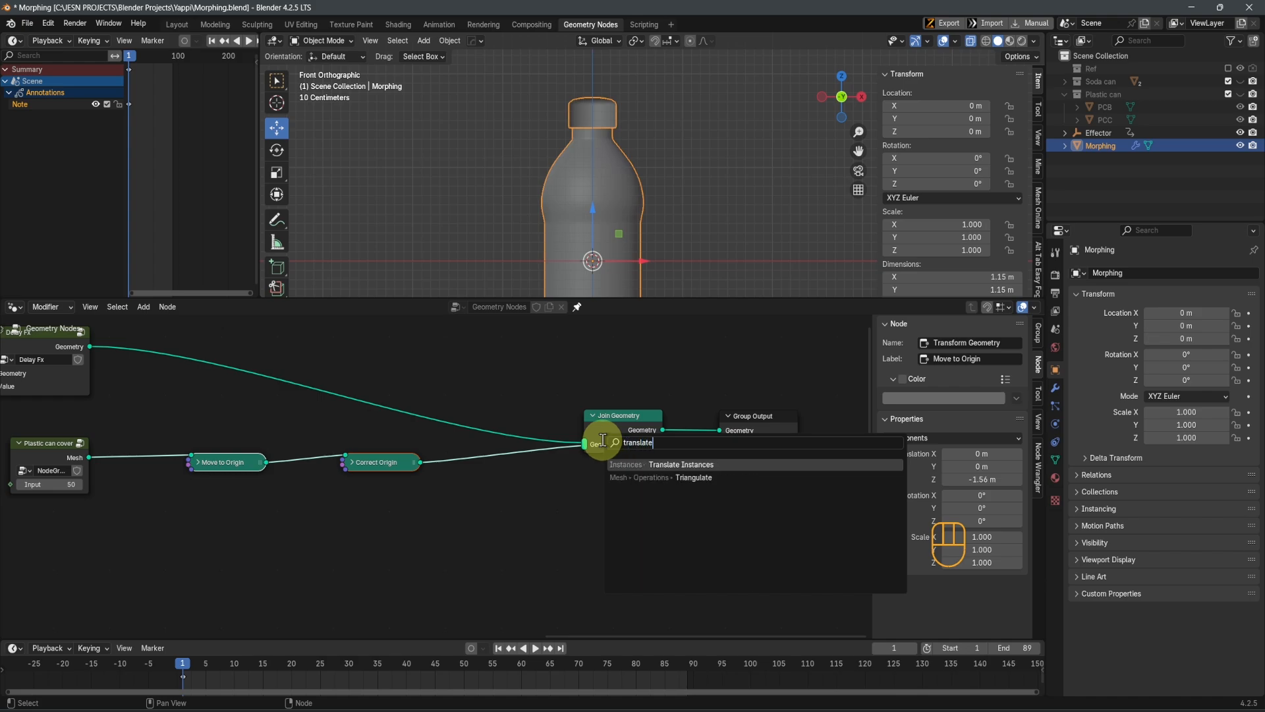
{"action": "key", "text": "Return"}
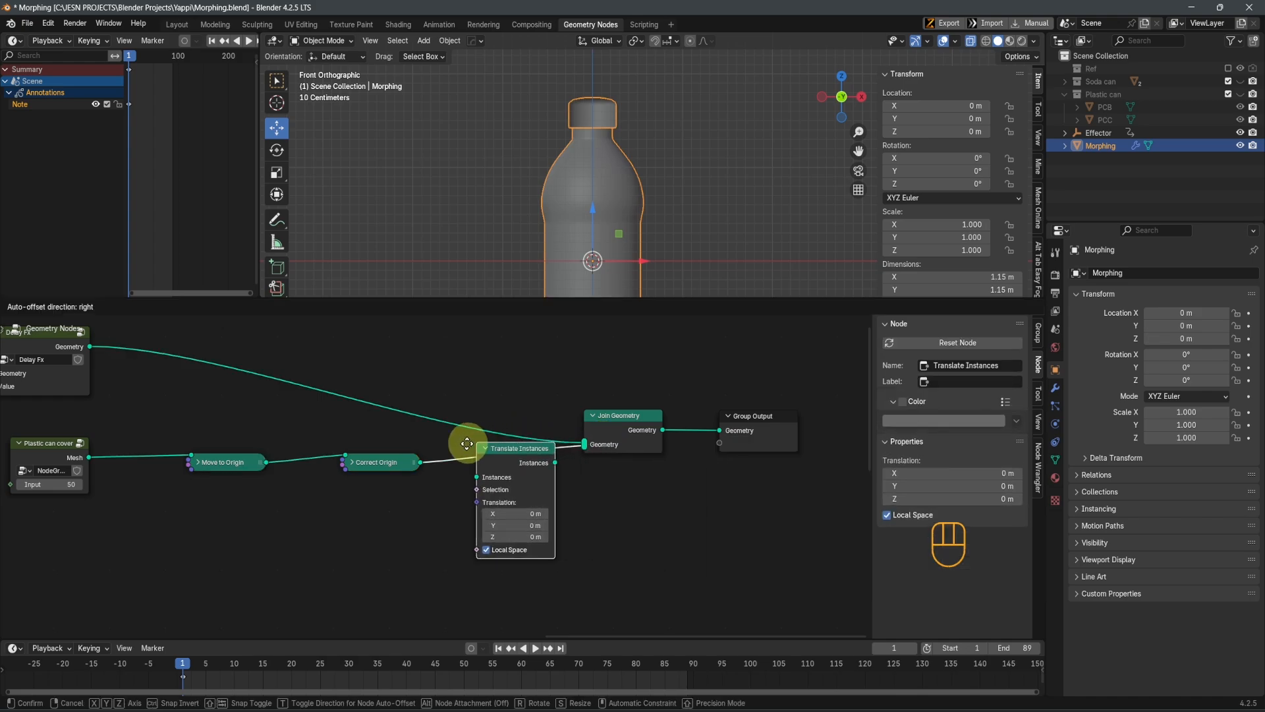
{"action": "left_click", "coordinate": [460, 448]}
Examine the information notice on the Translate Instances node and the nodes feeding its input
{"action": "scroll", "coordinate": [514, 492], "scroll_direction": "up", "scroll_amount": 3}
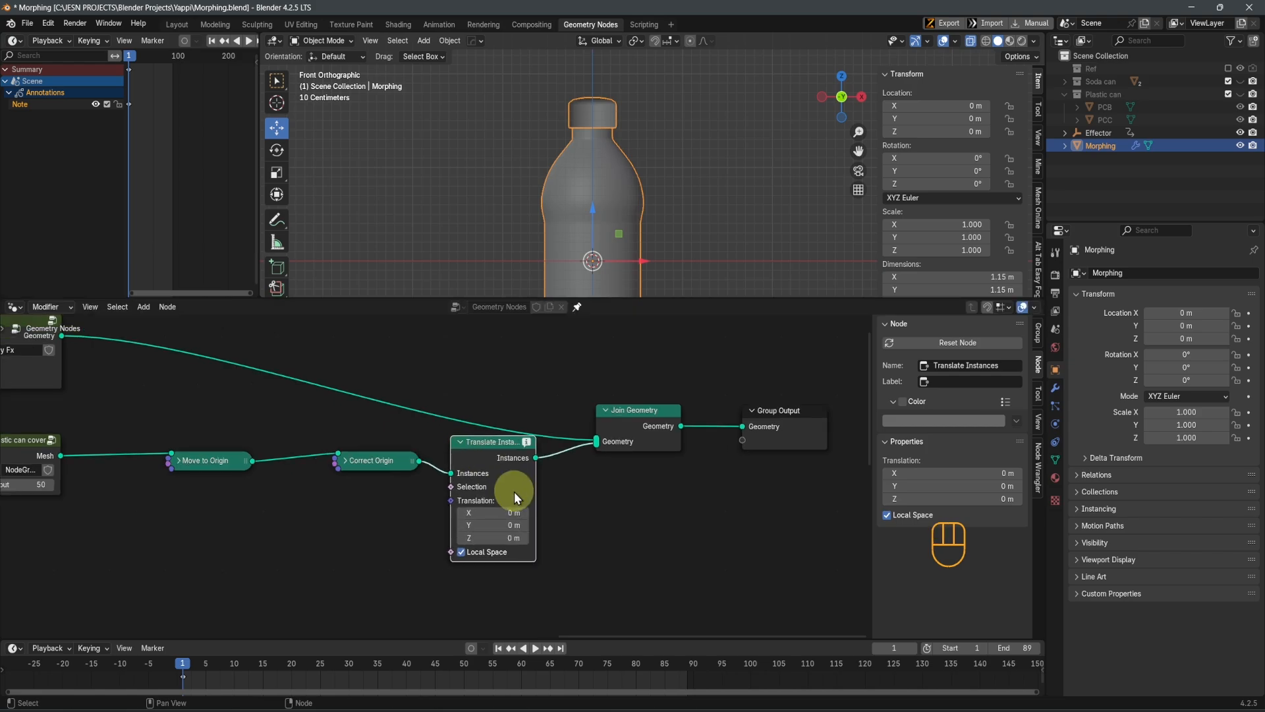
{"action": "scroll", "coordinate": [571, 476], "scroll_direction": "up", "scroll_amount": 2}
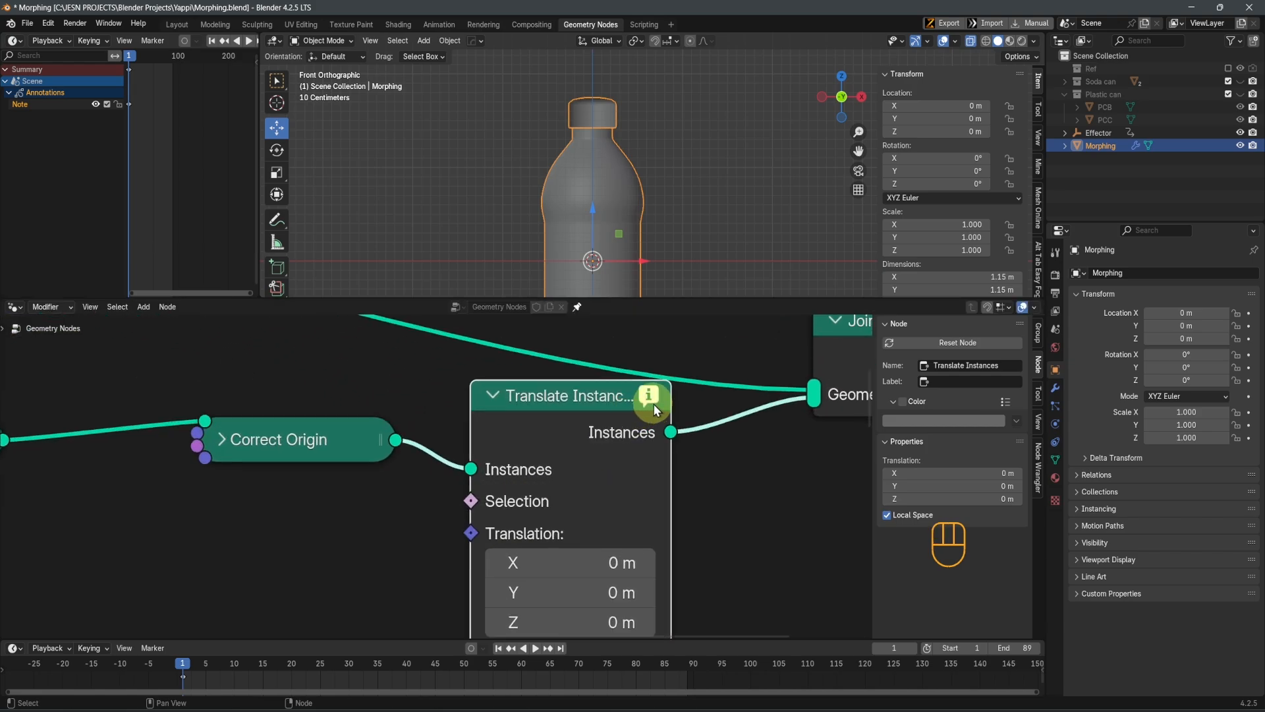
{"action": "mouse_move", "coordinate": [653, 403]}
{"action": "scroll", "coordinate": [654, 404], "scroll_direction": "down", "scroll_amount": 5}
{"action": "middle_click_drag", "start_coordinate": [635, 505], "coordinate": [1005, 547]}
{"action": "middle_click_drag", "start_coordinate": [470, 556], "coordinate": [185, 532]}
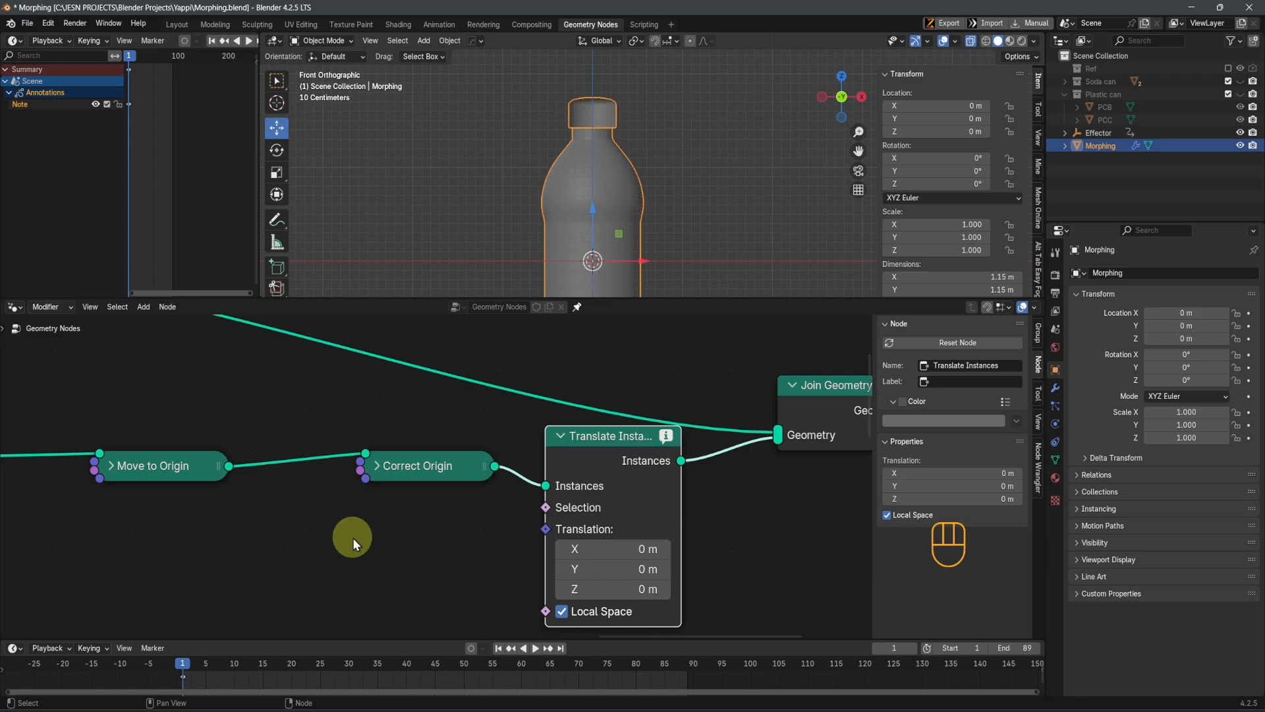
Insert a Geometry to Instance node between Move to Origin and Correct Origin
{"action": "key", "text": "shift+a"}
{"action": "left_click", "coordinate": [327, 452]}
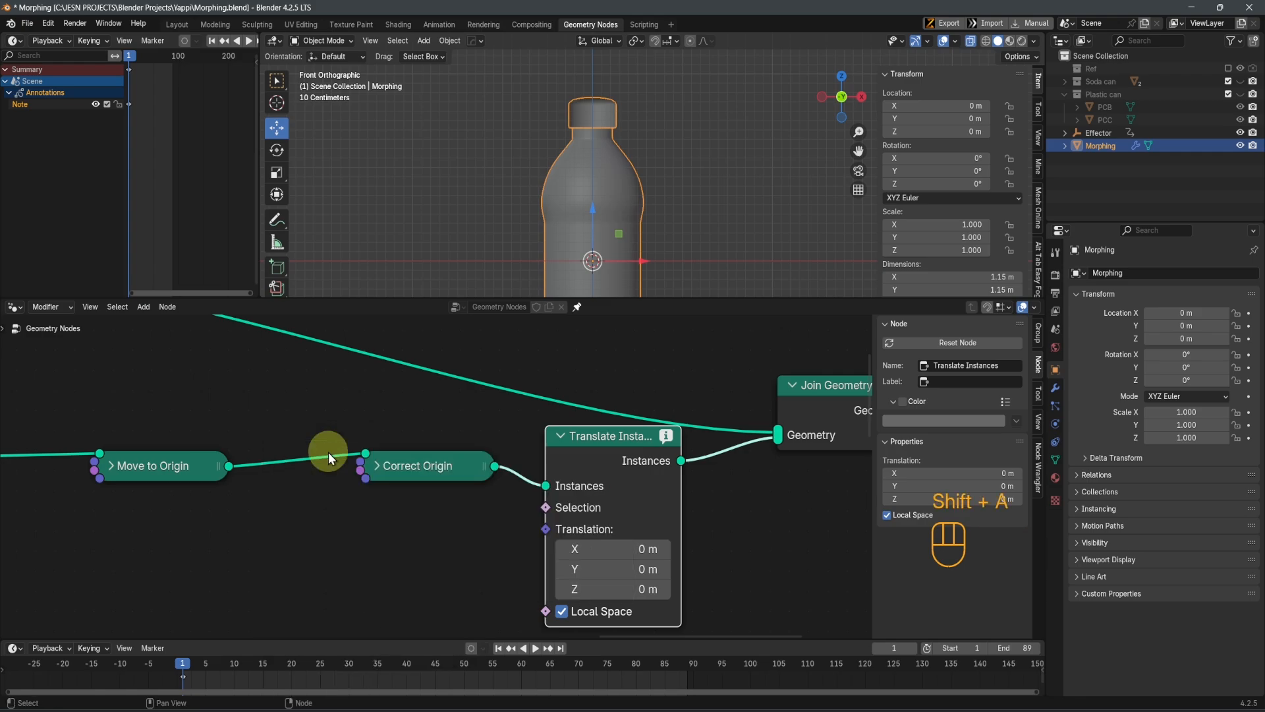
{"action": "key", "text": "shift+a"}
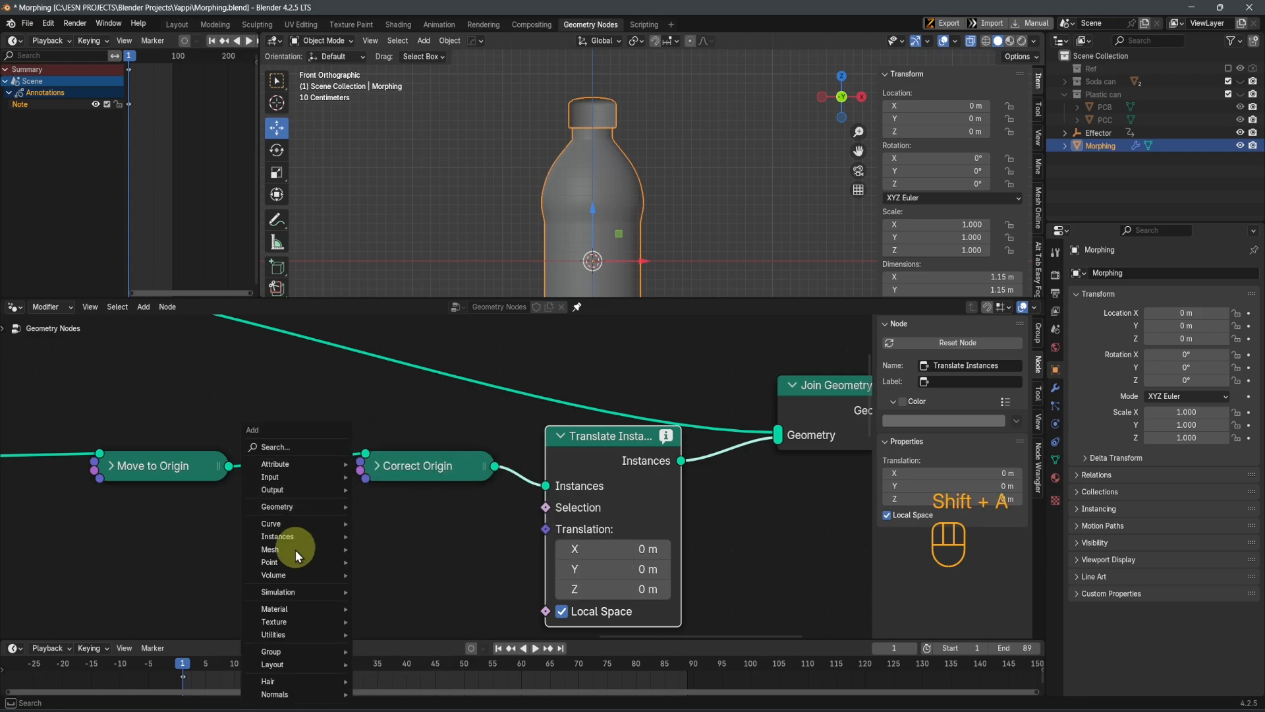
{"action": "mouse_move", "coordinate": [303, 508]}
{"action": "mouse_move", "coordinate": [404, 508]}
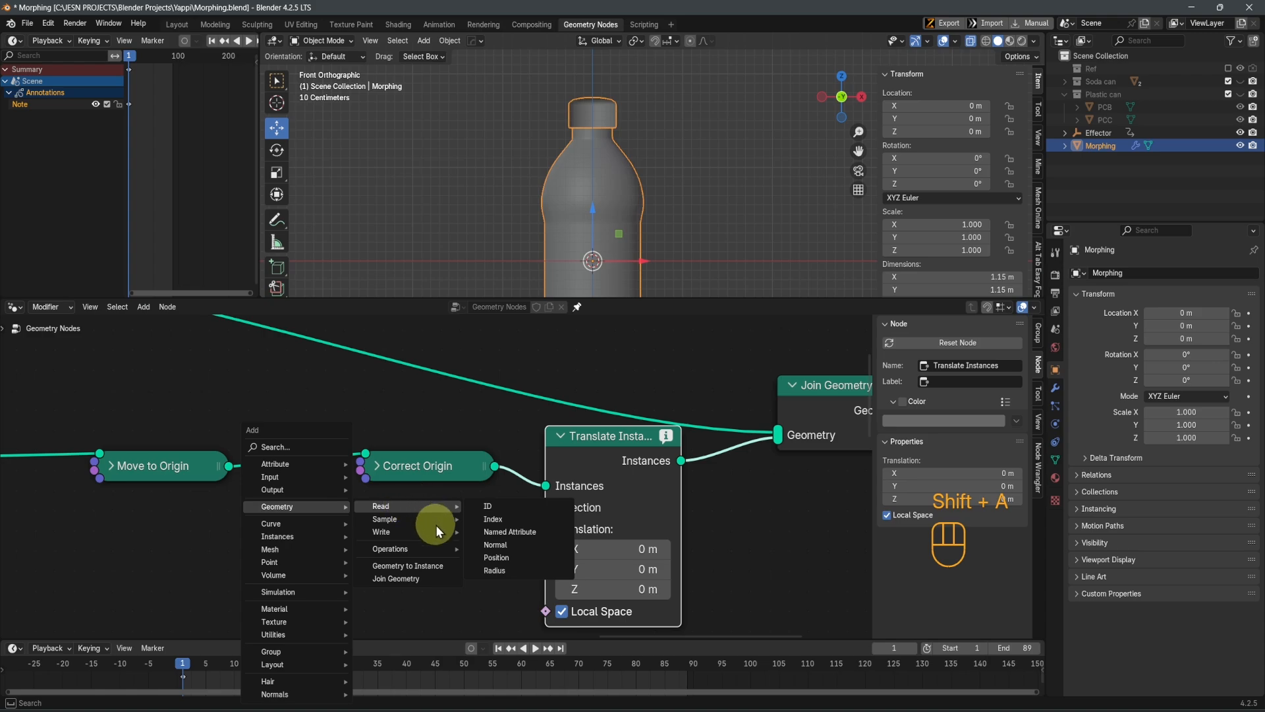
{"action": "left_click", "coordinate": [407, 565]}
{"action": "left_click", "coordinate": [282, 445]}
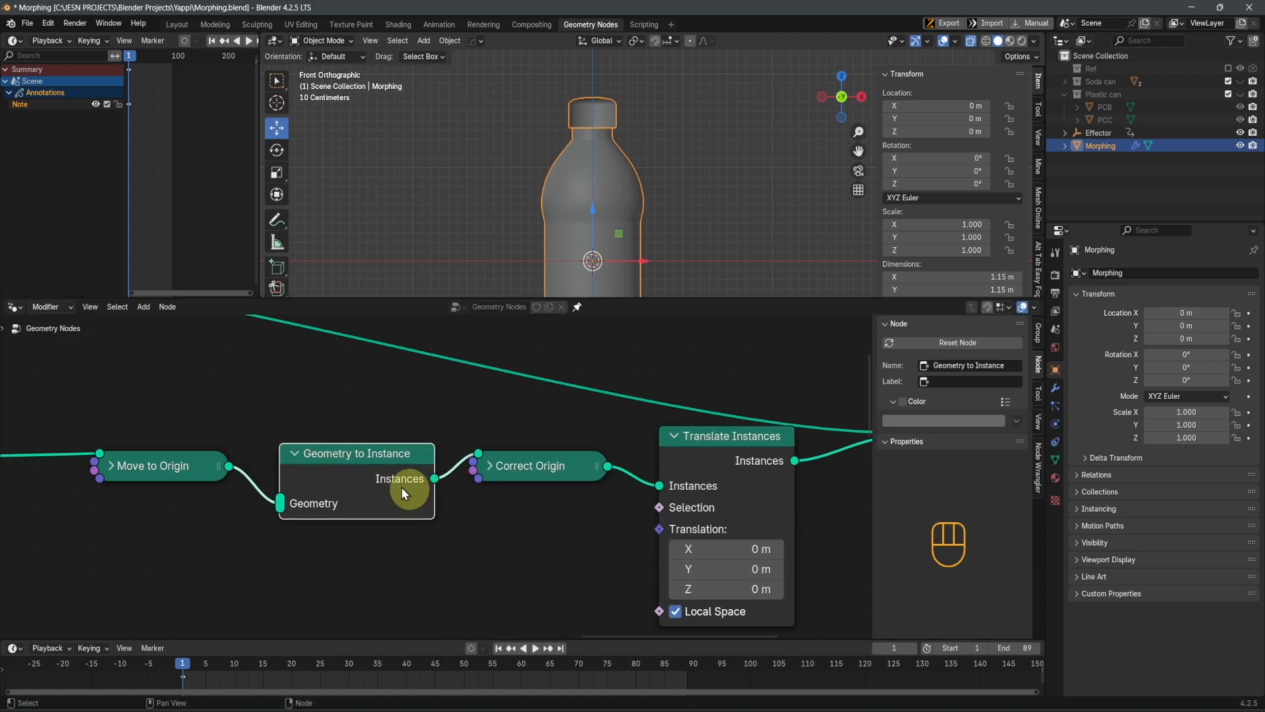
Adjust the placement of the Geometry to Instance and Move to Origin nodes and hide the node editor's sidebar
{"action": "left_click_drag", "start_coordinate": [314, 460], "coordinate": [314, 433]}
{"action": "left_click_drag", "start_coordinate": [165, 468], "coordinate": [154, 474]}
{"action": "scroll", "coordinate": [388, 509], "scroll_direction": "down", "scroll_amount": 3}
{"action": "middle_click_drag", "start_coordinate": [412, 514], "coordinate": [318, 540]}
{"action": "scroll", "coordinate": [382, 546], "scroll_direction": "up", "scroll_amount": 4}
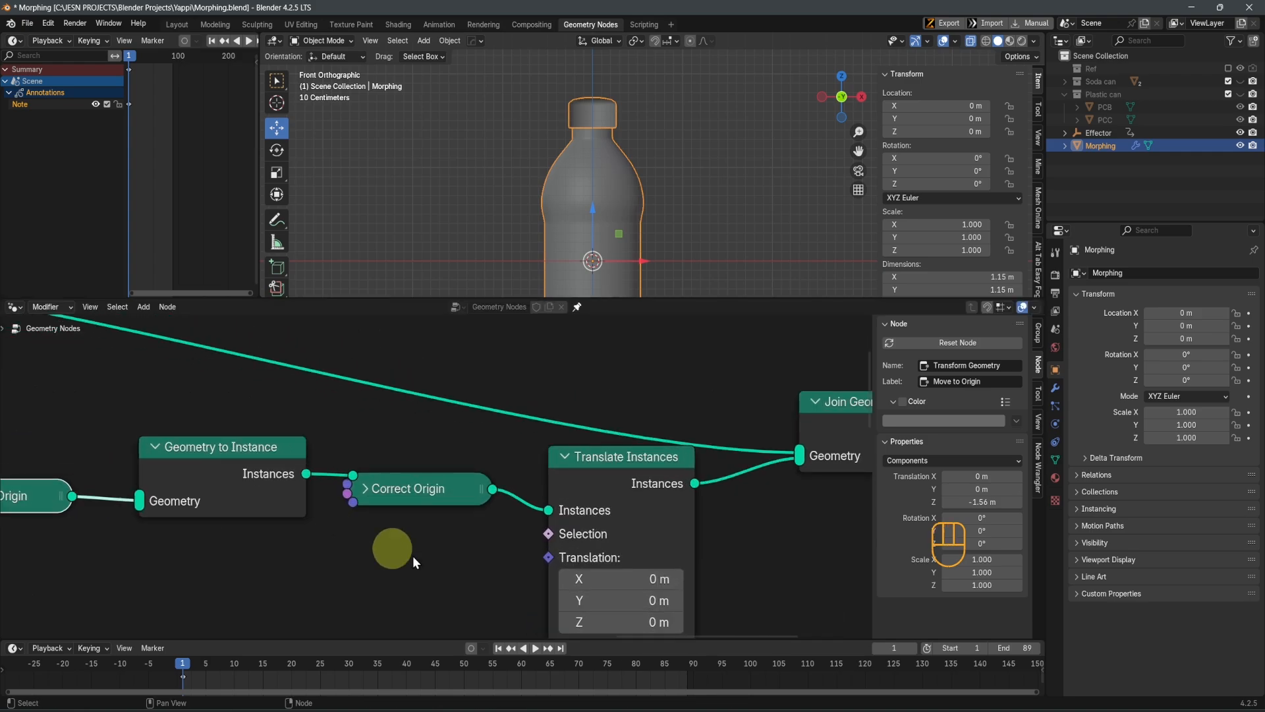
{"action": "left_click", "coordinate": [192, 484]}
{"action": "scroll", "coordinate": [688, 491], "scroll_direction": "up", "scroll_amount": 1}
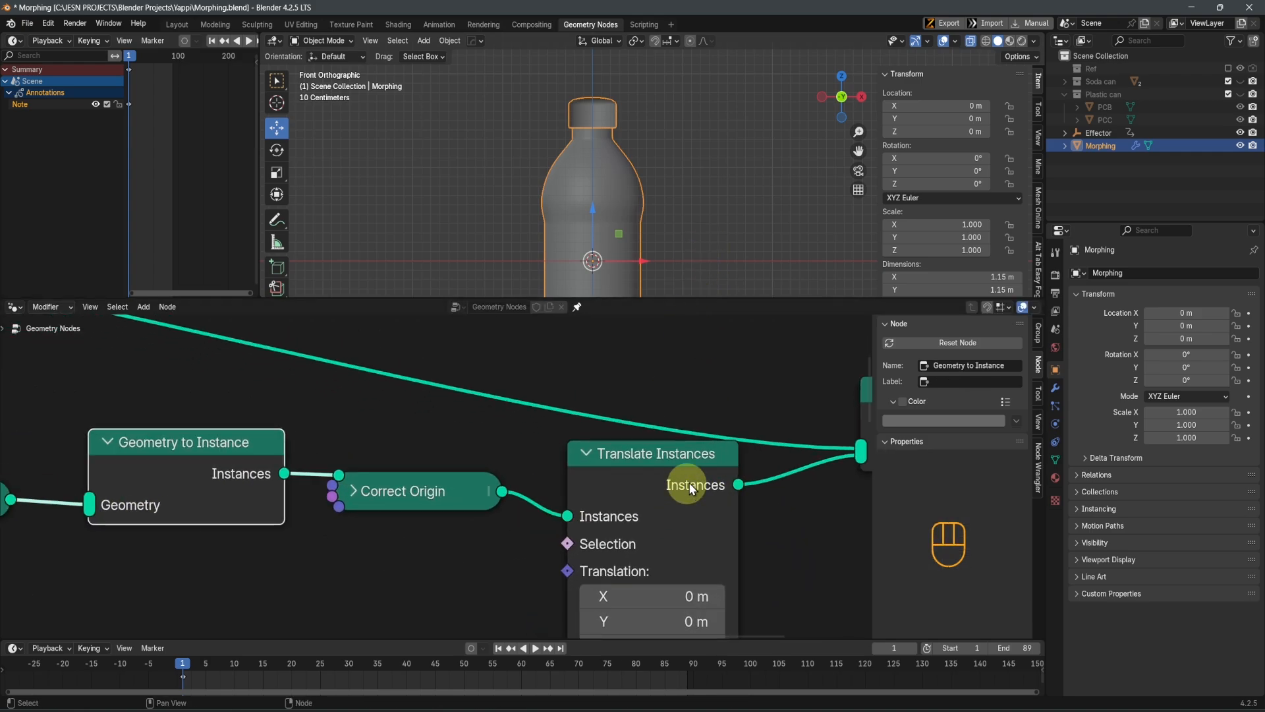
{"action": "key", "text": "n"}
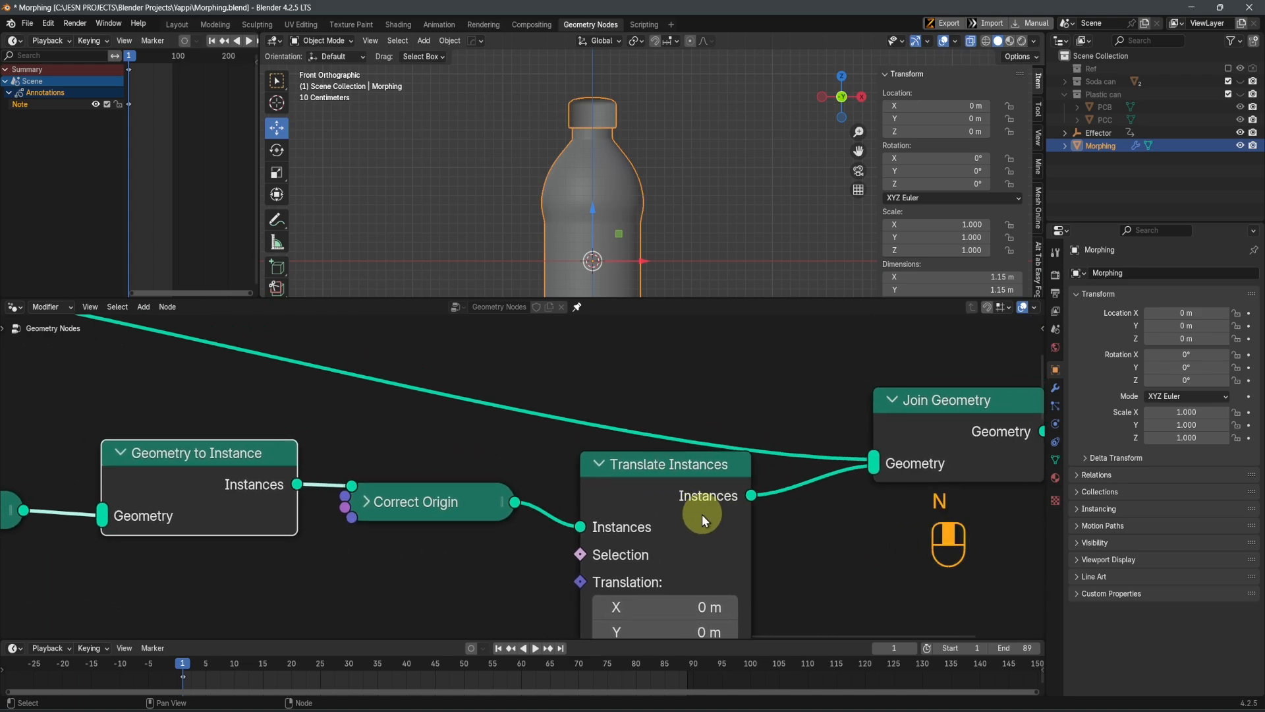
Lower the Translate Instances node, and move Move to Origin, Geometry to Instance and Correct Origin vertically together to line up with it
{"action": "scroll", "coordinate": [725, 501], "scroll_direction": "up", "scroll_amount": 2}
{"action": "scroll", "coordinate": [726, 498], "scroll_direction": "down", "scroll_amount": 6}
{"action": "left_click_drag", "start_coordinate": [650, 482], "coordinate": [646, 521]}
{"action": "scroll", "coordinate": [575, 527], "scroll_direction": "down", "scroll_amount": 2}
{"action": "left_click_drag", "start_coordinate": [189, 442], "coordinate": [484, 563]}
{"action": "key", "text": "g"}
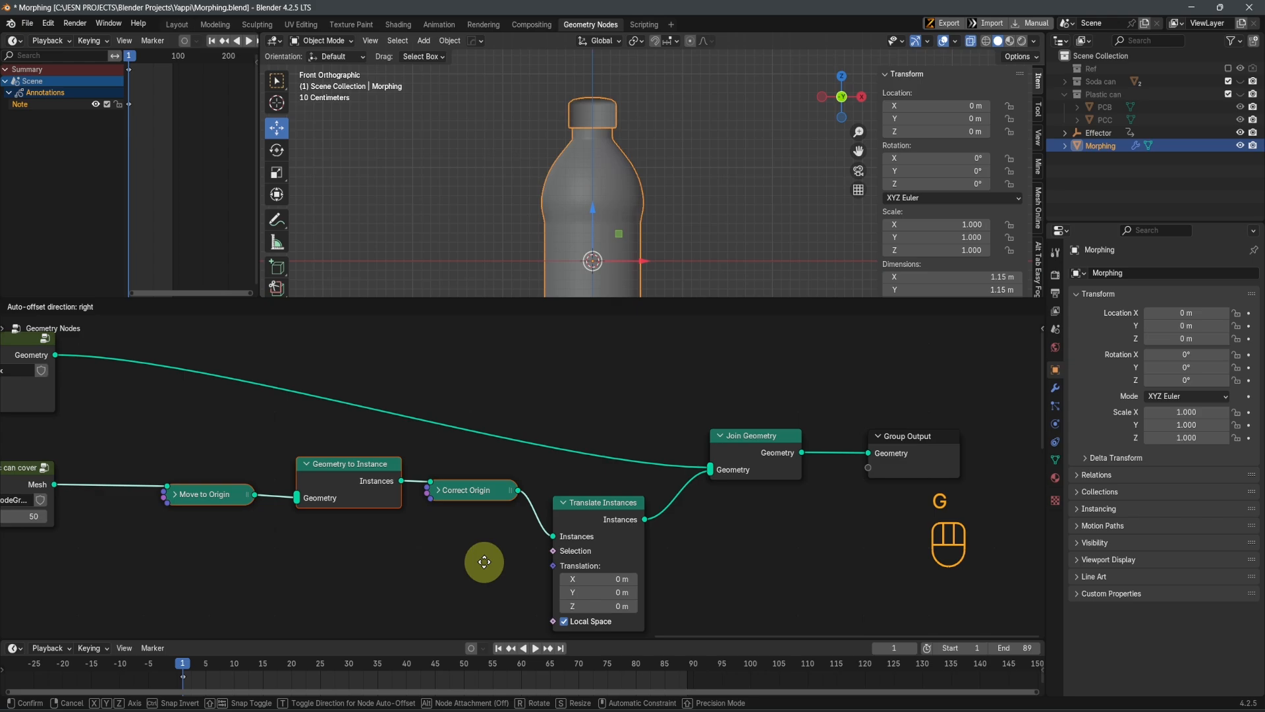
{"action": "key", "text": "y"}
{"action": "left_click", "coordinate": [483, 593]}
{"action": "middle_click_drag", "start_coordinate": [719, 496], "coordinate": [782, 433], "text": "shift"}
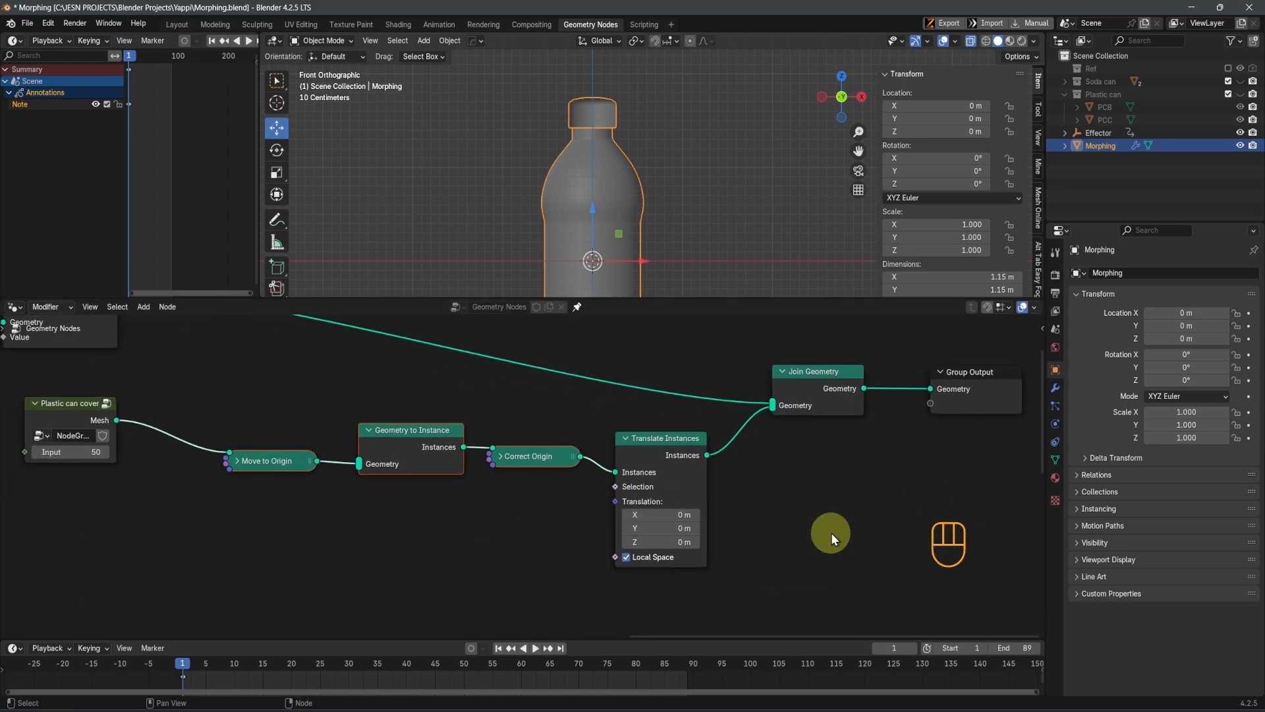
Play the morph animation in the viewport and turn off X-ray display
{"action": "scroll", "coordinate": [691, 220], "scroll_direction": "down", "scroll_amount": 6}
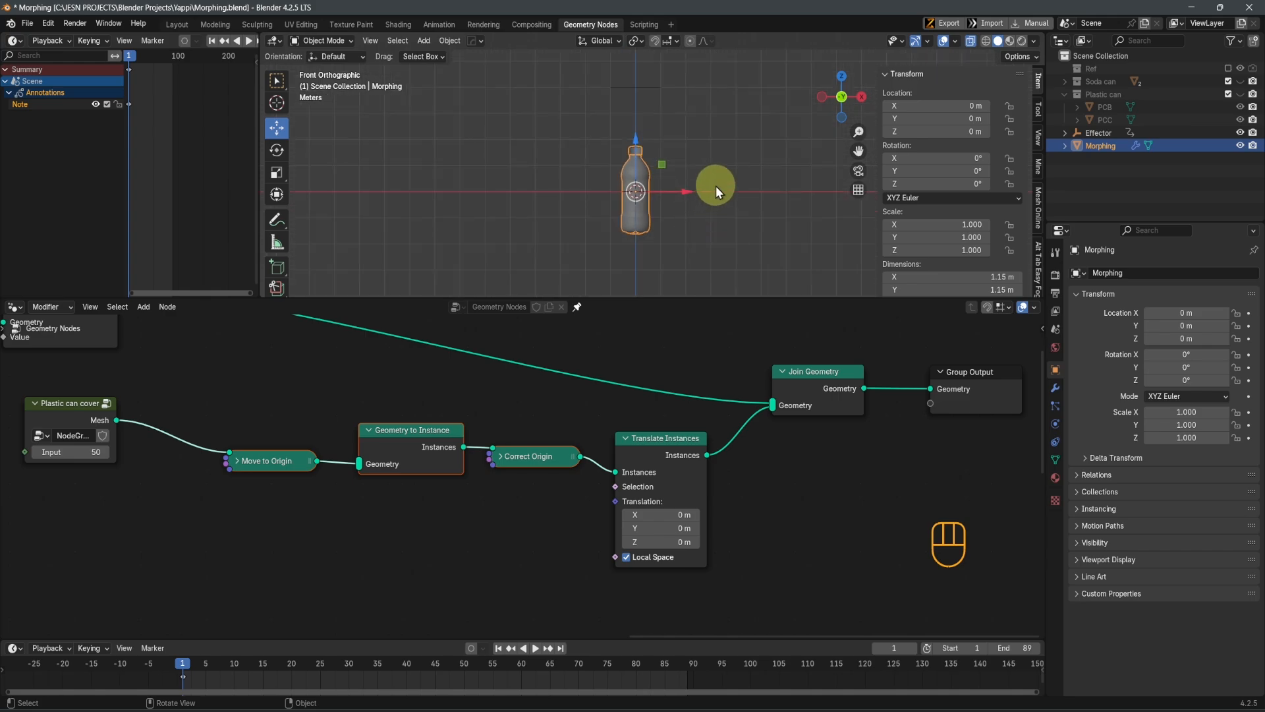
{"action": "key", "text": "space"}
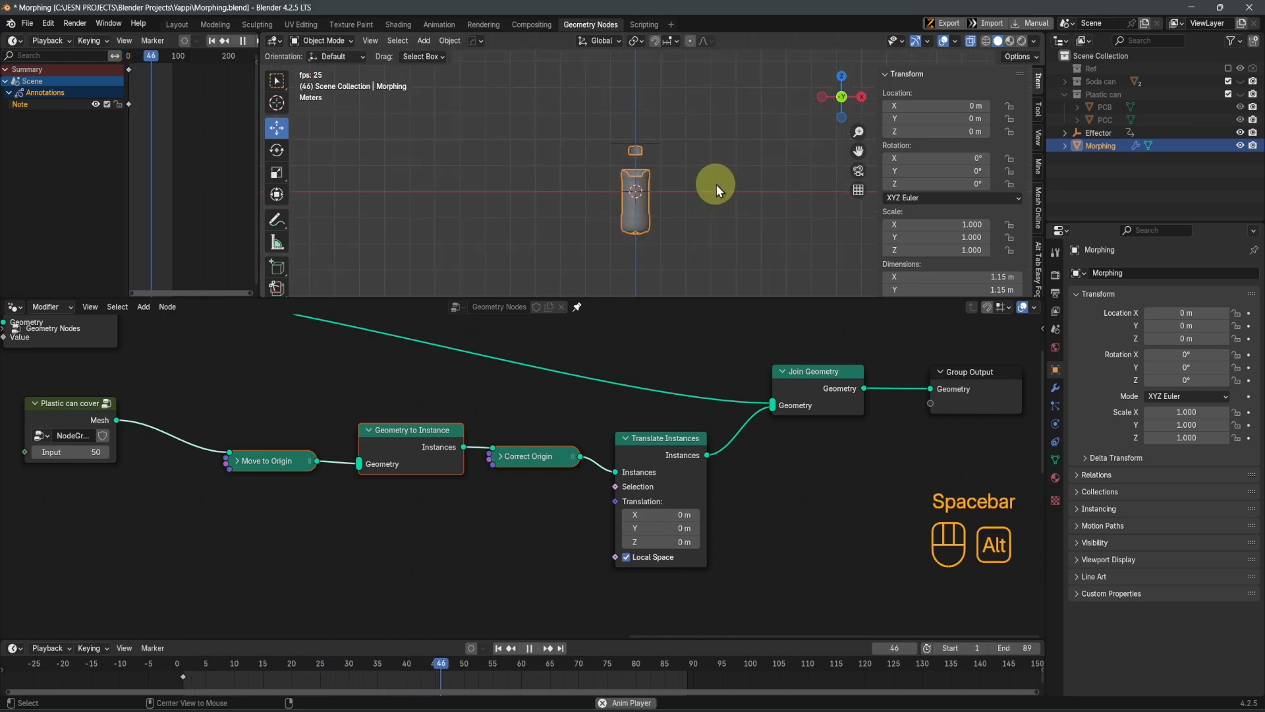
{"action": "key", "text": "alt+z"}
{"action": "key", "text": "space"}
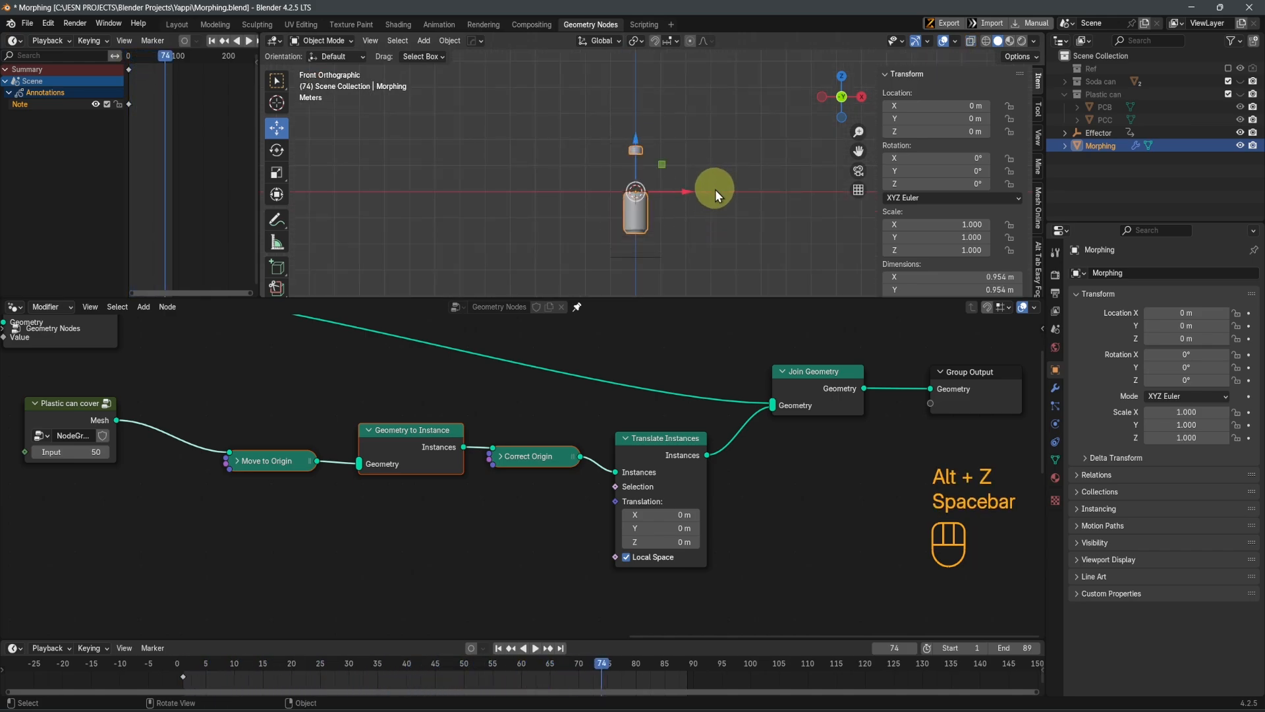
Try to drive the Plastic can cover's Input with the Effector's Separate XYZ Z value, linked from the reroute below
{"action": "middle_click_drag", "start_coordinate": [501, 323], "coordinate": [643, 325]}
{"action": "middle_click_drag", "start_coordinate": [277, 494], "coordinate": [416, 525]}
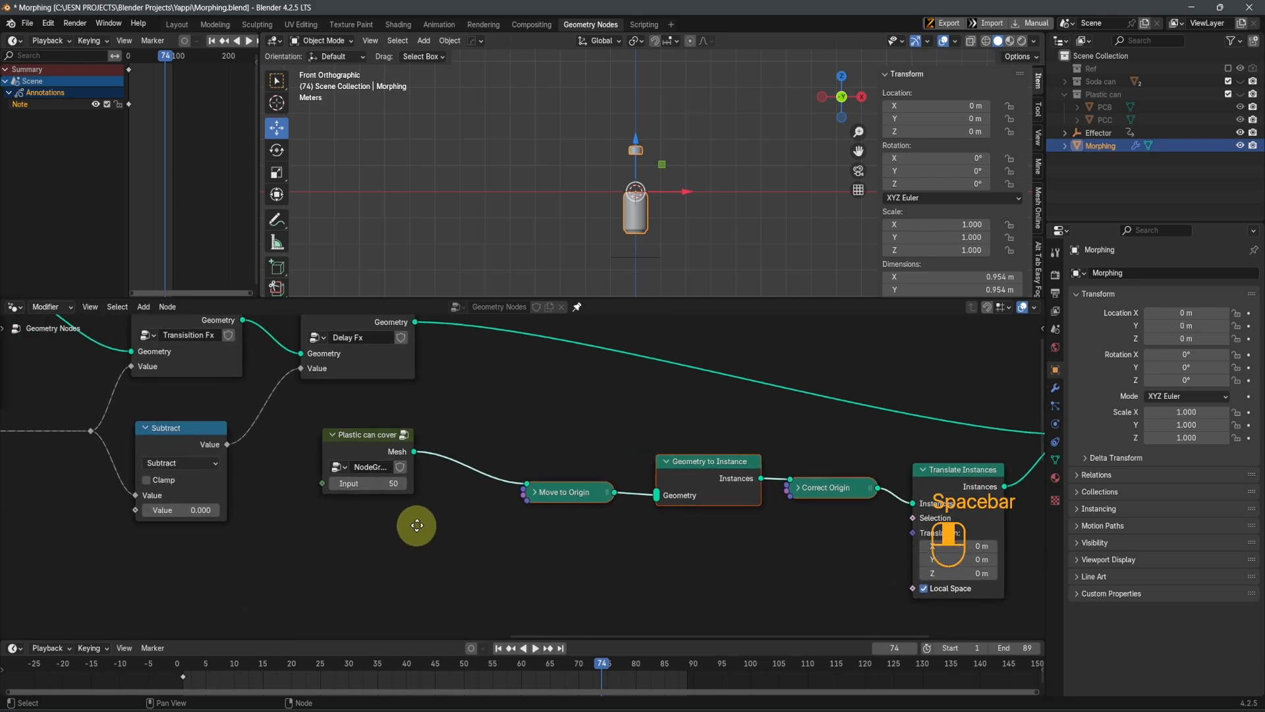
{"action": "middle_click_drag", "start_coordinate": [325, 523], "coordinate": [424, 475]}
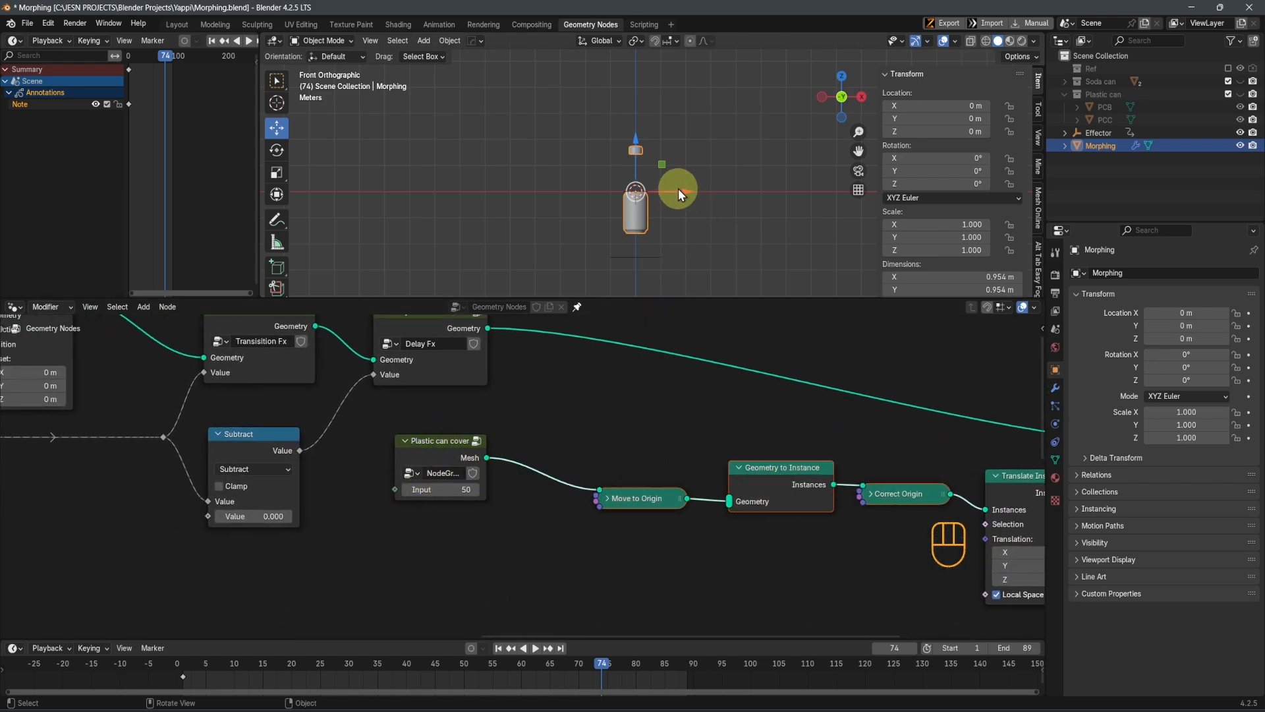
{"action": "scroll", "coordinate": [332, 573], "scroll_direction": "down", "scroll_amount": 7}
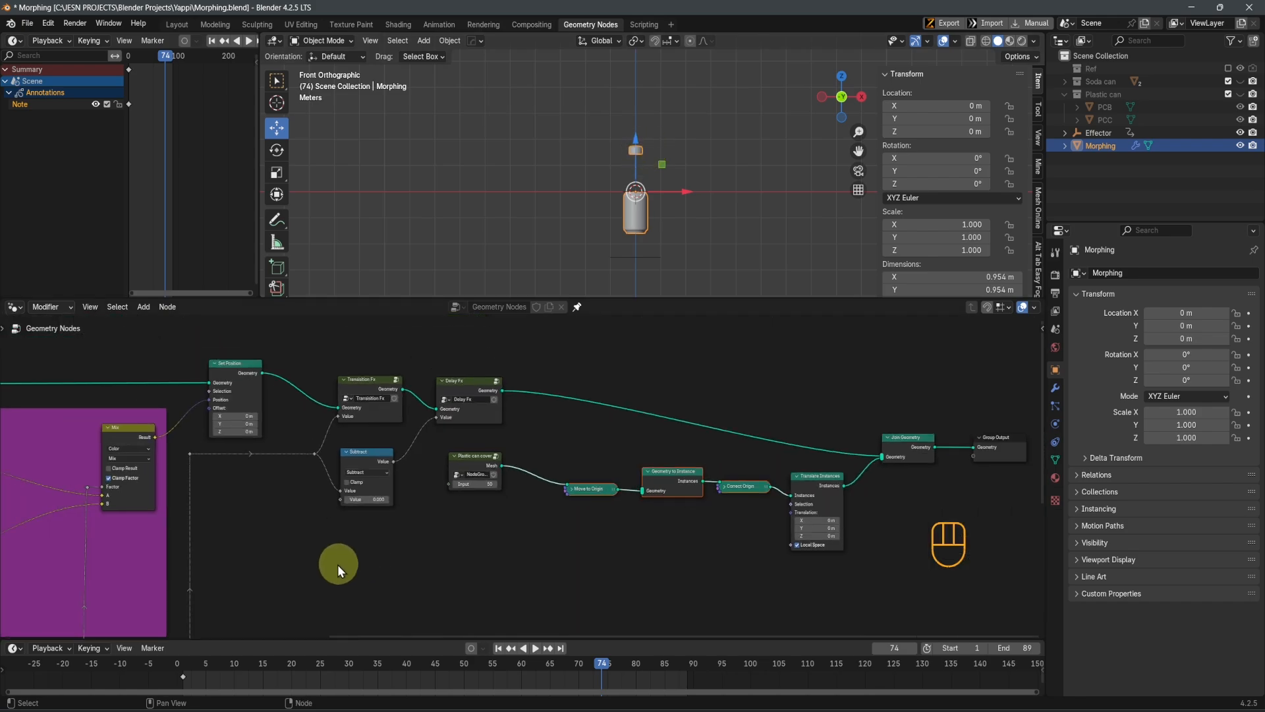
{"action": "middle_click_drag", "start_coordinate": [250, 588], "coordinate": [306, 443]}
{"action": "left_click_drag", "start_coordinate": [247, 579], "coordinate": [505, 339]}
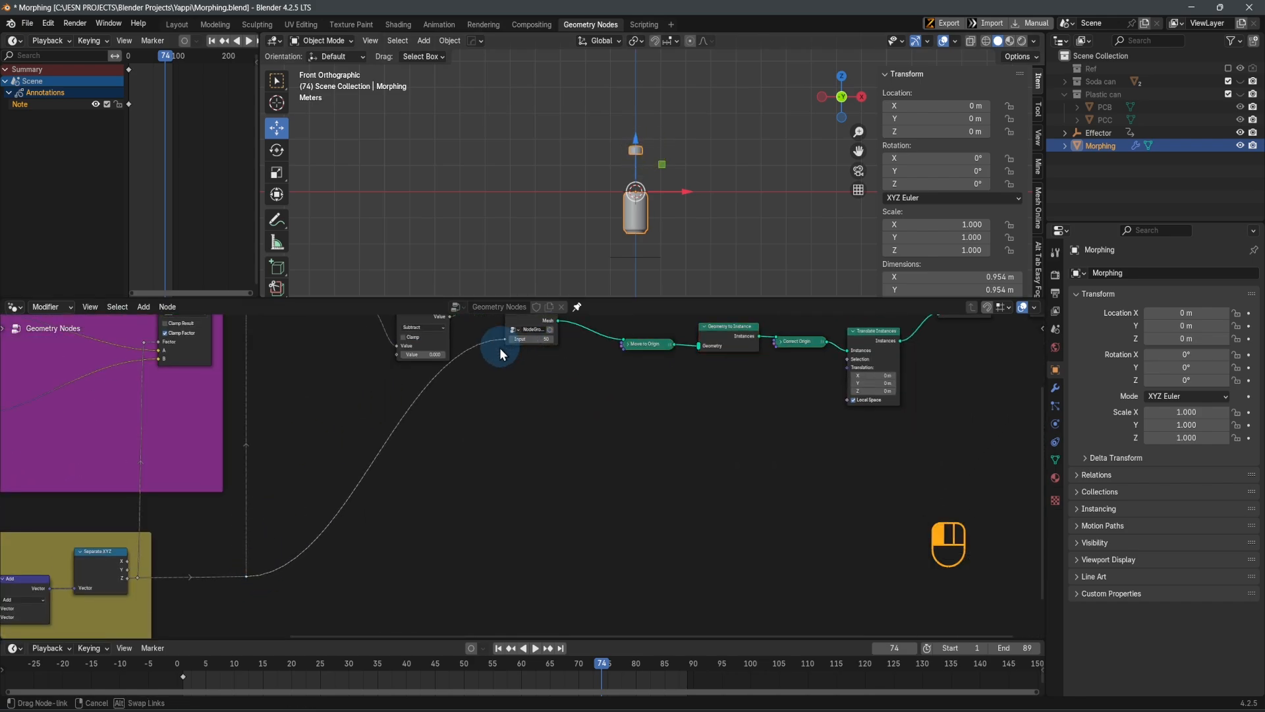
{"action": "left_click", "coordinate": [738, 265]}
Play the animation and examine up close how the effector-driven input changes the cover's shape
{"action": "key", "text": "space"}
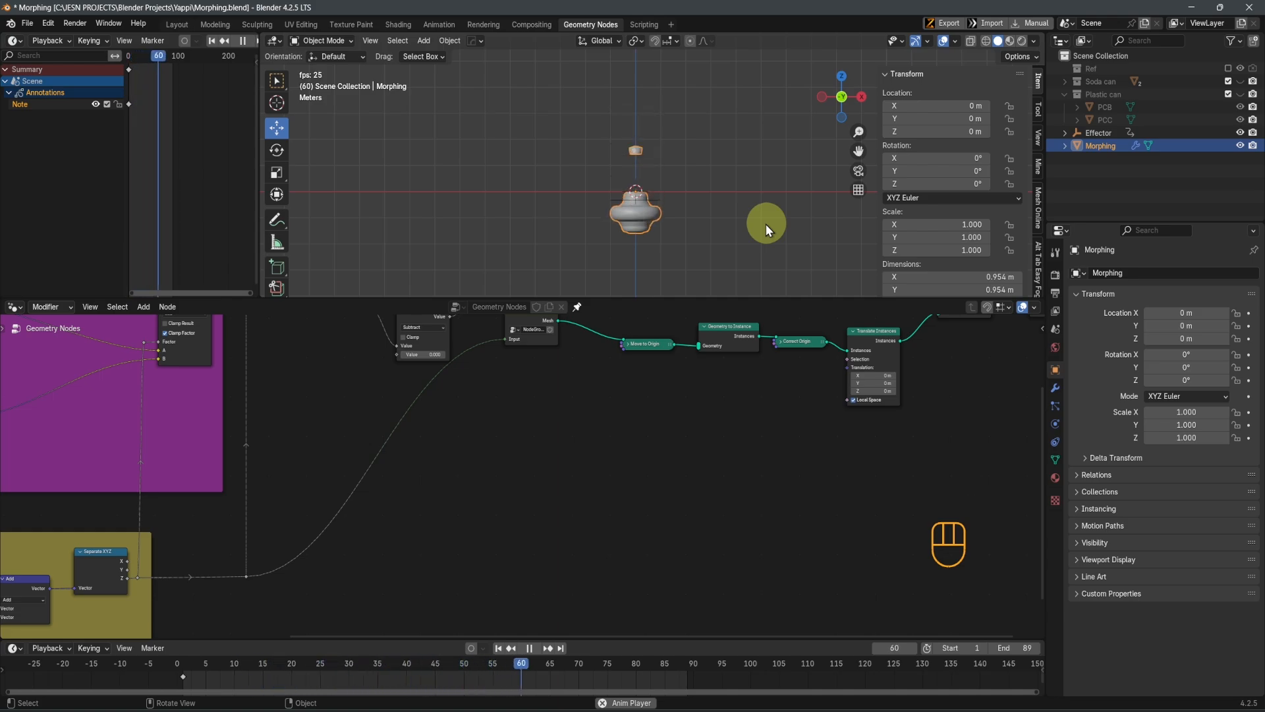
{"action": "key", "text": "space"}
{"action": "scroll", "coordinate": [726, 235], "scroll_direction": "up", "scroll_amount": 5}
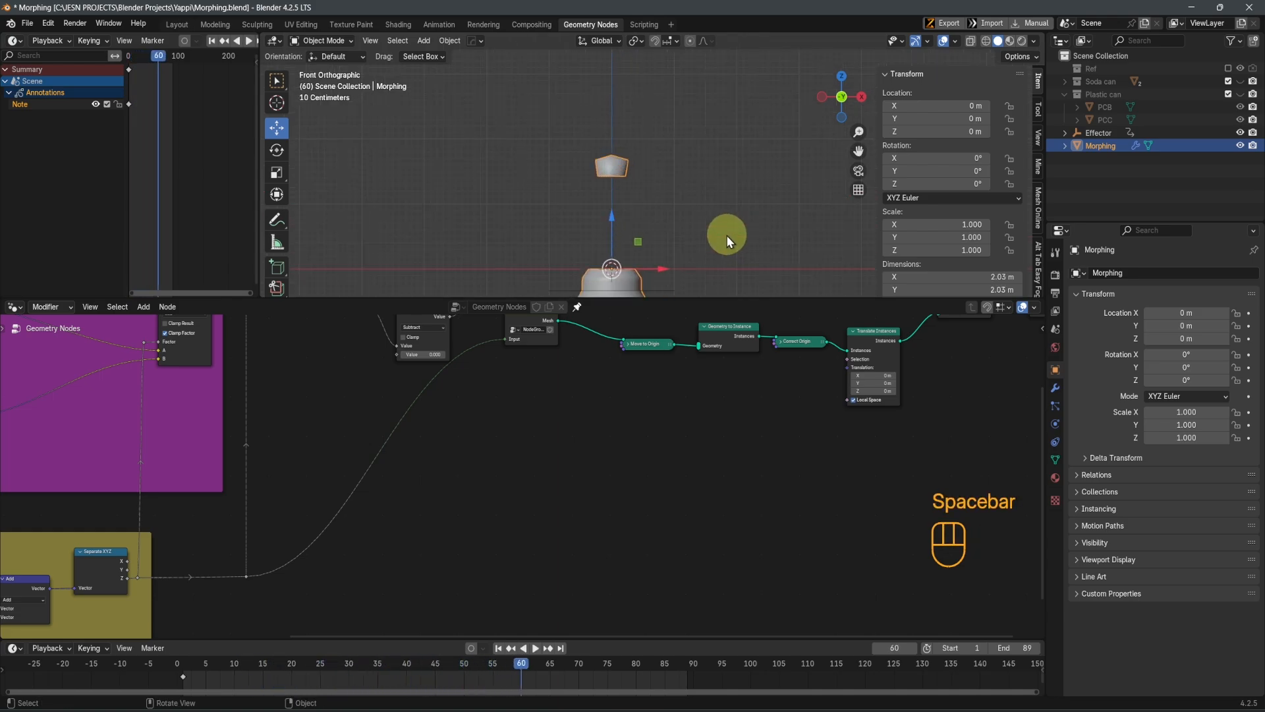
{"action": "scroll", "coordinate": [678, 231], "scroll_direction": "up", "scroll_amount": 1}
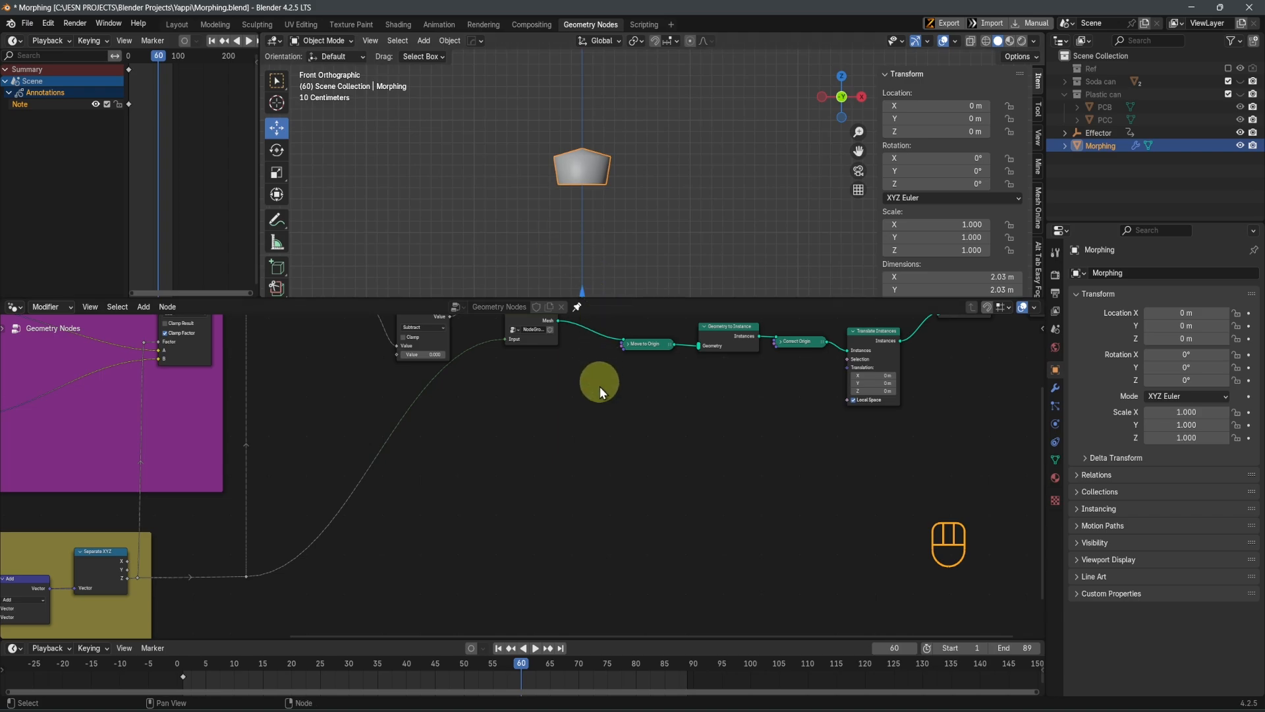
{"action": "middle_click_drag", "start_coordinate": [599, 386], "coordinate": [611, 513]}
{"action": "key", "text": "space"}
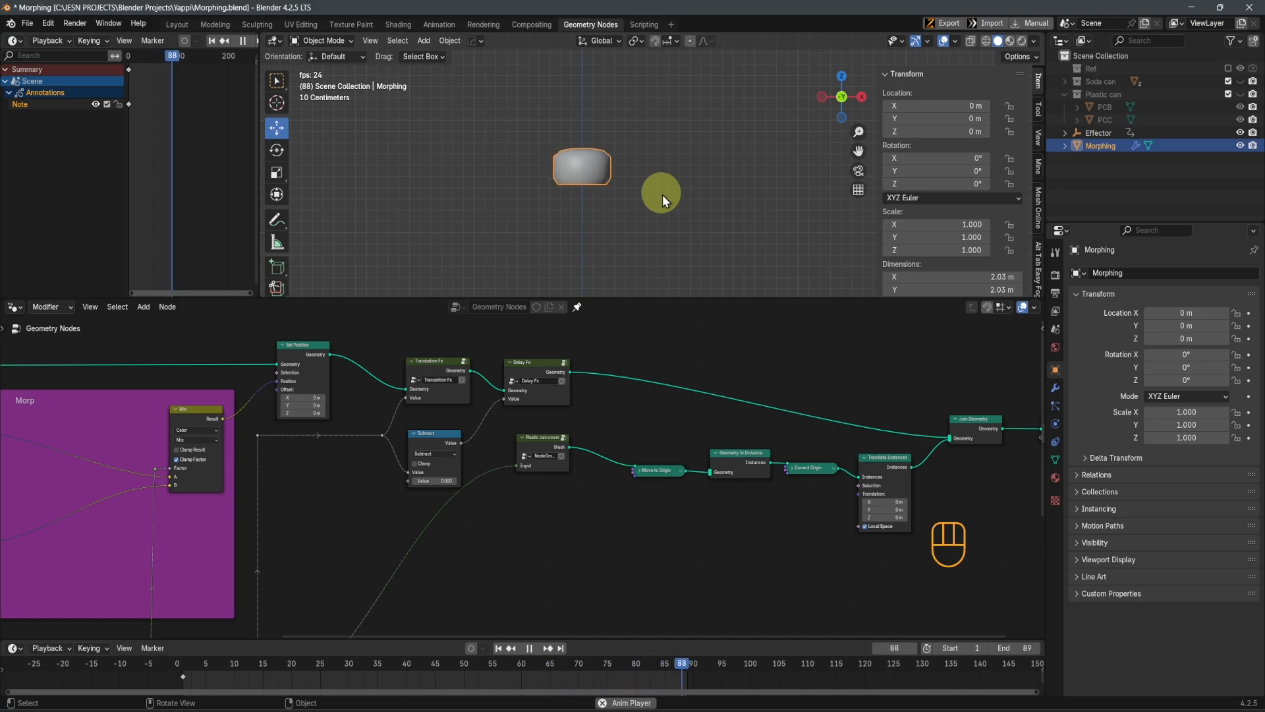
{"action": "key", "text": "space"}
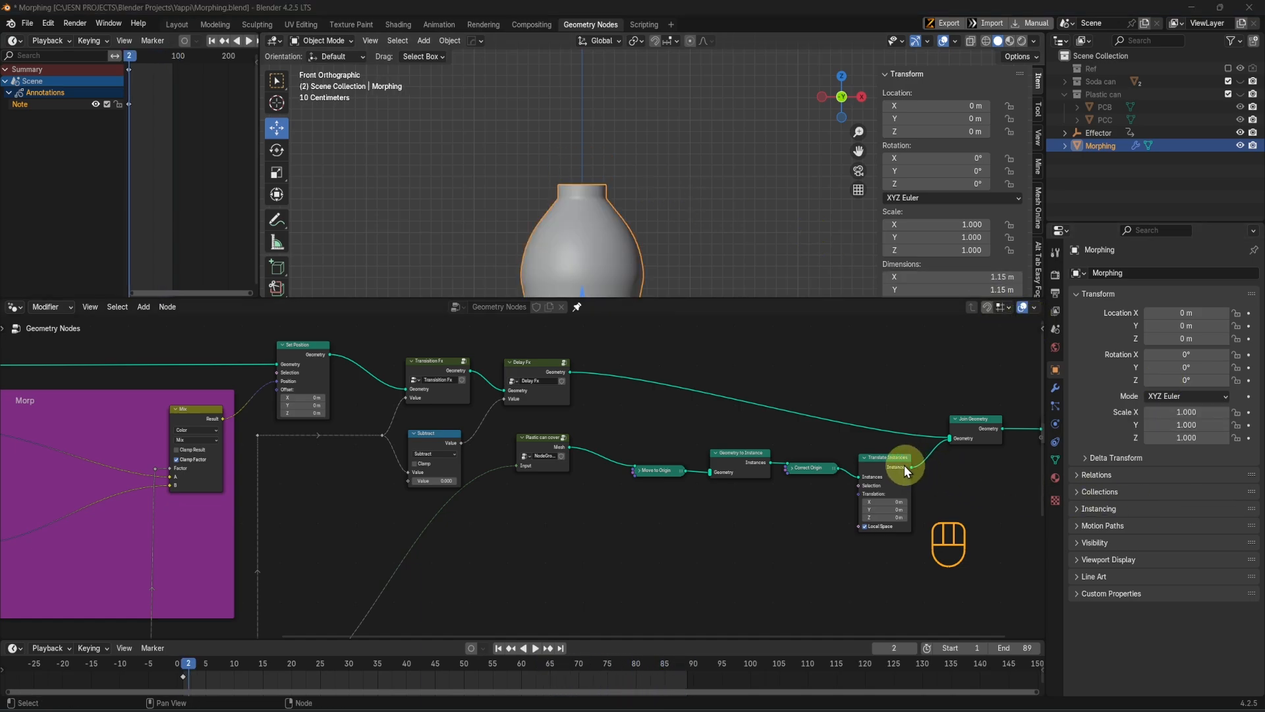
Disconnect the effector link from the Plastic can cover's Input and check the cover on the bottle
{"action": "key", "text": "Home"}
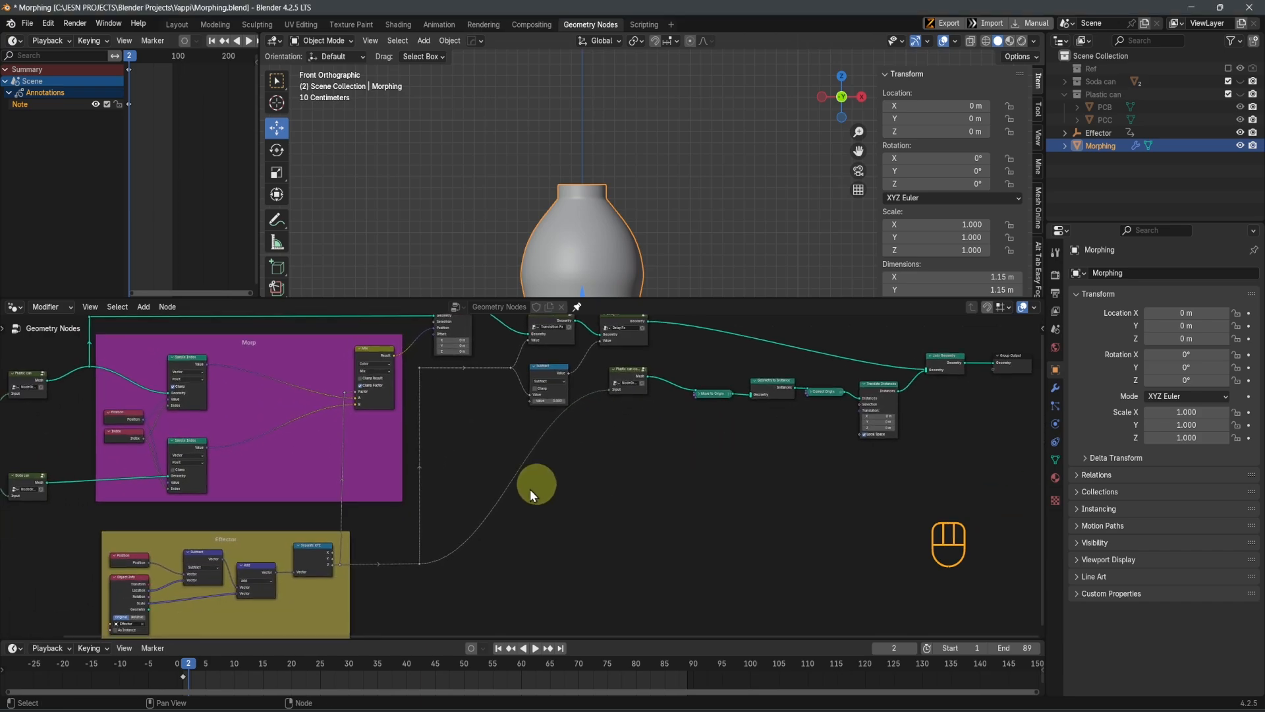
{"action": "scroll", "coordinate": [659, 487], "scroll_direction": "up", "scroll_amount": 2}
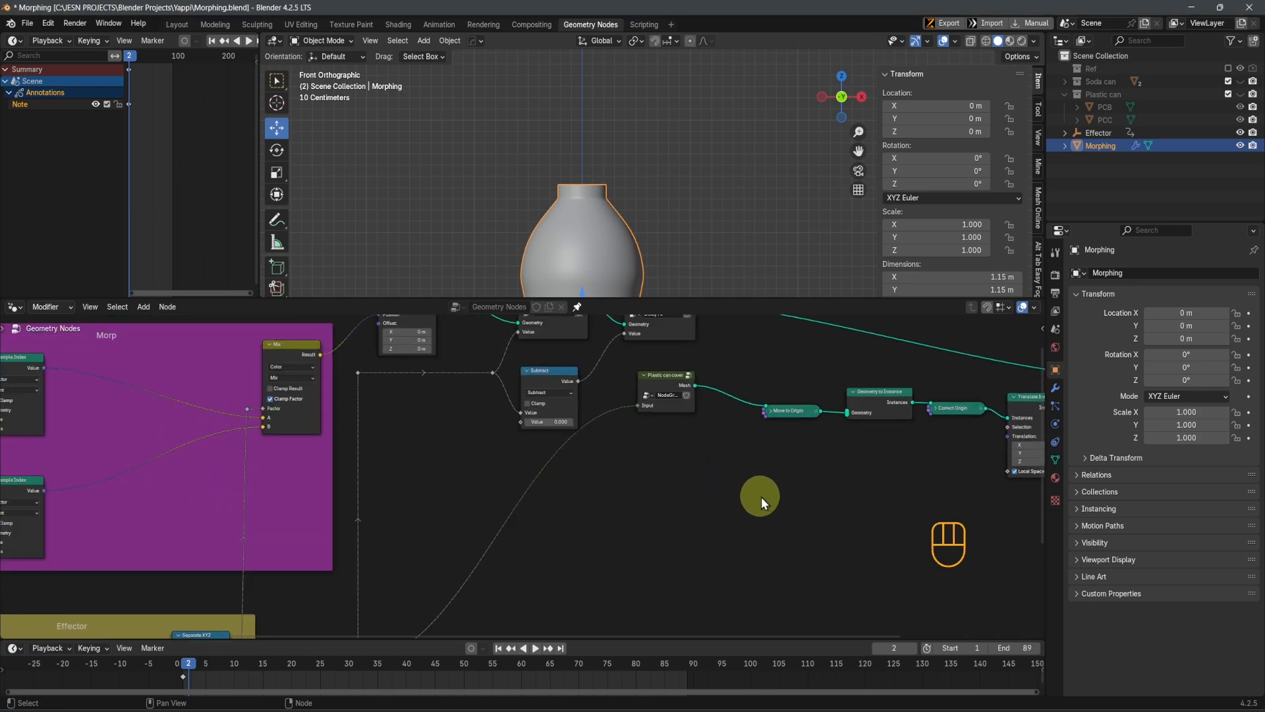
{"action": "middle_click_drag", "start_coordinate": [813, 496], "coordinate": [544, 515]}
{"action": "scroll", "coordinate": [573, 519], "scroll_direction": "up", "scroll_amount": 1}
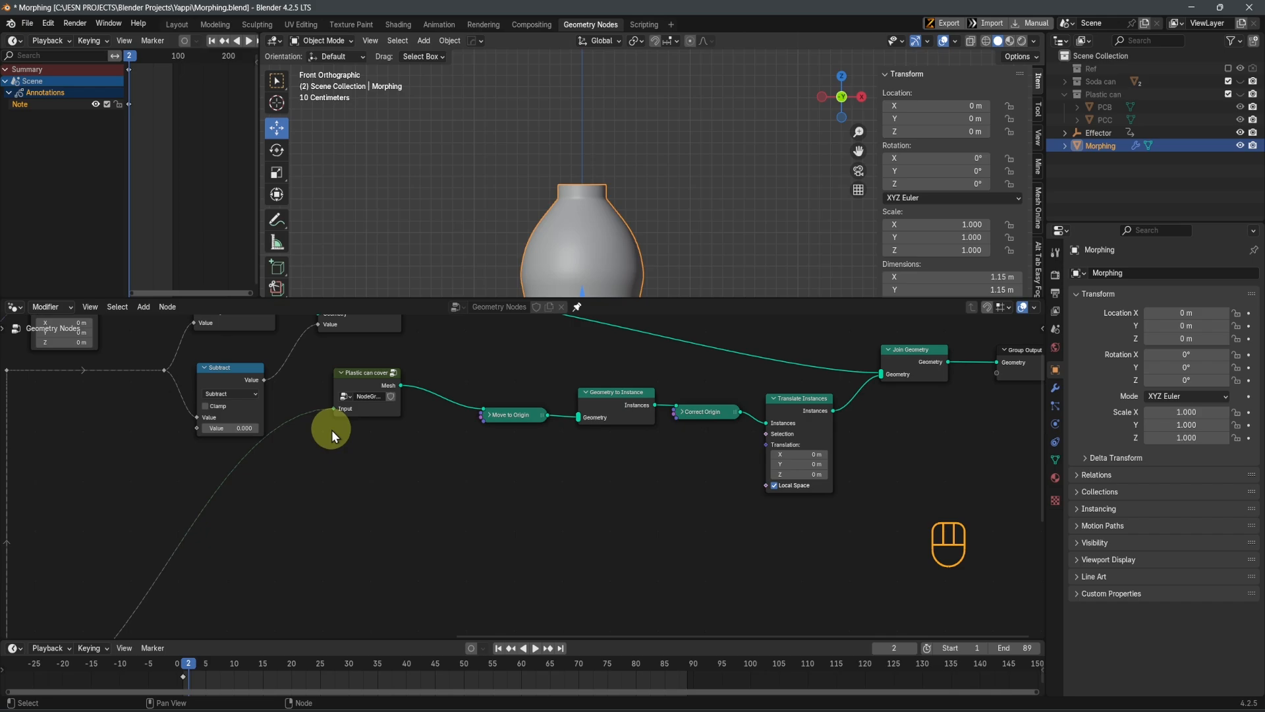
{"action": "middle_click_drag", "start_coordinate": [329, 441], "coordinate": [452, 473]}
{"action": "scroll", "coordinate": [457, 477], "scroll_direction": "up", "scroll_amount": 4}
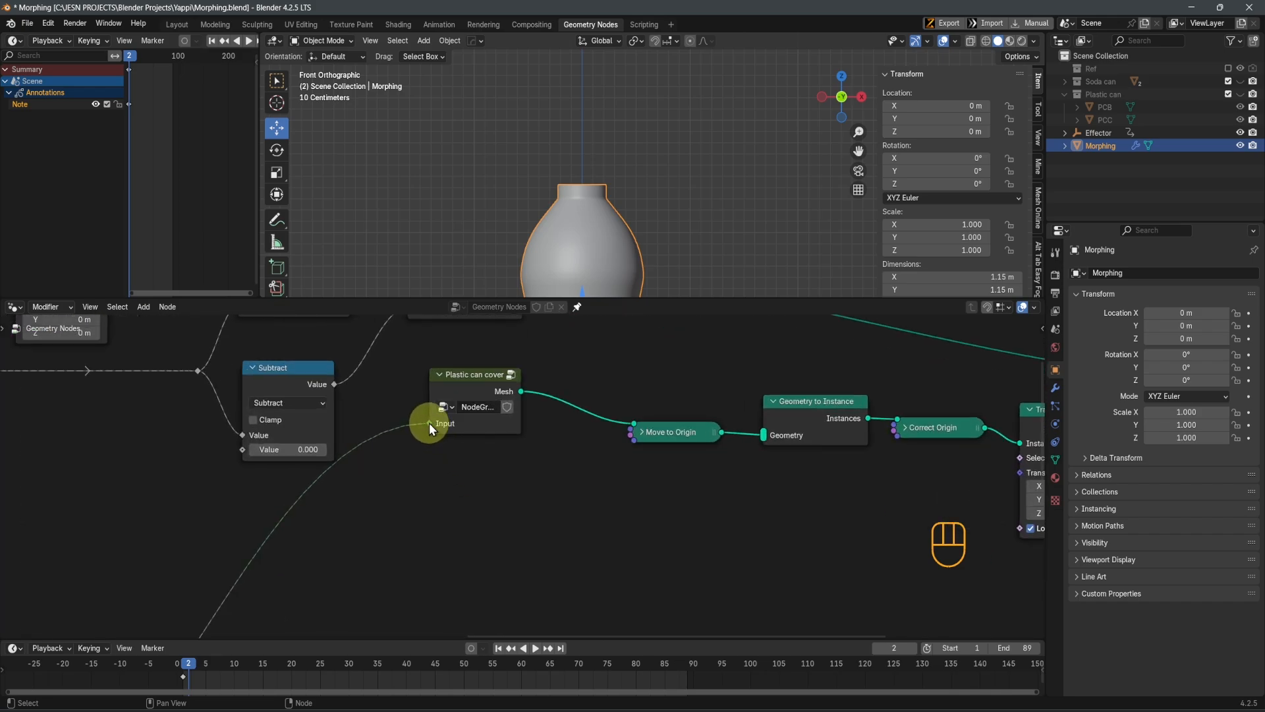
{"action": "left_click_drag", "start_coordinate": [429, 422], "coordinate": [500, 535]}
{"action": "scroll", "coordinate": [459, 459], "scroll_direction": "up", "scroll_amount": 3}
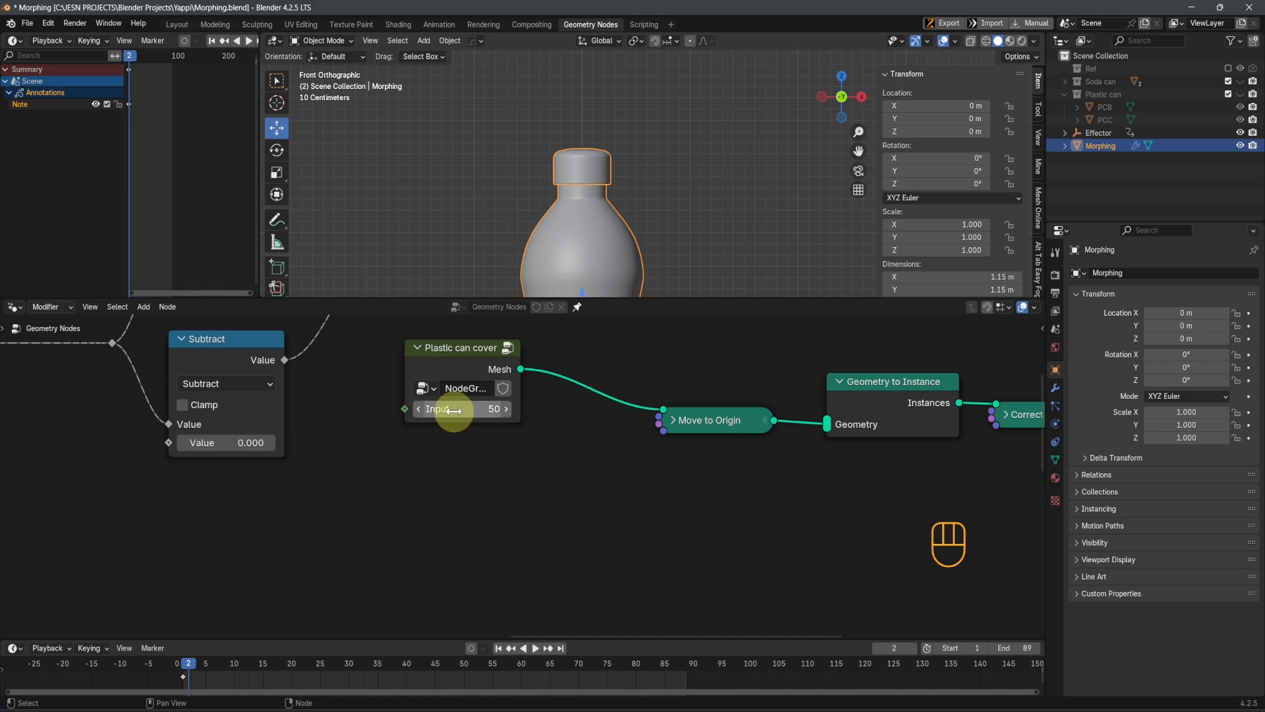
{"action": "scroll", "coordinate": [584, 169], "scroll_direction": "up", "scroll_amount": 3}
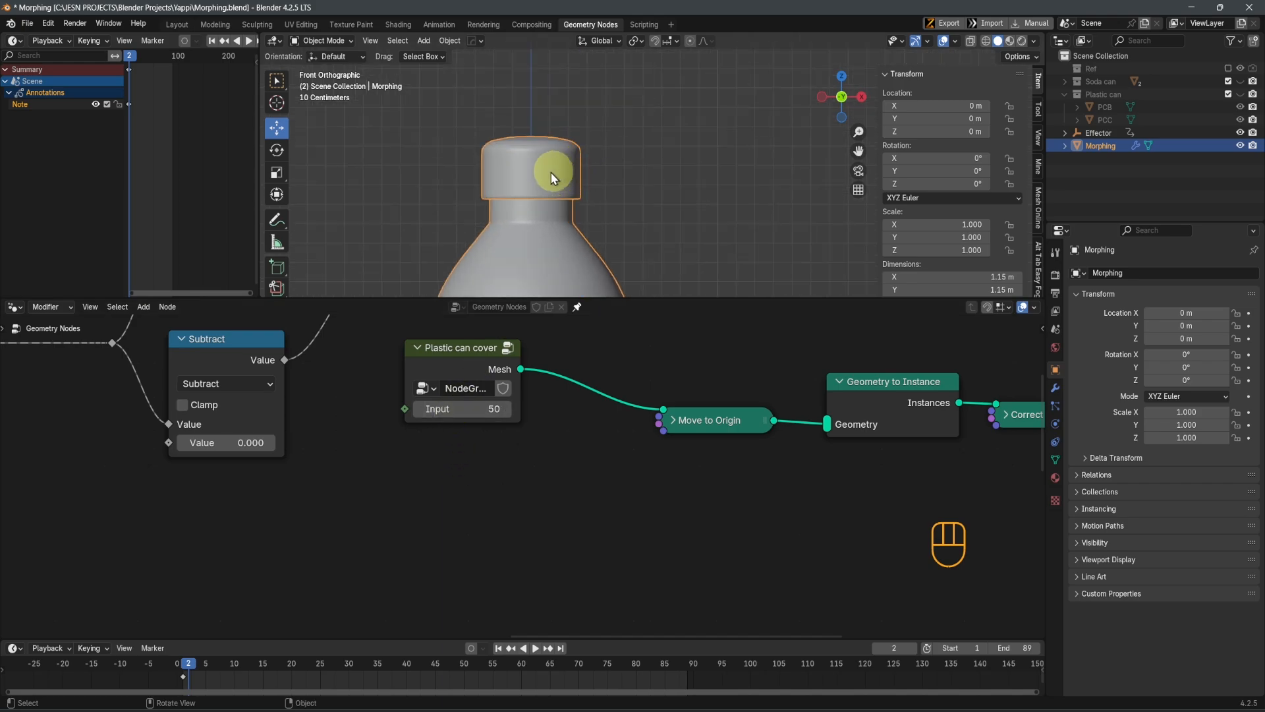
{"action": "scroll", "coordinate": [540, 173], "scroll_direction": "down", "scroll_amount": 1}
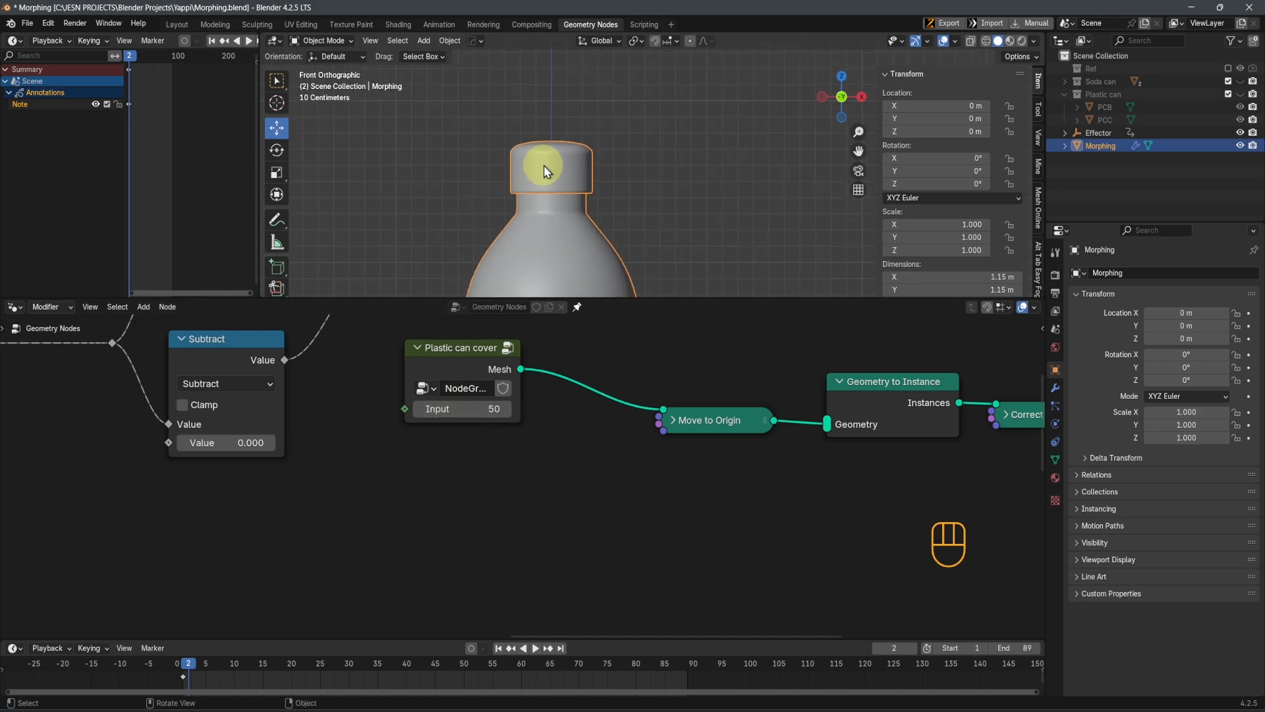
Add a Combine XYZ node with its Z fed by the effector reroute and link its Vector to the Translate Instances node's Translation
{"action": "scroll", "coordinate": [564, 441], "scroll_direction": "down", "scroll_amount": 3}
{"action": "middle_click_drag", "start_coordinate": [674, 534], "coordinate": [622, 399], "text": "shift"}
{"action": "left_click_drag", "start_coordinate": [119, 573], "coordinate": [832, 366]}
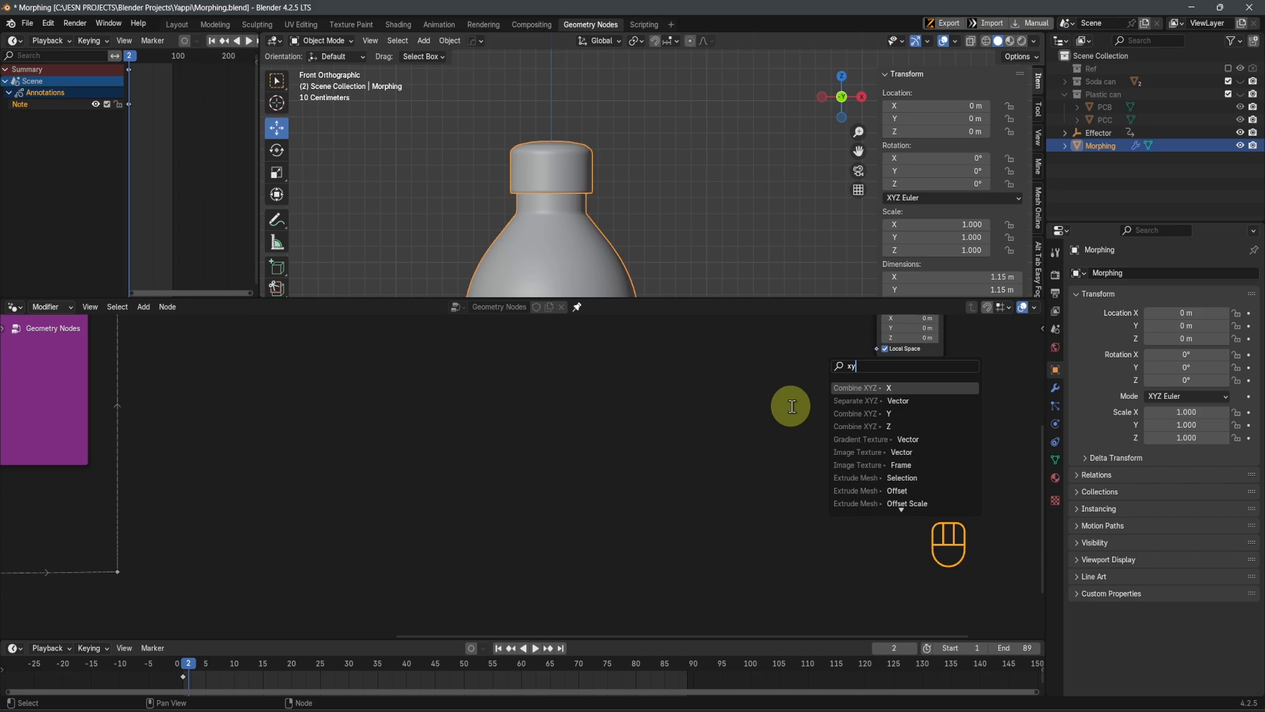
{"action": "type", "text": "xyz"}
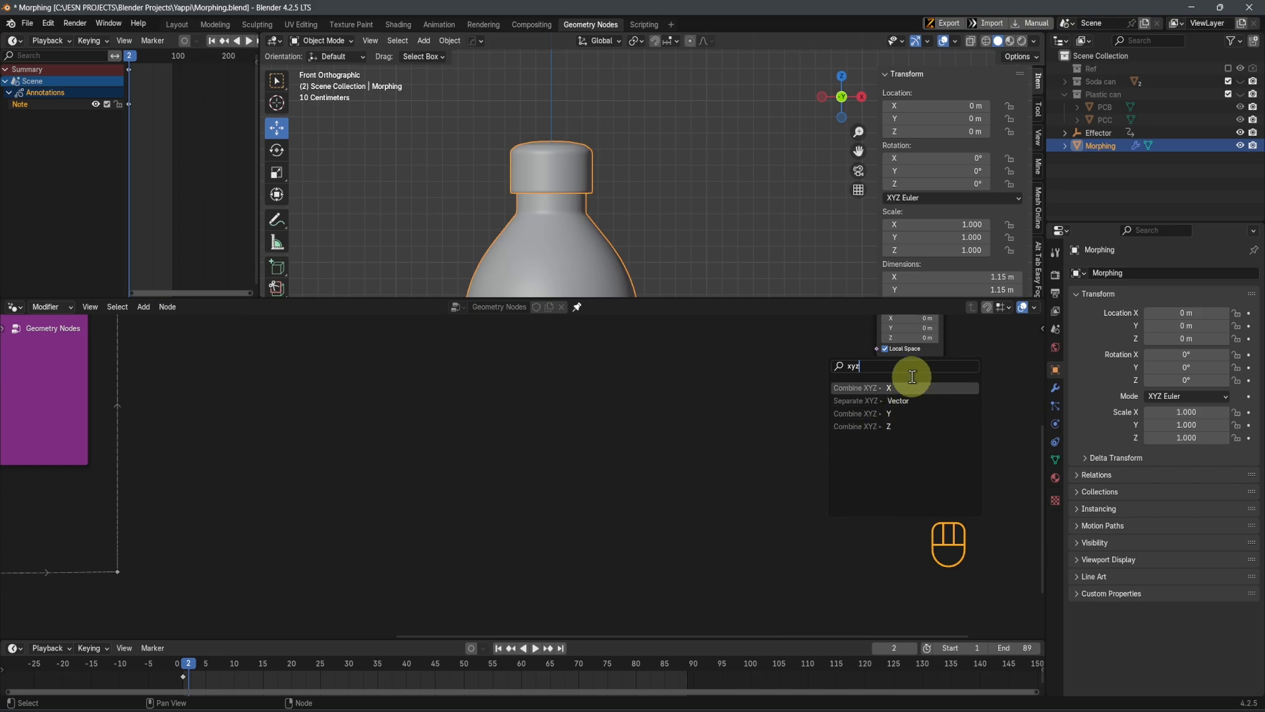
{"action": "left_click", "coordinate": [891, 427]}
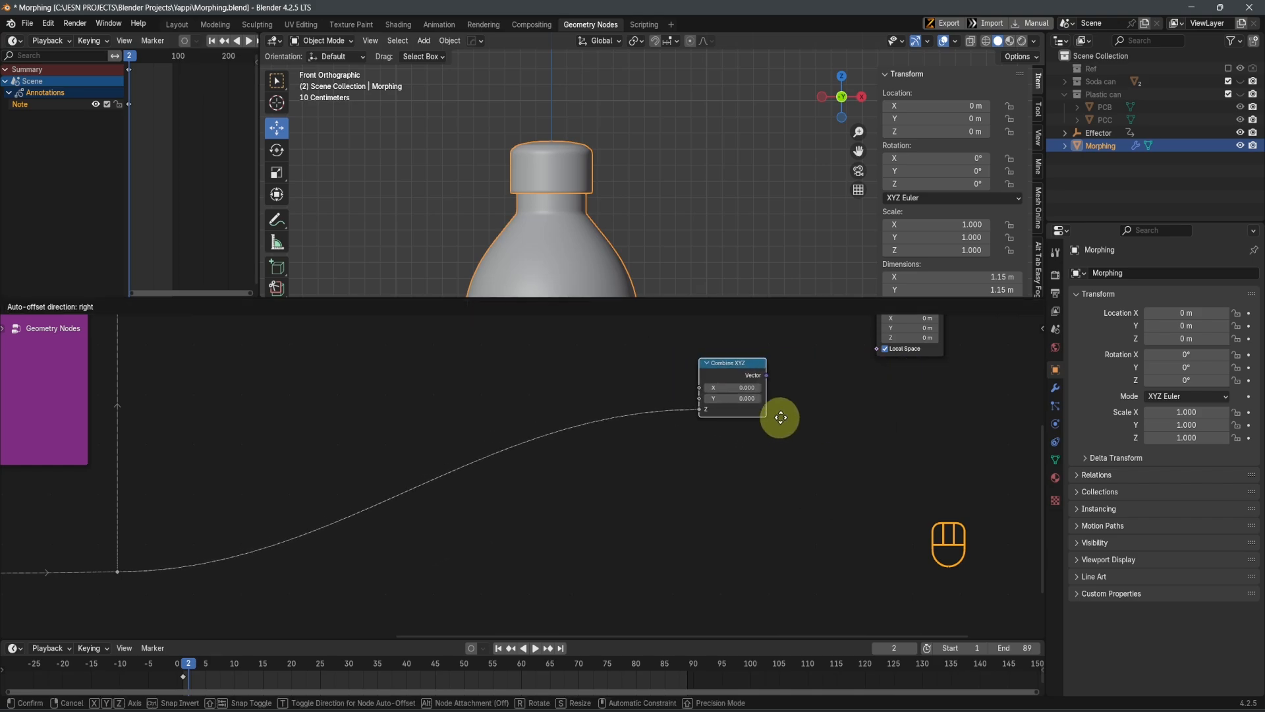
{"action": "scroll", "coordinate": [766, 523], "scroll_direction": "up", "scroll_amount": 2}
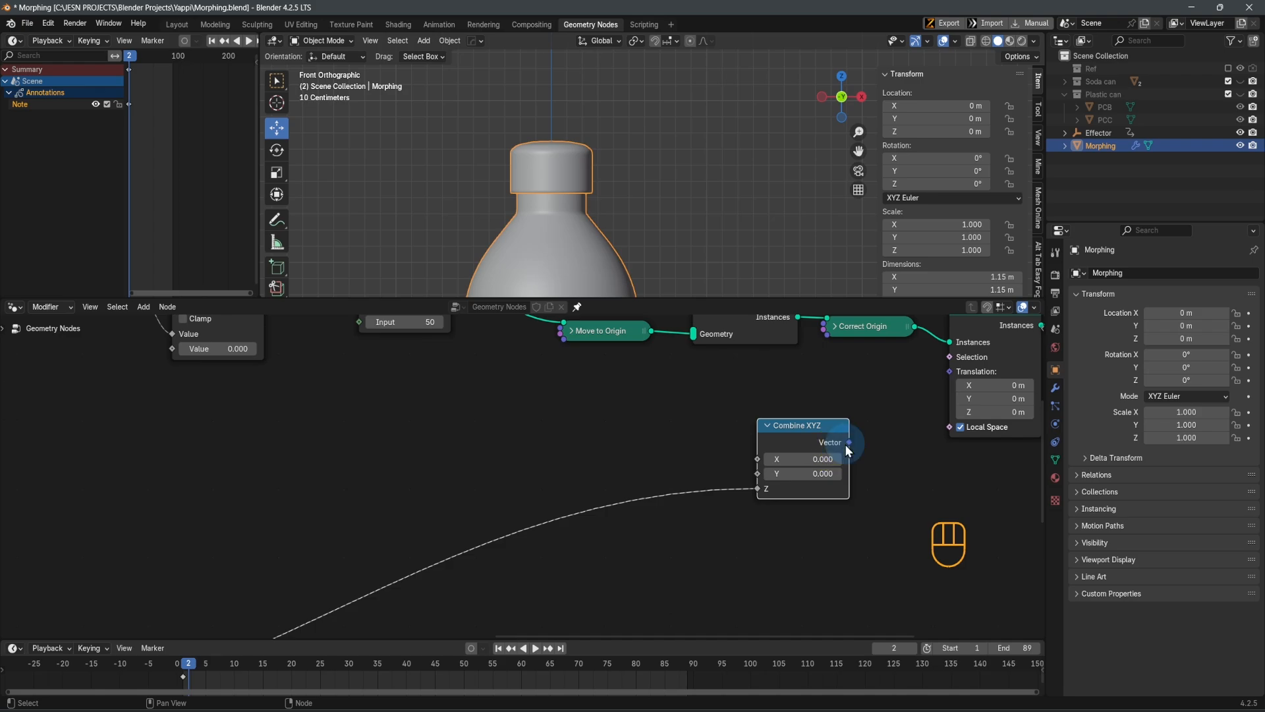
{"action": "left_click_drag", "start_coordinate": [849, 442], "coordinate": [945, 376]}
Play the animation with the whole bottle in view to check the cover's effector-driven vertical movement
{"action": "scroll", "coordinate": [631, 260], "scroll_direction": "down", "scroll_amount": 5}
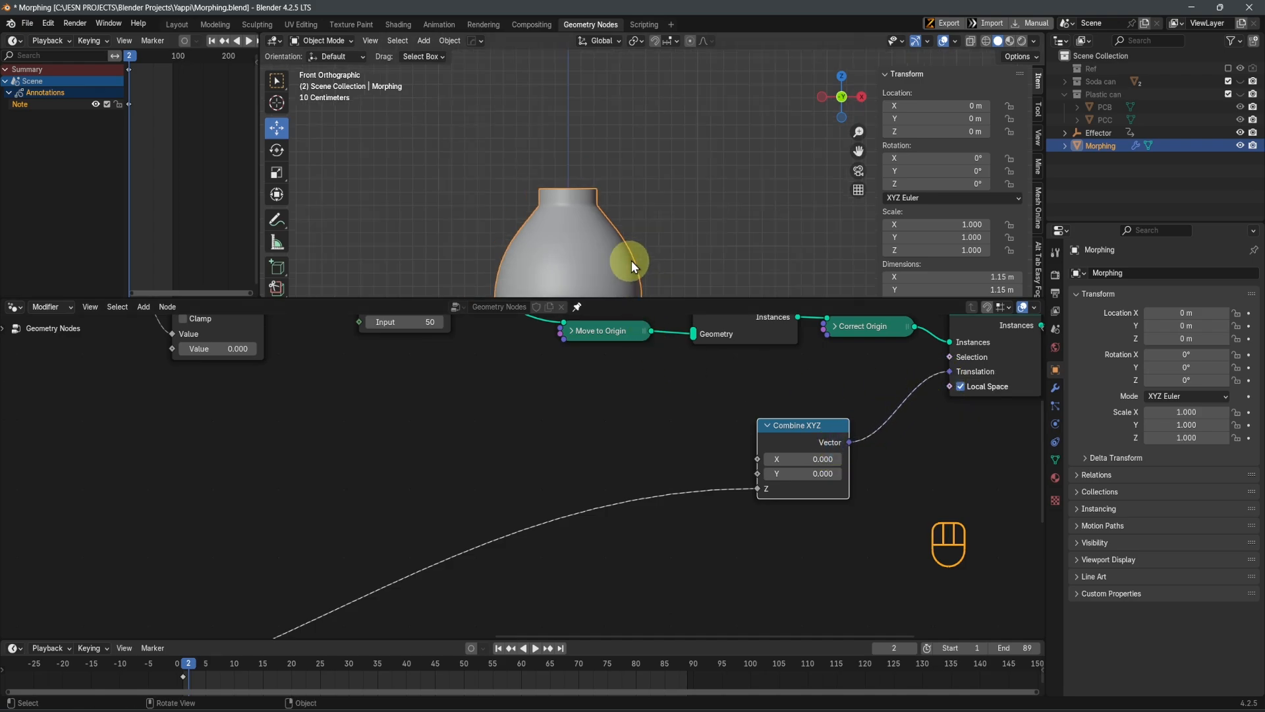
{"action": "key", "text": "space"}
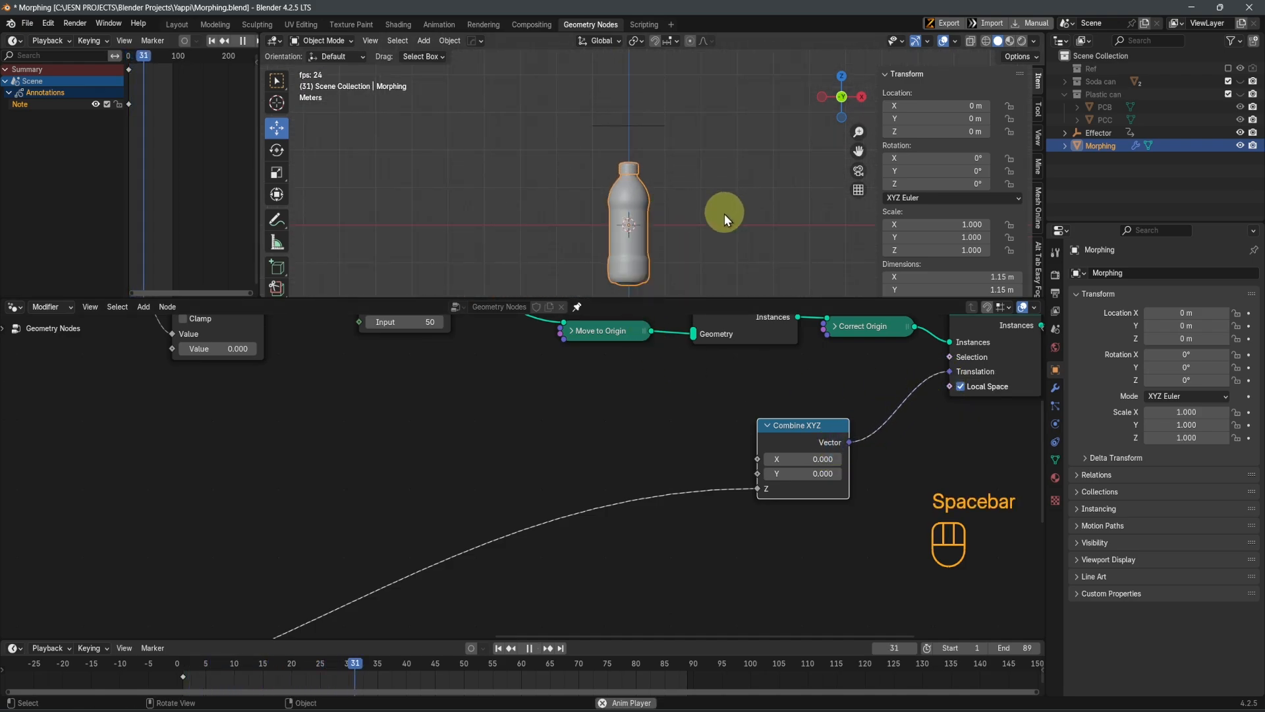
{"action": "key", "text": "space"}
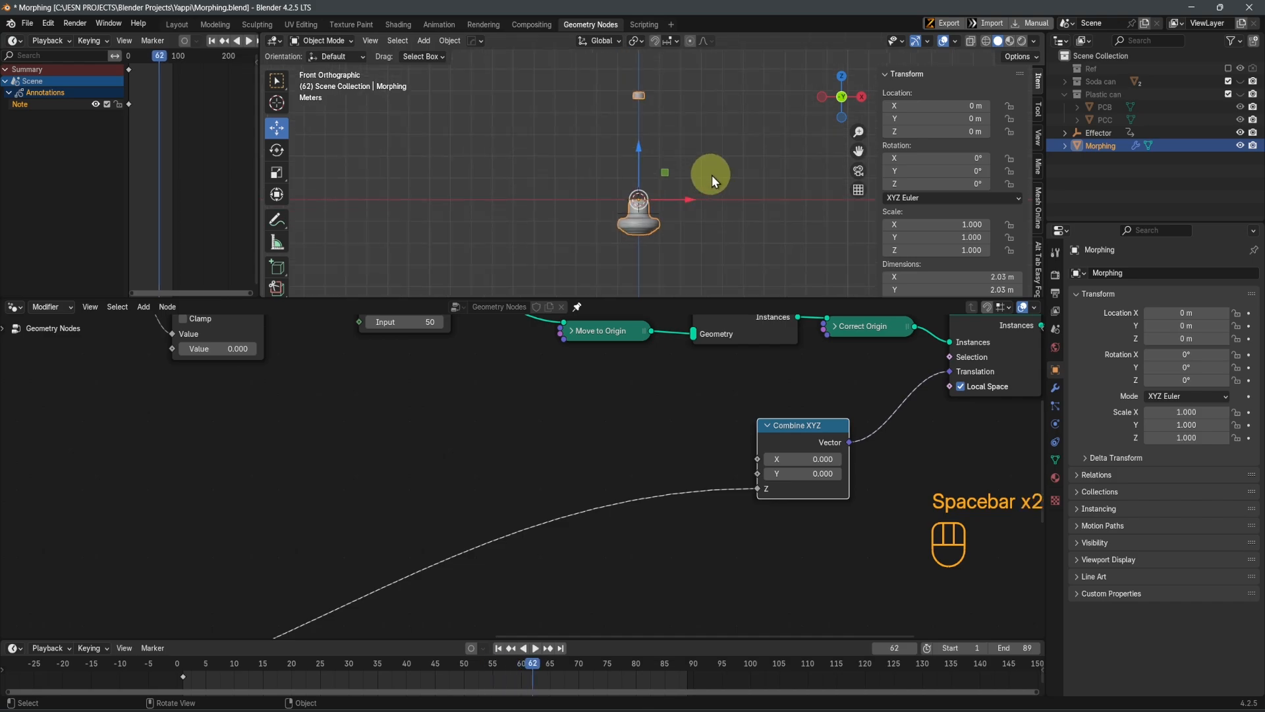
Replay and pause the animation around frame 62 to examine the cover up close as it travels above the bottle
{"action": "key", "text": "space"}
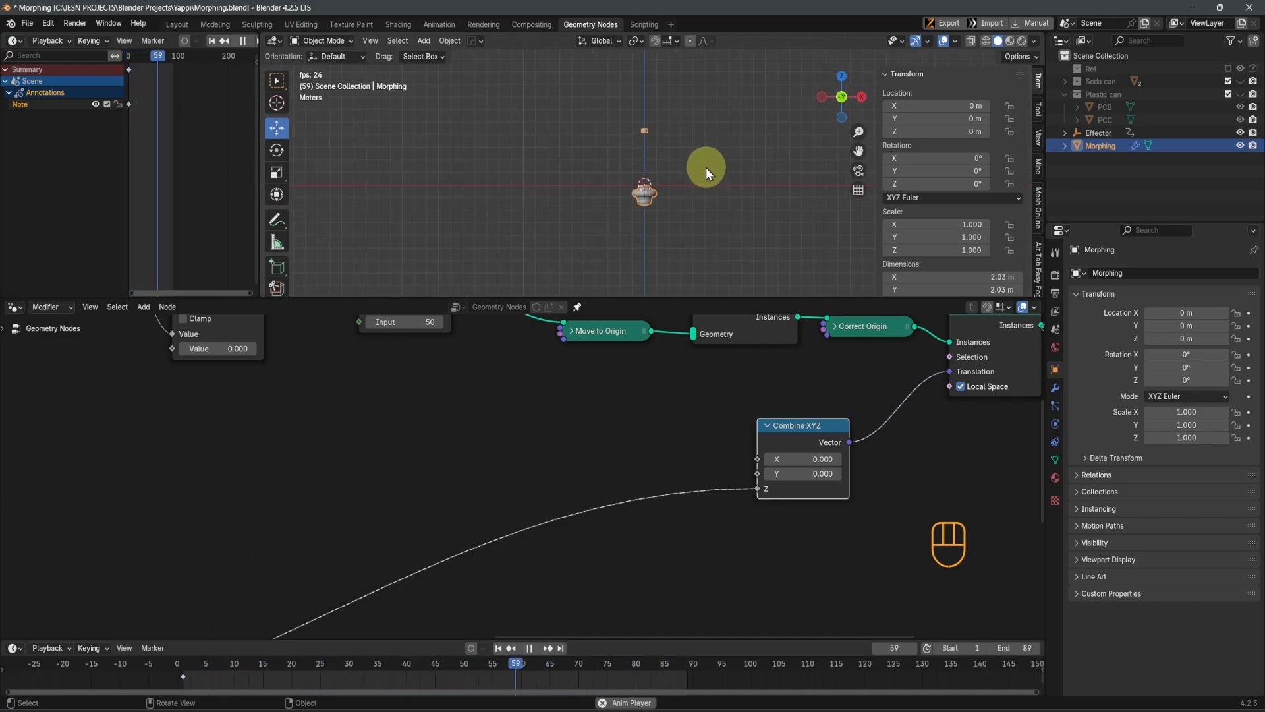
{"action": "key", "text": "space"}
{"action": "middle_click_drag", "start_coordinate": [704, 171], "coordinate": [710, 152], "text": "shift"}
{"action": "scroll", "coordinate": [718, 198], "scroll_direction": "up", "scroll_amount": 2}
{"action": "key", "text": "space"}
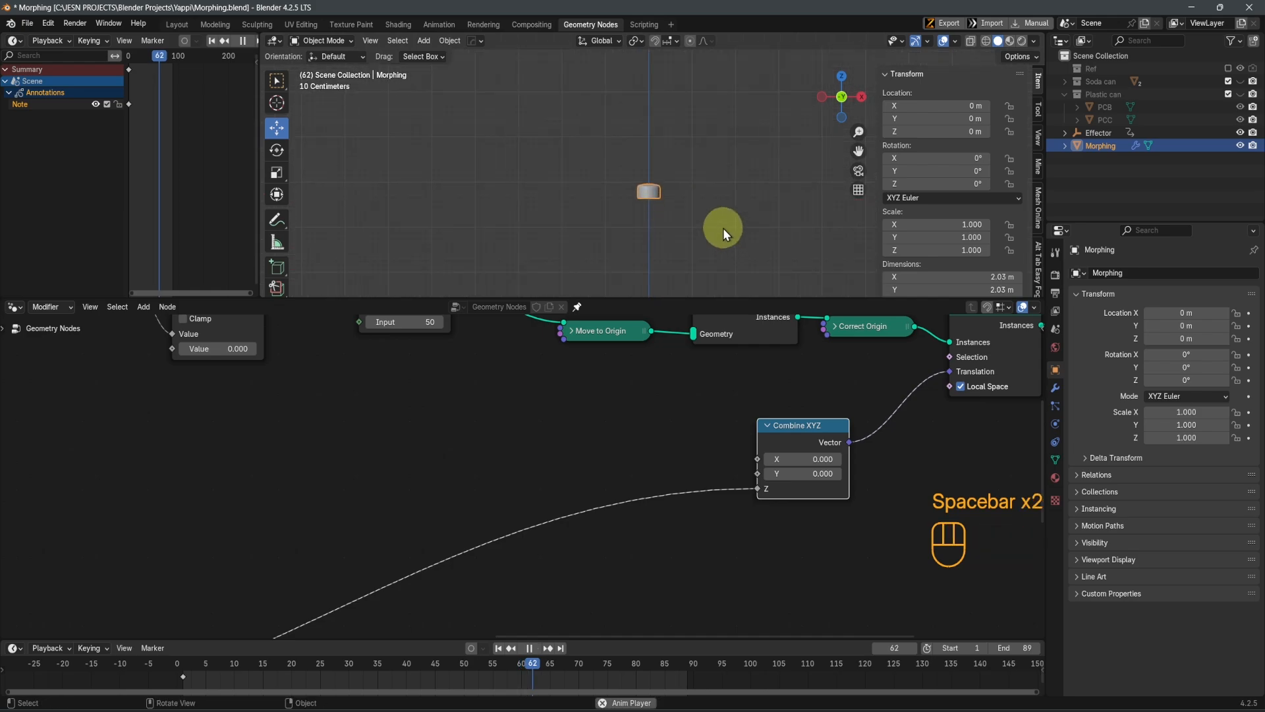
{"action": "key", "text": "space"}
{"action": "mouse_move", "coordinate": [714, 203]}
{"action": "middle_mouse_down", "text": "shift"}
{"action": "mouse_move", "coordinate": [714, 251]}
{"action": "mouse_move", "coordinate": [718, 172]}
{"action": "mouse_move", "coordinate": [721, 184]}
{"action": "middle_mouse_up", "text": "shift"}
{"action": "scroll", "coordinate": [713, 247], "scroll_direction": "down", "scroll_amount": 4}
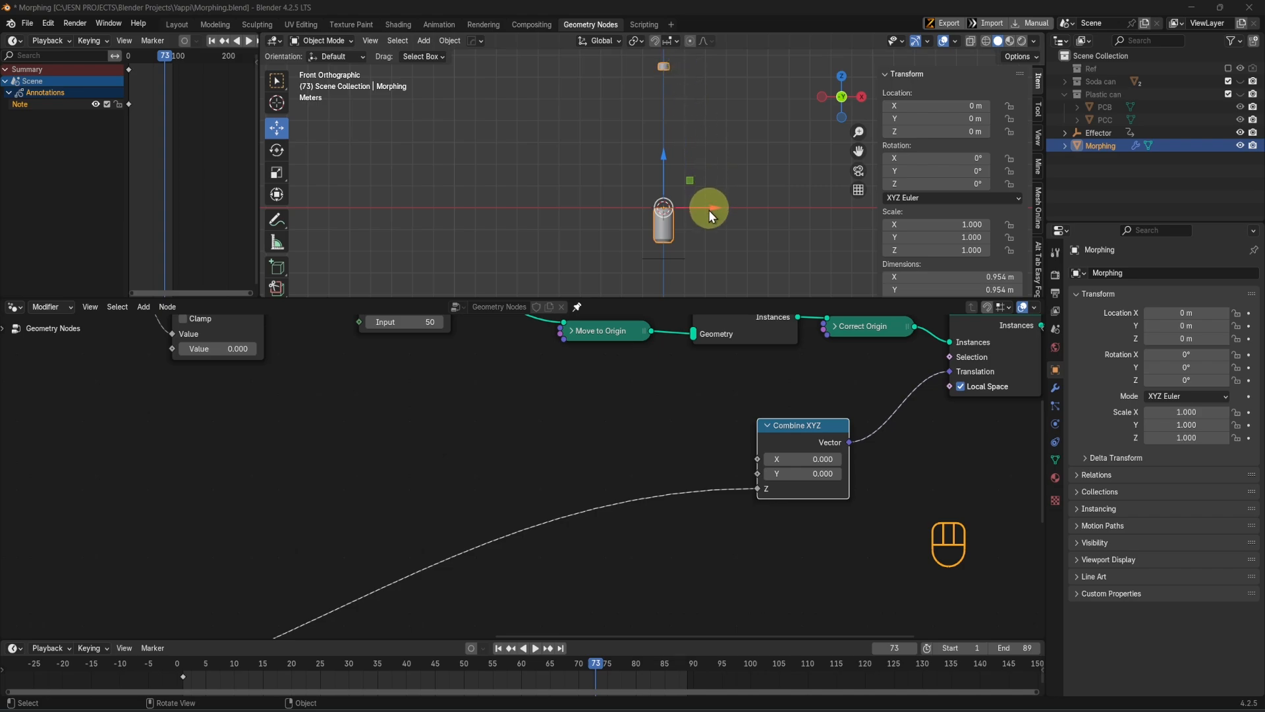
Insert a Float Curve node into the link between the effector reroute and the Combine XYZ node's Z
{"action": "scroll", "coordinate": [692, 537], "scroll_direction": "down", "scroll_amount": 2}
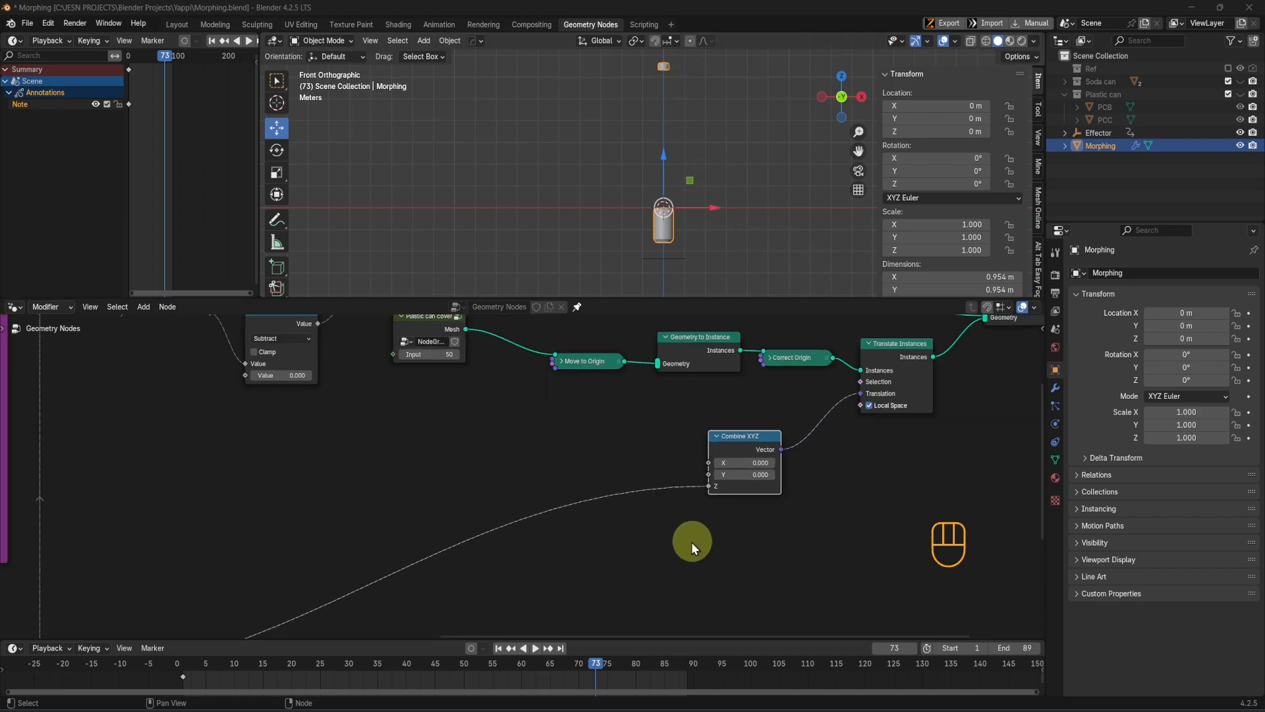
{"action": "key", "text": "shift+a"}
{"action": "left_click", "coordinate": [638, 441]}
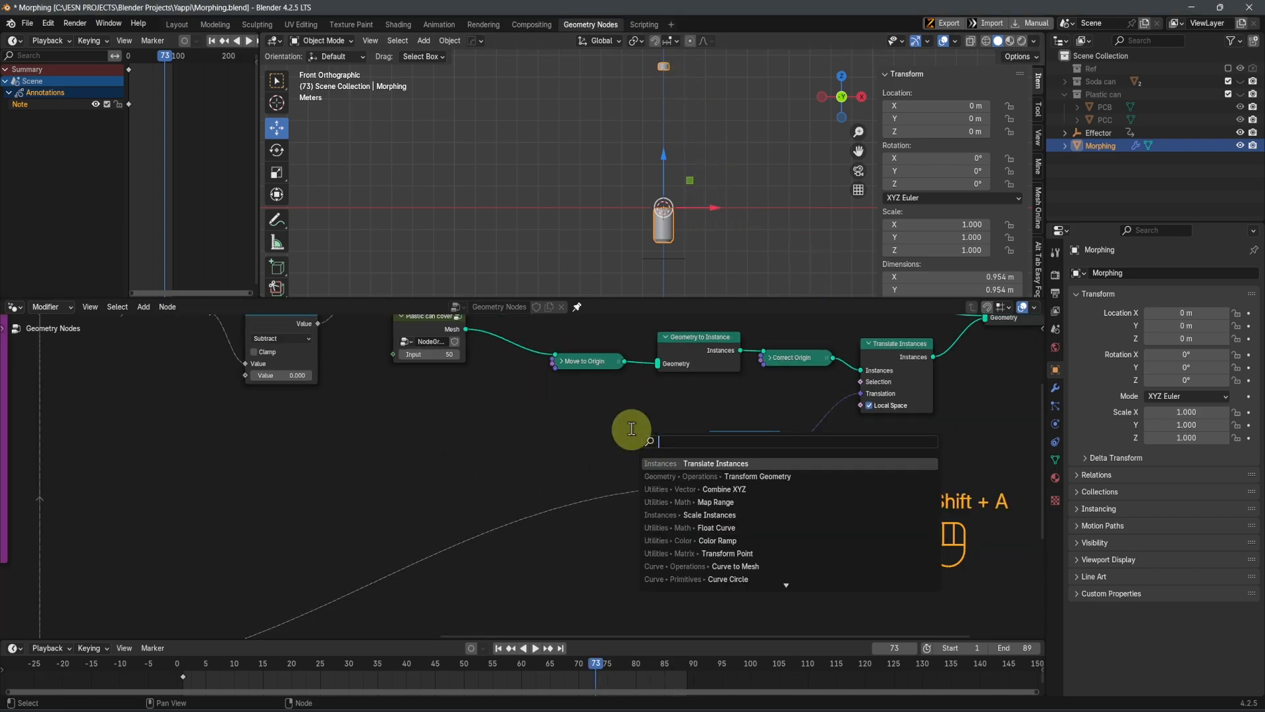
{"action": "type", "text": "floa"}
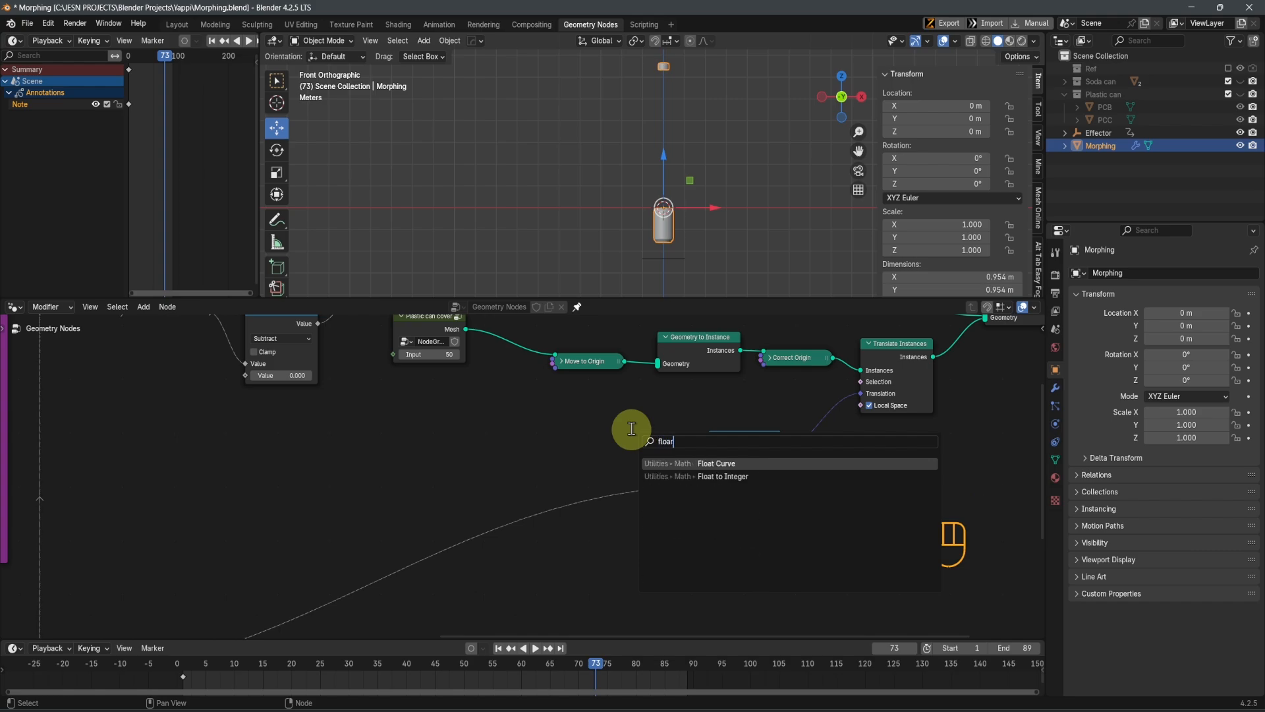
{"action": "type", "text": "r"}
{"action": "left_click", "coordinate": [688, 463]}
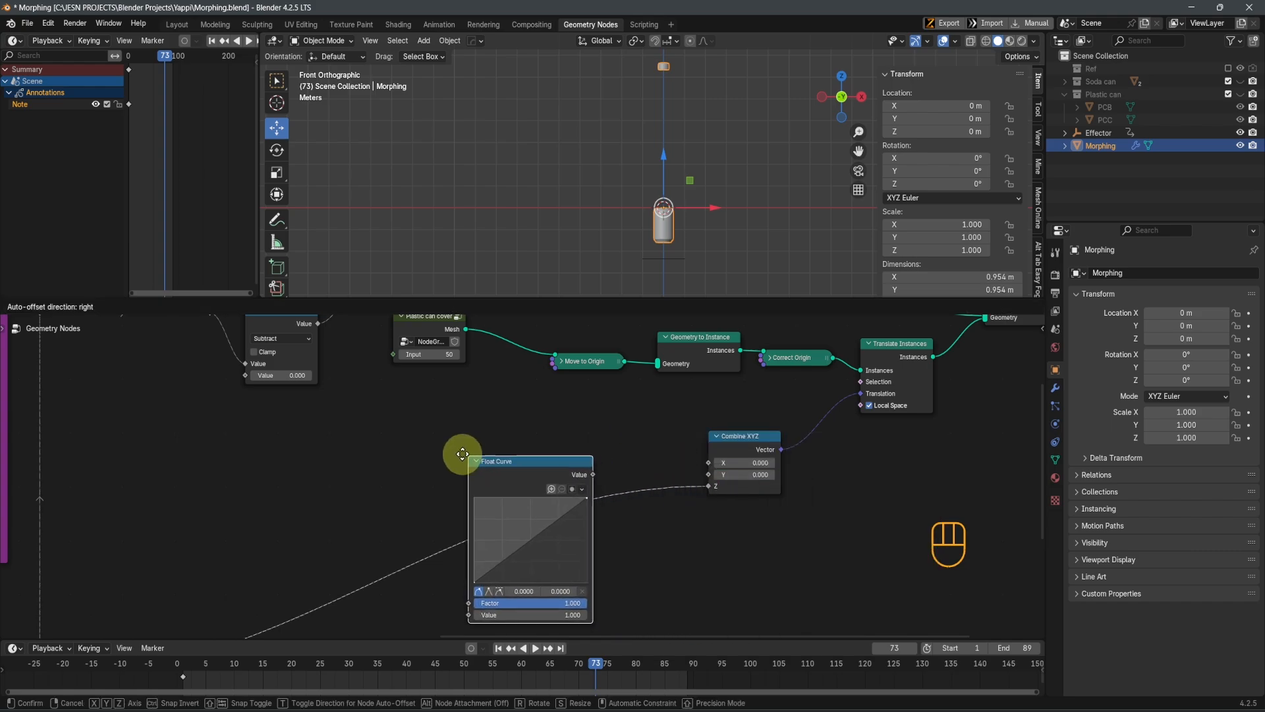
{"action": "left_click", "coordinate": [463, 455]}
Shape the Float Curve as an arch, with a middle point at about 0.50, 1.0 and the end point at 1.0, 0.0
{"action": "scroll", "coordinate": [559, 559], "scroll_direction": "up", "scroll_amount": 2}
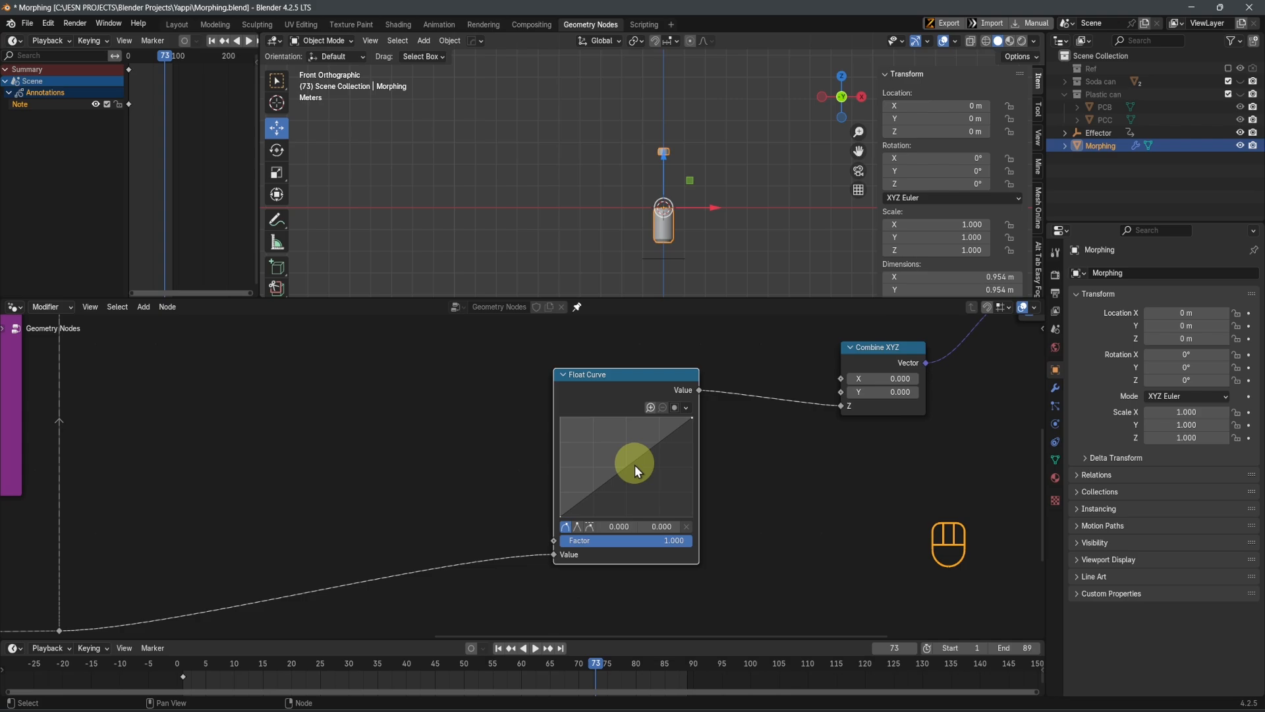
{"action": "middle_click_drag", "start_coordinate": [635, 465], "coordinate": [626, 512]}
{"action": "scroll", "coordinate": [627, 515], "scroll_direction": "up", "scroll_amount": 2}
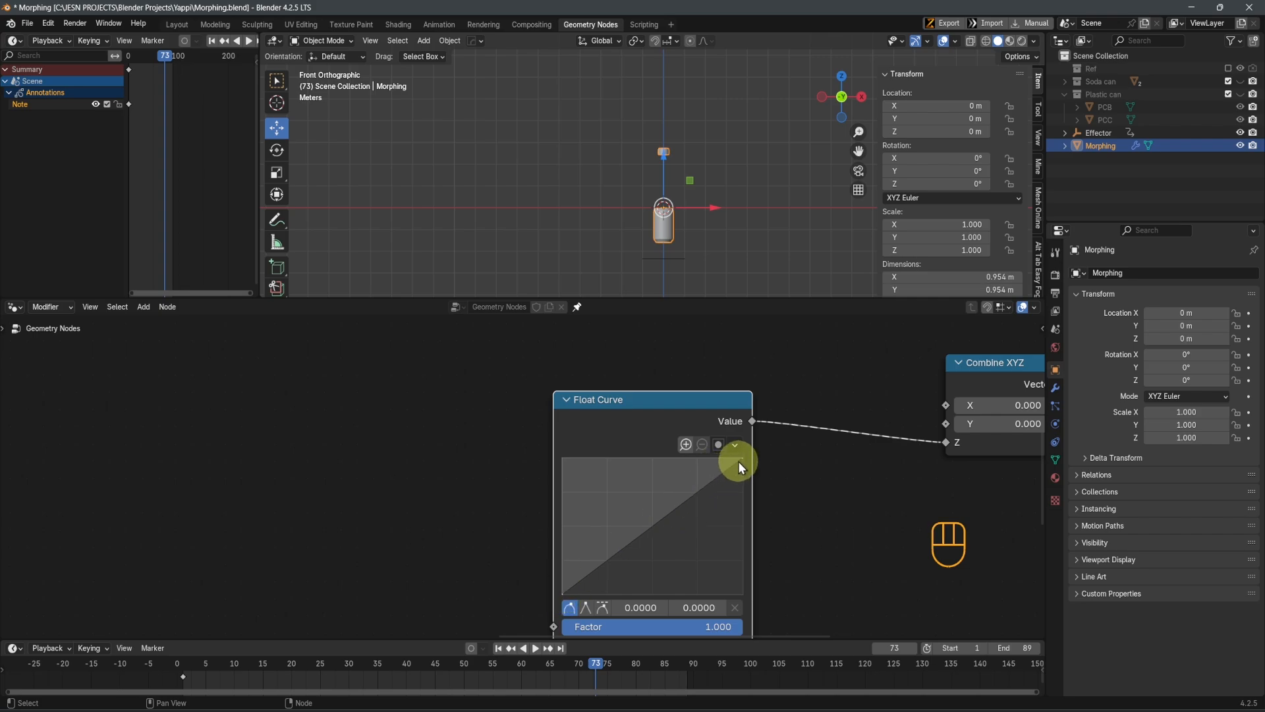
{"action": "left_click_drag", "start_coordinate": [651, 528], "coordinate": [653, 452]}
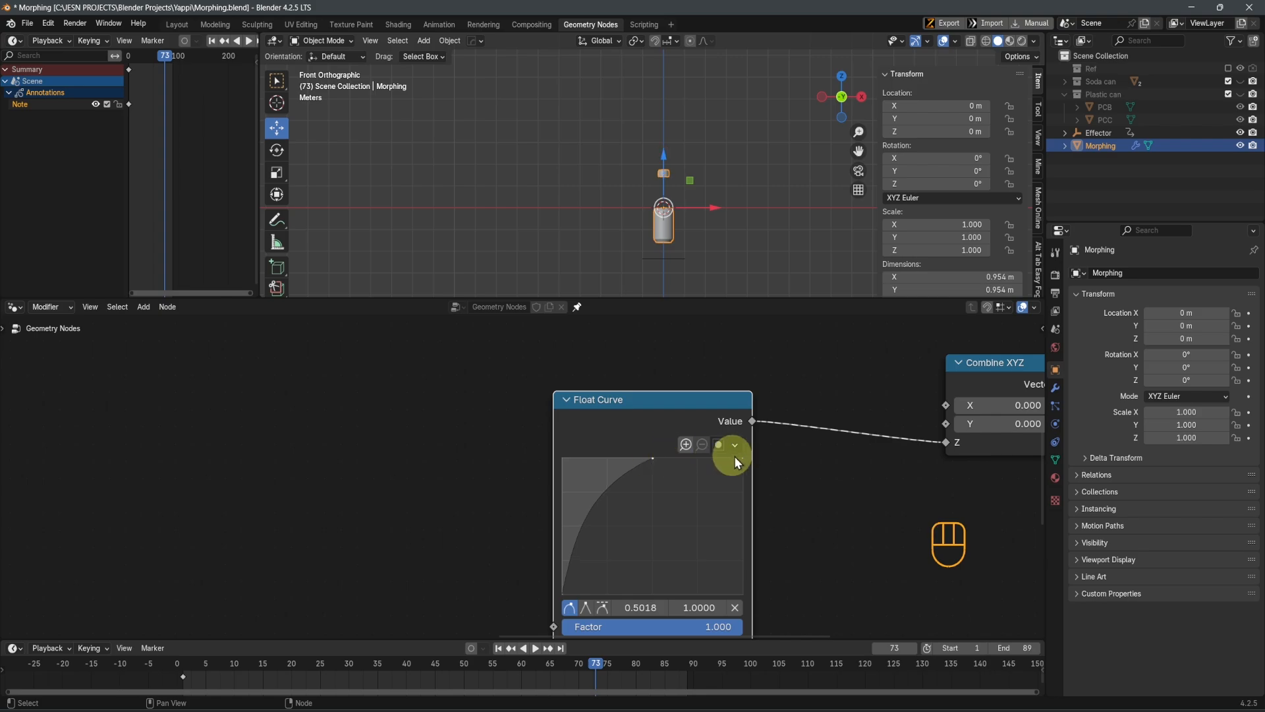
{"action": "left_click_drag", "start_coordinate": [742, 458], "coordinate": [743, 576]}
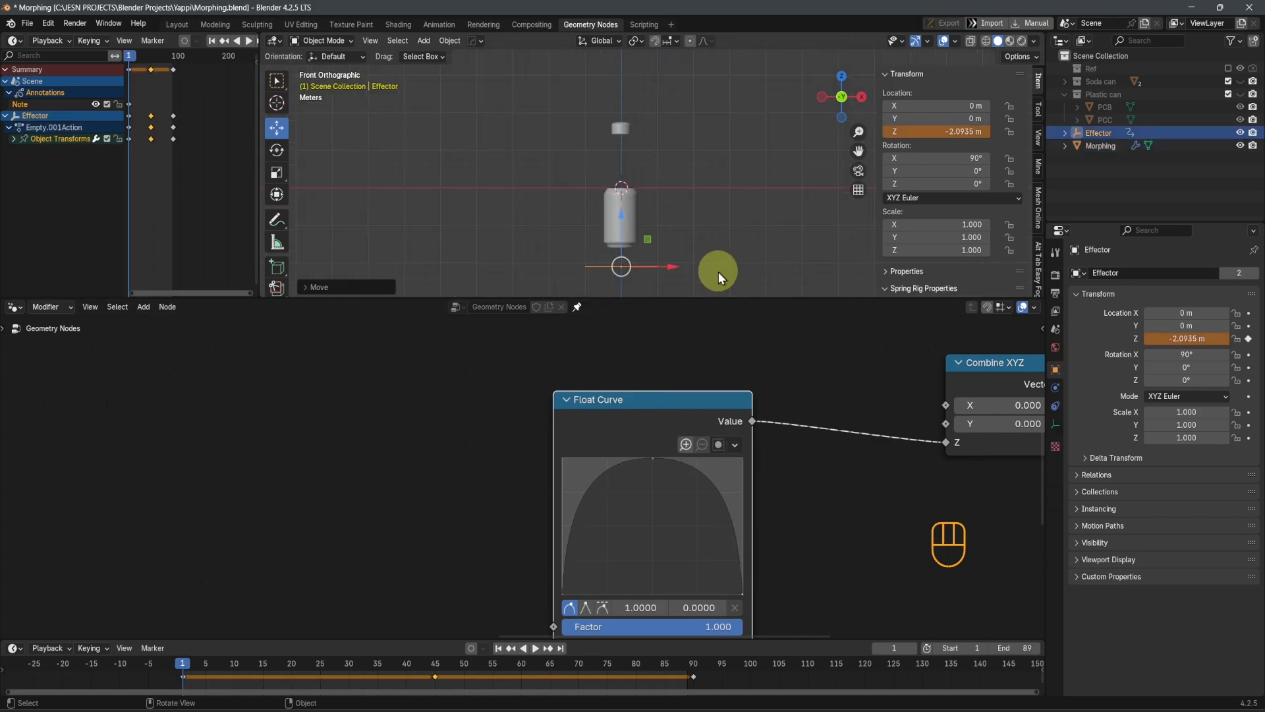
Play the animation, lower the effector, and scrub from frame 1 to 54 to check how the curve lifts and returns the cover
{"action": "key", "text": "space"}
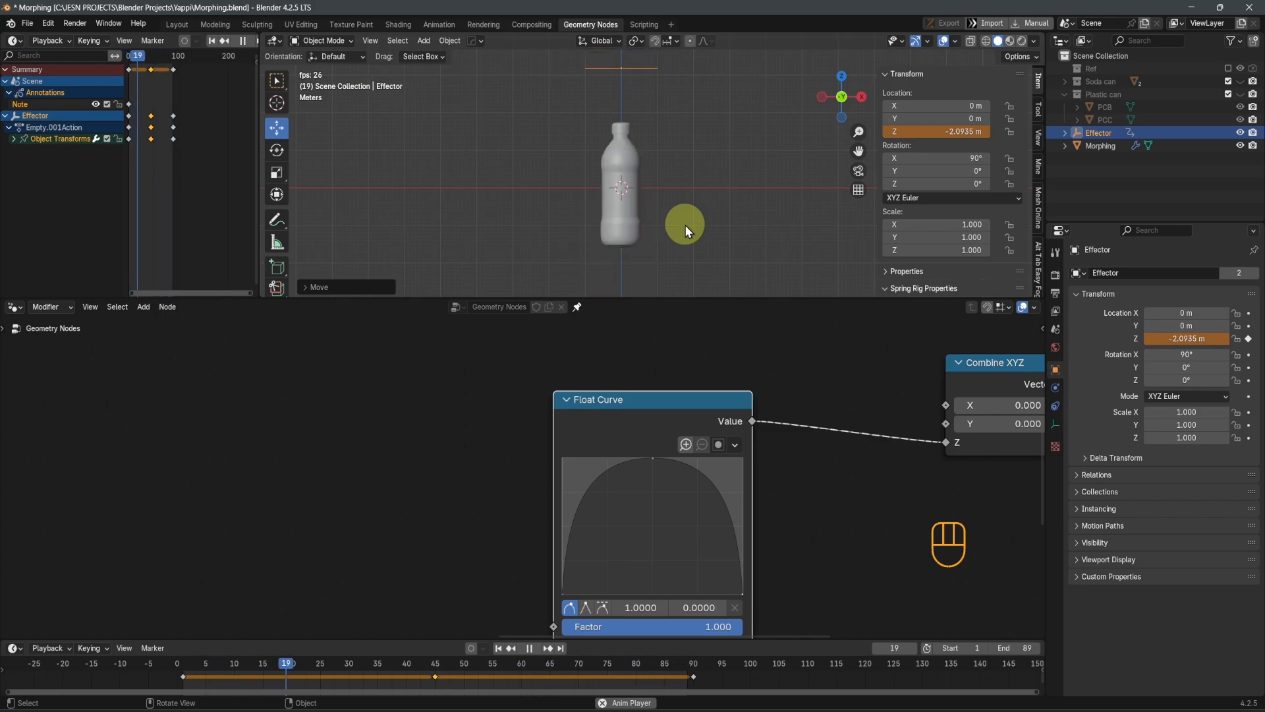
{"action": "key", "text": "space"}
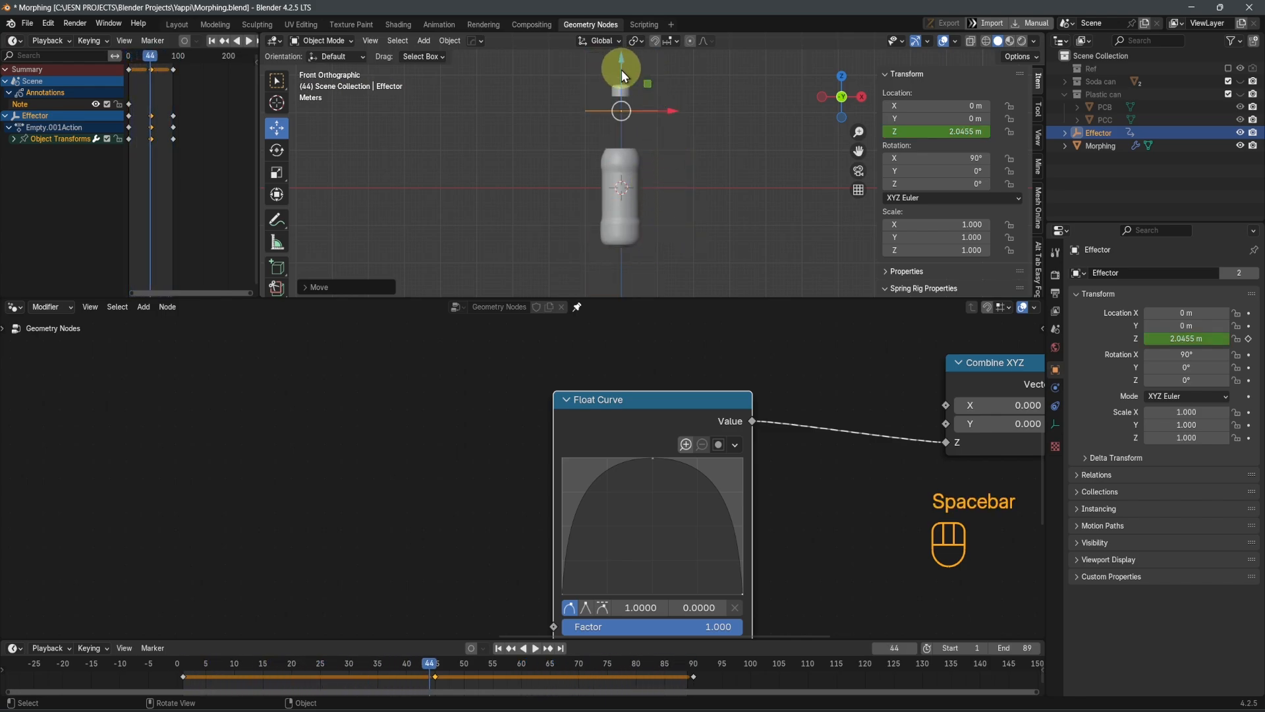
{"action": "left_click_drag", "start_coordinate": [622, 70], "coordinate": [630, 277]}
{"action": "key", "text": "shift+Left"}
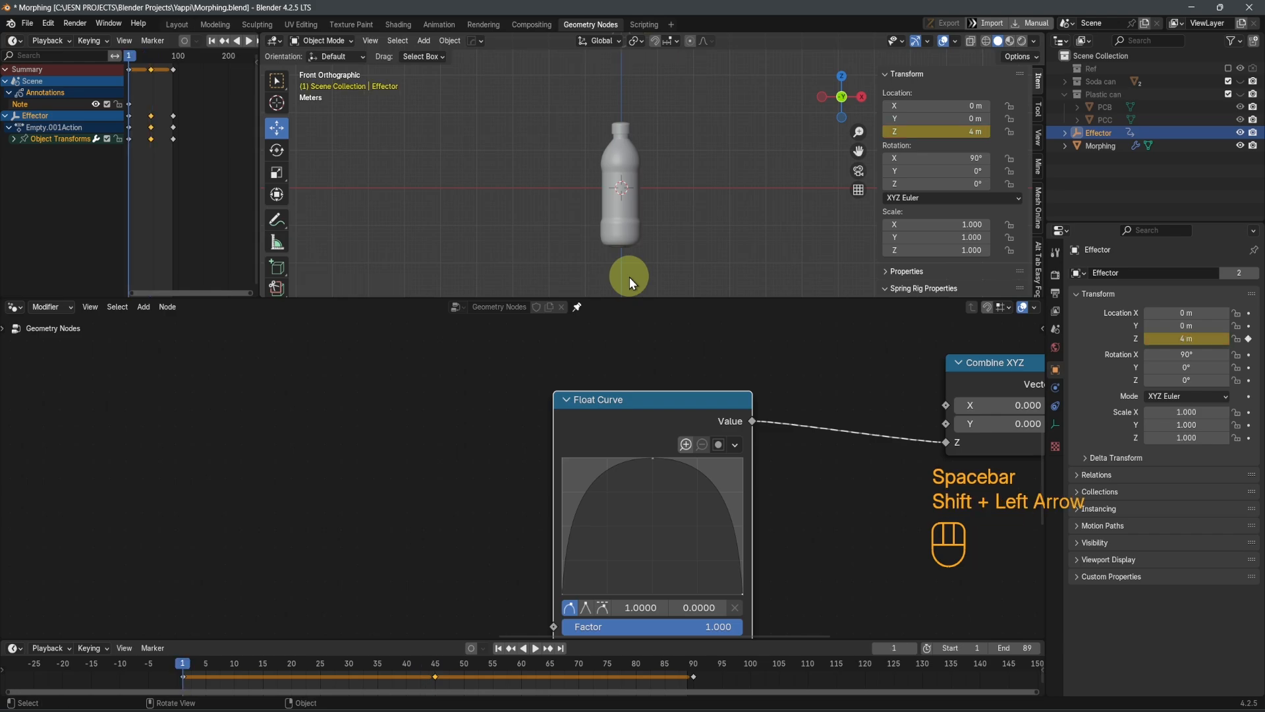
{"action": "scroll", "coordinate": [643, 166], "scroll_direction": "up", "scroll_amount": 5}
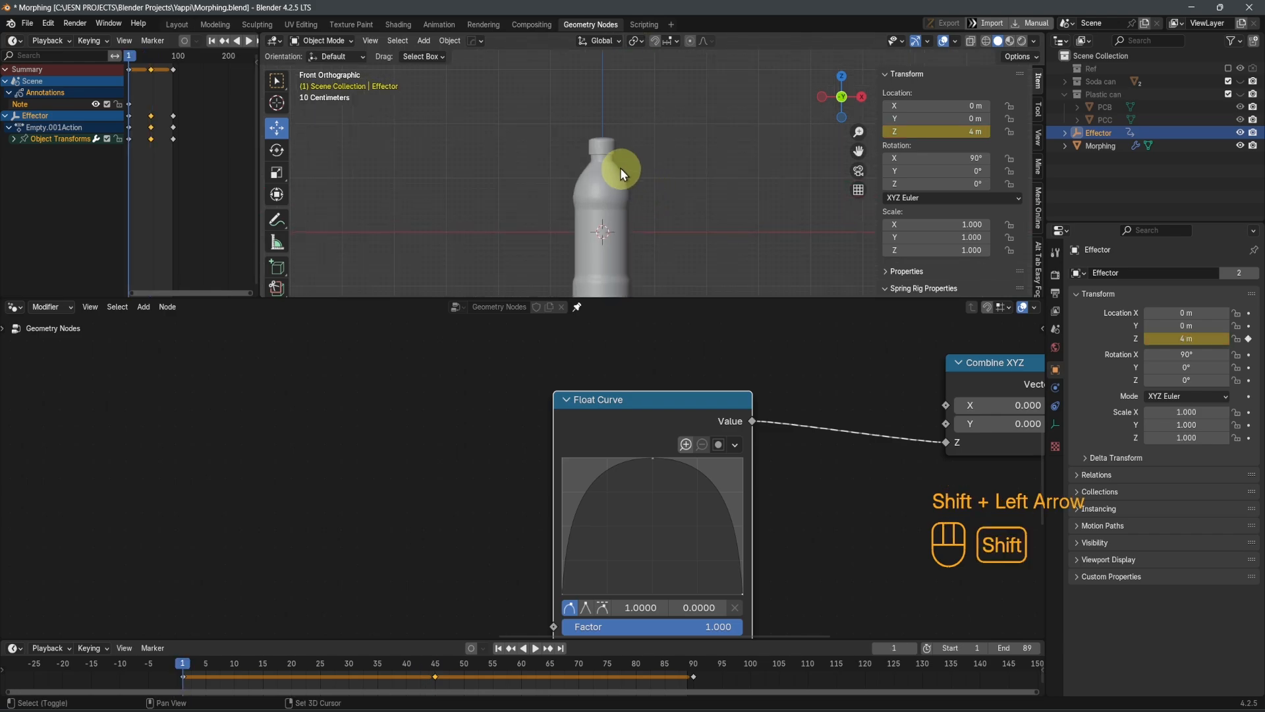
{"action": "middle_click_drag", "start_coordinate": [620, 168], "coordinate": [641, 199], "text": "shift"}
{"action": "scroll", "coordinate": [642, 203], "scroll_direction": "down", "scroll_amount": 3}
{"action": "scroll", "coordinate": [671, 176], "scroll_direction": "up", "scroll_amount": 2}
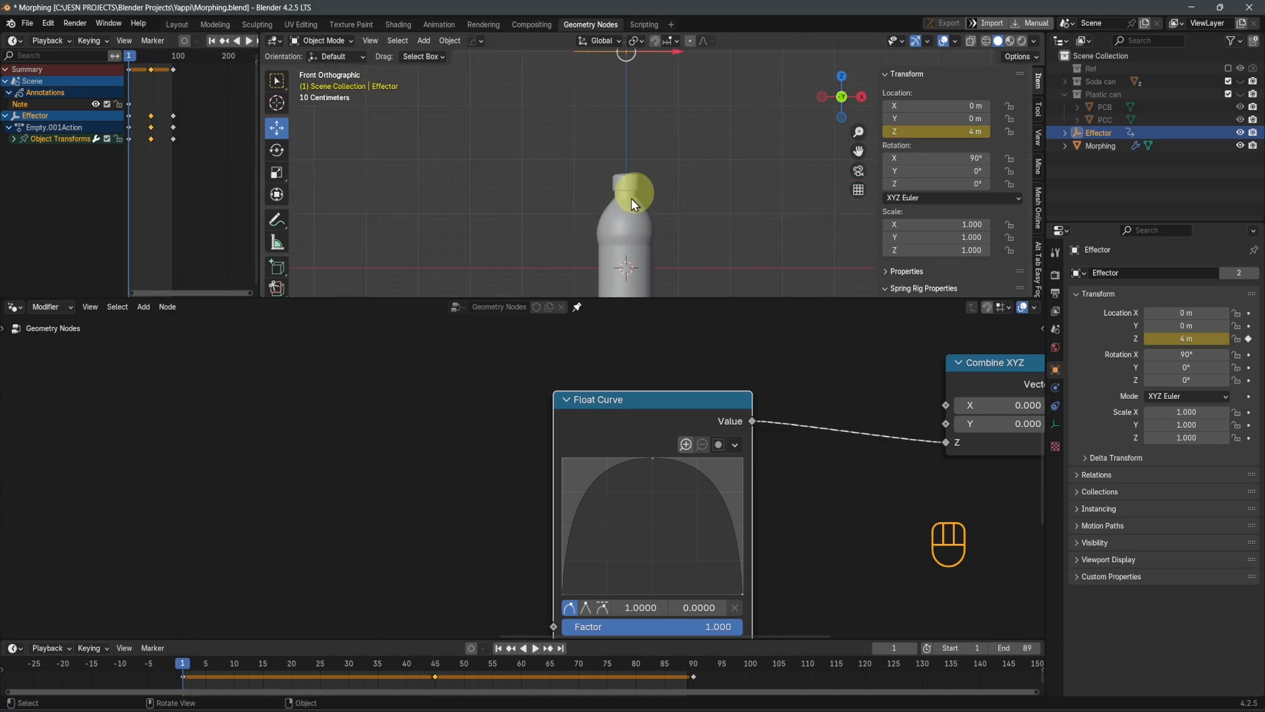
{"action": "left_click_drag", "start_coordinate": [188, 666], "coordinate": [489, 705]}
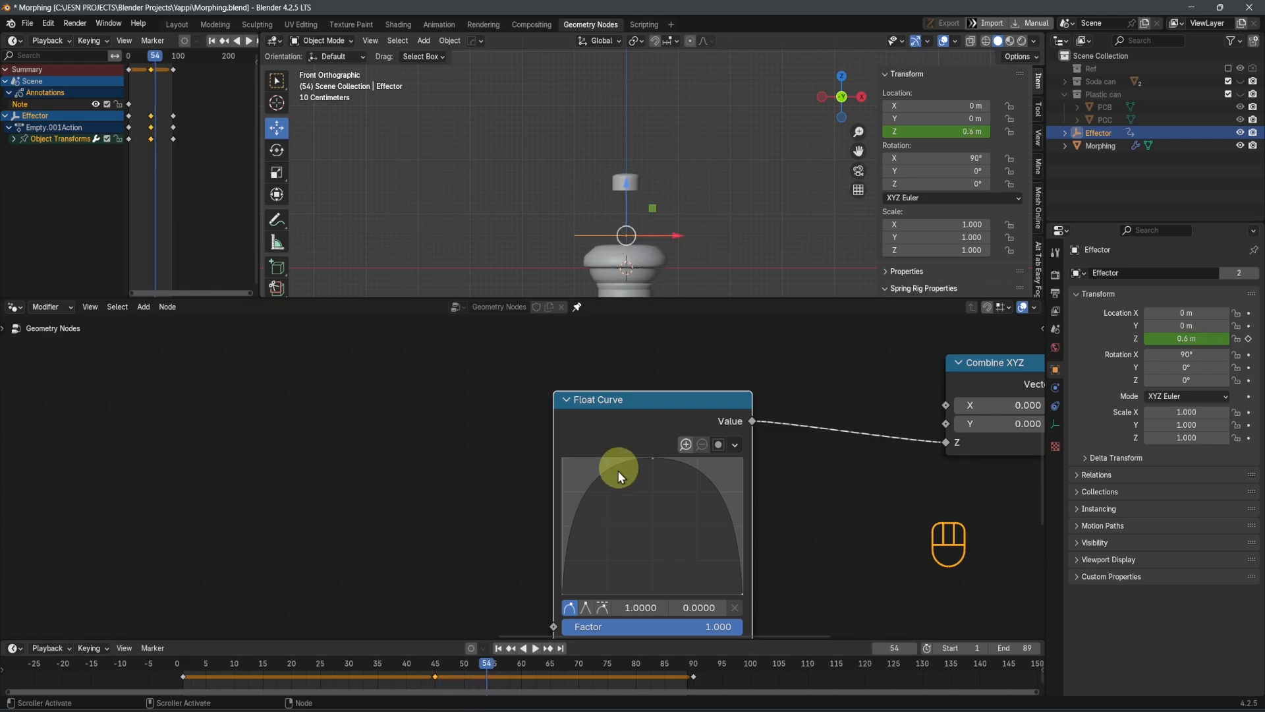
{"action": "scroll", "coordinate": [618, 469], "scroll_direction": "down", "scroll_amount": 2}
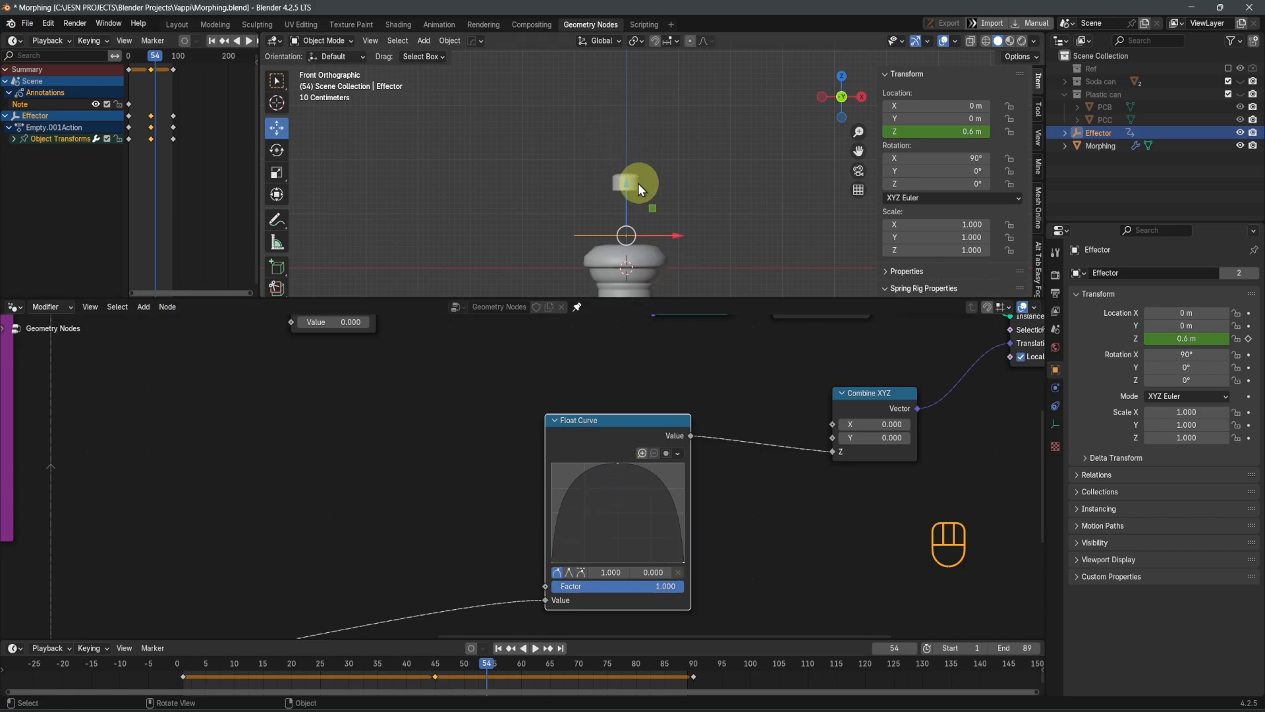
{"action": "scroll", "coordinate": [699, 493], "scroll_direction": "up", "scroll_amount": 2}
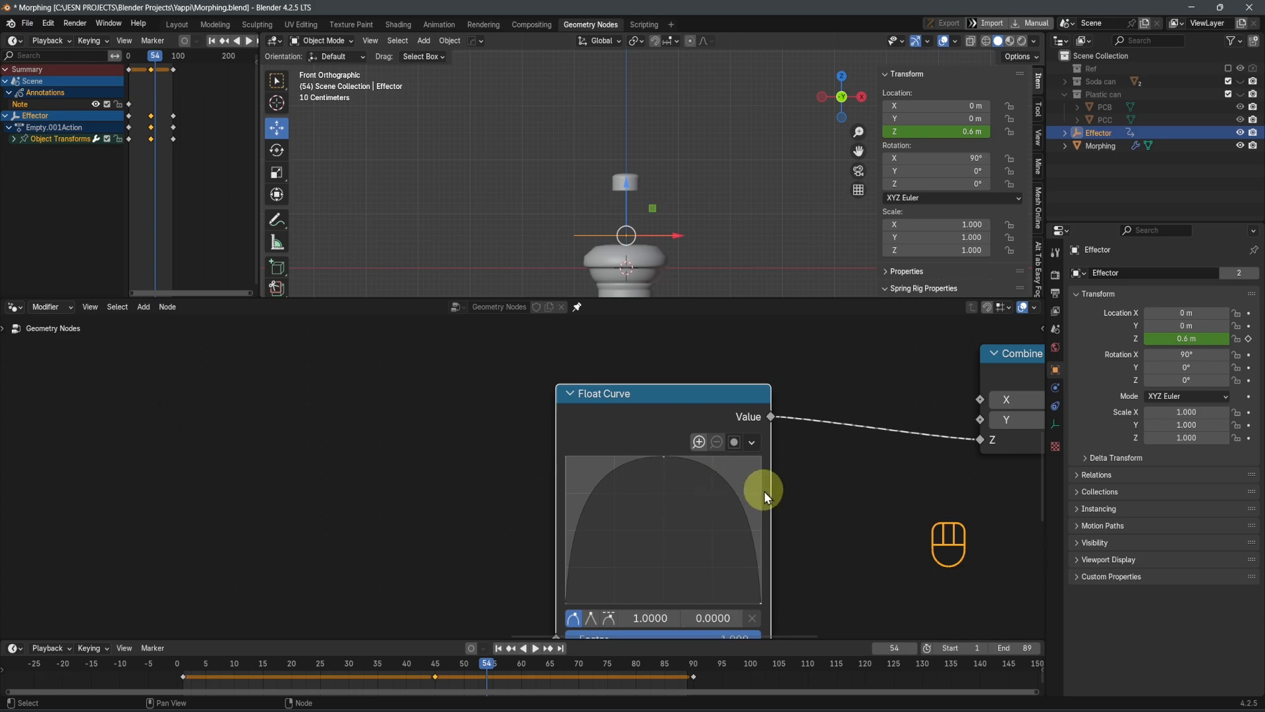
{"action": "left_click", "coordinate": [752, 443]}
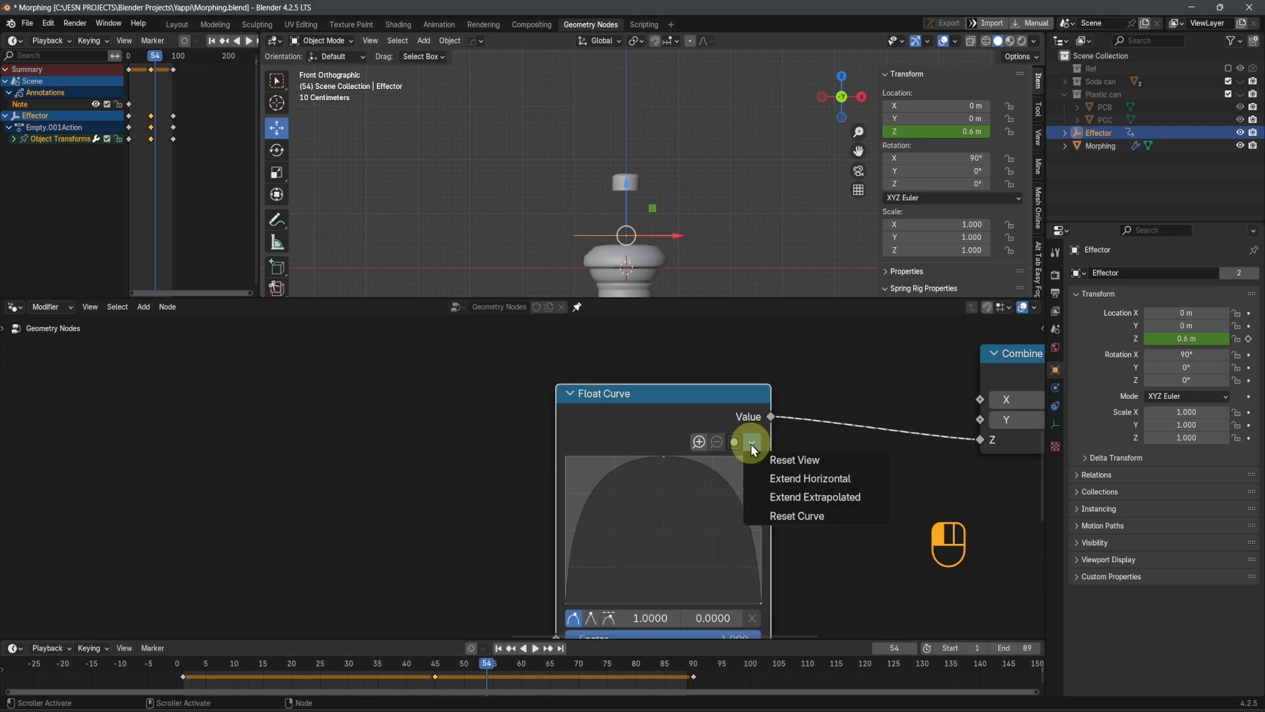
{"action": "left_click", "coordinate": [735, 443]}
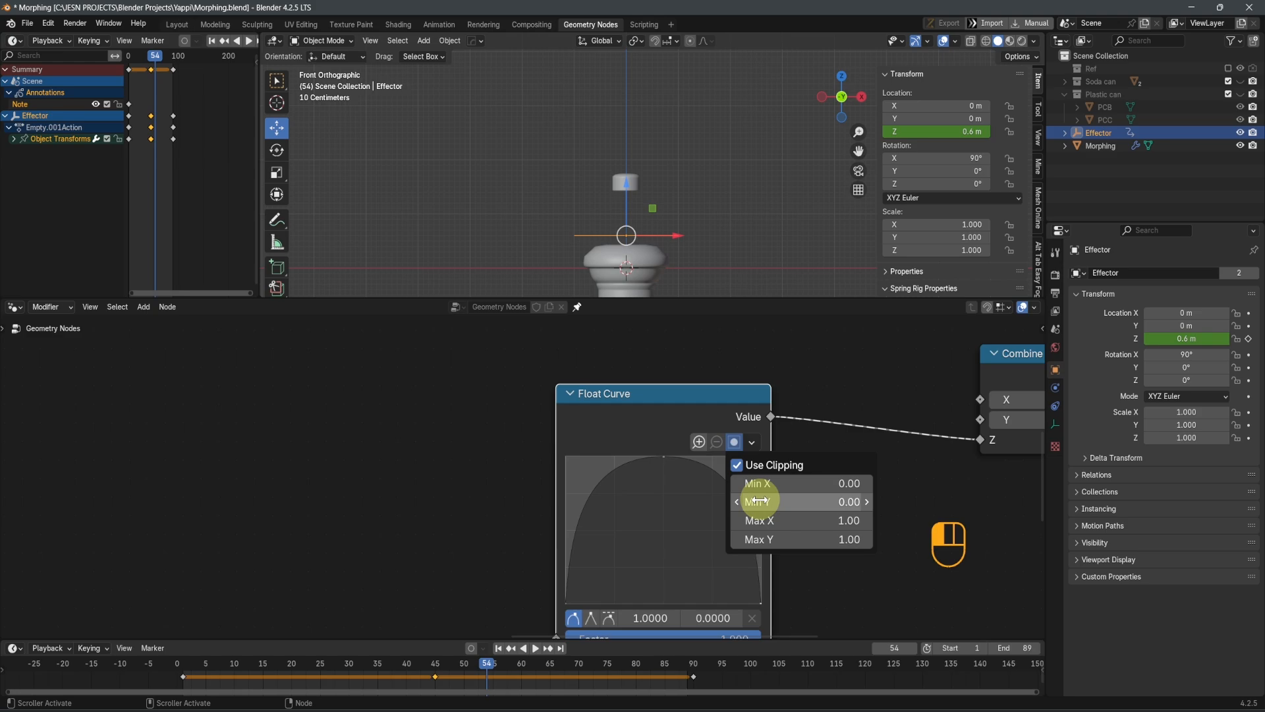
{"action": "mouse_move", "coordinate": [626, 193]}
{"action": "left_mouse_down"}
{"action": "mouse_move", "coordinate": [639, 132]}
{"action": "mouse_move", "coordinate": [642, 198]}
{"action": "left_mouse_up"}
{"action": "key", "text": "ctrl+z"}
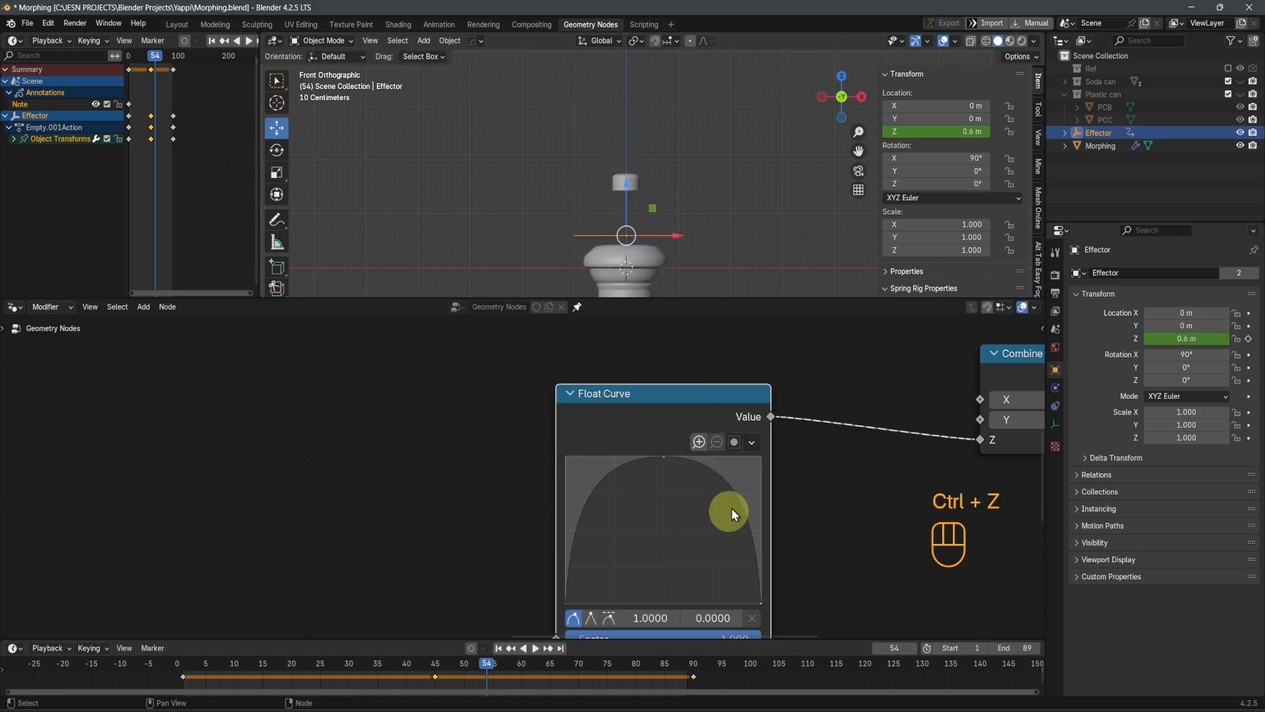
Set the Float Curve's clipping Min Y to -2 and reset the curve view to show the extended range
{"action": "left_click", "coordinate": [735, 443]}
{"action": "left_click", "coordinate": [750, 499]}
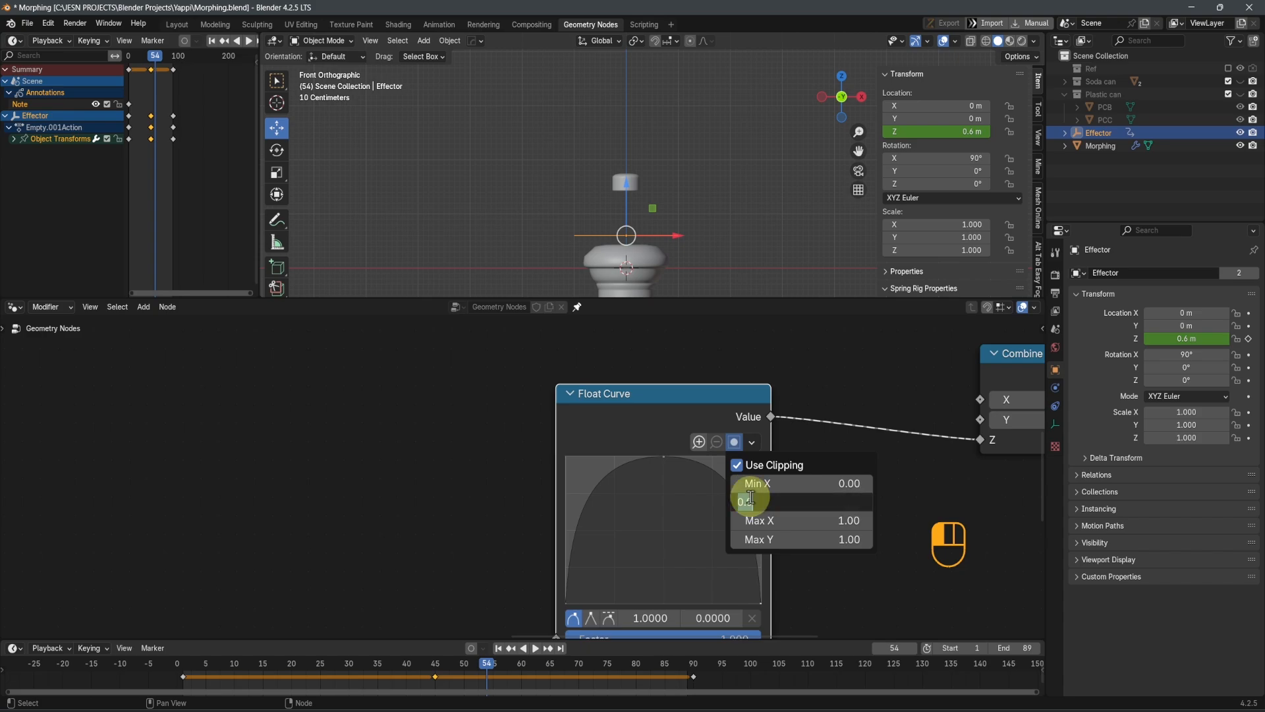
{"action": "key", "text": "Return"}
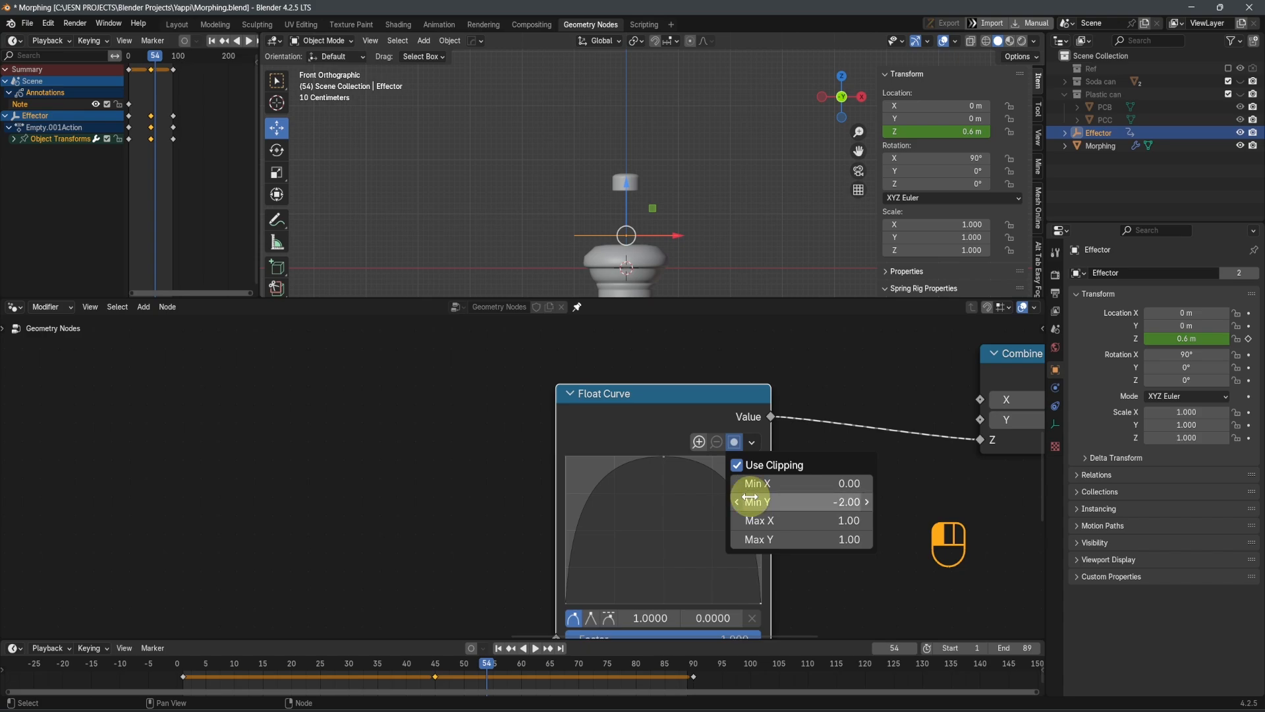
{"action": "left_click", "coordinate": [756, 445]}
{"action": "left_click", "coordinate": [757, 445]}
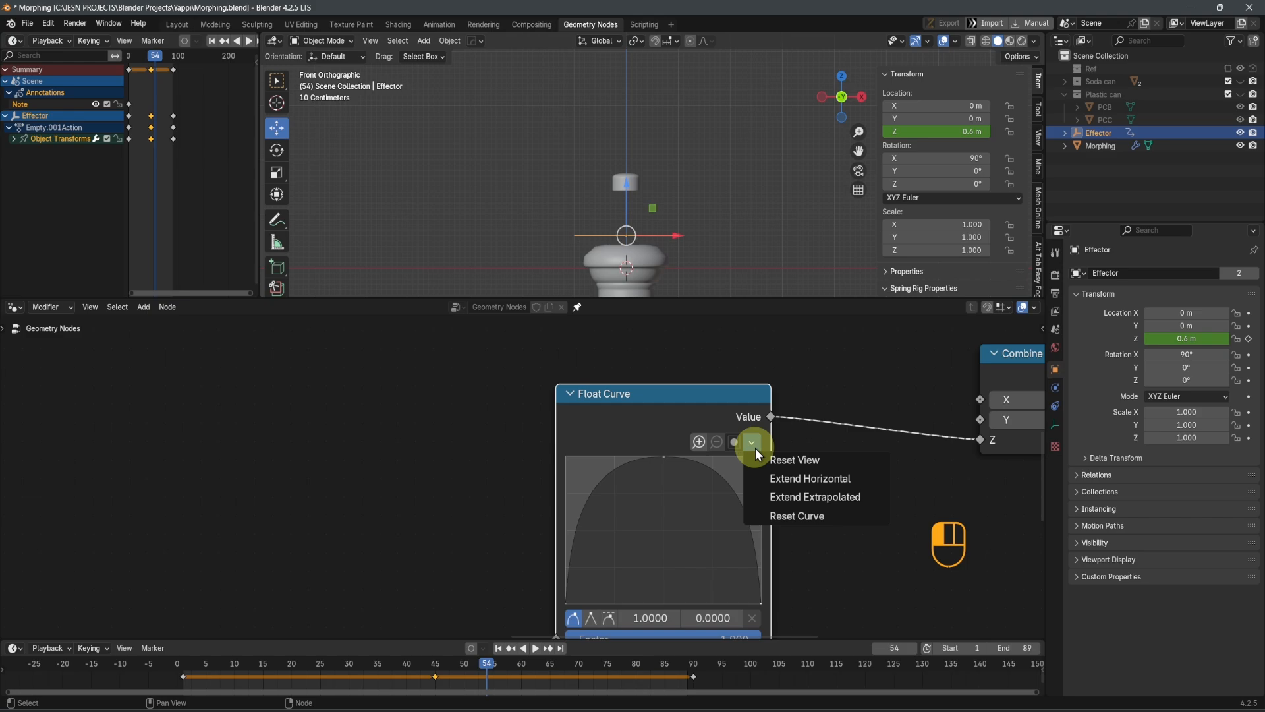
{"action": "left_click", "coordinate": [771, 463]}
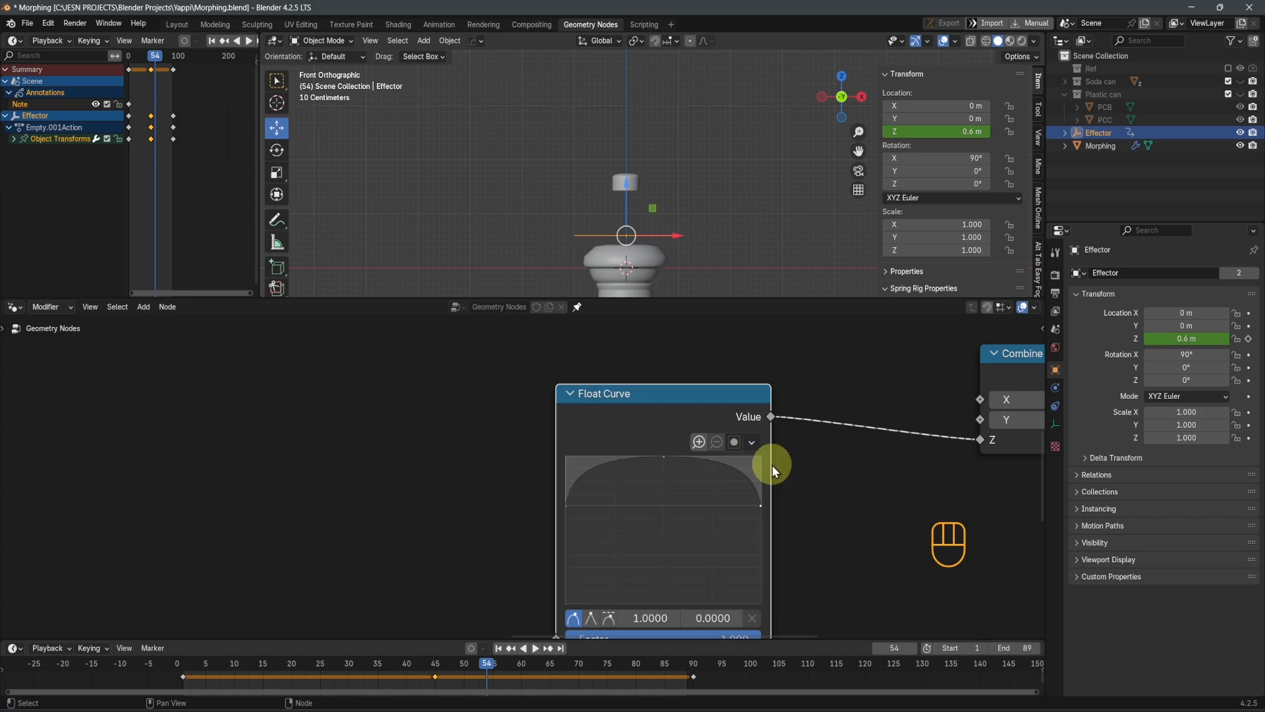
Lower the Float Curve's end point to X 1.0, Y -2.0
{"action": "left_click", "coordinate": [753, 449]}
{"action": "left_click", "coordinate": [766, 480]}
{"action": "left_click_drag", "start_coordinate": [759, 506], "coordinate": [763, 603]}
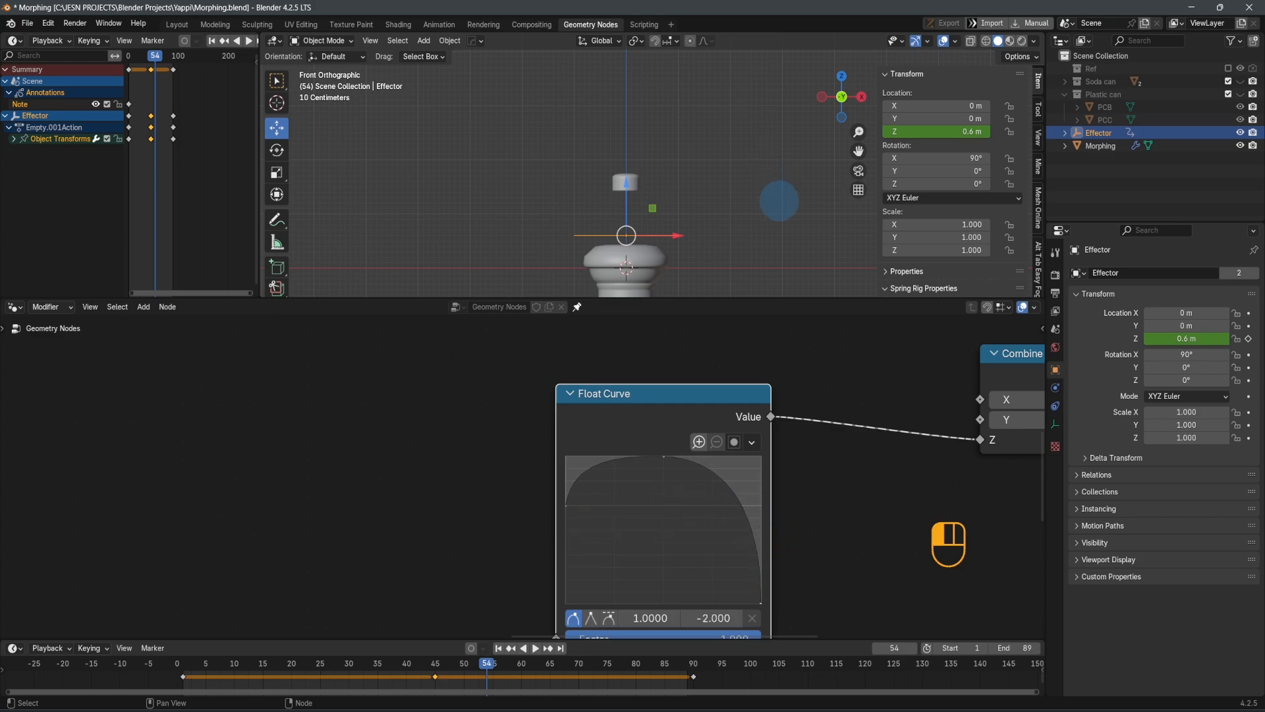
Play the animation with the whole bottle in view to check how far the cover descends with the lowered curve end
{"action": "scroll", "coordinate": [705, 587], "scroll_direction": "down", "scroll_amount": 3}
{"action": "scroll", "coordinate": [658, 218], "scroll_direction": "down", "scroll_amount": 3}
{"action": "middle_click_drag", "start_coordinate": [658, 219], "coordinate": [650, 153], "text": "shift"}
{"action": "key", "text": "space"}
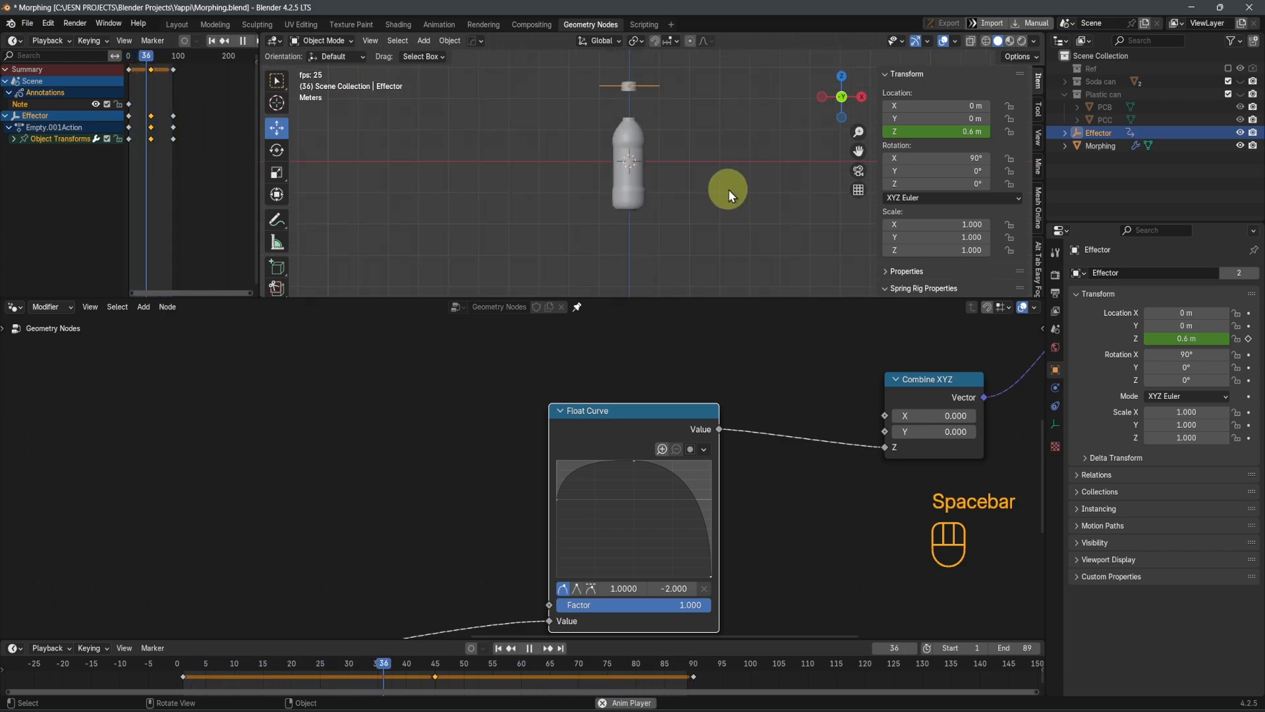
{"action": "key", "text": "space"}
Lower the effector to about Z 0.37 m and inspect the cover inside the morphing body in wireframe display
{"action": "mouse_move", "coordinate": [640, 109]}
{"action": "left_mouse_down"}
{"action": "mouse_move", "coordinate": [639, 290]}
{"action": "mouse_move", "coordinate": [636, 39]}
{"action": "mouse_move", "coordinate": [644, 113]}
{"action": "left_mouse_up"}
{"action": "key", "text": "shift+z"}
{"action": "scroll", "coordinate": [655, 163], "scroll_direction": "up", "scroll_amount": 6}
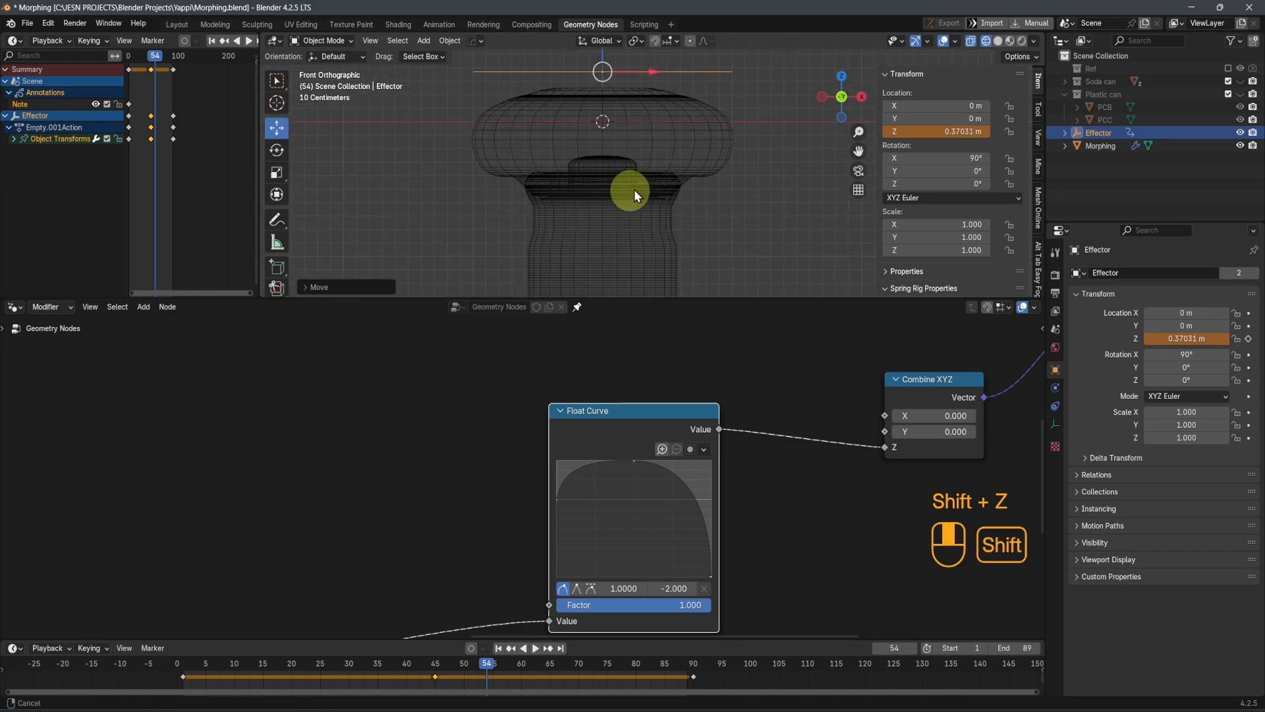
{"action": "scroll", "coordinate": [634, 189], "scroll_direction": "up", "scroll_amount": 4}
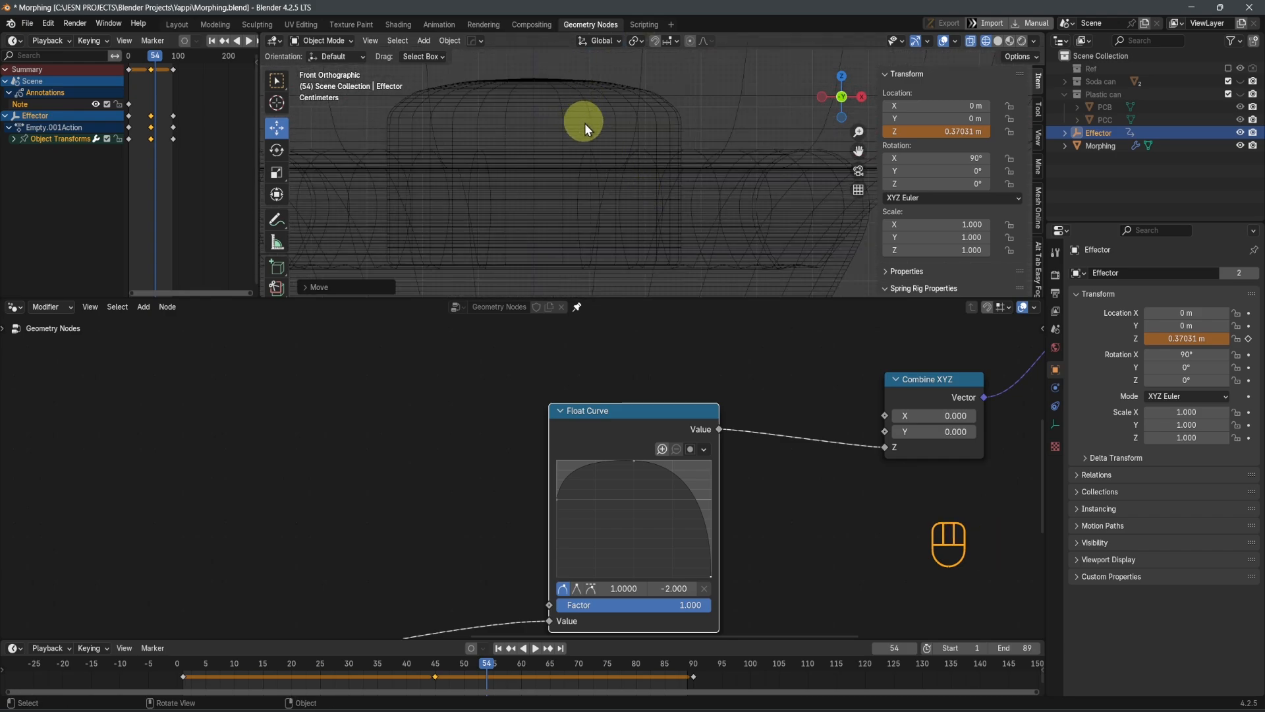
{"action": "scroll", "coordinate": [591, 122], "scroll_direction": "down", "scroll_amount": 5}
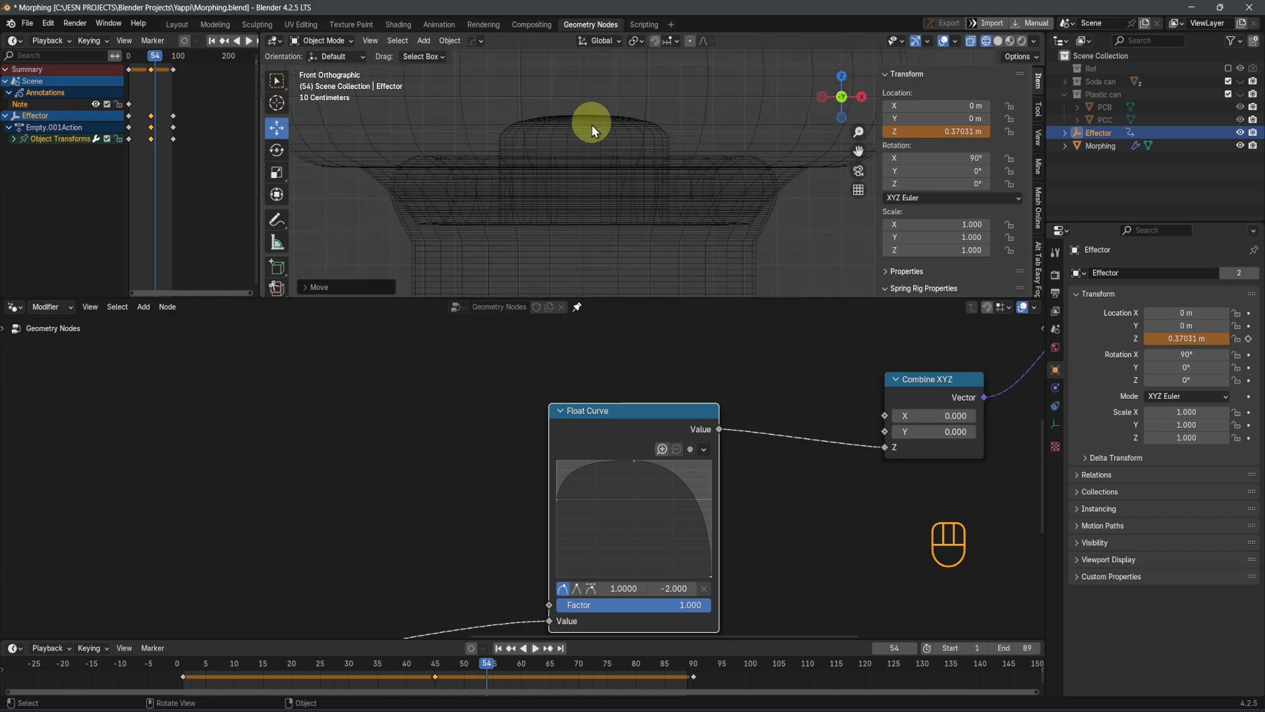
{"action": "key", "text": "shift"}
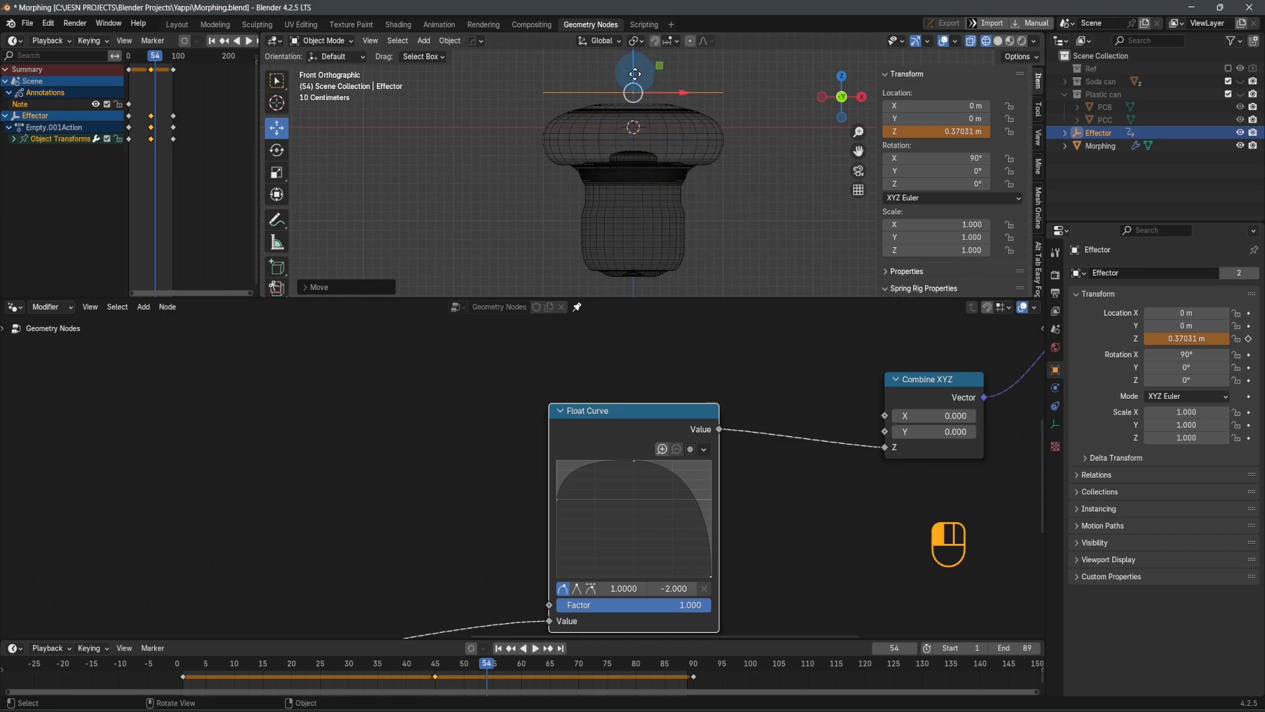
Lower the effector to about Z -1.22 m at frame 54 and save the file
{"action": "left_click_drag", "start_coordinate": [635, 74], "coordinate": [650, 228]}
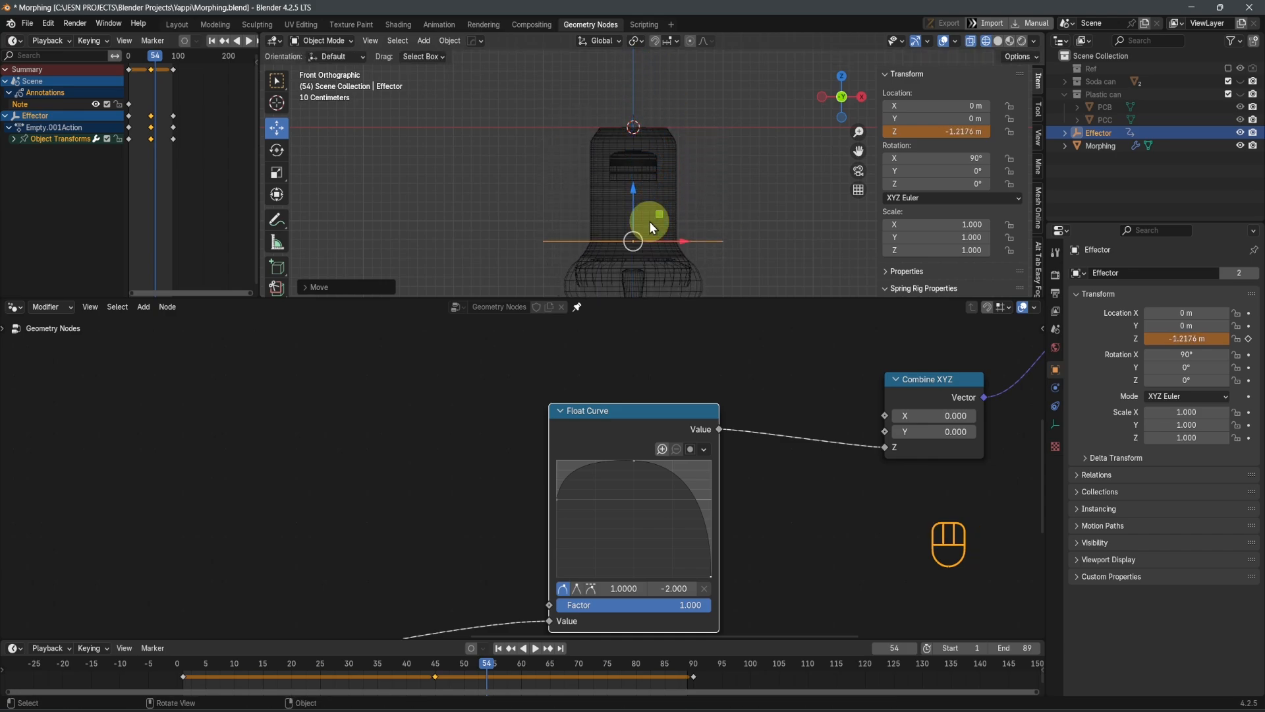
{"action": "scroll", "coordinate": [650, 222], "scroll_direction": "down", "scroll_amount": 3}
{"action": "key", "text": "ctrl+s"}
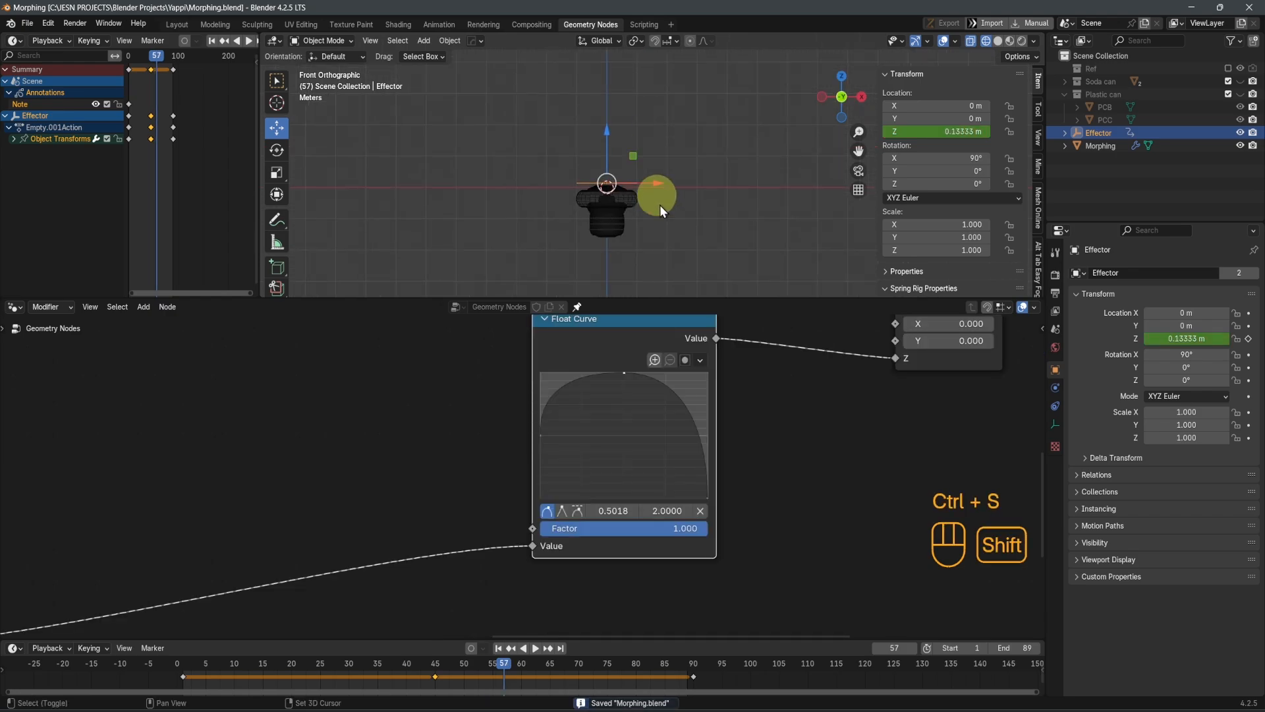
{"action": "scroll", "coordinate": [793, 497], "scroll_direction": "down", "scroll_amount": 2}
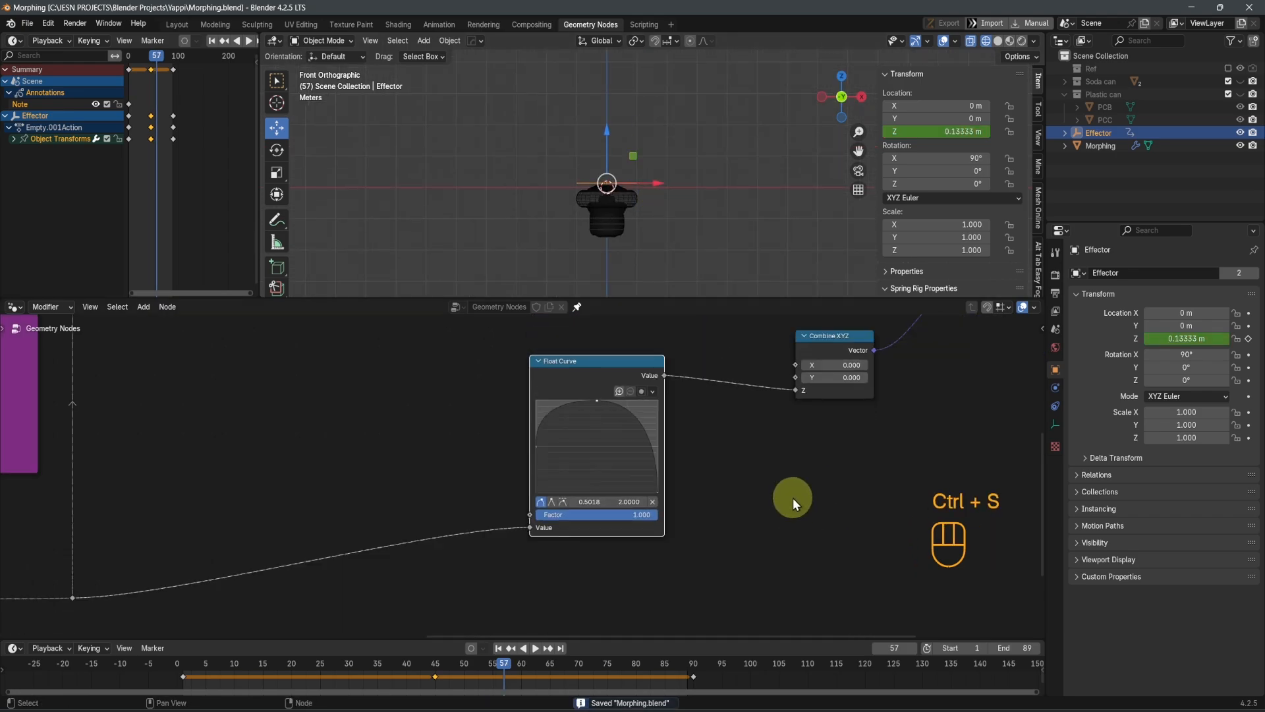
Insert a Scale Instances node between the Translate Instances and Join Geometry nodes
{"action": "middle_click_drag", "start_coordinate": [793, 497], "coordinate": [675, 513]}
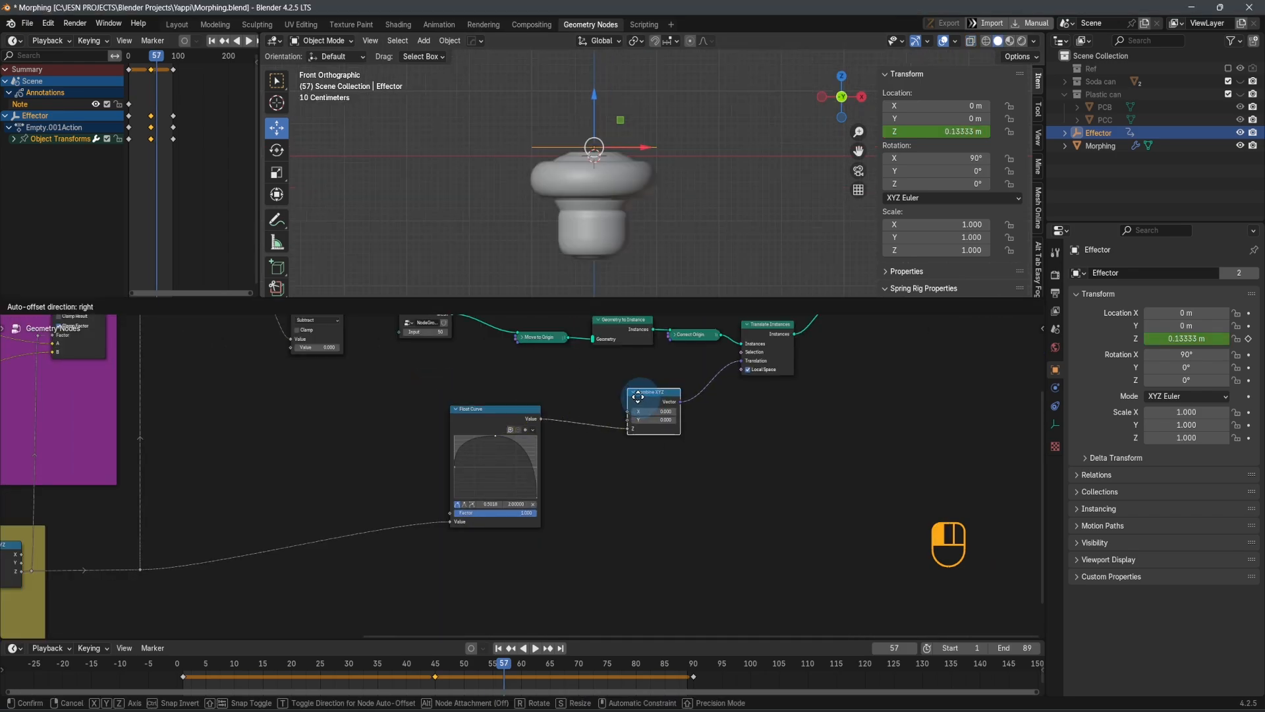
{"action": "key", "text": "shift+a"}
{"action": "mouse_move", "coordinate": [798, 537]}
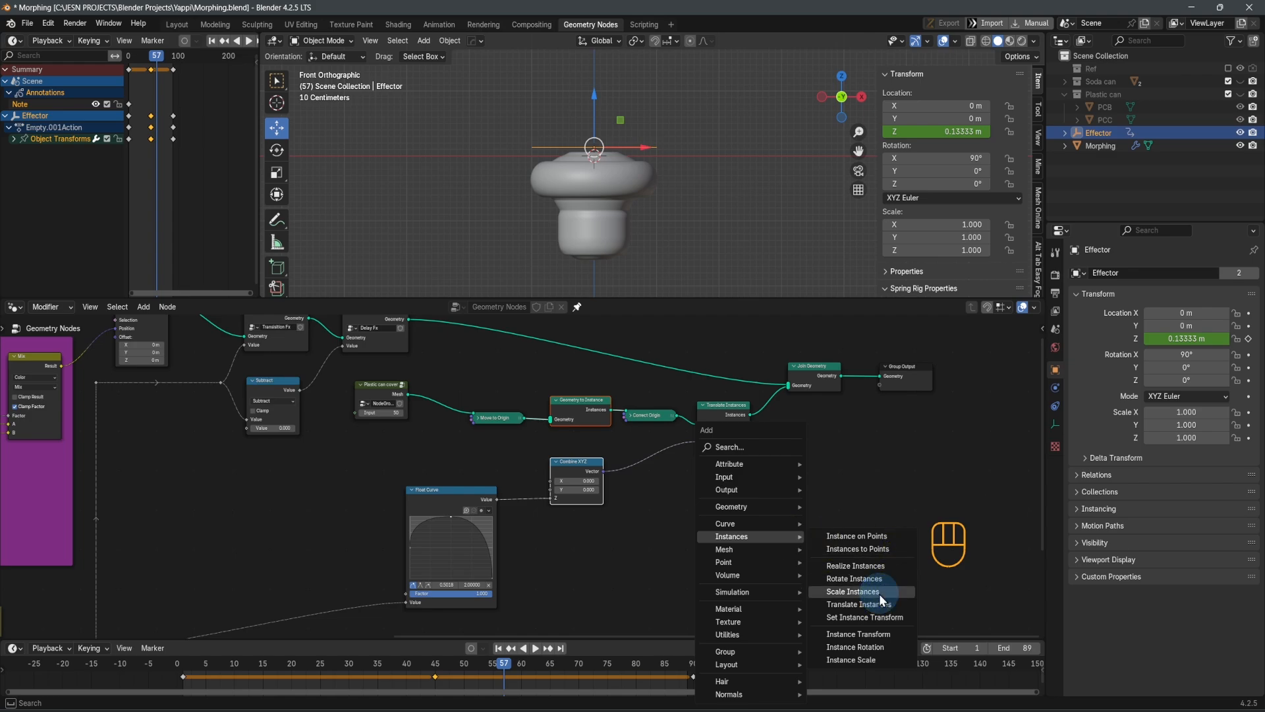
{"action": "left_click", "coordinate": [870, 591]}
{"action": "left_click", "coordinate": [767, 393]}
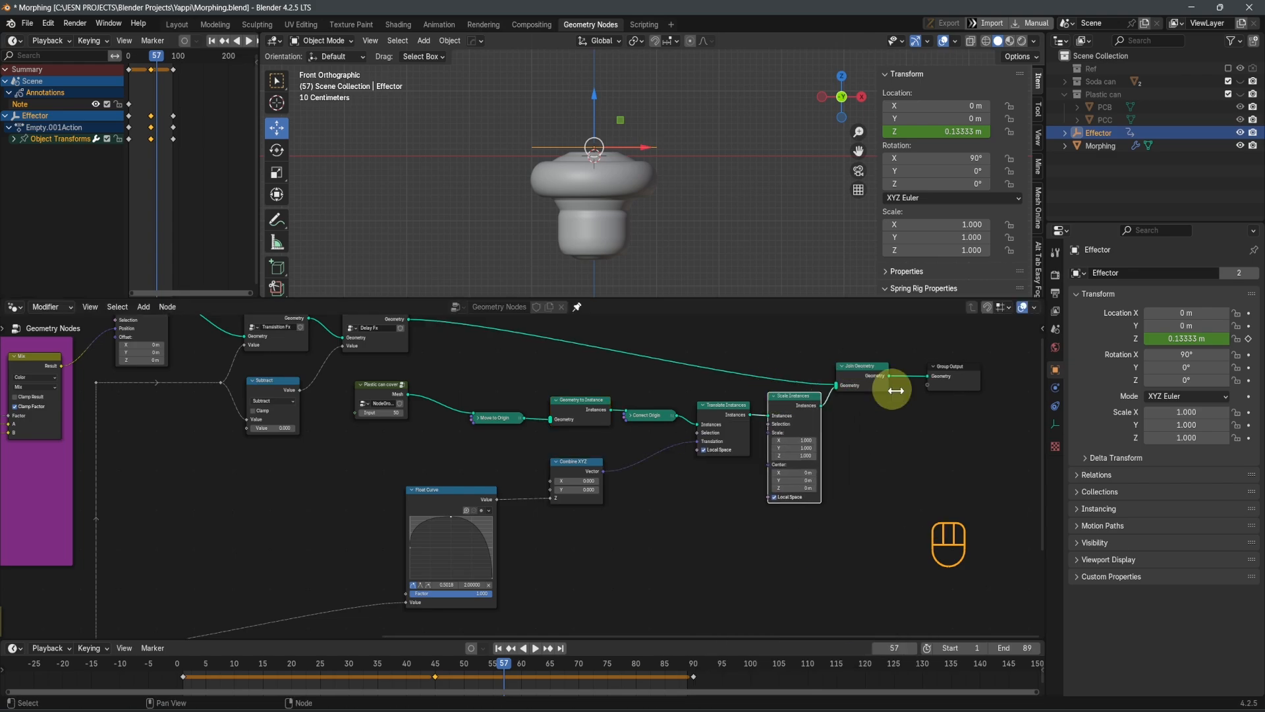
{"action": "left_click_drag", "start_coordinate": [975, 448], "coordinate": [859, 354]}
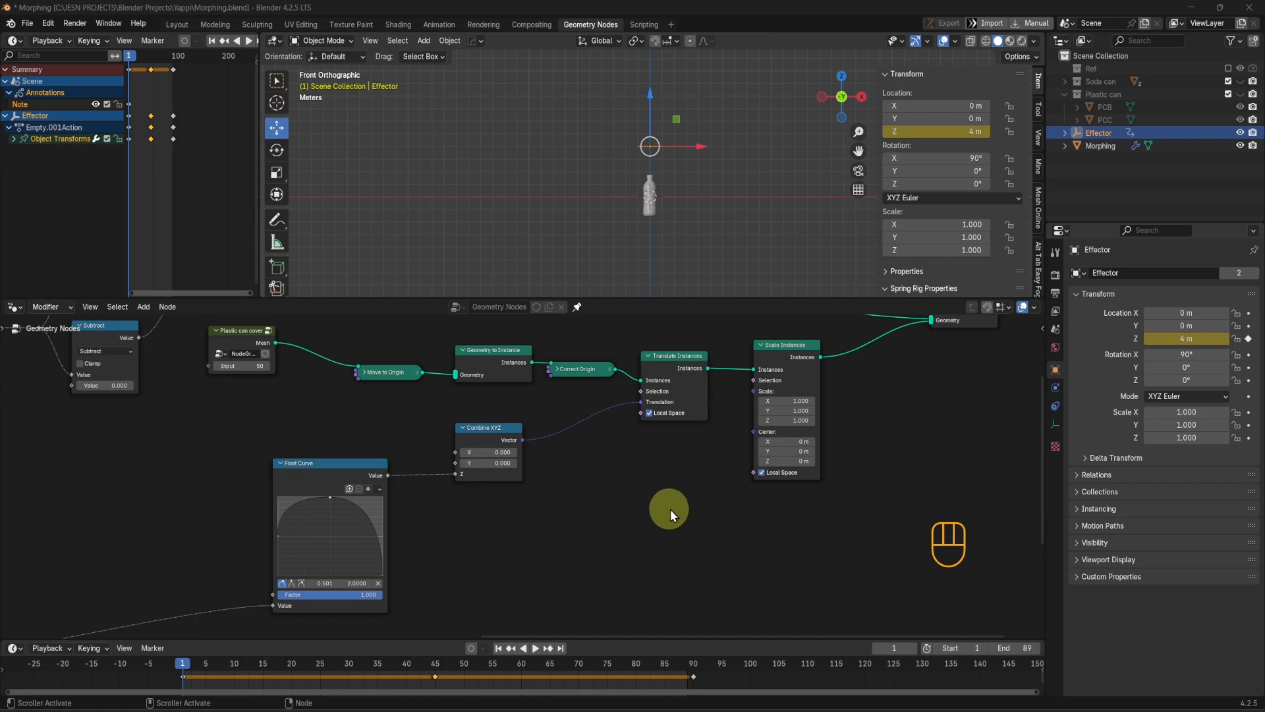
Play the animation from frame 1 to frame 48 and check the cover's motion on the morphing bottle
{"action": "scroll", "coordinate": [702, 494], "scroll_direction": "up", "scroll_amount": 4}
{"action": "key", "text": "space"}
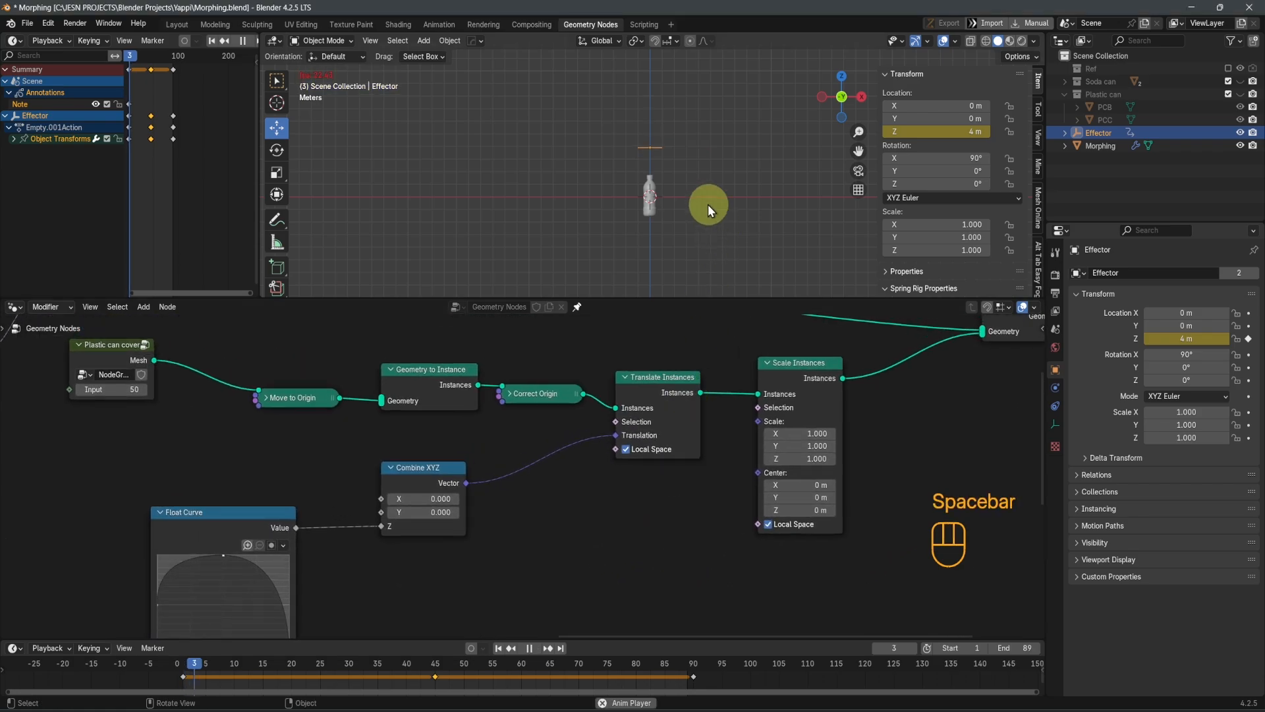
{"action": "scroll", "coordinate": [709, 216], "scroll_direction": "up", "scroll_amount": 4}
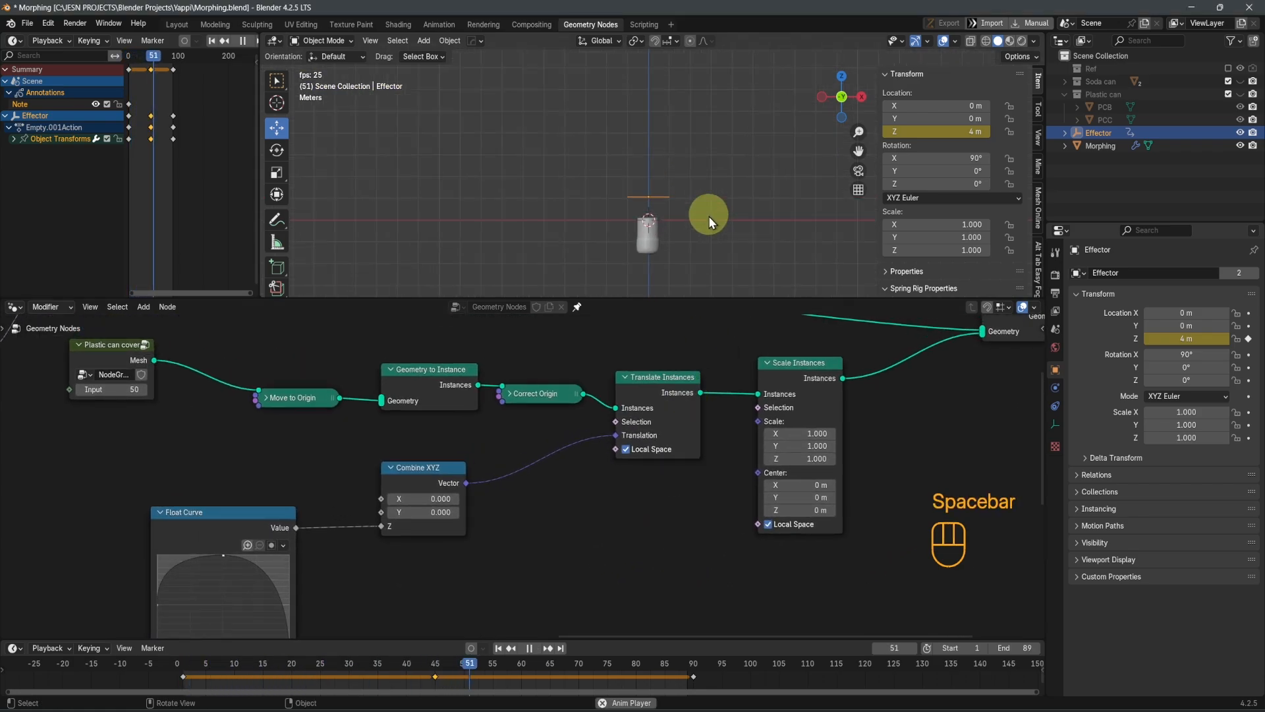
{"action": "middle_click_drag", "start_coordinate": [696, 213], "coordinate": [702, 200], "text": "shift"}
{"action": "scroll", "coordinate": [702, 200], "scroll_direction": "up", "scroll_amount": 1}
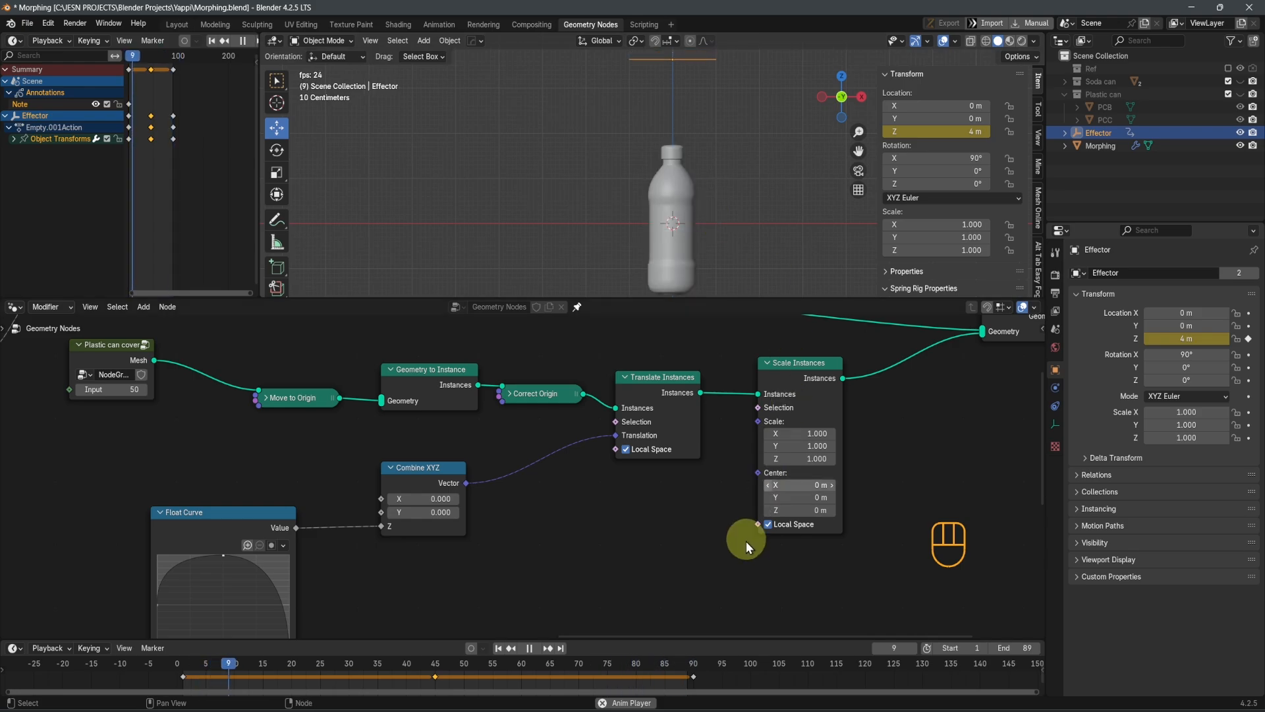
{"action": "key", "text": "space"}
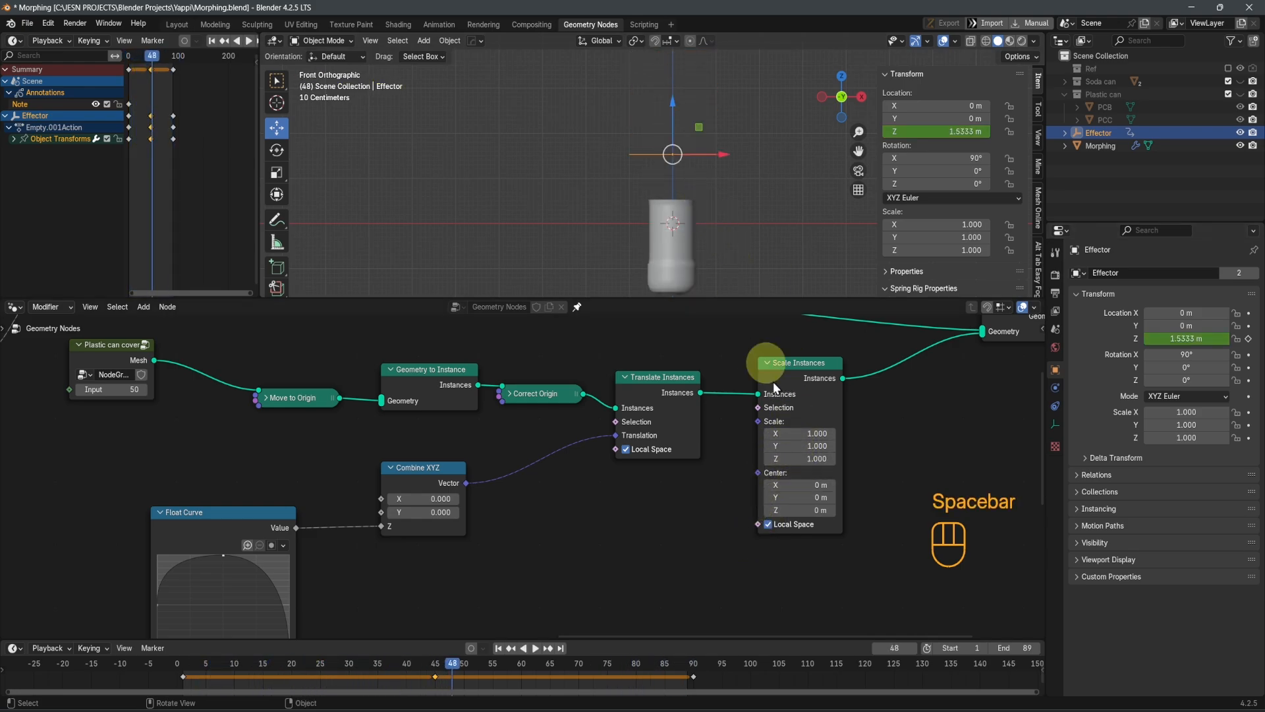
Duplicate the Float Curve node and connect the copy's Value output to the Scale input of Scale Instances
{"action": "scroll", "coordinate": [791, 442], "scroll_direction": "up", "scroll_amount": 1}
{"action": "scroll", "coordinate": [791, 442], "scroll_direction": "up", "scroll_amount": 1}
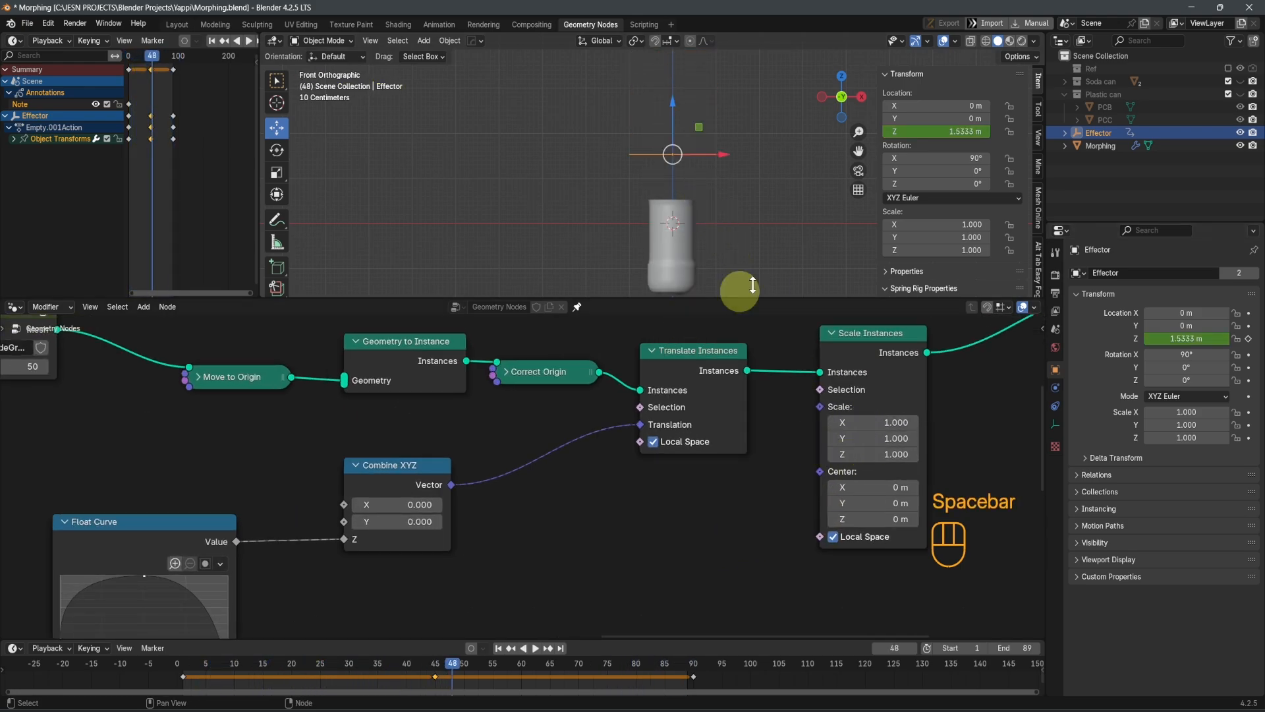
{"action": "scroll", "coordinate": [805, 474], "scroll_direction": "down", "scroll_amount": 1}
{"action": "scroll", "coordinate": [805, 473], "scroll_direction": "down", "scroll_amount": 3}
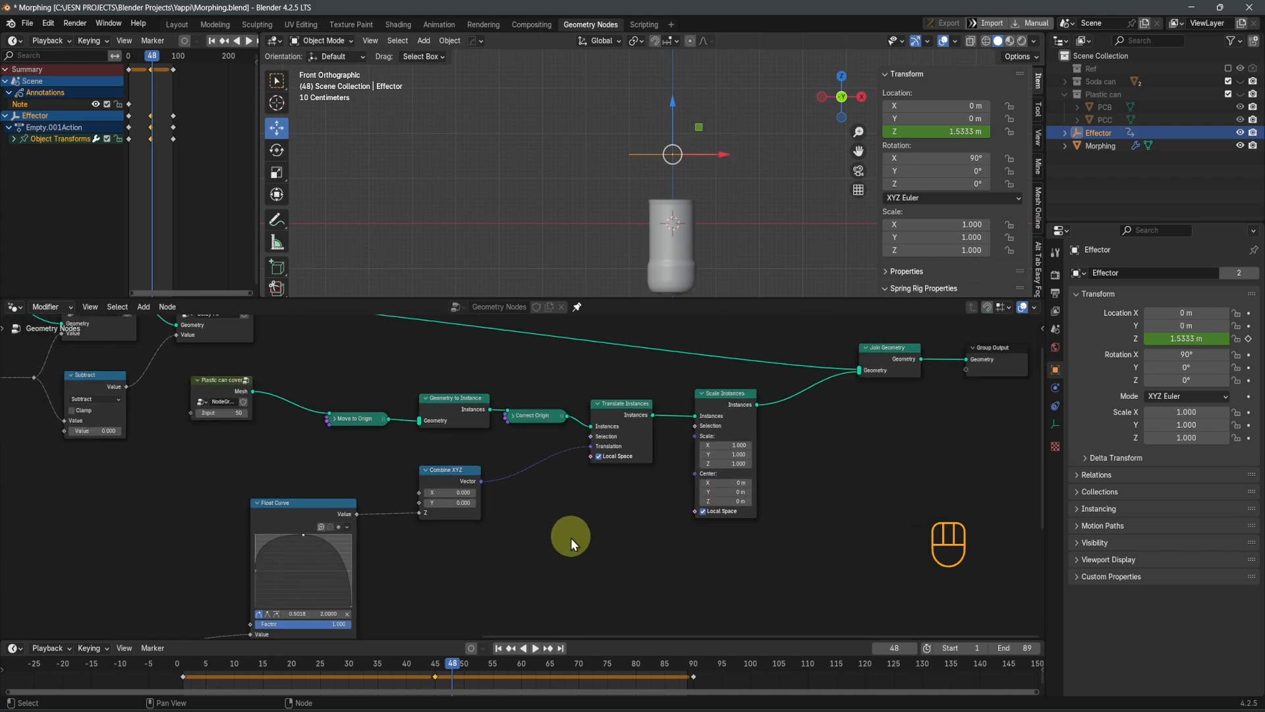
{"action": "left_click", "coordinate": [371, 501]}
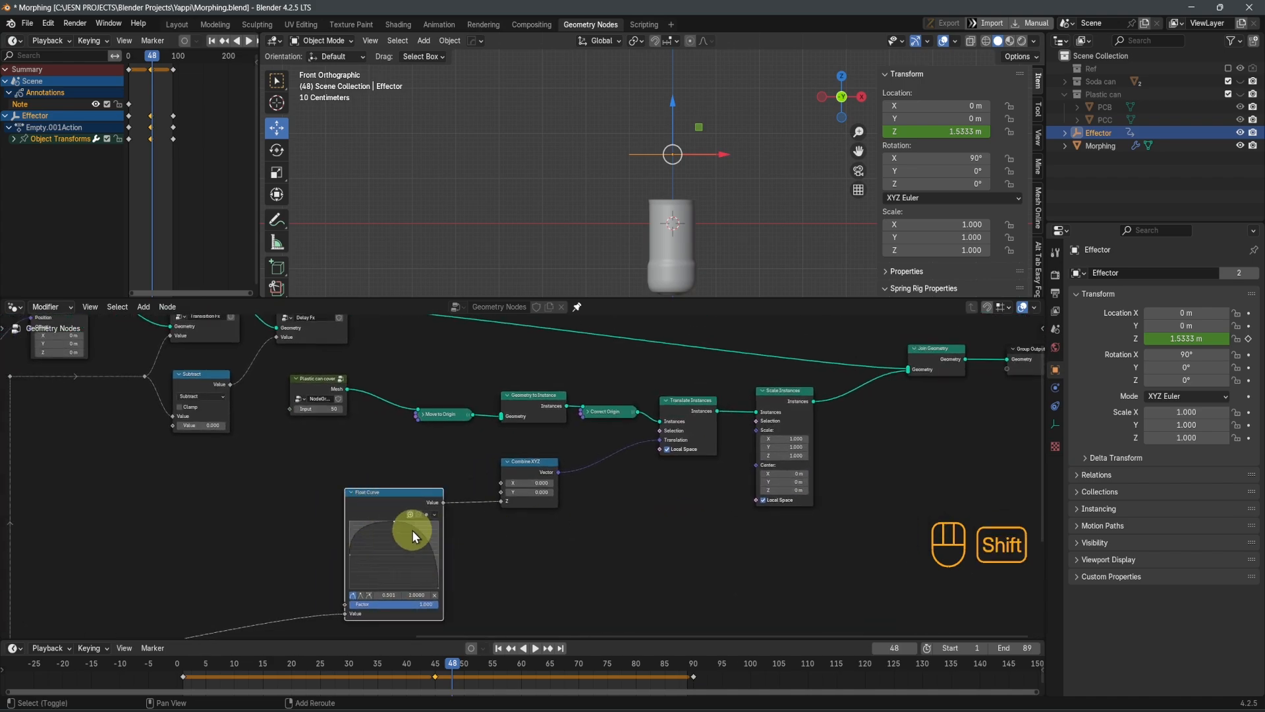
{"action": "key", "text": "shift+d"}
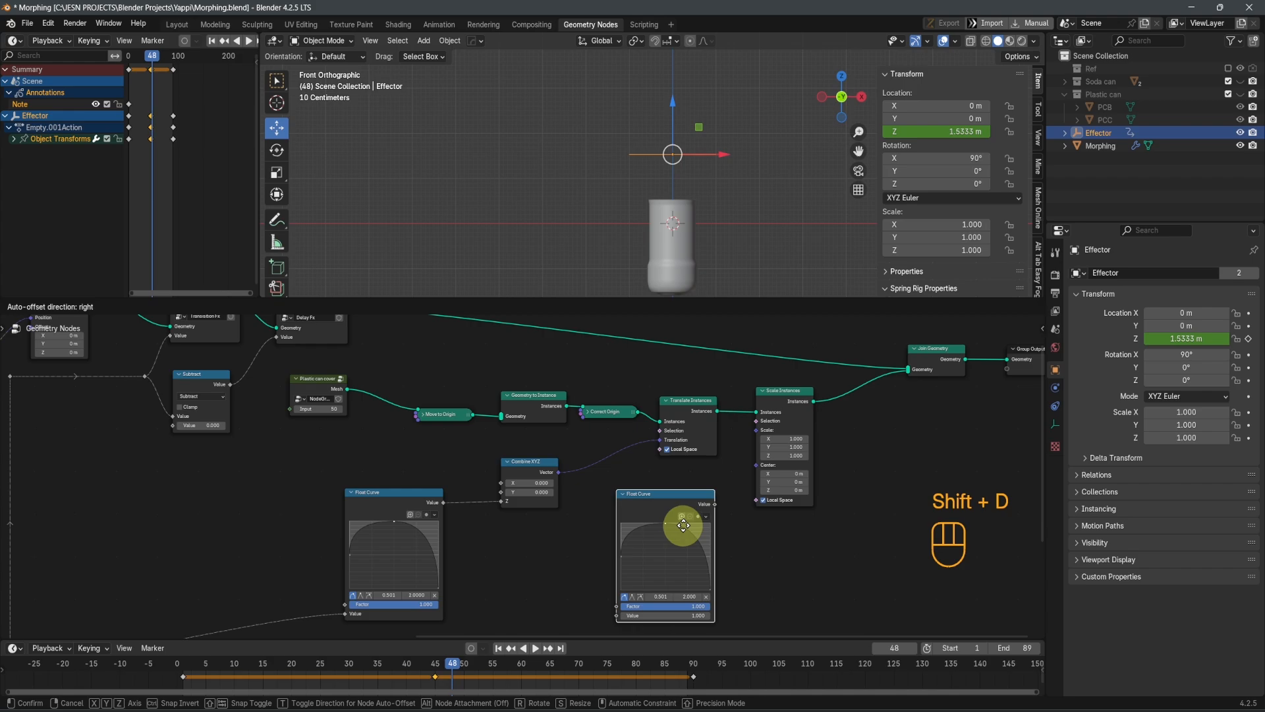
{"action": "left_click", "coordinate": [684, 526]}
{"action": "middle_click_drag", "start_coordinate": [674, 582], "coordinate": [531, 565]}
{"action": "scroll", "coordinate": [530, 480], "scroll_direction": "up", "scroll_amount": 3}
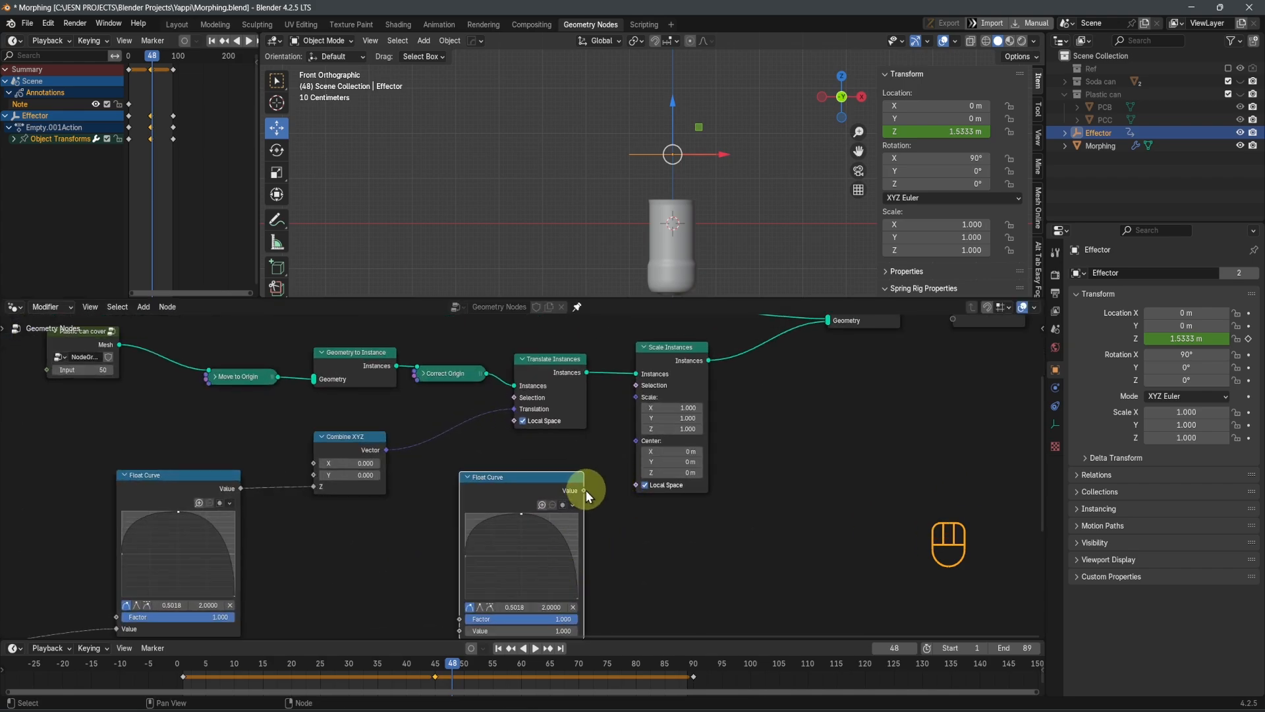
{"action": "left_click_drag", "start_coordinate": [583, 491], "coordinate": [636, 396]}
Feed the duplicated Float Curve's Value input from the same effector-driven signal as the original curve
{"action": "scroll", "coordinate": [622, 543], "scroll_direction": "down", "scroll_amount": 2}
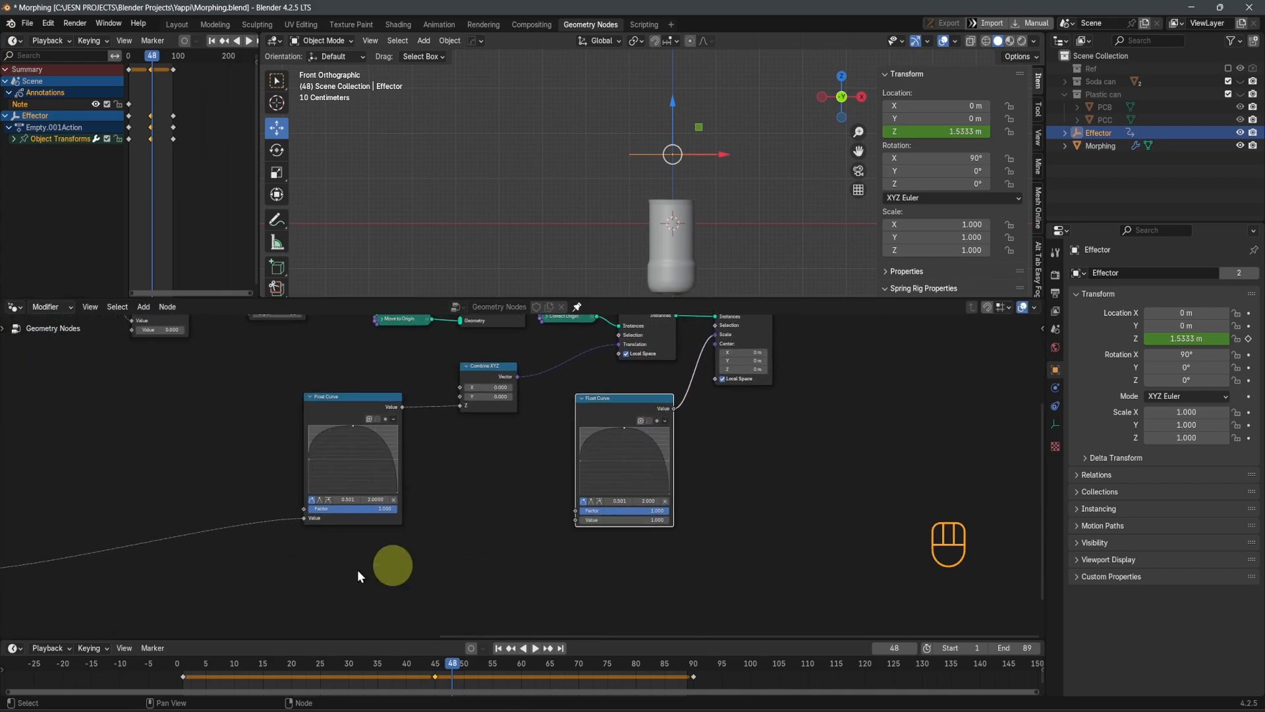
{"action": "scroll", "coordinate": [342, 570], "scroll_direction": "down", "scroll_amount": 3}
{"action": "middle_click_drag", "start_coordinate": [68, 571], "coordinate": [193, 532]}
{"action": "left_click_drag", "start_coordinate": [204, 511], "coordinate": [690, 471]}
{"action": "middle_click_drag", "start_coordinate": [826, 485], "coordinate": [706, 551]}
{"action": "scroll", "coordinate": [723, 517], "scroll_direction": "up", "scroll_amount": 3}
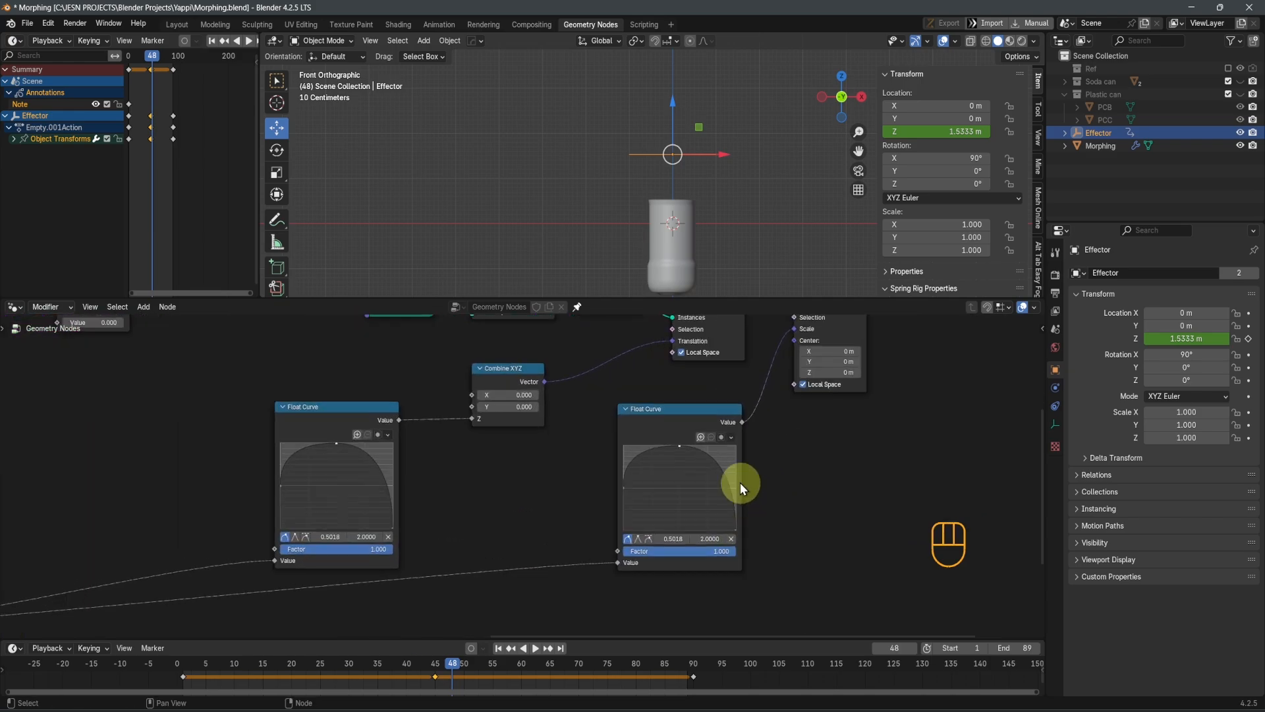
Reset the duplicated Float Curve to its default shape and raise the effector to about Z 2.96 m
{"action": "left_click", "coordinate": [750, 432]}
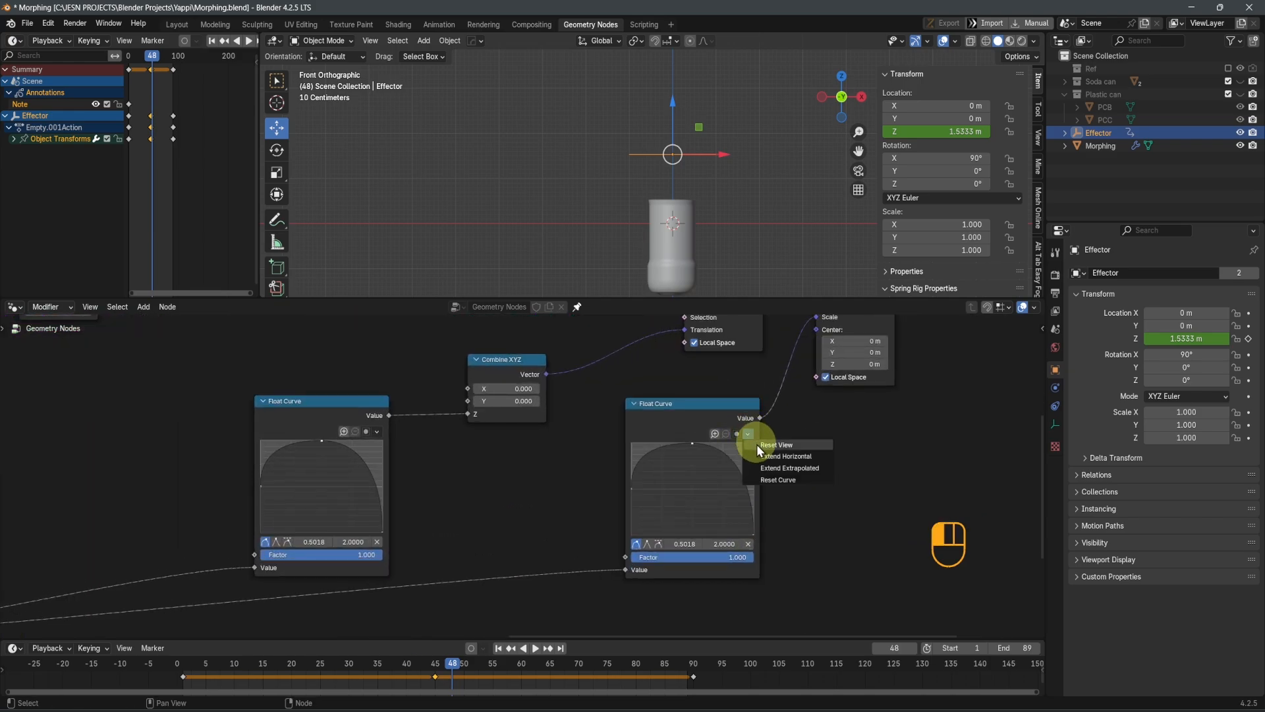
{"action": "scroll", "coordinate": [784, 476], "scroll_direction": "up", "scroll_amount": 1}
{"action": "scroll", "coordinate": [785, 476], "scroll_direction": "up", "scroll_amount": 1}
{"action": "left_click", "coordinate": [786, 427]}
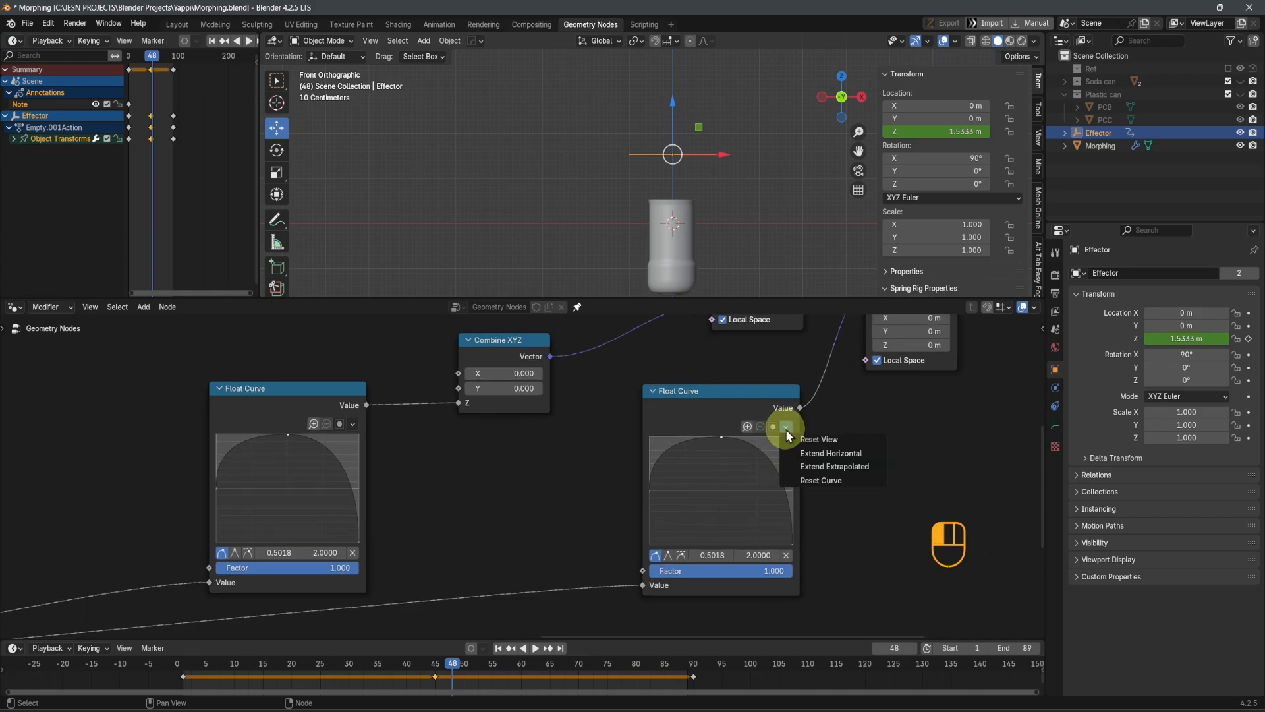
{"action": "left_click", "coordinate": [818, 481]}
{"action": "scroll", "coordinate": [742, 527], "scroll_direction": "up", "scroll_amount": 4}
{"action": "middle_click_drag", "start_coordinate": [742, 527], "coordinate": [666, 526], "text": "shift"}
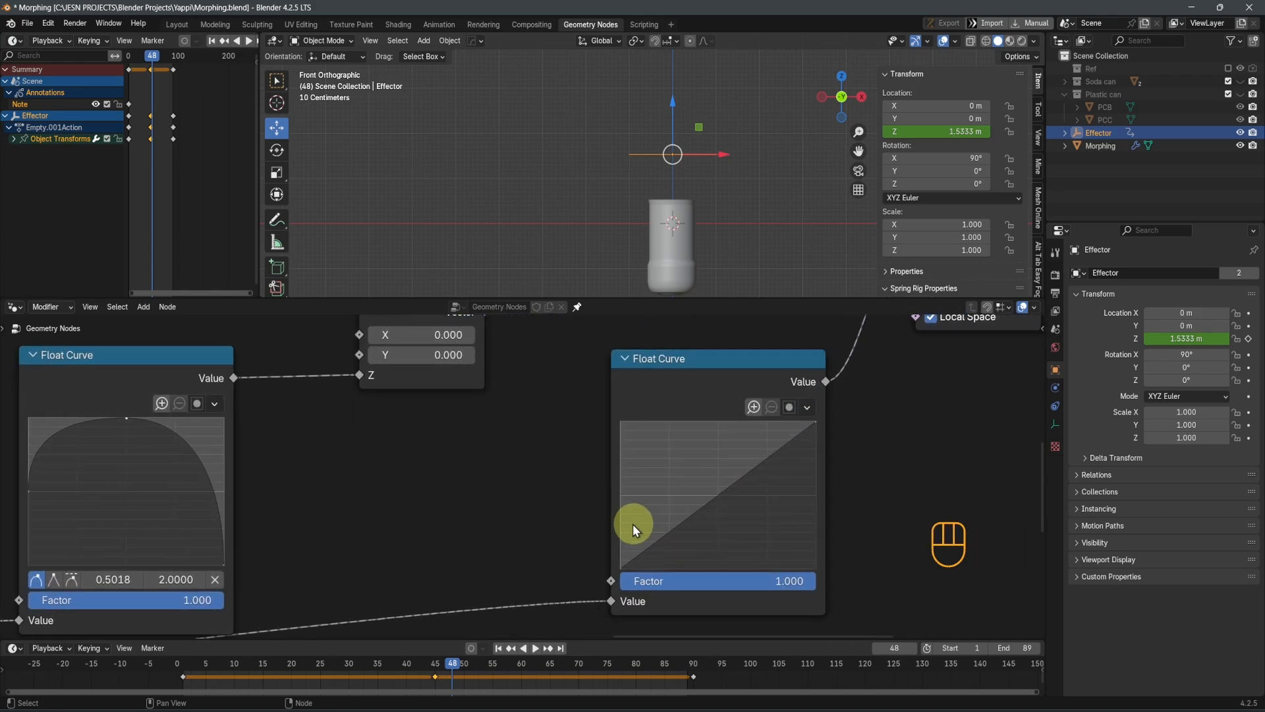
{"action": "left_click_drag", "start_coordinate": [679, 125], "coordinate": [675, 58]}
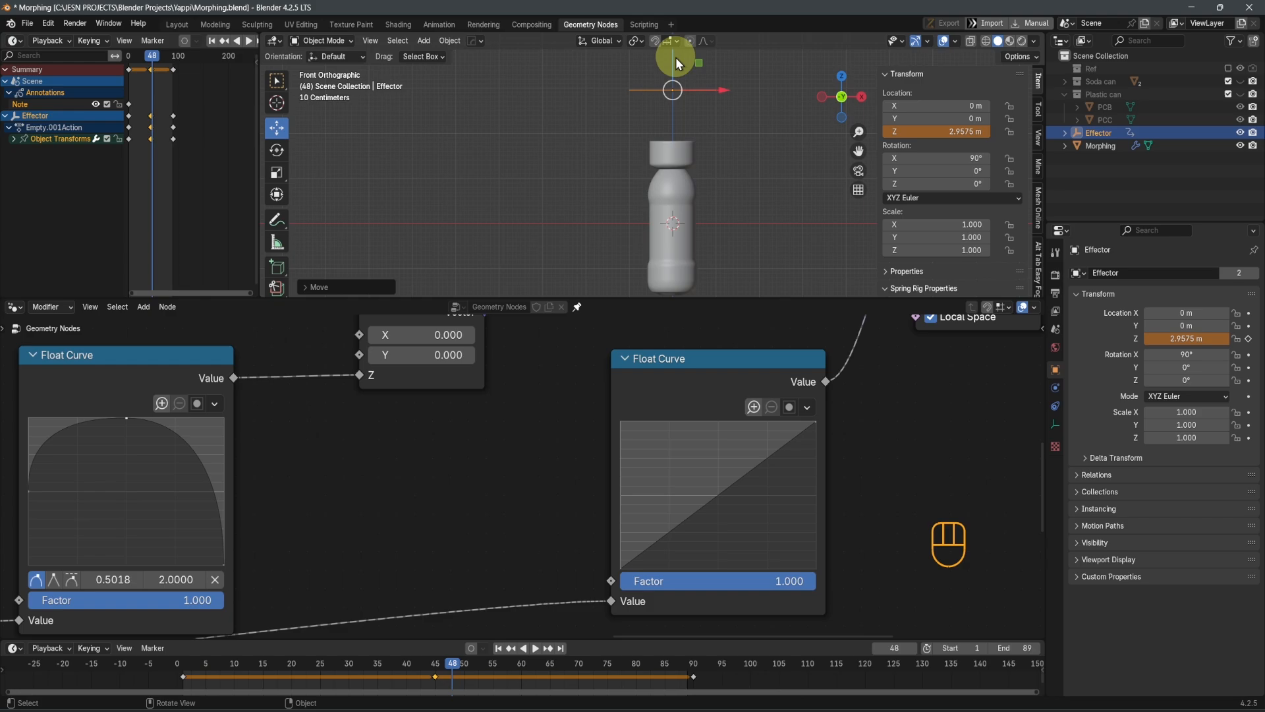
Set the duplicated Float Curve's clipping Min Y to 0, and reset its view and curve
{"action": "left_click", "coordinate": [619, 567]}
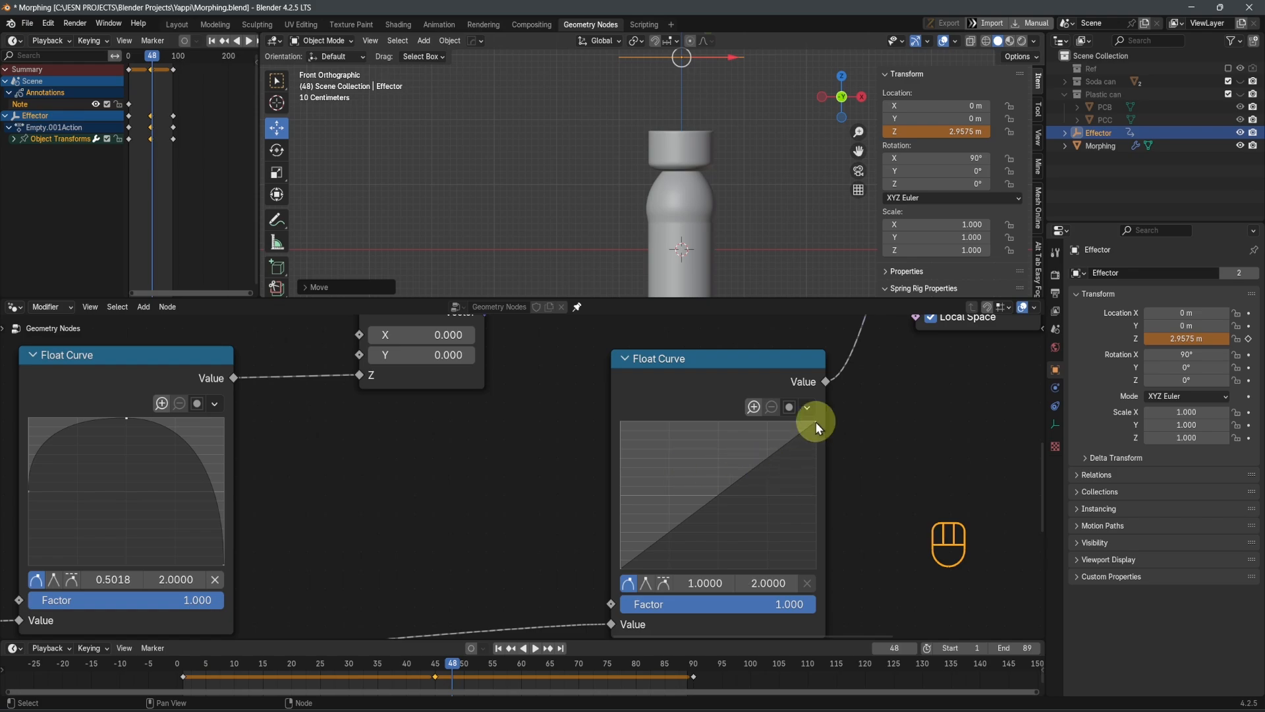
{"action": "left_click", "coordinate": [789, 408]}
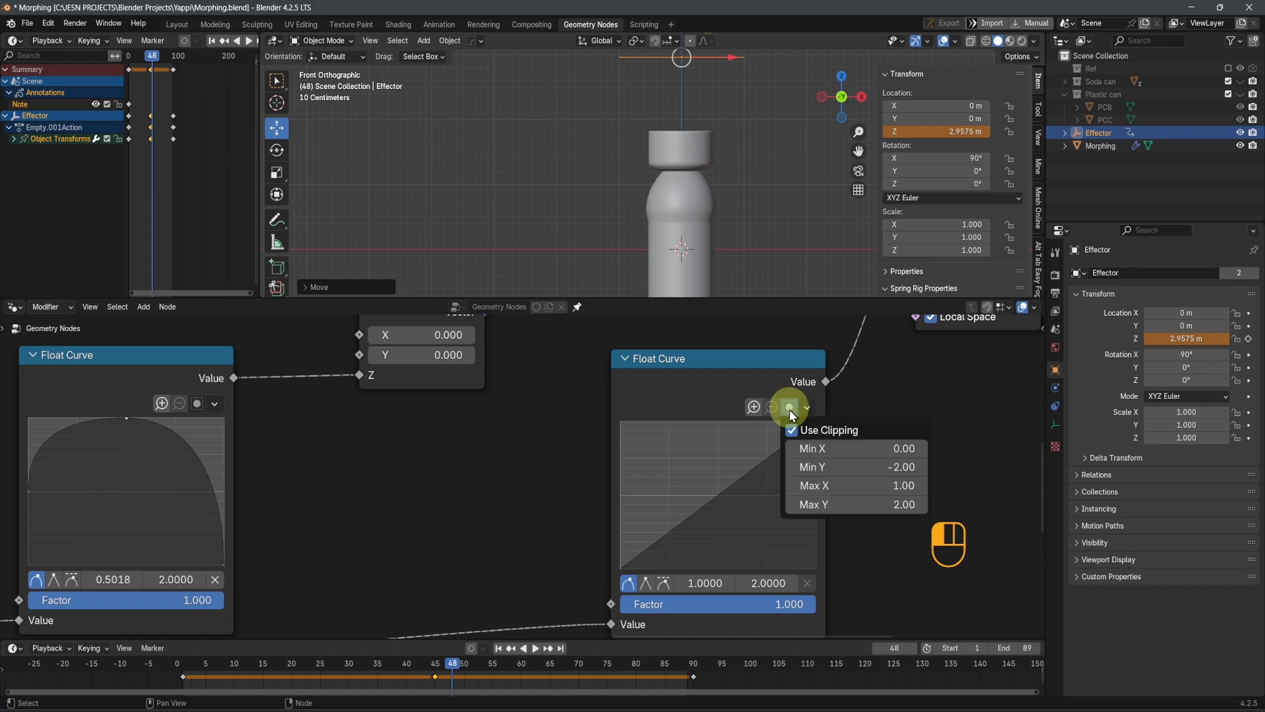
{"action": "left_click", "coordinate": [843, 470]}
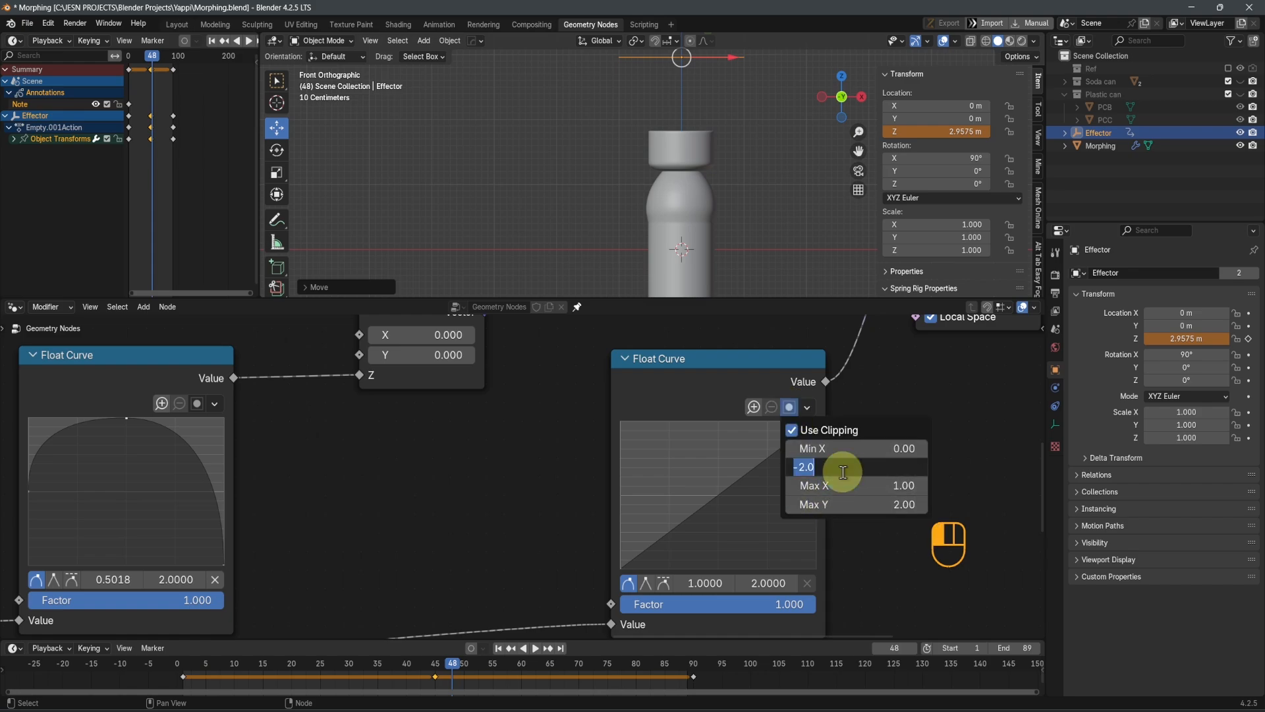
{"action": "type", "text": "0"}
{"action": "key", "text": "Return"}
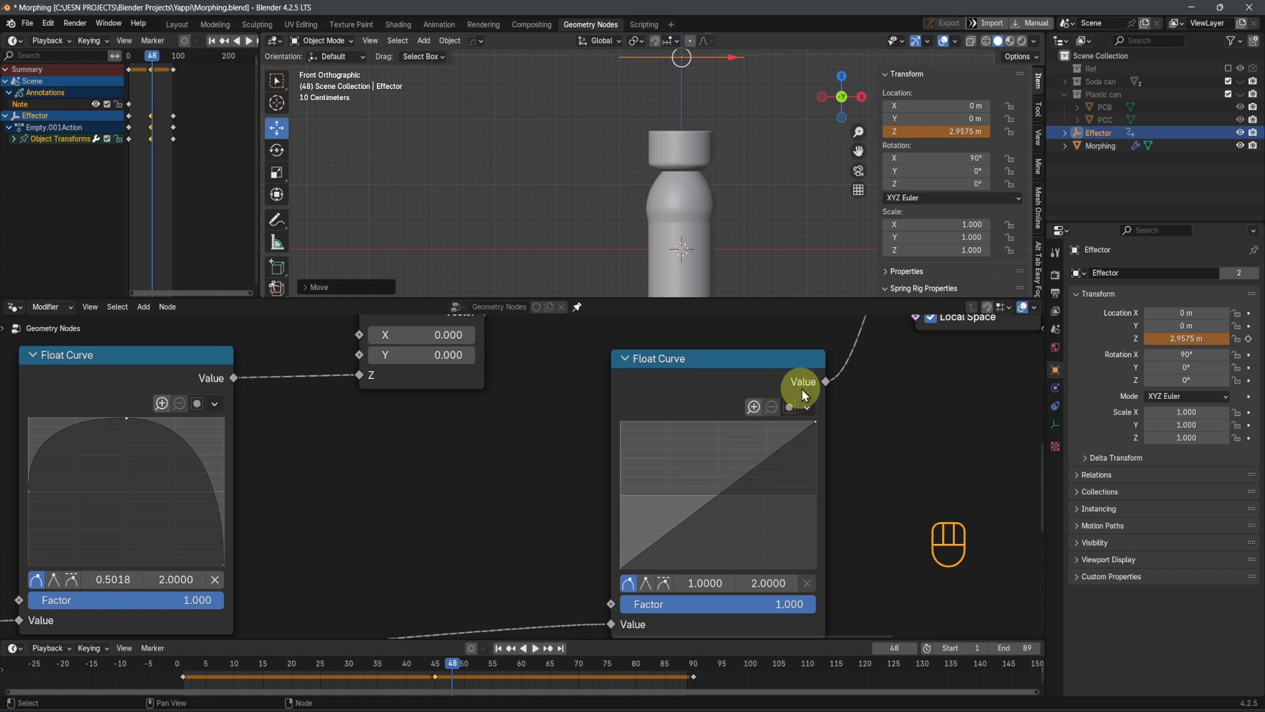
{"action": "left_click", "coordinate": [806, 407]}
{"action": "left_click", "coordinate": [821, 424]}
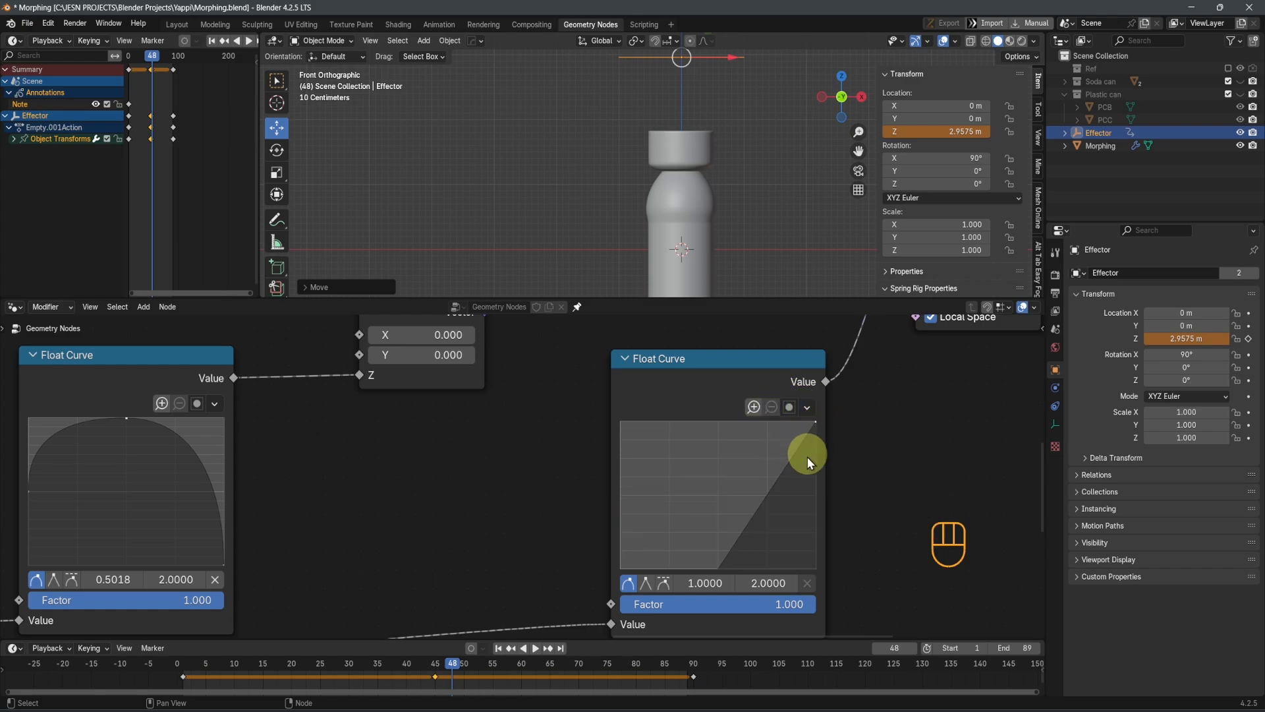
{"action": "left_click", "coordinate": [809, 407]}
{"action": "left_click", "coordinate": [824, 480]}
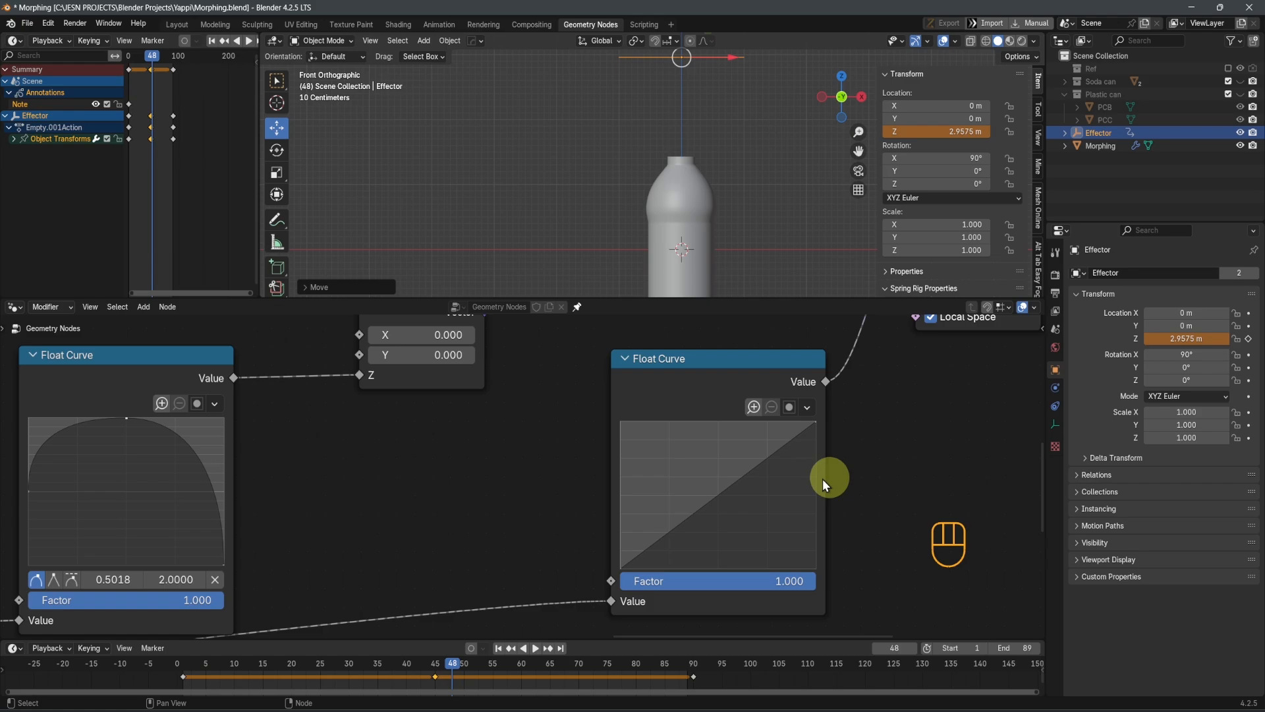
Return the animation to frame 1 and select the start point of the duplicated Float Curve
{"action": "scroll", "coordinate": [756, 162], "scroll_direction": "down", "scroll_amount": 4}
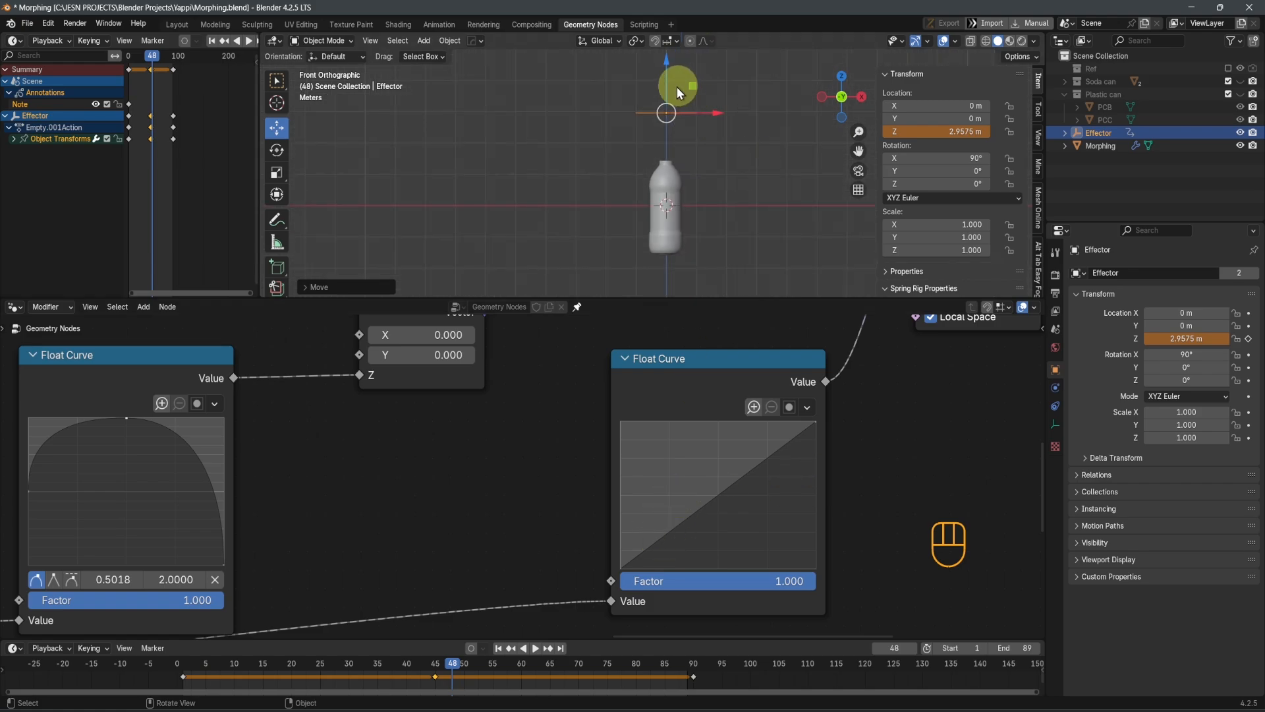
{"action": "key", "text": "shift+Left"}
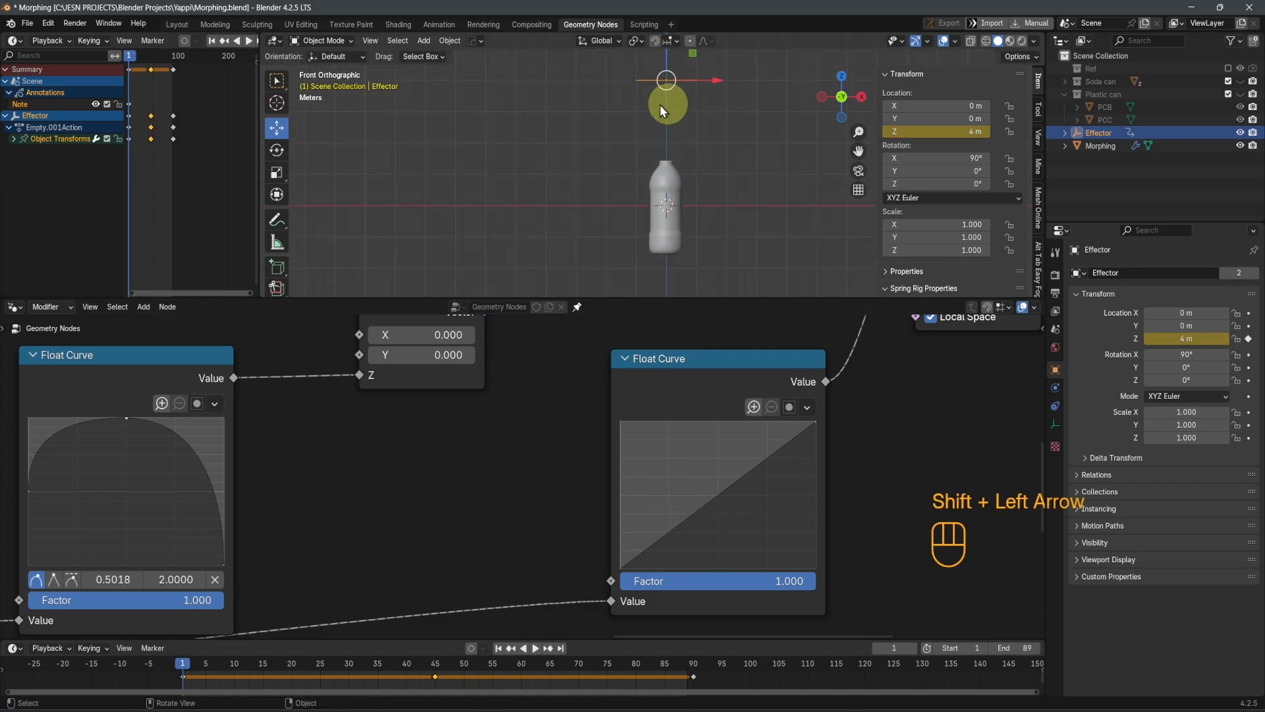
{"action": "left_click", "coordinate": [622, 570]}
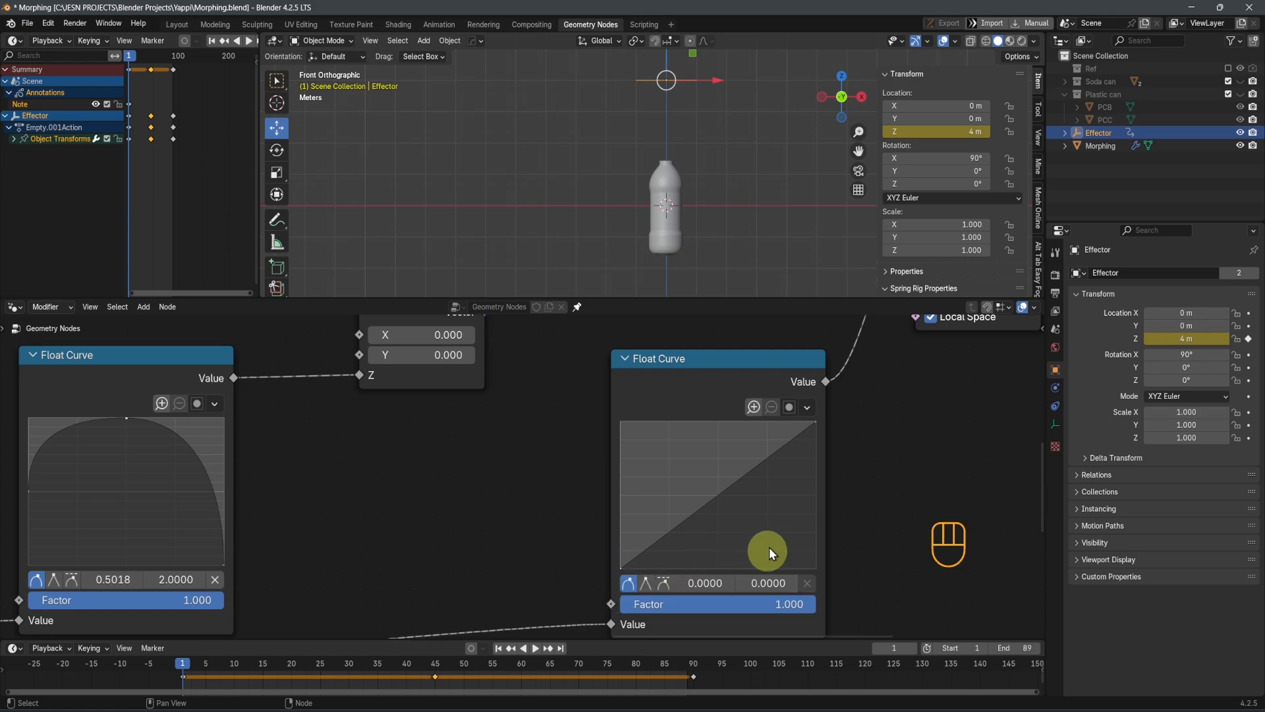
Try cutting the link between the duplicated Float Curve and the Scale input, and undo the cut
{"action": "scroll", "coordinate": [801, 481], "scroll_direction": "down", "scroll_amount": 5}
{"action": "middle_click_drag", "start_coordinate": [802, 481], "coordinate": [753, 550]}
{"action": "scroll", "coordinate": [740, 382], "scroll_direction": "up", "scroll_amount": 1}
{"action": "right_click_drag", "start_coordinate": [738, 374], "coordinate": [758, 418], "text": "ctrl"}
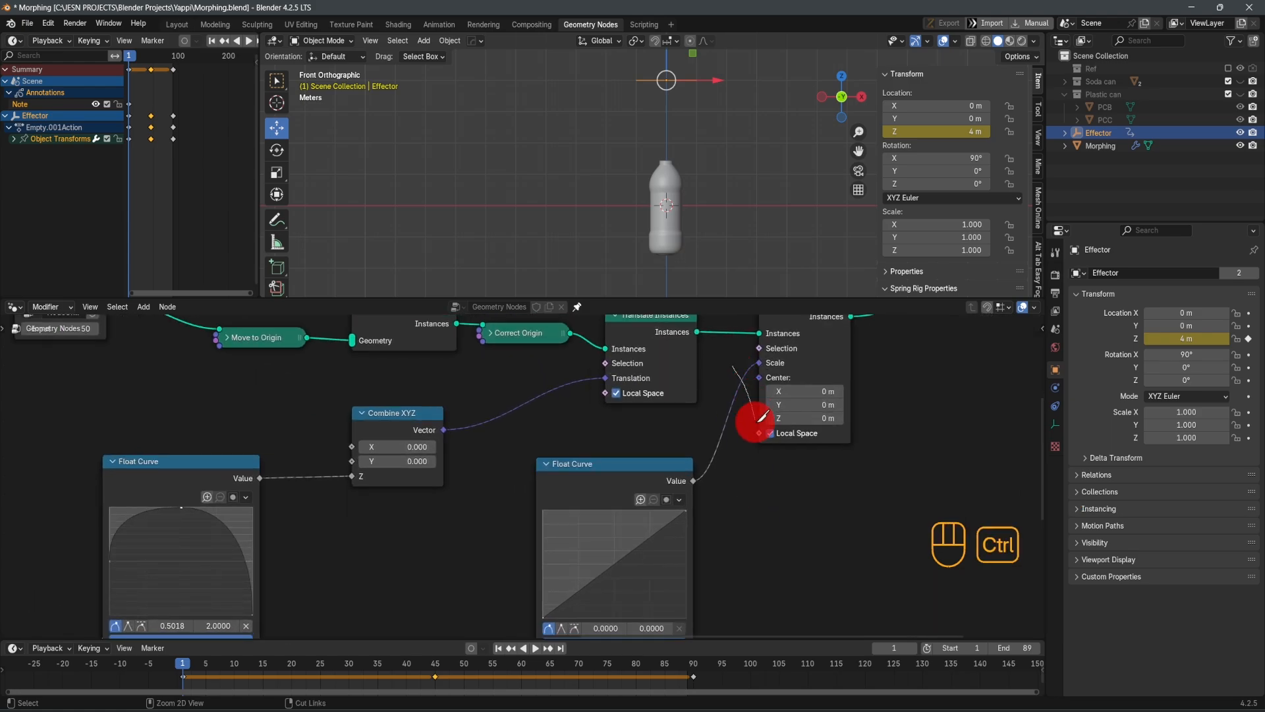
{"action": "scroll", "coordinate": [755, 405], "scroll_direction": "up", "scroll_amount": 2}
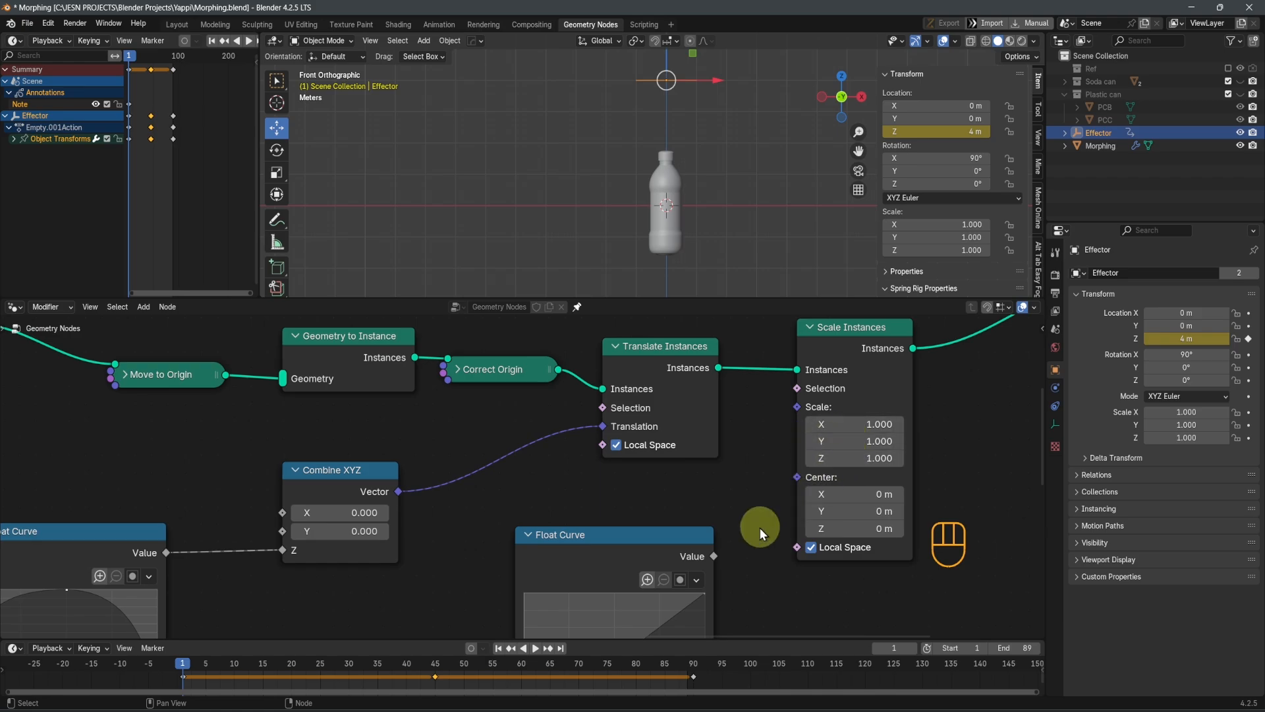
{"action": "key", "text": "ctrl+z"}
Set the Y value of the duplicated Float Curve's start point to 1.0
{"action": "middle_click_drag", "start_coordinate": [780, 540], "coordinate": [845, 443]}
{"action": "scroll", "coordinate": [669, 564], "scroll_direction": "up", "scroll_amount": 2}
{"action": "scroll", "coordinate": [661, 572], "scroll_direction": "down", "scroll_amount": 2}
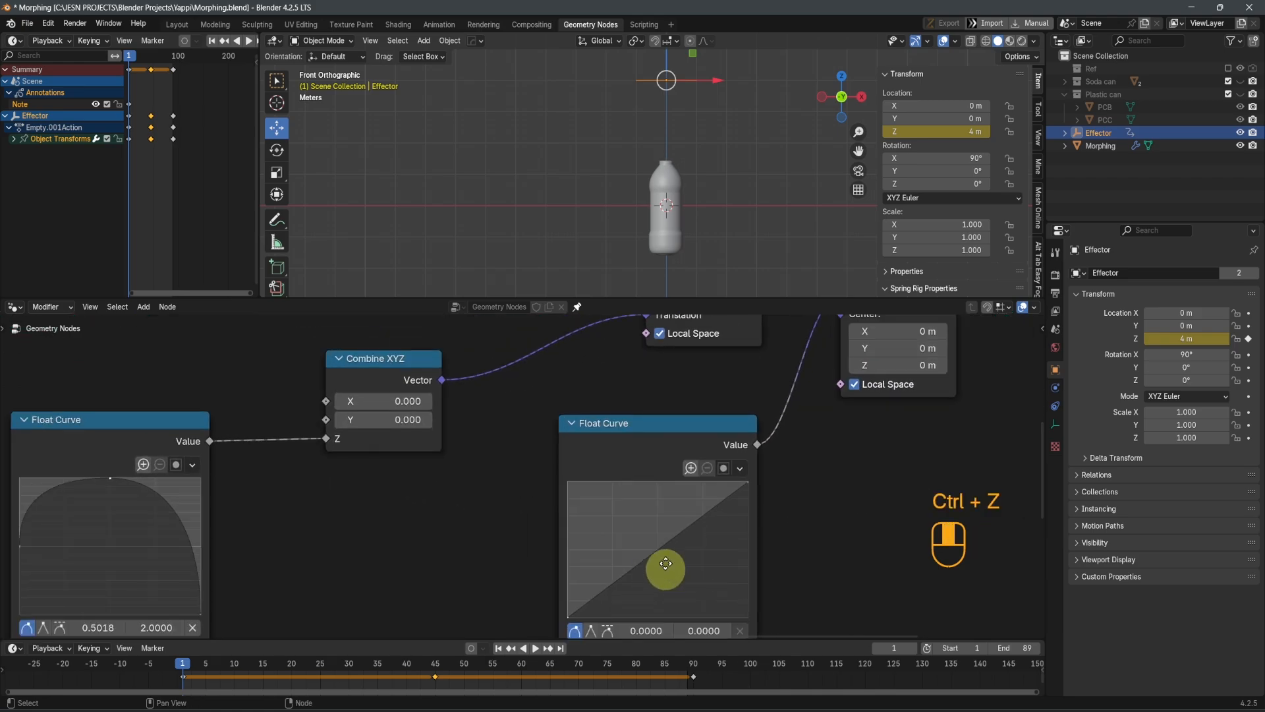
{"action": "middle_click_drag", "start_coordinate": [665, 559], "coordinate": [665, 440]}
{"action": "scroll", "coordinate": [565, 506], "scroll_direction": "up", "scroll_amount": 3}
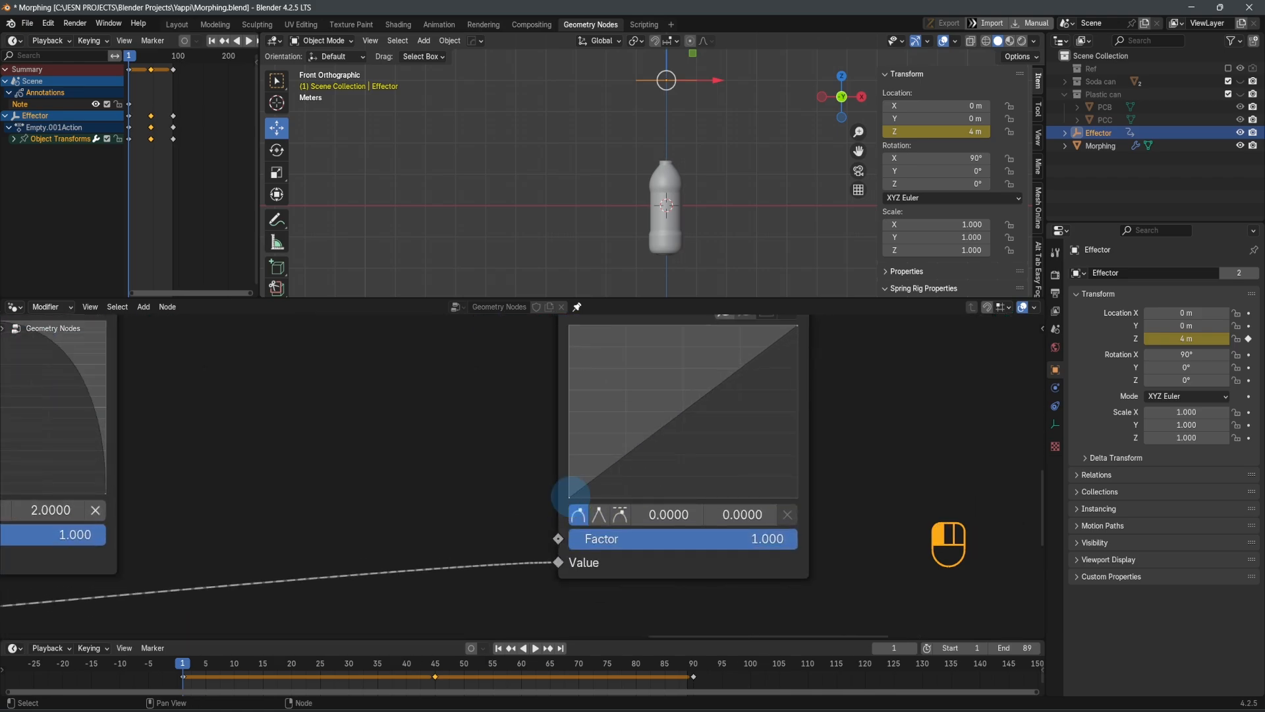
{"action": "left_click", "coordinate": [738, 515]}
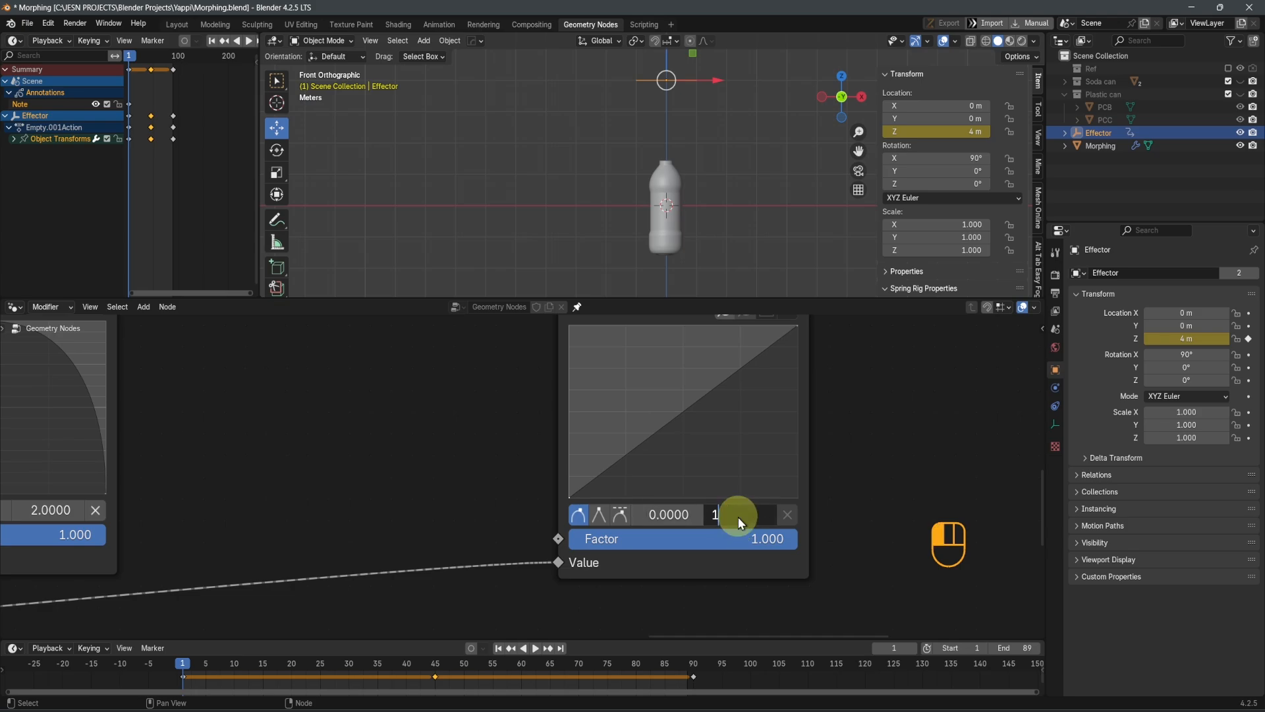
{"action": "key", "text": "Return"}
Set the Y value of the duplicated Float Curve's end point to 0
{"action": "scroll", "coordinate": [659, 205], "scroll_direction": "up", "scroll_amount": 8}
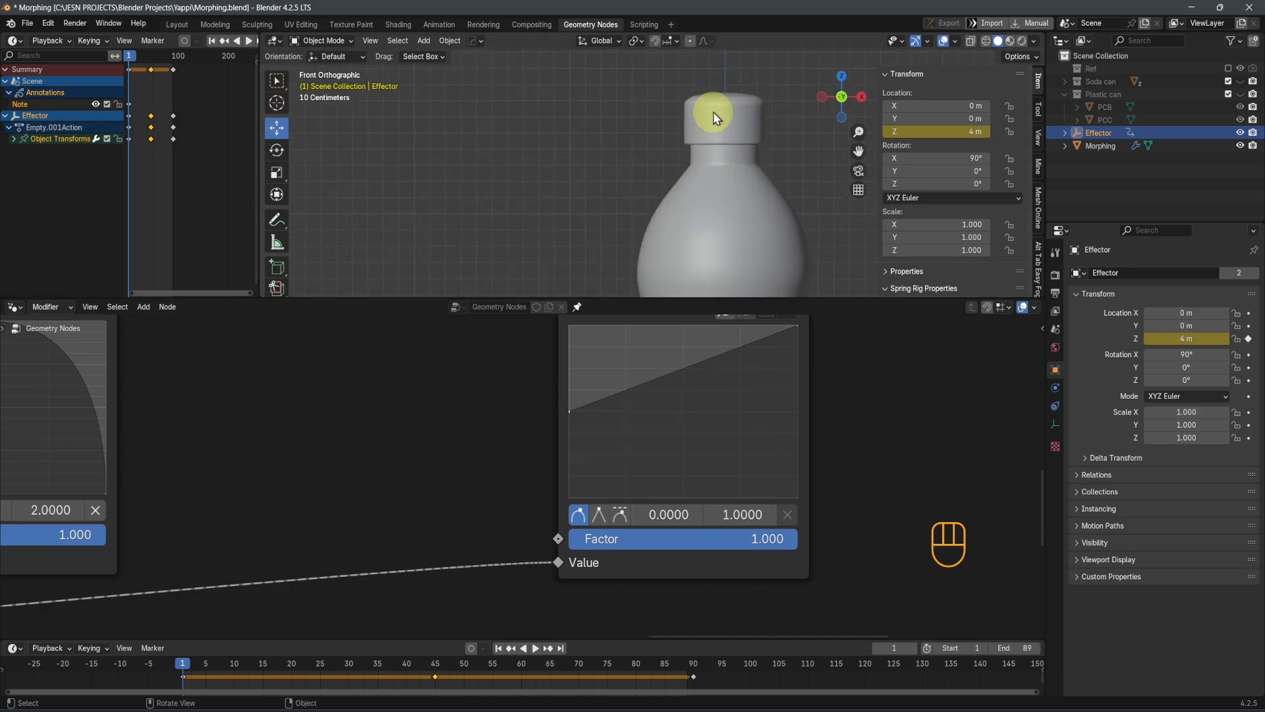
{"action": "scroll", "coordinate": [728, 147], "scroll_direction": "down", "scroll_amount": 4}
{"action": "scroll", "coordinate": [820, 357], "scroll_direction": "up", "scroll_amount": 2}
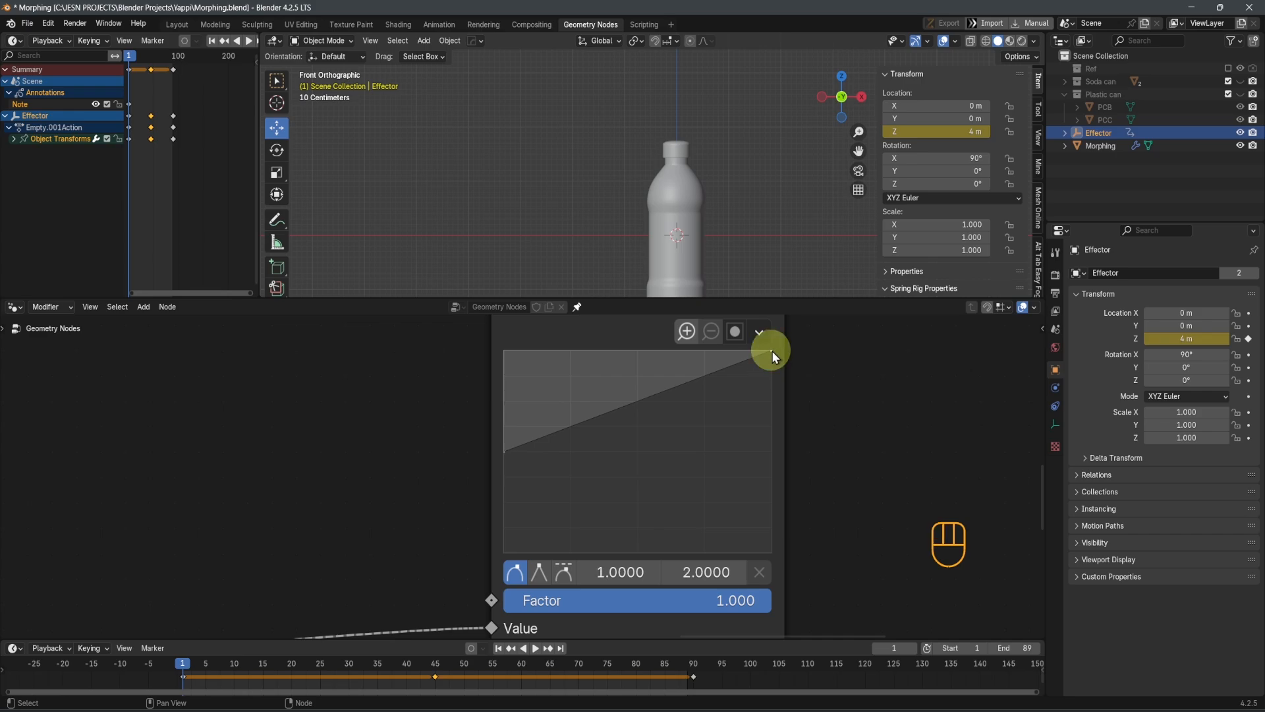
{"action": "left_click", "coordinate": [773, 350]}
{"action": "left_click", "coordinate": [771, 352]}
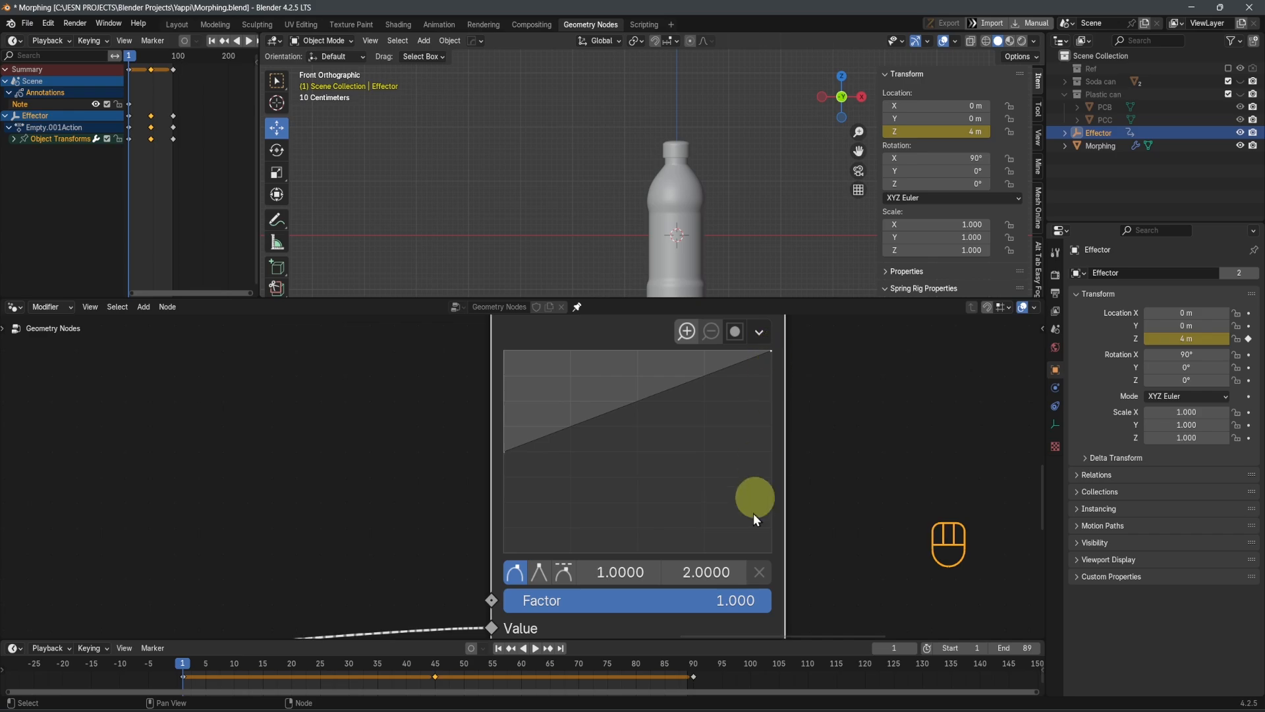
{"action": "left_click", "coordinate": [715, 572]}
{"action": "key", "text": "Return"}
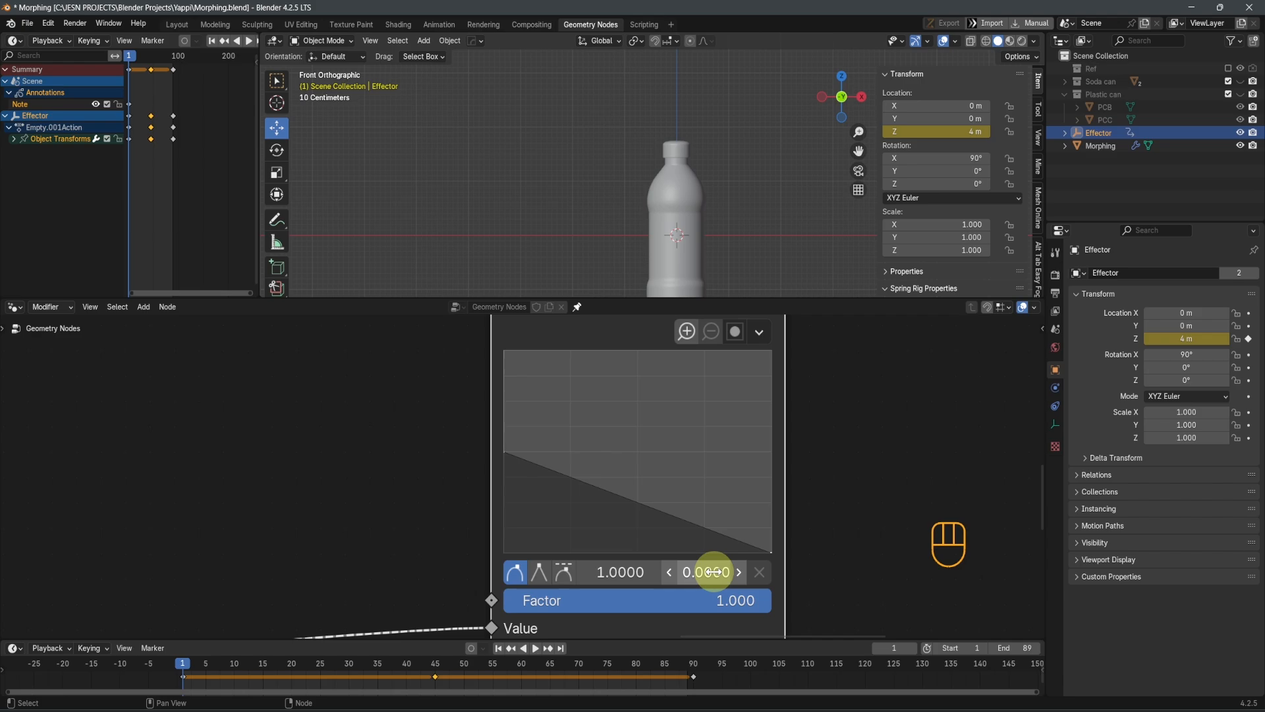
Lower the effector along Z toward the bottle to preview how the cover scales
{"action": "scroll", "coordinate": [666, 158], "scroll_direction": "down", "scroll_amount": 7}
{"action": "left_click_drag", "start_coordinate": [663, 82], "coordinate": [673, 170]}
{"action": "scroll", "coordinate": [686, 491], "scroll_direction": "down", "scroll_amount": 1}
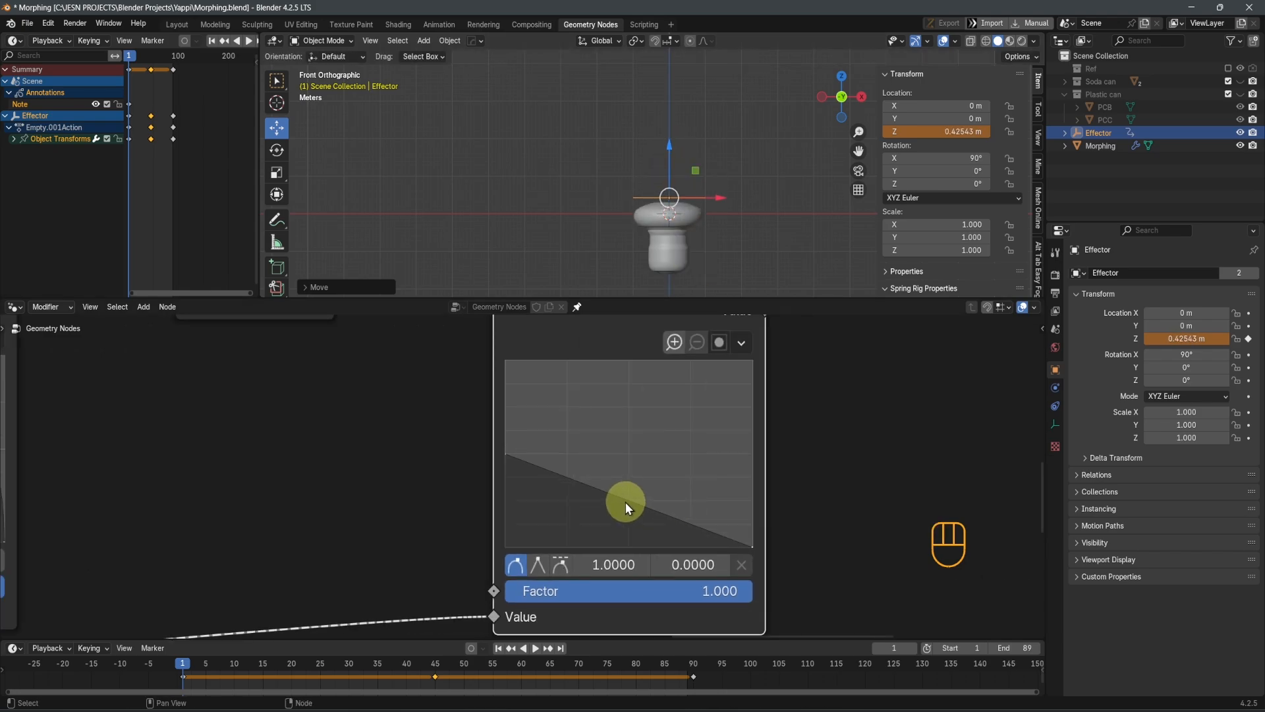
Add a middle point to the duplicated Float Curve with Y 1.5, and level the end point with the start point
{"action": "left_click", "coordinate": [629, 500]}
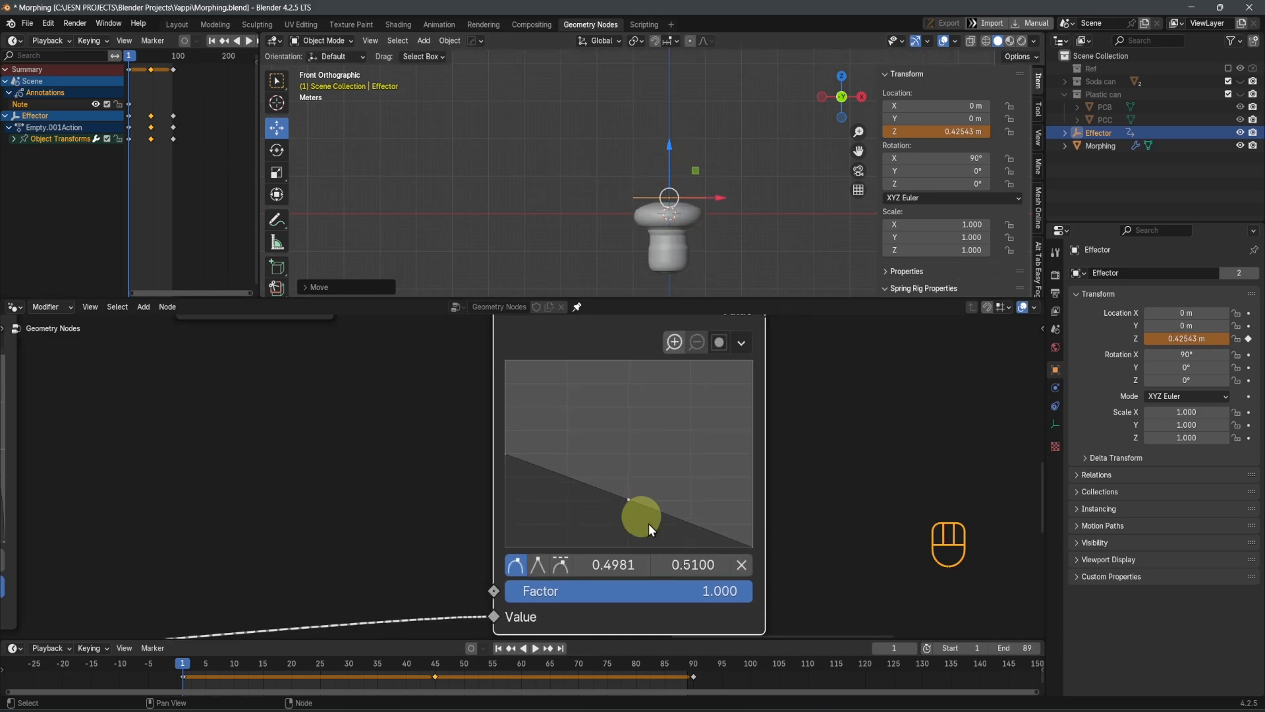
{"action": "left_click", "coordinate": [693, 567]}
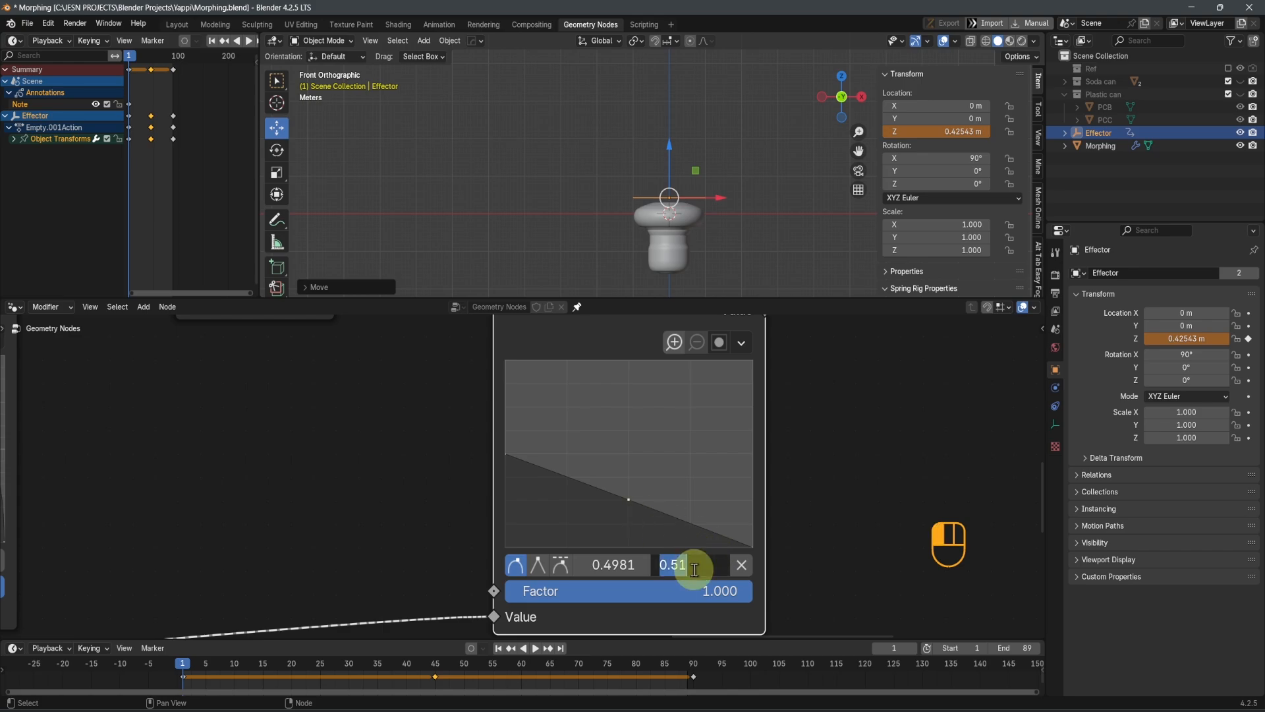
{"action": "key", "text": "Return"}
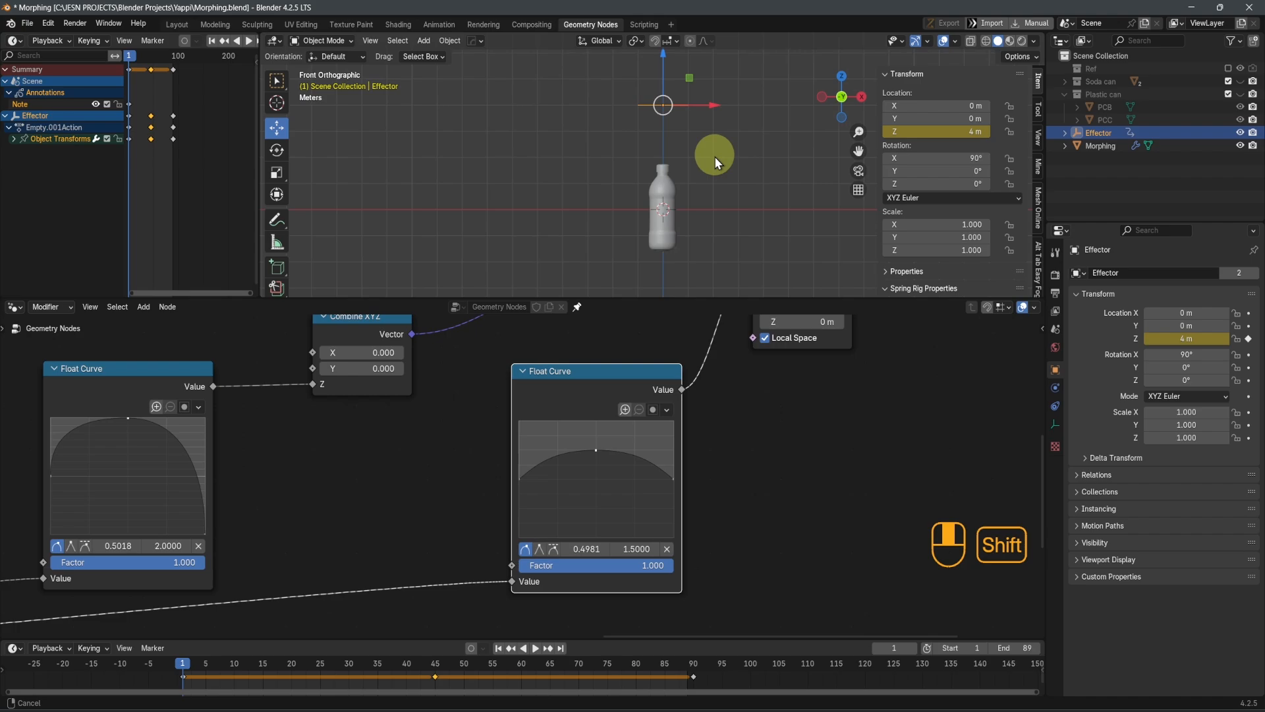
Check the cover's scaling by lowering the effector along Z, and play the animation from the first frame
{"action": "left_click_drag", "start_coordinate": [665, 65], "coordinate": [753, 155]}
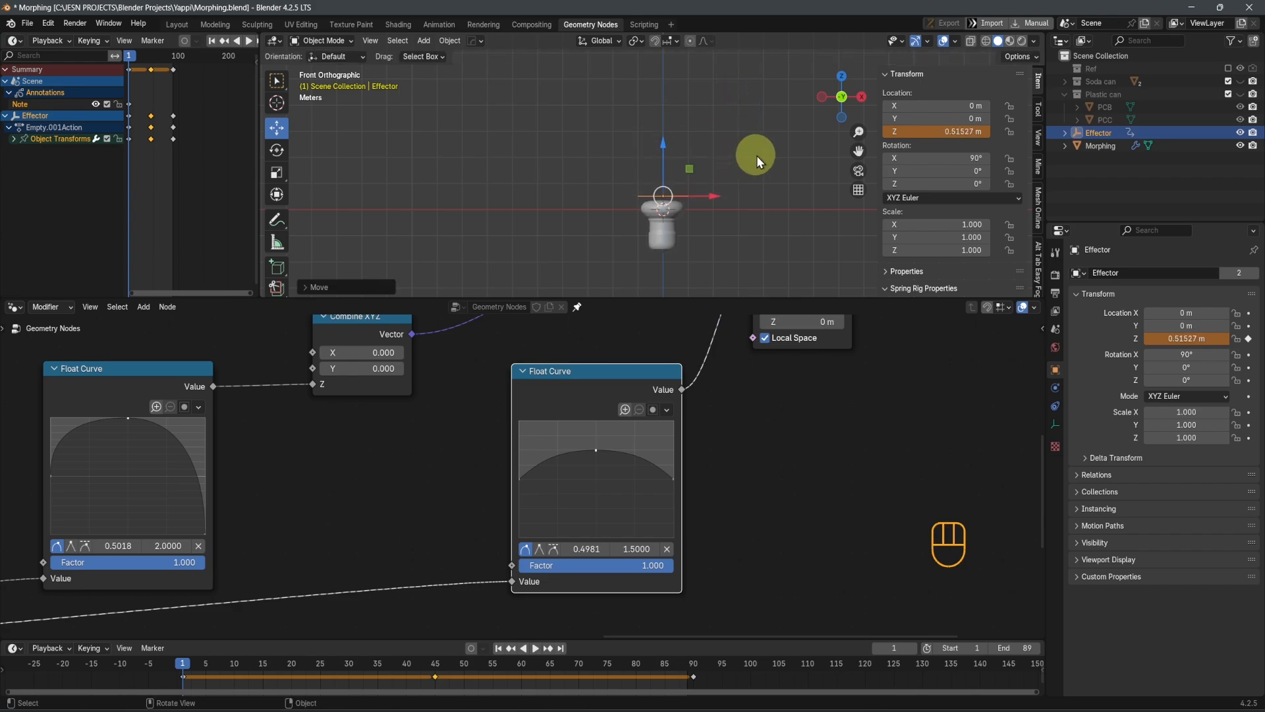
{"action": "key", "text": "shift+Left"}
{"action": "key", "text": "space"}
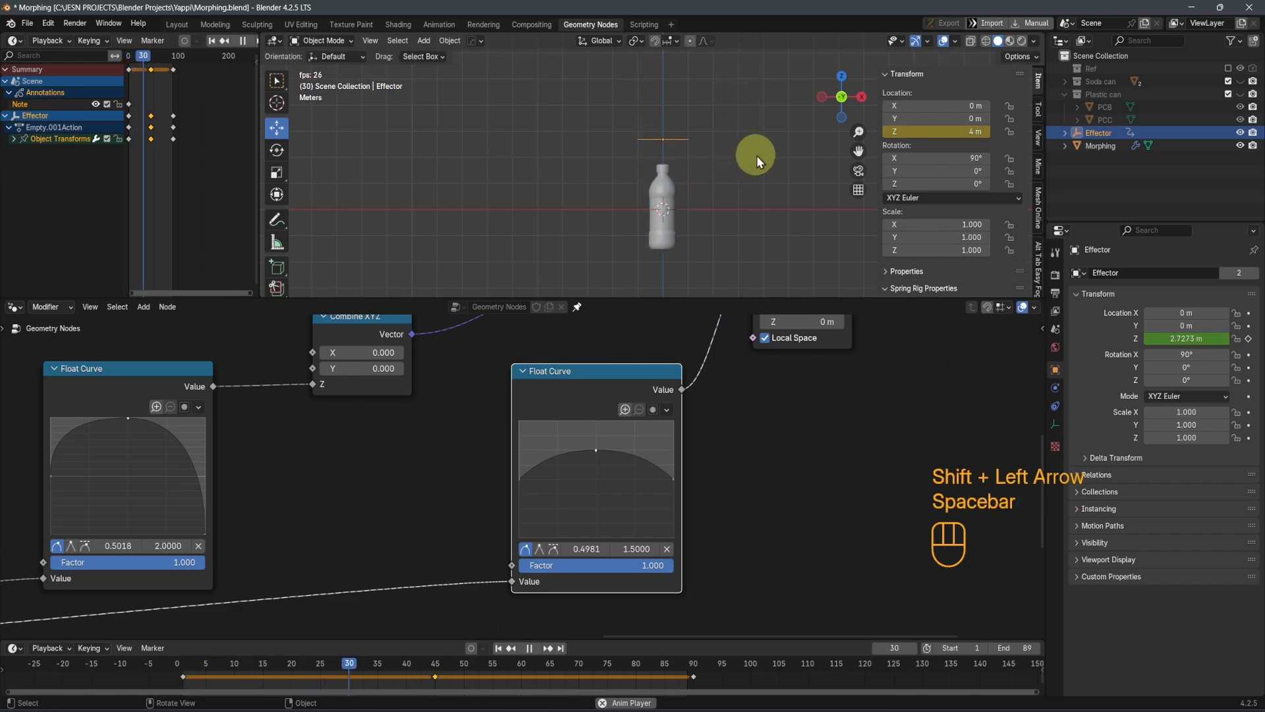
{"action": "key", "text": "space"}
Add a Rotate Instances node on the link between Scale Instances and Join Geometry
{"action": "scroll", "coordinate": [746, 473], "scroll_direction": "down", "scroll_amount": 2}
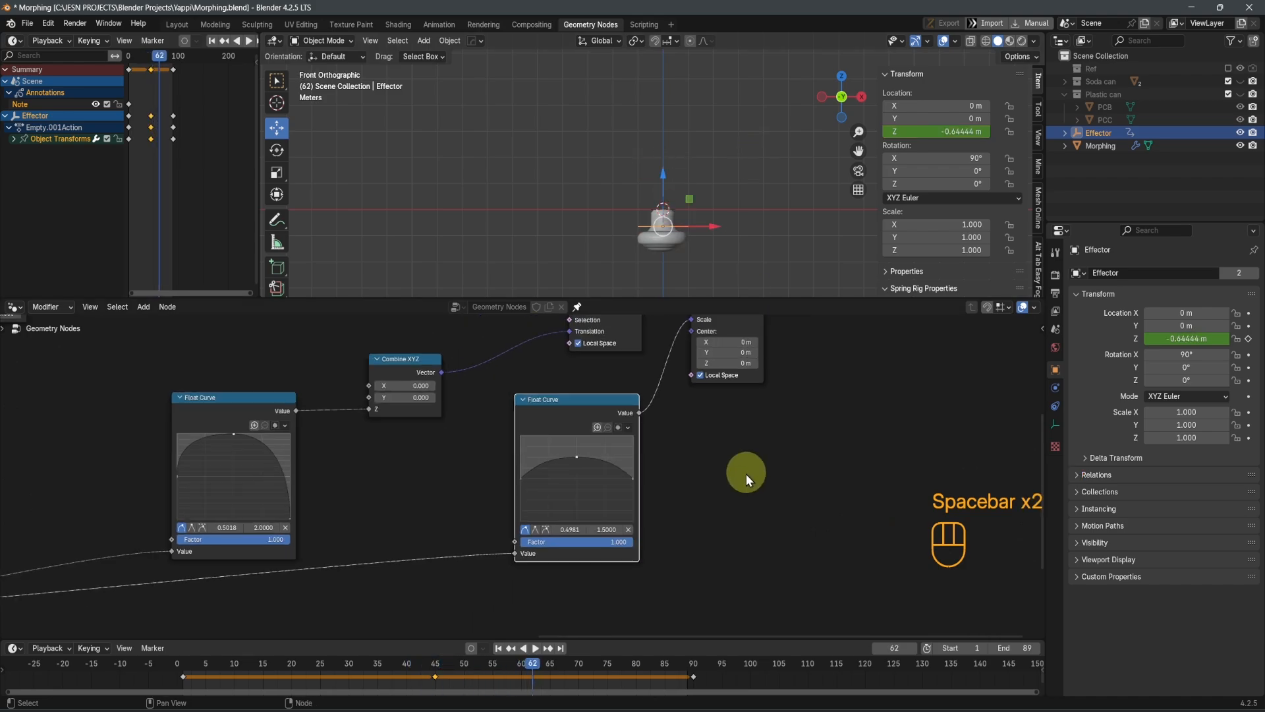
{"action": "scroll", "coordinate": [746, 474], "scroll_direction": "down", "scroll_amount": 5}
{"action": "middle_click_drag", "start_coordinate": [656, 461], "coordinate": [491, 527]}
{"action": "middle_click_drag", "start_coordinate": [556, 491], "coordinate": [649, 569]}
{"action": "scroll", "coordinate": [612, 556], "scroll_direction": "up", "scroll_amount": 4}
{"action": "key", "text": "shift+a"}
{"action": "mouse_move", "coordinate": [757, 521]}
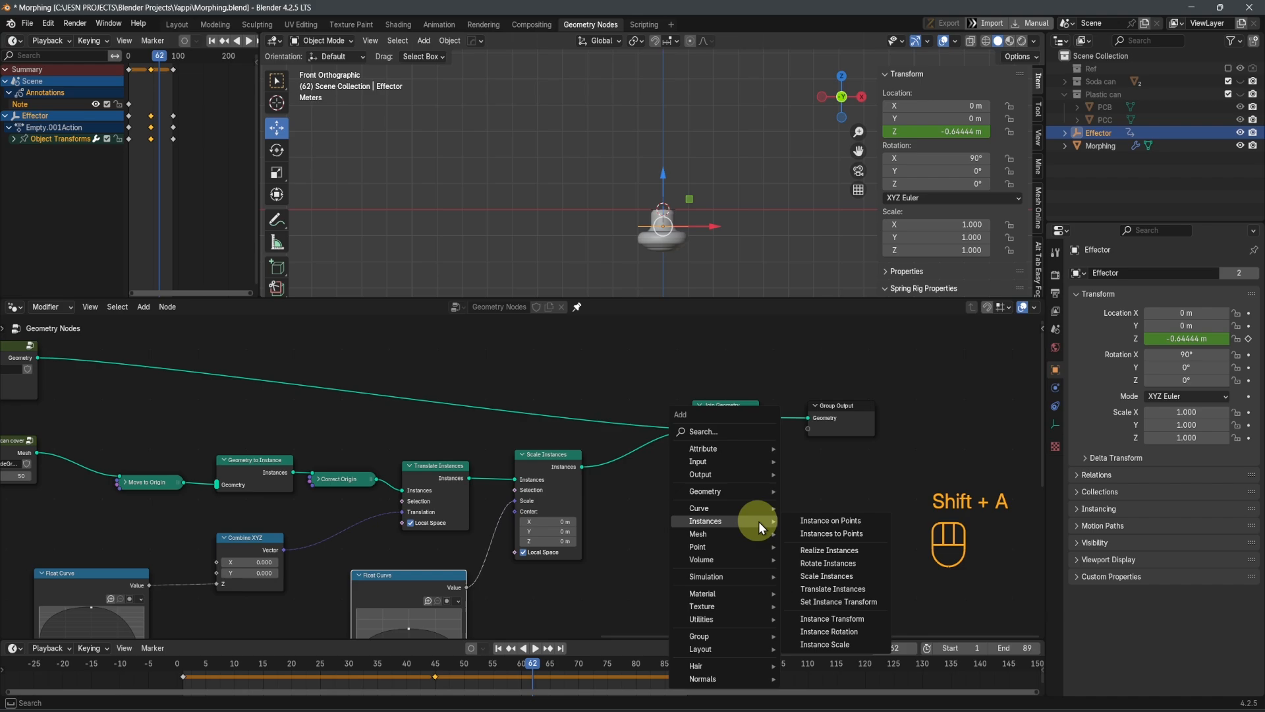
{"action": "left_click", "coordinate": [829, 563]}
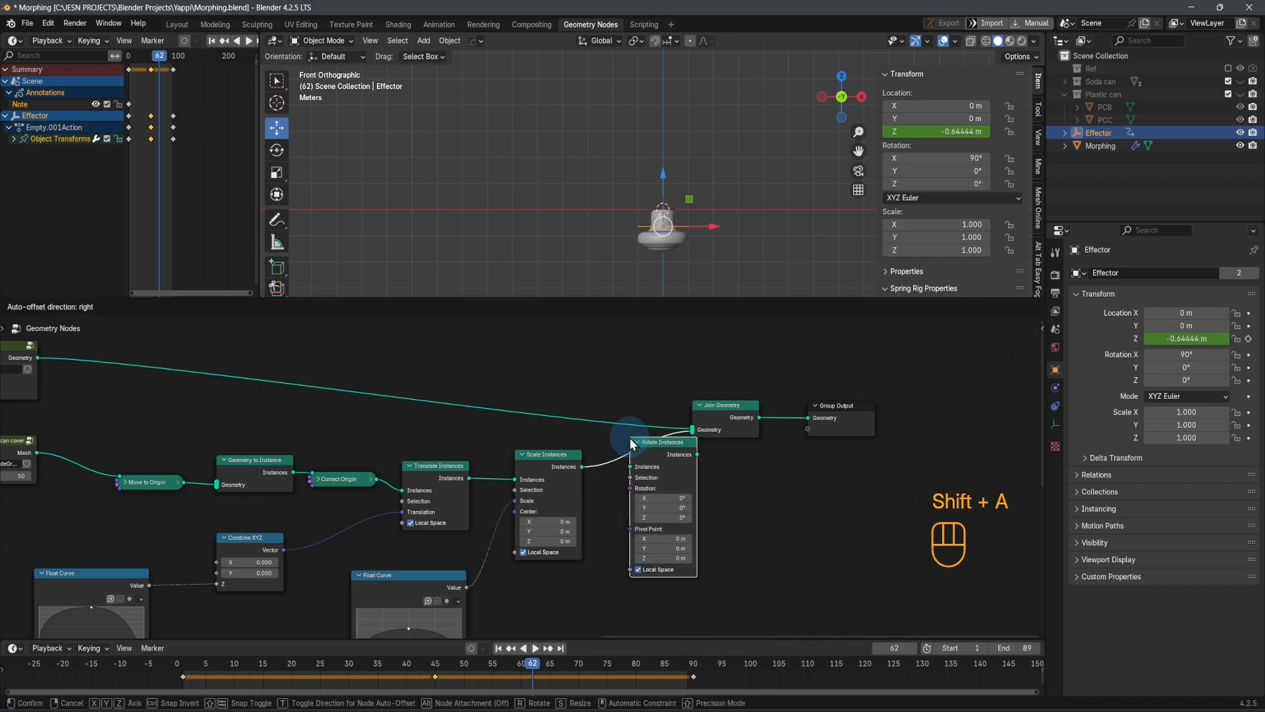
{"action": "left_click", "coordinate": [606, 437]}
Move the Rotate Instances, Join Geometry and Group Output nodes together farther away from Scale Instances to make room
{"action": "scroll", "coordinate": [681, 504], "scroll_direction": "up", "scroll_amount": 3}
{"action": "scroll", "coordinate": [791, 499], "scroll_direction": "down", "scroll_amount": 2}
{"action": "left_click_drag", "start_coordinate": [914, 532], "coordinate": [666, 374]}
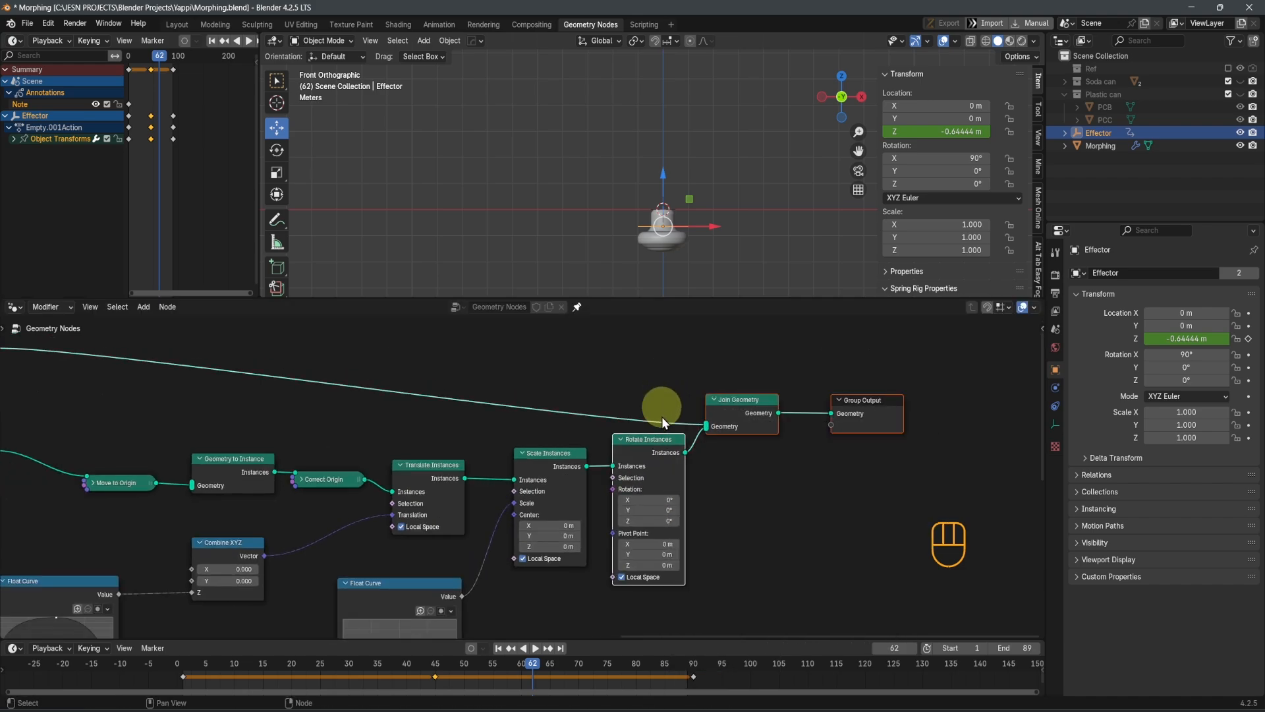
{"action": "key", "text": "g"}
{"action": "left_click", "coordinate": [745, 397]}
Add a Map Range node and place it below the Scale Instances node, beside the duplicated Float Curve
{"action": "scroll", "coordinate": [711, 484], "scroll_direction": "up", "scroll_amount": 3}
{"action": "middle_click_drag", "start_coordinate": [681, 544], "coordinate": [712, 392]}
{"action": "scroll", "coordinate": [689, 425], "scroll_direction": "down", "scroll_amount": 3}
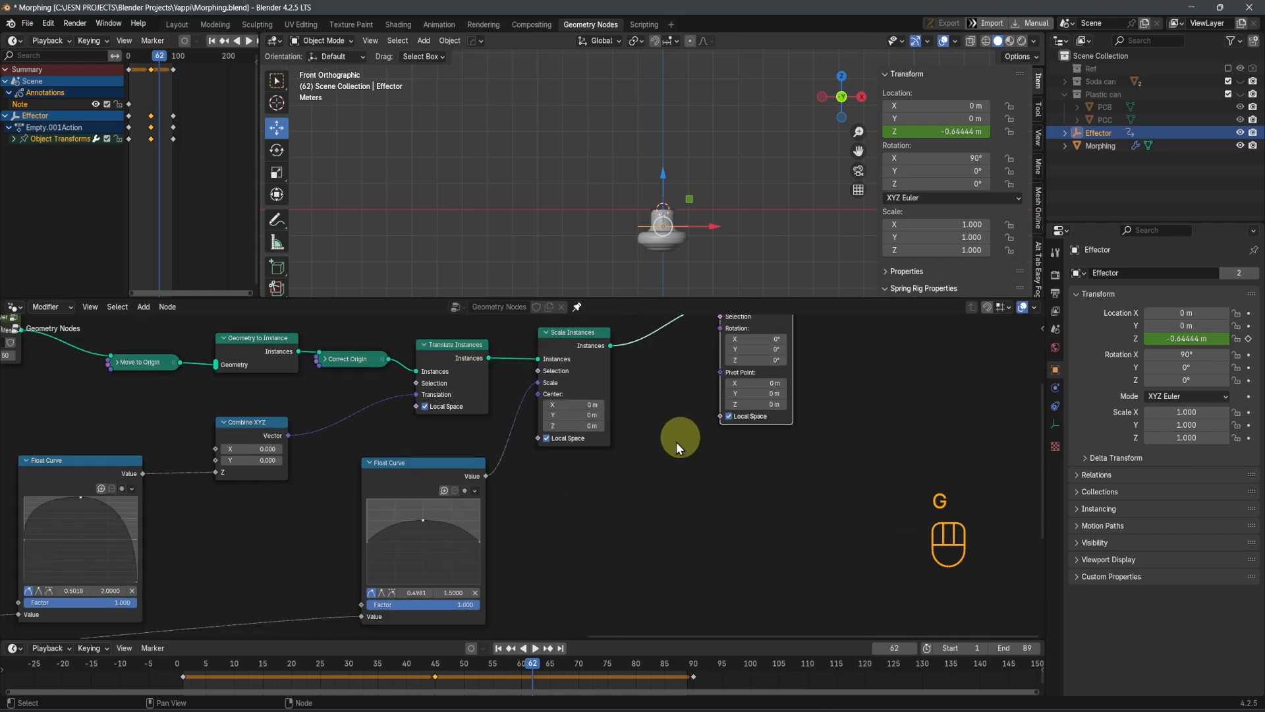
{"action": "scroll", "coordinate": [517, 476], "scroll_direction": "down", "scroll_amount": 2}
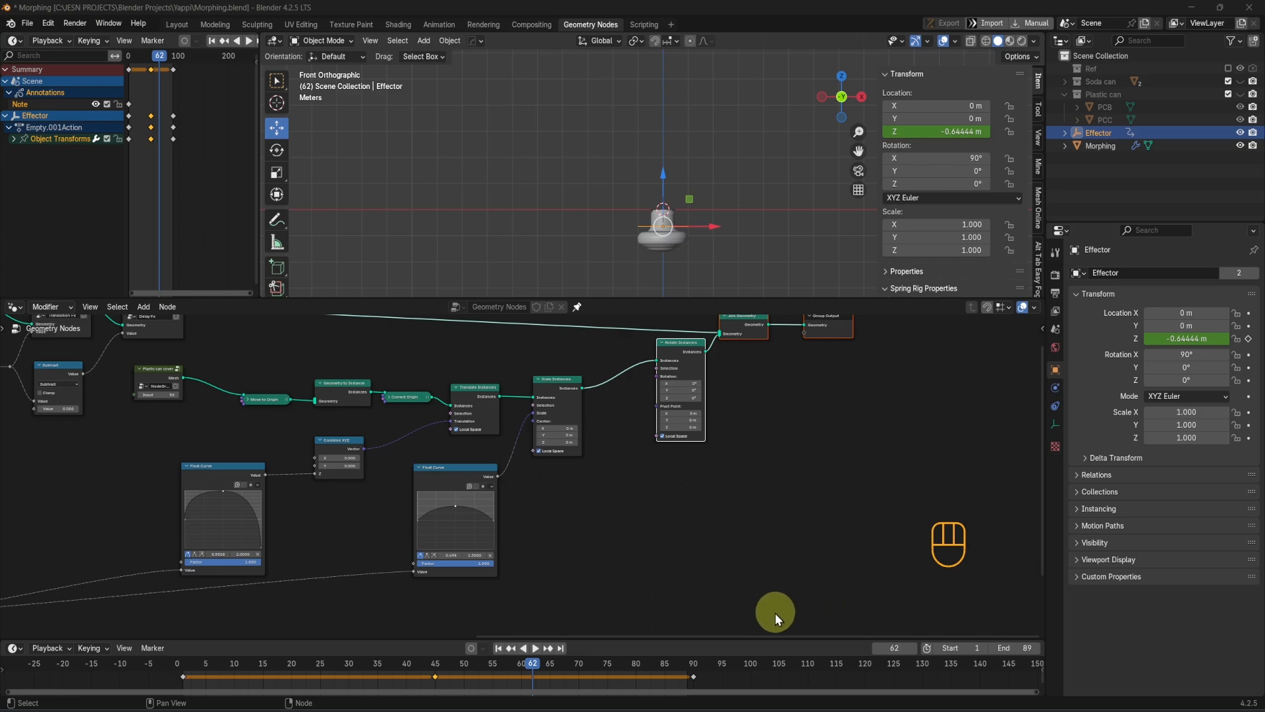
{"action": "scroll", "coordinate": [725, 608], "scroll_direction": "down", "scroll_amount": 1}
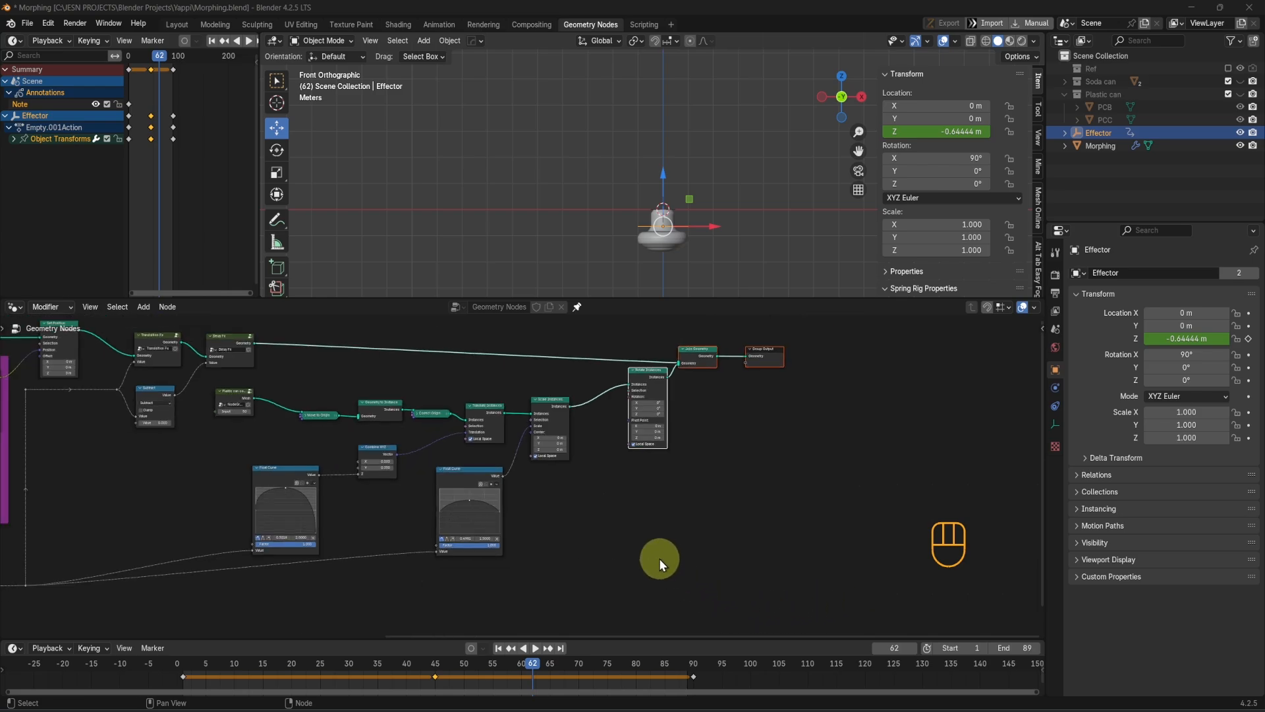
{"action": "key", "text": "shift+a"}
{"action": "left_click", "coordinate": [576, 432]}
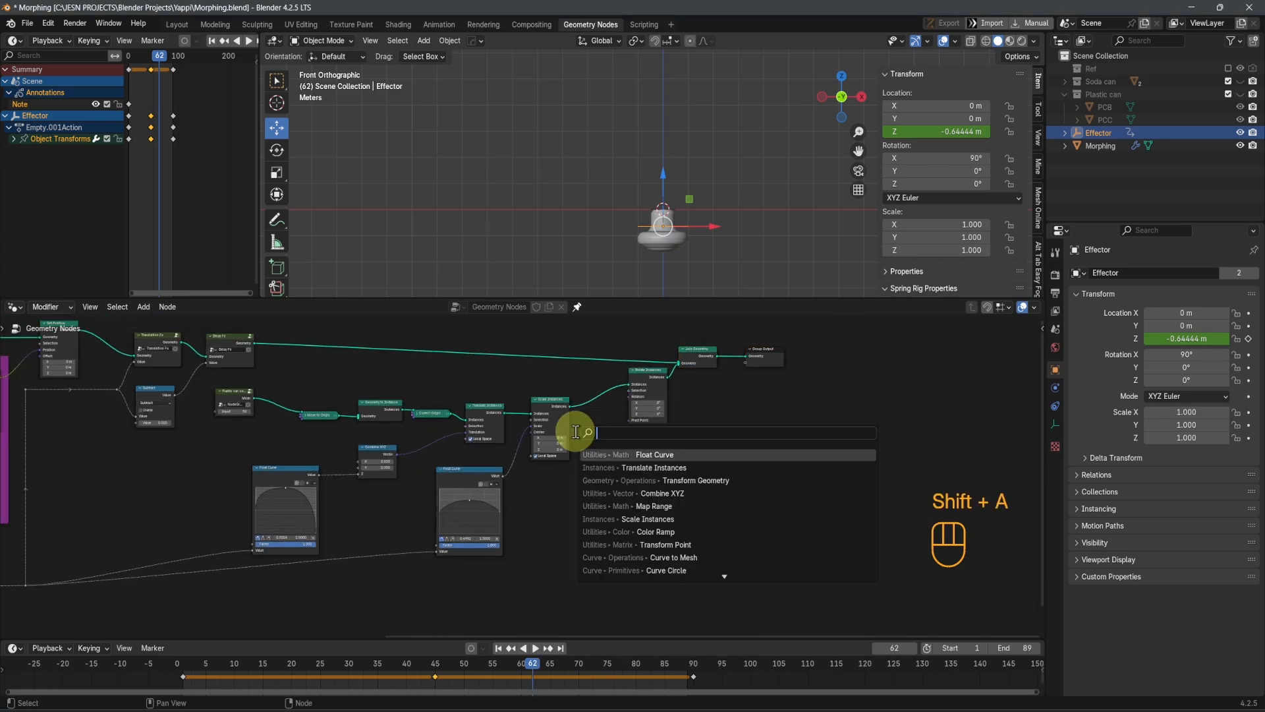
{"action": "type", "text": "ma"}
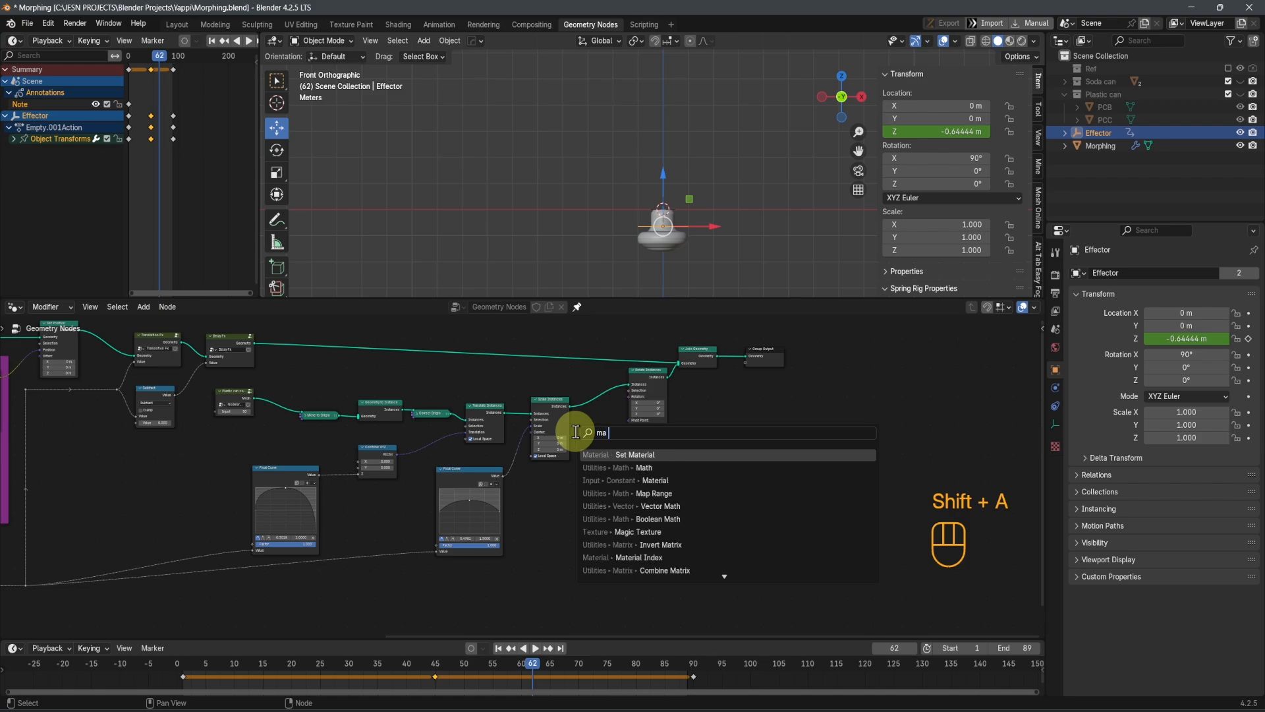
{"action": "type", "text": "p ran"}
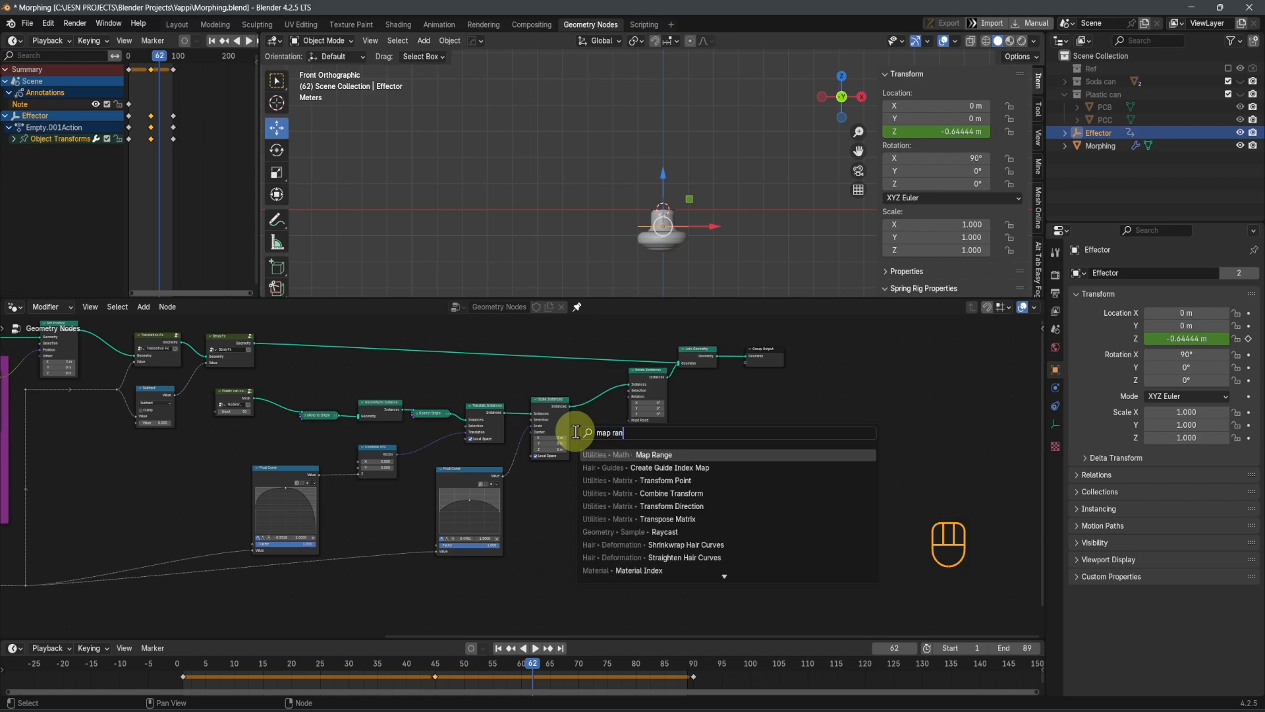
{"action": "left_click", "coordinate": [636, 455]}
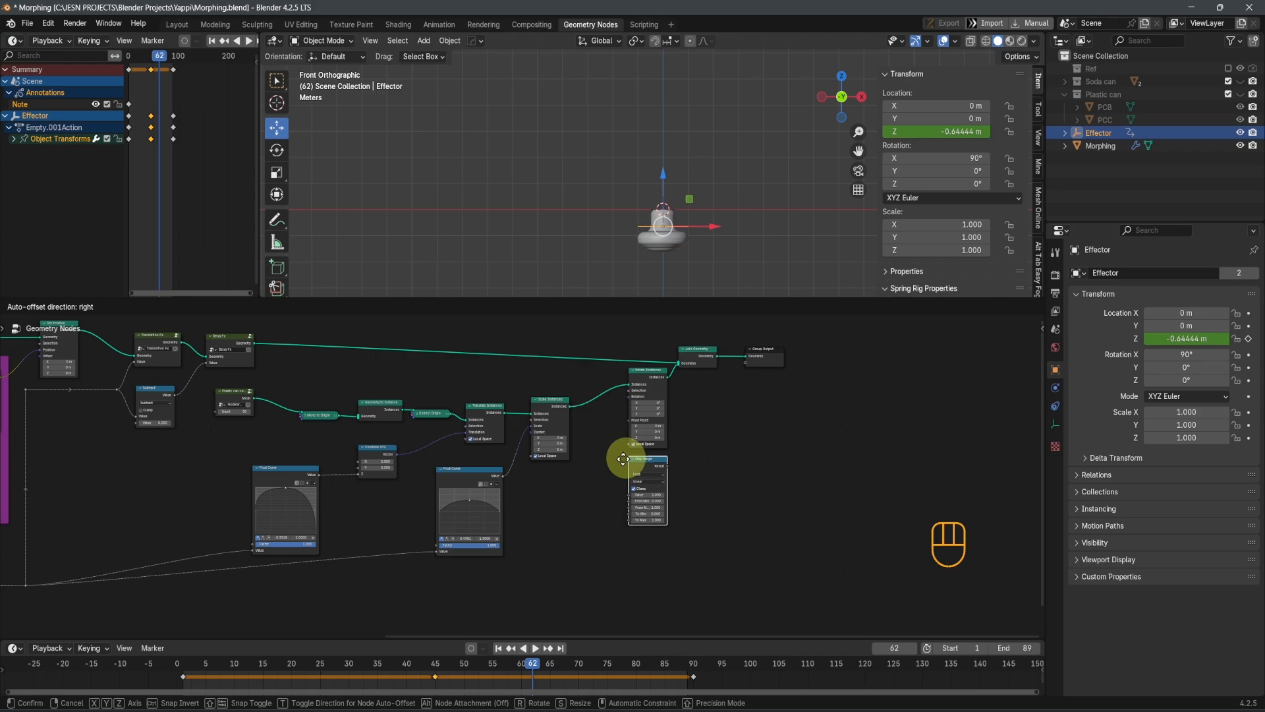
{"action": "left_click", "coordinate": [546, 488]}
Connect the reroute that feeds both Float Curves to the Value input of the Map Range node
{"action": "scroll", "coordinate": [557, 501], "scroll_direction": "up", "scroll_amount": 2}
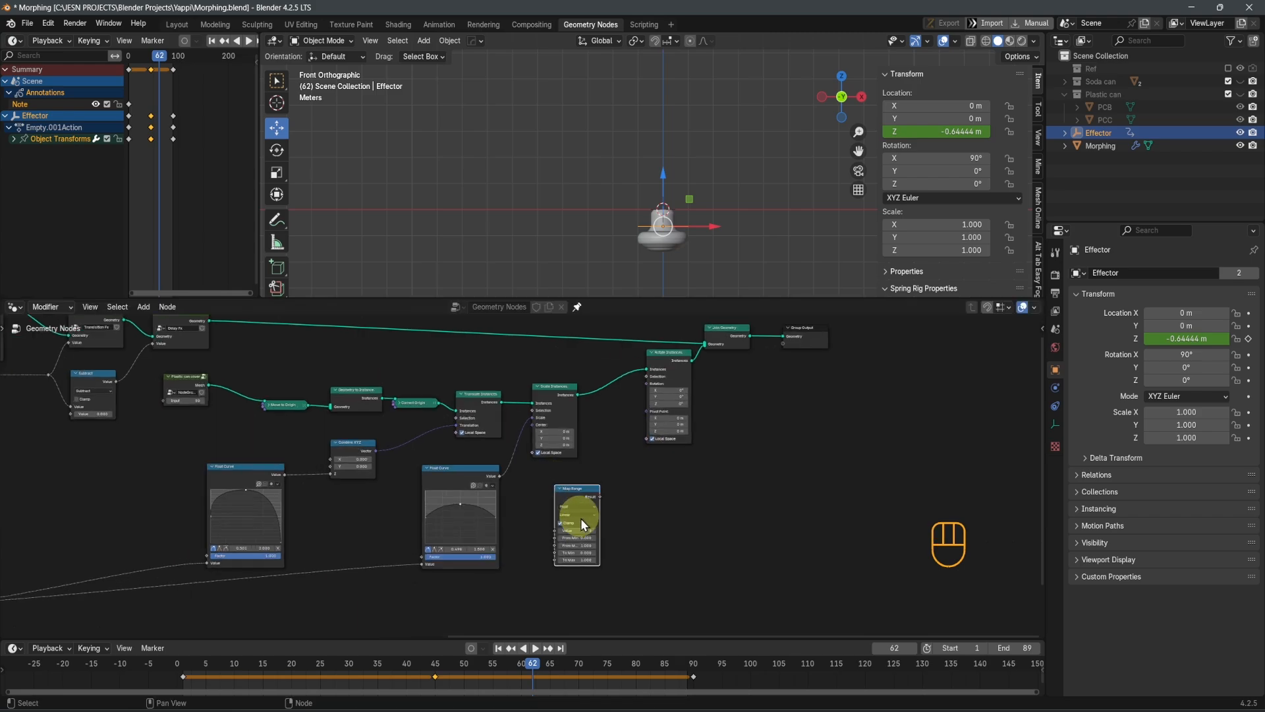
{"action": "scroll", "coordinate": [588, 527], "scroll_direction": "down", "scroll_amount": 2}
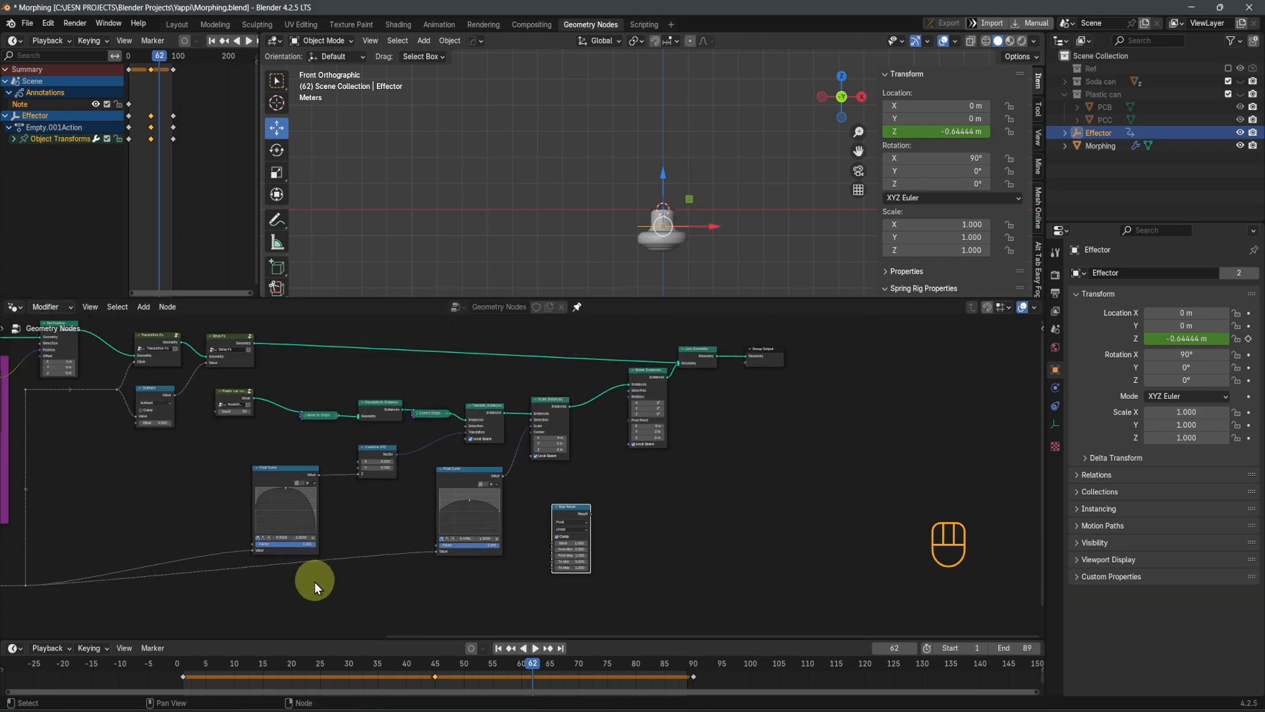
{"action": "middle_click_drag", "start_coordinate": [314, 581], "coordinate": [500, 476]}
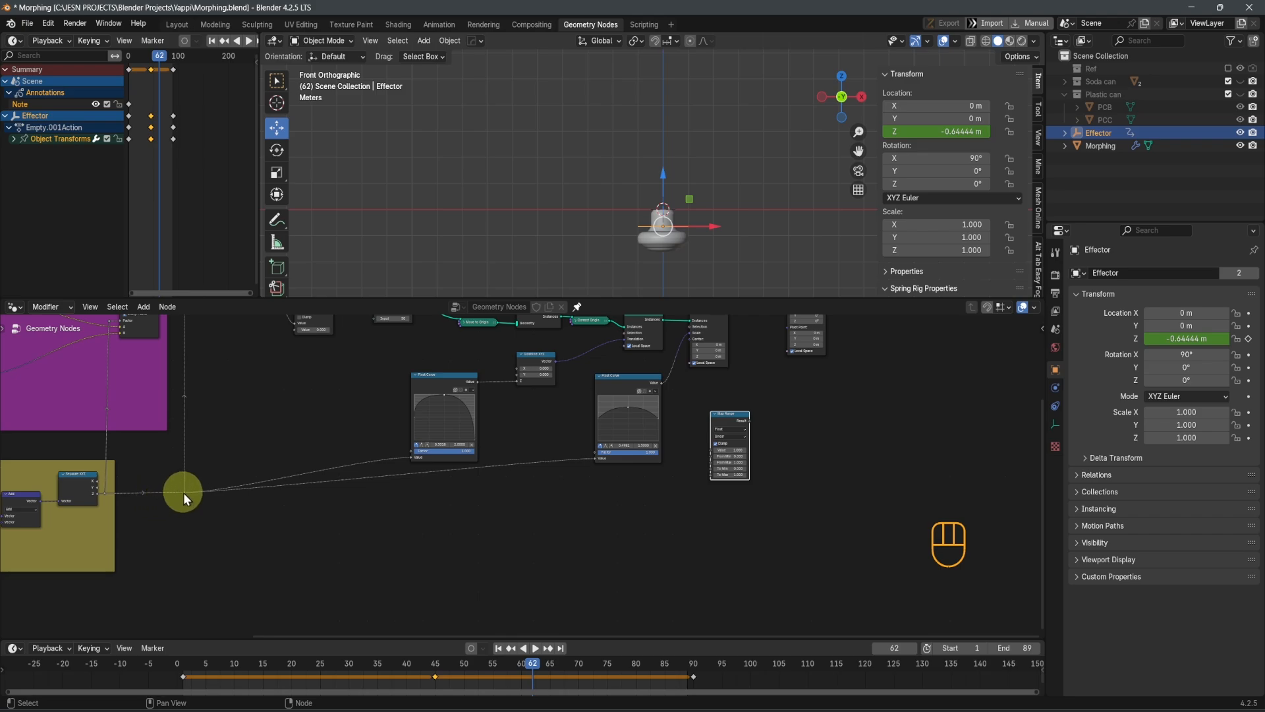
{"action": "left_click_drag", "start_coordinate": [184, 492], "coordinate": [711, 454]}
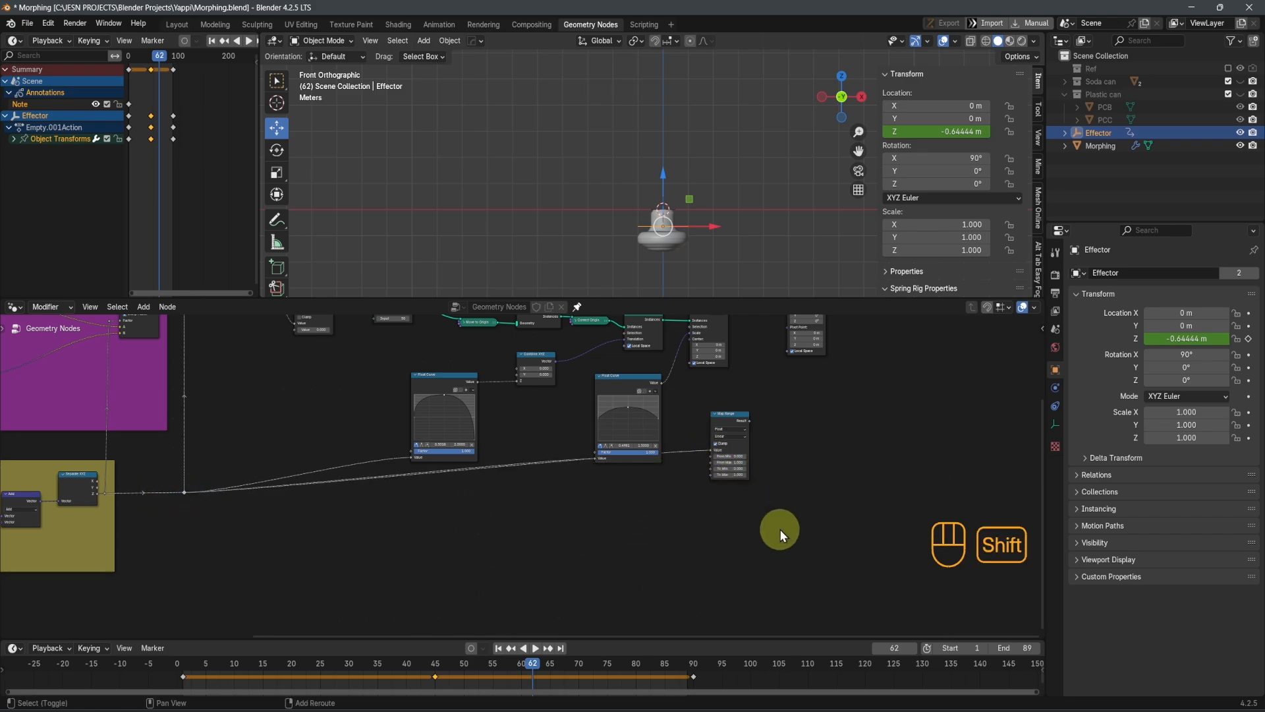
Add two reroutes on the link into Map Range, and lower one so the link runs beneath the Float Curve
{"action": "scroll", "coordinate": [501, 513], "scroll_direction": "up", "scroll_amount": 5}
{"action": "middle_click_drag", "start_coordinate": [780, 529], "coordinate": [536, 579]}
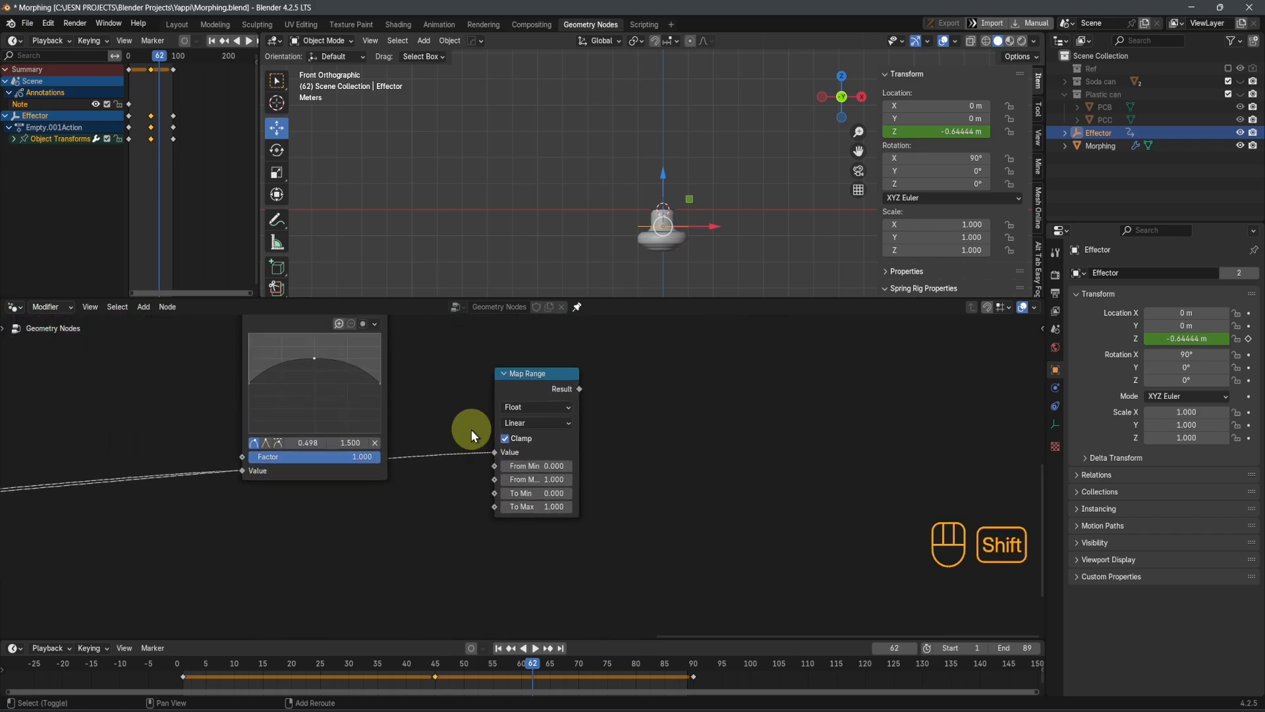
{"action": "right_click_drag", "start_coordinate": [423, 433], "coordinate": [430, 505], "text": "shift"}
{"action": "key", "text": "g"}
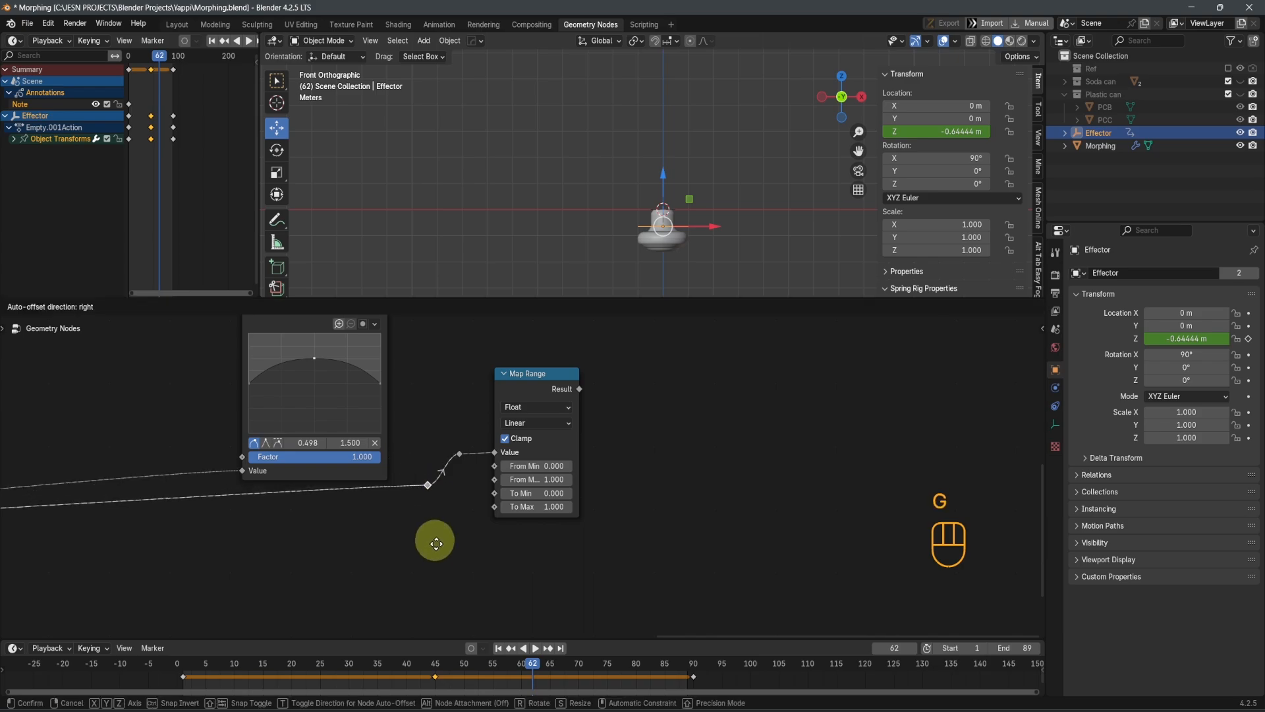
{"action": "left_click", "coordinate": [455, 554]}
Connect the Map Range node's Result output to the Rotation input of Rotate Instances
{"action": "scroll", "coordinate": [580, 481], "scroll_direction": "up", "scroll_amount": 2}
{"action": "scroll", "coordinate": [639, 523], "scroll_direction": "up", "scroll_amount": 3, "text": "shift"}
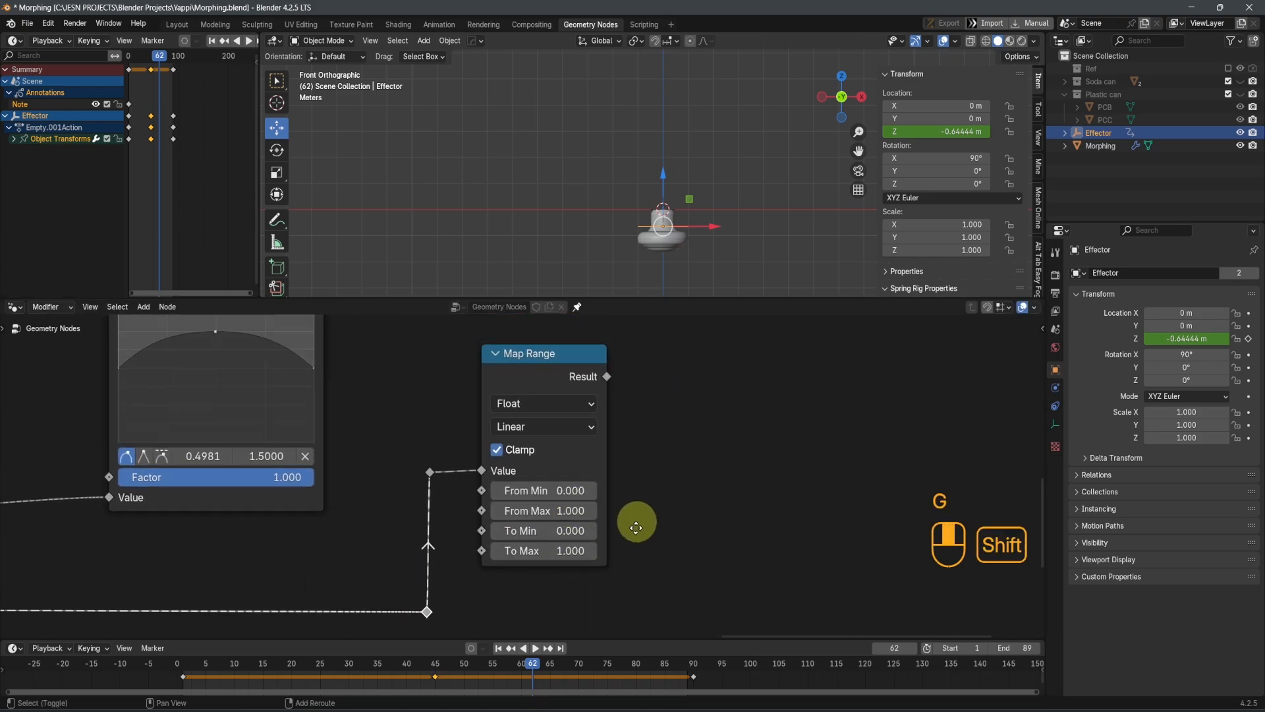
{"action": "scroll", "coordinate": [672, 497], "scroll_direction": "down", "scroll_amount": 2}
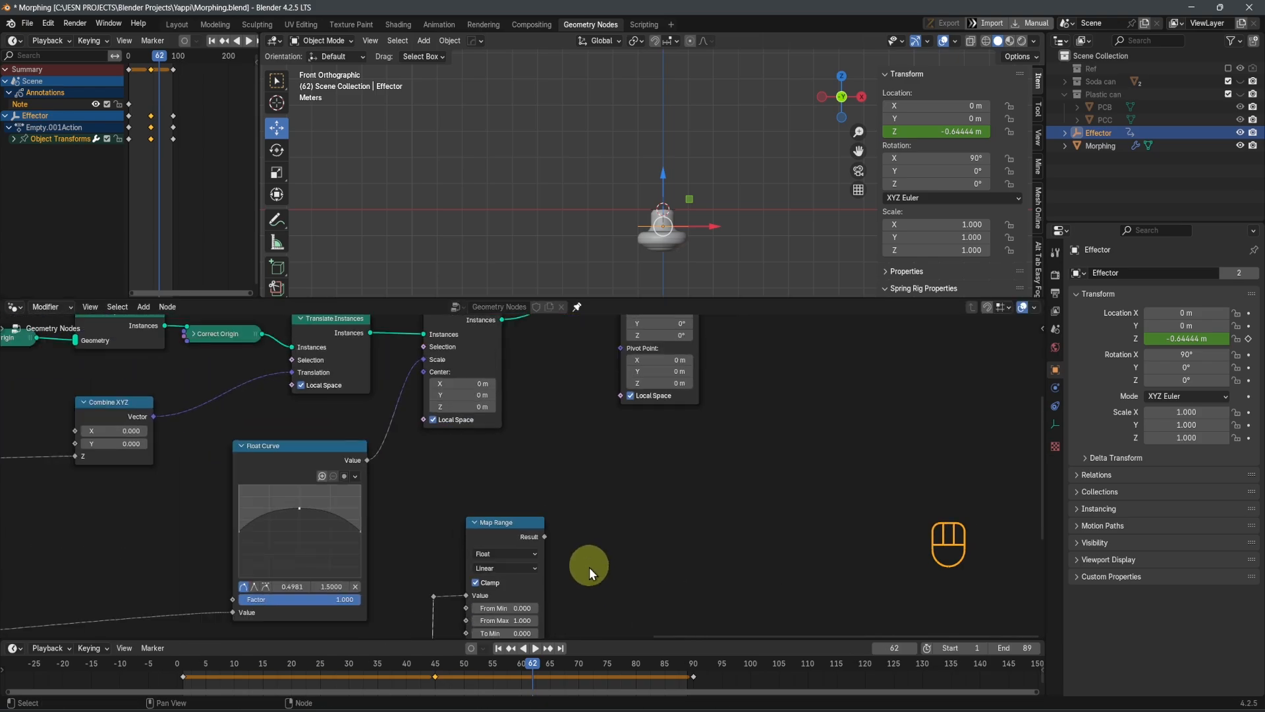
{"action": "left_click_drag", "start_coordinate": [543, 539], "coordinate": [618, 398]}
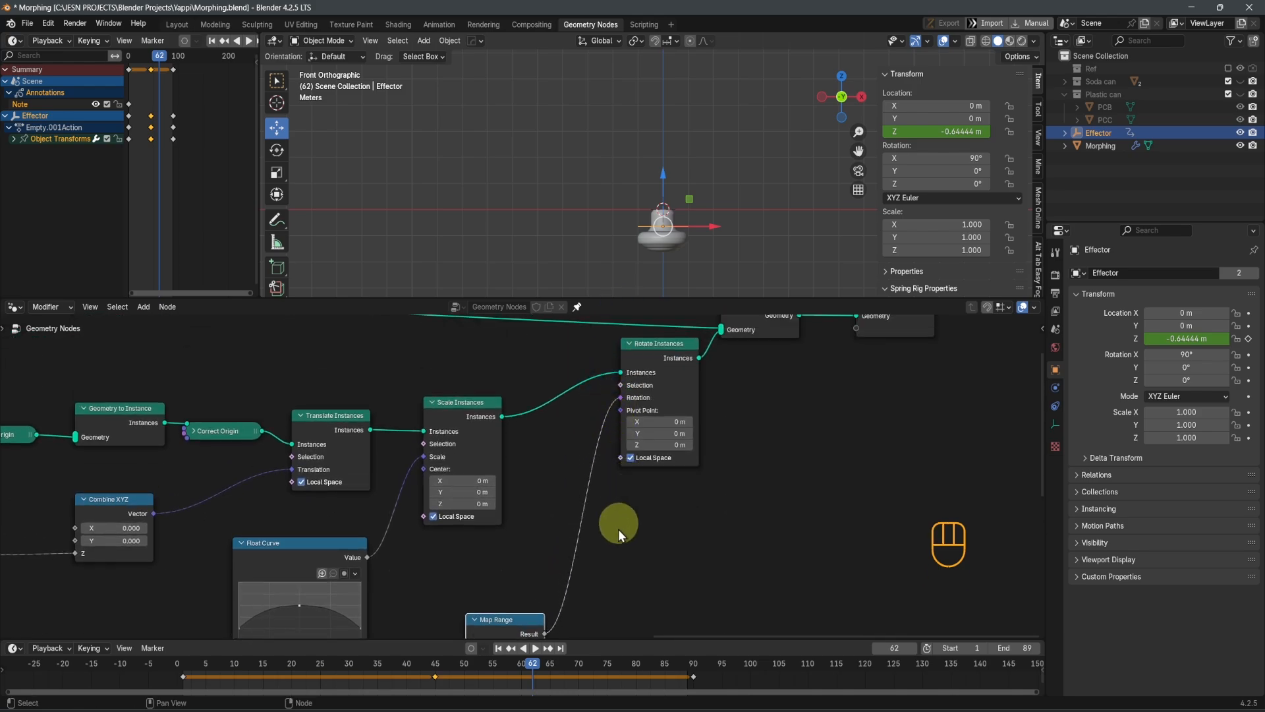
Play the animation briefly to check how the cover rotates, and stop it at frame 41
{"action": "scroll", "coordinate": [632, 533], "scroll_direction": "down", "scroll_amount": 2}
{"action": "key", "text": "space"}
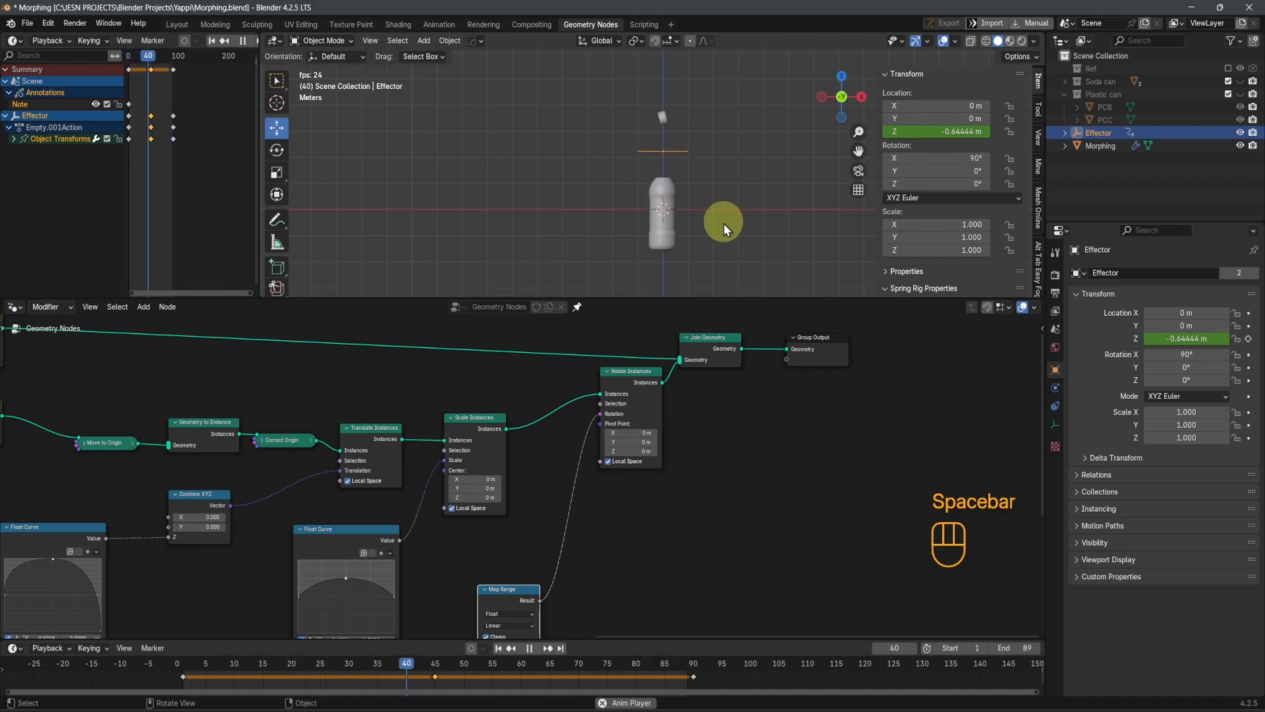
{"action": "key", "text": "space"}
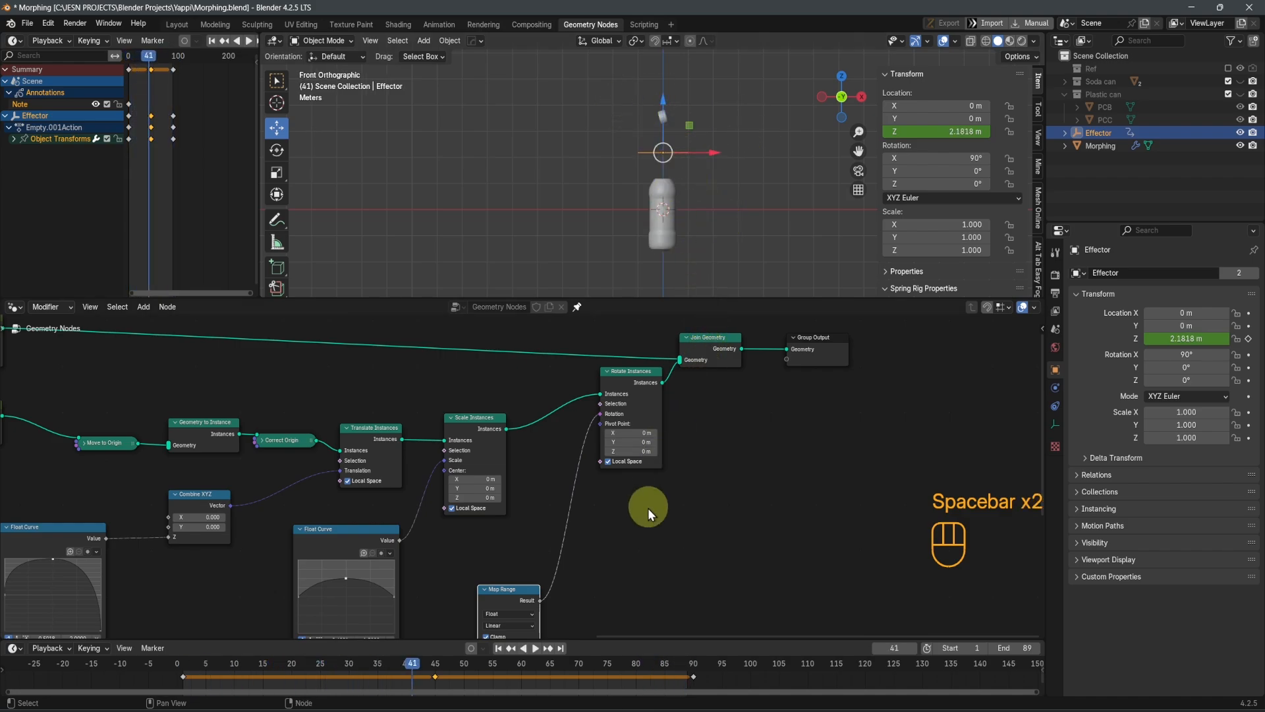
Duplicate the Combine XYZ node and insert the copy on the link between Map Range and Rotate Instances, feeding its X input
{"action": "scroll", "coordinate": [611, 474], "scroll_direction": "up", "scroll_amount": 1}
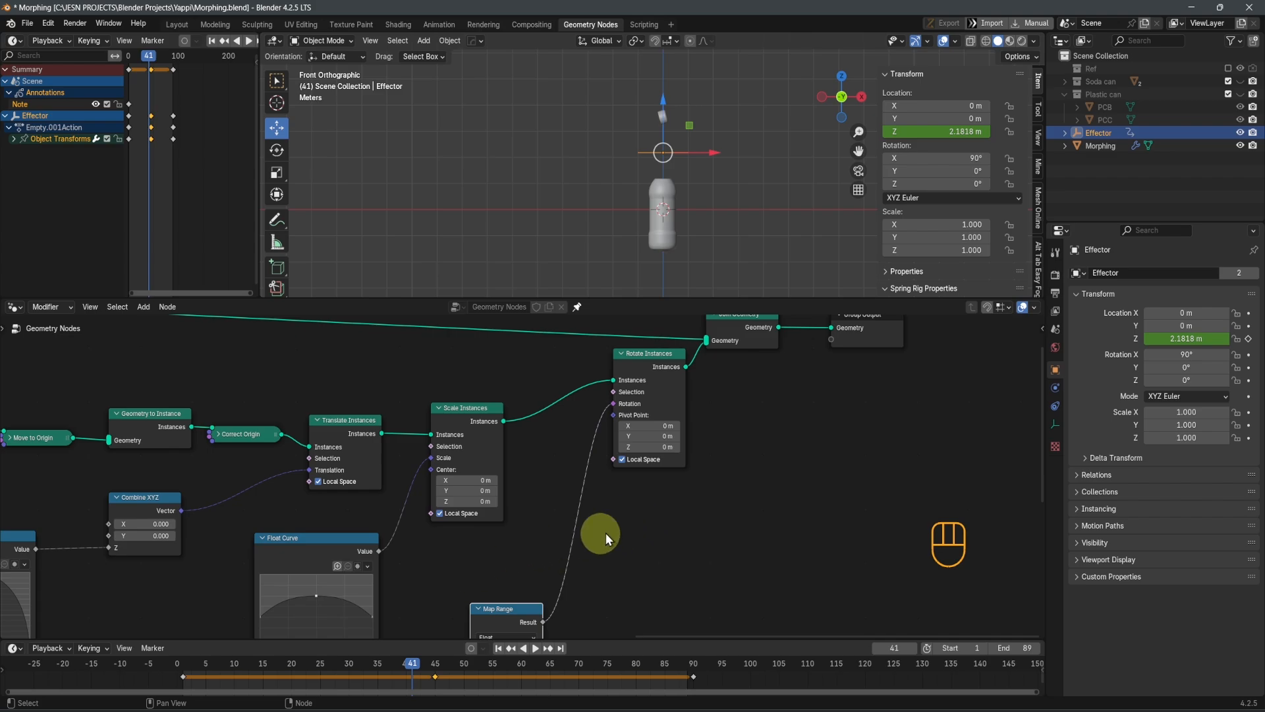
{"action": "middle_click_drag", "start_coordinate": [607, 564], "coordinate": [679, 546]}
{"action": "left_click", "coordinate": [215, 488]}
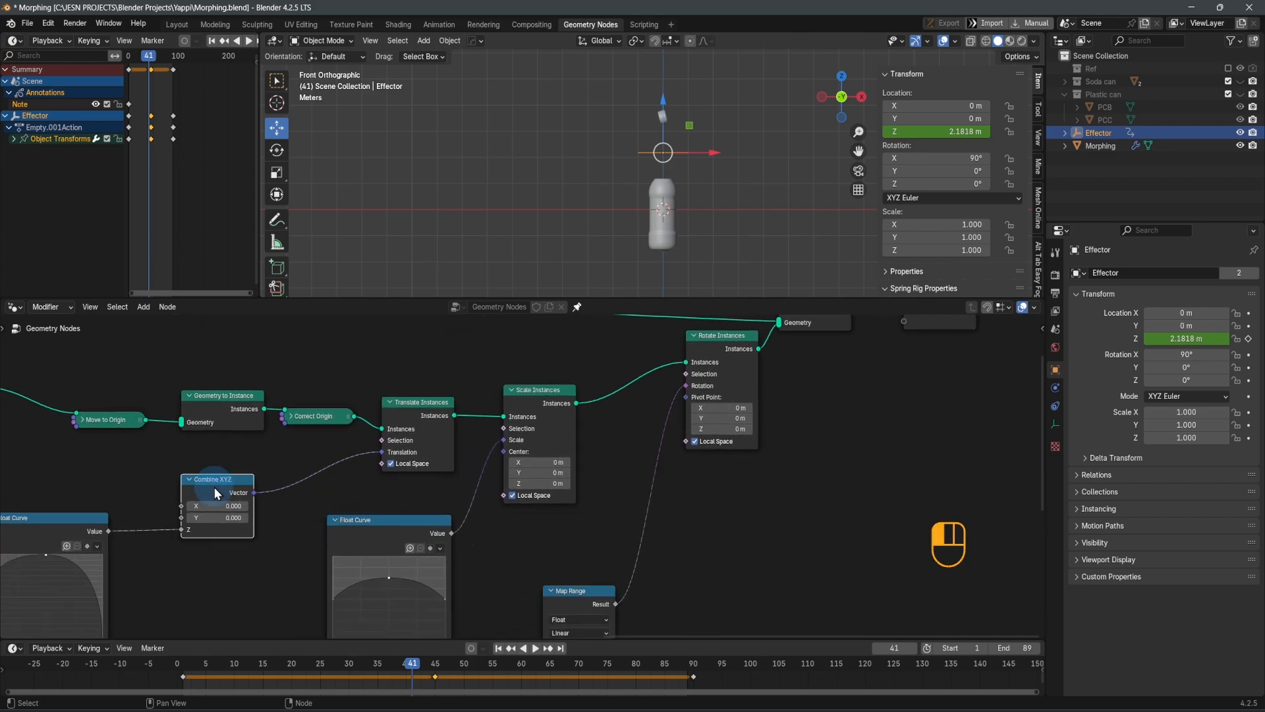
{"action": "key", "text": "shift+d"}
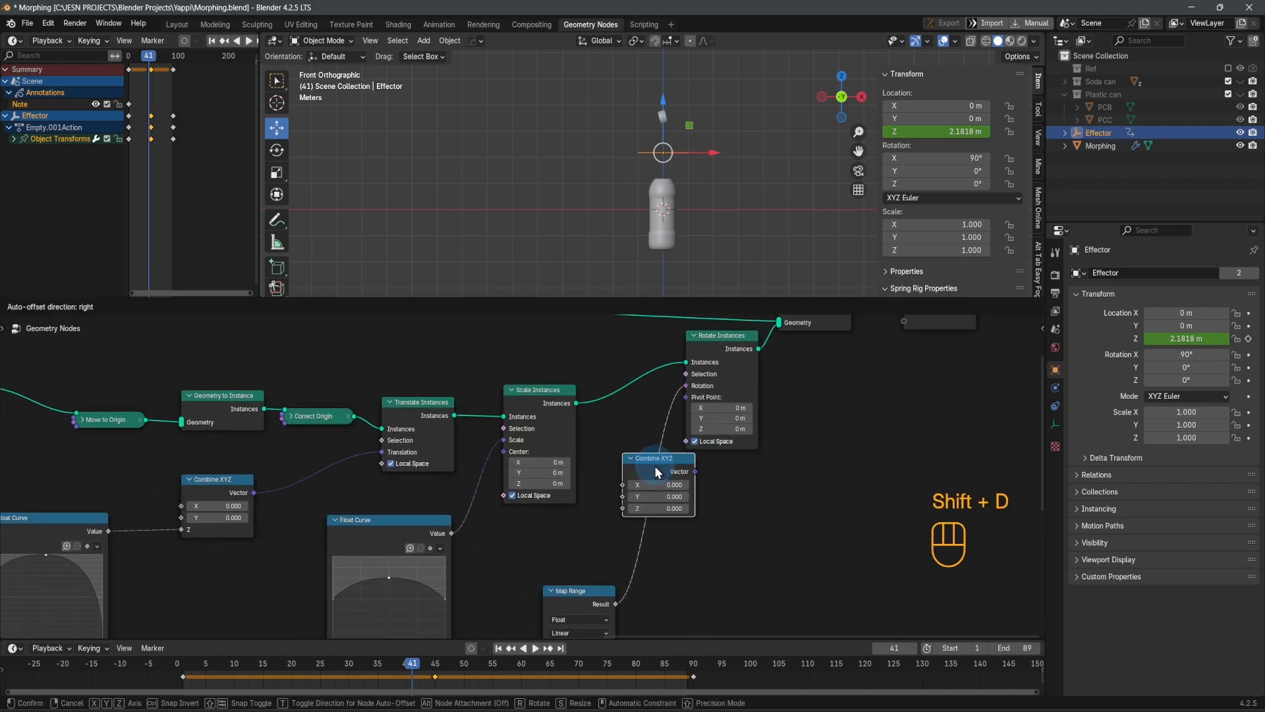
{"action": "left_click", "coordinate": [655, 465]}
{"action": "scroll", "coordinate": [682, 518], "scroll_direction": "up", "scroll_amount": 1}
{"action": "scroll", "coordinate": [682, 518], "scroll_direction": "down", "scroll_amount": 1}
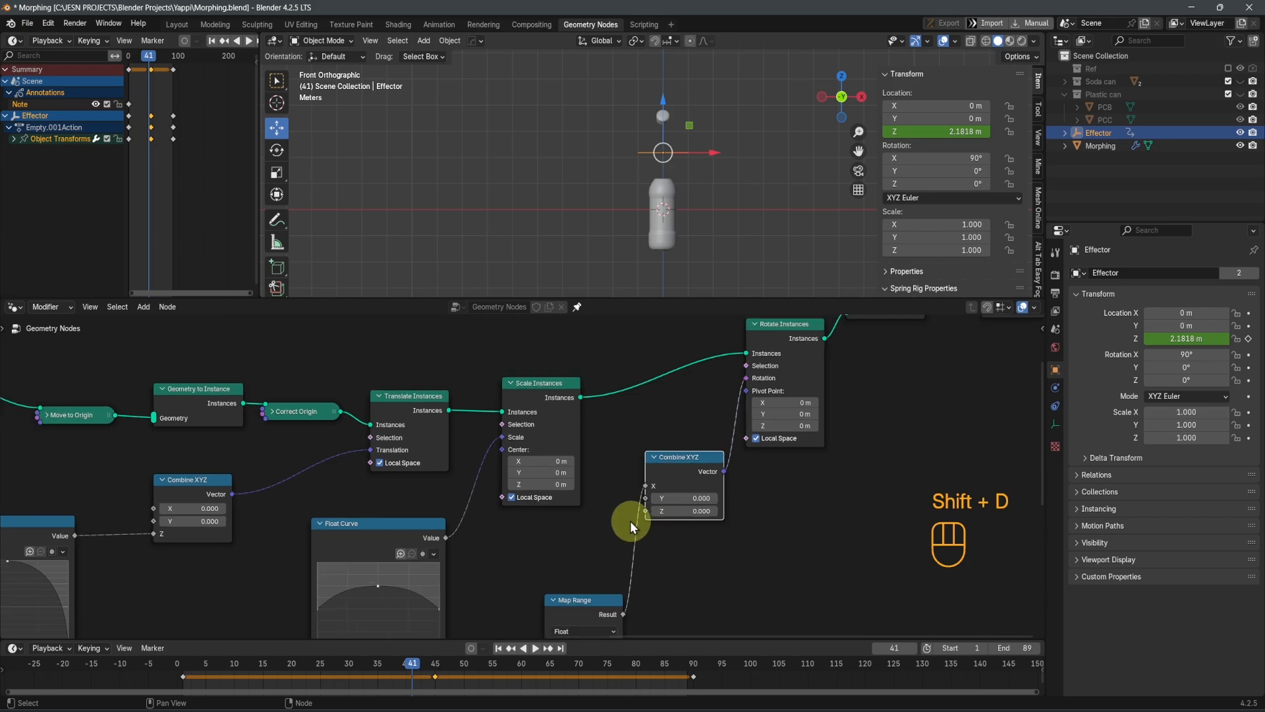
Add a reroute on the link into the new Combine XYZ's X input, and play the animation, stopping at frame 45
{"action": "right_click_drag", "start_coordinate": [642, 542], "coordinate": [656, 551], "text": "shift"}
{"action": "key", "text": "g"}
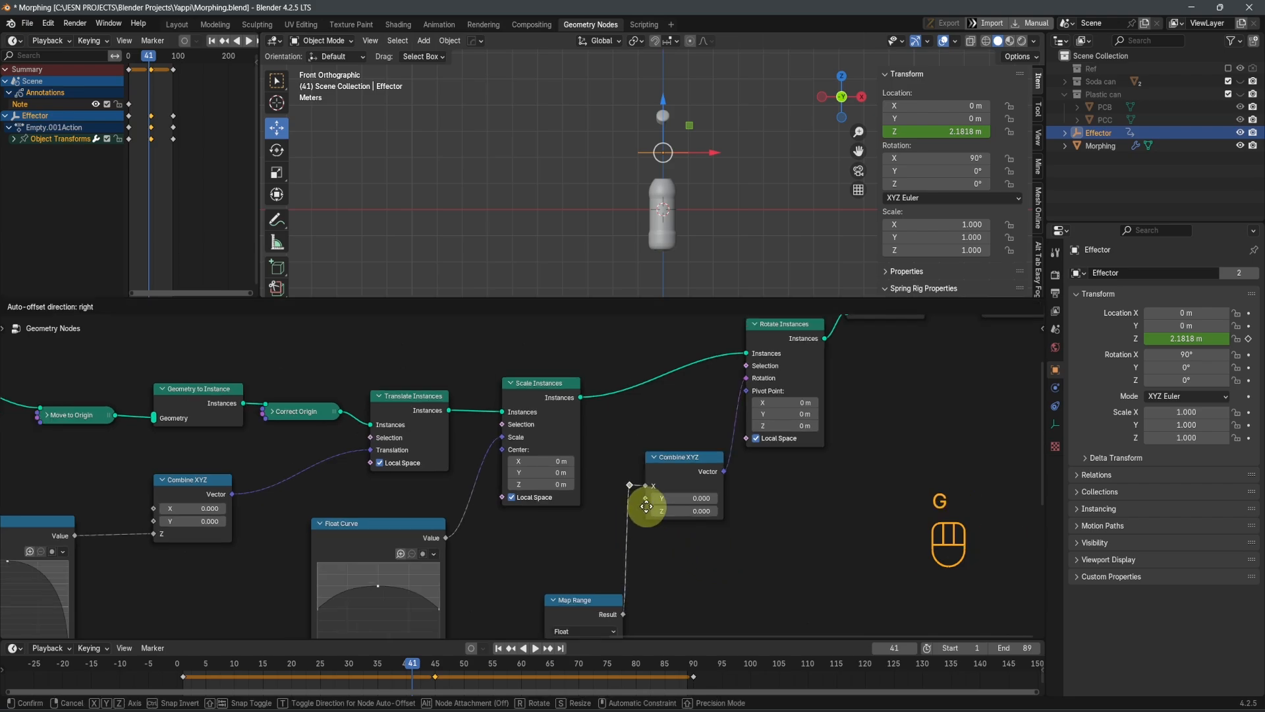
{"action": "left_click", "coordinate": [652, 516]}
{"action": "key", "text": "space"}
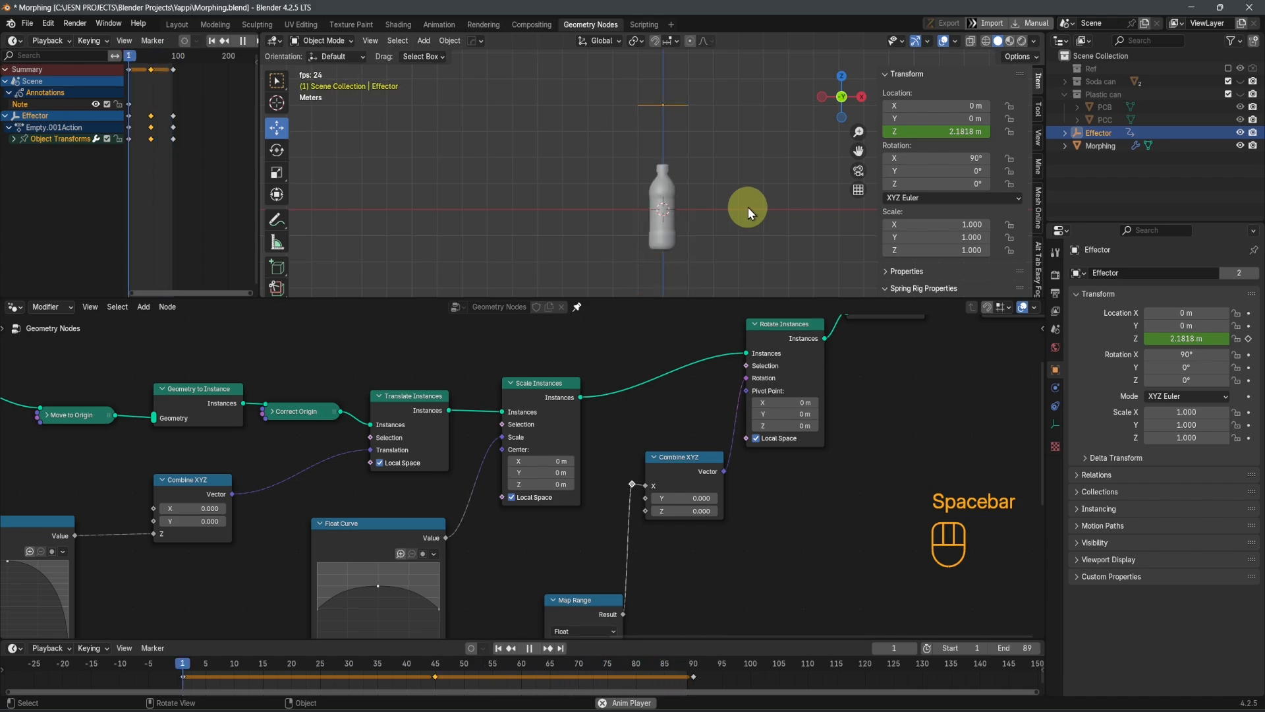
{"action": "key", "text": "space"}
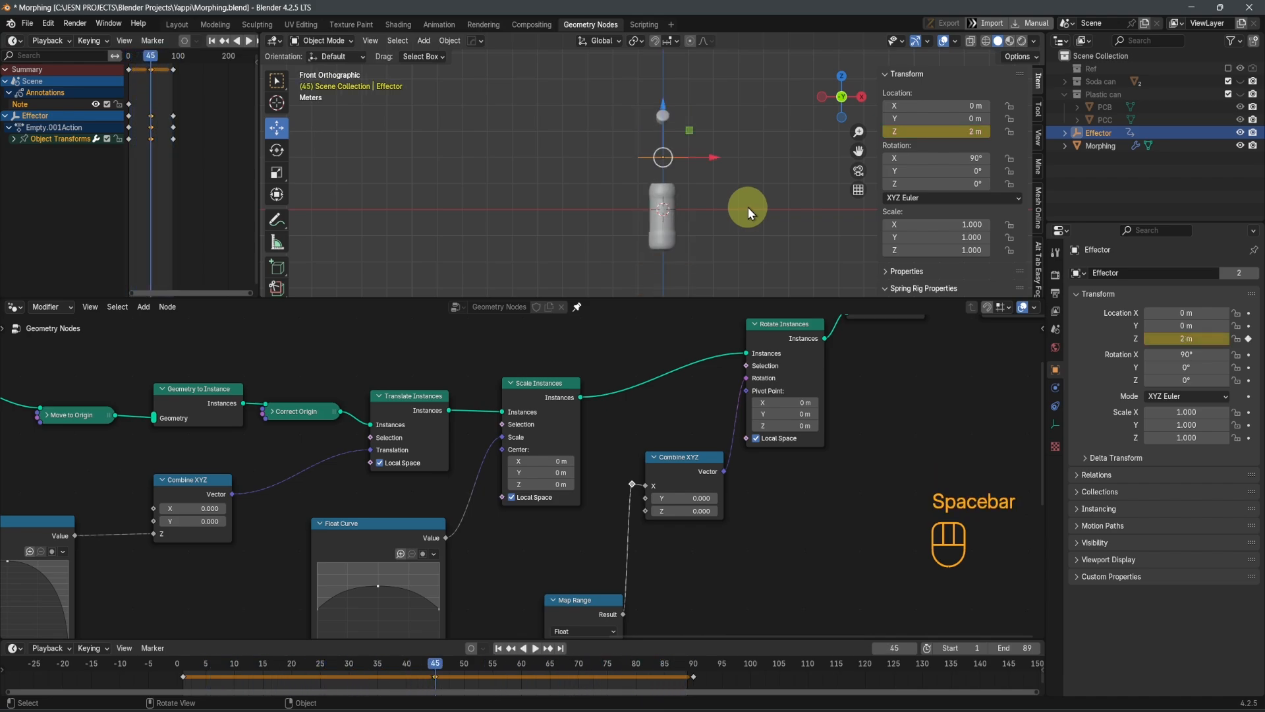
Move the Map Range node up closer to the Float Curve and align its input reroute level with the Value socket
{"action": "middle_click_drag", "start_coordinate": [722, 520], "coordinate": [700, 484]}
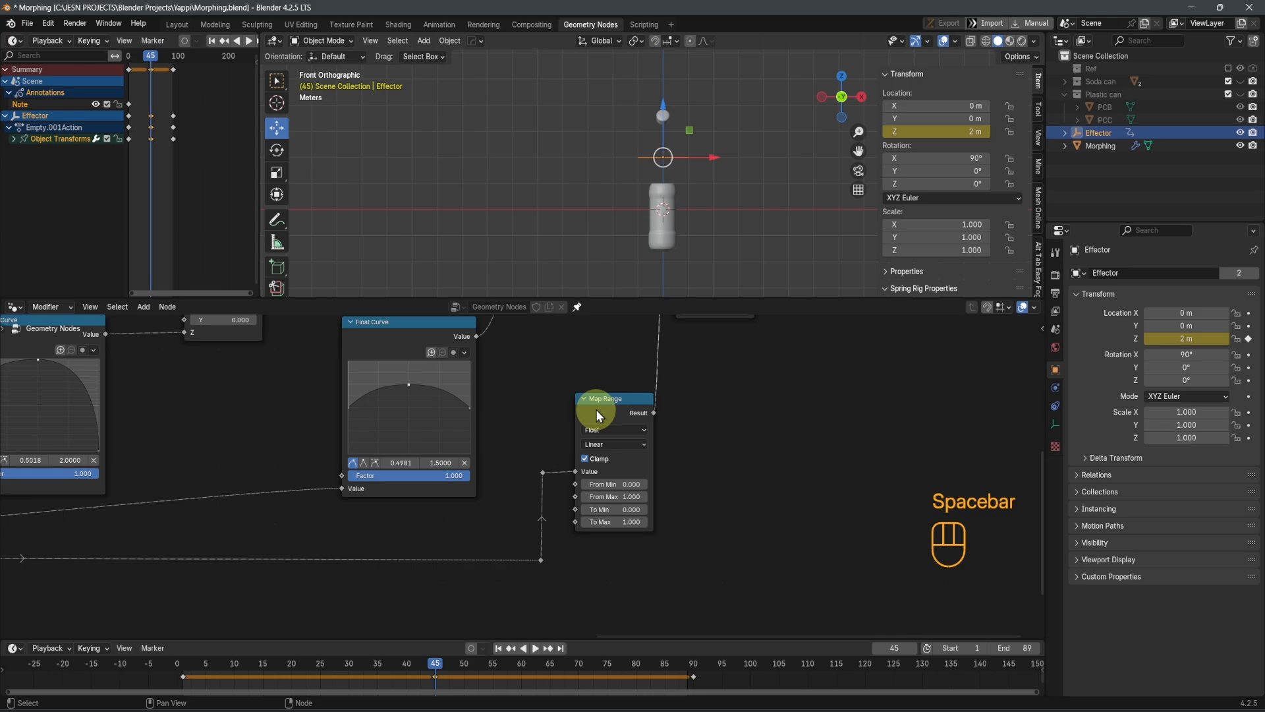
{"action": "left_click_drag", "start_coordinate": [594, 405], "coordinate": [578, 366]}
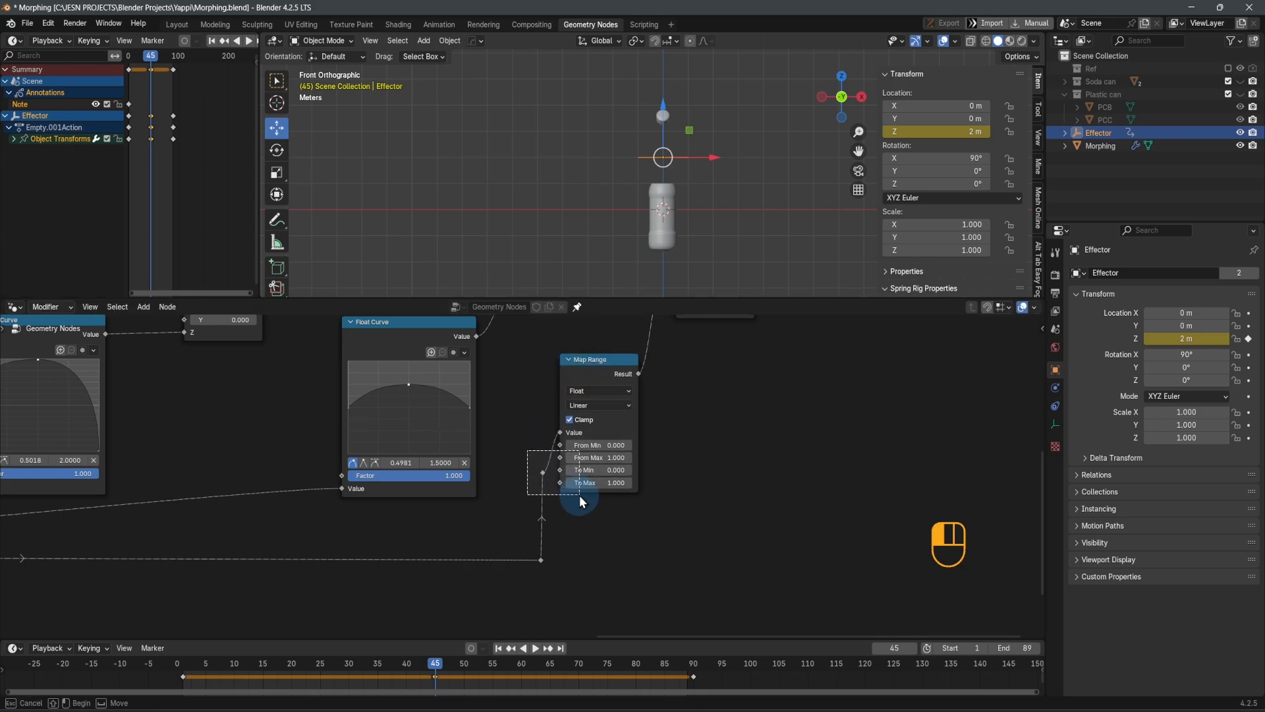
{"action": "key", "text": "g"}
{"action": "key", "text": "g"}
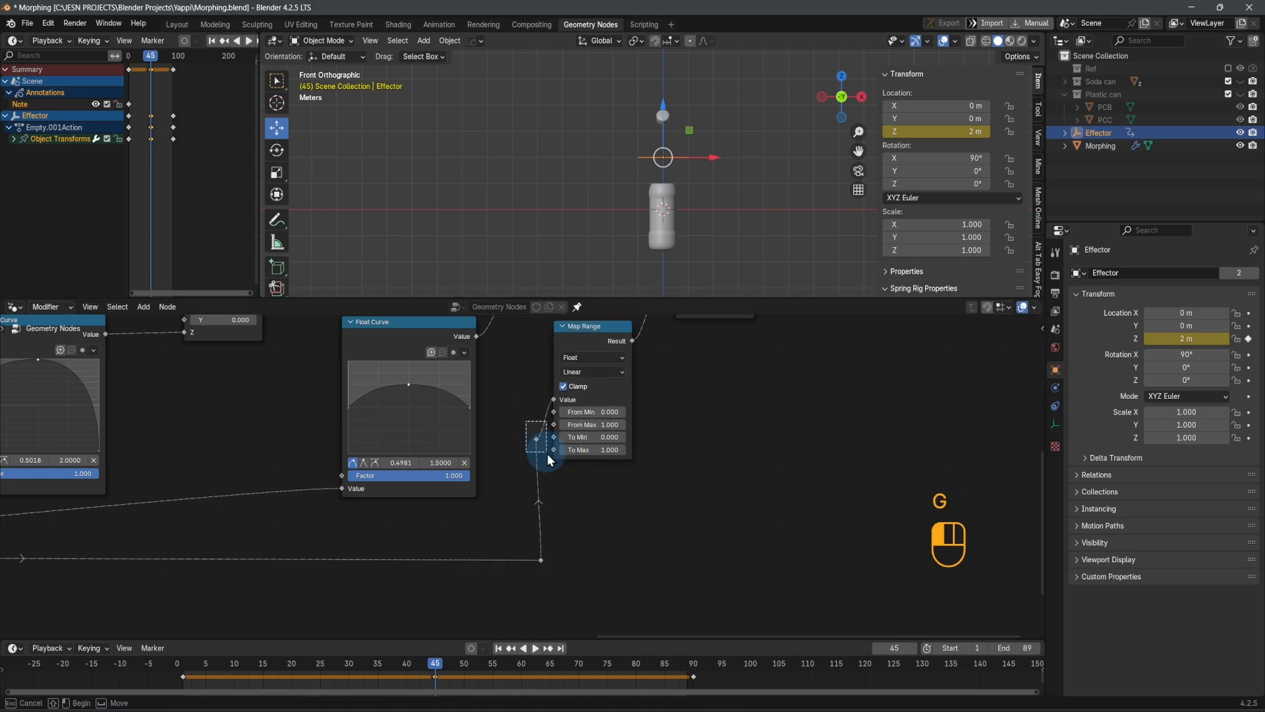
{"action": "left_click", "coordinate": [549, 420]}
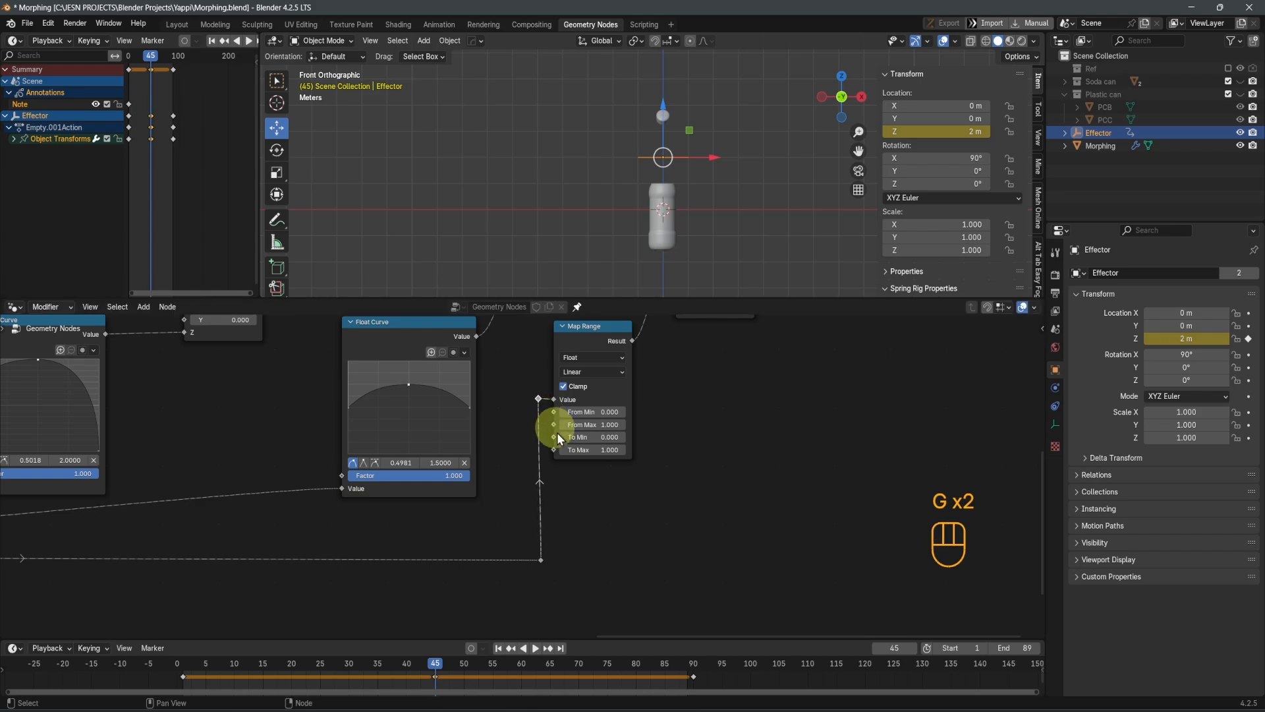
Set the Map Range node's To Max to 8 and play the animation to check the cover's rotation
{"action": "scroll", "coordinate": [587, 471], "scroll_direction": "up", "scroll_amount": 4}
{"action": "middle_click_drag", "start_coordinate": [631, 528], "coordinate": [637, 602], "text": "shift"}
{"action": "left_click", "coordinate": [610, 513]}
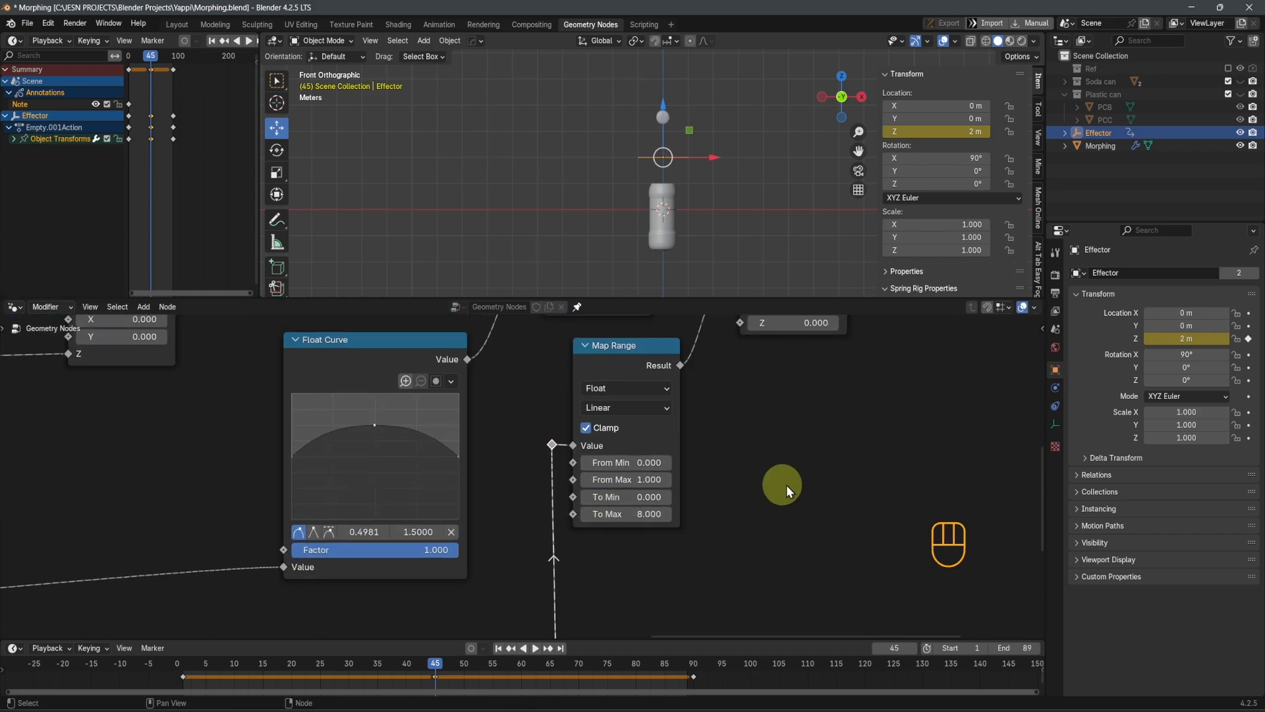
{"action": "scroll", "coordinate": [783, 486], "scroll_direction": "down", "scroll_amount": 2}
{"action": "key", "text": "space"}
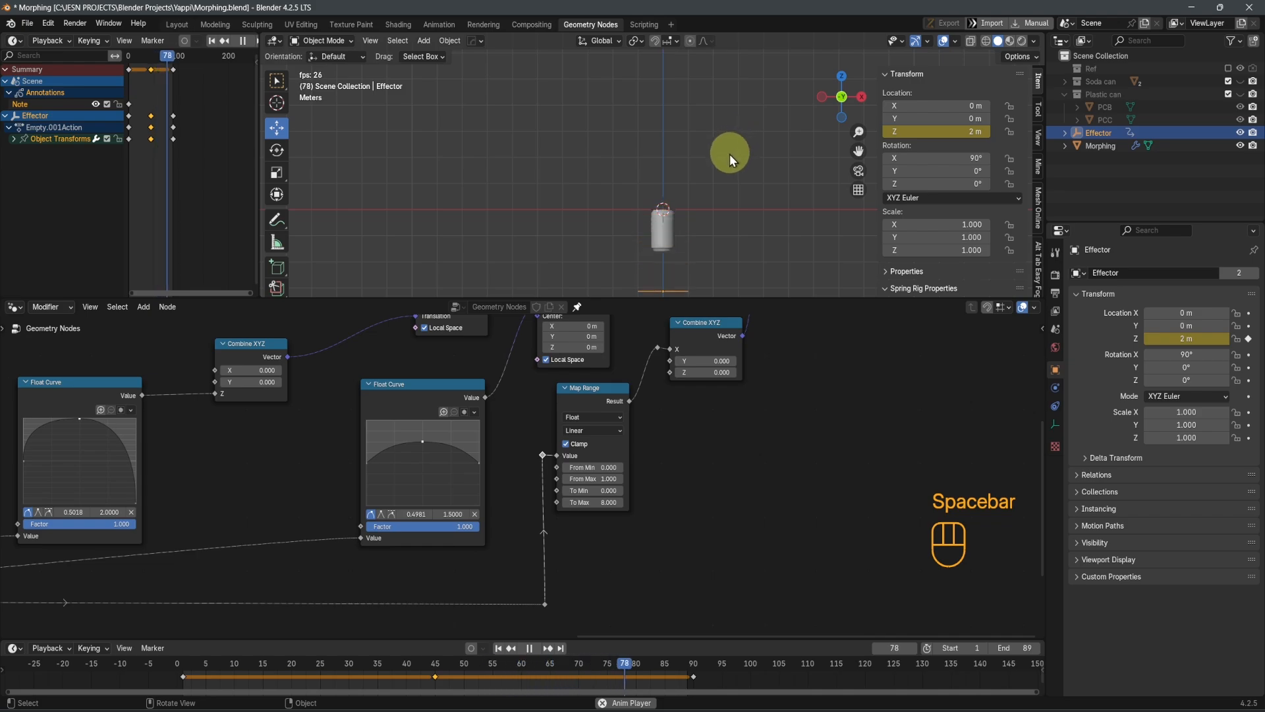
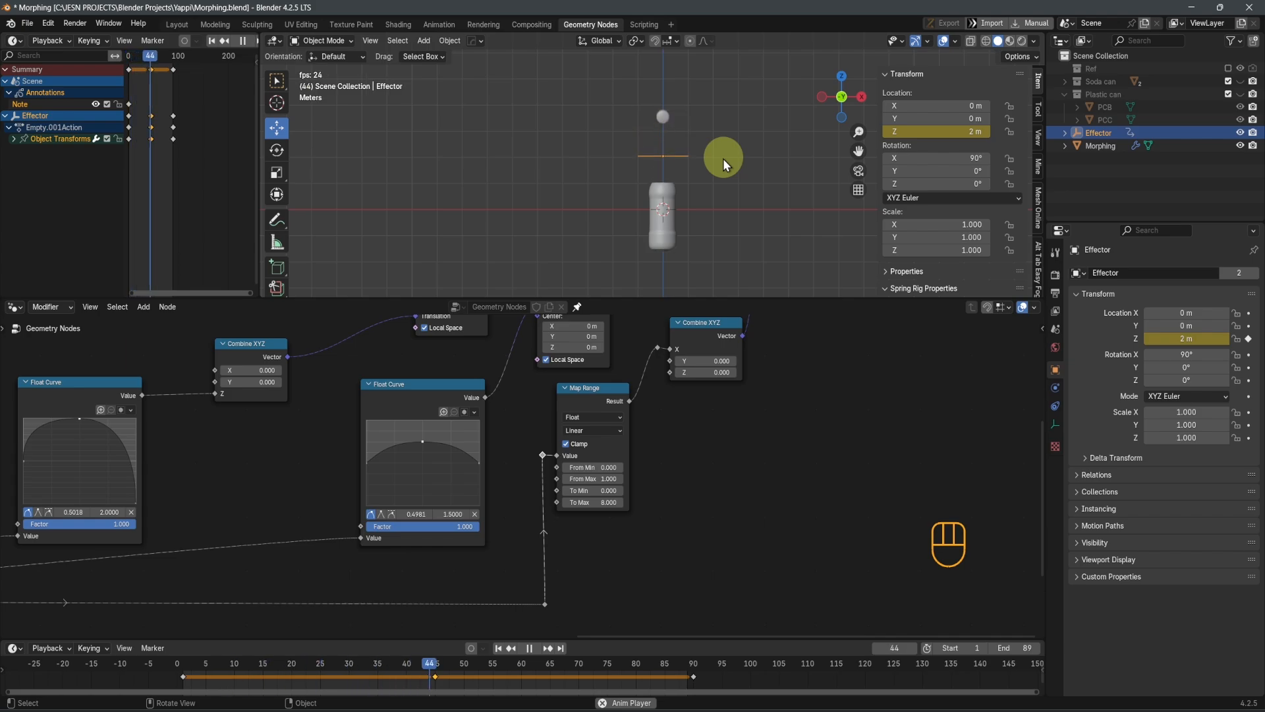
Stop playback and group the plastic can cover's animation nodes, including both Float Curves and the Map Range, into one node group
{"action": "key", "text": "space"}
{"action": "scroll", "coordinate": [775, 477], "scroll_direction": "down", "scroll_amount": 2}
{"action": "middle_click_drag", "start_coordinate": [775, 477], "coordinate": [769, 542], "text": "shift"}
{"action": "scroll", "coordinate": [808, 516], "scroll_direction": "up", "scroll_amount": 2}
{"action": "scroll", "coordinate": [749, 477], "scroll_direction": "down", "scroll_amount": 4}
{"action": "scroll", "coordinate": [747, 436], "scroll_direction": "down", "scroll_amount": 1}
{"action": "scroll", "coordinate": [772, 551], "scroll_direction": "down", "scroll_amount": 1}
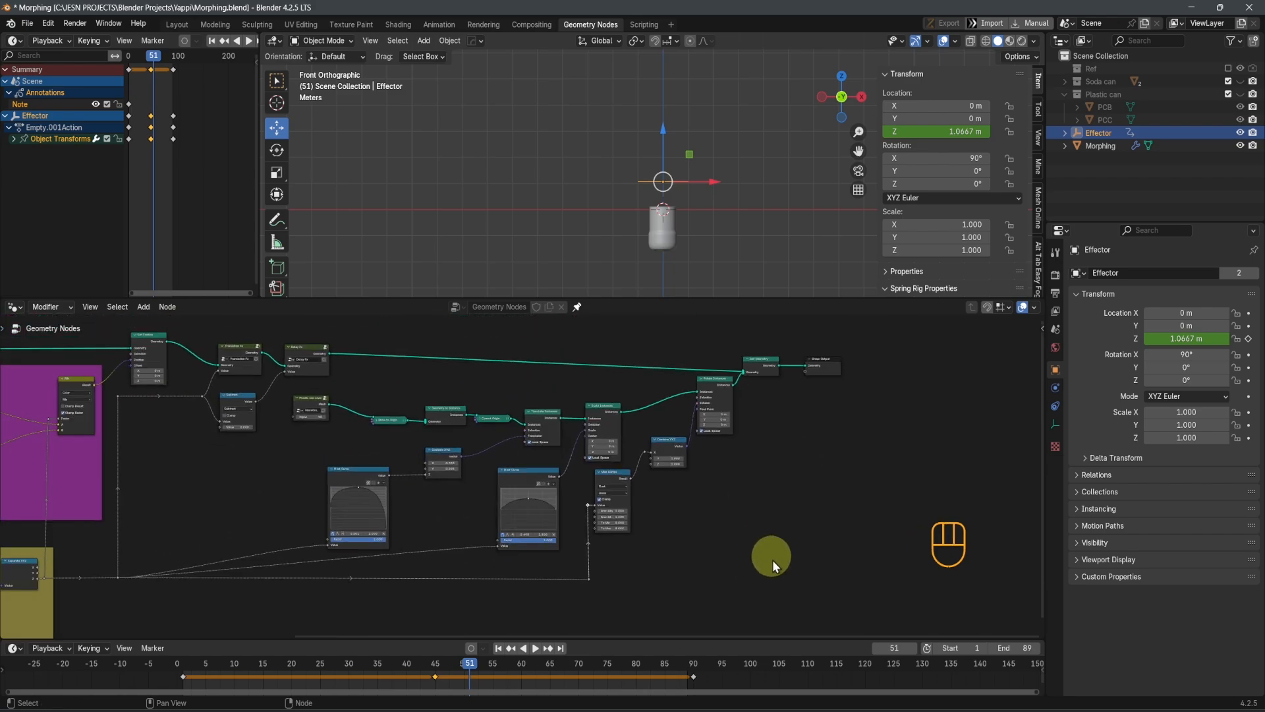
{"action": "left_click_drag", "start_coordinate": [781, 598], "coordinate": [315, 403]}
{"action": "scroll", "coordinate": [551, 485], "scroll_direction": "up", "scroll_amount": 1}
{"action": "key", "text": "ctrl+g"}
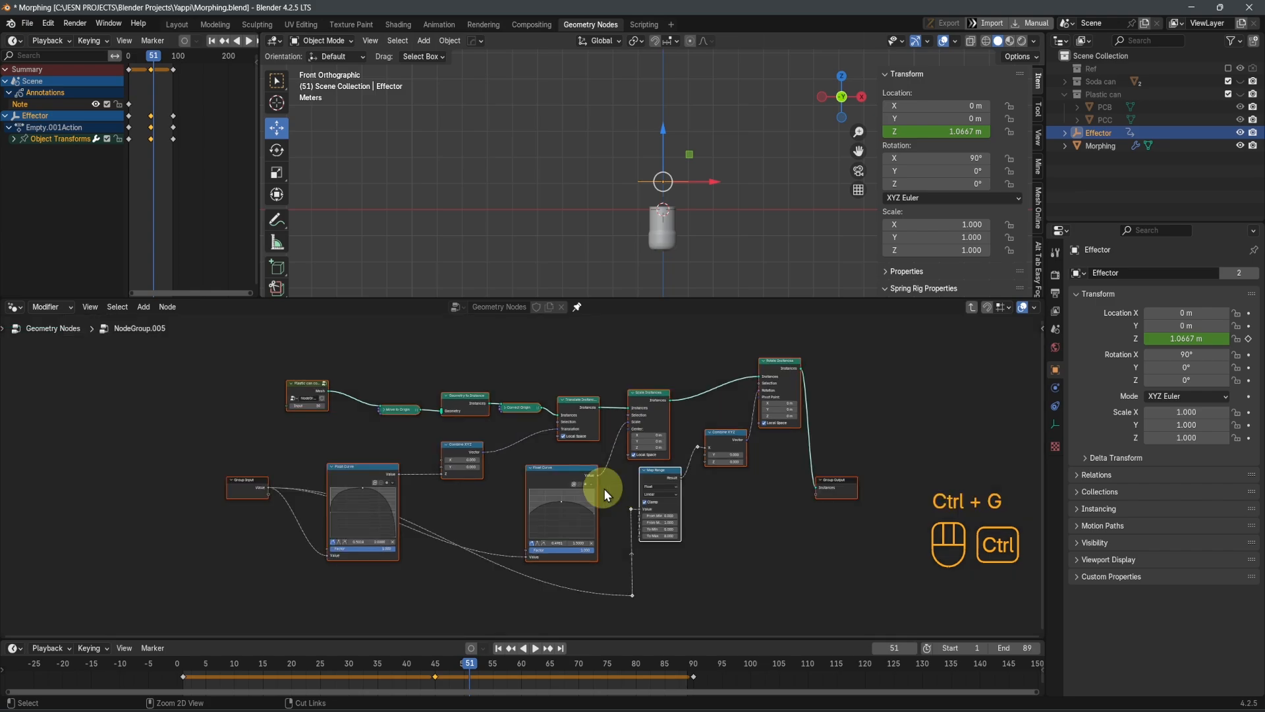
Inside the new group, move the Group Input node below the Float Curves and reposition the Group Output beyond Rotate Instances
{"action": "scroll", "coordinate": [524, 488], "scroll_direction": "up", "scroll_amount": 1}
{"action": "left_click", "coordinate": [162, 481]}
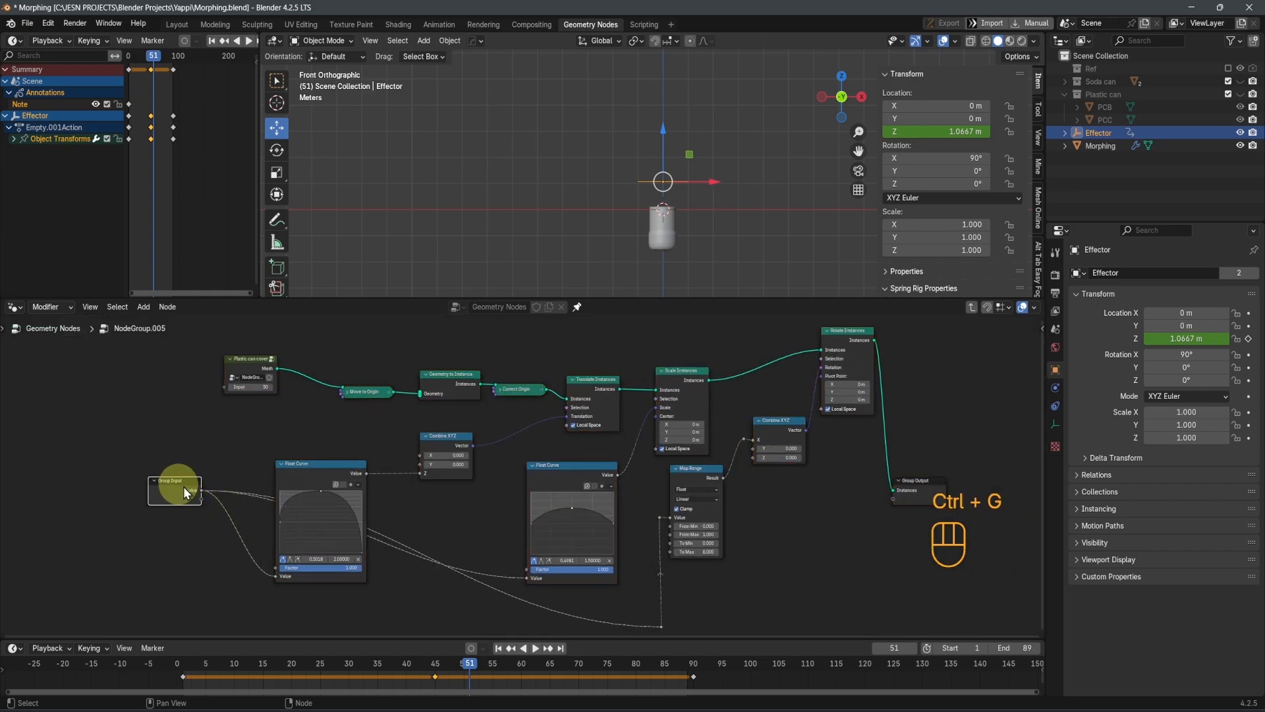
{"action": "key", "text": "g"}
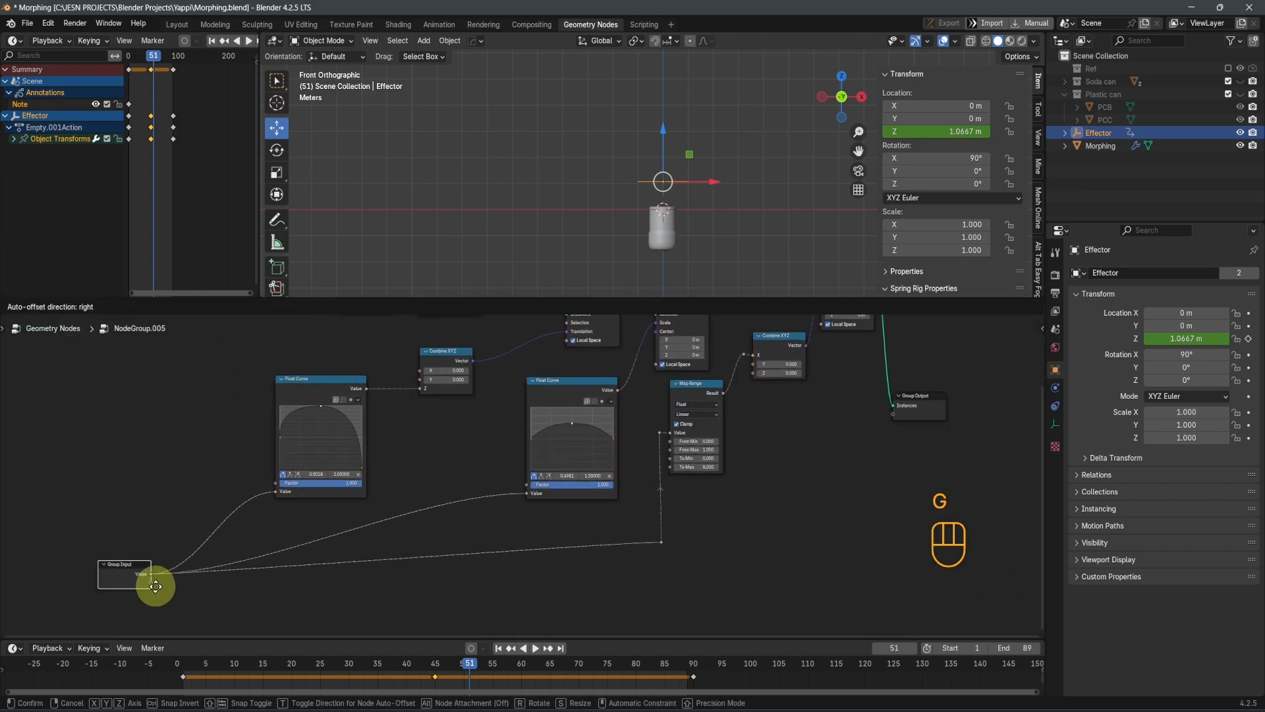
{"action": "left_click", "coordinate": [151, 613]}
{"action": "middle_click_drag", "start_coordinate": [629, 525], "coordinate": [549, 562], "text": "shift"}
{"action": "left_click_drag", "start_coordinate": [861, 438], "coordinate": [974, 360]}
{"action": "scroll", "coordinate": [866, 427], "scroll_direction": "down", "scroll_amount": 3}
{"action": "middle_click_drag", "start_coordinate": [866, 426], "coordinate": [816, 480], "text": "shift"}
{"action": "left_click_drag", "start_coordinate": [824, 432], "coordinate": [863, 406]}
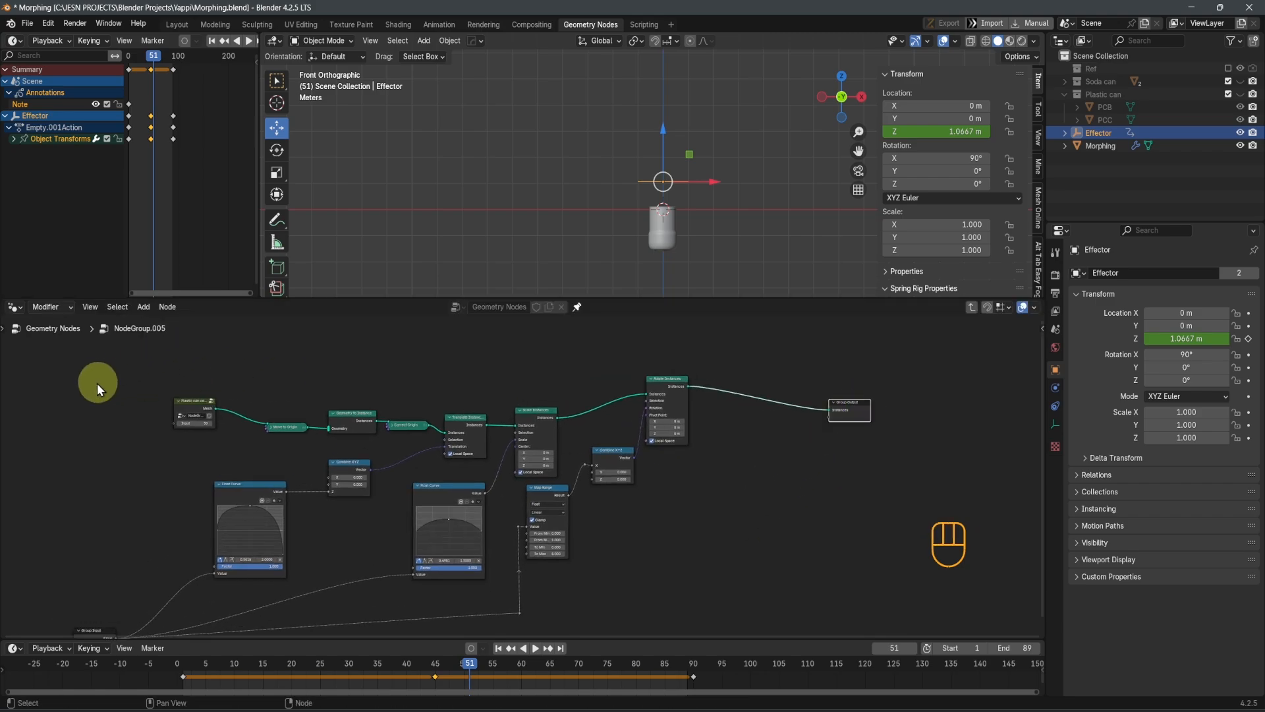
Move the Plastic can cover node farther from the Move to Origin node, and return to the main node tree
{"action": "left_click_drag", "start_coordinate": [116, 373], "coordinate": [322, 454]}
{"action": "key", "text": "g"}
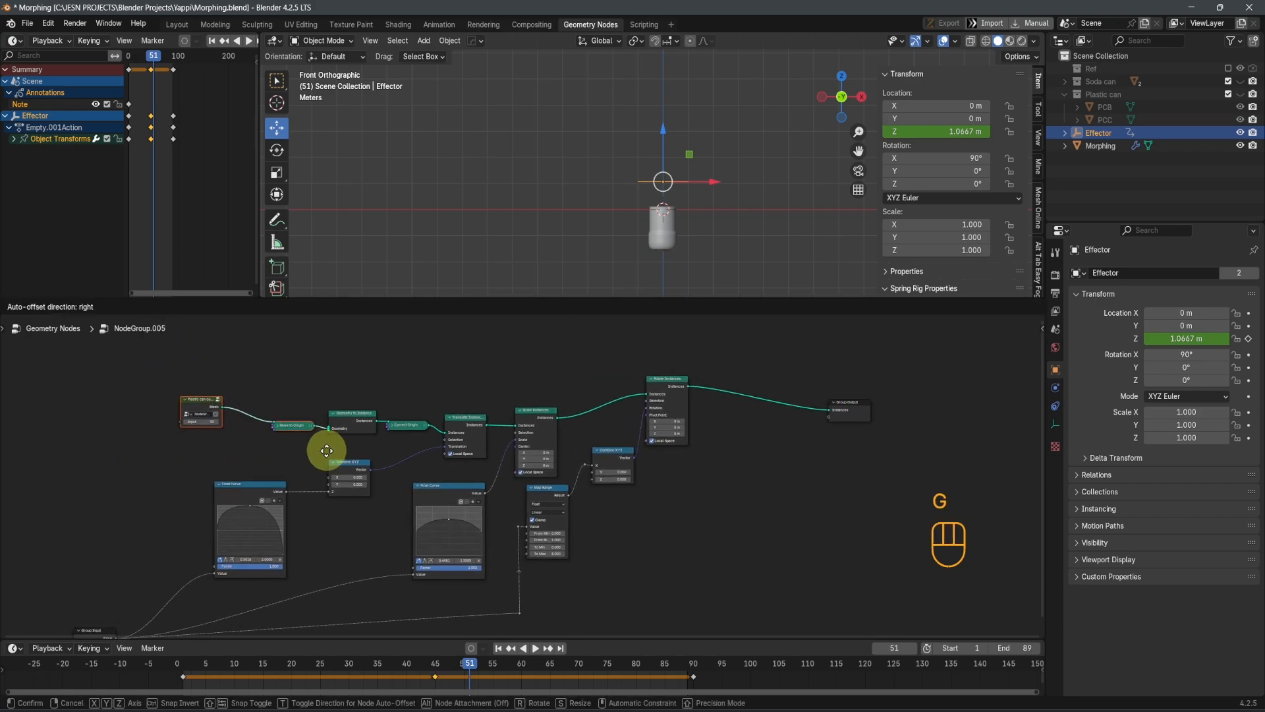
{"action": "left_click", "coordinate": [268, 437]}
{"action": "key", "text": "Tab"}
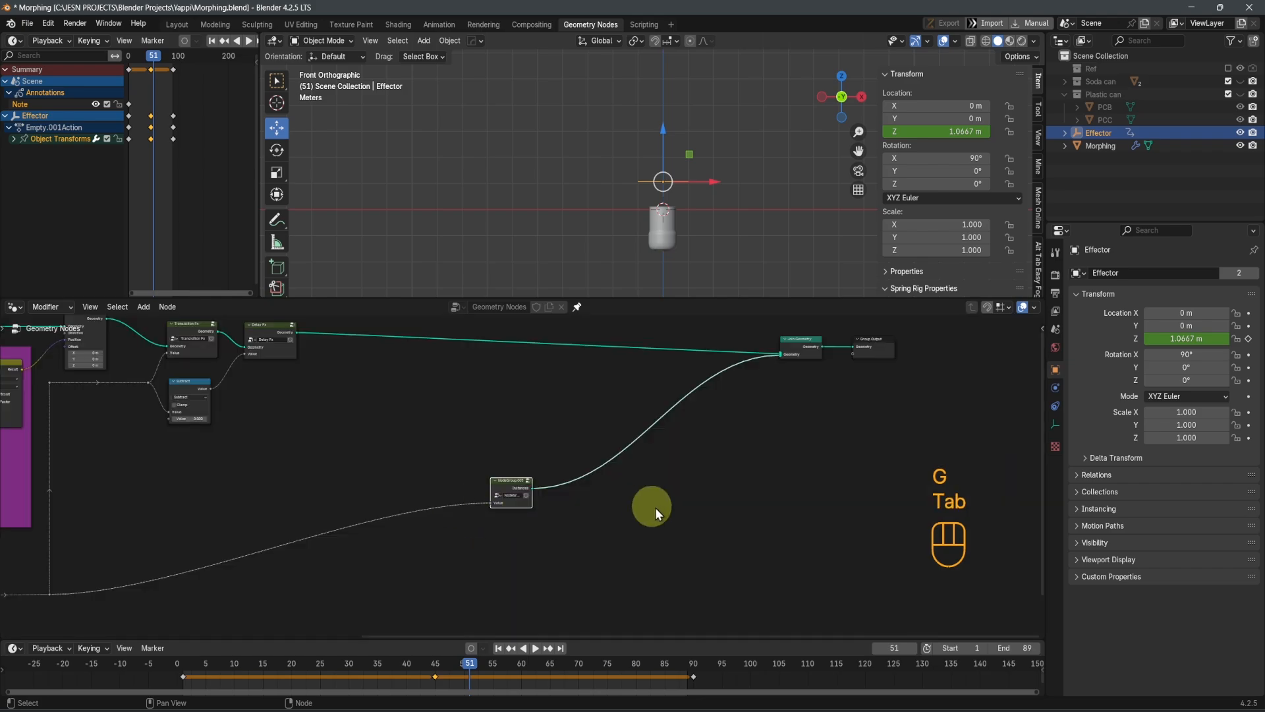
Place the new group node under the Delay Fx node and bring Join Geometry and Group Output close to it
{"action": "left_click_drag", "start_coordinate": [512, 496], "coordinate": [192, 404]}
{"action": "scroll", "coordinate": [527, 491], "scroll_direction": "down", "scroll_amount": 3}
{"action": "middle_click_drag", "start_coordinate": [550, 504], "coordinate": [475, 626], "text": "shift"}
{"action": "left_click_drag", "start_coordinate": [945, 498], "coordinate": [720, 480]}
{"action": "key", "text": "g"}
{"action": "left_click", "coordinate": [292, 534]}
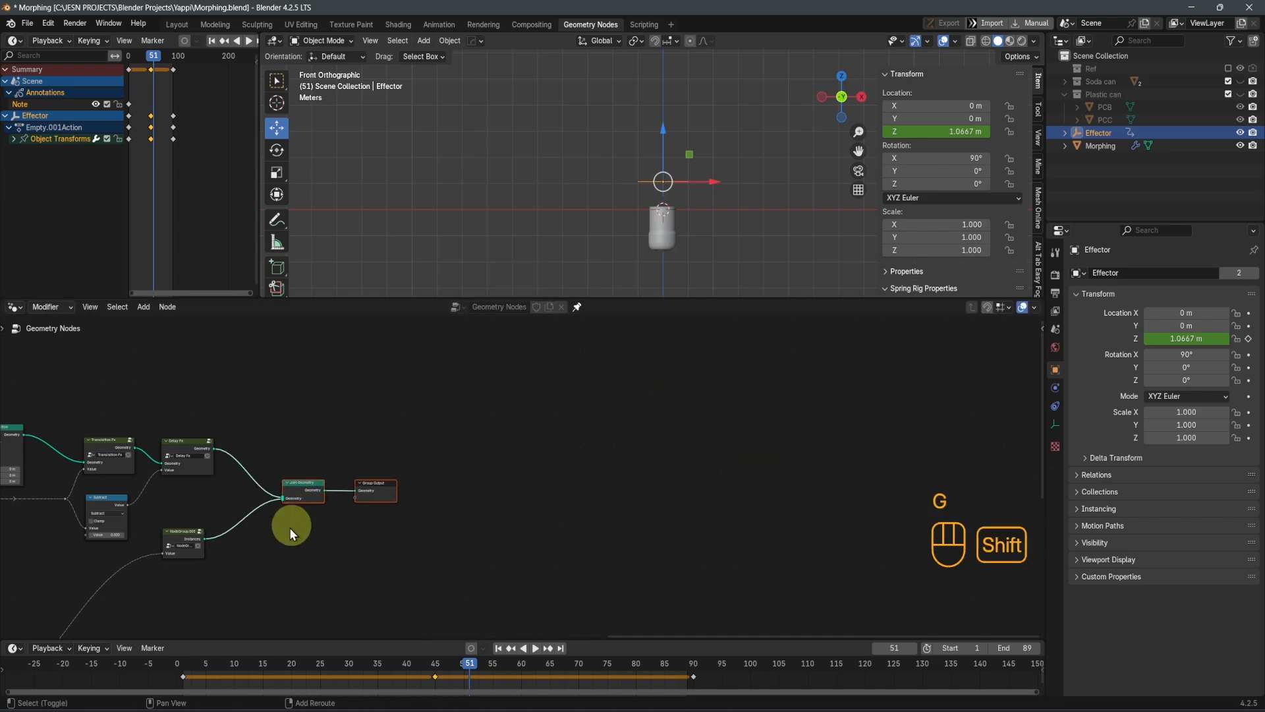
Label the new group node Pc_animation
{"action": "middle_click_drag", "start_coordinate": [291, 529], "coordinate": [570, 421], "text": "shift"}
{"action": "scroll", "coordinate": [537, 455], "scroll_direction": "up", "scroll_amount": 3}
{"action": "left_click_drag", "start_coordinate": [439, 416], "coordinate": [435, 413]}
{"action": "scroll", "coordinate": [482, 452], "scroll_direction": "up", "scroll_amount": 2}
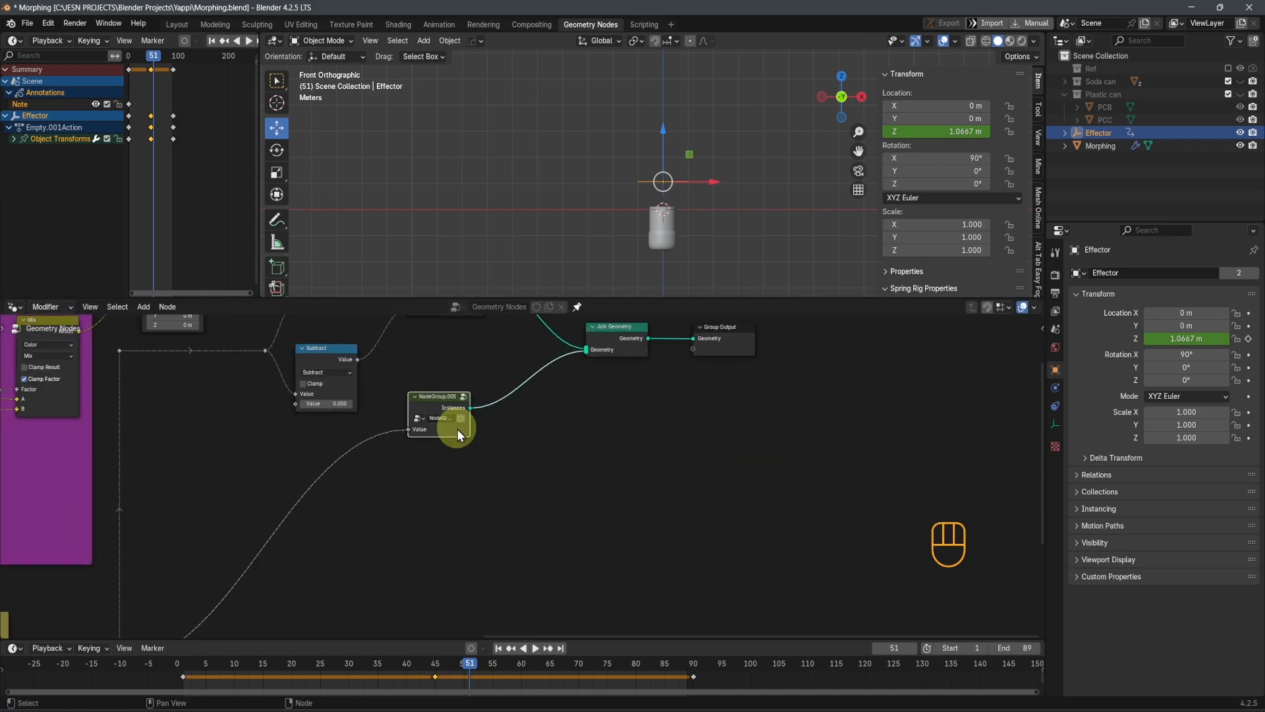
{"action": "scroll", "coordinate": [455, 425], "scroll_direction": "up", "scroll_amount": 2}
{"action": "key", "text": "F2"}
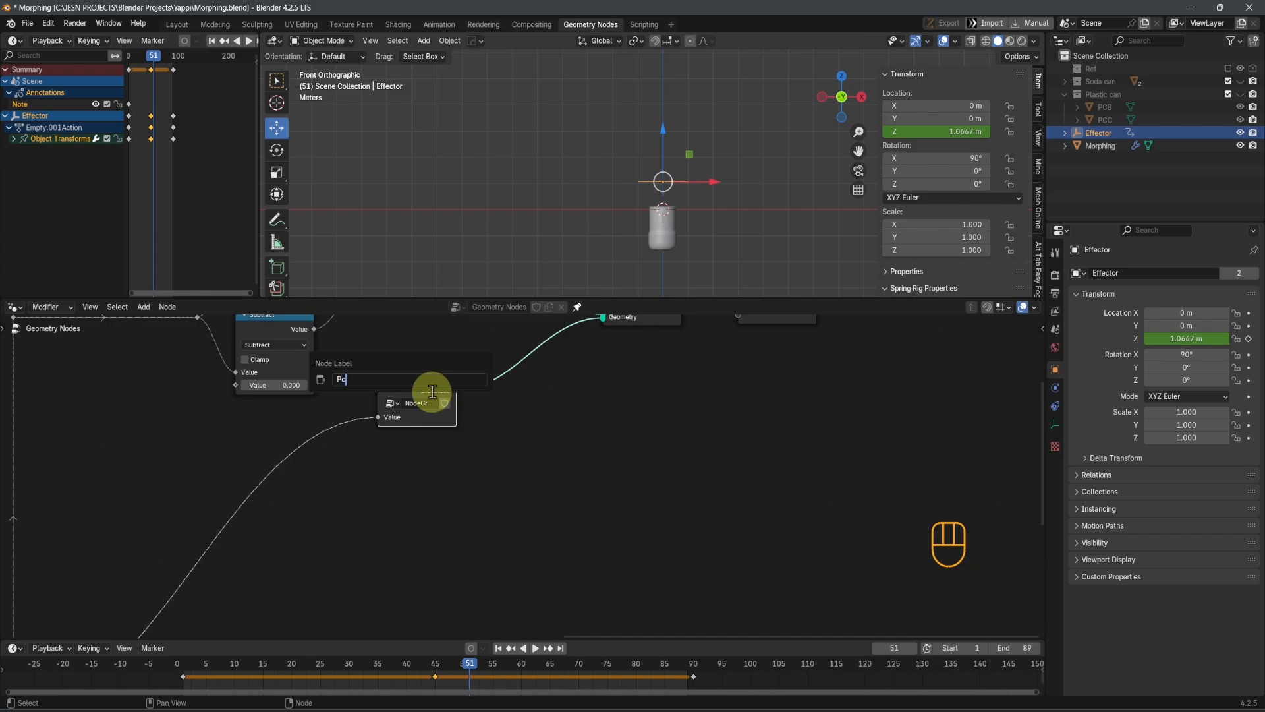
{"action": "key", "text": "shift"}
{"action": "key", "text": "Return"}
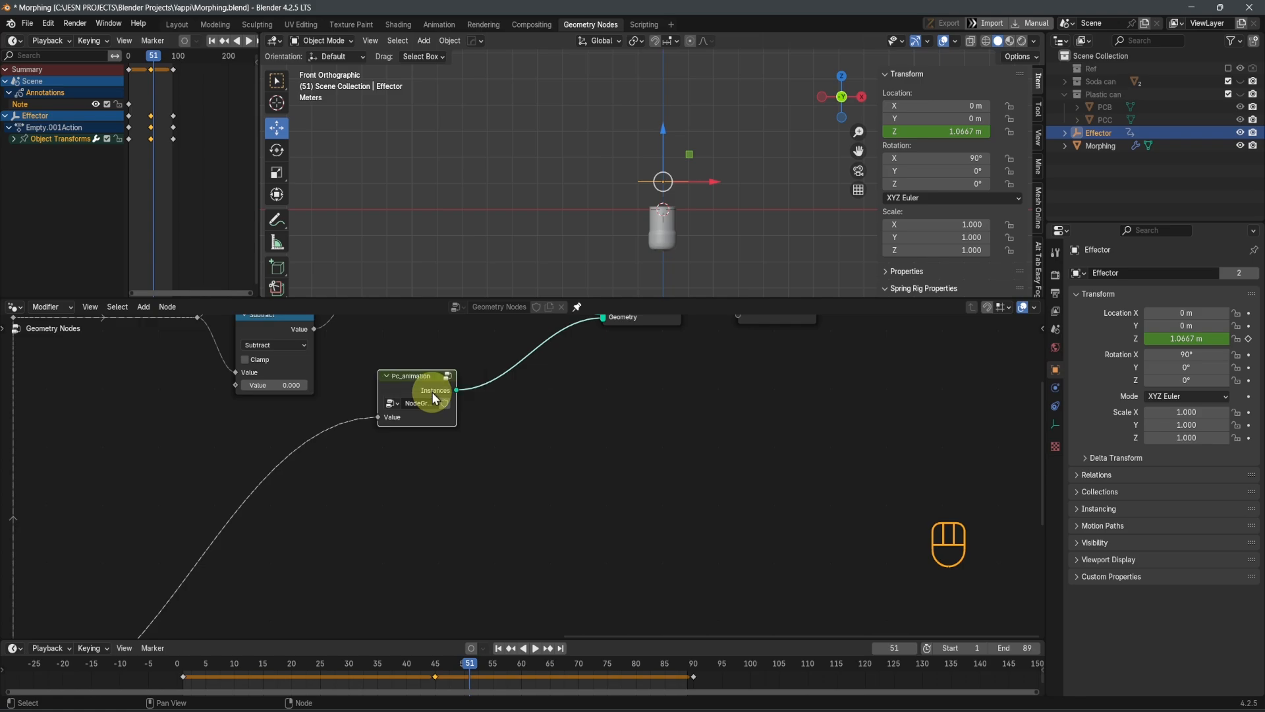
Play the animation from the first frame and check how the can morphs
{"action": "key", "text": "shift+z"}
{"action": "key", "text": "shift+Left"}
{"action": "key", "text": "space"}
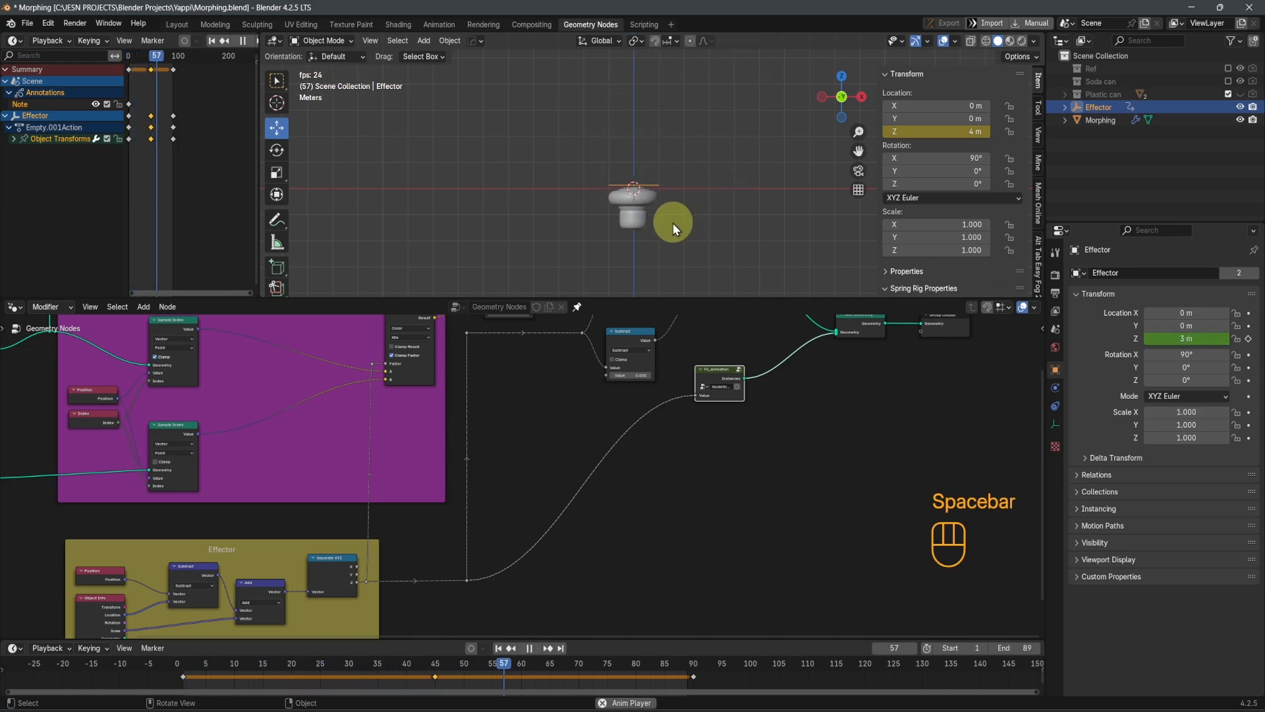
{"action": "middle_click_drag", "start_coordinate": [671, 223], "coordinate": [692, 177], "text": "shift"}
{"action": "key", "text": "space"}
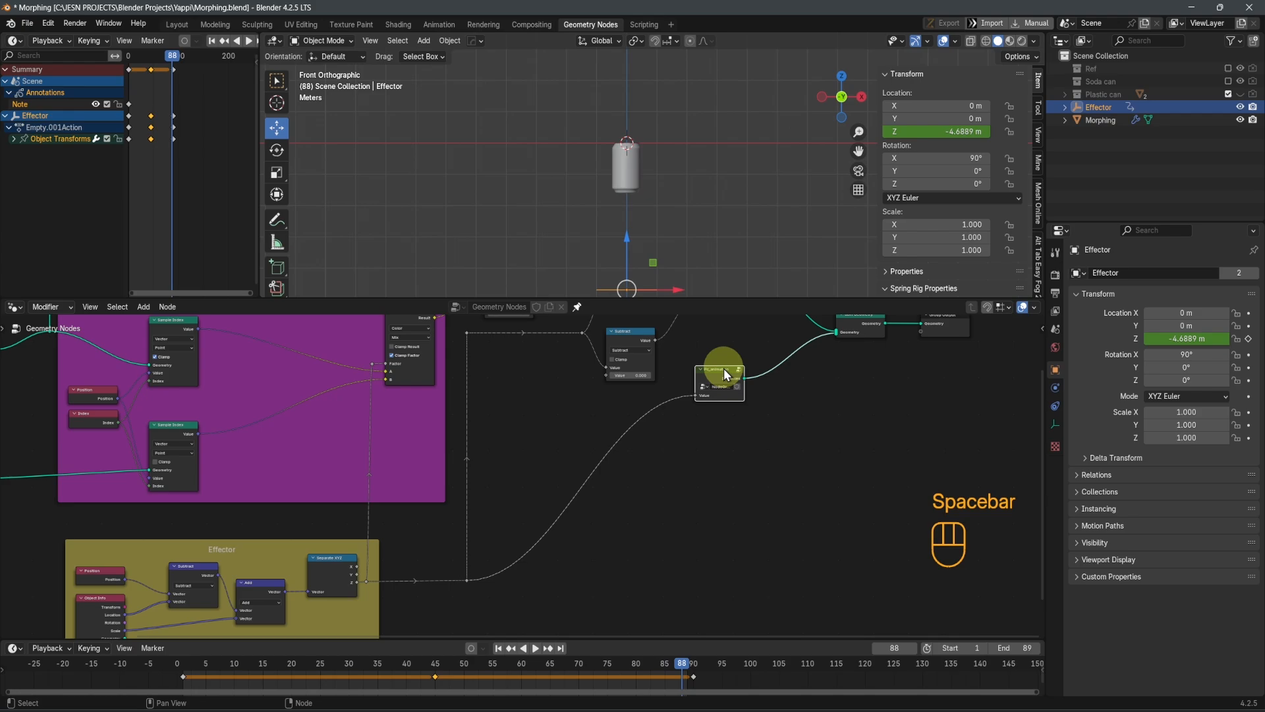
Duplicate the Pc_animation group directly below the original and make the copy single-user
{"action": "scroll", "coordinate": [732, 372], "scroll_direction": "up", "scroll_amount": 3}
{"action": "middle_click_drag", "start_coordinate": [756, 379], "coordinate": [505, 497], "text": "shift"}
{"action": "scroll", "coordinate": [518, 478], "scroll_direction": "up", "scroll_amount": 1}
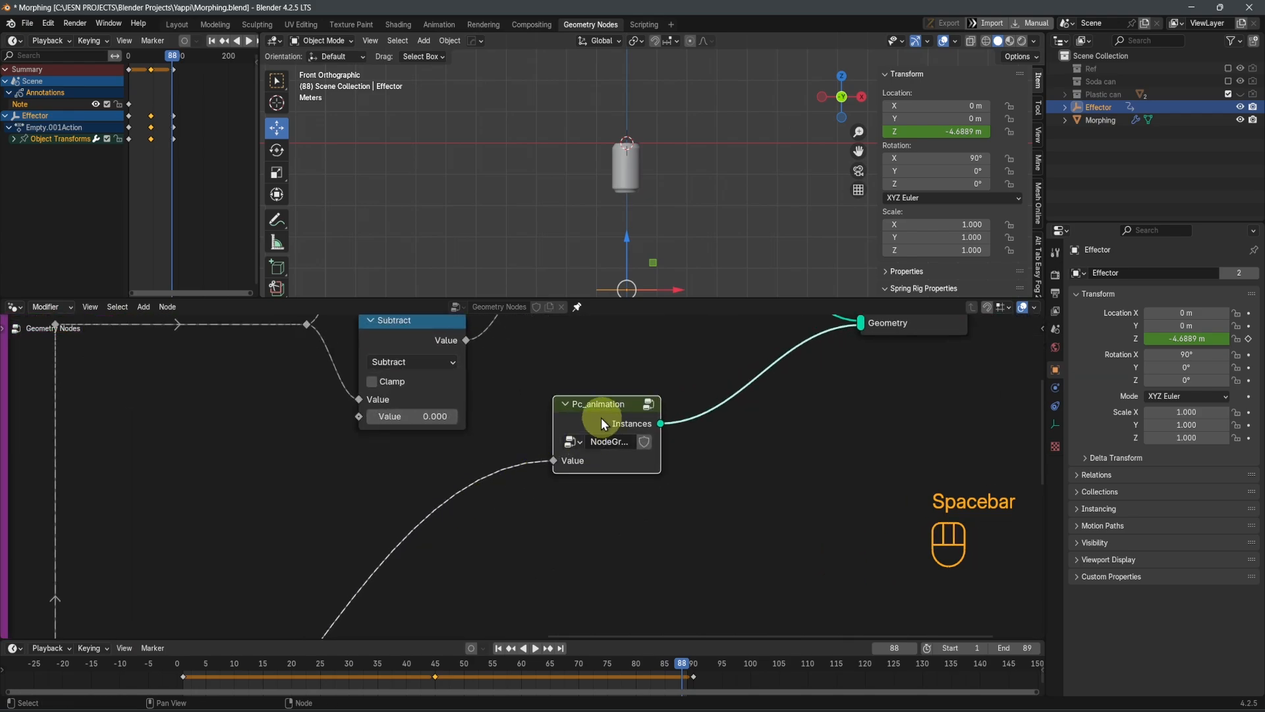
{"action": "key", "text": "shift+d"}
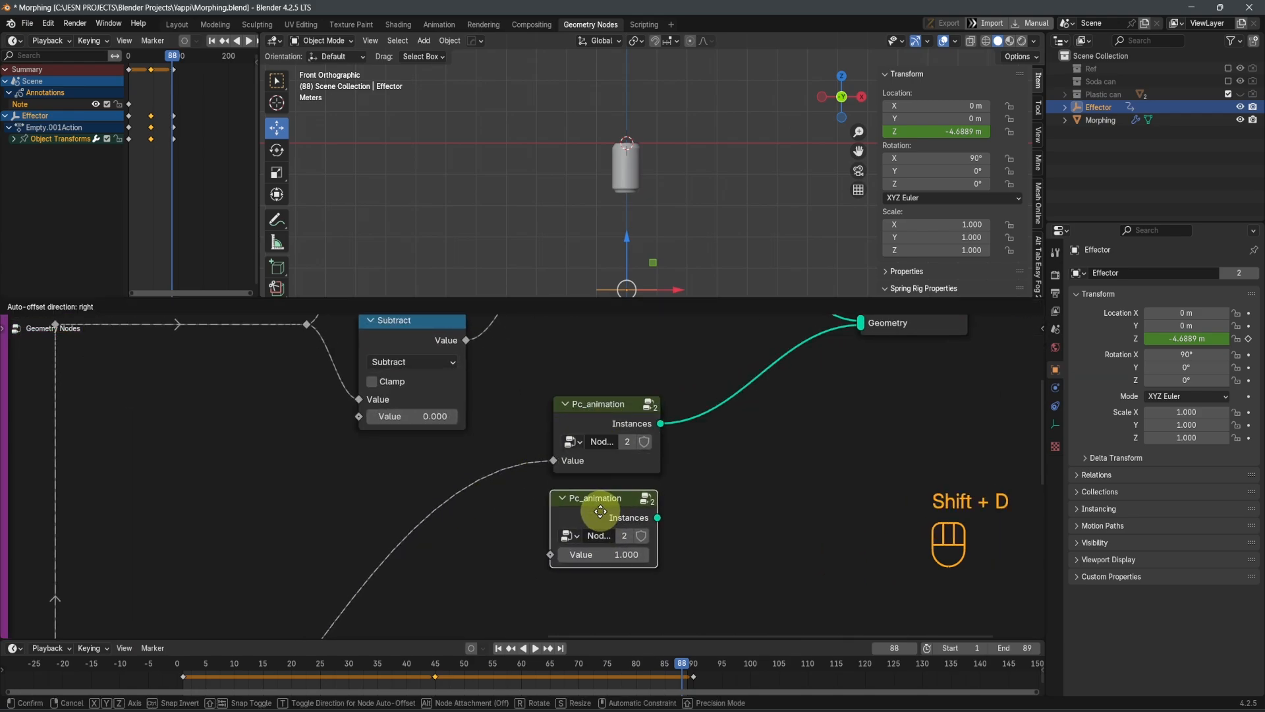
{"action": "key", "text": "y"}
{"action": "left_click", "coordinate": [598, 519]}
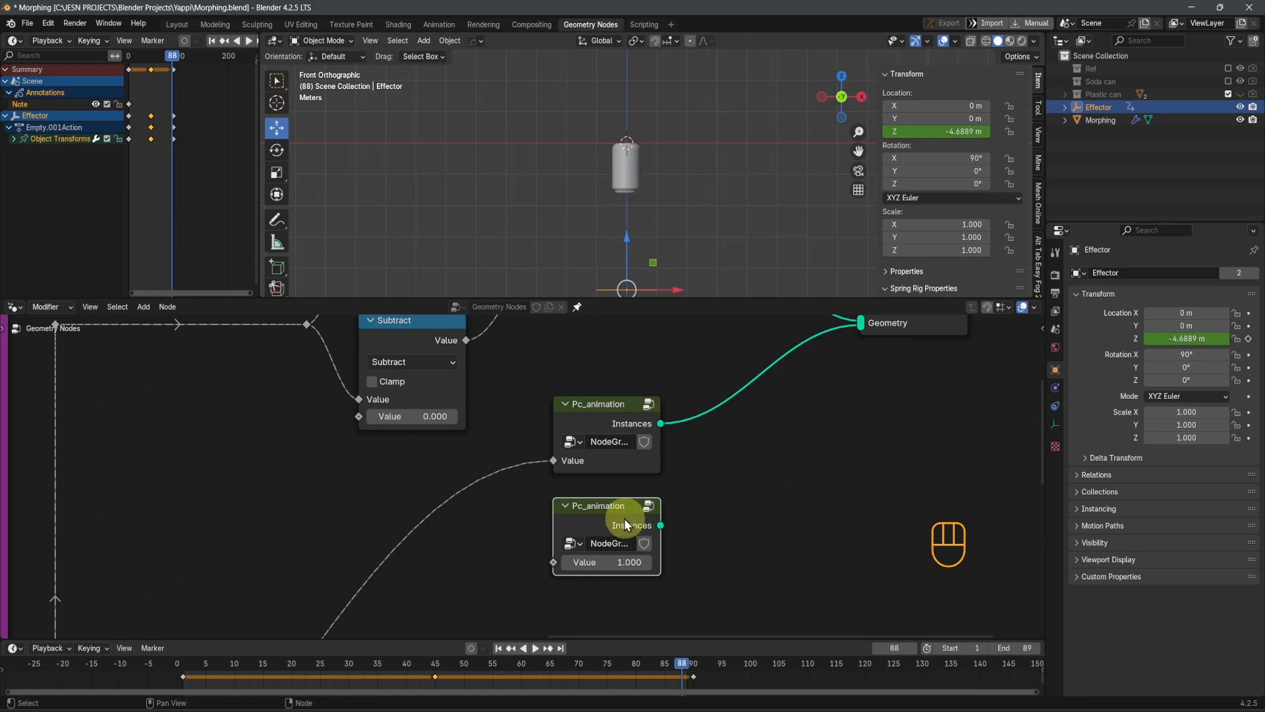
Label the duplicated group node SC_animation
{"action": "key", "text": "F2"}
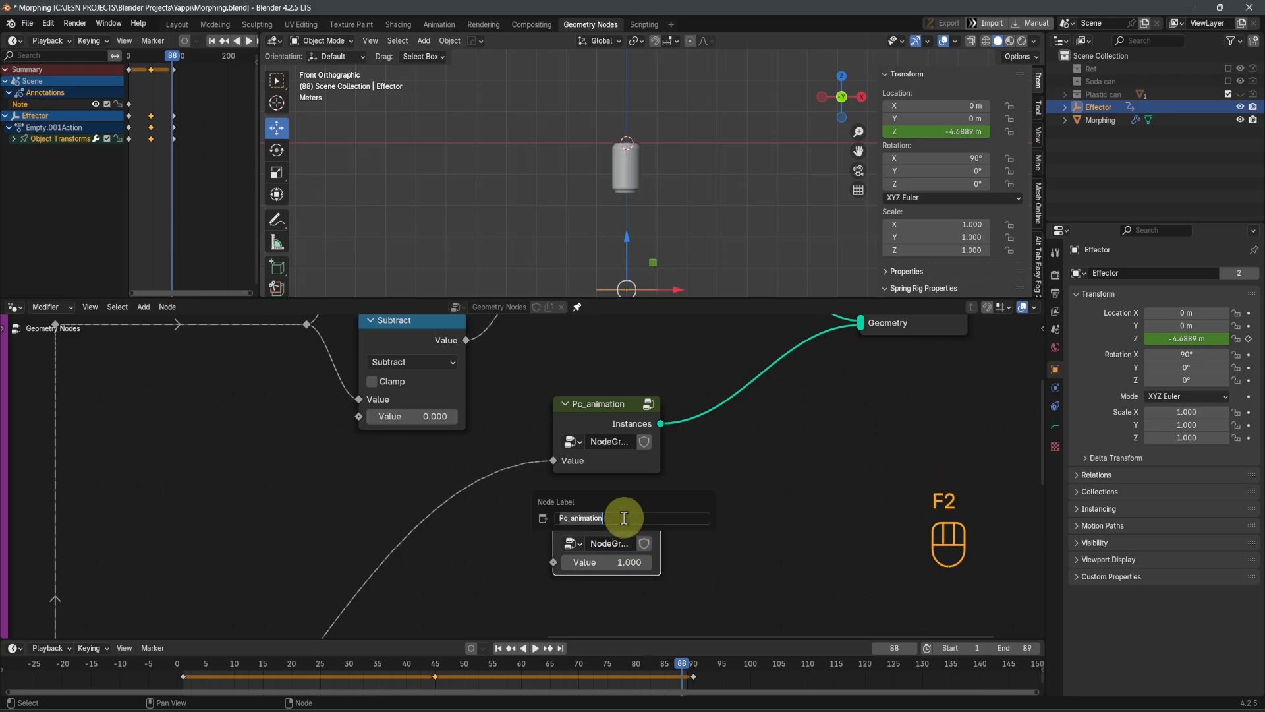
{"action": "key", "text": "shift"}
{"action": "type", "text": "SC_"}
{"action": "scroll", "coordinate": [622, 521], "scroll_direction": "down", "scroll_amount": 4}
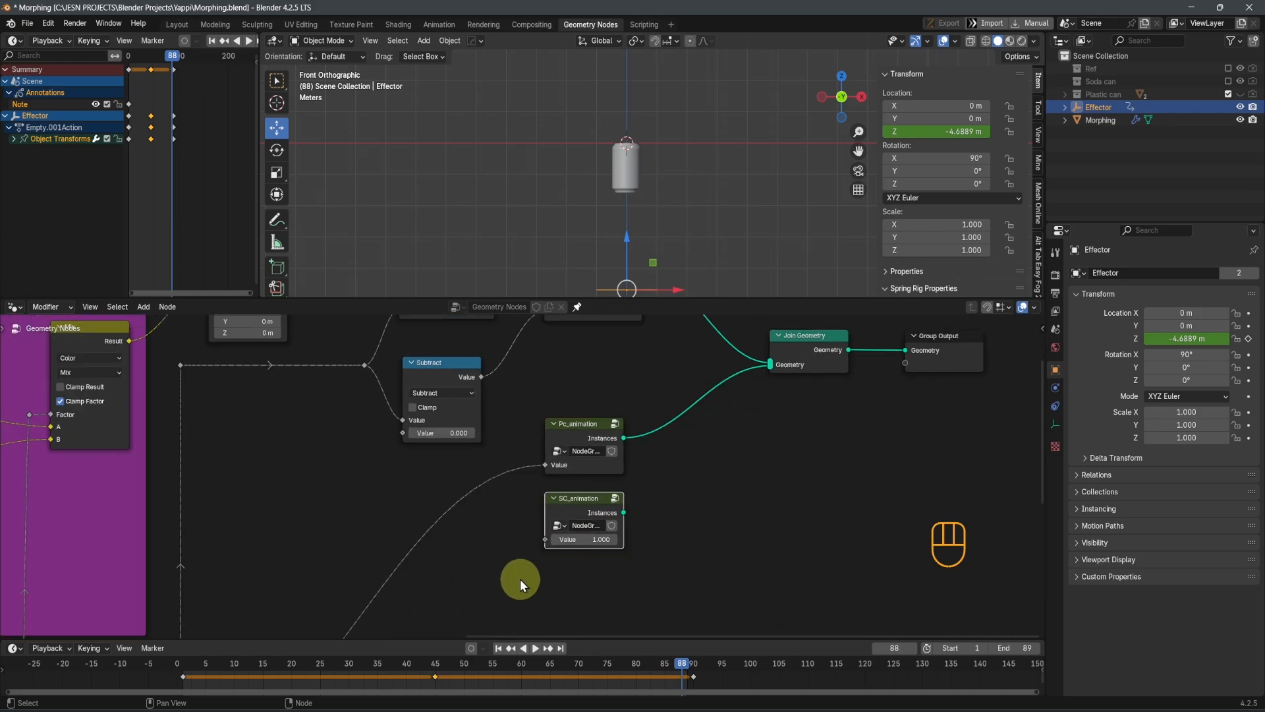
Link the effector's Z output to SC_animation's Value input and its Instances output to Join Geometry
{"action": "left_click_drag", "start_coordinate": [356, 580], "coordinate": [569, 448]}
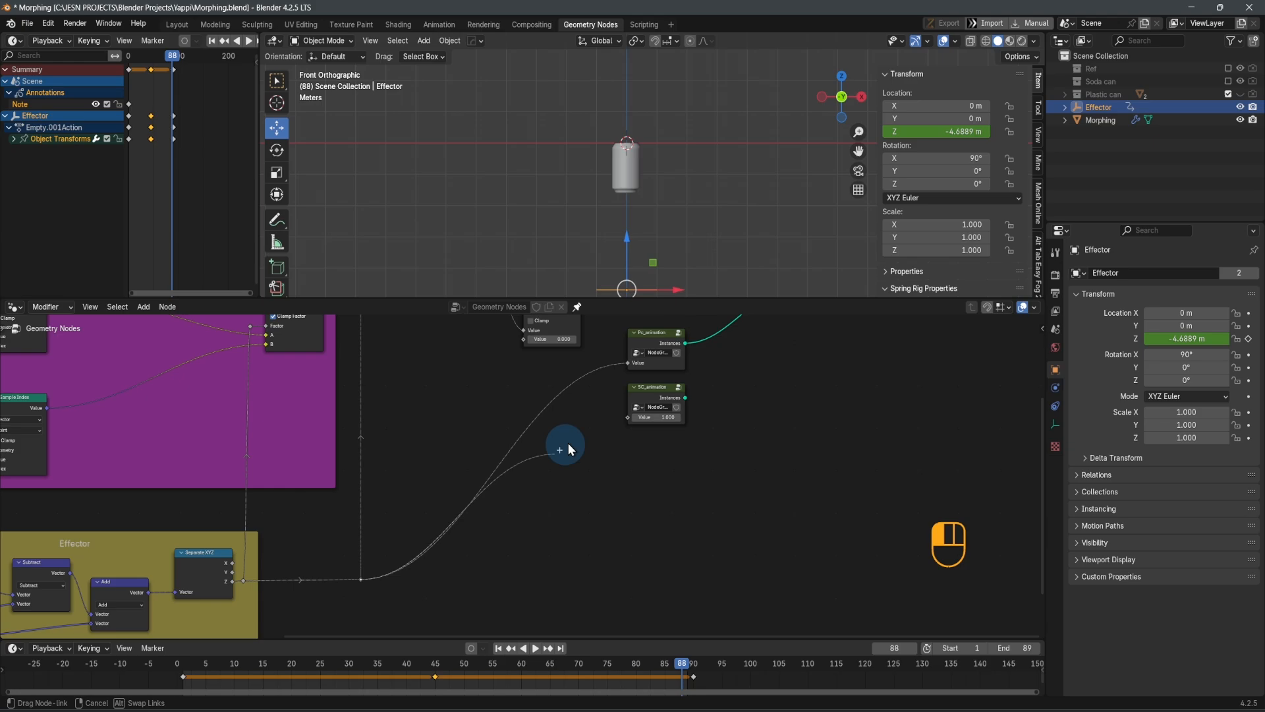
{"action": "left_click_drag", "start_coordinate": [621, 415], "coordinate": [623, 417]}
{"action": "middle_click_drag", "start_coordinate": [638, 443], "coordinate": [533, 519]}
{"action": "scroll", "coordinate": [504, 500], "scroll_direction": "down", "scroll_amount": 3}
{"action": "scroll", "coordinate": [536, 520], "scroll_direction": "up", "scroll_amount": 6}
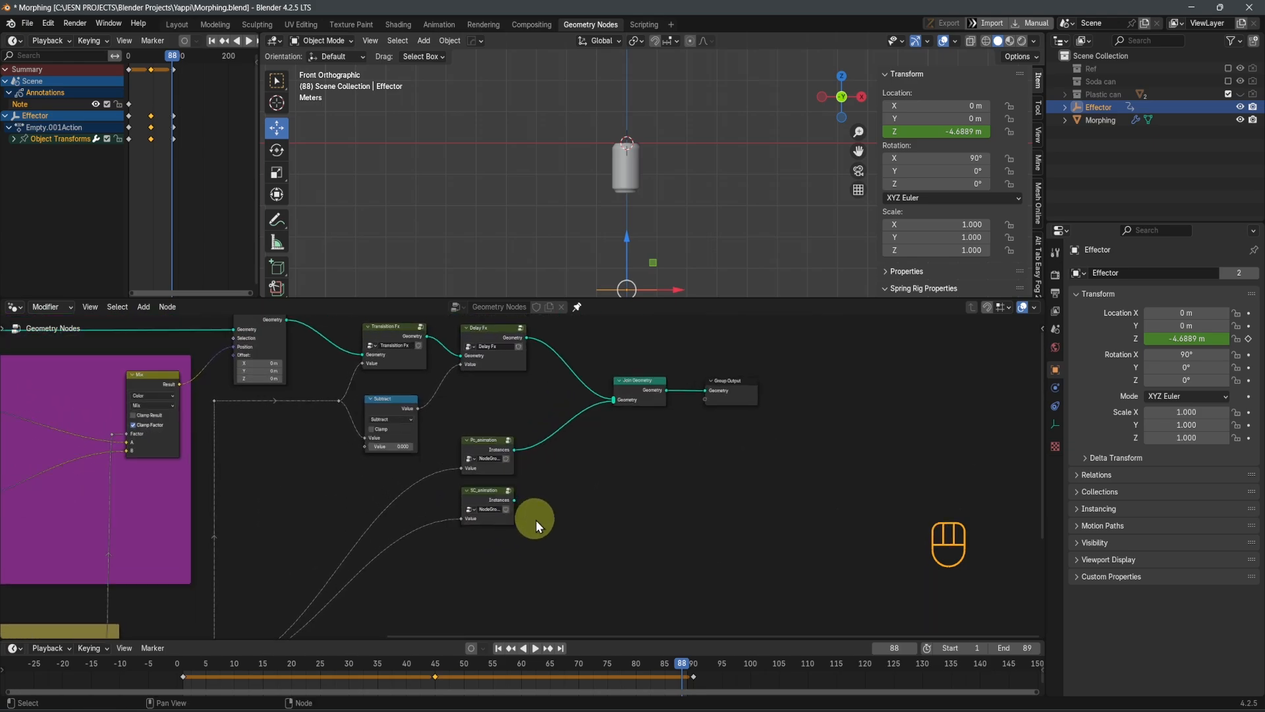
{"action": "left_click_drag", "start_coordinate": [512, 509], "coordinate": [648, 373]}
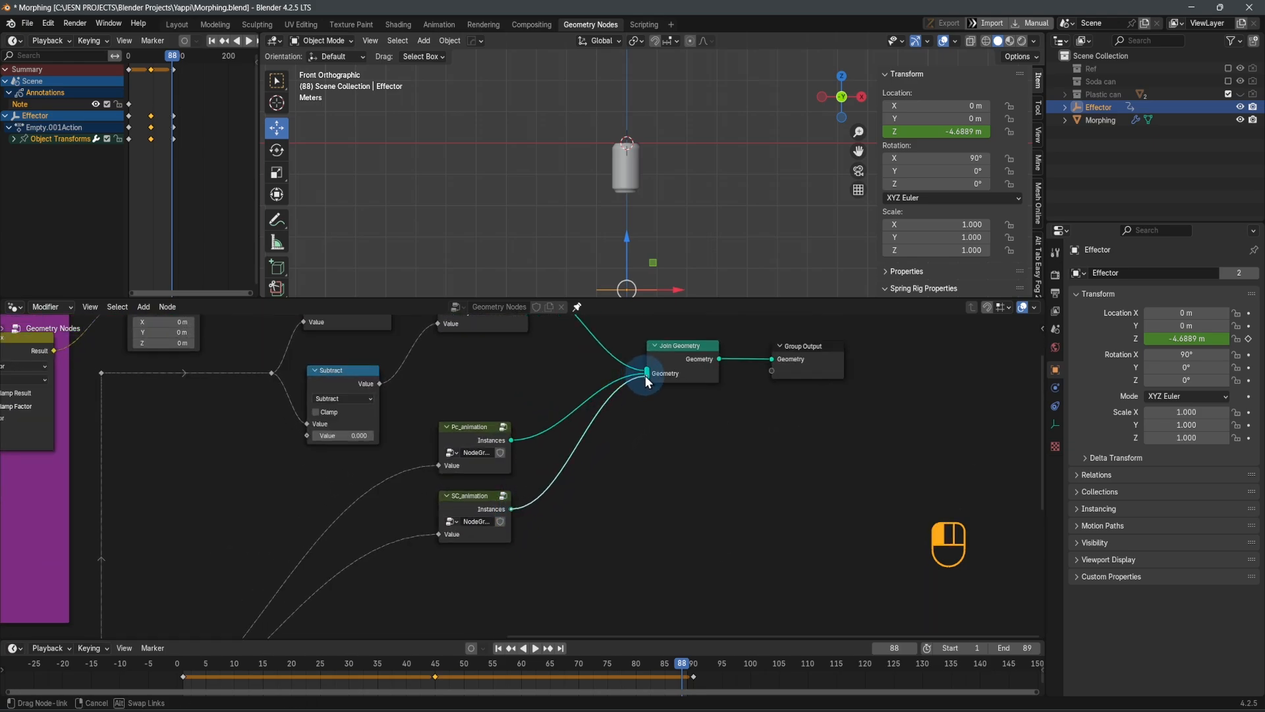
Enter the SC_animation group, make its nested Plastic can cover group single-user, and open that nested group
{"action": "scroll", "coordinate": [497, 539], "scroll_direction": "up", "scroll_amount": 1}
{"action": "left_click", "coordinate": [456, 517]}
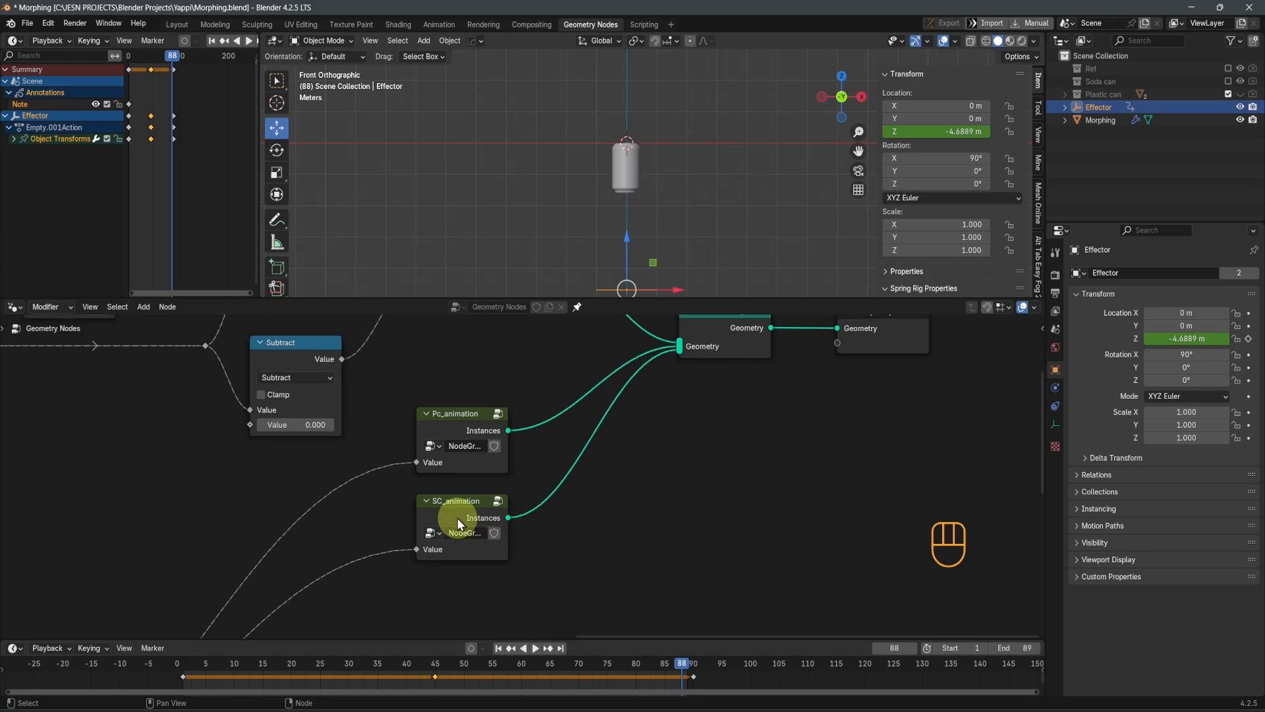
{"action": "key", "text": "Tab"}
{"action": "middle_click_drag", "start_coordinate": [371, 488], "coordinate": [443, 505]}
{"action": "scroll", "coordinate": [443, 498], "scroll_direction": "down", "scroll_amount": 6}
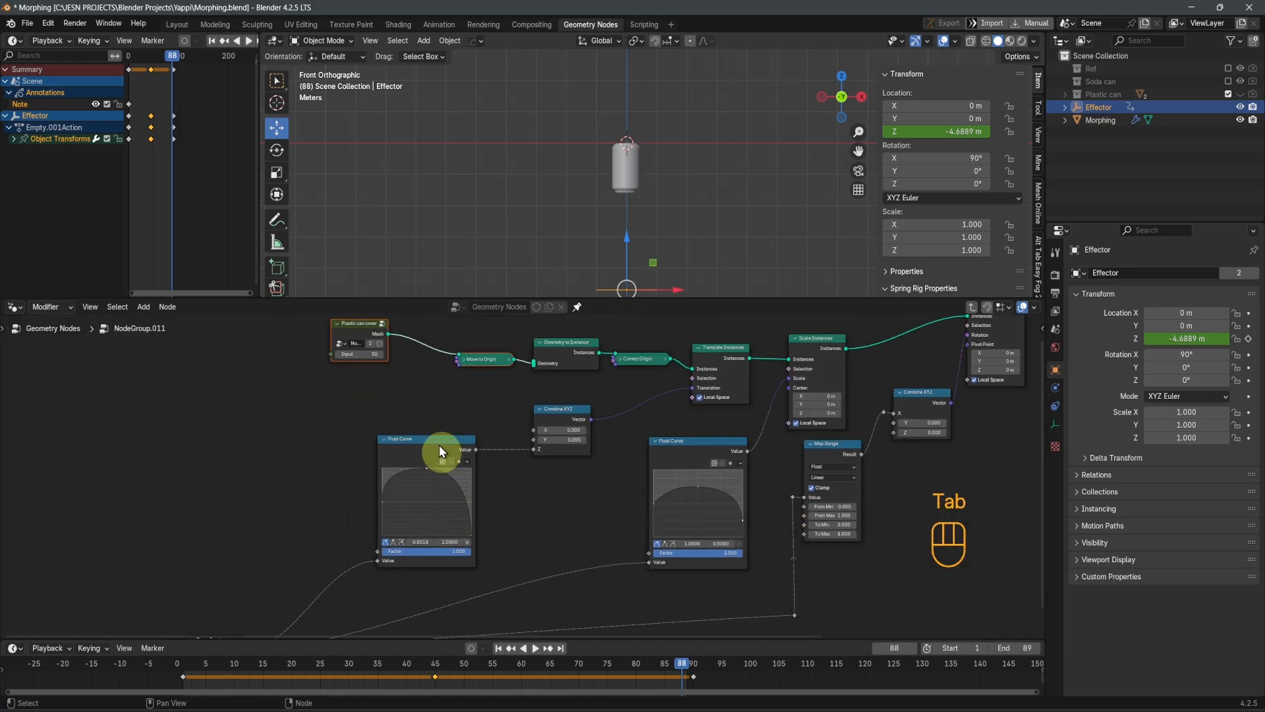
{"action": "middle_click_drag", "start_coordinate": [297, 372], "coordinate": [493, 527]}
{"action": "scroll", "coordinate": [521, 491], "scroll_direction": "up", "scroll_amount": 8}
{"action": "left_click", "coordinate": [583, 491]}
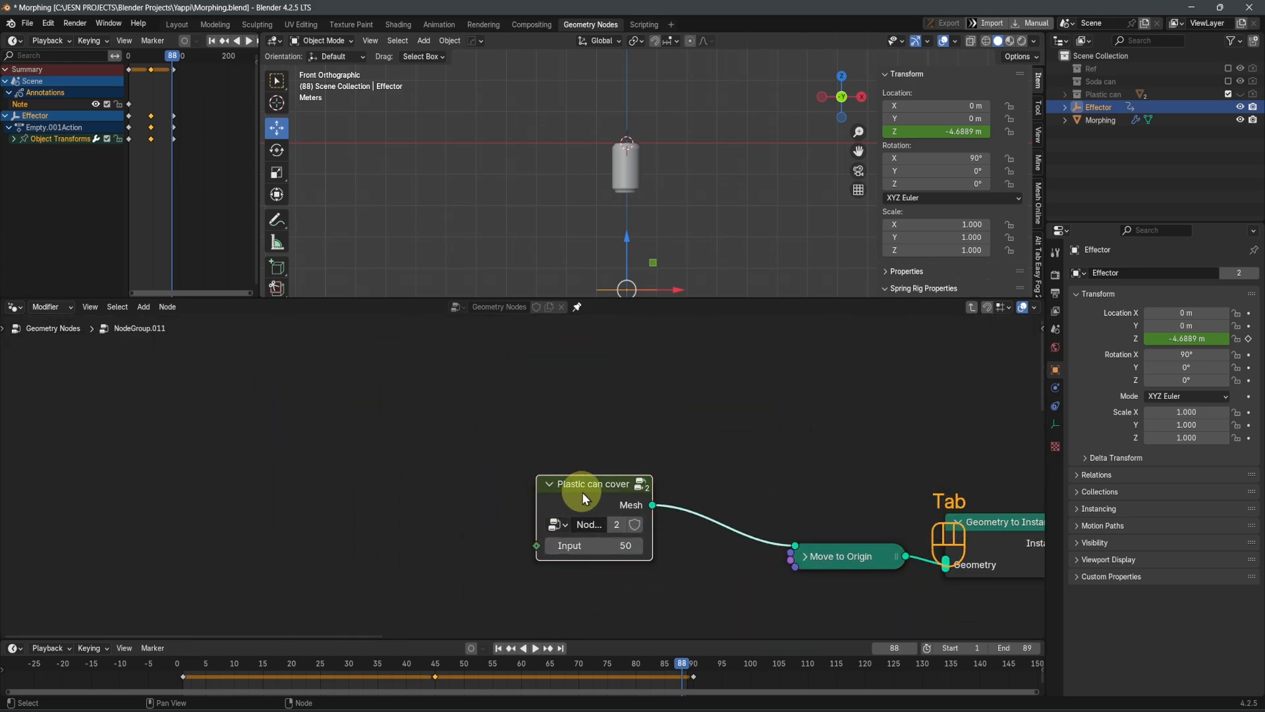
{"action": "left_click", "coordinate": [614, 523]}
{"action": "key", "text": "Tab"}
Set the Object Info node's object to SCC and return to the parent group
{"action": "middle_click_drag", "start_coordinate": [706, 506], "coordinate": [956, 508]}
{"action": "scroll", "coordinate": [659, 514], "scroll_direction": "down", "scroll_amount": 3}
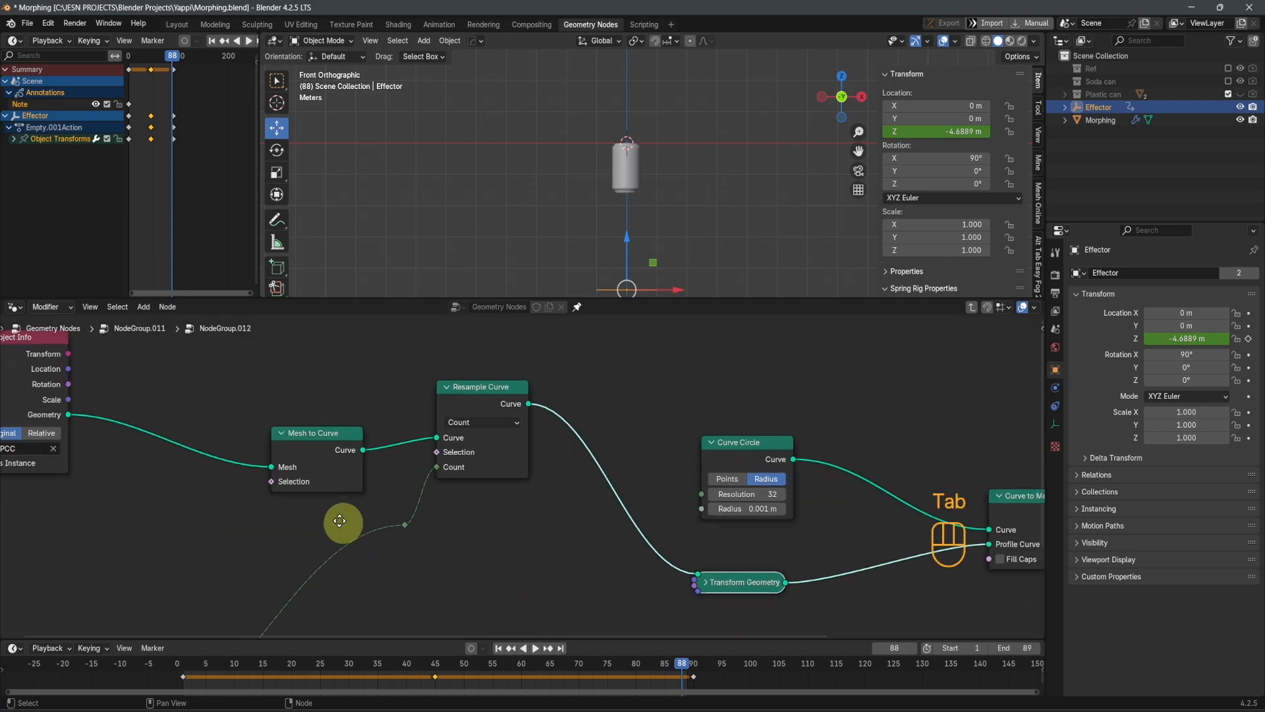
{"action": "middle_click_drag", "start_coordinate": [339, 523], "coordinate": [692, 532]}
{"action": "scroll", "coordinate": [580, 504], "scroll_direction": "down", "scroll_amount": 4}
{"action": "scroll", "coordinate": [545, 443], "scroll_direction": "up", "scroll_amount": 5}
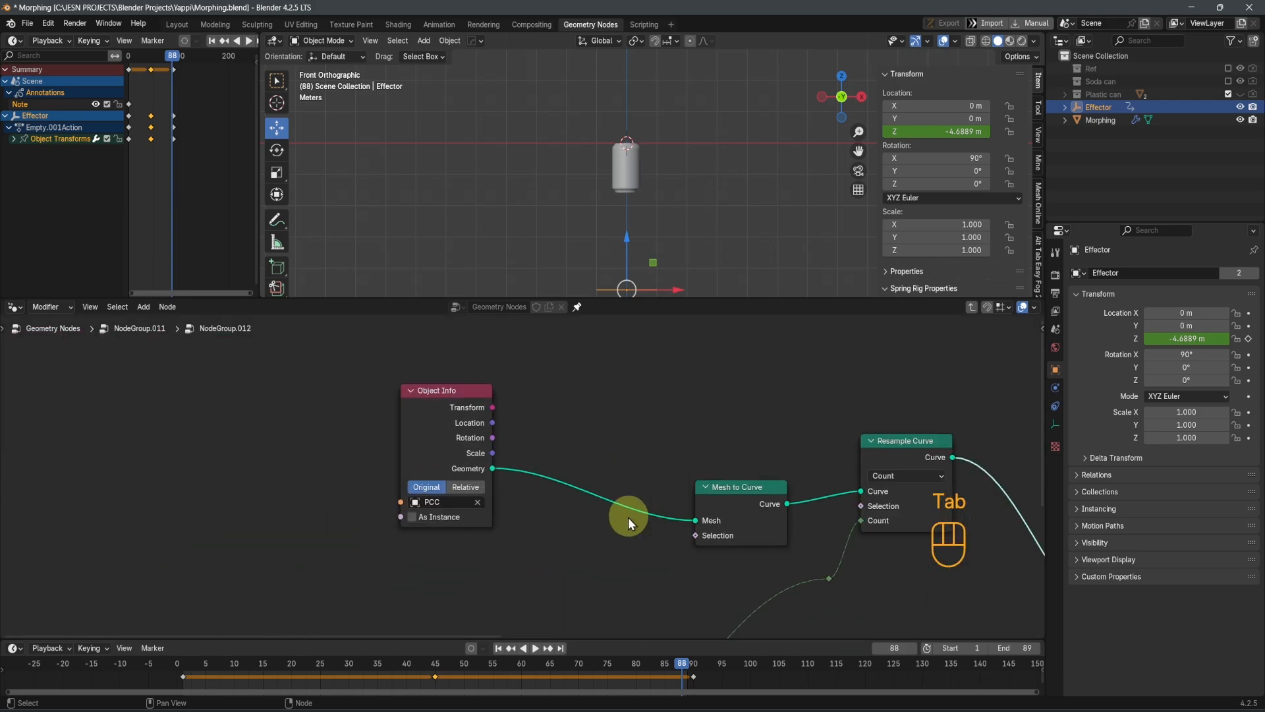
{"action": "left_click", "coordinate": [469, 502]}
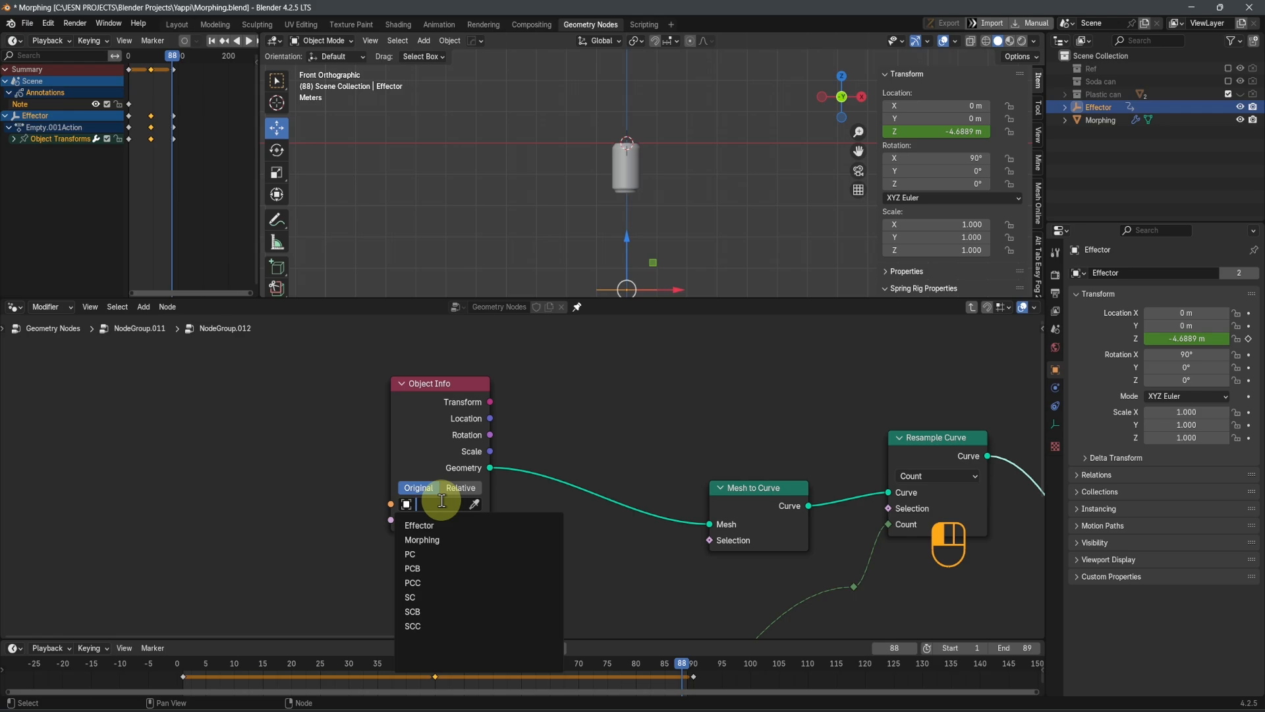
{"action": "left_click", "coordinate": [425, 619]}
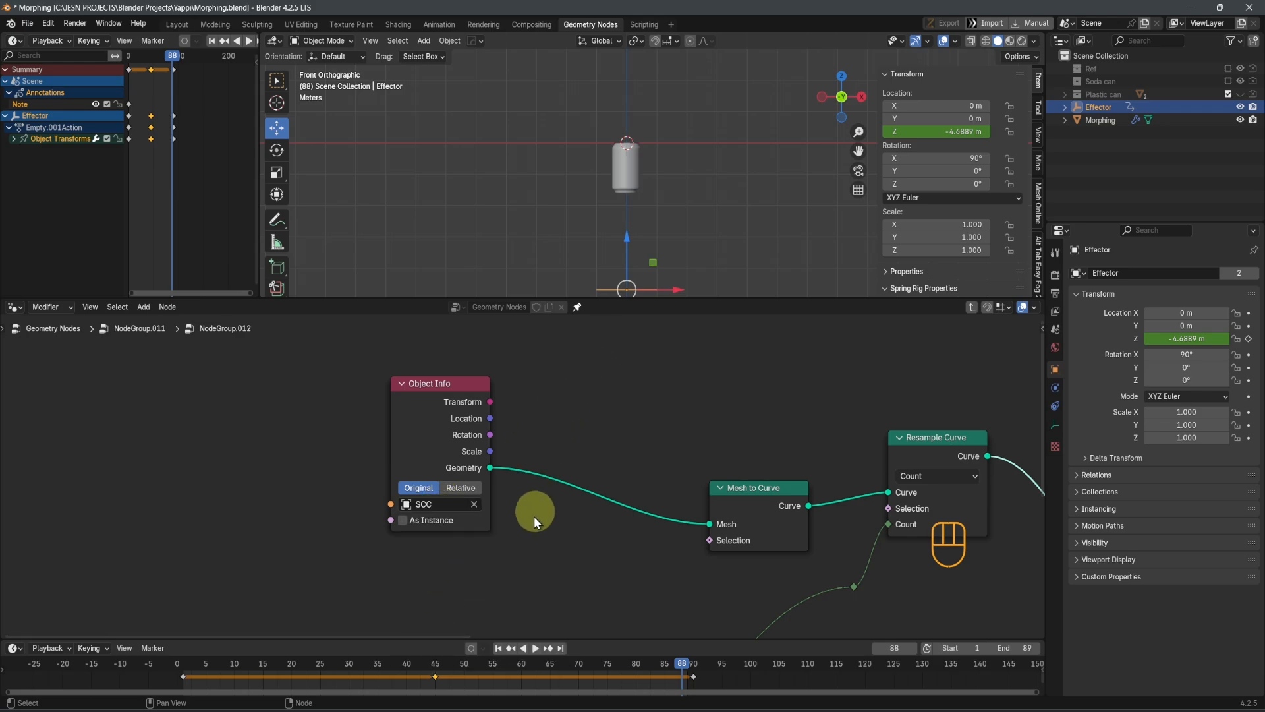
{"action": "key", "text": "Tab"}
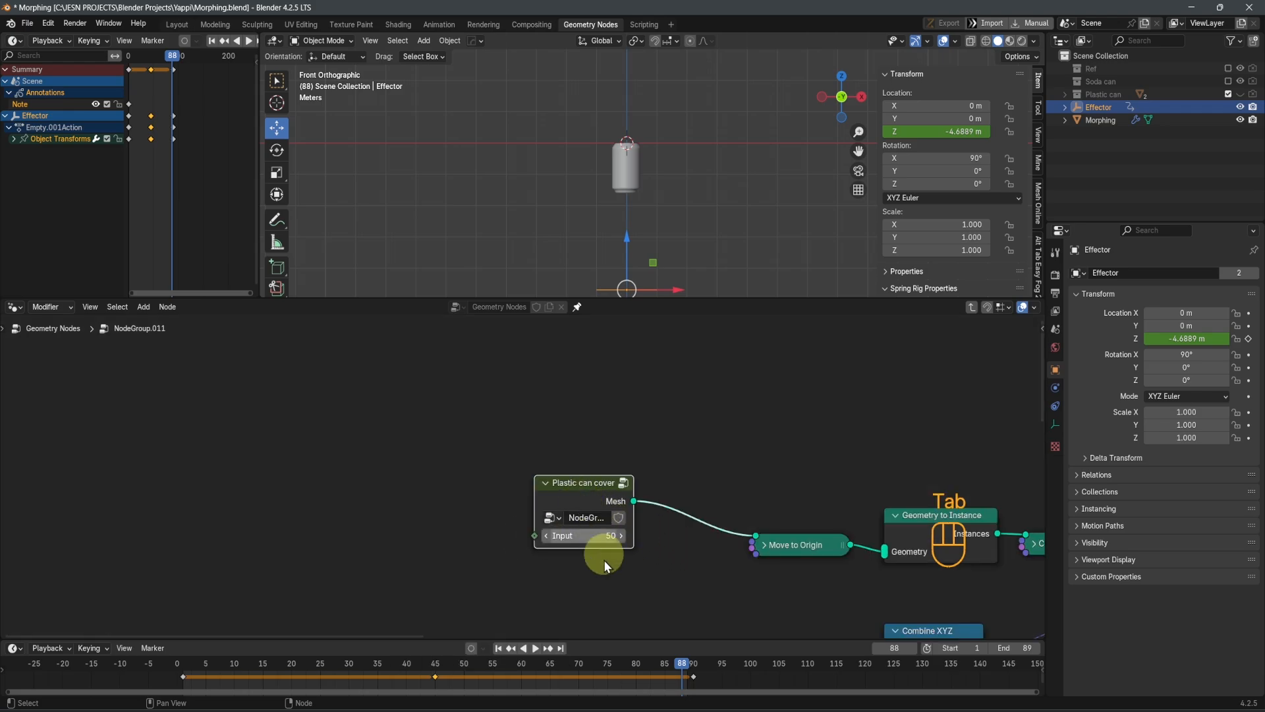
Delete the Move to Origin and Correct Origin nodes while keeping the geometry links connected
{"action": "middle_click_drag", "start_coordinate": [601, 557], "coordinate": [217, 431]}
{"action": "scroll", "coordinate": [505, 487], "scroll_direction": "down", "scroll_amount": 2}
{"action": "middle_click_drag", "start_coordinate": [603, 521], "coordinate": [515, 524]}
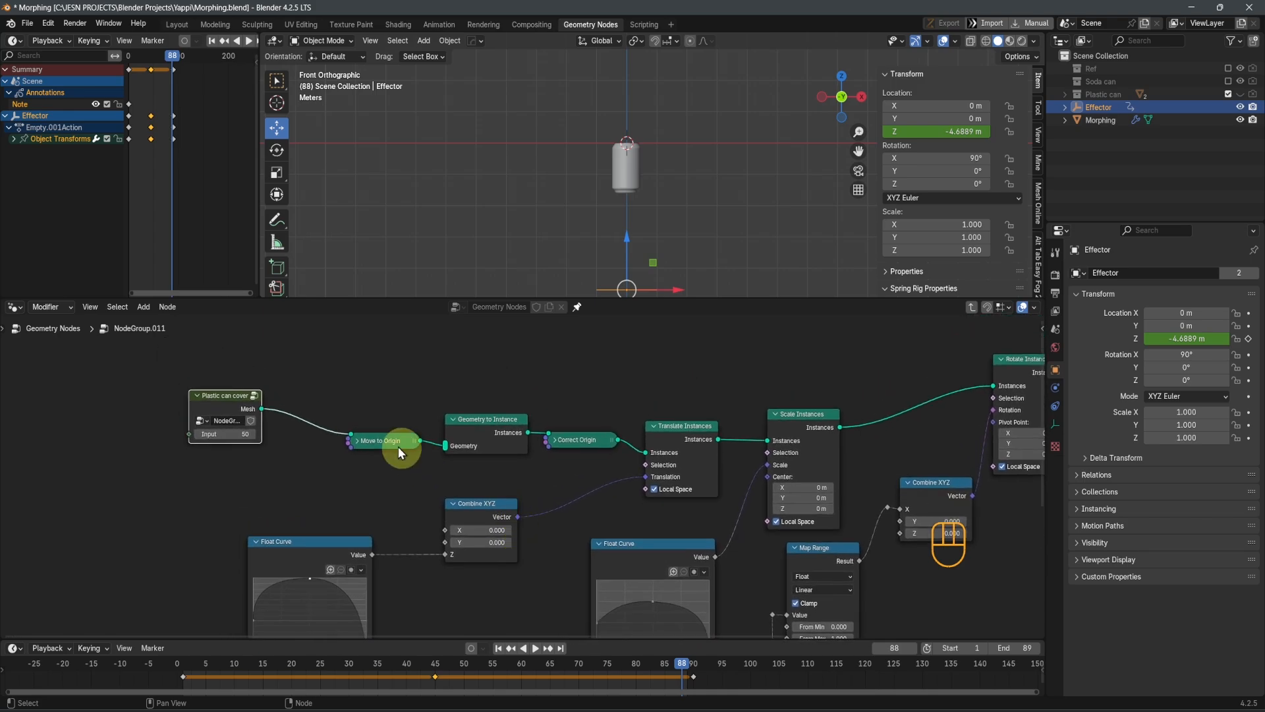
{"action": "left_click", "coordinate": [614, 430], "text": "shift"}
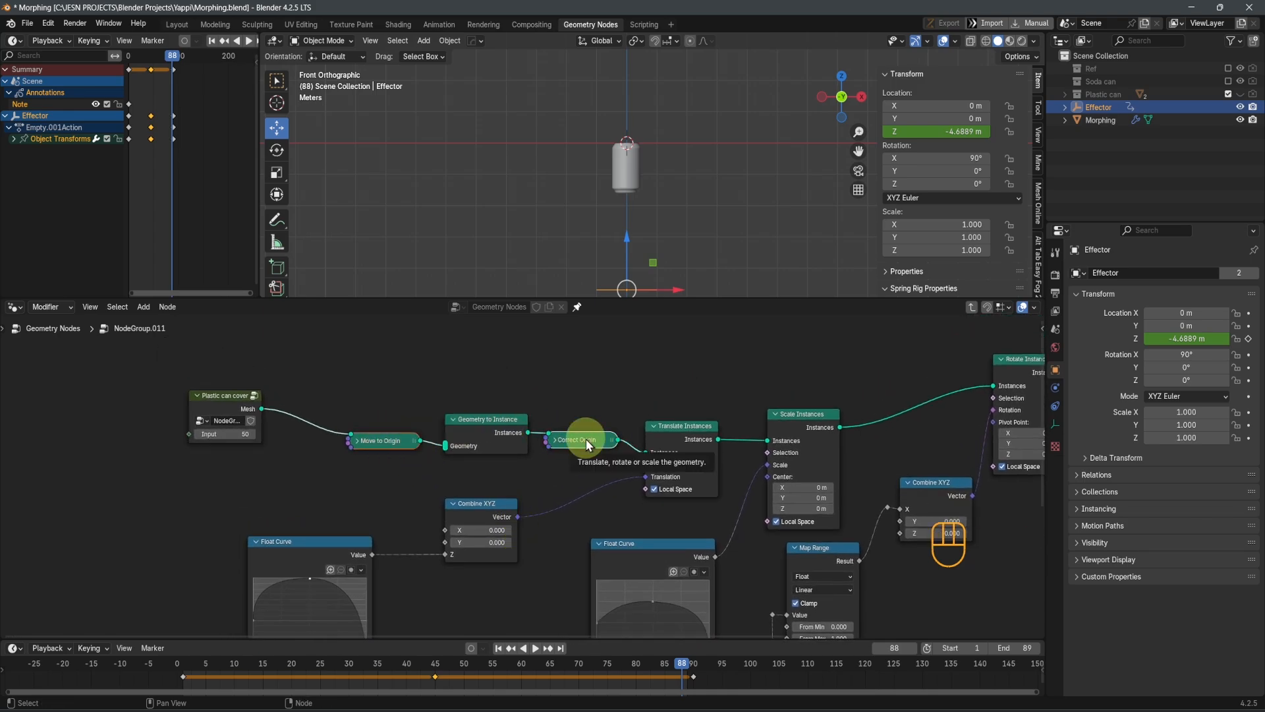
{"action": "key", "text": "x"}
{"action": "key", "text": "ctrl+z"}
{"action": "key", "text": "ctrl+x"}
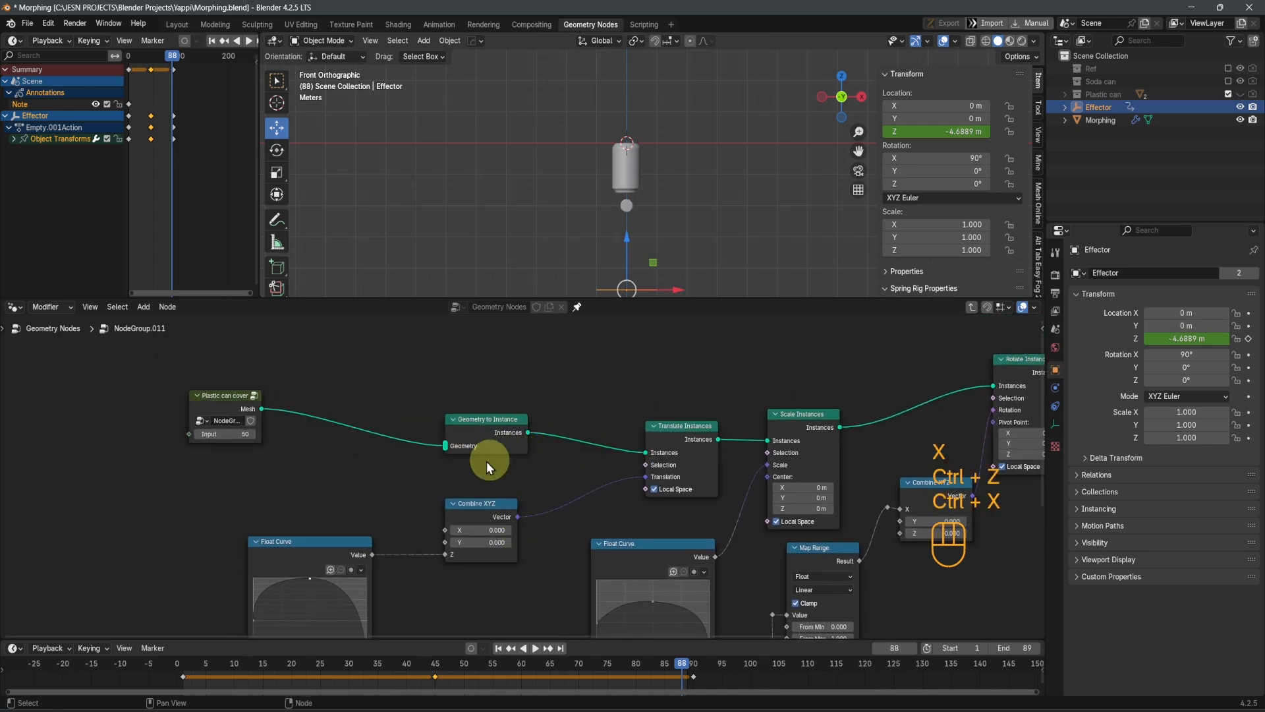
Play the animation and examine the cover's motion closely around the can
{"action": "key", "text": "space"}
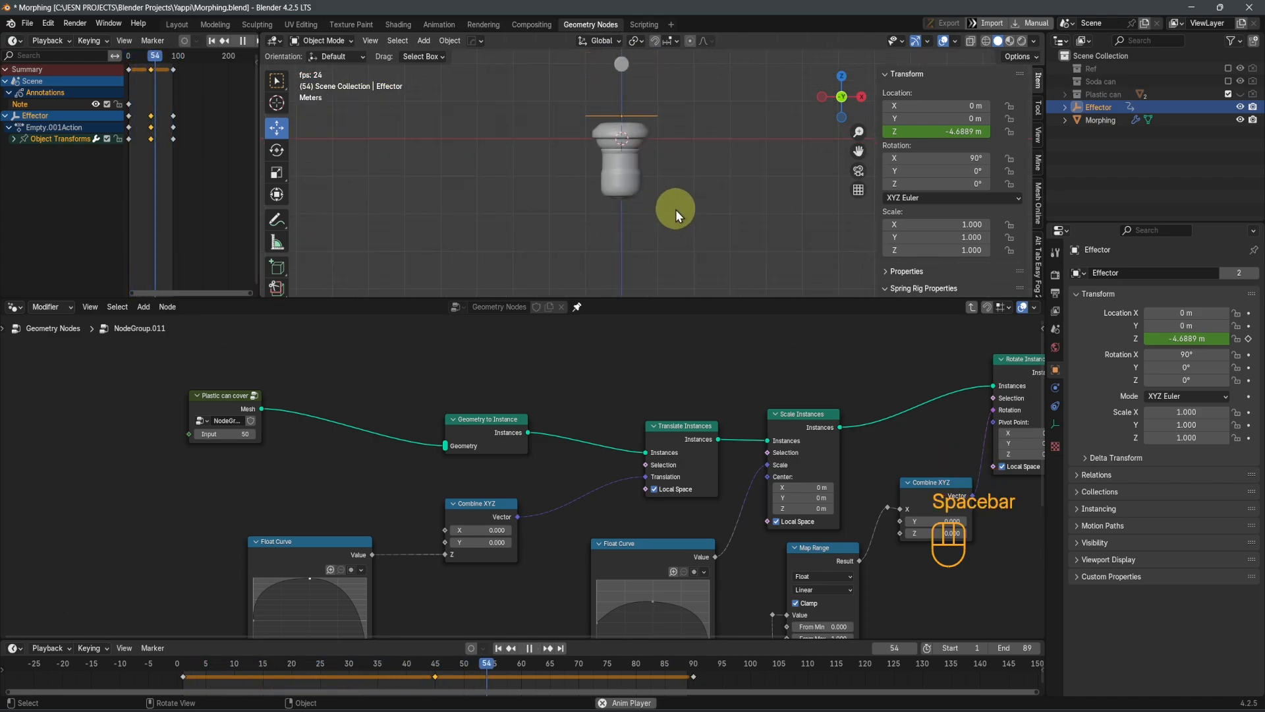
{"action": "key", "text": "space"}
{"action": "scroll", "coordinate": [661, 241], "scroll_direction": "up", "scroll_amount": 2}
{"action": "key", "text": "space"}
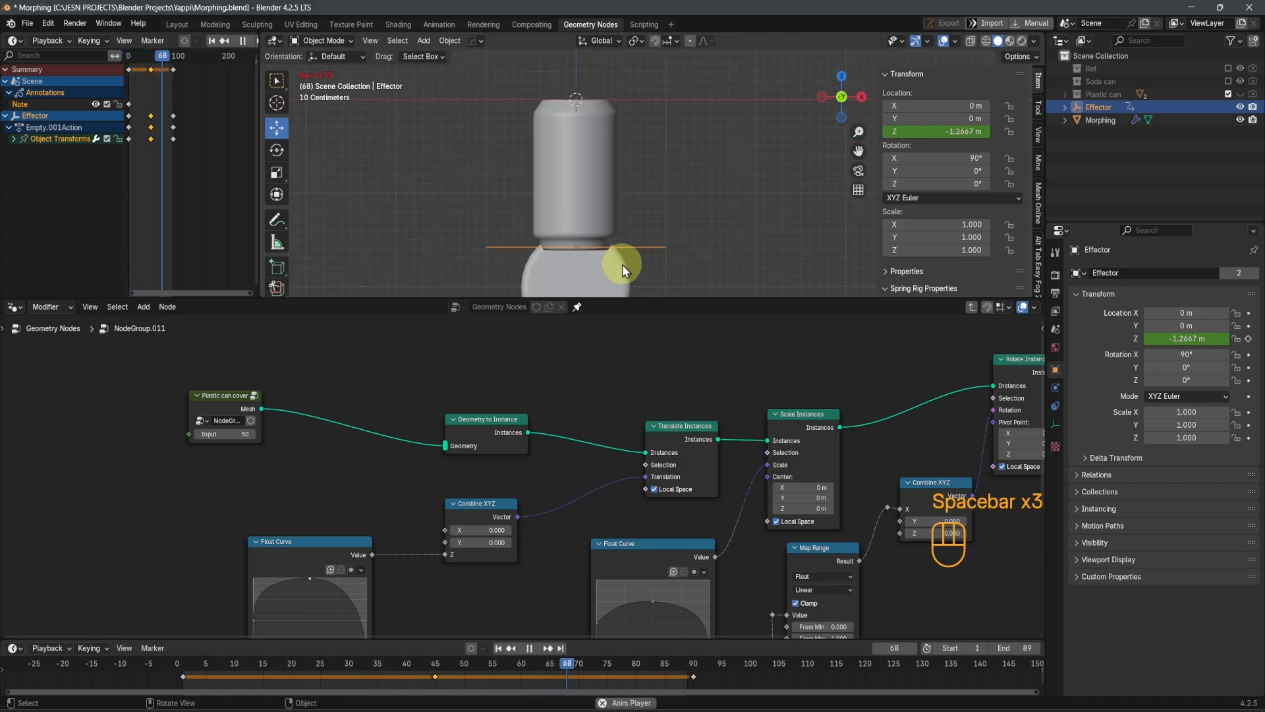
{"action": "key", "text": "space"}
{"action": "scroll", "coordinate": [603, 250], "scroll_direction": "down", "scroll_amount": 3}
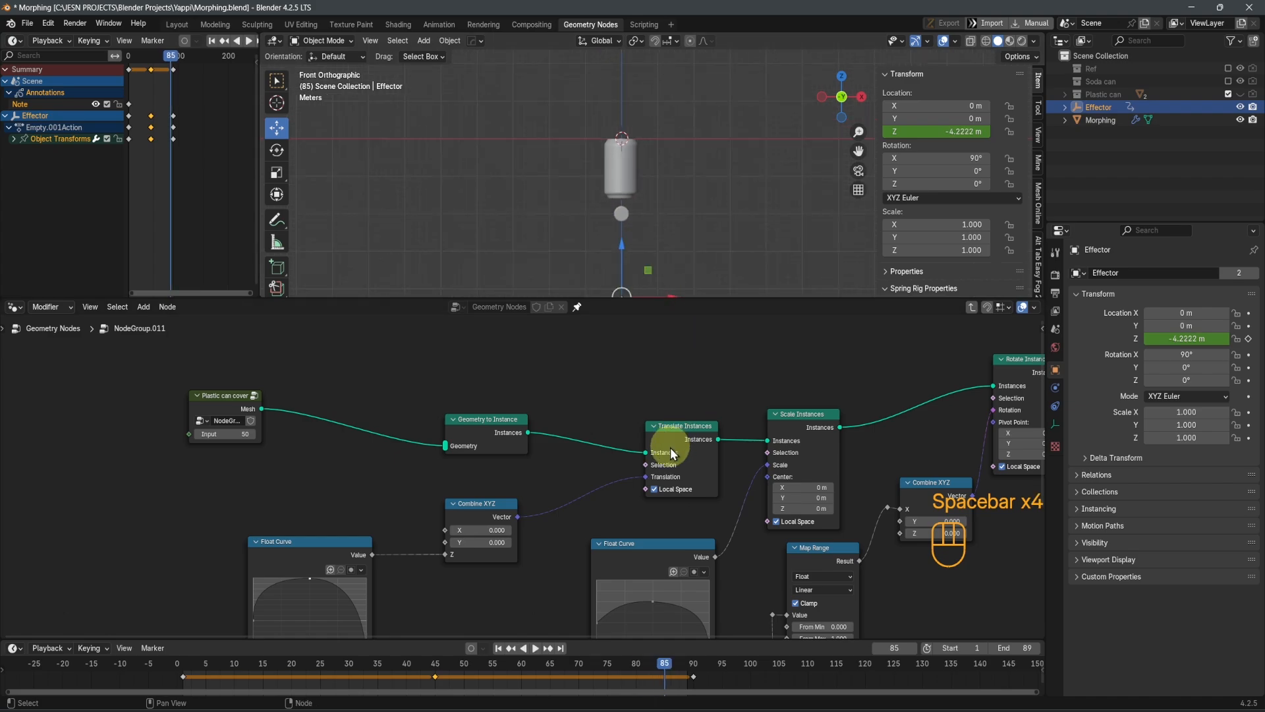
Add a reroute point on the Group Input node's value links and move Group Input farther away from the Float Curve nodes
{"action": "scroll", "coordinate": [670, 450], "scroll_direction": "down", "scroll_amount": 2}
{"action": "middle_click_drag", "start_coordinate": [606, 460], "coordinate": [717, 347]}
{"action": "middle_click_drag", "start_coordinate": [631, 473], "coordinate": [805, 395]}
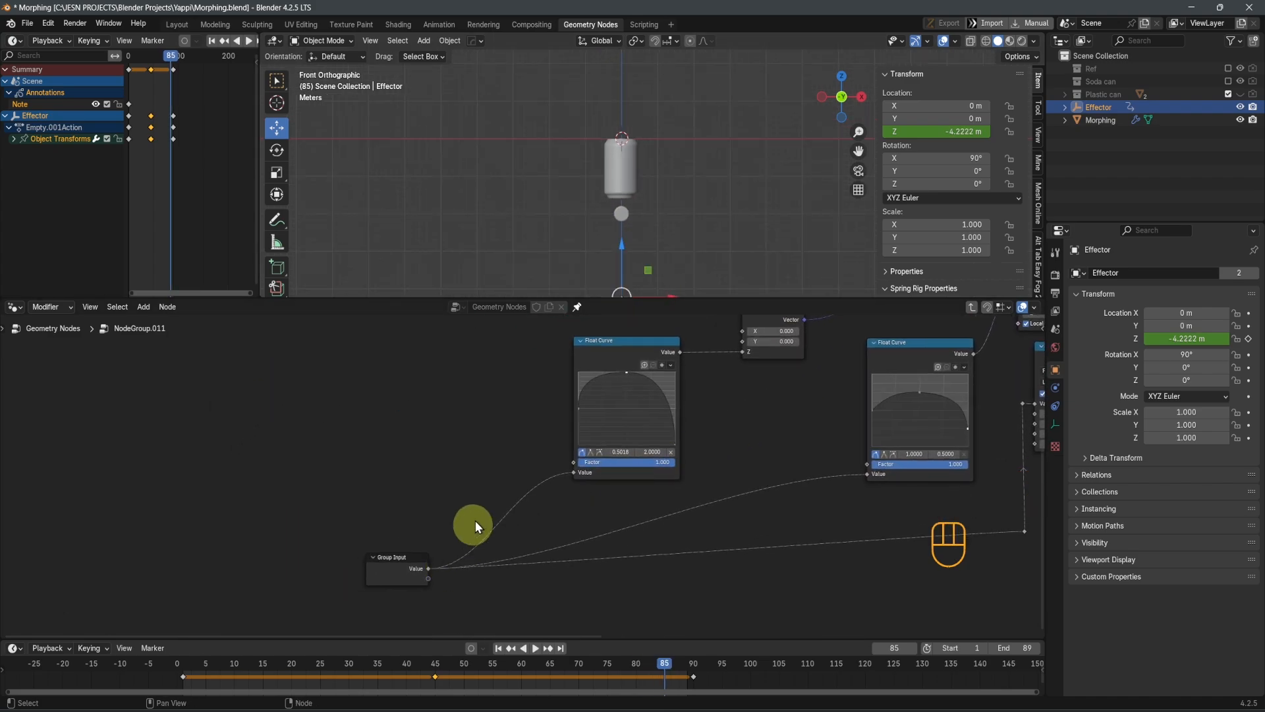
{"action": "right_click", "coordinate": [499, 530]}
{"action": "right_click_drag", "start_coordinate": [504, 469], "coordinate": [528, 584], "text": "shift"}
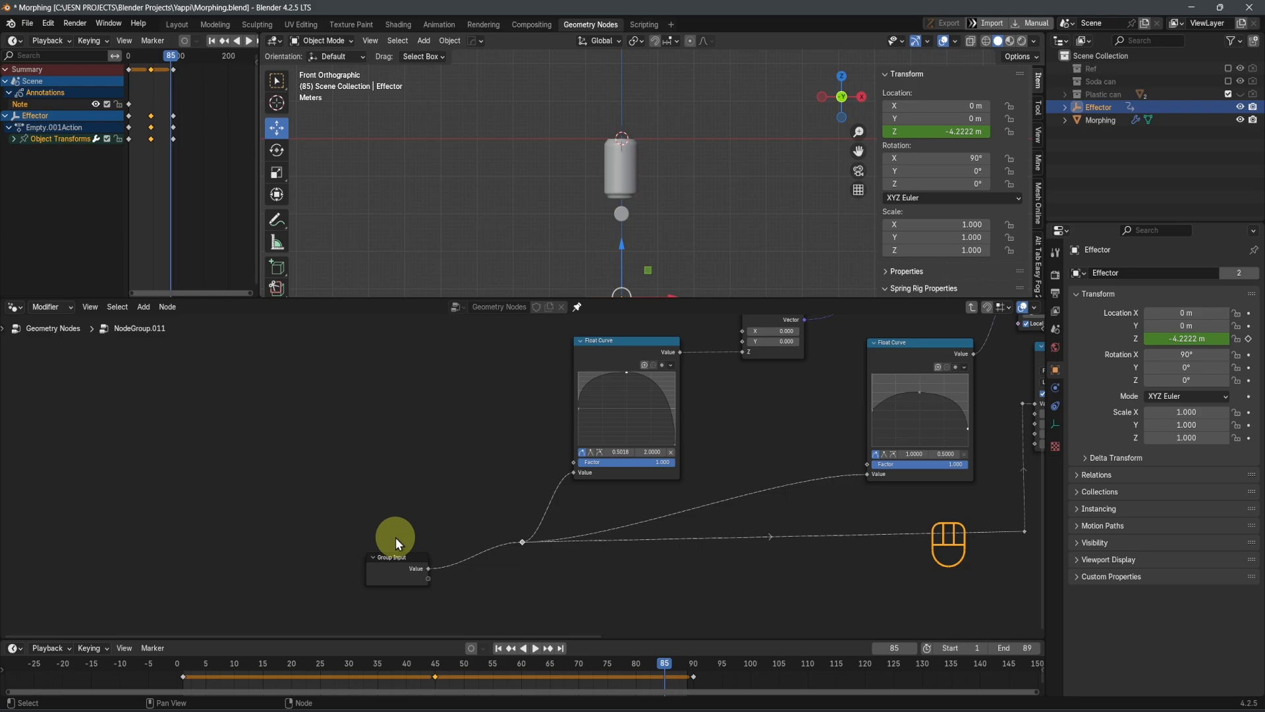
{"action": "left_click_drag", "start_coordinate": [388, 569], "coordinate": [207, 533]}
{"action": "middle_click_drag", "start_coordinate": [733, 429], "coordinate": [546, 505], "text": "shift"}
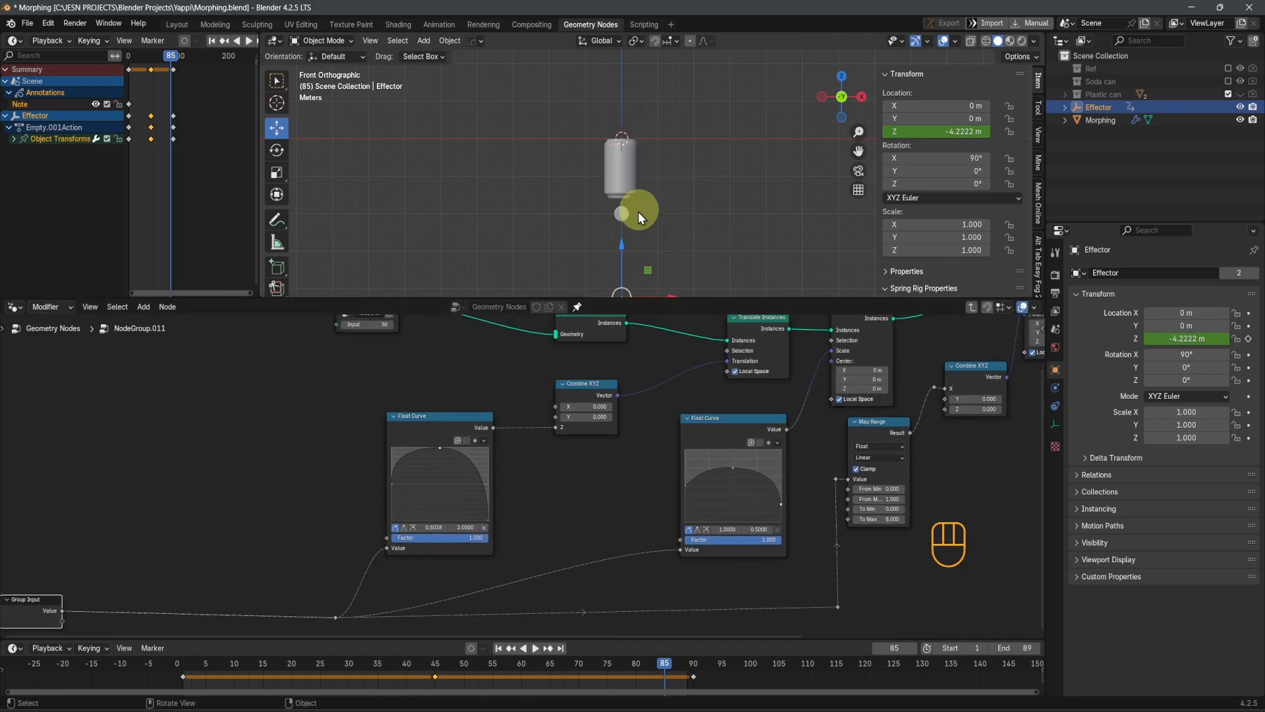
Move the Effector up and down along Z to test the cover's motion, ending at about -0.99 m
{"action": "left_click_drag", "start_coordinate": [625, 244], "coordinate": [685, 72]}
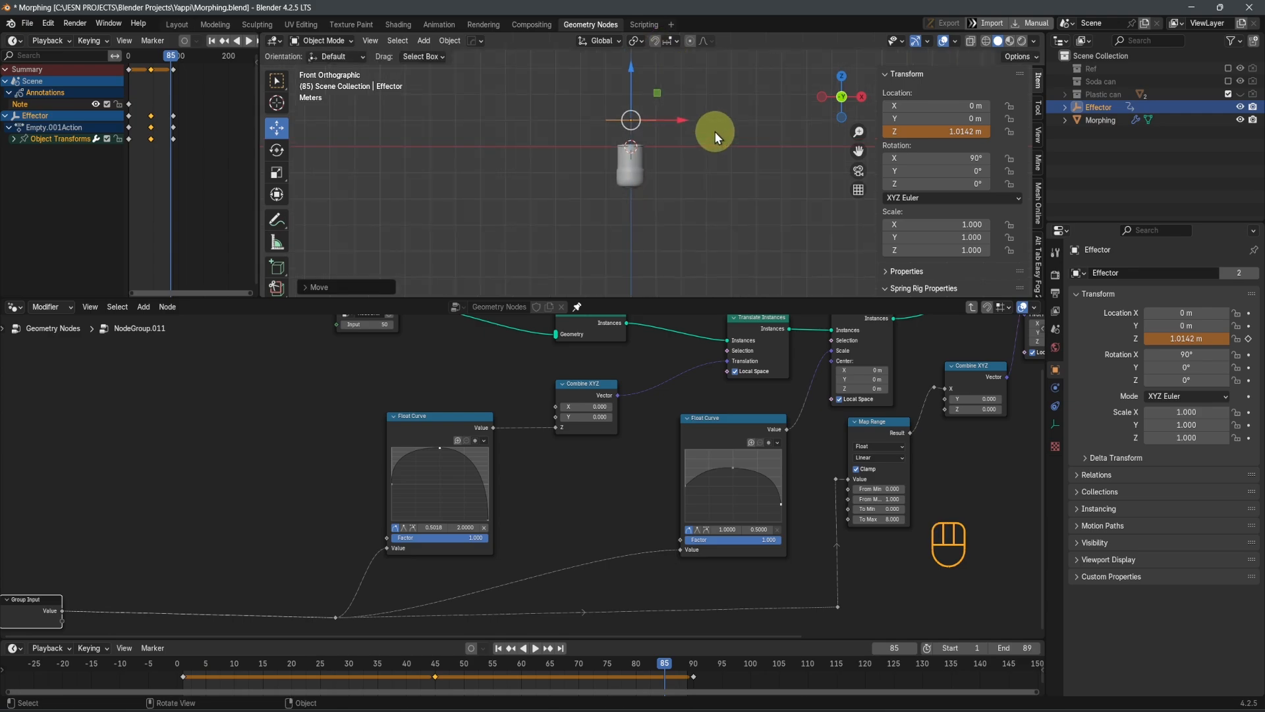
{"action": "middle_click_drag", "start_coordinate": [714, 131], "coordinate": [642, 177], "text": "shift"}
{"action": "left_click_drag", "start_coordinate": [613, 171], "coordinate": [638, 163]}
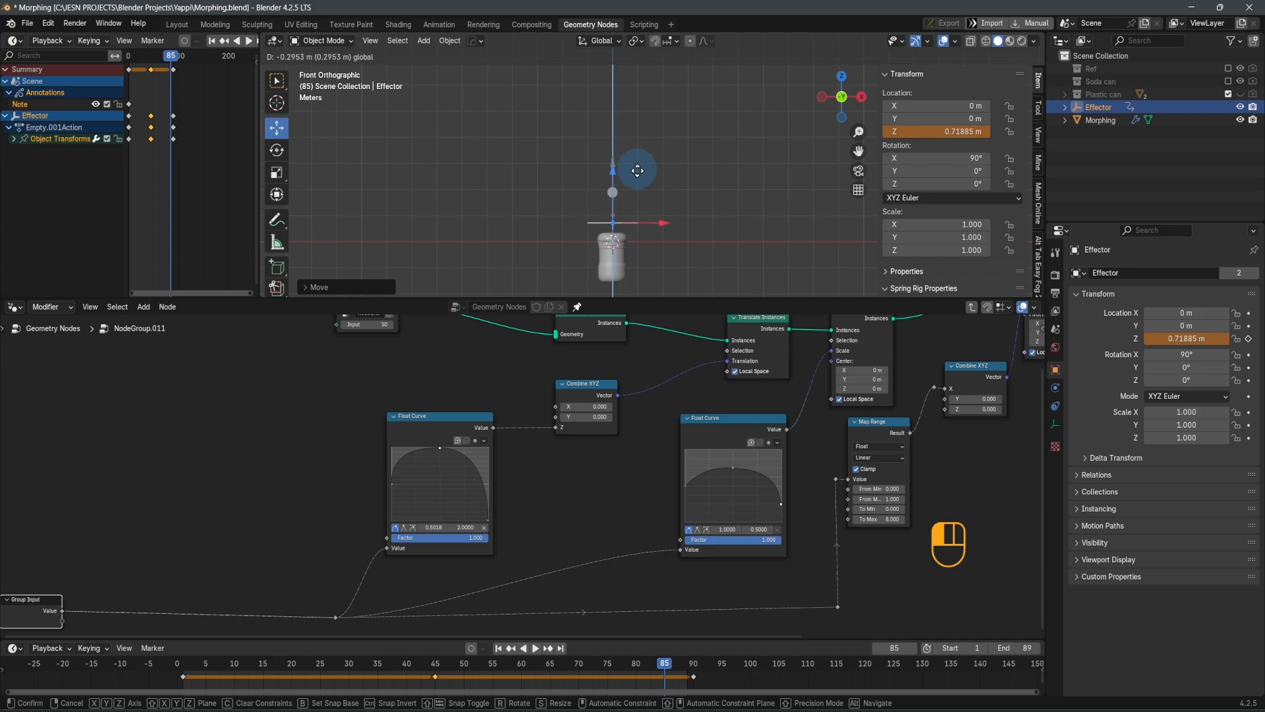
{"action": "left_click_drag", "start_coordinate": [638, 171], "coordinate": [636, 220]}
Insert a Multiply math node with value -1.000 between Group Input and the reroute, and test it with the Effector at about -0.21 m
{"action": "scroll", "coordinate": [570, 455], "scroll_direction": "up", "scroll_amount": 3}
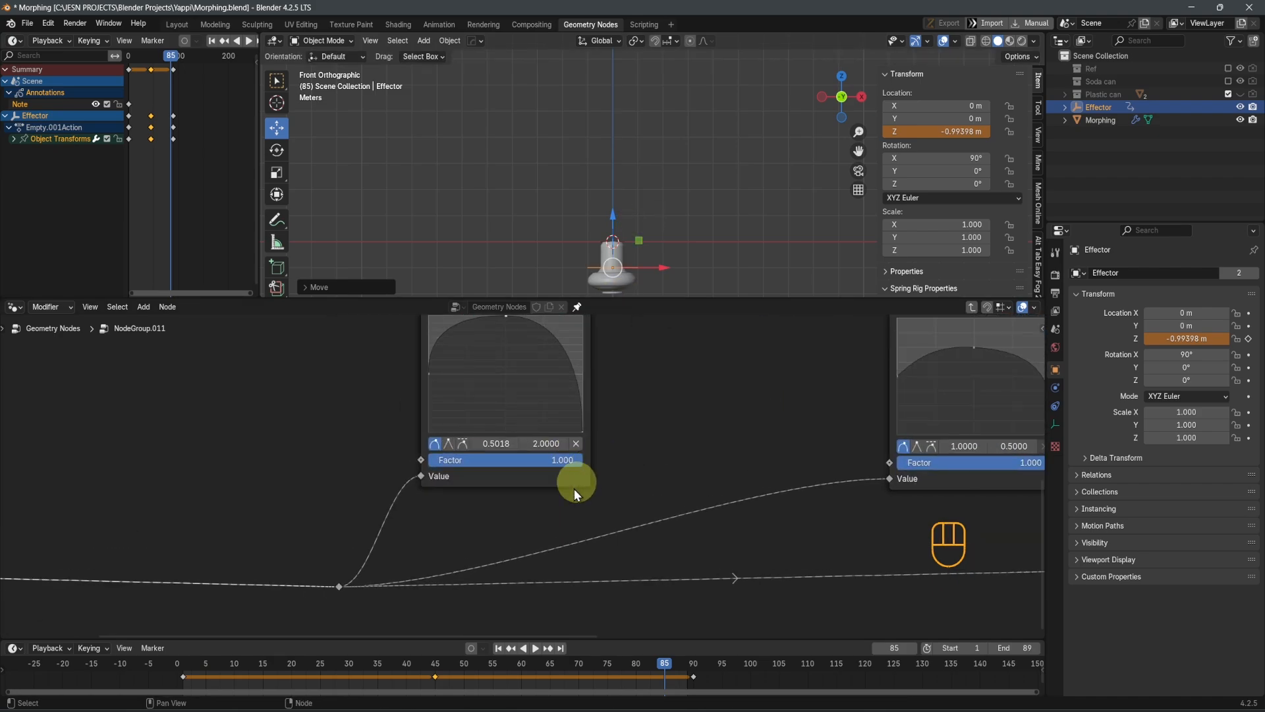
{"action": "middle_click_drag", "start_coordinate": [575, 488], "coordinate": [815, 480]}
{"action": "scroll", "coordinate": [814, 480], "scroll_direction": "down", "scroll_amount": 1}
{"action": "key", "text": "shift+a"}
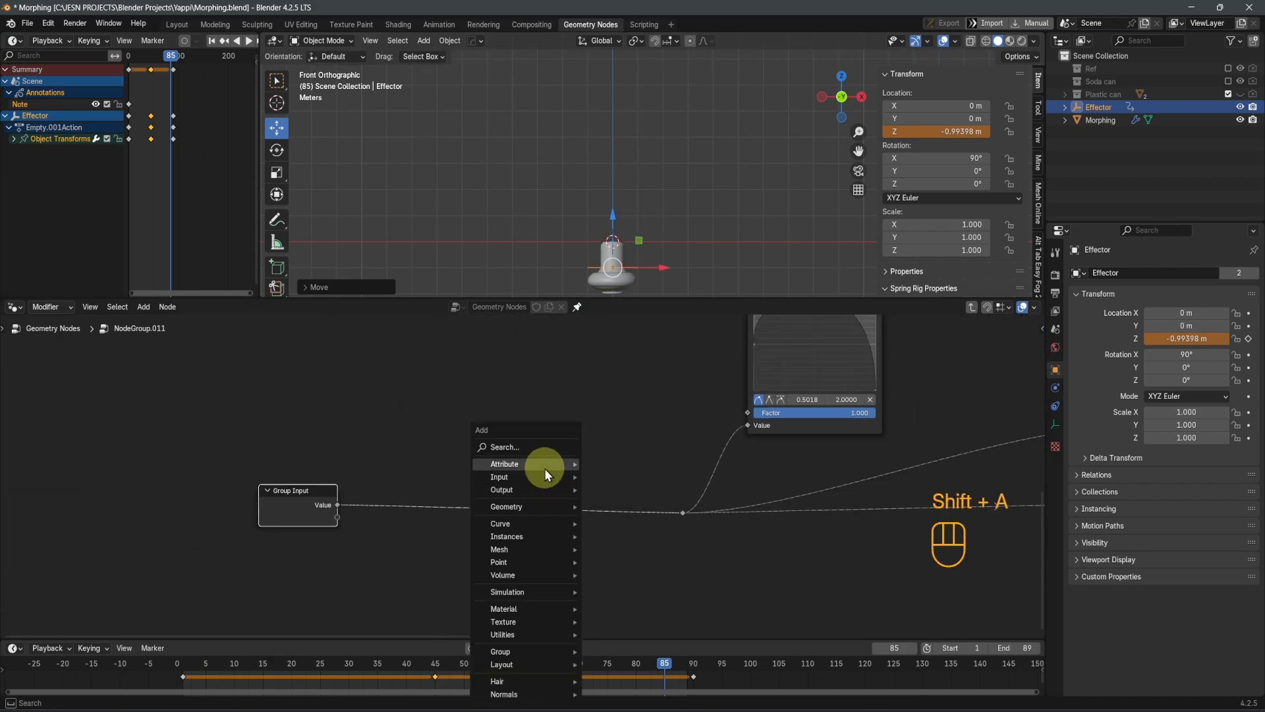
{"action": "left_click", "coordinate": [540, 448]}
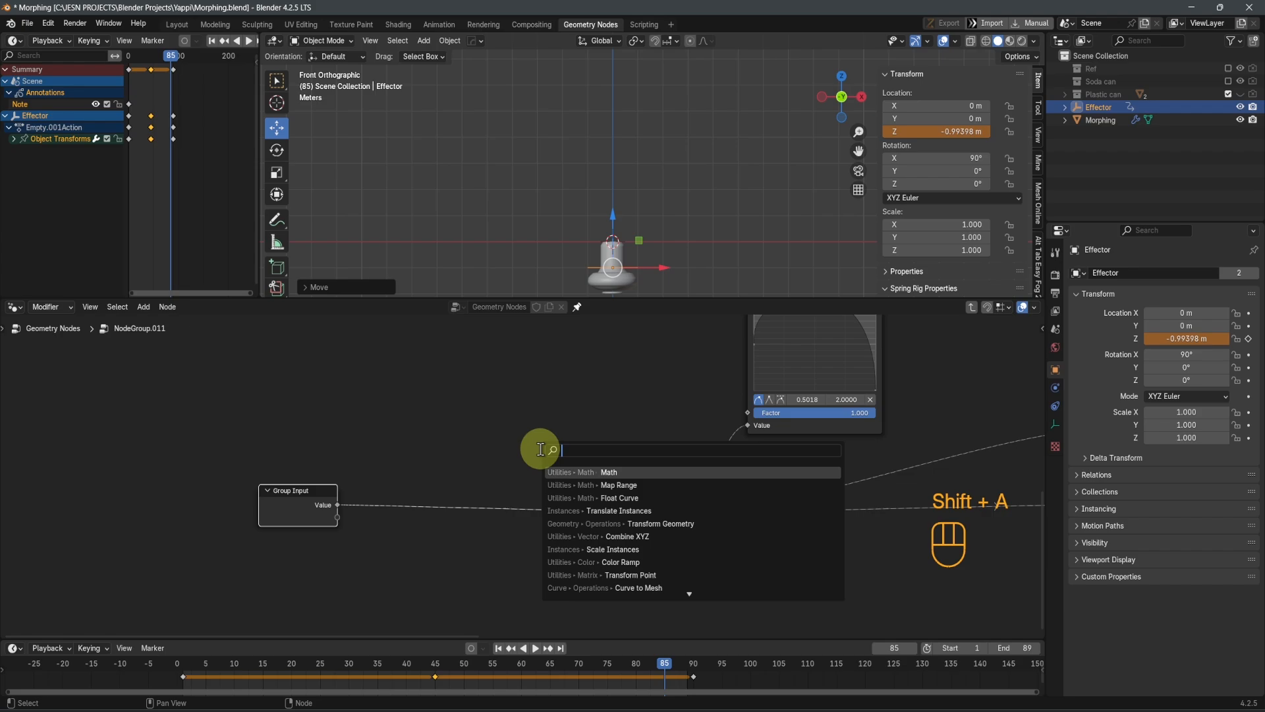
{"action": "type", "text": "add"}
{"action": "key", "text": "Return"}
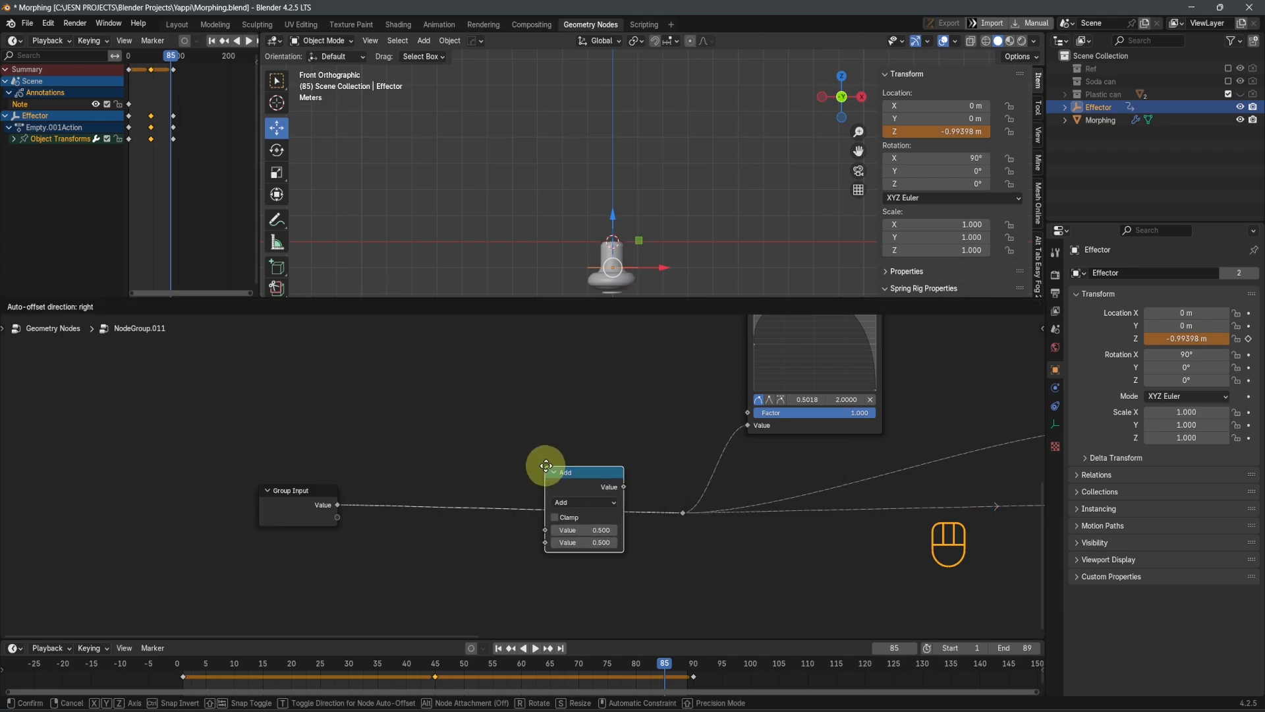
{"action": "left_click", "coordinate": [548, 466]}
{"action": "scroll", "coordinate": [540, 478], "scroll_direction": "up", "scroll_amount": 1}
{"action": "left_click", "coordinate": [594, 508]}
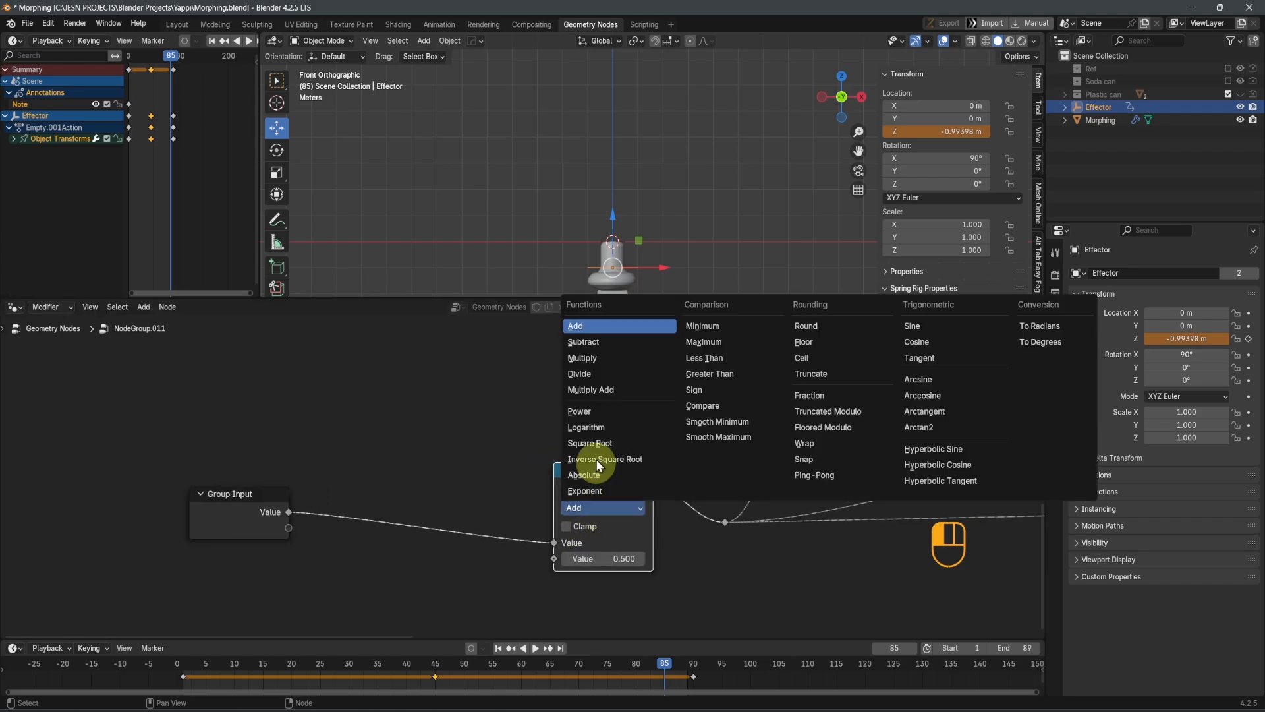
{"action": "left_click", "coordinate": [594, 358]}
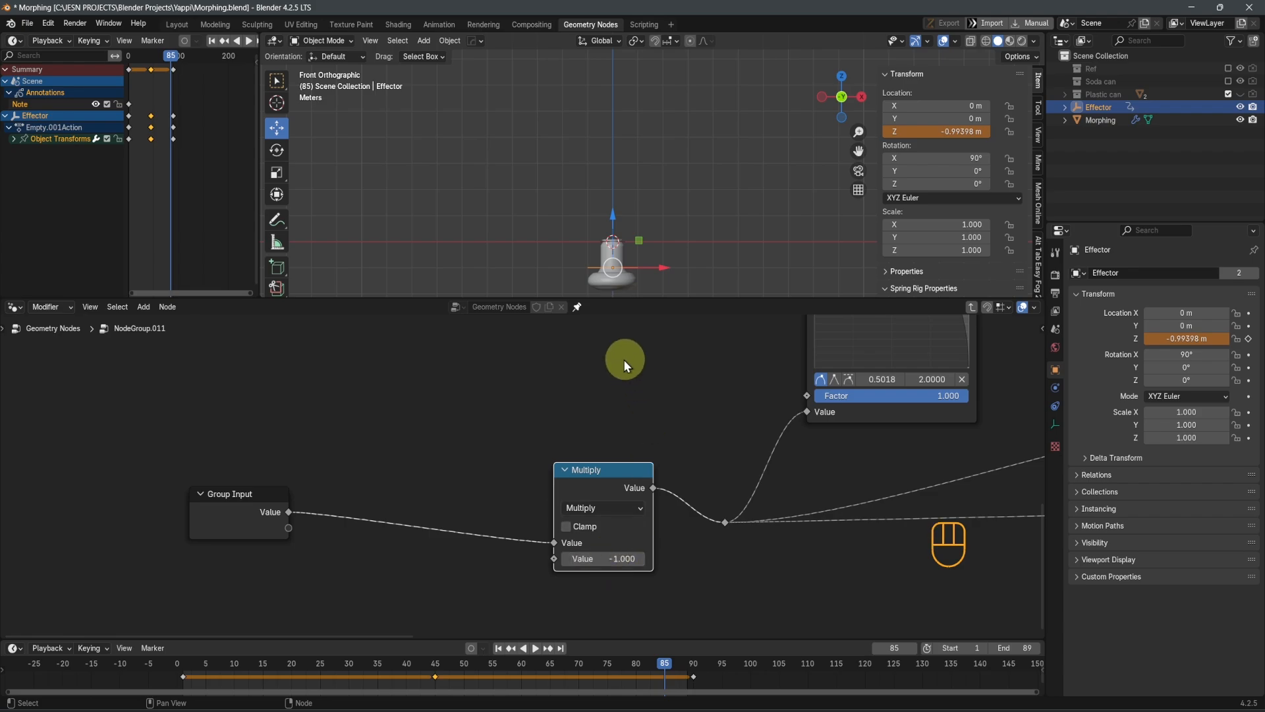
{"action": "left_click_drag", "start_coordinate": [616, 224], "coordinate": [667, 213]}
Duplicate the Multiply node before itself as a Subtract node with value 1.500, and test with the Effector at about 1.01 m
{"action": "scroll", "coordinate": [769, 466], "scroll_direction": "down", "scroll_amount": 4}
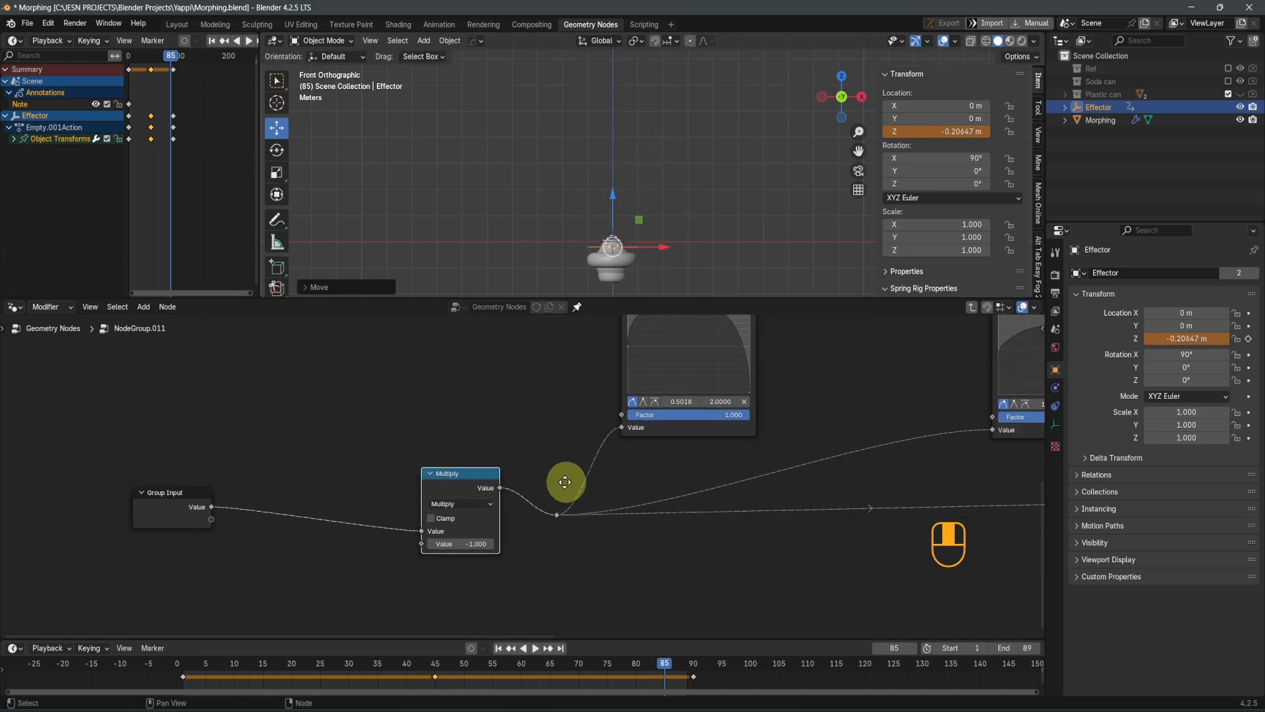
{"action": "middle_click_drag", "start_coordinate": [298, 547], "coordinate": [571, 588]}
{"action": "scroll", "coordinate": [572, 588], "scroll_direction": "up", "scroll_amount": 2}
{"action": "left_click", "coordinate": [736, 529]}
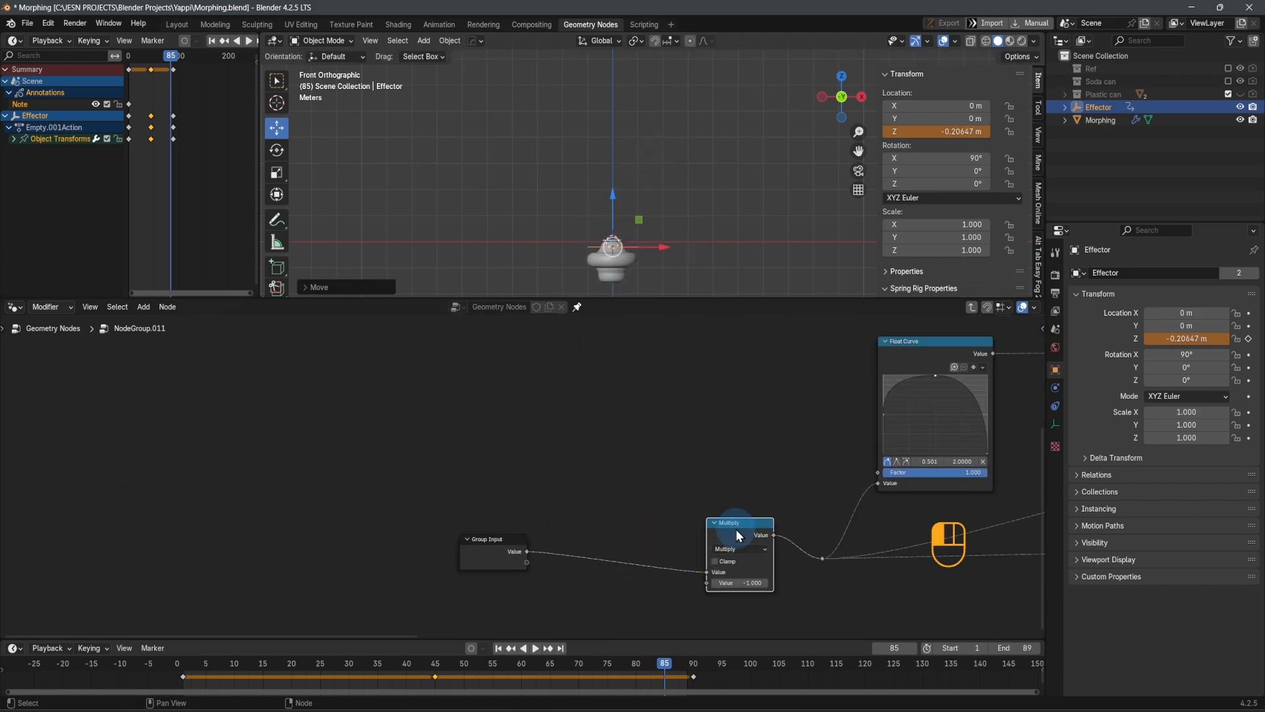
{"action": "key", "text": "shift+d"}
{"action": "left_click", "coordinate": [635, 546]}
{"action": "left_click", "coordinate": [643, 556]}
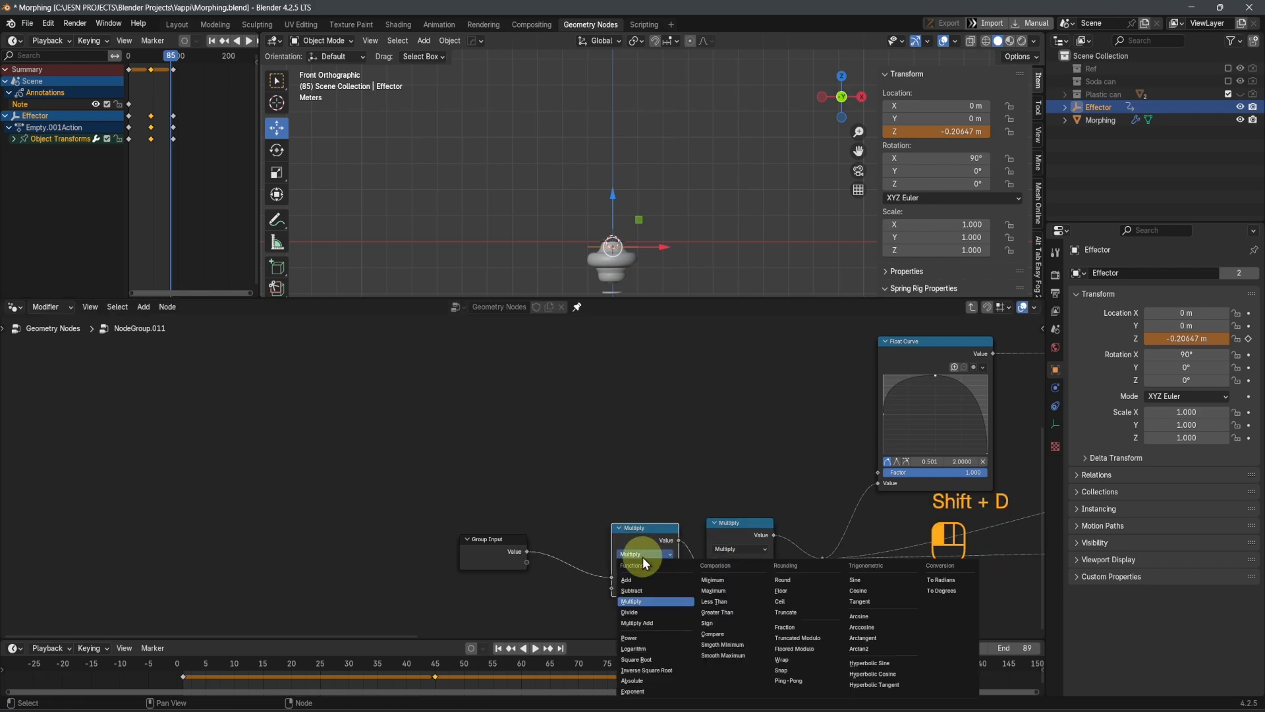
{"action": "left_click", "coordinate": [646, 590]}
{"action": "scroll", "coordinate": [579, 503], "scroll_direction": "up", "scroll_amount": 3}
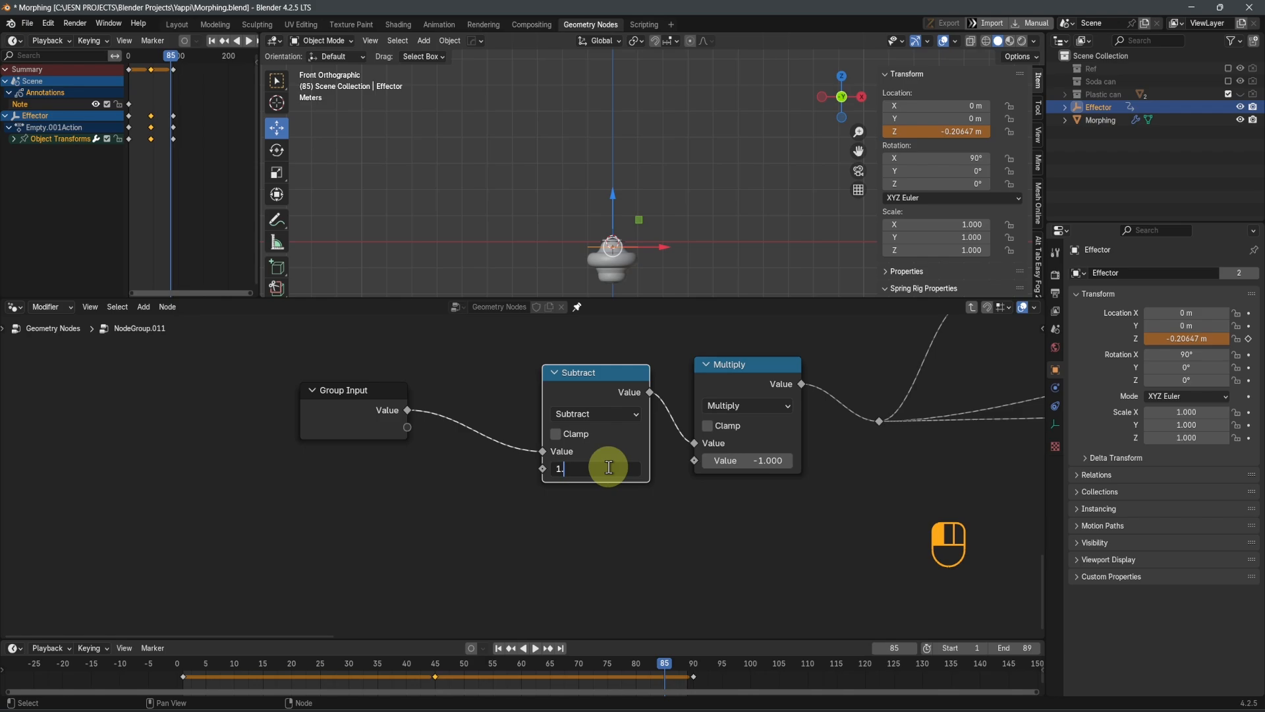
{"action": "left_click_drag", "start_coordinate": [610, 204], "coordinate": [643, 177]}
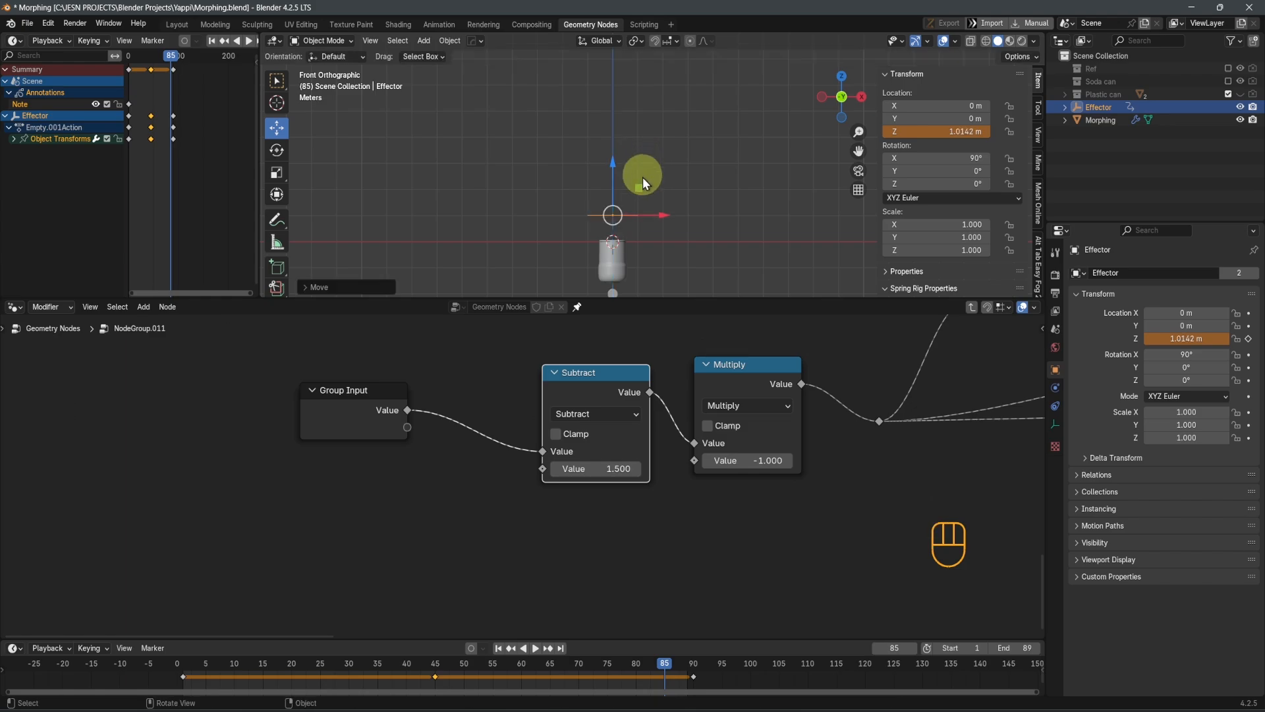
Try raising the end point of the Float Curve that drives the Z translation to -0.580
{"action": "middle_click_drag", "start_coordinate": [778, 405], "coordinate": [329, 425]}
{"action": "scroll", "coordinate": [597, 410], "scroll_direction": "down", "scroll_amount": 3}
{"action": "middle_click_drag", "start_coordinate": [662, 398], "coordinate": [508, 528]}
{"action": "middle_click_drag", "start_coordinate": [488, 517], "coordinate": [390, 614]}
{"action": "middle_click_drag", "start_coordinate": [548, 546], "coordinate": [441, 596]}
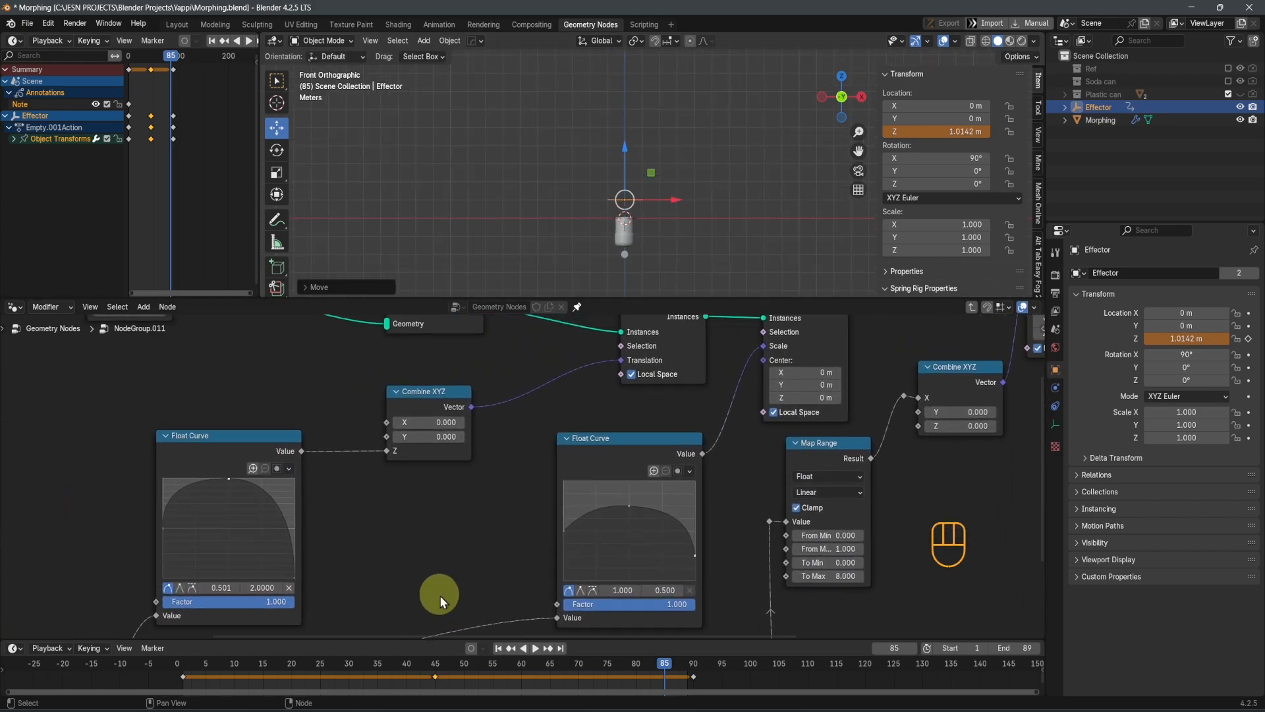
{"action": "scroll", "coordinate": [396, 592], "scroll_direction": "up", "scroll_amount": 3}
{"action": "middle_click_drag", "start_coordinate": [358, 588], "coordinate": [519, 555]}
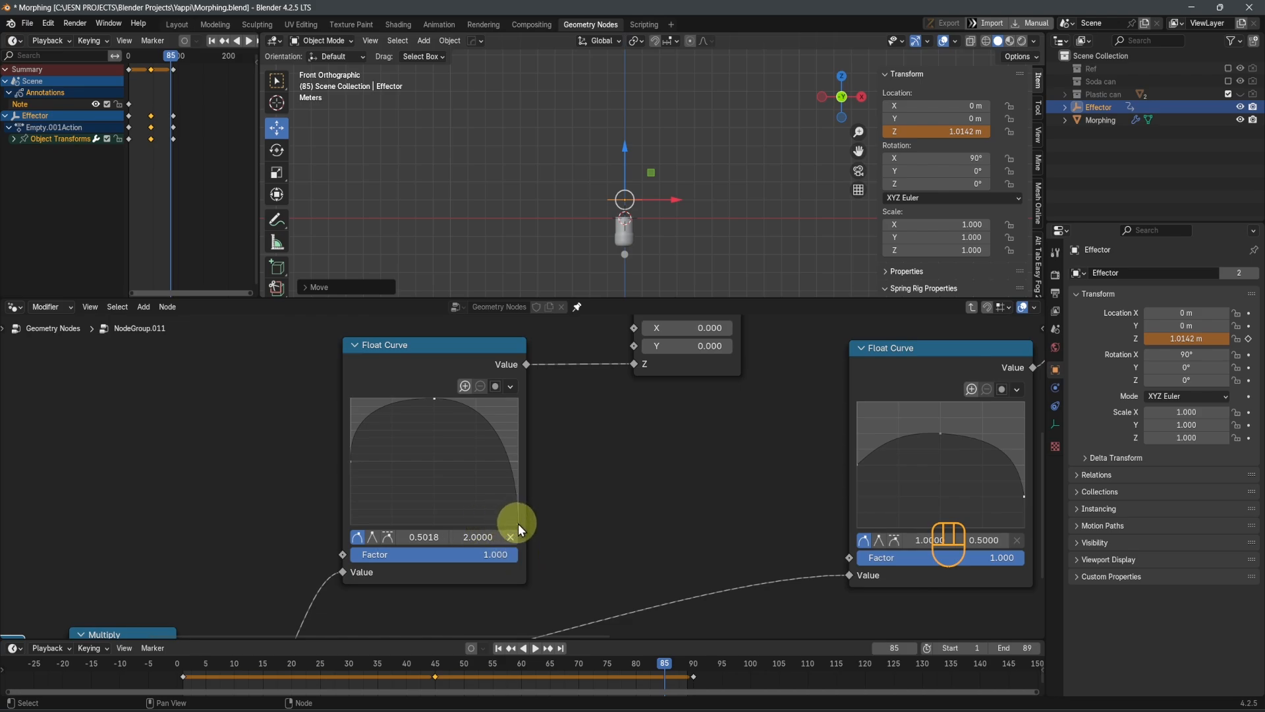
{"action": "left_click_drag", "start_coordinate": [518, 524], "coordinate": [518, 477]}
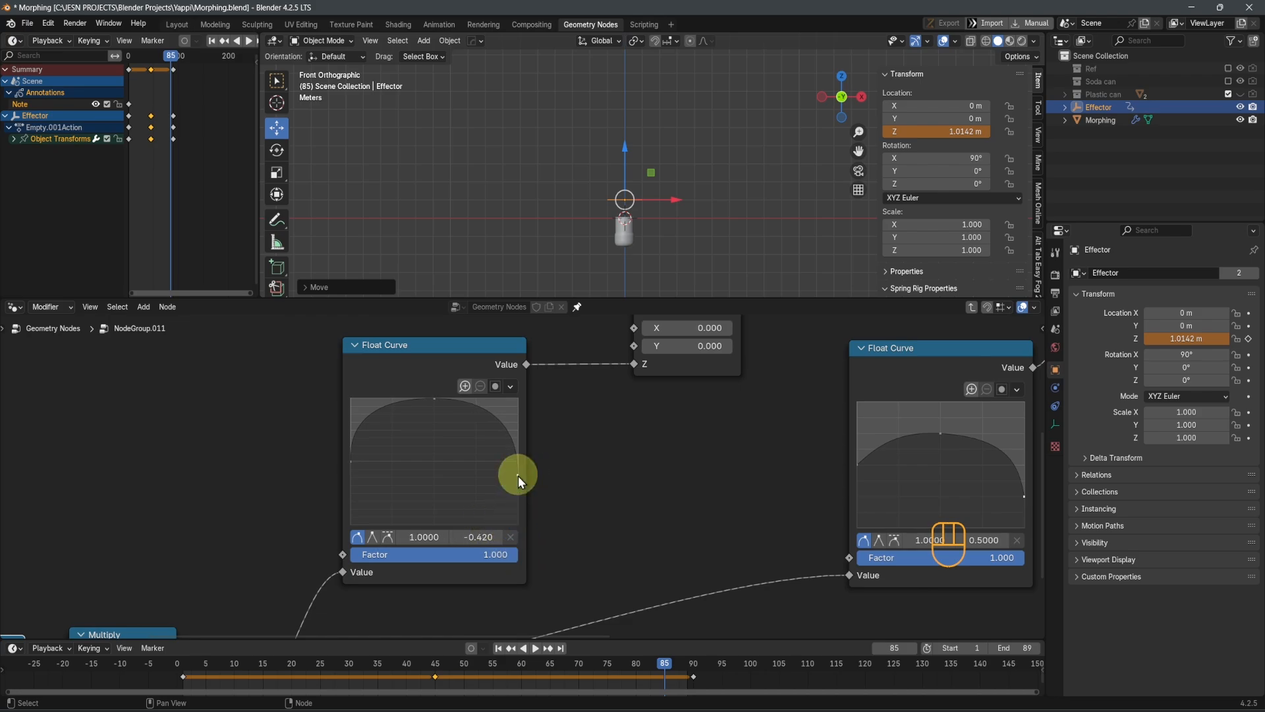
{"action": "key", "text": "Return"}
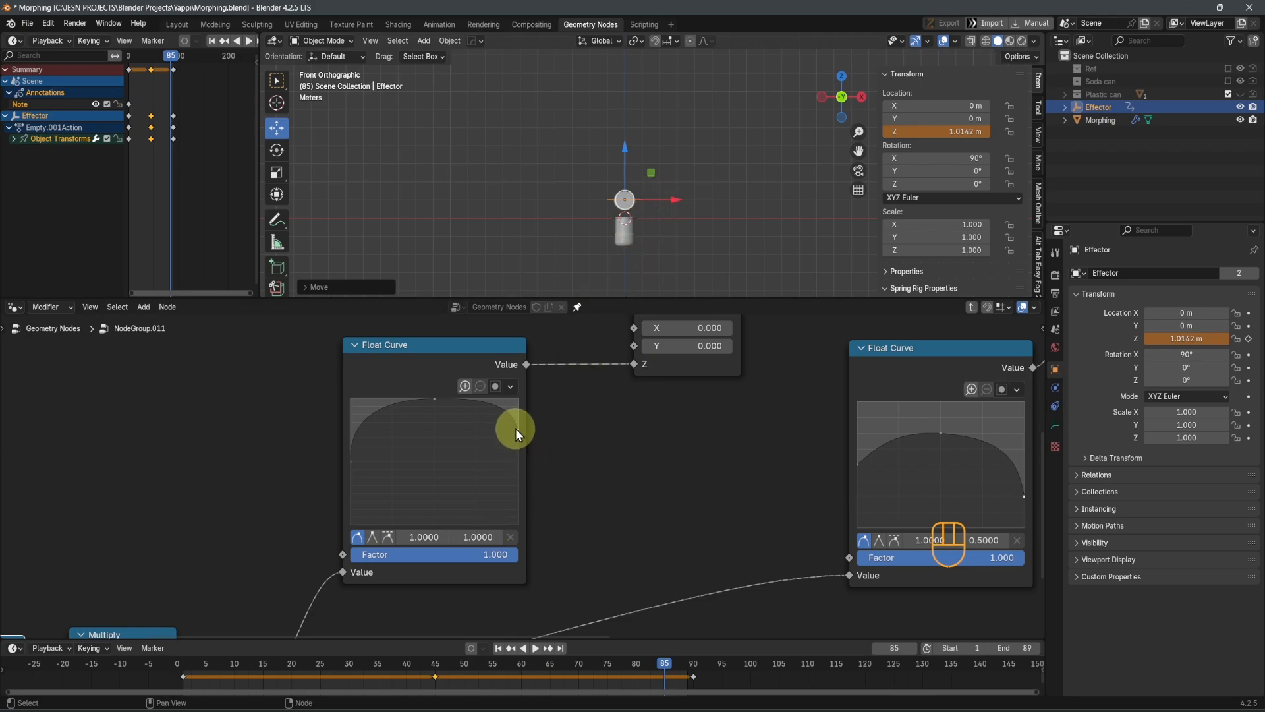
{"action": "left_click_drag", "start_coordinate": [543, 475], "coordinate": [528, 472]}
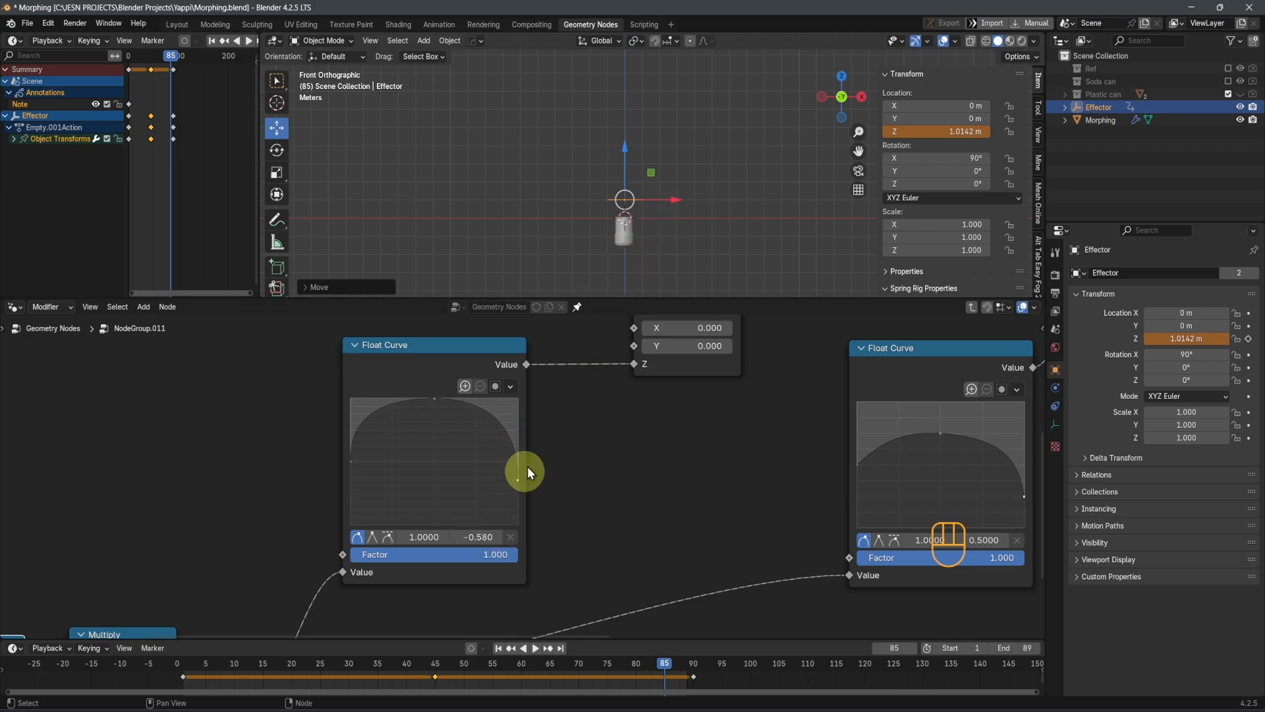
Play the animation in front view and check the cover's motion above the can
{"action": "middle_click_drag", "start_coordinate": [639, 200], "coordinate": [658, 267]}
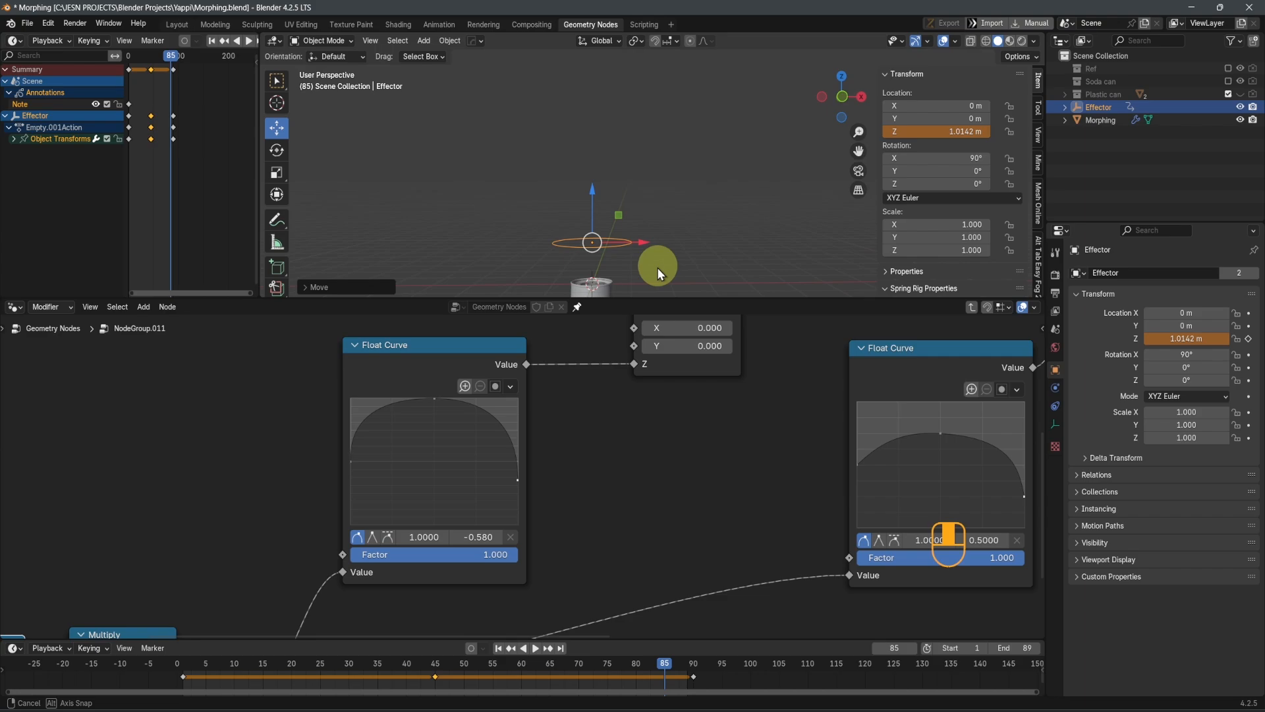
{"action": "key", "text": "KP_1"}
{"action": "scroll", "coordinate": [583, 405], "scroll_direction": "down", "scroll_amount": 2}
{"action": "key", "text": "space"}
{"action": "scroll", "coordinate": [640, 249], "scroll_direction": "down", "scroll_amount": 4}
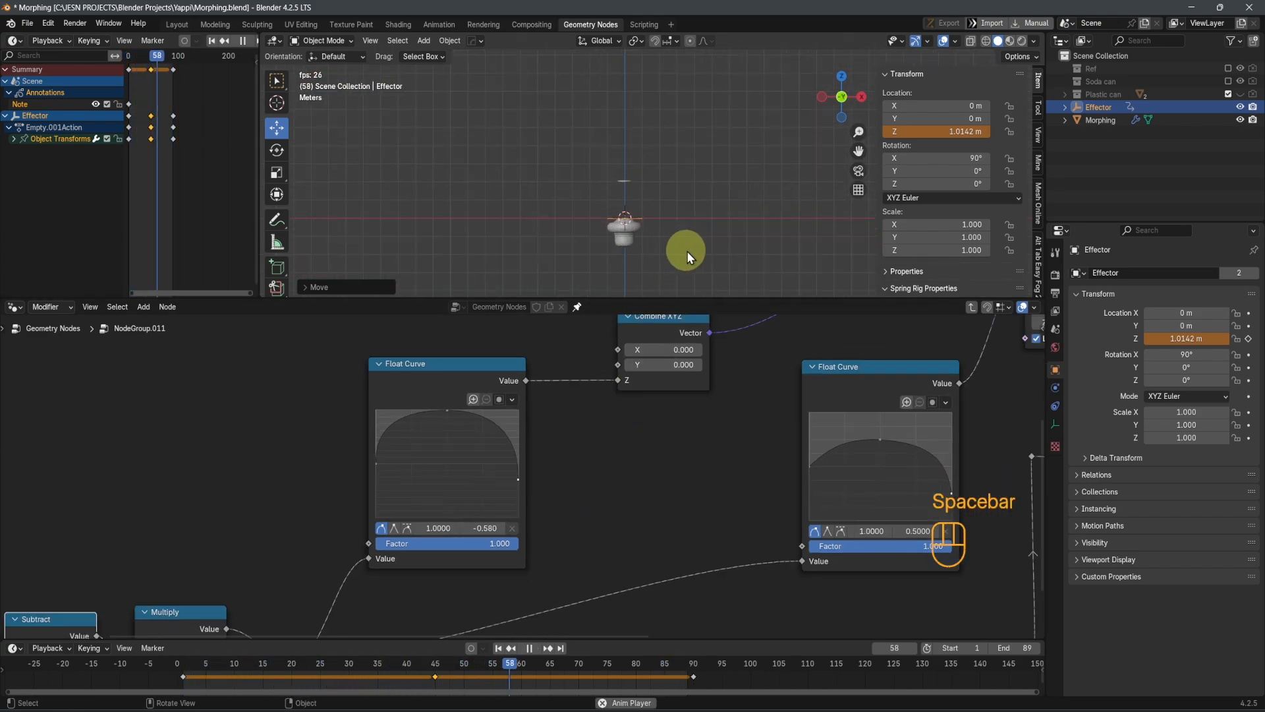
{"action": "key", "text": "space"}
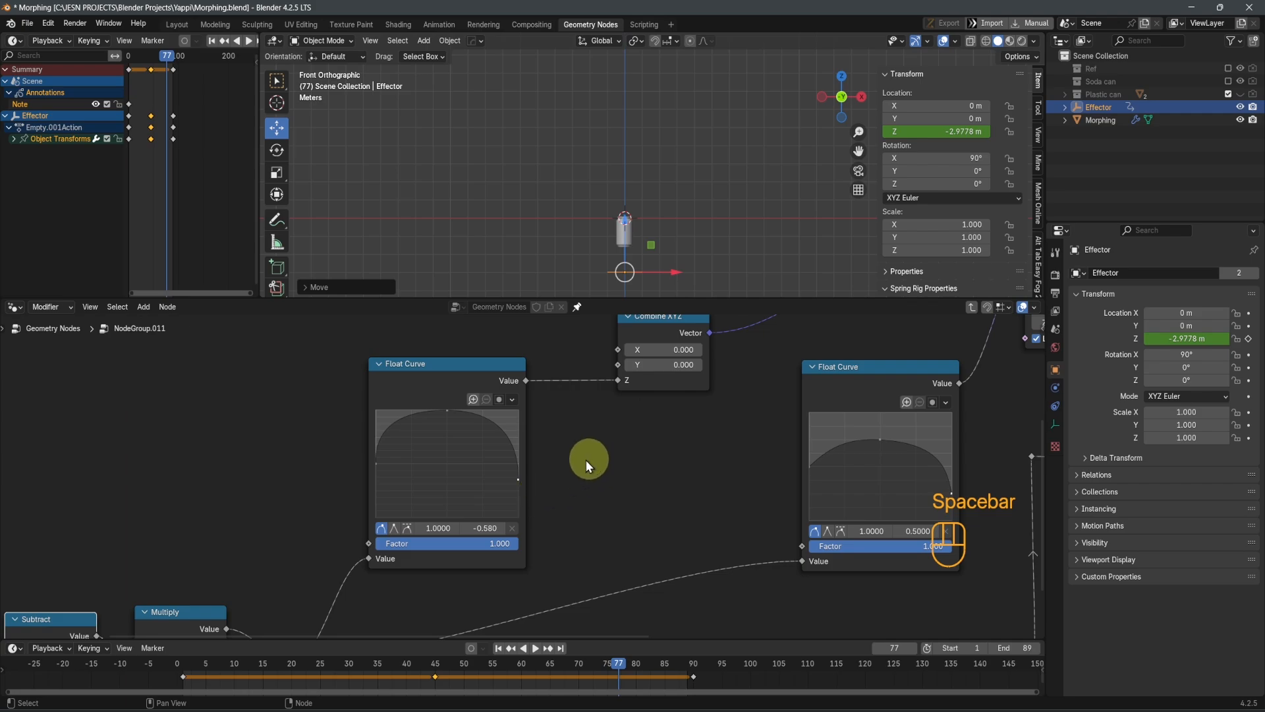
Review the translate and scale nodes, and replay the animation close up on the can and its cover
{"action": "middle_click_drag", "start_coordinate": [618, 491], "coordinate": [403, 567], "text": "shift"}
{"action": "scroll", "coordinate": [560, 521], "scroll_direction": "down", "scroll_amount": 4}
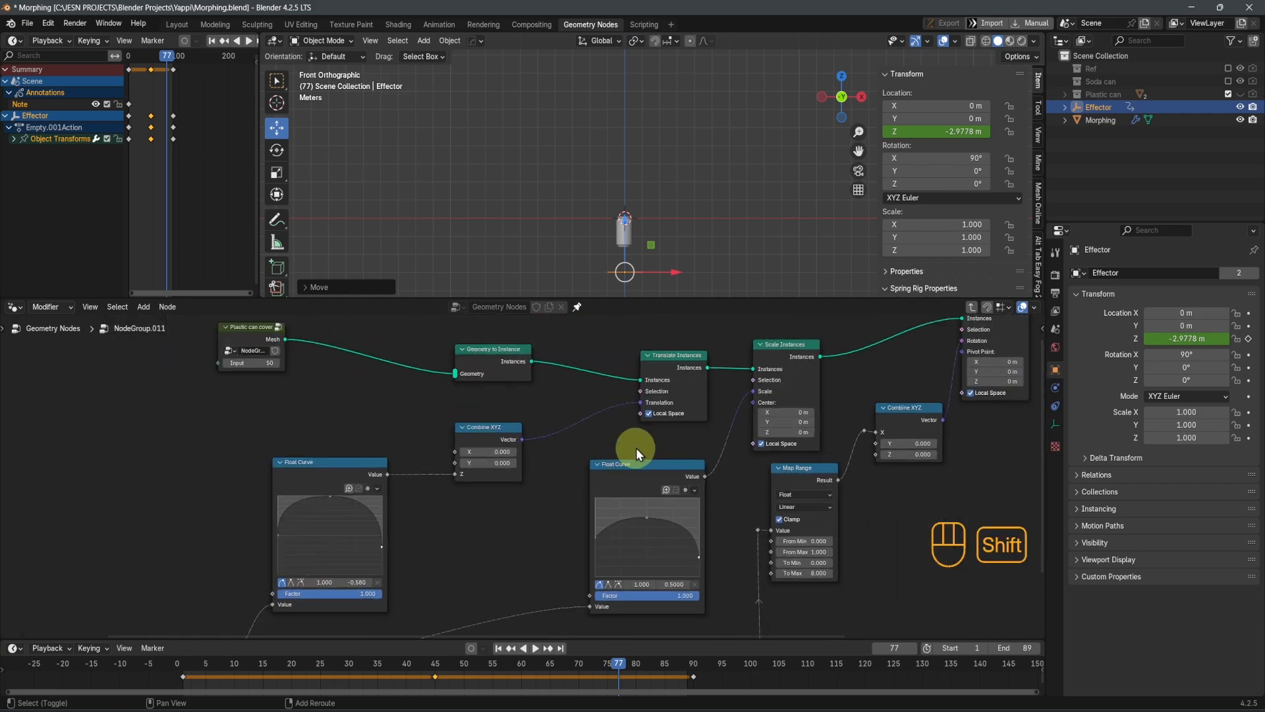
{"action": "middle_click_drag", "start_coordinate": [635, 450], "coordinate": [575, 518], "text": "shift"}
{"action": "scroll", "coordinate": [609, 352], "scroll_direction": "up", "scroll_amount": 2}
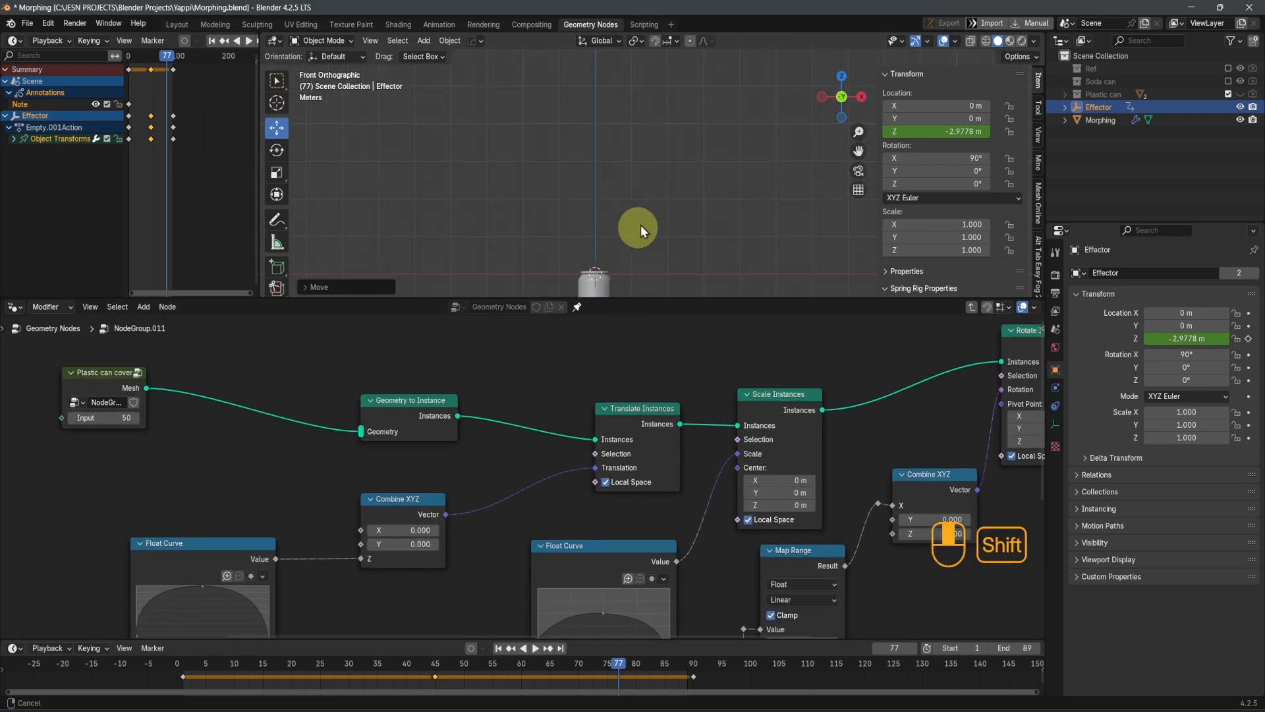
{"action": "middle_click_drag", "start_coordinate": [641, 226], "coordinate": [678, 92], "text": "shift"}
{"action": "key", "text": "space"}
{"action": "scroll", "coordinate": [663, 187], "scroll_direction": "up", "scroll_amount": 4}
{"action": "middle_click_drag", "start_coordinate": [670, 184], "coordinate": [666, 251], "text": "shift"}
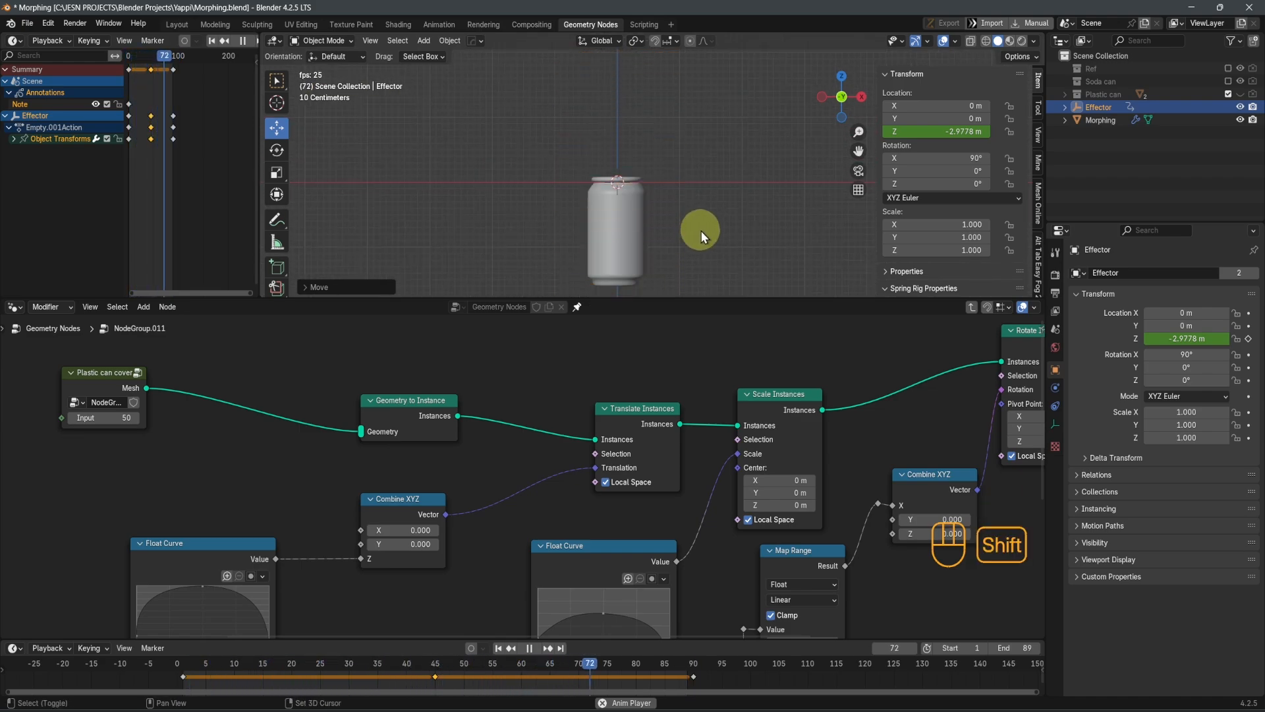
Redo the undone changes and save the file with playback stopped
{"action": "key", "text": "shift+z"}
{"action": "key", "text": "shift+z"}
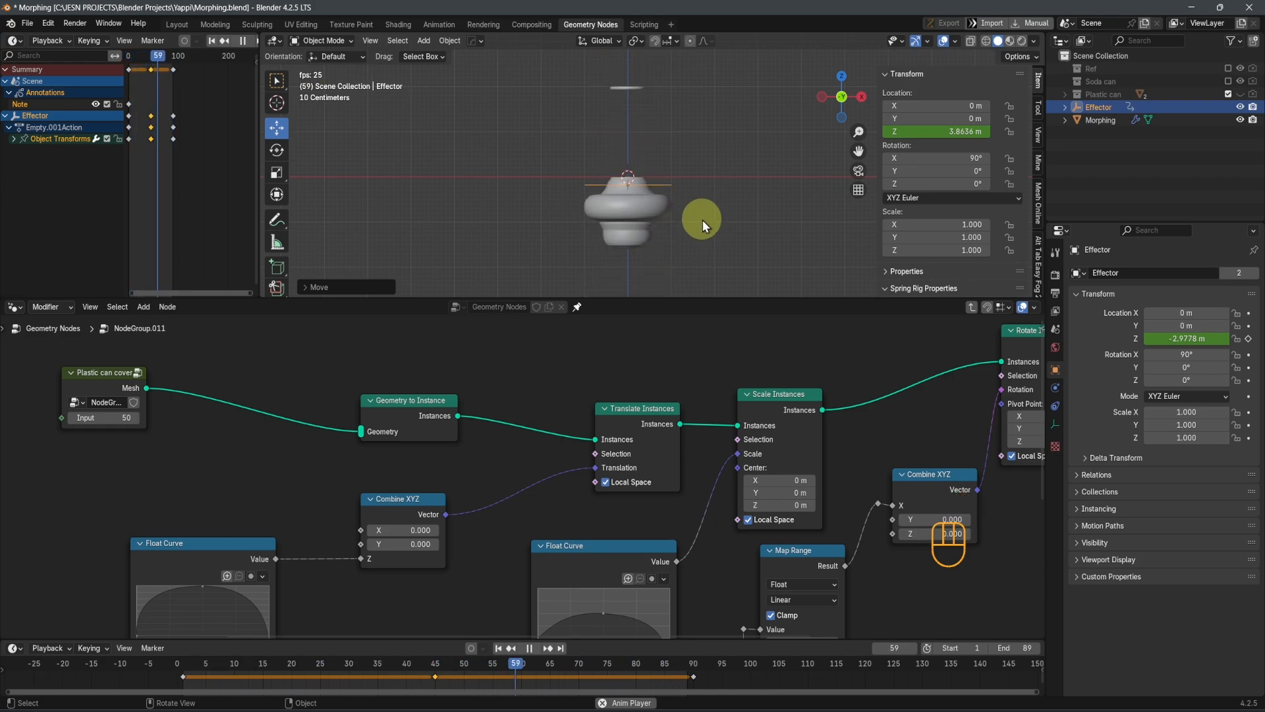
{"action": "key", "text": "space"}
{"action": "key", "text": "ctrl+s"}
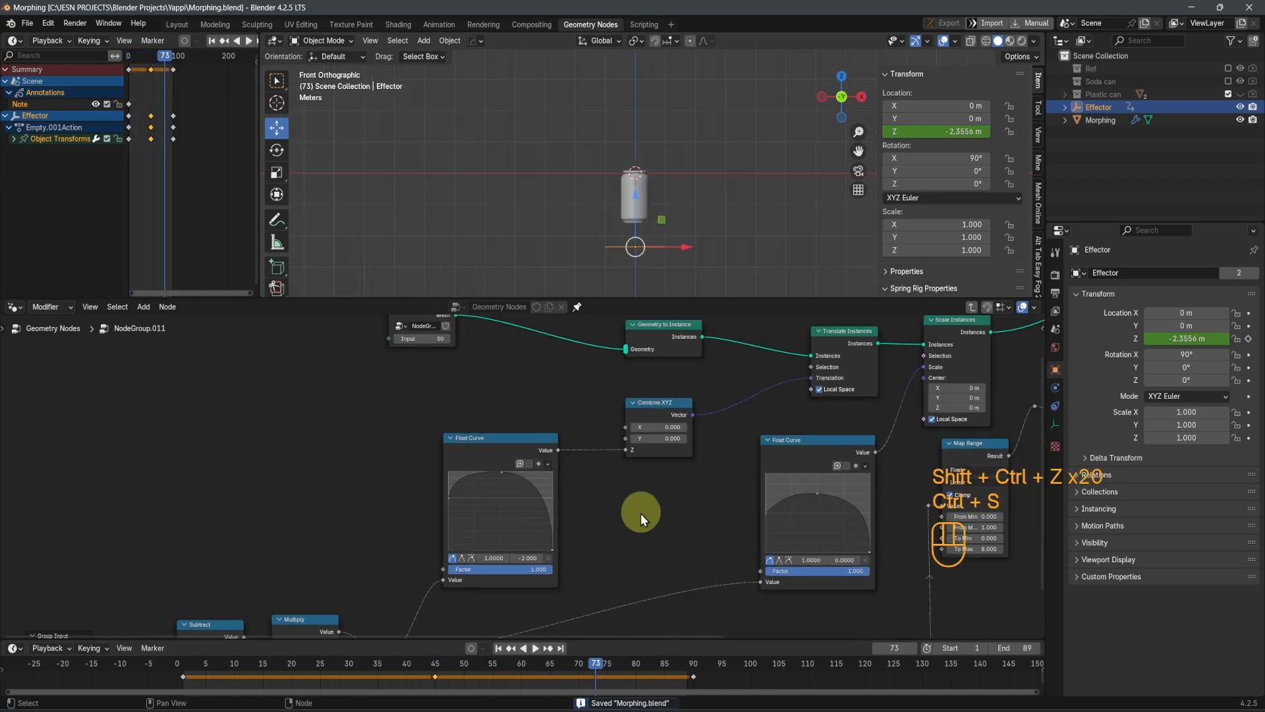
Space out the Group Input and Multiply nodes around the Subtract node
{"action": "scroll", "coordinate": [640, 513], "scroll_direction": "down", "scroll_amount": 1}
{"action": "middle_click_drag", "start_coordinate": [531, 543], "coordinate": [585, 452], "text": "shift"}
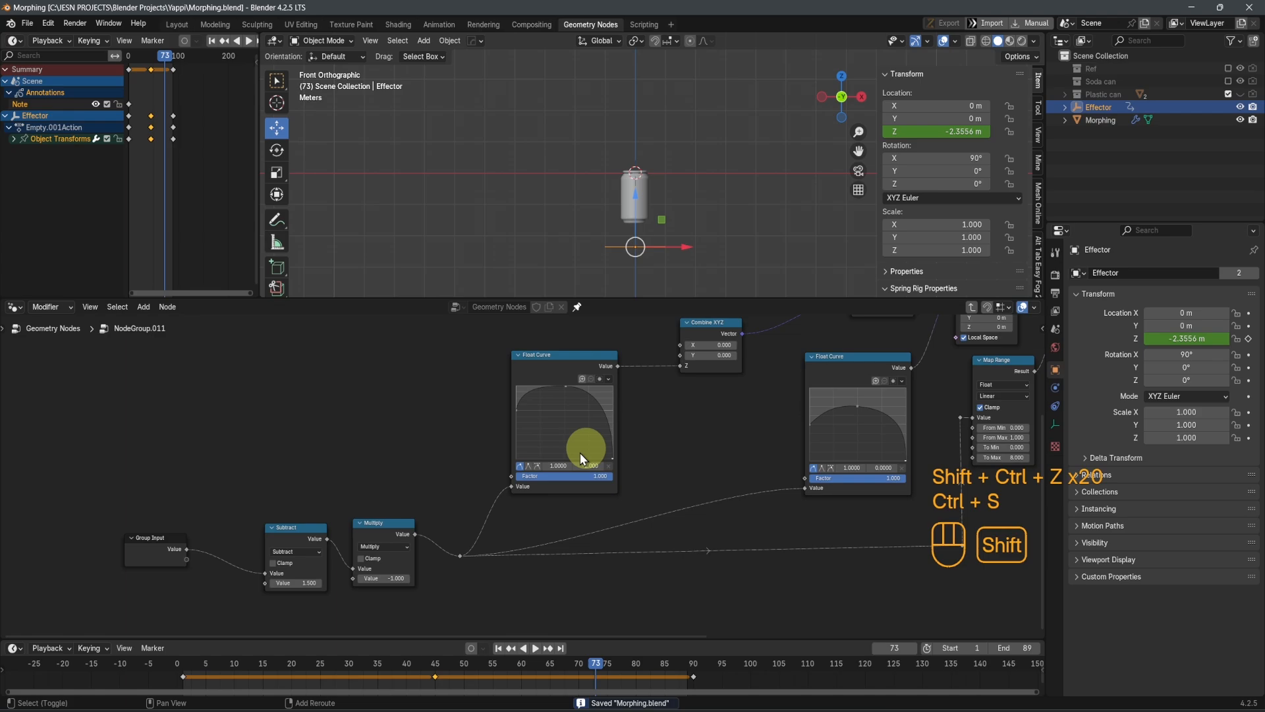
{"action": "scroll", "coordinate": [561, 557], "scroll_direction": "up", "scroll_amount": 5}
{"action": "middle_click_drag", "start_coordinate": [343, 591], "coordinate": [472, 536], "text": "shift"}
{"action": "left_click_drag", "start_coordinate": [296, 493], "coordinate": [254, 524]}
{"action": "left_click", "coordinate": [491, 461]}
{"action": "left_click_drag", "start_coordinate": [488, 467], "coordinate": [453, 463]}
{"action": "middle_click_drag", "start_coordinate": [541, 564], "coordinate": [438, 582]}
{"action": "left_click_drag", "start_coordinate": [537, 486], "coordinate": [545, 490]}
{"action": "middle_click_drag", "start_coordinate": [824, 422], "coordinate": [751, 527]}
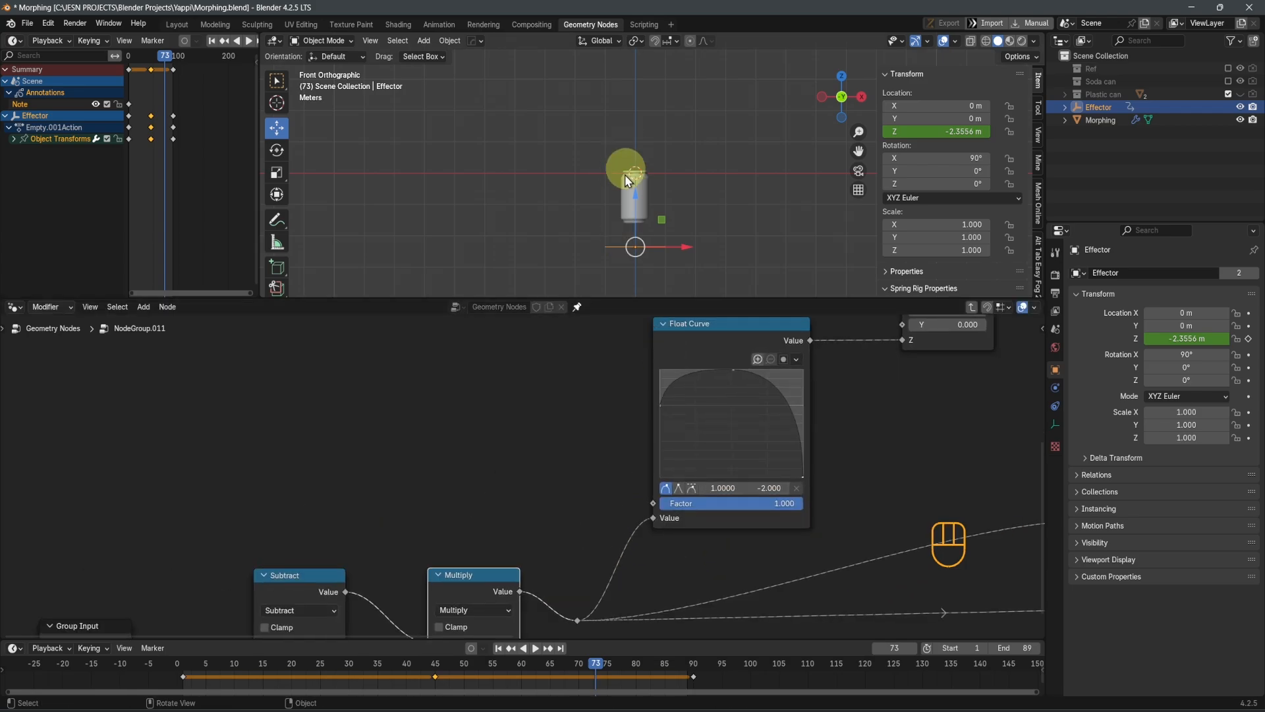
Move the Effector to about Z -1.09 m and examine the shape and clipping limits of the Float Curve driving the Z translation
{"action": "left_click_drag", "start_coordinate": [636, 210], "coordinate": [670, 158]}
{"action": "middle_click_drag", "start_coordinate": [781, 487], "coordinate": [729, 513]}
{"action": "scroll", "coordinate": [719, 477], "scroll_direction": "up", "scroll_amount": 3}
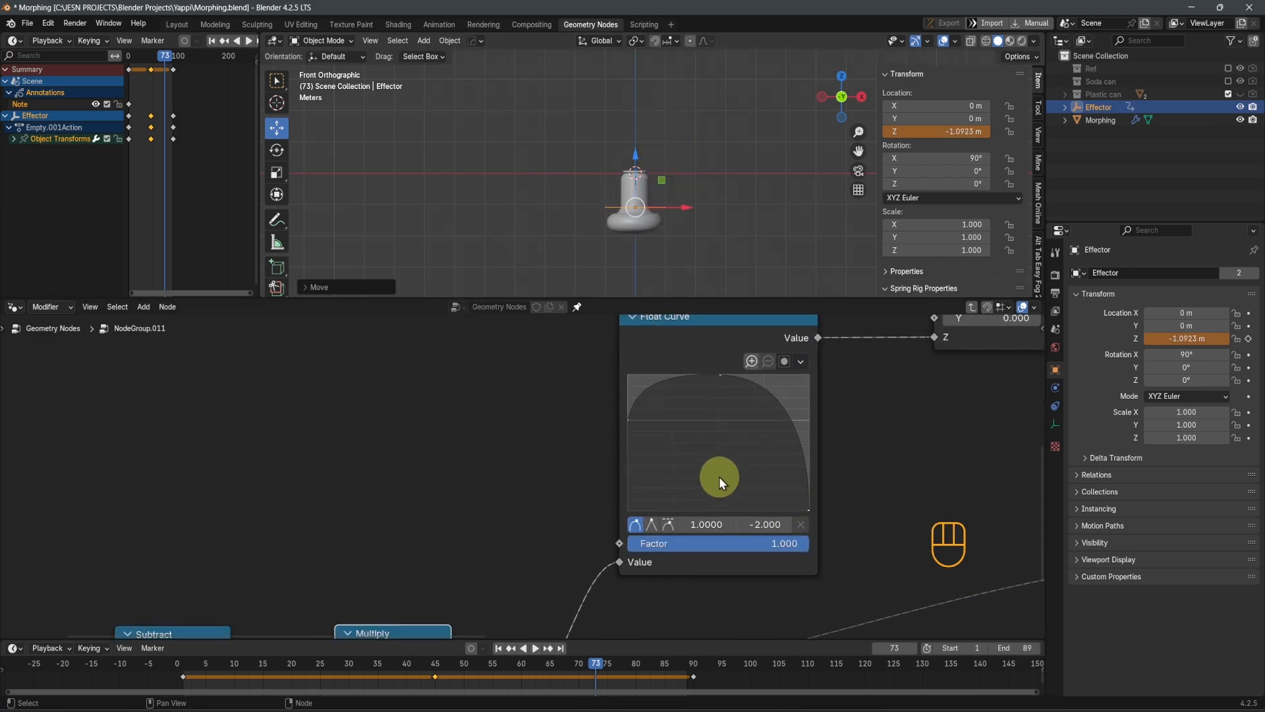
{"action": "left_click", "coordinate": [681, 333]}
{"action": "middle_click_drag", "start_coordinate": [785, 403], "coordinate": [705, 481]}
{"action": "scroll", "coordinate": [622, 477], "scroll_direction": "up", "scroll_amount": 3}
{"action": "middle_click_drag", "start_coordinate": [622, 476], "coordinate": [626, 433]}
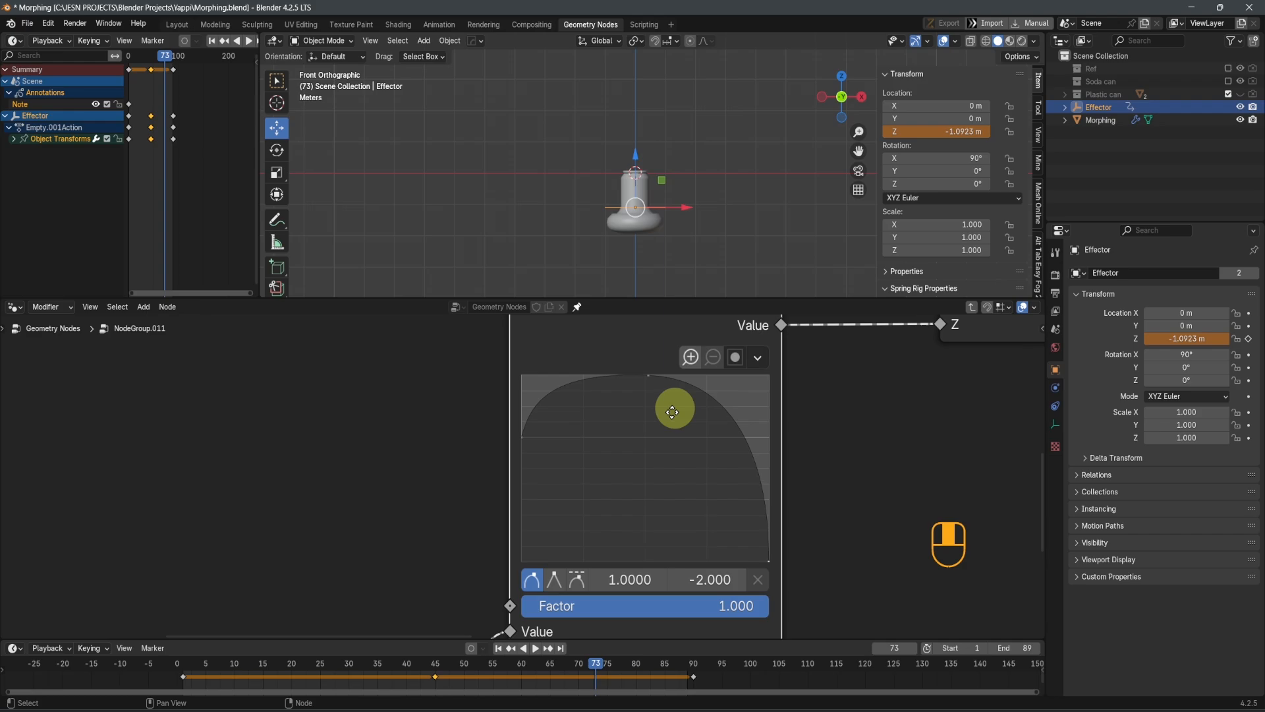
{"action": "scroll", "coordinate": [698, 402], "scroll_direction": "up", "scroll_amount": 1}
{"action": "left_click", "coordinate": [696, 414]}
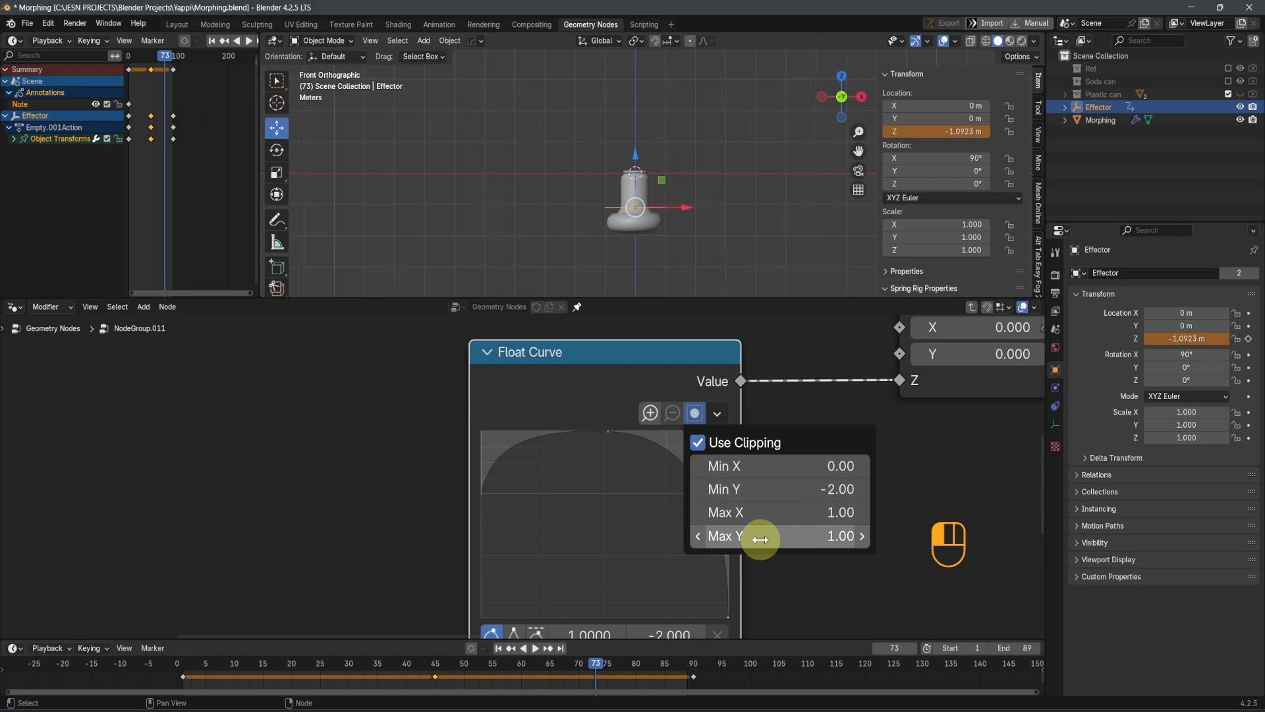
{"action": "scroll", "coordinate": [463, 512], "scroll_direction": "up", "scroll_amount": 2}
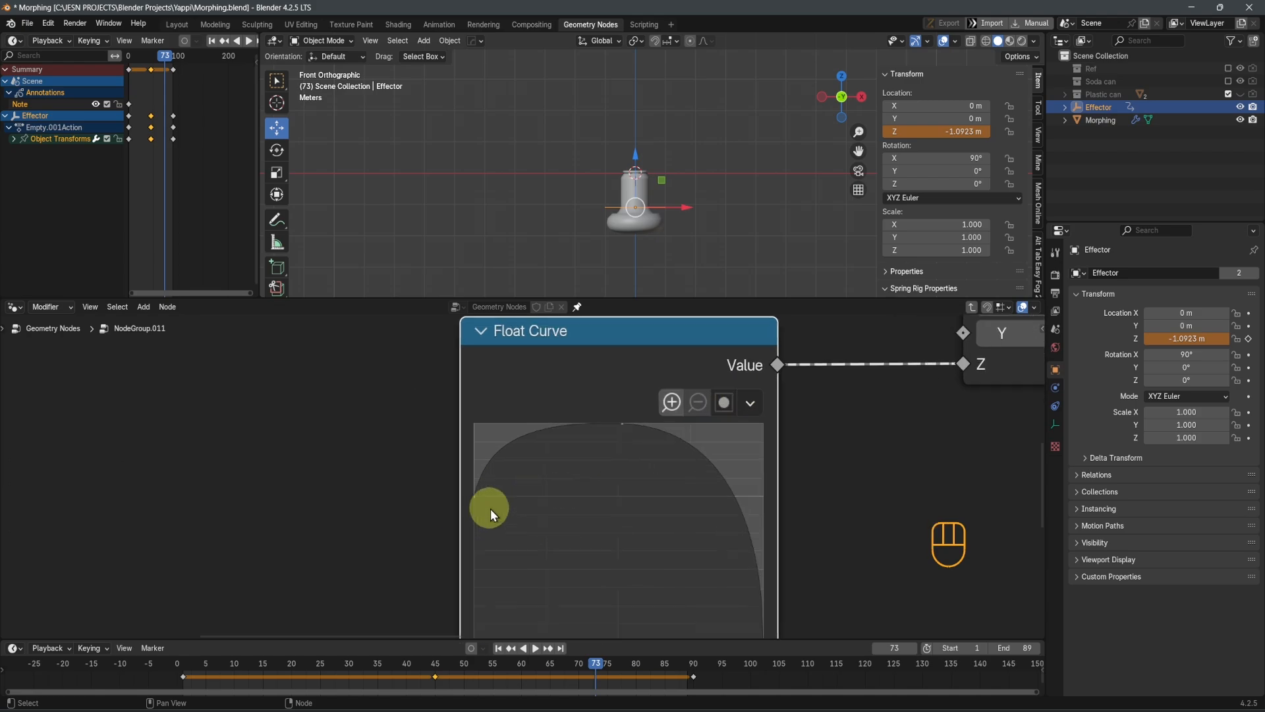
{"action": "scroll", "coordinate": [491, 496], "scroll_direction": "down", "scroll_amount": 4}
{"action": "middle_click_drag", "start_coordinate": [566, 530], "coordinate": [565, 470]}
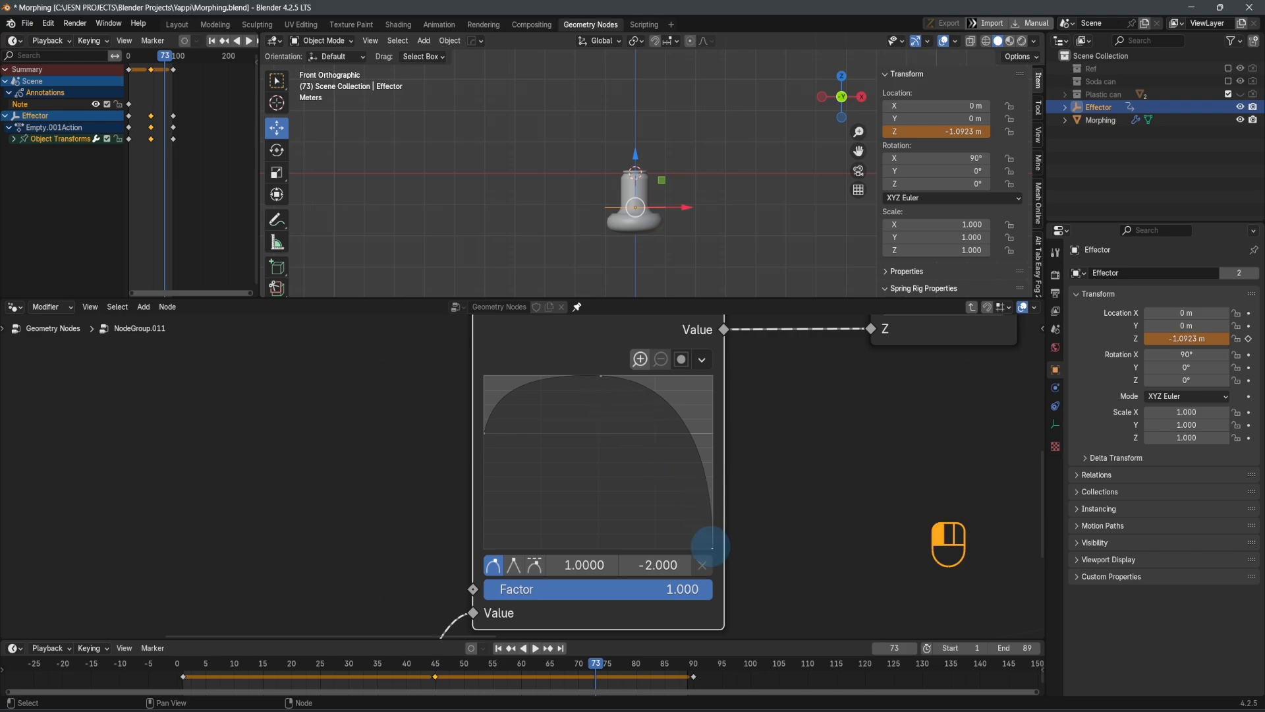
Examine the end point and the peak point of the Float Curve driving the Z translation
{"action": "scroll", "coordinate": [595, 428], "scroll_direction": "up", "scroll_amount": 2}
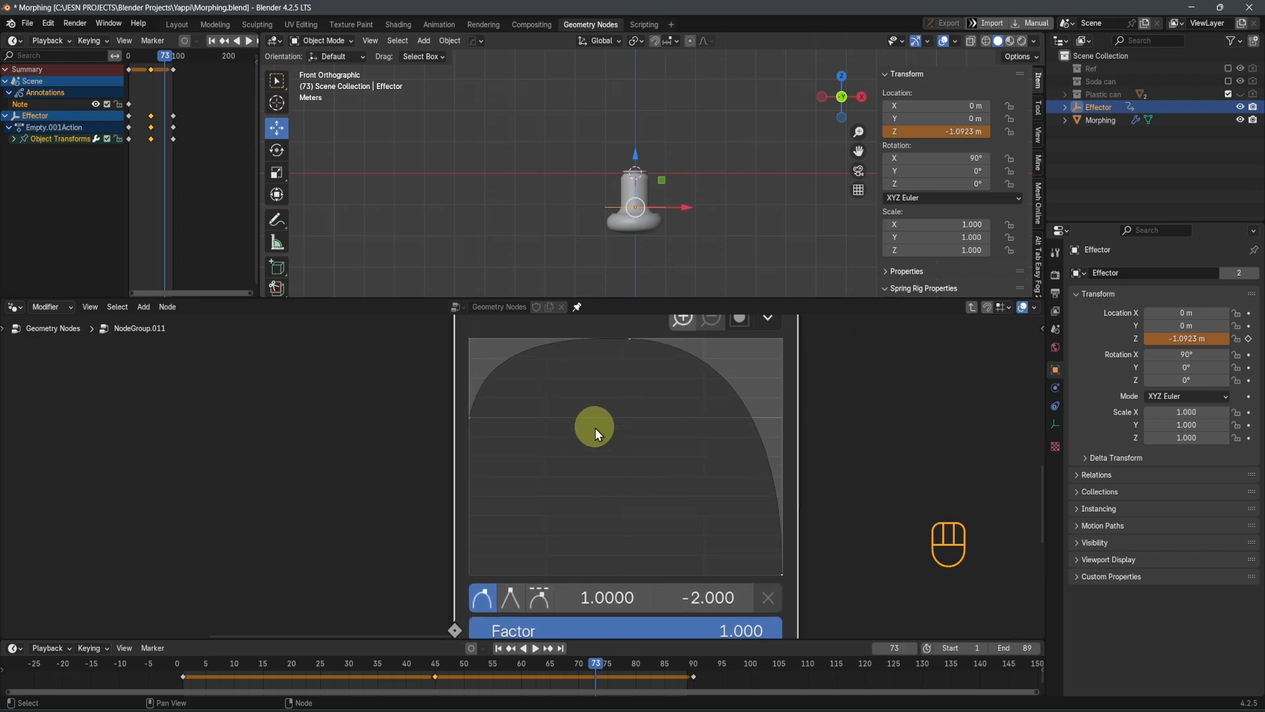
{"action": "middle_click_drag", "start_coordinate": [624, 362], "coordinate": [603, 419]}
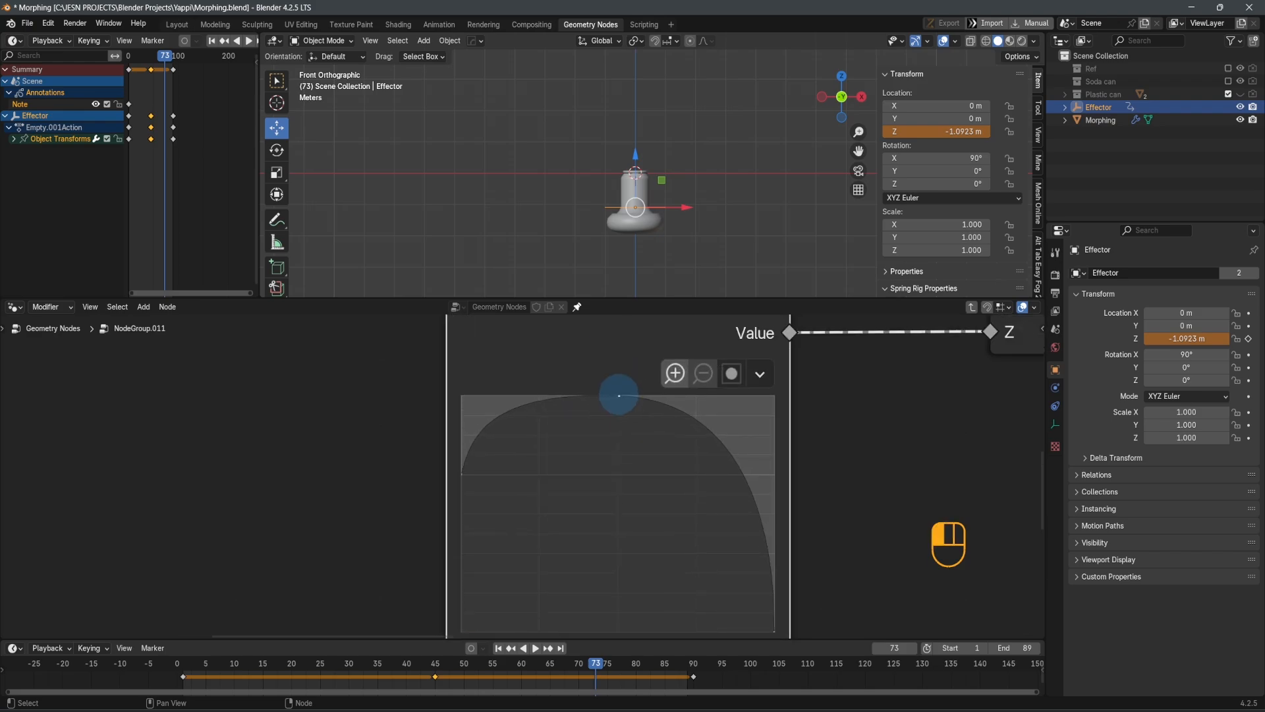
{"action": "scroll", "coordinate": [637, 461], "scroll_direction": "down", "scroll_amount": 4}
{"action": "middle_click_drag", "start_coordinate": [651, 524], "coordinate": [642, 461]}
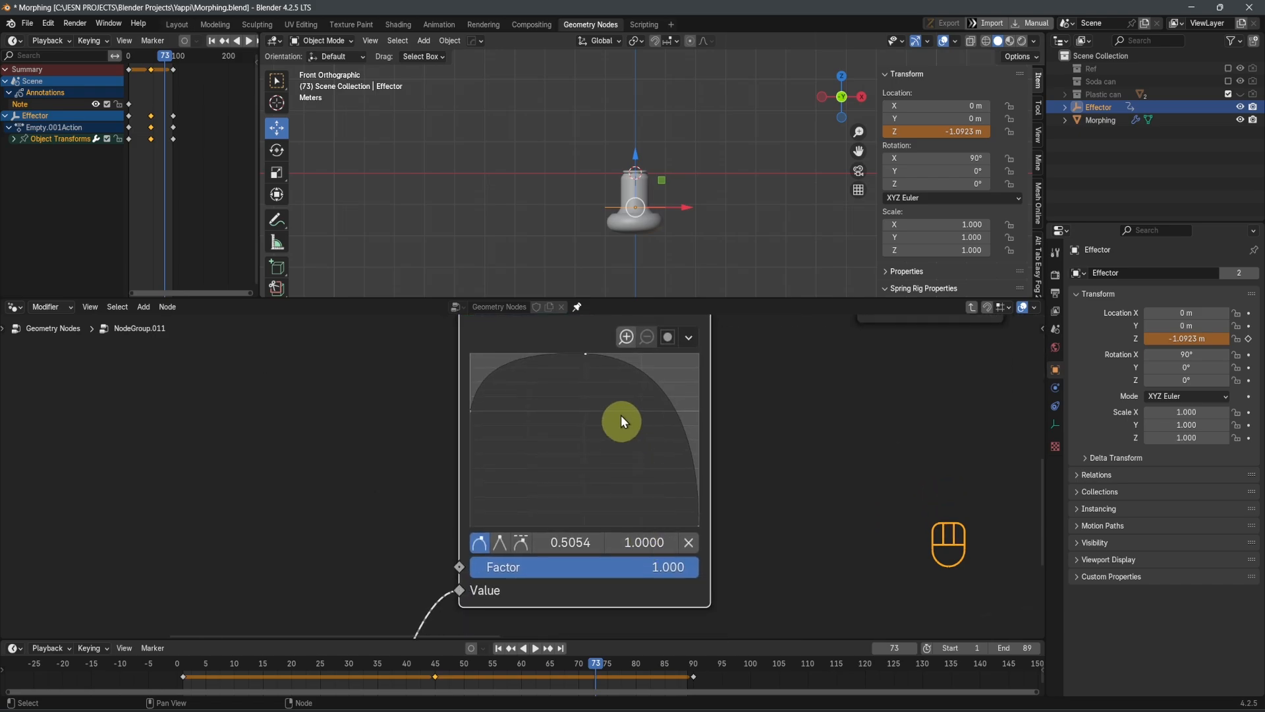
{"action": "scroll", "coordinate": [775, 409], "scroll_direction": "down", "scroll_amount": 3}
{"action": "middle_click_drag", "start_coordinate": [777, 415], "coordinate": [761, 492]}
Try the Effector at about Z 0.19 m and about Z -0.94 m to check the can cover's motion up close
{"action": "left_click_drag", "start_coordinate": [631, 160], "coordinate": [649, 120]}
{"action": "middle_click_drag", "start_coordinate": [783, 513], "coordinate": [533, 559], "text": "shift"}
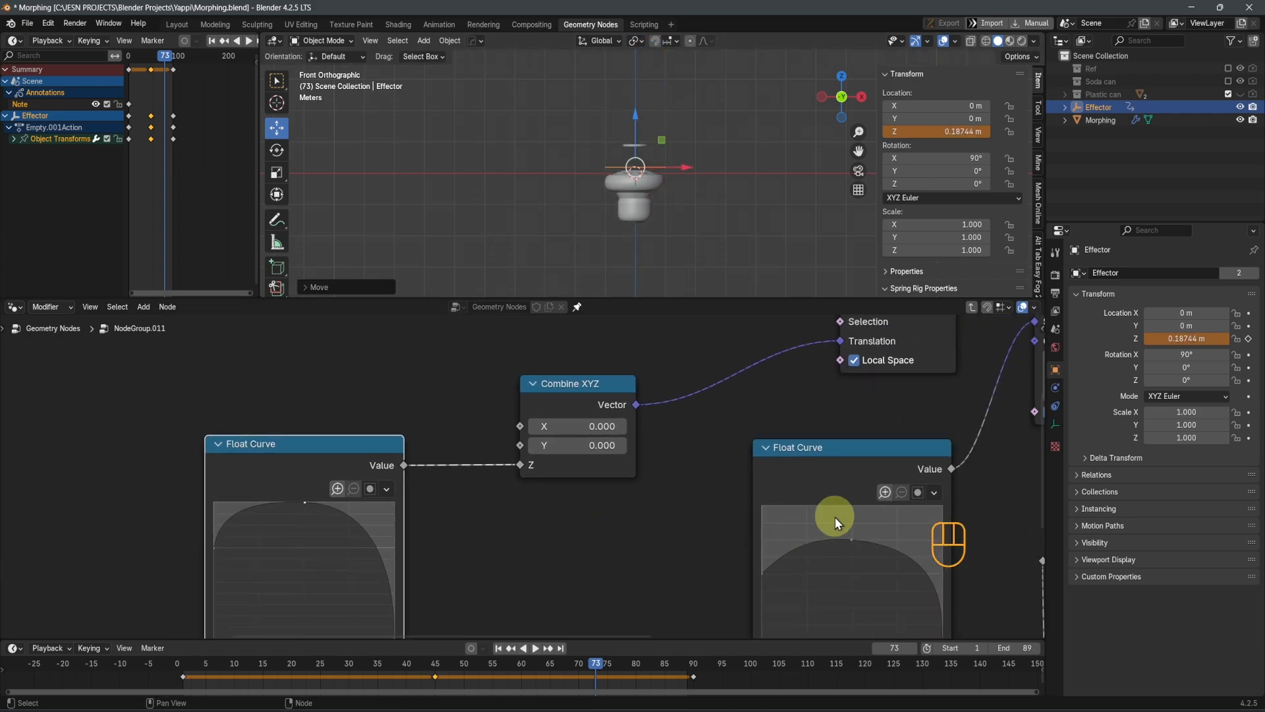
{"action": "left_click_drag", "start_coordinate": [640, 125], "coordinate": [641, 180]}
{"action": "scroll", "coordinate": [638, 195], "scroll_direction": "up", "scroll_amount": 8}
{"action": "scroll", "coordinate": [638, 197], "scroll_direction": "down", "scroll_amount": 3}
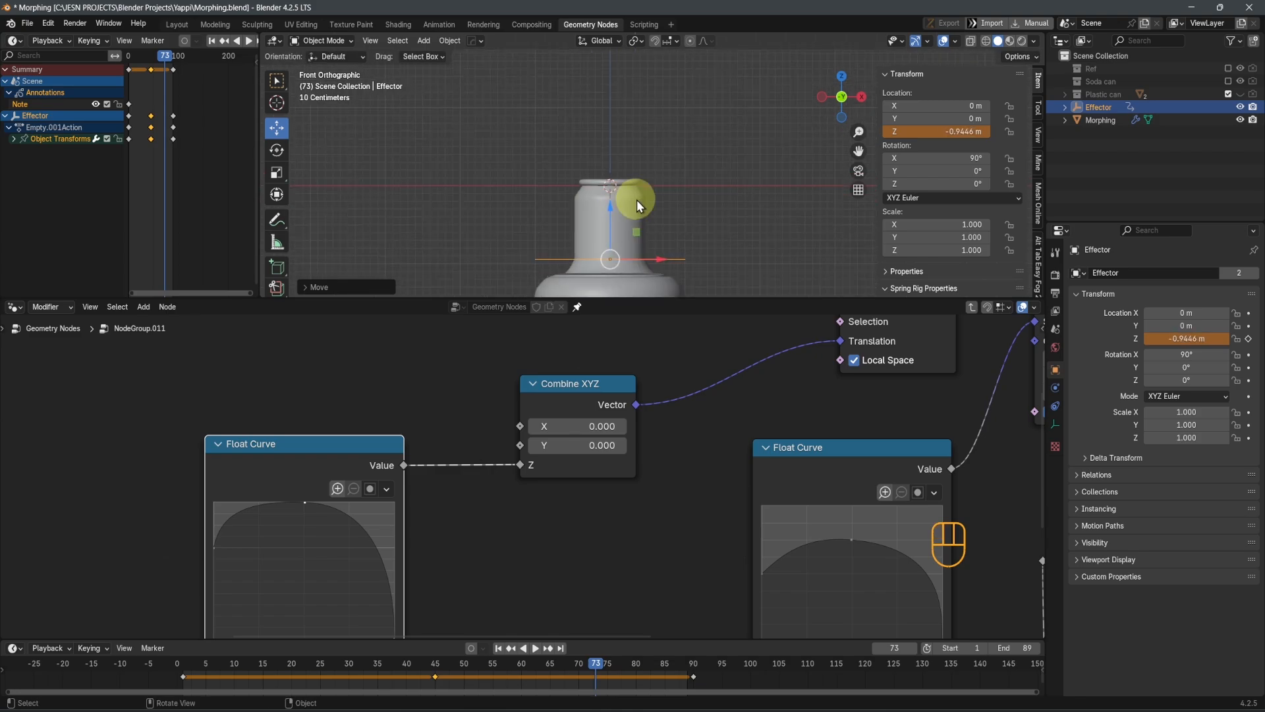
{"action": "middle_click_drag", "start_coordinate": [637, 200], "coordinate": [630, 160]}
{"action": "key", "text": "KP_1"}
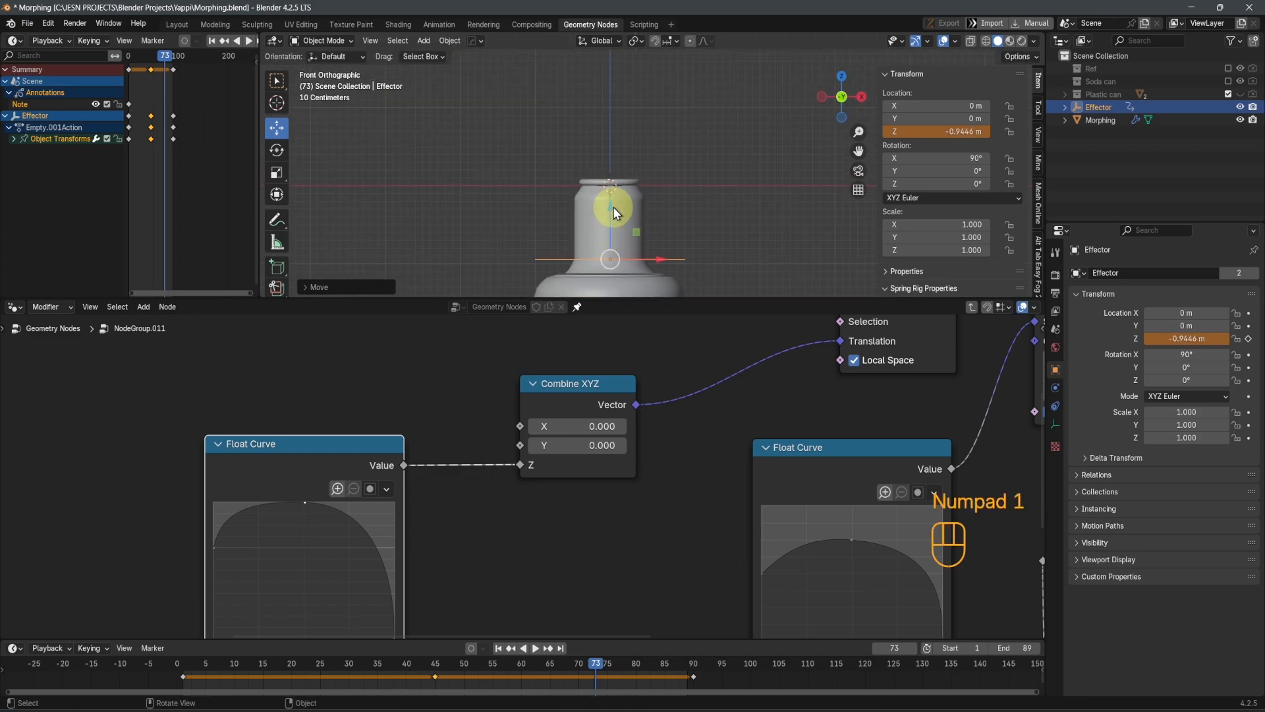
{"action": "left_click_drag", "start_coordinate": [614, 208], "coordinate": [773, 242]}
{"action": "scroll", "coordinate": [618, 226], "scroll_direction": "down", "scroll_amount": 3}
Play the animation in a maximized viewport with overlays hidden, stop it, and save the file
{"action": "key", "text": "space"}
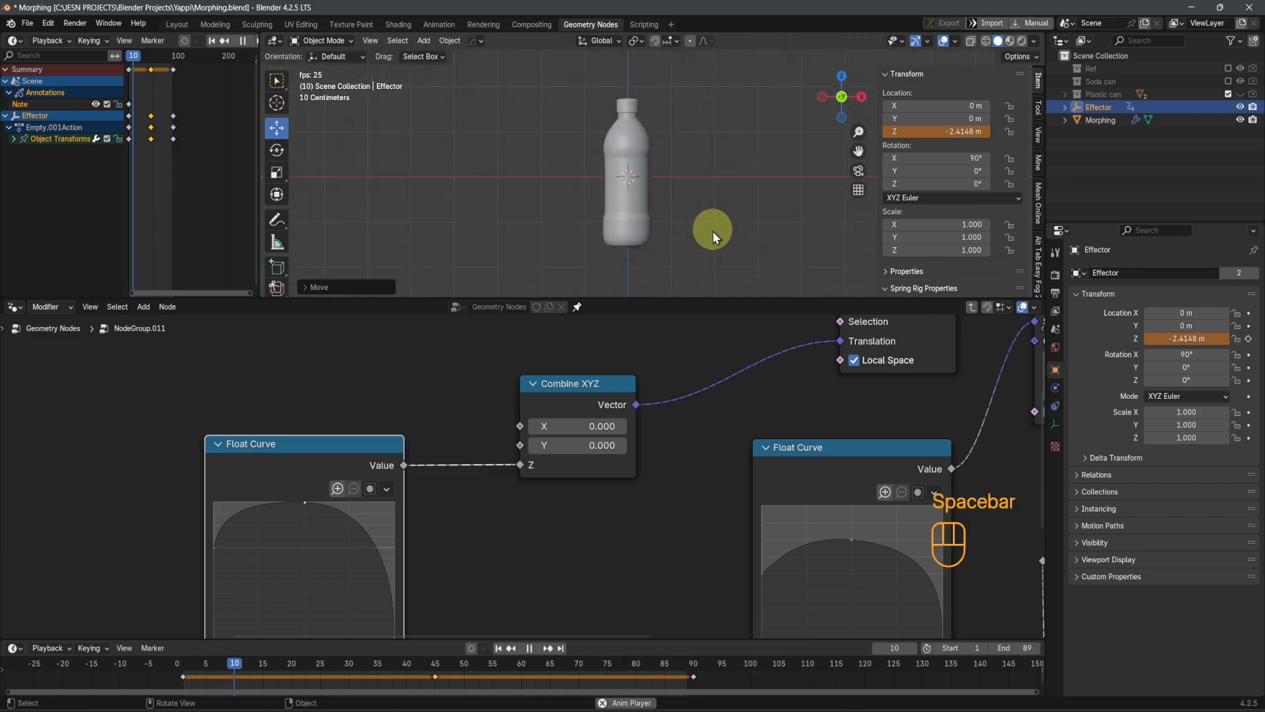
{"action": "key", "text": "ctrl+space"}
{"action": "key", "text": "shift+alt+z"}
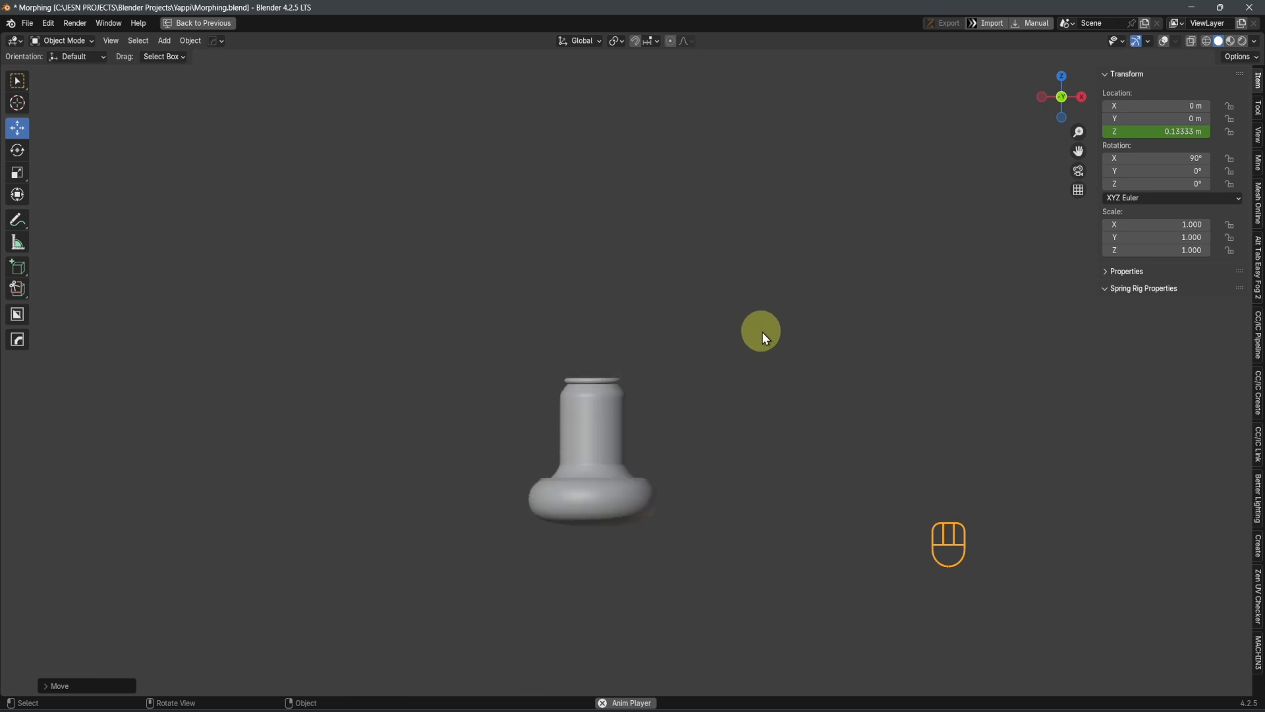
{"action": "key", "text": "space"}
{"action": "key", "text": "ctrl+s"}
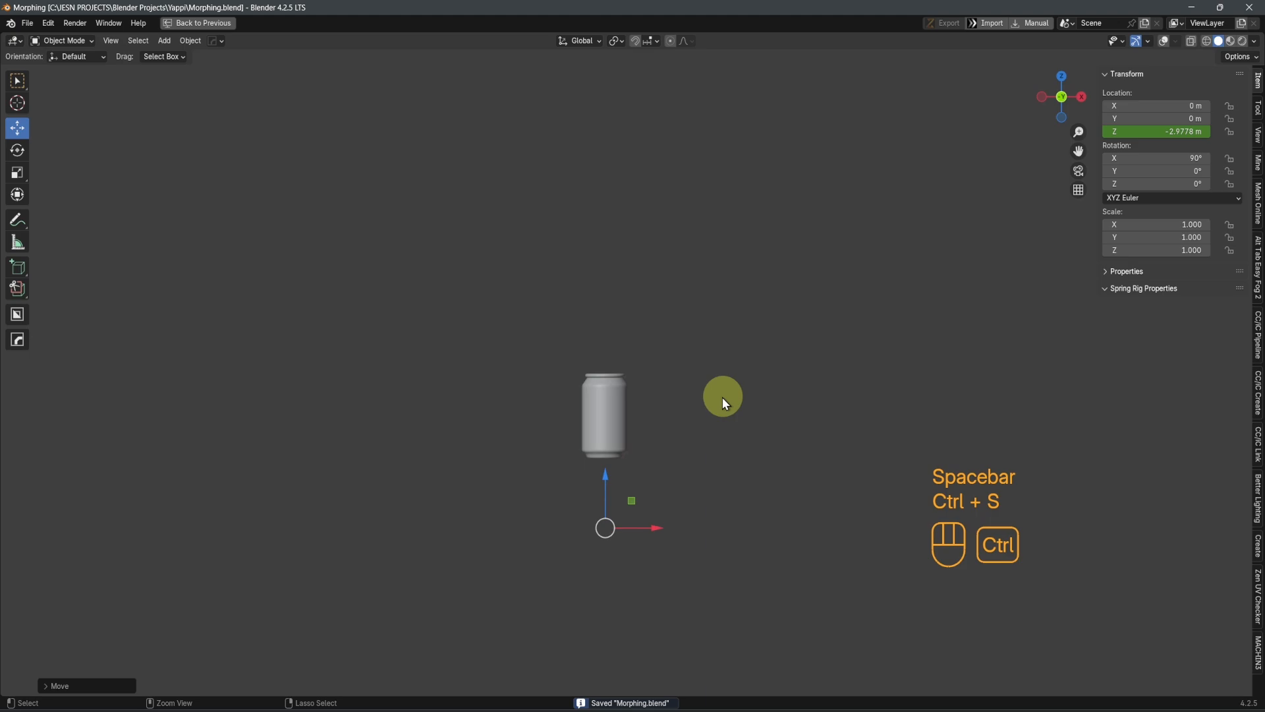
{"action": "key", "text": "ctrl+space"}
Leave the can cover's node group and return to the main geometry node tree
{"action": "scroll", "coordinate": [572, 409], "scroll_direction": "up", "scroll_amount": 4}
{"action": "middle_click_drag", "start_coordinate": [595, 508], "coordinate": [486, 539]}
{"action": "scroll", "coordinate": [486, 539], "scroll_direction": "down", "scroll_amount": 8}
{"action": "middle_click_drag", "start_coordinate": [742, 527], "coordinate": [606, 502]}
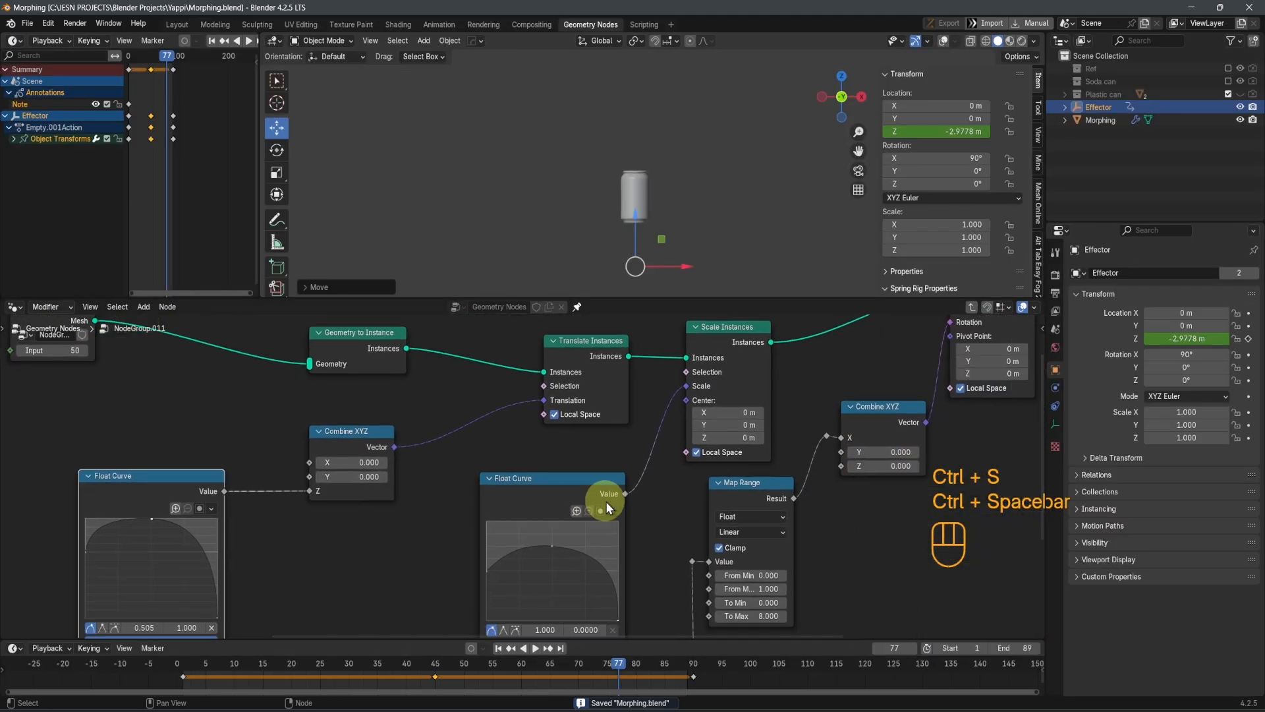
{"action": "scroll", "coordinate": [616, 508], "scroll_direction": "down", "scroll_amount": 5}
{"action": "key", "text": "Tab"}
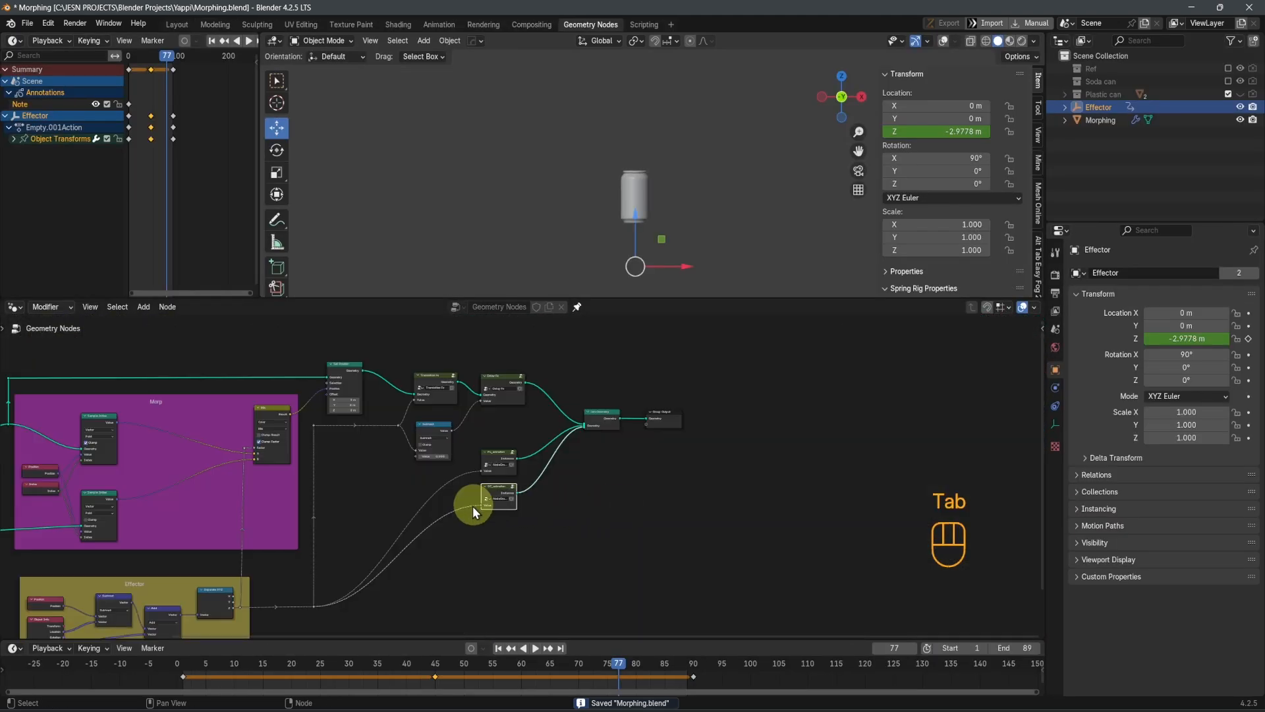
Raise the reroute feeding the two animation groups along Y to roughly their level
{"action": "middle_click_drag", "start_coordinate": [456, 515], "coordinate": [616, 501]}
{"action": "scroll", "coordinate": [624, 483], "scroll_direction": "up", "scroll_amount": 3}
{"action": "left_click_drag", "start_coordinate": [520, 542], "coordinate": [553, 579]}
{"action": "key", "text": "g"}
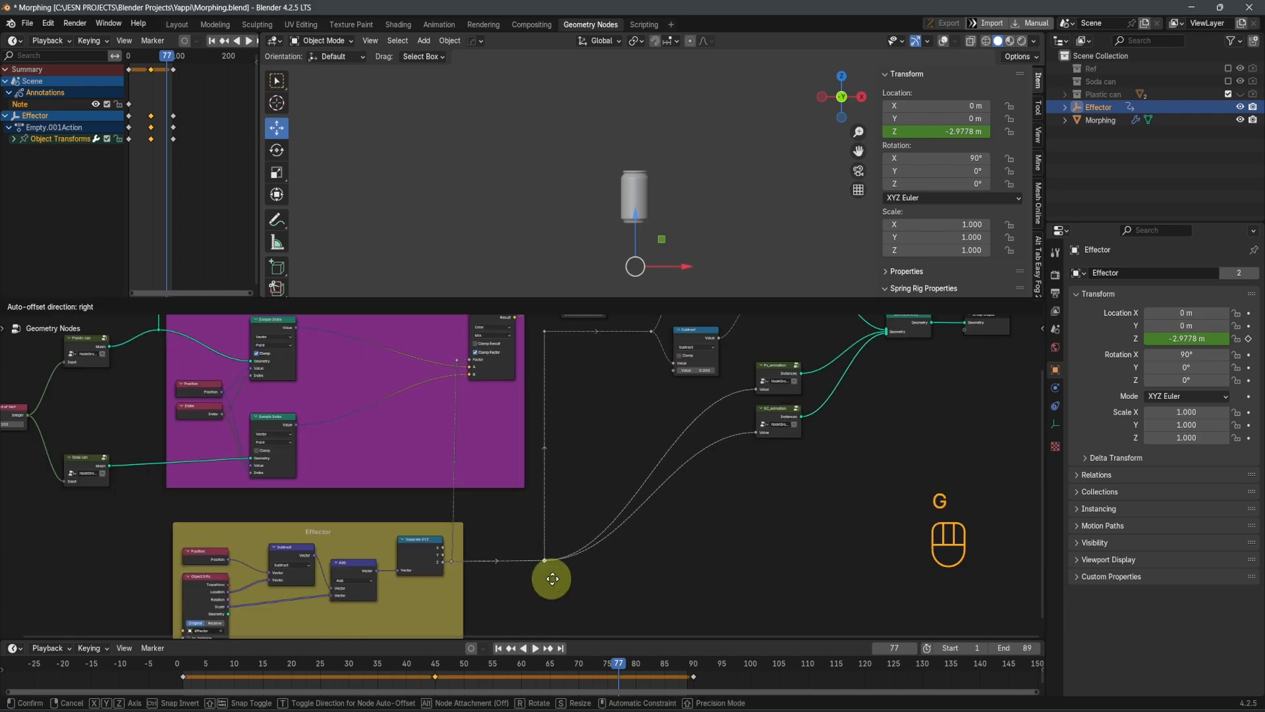
{"action": "key", "text": "y"}
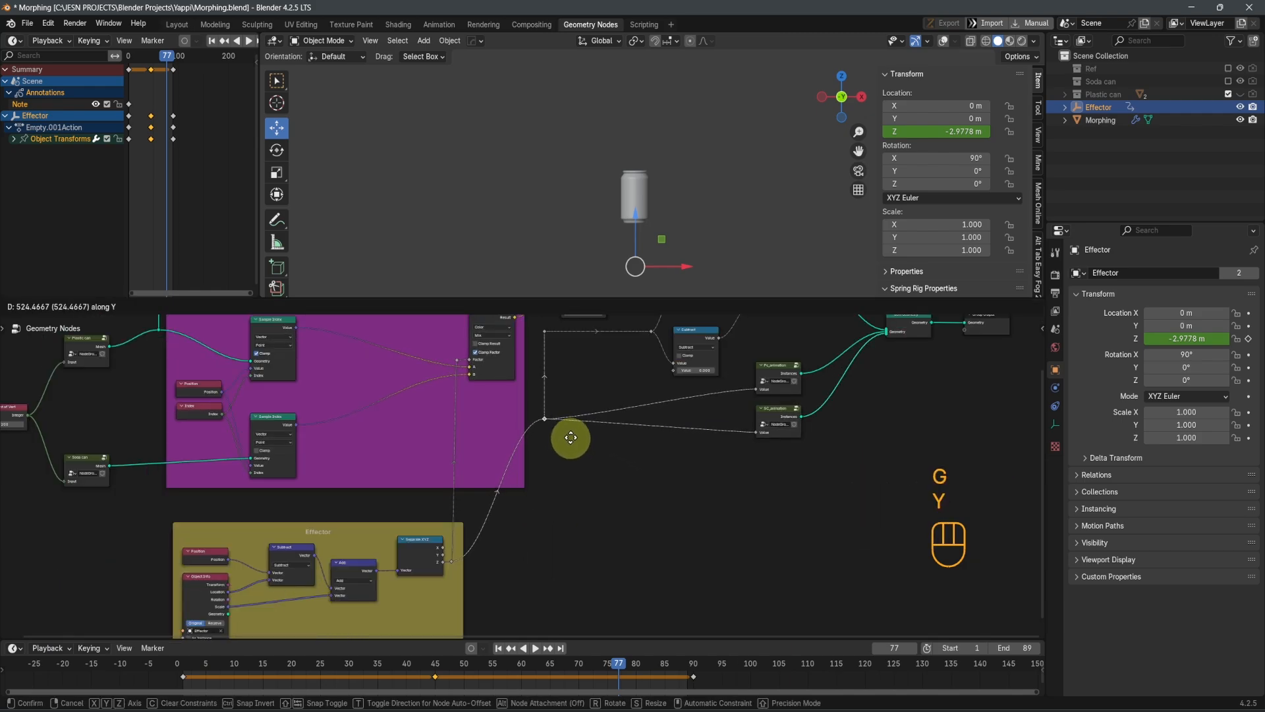
{"action": "left_click", "coordinate": [571, 438]}
Shift the two vertically aligned reroutes along X, closer to the Subtract and animation group nodes
{"action": "middle_click_drag", "start_coordinate": [559, 373], "coordinate": [557, 414]}
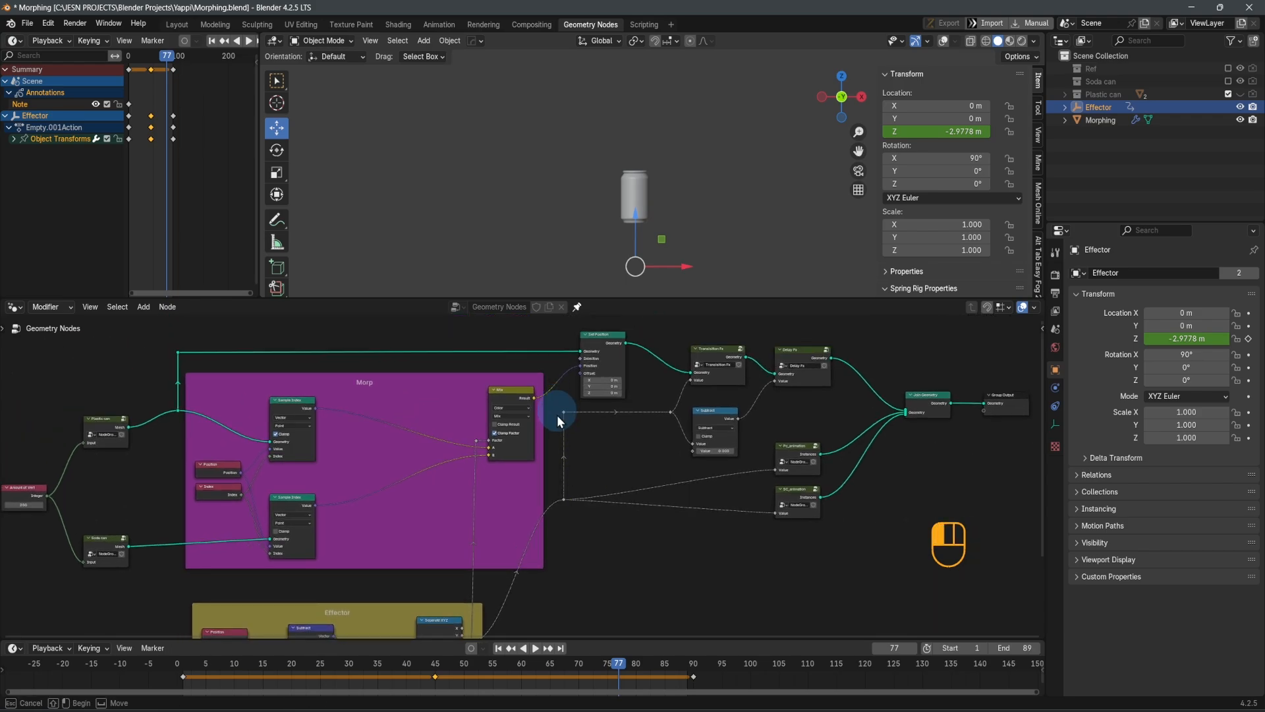
{"action": "left_click_drag", "start_coordinate": [580, 524], "coordinate": [579, 518]}
{"action": "key", "text": "g"}
{"action": "key", "text": "x"}
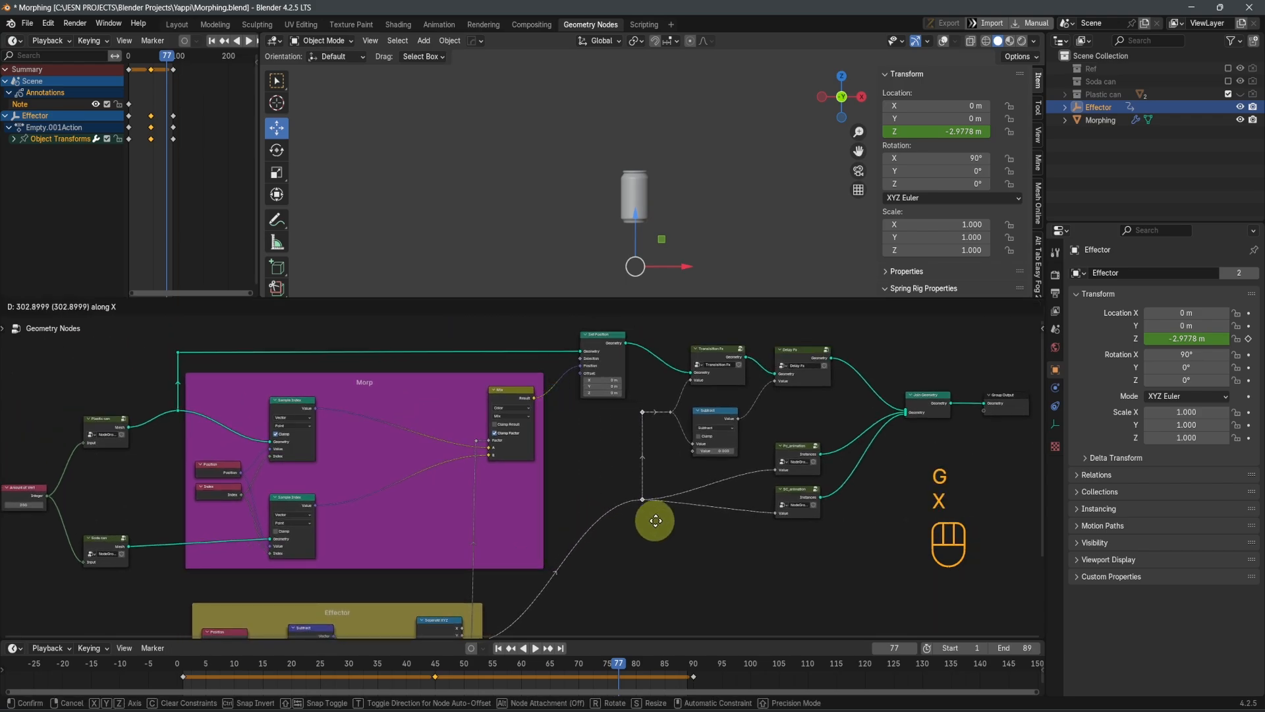
{"action": "left_click", "coordinate": [662, 520]}
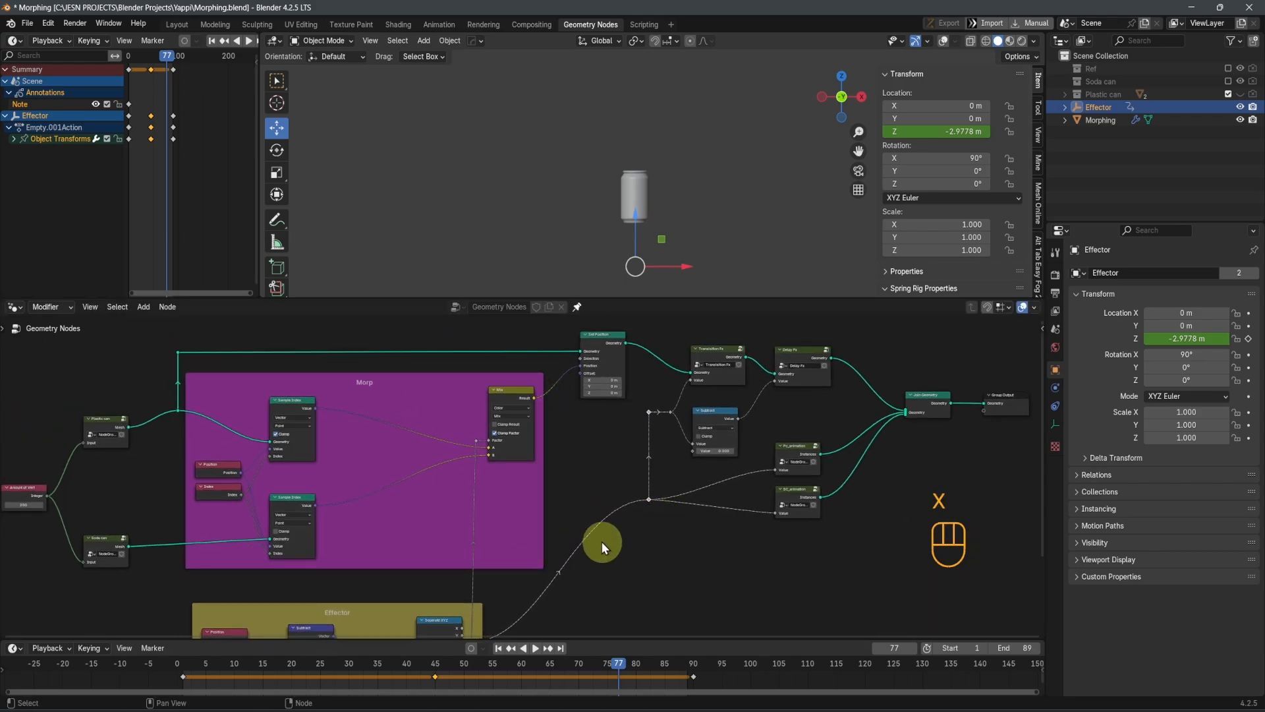
Add a reroute on the link leaving the Effector frame and place it straight below the other reroutes
{"action": "right_click_drag", "start_coordinate": [614, 614], "coordinate": [612, 608], "text": "shift"}
{"action": "key", "text": "g"}
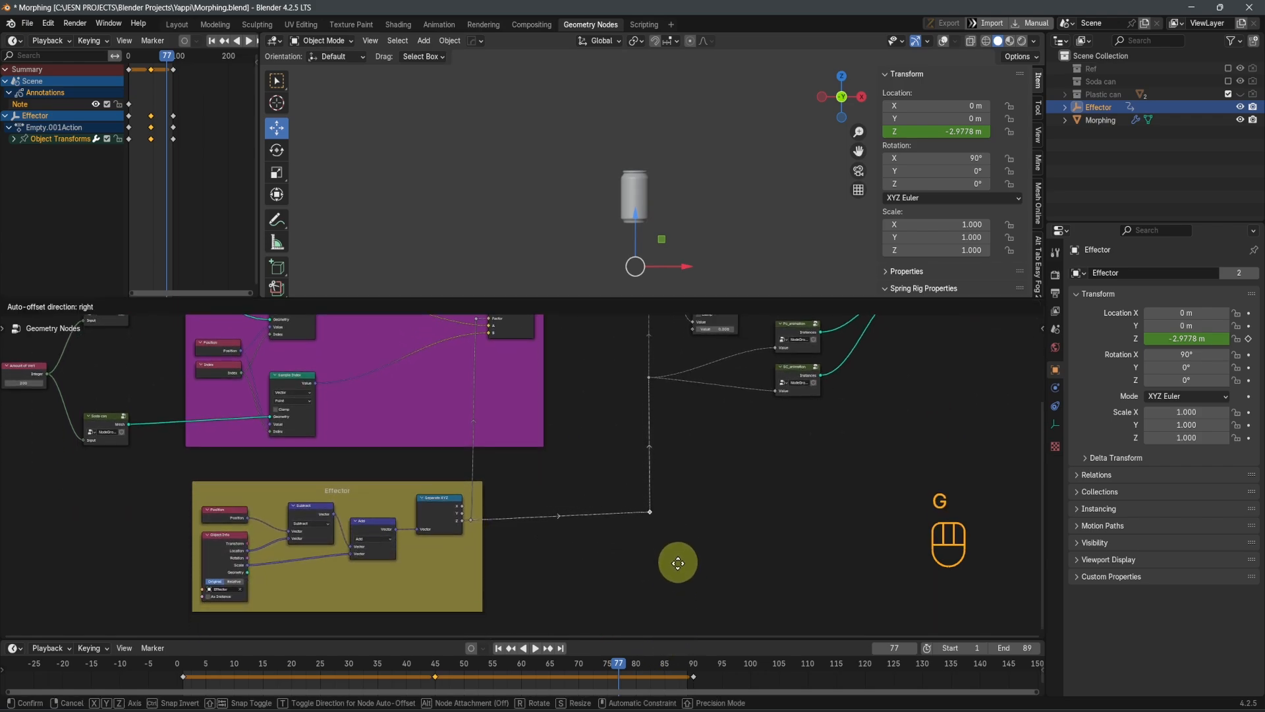
{"action": "left_click", "coordinate": [687, 524]}
{"action": "middle_click_drag", "start_coordinate": [687, 520], "coordinate": [655, 522]}
Save the file and show the viewport overlays again
{"action": "key", "text": "ctrl+s"}
{"action": "key", "text": "shift+alt+z"}
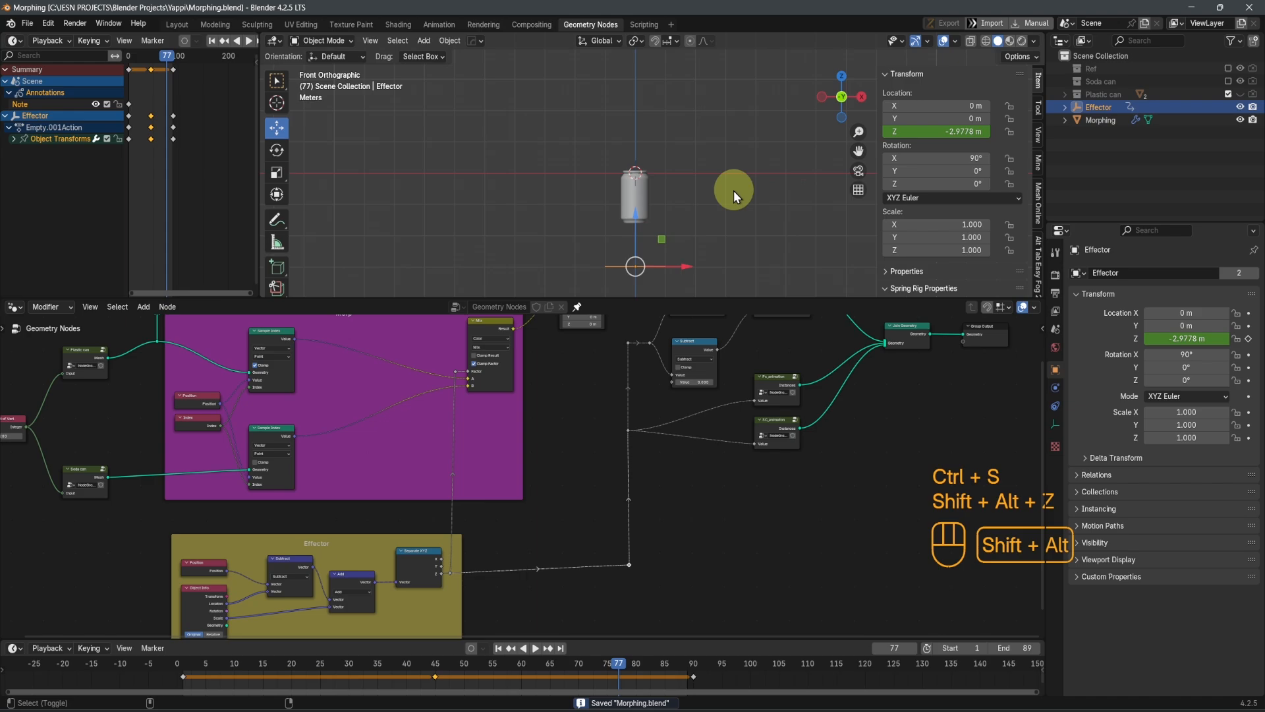
{"action": "middle_click_drag", "start_coordinate": [734, 191], "coordinate": [619, 248], "text": "shift"}
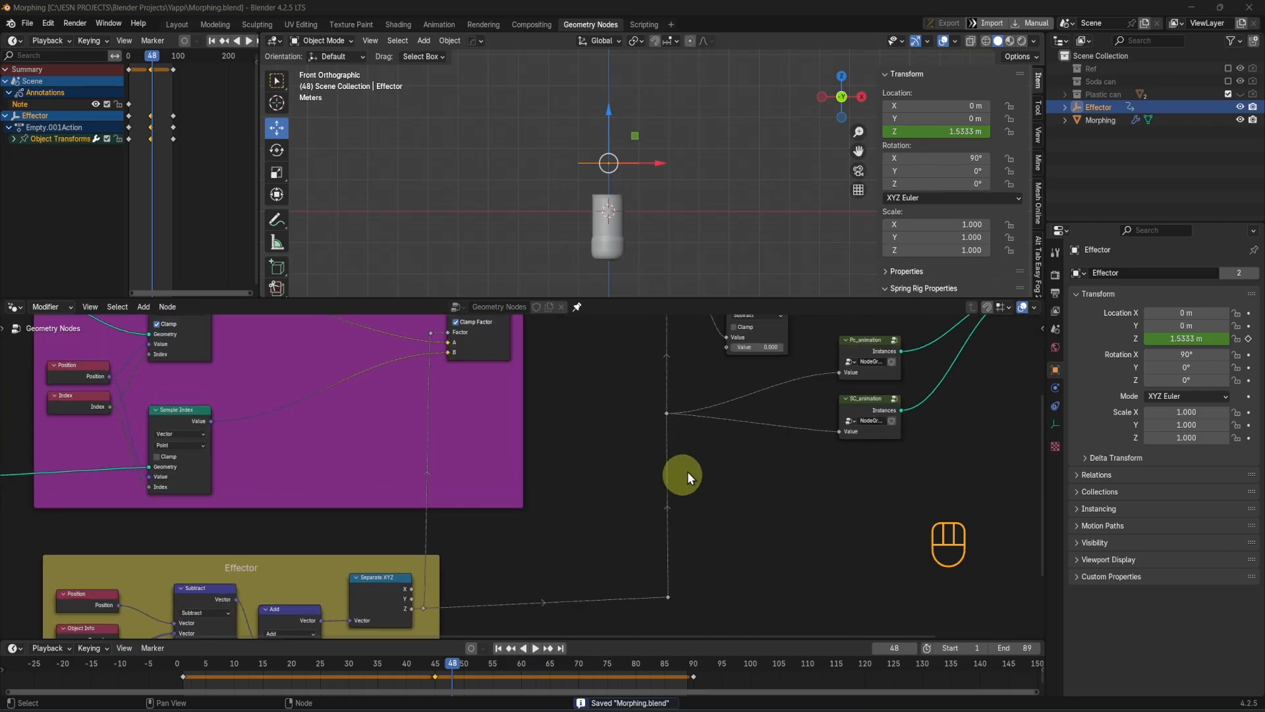
{"action": "middle_click_drag", "start_coordinate": [686, 472], "coordinate": [571, 540]}
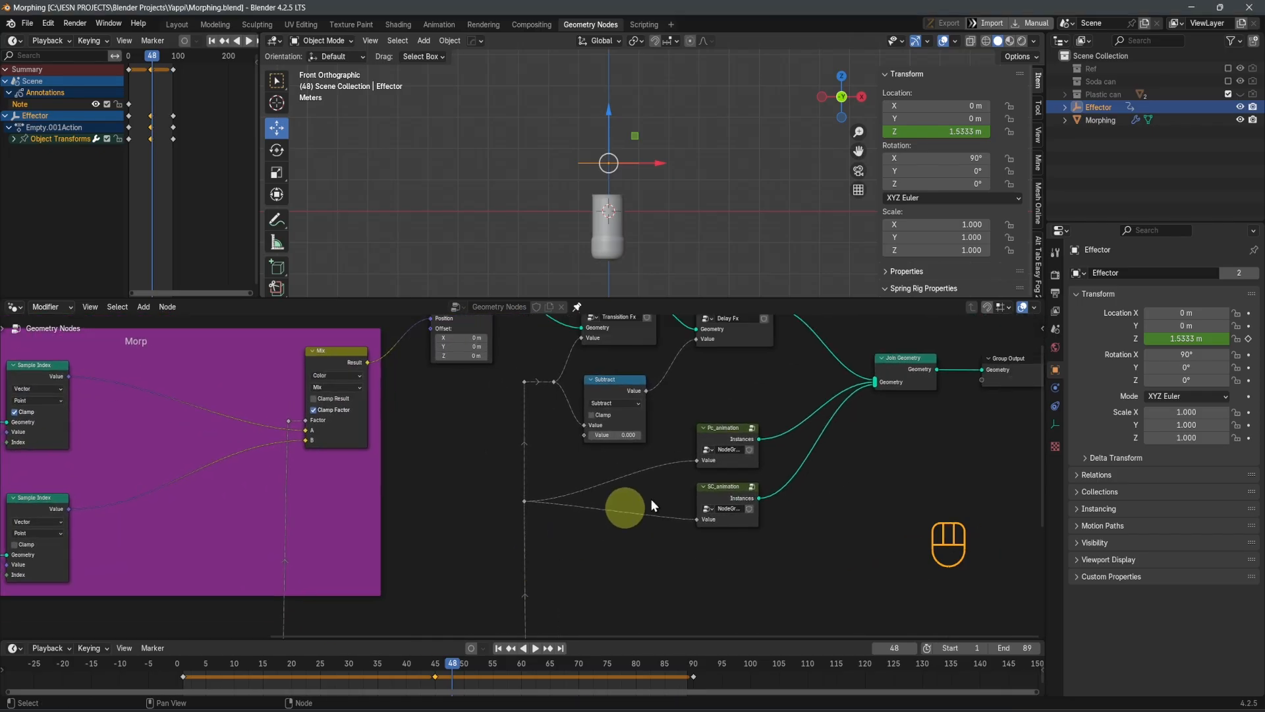
Return to frame 1 and open the material settings of the Morphing bottle object
{"action": "key", "text": "shift+Left"}
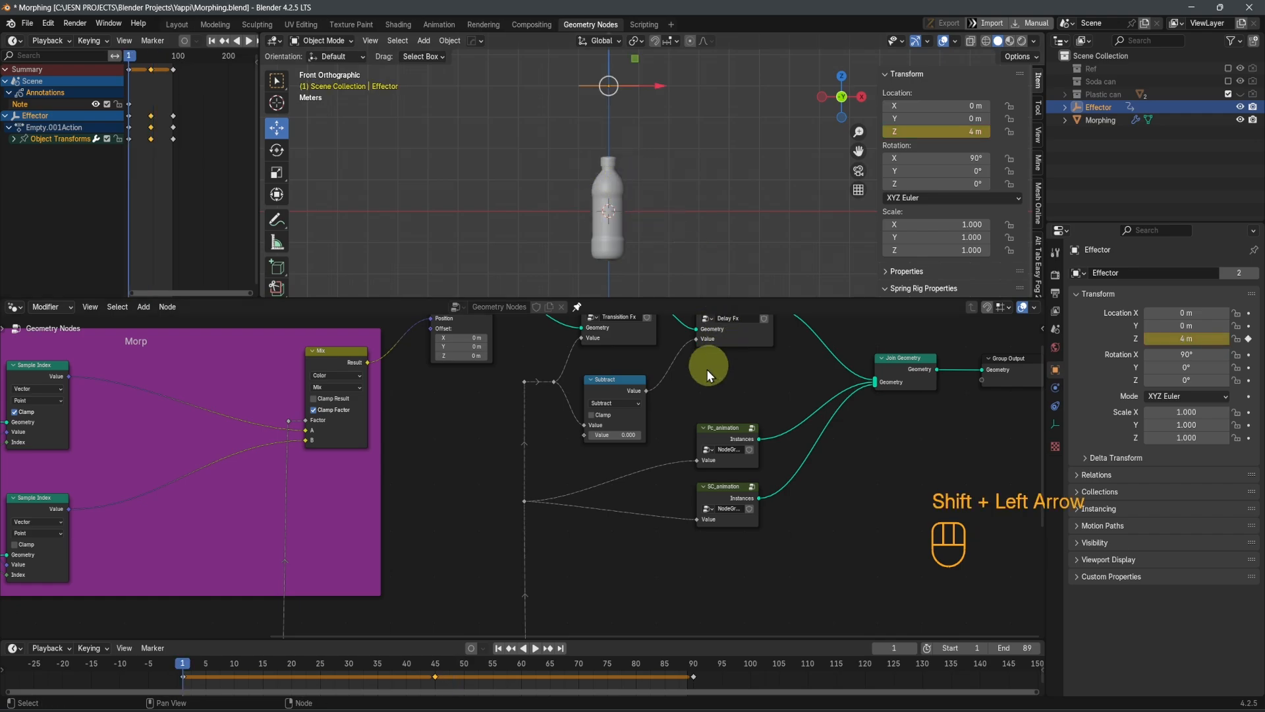
{"action": "scroll", "coordinate": [716, 428], "scroll_direction": "down", "scroll_amount": 2}
{"action": "middle_click_drag", "start_coordinate": [712, 518], "coordinate": [669, 434], "text": "shift"}
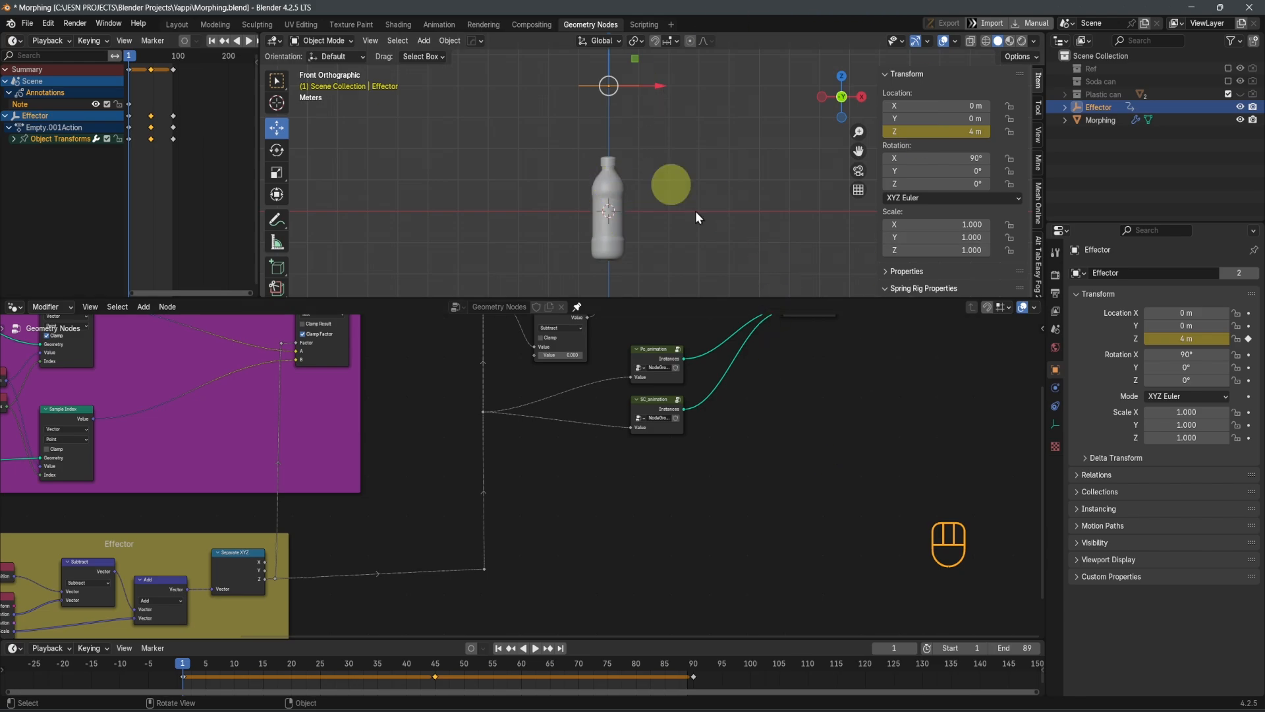
{"action": "left_click", "coordinate": [1044, 371]}
{"action": "left_click", "coordinate": [1059, 375]}
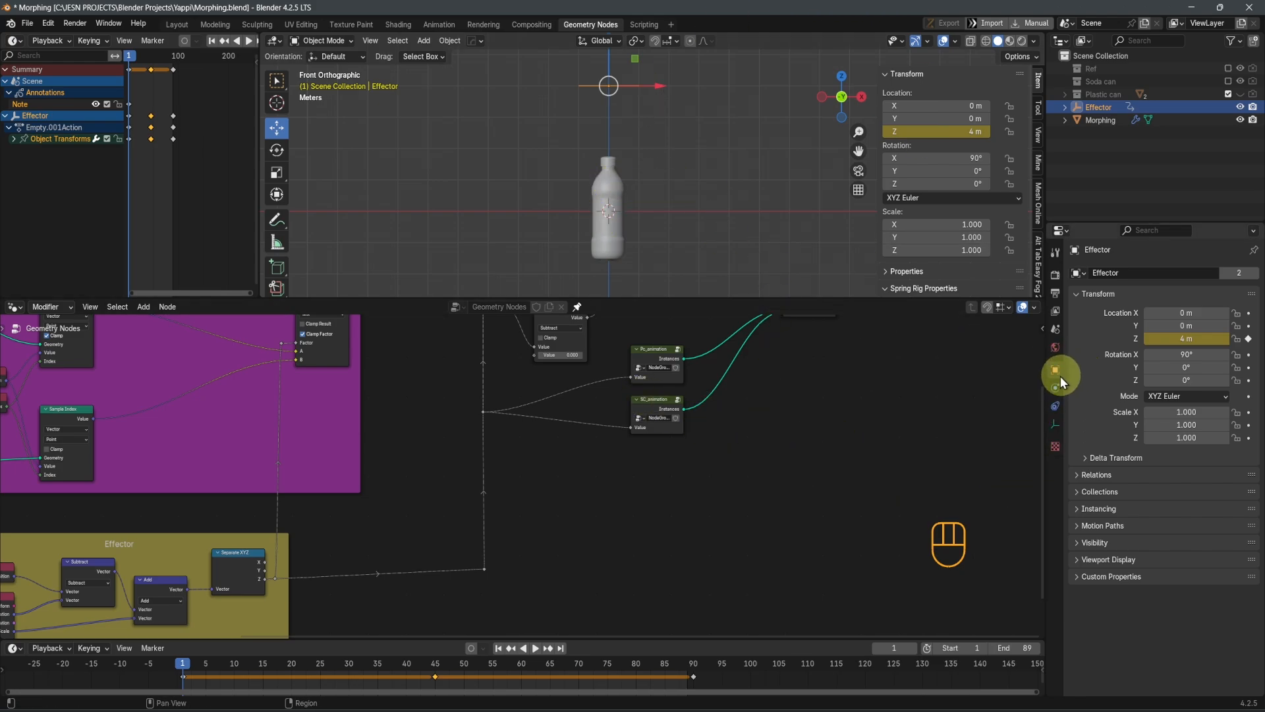
{"action": "left_click", "coordinate": [1054, 349]}
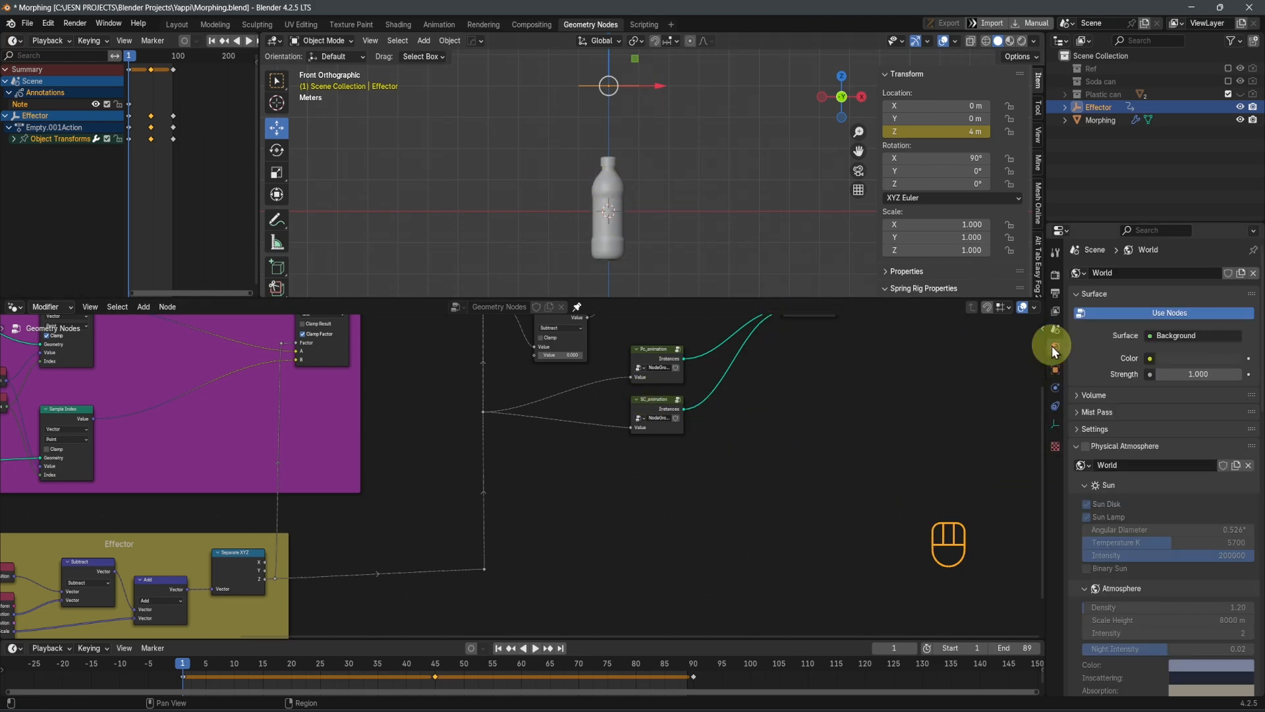
{"action": "left_click", "coordinate": [609, 223]}
{"action": "left_click", "coordinate": [861, 321]}
{"action": "left_click", "coordinate": [1055, 480]}
{"action": "left_click", "coordinate": [1110, 262]}
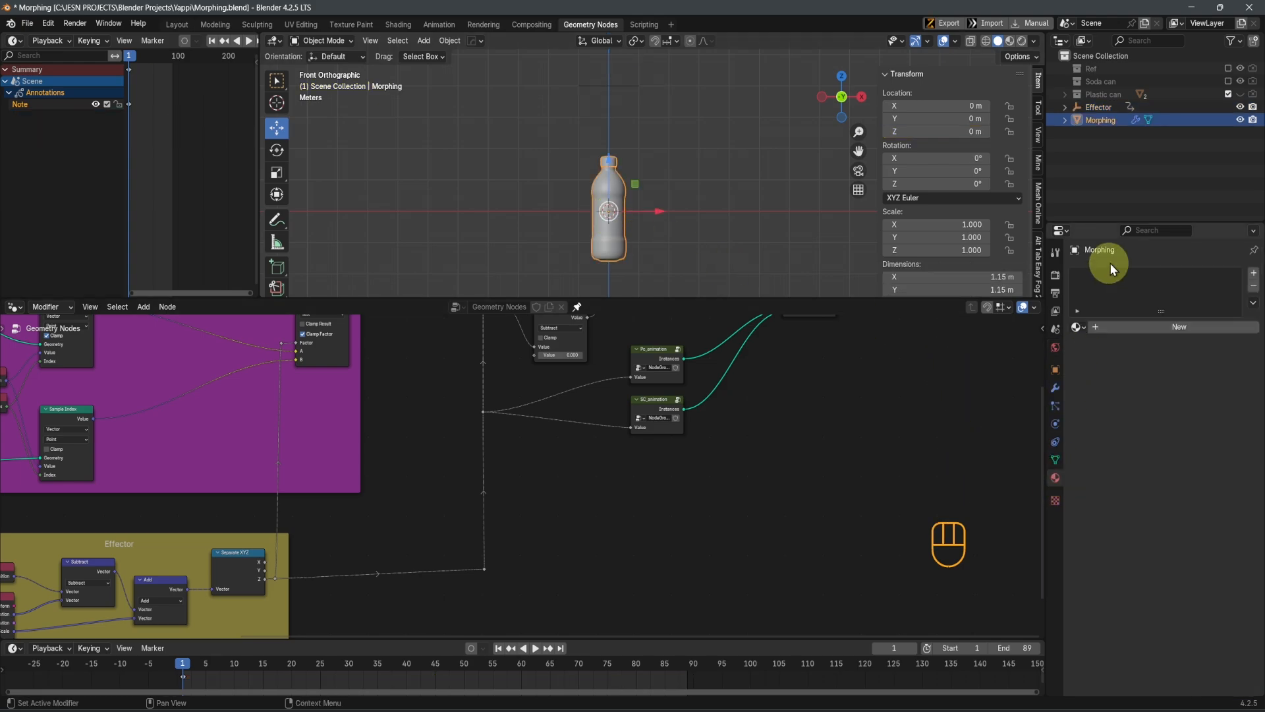
Give the Morphing object three material slots, each holding a new material
{"action": "left_click", "coordinate": [1079, 327]}
{"action": "left_click", "coordinate": [1162, 326]}
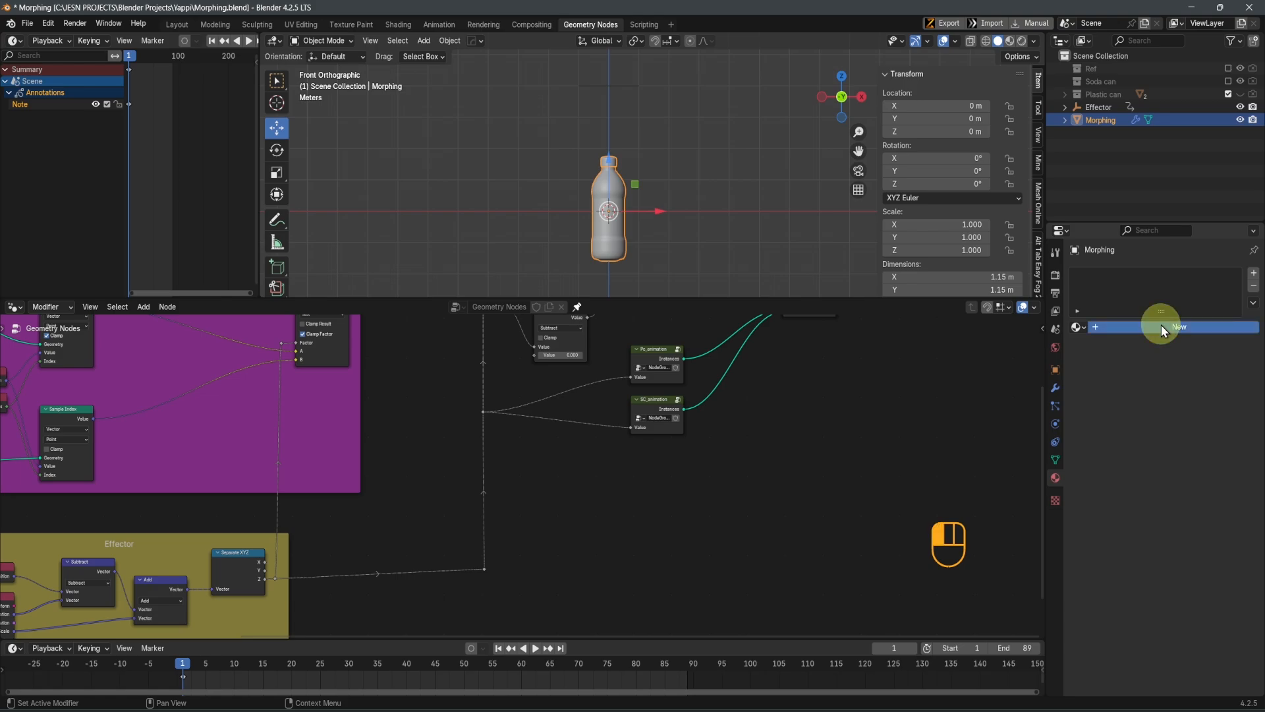
{"action": "left_click", "coordinate": [1164, 323]}
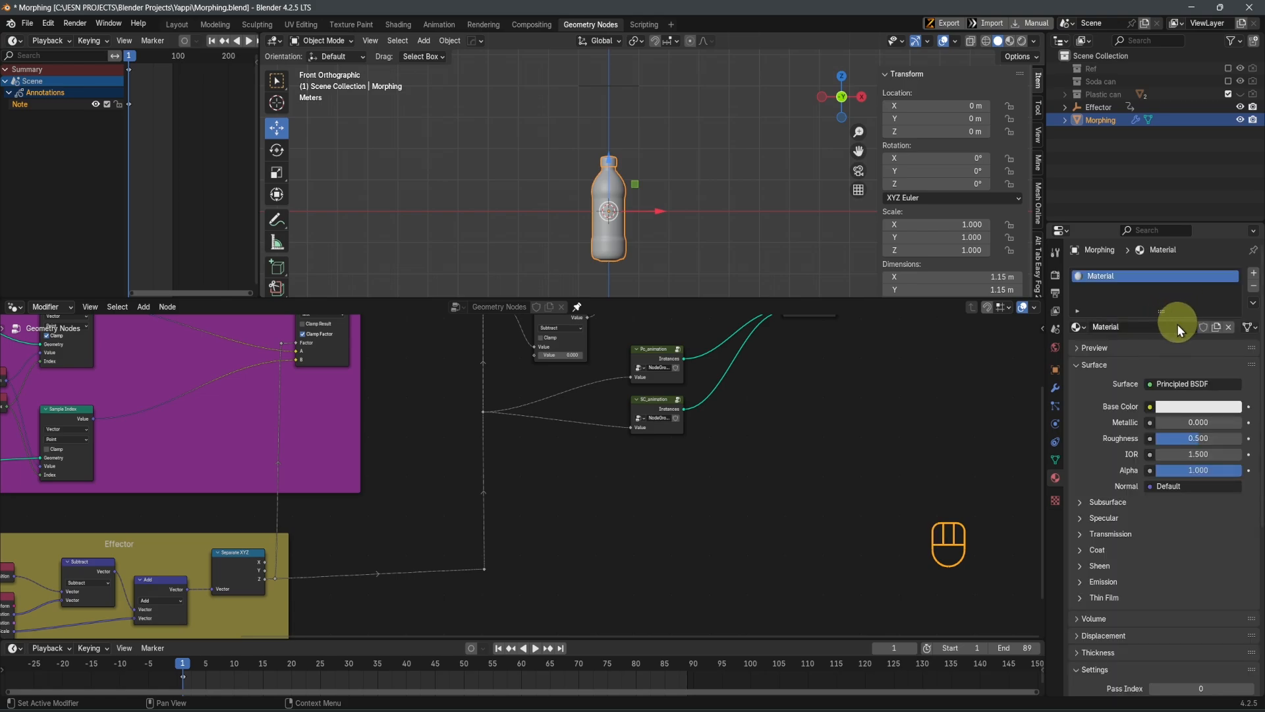
{"action": "left_click", "coordinate": [1247, 272]}
{"action": "left_click", "coordinate": [1247, 273]}
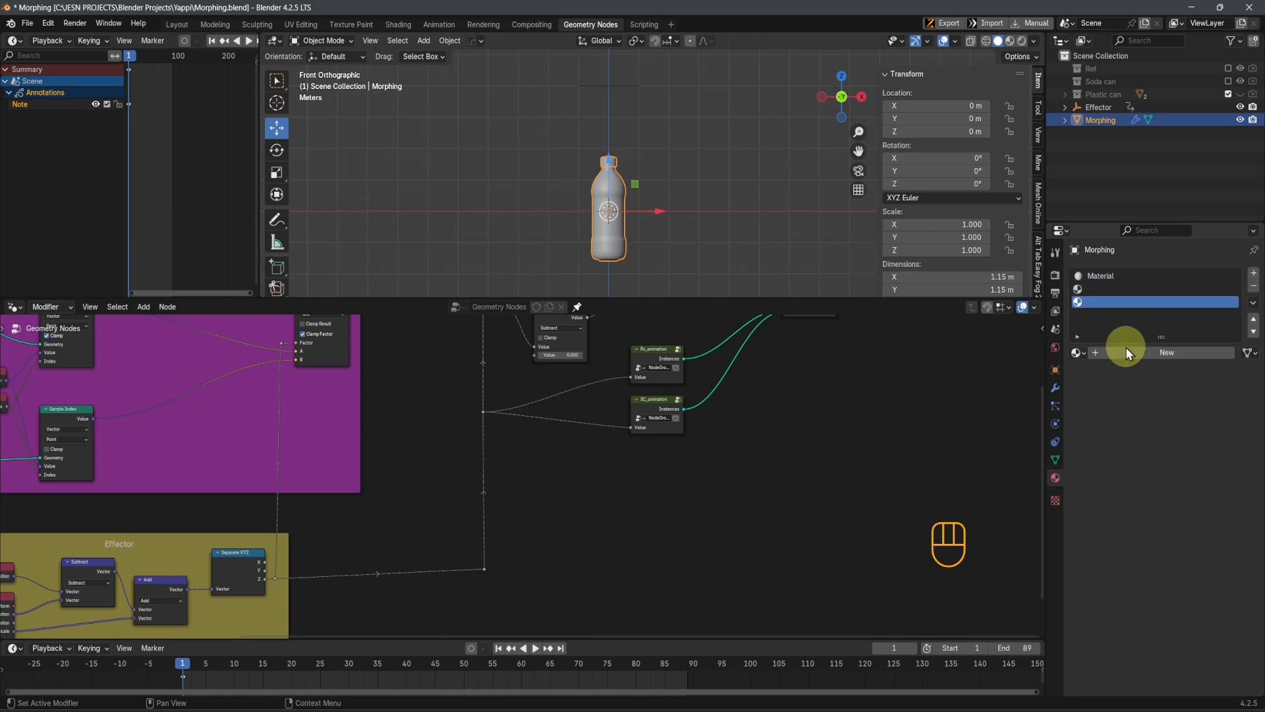
{"action": "left_click", "coordinate": [1125, 352]}
{"action": "left_click", "coordinate": [1113, 289]}
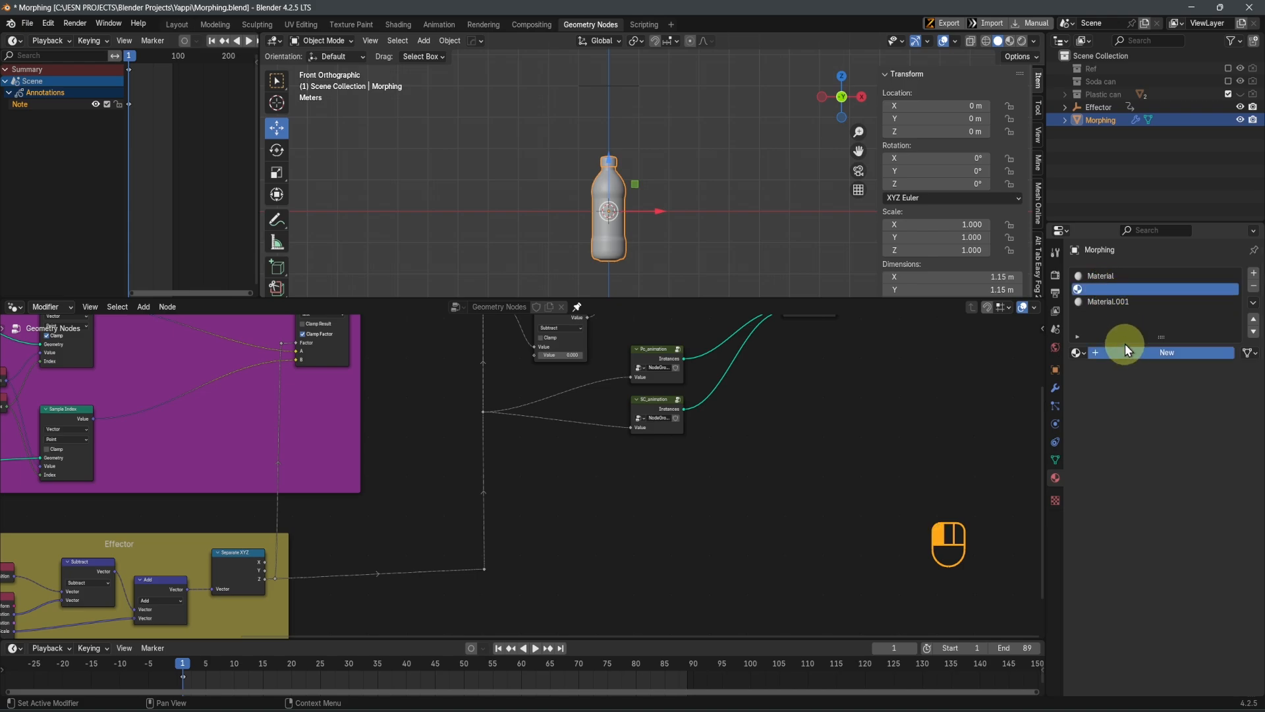
{"action": "left_click", "coordinate": [1126, 351]}
Rename the material in the first slot as Mat_PCC
{"action": "left_click", "coordinate": [1108, 275]}
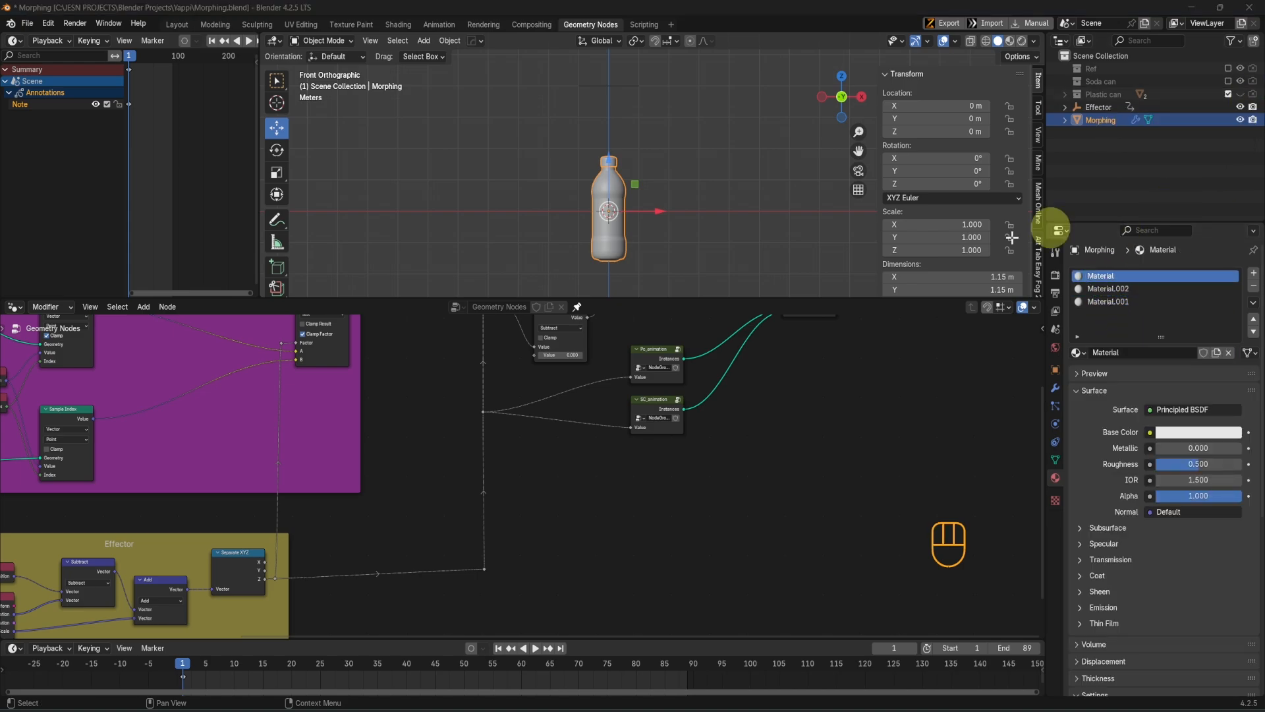
{"action": "left_click", "coordinate": [1109, 276]}
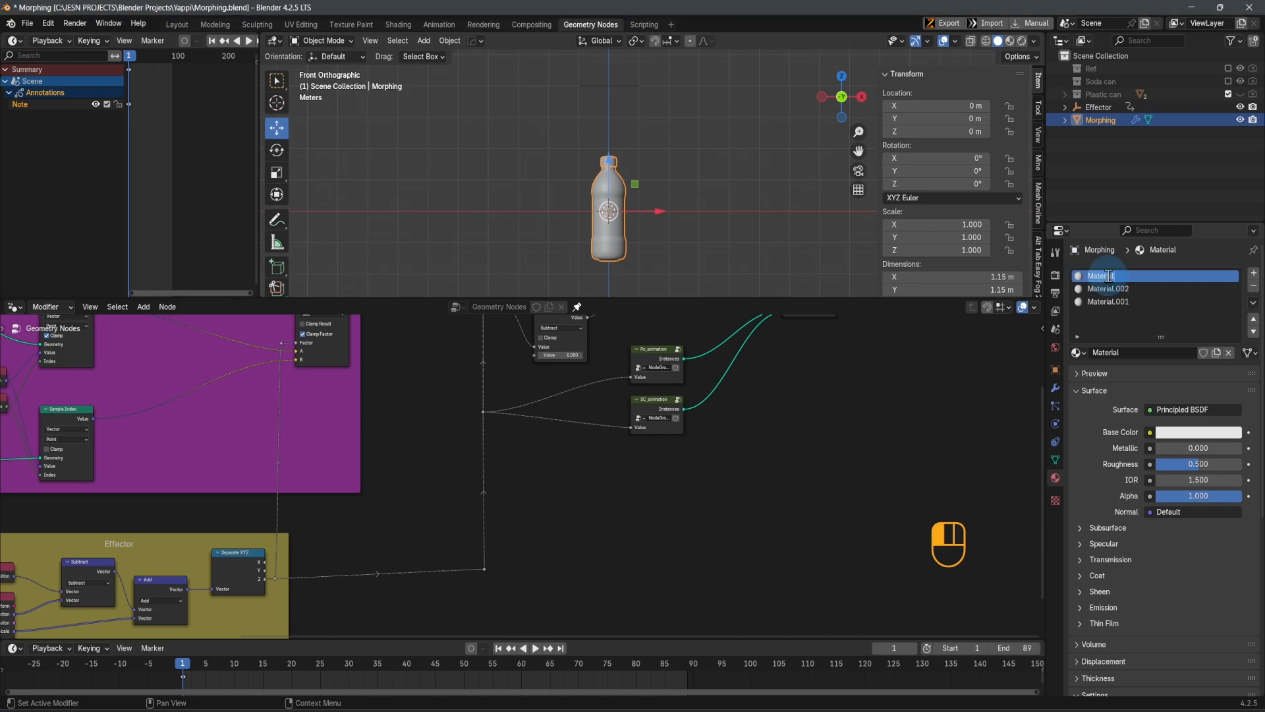
{"action": "double_click", "coordinate": [1109, 276]}
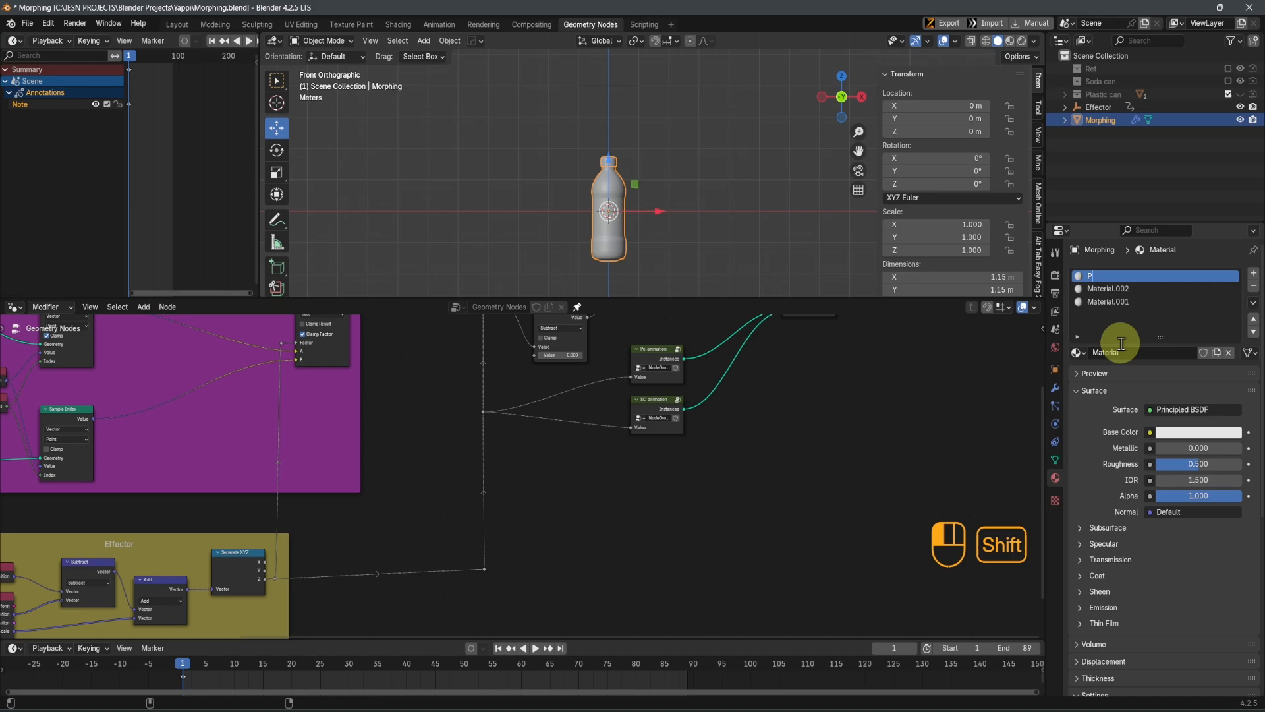
{"action": "type", "text": "PCC"}
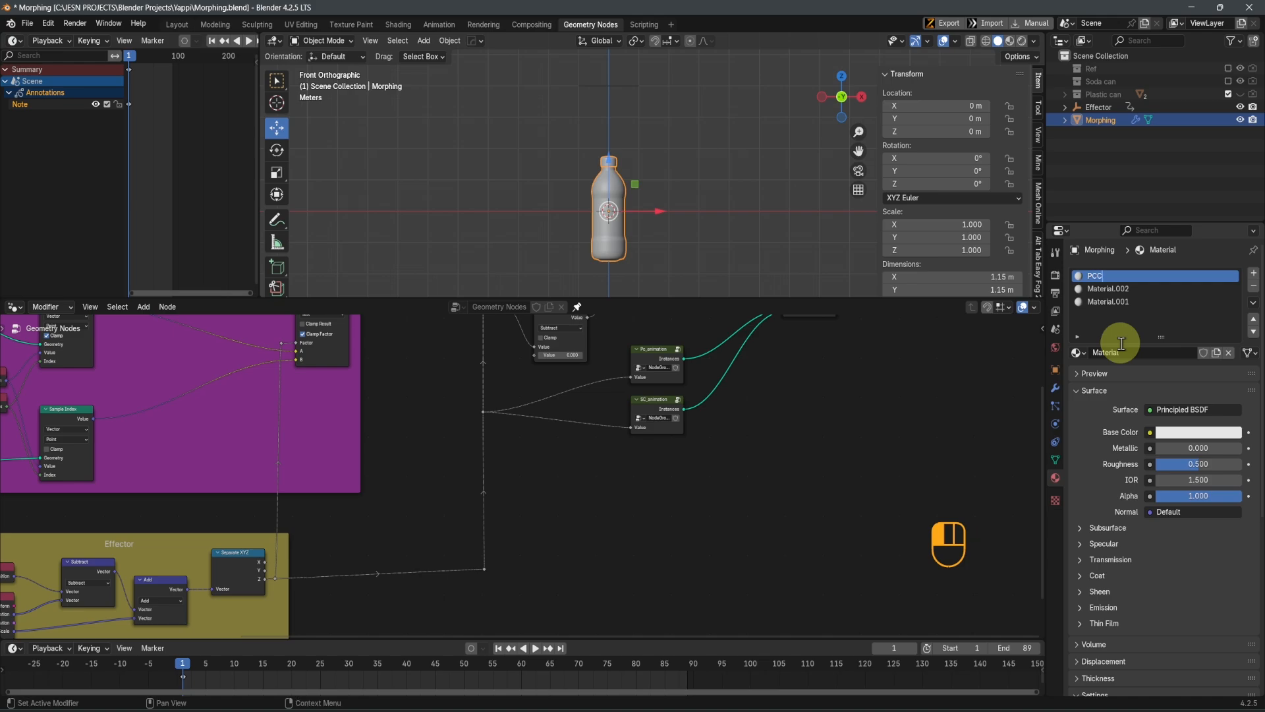
{"action": "type", "text": "Mat_"}
Rename the material in the second slot as Mat_SCC
{"action": "left_click", "coordinate": [1106, 286]}
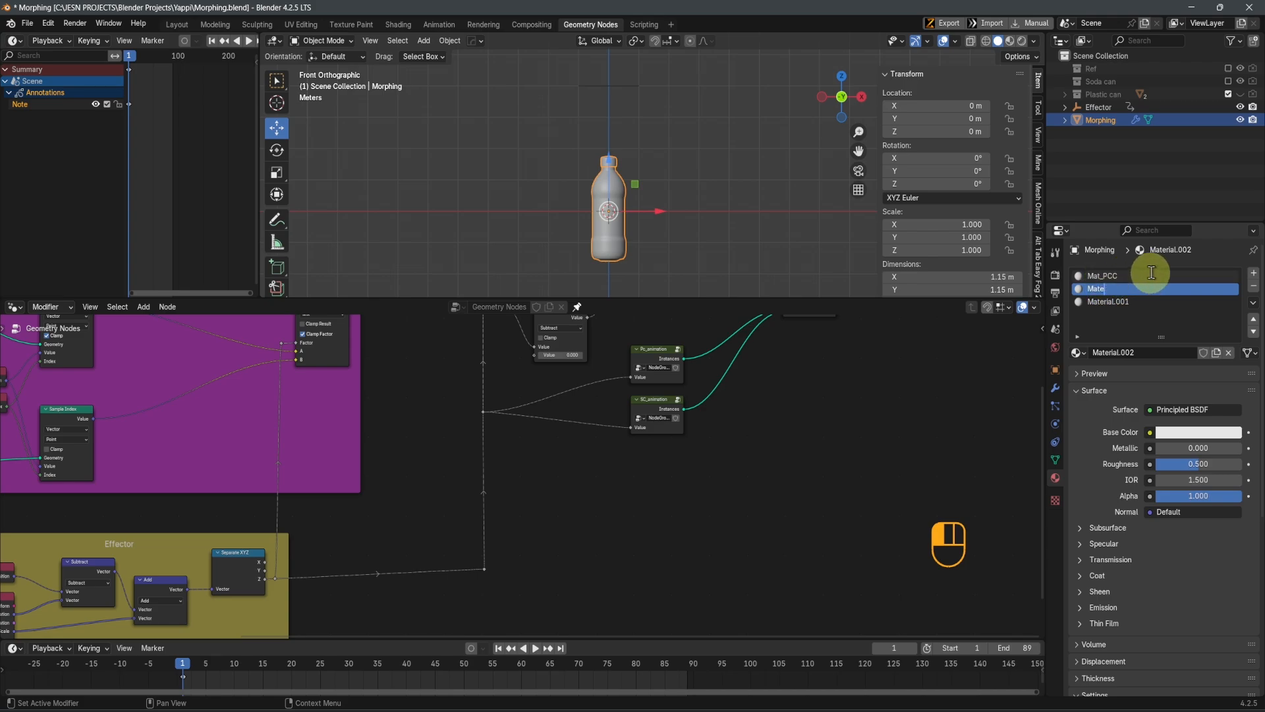
{"action": "key", "text": "BackSpace"}
{"action": "type", "text": "_"}
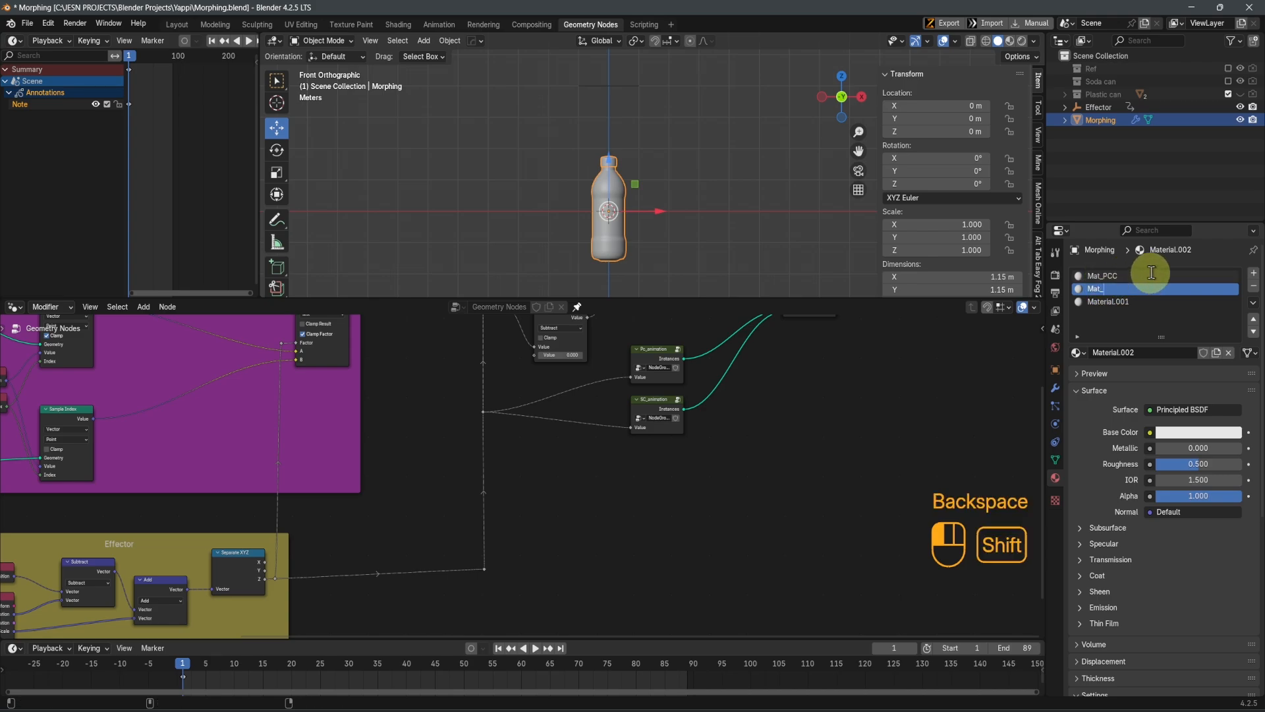
{"action": "type", "text": "SCC"}
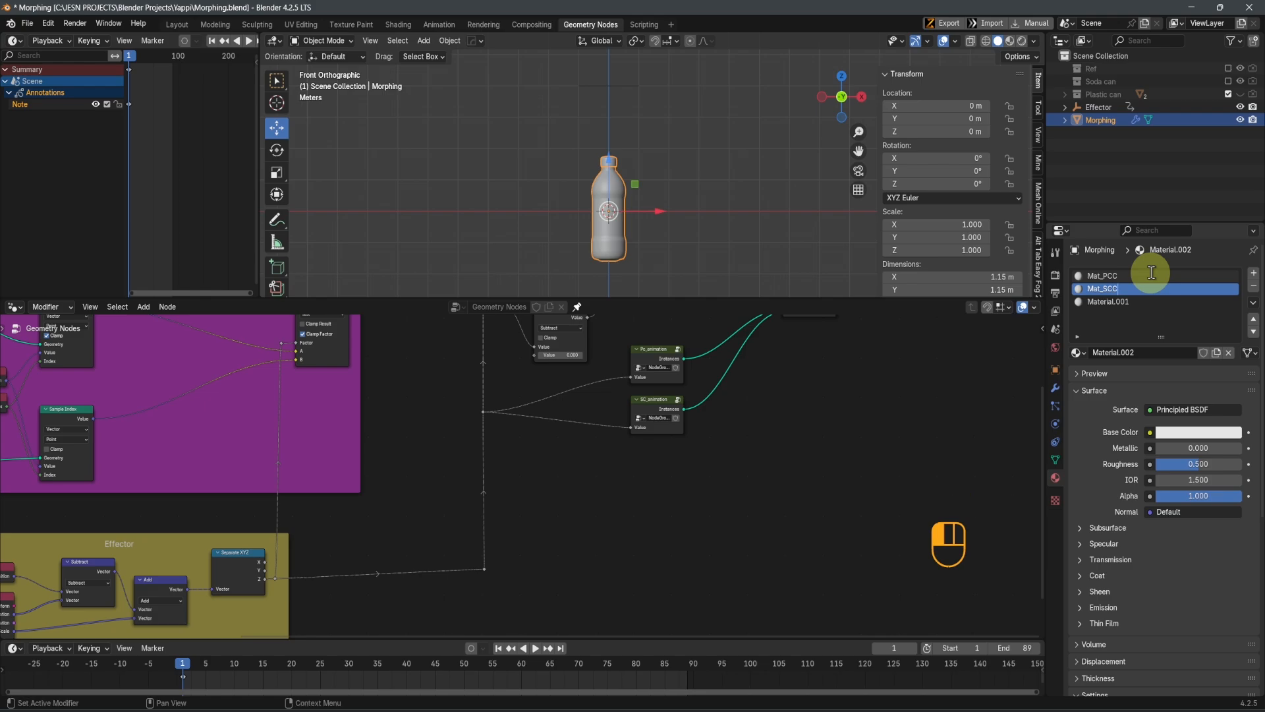
Rename the material in the third slot as Mat_CB and SB
{"action": "left_click", "coordinate": [1110, 301]}
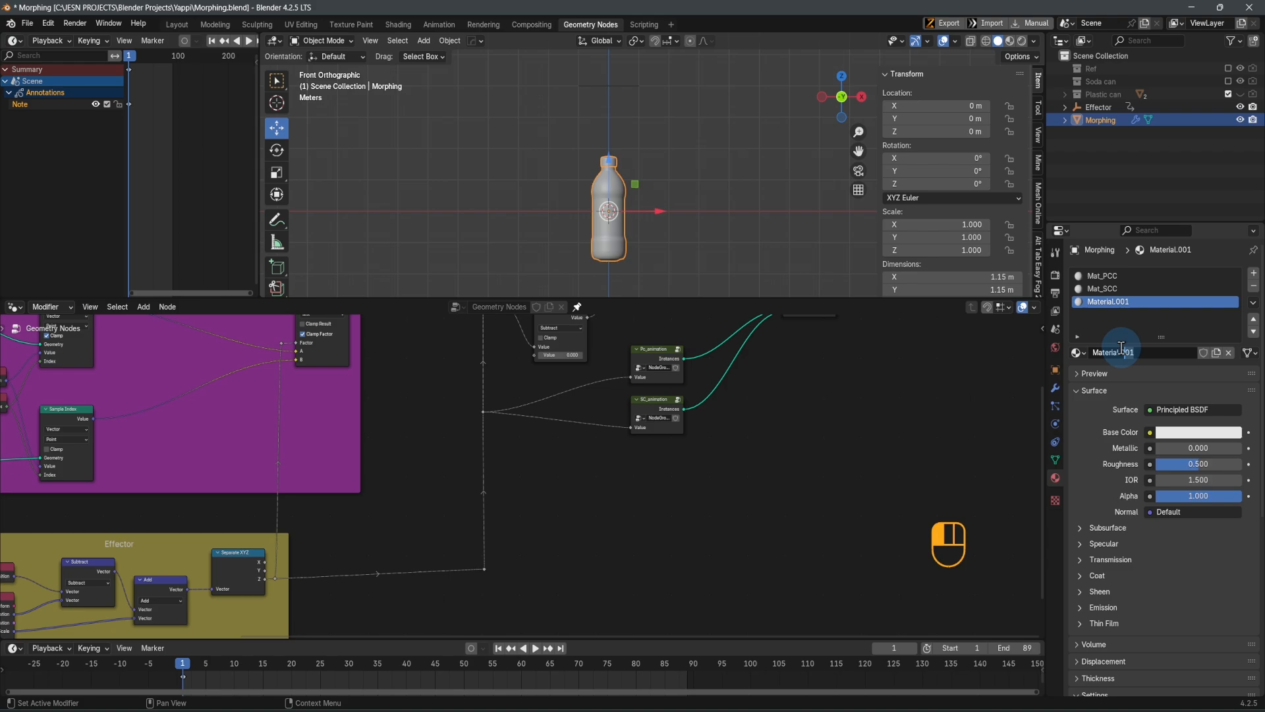
{"action": "left_click_drag", "start_coordinate": [1121, 347], "coordinate": [1106, 346]}
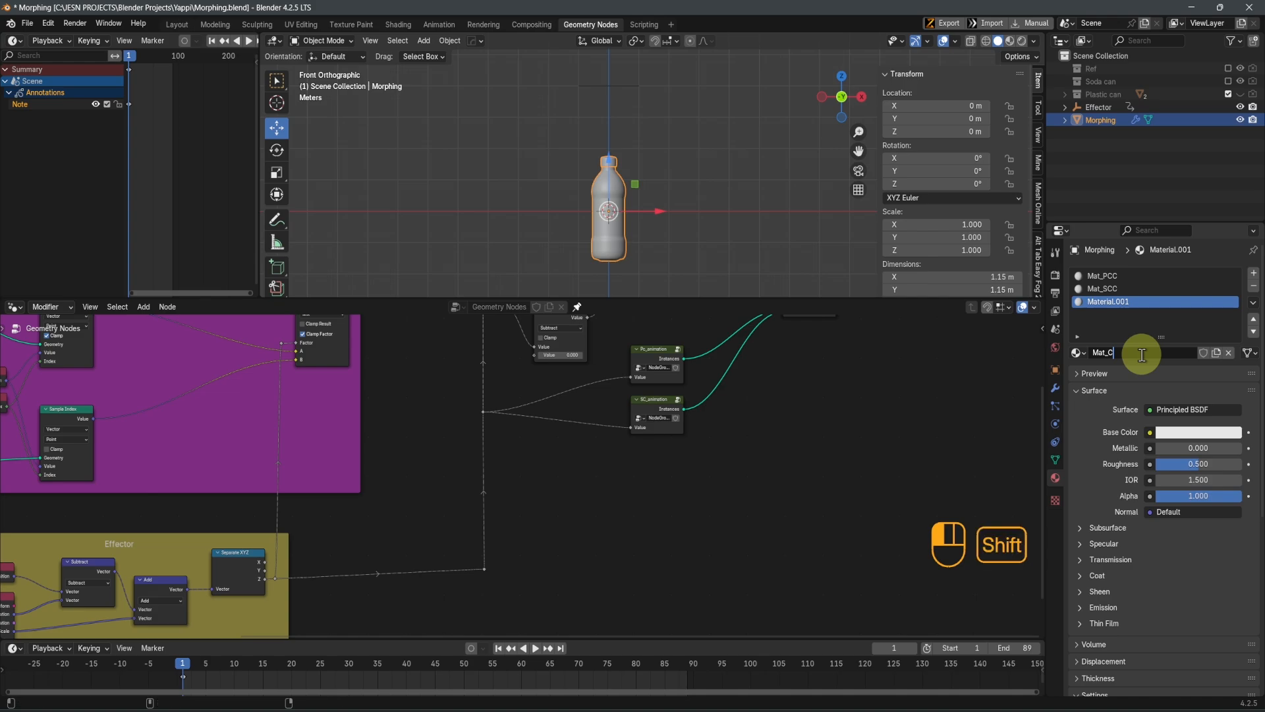
{"action": "type", "text": "B and SB"}
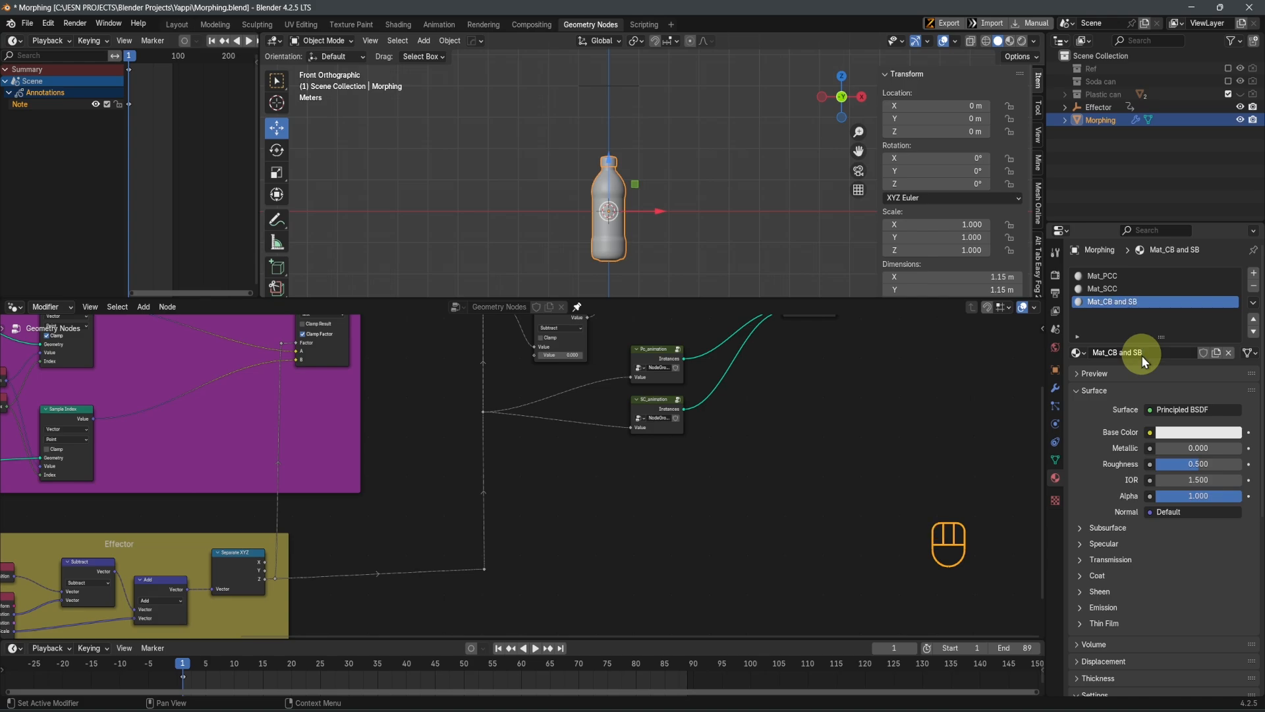
Add a Set Material node on the link between the Delay Fx group and the Join Geometry node
{"action": "scroll", "coordinate": [715, 485], "scroll_direction": "down", "scroll_amount": 1}
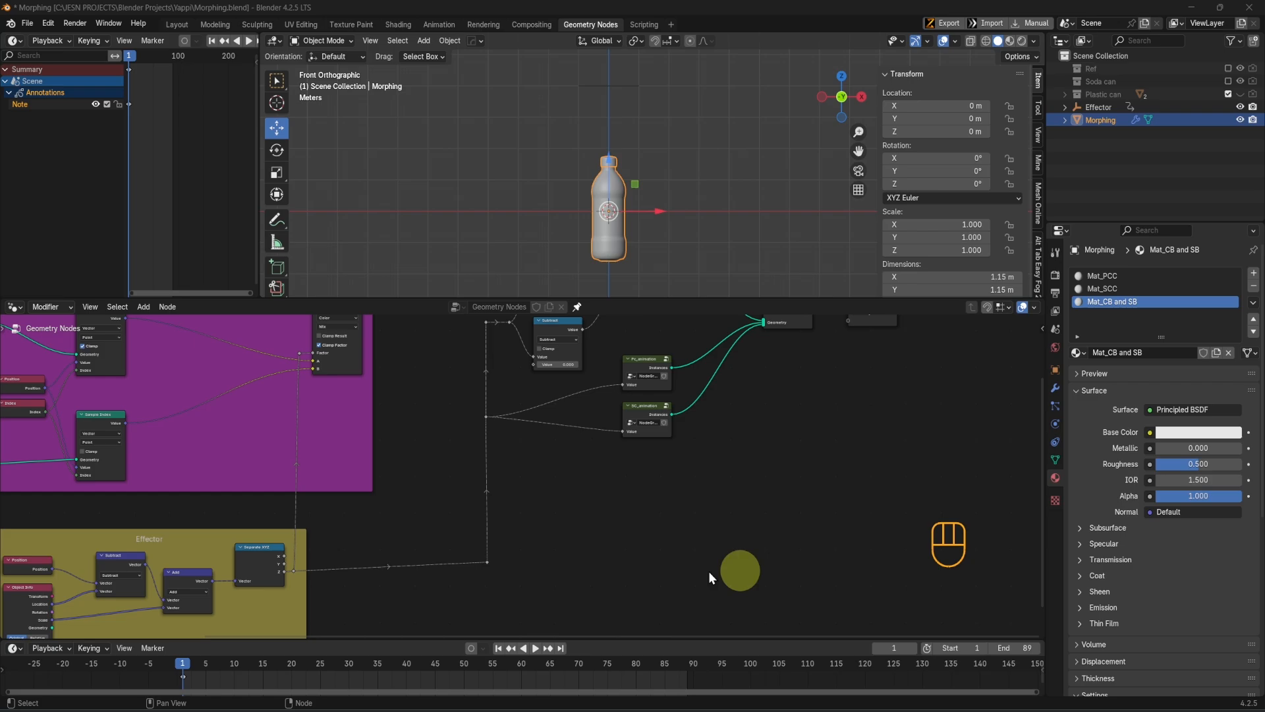
{"action": "scroll", "coordinate": [645, 512], "scroll_direction": "down", "scroll_amount": 1}
{"action": "middle_click_drag", "start_coordinate": [712, 470], "coordinate": [624, 495]}
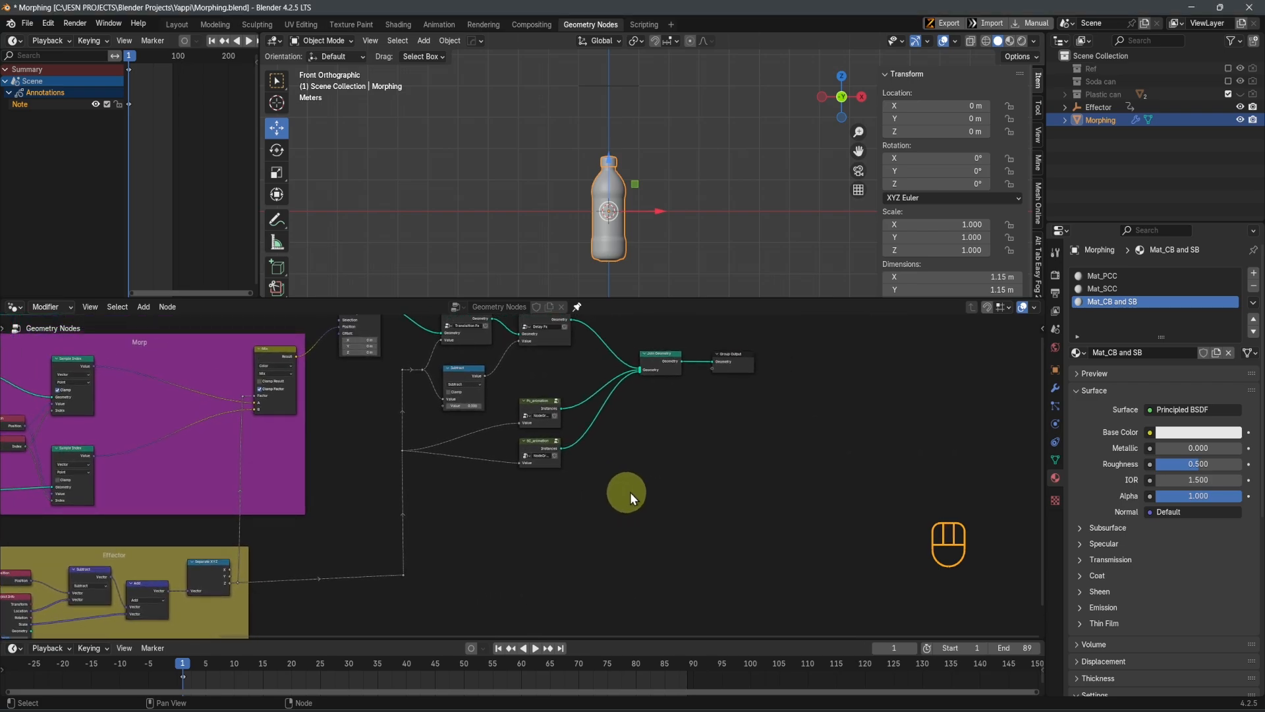
{"action": "middle_click_drag", "start_coordinate": [715, 508], "coordinate": [696, 581]}
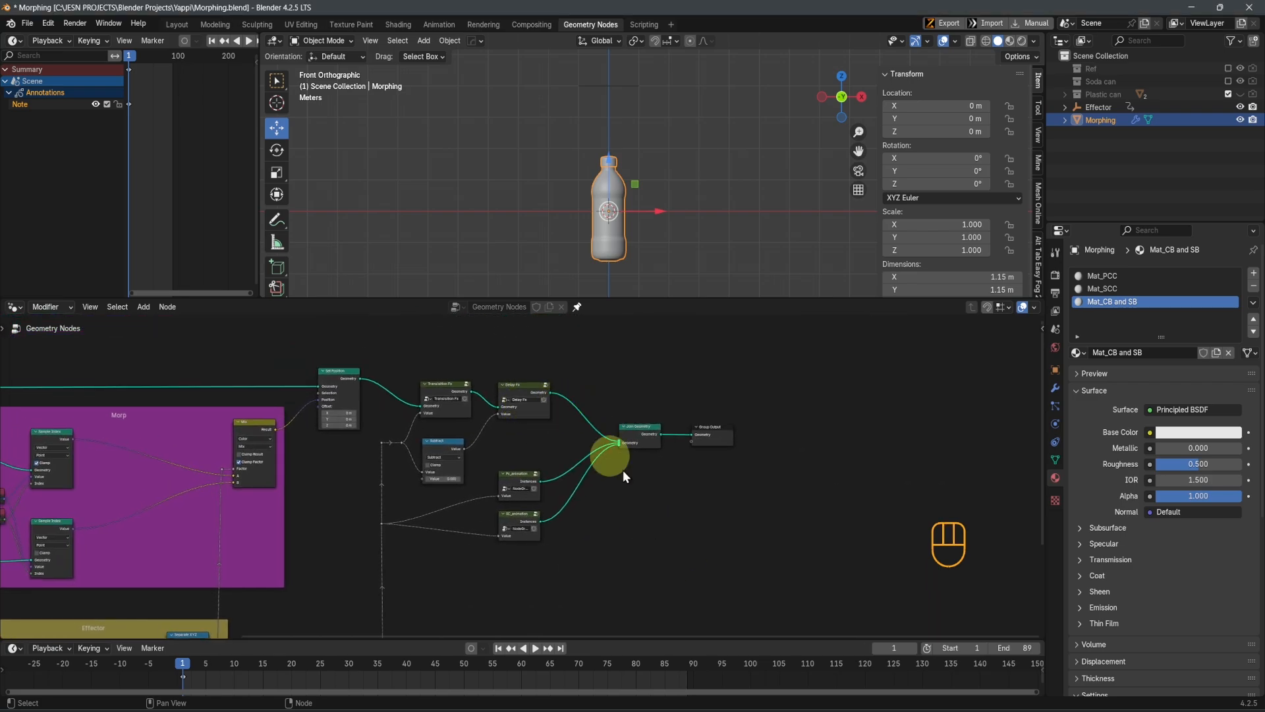
{"action": "scroll", "coordinate": [685, 524], "scroll_direction": "up", "scroll_amount": 1}
{"action": "key", "text": "shift+a"}
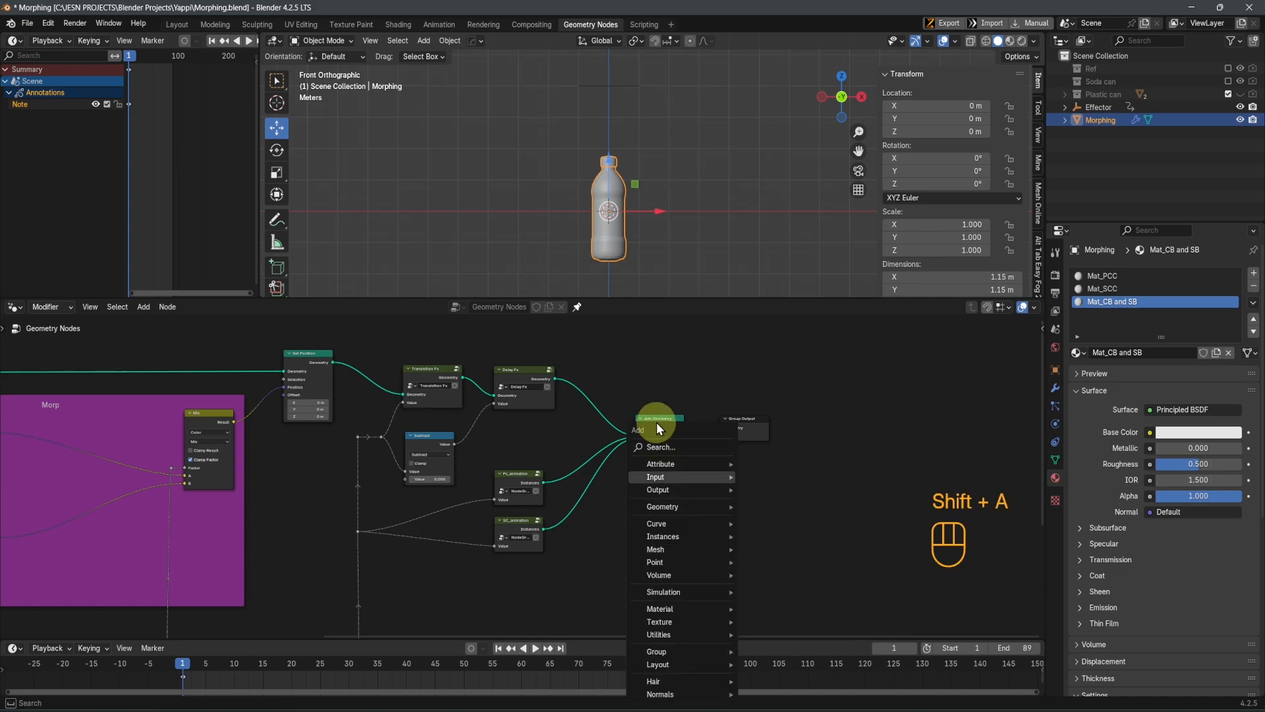
{"action": "type", "text": "se"}
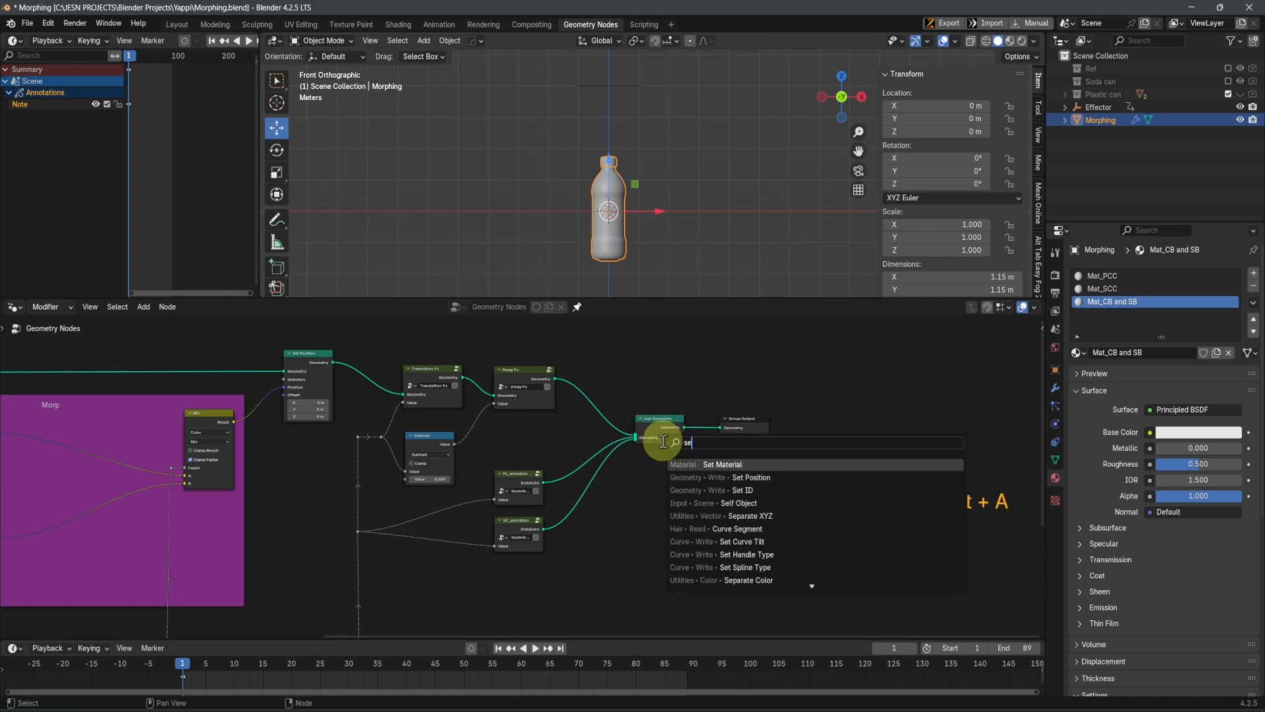
{"action": "type", "text": "t"}
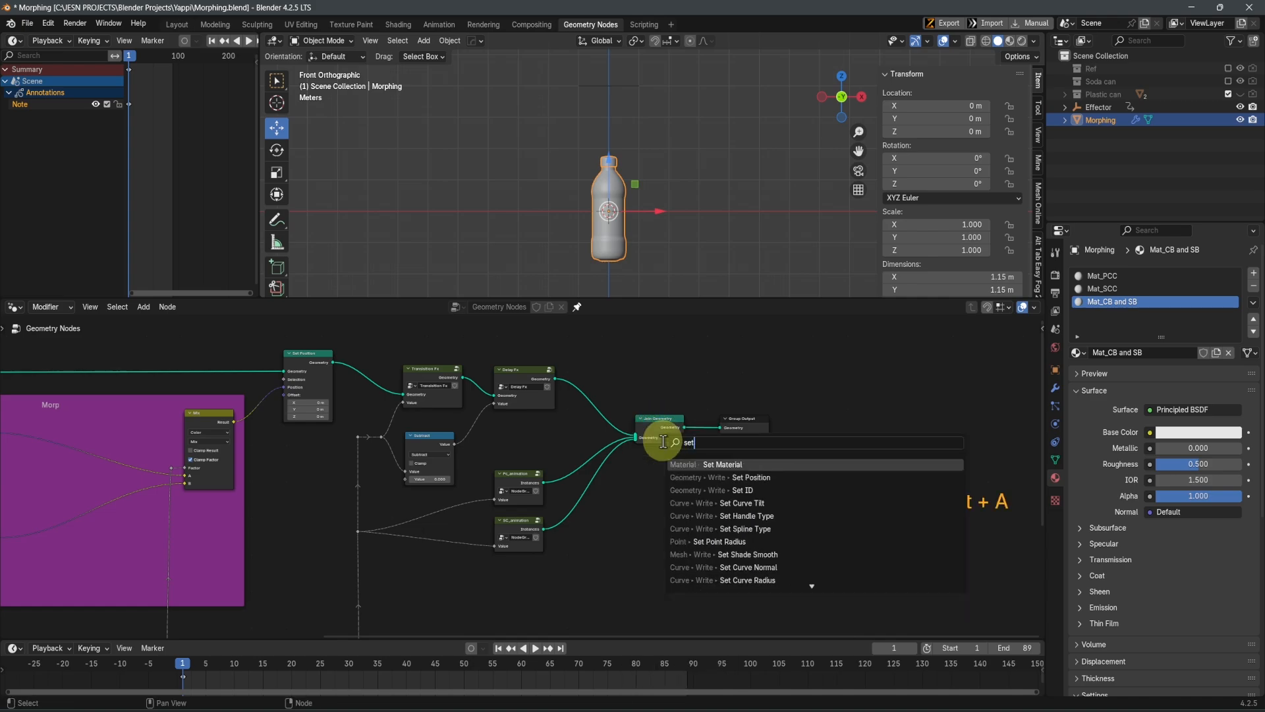
{"action": "left_click", "coordinate": [717, 464]}
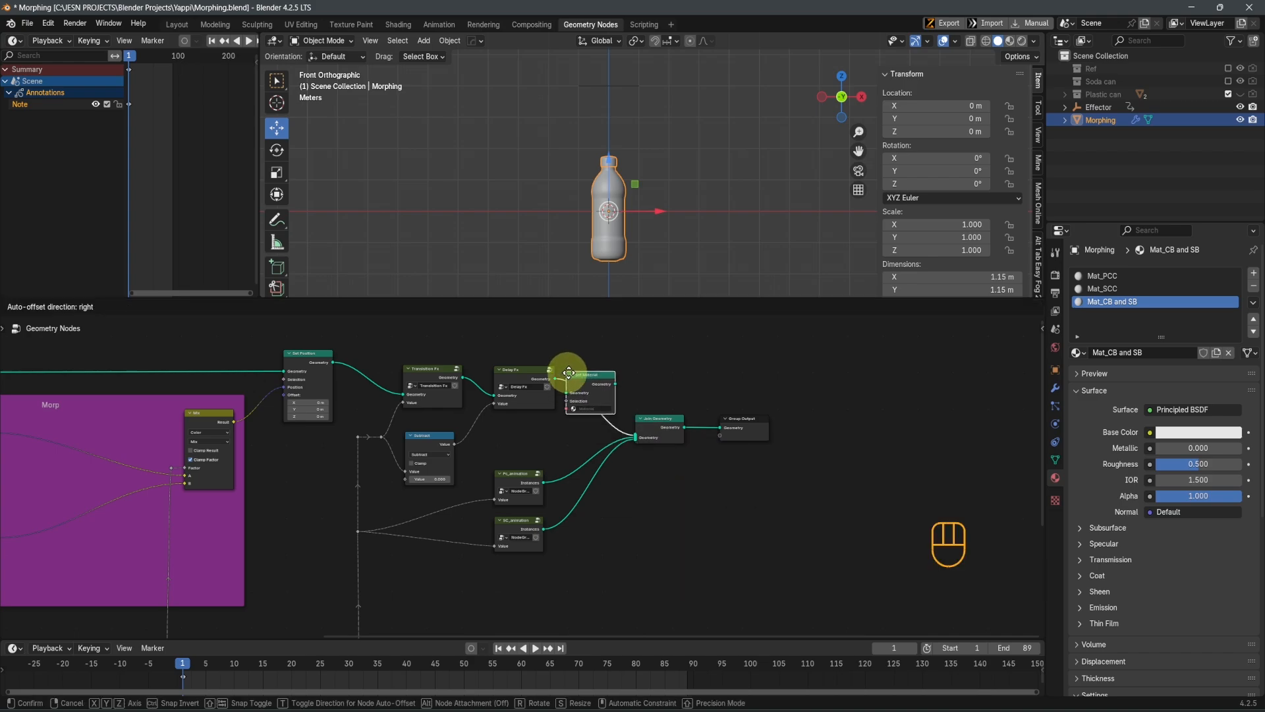
{"action": "left_click", "coordinate": [583, 380]}
{"action": "scroll", "coordinate": [659, 398], "scroll_direction": "up", "scroll_amount": 5}
Move the Join Geometry and Group Output nodes farther from the Set Material node to make room
{"action": "scroll", "coordinate": [735, 416], "scroll_direction": "down", "scroll_amount": 4}
{"action": "left_click_drag", "start_coordinate": [869, 482], "coordinate": [660, 401]}
{"action": "key", "text": "g"}
{"action": "left_click", "coordinate": [740, 427]}
{"action": "scroll", "coordinate": [617, 382], "scroll_direction": "up", "scroll_amount": 1}
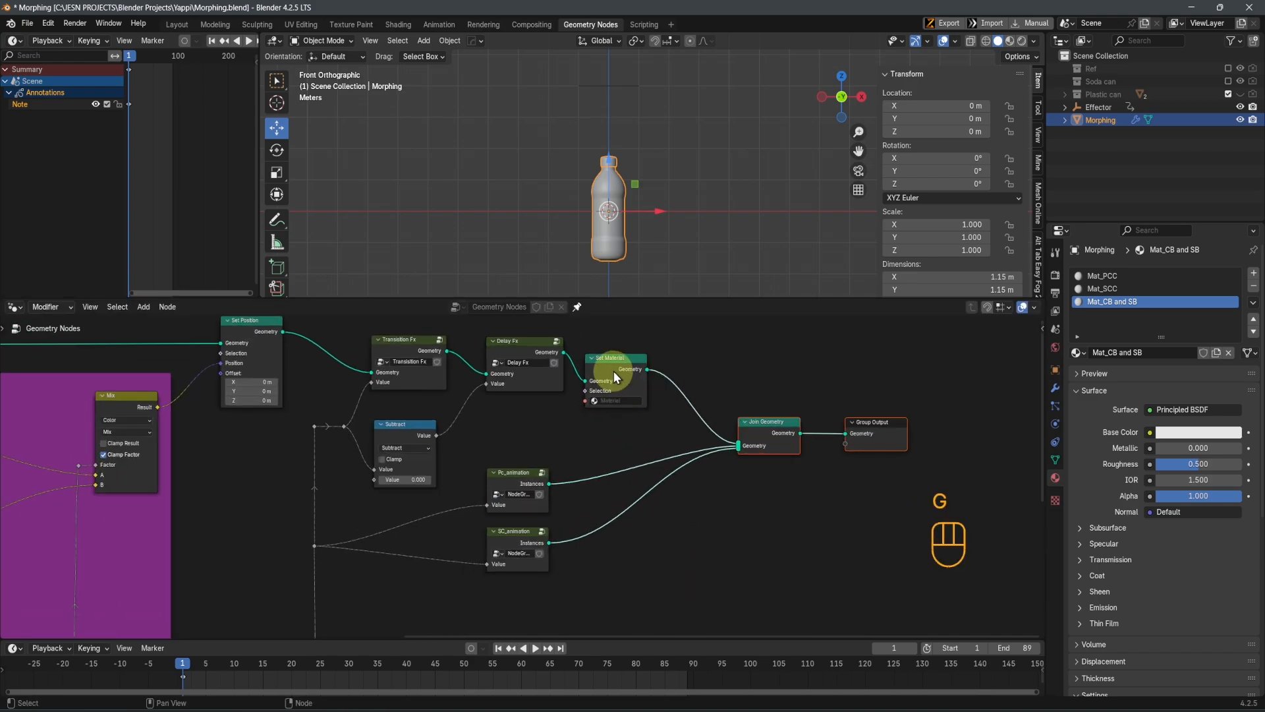
Duplicate the Set Material node twice, inserting one copy after Pc_animation and the other after SC_animation
{"action": "left_click", "coordinate": [615, 373]}
{"action": "key", "text": "shift+d"}
{"action": "key", "text": "y"}
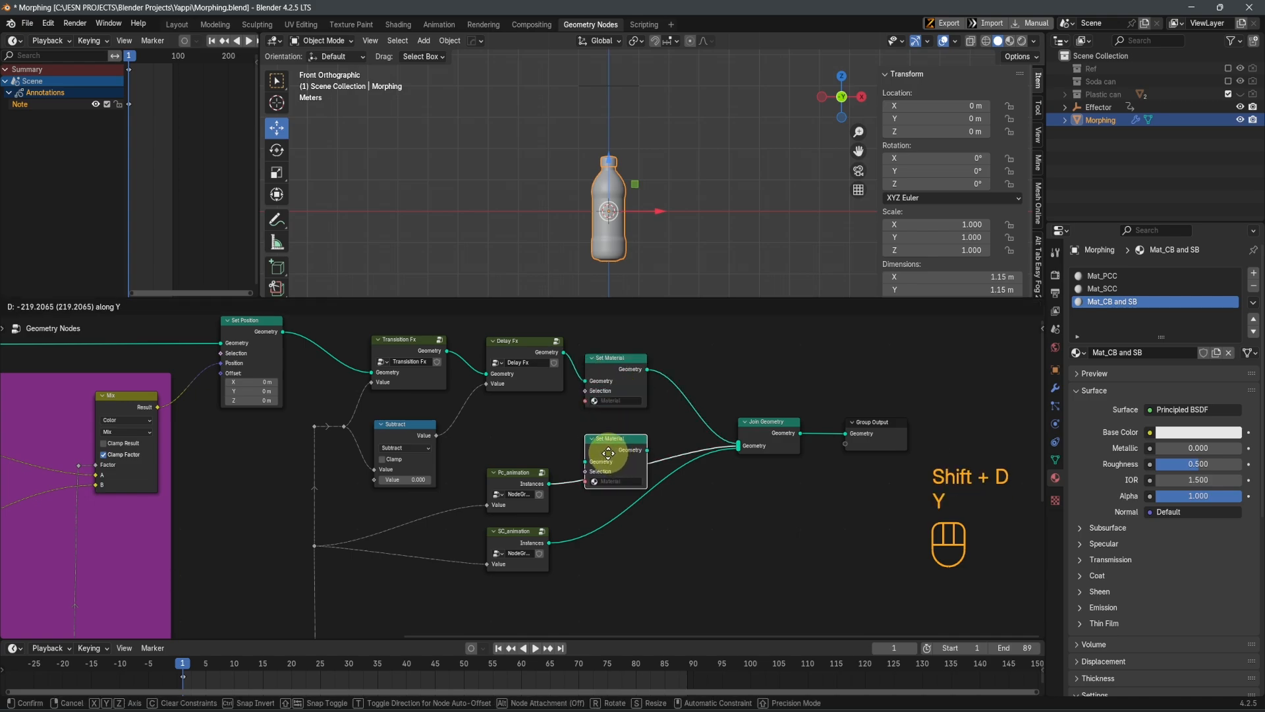
{"action": "left_click", "coordinate": [607, 456]}
{"action": "key", "text": "shift+s"}
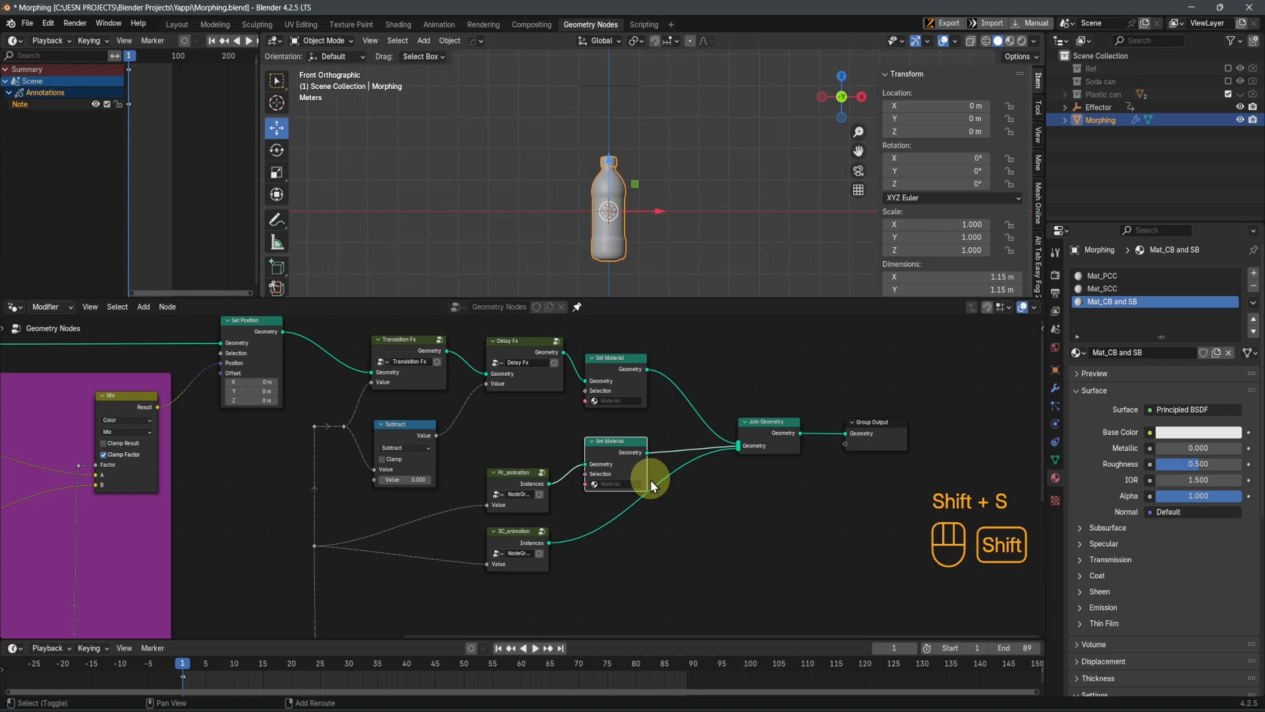
{"action": "key", "text": "shift+d"}
{"action": "key", "text": "y"}
{"action": "left_click", "coordinate": [658, 555]}
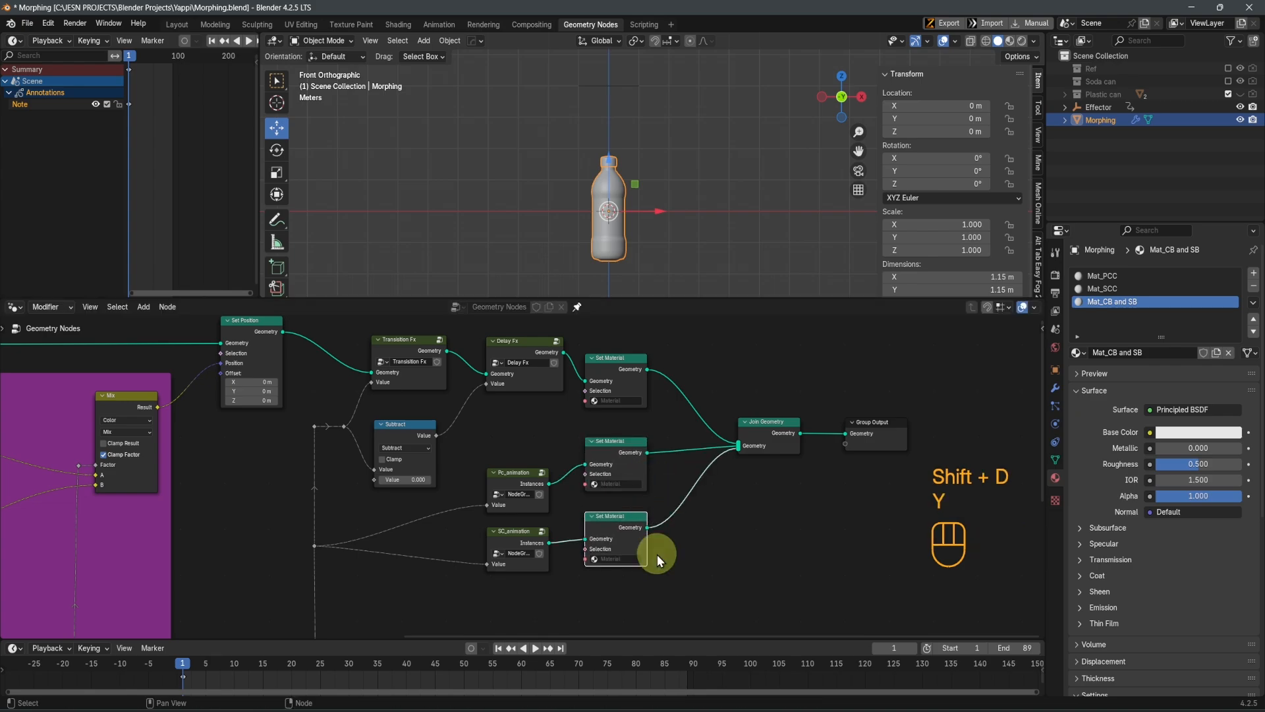
Assign Mat_CB and SB to the Set Material node that follows Delay Fx
{"action": "scroll", "coordinate": [618, 583], "scroll_direction": "up", "scroll_amount": 3}
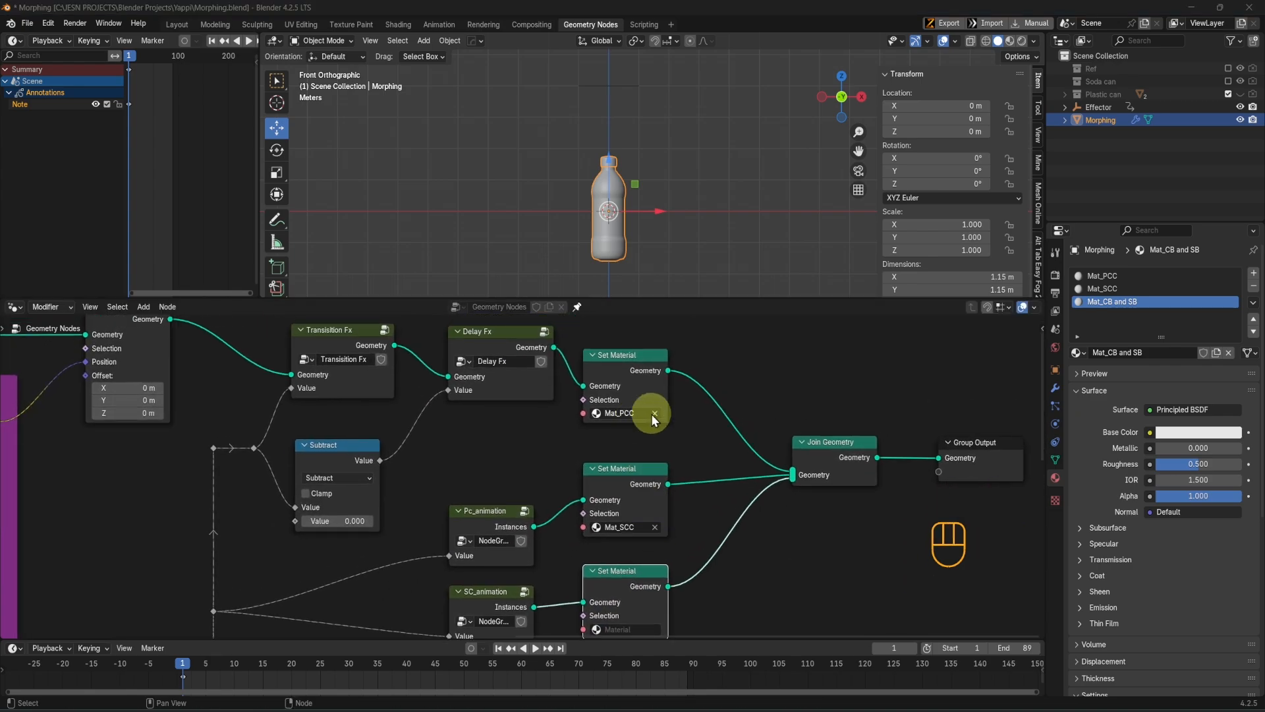
{"action": "left_click", "coordinate": [644, 414]}
{"action": "left_click", "coordinate": [637, 433]}
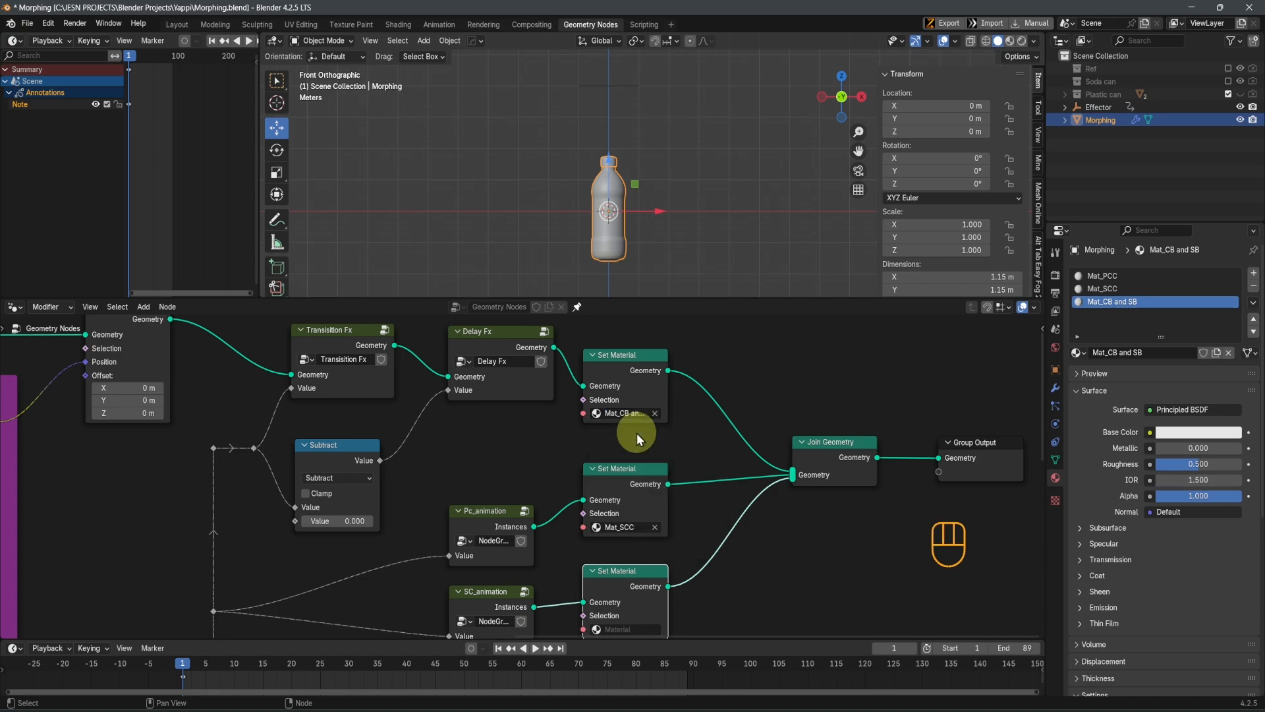
Assign Mat_PCC to the Set Material node after Pc_animation and Mat_SCC to the one after SC_animation
{"action": "middle_click_drag", "start_coordinate": [721, 574], "coordinate": [714, 475]}
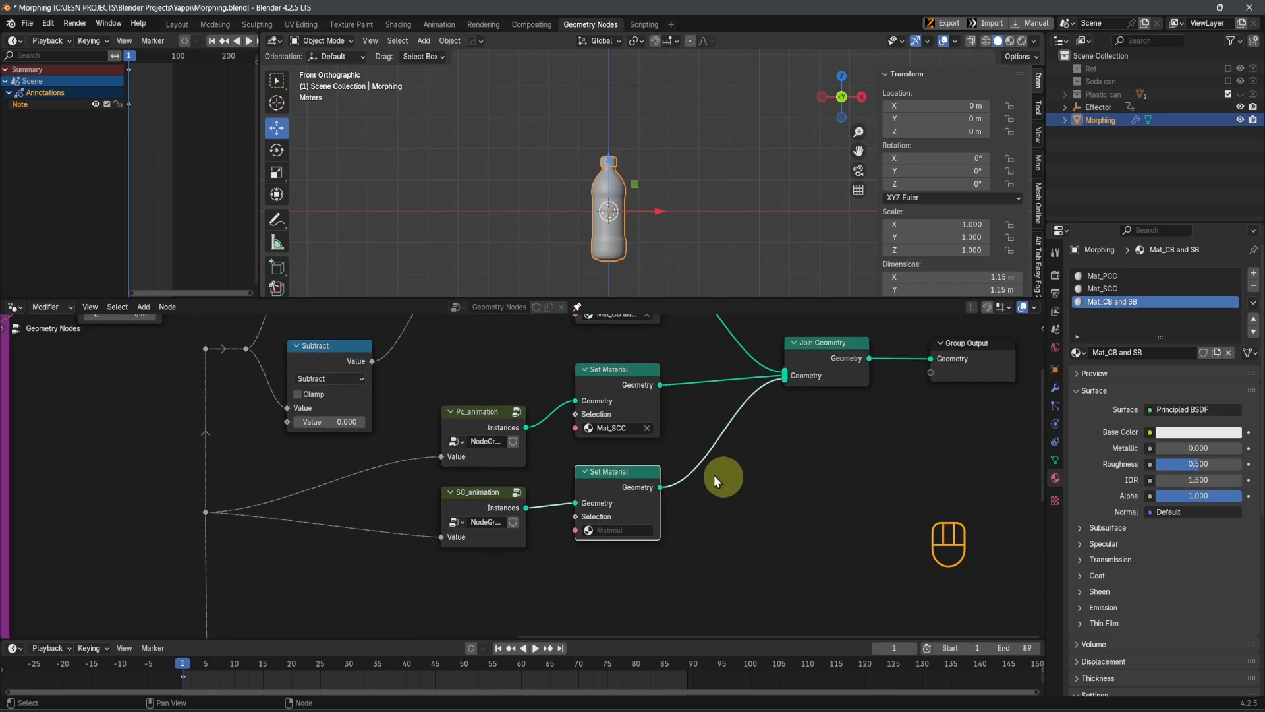
{"action": "left_click", "coordinate": [631, 427]}
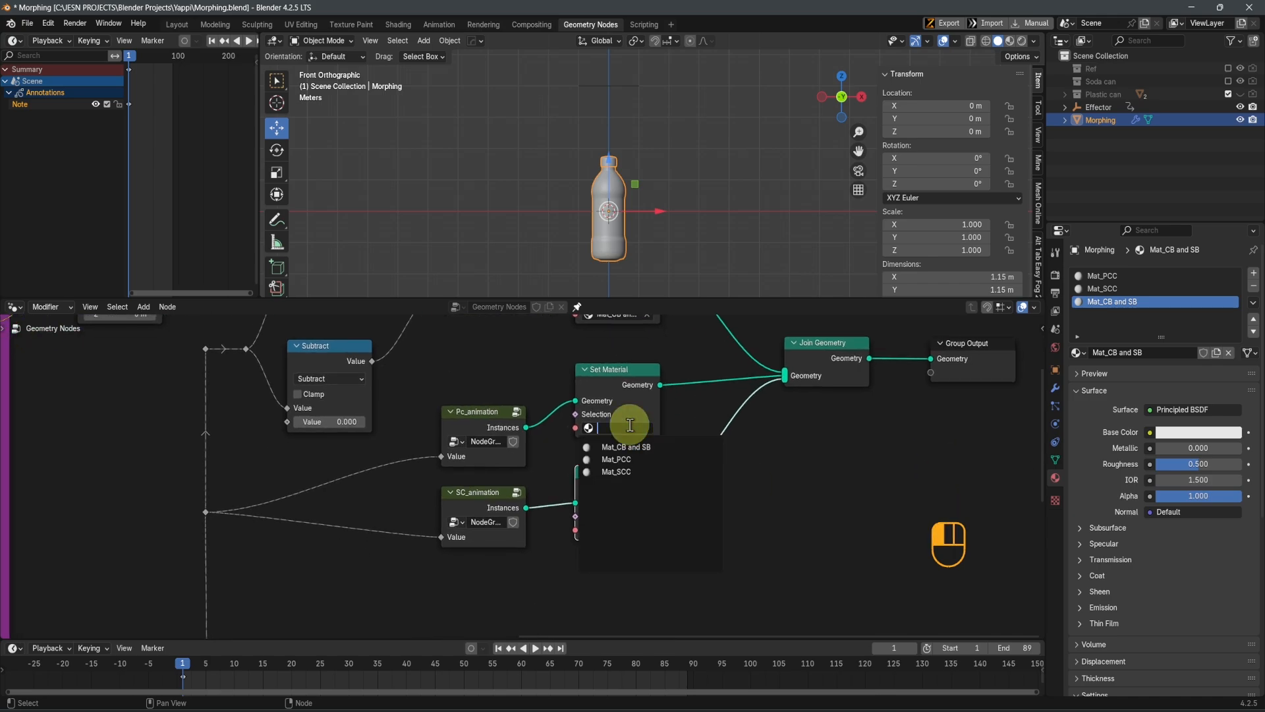
{"action": "left_click", "coordinate": [634, 459]}
{"action": "left_click", "coordinate": [622, 530]}
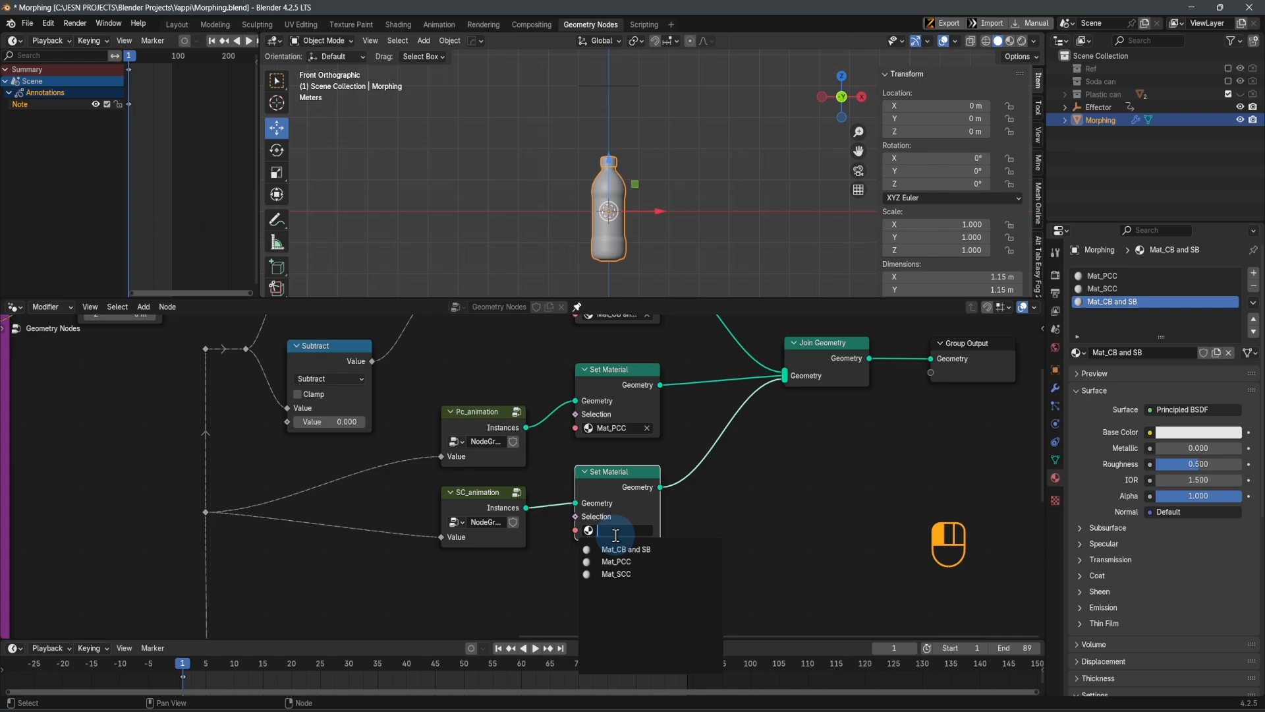
{"action": "left_click", "coordinate": [634, 573]}
{"action": "scroll", "coordinate": [693, 473], "scroll_direction": "down", "scroll_amount": 3}
{"action": "middle_click_drag", "start_coordinate": [619, 448], "coordinate": [630, 495]}
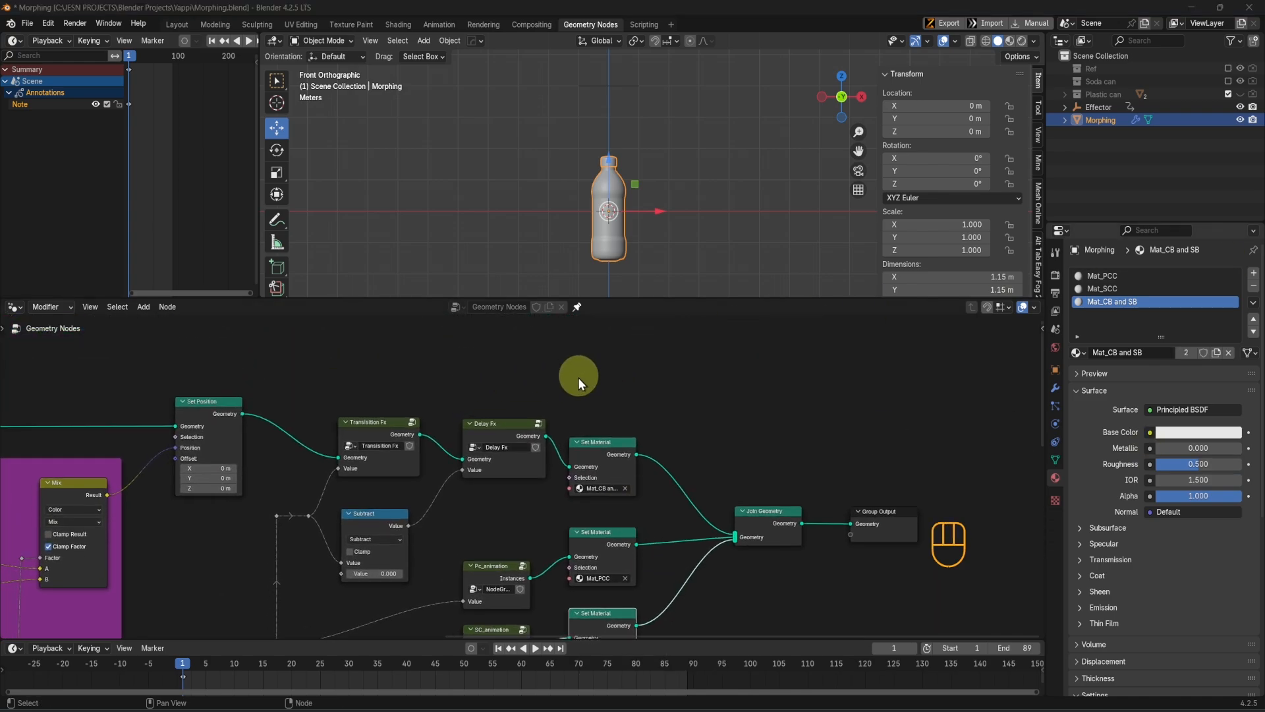
Unpin the geometry node tree and show the bottle in Material Preview shading, close up on its cap
{"action": "left_click", "coordinate": [577, 307]}
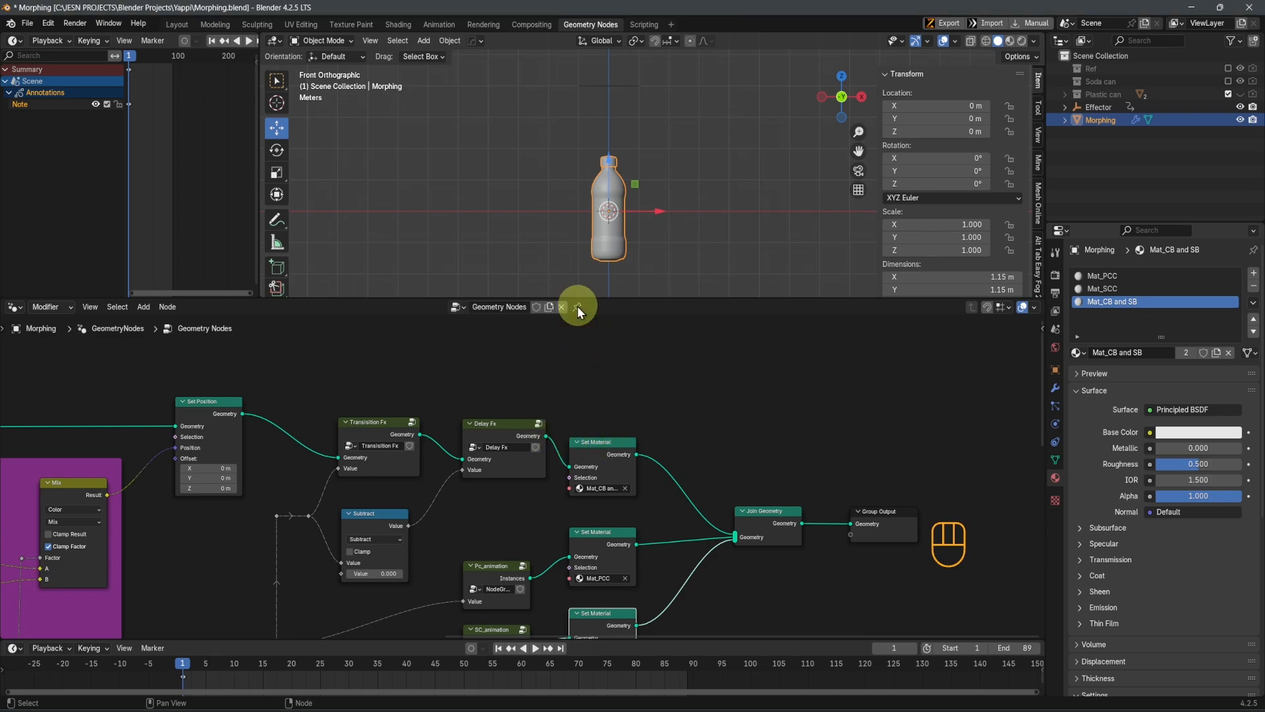
{"action": "left_click", "coordinate": [1011, 41]}
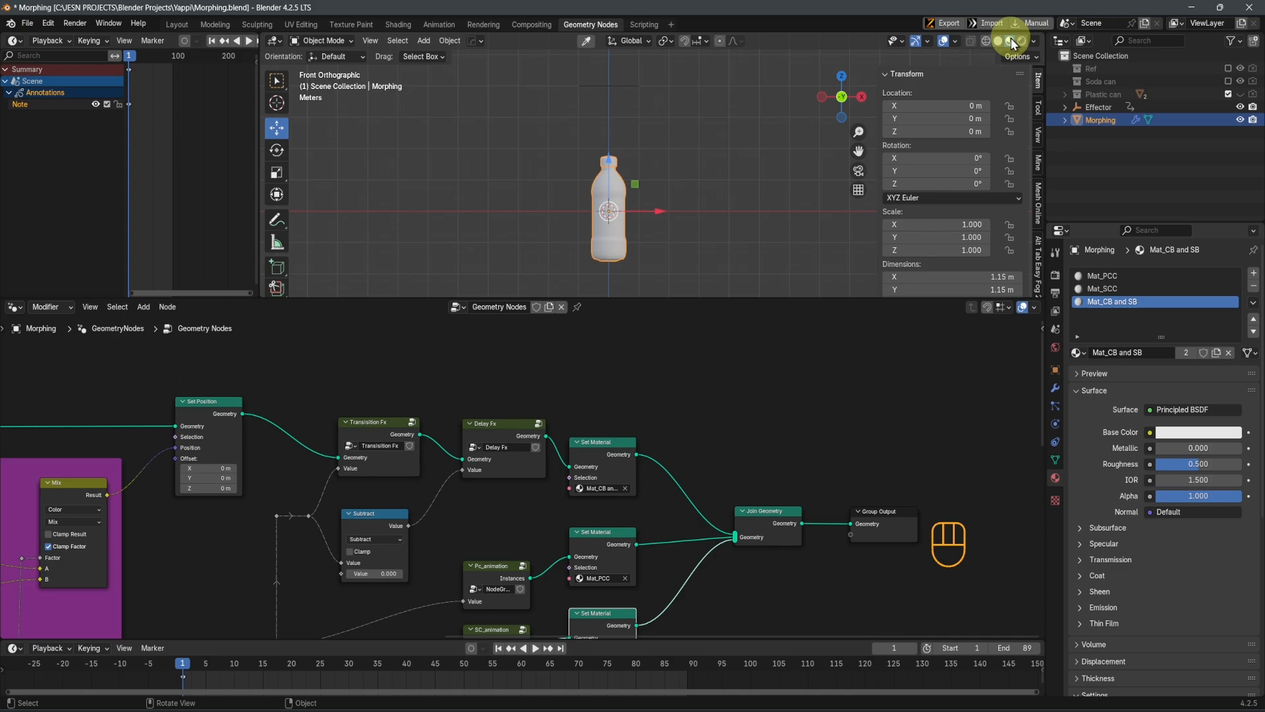
{"action": "scroll", "coordinate": [679, 211], "scroll_direction": "up", "scroll_amount": 3}
{"action": "middle_click_drag", "start_coordinate": [646, 204], "coordinate": [699, 268], "text": "shift"}
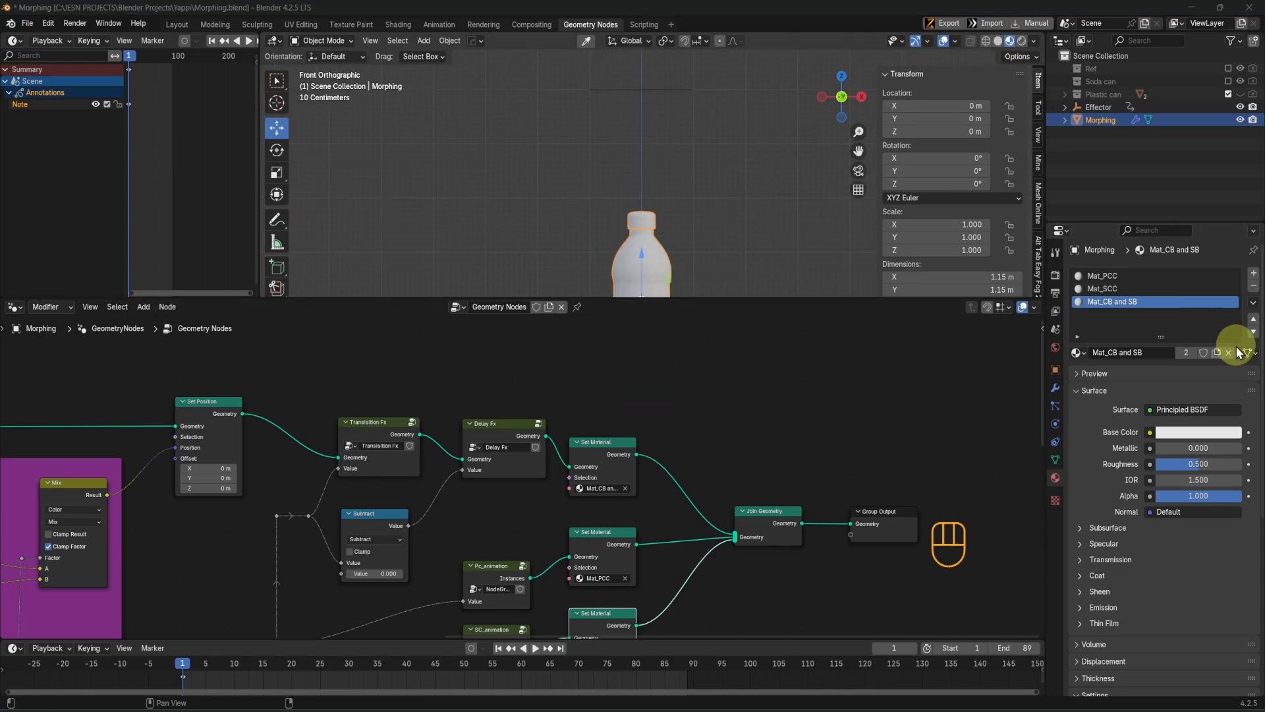
Switch the node editor to the Shader Editor and frame the nodes of the Mat_CB and SB material
{"action": "left_click", "coordinate": [14, 308]}
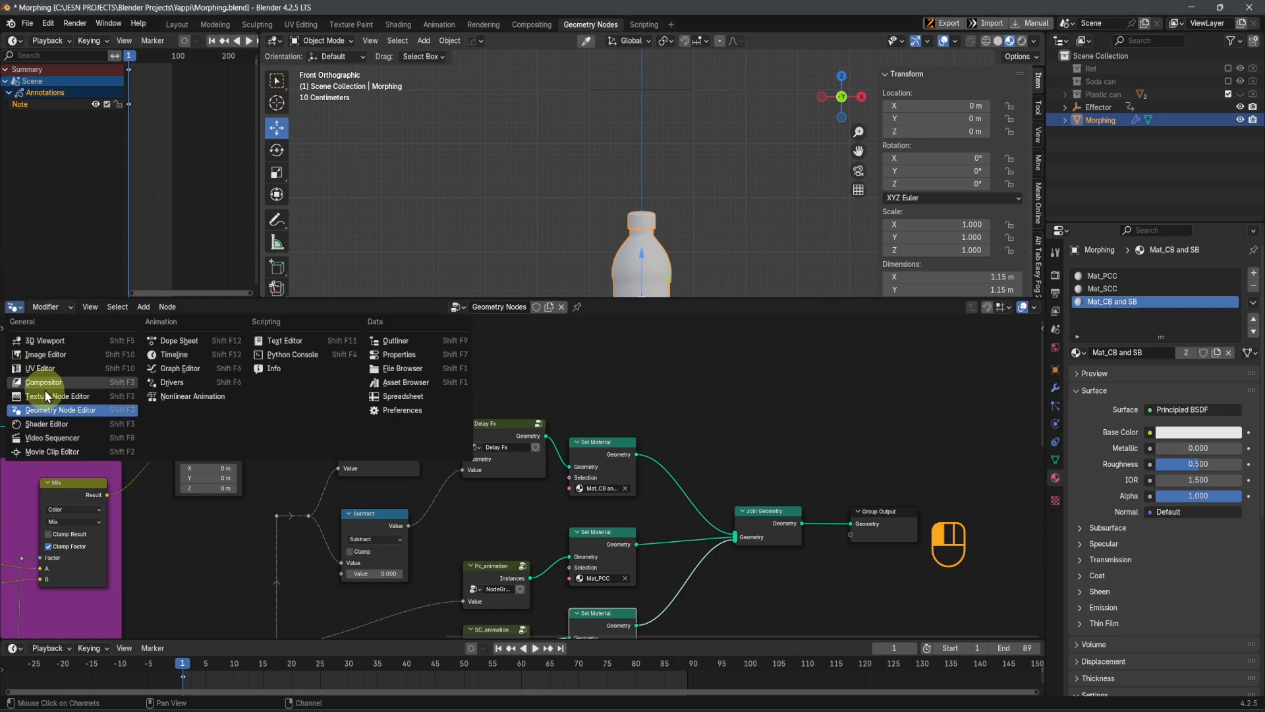
{"action": "left_click", "coordinate": [43, 421]}
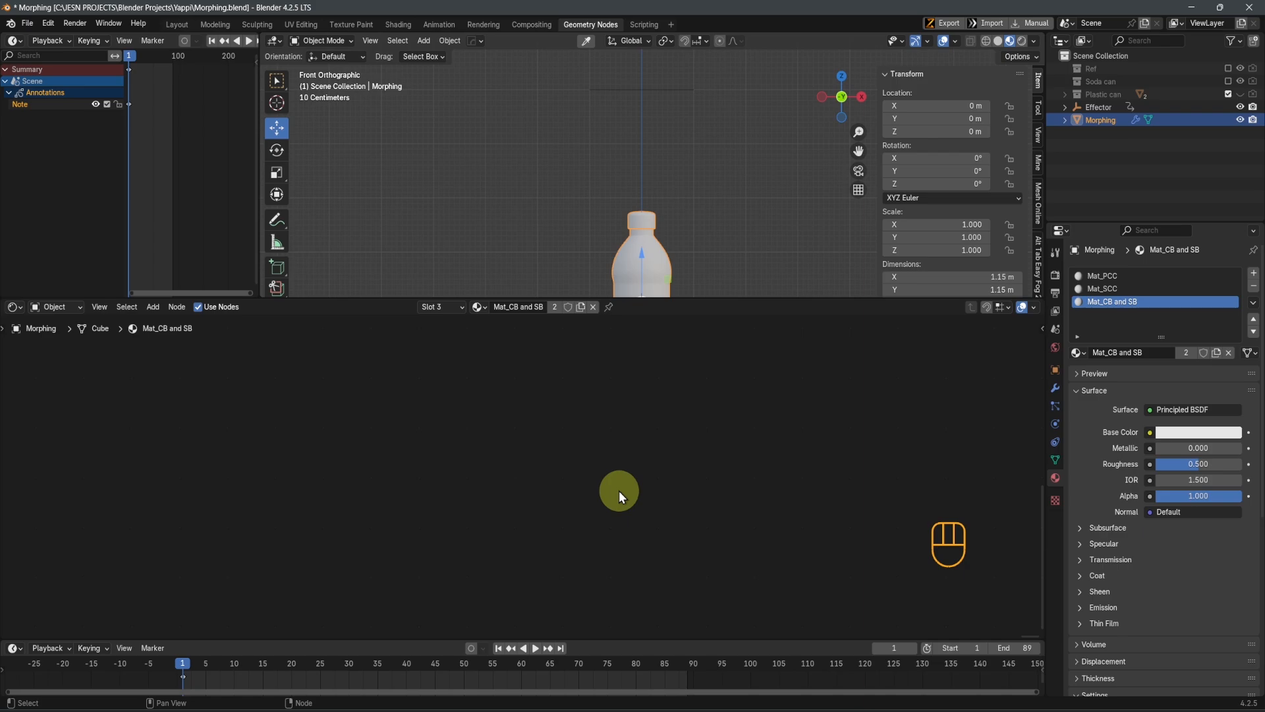
{"action": "key", "text": "Home"}
{"action": "scroll", "coordinate": [566, 520], "scroll_direction": "up", "scroll_amount": 2}
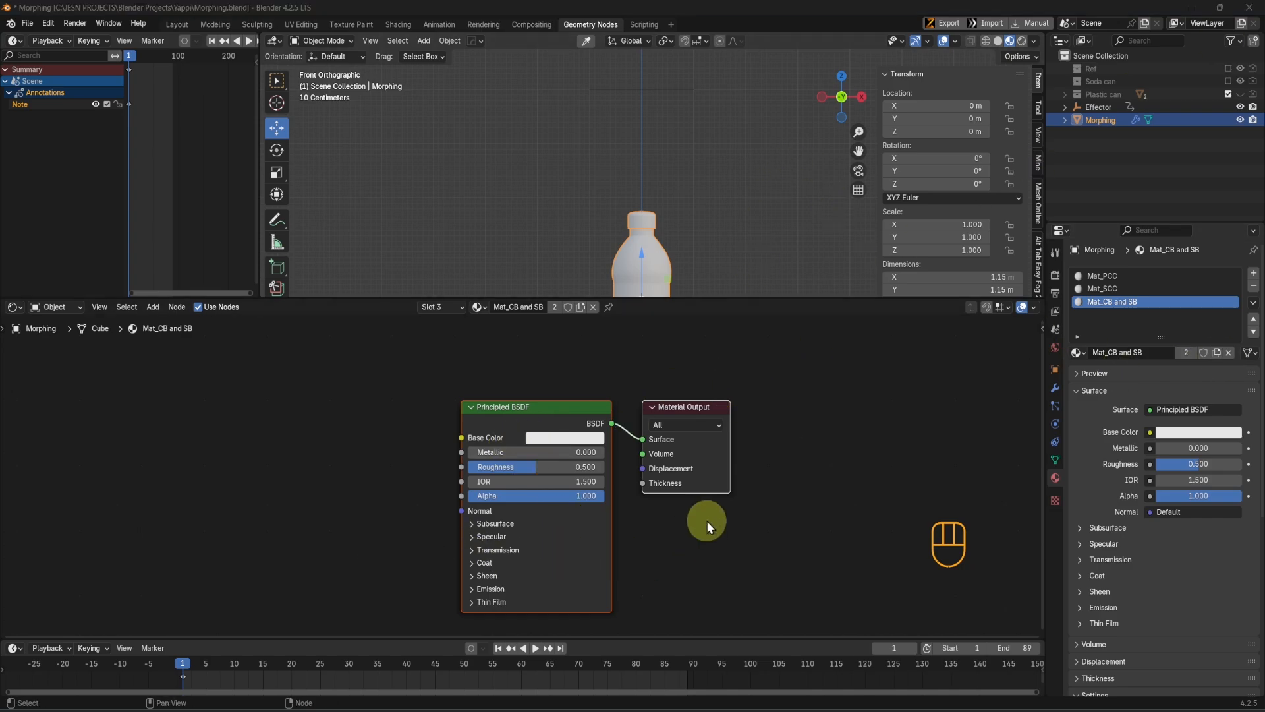
{"action": "scroll", "coordinate": [707, 522], "scroll_direction": "up", "scroll_amount": 1}
{"action": "middle_click_drag", "start_coordinate": [664, 508], "coordinate": [749, 533]}
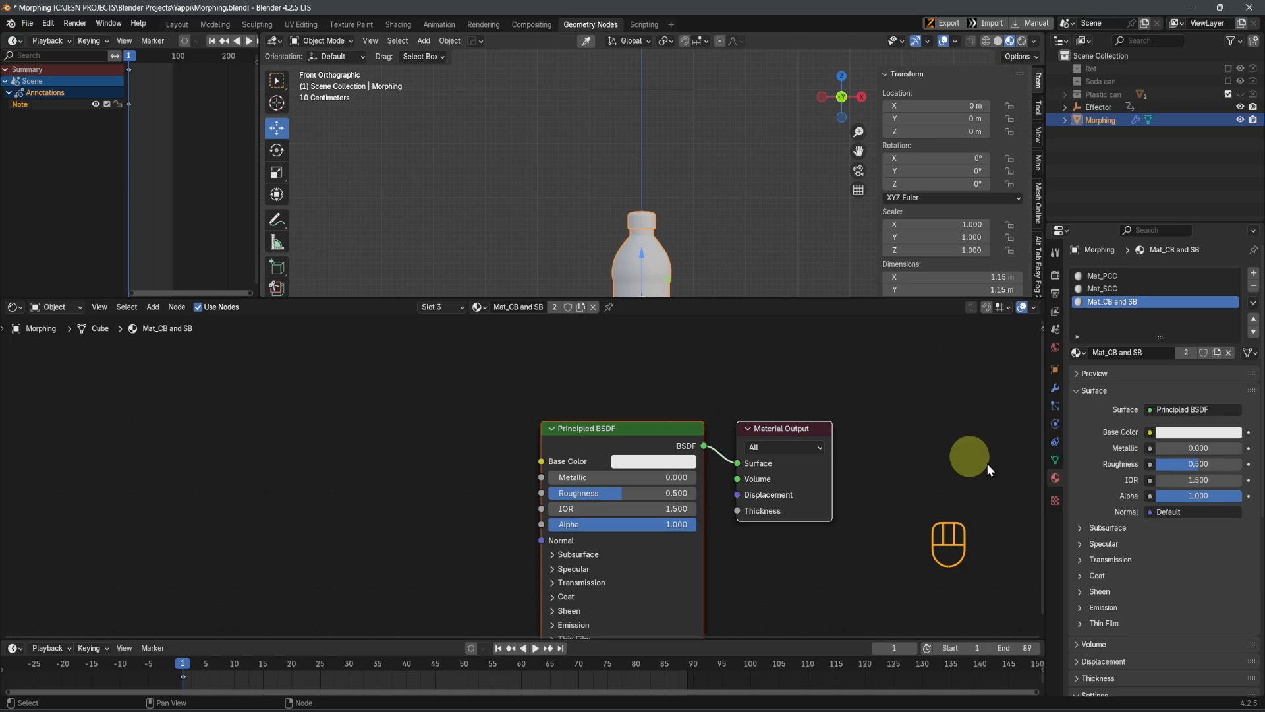
{"action": "left_click", "coordinate": [633, 464]}
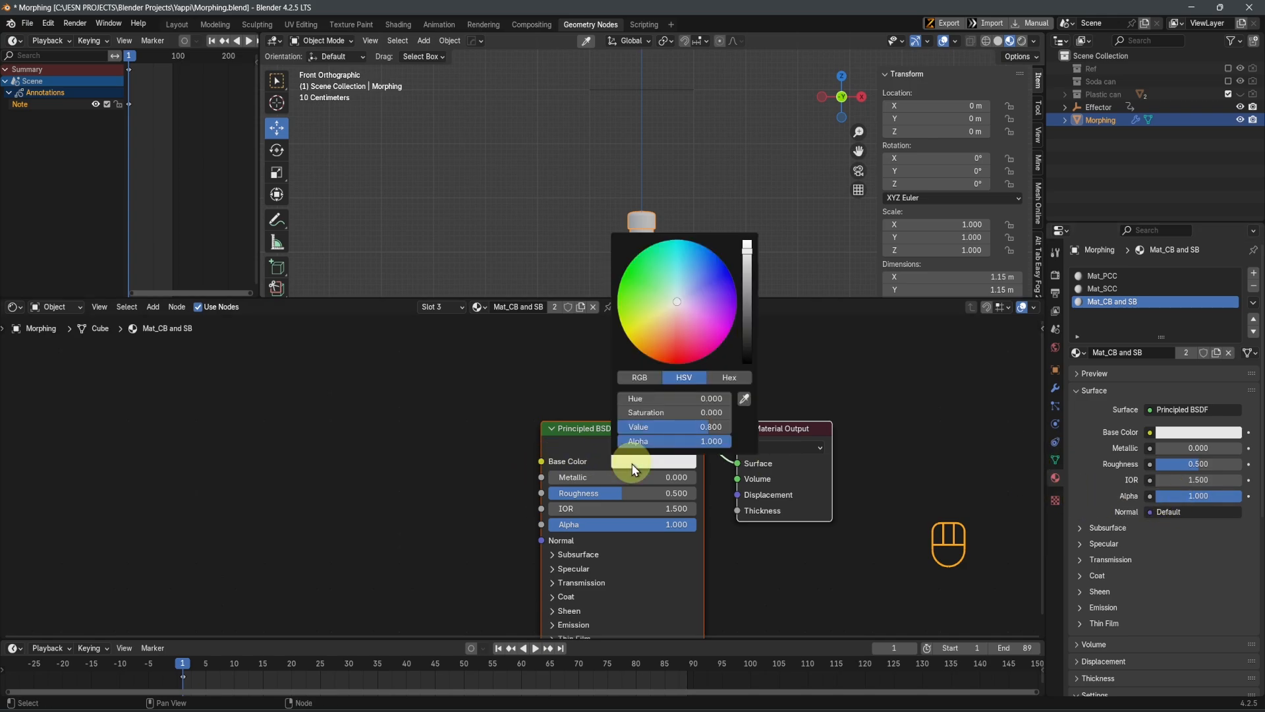
{"action": "left_click_drag", "start_coordinate": [710, 278], "coordinate": [717, 270]}
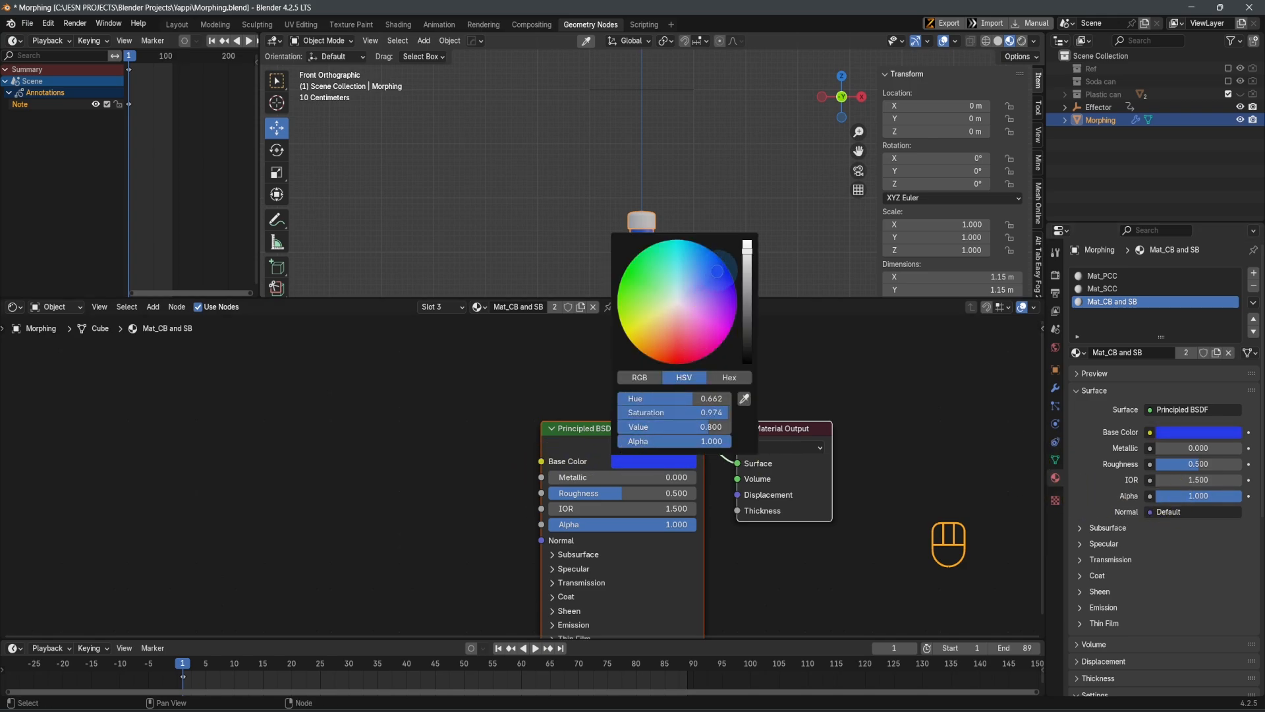
{"action": "key", "text": "ctrl+z"}
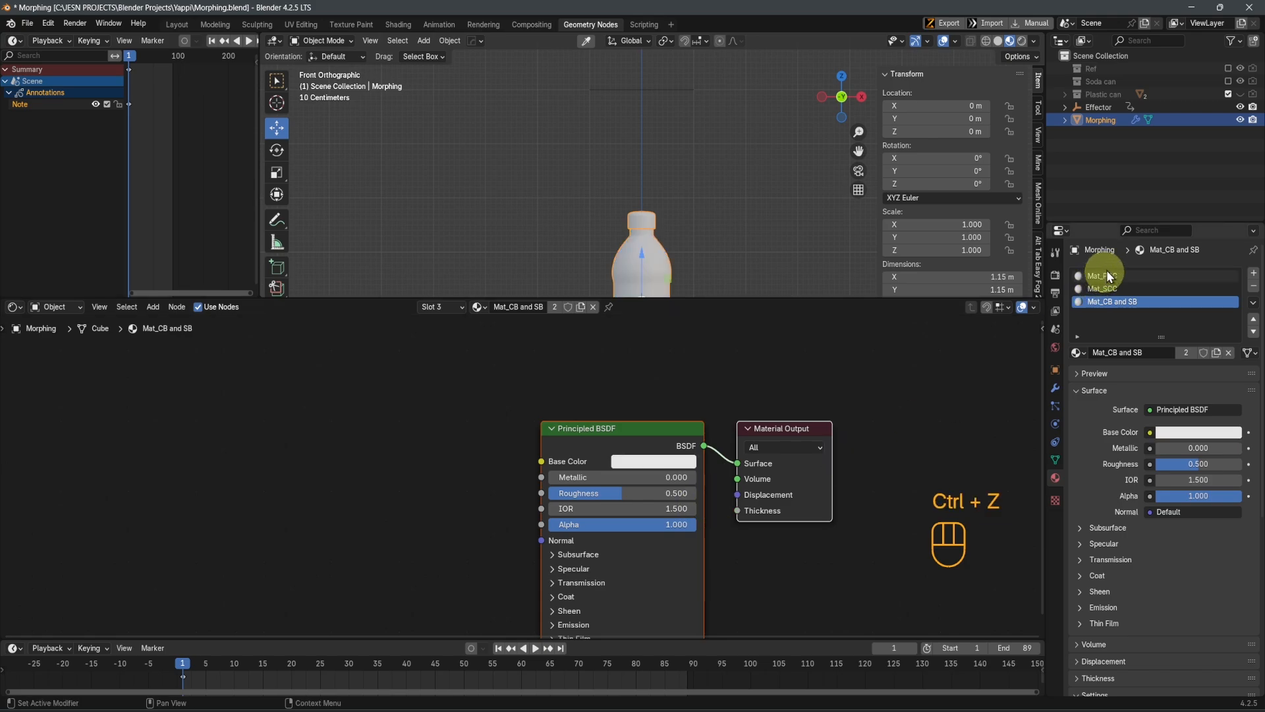
Set the base color of the Mat_PCC material to a medium blue
{"action": "left_click", "coordinate": [1102, 276]}
{"action": "left_click", "coordinate": [654, 461]}
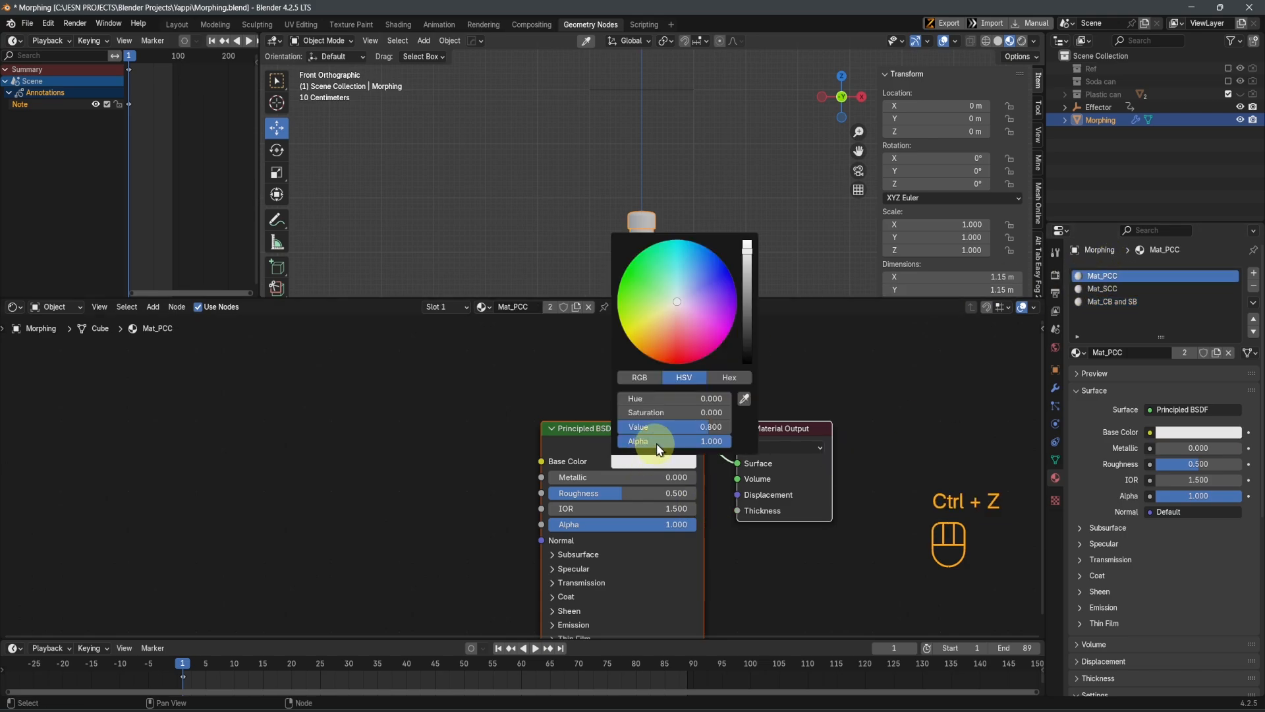
{"action": "left_click_drag", "start_coordinate": [709, 282], "coordinate": [703, 267]}
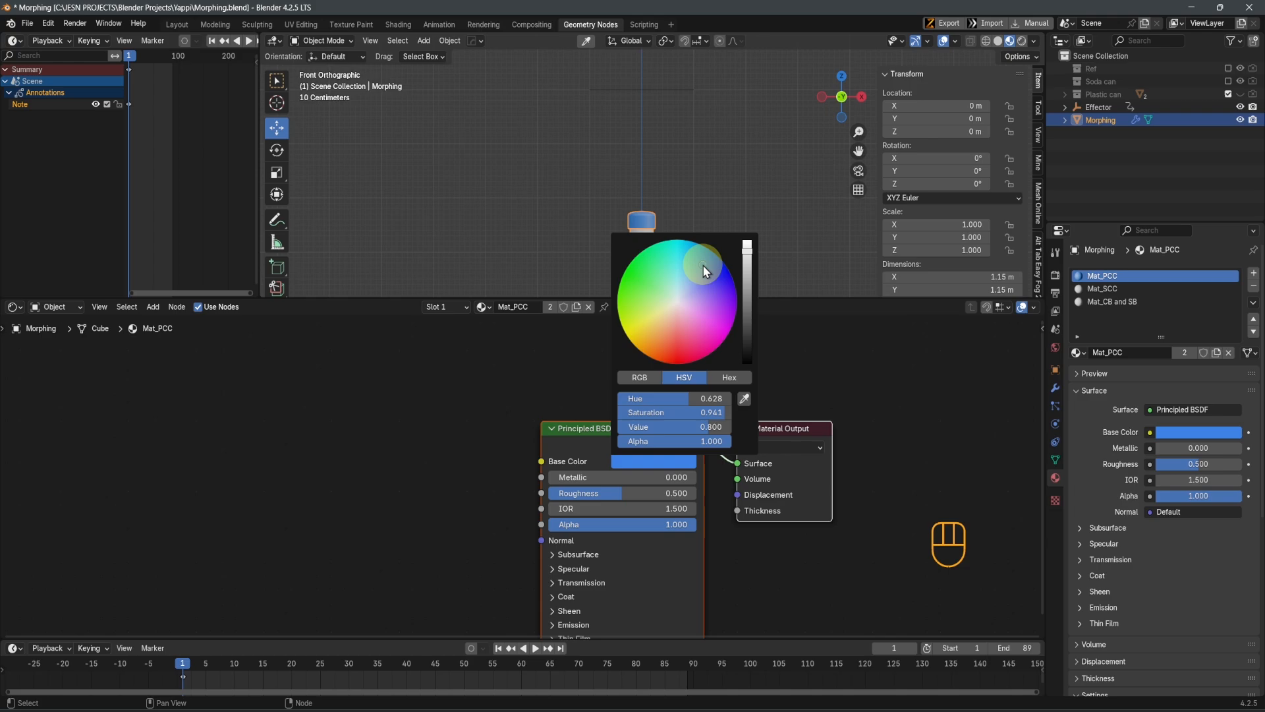
Set the base color of the Mat_SCC material to a medium gray
{"action": "left_click", "coordinate": [1113, 288]}
{"action": "left_click", "coordinate": [634, 461]}
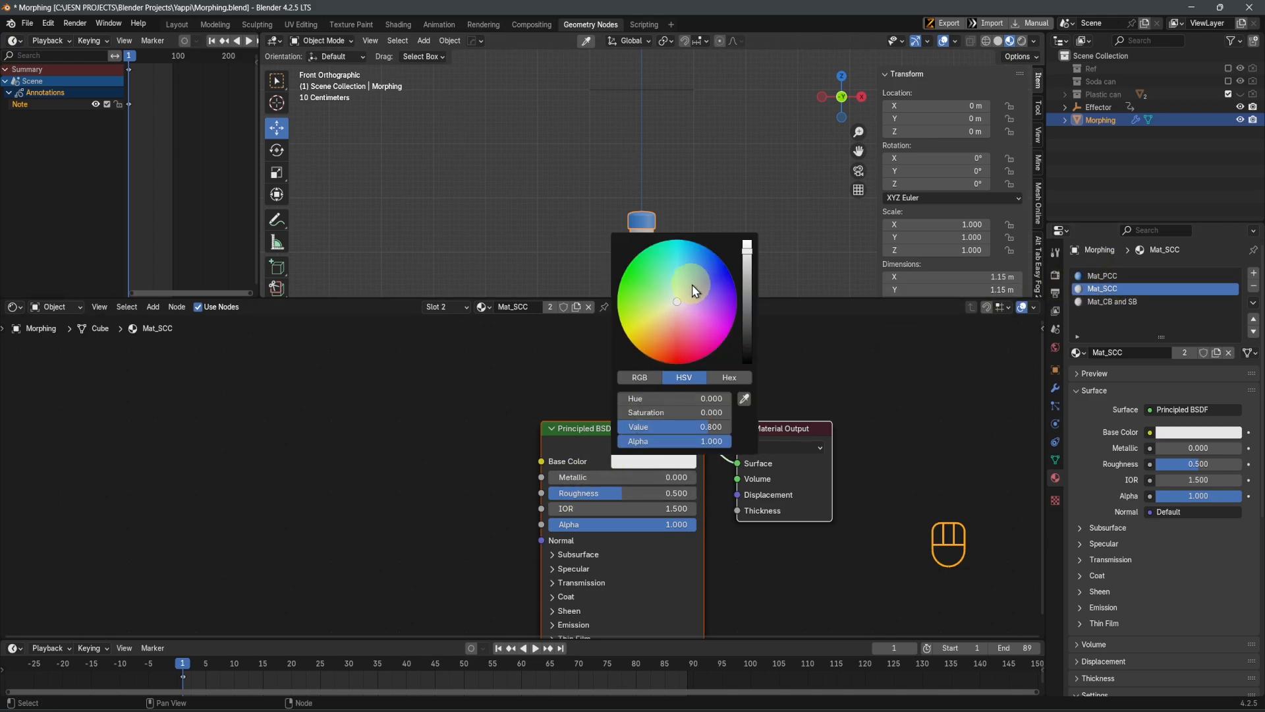
{"action": "left_click_drag", "start_coordinate": [750, 299], "coordinate": [748, 304]}
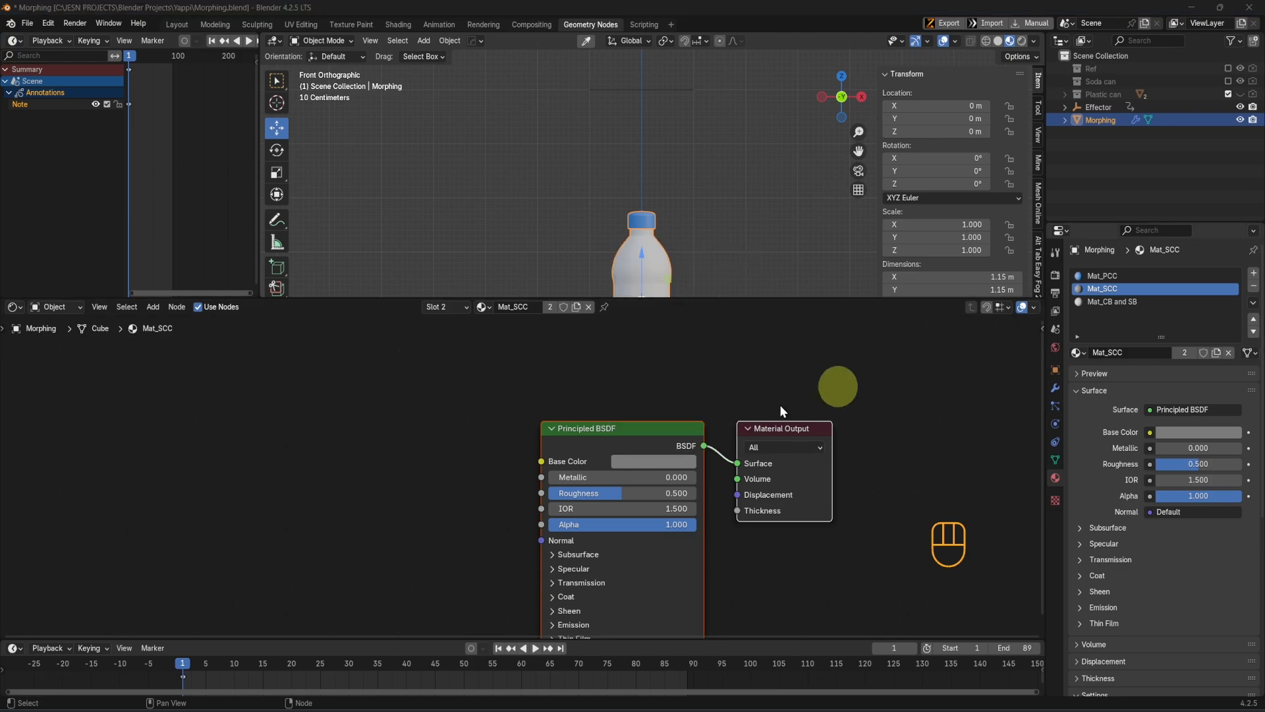
Compare the bottle at frame 1 with the can at frame 89, examining the cap and lid colors
{"action": "scroll", "coordinate": [630, 183], "scroll_direction": "down", "scroll_amount": 3}
{"action": "key", "text": "shift+Right"}
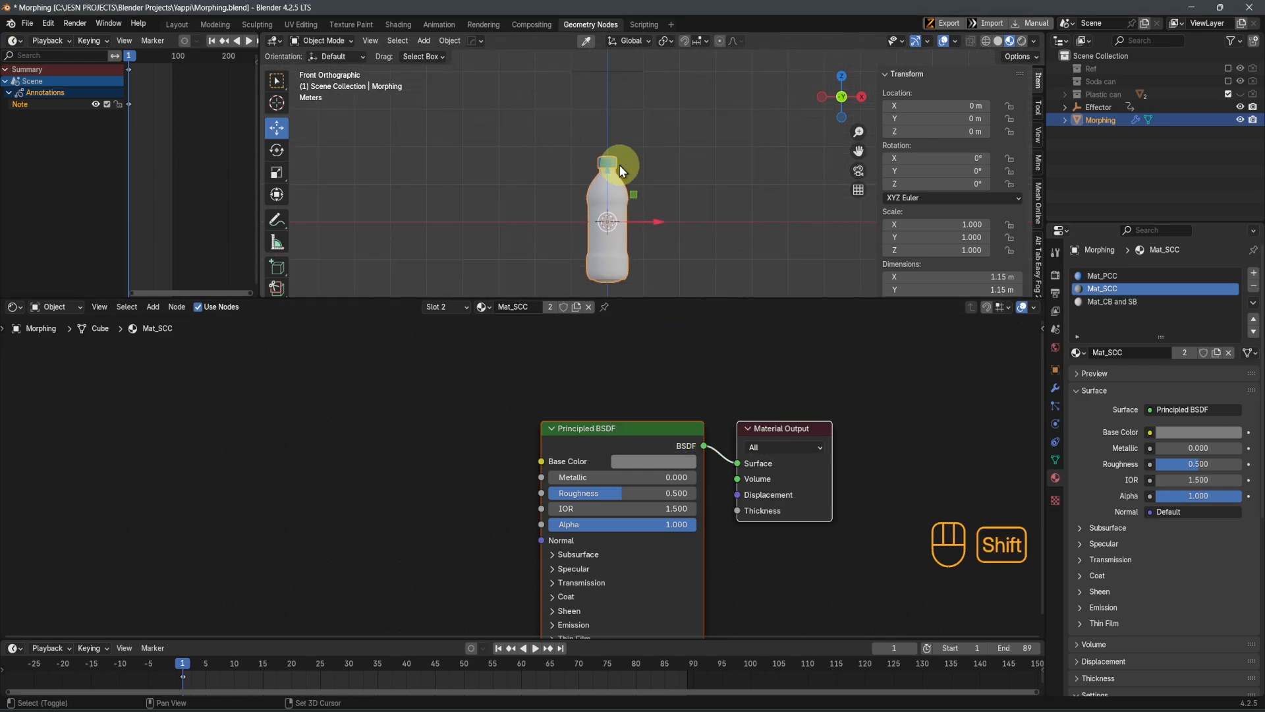
{"action": "scroll", "coordinate": [599, 193], "scroll_direction": "up", "scroll_amount": 3}
{"action": "middle_click_drag", "start_coordinate": [625, 141], "coordinate": [642, 175]}
{"action": "scroll", "coordinate": [613, 221], "scroll_direction": "up", "scroll_amount": 4}
{"action": "middle_click_drag", "start_coordinate": [611, 225], "coordinate": [619, 217]}
{"action": "scroll", "coordinate": [607, 169], "scroll_direction": "down", "scroll_amount": 4}
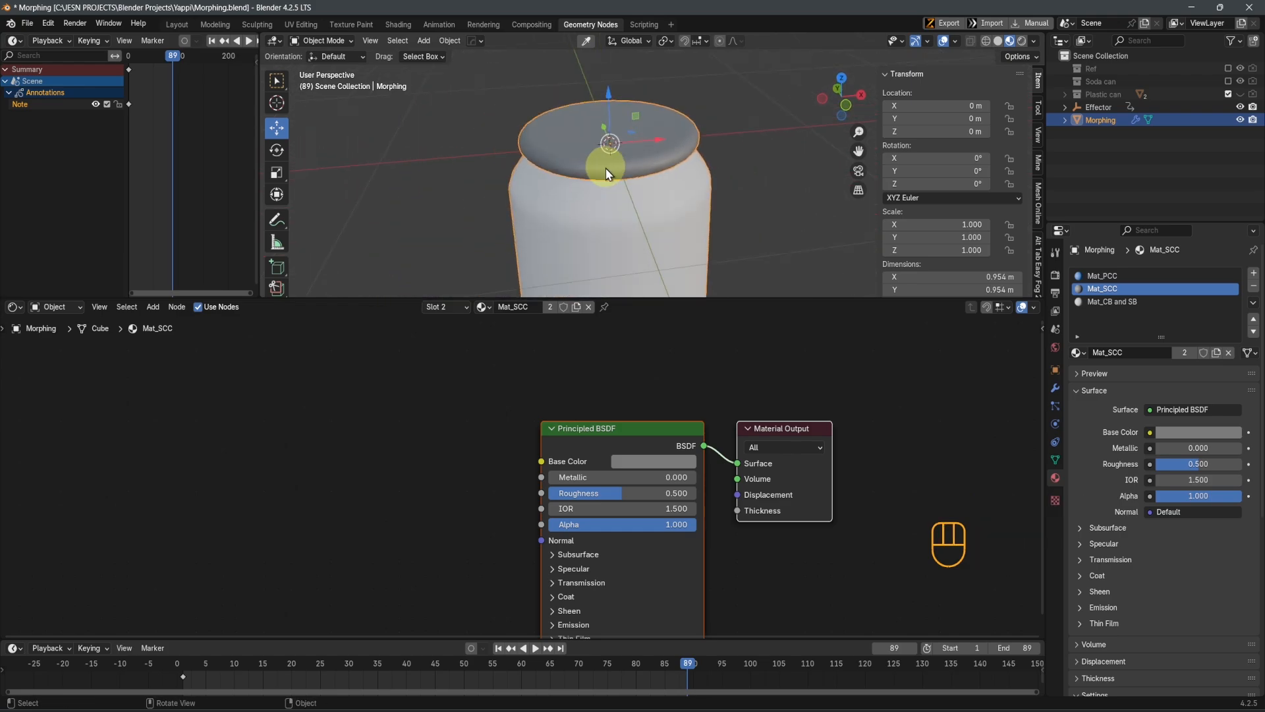
{"action": "scroll", "coordinate": [668, 195], "scroll_direction": "down", "scroll_amount": 2}
{"action": "scroll", "coordinate": [725, 241], "scroll_direction": "down", "scroll_amount": 2}
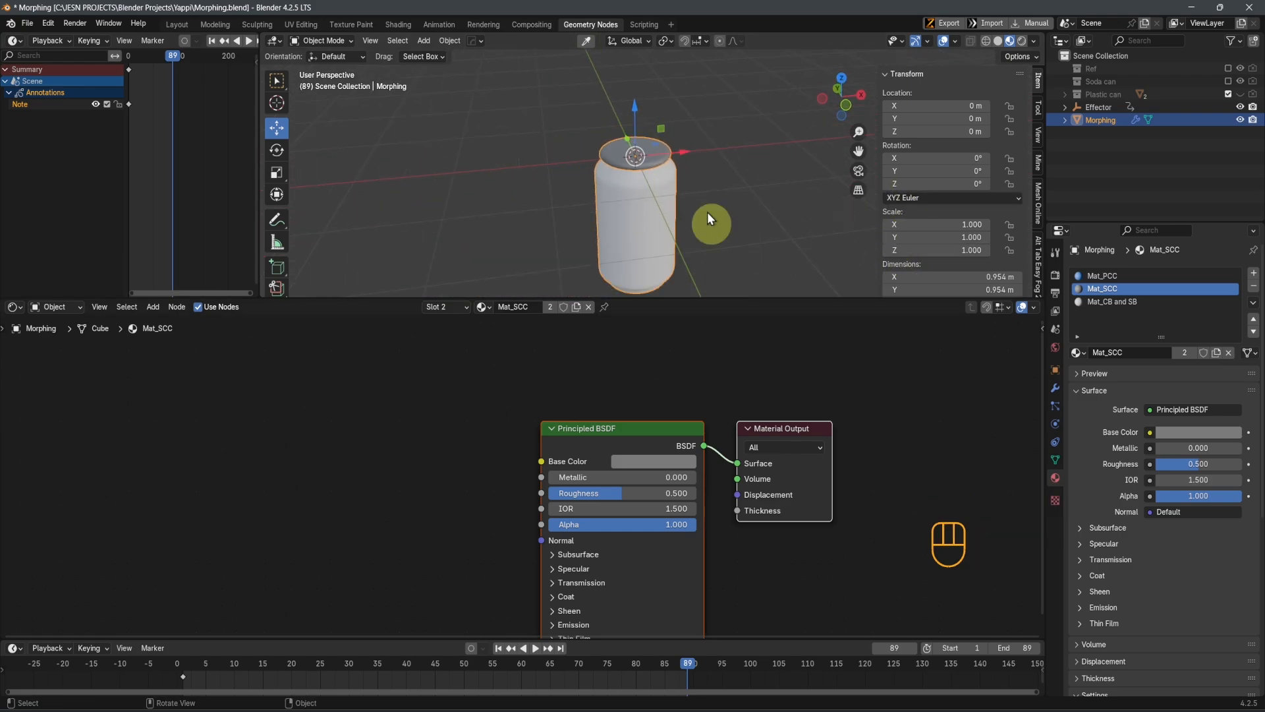
{"action": "key", "text": "shift+Left"}
{"action": "middle_click_drag", "start_coordinate": [703, 192], "coordinate": [628, 183]}
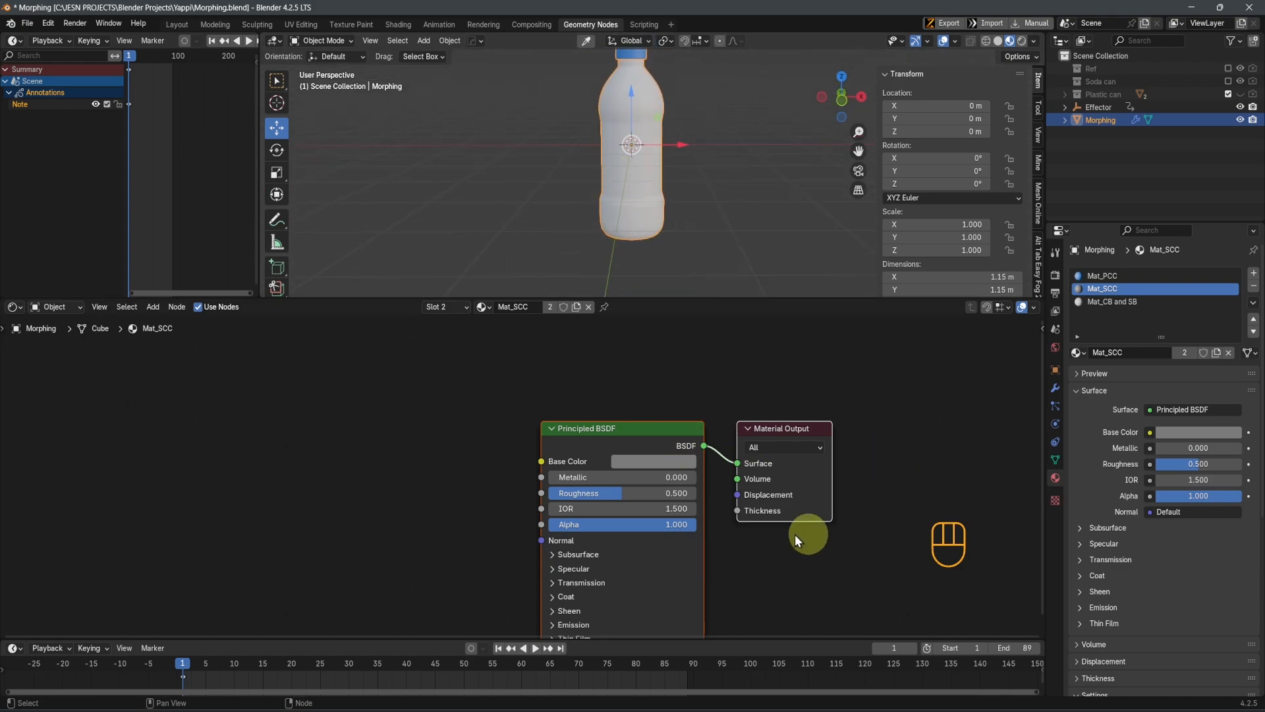
{"action": "key", "text": "shift+Right"}
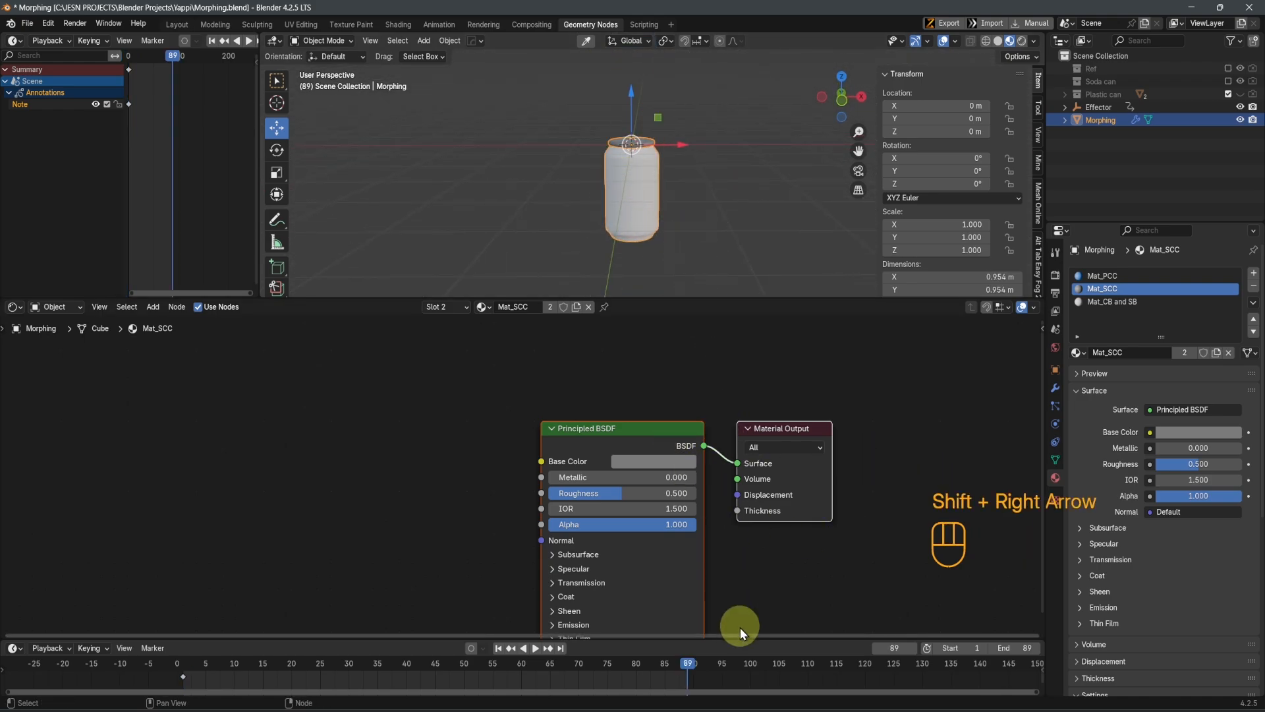
Show the nodes of the Mat_CB and SB material and save the file
{"action": "left_click", "coordinate": [1128, 303]}
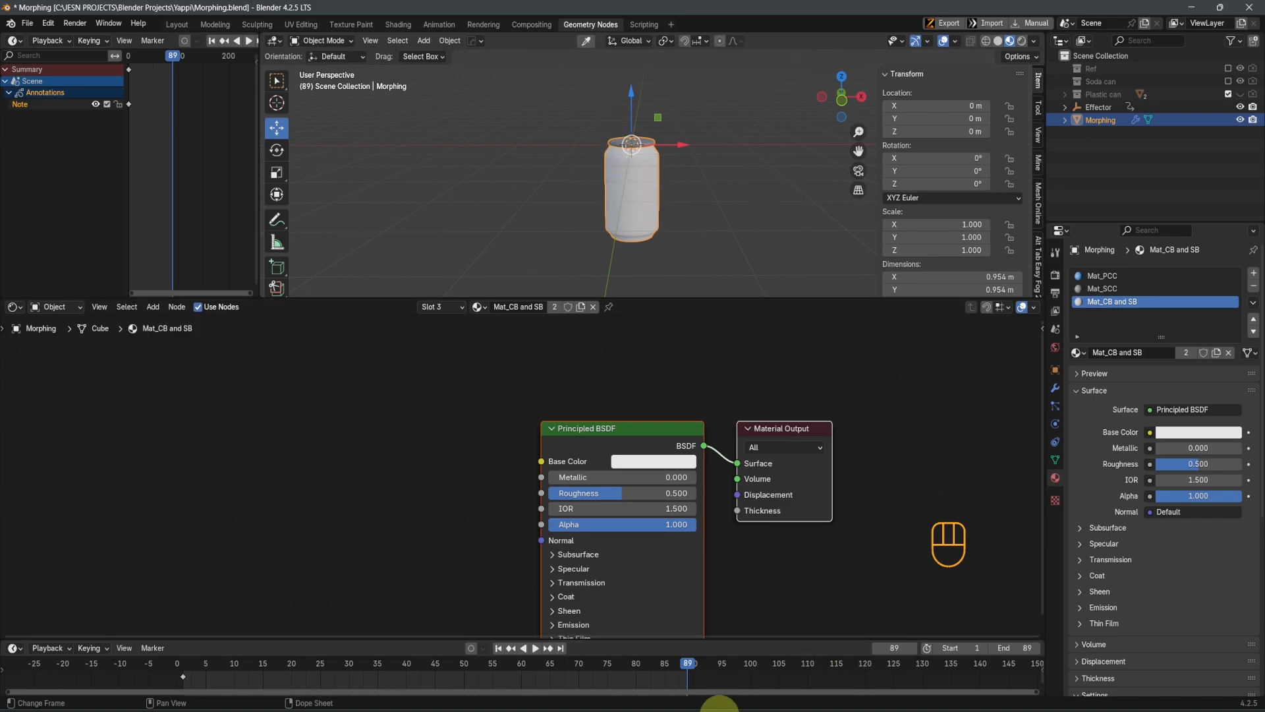
{"action": "key", "text": "ctrl+s"}
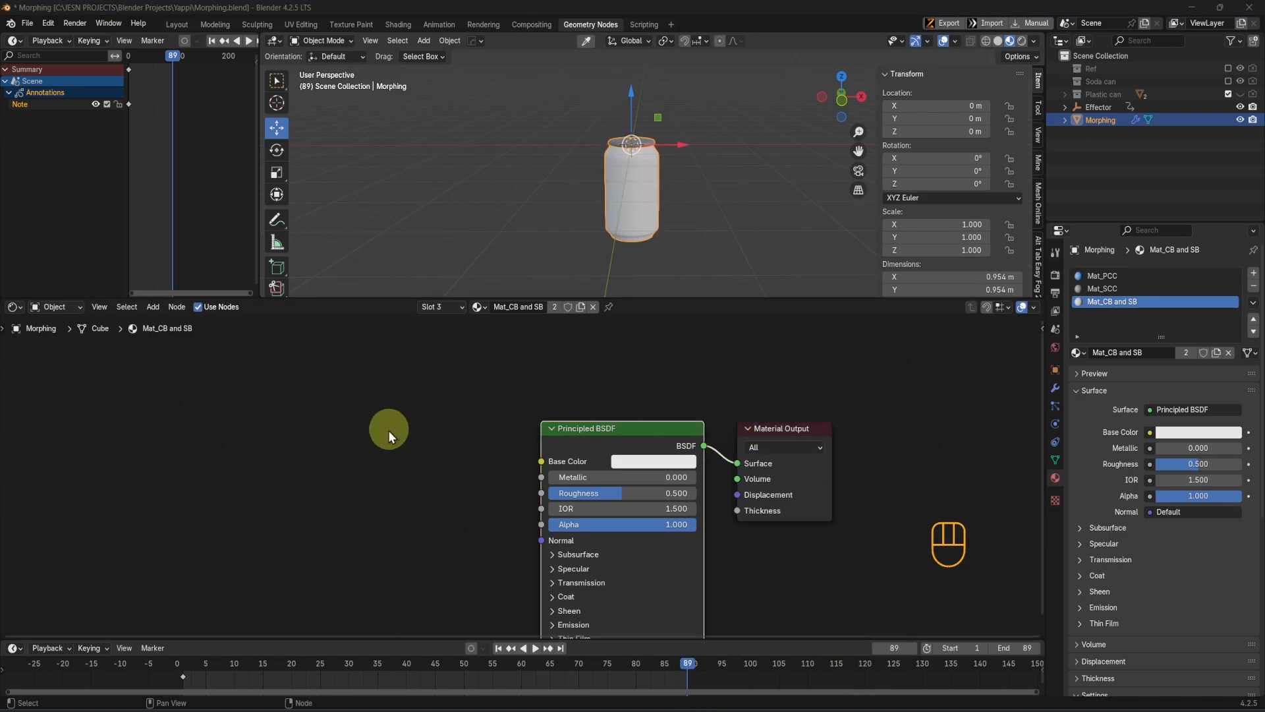
{"action": "key", "text": "shift+a"}
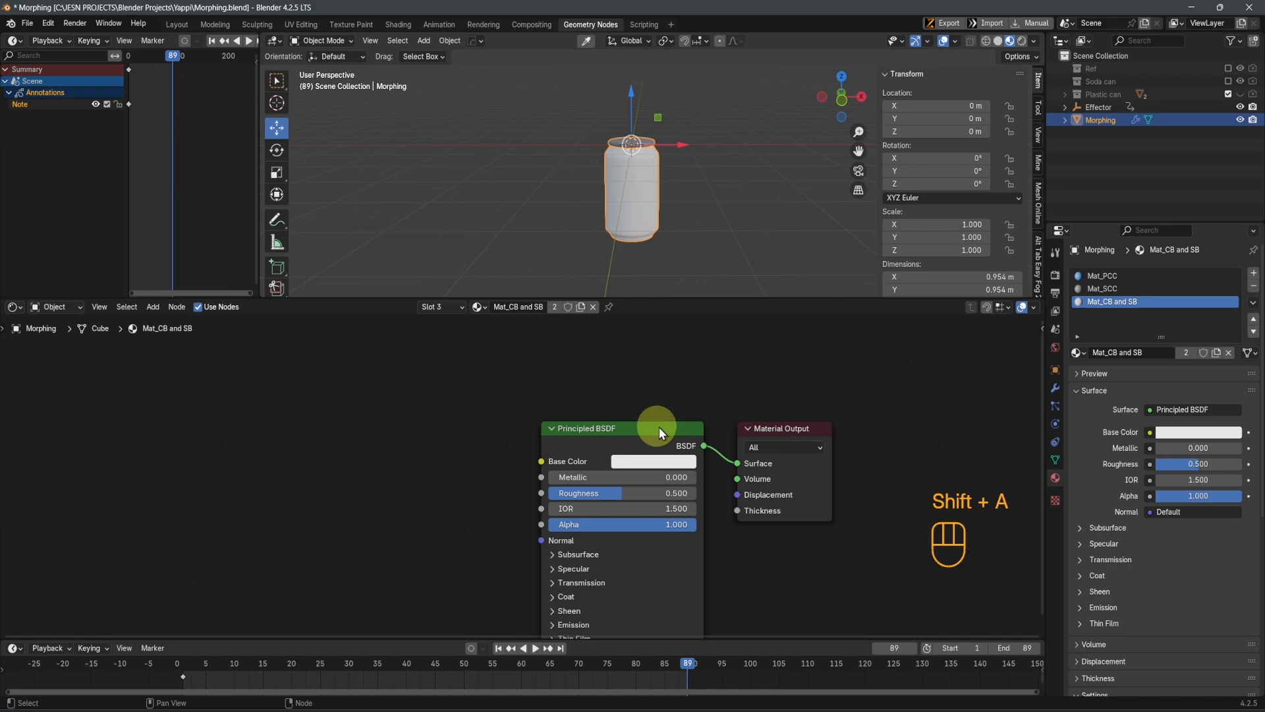
Move the Principled BSDF away from the Material Output and duplicate it directly below the original
{"action": "left_click", "coordinate": [614, 445]}
{"action": "scroll", "coordinate": [614, 445], "scroll_direction": "down", "scroll_amount": 2}
{"action": "left_click_drag", "start_coordinate": [614, 445], "coordinate": [417, 441]}
{"action": "scroll", "coordinate": [416, 441], "scroll_direction": "down", "scroll_amount": 2}
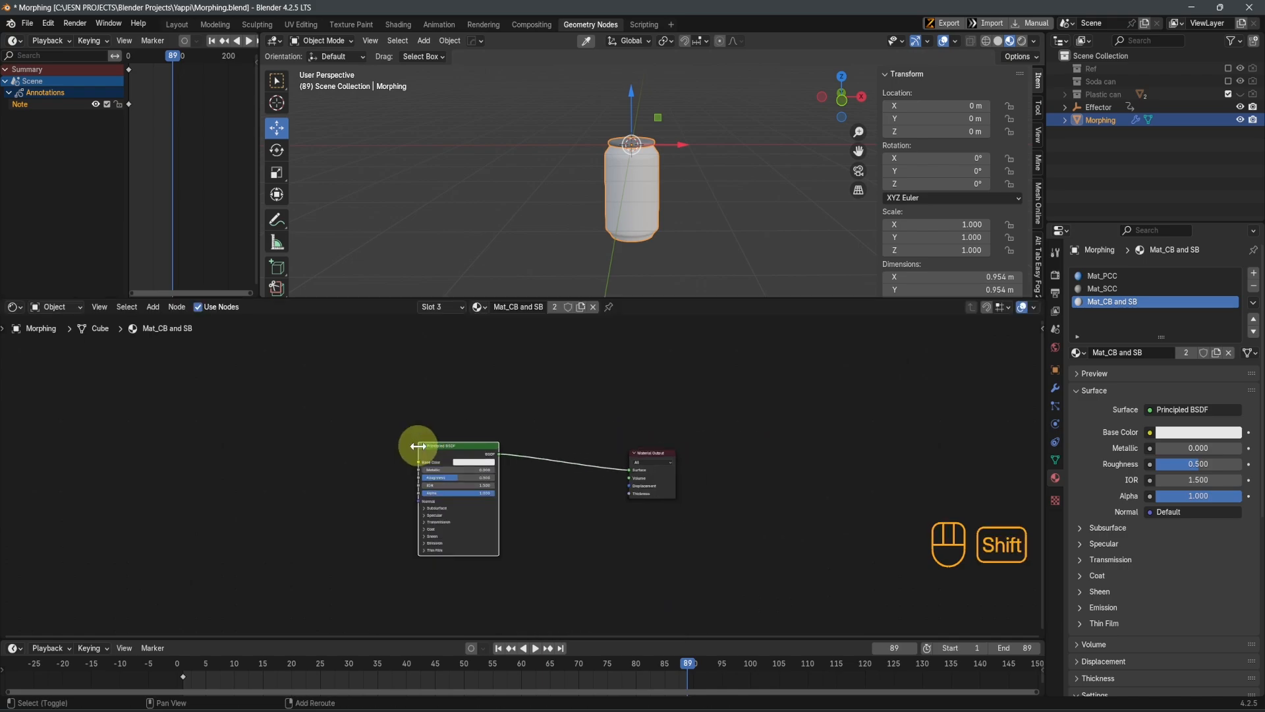
{"action": "key", "text": "shift+d"}
{"action": "left_click", "coordinate": [417, 571]}
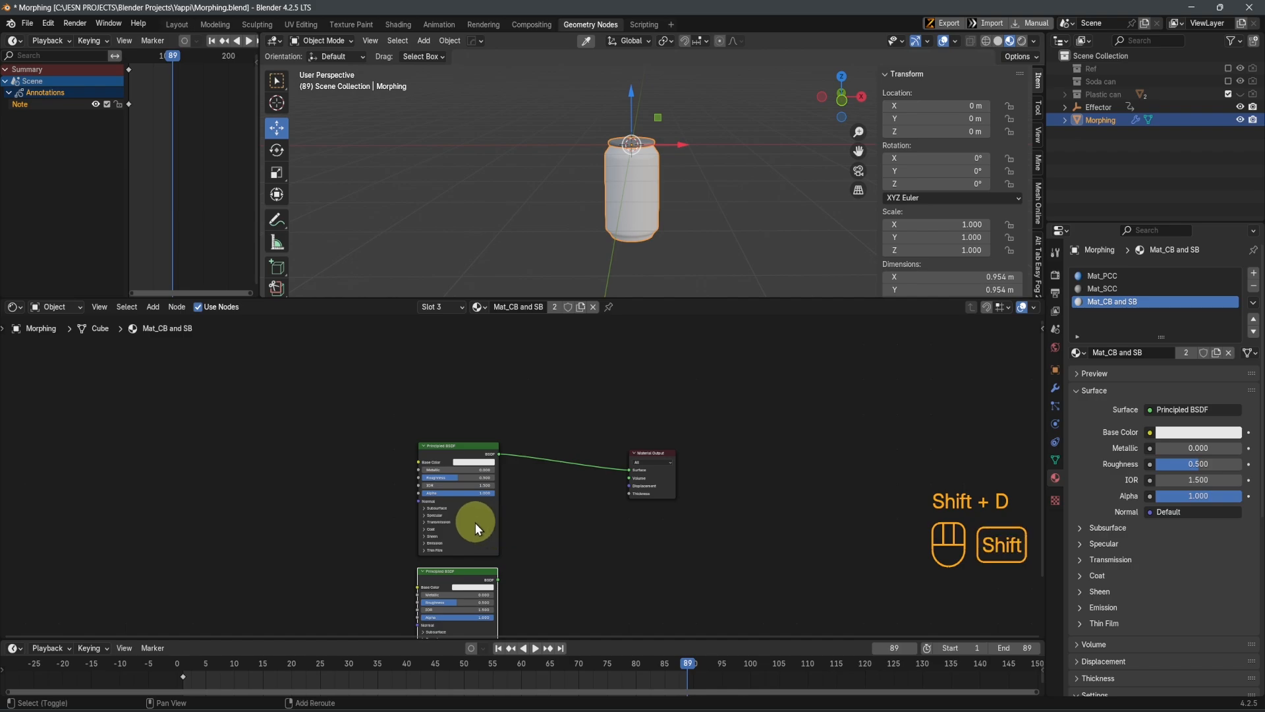
{"action": "right_click_drag", "start_coordinate": [475, 522], "coordinate": [475, 582], "text": "shift"}
{"action": "right_click_drag", "start_coordinate": [474, 528], "coordinate": [584, 545], "text": "ctrl+shift"}
{"action": "scroll", "coordinate": [585, 534], "scroll_direction": "up", "scroll_amount": 2}
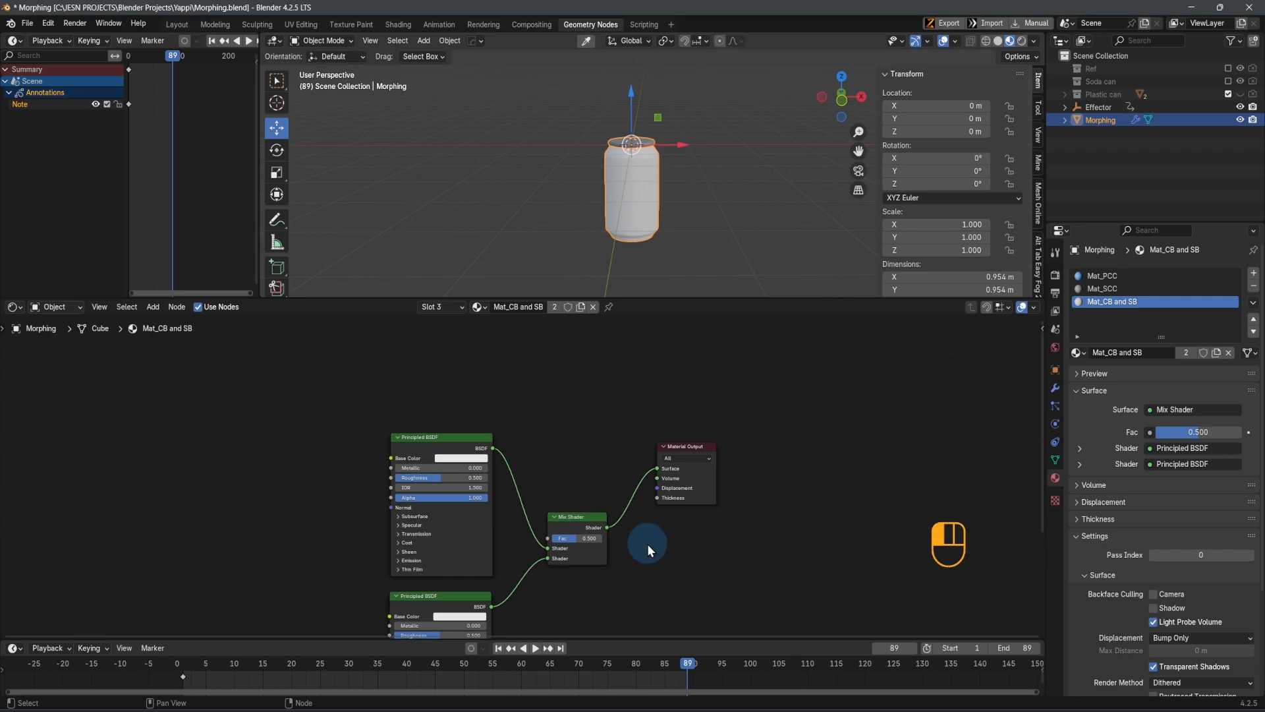
{"action": "key", "text": "ctrl+z"}
{"action": "key", "text": "ctrl+z"}
Combine the two Principled BSDF nodes in a Mix Shader that feeds the Material Output surface
{"action": "middle_click_drag", "start_coordinate": [630, 544], "coordinate": [600, 445], "text": "shift"}
{"action": "scroll", "coordinate": [626, 472], "scroll_direction": "down", "scroll_amount": 2}
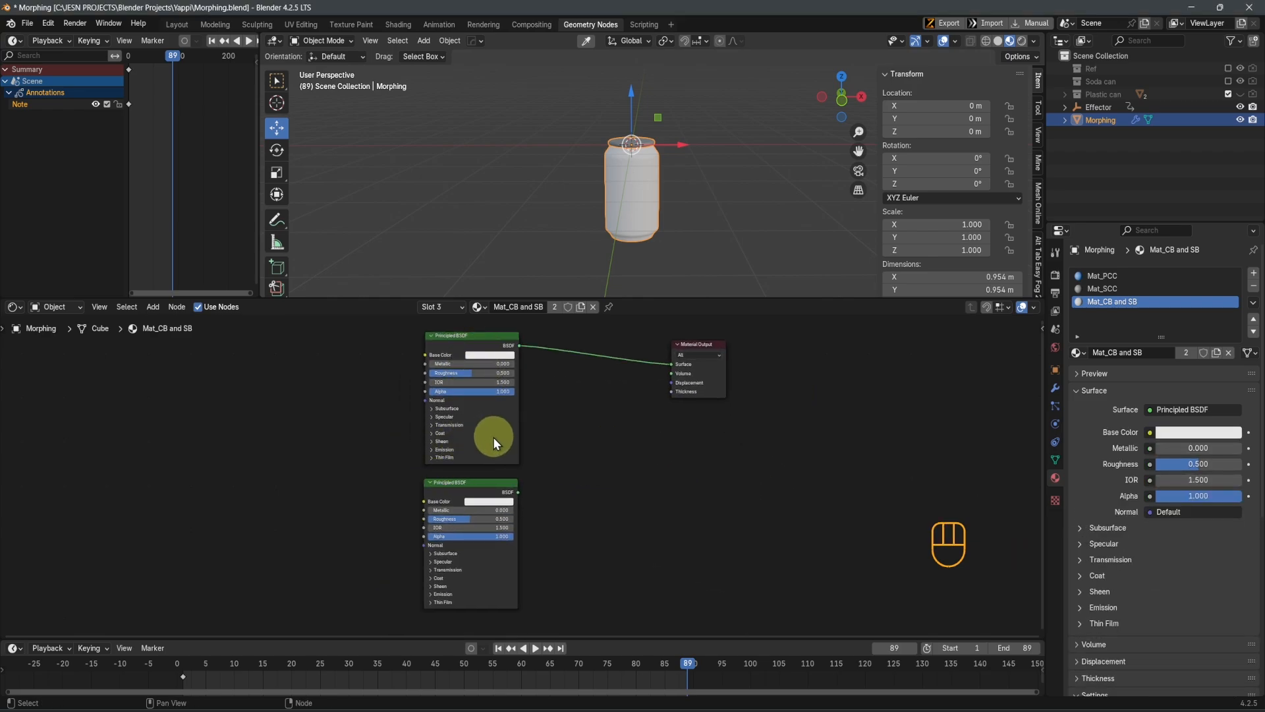
{"action": "right_click_drag", "start_coordinate": [485, 435], "coordinate": [482, 499], "text": "ctrl+shift"}
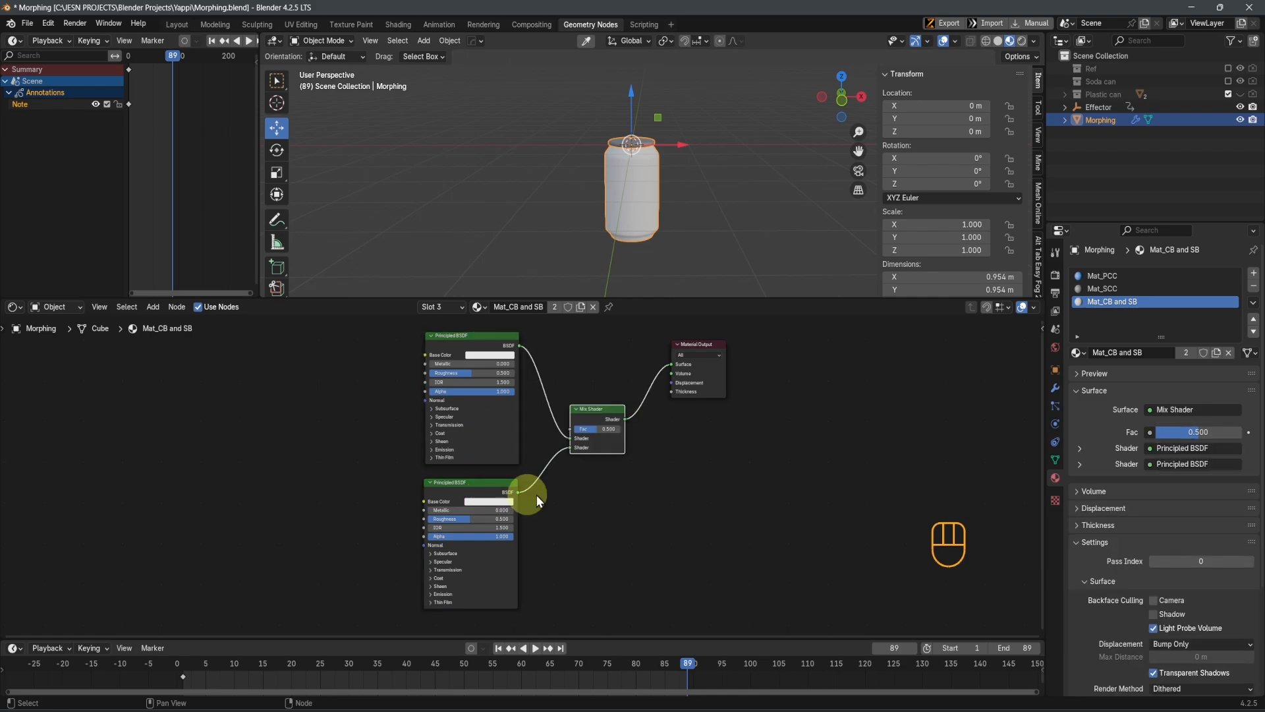
{"action": "scroll", "coordinate": [635, 472], "scroll_direction": "up", "scroll_amount": 2}
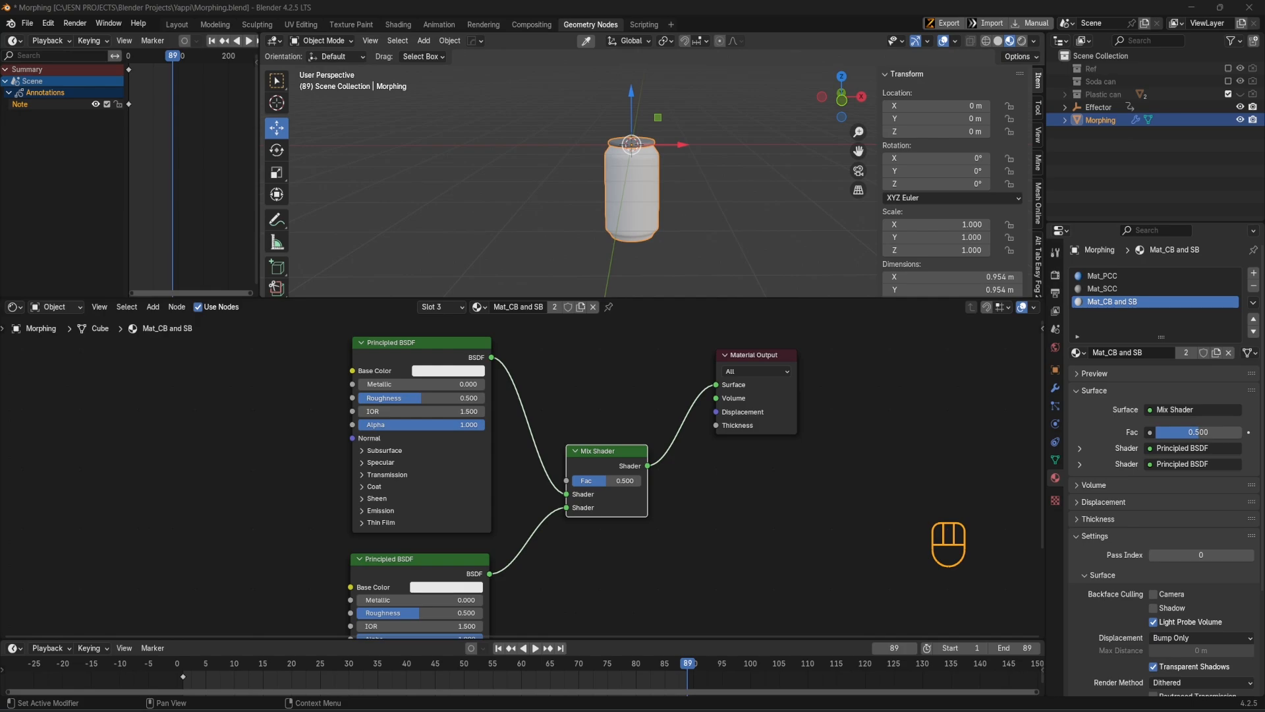
Move both Principled BSDF nodes farther away from the Mix Shader to make room between them
{"action": "scroll", "coordinate": [633, 580], "scroll_direction": "down", "scroll_amount": 3}
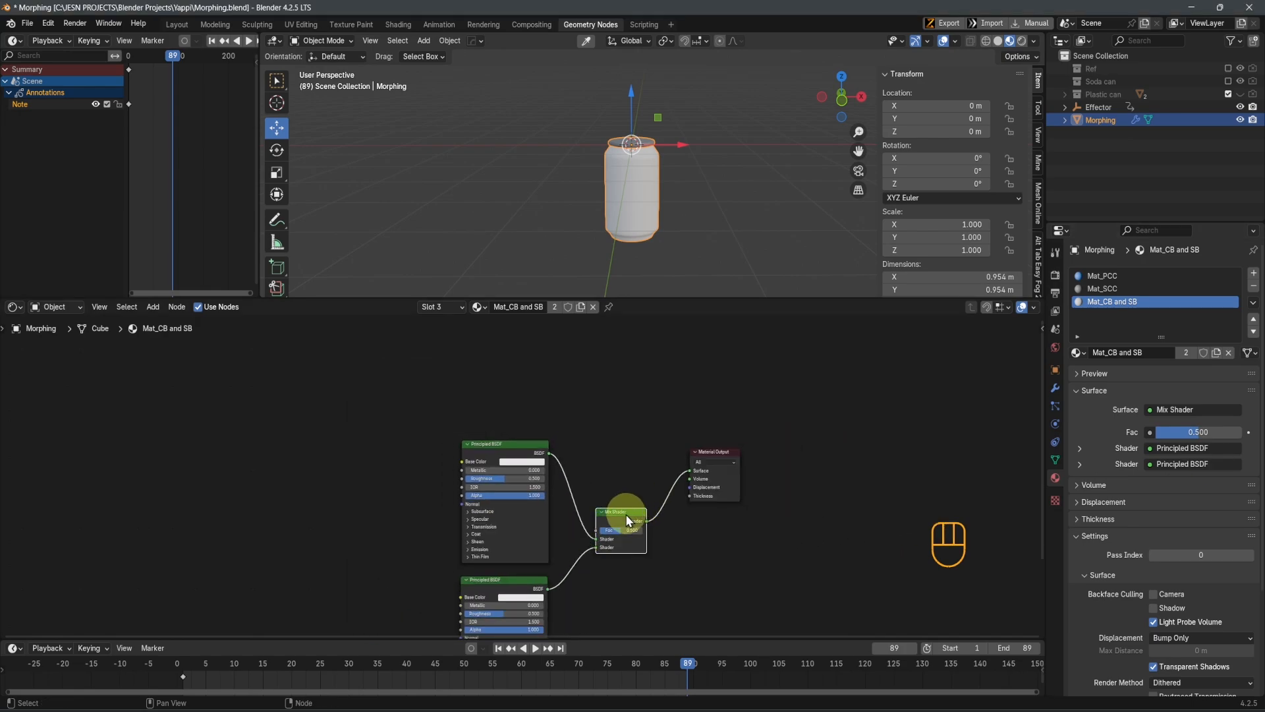
{"action": "left_click_drag", "start_coordinate": [347, 477], "coordinate": [519, 630]}
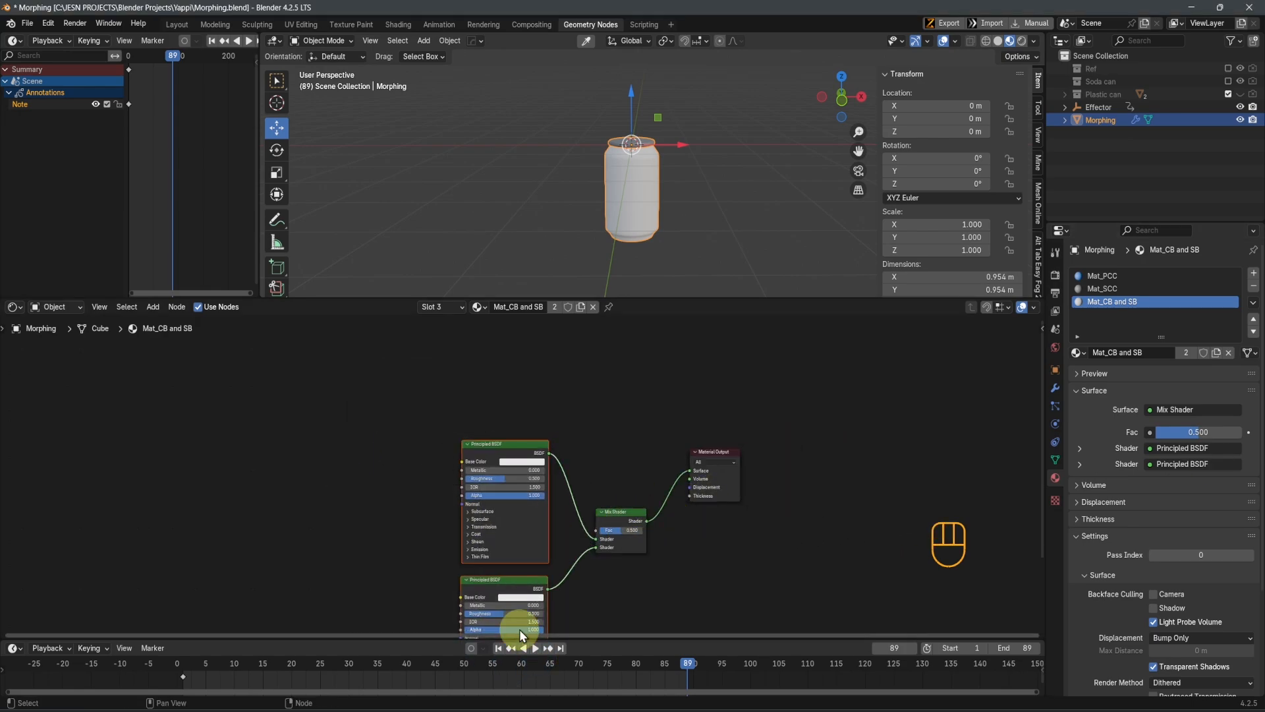
{"action": "key", "text": "g"}
{"action": "middle_click_drag", "start_coordinate": [614, 474], "coordinate": [631, 519]}
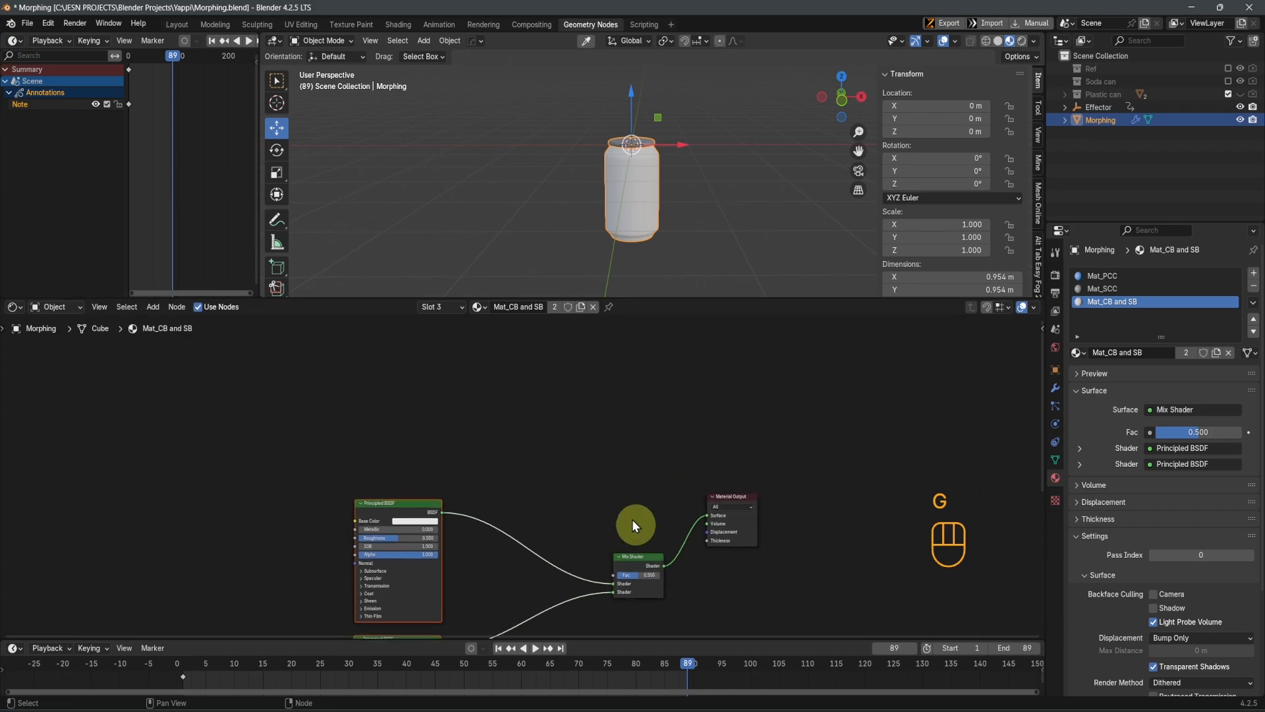
{"action": "left_click", "coordinate": [607, 486]}
Add a Color Ramp node above the Principled BSDF nodes and connect its Color to the Mix Shader's Fac
{"action": "key", "text": "shift+a"}
{"action": "left_click", "coordinate": [594, 486]}
{"action": "type", "text": "ramp"}
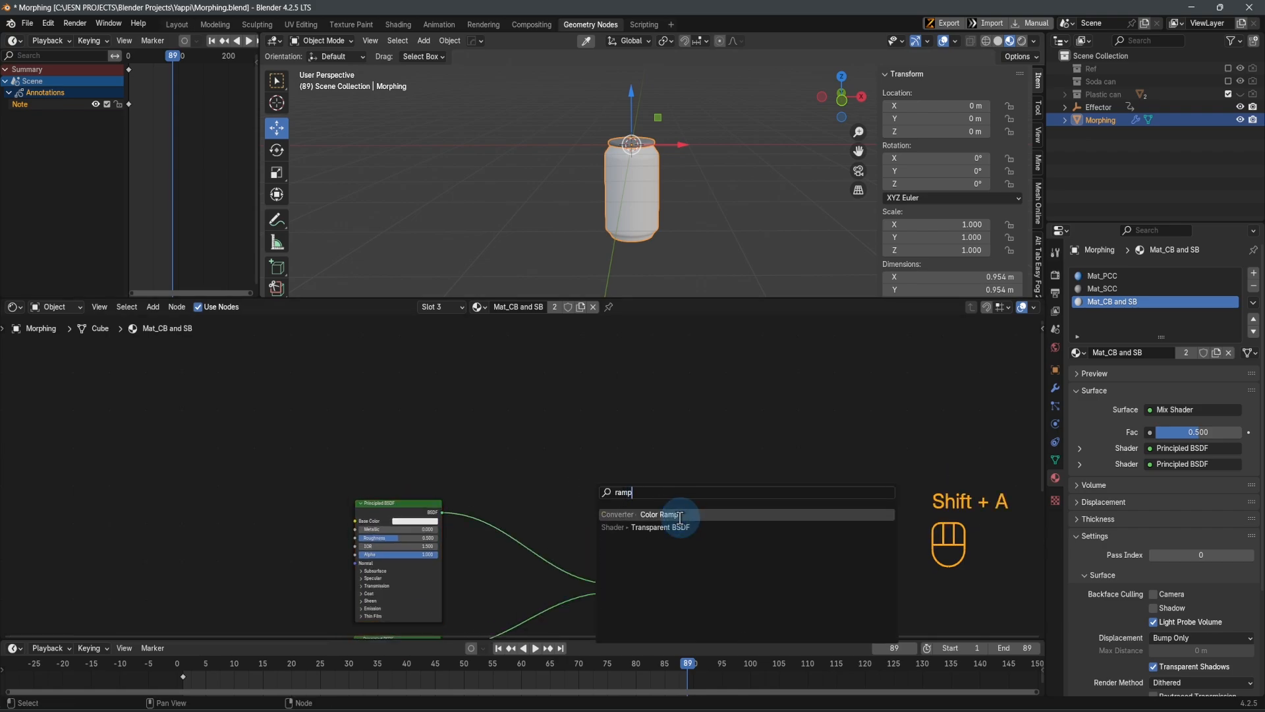
{"action": "left_click", "coordinate": [684, 514]}
{"action": "scroll", "coordinate": [434, 447], "scroll_direction": "up", "scroll_amount": 2}
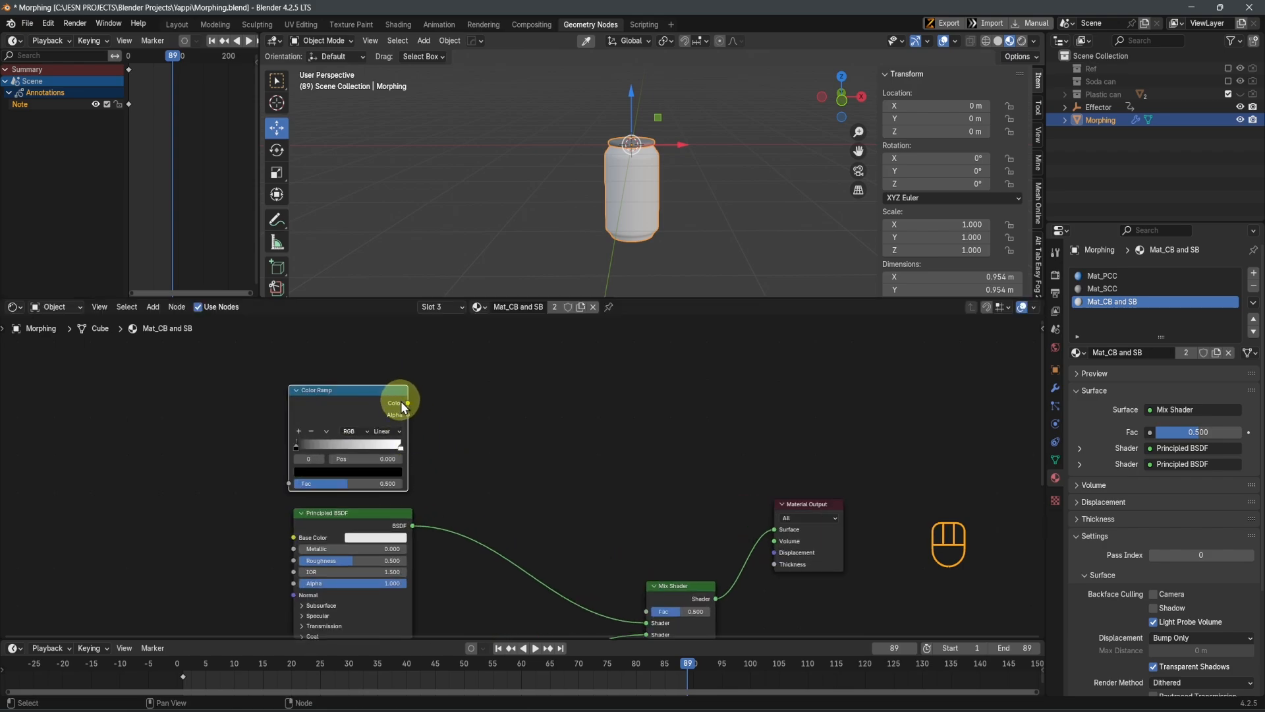
{"action": "left_click_drag", "start_coordinate": [407, 403], "coordinate": [647, 611]}
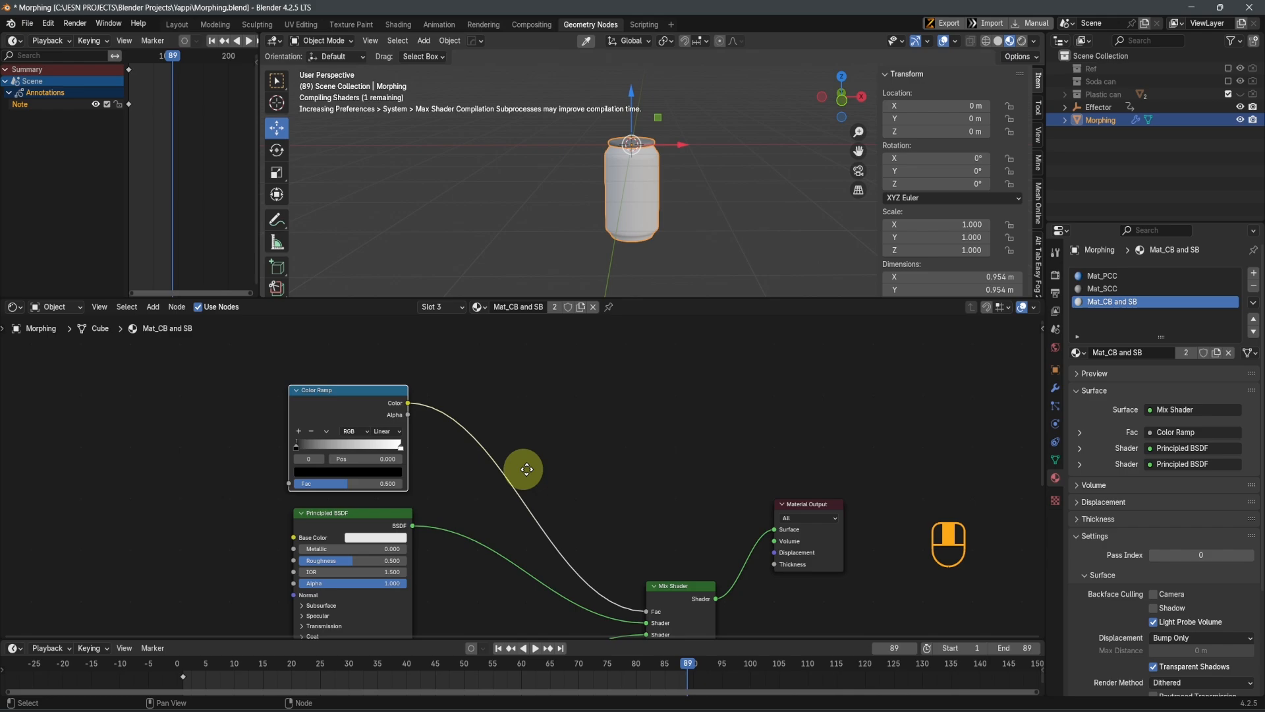
Add a Gradient Texture node in front of the Color Ramp
{"action": "middle_click_drag", "start_coordinate": [526, 469], "coordinate": [698, 473]}
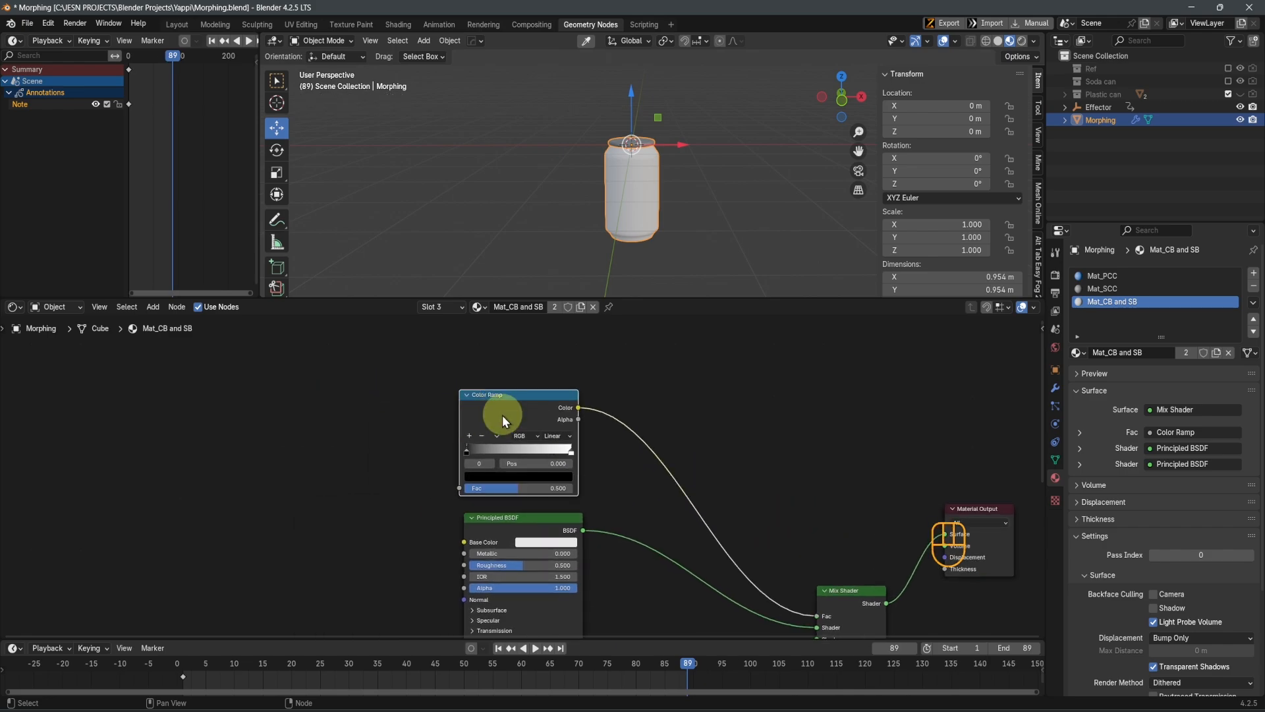
{"action": "key", "text": "shift"}
{"action": "key", "text": "shift+a"}
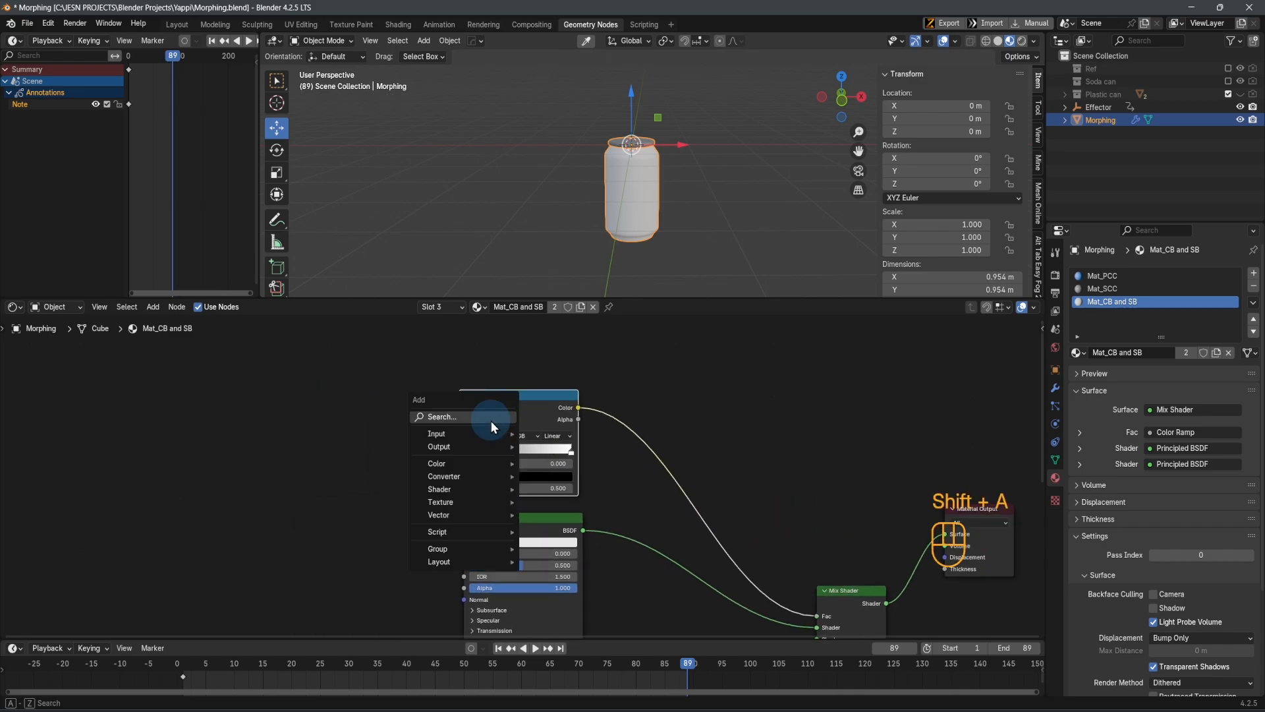
{"action": "type", "text": "gra"}
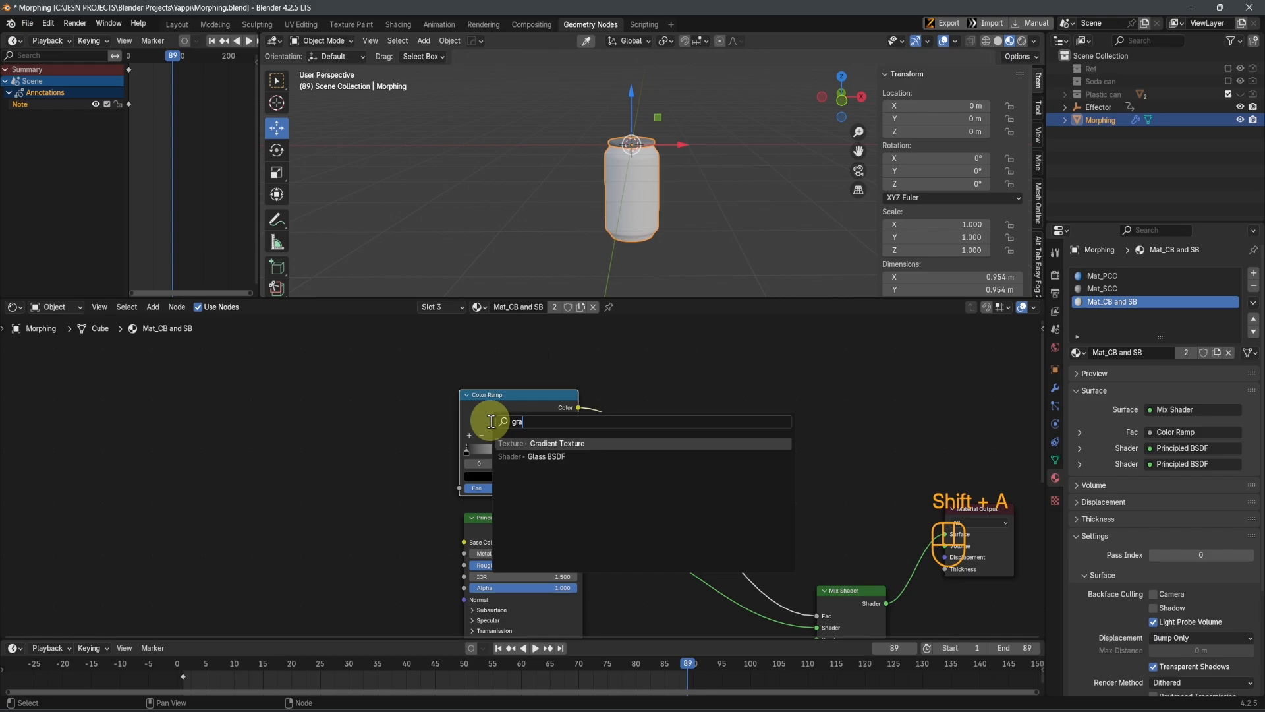
{"action": "left_click", "coordinate": [531, 441]}
{"action": "left_click", "coordinate": [264, 460]}
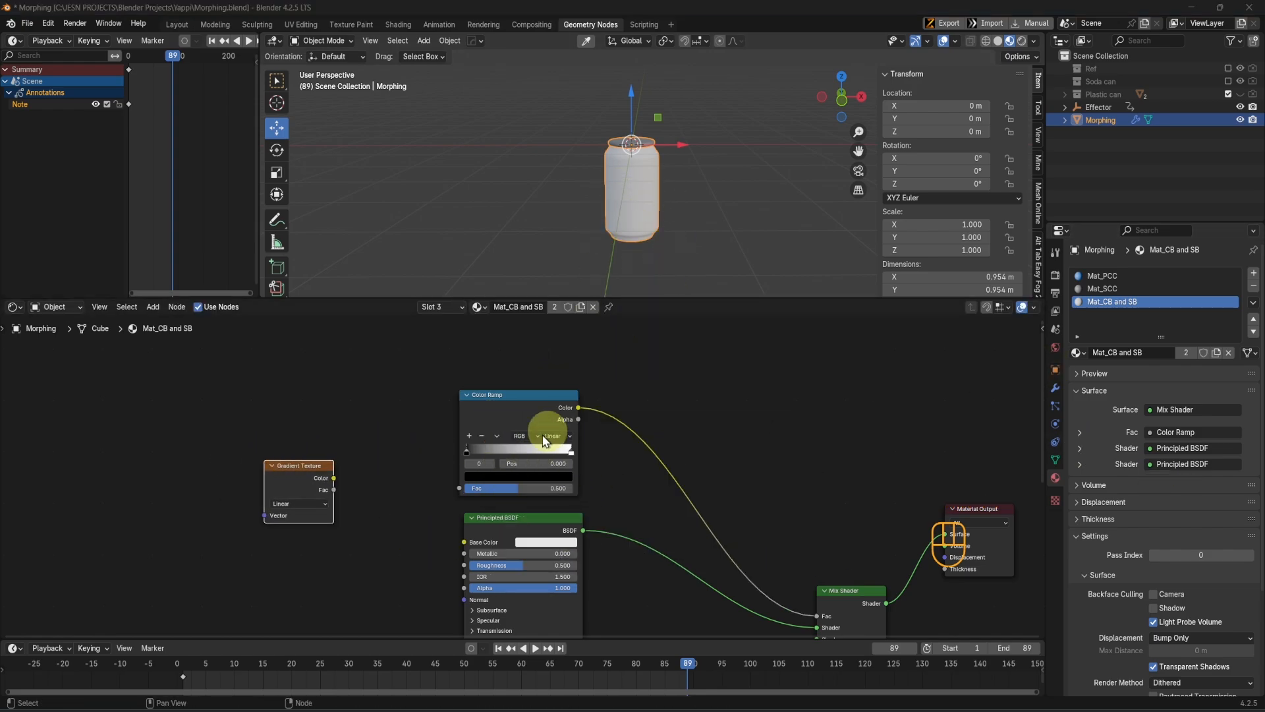
Set the upper Principled BSDF's base color to a saturated blue with hue 0.669, saturation 1.000 and value 0.800
{"action": "middle_click_drag", "start_coordinate": [782, 518], "coordinate": [674, 413]}
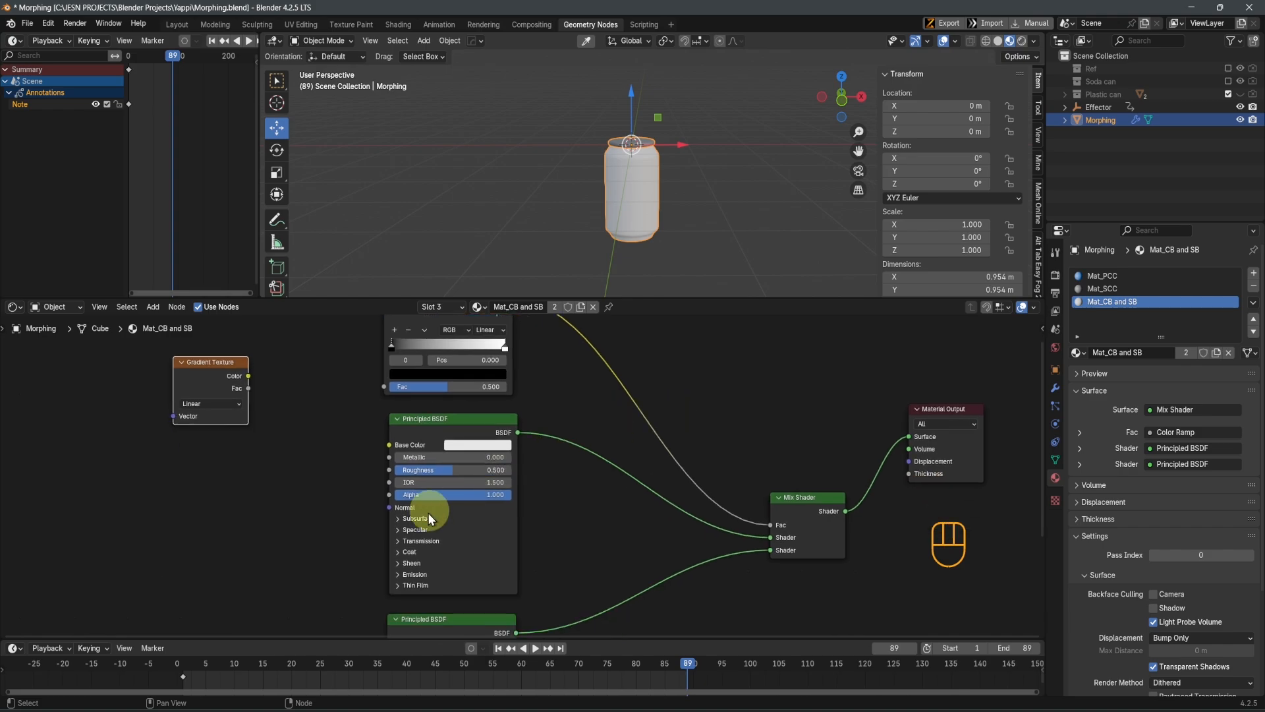
{"action": "scroll", "coordinate": [430, 512], "scroll_direction": "up", "scroll_amount": 3}
{"action": "left_click", "coordinate": [447, 437]}
{"action": "mouse_move", "coordinate": [494, 283]}
{"action": "left_mouse_down"}
{"action": "mouse_move", "coordinate": [505, 247]}
{"action": "mouse_move", "coordinate": [541, 247]}
{"action": "left_mouse_up"}
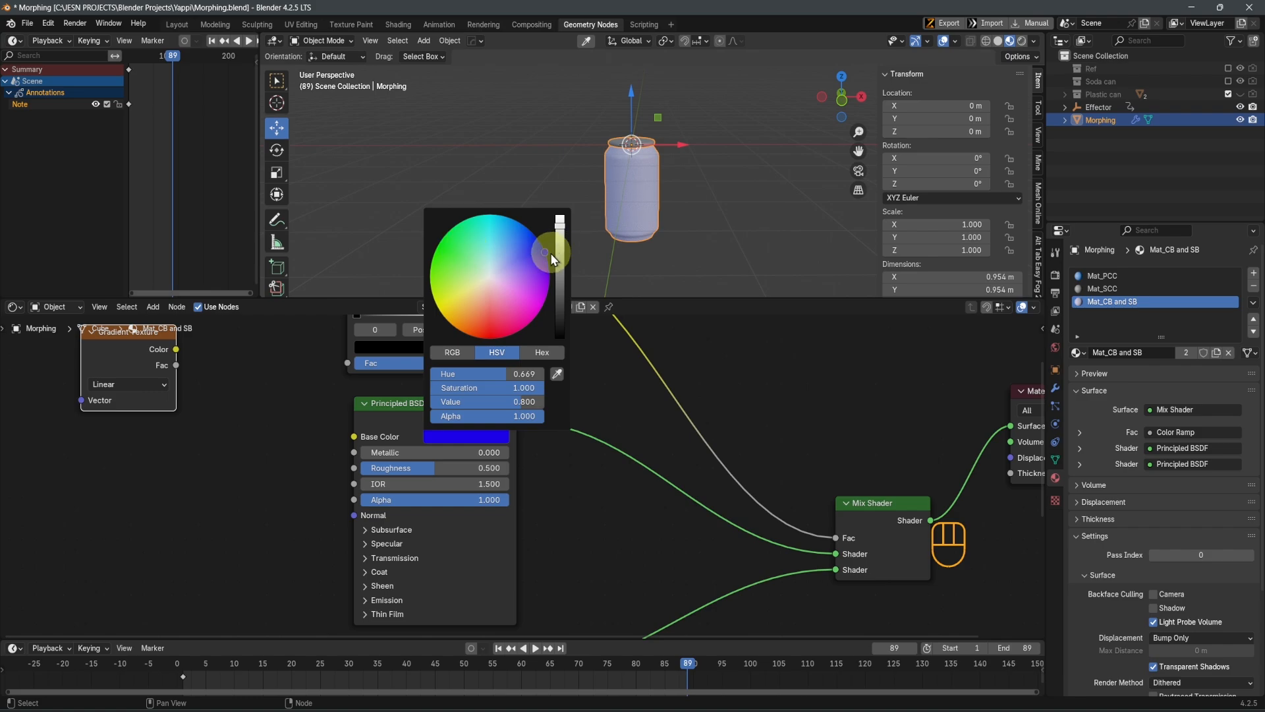
Set the base color of the lower Principled BSDF to a saturated green
{"action": "scroll", "coordinate": [522, 483], "scroll_direction": "down", "scroll_amount": 3}
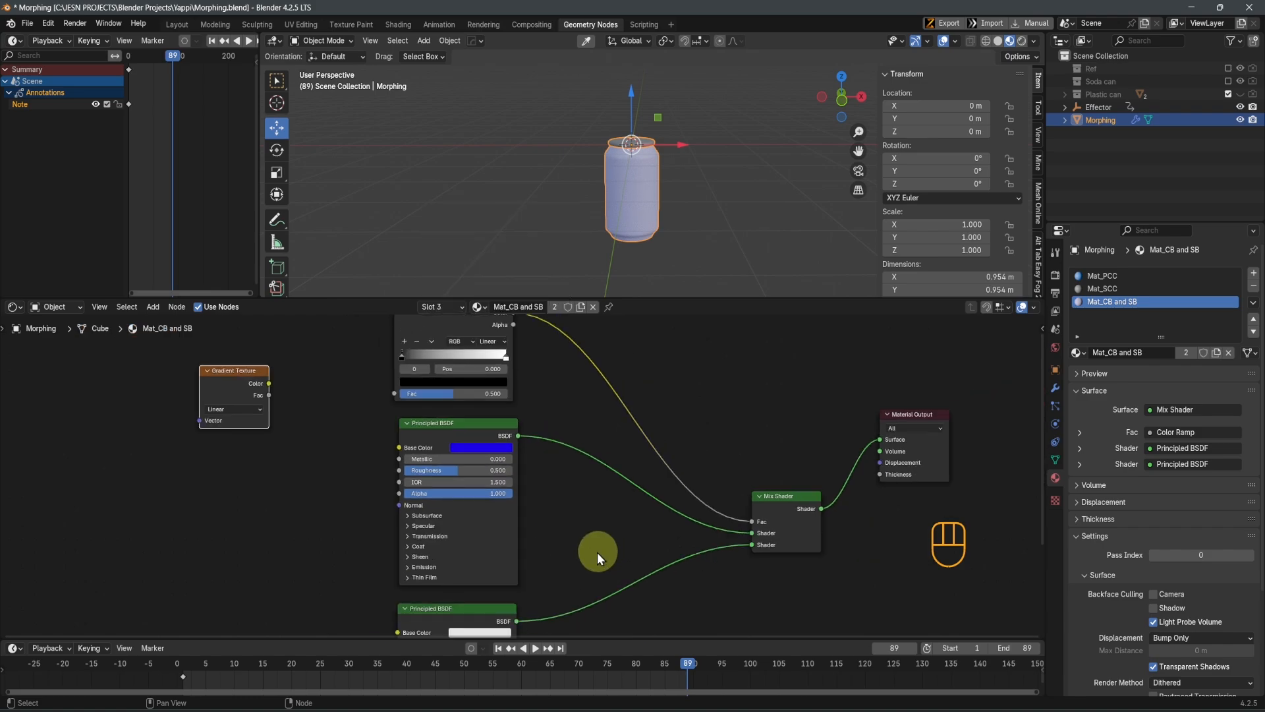
{"action": "left_click", "coordinate": [511, 537]}
{"action": "left_click_drag", "start_coordinate": [518, 422], "coordinate": [471, 400]}
Connect the Gradient Texture's Color output to the Color Ramp's Fac input
{"action": "scroll", "coordinate": [655, 221], "scroll_direction": "up", "scroll_amount": 2}
{"action": "middle_click_drag", "start_coordinate": [335, 422], "coordinate": [351, 596]}
{"action": "scroll", "coordinate": [343, 521], "scroll_direction": "up", "scroll_amount": 3}
{"action": "left_click_drag", "start_coordinate": [284, 459], "coordinate": [365, 455]}
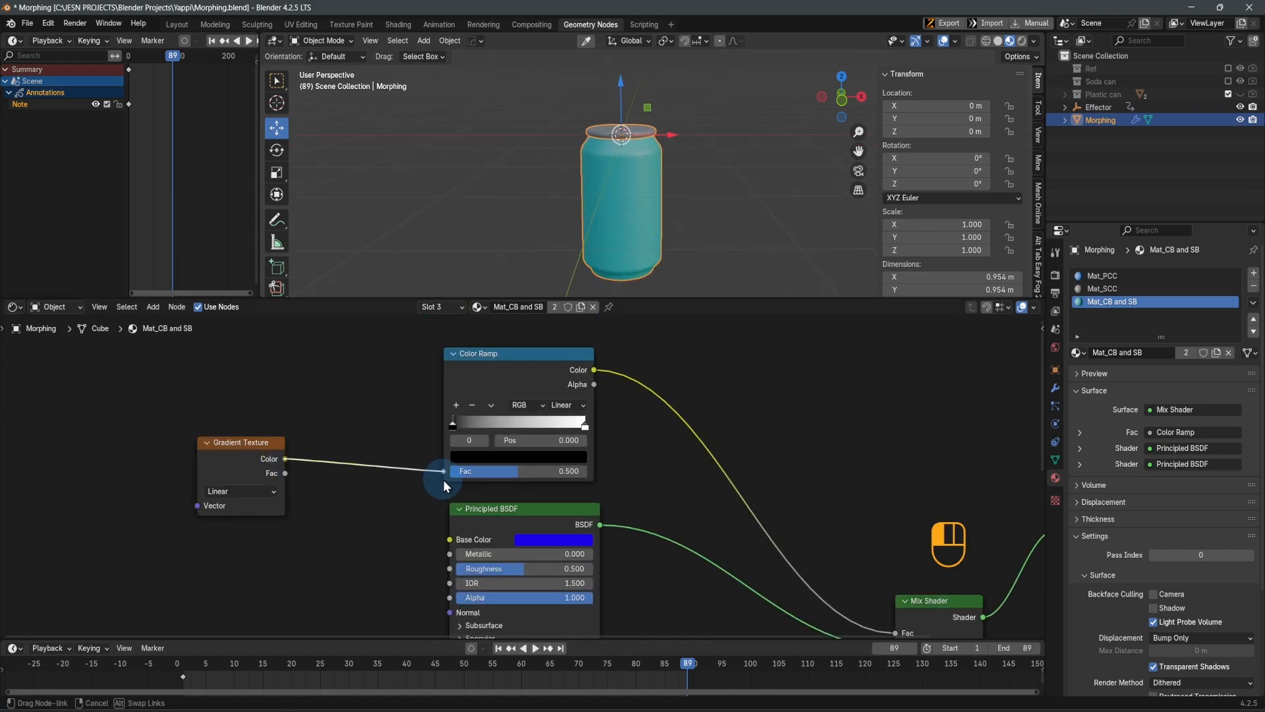
{"action": "left_click_drag", "start_coordinate": [445, 480], "coordinate": [444, 477]}
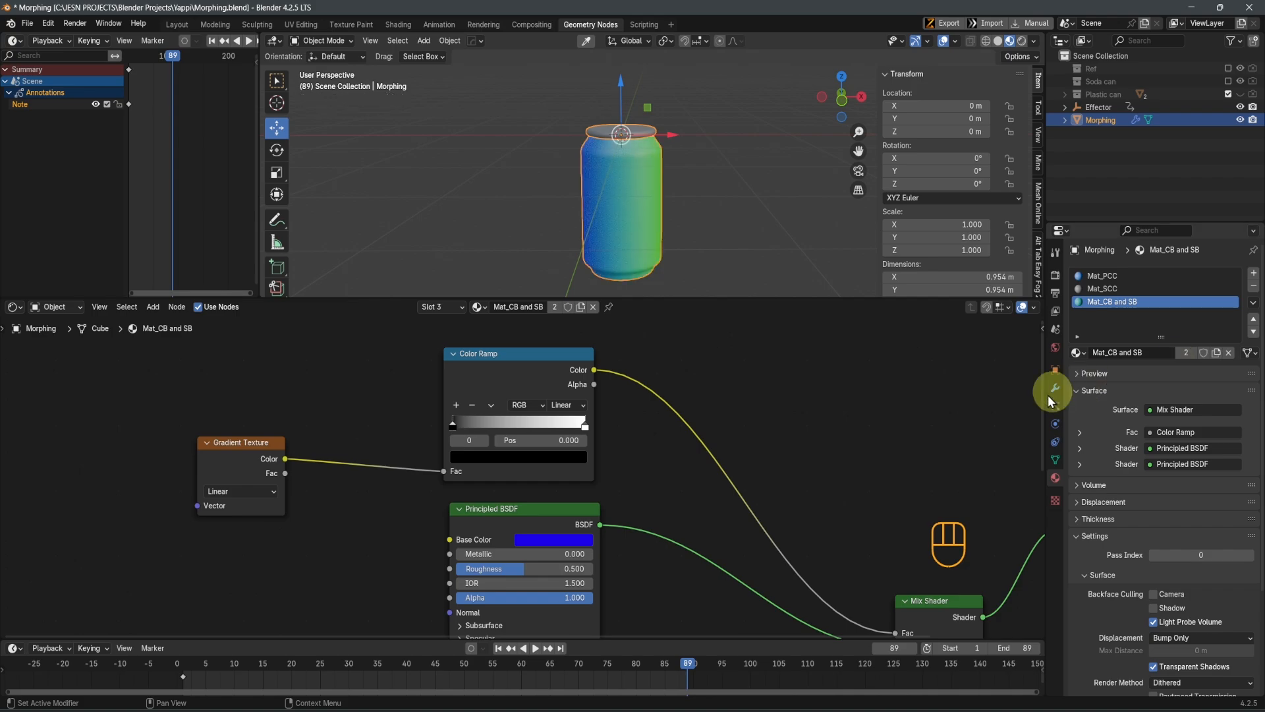
Add Texture Coordinate and Mapping nodes to the Gradient Texture, using the Generated coordinates
{"action": "middle_click_drag", "start_coordinate": [192, 533], "coordinate": [450, 553]}
{"action": "left_click", "coordinate": [498, 479]}
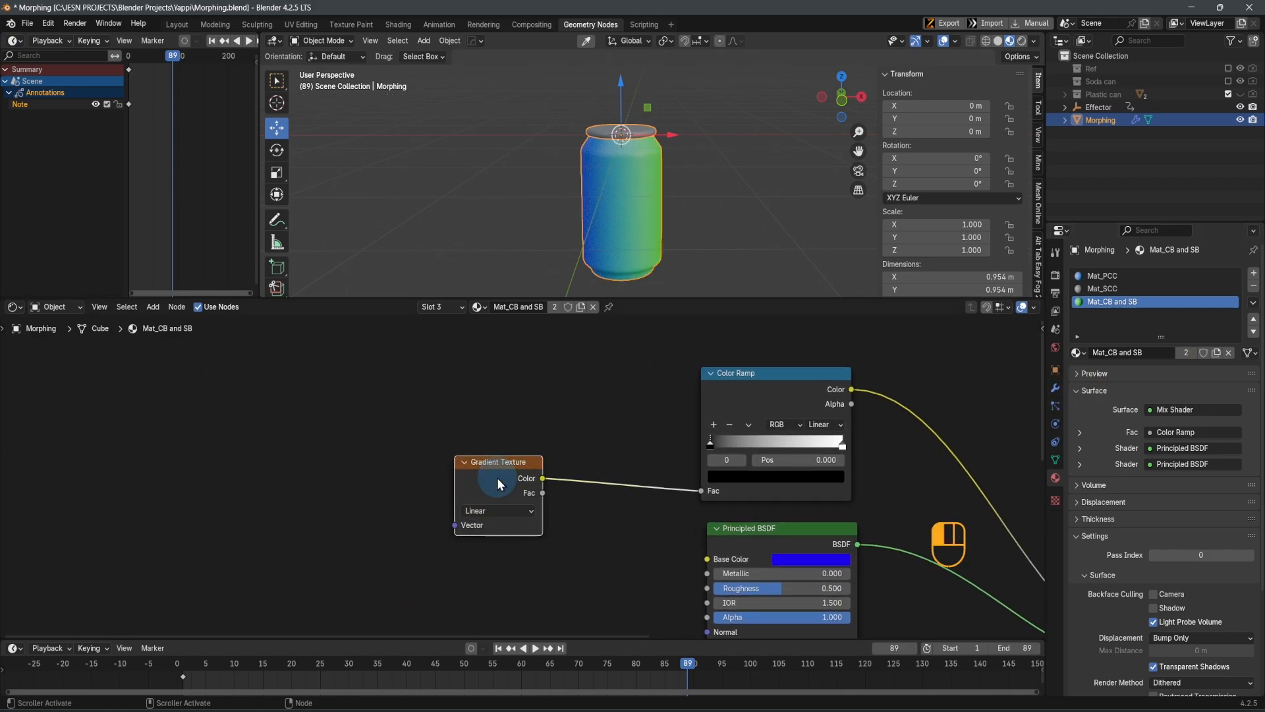
{"action": "key", "text": "ctrl+t"}
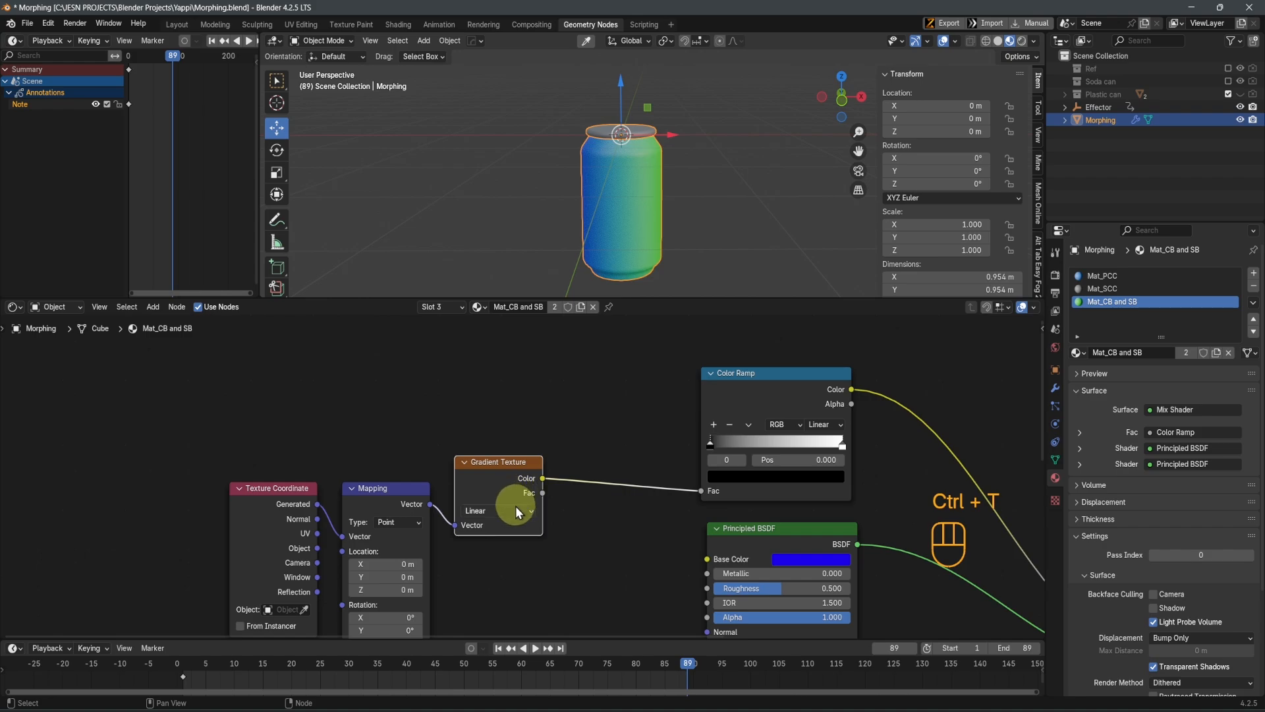
{"action": "key", "text": "g"}
{"action": "right_click", "coordinate": [545, 450]}
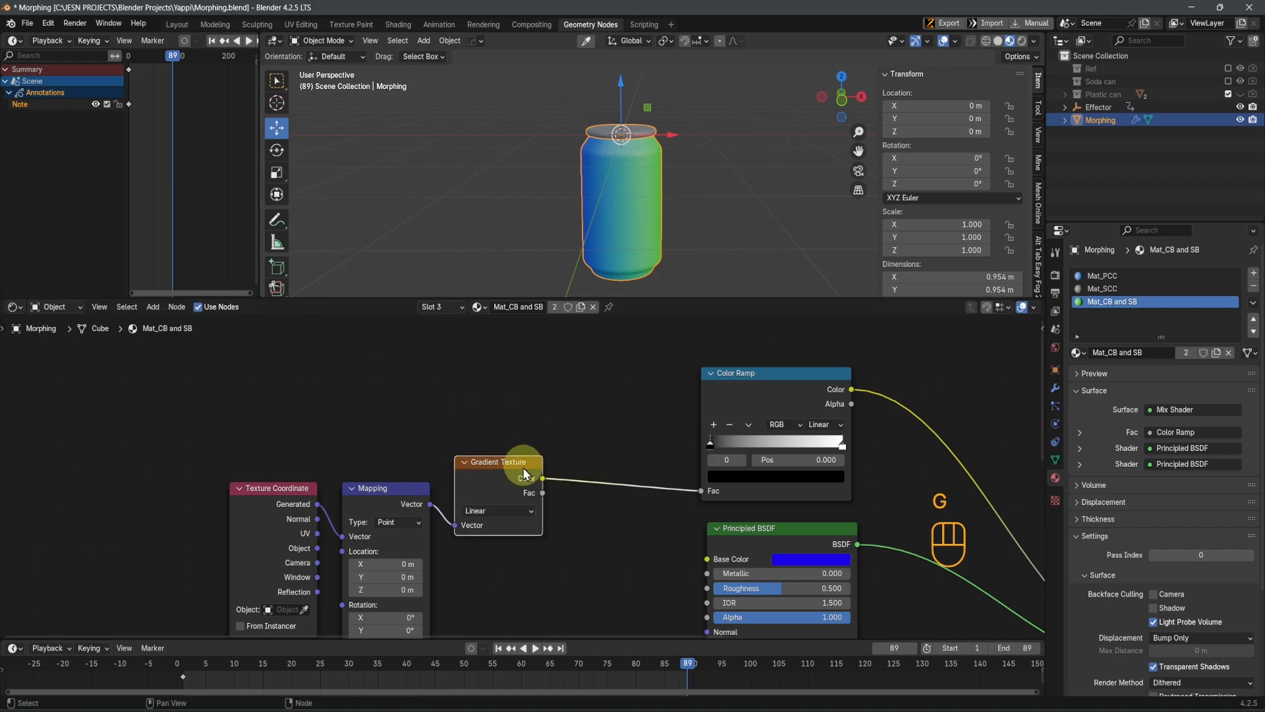
{"action": "scroll", "coordinate": [631, 221], "scroll_direction": "up", "scroll_amount": 3}
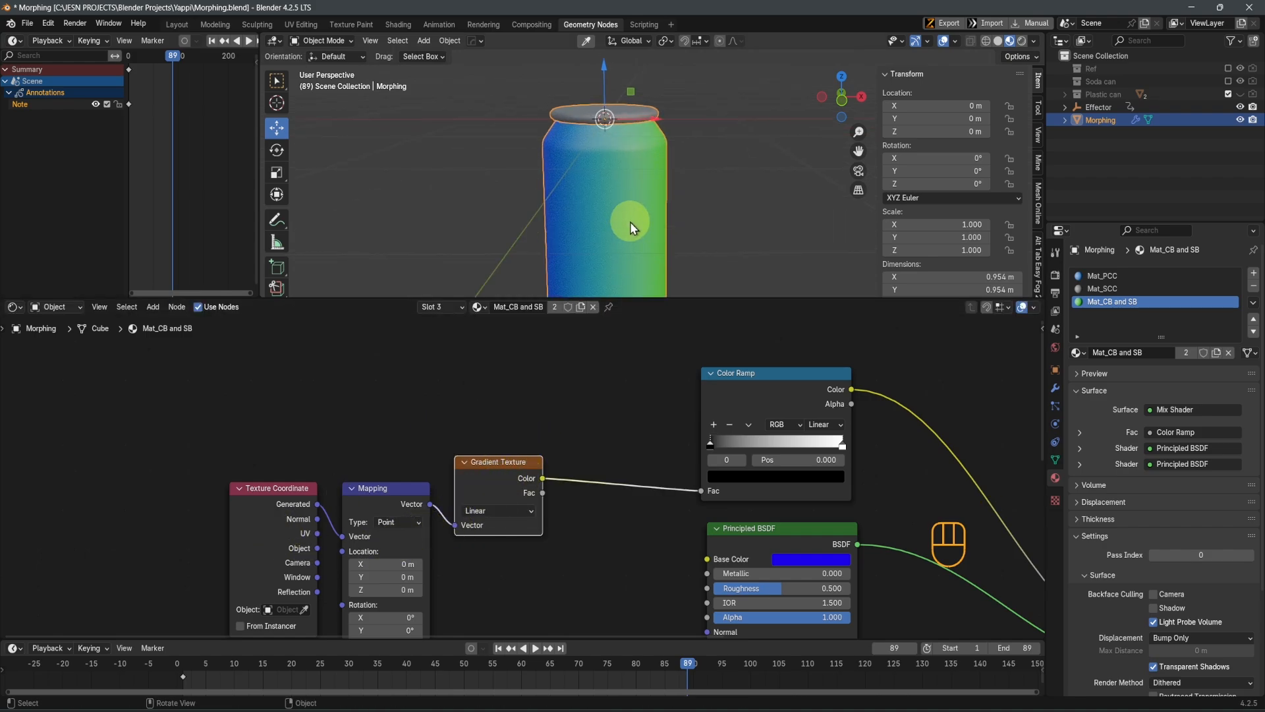
Set the Color Ramp's interpolation to Constant and move its white stop to position 0.425
{"action": "middle_click_drag", "start_coordinate": [623, 203], "coordinate": [730, 263]}
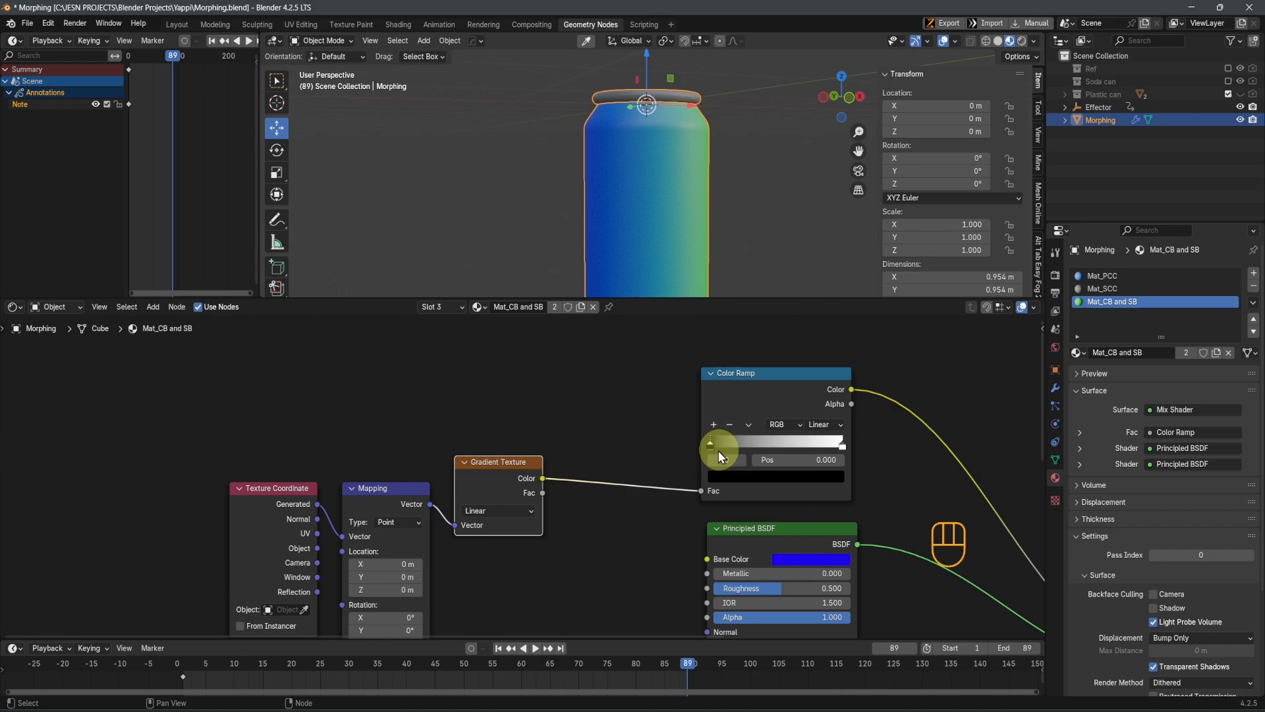
{"action": "left_click", "coordinate": [828, 425]}
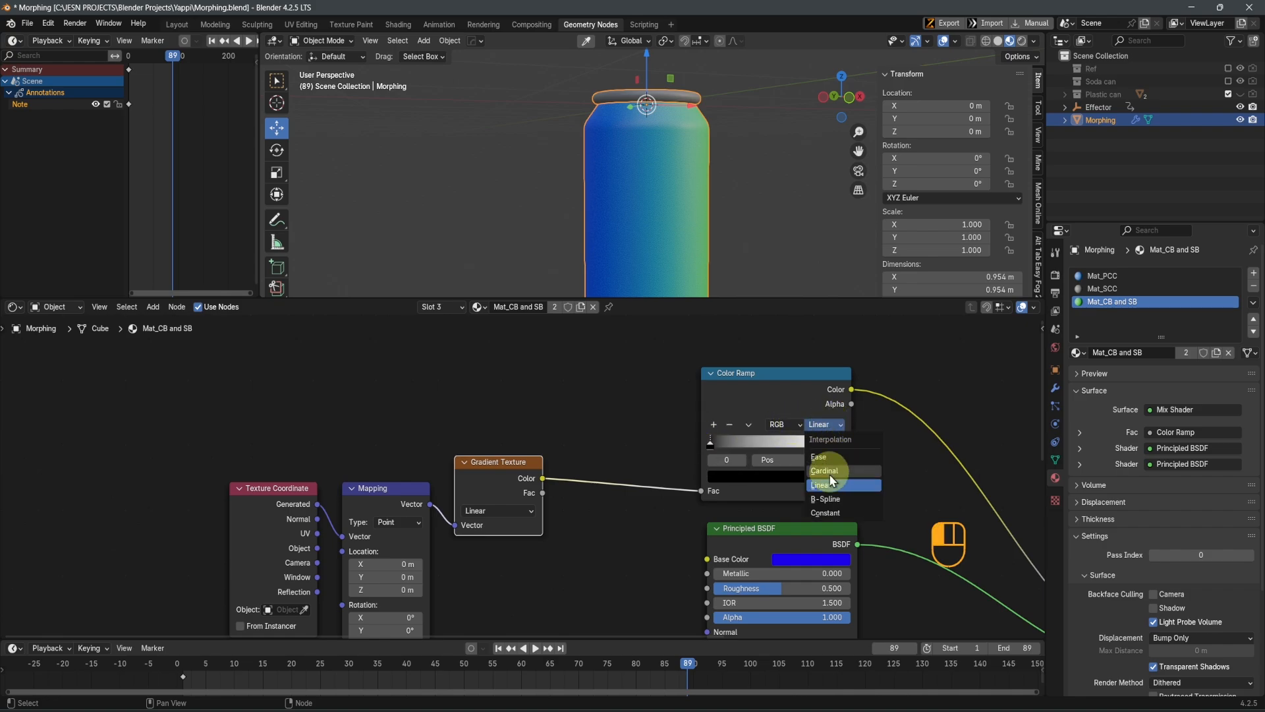
{"action": "left_click", "coordinate": [826, 513]}
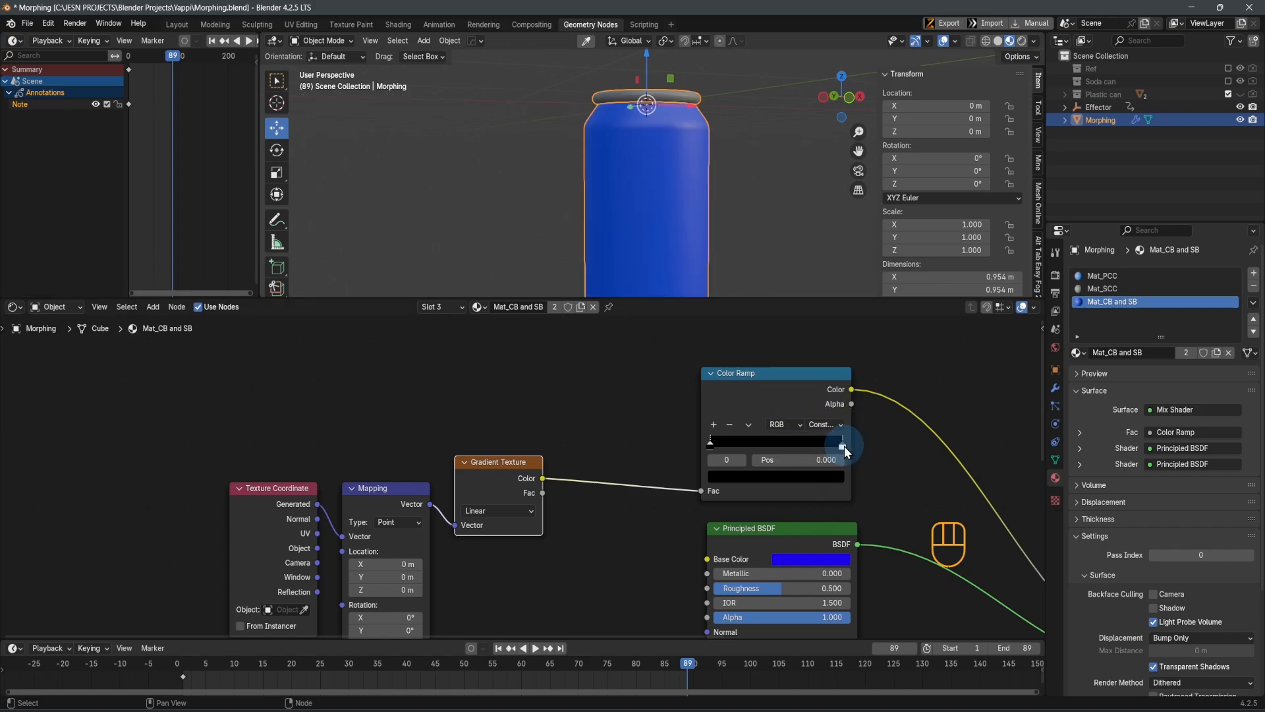
{"action": "left_click_drag", "start_coordinate": [846, 450], "coordinate": [772, 460]}
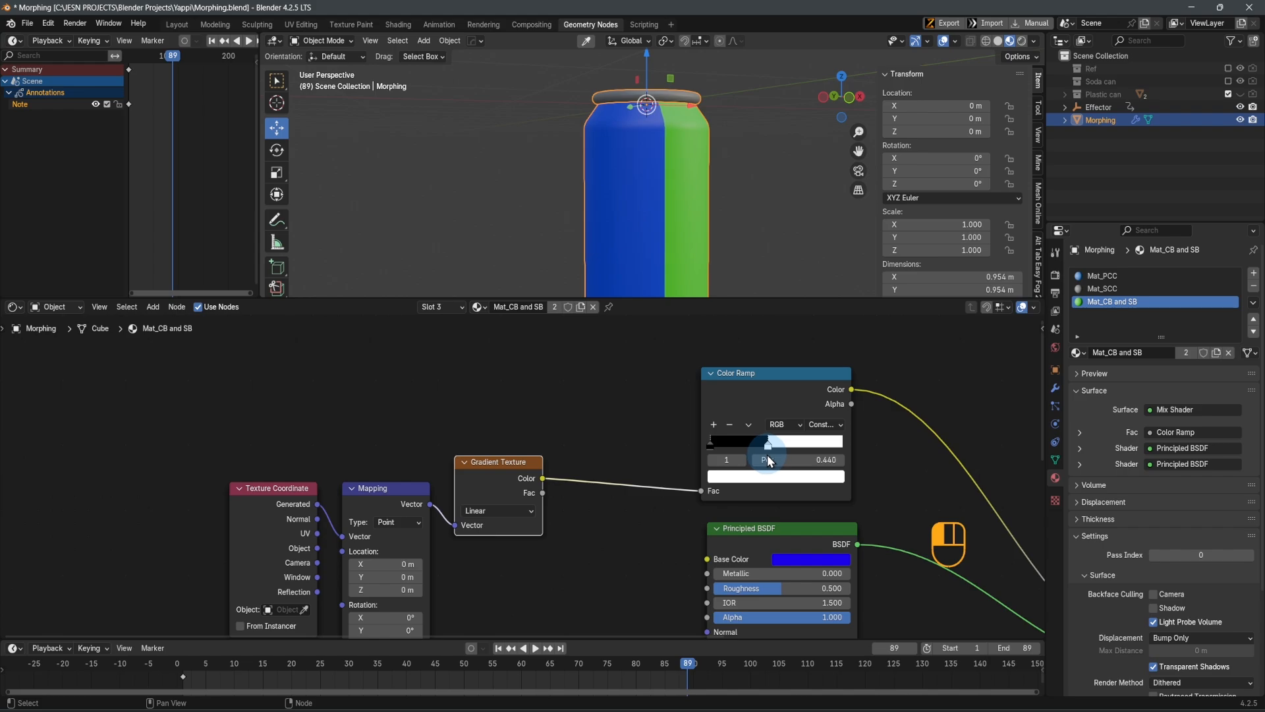
{"action": "left_click_drag", "start_coordinate": [770, 461], "coordinate": [765, 440]}
{"action": "middle_click_drag", "start_coordinate": [703, 212], "coordinate": [650, 203]}
{"action": "scroll", "coordinate": [571, 475], "scroll_direction": "down", "scroll_amount": 3}
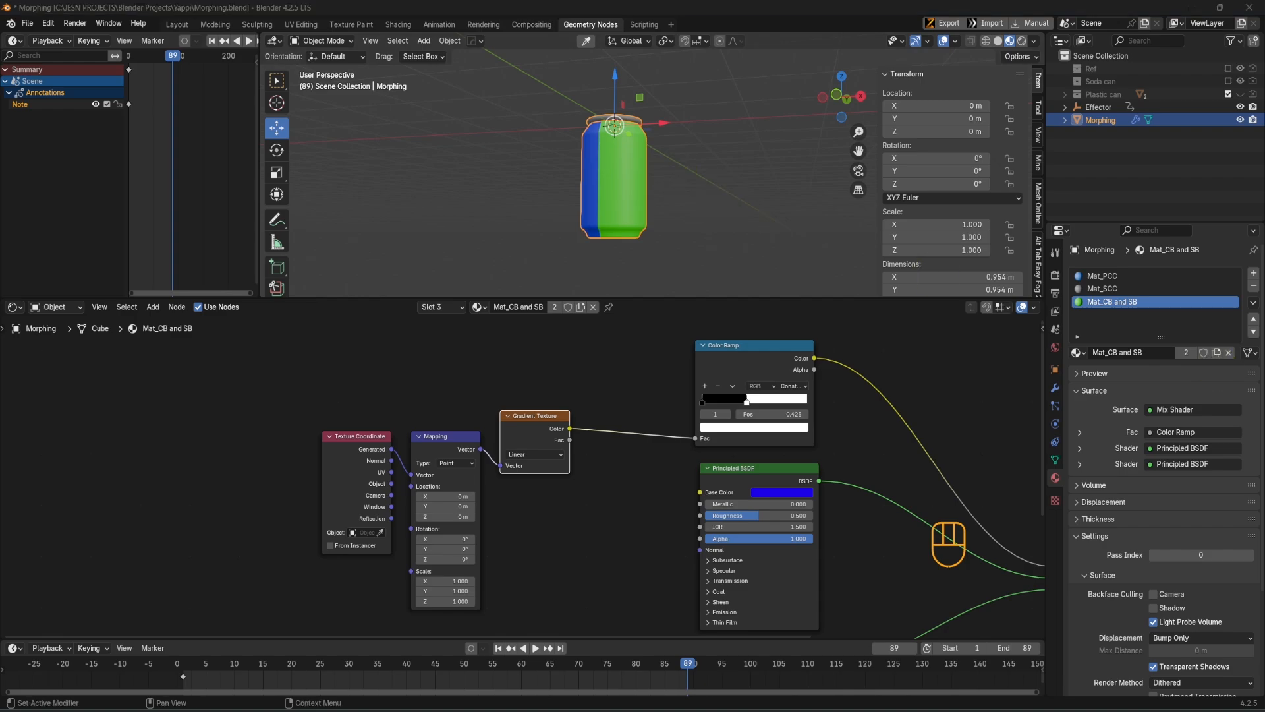
{"action": "scroll", "coordinate": [735, 496], "scroll_direction": "down", "scroll_amount": 2}
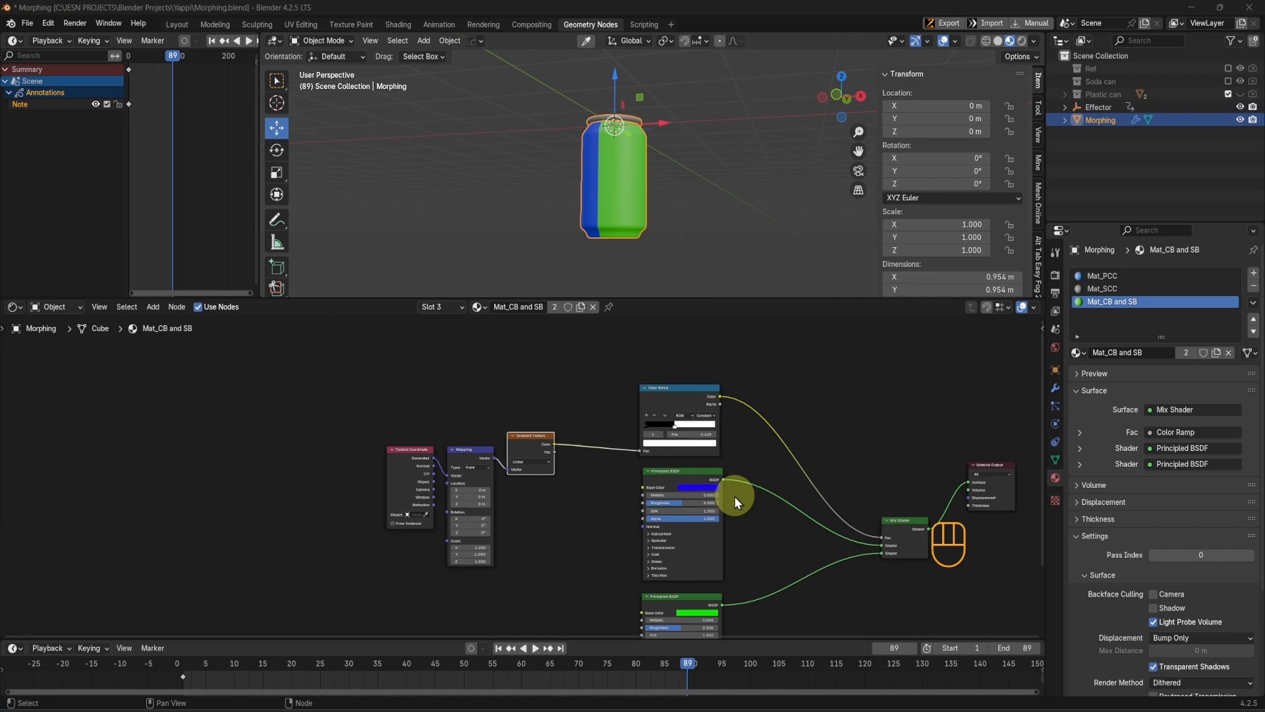
{"action": "middle_click_drag", "start_coordinate": [735, 496], "coordinate": [614, 505]}
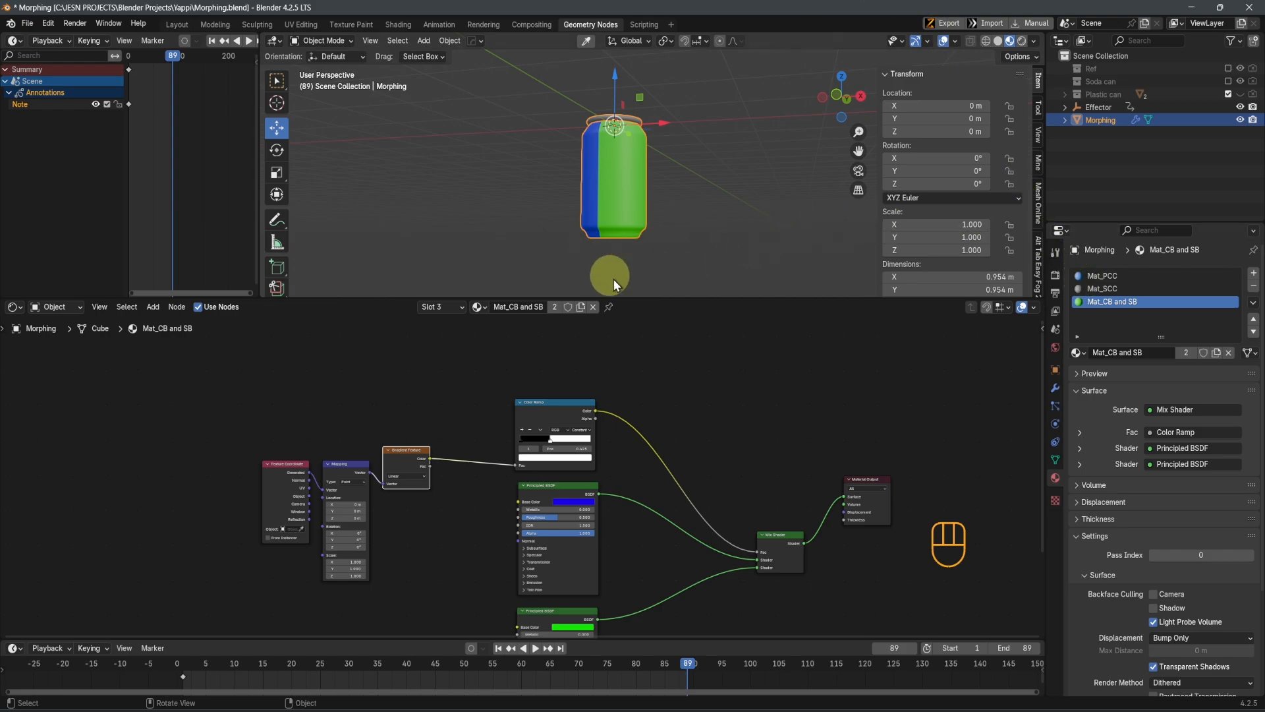
Duplicate the Effector empty in place, undoing any stray move of the copy
{"action": "left_click", "coordinate": [1081, 108]}
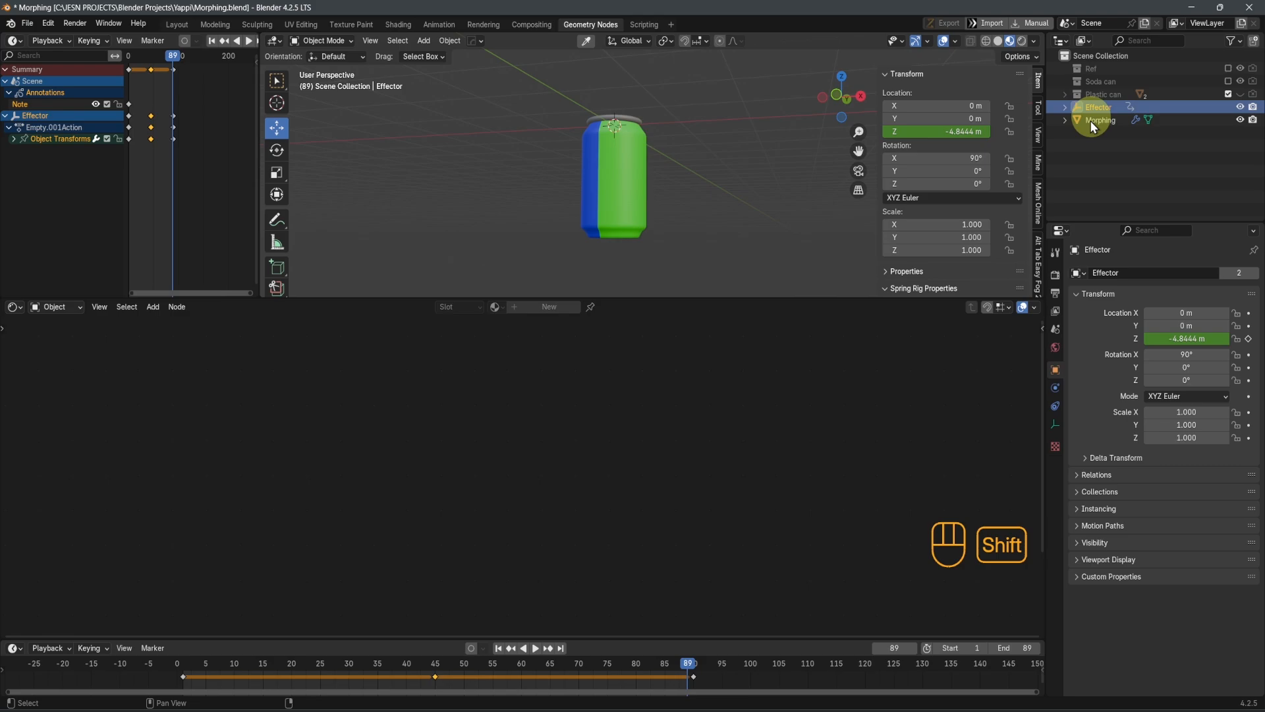
{"action": "key", "text": "shift+d"}
{"action": "scroll", "coordinate": [657, 188], "scroll_direction": "down", "scroll_amount": 3}
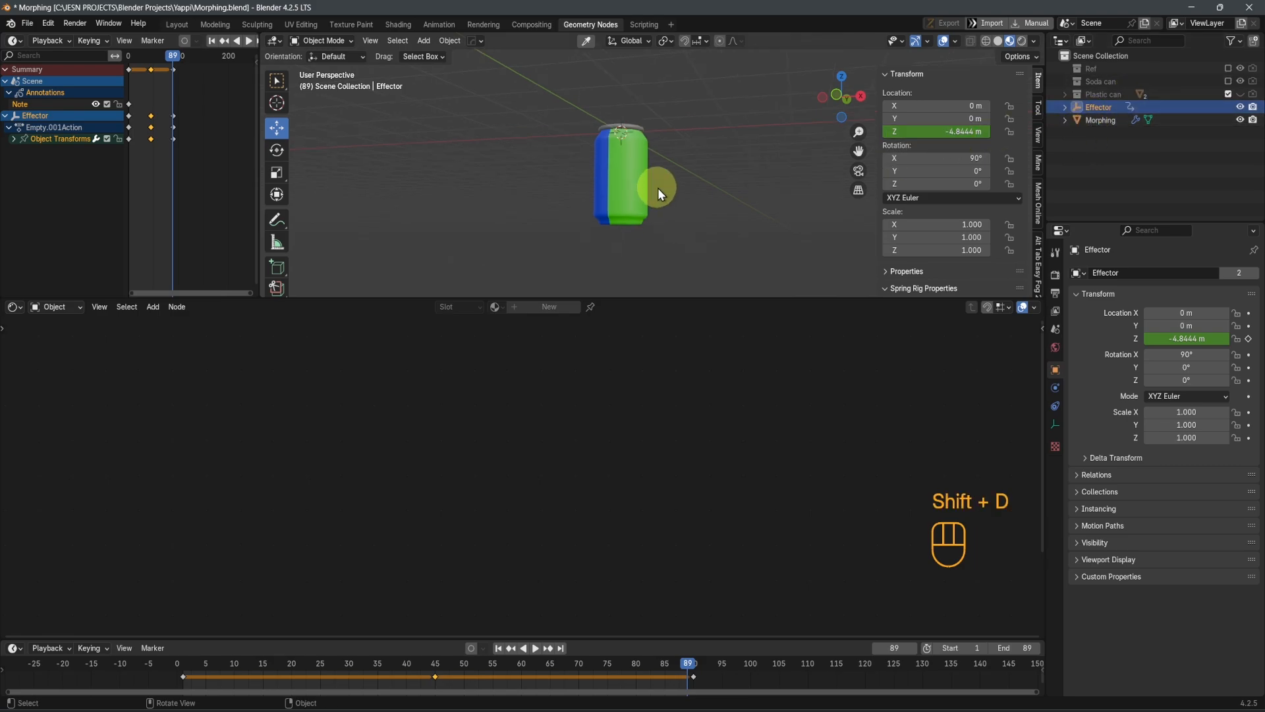
{"action": "middle_click_drag", "start_coordinate": [686, 165], "coordinate": [750, 221]}
{"action": "scroll", "coordinate": [705, 196], "scroll_direction": "down", "scroll_amount": 4}
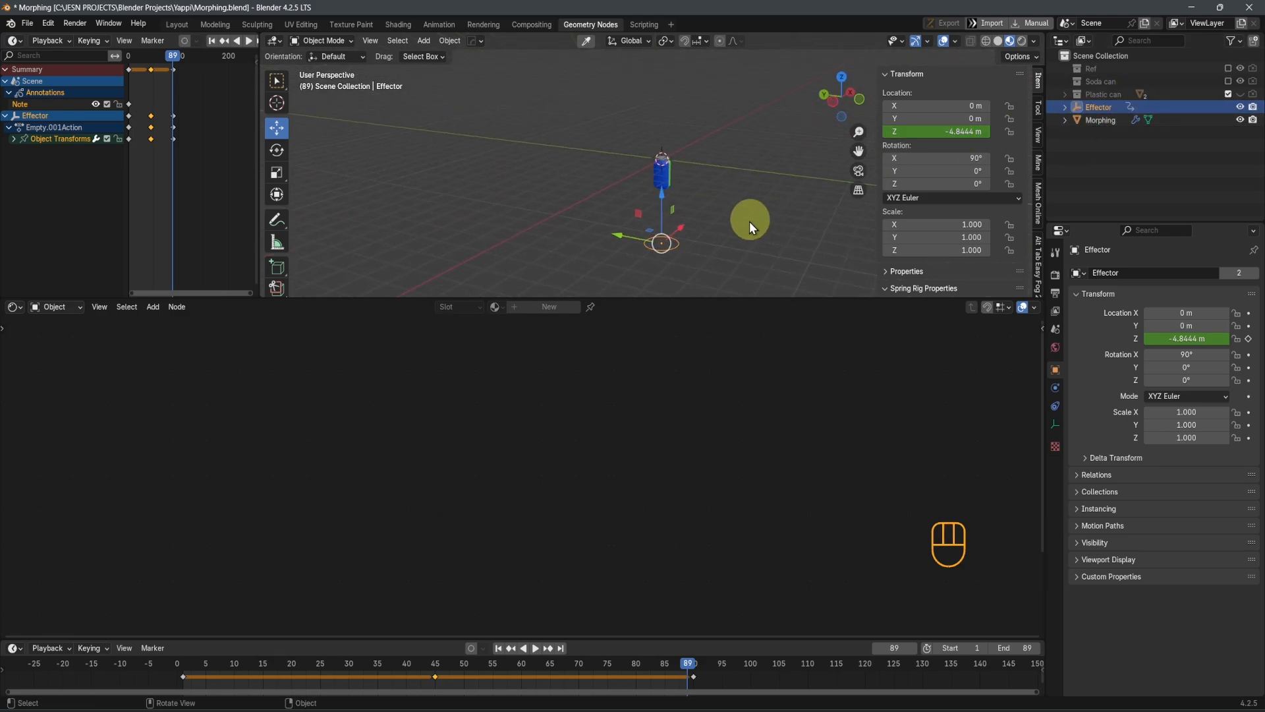
{"action": "key", "text": "shift+d"}
{"action": "right_click", "coordinate": [722, 184]}
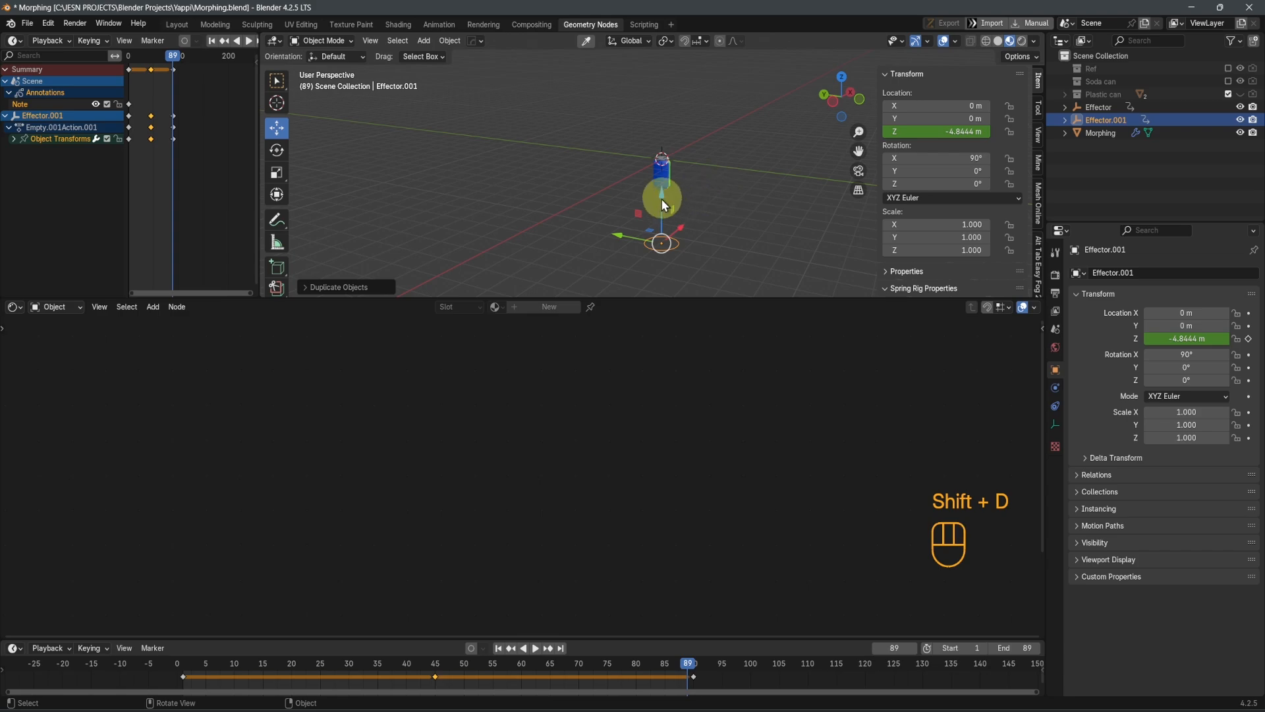
{"action": "left_click_drag", "start_coordinate": [661, 199], "coordinate": [868, 160]}
{"action": "key", "text": "ctrl+z"}
Return to frame 1 and rename the duplicated effector Mat_Effector
{"action": "key", "text": "shift+Left"}
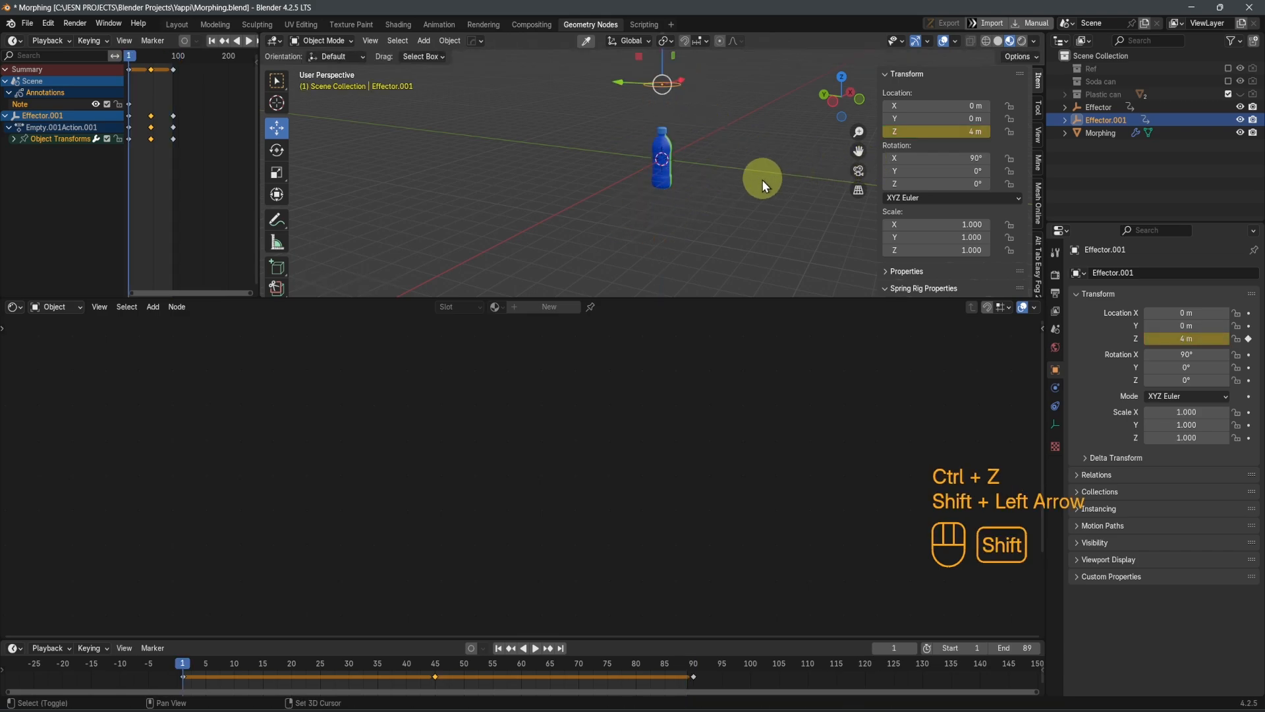
{"action": "middle_click_drag", "start_coordinate": [762, 180], "coordinate": [797, 223]}
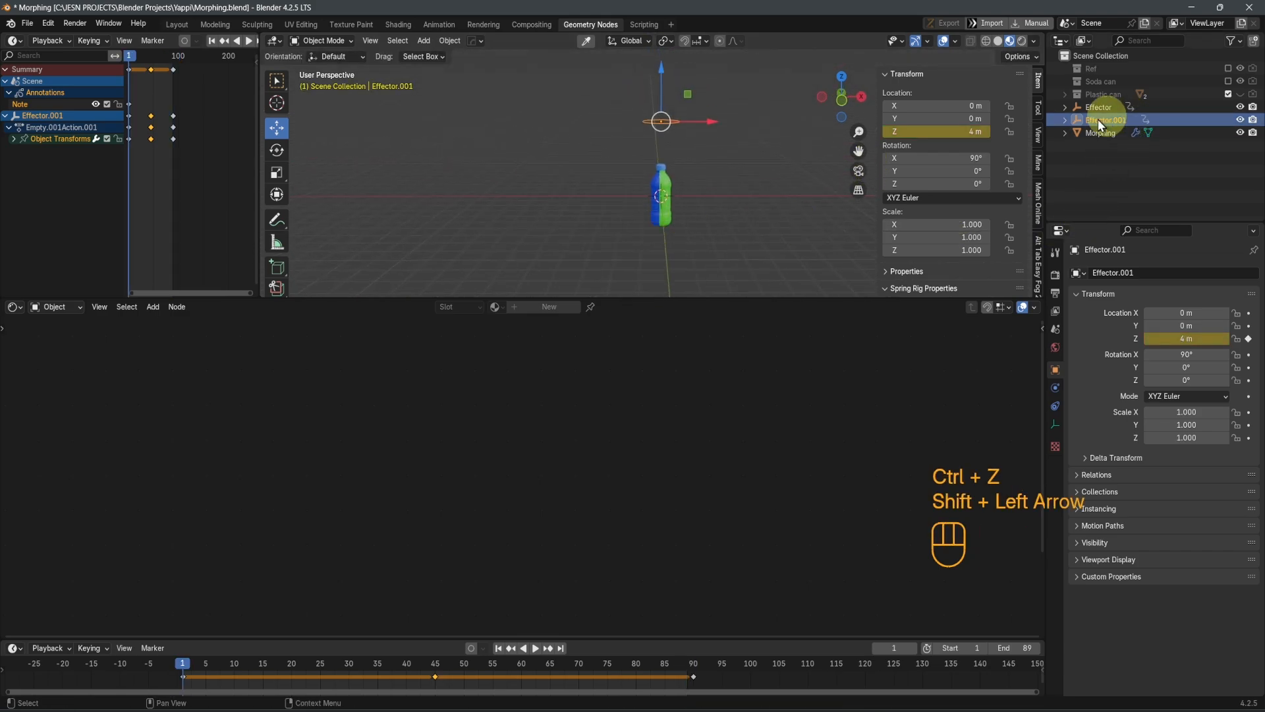
{"action": "scroll", "coordinate": [645, 191], "scroll_direction": "up", "scroll_amount": 3}
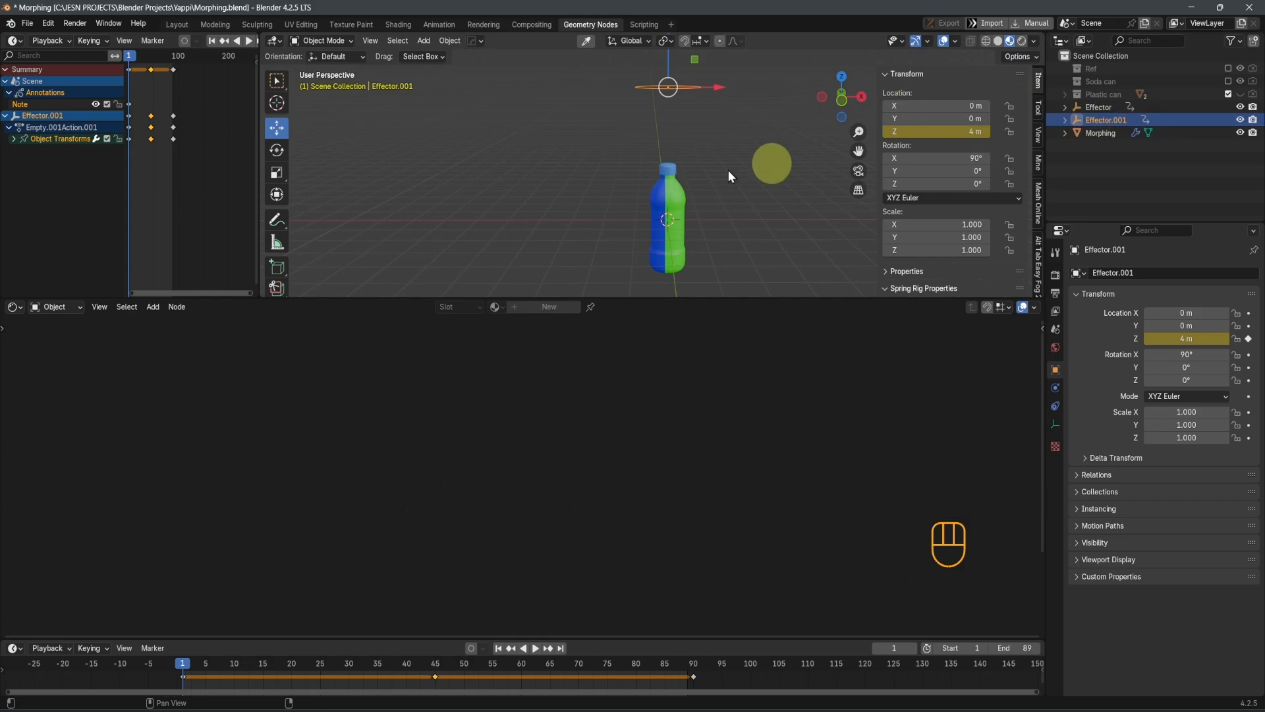
{"action": "double_click", "coordinate": [1095, 119]}
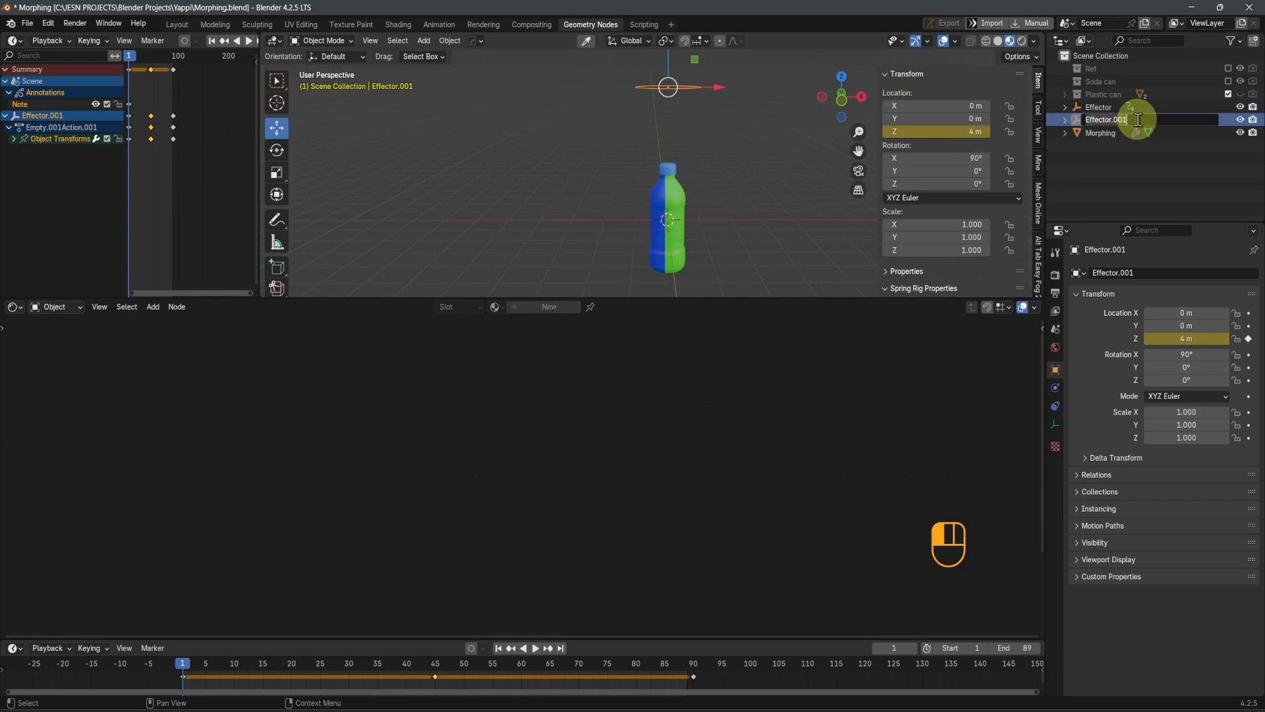
{"action": "key", "text": "BackSpace"}
{"action": "key", "text": "BackSpace"}
{"action": "key", "text": "BackSpace"}
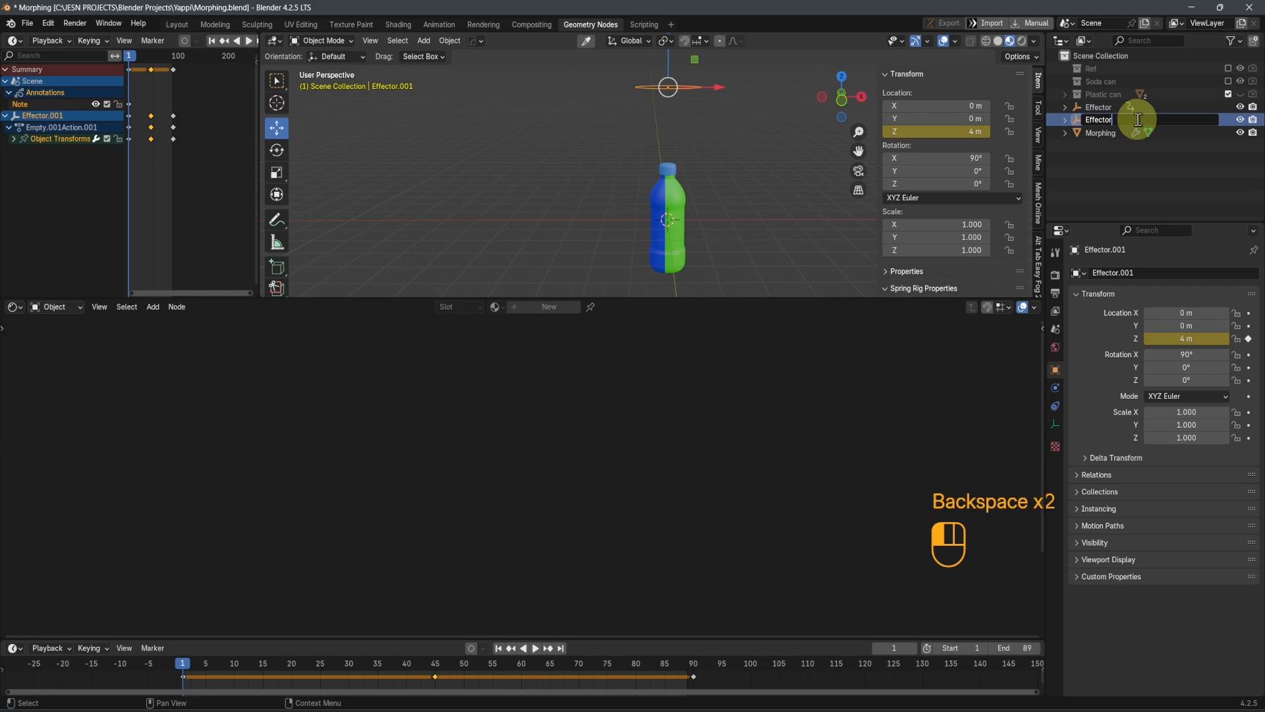
{"action": "type", "text": "Mat_"}
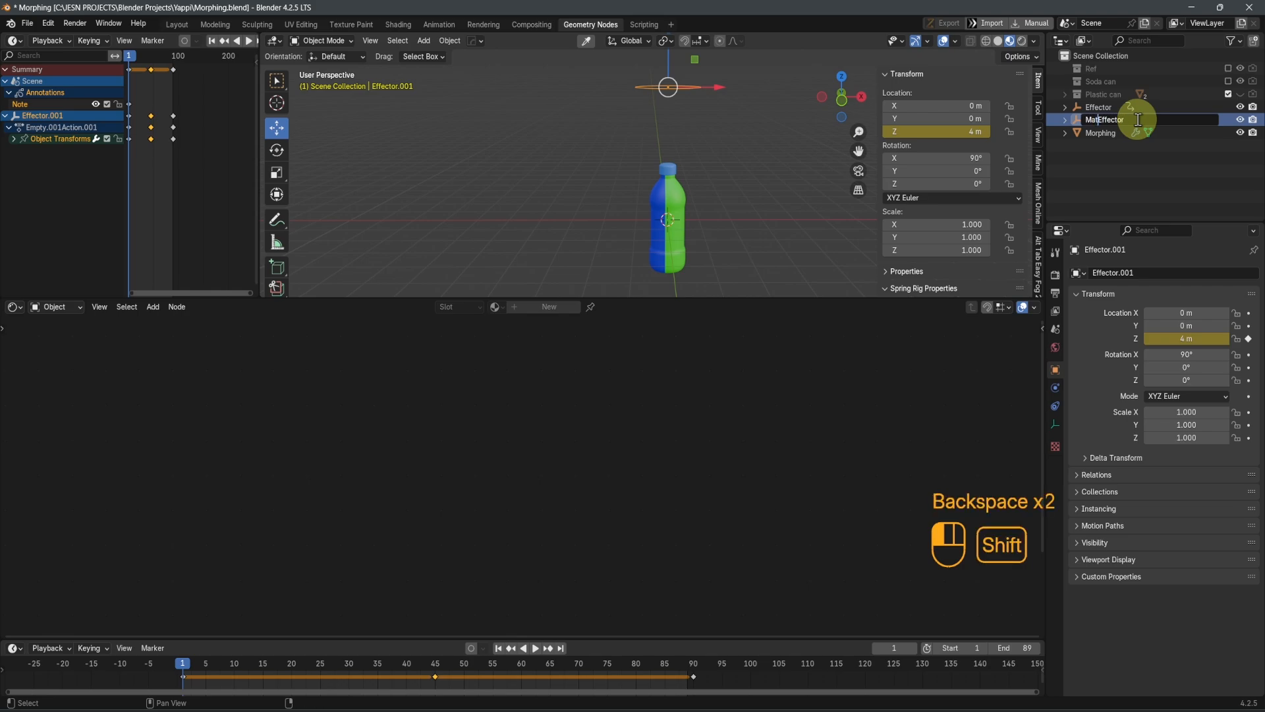
{"action": "key", "text": "Return"}
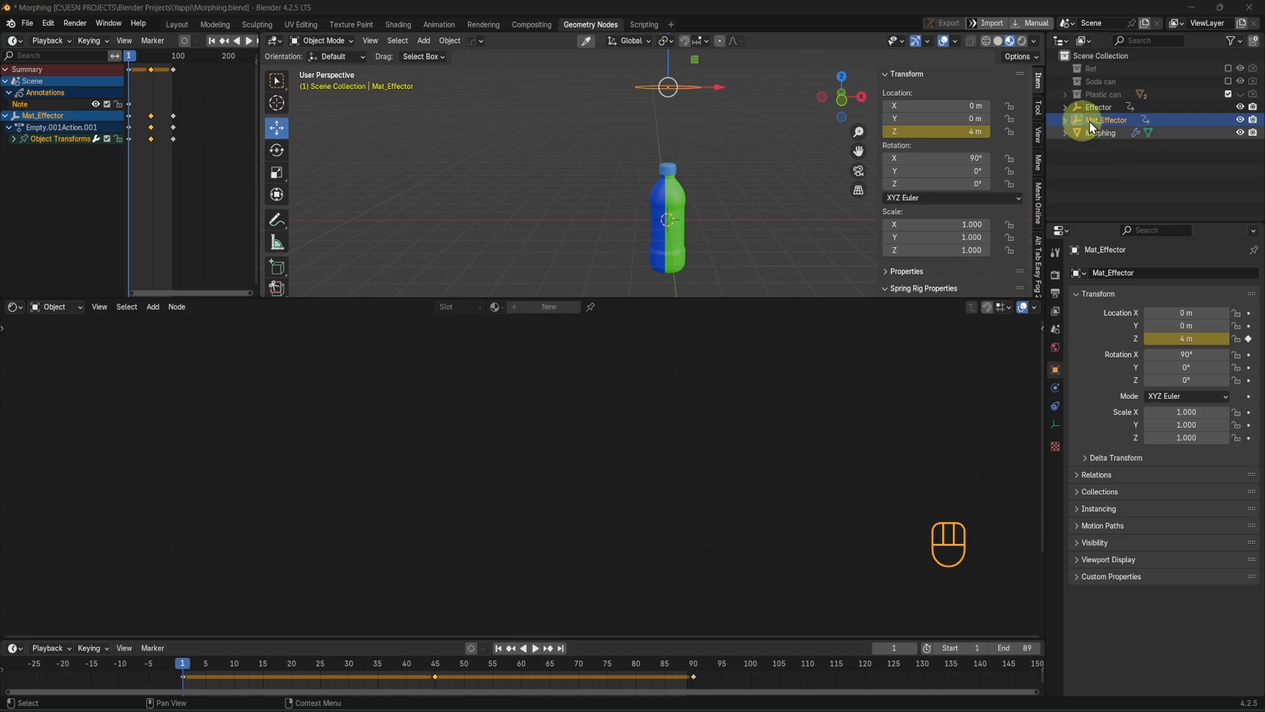
Play the animation to check how Mat_Effector moves along the morphing object, stopping at frame 61
{"action": "middle_click_drag", "start_coordinate": [678, 156], "coordinate": [723, 174]}
{"action": "key", "text": "space"}
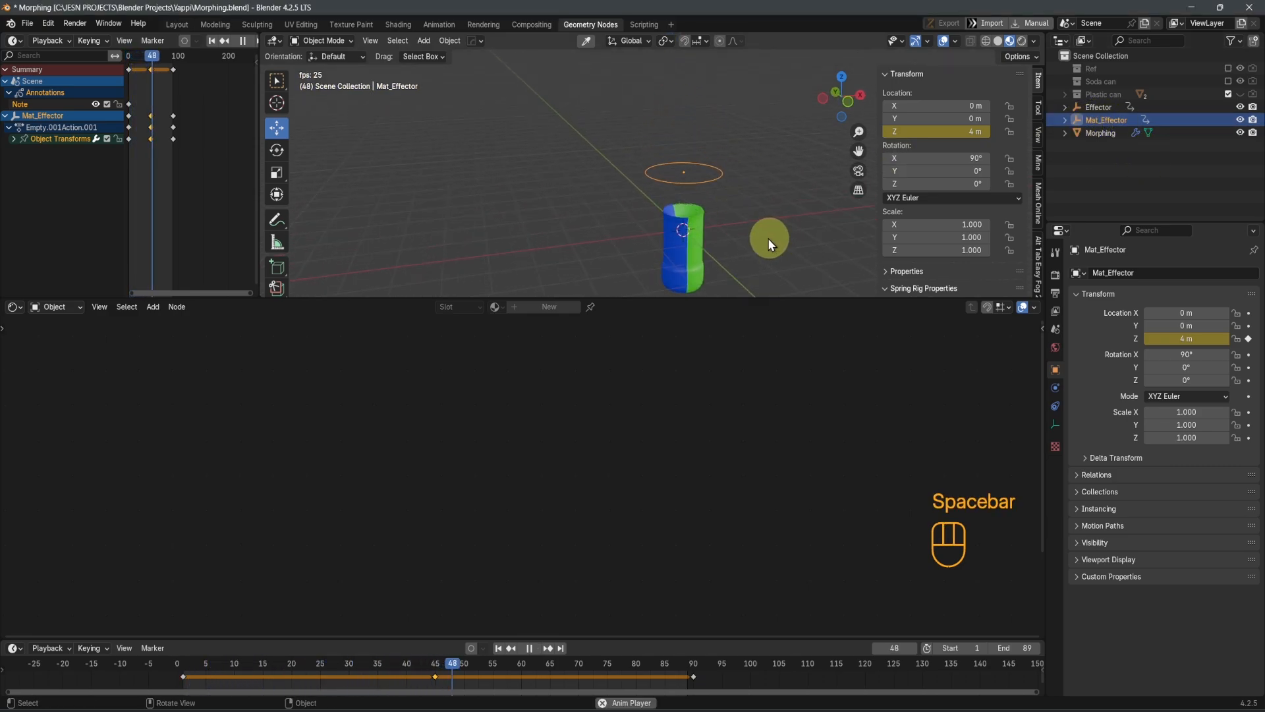
{"action": "key", "text": "space"}
{"action": "mouse_move", "coordinate": [718, 246]}
{"action": "middle_mouse_down"}
{"action": "mouse_move", "coordinate": [697, 250]}
{"action": "mouse_move", "coordinate": [710, 249]}
{"action": "mouse_move", "coordinate": [700, 232]}
{"action": "middle_mouse_up"}
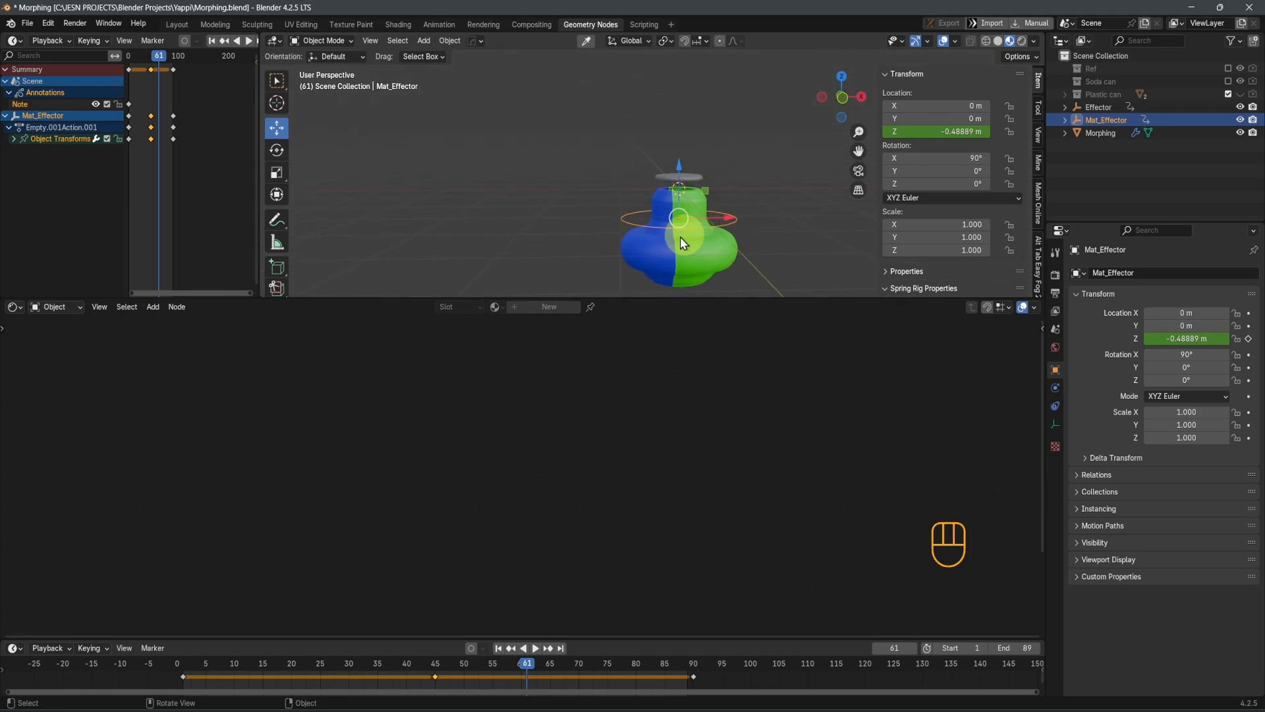
Connect the Texture Coordinate's Object output to the Morphing material's Mapping vector, using Mat_Effector as the reference object
{"action": "scroll", "coordinate": [635, 489], "scroll_direction": "up", "scroll_amount": 4}
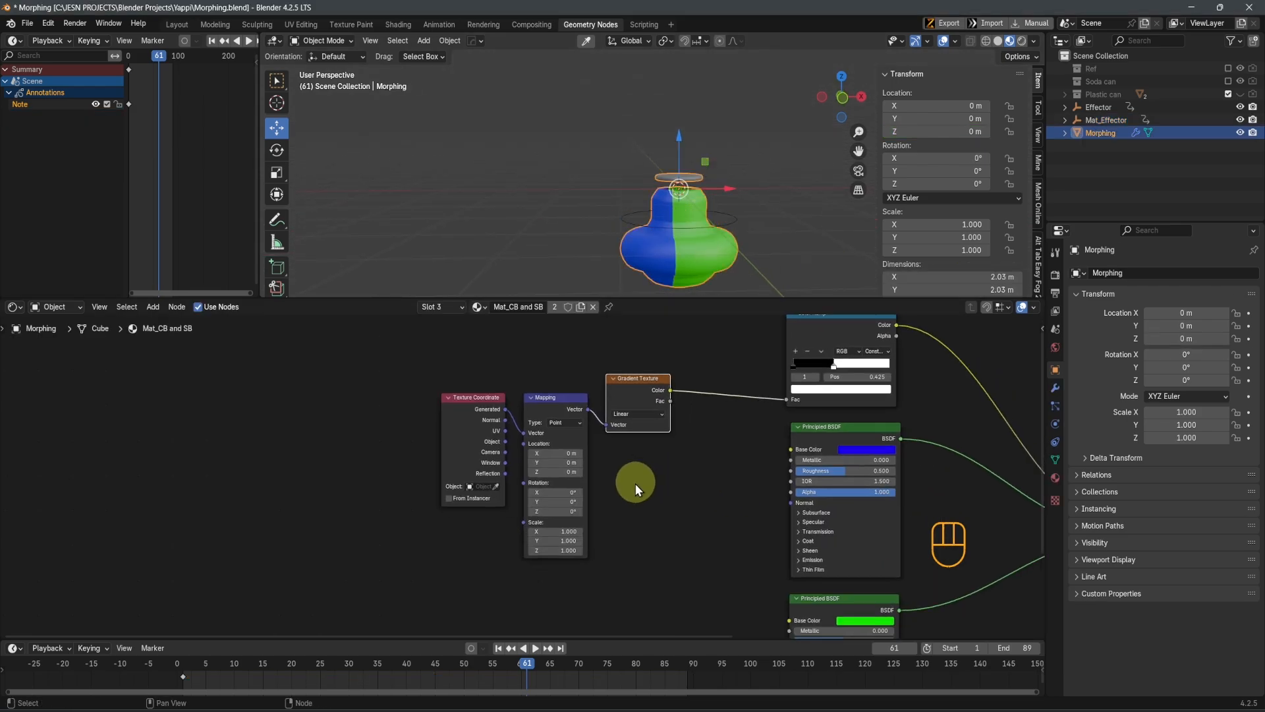
{"action": "middle_click_drag", "start_coordinate": [666, 494], "coordinate": [804, 534]}
{"action": "scroll", "coordinate": [500, 474], "scroll_direction": "up", "scroll_amount": 3}
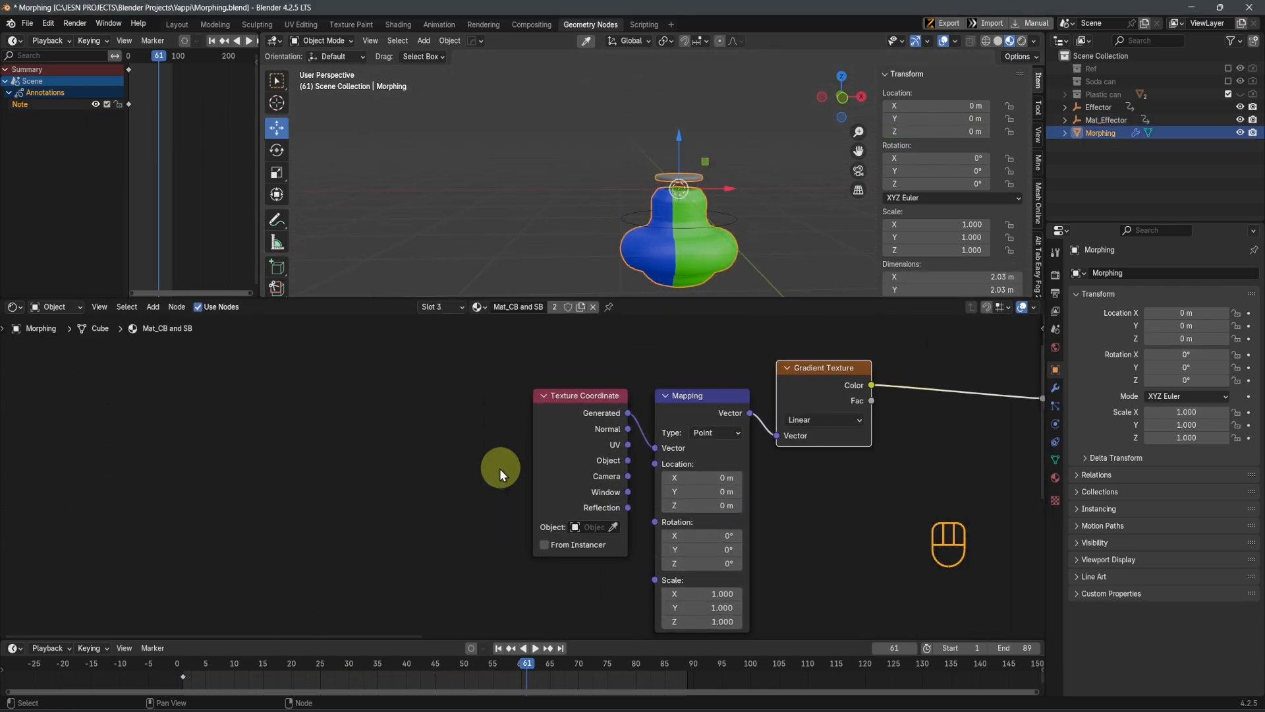
{"action": "left_click_drag", "start_coordinate": [535, 454], "coordinate": [459, 445]}
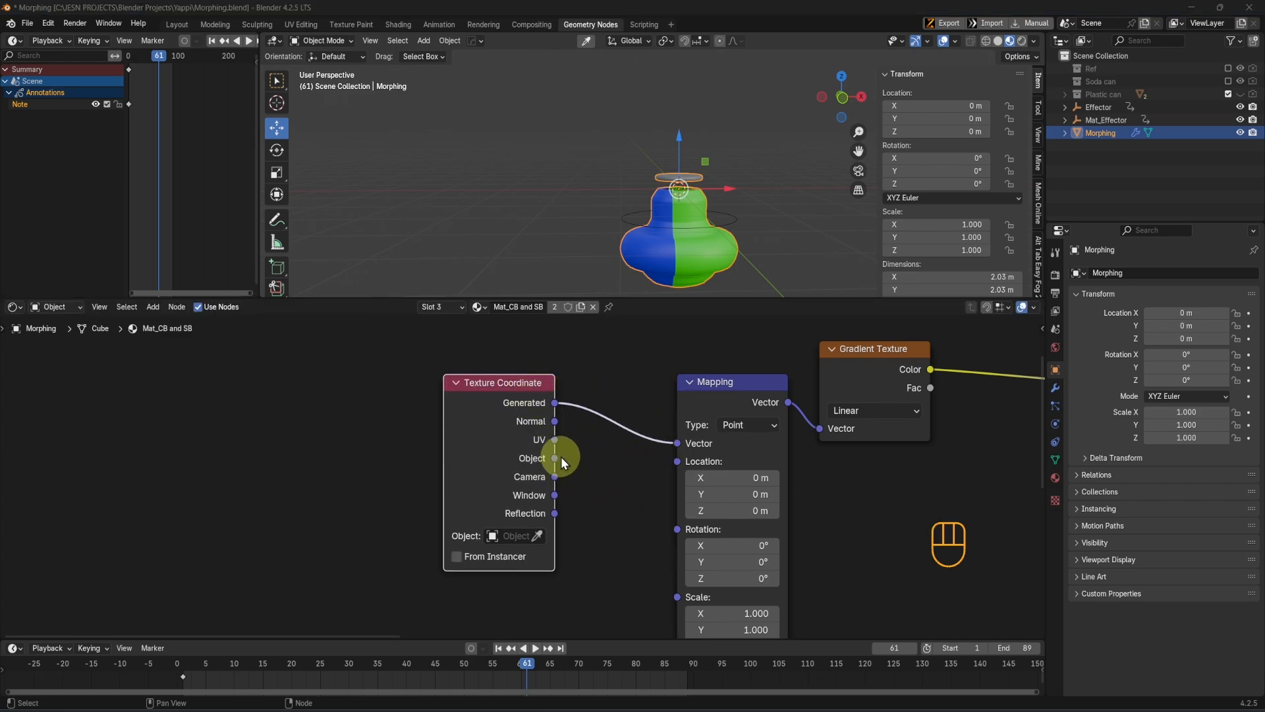
{"action": "left_click_drag", "start_coordinate": [556, 458], "coordinate": [677, 443]}
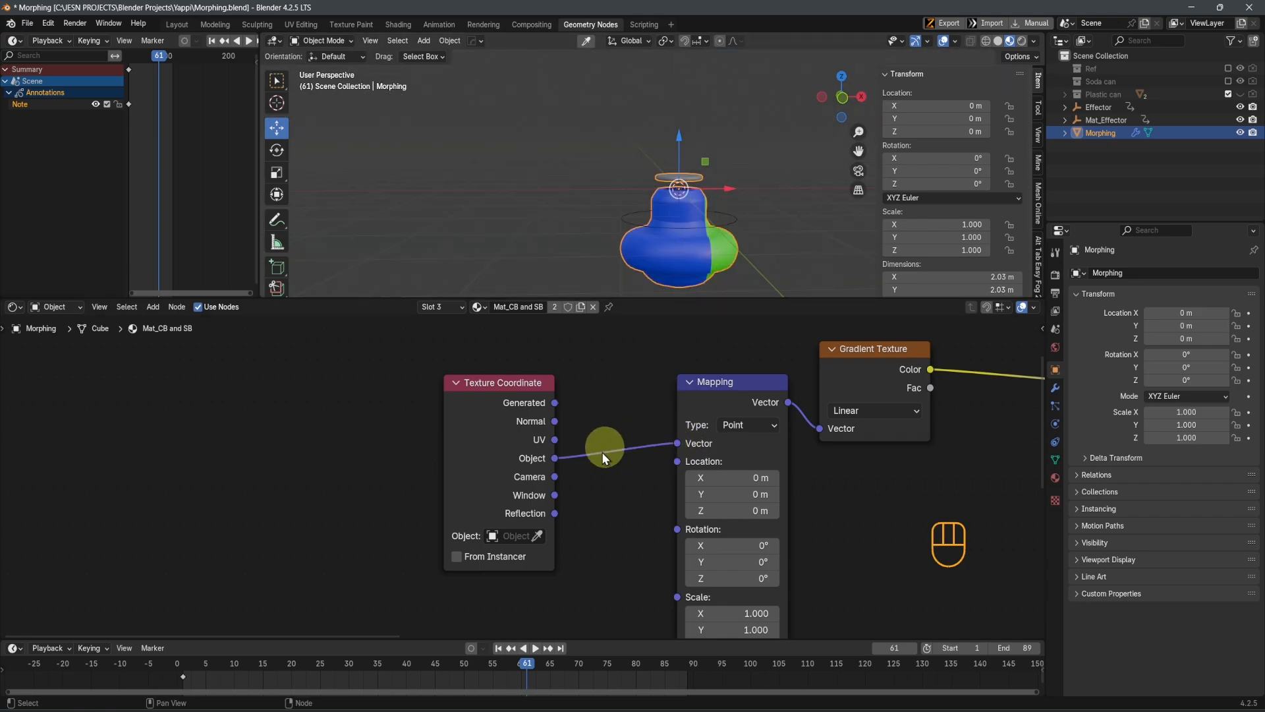
{"action": "left_click", "coordinate": [512, 535]}
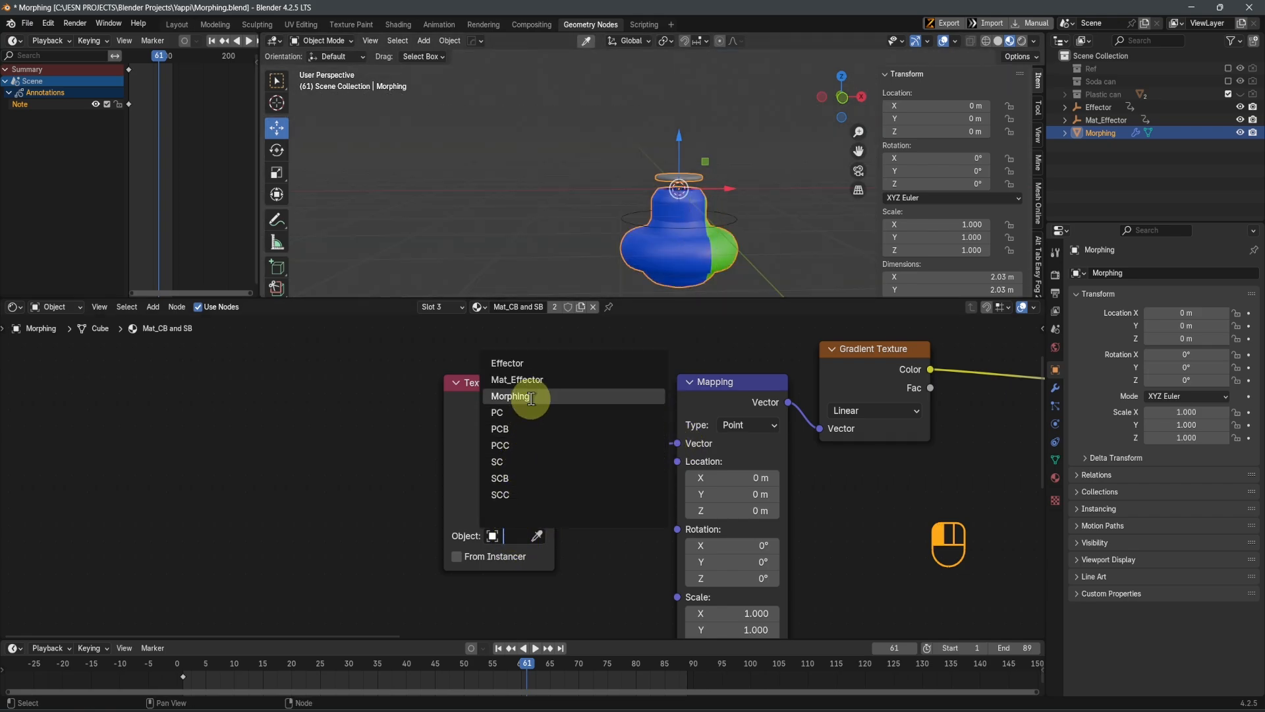
{"action": "left_click", "coordinate": [532, 380]}
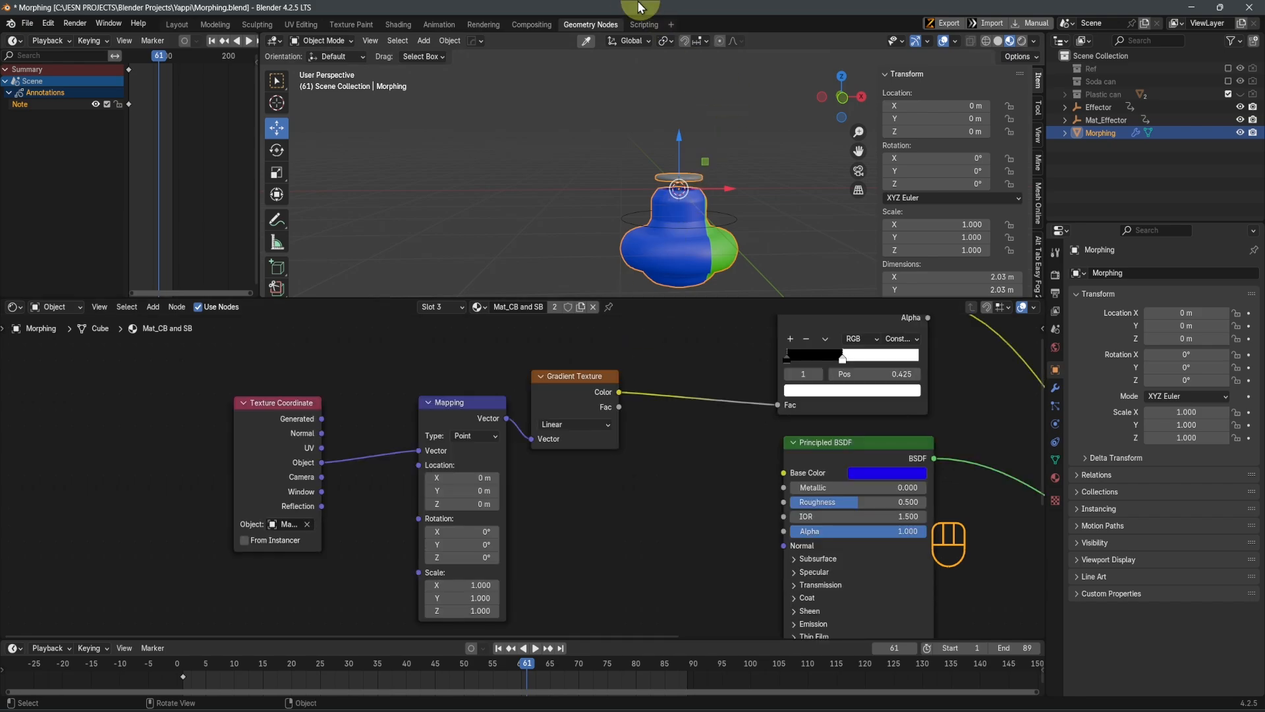
Play the animation to frame 56 to check the body's color split and select the Mat_Effector empty
{"action": "mouse_move", "coordinate": [663, 165]}
{"action": "middle_mouse_down"}
{"action": "mouse_move", "coordinate": [627, 186]}
{"action": "mouse_move", "coordinate": [655, 165]}
{"action": "middle_mouse_up"}
{"action": "key", "text": "space"}
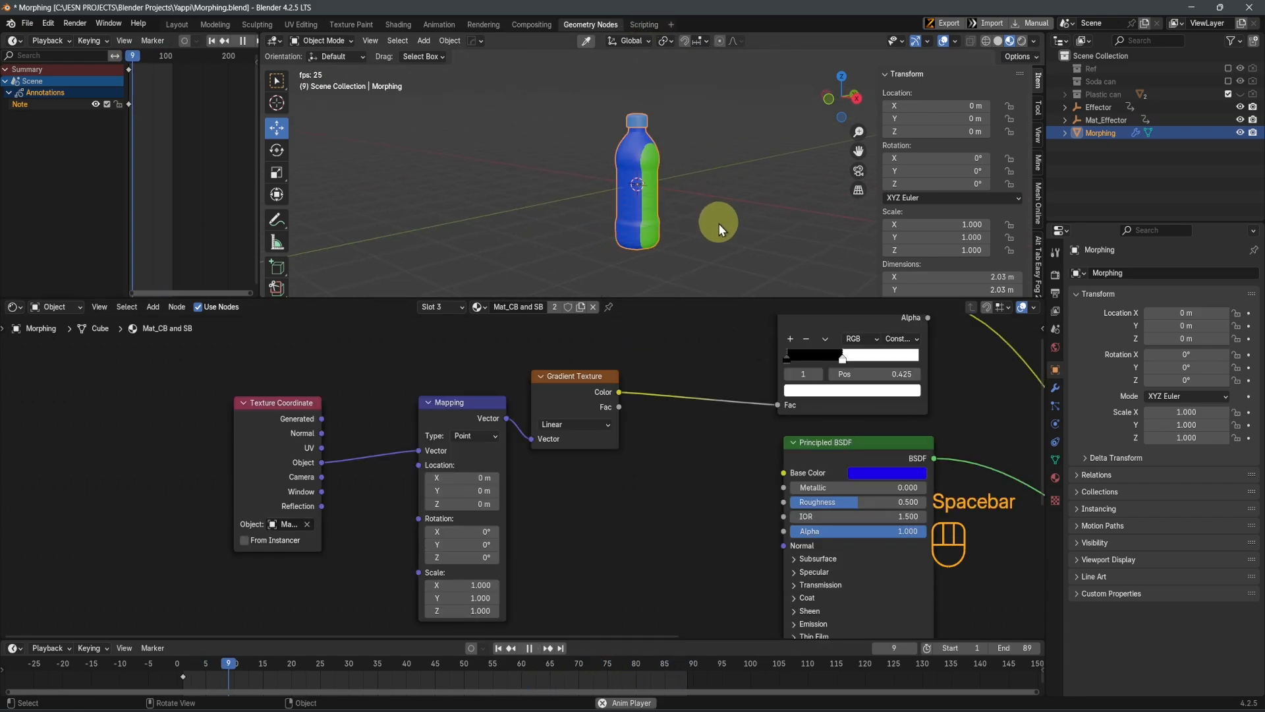
{"action": "key", "text": "space"}
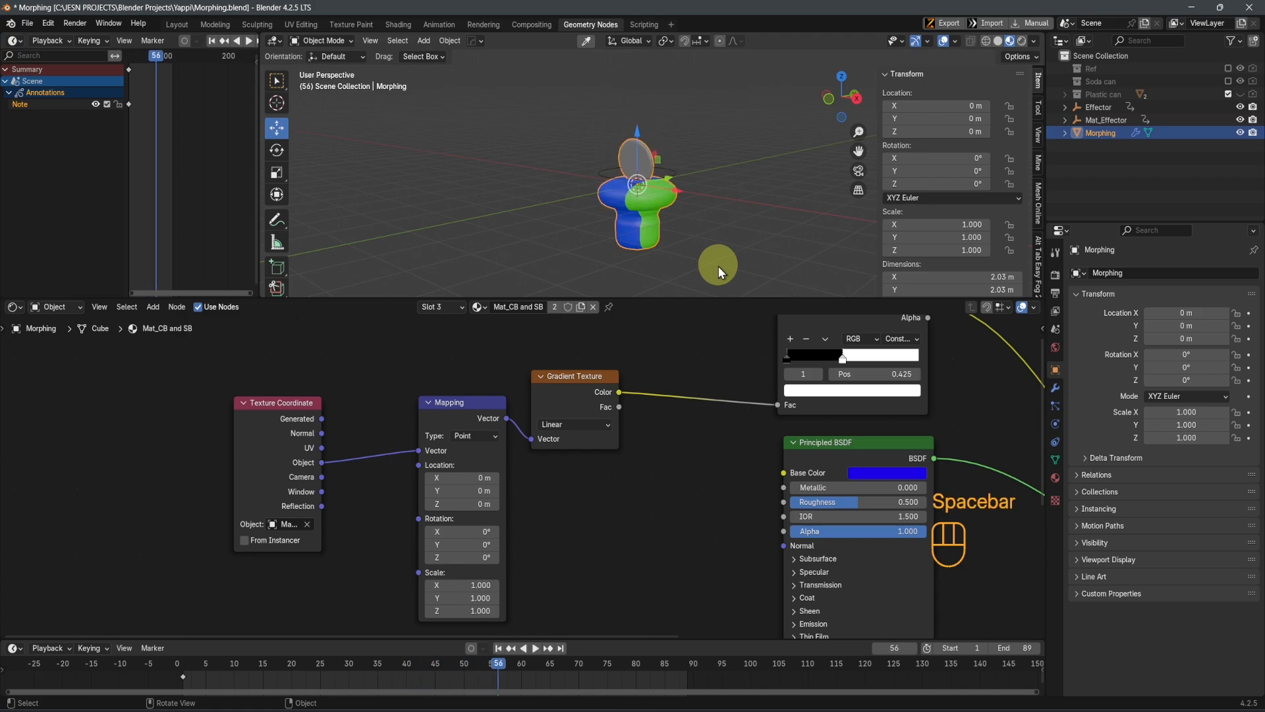
{"action": "middle_click_drag", "start_coordinate": [680, 252], "coordinate": [670, 120]}
{"action": "left_click", "coordinate": [730, 175]}
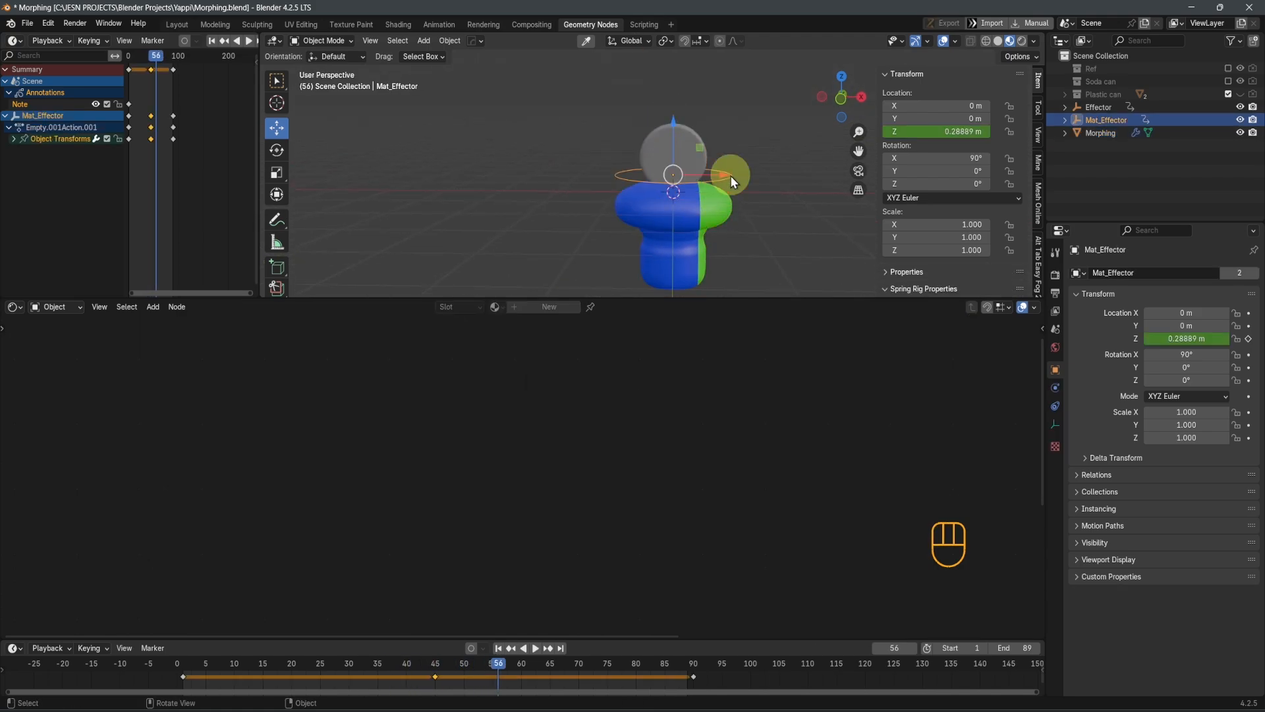
Try an X rotation of 0° on Mat_Effector and undo it
{"action": "left_click", "coordinate": [939, 157]}
{"action": "type", "text": "0"}
{"action": "key", "text": "Return"}
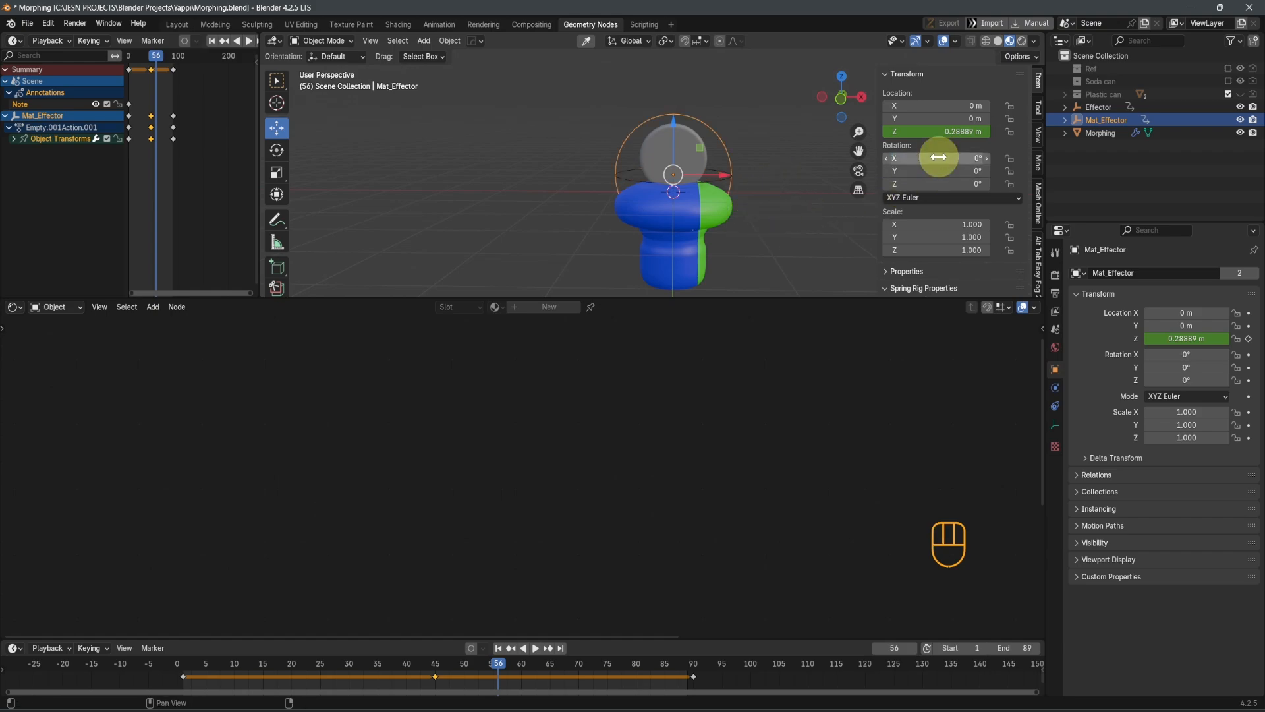
{"action": "key", "text": "ctrl+z"}
Rotate Mat_Effector 90° around the global Y axis
{"action": "middle_click_drag", "start_coordinate": [706, 226], "coordinate": [720, 201]}
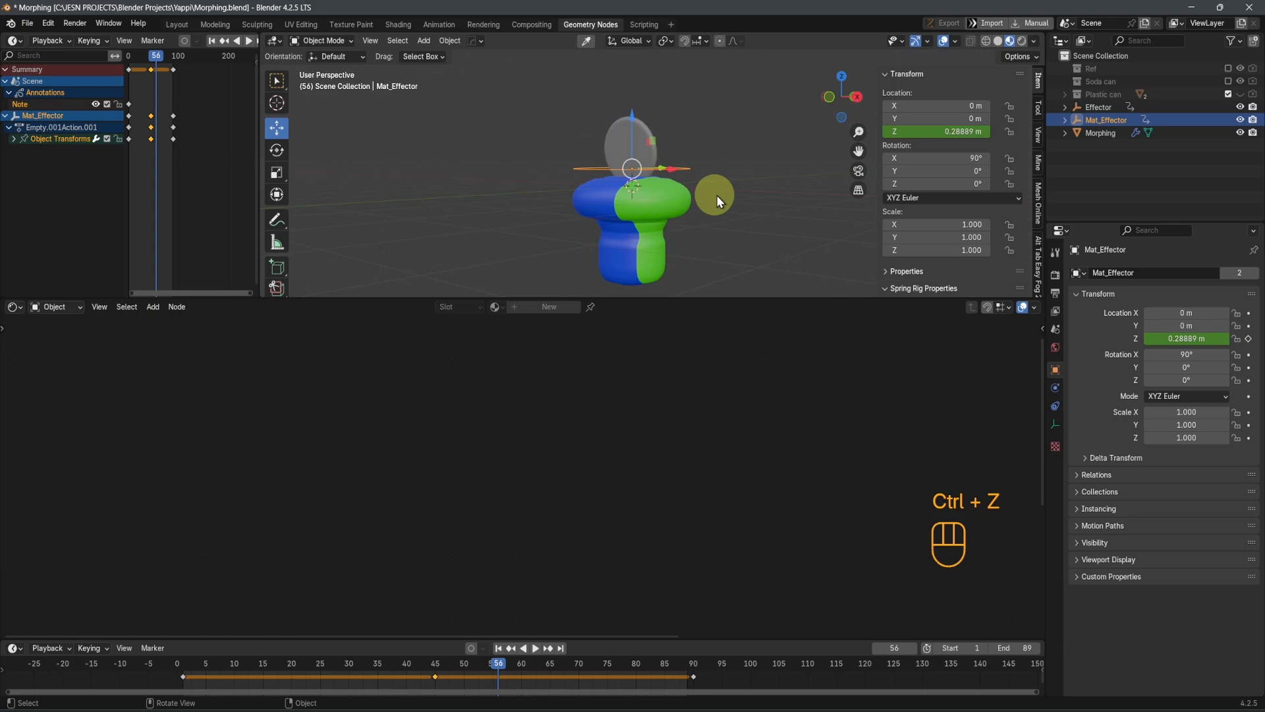
{"action": "scroll", "coordinate": [697, 214], "scroll_direction": "up", "scroll_amount": 5}
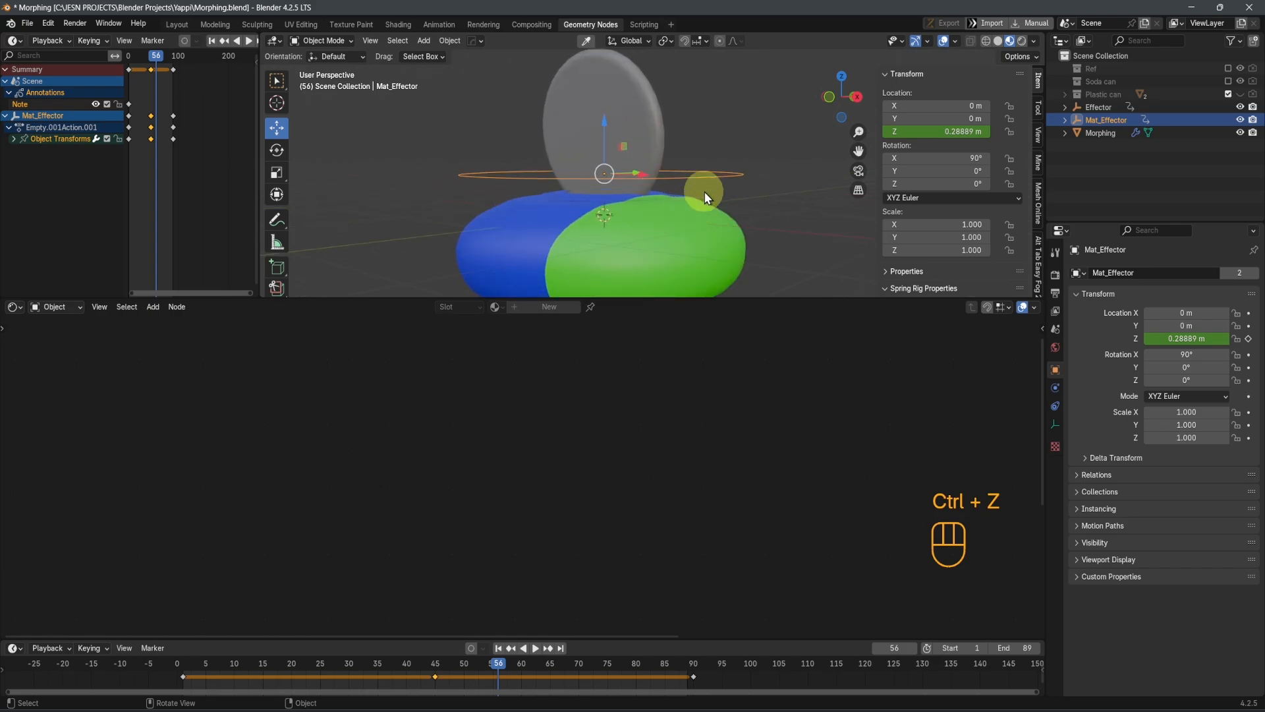
{"action": "key", "text": "r"}
{"action": "key", "text": "y"}
{"action": "key", "text": "KP_9"}
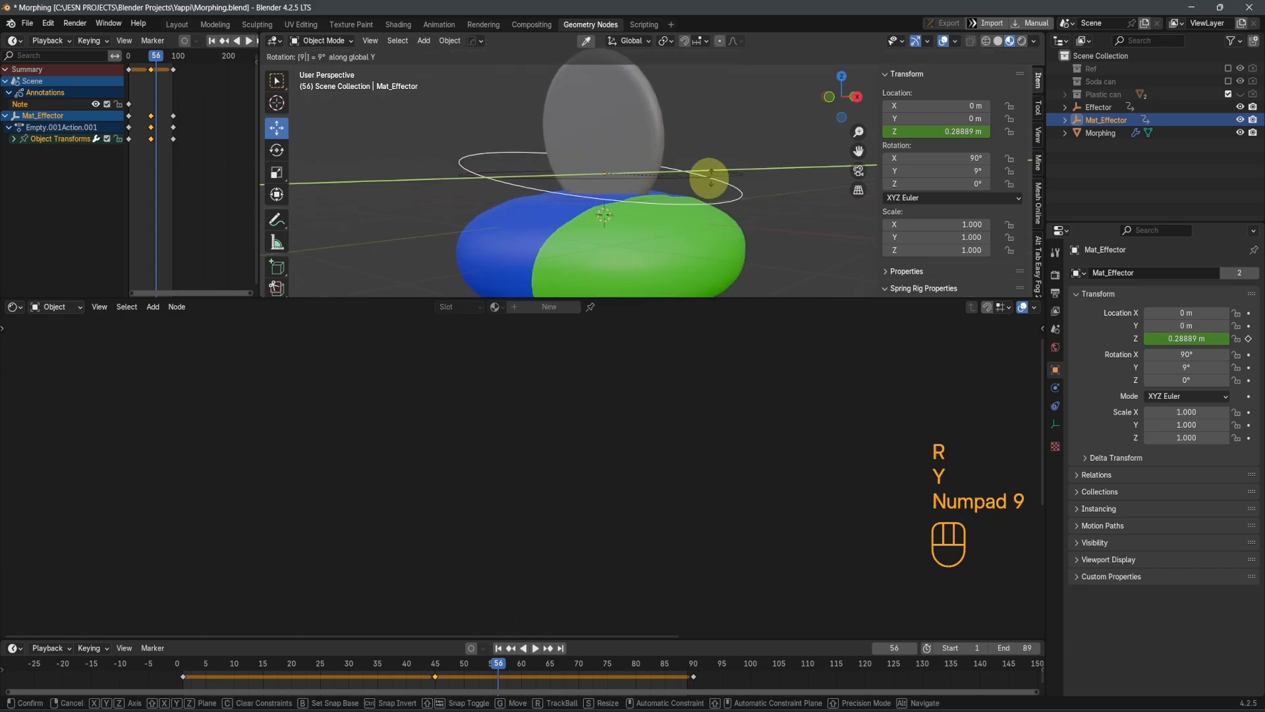
{"action": "key", "text": "KP_0"}
{"action": "key", "text": "Return"}
{"action": "scroll", "coordinate": [711, 178], "scroll_direction": "down", "scroll_amount": 5}
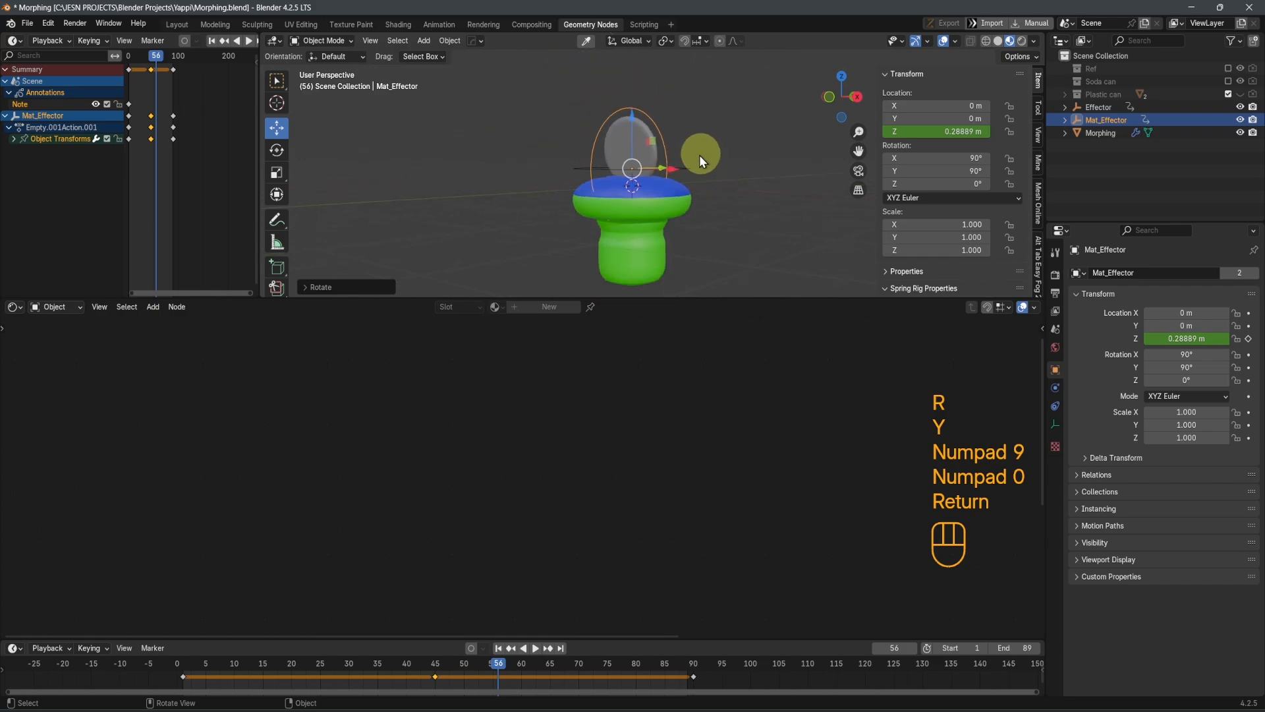
Hide the original Effector empty in the viewport
{"action": "middle_click_drag", "start_coordinate": [700, 157], "coordinate": [745, 159]}
{"action": "left_click", "coordinate": [1240, 106]}
{"action": "middle_click_drag", "start_coordinate": [590, 265], "coordinate": [651, 256]}
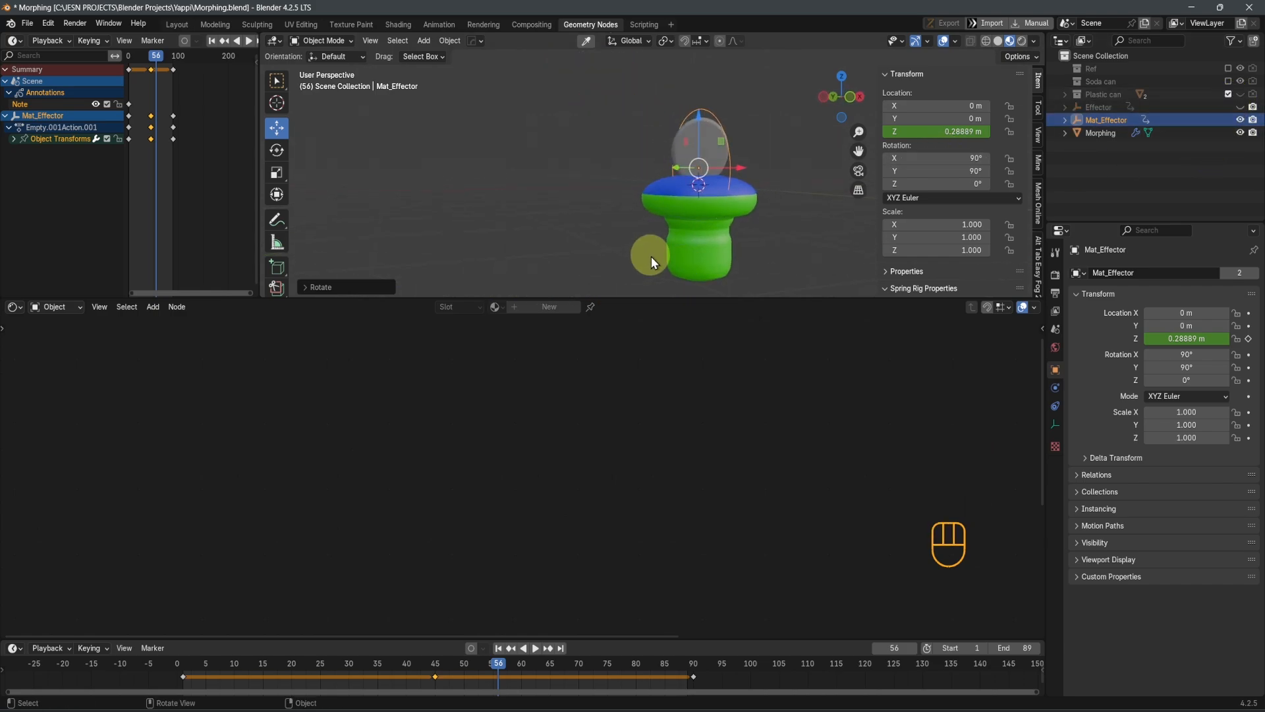
Play the morph animation to examine how the body's color changes, stopping at frame 63
{"action": "scroll", "coordinate": [713, 206], "scroll_direction": "up", "scroll_amount": 3}
{"action": "mouse_move", "coordinate": [713, 207]}
{"action": "middle_mouse_down"}
{"action": "mouse_move", "coordinate": [659, 208]}
{"action": "mouse_move", "coordinate": [725, 191]}
{"action": "middle_mouse_up"}
{"action": "scroll", "coordinate": [659, 210], "scroll_direction": "down", "scroll_amount": 2}
{"action": "scroll", "coordinate": [730, 187], "scroll_direction": "down", "scroll_amount": 3}
{"action": "key", "text": "space"}
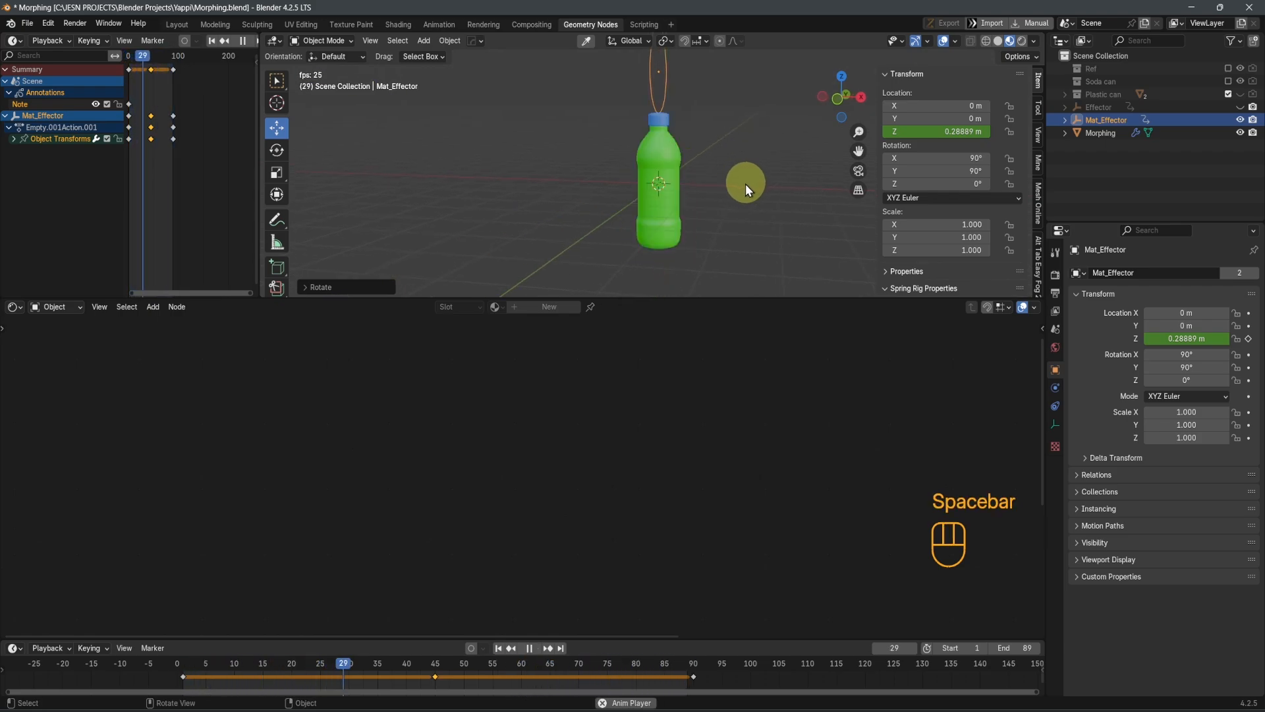
{"action": "key", "text": "space"}
{"action": "scroll", "coordinate": [700, 220], "scroll_direction": "up", "scroll_amount": 5}
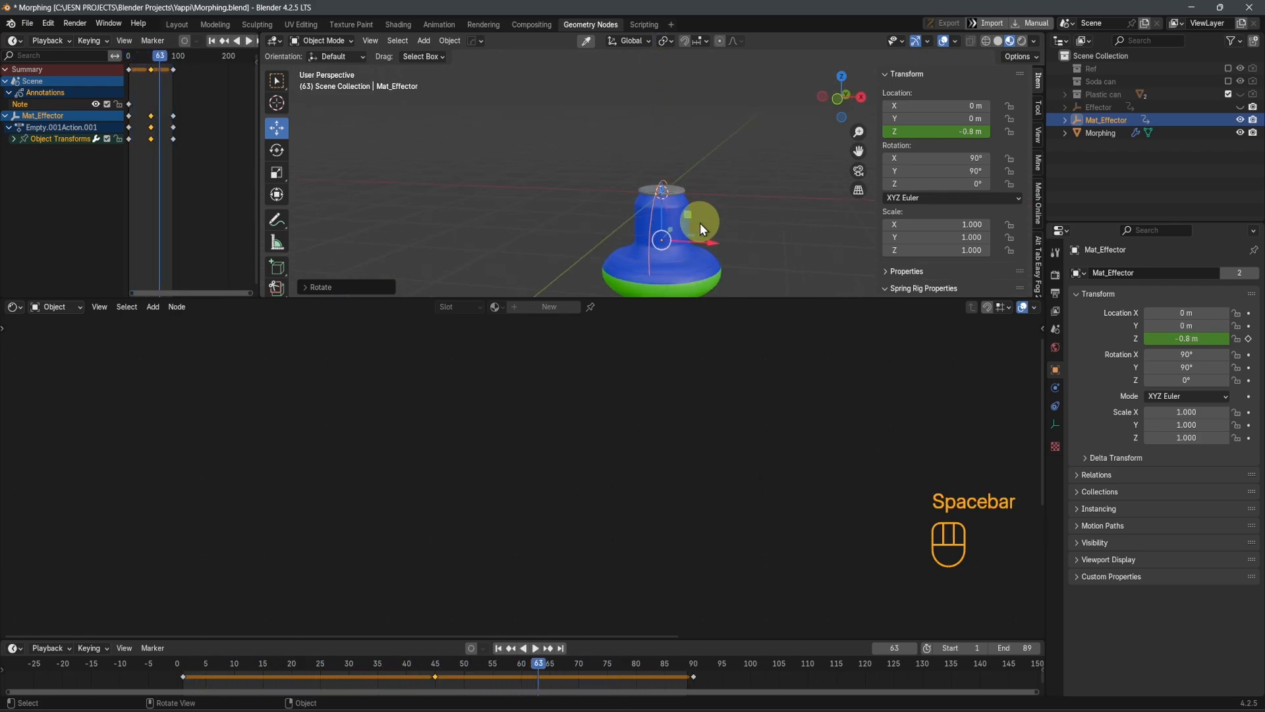
Try moving Mat_Effector up along Z to about 2.48 m and replay the animation
{"action": "left_click_drag", "start_coordinate": [663, 204], "coordinate": [689, 218]}
{"action": "key", "text": "space"}
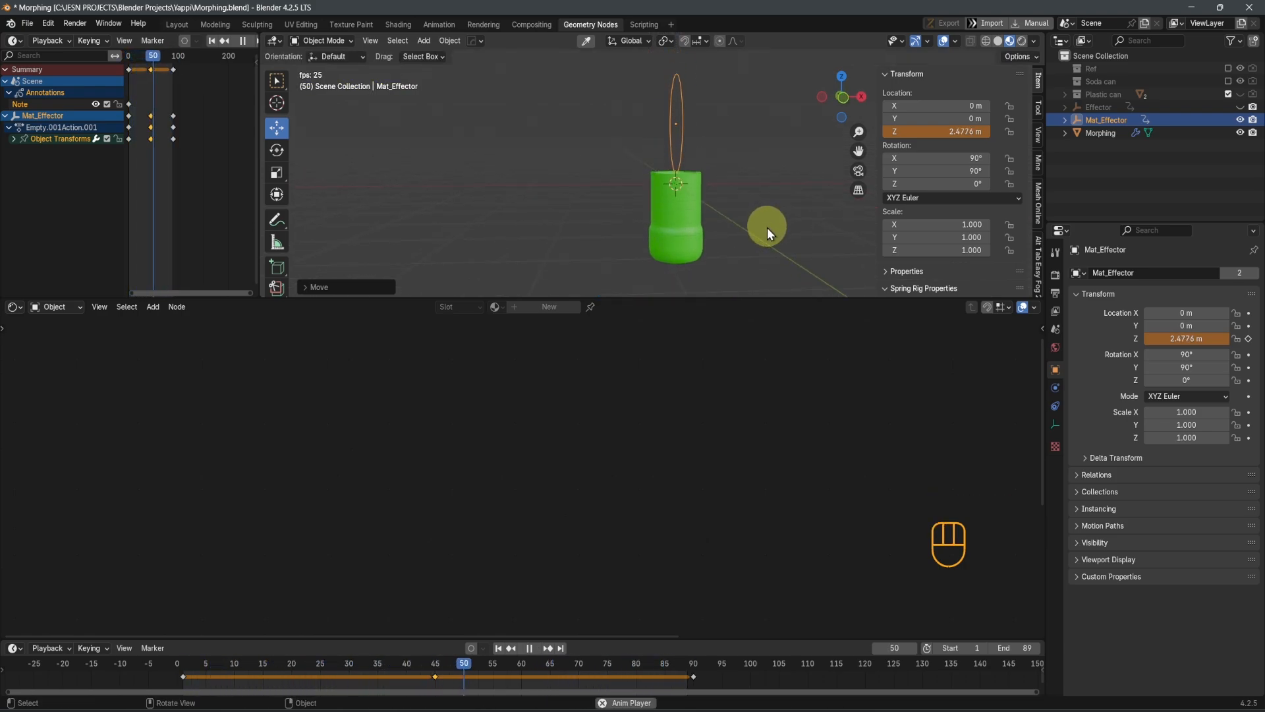
{"action": "key", "text": "space"}
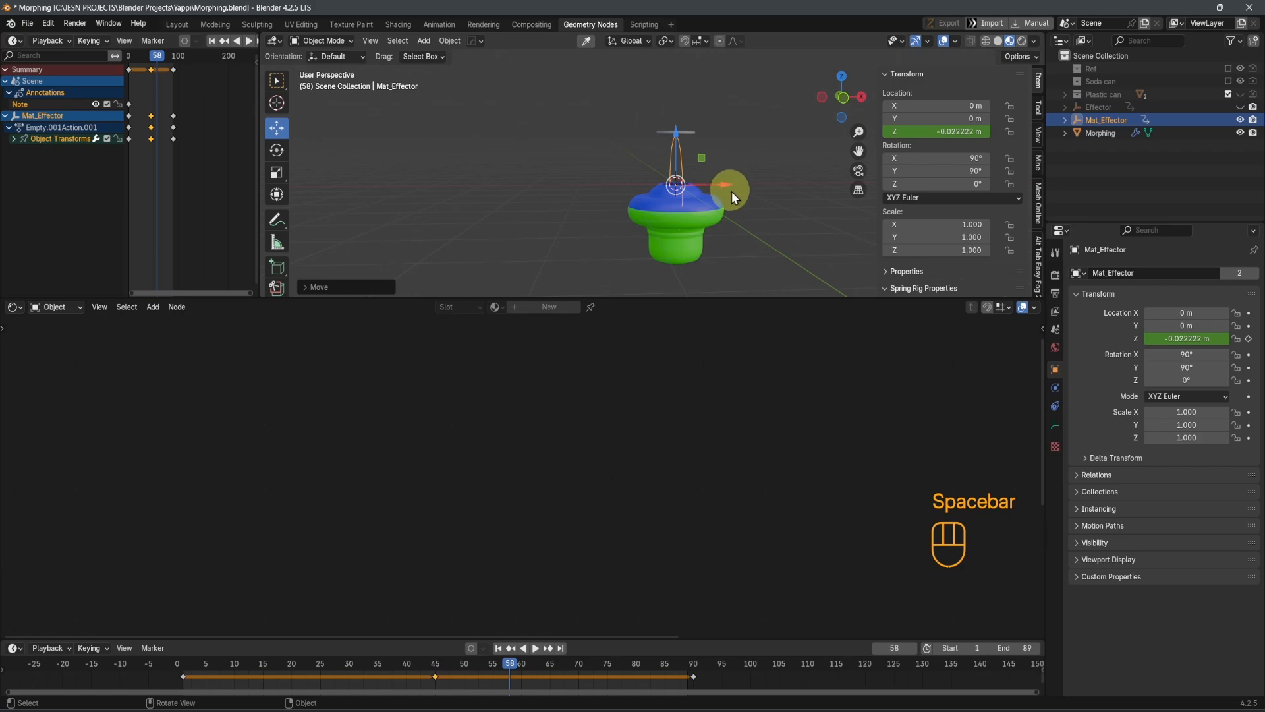
Replay the animation from frame 1 and save the file
{"action": "key", "text": "shift+Left"}
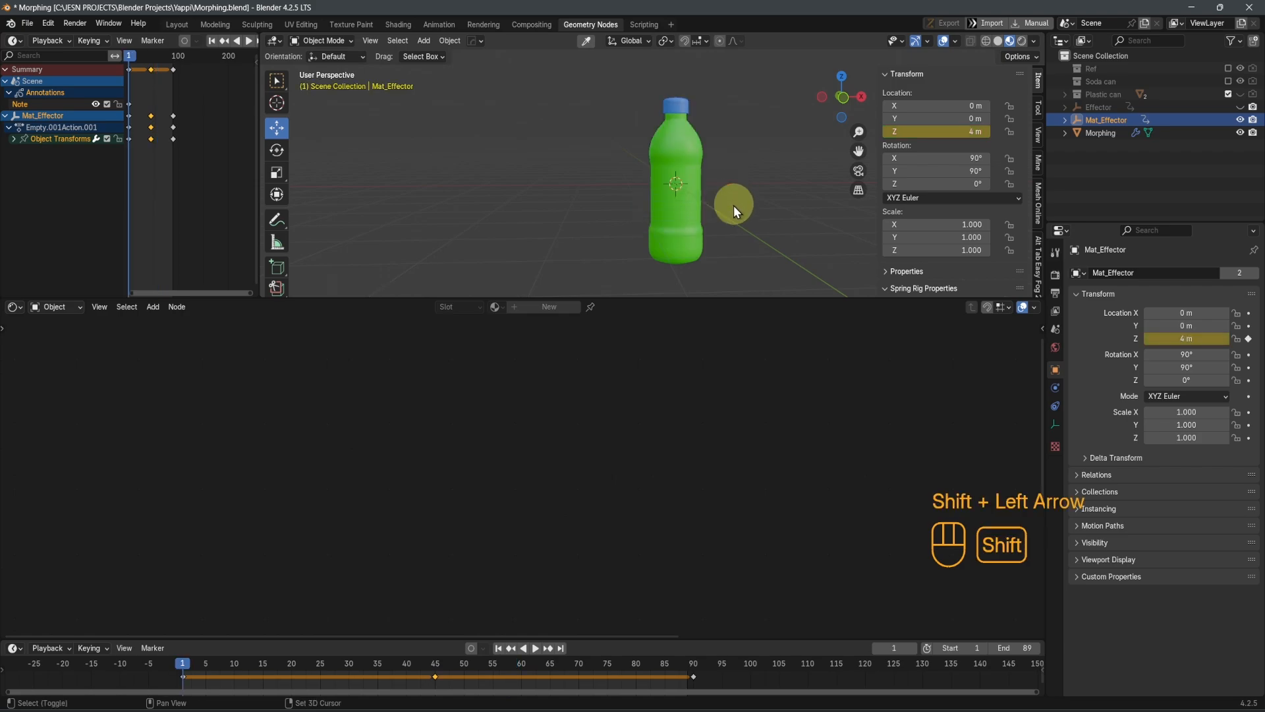
{"action": "key", "text": "space"}
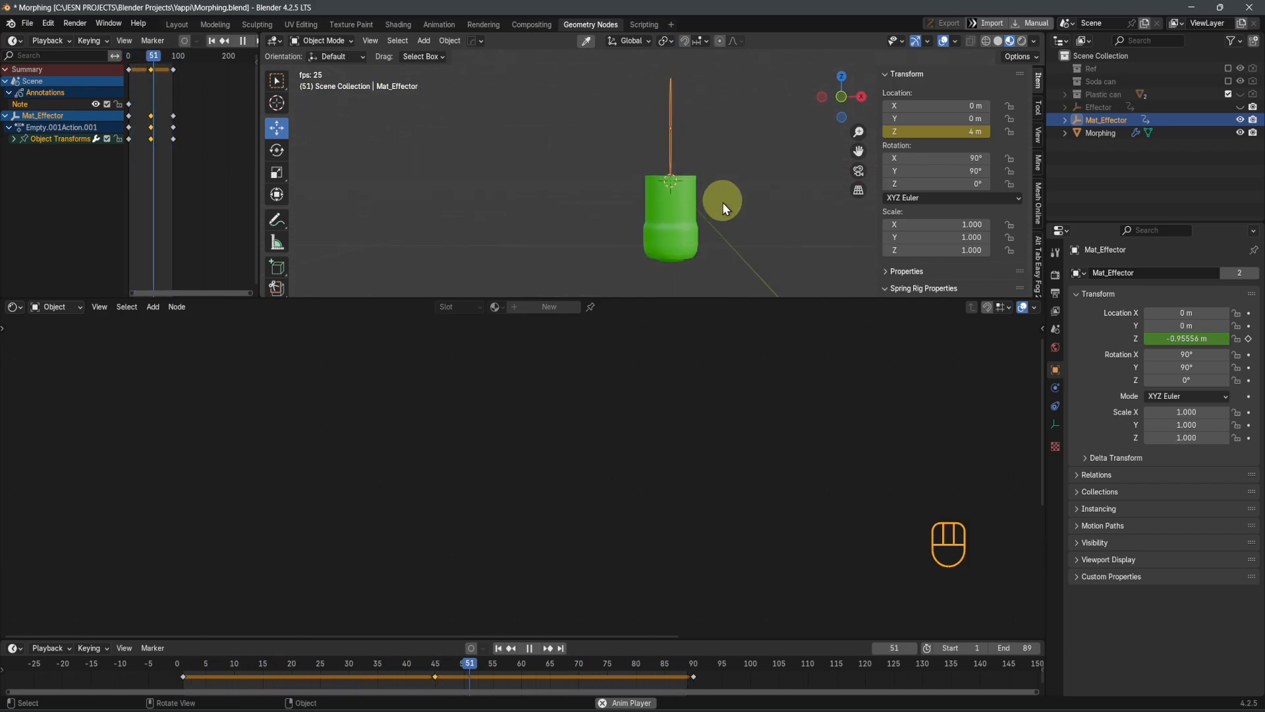
{"action": "key", "text": "ctrl+s"}
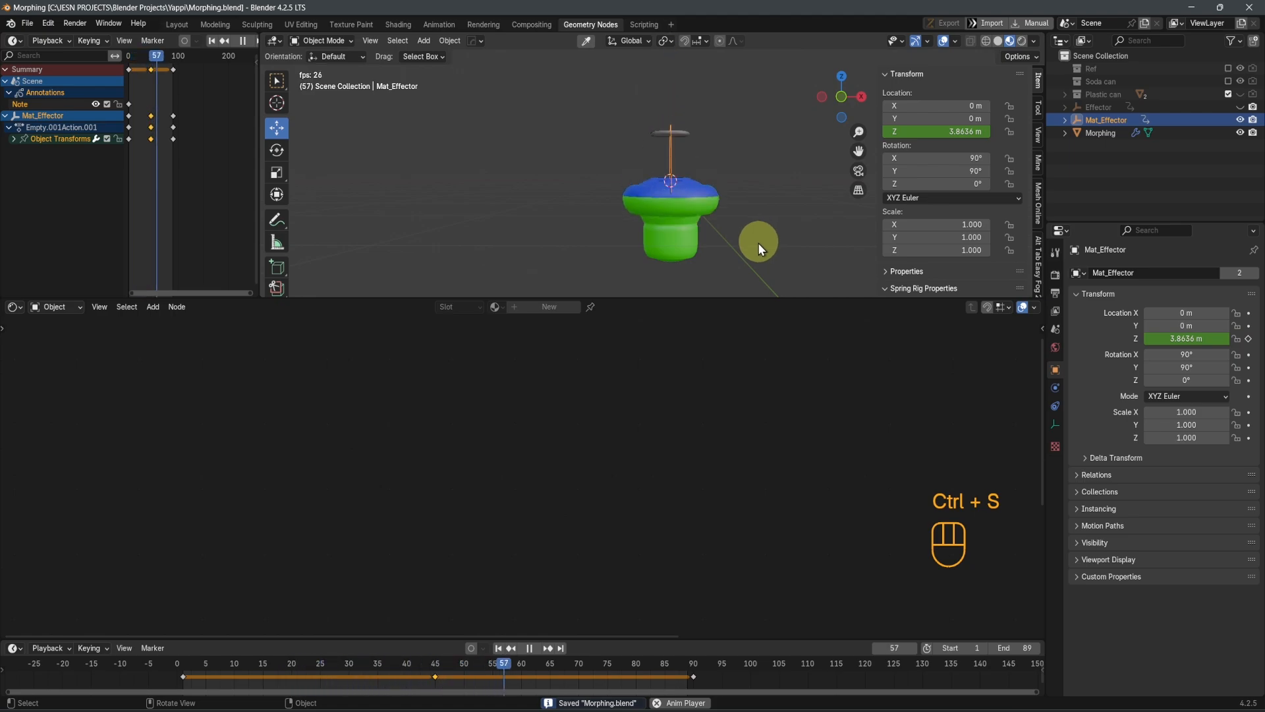
{"action": "key", "text": "space"}
Scrub to frame 55 and examine the edge between the two body colors up close in front view
{"action": "middle_click_drag", "start_coordinate": [579, 225], "coordinate": [644, 235]}
{"action": "scroll", "coordinate": [644, 234], "scroll_direction": "up", "scroll_amount": 4}
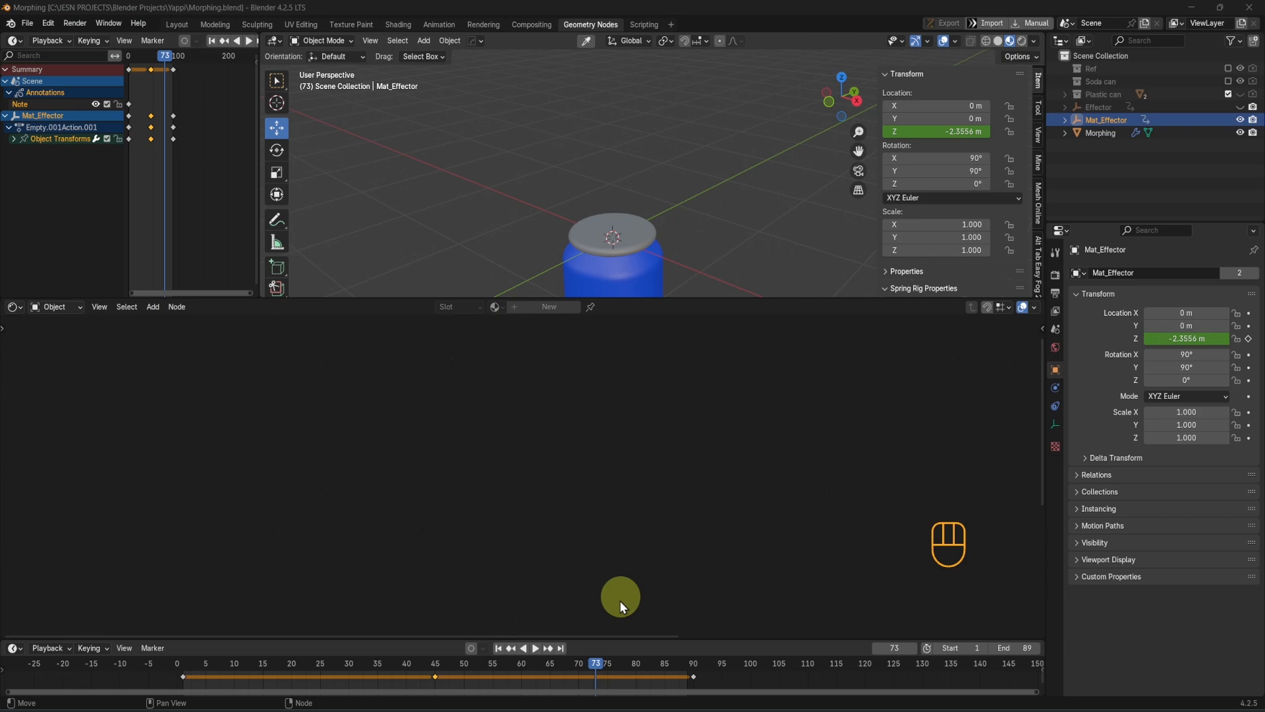
{"action": "left_click_drag", "start_coordinate": [599, 669], "coordinate": [492, 667]}
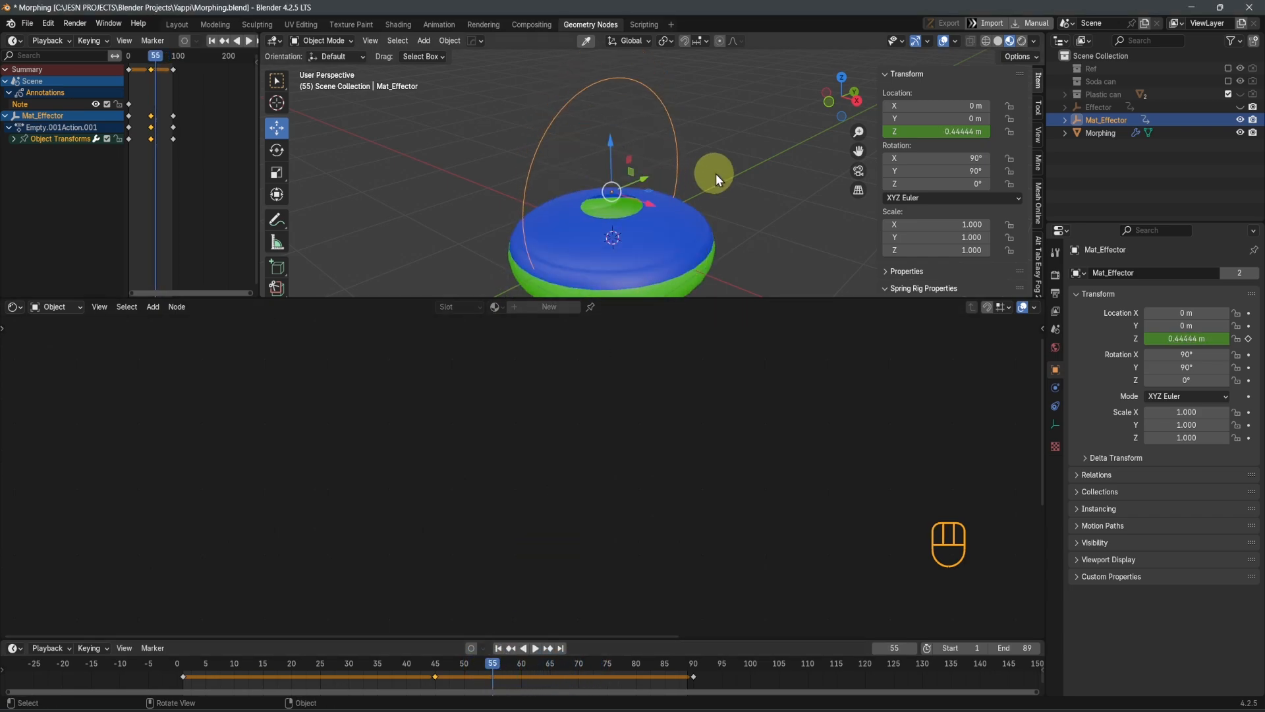
{"action": "middle_click_drag", "start_coordinate": [716, 172], "coordinate": [738, 157]}
{"action": "key", "text": "KP_1"}
{"action": "scroll", "coordinate": [657, 146], "scroll_direction": "up", "scroll_amount": 2}
{"action": "middle_click_drag", "start_coordinate": [703, 212], "coordinate": [700, 157], "text": "shift"}
{"action": "scroll", "coordinate": [691, 157], "scroll_direction": "up", "scroll_amount": 1}
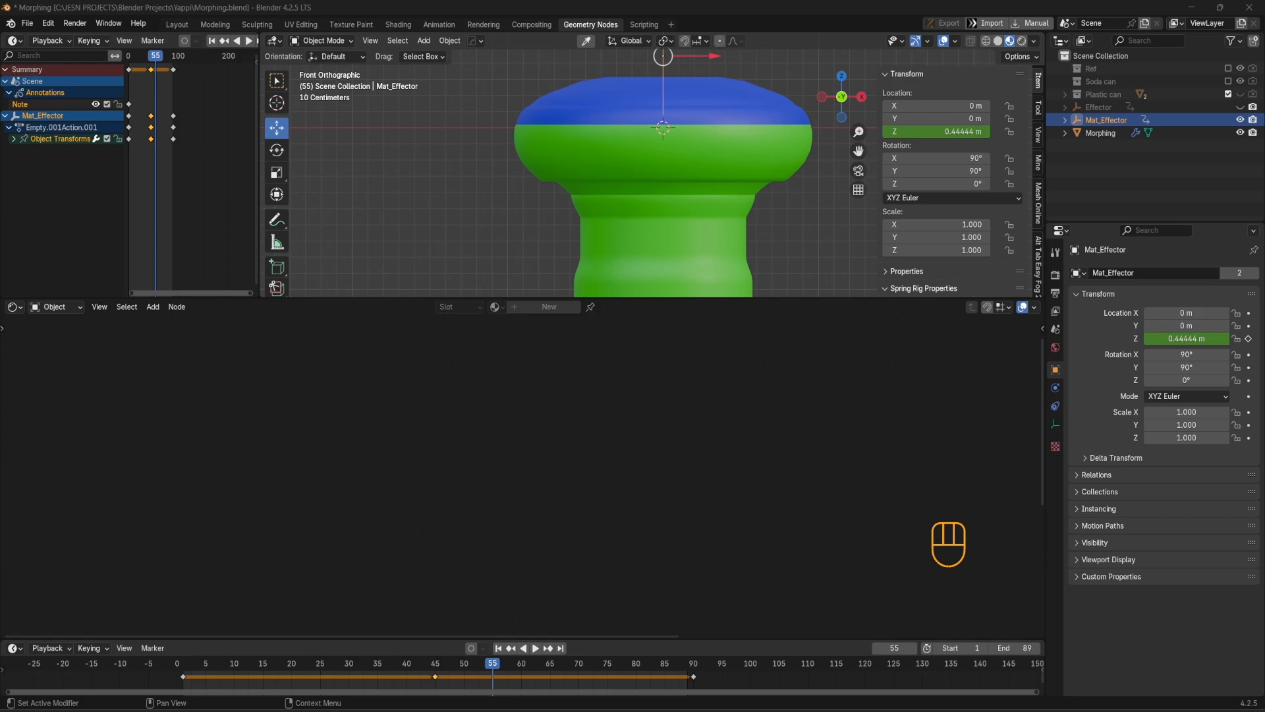
Select the Morphing object and move its Texture Coordinate node away from the Mapping node to make room
{"action": "left_click", "coordinate": [697, 154]}
{"action": "scroll", "coordinate": [617, 432], "scroll_direction": "down", "scroll_amount": 4}
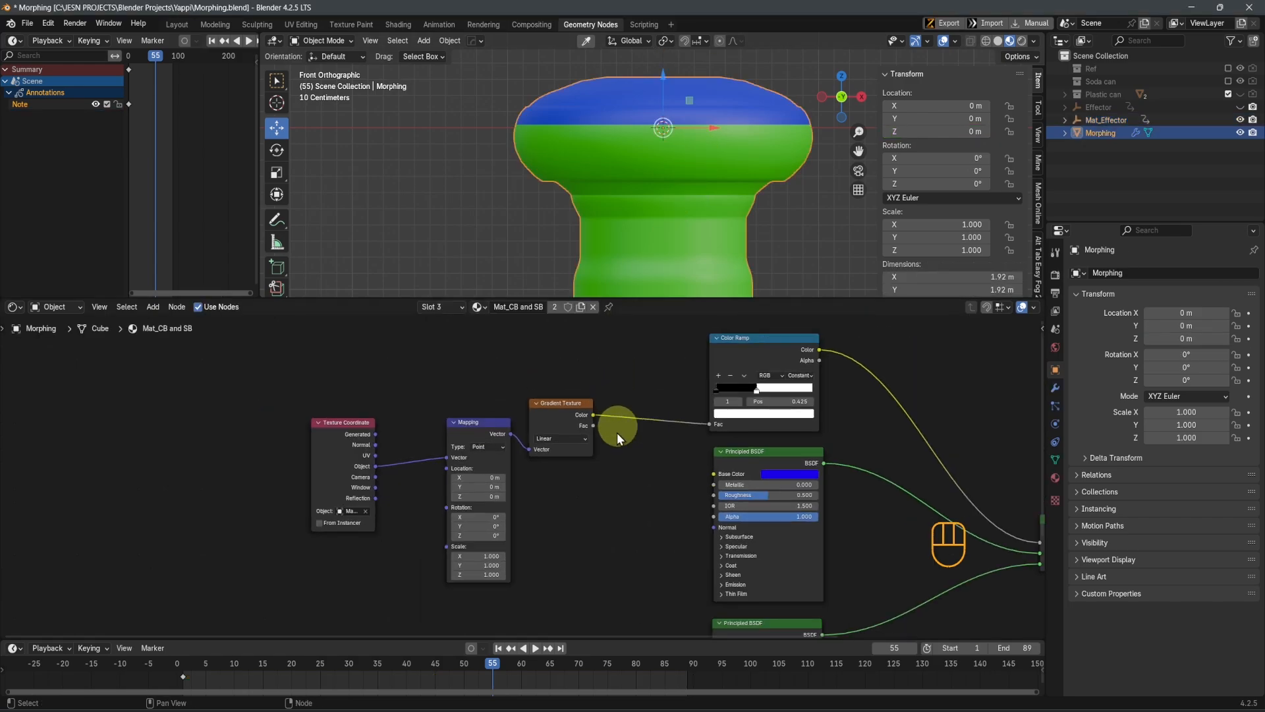
{"action": "middle_click_drag", "start_coordinate": [591, 497], "coordinate": [632, 491]}
{"action": "scroll", "coordinate": [563, 469], "scroll_direction": "down", "scroll_amount": 3}
{"action": "left_click_drag", "start_coordinate": [430, 427], "coordinate": [330, 404]}
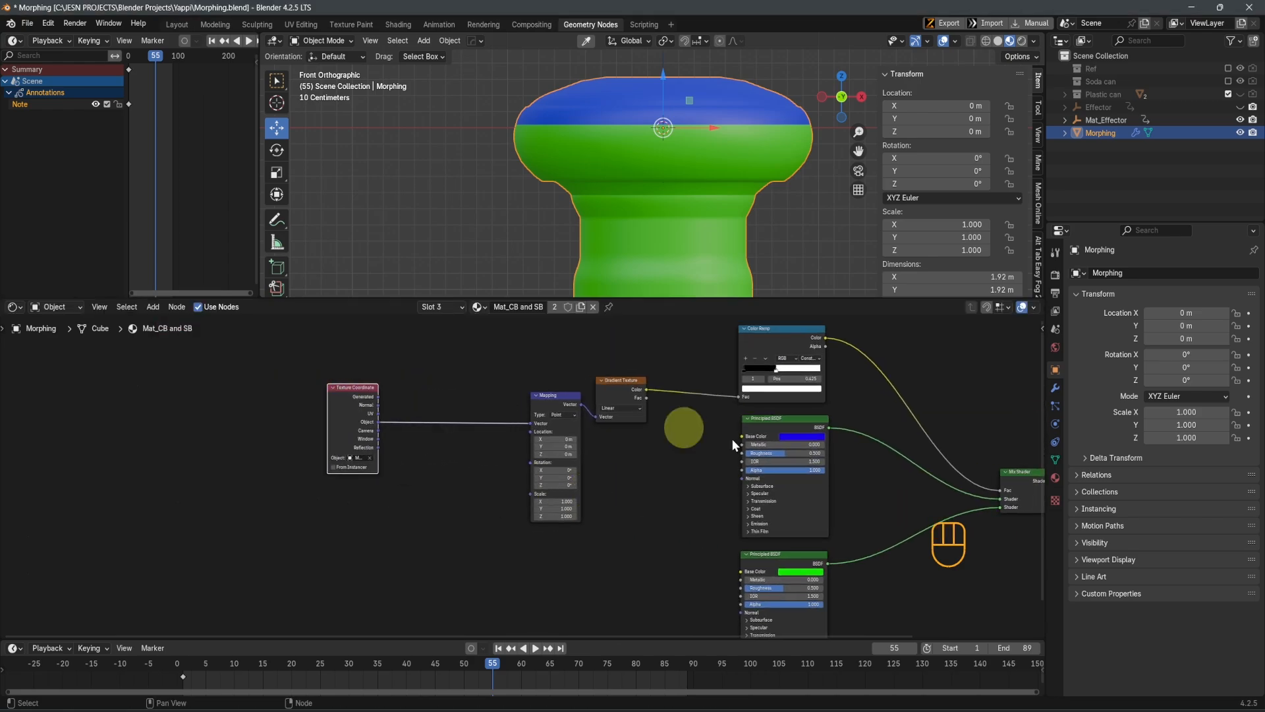
Insert a Mix Color node between the Texture Coordinate's Object output and the Mapping node, and space the Texture Coordinate node farther from it
{"action": "middle_click_drag", "start_coordinate": [647, 485], "coordinate": [709, 479]}
{"action": "key", "text": "shift+a"}
{"action": "left_click", "coordinate": [702, 478]}
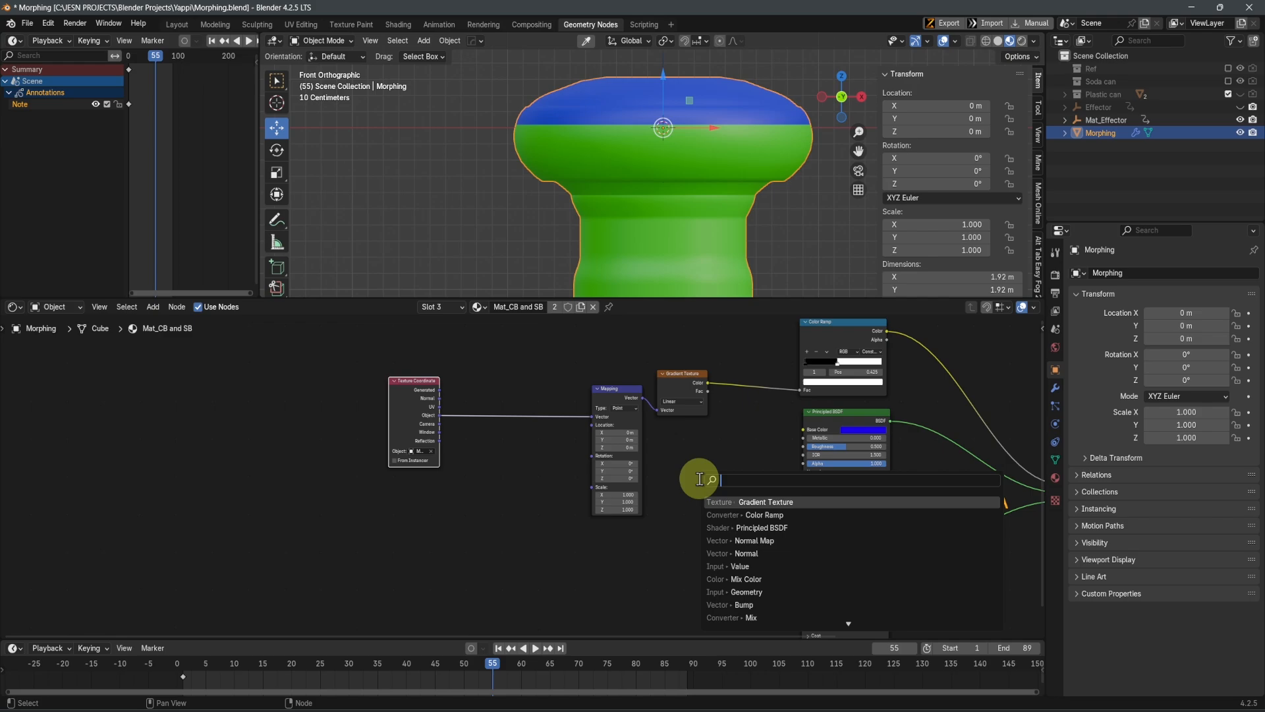
{"action": "type", "text": "muix"}
{"action": "key", "text": "BackSpace"}
{"action": "key", "text": "BackSpace"}
{"action": "key", "text": "BackSpace"}
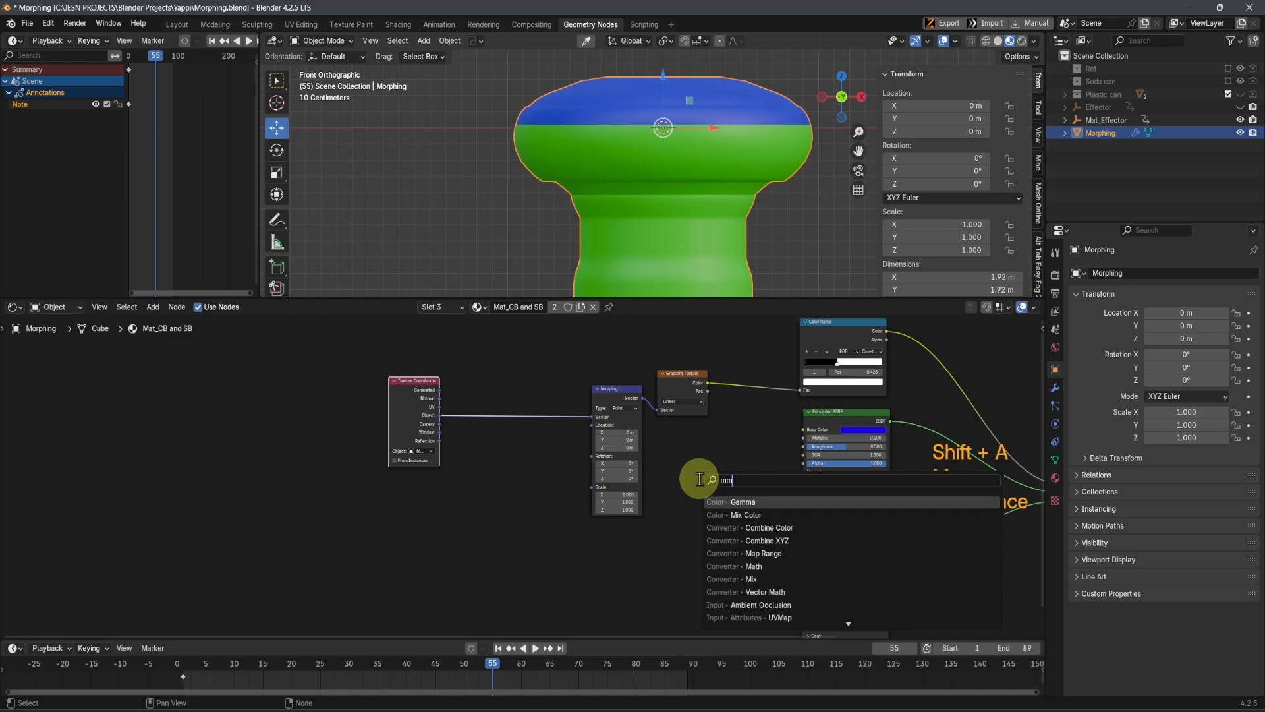
{"action": "type", "text": "ix"}
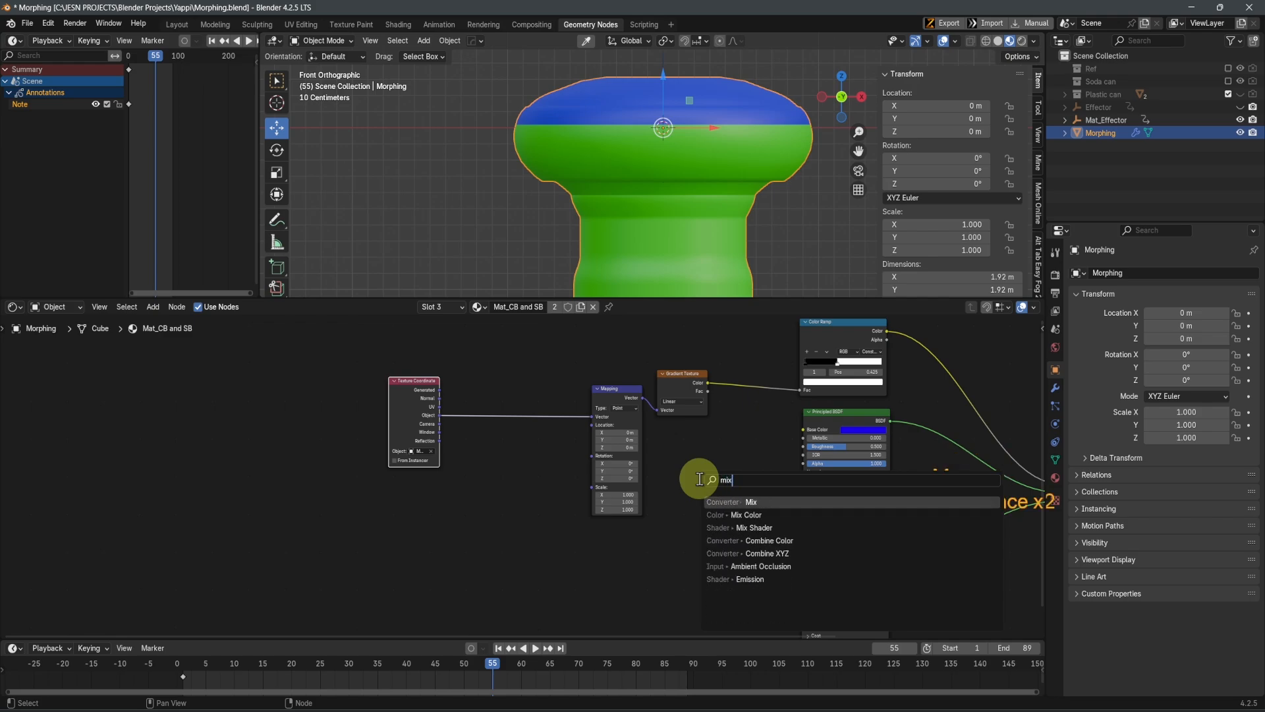
{"action": "left_click", "coordinate": [729, 515]}
{"action": "left_click", "coordinate": [521, 414]}
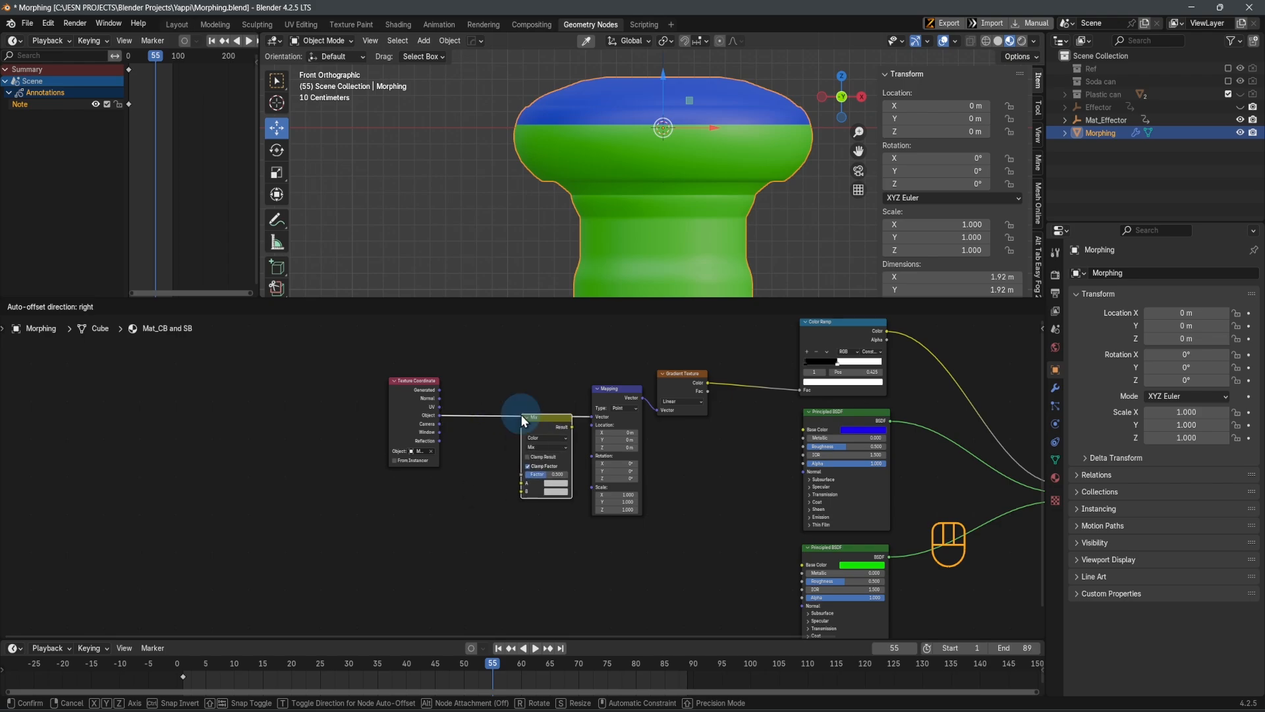
{"action": "scroll", "coordinate": [517, 525], "scroll_direction": "up", "scroll_amount": 2}
{"action": "left_click_drag", "start_coordinate": [326, 394], "coordinate": [262, 394]}
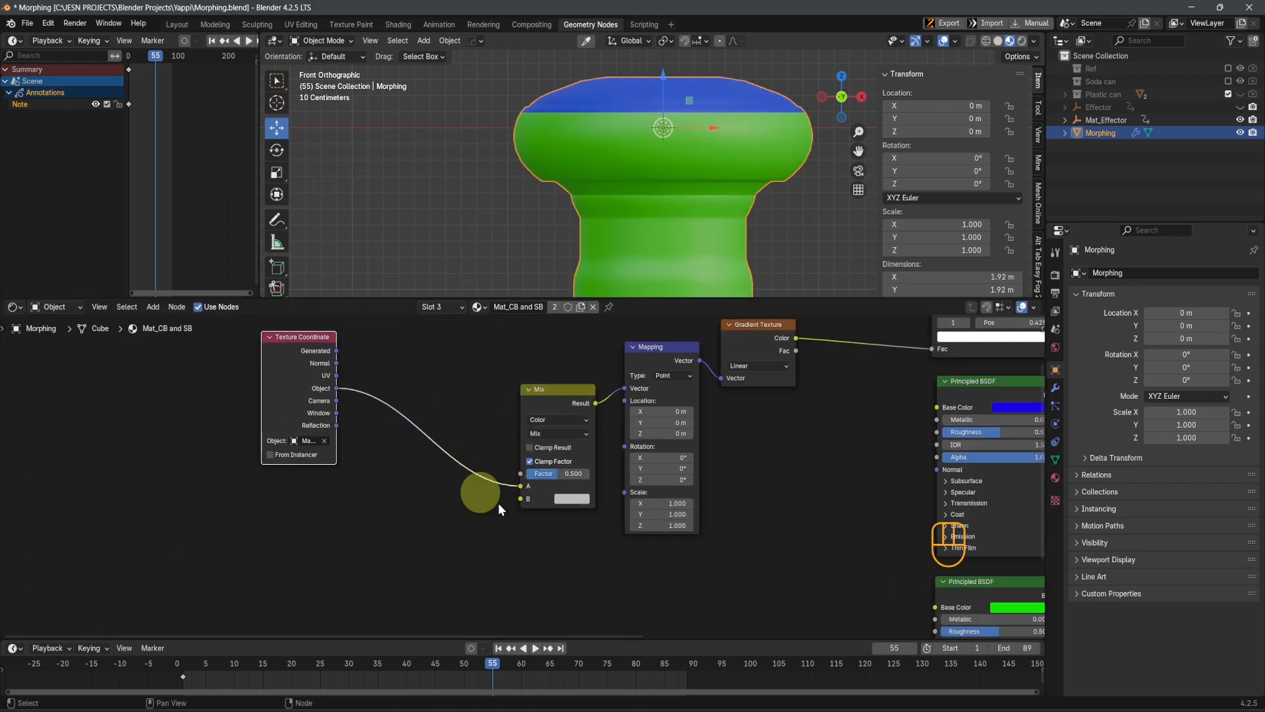
Add a Noise Texture node feeding the Mix node's B input
{"action": "scroll", "coordinate": [517, 490], "scroll_direction": "up", "scroll_amount": 3}
{"action": "middle_click_drag", "start_coordinate": [533, 531], "coordinate": [563, 568]}
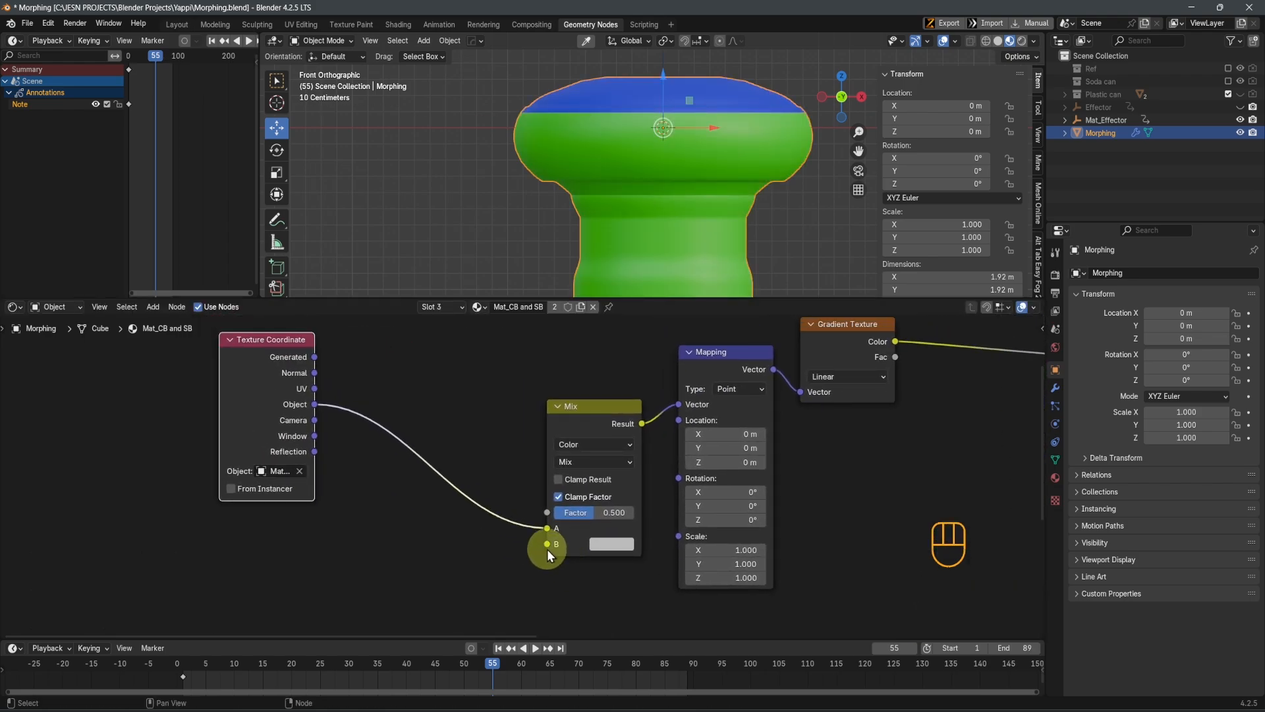
{"action": "left_click_drag", "start_coordinate": [545, 549], "coordinate": [448, 557]}
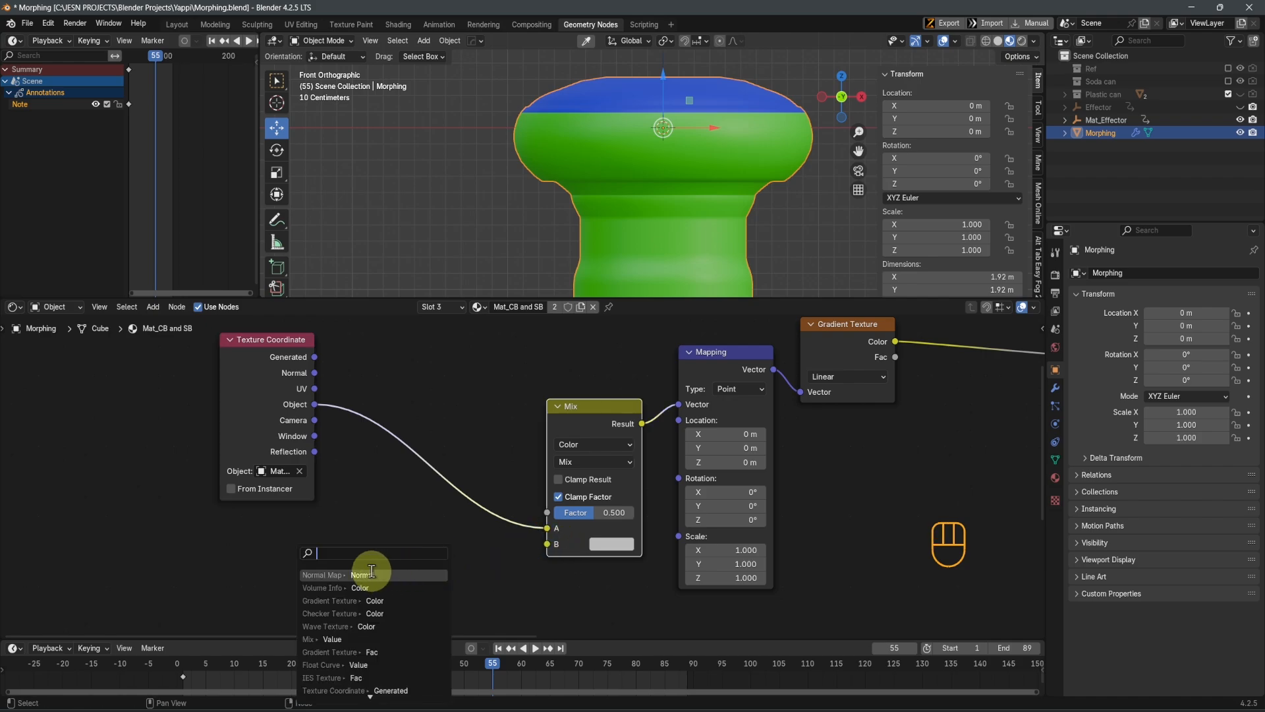
{"action": "type", "text": "noi"}
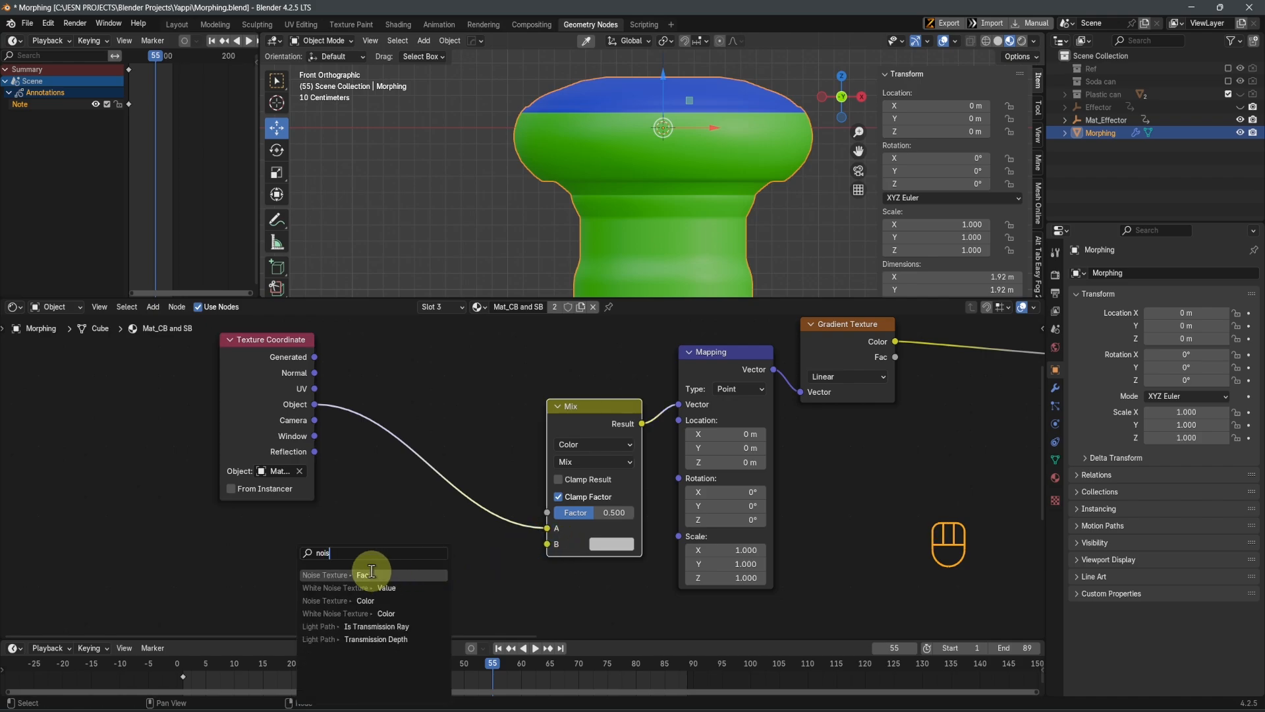
{"action": "type", "text": "s"}
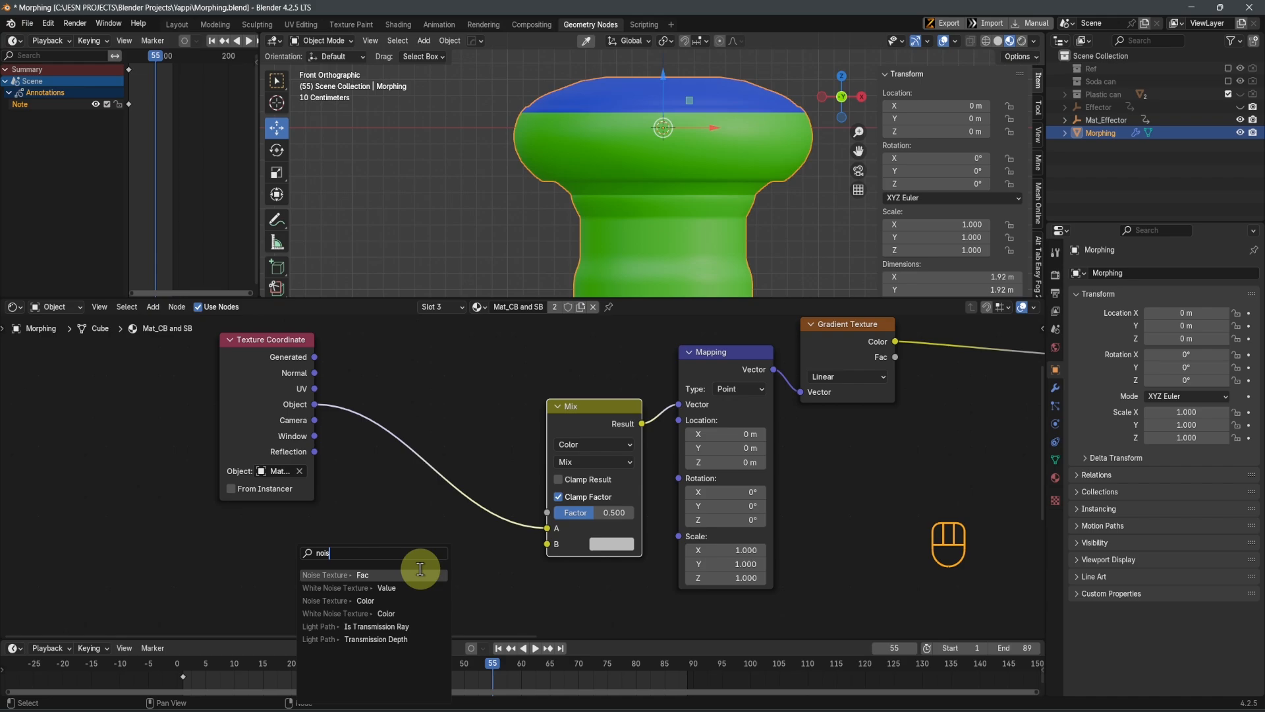
Place the Noise Texture node beside the Mix node and connect its Color output to the Mix node's B input
{"action": "left_click", "coordinate": [409, 574]}
{"action": "left_click", "coordinate": [386, 545]}
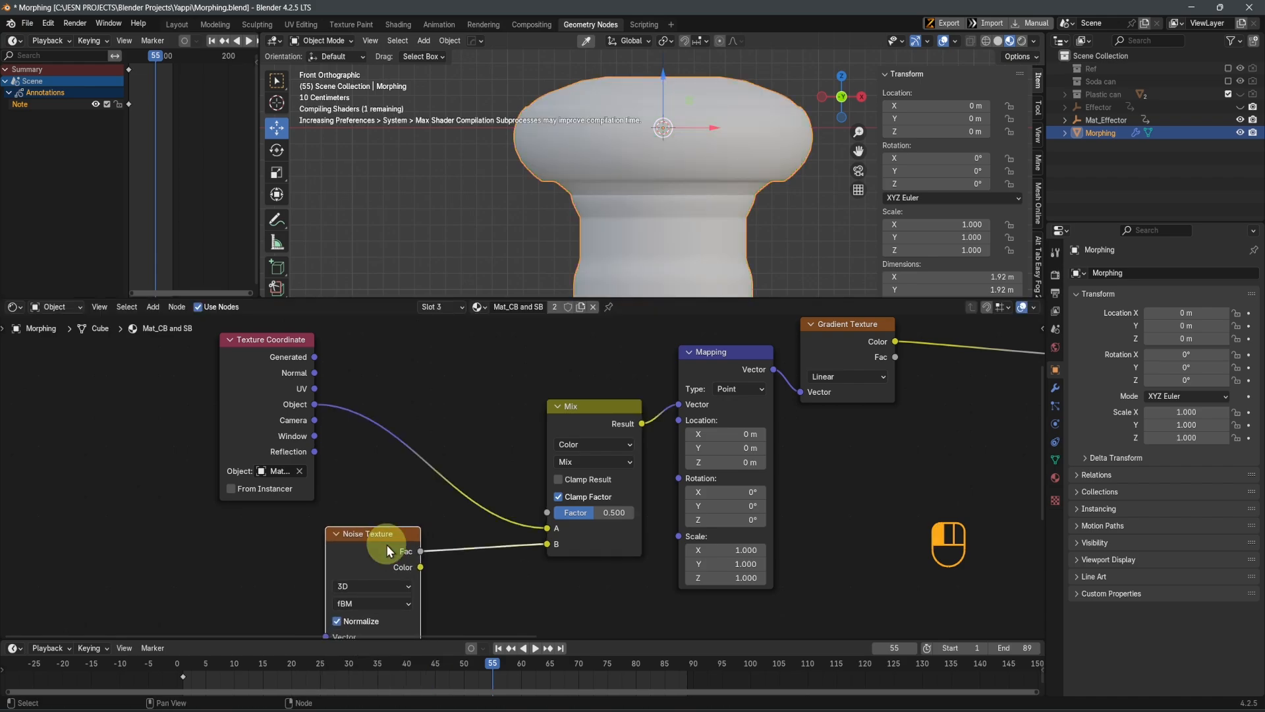
{"action": "left_click_drag", "start_coordinate": [421, 566], "coordinate": [540, 544]}
{"action": "scroll", "coordinate": [419, 566], "scroll_direction": "up", "scroll_amount": 1}
{"action": "middle_click_drag", "start_coordinate": [427, 555], "coordinate": [480, 461]}
{"action": "middle_click_drag", "start_coordinate": [527, 512], "coordinate": [533, 489]}
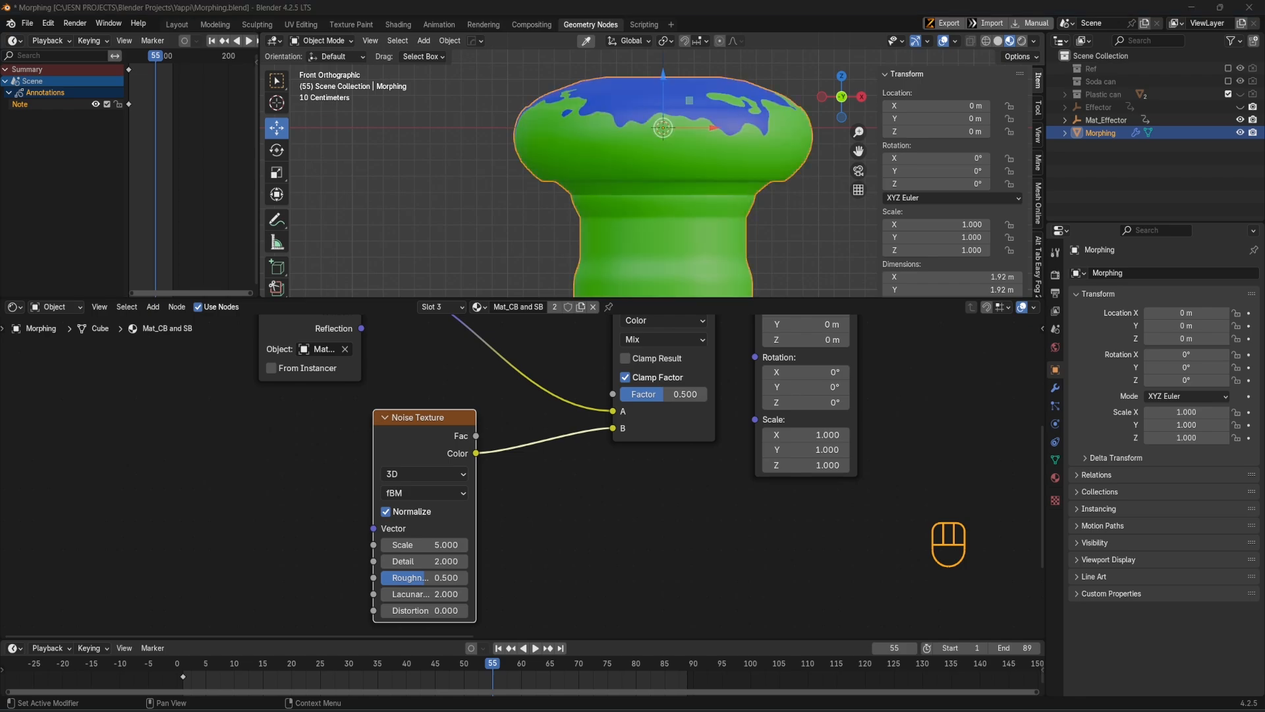
Play the morph animation up to frame 65 to review the noisy boundary between the two colors
{"action": "left_click", "coordinate": [436, 544]}
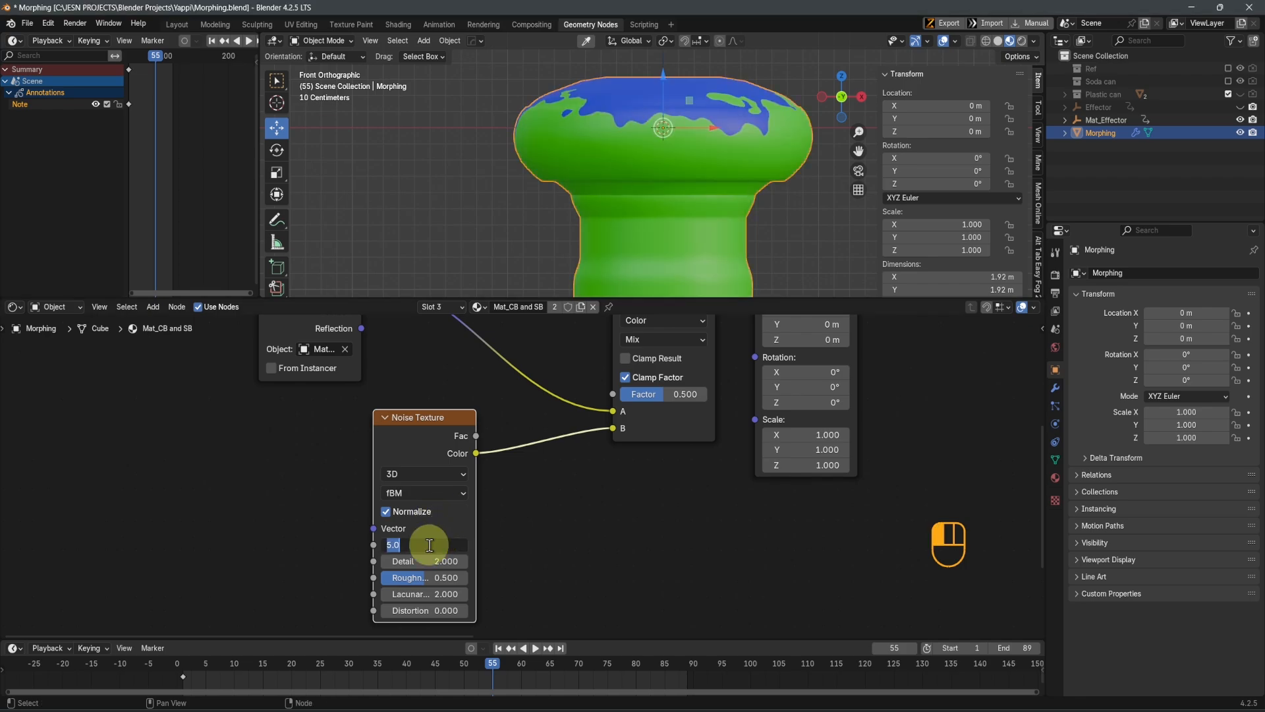
{"action": "key", "text": "space"}
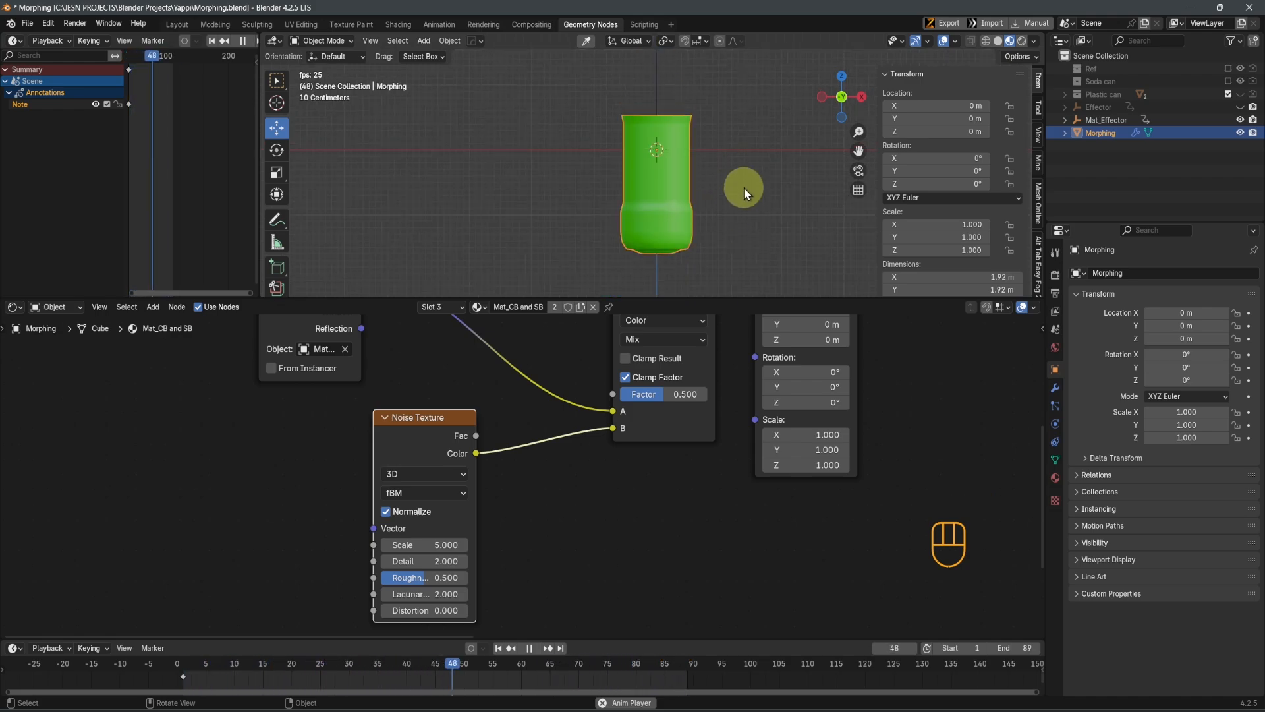
{"action": "key", "text": "space"}
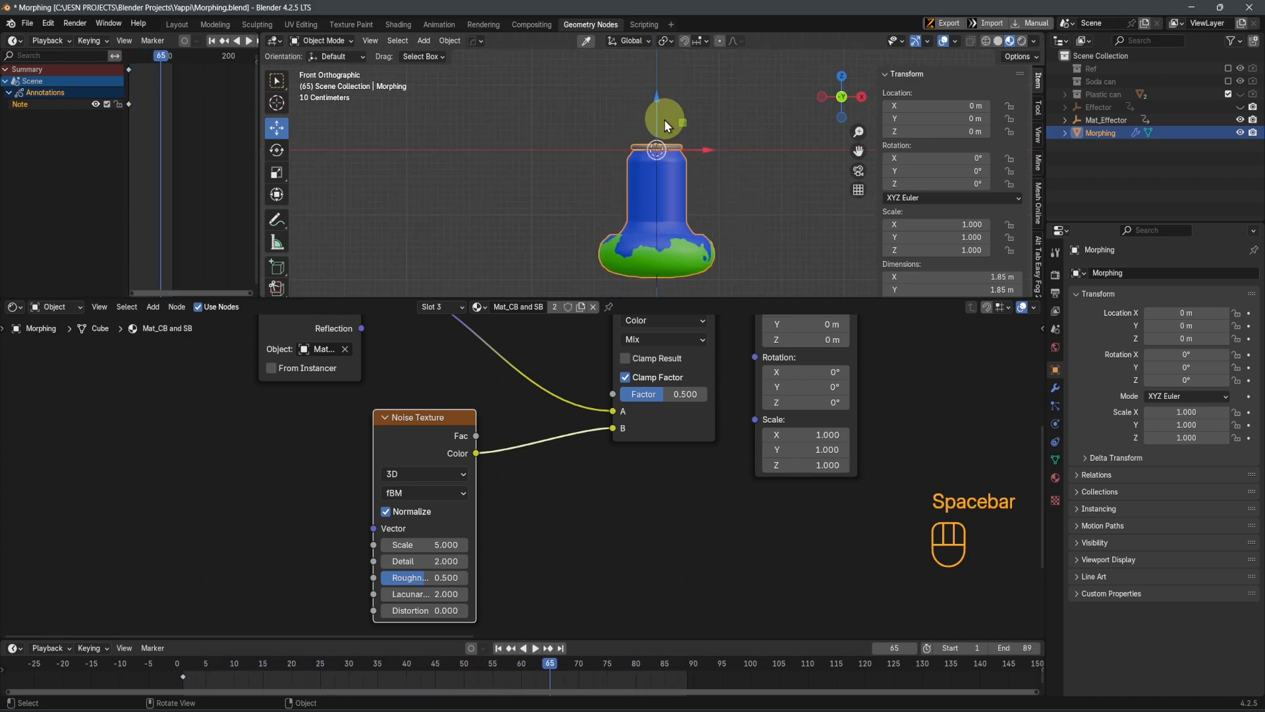
Try a Noise Texture Scale of 2, set it to 8, and replay the morph animation
{"action": "left_click", "coordinate": [433, 545]}
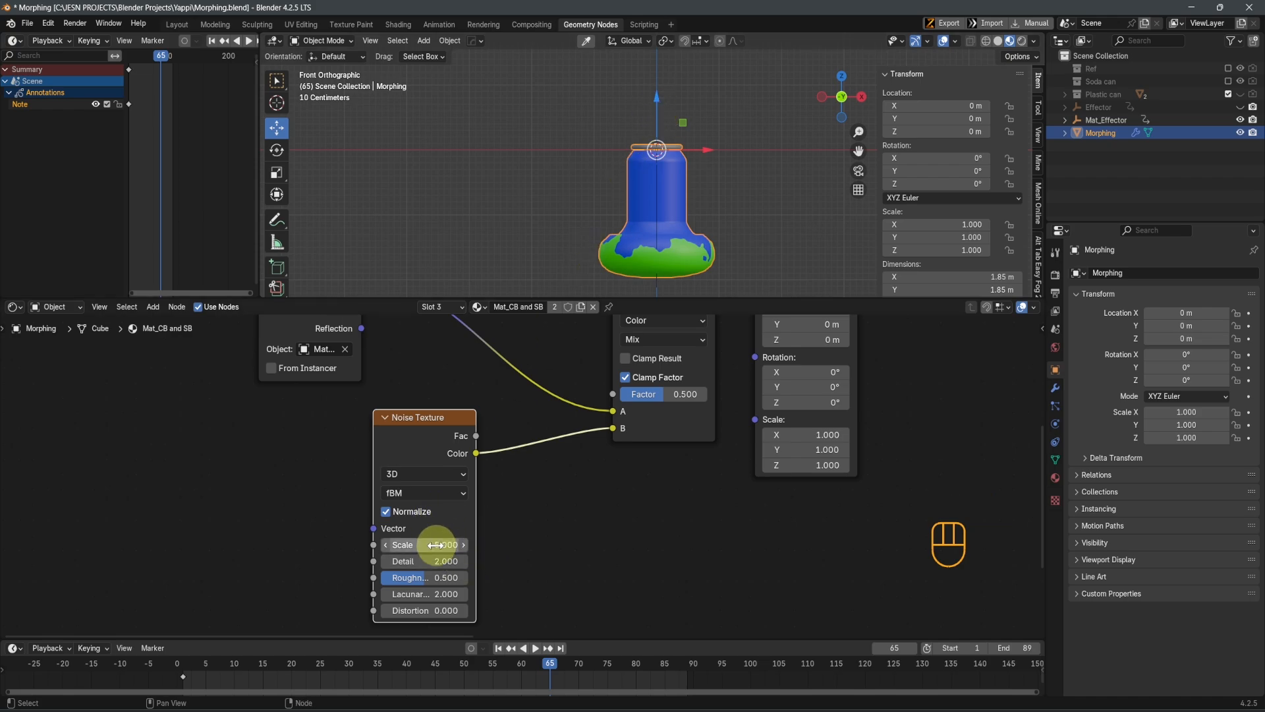
{"action": "type", "text": "2"}
{"action": "key", "text": "Return"}
{"action": "left_click", "coordinate": [434, 545]}
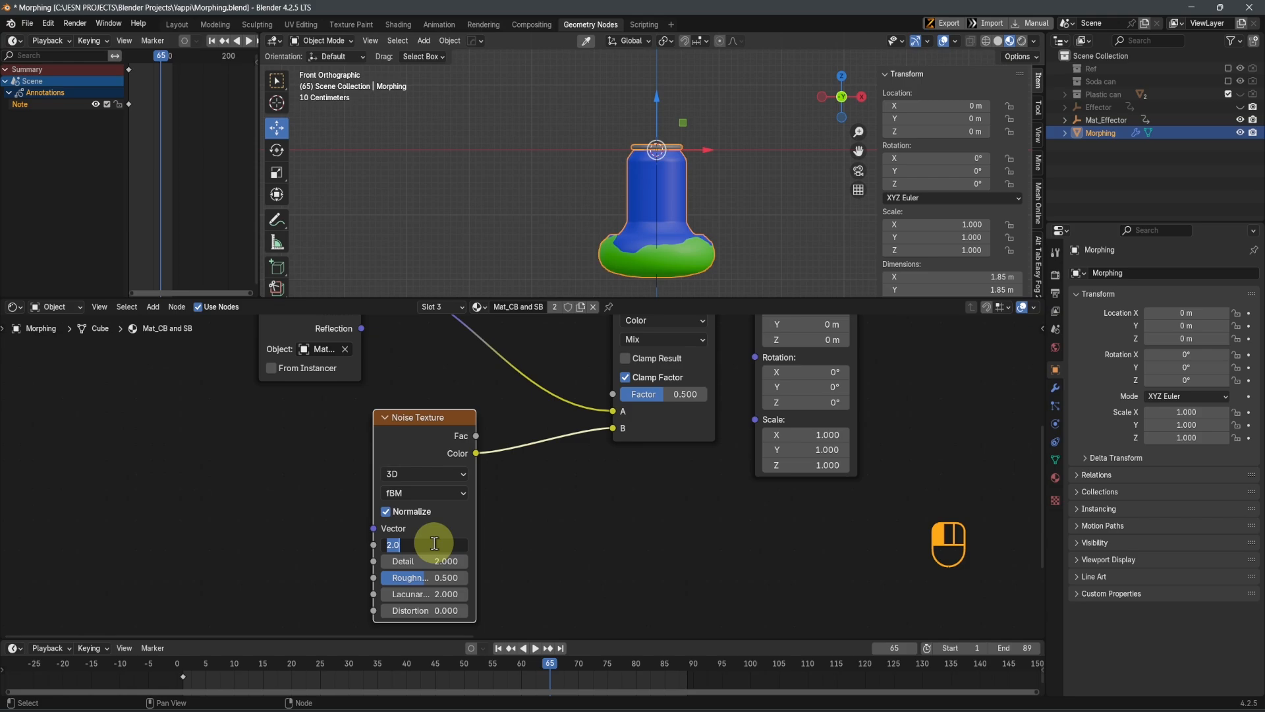
{"action": "type", "text": "8"}
{"action": "key", "text": "Return"}
{"action": "key", "text": "space"}
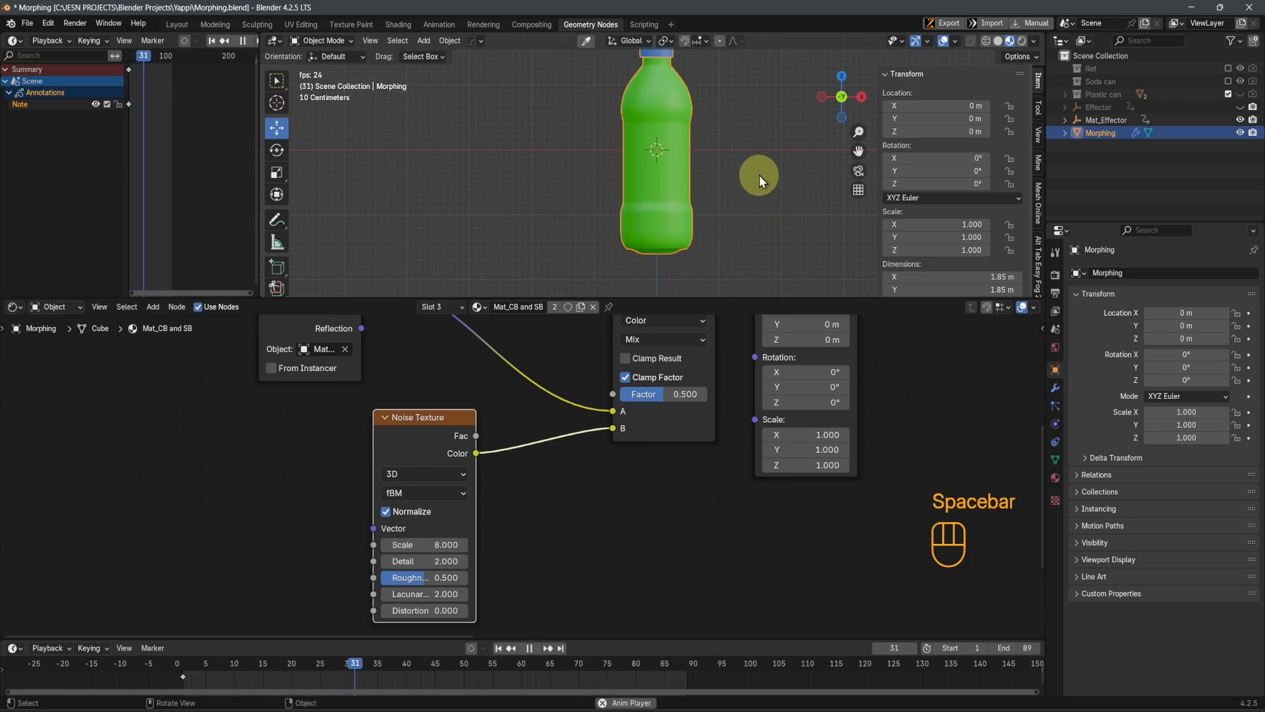
{"action": "key", "text": "space"}
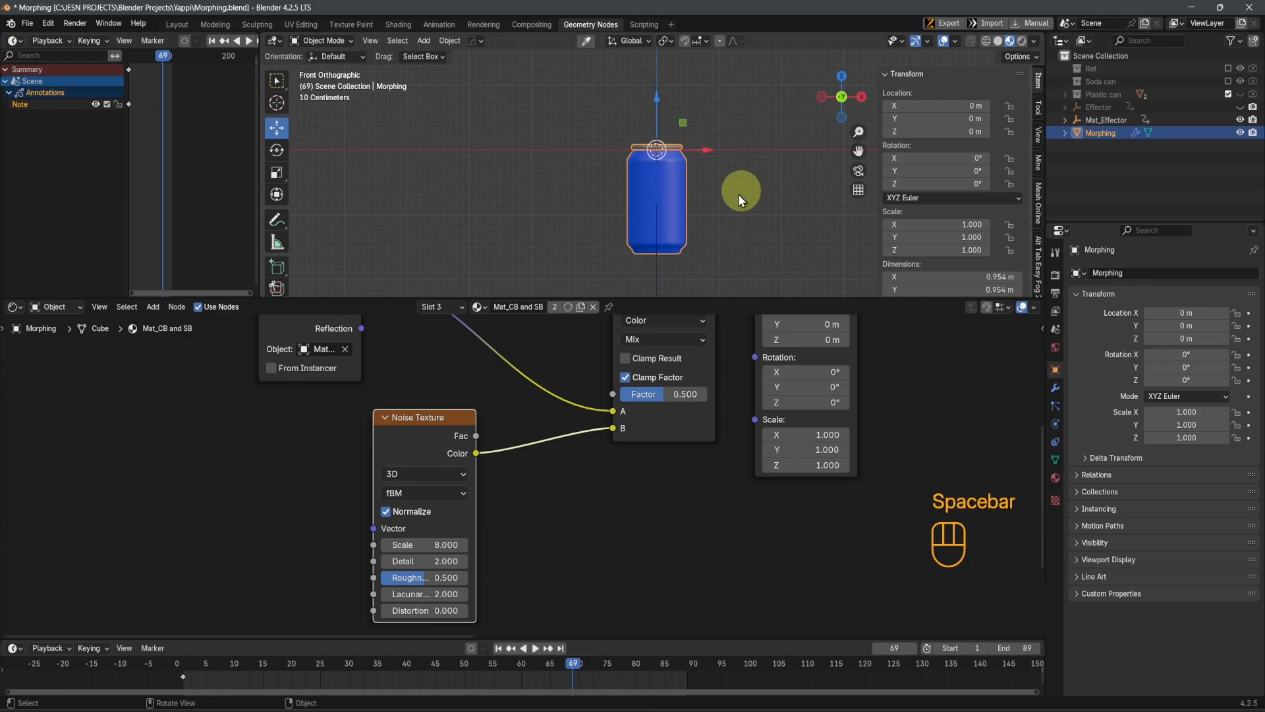
Try a Noise Texture Detail of 4 and play the animation to judge the color boundary
{"action": "left_click", "coordinate": [420, 561]}
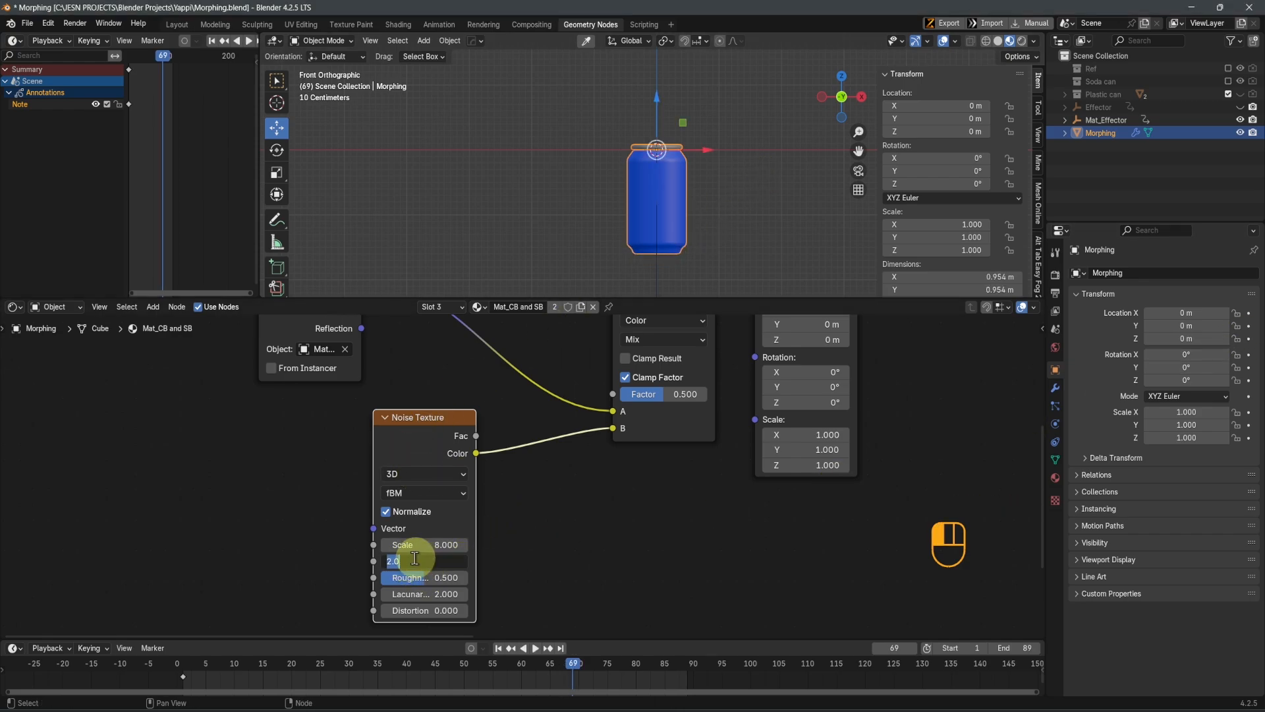
{"action": "type", "text": "4"}
{"action": "key", "text": "Return"}
{"action": "key", "text": "space"}
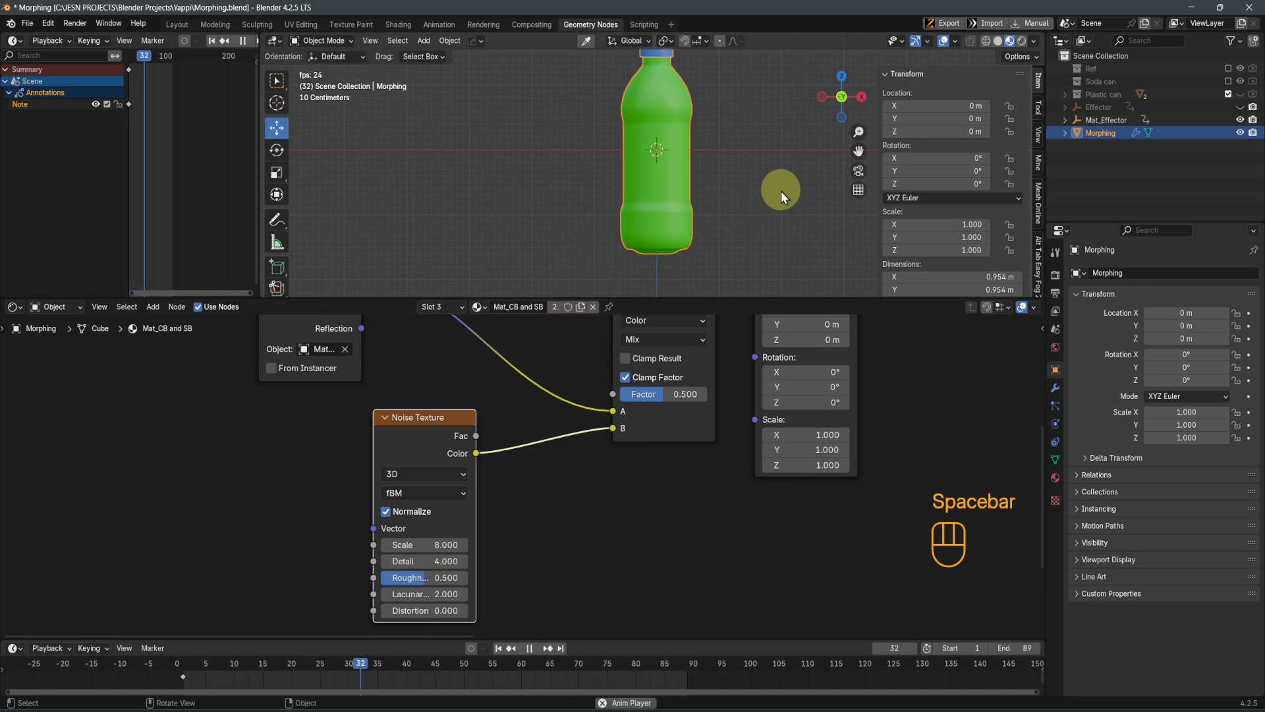
{"action": "key", "text": "space"}
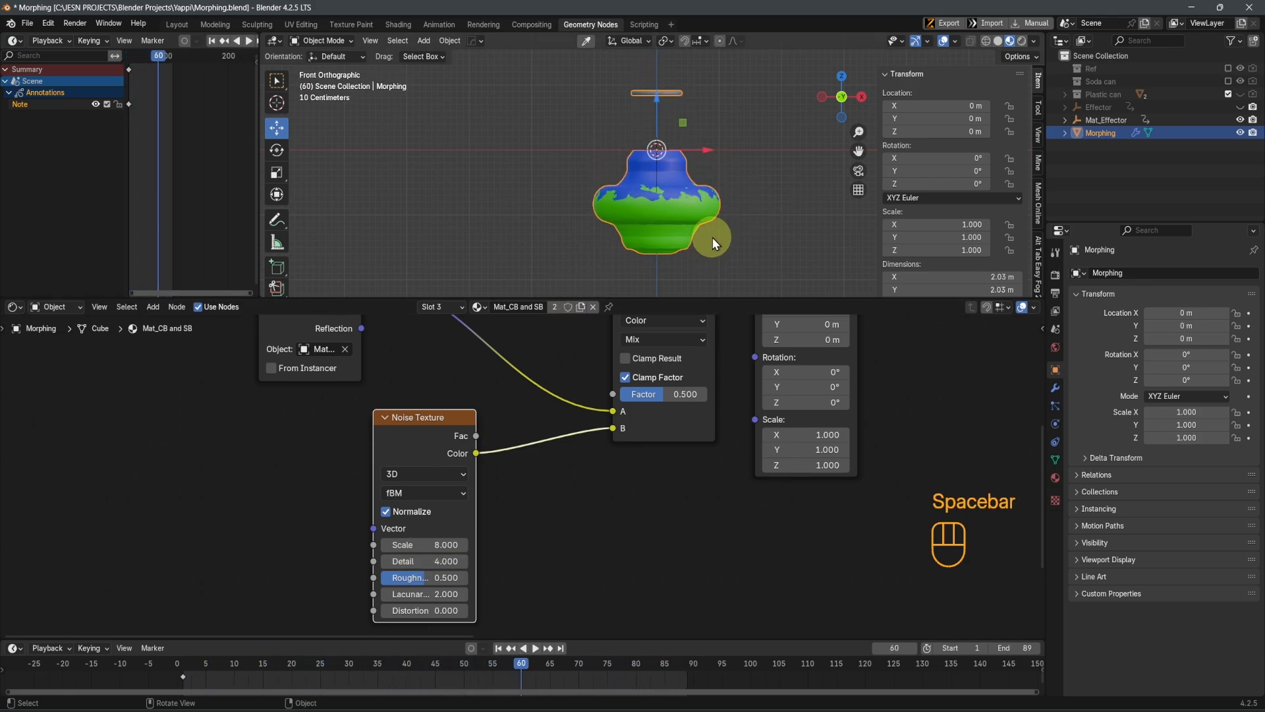
Compare Noise Texture Detail values of 2 and 4 at the color boundary and bring Detail down to 0
{"action": "left_click_drag", "start_coordinate": [422, 561], "coordinate": [389, 561]}
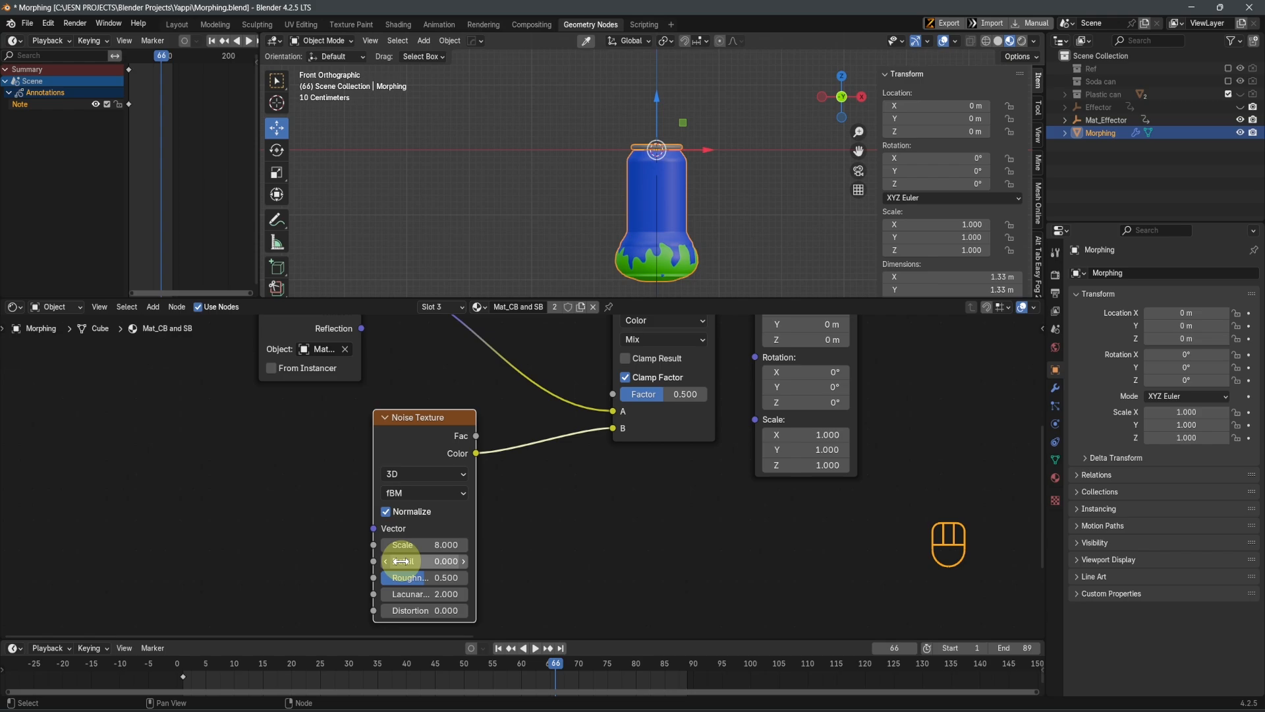
{"action": "left_click", "coordinate": [401, 562]}
{"action": "type", "text": "2"}
{"action": "key", "text": "Return"}
{"action": "left_click", "coordinate": [403, 560]}
{"action": "type", "text": "4"}
{"action": "key", "text": "Return"}
{"action": "left_click_drag", "start_coordinate": [403, 559], "coordinate": [270, 564]}
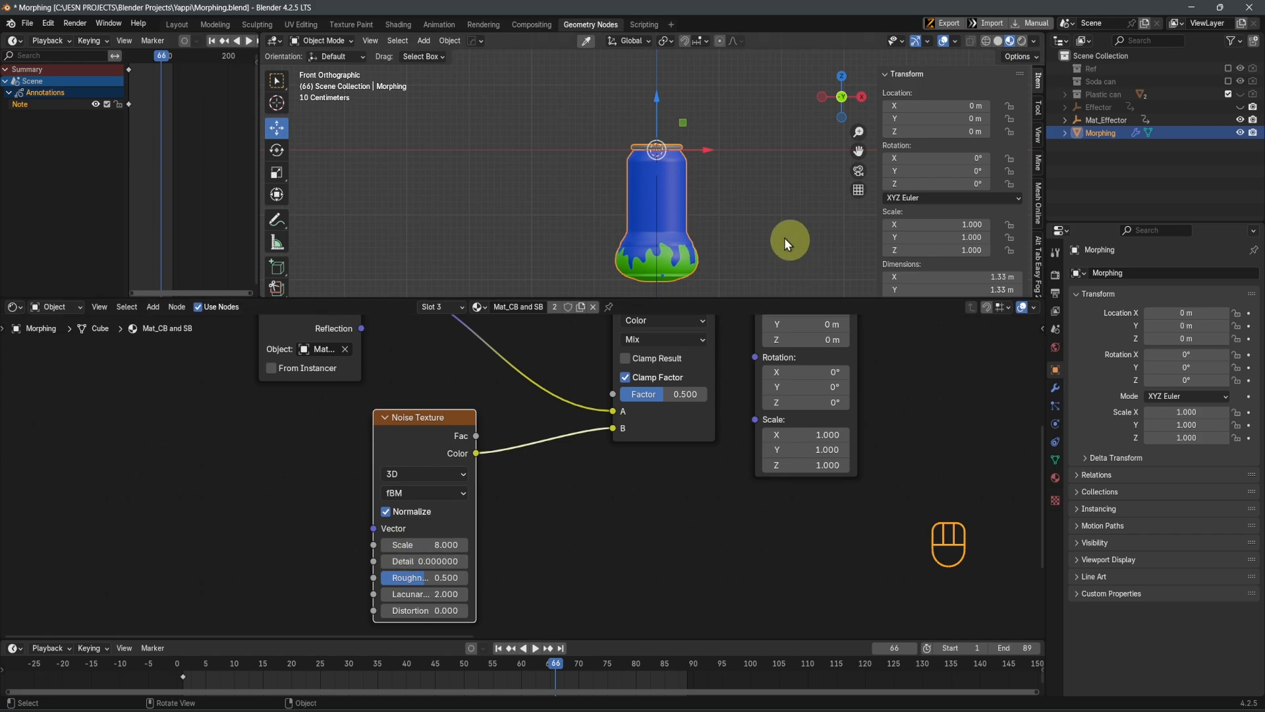
Try raising the Noise Texture's Lacunarity to 37.7 and undo the change
{"action": "middle_click_drag", "start_coordinate": [651, 570], "coordinate": [693, 508]}
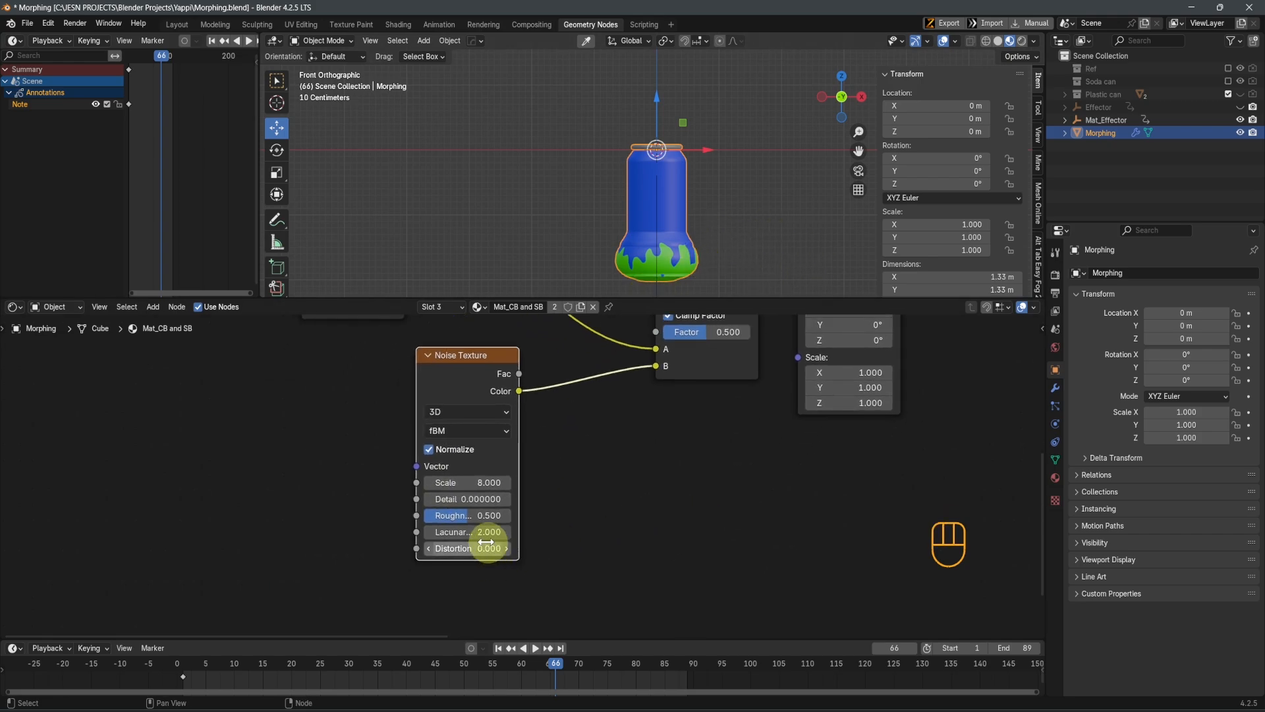
{"action": "left_click_drag", "start_coordinate": [472, 531], "coordinate": [650, 516]}
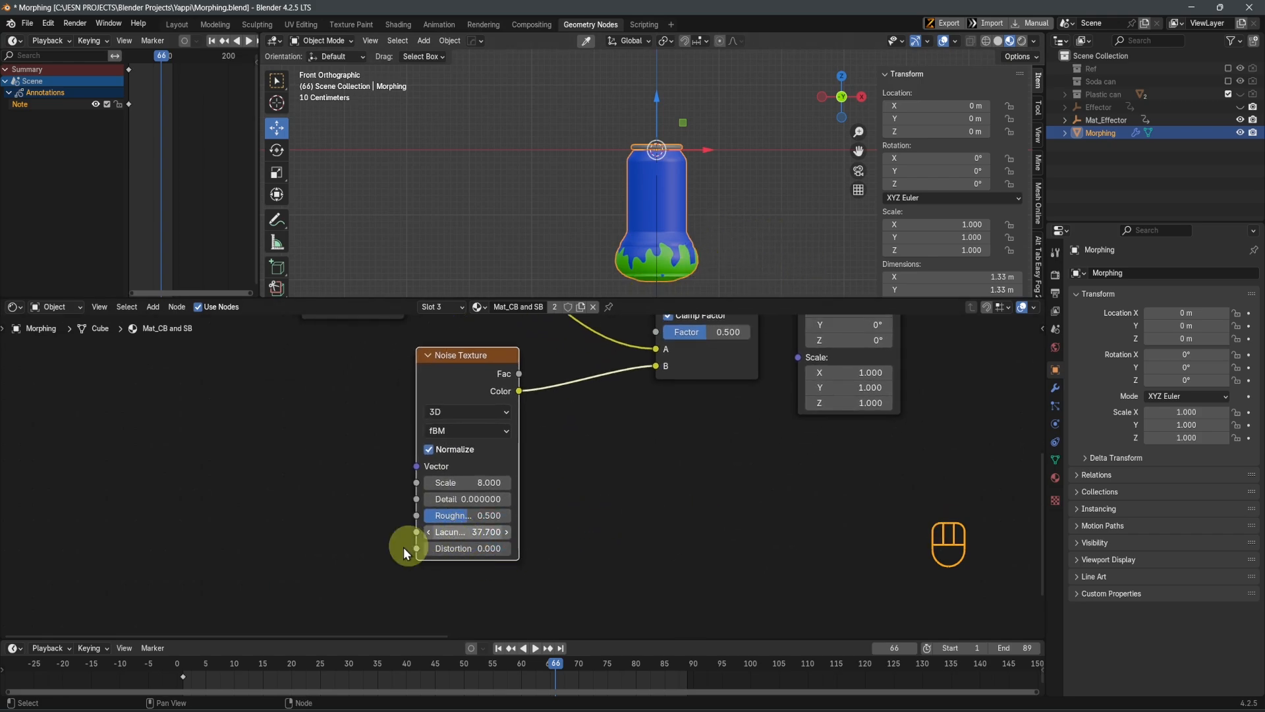
{"action": "key", "text": "ctrl+z"}
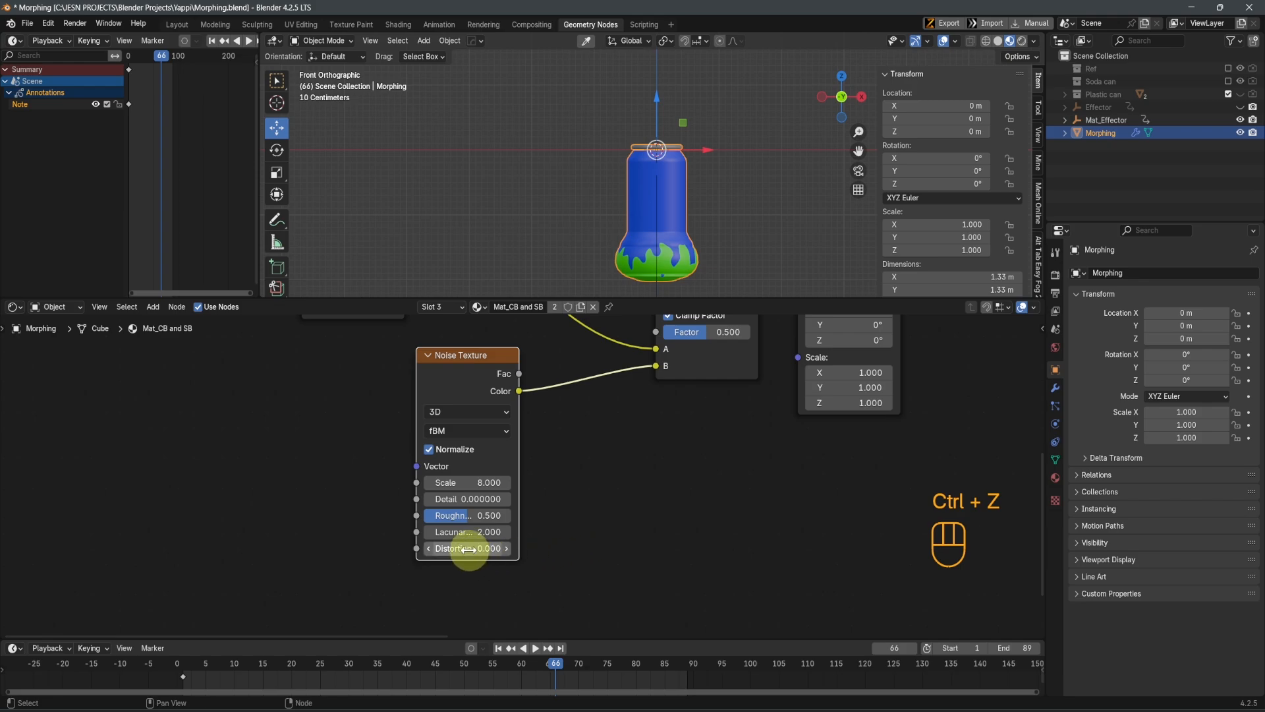
Set the Noise Texture's Distortion to 10.3 and inspect the color boundary up close
{"action": "left_click_drag", "start_coordinate": [464, 548], "coordinate": [530, 566]}
{"action": "scroll", "coordinate": [642, 262], "scroll_direction": "up", "scroll_amount": 3}
{"action": "middle_click_drag", "start_coordinate": [642, 263], "coordinate": [633, 137], "text": "shift"}
{"action": "scroll", "coordinate": [626, 215], "scroll_direction": "up", "scroll_amount": 2}
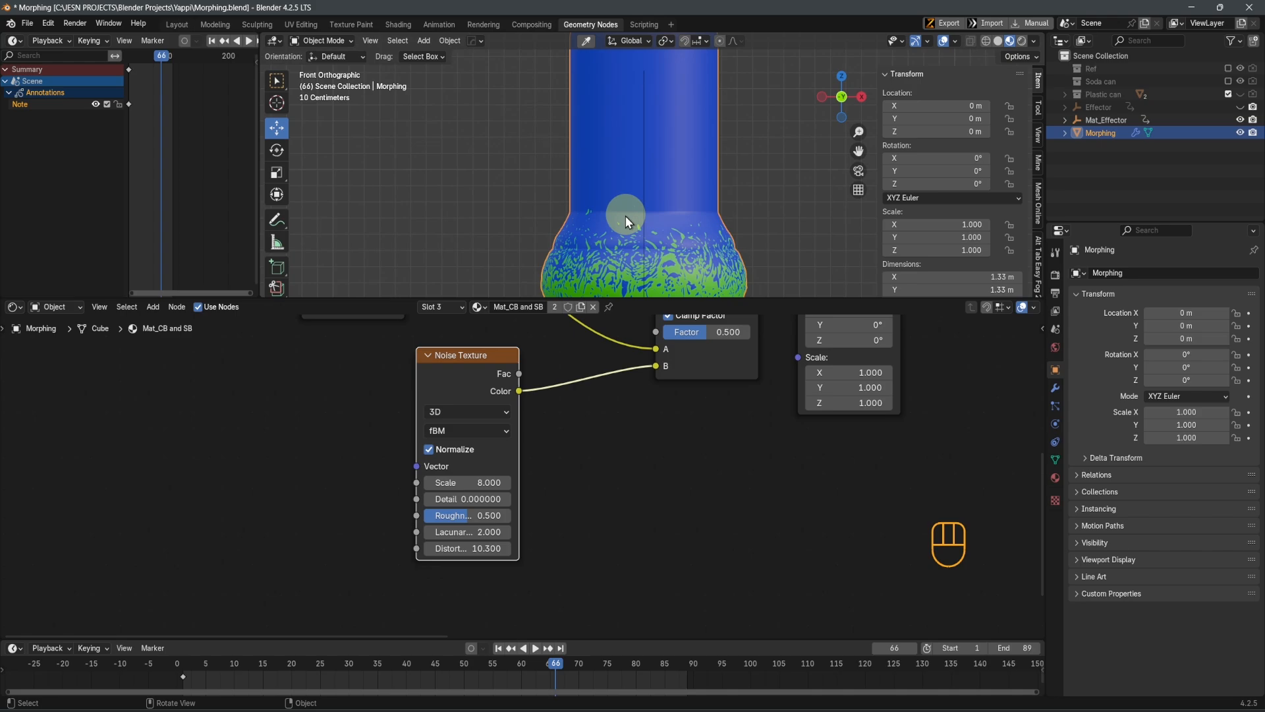
{"action": "middle_click_drag", "start_coordinate": [625, 215], "coordinate": [620, 136], "text": "shift"}
Play the whole morph animation to check the distorted color boundary and save the file
{"action": "key", "text": "space"}
{"action": "scroll", "coordinate": [713, 194], "scroll_direction": "down", "scroll_amount": 3}
{"action": "middle_click_drag", "start_coordinate": [714, 196], "coordinate": [677, 261], "text": "shift"}
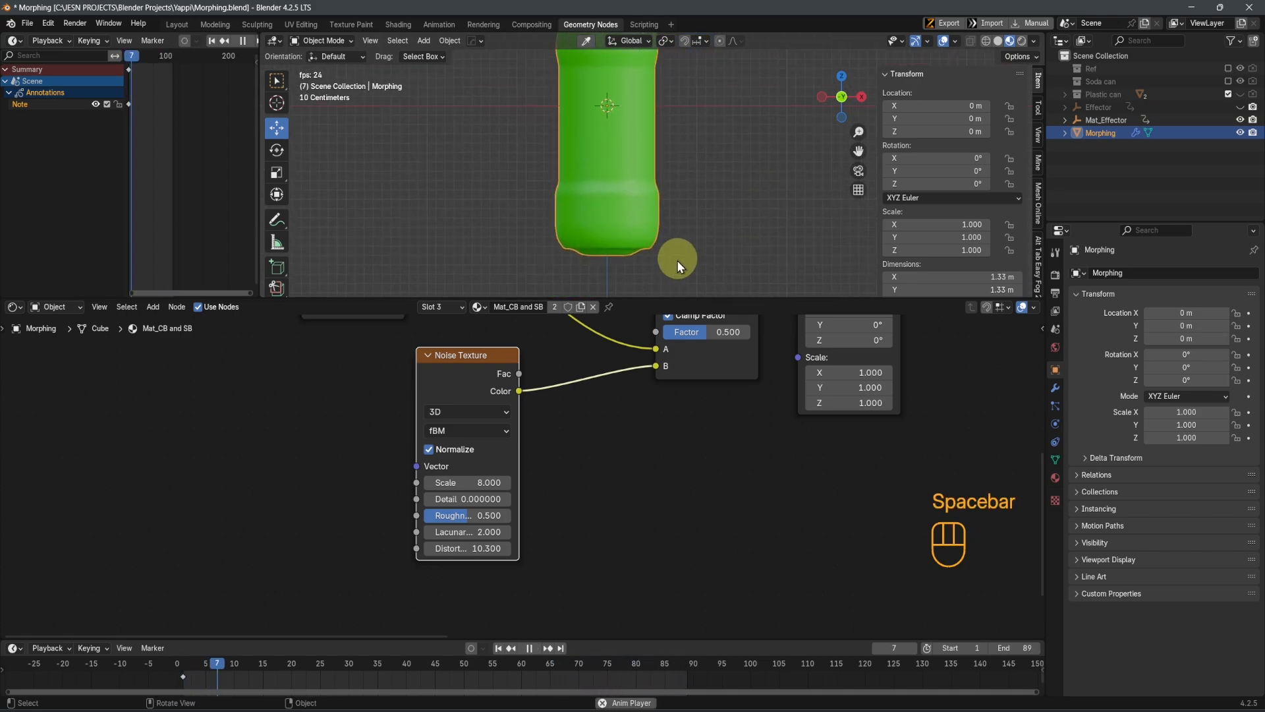
{"action": "scroll", "coordinate": [686, 242], "scroll_direction": "down", "scroll_amount": 1}
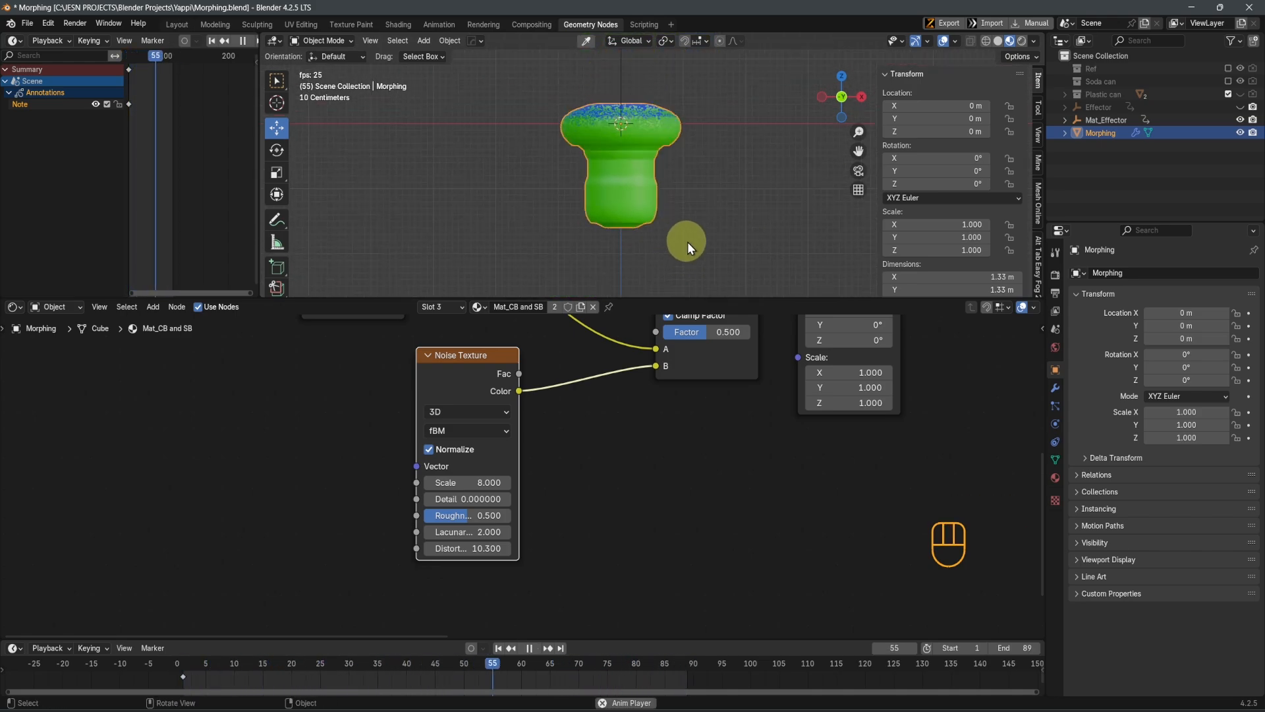
{"action": "key", "text": "space"}
{"action": "key", "text": "ctrl+s"}
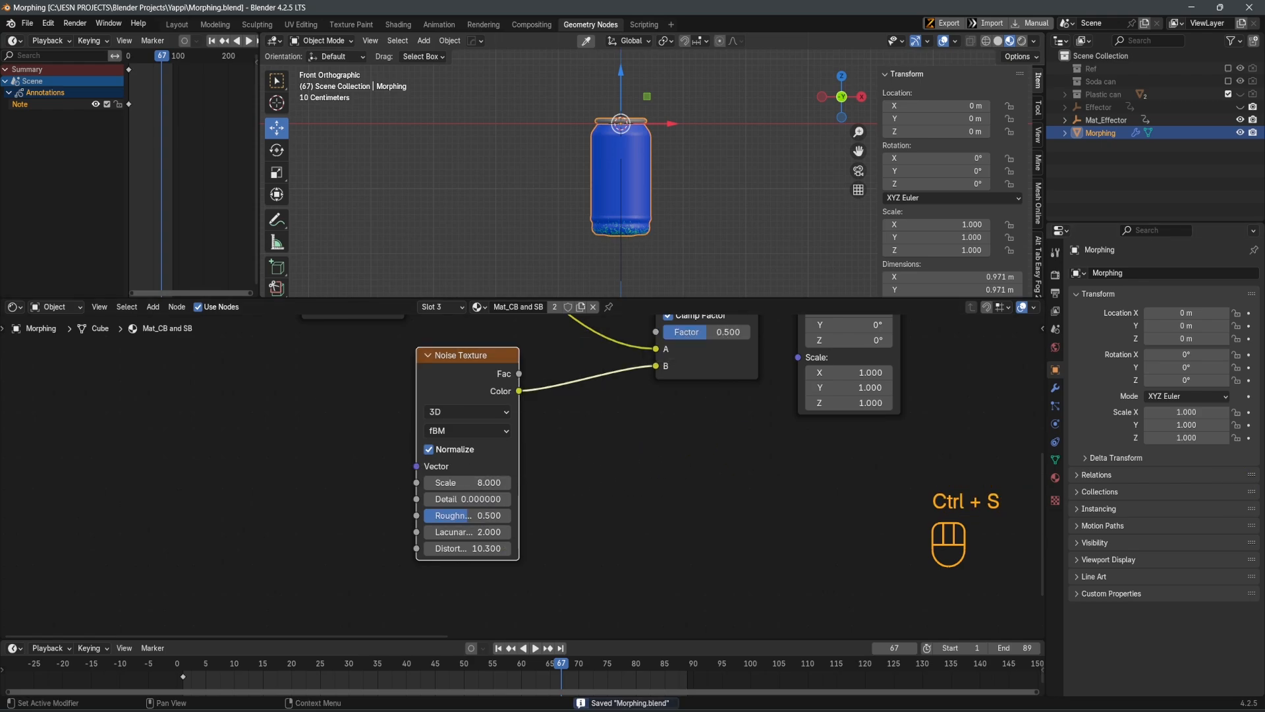
Align the Color Ramp and the two Principled BSDF nodes in one column by scaling them to 0 along X
{"action": "scroll", "coordinate": [675, 418], "scroll_direction": "down", "scroll_amount": 4}
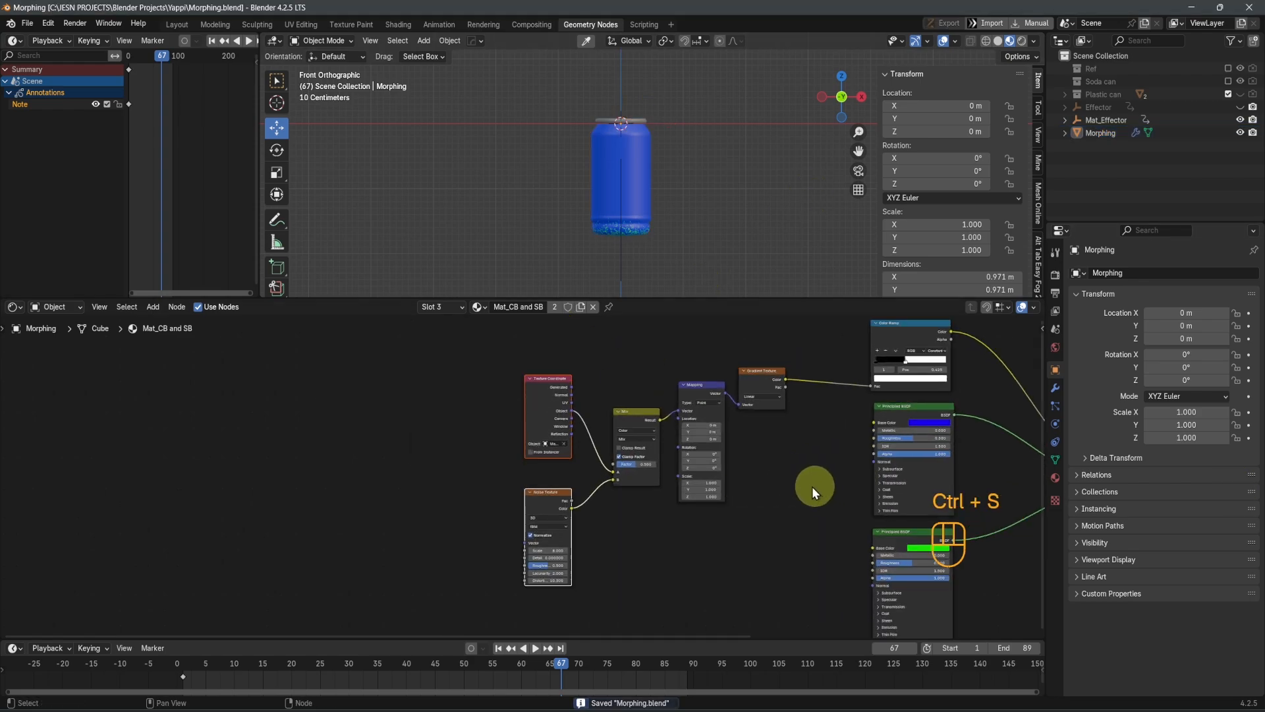
{"action": "middle_click_drag", "start_coordinate": [812, 486], "coordinate": [568, 429]}
{"action": "left_click_drag", "start_coordinate": [551, 361], "coordinate": [617, 593]}
{"action": "key", "text": "s"}
{"action": "key", "text": "x"}
{"action": "key", "text": "KP_0"}
{"action": "left_click", "coordinate": [617, 592]}
{"action": "scroll", "coordinate": [629, 416], "scroll_direction": "down", "scroll_amount": 2}
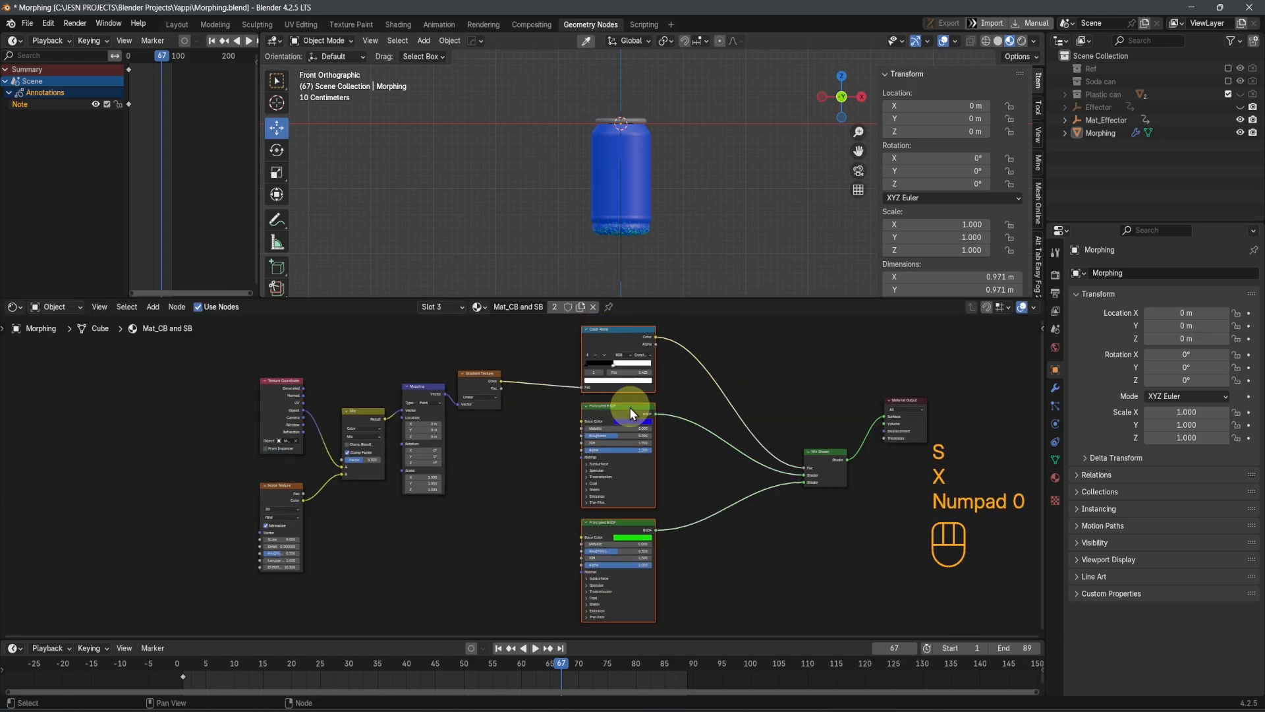
Switch the shader area to the Geometry Node Editor and open the Plastic can node group for editing
{"action": "middle_click_drag", "start_coordinate": [443, 431], "coordinate": [520, 510]}
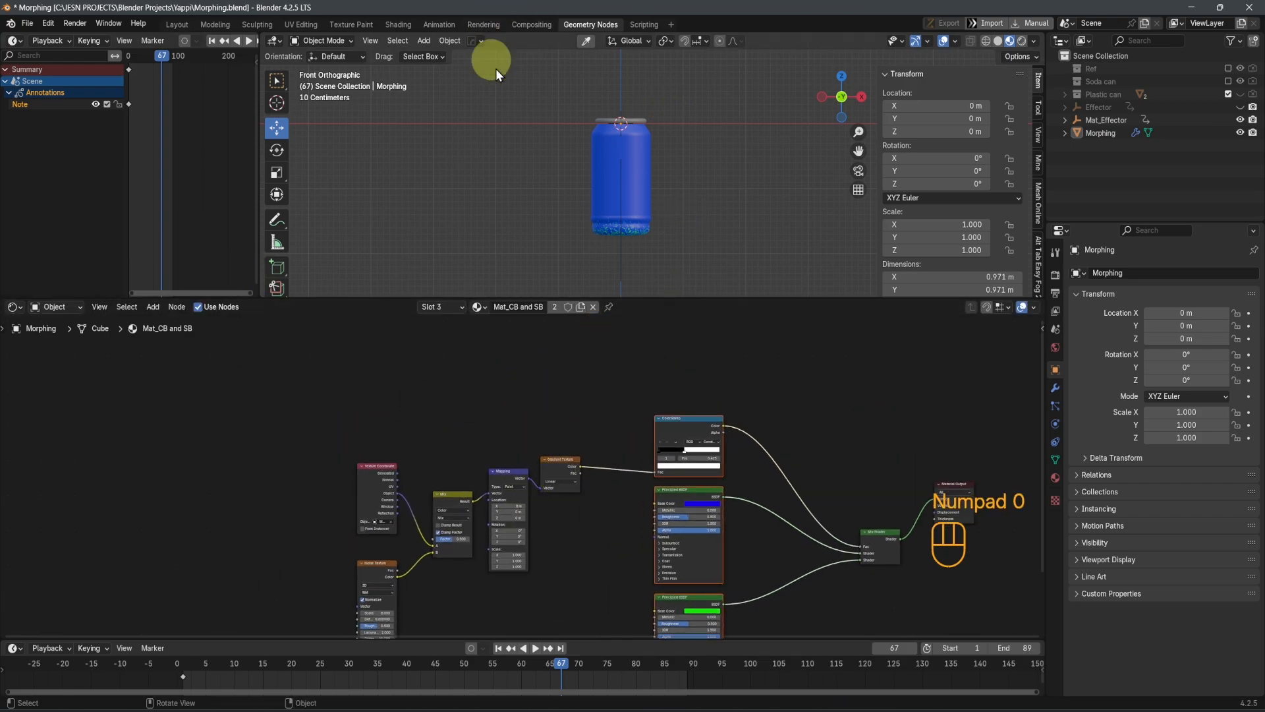
{"action": "scroll", "coordinate": [585, 170], "scroll_direction": "up", "scroll_amount": 2}
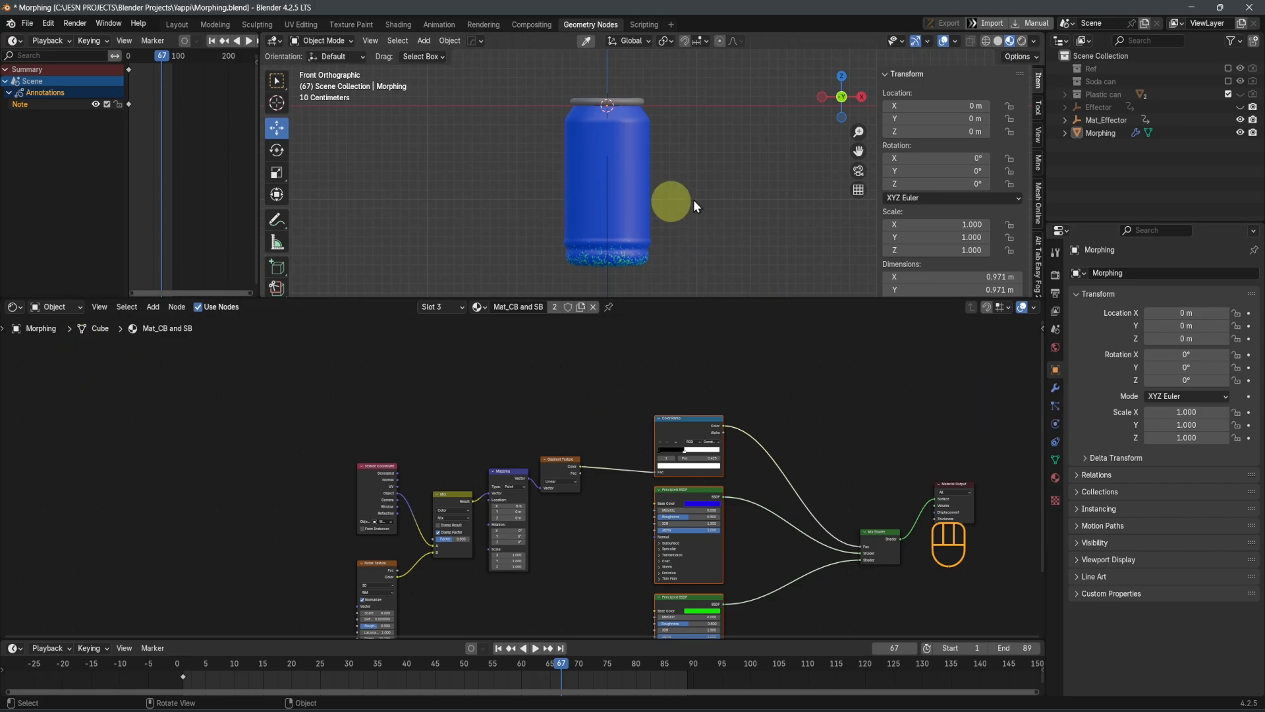
{"action": "left_click", "coordinate": [21, 307]}
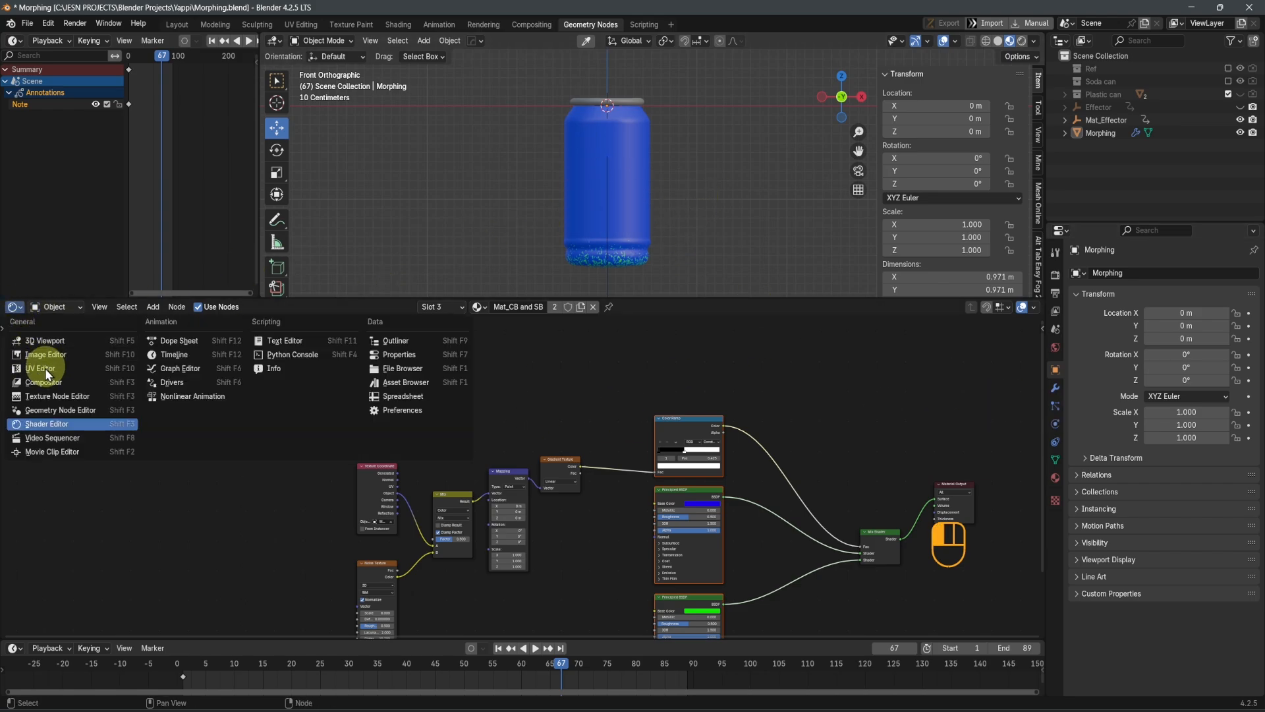
{"action": "left_click", "coordinate": [47, 408]}
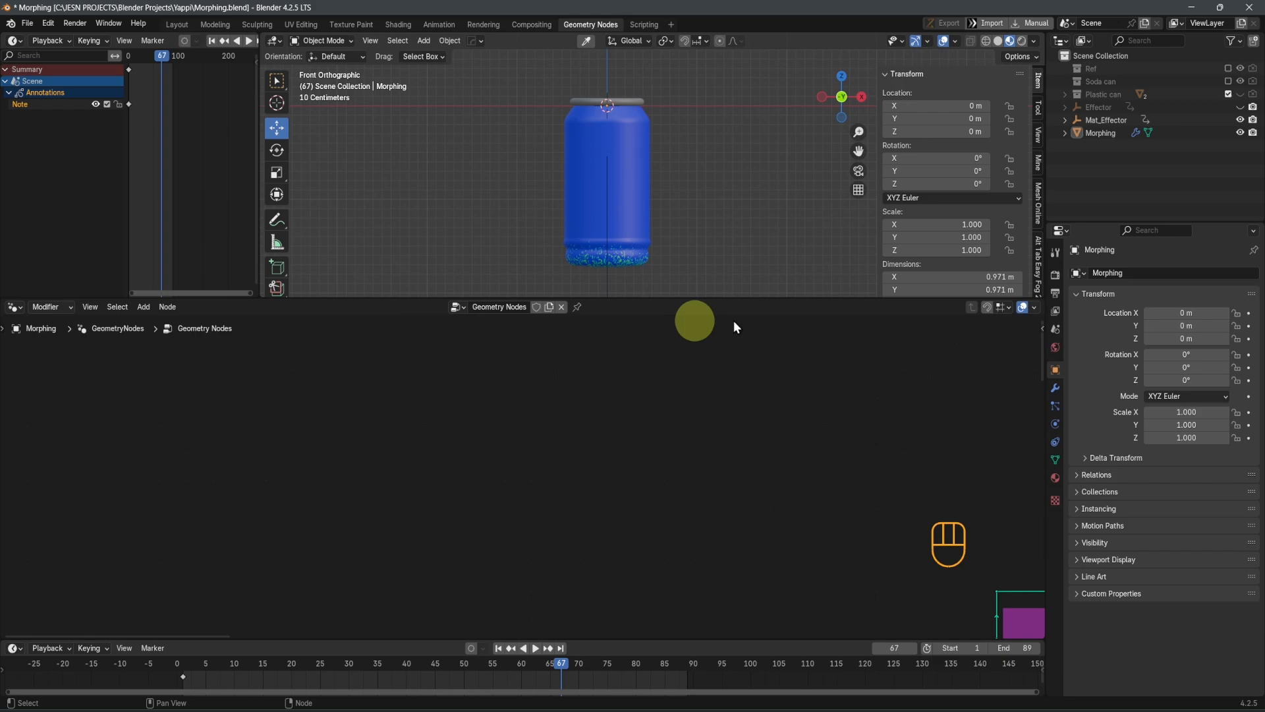
{"action": "key", "text": "Home"}
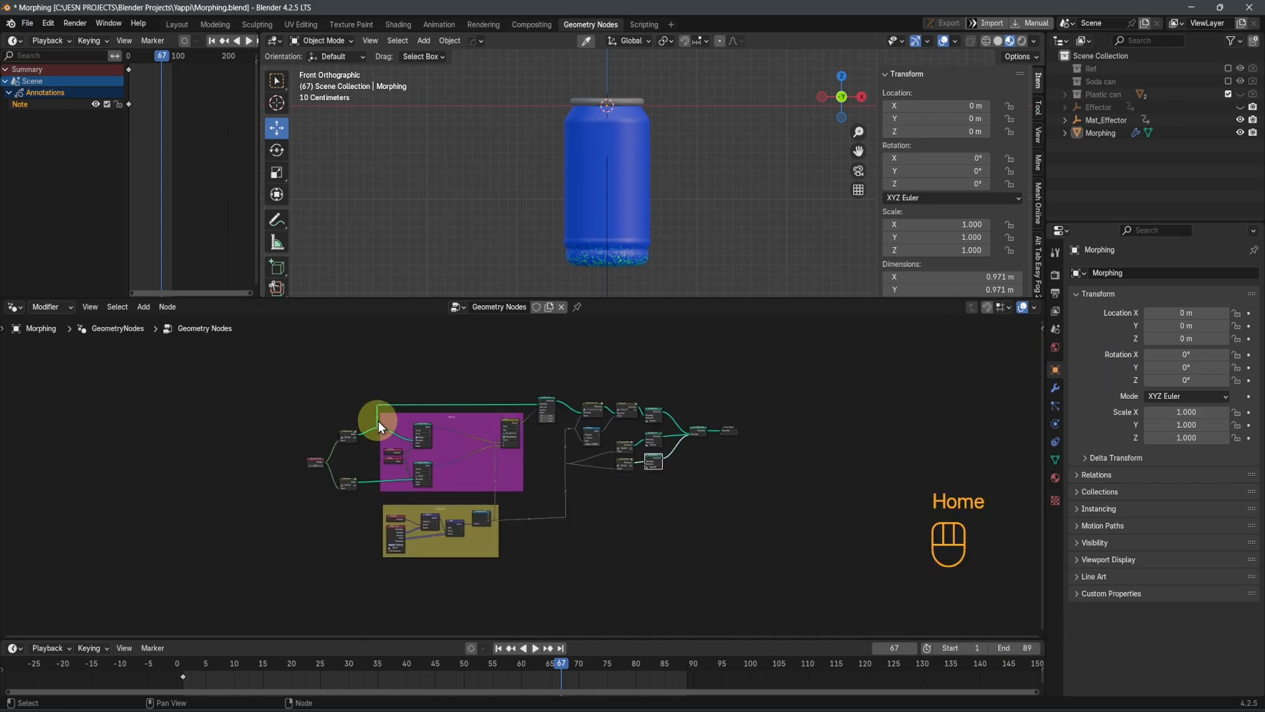
{"action": "scroll", "coordinate": [509, 476], "scroll_direction": "up", "scroll_amount": 5}
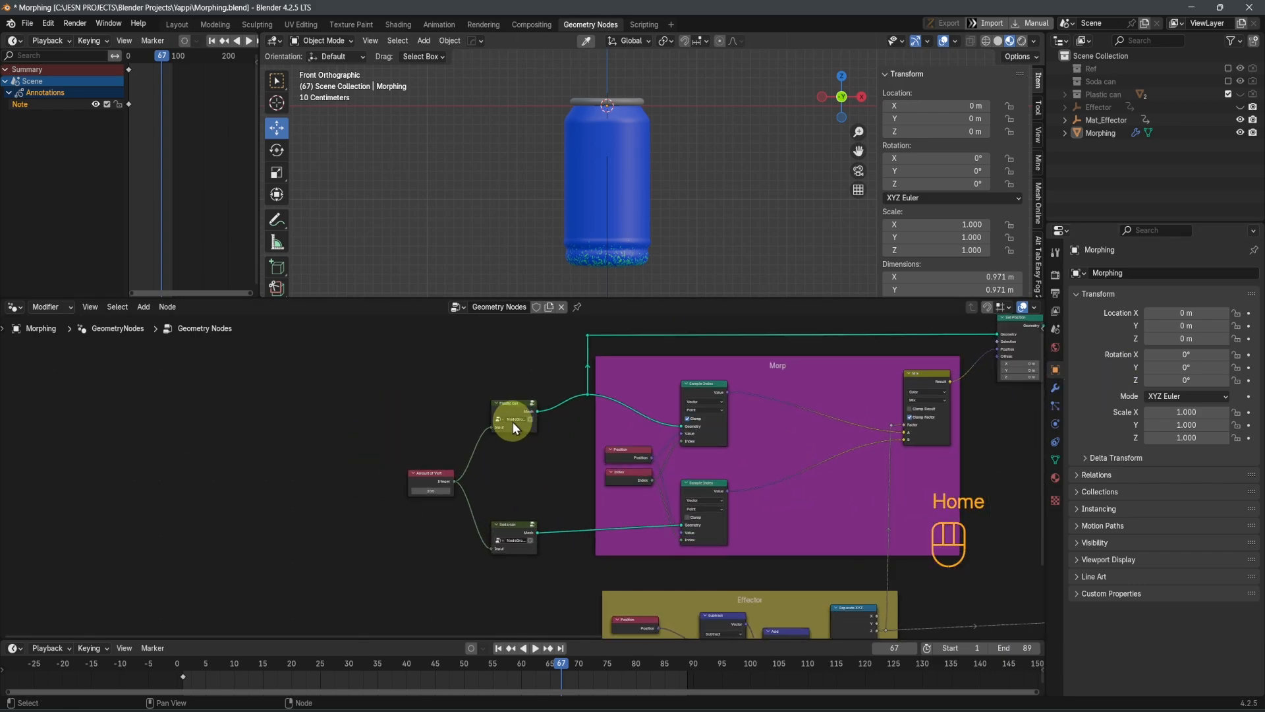
{"action": "scroll", "coordinate": [521, 454], "scroll_direction": "up", "scroll_amount": 3}
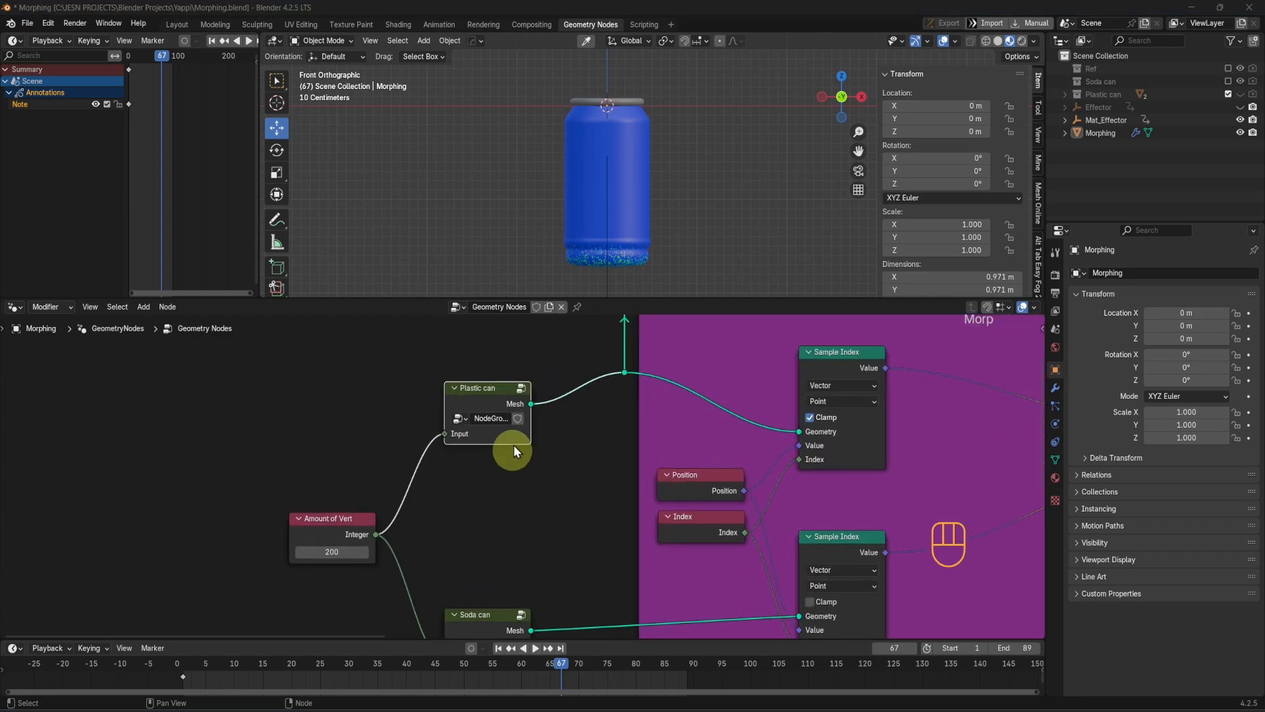
{"action": "key", "text": "Tab"}
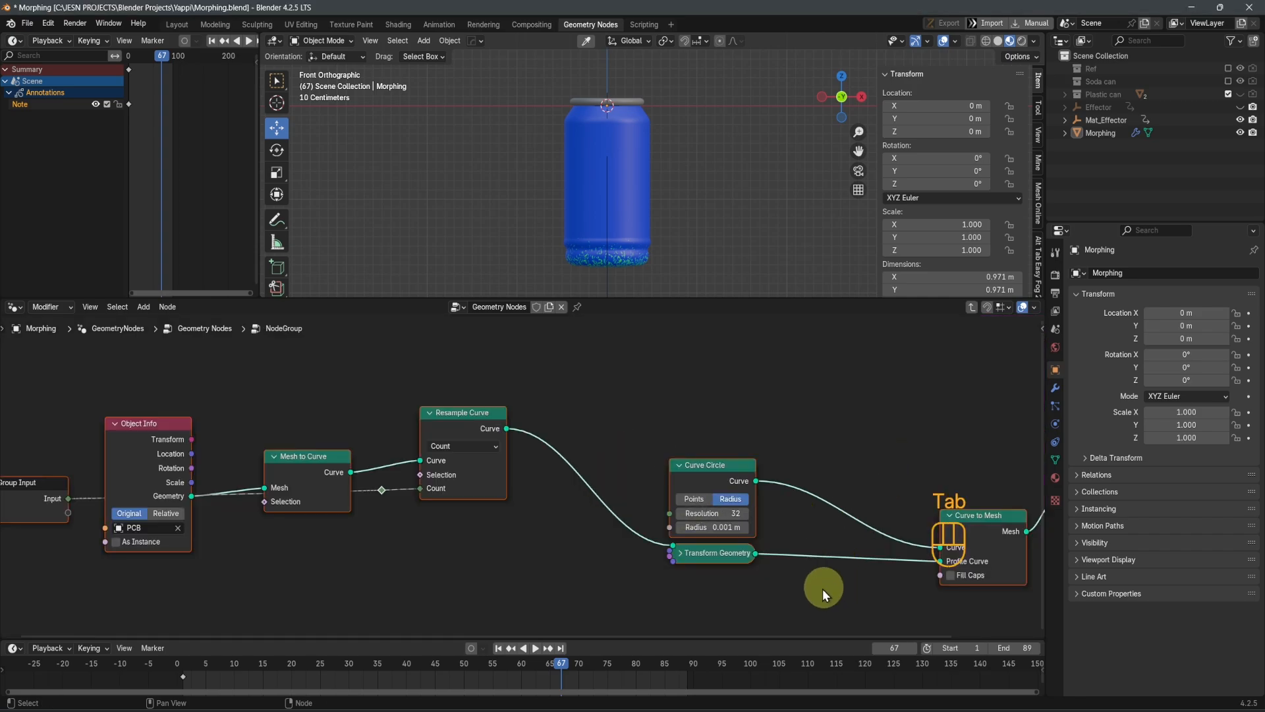
Insert a Capture Attribute node on the link between Curve Circle and the Curve input of Curve to Mesh
{"action": "middle_click_drag", "start_coordinate": [717, 574], "coordinate": [565, 552]}
{"action": "middle_click_drag", "start_coordinate": [784, 598], "coordinate": [684, 588]}
{"action": "key", "text": "shift+a"}
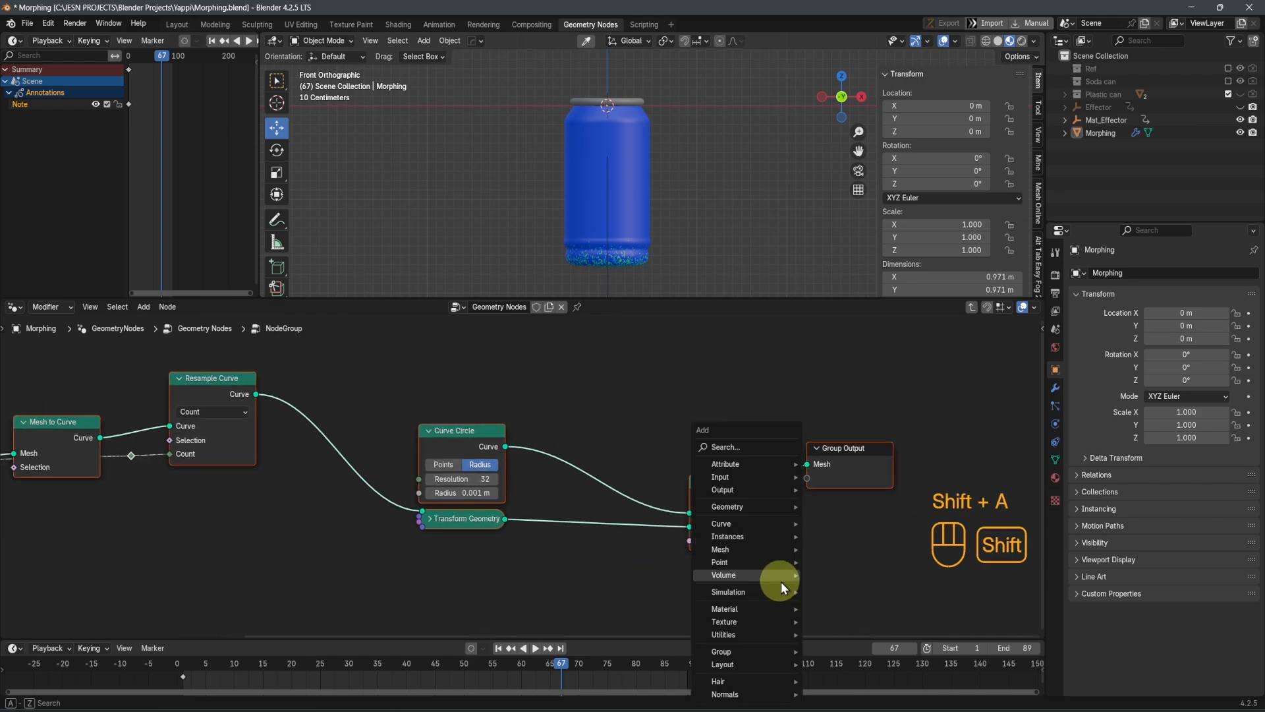
{"action": "left_click", "coordinate": [747, 446]}
{"action": "type", "text": "ca"}
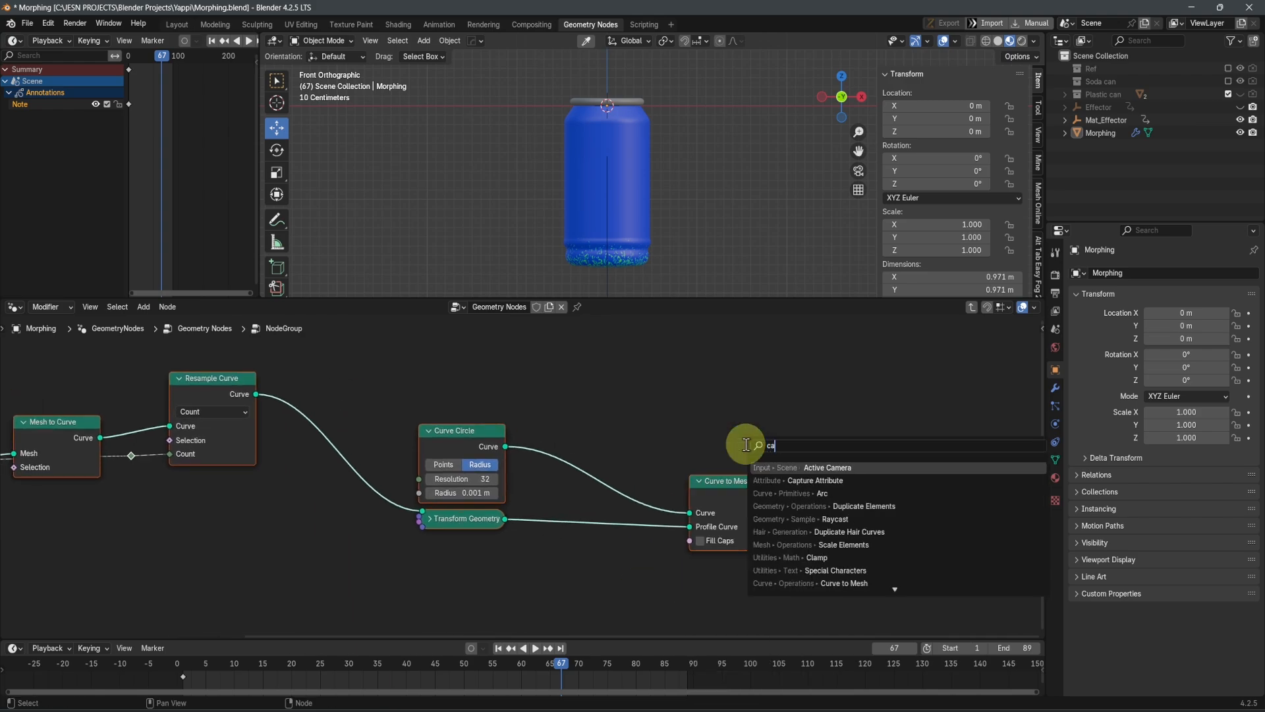
{"action": "type", "text": "p"}
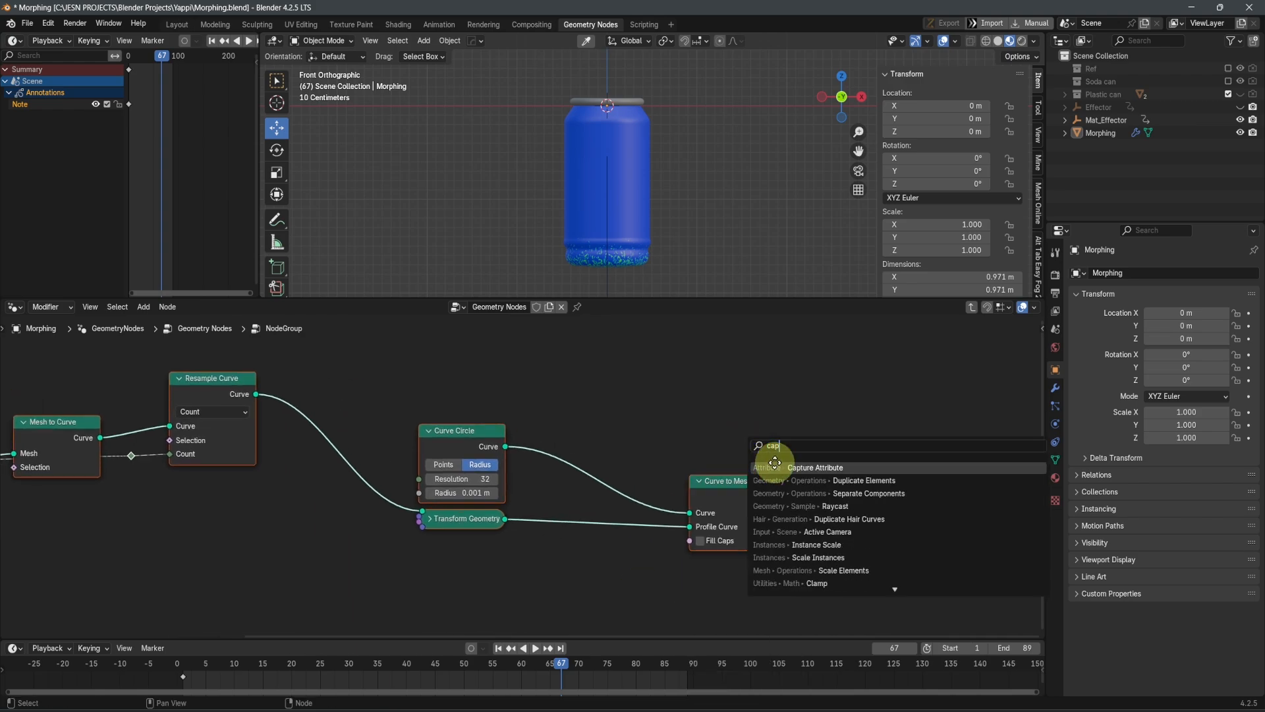
{"action": "left_click", "coordinate": [775, 463]}
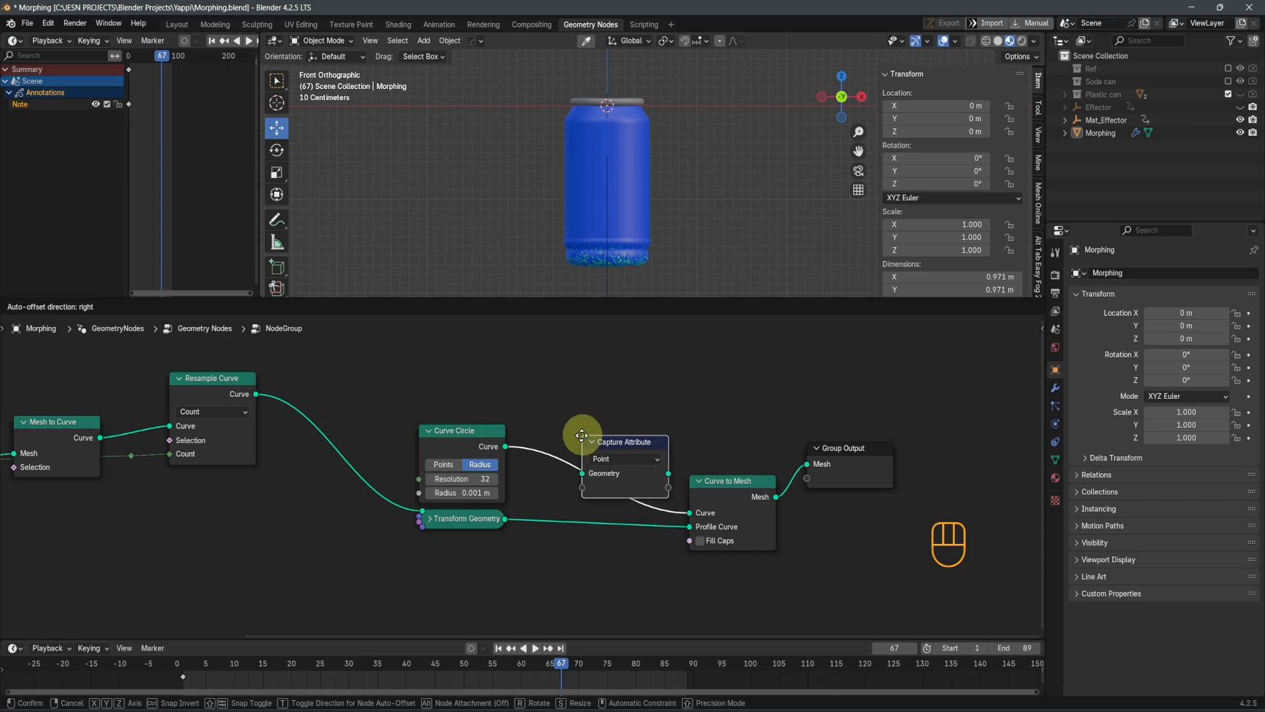
{"action": "left_click", "coordinate": [582, 436]}
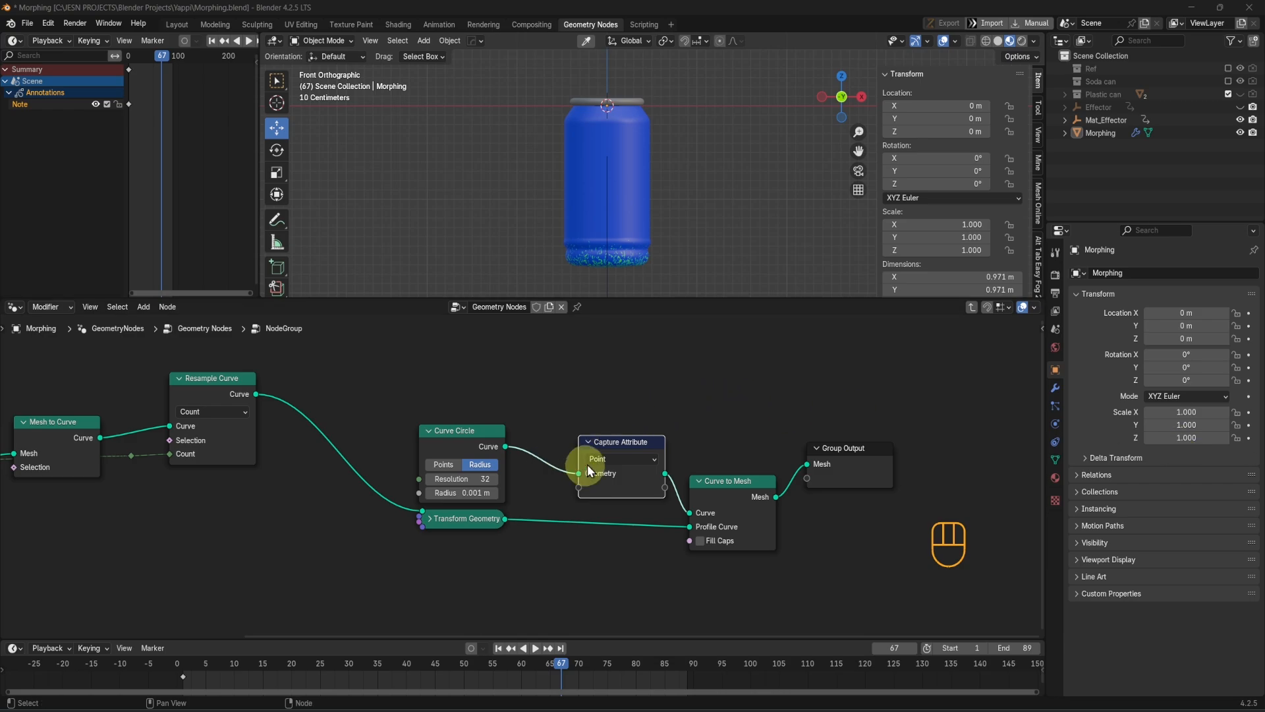
{"action": "left_click_drag", "start_coordinate": [602, 441], "coordinate": [593, 441]}
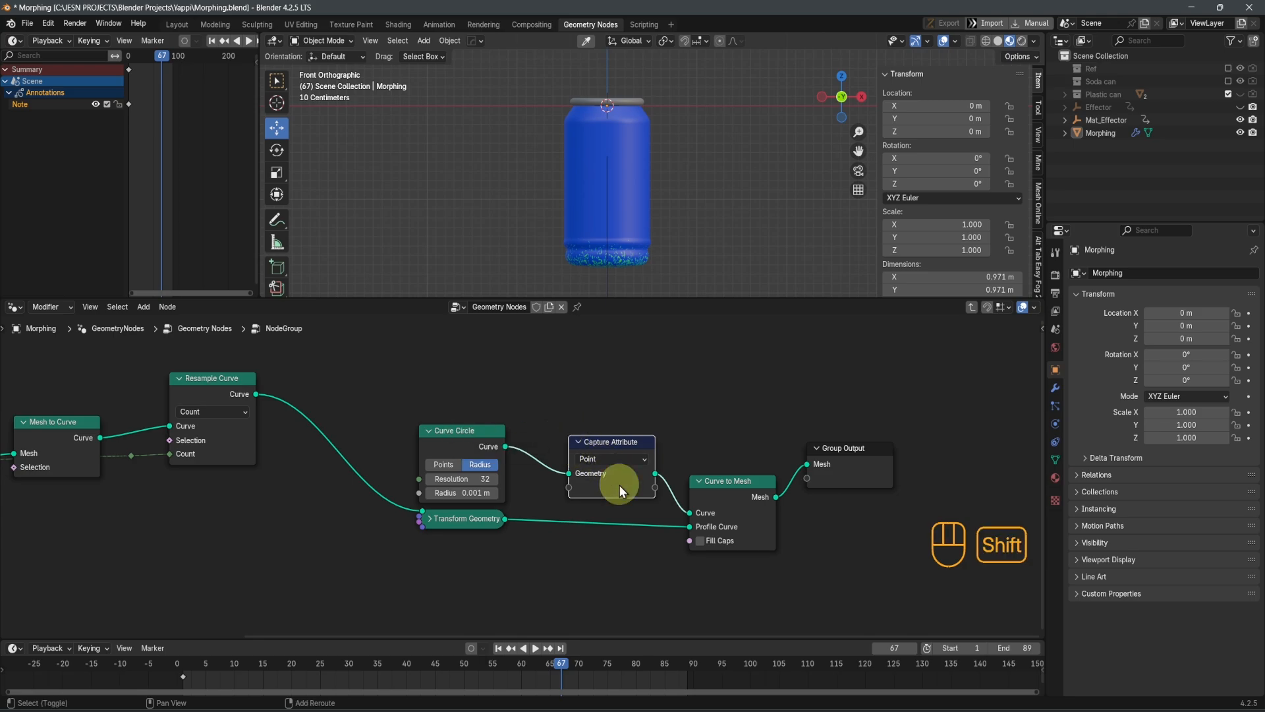
Duplicate the Capture Attribute node onto the link between Transform Geometry and the Profile Curve input of Curve to Mesh
{"action": "key", "text": "shift+d"}
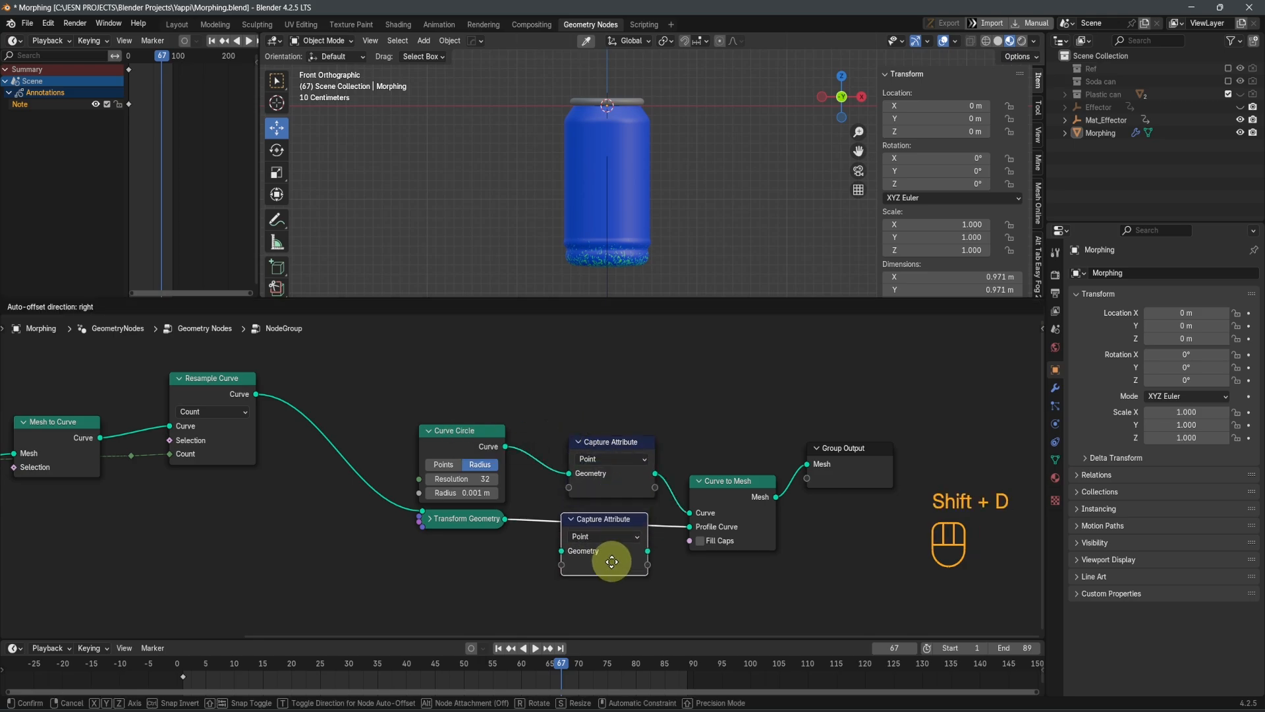
{"action": "key", "text": "y"}
{"action": "left_click", "coordinate": [610, 566]}
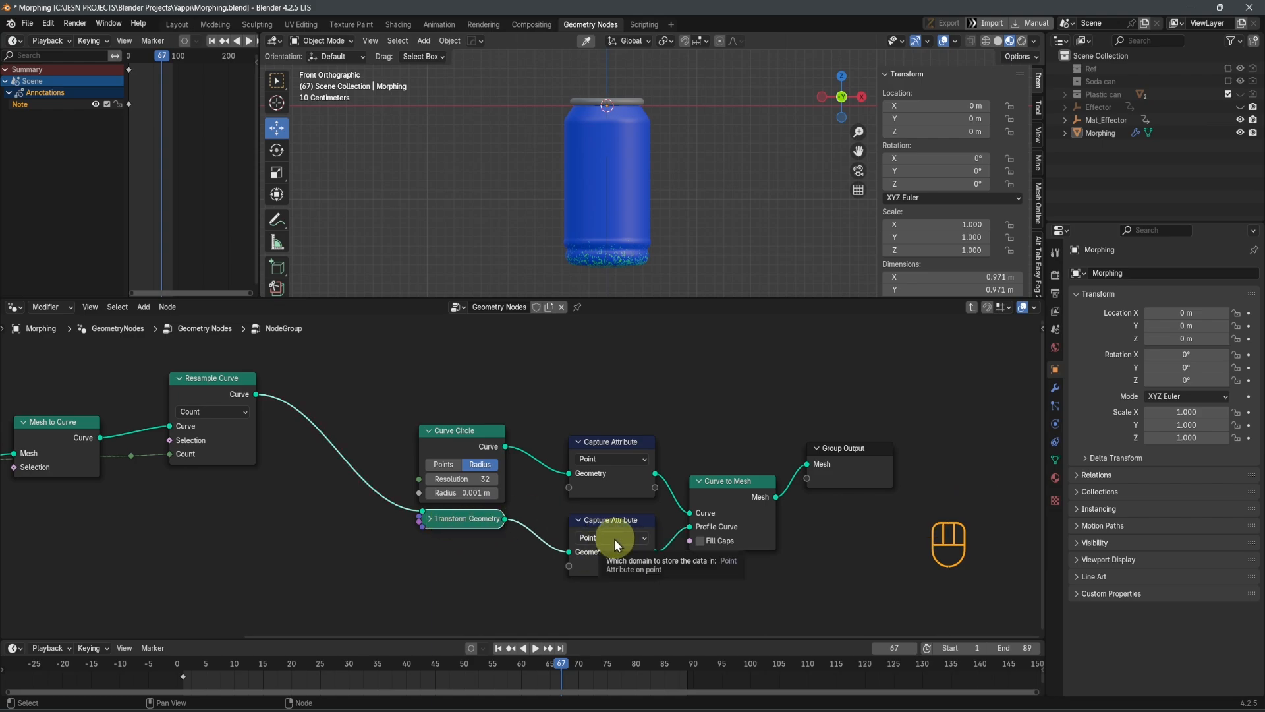
{"action": "left_click", "coordinate": [633, 459]}
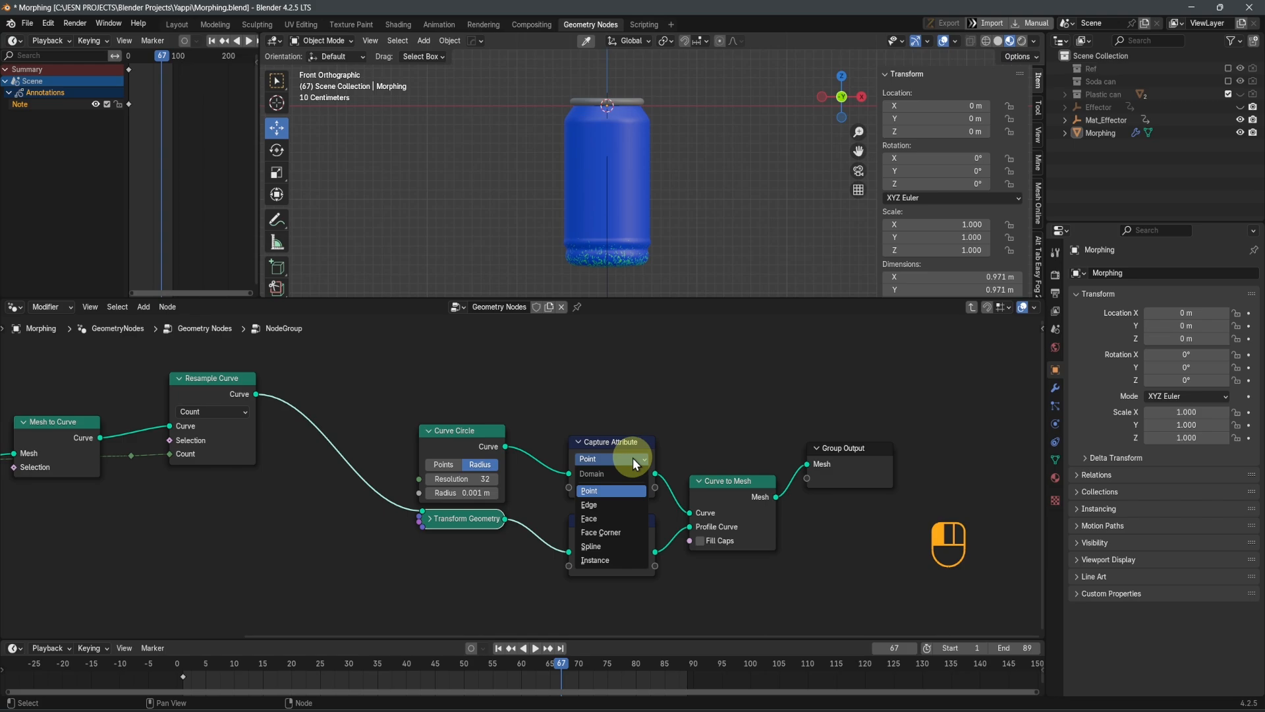
{"action": "left_click", "coordinate": [633, 458]}
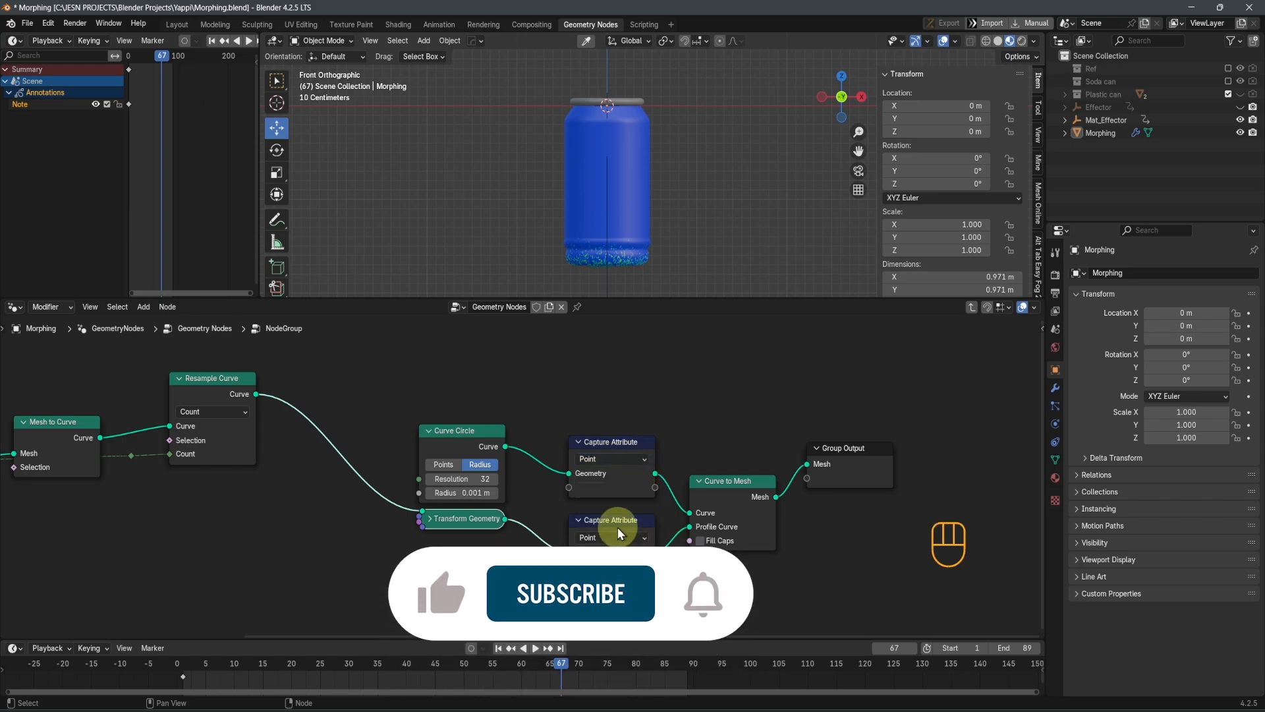
{"action": "left_click", "coordinate": [699, 434]}
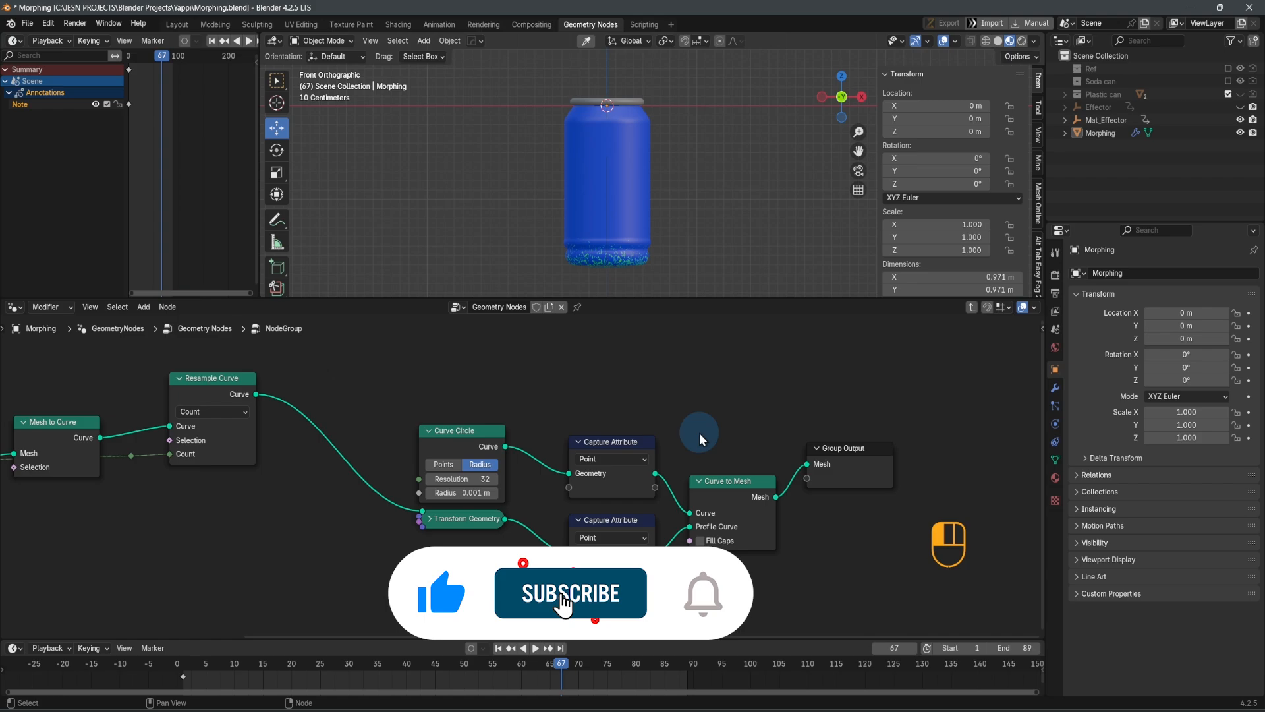
{"action": "key", "text": "shift+a"}
{"action": "type", "text": "ca"}
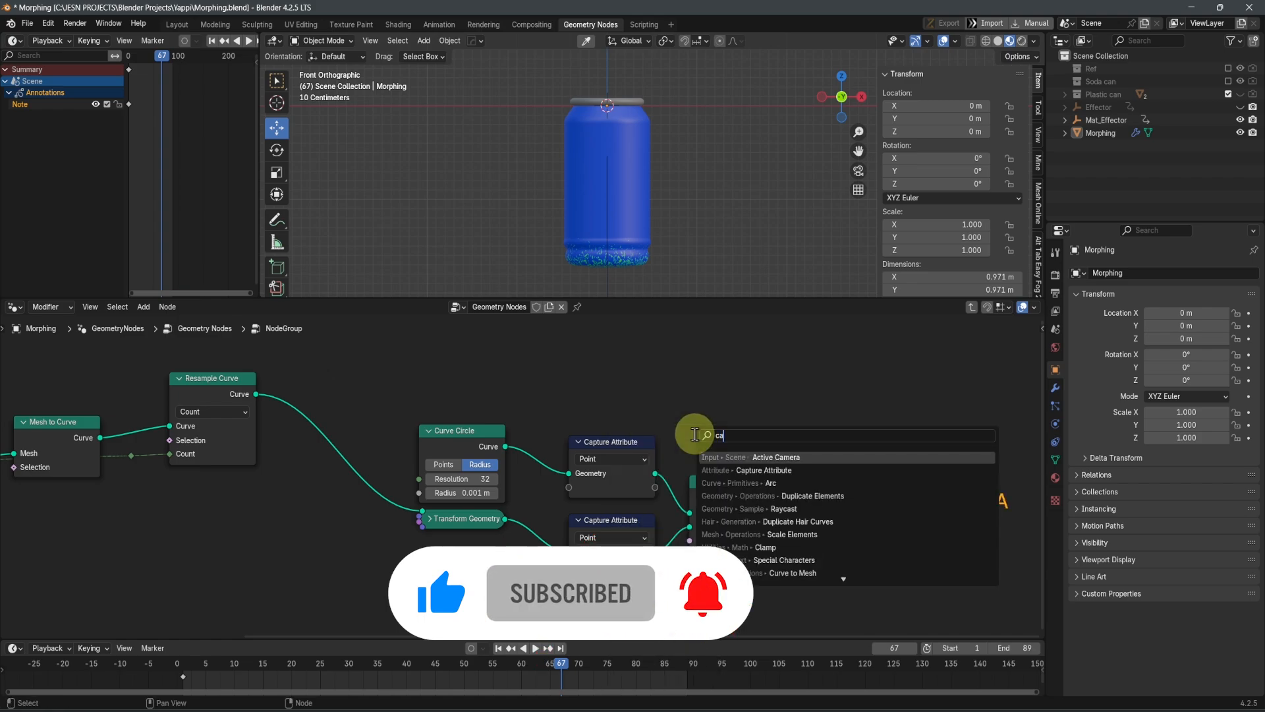
{"action": "type", "text": "py"}
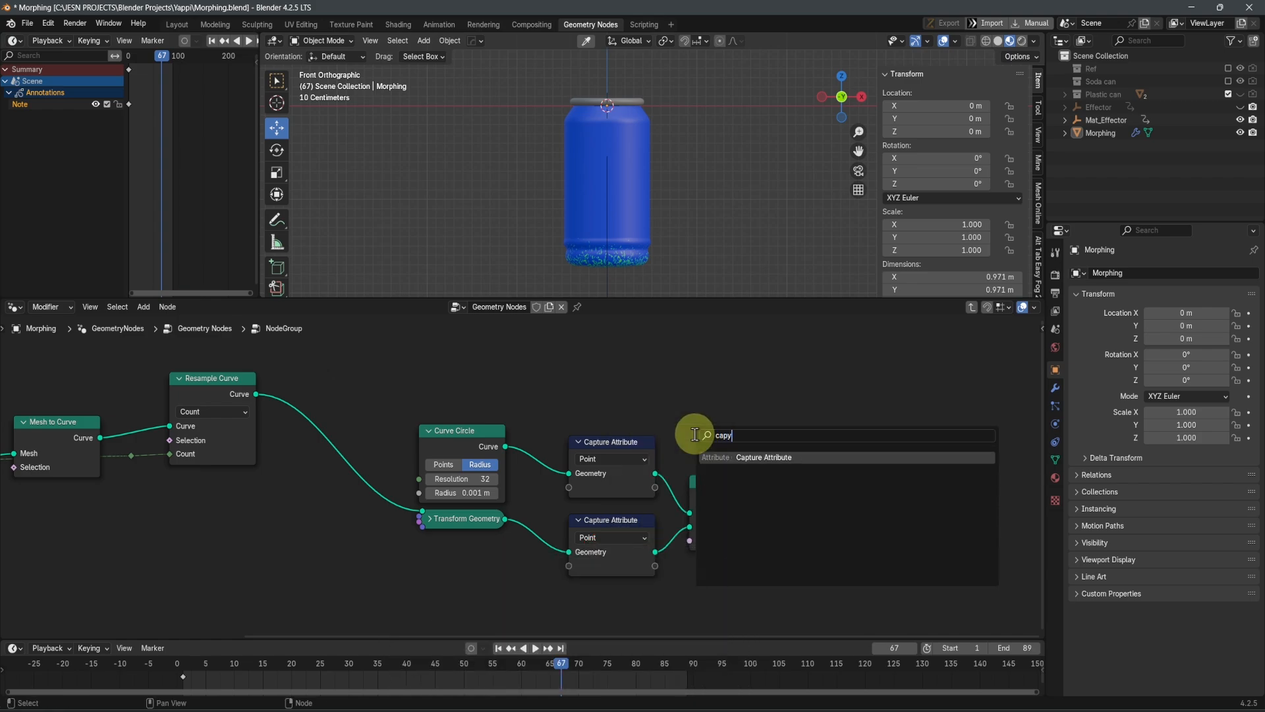
{"action": "key", "text": "BackSpace"}
{"action": "type", "text": "t"}
{"action": "left_click", "coordinate": [719, 400]}
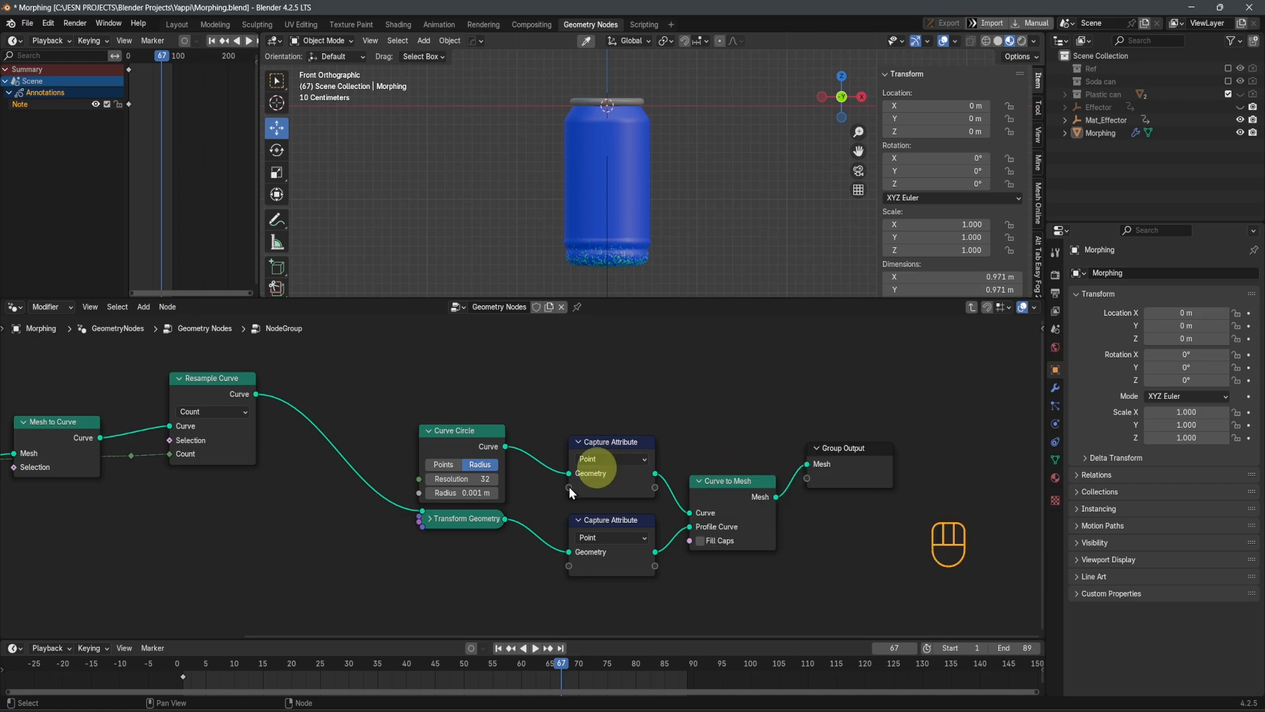
Spread the Curve Circle and Transform Geometry nodes apart vertically to make room between them
{"action": "scroll", "coordinate": [576, 583], "scroll_direction": "up", "scroll_amount": 3}
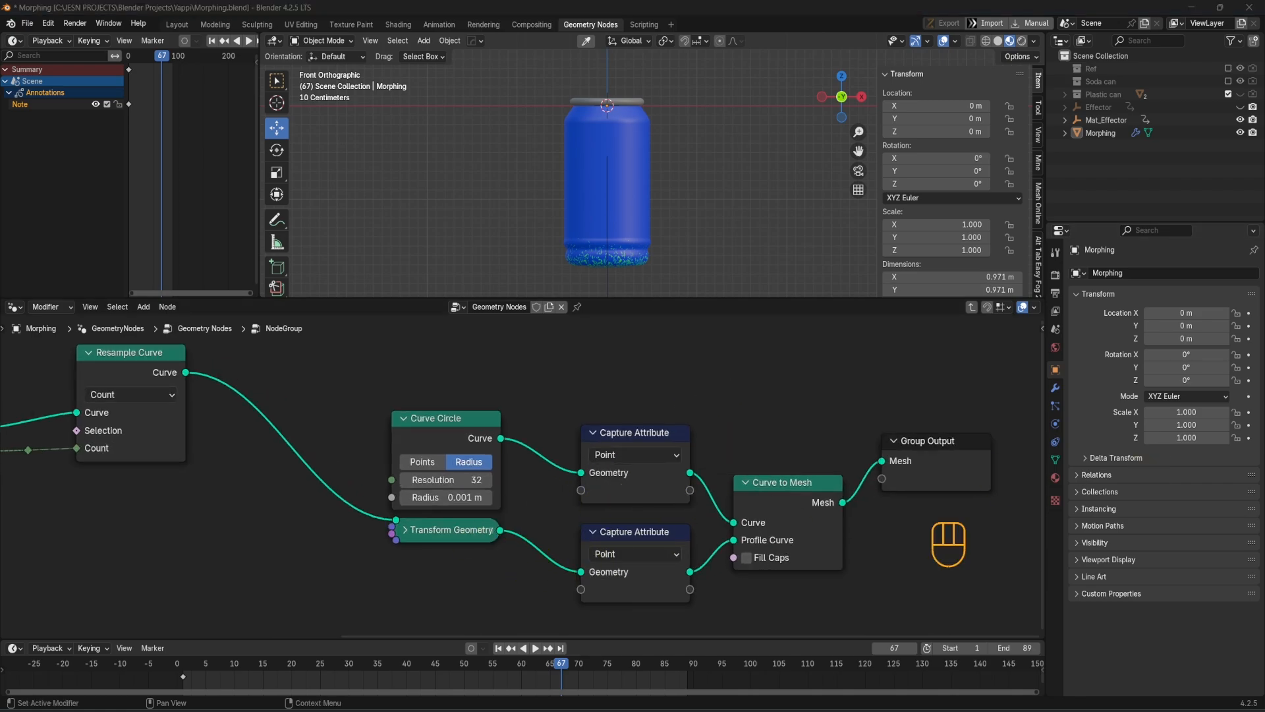
{"action": "middle_click_drag", "start_coordinate": [445, 468], "coordinate": [460, 465]}
{"action": "scroll", "coordinate": [642, 449], "scroll_direction": "down", "scroll_amount": 2}
{"action": "middle_click_drag", "start_coordinate": [267, 480], "coordinate": [431, 481]}
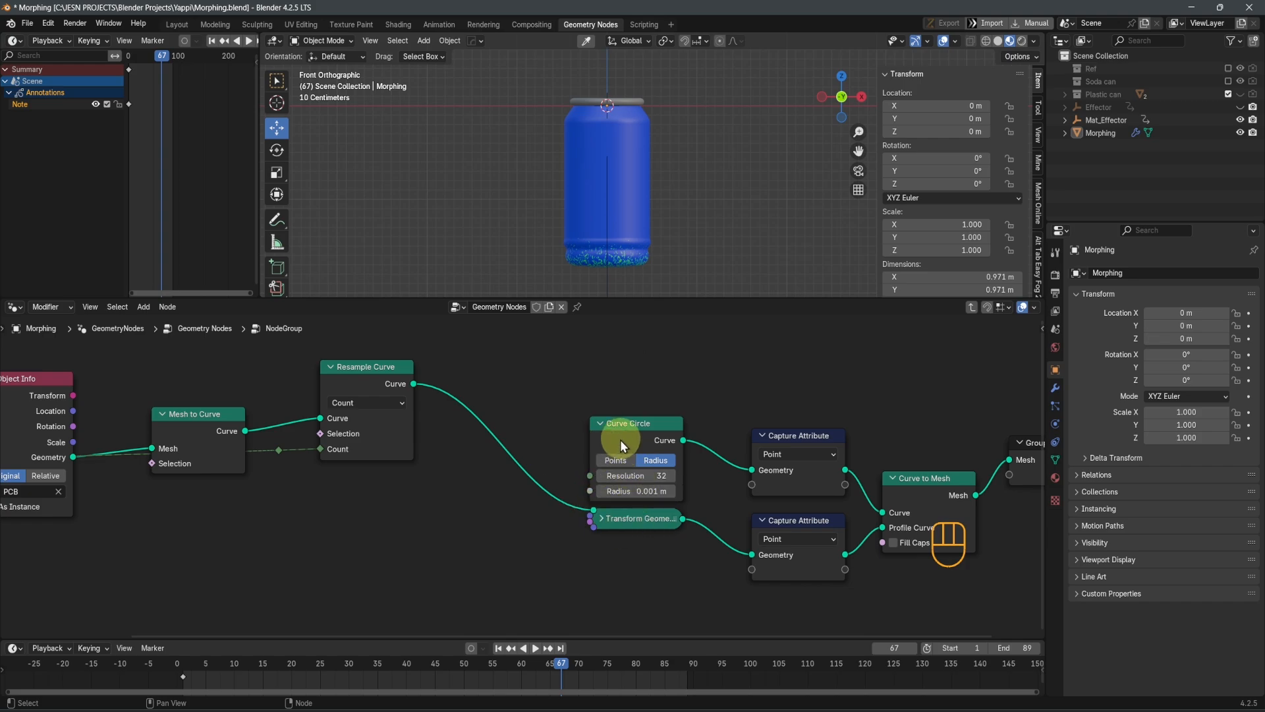
{"action": "left_click_drag", "start_coordinate": [626, 531], "coordinate": [616, 597]}
{"action": "left_click_drag", "start_coordinate": [623, 424], "coordinate": [607, 410]}
Move the Object Info node up, the Group Input node down, and the reroute point down beside the Group Input
{"action": "scroll", "coordinate": [514, 468], "scroll_direction": "down", "scroll_amount": 3}
{"action": "middle_click_drag", "start_coordinate": [419, 503], "coordinate": [641, 508]}
{"action": "left_click_drag", "start_coordinate": [332, 403], "coordinate": [313, 351]}
{"action": "left_click_drag", "start_coordinate": [232, 479], "coordinate": [310, 587]}
{"action": "left_click_drag", "start_coordinate": [563, 528], "coordinate": [543, 454]}
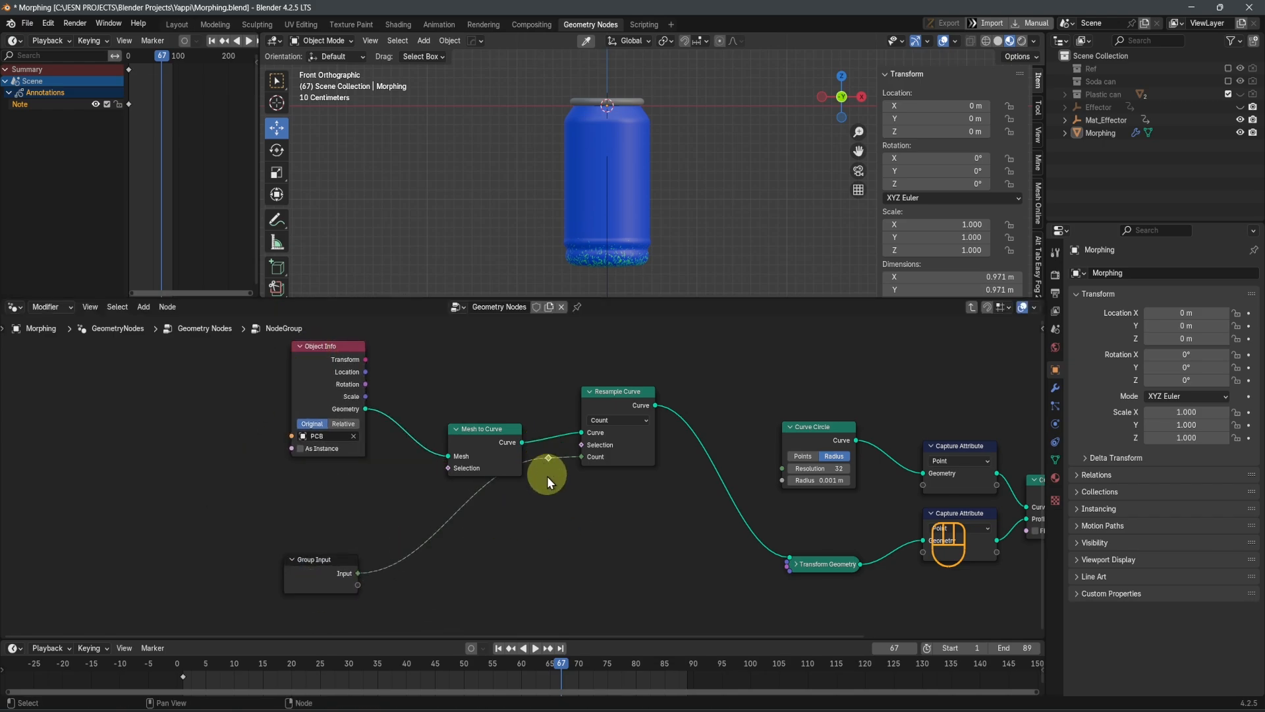
{"action": "key", "text": "g"}
{"action": "left_click", "coordinate": [555, 588]}
{"action": "key", "text": "g"}
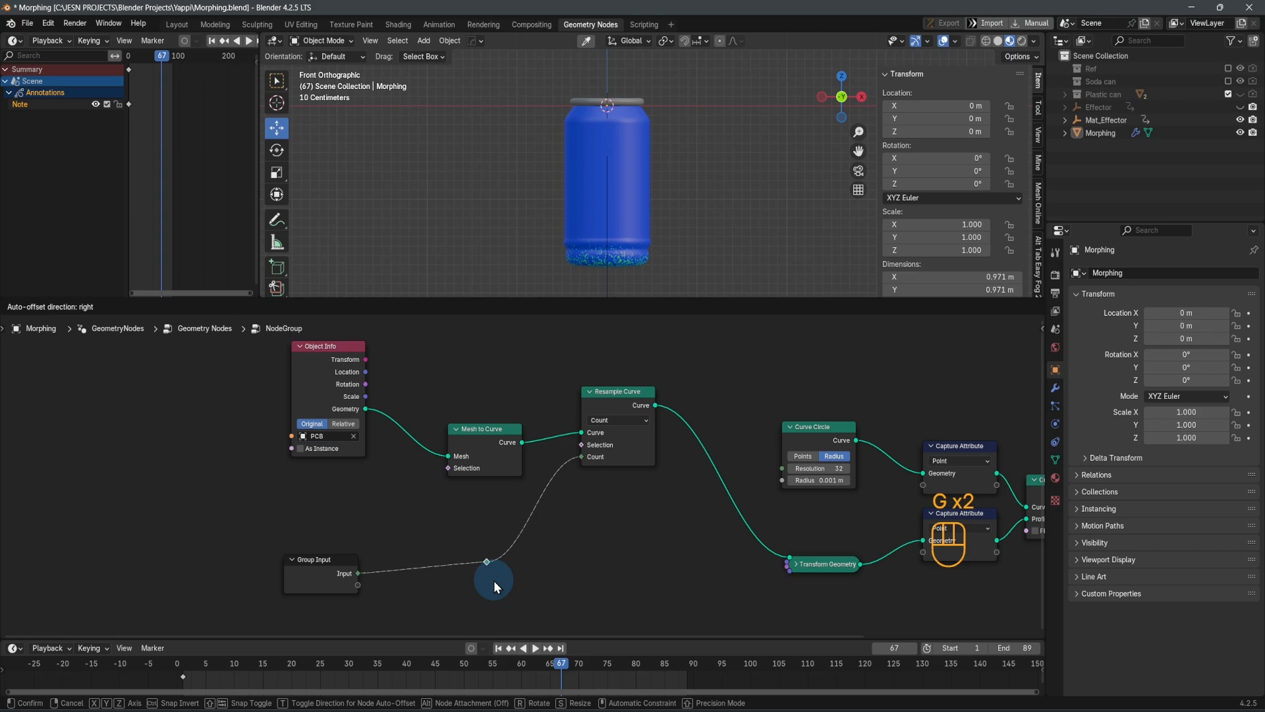
{"action": "left_click", "coordinate": [496, 579]}
Lower the Resample Curve node to the height of Transform Geometry and move Mesh to Curve slightly down
{"action": "middle_click_drag", "start_coordinate": [377, 409], "coordinate": [388, 481], "text": "shift"}
{"action": "middle_click_drag", "start_coordinate": [742, 503], "coordinate": [581, 498], "text": "shift"}
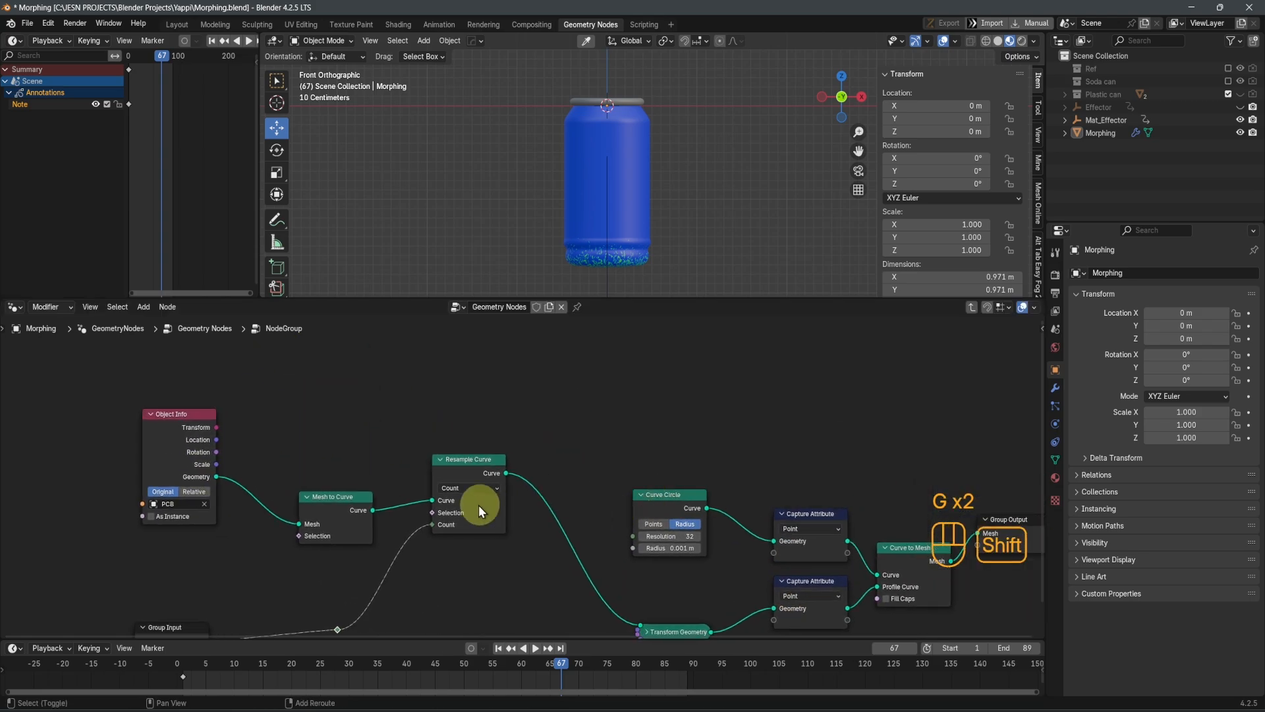
{"action": "middle_click_drag", "start_coordinate": [704, 584], "coordinate": [594, 494], "text": "shift"}
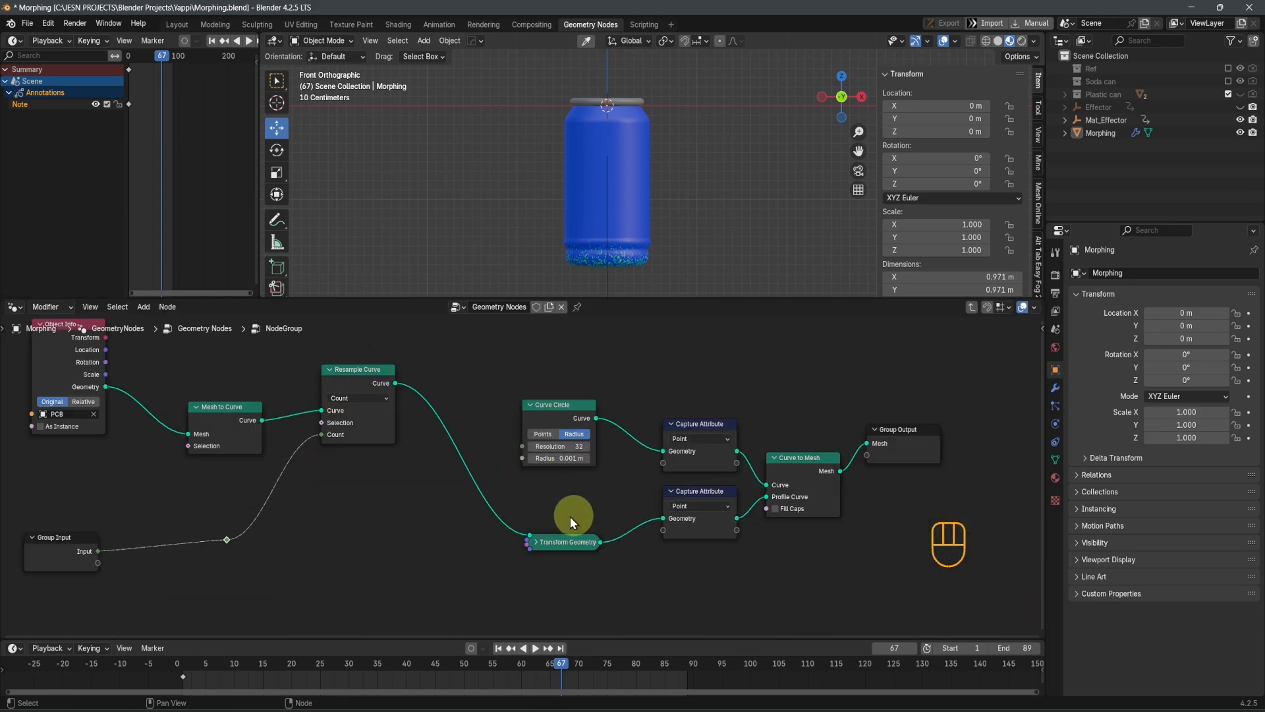
{"action": "left_click_drag", "start_coordinate": [354, 398], "coordinate": [356, 516]}
{"action": "left_click_drag", "start_coordinate": [220, 407], "coordinate": [211, 452]}
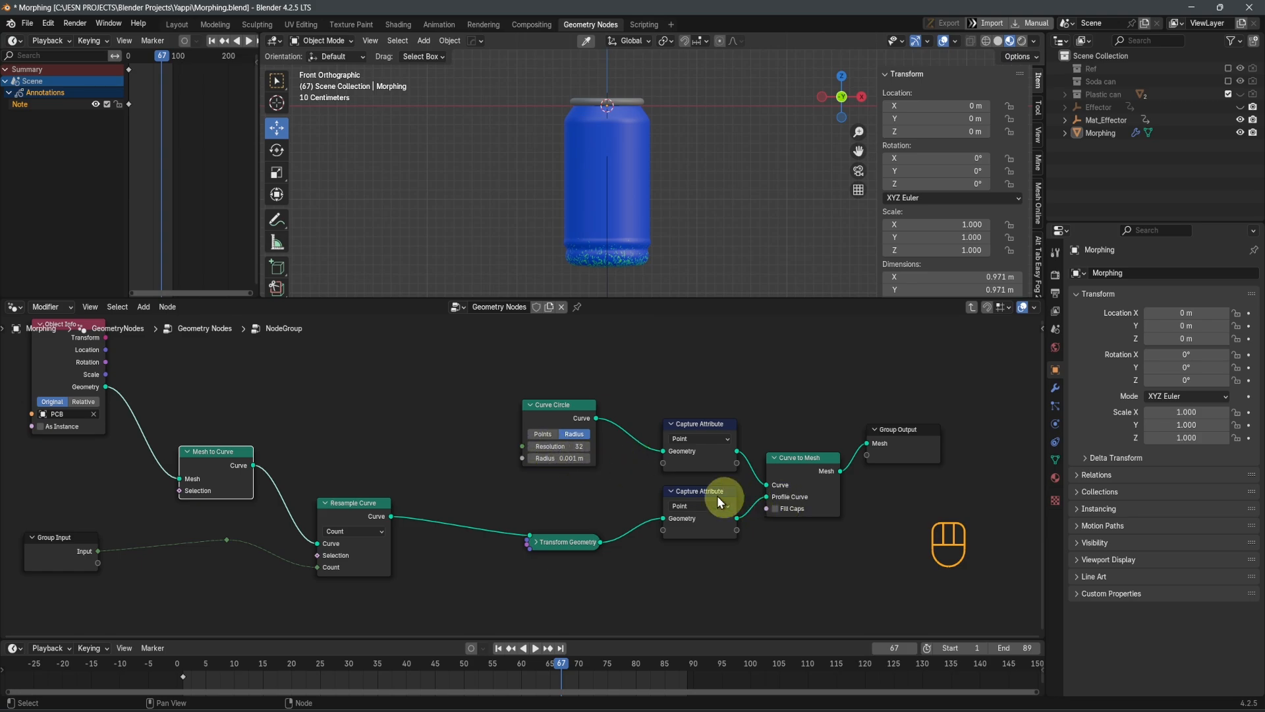
Add a Spline Parameter node between the Curve Circle and Transform Geometry nodes
{"action": "key", "text": "shift+a"}
{"action": "type", "text": "sp"}
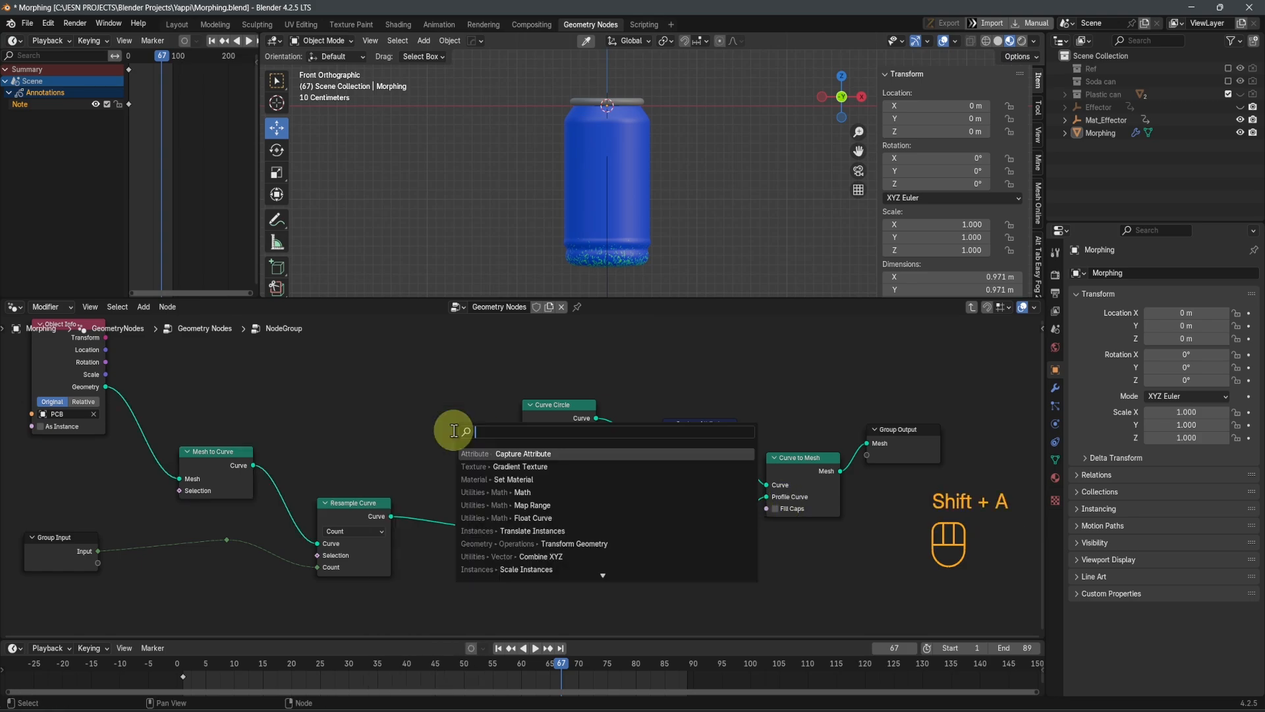
{"action": "type", "text": "line"}
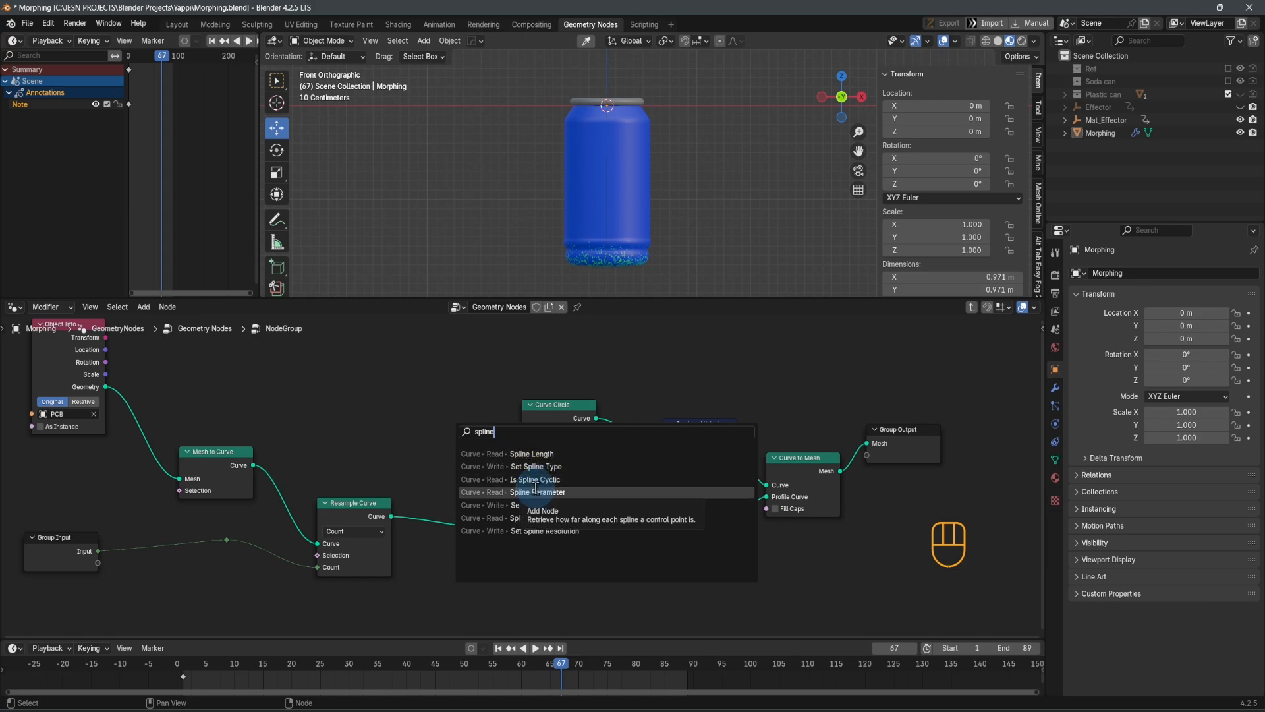
{"action": "left_click", "coordinate": [535, 492]}
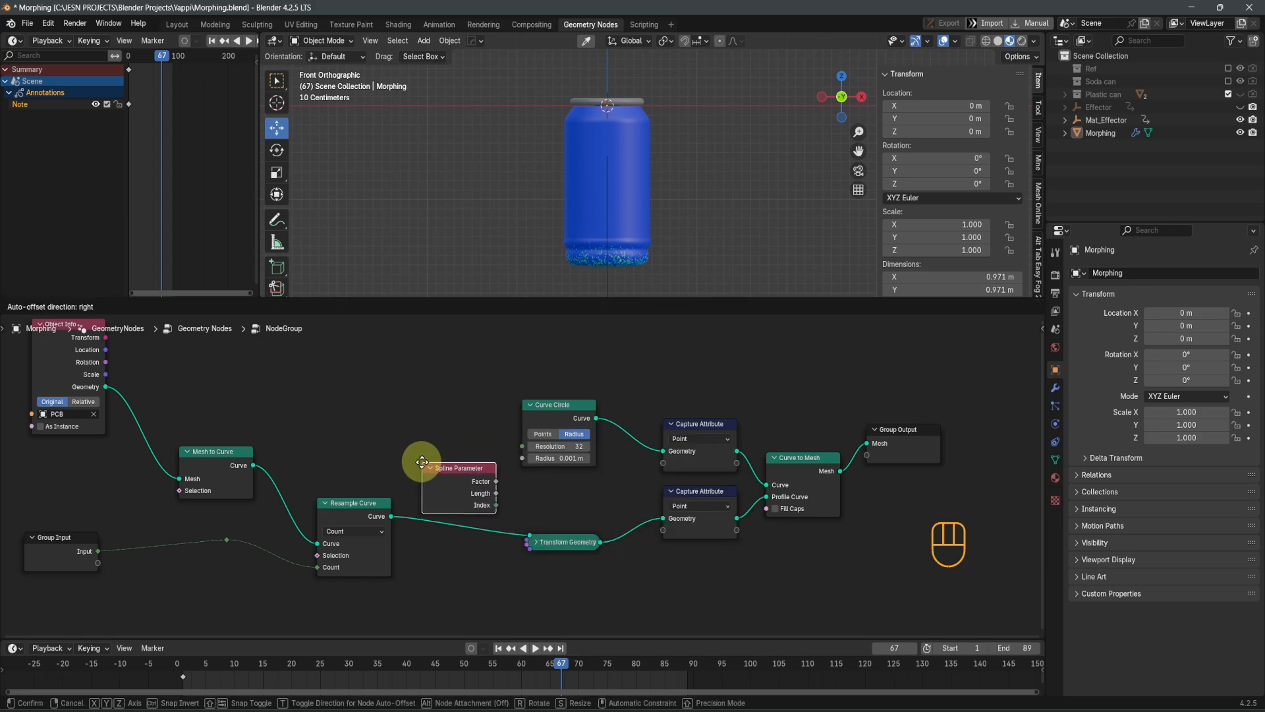
{"action": "left_click", "coordinate": [520, 474]}
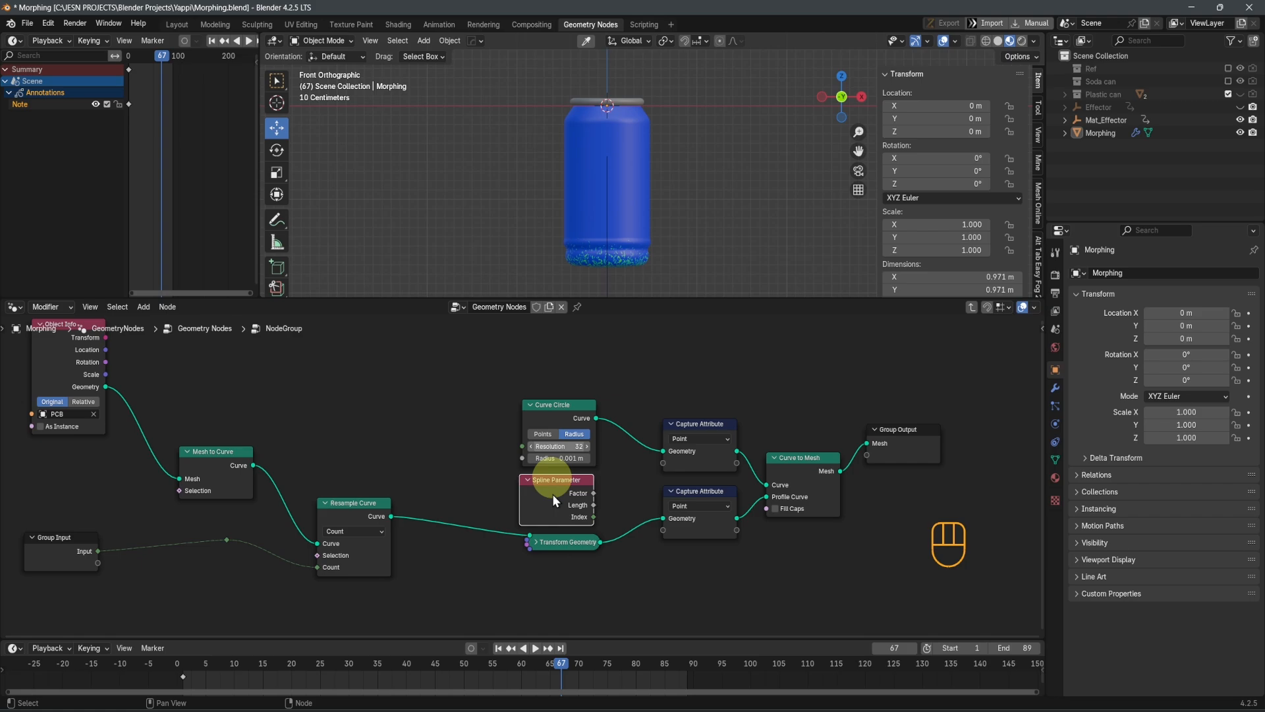
Connect the Spline Parameter's Factor output to the empty attribute inputs of both Capture Attribute nodes
{"action": "scroll", "coordinate": [557, 498], "scroll_direction": "up", "scroll_amount": 4}
{"action": "middle_click_drag", "start_coordinate": [630, 572], "coordinate": [492, 505]}
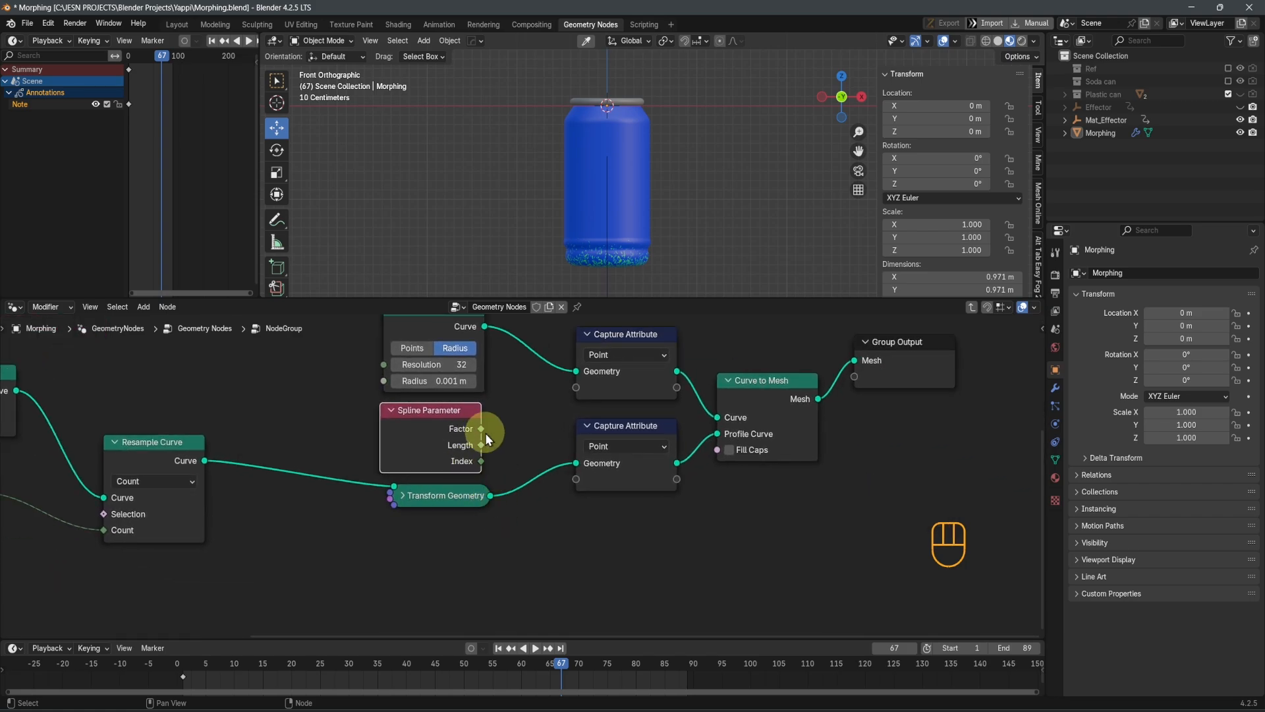
{"action": "left_click_drag", "start_coordinate": [481, 428], "coordinate": [576, 388]}
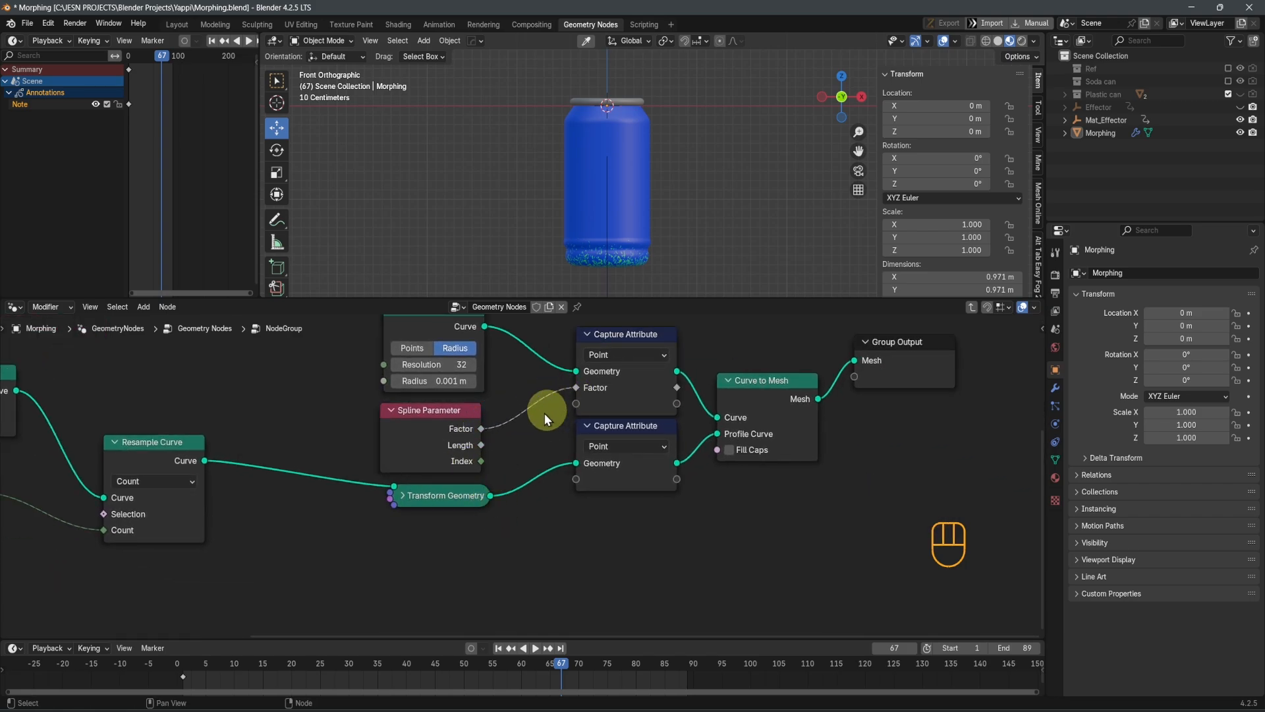
{"action": "left_click_drag", "start_coordinate": [576, 485], "coordinate": [577, 488]}
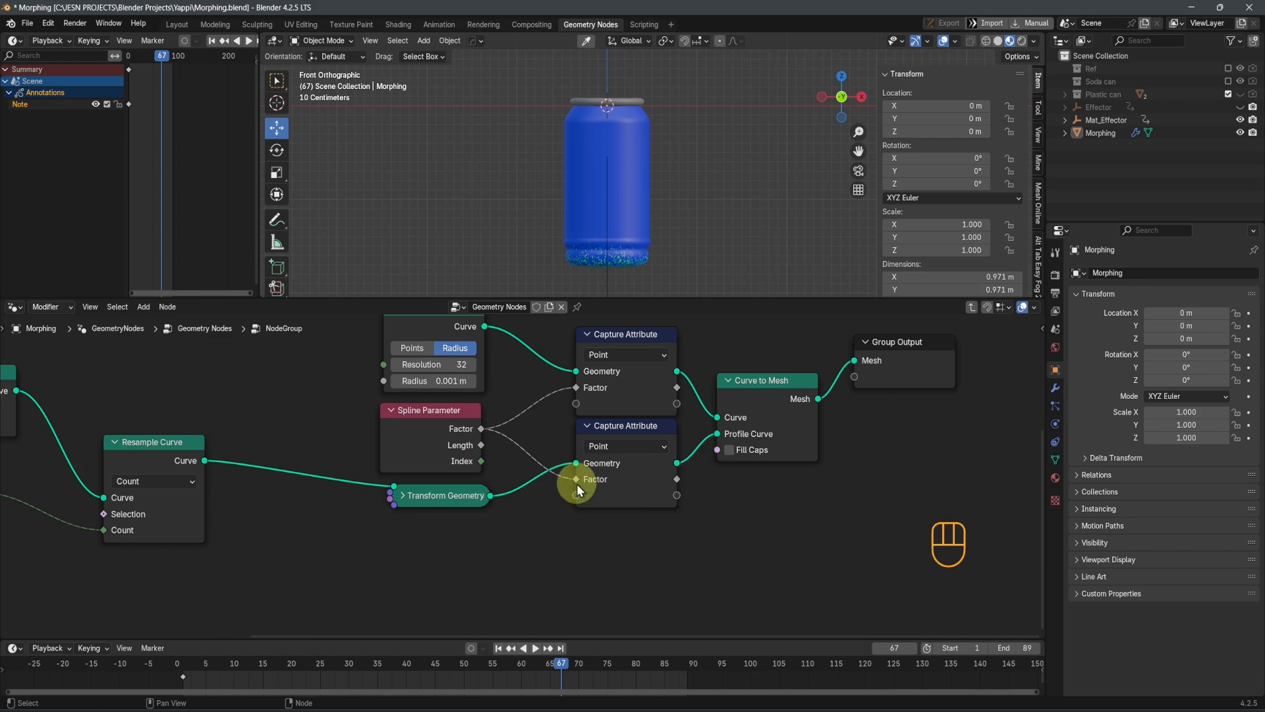
Add a Combine XYZ node directly below the Curve to Mesh node
{"action": "middle_click_drag", "start_coordinate": [746, 535], "coordinate": [539, 558]}
{"action": "key", "text": "shift+a"}
{"action": "left_click", "coordinate": [630, 448]}
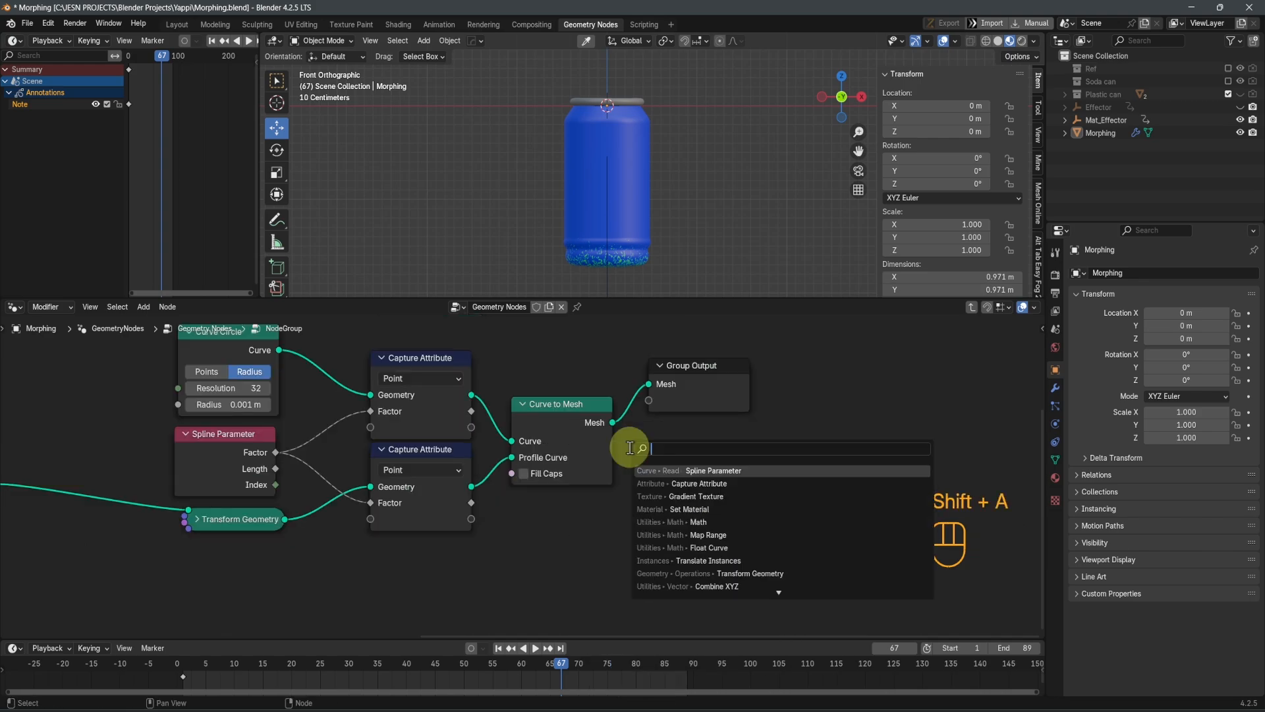
{"action": "type", "text": "xyz"}
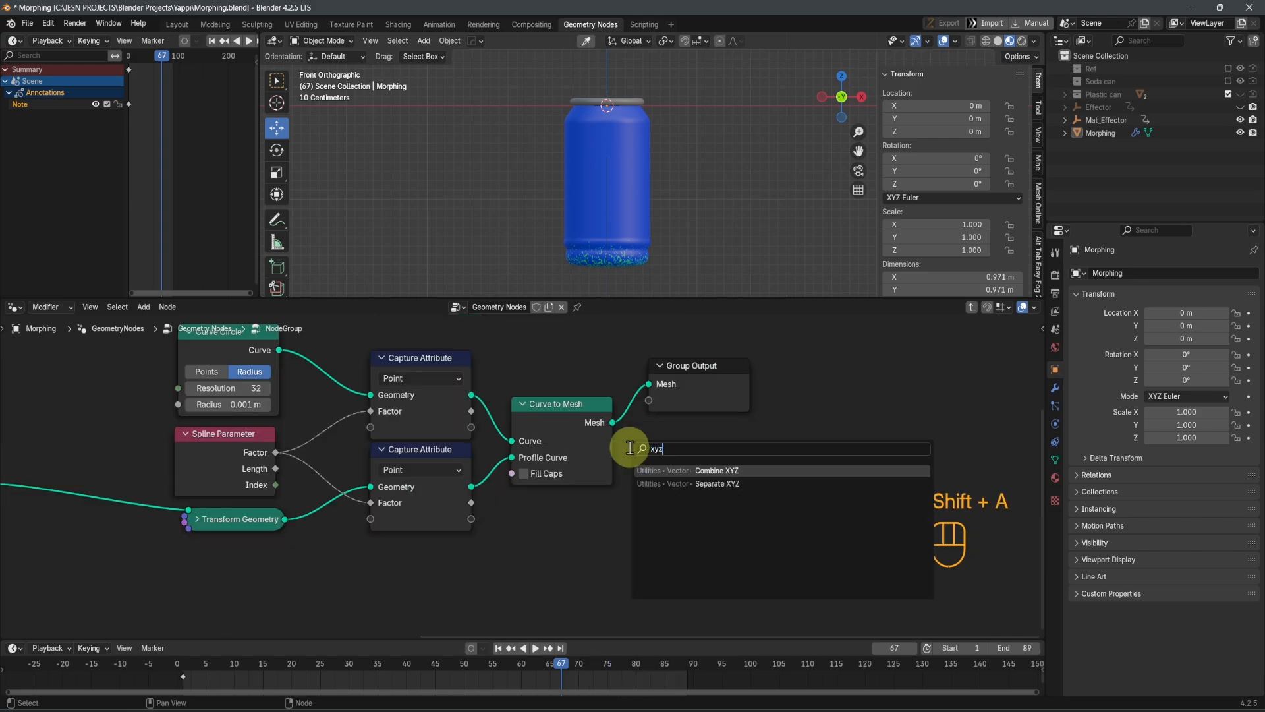
{"action": "left_click", "coordinate": [687, 470]}
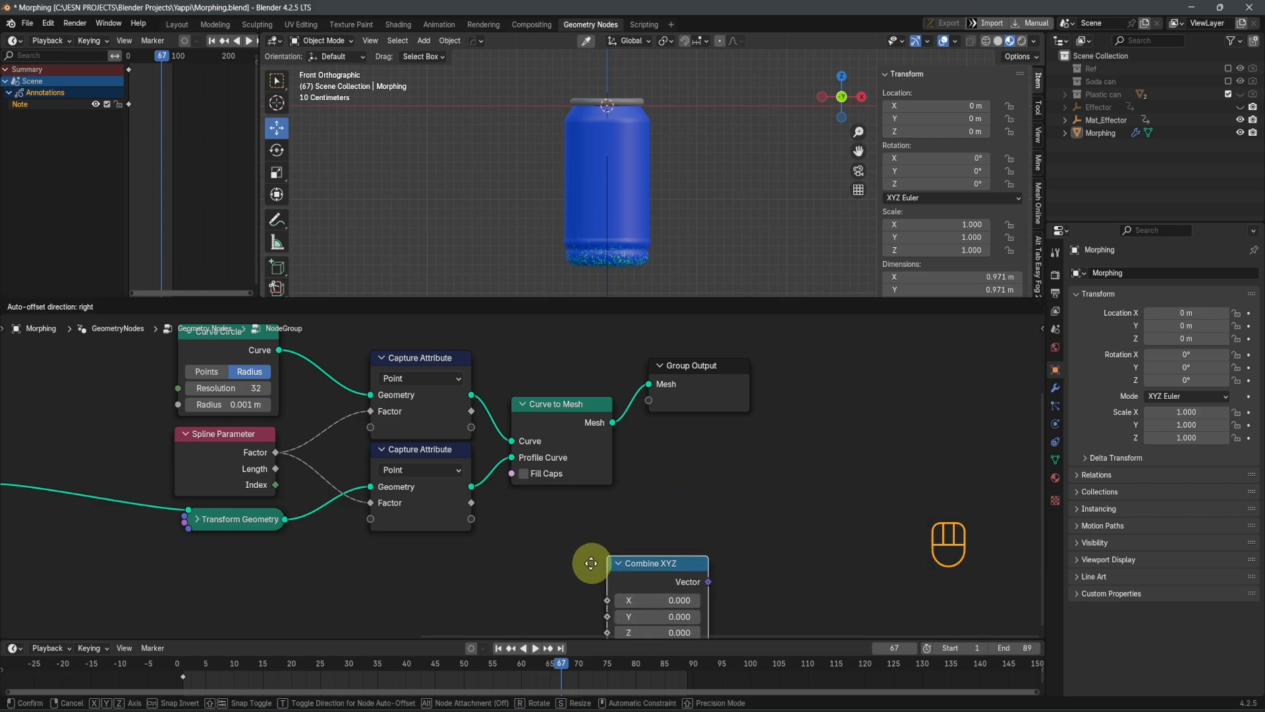
{"action": "left_click", "coordinate": [510, 495]}
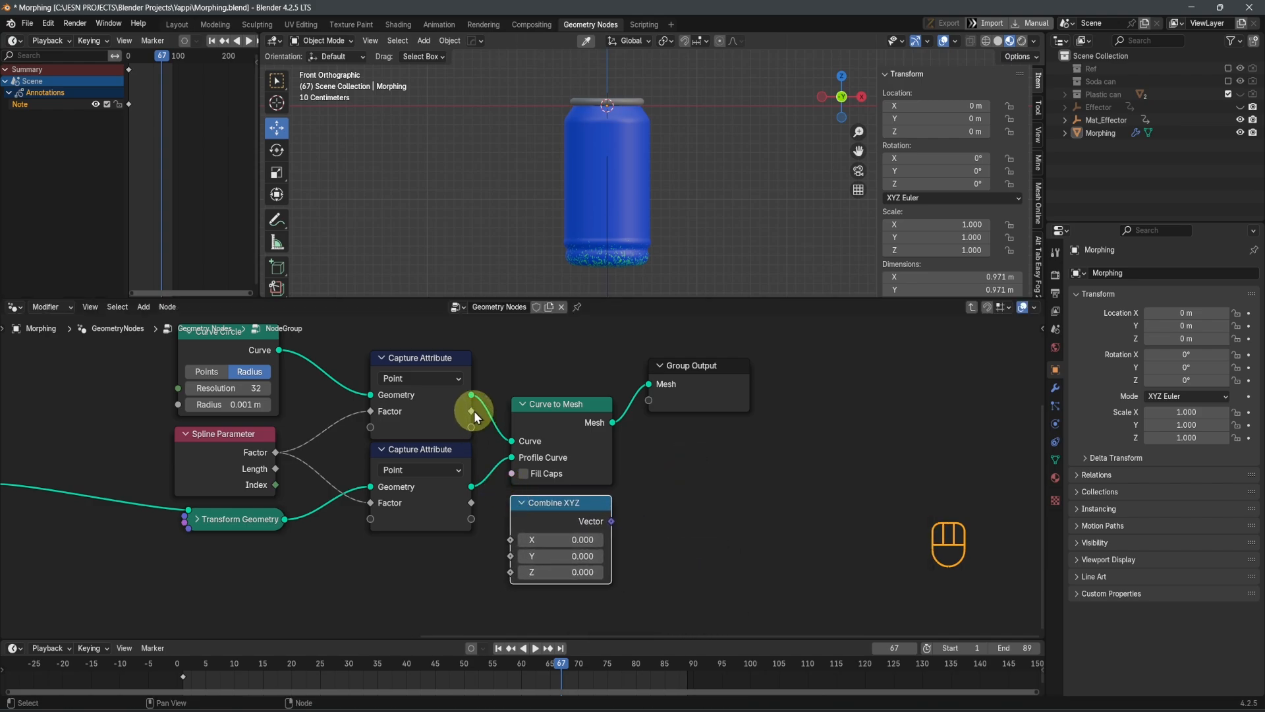
Connect the two captured Factor outputs to Combine XYZ's X and Y, and its Vector to a new Group Output socket set farther away
{"action": "left_click_drag", "start_coordinate": [471, 412], "coordinate": [511, 556]}
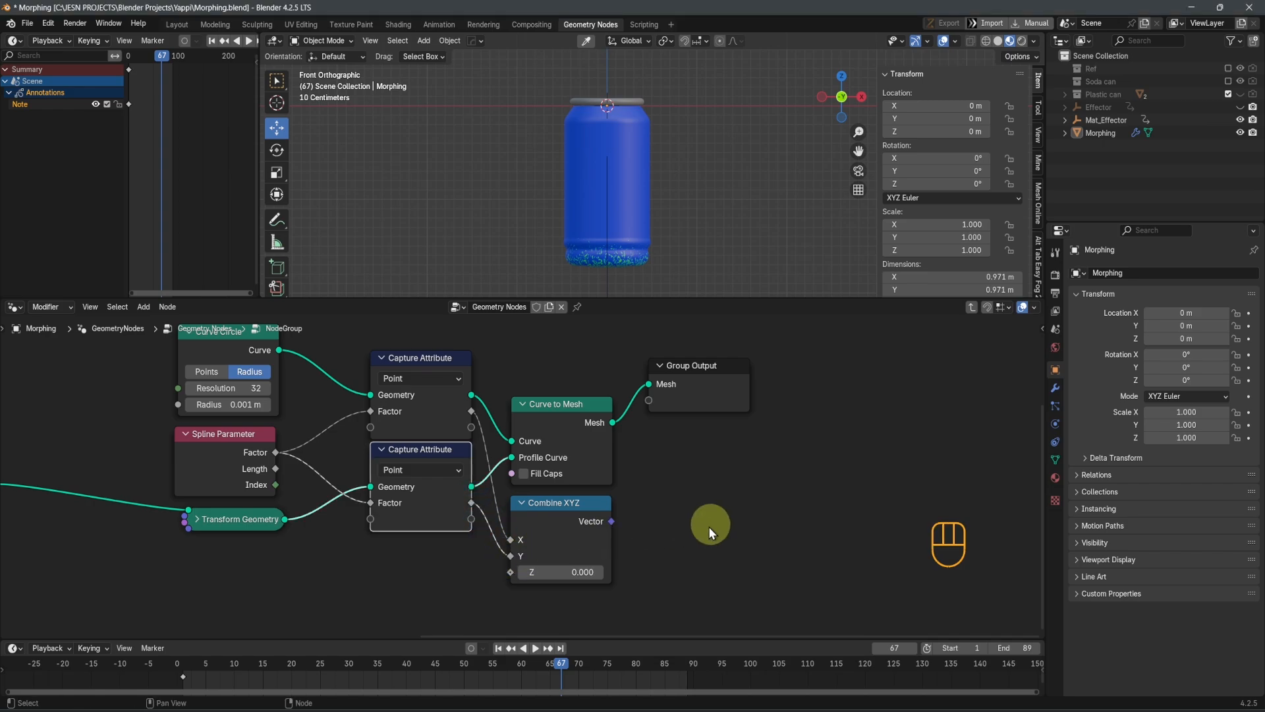
{"action": "scroll", "coordinate": [634, 551], "scroll_direction": "up", "scroll_amount": 1}
{"action": "scroll", "coordinate": [634, 551], "scroll_direction": "up", "scroll_amount": 1}
{"action": "left_click_drag", "start_coordinate": [635, 534], "coordinate": [913, 483]}
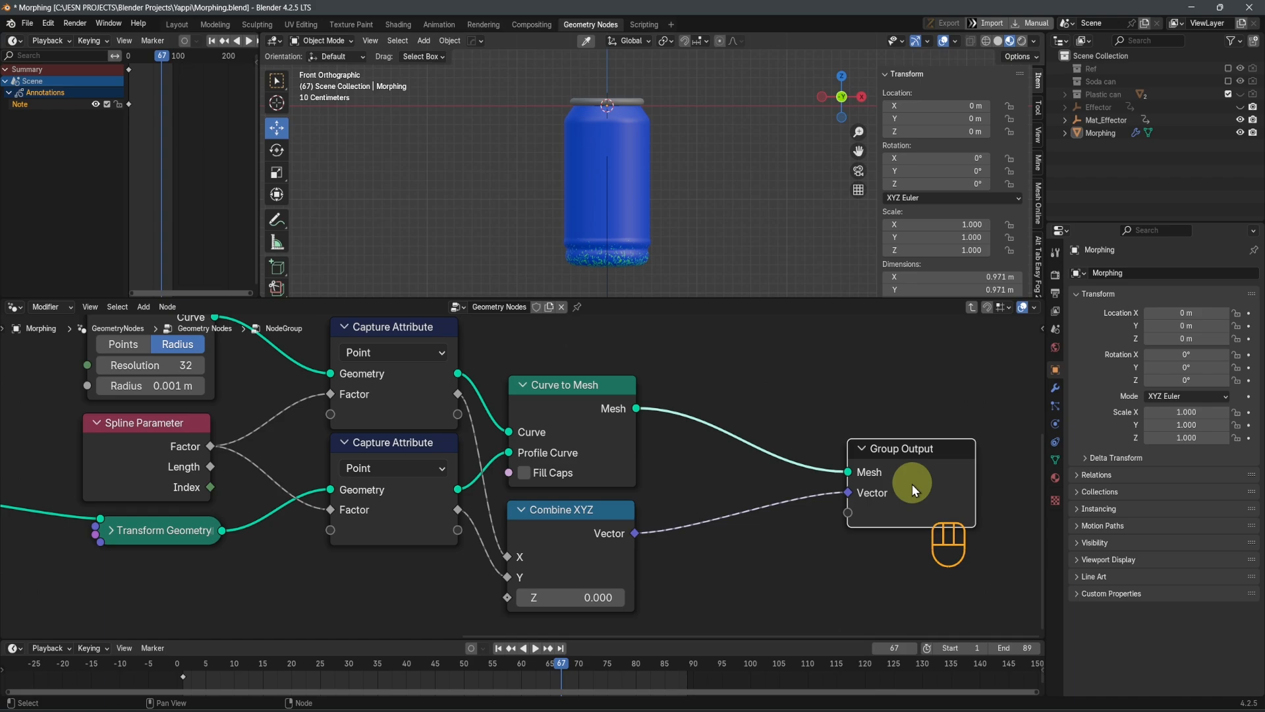
{"action": "scroll", "coordinate": [613, 570], "scroll_direction": "down", "scroll_amount": 2}
{"action": "scroll", "coordinate": [658, 568], "scroll_direction": "down", "scroll_amount": 2}
{"action": "middle_click_drag", "start_coordinate": [471, 597], "coordinate": [660, 526]}
{"action": "middle_click_drag", "start_coordinate": [274, 440], "coordinate": [446, 536]}
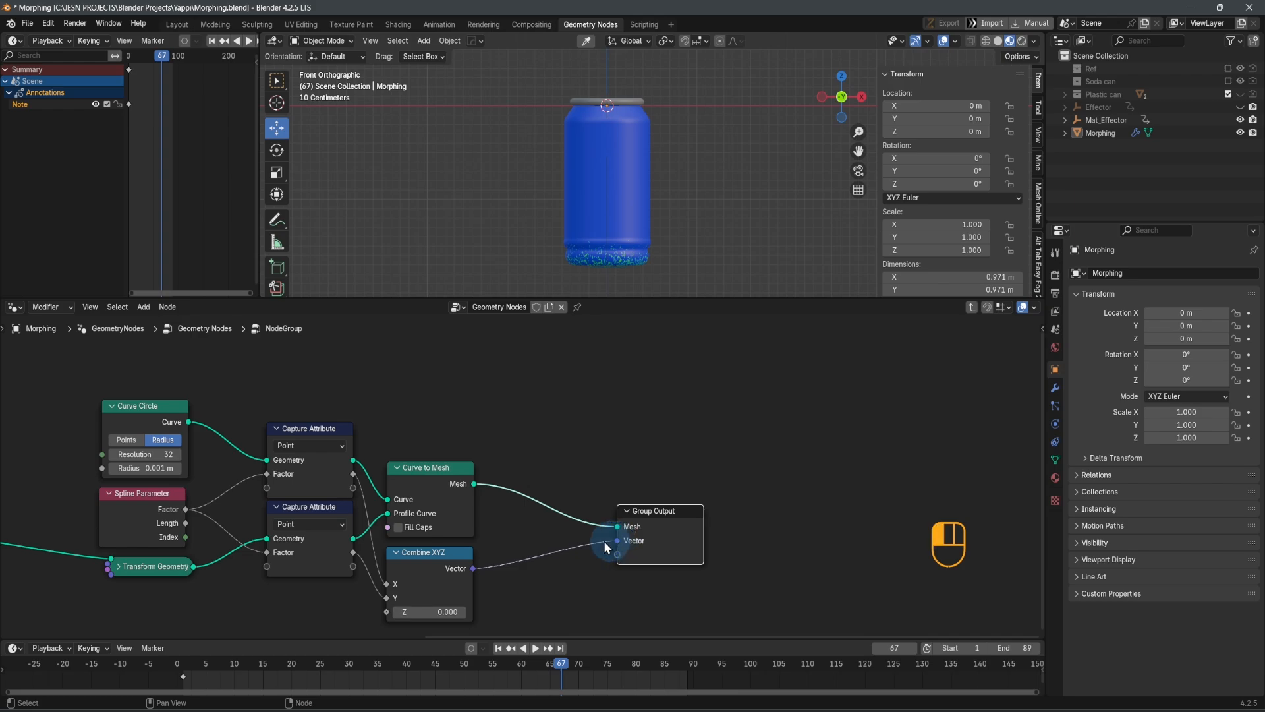
Leave the node group and connect the Plastic can node's Vector output to a new socket on the main Group Output
{"action": "left_click_drag", "start_coordinate": [617, 542], "coordinate": [636, 531]}
{"action": "scroll", "coordinate": [639, 535], "scroll_direction": "down", "scroll_amount": 3}
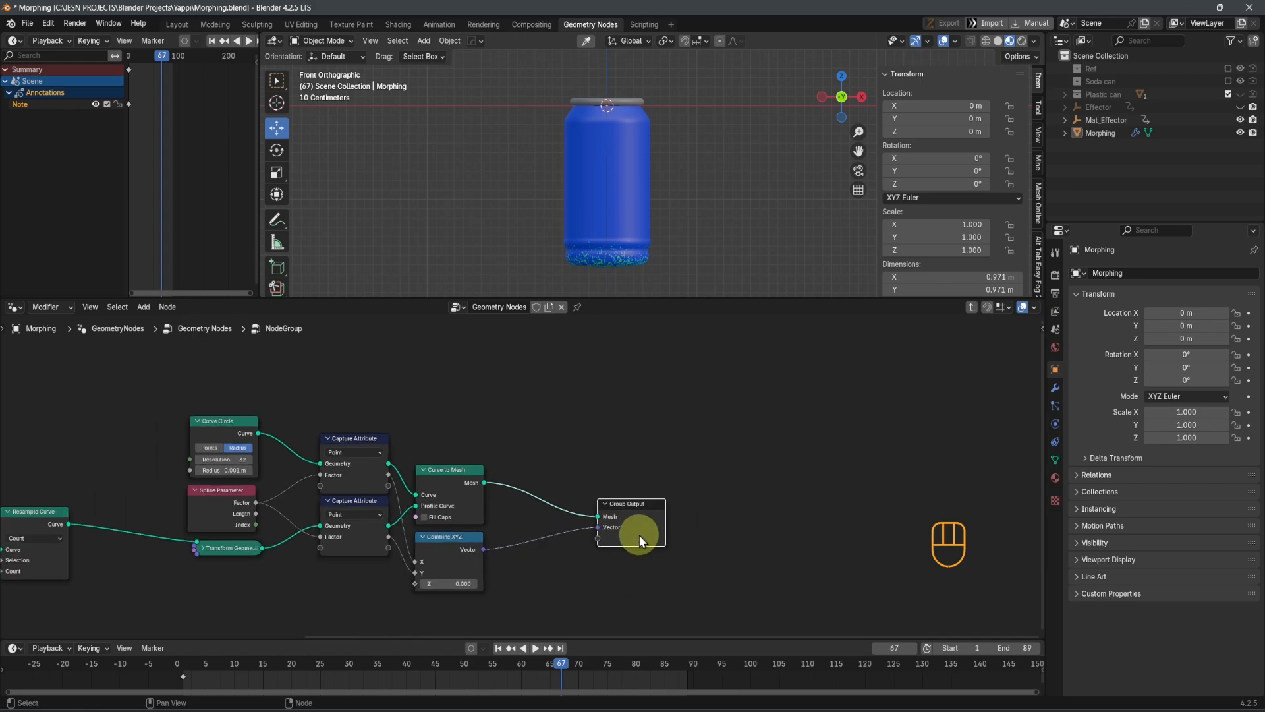
{"action": "key", "text": "Tab"}
{"action": "scroll", "coordinate": [537, 524], "scroll_direction": "down", "scroll_amount": 1}
{"action": "scroll", "coordinate": [538, 517], "scroll_direction": "down", "scroll_amount": 1}
{"action": "middle_click_drag", "start_coordinate": [538, 518], "coordinate": [416, 547]}
{"action": "scroll", "coordinate": [416, 547], "scroll_direction": "down", "scroll_amount": 1}
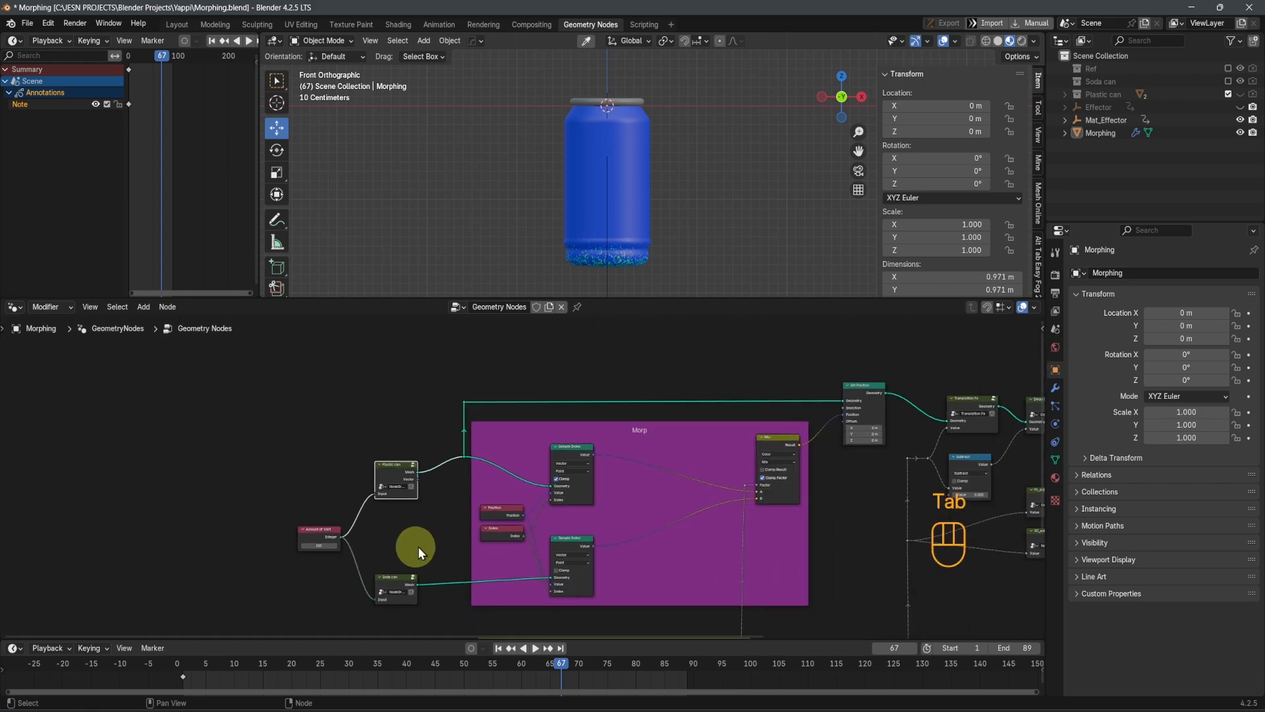
{"action": "middle_click_drag", "start_coordinate": [622, 555], "coordinate": [470, 540]}
{"action": "scroll", "coordinate": [290, 509], "scroll_direction": "up", "scroll_amount": 2}
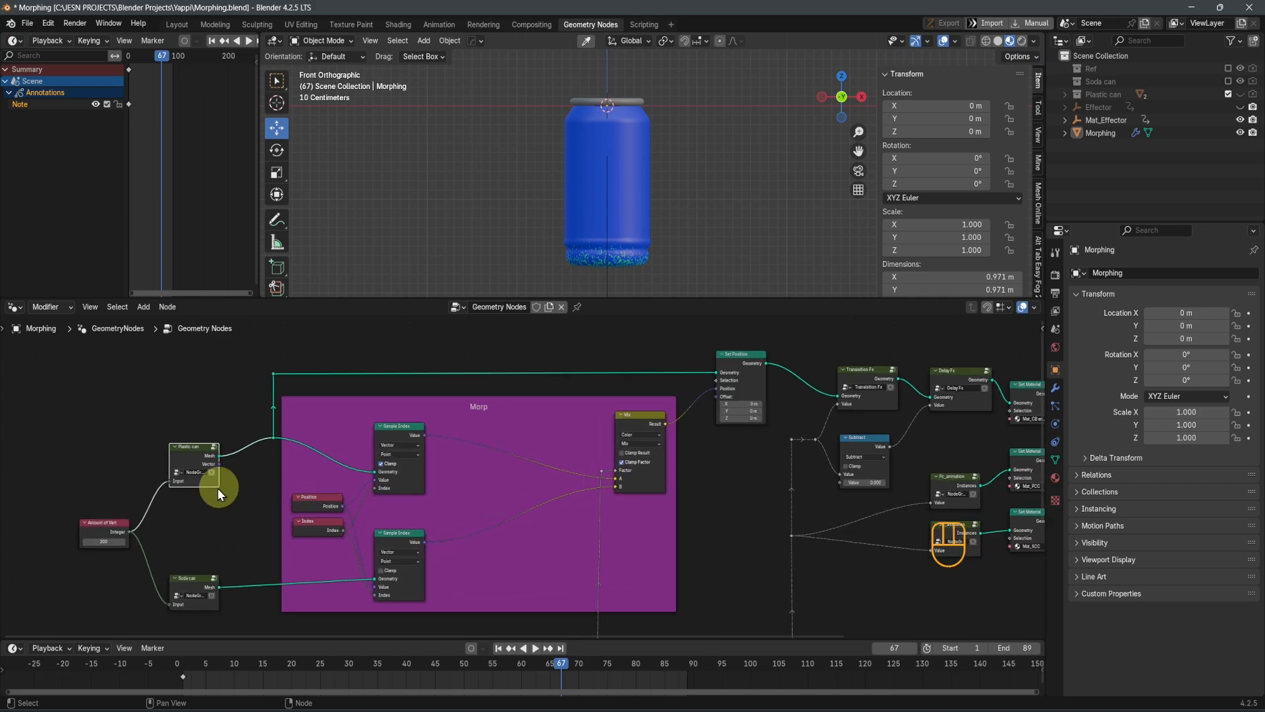
{"action": "scroll", "coordinate": [216, 497], "scroll_direction": "up", "scroll_amount": 4}
{"action": "left_click_drag", "start_coordinate": [106, 464], "coordinate": [798, 444]}
{"action": "middle_click_drag", "start_coordinate": [803, 449], "coordinate": [962, 549]}
{"action": "scroll", "coordinate": [758, 561], "scroll_direction": "down", "scroll_amount": 3}
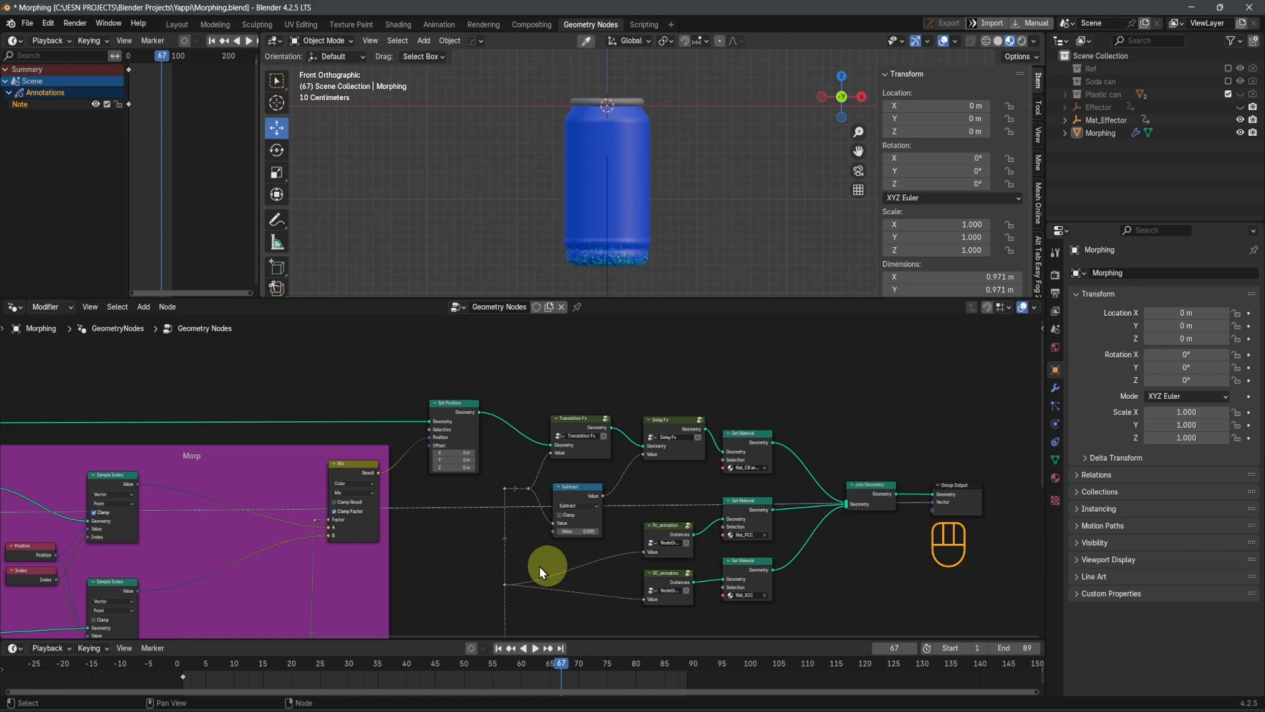
Add reroutes near the start and end of the long Vector link and raise them vertically above the node tree
{"action": "middle_click_drag", "start_coordinate": [435, 548], "coordinate": [460, 546], "text": "shift"}
{"action": "scroll", "coordinate": [466, 531], "scroll_direction": "down", "scroll_amount": 3}
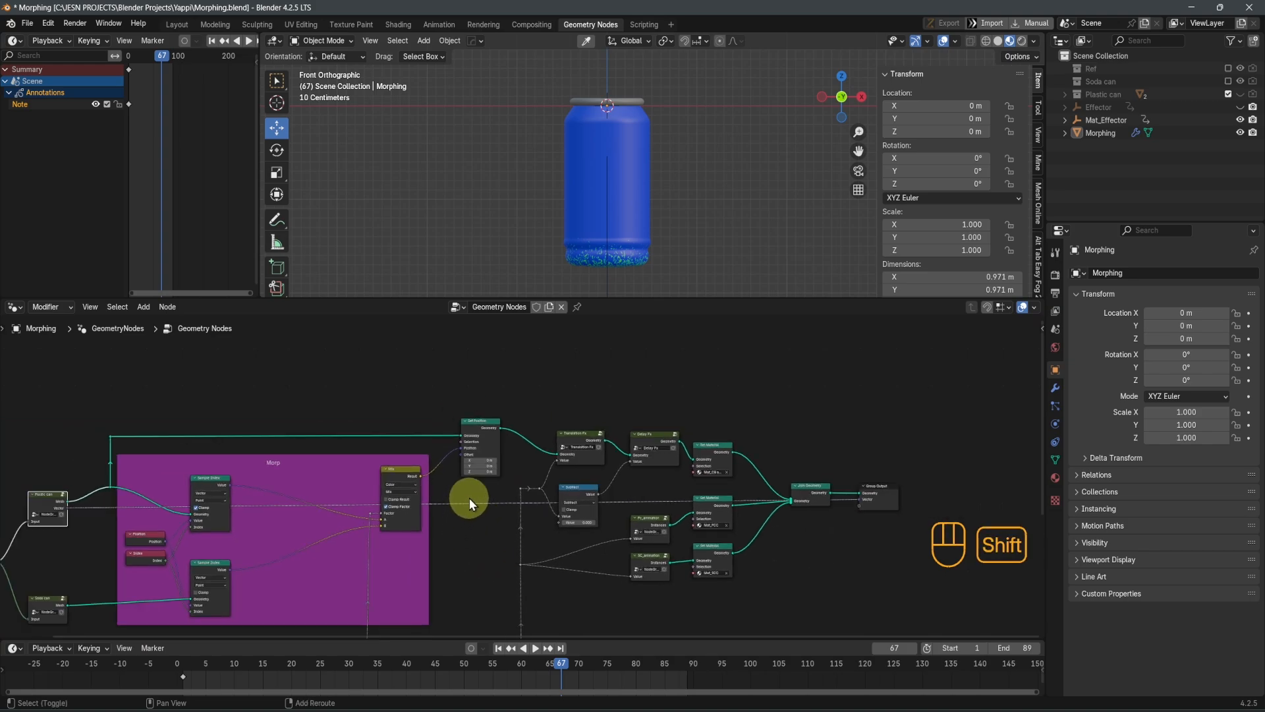
{"action": "right_click_drag", "start_coordinate": [86, 502], "coordinate": [94, 530], "text": "shift"}
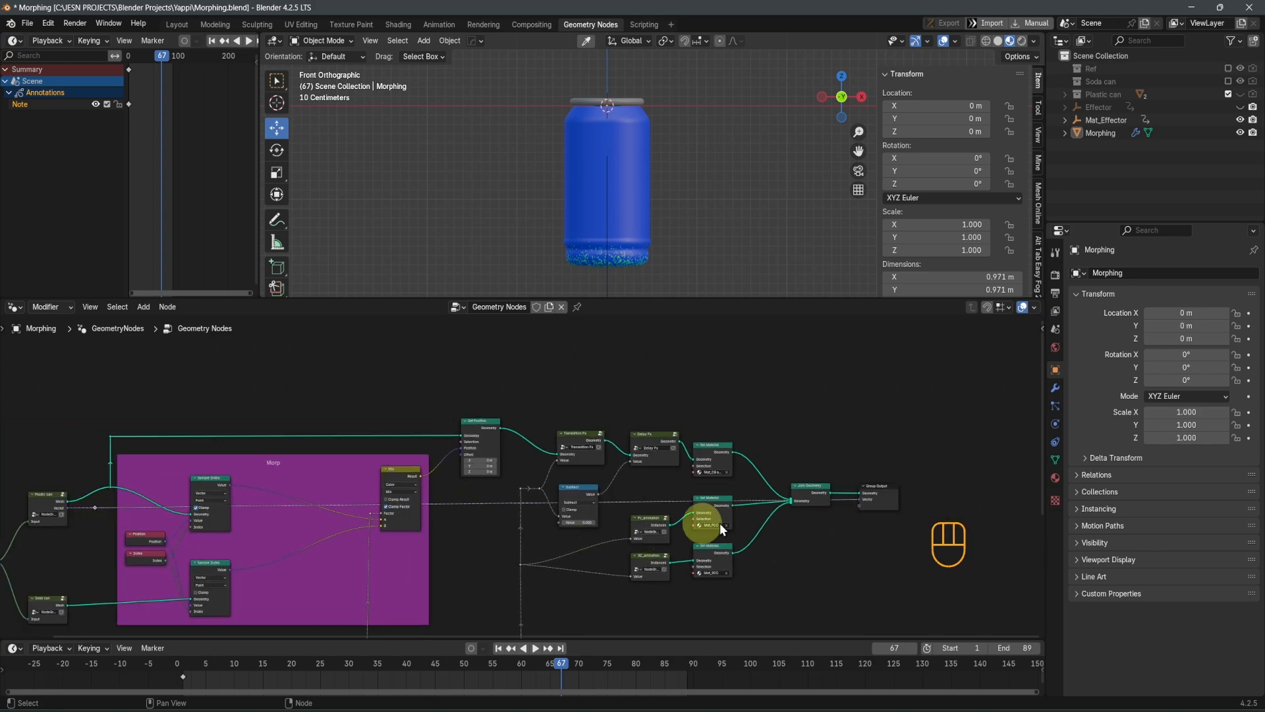
{"action": "right_click_drag", "start_coordinate": [837, 497], "coordinate": [837, 526], "text": "shift"}
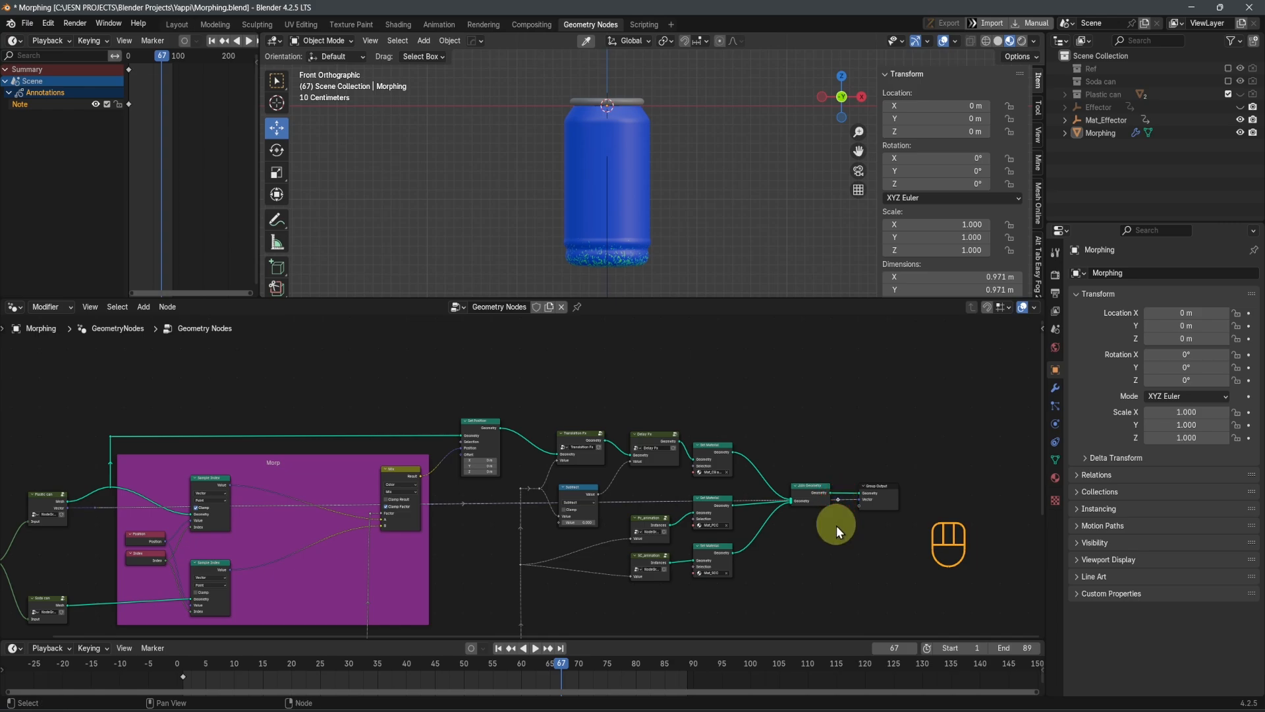
{"action": "left_click_drag", "start_coordinate": [841, 519], "coordinate": [832, 497]}
{"action": "left_click_drag", "start_coordinate": [84, 503], "coordinate": [107, 515], "text": "shift"}
{"action": "key", "text": "g"}
{"action": "key", "text": "y"}
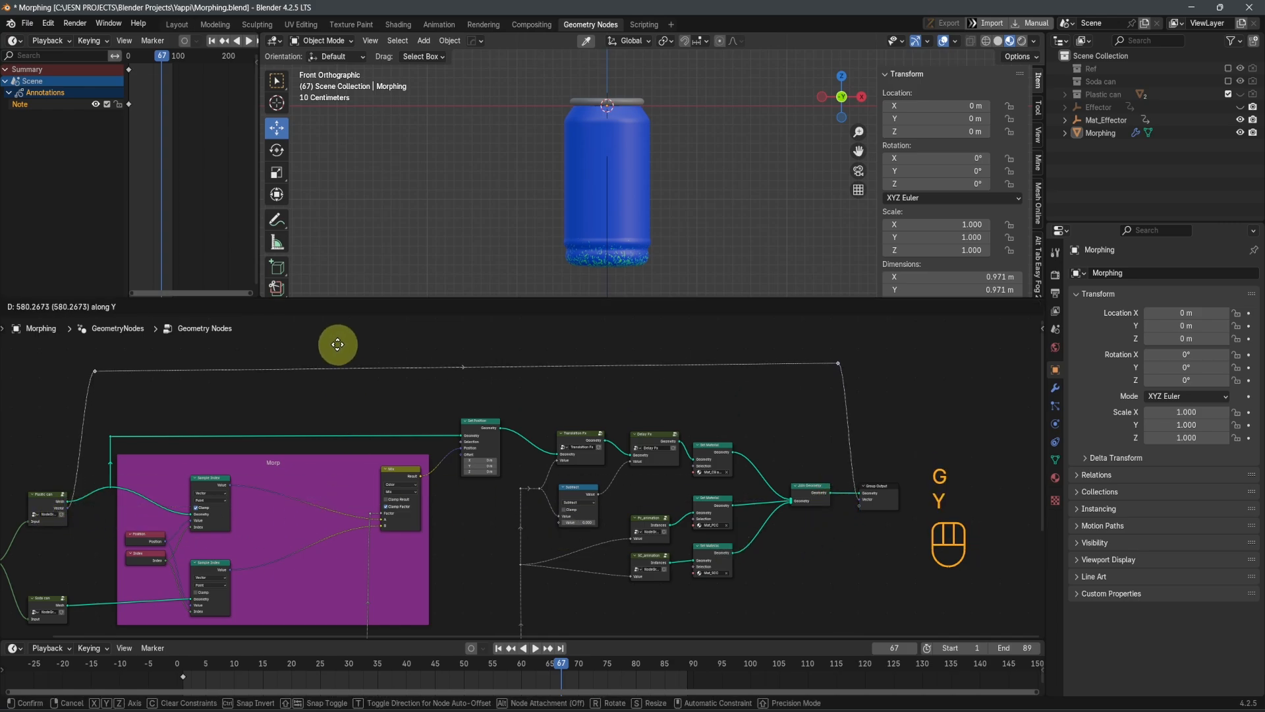
{"action": "left_click", "coordinate": [338, 345]}
Add a reroute on each descending section of the Vector link and align both reroute pairs vertically by scaling X to 0
{"action": "right_click_drag", "start_coordinate": [65, 460], "coordinate": [93, 472], "text": "shift"}
{"action": "left_click_drag", "start_coordinate": [817, 359], "coordinate": [879, 447]}
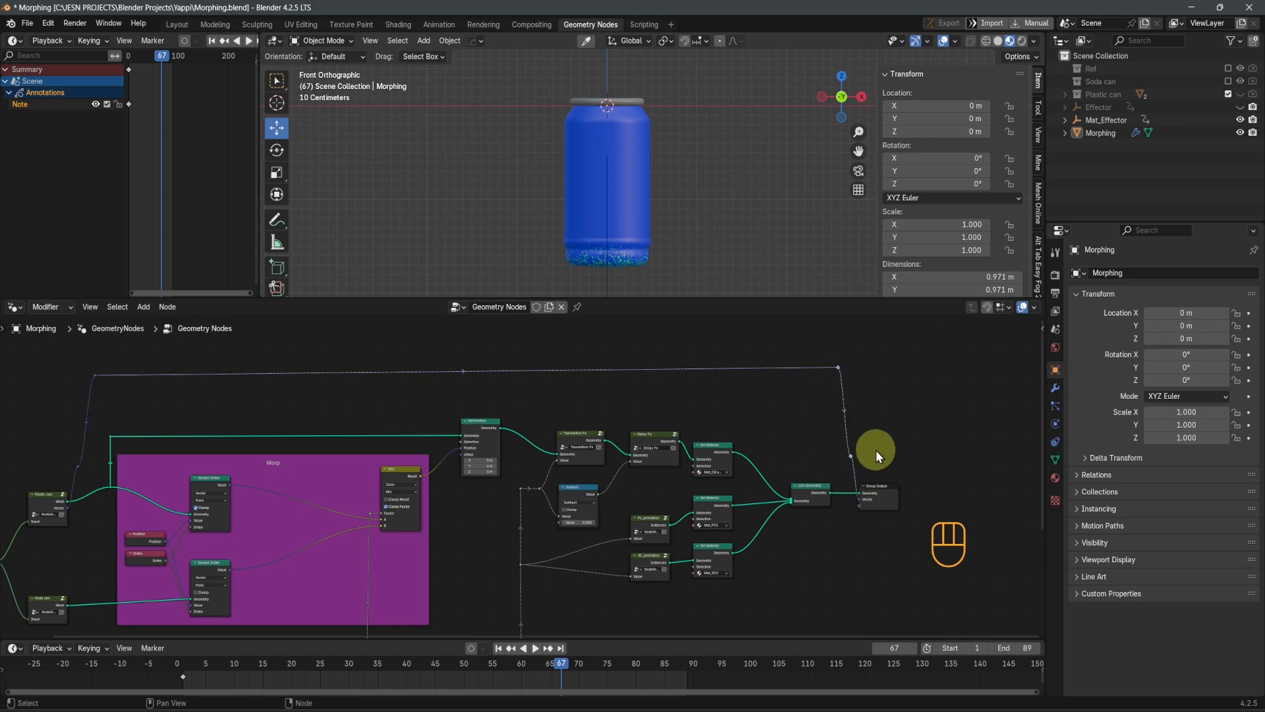
{"action": "key", "text": "s"}
{"action": "key", "text": "x"}
{"action": "key", "text": "KP_0"}
{"action": "key", "text": "Return"}
{"action": "left_click_drag", "start_coordinate": [63, 359], "coordinate": [98, 473]}
{"action": "key", "text": "s"}
{"action": "key", "text": "x"}
{"action": "key", "text": "KP_0"}
{"action": "key", "text": "Return"}
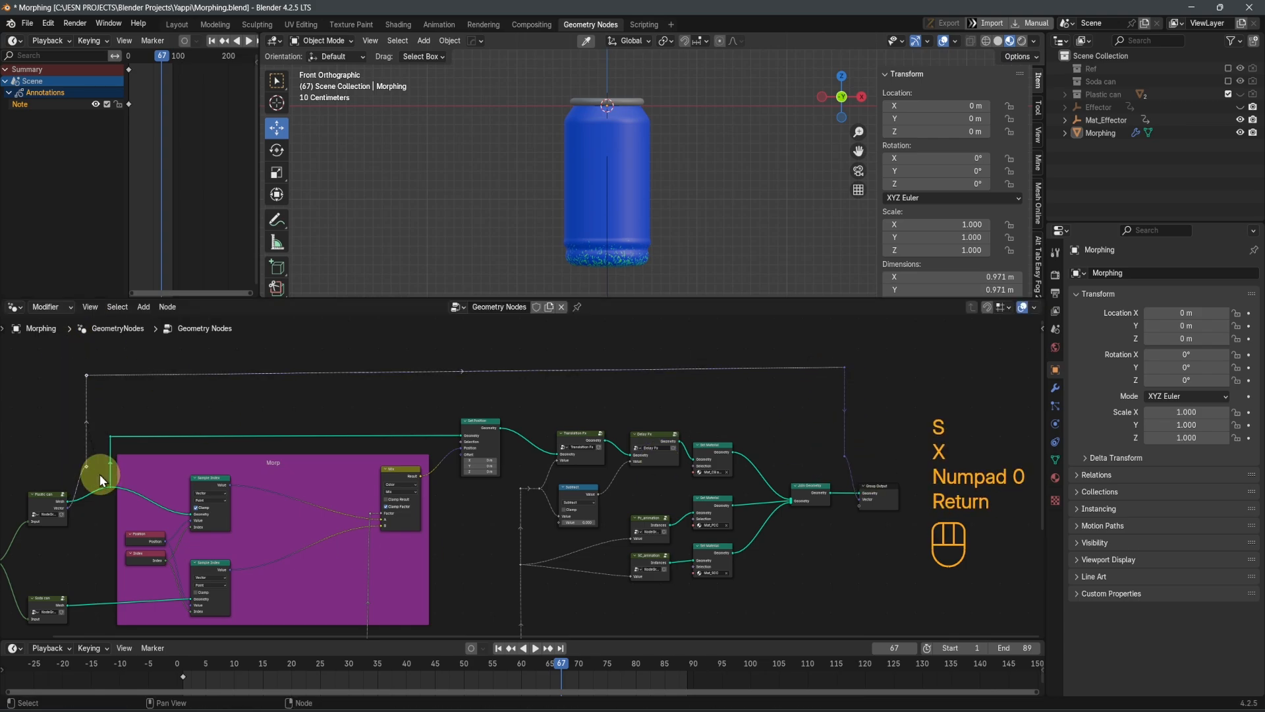
Lower the end reroutes vertically to the height of the Vector sockets on the Plastic can and Group Output nodes
{"action": "left_click", "coordinate": [859, 461], "text": "shift"}
{"action": "key", "text": "g"}
{"action": "key", "text": "y"}
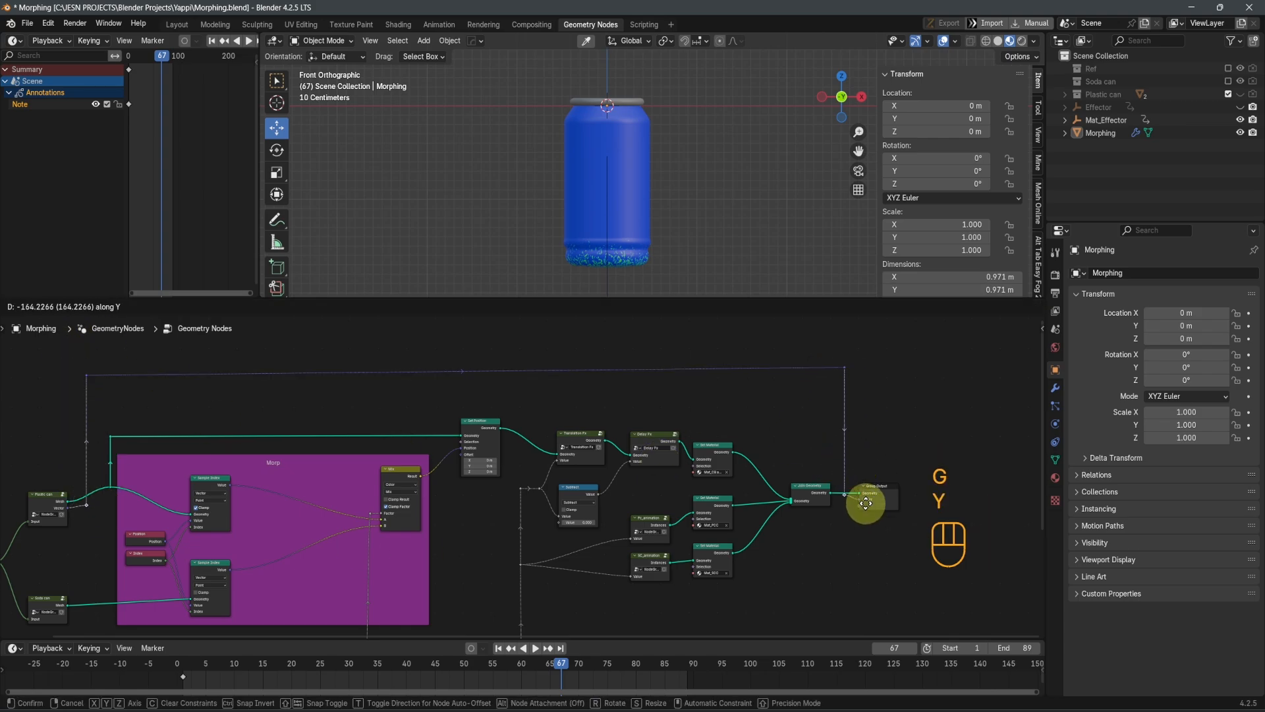
{"action": "left_click", "coordinate": [866, 505]}
{"action": "left_click", "coordinate": [844, 495]}
{"action": "key", "text": "g"}
{"action": "key", "text": "y"}
{"action": "left_click", "coordinate": [853, 499]}
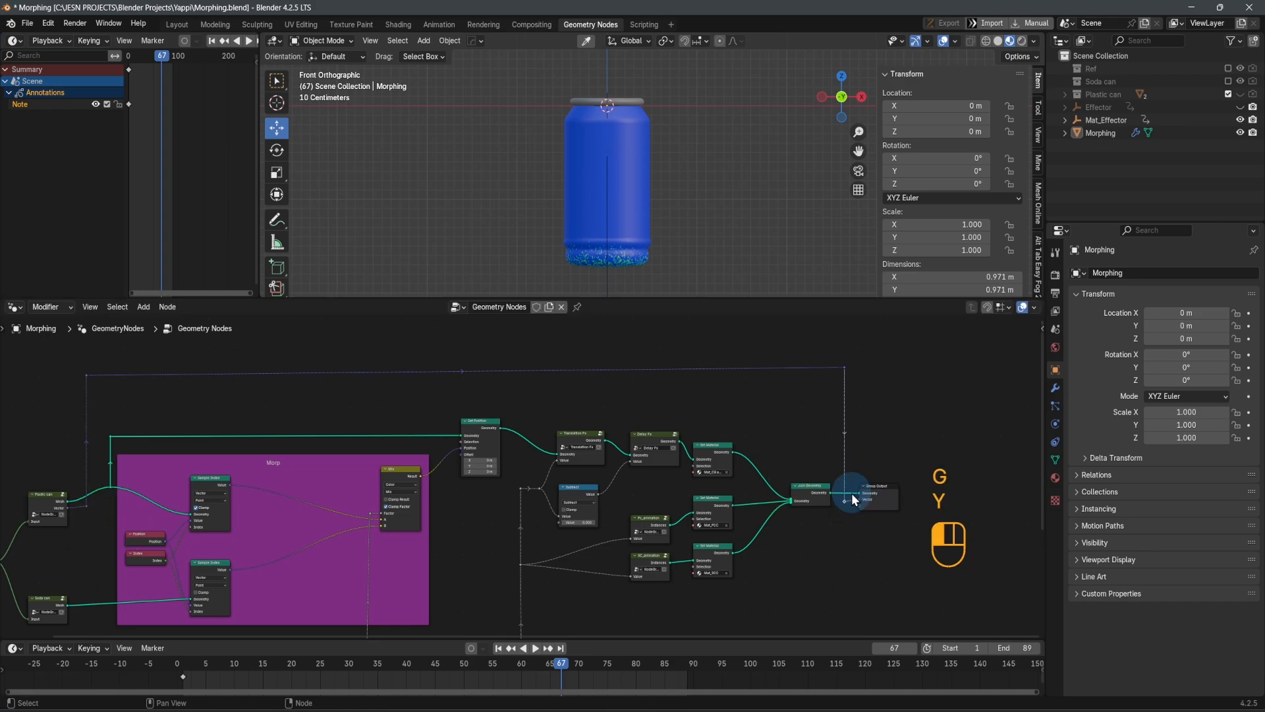
{"action": "scroll", "coordinate": [858, 538], "scroll_direction": "up", "scroll_amount": 6}
{"action": "middle_click_drag", "start_coordinate": [858, 537], "coordinate": [627, 521]}
{"action": "key", "text": "g"}
{"action": "key", "text": "y"}
{"action": "left_click", "coordinate": [613, 510]}
{"action": "scroll", "coordinate": [613, 508], "scroll_direction": "down", "scroll_amount": 5}
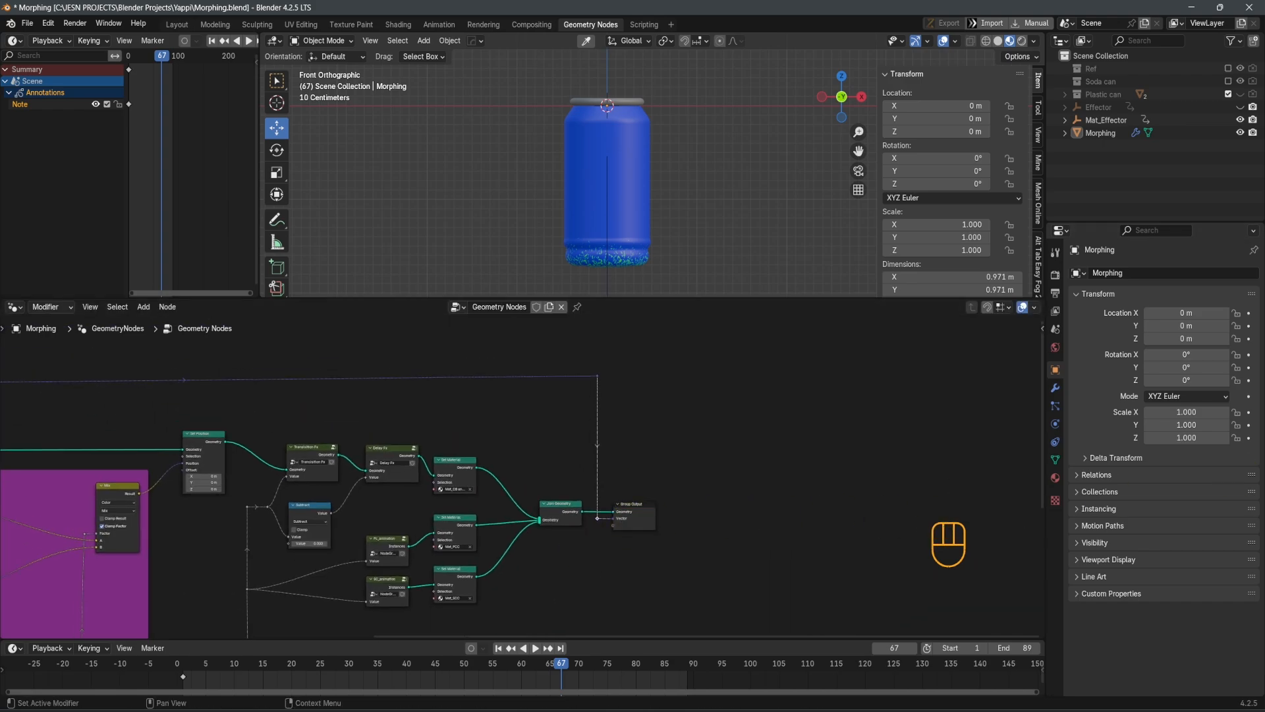
Name the GeometryNodes modifier's Vector output attribute "UV map"
{"action": "left_click", "coordinate": [1055, 387]}
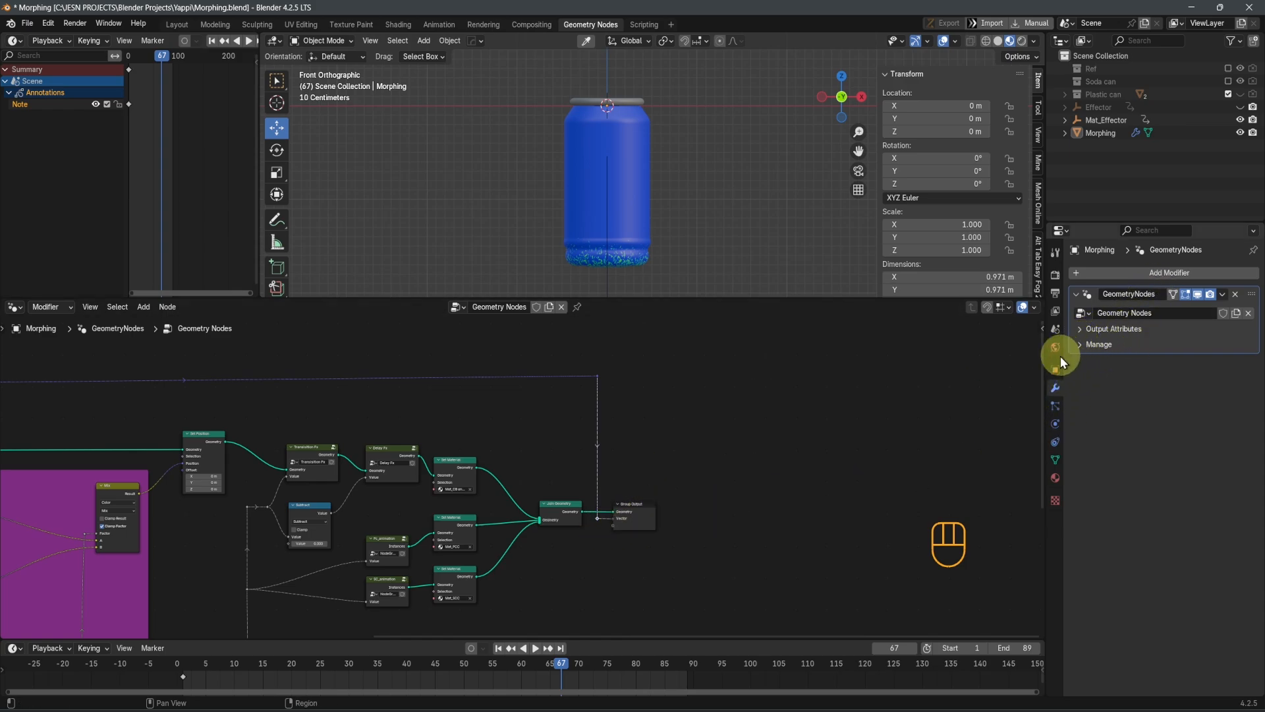
{"action": "left_click", "coordinate": [1082, 331]}
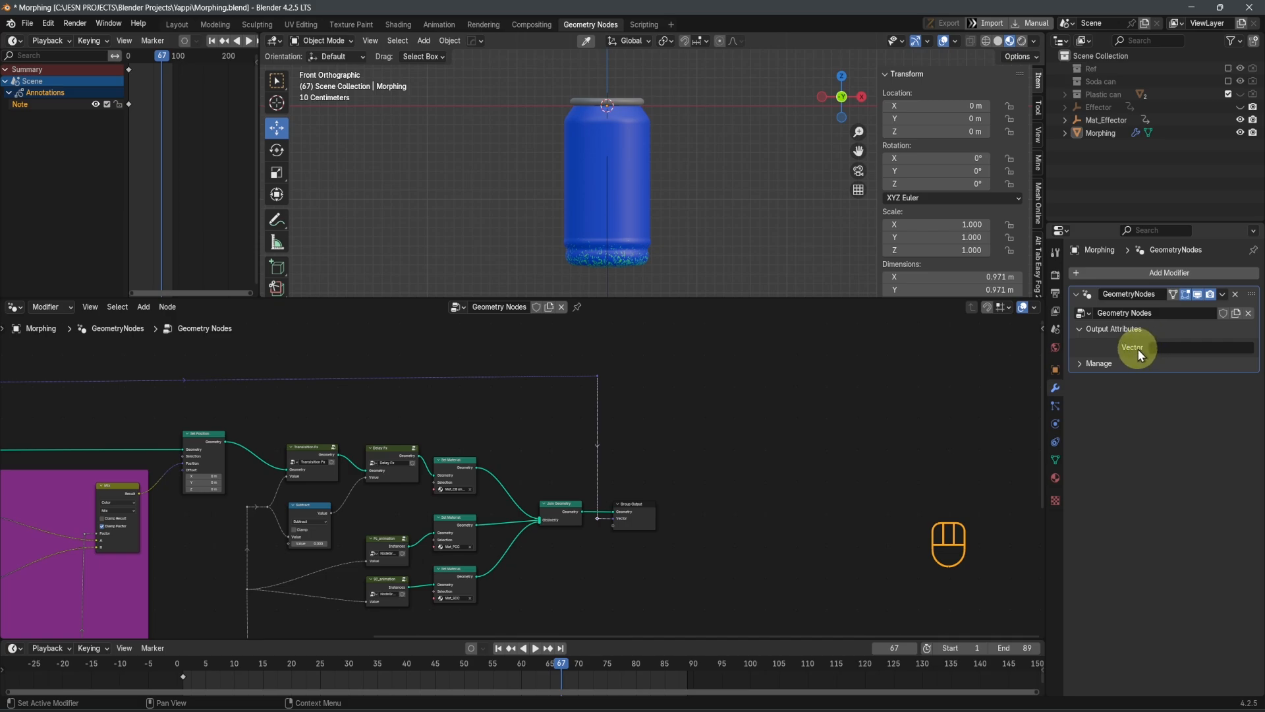
{"action": "left_click", "coordinate": [1186, 347]}
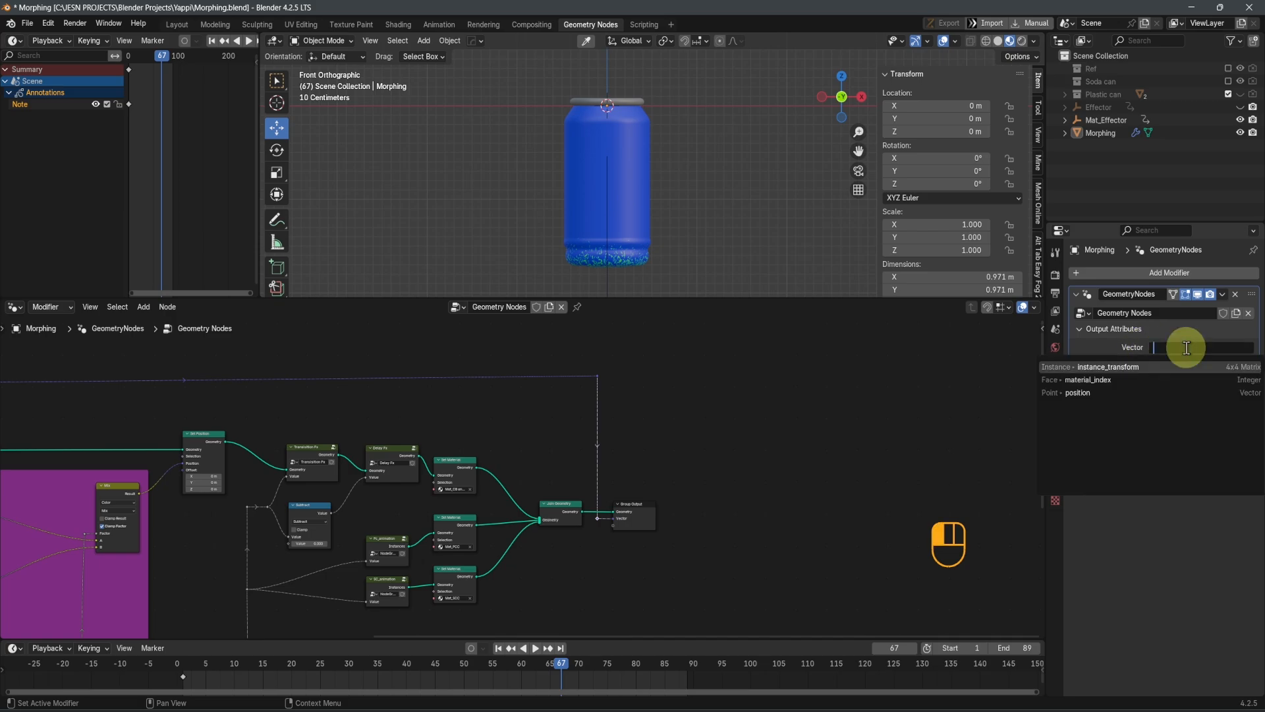
{"action": "type", "text": "UV ma"}
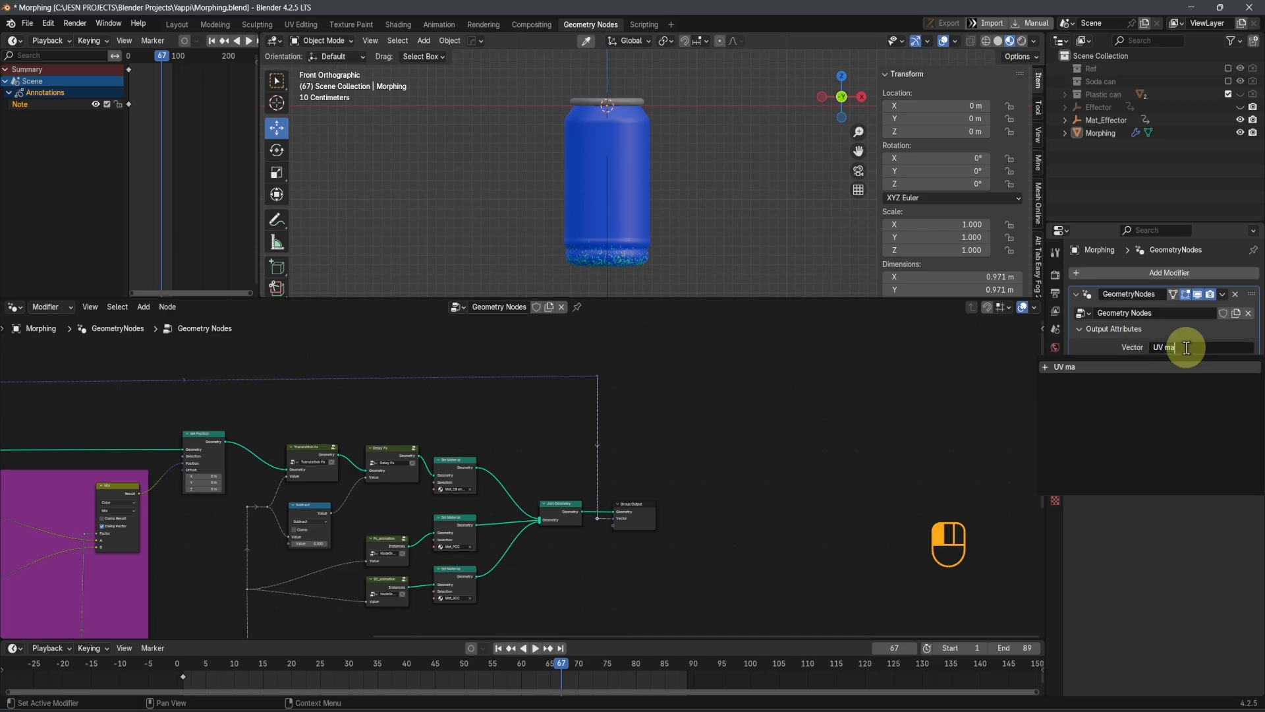
{"action": "type", "text": "p"}
{"action": "key", "text": "Return"}
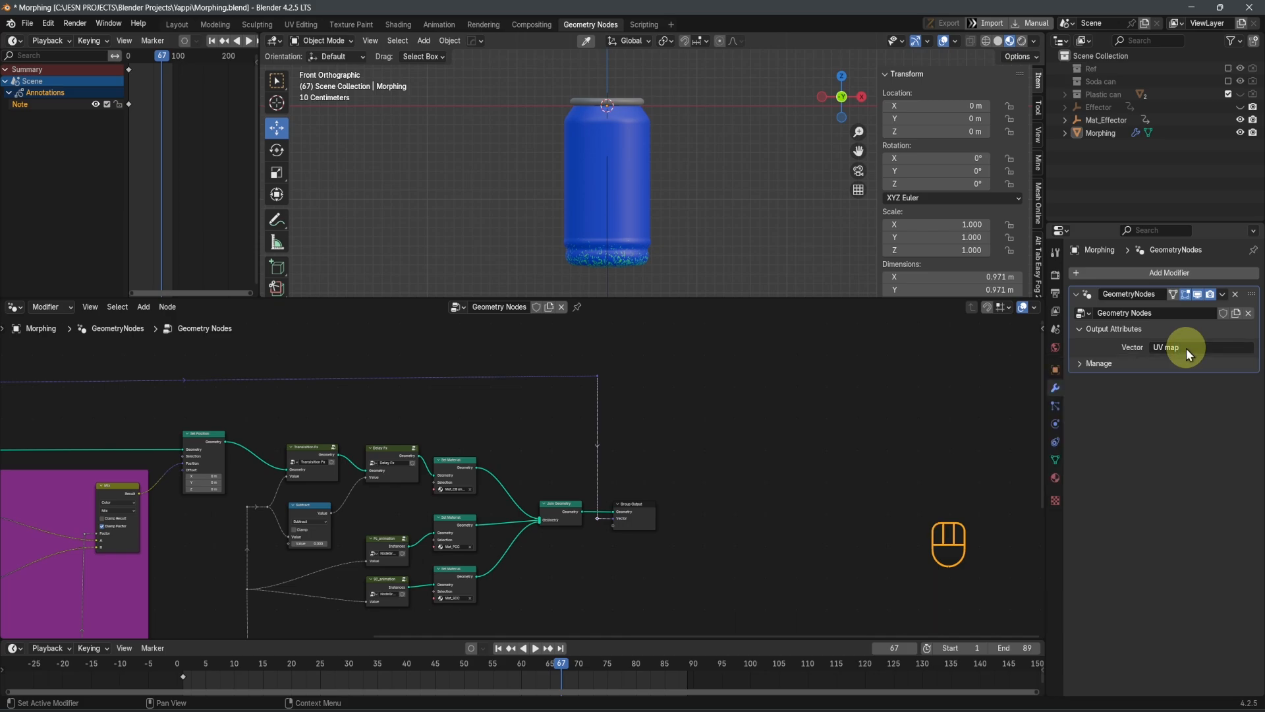
Switch the node area to the Shader Editor showing Mat_CB and SB, and return the timeline to frame 1
{"action": "scroll", "coordinate": [626, 541], "scroll_direction": "up", "scroll_amount": 2}
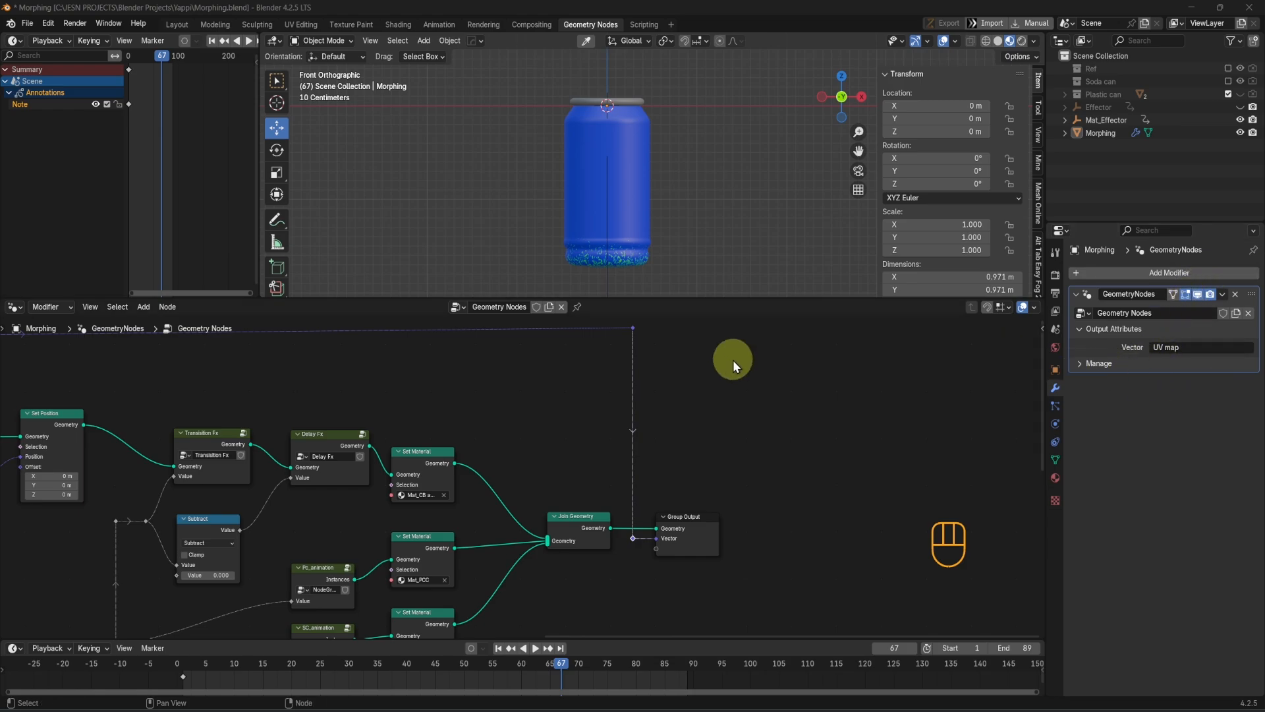
{"action": "scroll", "coordinate": [744, 449], "scroll_direction": "down", "scroll_amount": 2}
{"action": "middle_click_drag", "start_coordinate": [566, 446], "coordinate": [781, 475]}
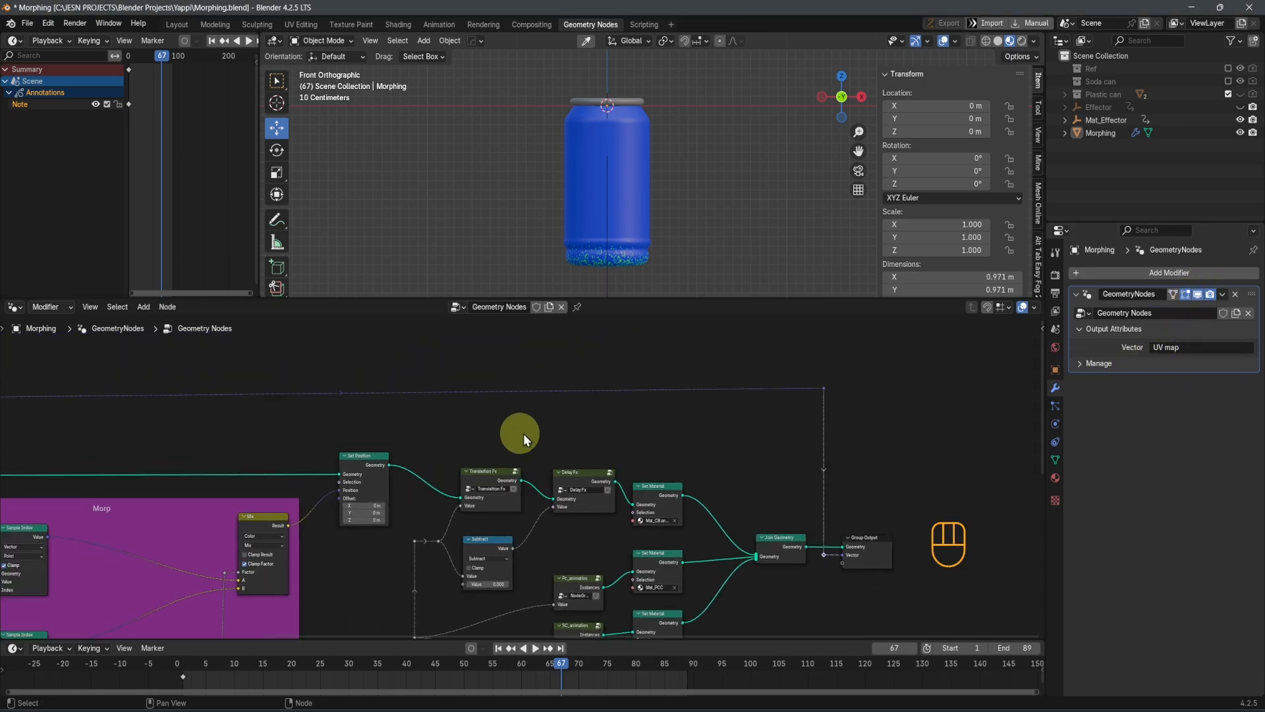
{"action": "left_click", "coordinate": [18, 311]}
{"action": "left_click", "coordinate": [42, 426]}
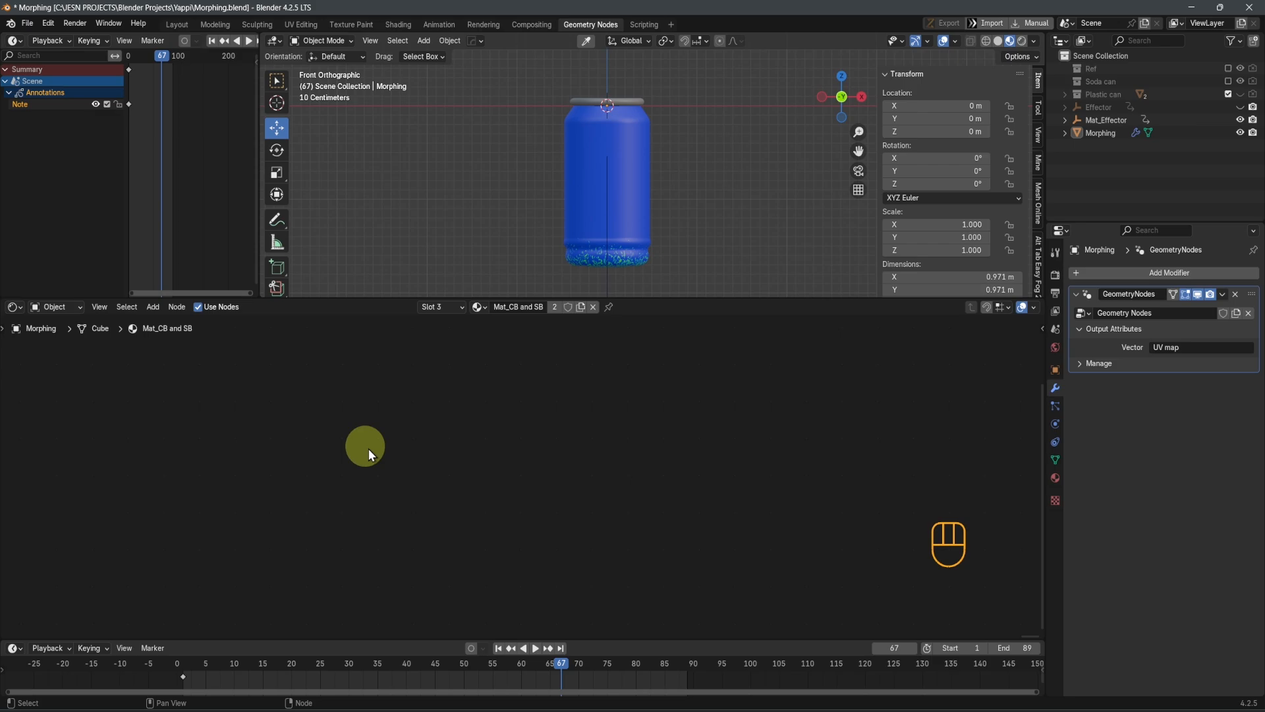
{"action": "key", "text": "shift+Left"}
{"action": "scroll", "coordinate": [527, 531], "scroll_direction": "down", "scroll_amount": 4}
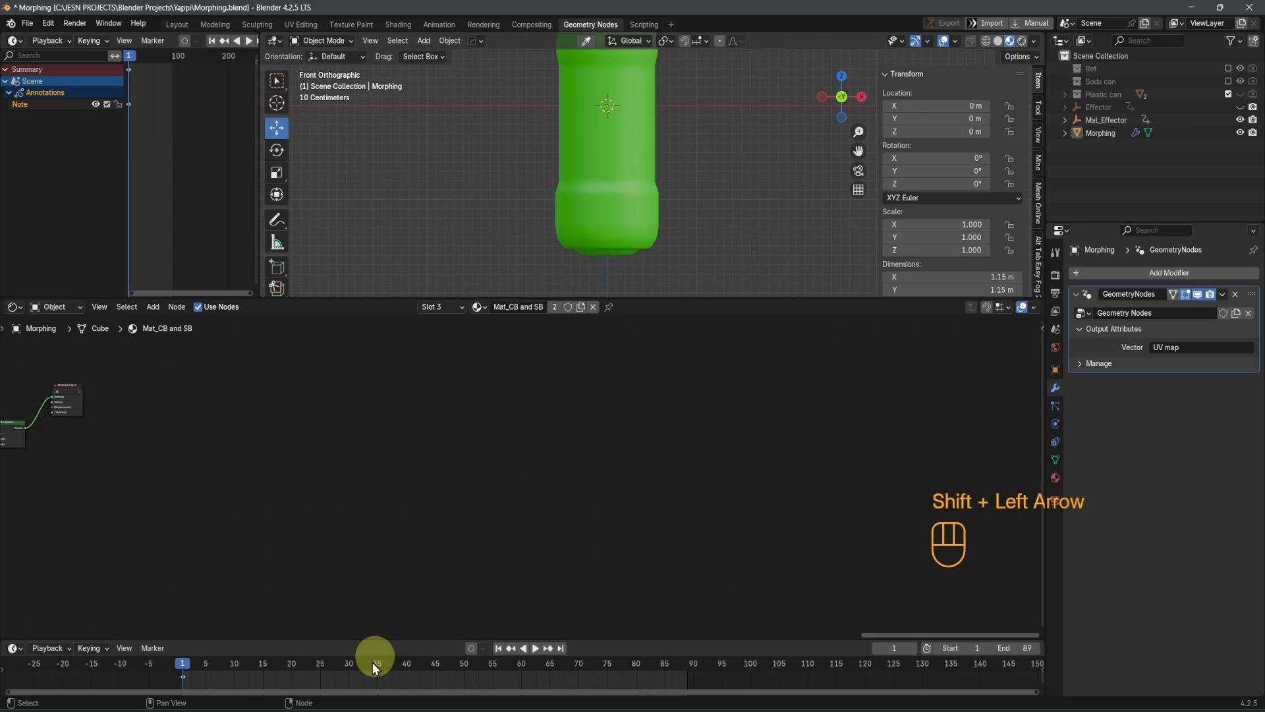
{"action": "middle_click_drag", "start_coordinate": [181, 485], "coordinate": [653, 512]}
{"action": "middle_click_drag", "start_coordinate": [306, 461], "coordinate": [600, 508]}
{"action": "scroll", "coordinate": [600, 508], "scroll_direction": "up", "scroll_amount": 1}
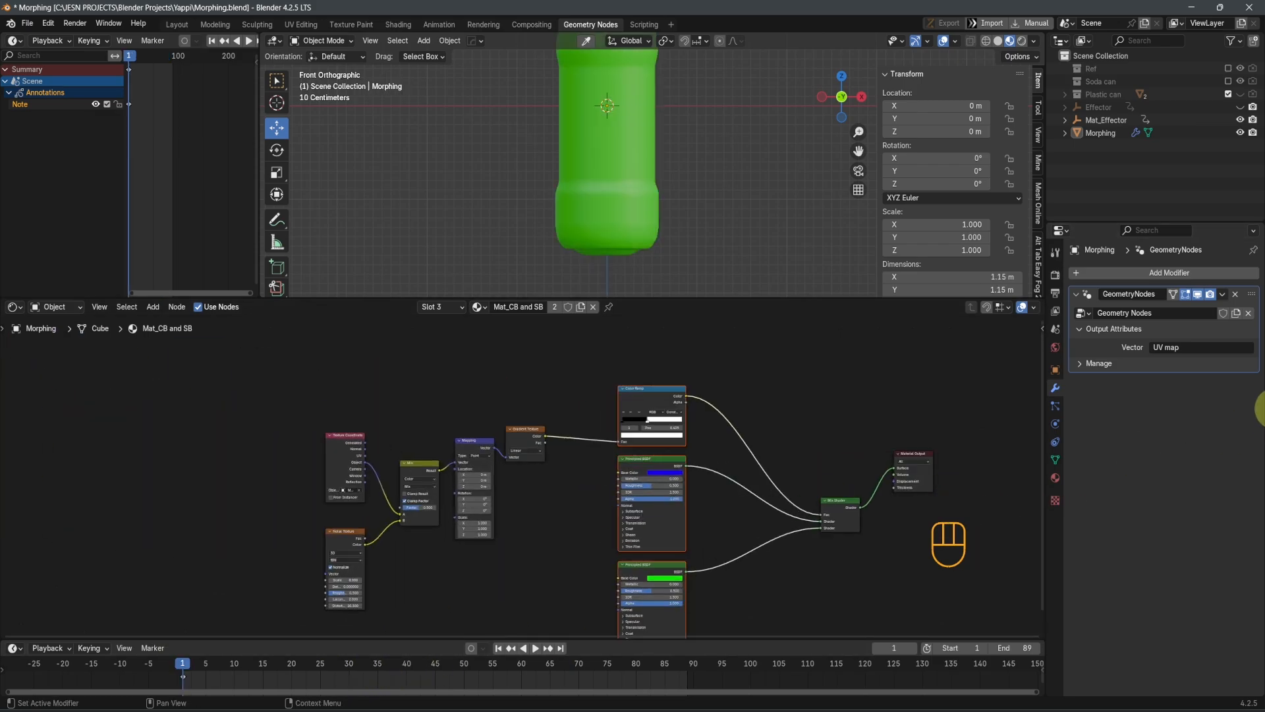
{"action": "scroll", "coordinate": [634, 504], "scroll_direction": "up", "scroll_amount": 2}
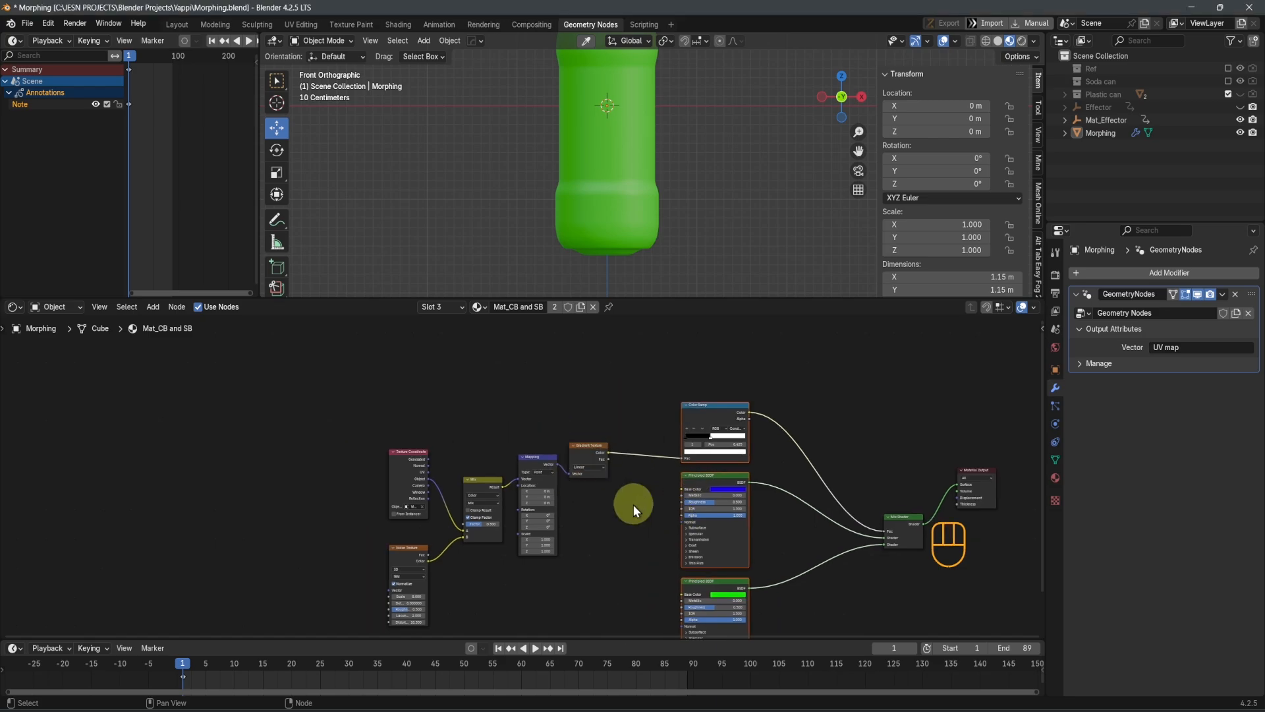
Examine the Mat_CB and SB shader nodes and the base colors of its two Principled BSDF nodes against the bottle
{"action": "scroll", "coordinate": [613, 164], "scroll_direction": "down", "scroll_amount": 3}
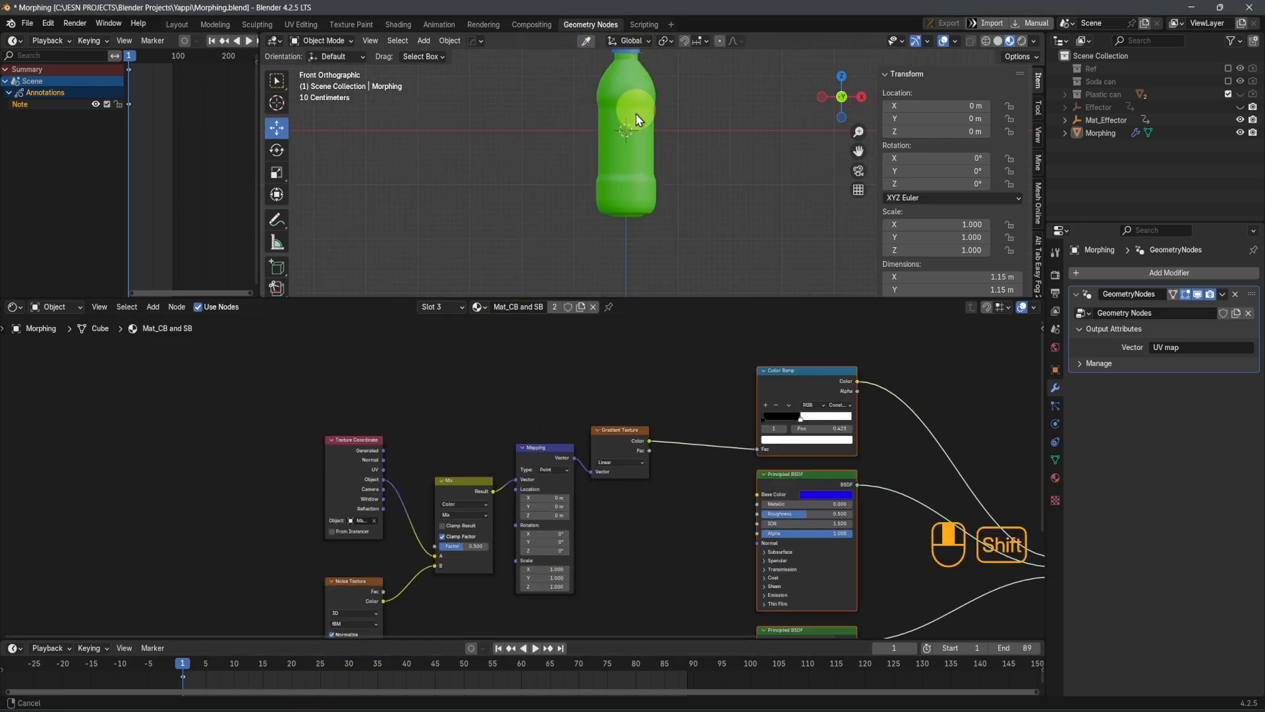
{"action": "middle_click_drag", "start_coordinate": [633, 110], "coordinate": [623, 147], "text": "shift"}
{"action": "middle_click_drag", "start_coordinate": [645, 452], "coordinate": [737, 417]}
{"action": "scroll", "coordinate": [467, 489], "scroll_direction": "up", "scroll_amount": 1}
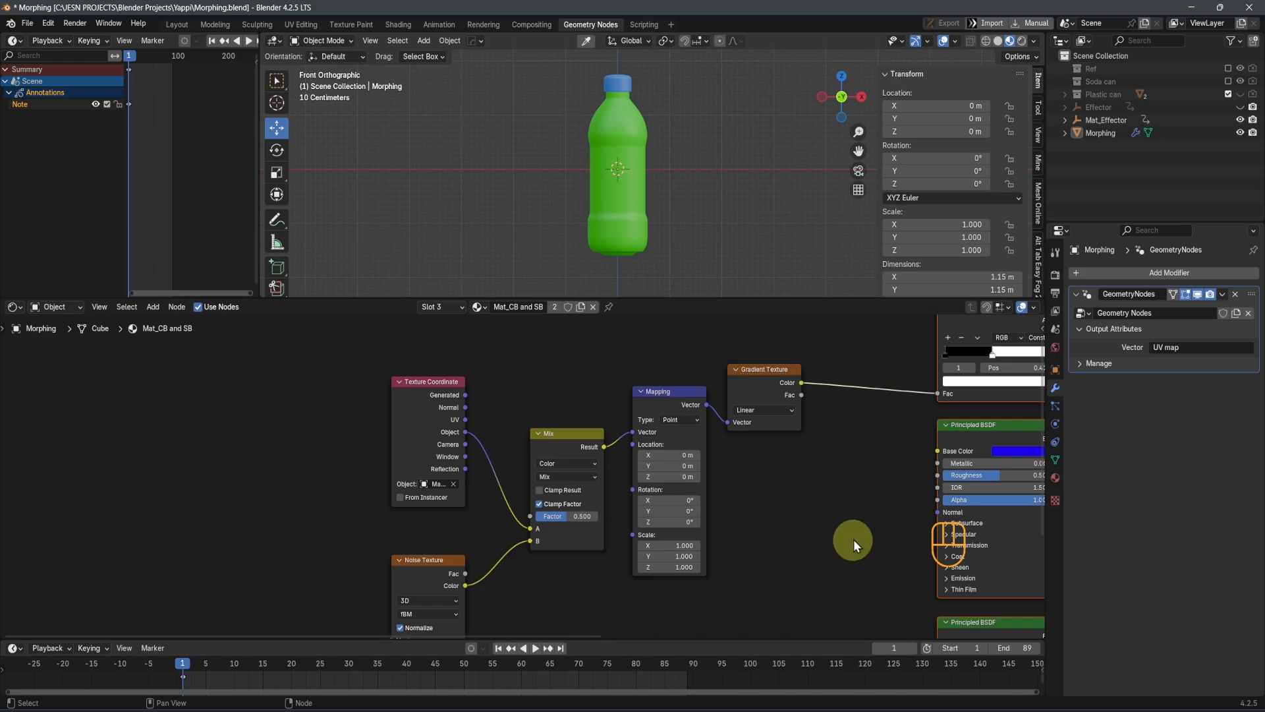
{"action": "middle_click_drag", "start_coordinate": [1028, 483], "coordinate": [715, 519]}
{"action": "scroll", "coordinate": [727, 519], "scroll_direction": "up", "scroll_amount": 3}
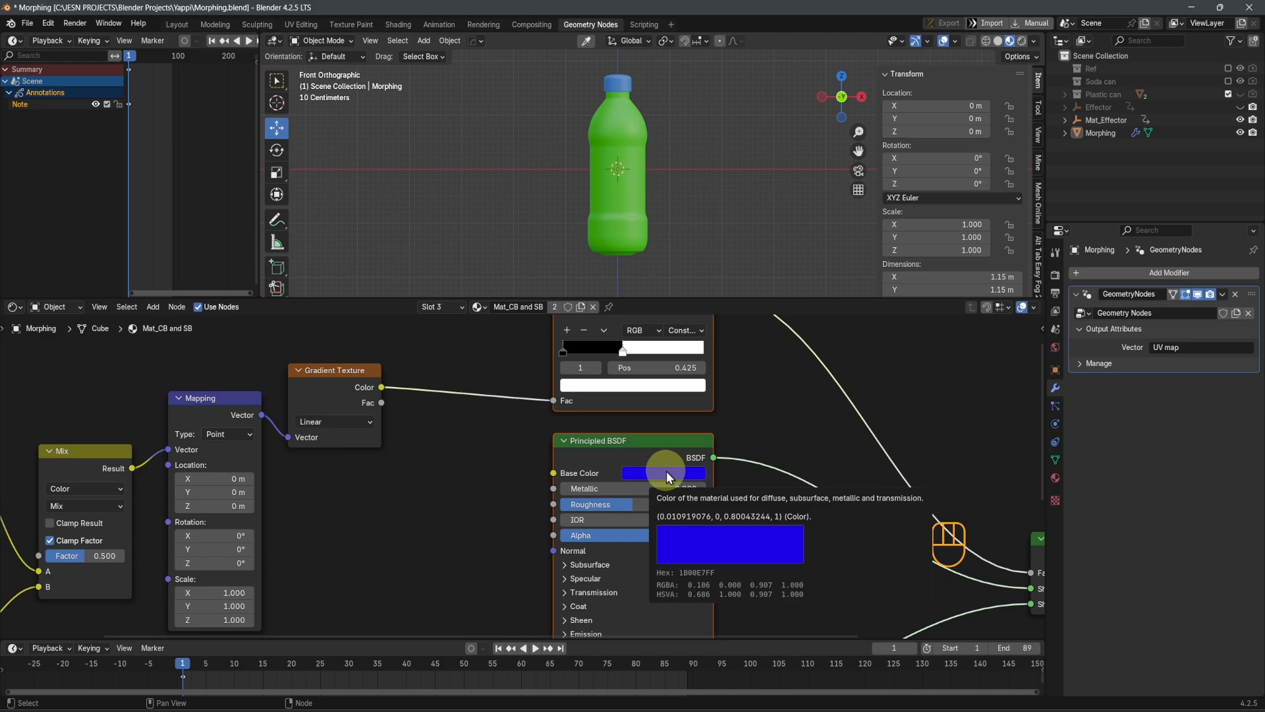
{"action": "left_click", "coordinate": [679, 472]}
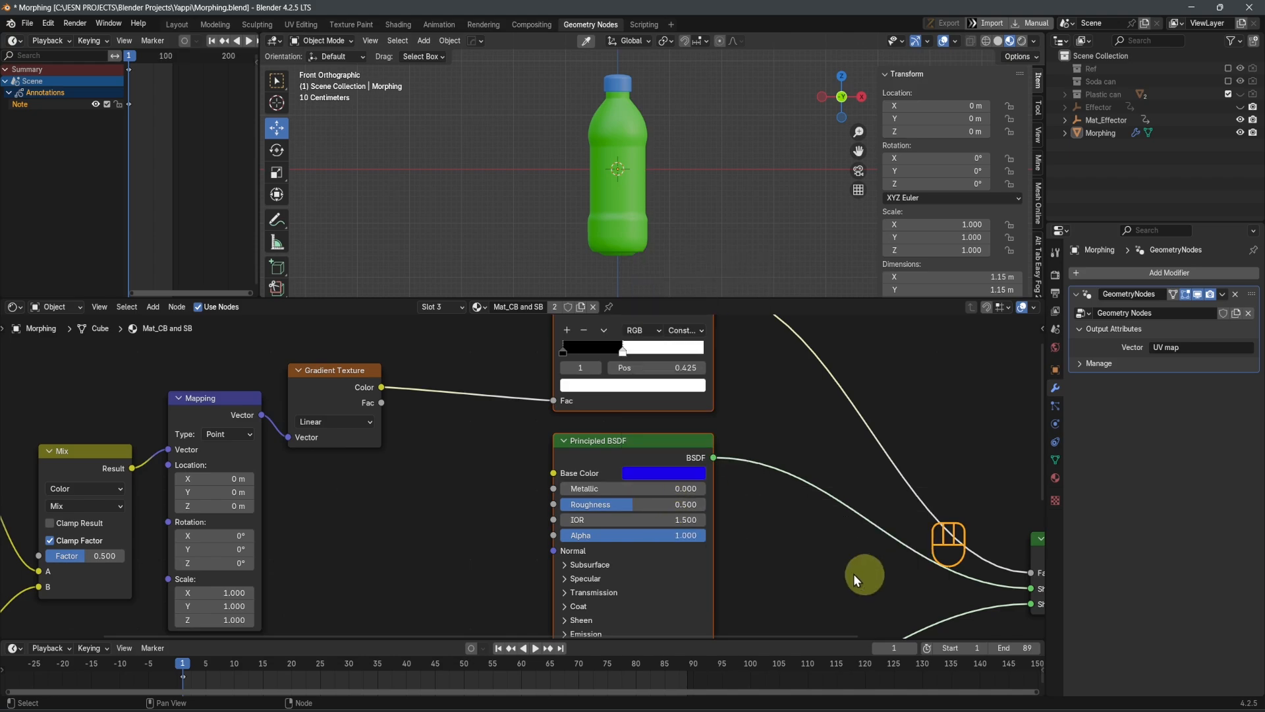
{"action": "left_click", "coordinate": [757, 561]}
{"action": "scroll", "coordinate": [758, 563], "scroll_direction": "down", "scroll_amount": 4}
{"action": "middle_click_drag", "start_coordinate": [806, 586], "coordinate": [766, 449]}
{"action": "middle_click_drag", "start_coordinate": [710, 565], "coordinate": [771, 470]}
{"action": "scroll", "coordinate": [689, 478], "scroll_direction": "up", "scroll_amount": 4}
{"action": "middle_click_drag", "start_coordinate": [687, 477], "coordinate": [697, 486]}
{"action": "scroll", "coordinate": [700, 486], "scroll_direction": "up", "scroll_amount": 1}
{"action": "scroll", "coordinate": [793, 489], "scroll_direction": "down", "scroll_amount": 4}
{"action": "middle_click_drag", "start_coordinate": [794, 491], "coordinate": [700, 571]}
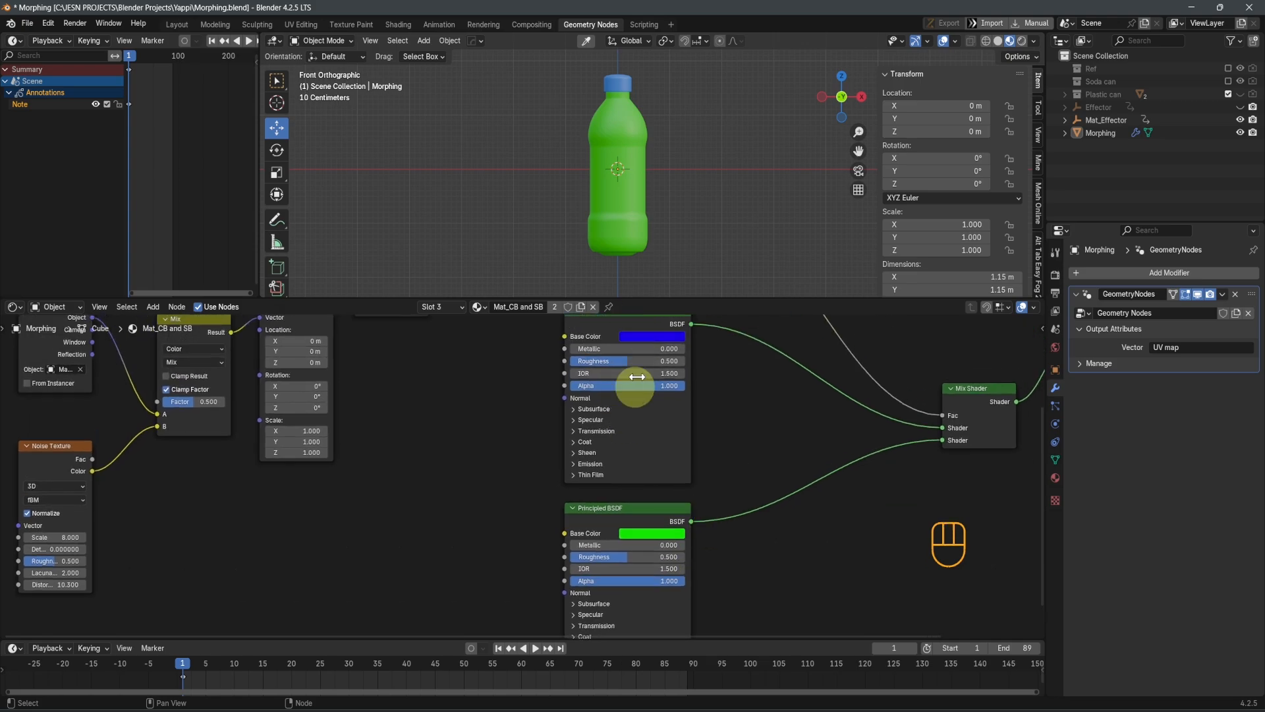
{"action": "scroll", "coordinate": [765, 592], "scroll_direction": "up", "scroll_amount": 4}
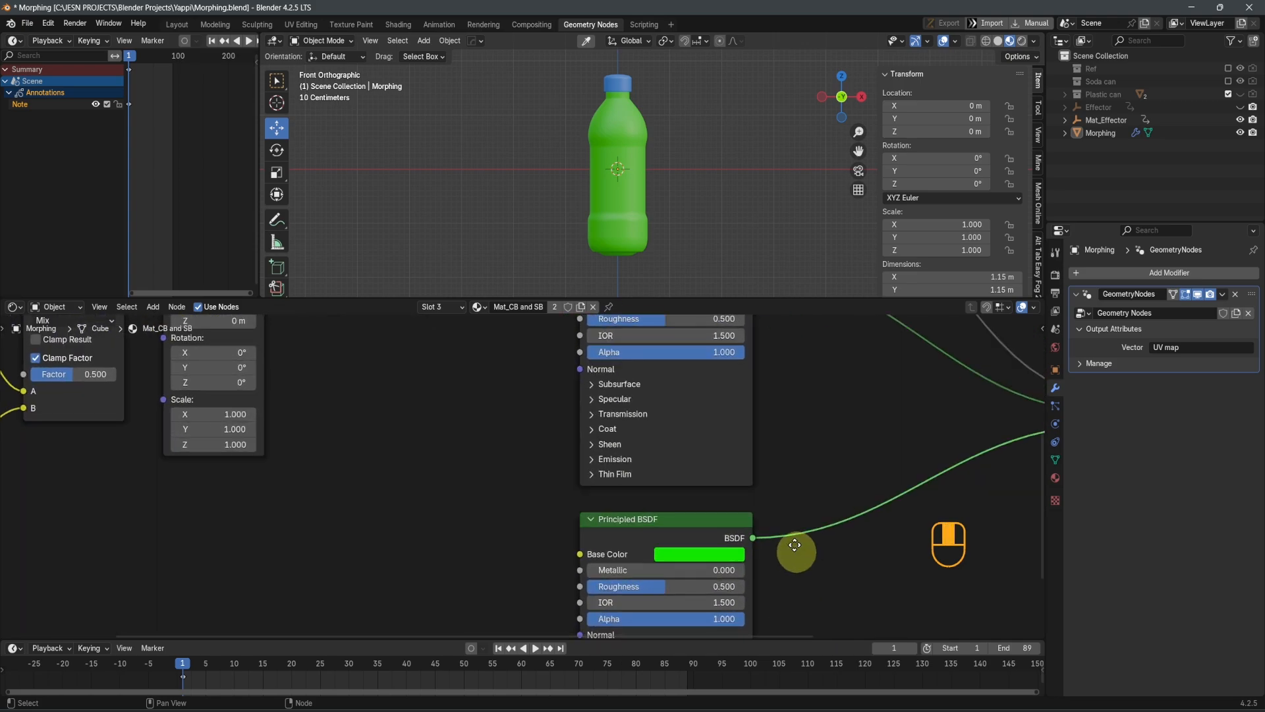
{"action": "middle_click_drag", "start_coordinate": [796, 553], "coordinate": [767, 474]}
{"action": "scroll", "coordinate": [745, 484], "scroll_direction": "up", "scroll_amount": 4}
{"action": "scroll", "coordinate": [641, 209], "scroll_direction": "up", "scroll_amount": 4}
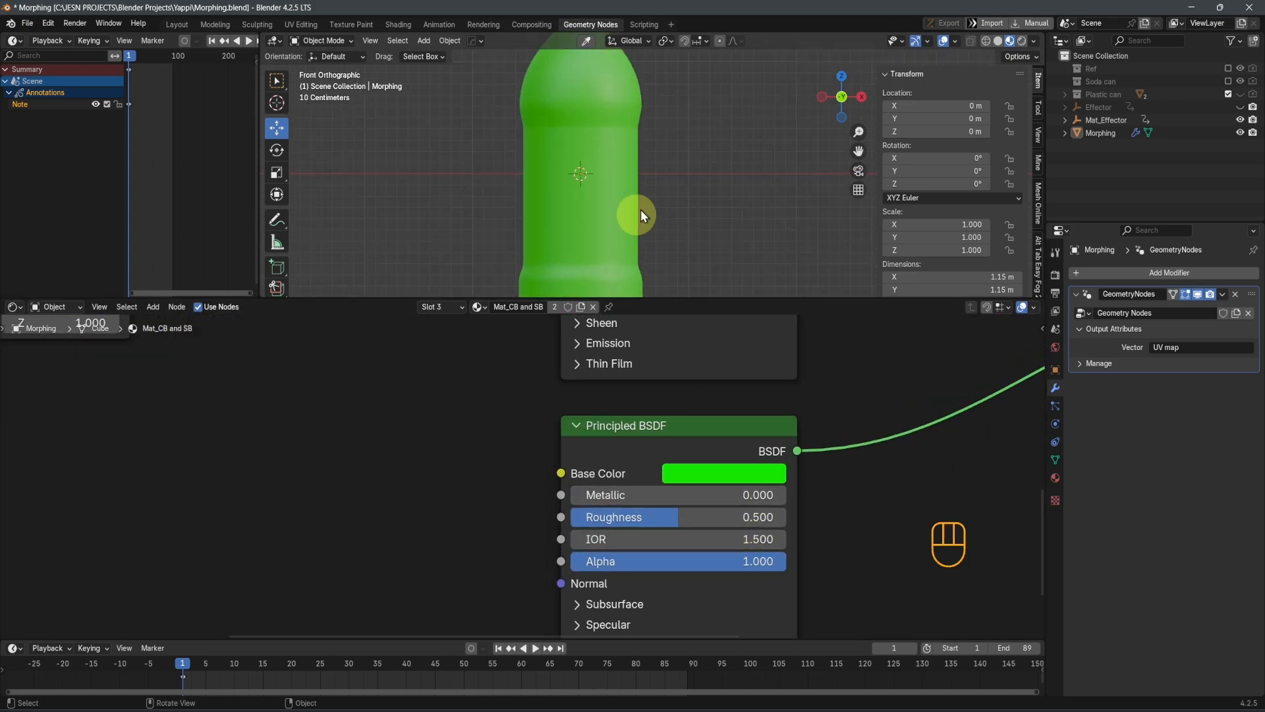
Sketch rough annotation curves across the middle of the bottle body and remove them
{"action": "middle_click_drag", "start_coordinate": [640, 209], "coordinate": [703, 188], "text": "shift"}
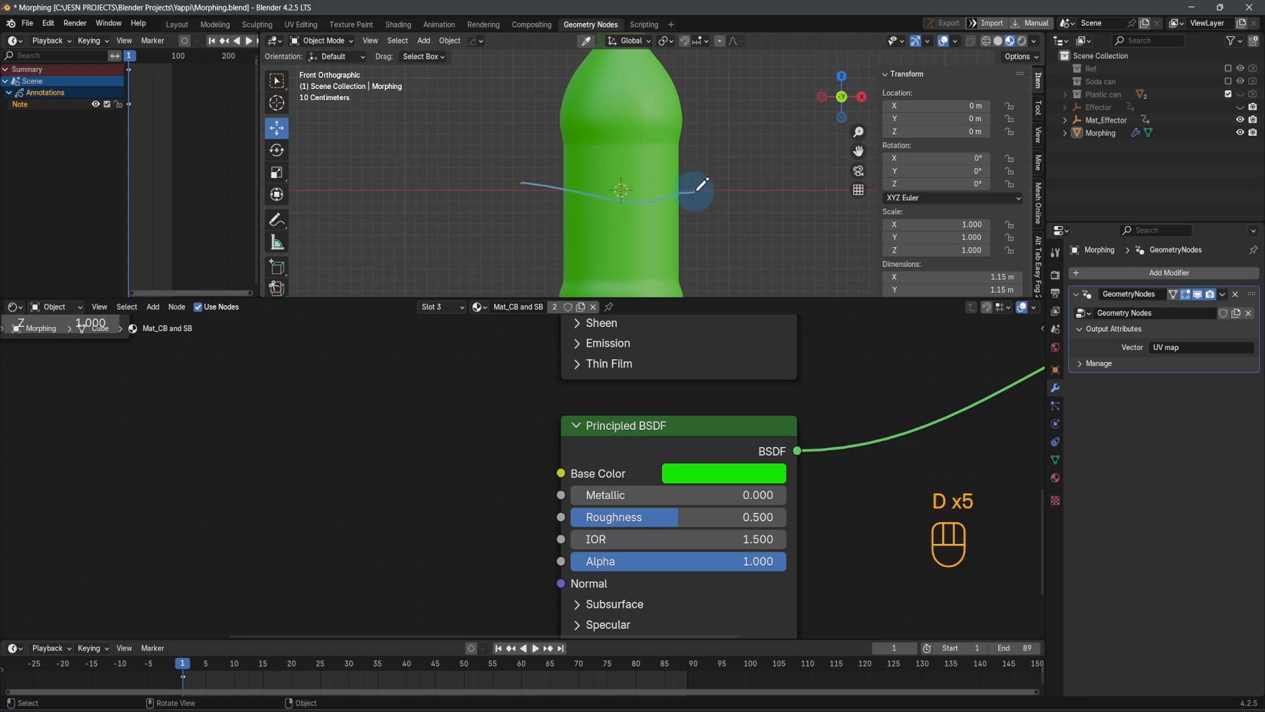
{"action": "mouse_move", "coordinate": [702, 185]}
{"action": "left_mouse_down"}
{"action": "mouse_move", "coordinate": [616, 253]}
{"action": "mouse_move", "coordinate": [527, 156]}
{"action": "left_mouse_up"}
{"action": "mouse_move", "coordinate": [514, 189]}
{"action": "right_mouse_down"}
{"action": "mouse_move", "coordinate": [567, 239]}
{"action": "mouse_move", "coordinate": [692, 209]}
{"action": "right_mouse_up"}
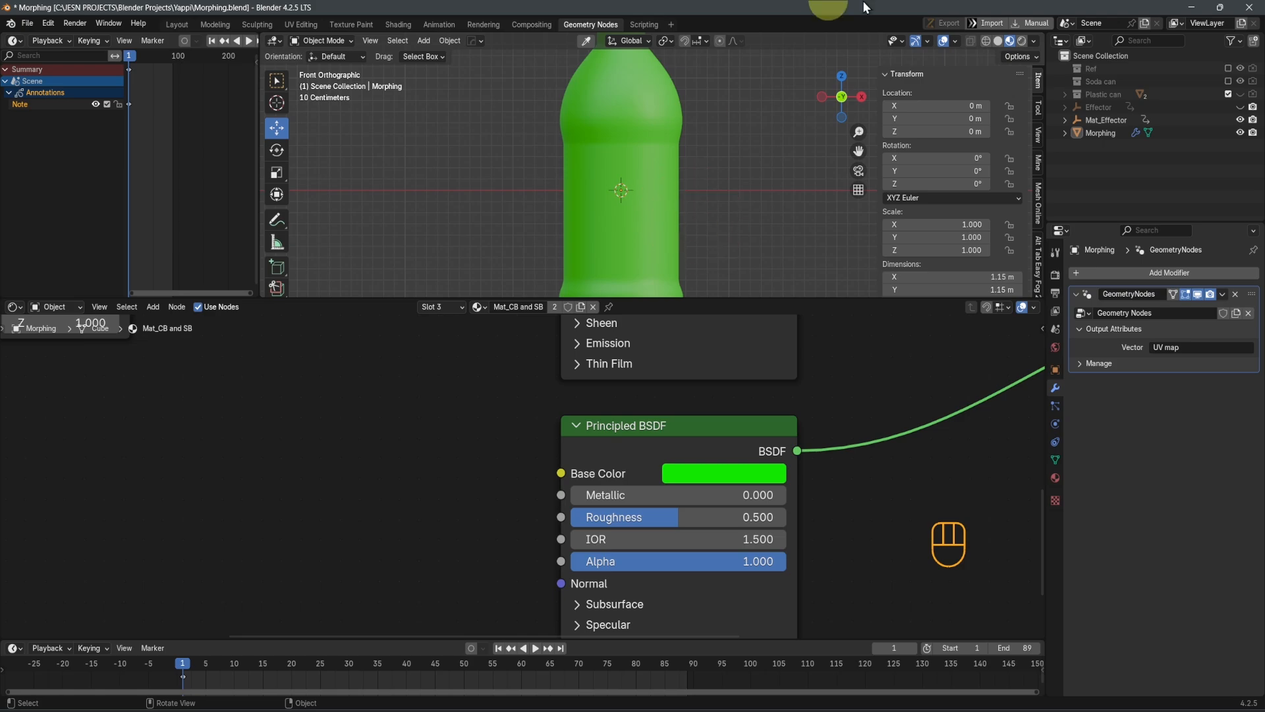
Set the green Principled BSDF node's Roughness to 0.125
{"action": "middle_click_drag", "start_coordinate": [834, 523], "coordinate": [817, 472], "text": "shift"}
{"action": "scroll", "coordinate": [824, 508], "scroll_direction": "down", "scroll_amount": 2}
{"action": "scroll", "coordinate": [527, 469], "scroll_direction": "up", "scroll_amount": 3}
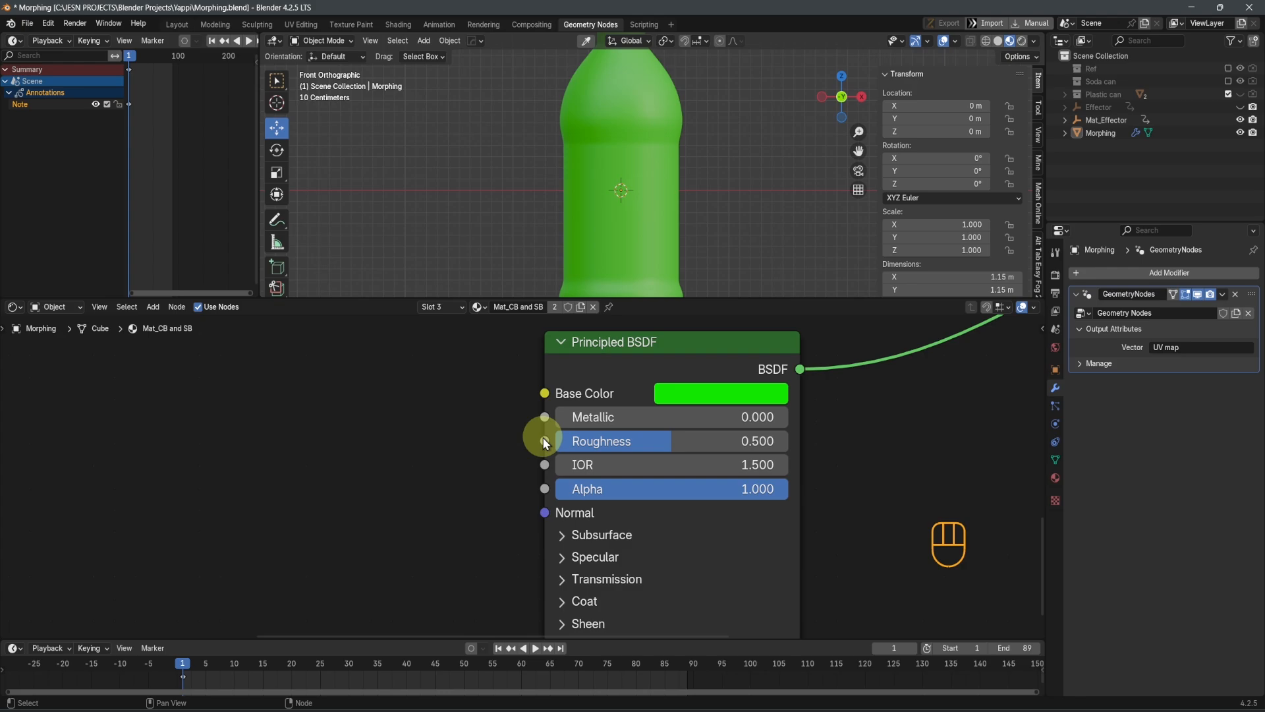
{"action": "left_click_drag", "start_coordinate": [559, 441], "coordinate": [531, 449]}
{"action": "scroll", "coordinate": [674, 504], "scroll_direction": "up", "scroll_amount": 1}
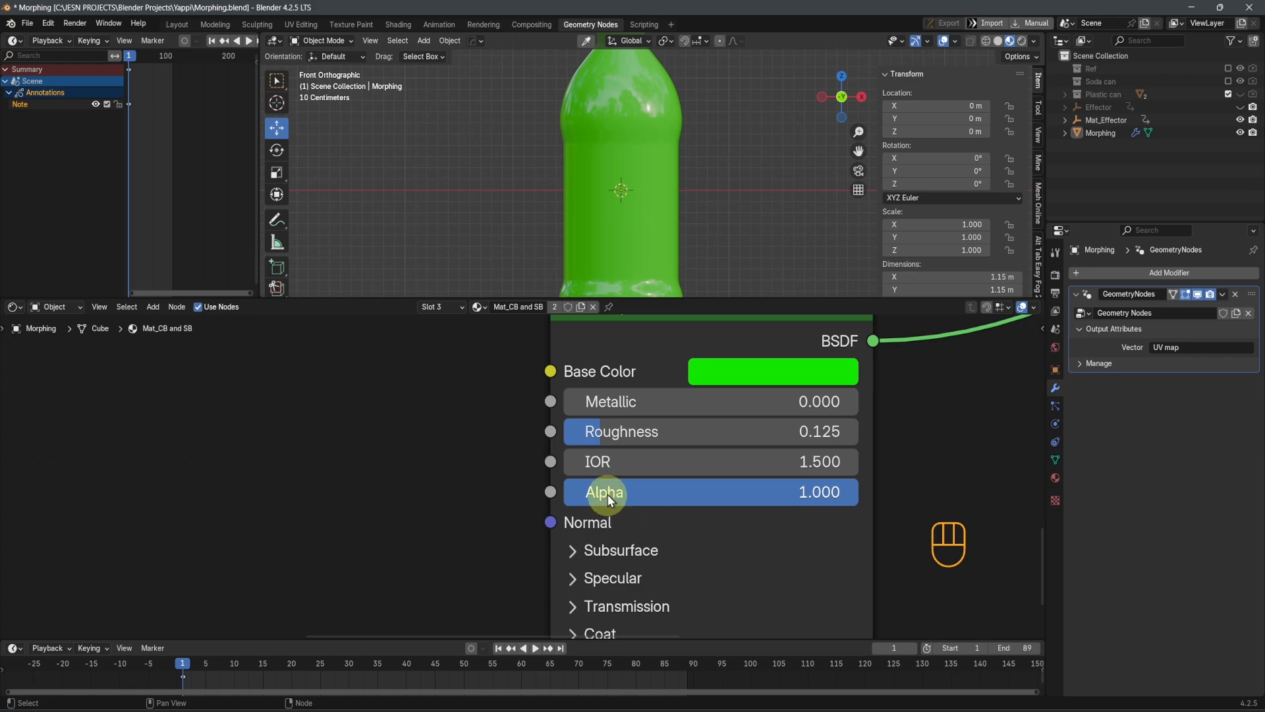
Set the green Principled BSDF node's IOR to 1.400 and its Transmission Weight to 1.000
{"action": "left_click", "coordinate": [644, 465]}
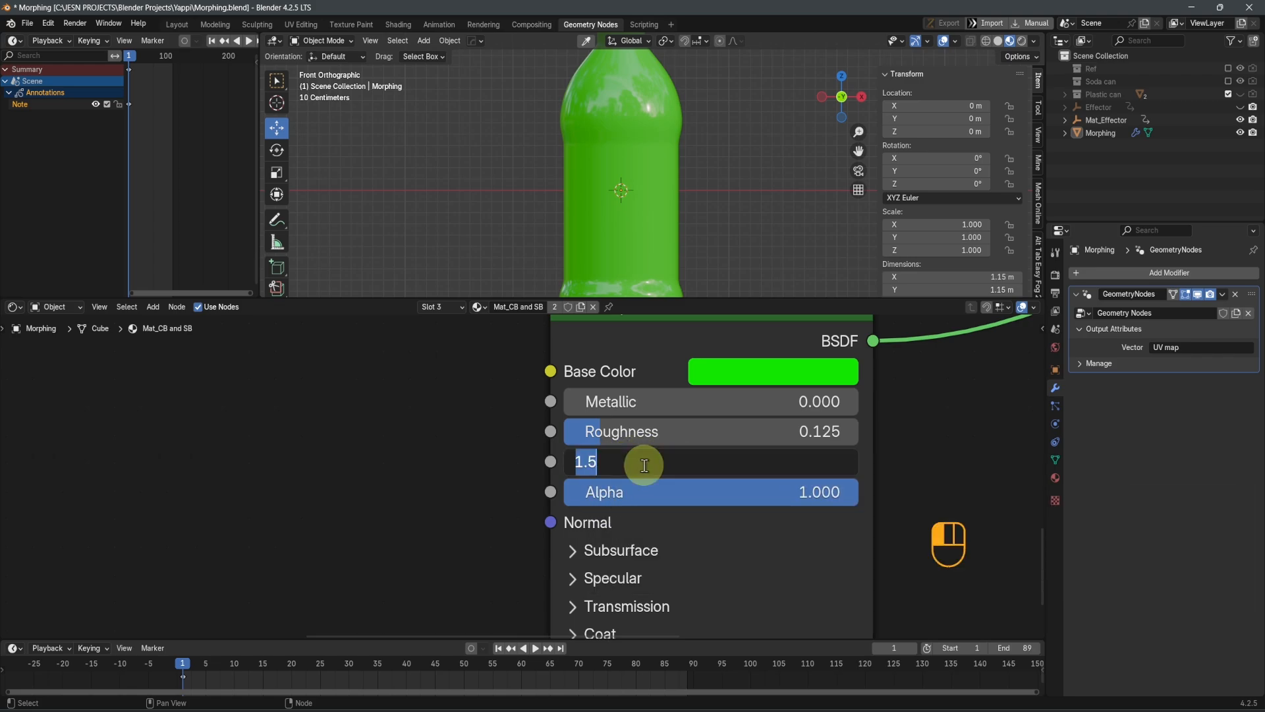
{"action": "key", "text": "Return"}
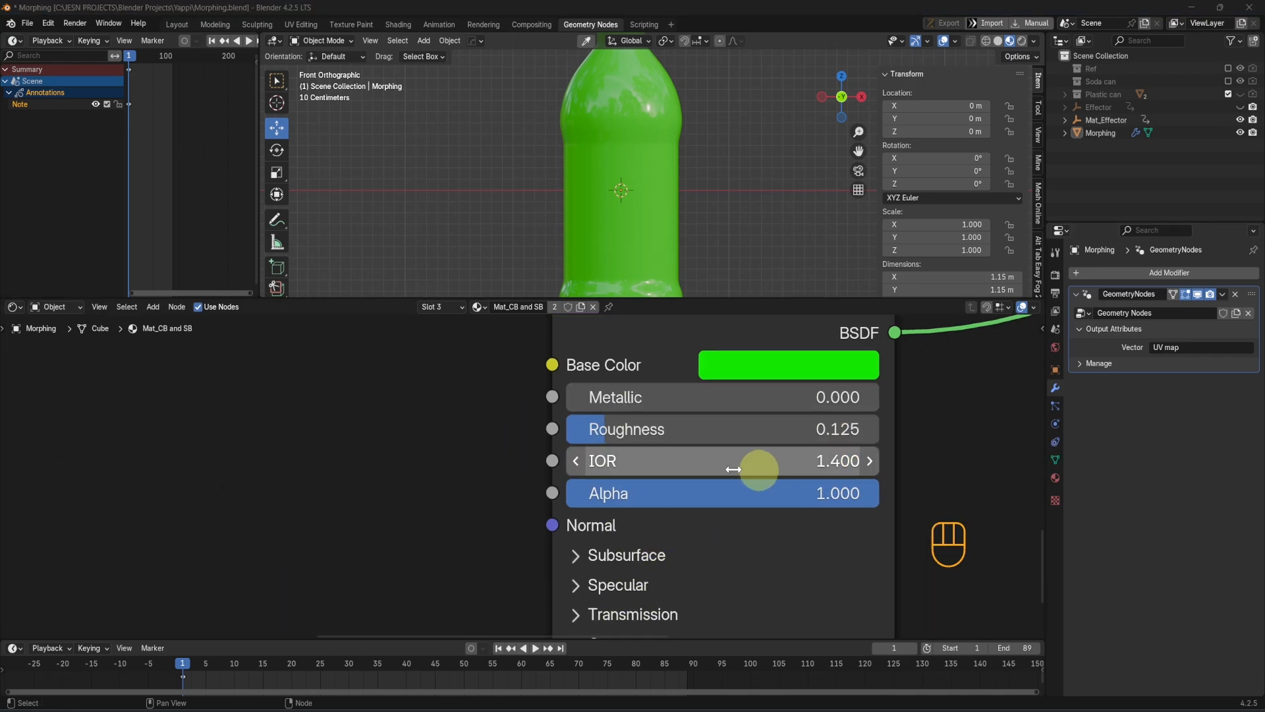
{"action": "scroll", "coordinate": [727, 539], "scroll_direction": "down", "scroll_amount": 1}
{"action": "middle_click_drag", "start_coordinate": [727, 539], "coordinate": [726, 453]}
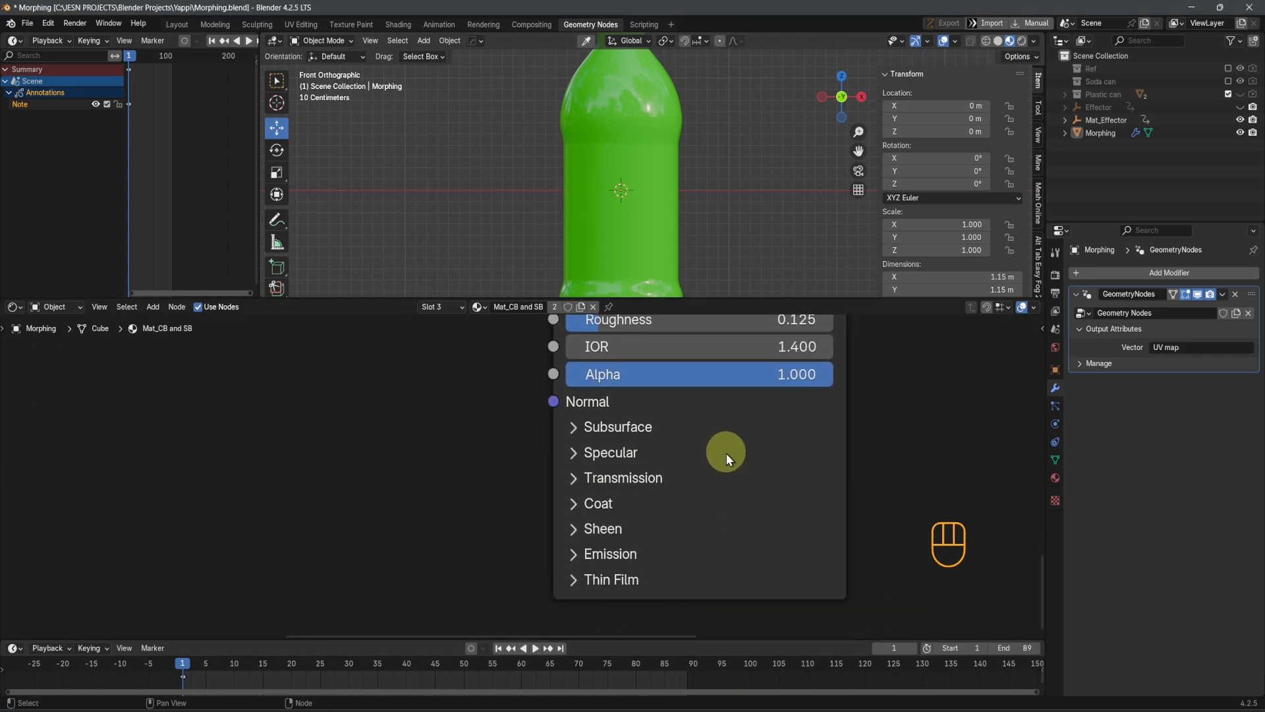
{"action": "left_click", "coordinate": [577, 481]}
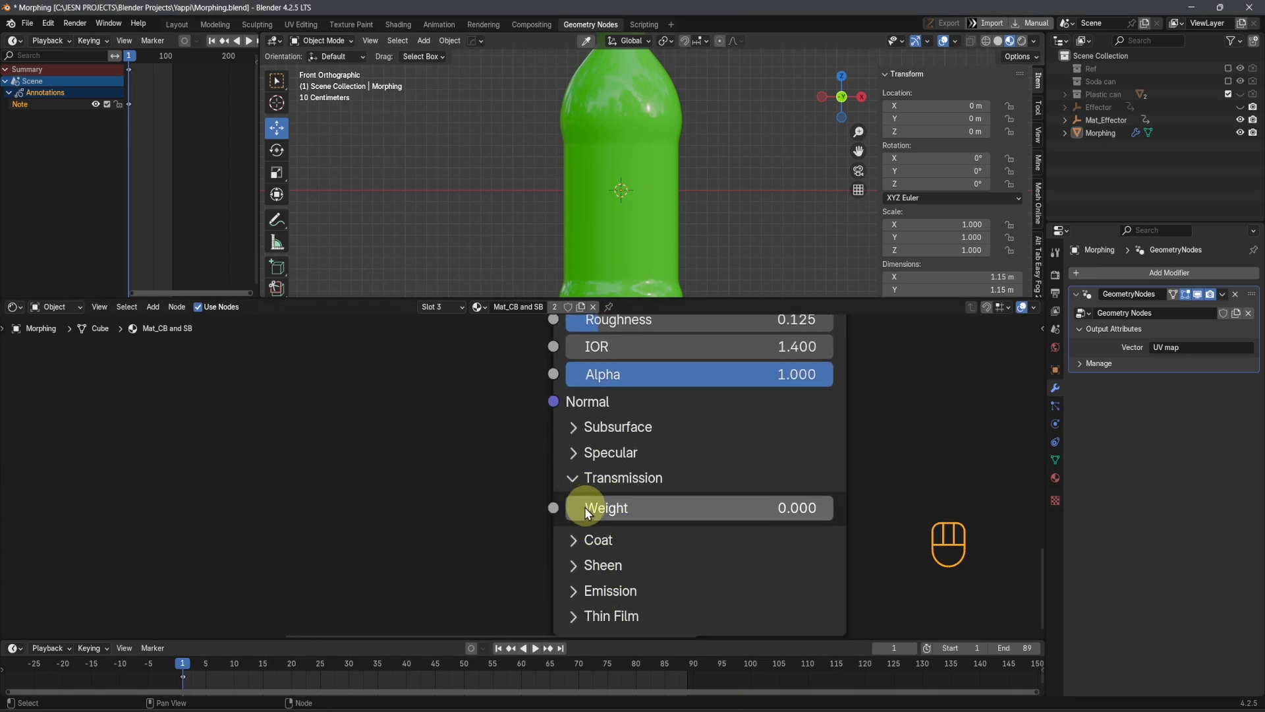
{"action": "left_click_drag", "start_coordinate": [584, 508], "coordinate": [595, 468]}
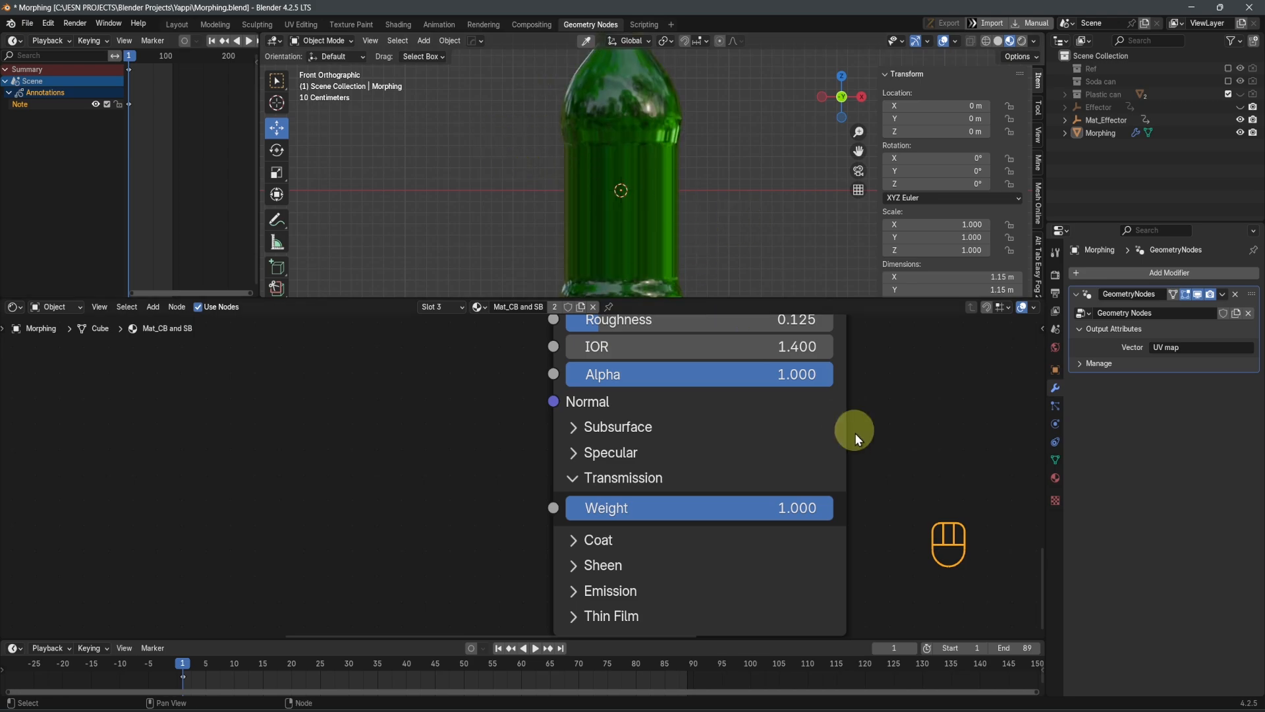
{"action": "scroll", "coordinate": [695, 219], "scroll_direction": "down", "scroll_amount": 2}
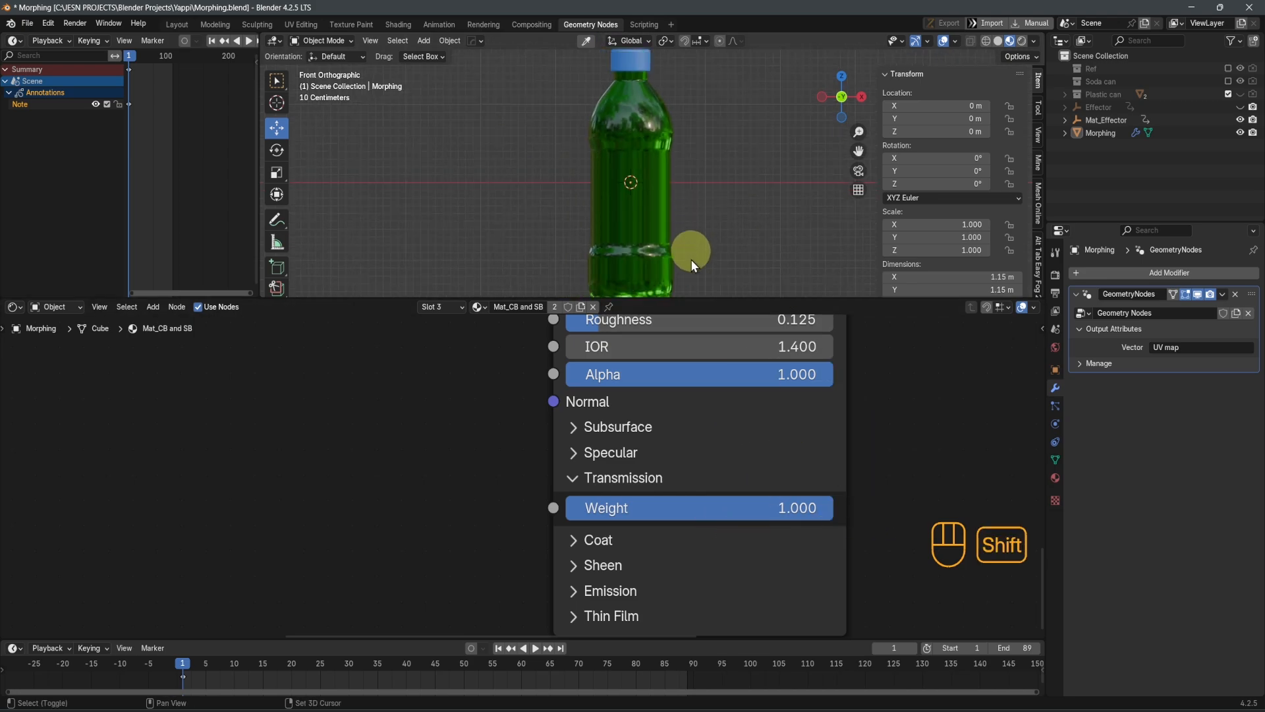
{"action": "scroll", "coordinate": [621, 600], "scroll_direction": "down", "scroll_amount": 1}
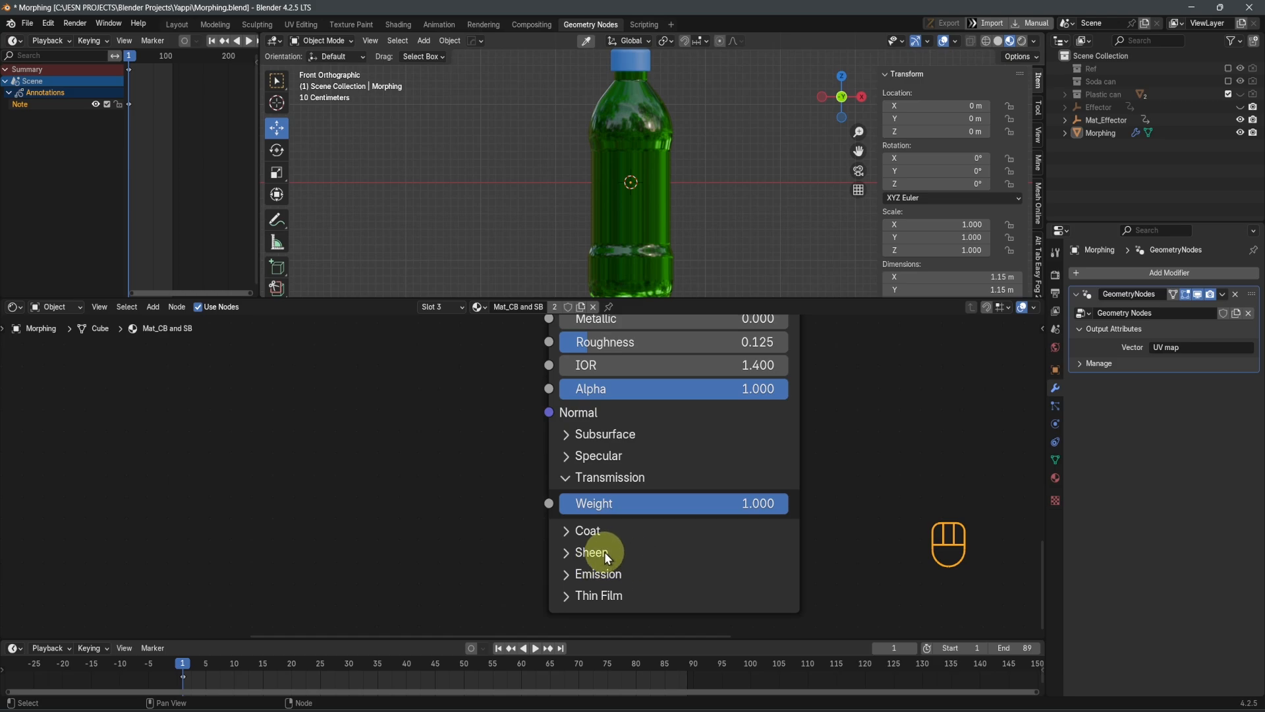
{"action": "left_click", "coordinate": [567, 480]}
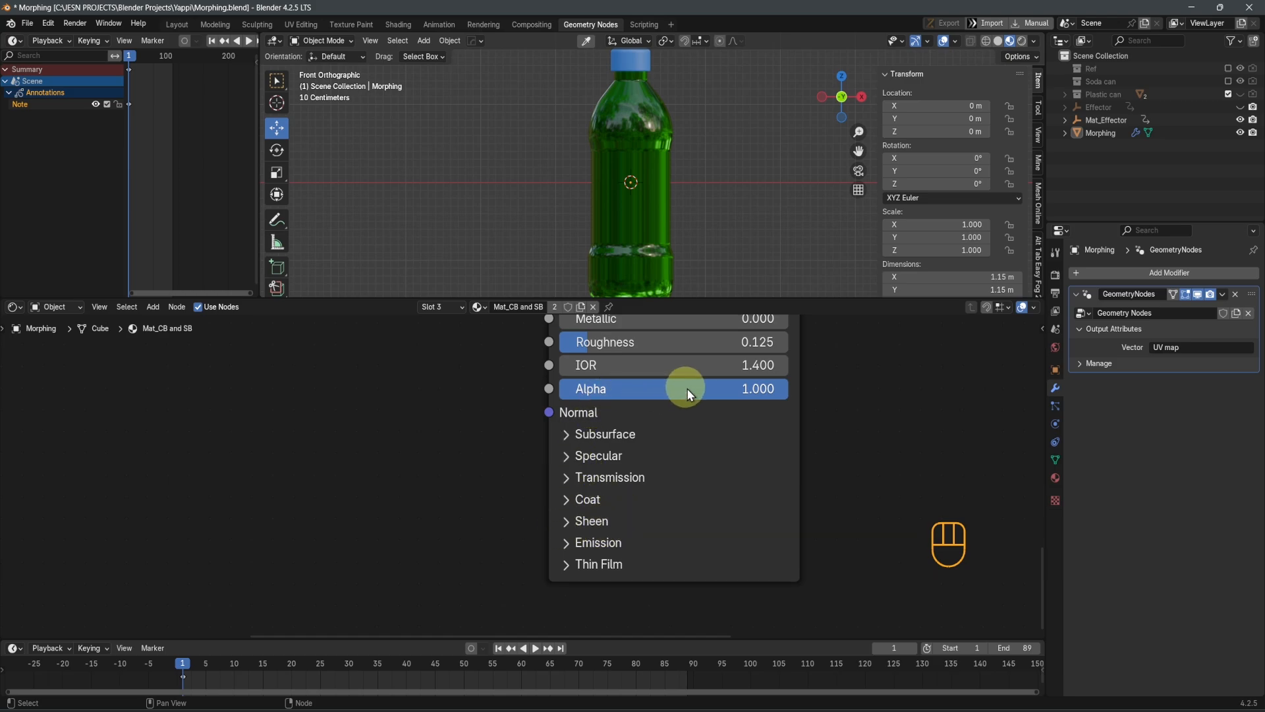
Try lowering the green Principled BSDF node's Alpha to 0.338 and restore it to 1.000
{"action": "left_click_drag", "start_coordinate": [686, 390], "coordinate": [485, 387]}
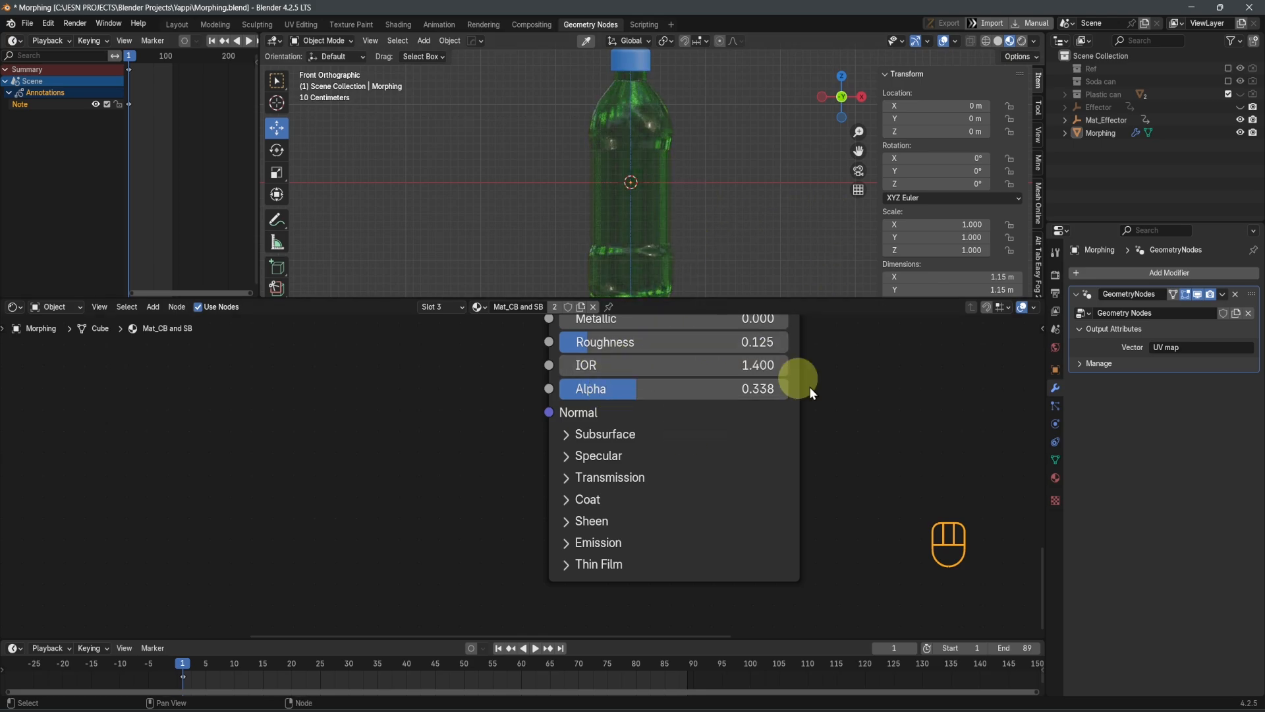
{"action": "middle_click_drag", "start_coordinate": [847, 407], "coordinate": [839, 465]}
{"action": "scroll", "coordinate": [631, 445], "scroll_direction": "up", "scroll_amount": 3}
{"action": "left_click_drag", "start_coordinate": [634, 439], "coordinate": [904, 430]}
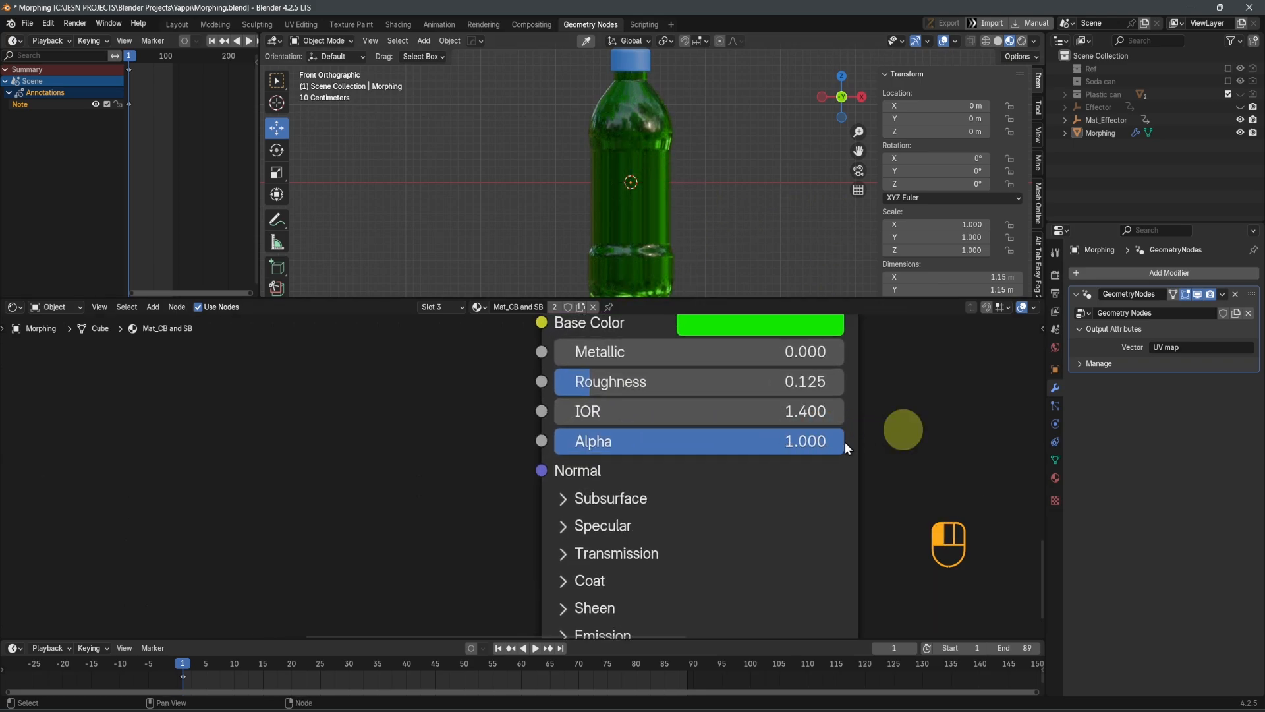
Change the green Principled BSDF node's Base Color to a light cyan
{"action": "middle_click_drag", "start_coordinate": [845, 448], "coordinate": [804, 497], "text": "shift"}
{"action": "left_click", "coordinate": [728, 414]}
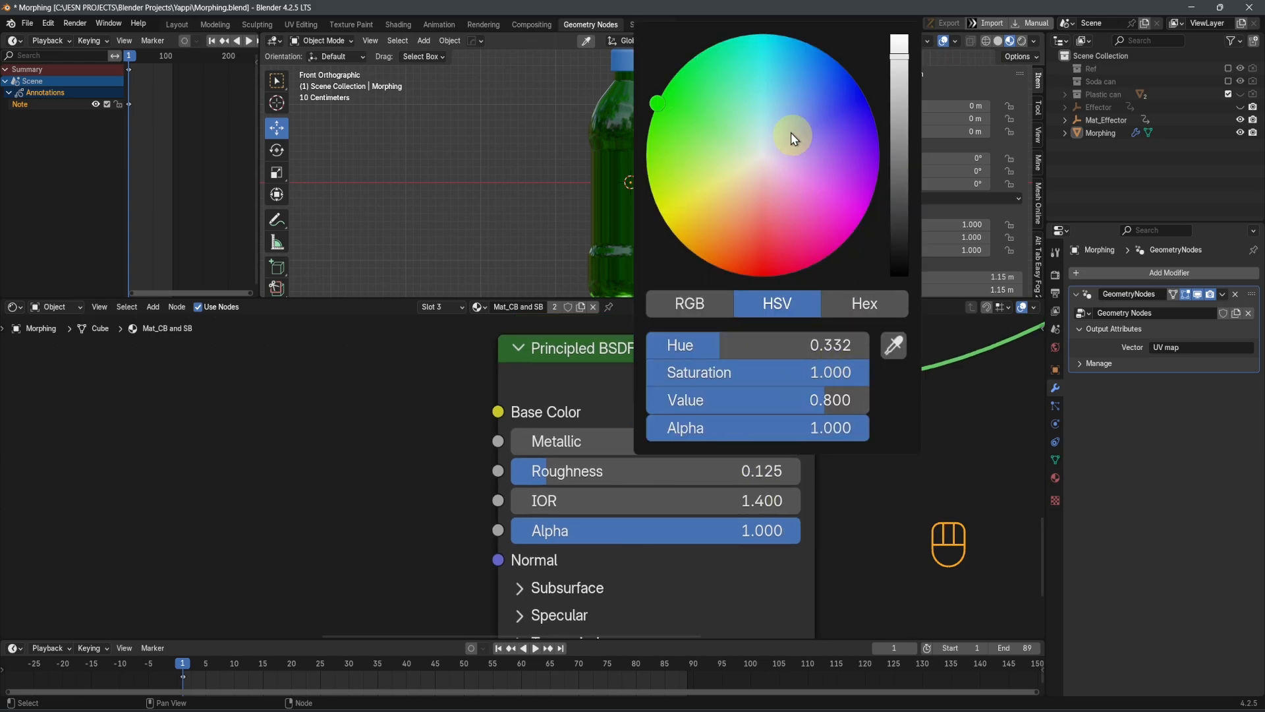
{"action": "mouse_move", "coordinate": [792, 137]}
{"action": "left_mouse_down"}
{"action": "mouse_move", "coordinate": [771, 106]}
{"action": "mouse_move", "coordinate": [766, 126]}
{"action": "left_mouse_up"}
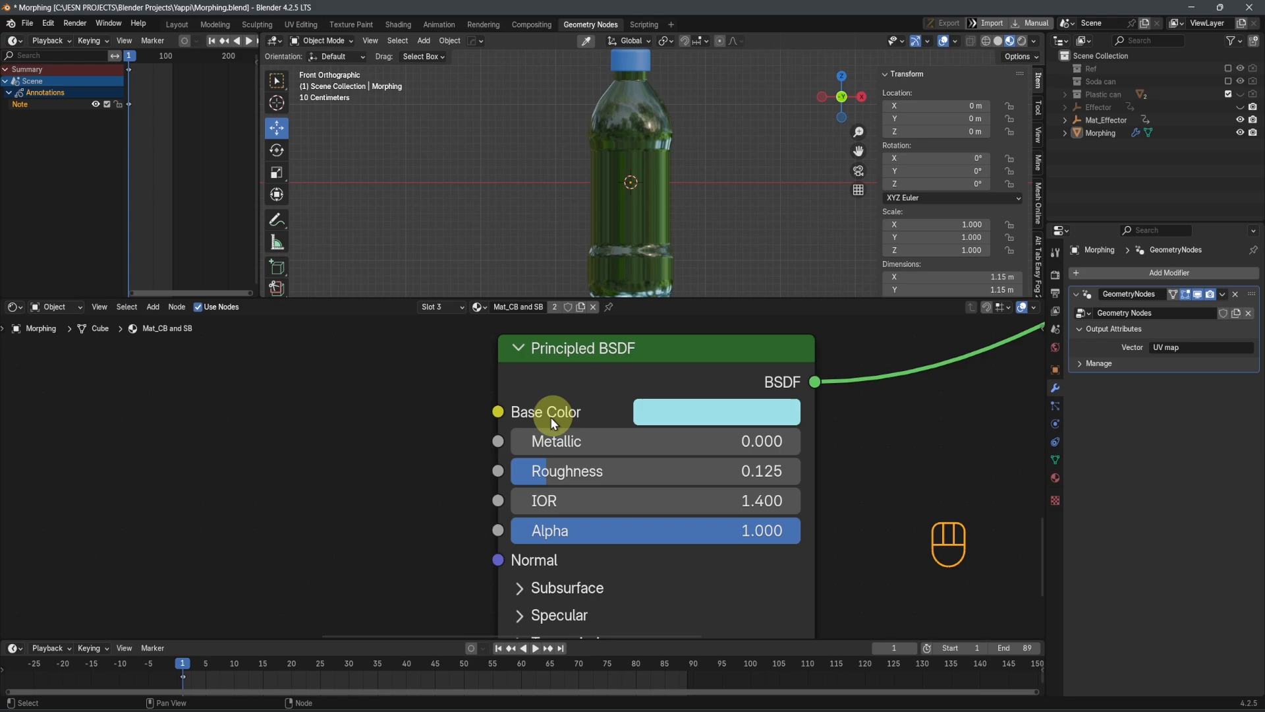
{"action": "middle_click_drag", "start_coordinate": [754, 568], "coordinate": [755, 569], "text": "shift"}
{"action": "scroll", "coordinate": [598, 584], "scroll_direction": "down", "scroll_amount": 3, "text": "shift"}
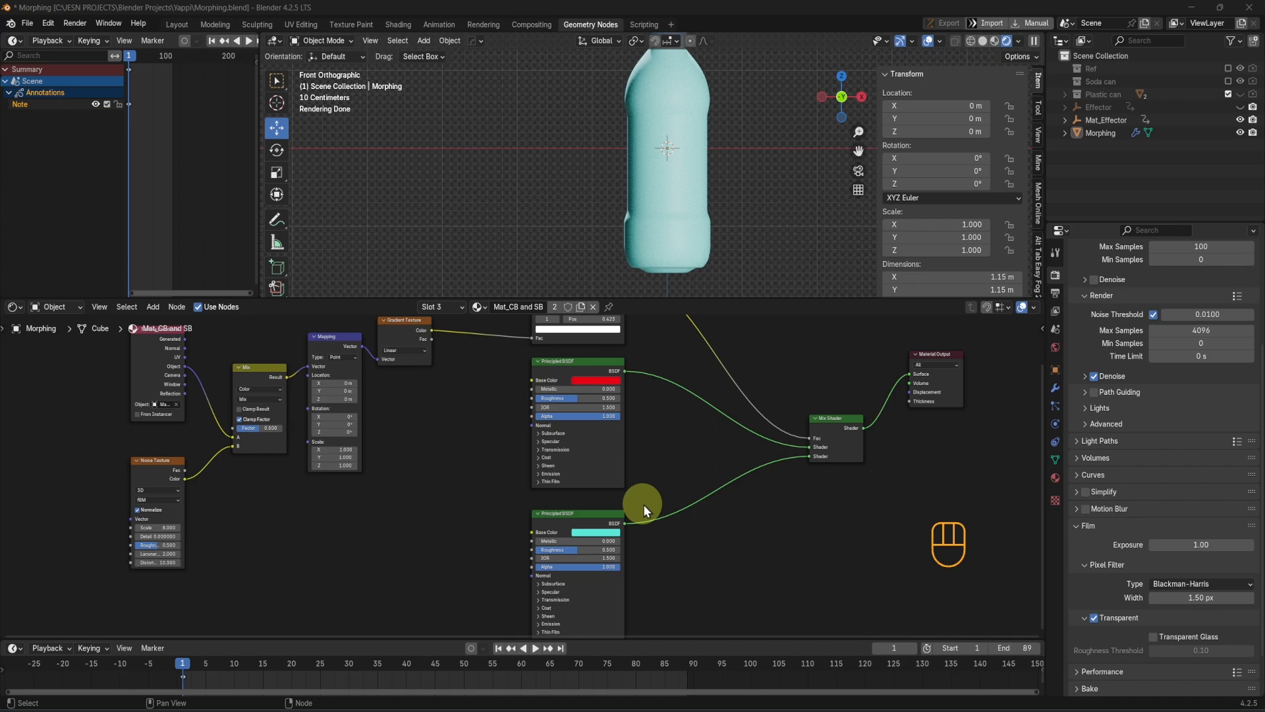
Sketch a rough annotation outline around the middle of the bottle body and erase it
{"action": "scroll", "coordinate": [636, 194], "scroll_direction": "up", "scroll_amount": 3}
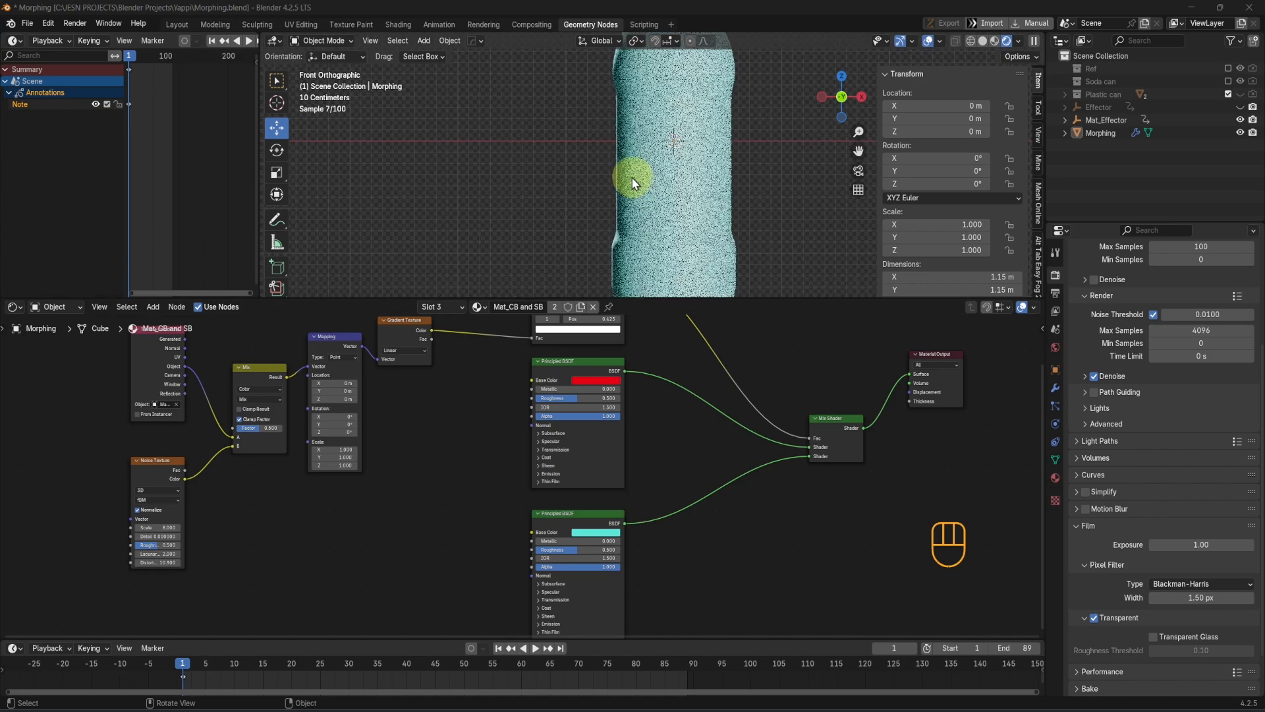
{"action": "left_click_drag", "start_coordinate": [597, 136], "coordinate": [601, 191]}
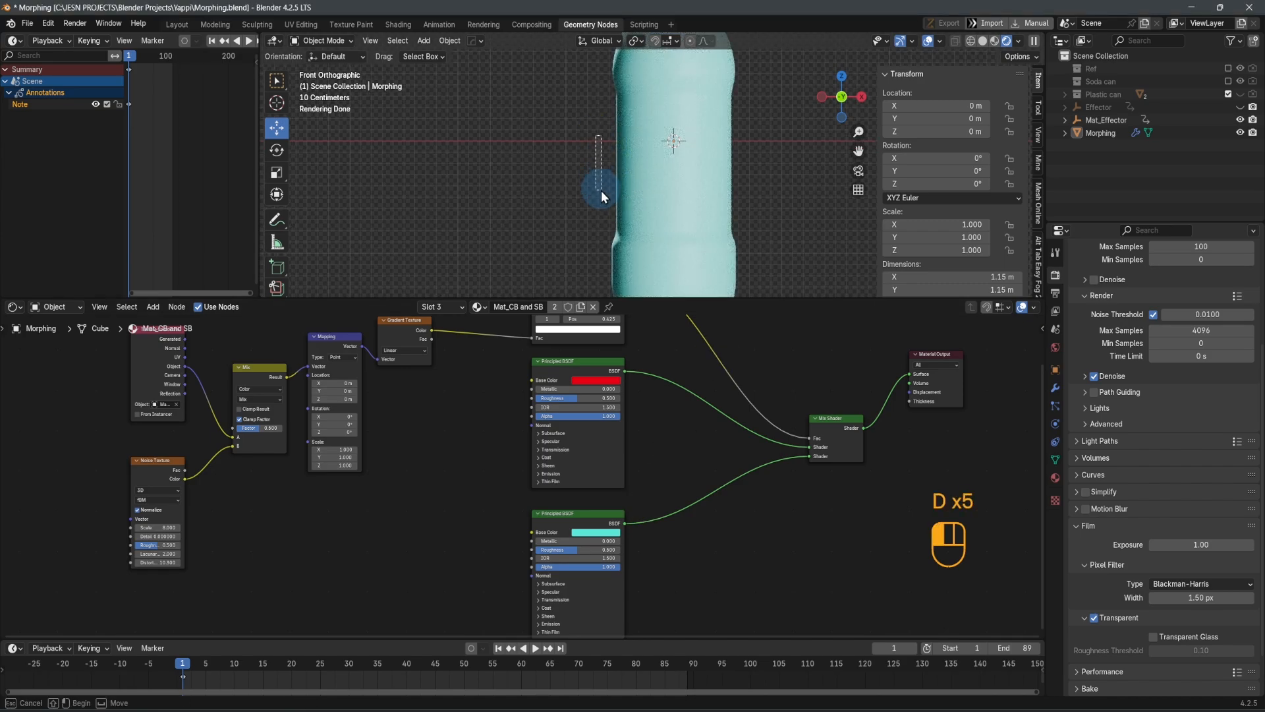
{"action": "key", "text": "d"}
{"action": "mouse_move", "coordinate": [595, 149]}
{"action": "left_mouse_down"}
{"action": "mouse_move", "coordinate": [596, 174]}
{"action": "mouse_move", "coordinate": [685, 192]}
{"action": "mouse_move", "coordinate": [740, 119]}
{"action": "mouse_move", "coordinate": [616, 122]}
{"action": "mouse_move", "coordinate": [596, 148]}
{"action": "mouse_move", "coordinate": [593, 120]}
{"action": "left_mouse_up"}
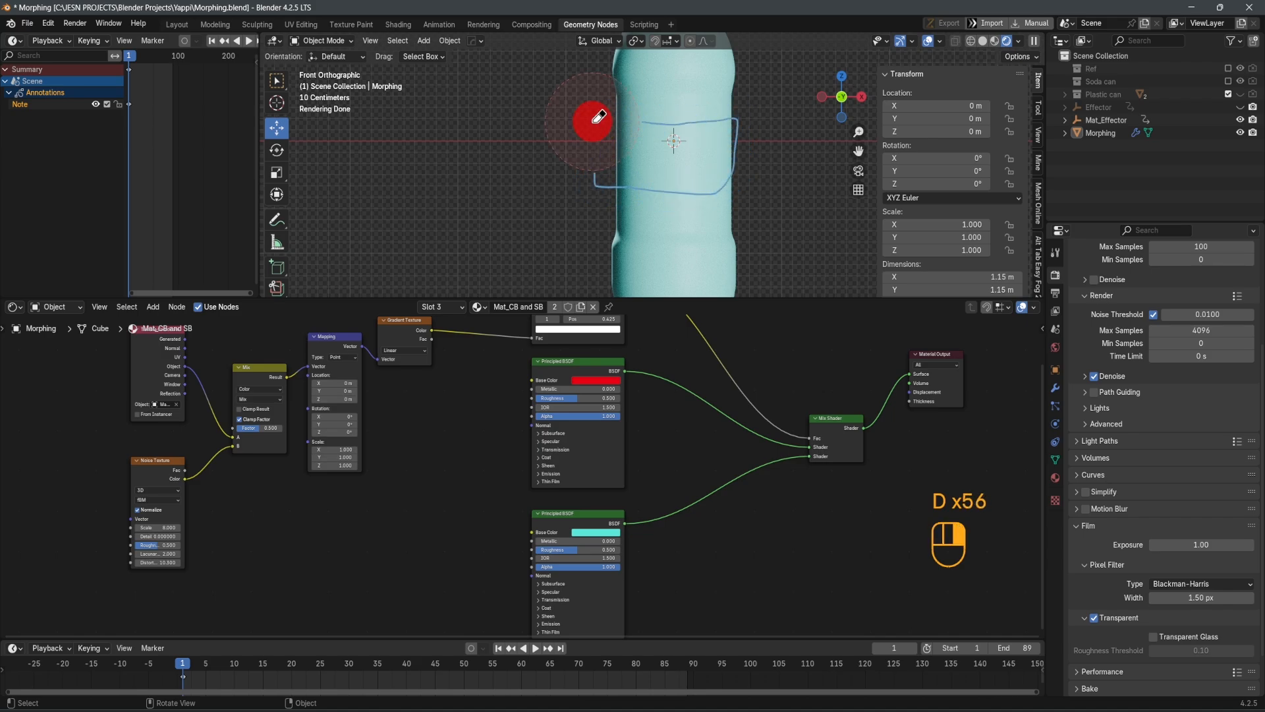
{"action": "mouse_move", "coordinate": [592, 120]}
{"action": "right_mouse_down"}
{"action": "mouse_move", "coordinate": [686, 175]}
{"action": "mouse_move", "coordinate": [728, 151]}
{"action": "right_mouse_up"}
Add a Transparent BSDF below the cyan Principled BSDF and combine the two through a new Mix Shader
{"action": "scroll", "coordinate": [704, 178], "scroll_direction": "down", "scroll_amount": 2}
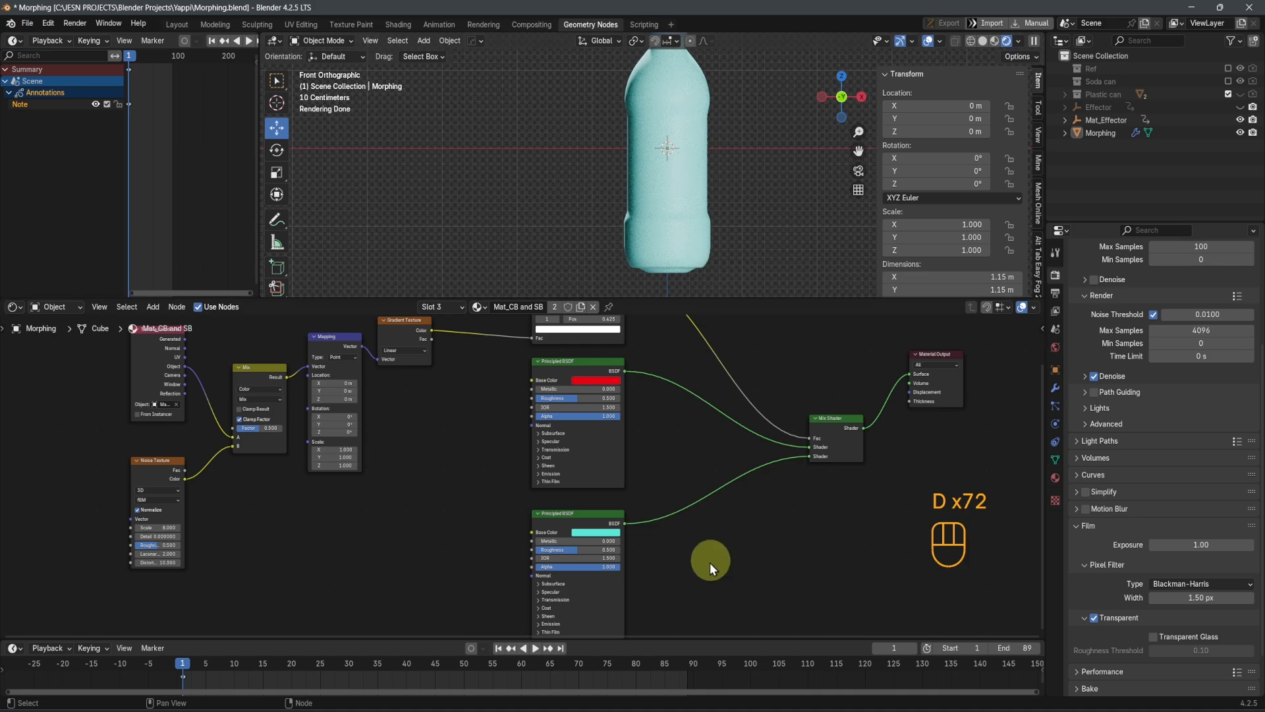
{"action": "scroll", "coordinate": [709, 563], "scroll_direction": "up", "scroll_amount": 2}
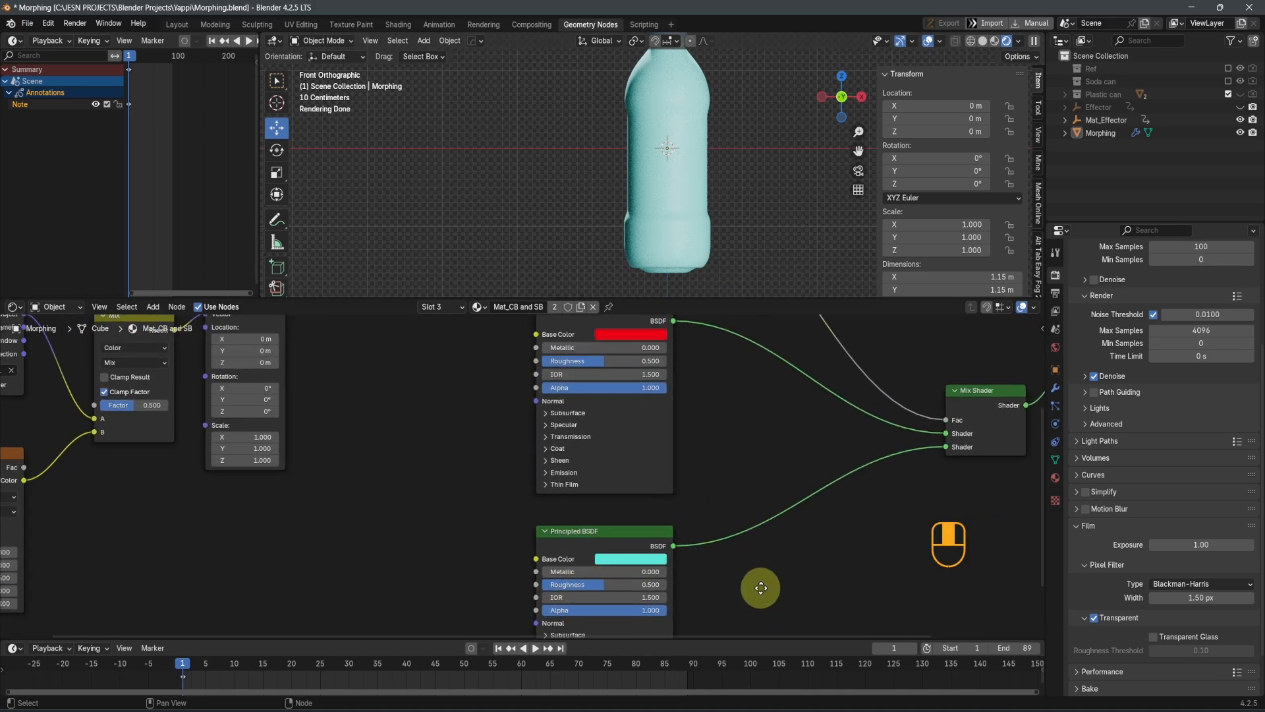
{"action": "scroll", "coordinate": [733, 517], "scroll_direction": "down", "scroll_amount": 2}
{"action": "middle_click_drag", "start_coordinate": [664, 559], "coordinate": [648, 493]}
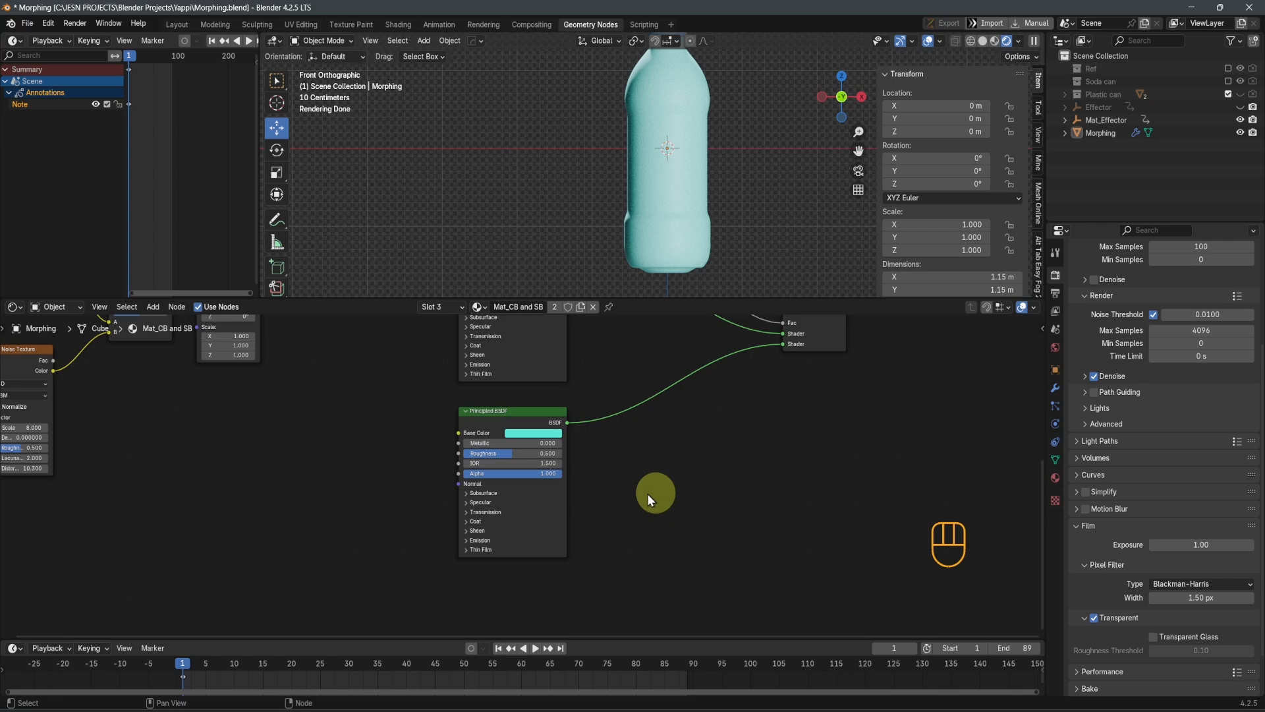
{"action": "left_click", "coordinate": [471, 433]}
{"action": "key", "text": "shift+a"}
{"action": "type", "text": "t"}
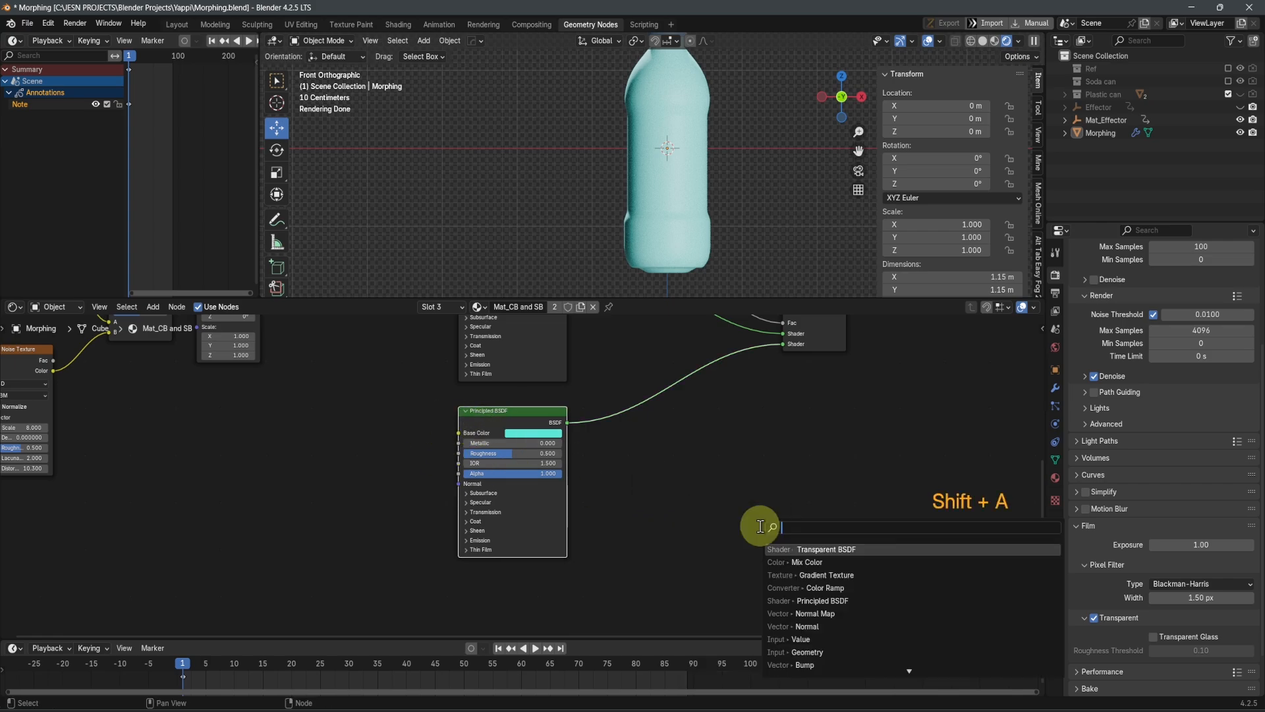
{"action": "type", "text": "ran"}
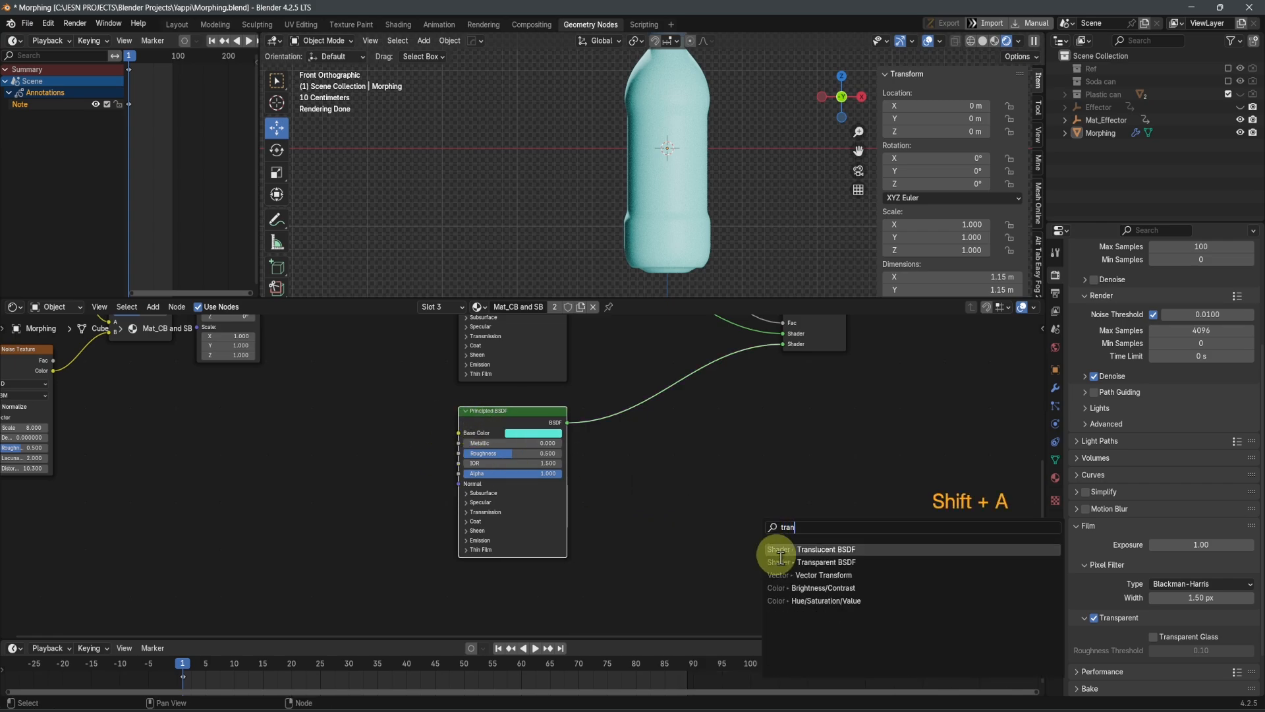
{"action": "left_click", "coordinate": [838, 564]}
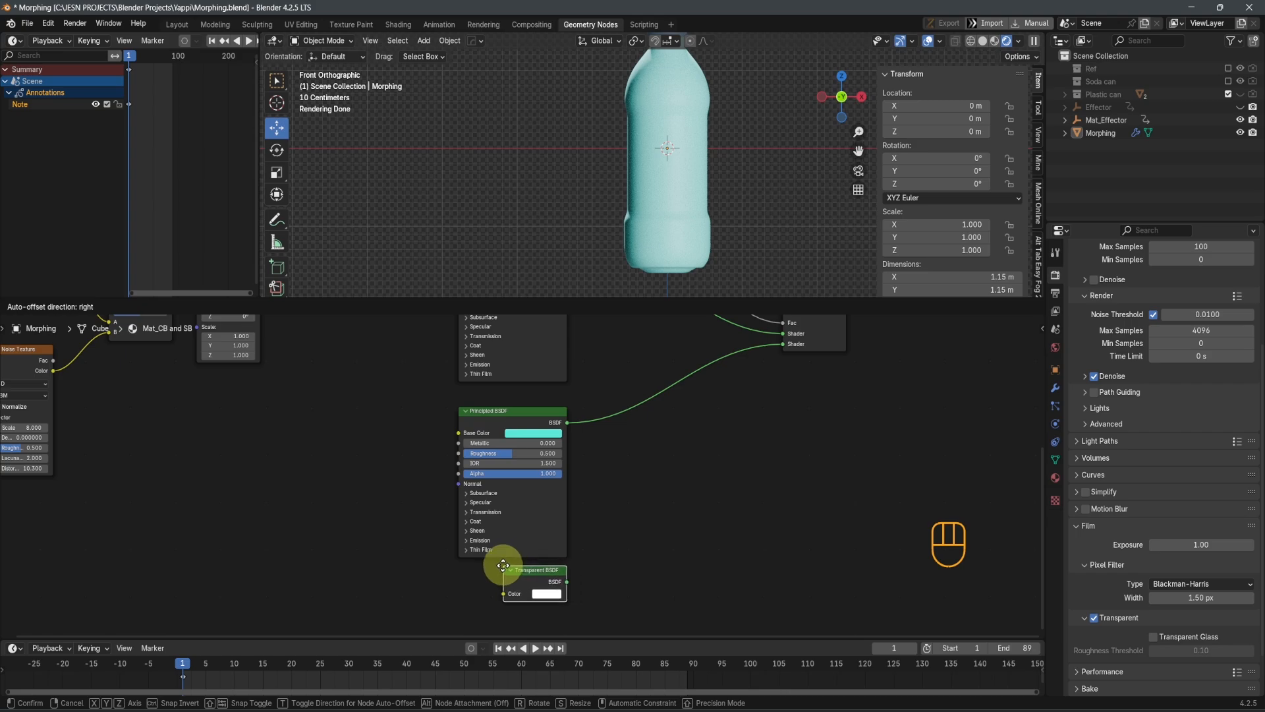
{"action": "left_click", "coordinate": [505, 572]}
{"action": "right_click_drag", "start_coordinate": [539, 526], "coordinate": [539, 579], "text": "ctrl+shift"}
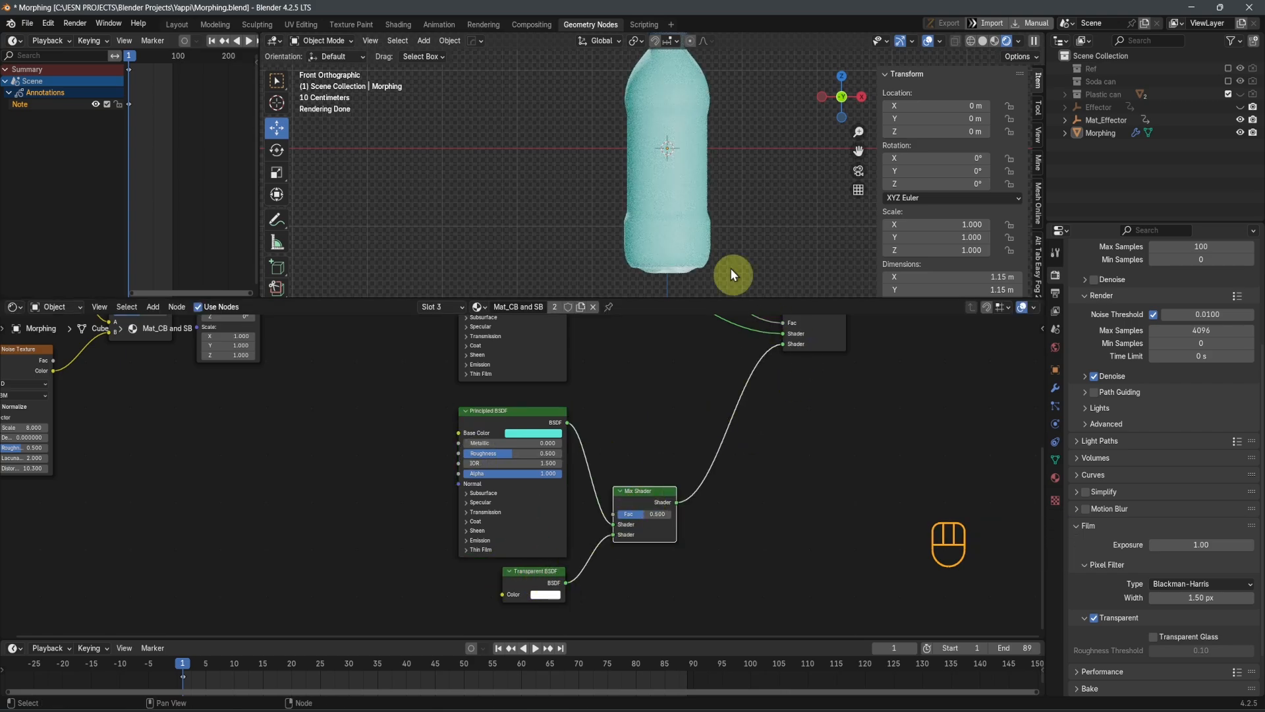
Set the Fac of the Mix Shader between the Principled and Transparent BSDF nodes to 0.65
{"action": "double_click", "coordinate": [655, 514]}
{"action": "key", "text": "BackSpace"}
{"action": "type", "text": ".65"}
{"action": "key", "text": "Return"}
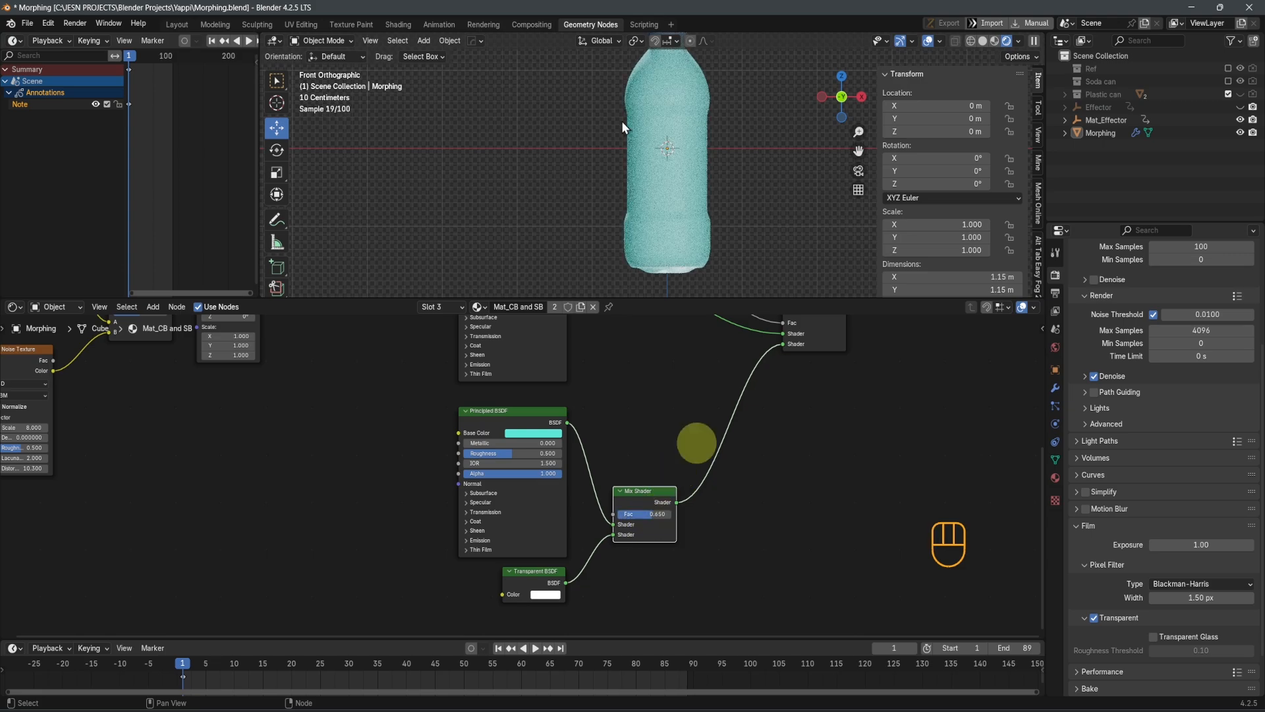
Set the cyan Principled BSDF node's Roughness to 0.000 and change its Base Color to a very pale cyan
{"action": "scroll", "coordinate": [433, 460], "scroll_direction": "up", "scroll_amount": 2}
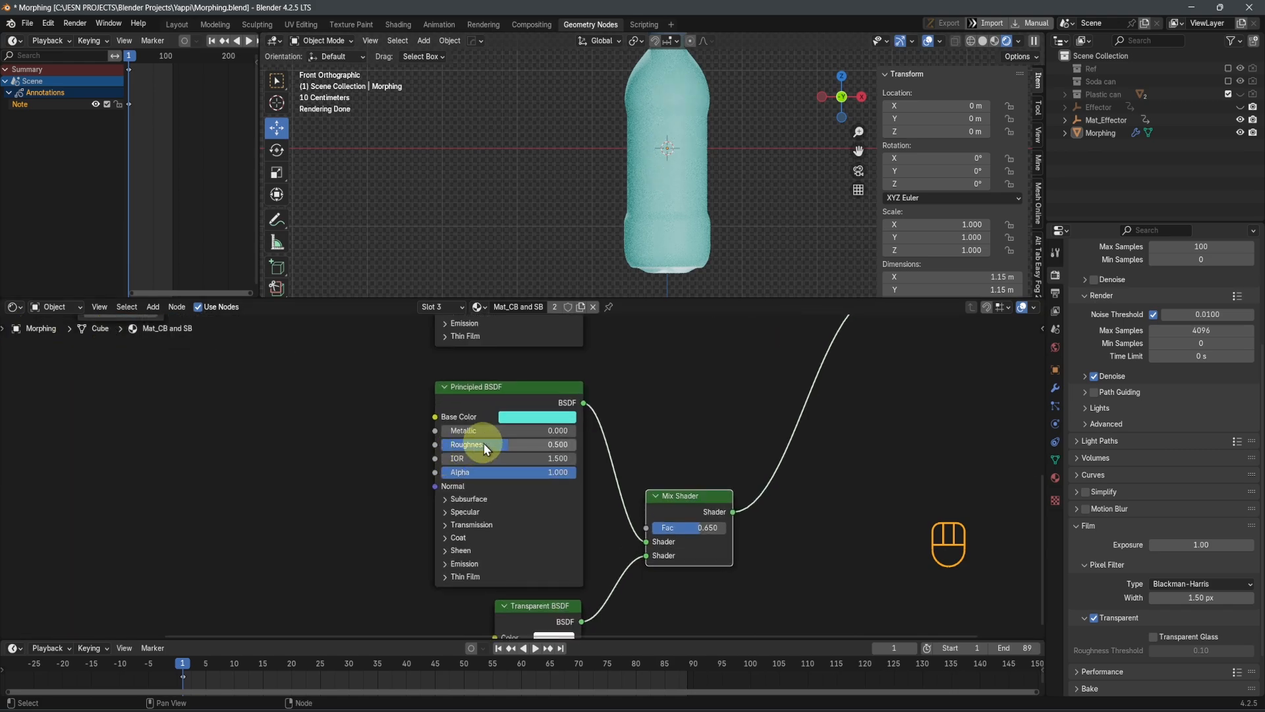
{"action": "left_click_drag", "start_coordinate": [486, 449], "coordinate": [349, 436]}
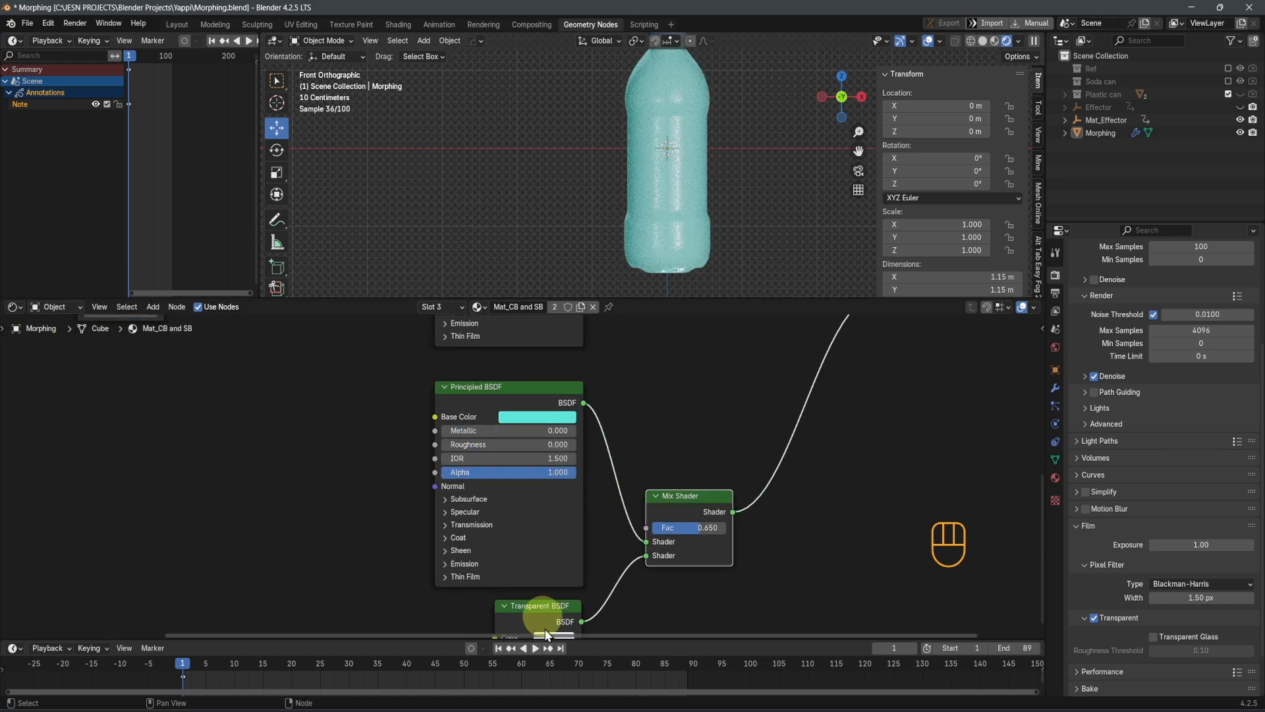
{"action": "middle_click_drag", "start_coordinate": [645, 615], "coordinate": [659, 565], "text": "shift"}
{"action": "left_click_drag", "start_coordinate": [569, 588], "coordinate": [564, 370]}
{"action": "left_click", "coordinate": [564, 370]}
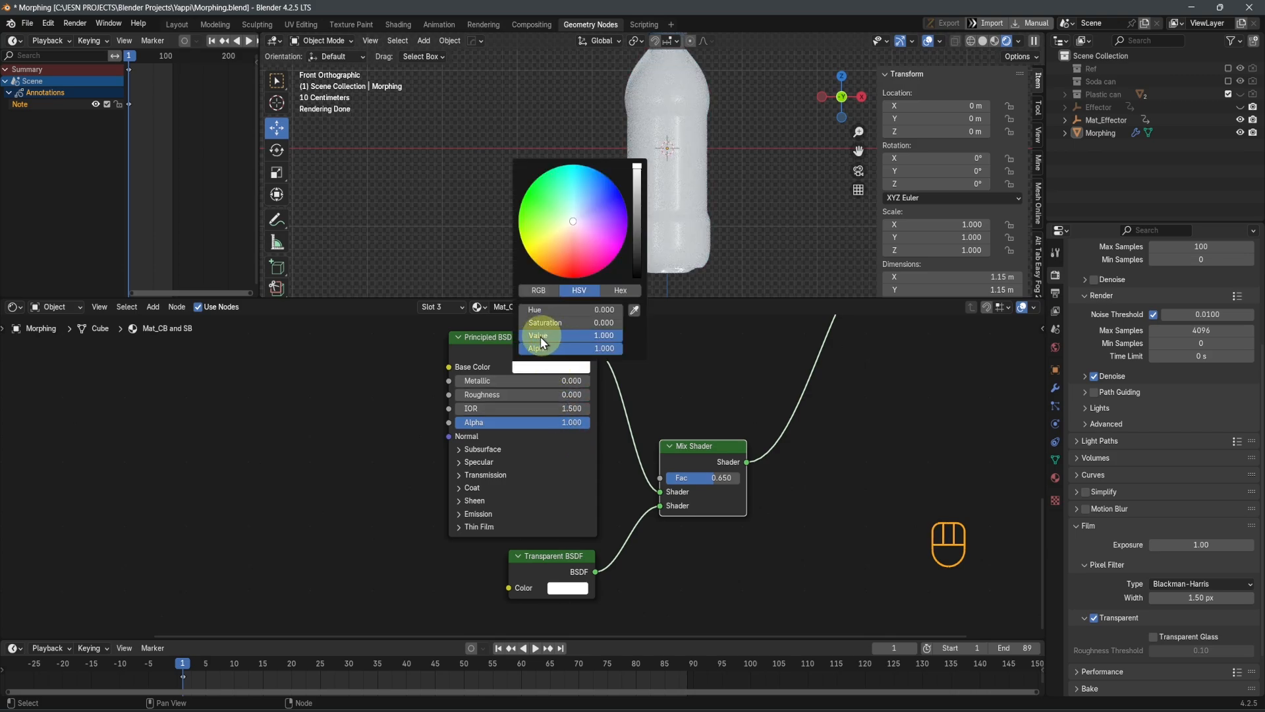
{"action": "left_click_drag", "start_coordinate": [572, 227], "coordinate": [573, 211]}
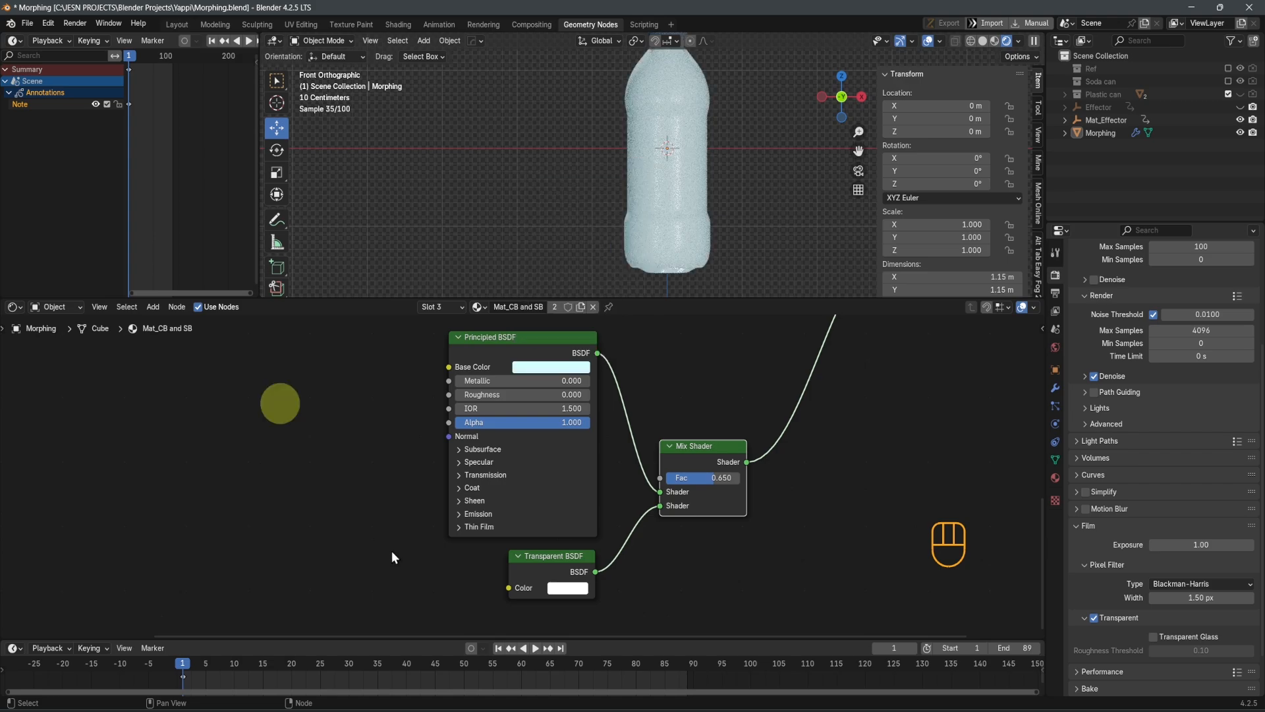
Set the pale cyan Principled BSDF node's Transmission Weight to 1.000 and check the rendered bottle up close
{"action": "scroll", "coordinate": [438, 548], "scroll_direction": "up", "scroll_amount": 2}
{"action": "left_click", "coordinate": [438, 473]}
{"action": "left_click_drag", "start_coordinate": [438, 496], "coordinate": [725, 182]}
{"action": "scroll", "coordinate": [716, 224], "scroll_direction": "up", "scroll_amount": 3}
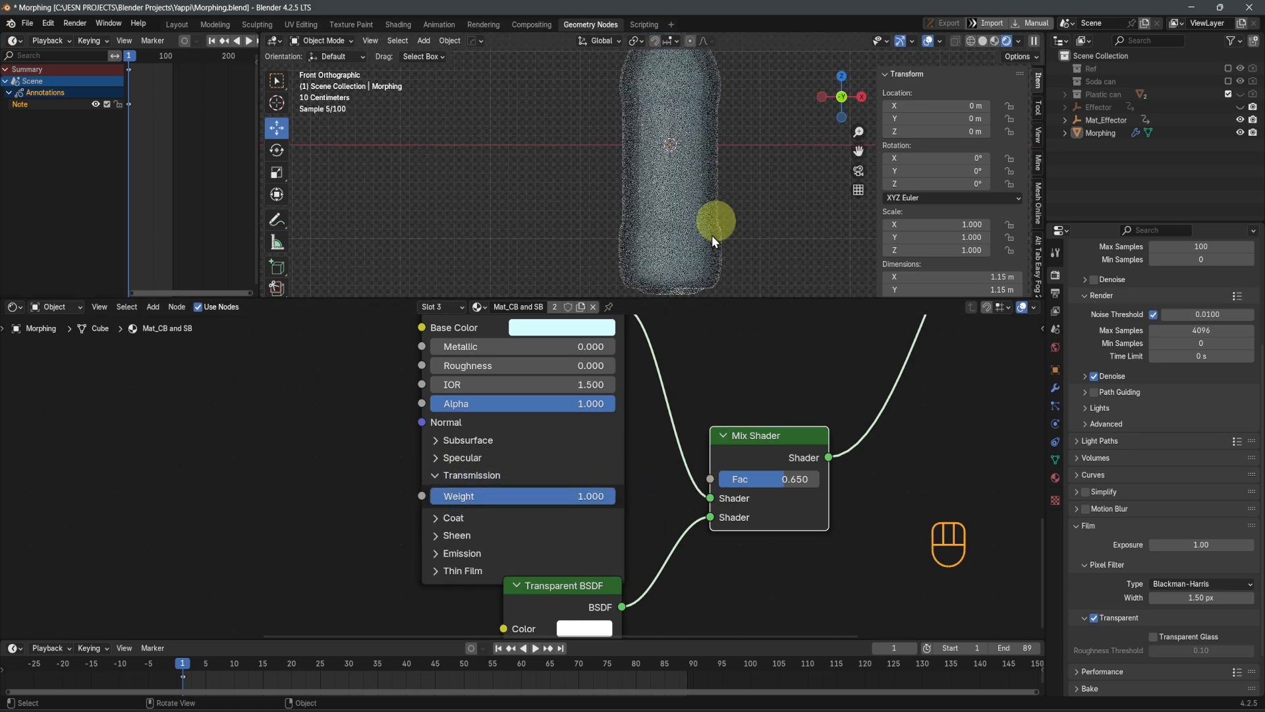
{"action": "middle_click_drag", "start_coordinate": [785, 240], "coordinate": [729, 160], "text": "shift"}
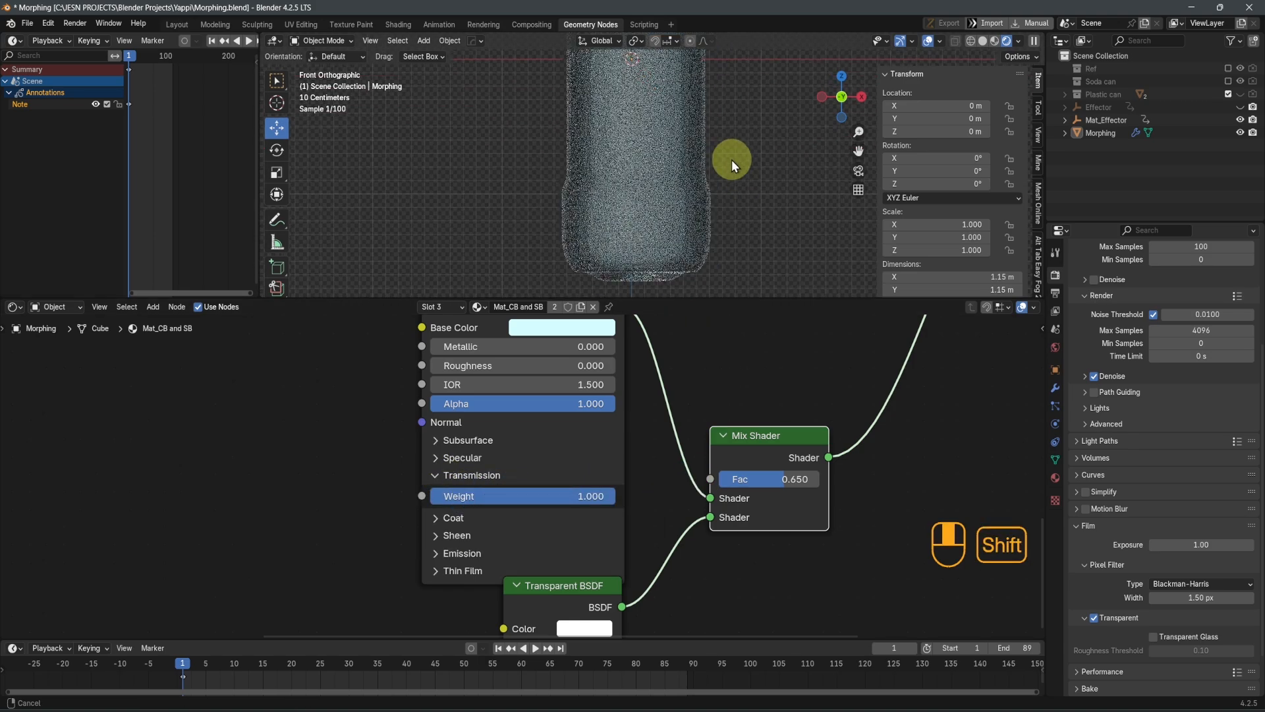
{"action": "mouse_move", "coordinate": [713, 228]}
{"action": "middle_mouse_down"}
{"action": "mouse_move", "coordinate": [693, 209]}
{"action": "mouse_move", "coordinate": [679, 232]}
{"action": "mouse_move", "coordinate": [687, 274]}
{"action": "mouse_move", "coordinate": [729, 285]}
{"action": "mouse_move", "coordinate": [724, 224]}
{"action": "mouse_move", "coordinate": [567, 207]}
{"action": "mouse_move", "coordinate": [532, 218]}
{"action": "mouse_move", "coordinate": [700, 216]}
{"action": "middle_mouse_up"}
{"action": "scroll", "coordinate": [686, 236], "scroll_direction": "up", "scroll_amount": 3}
{"action": "key", "text": "KP_1"}
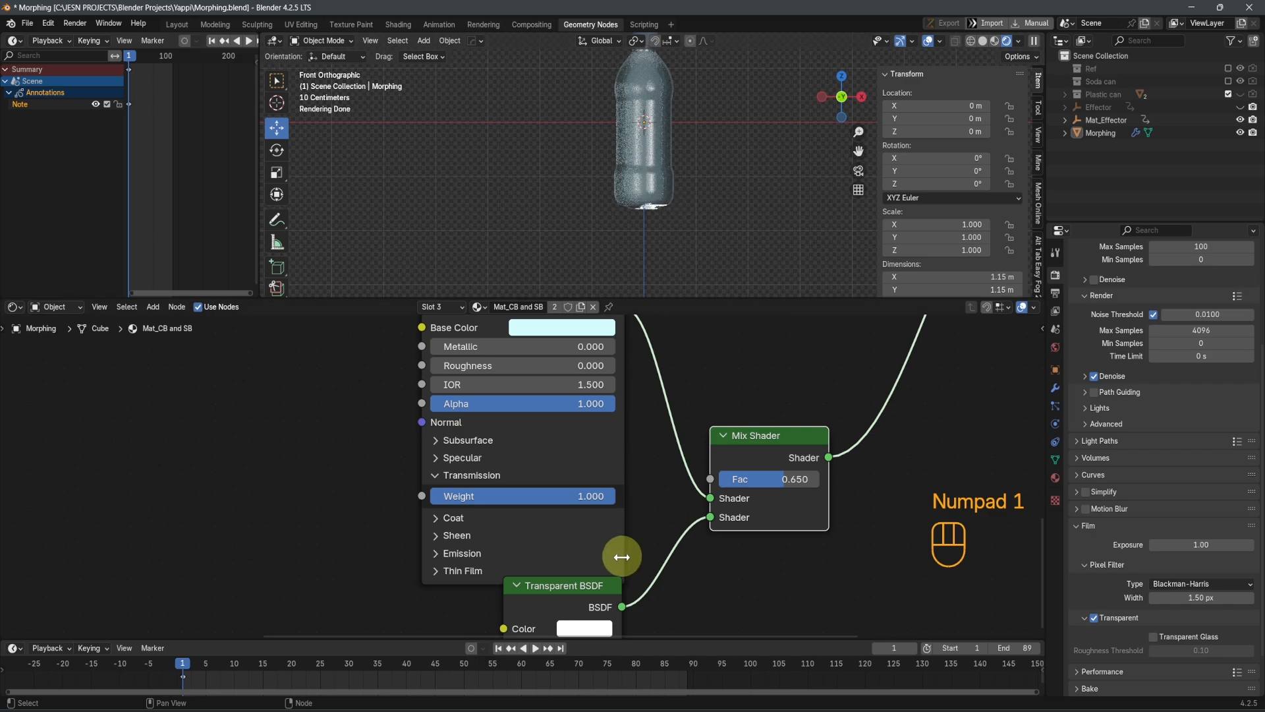
Move the Transparent BSDF node slightly lower and collapse the Principled BSDF node's Transmission settings
{"action": "scroll", "coordinate": [561, 580], "scroll_direction": "down", "scroll_amount": 1}
{"action": "left_click_drag", "start_coordinate": [559, 564], "coordinate": [557, 582]}
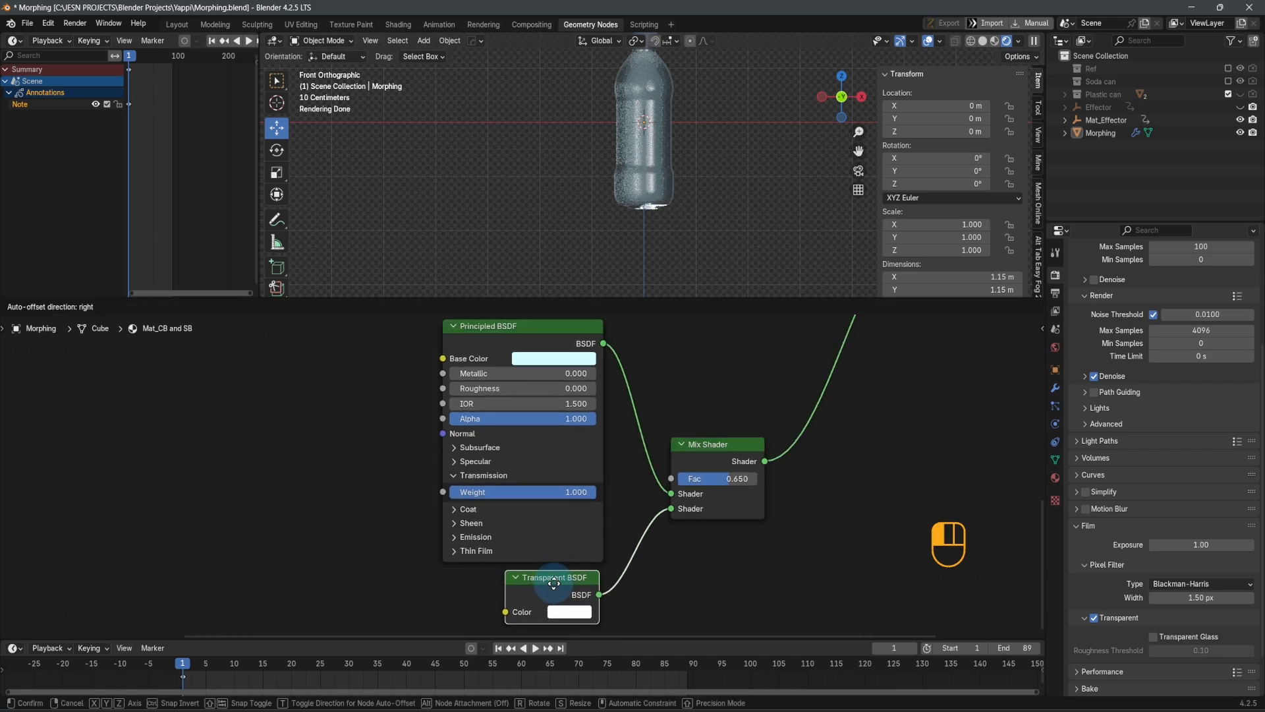
{"action": "left_click", "coordinate": [460, 475]}
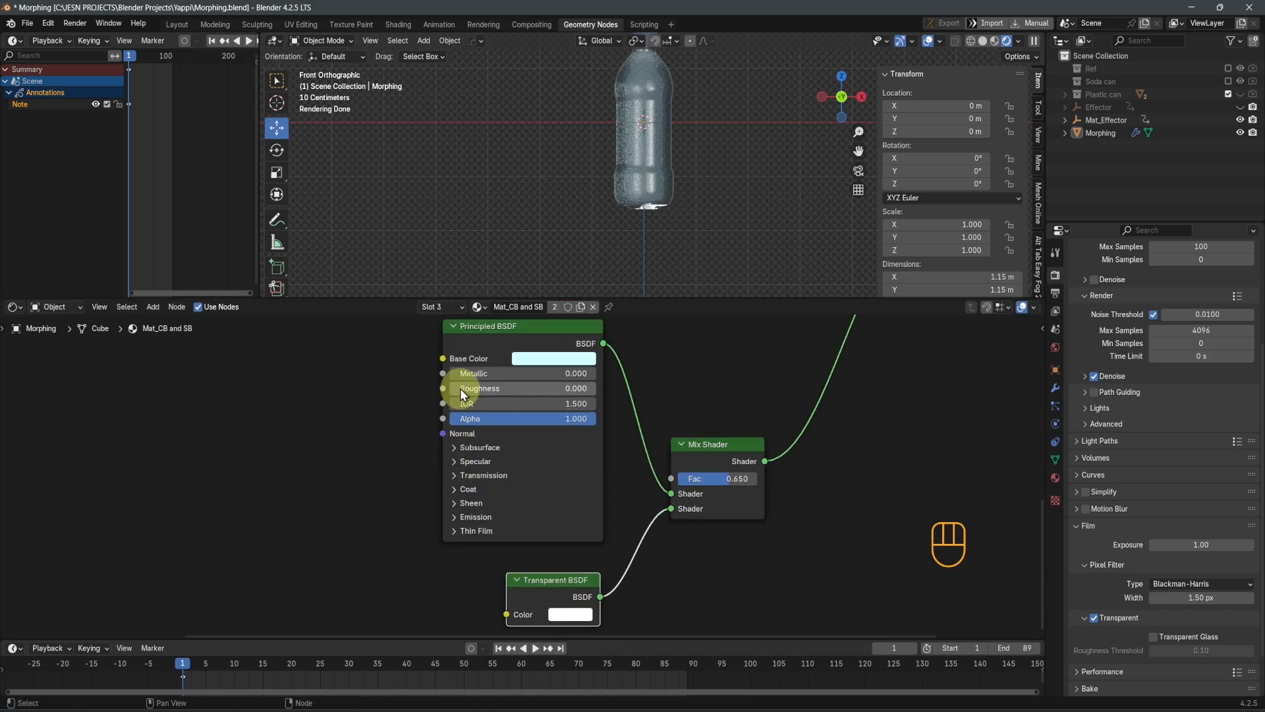
{"action": "left_click", "coordinate": [458, 446]}
{"action": "left_click", "coordinate": [457, 448]}
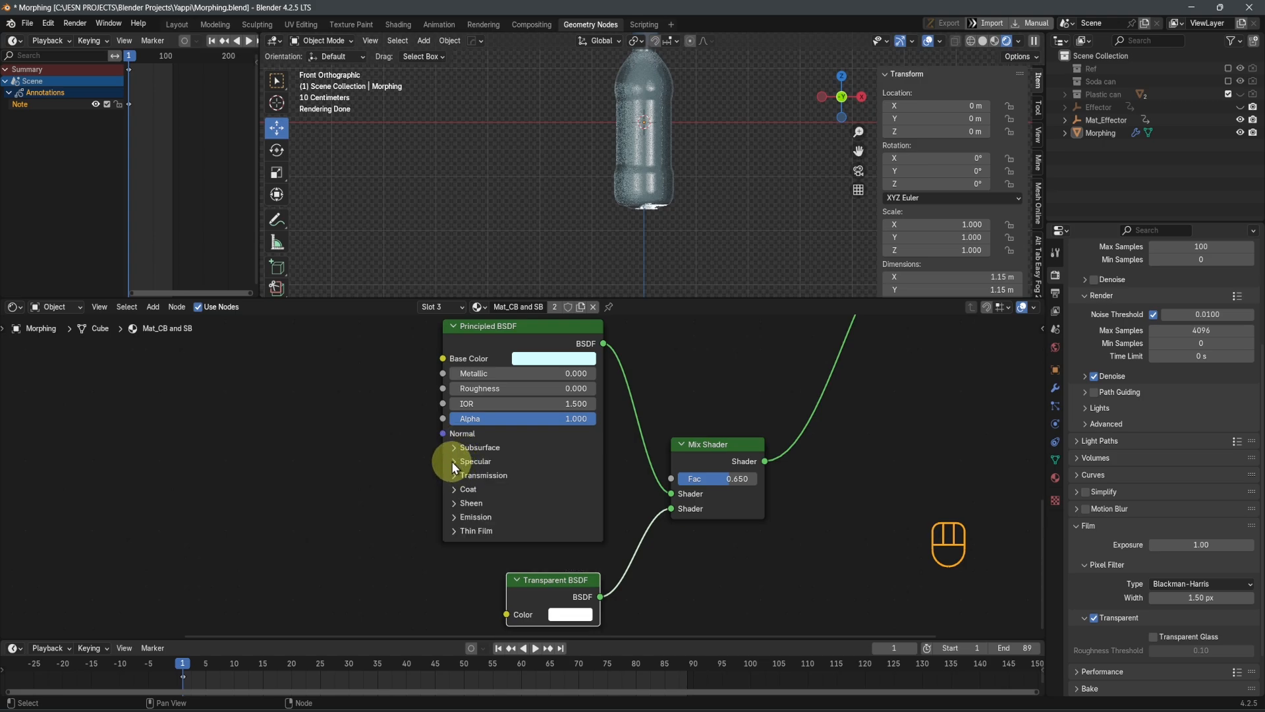
{"action": "left_click", "coordinate": [453, 461]}
{"action": "left_click", "coordinate": [452, 460]}
{"action": "left_click", "coordinate": [457, 517]}
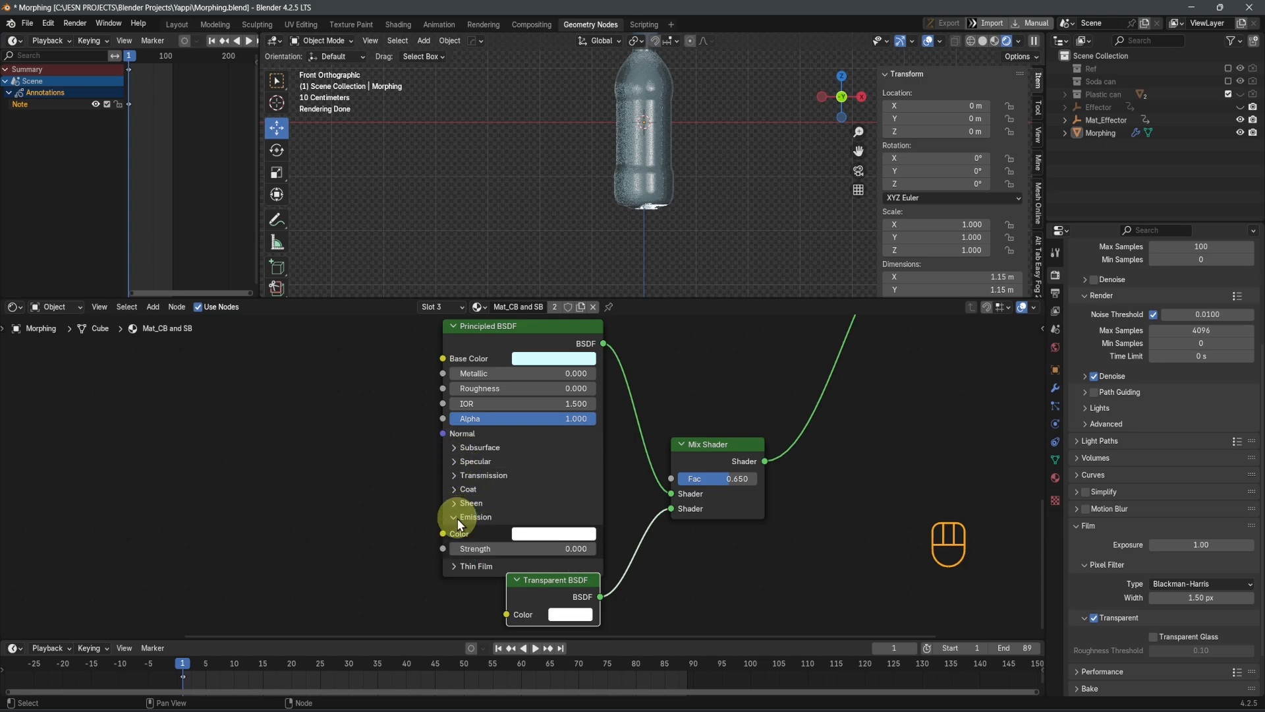
{"action": "left_click", "coordinate": [457, 517]}
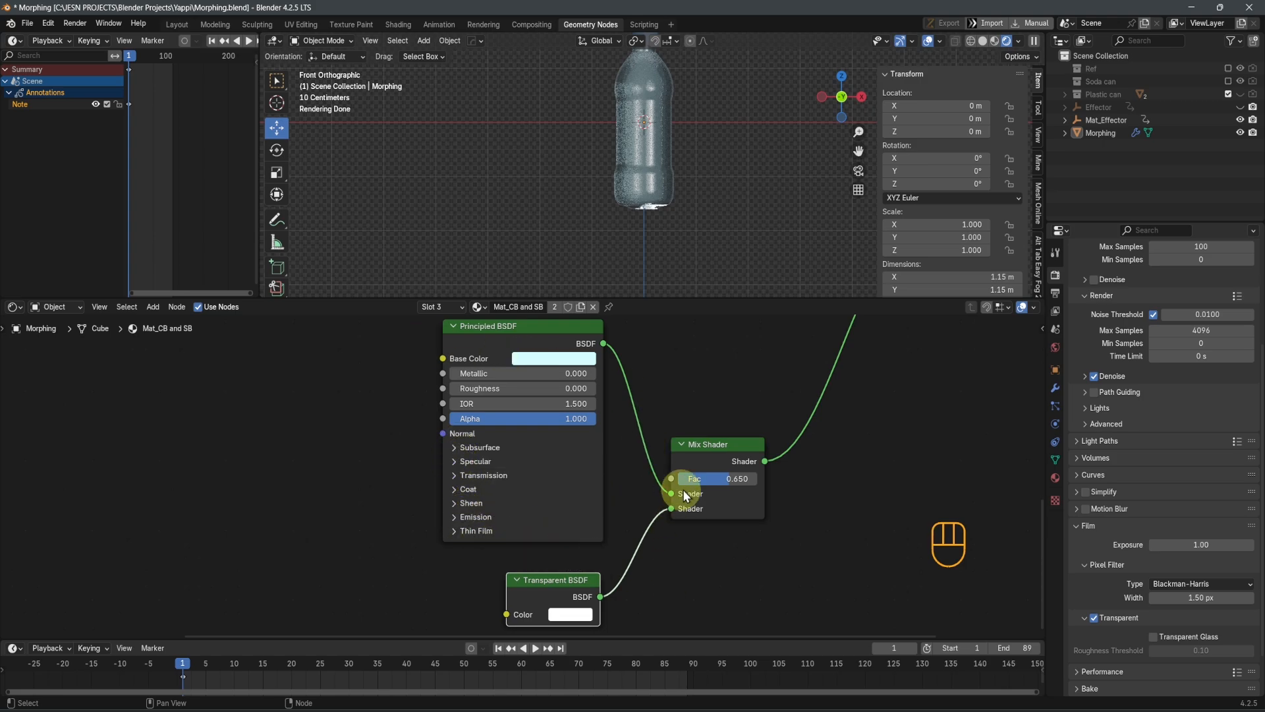
Set the Fac of the Mix Shader between the pale cyan Principled BSDF and the Transparent BSDF to 0.7
{"action": "left_click", "coordinate": [719, 480]}
{"action": "type", "text": "0.7"}
{"action": "key", "text": "Return"}
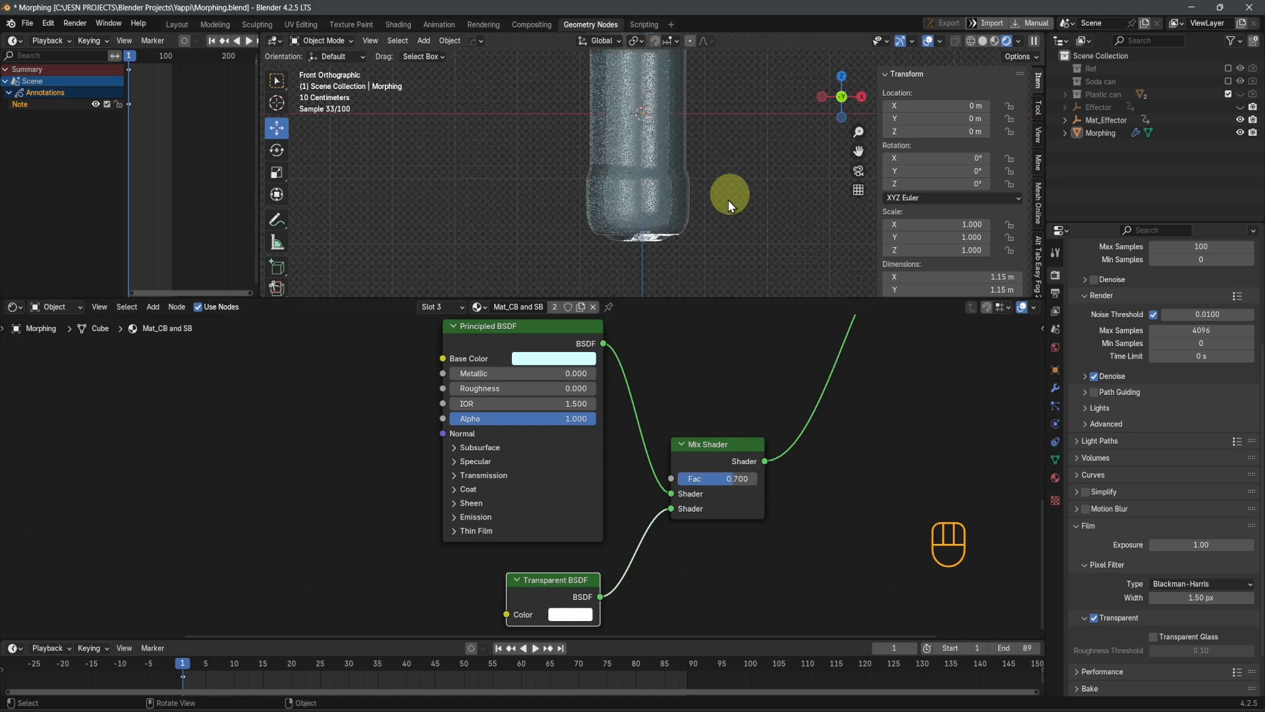
{"action": "scroll", "coordinate": [710, 372], "scroll_direction": "down", "scroll_amount": 4}
Align the red Principled BSDF node with the pale cyan one and reposition the group of texture, mapping and gradient nodes
{"action": "middle_click_drag", "start_coordinate": [681, 332], "coordinate": [734, 561], "text": "shift"}
{"action": "left_click", "coordinate": [547, 406]}
{"action": "middle_click_drag", "start_coordinate": [546, 409], "coordinate": [649, 410], "text": "shift"}
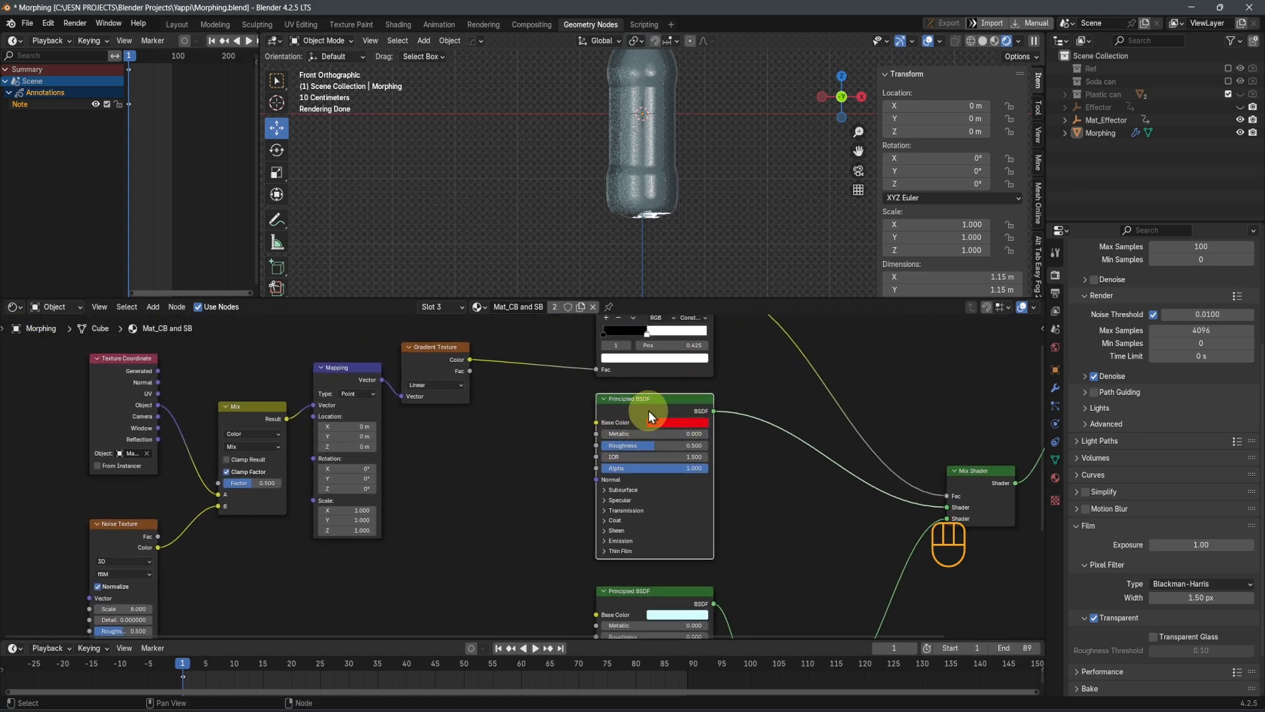
{"action": "scroll", "coordinate": [414, 535], "scroll_direction": "down", "scroll_amount": 2}
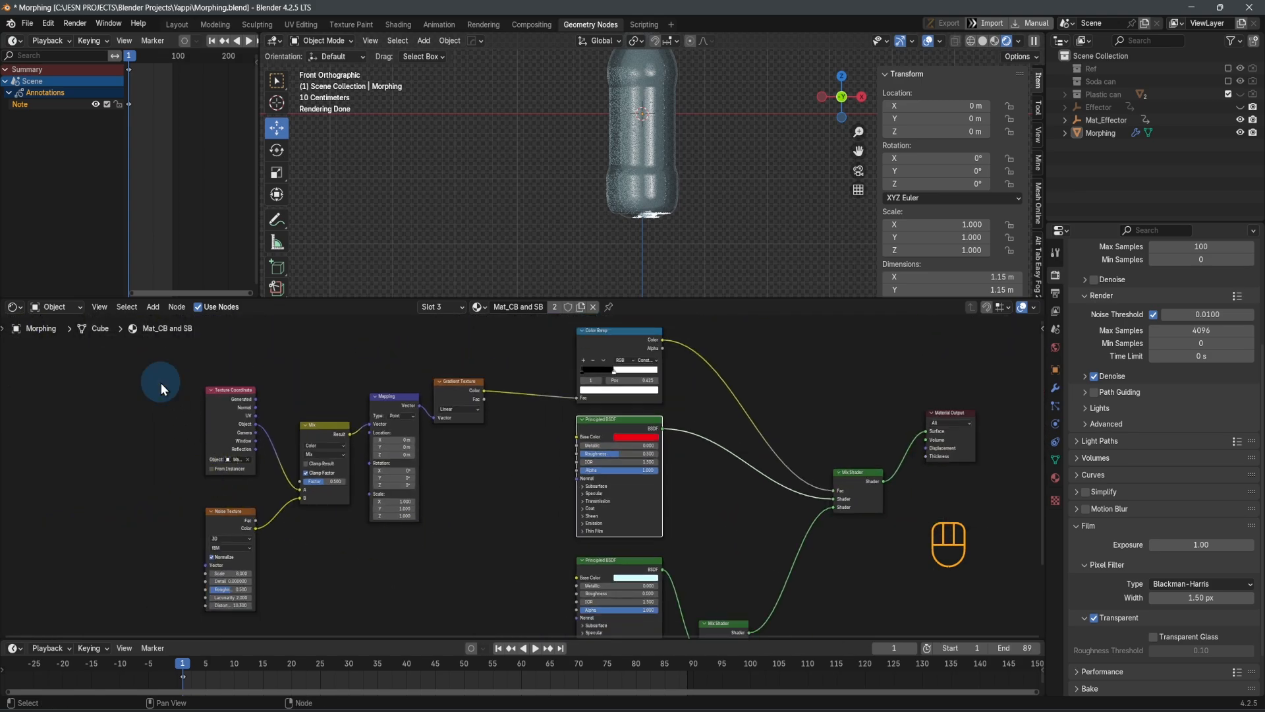
{"action": "left_click_drag", "start_coordinate": [160, 382], "coordinate": [469, 596]}
{"action": "key", "text": "g"}
{"action": "left_click", "coordinate": [415, 543]}
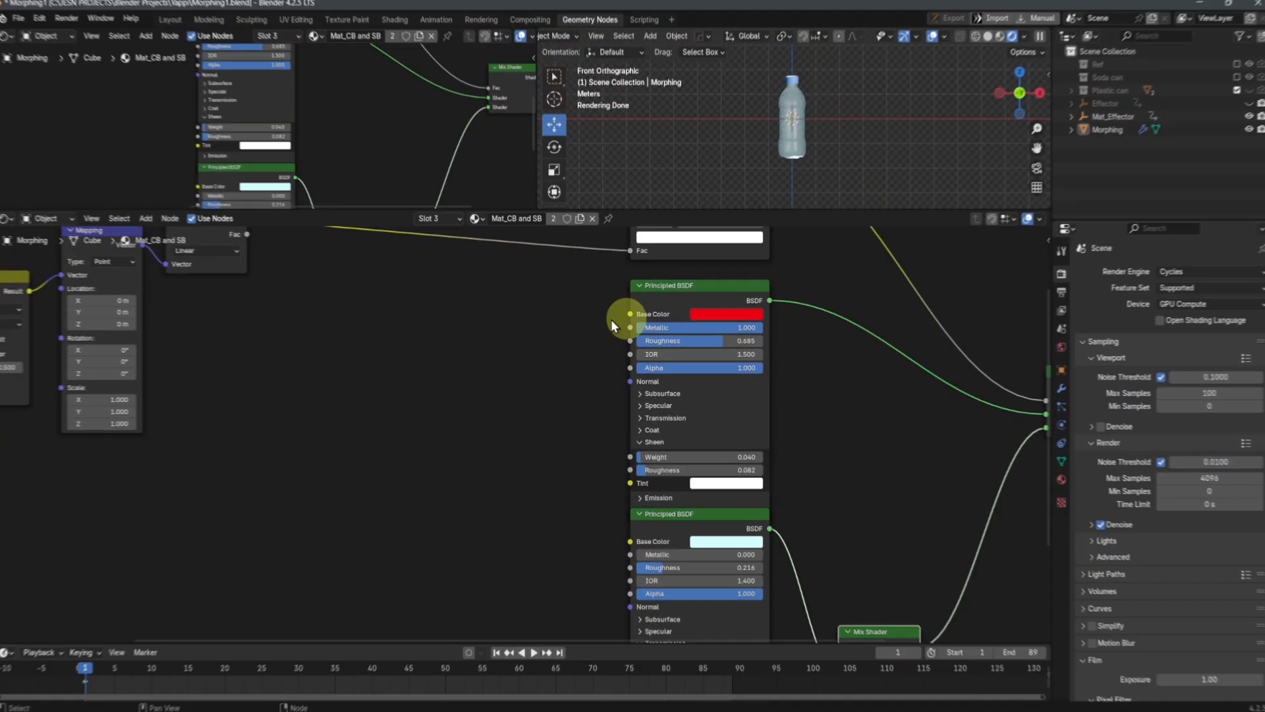
Select the Morphing object, go to end frame 89 and add Schweppes_label.png as an image texture node beside the Principled BSDF nodes
{"action": "left_click", "coordinate": [786, 140]}
{"action": "key", "text": "shift+Right"}
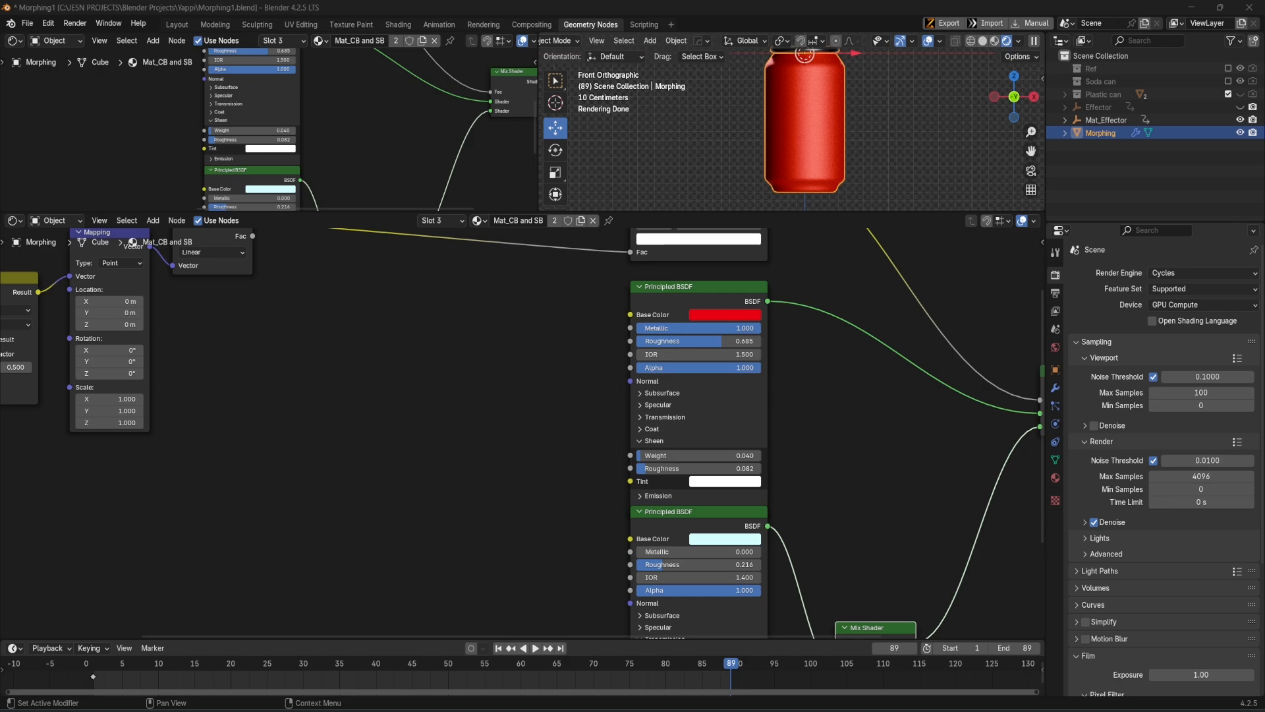
{"action": "left_click_drag", "start_coordinate": [1264, 356], "coordinate": [394, 455]}
{"action": "left_click", "coordinate": [394, 455]}
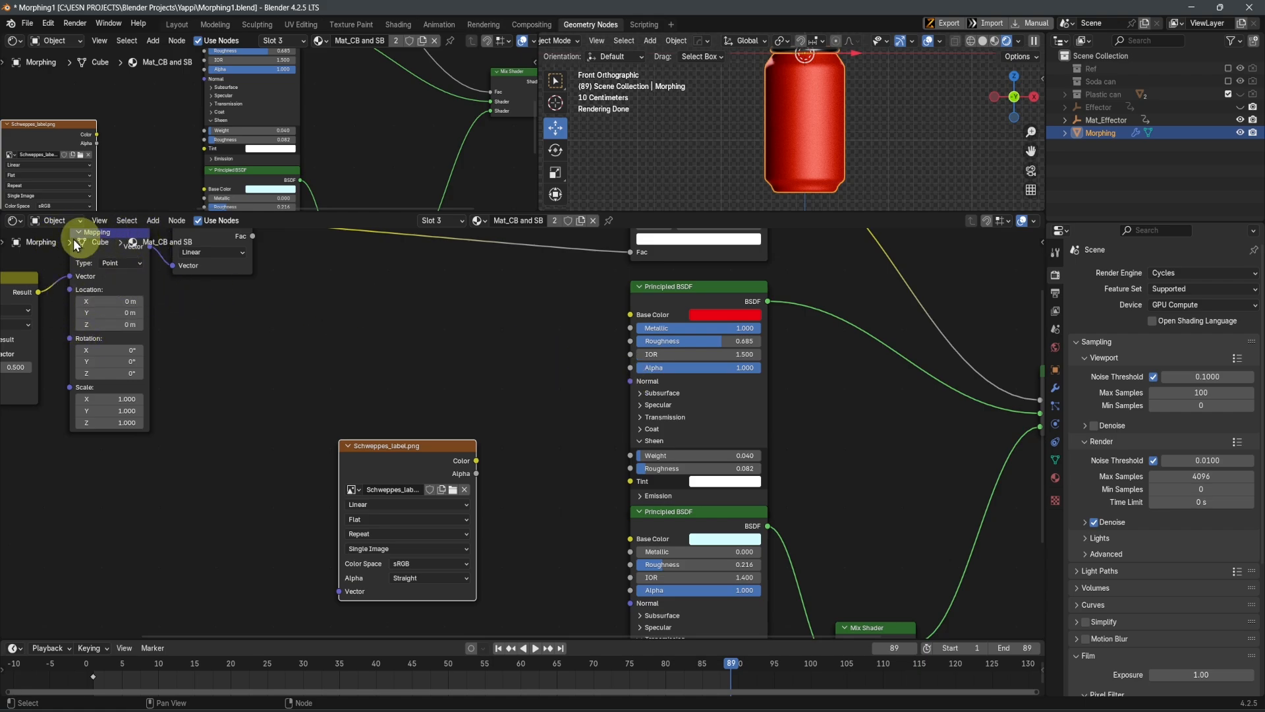
Switch the large lower node area to the Geometry Node Editor and open the Plastic can node group for editing
{"action": "left_click", "coordinate": [14, 222]}
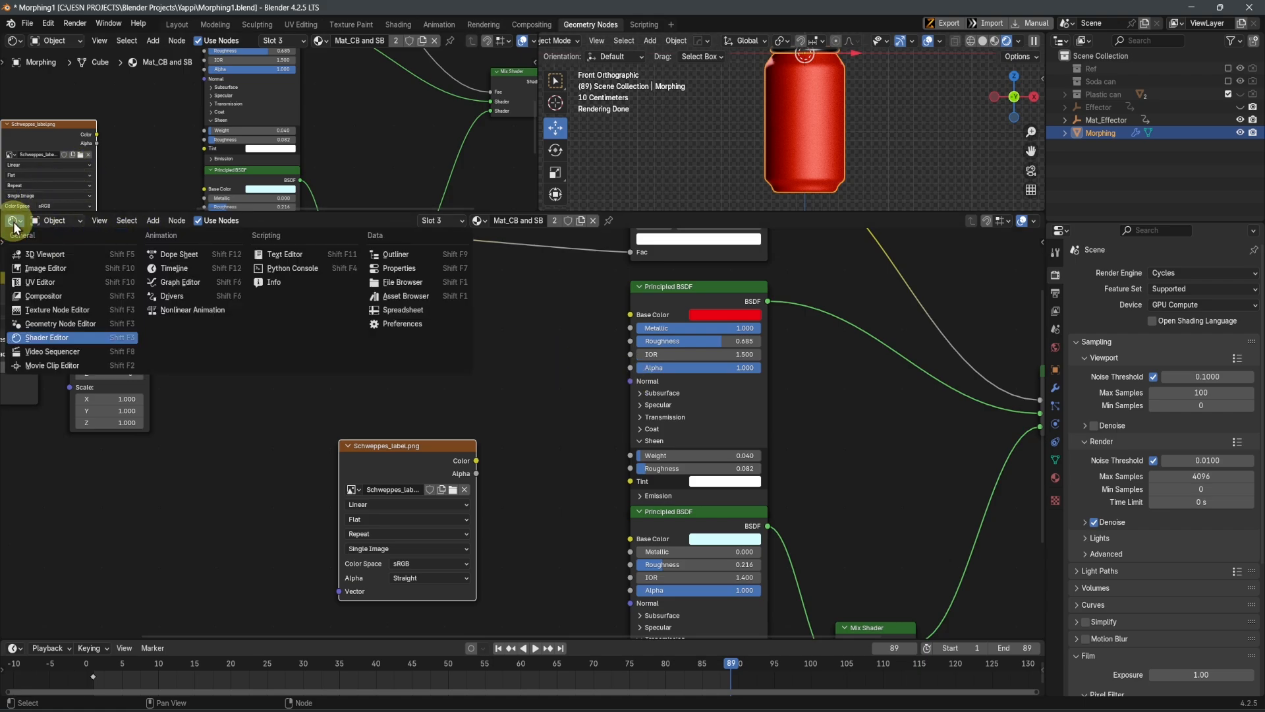
{"action": "left_click", "coordinate": [42, 326]}
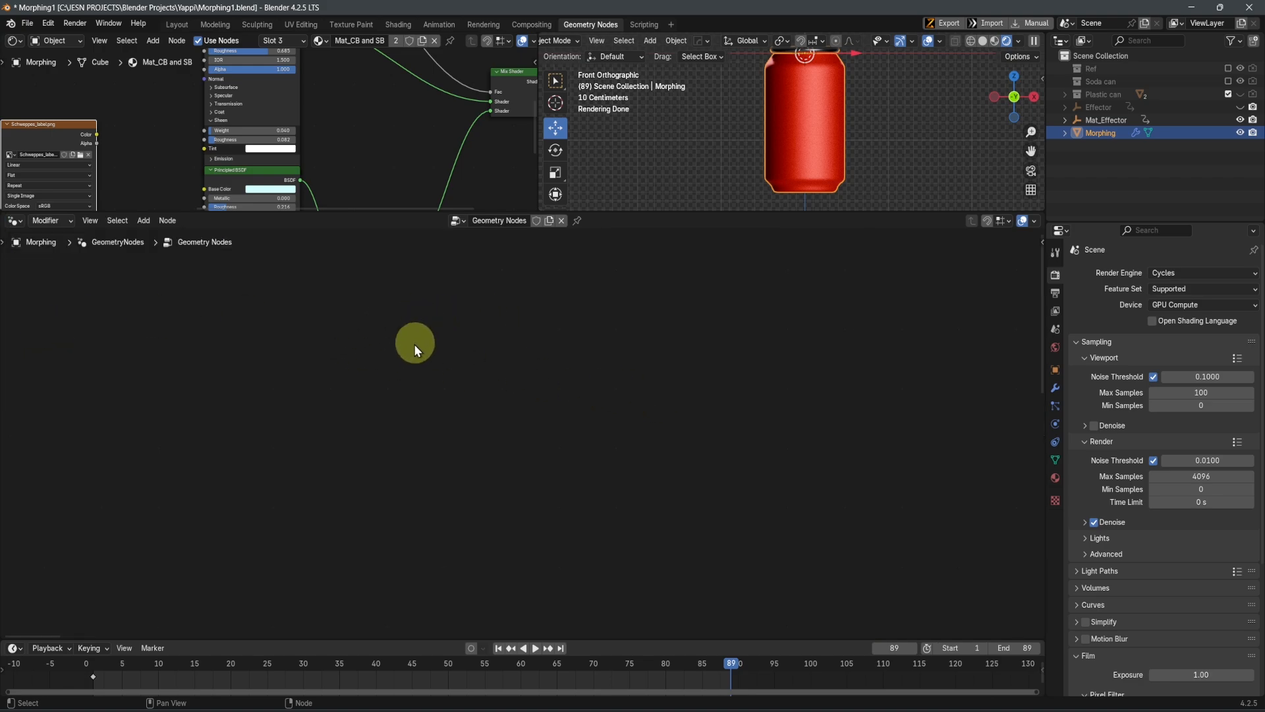
{"action": "key", "text": "Home"}
{"action": "scroll", "coordinate": [413, 426], "scroll_direction": "up", "scroll_amount": 4}
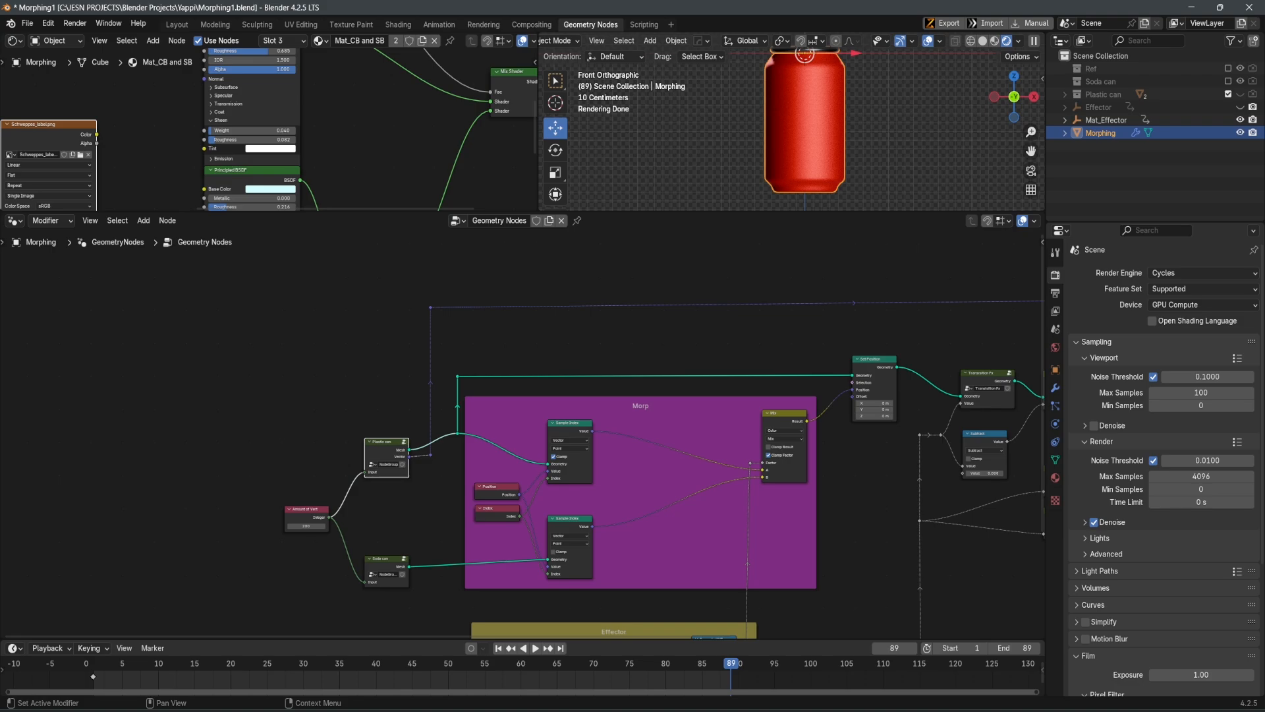
{"action": "scroll", "coordinate": [520, 410], "scroll_direction": "up", "scroll_amount": 6}
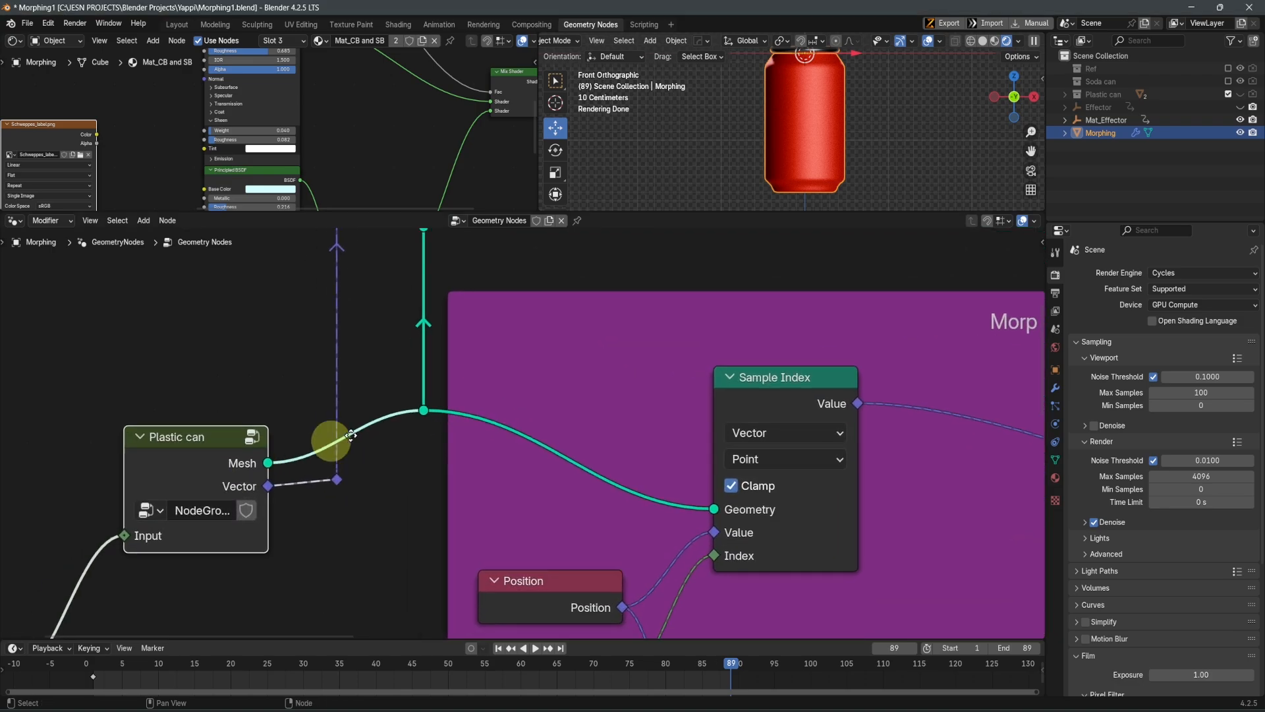
{"action": "key", "text": "Tab"}
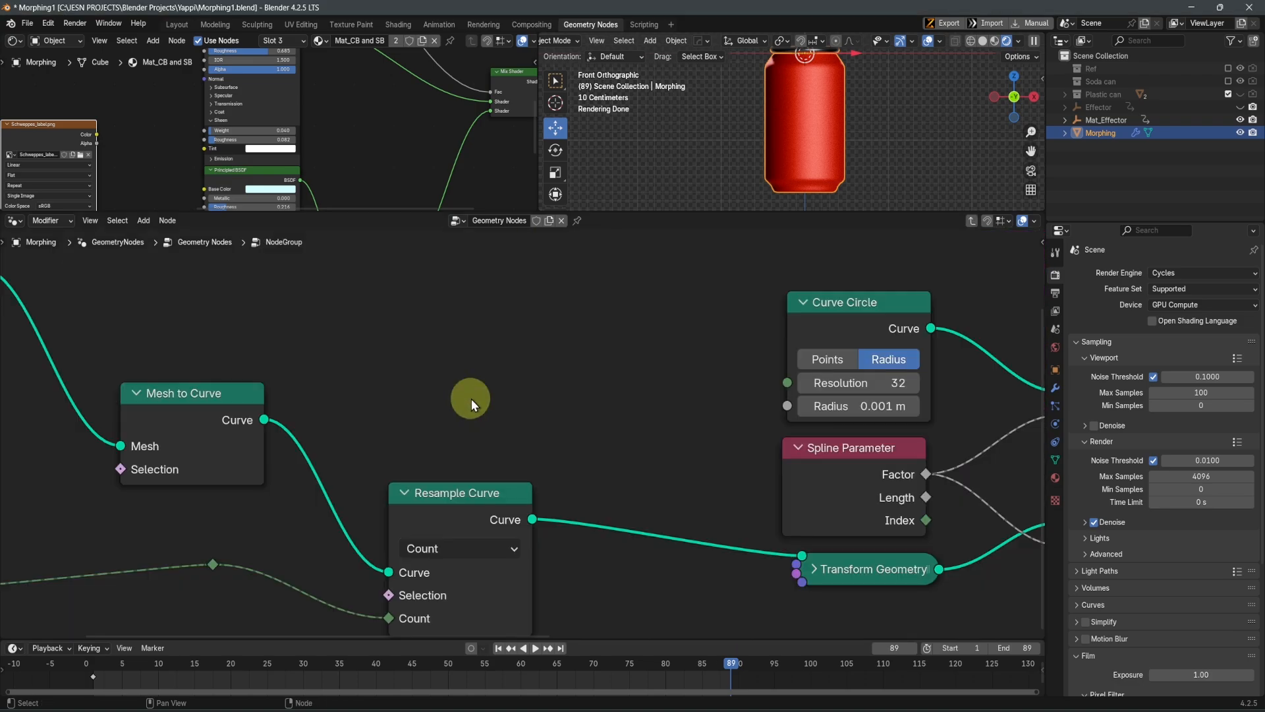
Examine how the Spline Parameter factors pass through both Capture Attribute nodes to Combine XYZ in the Plastic can group
{"action": "scroll", "coordinate": [594, 465], "scroll_direction": "down", "scroll_amount": 5}
{"action": "middle_click_drag", "start_coordinate": [863, 507], "coordinate": [441, 453]}
{"action": "scroll", "coordinate": [447, 453], "scroll_direction": "up", "scroll_amount": 2}
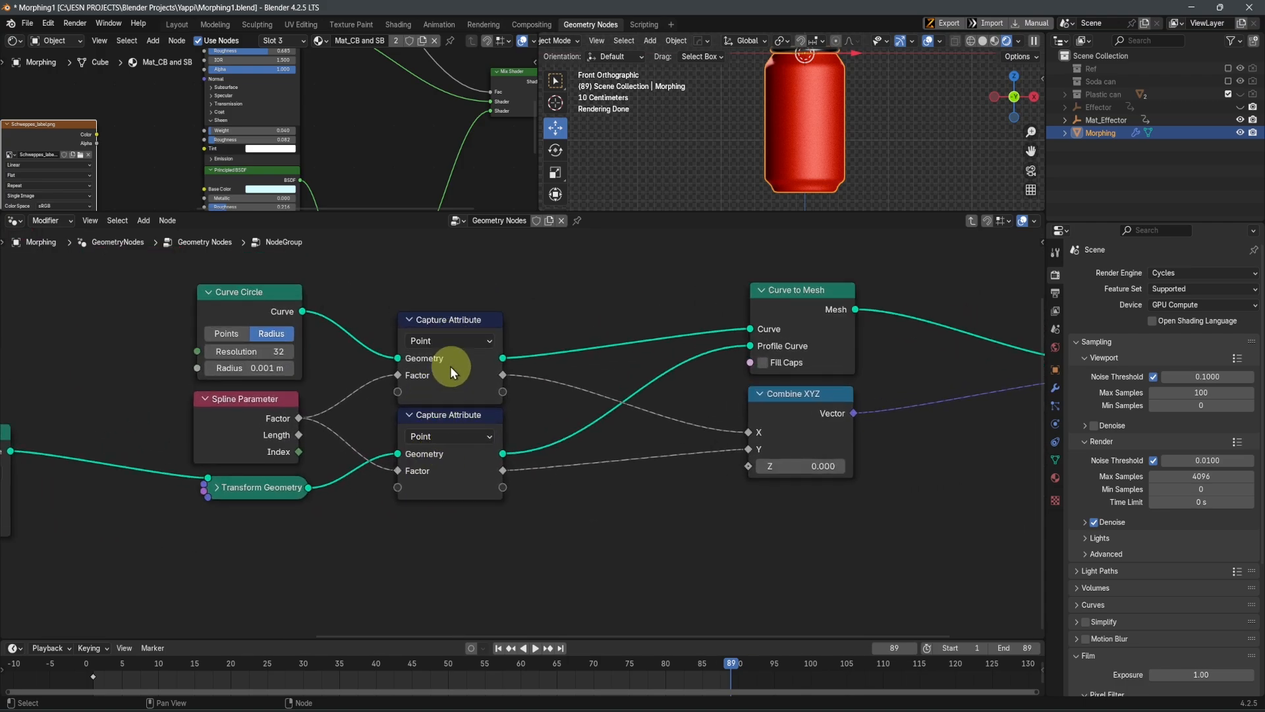
{"action": "scroll", "coordinate": [396, 407], "scroll_direction": "up", "scroll_amount": 1}
{"action": "middle_click_drag", "start_coordinate": [396, 407], "coordinate": [626, 461]}
{"action": "middle_click_drag", "start_coordinate": [233, 440], "coordinate": [350, 467]}
{"action": "middle_click_drag", "start_coordinate": [277, 453], "coordinate": [468, 456]}
{"action": "scroll", "coordinate": [489, 451], "scroll_direction": "down", "scroll_amount": 1}
{"action": "middle_click_drag", "start_coordinate": [185, 494], "coordinate": [335, 538]}
{"action": "middle_click_drag", "start_coordinate": [524, 403], "coordinate": [149, 290]}
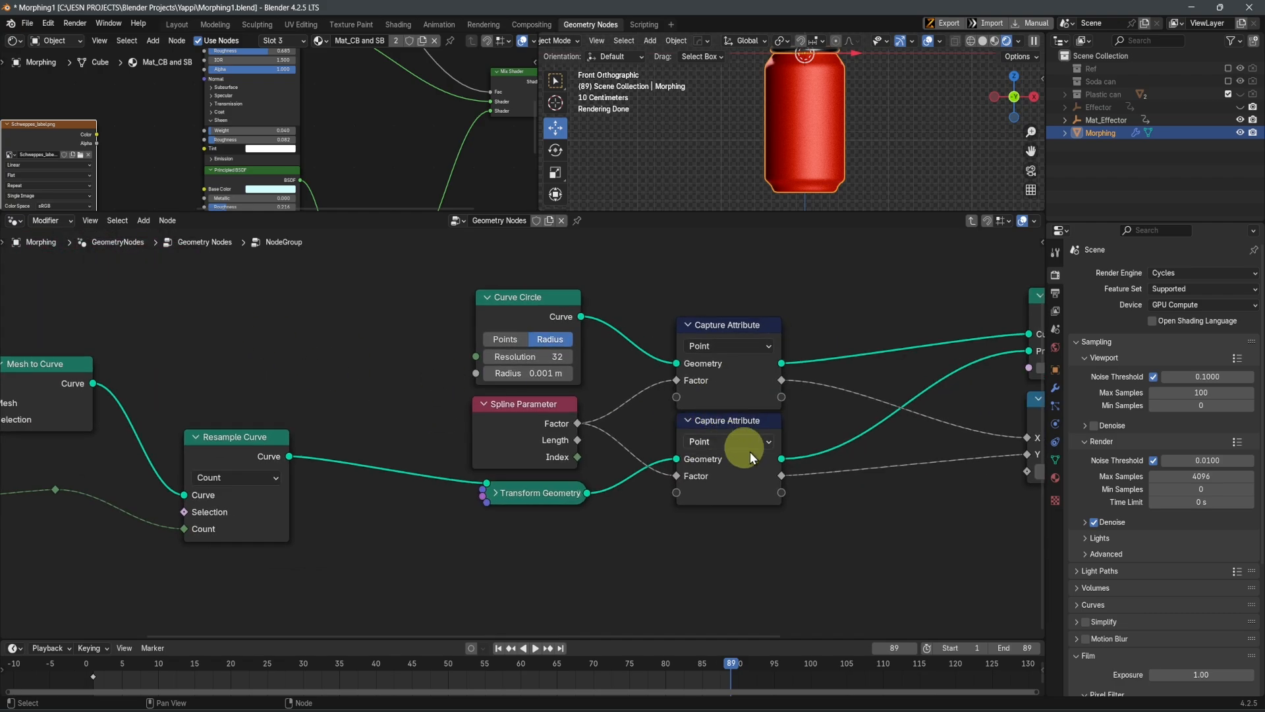
{"action": "middle_click_drag", "start_coordinate": [815, 546], "coordinate": [753, 550]}
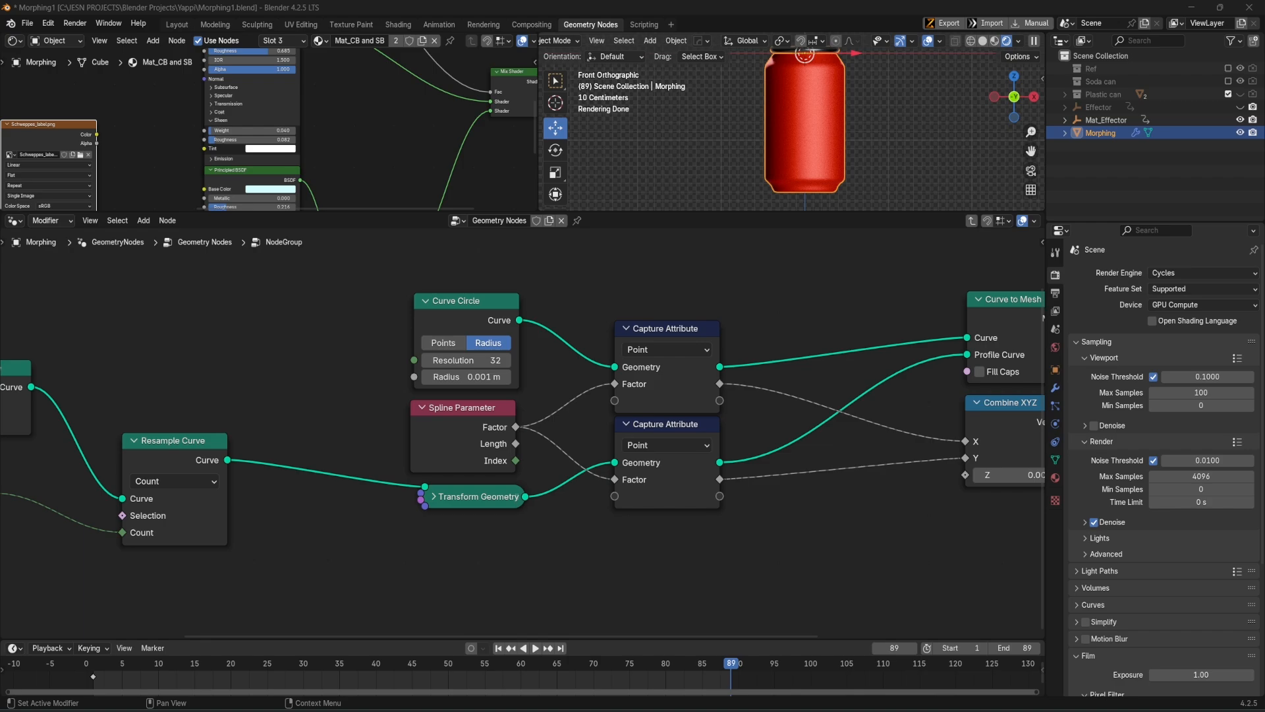
{"action": "scroll", "coordinate": [255, 492], "scroll_direction": "down", "scroll_amount": 4}
{"action": "middle_click_drag", "start_coordinate": [255, 491], "coordinate": [405, 484]}
{"action": "scroll", "coordinate": [175, 460], "scroll_direction": "up", "scroll_amount": 3}
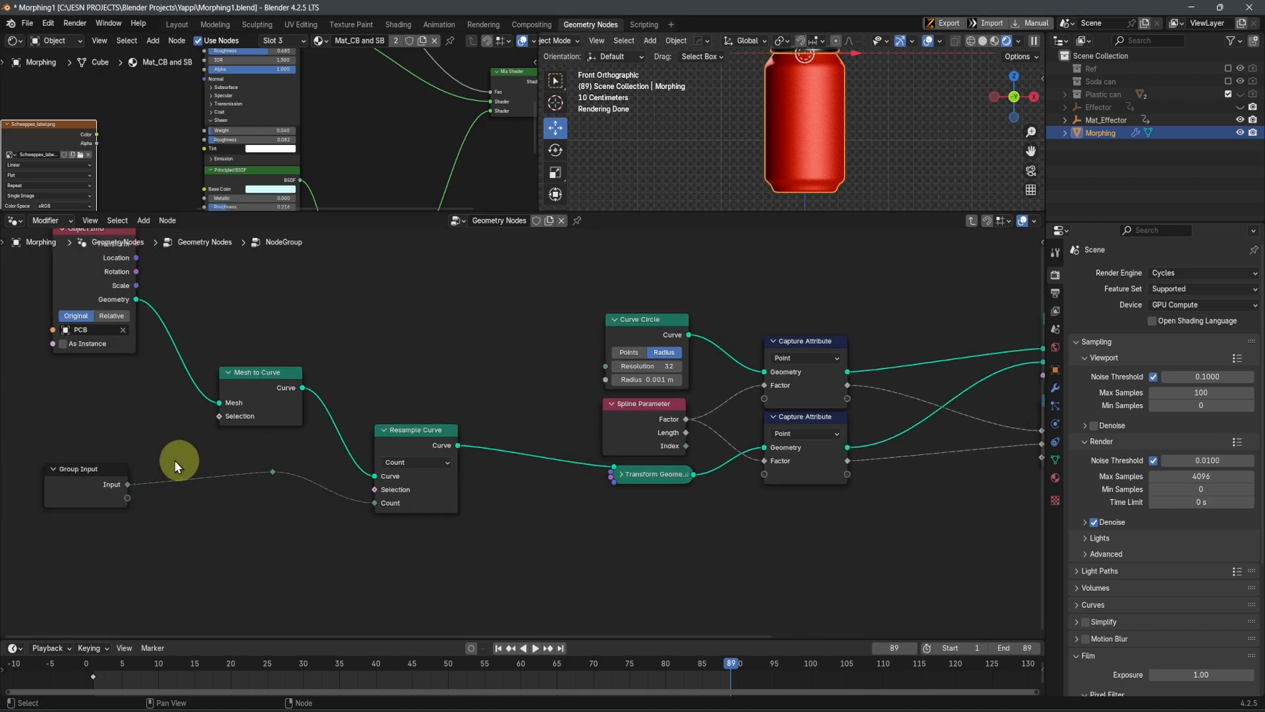
Review the Object Info, Mesh to Curve and Resample Curve nodes that build the profile in the Plastic can group
{"action": "middle_click_drag", "start_coordinate": [125, 445], "coordinate": [262, 570]}
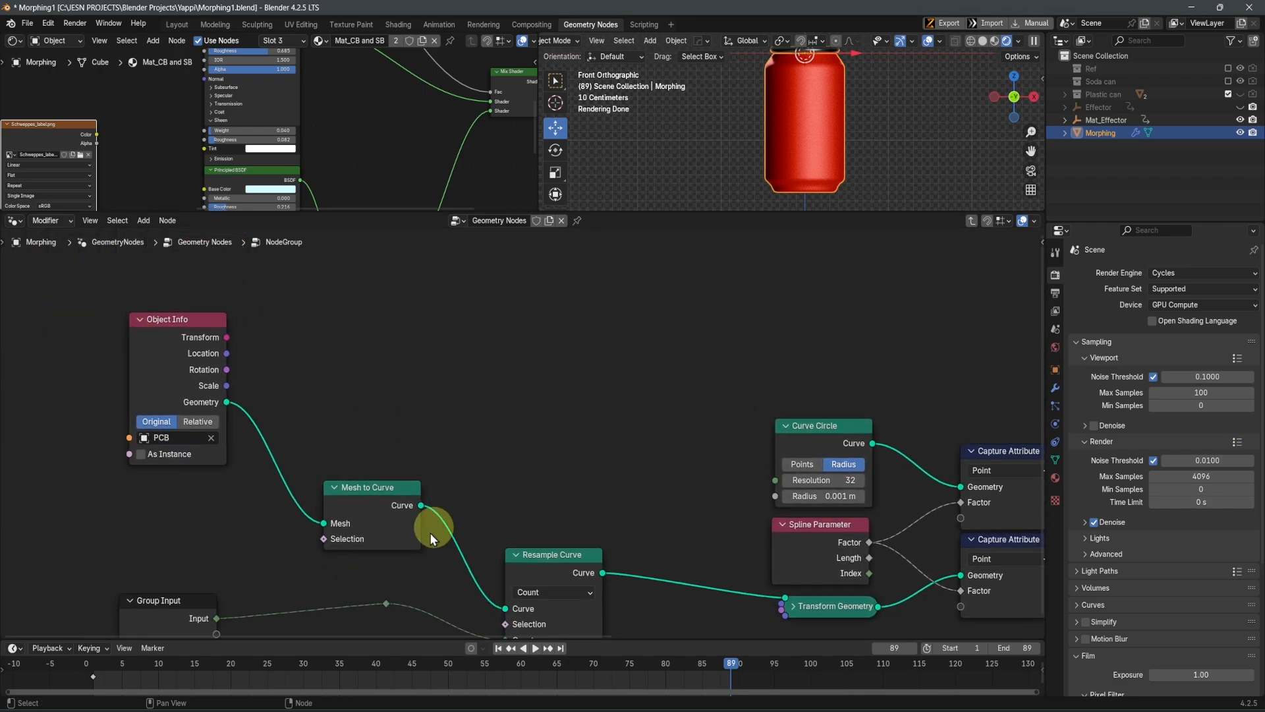
{"action": "left_click", "coordinate": [370, 500]}
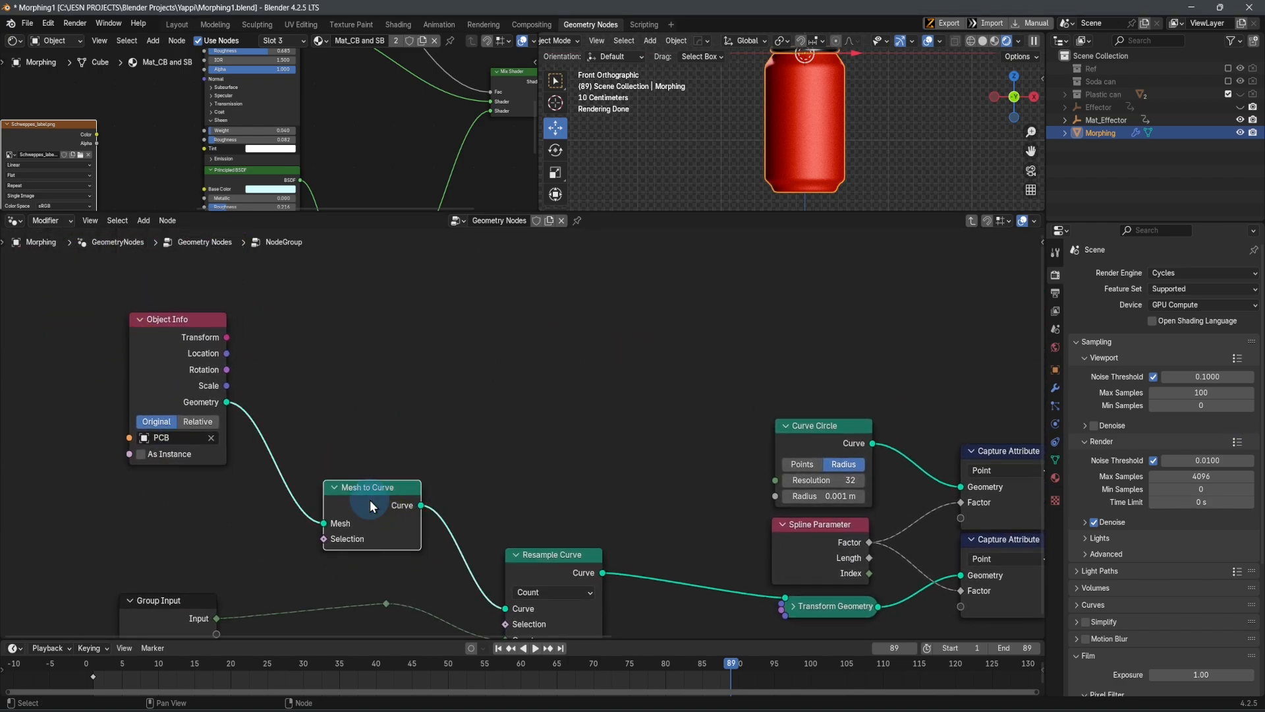
{"action": "left_click", "coordinate": [548, 572]}
{"action": "middle_click_drag", "start_coordinate": [629, 517], "coordinate": [444, 487]}
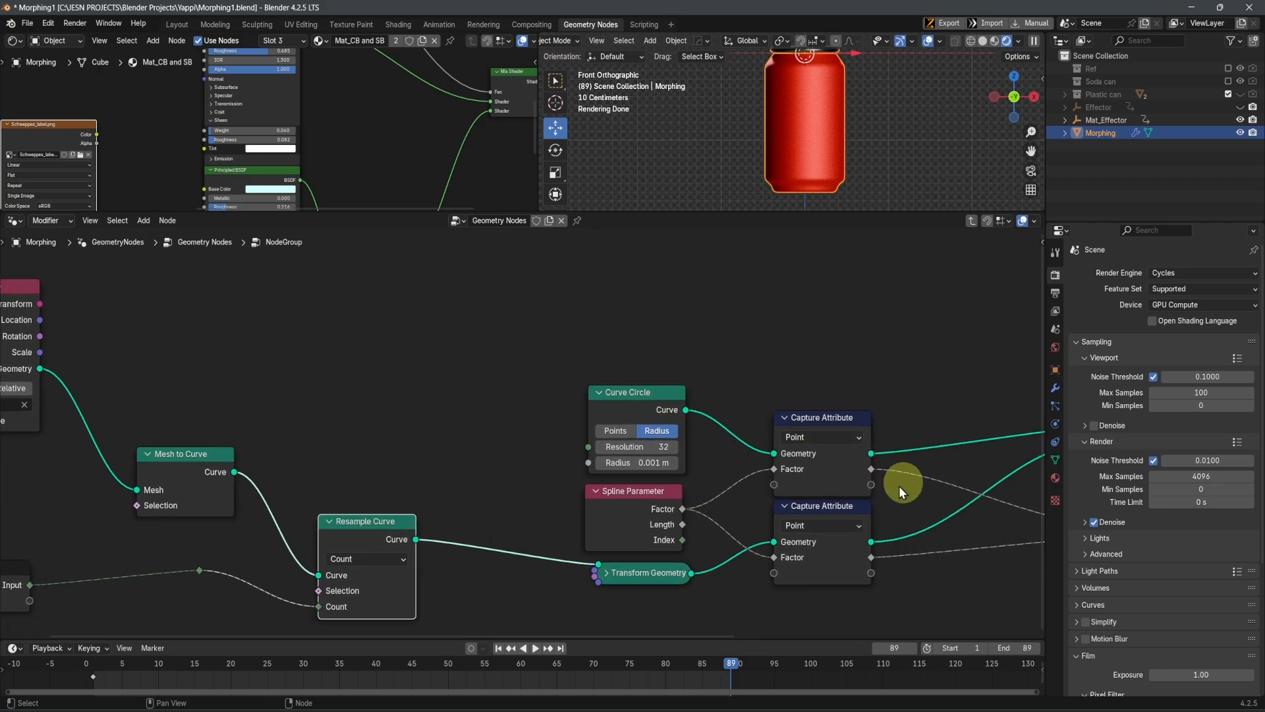
{"action": "middle_click_drag", "start_coordinate": [607, 474], "coordinate": [486, 444]}
{"action": "middle_click_drag", "start_coordinate": [221, 472], "coordinate": [543, 463]}
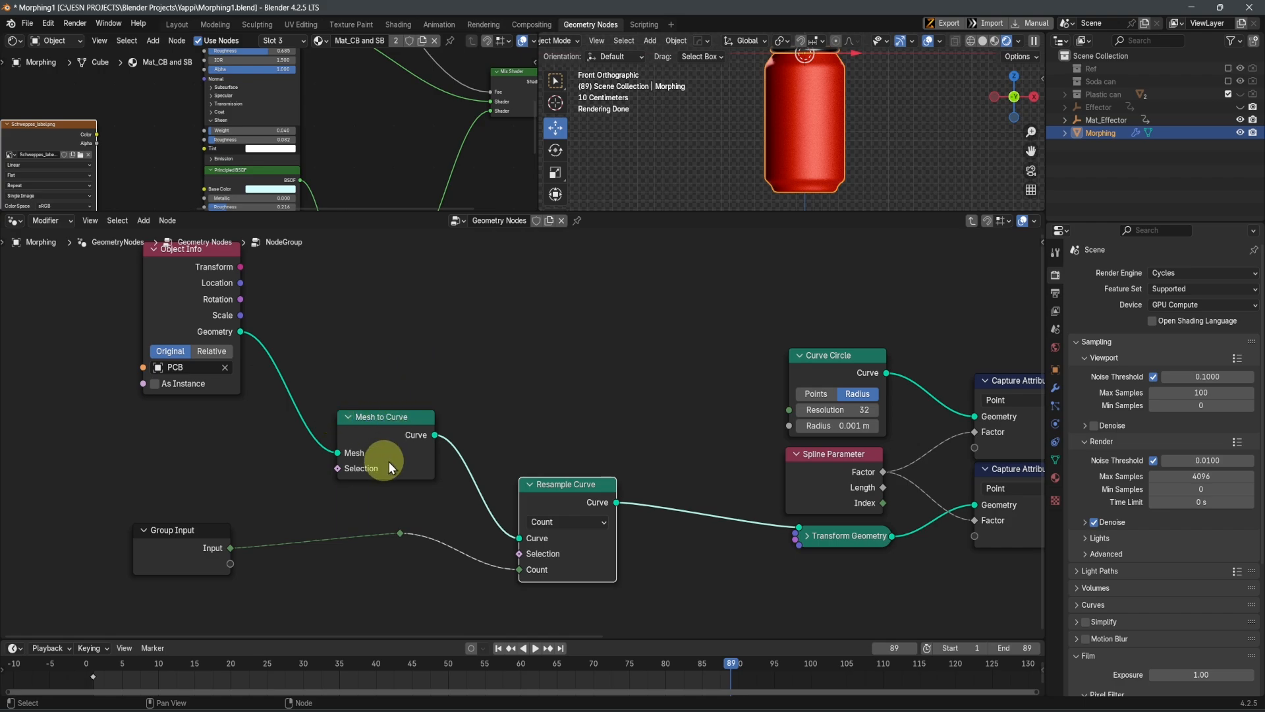
{"action": "middle_click_drag", "start_coordinate": [558, 488], "coordinate": [315, 493]}
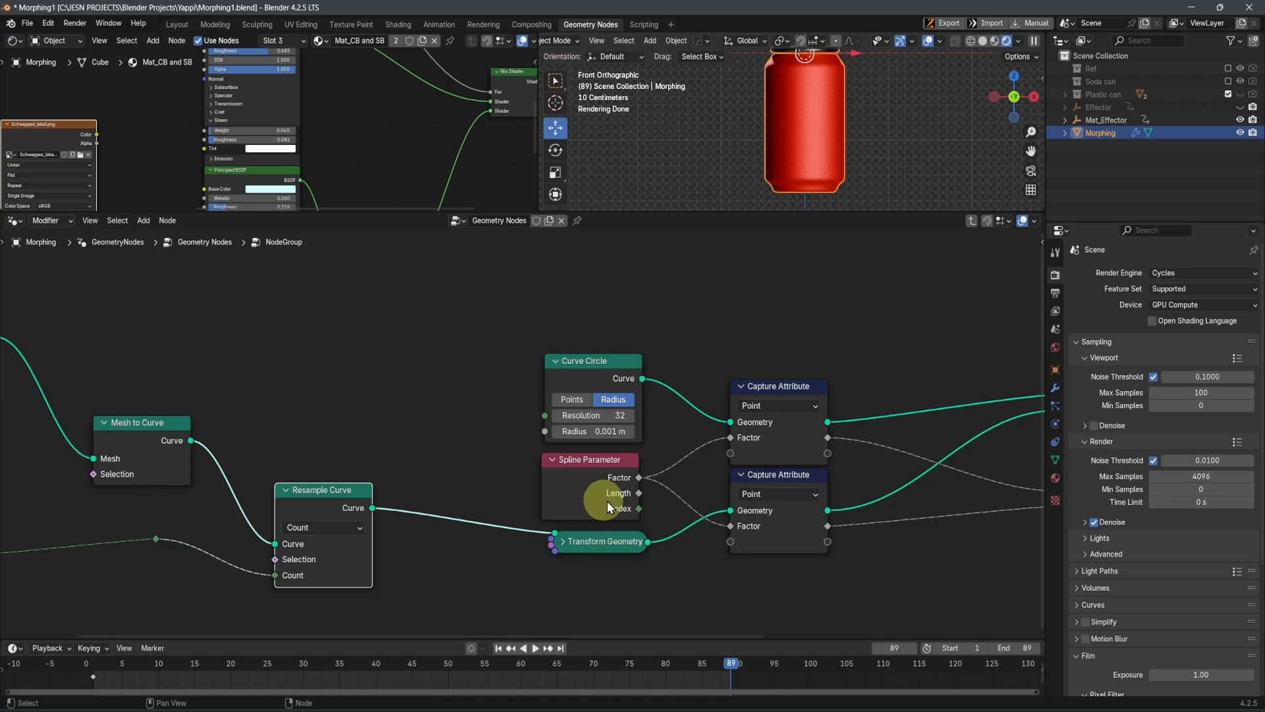
Trace the Curve Circle and Spline Parameter connections through Curve to Mesh and Combine XYZ to the Group Output
{"action": "middle_click_drag", "start_coordinate": [812, 535], "coordinate": [685, 543]}
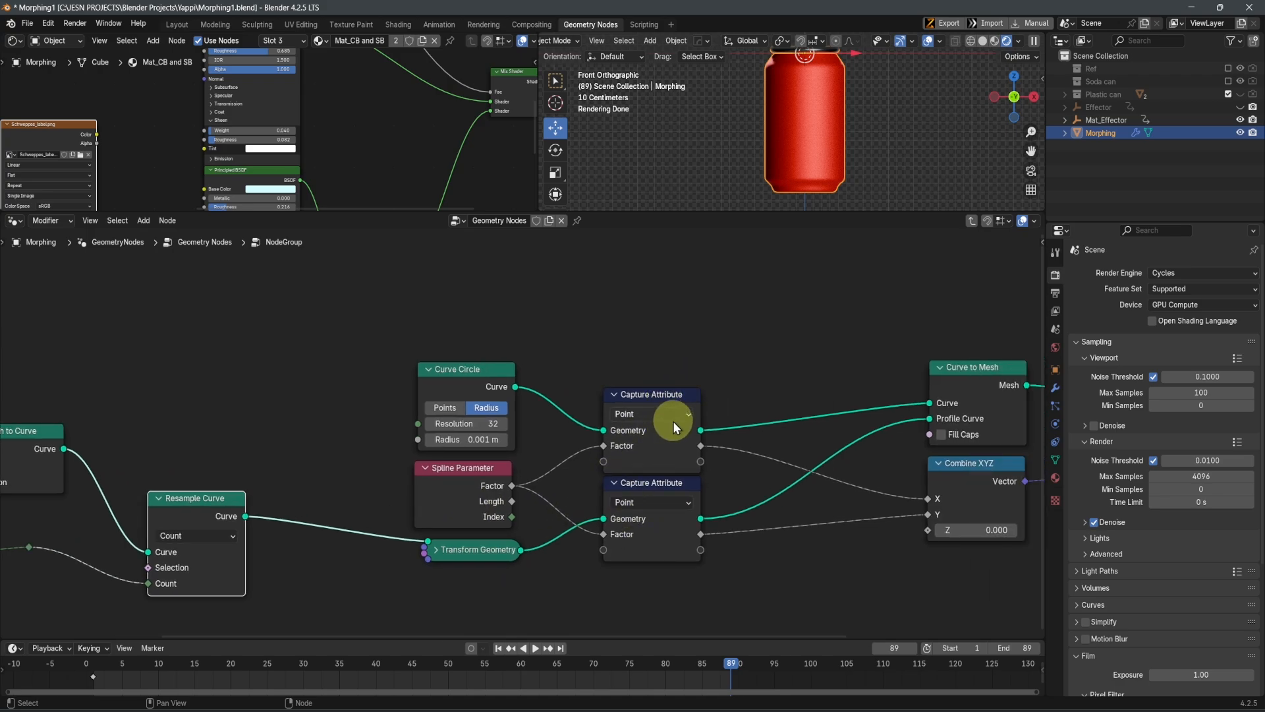
{"action": "left_click", "coordinate": [438, 383]}
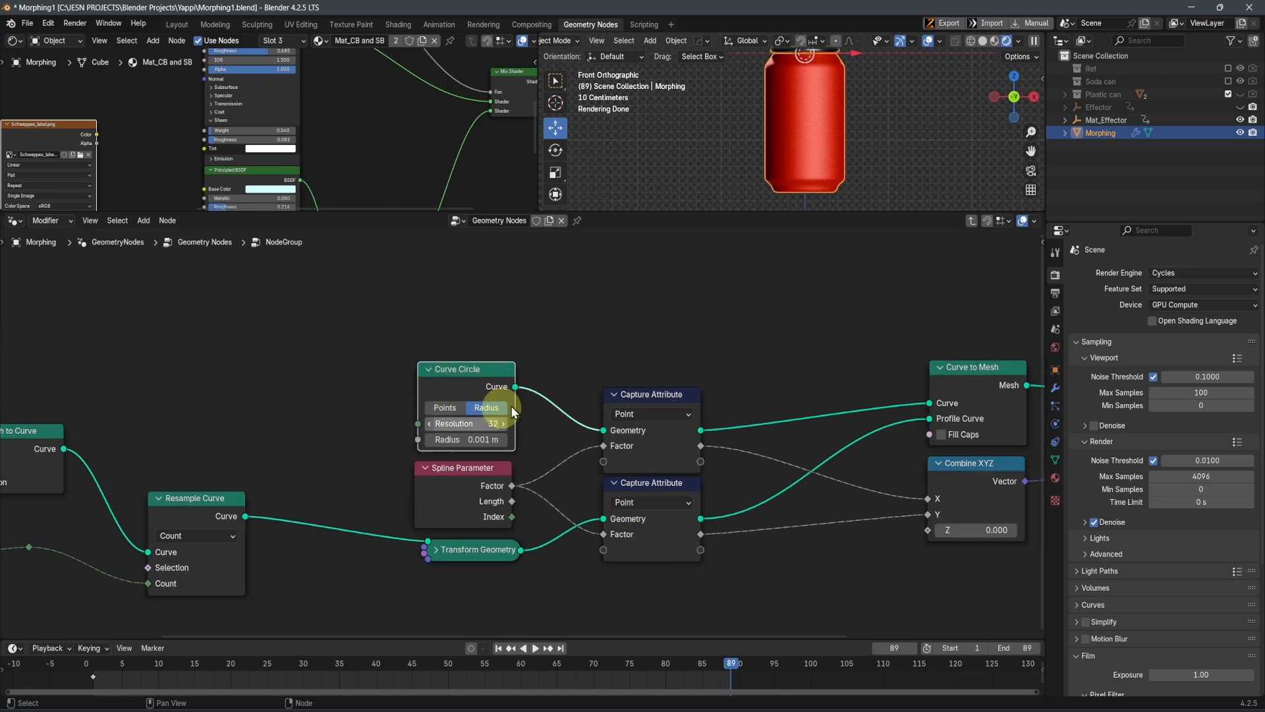
{"action": "middle_click_drag", "start_coordinate": [683, 556], "coordinate": [589, 555]}
{"action": "left_click", "coordinate": [364, 485]}
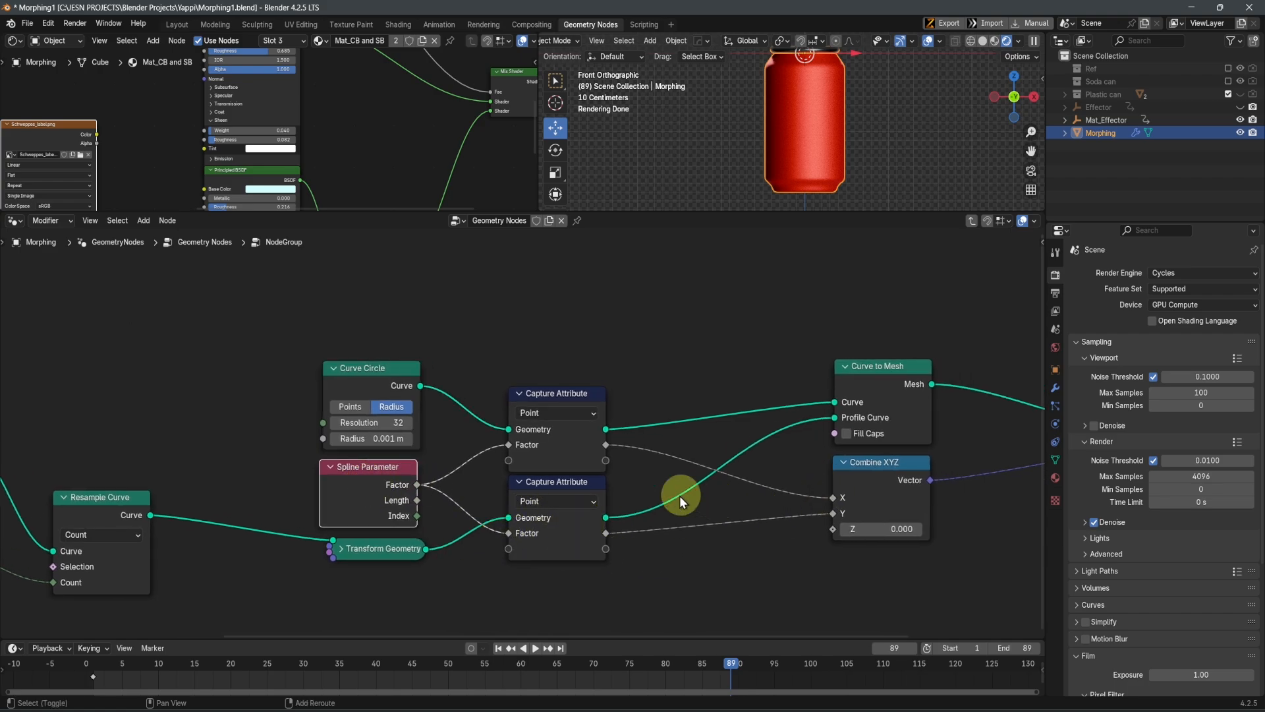
{"action": "key", "text": "shift+a"}
{"action": "middle_click_drag", "start_coordinate": [714, 578], "coordinate": [545, 551]}
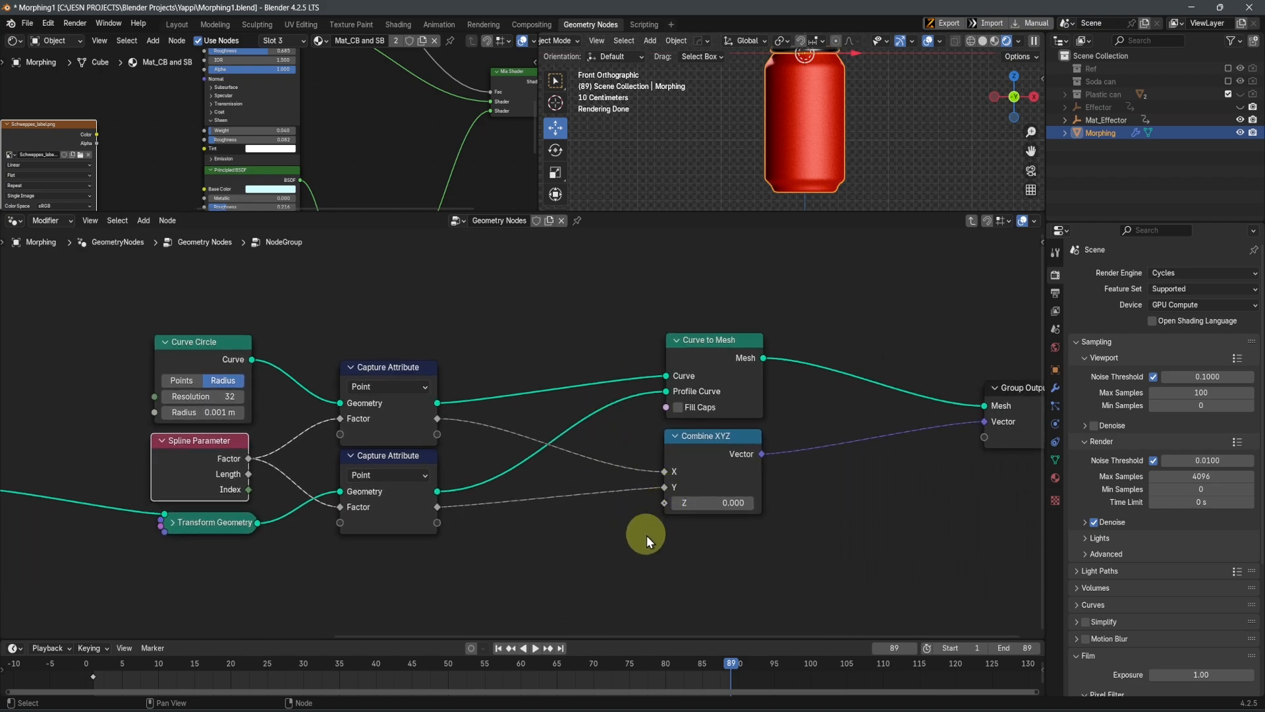
Connect the Schweppes_label.png Color output to the red Principled BSDF's Base Color and inspect the rendered can from another angle
{"action": "scroll", "coordinate": [837, 122], "scroll_direction": "down", "scroll_amount": 2}
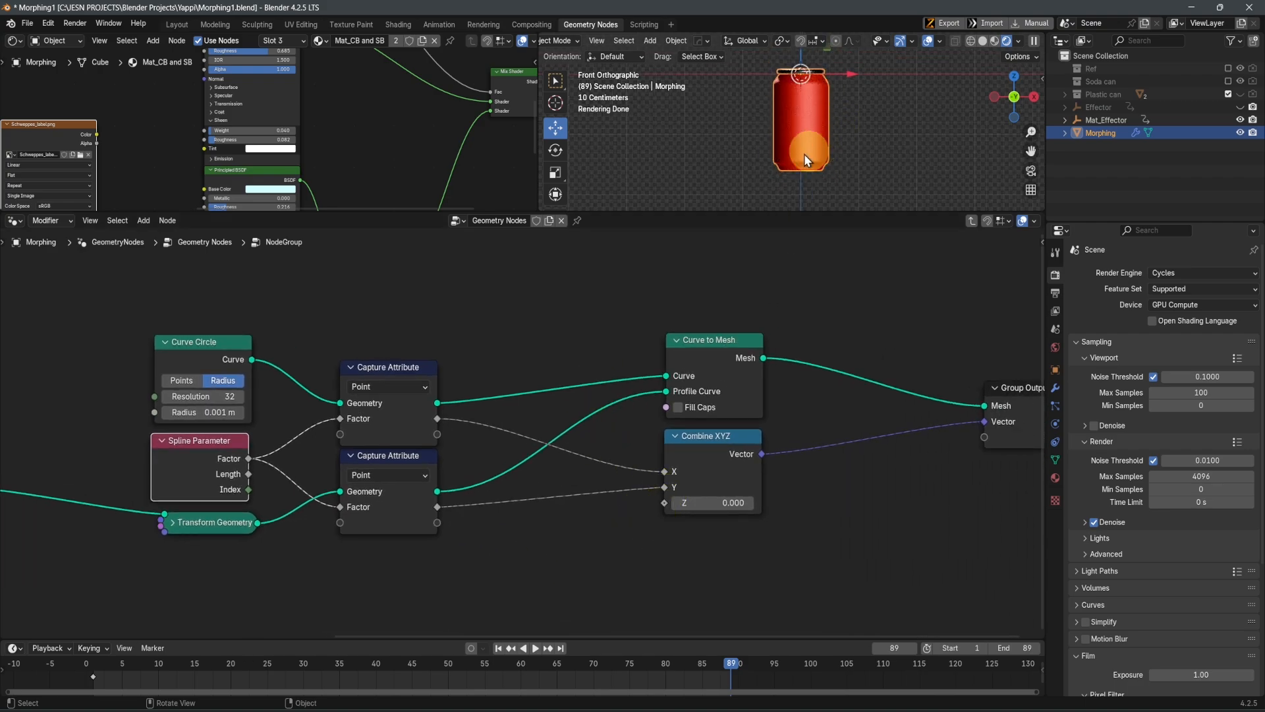
{"action": "middle_click_drag", "start_coordinate": [212, 128], "coordinate": [311, 129]}
{"action": "left_click_drag", "start_coordinate": [195, 136], "coordinate": [273, 134]}
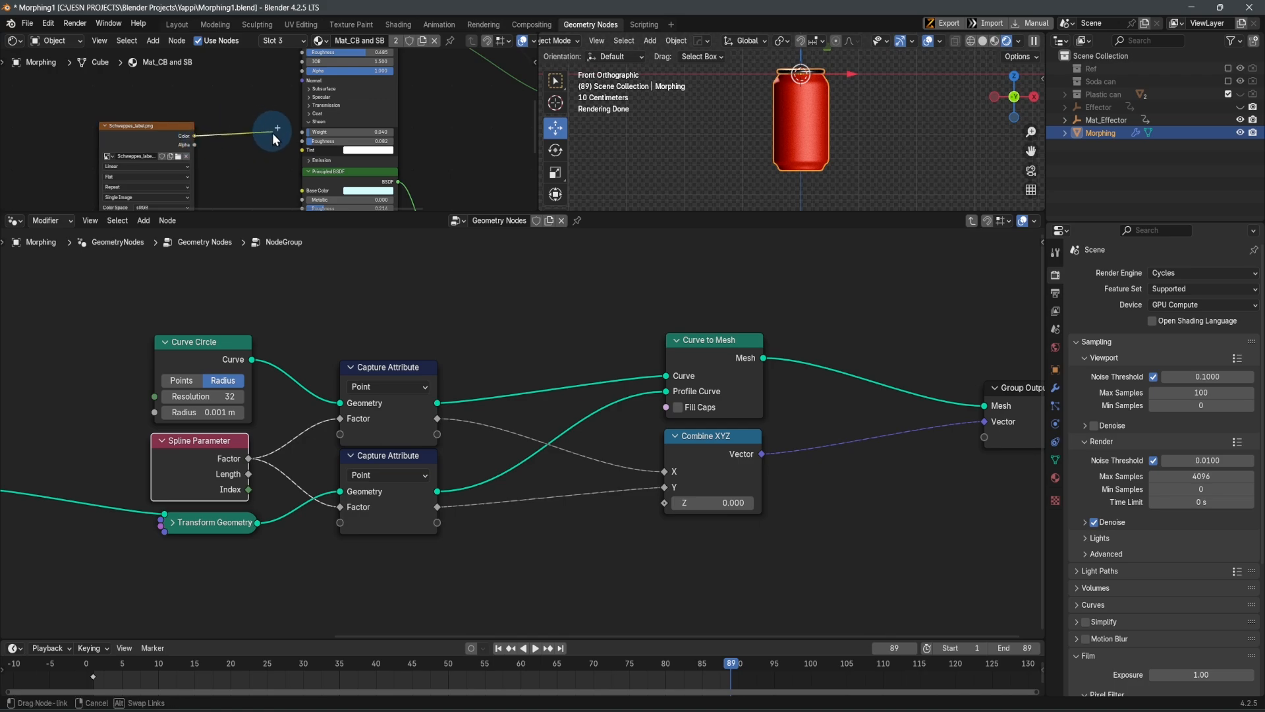
{"action": "left_click_drag", "start_coordinate": [285, 85], "coordinate": [302, 150]}
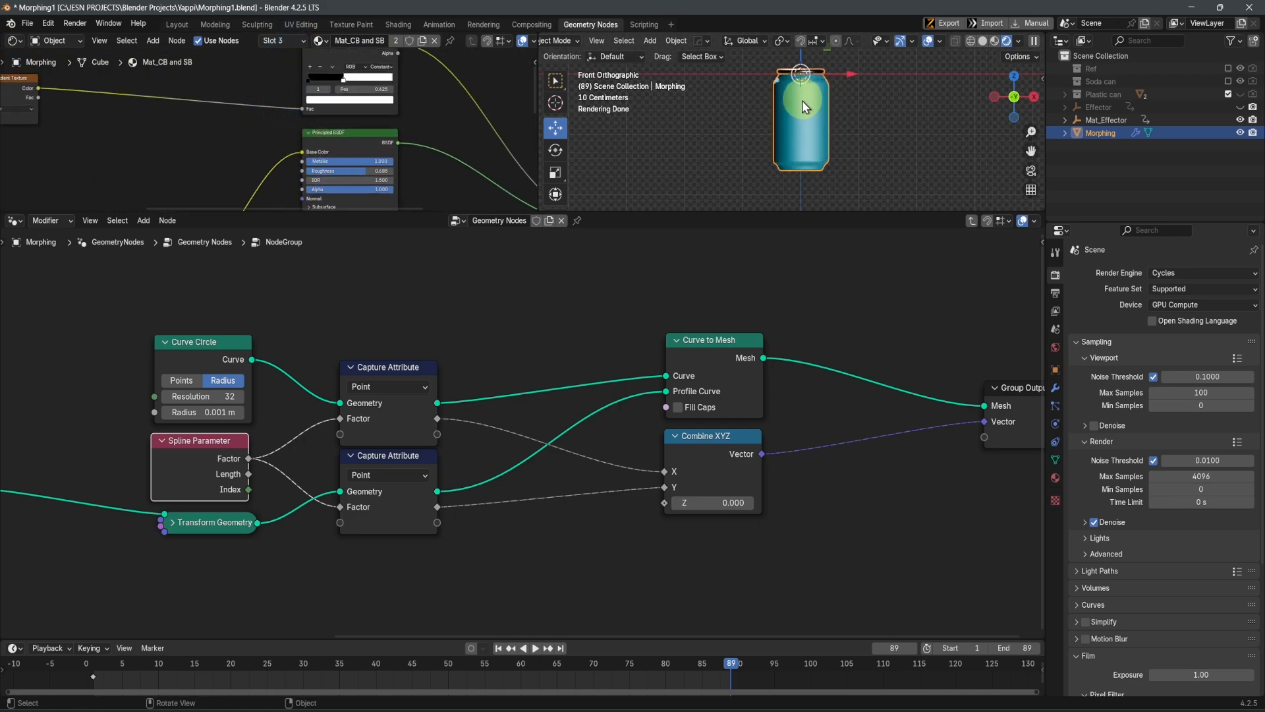
{"action": "scroll", "coordinate": [264, 173], "scroll_direction": "down", "scroll_amount": 1}
{"action": "middle_click_drag", "start_coordinate": [835, 135], "coordinate": [762, 178]}
{"action": "middle_click_drag", "start_coordinate": [280, 180], "coordinate": [362, 135]}
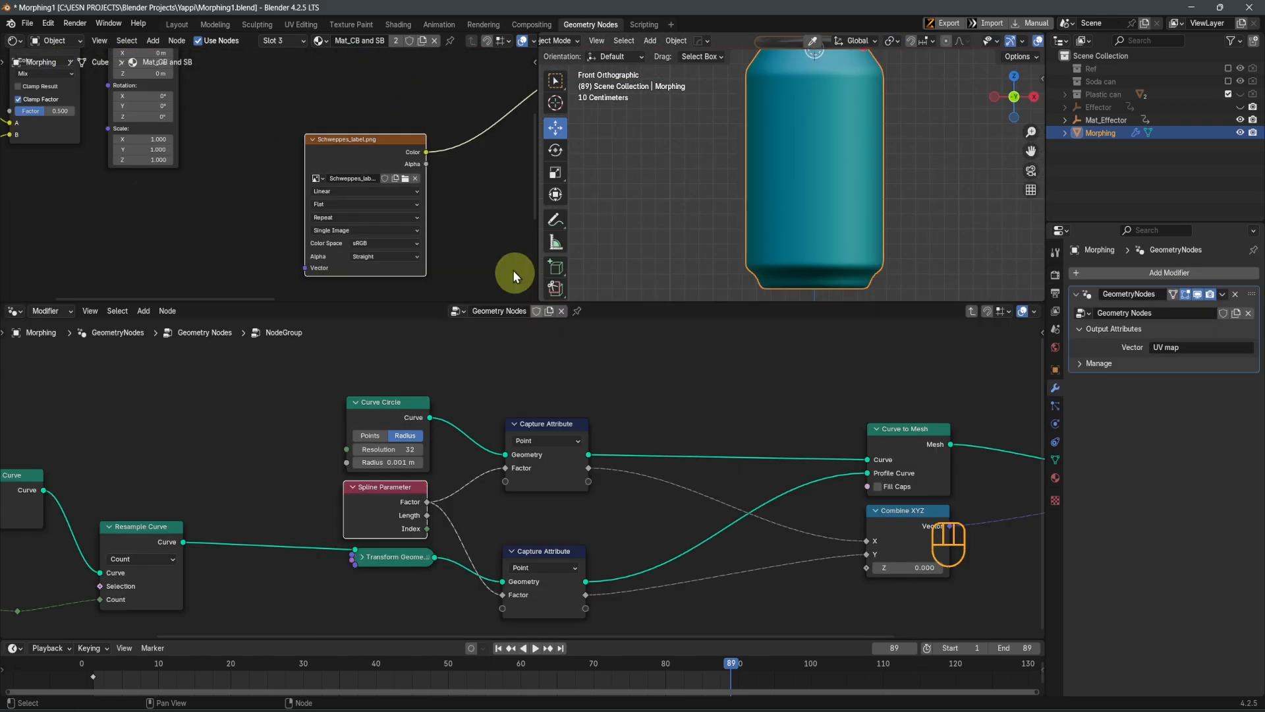
{"action": "scroll", "coordinate": [310, 183], "scroll_direction": "down", "scroll_amount": 2}
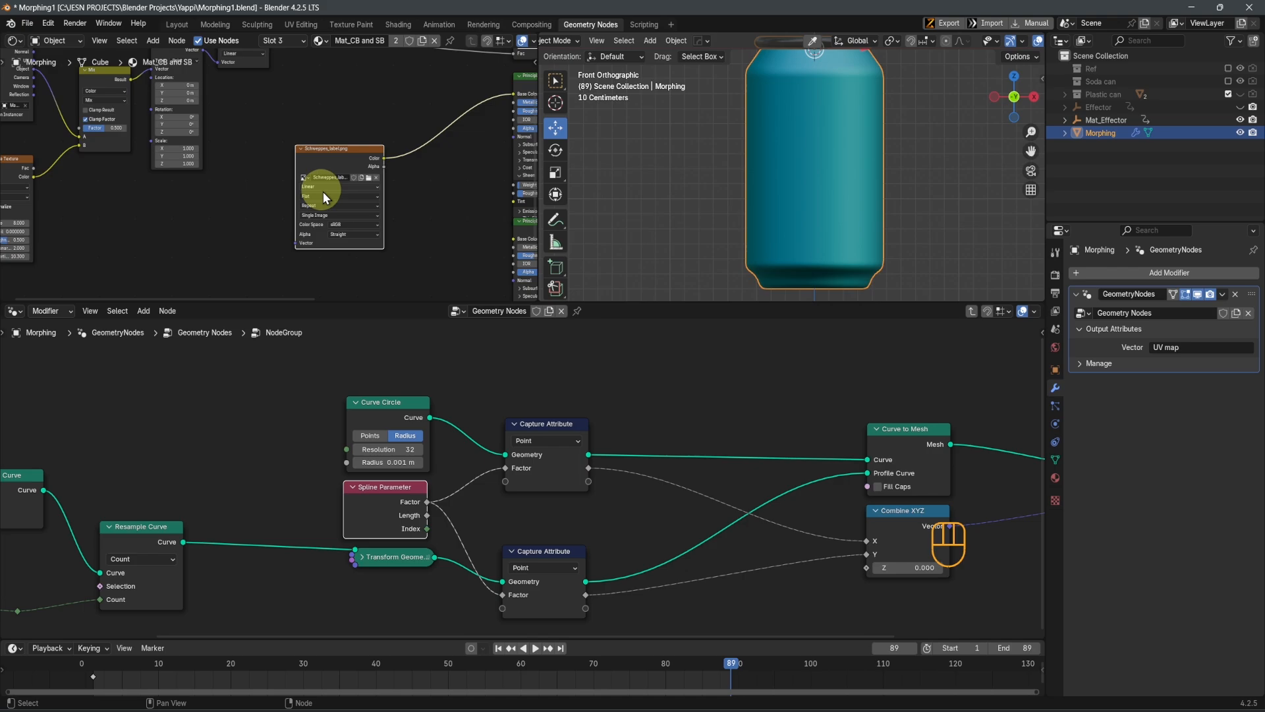
Trace the Combine XYZ vector to the Group Output and return to the main Geometry Nodes tree
{"action": "middle_click_drag", "start_coordinate": [763, 472], "coordinate": [651, 499]}
{"action": "left_click", "coordinate": [515, 489]}
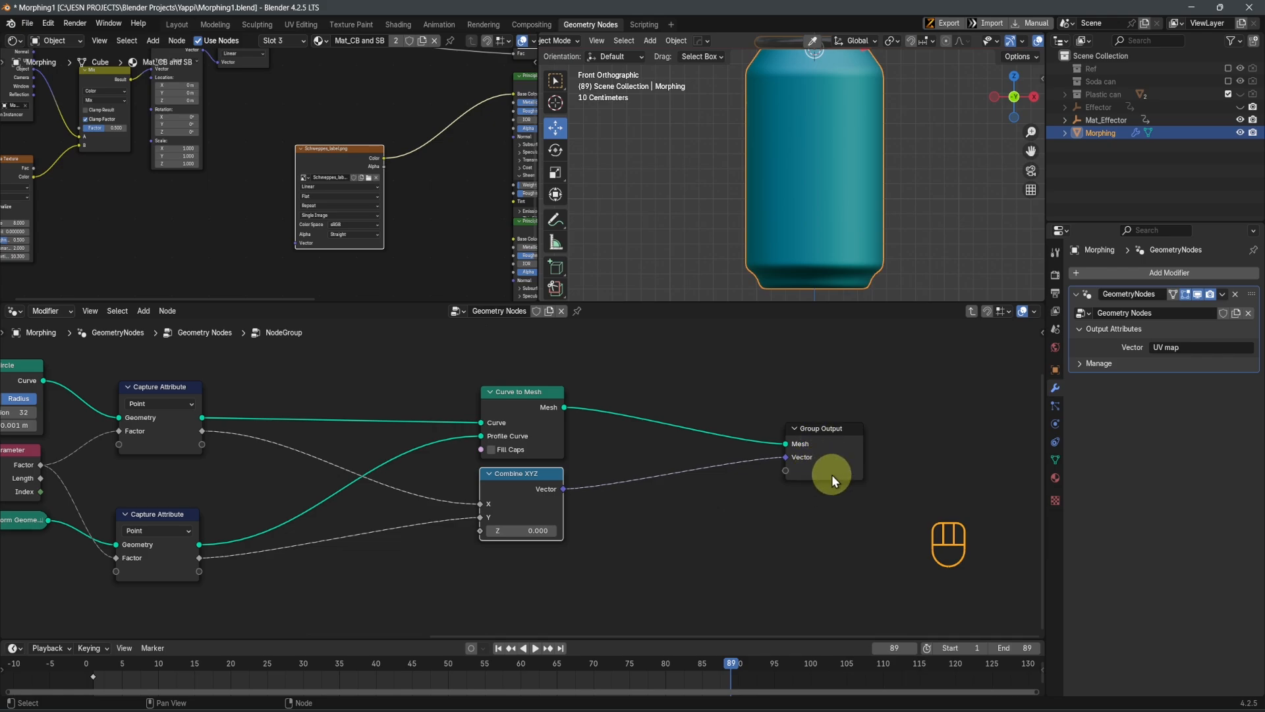
{"action": "key", "text": "Tab"}
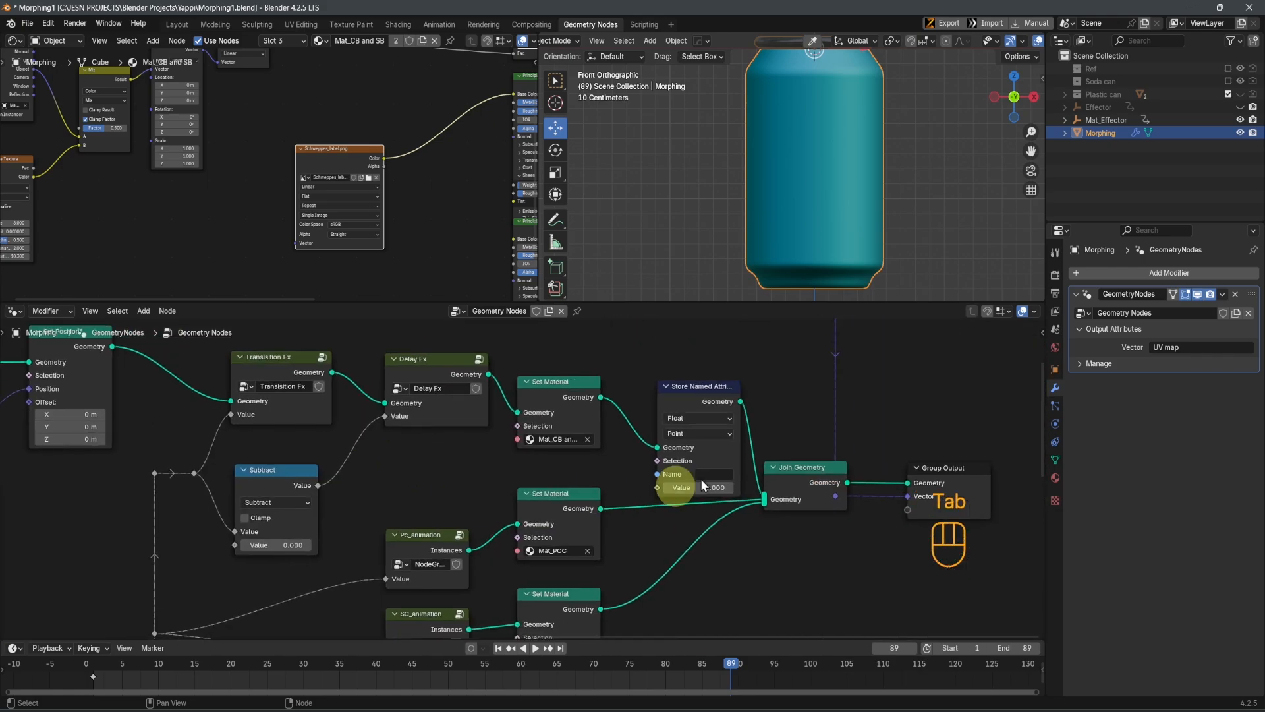
{"action": "scroll", "coordinate": [682, 559], "scroll_direction": "down", "scroll_amount": 9}
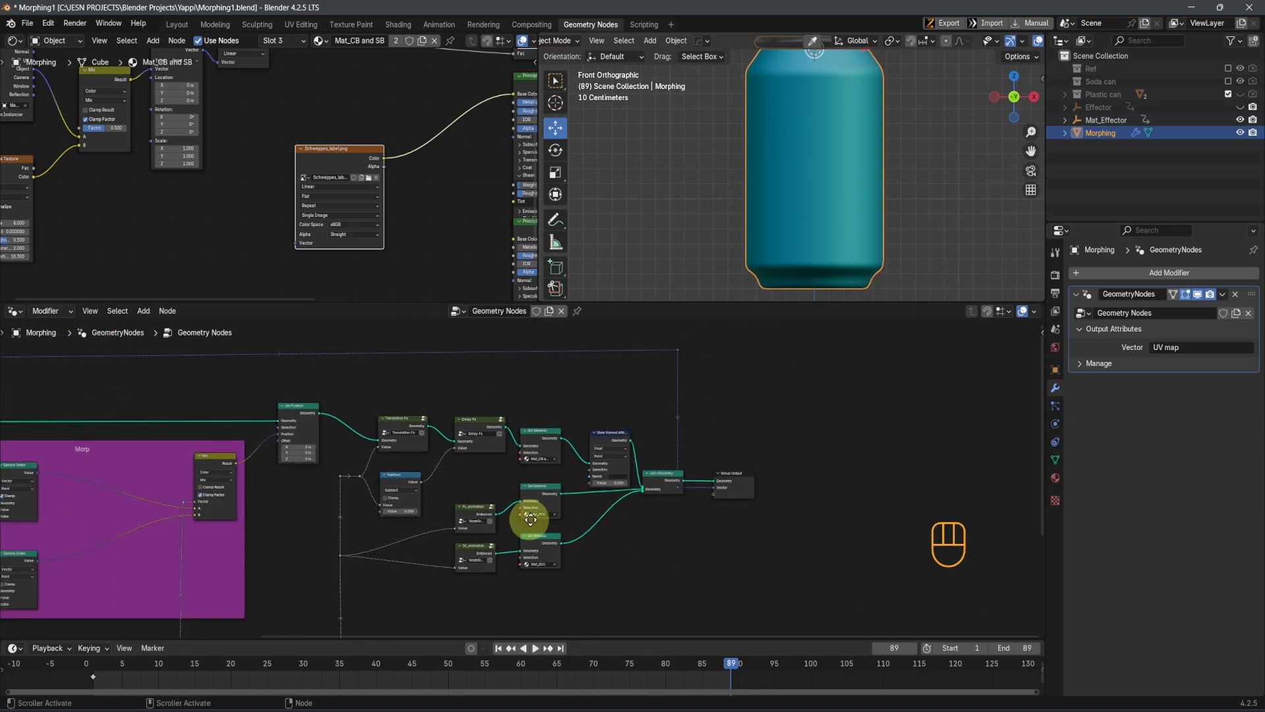
Trace the Plastic can group's Vector link across the main node tree to the Group Output
{"action": "middle_click_drag", "start_coordinate": [528, 516], "coordinate": [792, 518]}
{"action": "scroll", "coordinate": [113, 533], "scroll_direction": "up", "scroll_amount": 5}
{"action": "middle_click_drag", "start_coordinate": [455, 500], "coordinate": [649, 487]}
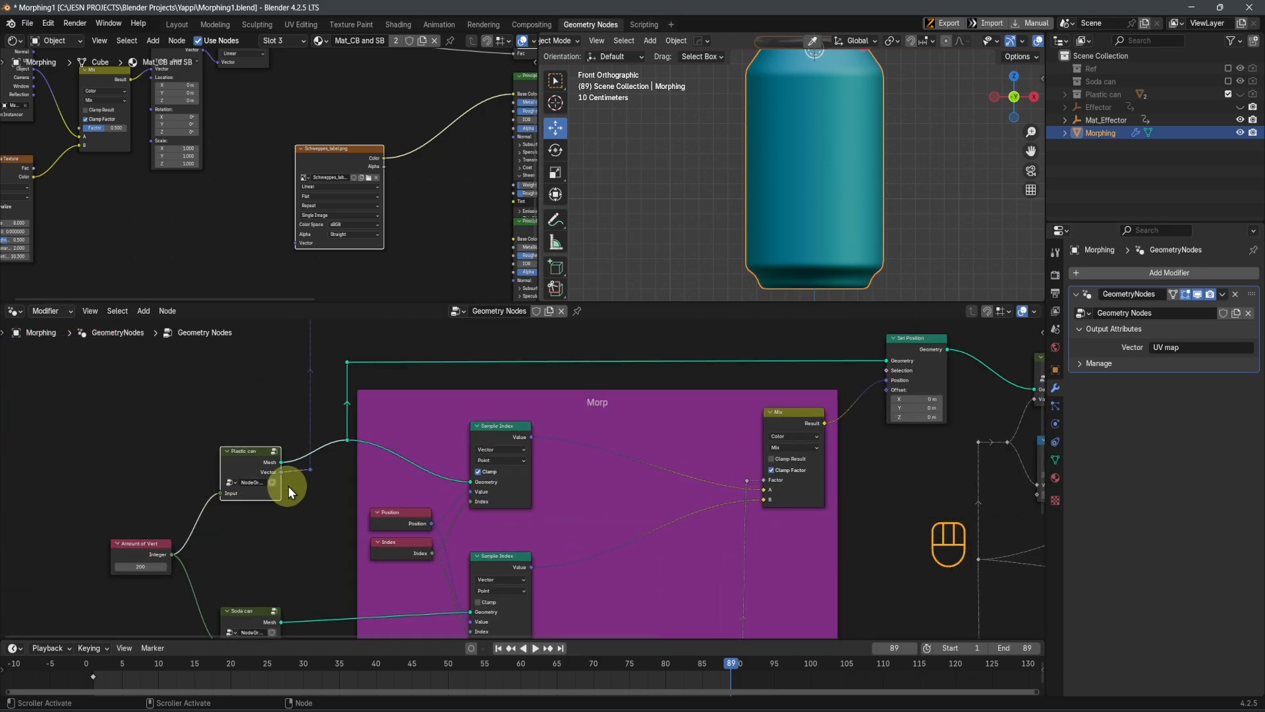
{"action": "scroll", "coordinate": [271, 500], "scroll_direction": "down", "scroll_amount": 3}
{"action": "middle_click_drag", "start_coordinate": [463, 478], "coordinate": [200, 503]}
{"action": "middle_click_drag", "start_coordinate": [663, 475], "coordinate": [163, 524]}
{"action": "scroll", "coordinate": [576, 580], "scroll_direction": "up", "scroll_amount": 7}
{"action": "middle_click_drag", "start_coordinate": [538, 545], "coordinate": [541, 475]}
{"action": "scroll", "coordinate": [523, 545], "scroll_direction": "up", "scroll_amount": 4}
{"action": "scroll", "coordinate": [465, 521], "scroll_direction": "down", "scroll_amount": 7}
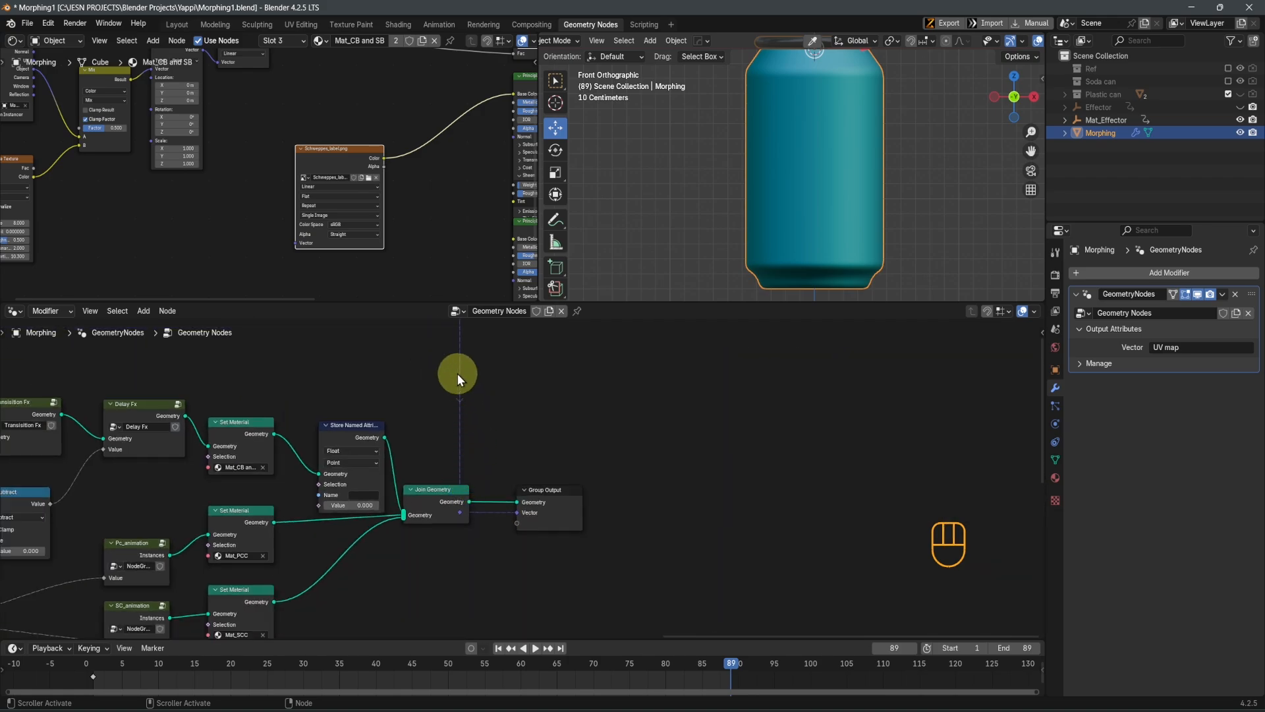
Reposition the Vector link's reroute horizontally so it sits between the Join Geometry and Group Output nodes
{"action": "scroll", "coordinate": [457, 373], "scroll_direction": "down", "scroll_amount": 4}
{"action": "middle_click_drag", "start_coordinate": [484, 438], "coordinate": [488, 471]}
{"action": "left_click_drag", "start_coordinate": [460, 367], "coordinate": [503, 387]}
{"action": "scroll", "coordinate": [503, 528], "scroll_direction": "up", "scroll_amount": 4}
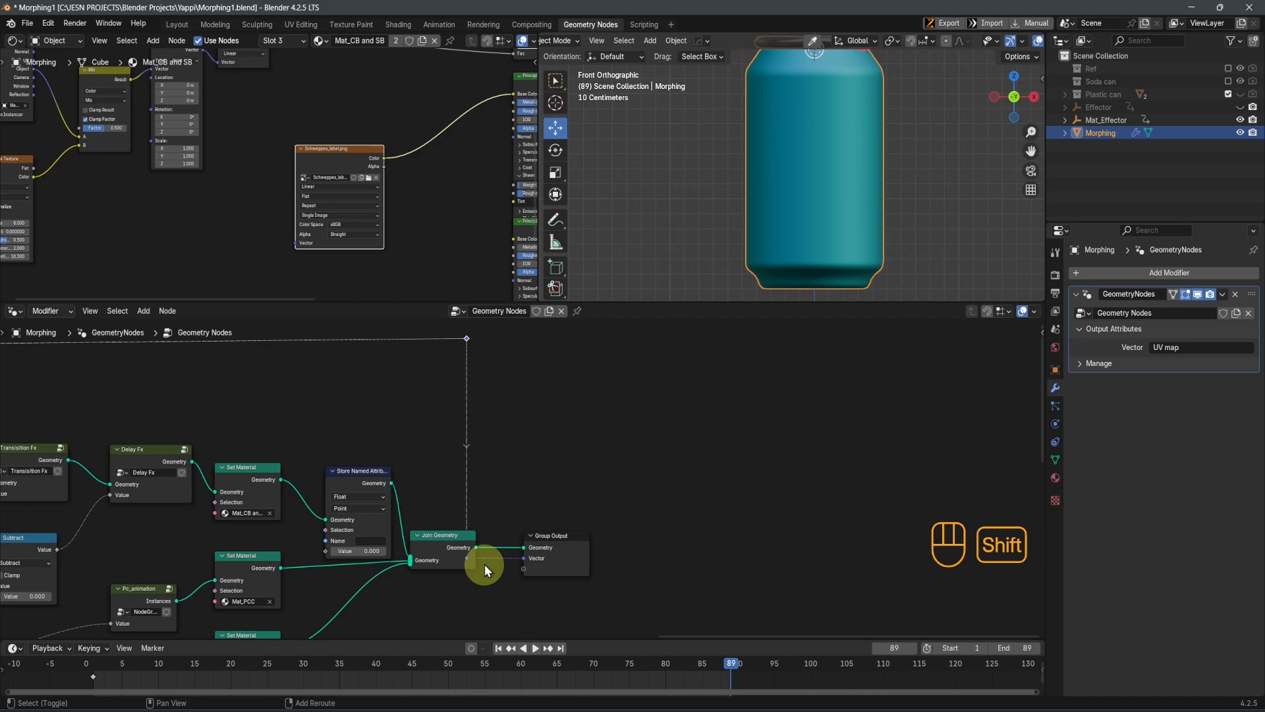
{"action": "left_click", "coordinate": [472, 567], "text": "shift"}
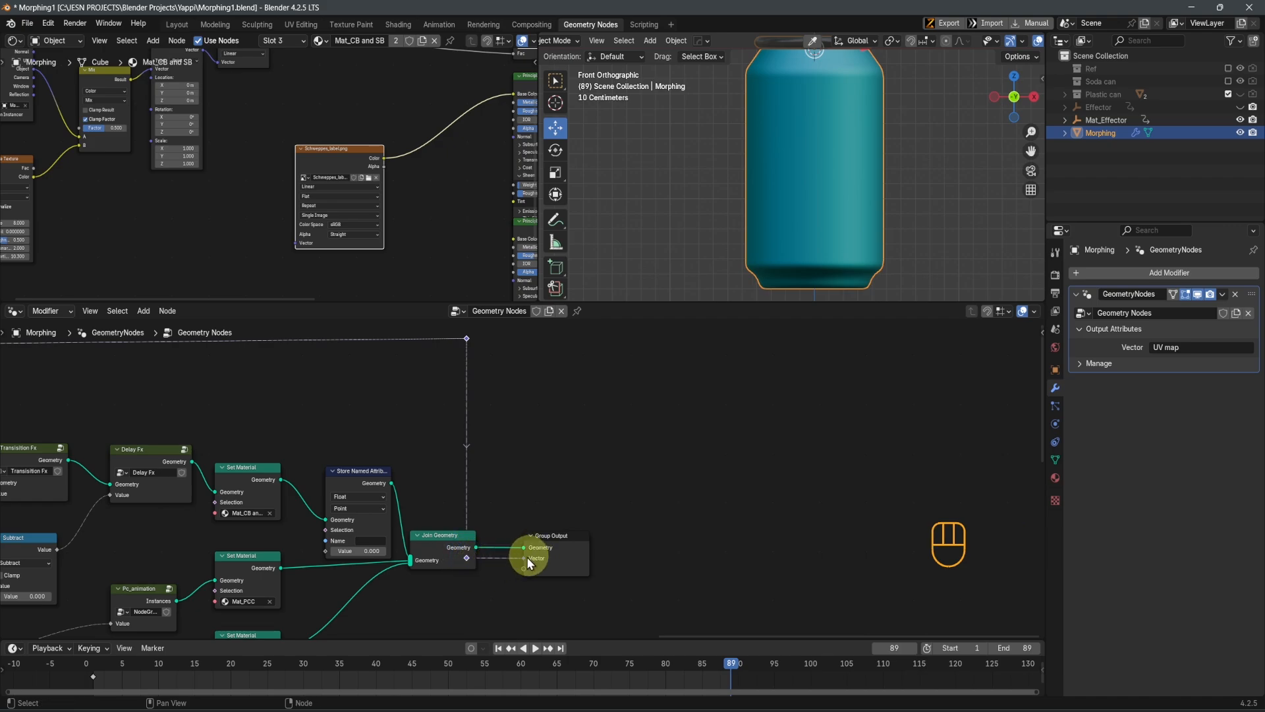
{"action": "key", "text": "g"}
{"action": "key", "text": "x"}
{"action": "scroll", "coordinate": [554, 579], "scroll_direction": "up", "scroll_amount": 1}
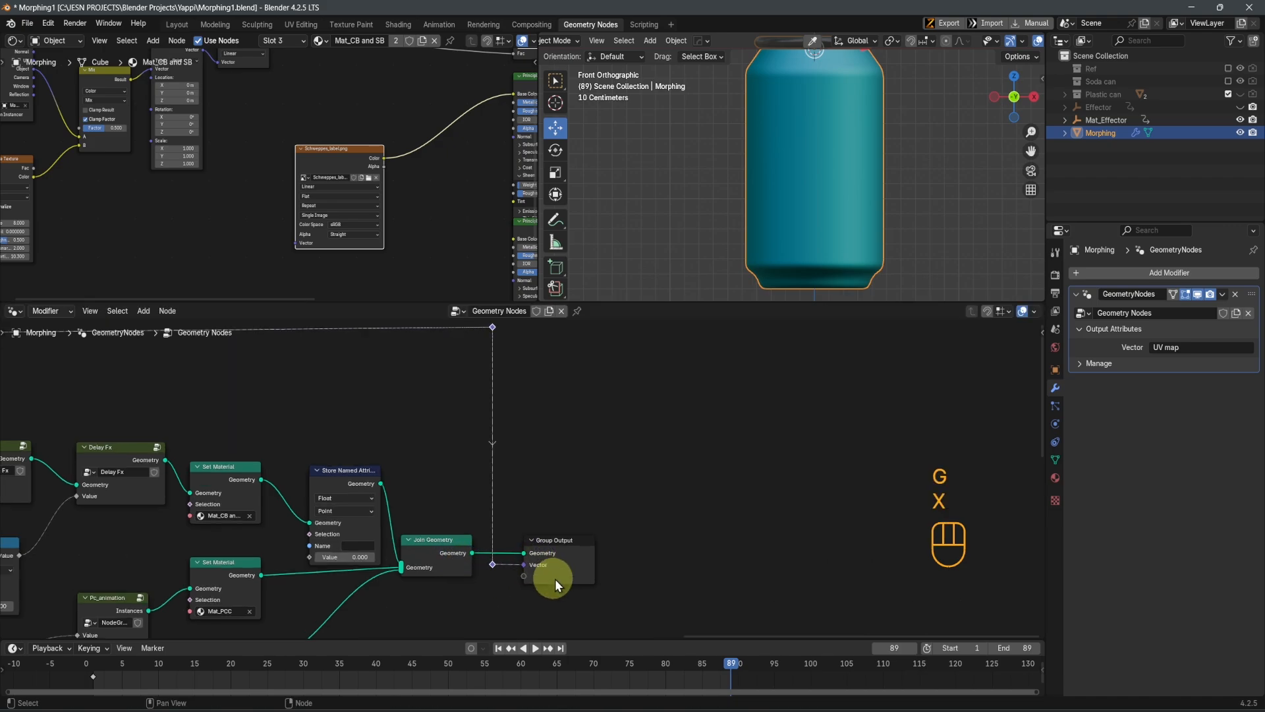
{"action": "scroll", "coordinate": [555, 579], "scroll_direction": "up", "scroll_amount": 3}
Remove the Store Named Attribute node while keeping its geometry link, and shift Join Geometry horizontally
{"action": "middle_click_drag", "start_coordinate": [555, 579], "coordinate": [570, 565]}
{"action": "scroll", "coordinate": [582, 576], "scroll_direction": "up", "scroll_amount": 1}
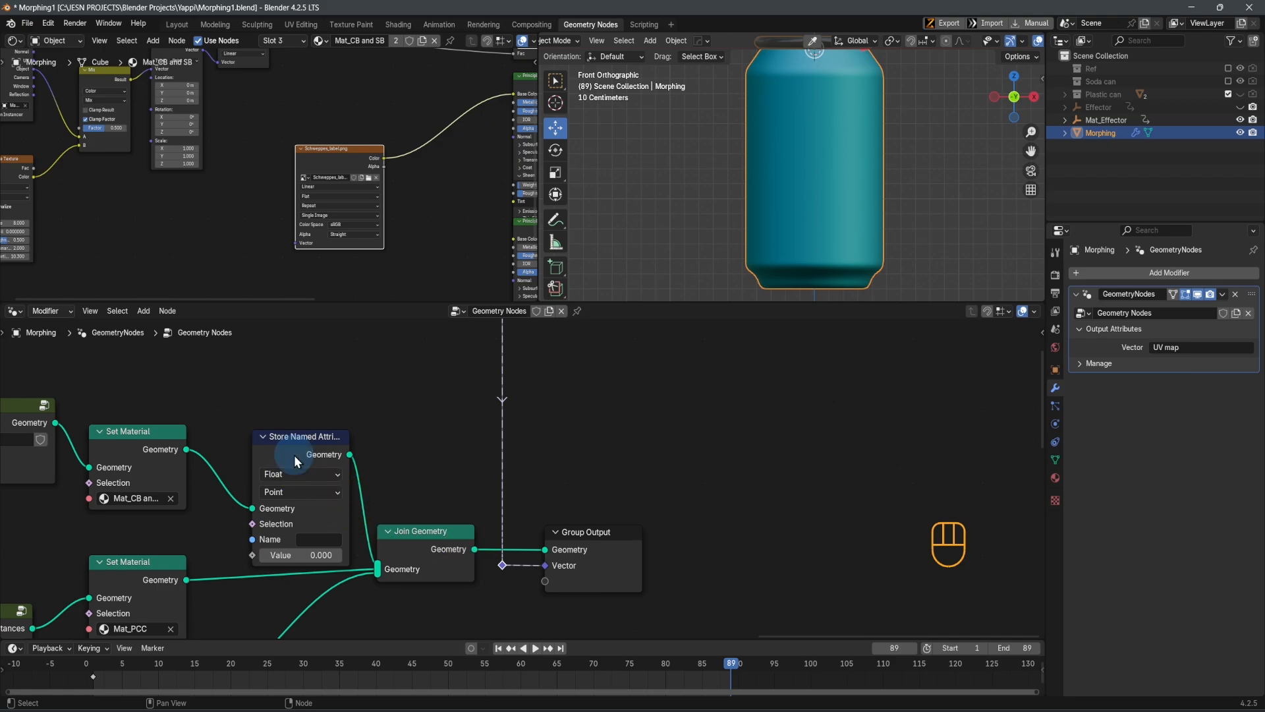
{"action": "key", "text": "ctrl+x"}
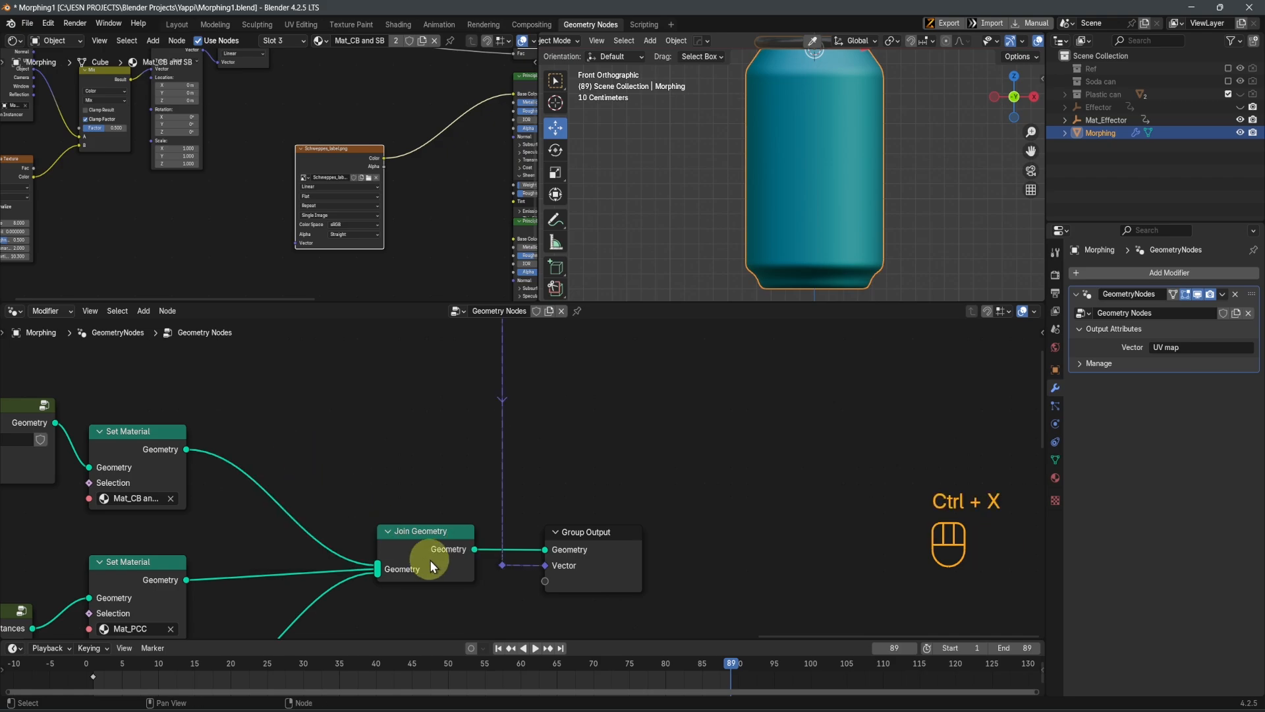
{"action": "scroll", "coordinate": [430, 560], "scroll_direction": "down", "scroll_amount": 2}
{"action": "middle_click_drag", "start_coordinate": [436, 566], "coordinate": [546, 556], "text": "shift"}
{"action": "left_click_drag", "start_coordinate": [438, 480], "coordinate": [557, 585]}
{"action": "key", "text": "g"}
{"action": "key", "text": "x"}
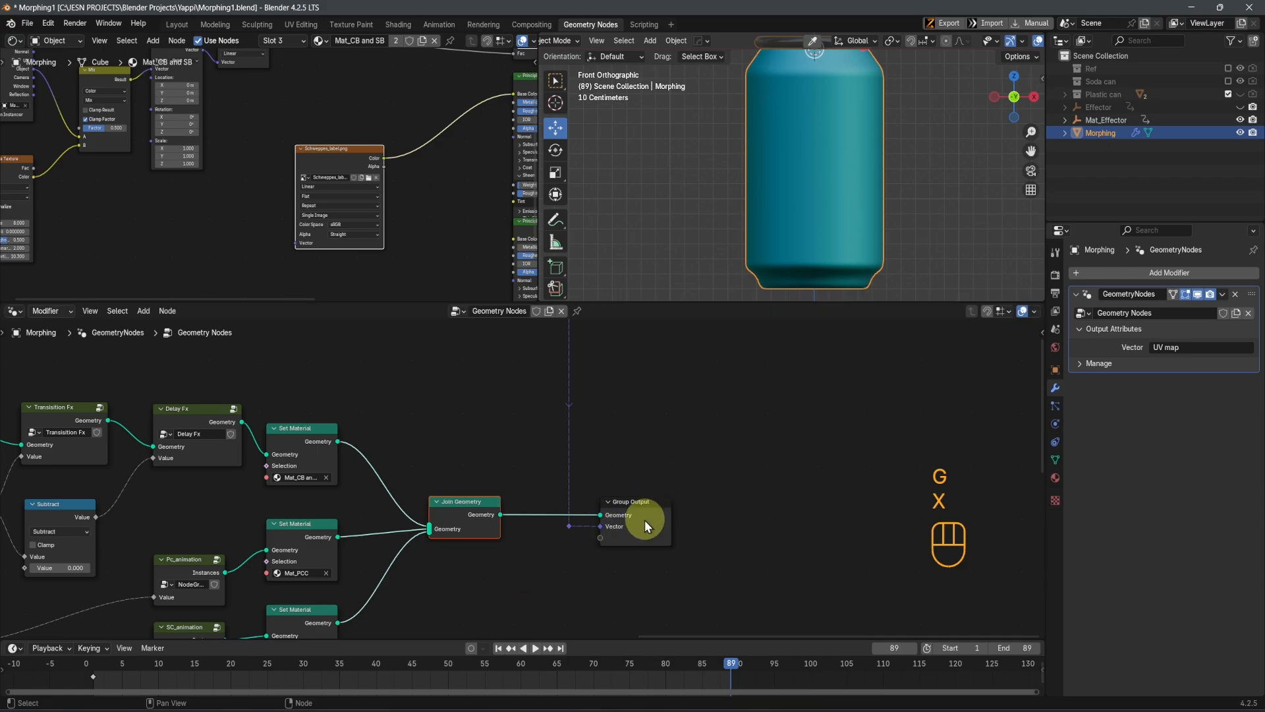
Check the Group Output node and copy the modifier's Vector output attribute name, UV map
{"action": "scroll", "coordinate": [646, 521], "scroll_direction": "up", "scroll_amount": 1}
{"action": "left_click", "coordinate": [666, 538]}
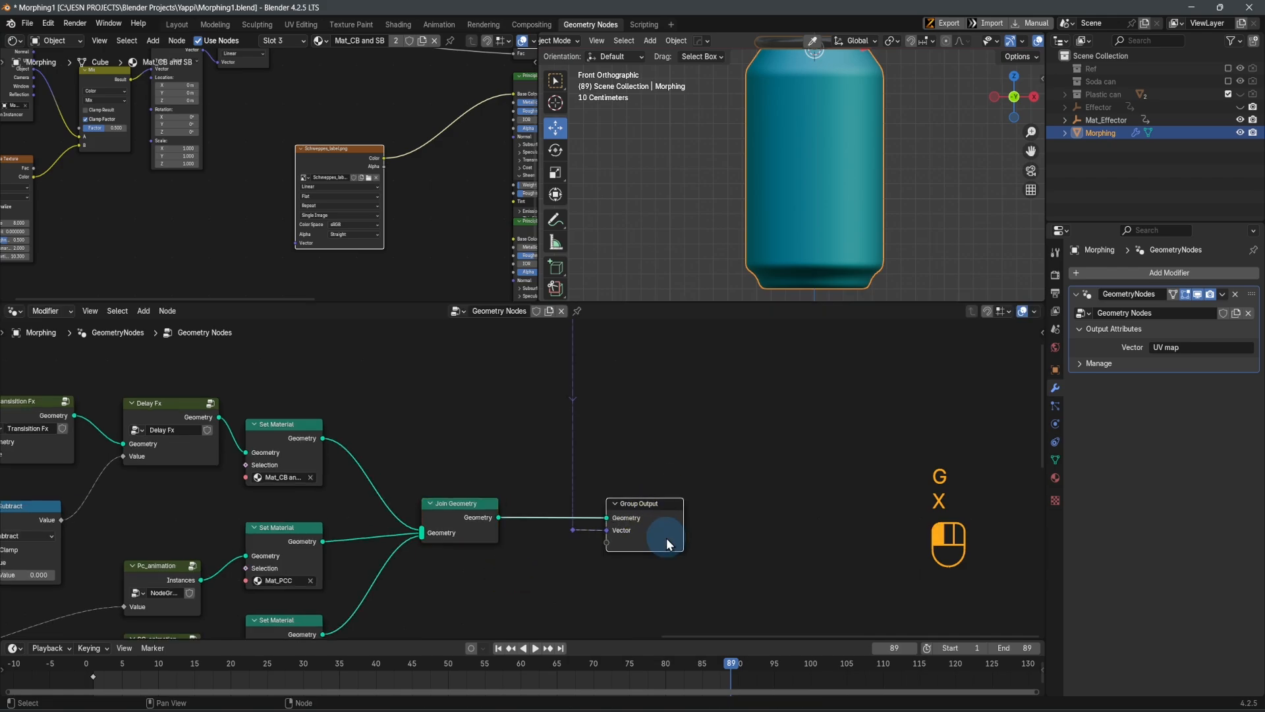
{"action": "left_click", "coordinate": [1192, 346]}
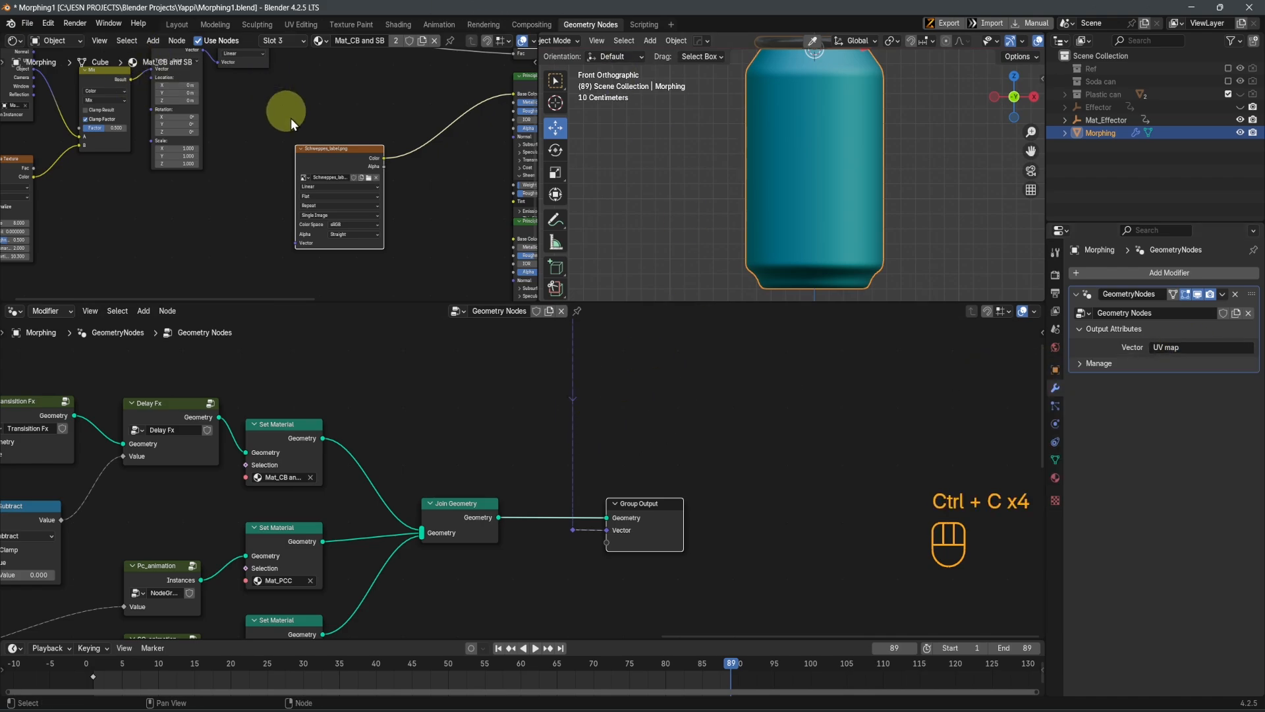
Add a Mapping setup to the Schweppes_label.png texture and delete its Texture Coordinate node
{"action": "middle_click_drag", "start_coordinate": [321, 153], "coordinate": [380, 189]}
{"action": "key", "text": "ctrl+t"}
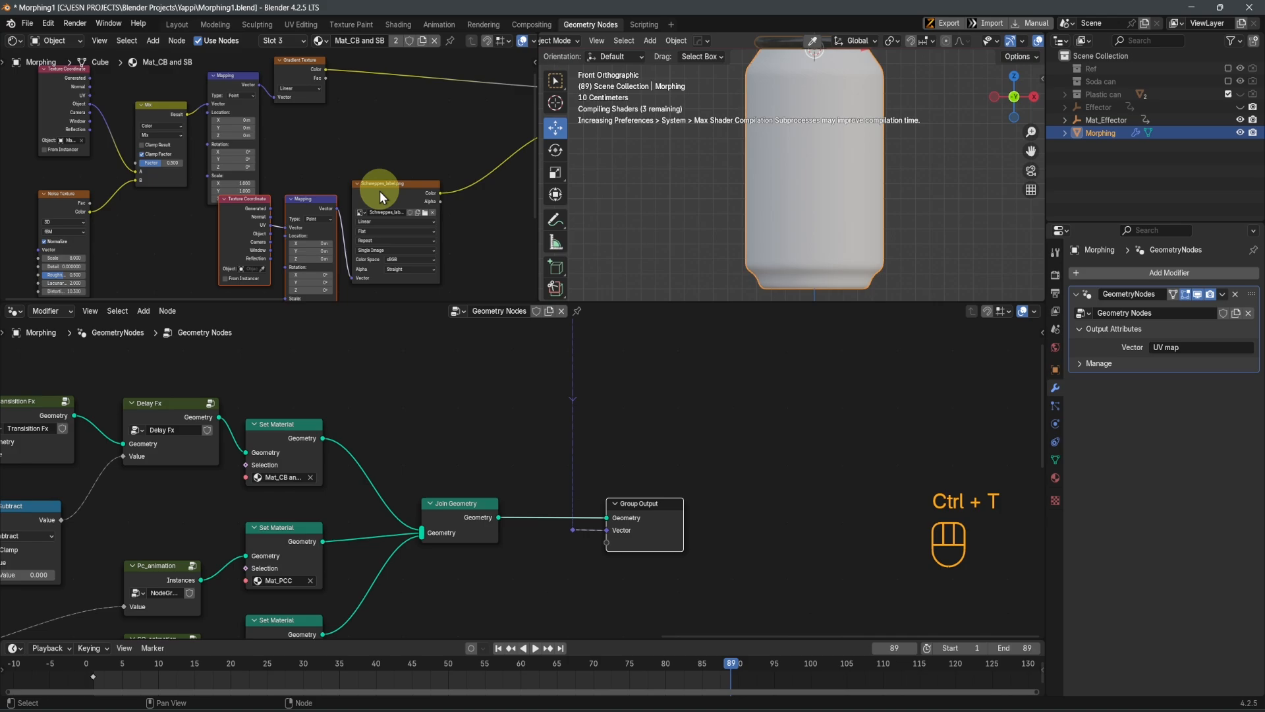
{"action": "middle_click_drag", "start_coordinate": [220, 236], "coordinate": [318, 223]}
{"action": "scroll", "coordinate": [317, 223], "scroll_direction": "up", "scroll_amount": 3}
{"action": "middle_click_drag", "start_coordinate": [427, 179], "coordinate": [413, 202]}
{"action": "left_click", "coordinate": [312, 219]}
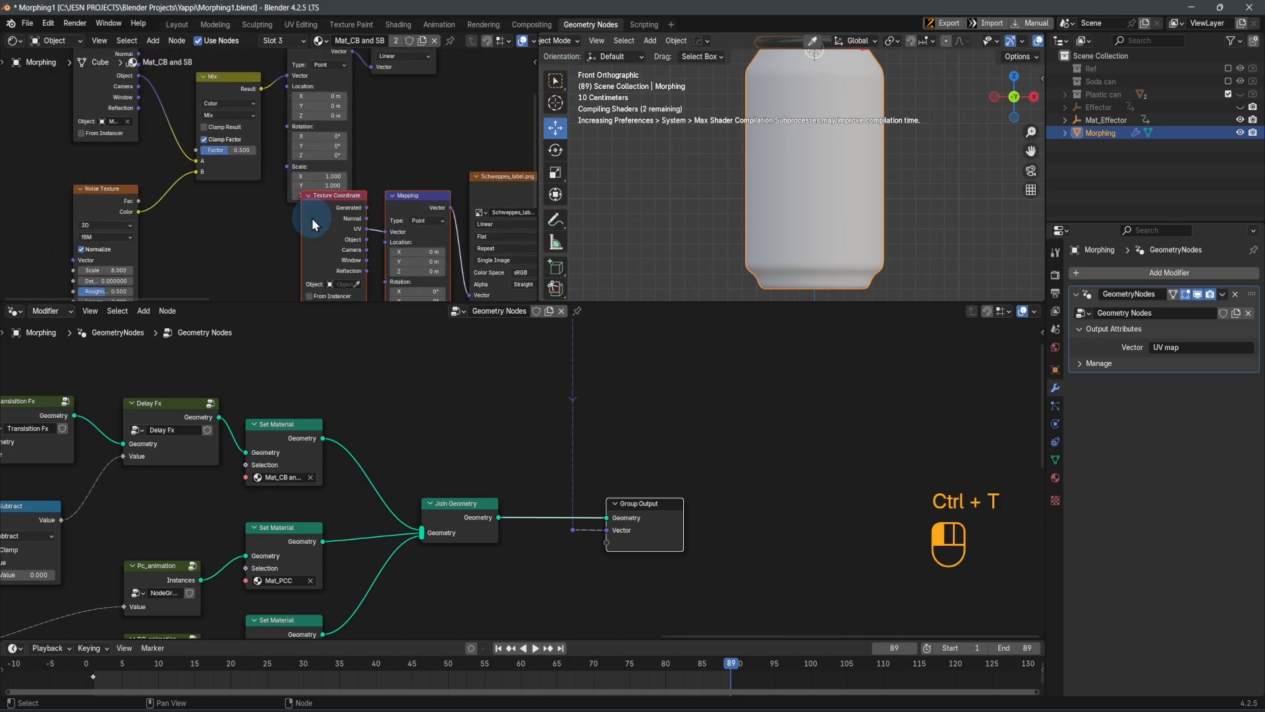
{"action": "scroll", "coordinate": [316, 221], "scroll_direction": "up", "scroll_amount": 2}
{"action": "scroll", "coordinate": [332, 227], "scroll_direction": "up", "scroll_amount": 1}
{"action": "key", "text": "x"}
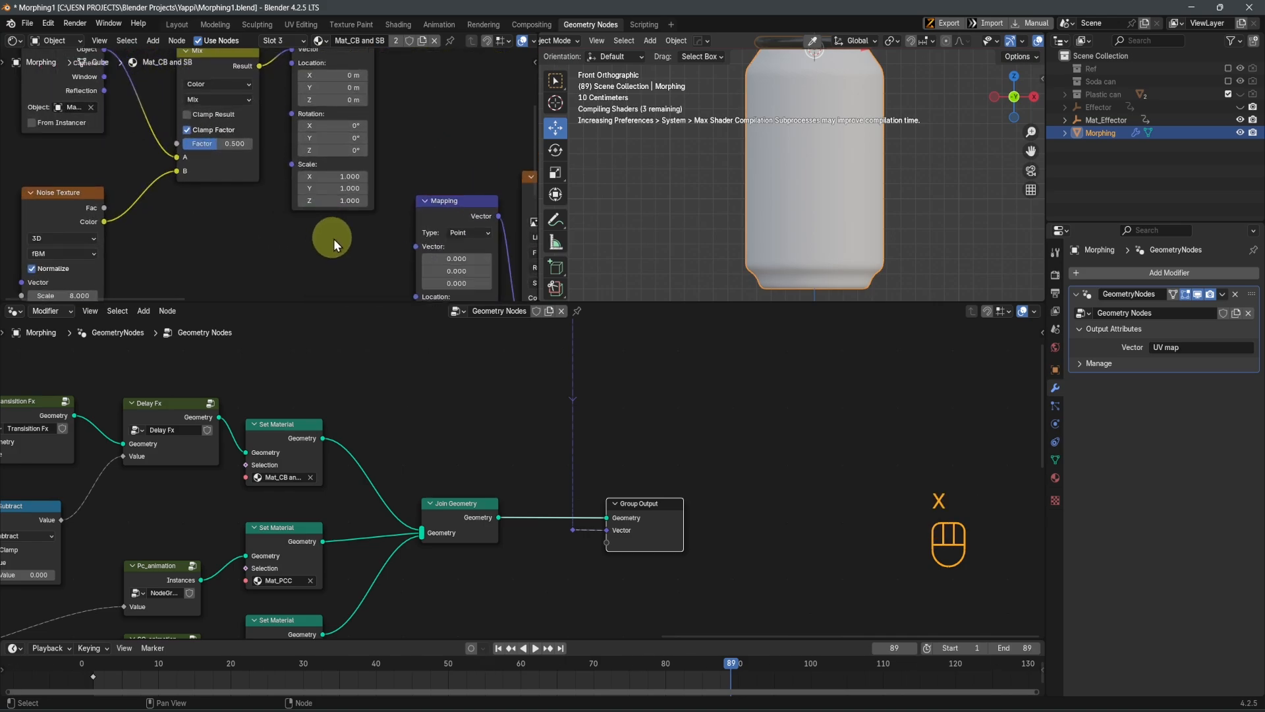
Add an Attribute node to the material and connect its Vector output to the label Mapping node's Vector input
{"action": "key", "text": "shift+a"}
{"action": "left_click", "coordinate": [327, 161]}
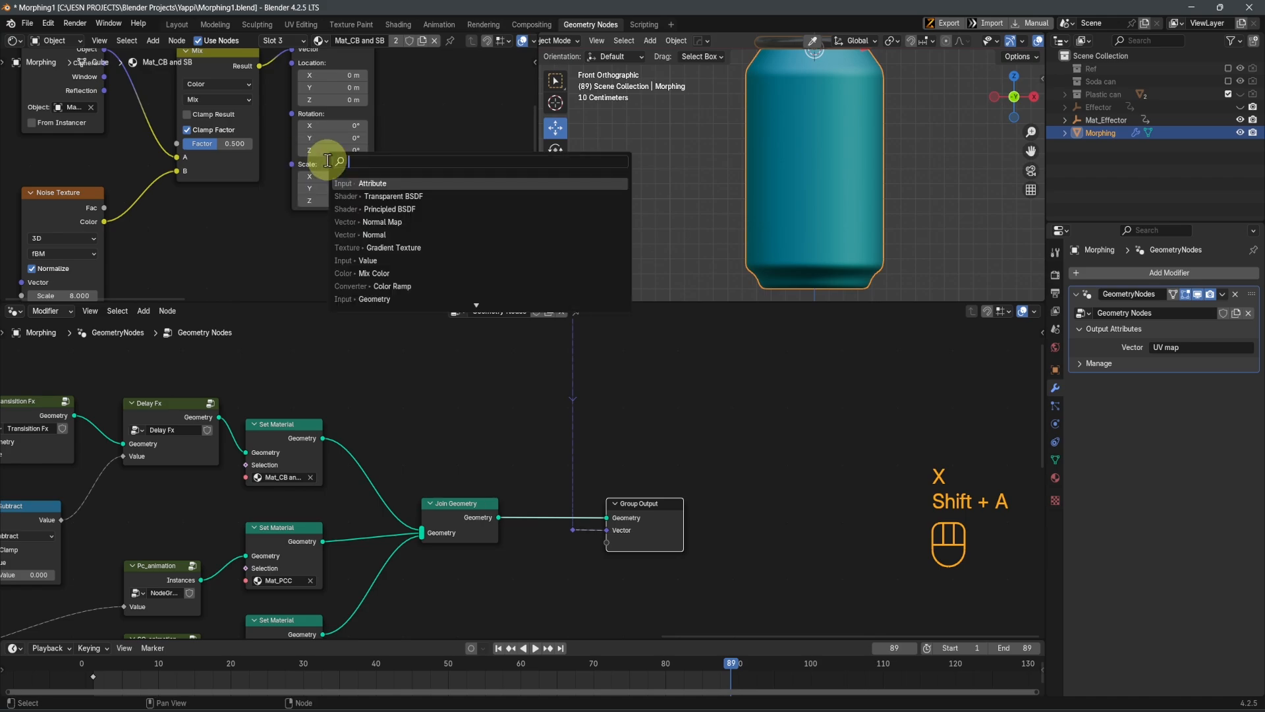
{"action": "type", "text": "atrr"}
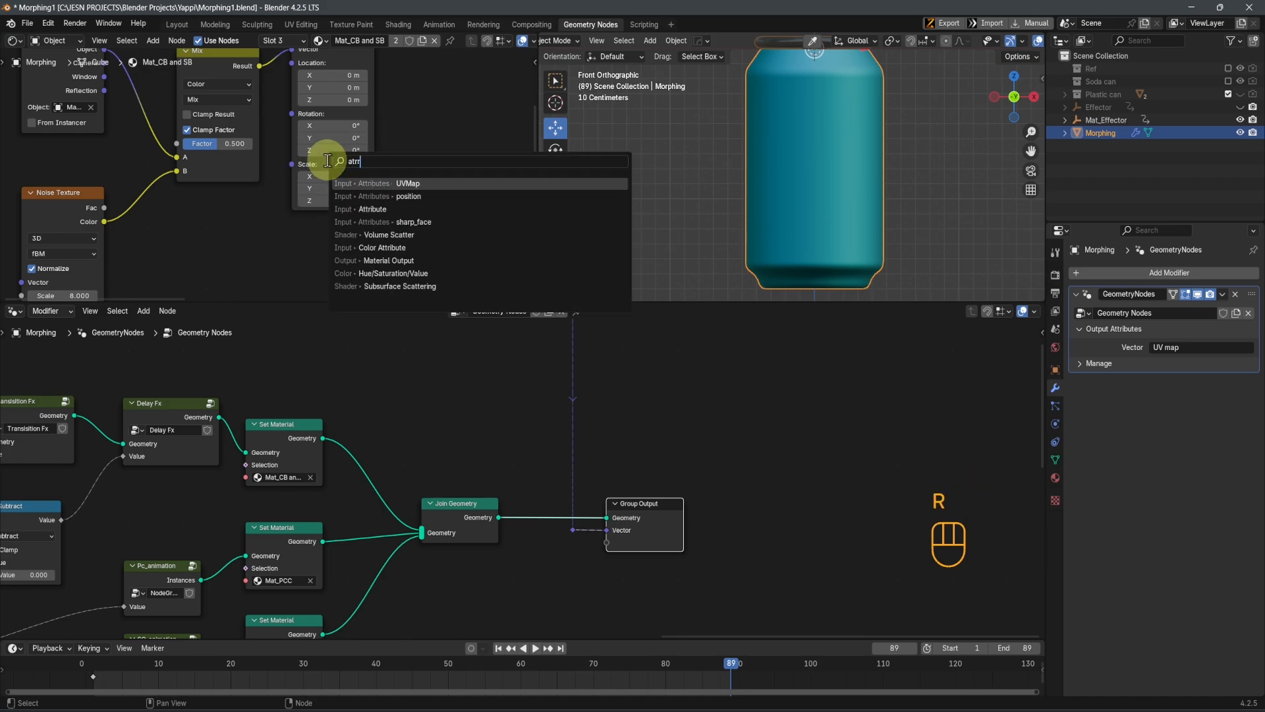
{"action": "left_click", "coordinate": [361, 209]}
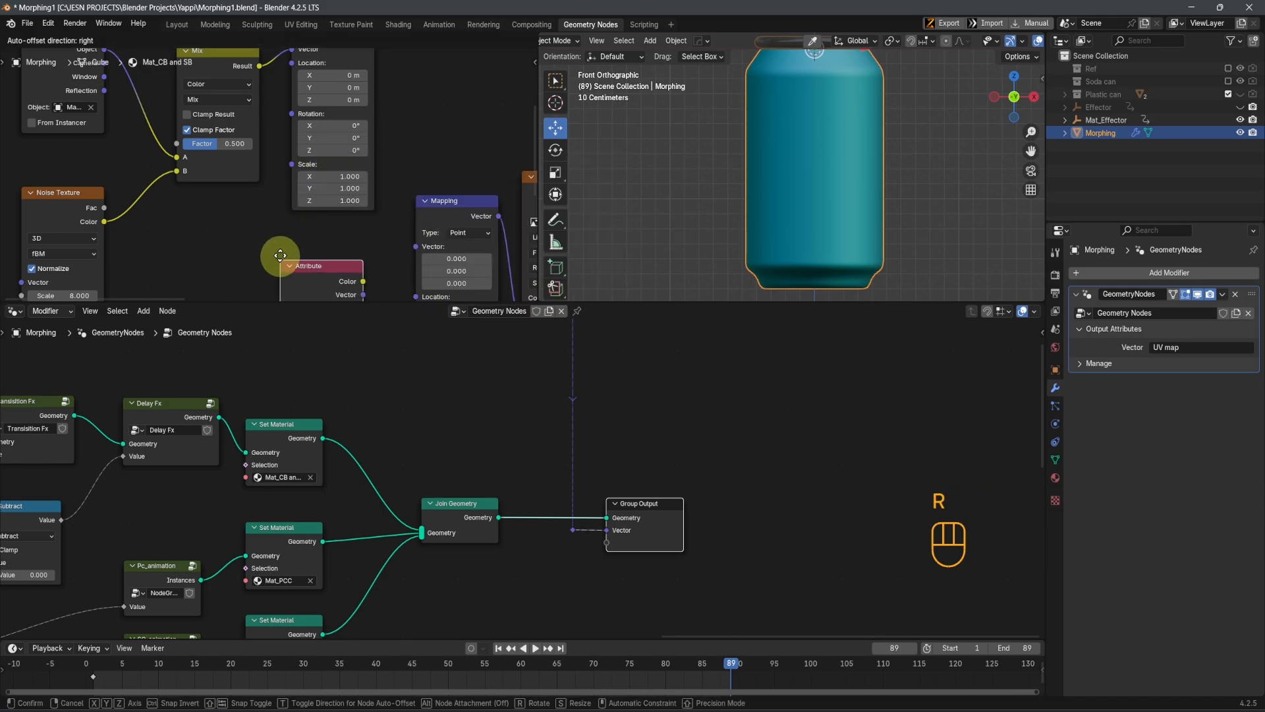
{"action": "left_click", "coordinate": [275, 222]}
{"action": "scroll", "coordinate": [330, 236], "scroll_direction": "down", "scroll_amount": 3}
{"action": "middle_click_drag", "start_coordinate": [402, 253], "coordinate": [392, 218]}
{"action": "scroll", "coordinate": [362, 220], "scroll_direction": "up", "scroll_amount": 4}
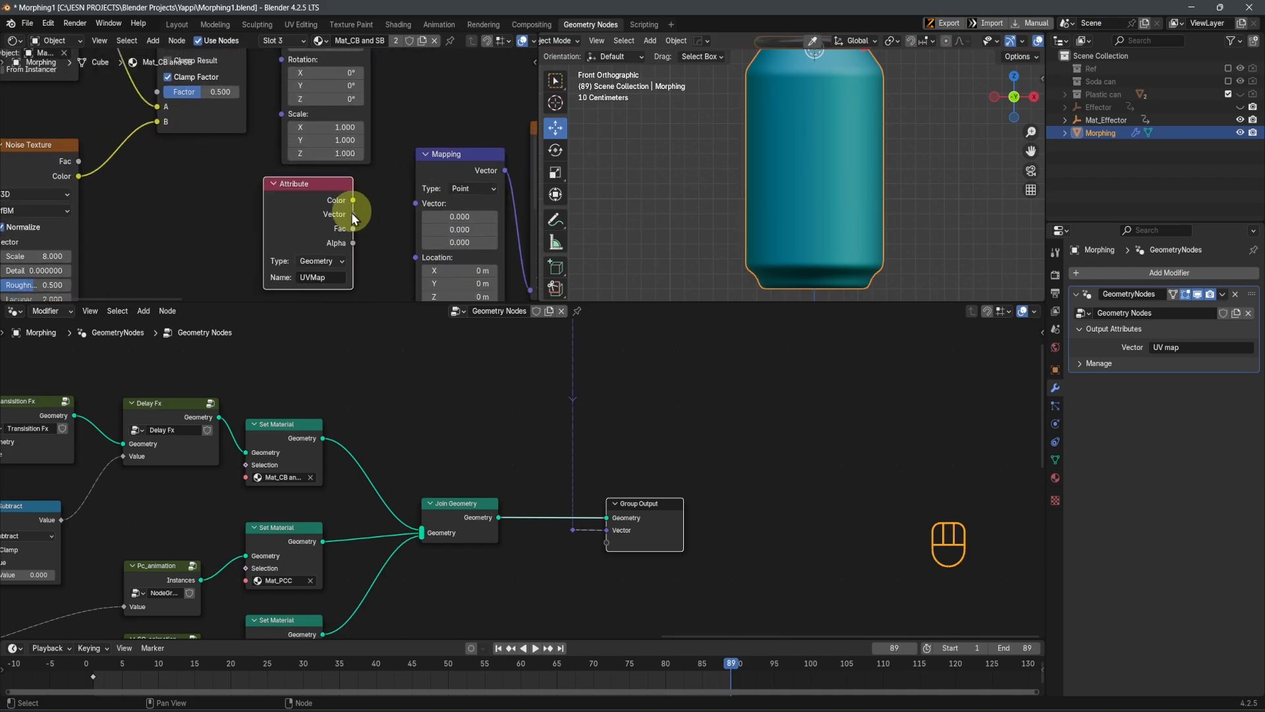
{"action": "left_click_drag", "start_coordinate": [353, 214], "coordinate": [417, 203]}
{"action": "scroll", "coordinate": [354, 204], "scroll_direction": "up", "scroll_amount": 2}
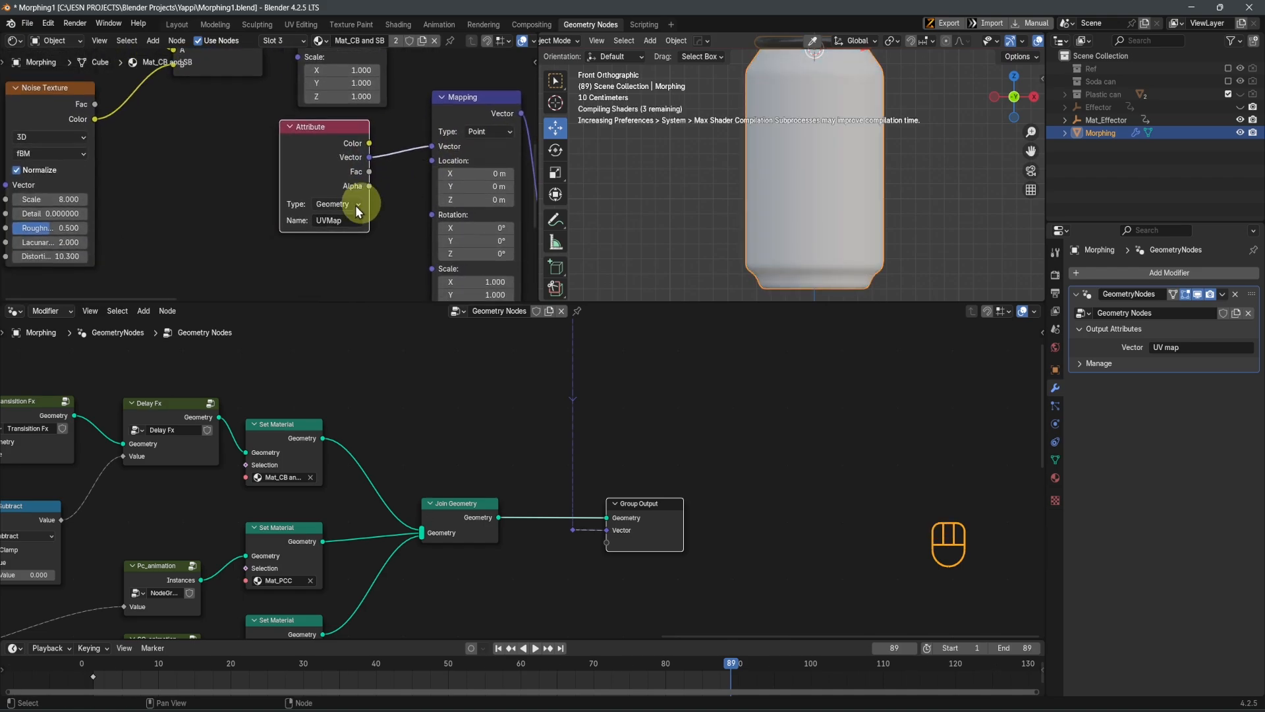
Set the Attribute node's name to UV map and inspect the label on the can
{"action": "left_click", "coordinate": [344, 229]}
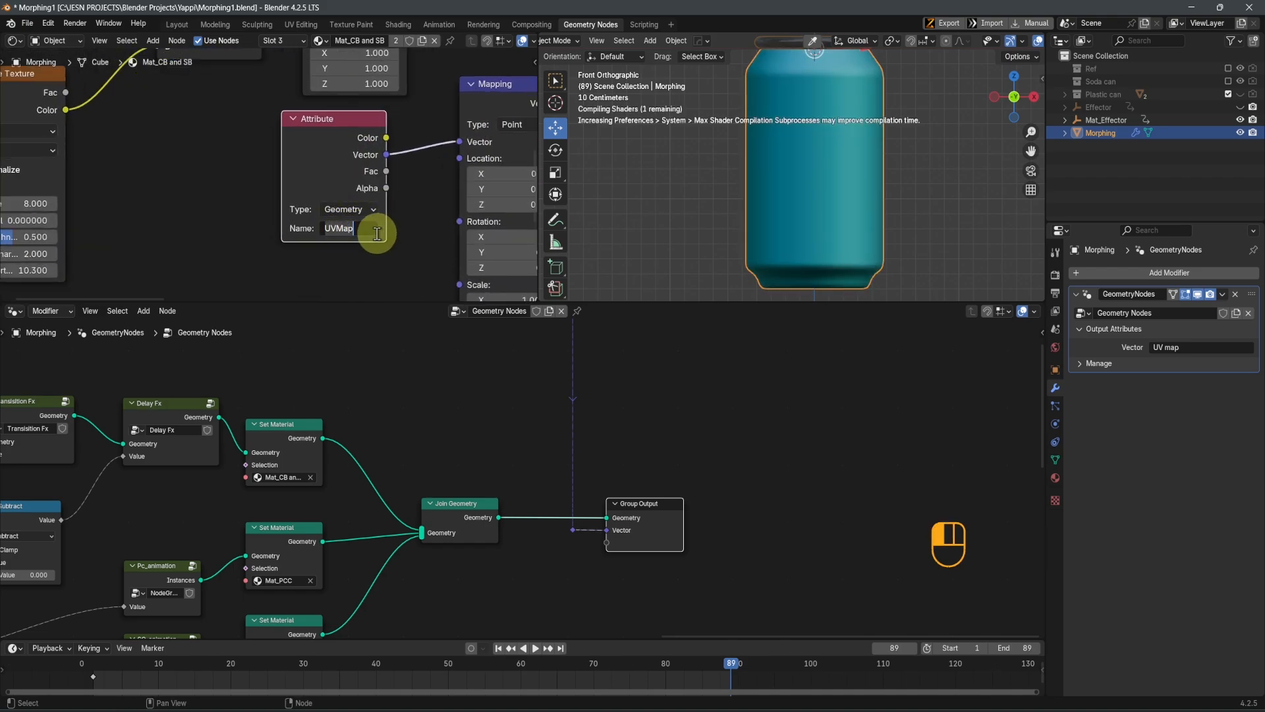
{"action": "key", "text": "ctrl+v"}
{"action": "left_click", "coordinate": [377, 233]}
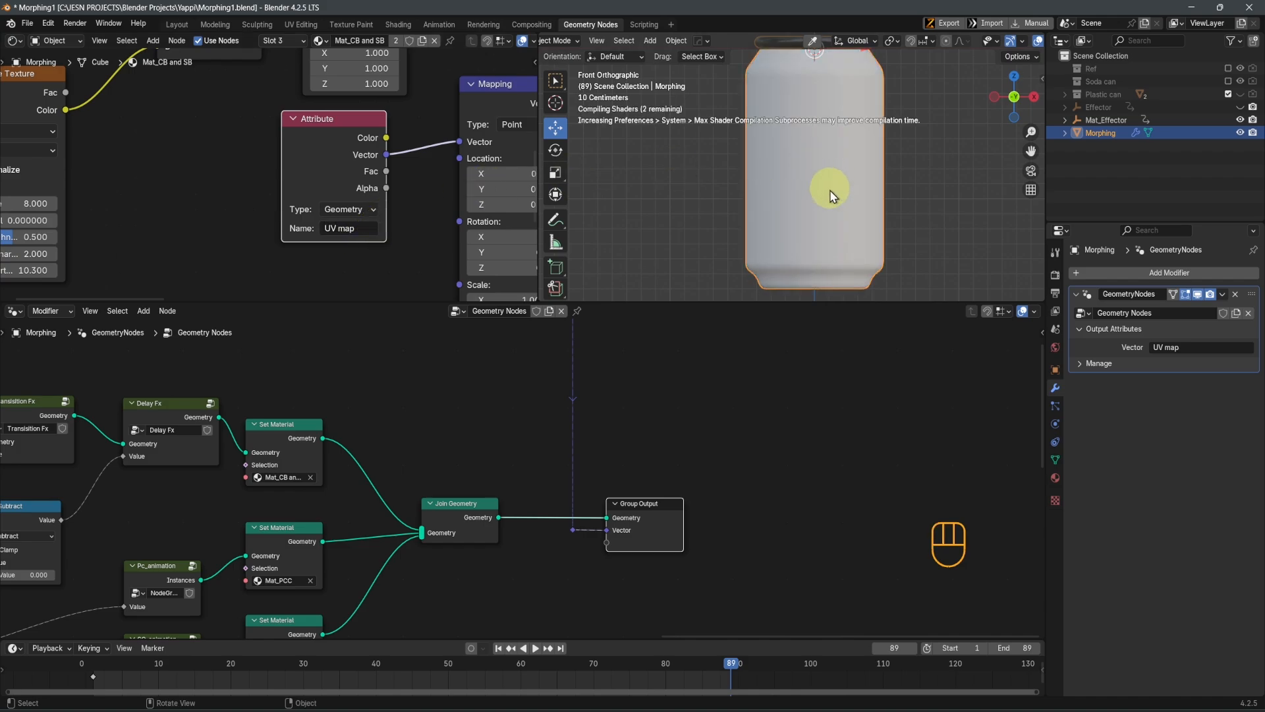
{"action": "mouse_move", "coordinate": [824, 200]}
{"action": "middle_mouse_down"}
{"action": "mouse_move", "coordinate": [860, 198]}
{"action": "mouse_move", "coordinate": [765, 215]}
{"action": "mouse_move", "coordinate": [909, 215]}
{"action": "mouse_move", "coordinate": [813, 215]}
{"action": "mouse_move", "coordinate": [834, 221]}
{"action": "middle_mouse_up"}
{"action": "middle_click_drag", "start_coordinate": [469, 235], "coordinate": [291, 204]}
{"action": "scroll", "coordinate": [293, 204], "scroll_direction": "down", "scroll_amount": 3}
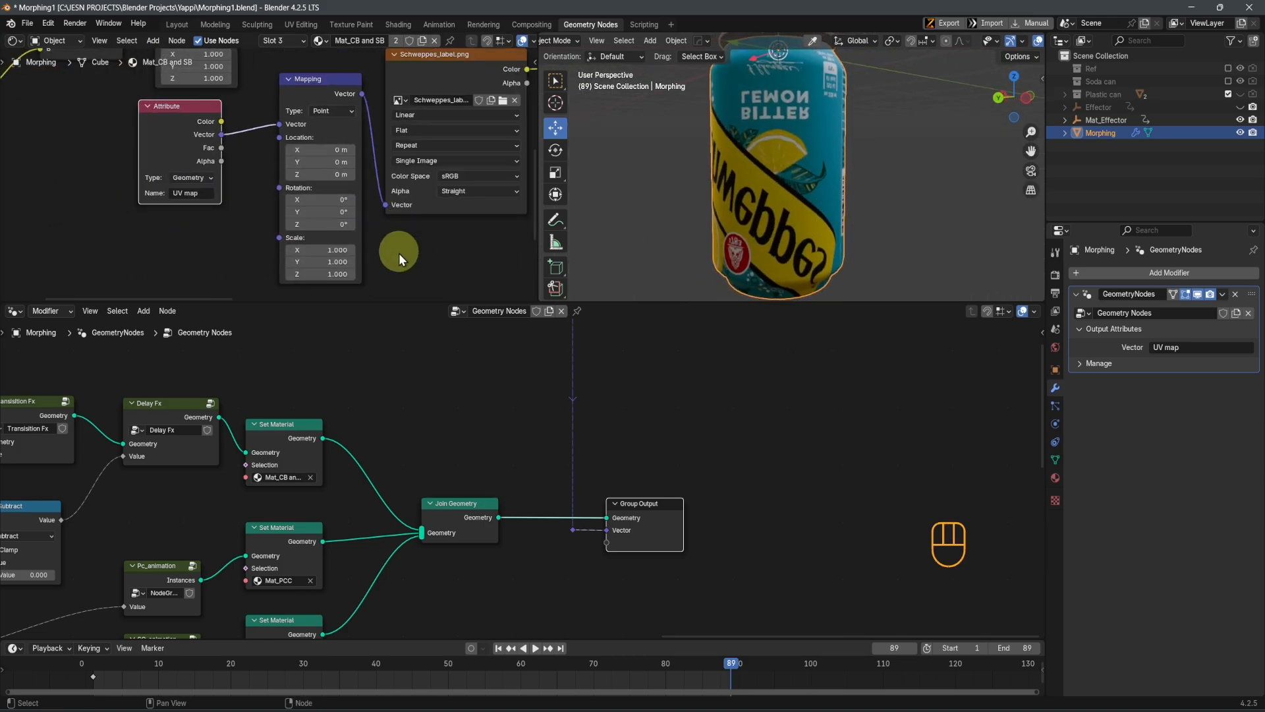
Set the Z scale of the label's Mapping node to 0
{"action": "left_click", "coordinate": [315, 275]}
{"action": "scroll", "coordinate": [323, 243], "scroll_direction": "up", "scroll_amount": 2}
{"action": "middle_click_drag", "start_coordinate": [339, 282], "coordinate": [339, 197]}
Try flipping the label with a Mapping Y scale of -1 and inspect the can from below
{"action": "left_click", "coordinate": [340, 198]}
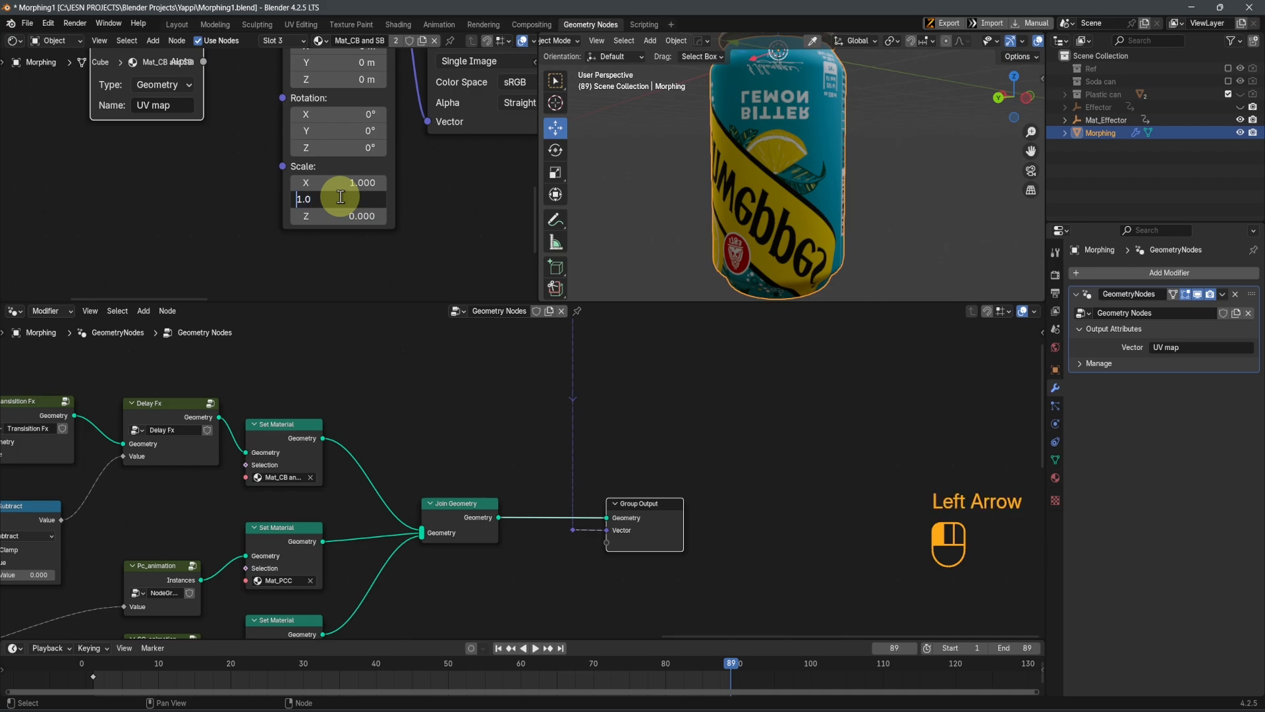
{"action": "type", "text": "-"}
{"action": "key", "text": "Return"}
{"action": "middle_click_drag", "start_coordinate": [795, 219], "coordinate": [769, 185]}
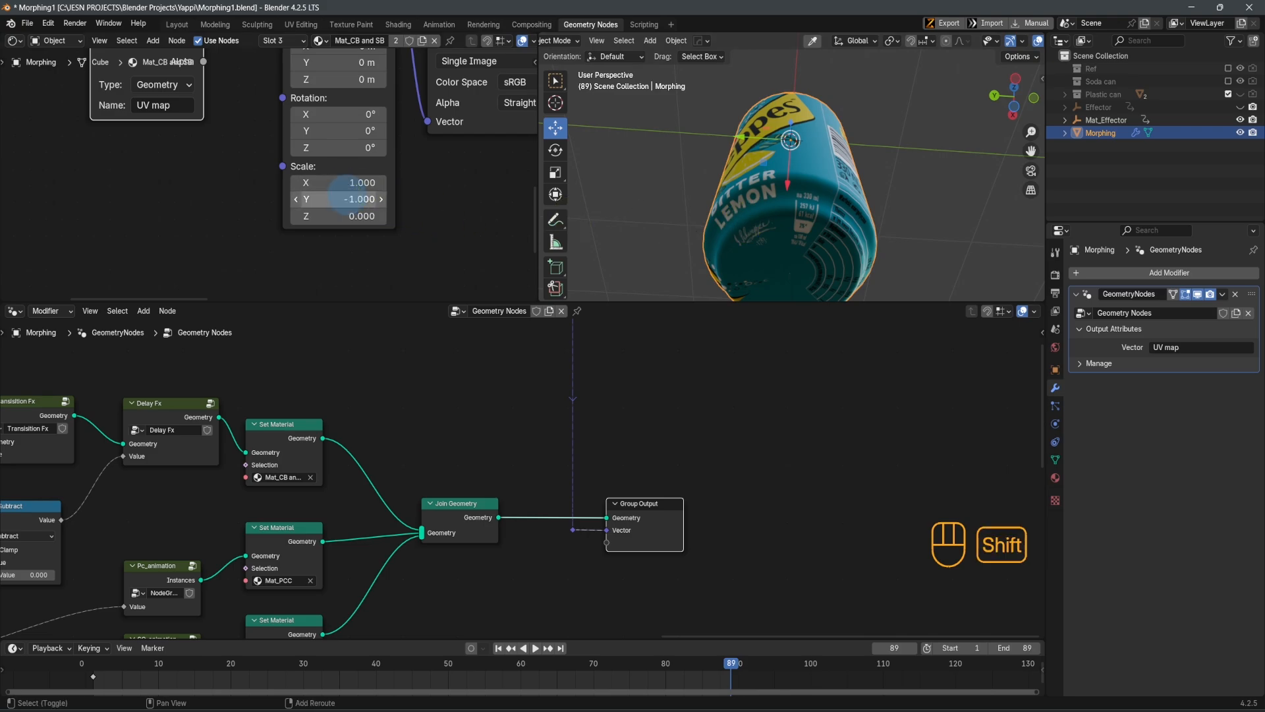
Try a Mapping Y scale of -1.290, check the can's underside, and undo both Y scale changes
{"action": "left_click_drag", "start_coordinate": [342, 198], "coordinate": [333, 198], "text": "shift"}
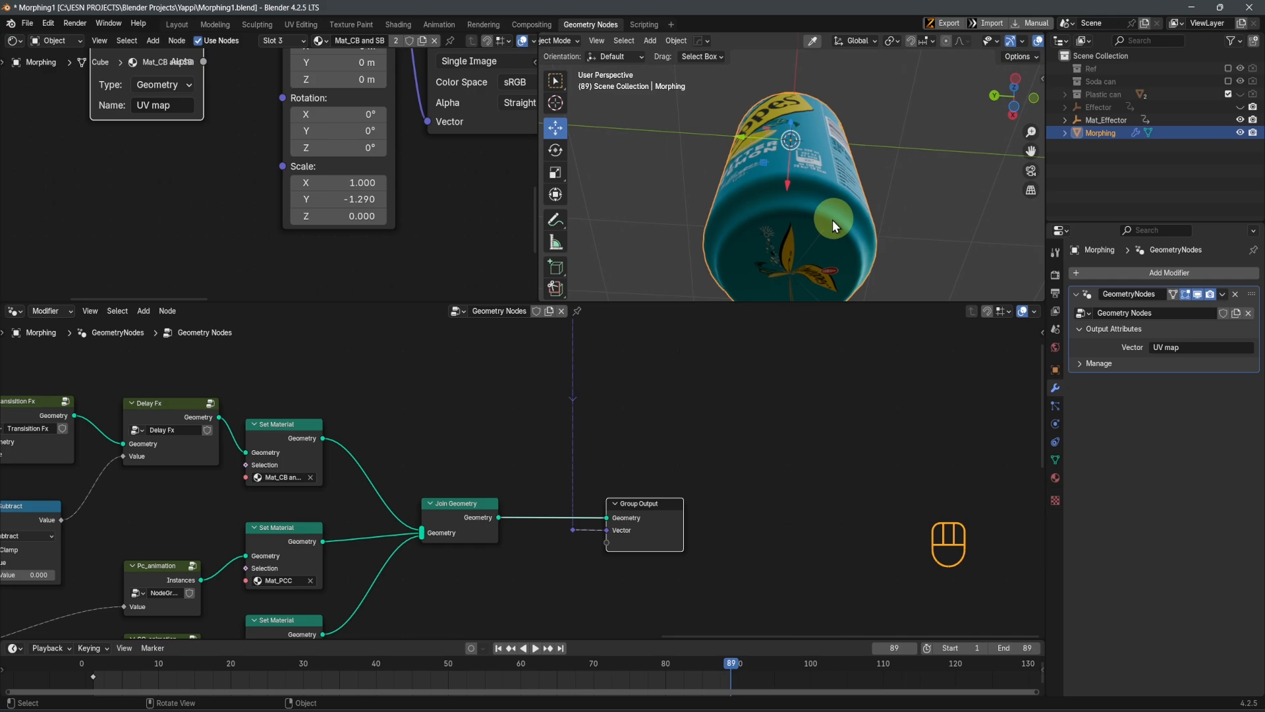
{"action": "middle_click_drag", "start_coordinate": [832, 220], "coordinate": [798, 250]}
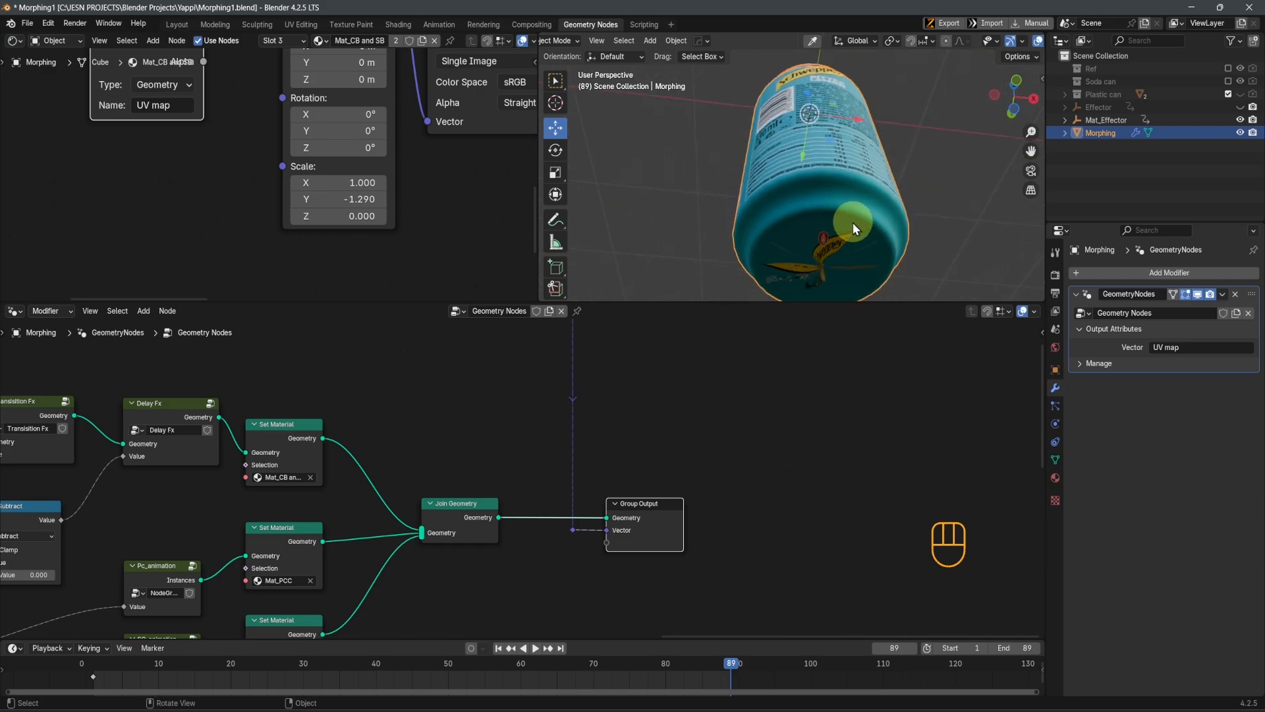
{"action": "key", "text": "ctrl+z"}
{"action": "key", "text": "ctrl+z"}
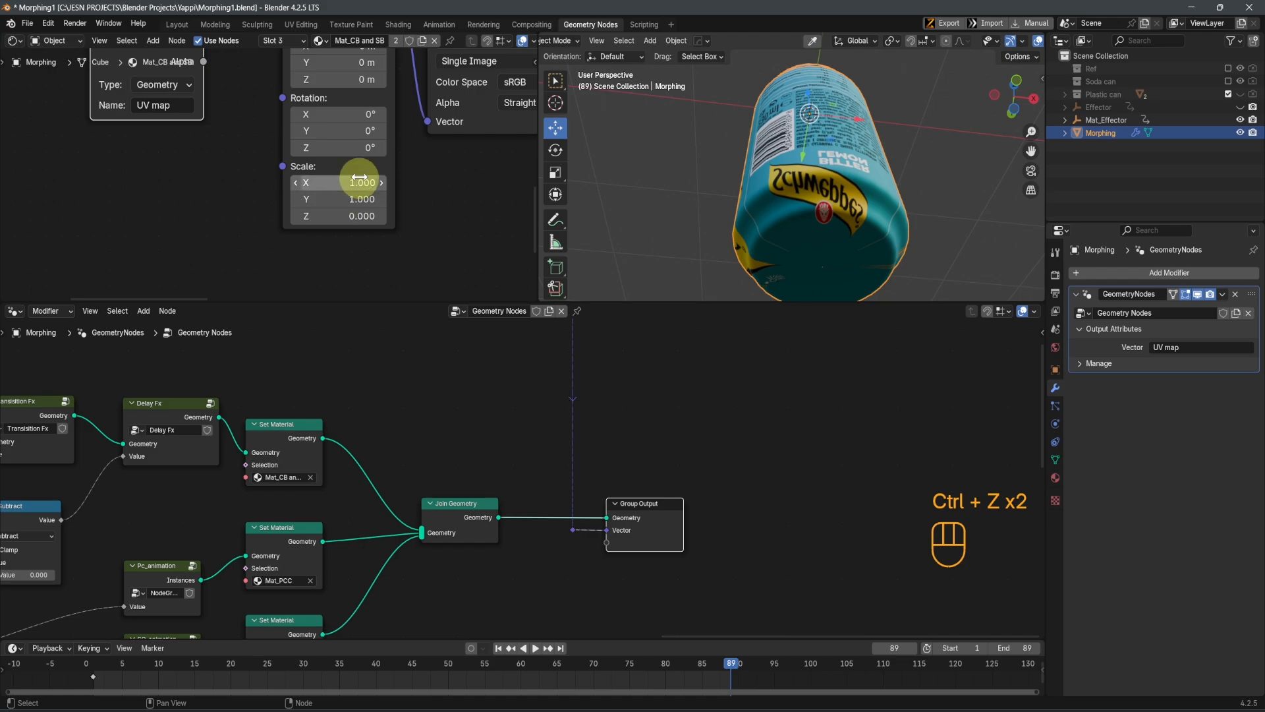
Return to the Plastic can group node in the main tree and open it for editing
{"action": "middle_click_drag", "start_coordinate": [601, 528], "coordinate": [771, 448]}
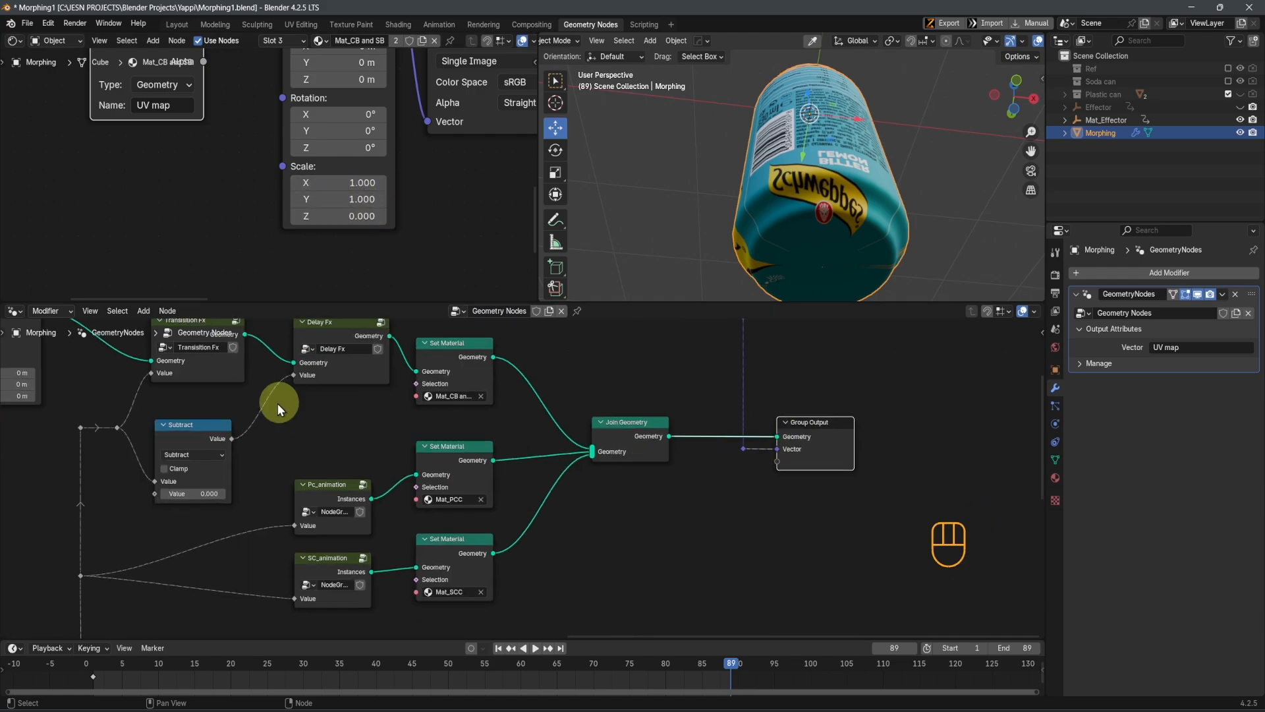
{"action": "mouse_move", "coordinate": [278, 403]}
{"action": "middle_mouse_down"}
{"action": "mouse_move", "coordinate": [408, 451]}
{"action": "mouse_move", "coordinate": [350, 472]}
{"action": "mouse_move", "coordinate": [446, 480]}
{"action": "middle_mouse_up"}
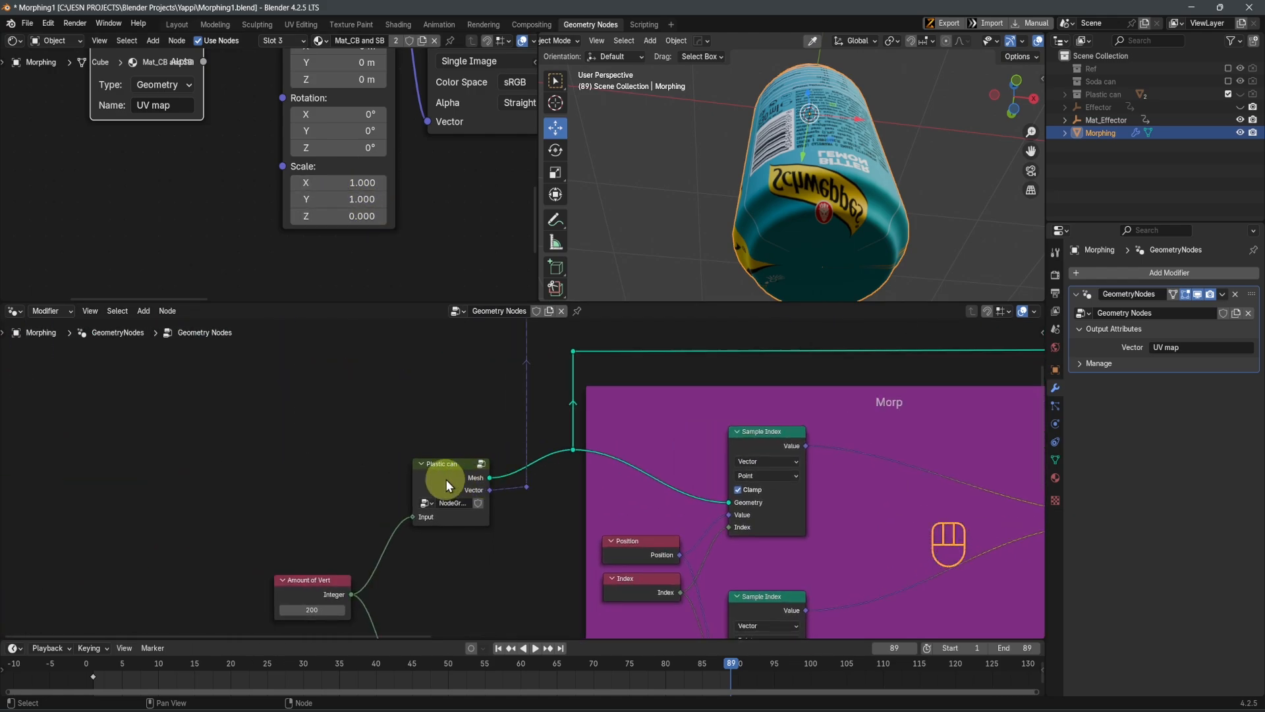
{"action": "left_click", "coordinate": [446, 480]}
{"action": "key", "text": "Tab"}
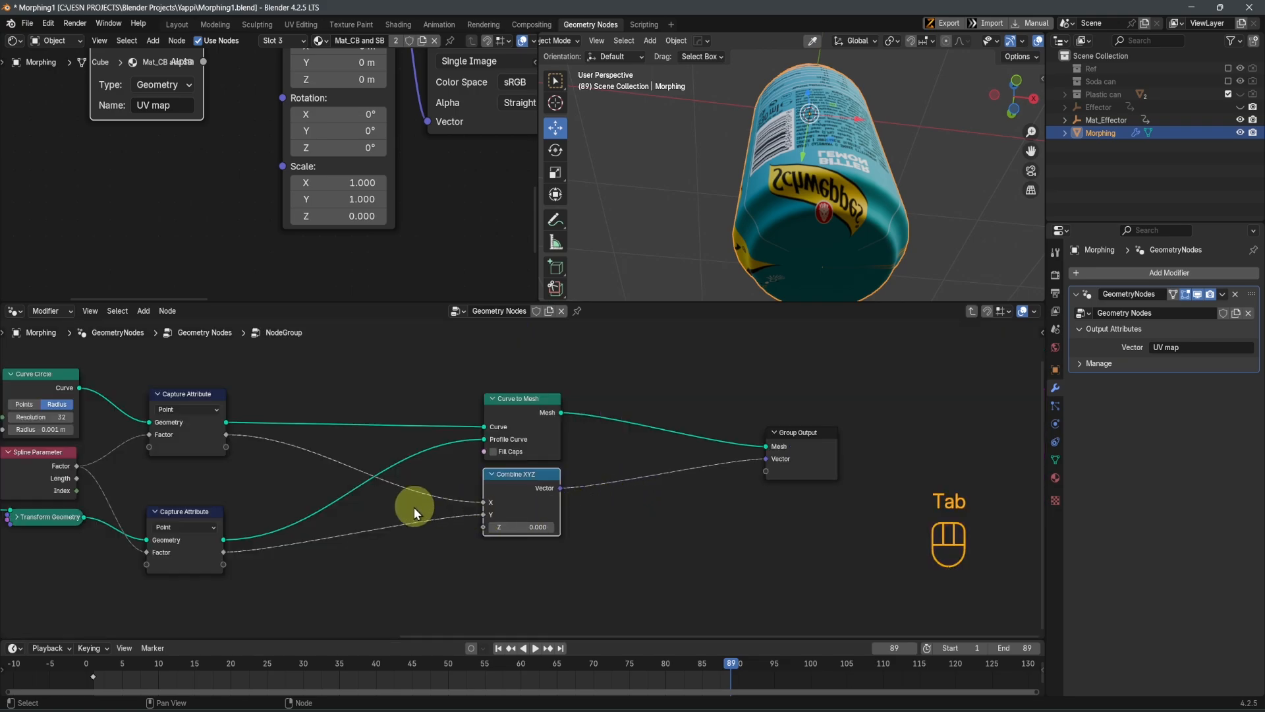
Insert a Map Range node between the Curve Circle's Capture Attribute Factor and the Combine XYZ node's X input
{"action": "middle_click_drag", "start_coordinate": [436, 541], "coordinate": [590, 519]}
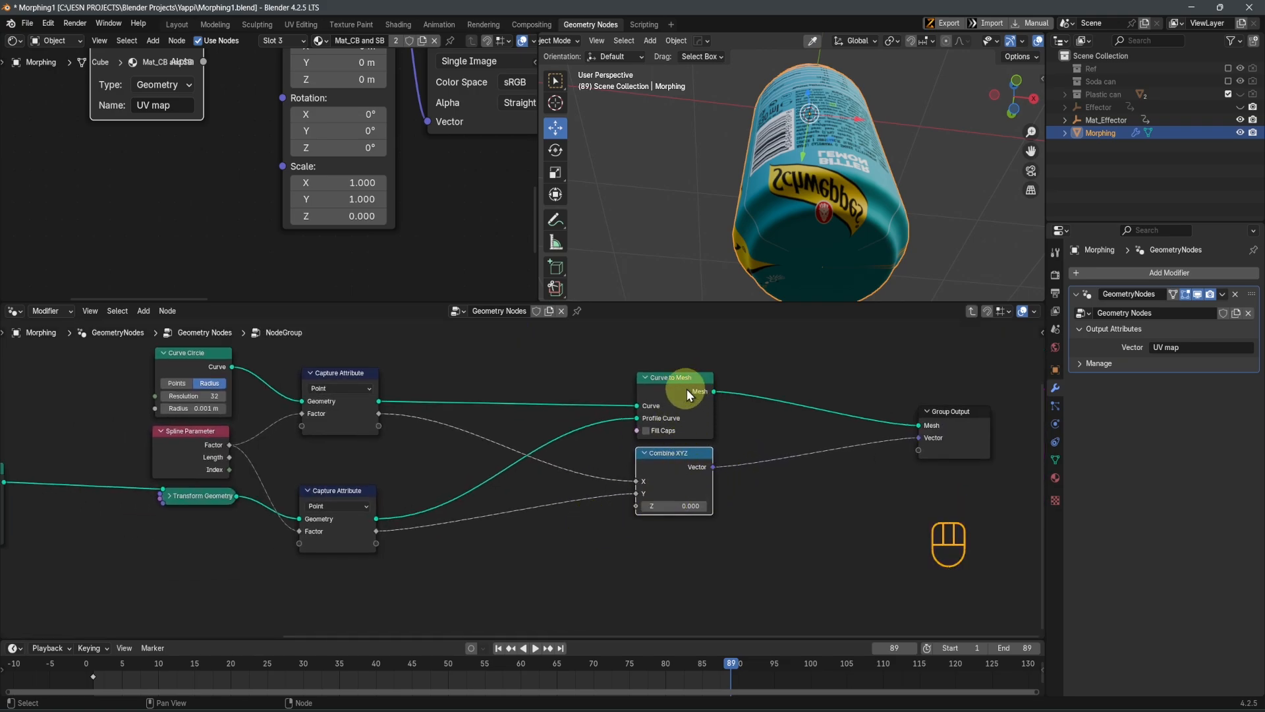
{"action": "key", "text": "shift+a"}
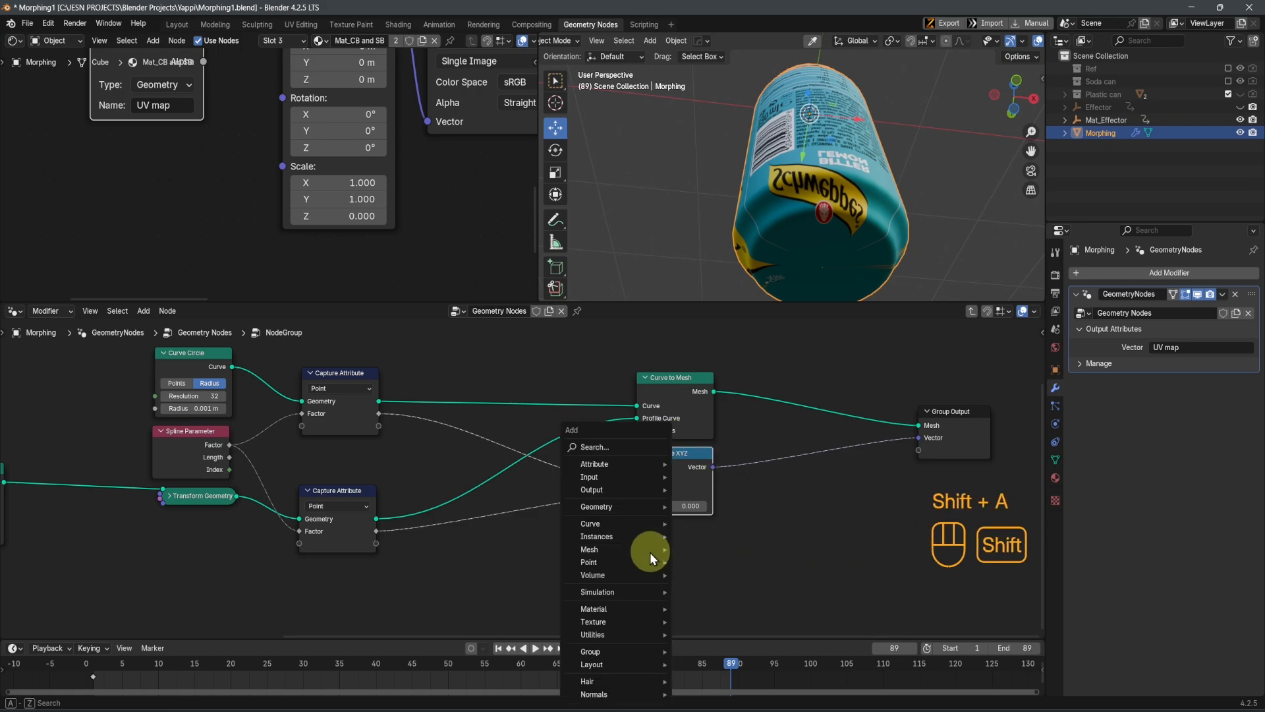
{"action": "left_click", "coordinate": [622, 453]}
{"action": "type", "text": "map"}
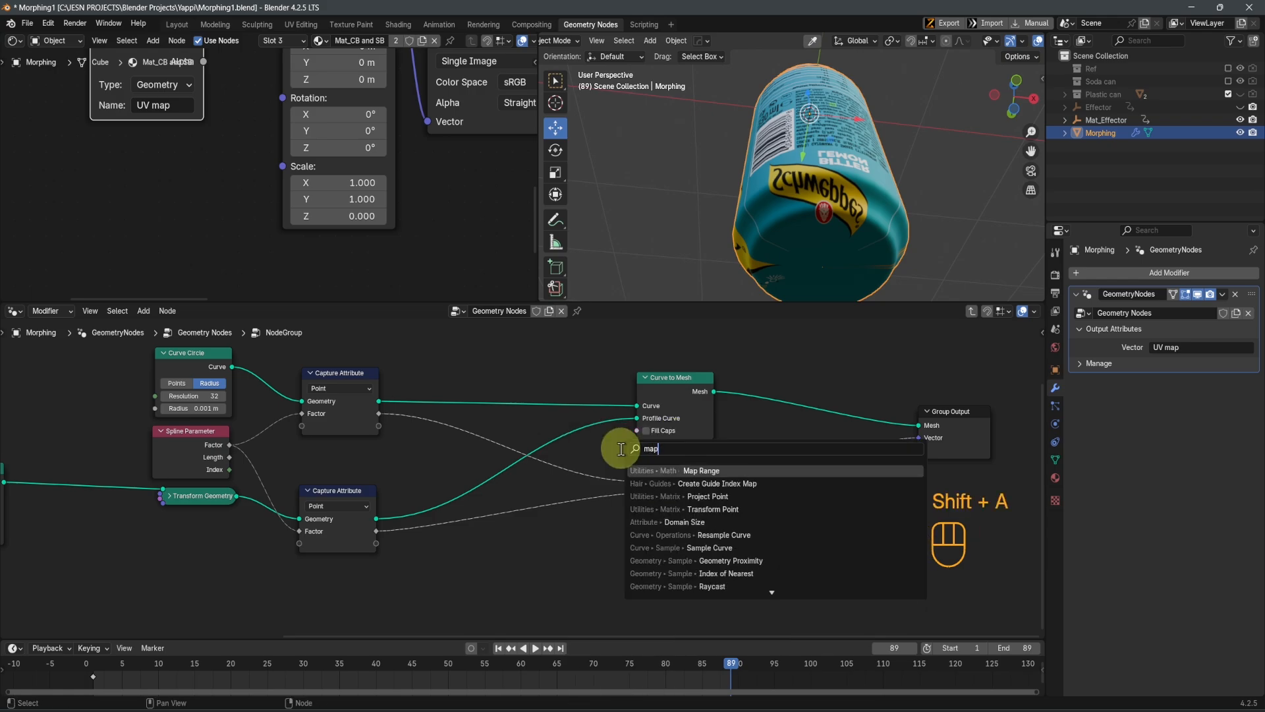
{"action": "left_click", "coordinate": [685, 469]}
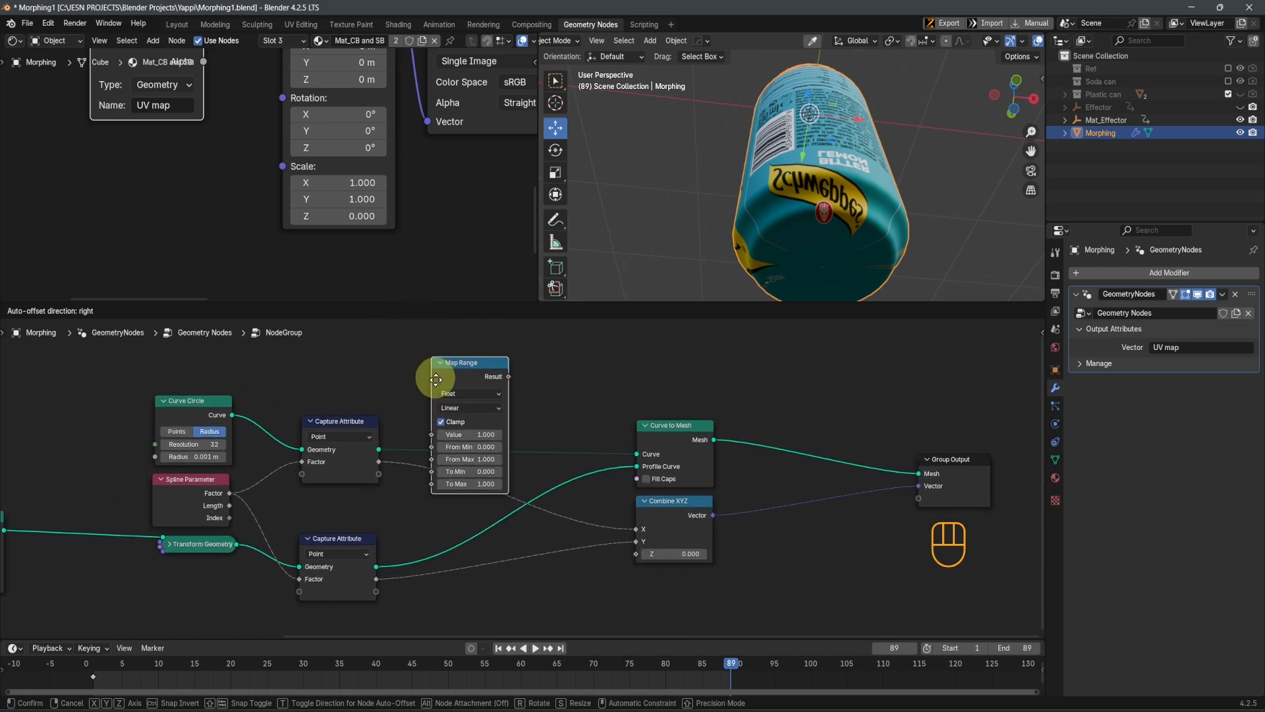
{"action": "left_click", "coordinate": [446, 464]}
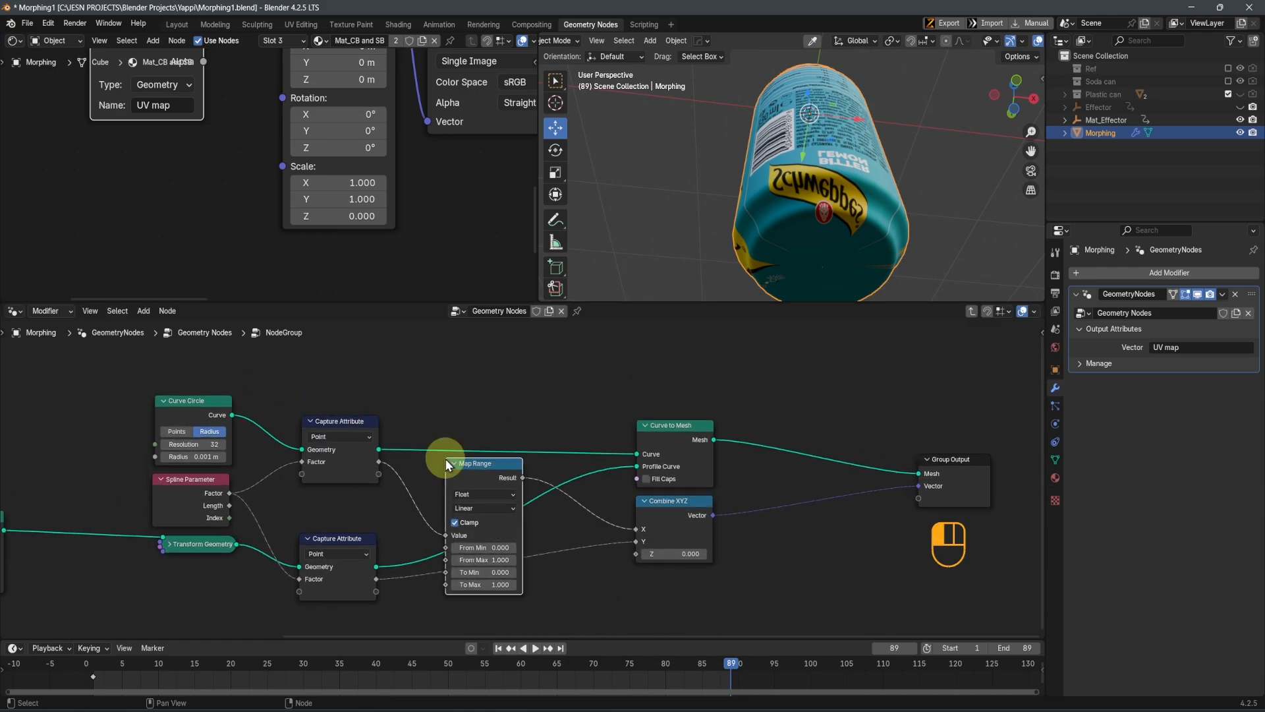
{"action": "scroll", "coordinate": [496, 537], "scroll_direction": "up", "scroll_amount": 2}
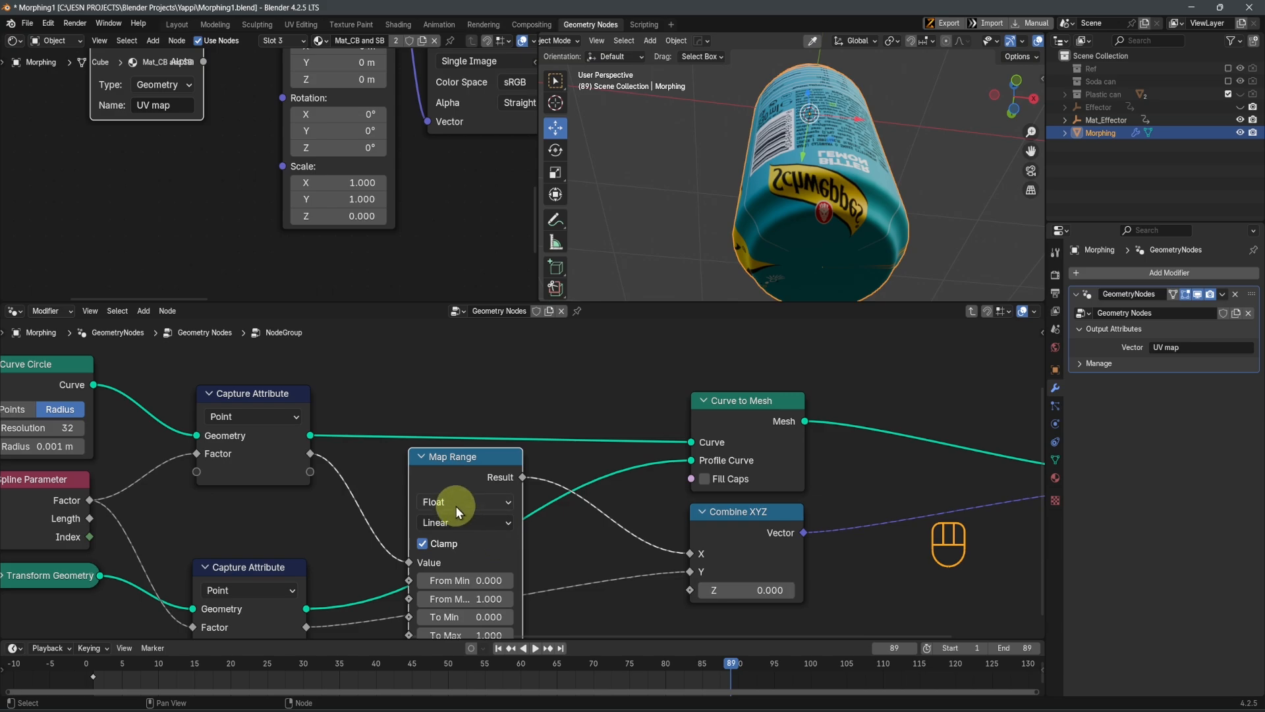
{"action": "middle_click_drag", "start_coordinate": [616, 626], "coordinate": [615, 520]}
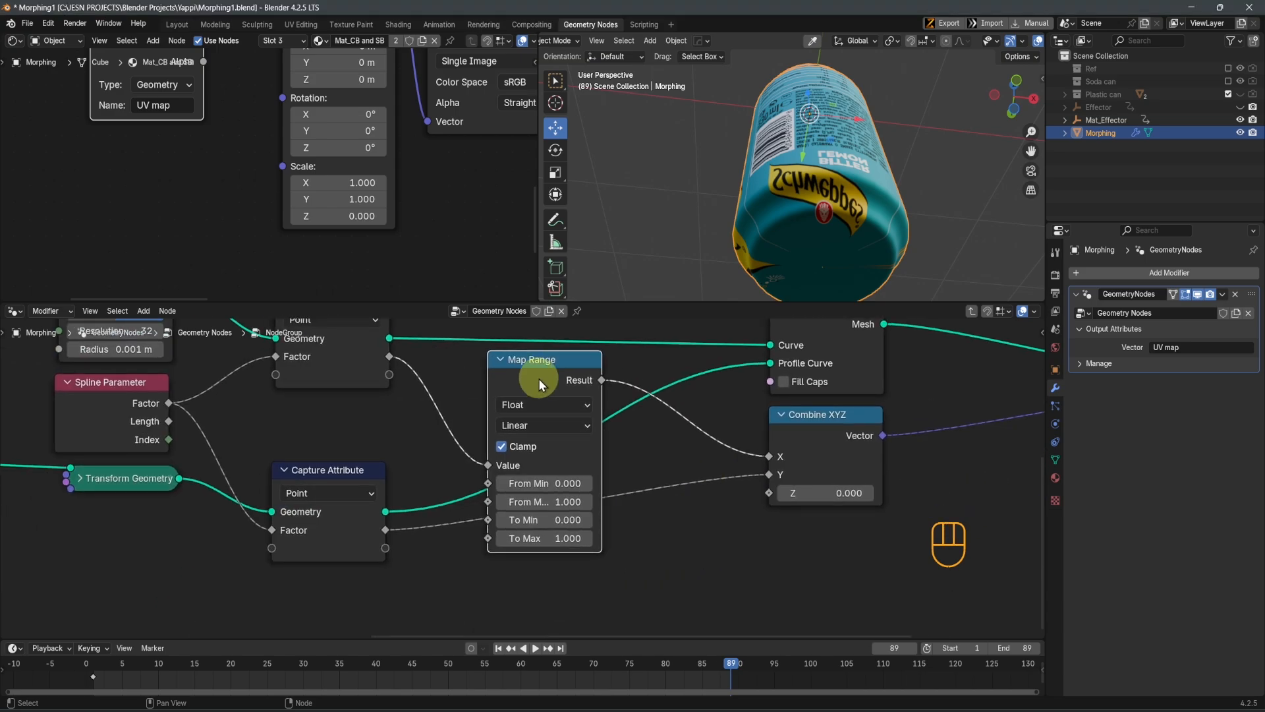
Duplicate the Map Range node and insert the copy between the lower Capture Attribute's Factor and the Combine XYZ node's Y input
{"action": "key", "text": "shift+d"}
{"action": "left_click", "coordinate": [659, 502]}
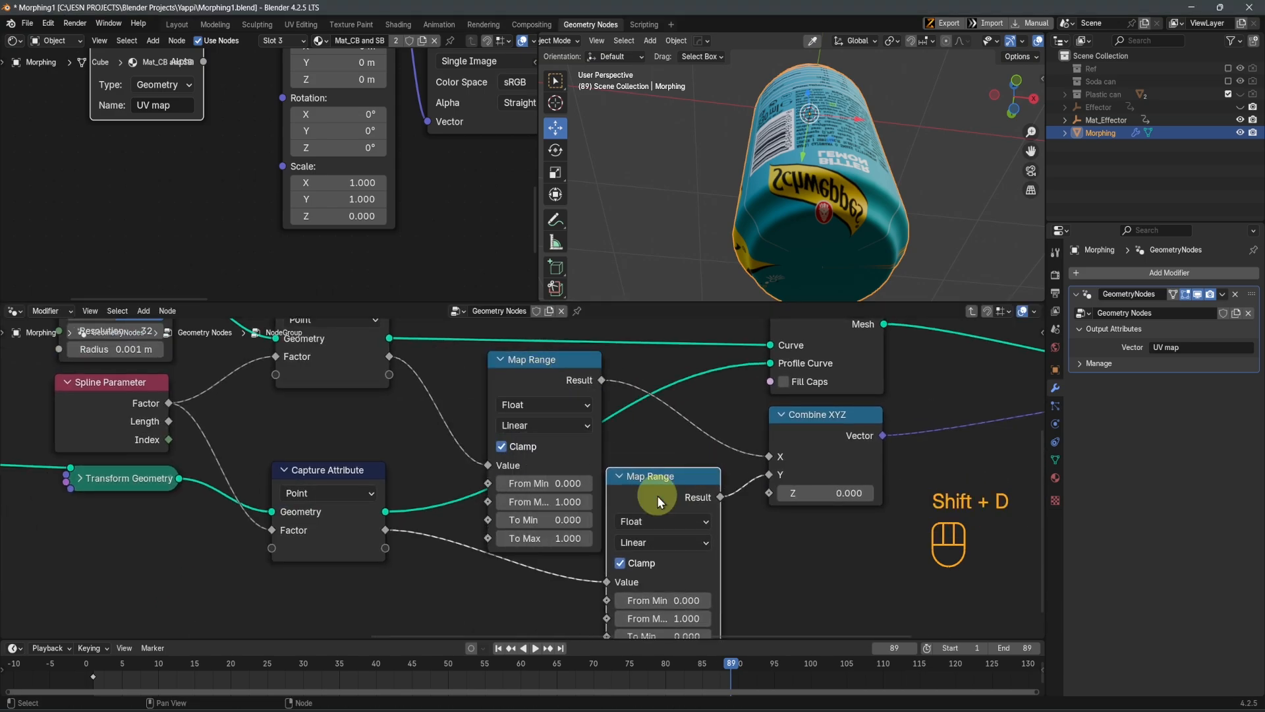
{"action": "scroll", "coordinate": [536, 395], "scroll_direction": "down", "scroll_amount": 3}
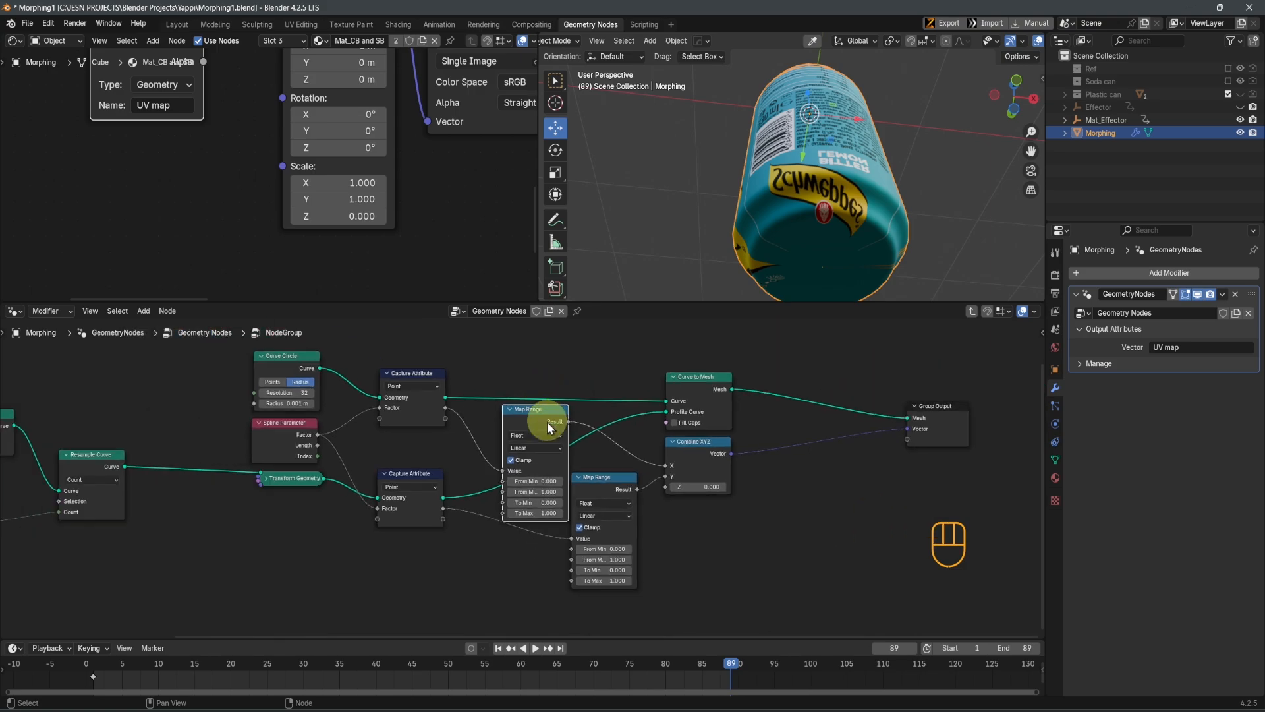
Arrange the two Map Range nodes, placing the one feeding X above the curve links and the one feeding Y below them
{"action": "key", "text": "g"}
{"action": "key", "text": "y"}
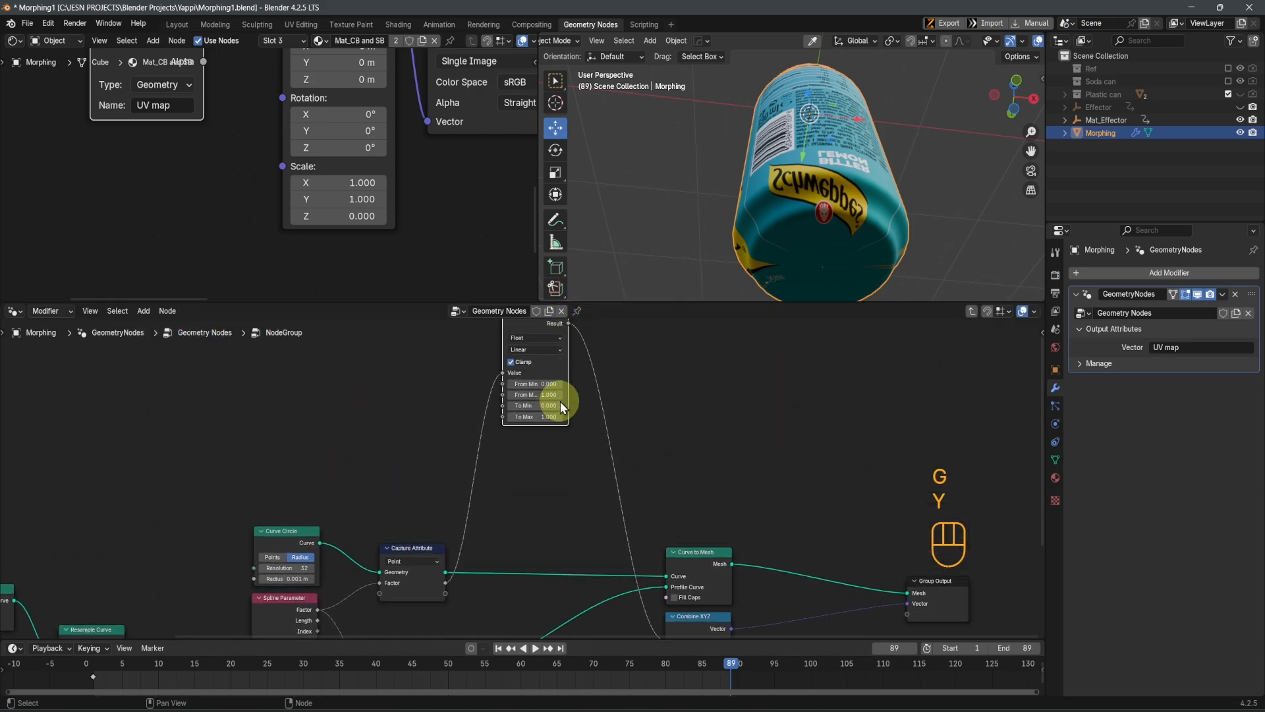
{"action": "key", "text": "g"}
{"action": "key", "text": "y"}
{"action": "left_click", "coordinate": [561, 556]}
{"action": "middle_click_drag", "start_coordinate": [578, 520], "coordinate": [611, 414], "text": "shift"}
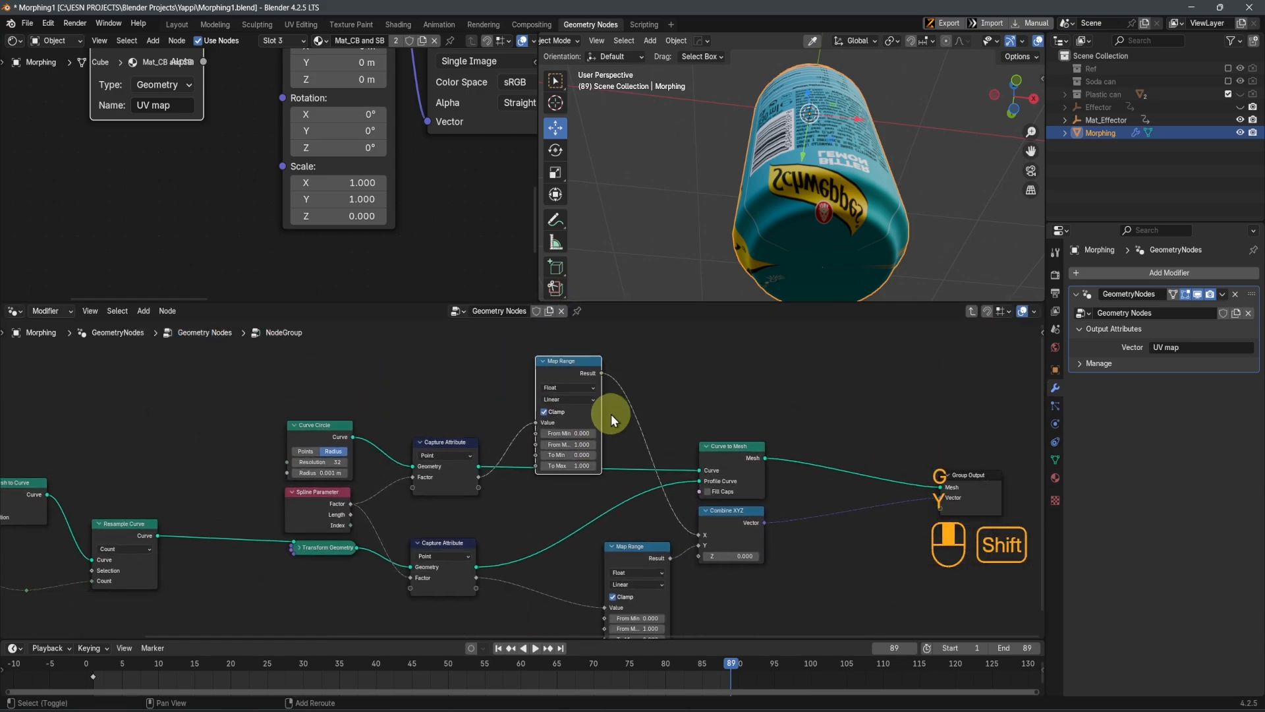
{"action": "middle_click_drag", "start_coordinate": [611, 474], "coordinate": [653, 365], "text": "shift"}
{"action": "left_click_drag", "start_coordinate": [671, 441], "coordinate": [607, 473]}
Set From Min to 0.1 on the Map Range node that feeds the Combine XYZ node's X input
{"action": "scroll", "coordinate": [753, 541], "scroll_direction": "up", "scroll_amount": 3}
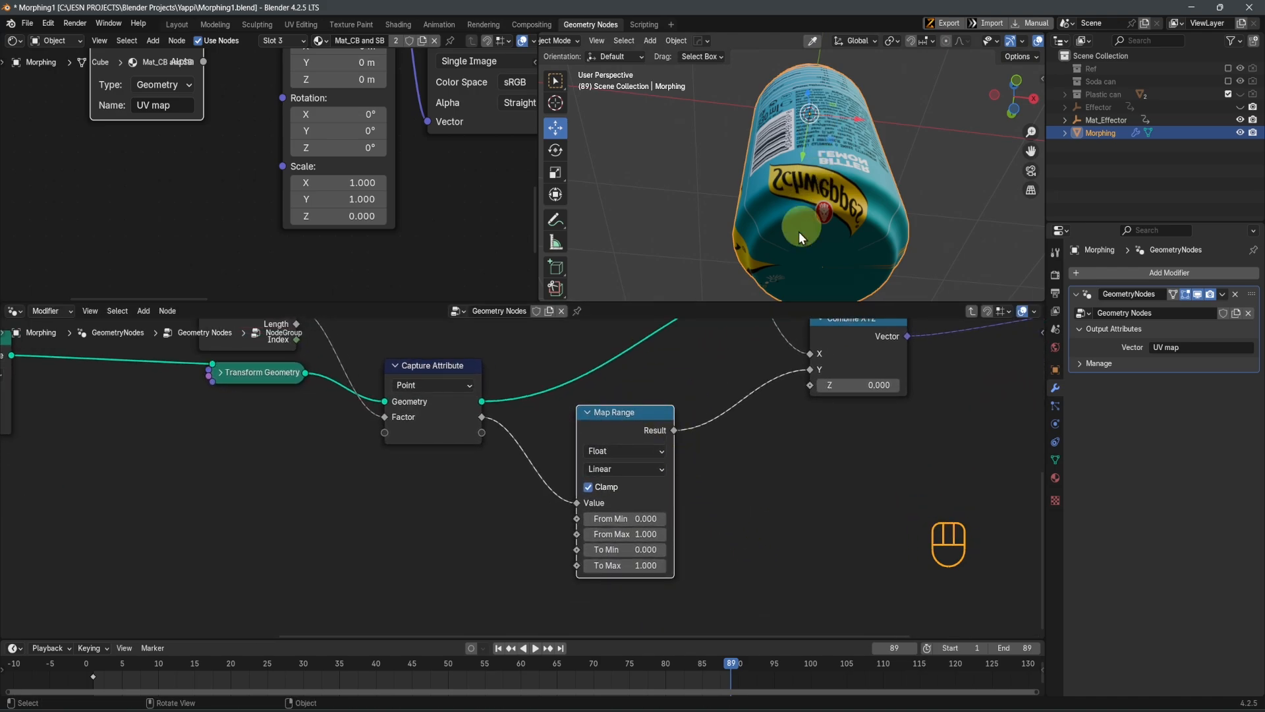
{"action": "middle_click_drag", "start_coordinate": [677, 421], "coordinate": [687, 559]}
{"action": "middle_click_drag", "start_coordinate": [664, 444], "coordinate": [666, 516]}
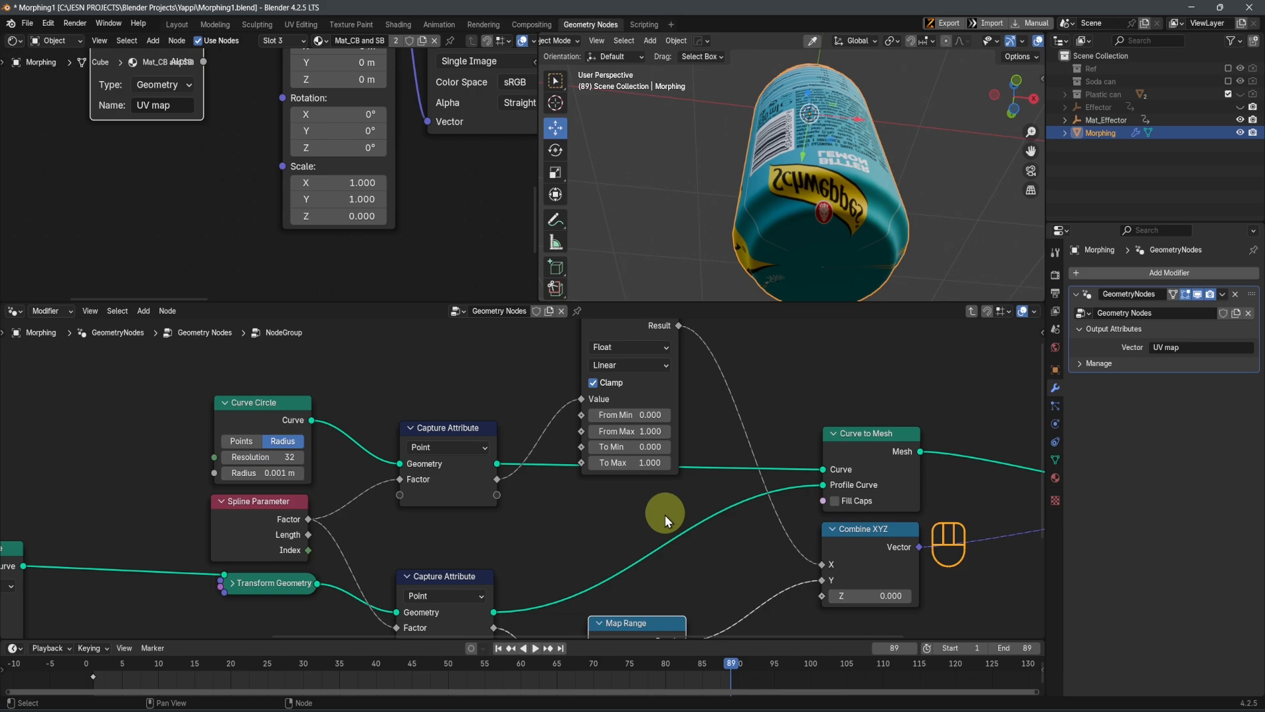
{"action": "scroll", "coordinate": [732, 487], "scroll_direction": "up", "scroll_amount": 2}
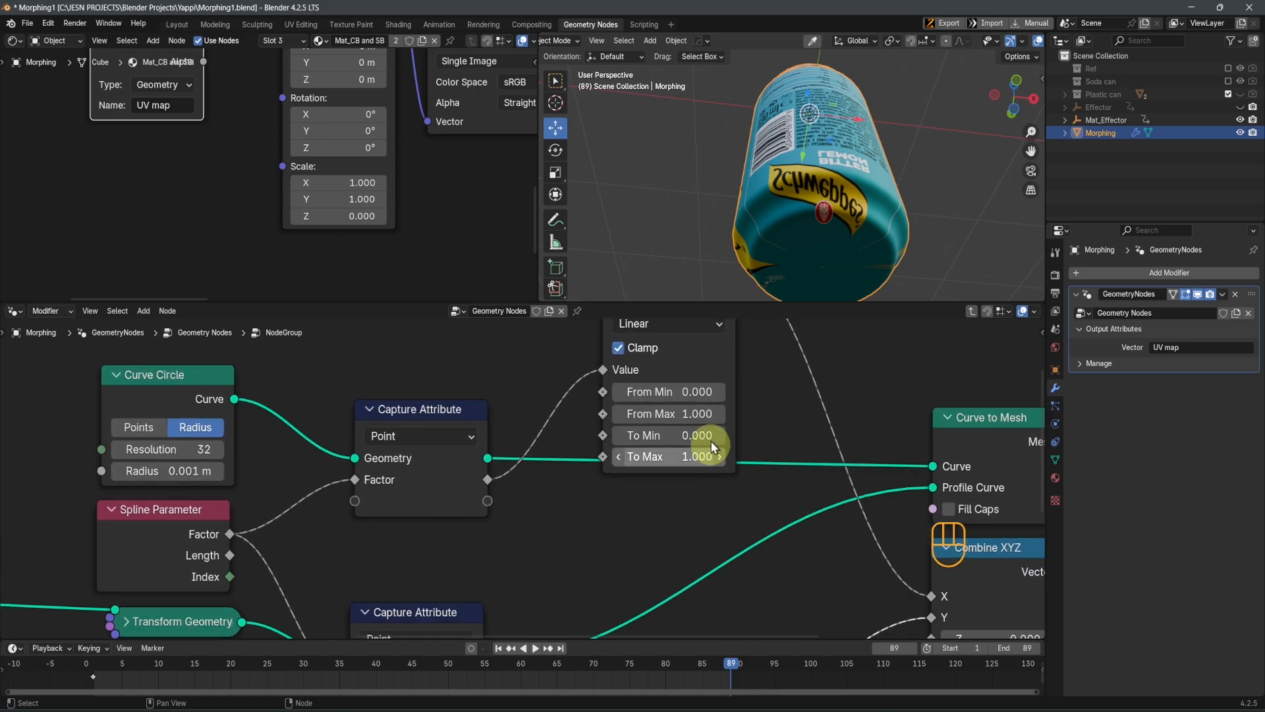
{"action": "left_click", "coordinate": [693, 391]}
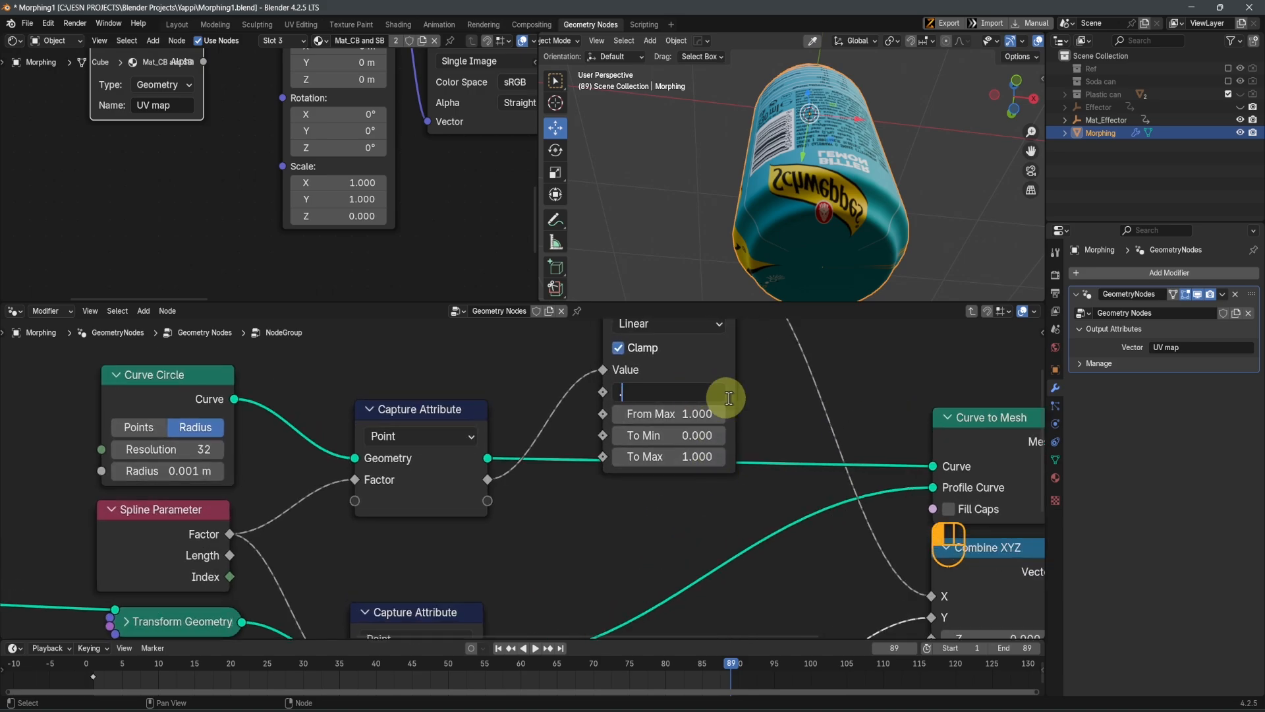
{"action": "type", "text": ".1"}
{"action": "key", "text": "Return"}
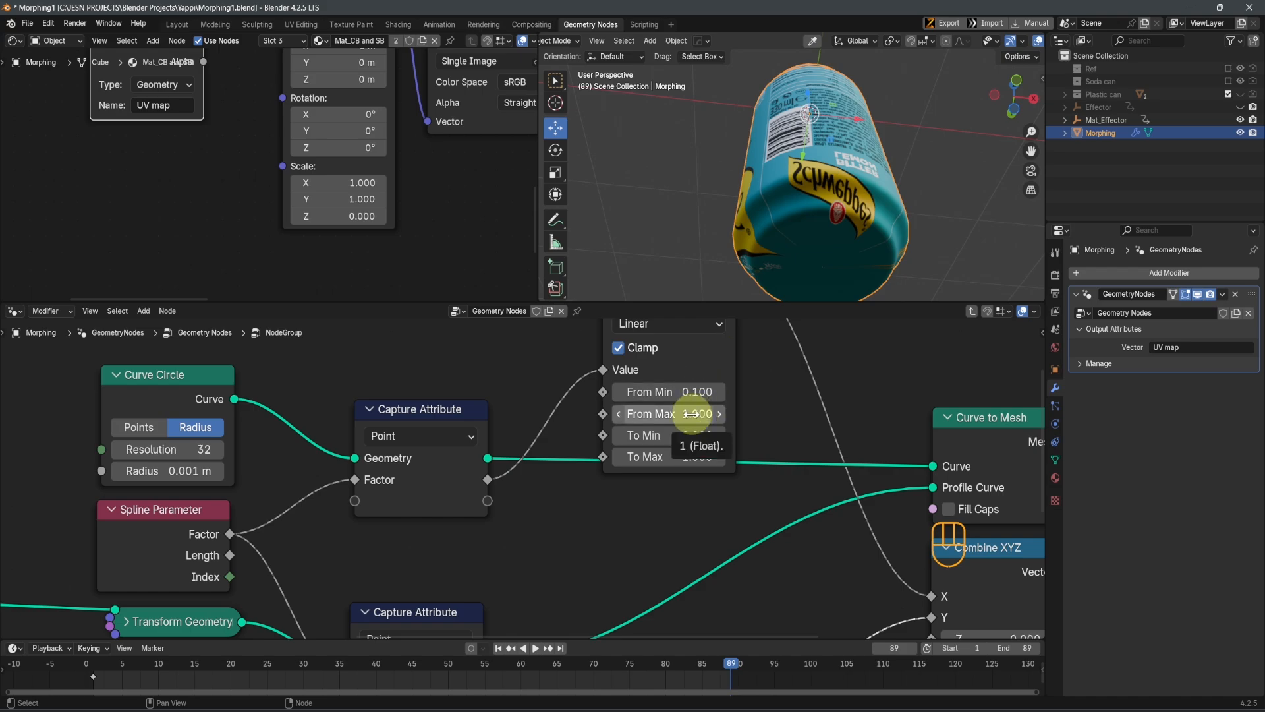
Set From Max to 0 on the Map Range node that feeds the Combine XYZ node's Y input
{"action": "scroll", "coordinate": [683, 468], "scroll_direction": "down", "scroll_amount": 1}
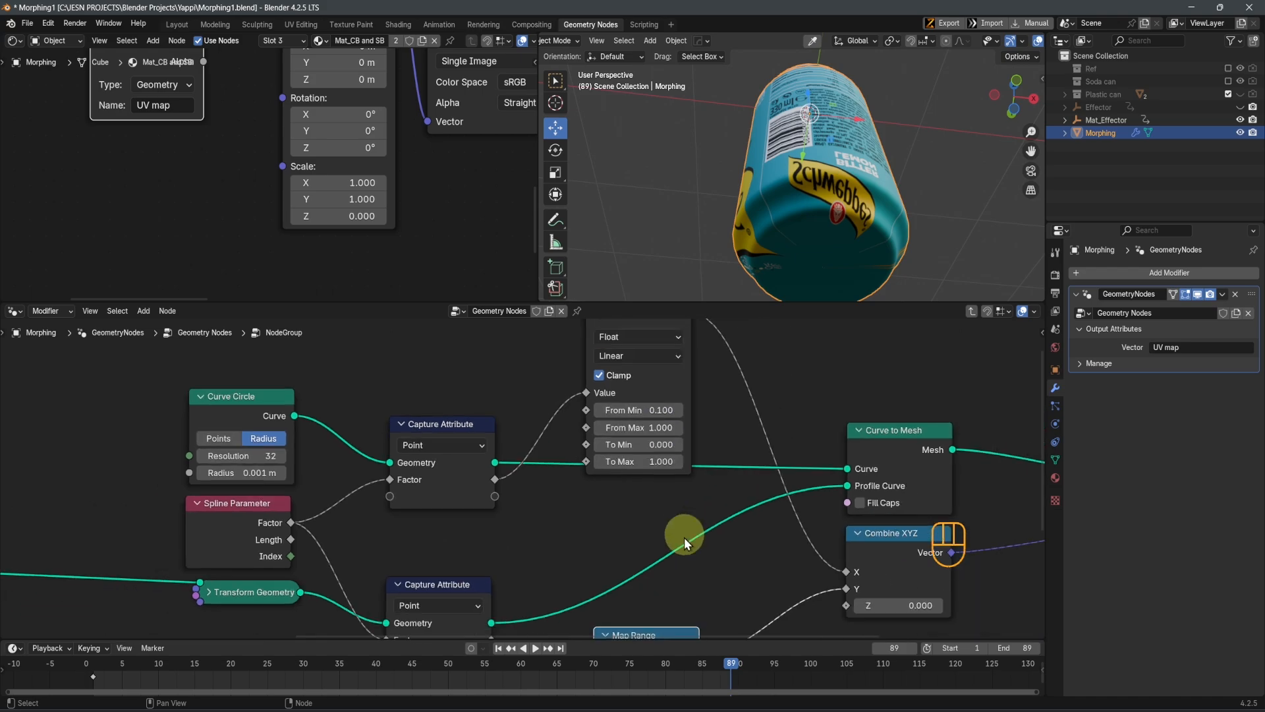
{"action": "scroll", "coordinate": [684, 543], "scroll_direction": "down", "scroll_amount": 1}
{"action": "middle_click_drag", "start_coordinate": [656, 589], "coordinate": [661, 350]}
{"action": "scroll", "coordinate": [665, 486], "scroll_direction": "up", "scroll_amount": 4}
{"action": "left_click", "coordinate": [689, 520]}
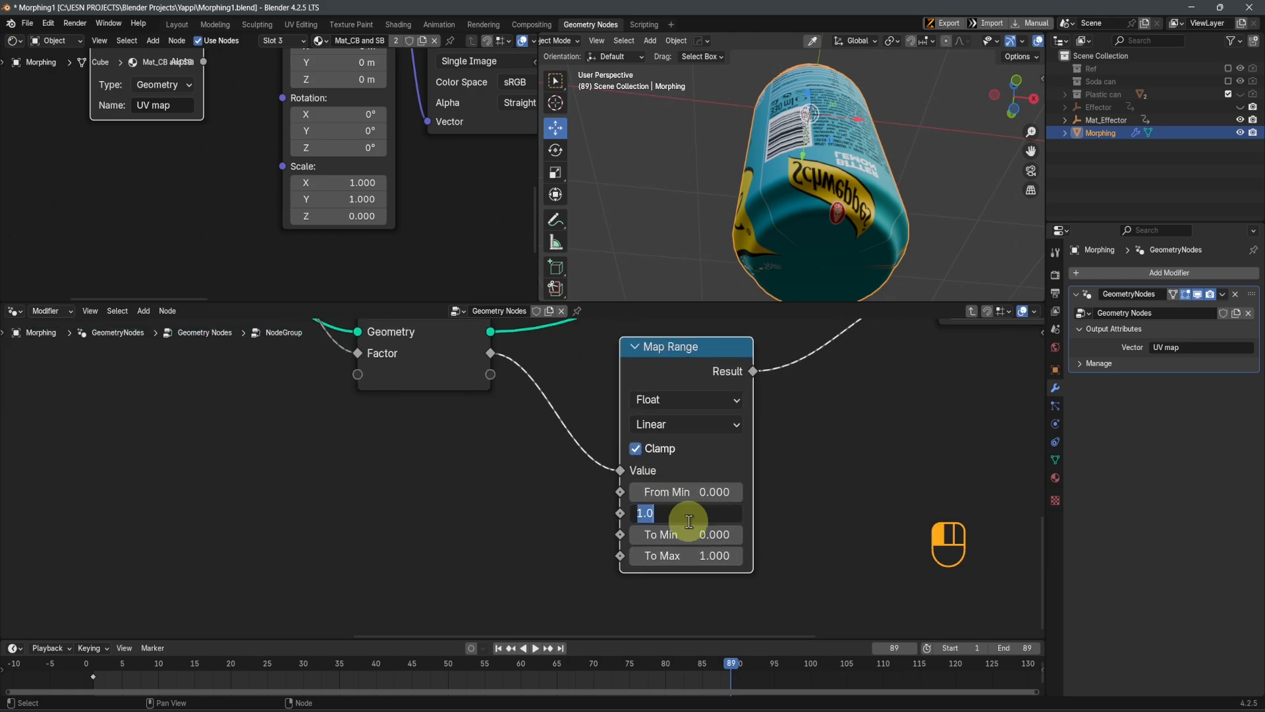
{"action": "type", "text": "0"}
{"action": "key", "text": "Return"}
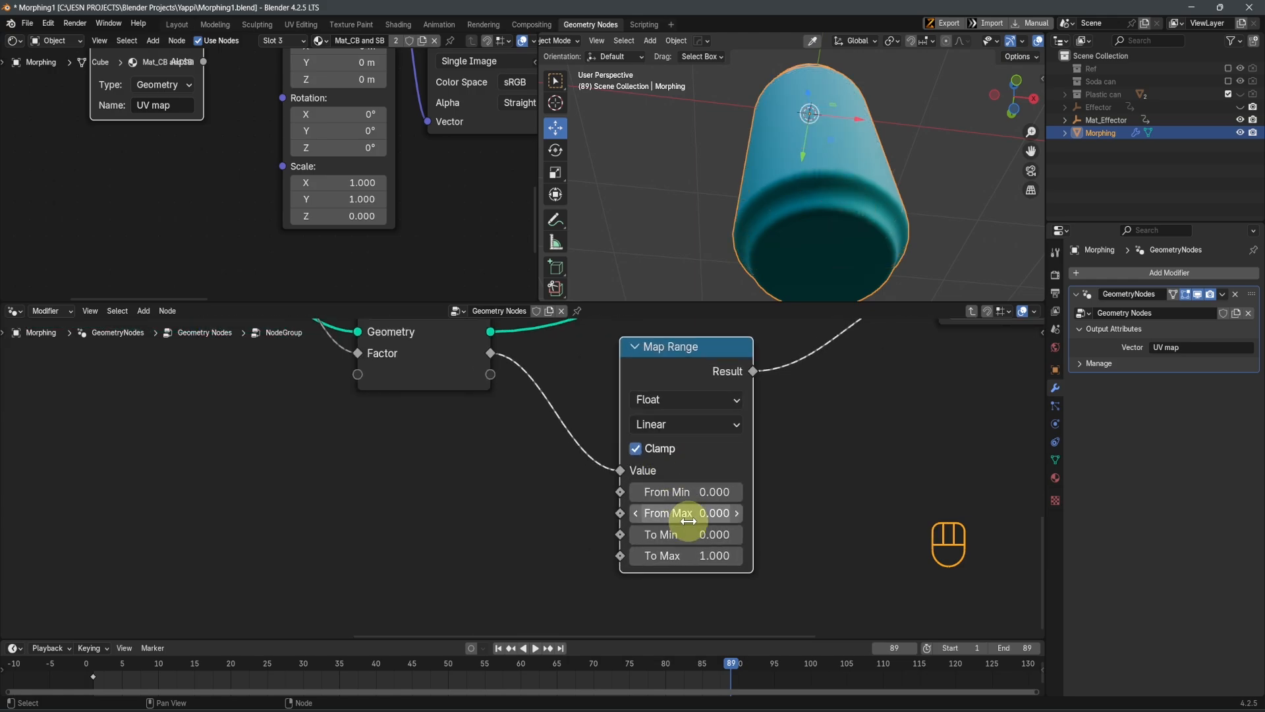
Set From Min to 0.75 on the Map Range node feeding Y and check the label on the can from the front and side
{"action": "middle_click_drag", "start_coordinate": [768, 62], "coordinate": [805, 187]}
{"action": "key", "text": "KP_1"}
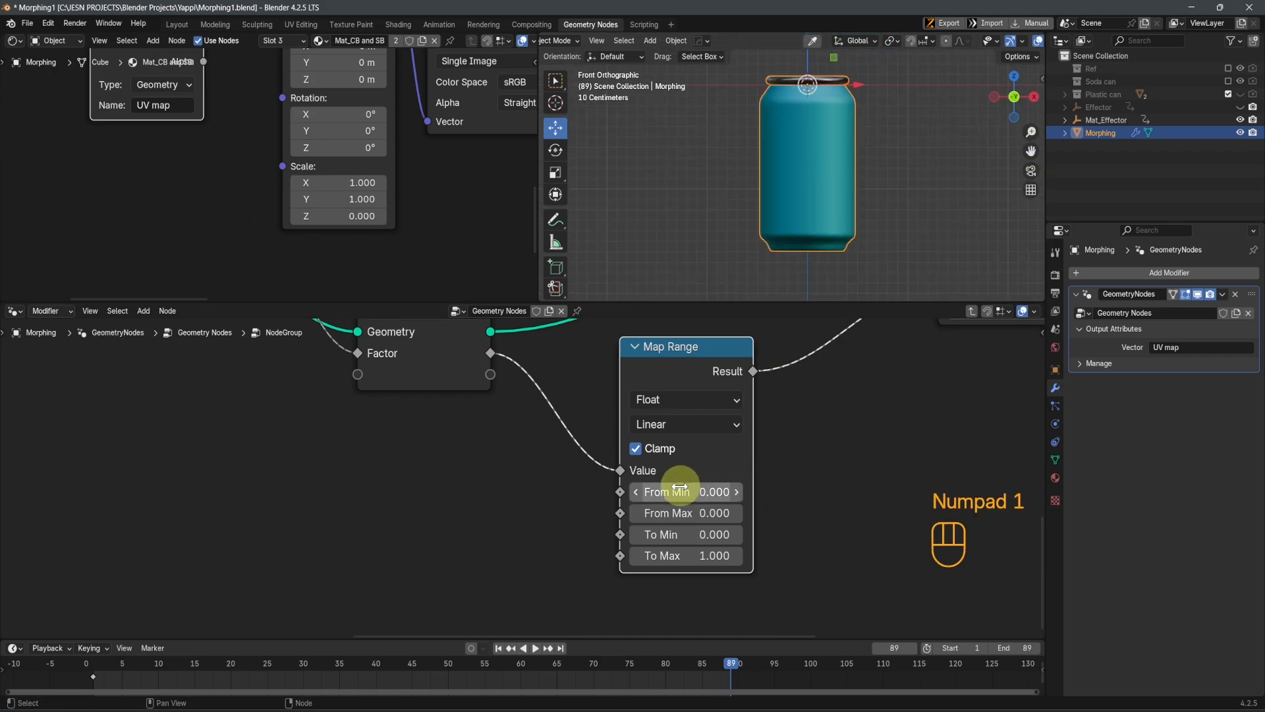
{"action": "left_click", "coordinate": [681, 491]}
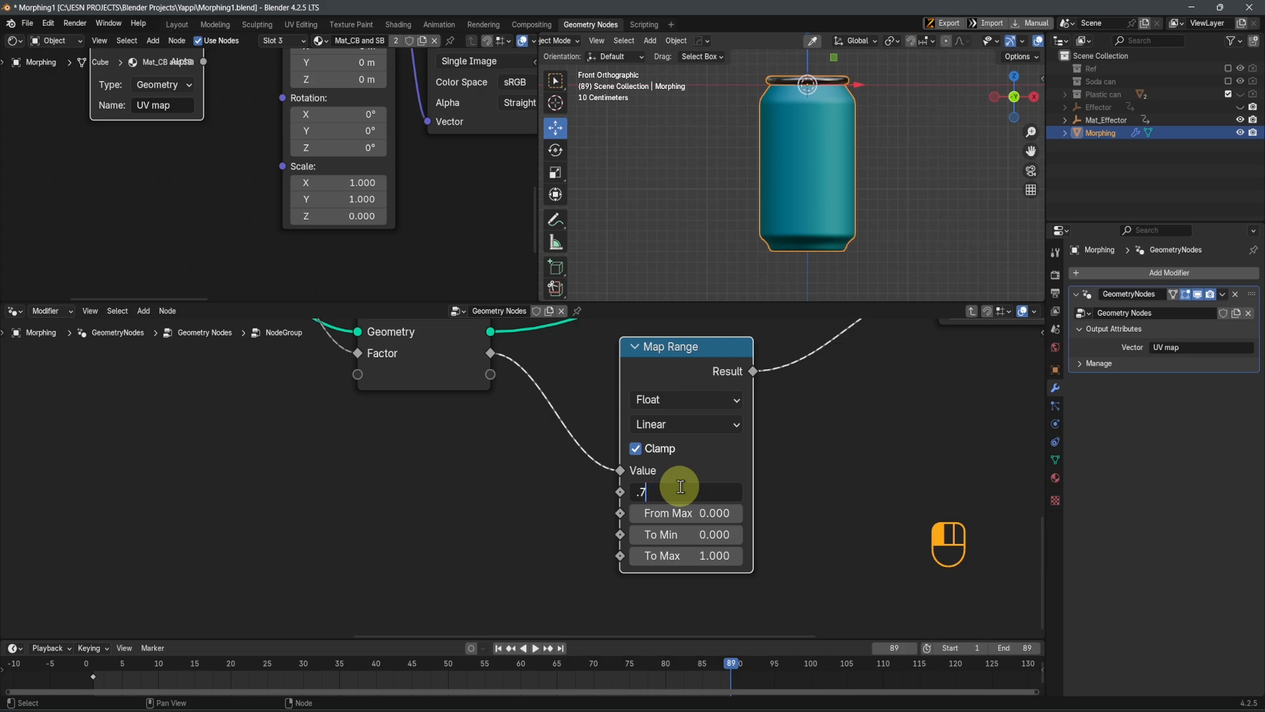
{"action": "type", "text": ".75"}
{"action": "key", "text": "Return"}
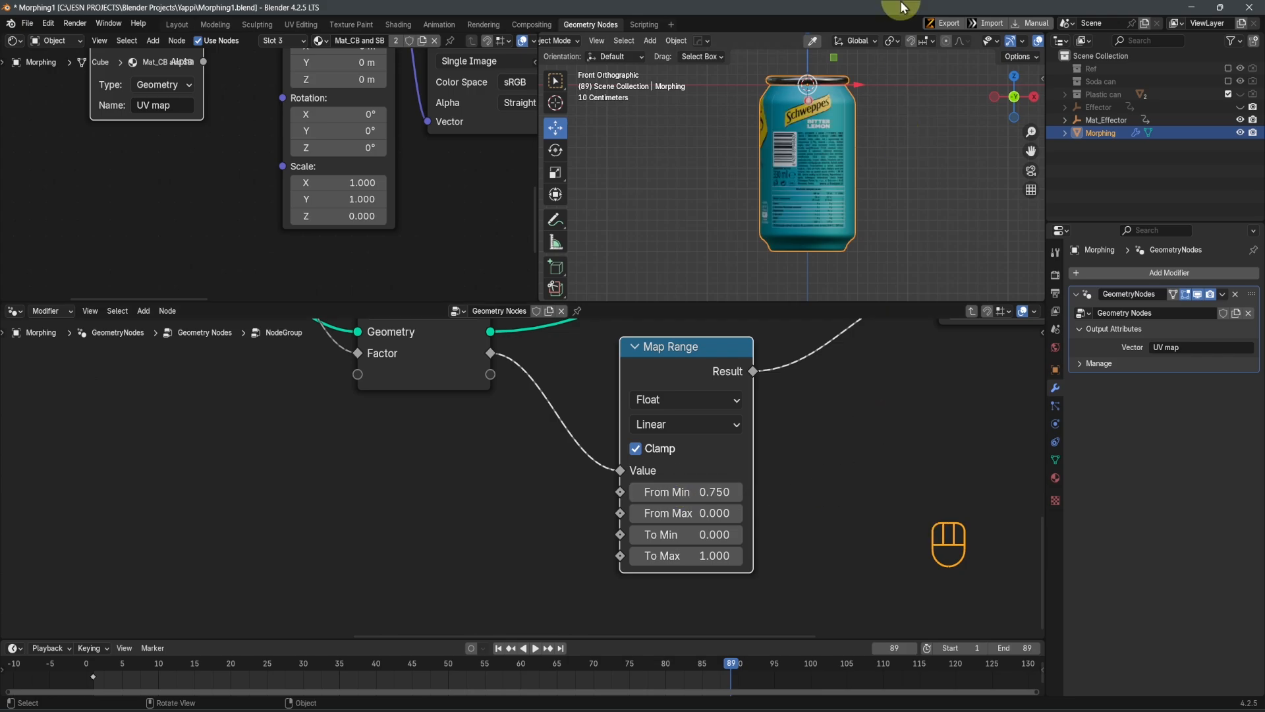
{"action": "middle_click_drag", "start_coordinate": [785, 145], "coordinate": [791, 189]}
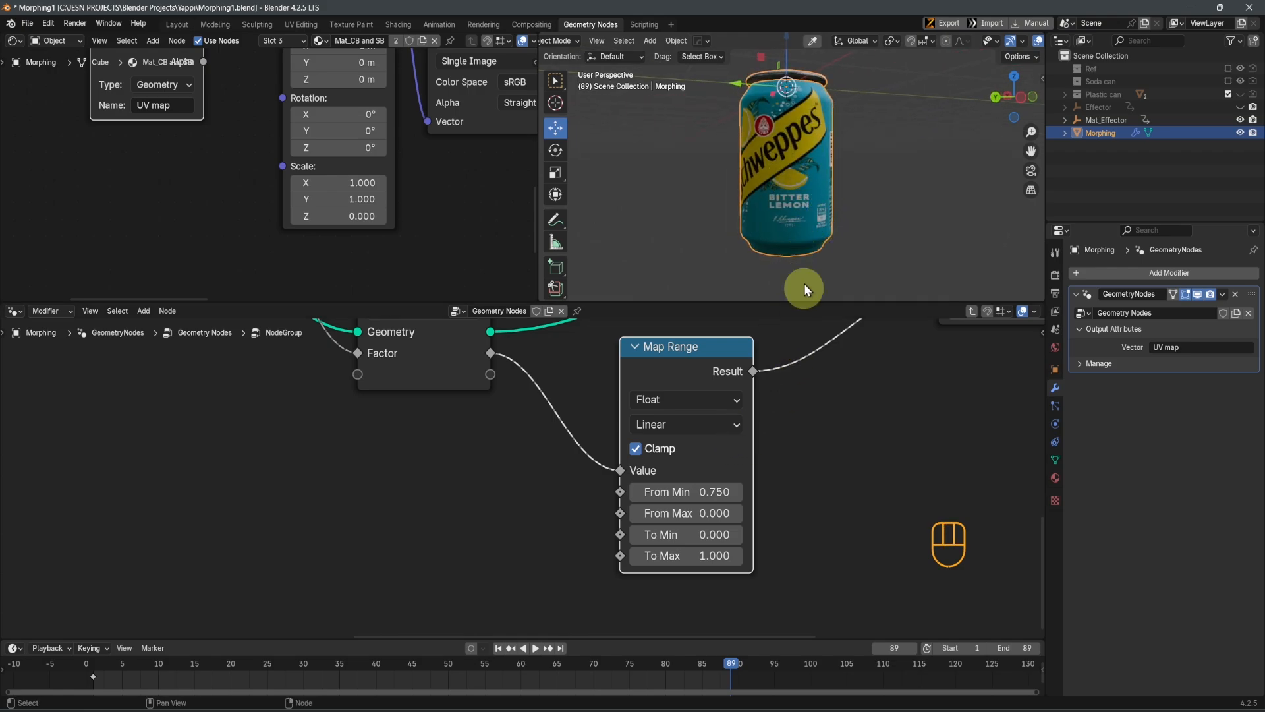
{"action": "middle_click_drag", "start_coordinate": [836, 231], "coordinate": [758, 228]}
{"action": "scroll", "coordinate": [418, 169], "scroll_direction": "down", "scroll_amount": 6}
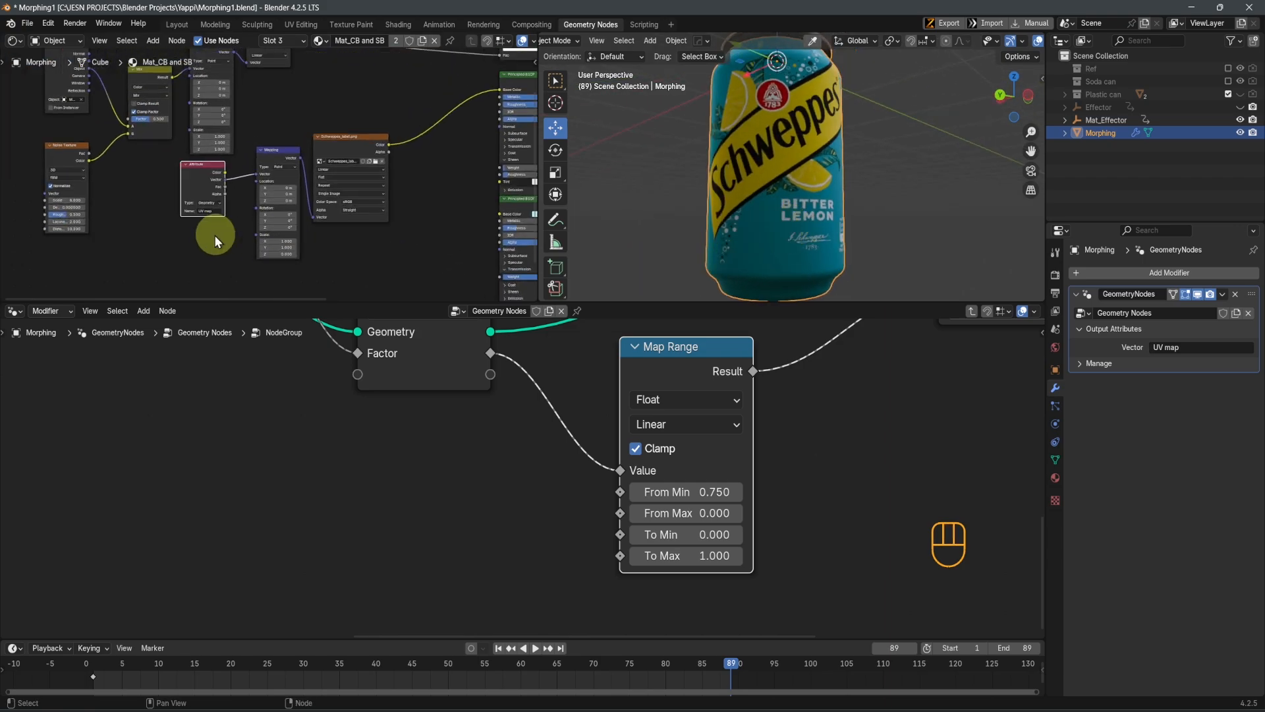
Set Roughness to 0.587 on the Principled BSDF that receives the Schweppes label image as its base color
{"action": "scroll", "coordinate": [249, 240], "scroll_direction": "up", "scroll_amount": 5}
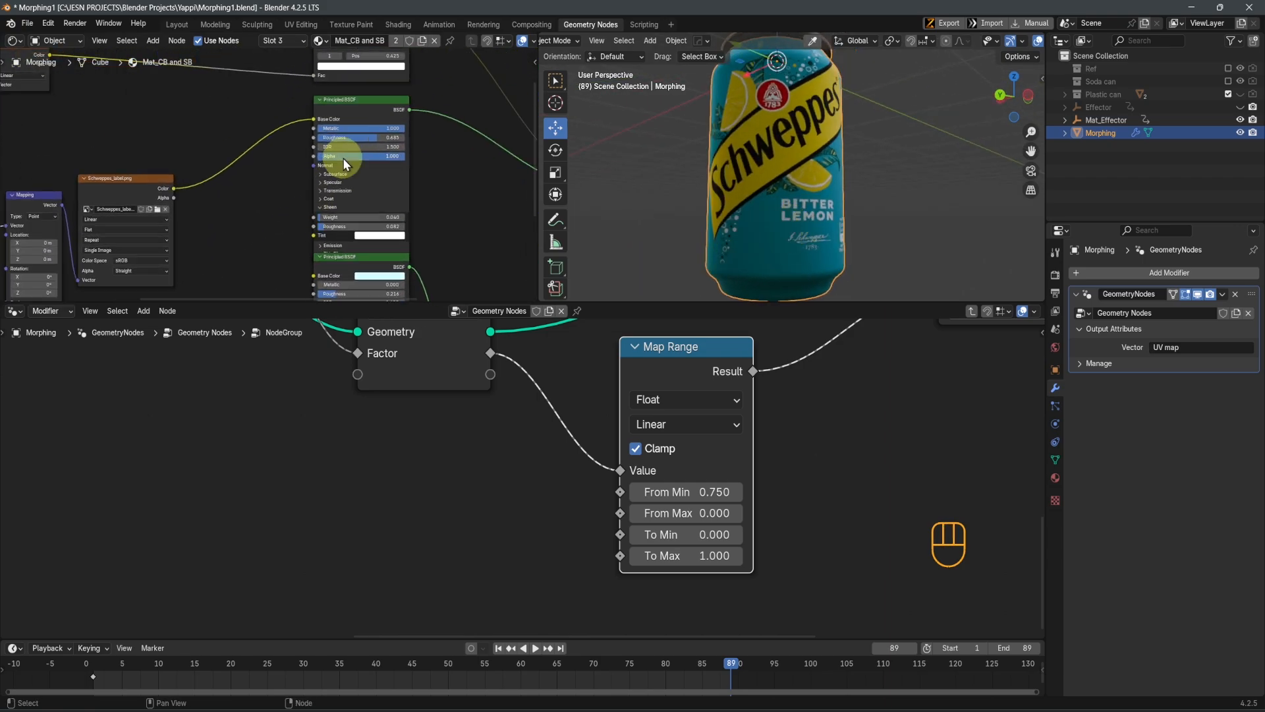
{"action": "scroll", "coordinate": [285, 206], "scroll_direction": "up", "scroll_amount": 1}
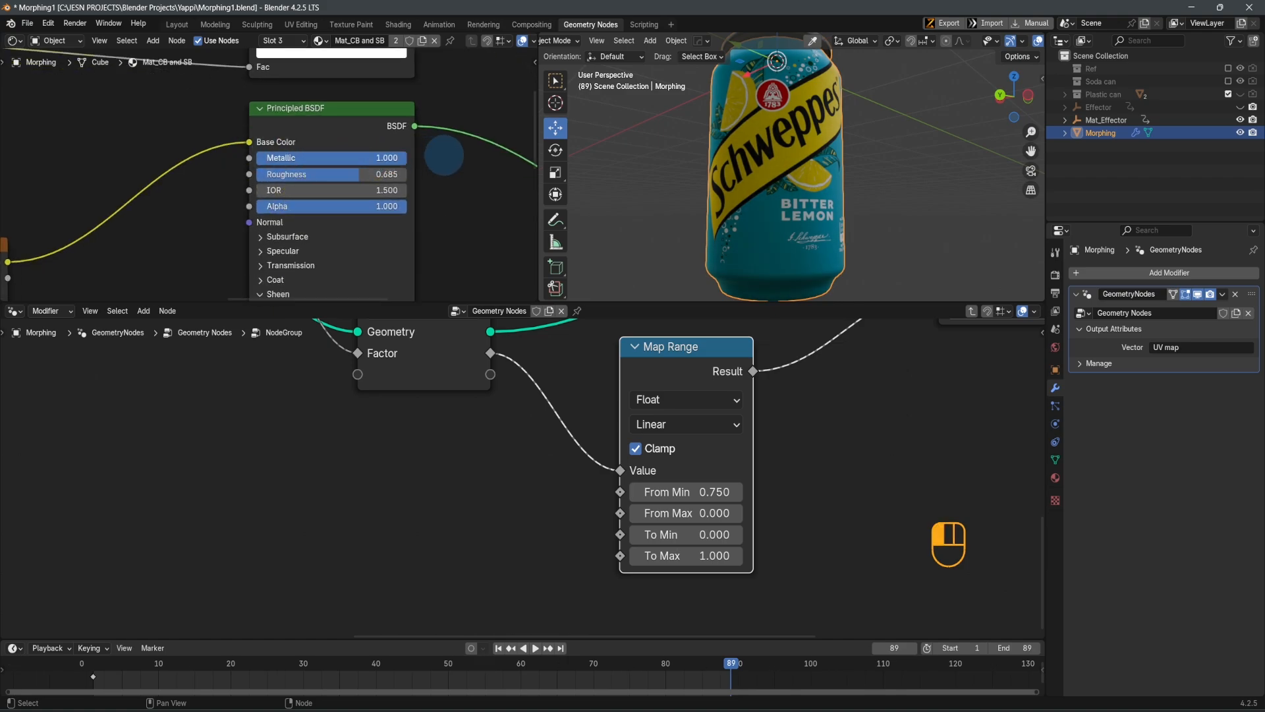
{"action": "mouse_move", "coordinate": [325, 175]}
{"action": "left_mouse_down"}
{"action": "mouse_move", "coordinate": [306, 188]}
{"action": "mouse_move", "coordinate": [353, 176]}
{"action": "left_mouse_up"}
{"action": "middle_click_drag", "start_coordinate": [686, 198], "coordinate": [778, 245]}
{"action": "middle_click_drag", "start_coordinate": [305, 264], "coordinate": [291, 226]}
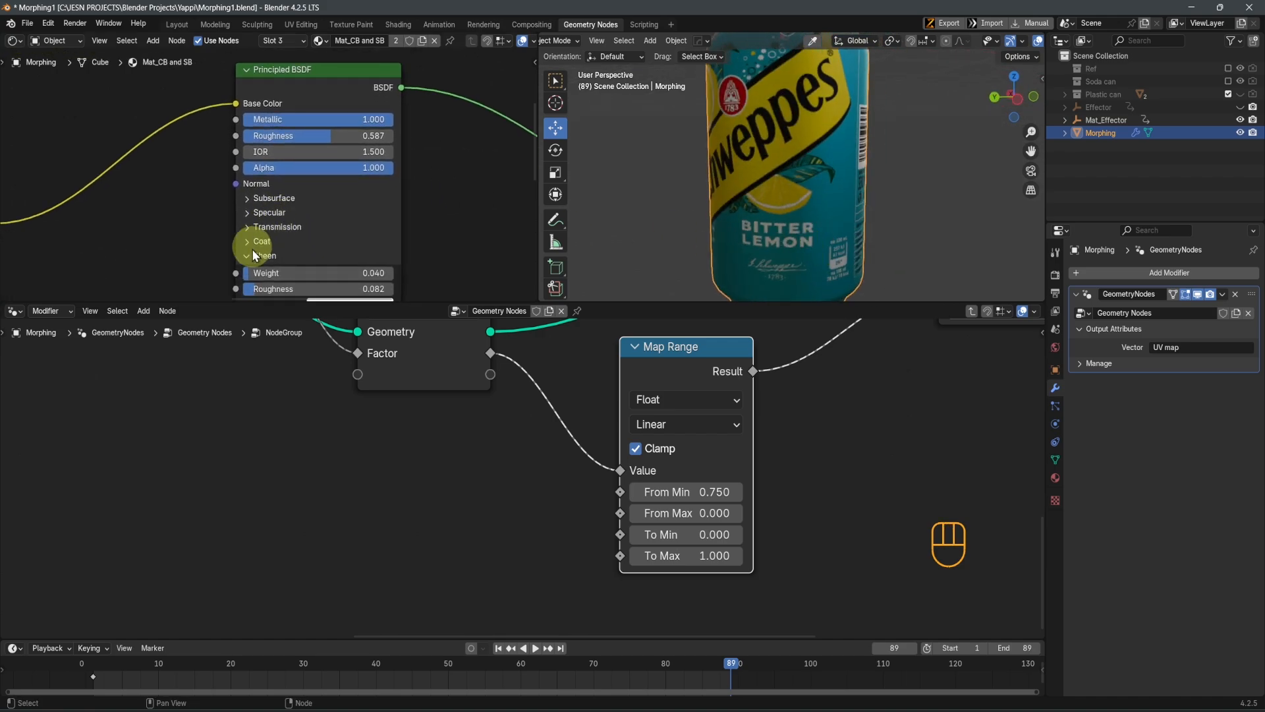
{"action": "scroll", "coordinate": [252, 246], "scroll_direction": "up", "scroll_amount": 2}
{"action": "left_click", "coordinate": [243, 240]}
{"action": "left_click", "coordinate": [243, 240]}
{"action": "scroll", "coordinate": [304, 221], "scroll_direction": "down", "scroll_amount": 2}
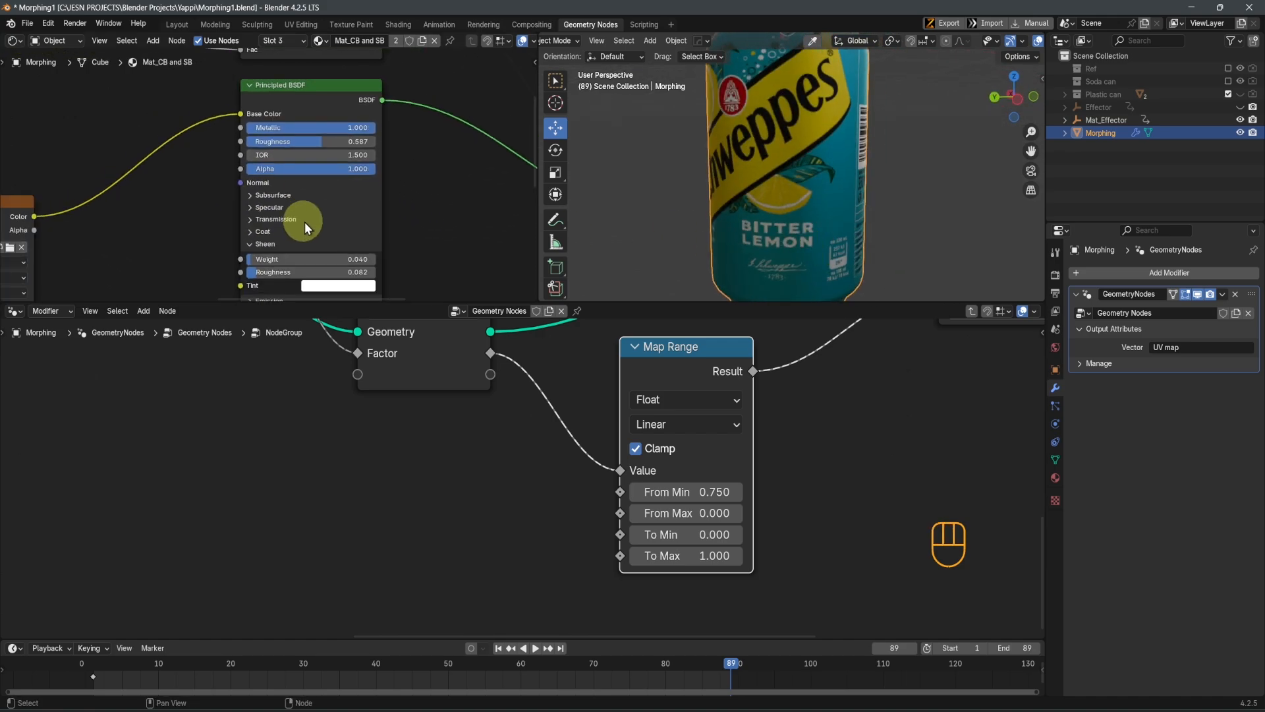
Mark the can's base with a freehand annotation in front view and erase it
{"action": "scroll", "coordinate": [319, 216], "scroll_direction": "down", "scroll_amount": 2}
{"action": "middle_click_drag", "start_coordinate": [776, 209], "coordinate": [832, 169]}
{"action": "scroll", "coordinate": [824, 170], "scroll_direction": "down", "scroll_amount": 2}
{"action": "middle_click_drag", "start_coordinate": [812, 175], "coordinate": [798, 216], "text": "shift"}
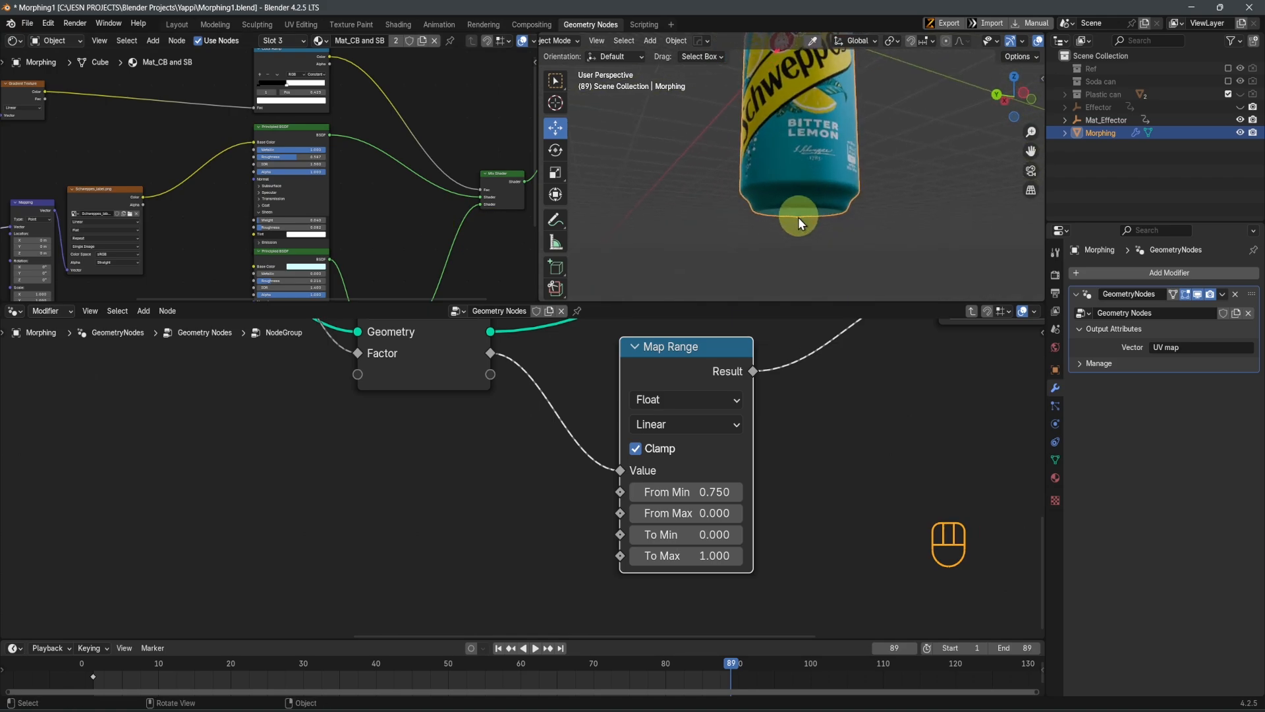
{"action": "key", "text": "KP_1"}
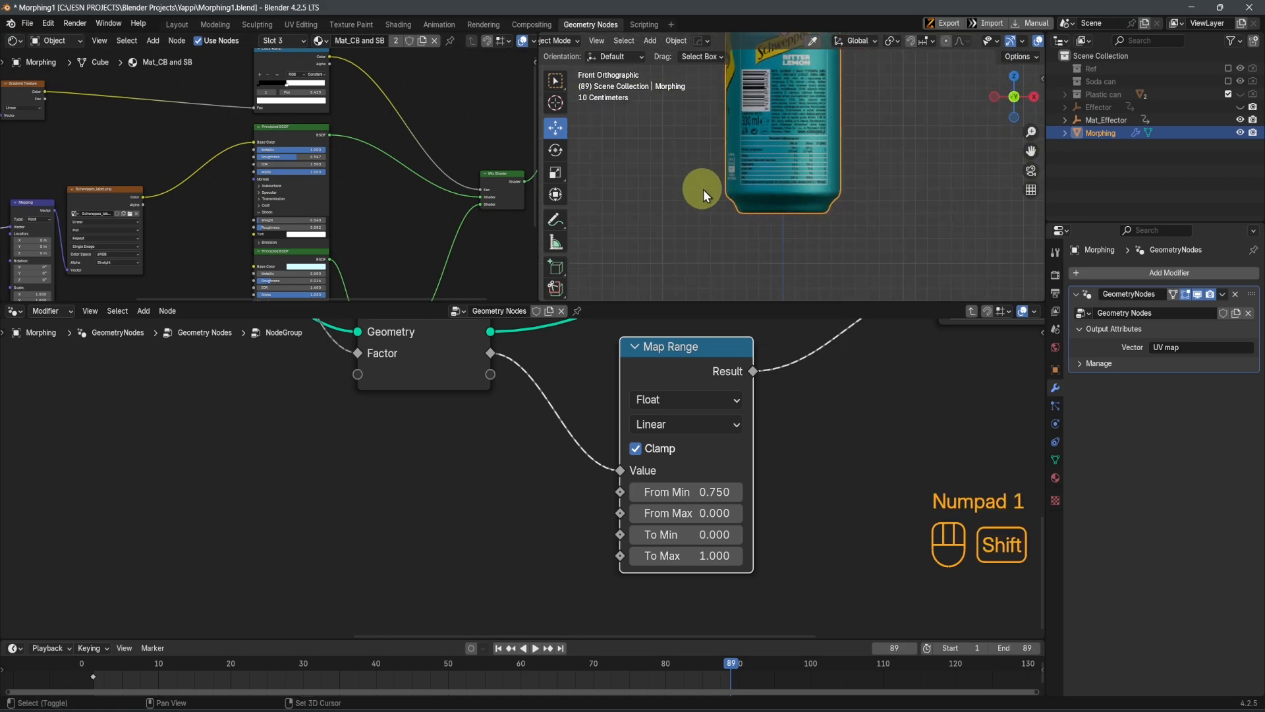
{"action": "key", "text": "d"}
{"action": "mouse_move", "coordinate": [710, 185]}
{"action": "left_mouse_down"}
{"action": "mouse_move", "coordinate": [860, 188]}
{"action": "mouse_move", "coordinate": [836, 234]}
{"action": "left_mouse_up"}
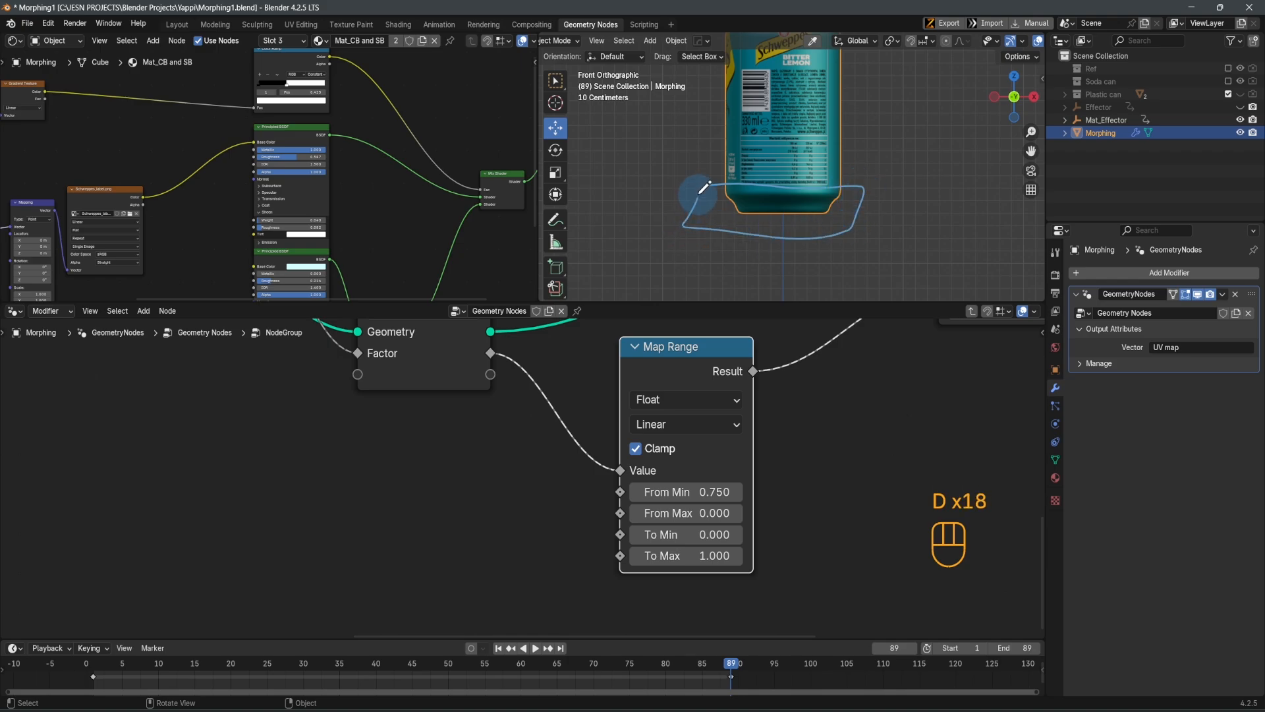
{"action": "scroll", "coordinate": [870, 206], "scroll_direction": "down", "scroll_amount": 3}
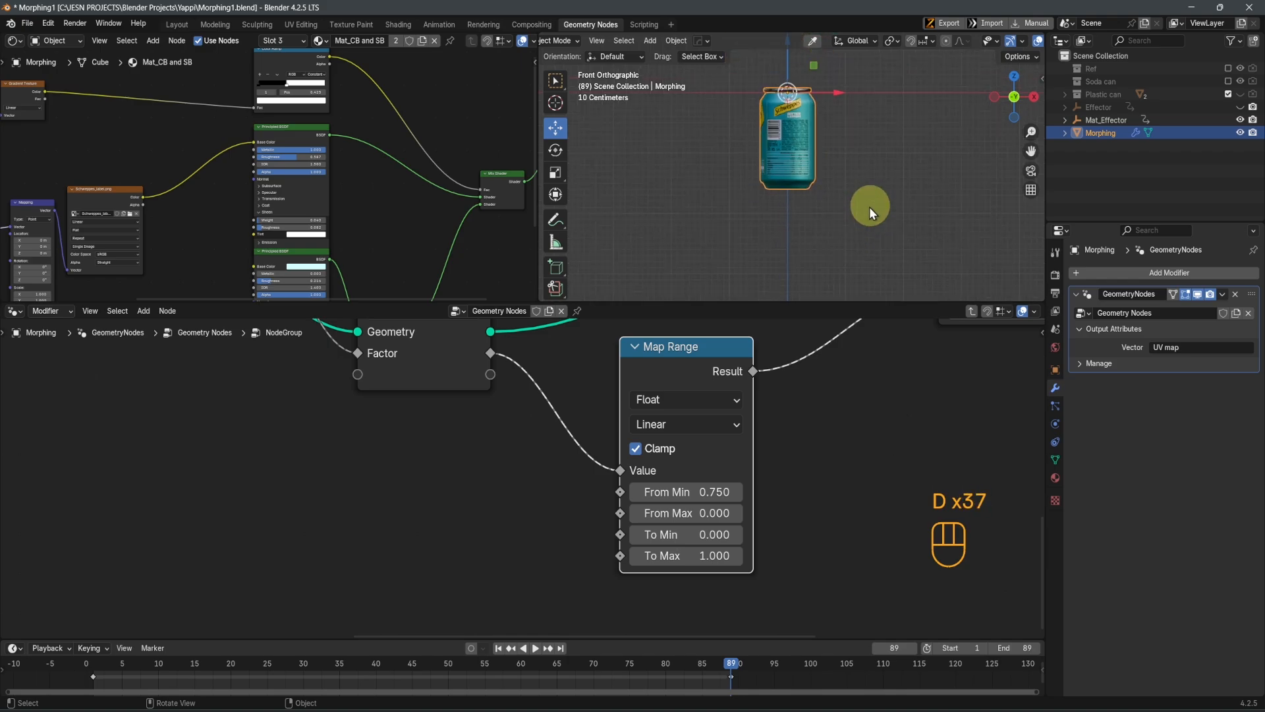
Play the morph animation to examine the material transition and stop it at frame 63
{"action": "mouse_move", "coordinate": [823, 209]}
{"action": "middle_mouse_down"}
{"action": "mouse_move", "coordinate": [782, 212]}
{"action": "mouse_move", "coordinate": [857, 208]}
{"action": "mouse_move", "coordinate": [835, 240]}
{"action": "mouse_move", "coordinate": [823, 200]}
{"action": "middle_mouse_up"}
{"action": "key", "text": "space"}
{"action": "scroll", "coordinate": [857, 206], "scroll_direction": "down", "scroll_amount": 3}
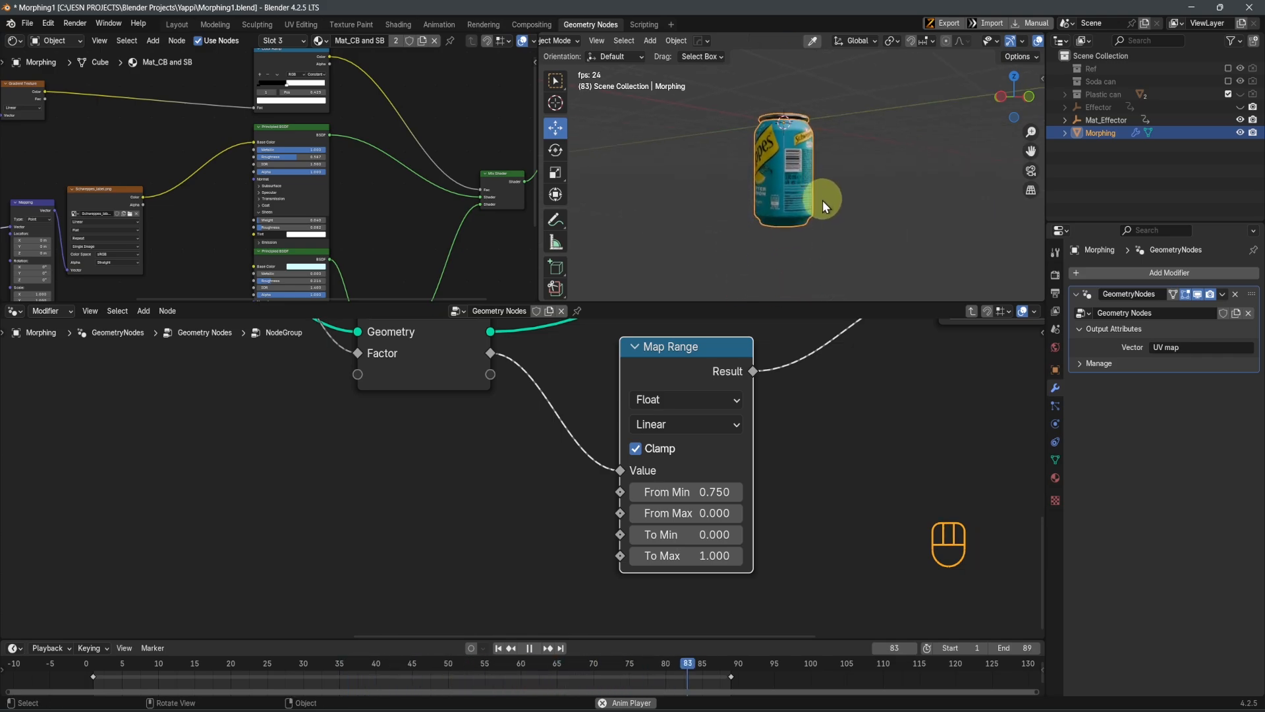
{"action": "scroll", "coordinate": [822, 201], "scroll_direction": "up", "scroll_amount": 2}
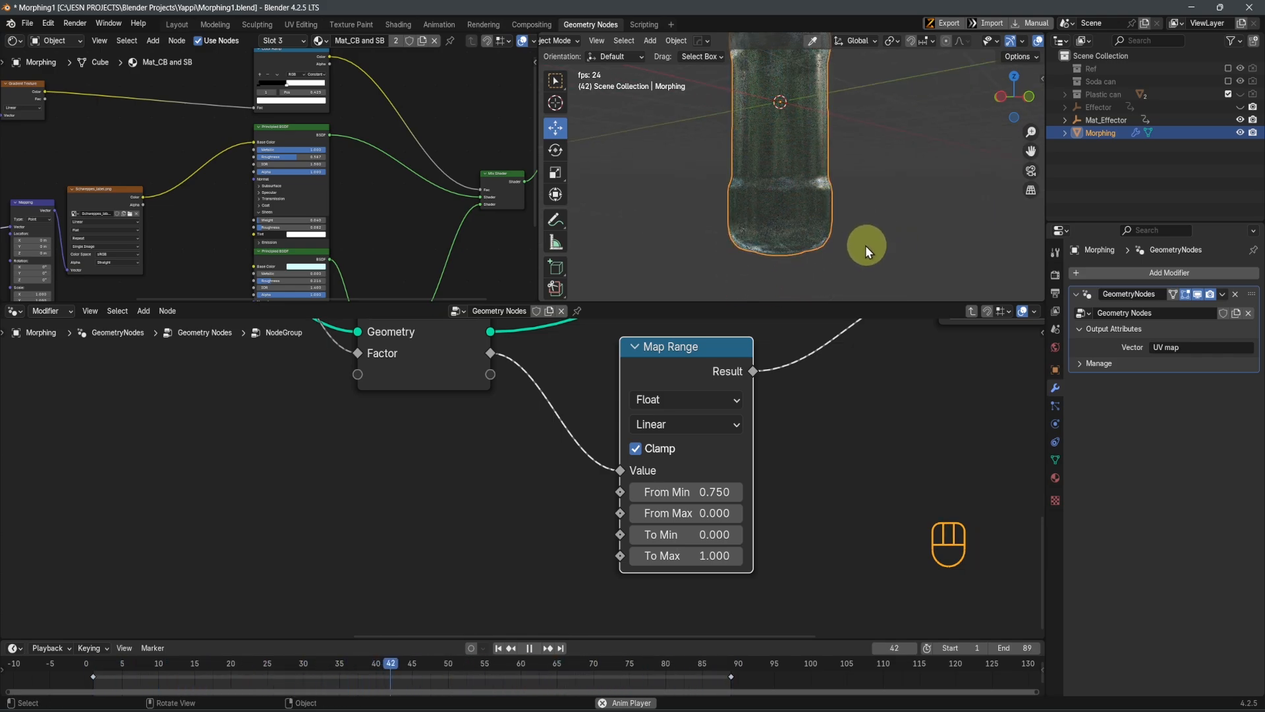
{"action": "key", "text": "space"}
{"action": "scroll", "coordinate": [836, 237], "scroll_direction": "up", "scroll_amount": 4}
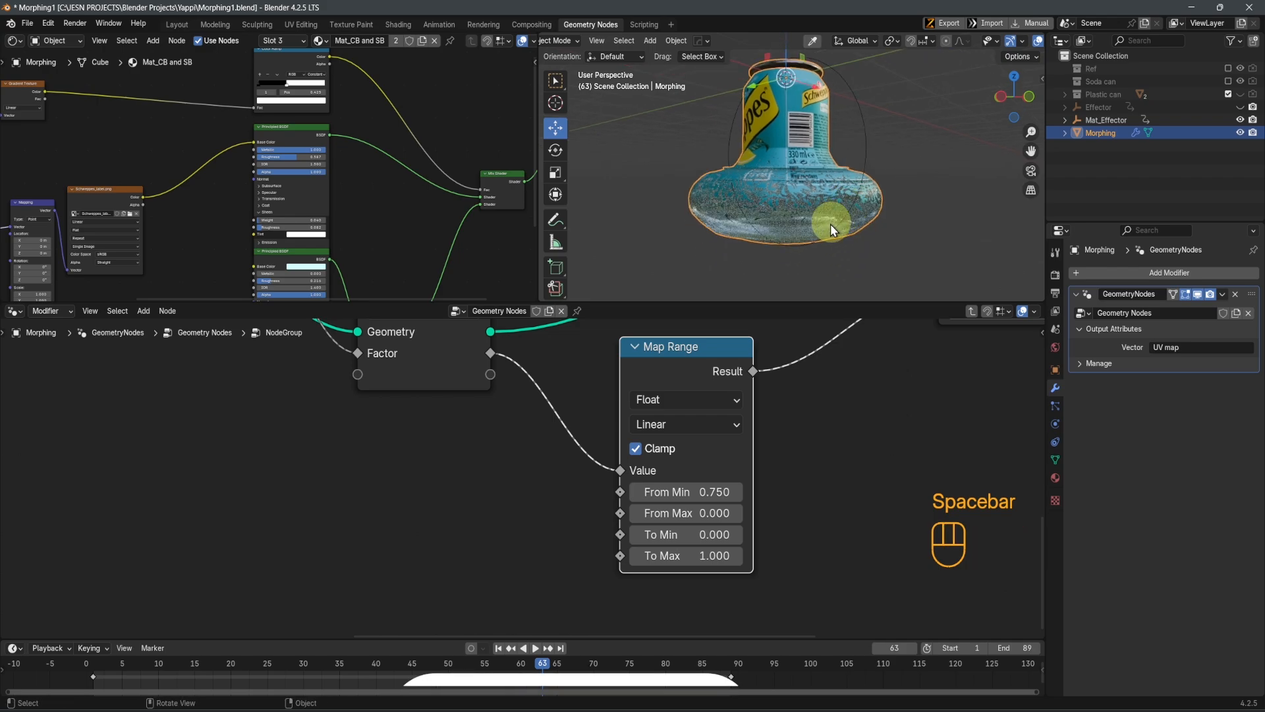
Set the Noise Texture's scale to 4.6 and its detail to 2 in the Mat_CB and SB material
{"action": "scroll", "coordinate": [238, 213], "scroll_direction": "down", "scroll_amount": 2}
{"action": "middle_click_drag", "start_coordinate": [66, 244], "coordinate": [300, 173]}
{"action": "scroll", "coordinate": [301, 173], "scroll_direction": "up", "scroll_amount": 4}
{"action": "middle_click_drag", "start_coordinate": [207, 151], "coordinate": [352, 192]}
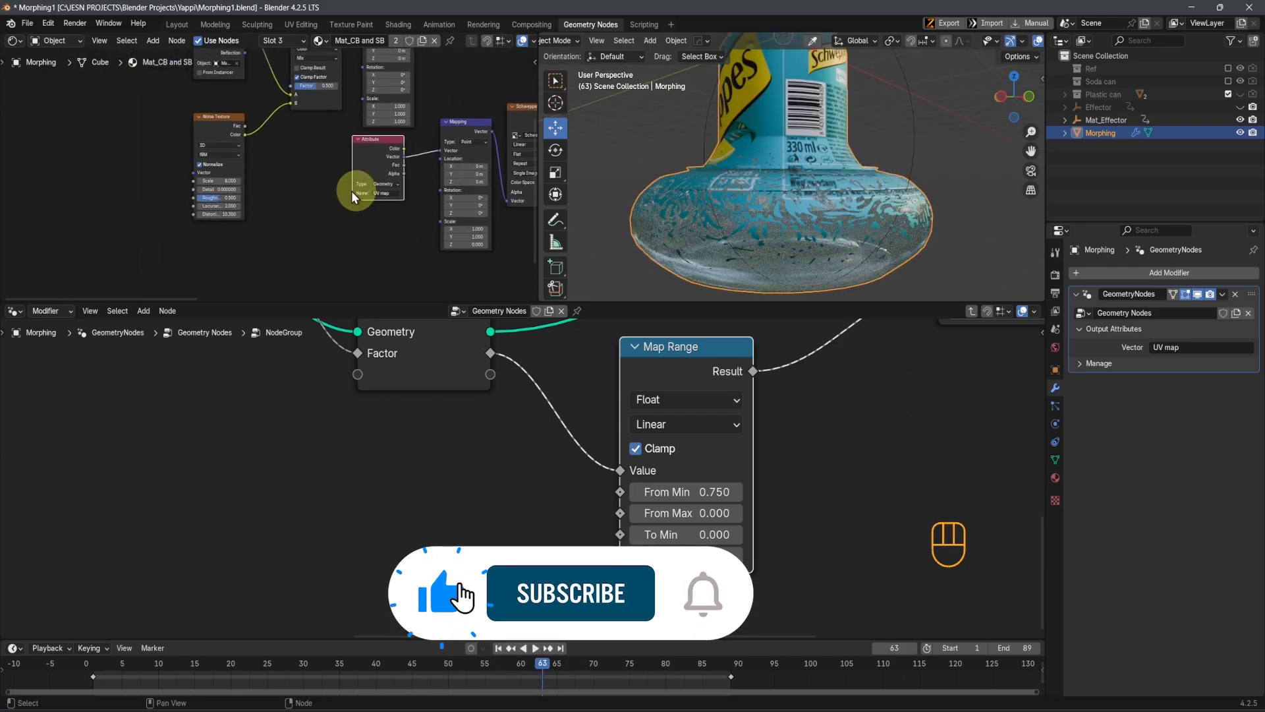
{"action": "scroll", "coordinate": [347, 244], "scroll_direction": "up", "scroll_amount": 4}
{"action": "middle_click_drag", "start_coordinate": [210, 181], "coordinate": [306, 146]}
{"action": "scroll", "coordinate": [401, 196], "scroll_direction": "up", "scroll_amount": 2}
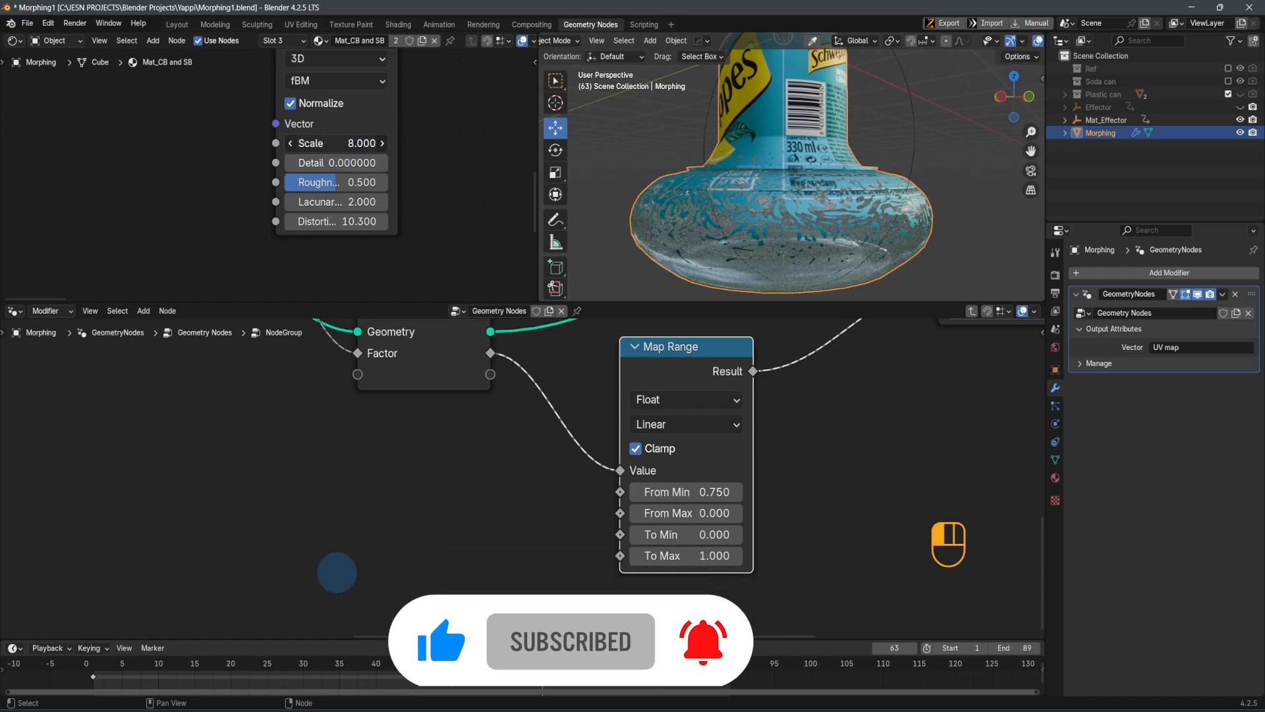
{"action": "left_click_drag", "start_coordinate": [337, 572], "coordinate": [322, 572]}
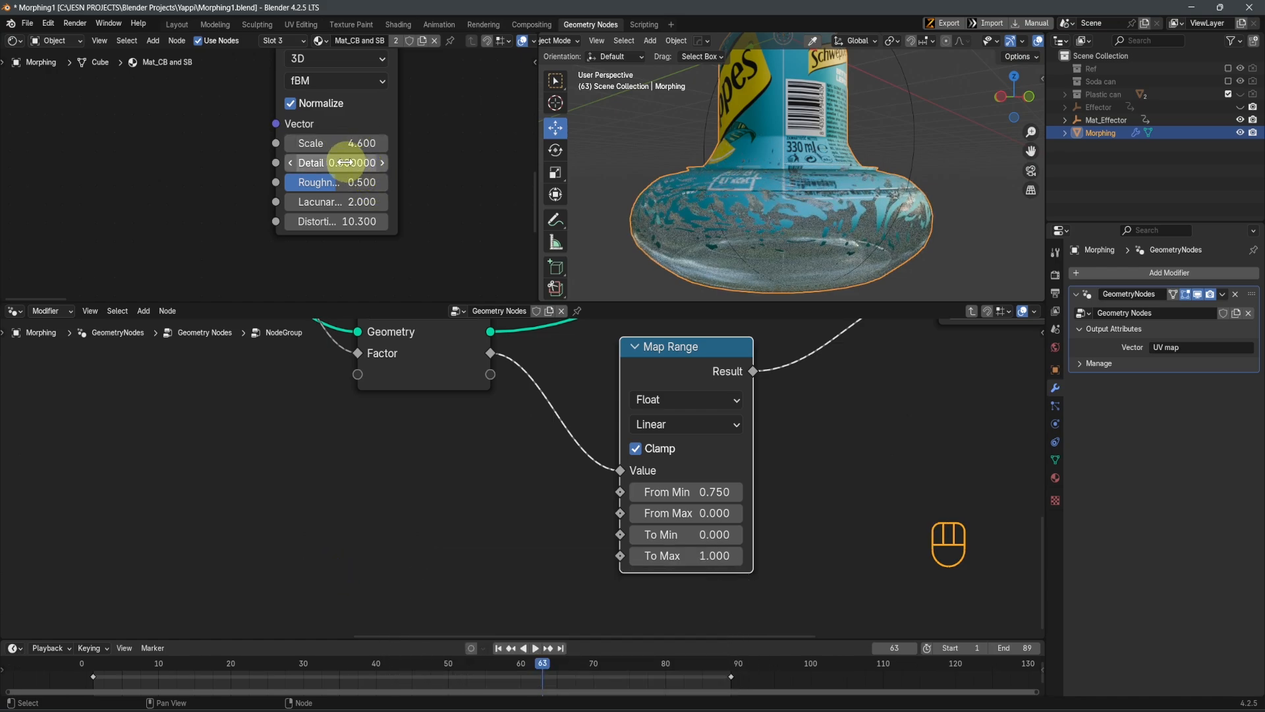
{"action": "key", "text": "Return"}
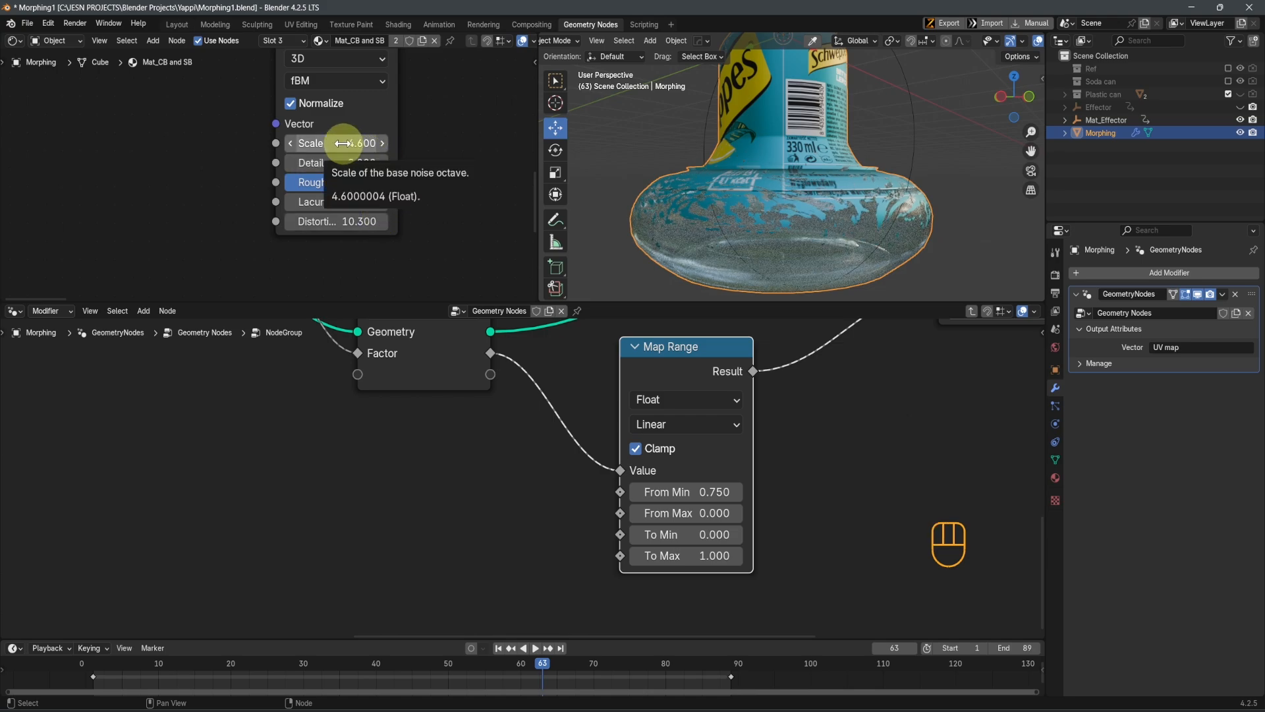
Set the Noise Texture's distortion to 4 and its scale to 2
{"action": "left_click", "coordinate": [338, 226]}
{"action": "type", "text": "2"}
{"action": "key", "text": "Return"}
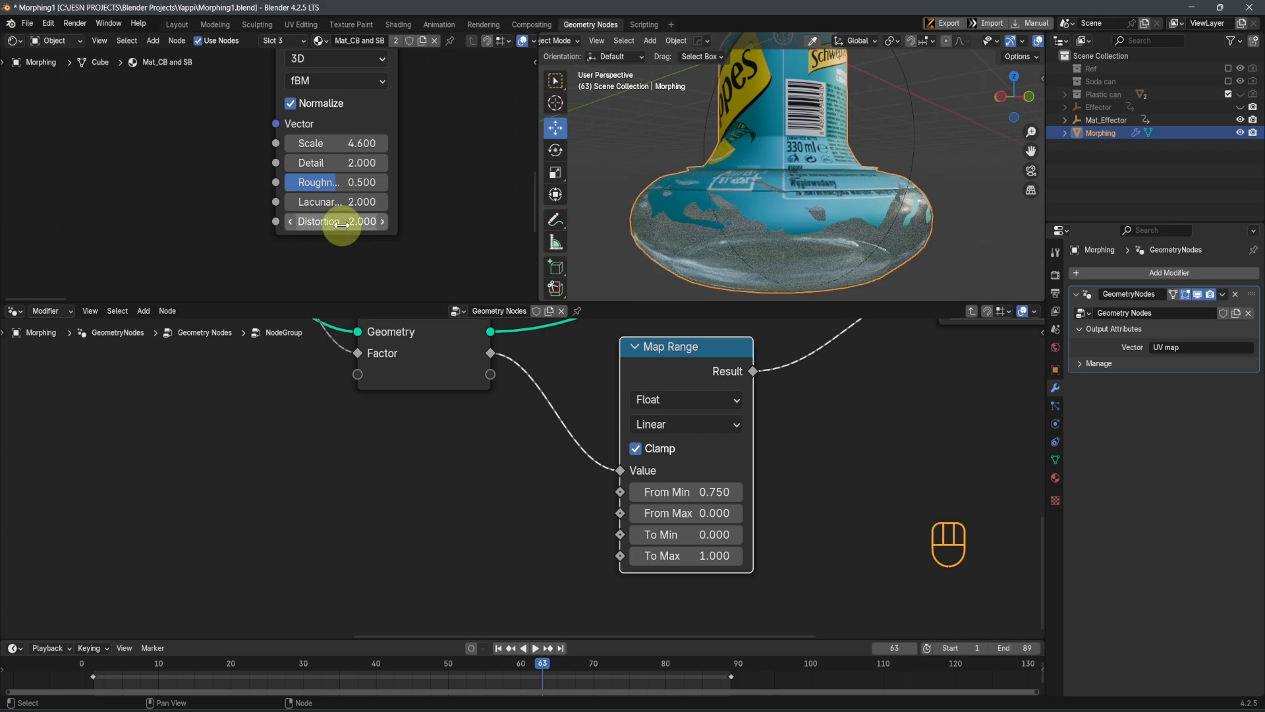
{"action": "type", "text": "4"}
{"action": "key", "text": "Return"}
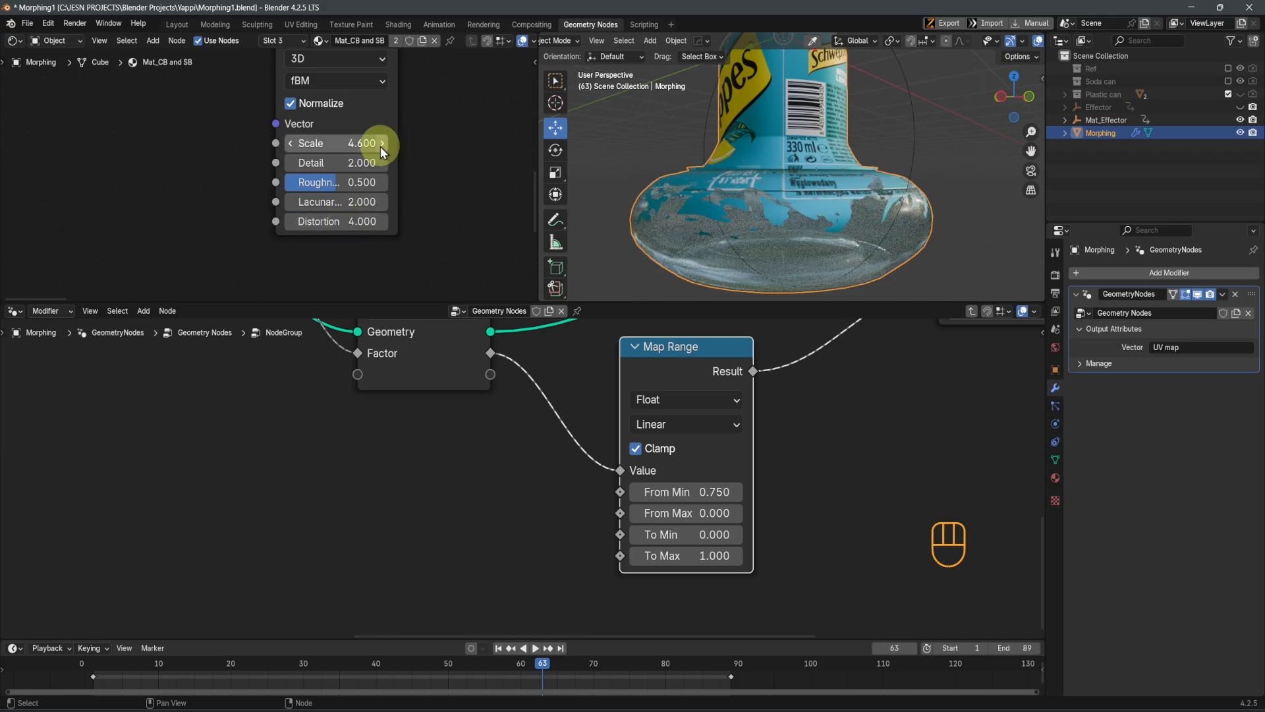
{"action": "key", "text": "Return"}
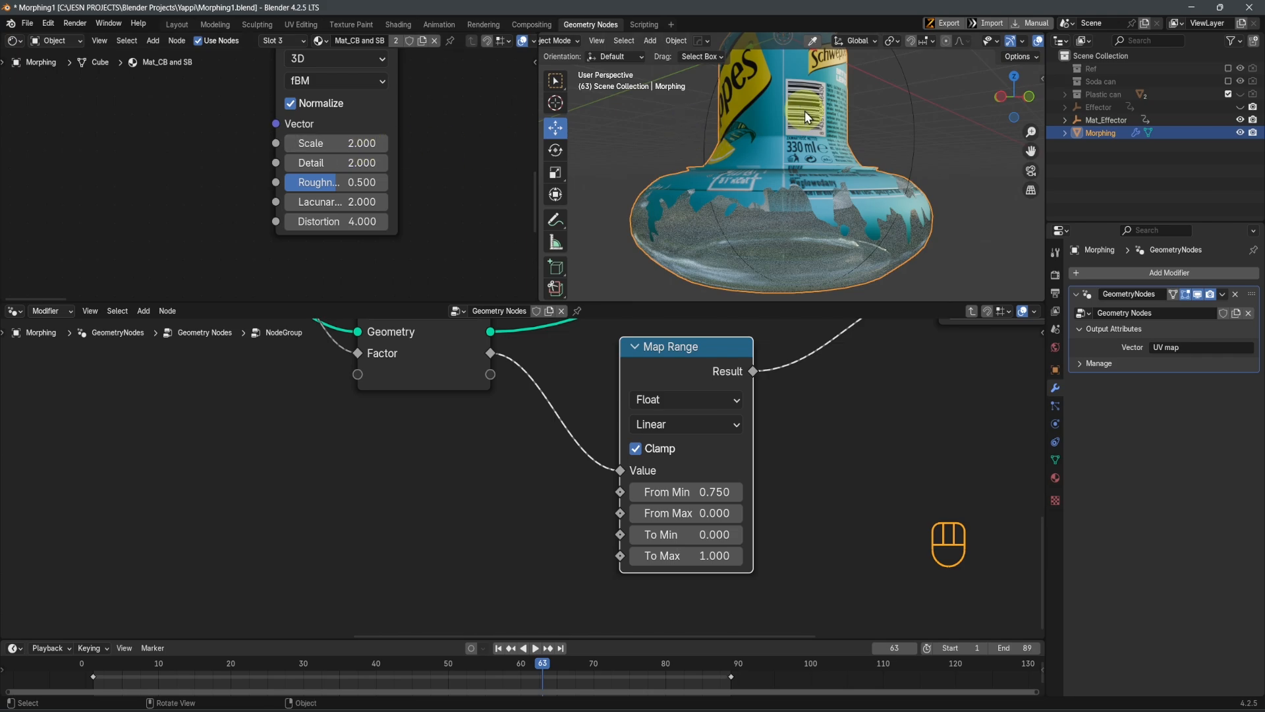
Play the morph animation in a maximized 3D viewport and examine the transition between can and bottle in front view and from an angle
{"action": "scroll", "coordinate": [804, 111], "scroll_direction": "down", "scroll_amount": 4}
{"action": "middle_click_drag", "start_coordinate": [845, 191], "coordinate": [837, 223]}
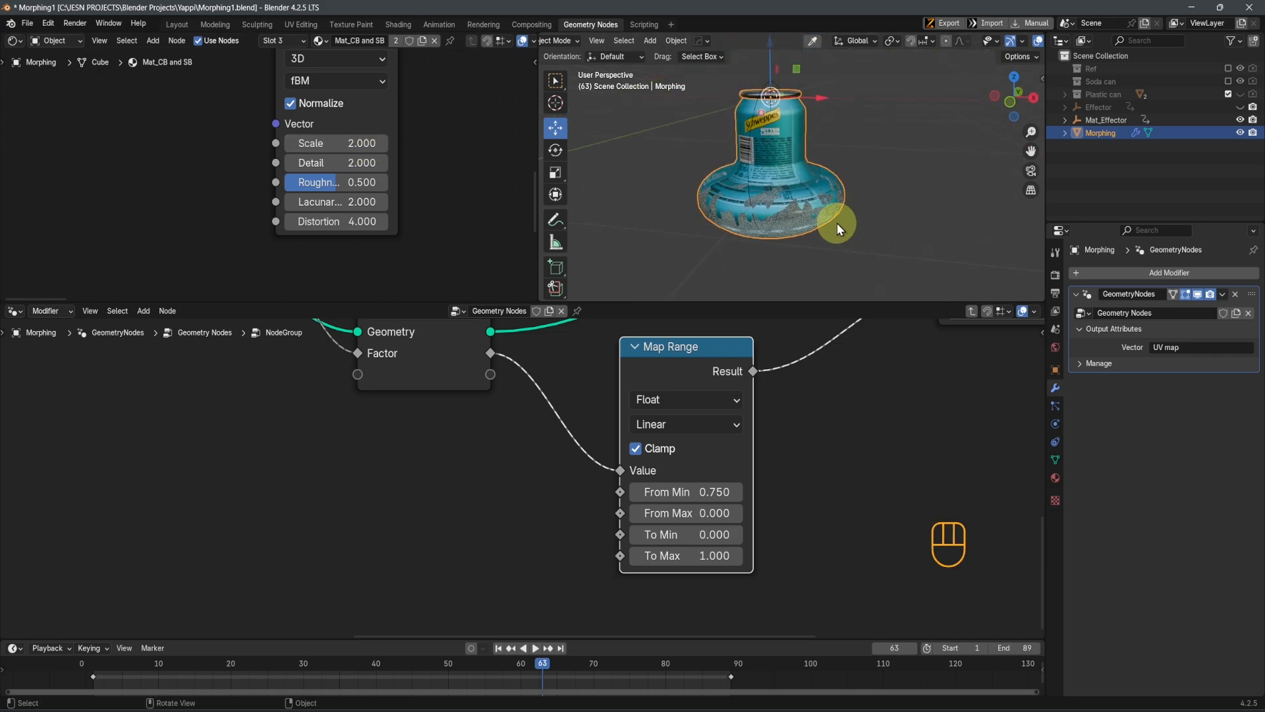
{"action": "key", "text": "space"}
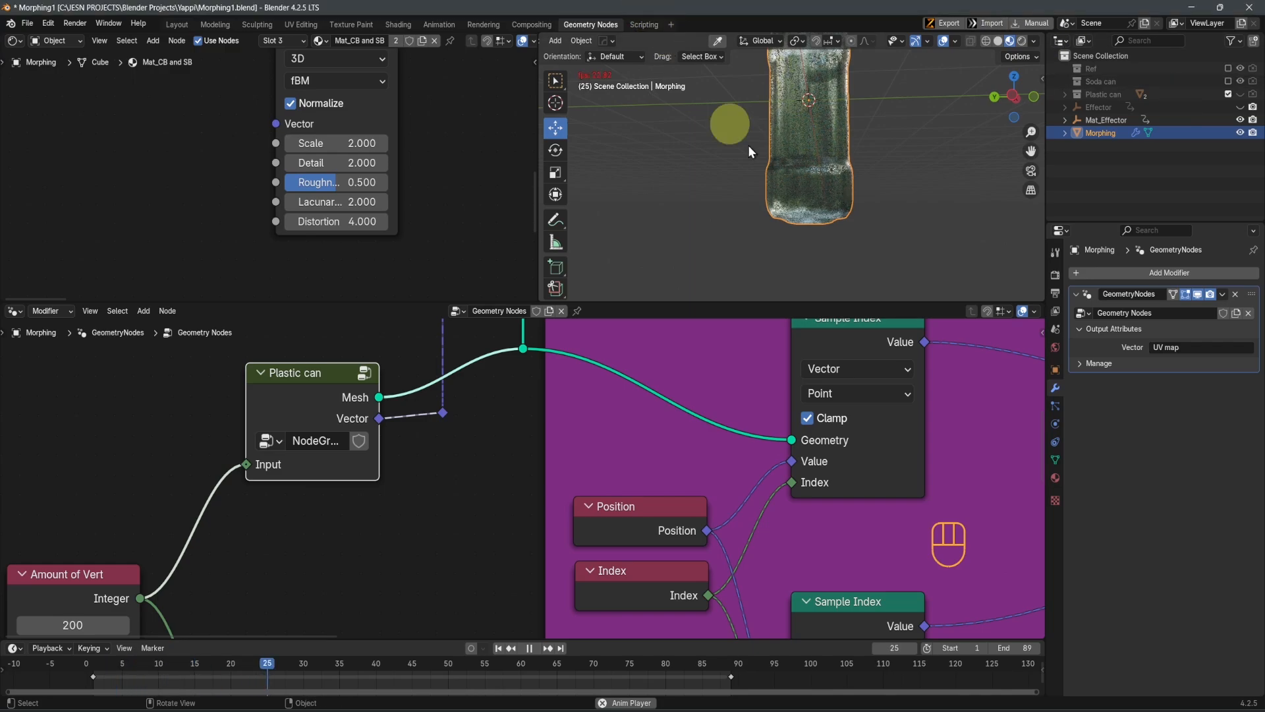
{"action": "key", "text": "ctrl+space"}
{"action": "scroll", "coordinate": [769, 271], "scroll_direction": "down", "scroll_amount": 4}
{"action": "middle_click_drag", "start_coordinate": [768, 267], "coordinate": [760, 296], "text": "shift"}
{"action": "middle_click_drag", "start_coordinate": [761, 297], "coordinate": [760, 305]}
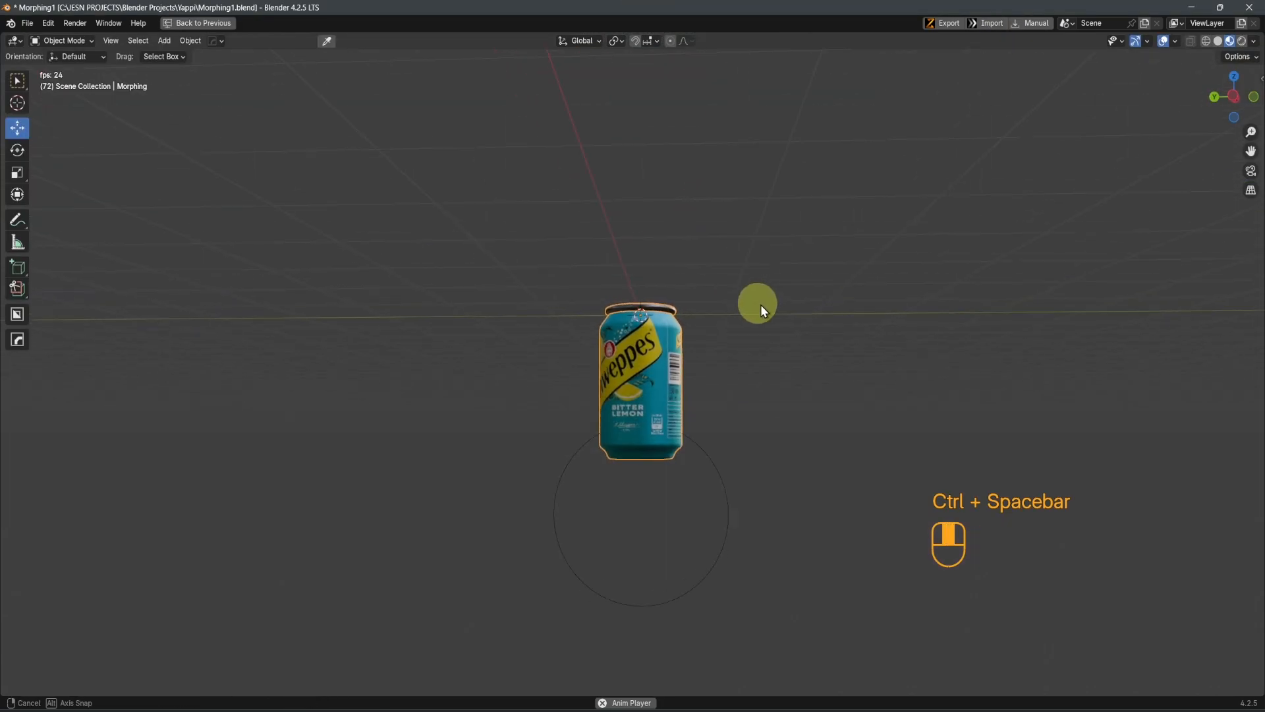
{"action": "key", "text": "KP_1"}
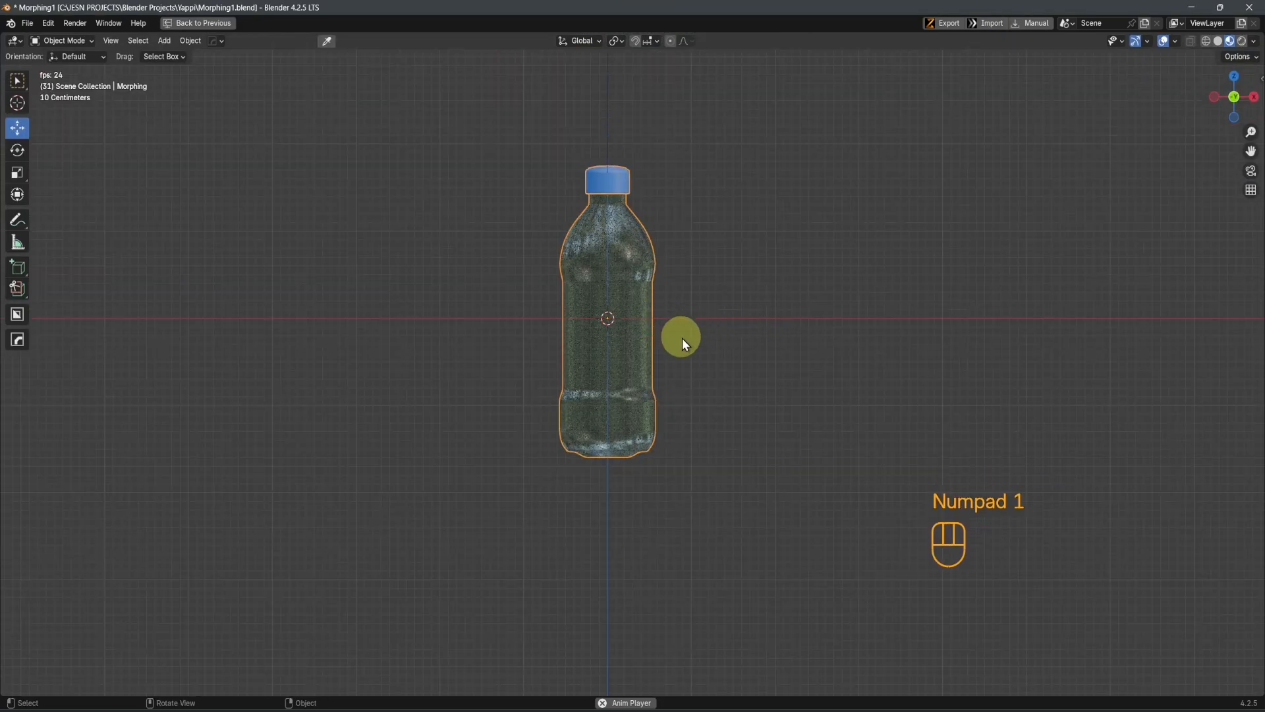
{"action": "scroll", "coordinate": [701, 395], "scroll_direction": "up", "scroll_amount": 2}
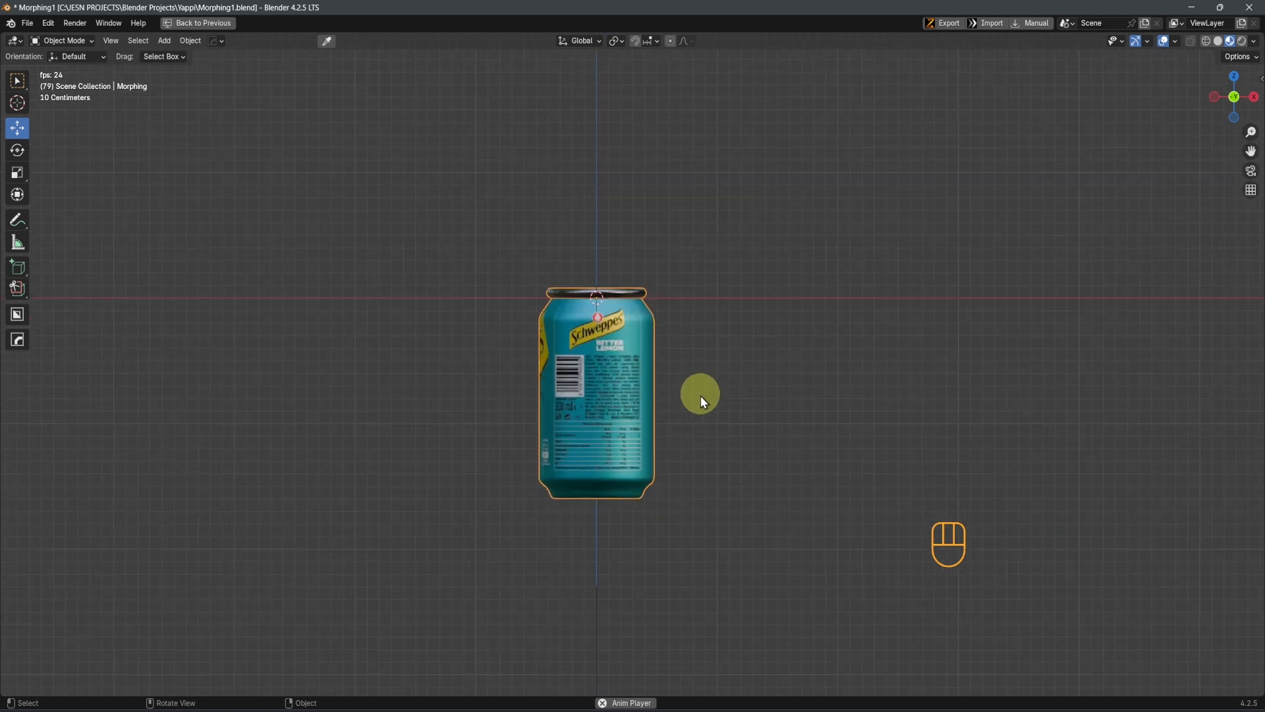
{"action": "scroll", "coordinate": [692, 400], "scroll_direction": "down", "scroll_amount": 1}
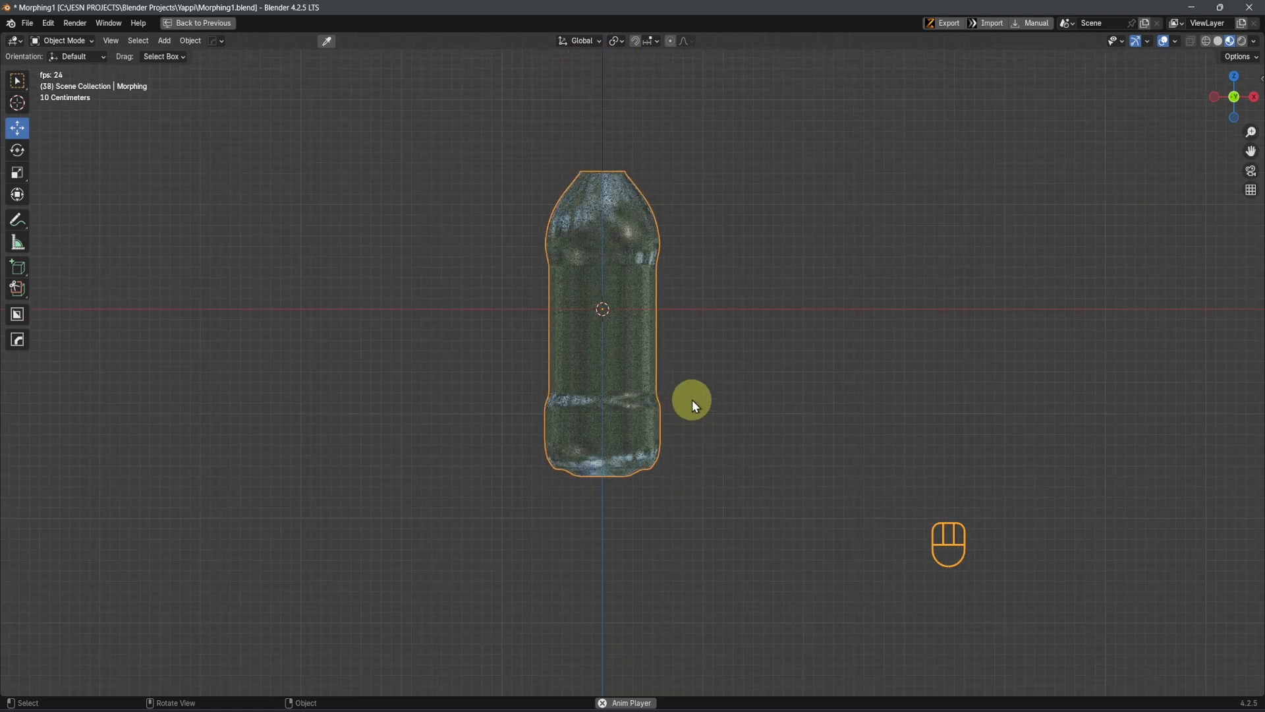
{"action": "middle_click_drag", "start_coordinate": [716, 448], "coordinate": [771, 463]}
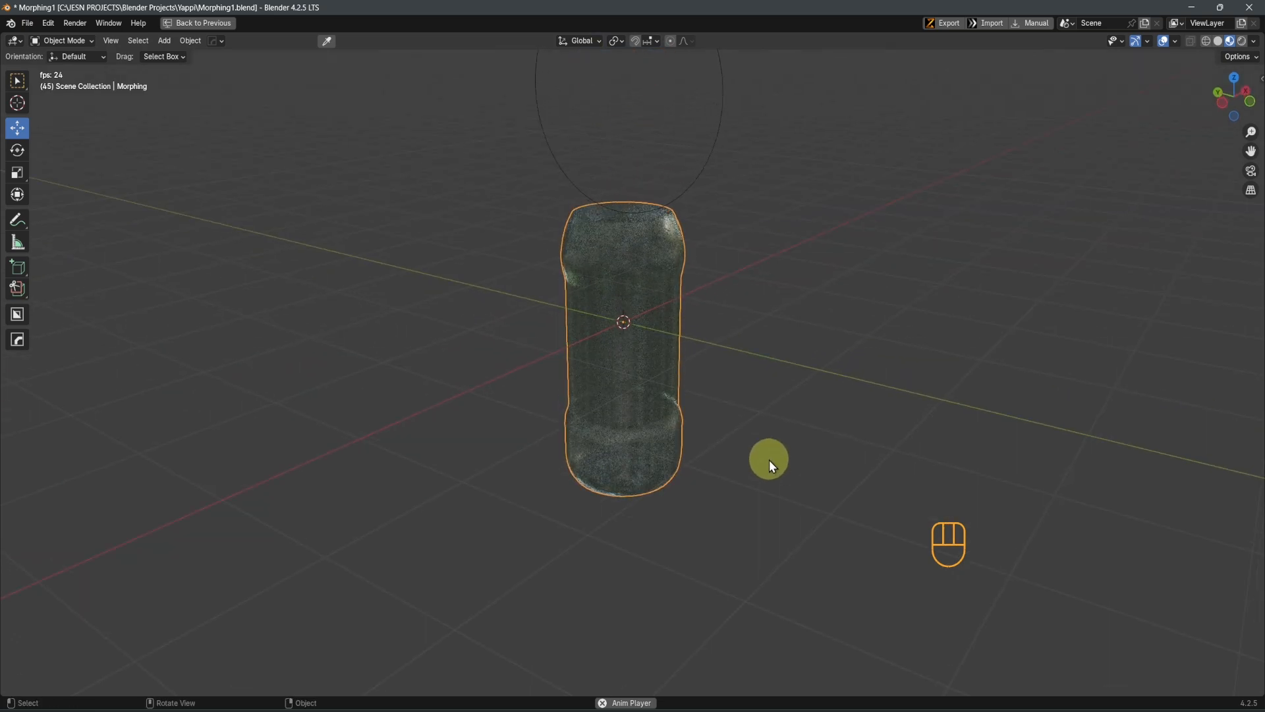